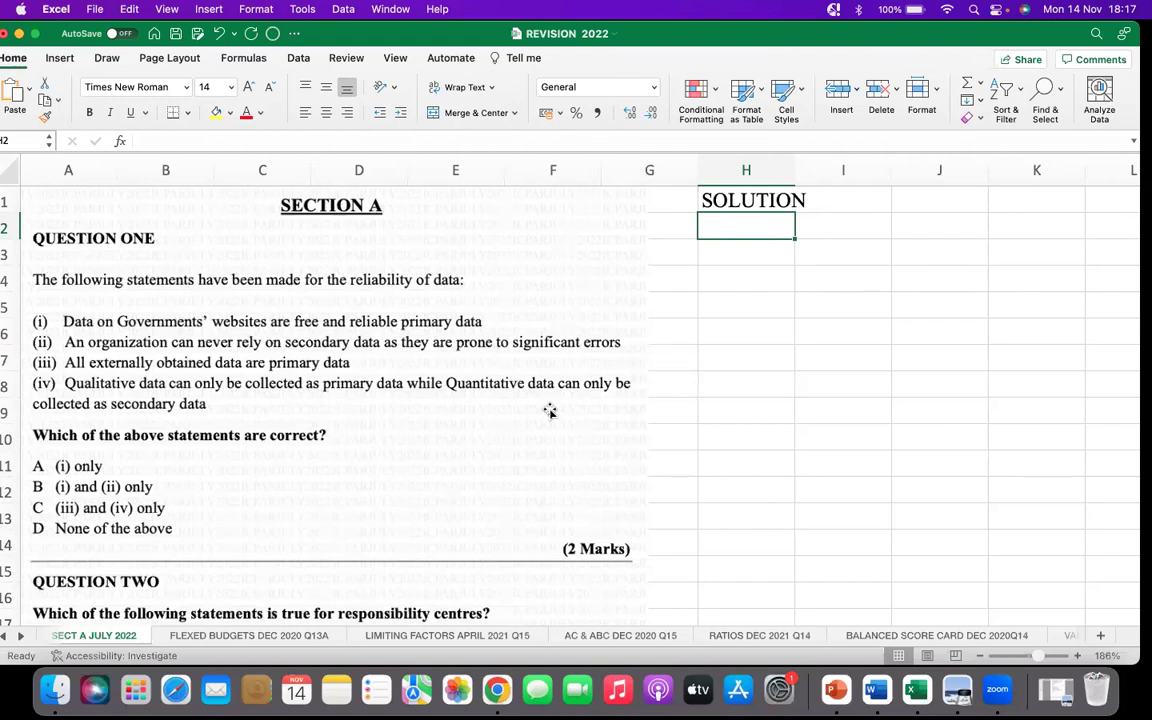
Number the first question "1)" in H2 and enter its answer D in I2
type("1)")
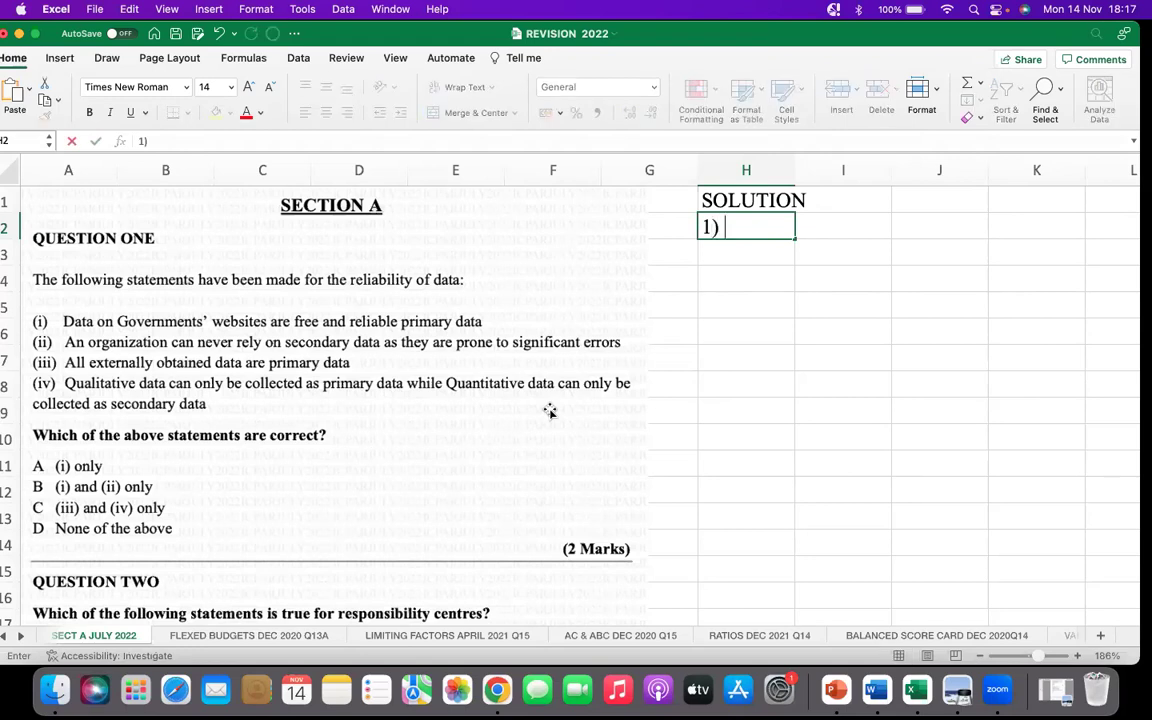
left_click(843, 227)
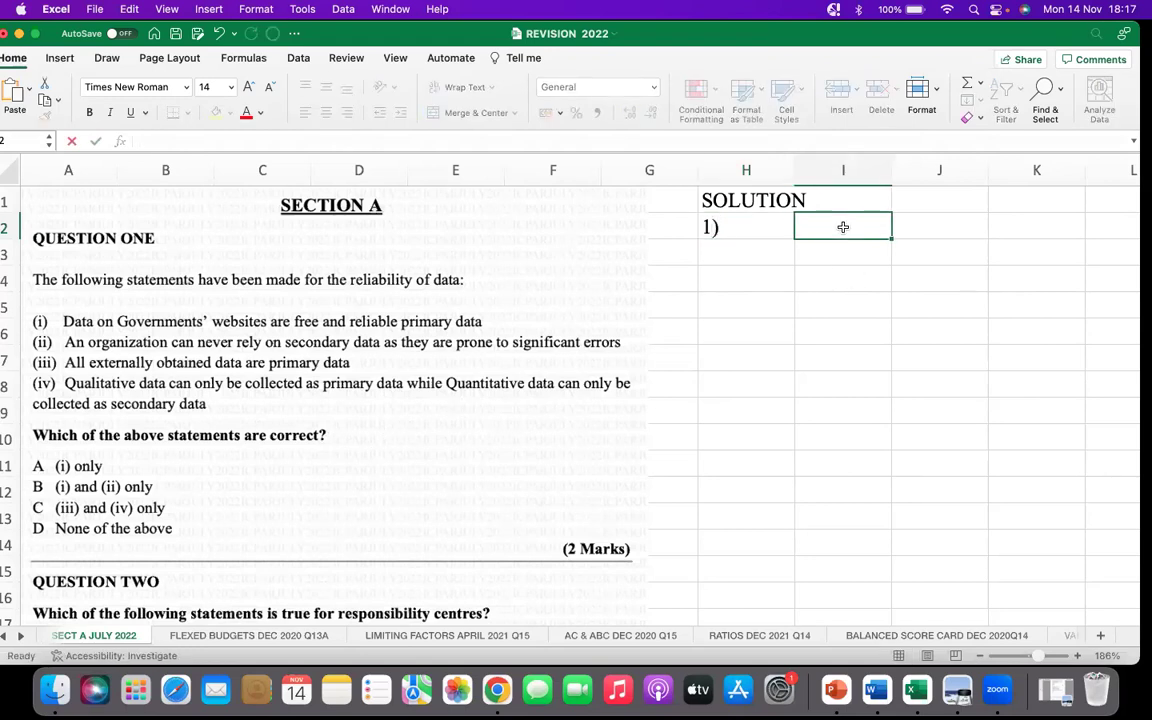
type("D")
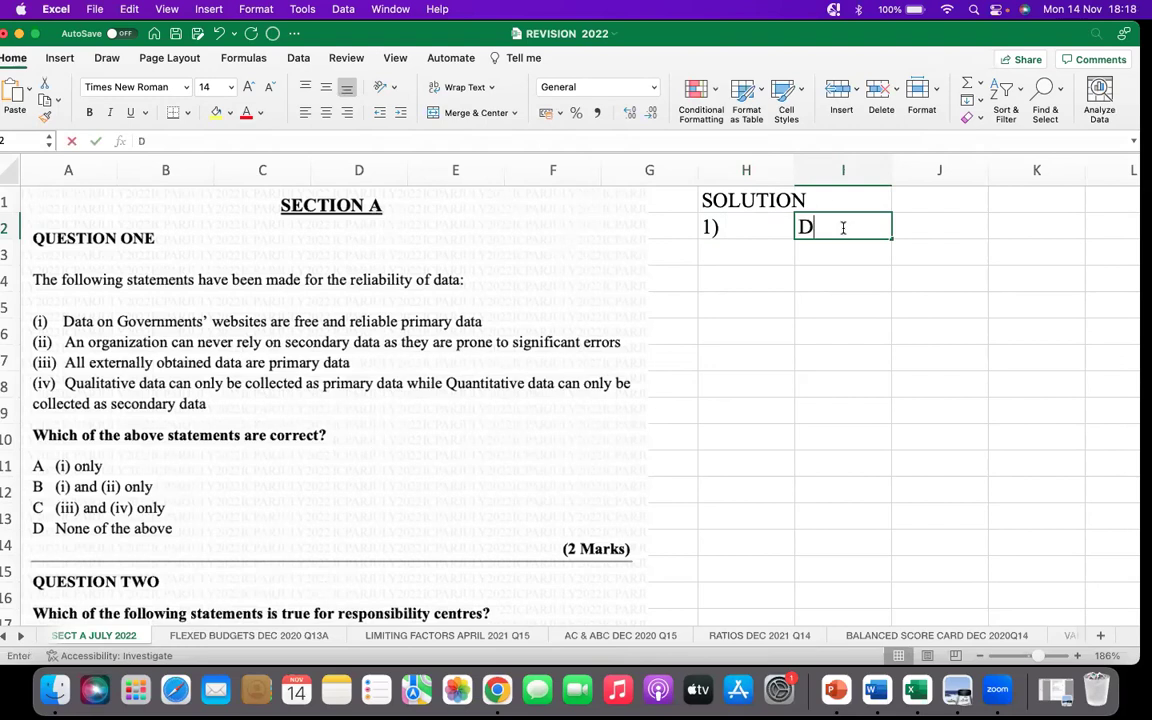
Enter the question number "2)" in H4 of the solution area
left_click(765, 275)
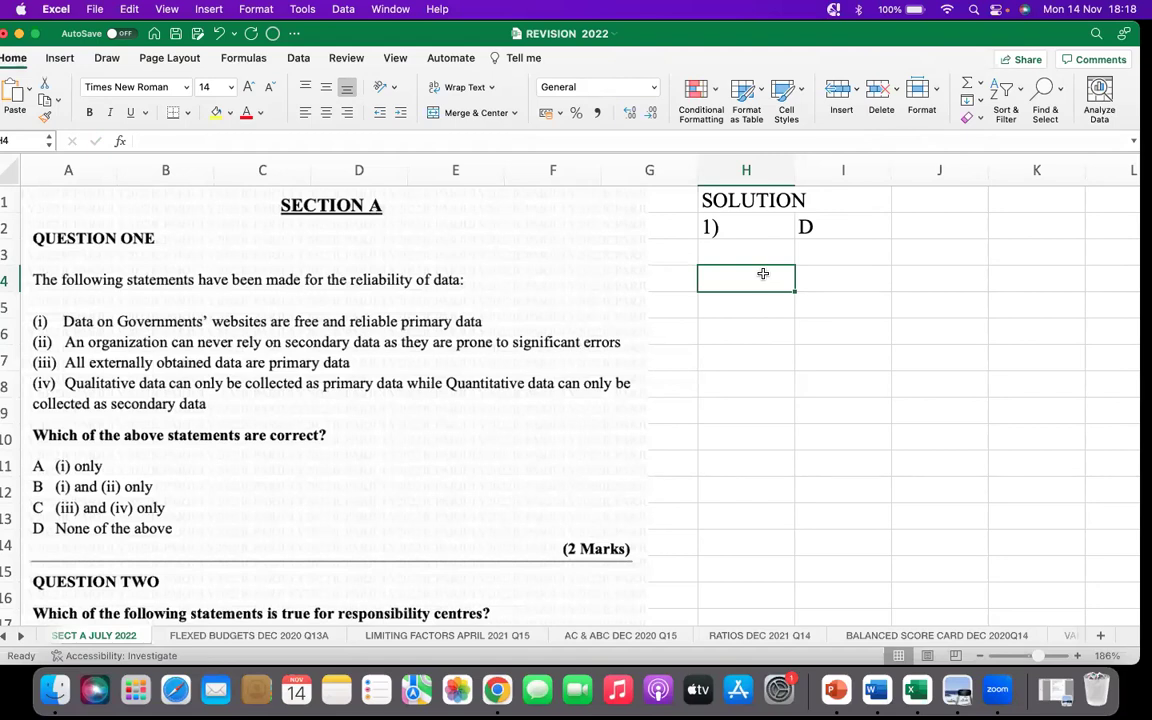
type("2)")
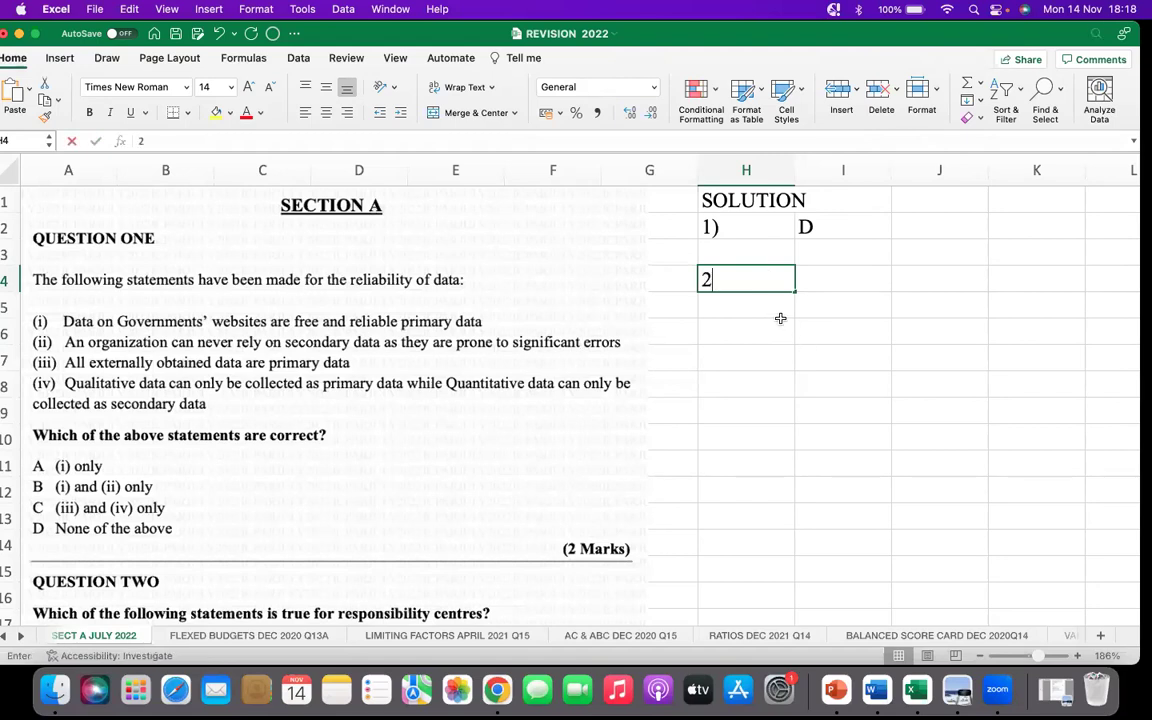
left_click(803, 390)
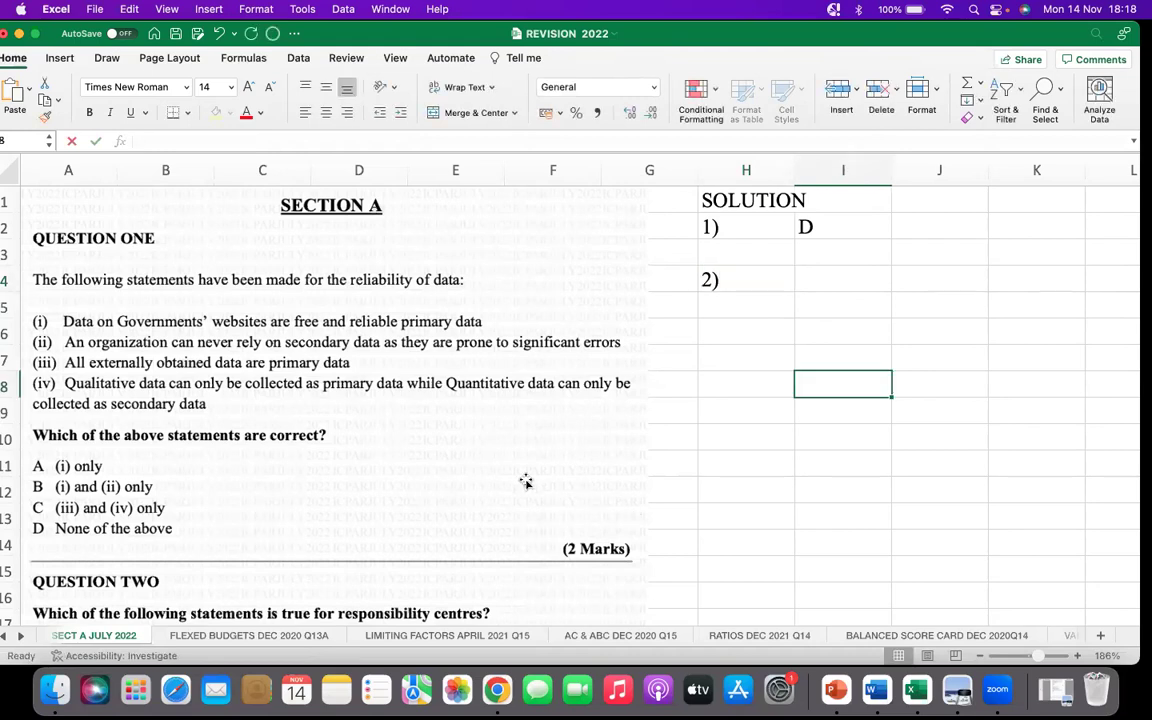
Read Question Two on responsibility centres and enter its answer D in I4
scroll(400, 442, "down", 7)
scroll(403, 442, "down", 3)
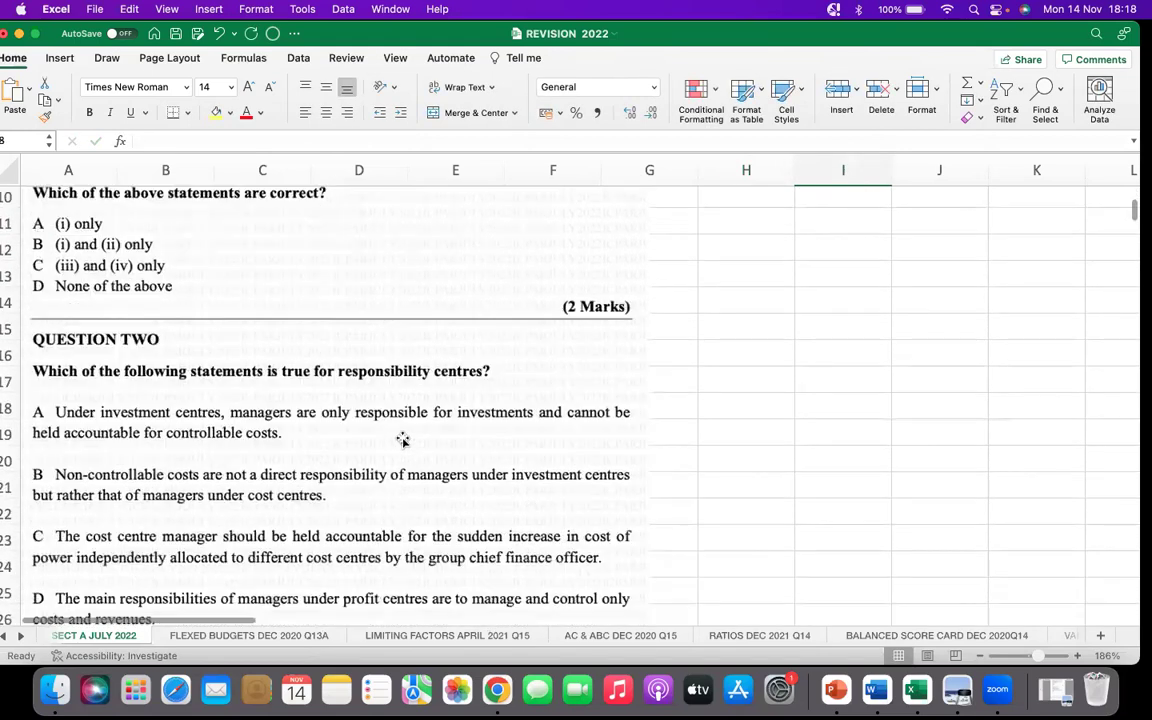
scroll(401, 441, "down", 4)
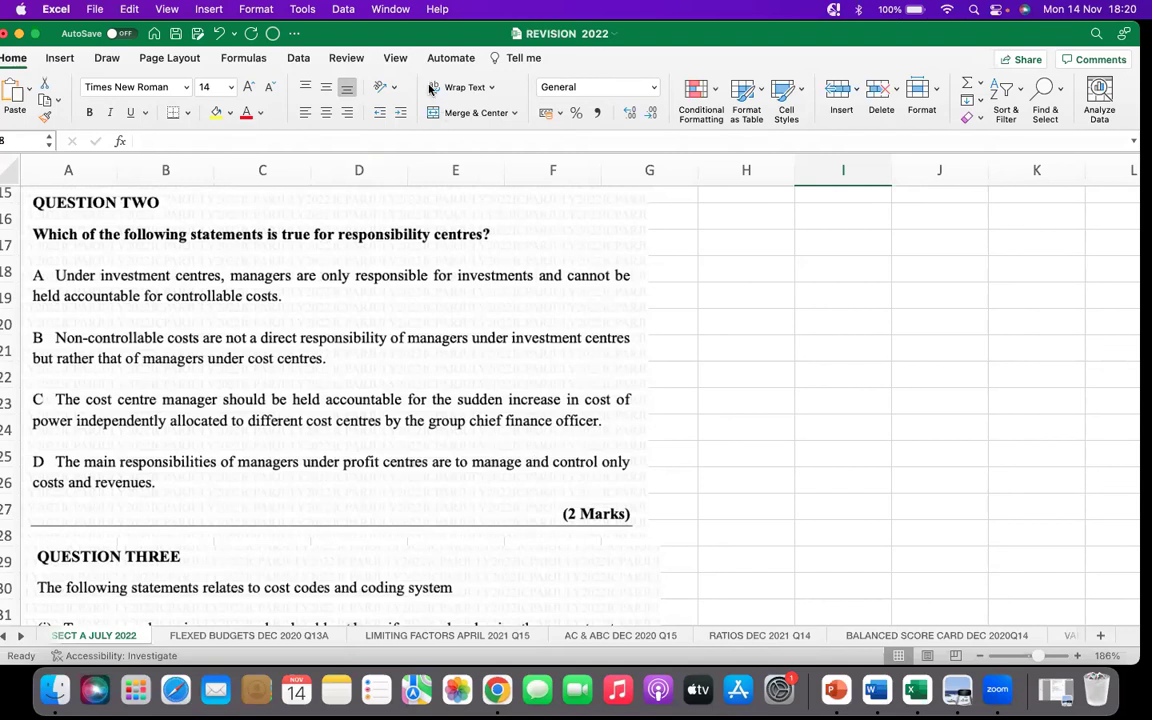
left_click(755, 338)
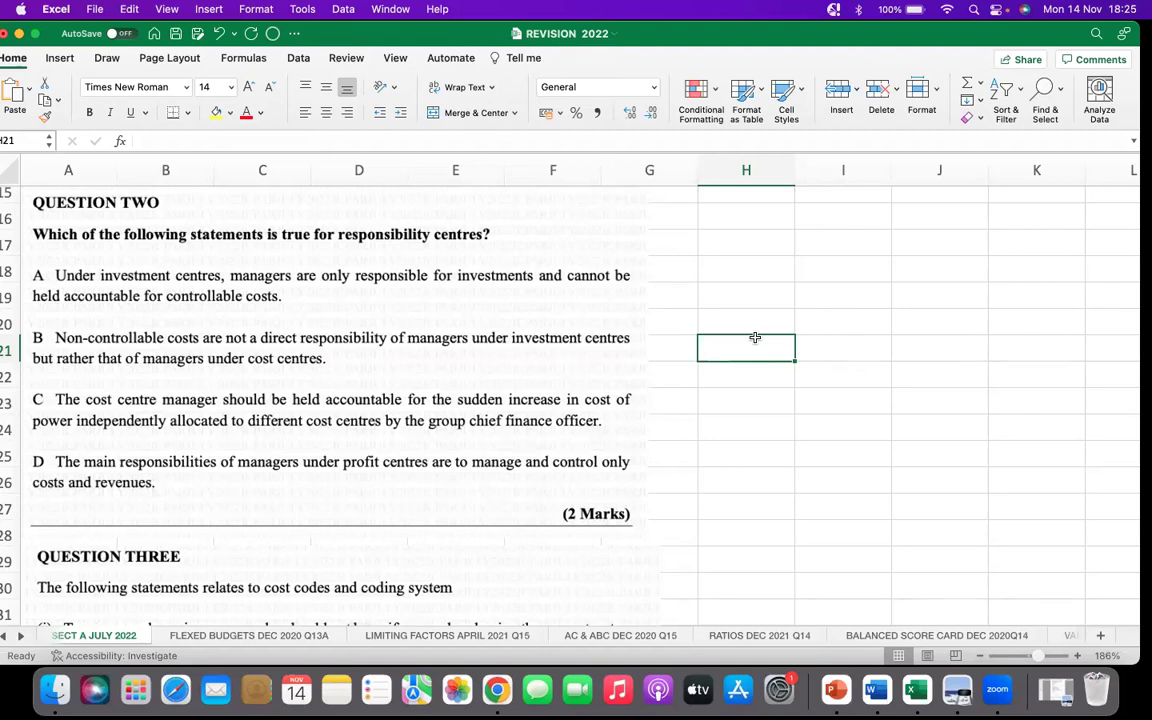
scroll(761, 305, "up", 10)
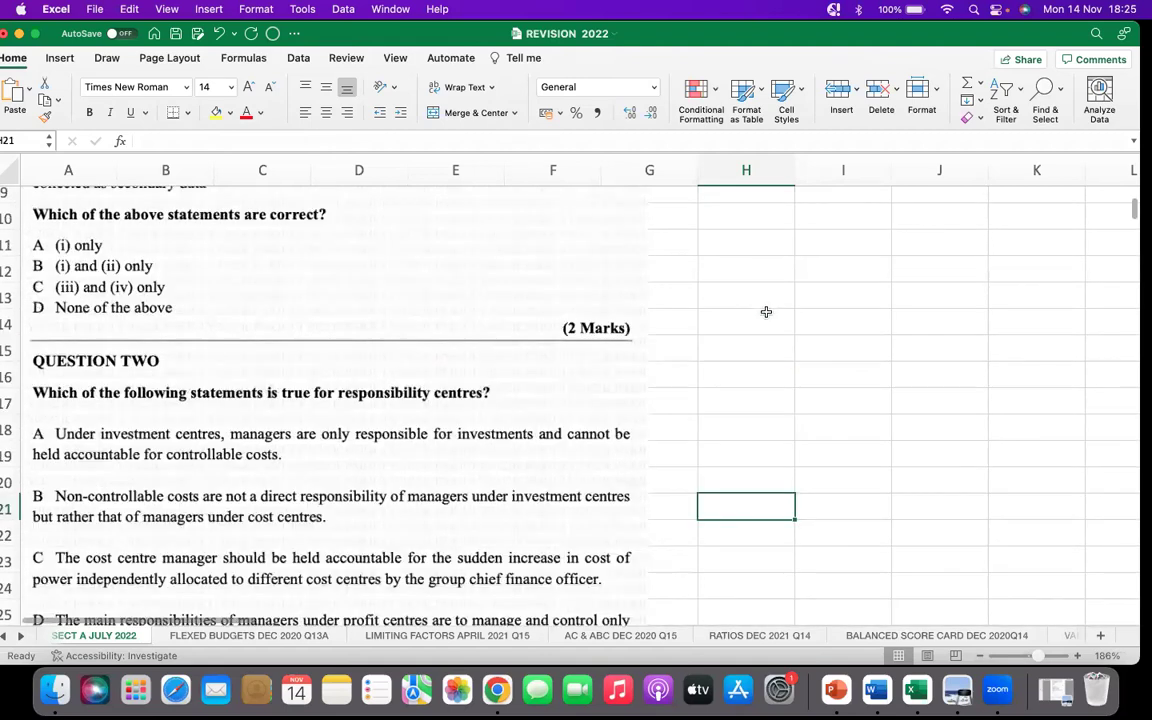
left_click(804, 281)
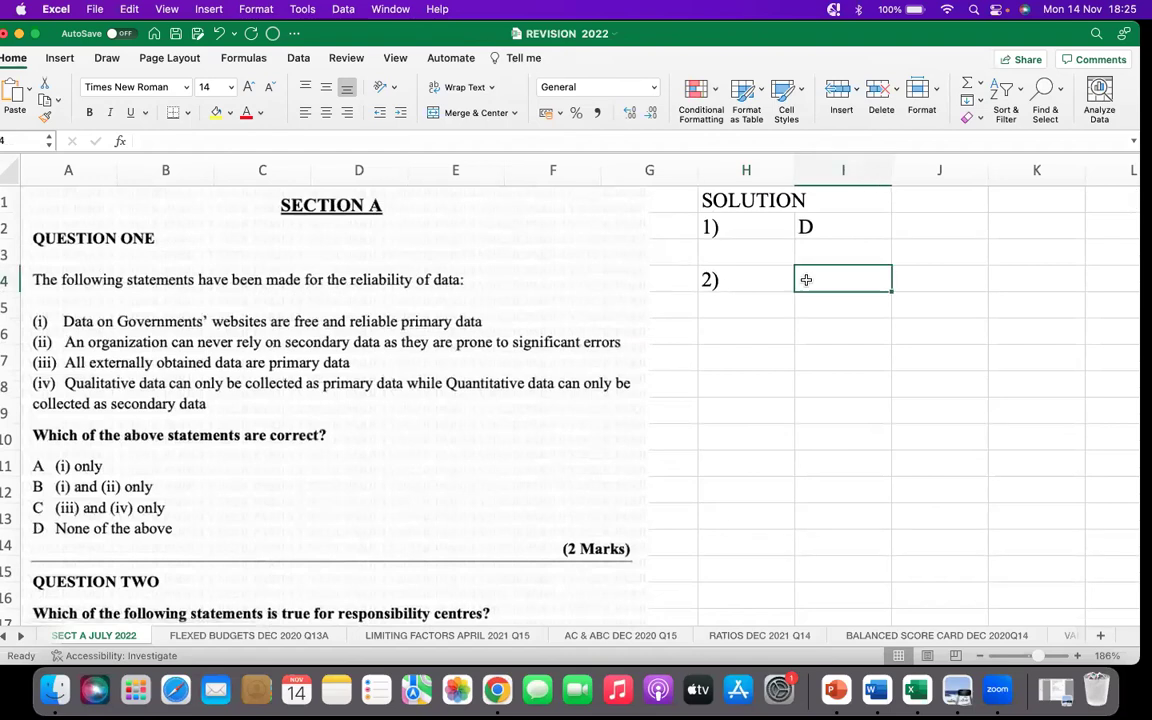
type("B")
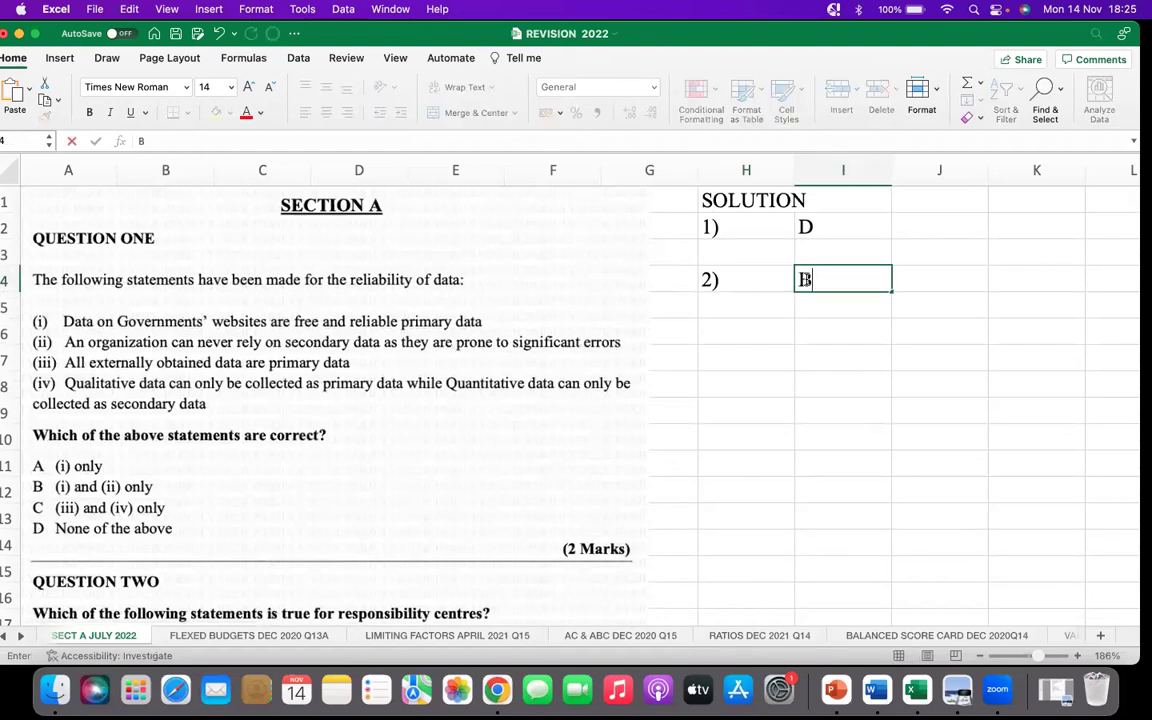
key("BackSpace")
type("D")
left_click(828, 419)
Look through the questions up to Question Four and enter the question number "3)" in H6
scroll(421, 536, "down", 5)
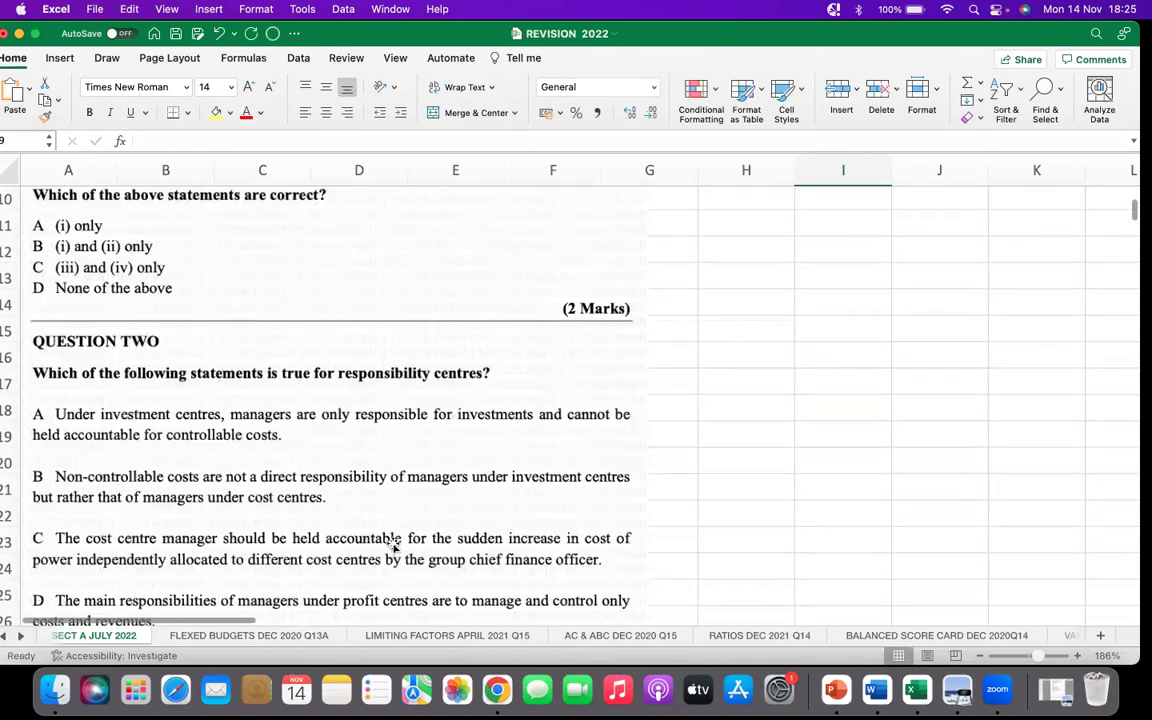
scroll(395, 545, "down", 5)
scroll(395, 545, "up", 5)
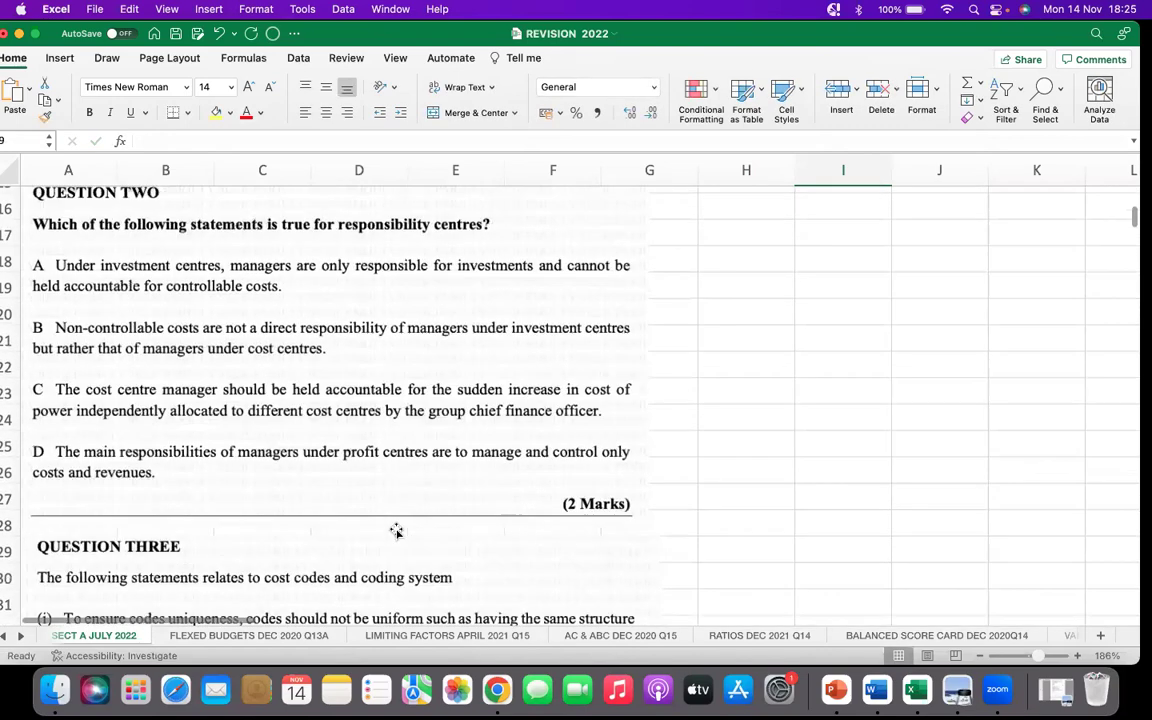
scroll(396, 531, "up", 3)
scroll(396, 531, "down", 5)
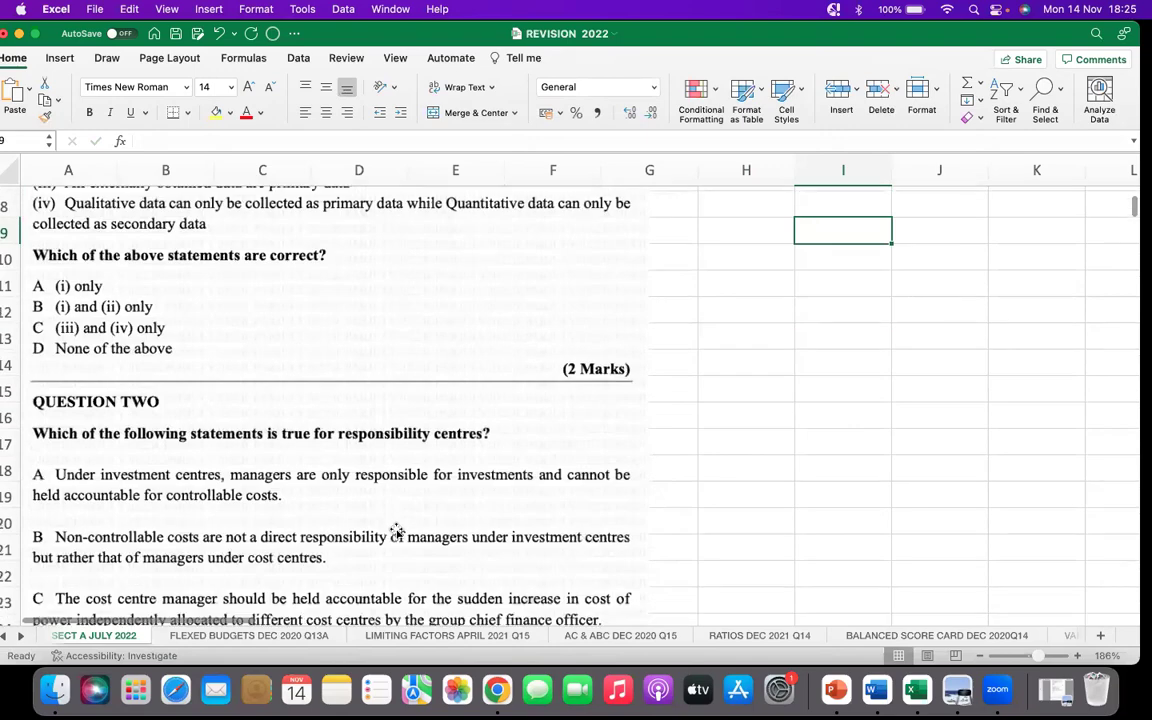
scroll(396, 531, "down", 12)
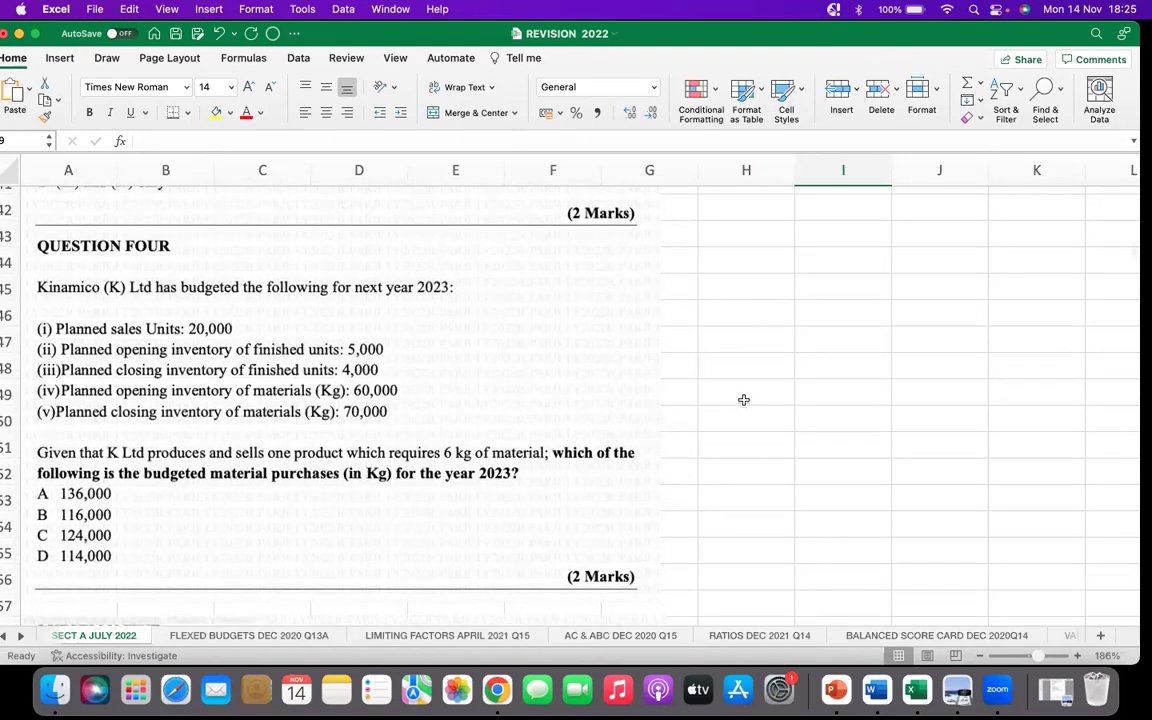
scroll(715, 411, "up", 2)
scroll(715, 411, "up", 20)
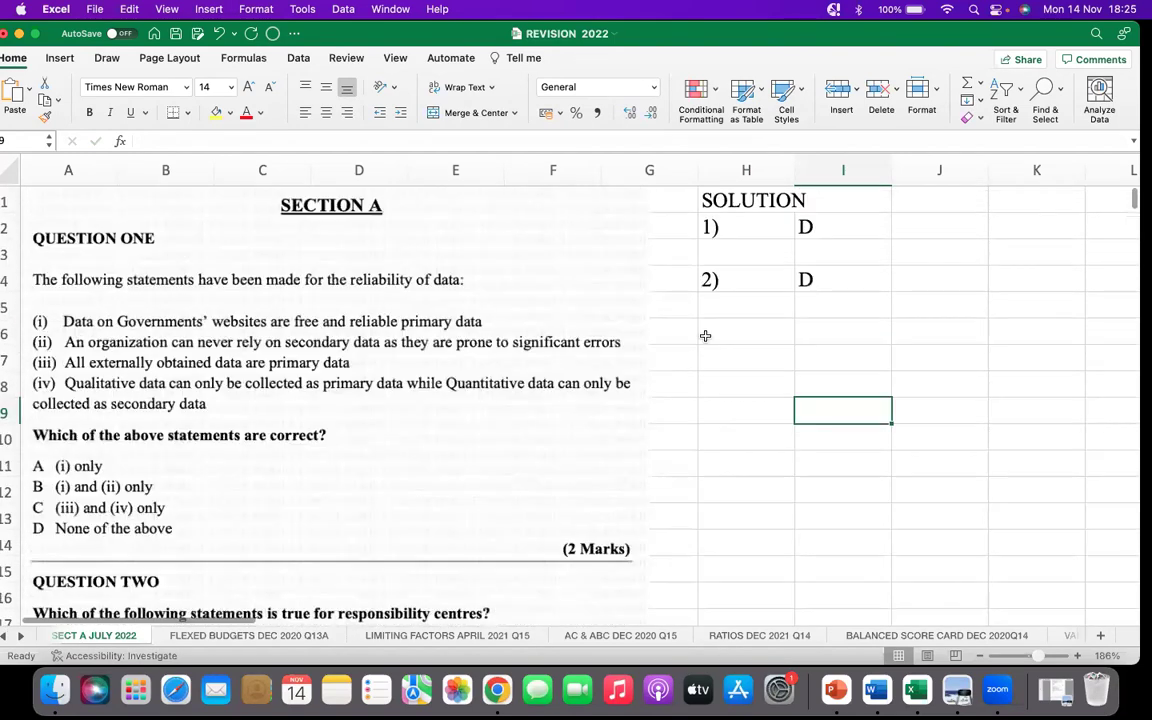
left_click(716, 321)
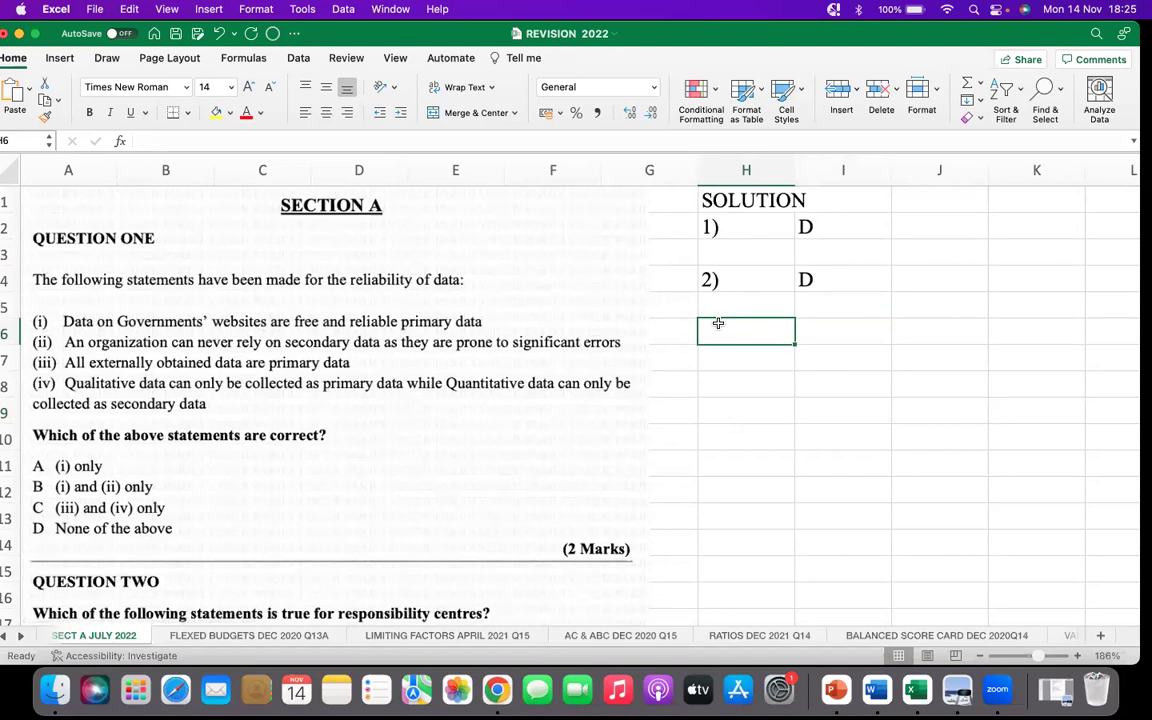
type("3)")
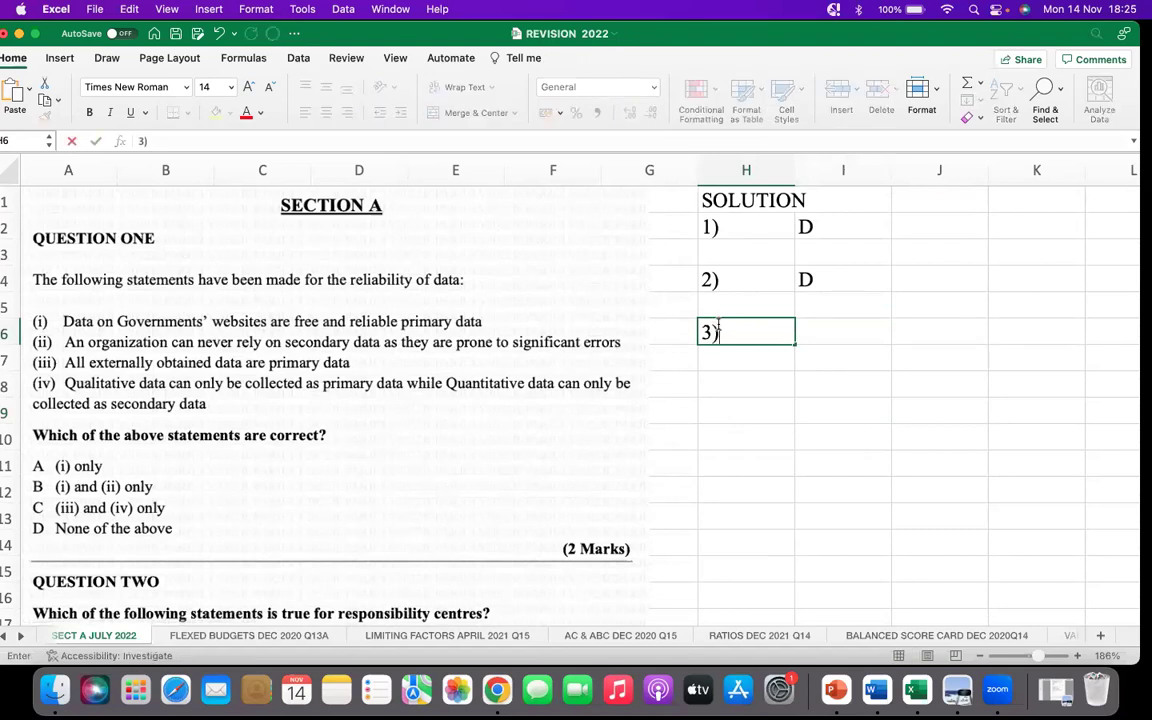
left_click(746, 403)
Enter the question number "4)" in H8, two rows below the third question's number
scroll(656, 457, "down", 1)
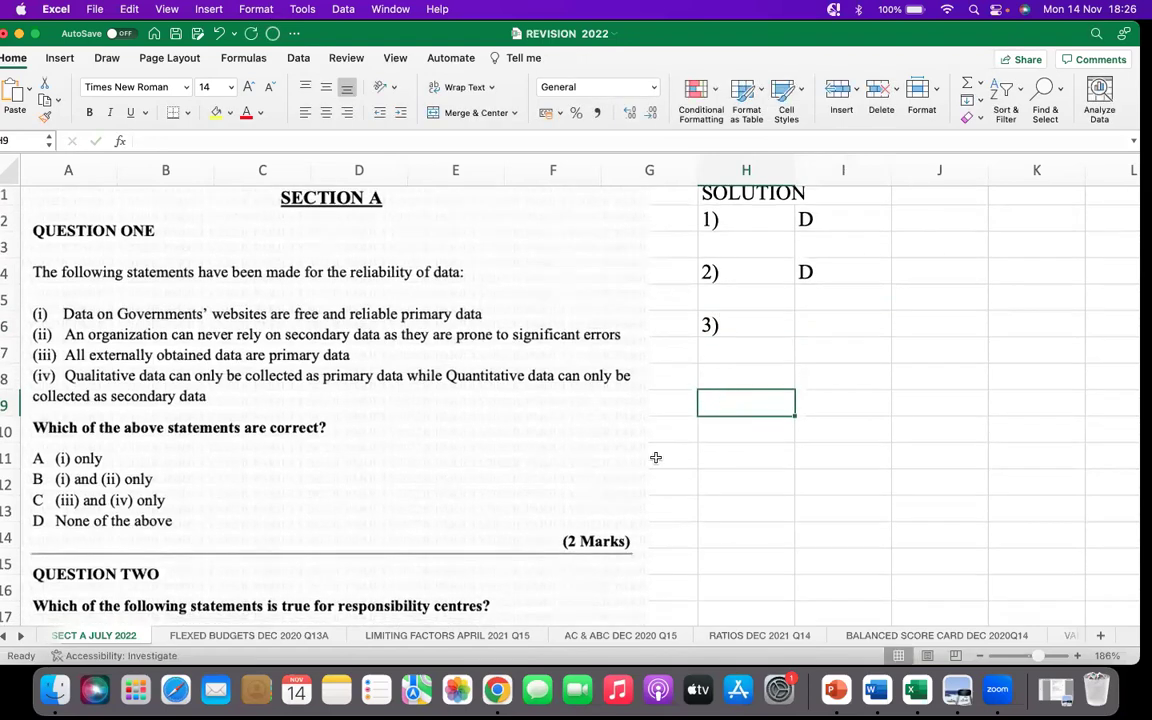
scroll(656, 457, "down", 3)
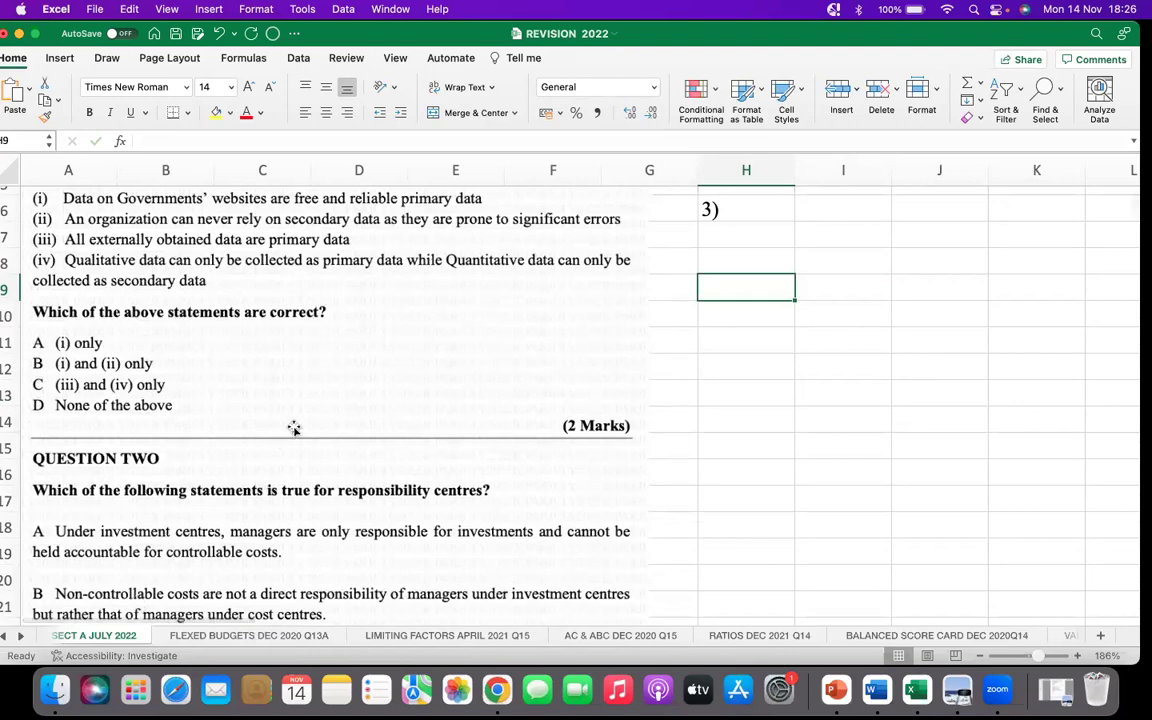
scroll(294, 428, "down", 15)
scroll(296, 428, "down", 7)
scroll(816, 430, "up", 9)
scroll(805, 410, "up", 12)
left_click(722, 333)
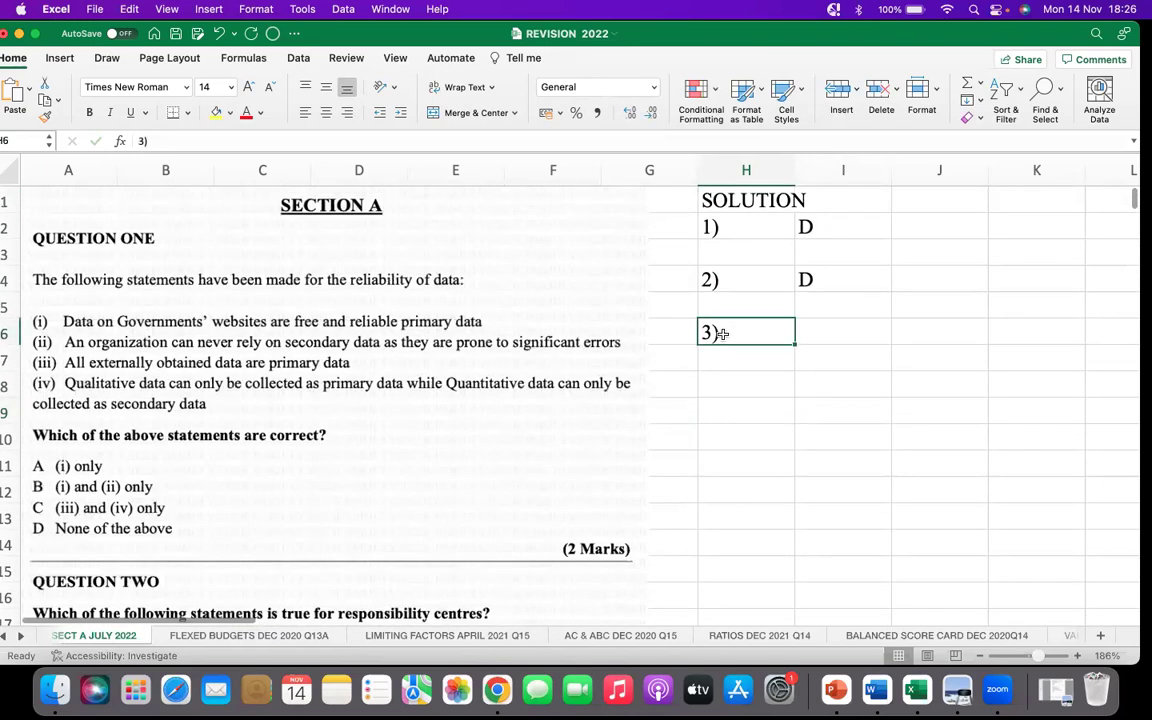
left_click(720, 374)
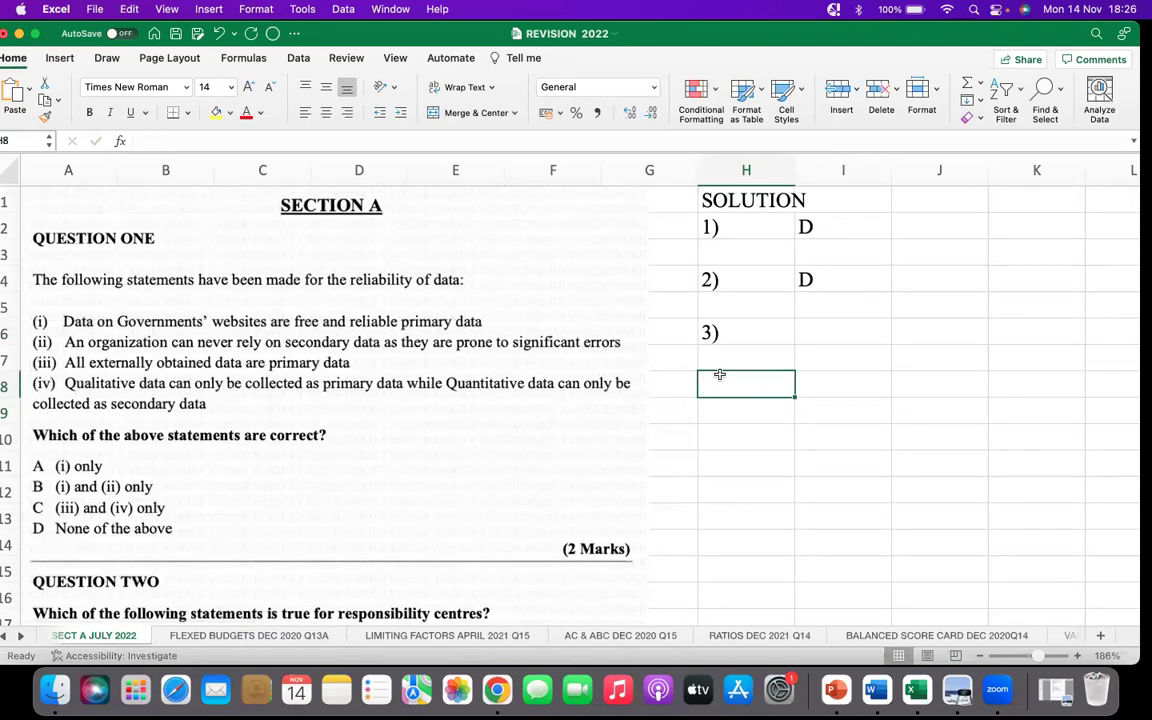
type("4)")
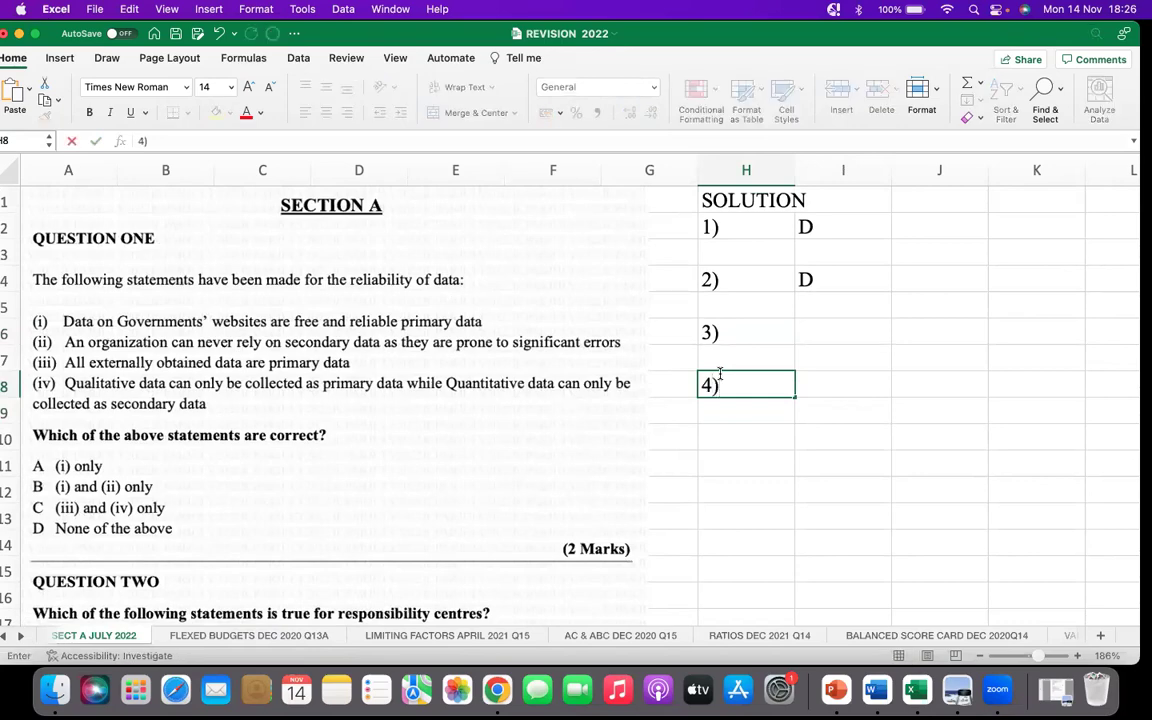
left_click(760, 454)
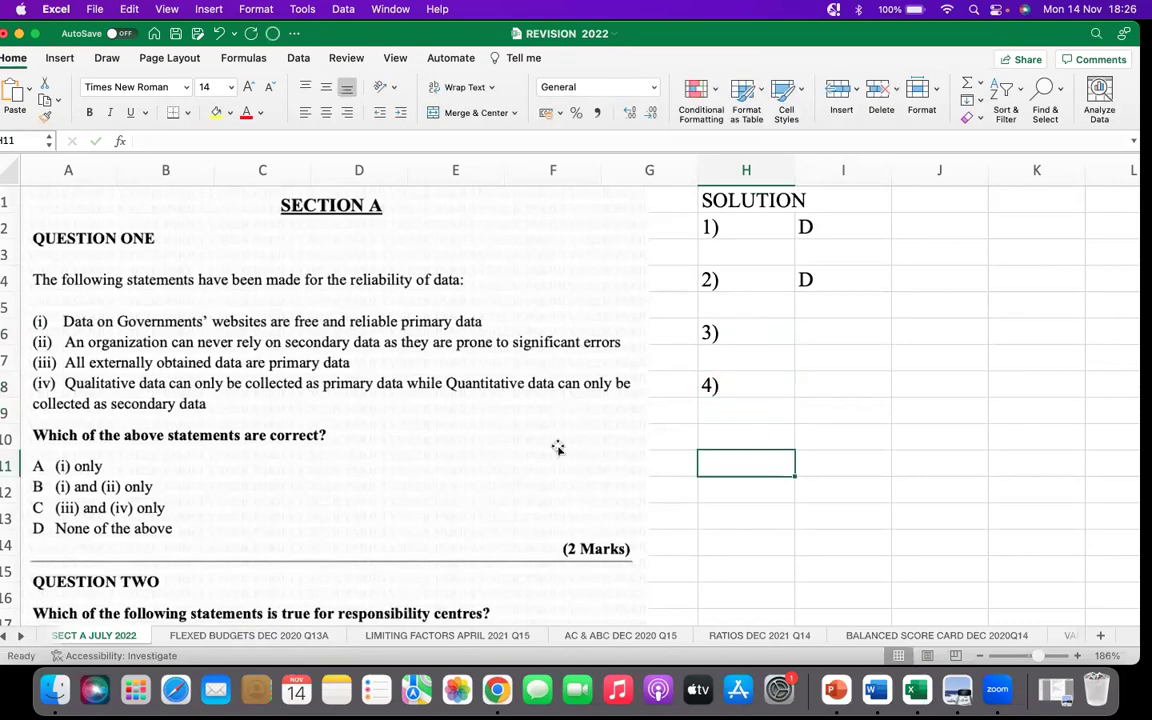
Enter the heading "Material Purchase Budget (MPB) in Kgs" in H9 for Question Four and colour its text red
scroll(446, 497, "down", 5)
scroll(446, 497, "down", 15)
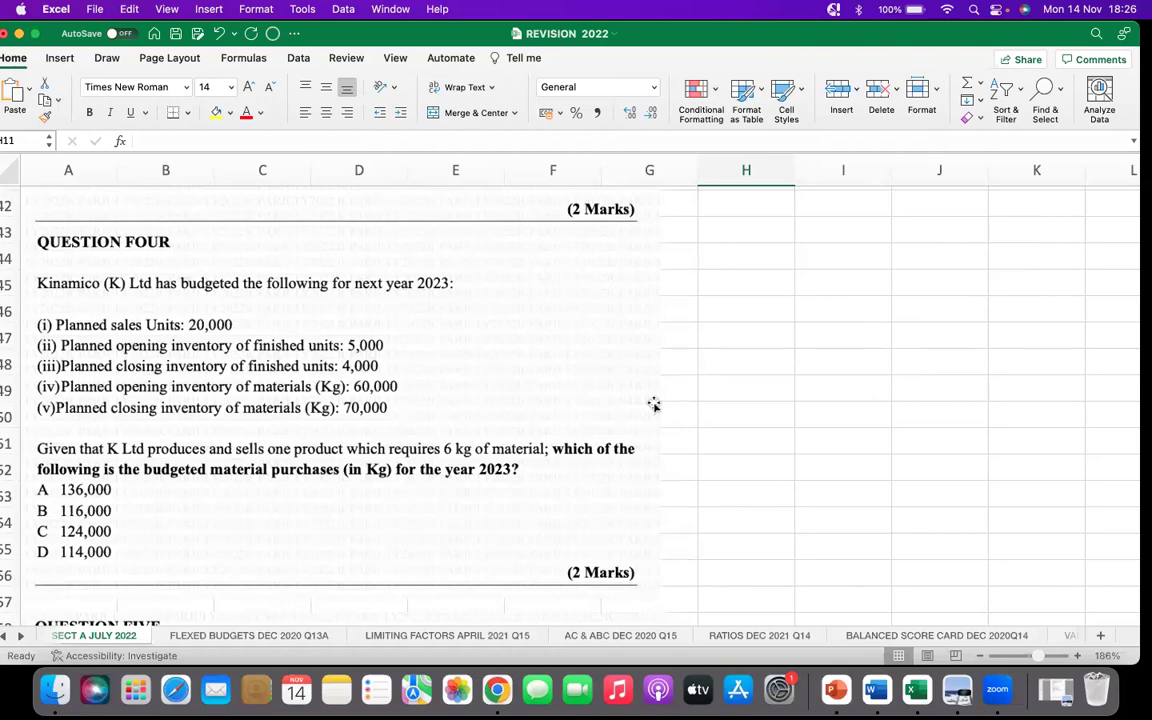
scroll(790, 380, "up", 5)
scroll(790, 395, "up", 10)
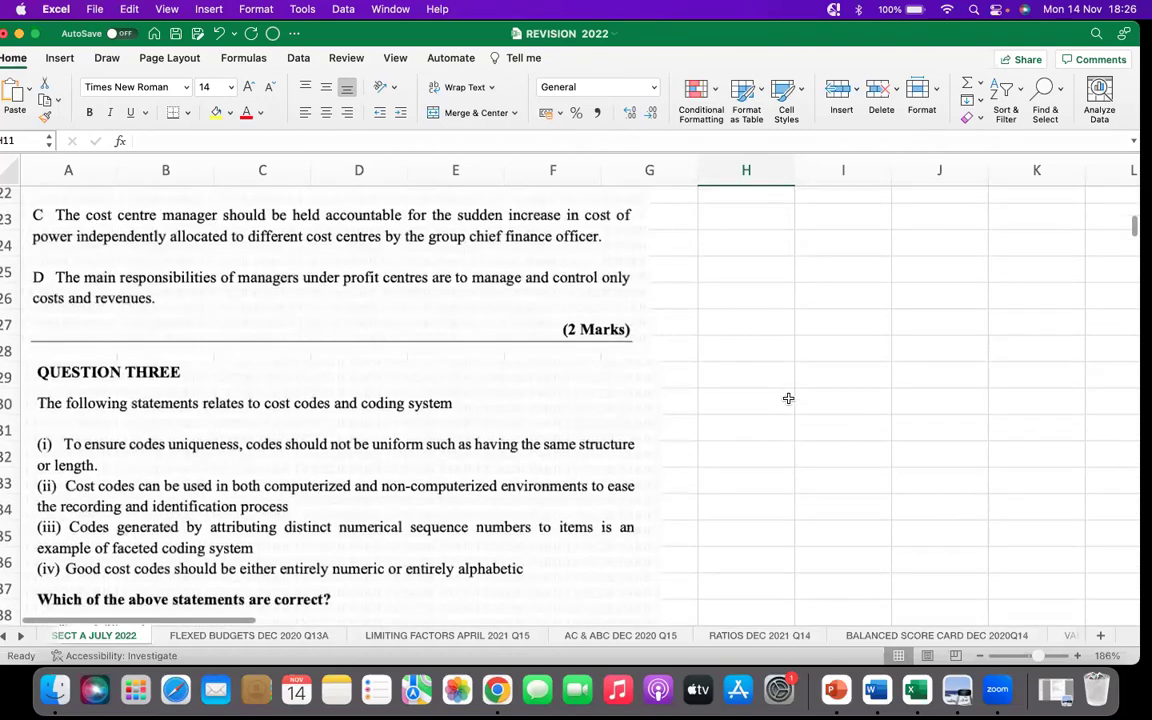
left_click(812, 340)
left_click(753, 367)
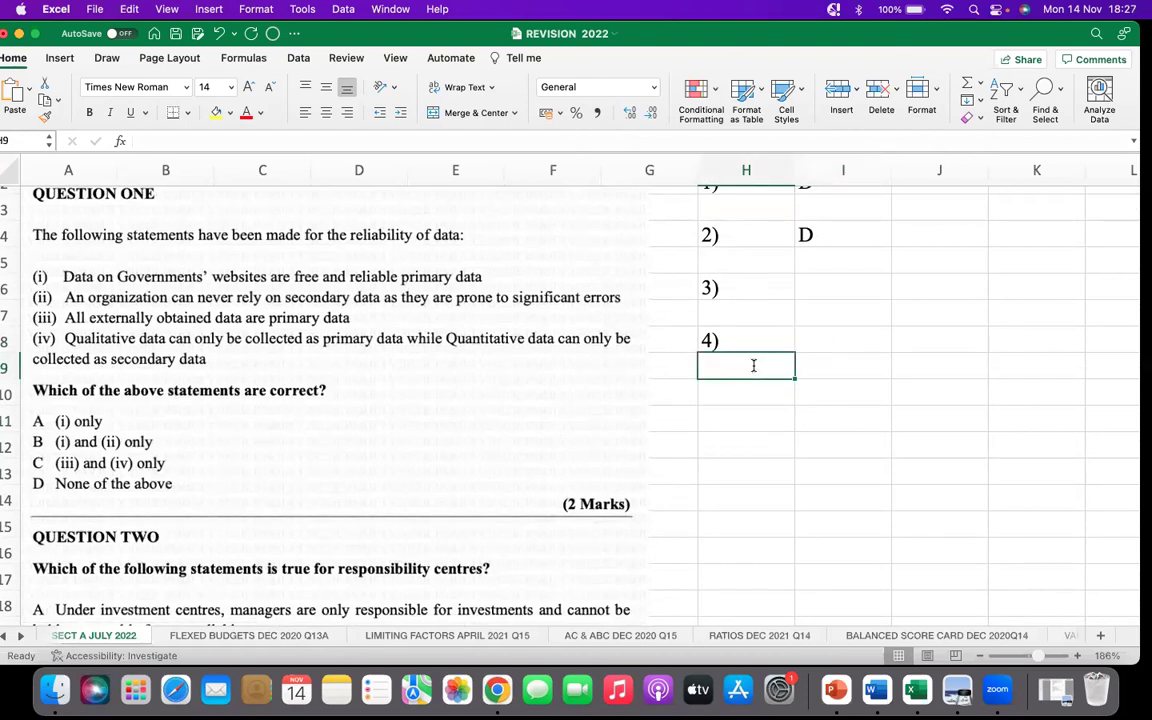
type("Material Purchase Budg")
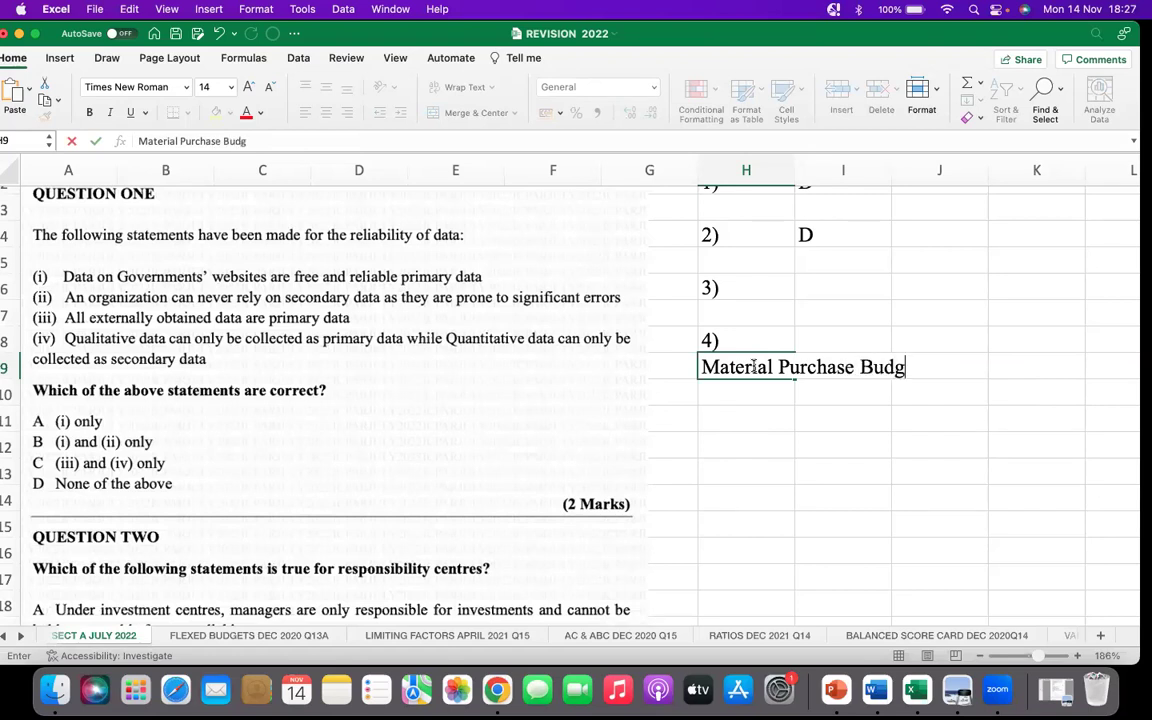
type("et (MP")
type("B")
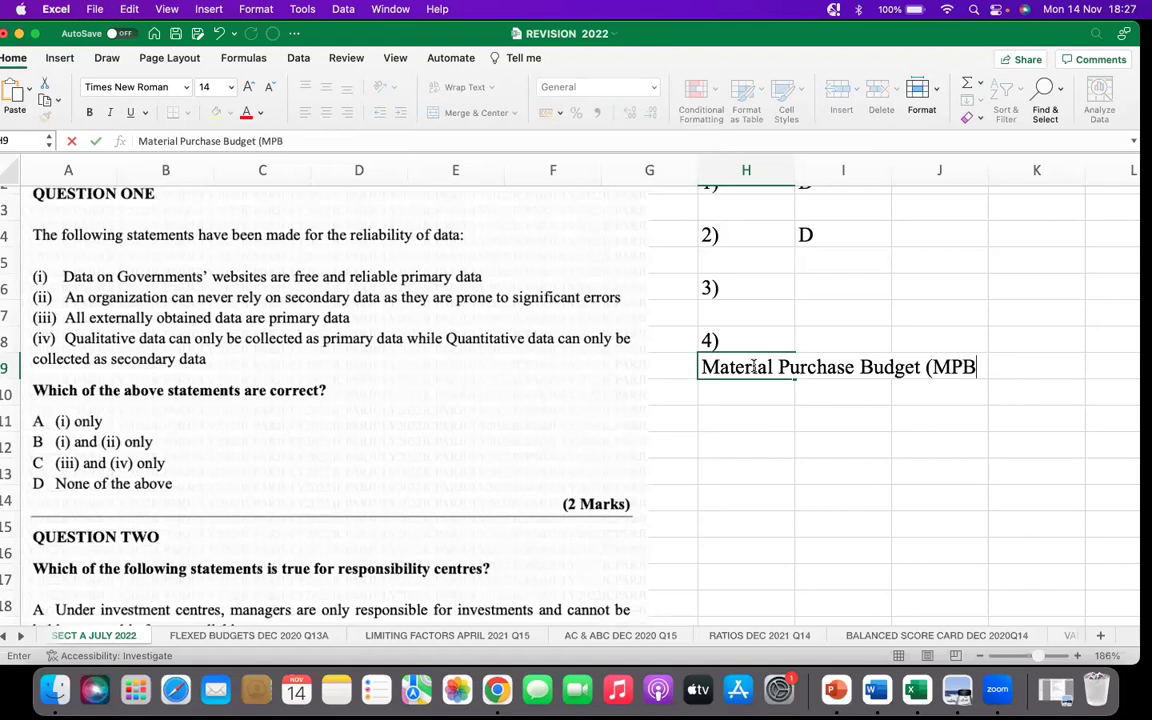
type(") in Kgs")
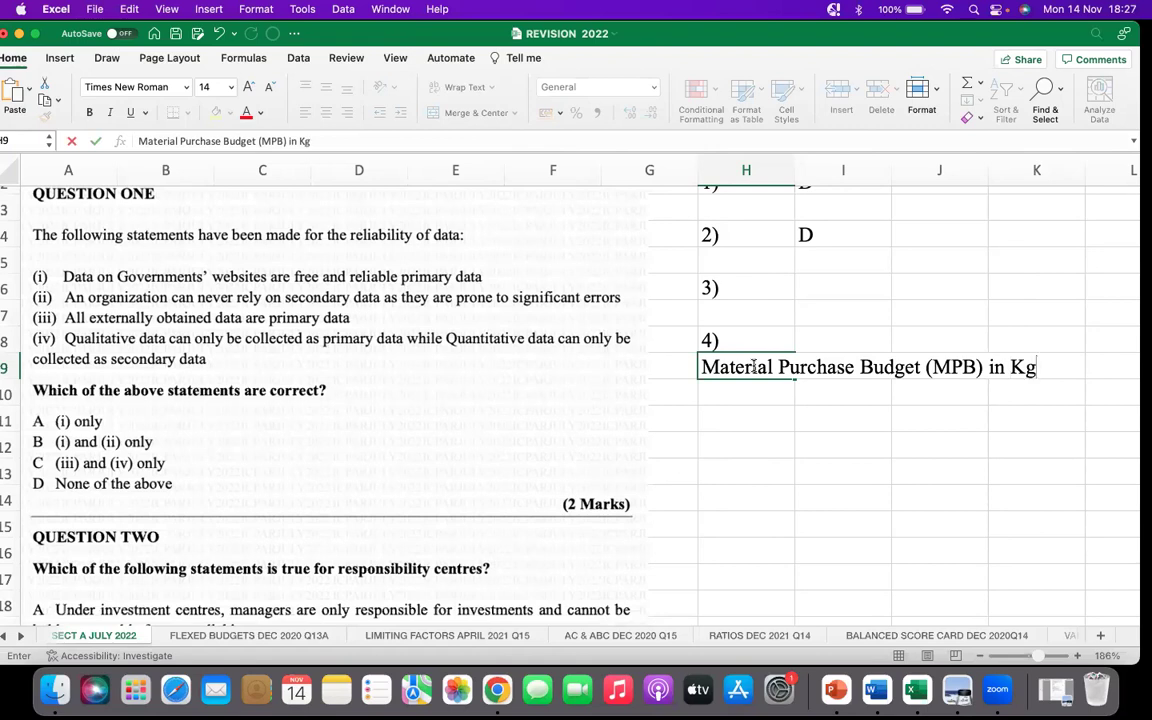
key("Return")
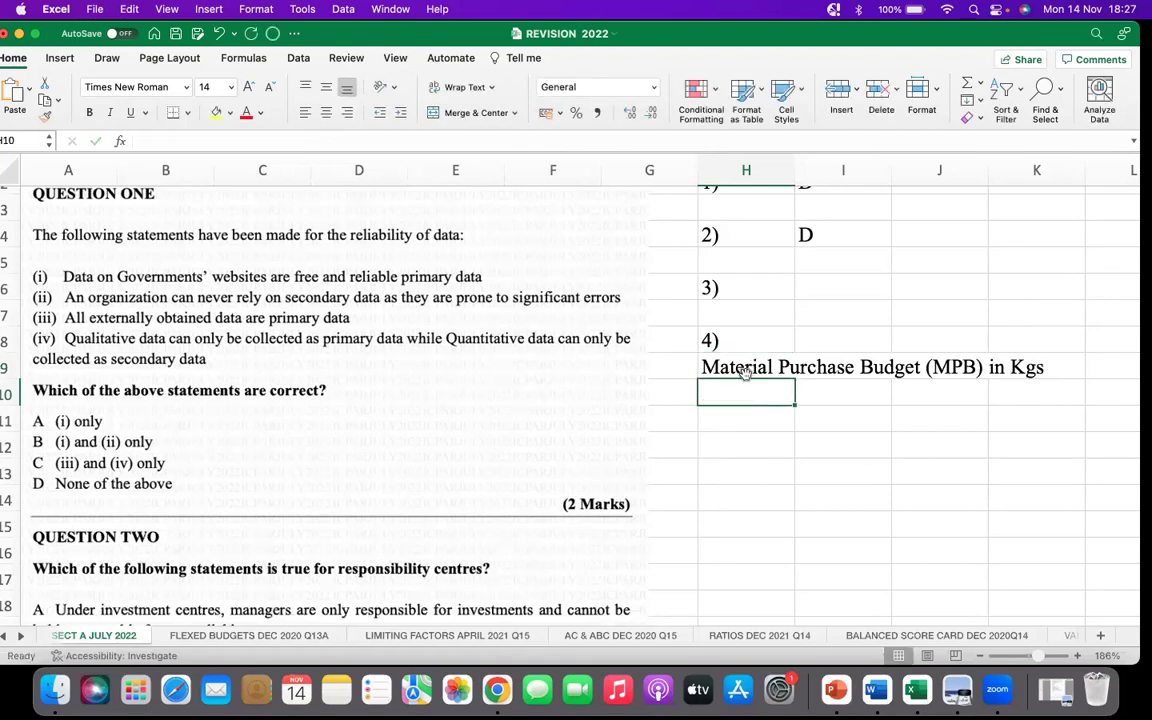
key("Up")
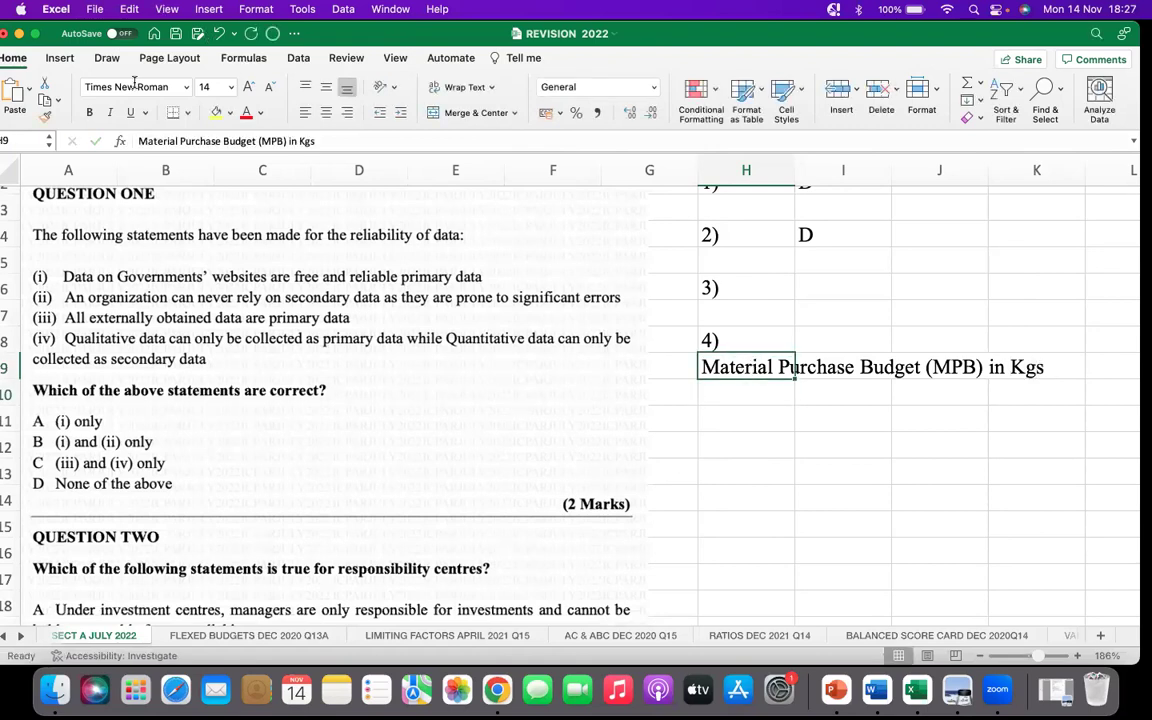
left_click(245, 112)
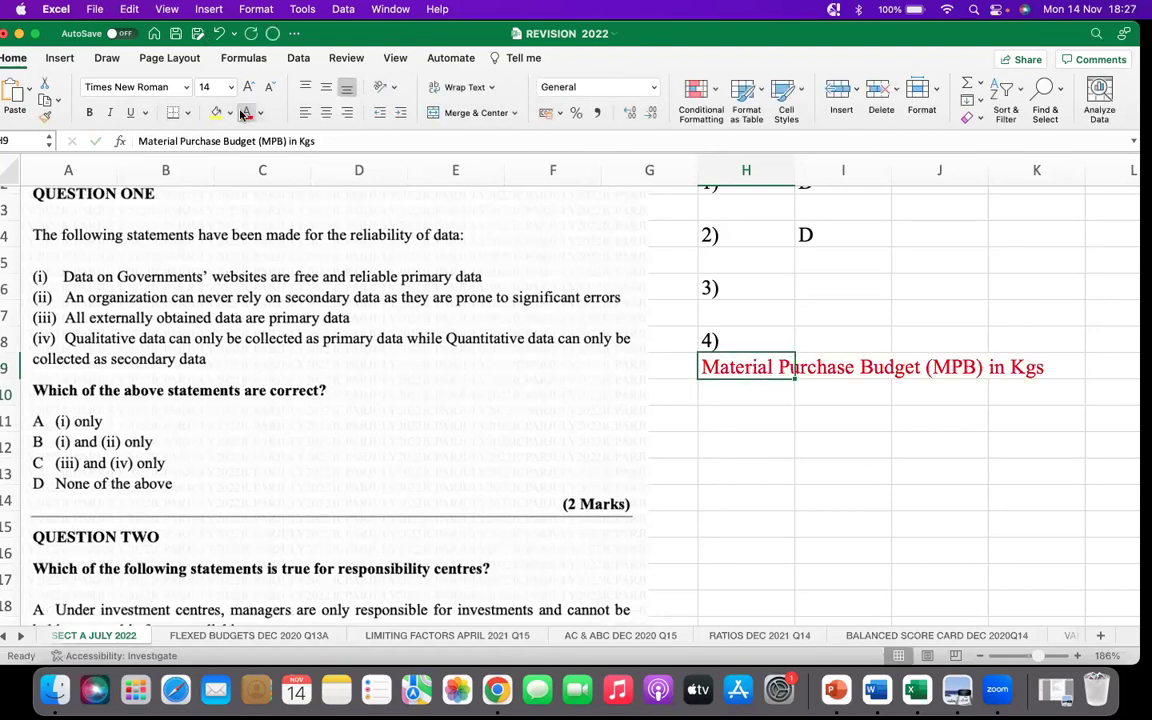
Enter the text formula "MPB (kgs) = Materials Usage Budget - Opening Inventory + Closing Inventory" in H10, below the red heading
left_click(739, 390)
type("M")
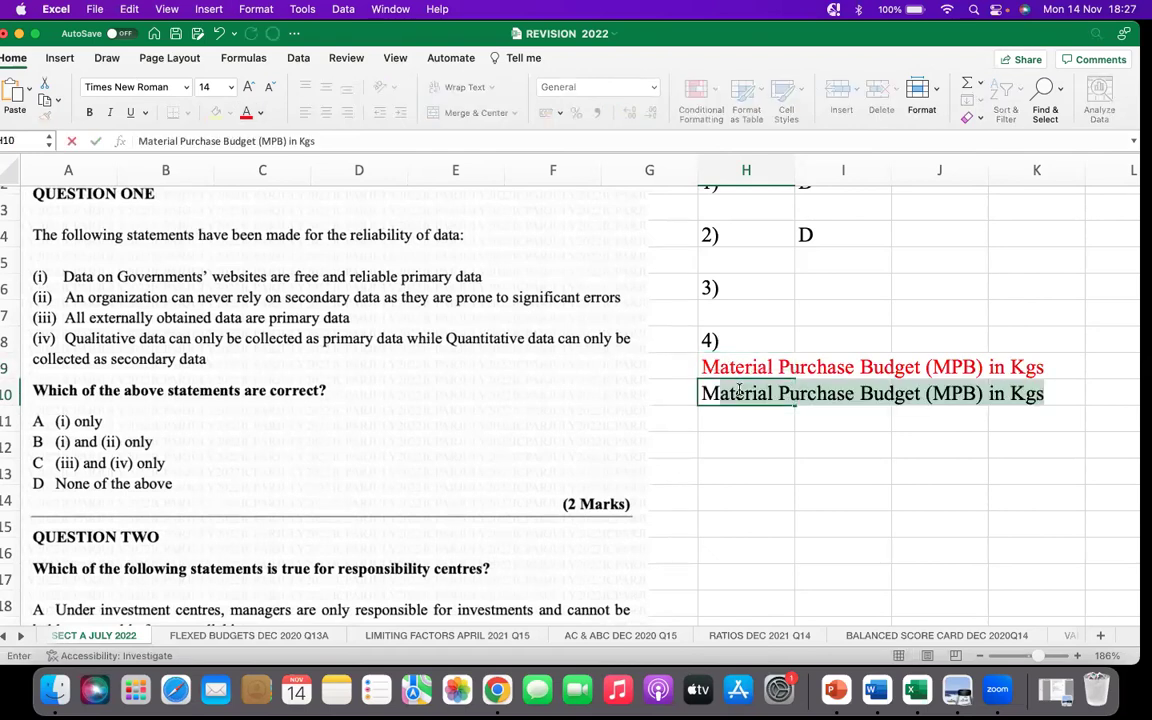
type("PB ")
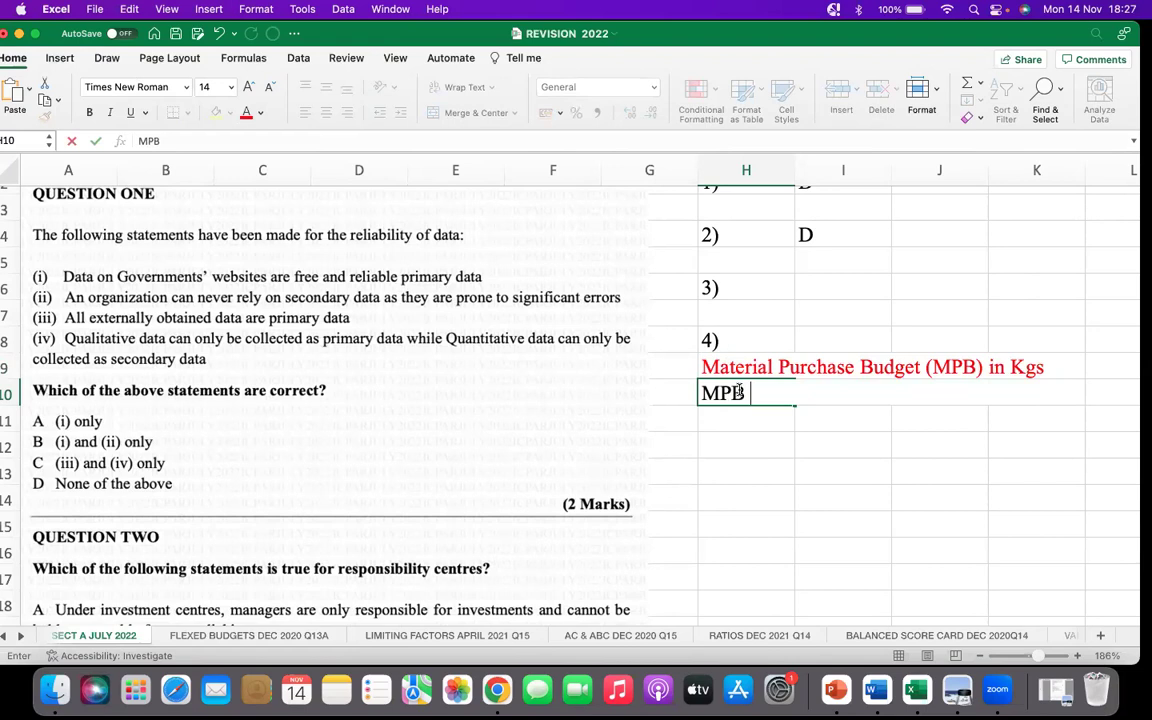
type("(kgs) = Materials Usage Budgt")
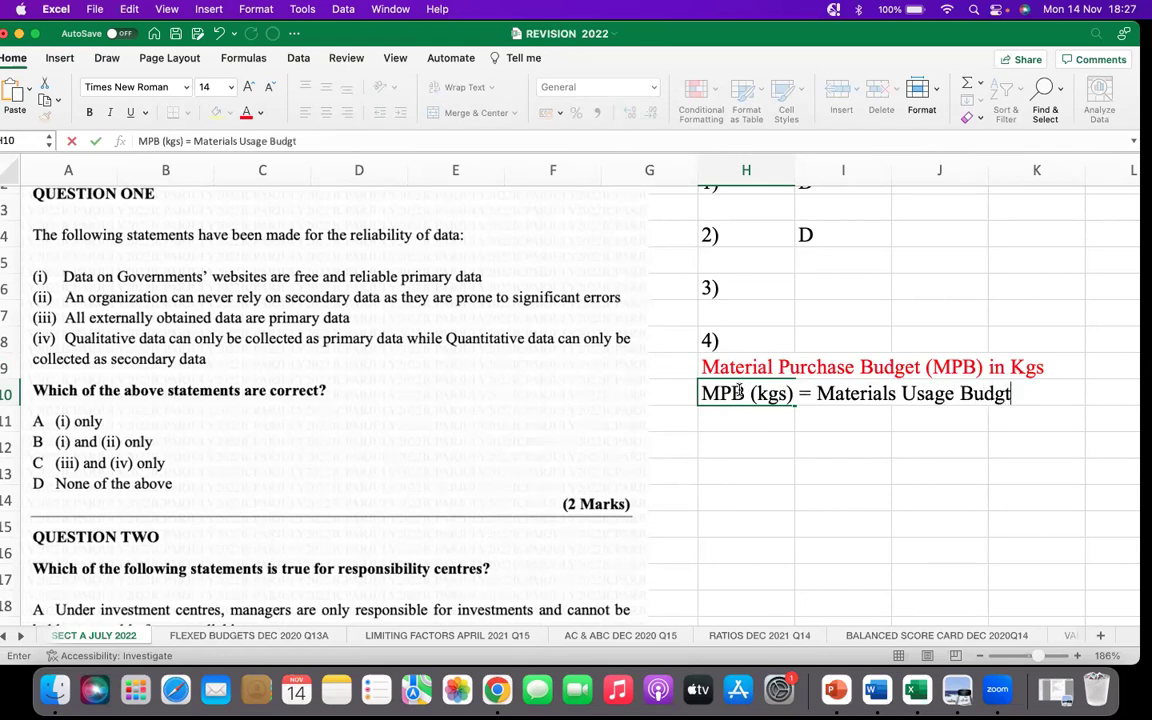
key("BackSpace")
type("et - Opening Inventory + ")
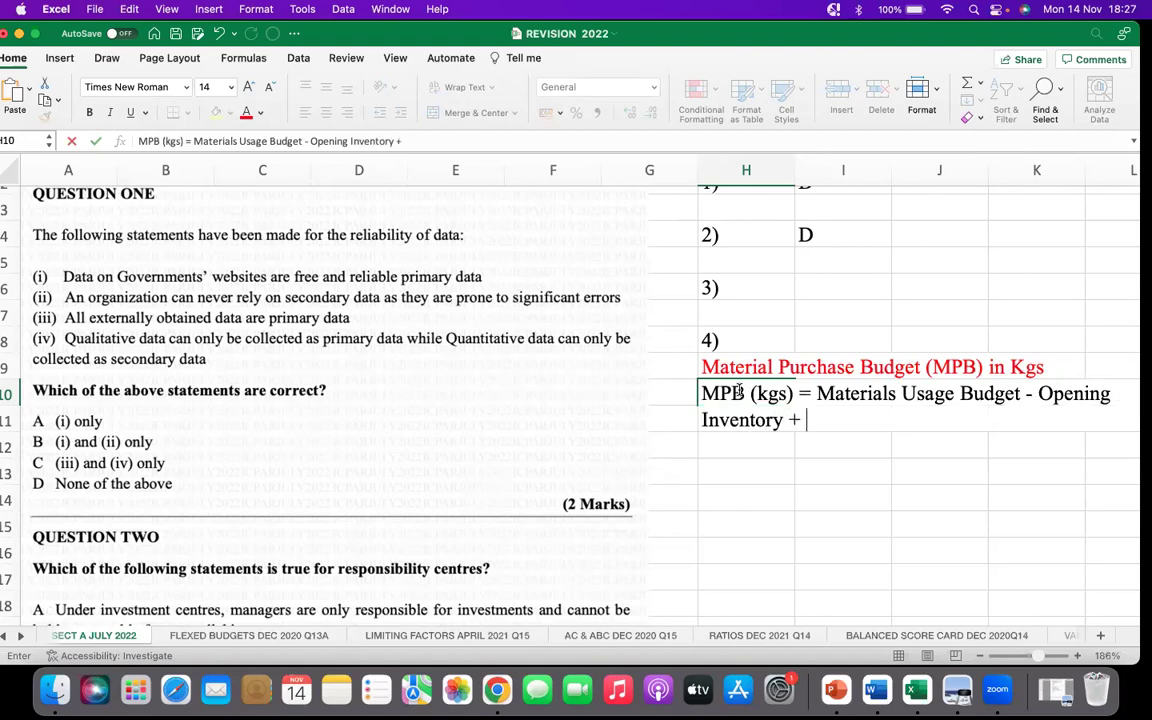
type("Closing ")
type("Inventor")
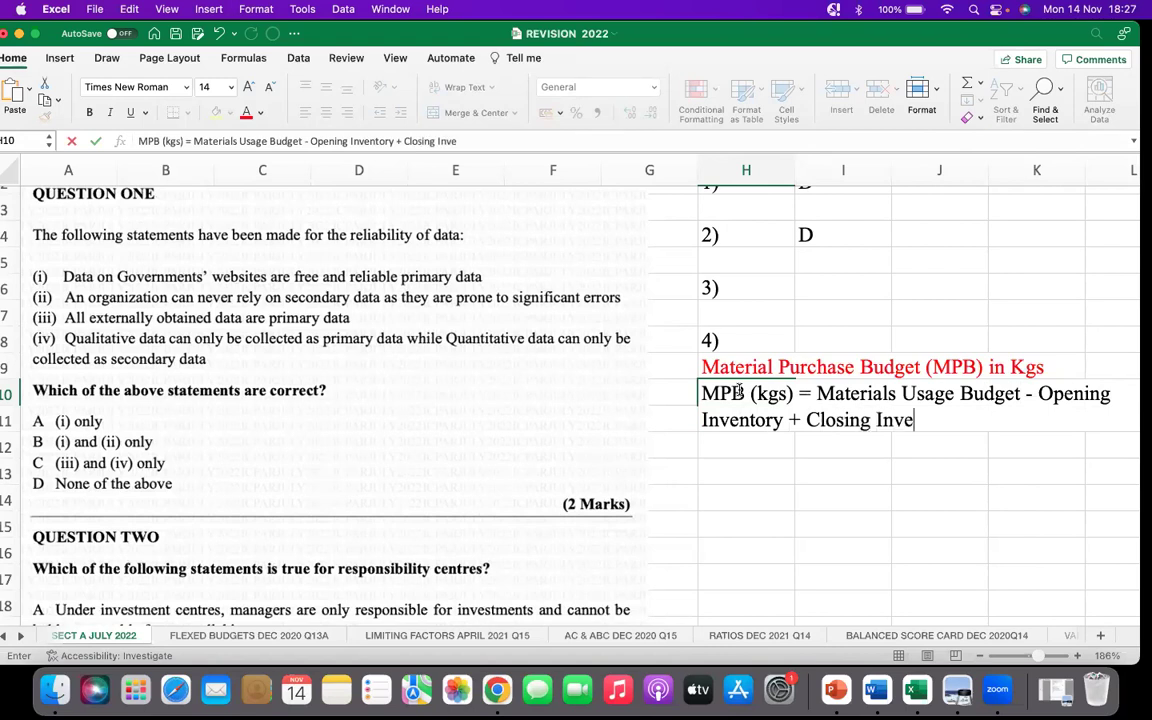
type("y")
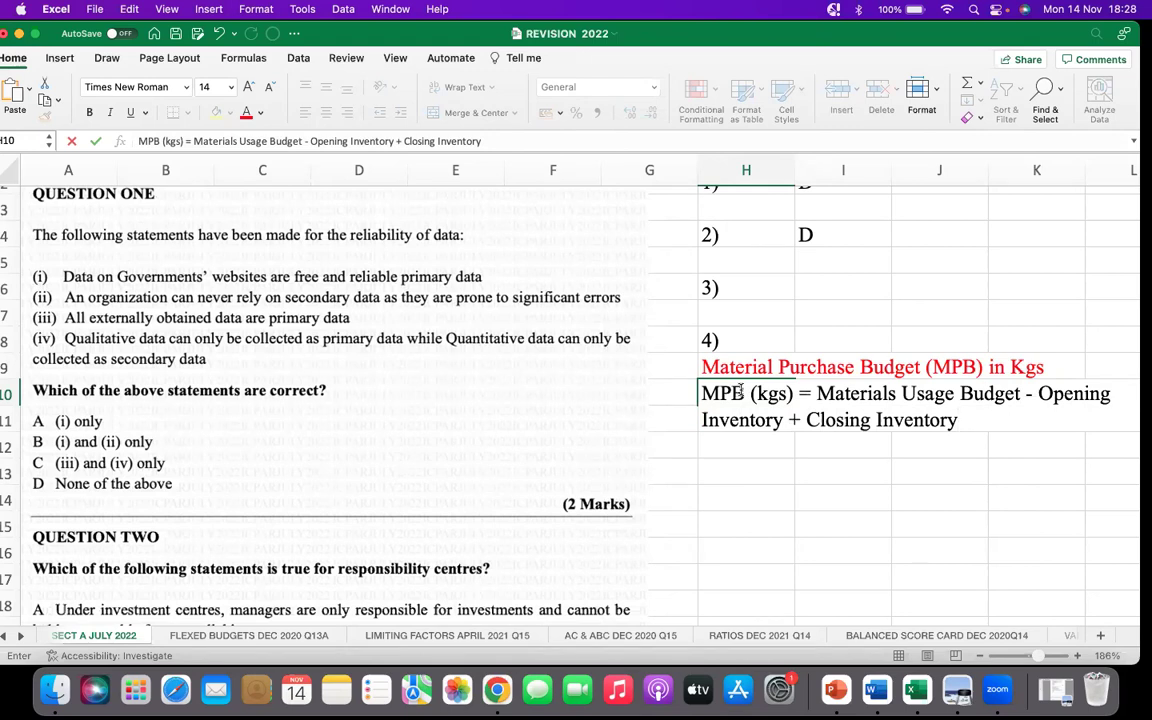
key("Return")
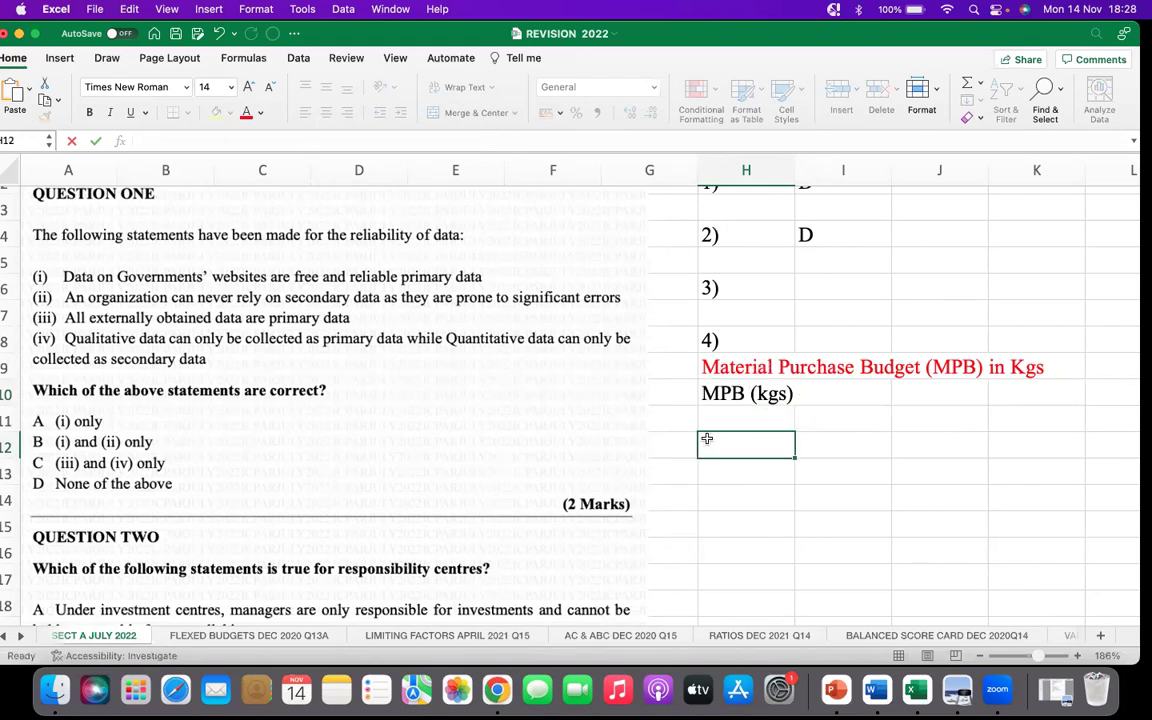
Enter the text formula "Material Usage Budget (kgs) = Production Units * Quantity per Unit" in H11
type("Ma")
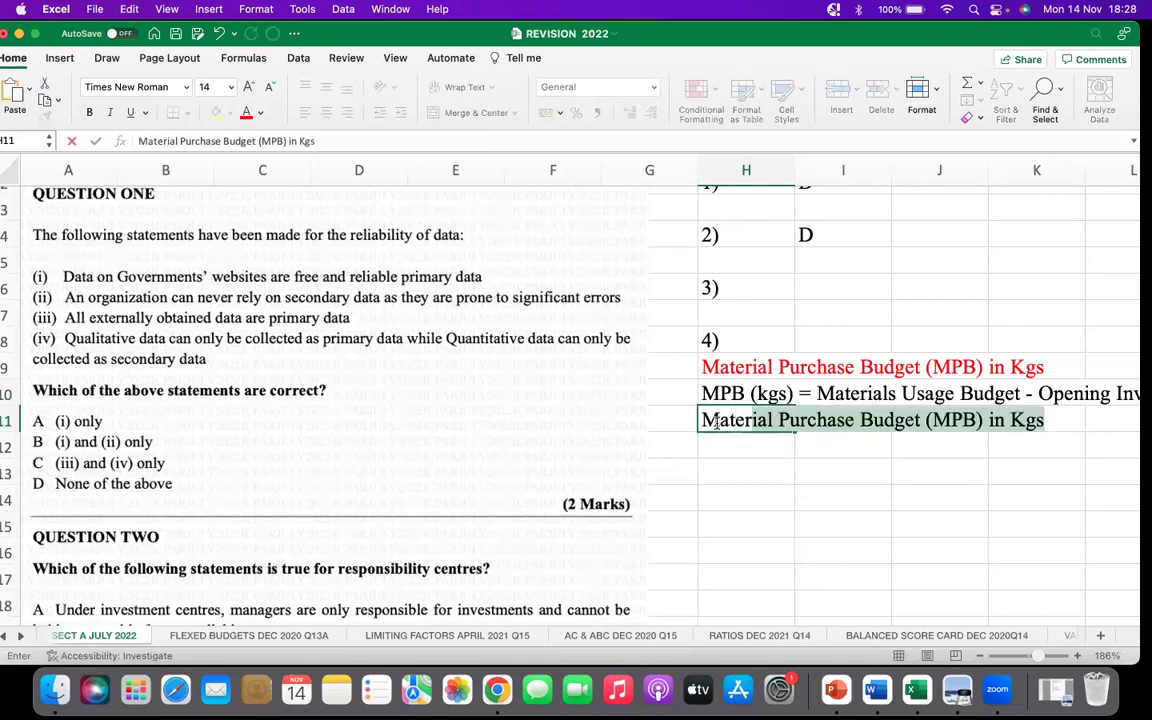
type("teria")
key("BackSpace")
type("ial Uagate")
key("BackSpace")
key("BackSpace")
key("BackSpace")
key("BackSpace")
key("BackSpace")
type("sa")
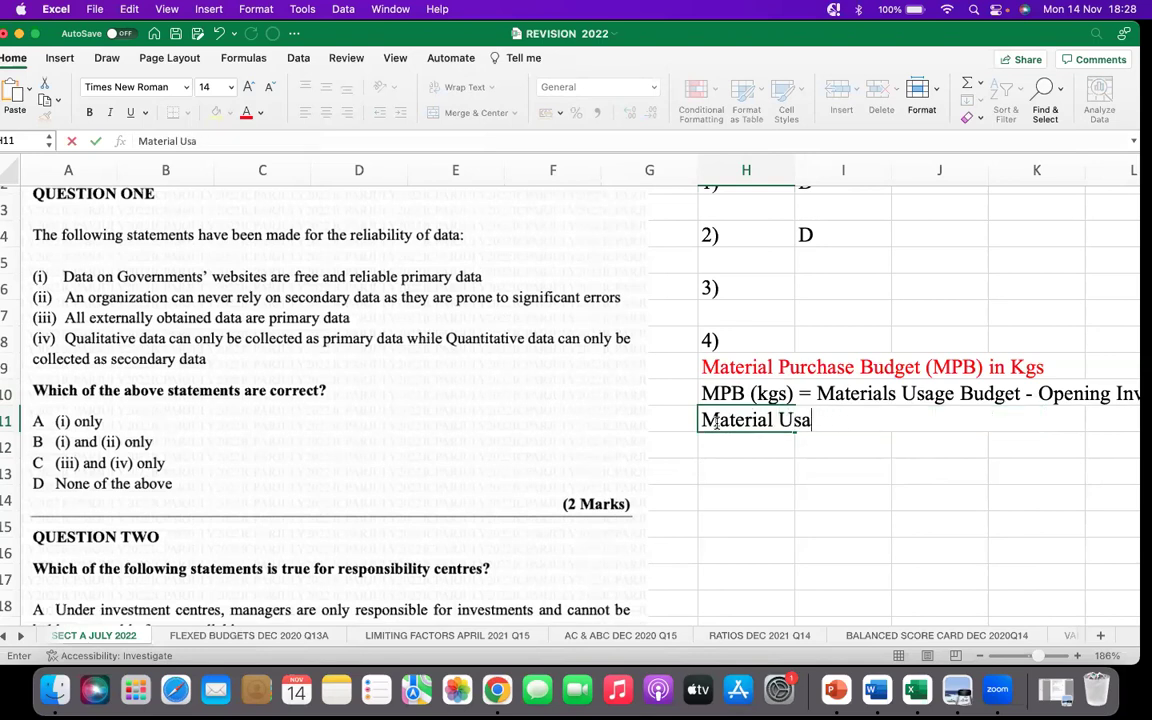
type("ge Bu")
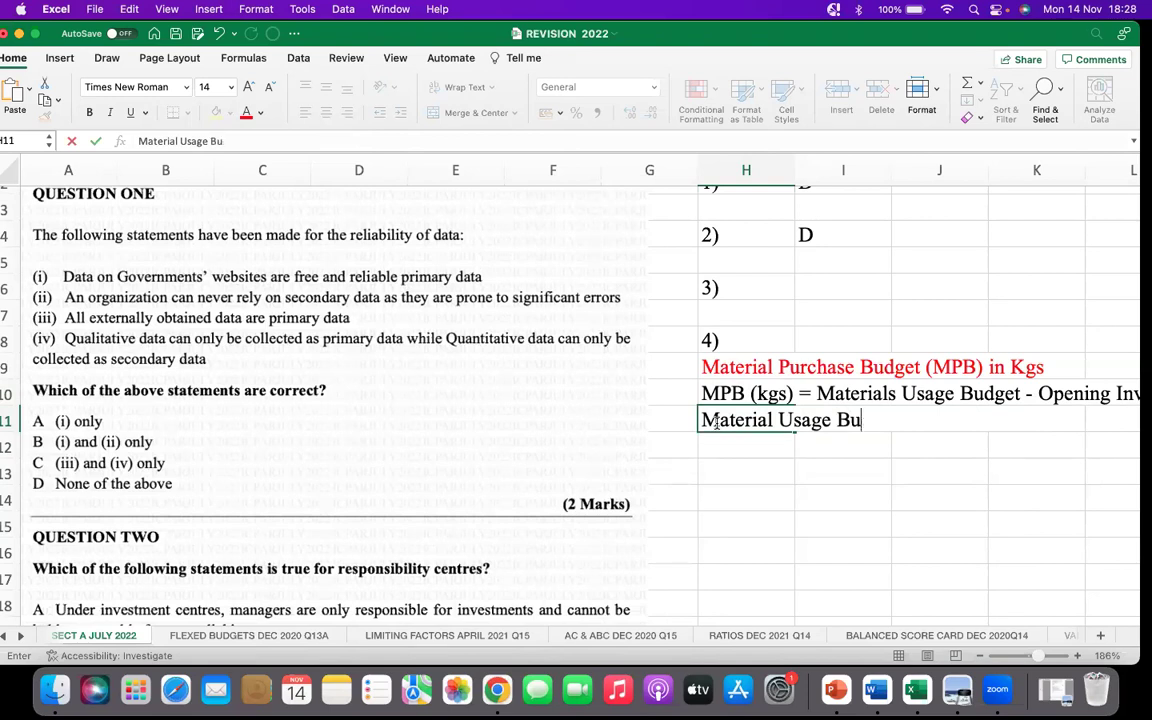
type("dget (")
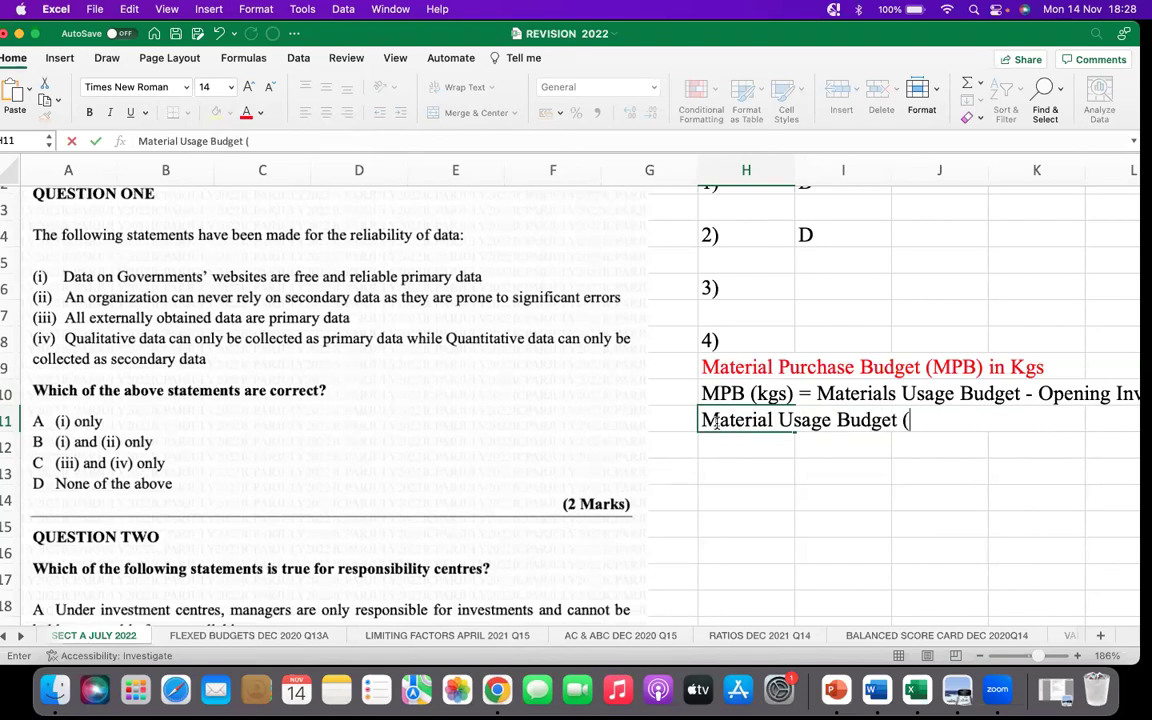
type("kgs) = Pro")
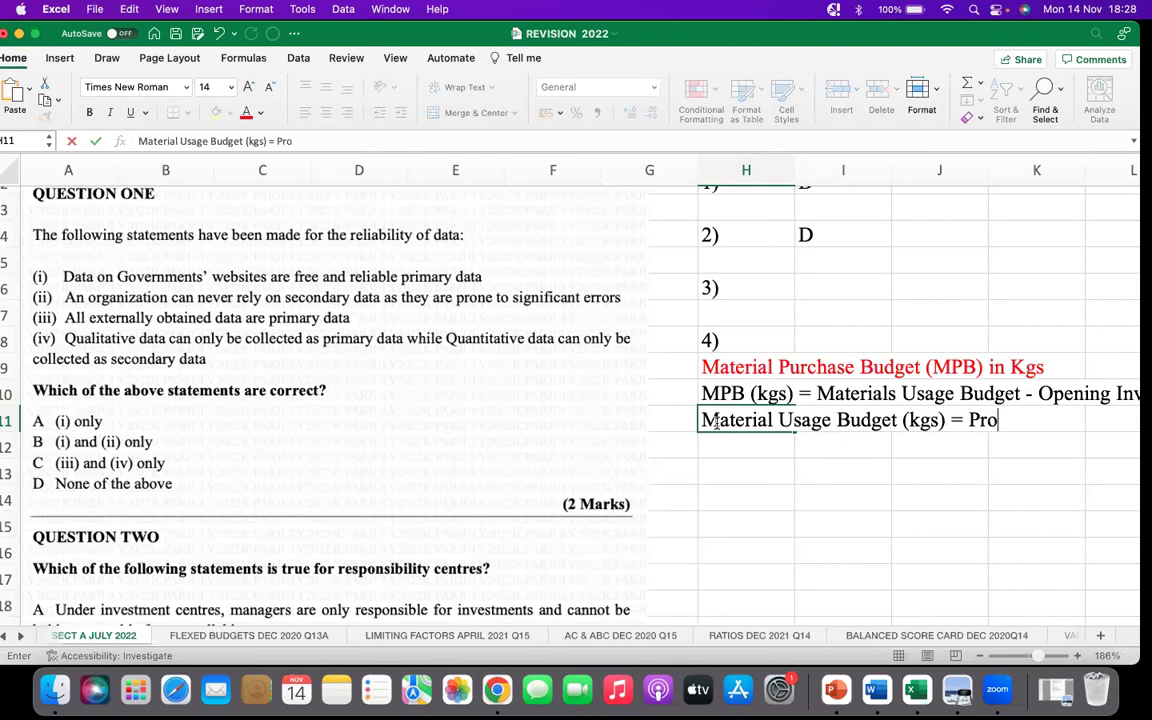
type("ducti")
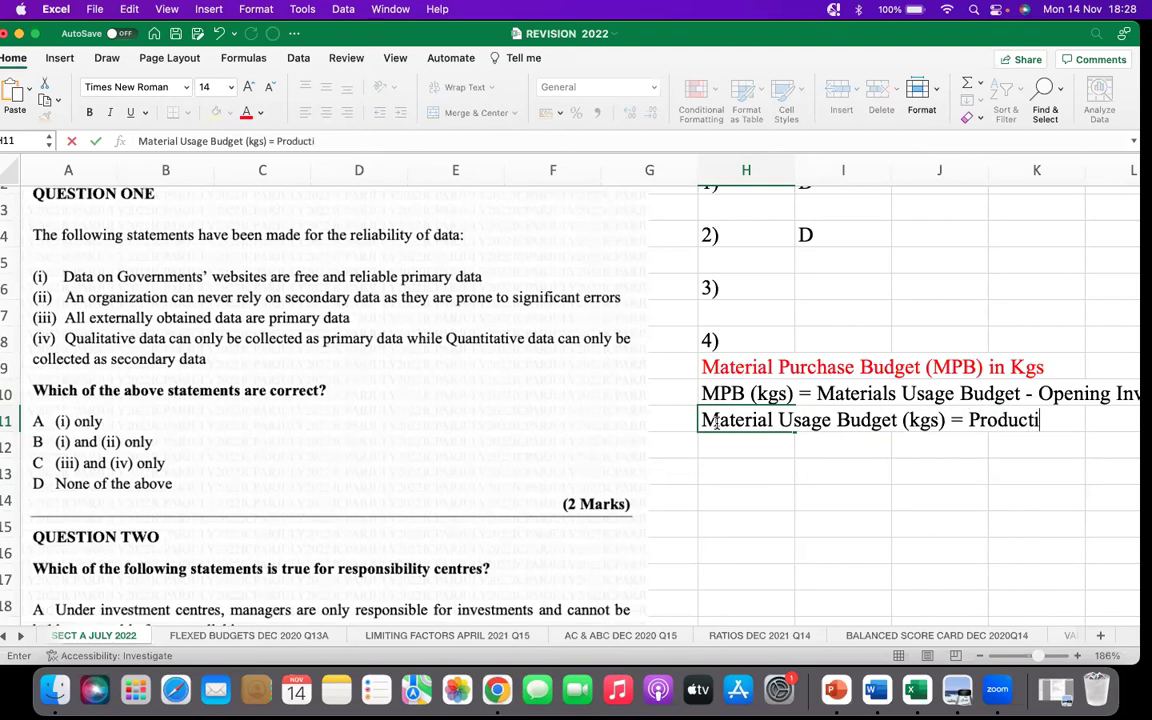
type("on Un")
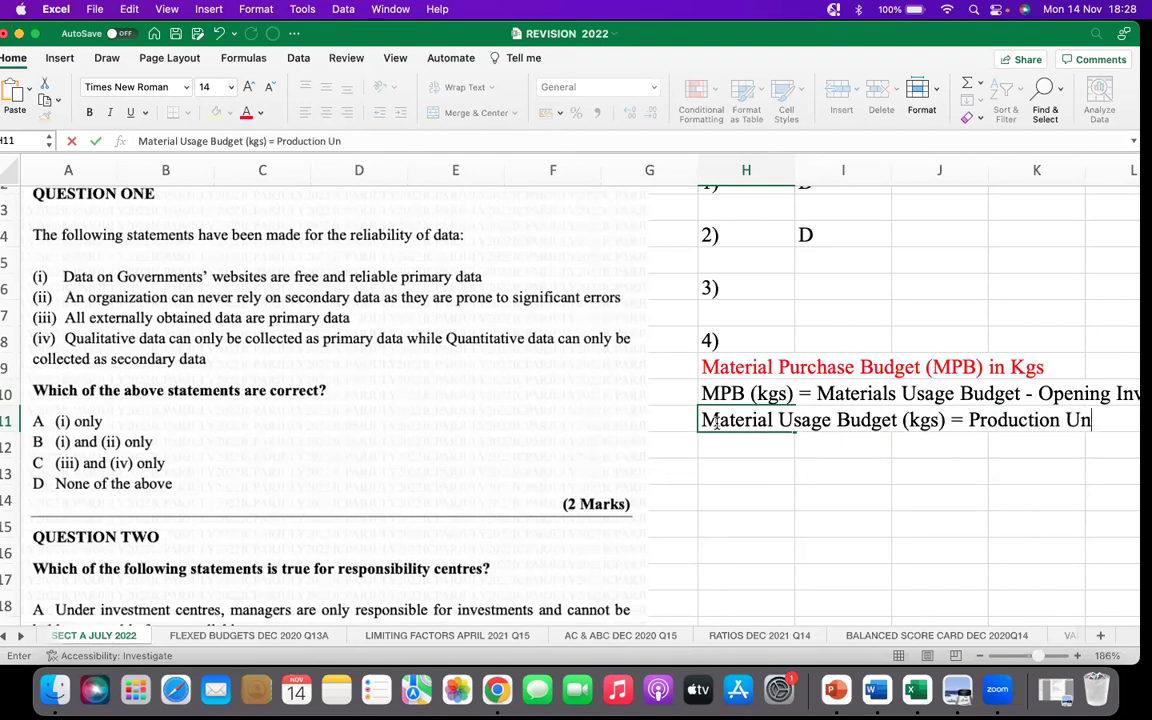
type("its * Qua")
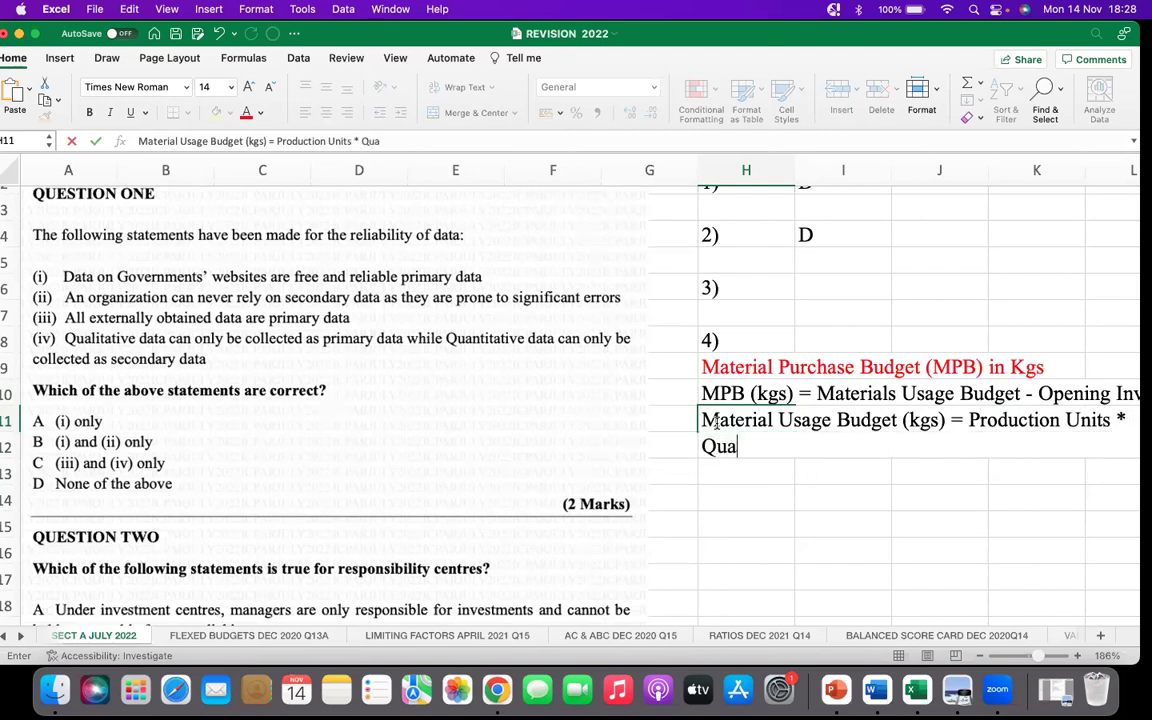
type("ntity oee")
key("BackSpace")
key("BackSpace")
key("BackSpace")
type("pe")
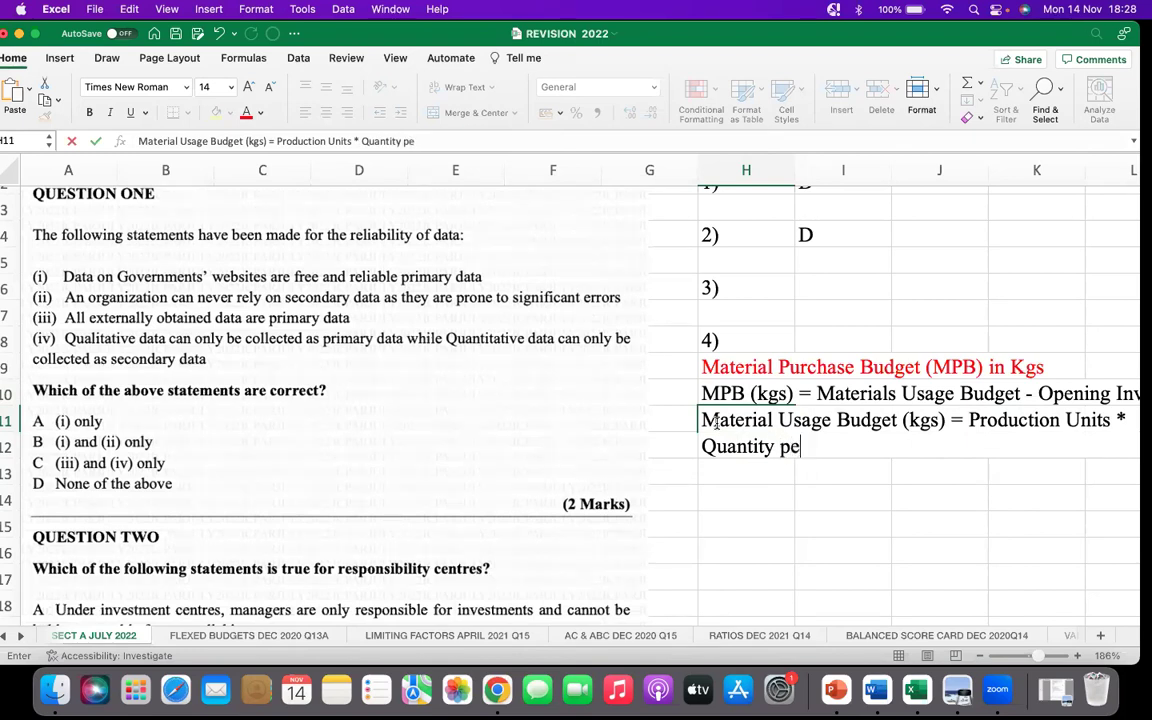
type("r Unit")
key("Return")
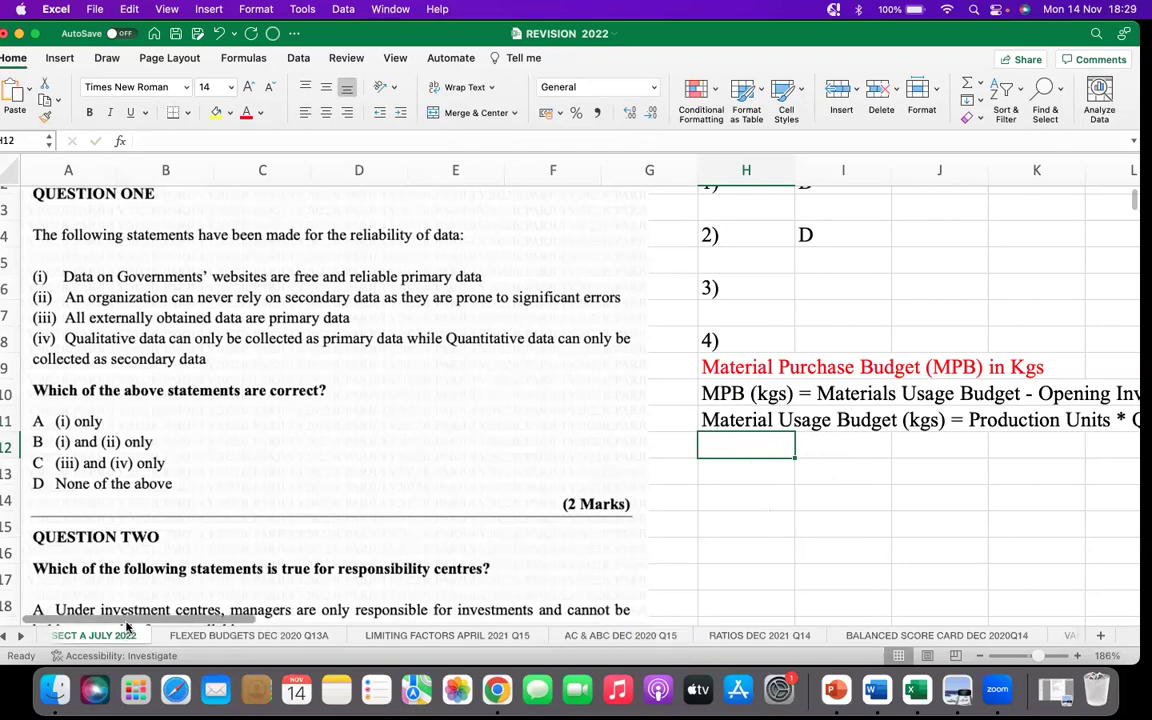
scroll(200, 615, "right", 5)
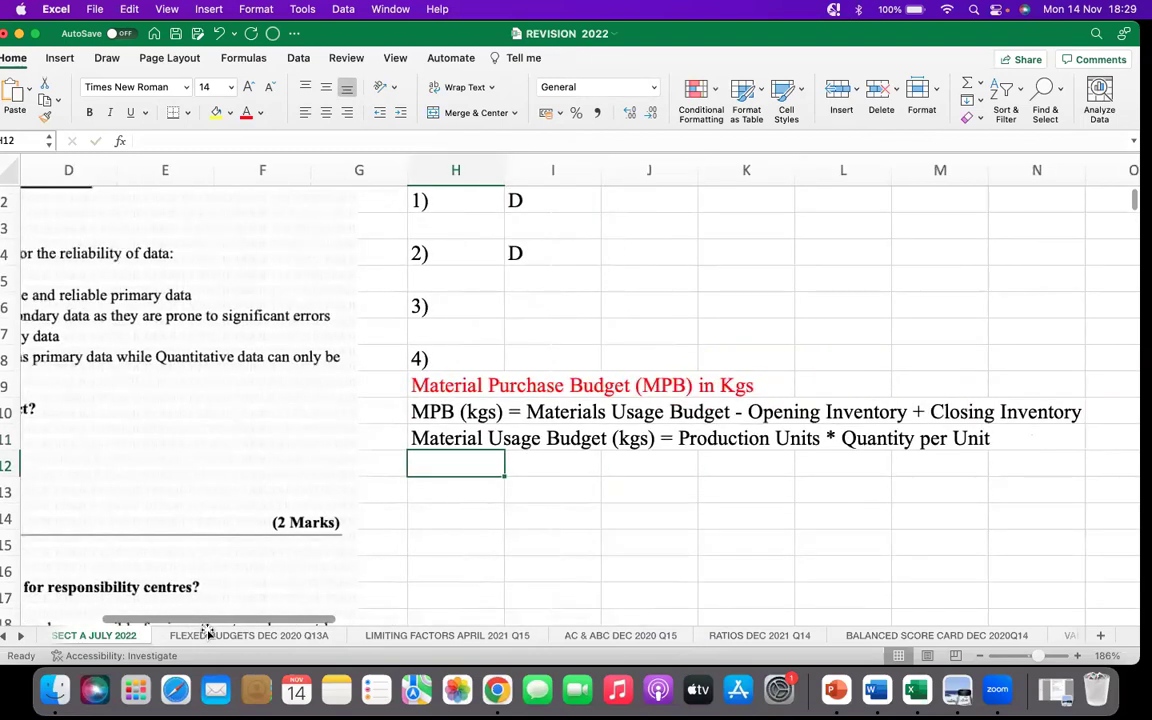
left_click(553, 462)
left_click(537, 440)
left_click(470, 440)
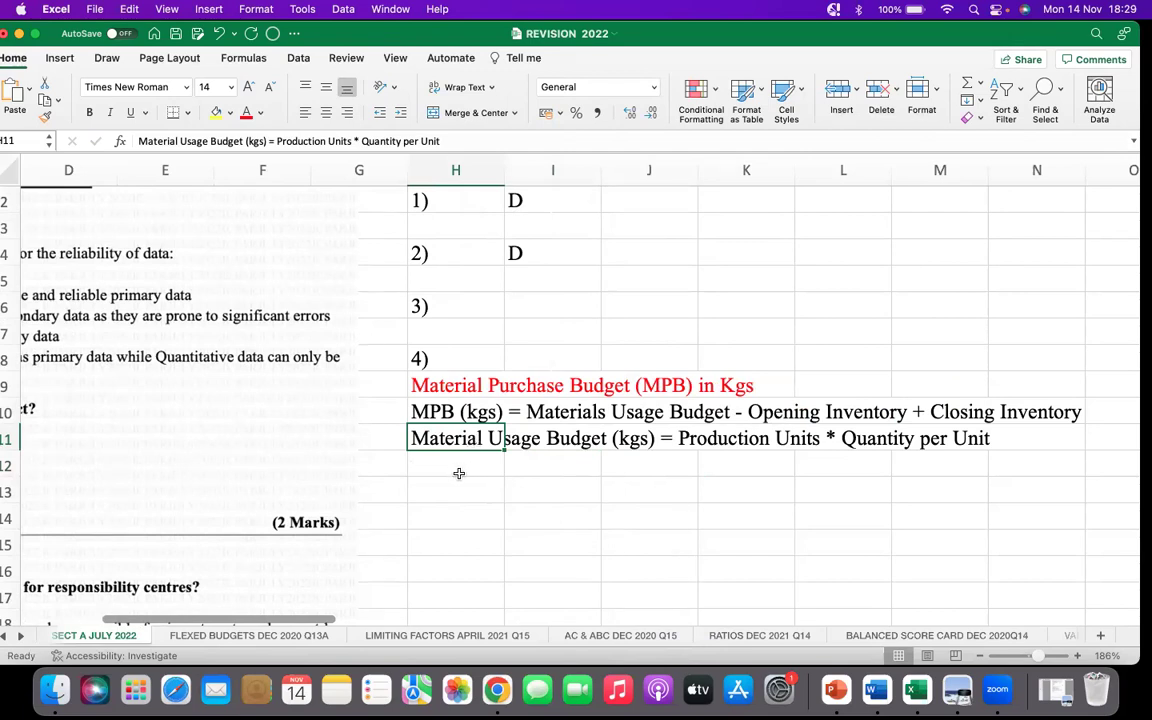
left_click(459, 473)
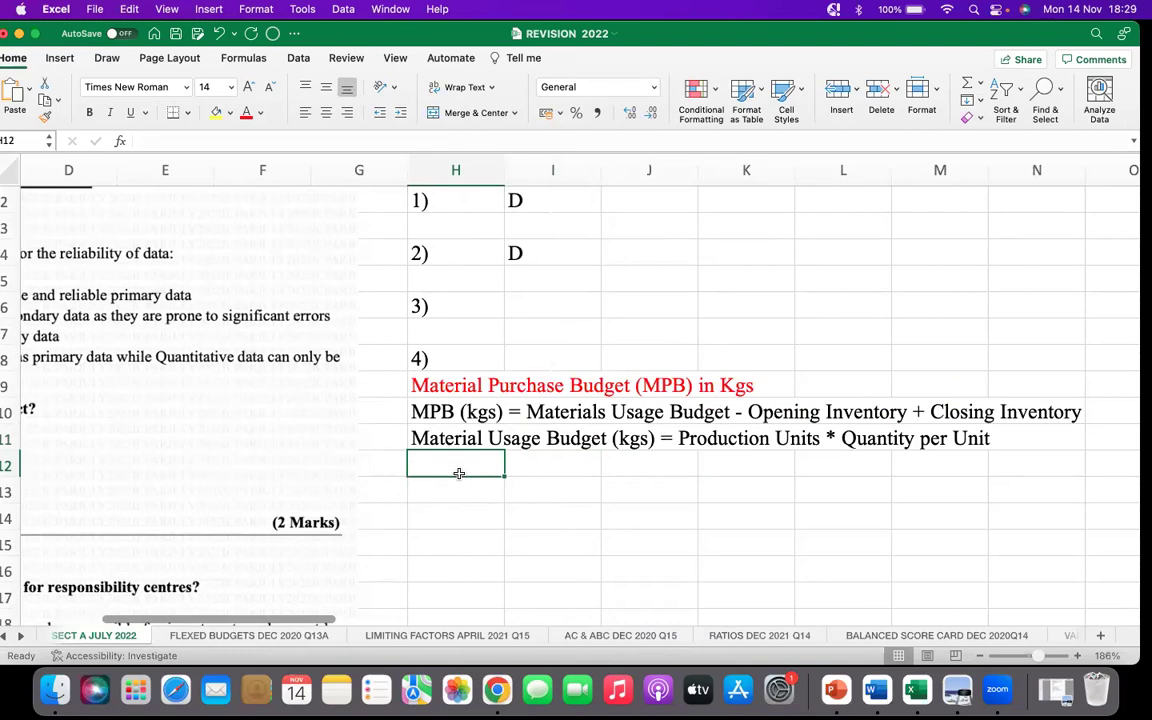
type("prod")
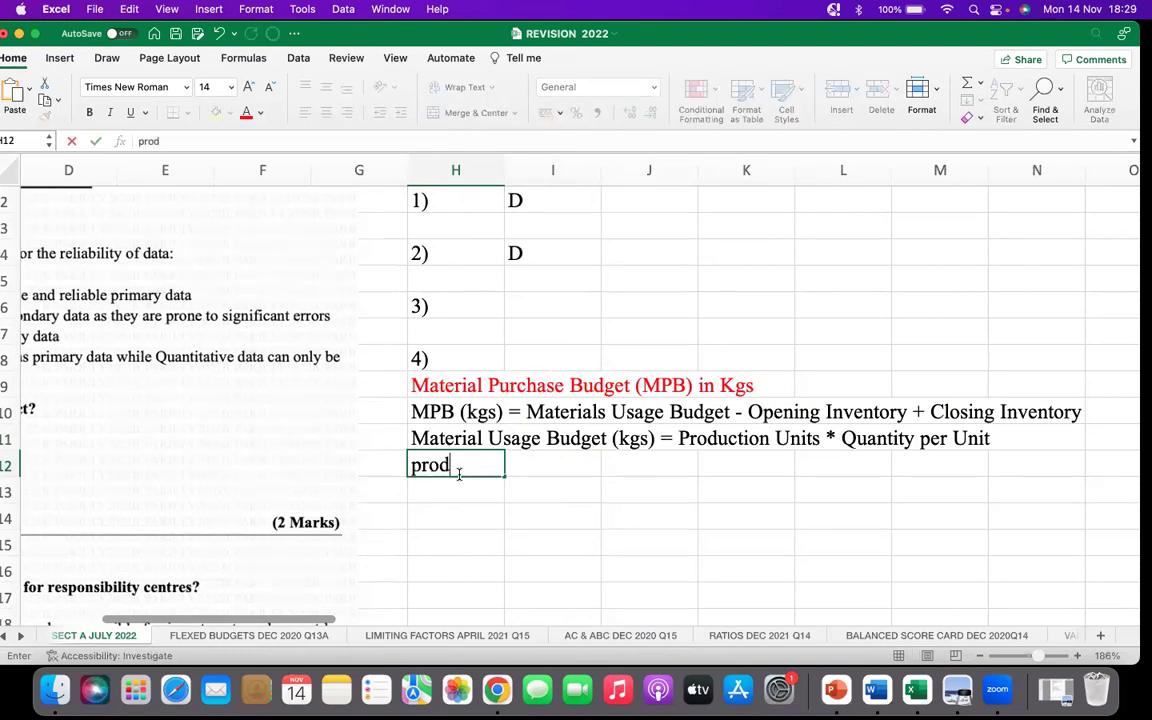
type("uct")
key("BackSpace")
key("BackSpace")
key("BackSpace")
key("BackSpace")
key("BackSpace")
key("BackSpace")
key("BackSpace")
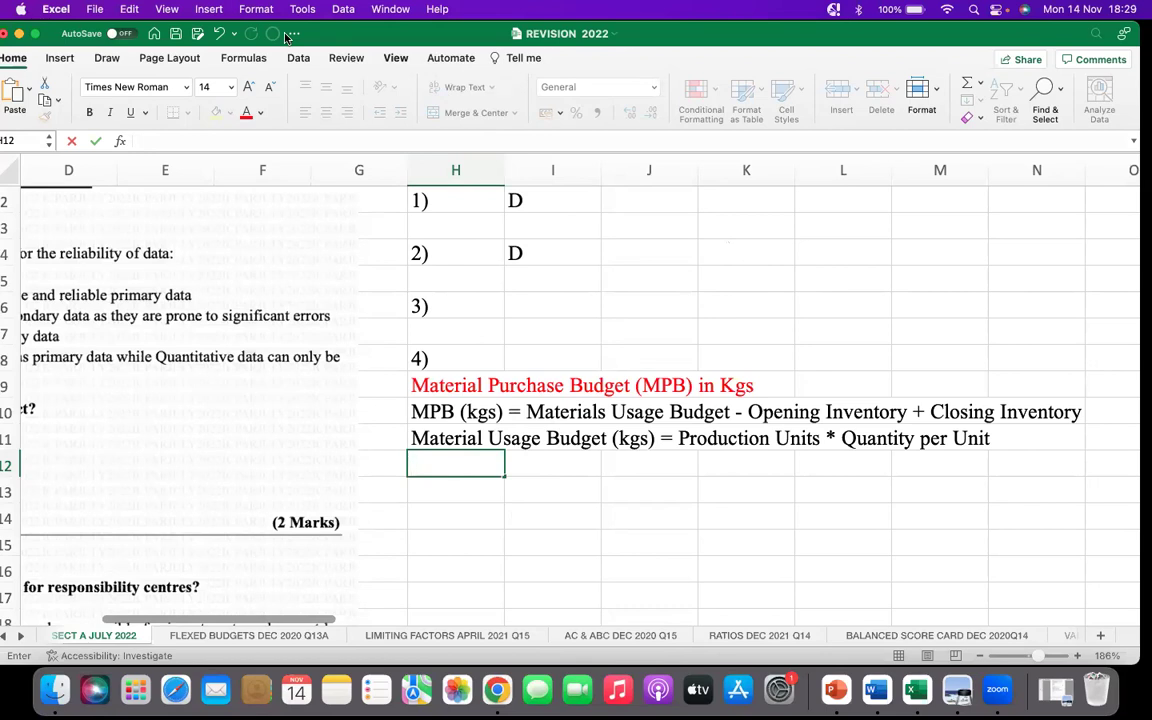
left_click(785, 302)
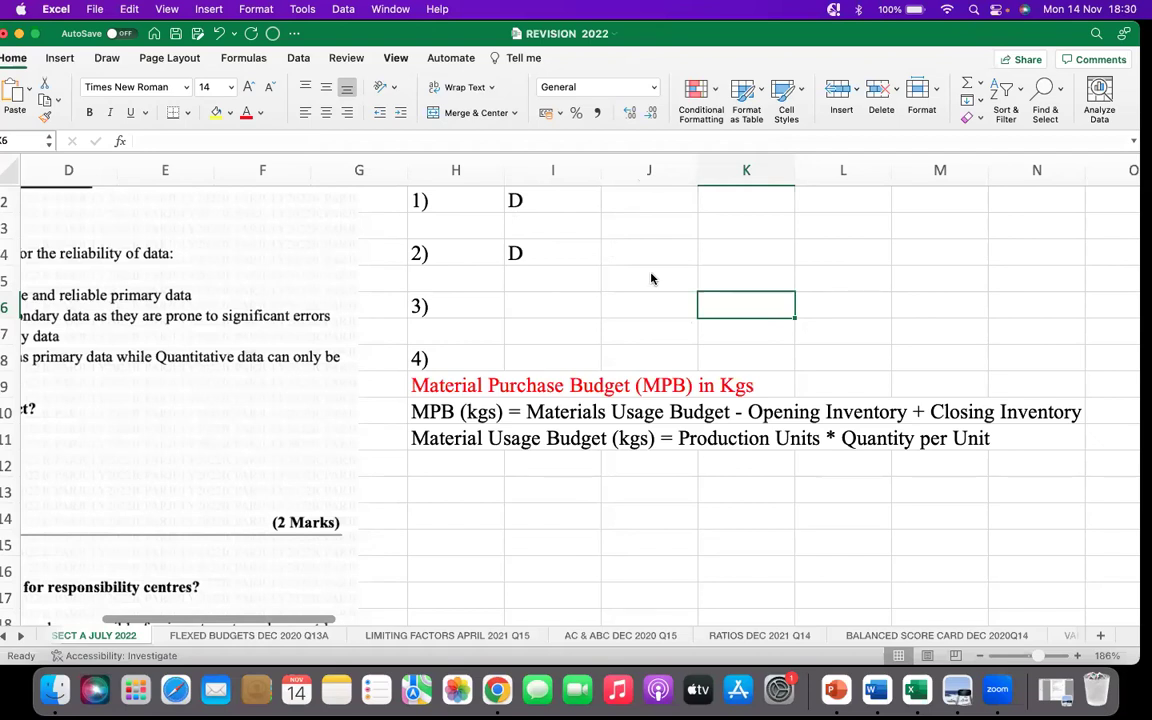
left_click(596, 498)
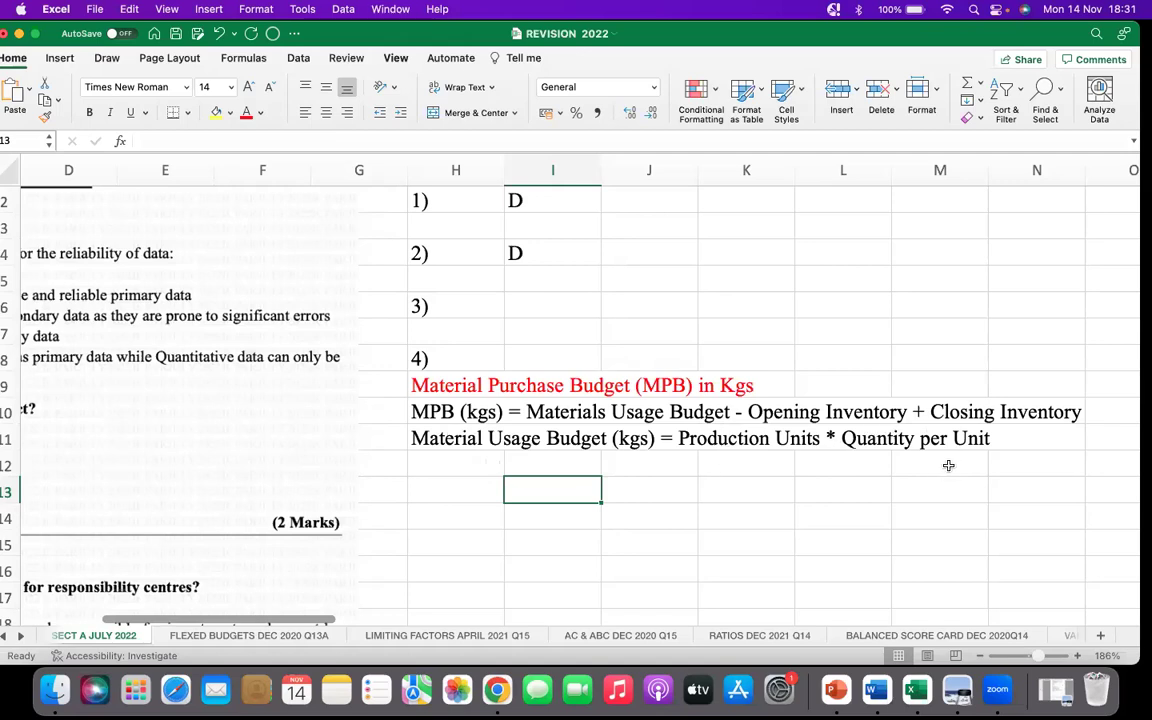
Start the third formula line in H12 with the capitalised word "Production", below the Material Usage Budget formula
left_click(430, 465)
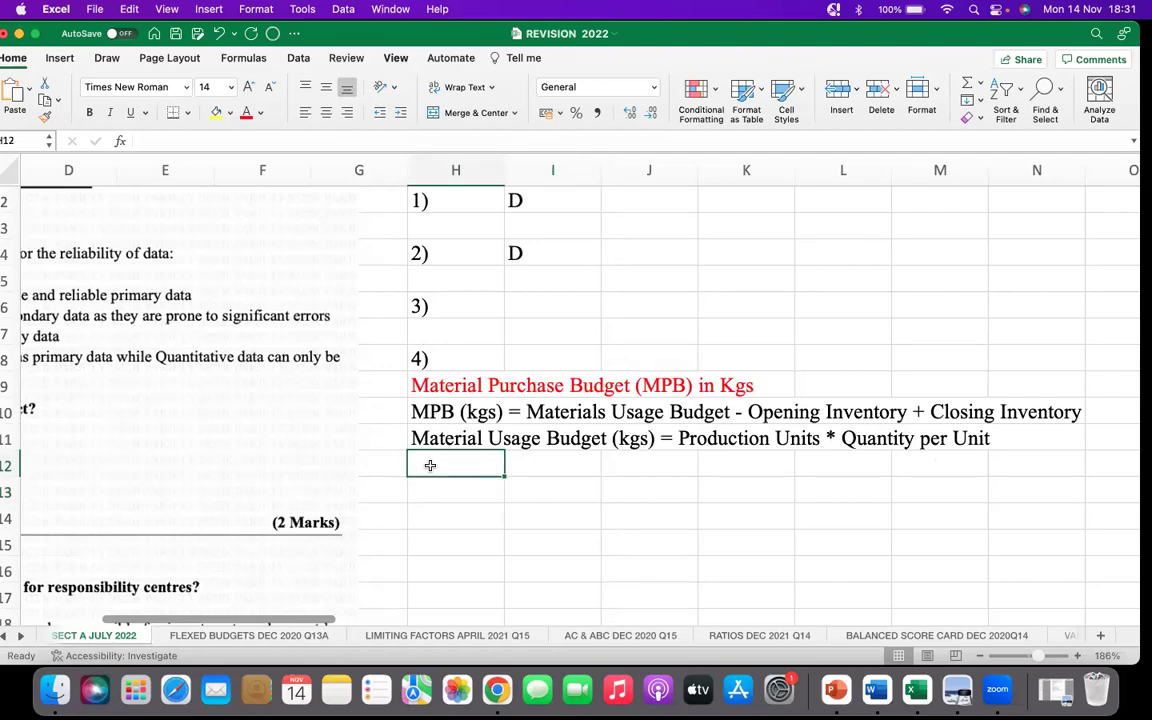
type("pr")
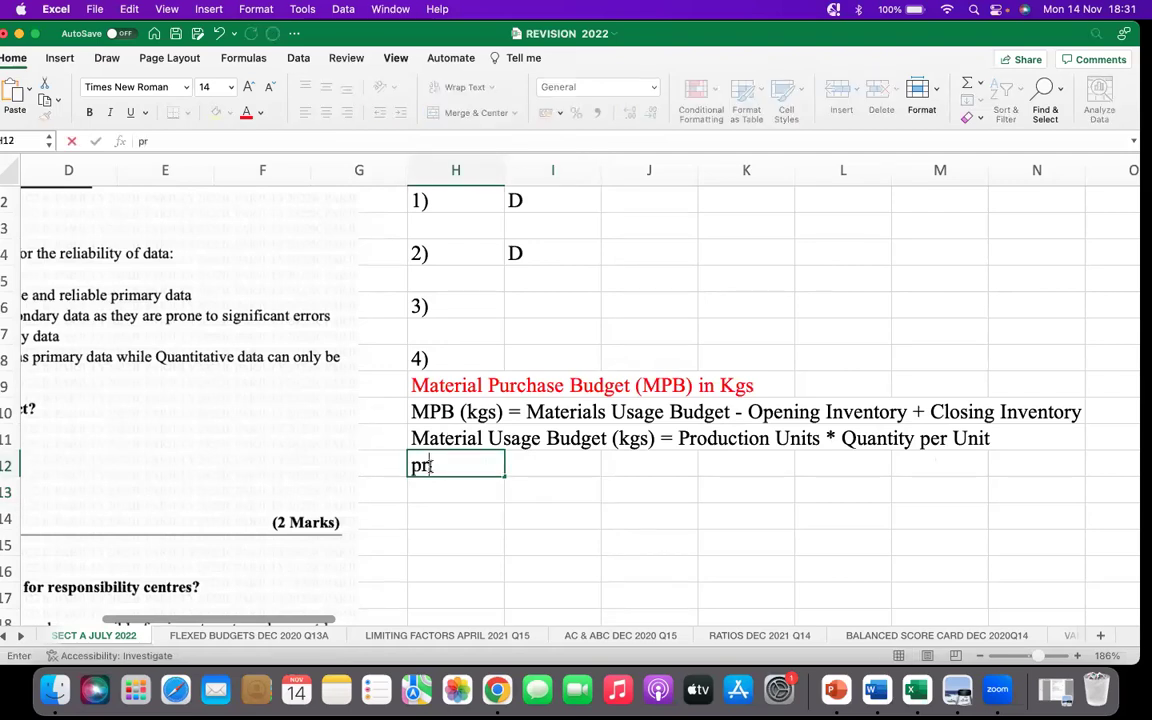
type("oduct")
key("BackSpace")
key("BackSpace")
key("BackSpace")
key("BackSpace")
key("BackSpace")
key("BackSpace")
key("XF86AudioRaiseVolume")
key("BackSpace")
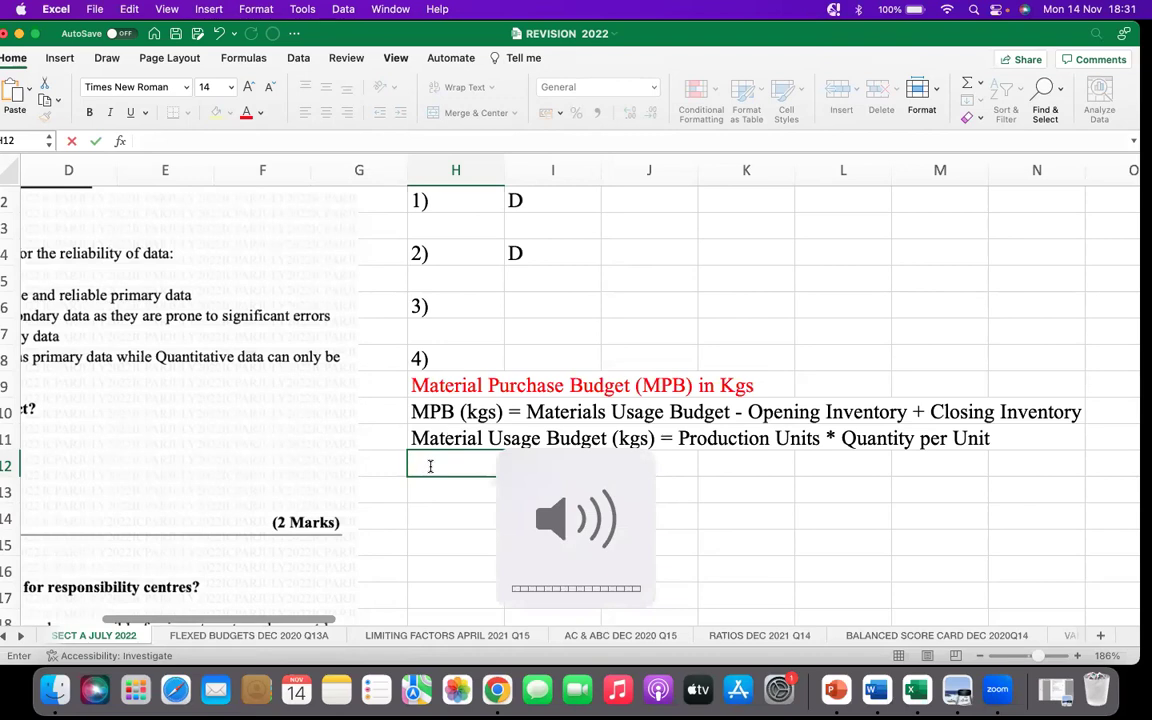
type("Producy")
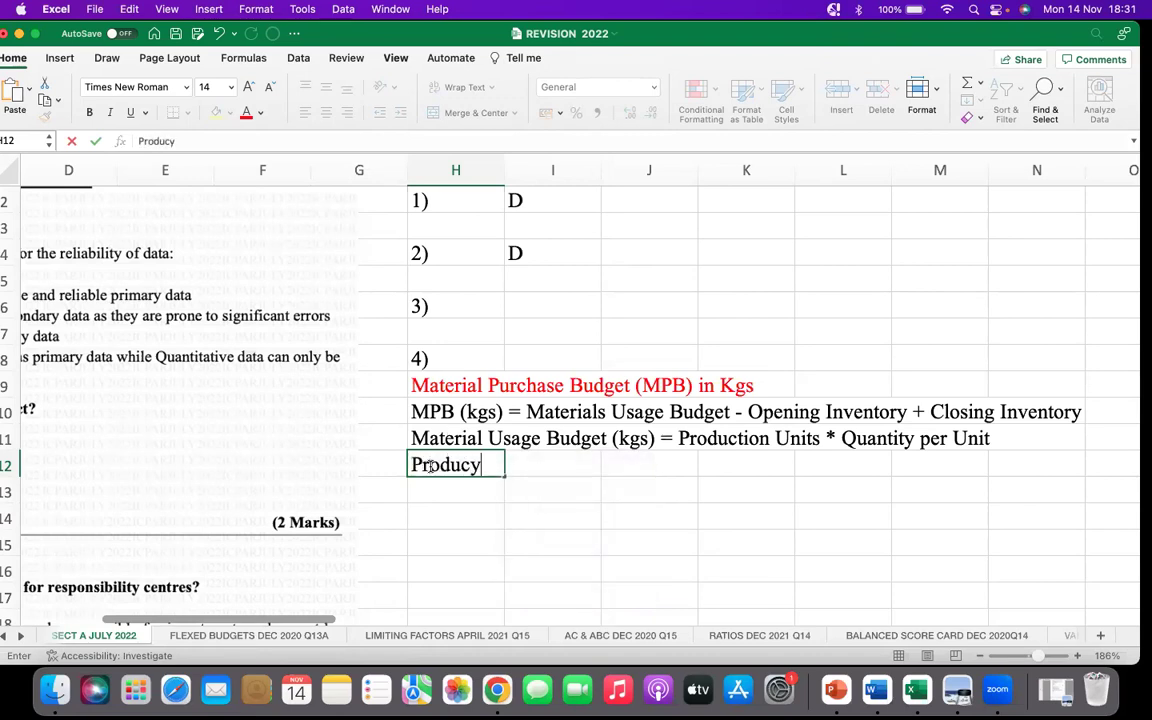
key("BackSpace")
type("tion")
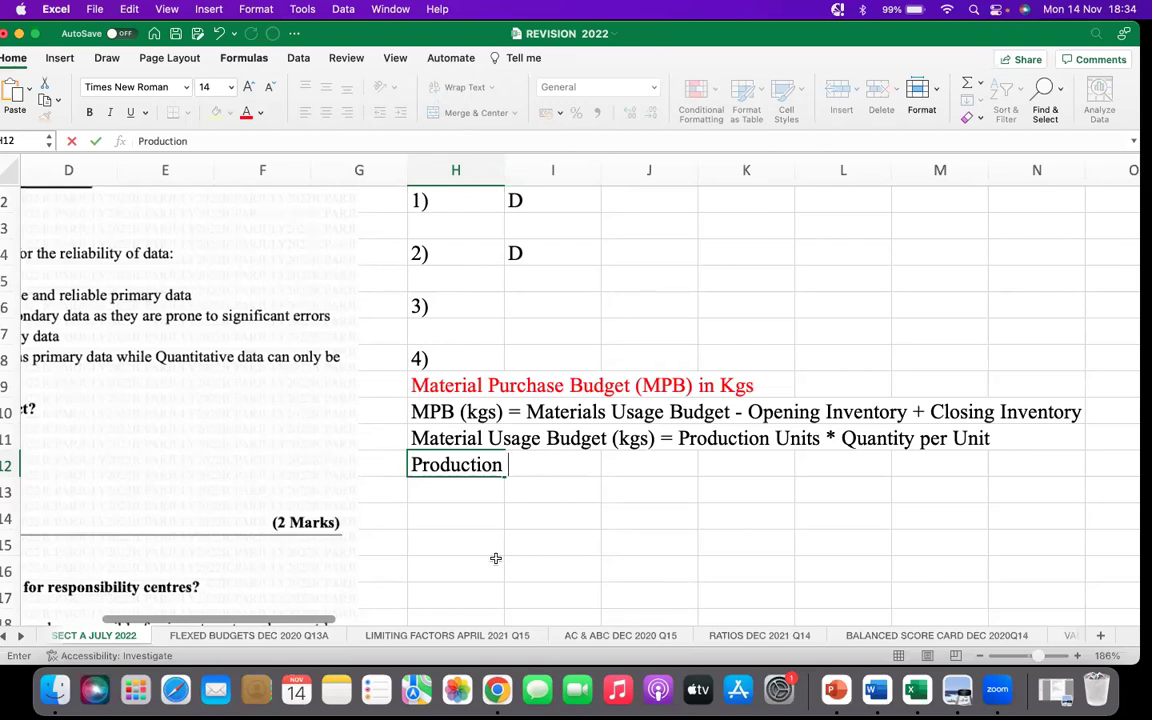
Extend the third formula line in H12 to read "Production Units = Sales Units -"
left_click(503, 465)
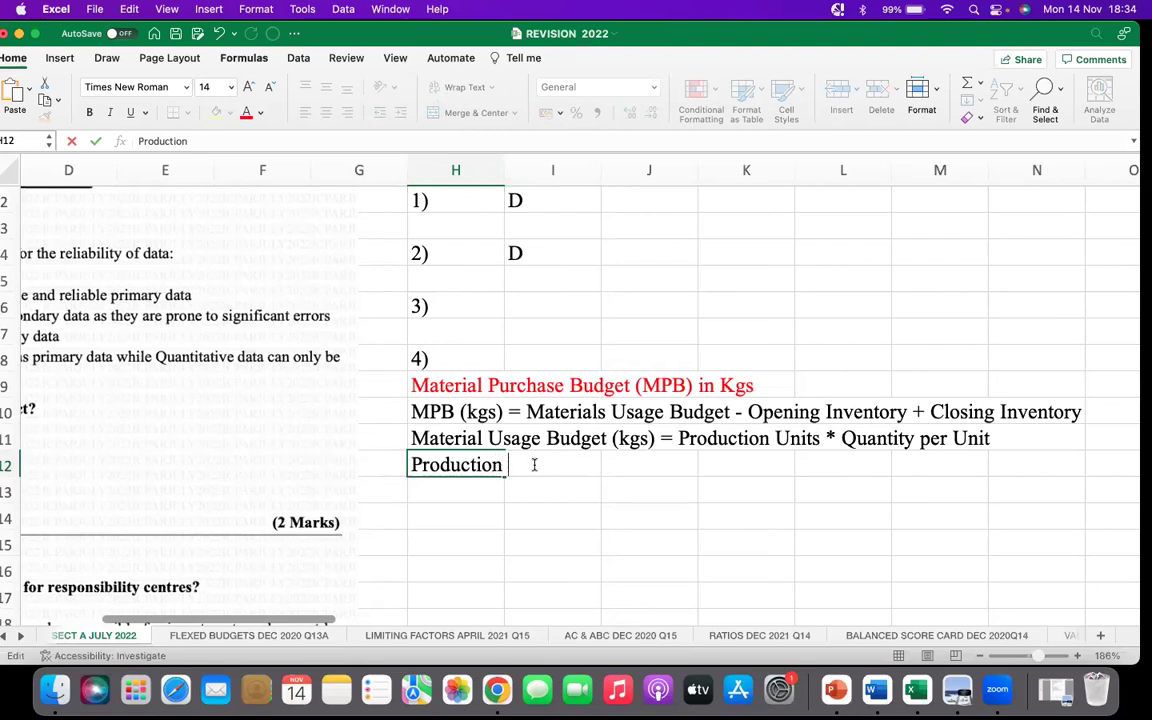
type("Units = ")
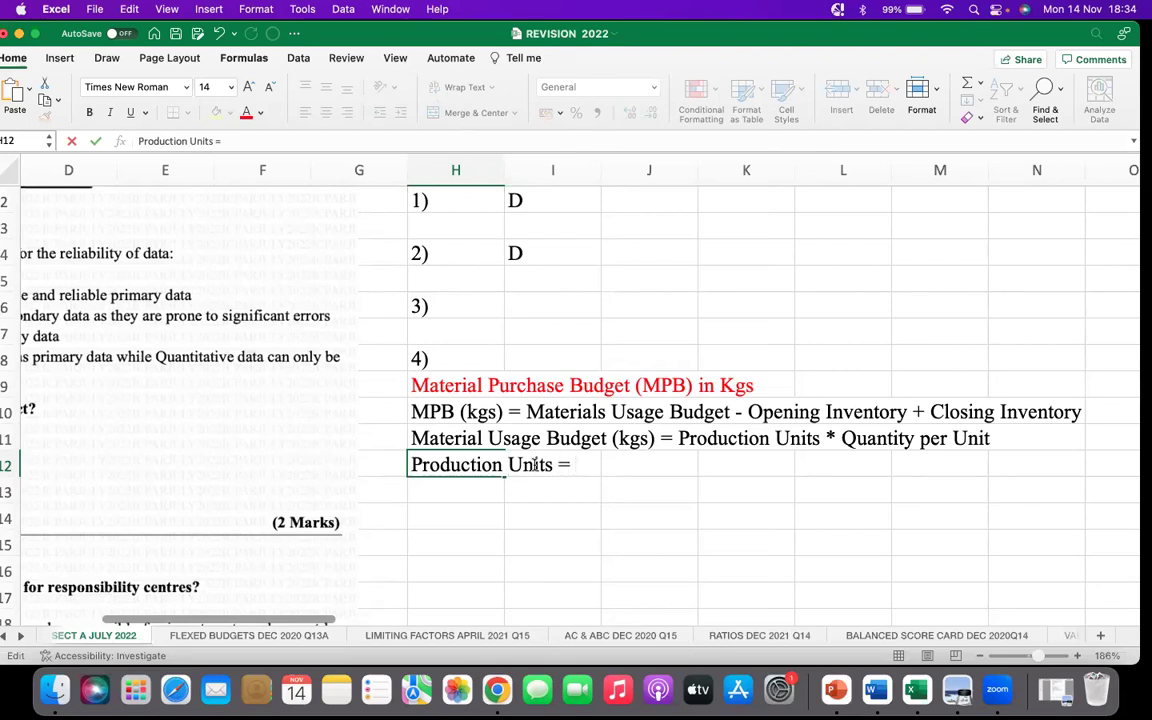
type("Sales Un")
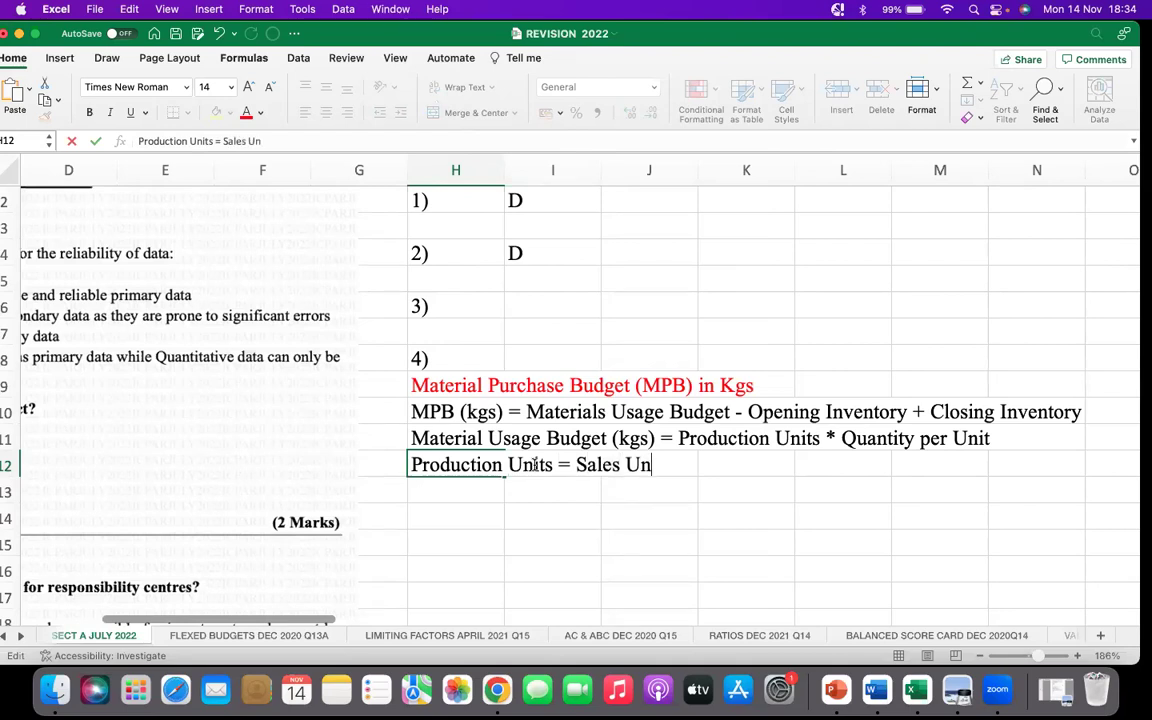
type("its -")
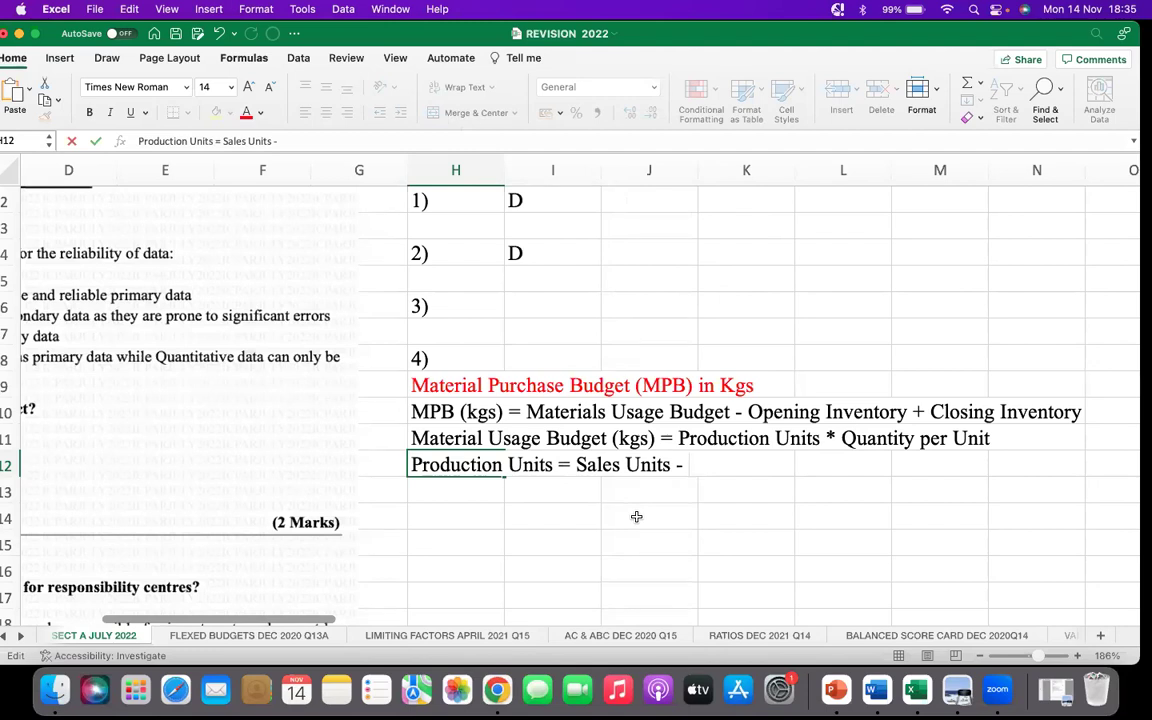
left_click(427, 489)
key("Up")
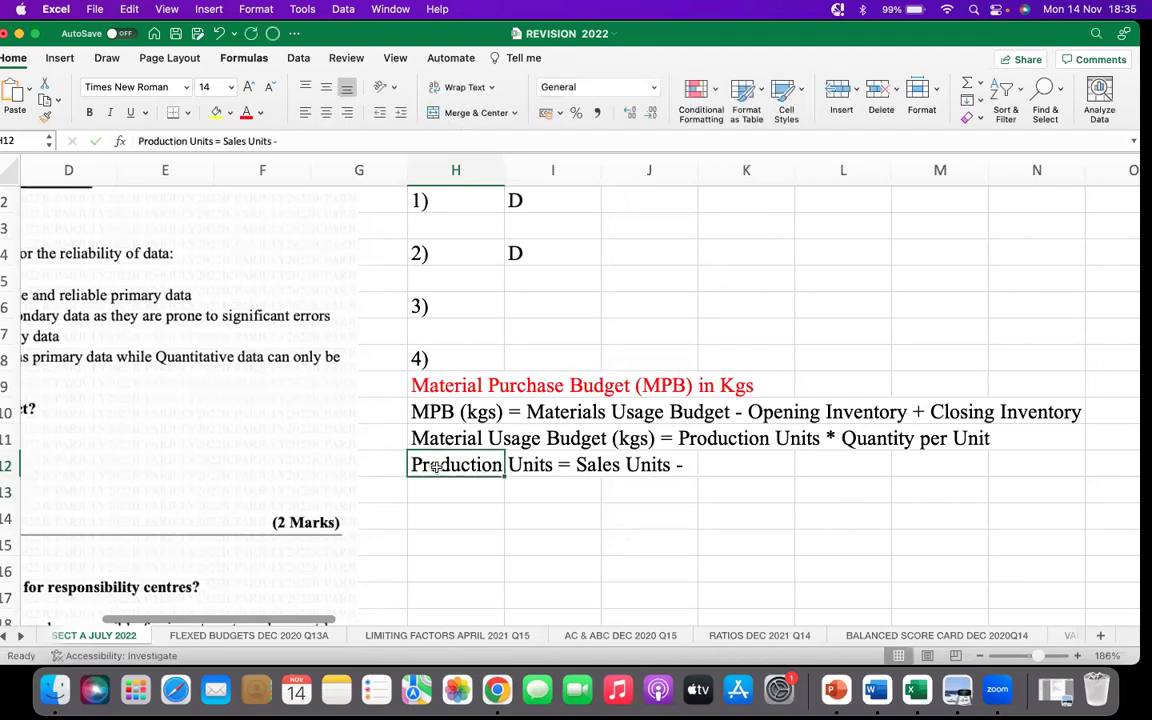
Complete the Production Units formula in H12 by appending "Opening Inventory Units + Closing Inventory Units" after the minus sign
left_click(312, 140)
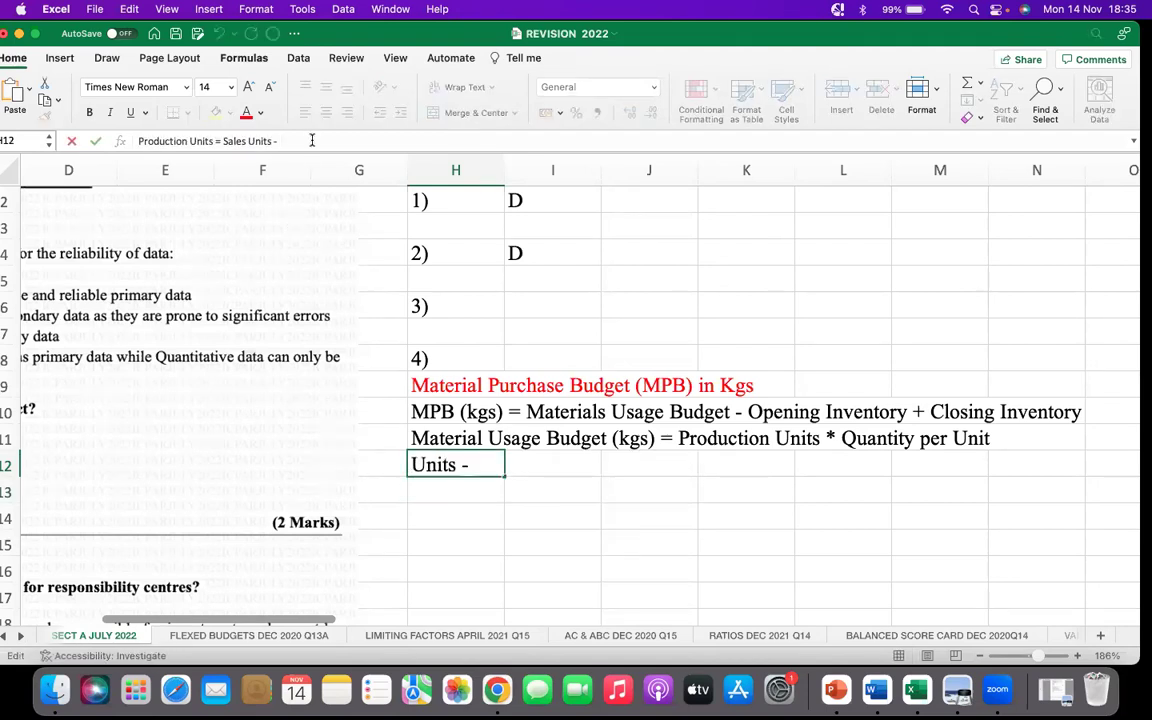
type("Opening")
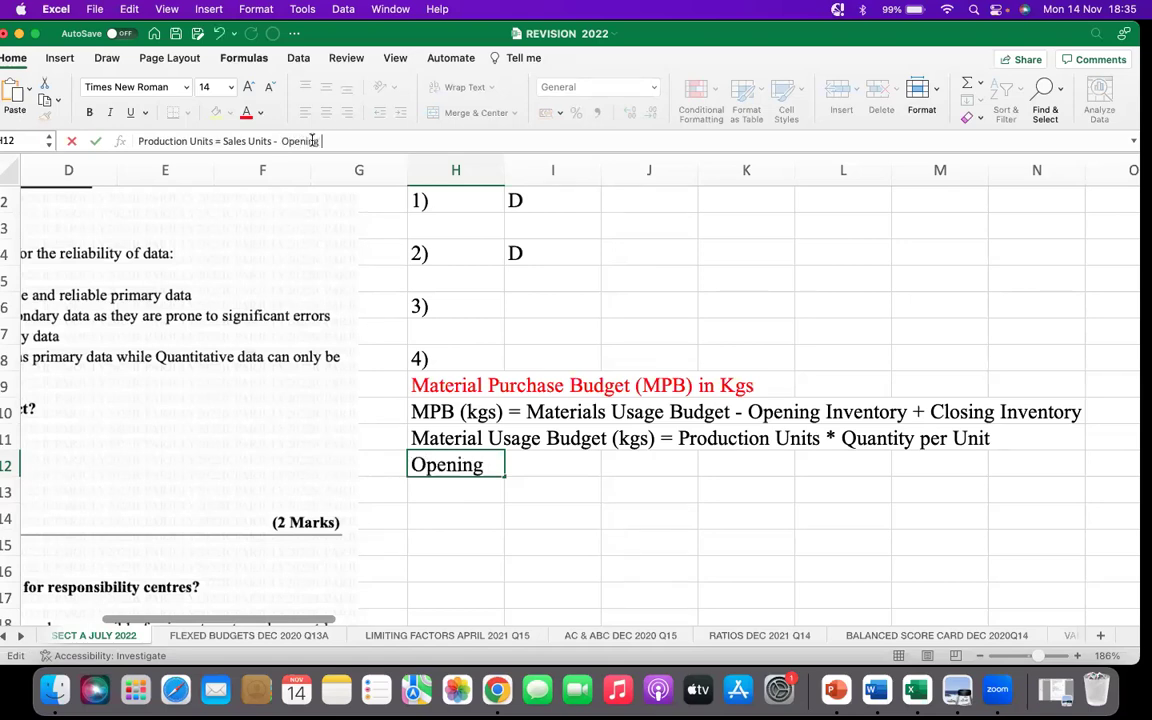
type(" Inv")
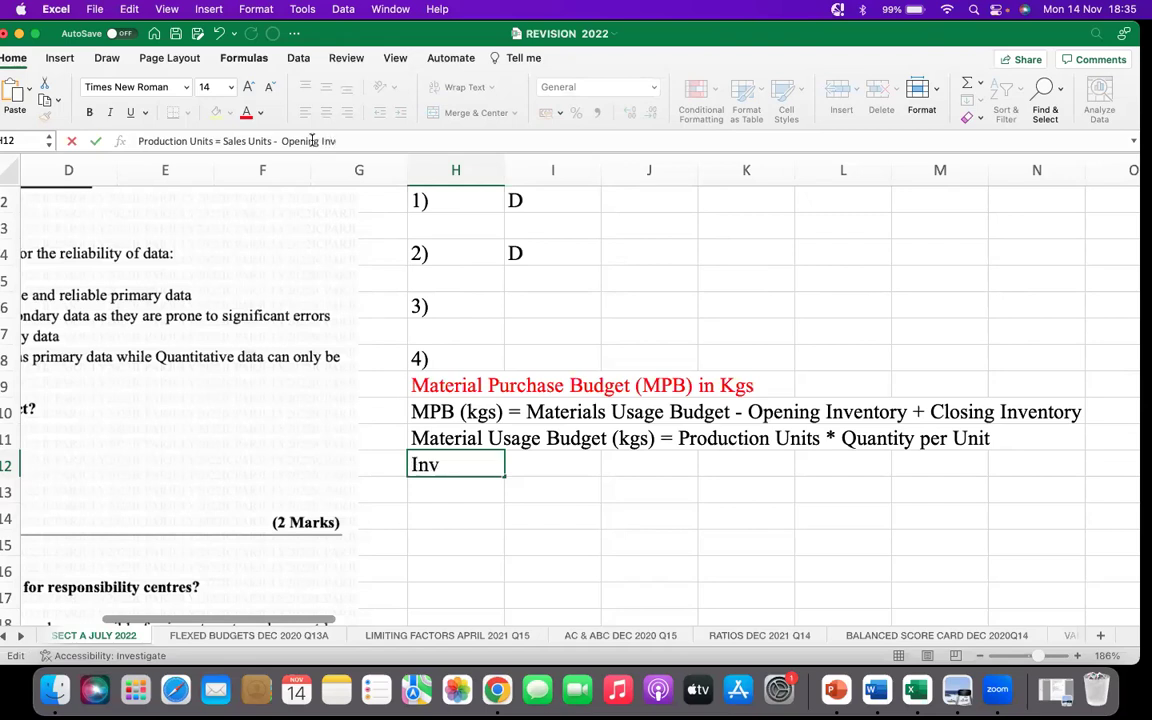
type("entory ")
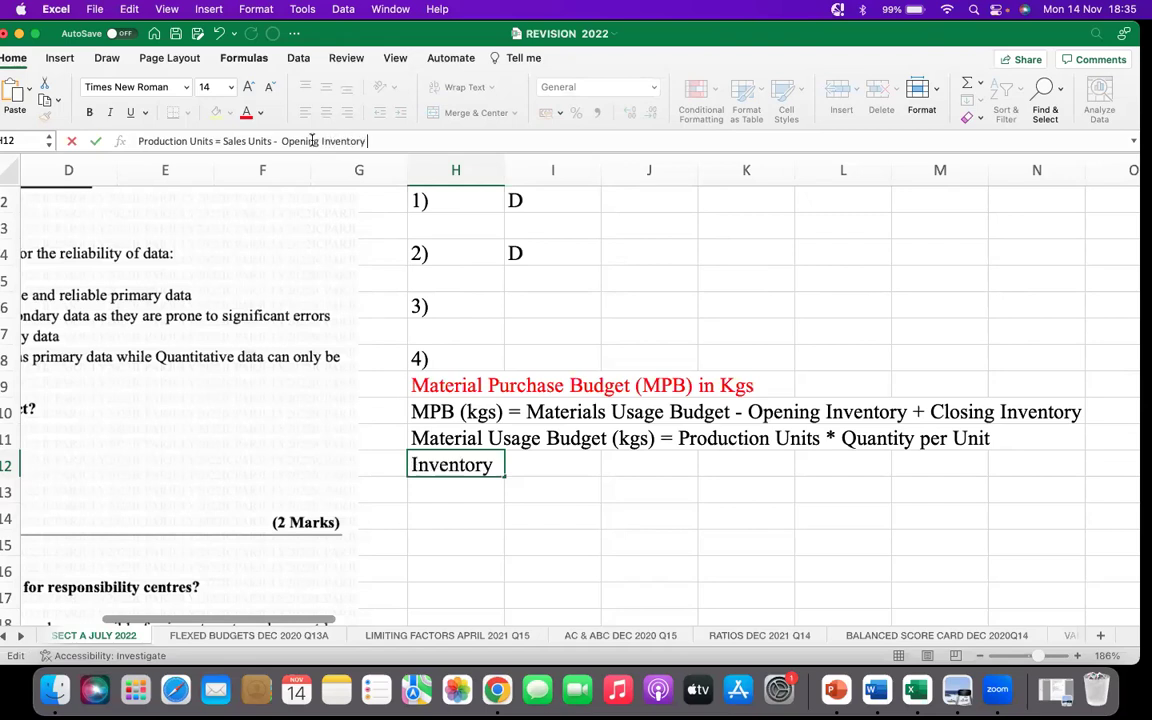
type("Units + Closi")
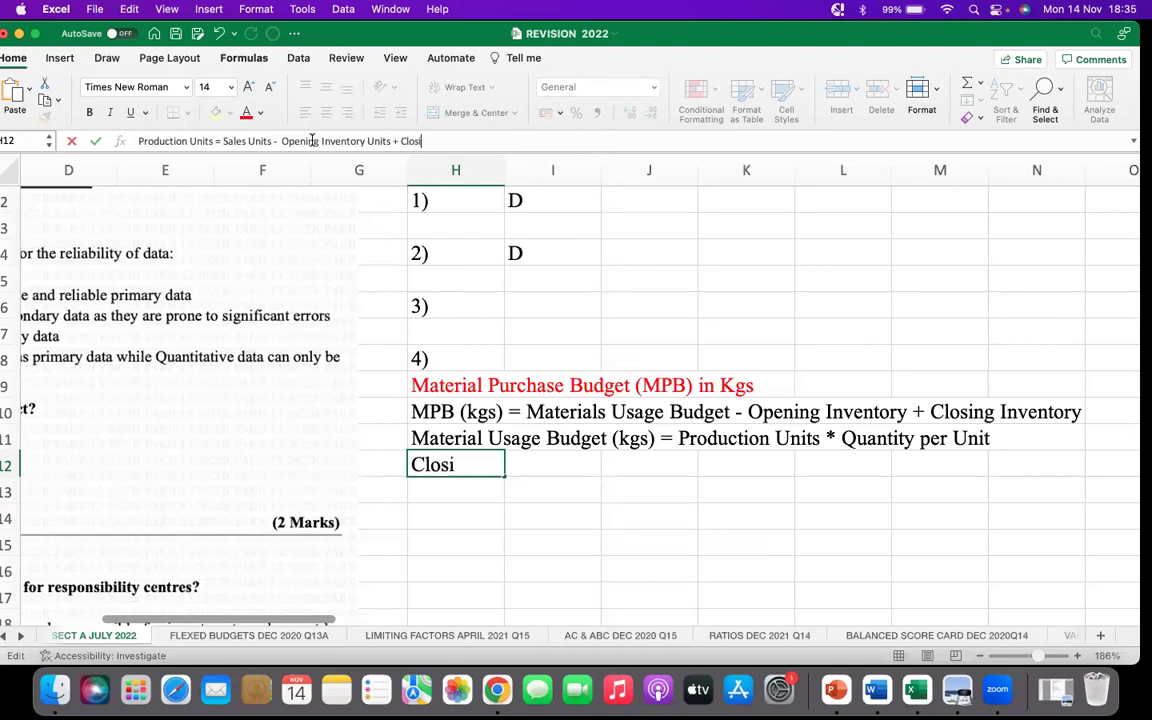
type("ng Inventory ")
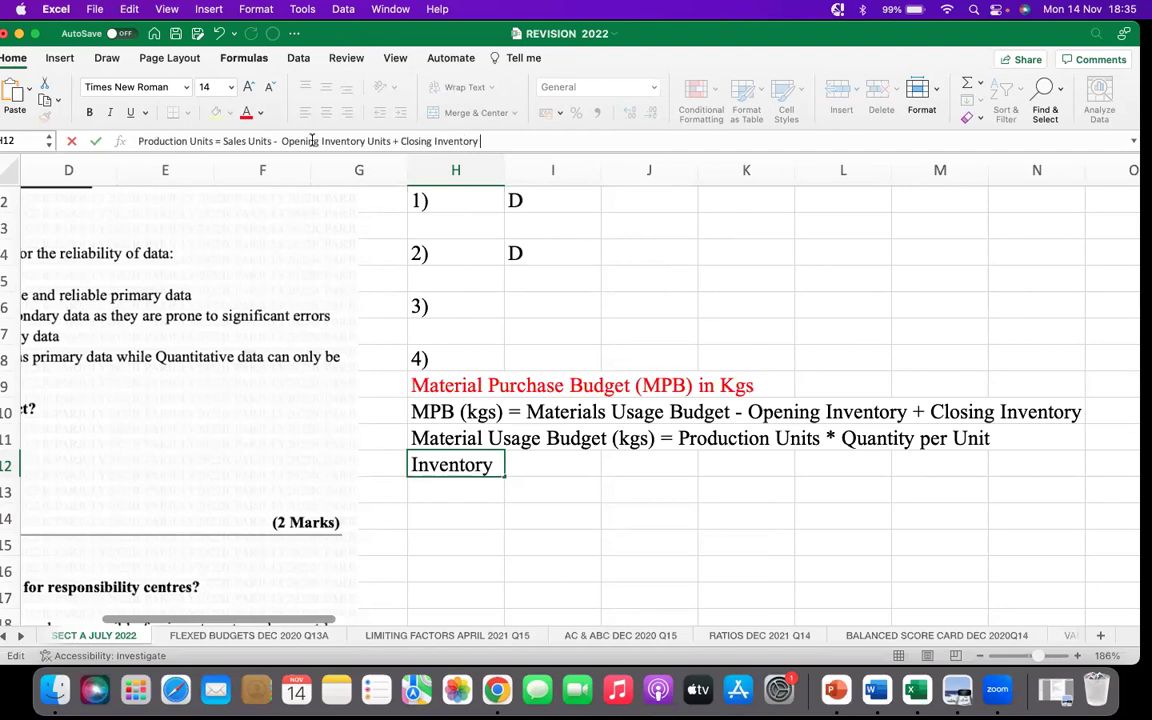
type("Units")
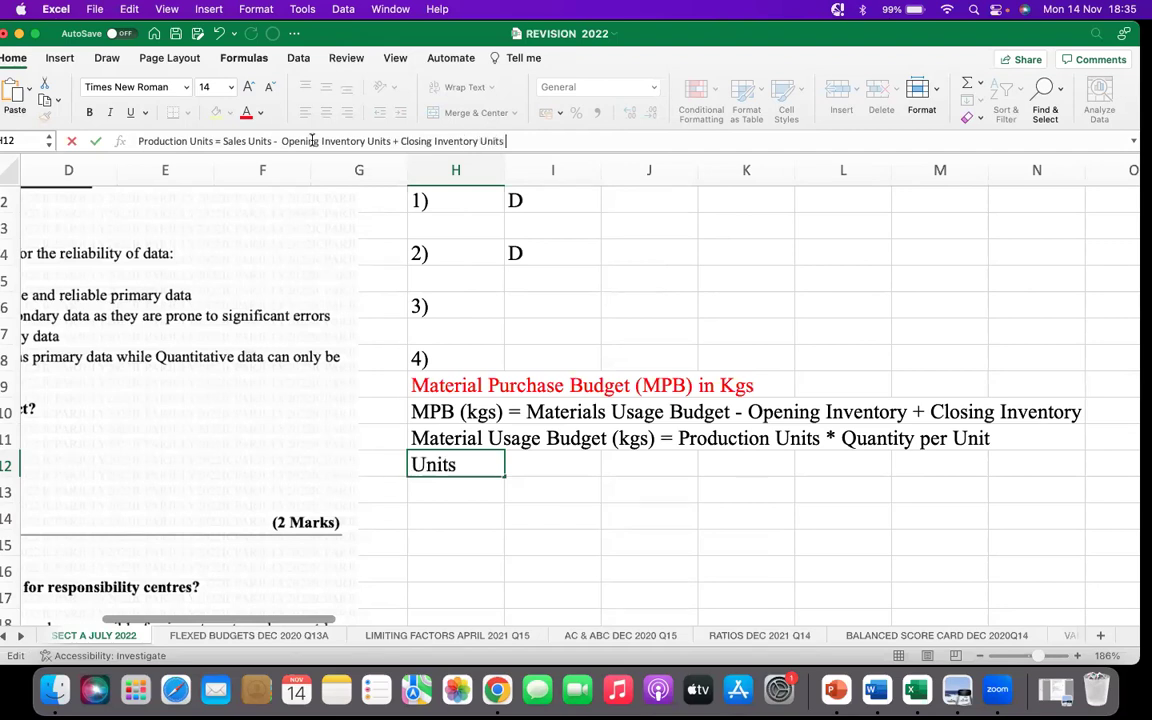
key("Return")
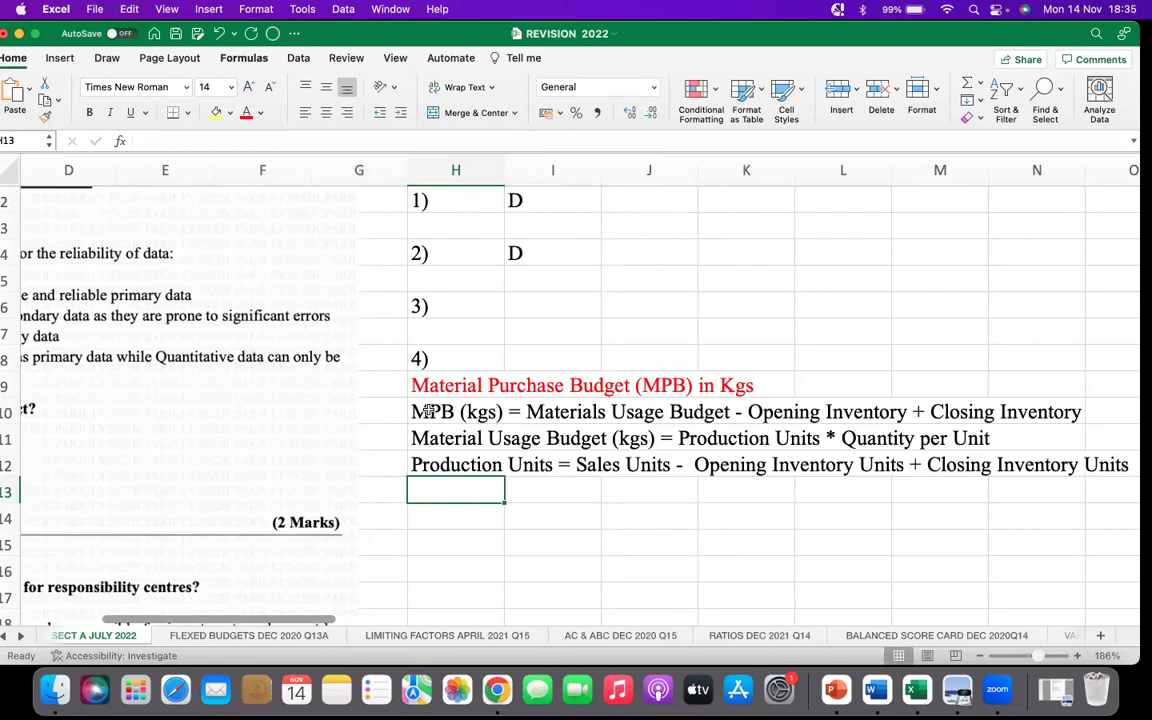
Enter the label "Production Units =" in H14, leaving one blank row below the three formula lines
left_click_drag(435, 410, 640, 466)
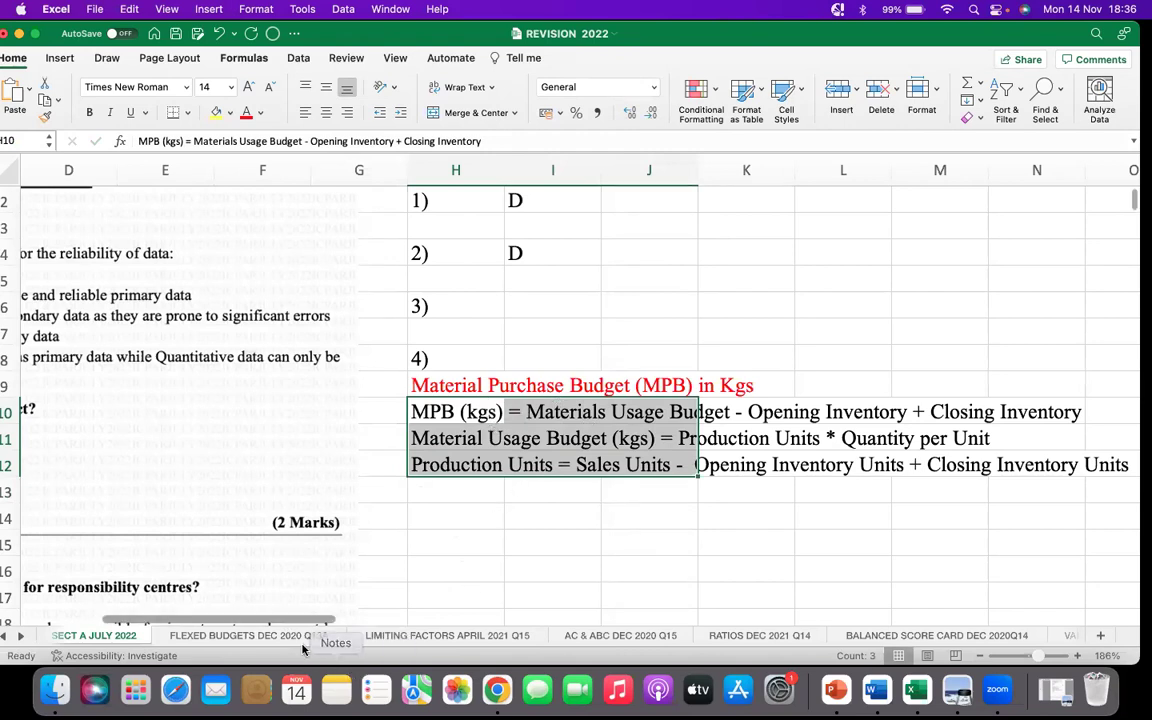
left_click_drag(305, 627, 330, 630)
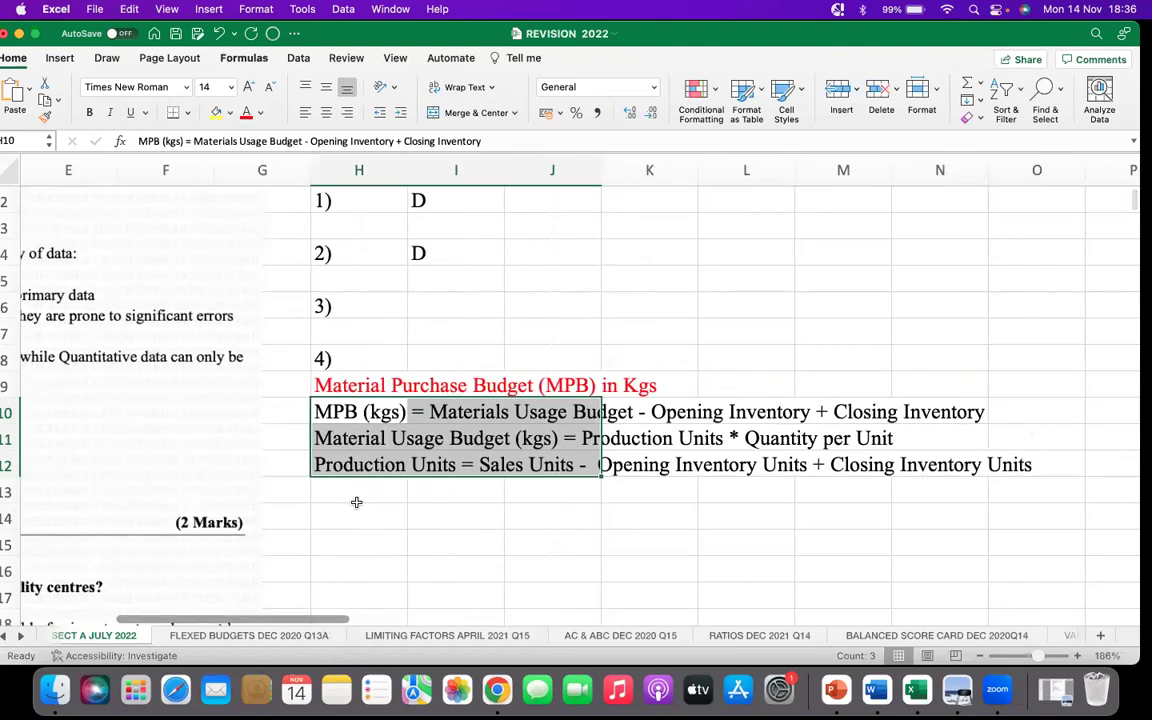
left_click(359, 510)
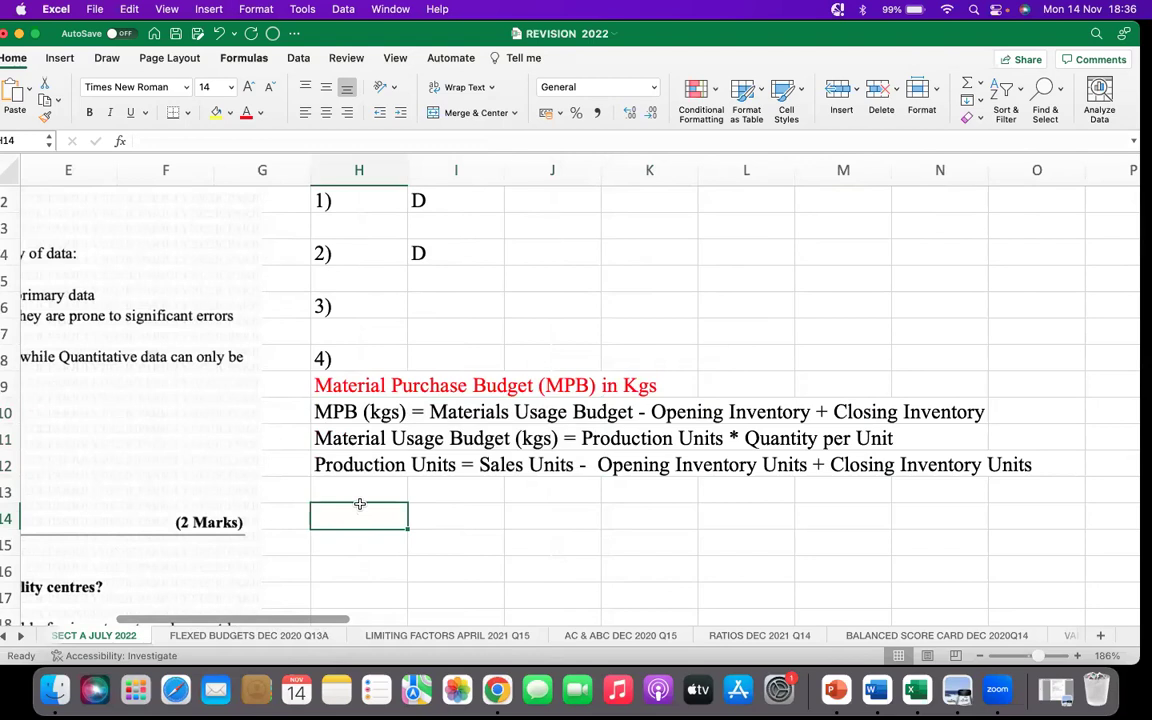
type("Prod")
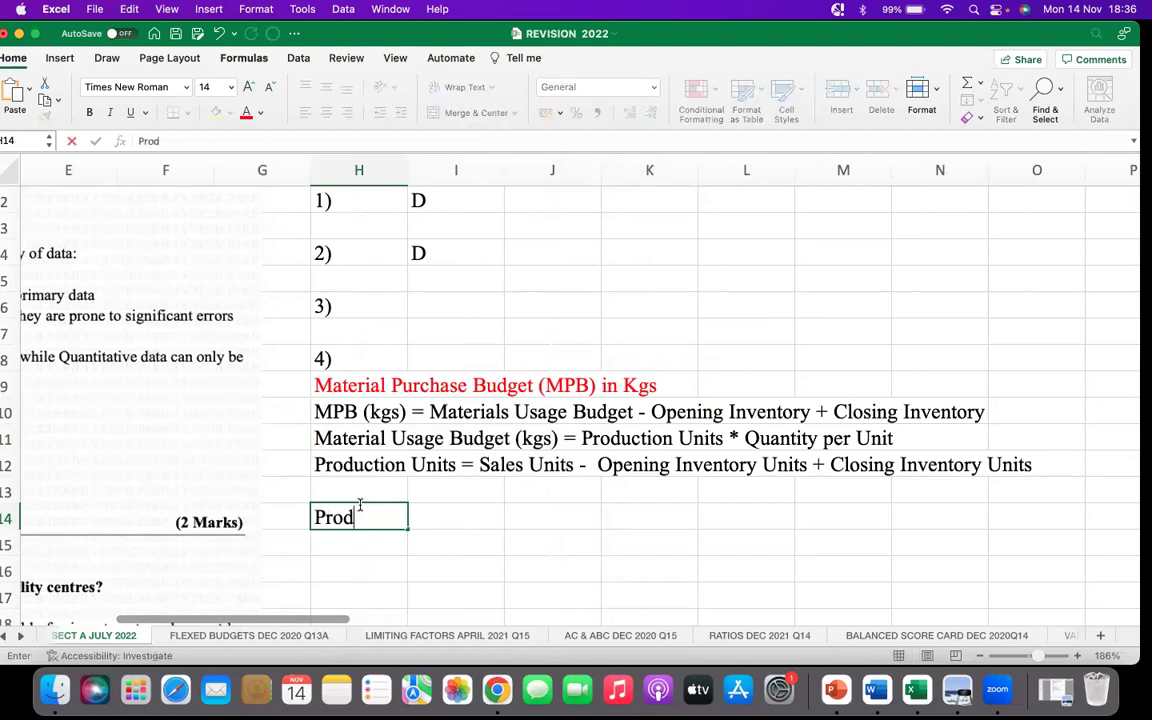
type("uction ")
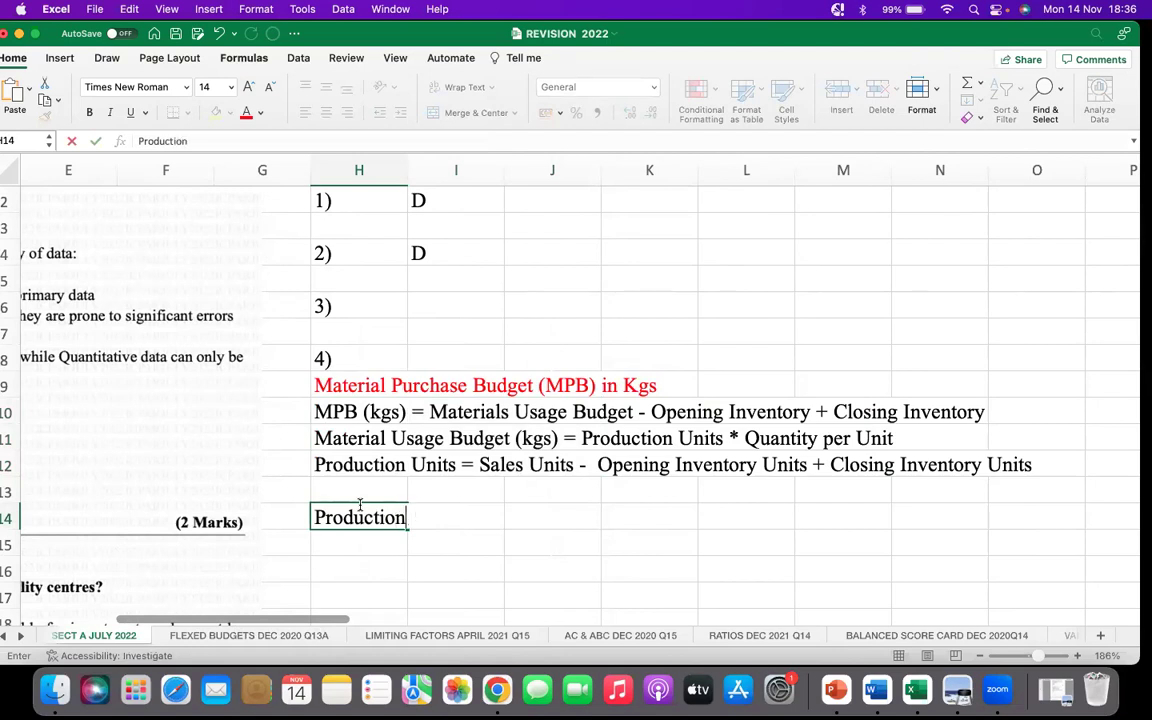
type("Units =")
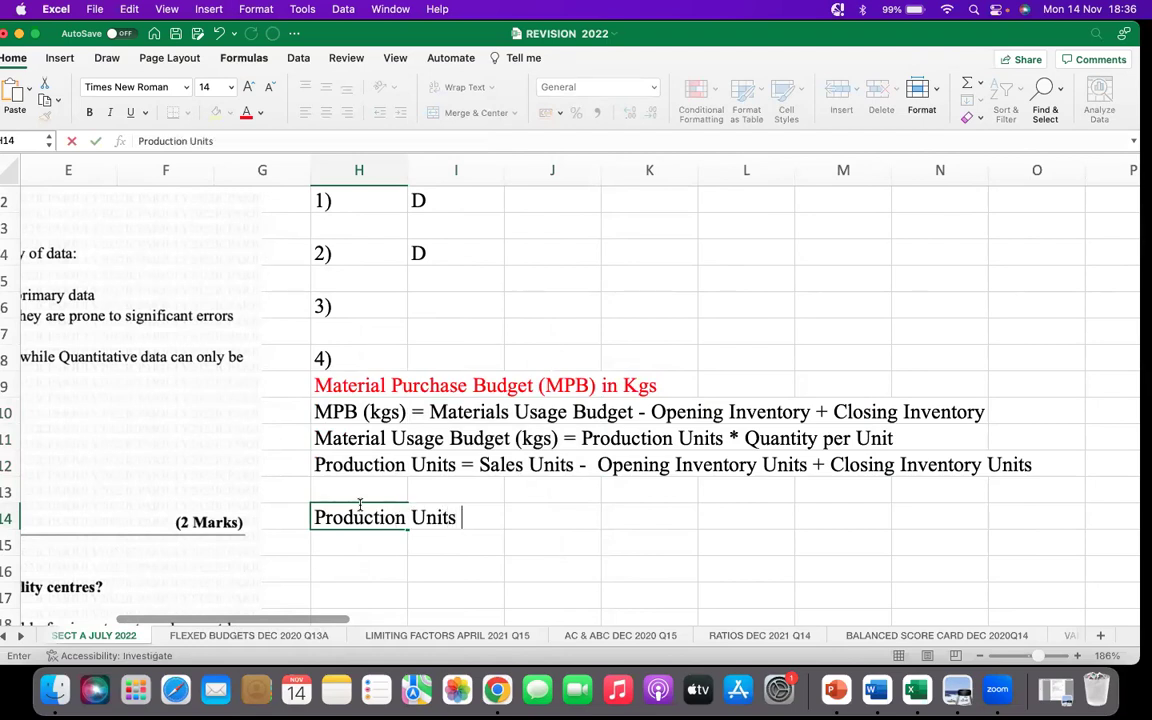
left_click(552, 568)
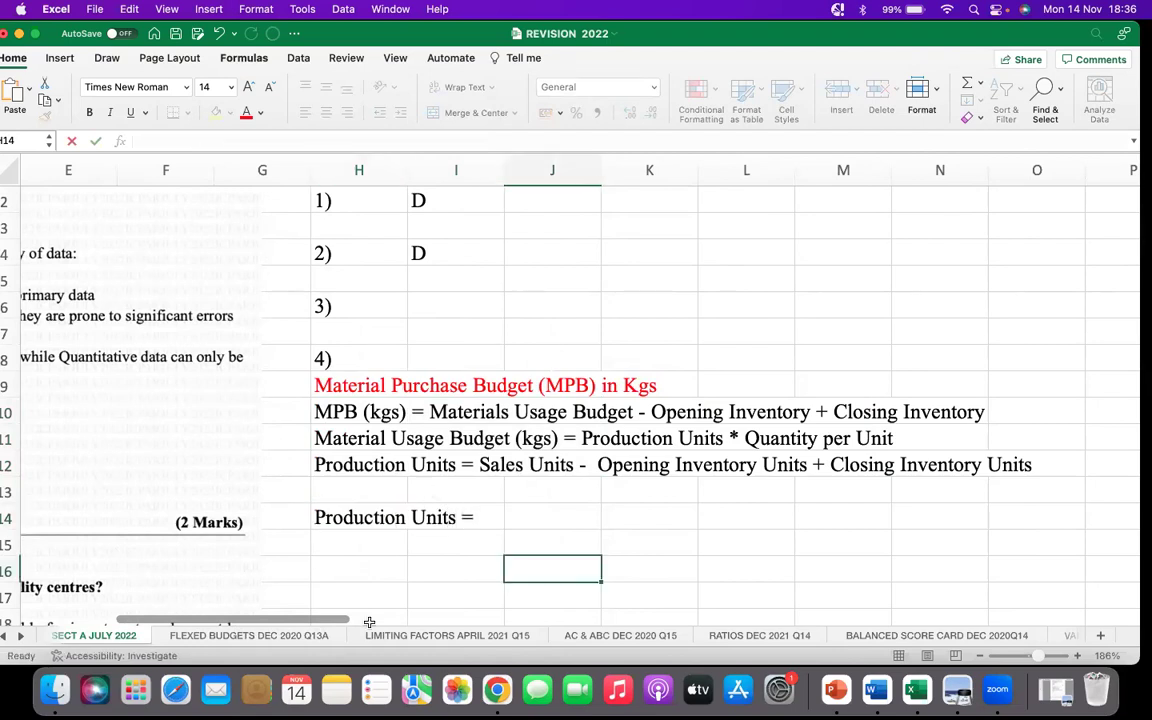
Look up the planned sales and finished-unit inventories in Question Four and complete H14 as "Production Units = 20,000 - 5000 + 4000"
scroll(311, 622, "left", 10)
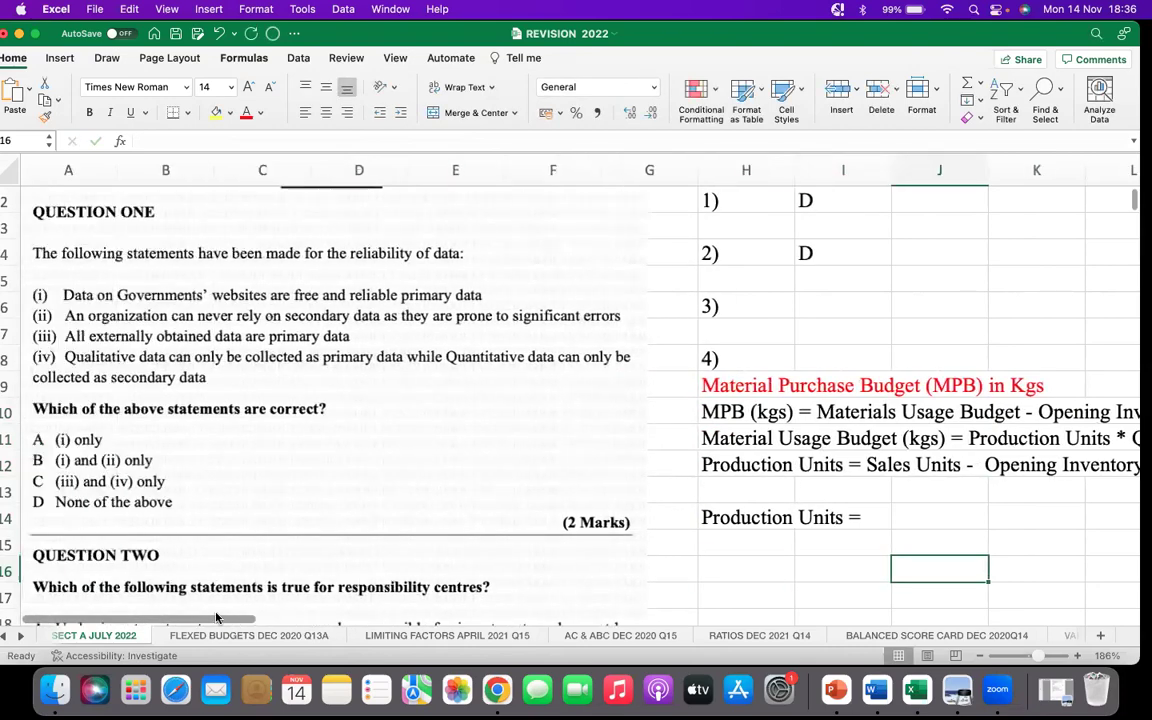
scroll(302, 496, "down", 10)
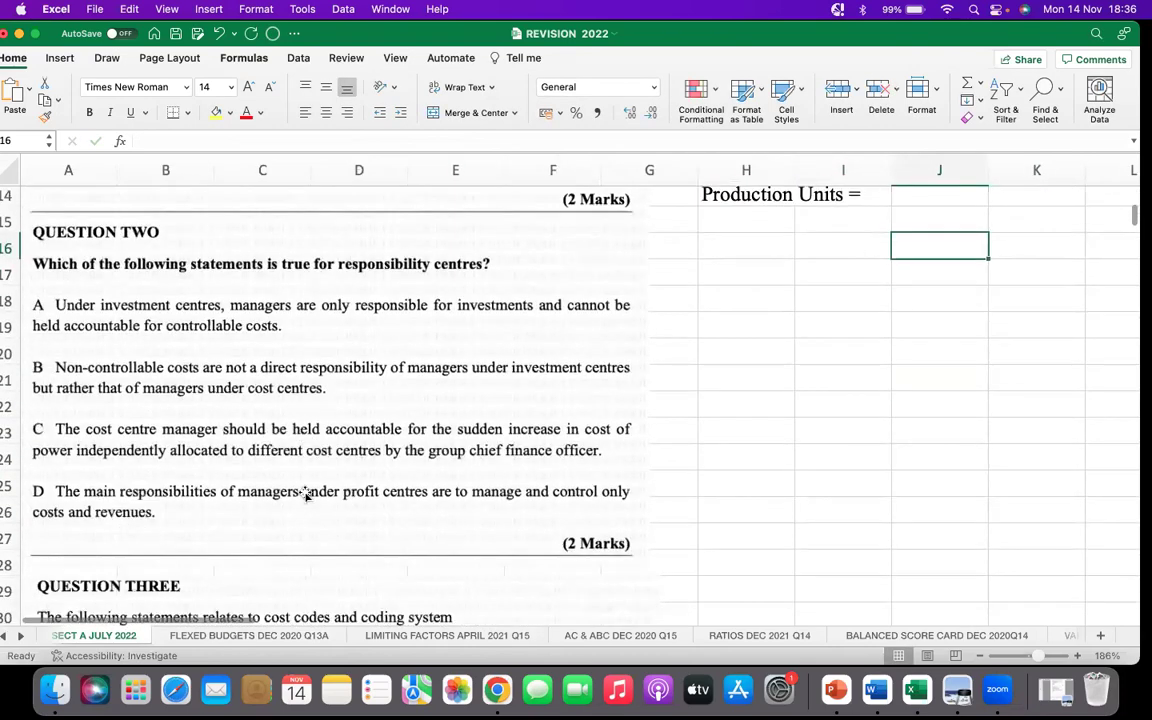
scroll(305, 494, "down", 5)
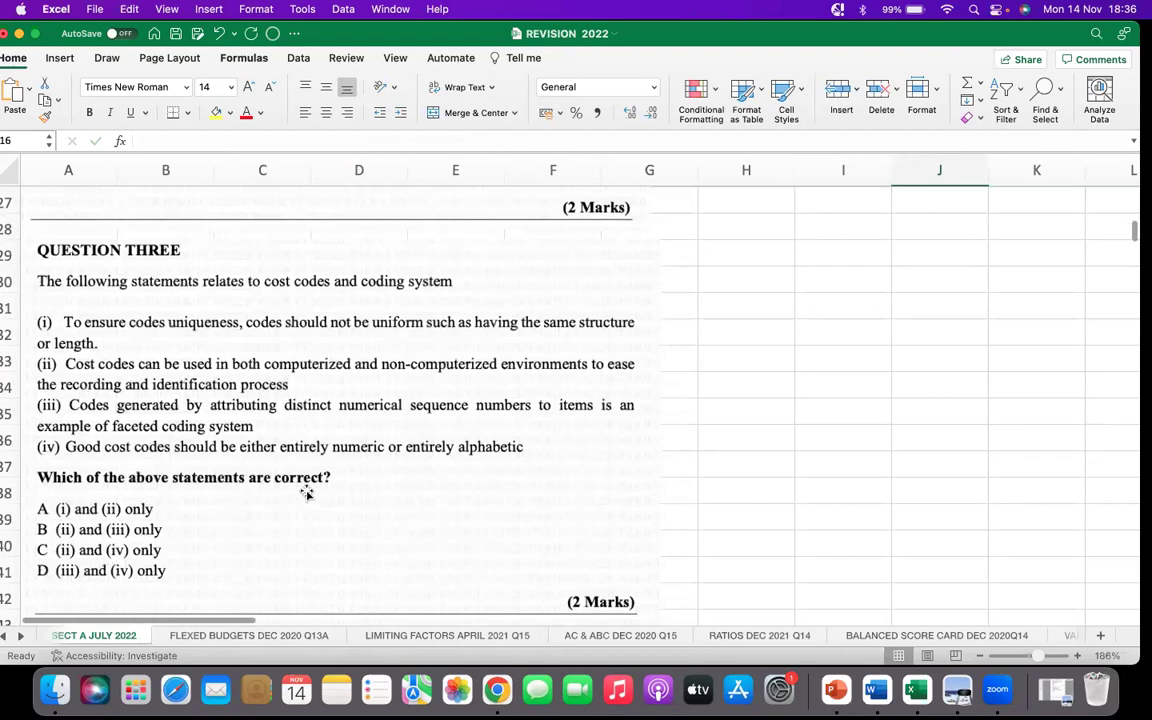
scroll(306, 493, "down", 6)
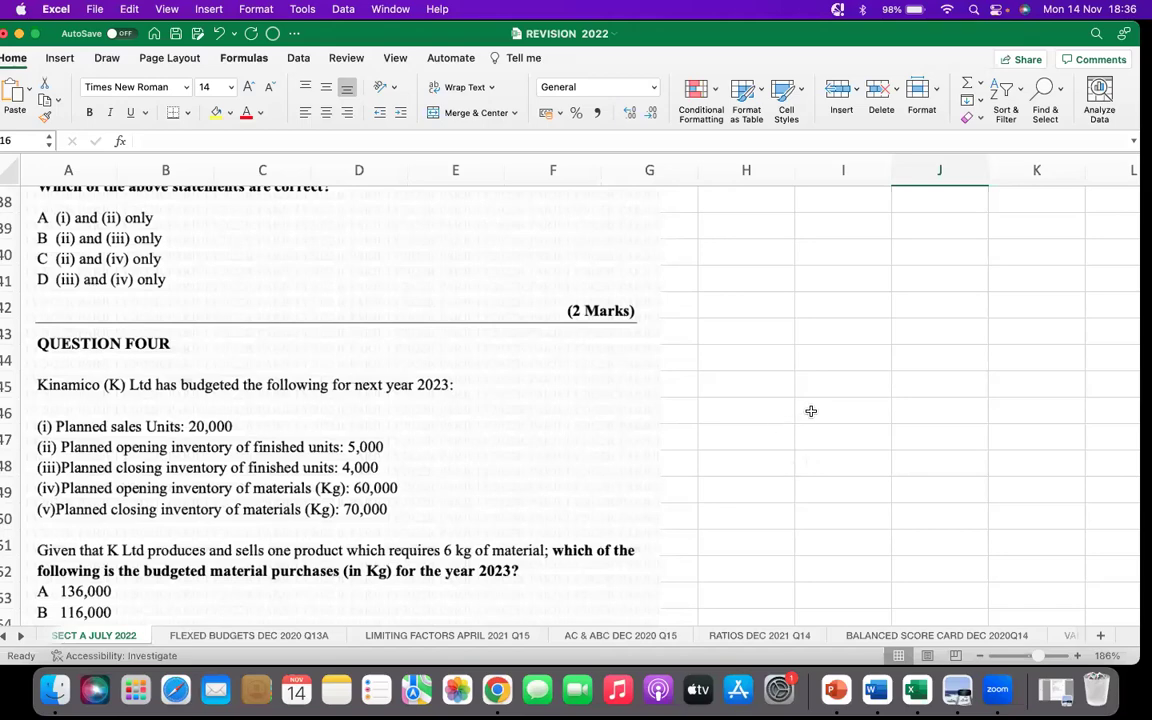
scroll(900, 380, "up", 10)
scroll(908, 370, "up", 3)
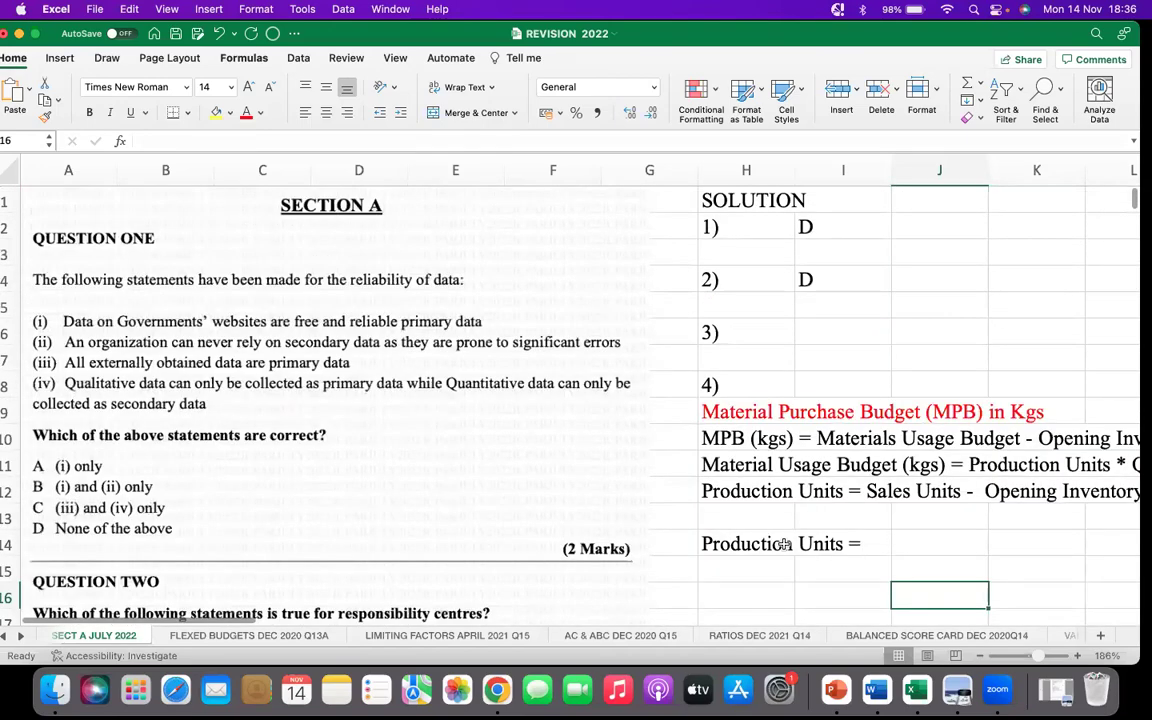
left_click(740, 543)
left_click(290, 142)
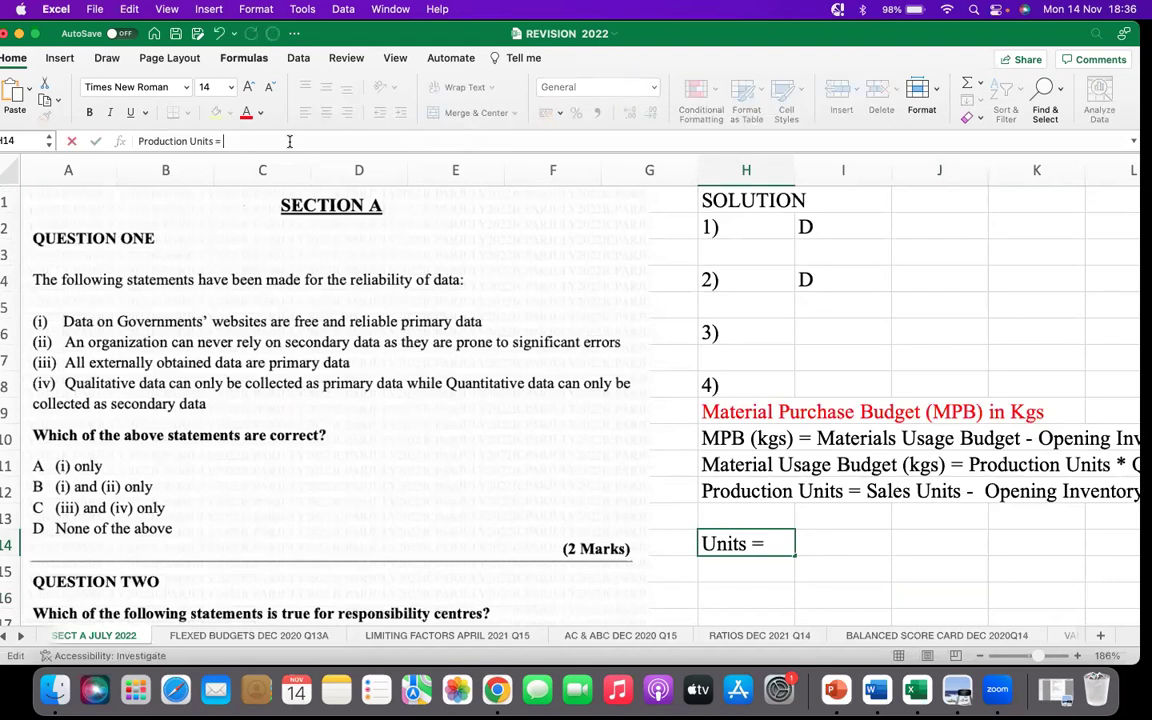
type("20,0000")
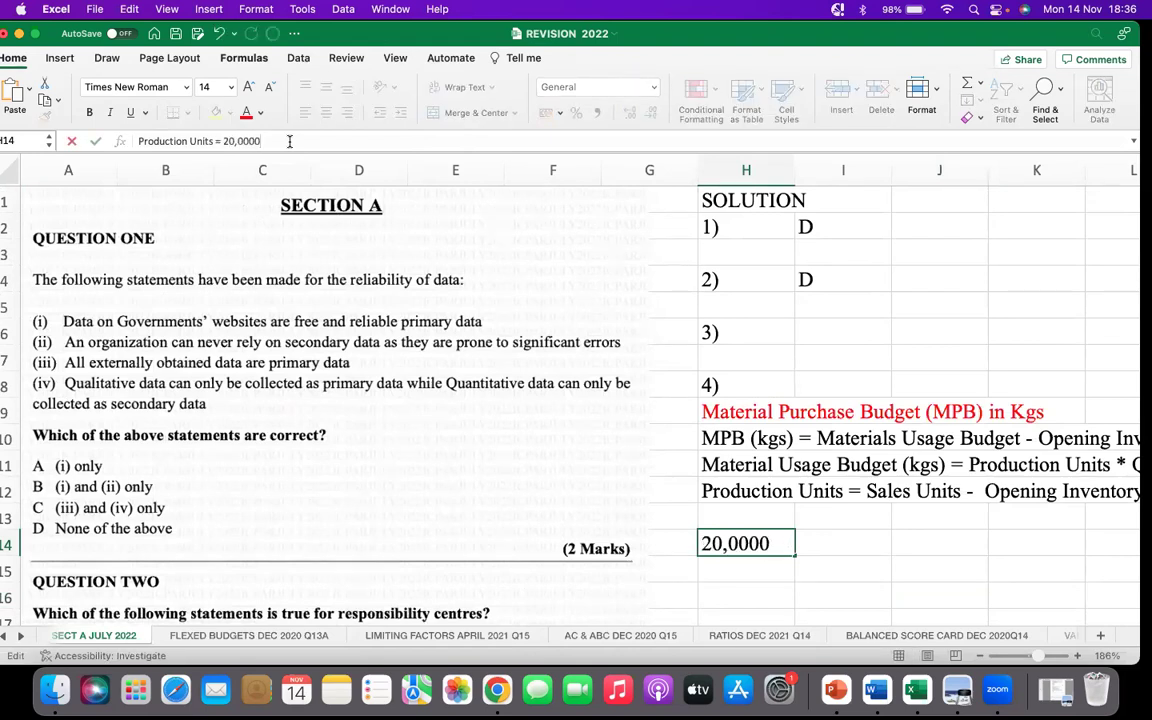
key("BackSpace")
type("5000 + 4")
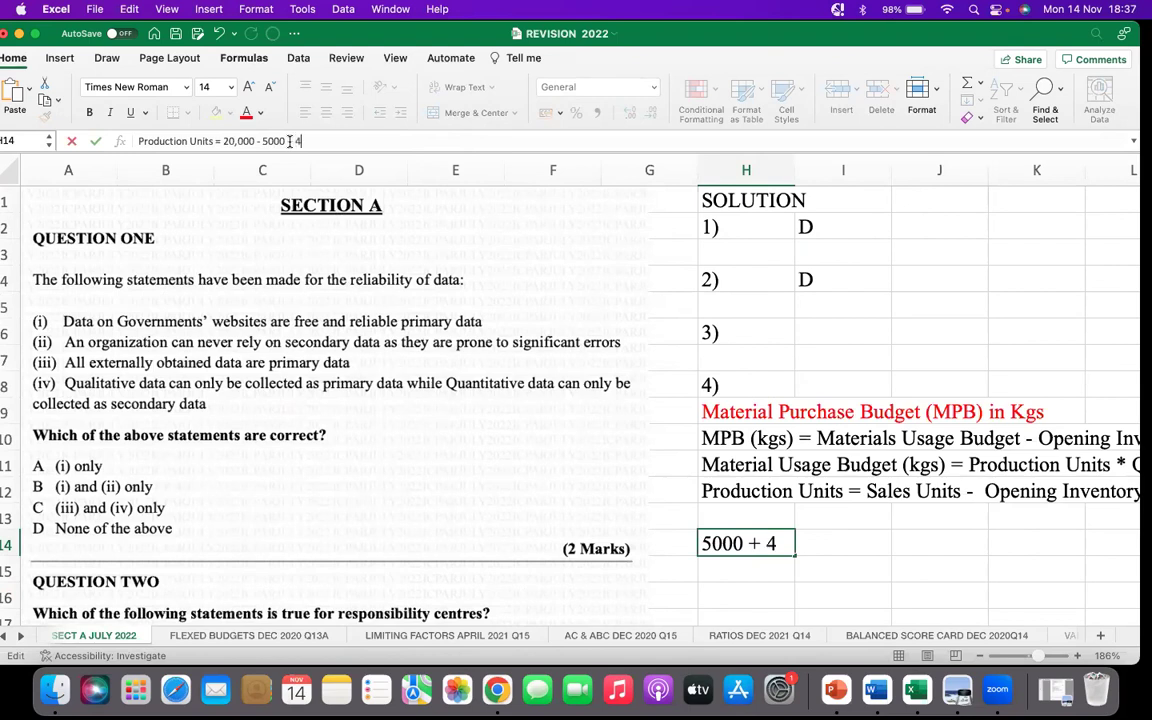
type("000")
key("Return")
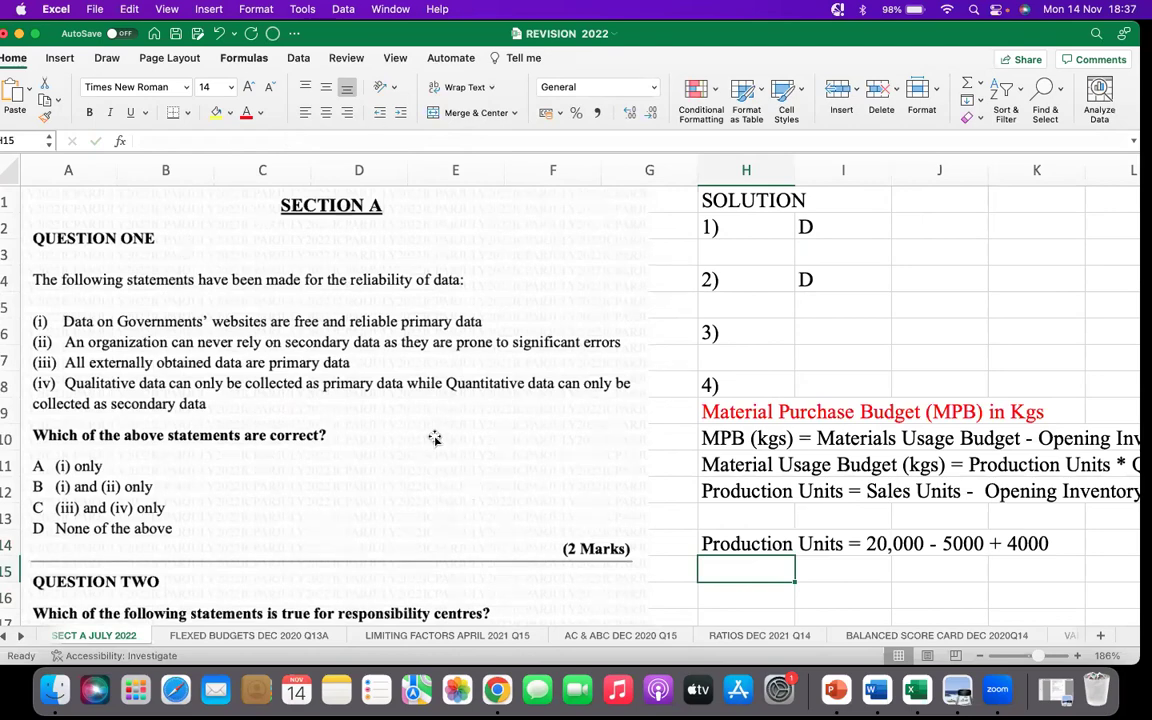
Check the Production Units figures against the Question Four data and append an equals sign to the calculation in H14
scroll(435, 440, "down", 4)
scroll(435, 440, "down", 6)
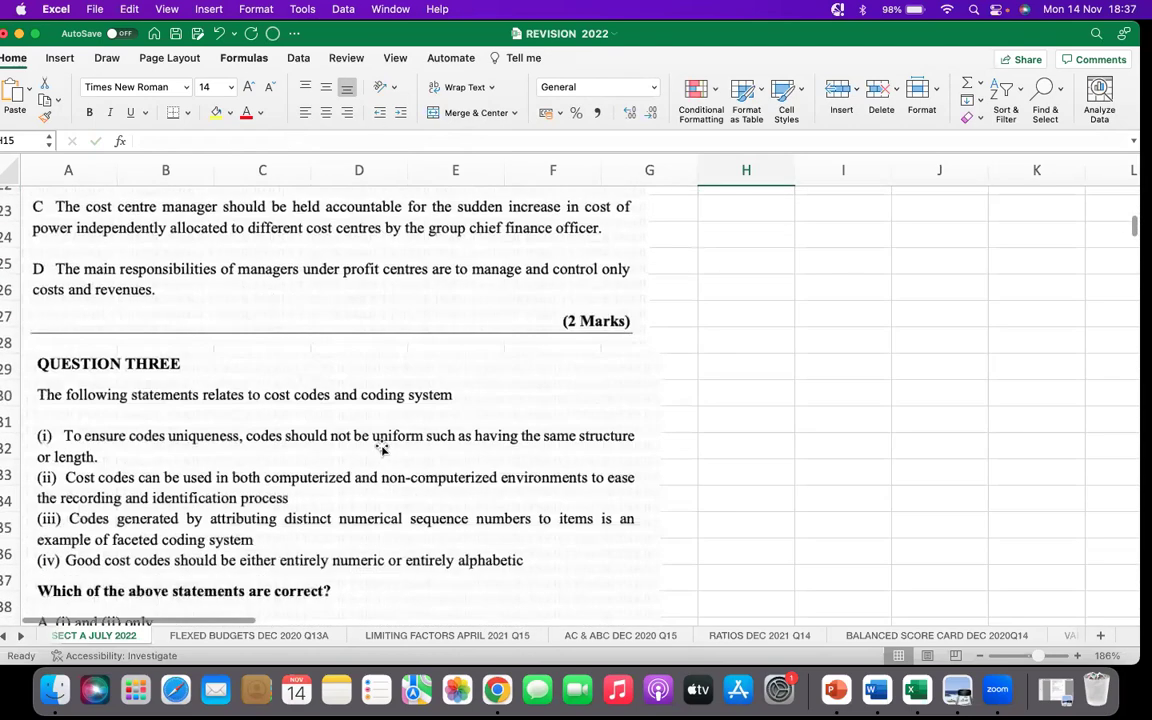
scroll(382, 448, "down", 5)
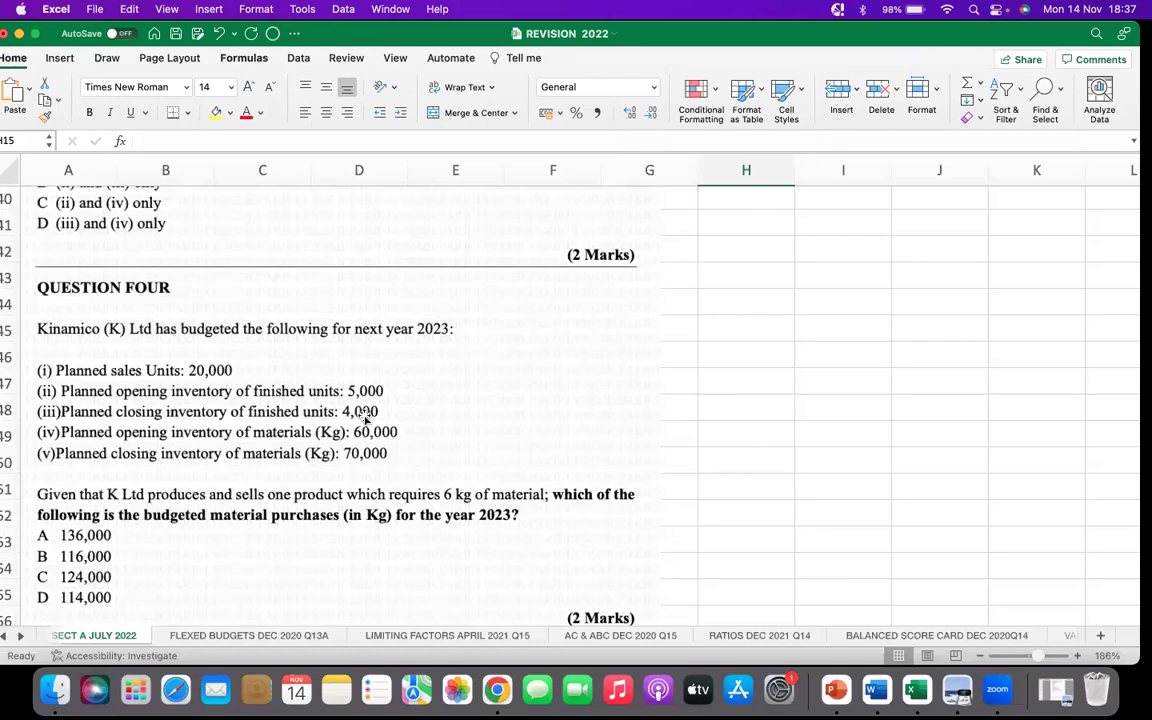
scroll(1005, 340, "up", 5)
scroll(1009, 347, "up", 15)
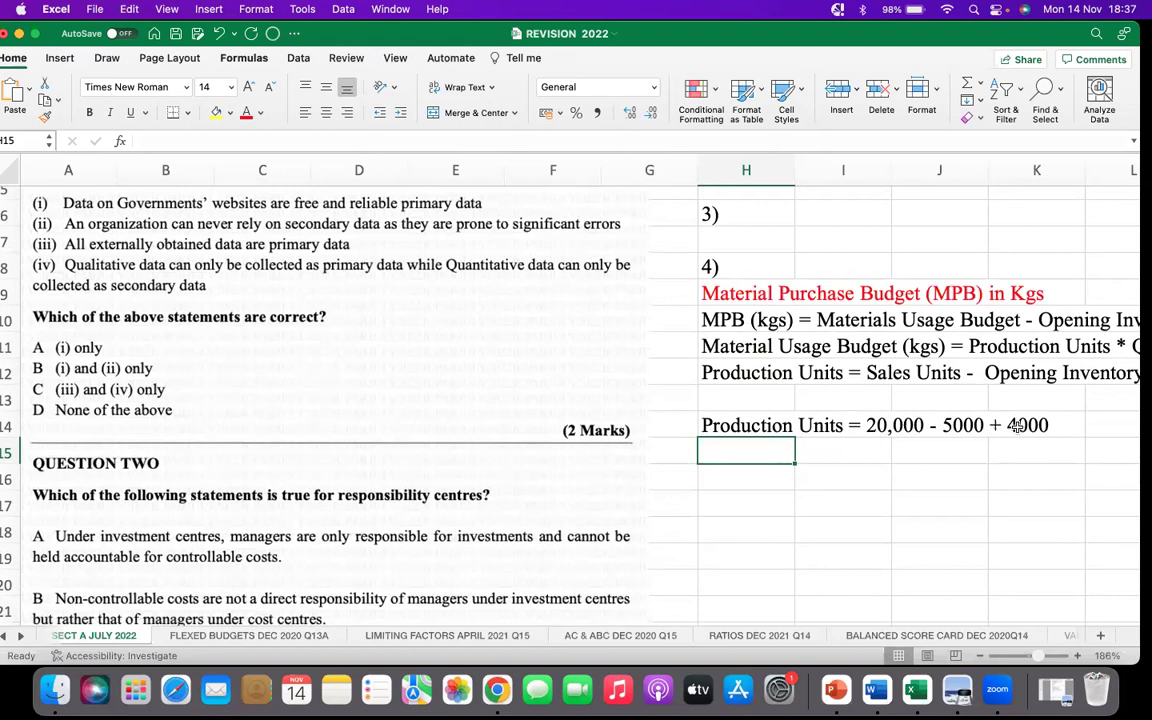
left_click(712, 422)
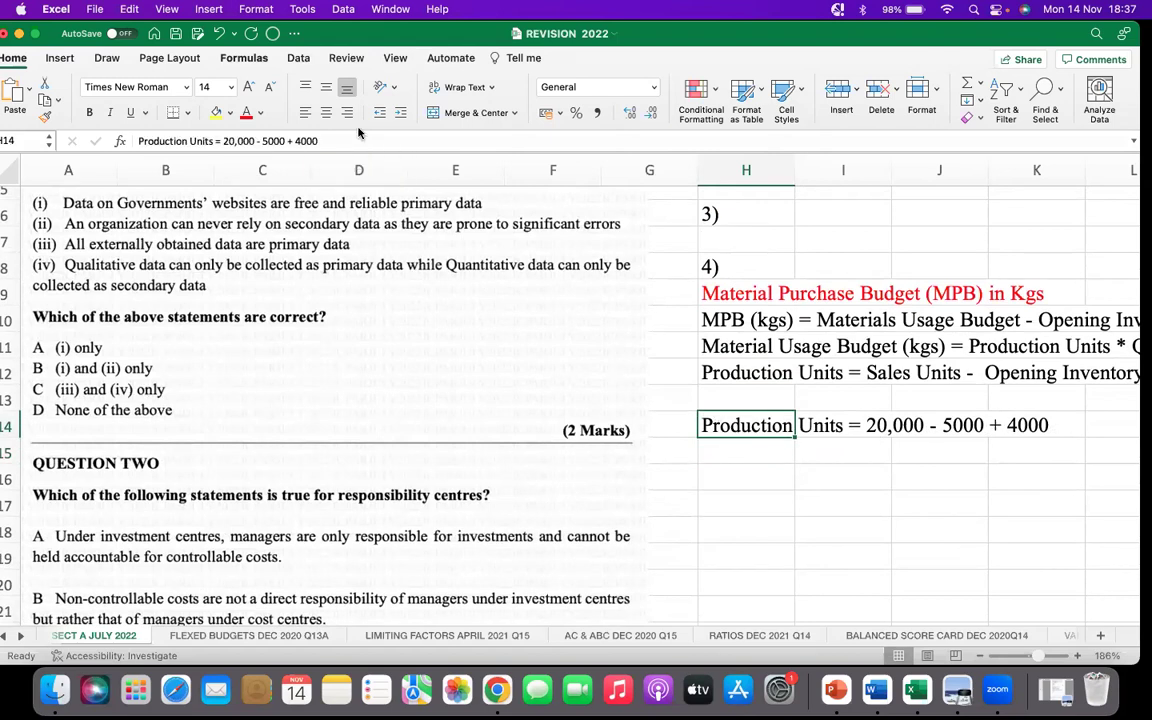
left_click(358, 136)
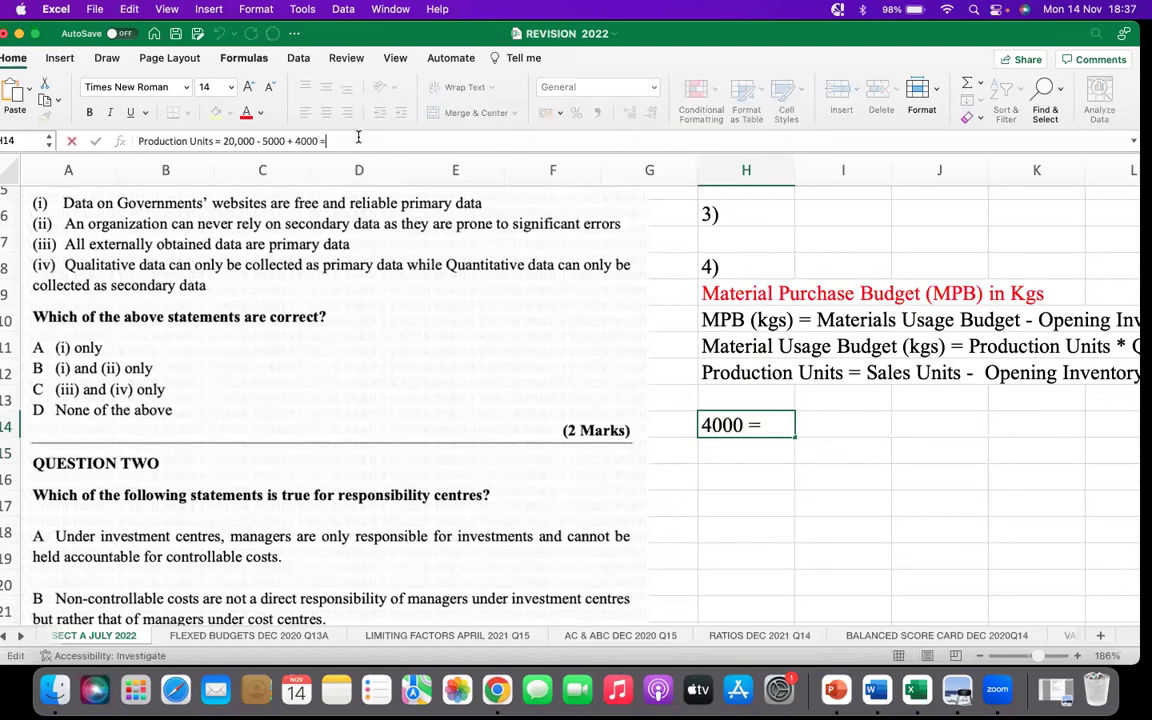
left_click(832, 477)
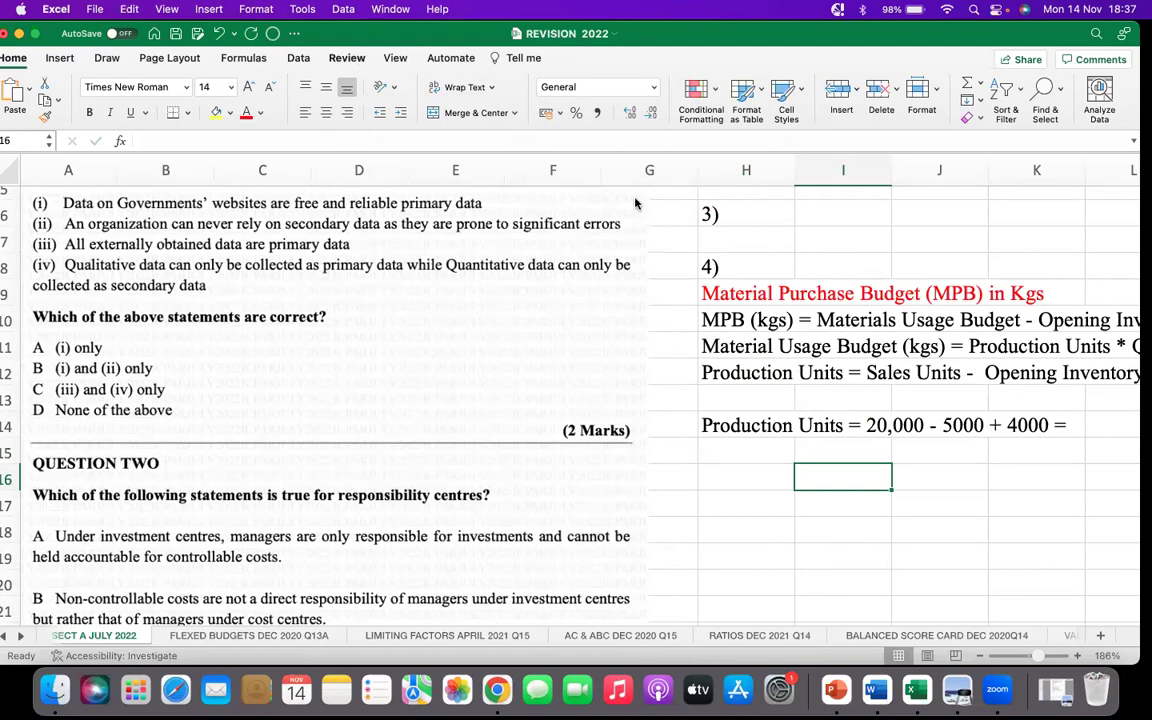
Calculate the production units in L14 with the formula =20000-5000+4000 and enter the label "Units" beside it in M14
left_click(874, 537)
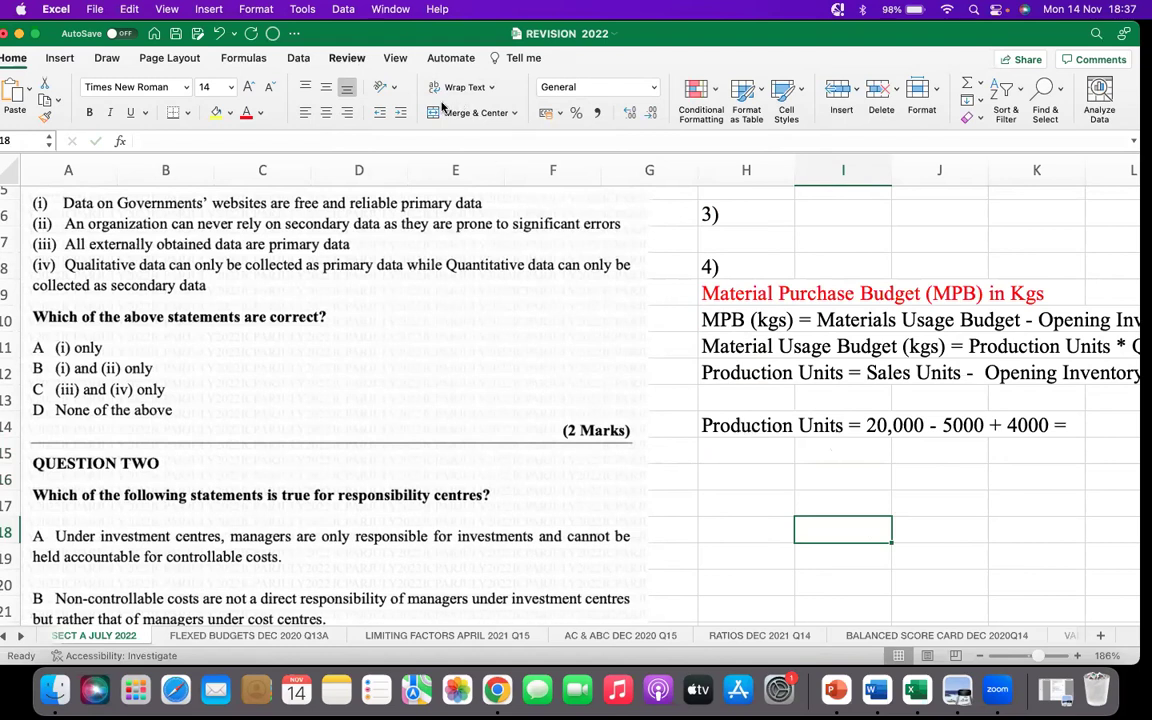
left_click(774, 430)
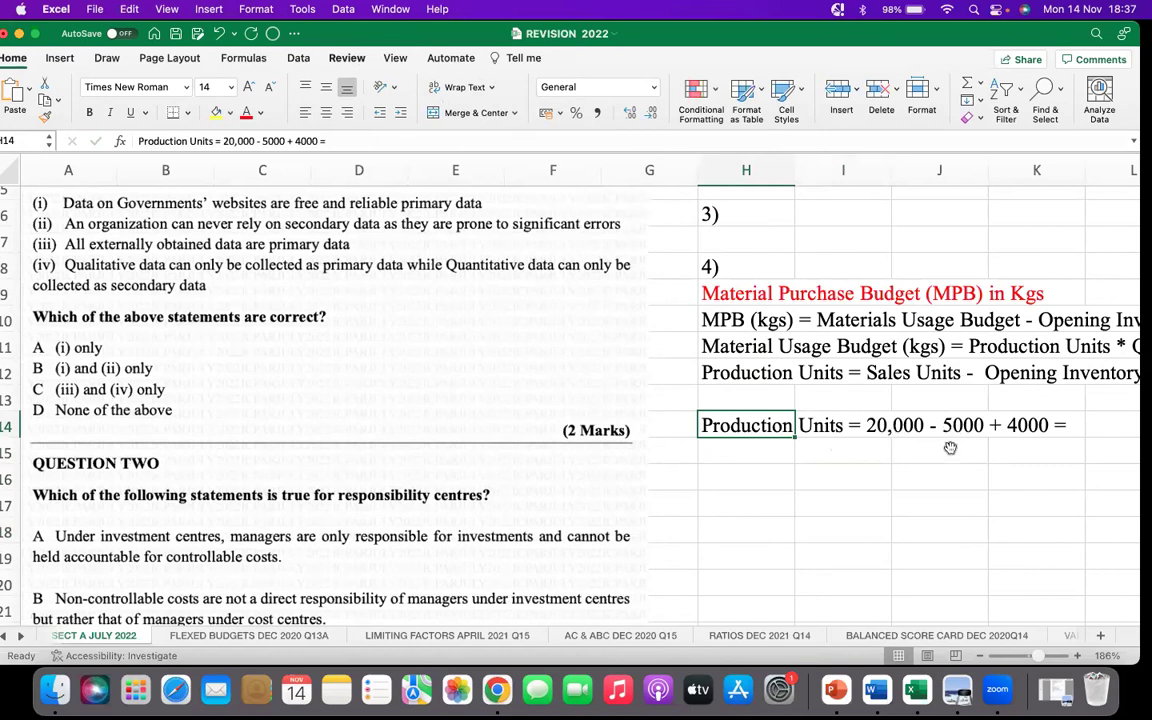
left_click(1091, 427)
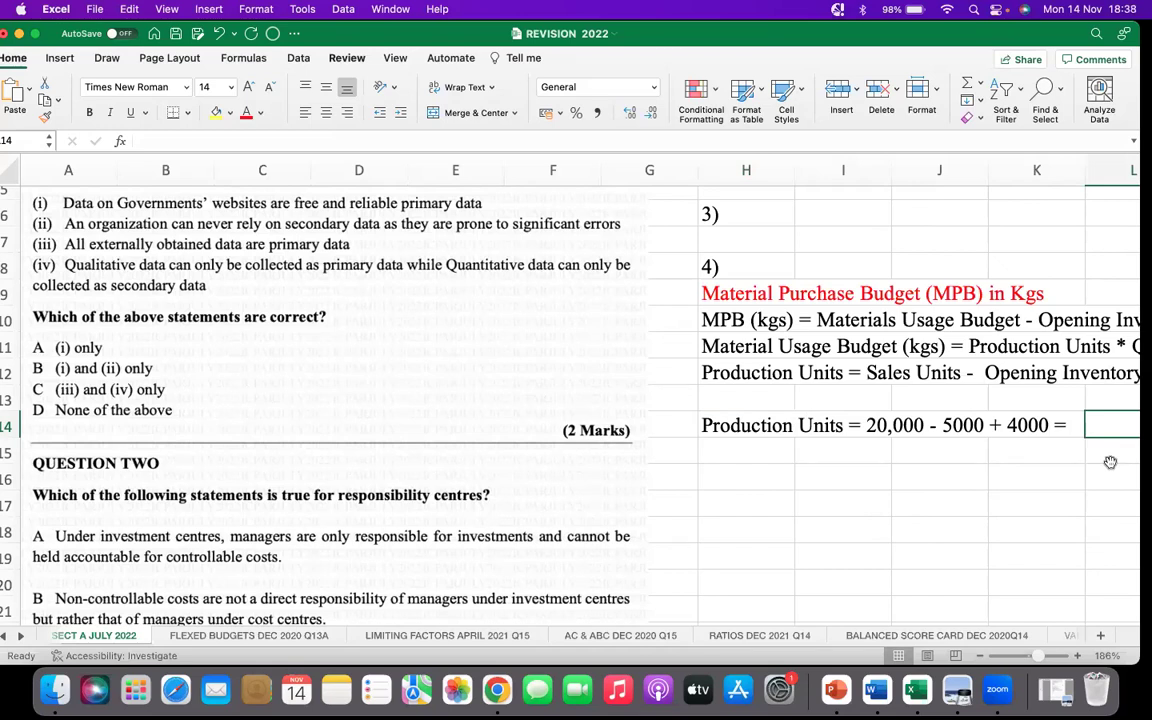
type("=")
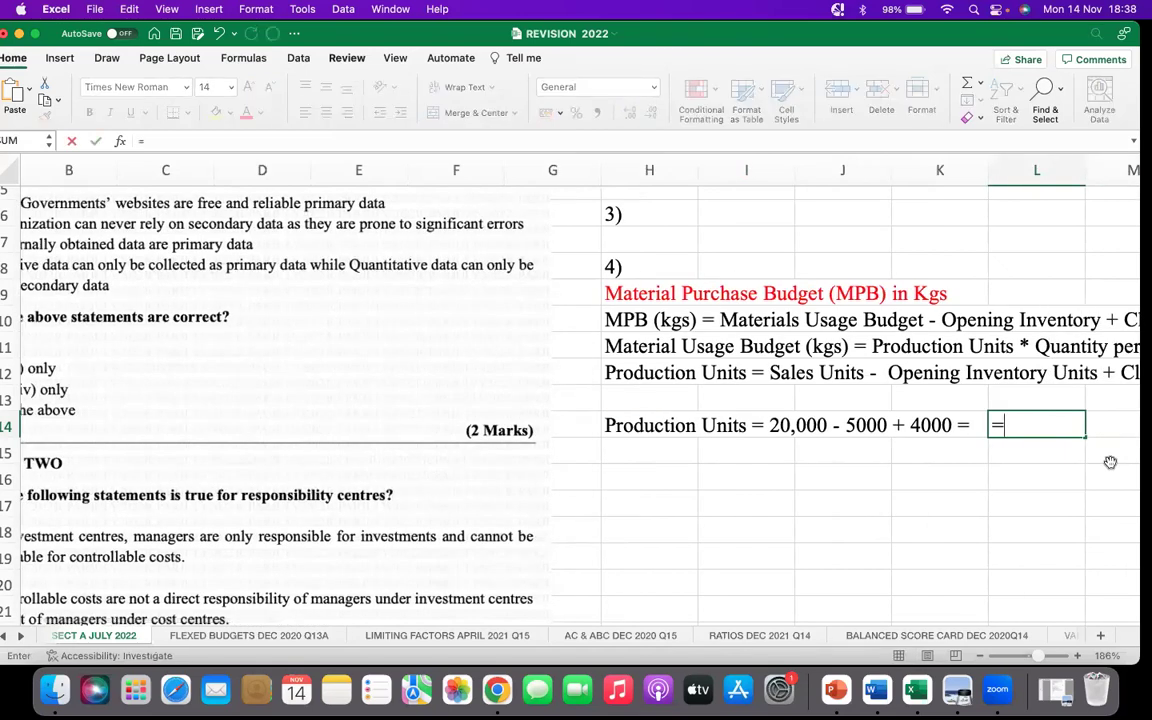
type("2000")
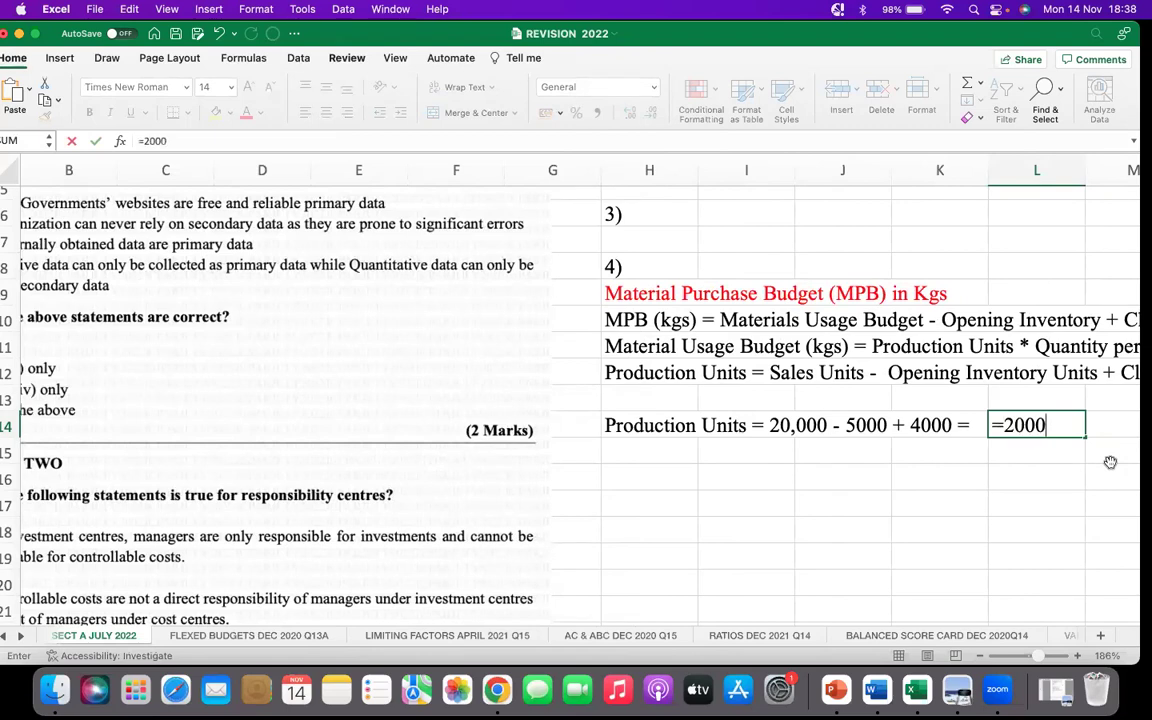
type("0-5000")
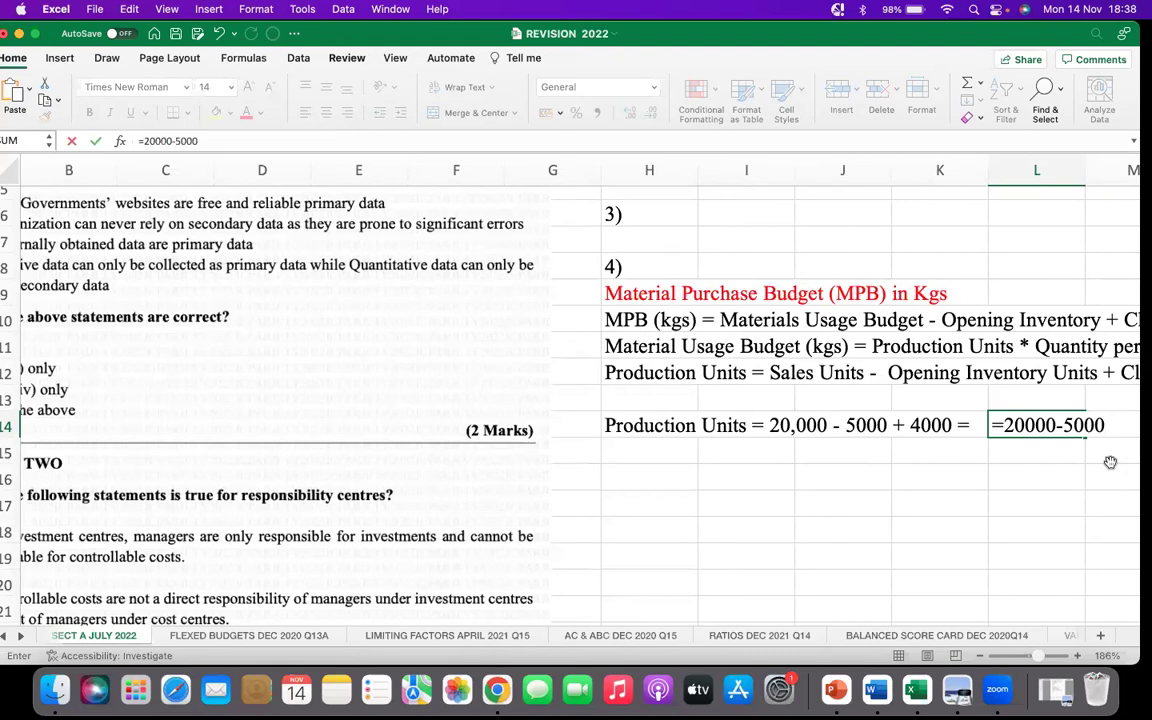
type("+4000")
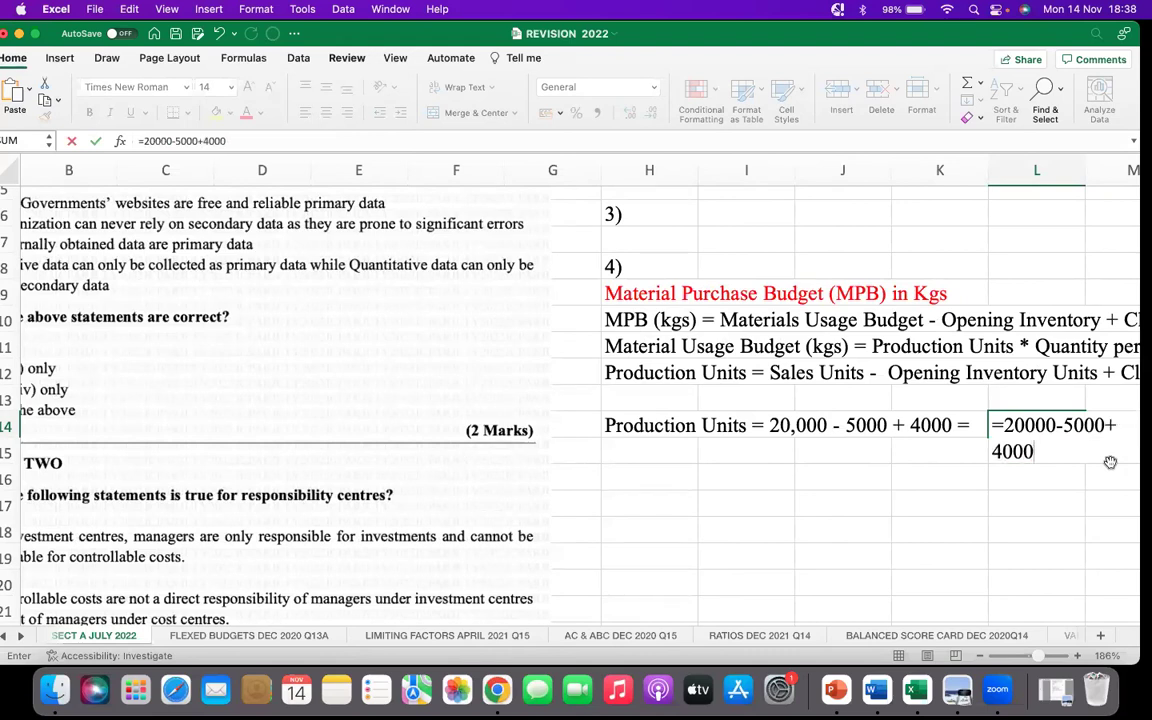
key("Return")
left_click(1083, 427)
left_click(1094, 428)
type("Units")
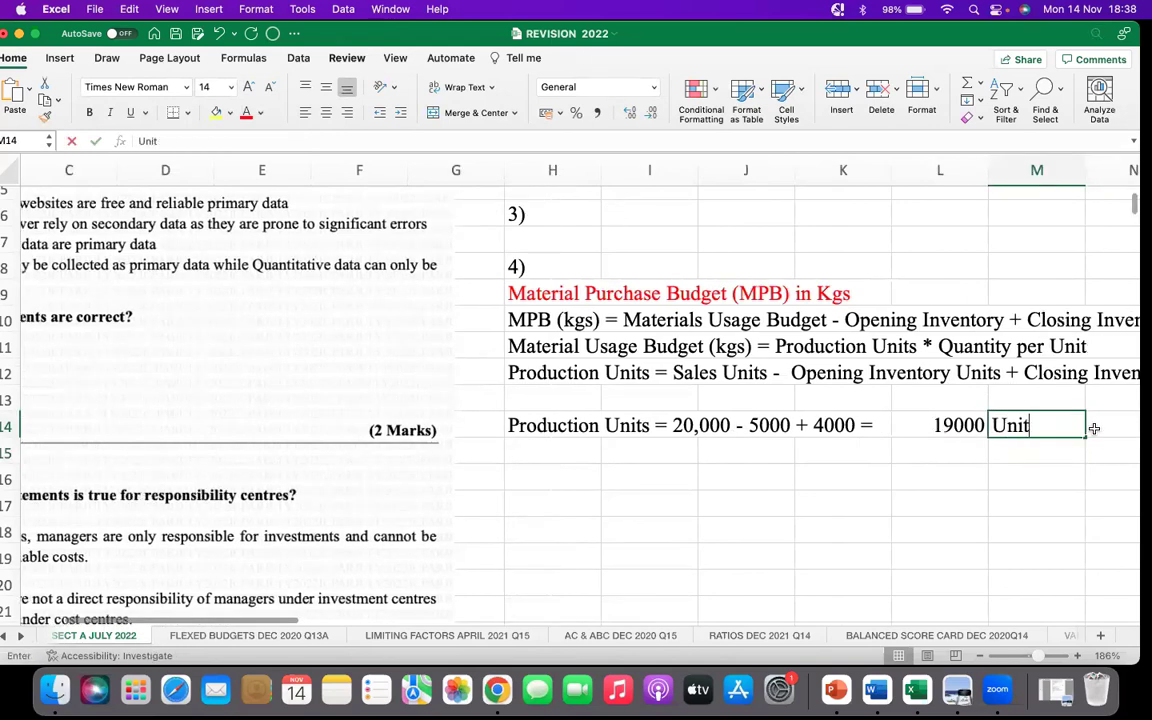
left_click(955, 502)
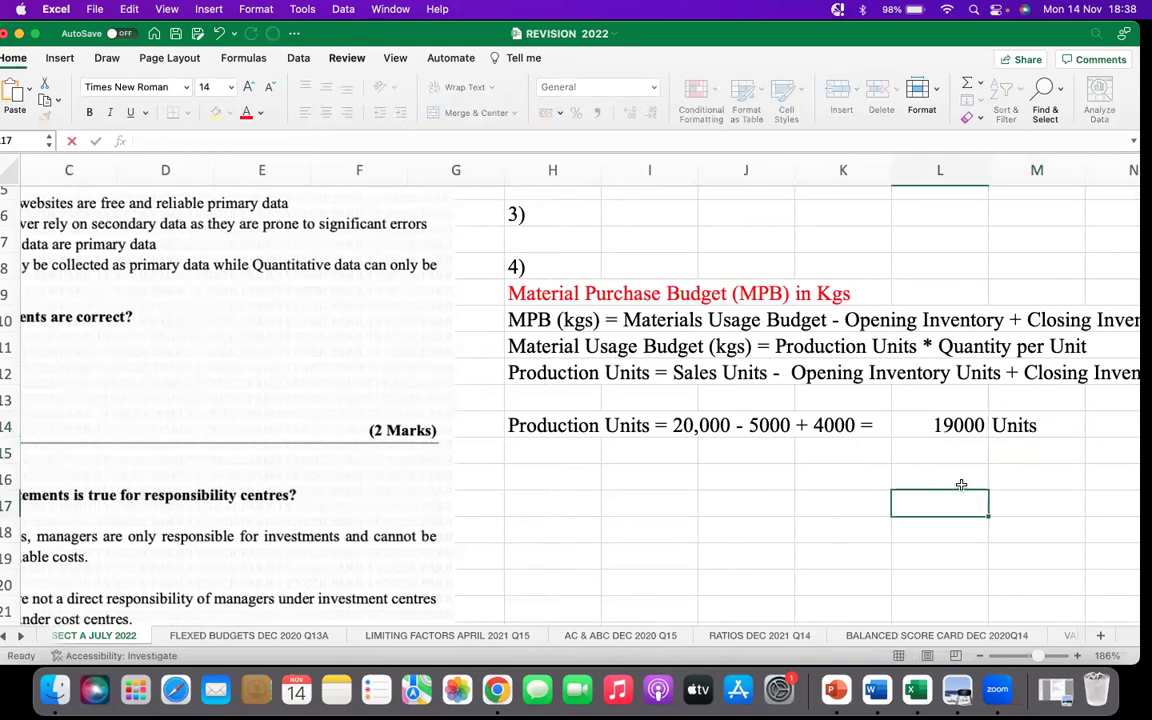
Start the material usage budget line in H15 with "MUB = 19000 units *"
left_click(561, 450)
type("M")
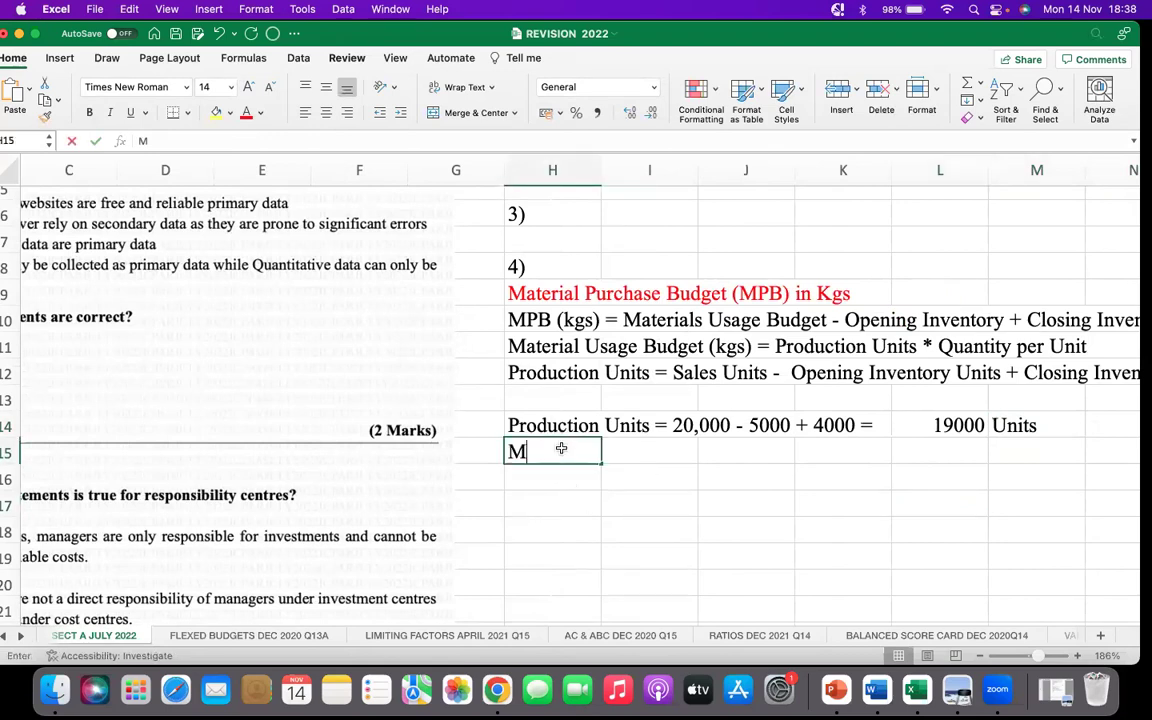
type("UB +")
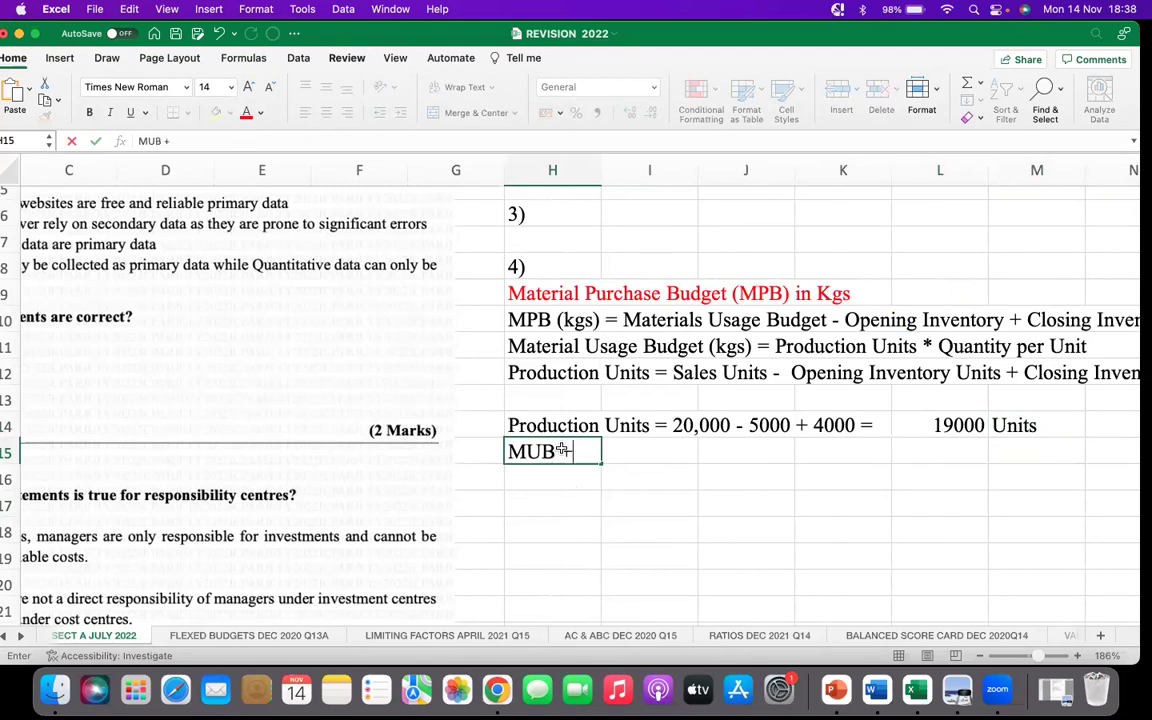
key("BackSpace")
type("= Prod ")
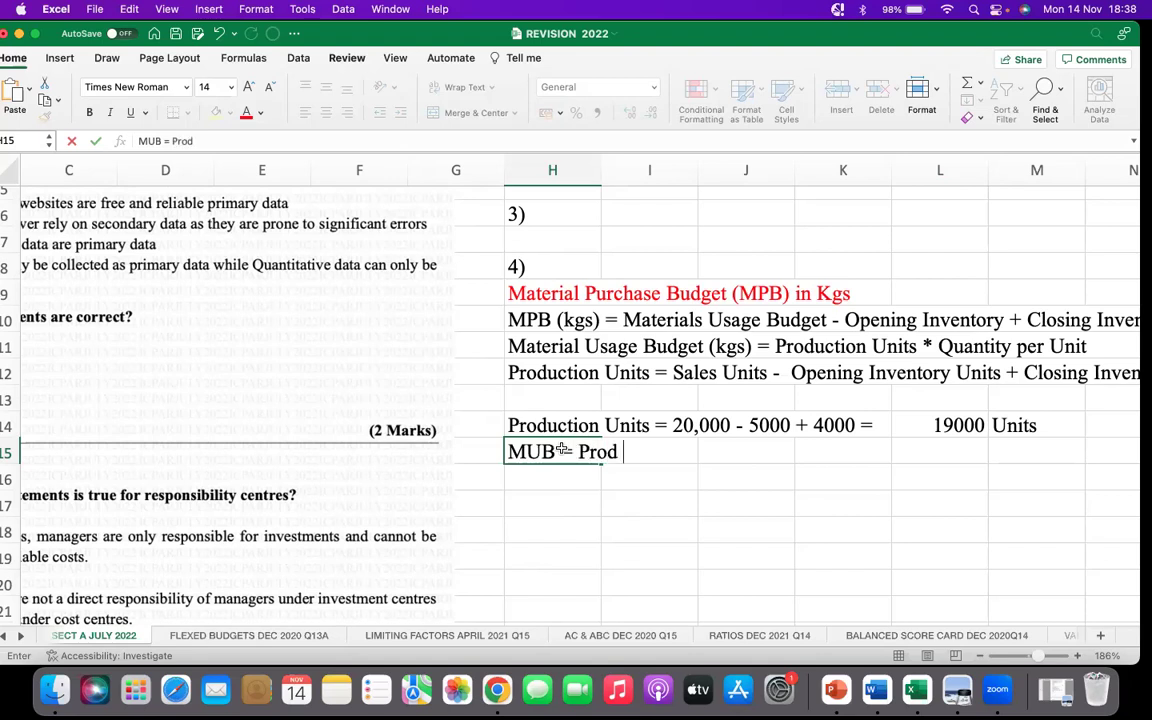
type("Units")
key("BackSpace")
key("BackSpace")
key("BackSpace")
key("BackSpace")
key("BackSpace")
key("BackSpace")
key("BackSpace")
key("BackSpace")
key("BackSpace")
key("BackSpace")
type("19000 units *")
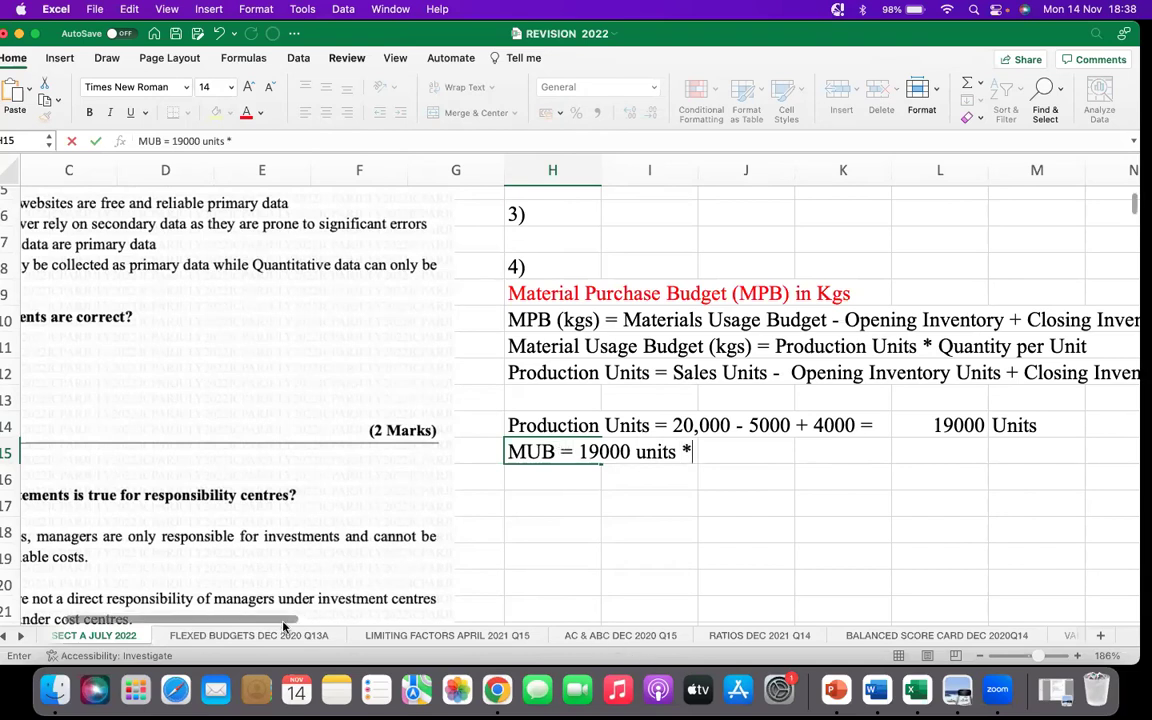
Look up the material required per product in Question Four and complete the MUB line in H15 with "6kgs ="
scroll(283, 626, "left", 5)
scroll(310, 560, "down", 10)
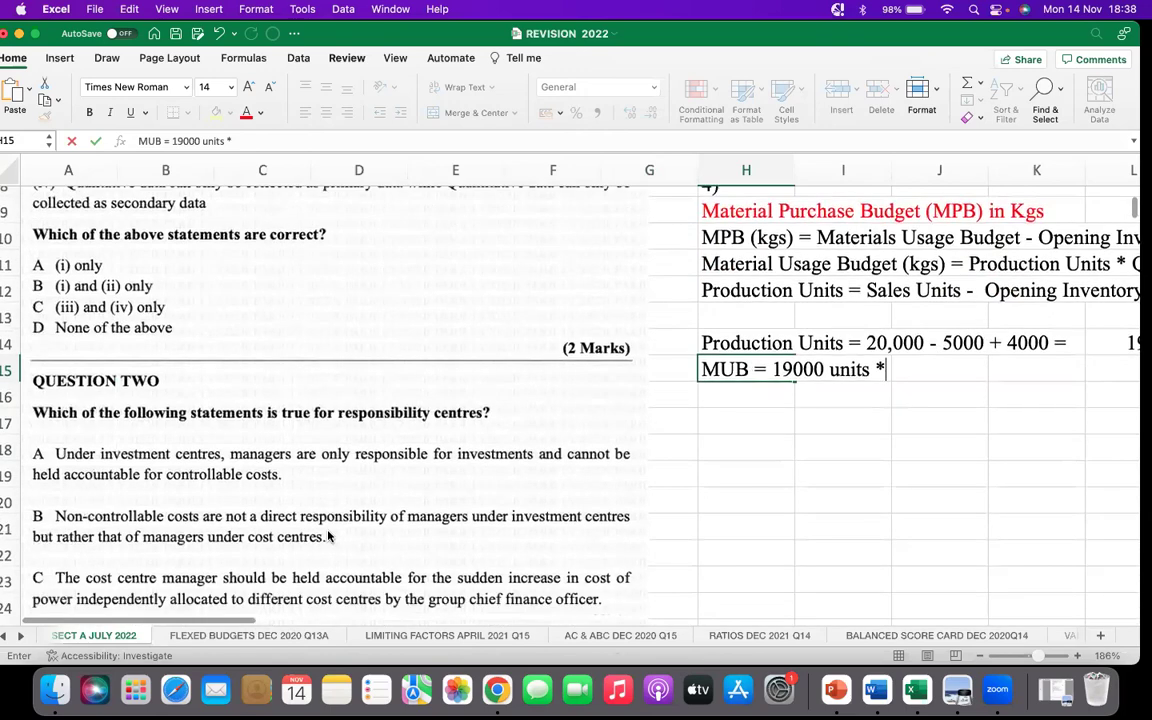
scroll(330, 535, "down", 4)
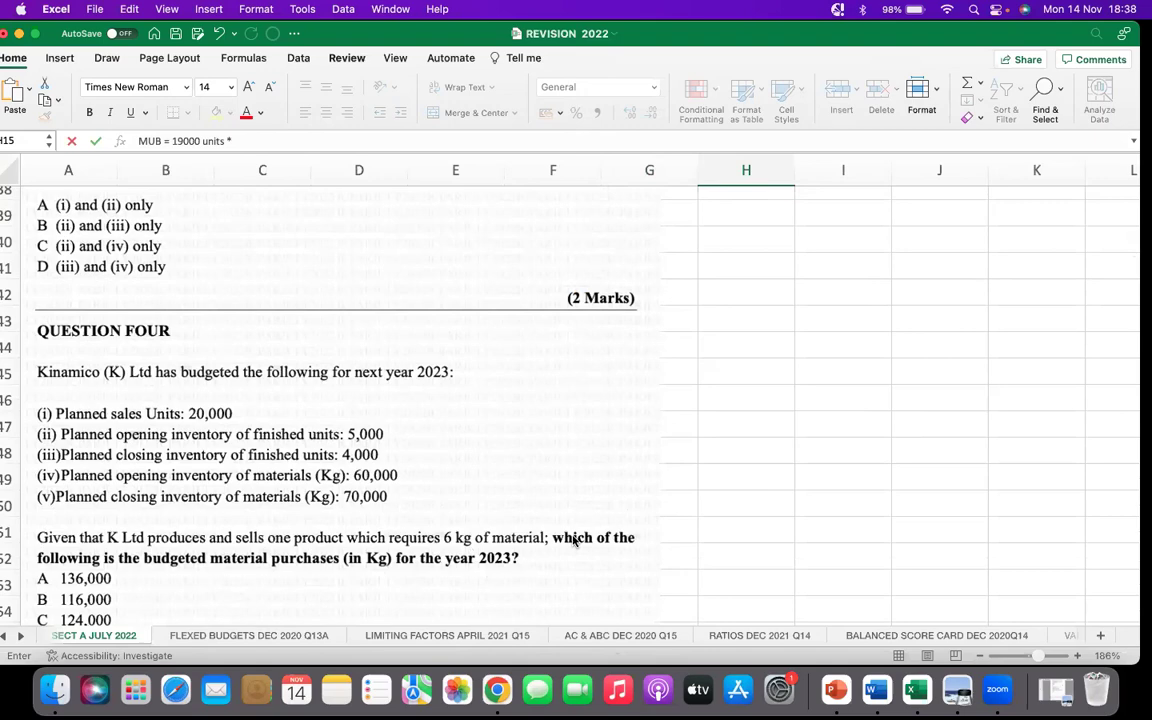
scroll(766, 325, "up", 15)
scroll(772, 329, "up", 6)
type("6kgs =")
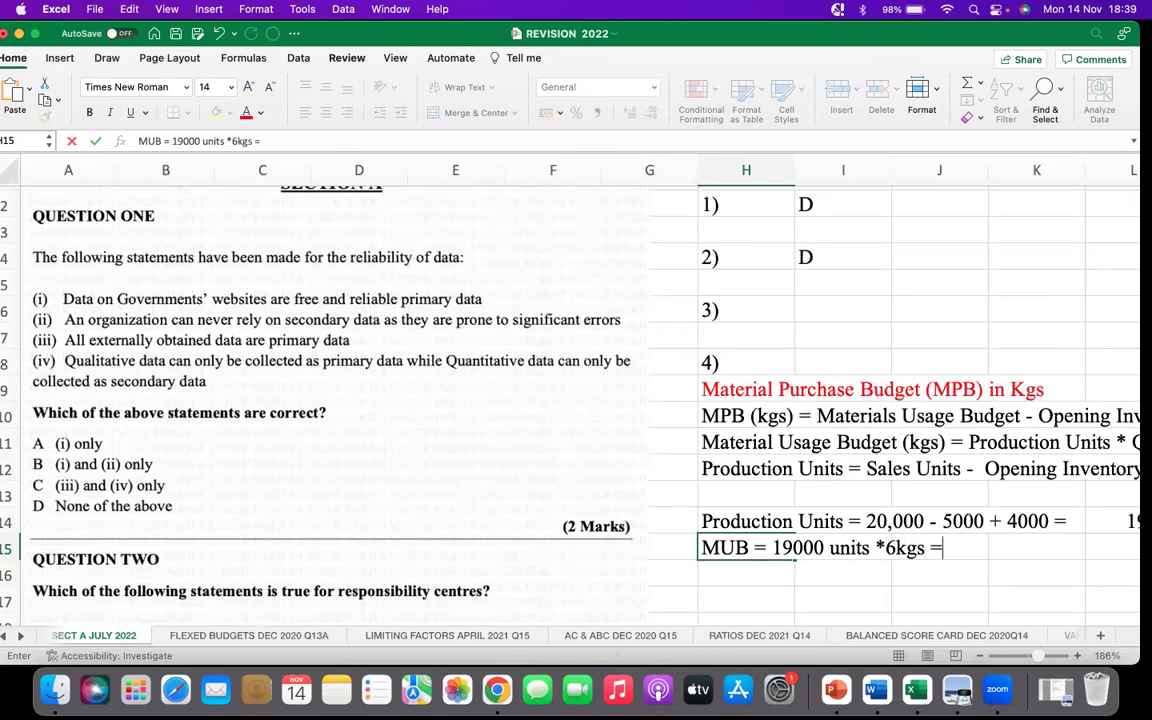
Calculate the material usage budget in L15 with the formula =L14*6 and enter the label "kgs" in M15
left_click(1118, 548)
type("=")
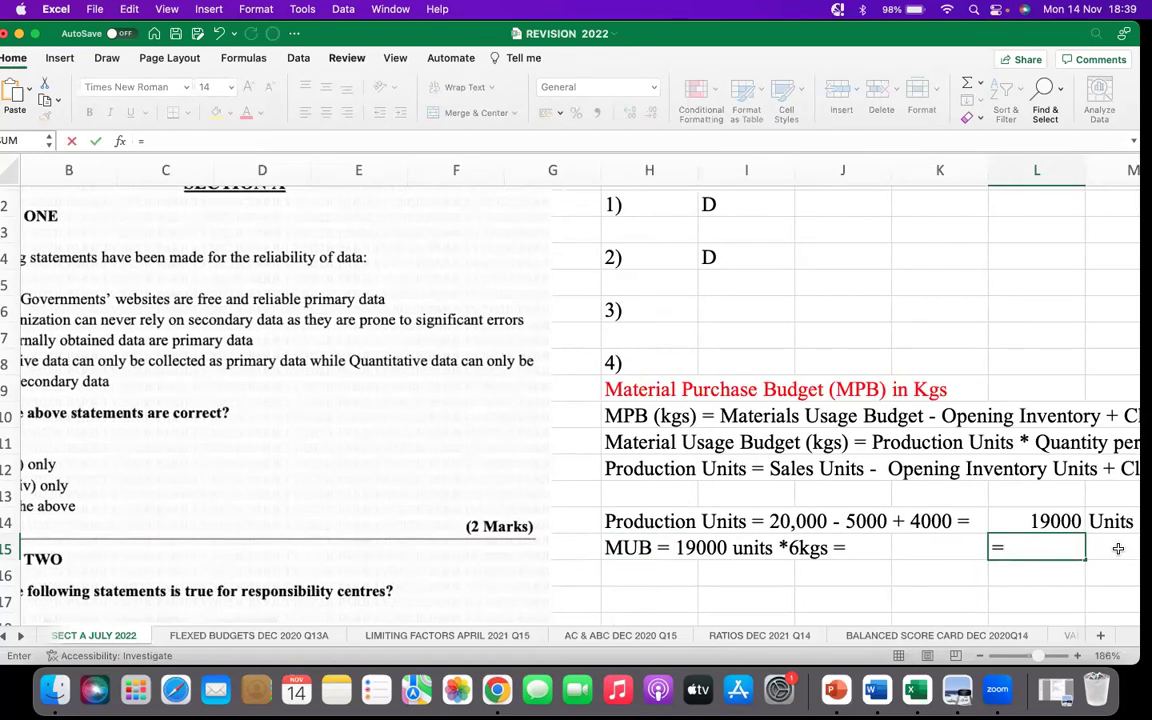
left_click(1052, 517)
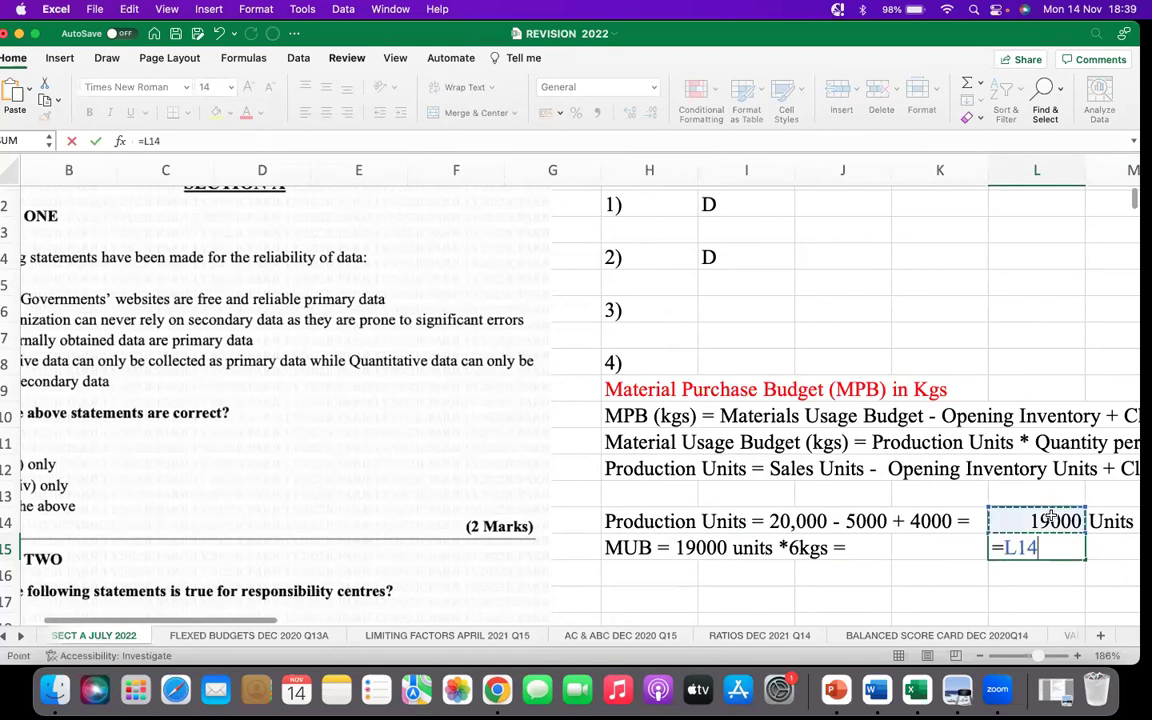
type("*")
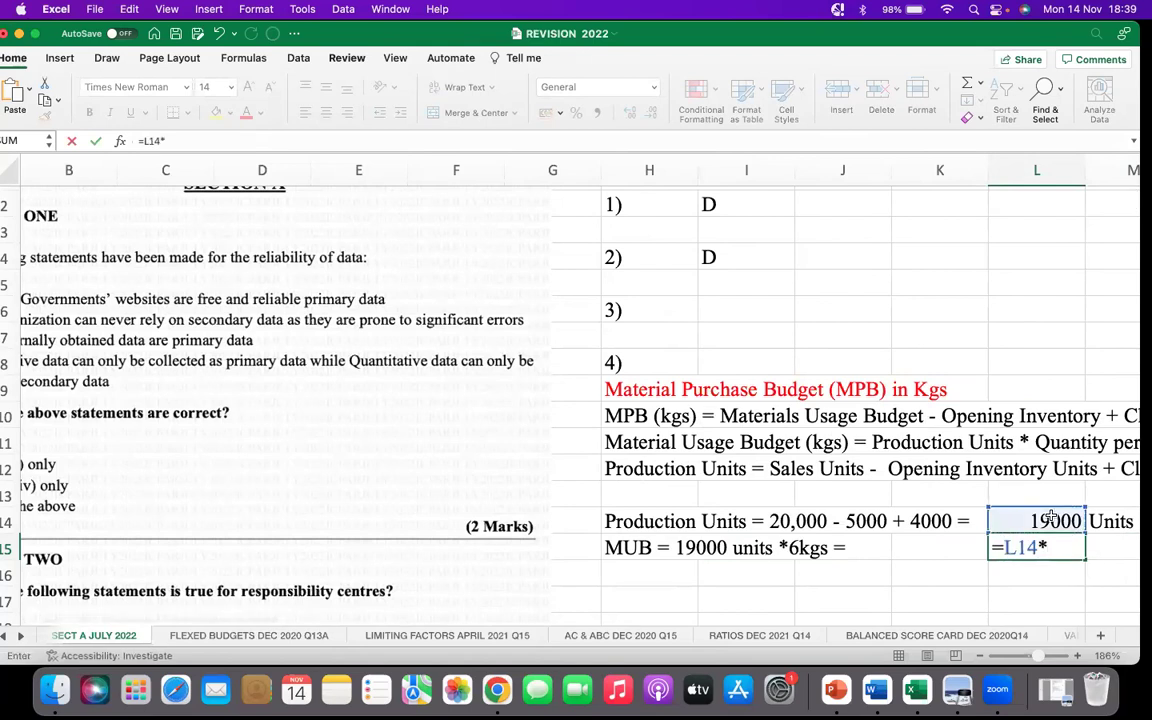
type("6")
key("Return")
left_click(1088, 545)
type("kgs")
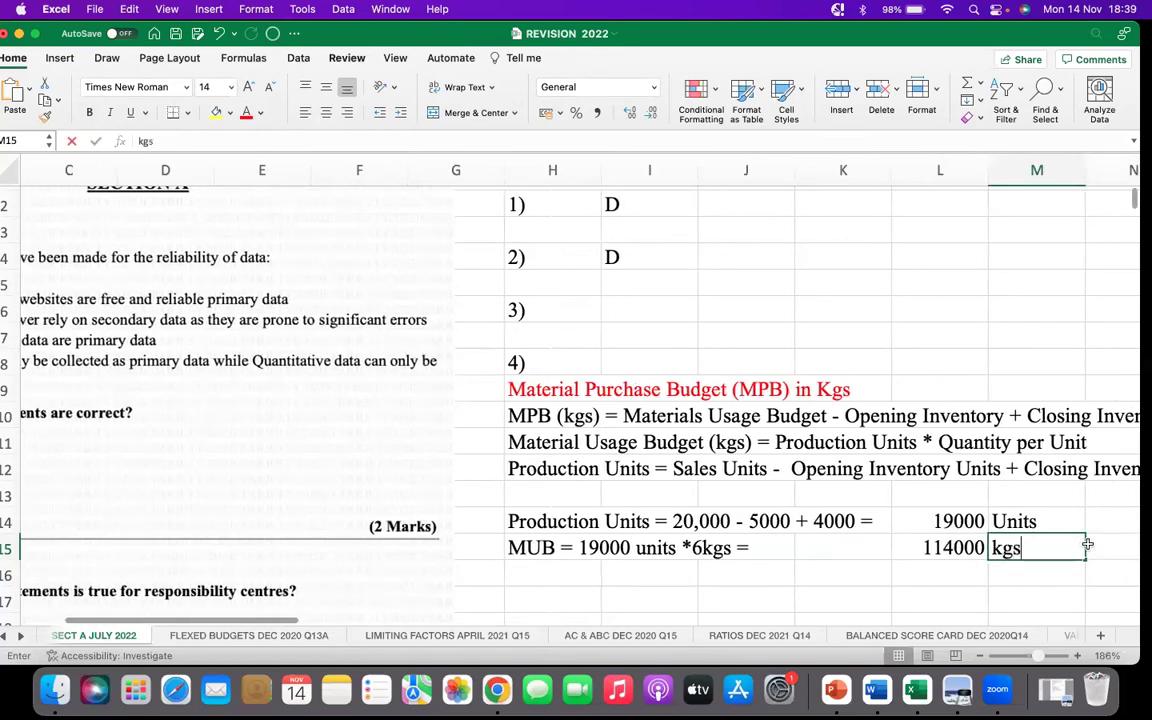
key("Return")
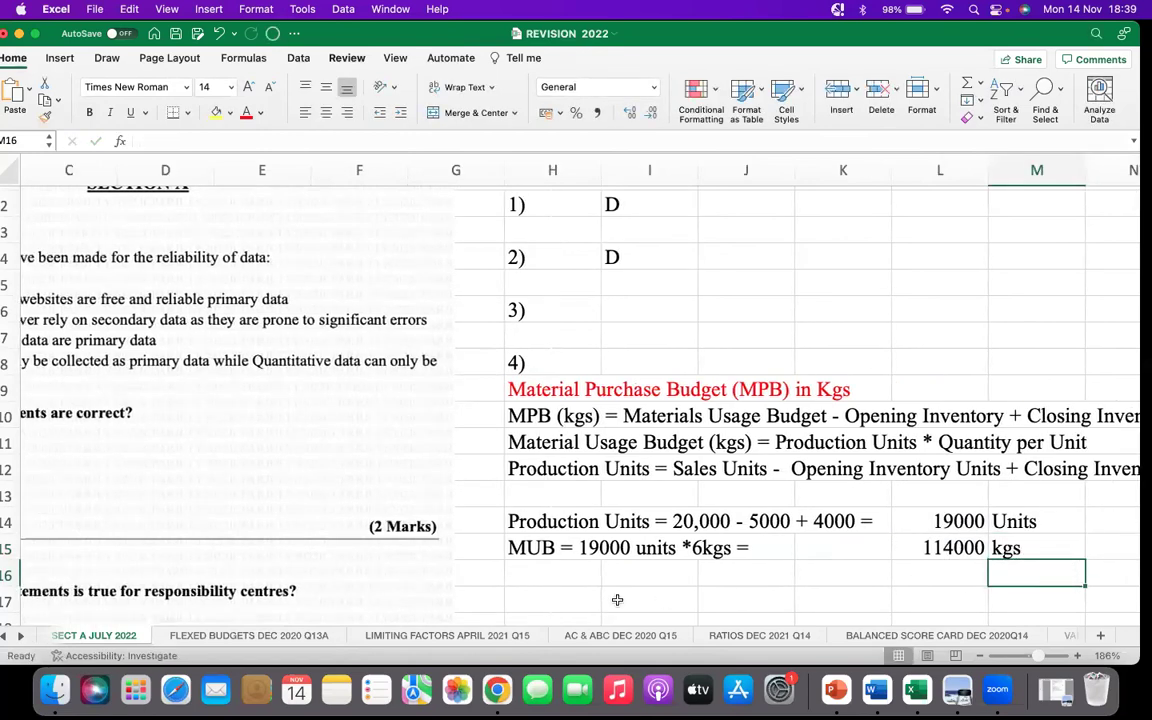
Start the material purchase budget line in H16 with "MPB (kgs) = 114,000kgs -"
left_click(537, 568)
type("MPB ")
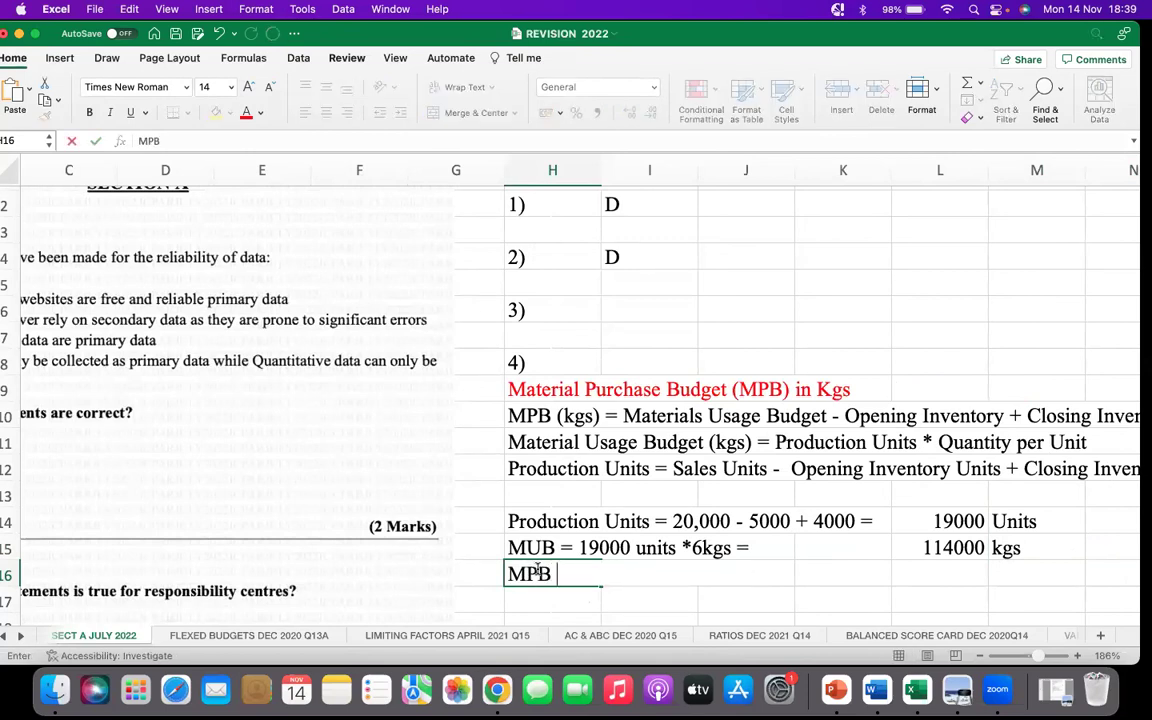
type("(kgs) =")
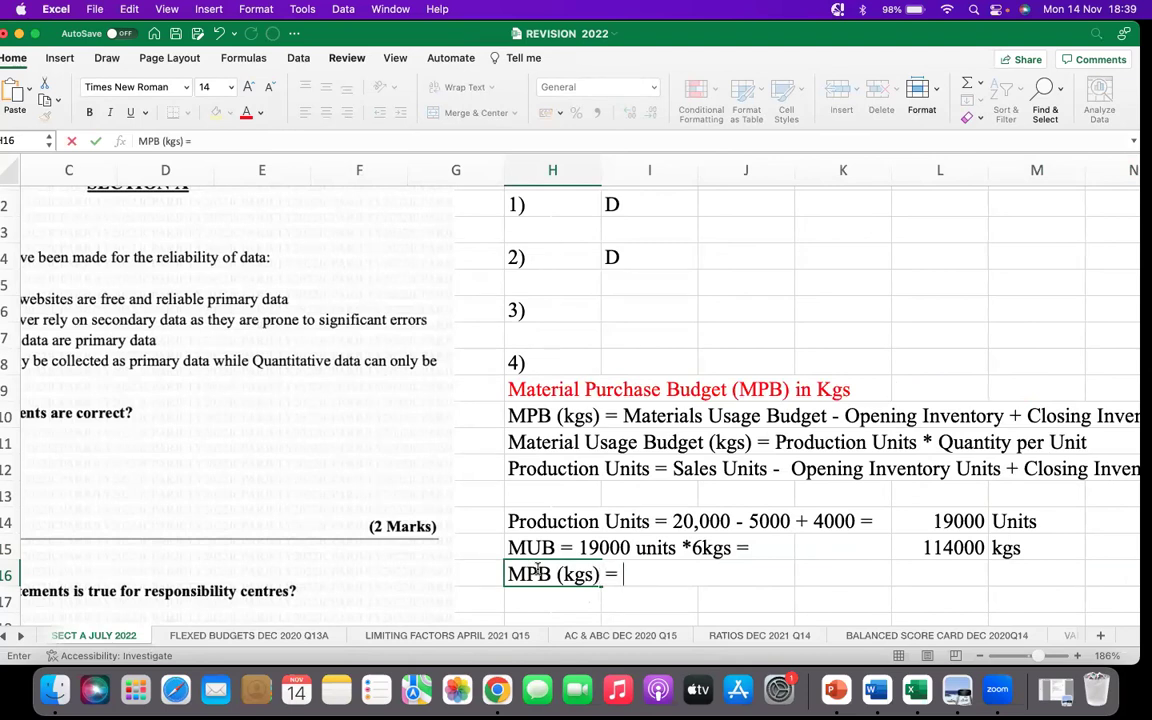
type(" 114,000")
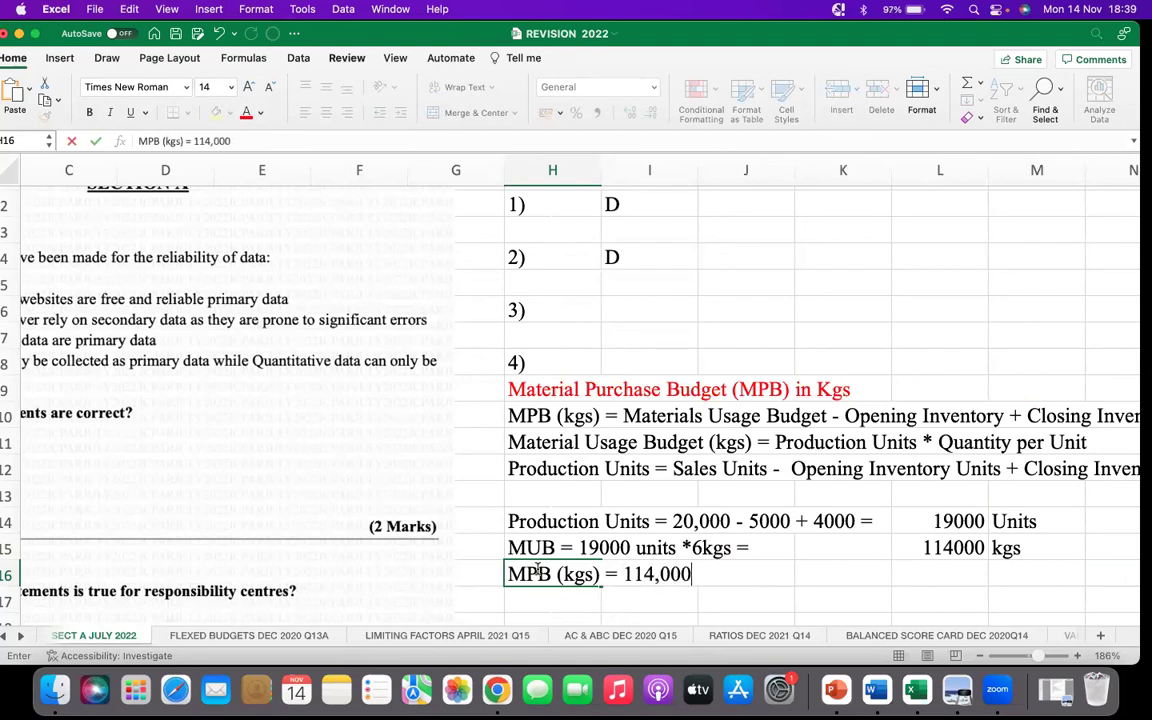
type("kgs -")
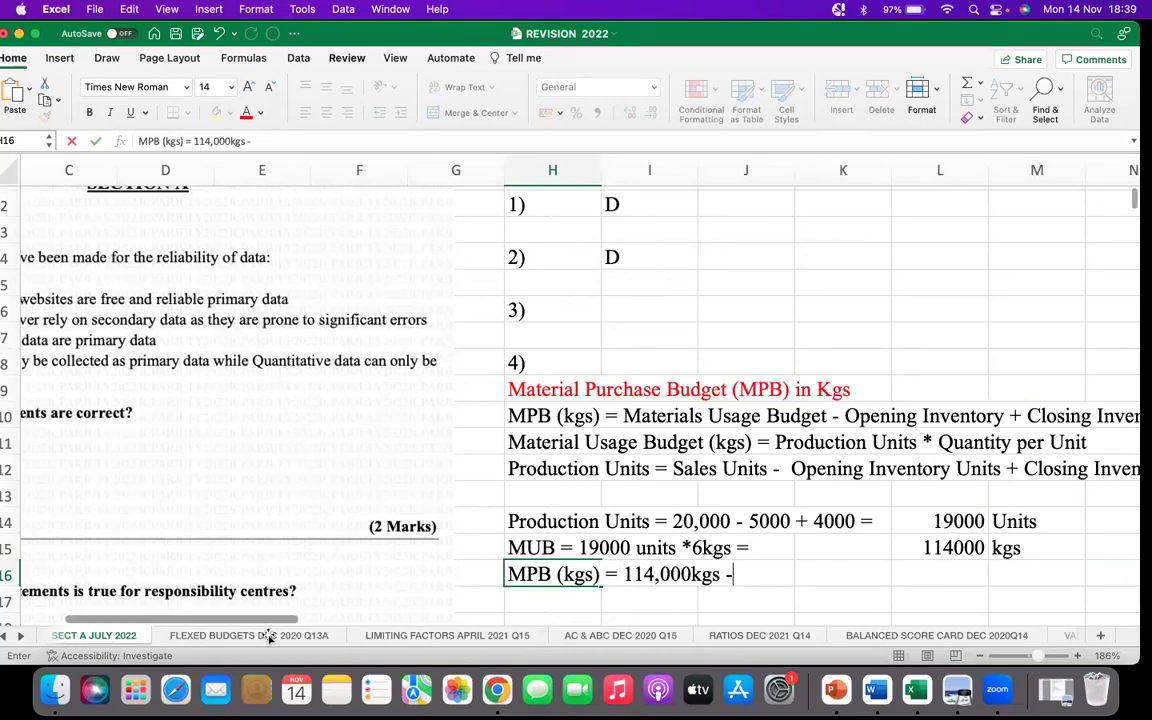
Look up the opening and closing material inventories in Question Four and complete the MPB line in H16 with "60,000kgs + 70,000kgs="
scroll(200, 553, "left", 3)
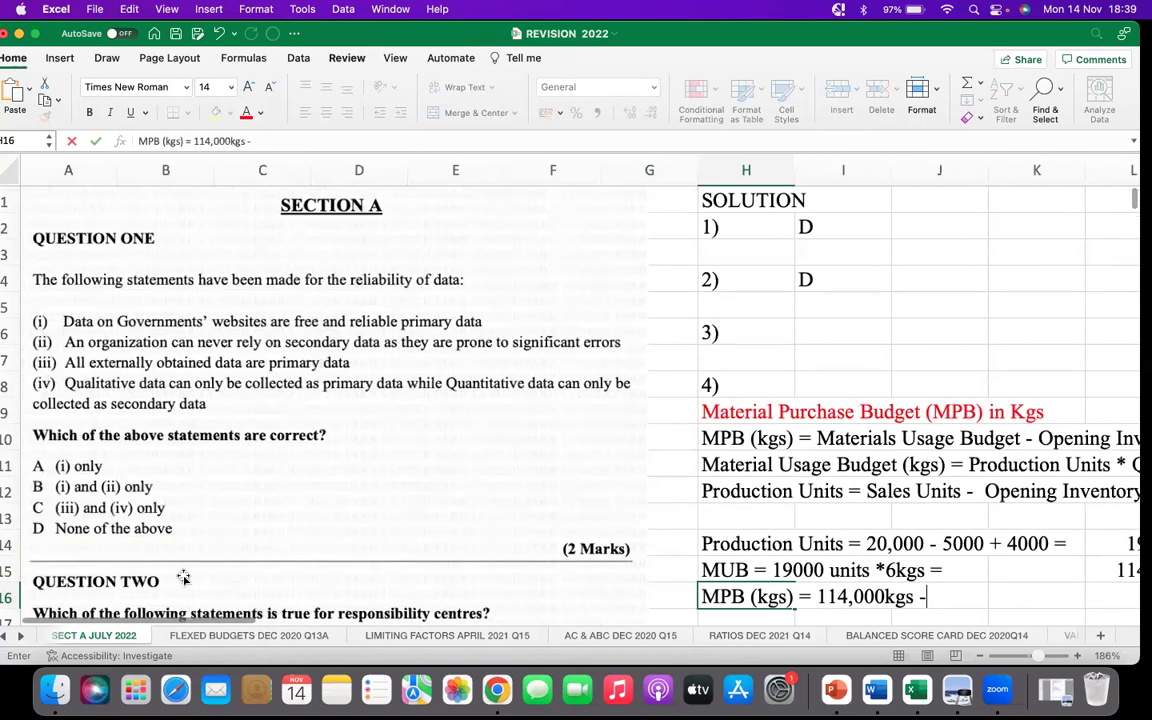
scroll(190, 565, "down", 5)
scroll(200, 553, "down", 10)
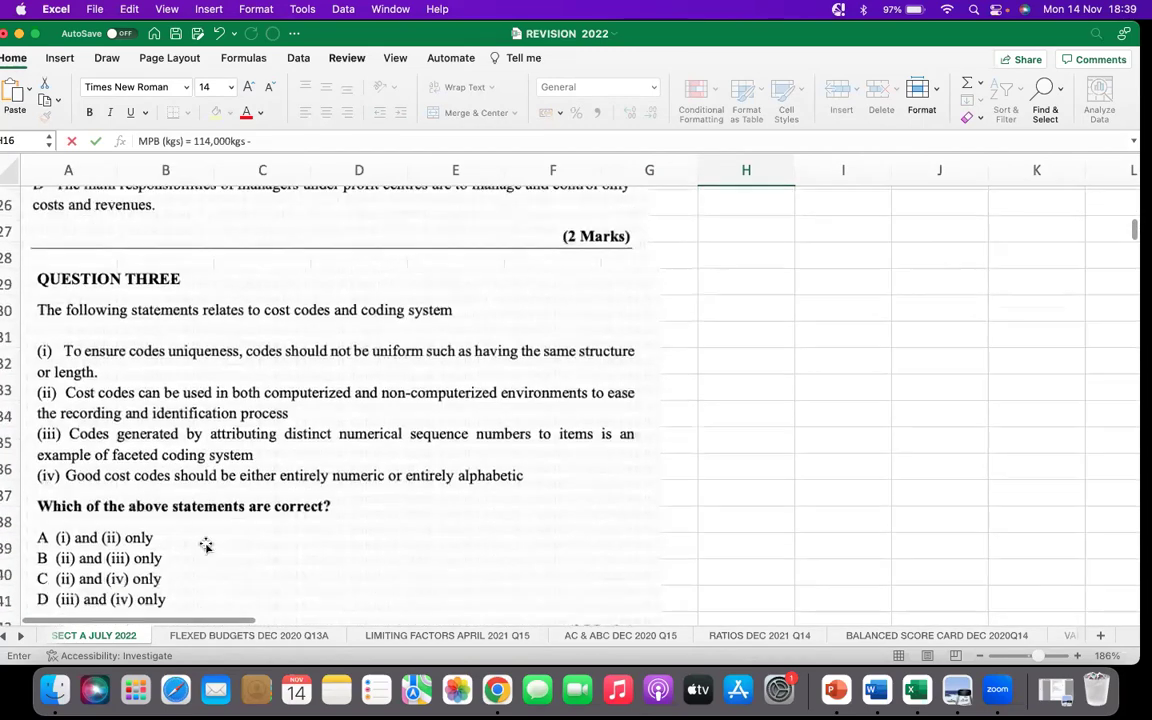
scroll(205, 537, "down", 2)
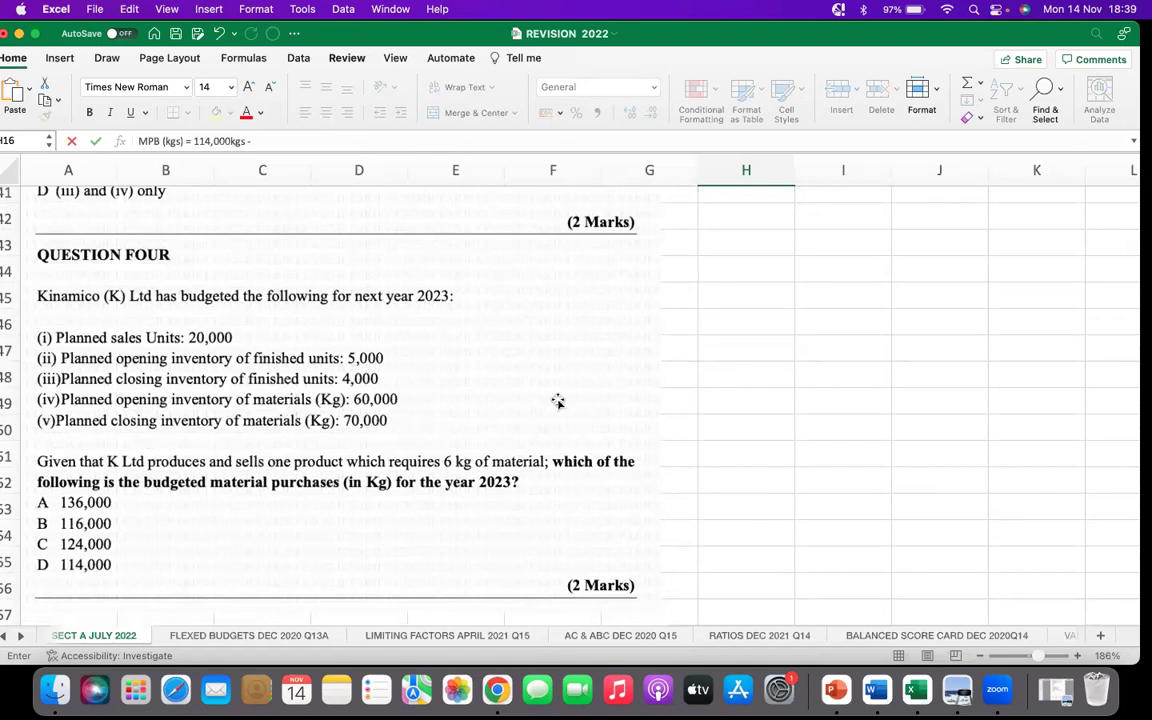
scroll(866, 319, "up", 3)
scroll(868, 320, "up", 15)
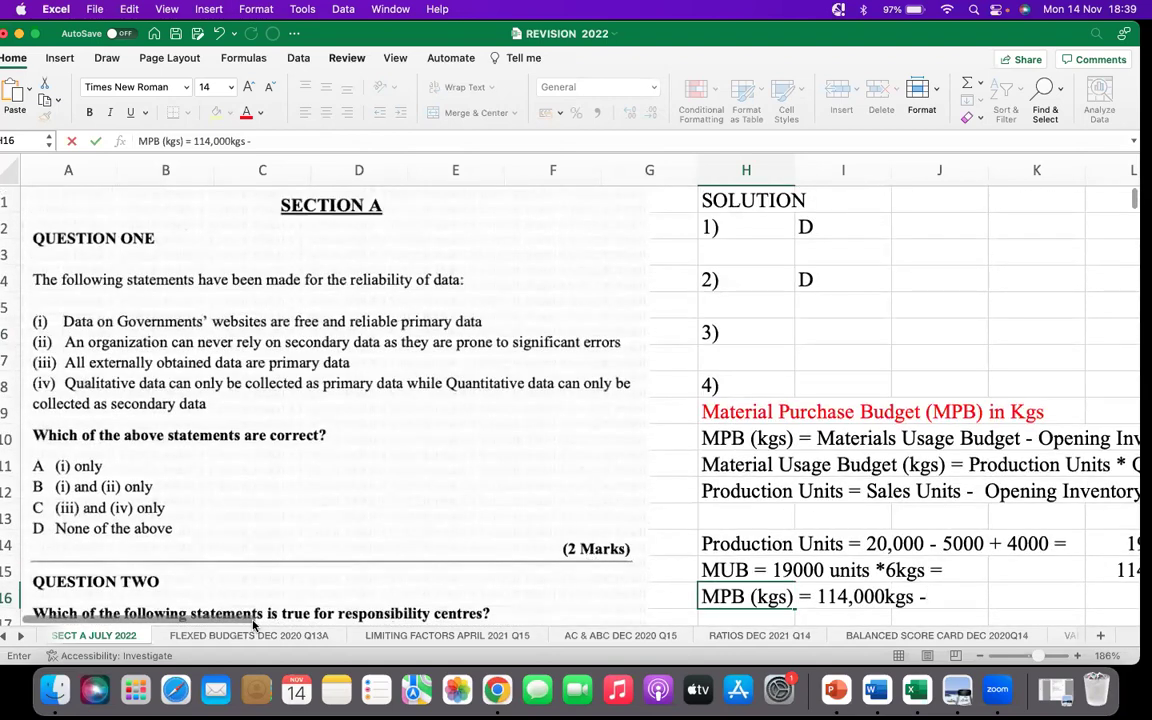
left_click_drag(265, 618, 340, 620)
scroll(425, 385, "down", 5)
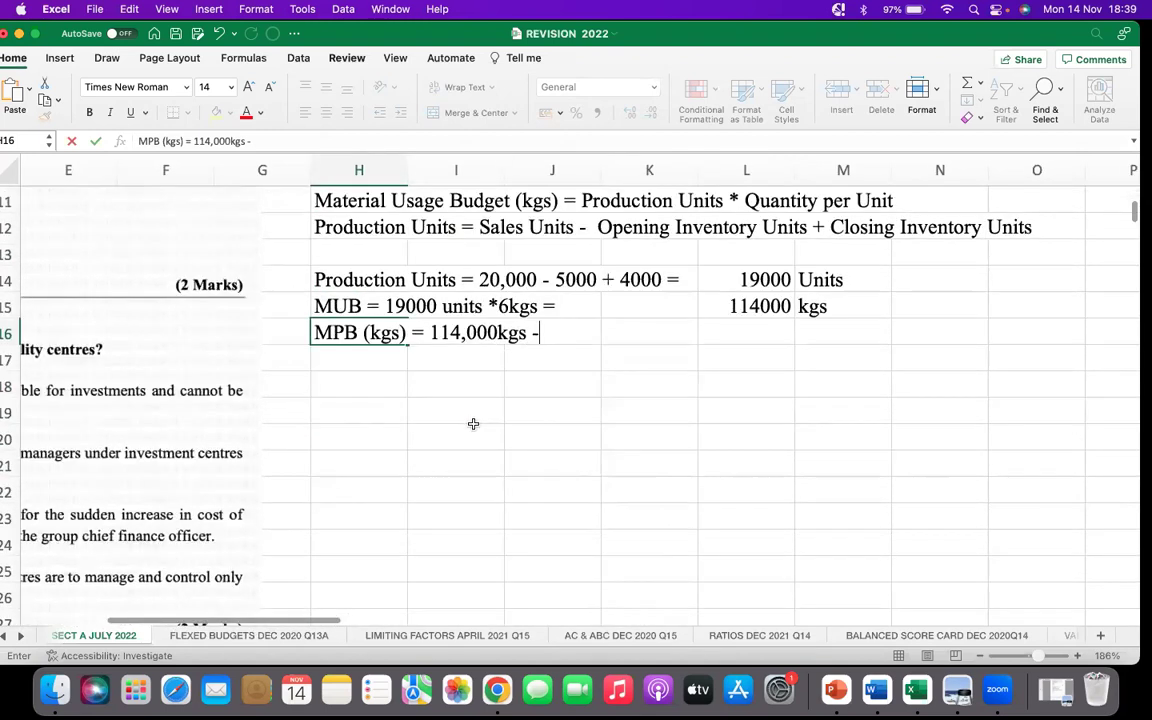
type("6")
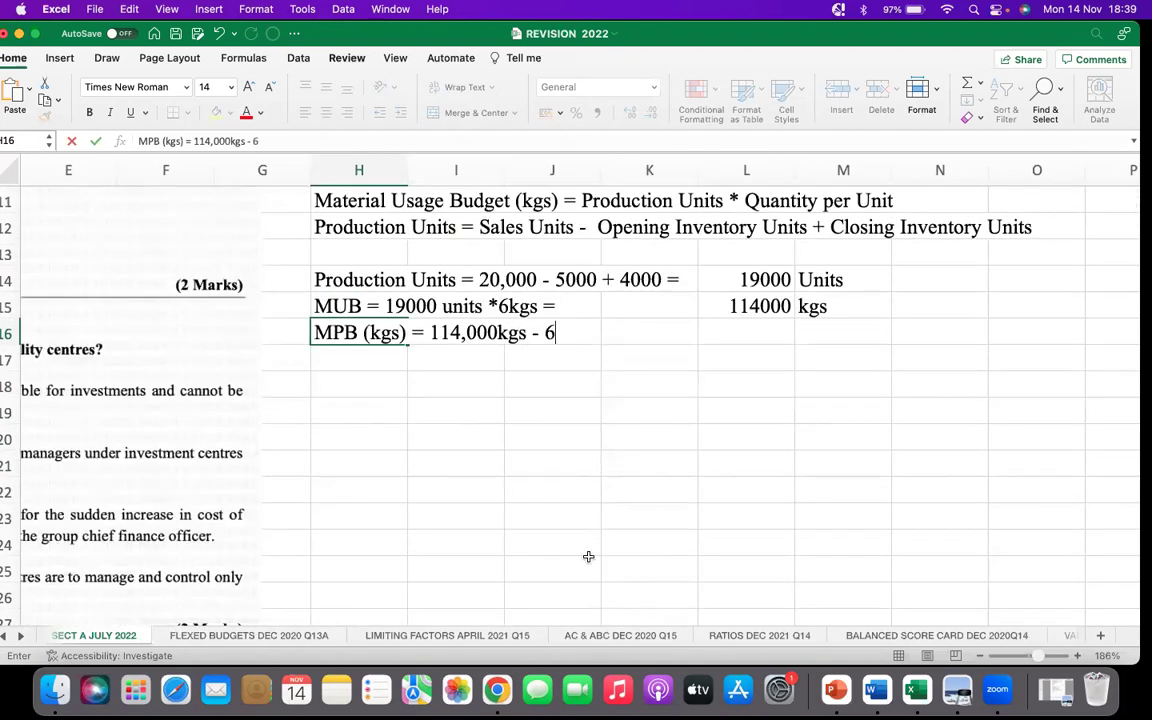
type("0,000")
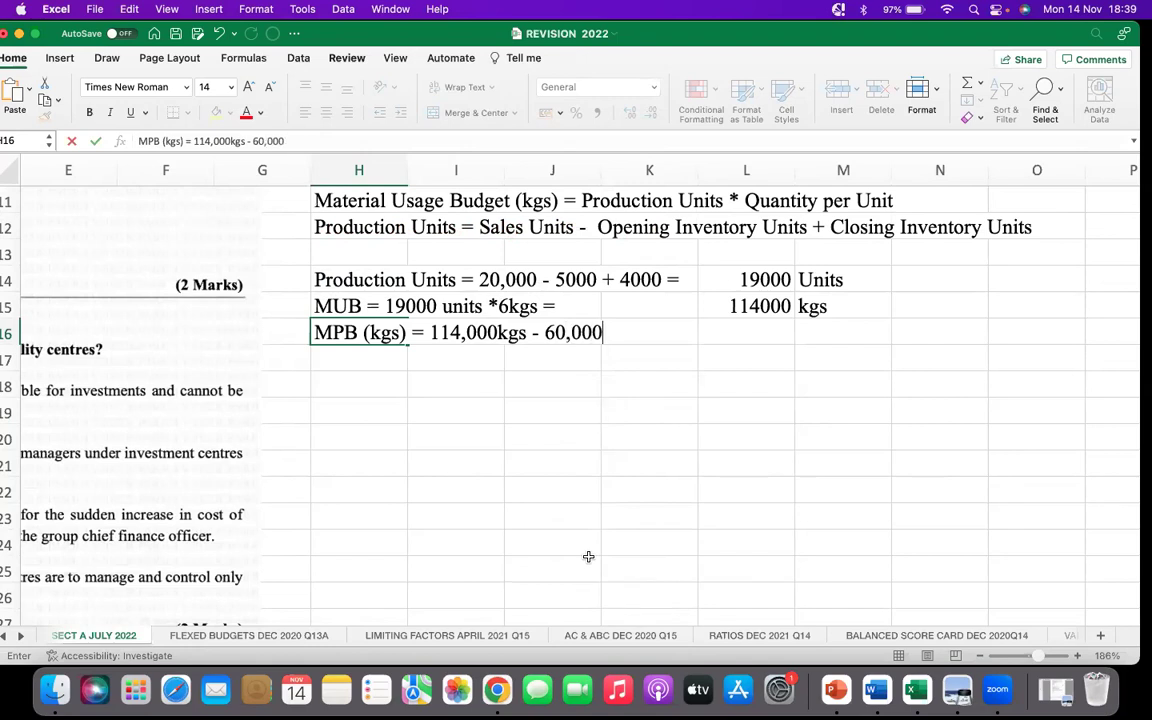
type("kgs + 70,000kgs=")
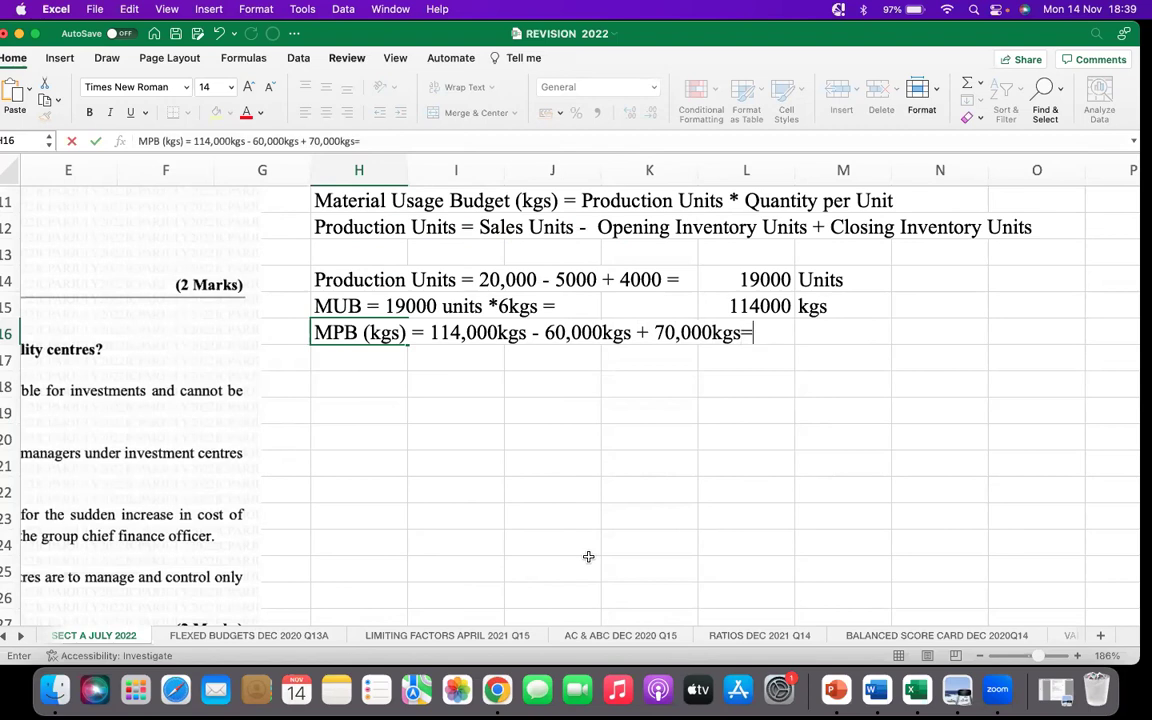
left_click(716, 468)
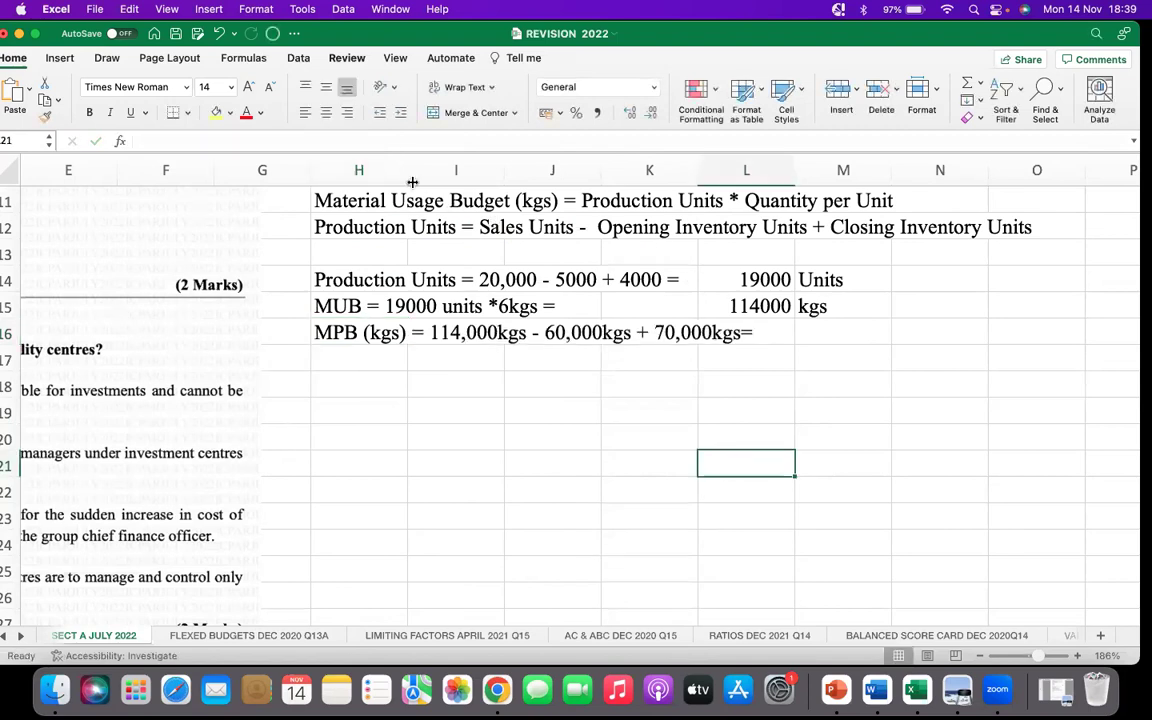
Widen columns H and I and calculate the material purchase budget in L16 with the formula =L15-60000+70000
left_click_drag(409, 172, 448, 171)
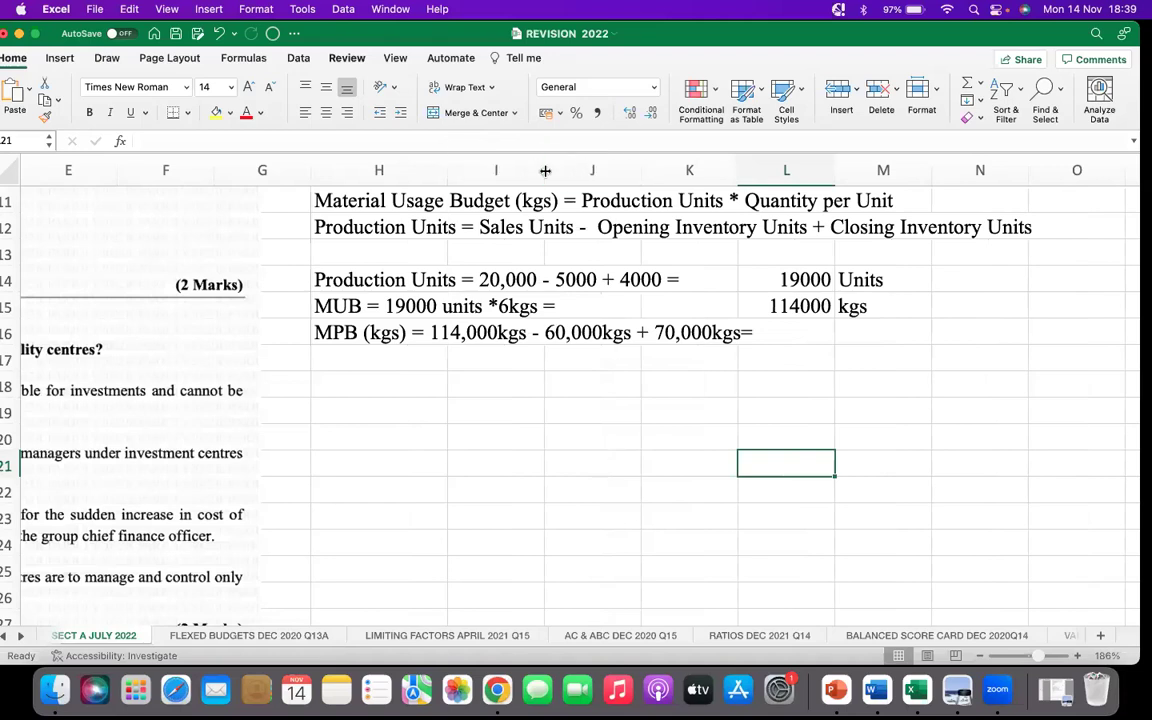
left_click_drag(545, 171, 593, 171)
left_click(828, 328)
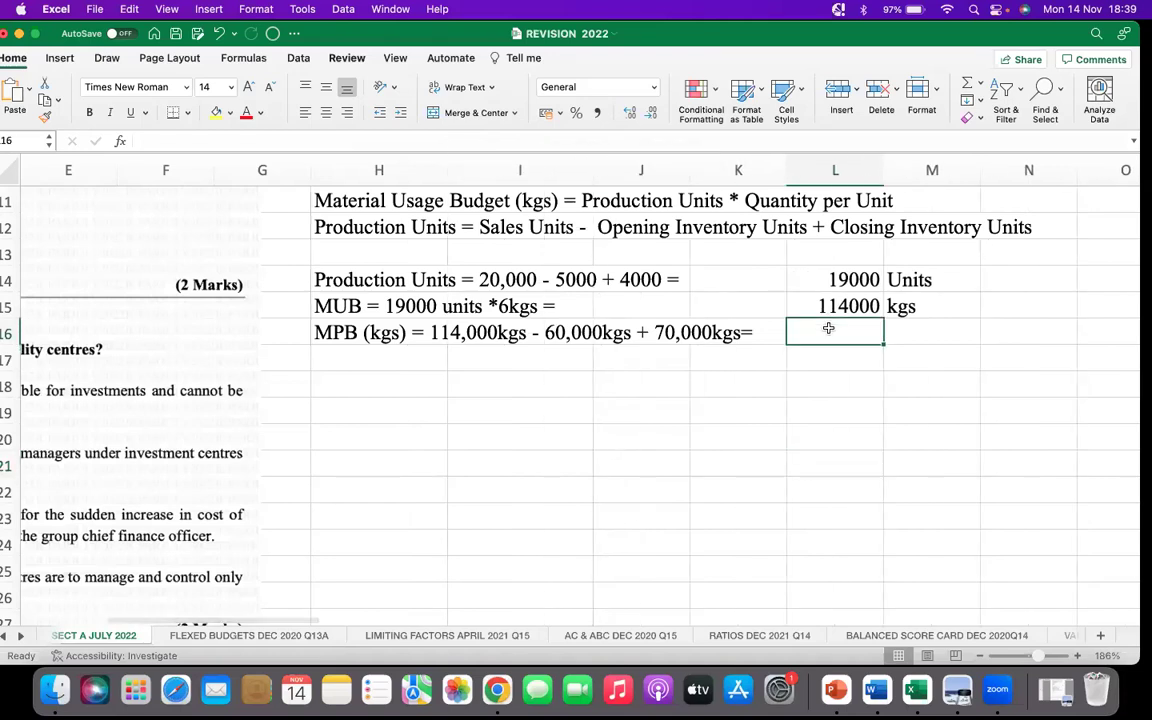
type("=")
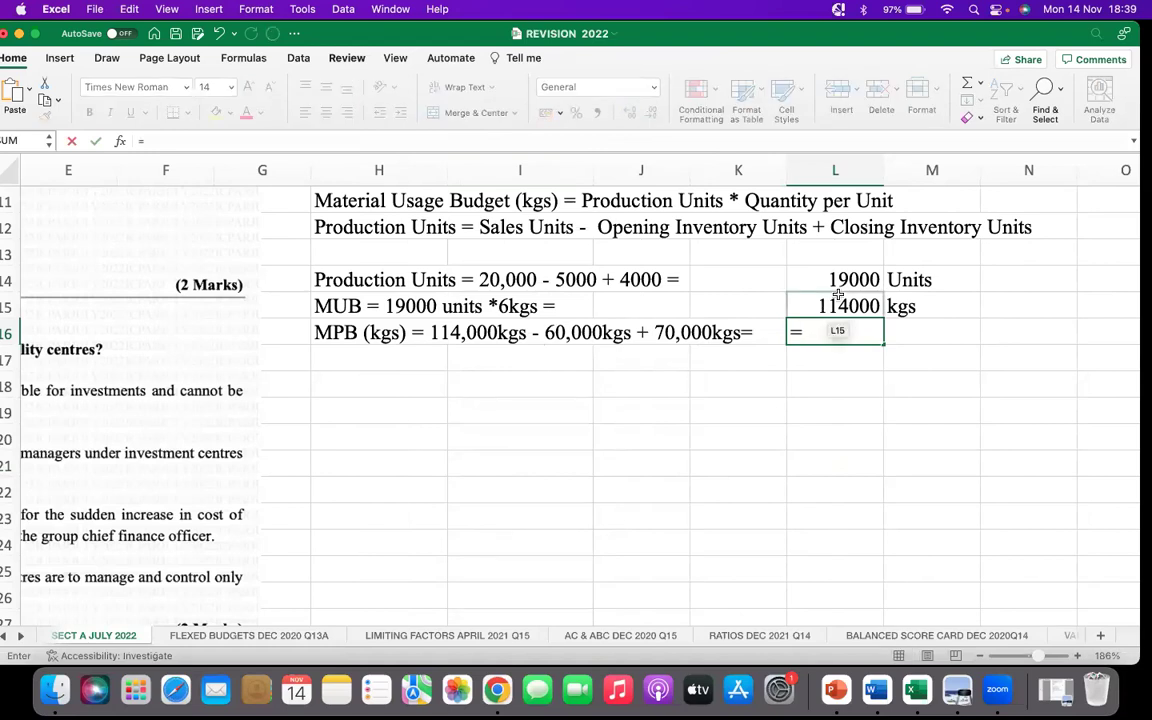
left_click(837, 303)
type("-")
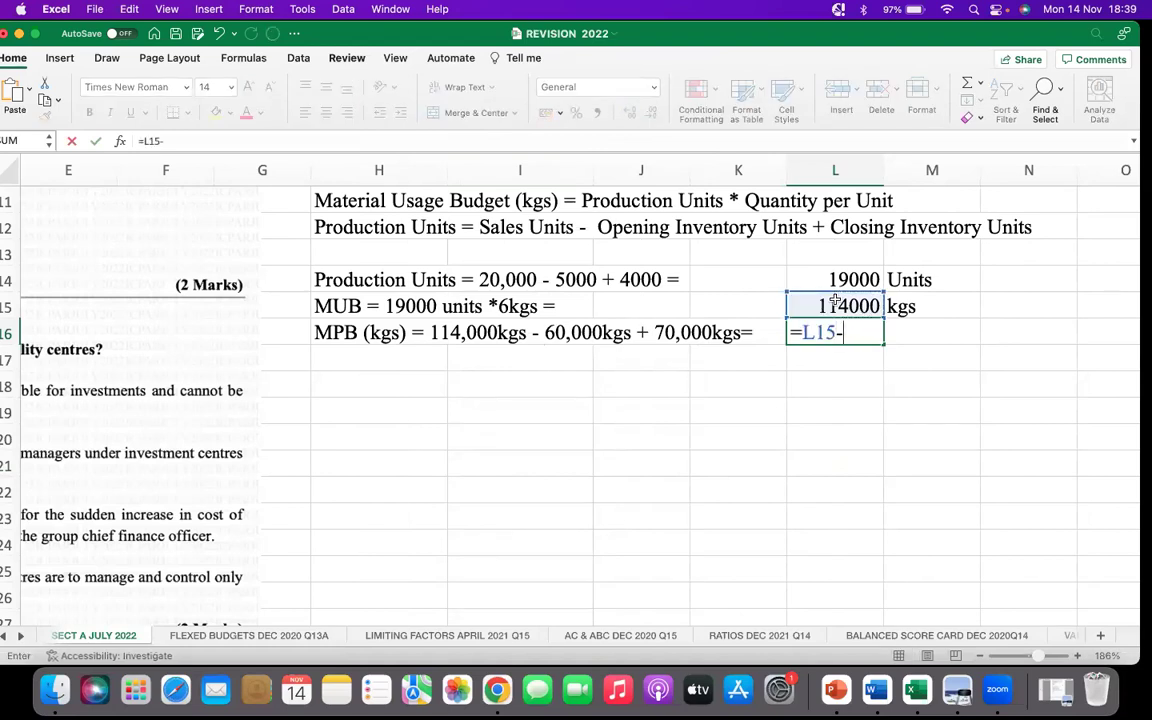
type("60000")
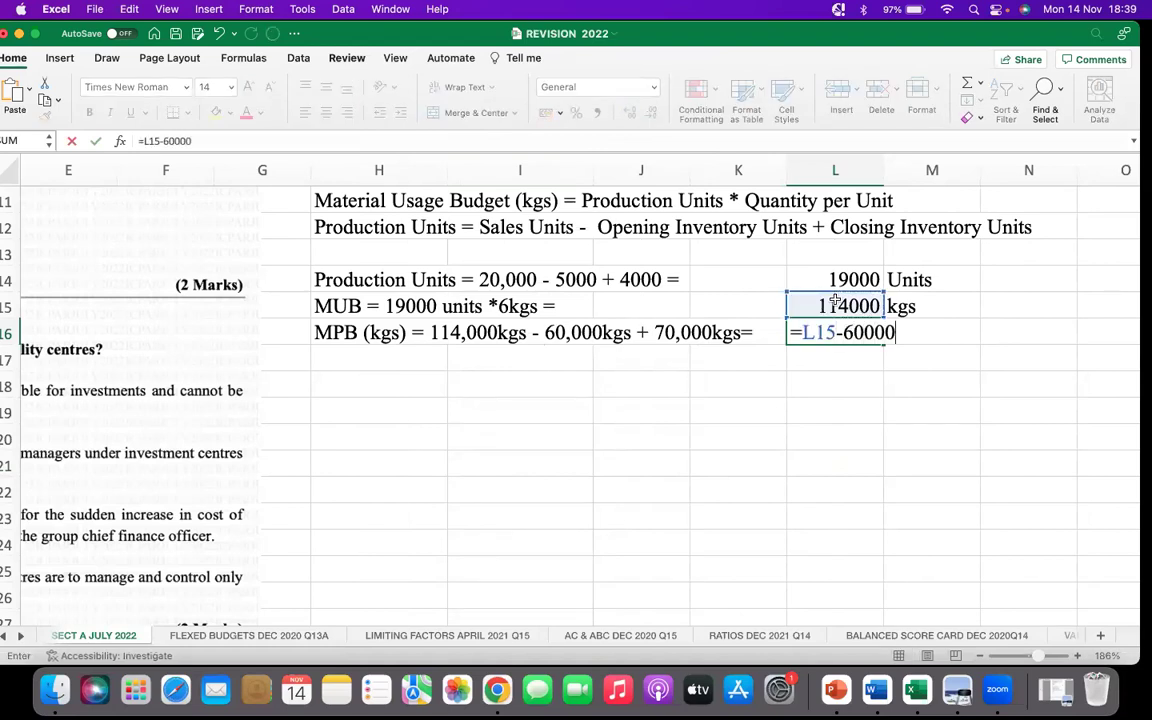
type("+70000")
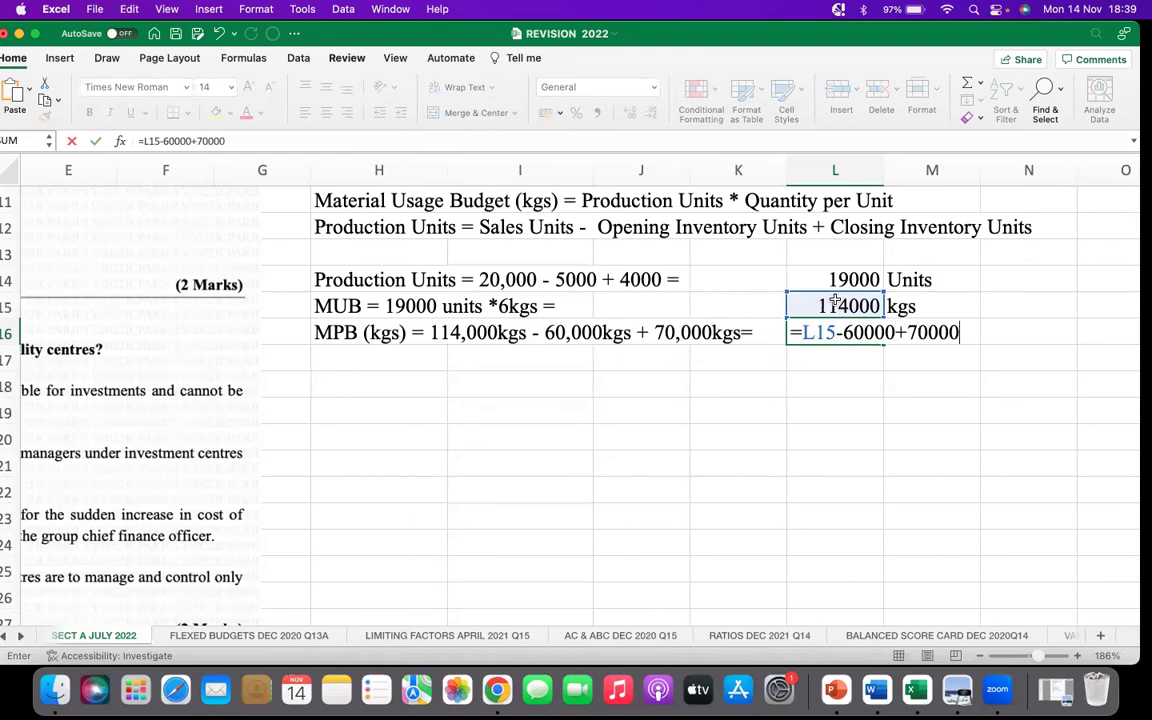
key("Return")
Enter the label "kgs" in M16 and highlight the material purchase budget result in L16:M16 with yellow fill
left_click(918, 341)
type("kgs")
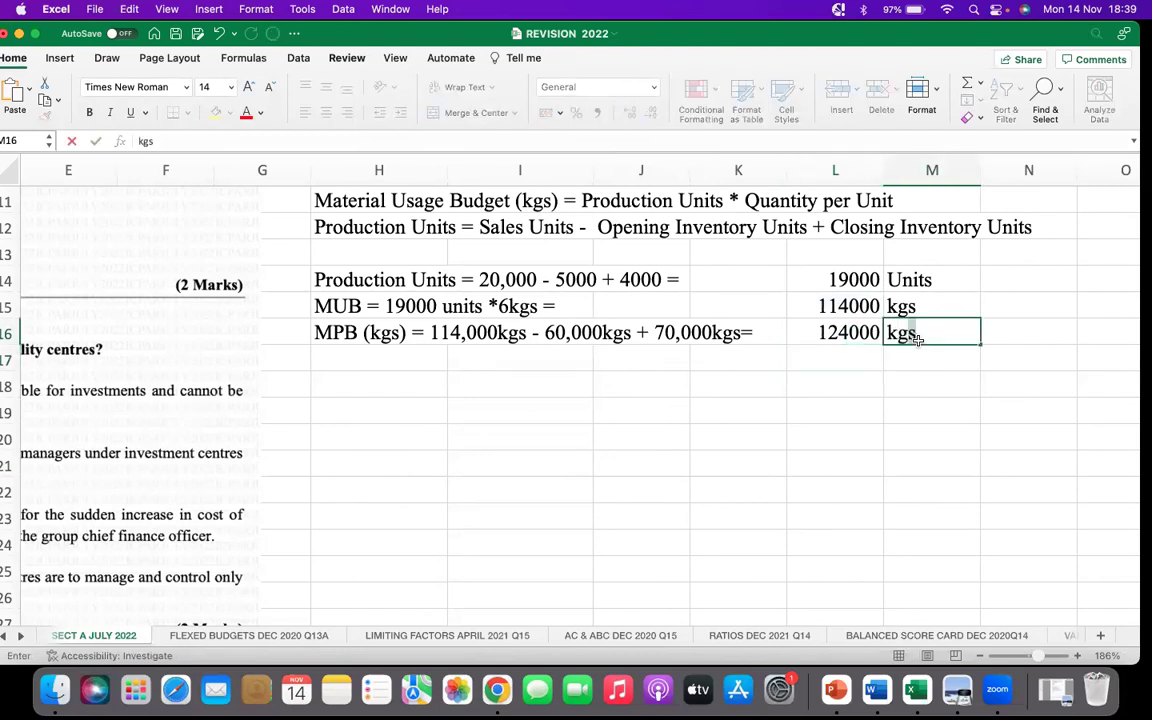
left_click(859, 403)
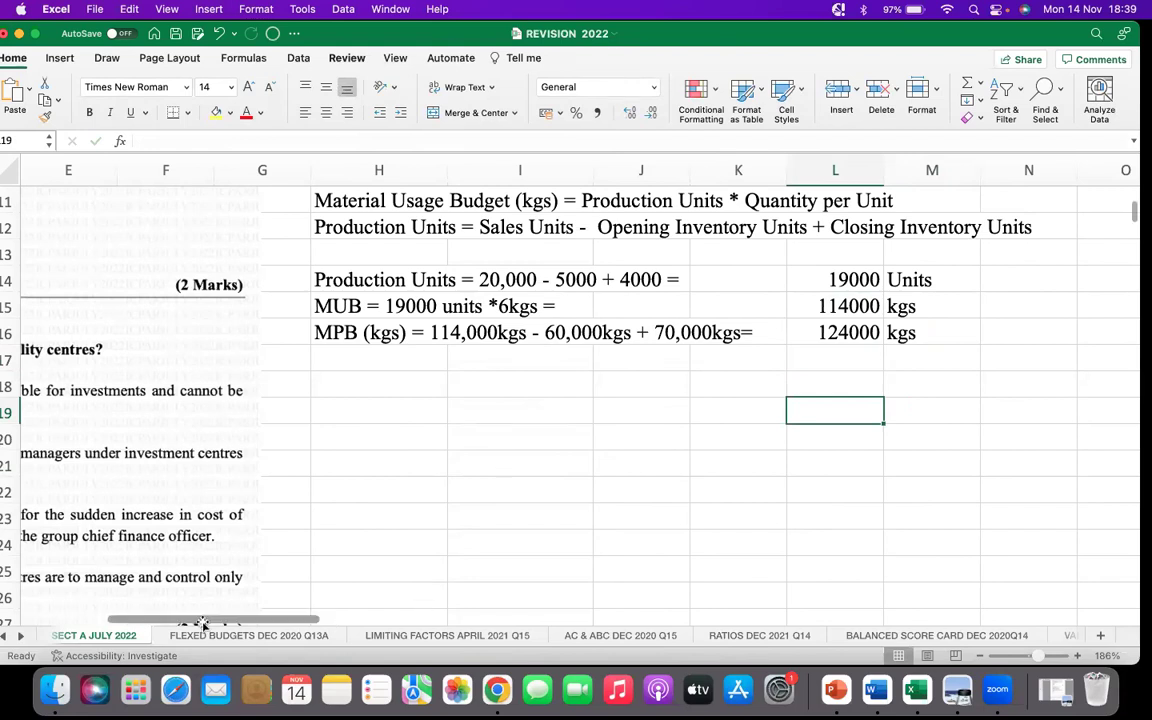
scroll(432, 440, "up", 6)
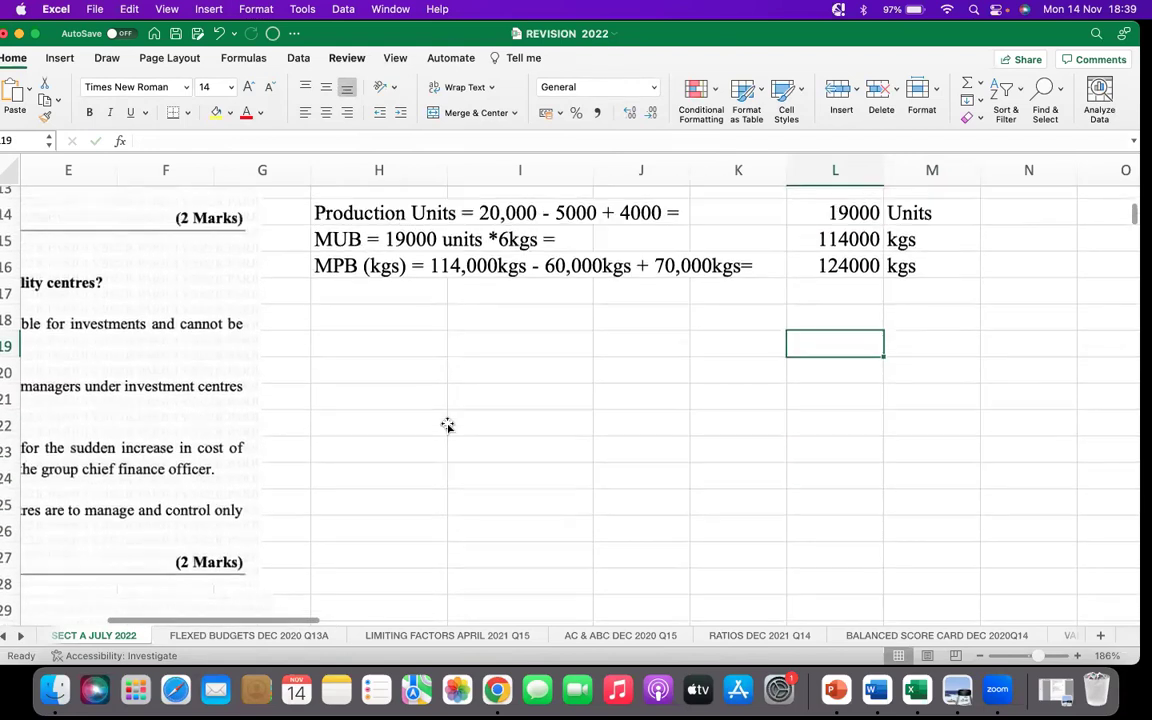
left_click_drag(330, 326, 1062, 512)
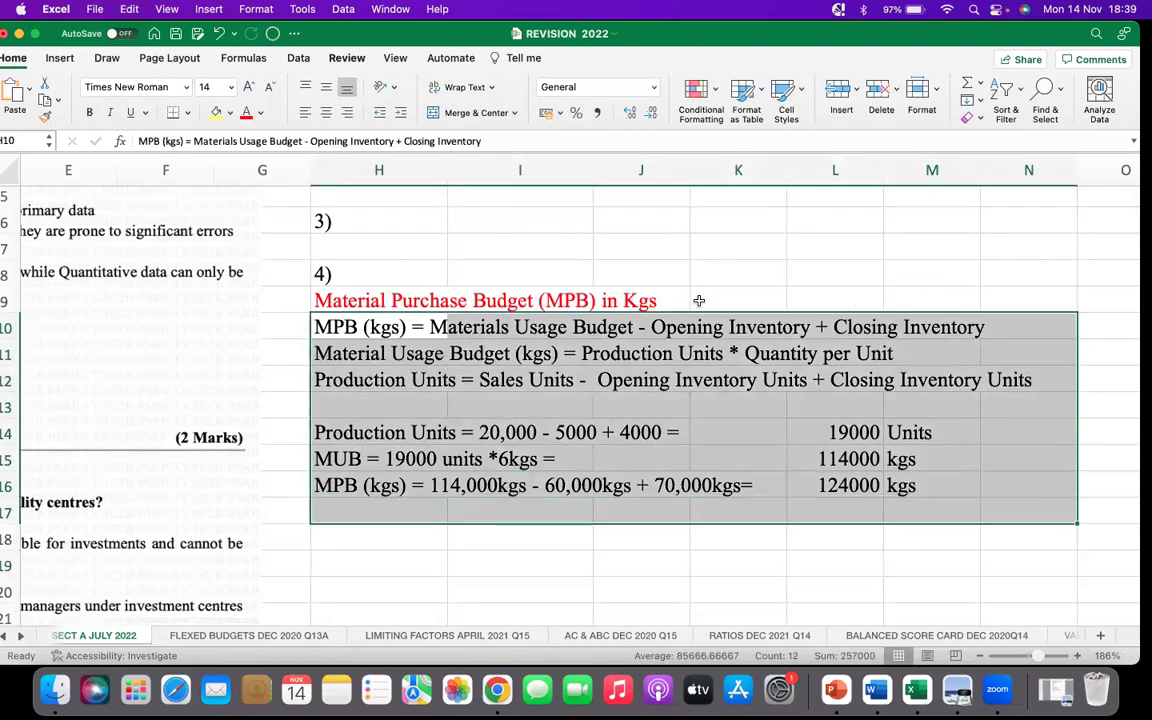
left_click(777, 288)
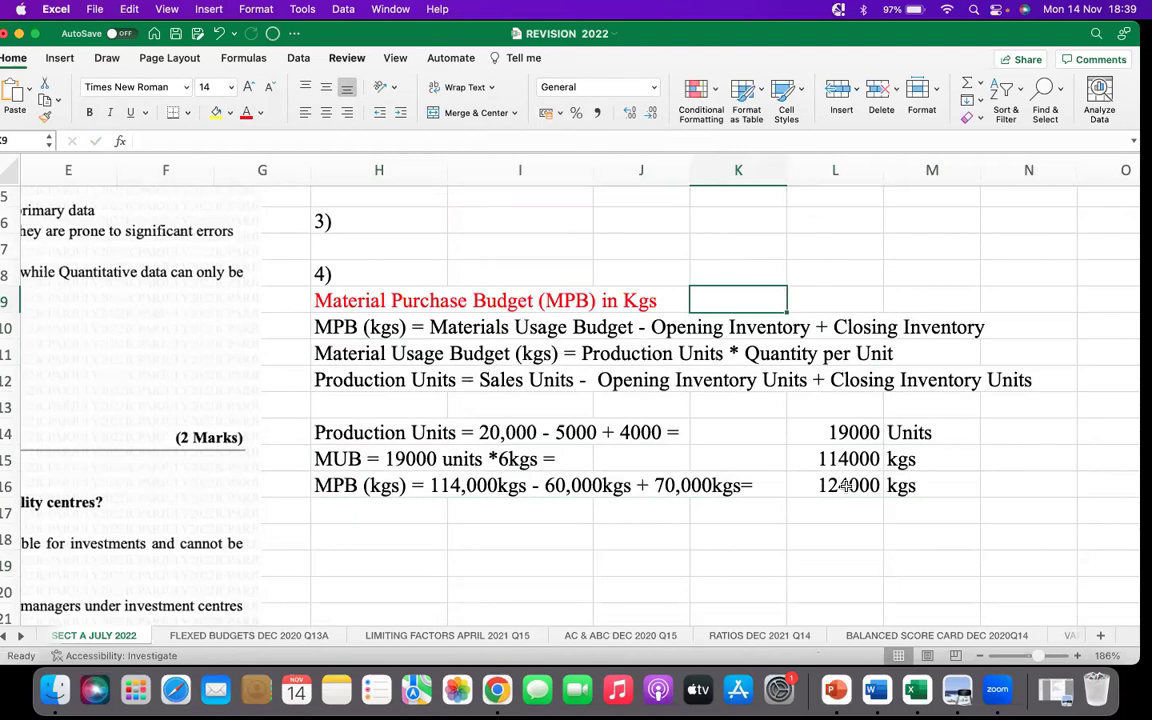
left_click_drag(846, 485, 930, 487)
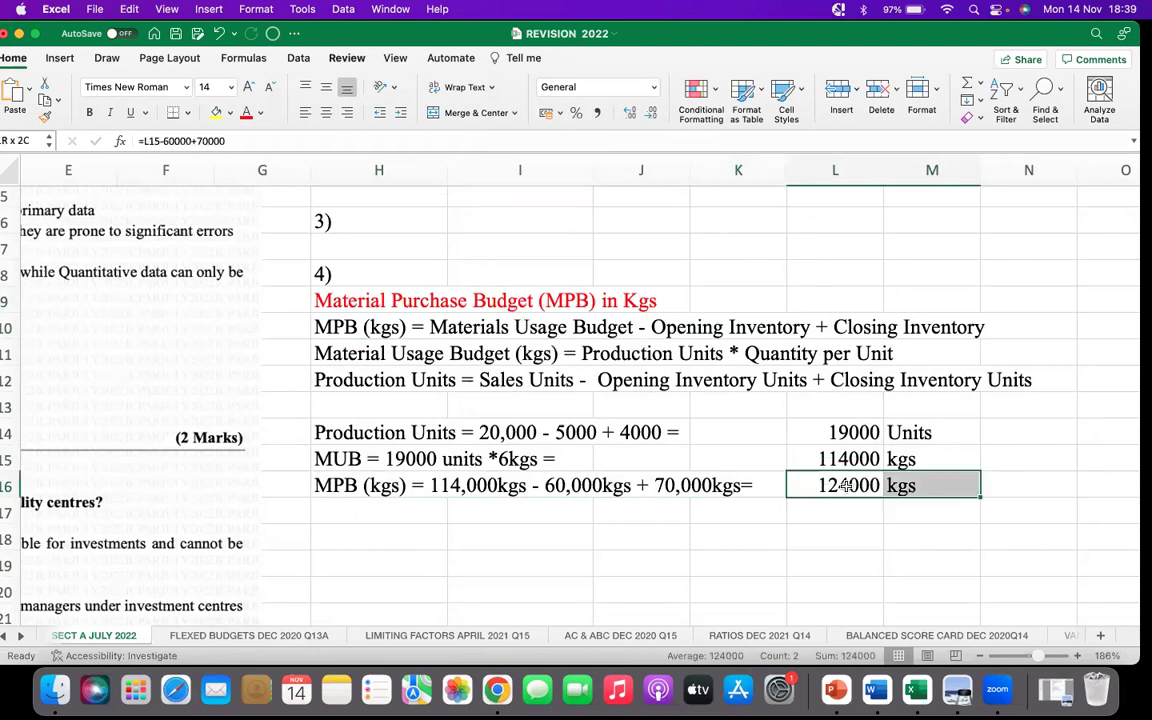
left_click(217, 112)
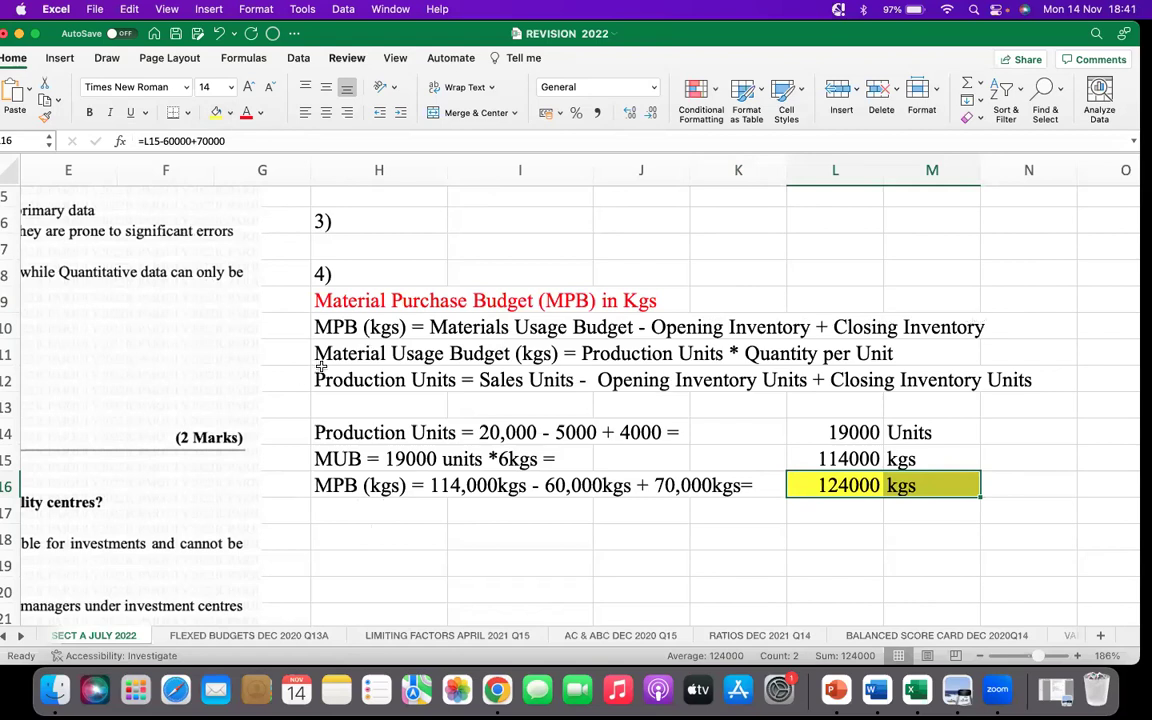
Review the material usage budget and production units formulas in rows 11 and 12
left_click_drag(329, 360, 890, 362)
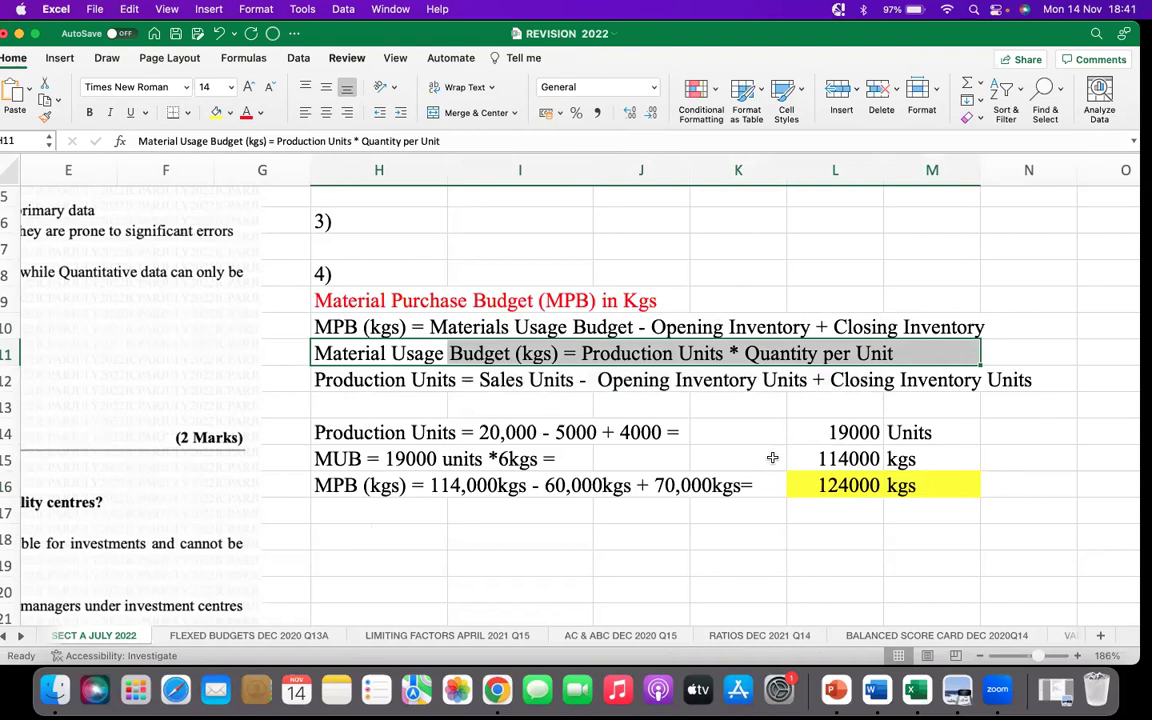
left_click_drag(366, 377, 1040, 388)
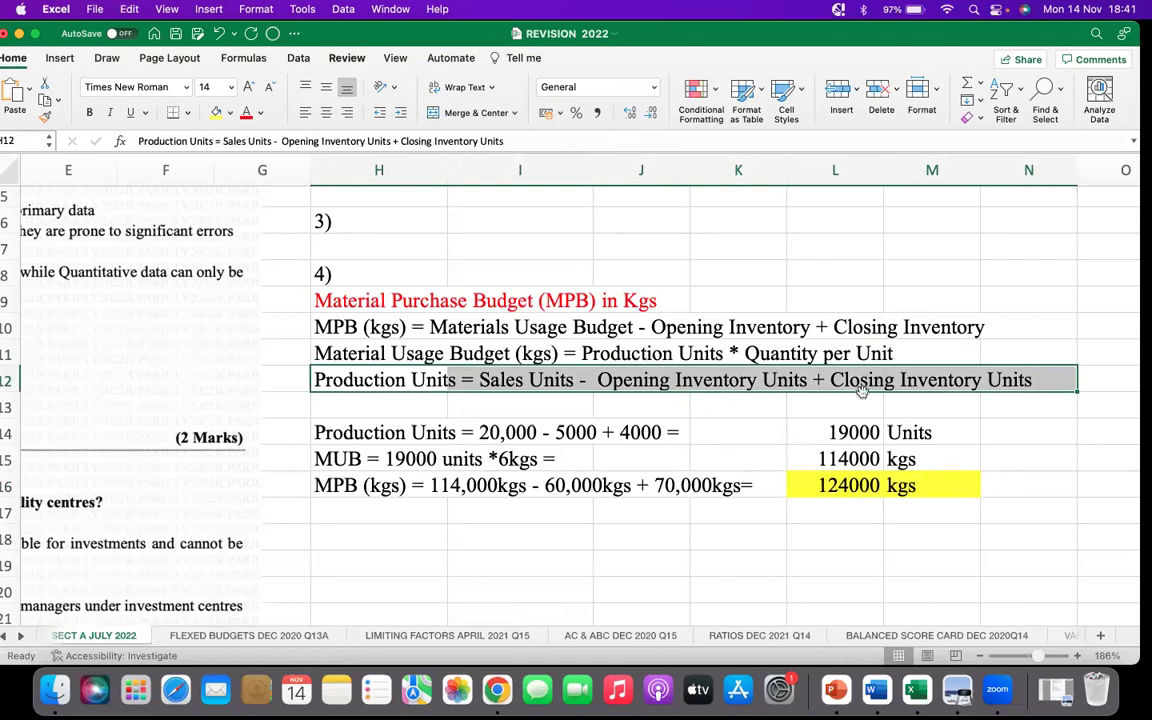
left_click(548, 565)
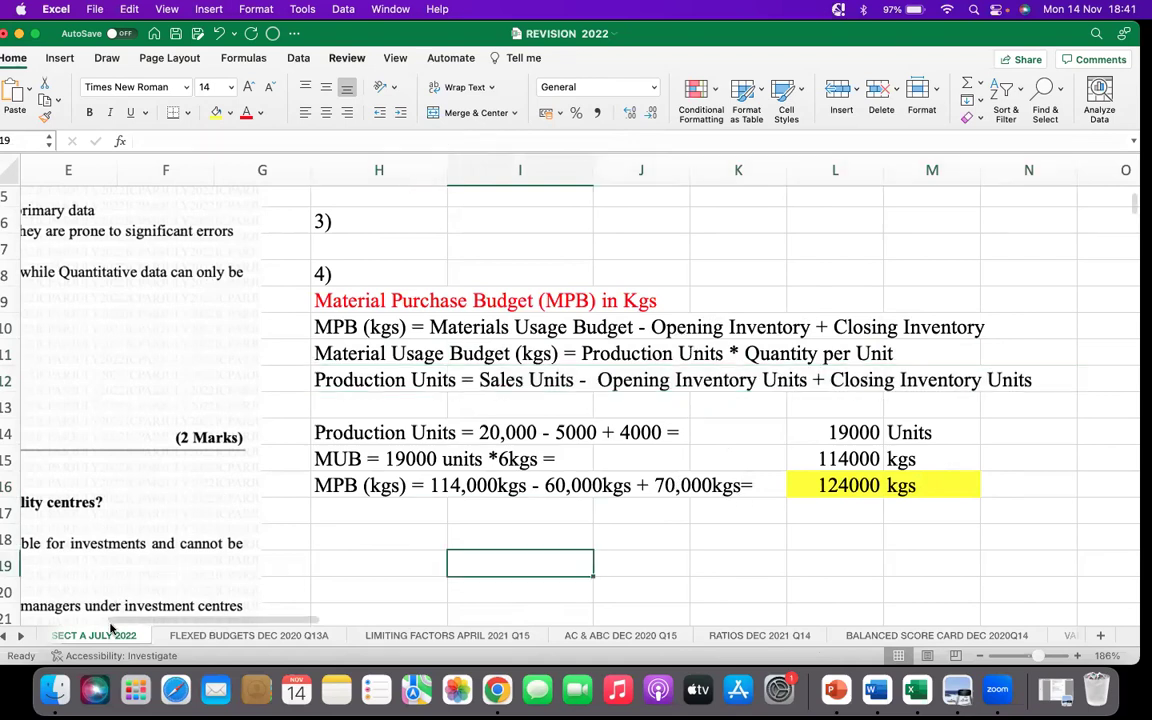
Compare the calculated purchase budget with Question Four's answer options and record the answer "C" in I8
scroll(125, 620, "left", 5)
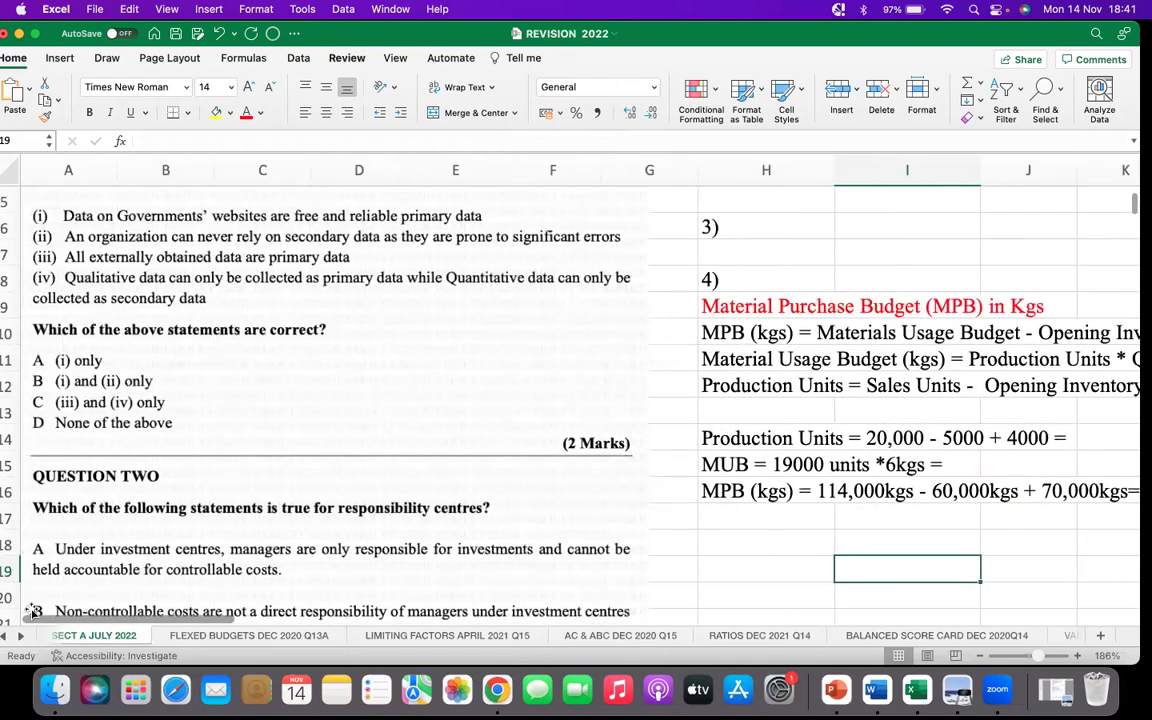
scroll(32, 612, "down", 8)
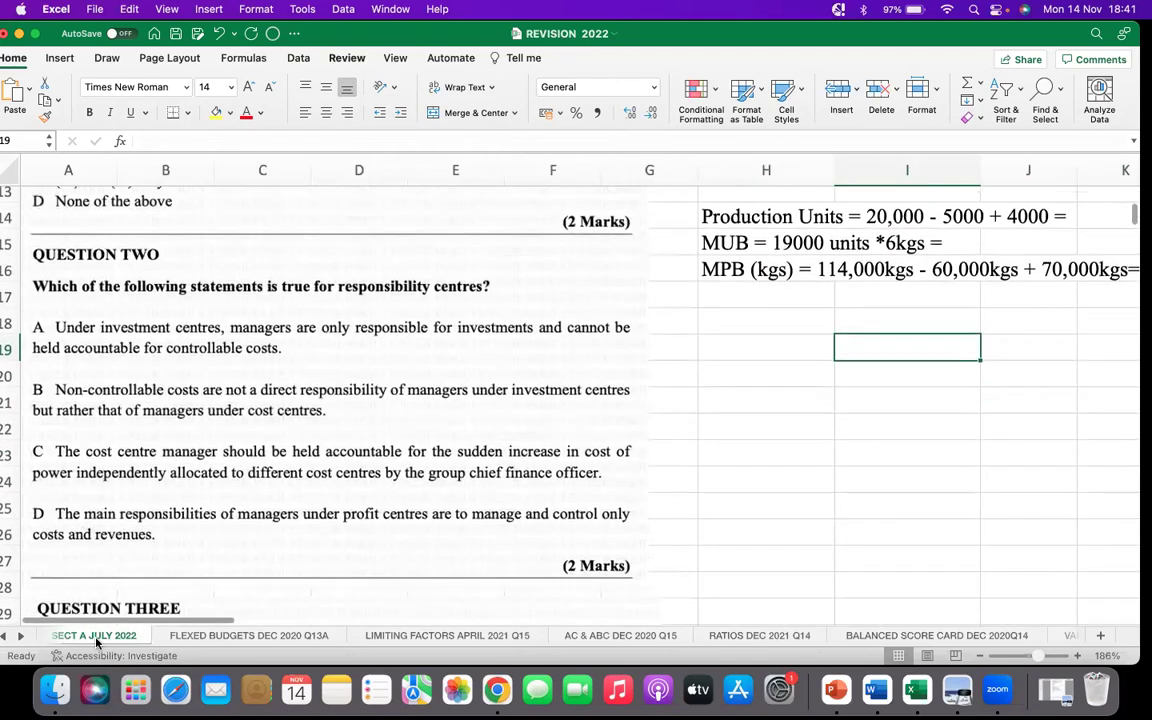
left_click_drag(108, 620, 163, 620)
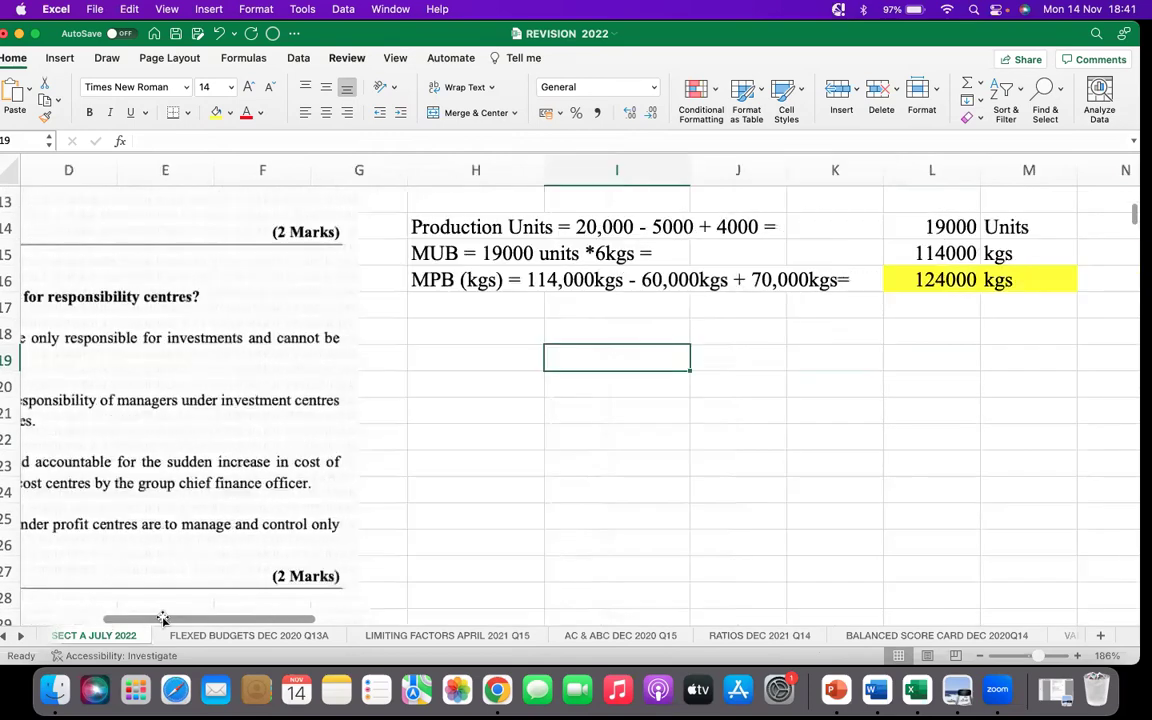
scroll(160, 450, "left", 5)
scroll(163, 453, "down", 10)
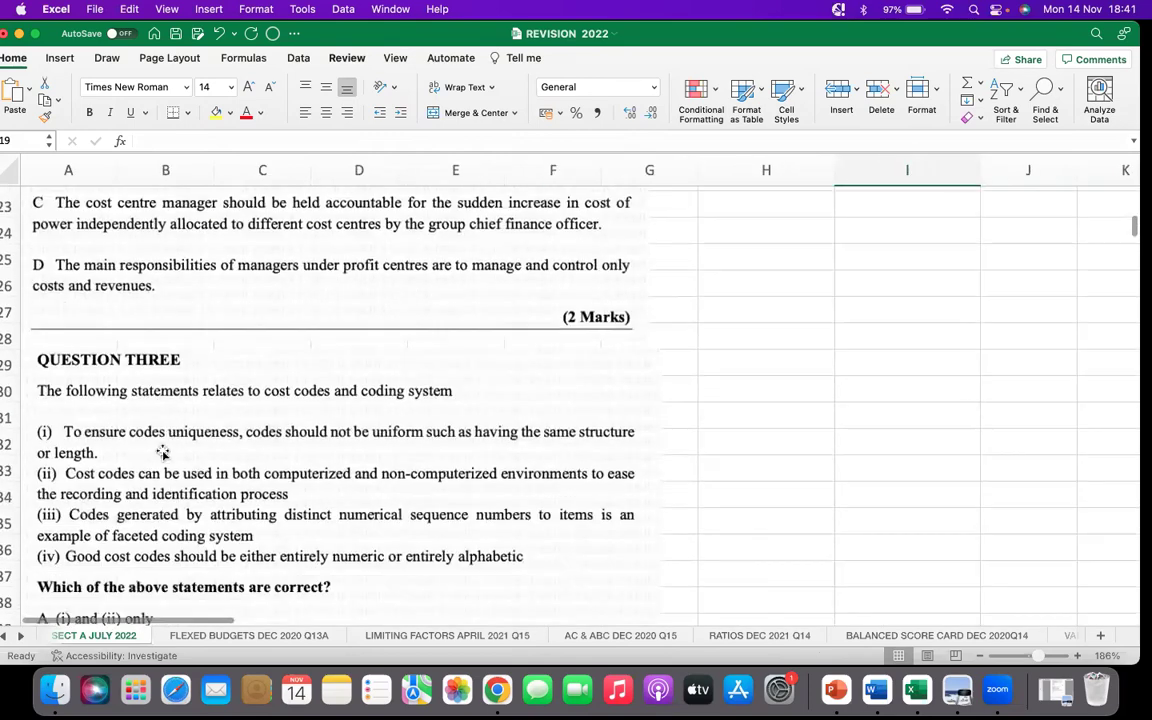
scroll(163, 453, "down", 12)
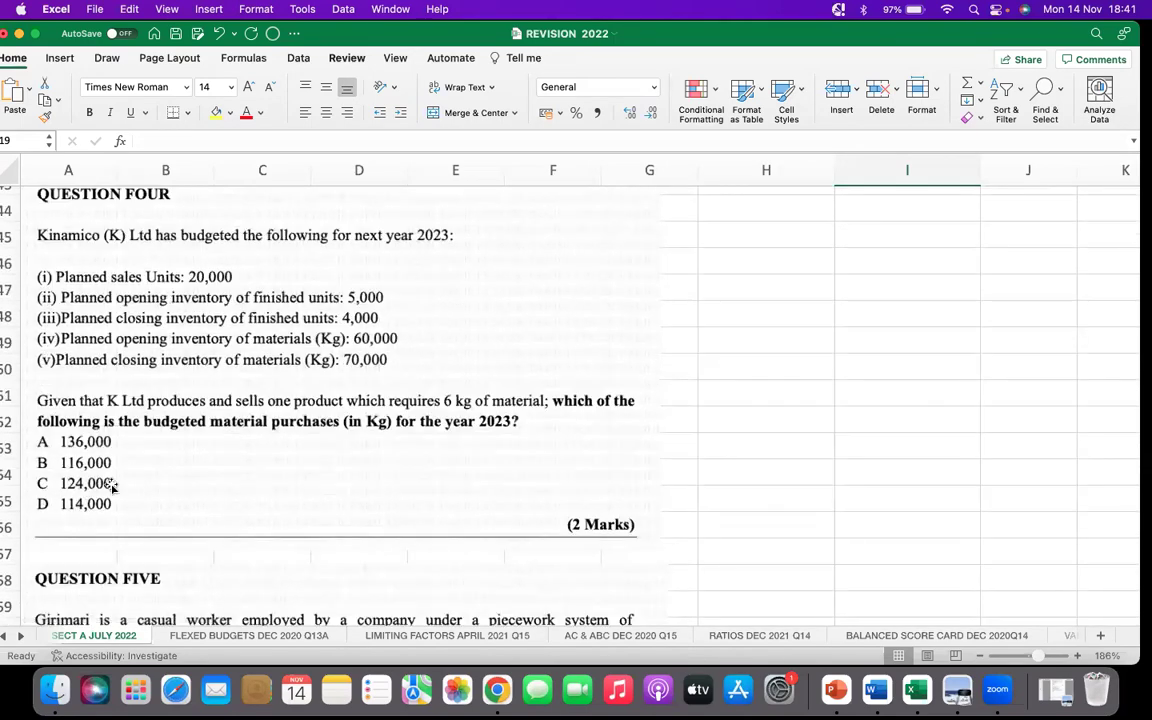
scroll(923, 499, "up", 15)
scroll(959, 491, "up", 15)
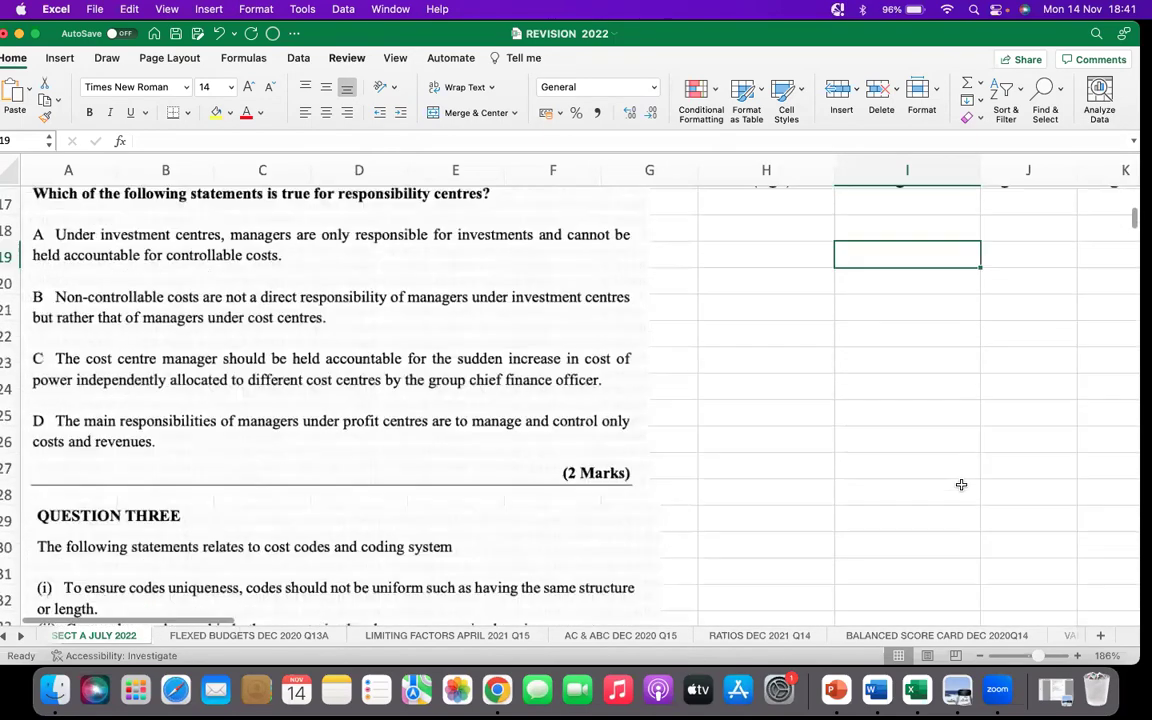
scroll(800, 311, "up", 2)
left_click(901, 287)
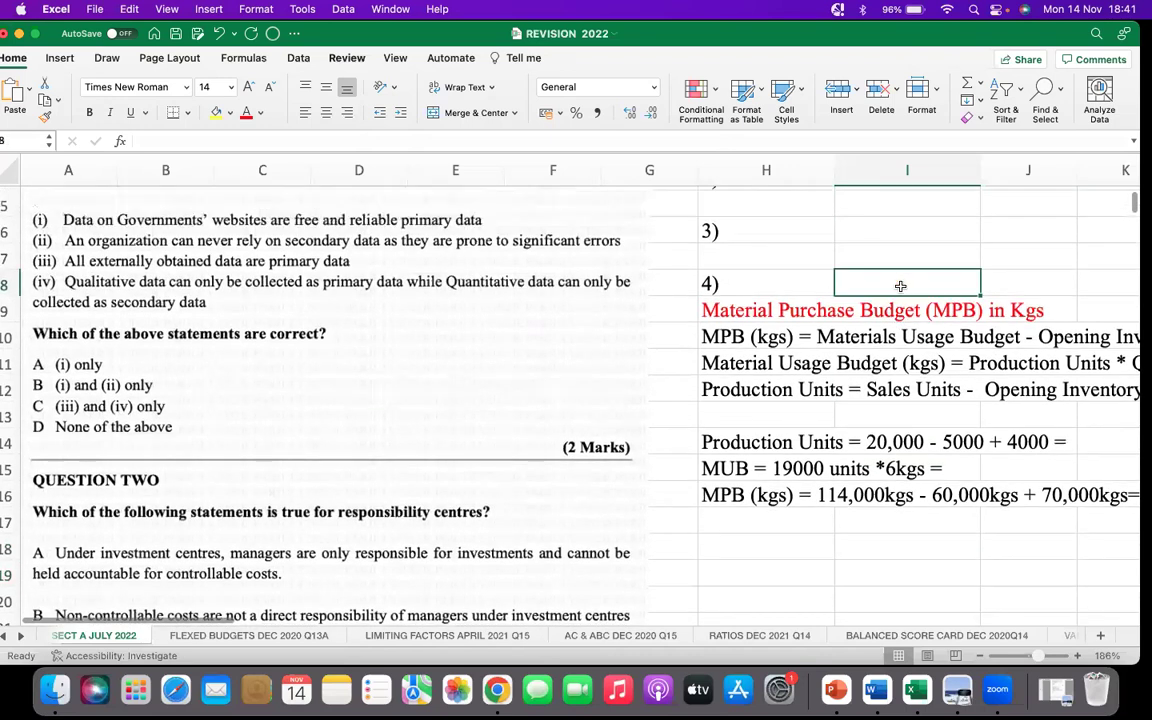
type("C")
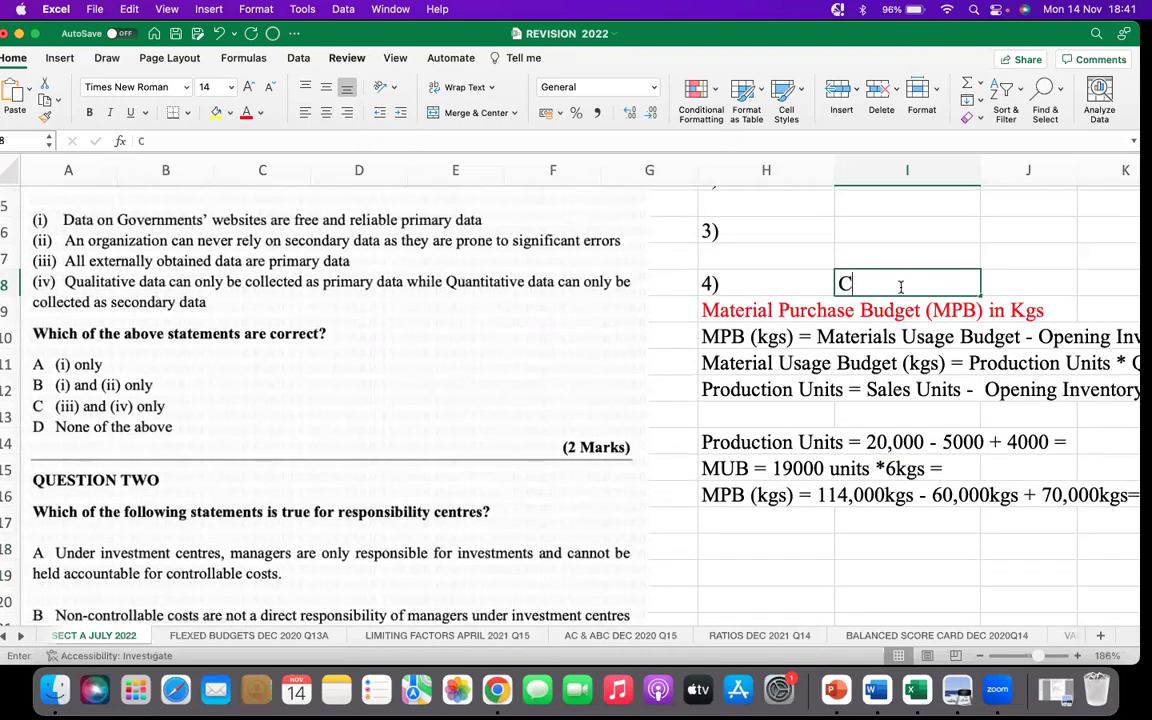
left_click(896, 549)
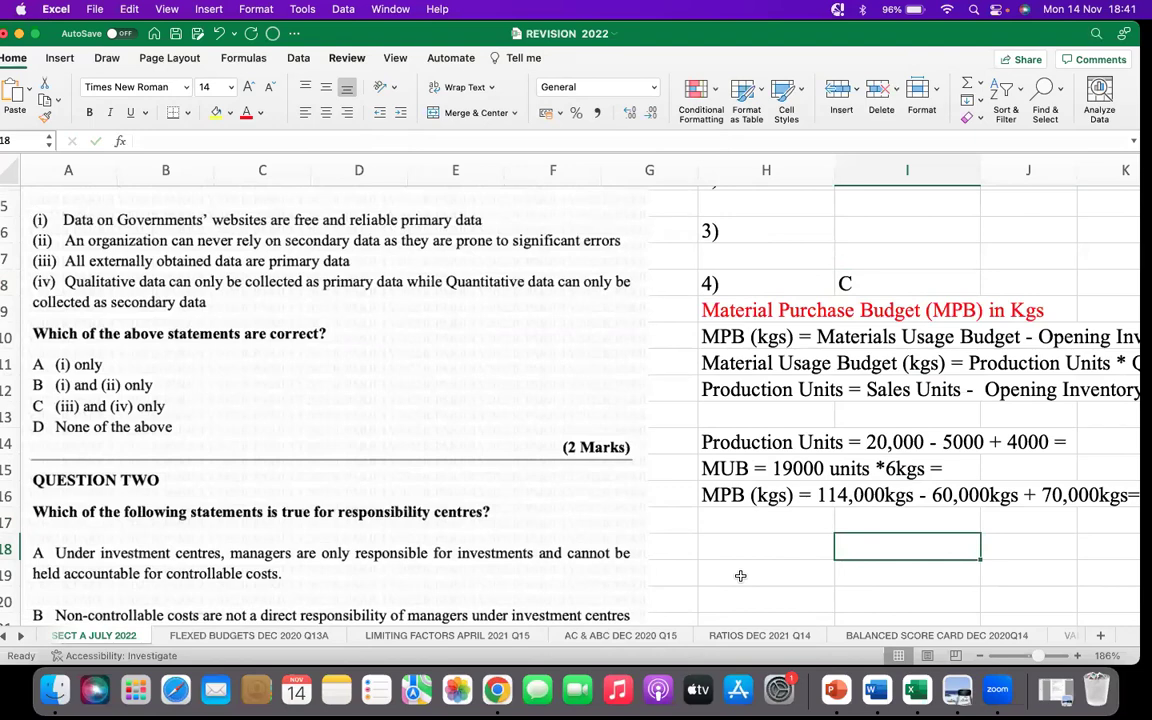
Examine Question Five on piecework pay, including its rates, standard time and answer options
scroll(352, 566, "down", 15)
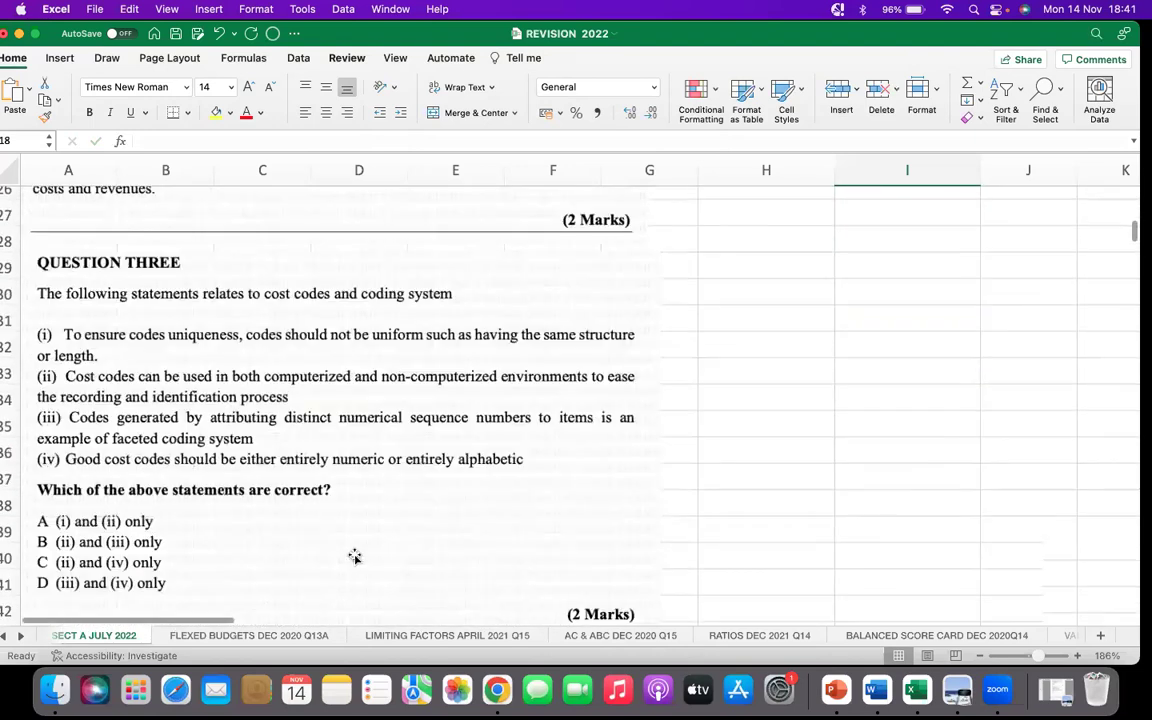
scroll(358, 549, "down", 9)
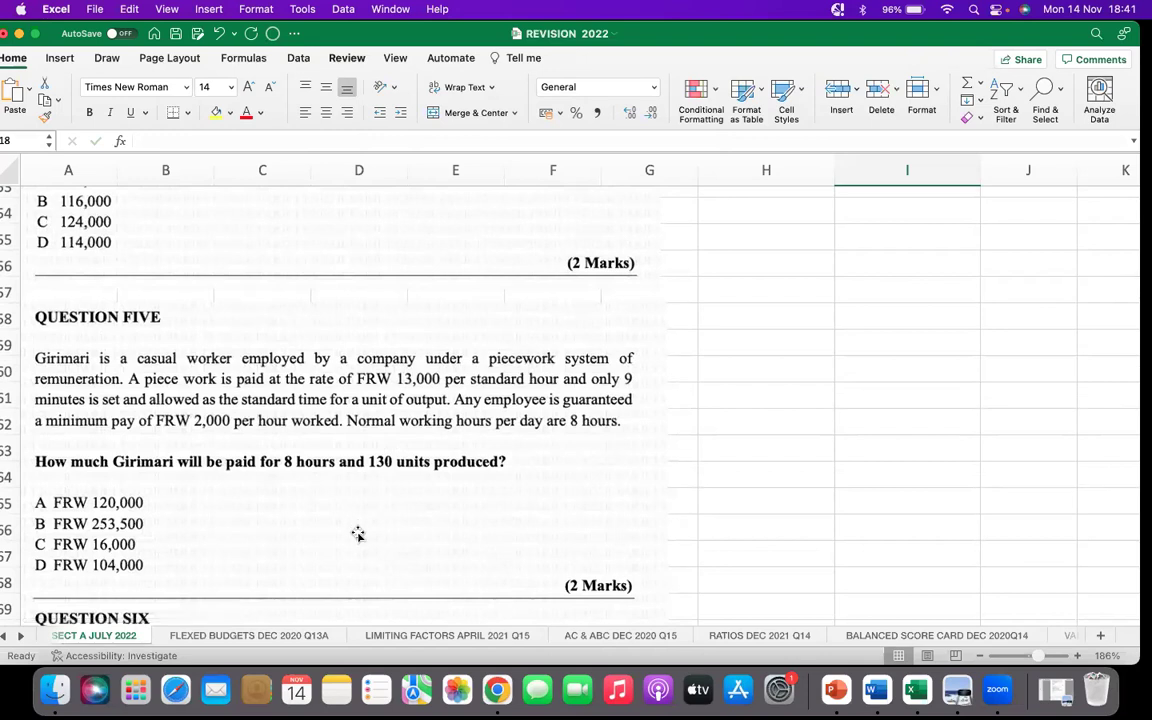
scroll(600, 440, "up", 8)
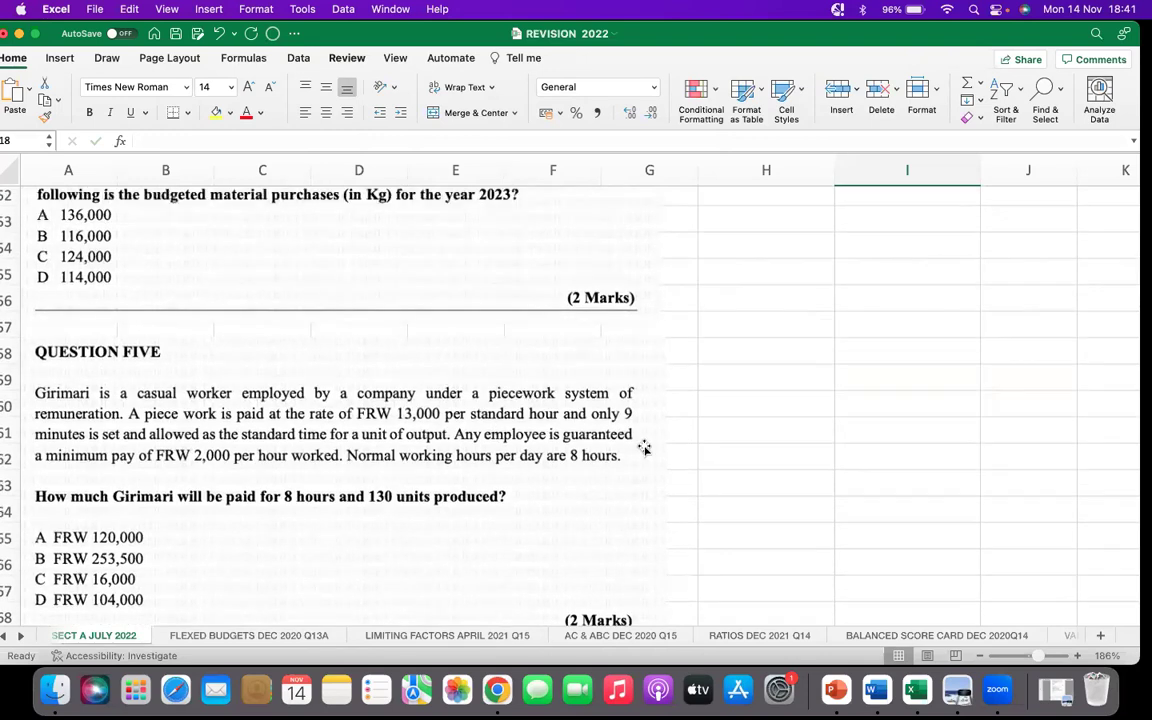
Highlight Question Four's material purchase budget formula in H10:M10 with yellow fill
scroll(747, 422, "up", 15)
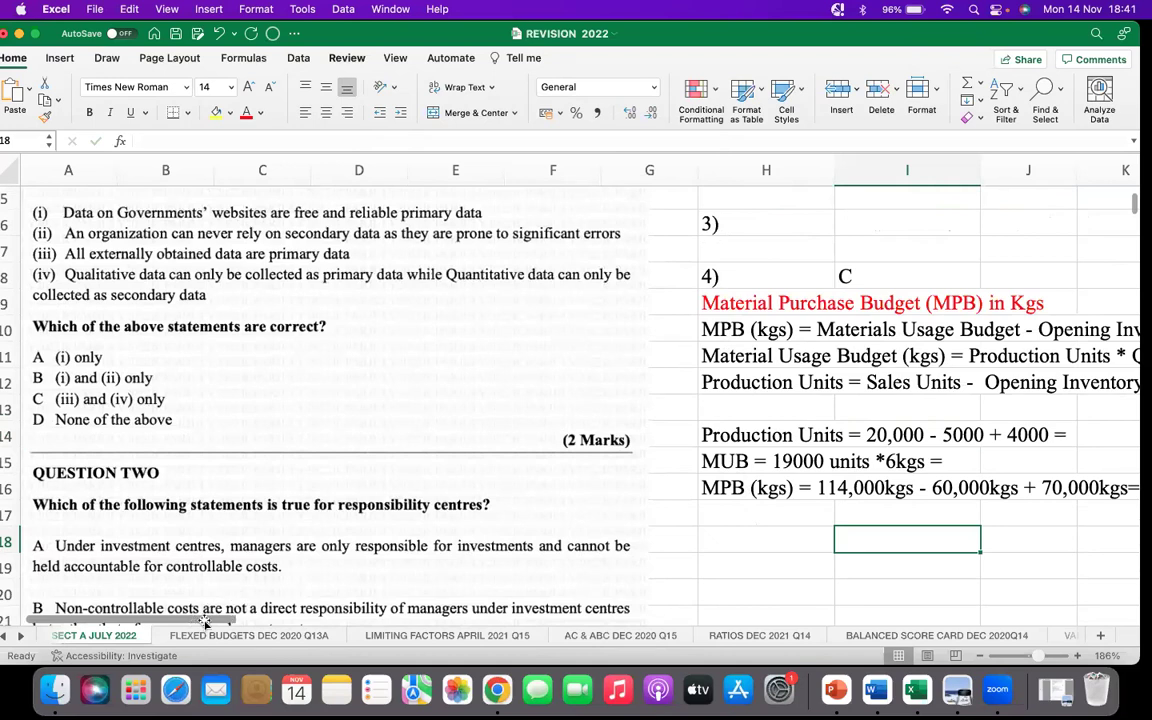
scroll(316, 621, "right", 5)
scroll(316, 621, "right", 3)
scroll(316, 476, "down", 5)
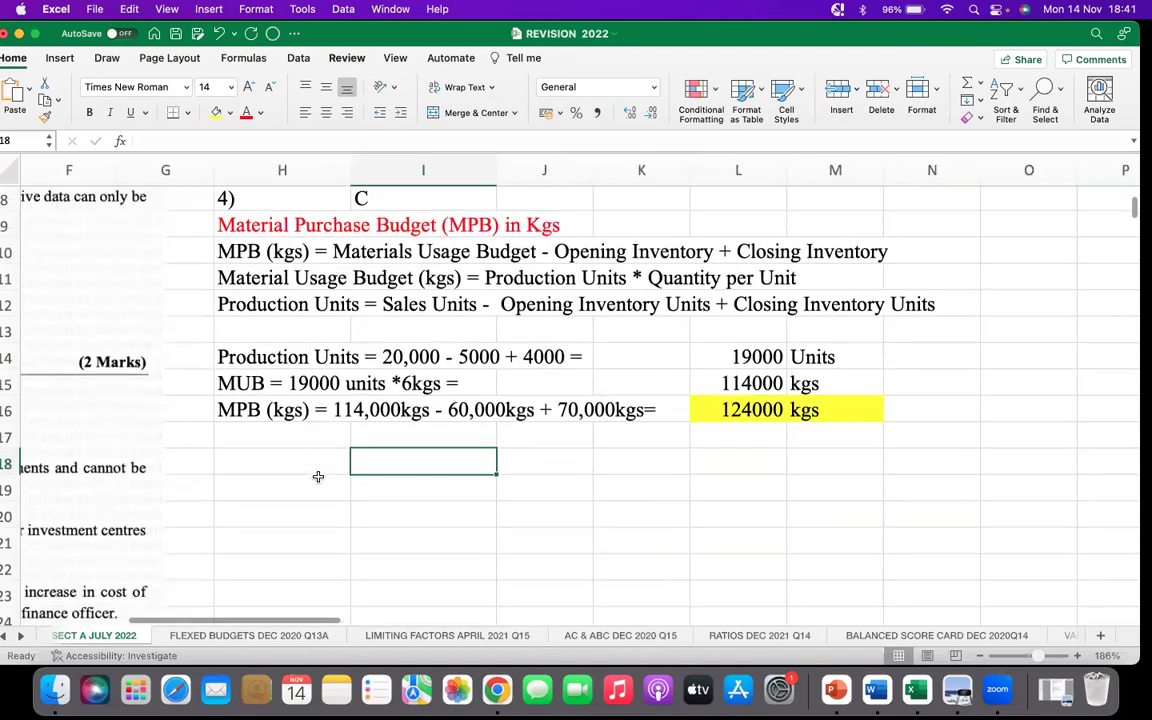
scroll(315, 465, "up", 4)
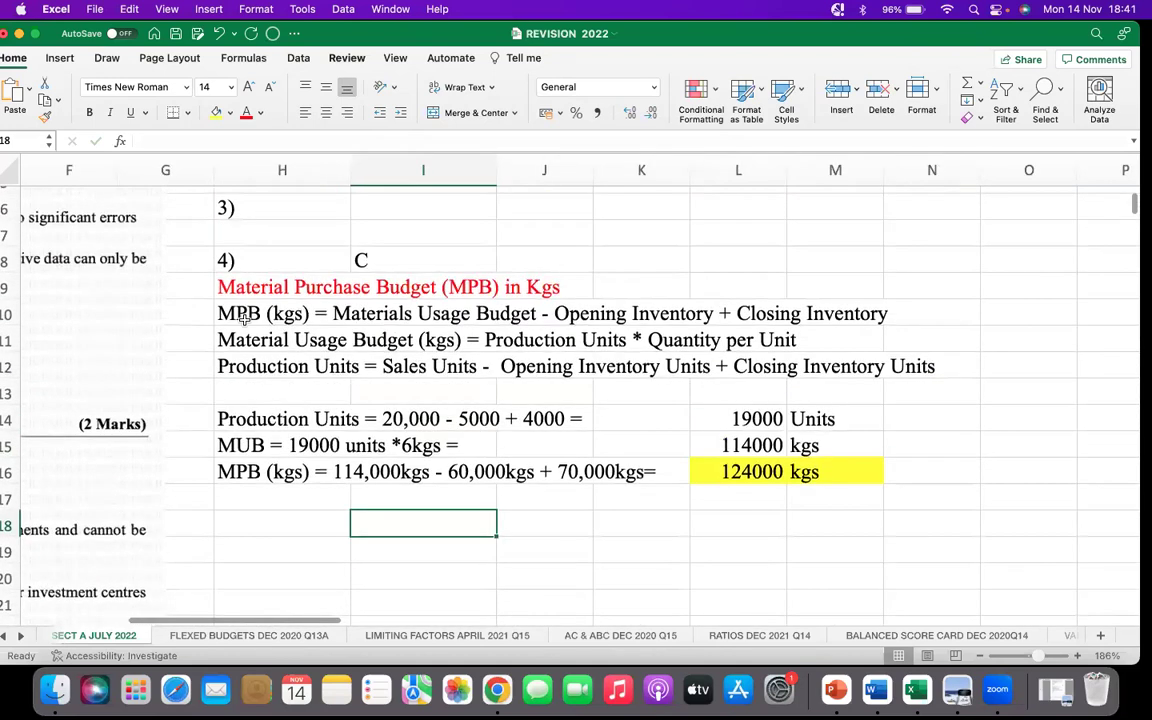
left_click_drag(251, 320, 865, 313)
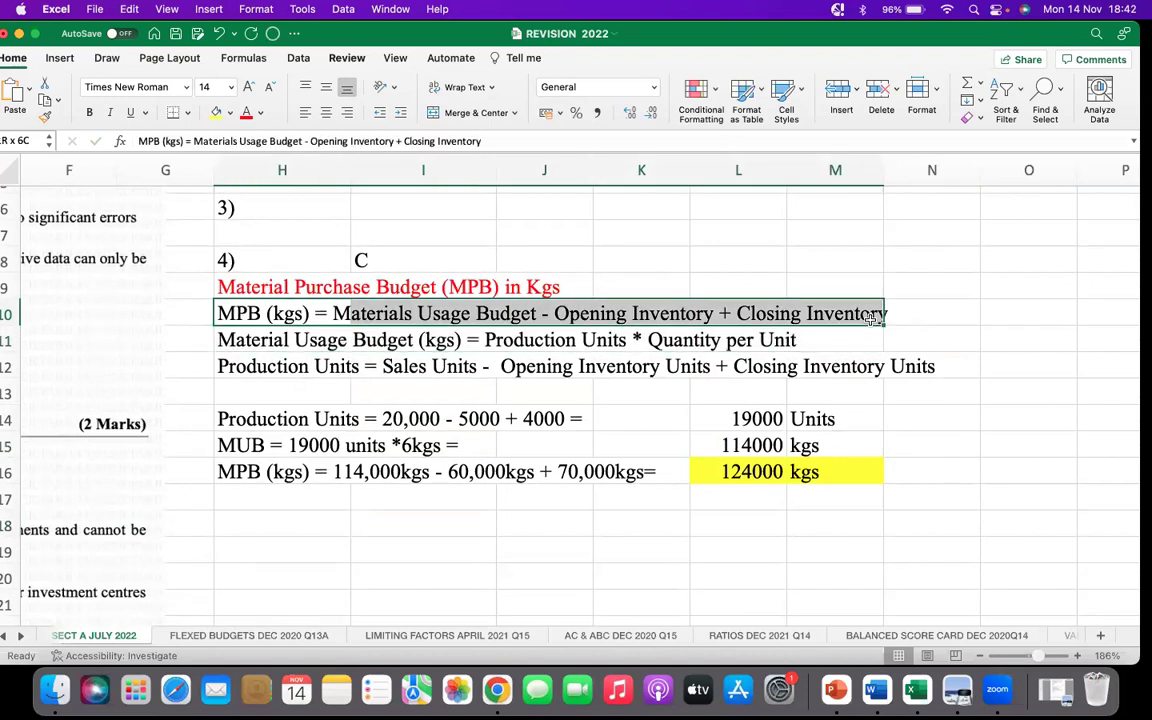
left_click(216, 113)
Apply yellow fill to the material usage budget formula in H11:M11 and the production units formula in H12:N12
left_click_drag(245, 340, 800, 342)
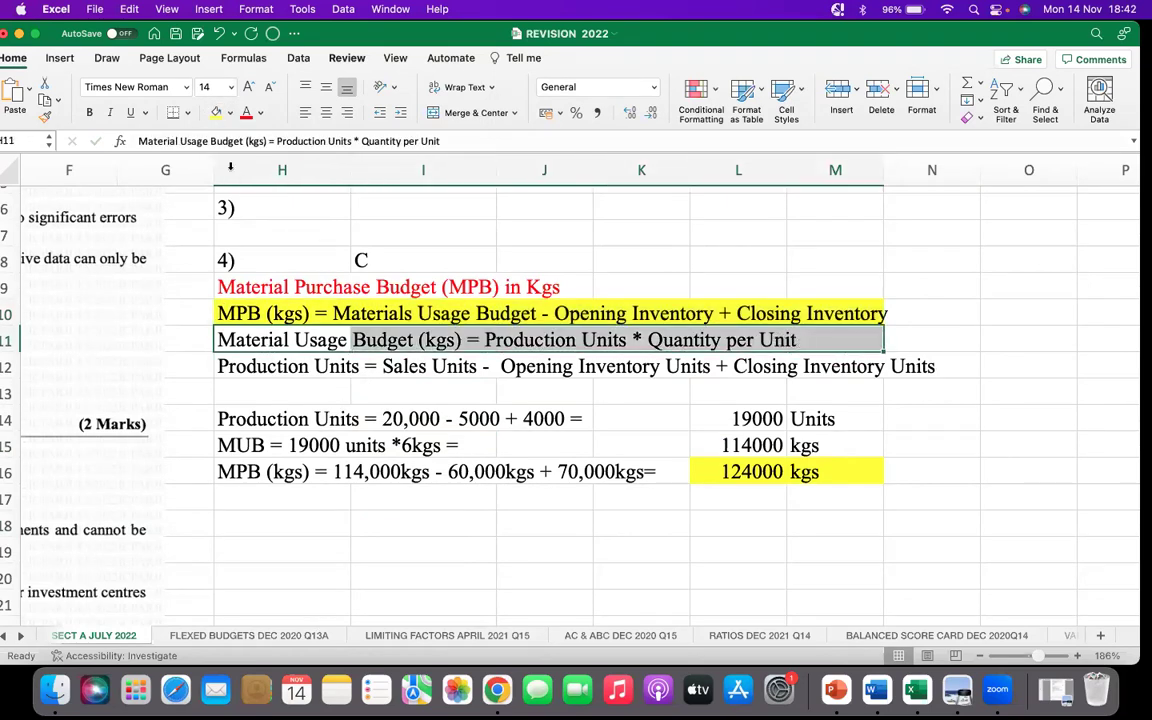
left_click(216, 112)
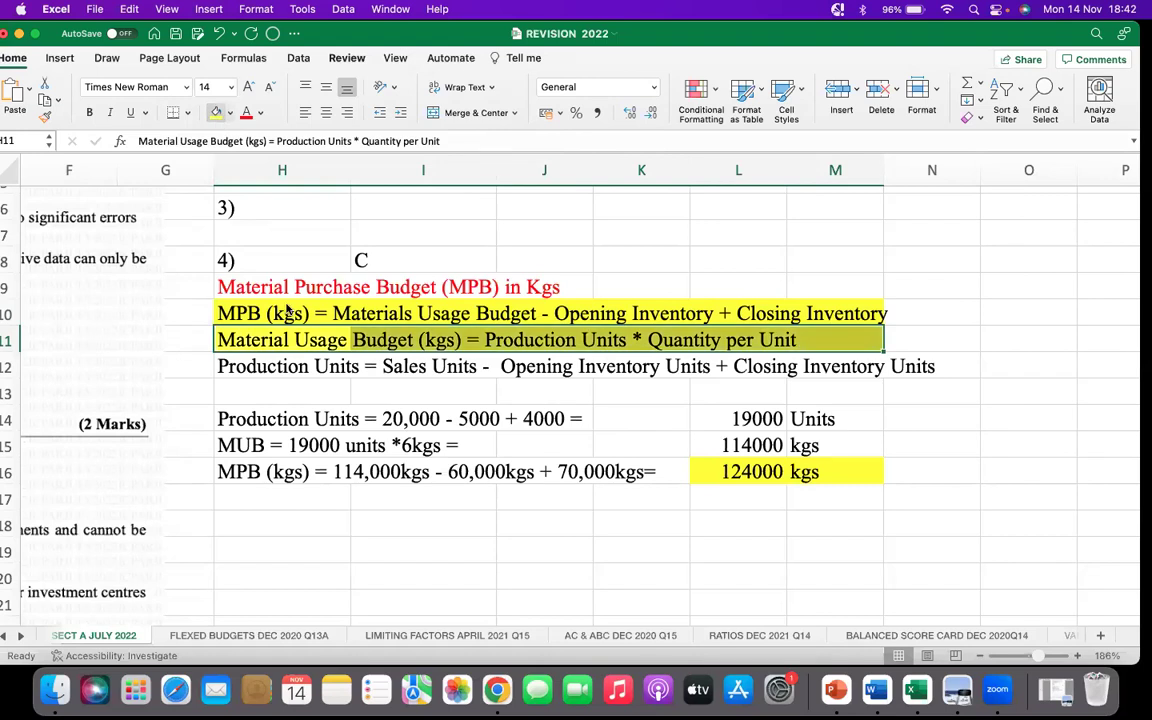
left_click(282, 369)
key("Return")
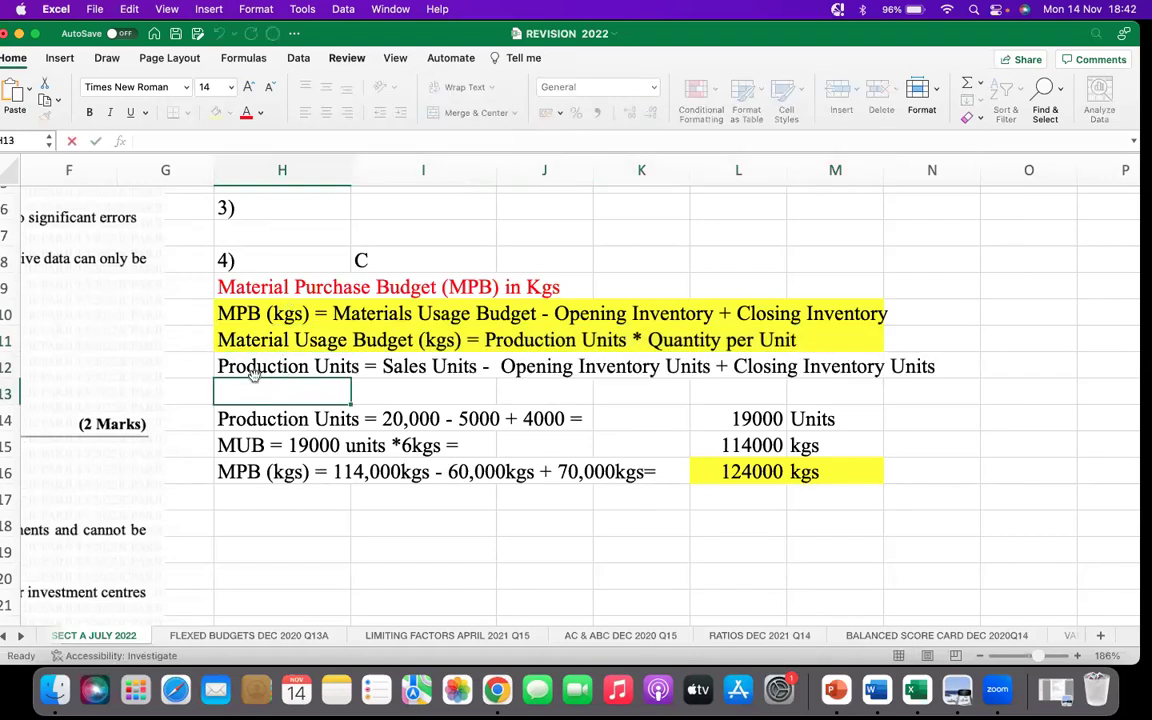
left_click_drag(254, 370, 930, 368)
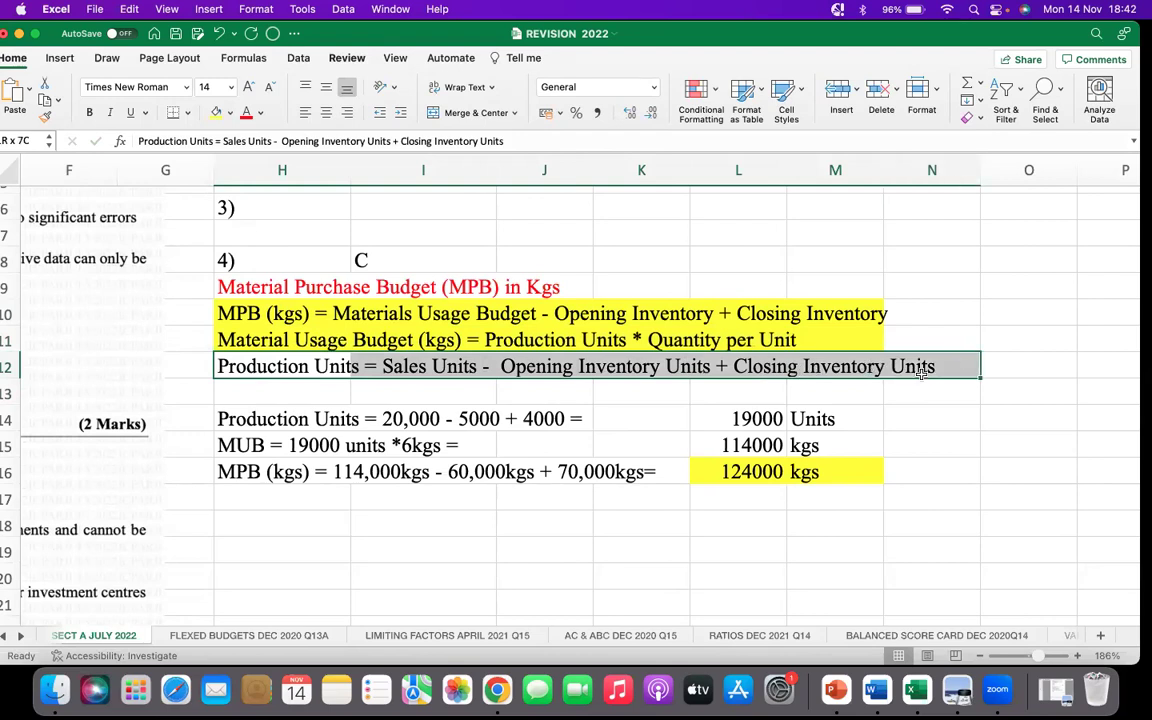
left_click(216, 112)
left_click(363, 392)
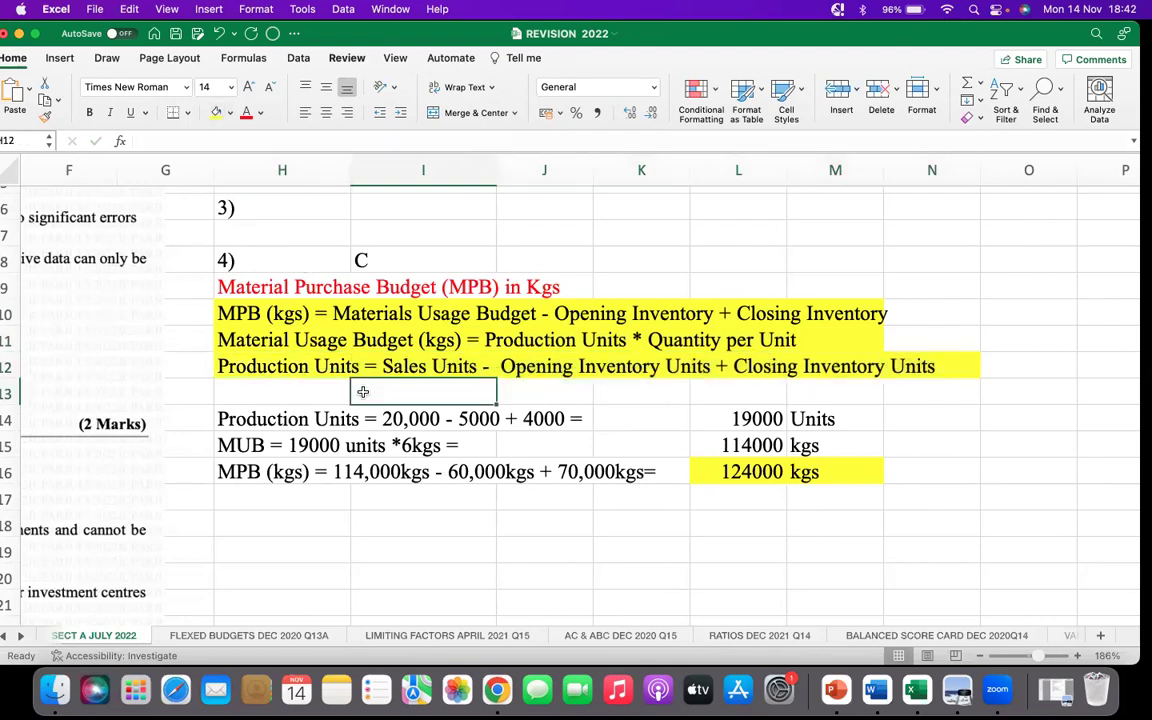
Enter the title "Sales Budget" in H18 and the column headings "Chairs", "Tables" and "Total" in I19:K19
left_click(287, 526)
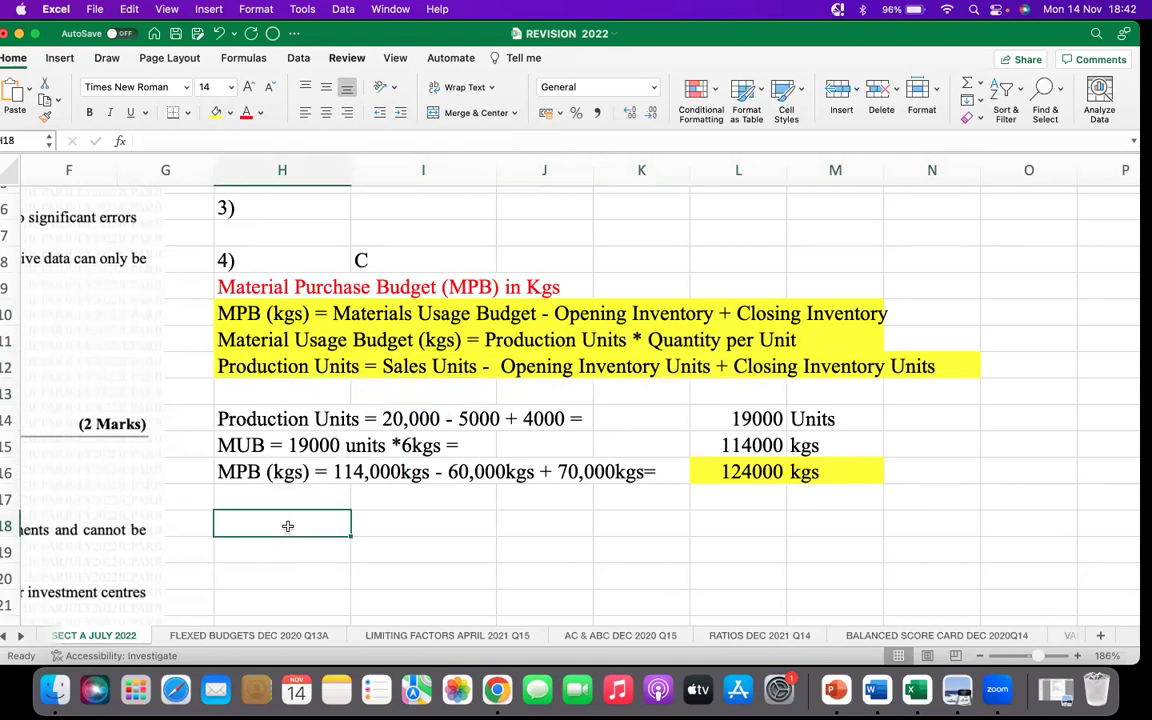
type("Sales")
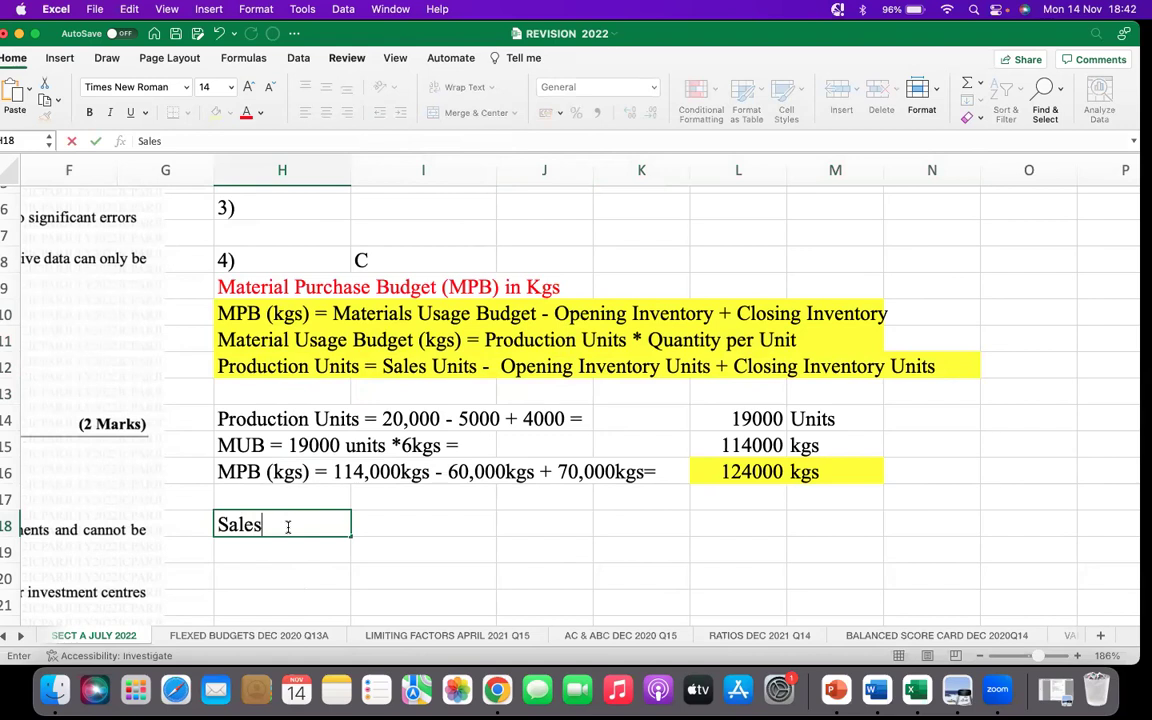
type(" Budget")
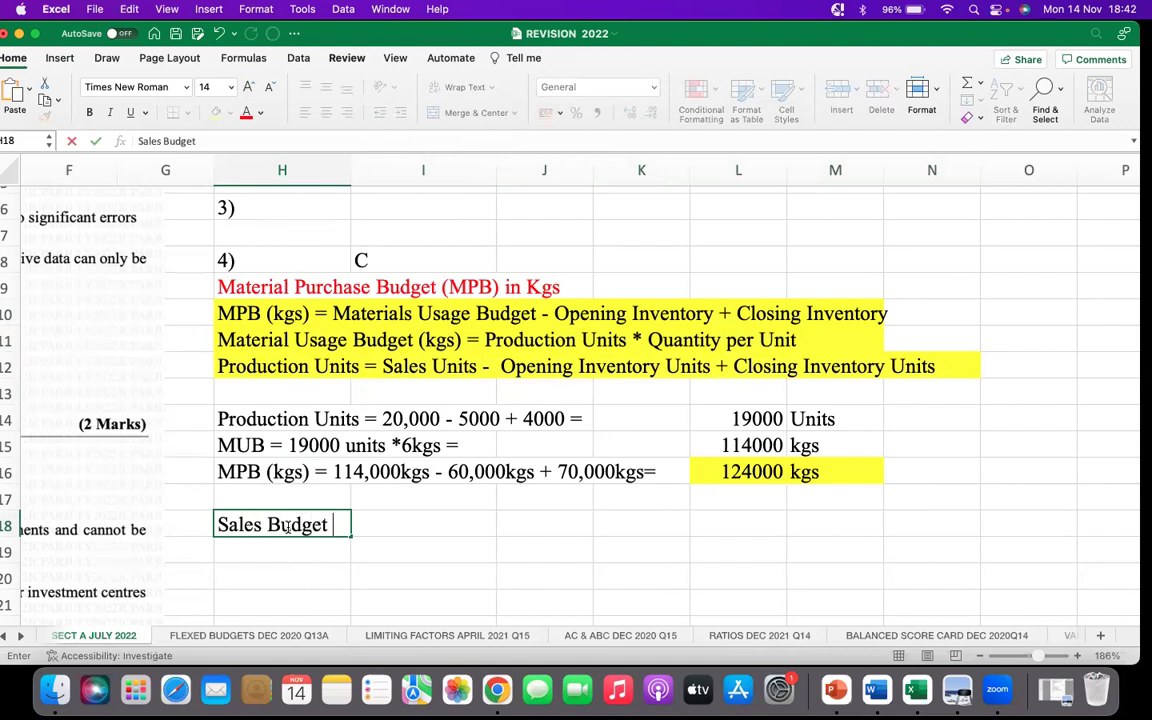
left_click(451, 556)
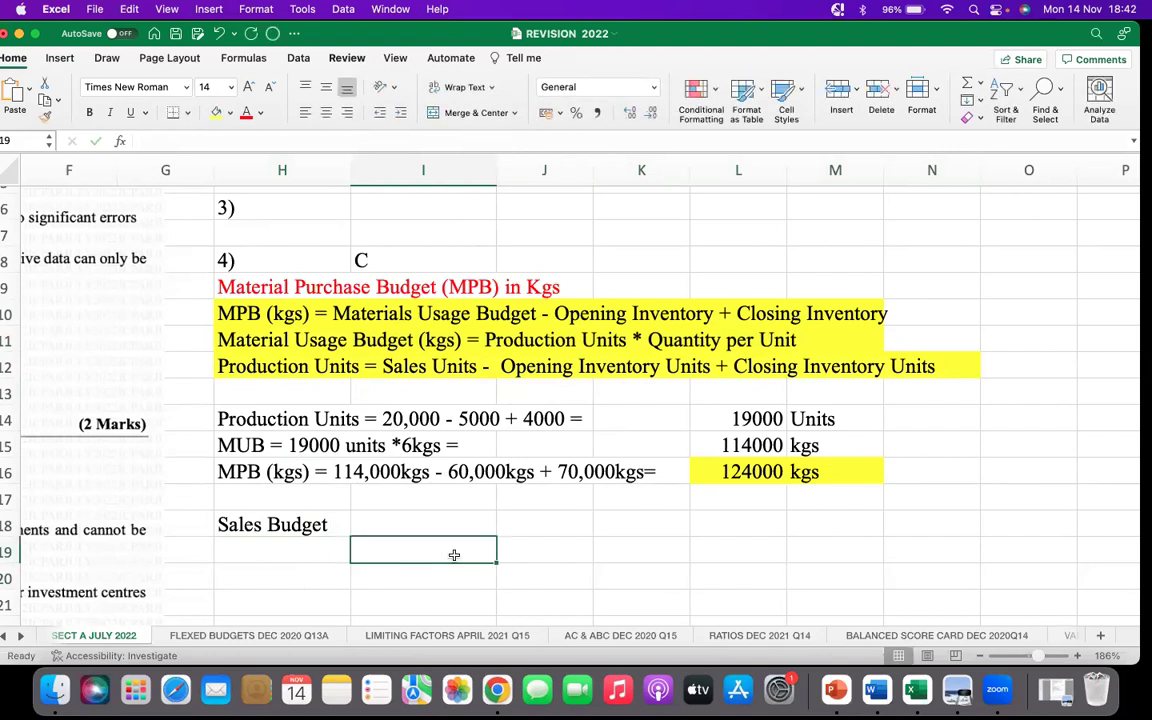
type("Chair")
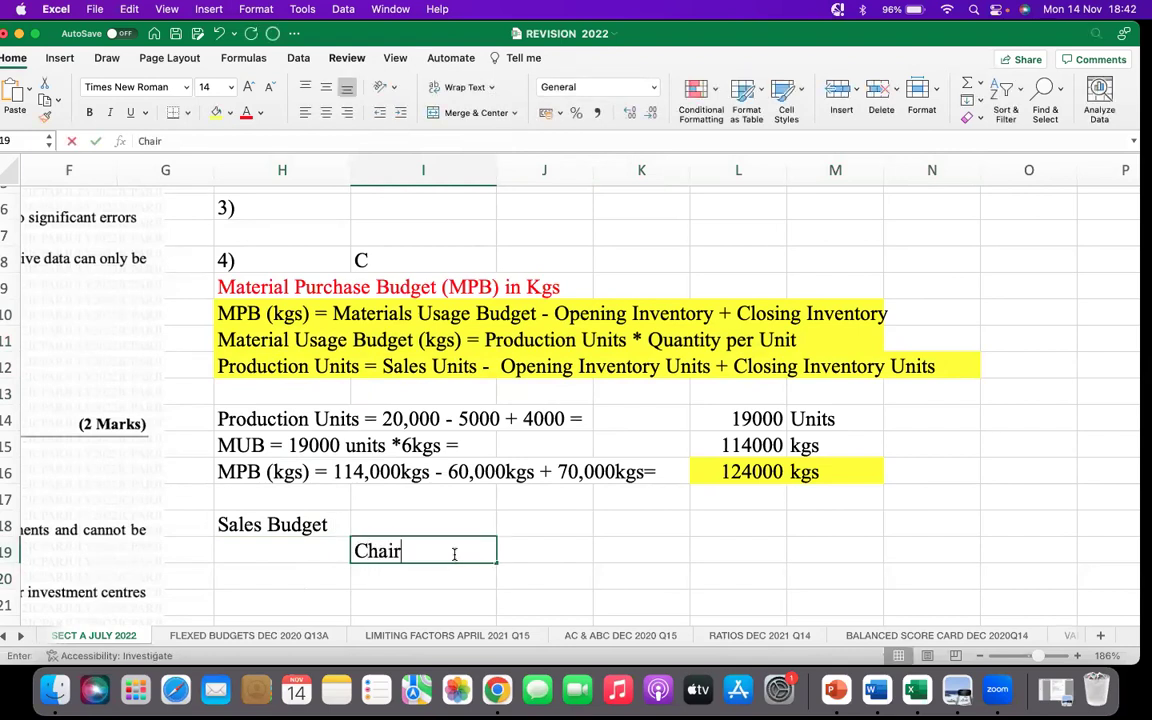
type("s")
left_click(512, 550)
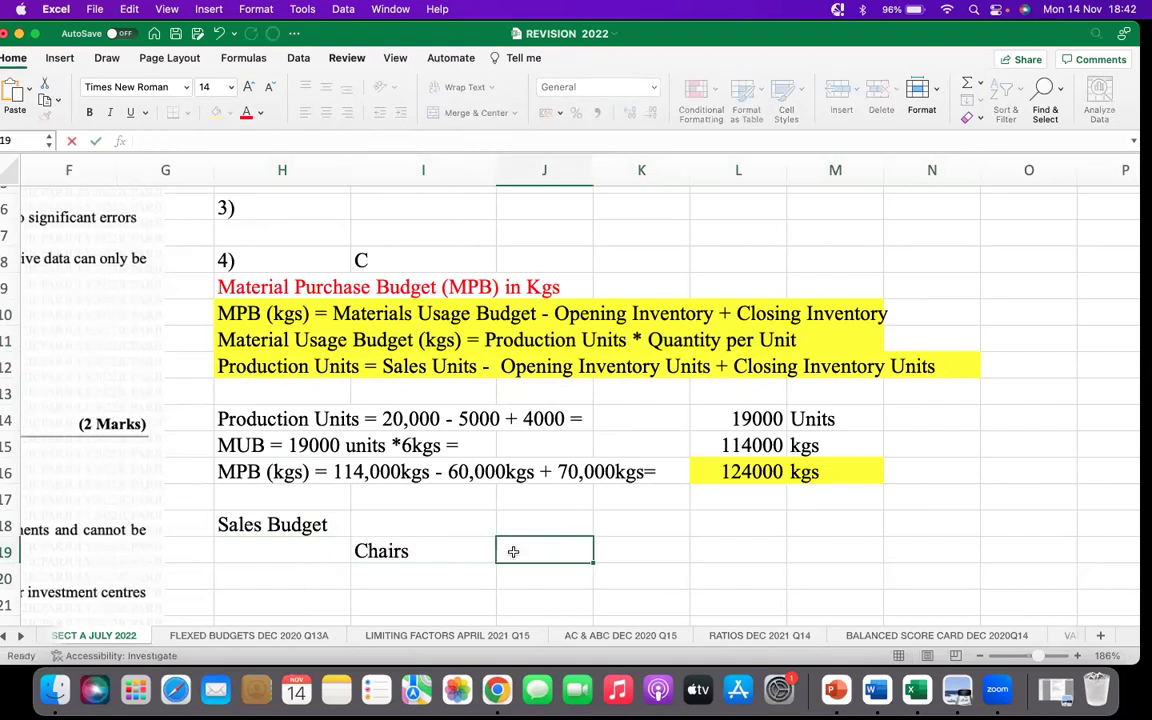
type("Tables")
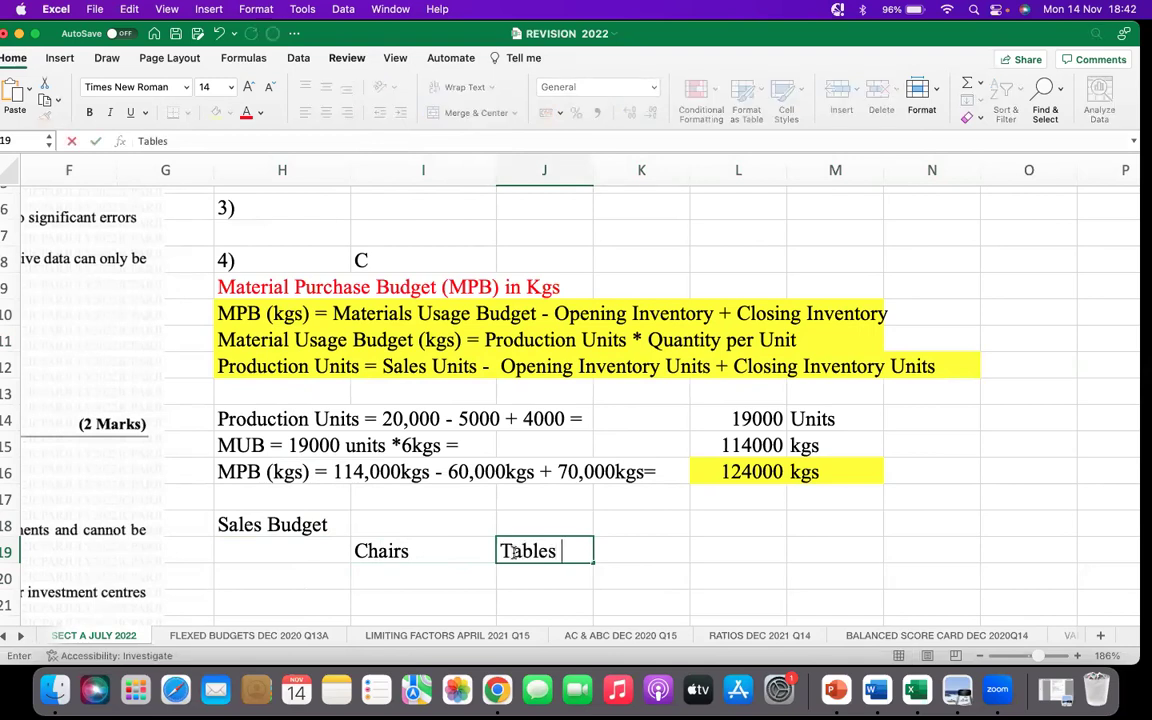
left_click(634, 549)
type("Total")
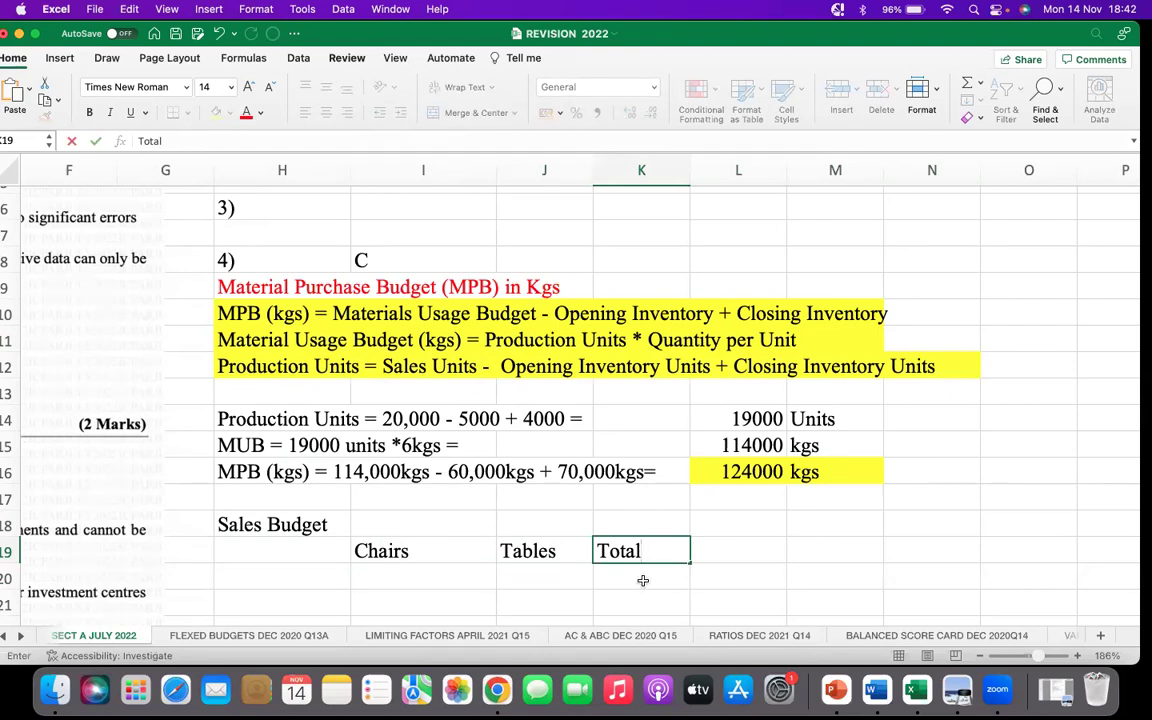
key("Return")
Add a "Sales Units" row in row 20 with placeholders "xx" for chairs, "xx" for tables and "xxxx" for the total
scroll(574, 552, "down", 1)
scroll(574, 552, "down", 1)
left_click(313, 541)
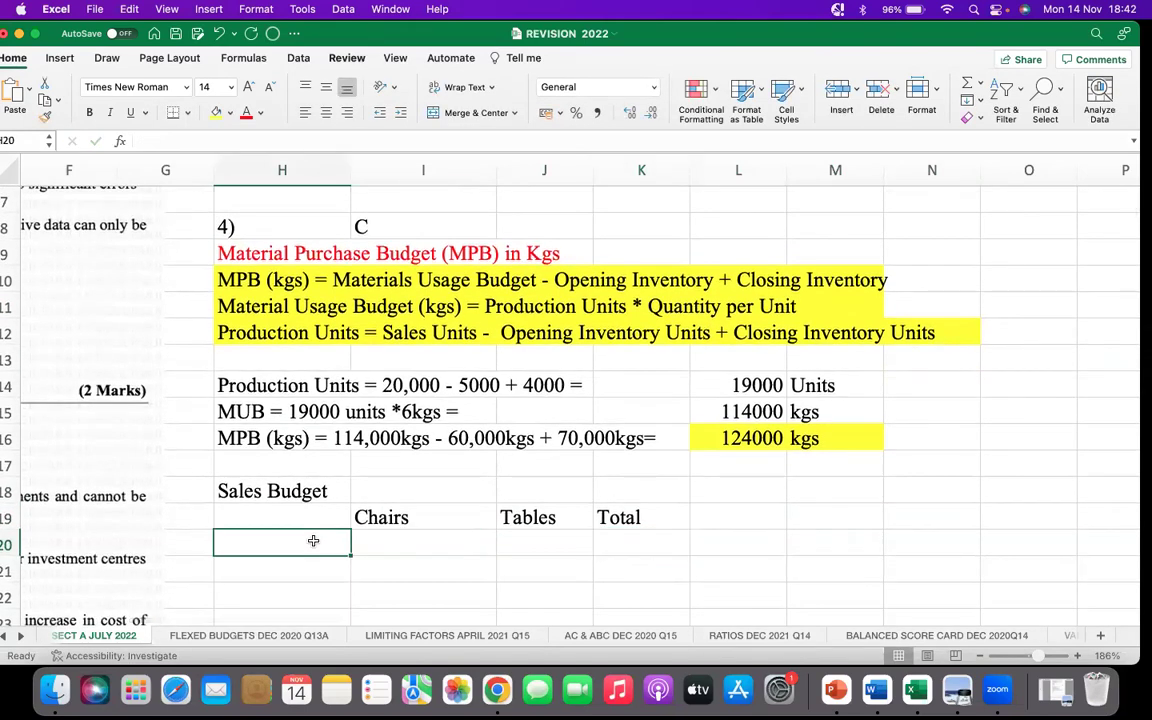
type("Sales ")
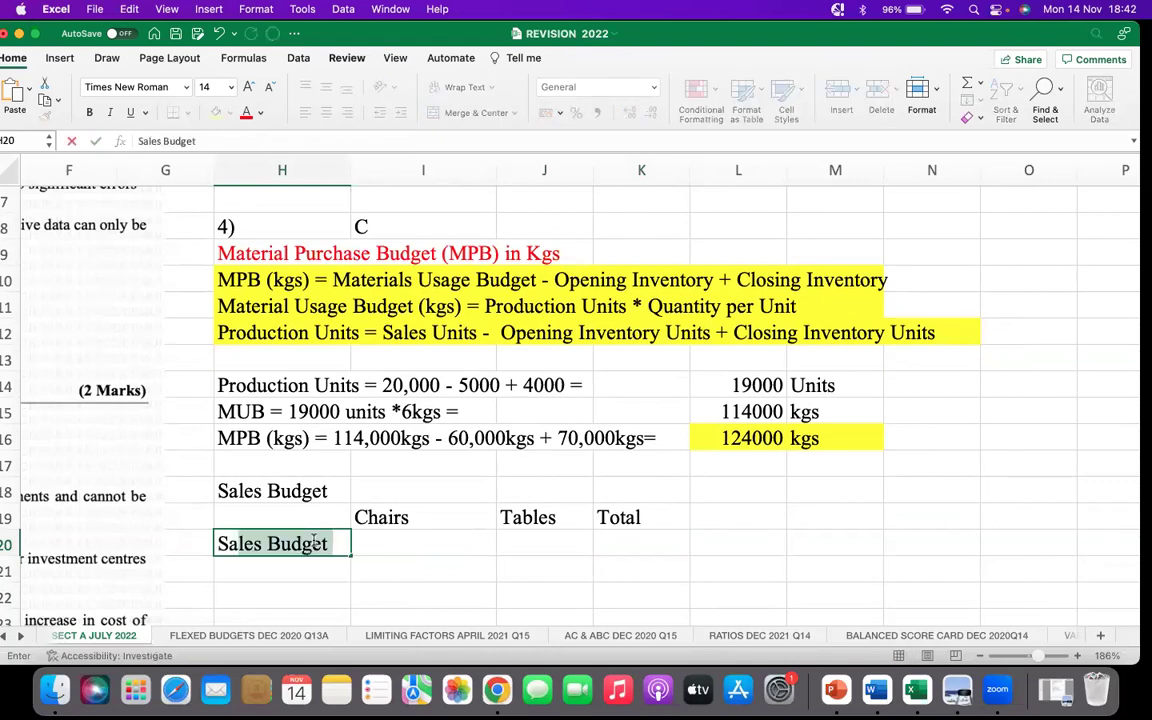
type("Uni")
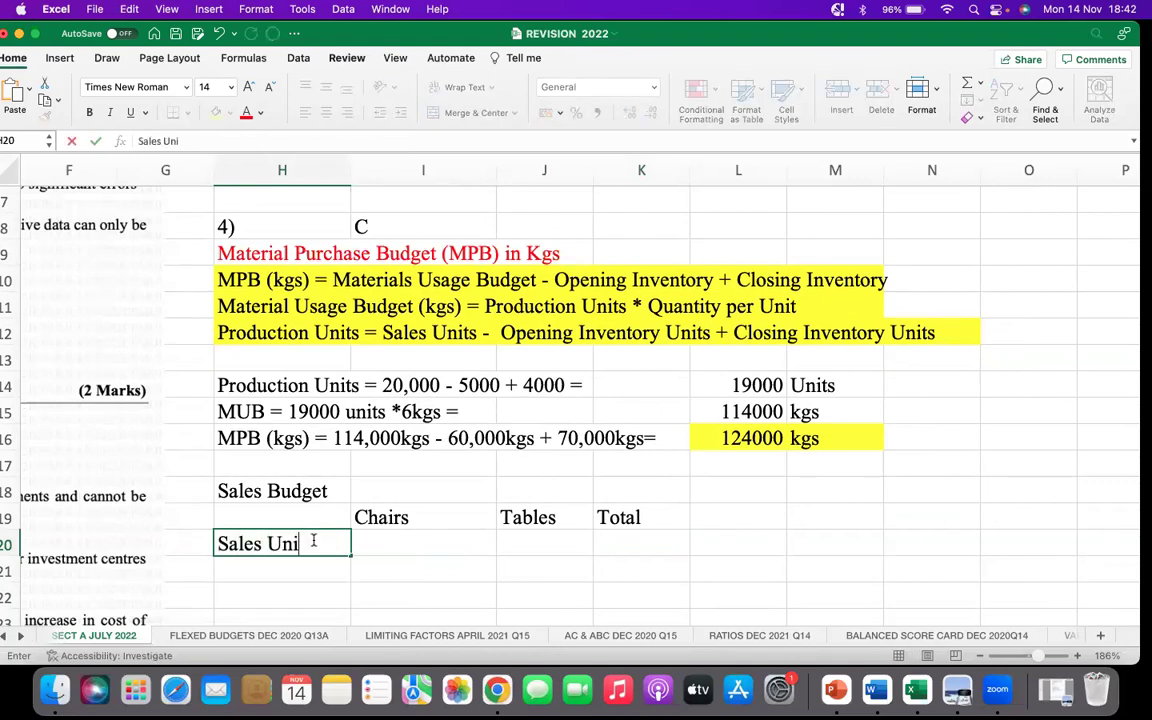
type("ts")
left_click(388, 543)
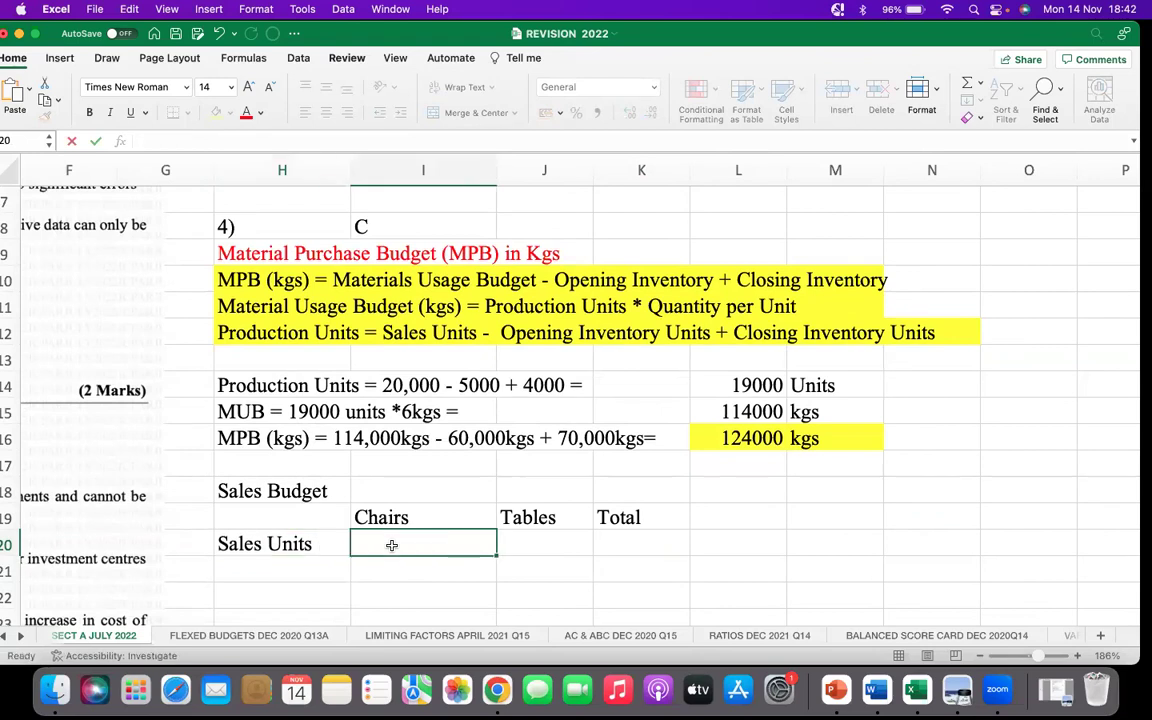
type("xx")
left_click(514, 543)
type("xx")
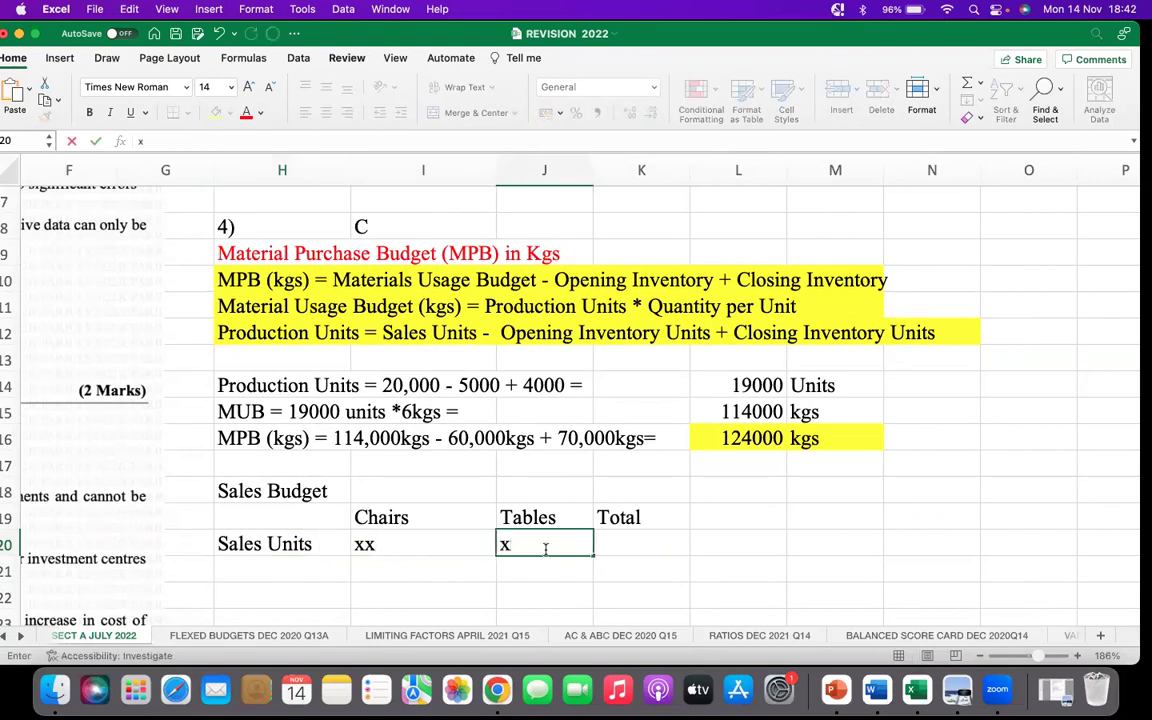
left_click(614, 543)
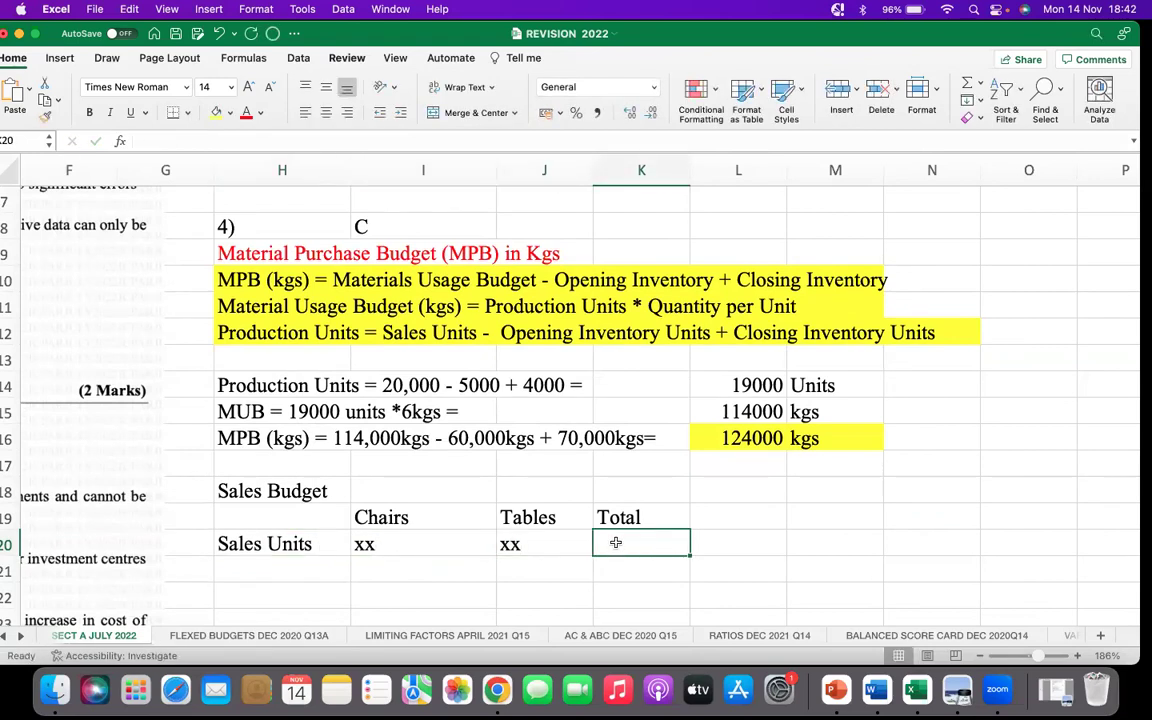
type("xxxx")
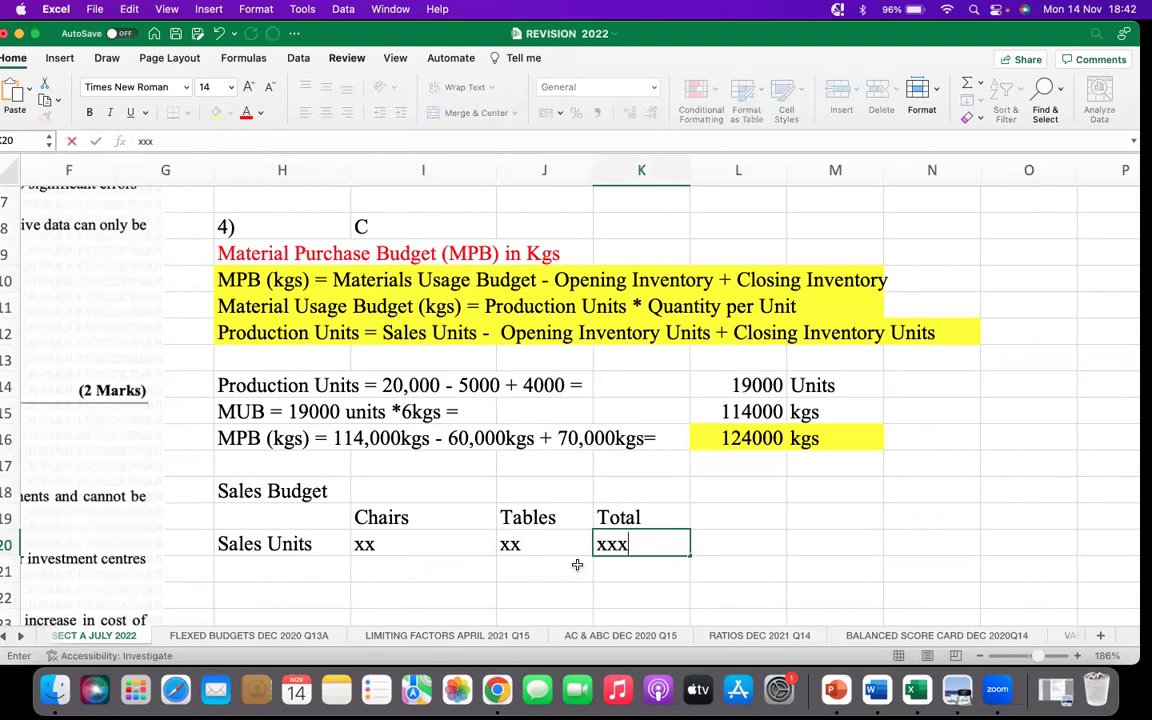
Add a "* Sell Price/unit" row in row 21 with the placeholder "xx" for both chairs and tables
scroll(521, 548, "down", 1)
left_click(513, 550)
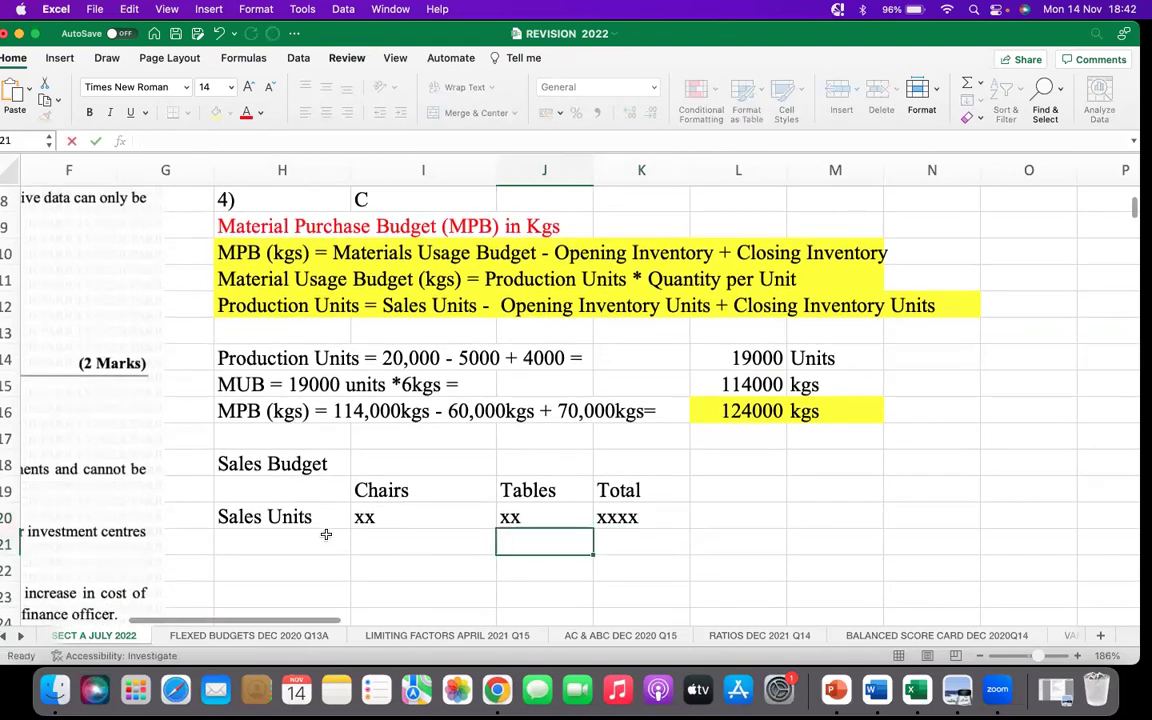
left_click(324, 535)
type("*")
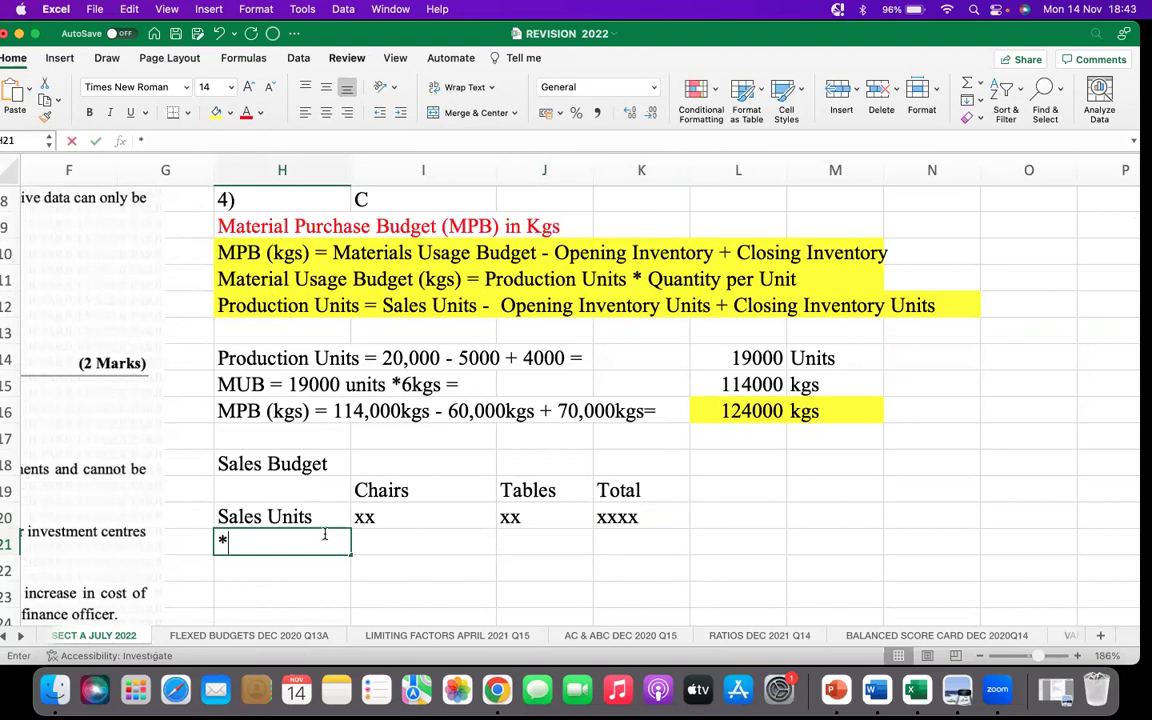
type(" S")
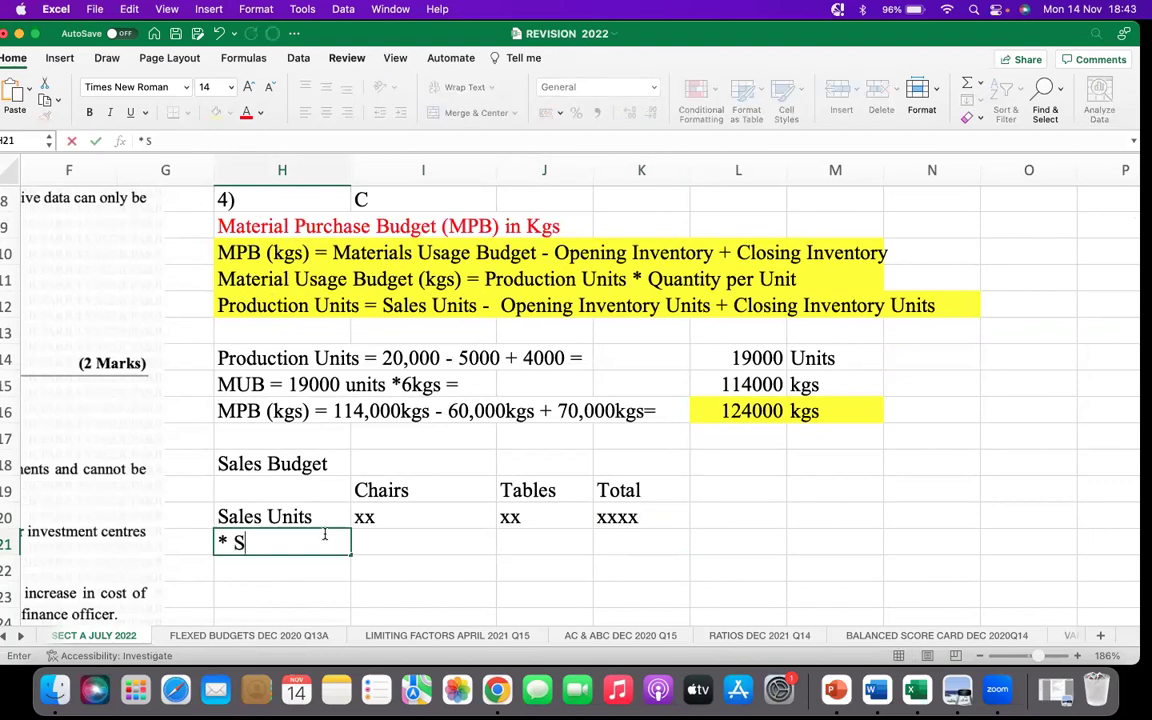
type("ell Price/unit")
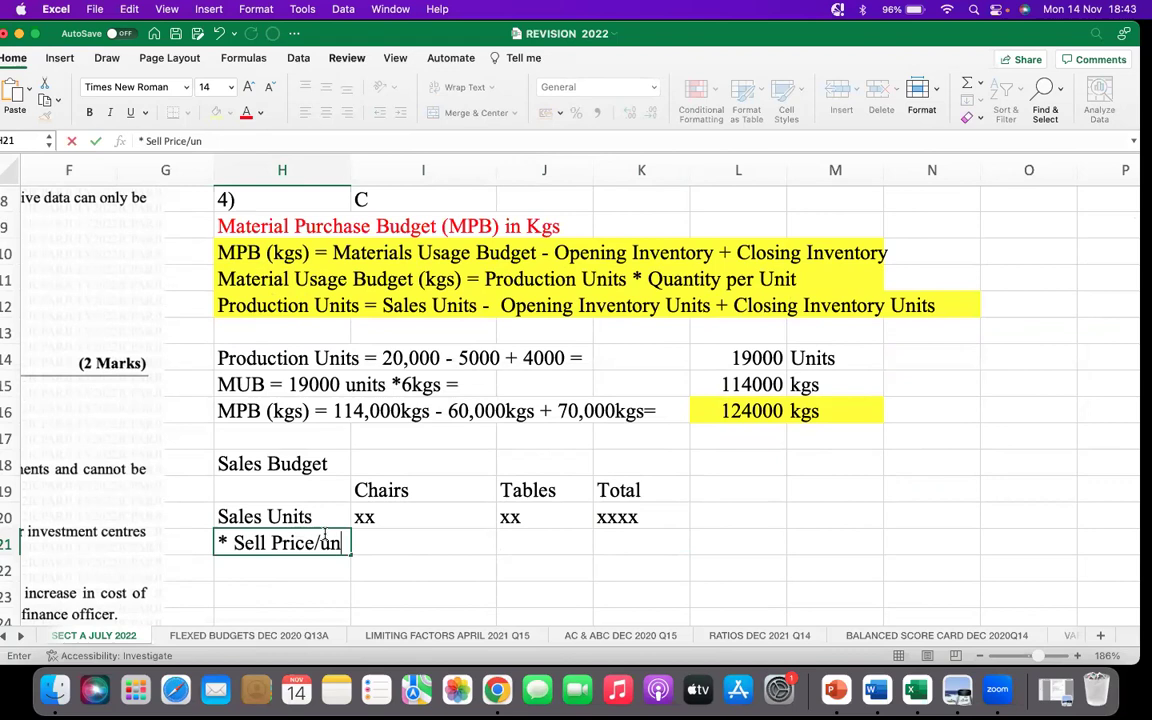
left_click(406, 551)
type("xx")
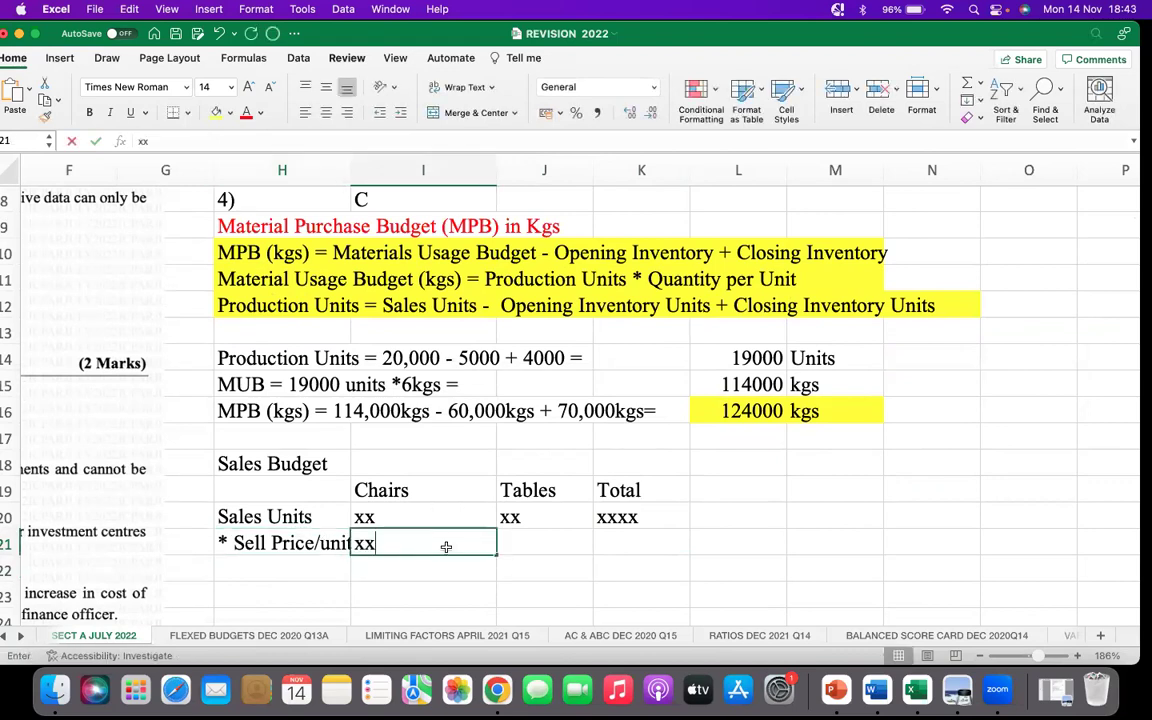
left_click(460, 568)
left_click(535, 545)
type("xx")
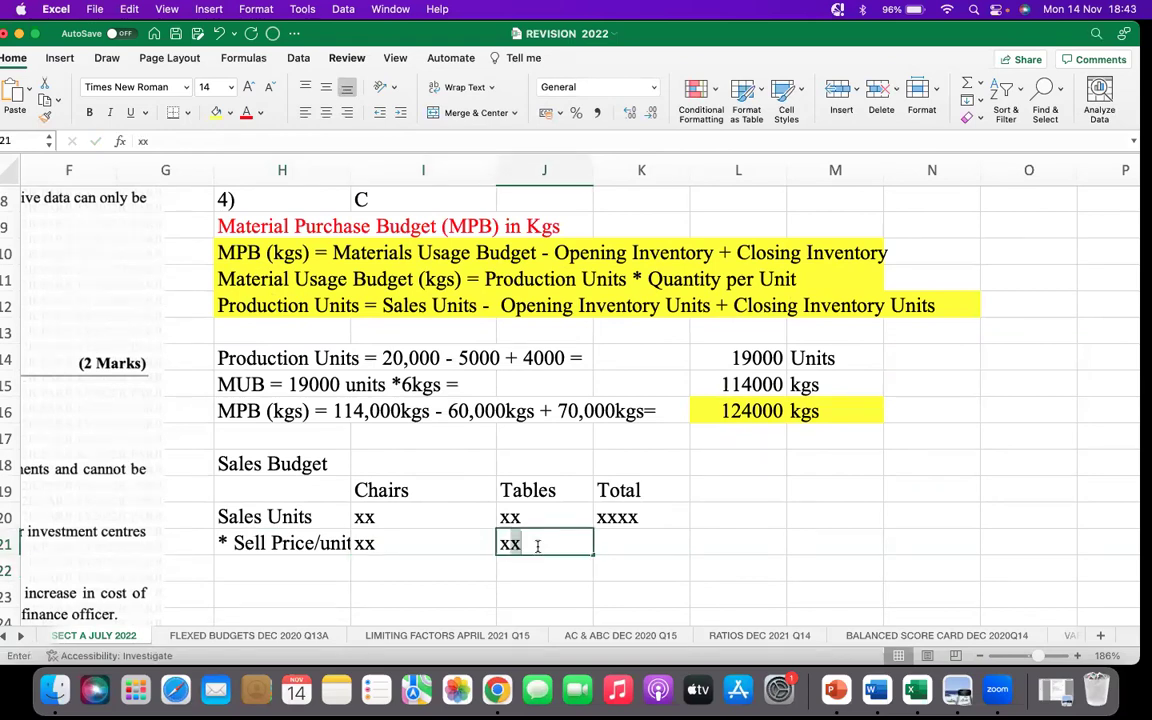
left_click(610, 546)
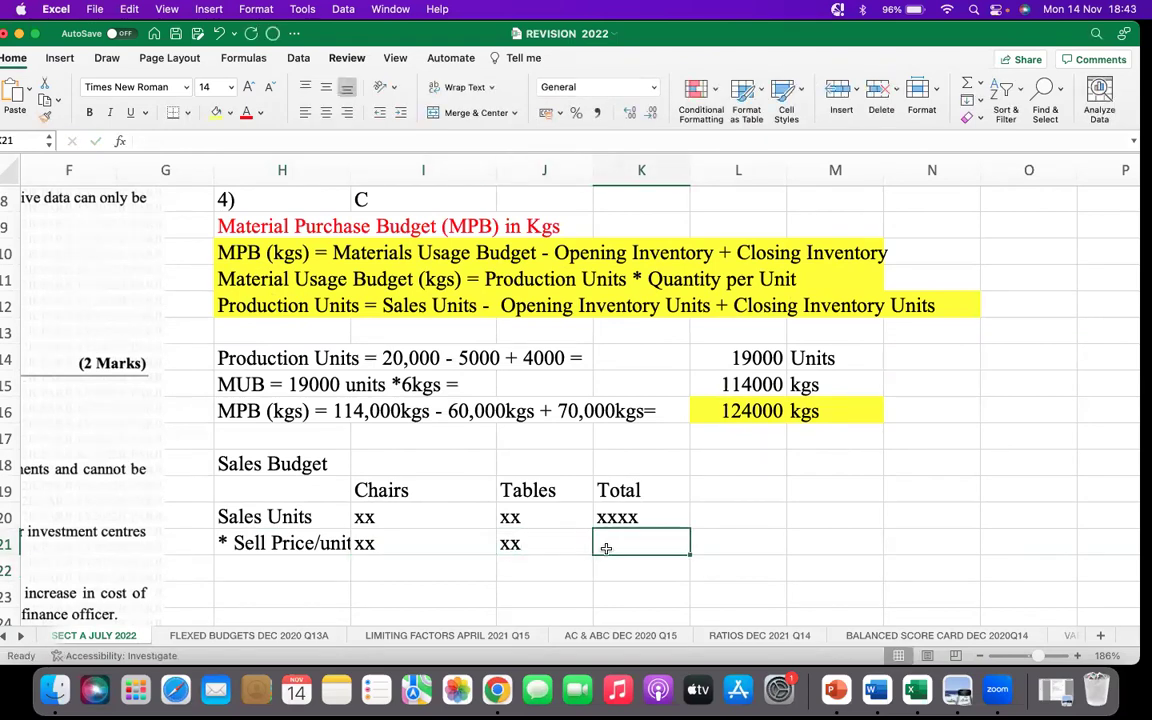
type("0")
key("Return")
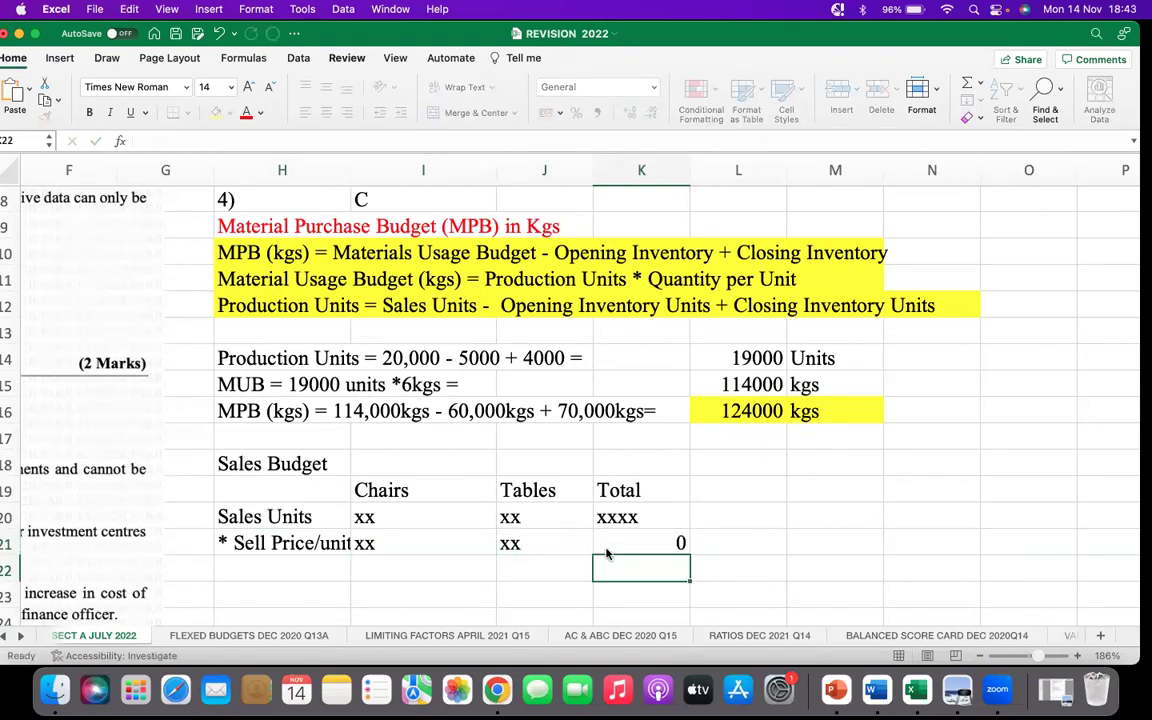
left_click(612, 547)
key("Delete")
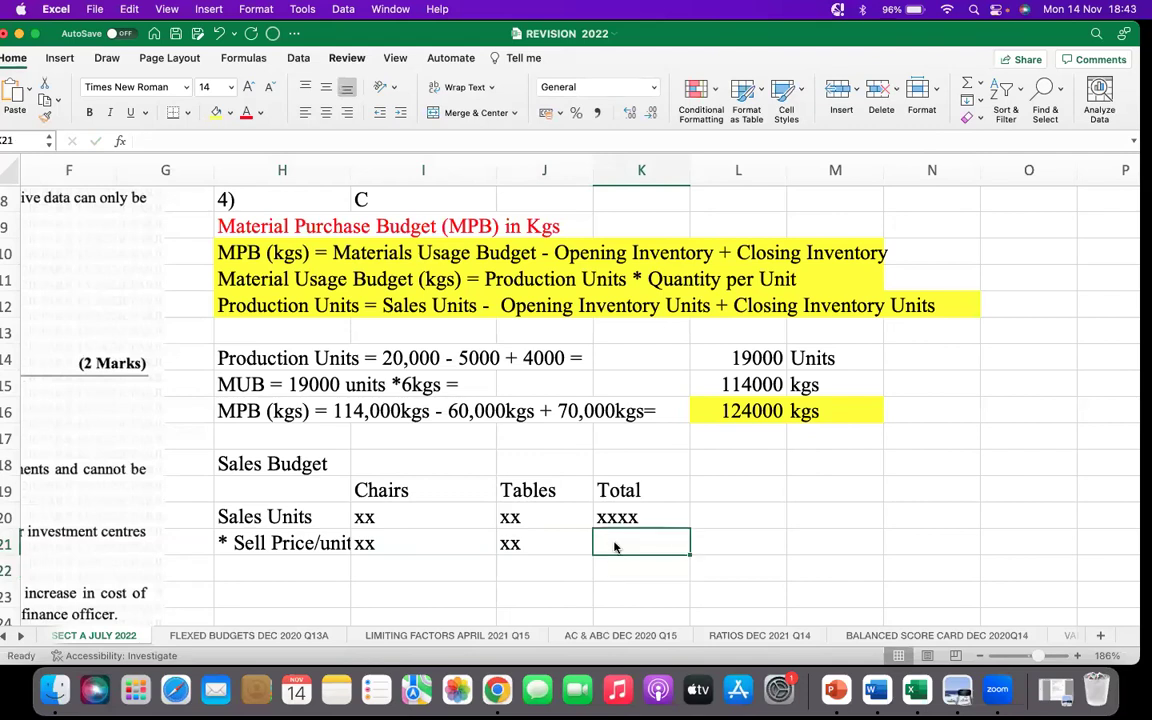
Add the row label "Sales Value (Frw)" in H22 and widen column H to fit the row labels
left_click(258, 563)
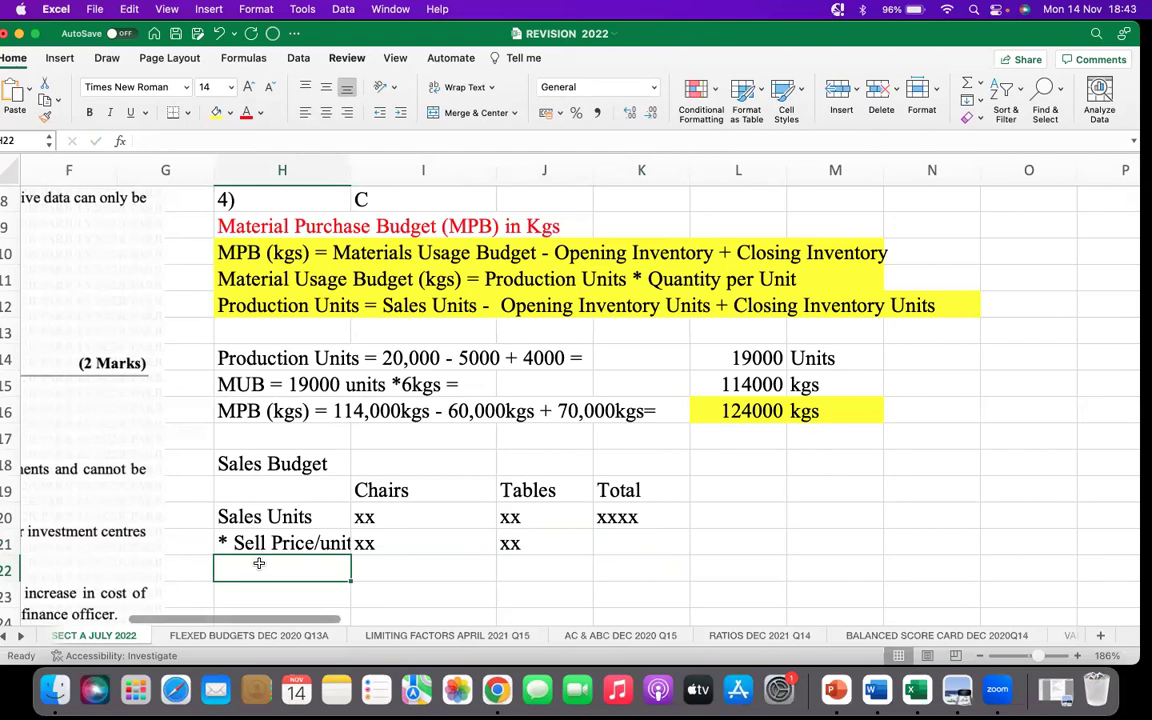
type("Sales")
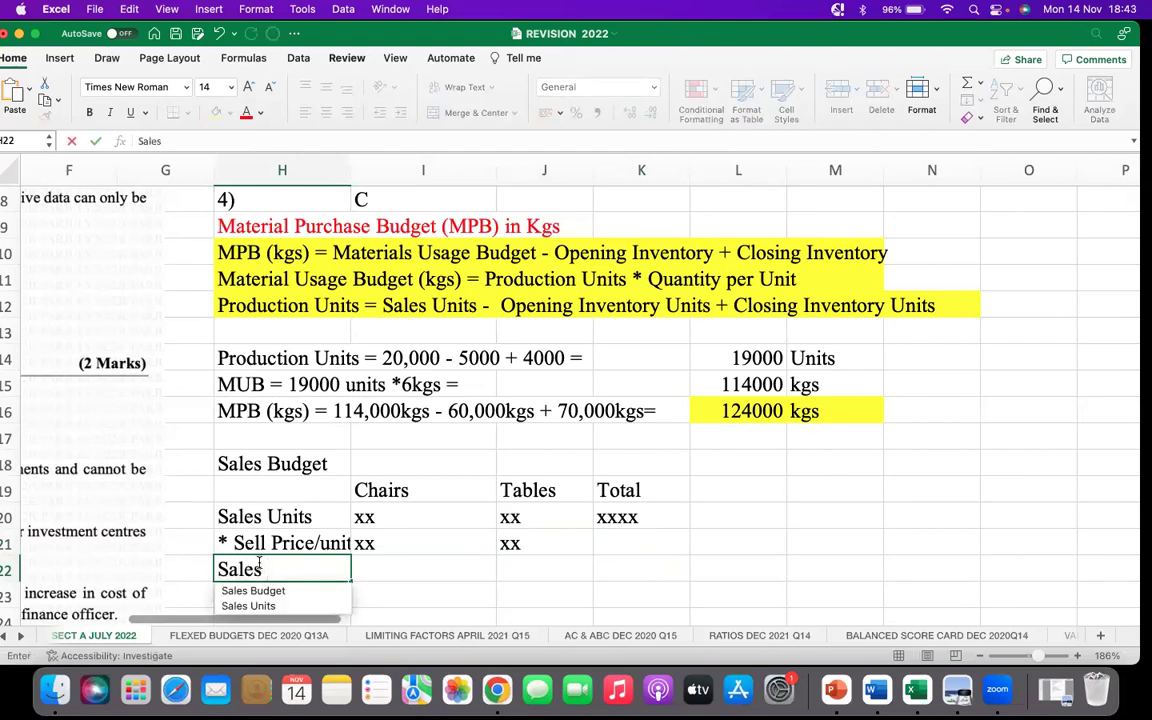
type(" Value")
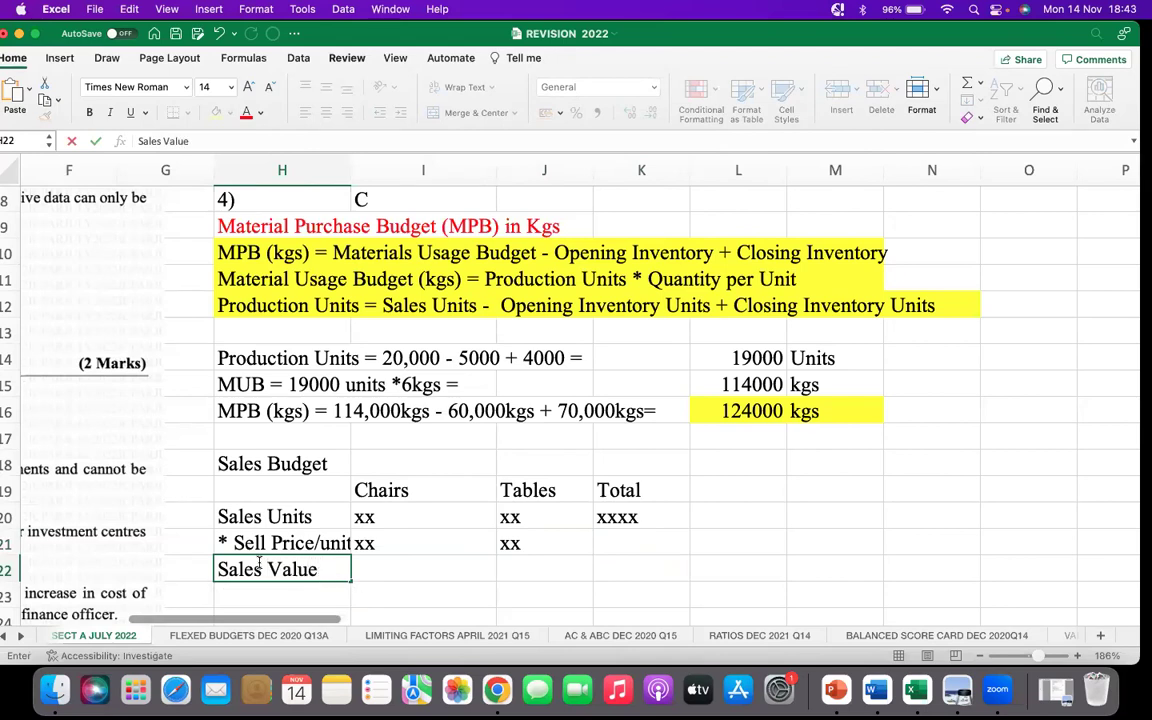
type(" (Frw")
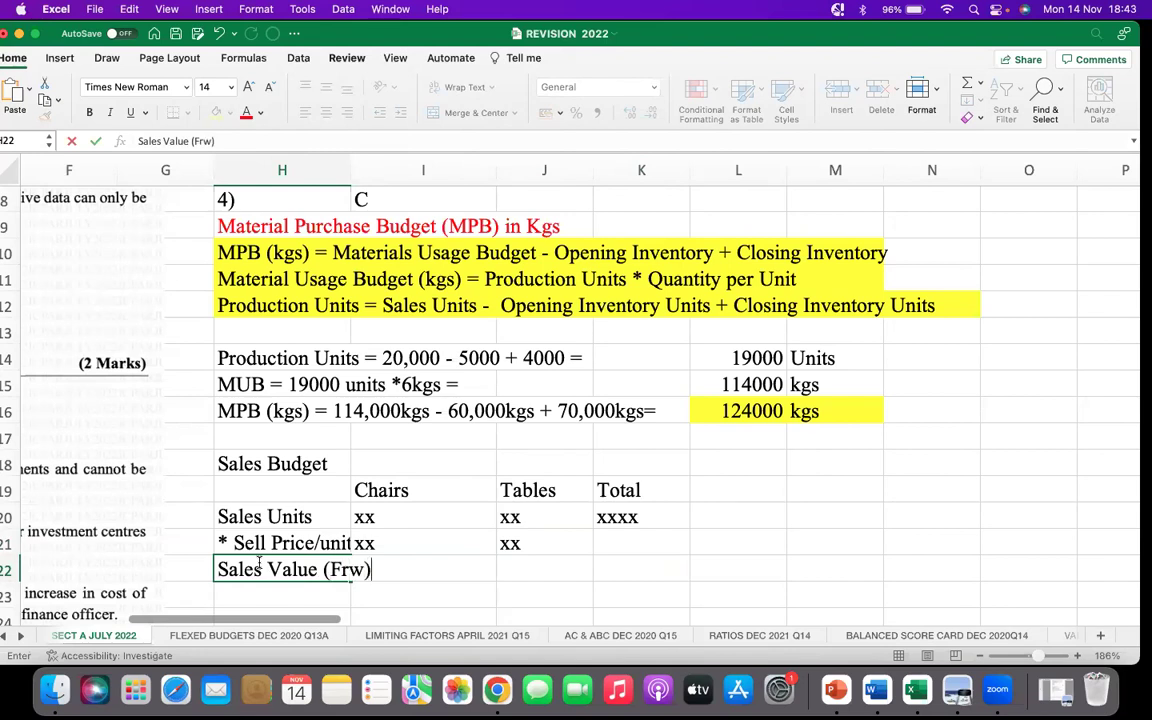
left_click(370, 593)
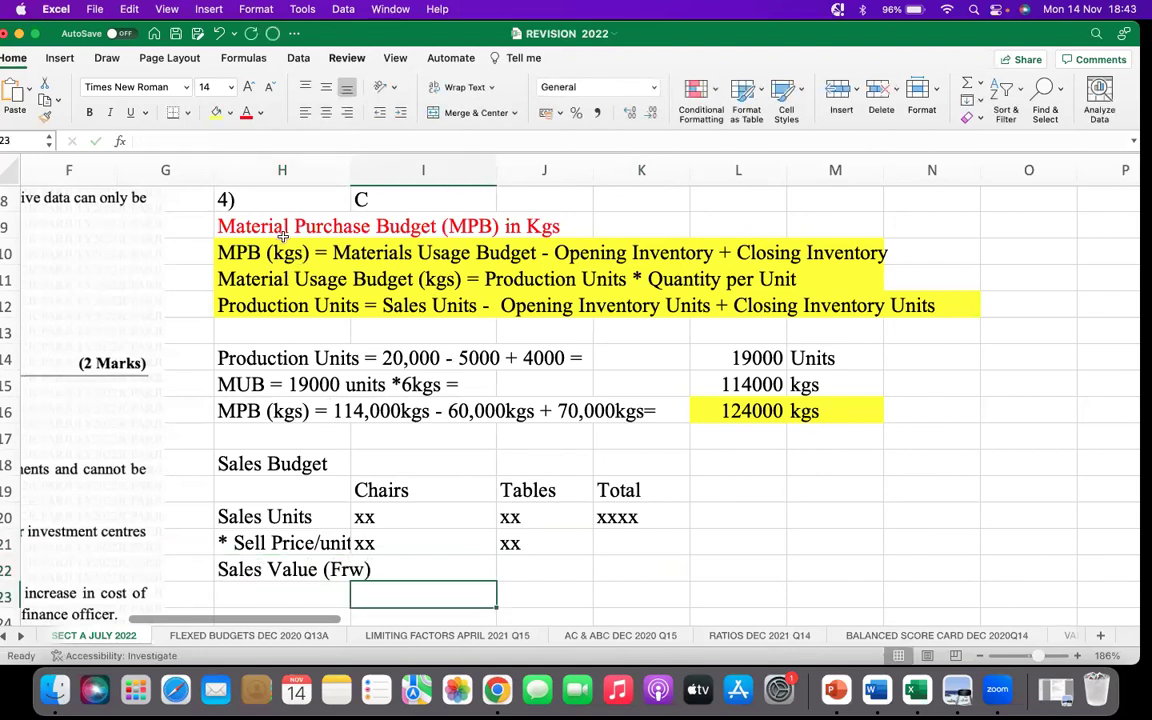
left_click_drag(350, 170, 378, 170)
Underline the selling price placeholders for chairs and tables in I21:J21
left_click(420, 569)
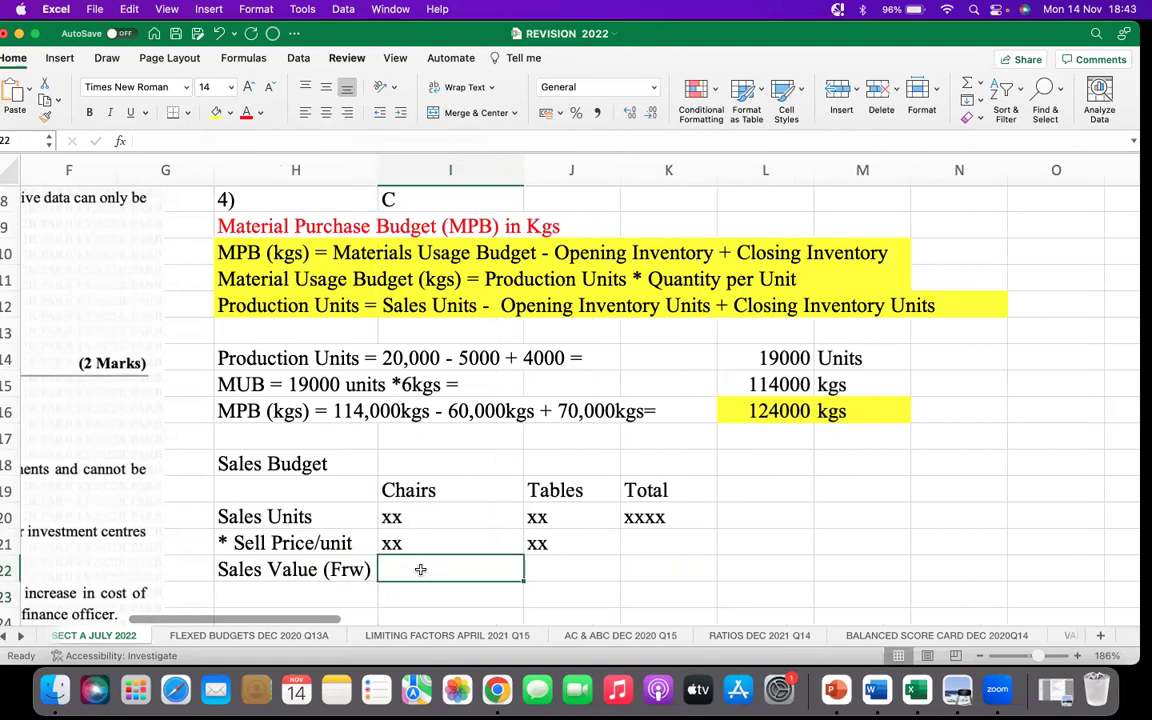
scroll(420, 569, "down", 3)
left_click_drag(437, 463, 571, 458)
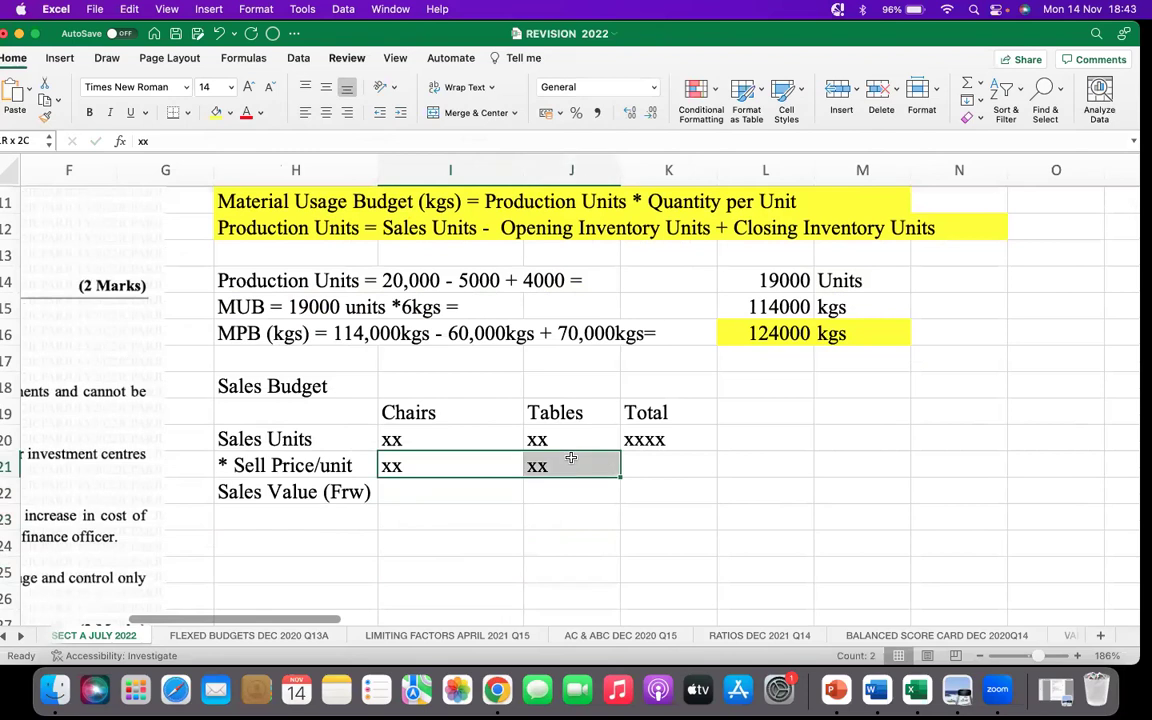
left_click(130, 112)
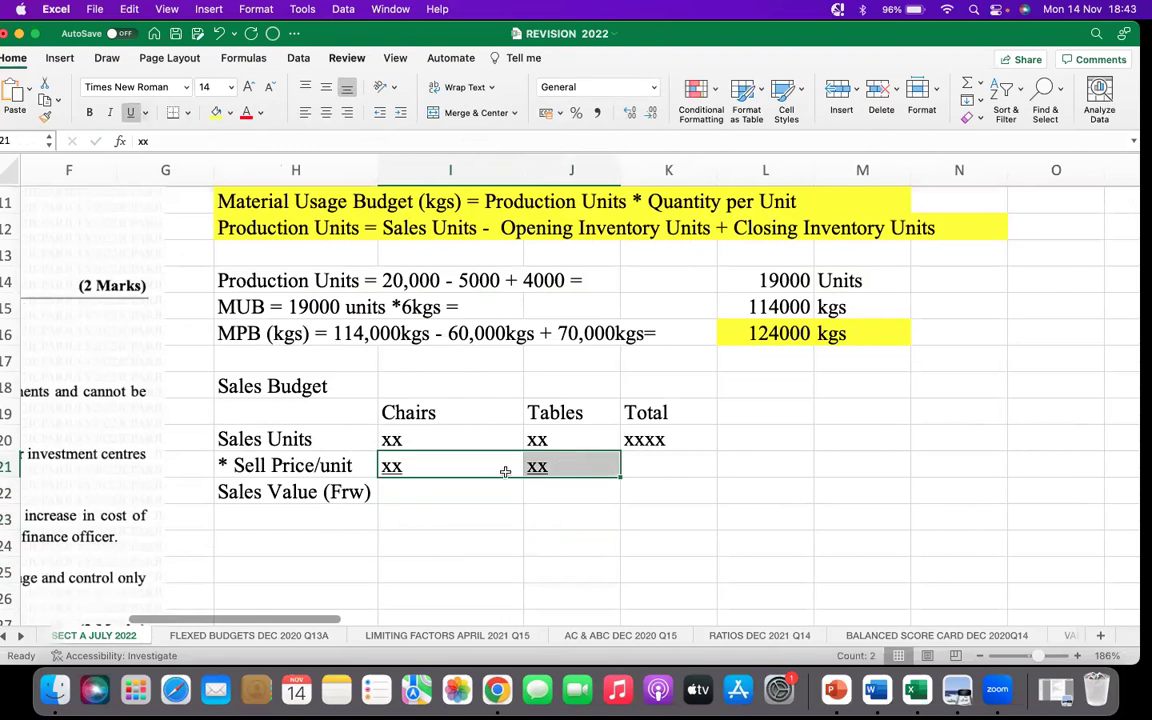
Fill the Sales Value row with "xx" for chairs in I22, "xx" for tables in J22 and "xxxx" for the total in K22
left_click(431, 485)
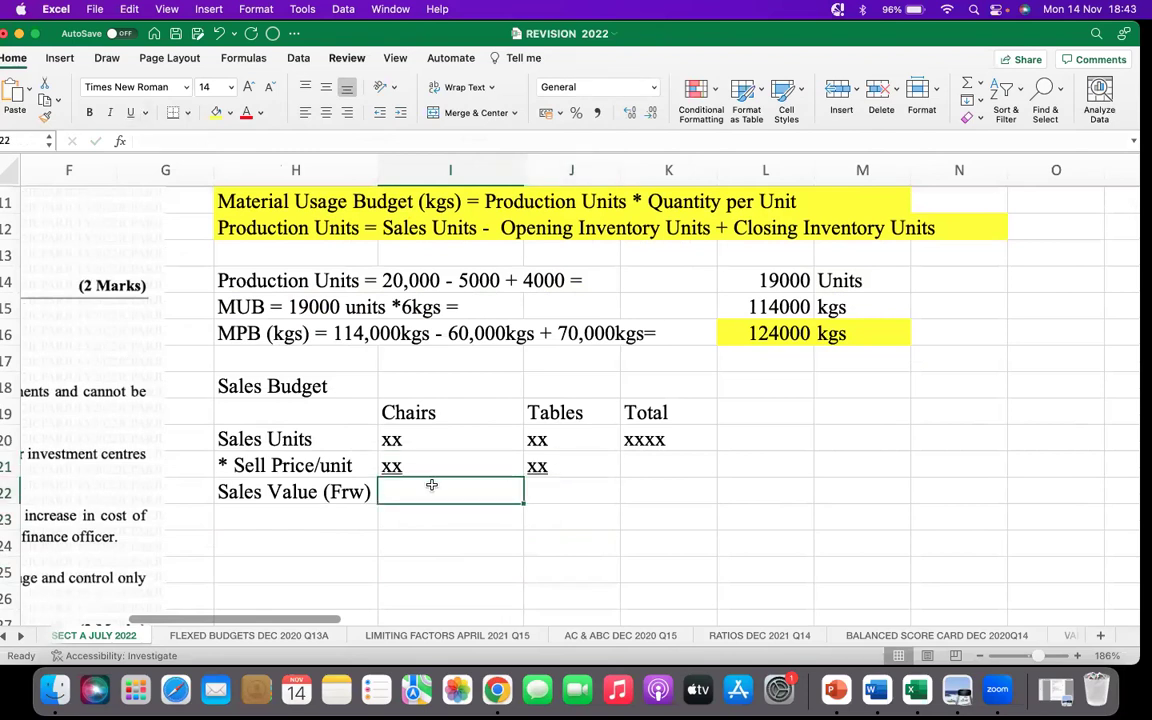
type("xx")
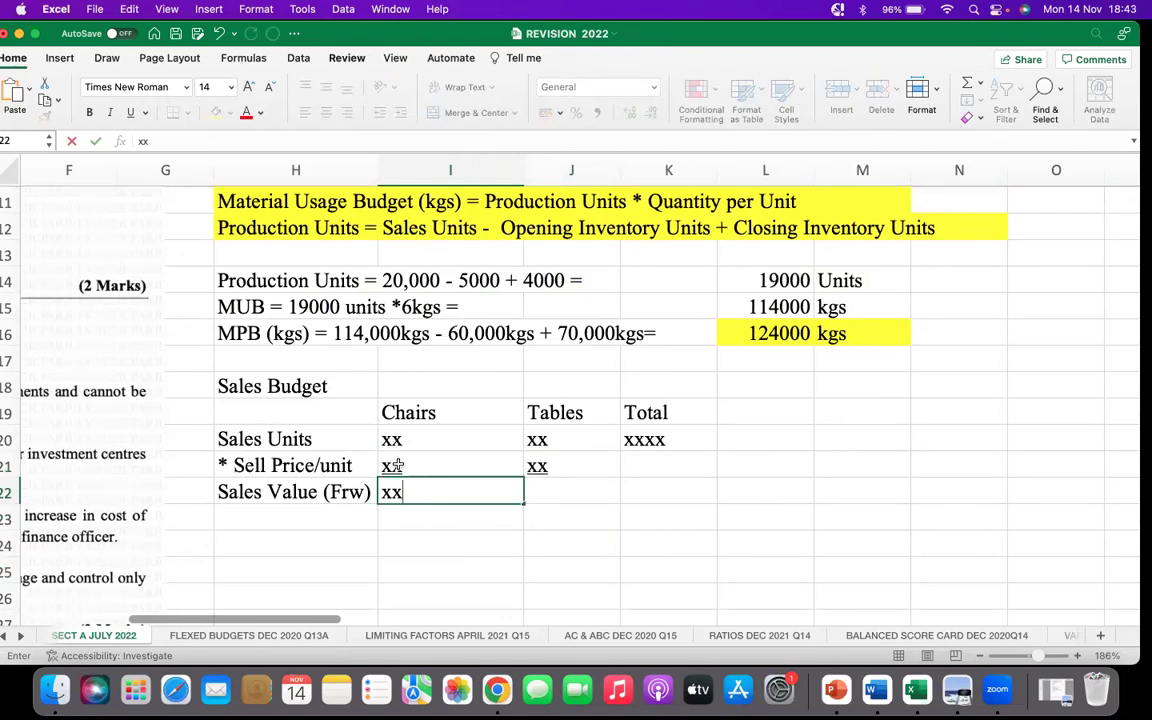
left_click(558, 496)
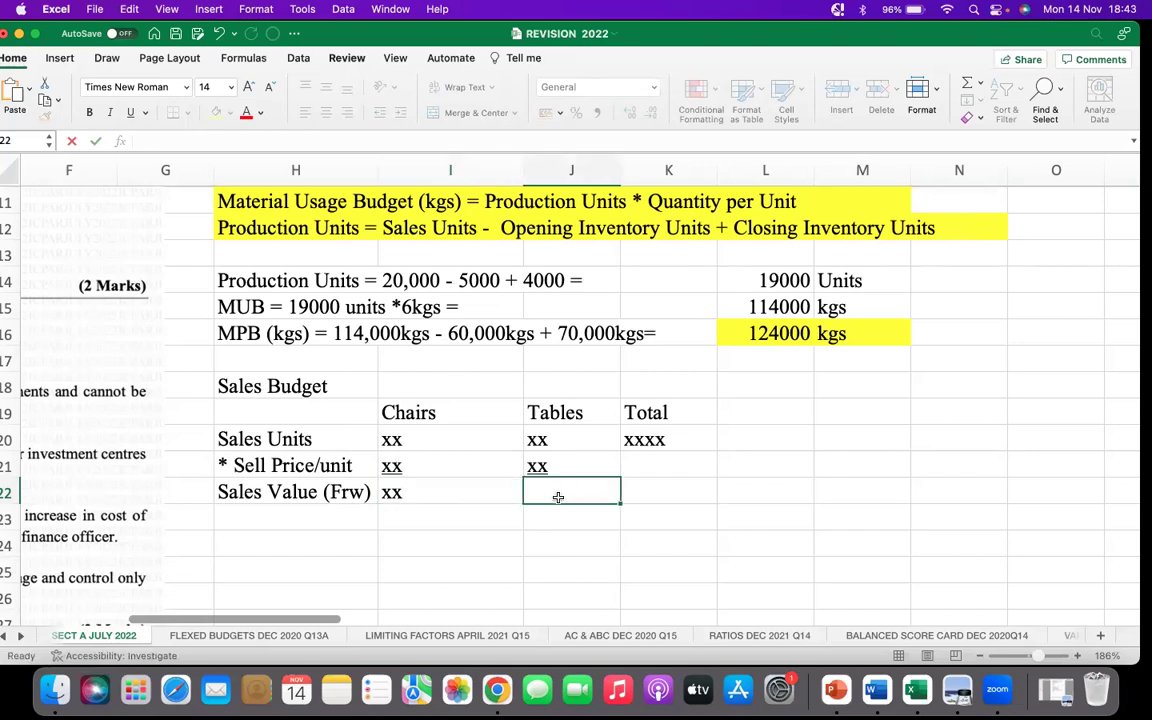
type("xx")
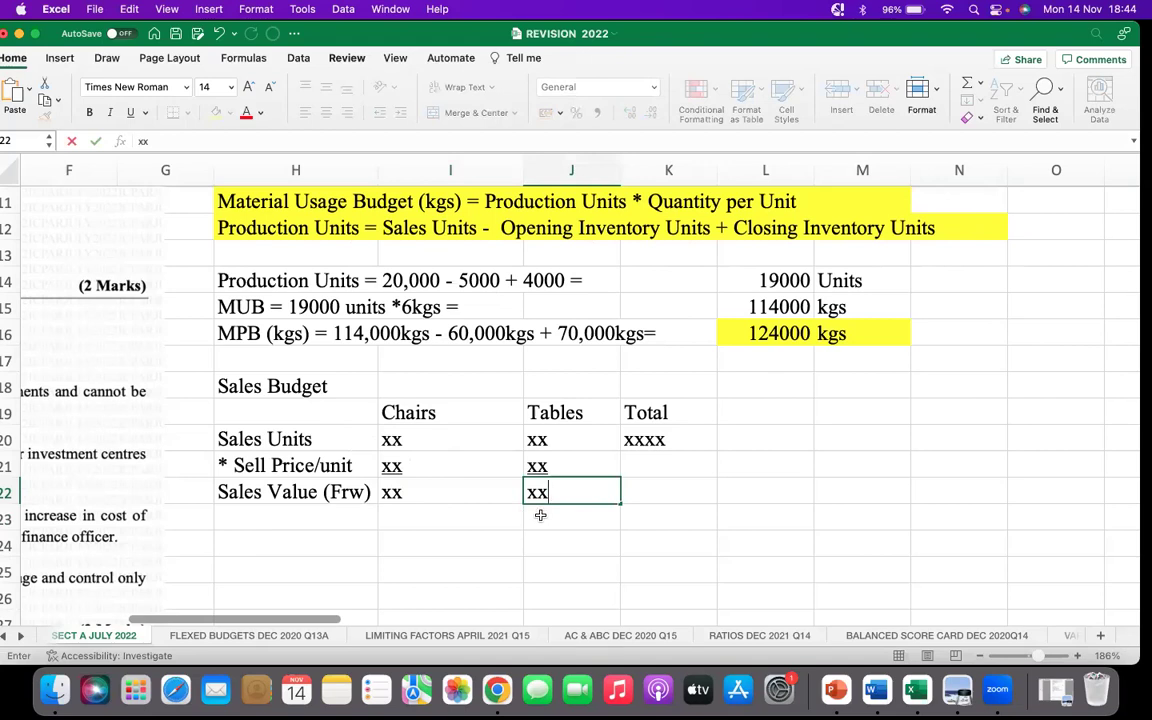
key("Tab")
left_click(499, 495)
left_click_drag(499, 495, 610, 494)
left_click(638, 492)
type("xxxx")
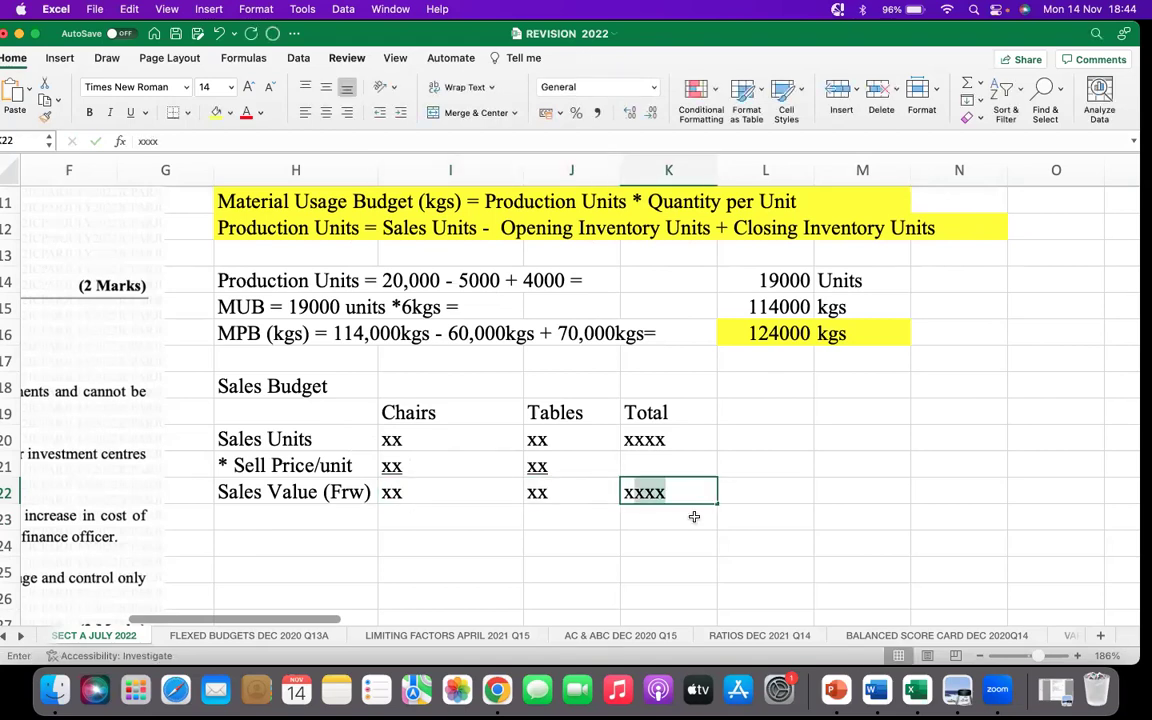
left_click(652, 532)
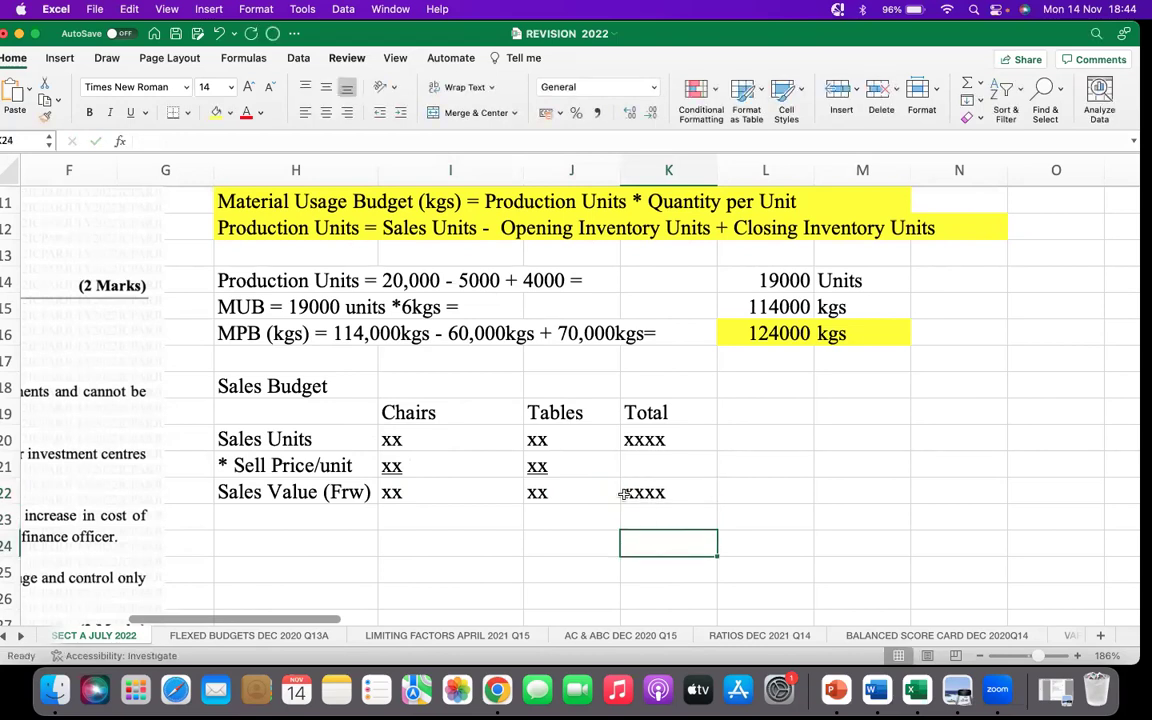
Replace the total sales value placeholder in K22 with "xx"
left_click_drag(440, 490, 571, 490)
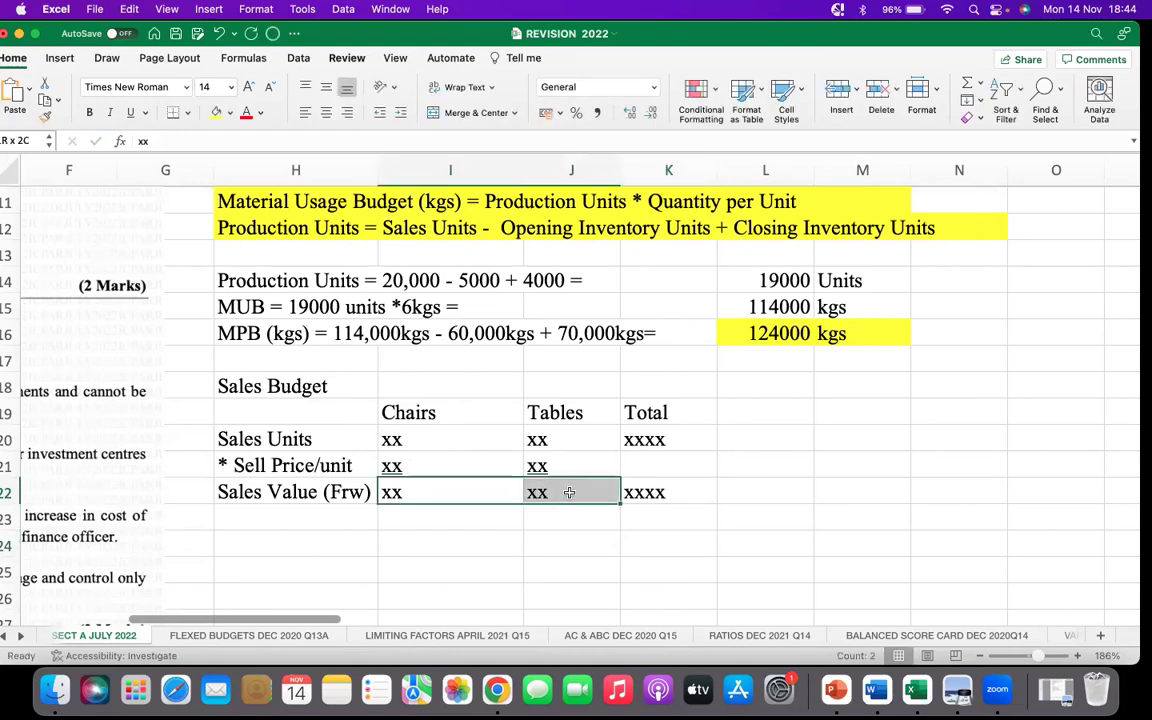
left_click(624, 495)
type("xx")
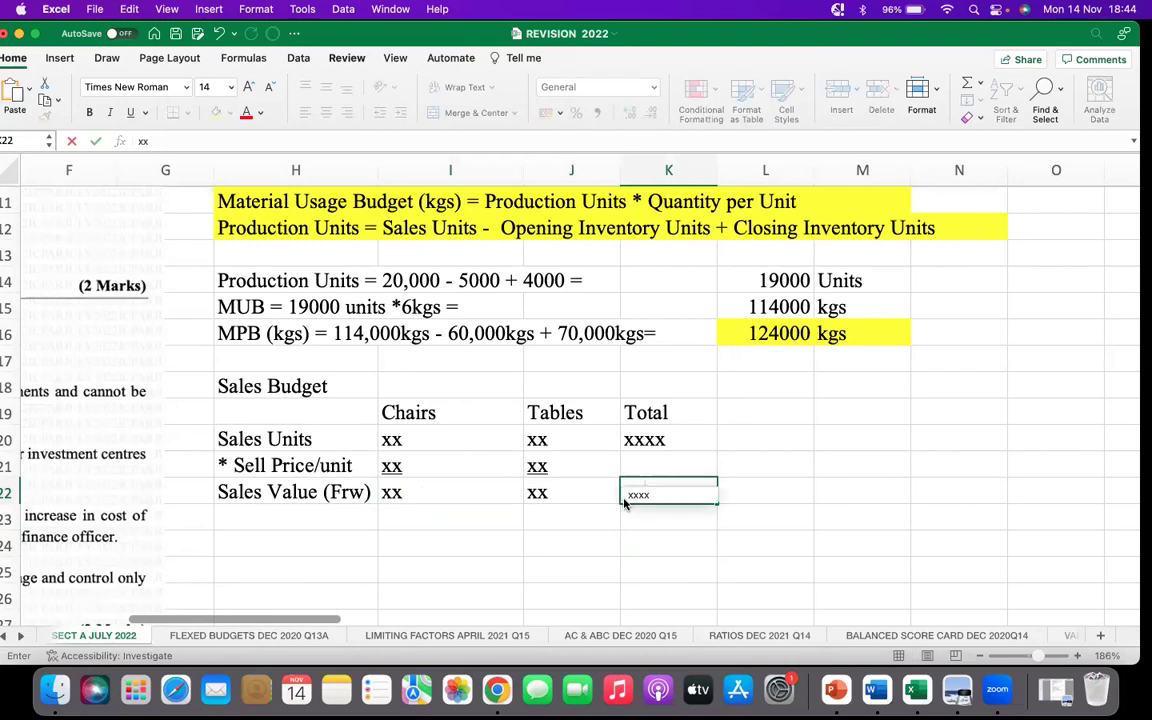
key("BackSpace")
key("Return")
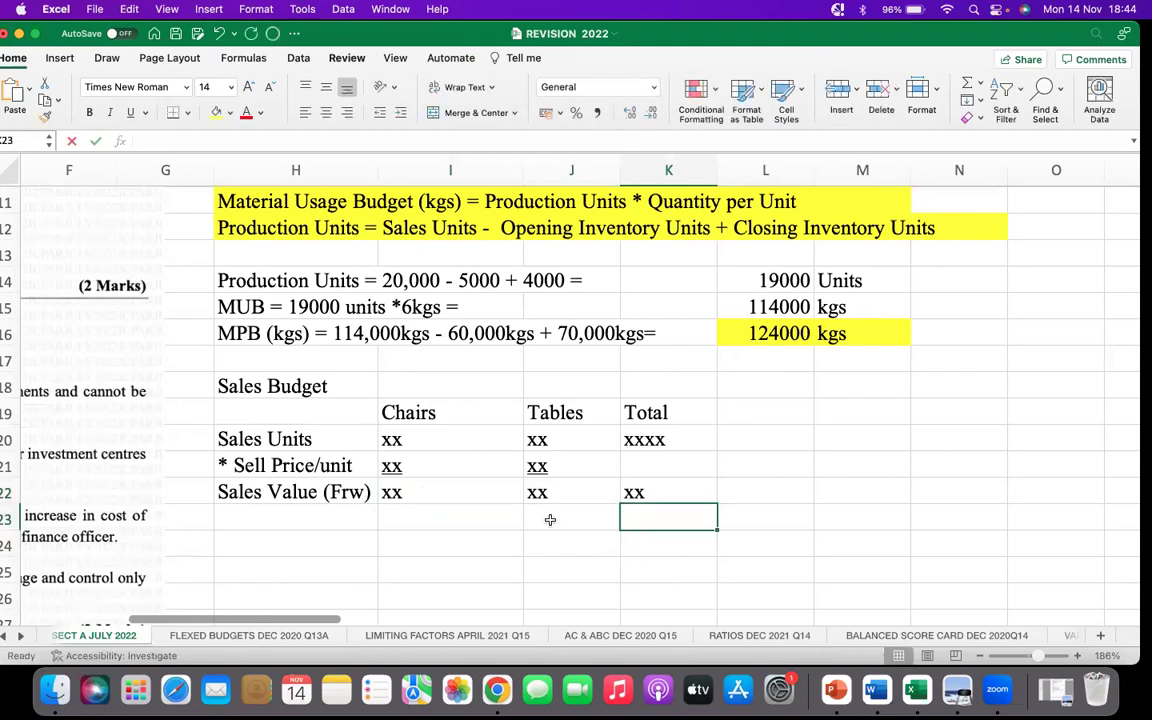
Apply all borders to the sales budget table in H19:K22
left_click_drag(234, 406, 645, 494)
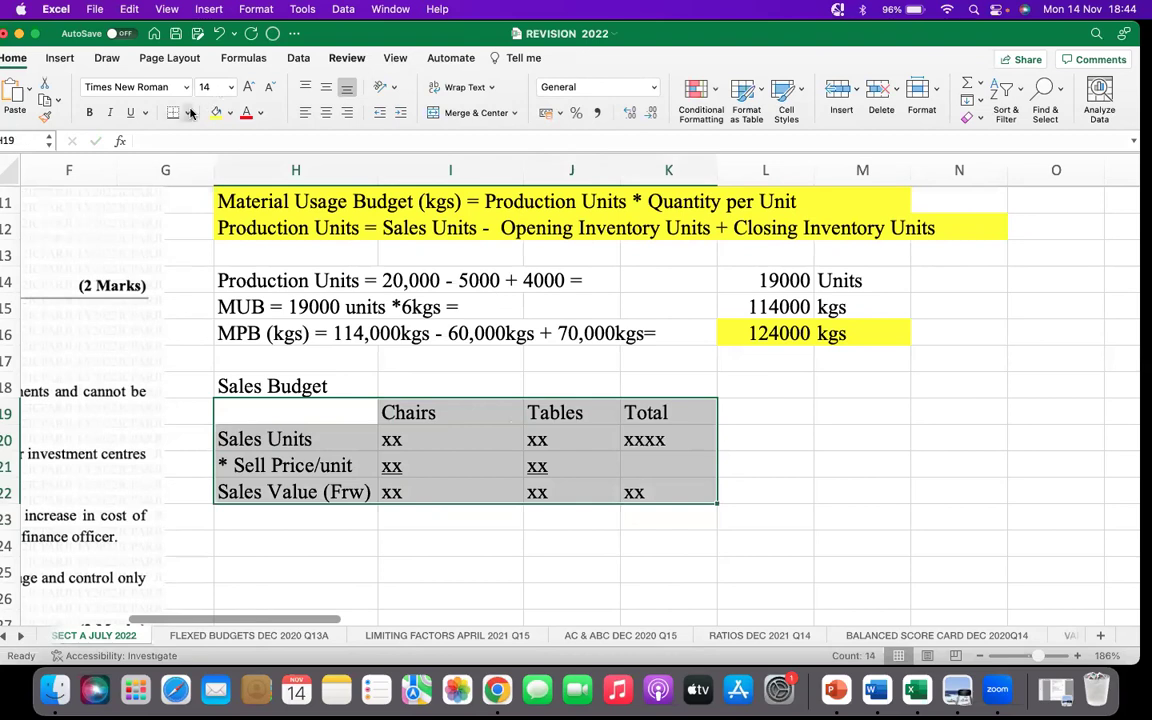
left_click(191, 113)
left_click(212, 250)
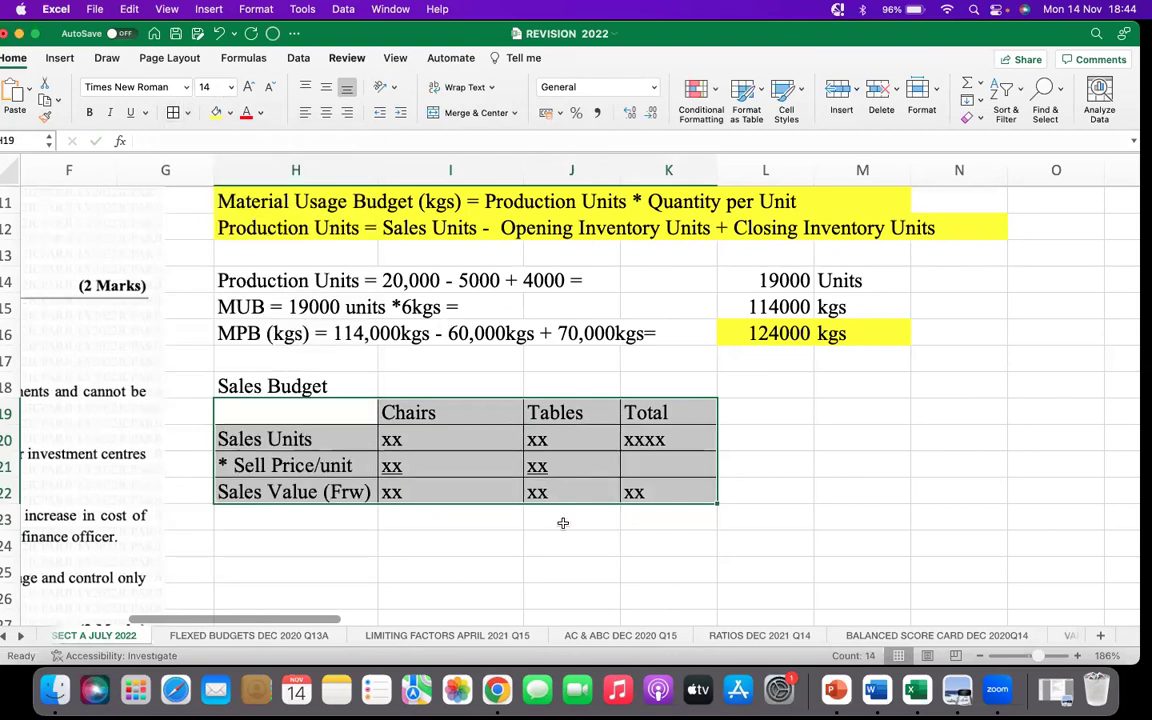
left_click(563, 523)
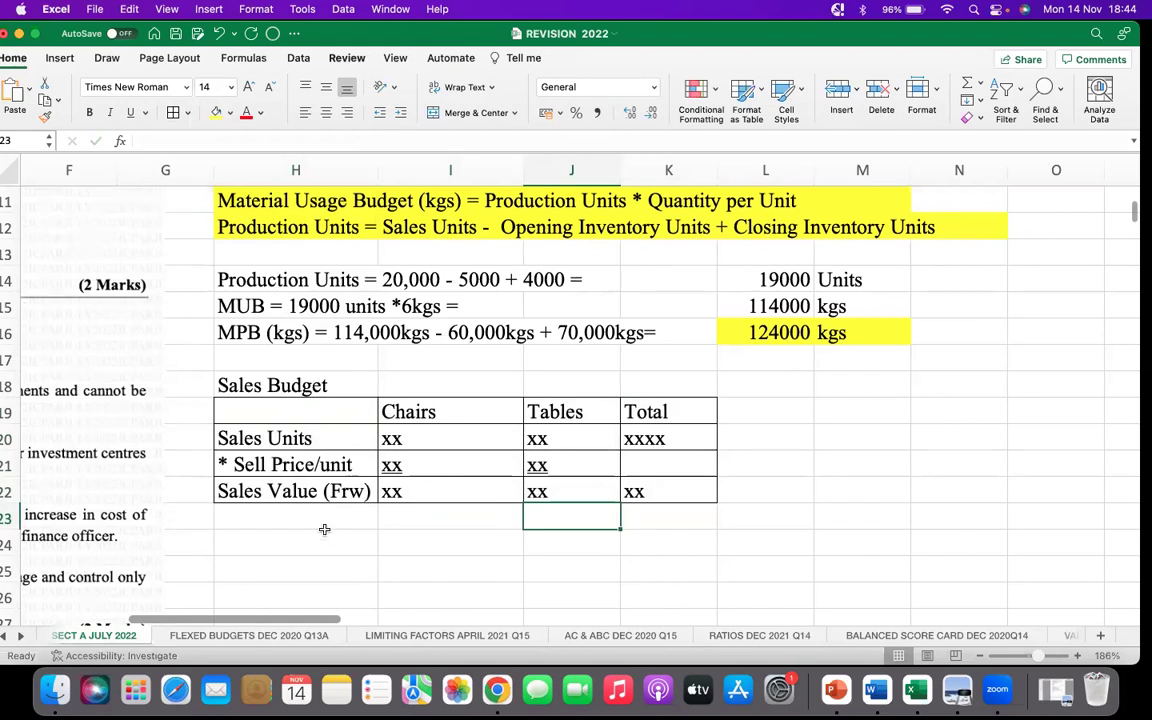
Enter the title "Labour Budget" in H24 and the column heading "Skilled L" in J25
scroll(324, 529, "down", 3)
left_click(298, 474)
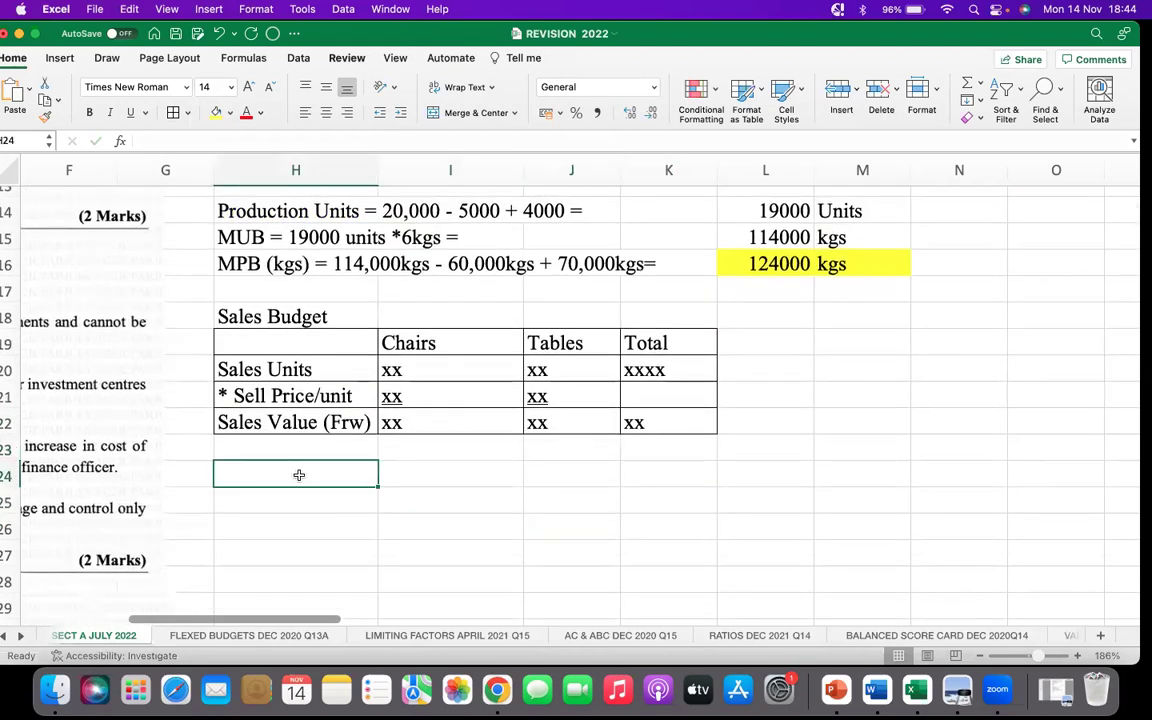
type("Labour Budget")
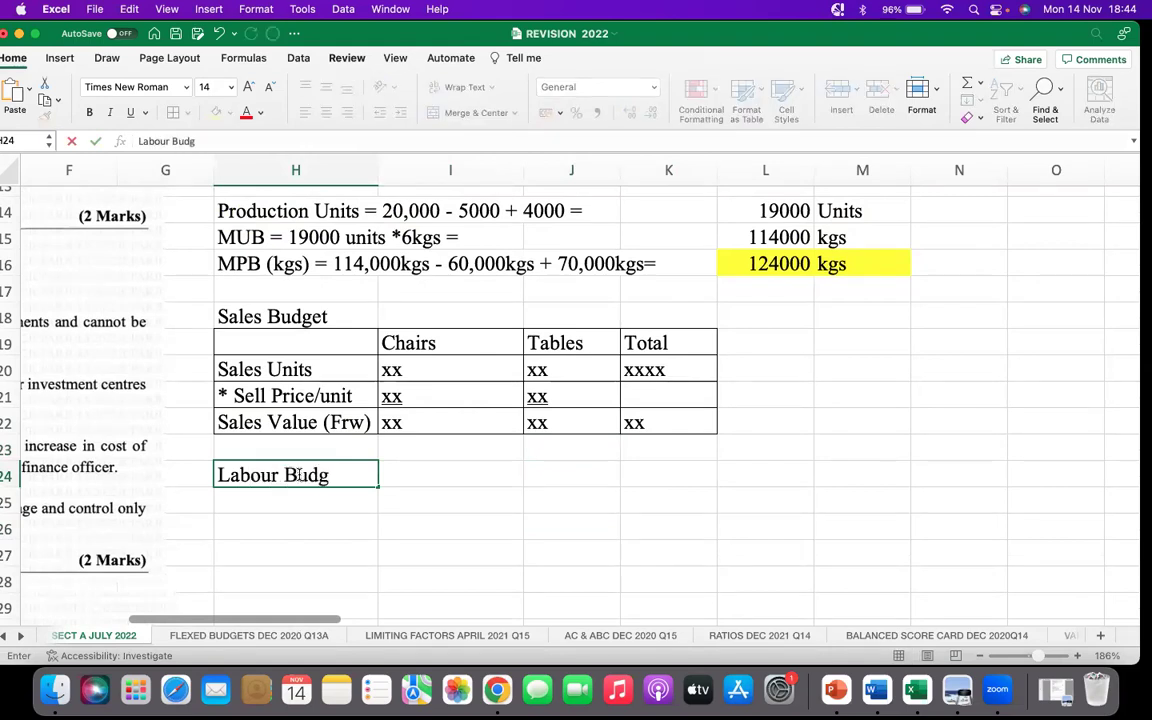
left_click(418, 492)
left_click(543, 497)
type("Skilled")
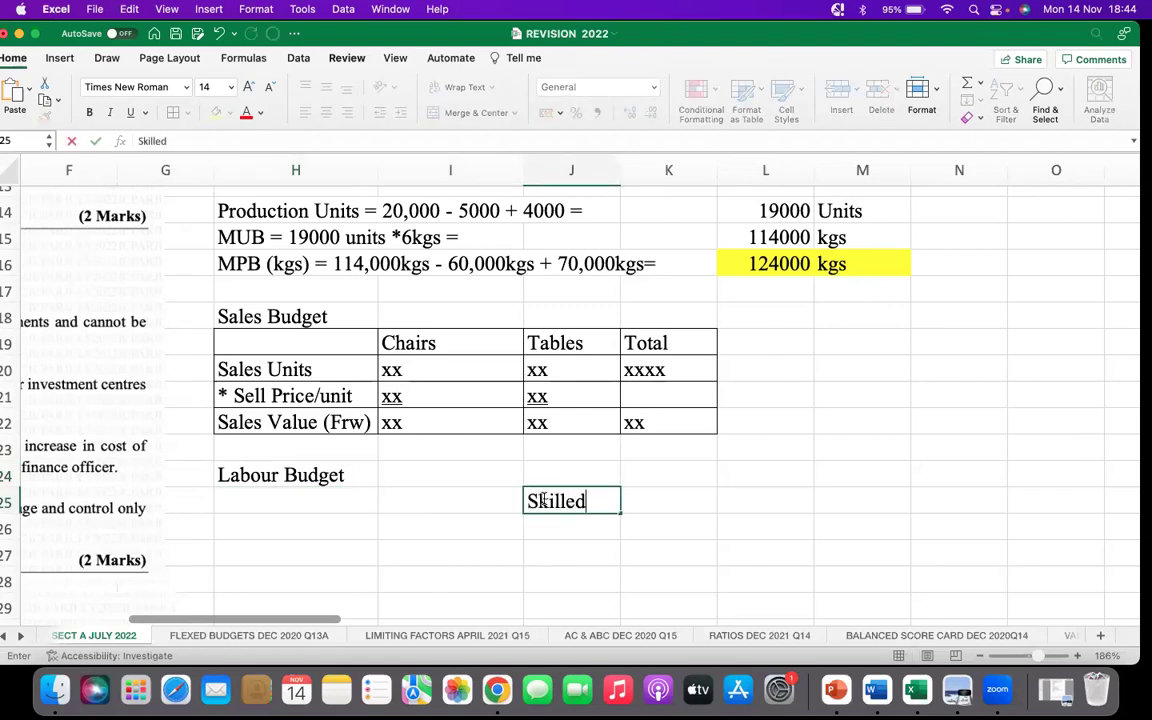
type(" L")
Enter the column heading "Semi Skilled L" in K25 and make column K slightly wider
left_click(648, 490)
type("Se")
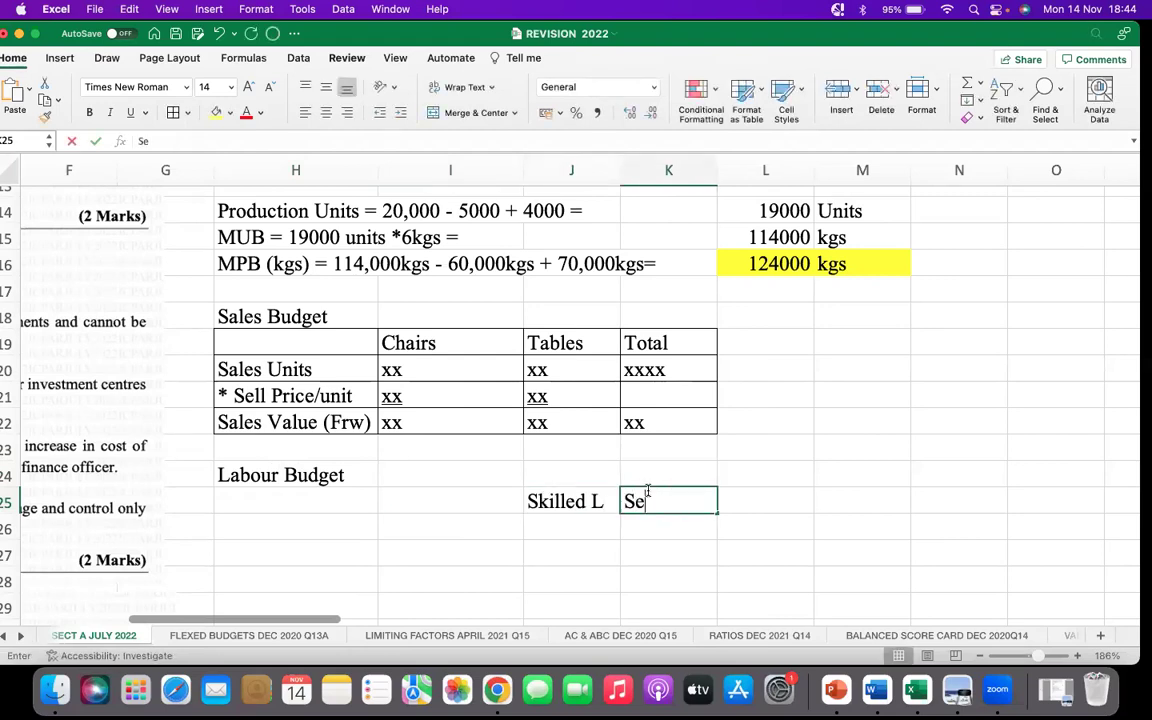
type("mi S")
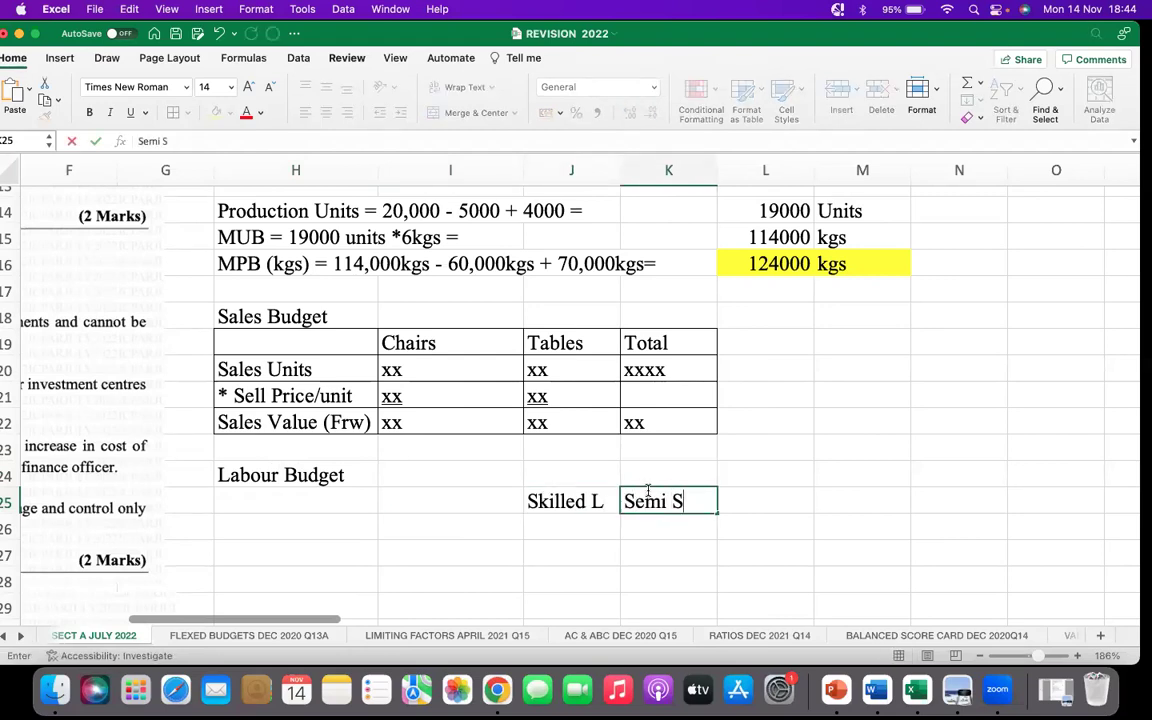
type("killed")
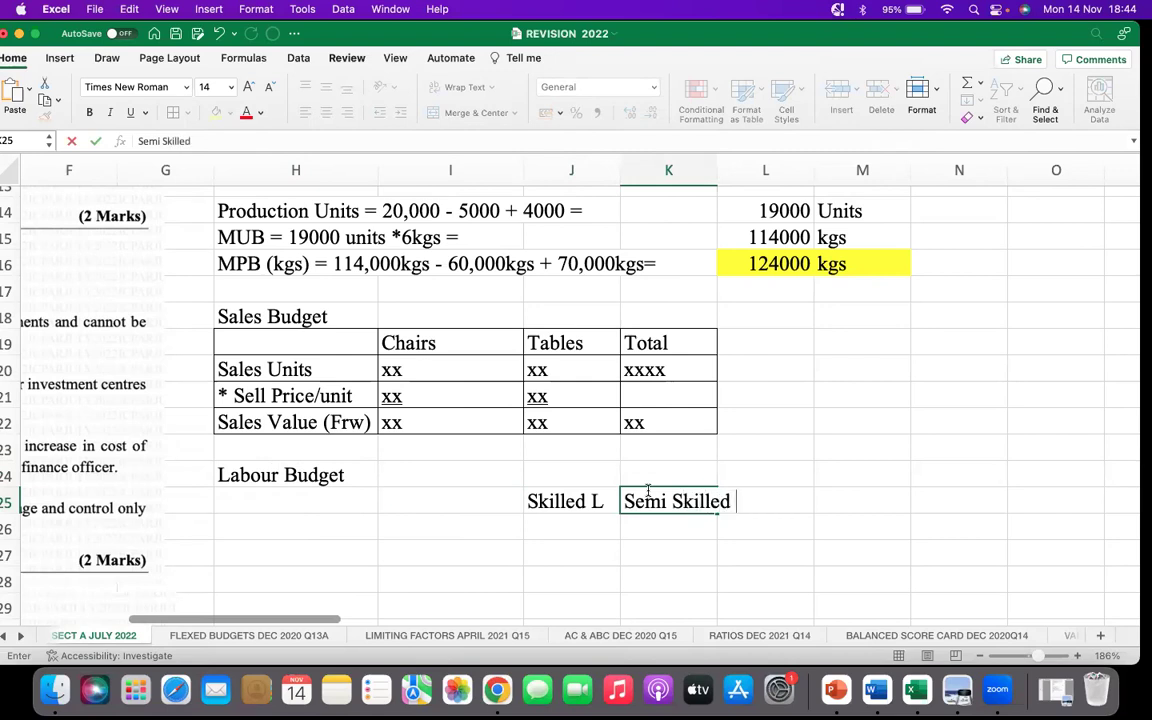
type(" L")
left_click(640, 550)
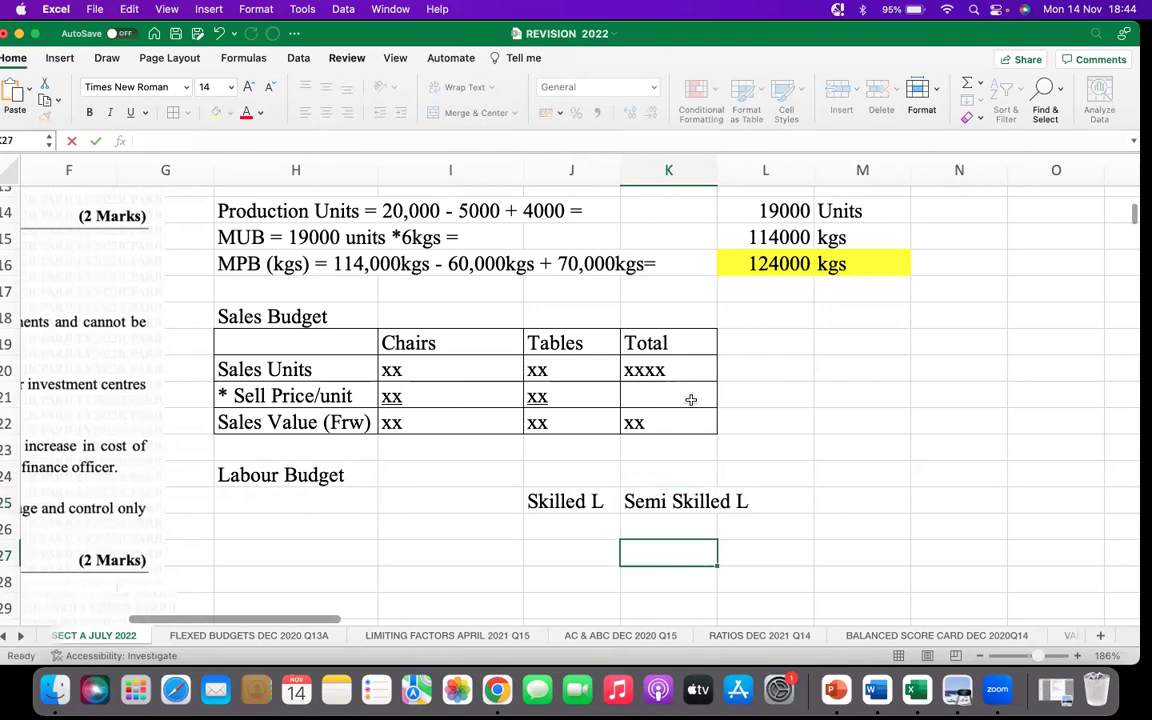
left_click_drag(717, 170, 755, 170)
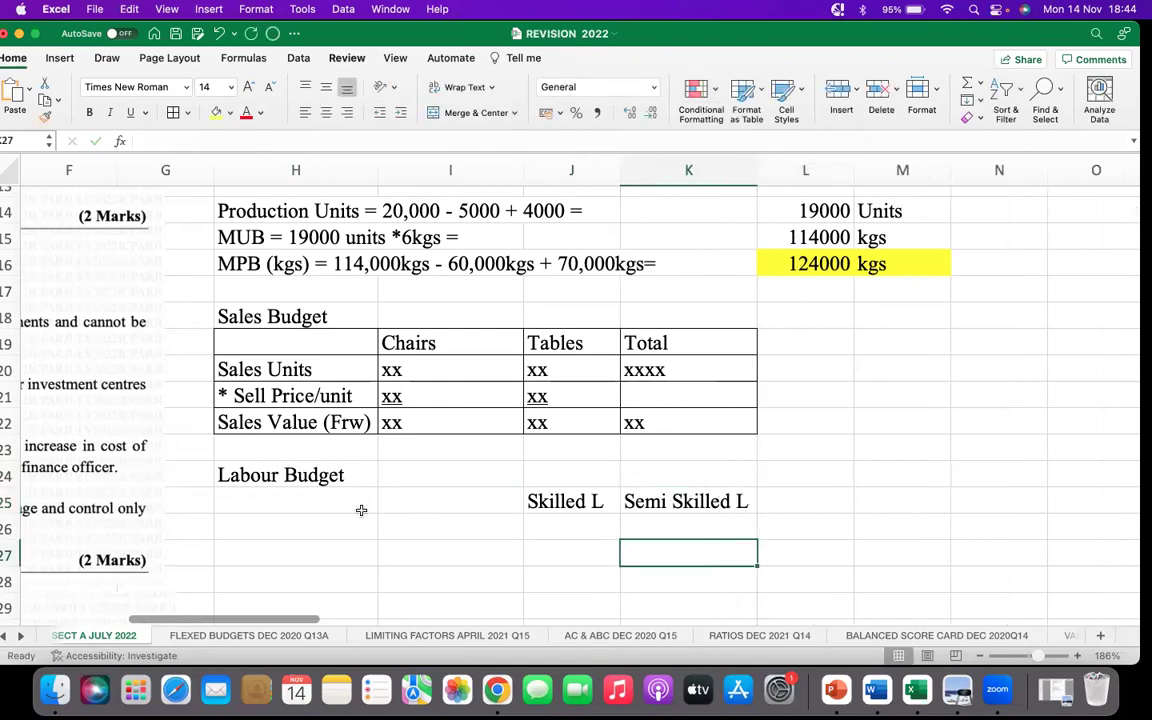
scroll(348, 512, "down", 1)
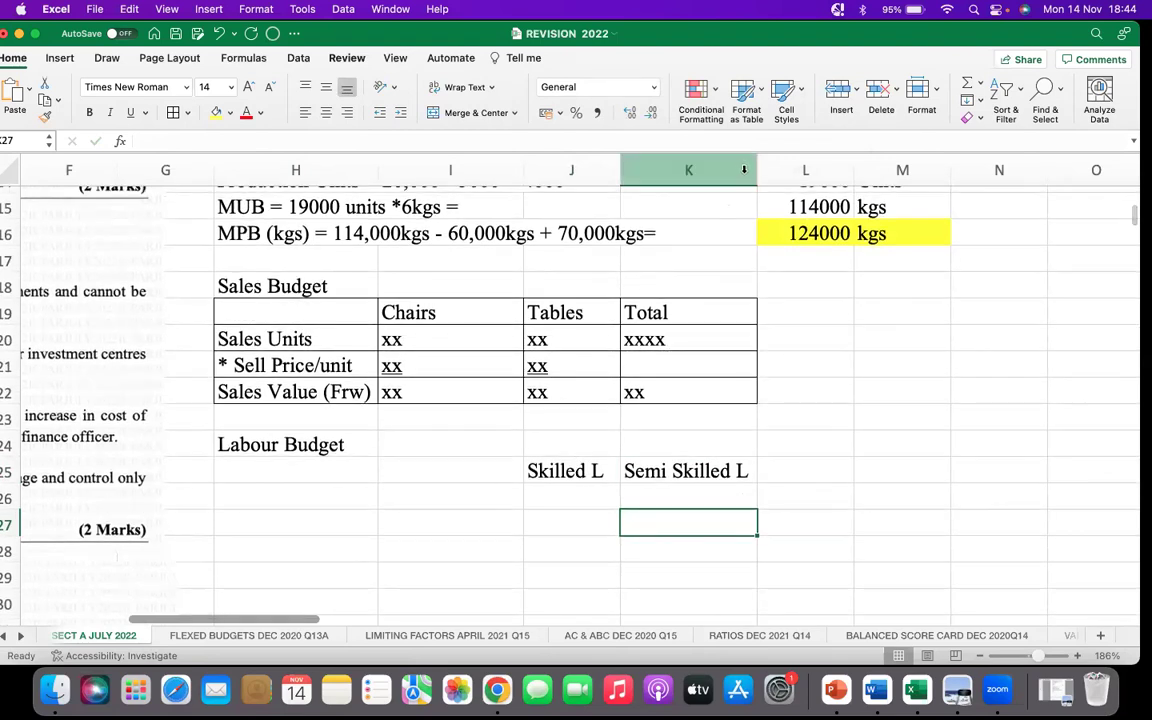
left_click_drag(755, 165, 733, 168)
Enter the row label "Product A =" in H26 of the labour budget
left_click(330, 500)
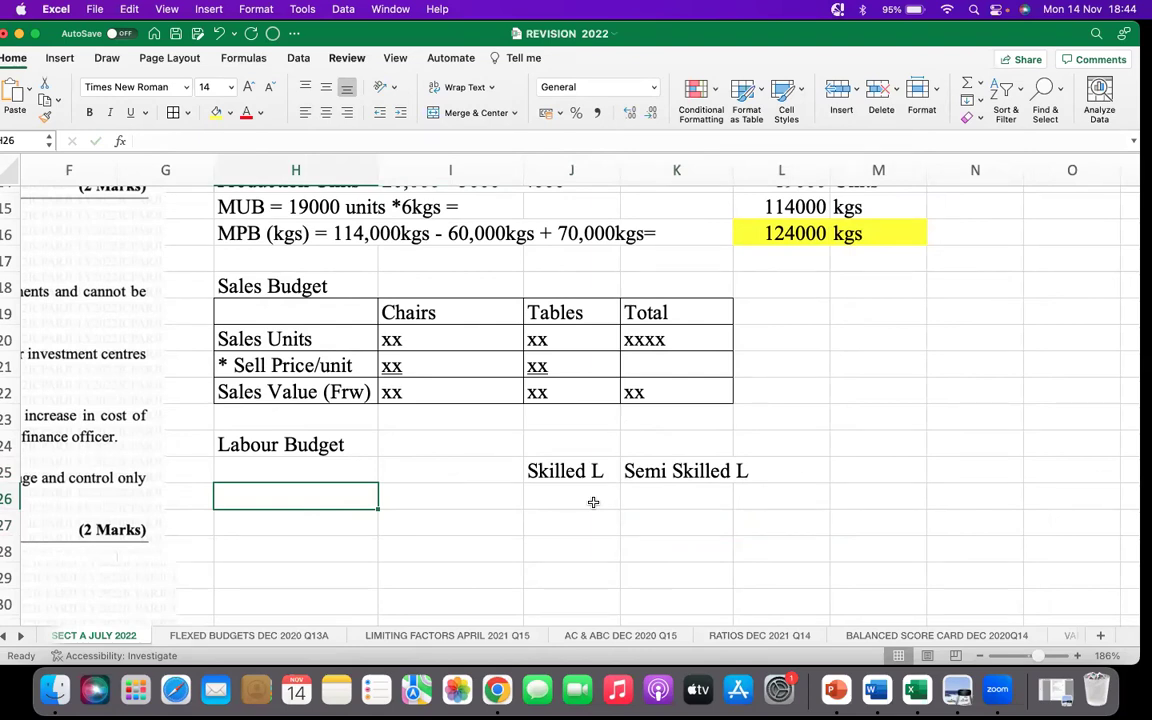
type("Produ")
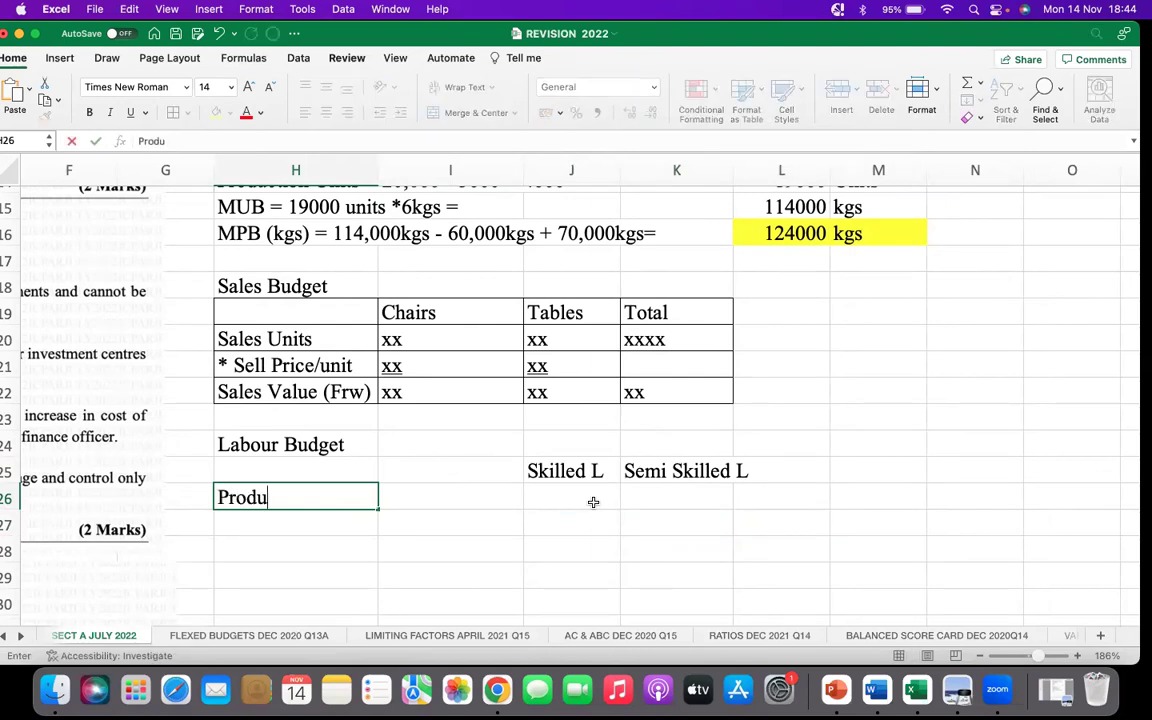
type("ct A")
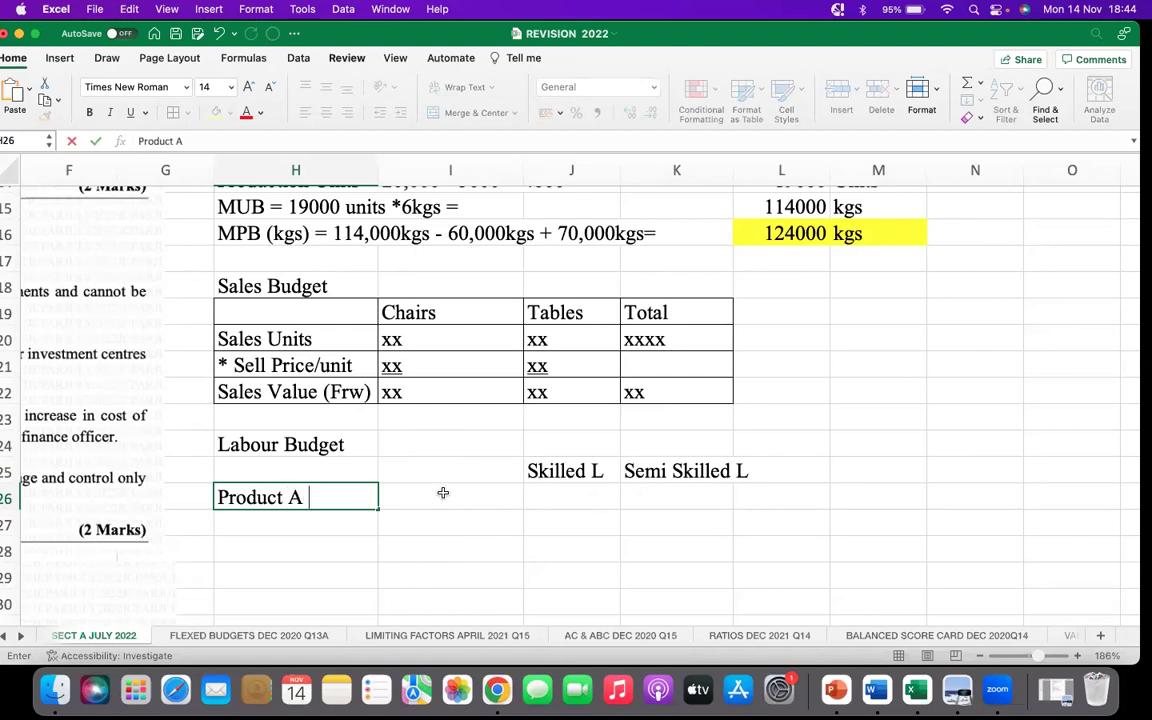
type(" =")
Enter "(Prod Units*hrs/unit)" in I26 and the skilled labour placeholder "xx" in J26 for Product A
left_click(422, 496)
type("(")
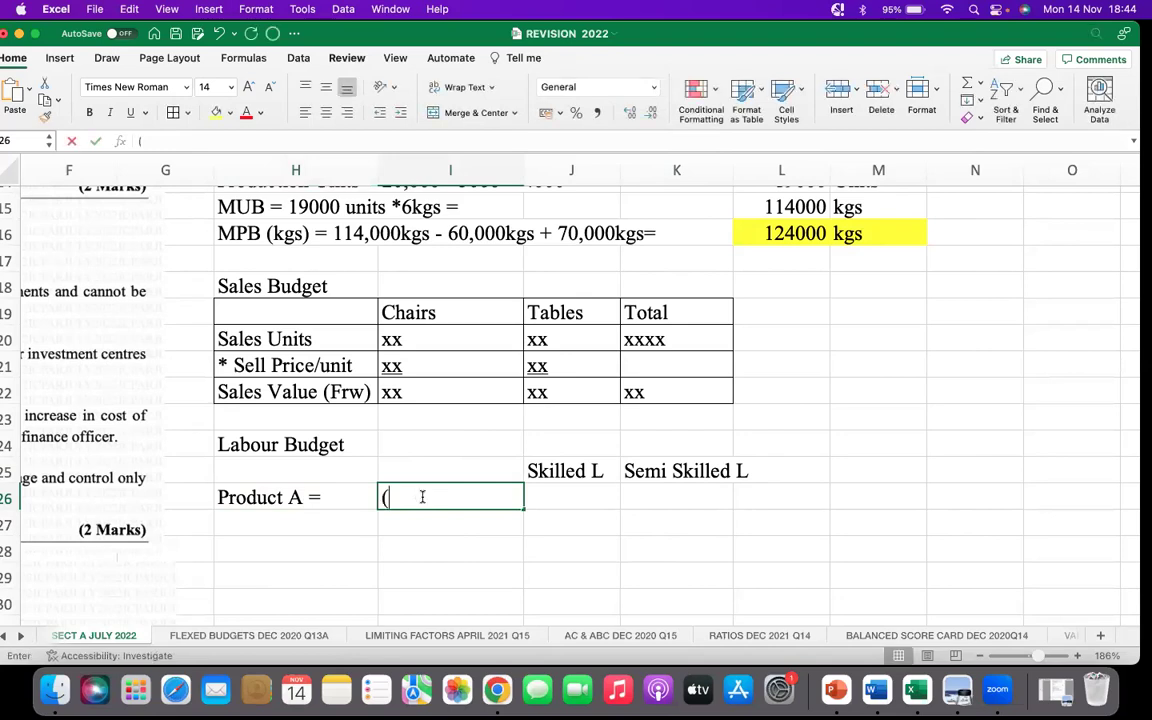
type("Prod Units")
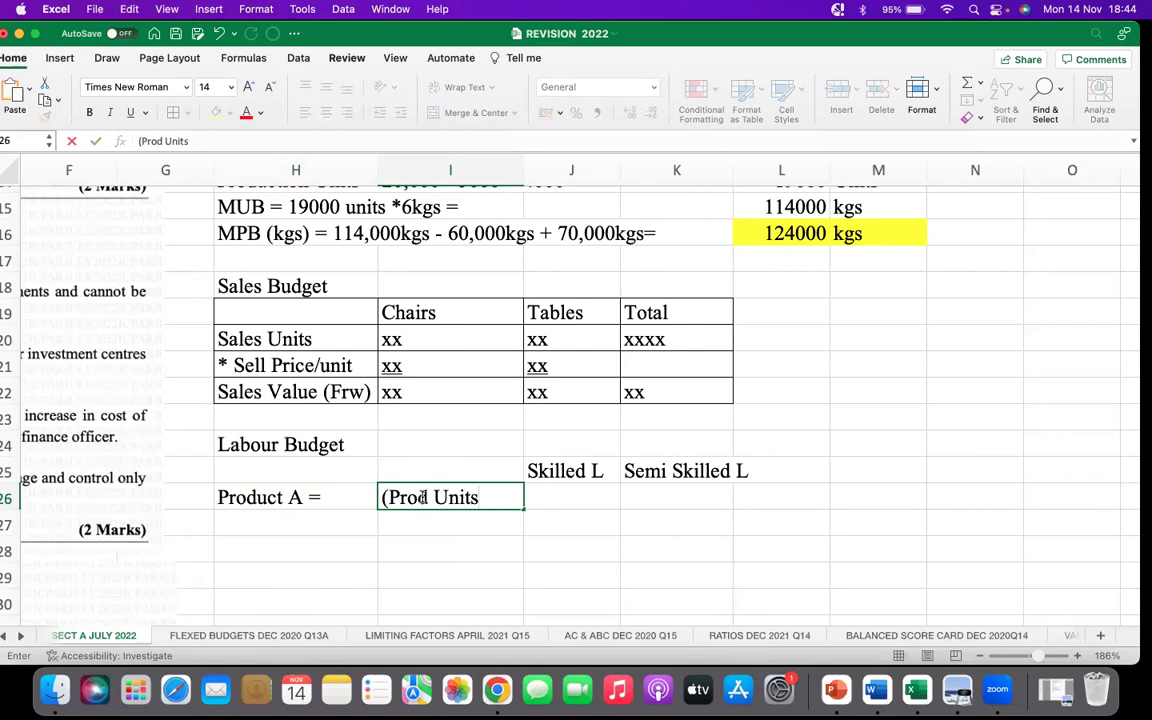
type("*hrs/u")
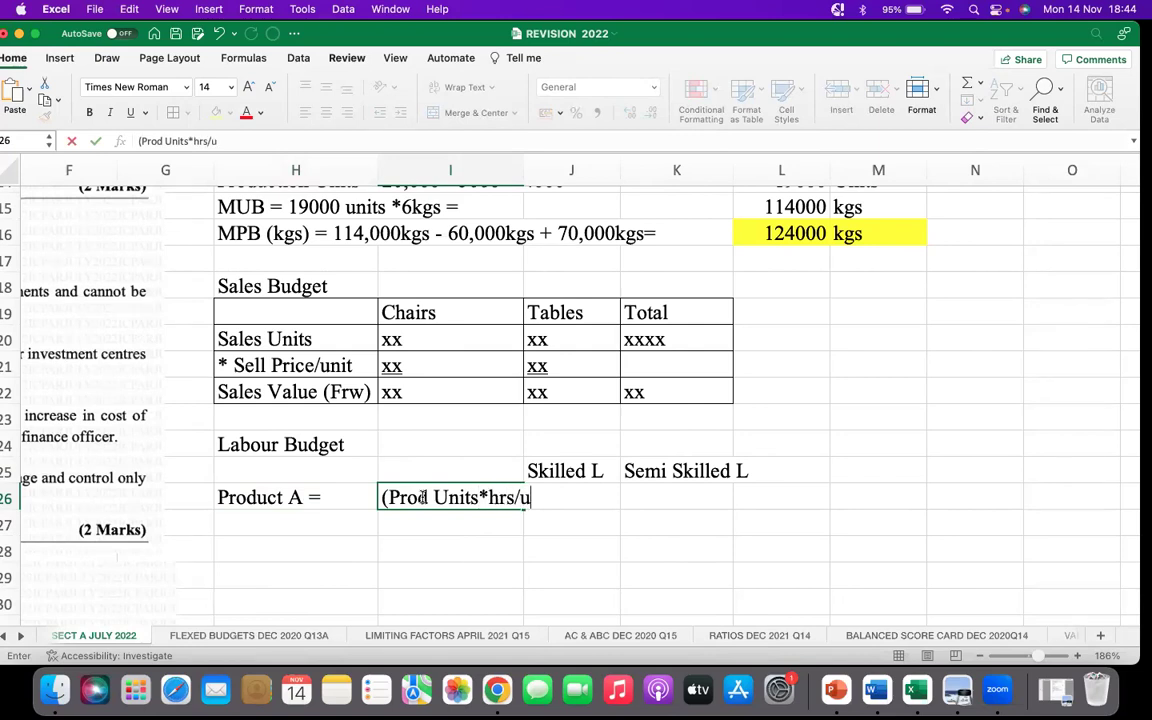
type("nit)")
left_click(565, 543)
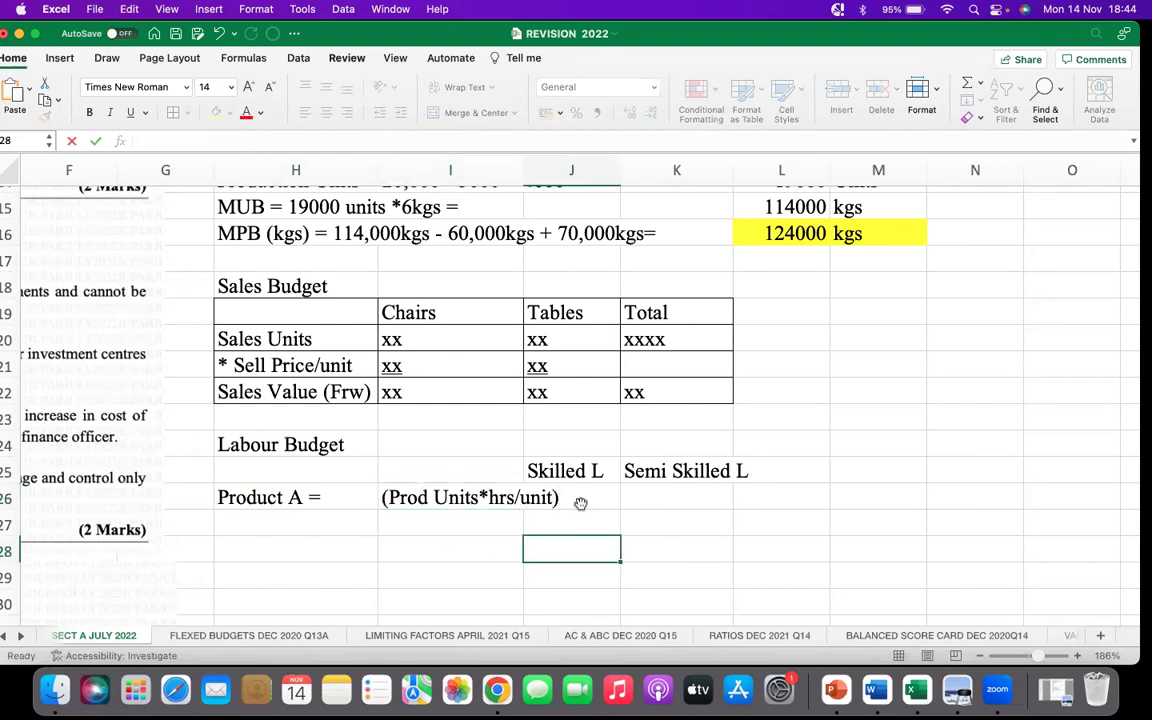
left_click(580, 501)
type("xx")
key("Return")
Clear the semi-skilled column heading from K25 and enter "Semi Skilled" in L25 instead
left_click(652, 472)
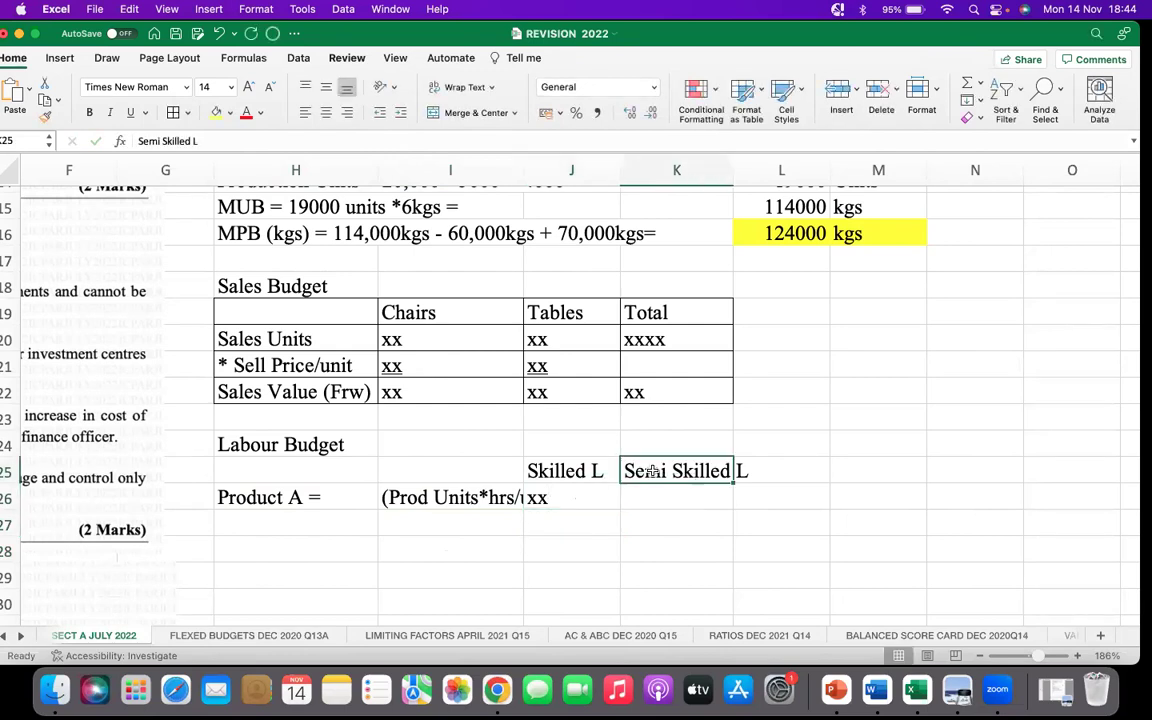
key("Delete")
left_click(779, 472)
type("Semi Skilled")
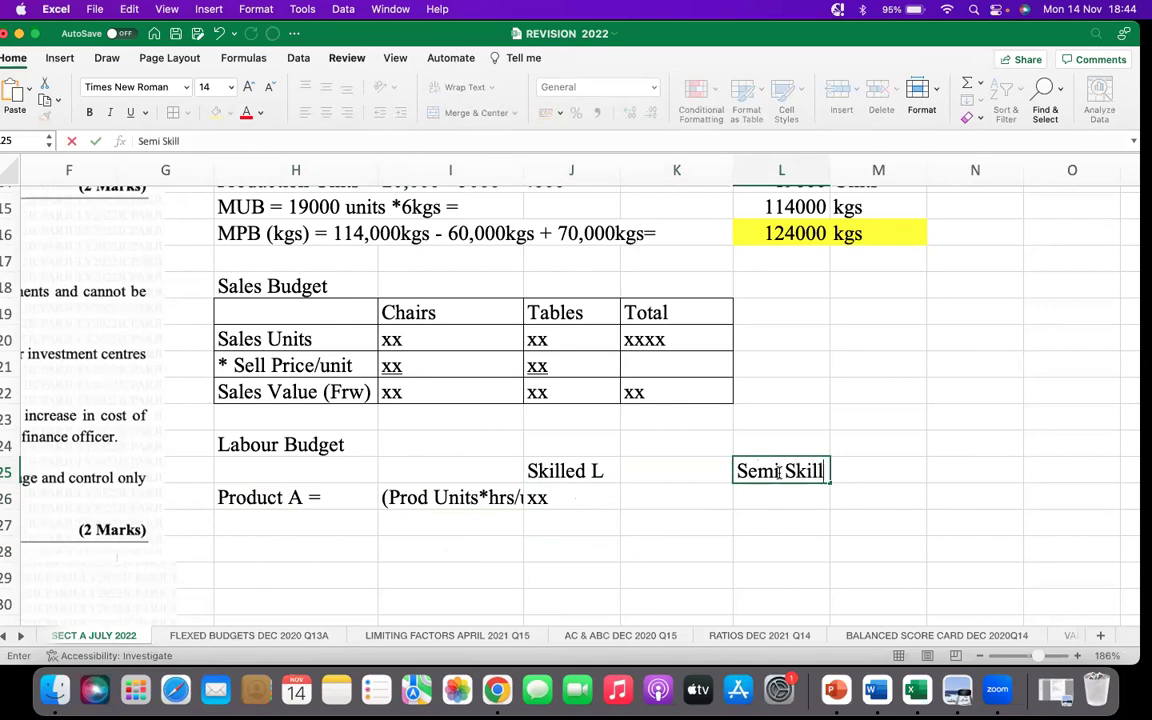
left_click(296, 519)
Enter "(Prod Units*hrs/unit)" in K26 and the semi-skilled placeholder "xx" in L26 for Product A
left_click(690, 498)
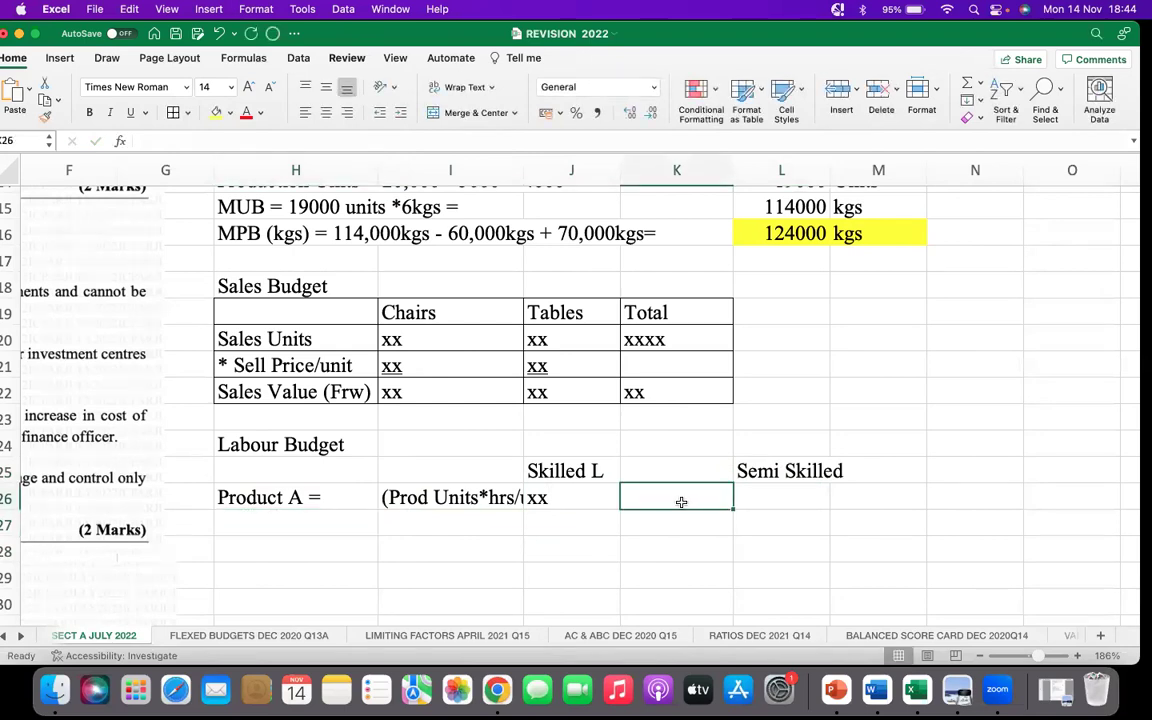
type("(prod")
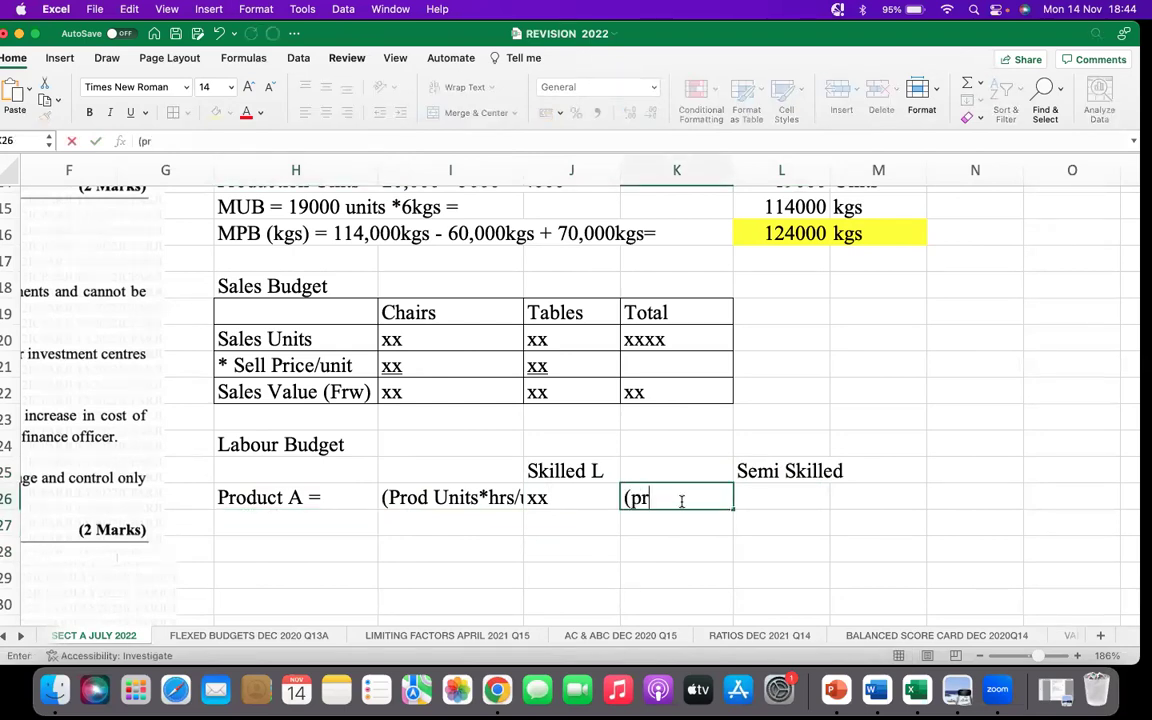
key("BackSpace")
key("BackSpace")
key("BackSpace")
key("BackSpace")
type("Prod Units")
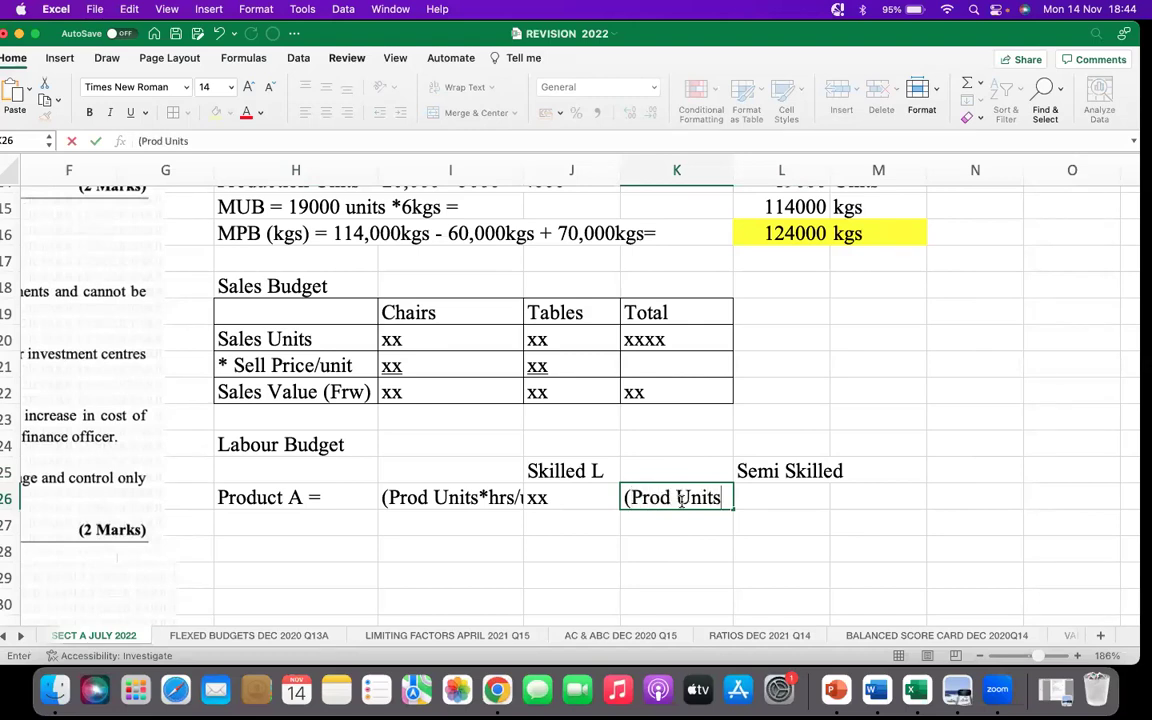
type("*hrs/unit)")
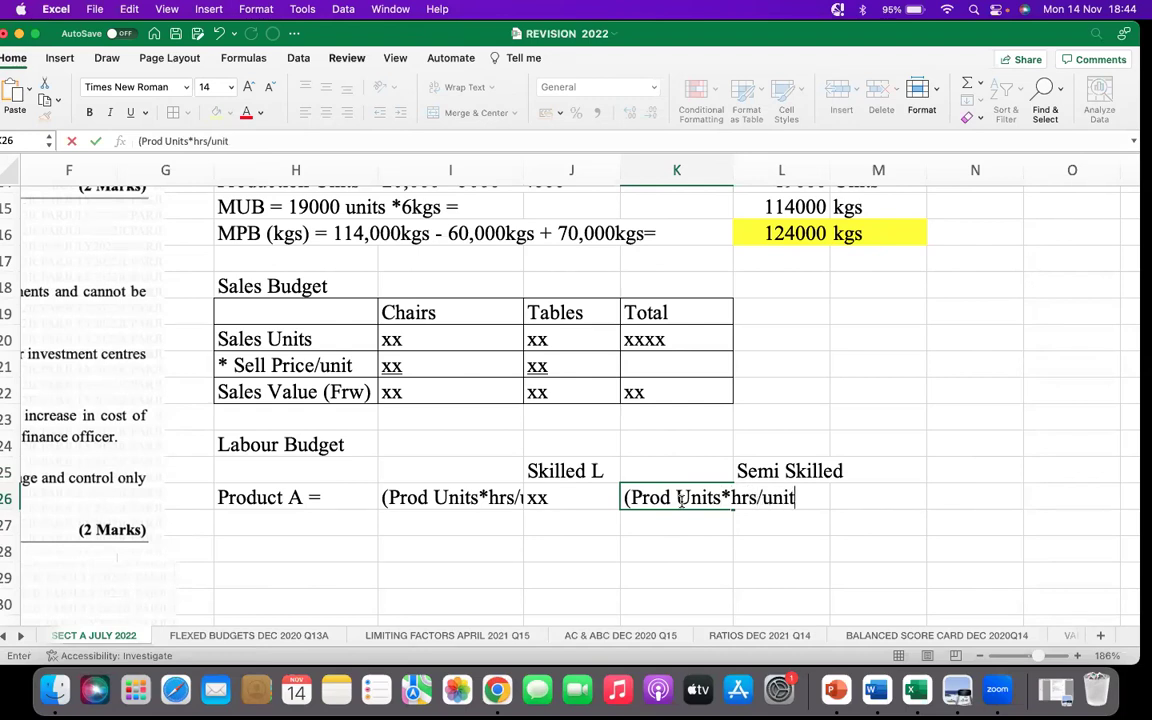
left_click(787, 560)
key("Up")
key("Up")
type("xx")
Enter the row label "Product B =" in H27 below Product A
left_click(316, 518)
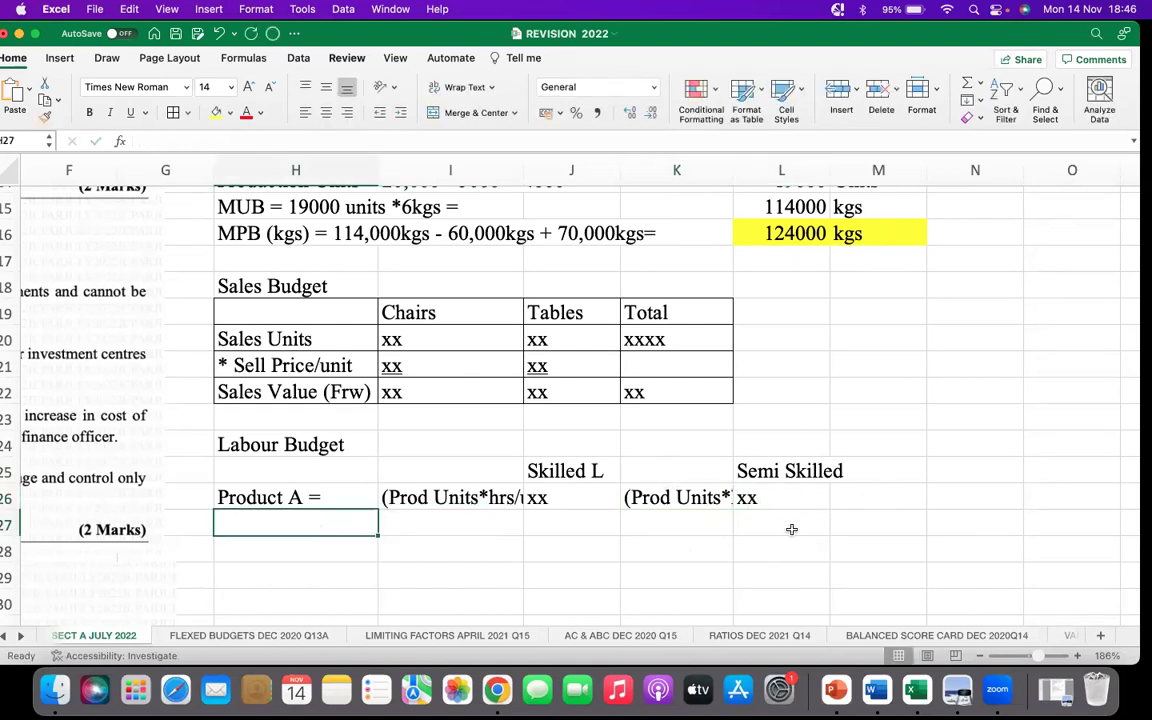
type("Prodt")
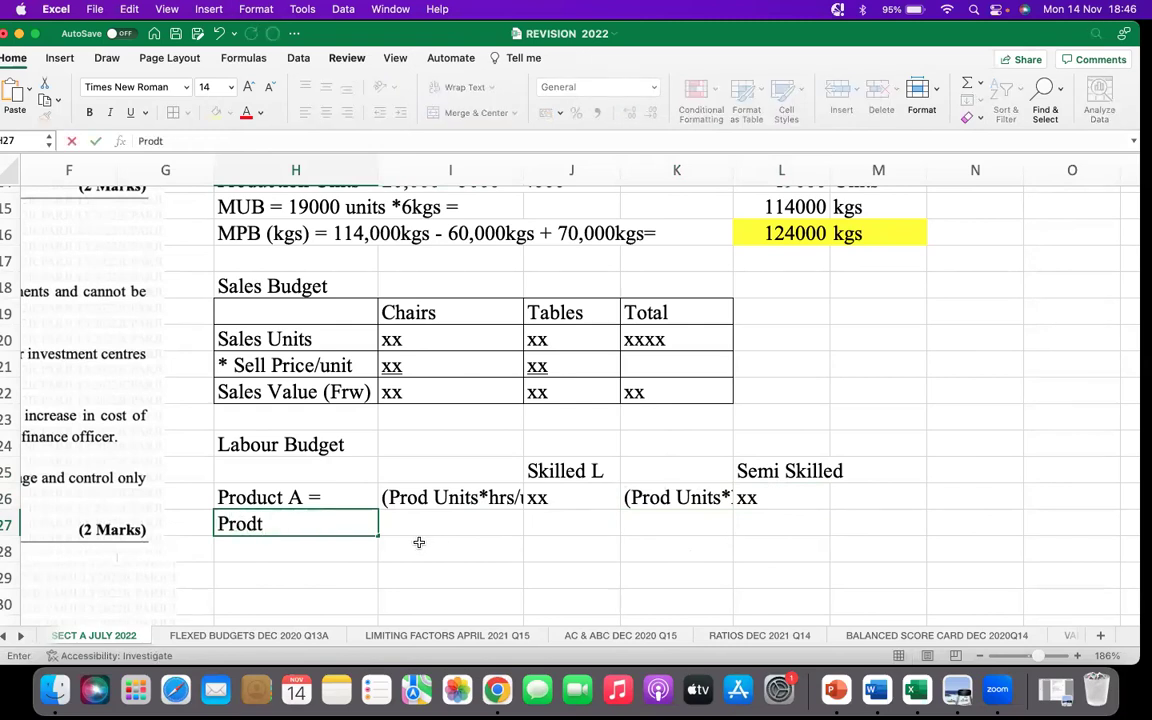
key("BackSpace")
type("uct B =")
Copy the "(Prod Units*hrs/unit)" text from I26 into I27 and K27 for Product B
left_click(450, 577)
right_click(470, 497)
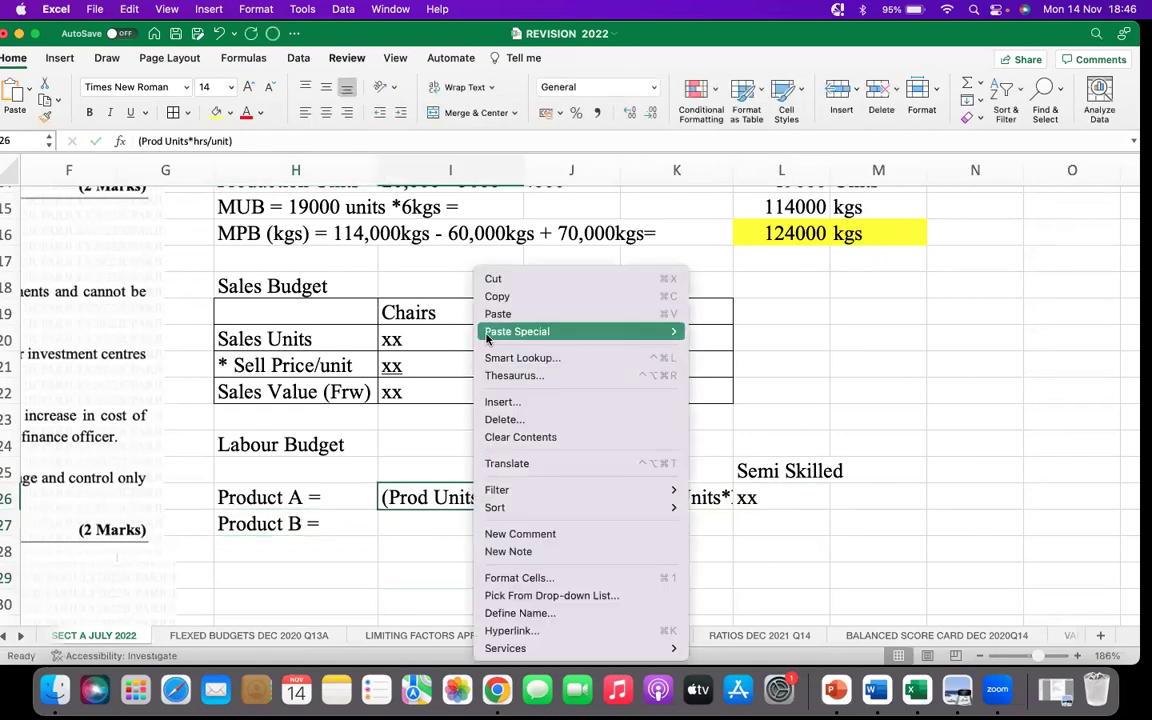
left_click(490, 296)
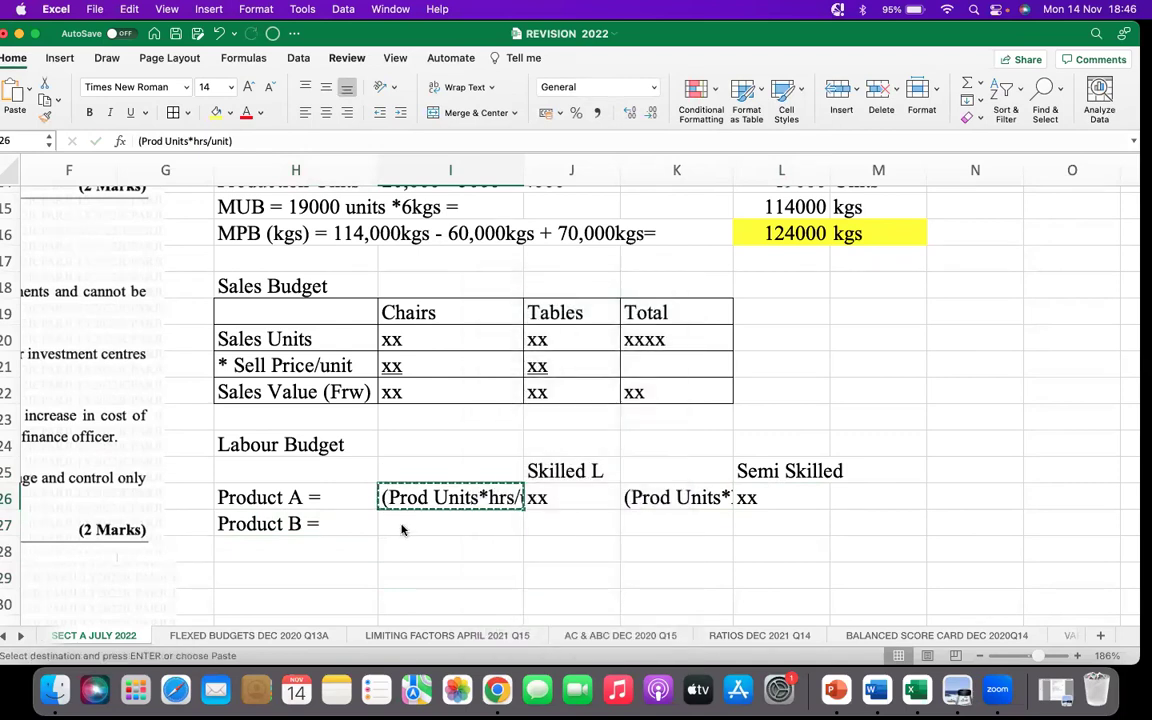
right_click(402, 530)
left_click(470, 337)
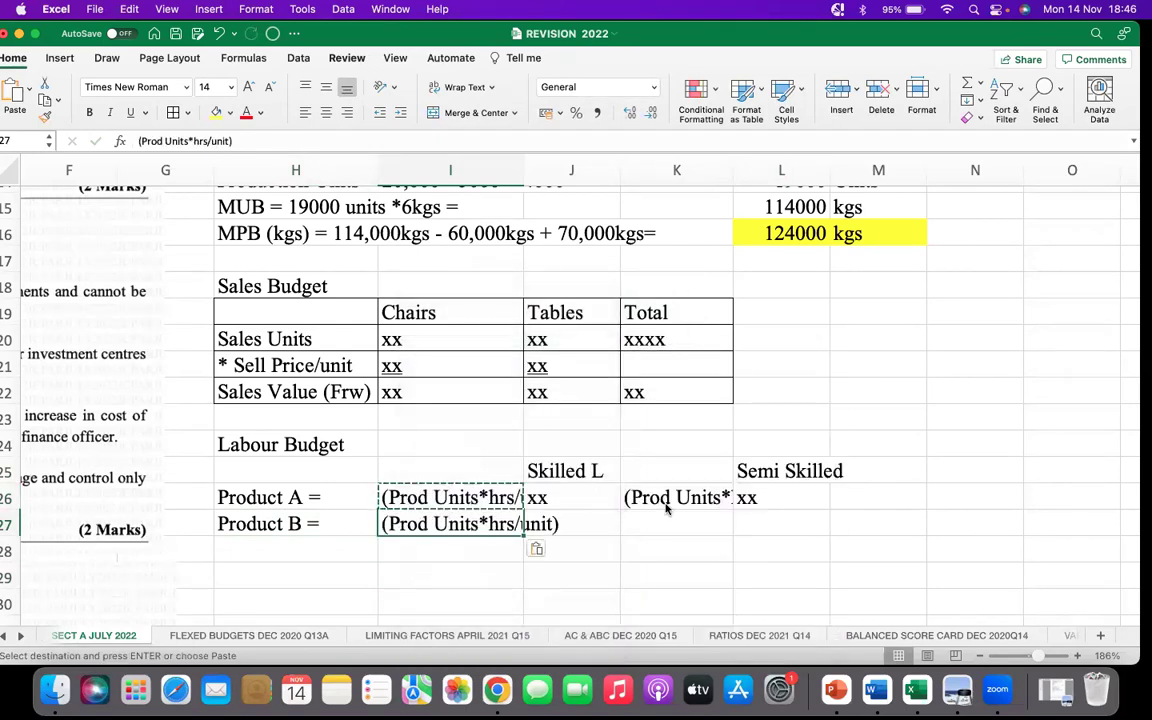
right_click(671, 530)
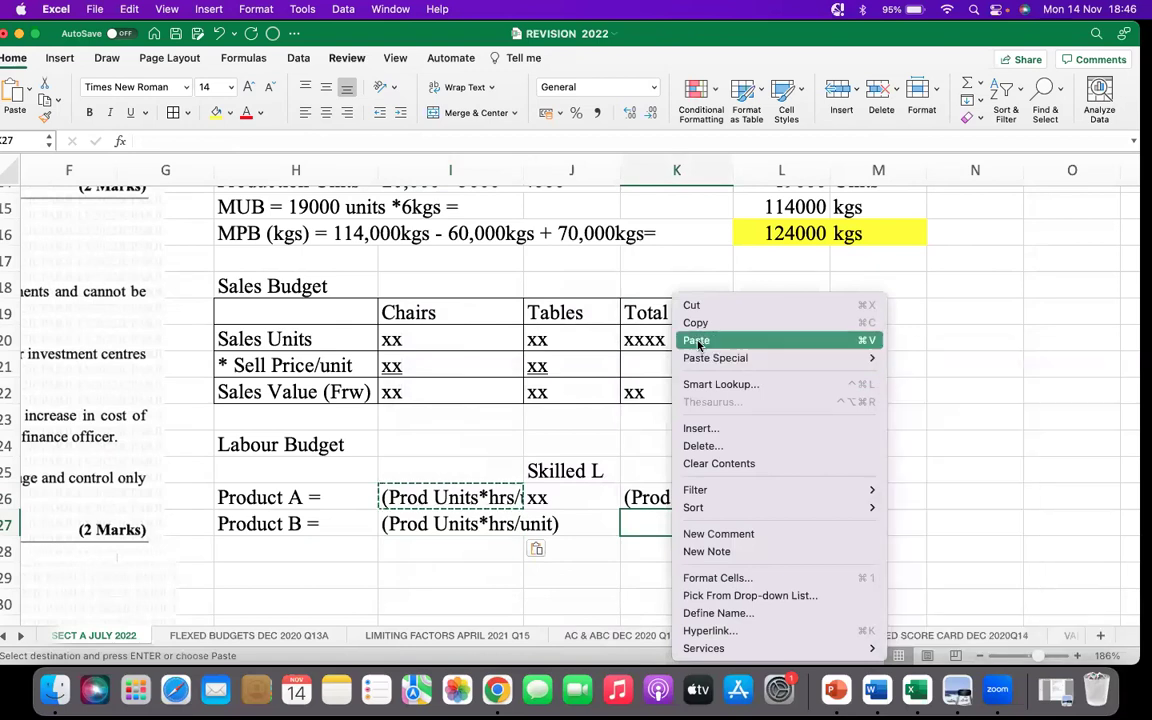
left_click(697, 341)
Enter the placeholder "xx" for Product B in J27 and L27
left_click(578, 528)
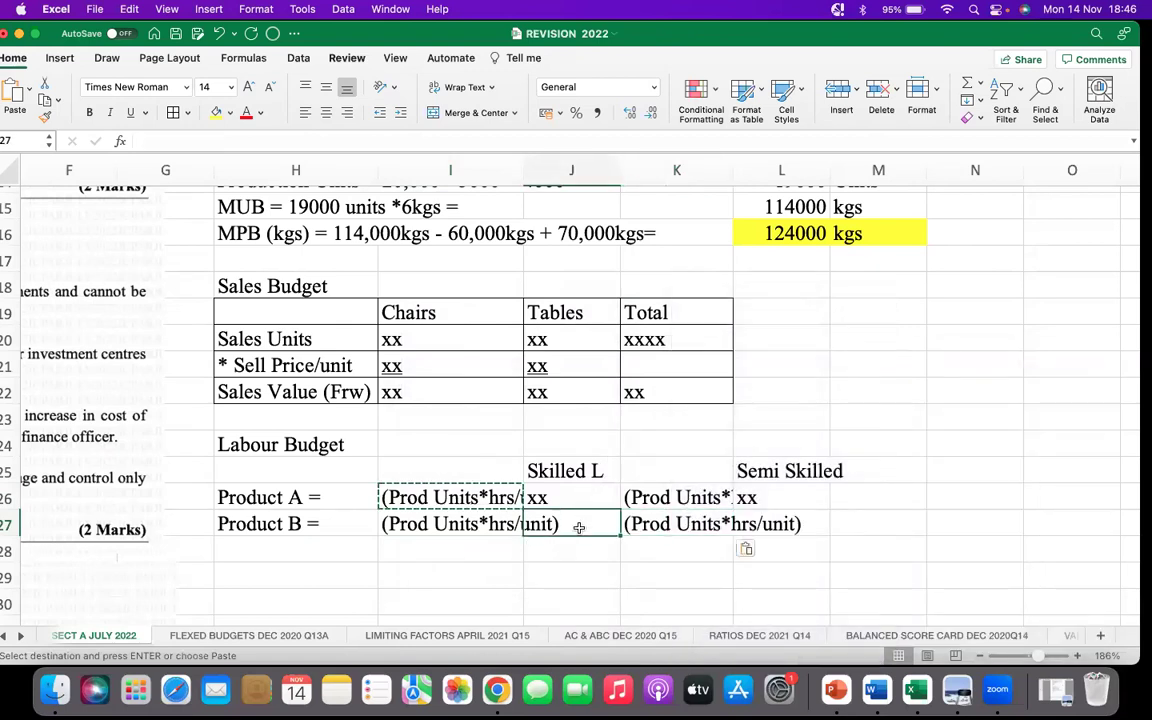
type("xx")
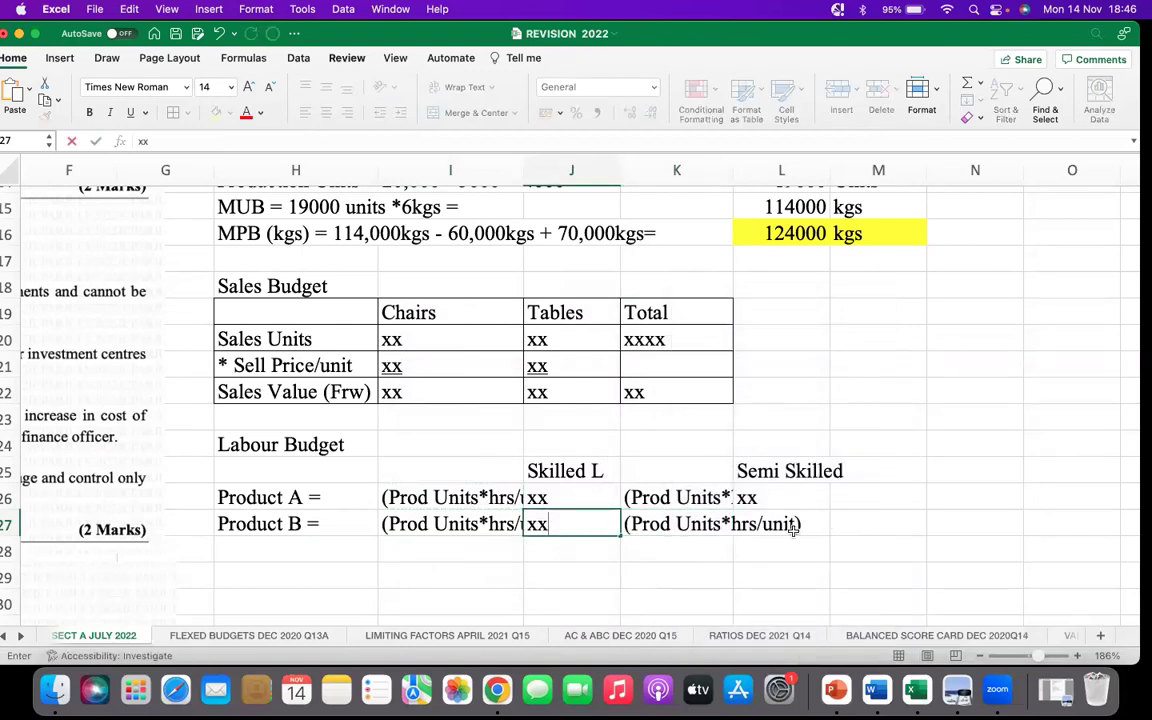
key("Tab")
key("Tab")
type("xx")
Add a "Total Labour Hours" row in H28 with the placeholder "xx" in J28 and L28
left_click(279, 551)
type("Total ")
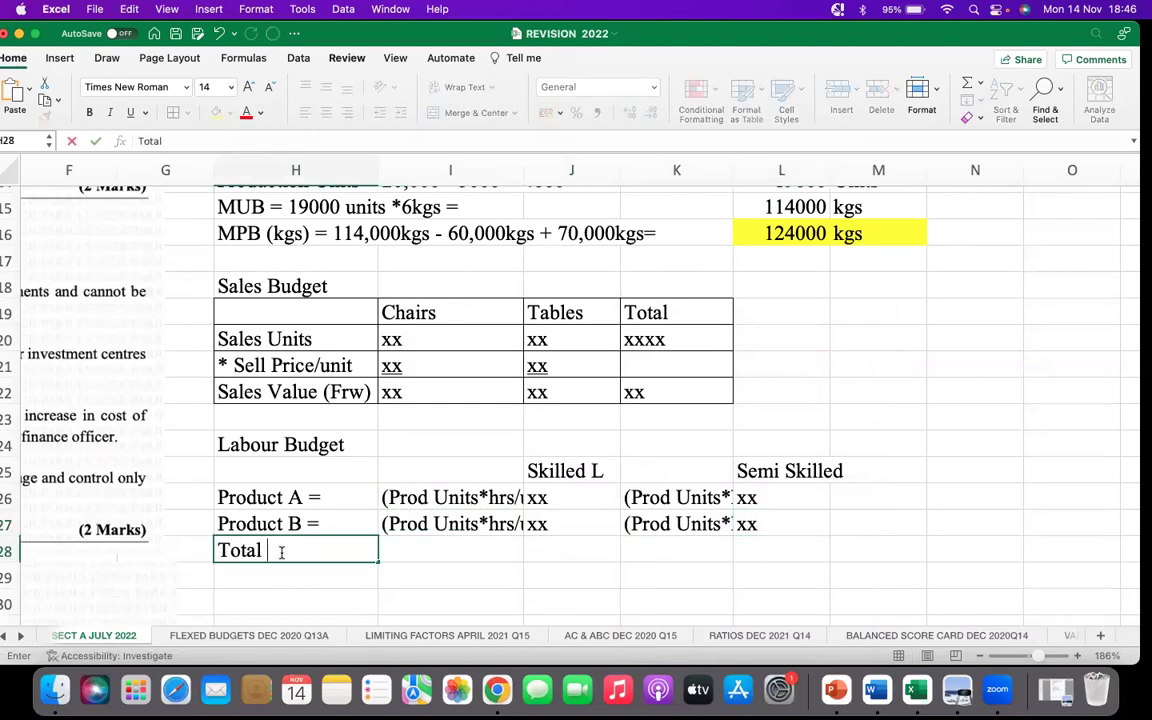
type("Labour Hours")
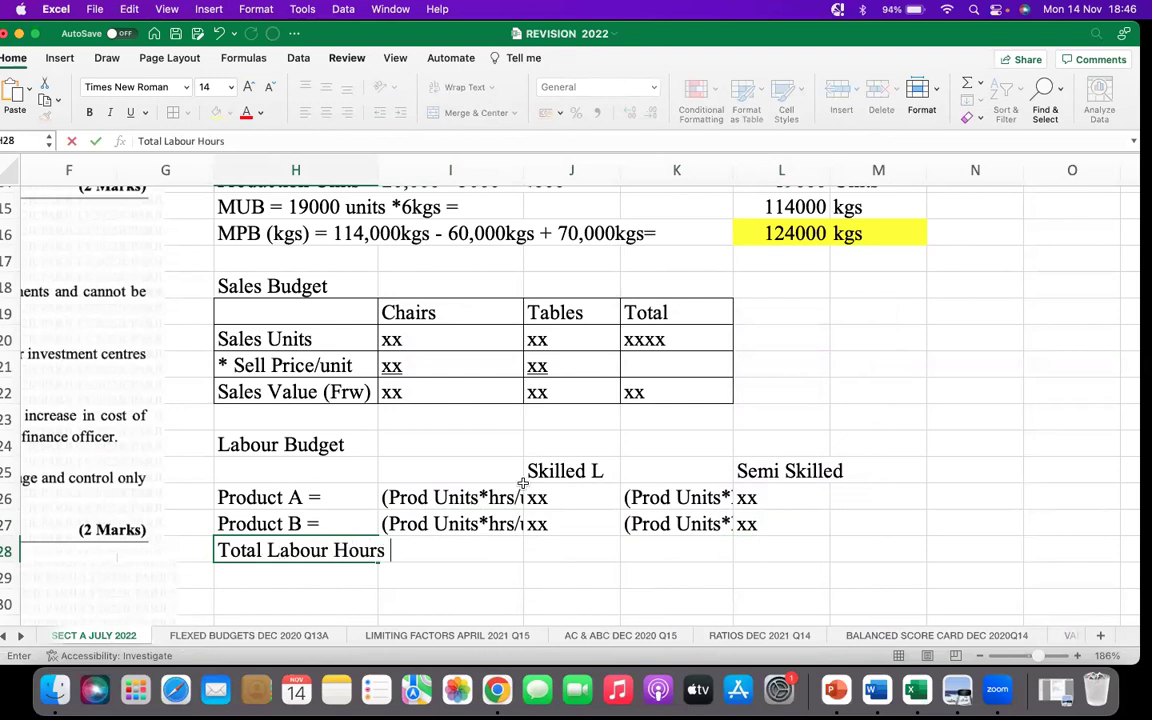
left_click(540, 547)
type("xx")
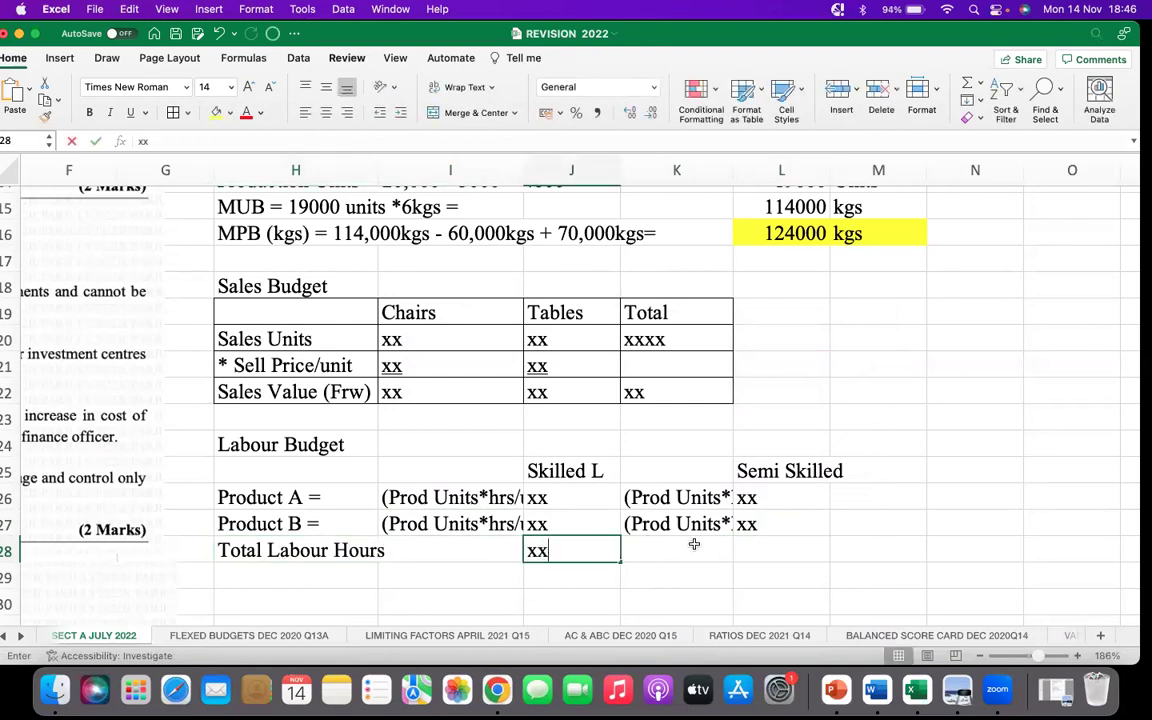
left_click(758, 545)
type("xx")
Underline the Product B entries in J27:L27 and remove the underline from the text in K27
left_click_drag(538, 523, 766, 520)
left_click(130, 112)
scroll(687, 532, "right", 10)
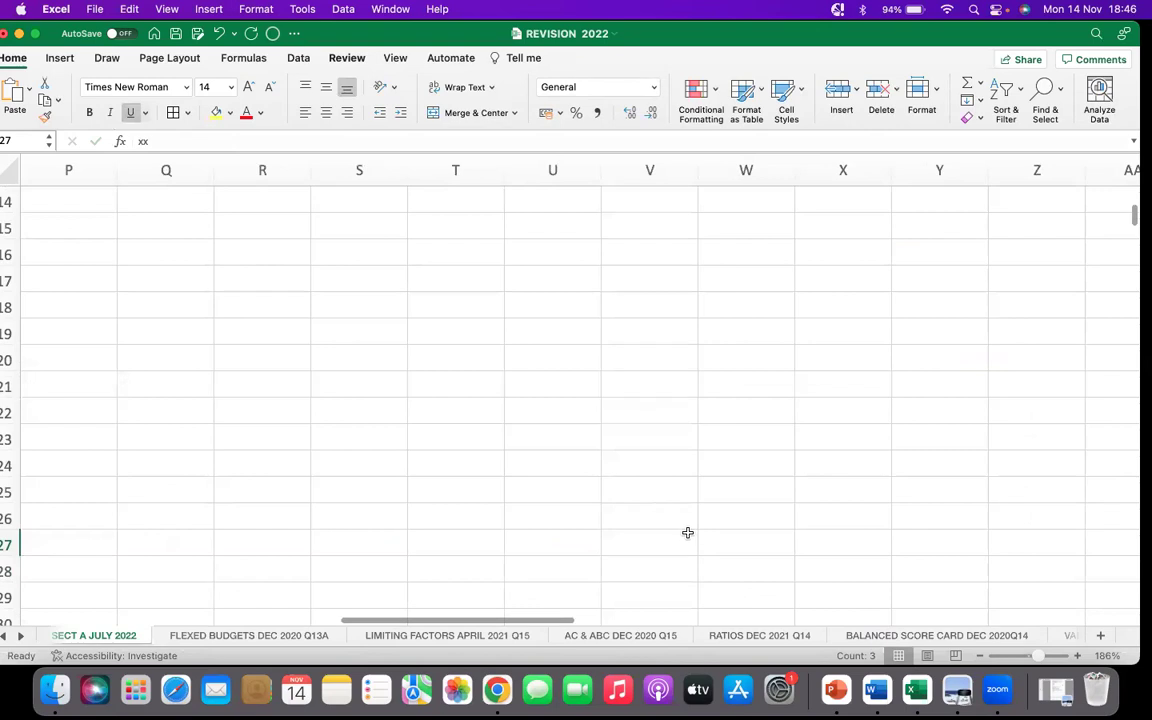
scroll(514, 517, "up", 6)
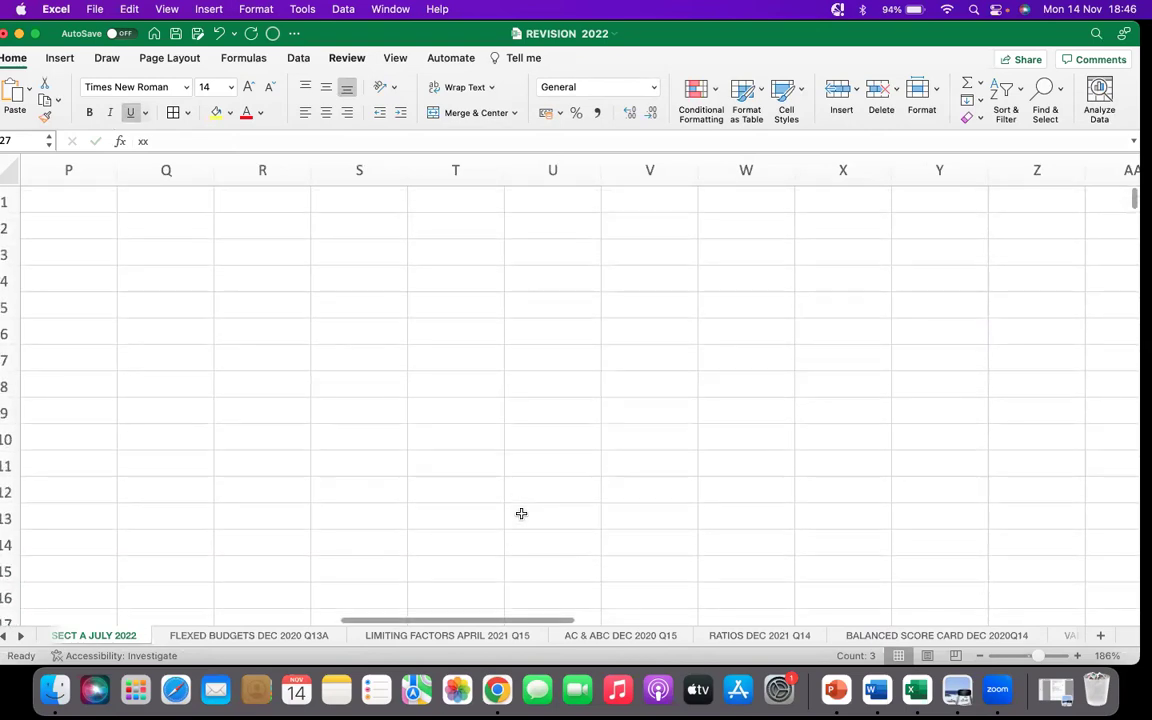
left_click_drag(501, 625, 311, 623)
scroll(339, 449, "down", 3)
scroll(339, 449, "down", 10)
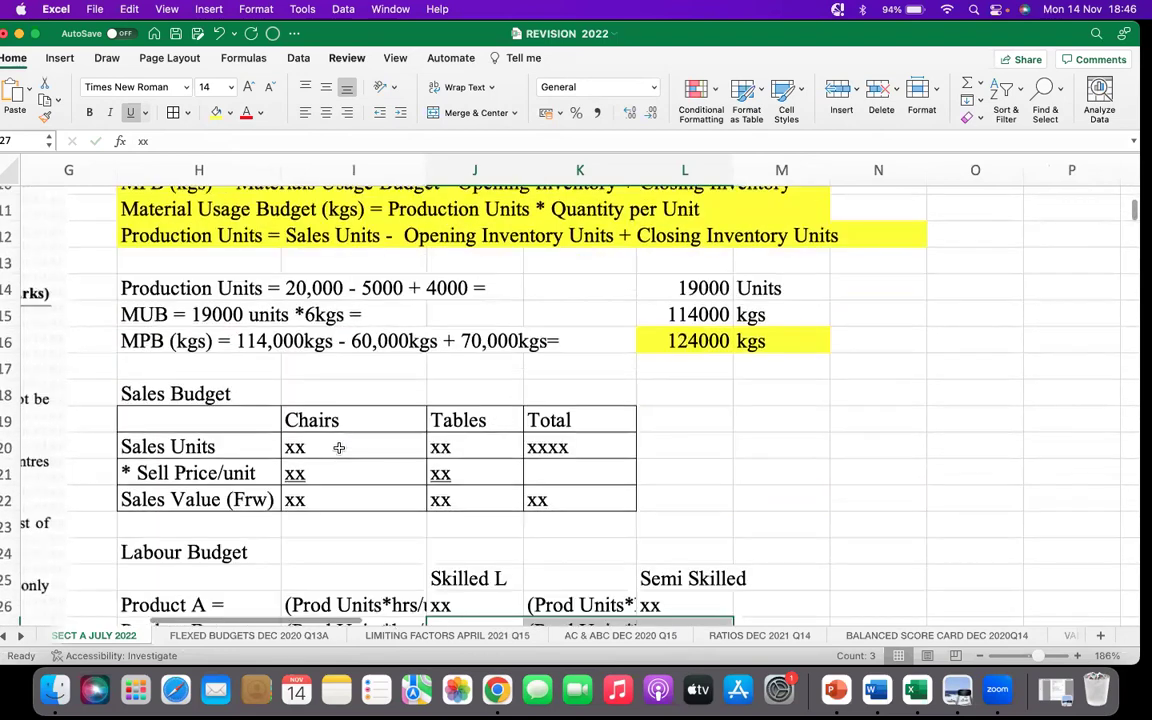
left_click(582, 308)
left_click_drag(582, 308, 587, 301)
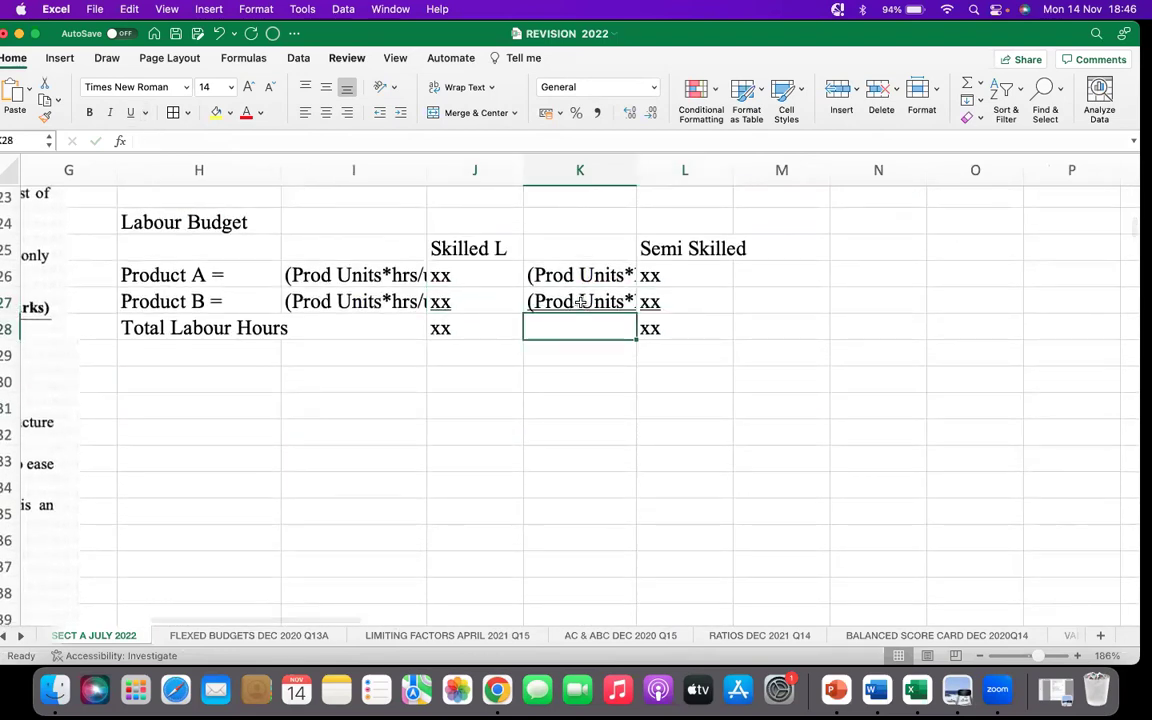
left_click(375, 458)
Add a "* Rate per Hour =" row in H29 with the placeholder "xx" in J29 and L29
left_click(206, 364)
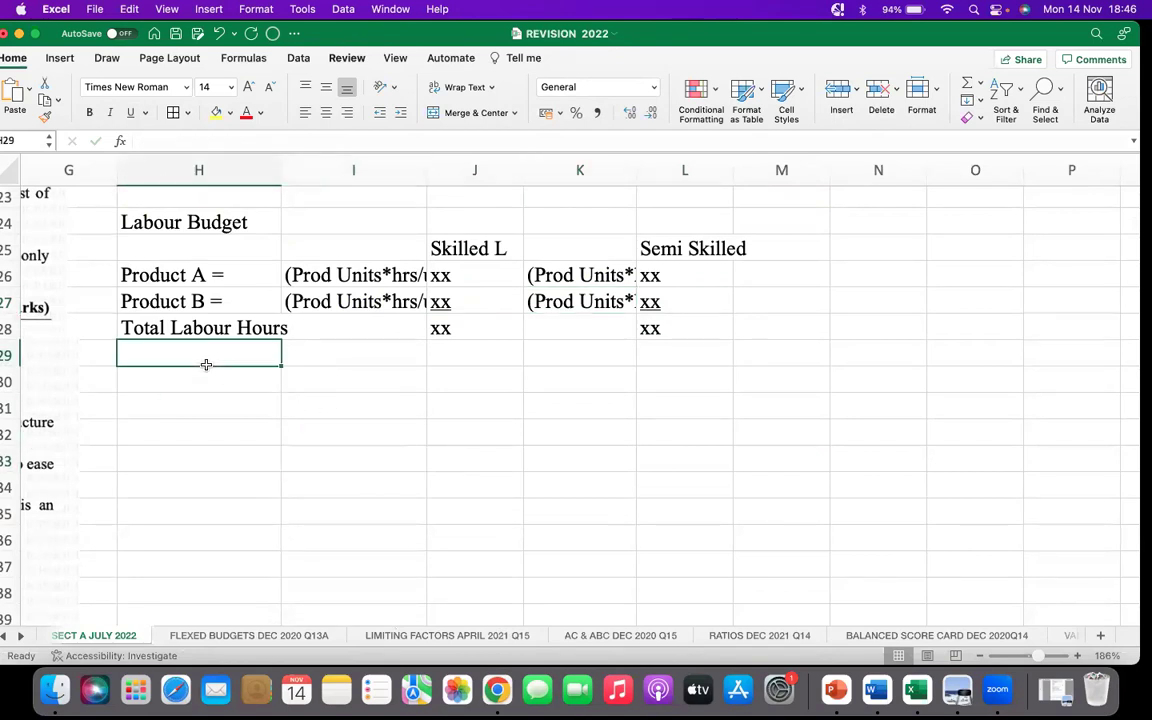
type("* ")
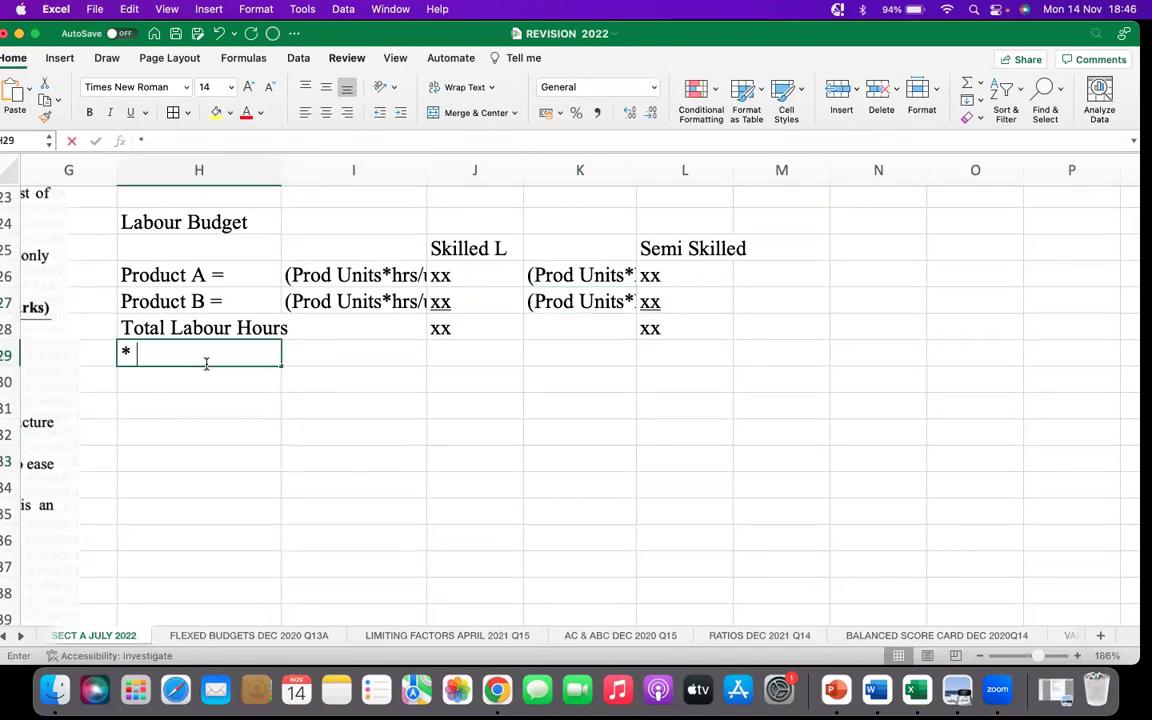
type("Rate ")
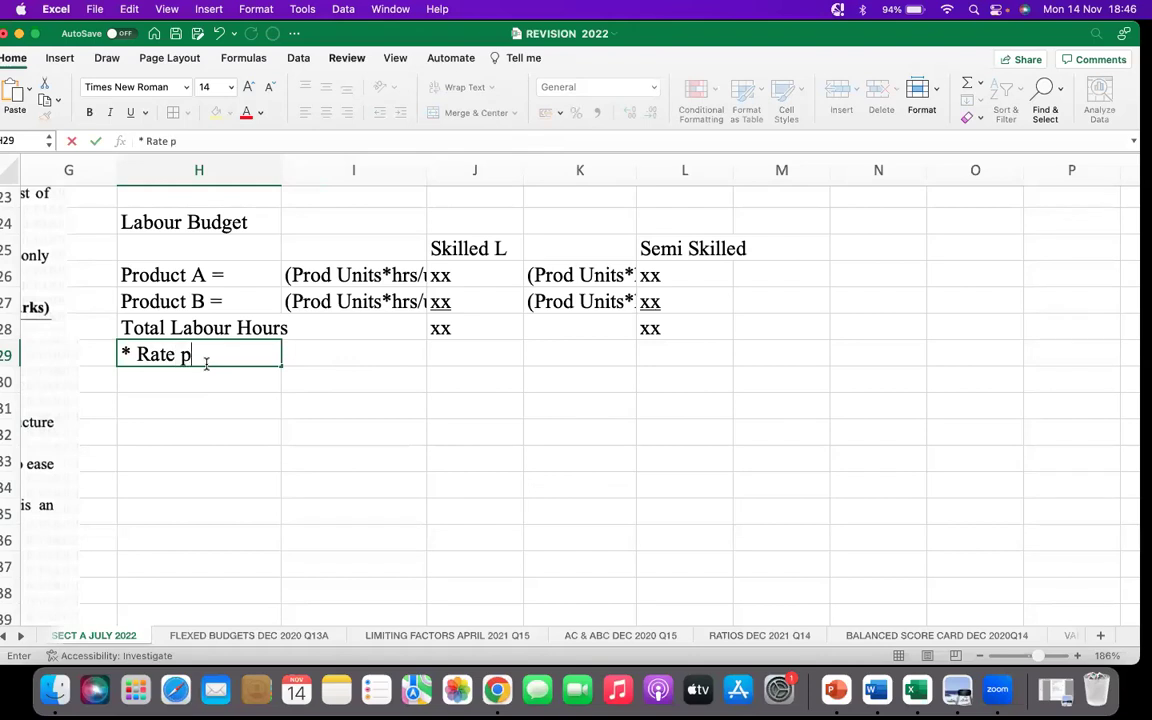
type("per Hour")
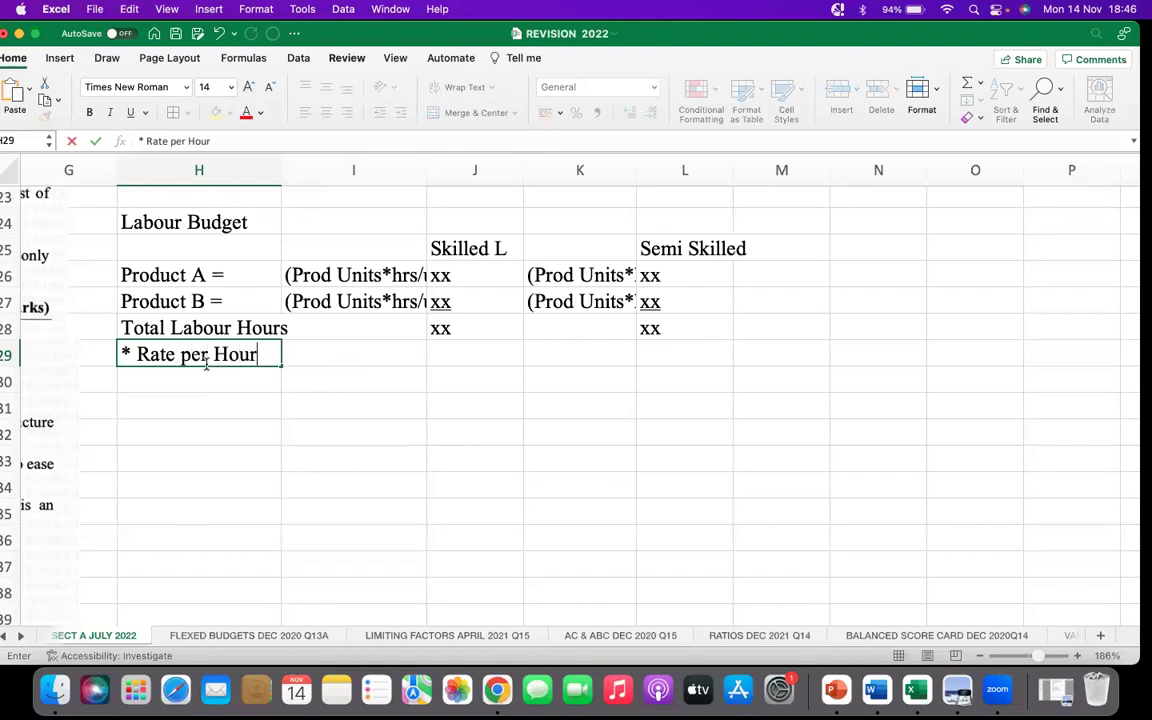
type(" =")
left_click(444, 369)
left_click(444, 352)
type("xx")
left_click(655, 353)
type("xx")
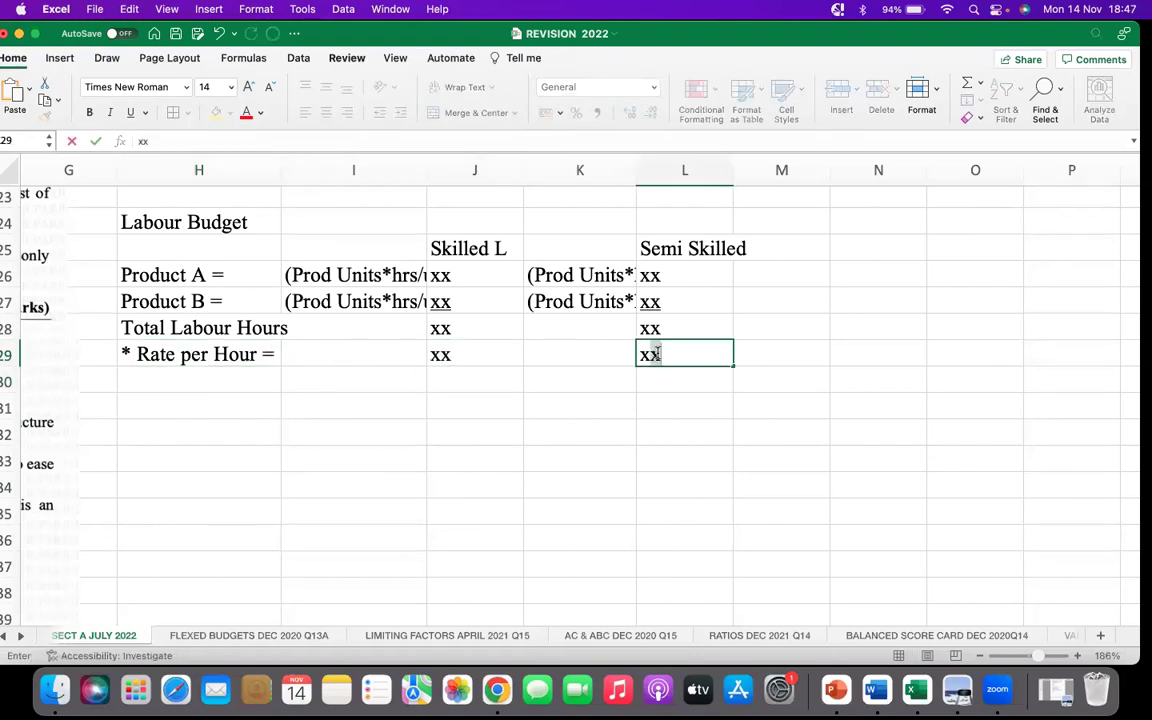
Label H30 "Total Labour Budget (Frw)" below the rate per hour row of the labour budget
left_click(155, 376)
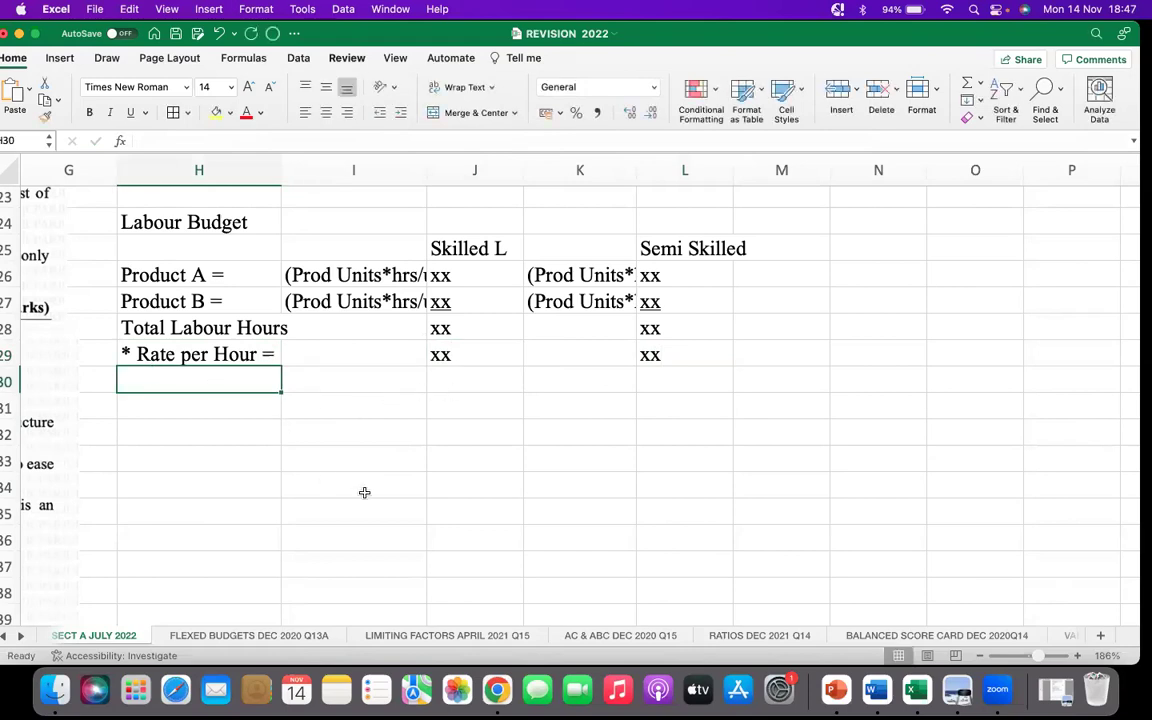
type("Total ")
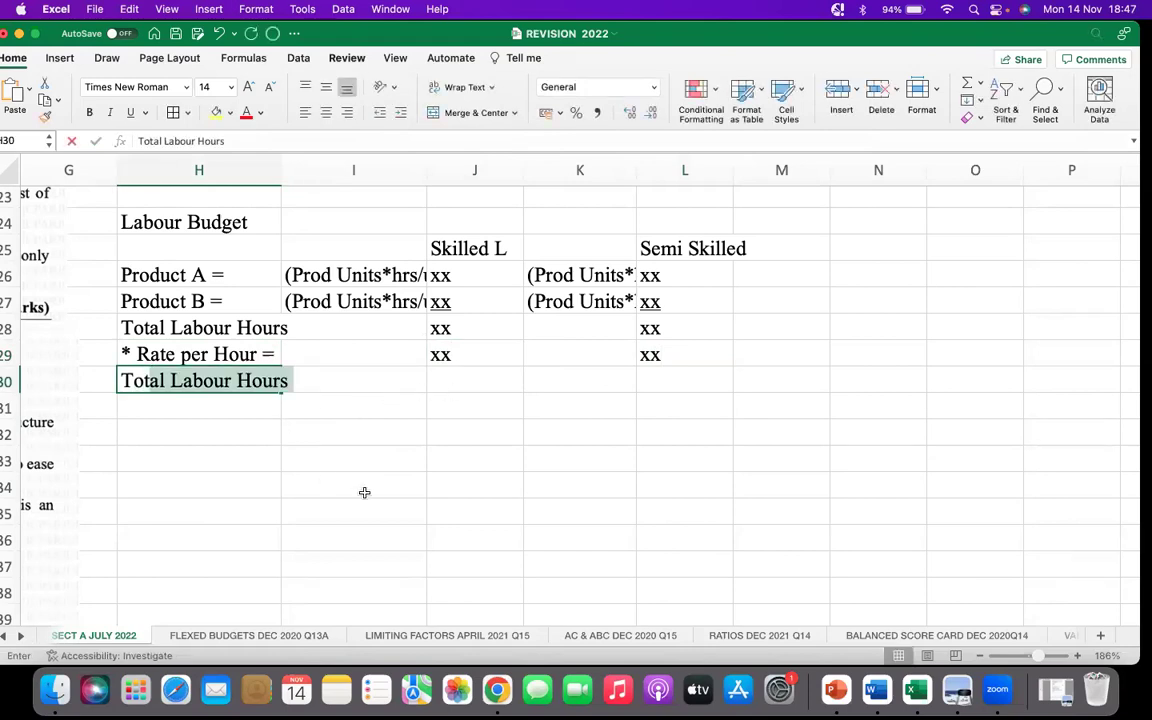
type("B")
key("BackSpace")
type("Labour")
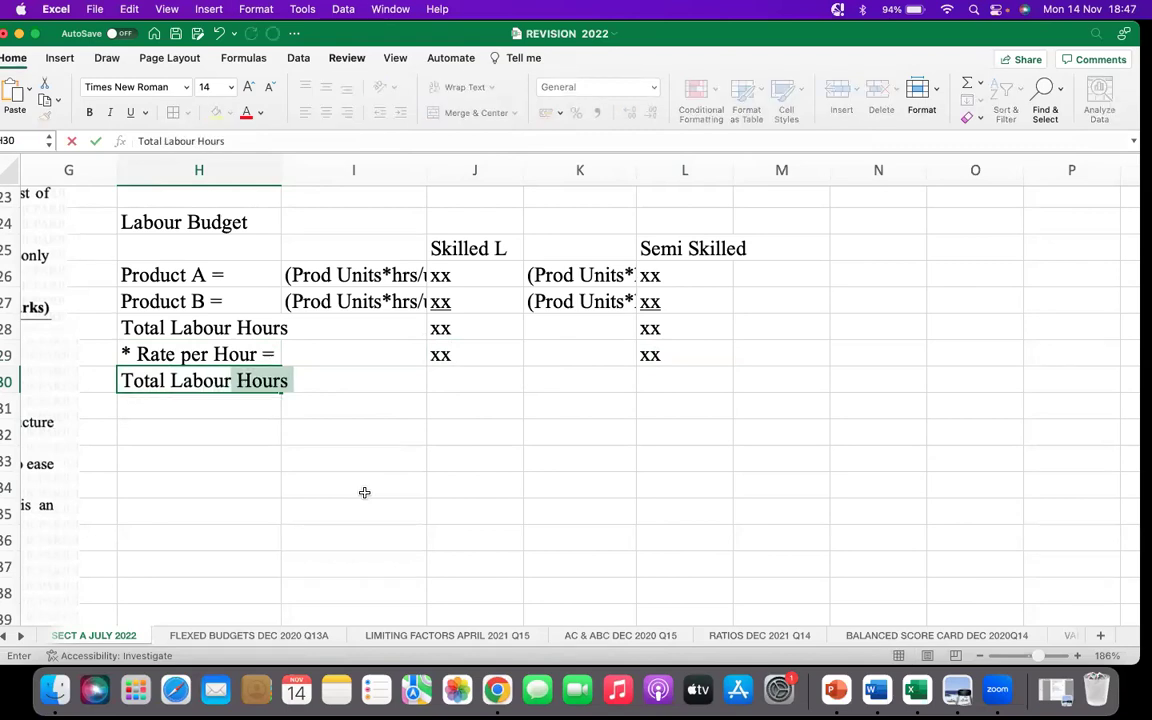
type("Budge")
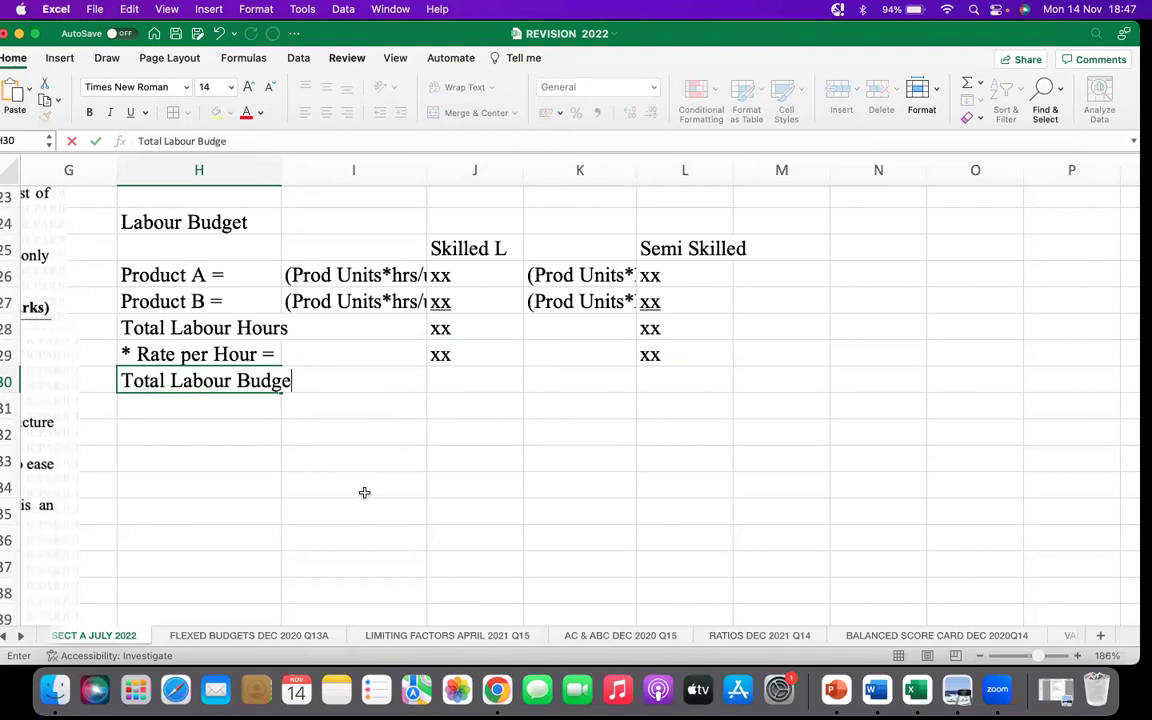
type("t (Frw)")
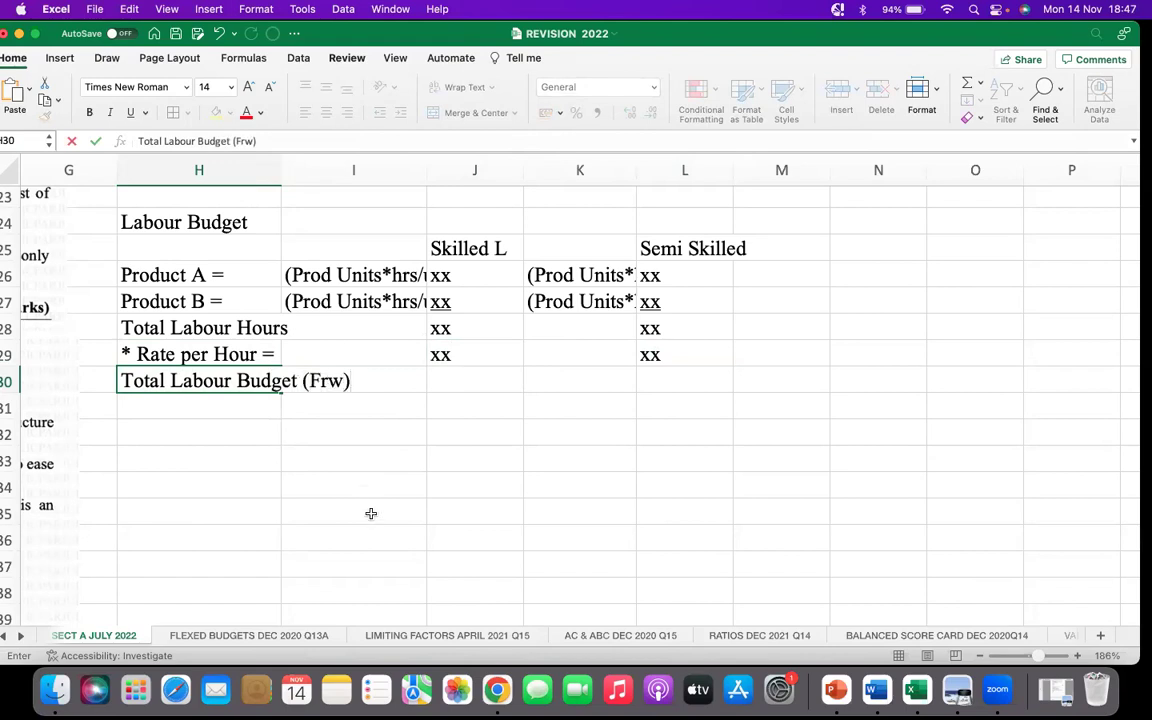
left_click(450, 562)
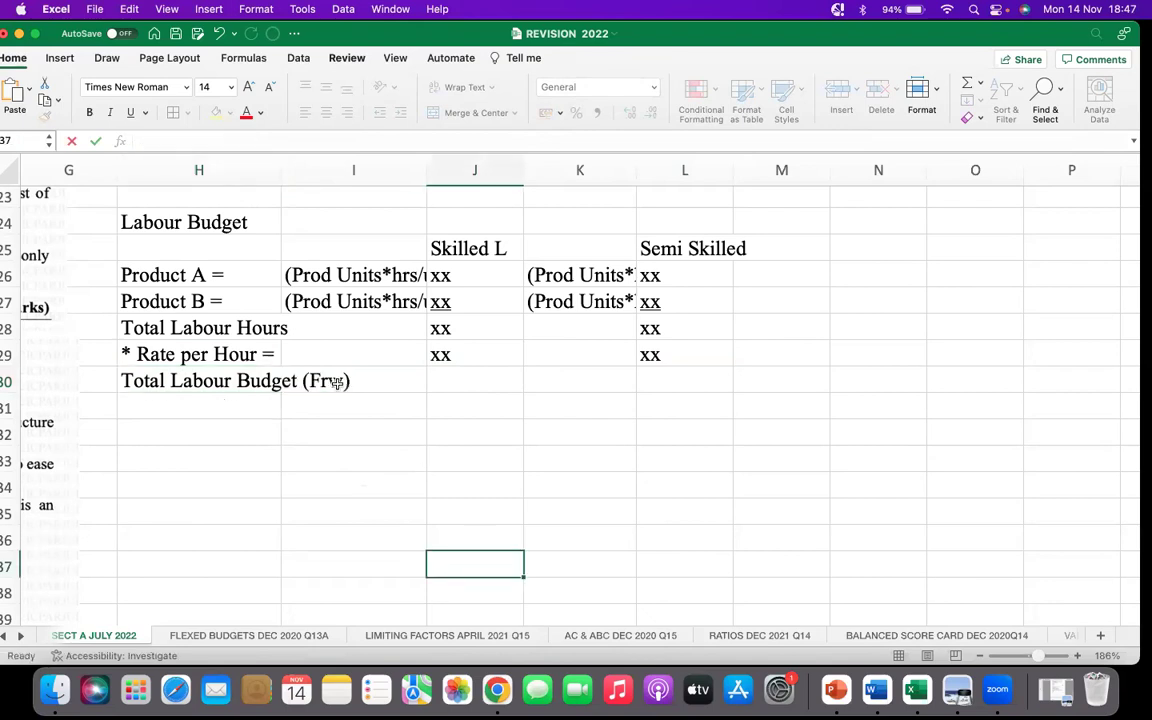
Enter the placeholder "xx" for the total labour budget in J30 and L30
scroll(323, 411, "down", 3)
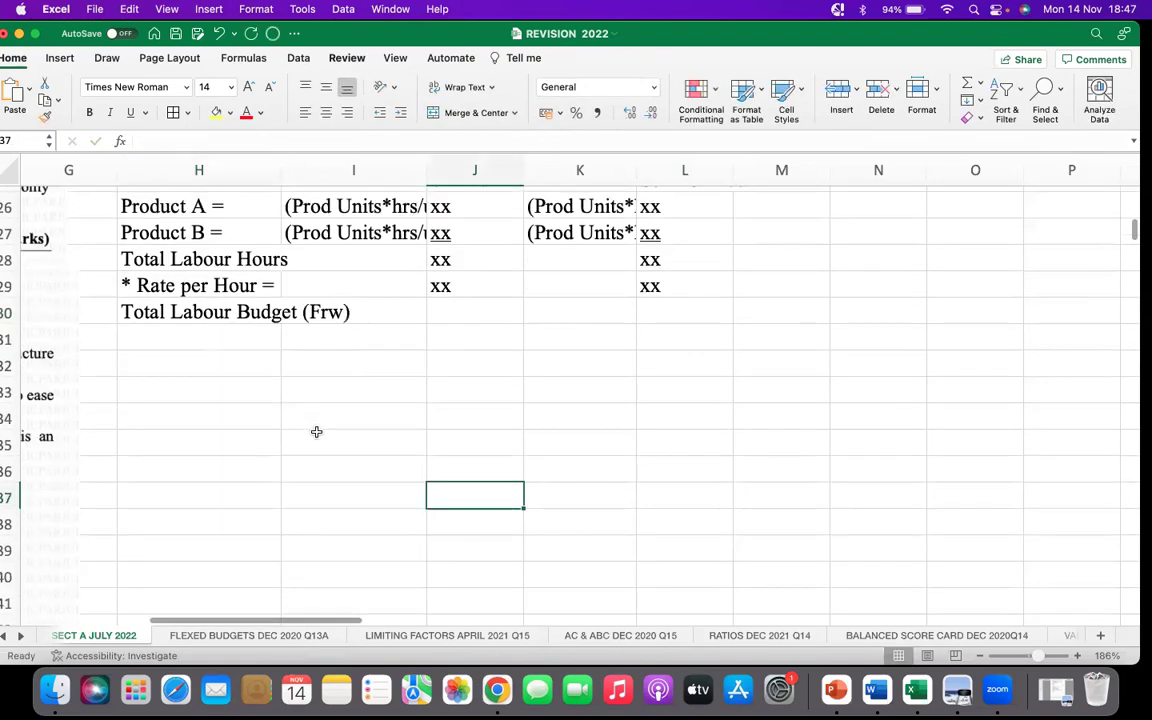
left_click(440, 314)
type("xx")
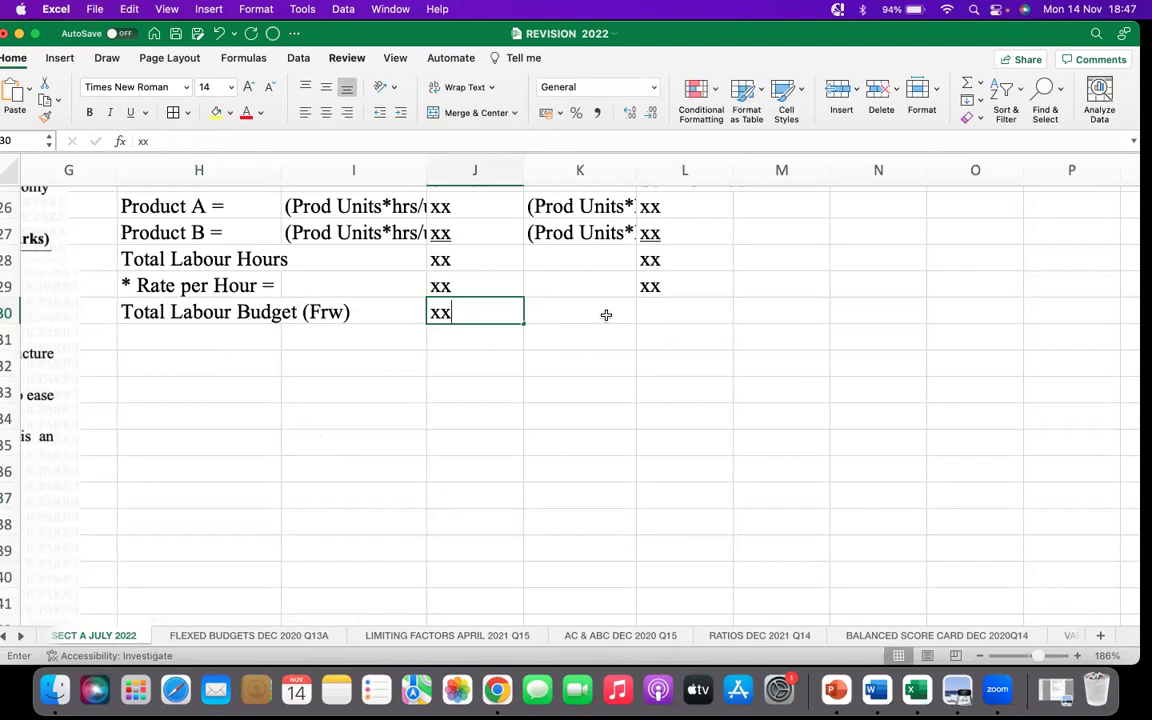
left_click(655, 313)
type("xx")
left_click(401, 463)
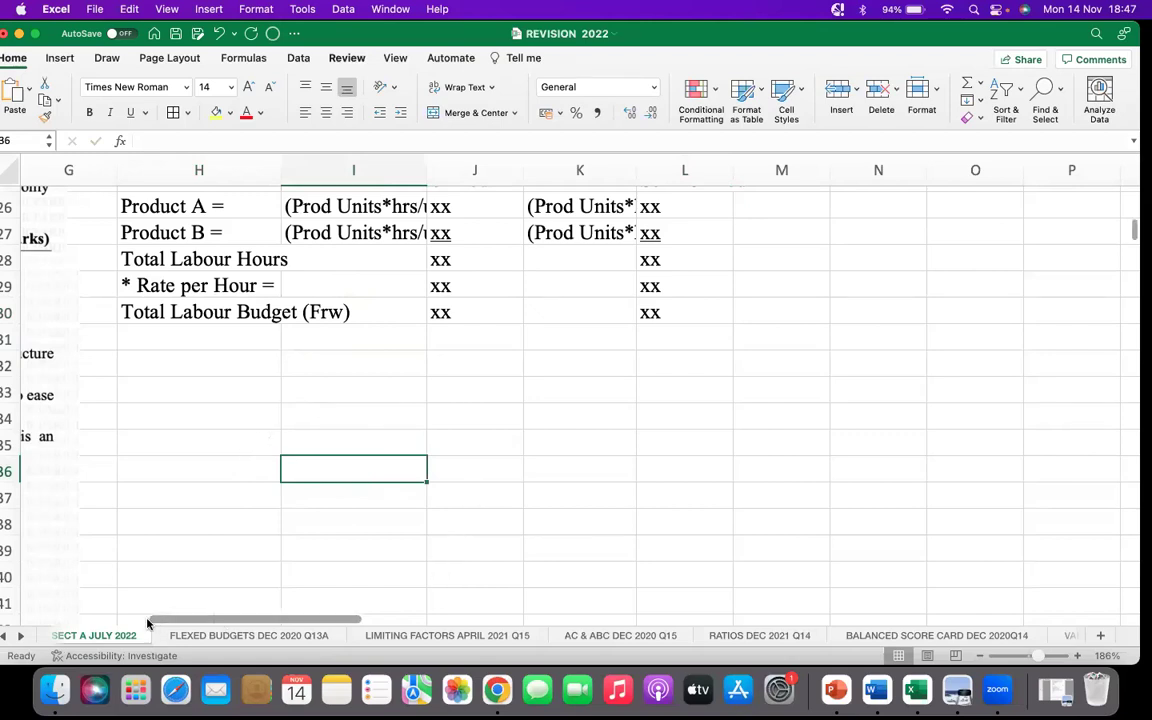
Review Question Four's material purchase workings and the sales and labour budget templates below them
scroll(250, 405, "left", 10)
scroll(550, 432, "down", 1)
scroll(550, 432, "down", 1)
scroll(607, 419, "up", 10)
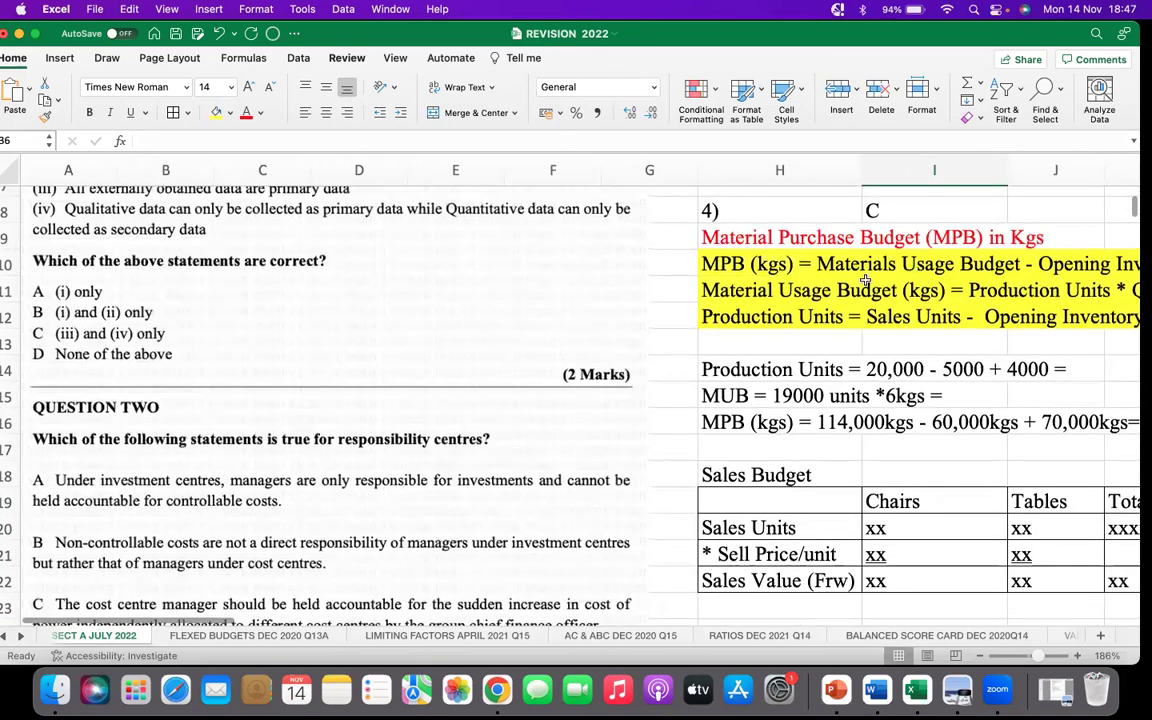
scroll(817, 343, "down", 1)
scroll(817, 343, "up", 1)
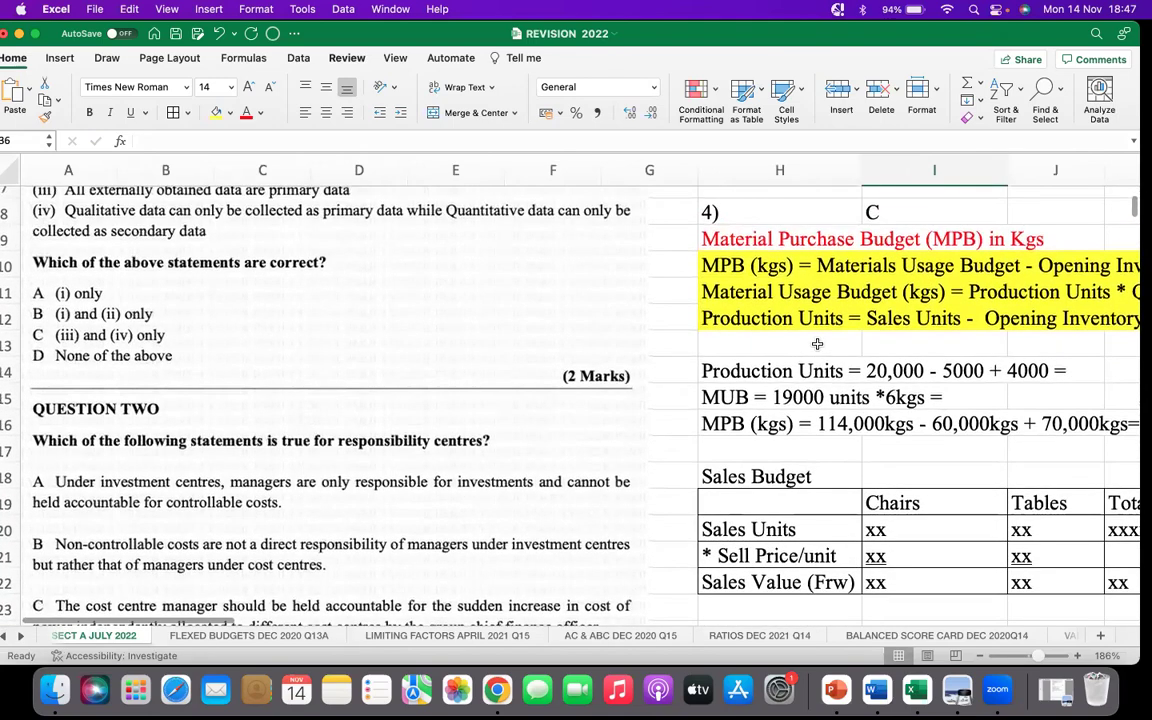
scroll(818, 358, "down", 3)
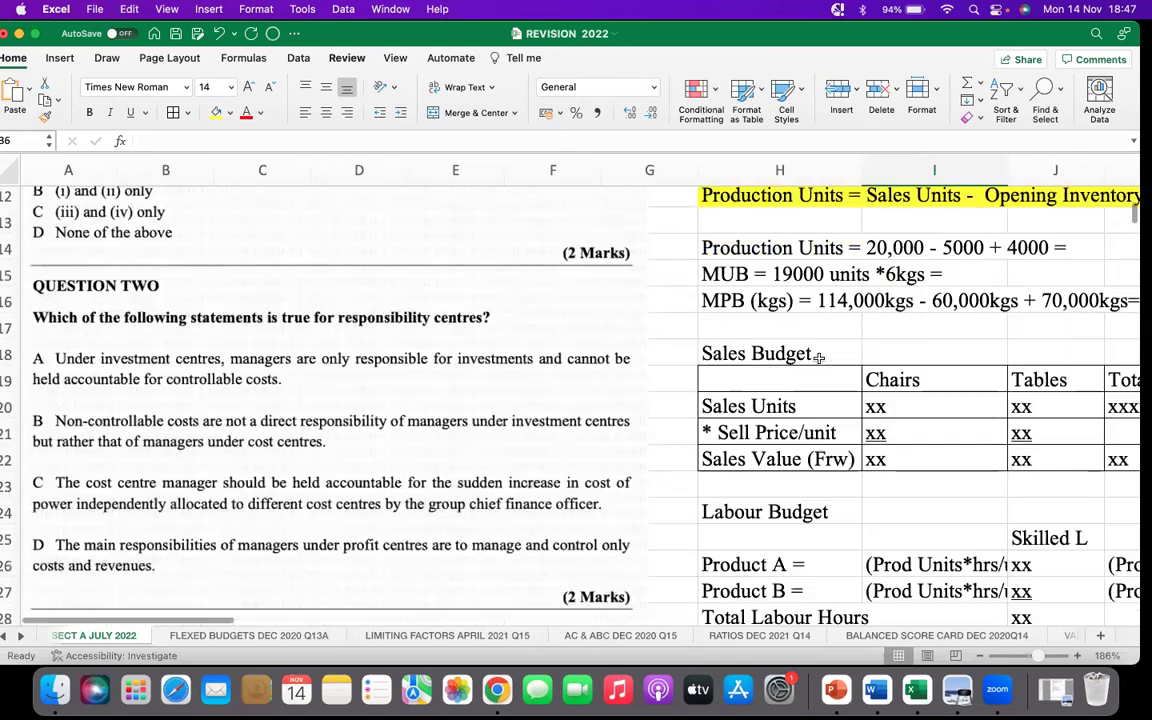
scroll(818, 358, "down", 6)
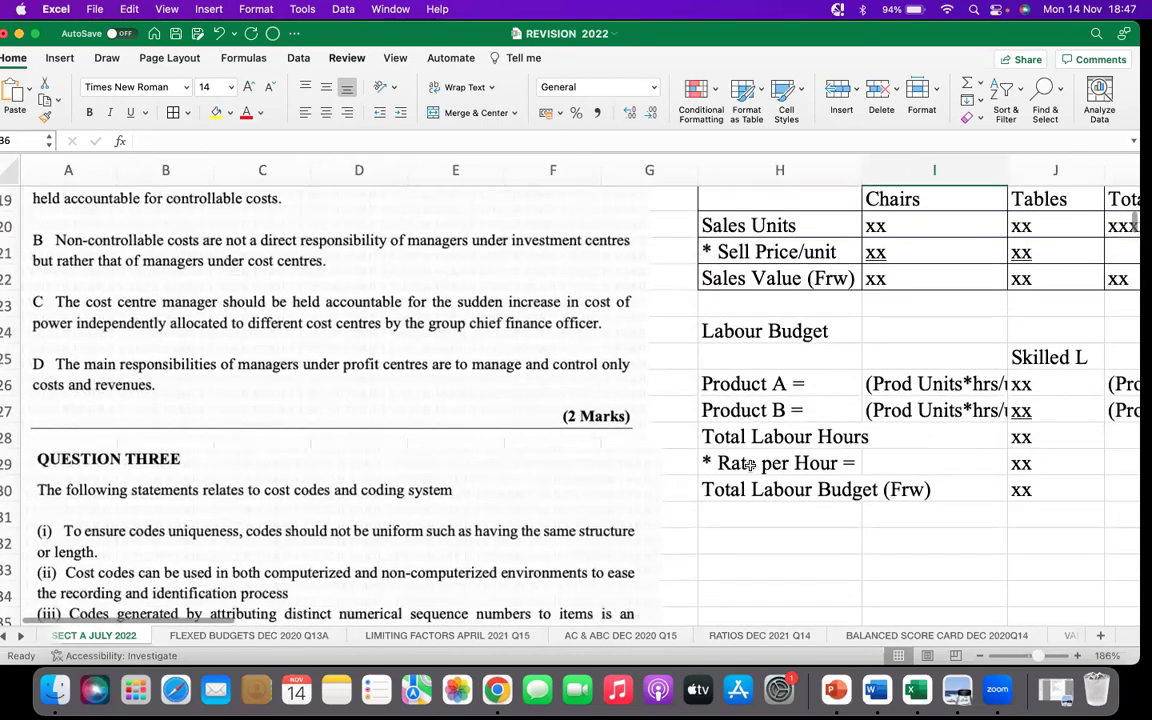
Enter the heading "Q5)" in H32 below the labour budget
left_click(726, 411)
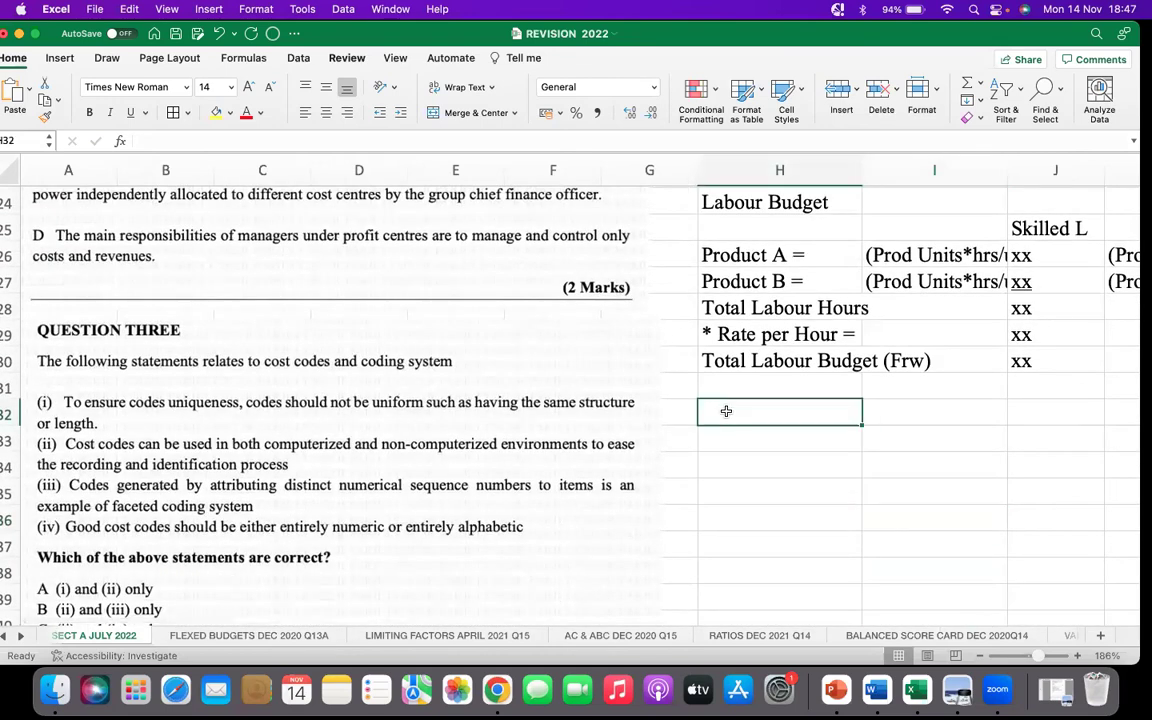
type("Q")
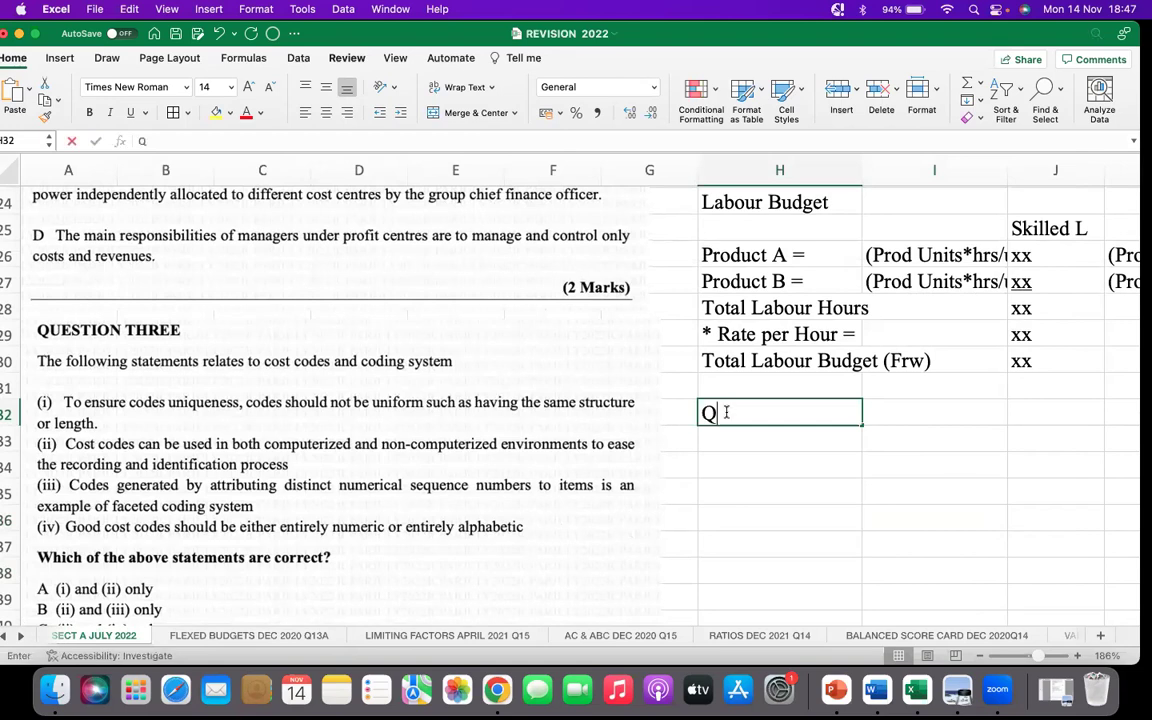
type("5)")
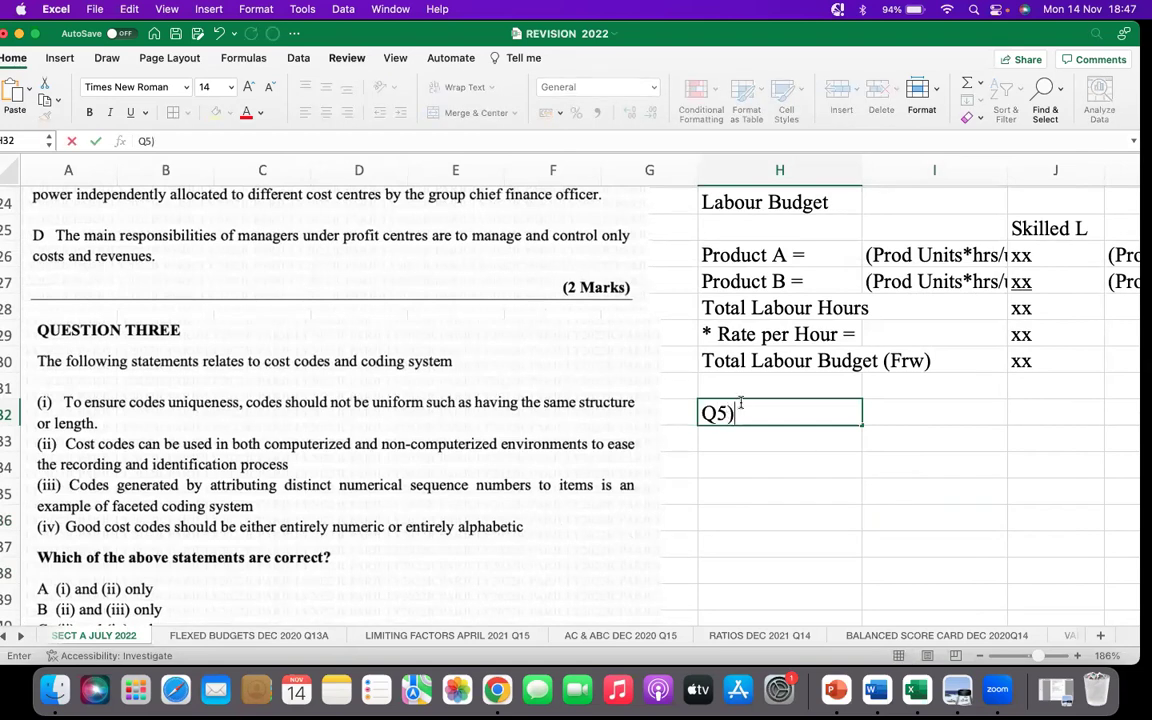
key("Return")
Read Question Five for the piecework rate, standard time per unit, guaranteed minimum pay, hours worked and units produced
scroll(285, 455, "down", 10)
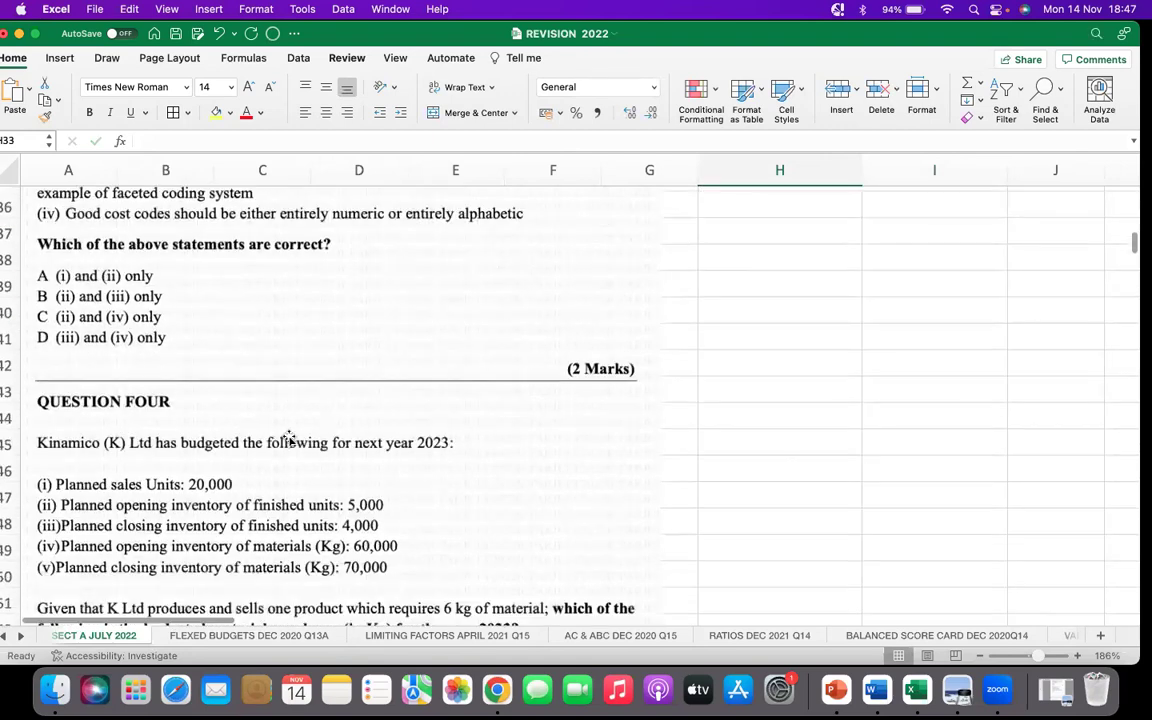
scroll(291, 430, "down", 8)
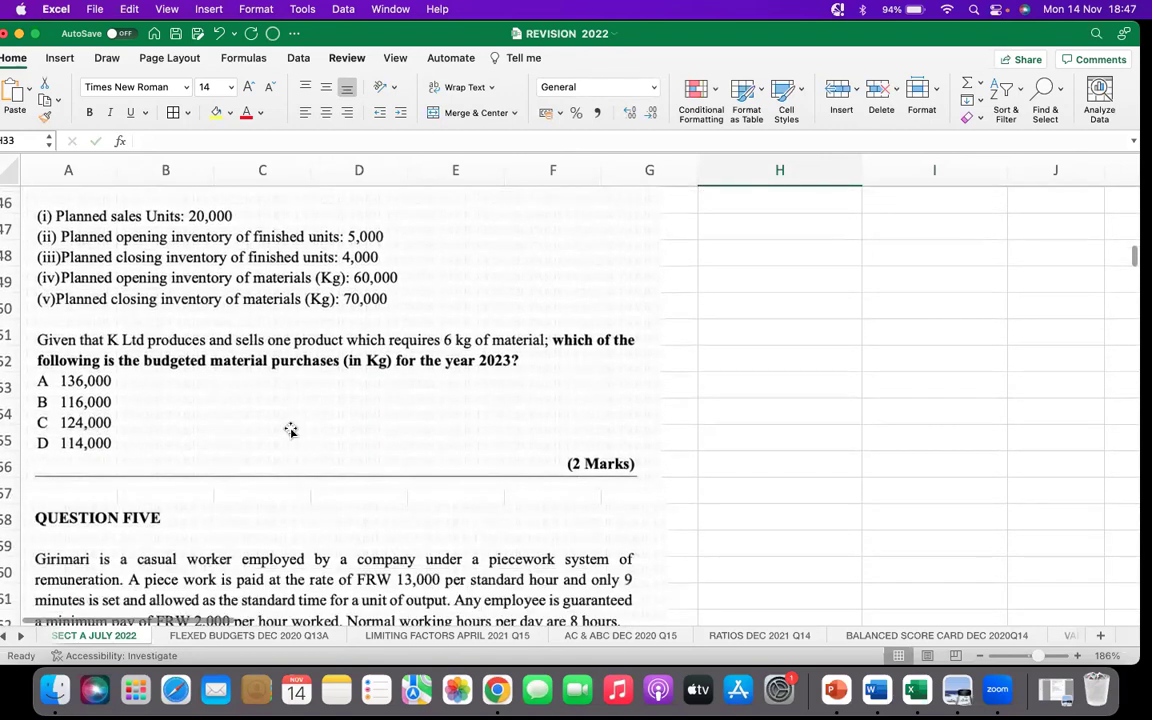
scroll(291, 430, "down", 1)
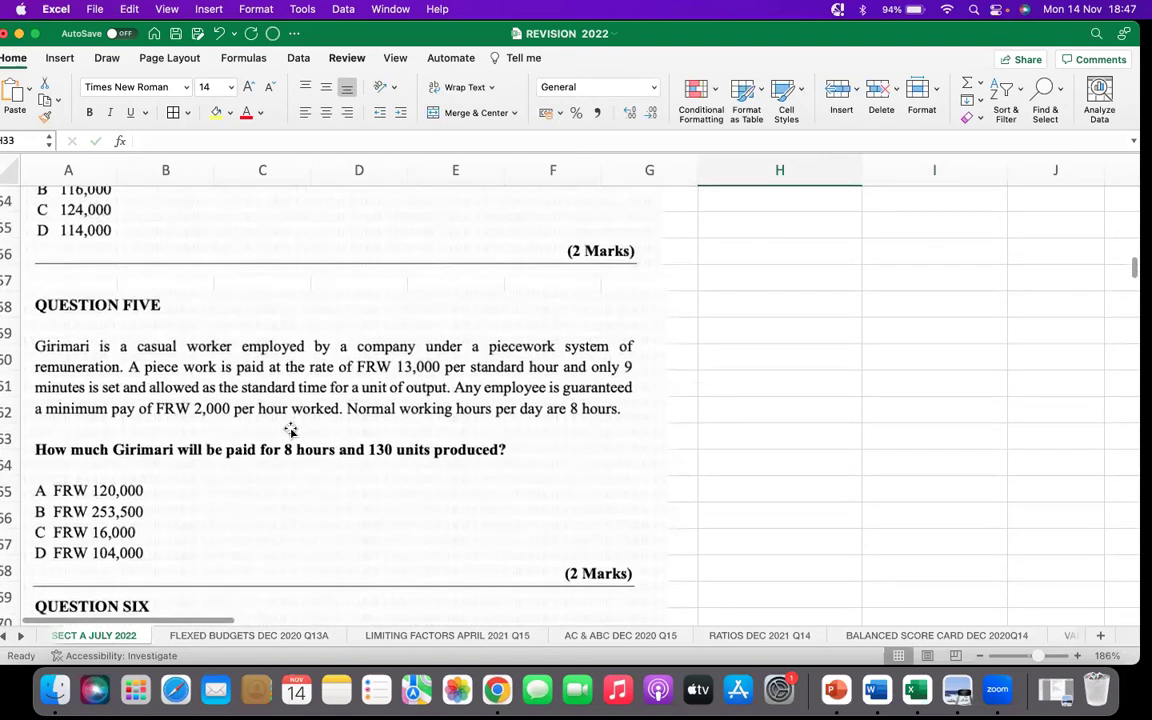
scroll(291, 430, "down", 1)
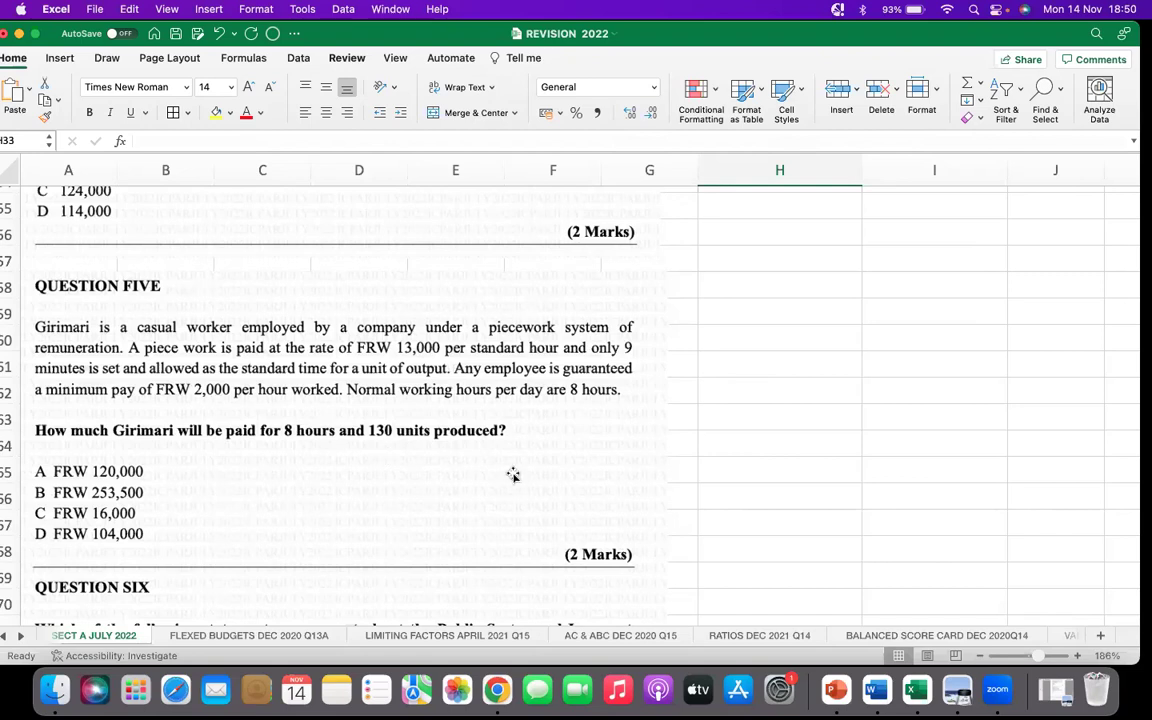
scroll(900, 386, "up", 5)
scroll(903, 355, "up", 10)
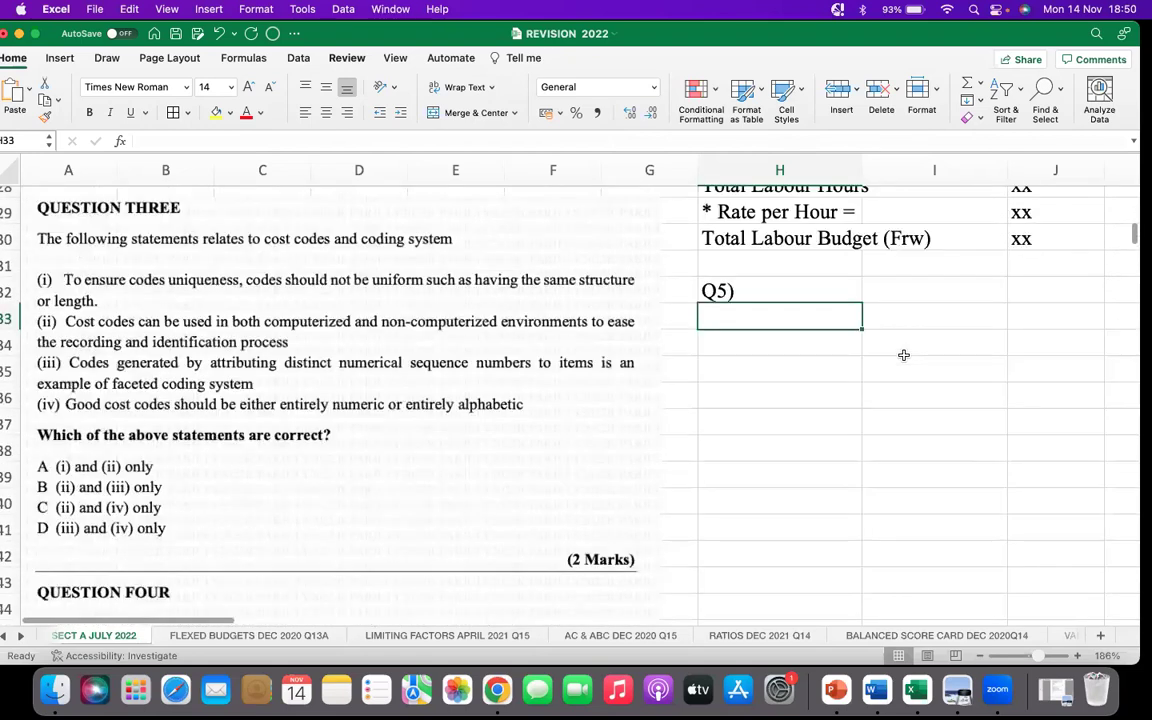
scroll(737, 519, "down", 8)
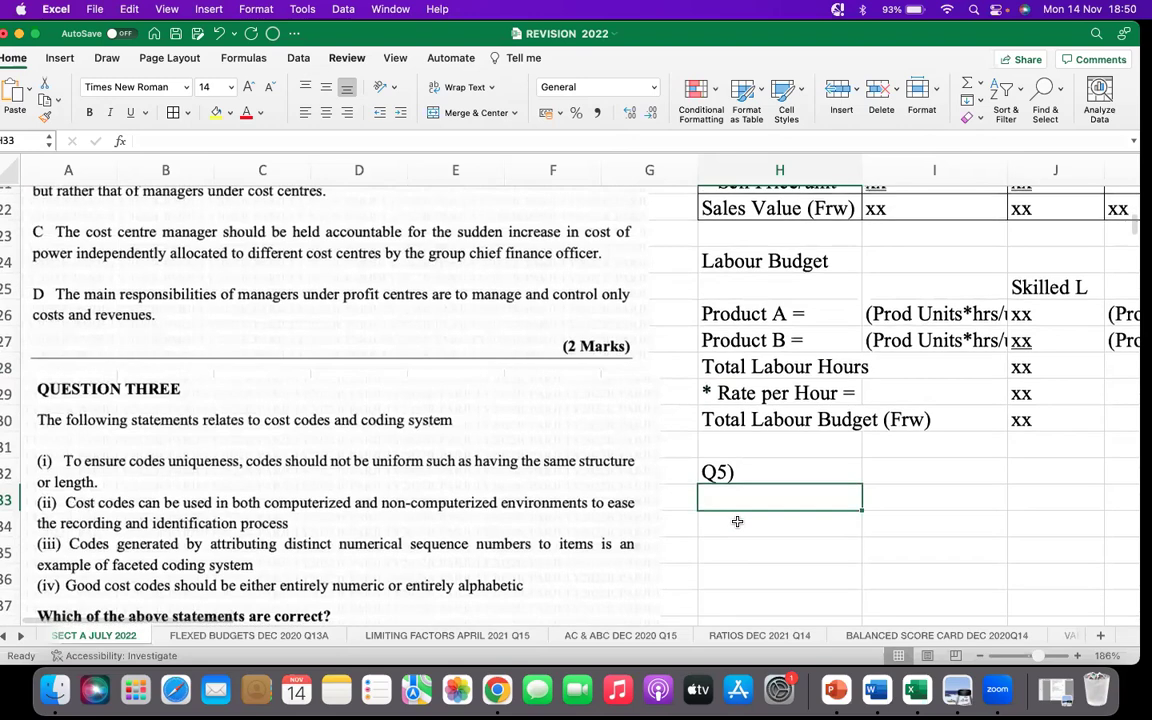
scroll(739, 520, "up", 3)
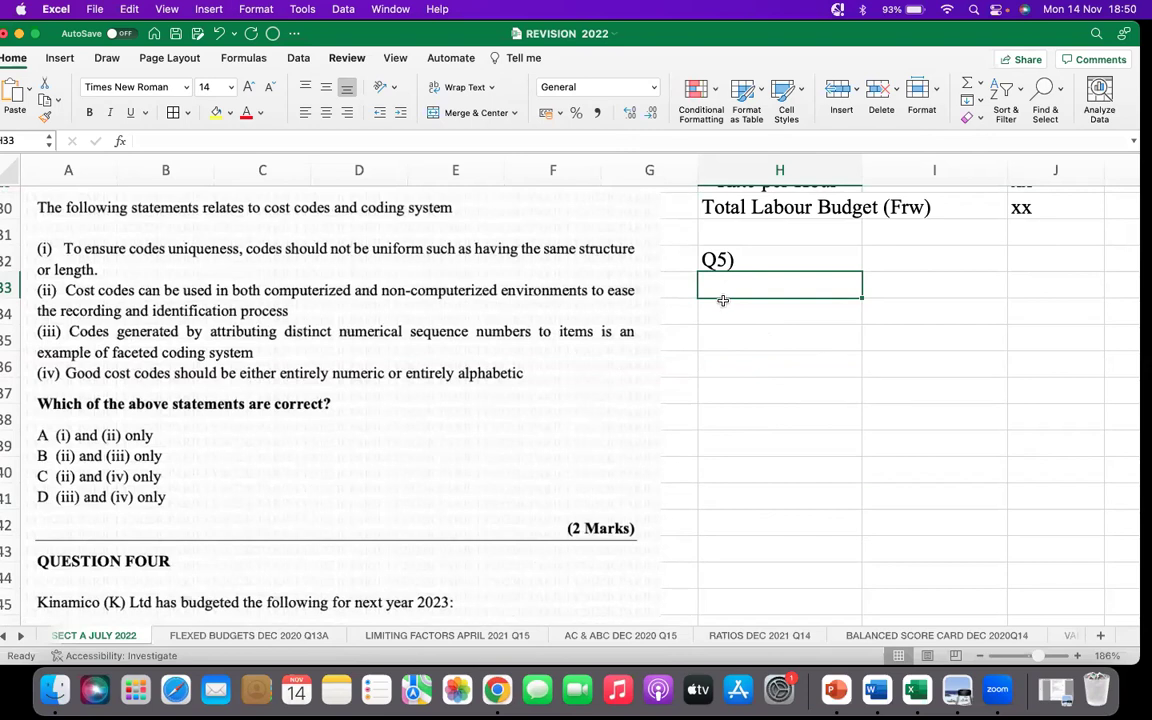
scroll(764, 395, "down", 1)
scroll(761, 401, "down", 2)
scroll(537, 527, "down", 5)
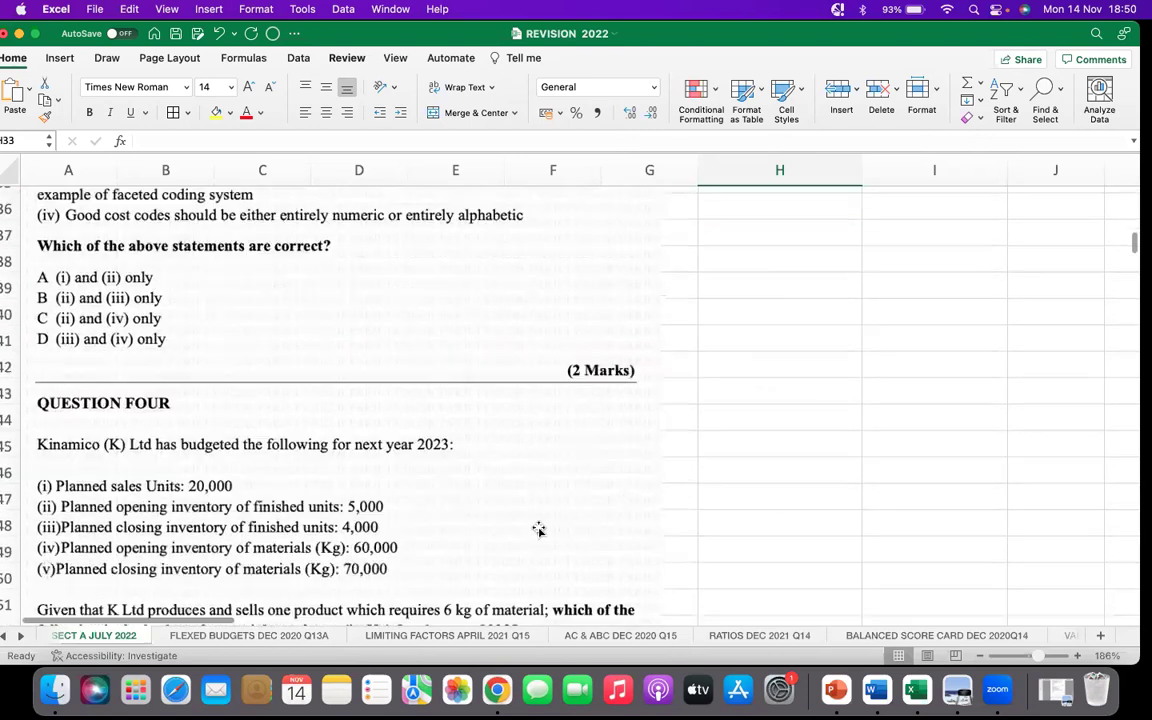
scroll(183, 488, "down", 8)
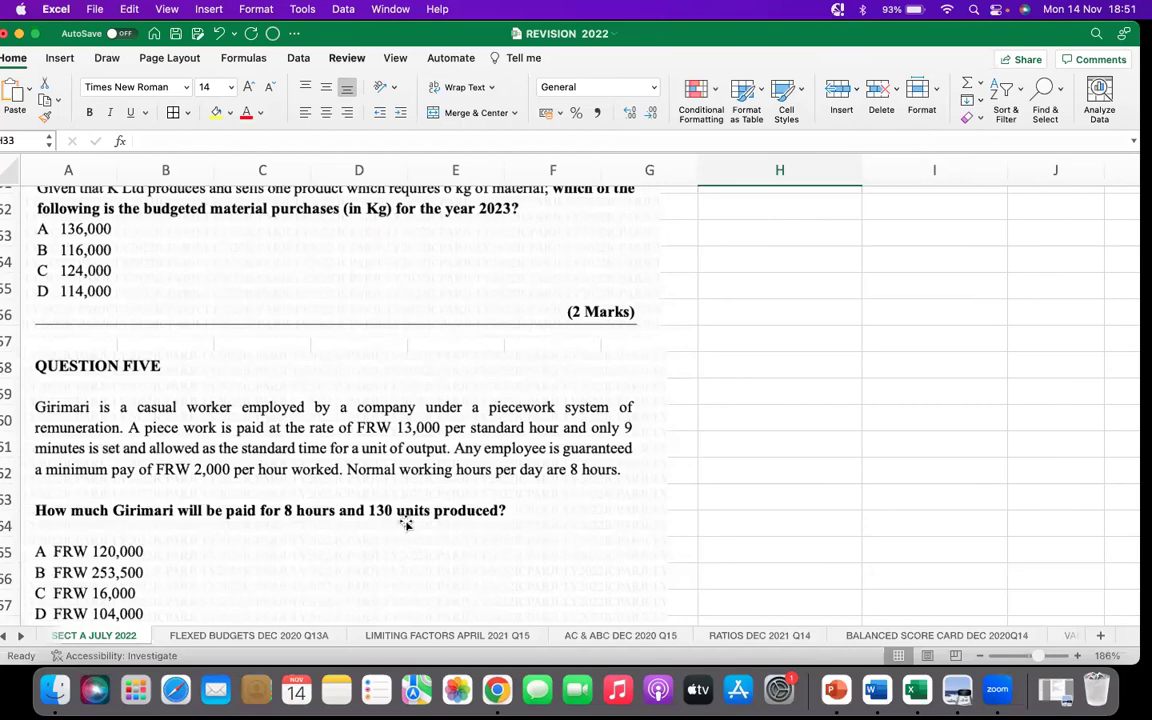
scroll(900, 373, "up", 10)
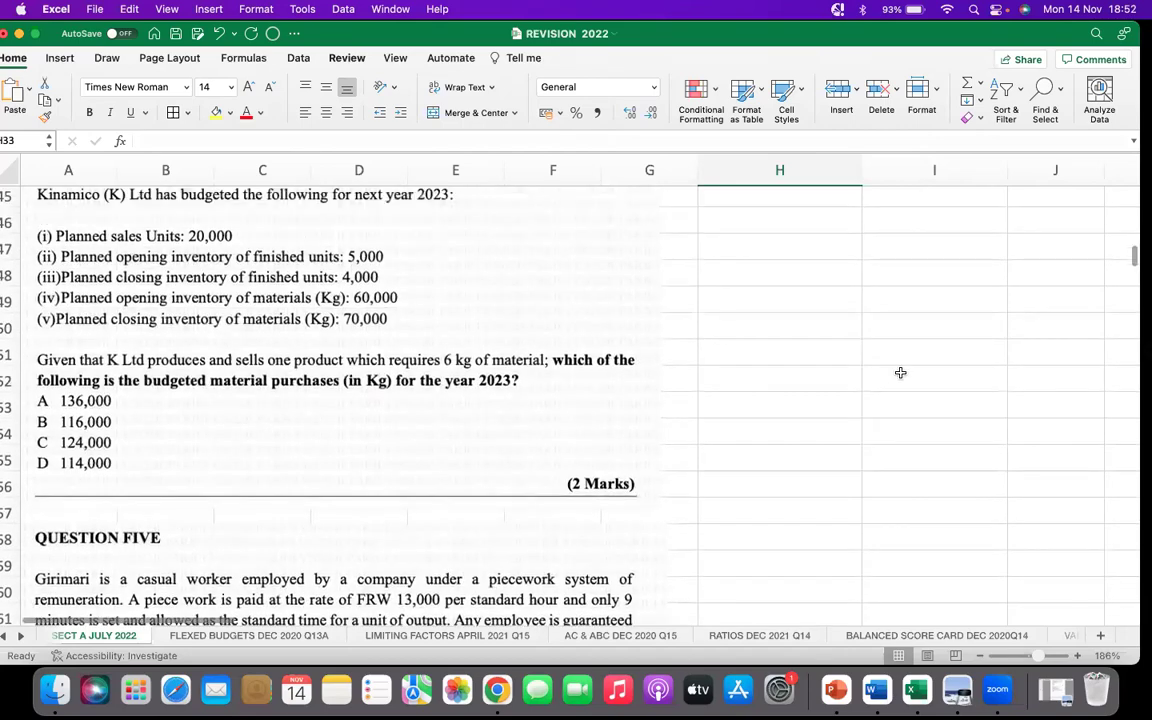
scroll(891, 367, "up", 12)
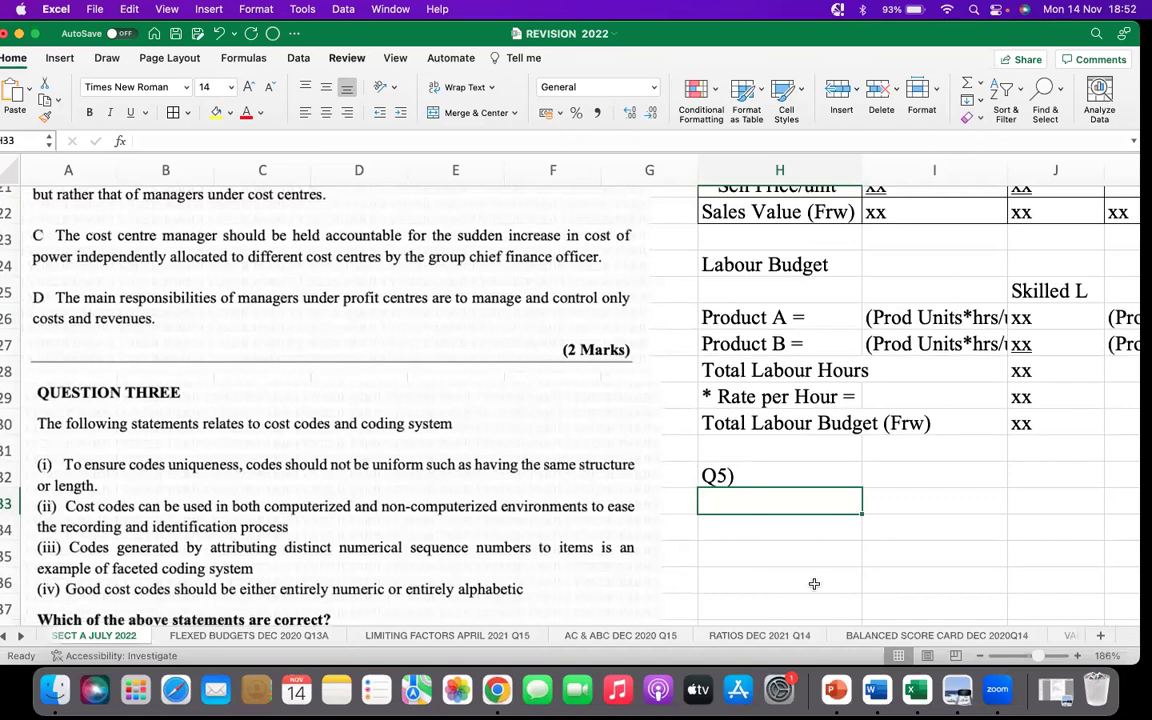
Enter the label "Minimum Wage = Frw2000*8hrs=" in H33 under the Q5) heading, taking the rate and hours from Question Five
type("Min")
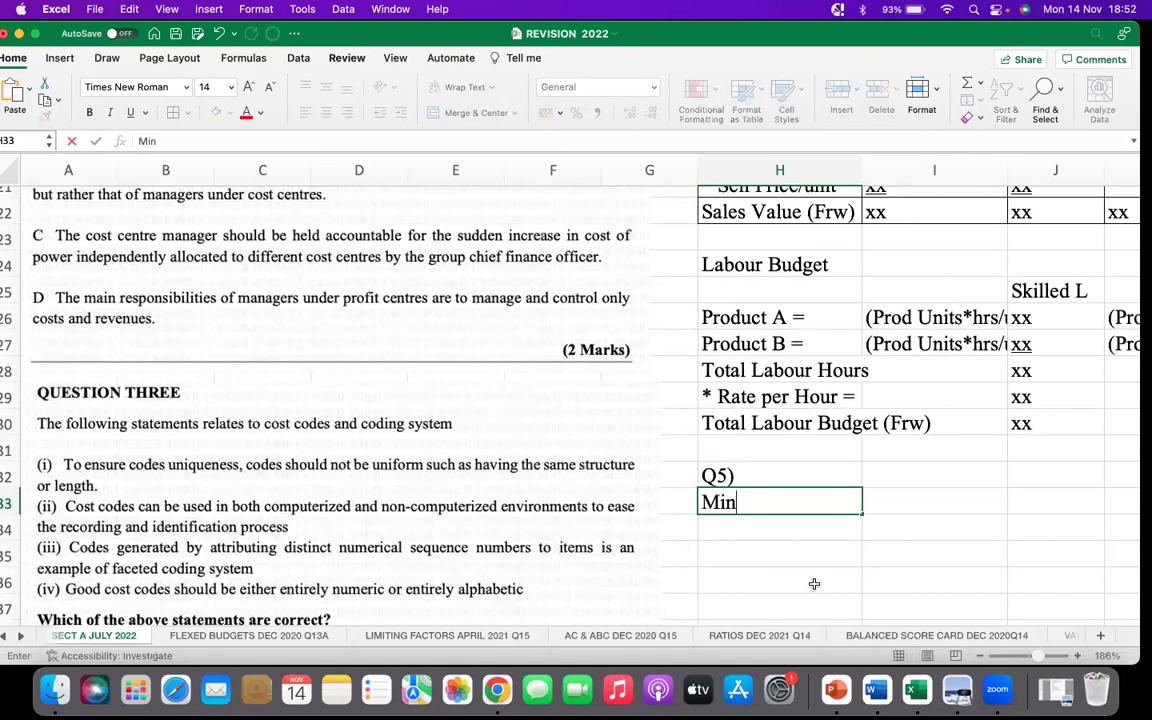
type("imum W")
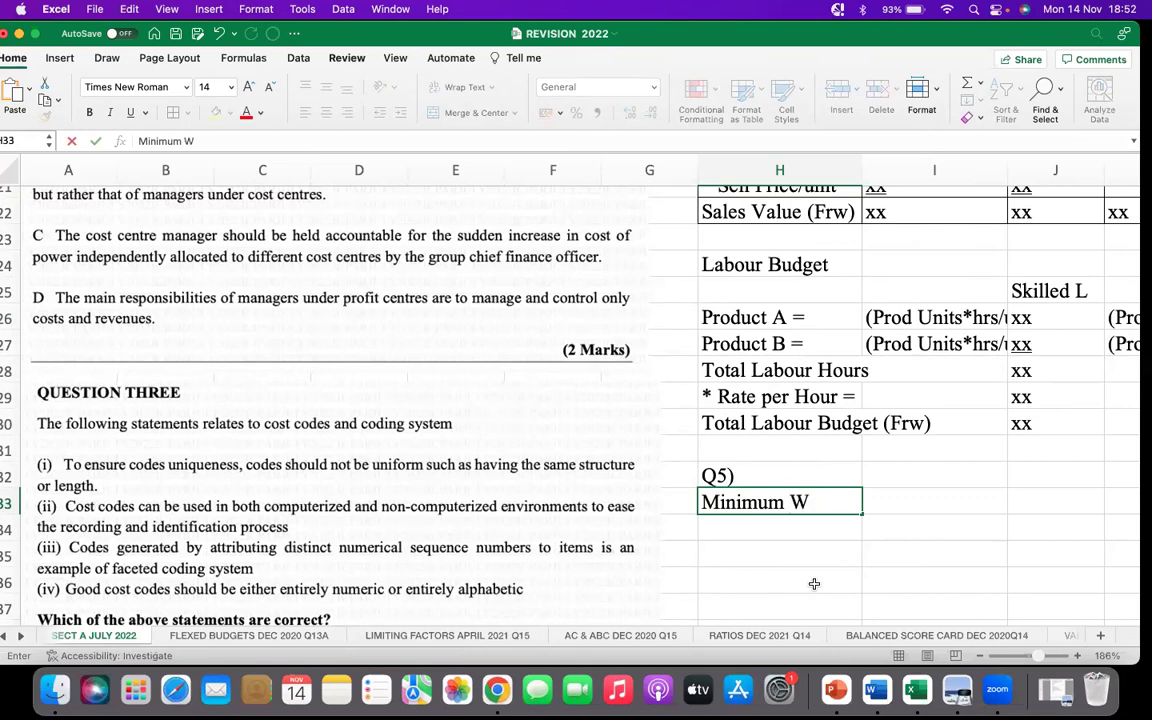
type("age =")
scroll(851, 525, "down", 10)
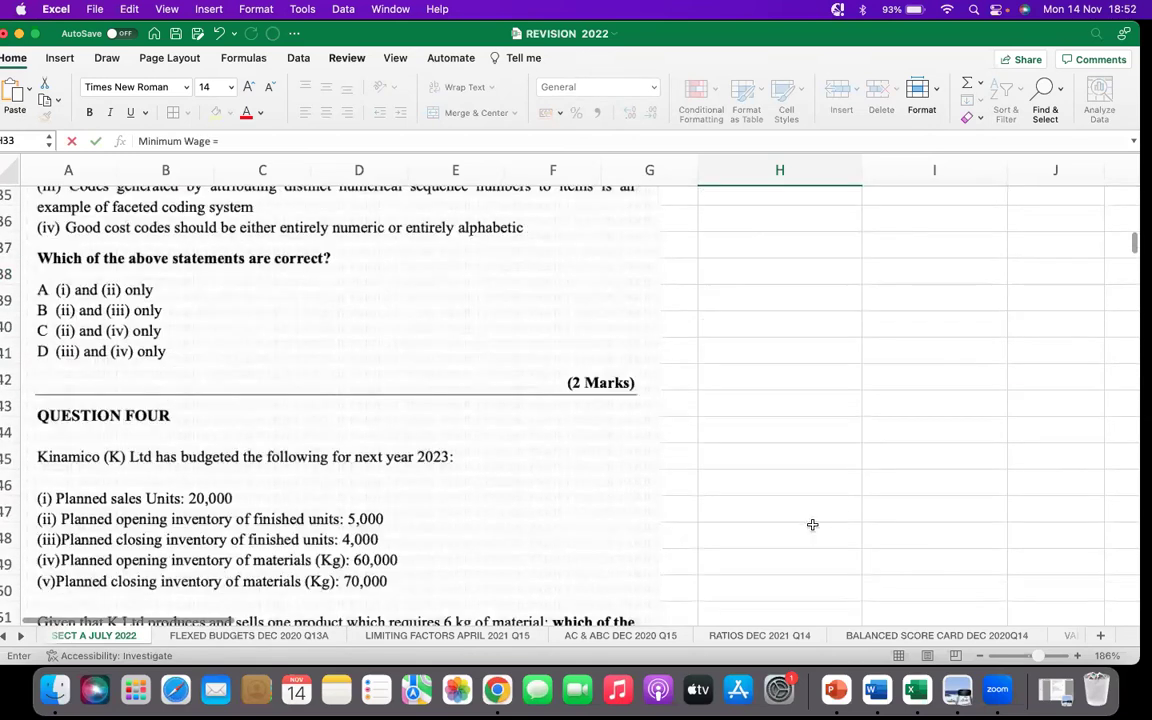
scroll(641, 517, "down", 9)
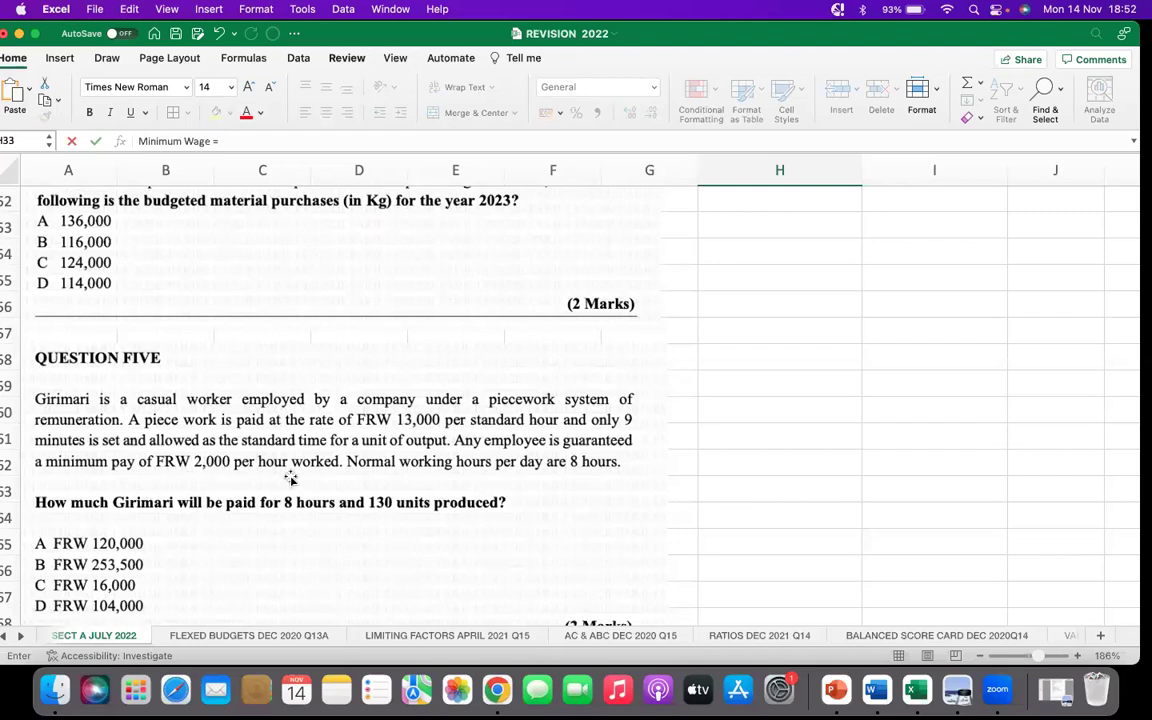
scroll(858, 455, "up", 5)
scroll(858, 470, "down", 3)
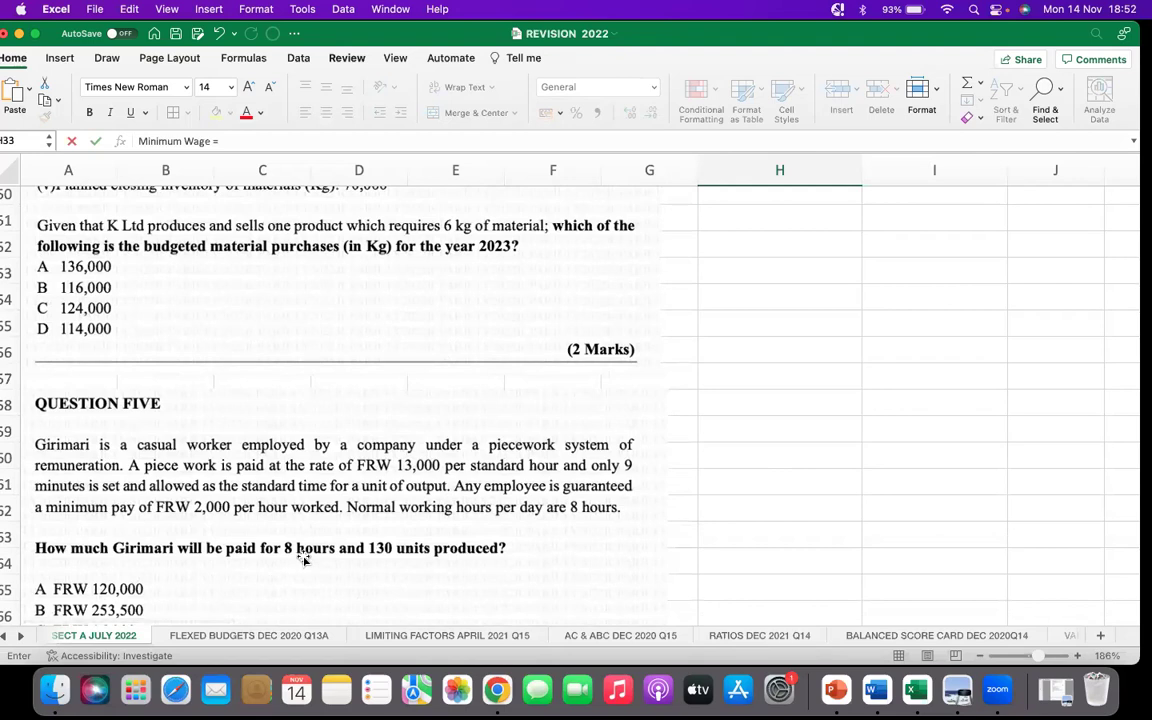
scroll(879, 393, "up", 10)
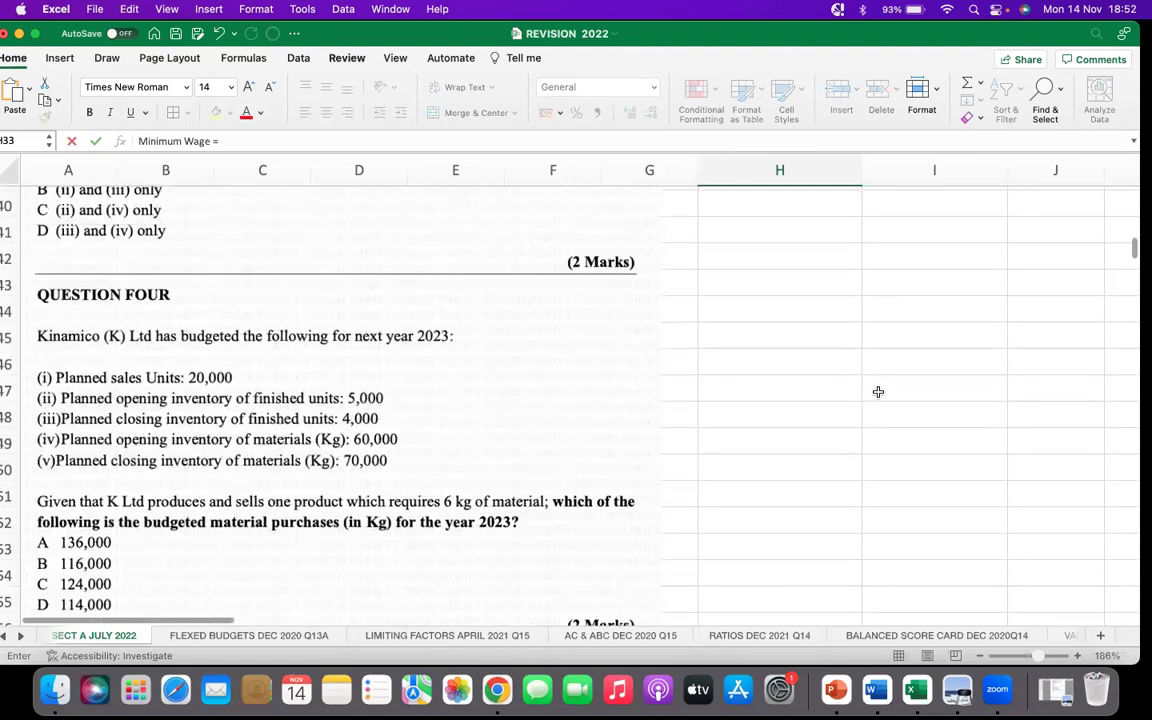
scroll(879, 393, "up", 5)
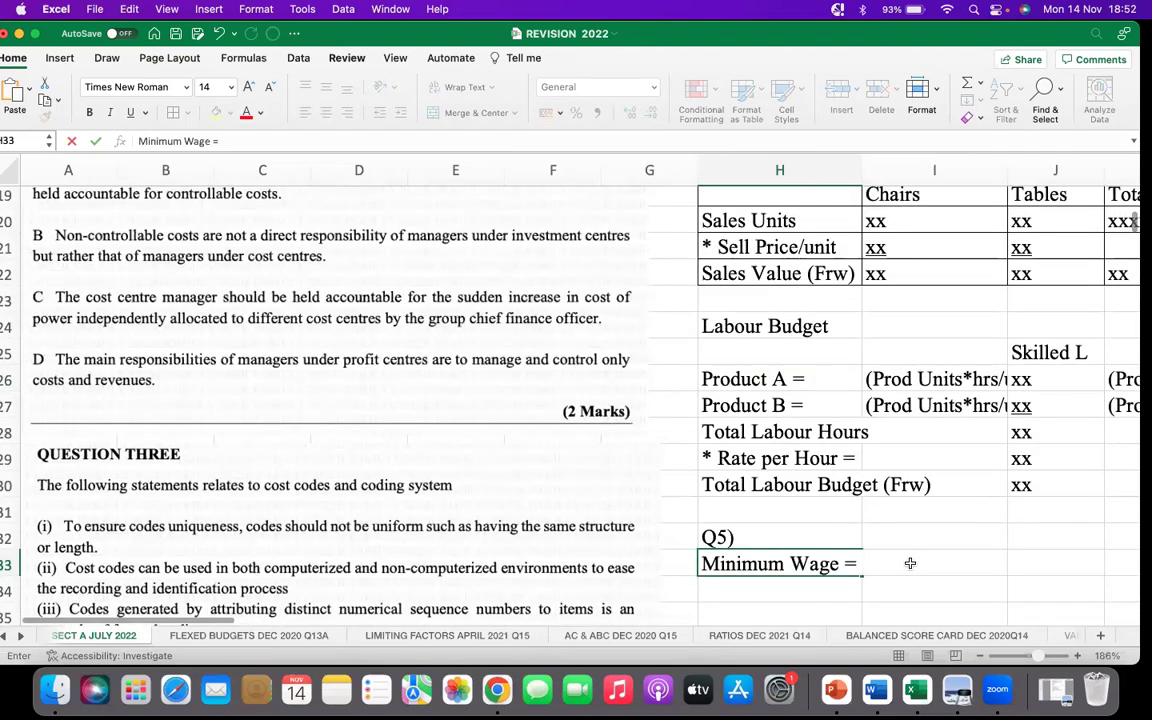
type("Frw")
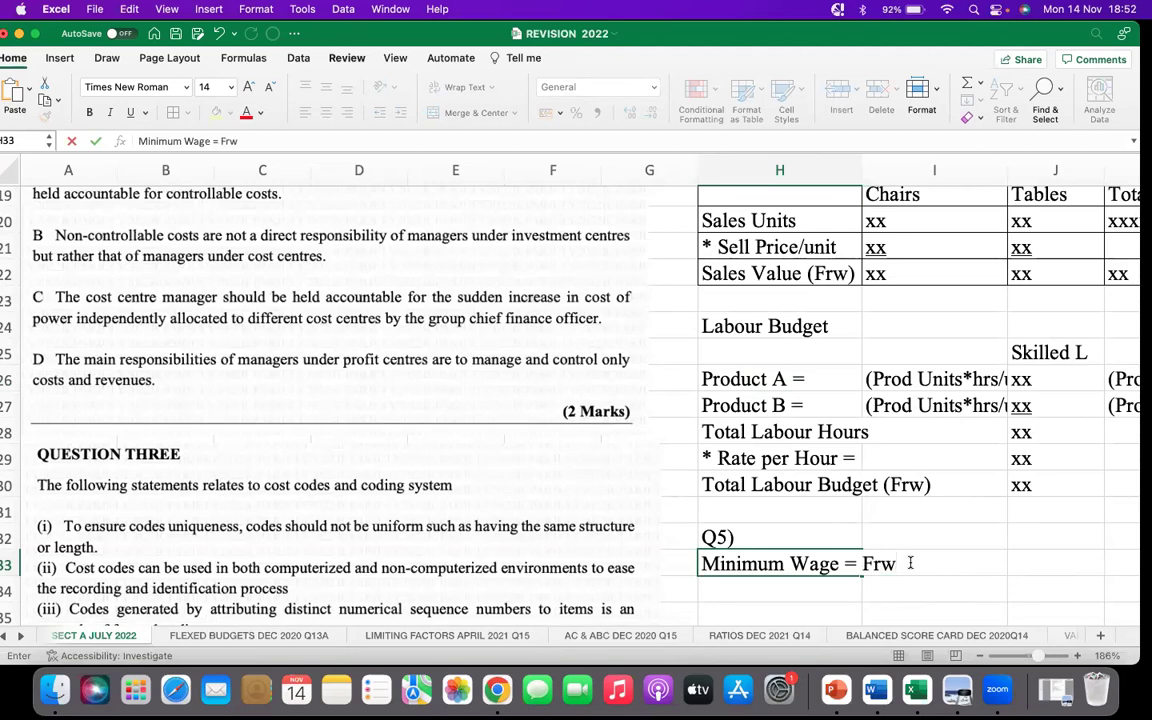
type("2000*8")
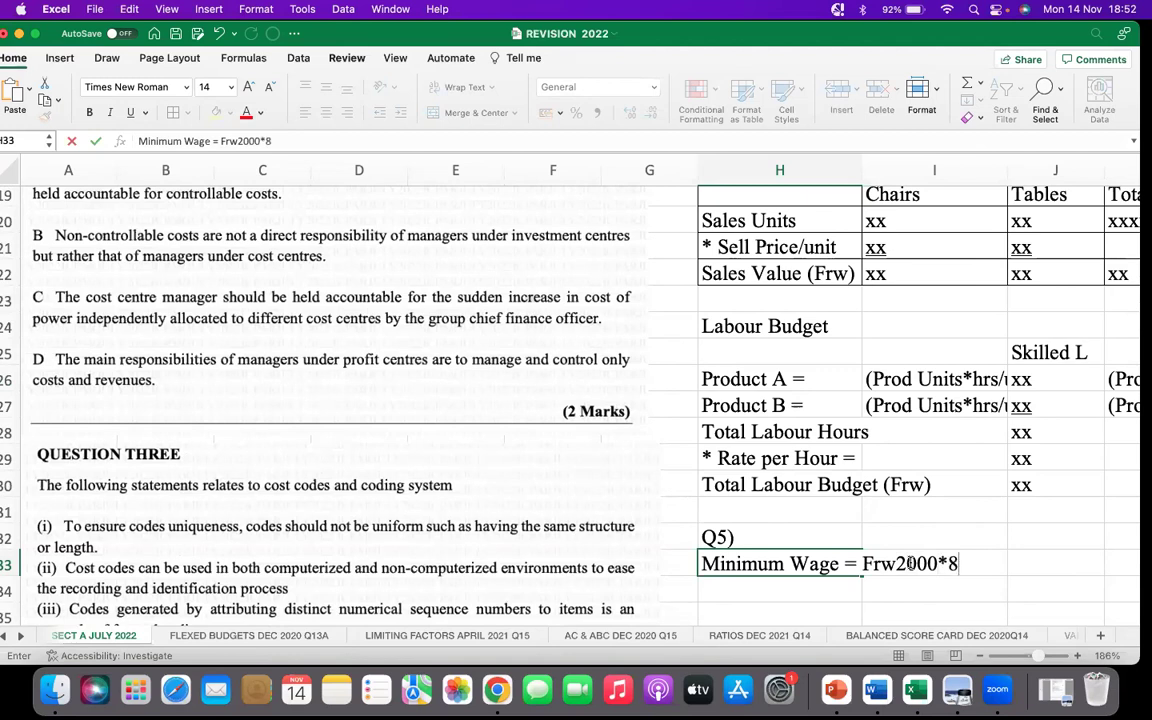
type("hrs=")
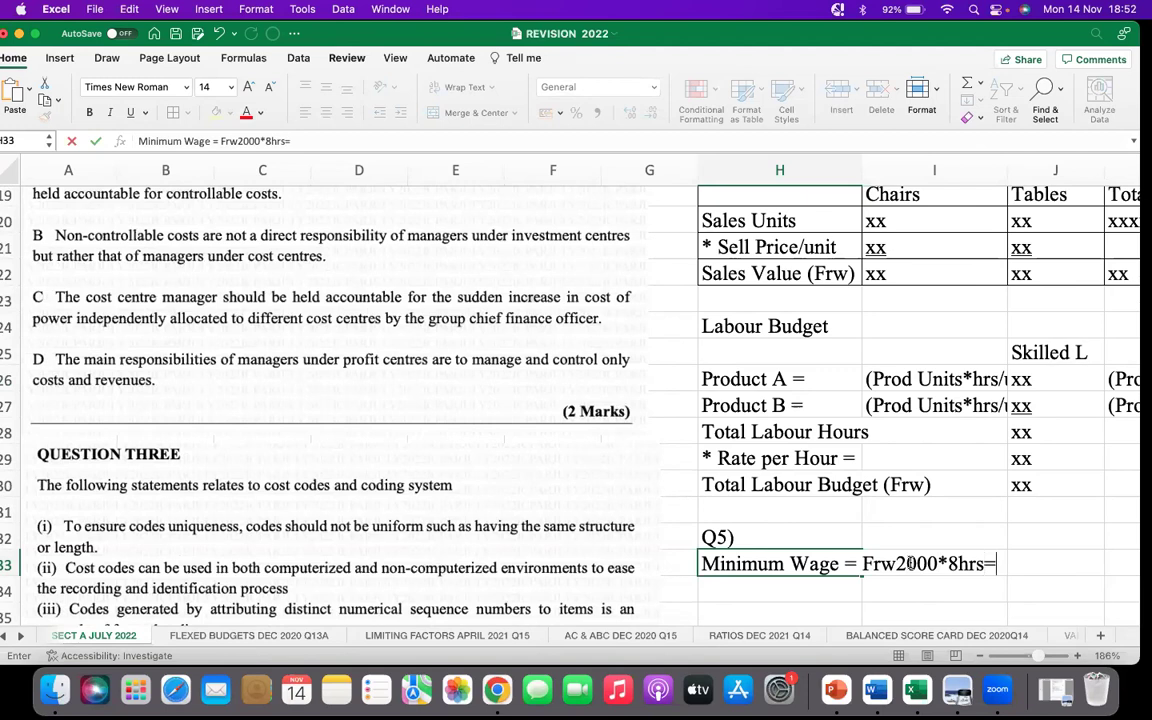
Calculate the minimum wage in J33 with the formula =2000*8
left_click(1076, 562)
type("=")
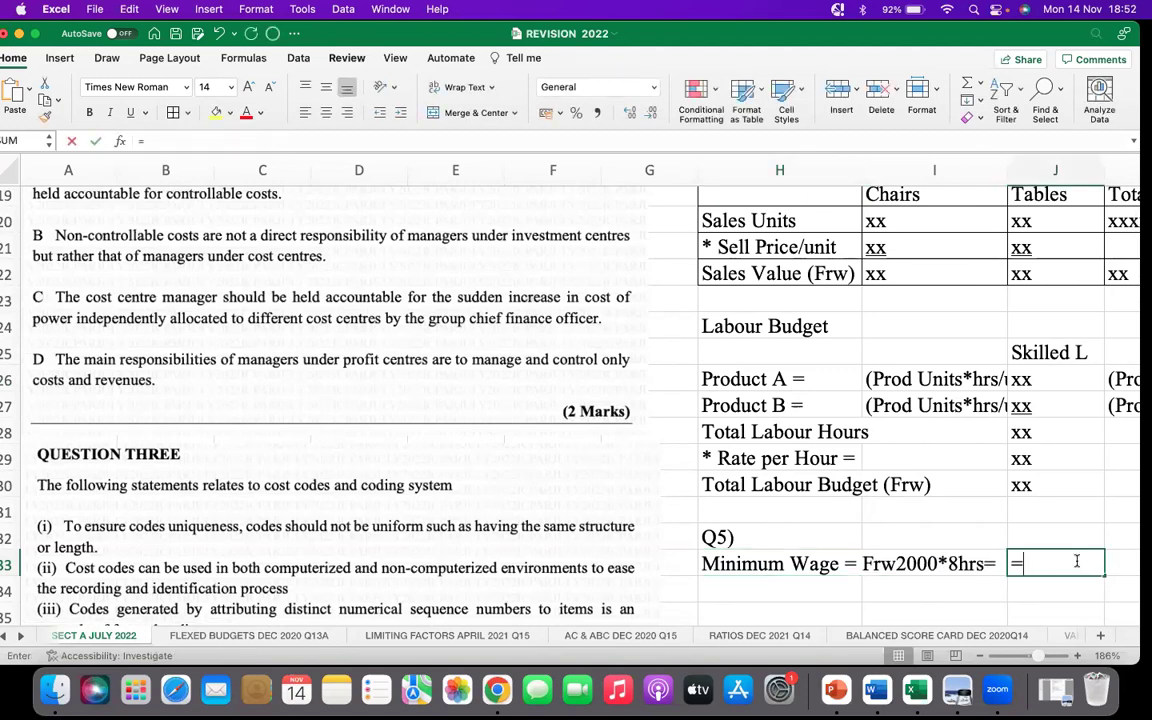
type("2000")
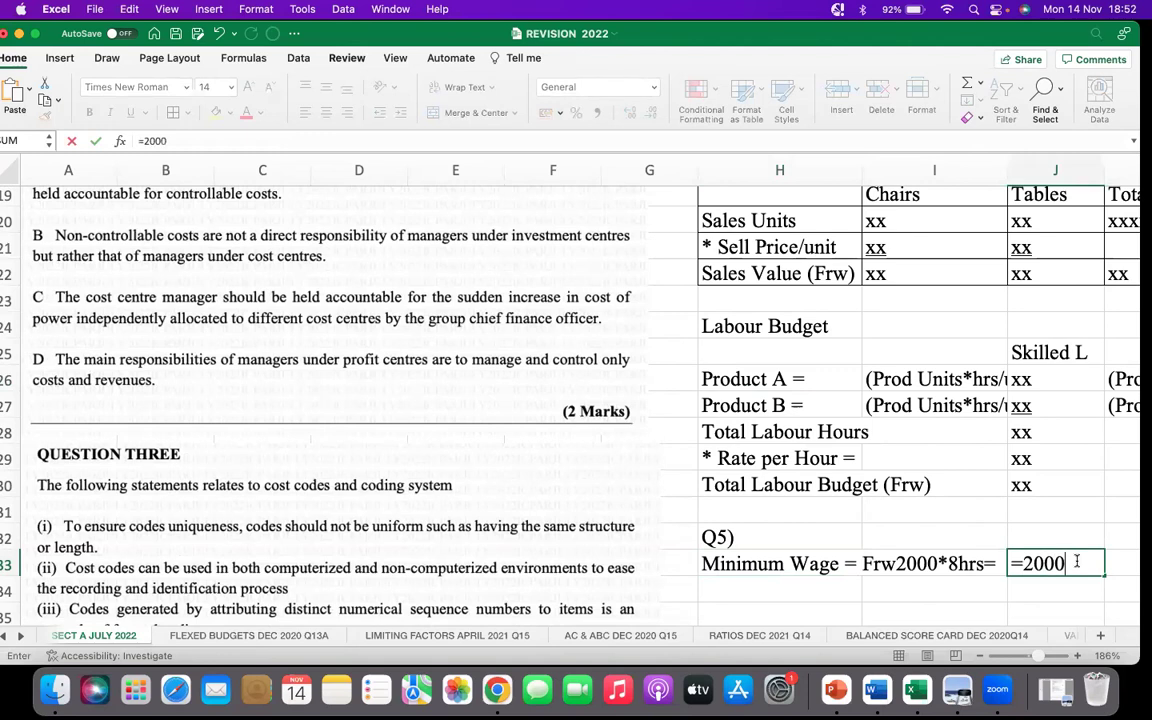
type("*8")
key("Return")
left_click(1055, 567)
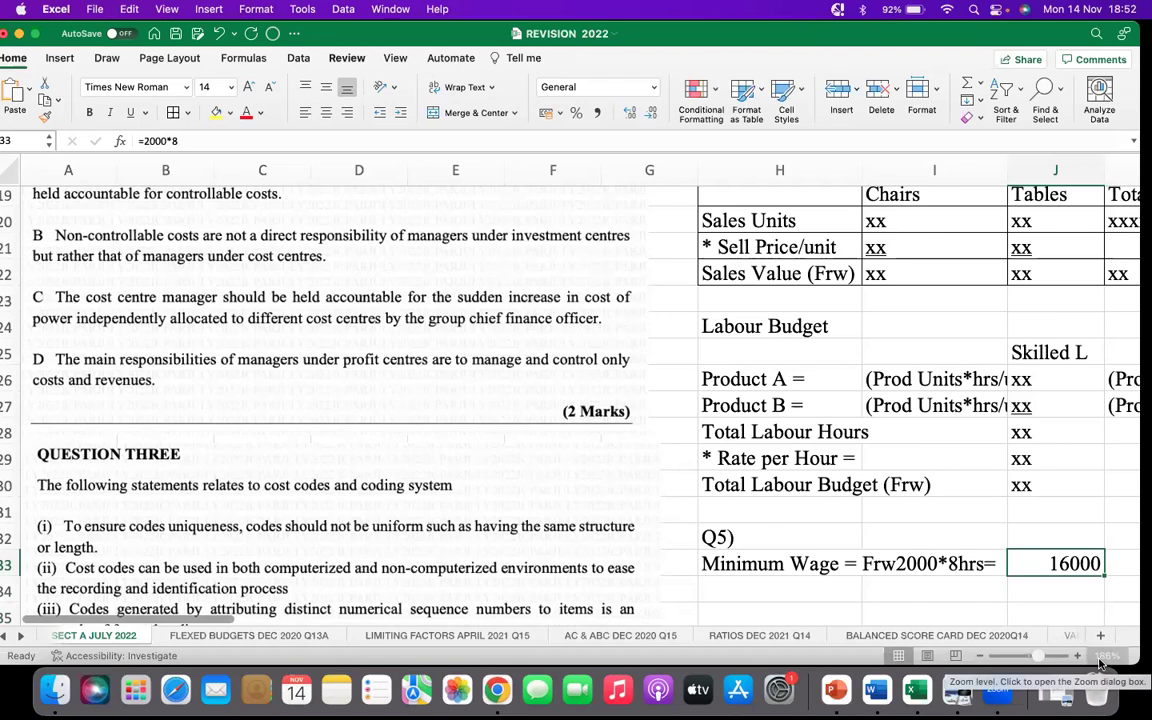
left_click(1087, 581)
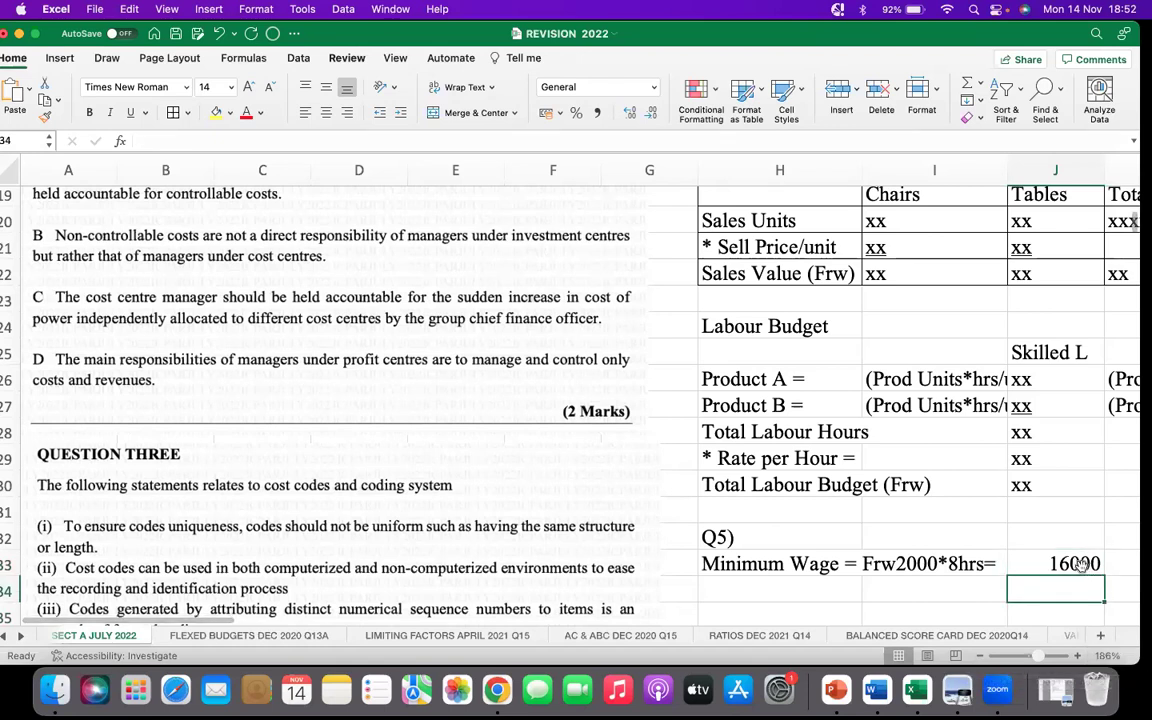
left_click(1081, 565)
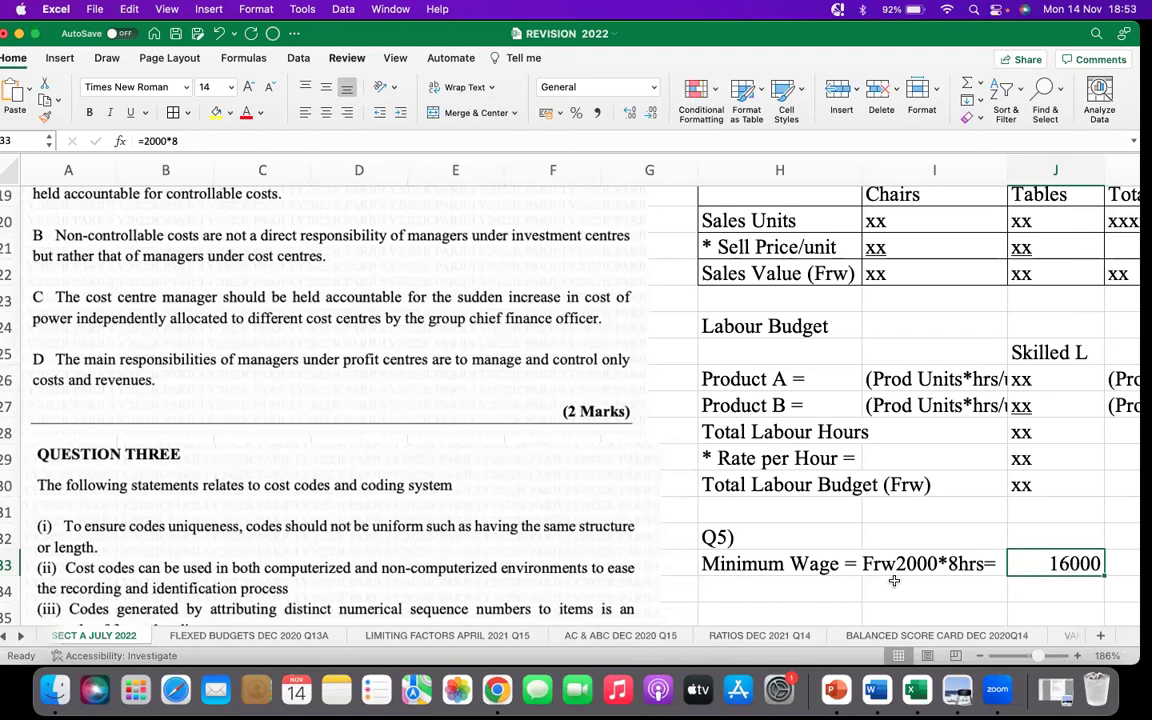
Check Question Five's piecework terms and answer options against the calculated minimum wage
scroll(415, 523, "down", 2)
scroll(415, 523, "down", 10)
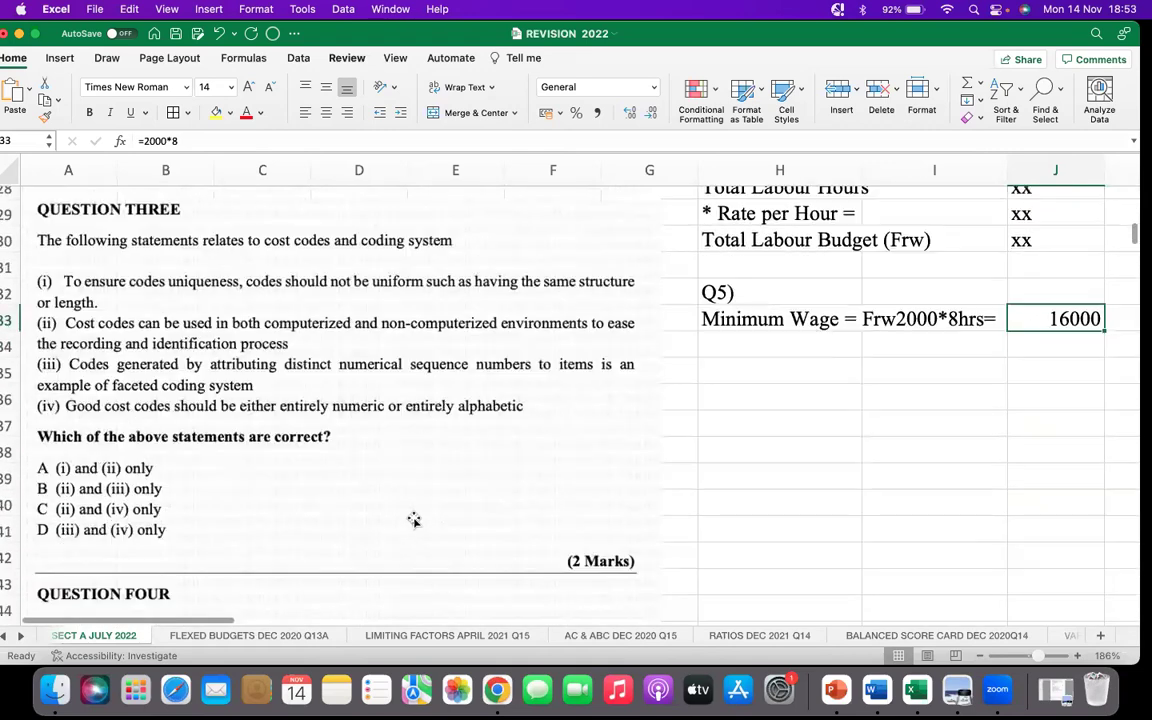
scroll(413, 518, "down", 10)
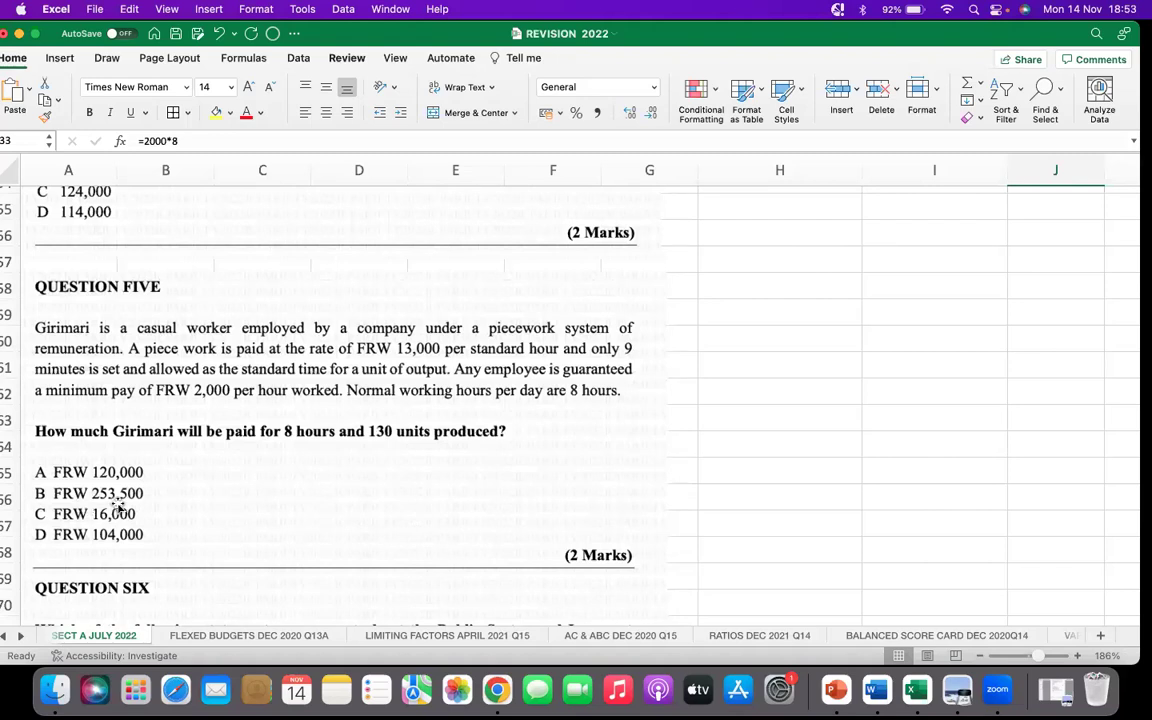
scroll(868, 396, "up", 6)
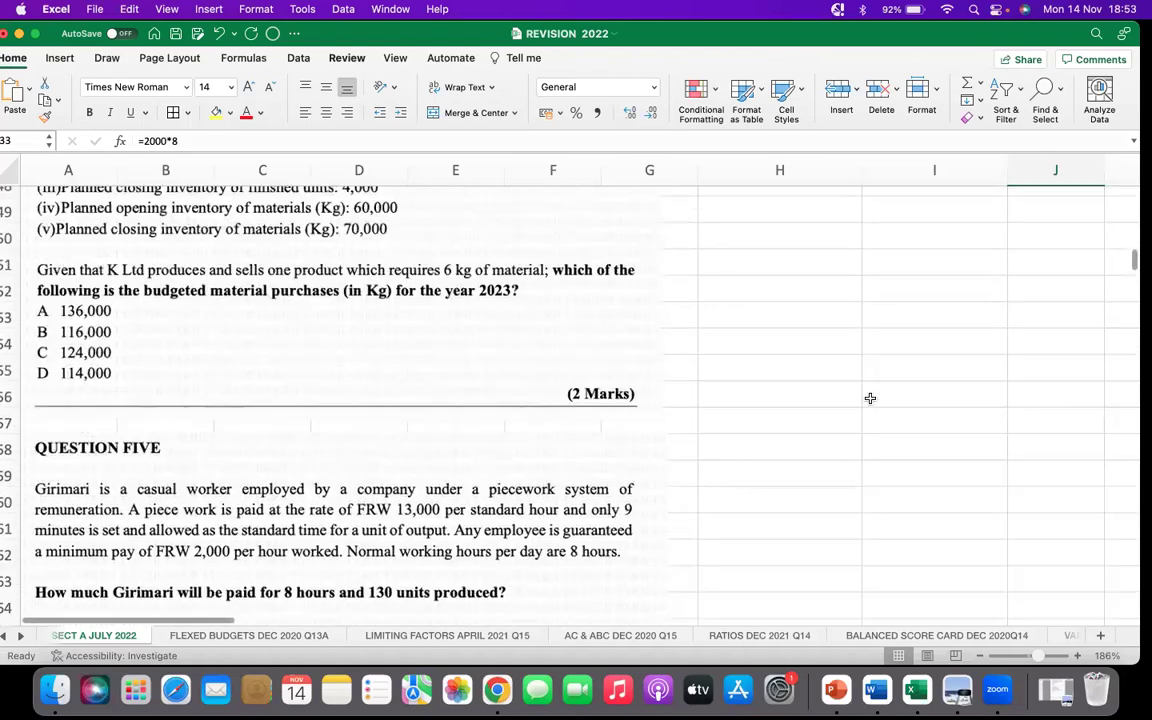
scroll(872, 401, "up", 6)
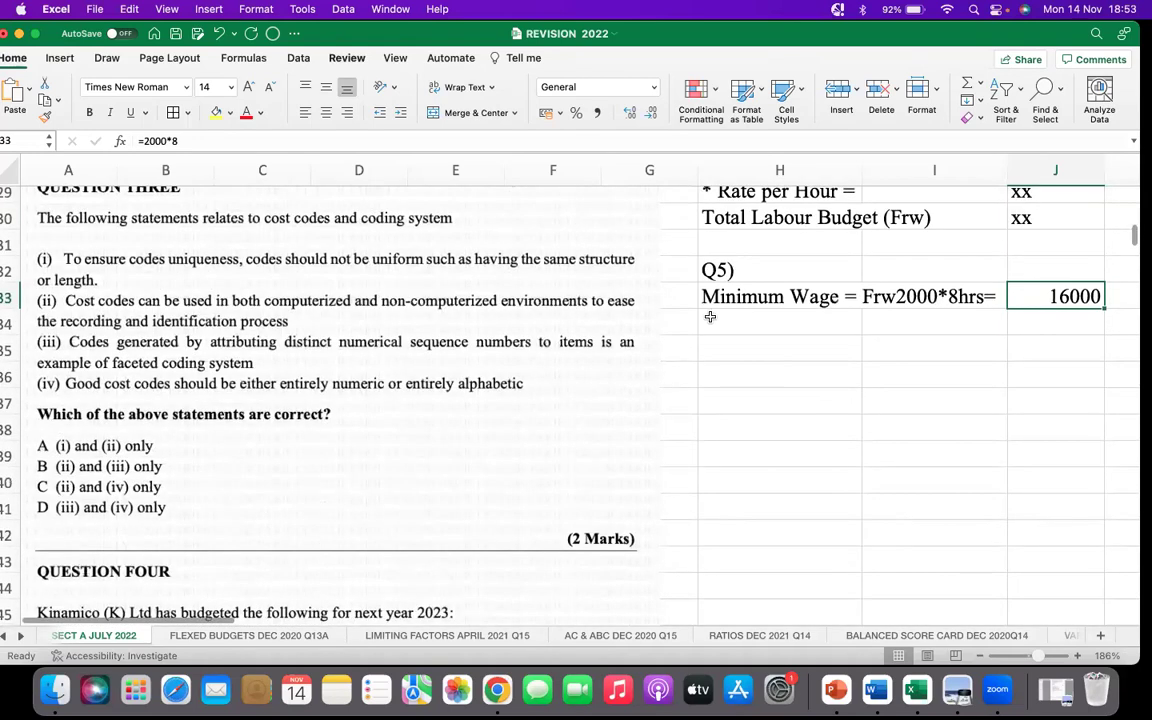
Enter the label "Std Time Allowed in Minutes= 9min*130units=" in H34, using Question Five's standard time and units produced
left_click(732, 324)
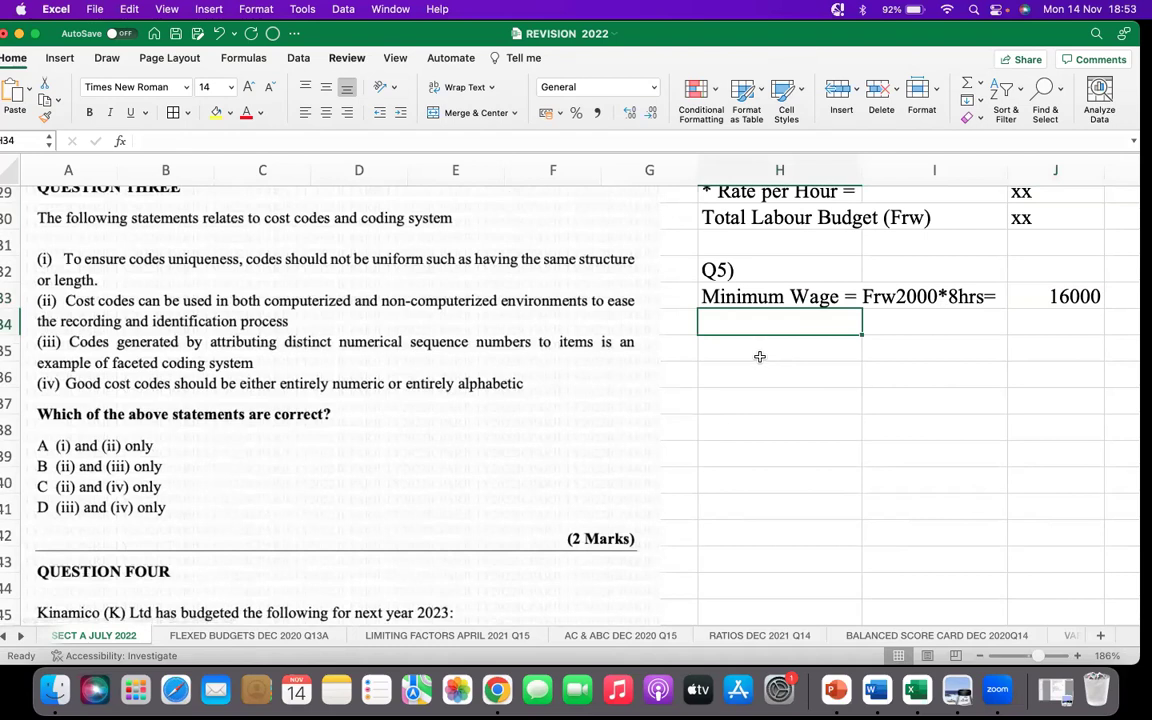
scroll(310, 450, "down", 12)
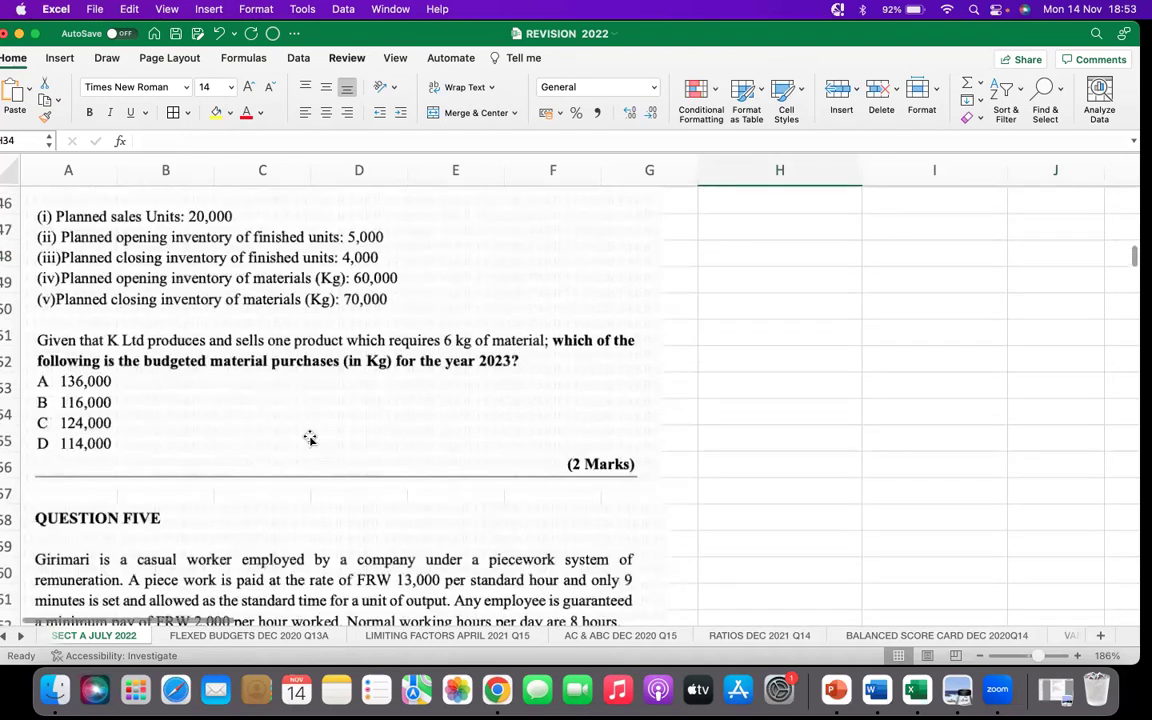
scroll(310, 437, "up", 3)
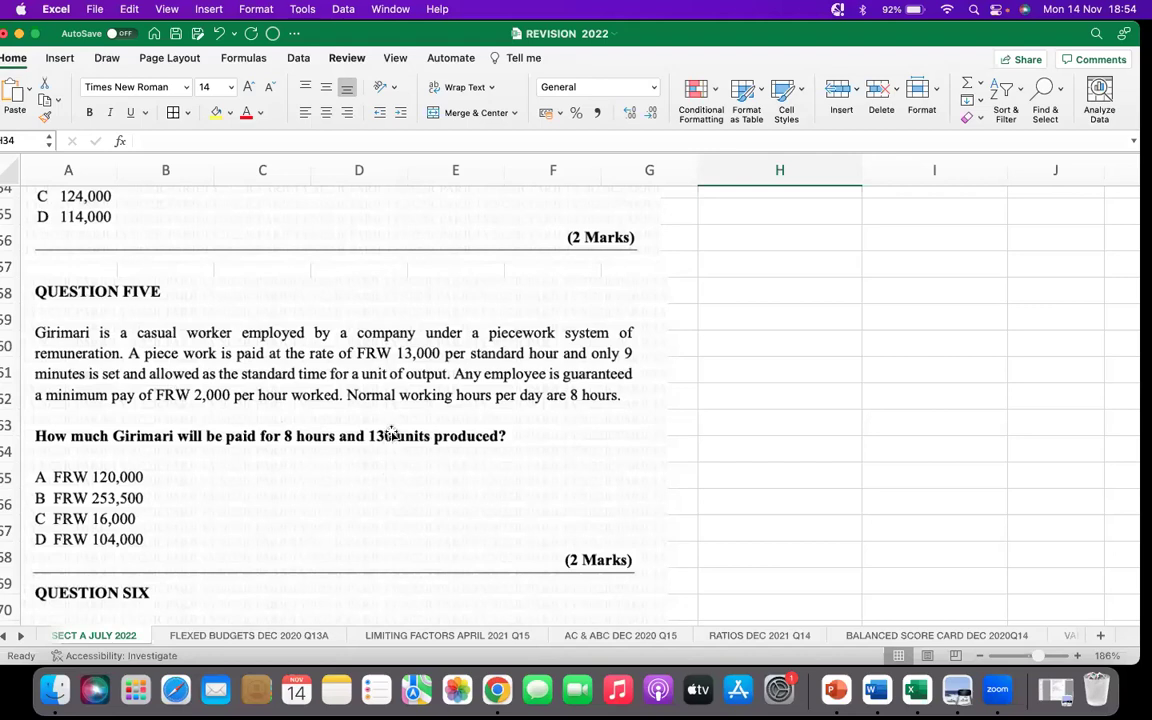
scroll(800, 405, "up", 10)
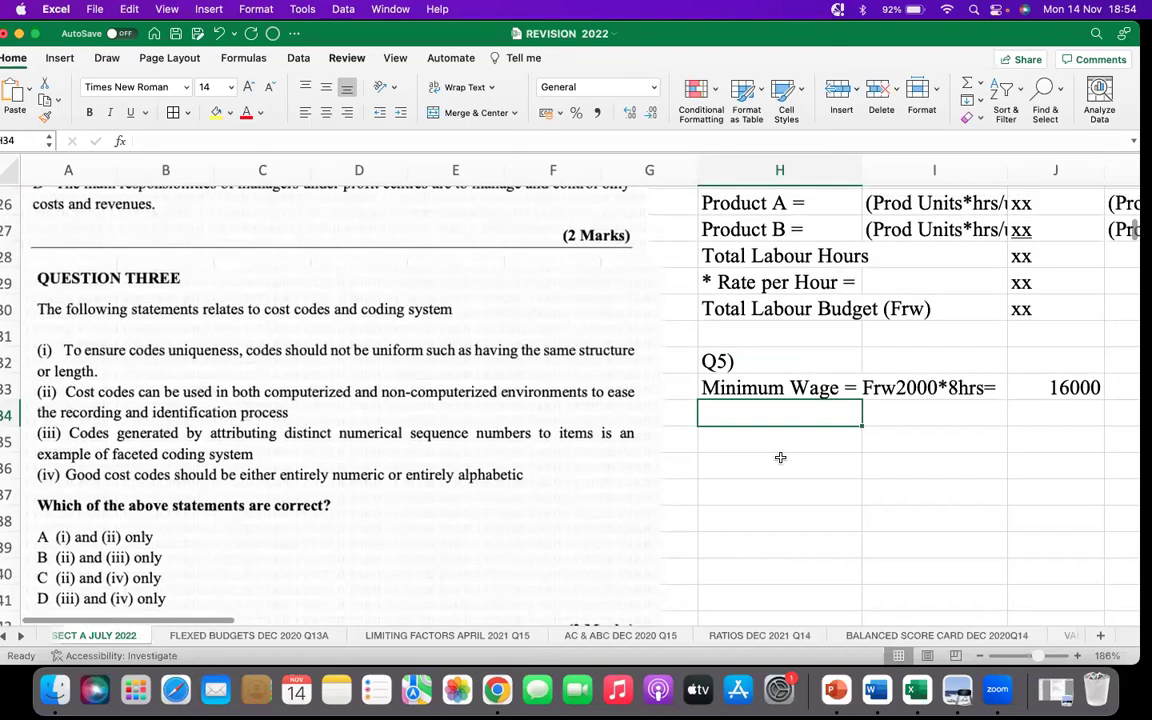
type("Std Time Allowed")
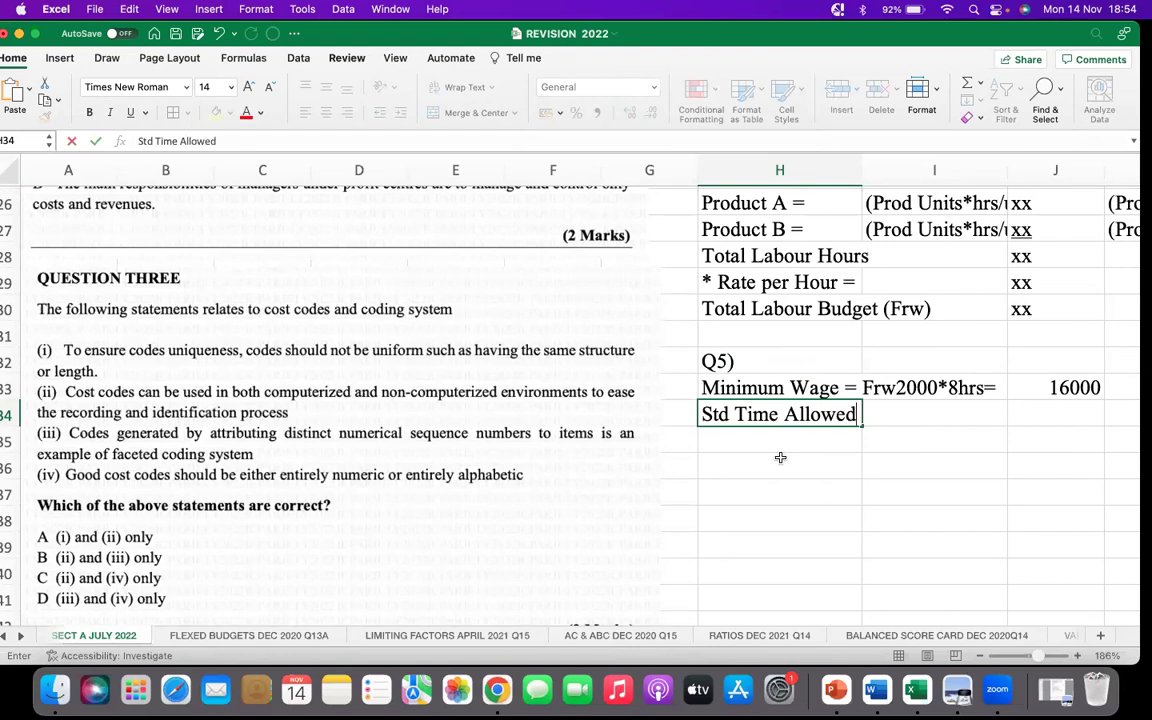
type(" in Minutes=")
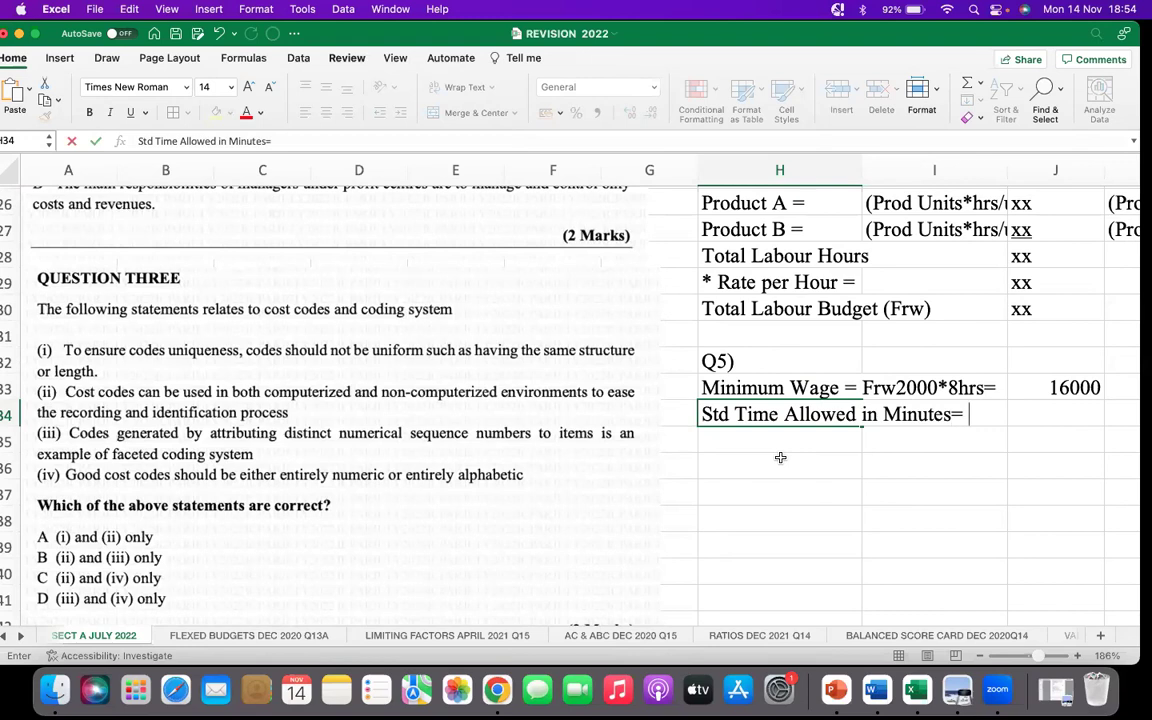
type("9min")
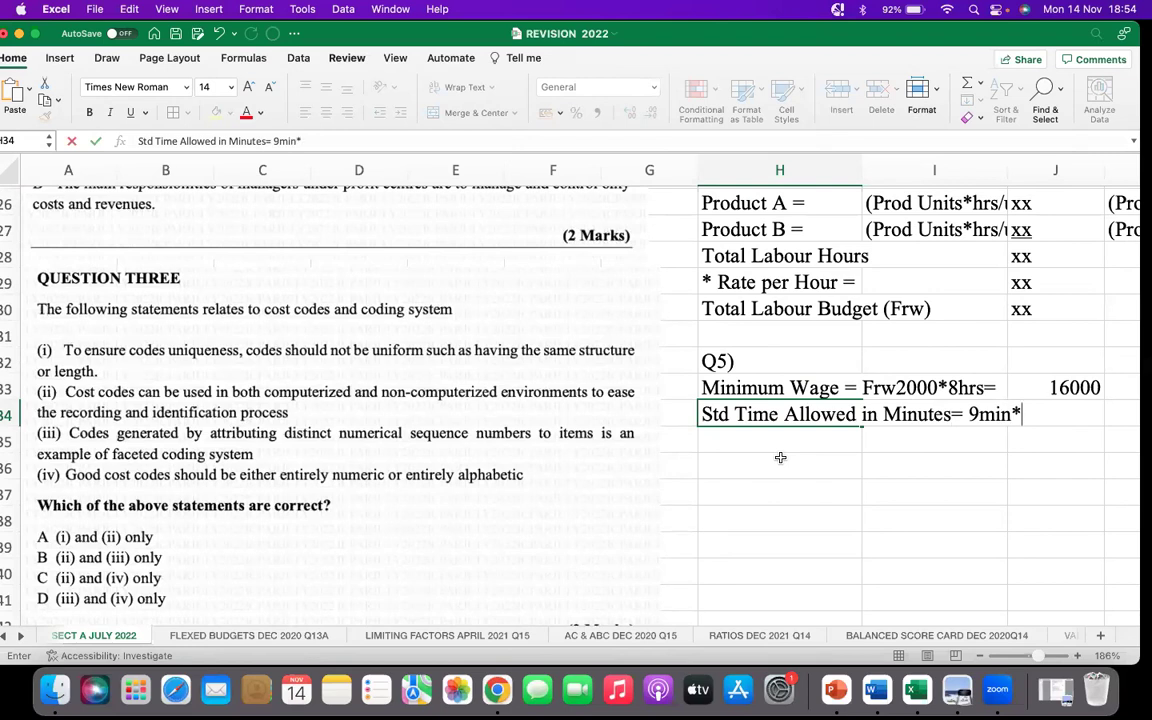
type("*130units=")
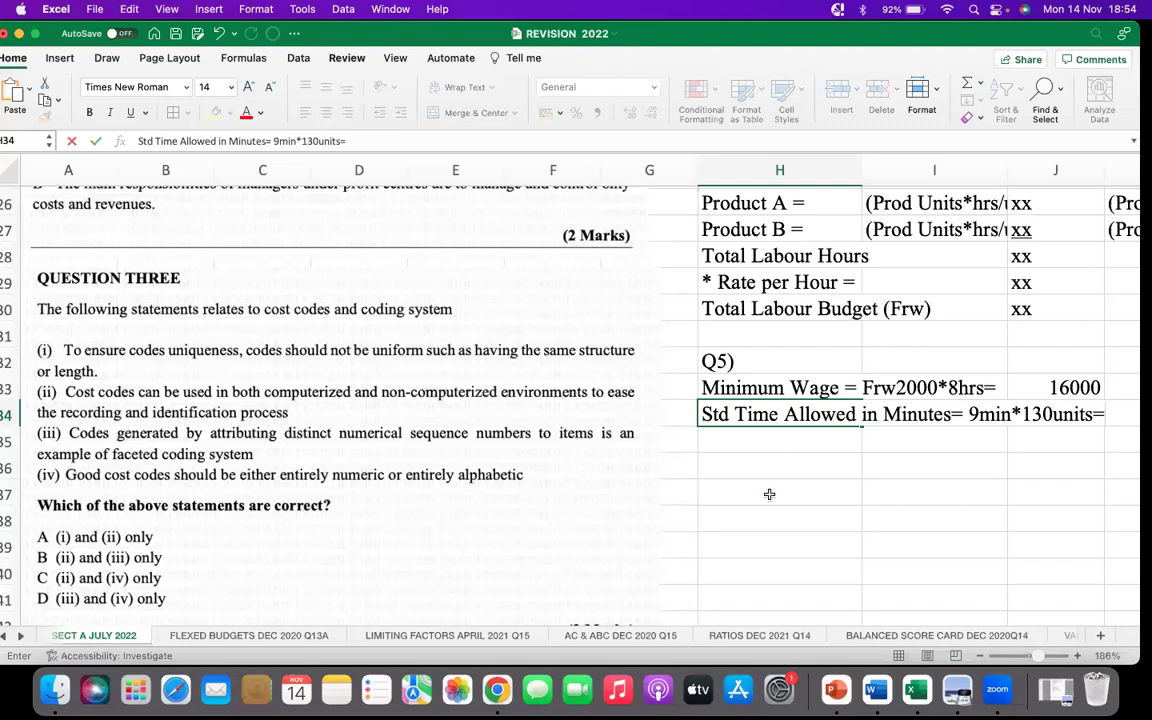
left_click(875, 466)
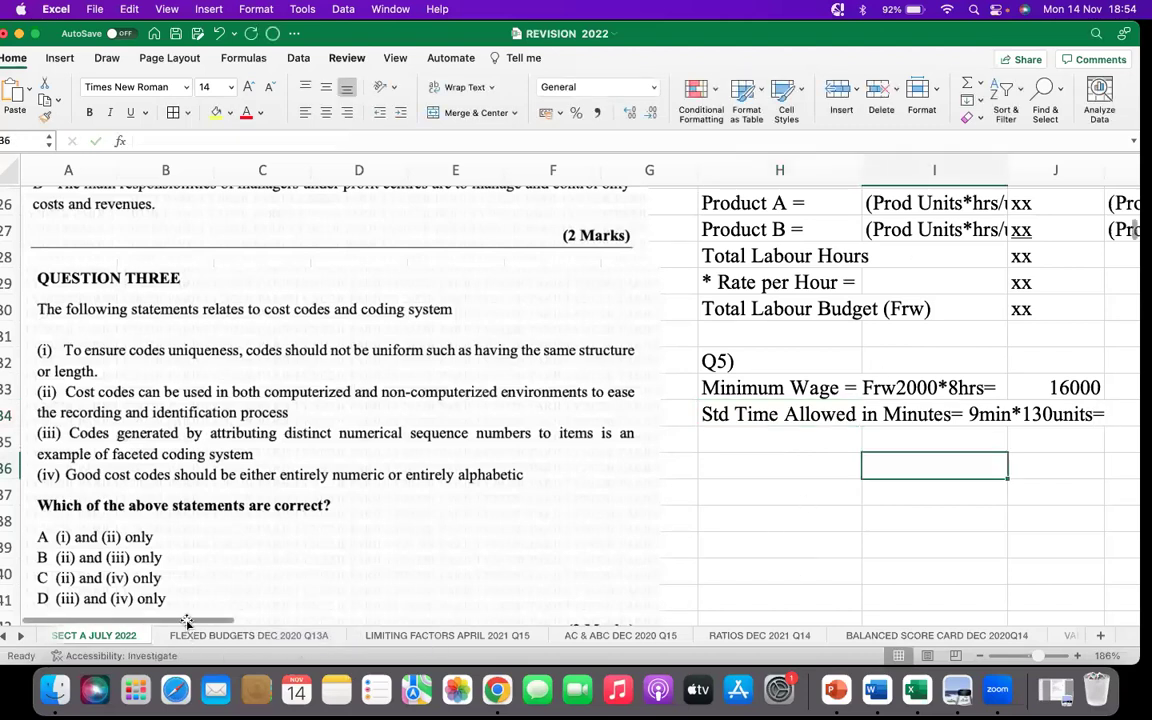
Calculate the standard time allowed in K34 with the formula =9*130
left_click_drag(205, 620, 324, 581)
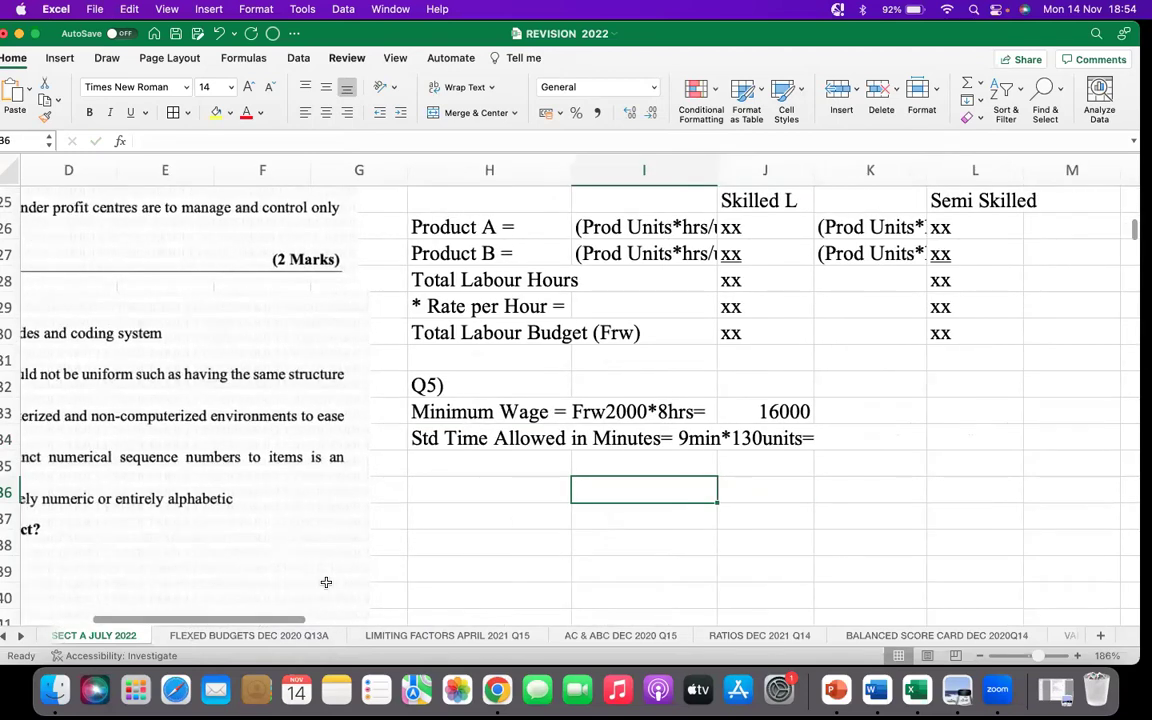
left_click(881, 431)
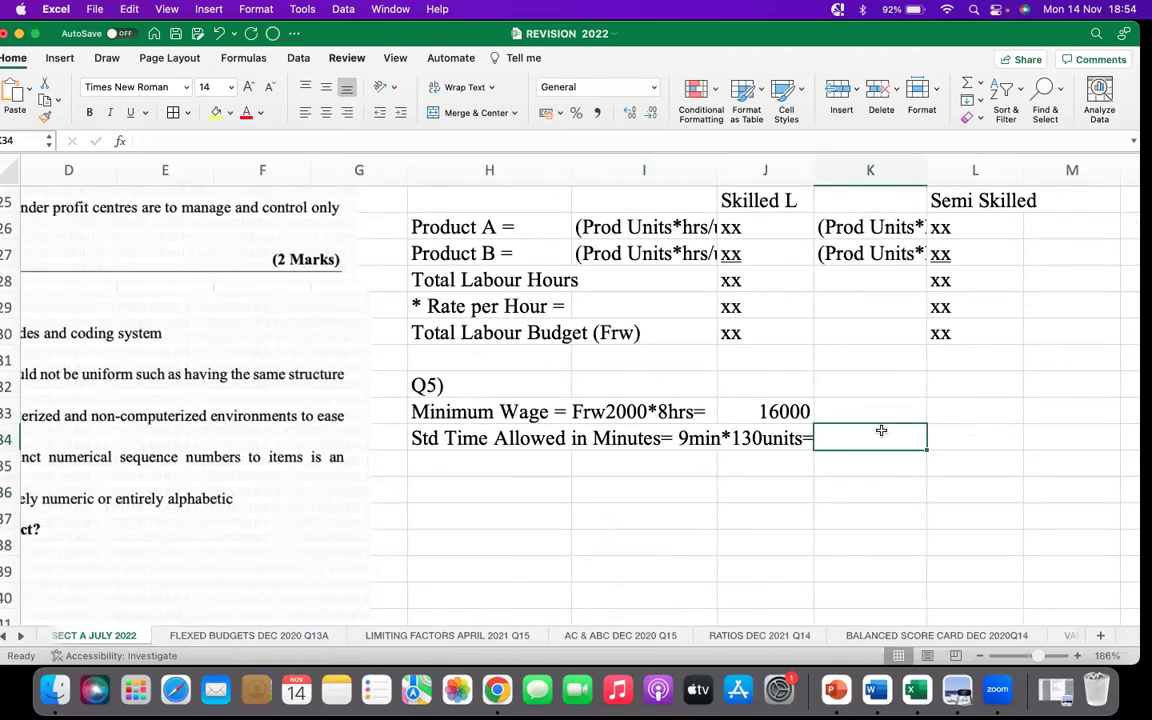
type("=")
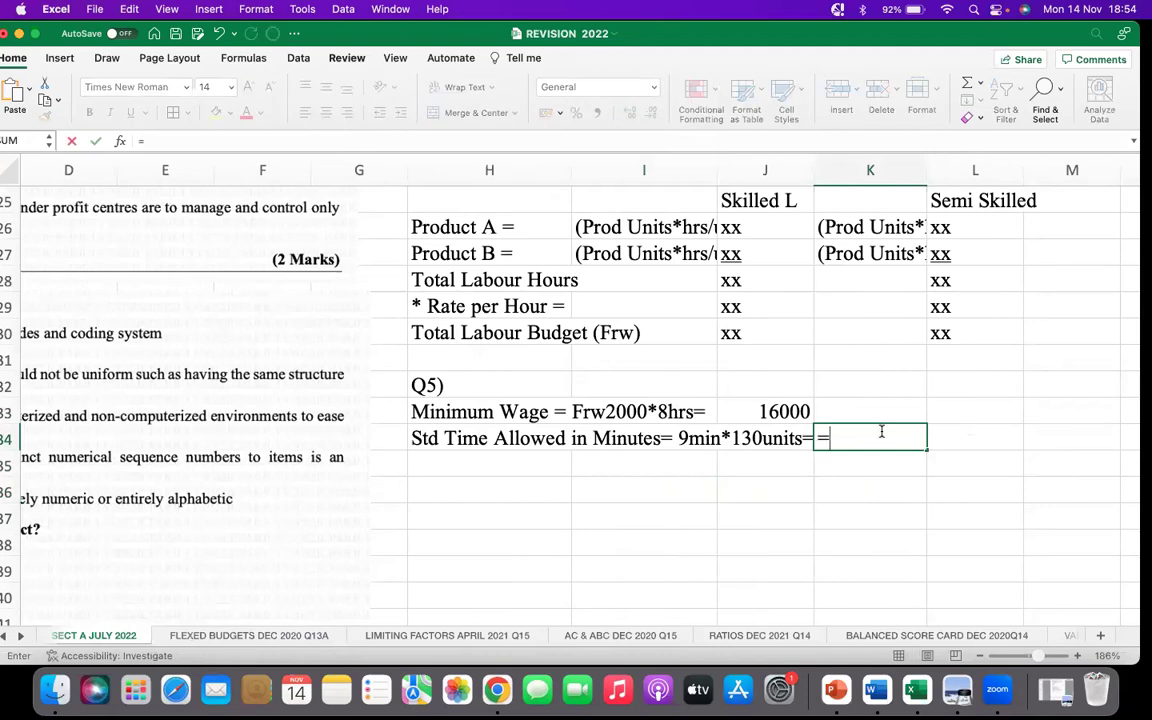
type("9*130")
key("Return")
Enter the unit "Minutes" in L34 beside the calculated standard time
left_click(968, 437)
type("Mi")
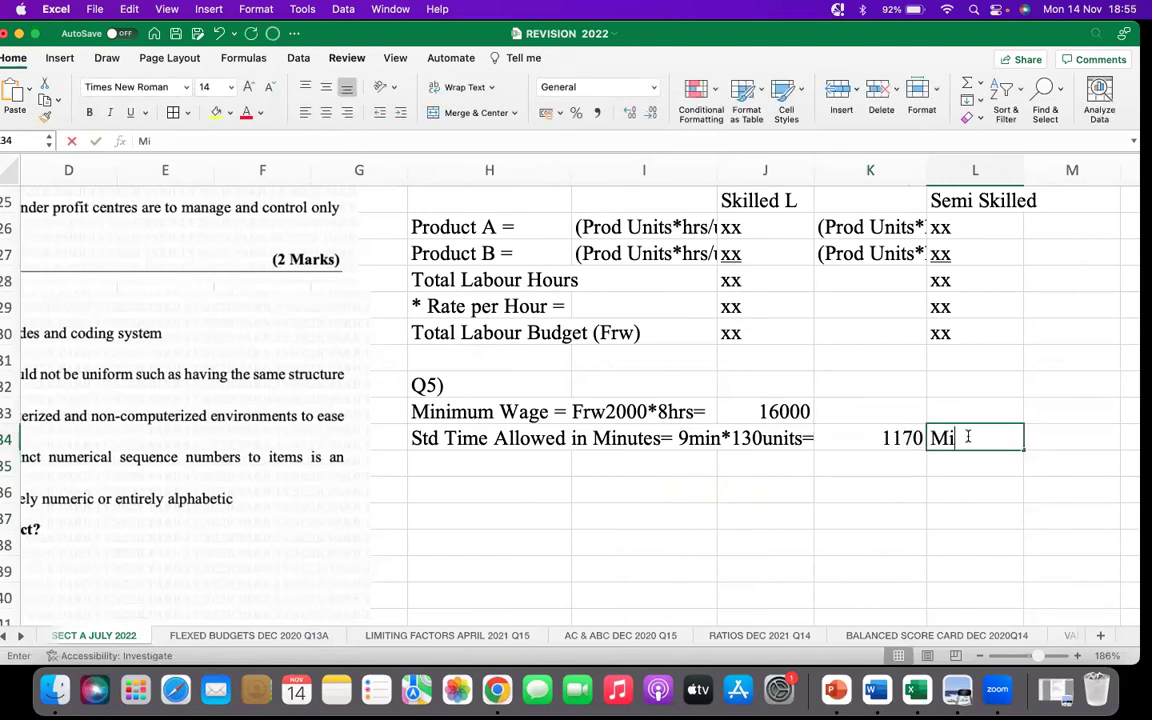
type("nutes")
left_click(951, 465)
left_click(951, 440)
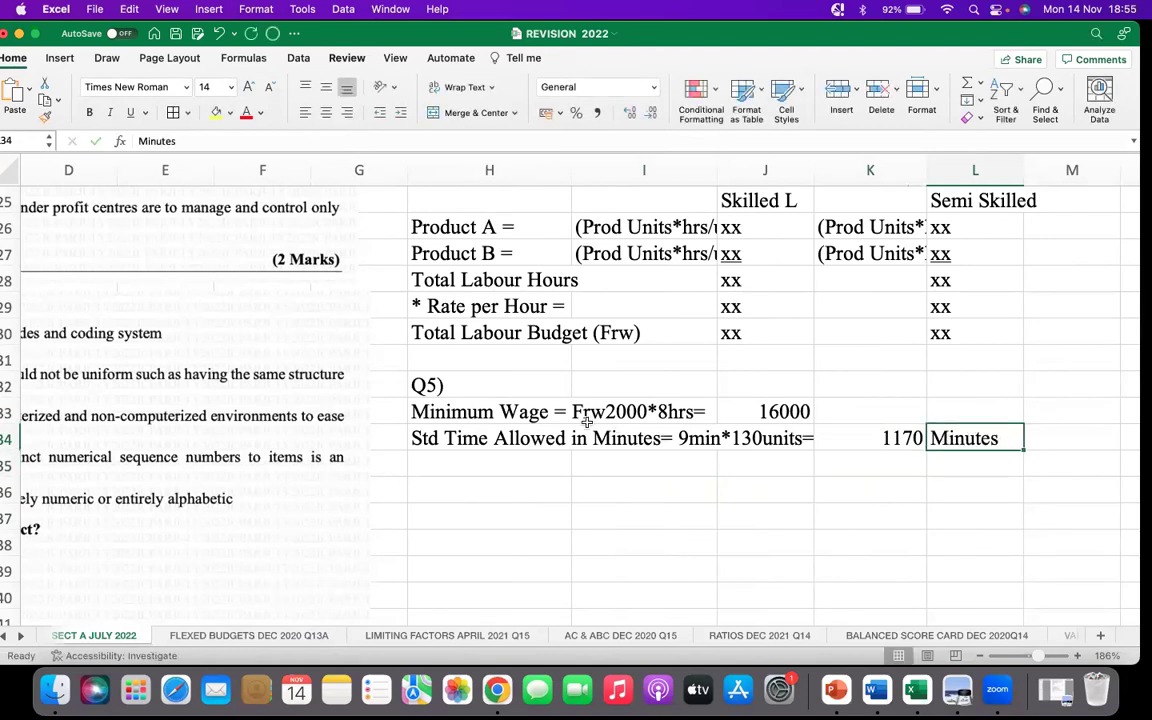
Enter the label "Std Time Allowed in Hours = 1170/60 =" in H35 below the standard time in minutes
left_click(516, 459)
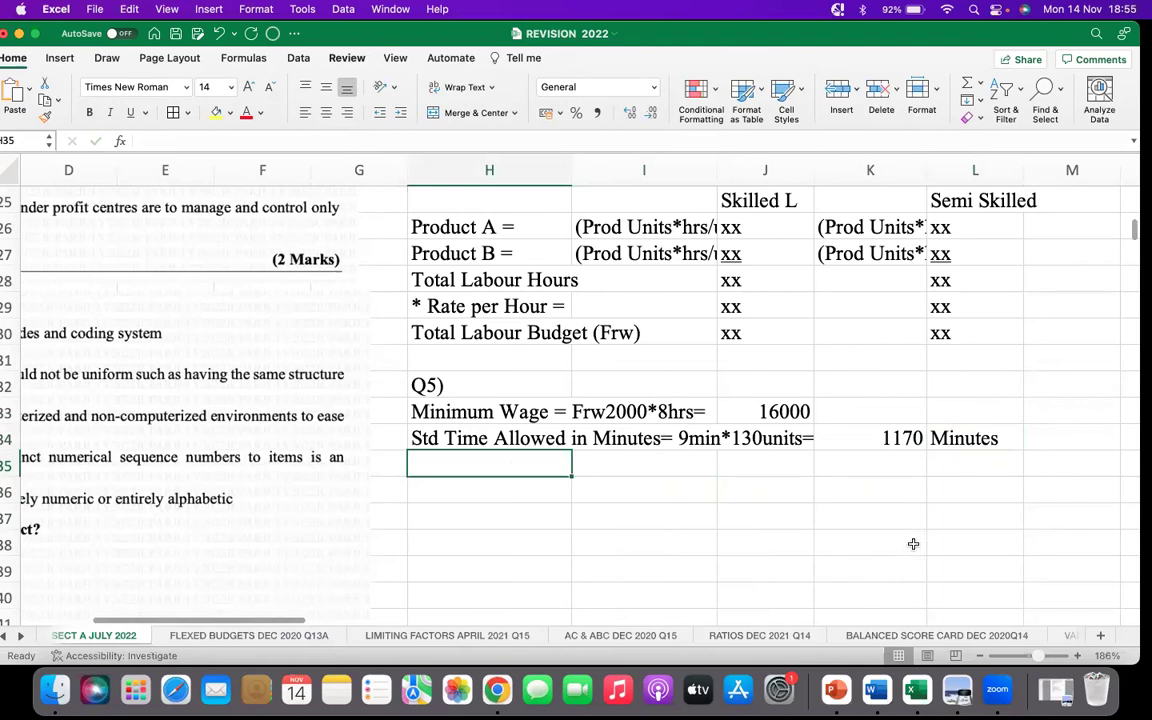
type("S")
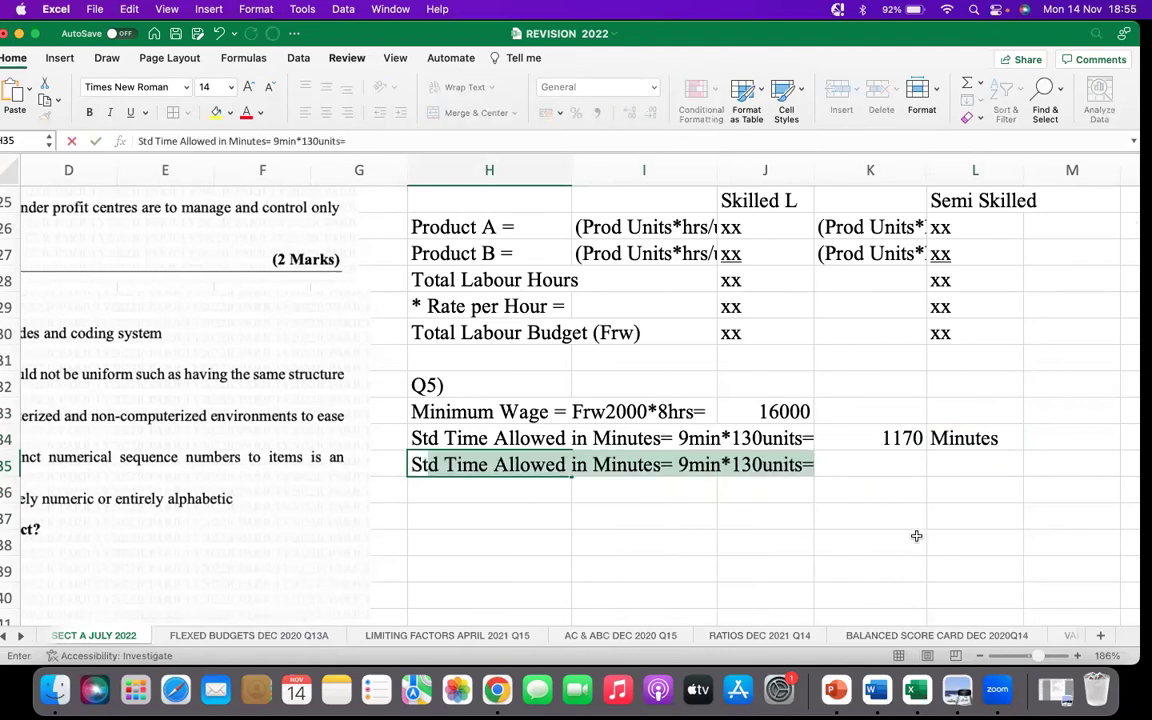
type("td Time Allowed")
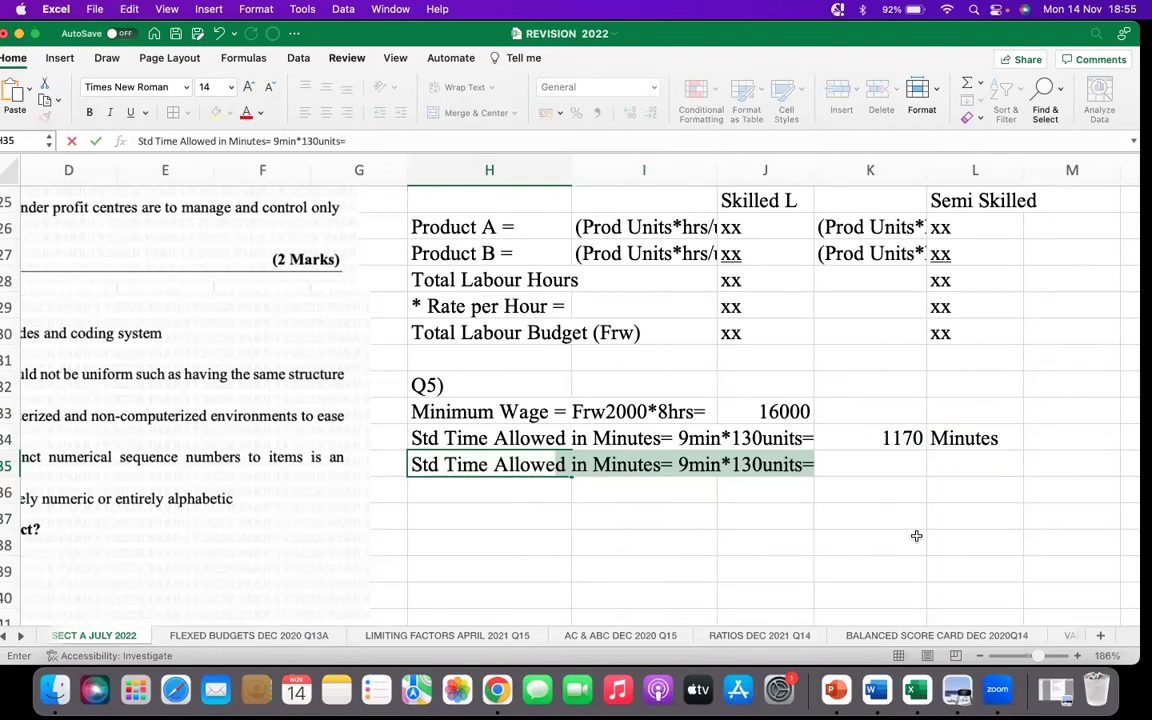
key("BackSpace")
type("e")
key("BackSpace")
type("d Time Allowedin Ho")
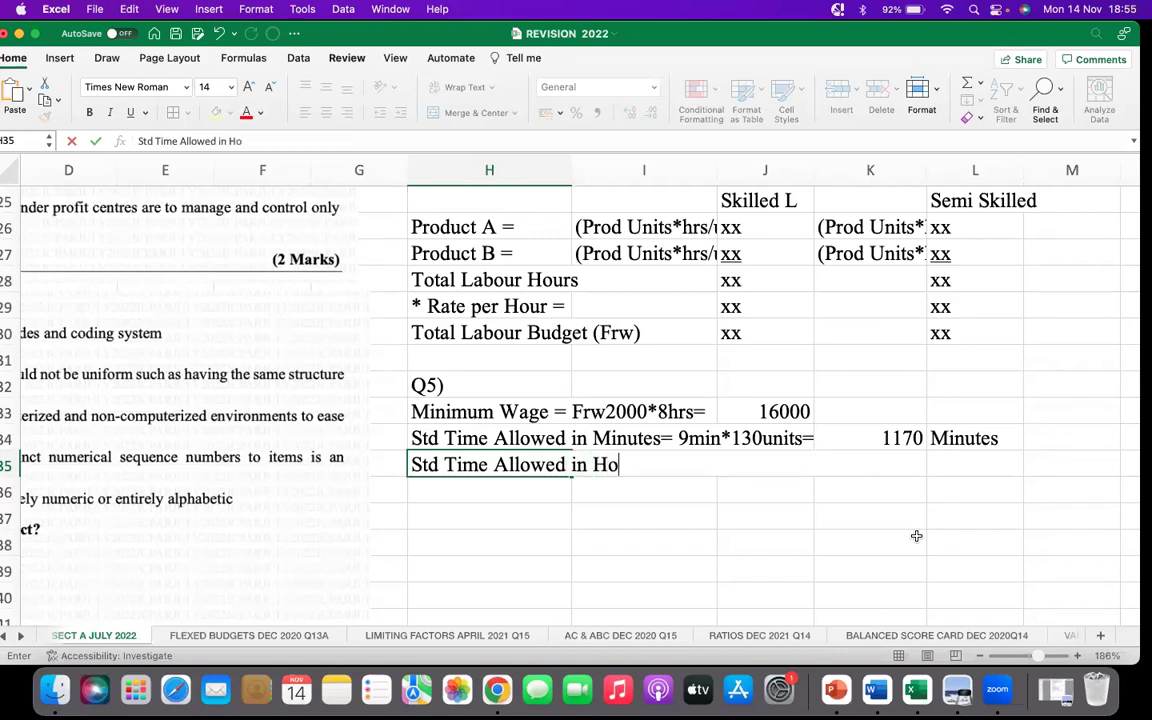
type("urs = 11")
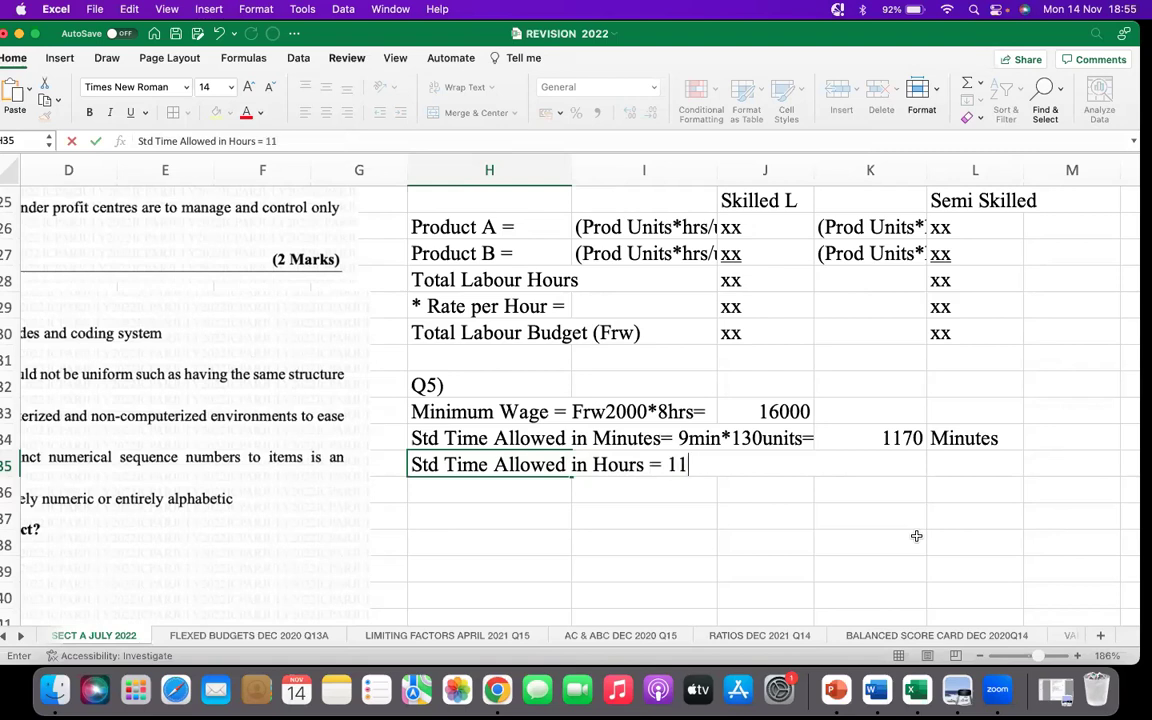
type("70/60 =")
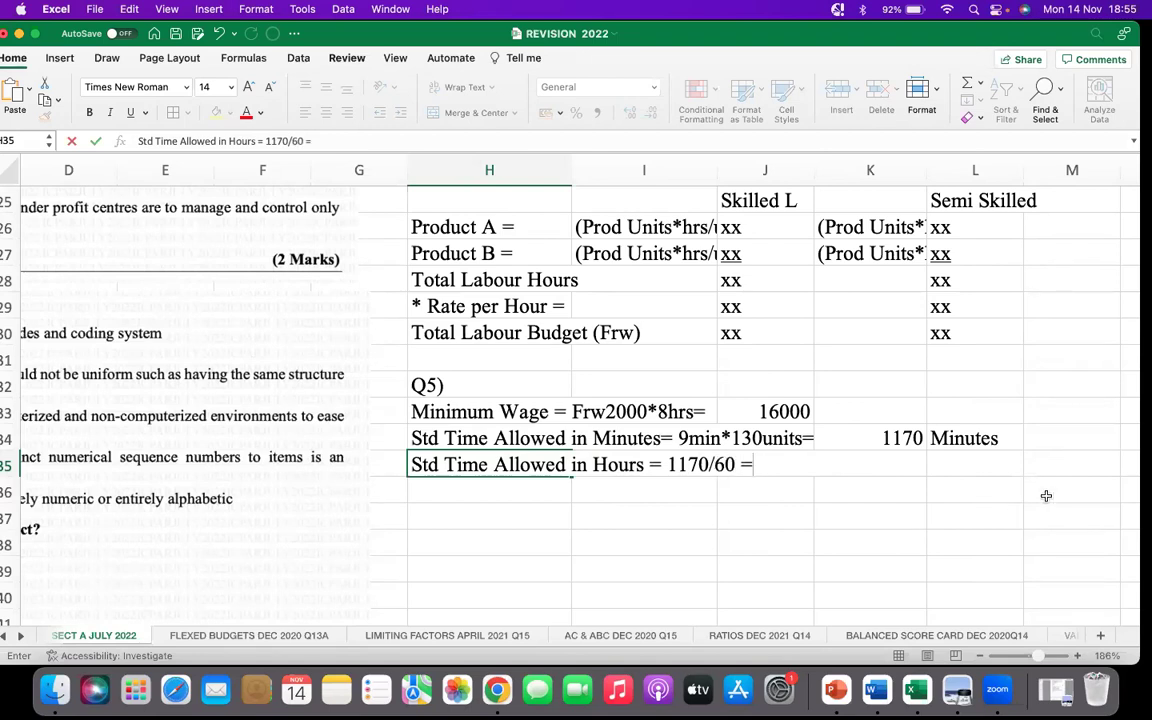
Convert the standard time allowed to hours in K35 with the formula =K34/60
left_click(864, 466)
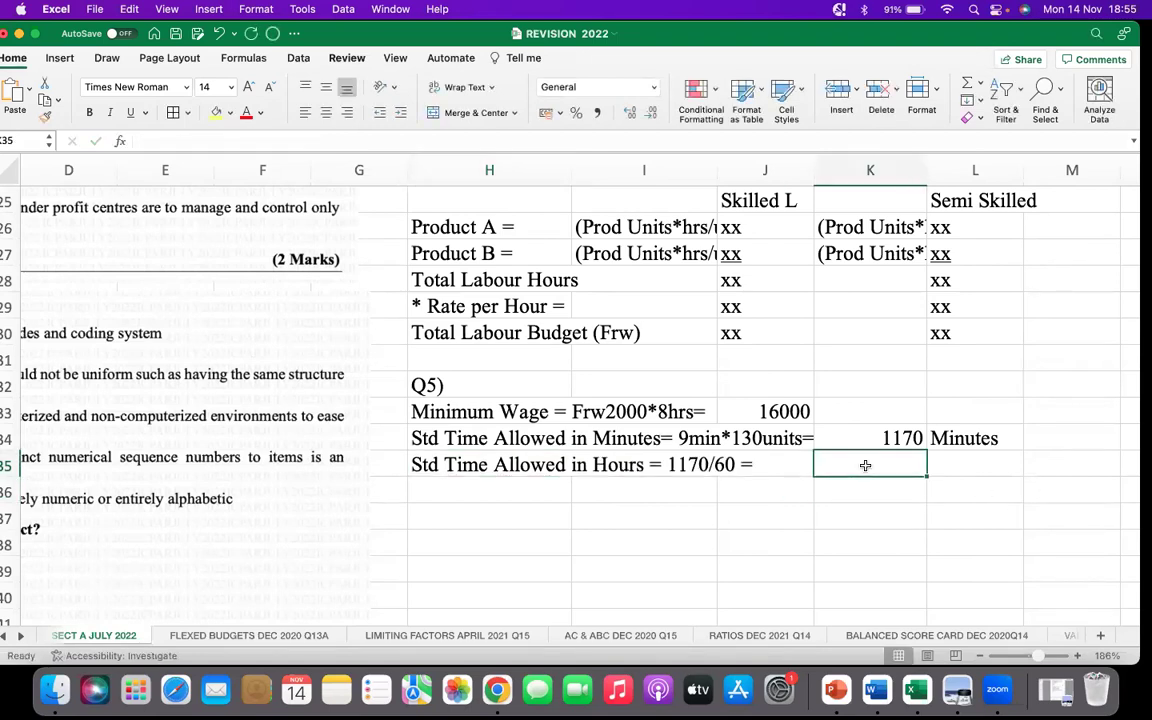
type("=")
left_click(885, 438)
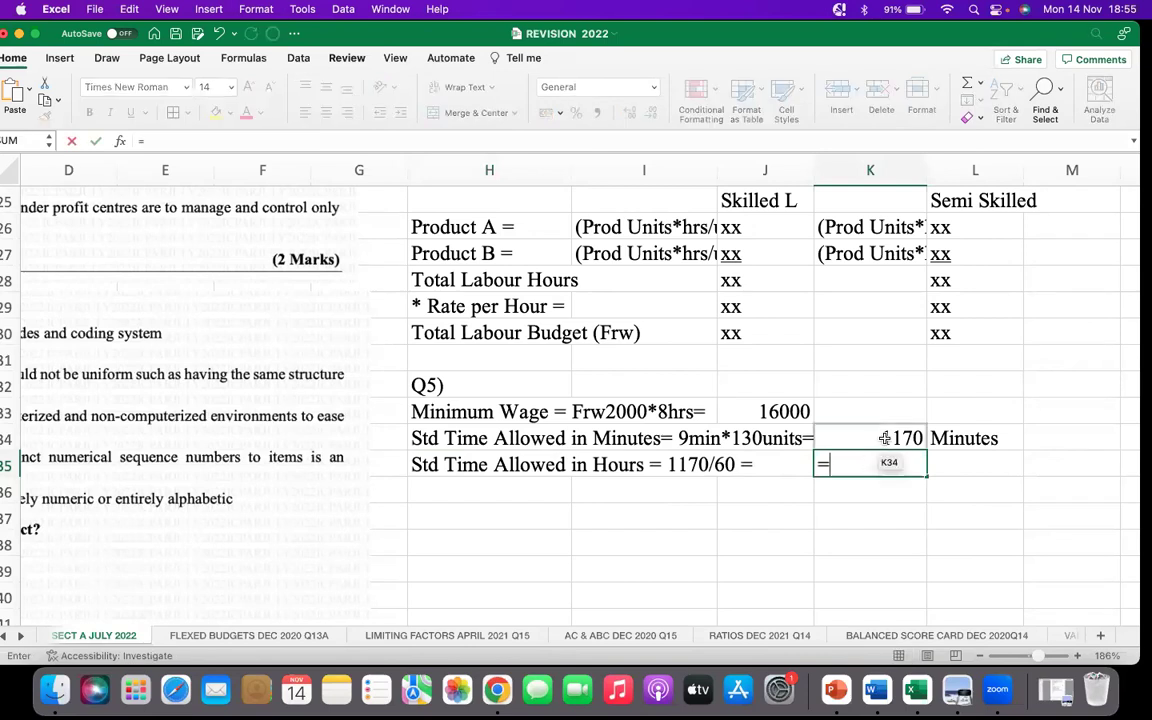
type("/60")
key("Return")
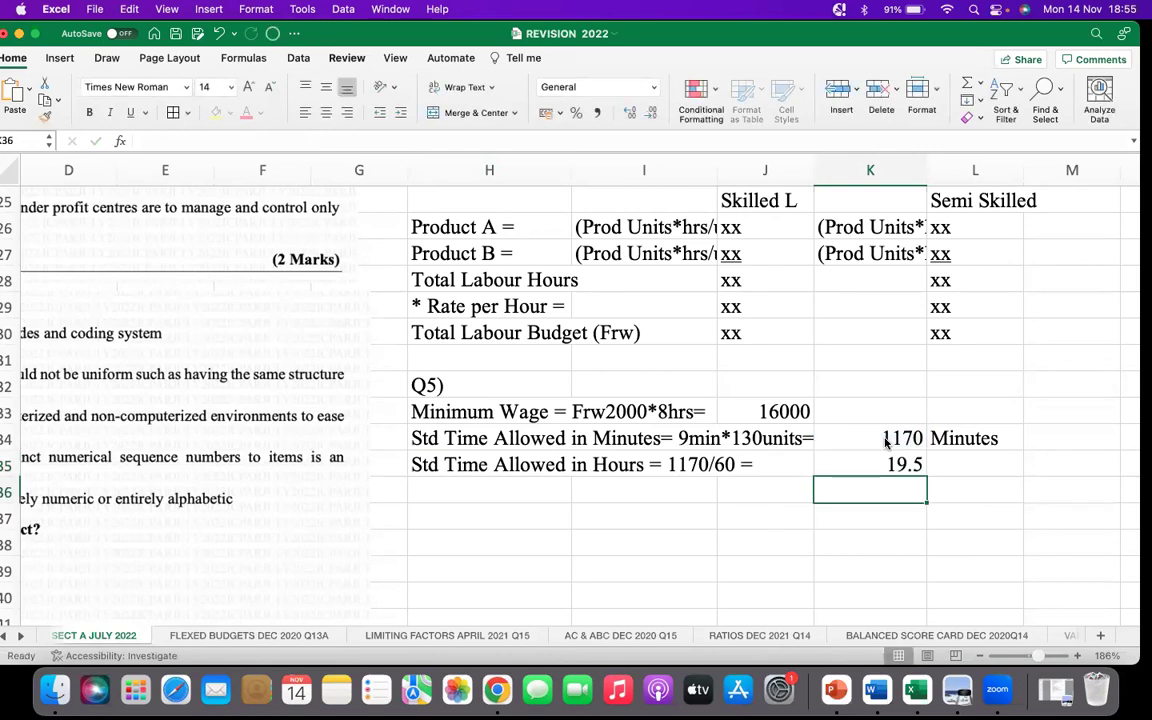
Enter the unit "Hours" in L35 beside the converted standard time
left_click(1003, 467)
type("Hours")
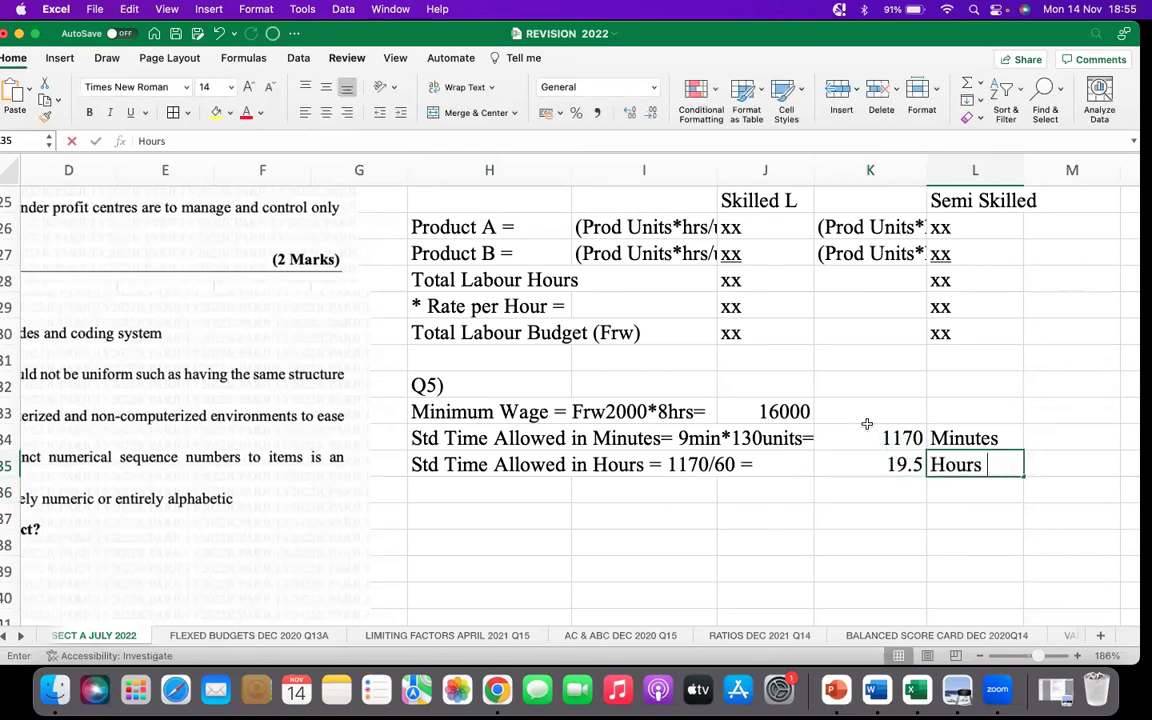
left_click(848, 540)
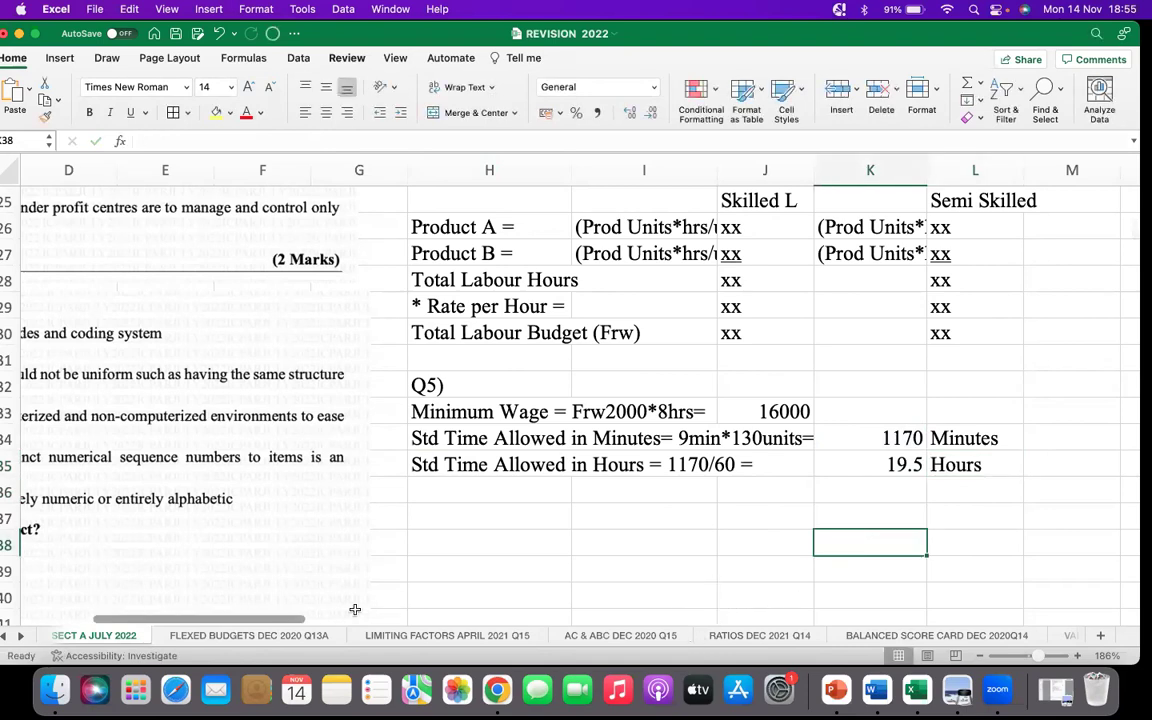
Enter the label "Pay worked for =" in H36 below the standard time in hours
mouse_move(270, 620)
left_mouse_down()
mouse_move(250, 620)
mouse_move(290, 620)
left_mouse_up()
left_click(361, 490)
type("Pay ")
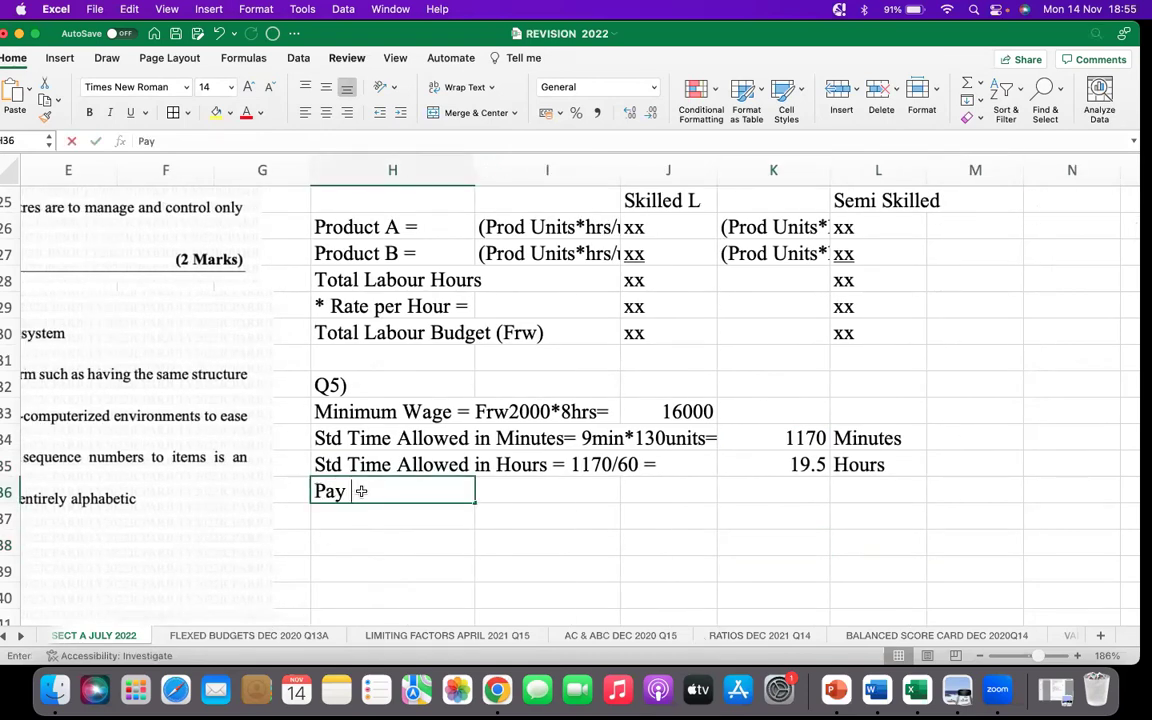
type("worked ")
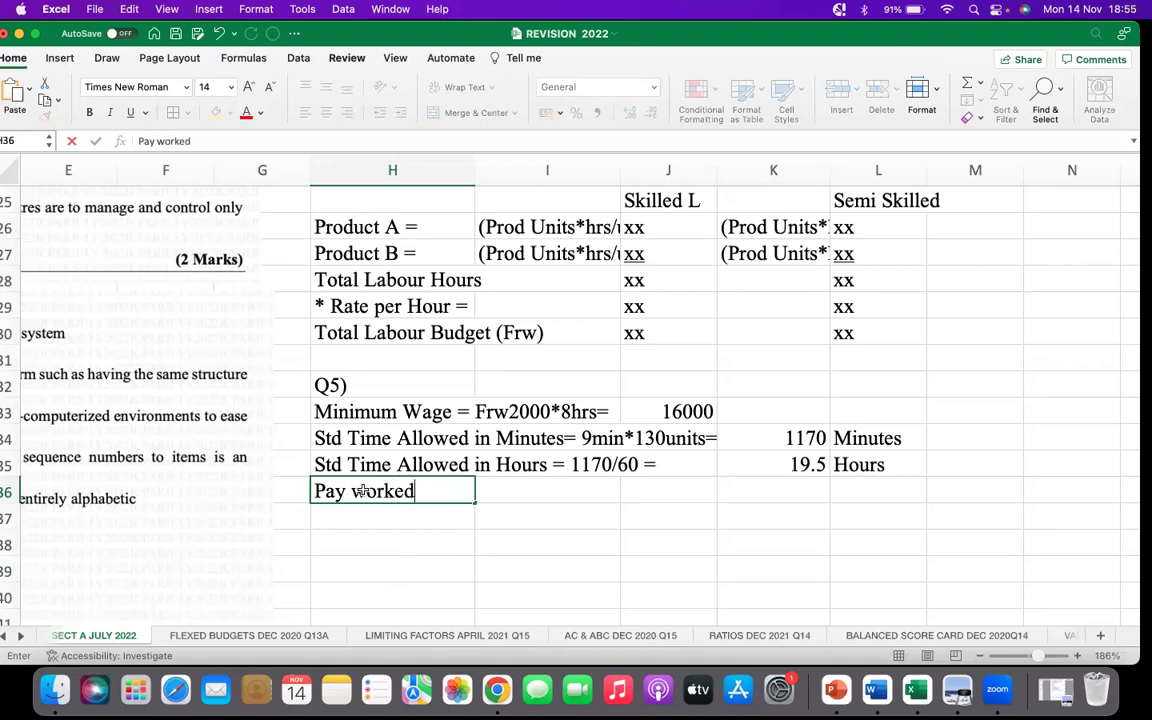
type("for =")
left_click(391, 530)
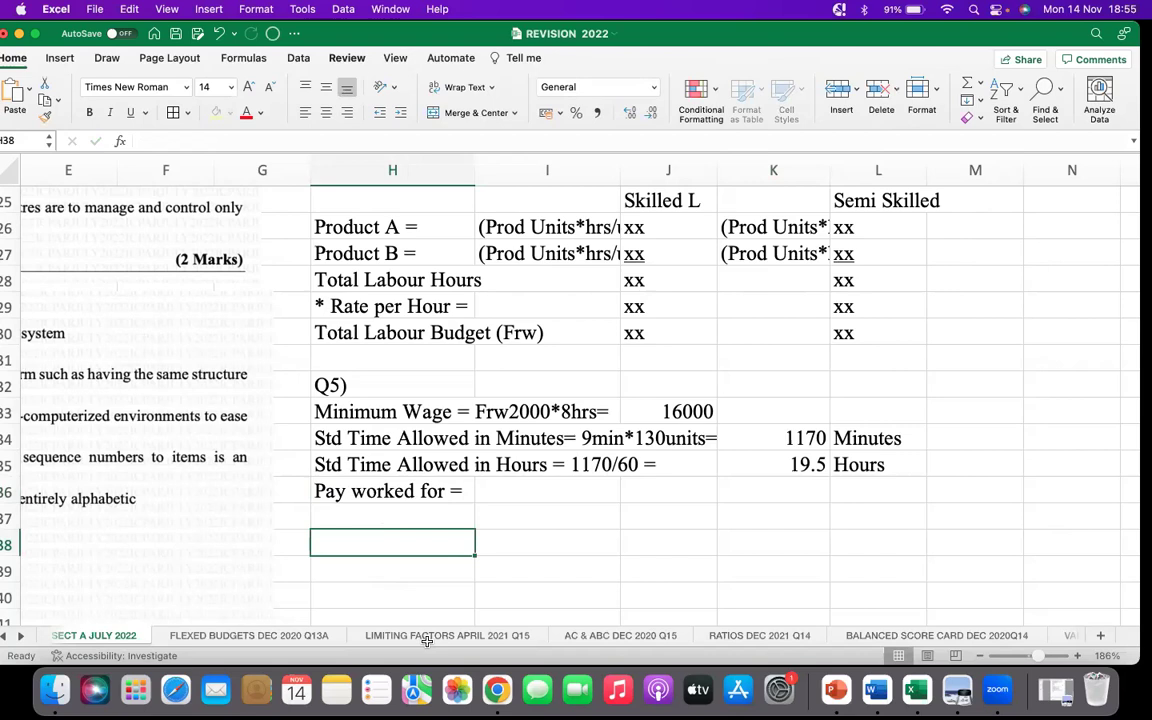
Check Question Five's piecework rate and extend the H36 label to "Pay worked for = Rwf 13000*19.5 ="
left_click_drag(185, 621, 93, 622)
scroll(221, 494, "down", 5)
scroll(221, 498, "down", 6)
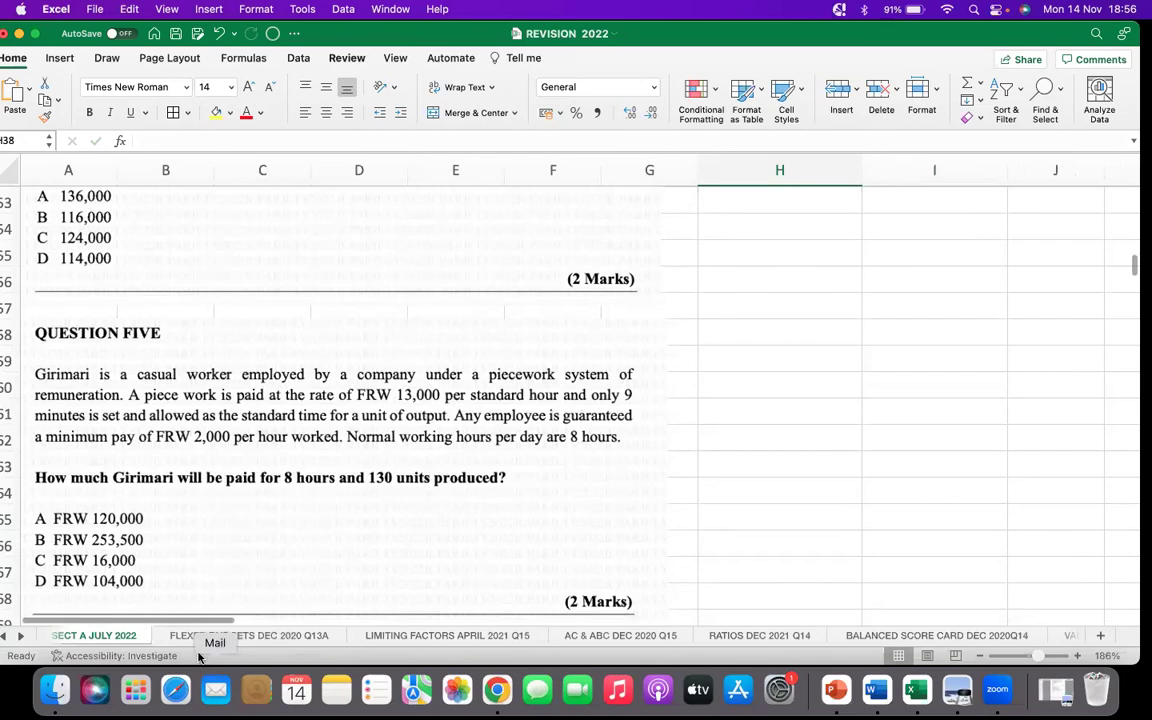
left_click_drag(206, 620, 311, 617)
scroll(401, 437, "up", 10)
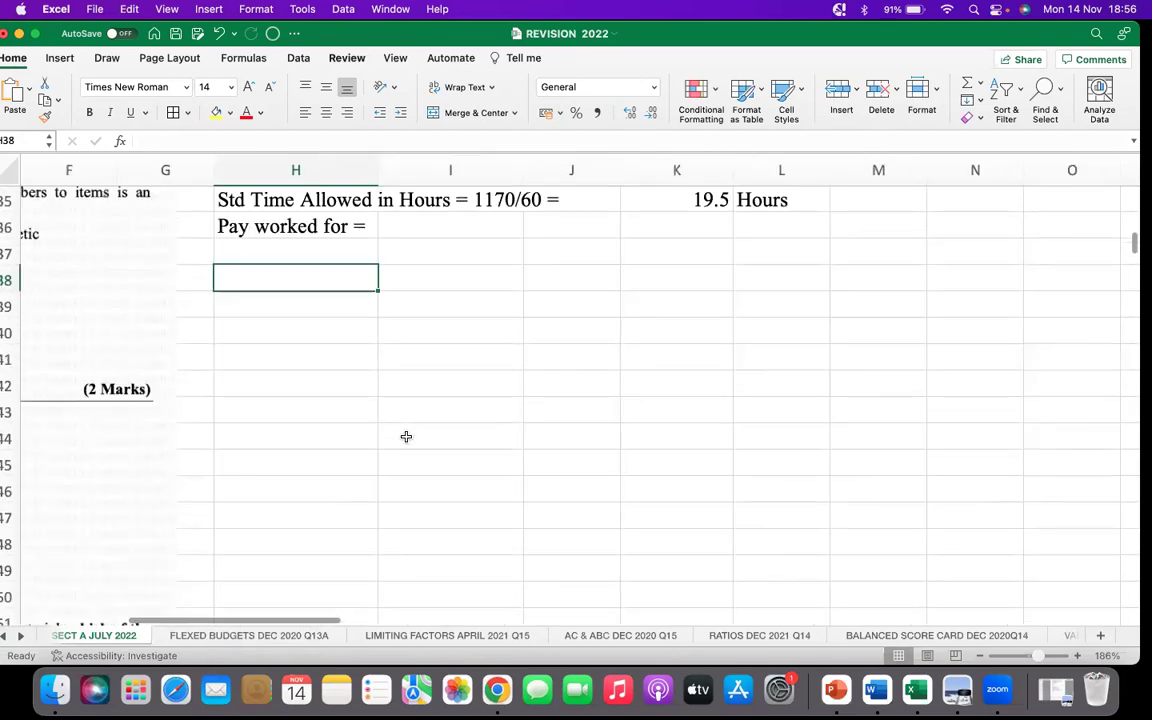
scroll(406, 437, "up", 5)
left_click(268, 424)
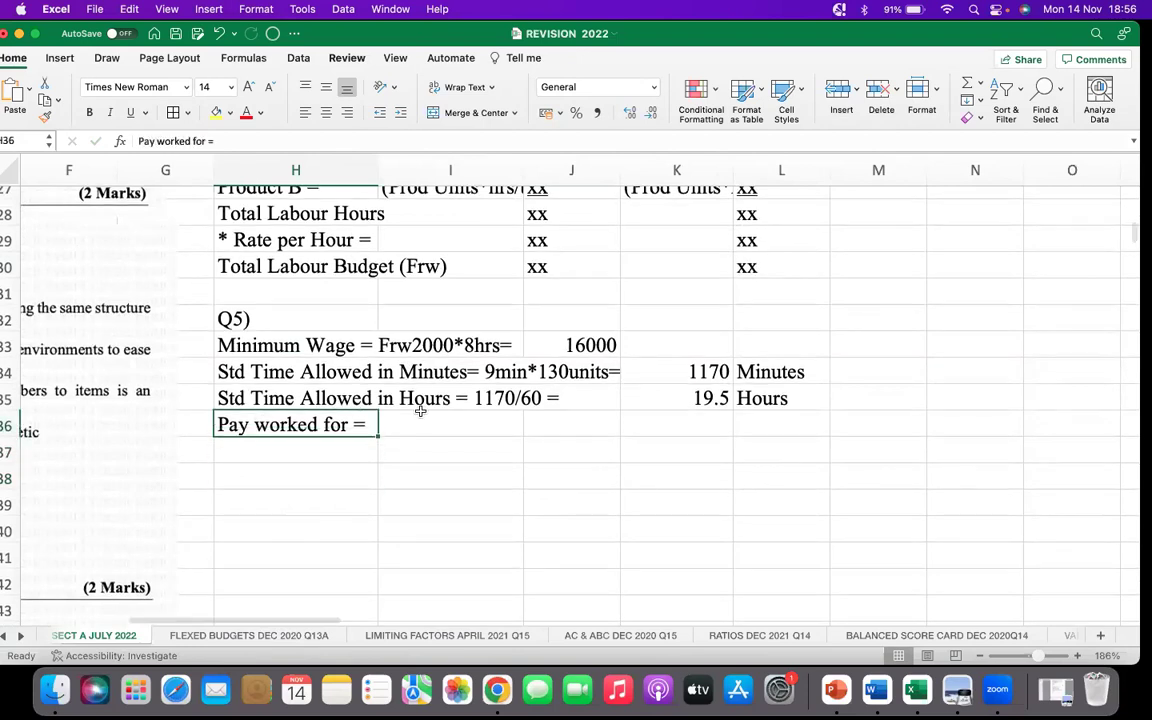
left_click(233, 140)
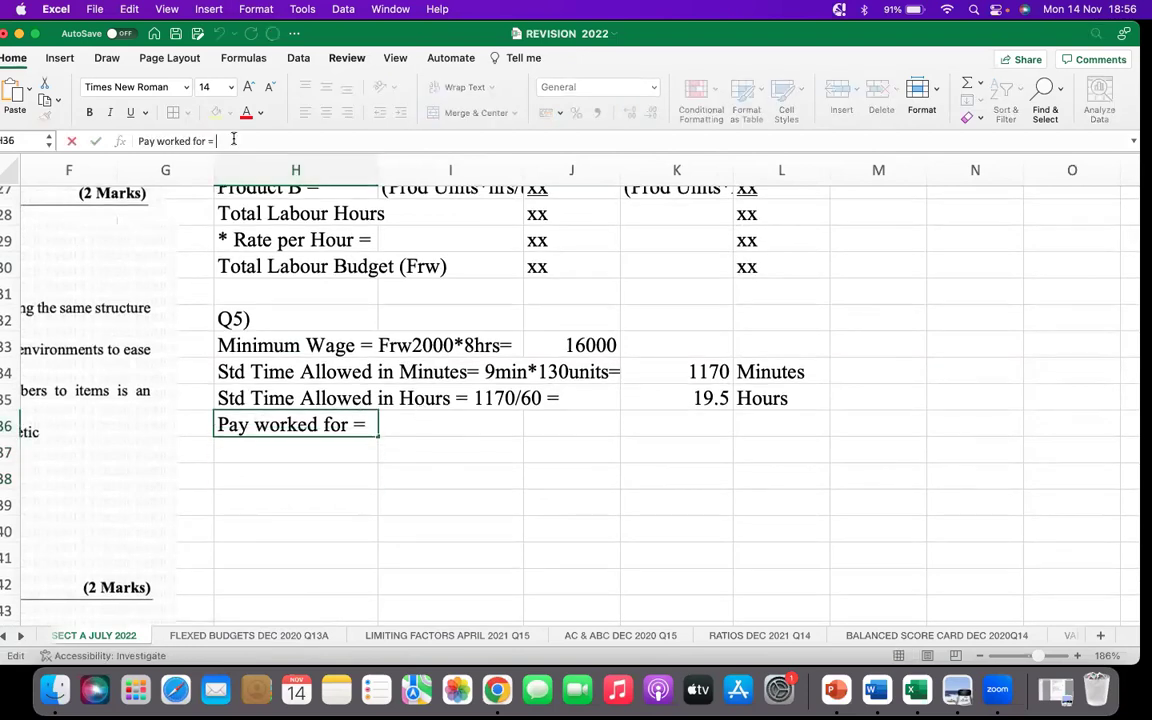
type("Rwf 13000")
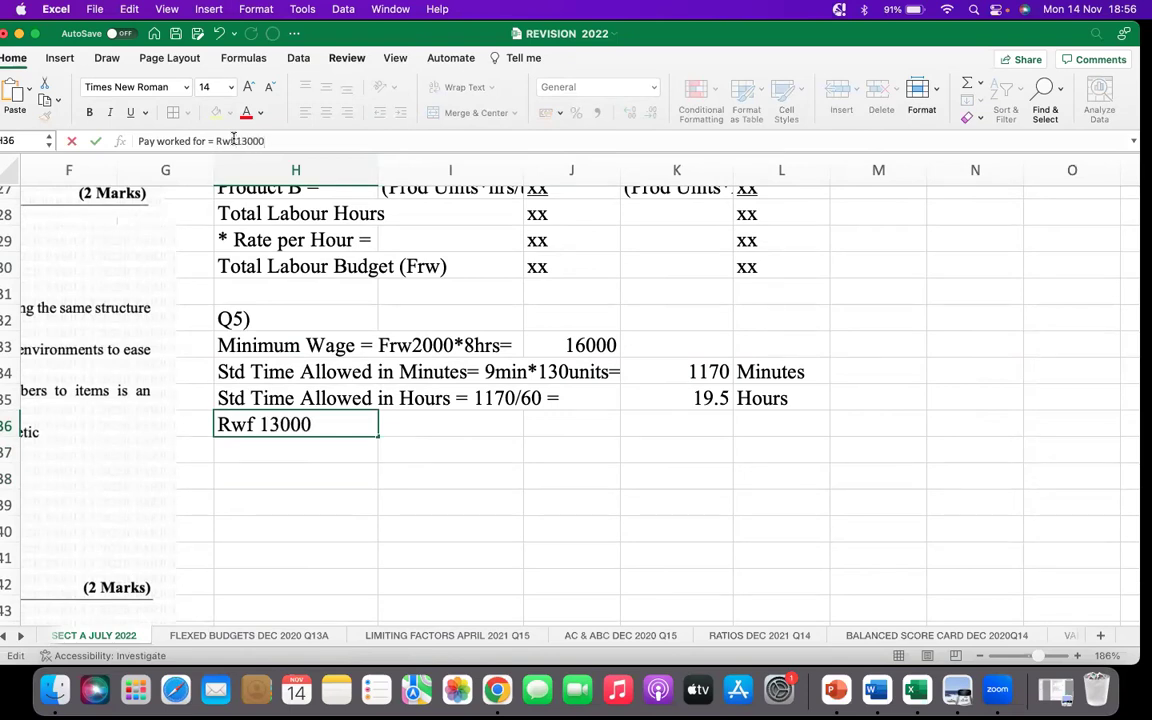
type("*19.5 =")
left_click(478, 470)
Calculate the pay worked for in K36 with the formula =13000*K35
left_click(720, 427)
type("=")
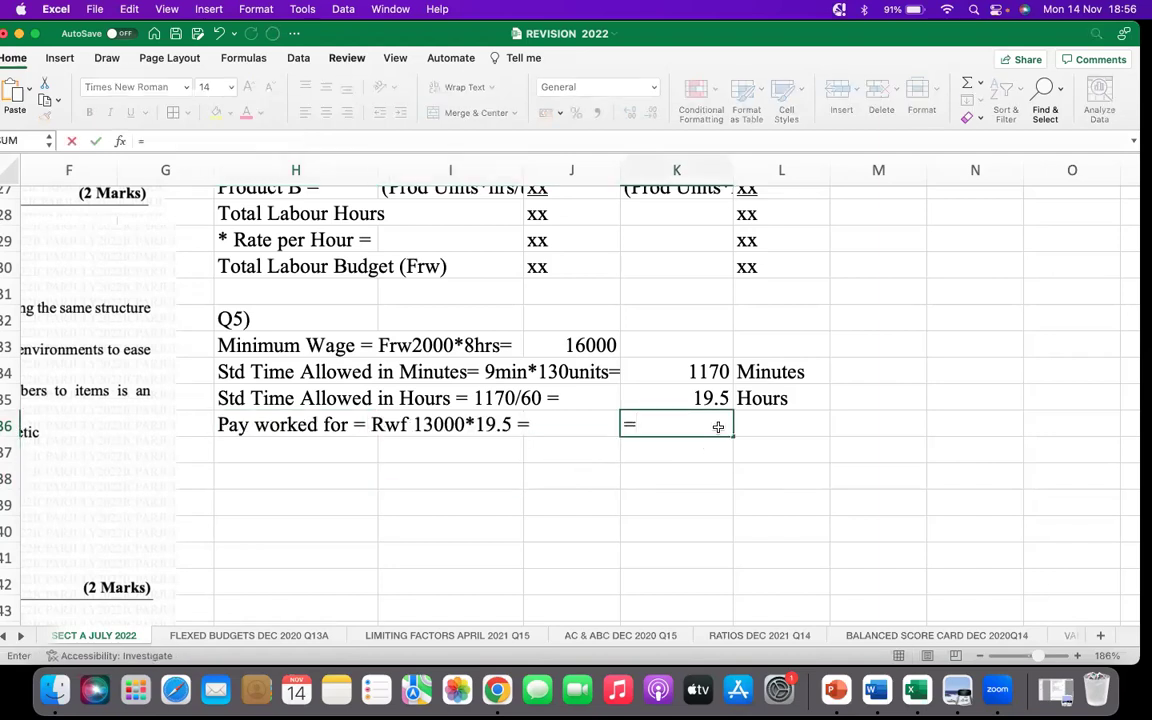
type("13000*")
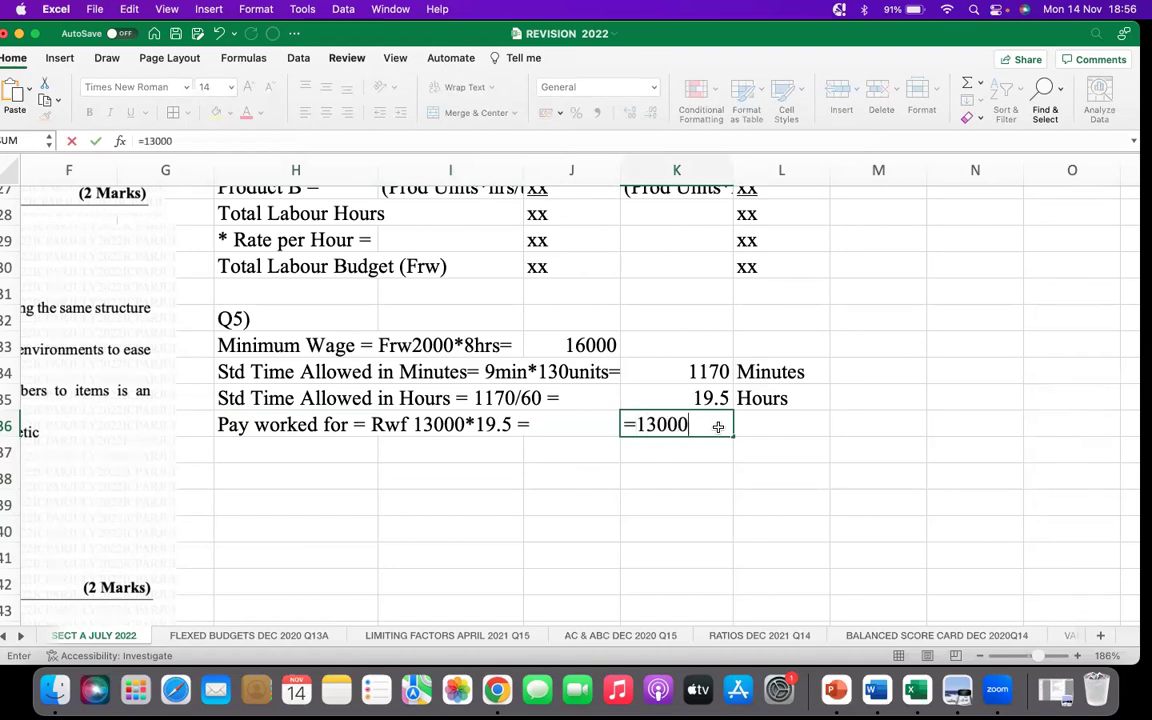
left_click(711, 398)
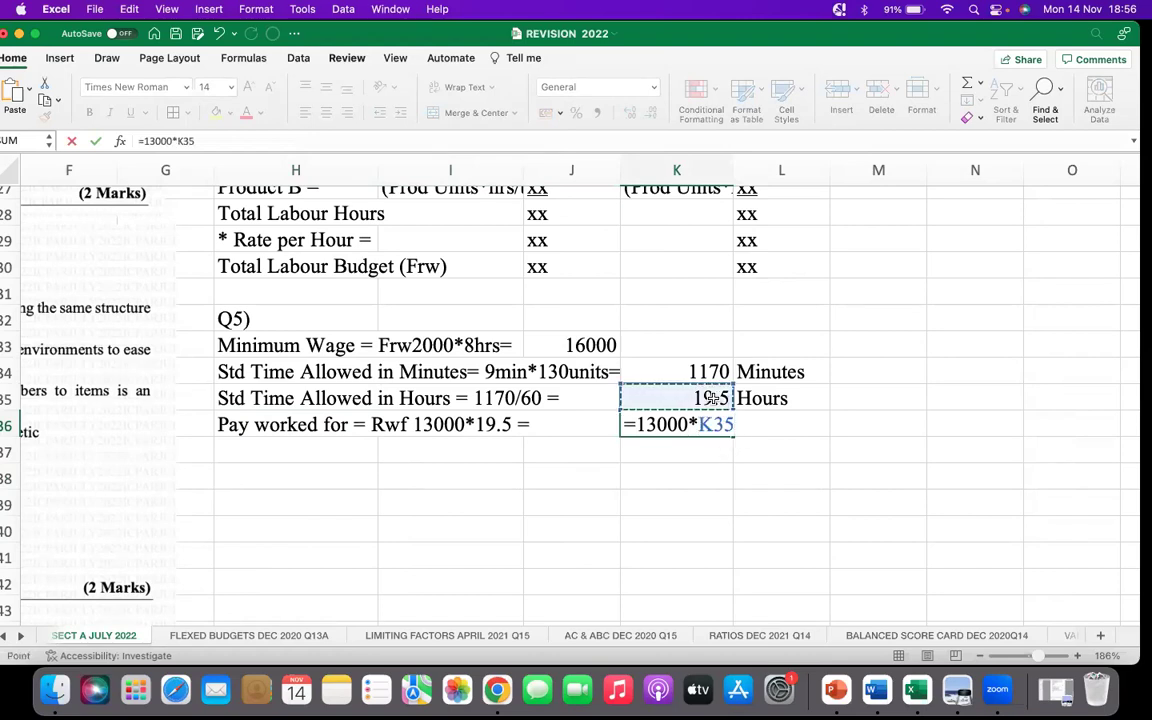
key("Return")
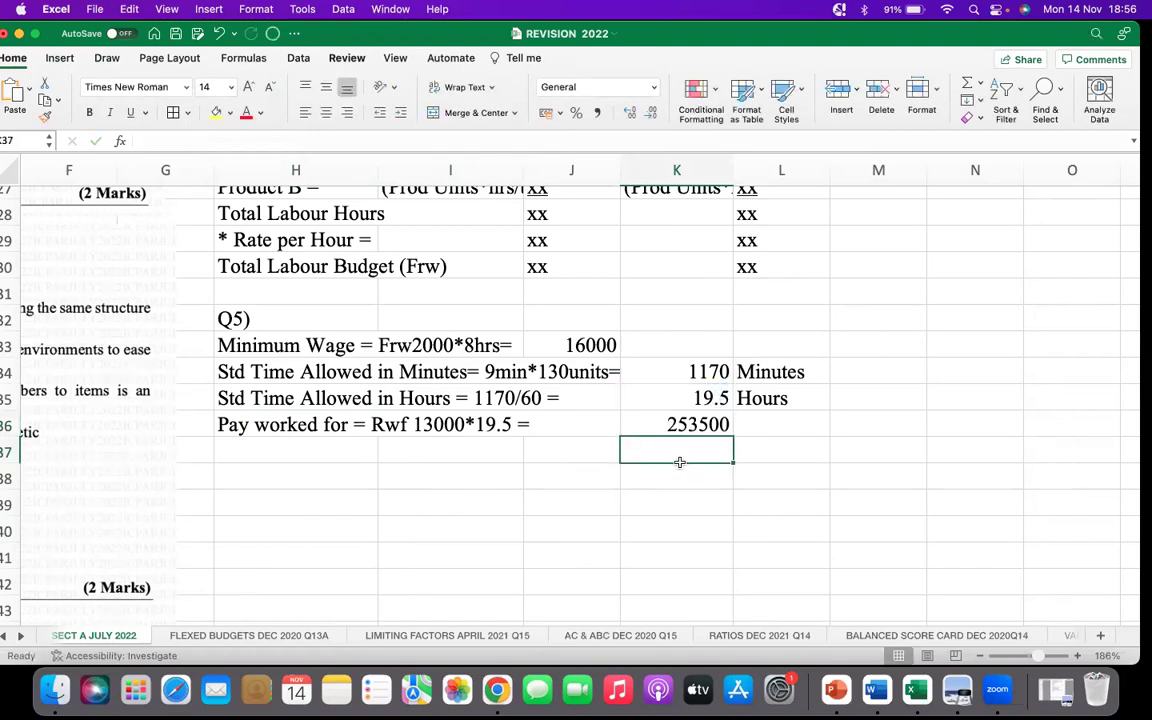
Enter the currency "Frw" in L36 beside the calculated pay
left_click(660, 424)
left_click(756, 416)
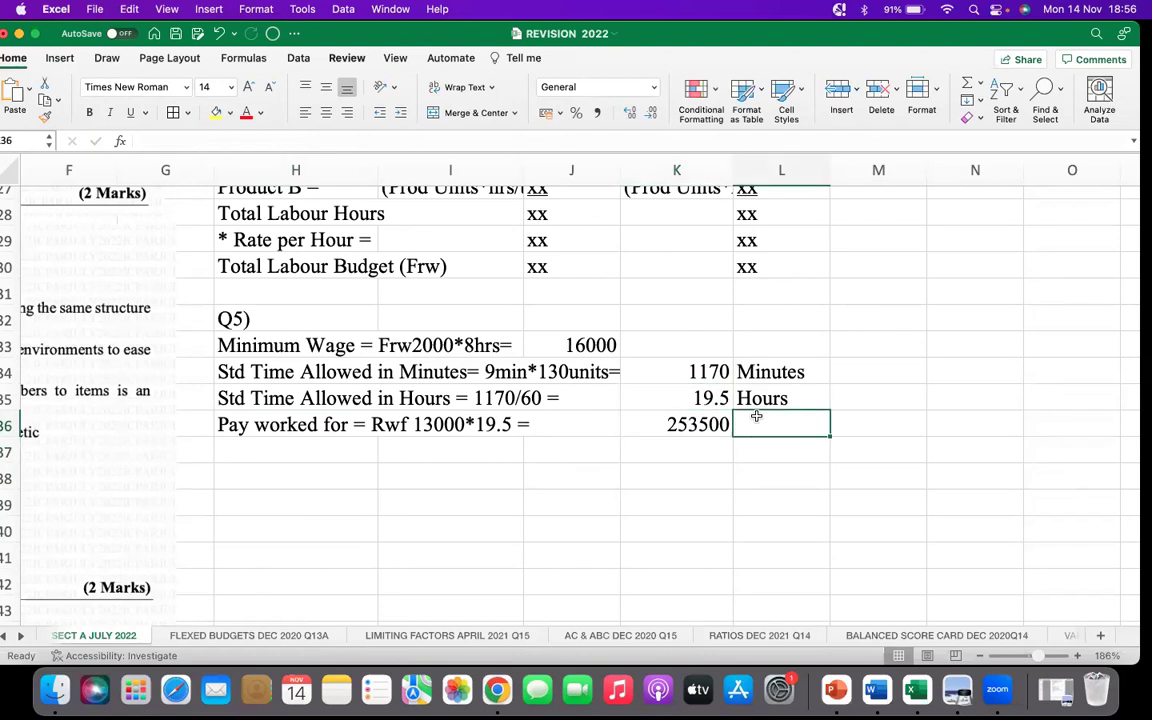
type("Frw")
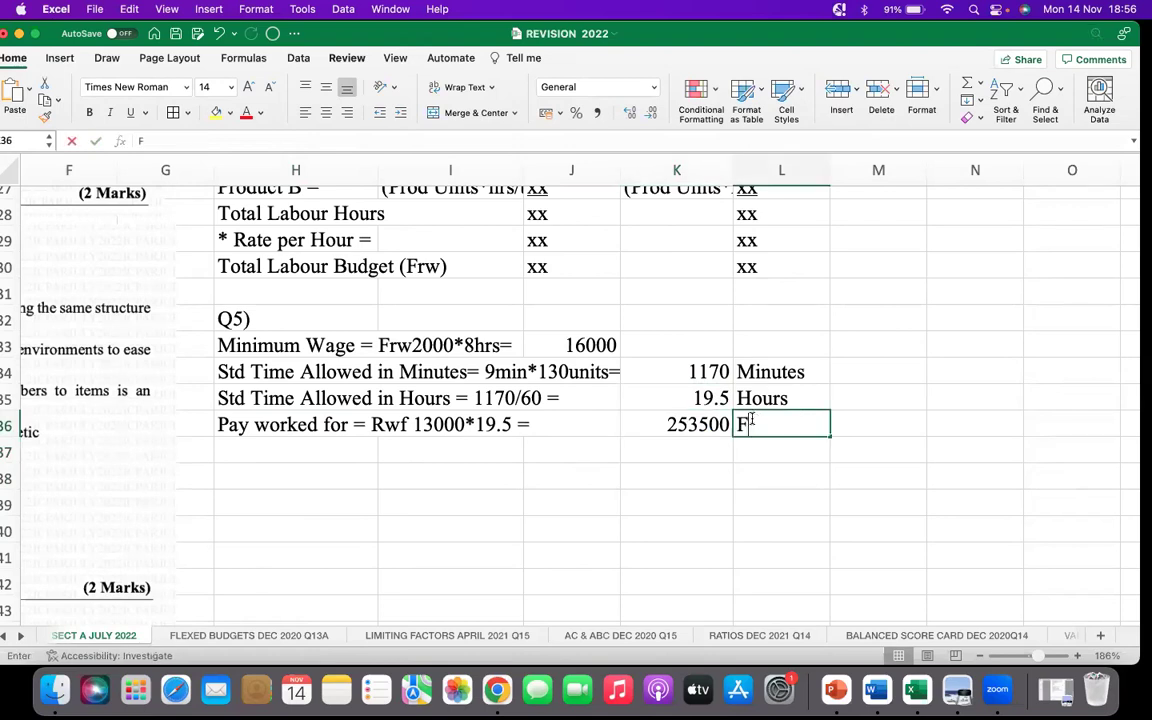
left_click(764, 510)
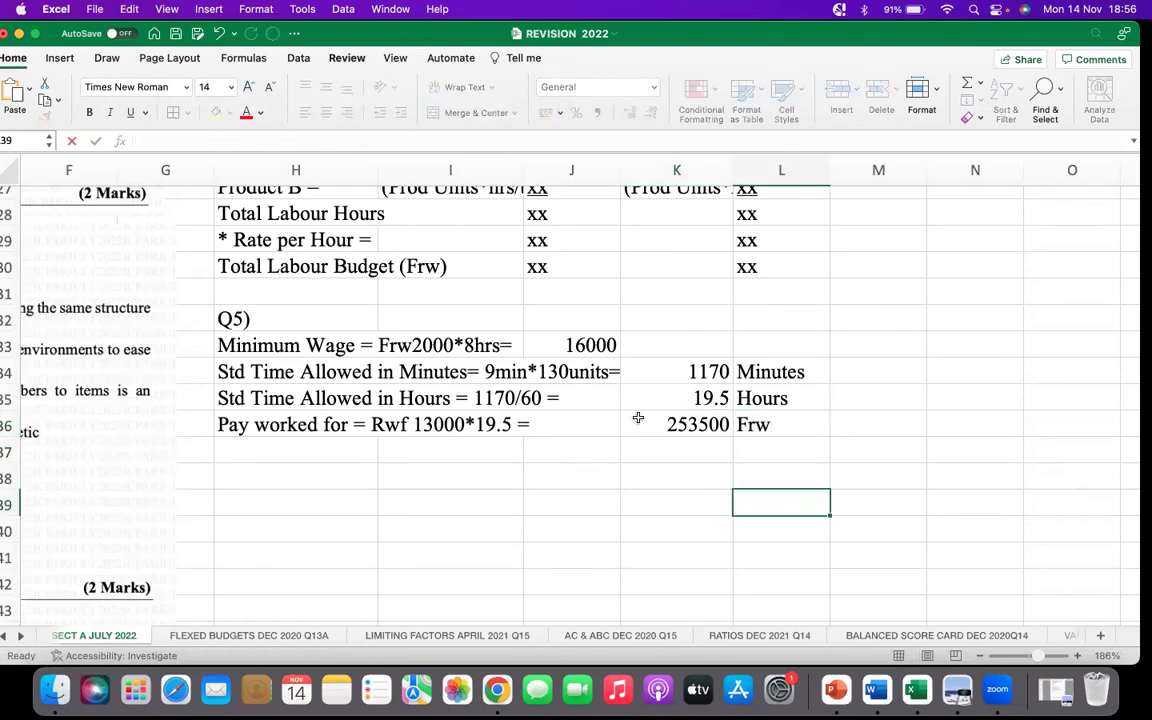
Highlight the calculated minimum wage in J33 with a yellow fill and select the calculated pay in K36
left_click(560, 340)
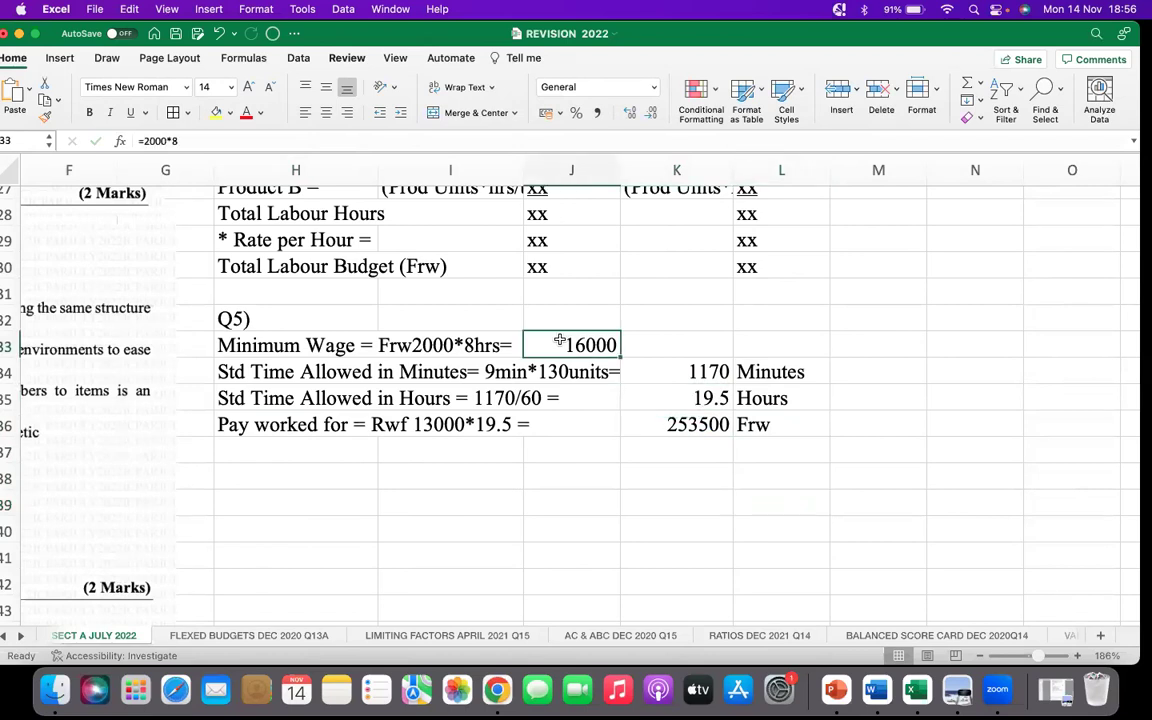
left_click(215, 112)
left_click(678, 424)
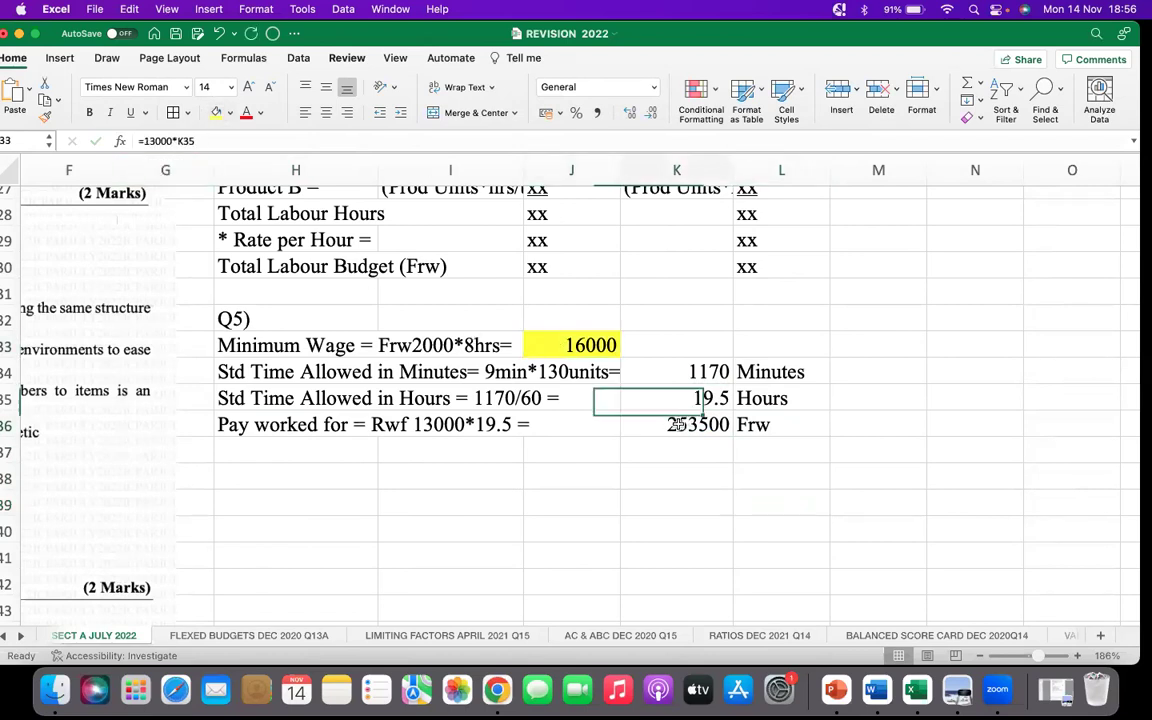
Highlight the pay worked for amount and its Frw unit in yellow
left_click_drag(678, 424, 765, 424)
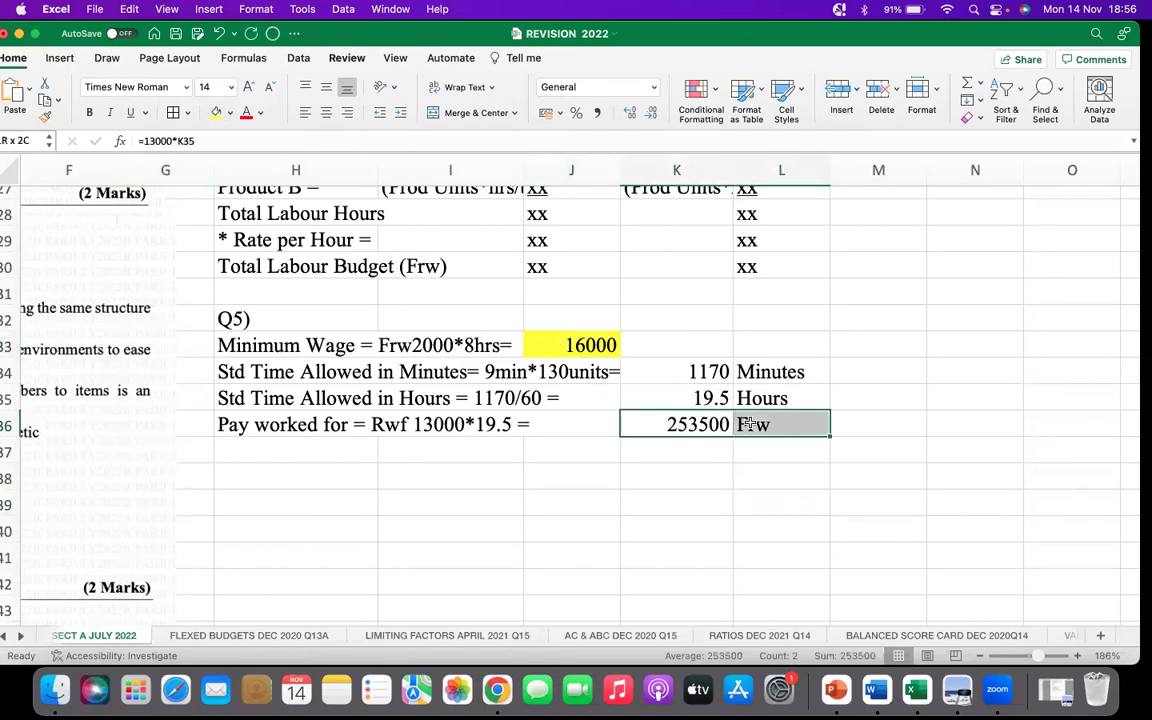
left_click(210, 112)
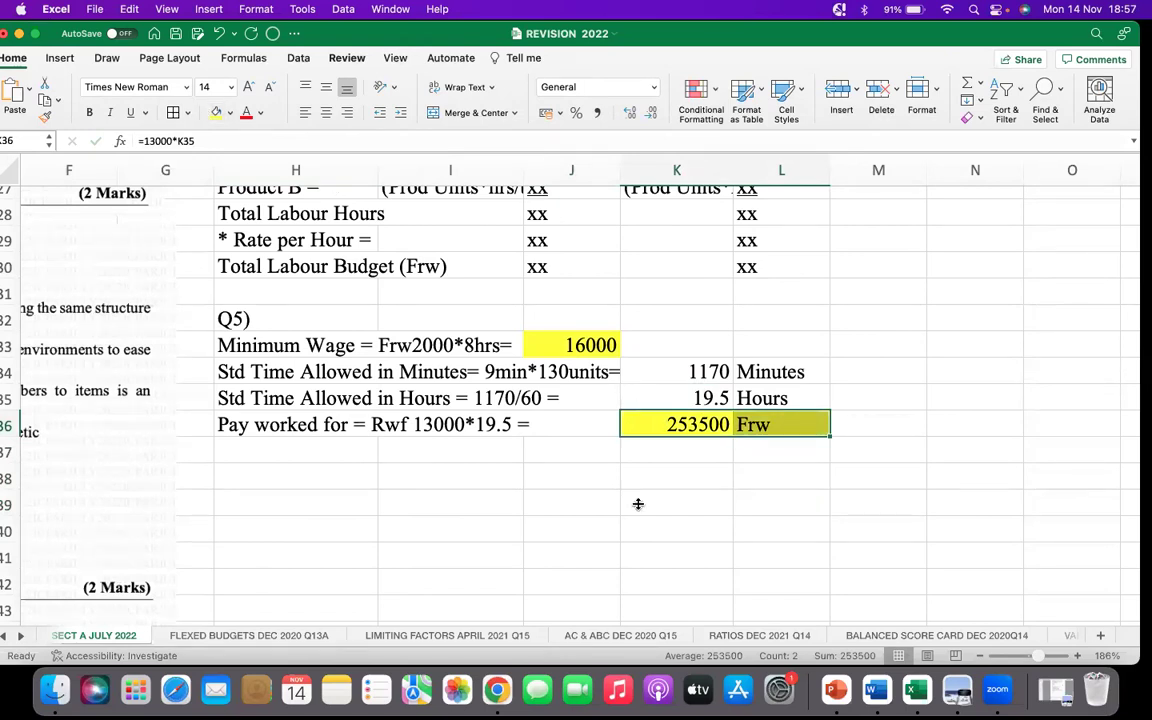
left_click(600, 506)
Format the pay worked for amount in K36 with a thousands separator and no decimals
left_click_drag(641, 425, 752, 424)
left_click(666, 456)
left_click(667, 430)
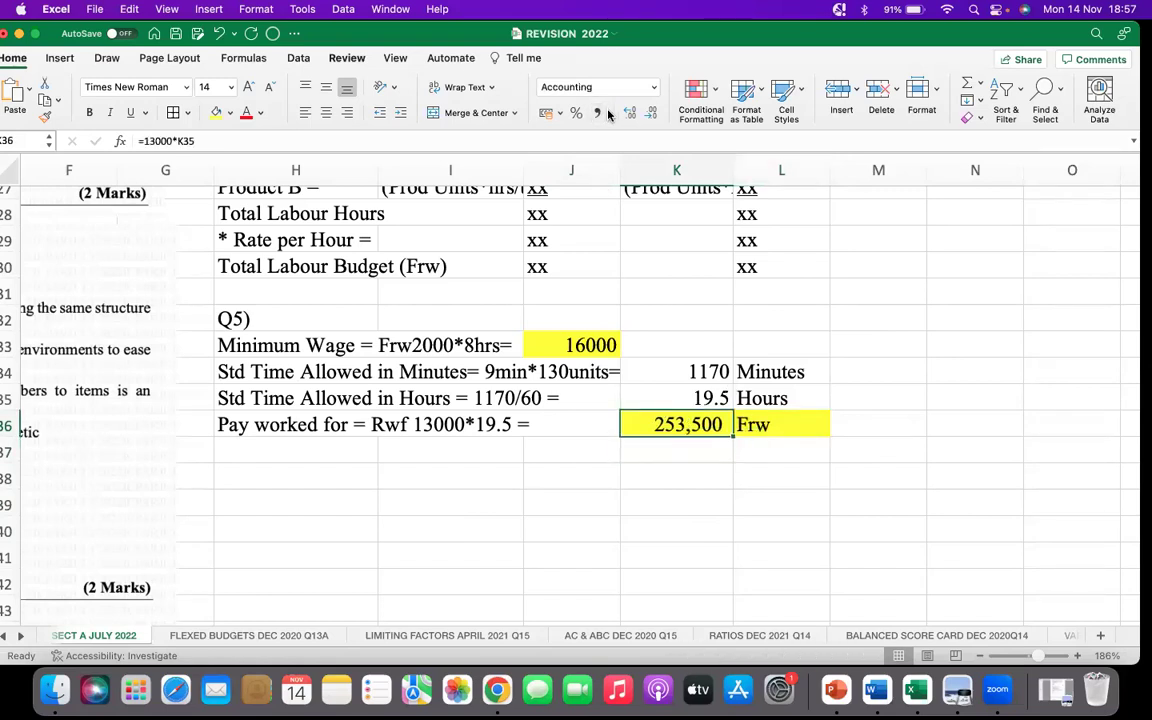
left_click(676, 460)
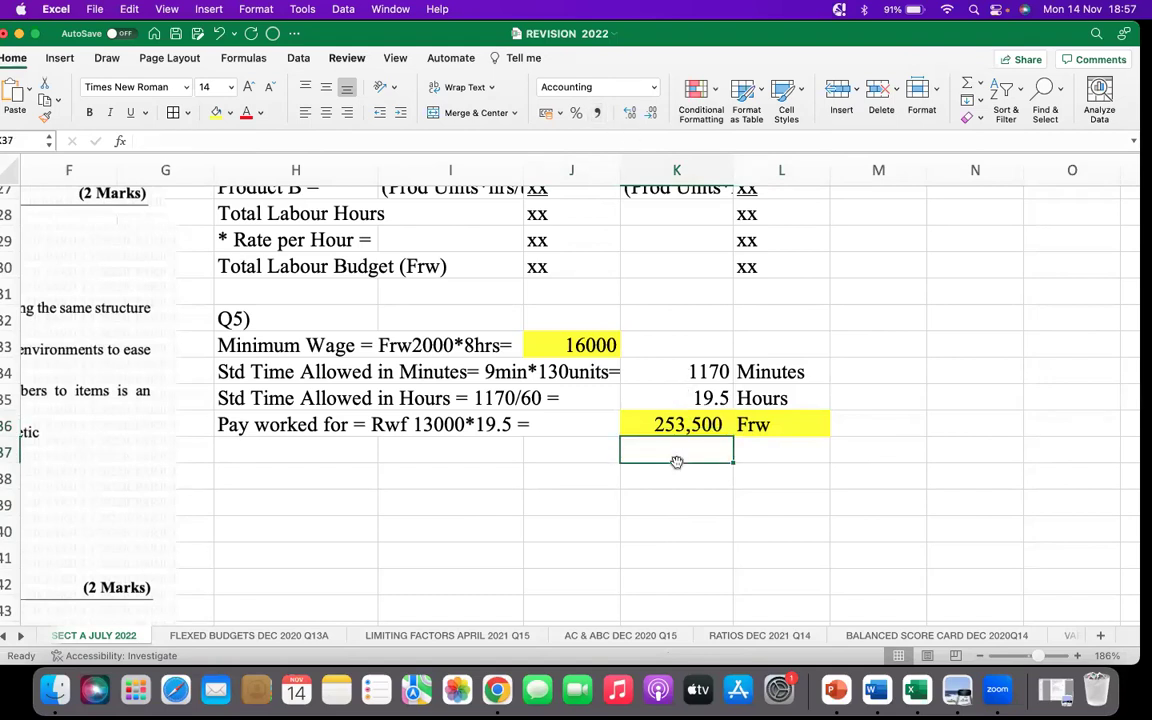
Compare the minimum wage with the pay worked for, and check the answer options of Question Five
left_click(718, 424)
left_click_drag(718, 424, 736, 431)
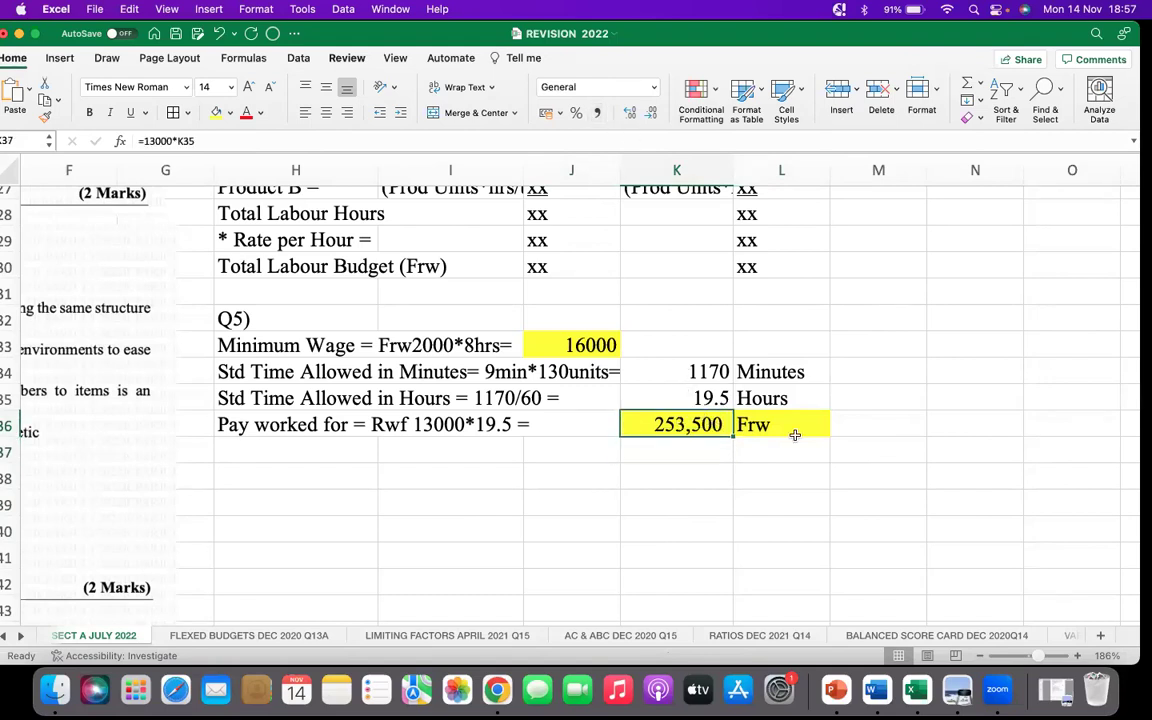
left_click(568, 337)
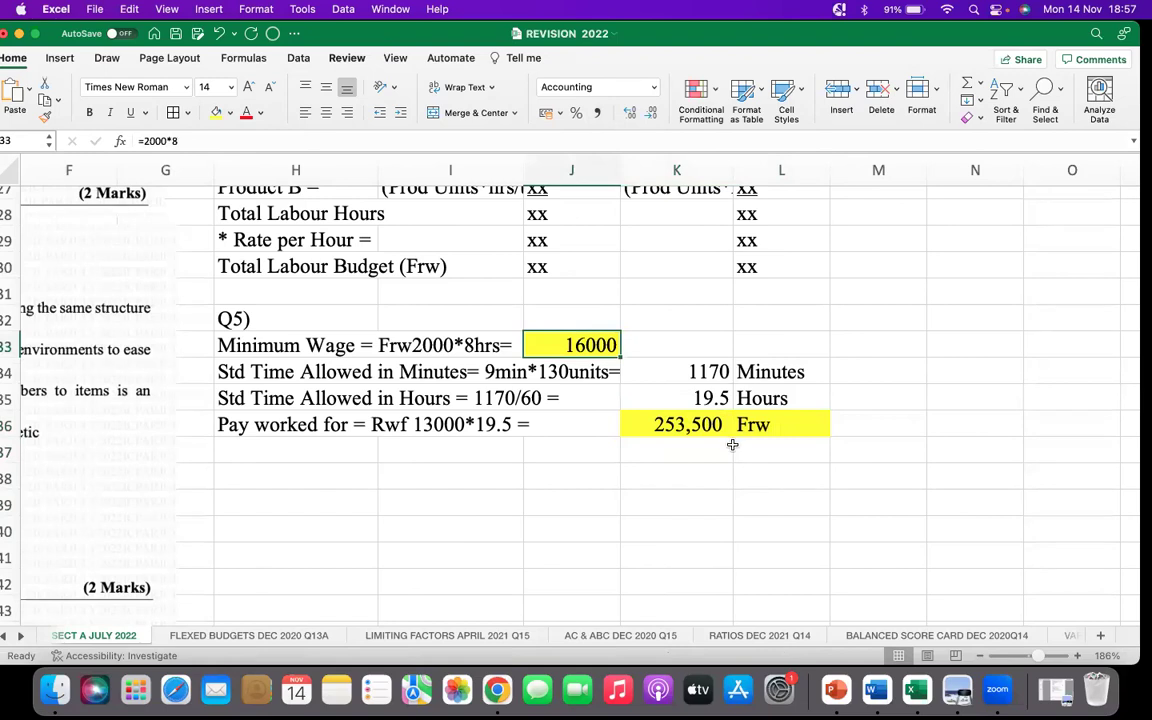
left_click_drag(690, 424, 746, 427)
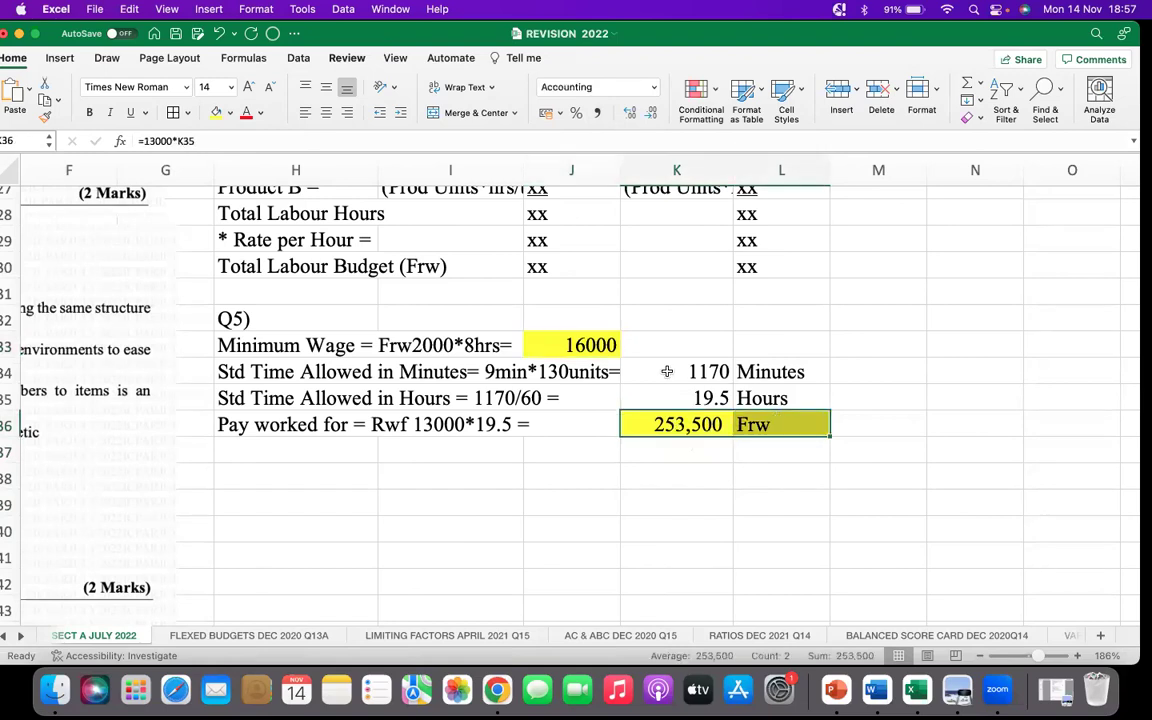
left_click(600, 342)
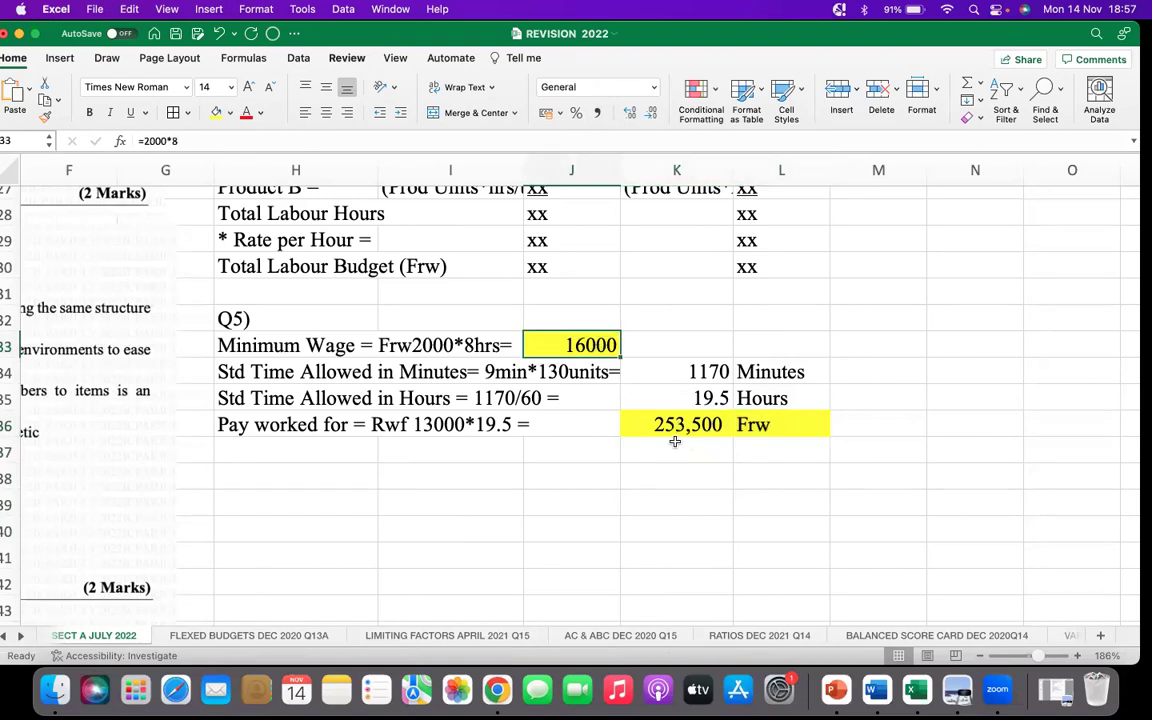
left_click(665, 425)
left_click(782, 425, "shift")
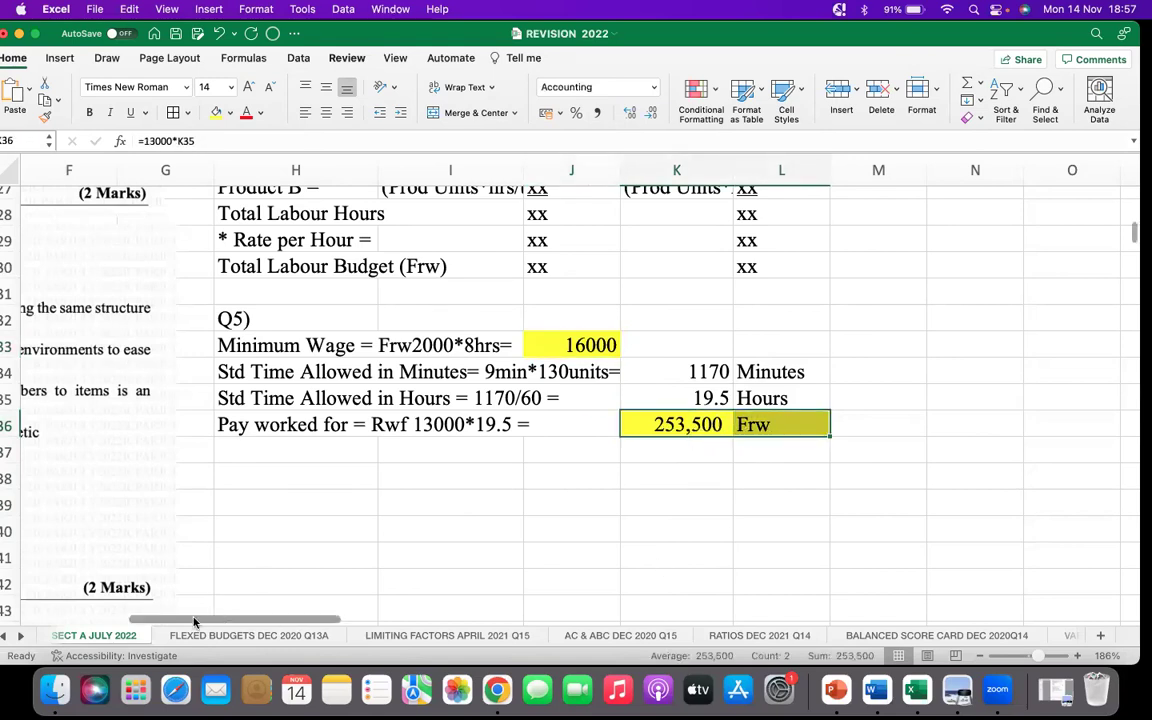
scroll(185, 560, "left", 10)
scroll(286, 484, "down", 15)
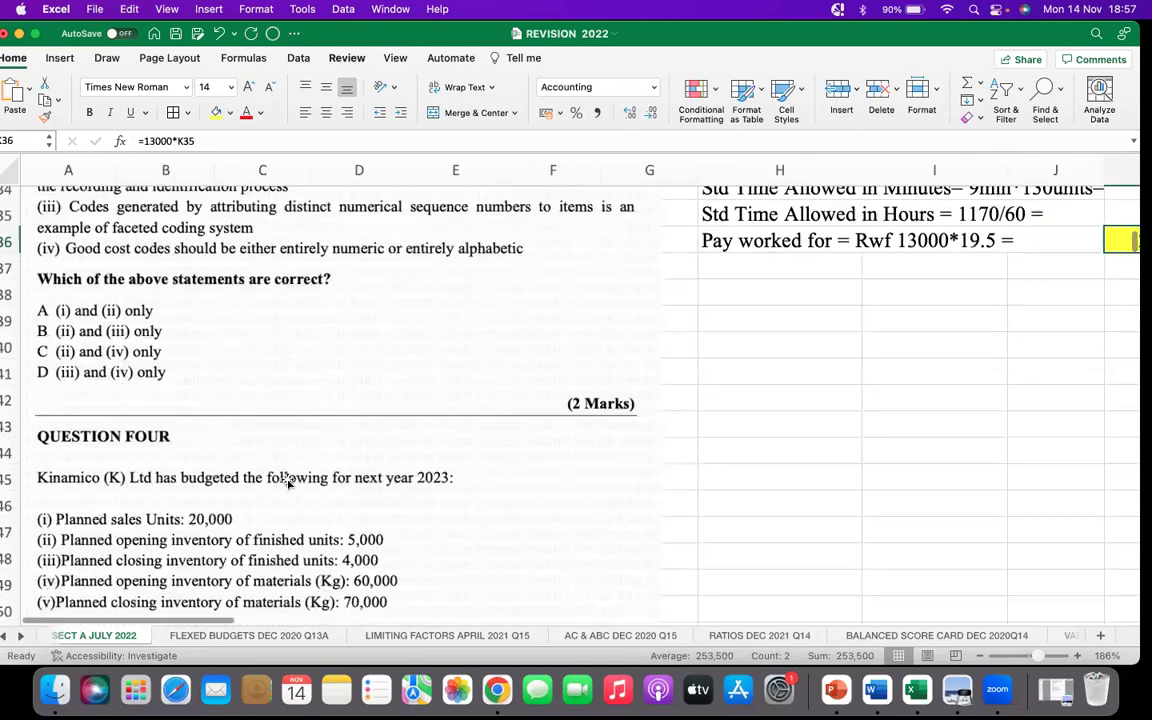
scroll(288, 478, "down", 3)
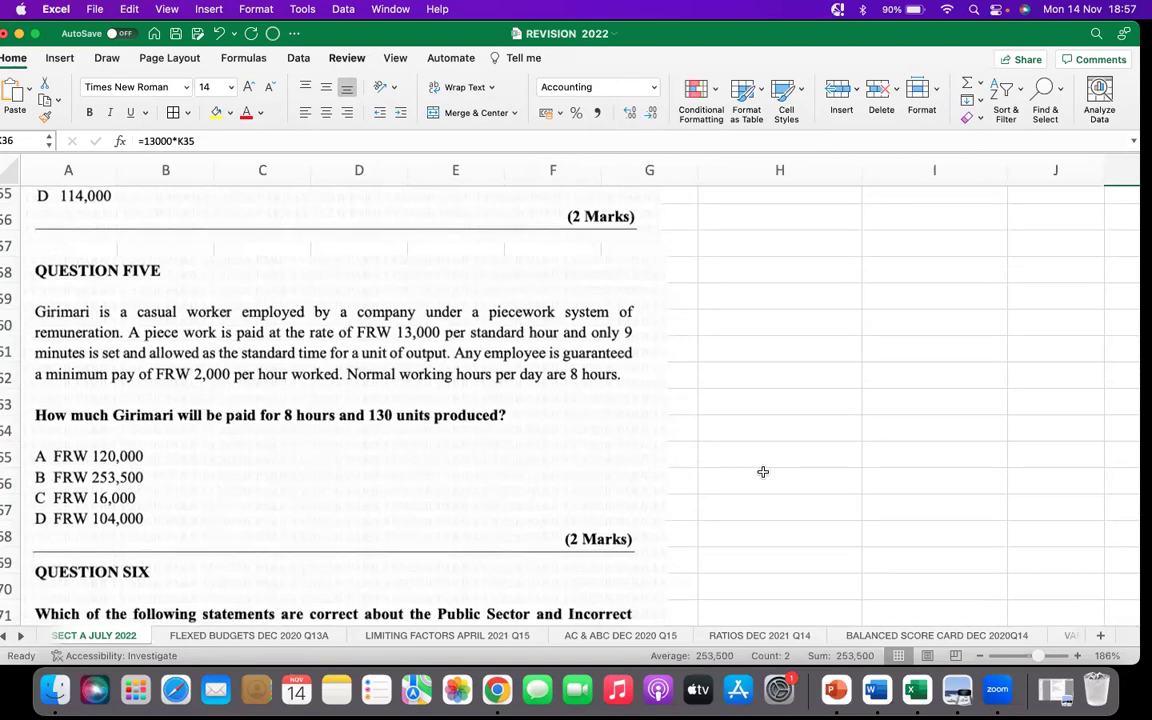
Enter the answer B in the cell beside the Q5) heading
scroll(760, 470, "up", 15)
scroll(795, 435, "up", 5)
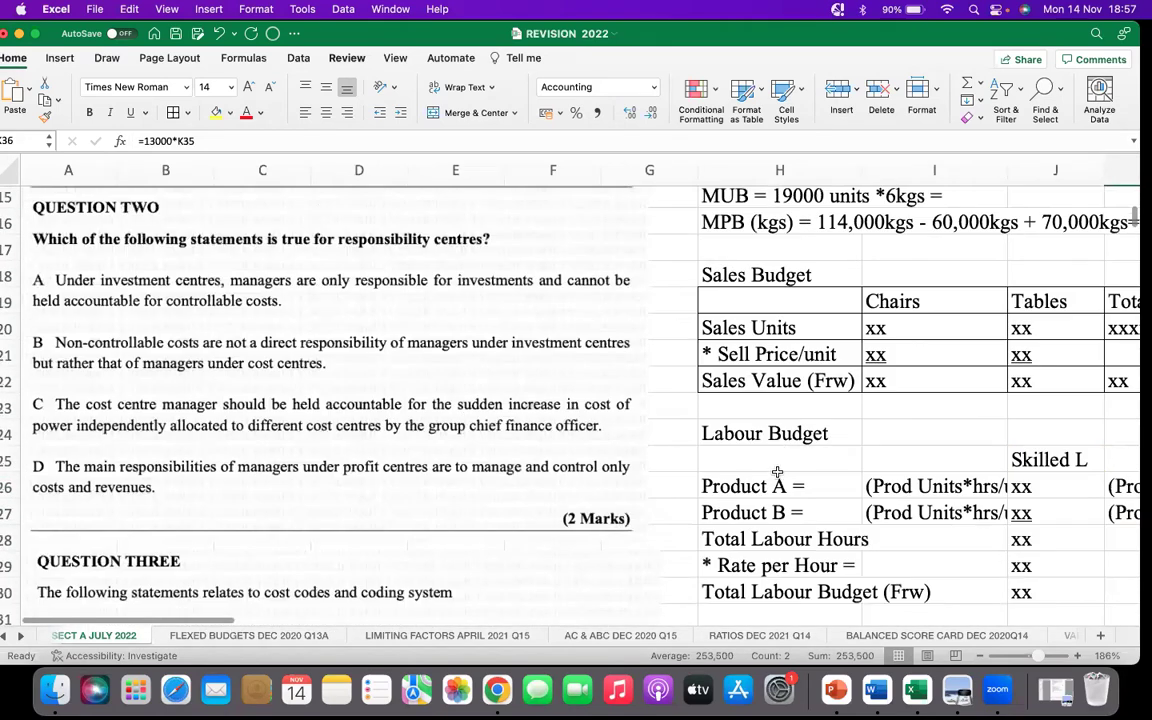
scroll(897, 424, "up", 2)
scroll(897, 424, "down", 5)
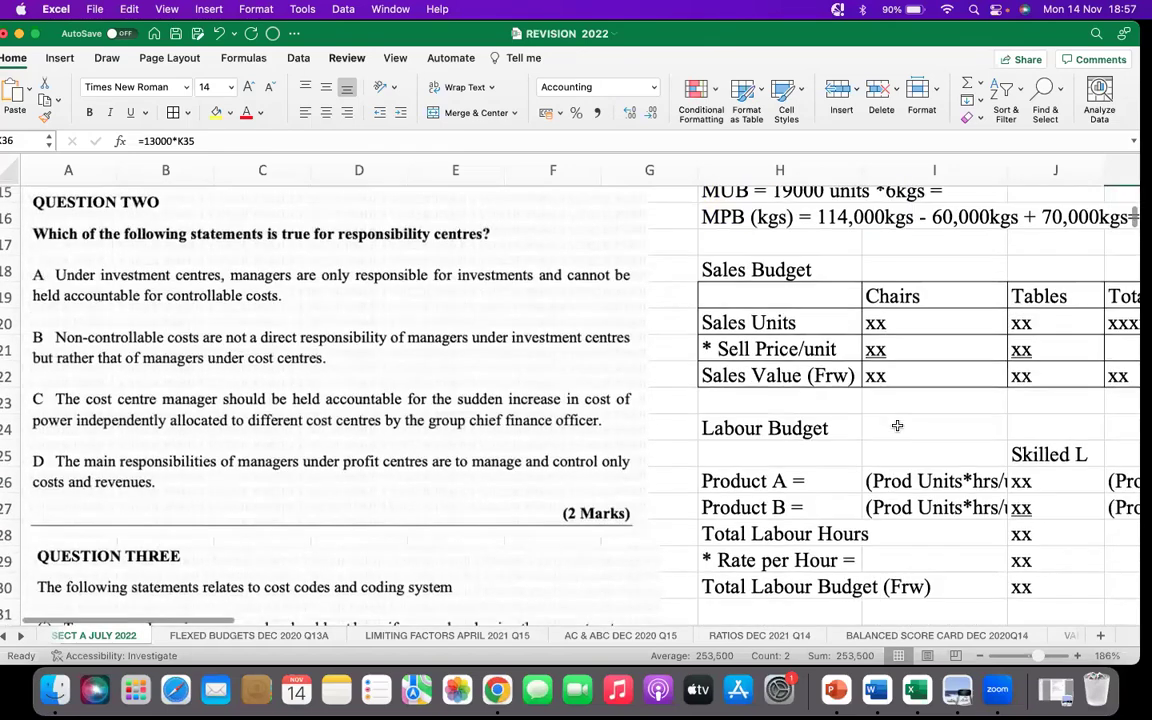
left_click(899, 496)
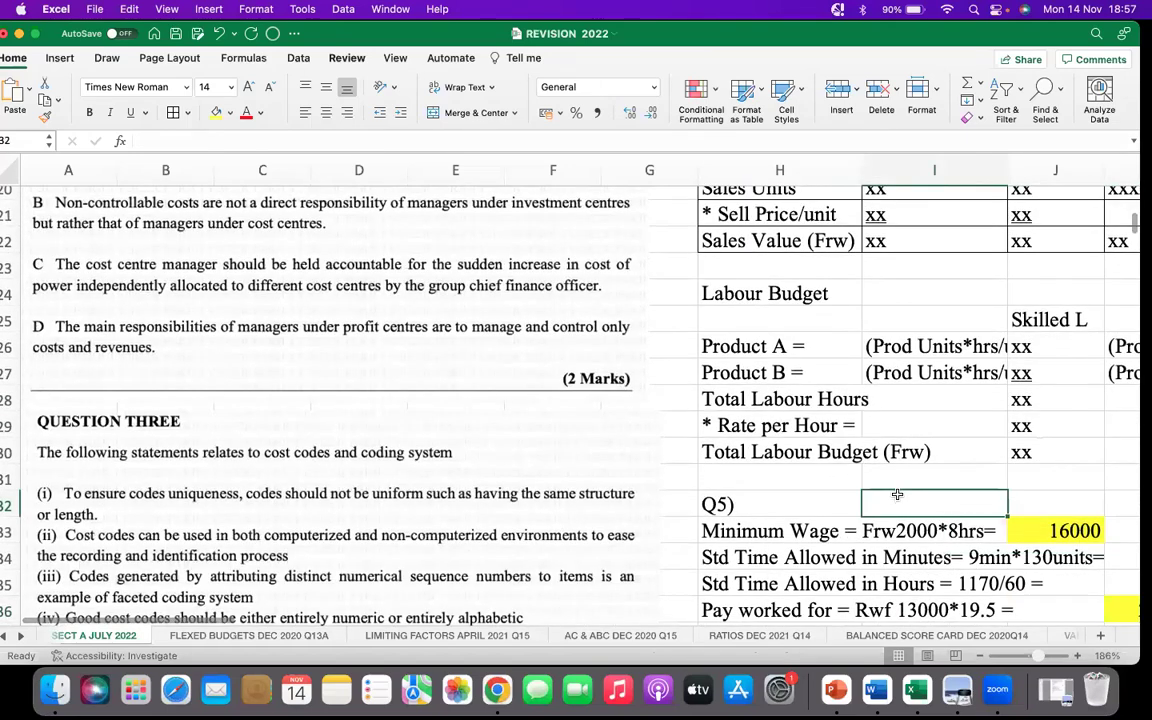
type("B")
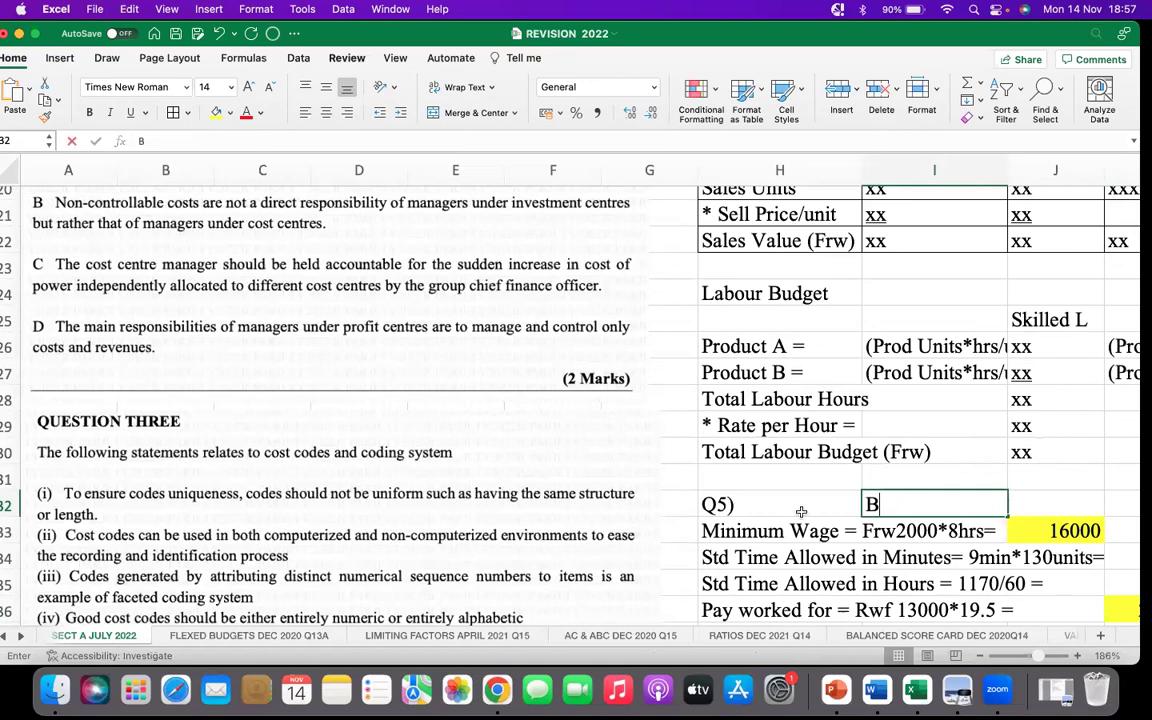
double_click(780, 470)
Look through Questions Five to Nine for the next question that needs a calculation
scroll(812, 430, "down", 15)
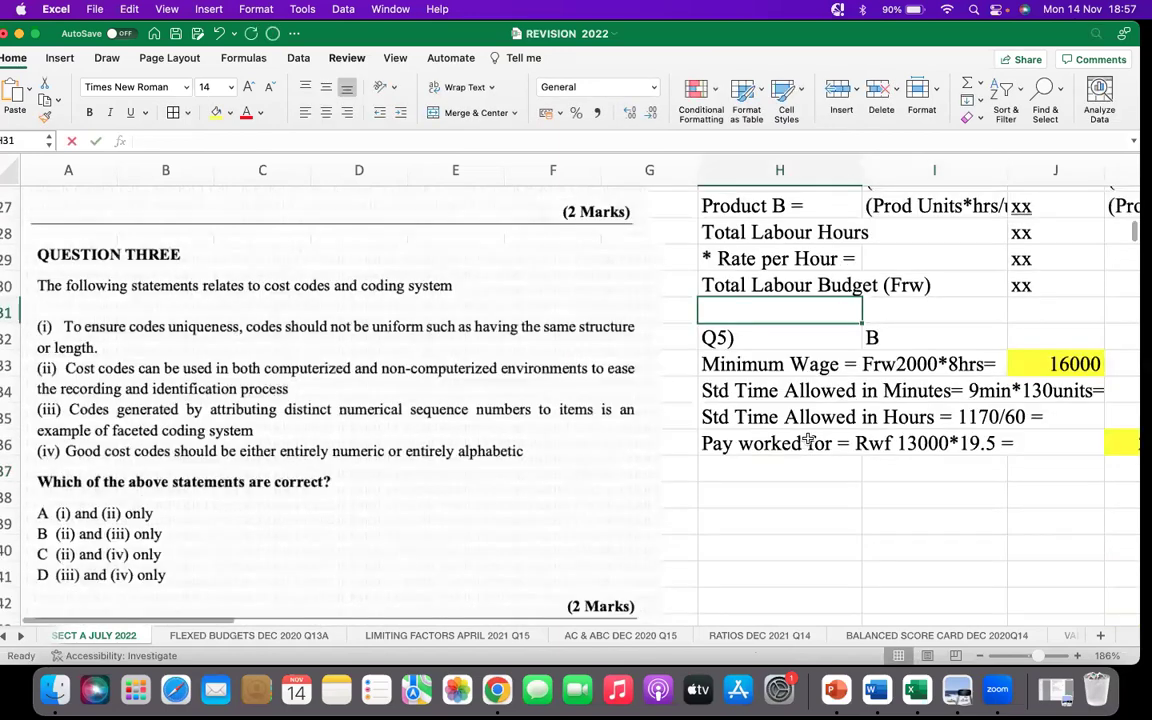
scroll(812, 430, "down", 10)
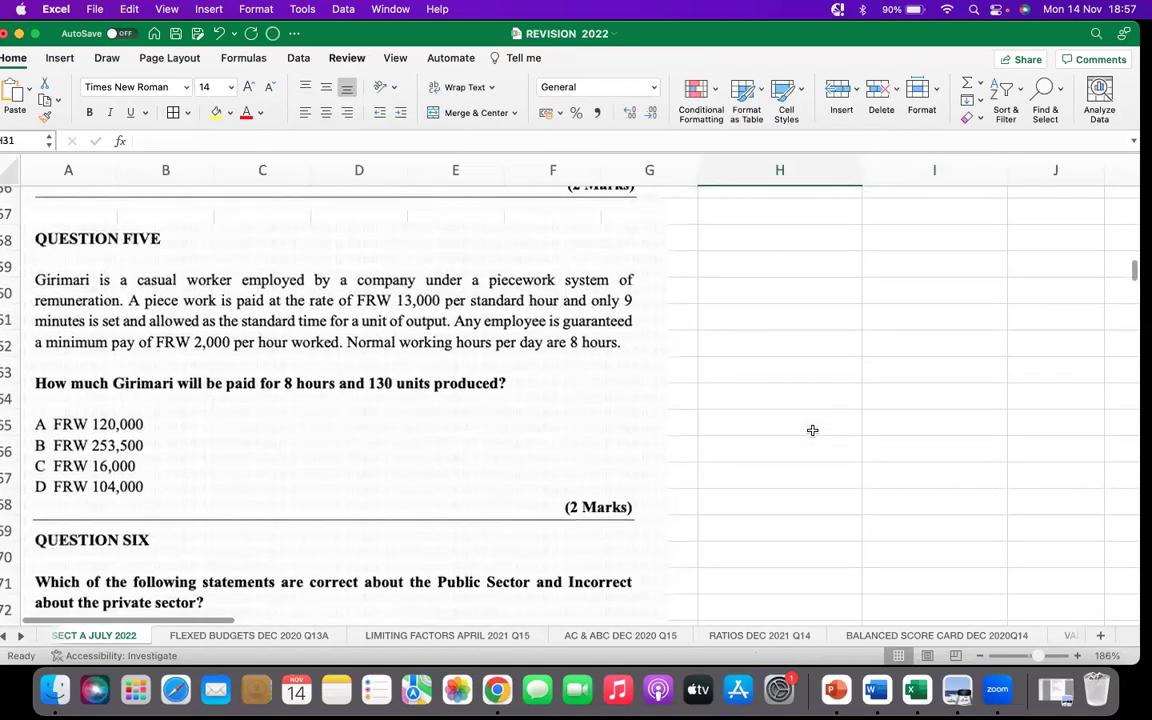
scroll(812, 430, "down", 5)
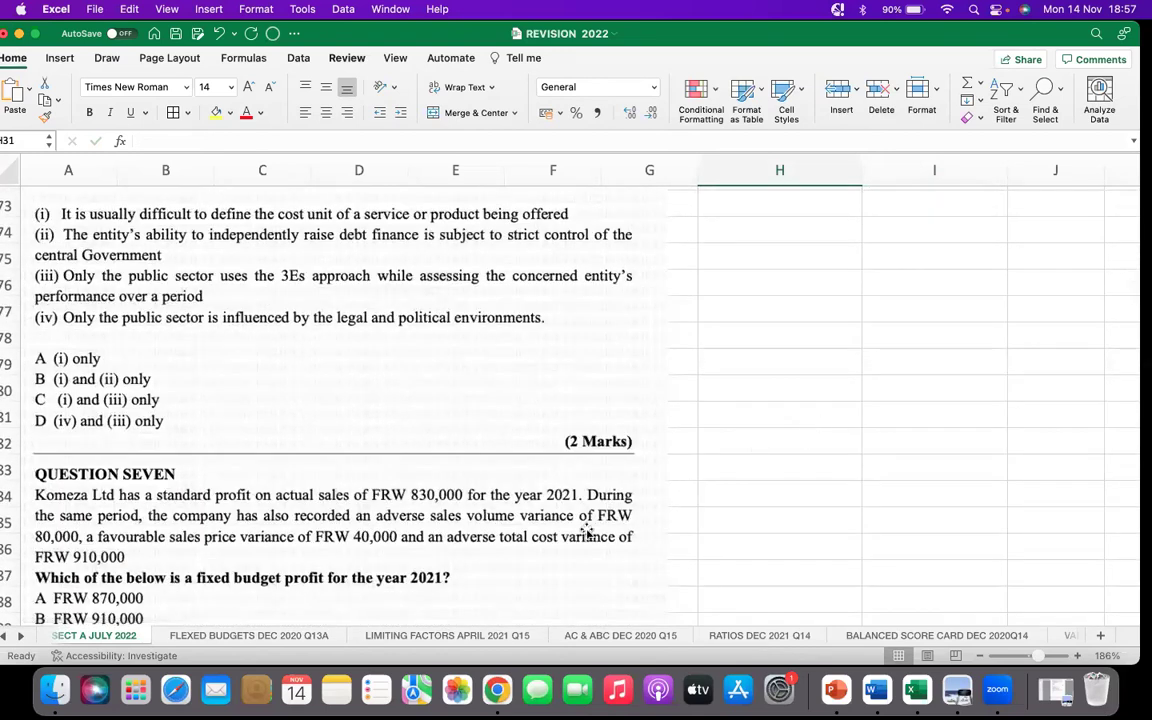
scroll(454, 545, "down", 2)
scroll(458, 514, "down", 10)
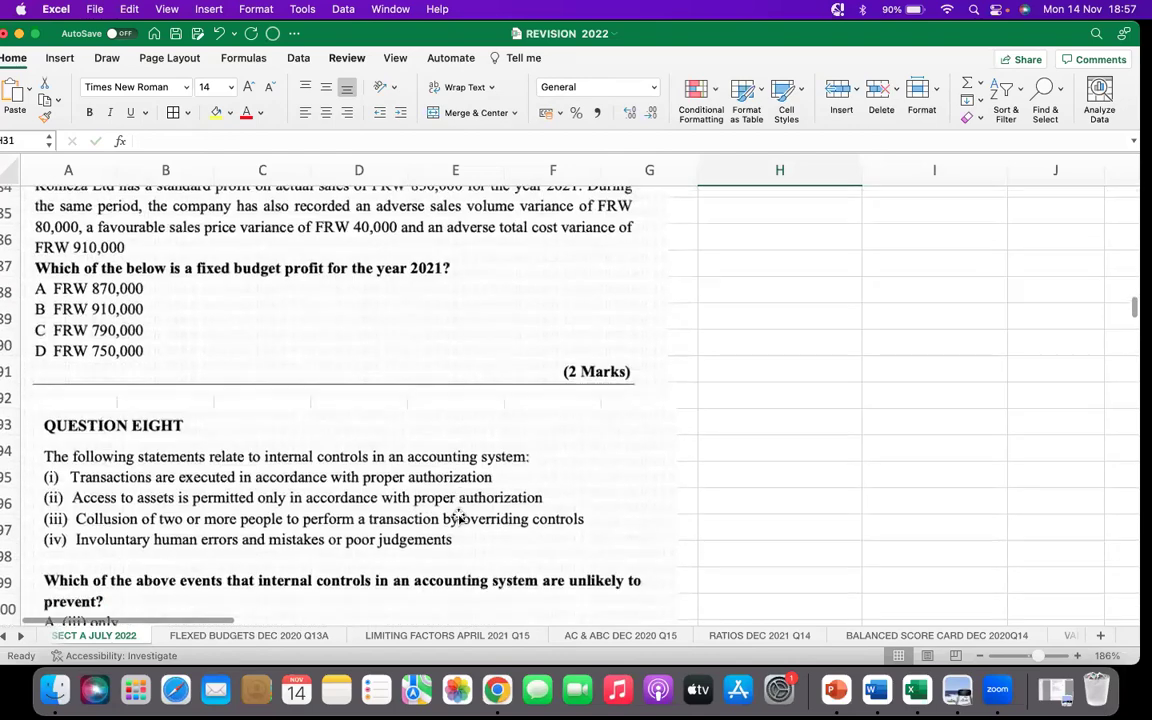
scroll(459, 512, "down", 7)
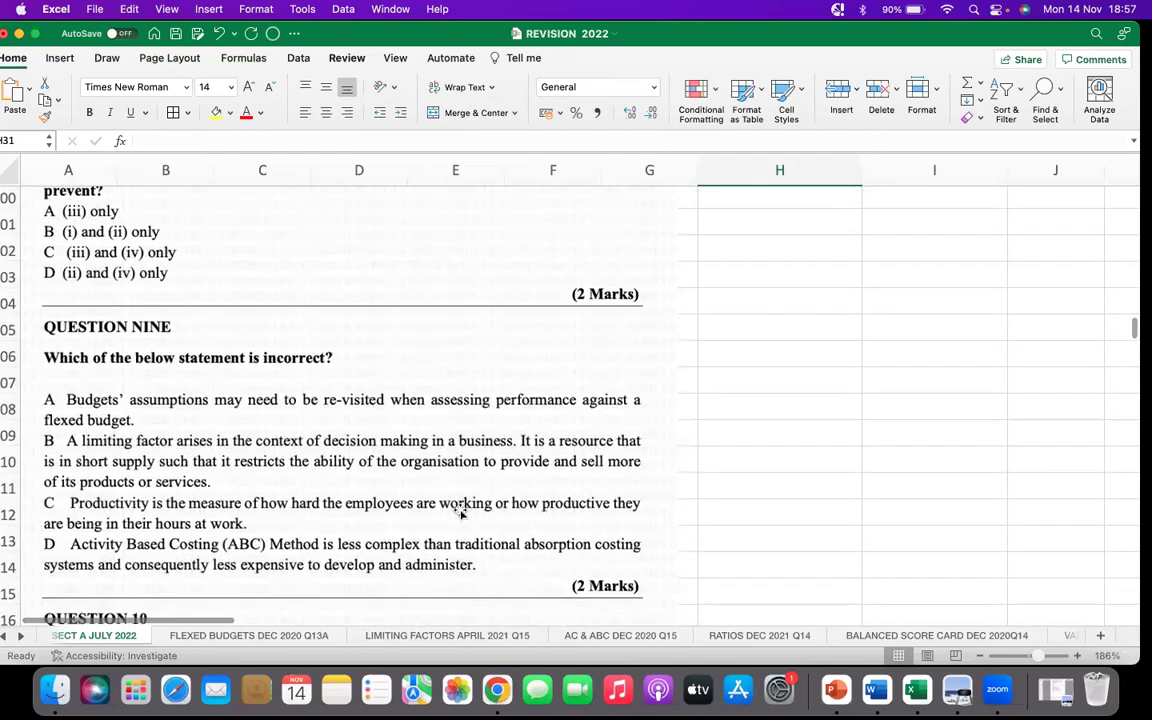
Add the heading Q7) in H38, below the Question Five workings
scroll(461, 511, "up", 20)
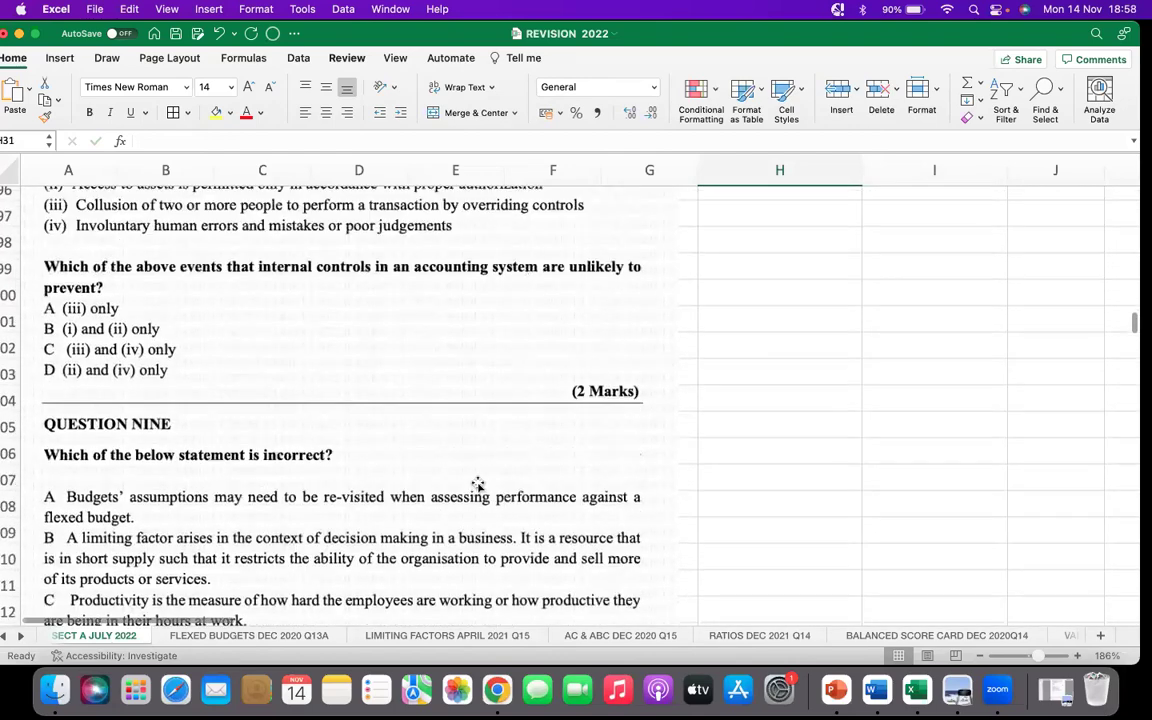
scroll(487, 474, "up", 15)
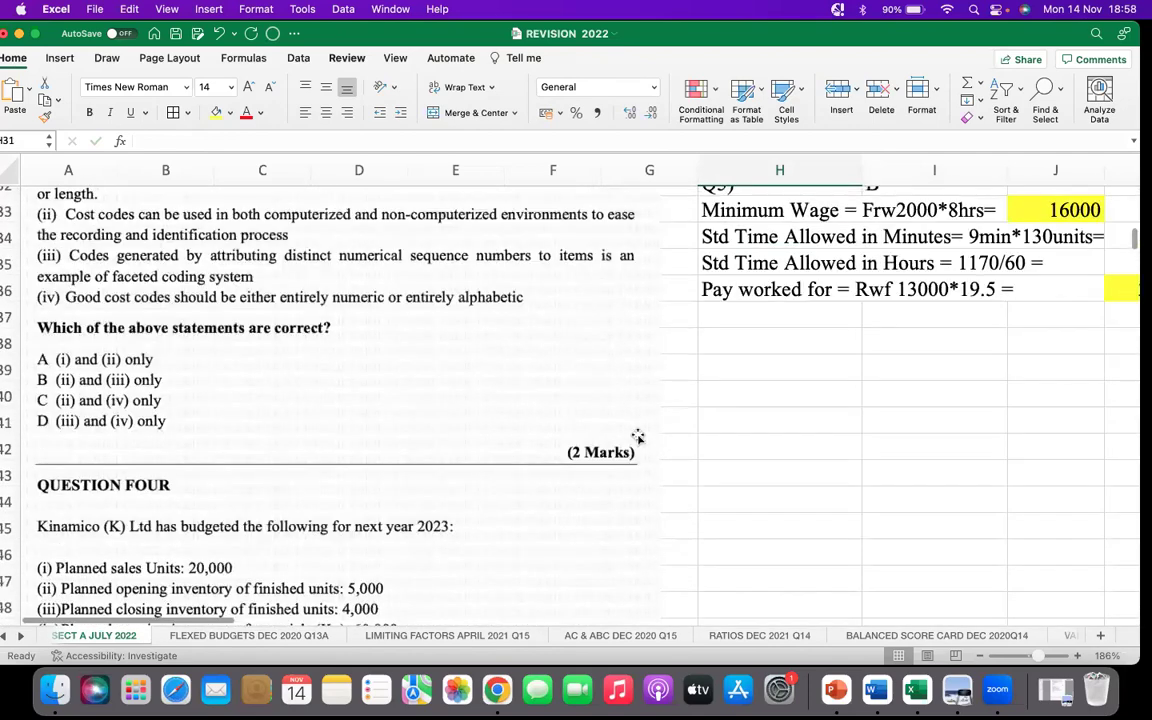
left_click(740, 480)
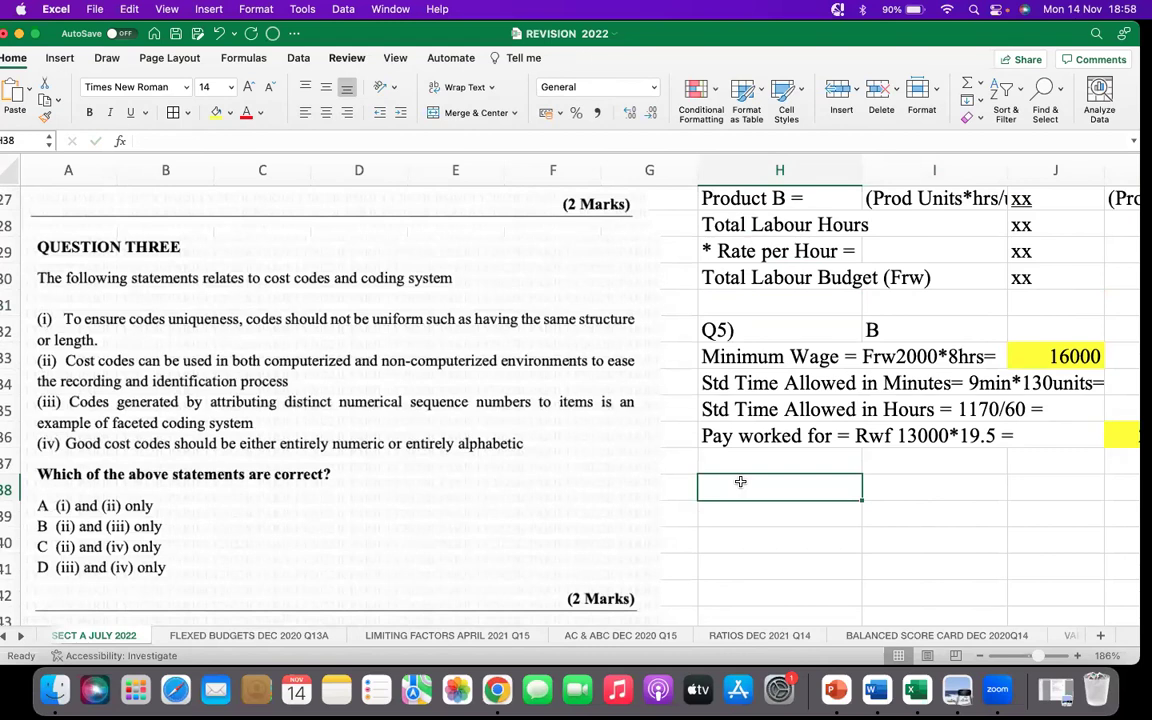
type("Q6")
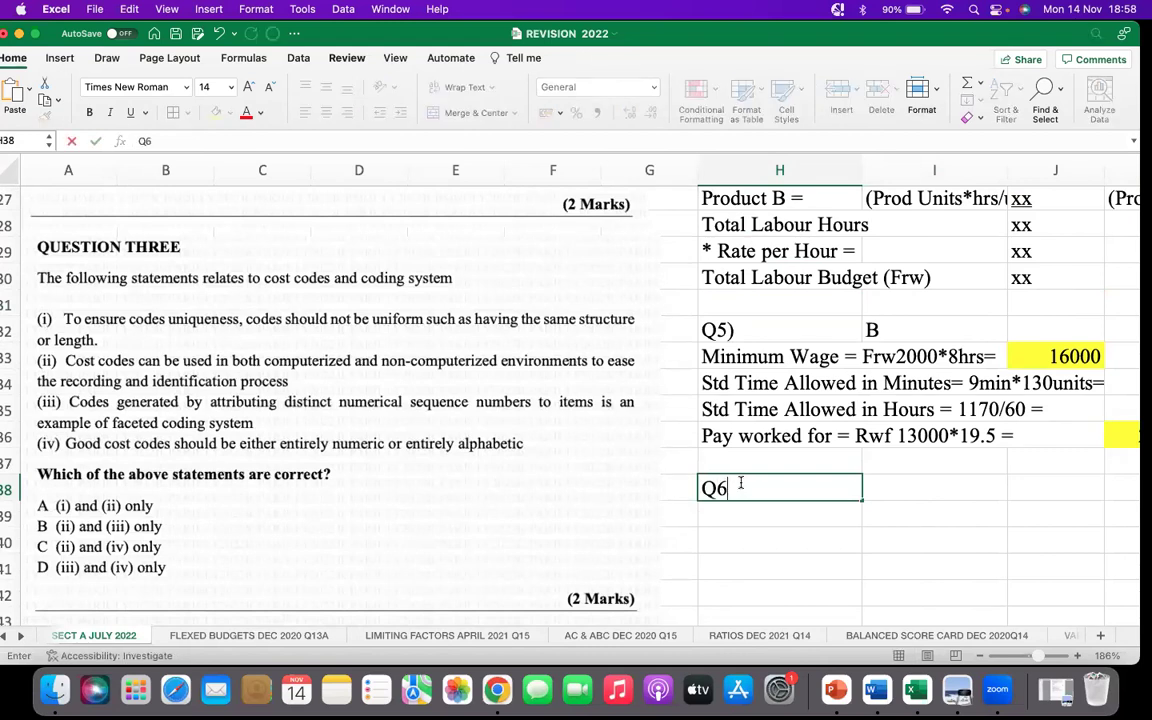
key("BackSpace")
type("7)")
key("Return")
key("Return")
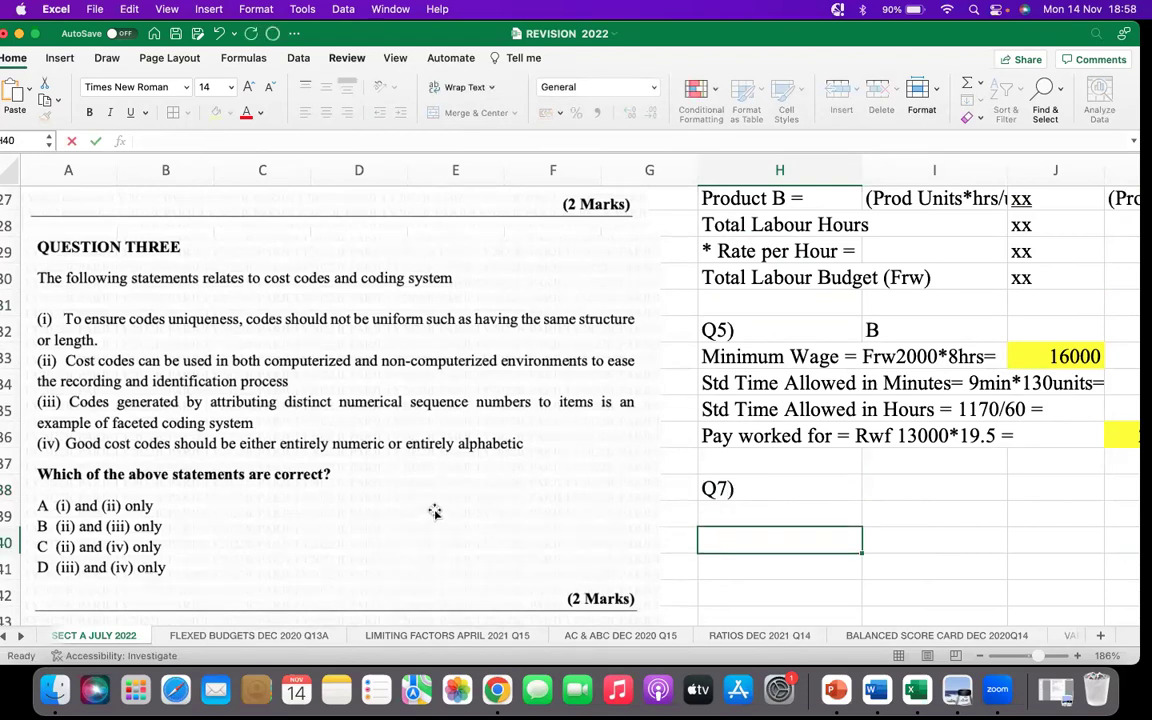
Read Question Seven on Komeza Ltd's fixed budget profit and its answer options
scroll(432, 512, "down", 5)
scroll(437, 491, "down", 15)
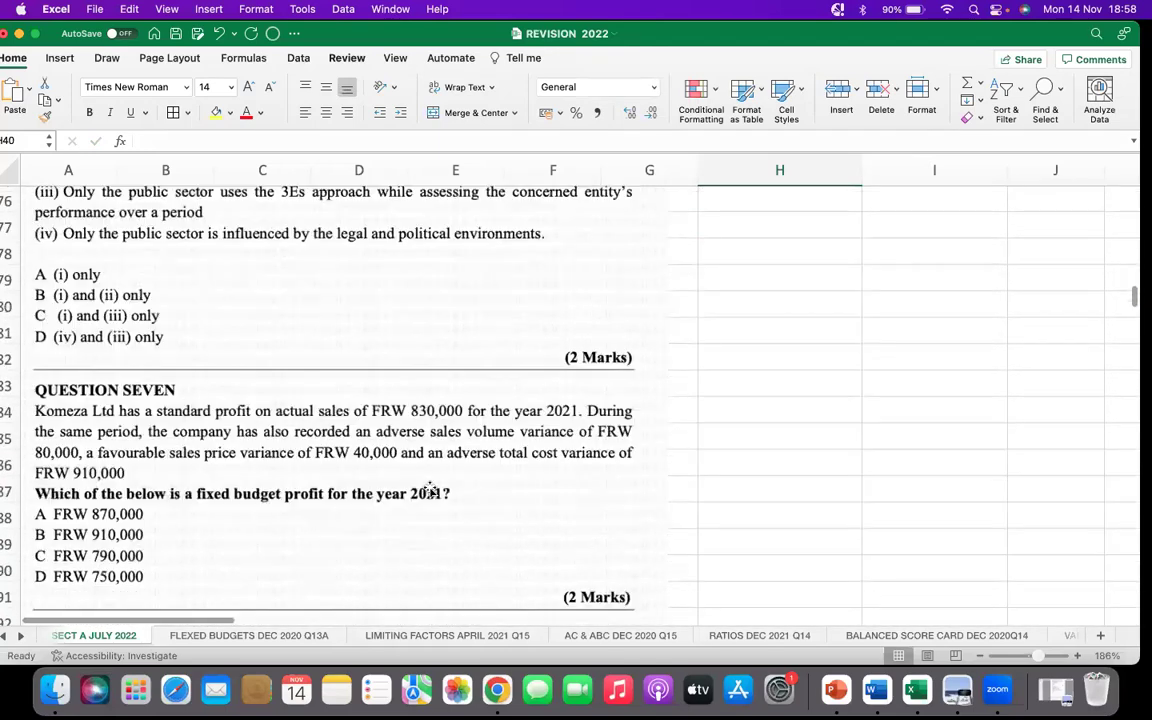
scroll(400, 492, "up", 3)
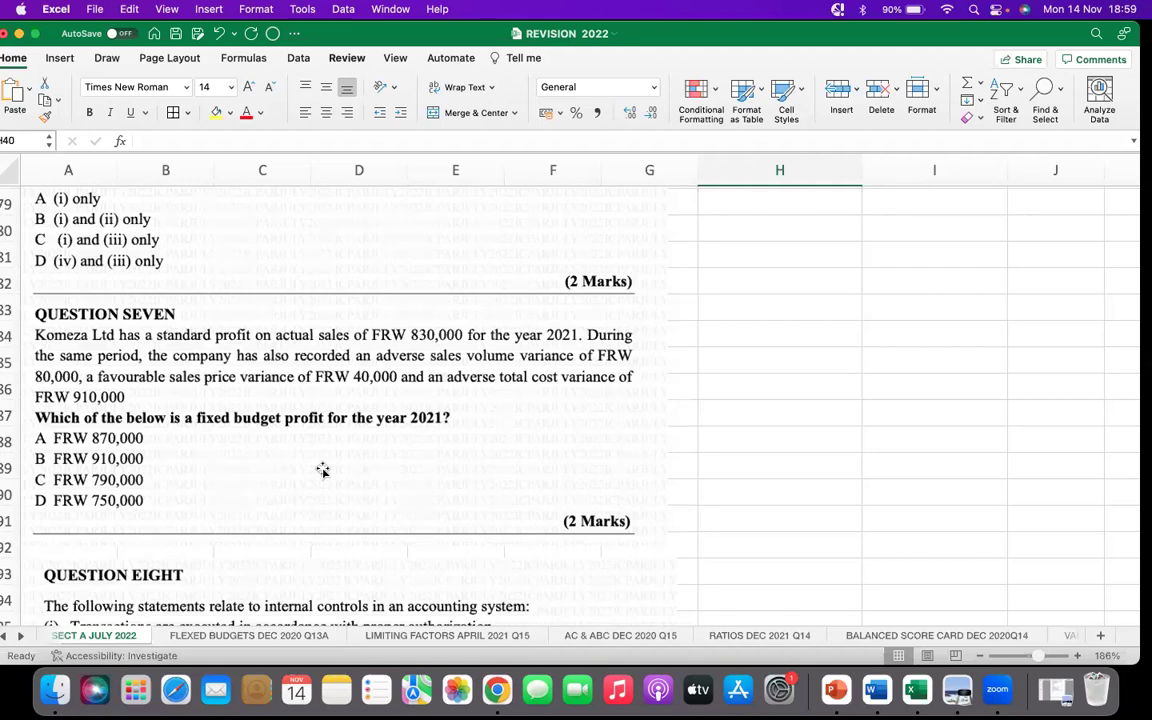
left_click(335, 469)
Enter the note "Apply the Concept of Operating Statement in Variances" in H39, directly below the Q7) heading
scroll(737, 394, "up", 10)
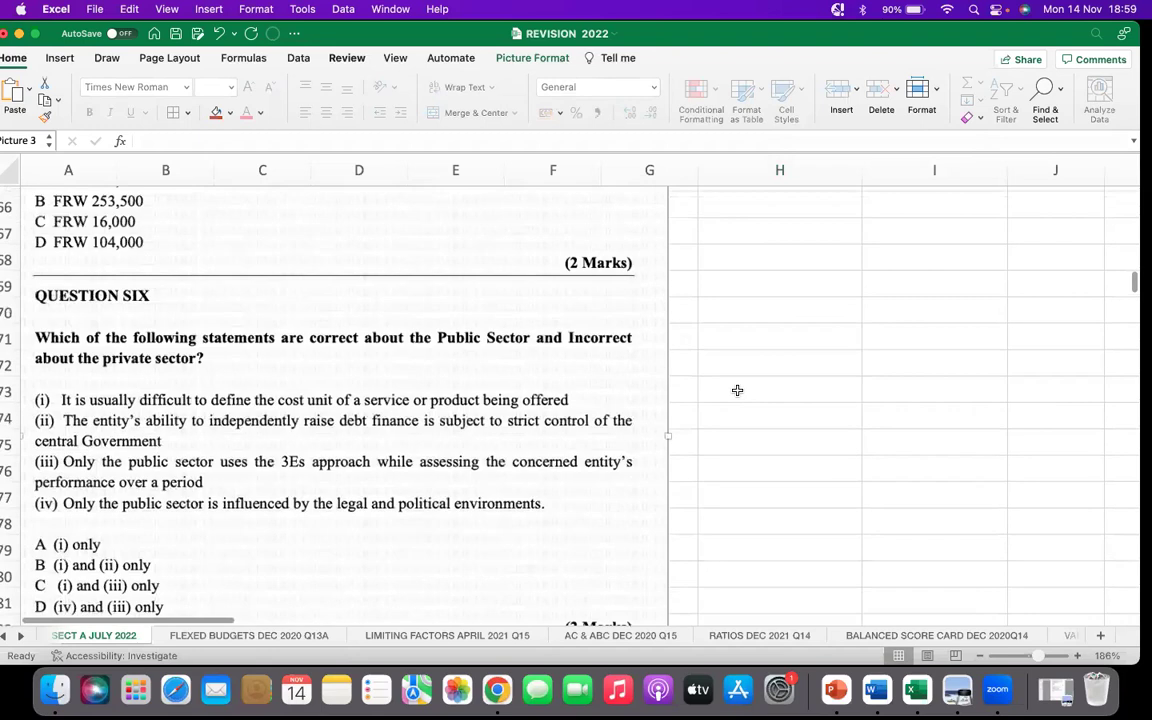
scroll(738, 387, "up", 1)
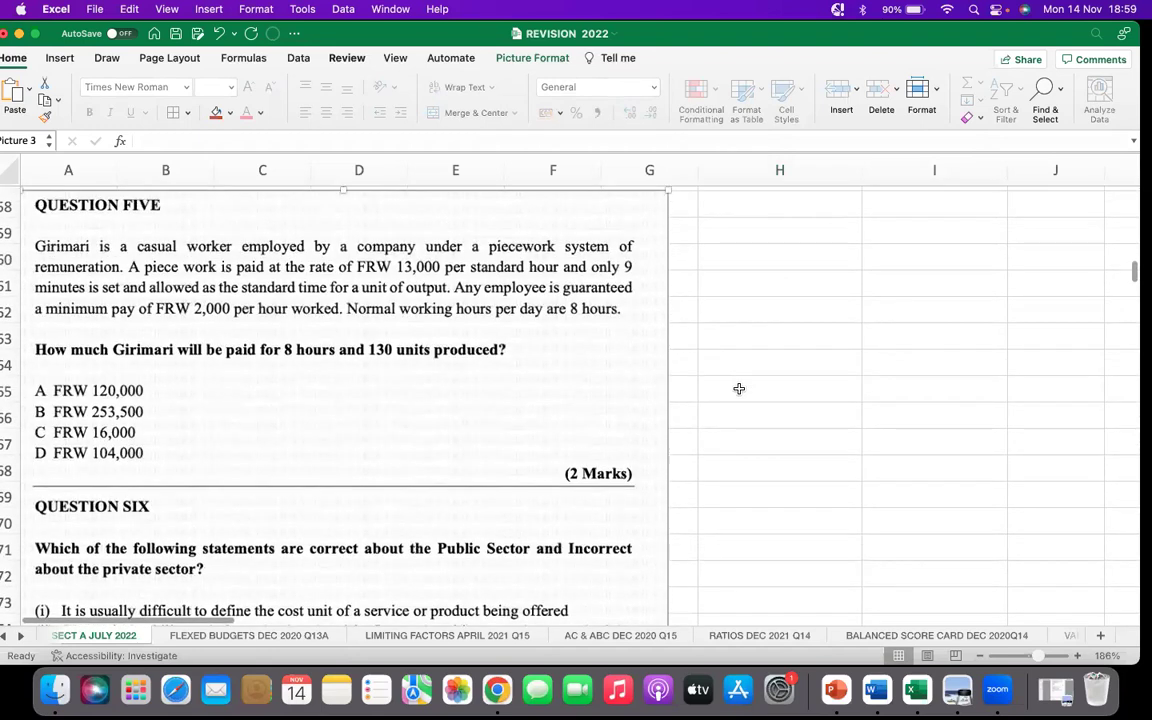
scroll(700, 390, "up", 7)
scroll(226, 470, "down", 2)
scroll(869, 352, "down", 2)
scroll(869, 352, "up", 10)
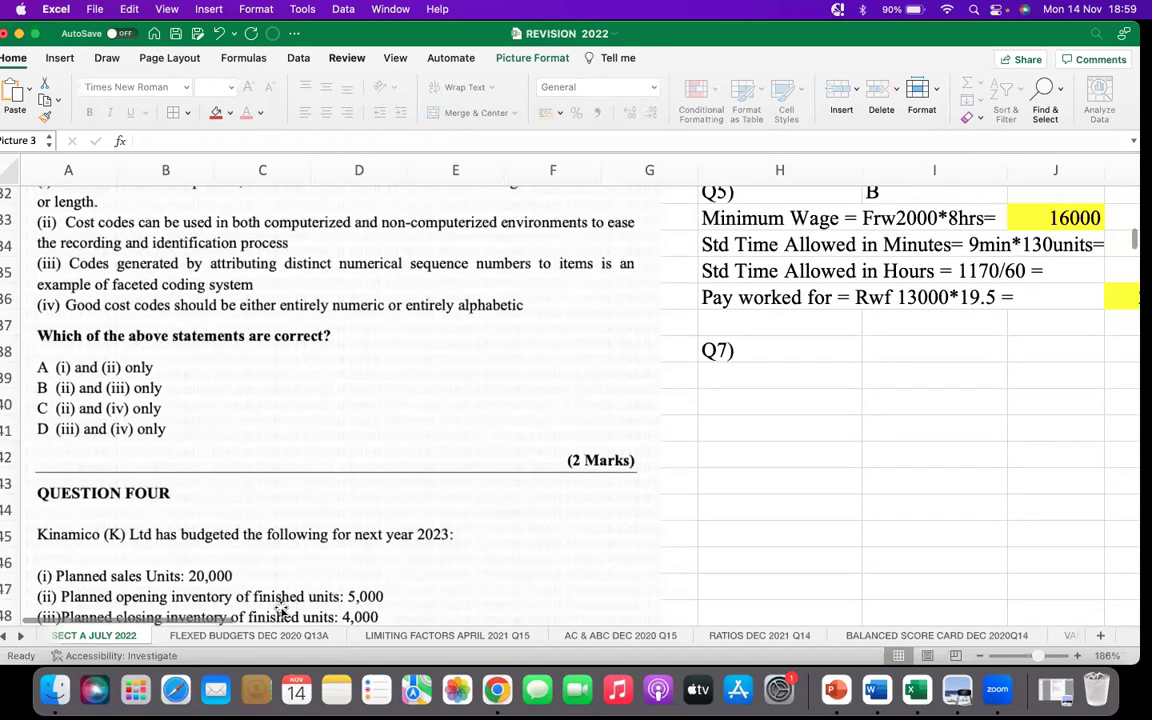
scroll(288, 608, "right", 5)
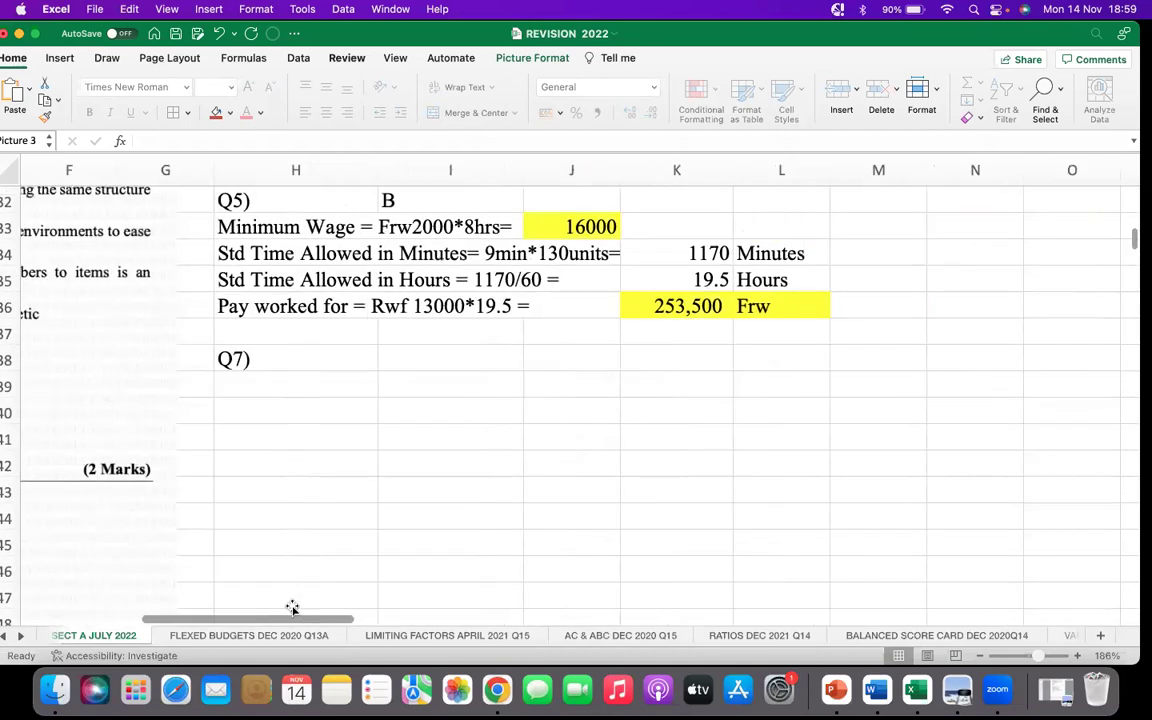
left_click(310, 379)
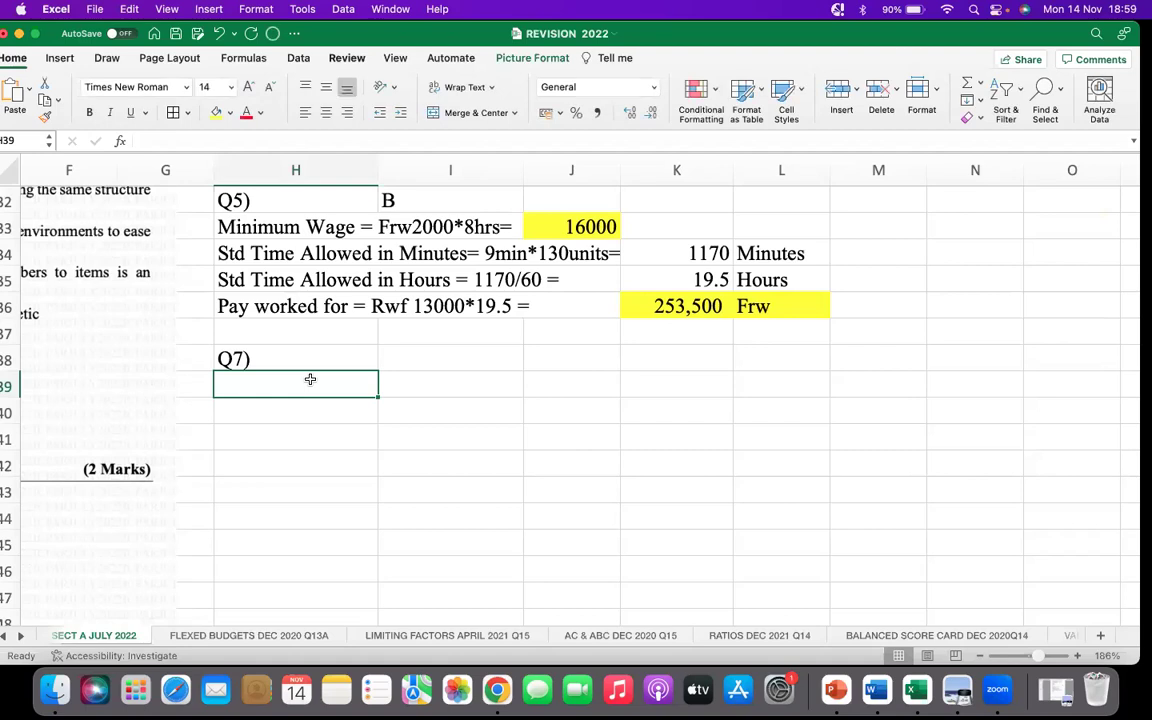
type("A")
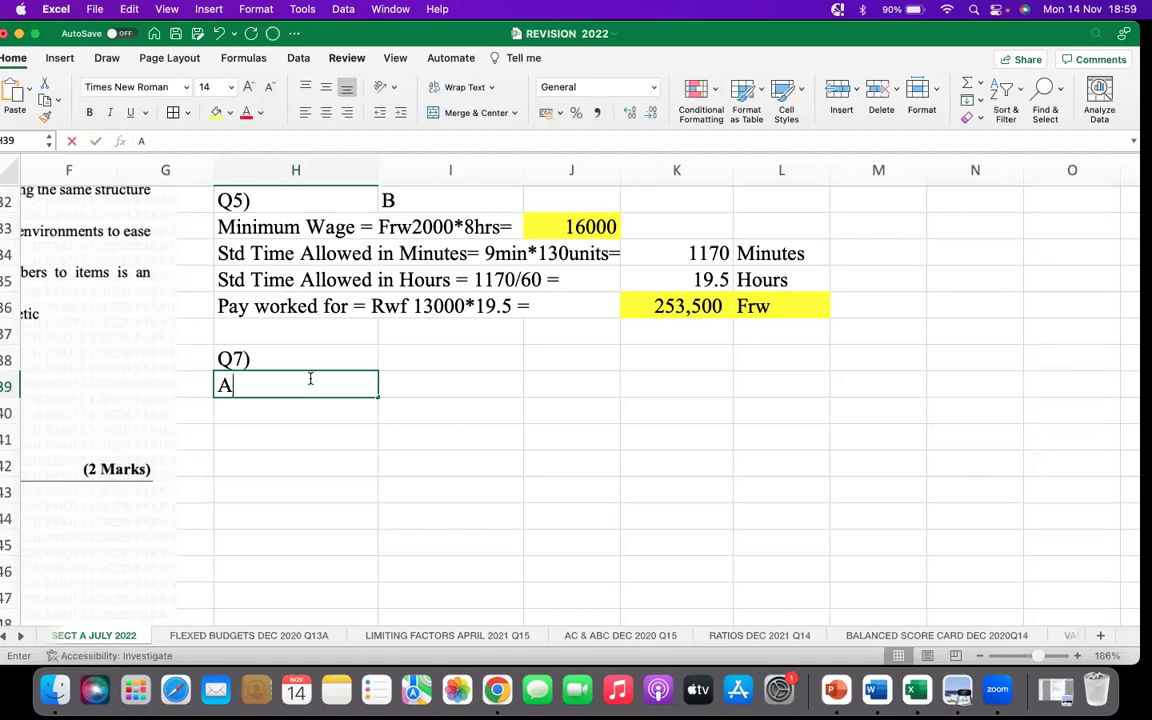
type("pply t")
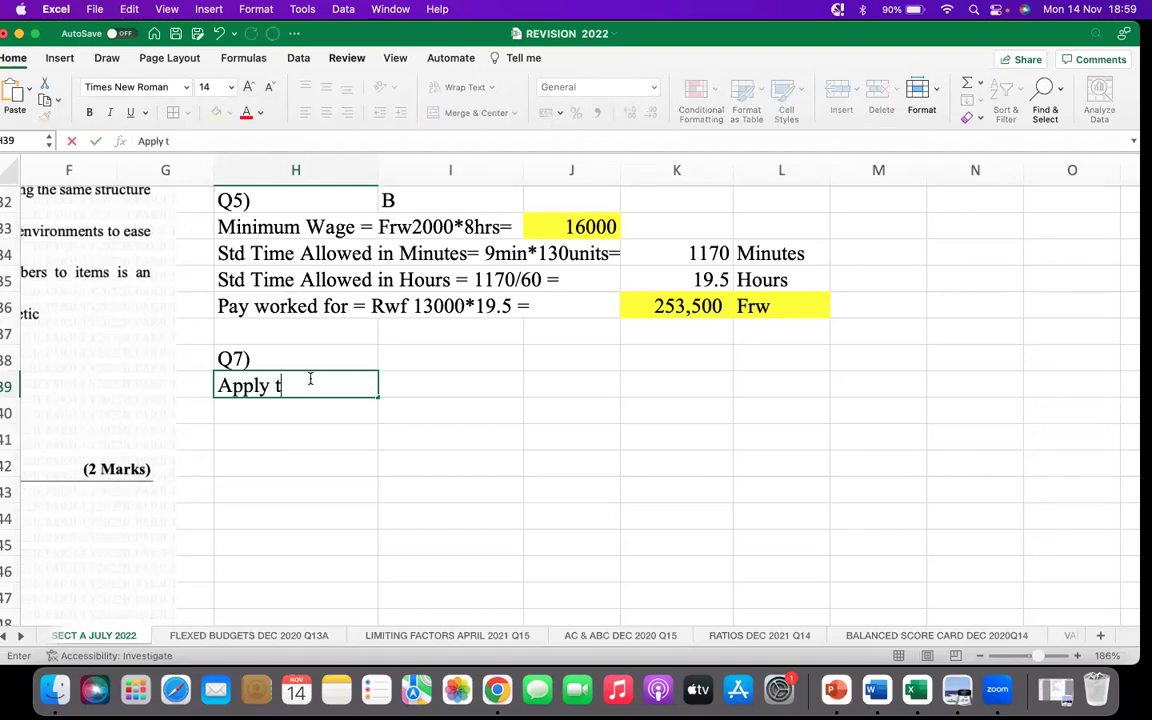
type("he Conce")
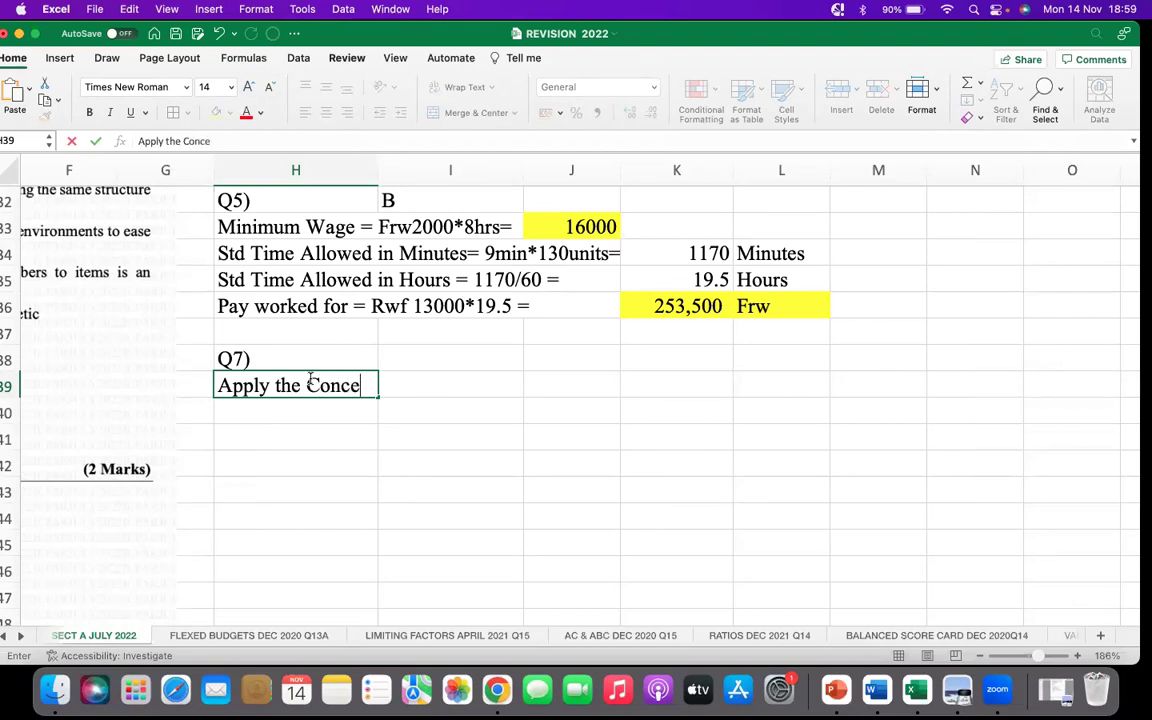
type("pt of O")
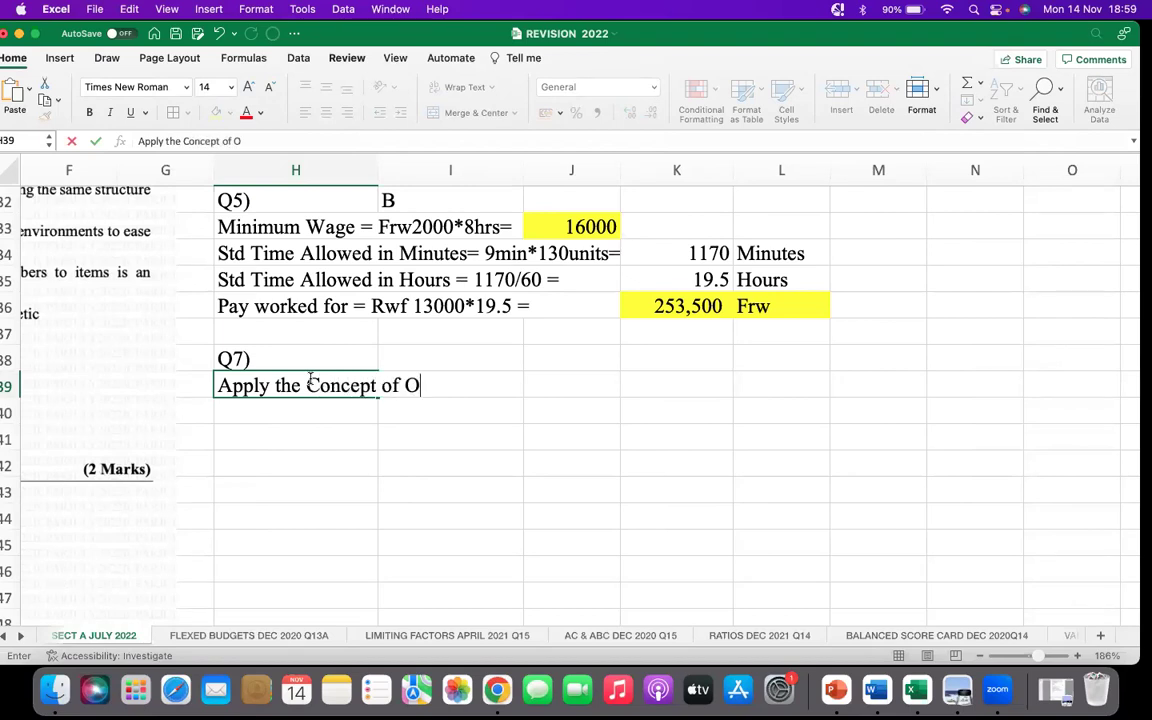
type("perating Statement in Variances")
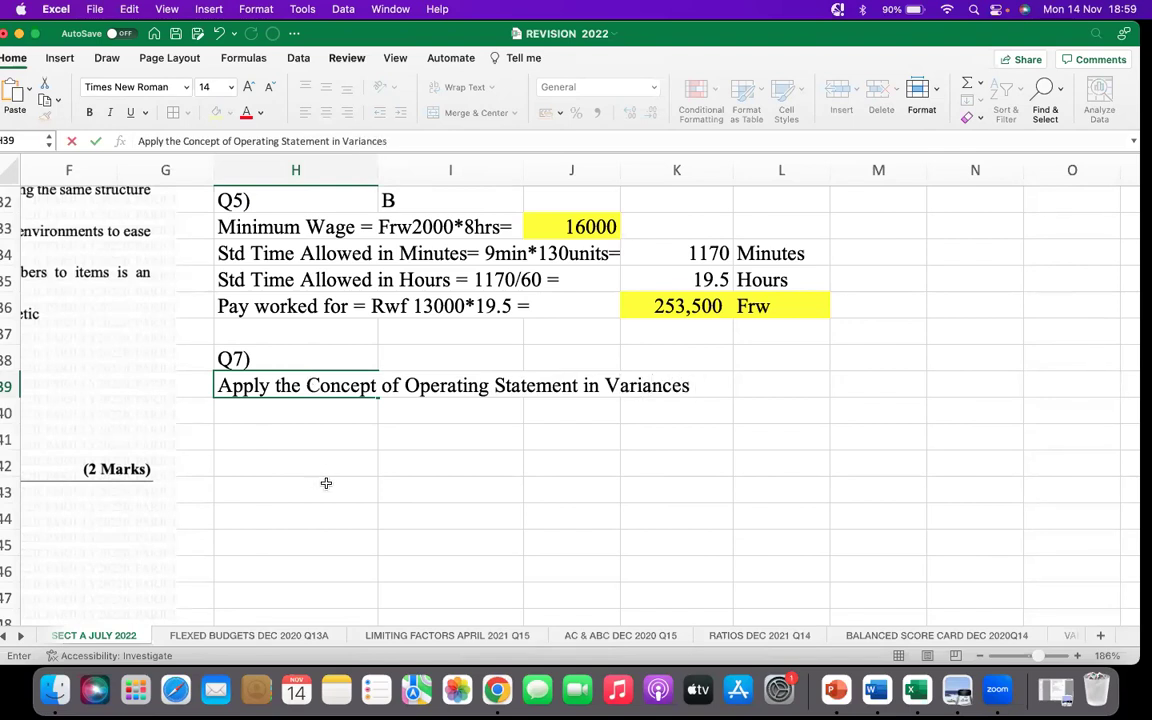
left_click(433, 461)
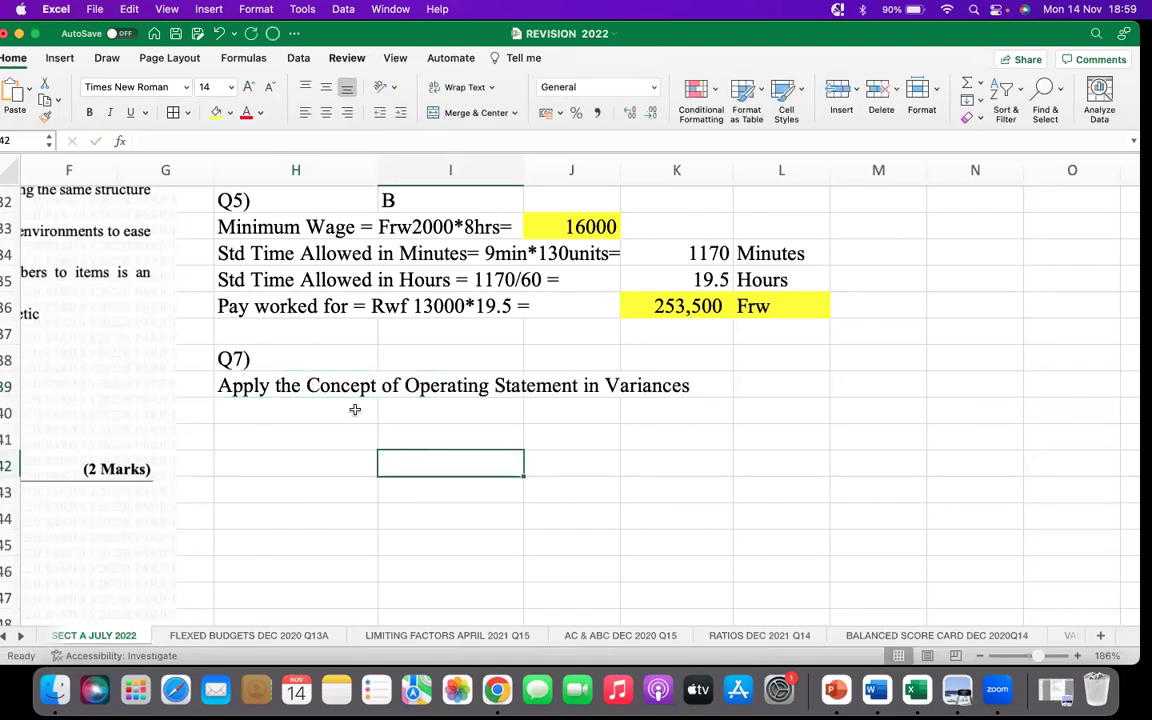
Enter the column heading FRW in I40, J40 and K40, below the operating statement note
left_click(505, 411)
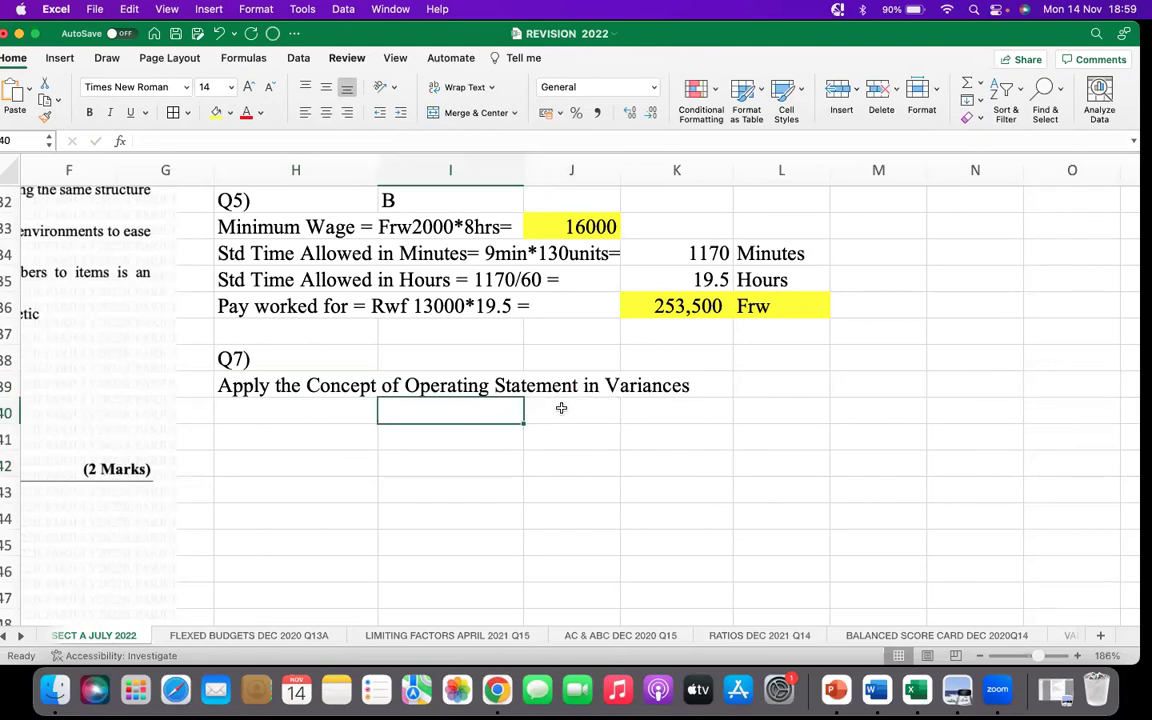
type("fR")
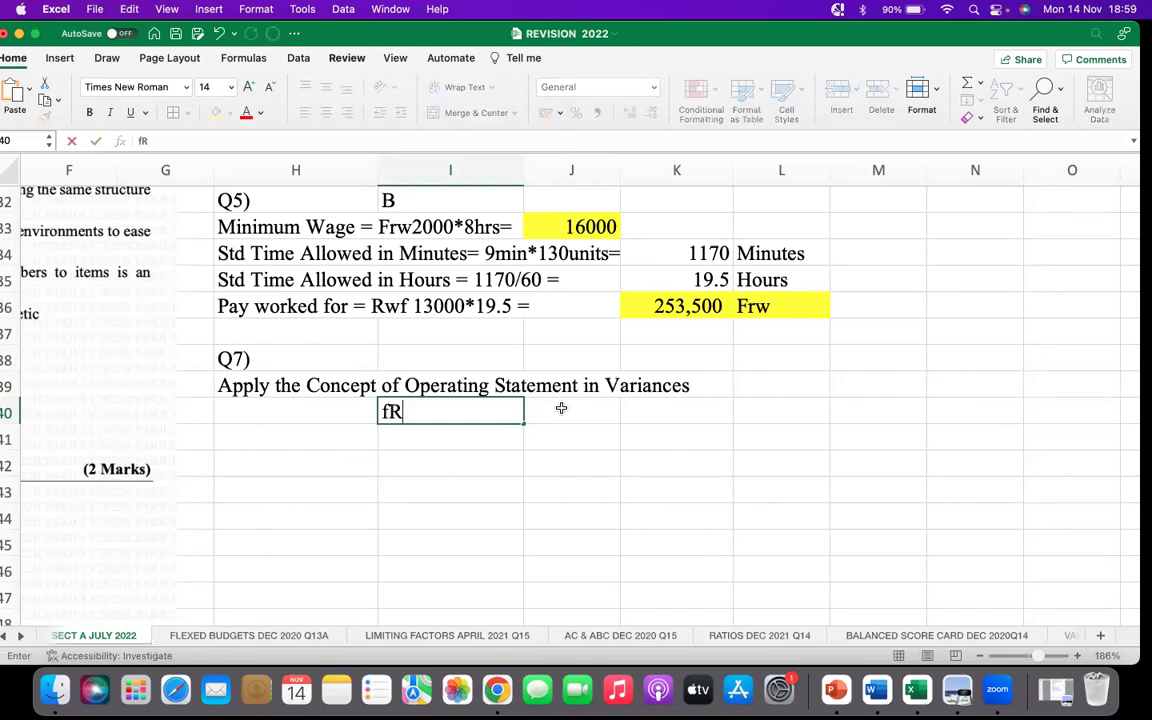
key("BackSpace")
key("BackSpace")
type("FRWW")
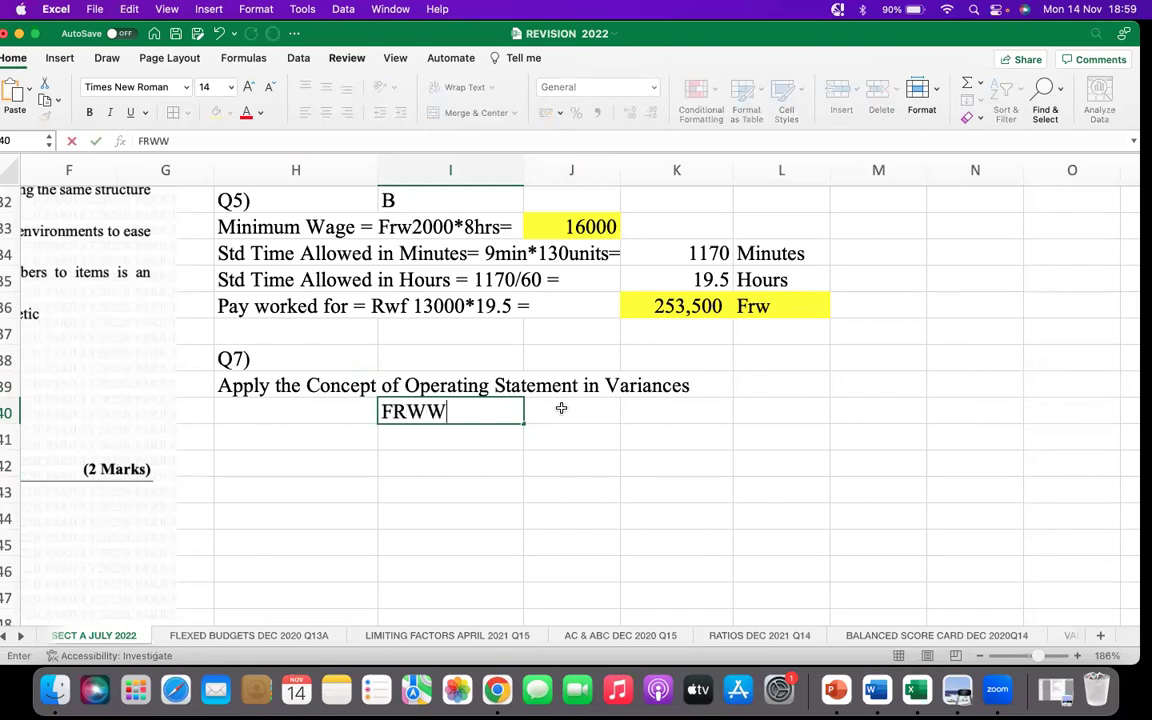
key("BackSpace")
left_click(599, 408)
type("FRW")
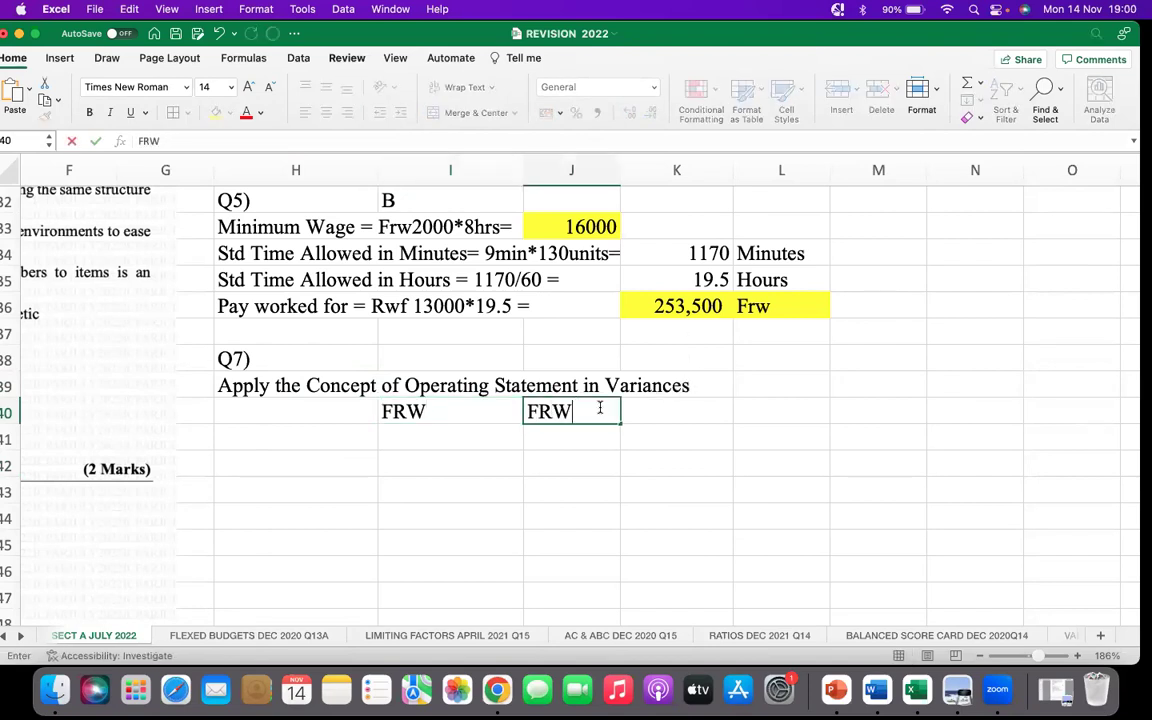
left_click(687, 404)
type("F")
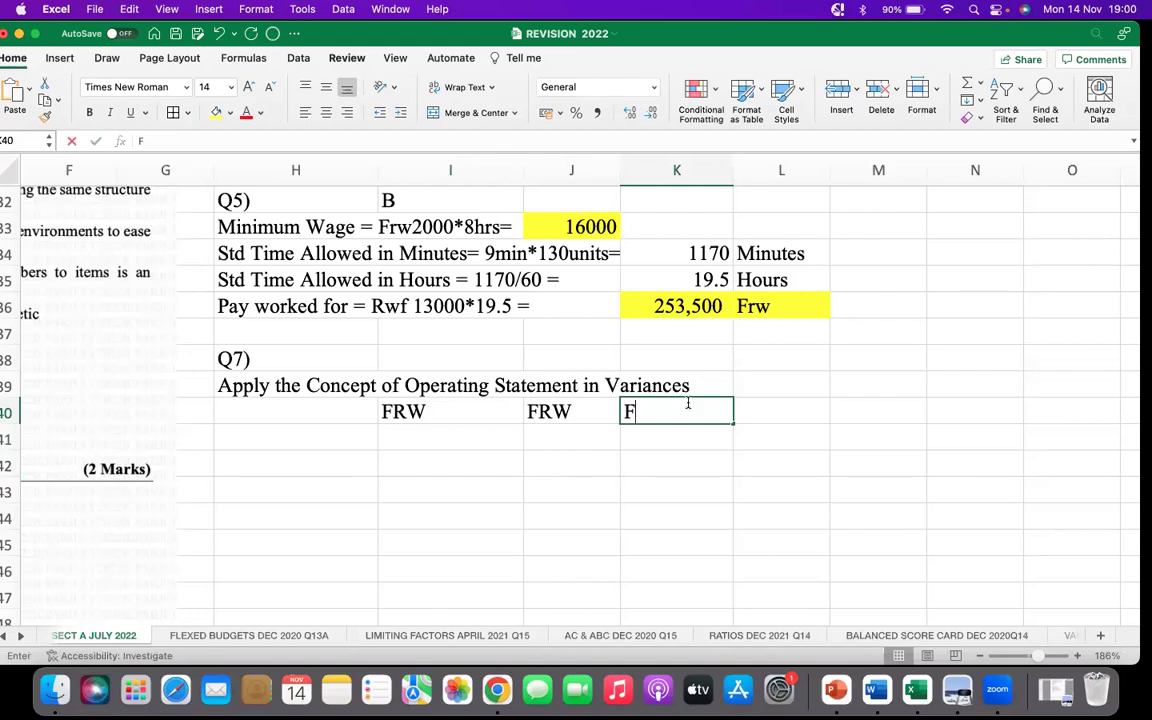
type("RW")
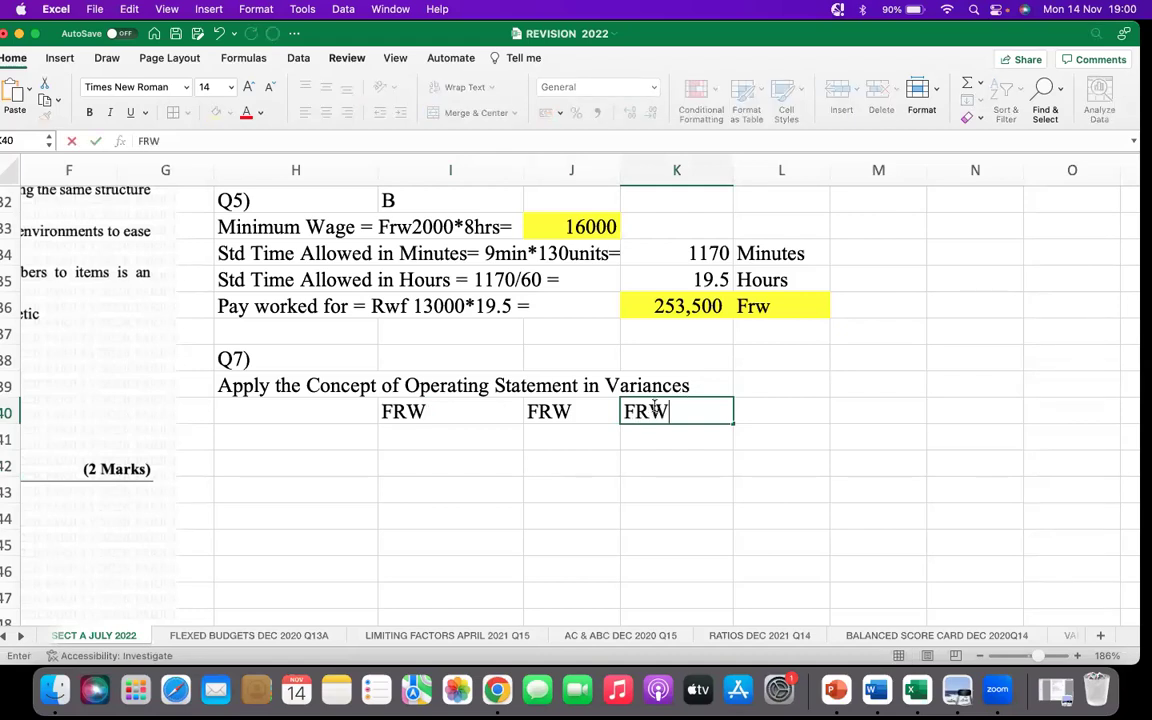
Add a Budgeted Profit row in H41 with the placeholder xx in K41
left_click(336, 432)
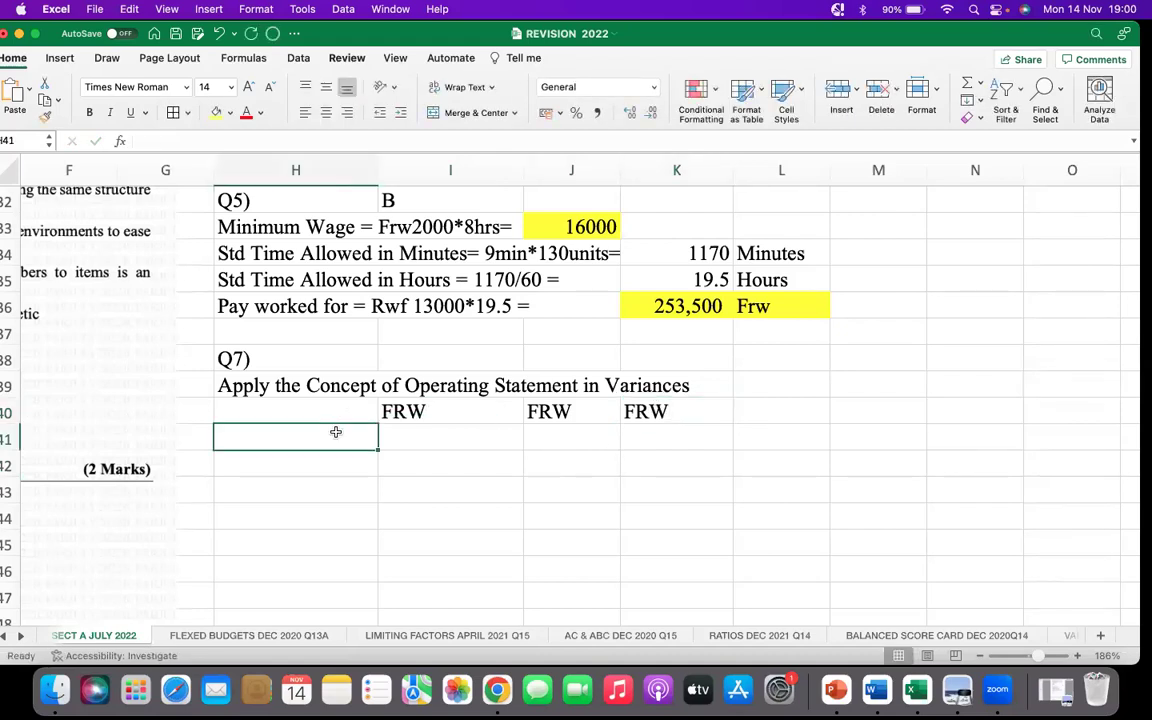
type("Budgeted ")
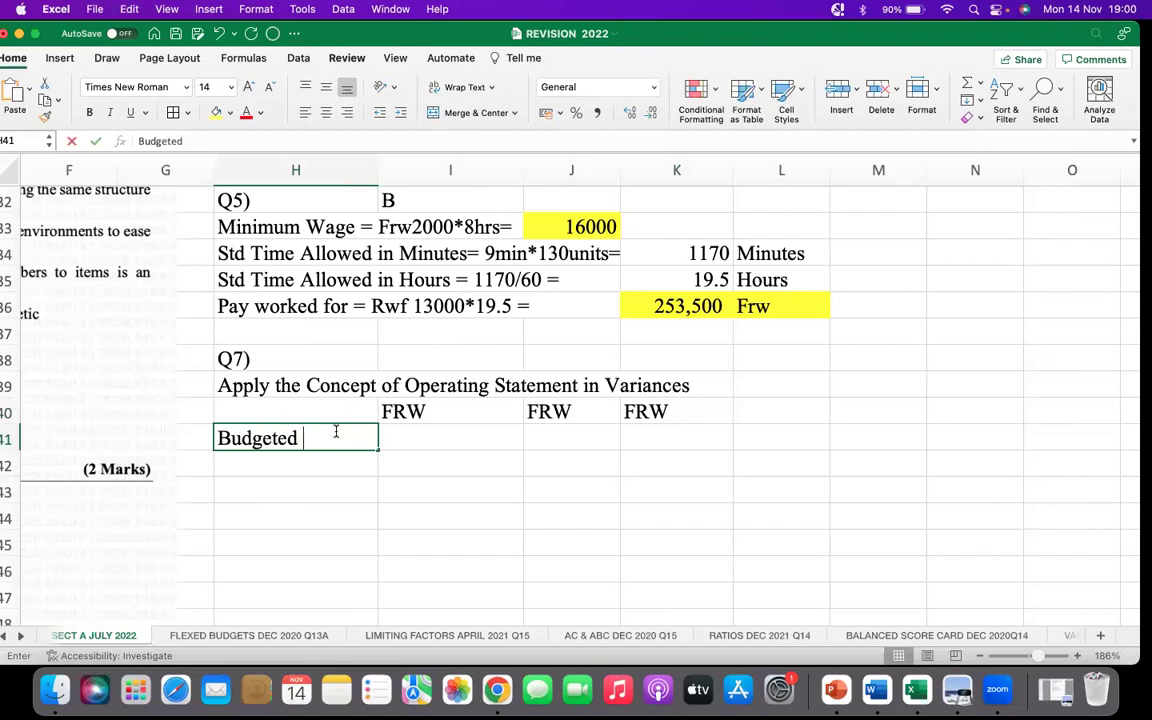
type("Profit")
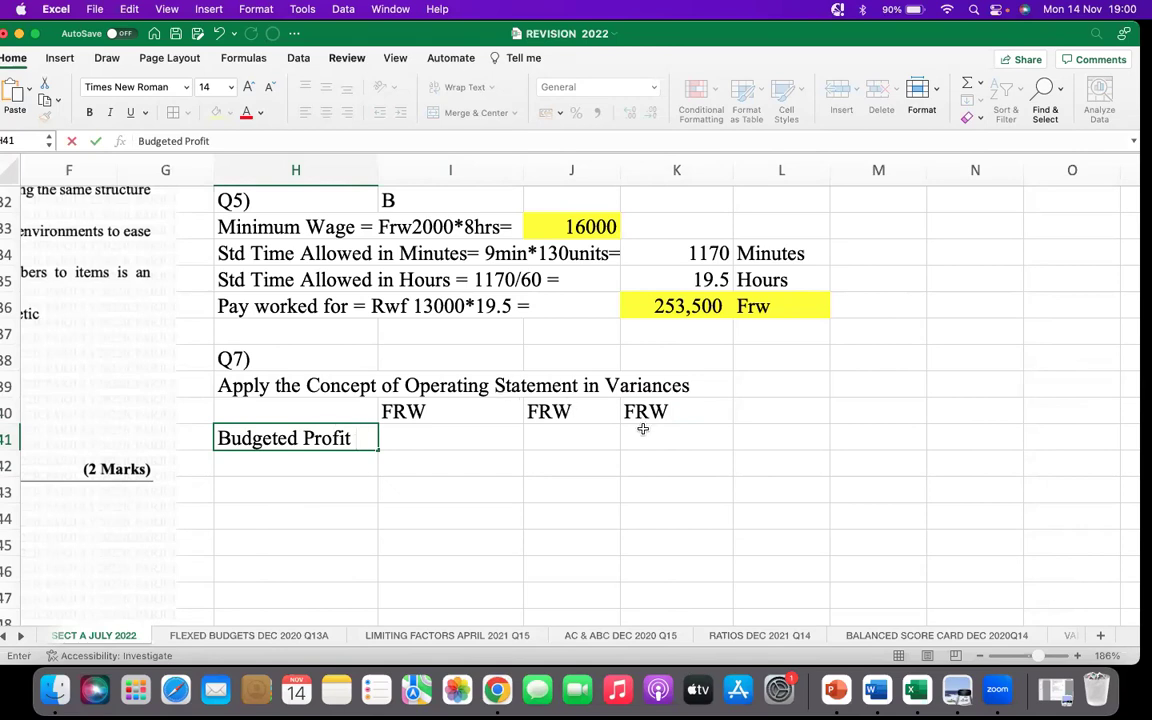
left_click(643, 428)
type("xx")
left_click(581, 491)
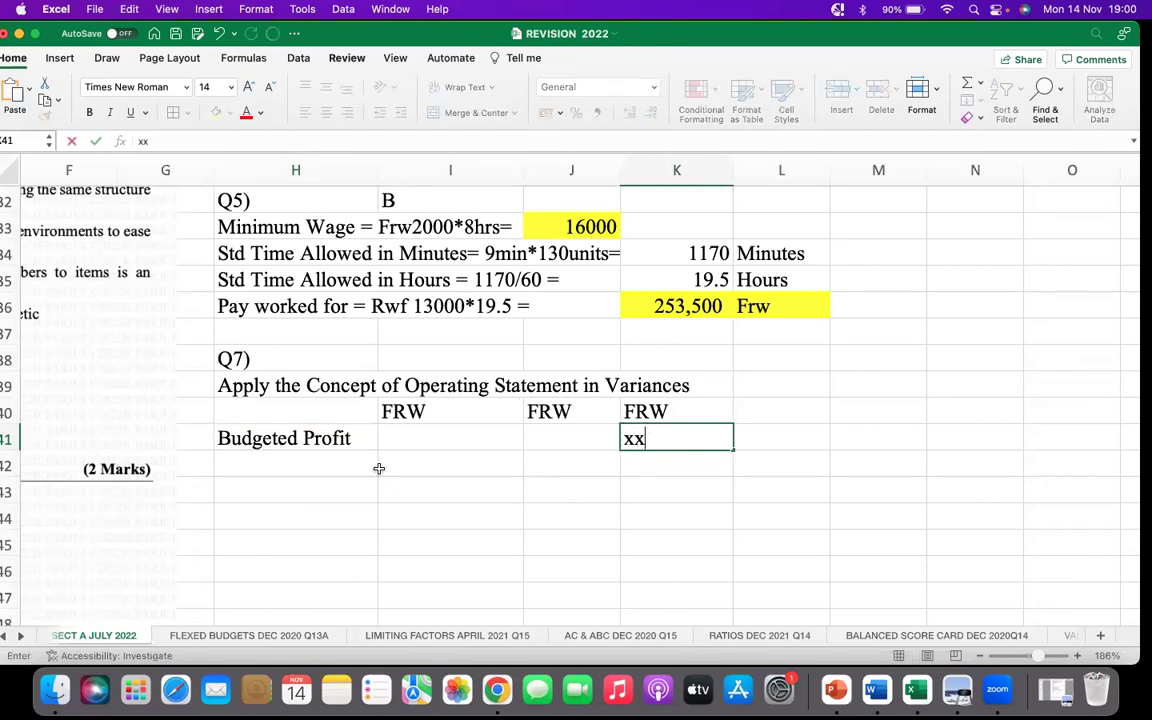
Add the row label Sales Volume Variance in H42, below Budgeted Profit
left_click(323, 466)
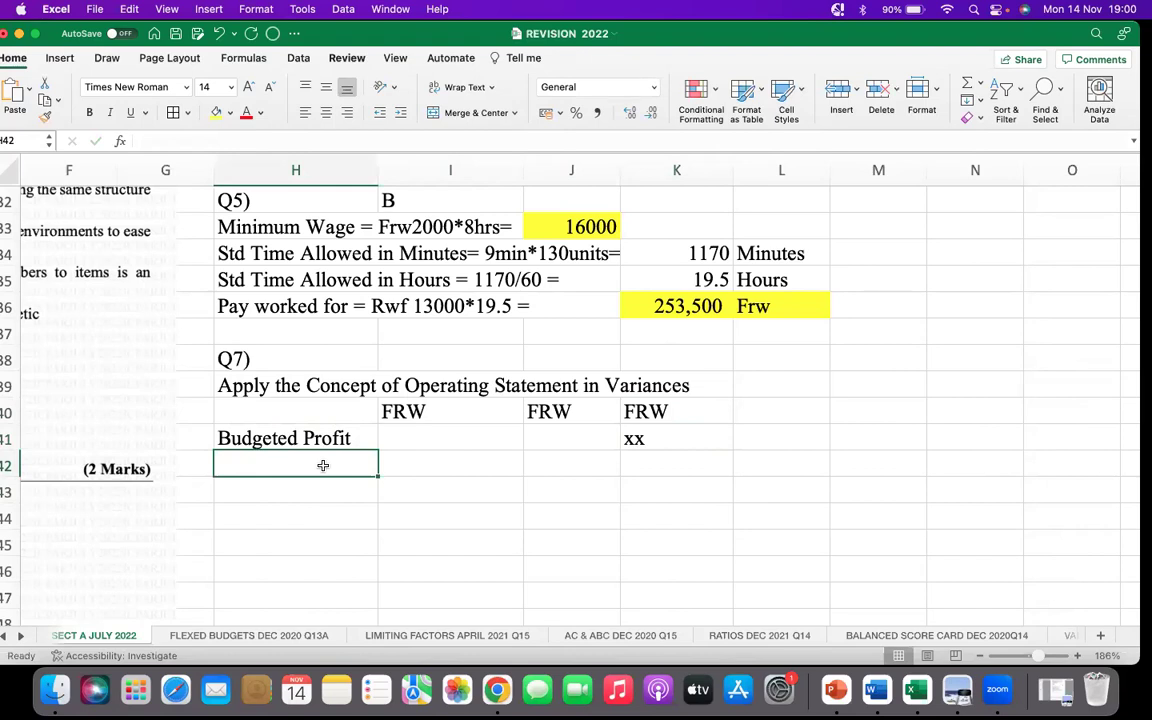
type("Sales")
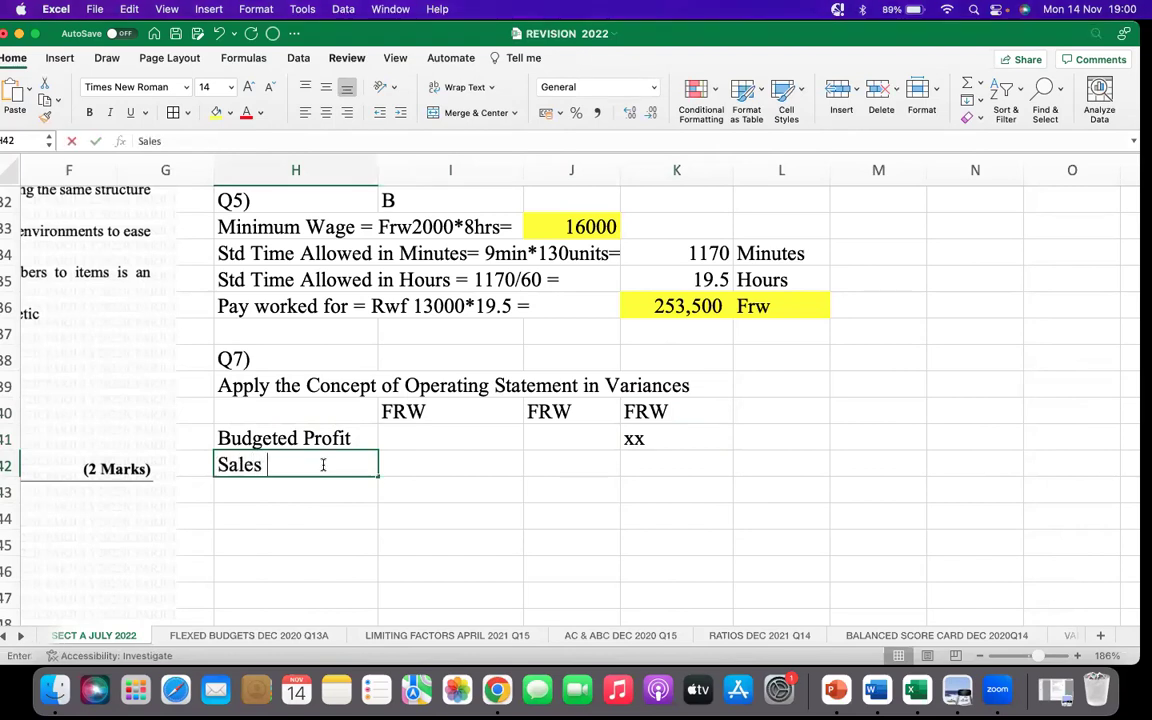
type("Vulu")
key("BackSpace")
key("BackSpace")
key("BackSpace")
type("om")
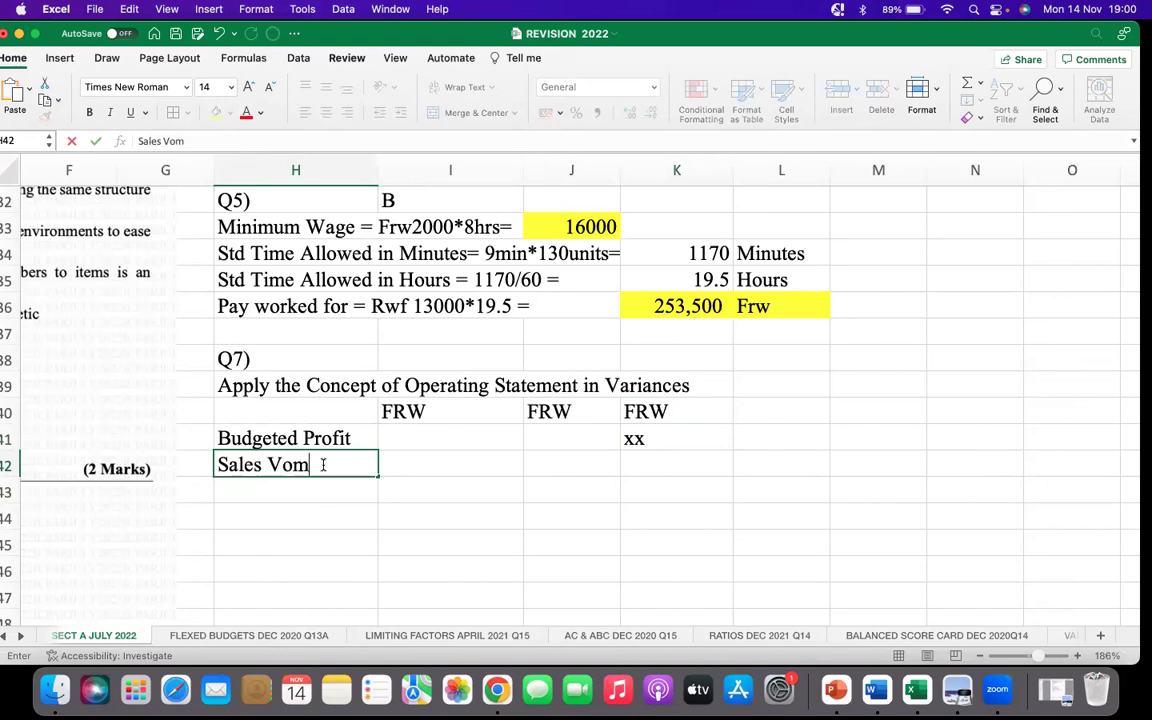
key("BackSpace")
key("BackSpace")
type("lume Variance")
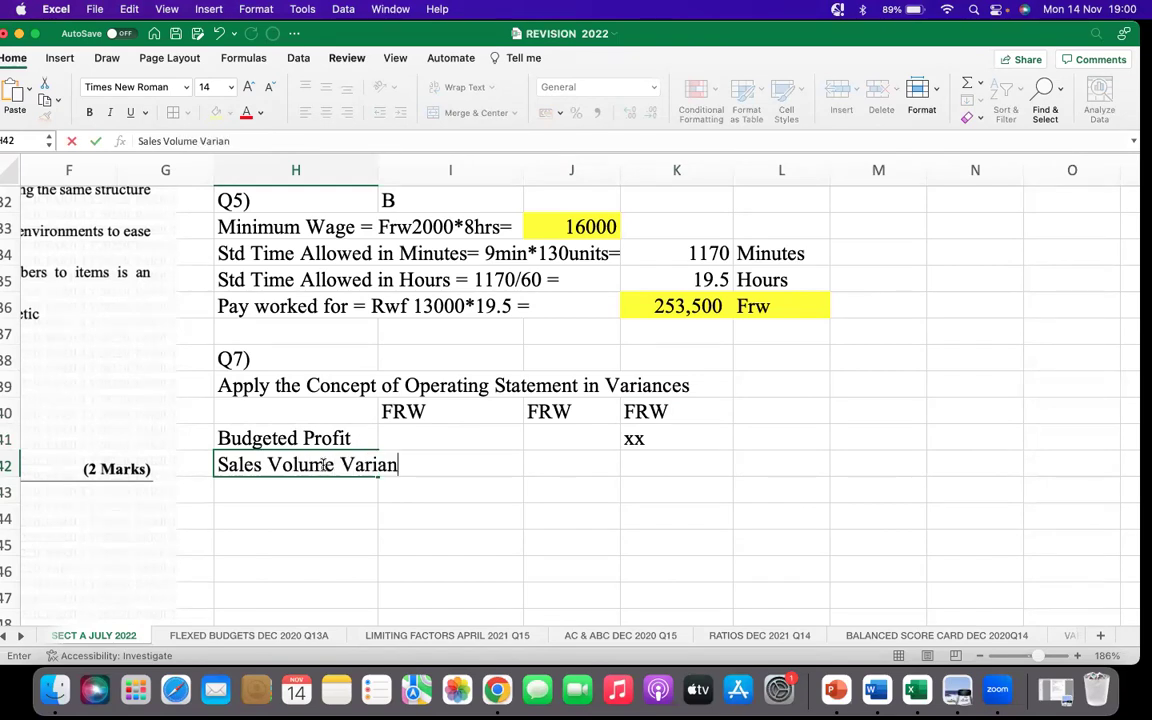
left_click(432, 505)
Enter the note "If Favourable add and if Adverse less" in L42, on the Sales Volume Variance row
left_click(807, 472)
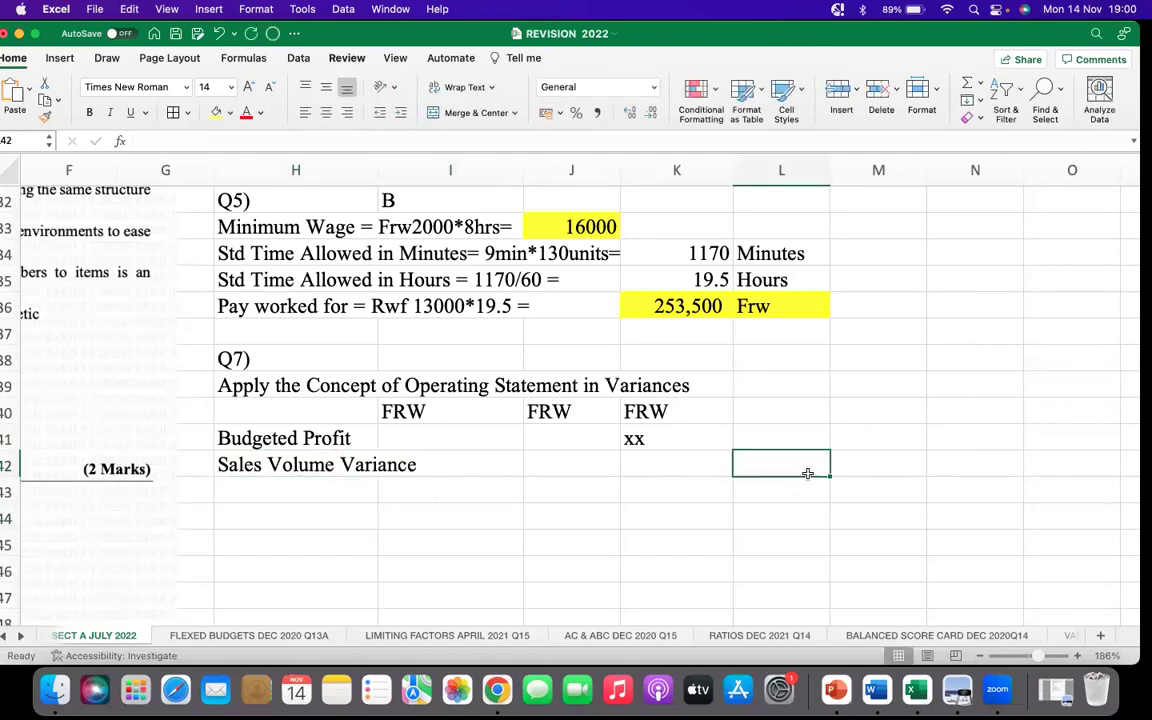
type("If")
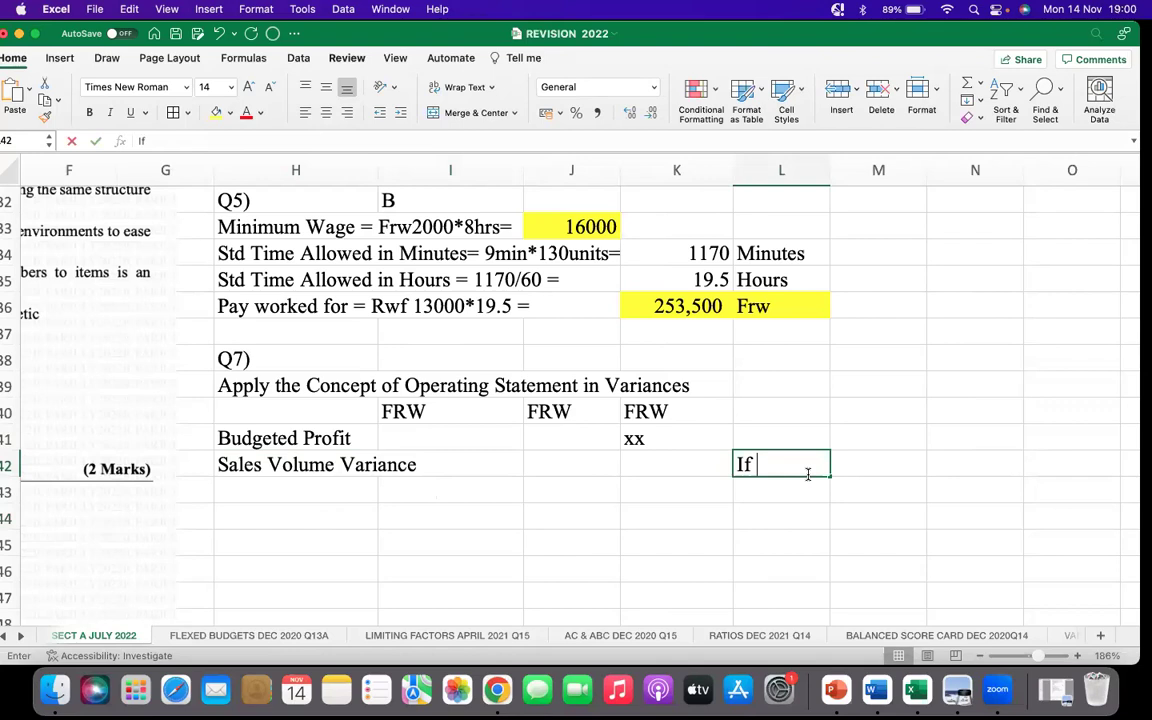
type(" F")
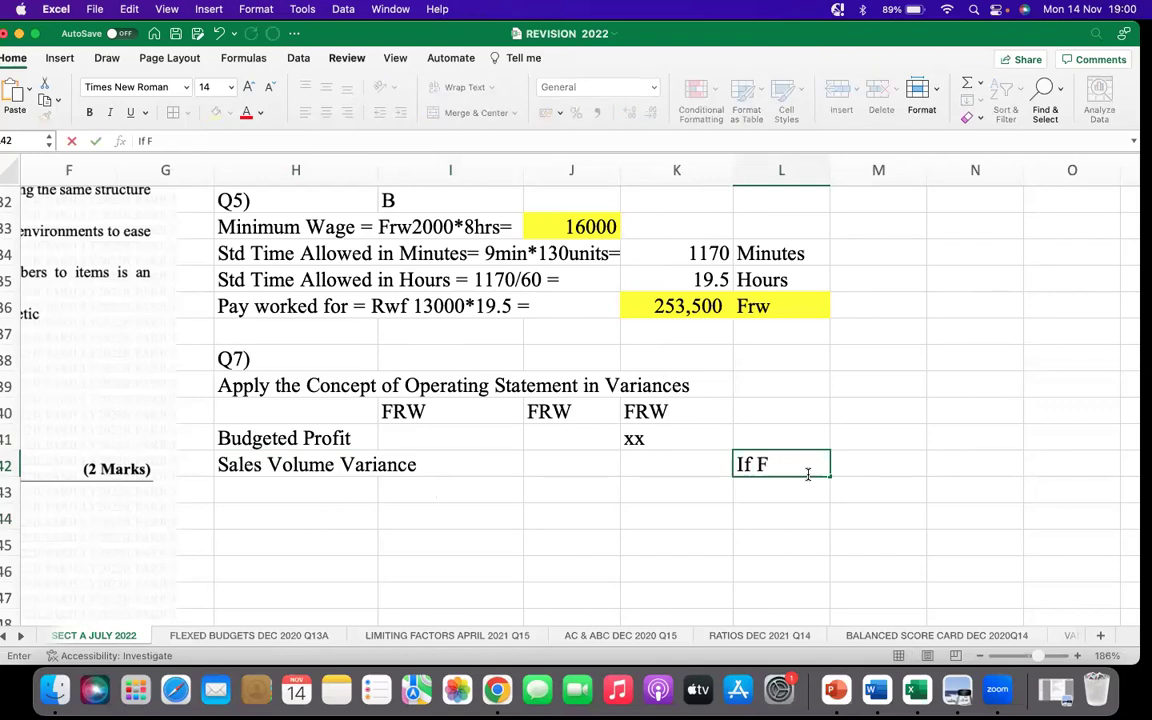
type(" add and")
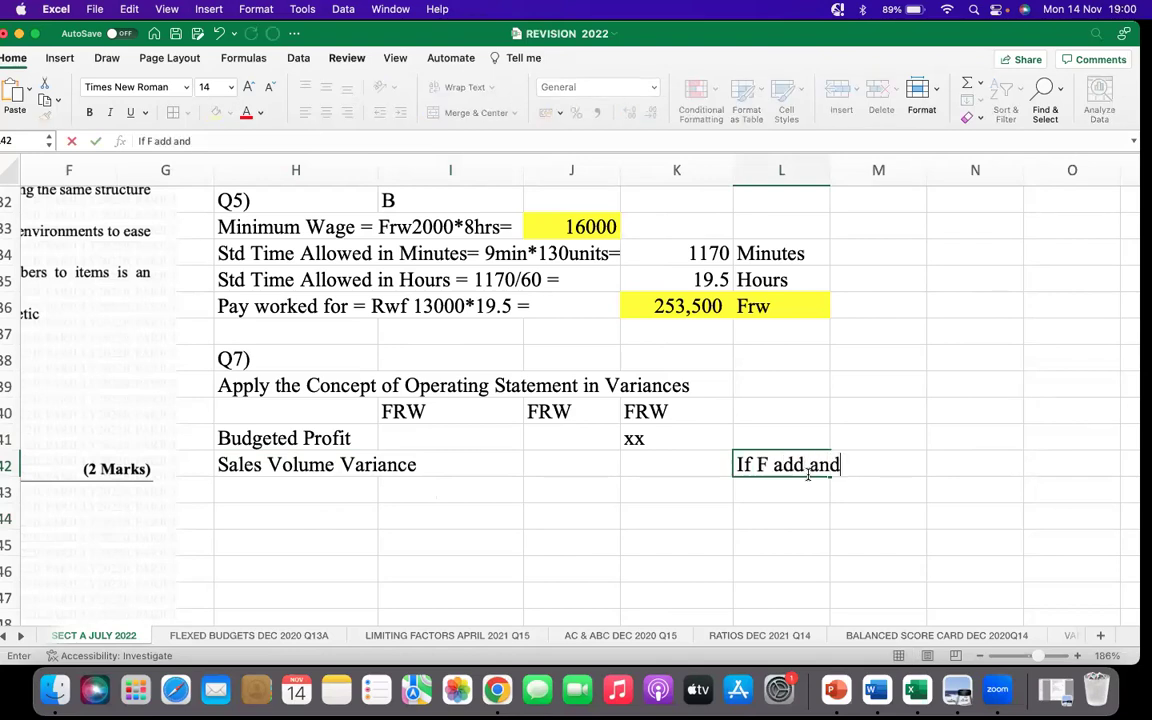
type(" if A less")
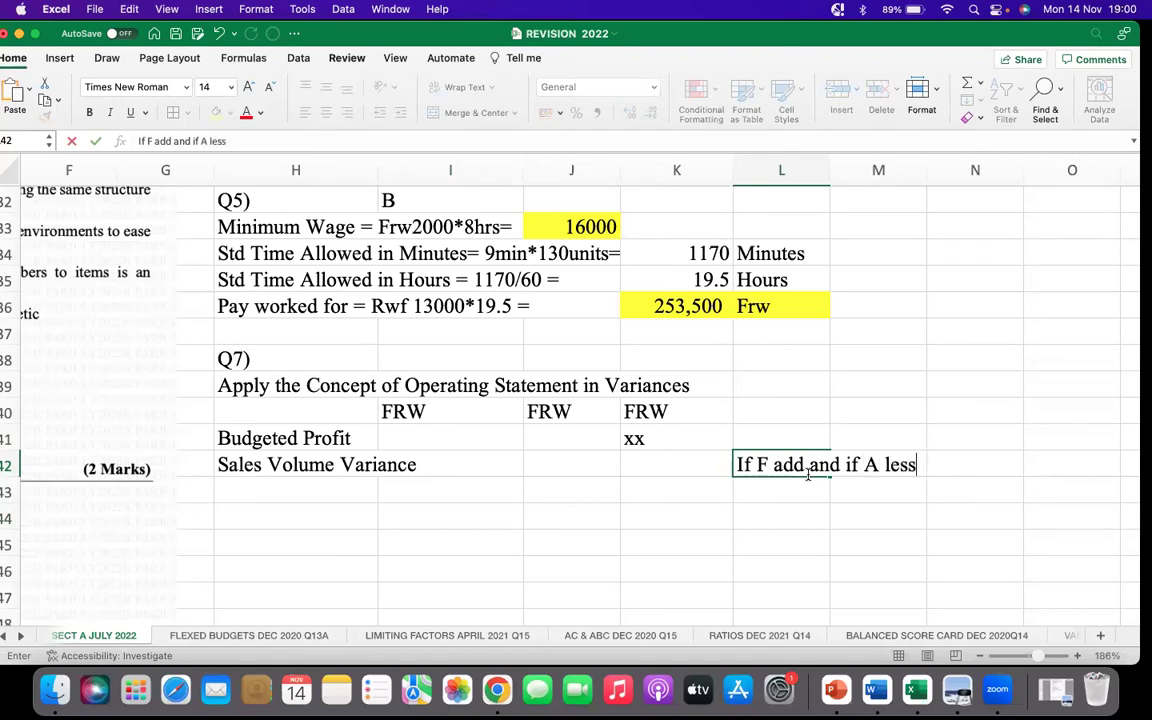
left_click(763, 464)
type("avourab")
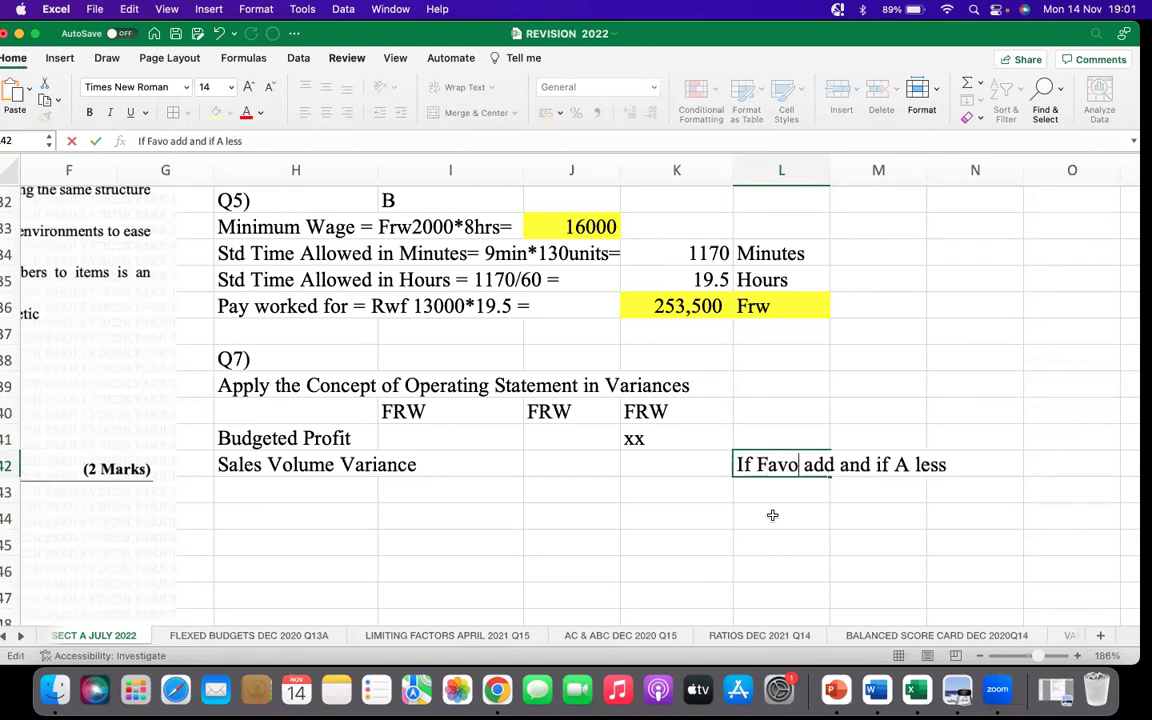
type("le")
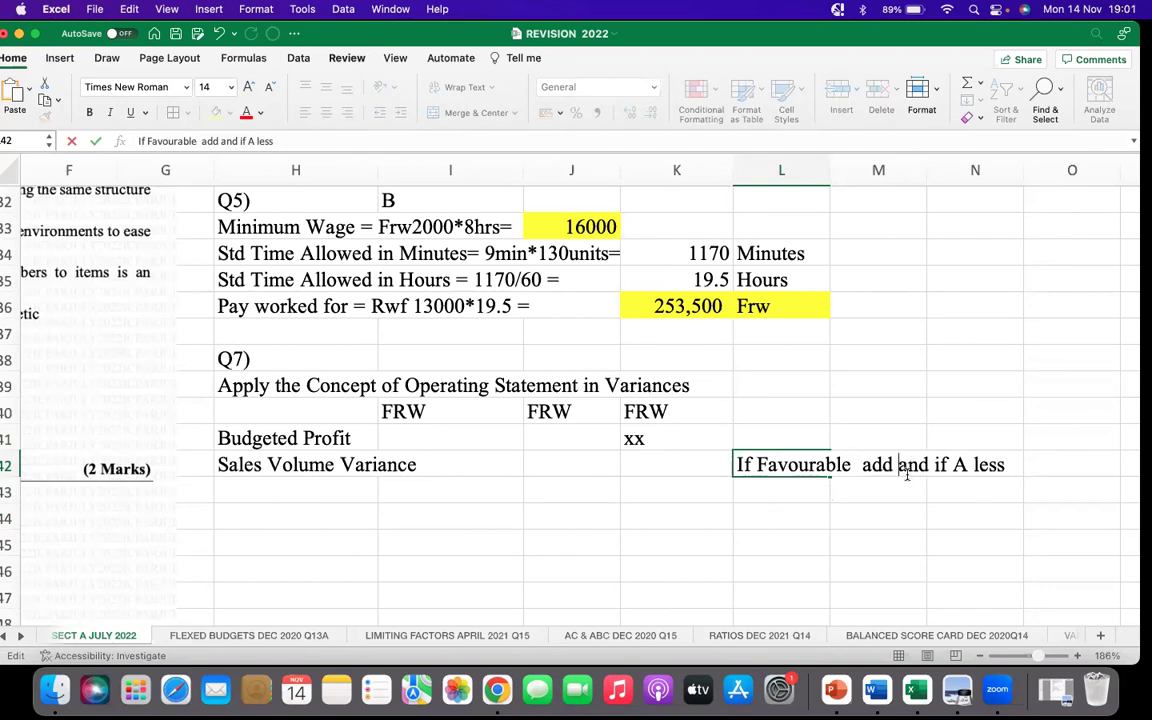
left_click(969, 466)
type("dverse")
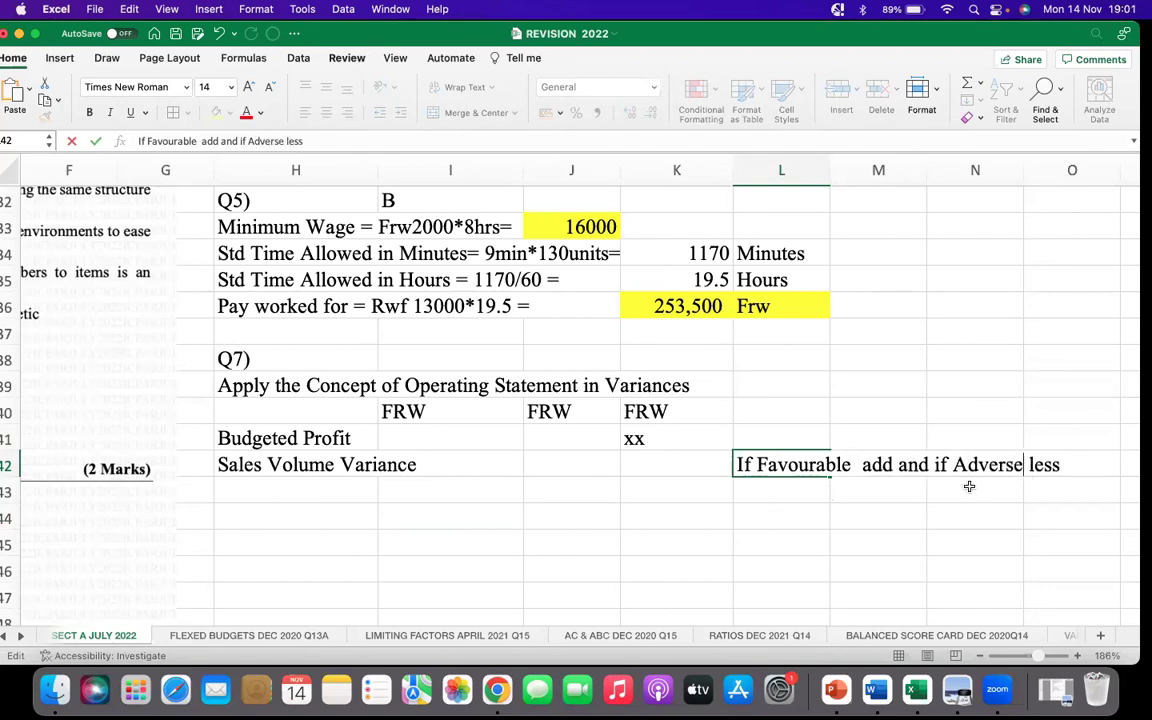
left_click(772, 512)
left_click(322, 487)
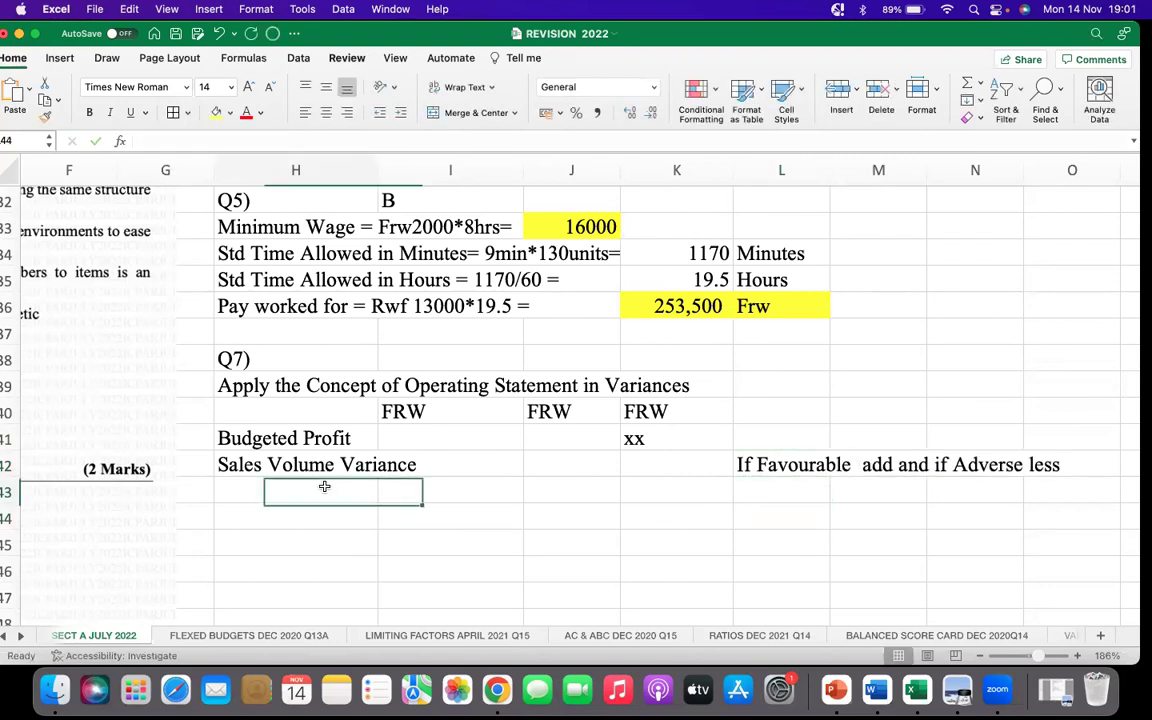
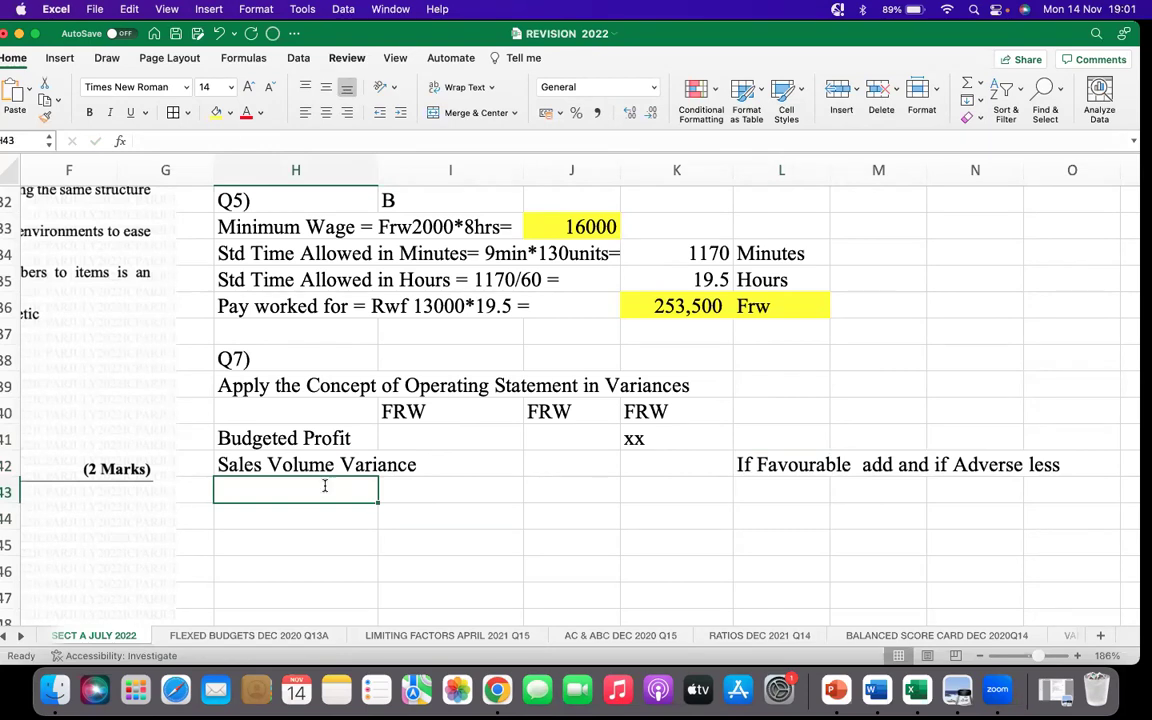
type("S")
key("BackSpace")
type("t")
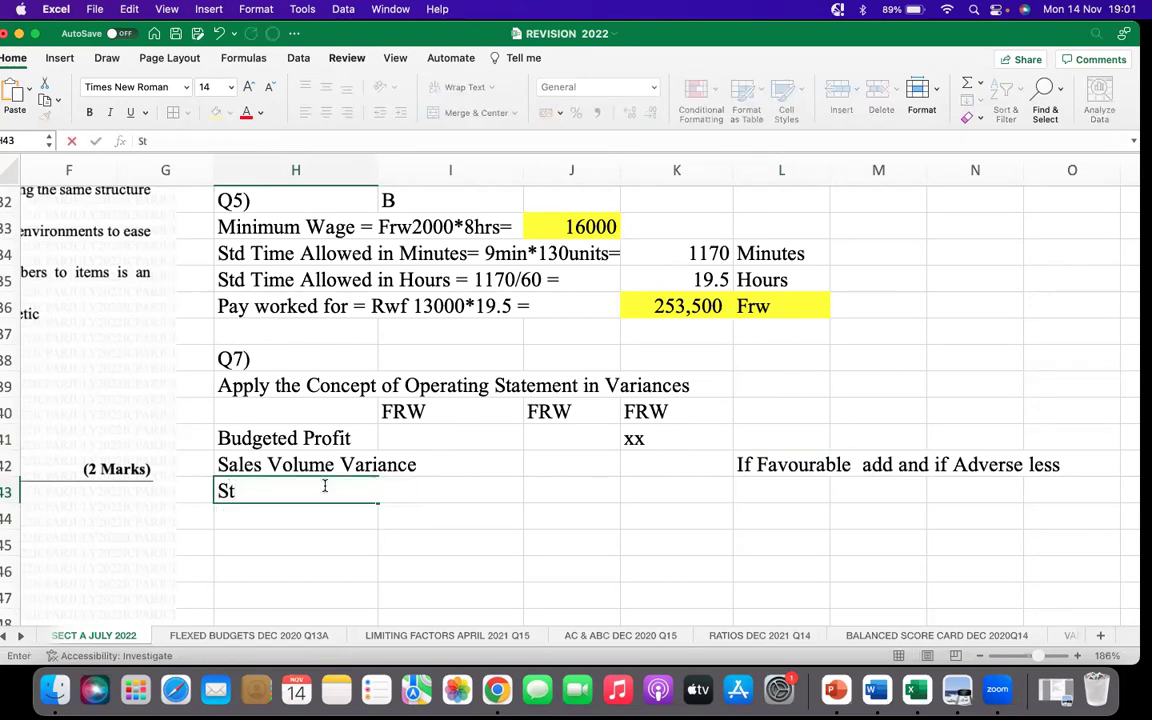
type("andard")
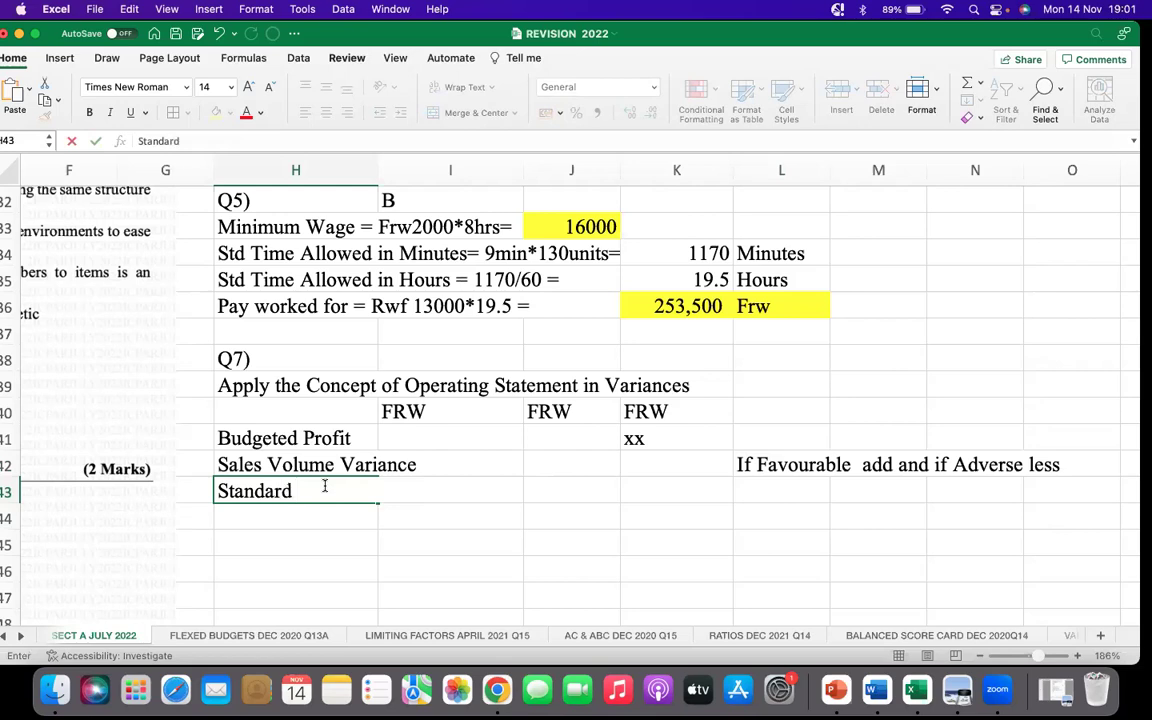
key("BackSpace")
key("BackSpace")
key("BackSpace")
key("BackSpace")
key("BackSpace")
key("BackSpace")
key("BackSpace")
key("BackSpace")
key("BackSpace")
Enter the row label "Budgeted Profit on Actual Sale" in H43, below Sales Volume Variance
type("Budgeted ")
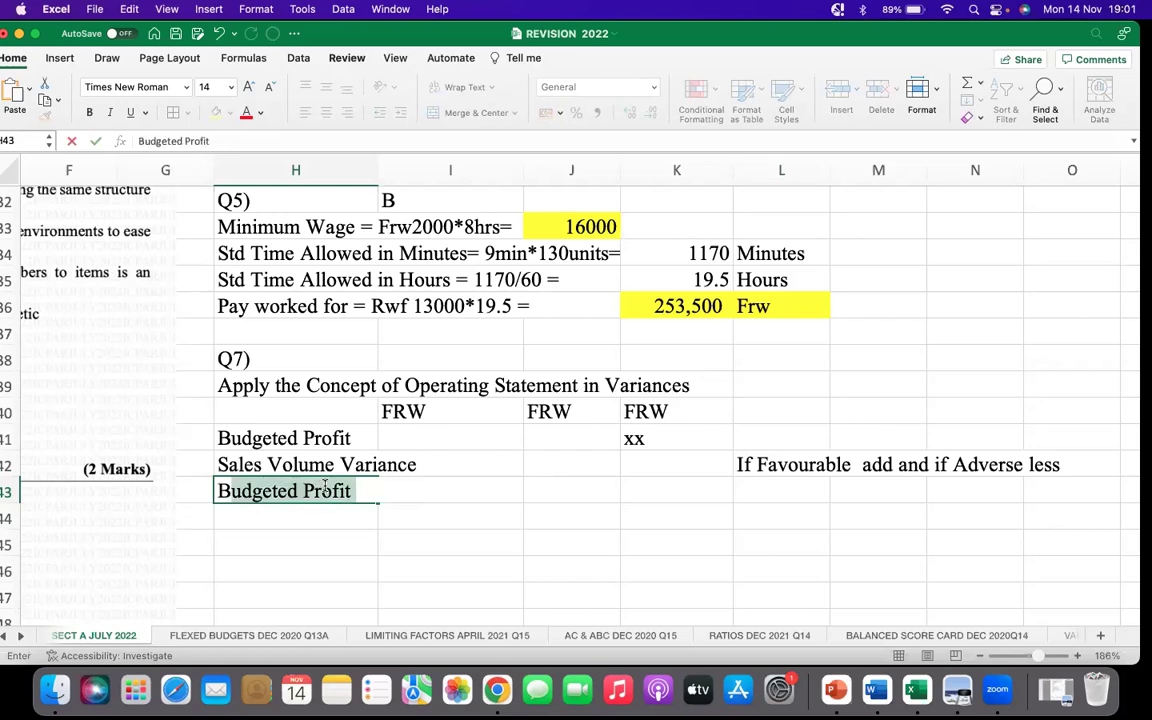
type("Profir")
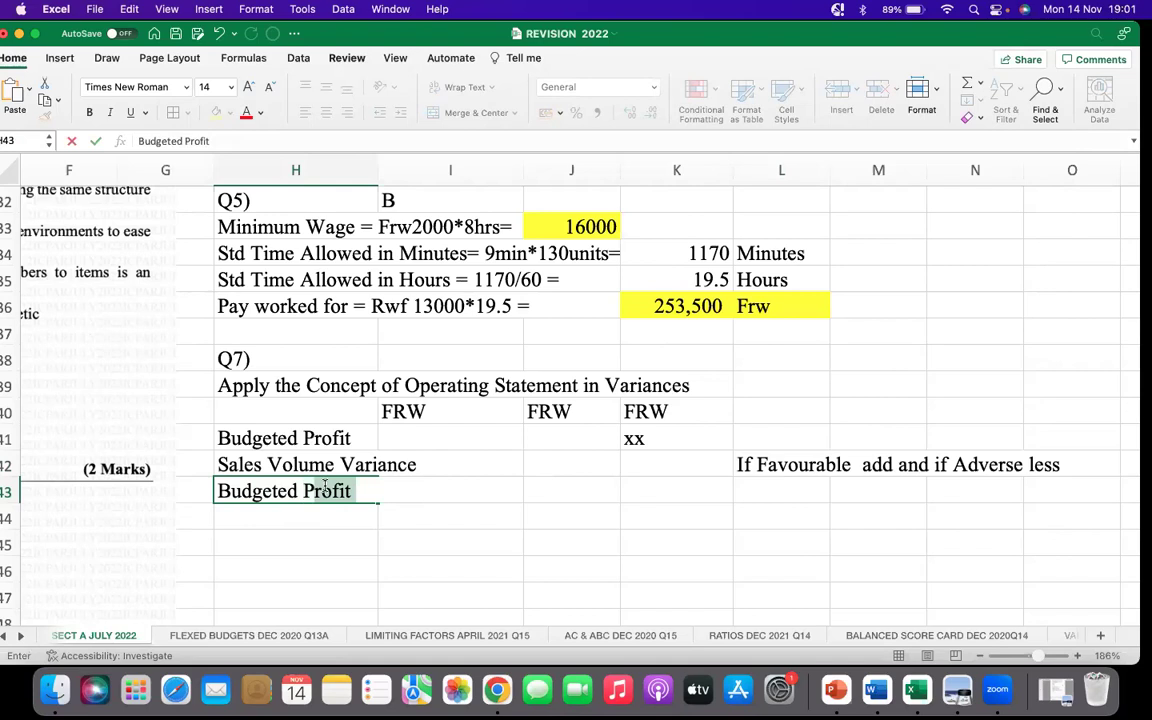
key("BackSpace")
key("BackSpace")
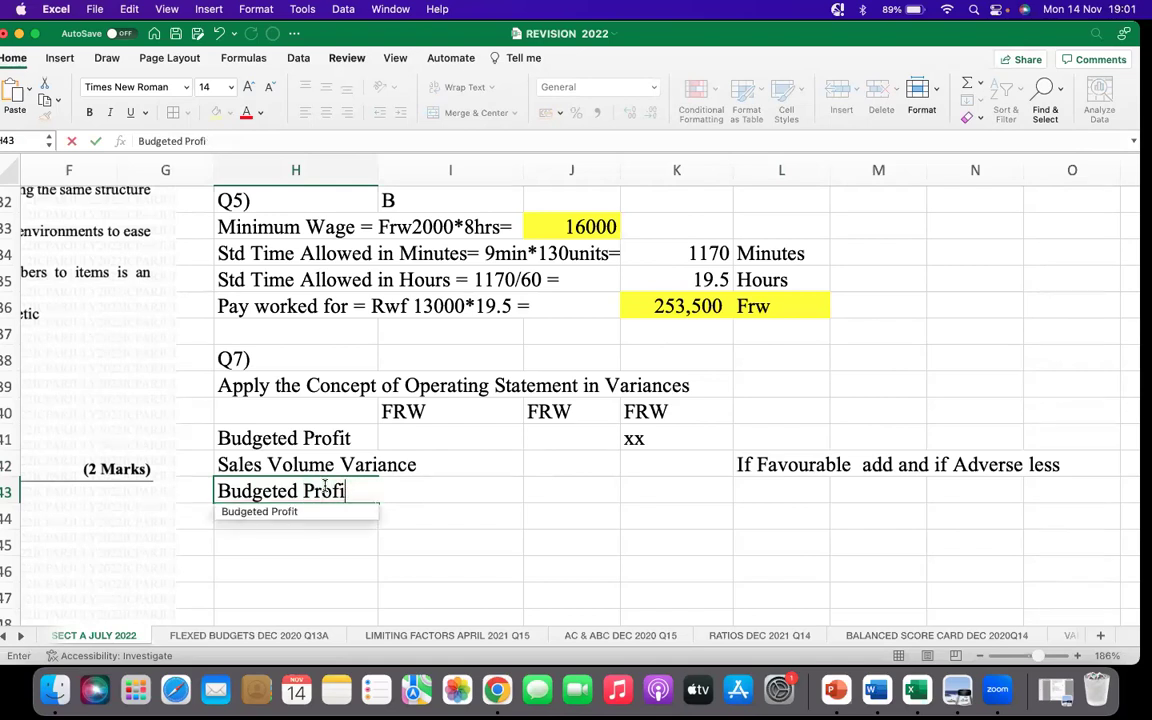
type("t on ")
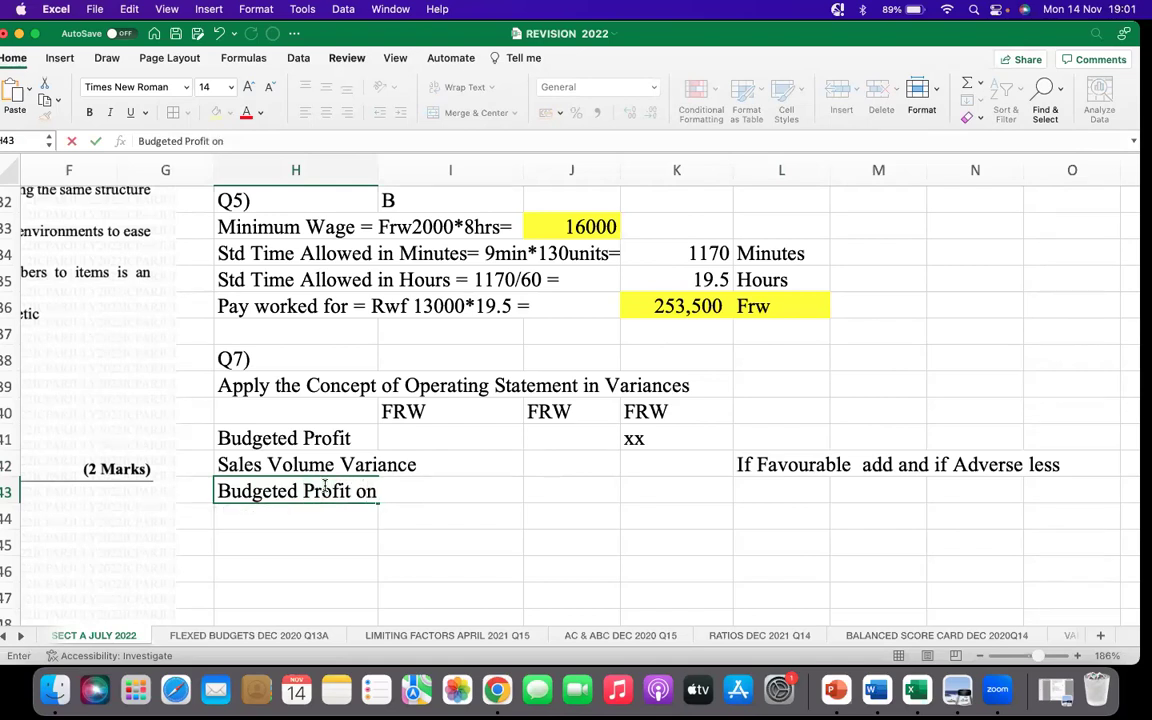
type("Actual Sale")
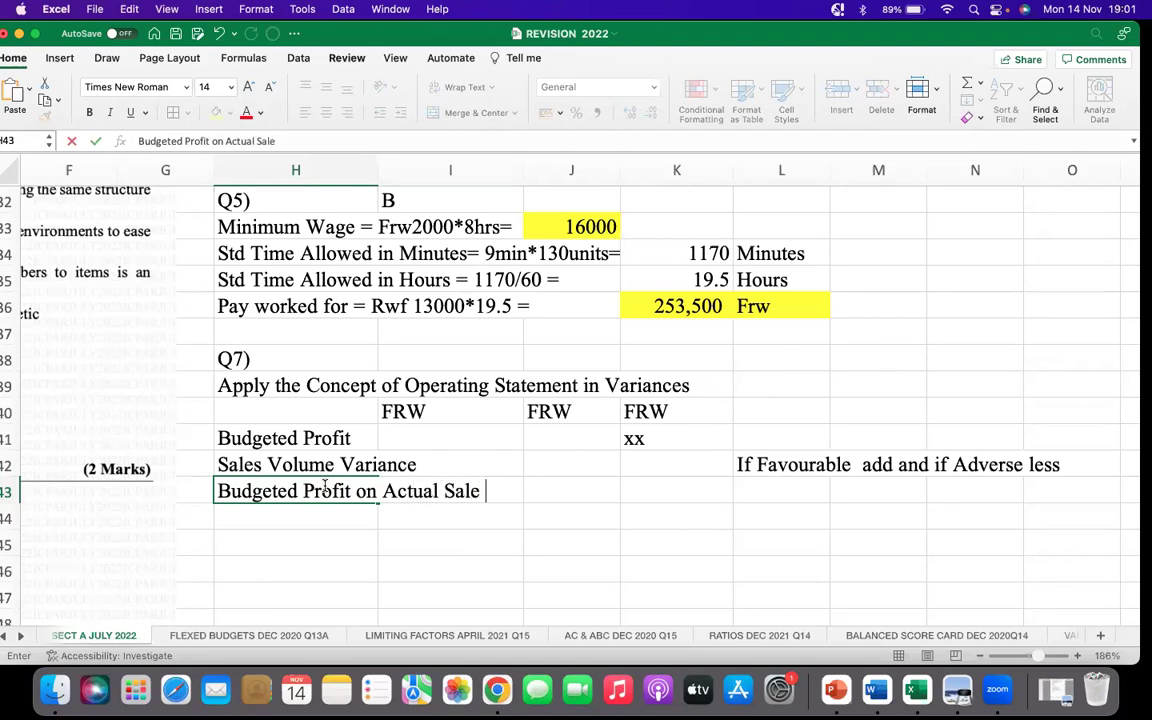
Enter the placeholder xx/(xx) in K42 for the Sales Volume Variance and underline it
left_click(654, 467)
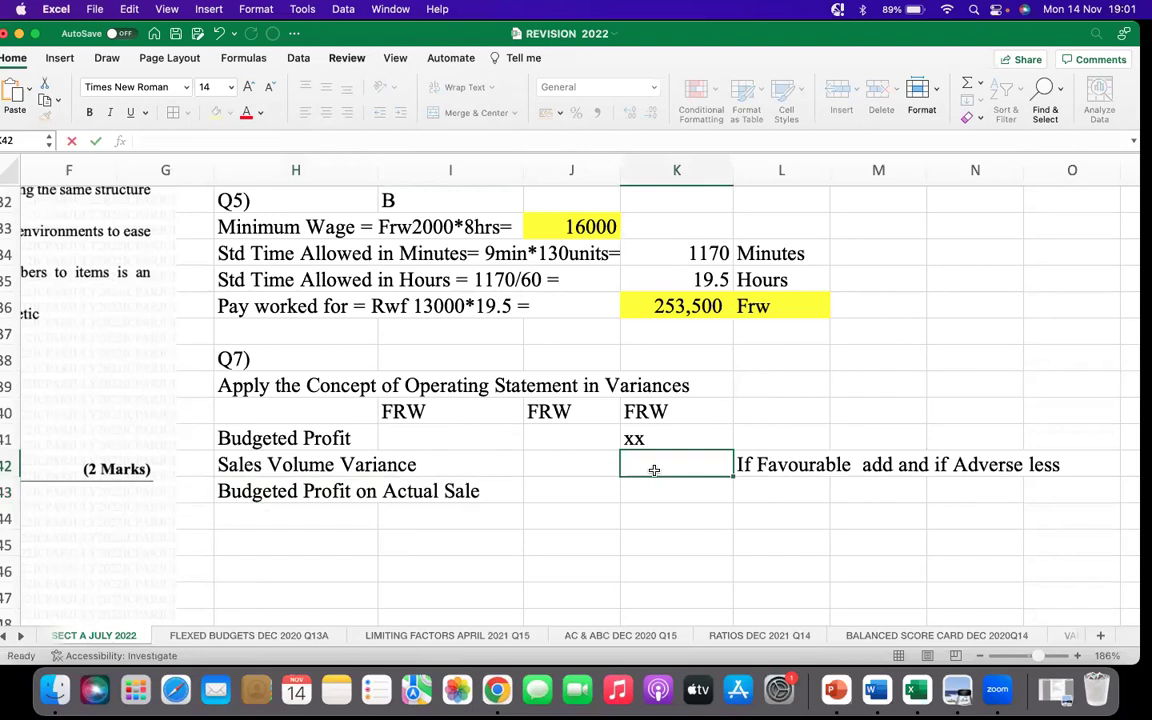
type("xx/(xx)")
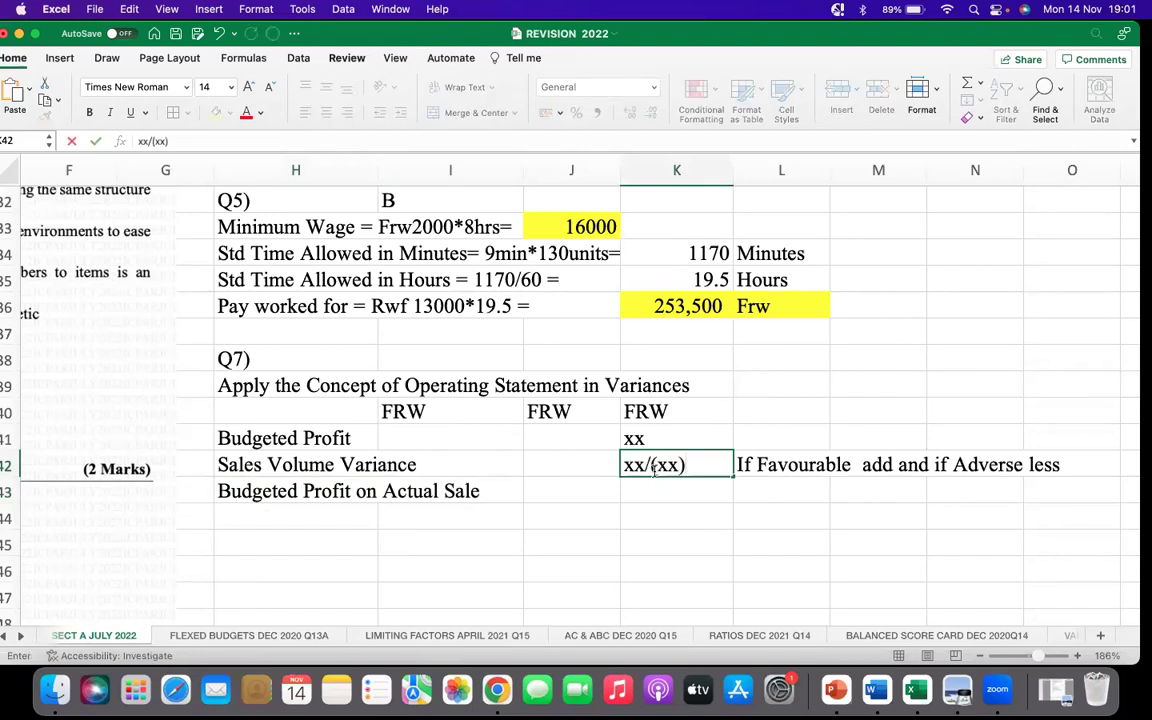
key("Return")
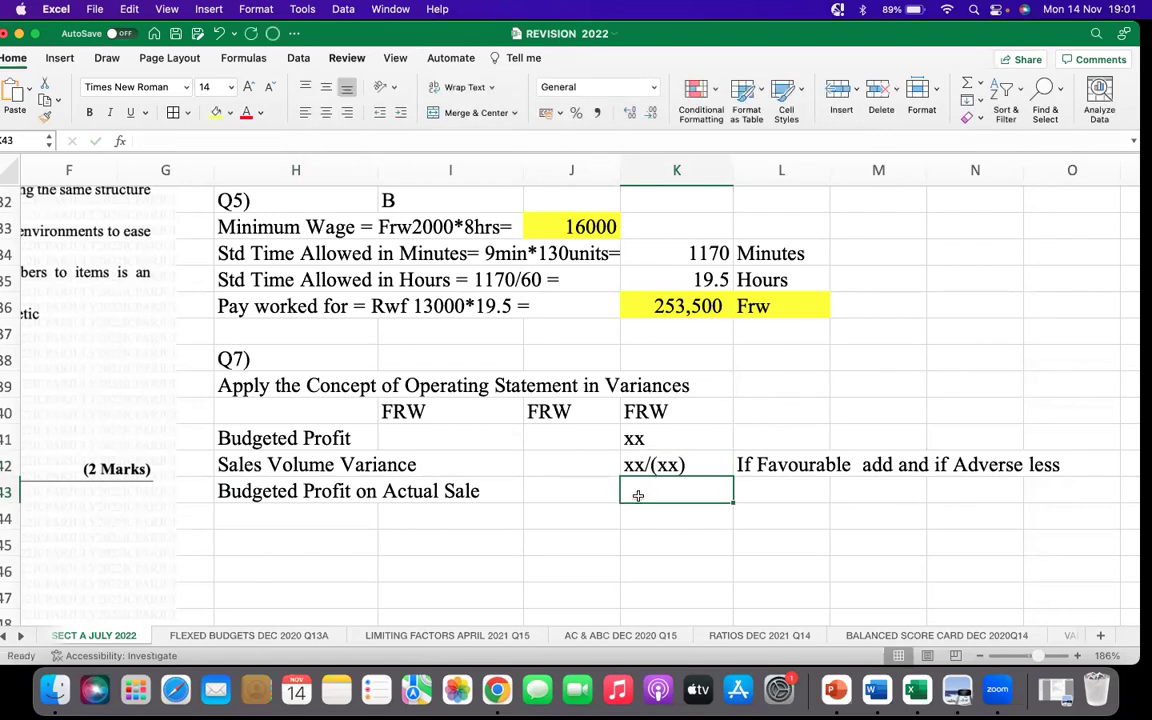
left_click(641, 511)
left_click(643, 470)
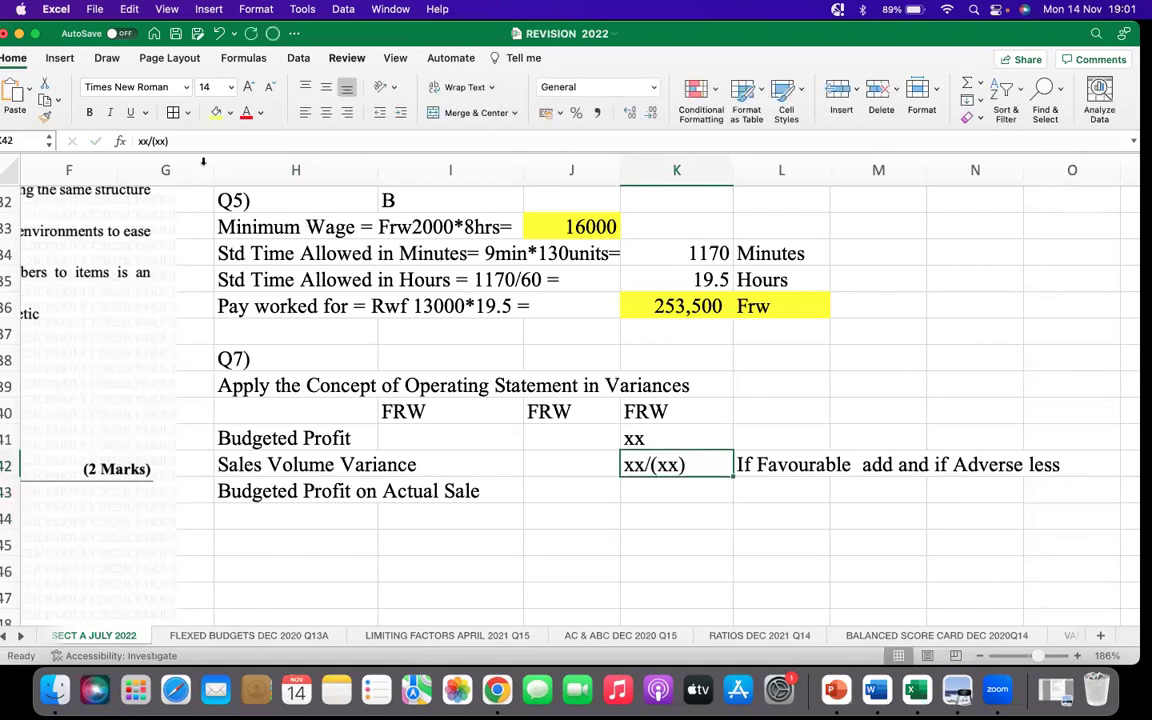
left_click(130, 112)
Enter the placeholder xx in K43 and correct the H43 label to "Budgeted Profit on Actual Sales"
left_click(672, 491)
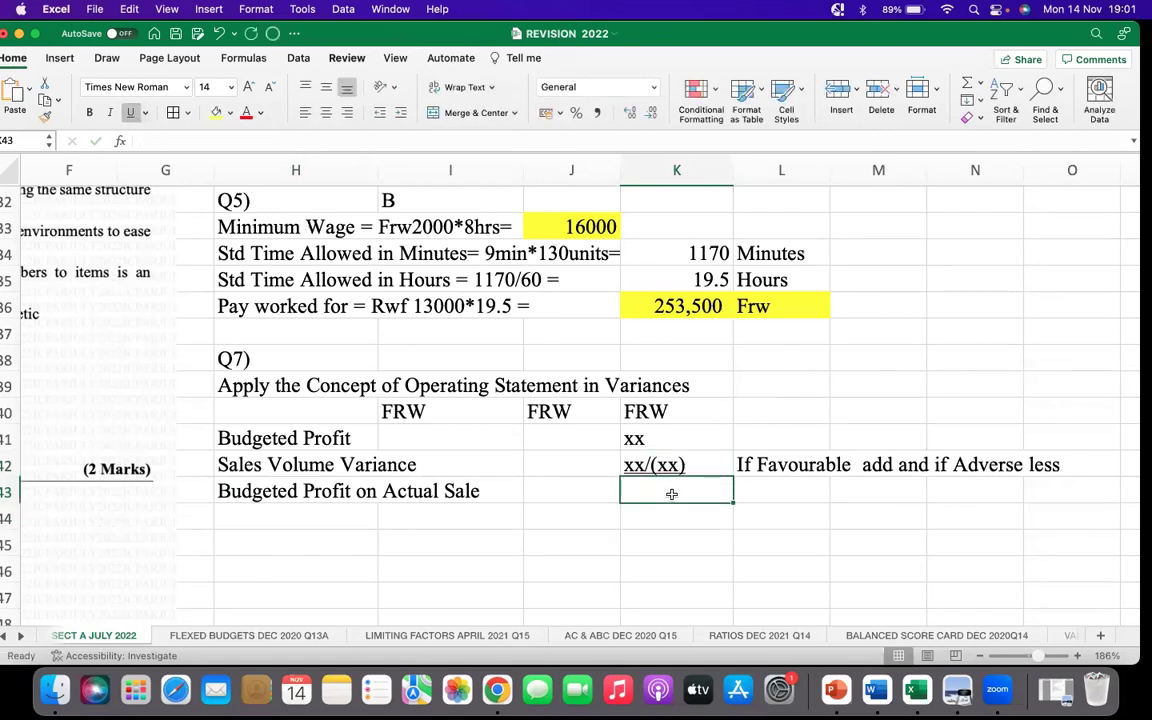
type("xx")
left_click(661, 568)
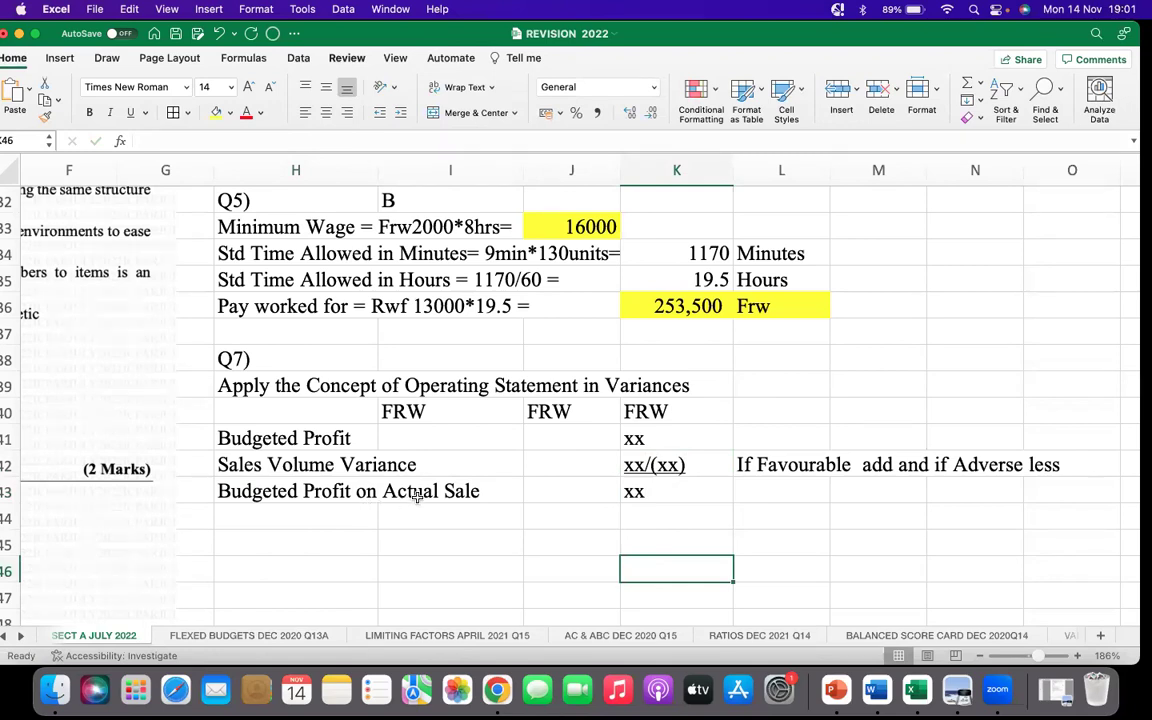
left_click(290, 491)
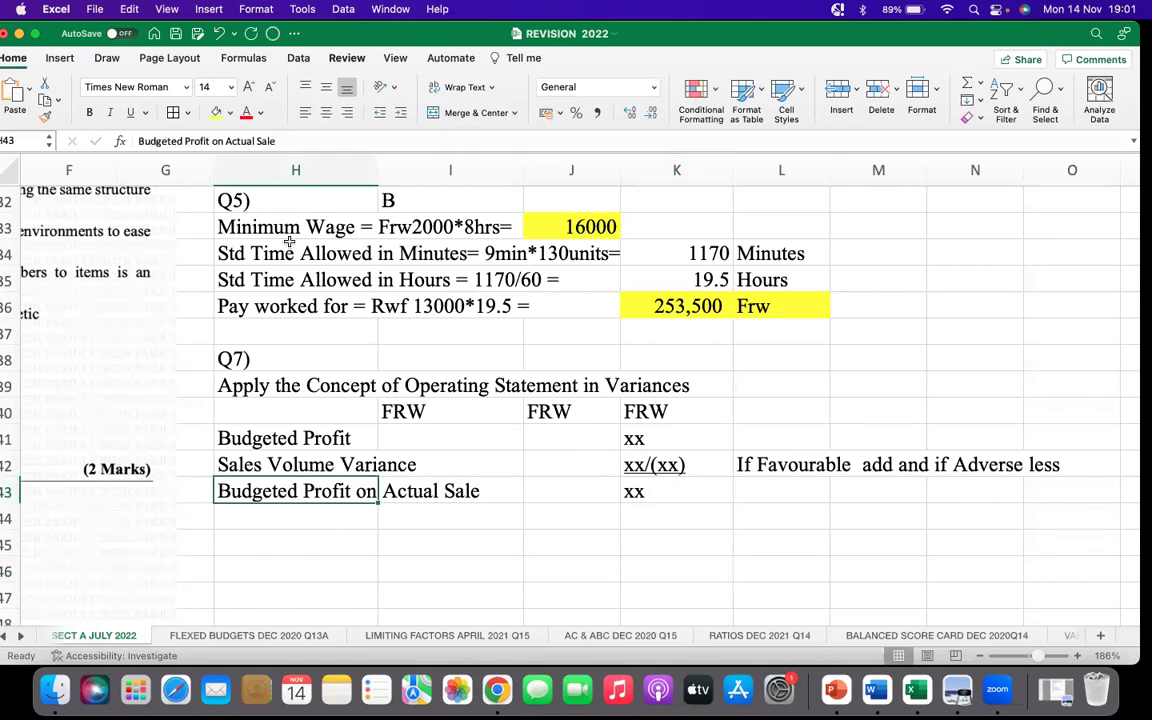
left_click(307, 140)
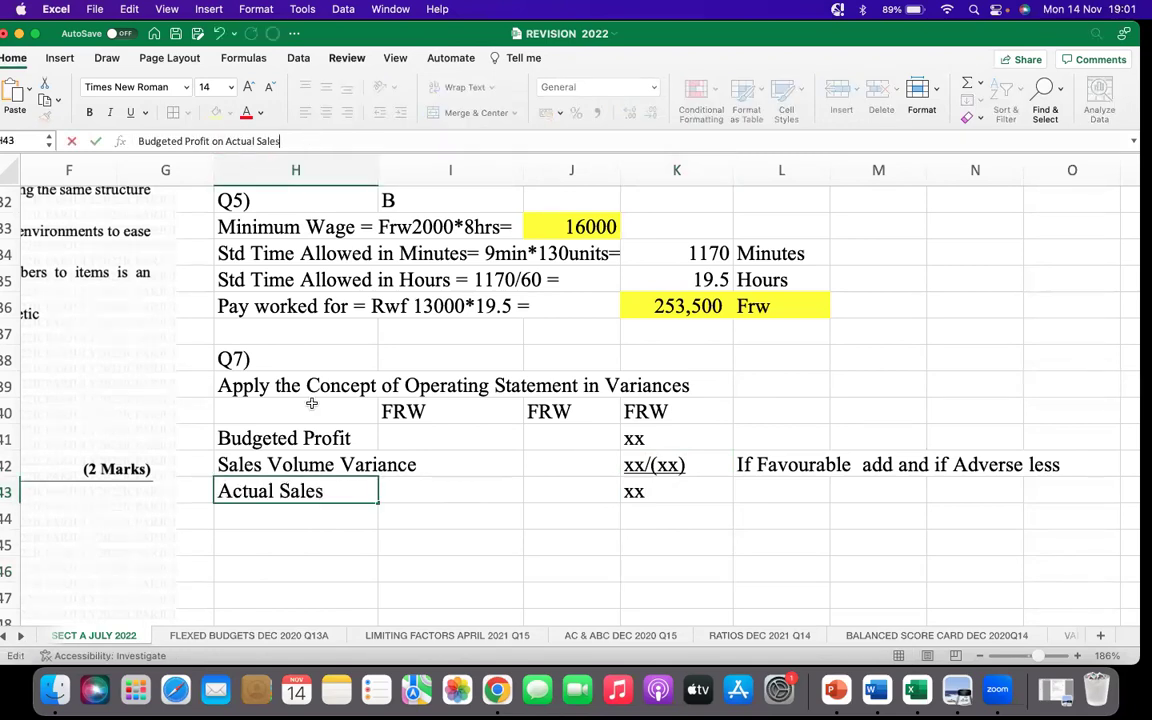
Add a Sales Price Variance row in H44 with the placeholder xx/(xx) in K44
left_click(318, 520)
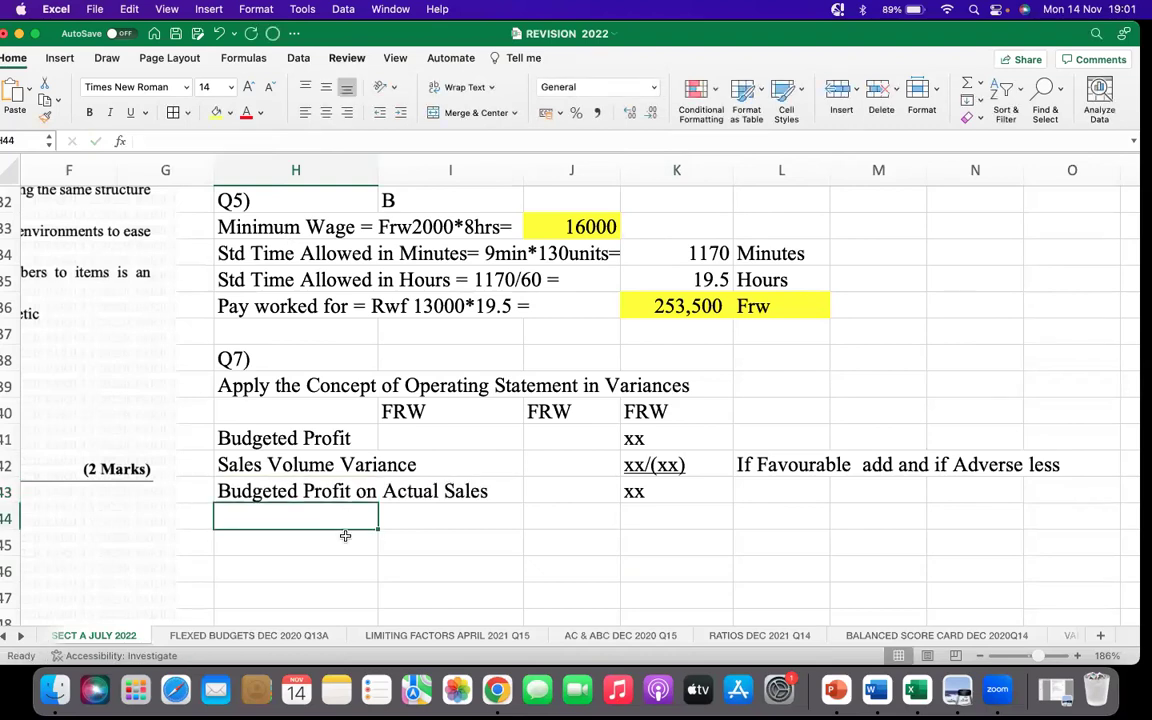
type("Sales ")
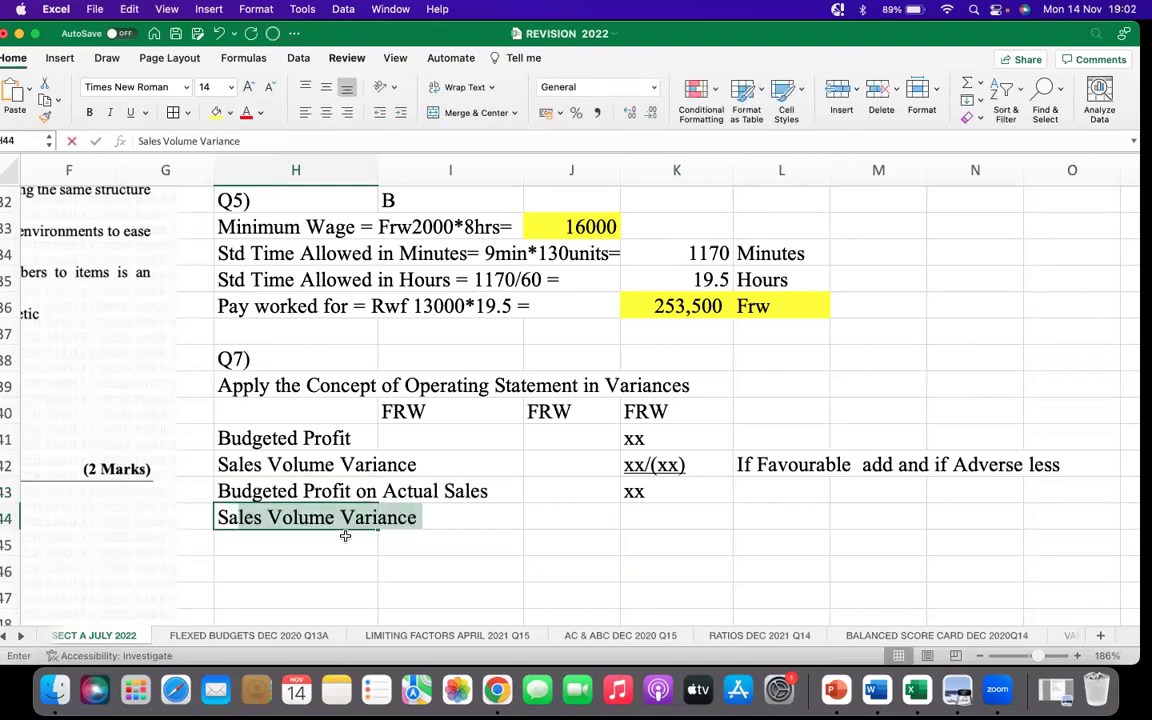
type("Price V")
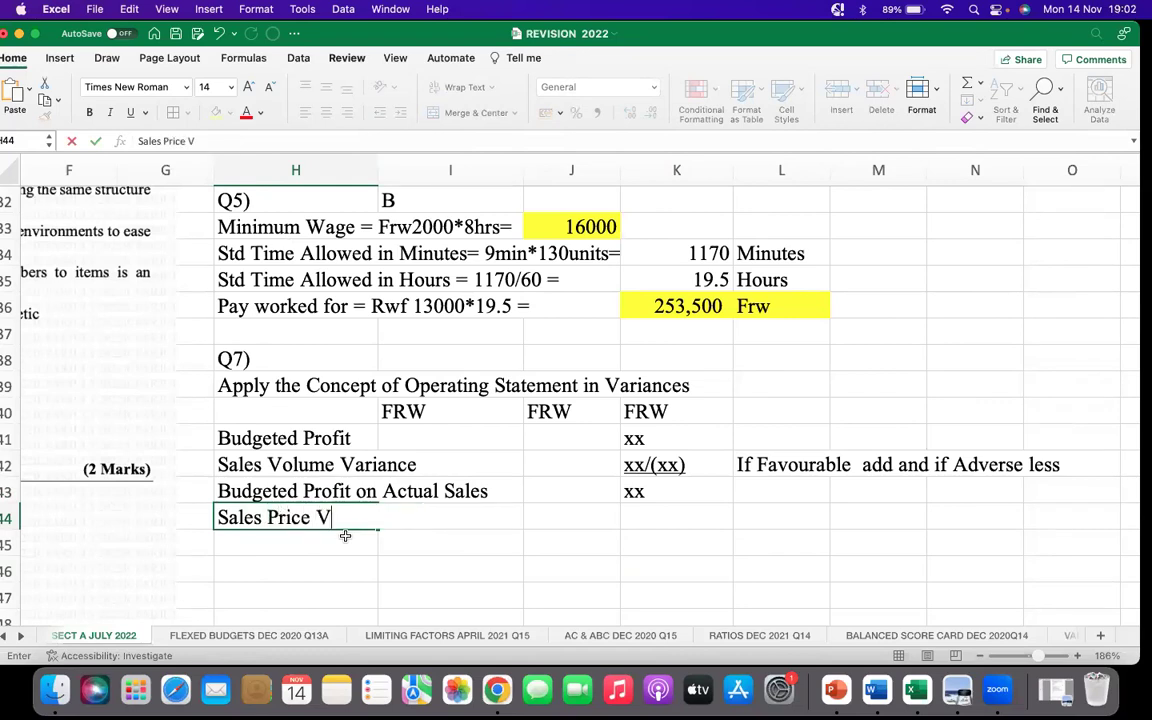
type("ariance")
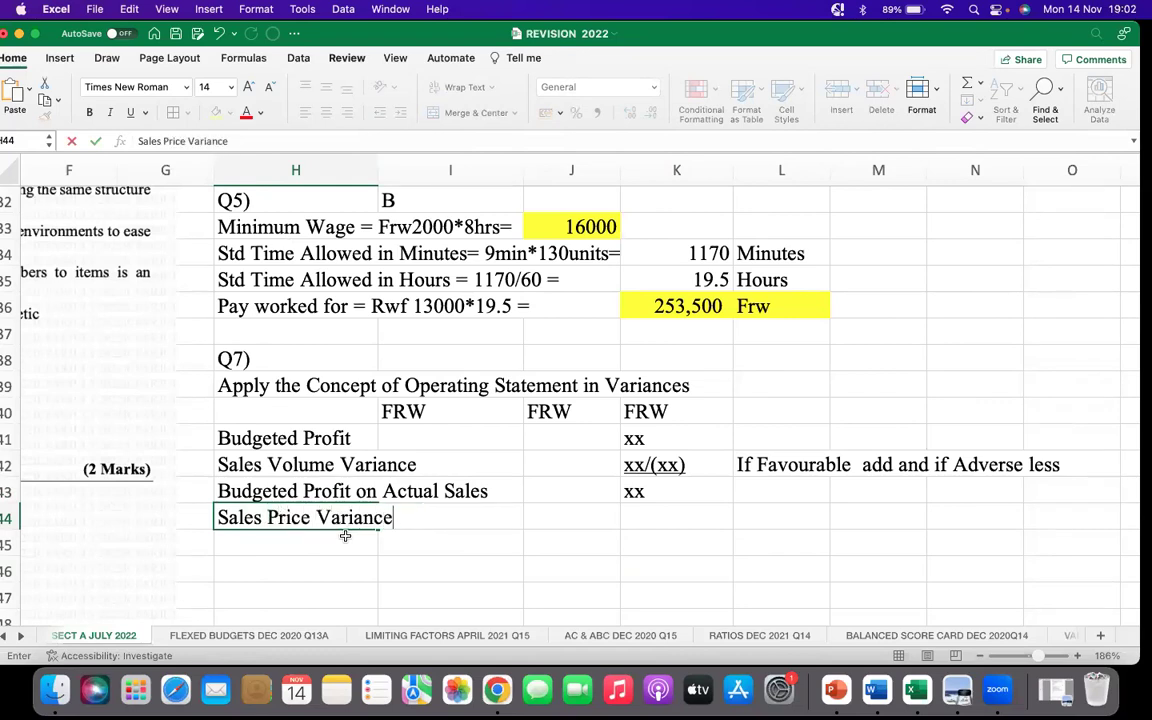
left_click(661, 520)
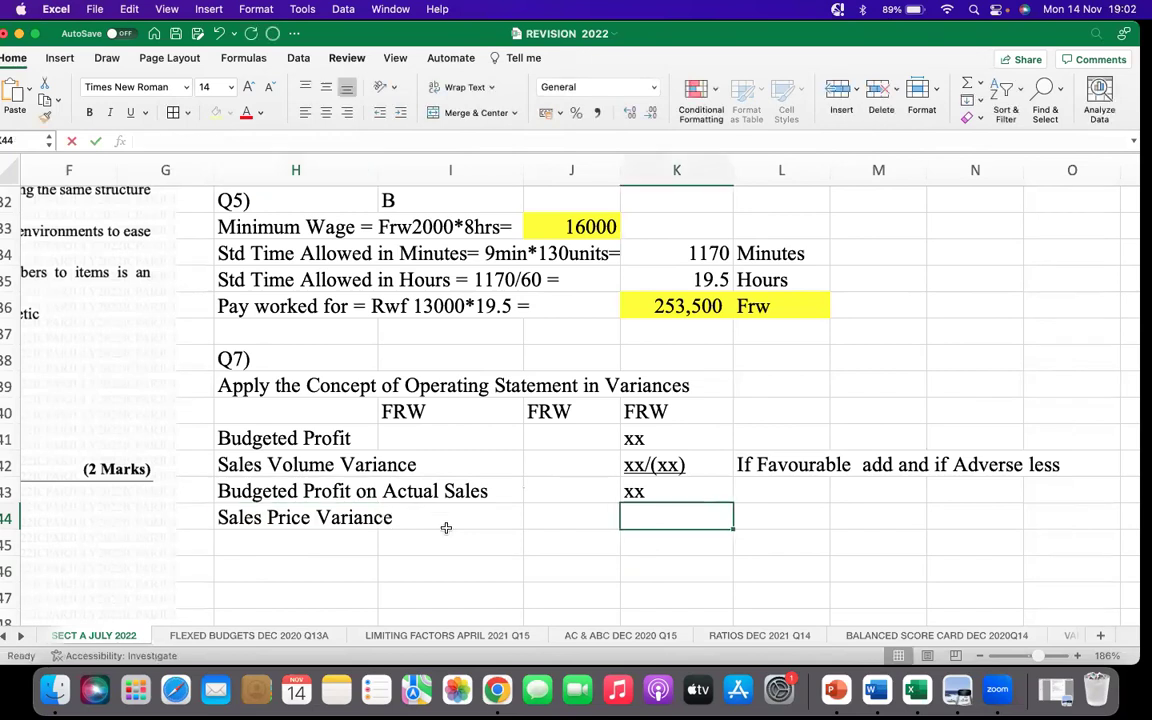
type("xx/")
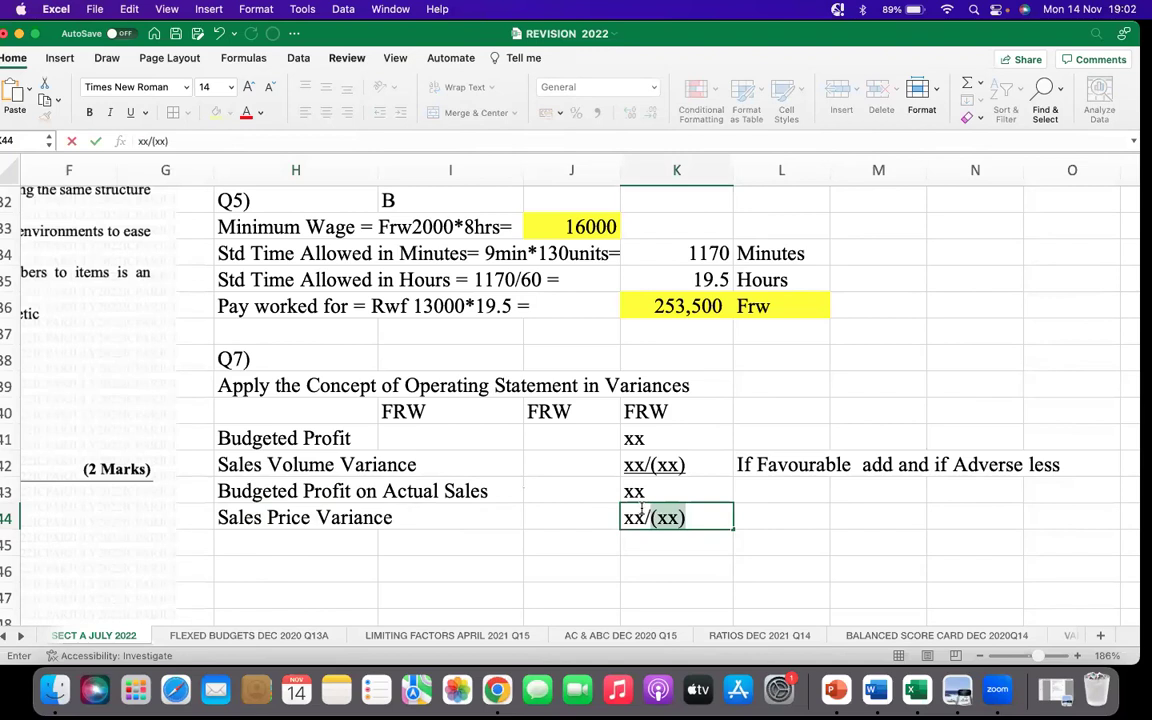
type("(xx")
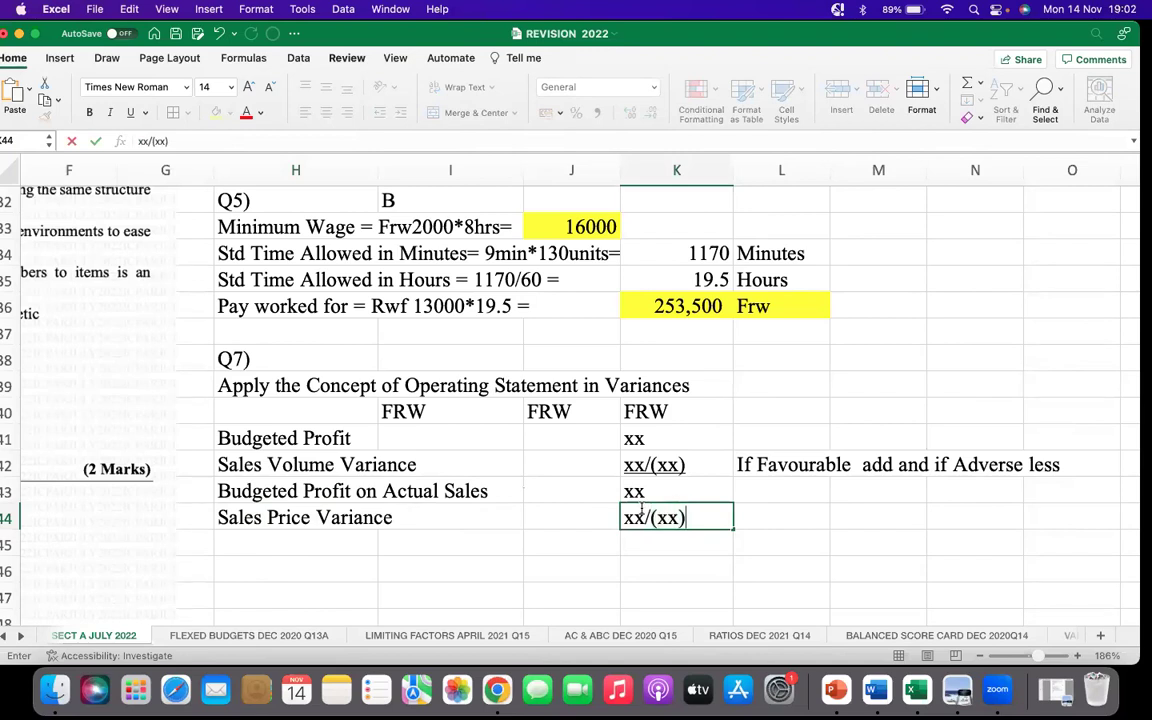
key("Return")
Copy the favourable/adverse note from L42 to L44 on the Sales Price Variance row
left_click(782, 512)
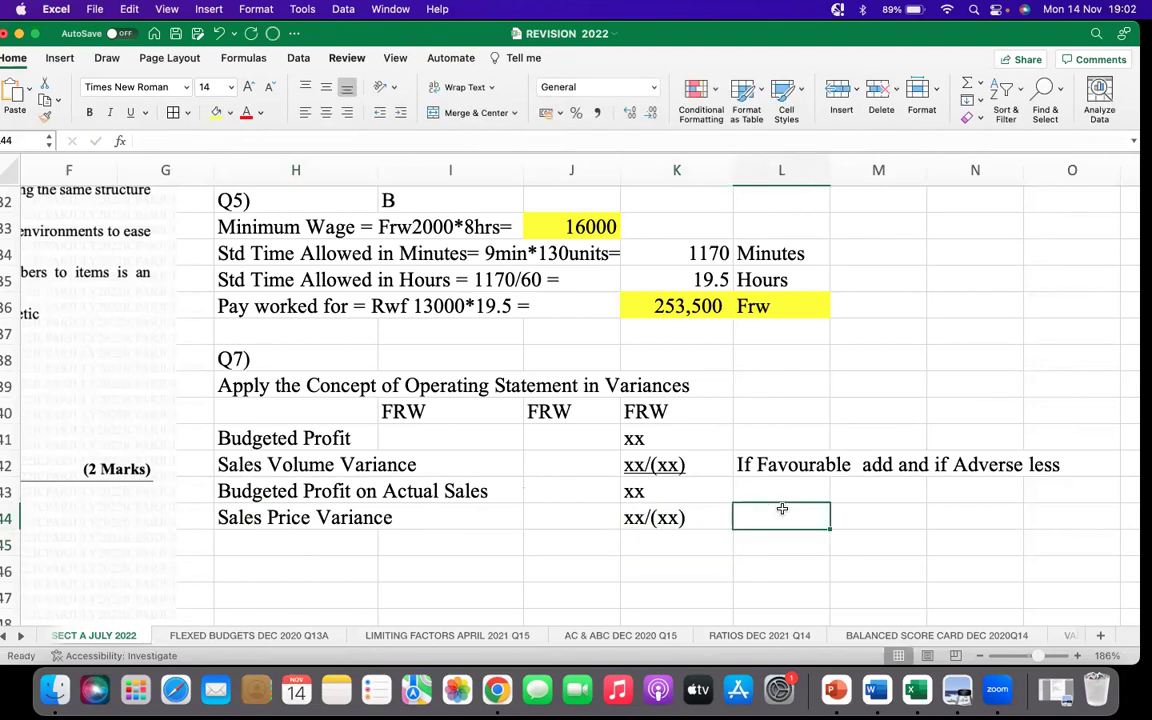
right_click(741, 464)
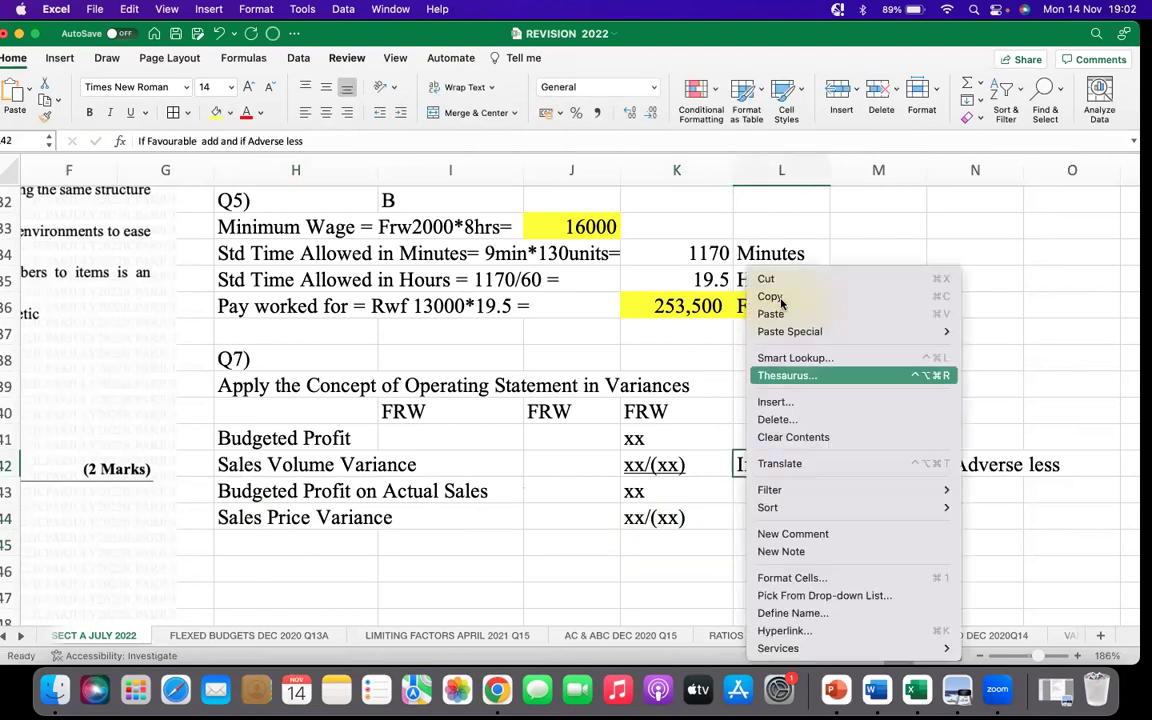
left_click(770, 297)
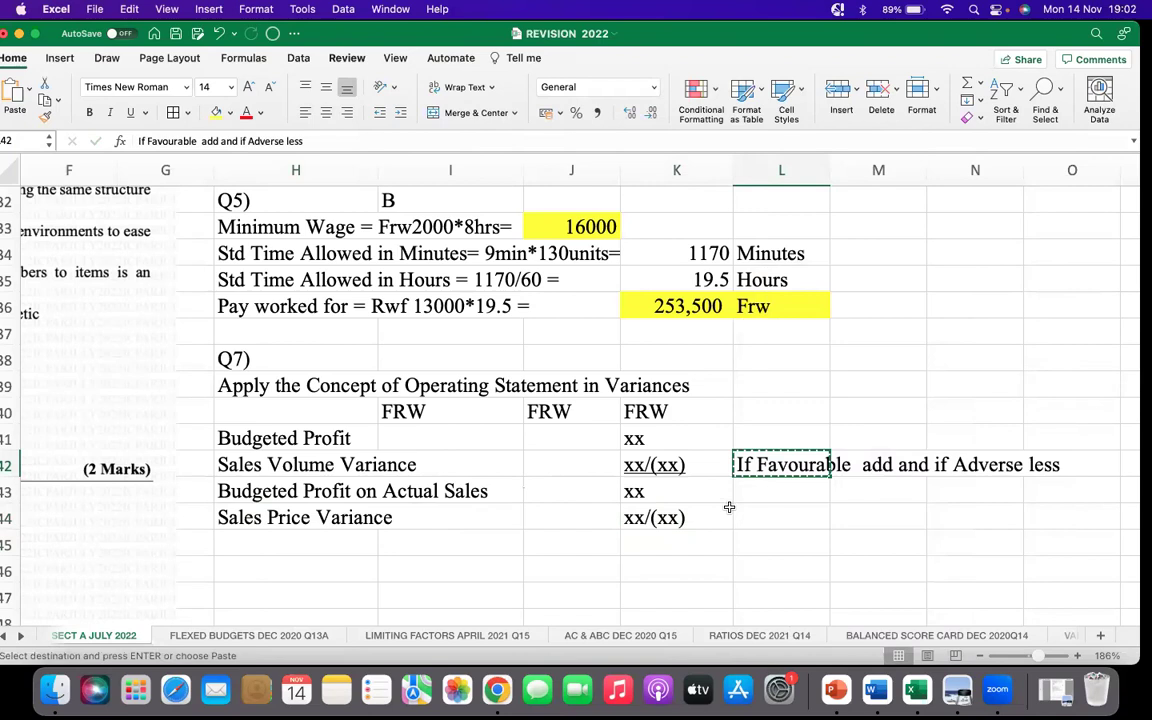
right_click(741, 516)
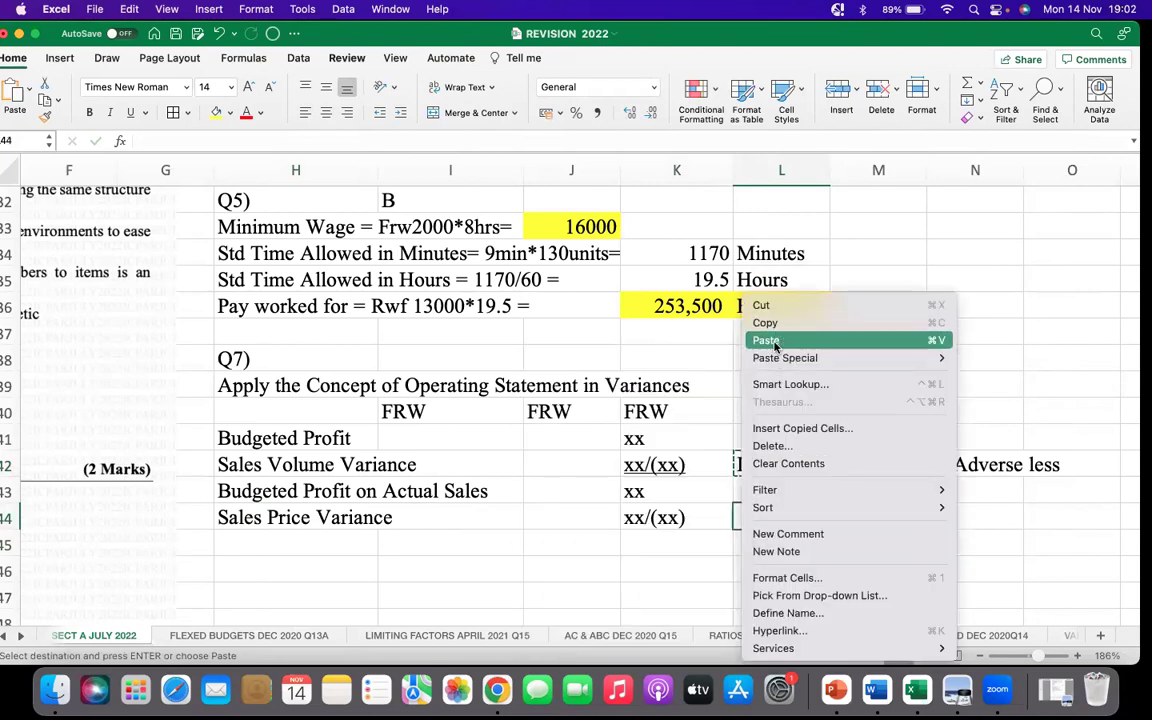
left_click(770, 337)
left_click(450, 571)
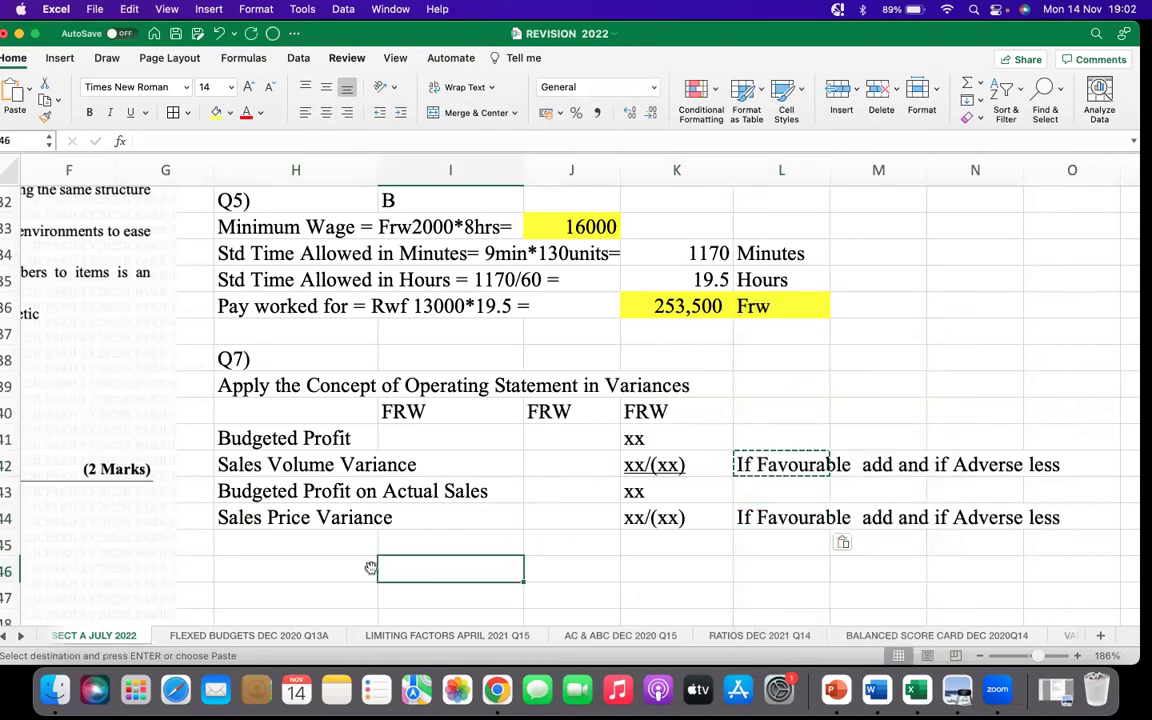
Enter the row label "Profit after all sales Variances" in H45, below Sales Price Variance
left_click(252, 535)
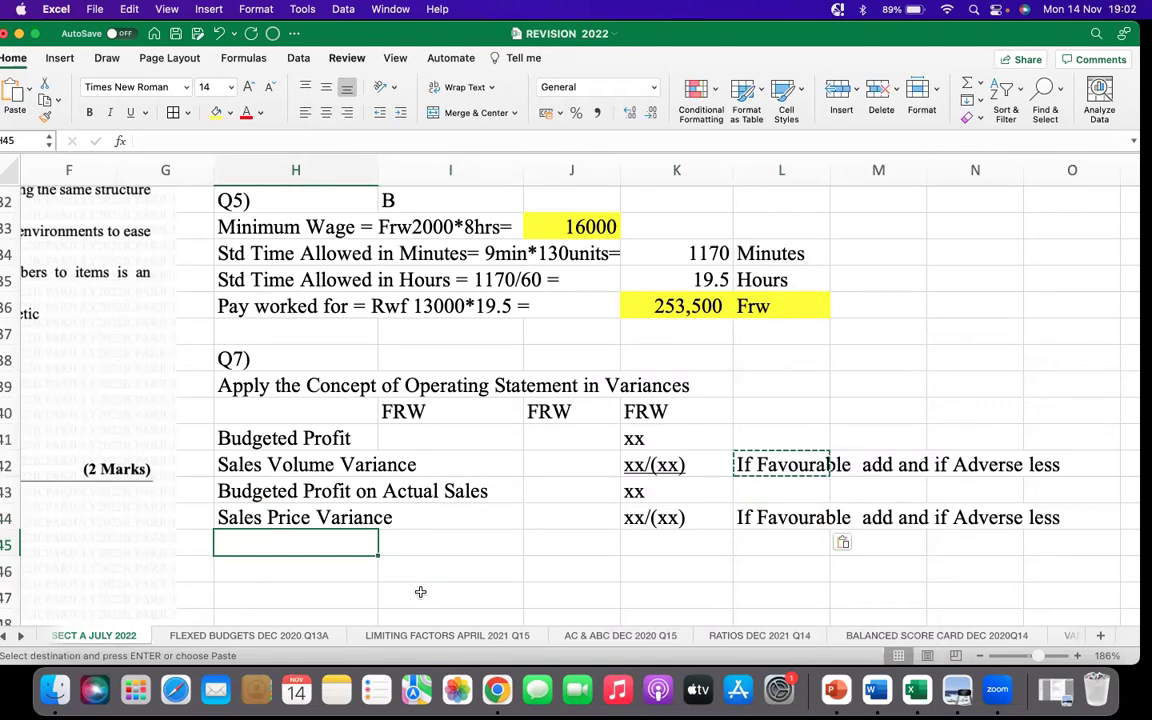
type("Prof")
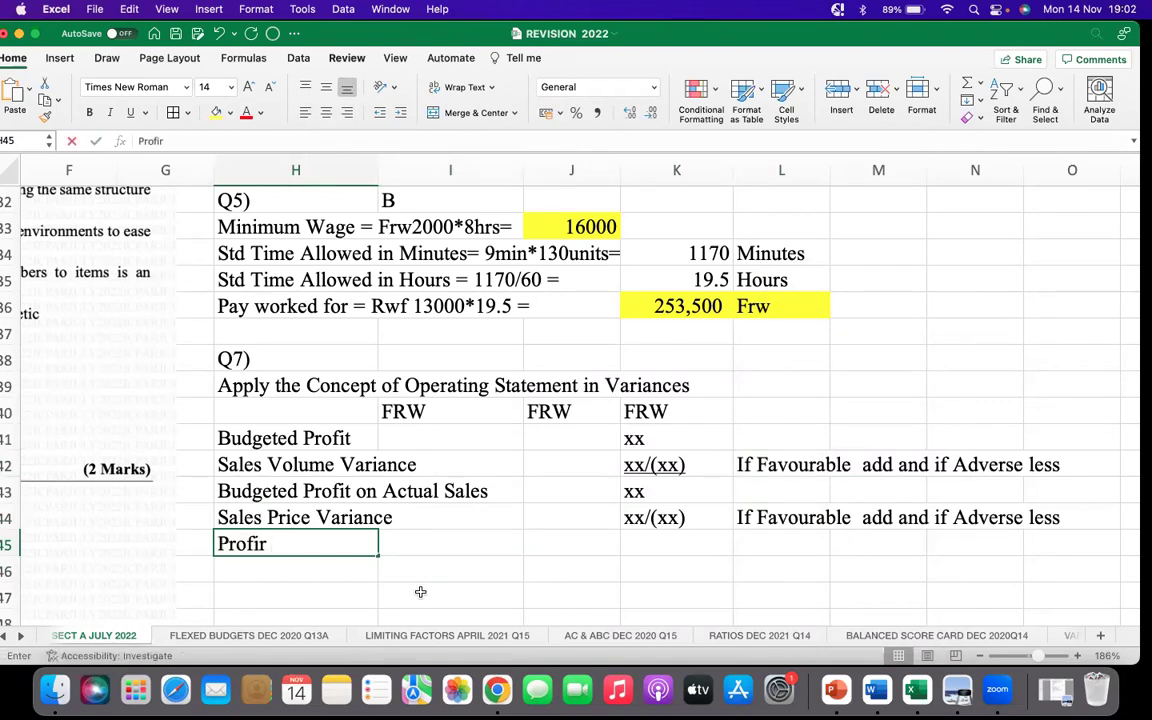
type("ir")
key("BackSpace")
type("t afte")
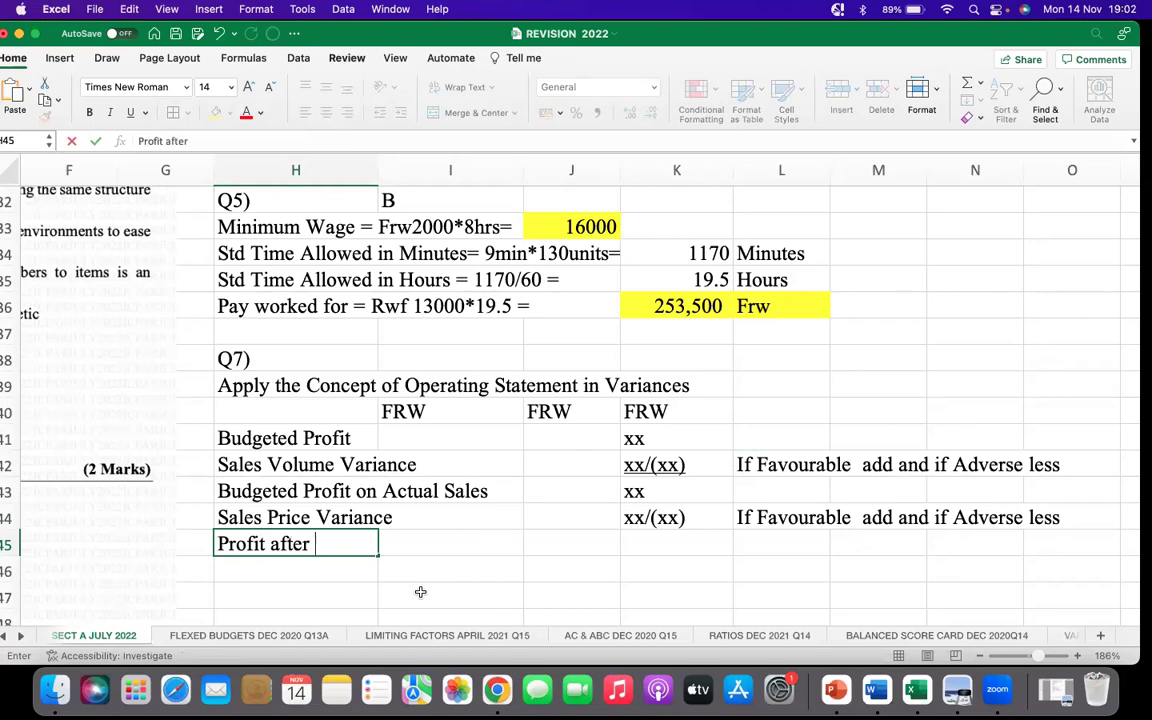
type("r all sal")
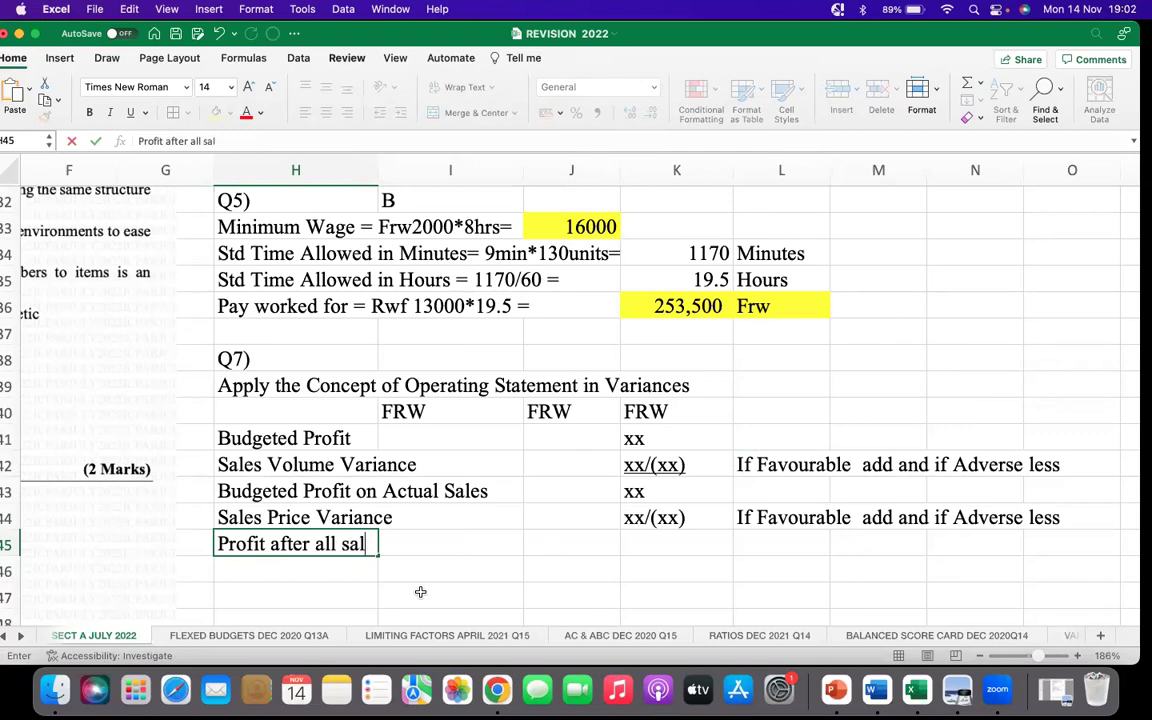
type("es Variances")
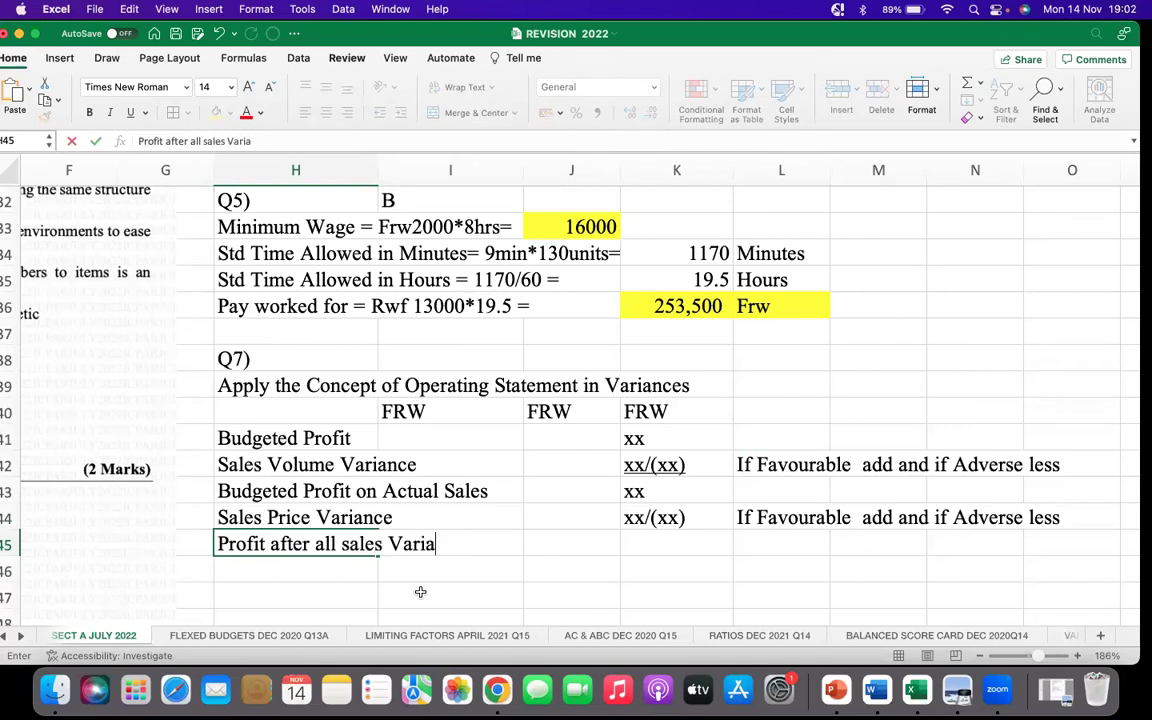
Enter the placeholder xx in K45 and underline the Sales Price Variance placeholder in K44
left_click(662, 546)
type("xx")
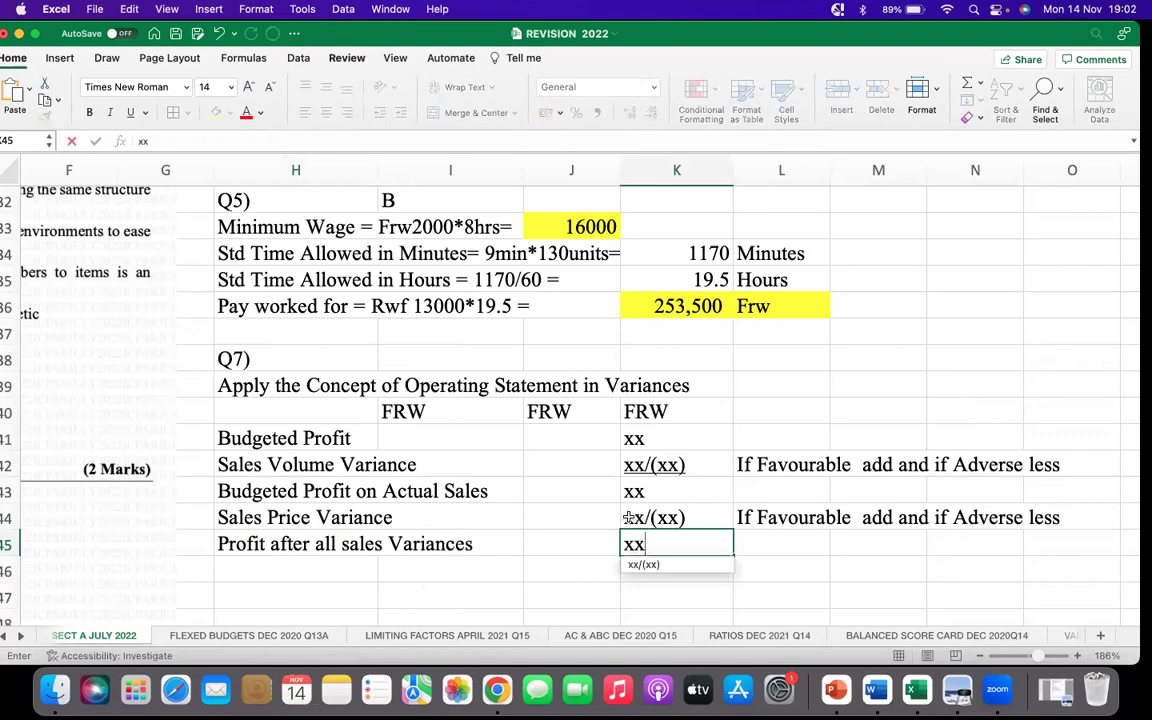
left_click(659, 526)
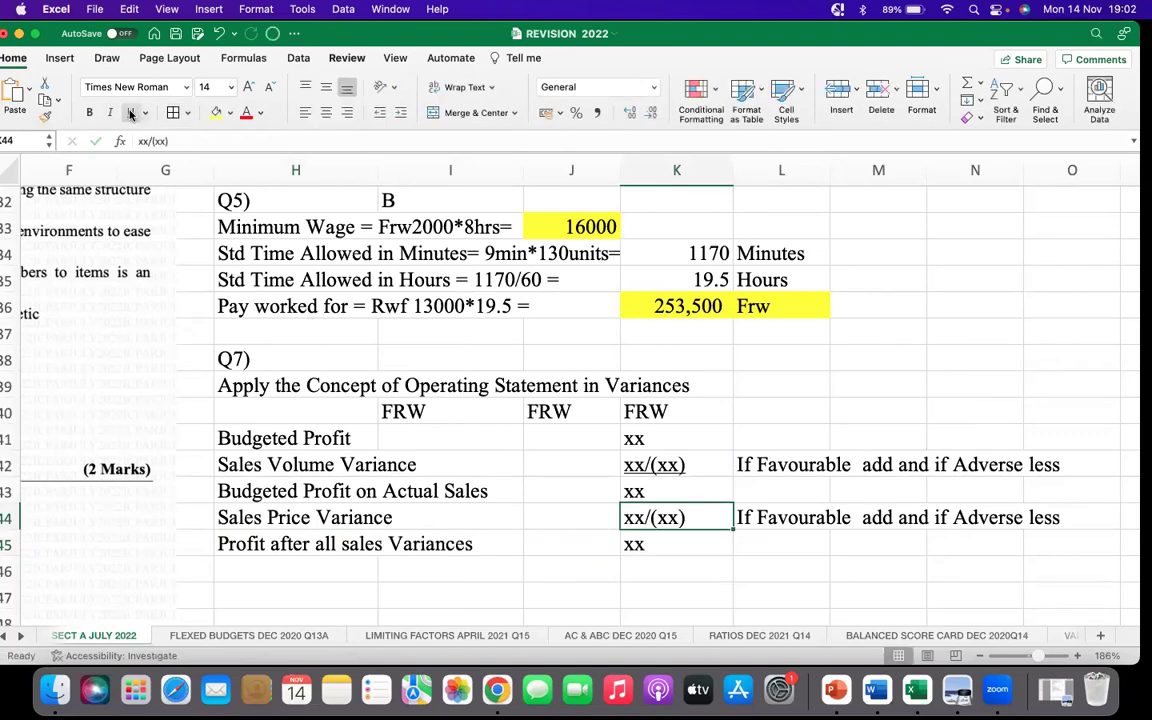
scroll(497, 504, "down", 2)
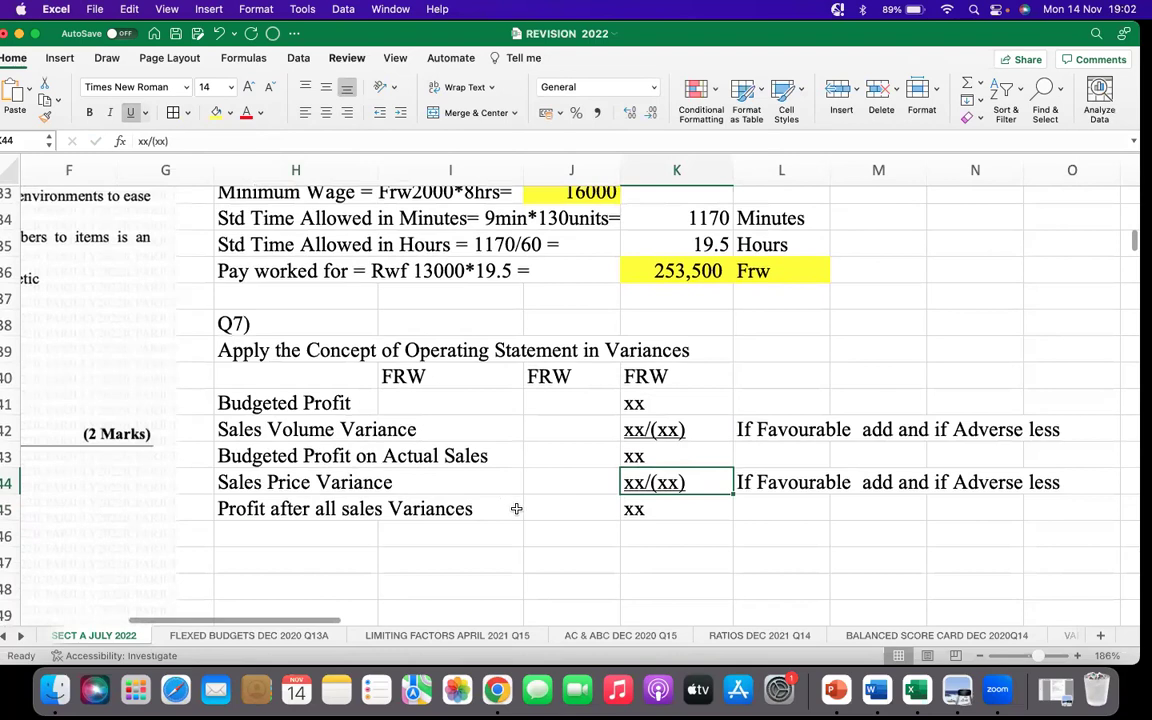
Enter the subheading "Cost Variances:" in H46, below Profit after all sales Variances, and underline it
left_click(449, 538)
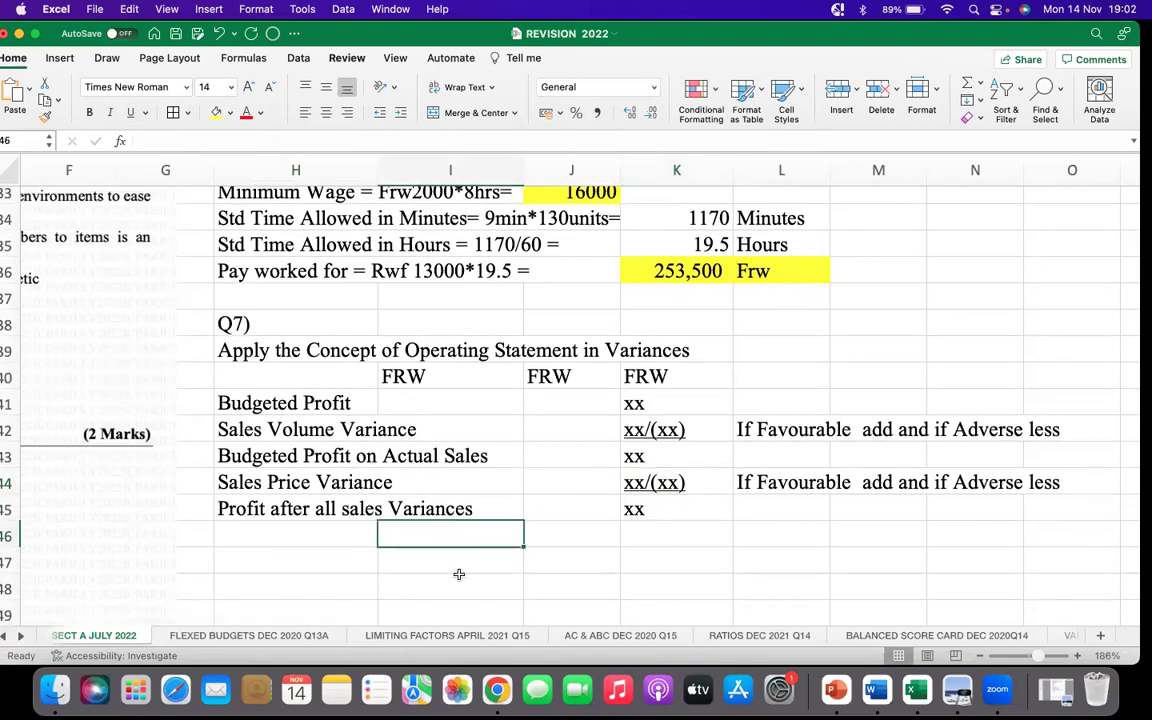
left_click(323, 537)
type("Cost Variances:")
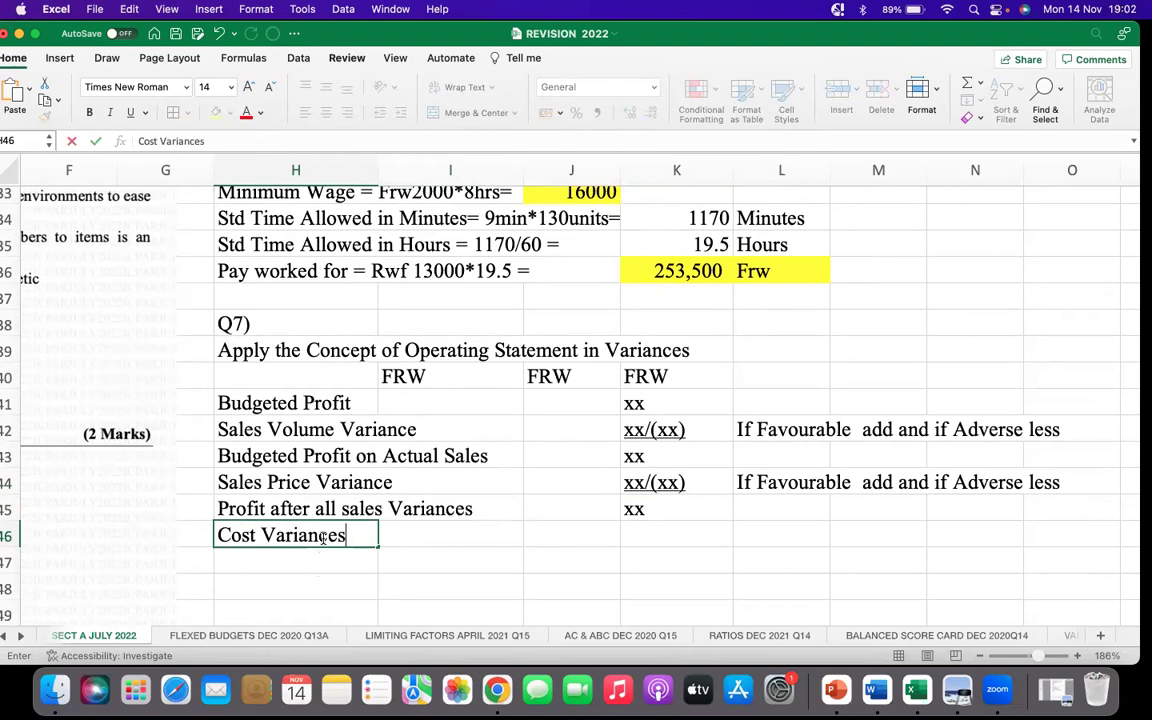
left_click(290, 560)
left_click(285, 535)
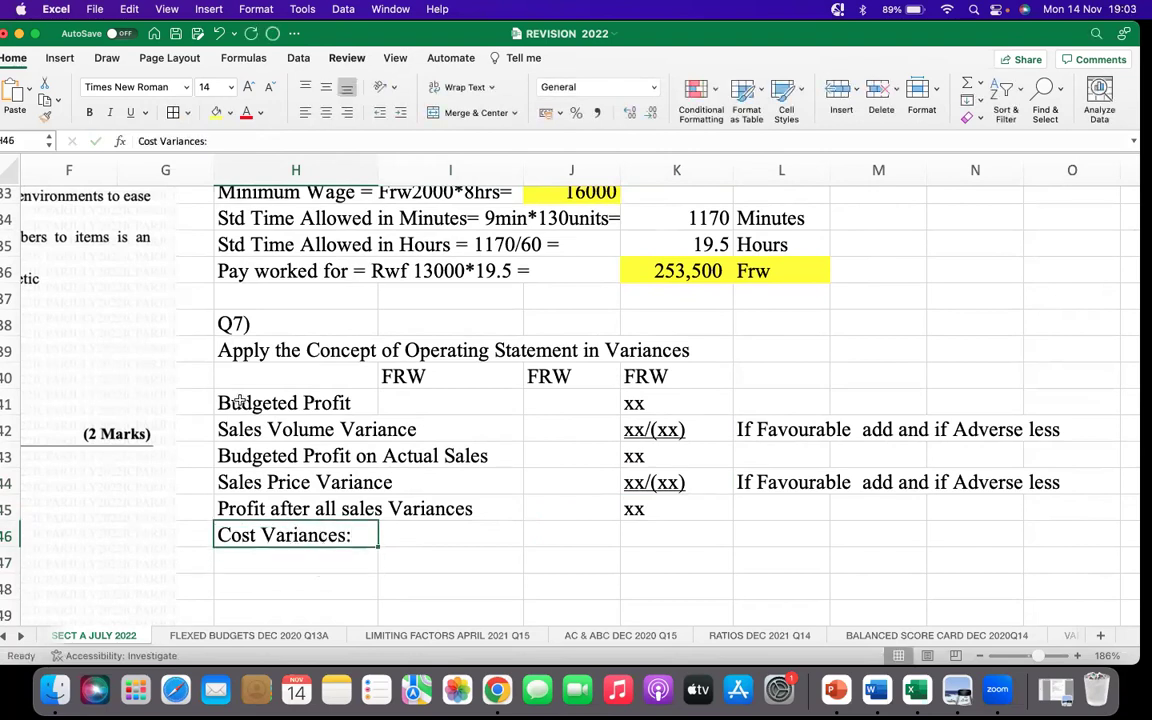
left_click(130, 112)
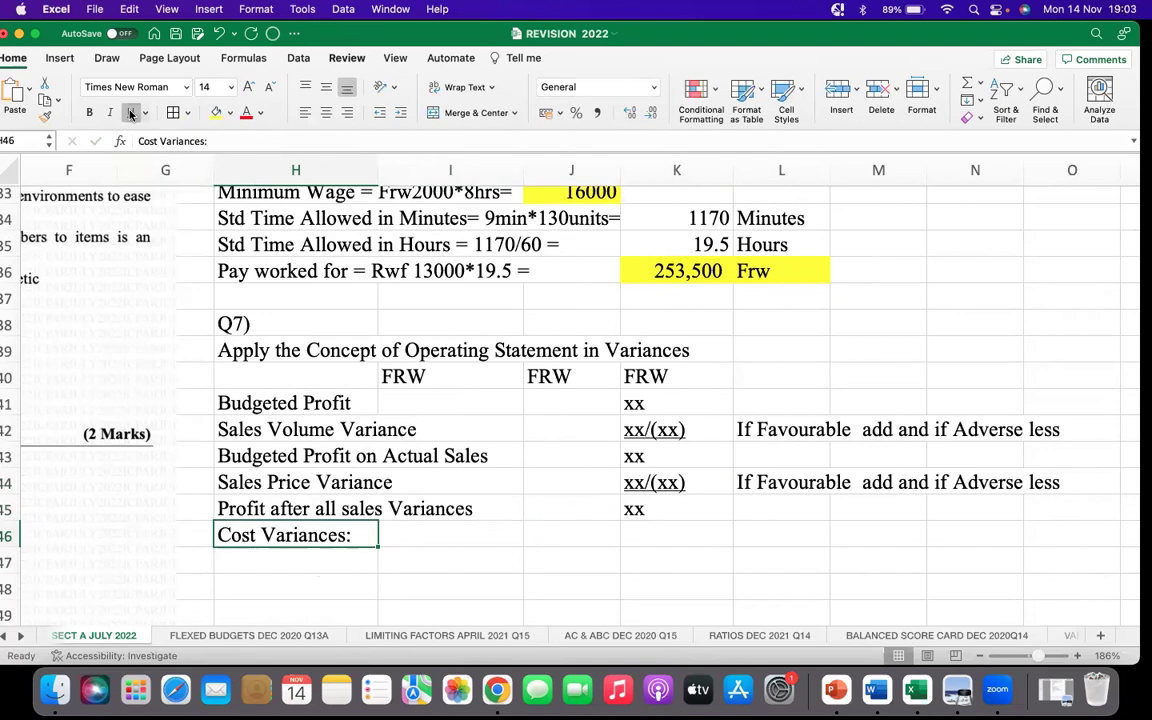
Add the underlined column headings Favourable in I46 and Adverse in J46, beside Cost Variances
left_click(471, 530)
scroll(650, 570, "down", 1)
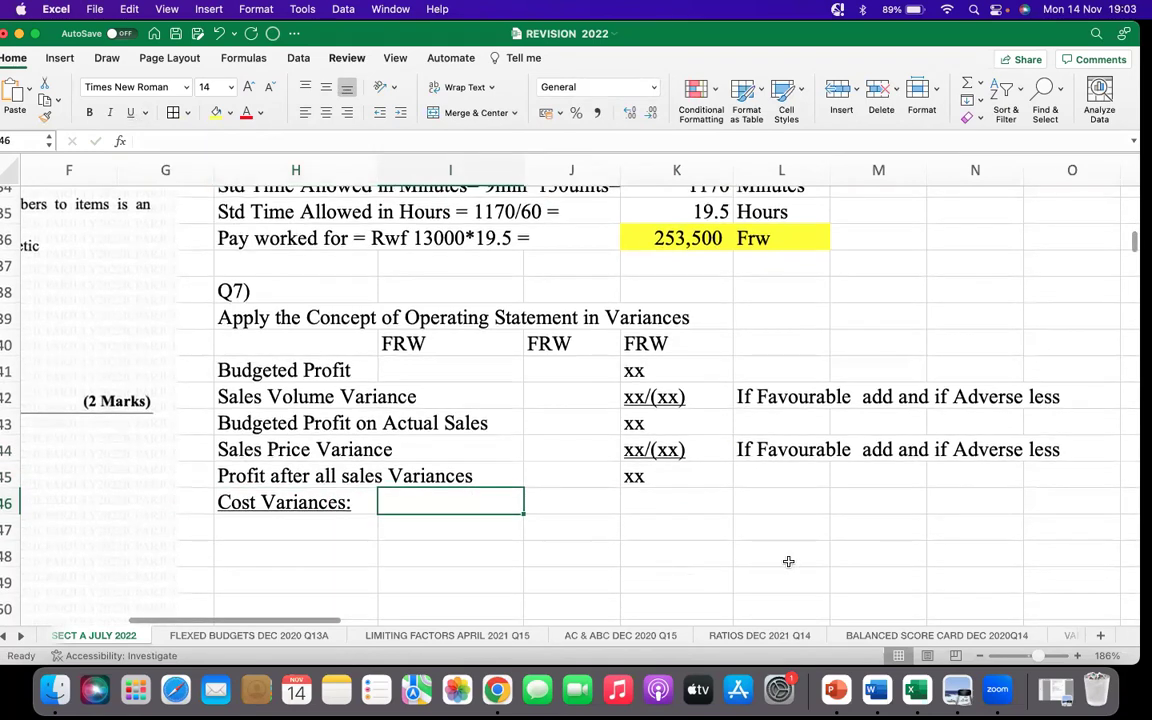
type("Fa")
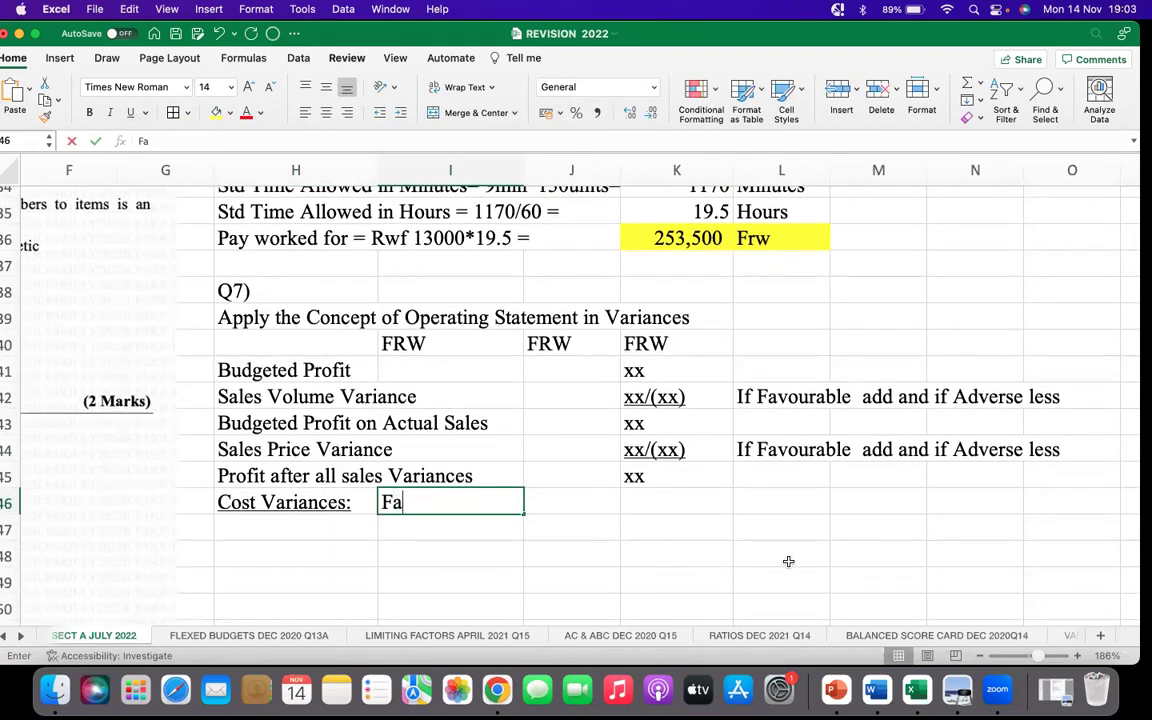
type("voura")
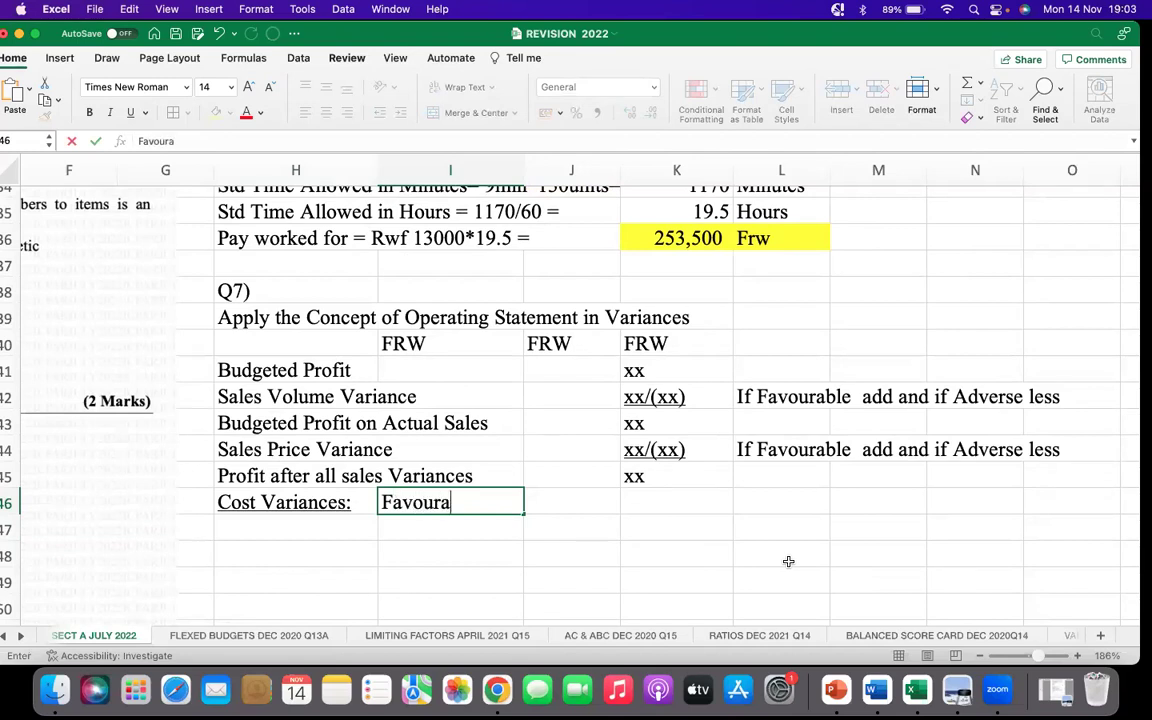
type("ble")
left_click(586, 507)
type("Adv")
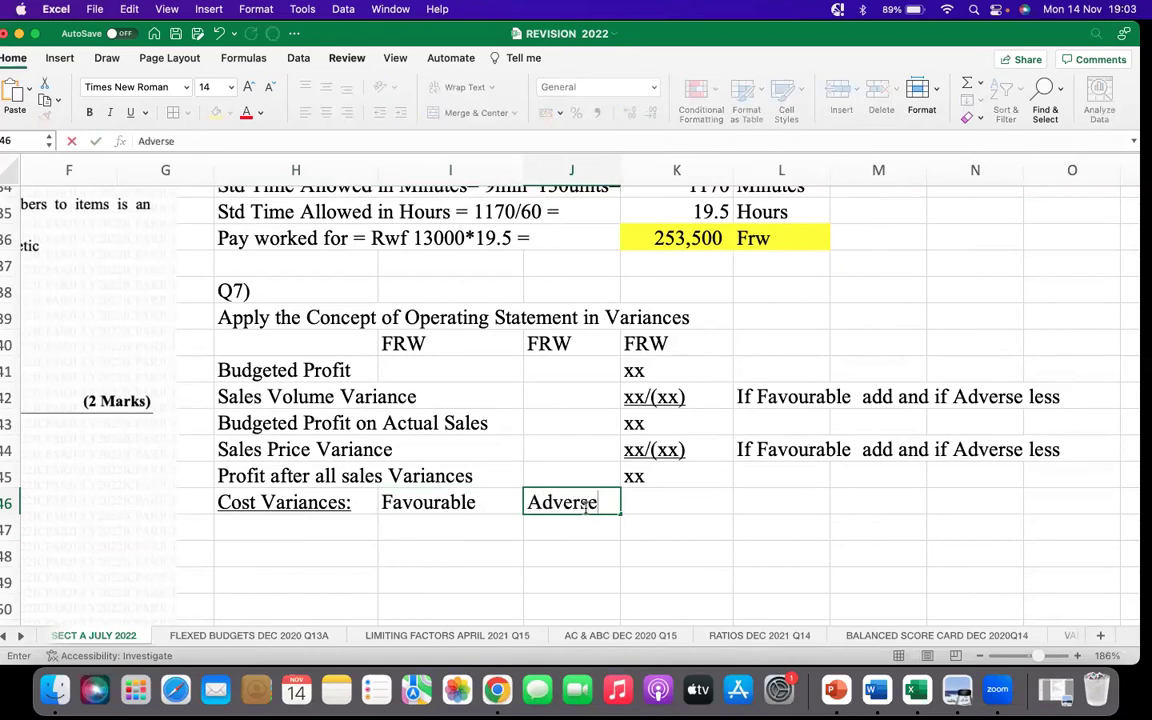
key("Return")
left_click_drag(430, 503, 535, 502)
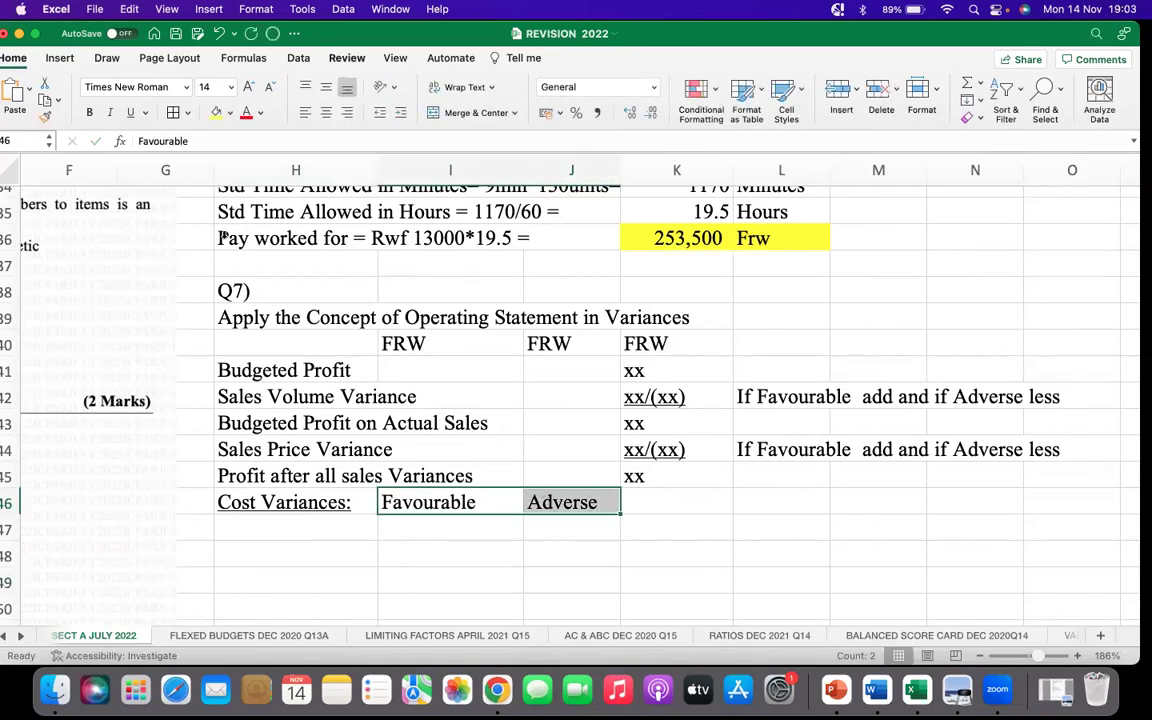
left_click(129, 111)
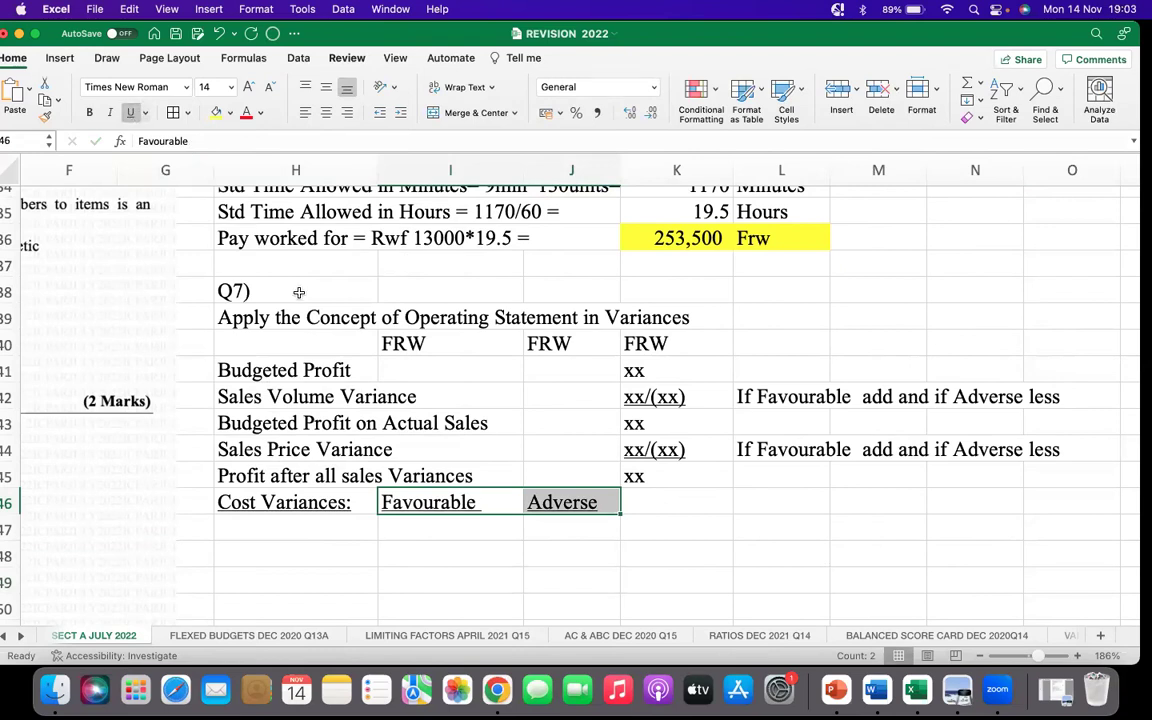
Add a Material Price Variance row in H47 with the placeholder xx under Adverse in J47
left_click(425, 528)
left_click(282, 527)
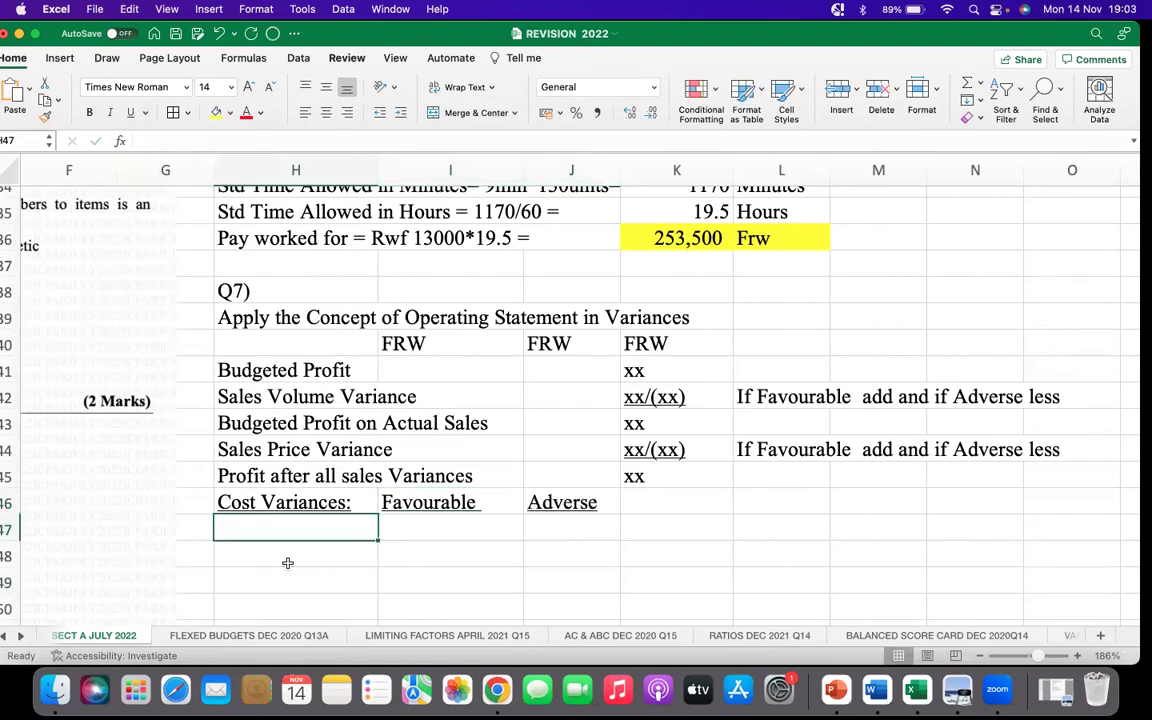
type("Mater")
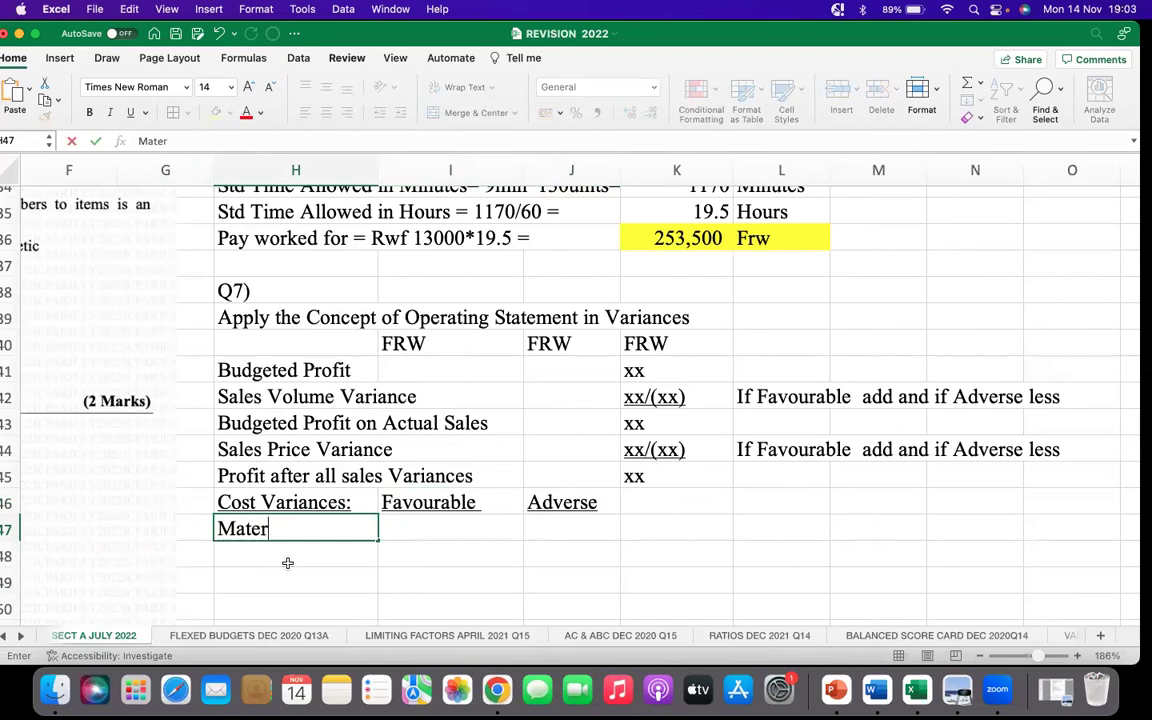
type("ial Pricee")
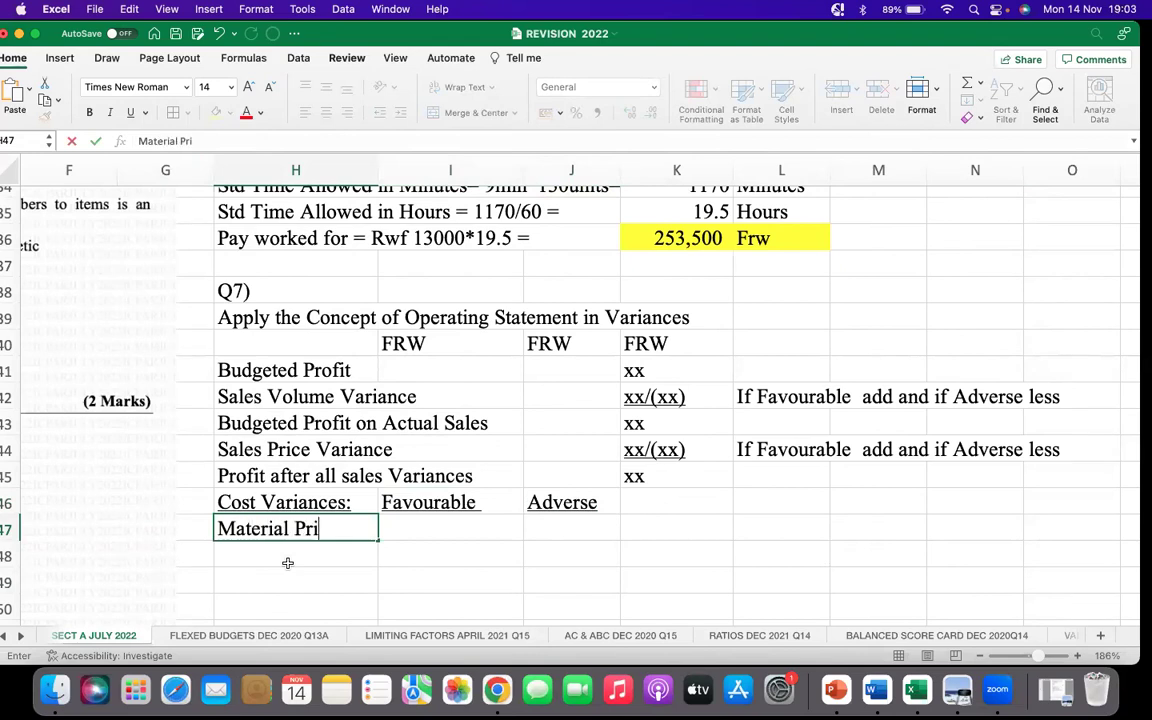
key("BackSpace")
key("BackSpace")
type("Varianc")
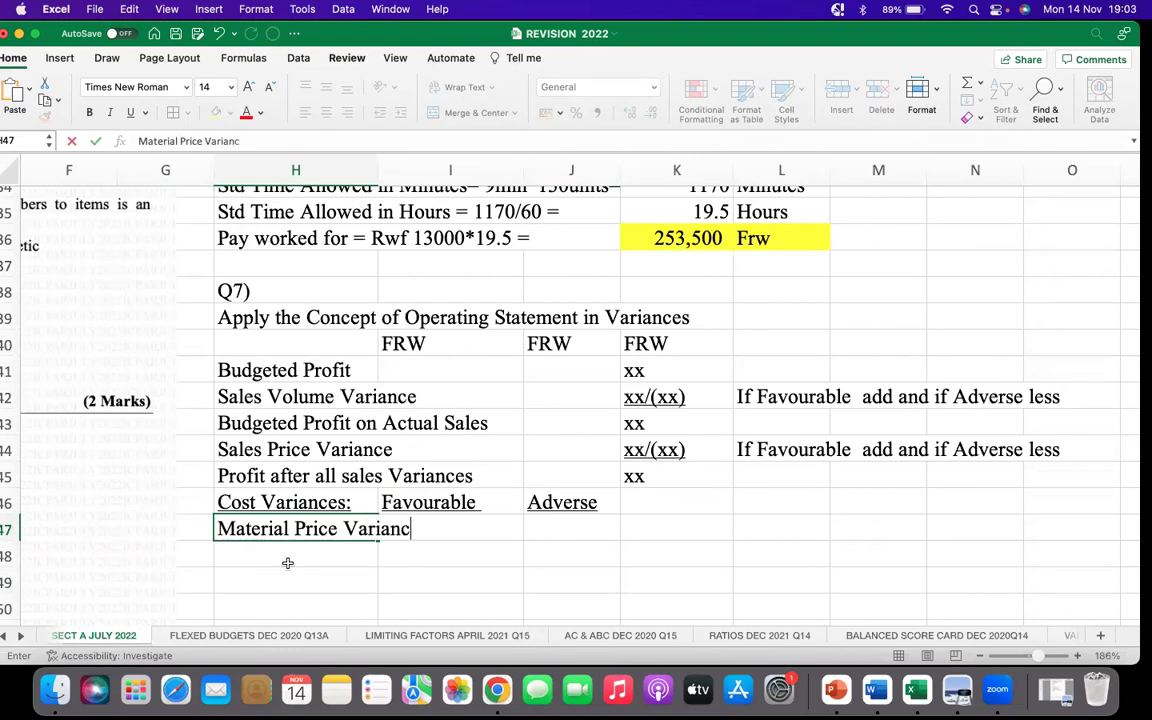
type("e")
left_click(458, 574)
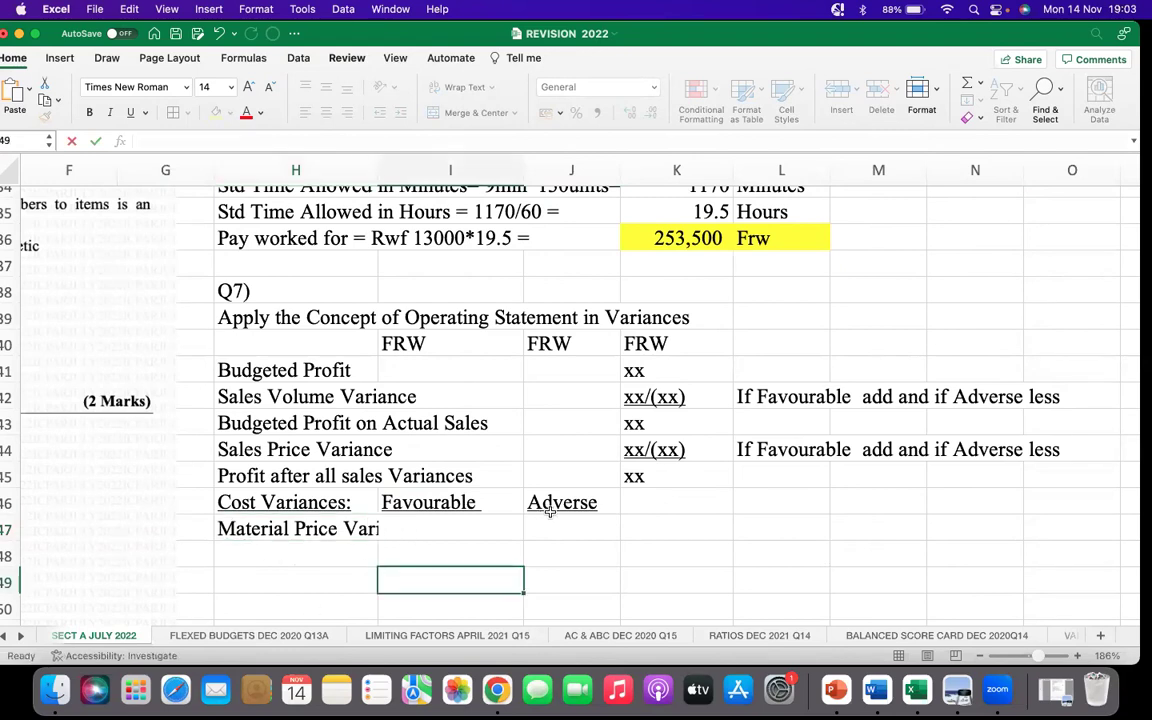
left_click(563, 523)
type("xx")
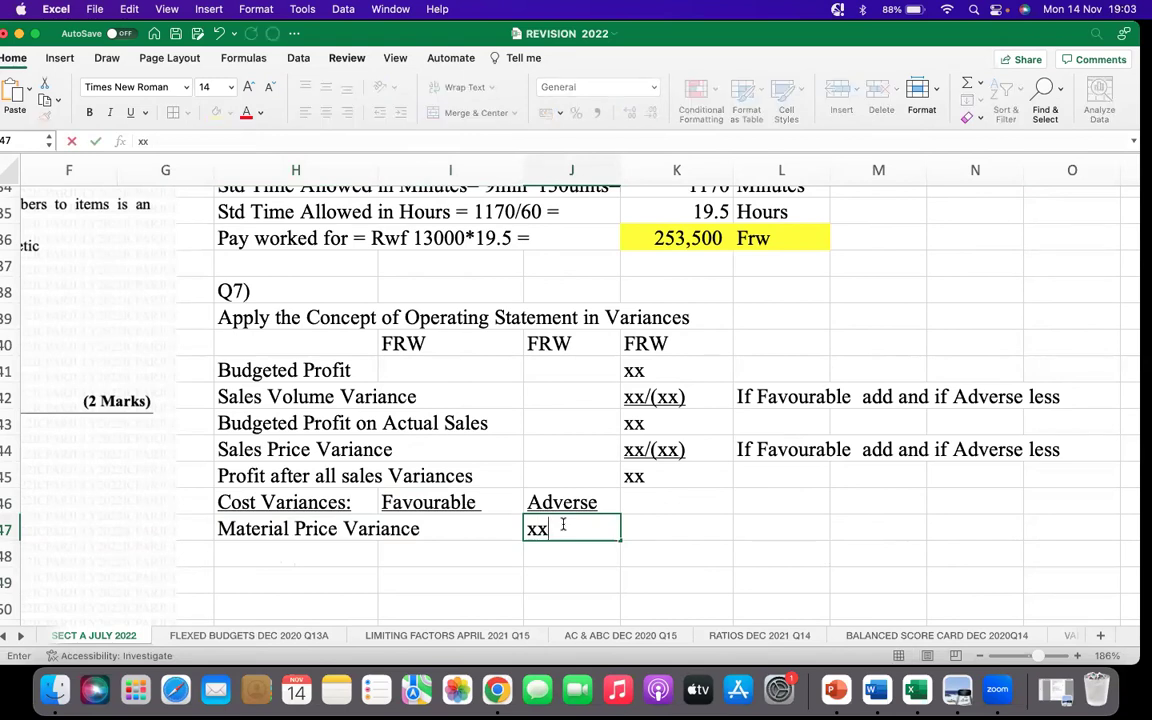
Add a Material usage Variance row in H48 with the placeholder xx under Favourable in I48
left_click(309, 549)
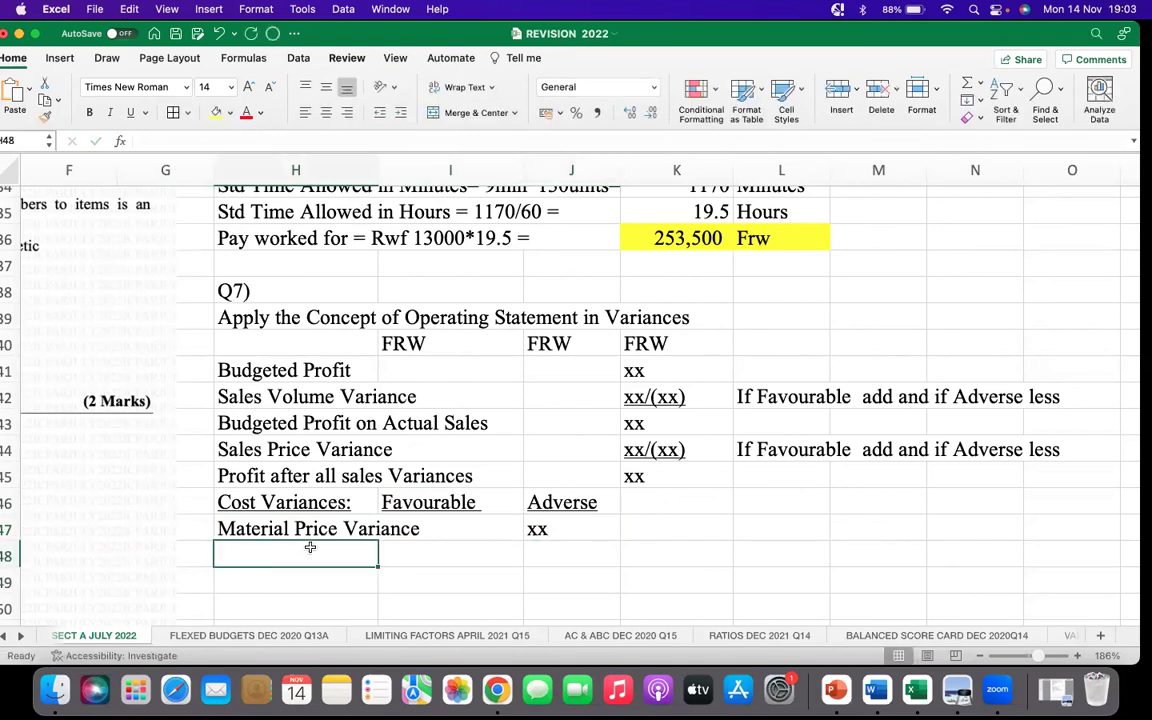
type("Material")
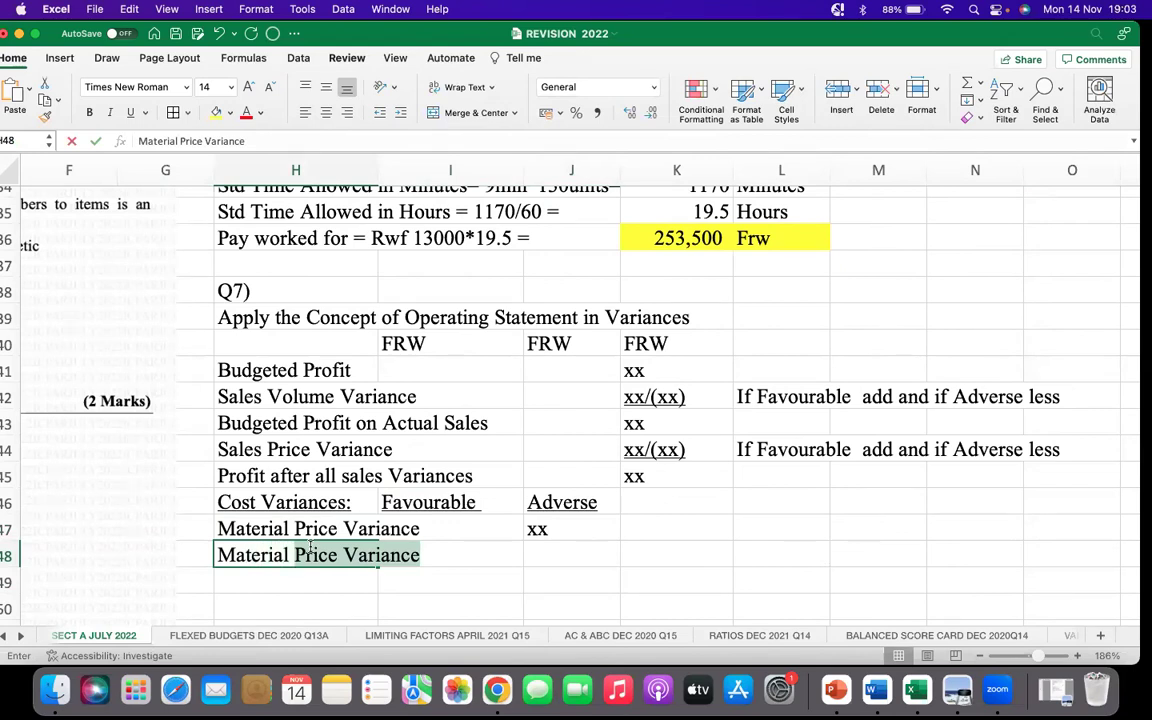
type(" usage Variance")
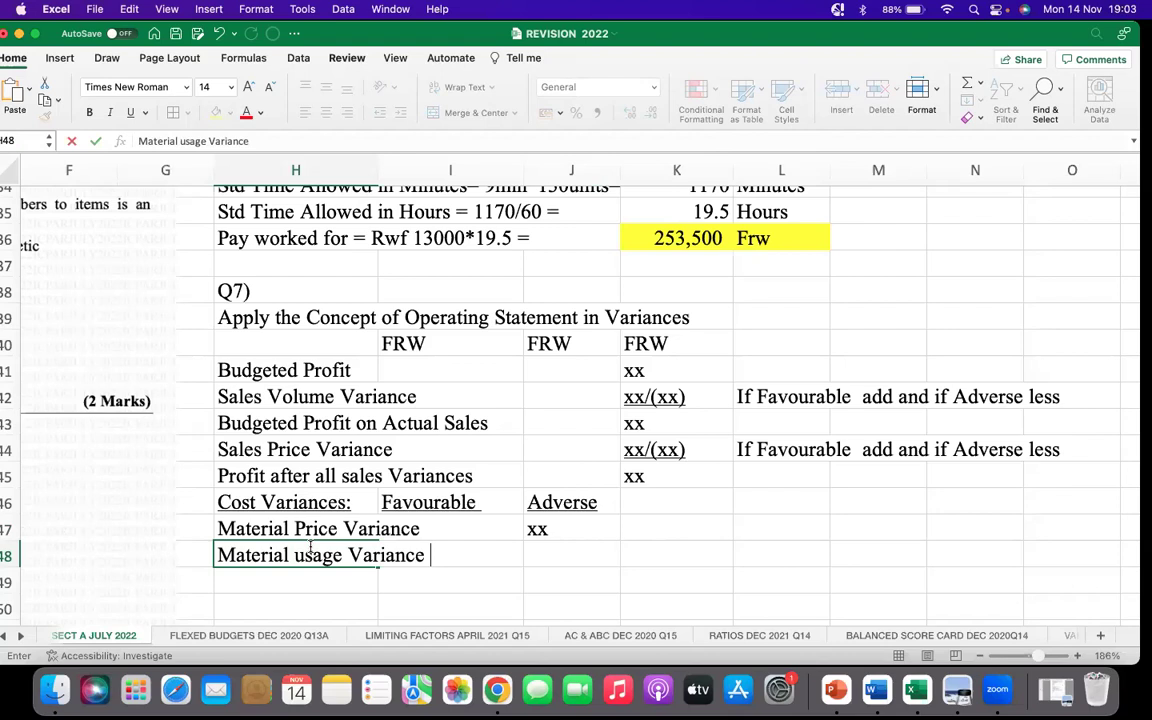
left_click(495, 579)
left_click(481, 557)
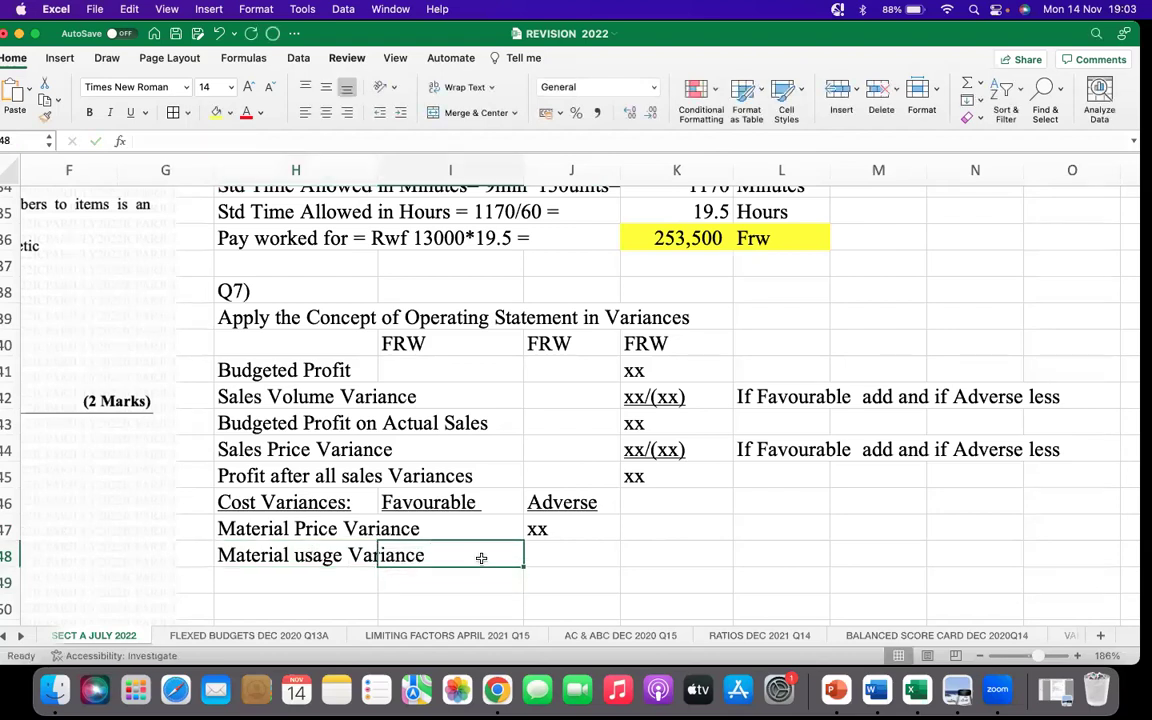
type("xx")
key("Return")
Enter the row label "Labour Rate Variance" in H49, below Material usage Variance
left_click(308, 586)
type("M")
key("BackSpace")
type("Labou")
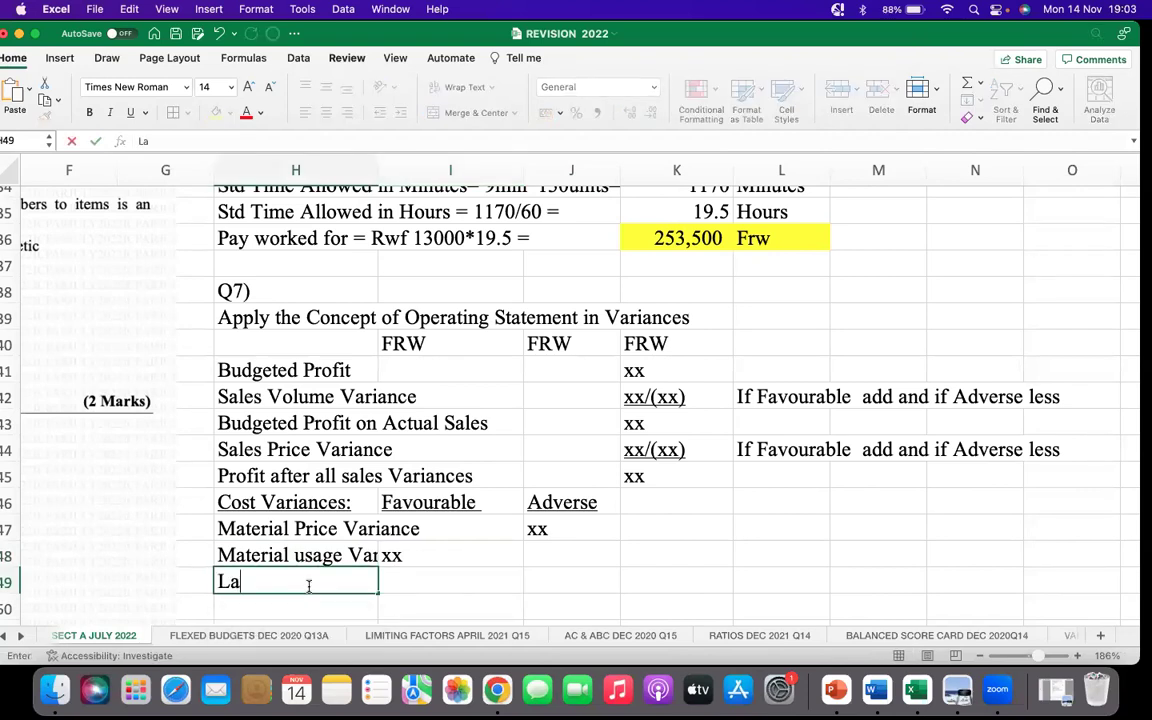
type("Rate")
key("BackSpace")
key("BackSpace")
key("BackSpace")
type("ate ")
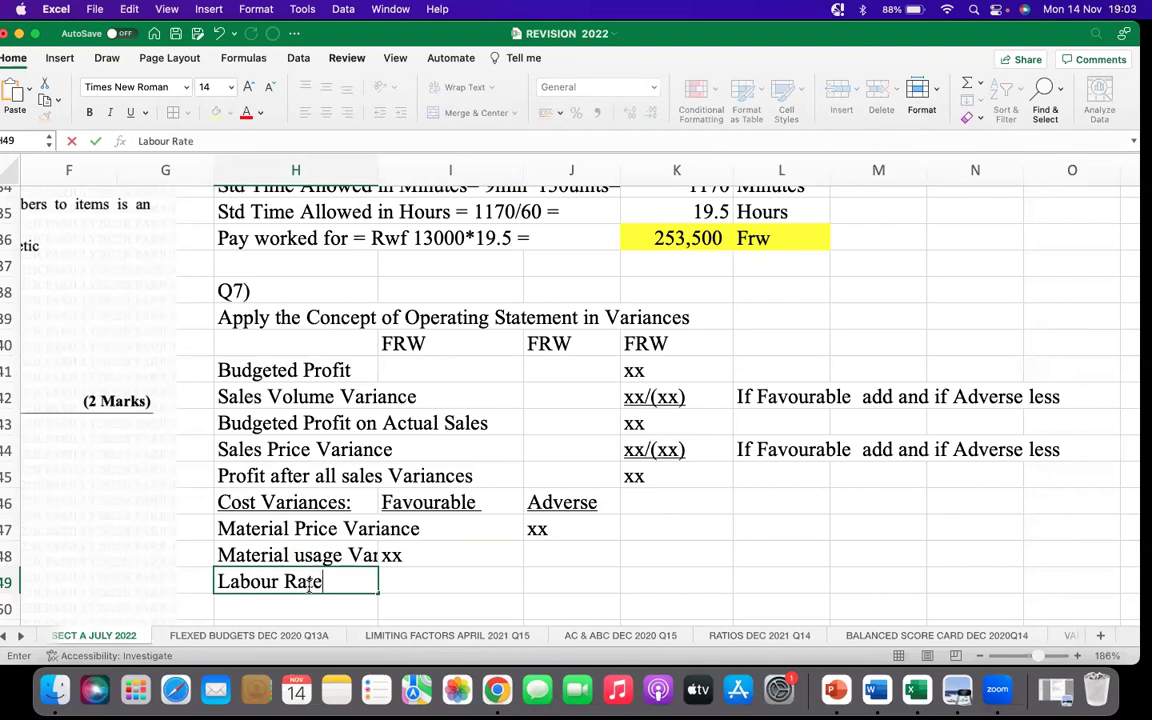
type("Varianc")
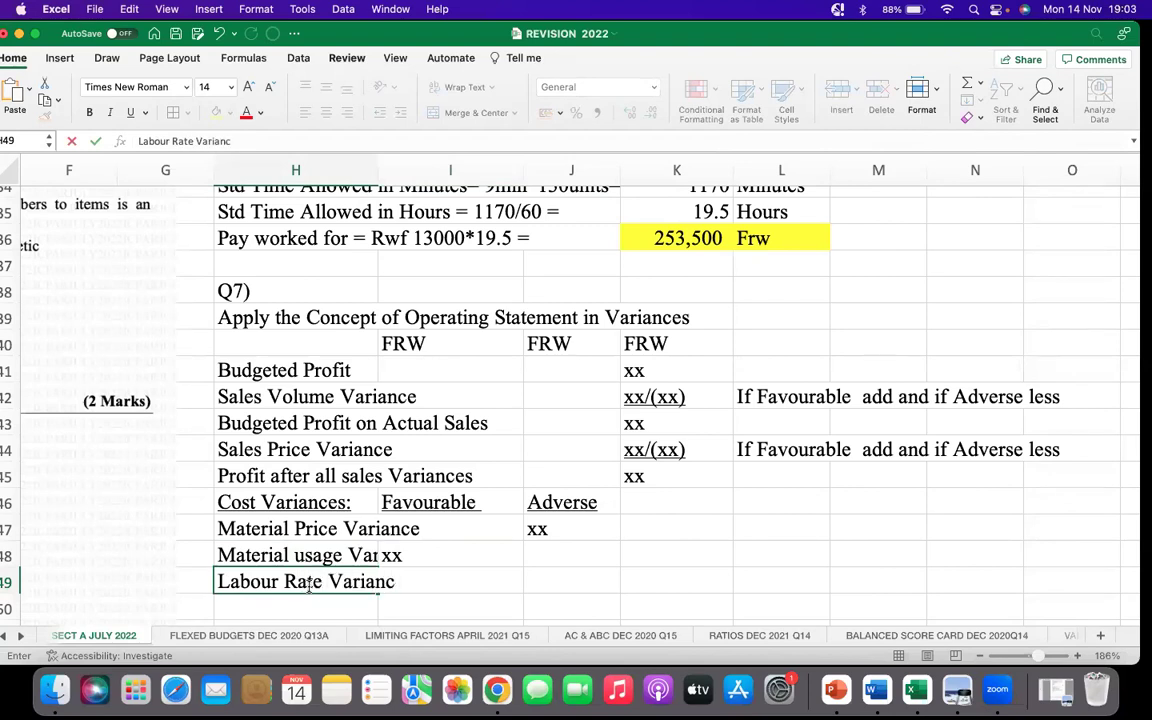
type("e")
key("F2")
Enter the placeholder xx under Favourable in I49 for the Labour Rate Variance
left_click(483, 584)
left_click(483, 559)
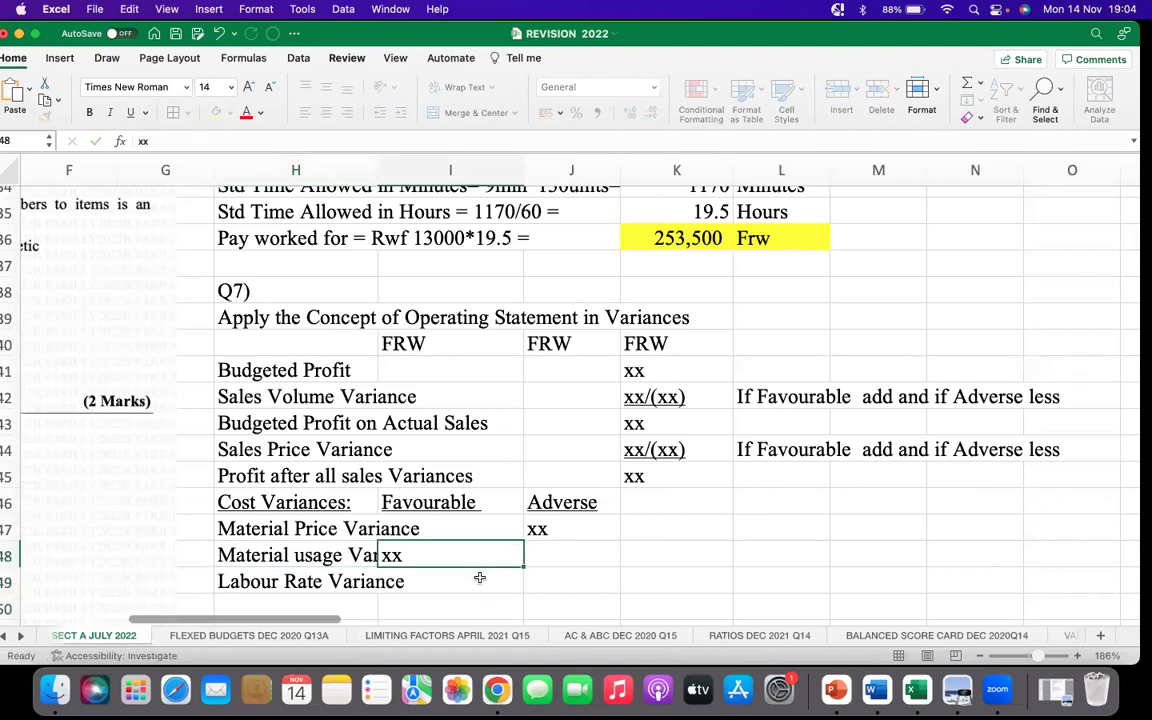
left_click(480, 578)
type("xx")
key("Return")
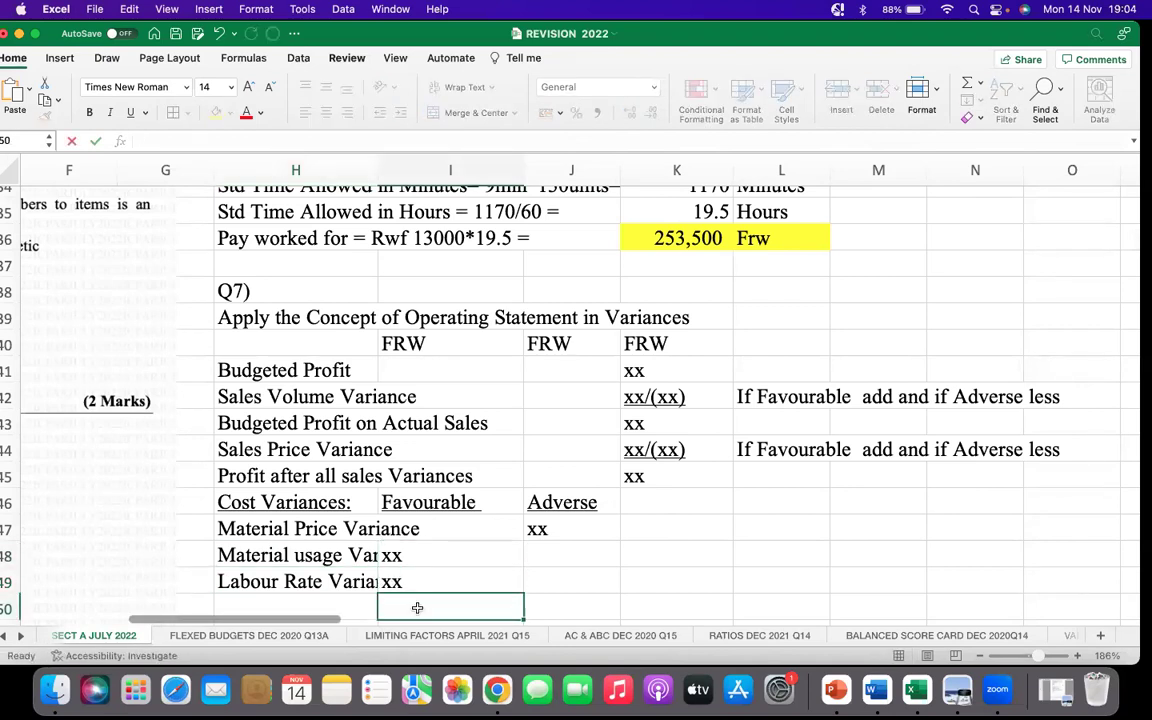
Add a Labour Efficiency Variance row in H50 with the placeholder xx under Adverse in J50
scroll(452, 590, "down", 2)
left_click(227, 550)
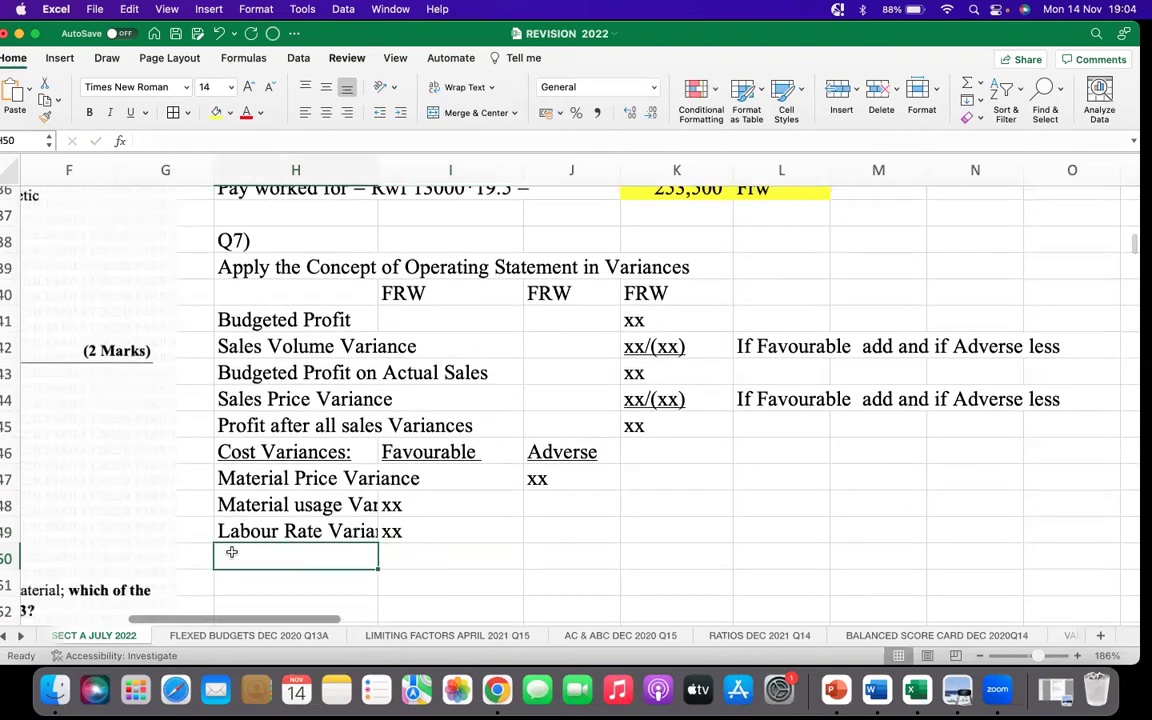
type("Labour ")
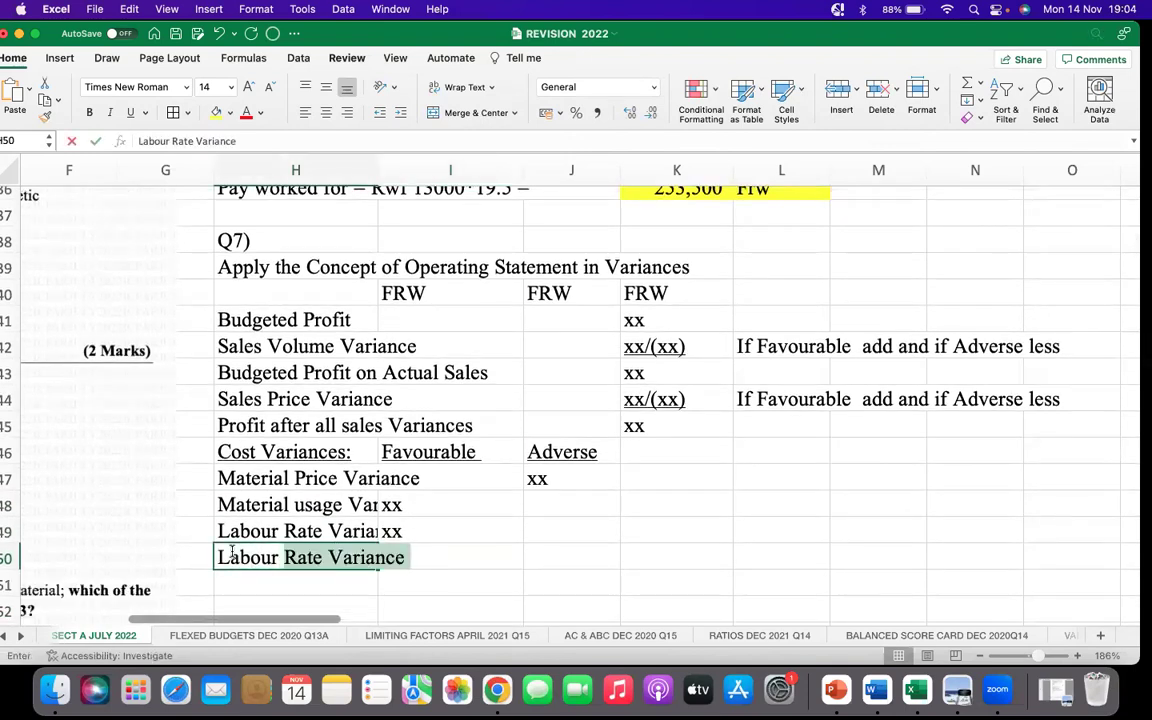
type("Efficiency Variance")
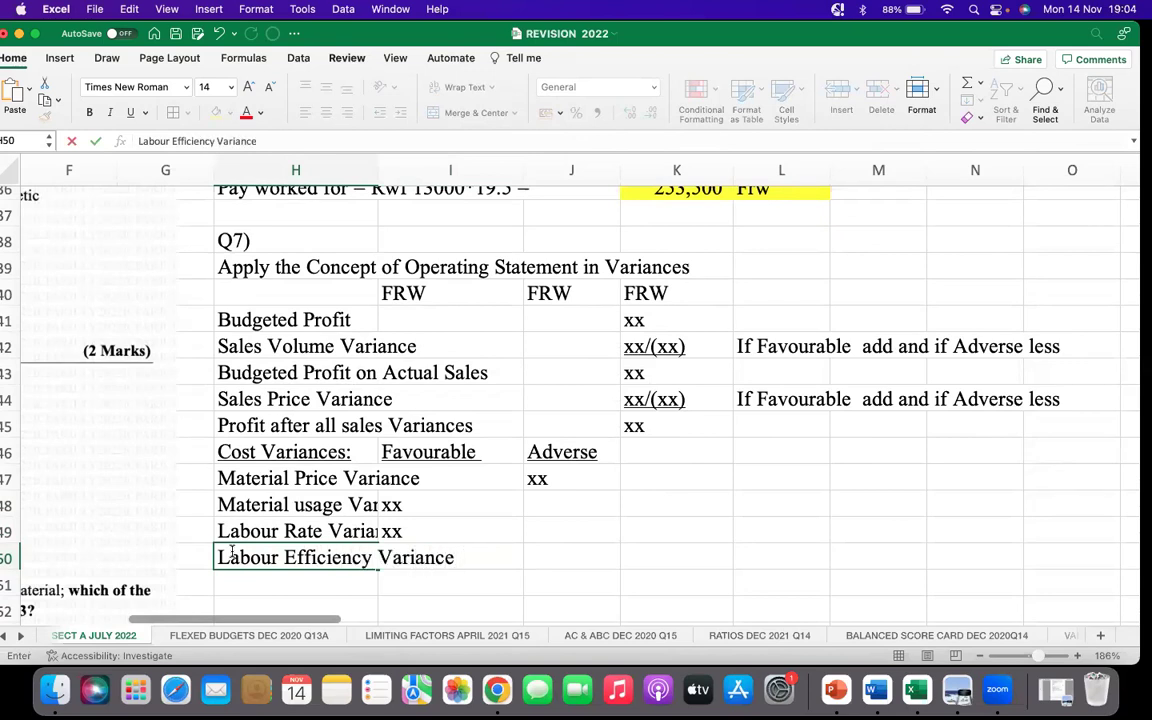
left_click(540, 556)
type("xx")
left_click(697, 473)
Add a Variable Overhead Expenditure Variance row in H51 with the placeholder xx under Adverse in J51
scroll(450, 550, "down", 1)
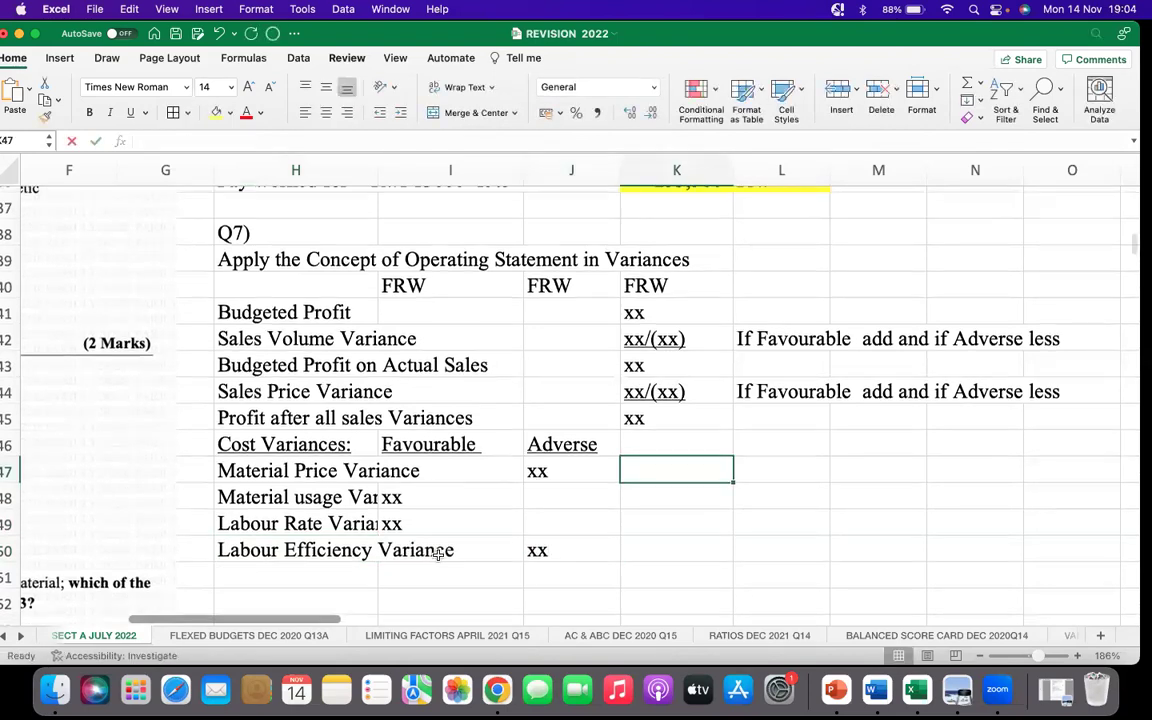
left_click(307, 555)
type("Variable")
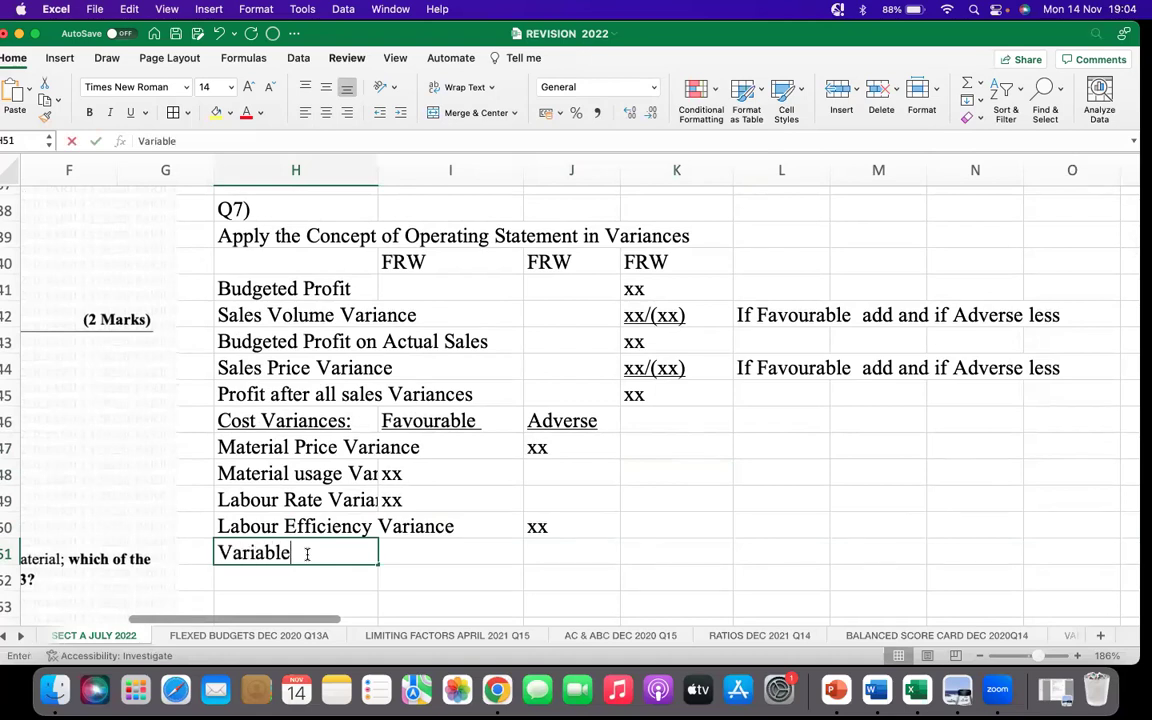
type(" Over")
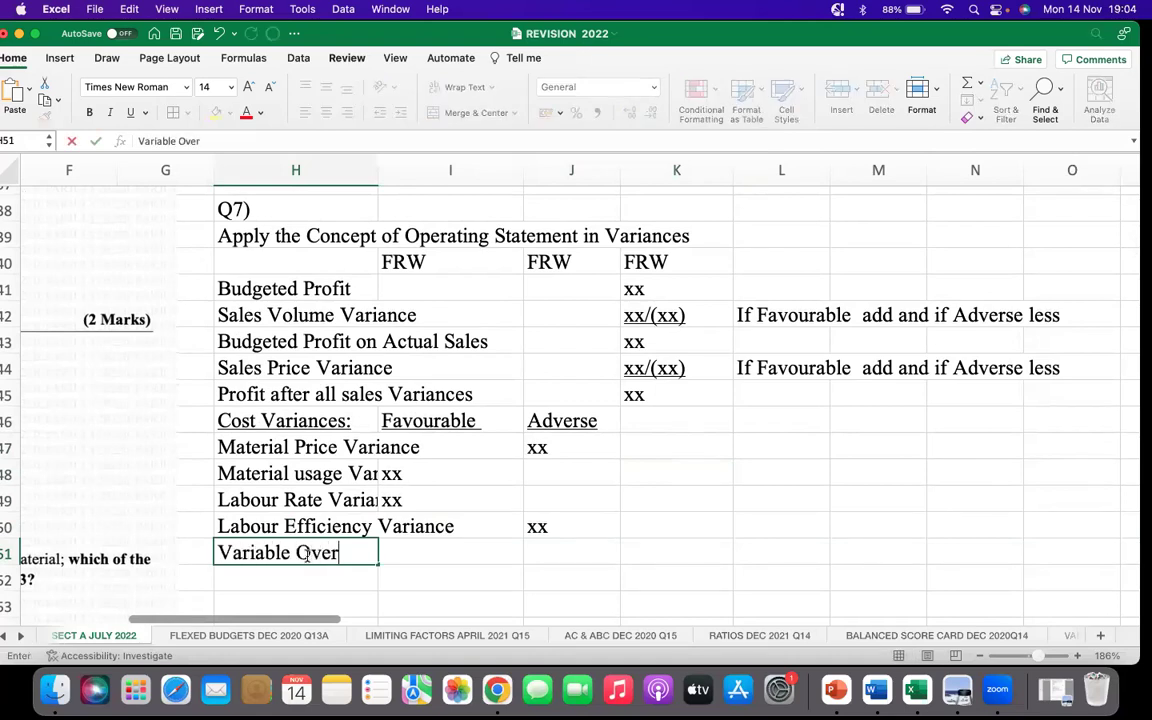
type("head Expeen")
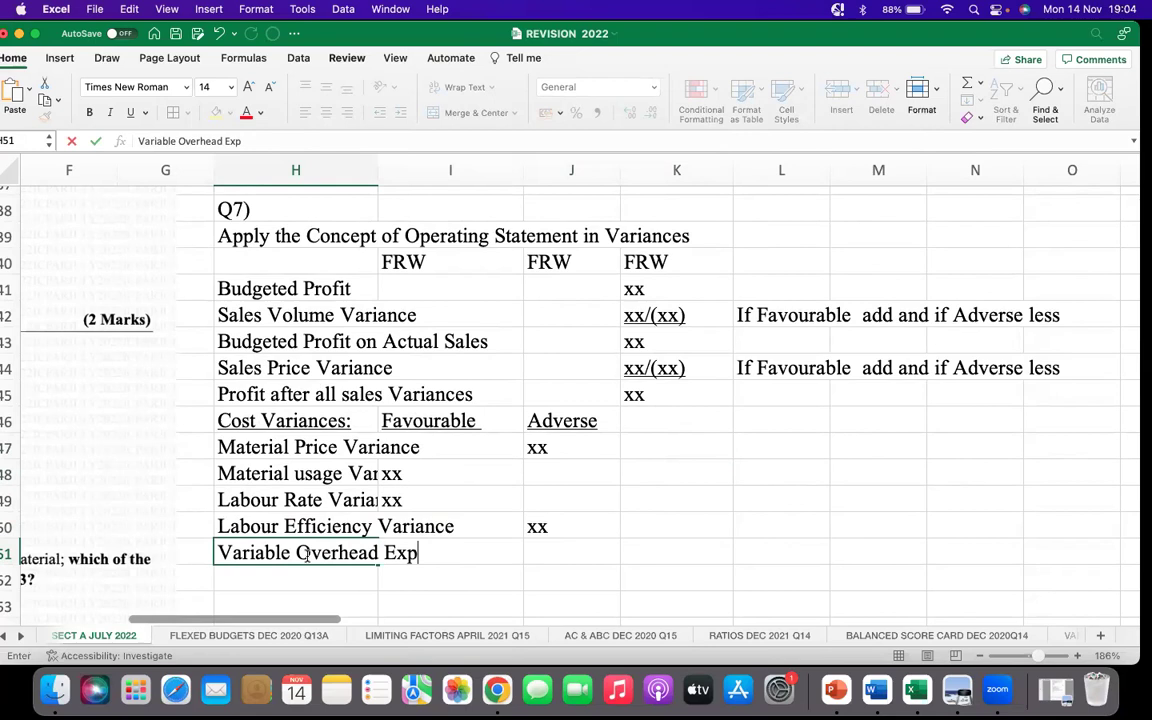
key("BackSpace")
type("nditure Variance")
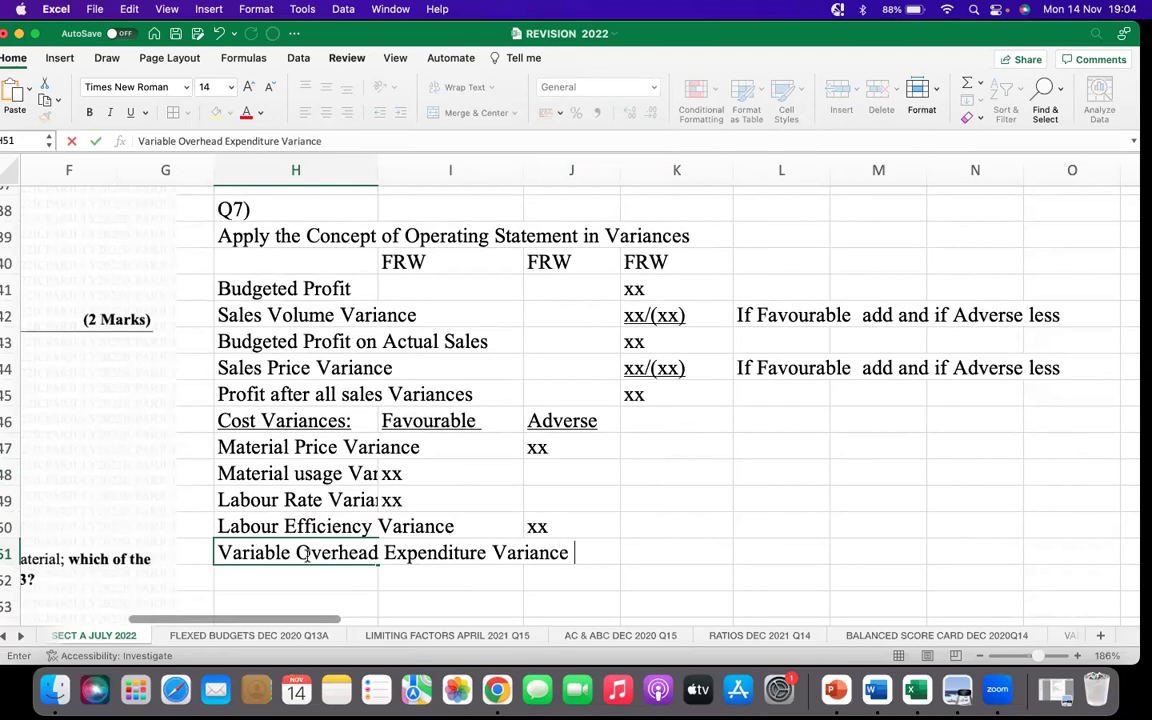
left_click(579, 604)
left_click(580, 558)
type("xx")
left_click(270, 573)
type("Varu")
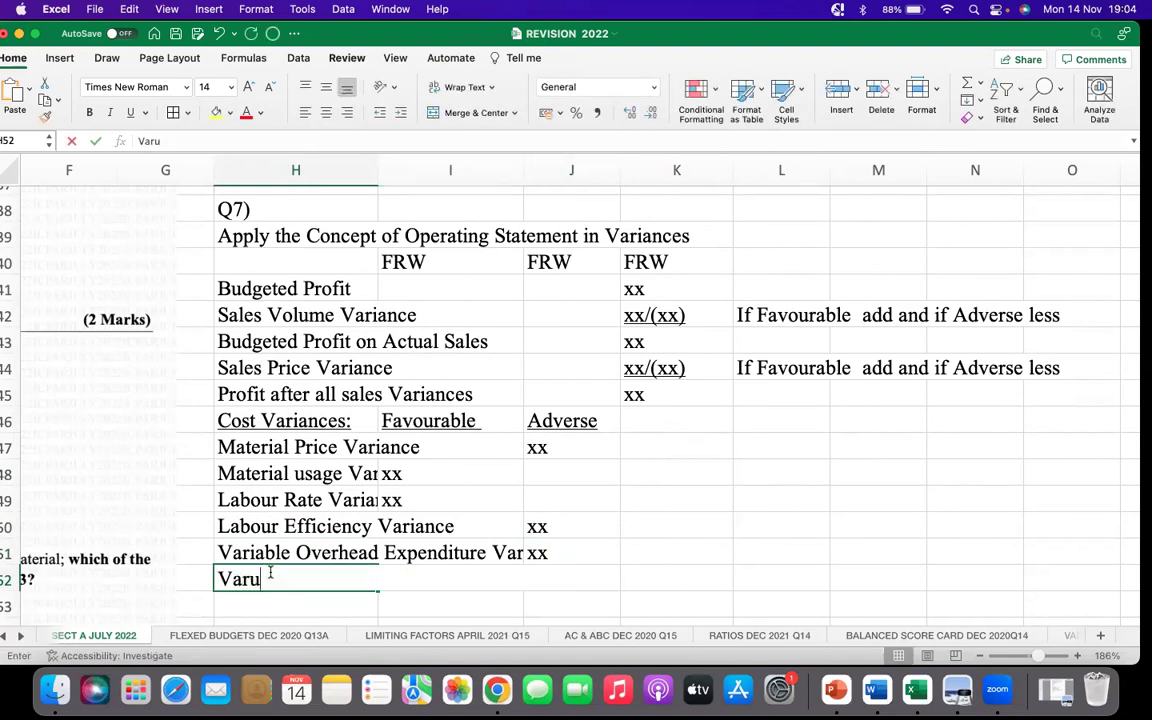
key("BackSpace")
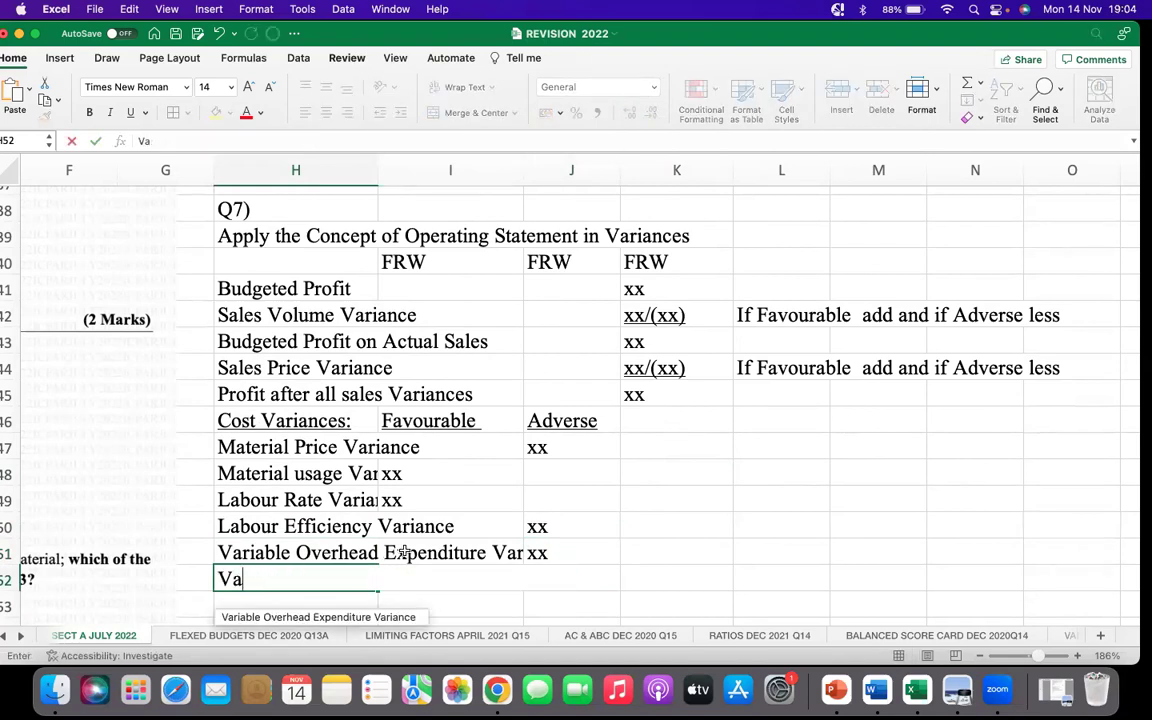
Shorten "Overhead" to "OH" in the H51 label so it reads "Variable OH Expenditure Variance"
key("Up")
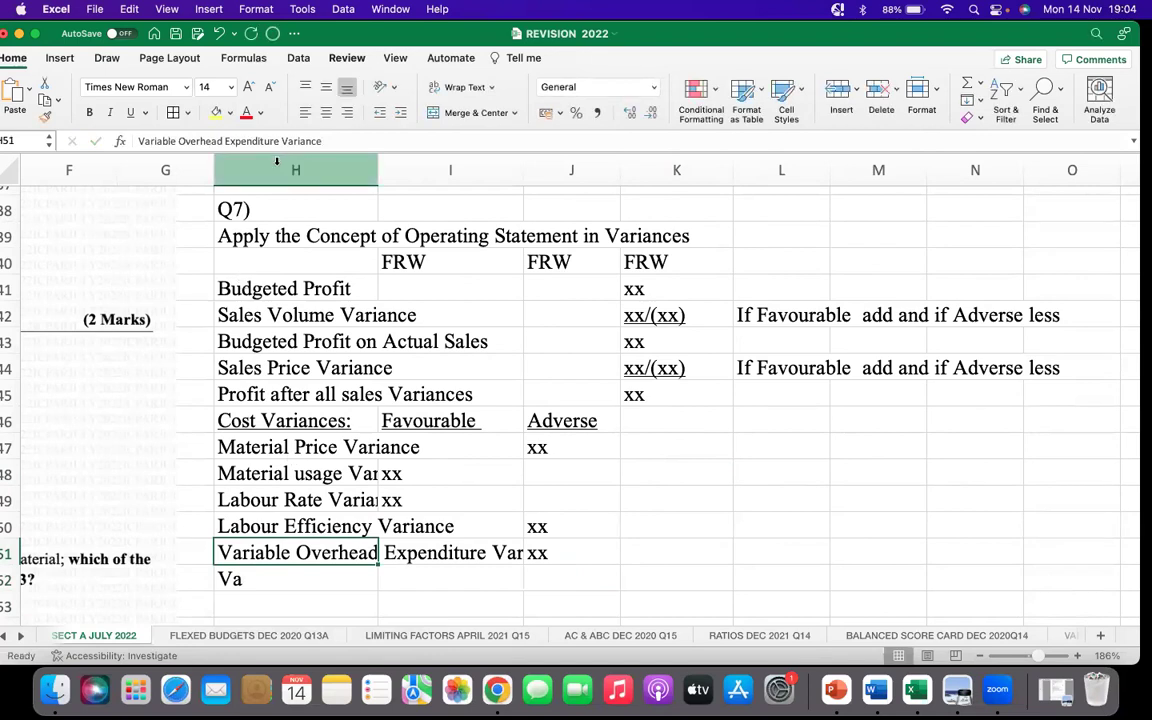
left_click(225, 141)
key("BackSpace")
key("BackSpace")
key("BackSpace")
key("BackSpace")
key("BackSpace")
key("BackSpace")
key("BackSpace")
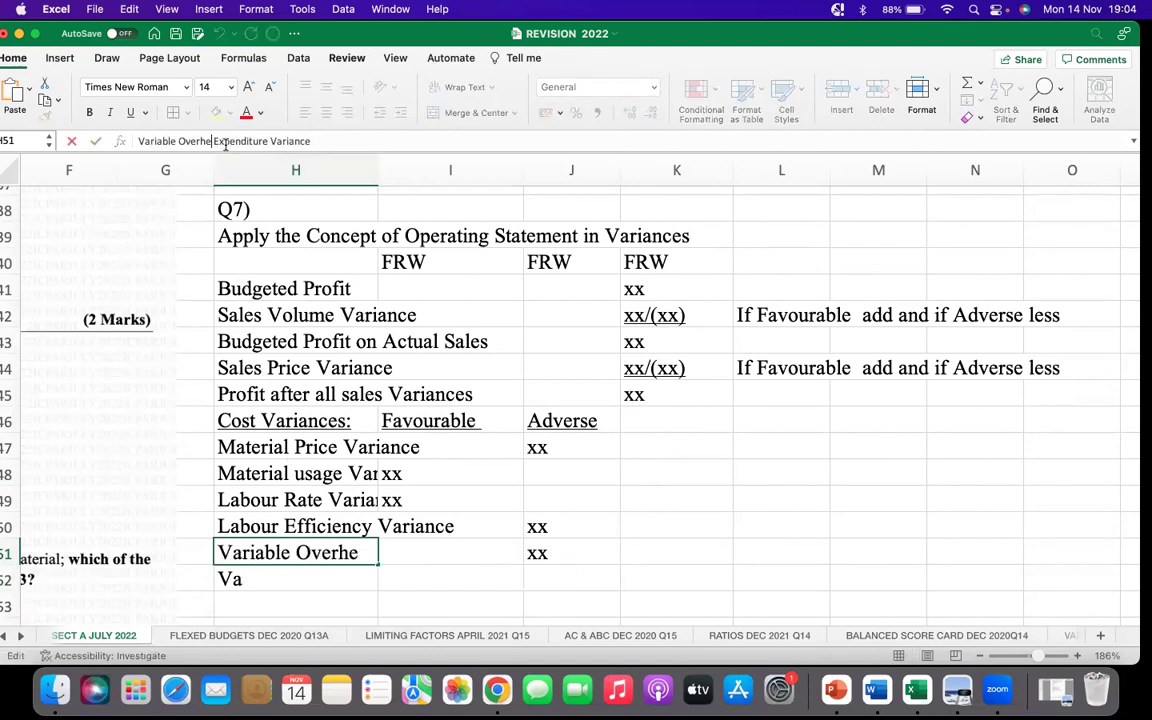
type("H")
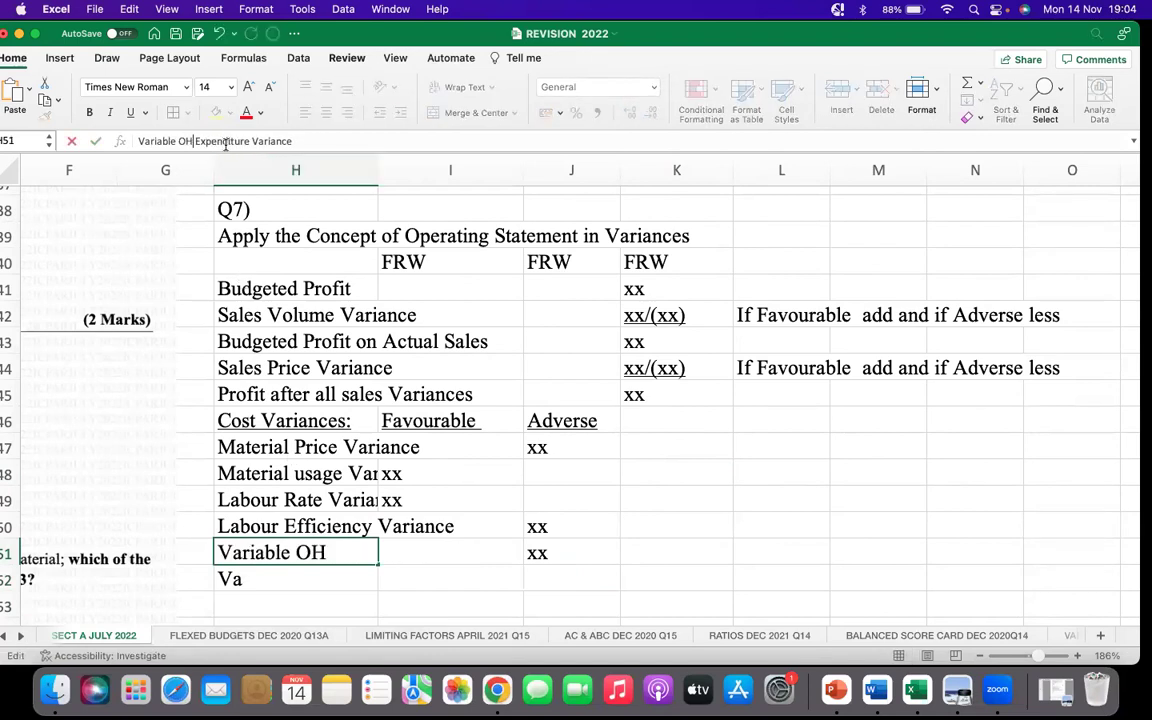
left_click(452, 578)
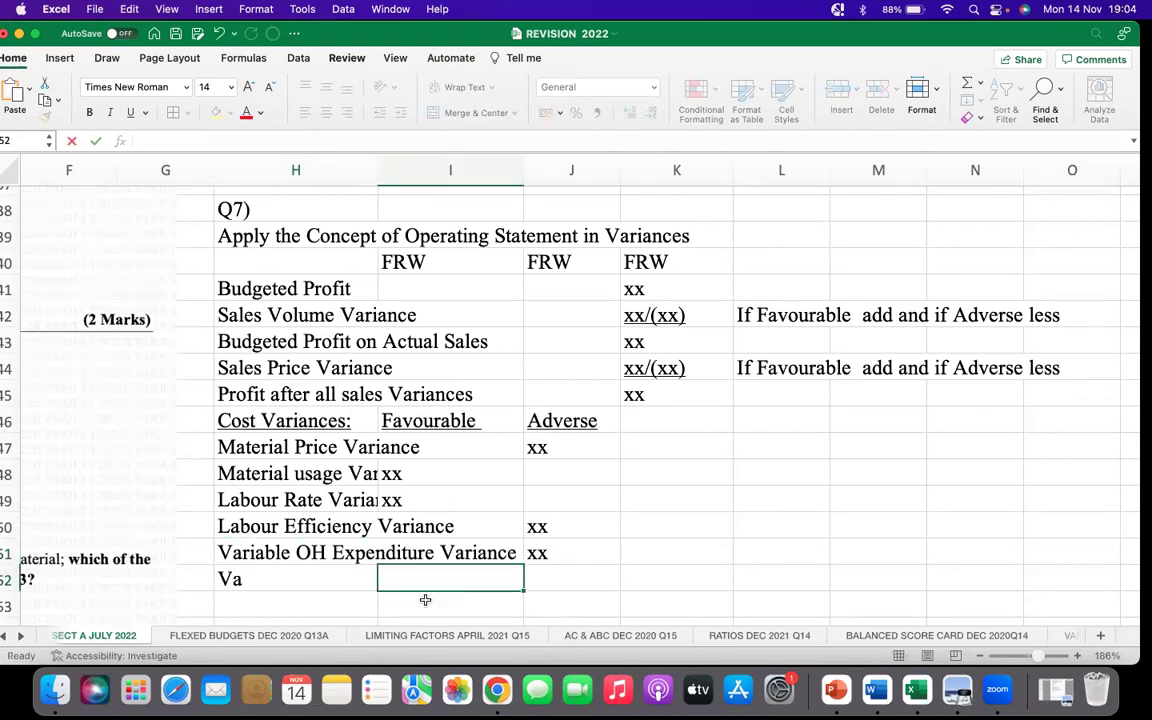
Add a Variable OH Efficiency Variance row in H52 with the placeholder xx under Favourable in I52
left_click(325, 580)
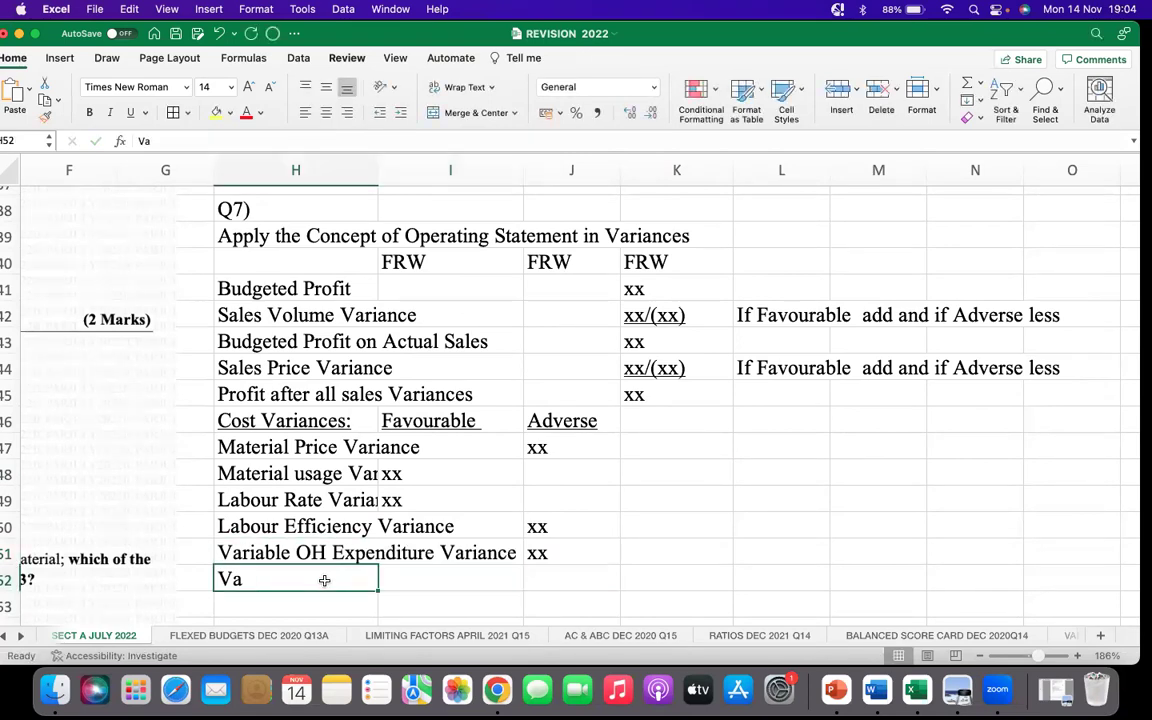
type("Variabe")
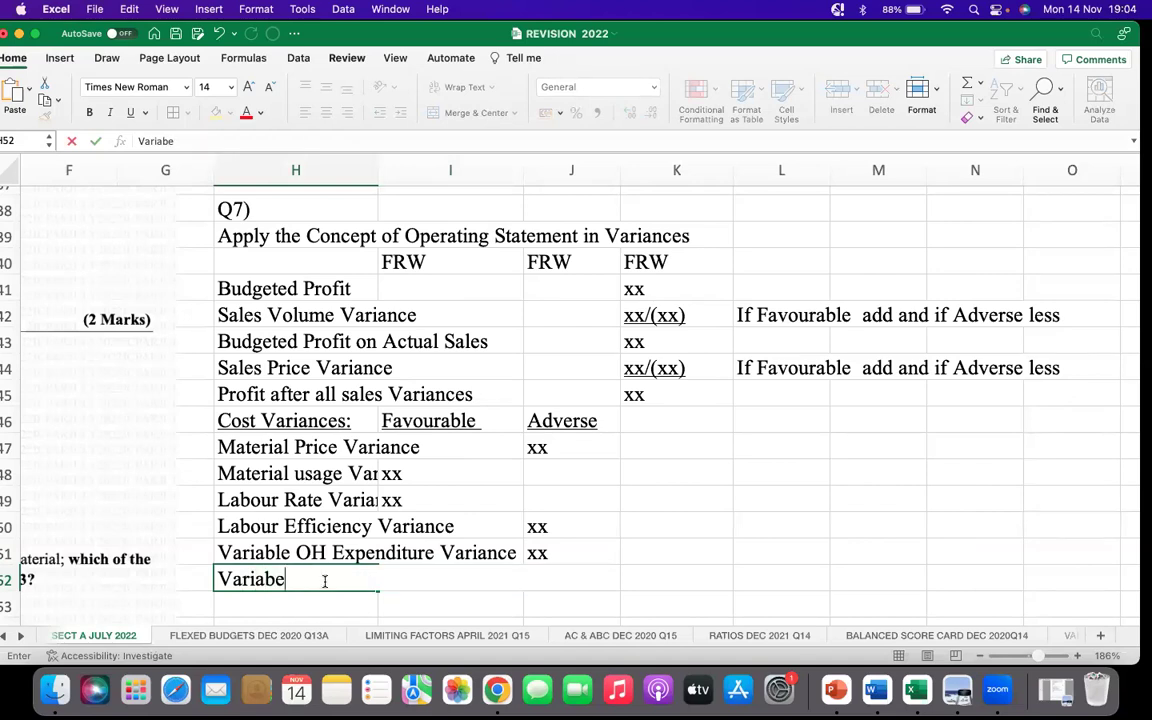
key("BackSpace")
type("le ")
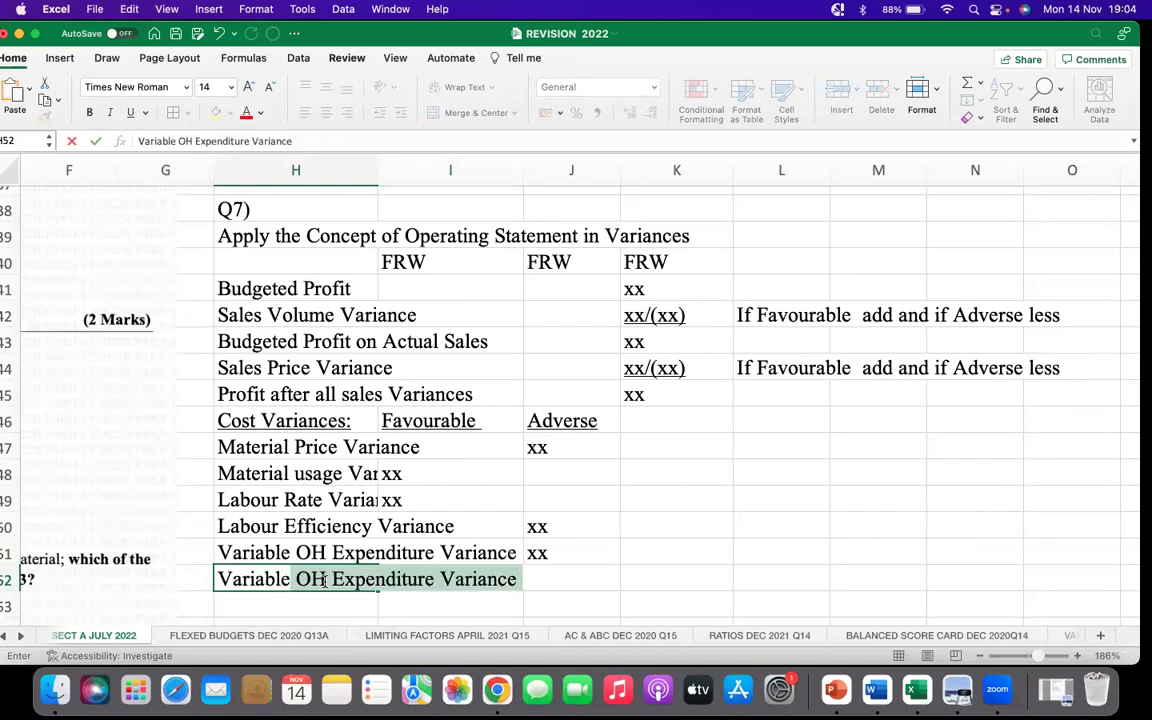
type("OH")
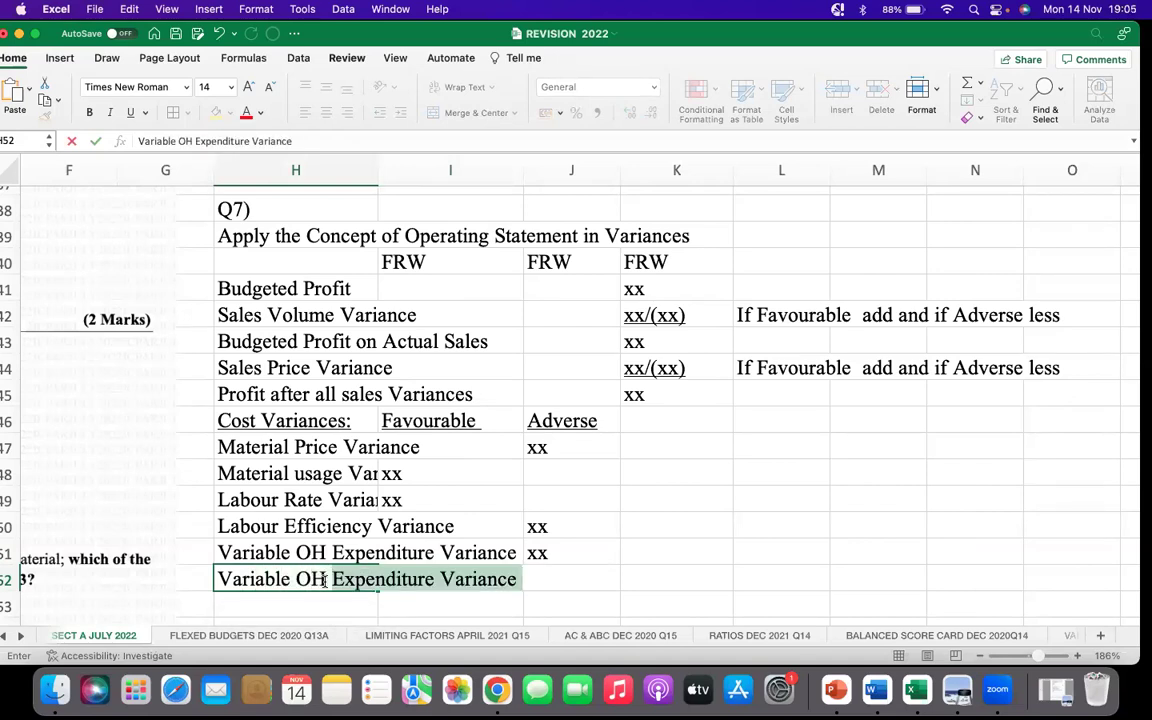
type(" Effici")
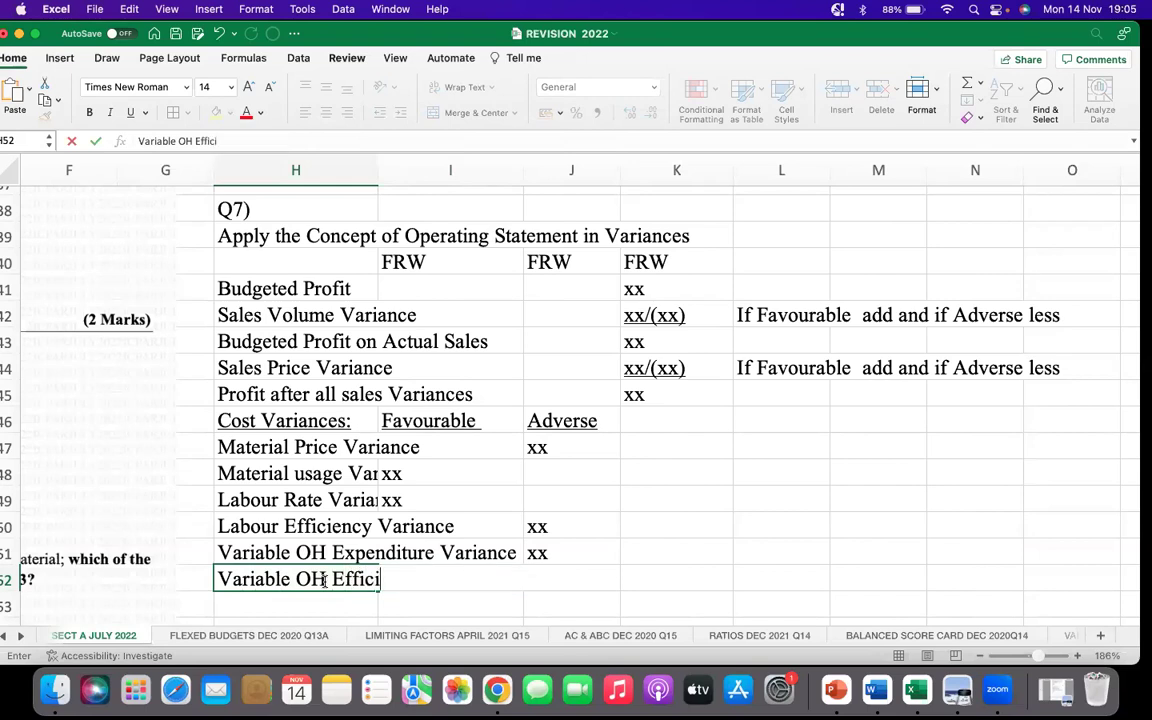
type("ency Variance")
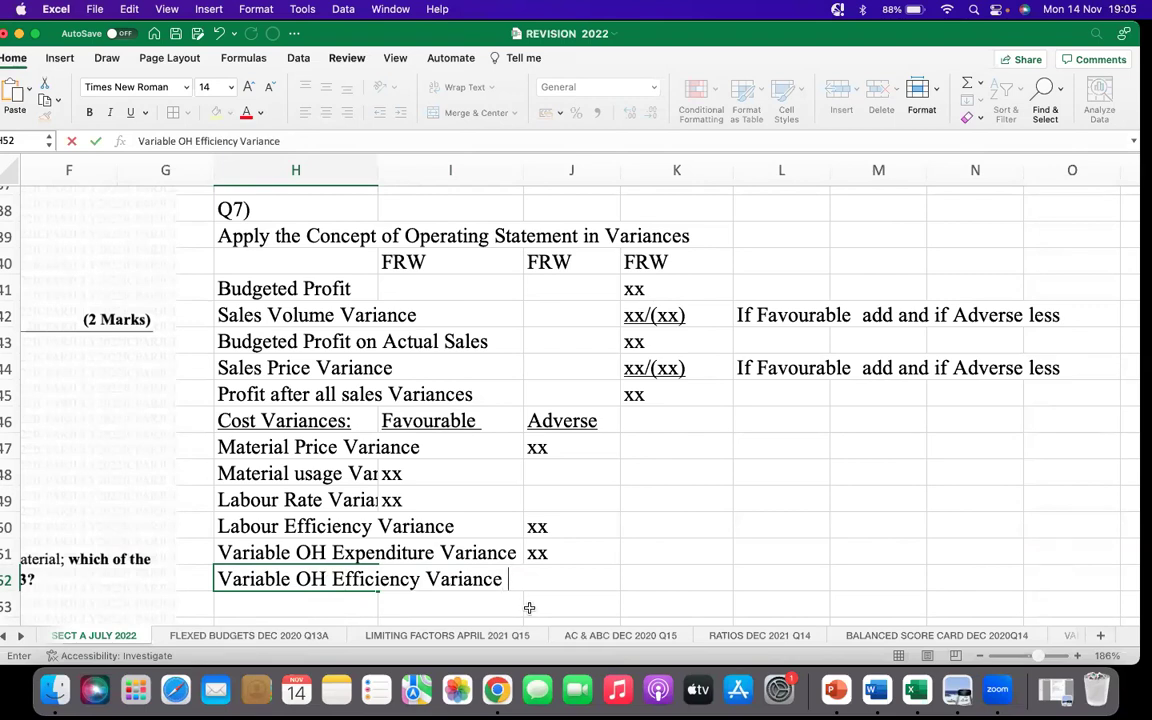
left_click(570, 604)
left_click(481, 583)
type("xx")
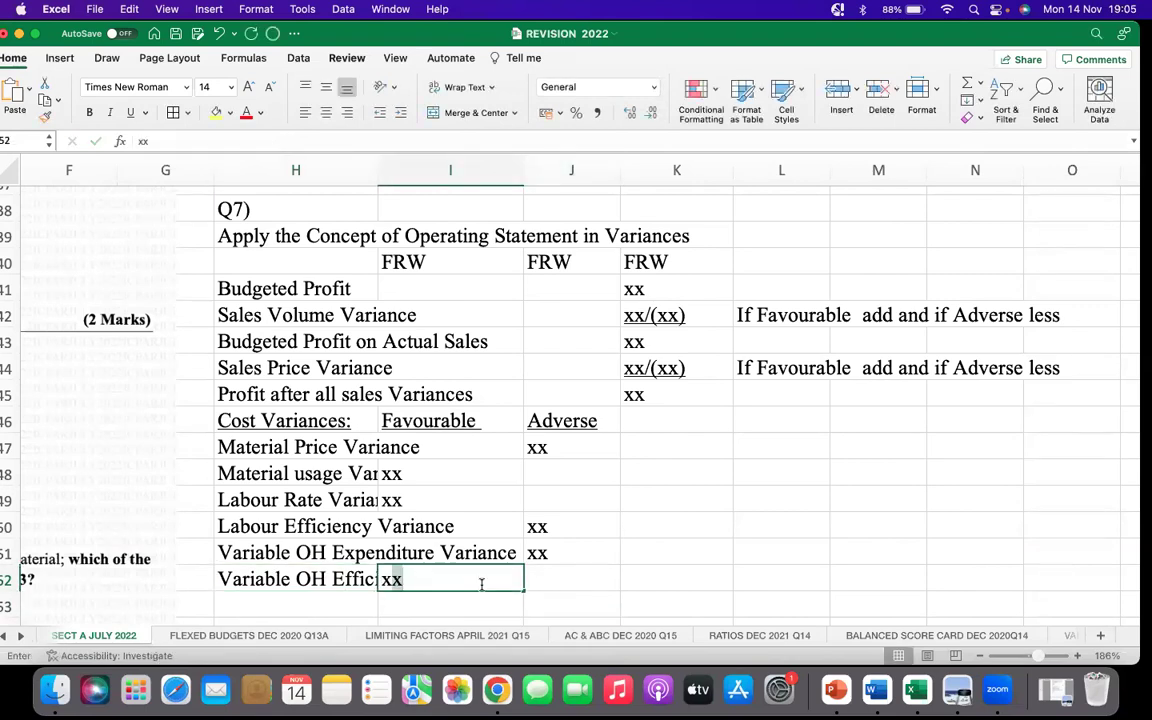
Add a Fixed OH Expenditure Variance row in H53 with the placeholder xx under Favourable in I53
scroll(737, 462, "down", 4)
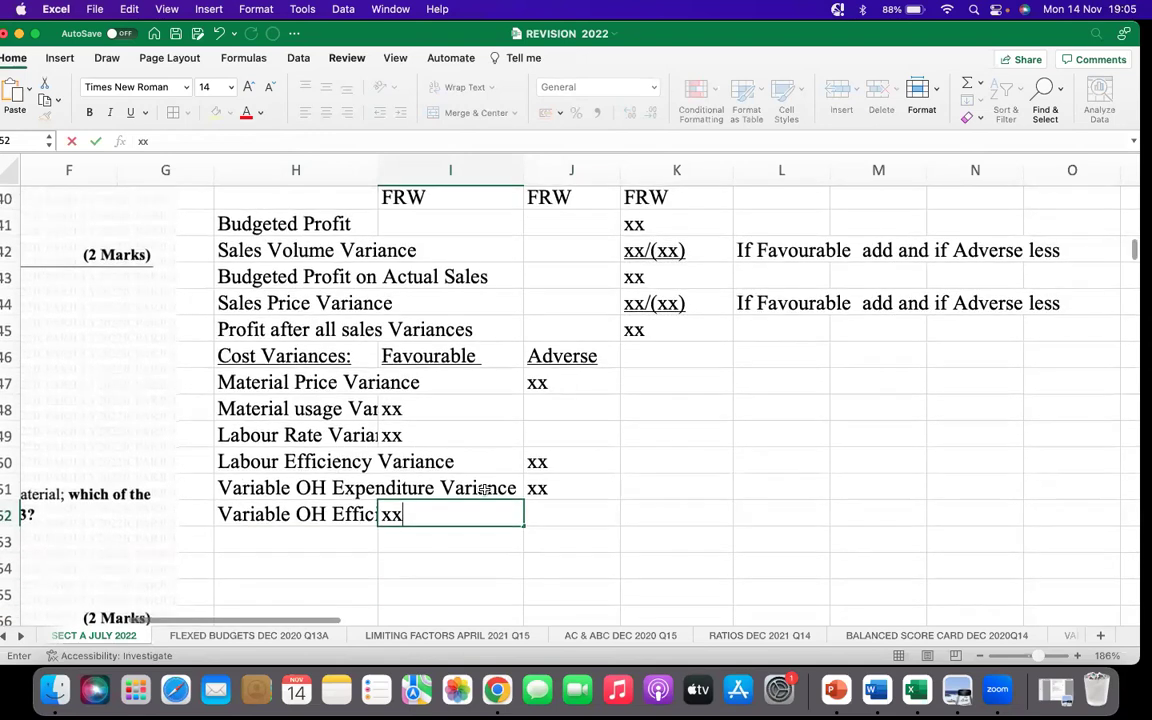
left_click(319, 502)
type("F")
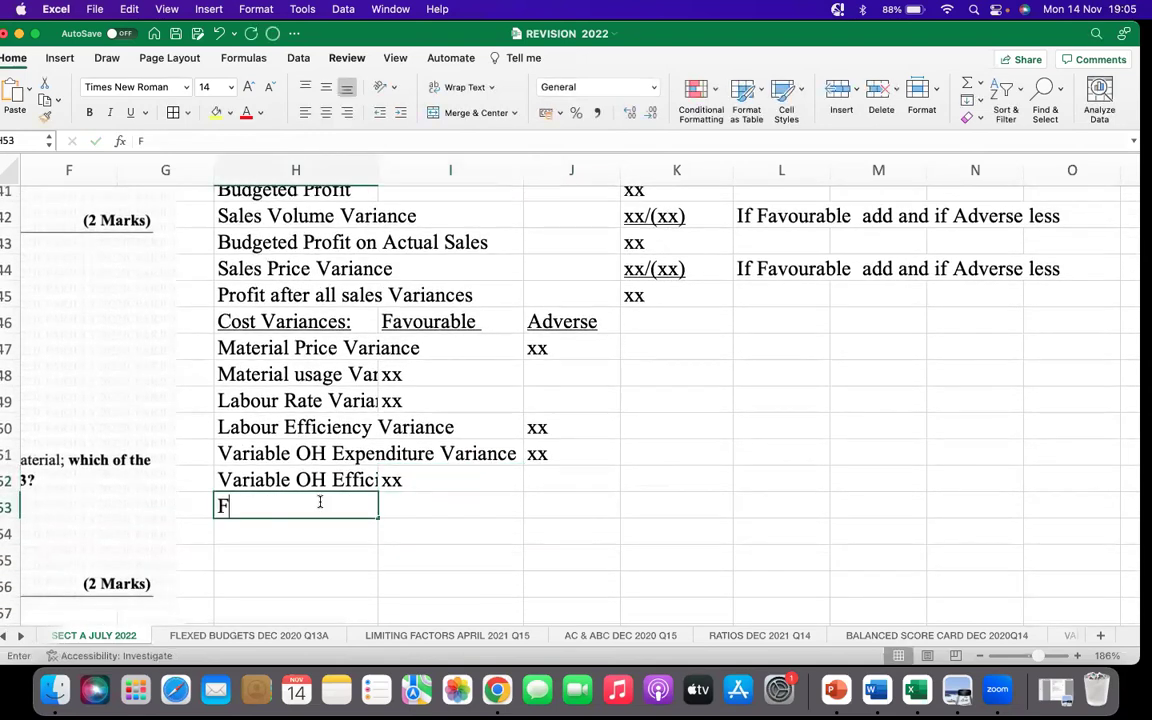
type("ixed O")
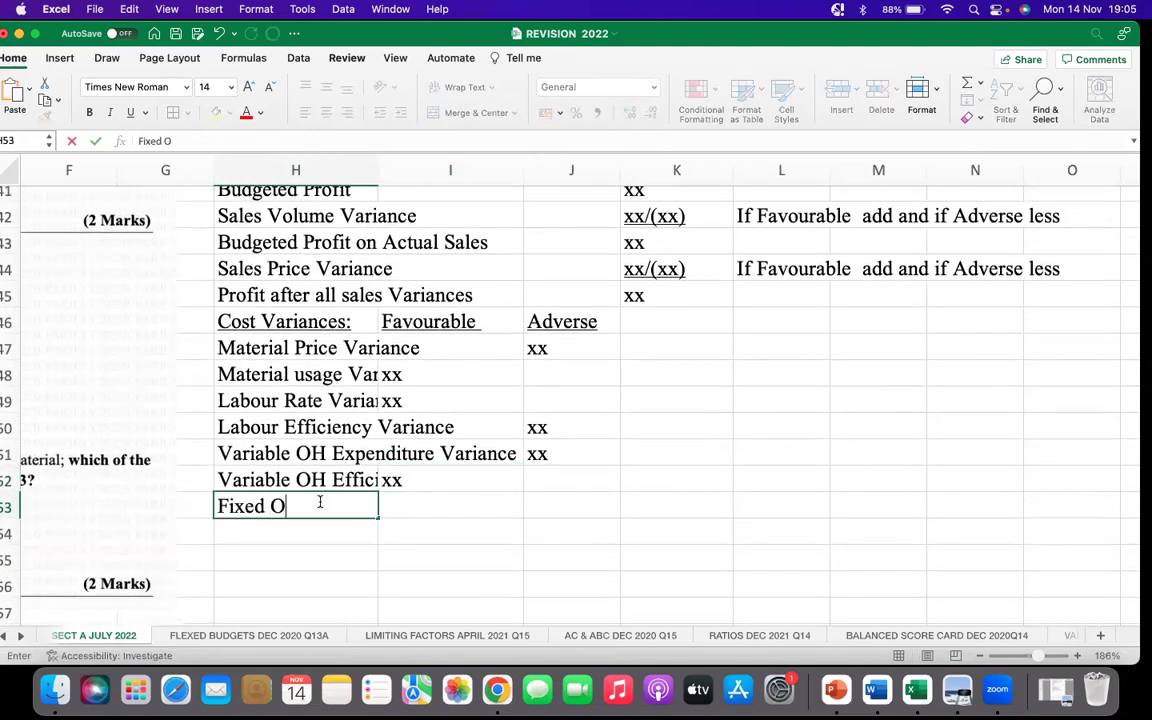
type("H Expend")
key("BackSpace")
key("BackSpace")
type("enditure ")
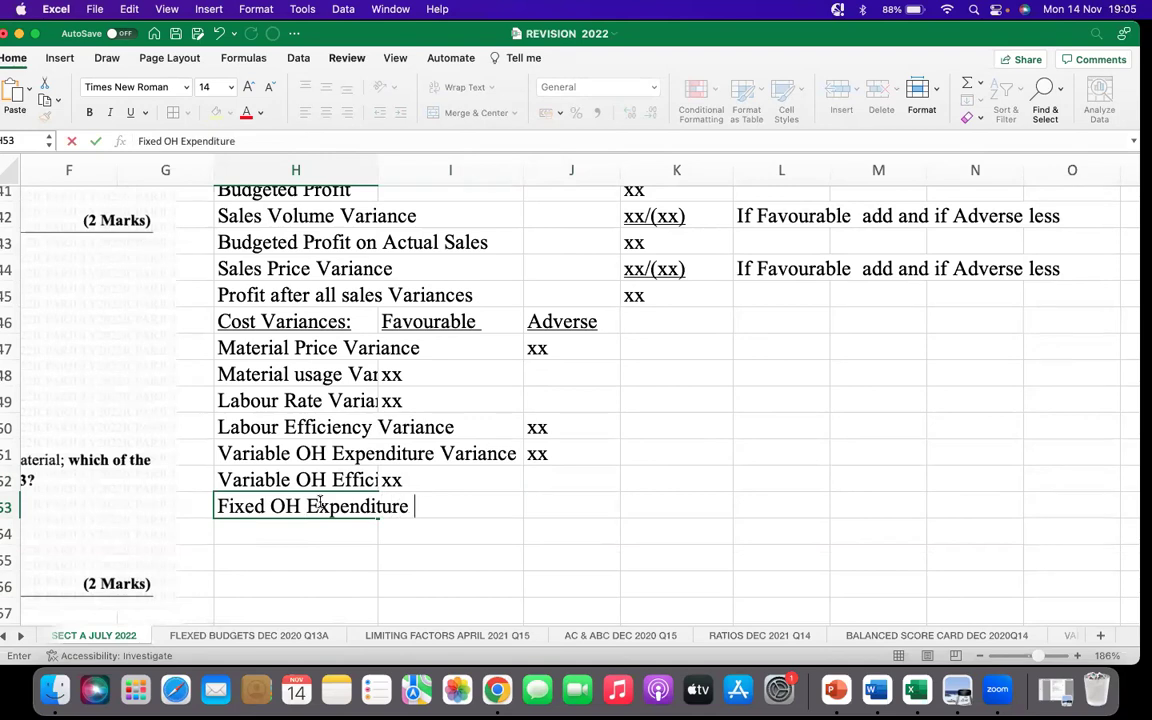
type("Variance")
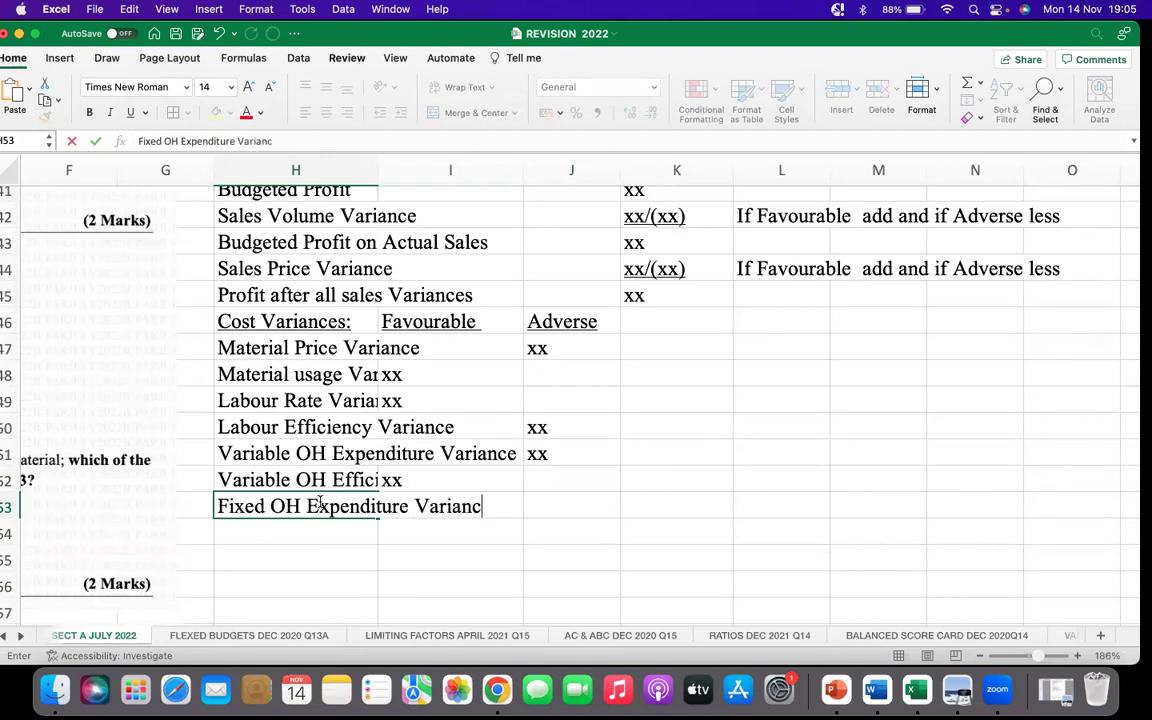
left_click(424, 533)
left_click(433, 505)
type("xx")
Add a Fixed OH Volume Variance row in H54 with the placeholder xx under Adverse in J54
left_click(300, 528)
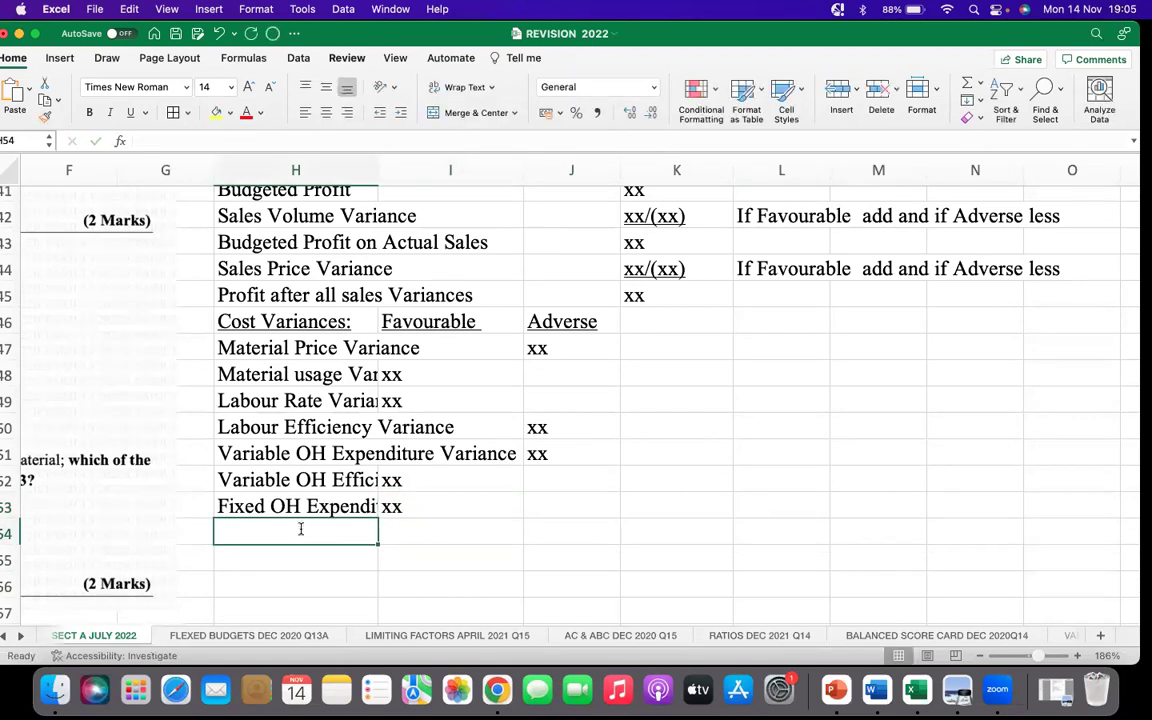
type("Fixed OH")
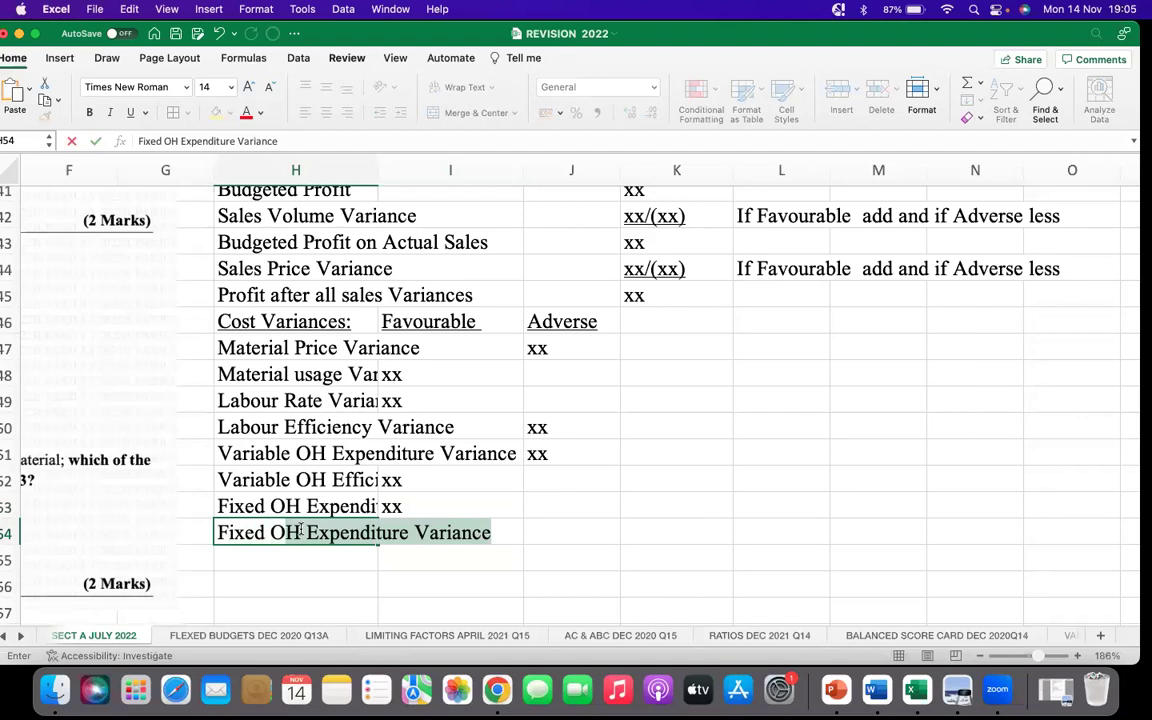
type(" Vol")
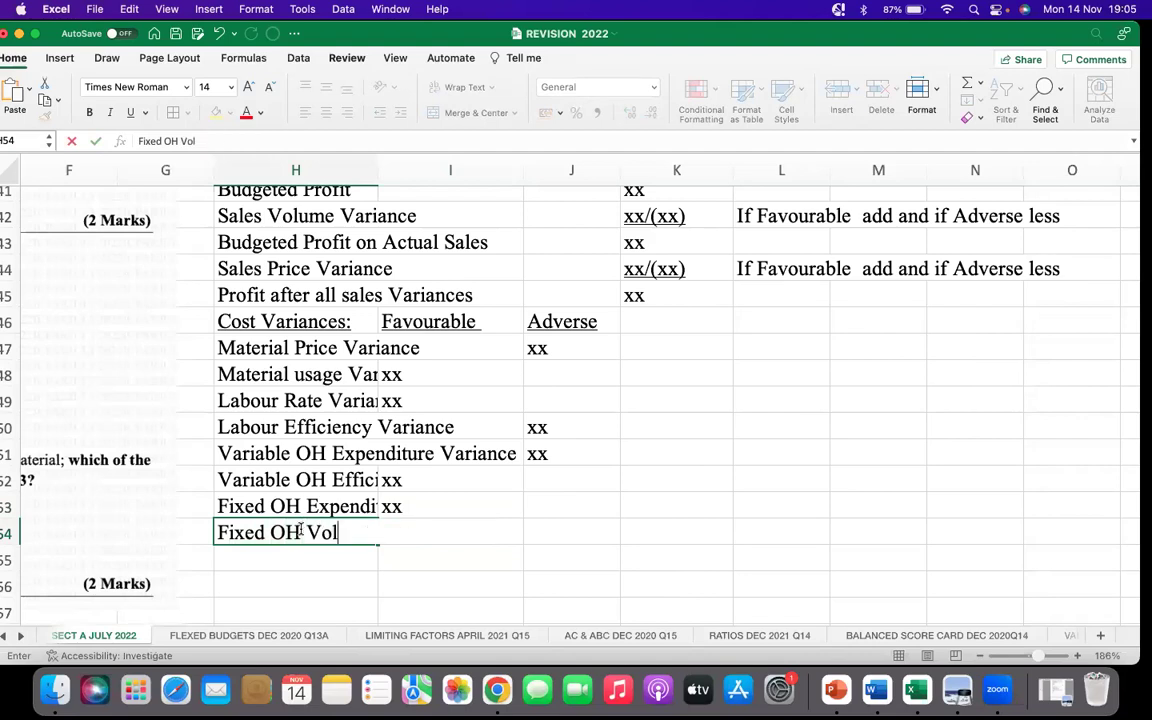
type("ume Variance")
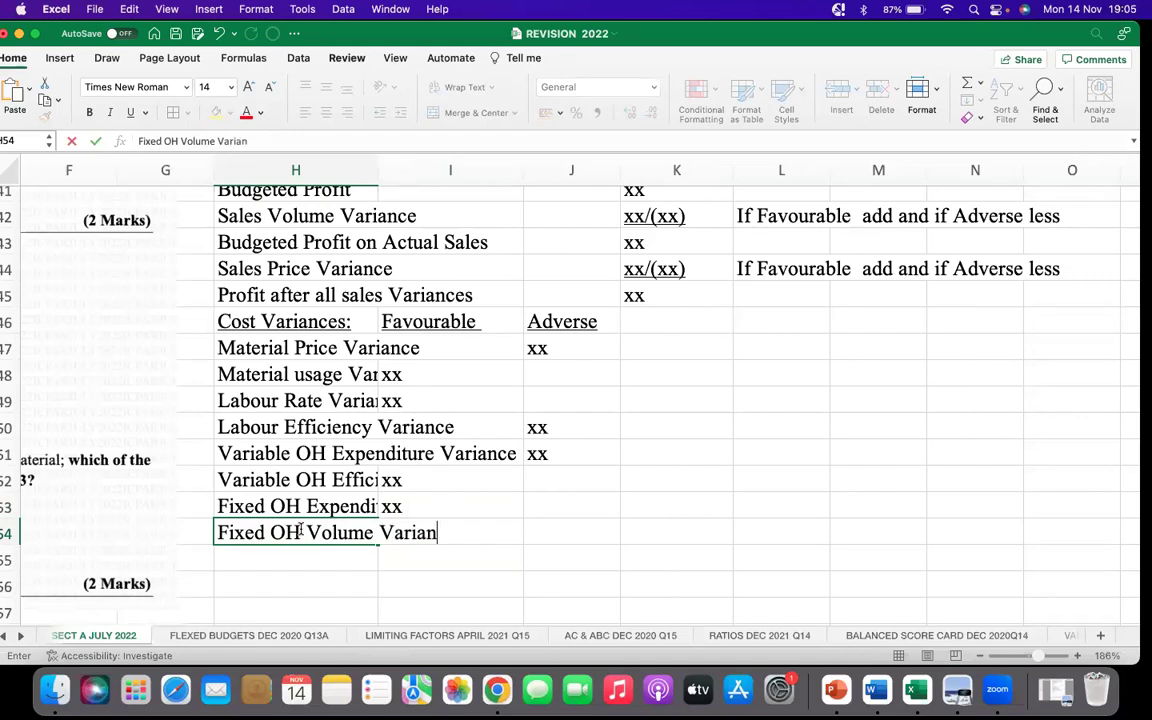
left_click(584, 529)
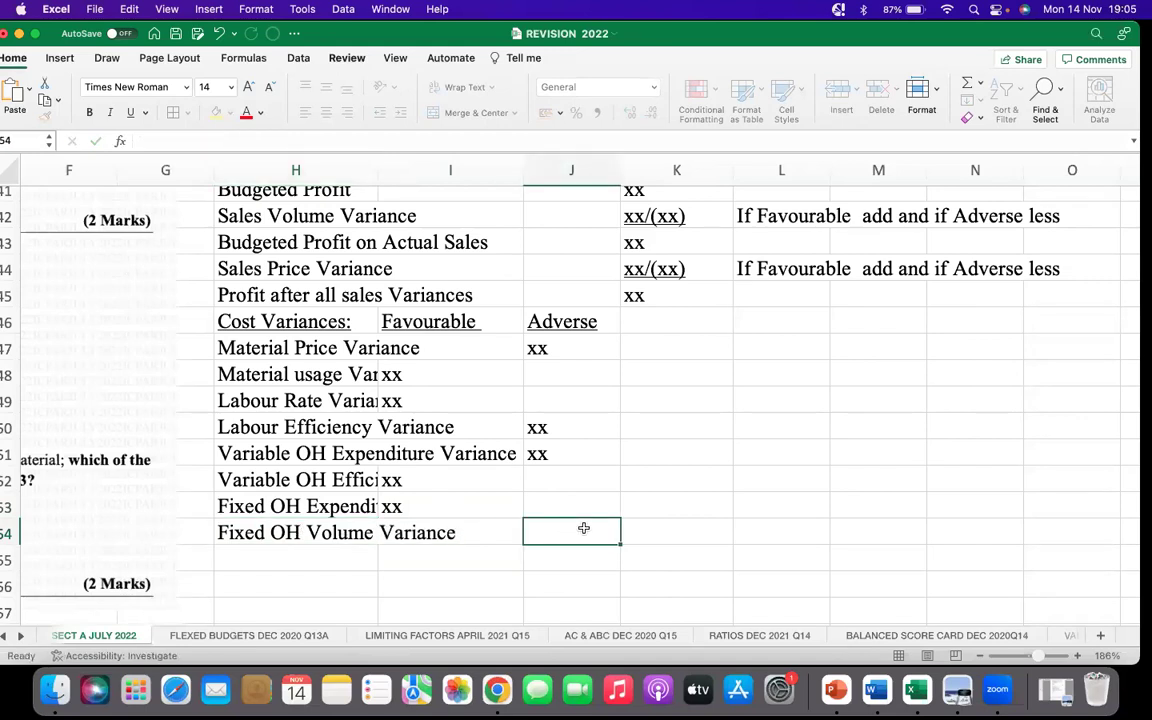
type("xx")
key("Return")
key("Return")
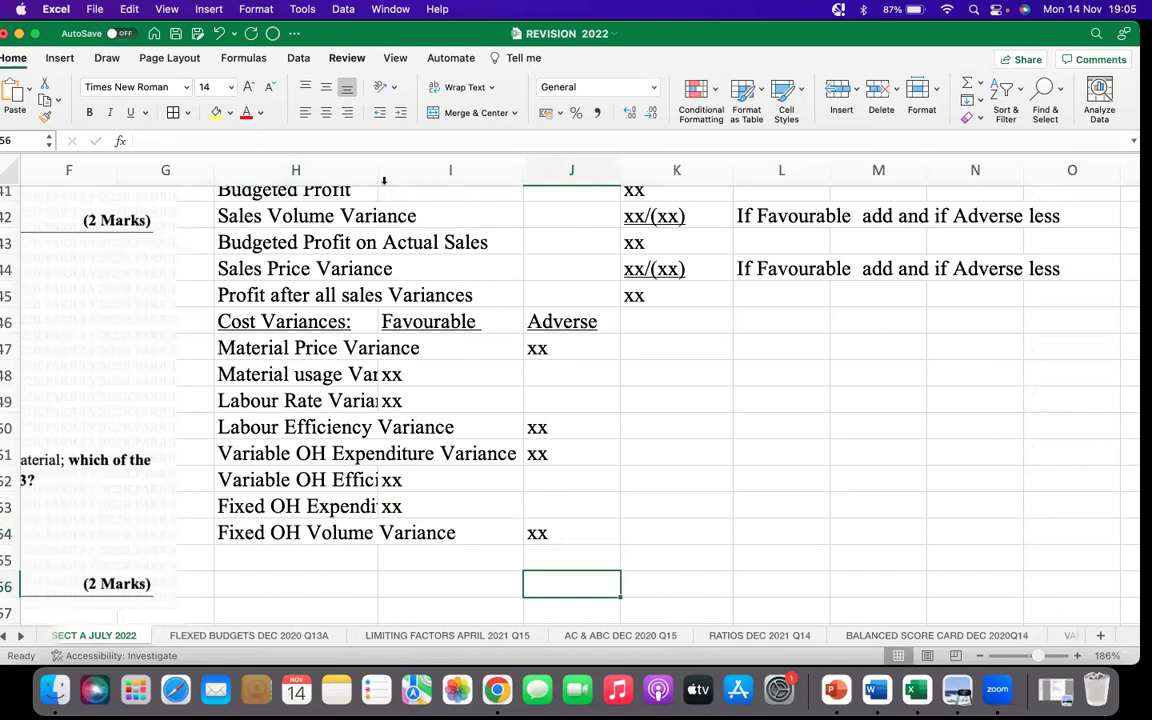
Widen column H so that the full variance labels fit inside it
left_click_drag(376, 172, 521, 172)
left_click(555, 482)
left_click(548, 556)
Add a Total Cost Variance row in H55 with the placeholder xx under Favourable in I55
left_click(441, 565)
type("Tota")
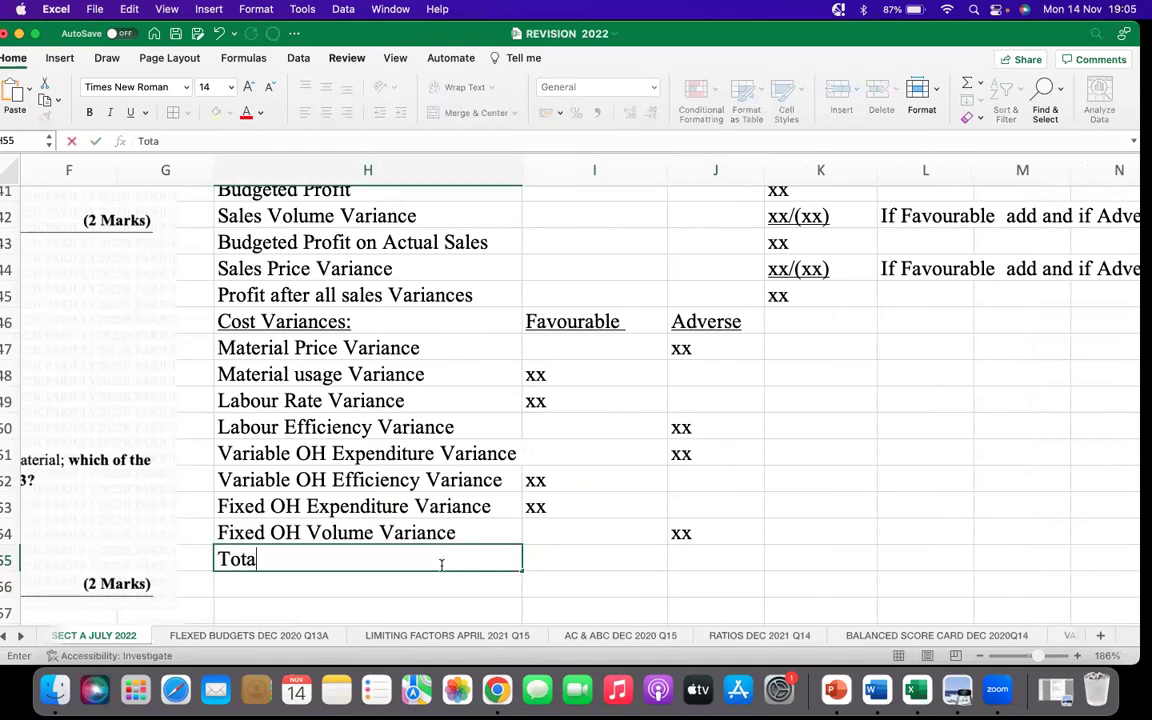
type("l Cost Vari")
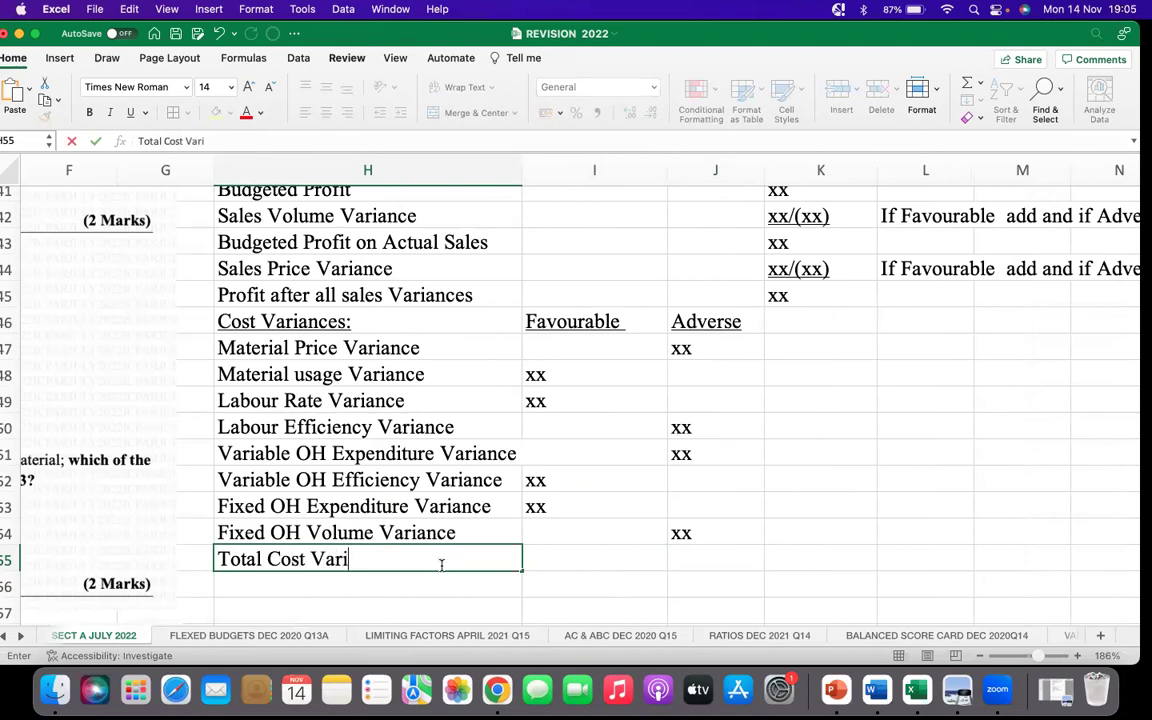
type("ance")
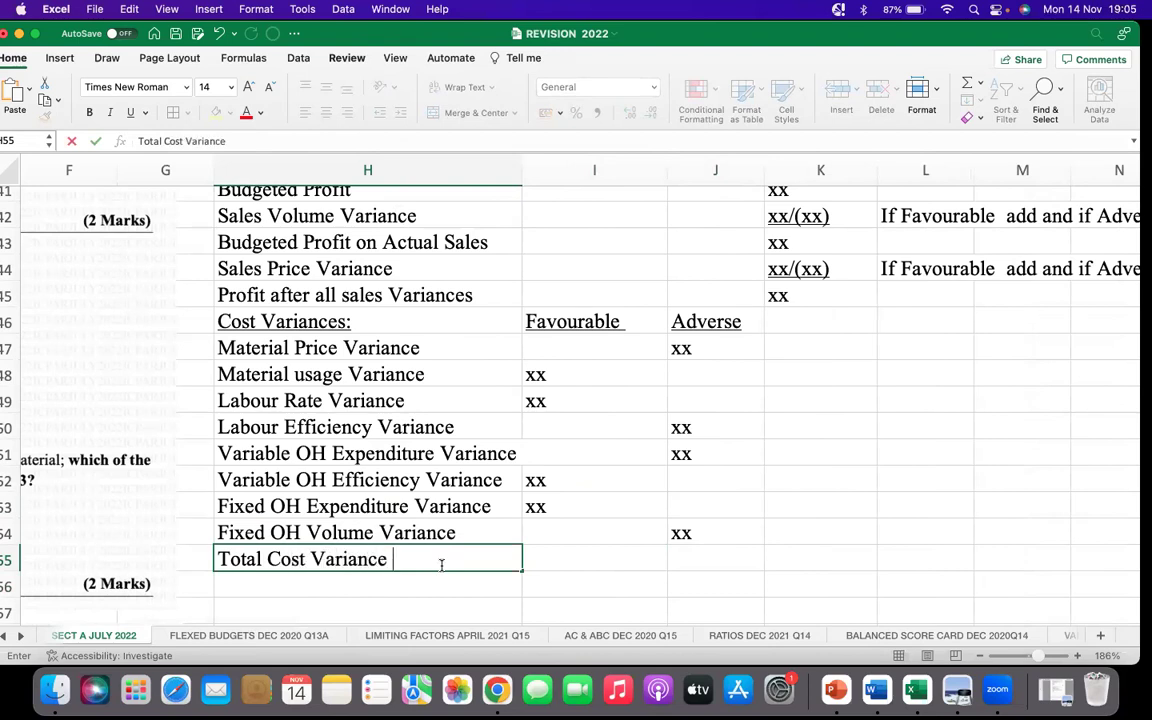
left_click(593, 564)
type("xx")
left_click(576, 537)
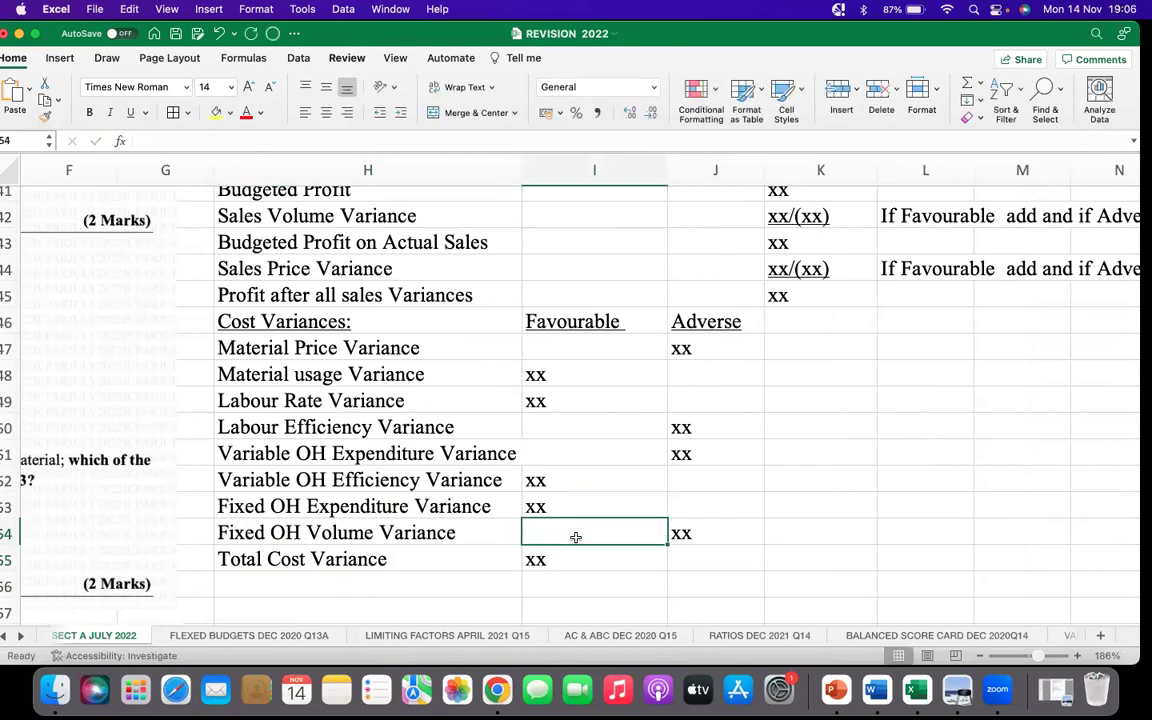
type("-")
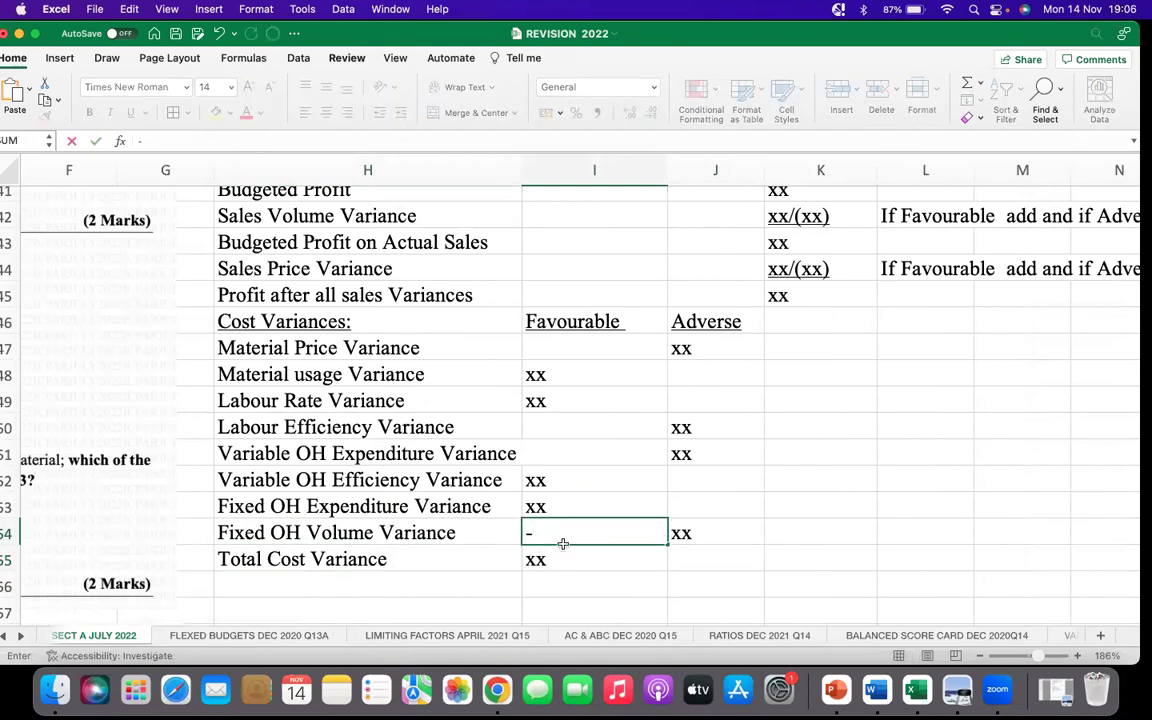
left_click(561, 548)
key("BackSpace")
key("BackSpace")
key("BackSpace")
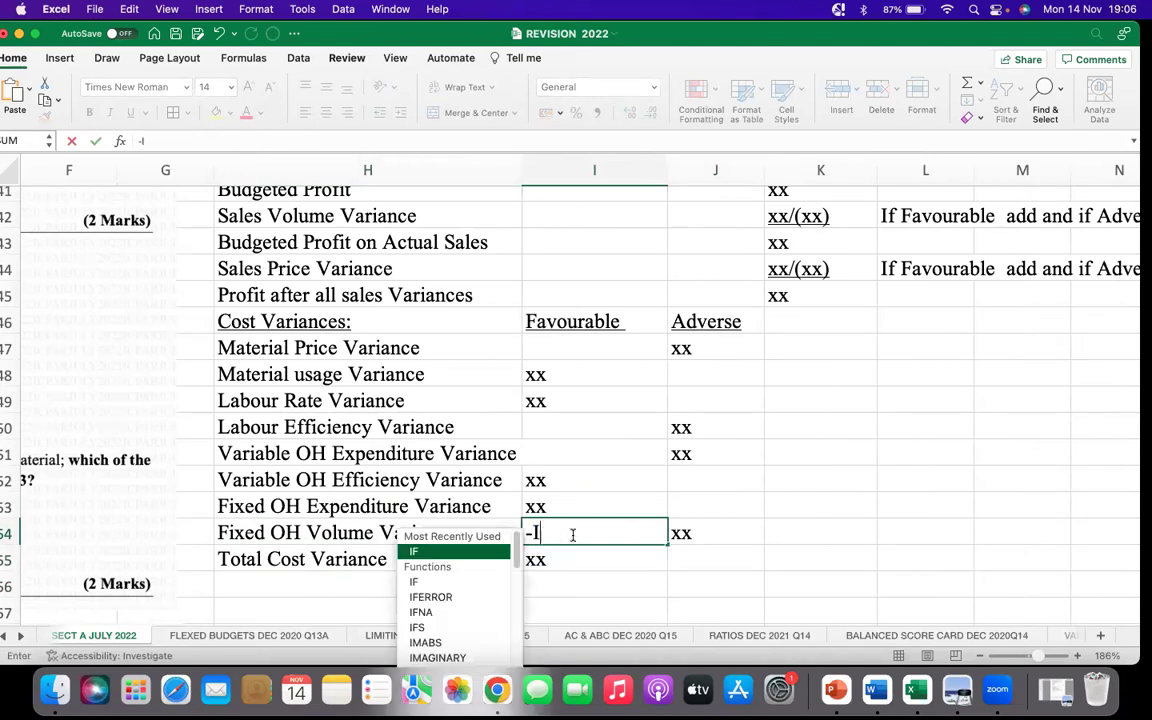
key("BackSpace")
Enter 0 under Favourable in I54 for the Fixed OH Volume Variance and apply the Accounting comma format
type("0")
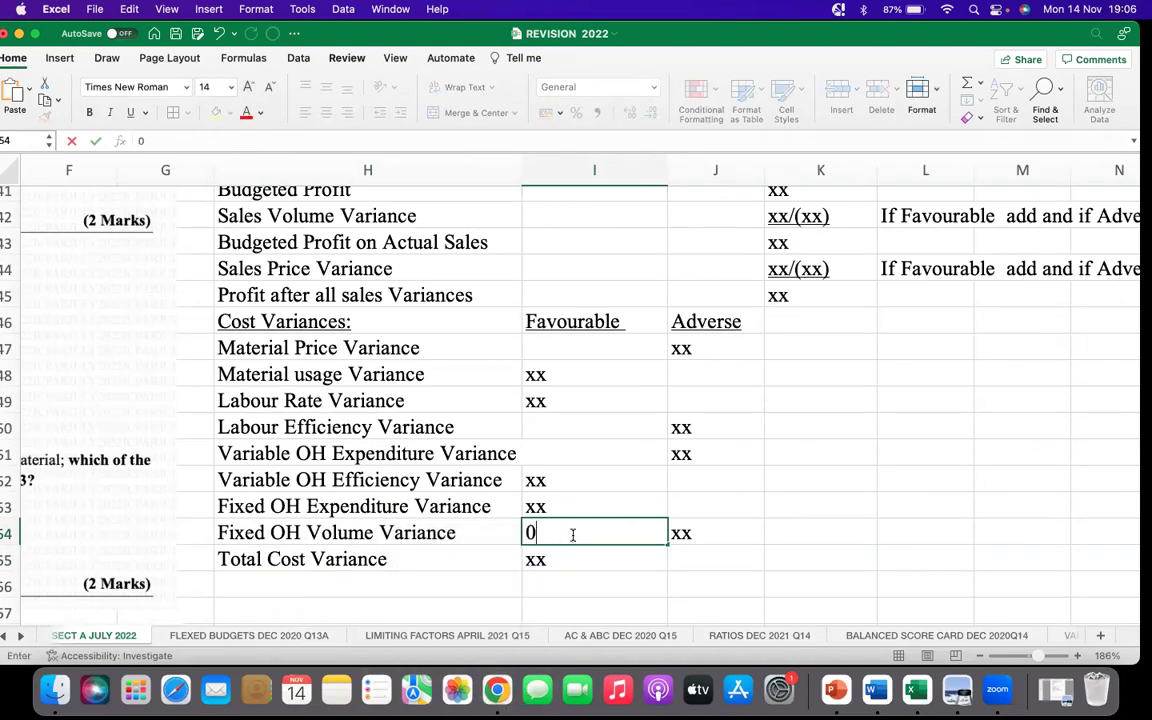
key("Return")
left_click(573, 535)
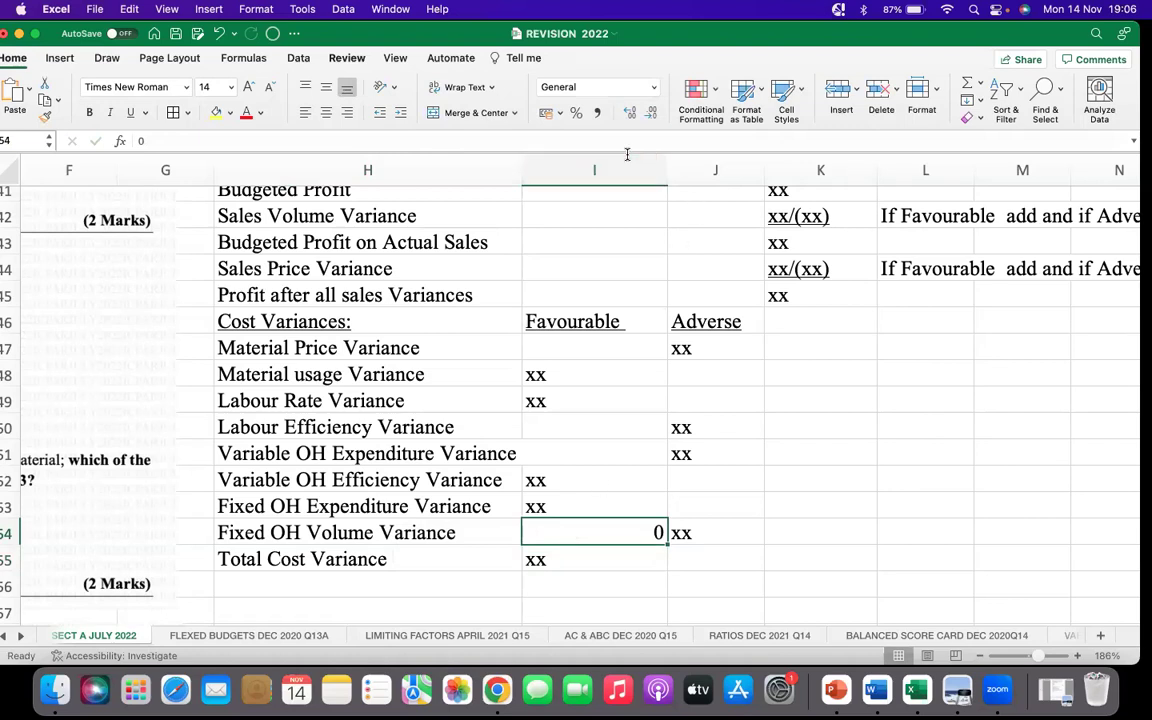
left_click(597, 112)
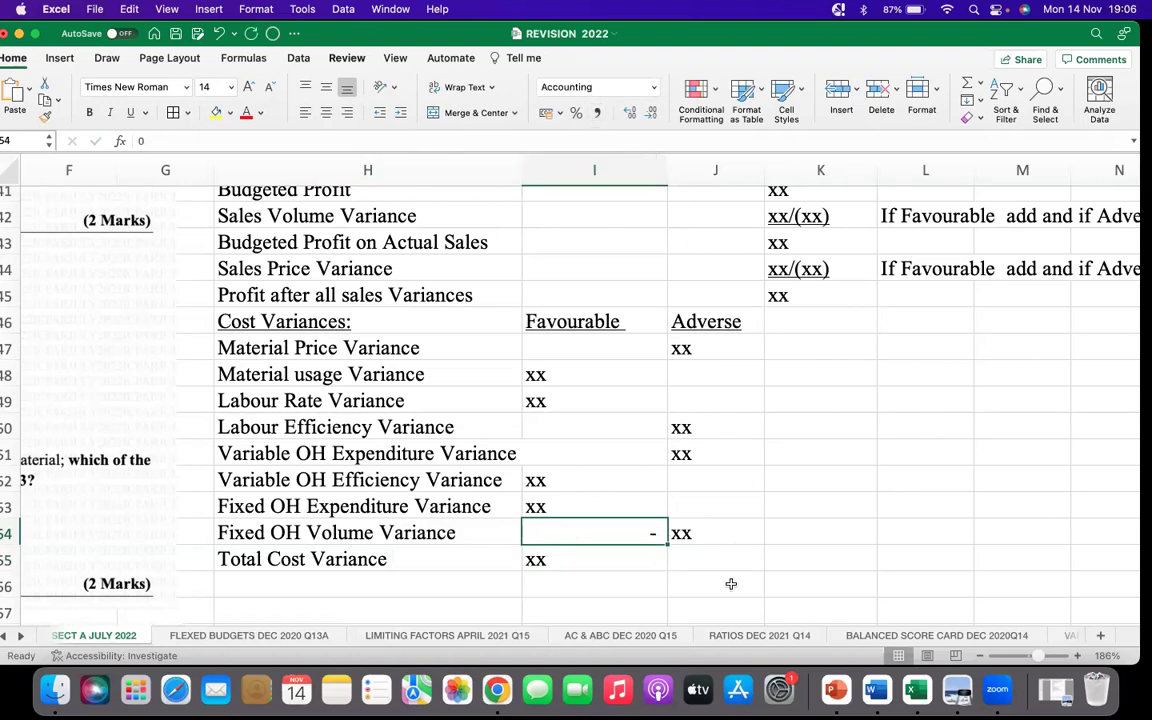
Underline the Favourable and Adverse entries in I54 and J54, just above the Total Cost Variance row
left_click(130, 112)
left_click(717, 547)
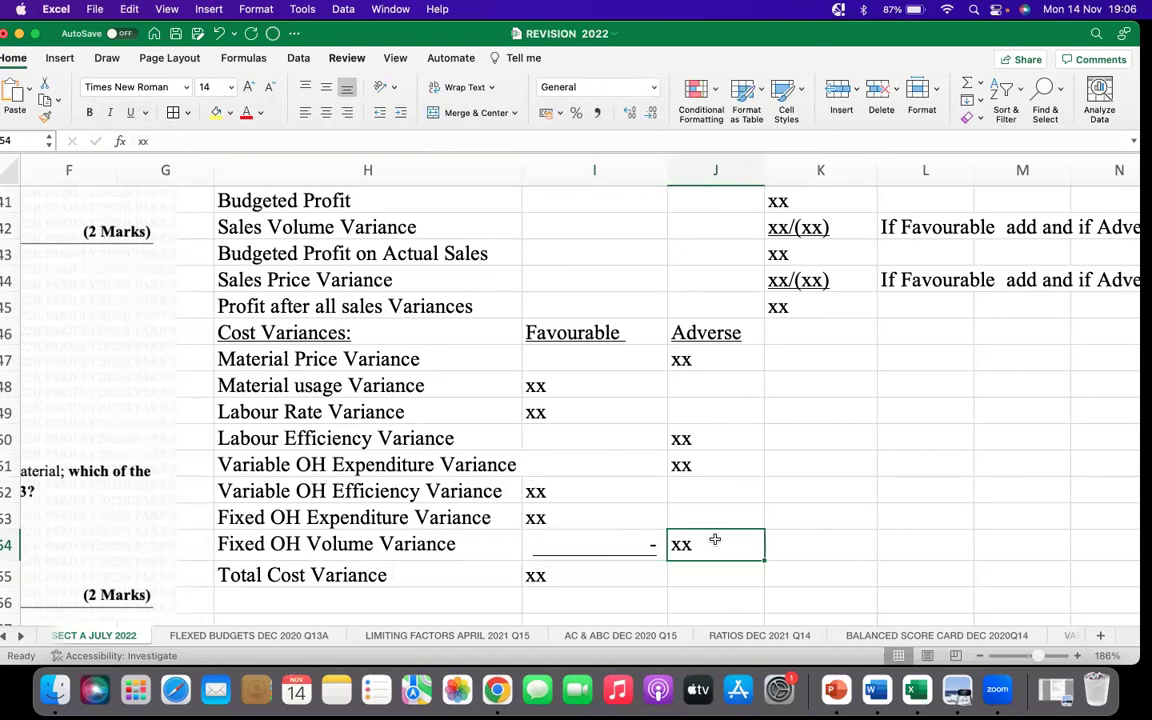
left_click(697, 564)
left_click(693, 549)
left_click(131, 113)
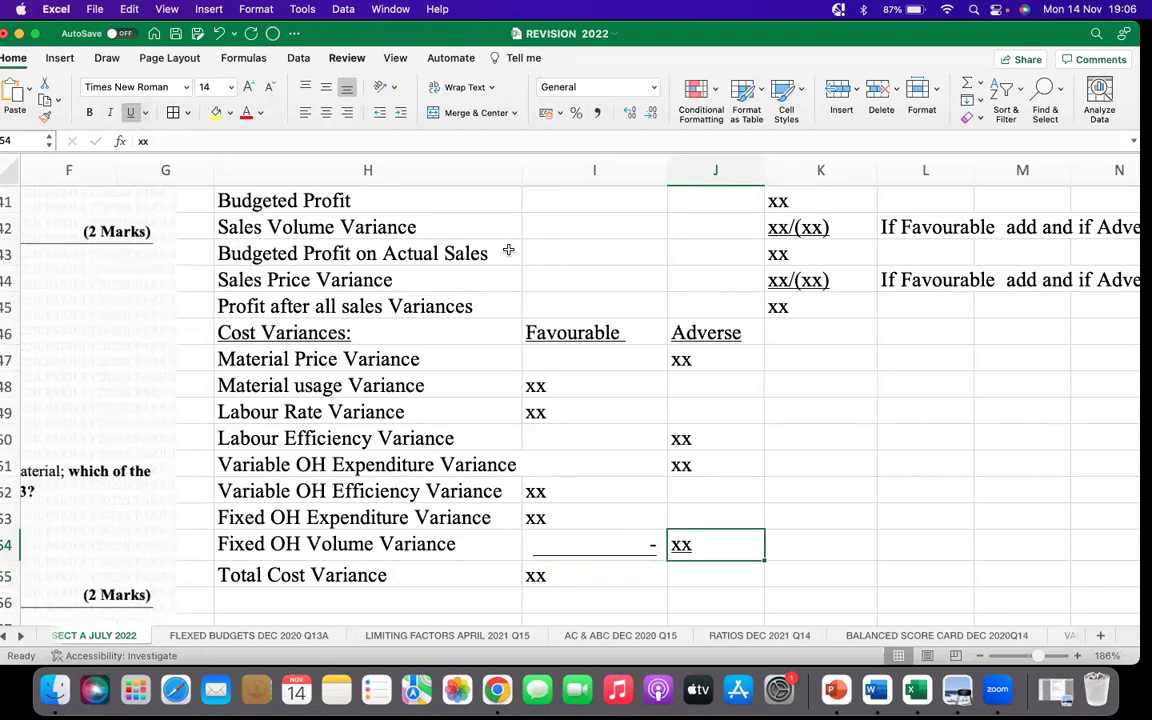
Enter xx under Adverse in J55 for the Total Cost Variance and underline the entries in I55 and J55
left_click(719, 580)
type("xx")
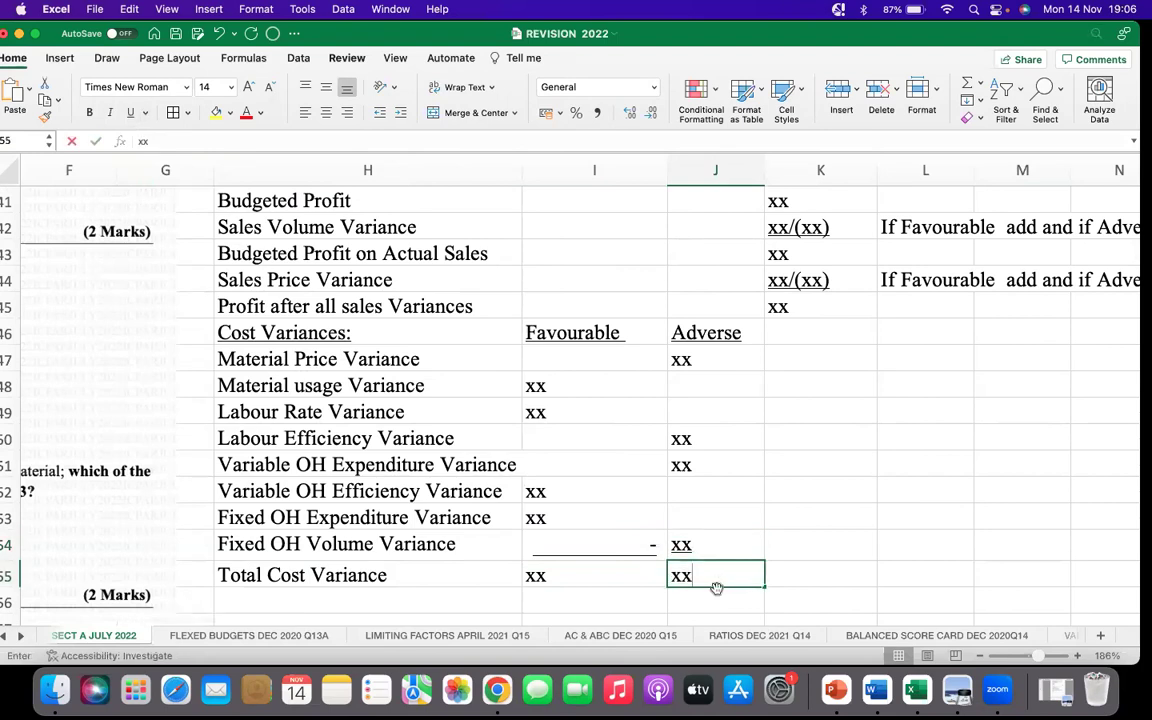
scroll(763, 506, "down", 1)
left_click(562, 535)
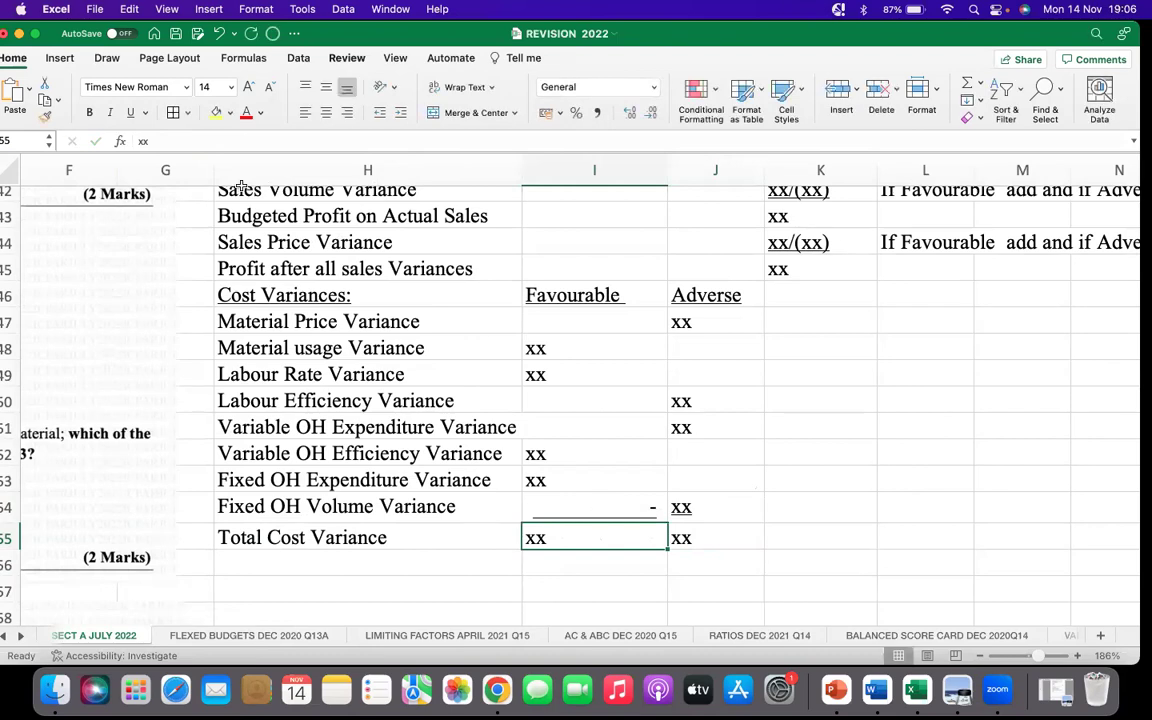
left_click(131, 113)
left_click(681, 537)
left_click(130, 112)
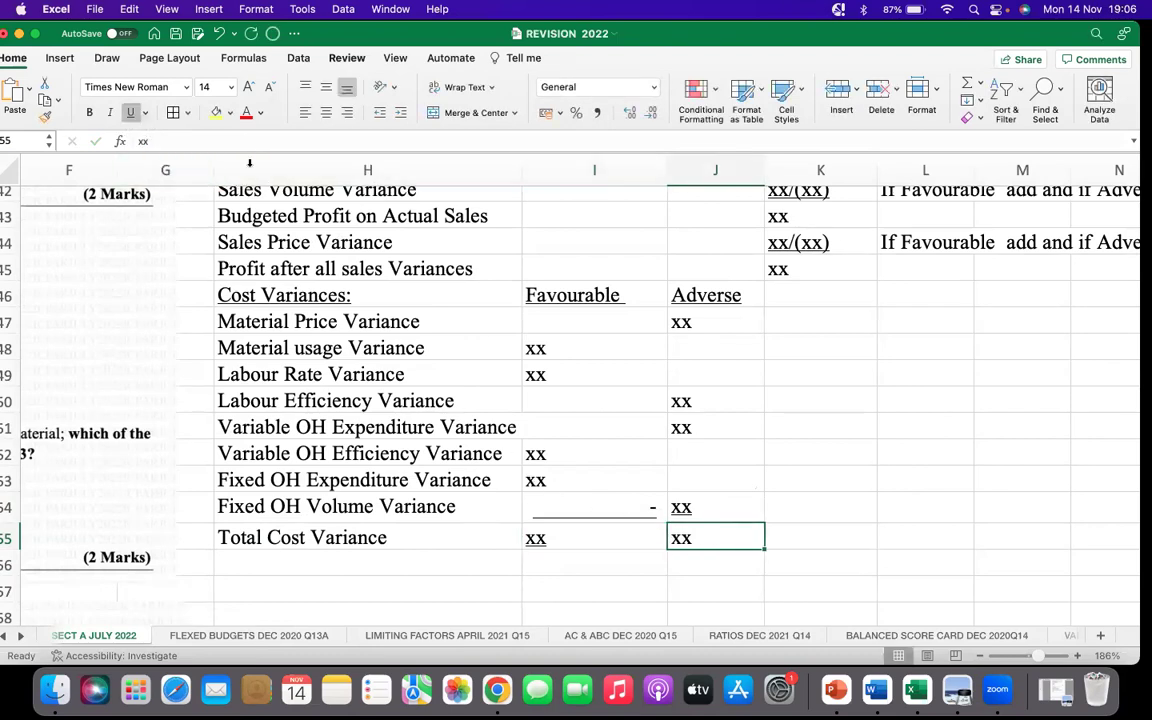
Enter the net Total Cost Variance placeholder xx/(xx) in K55
left_click(809, 539)
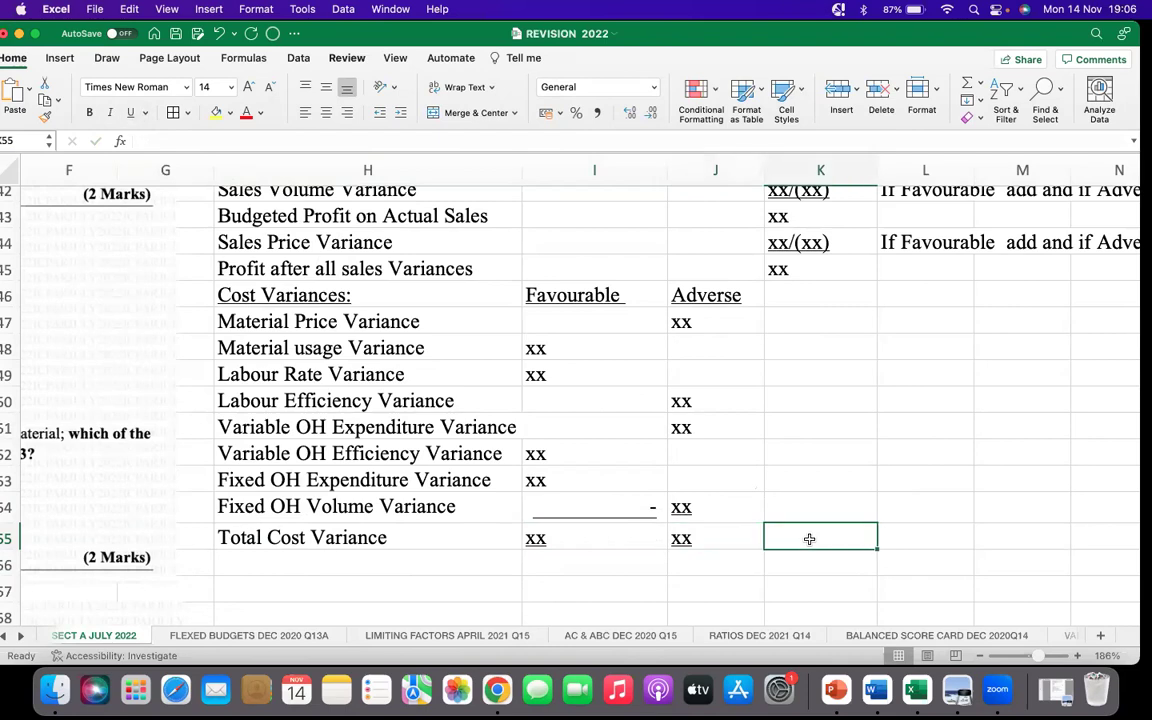
type("xx")
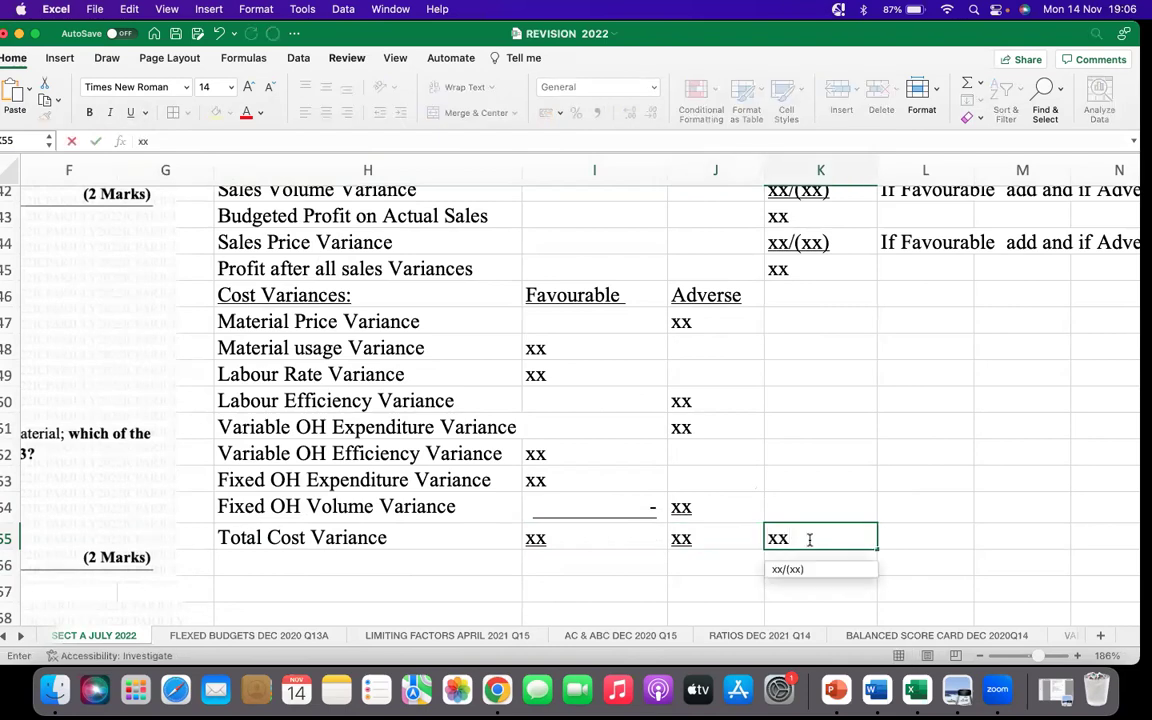
type("/")
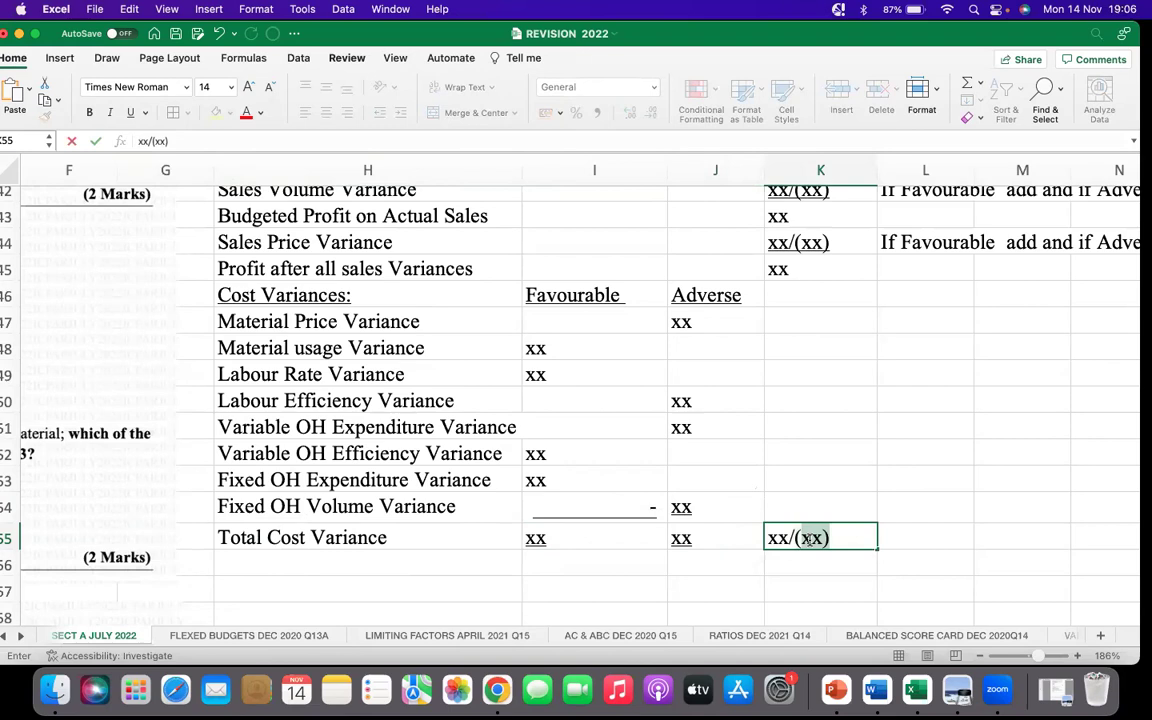
type("(xx")
Add the note "If F add & if A less" in L55 and underline the placeholder in K55
left_click(941, 545)
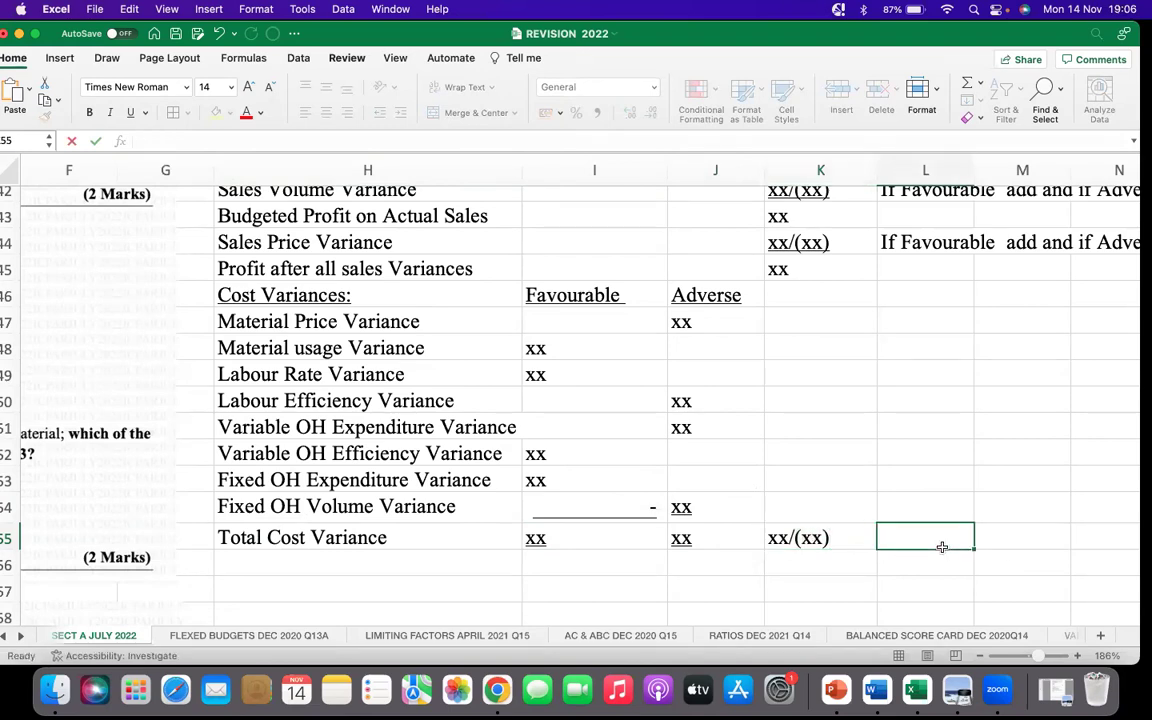
type("If F")
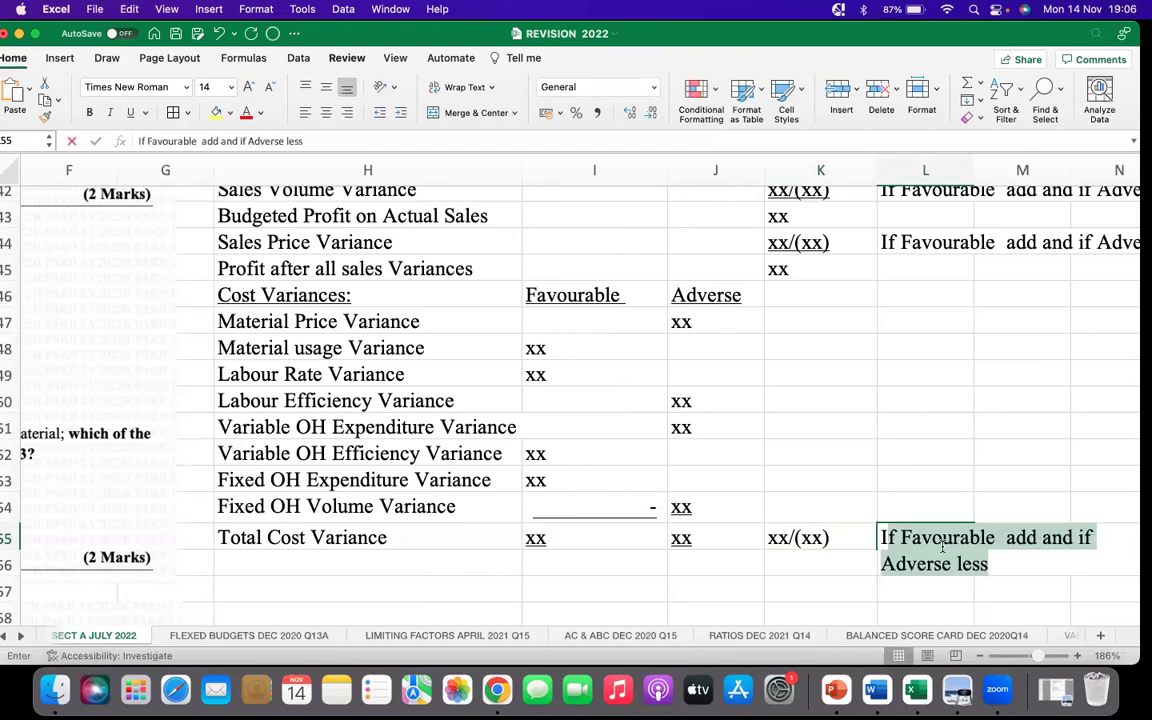
type(" a")
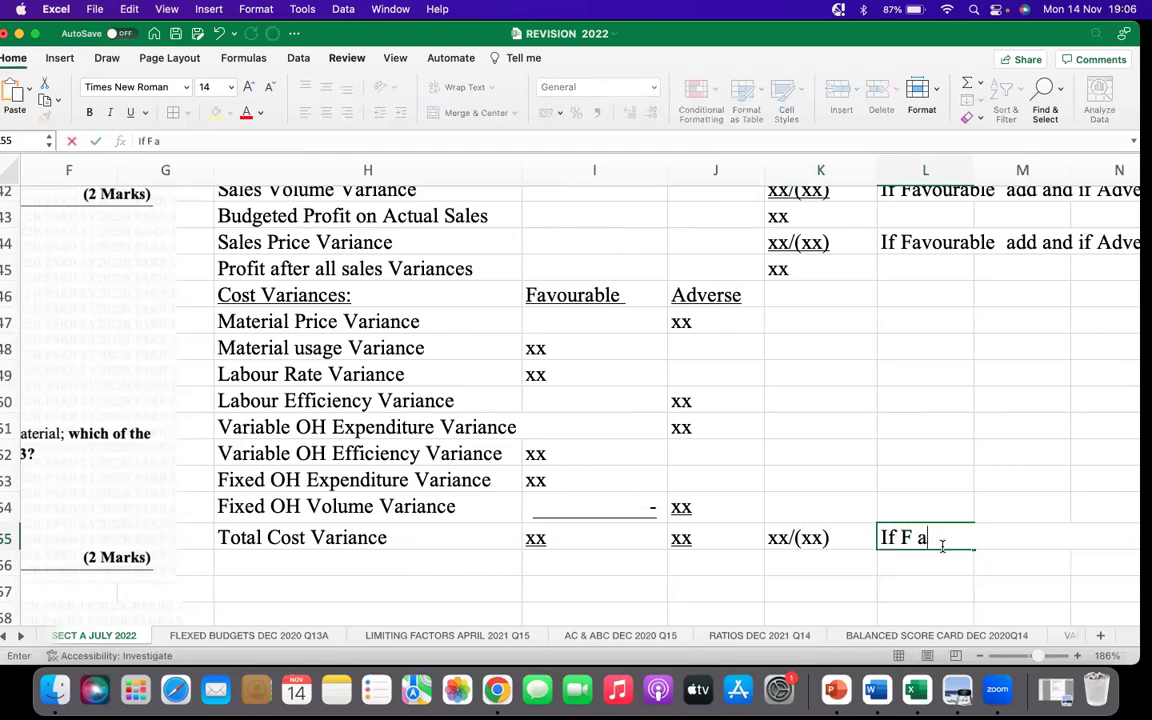
type("dd & if")
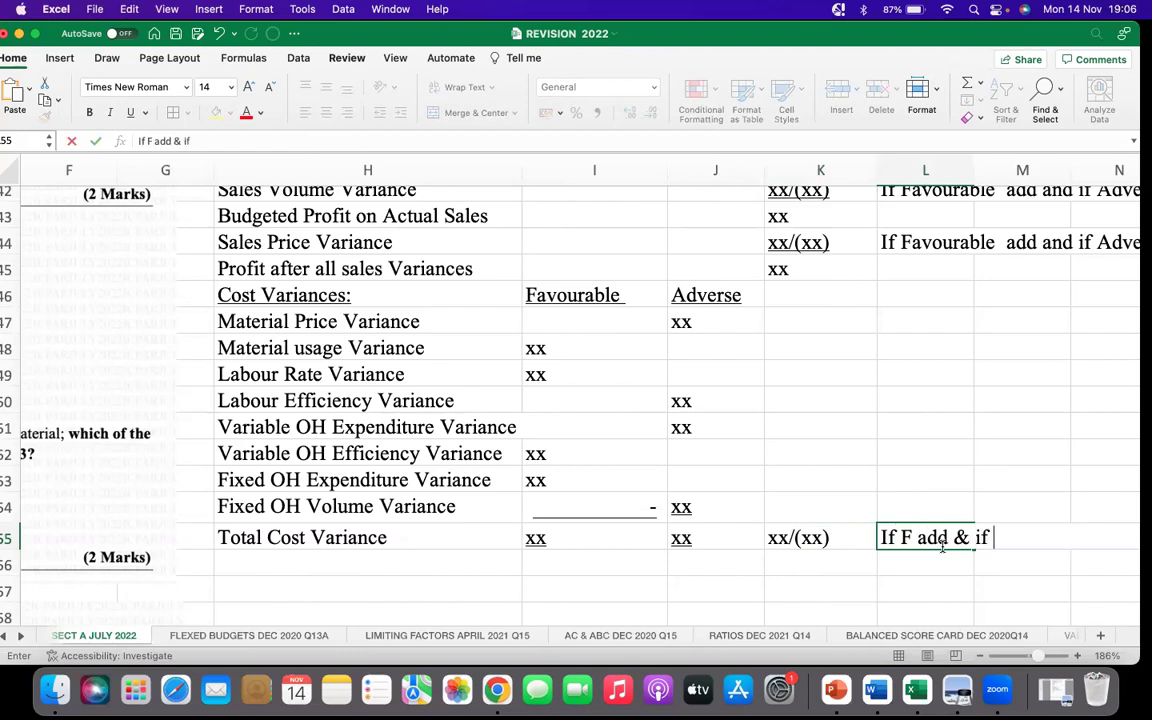
type(" A lee")
key("BackSpace")
type("ss")
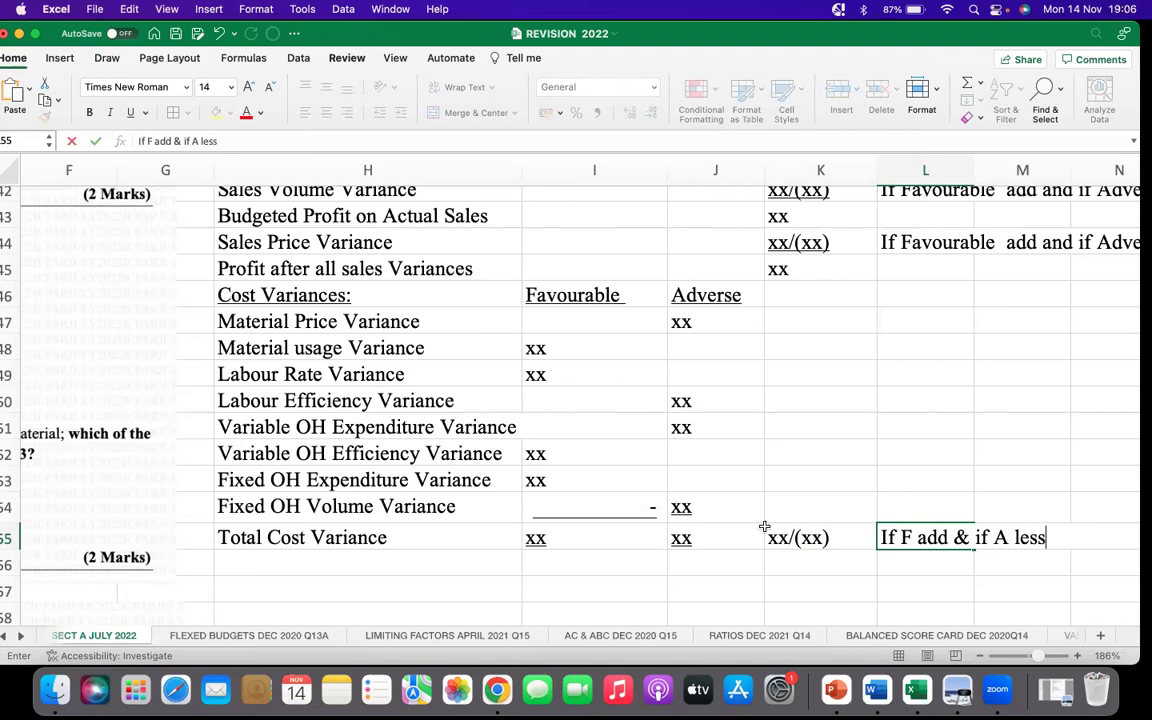
left_click(773, 538)
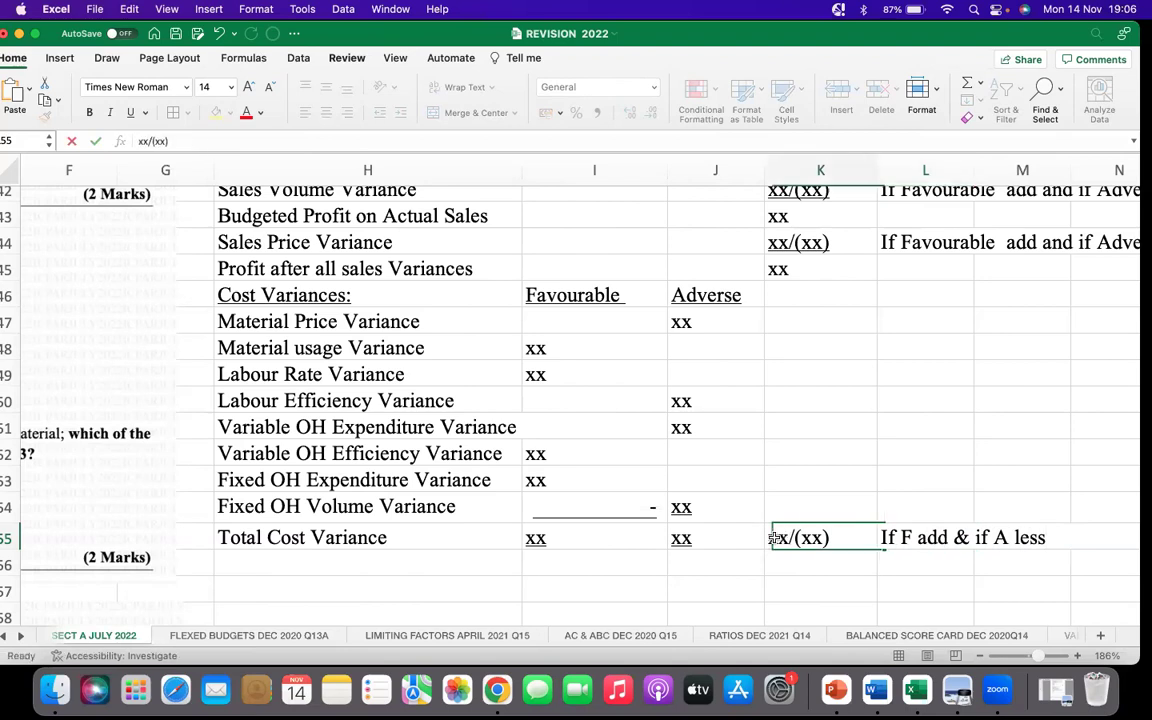
left_click(129, 113)
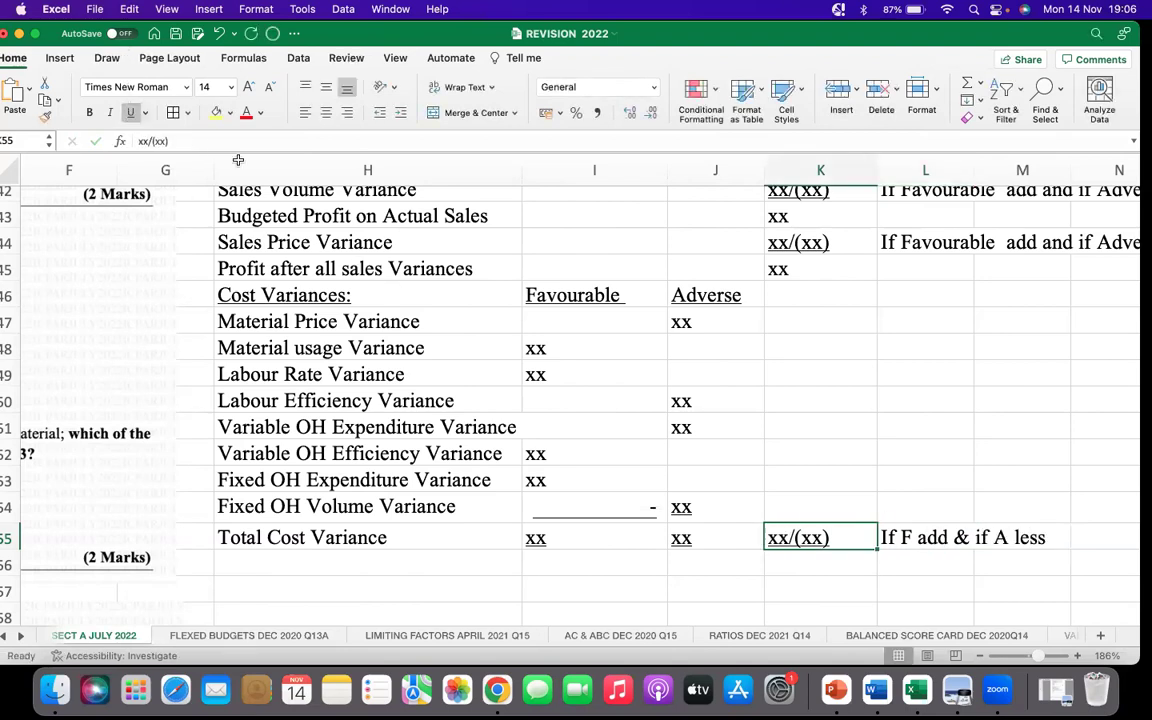
Add an Actual Profit row in H56 with an underlined xx placeholder in K56
left_click(818, 560)
left_click(458, 564)
type("Actual P")
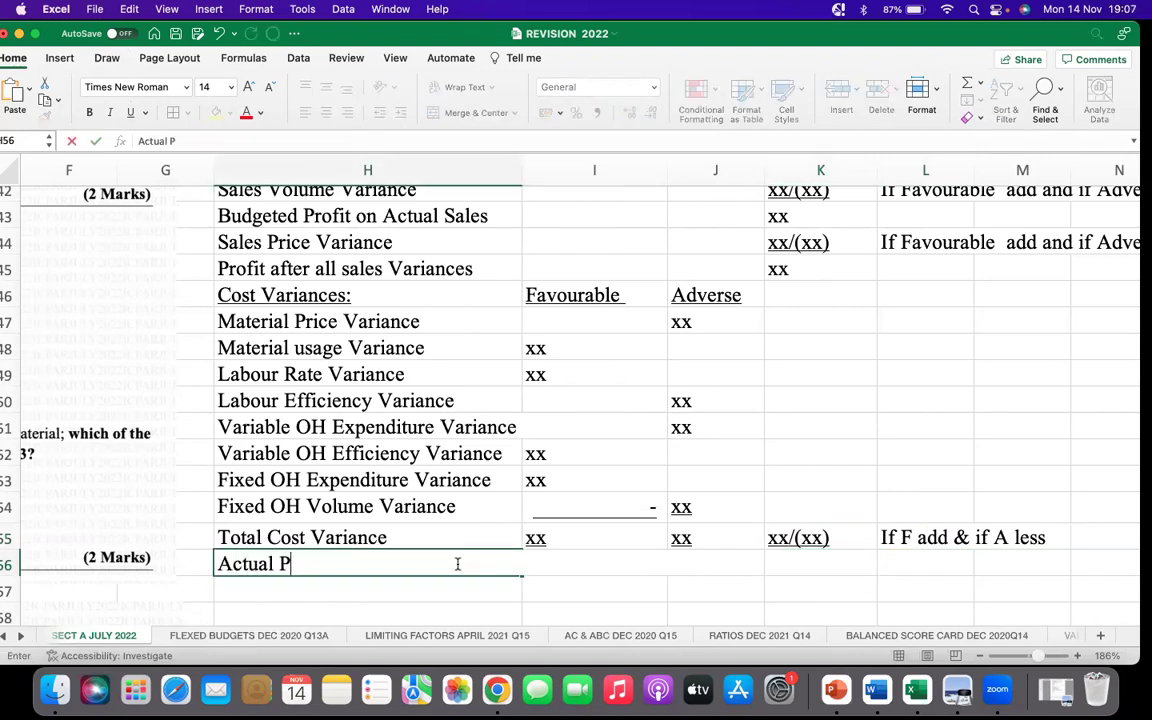
type("rofit")
left_click(790, 569)
type("xx")
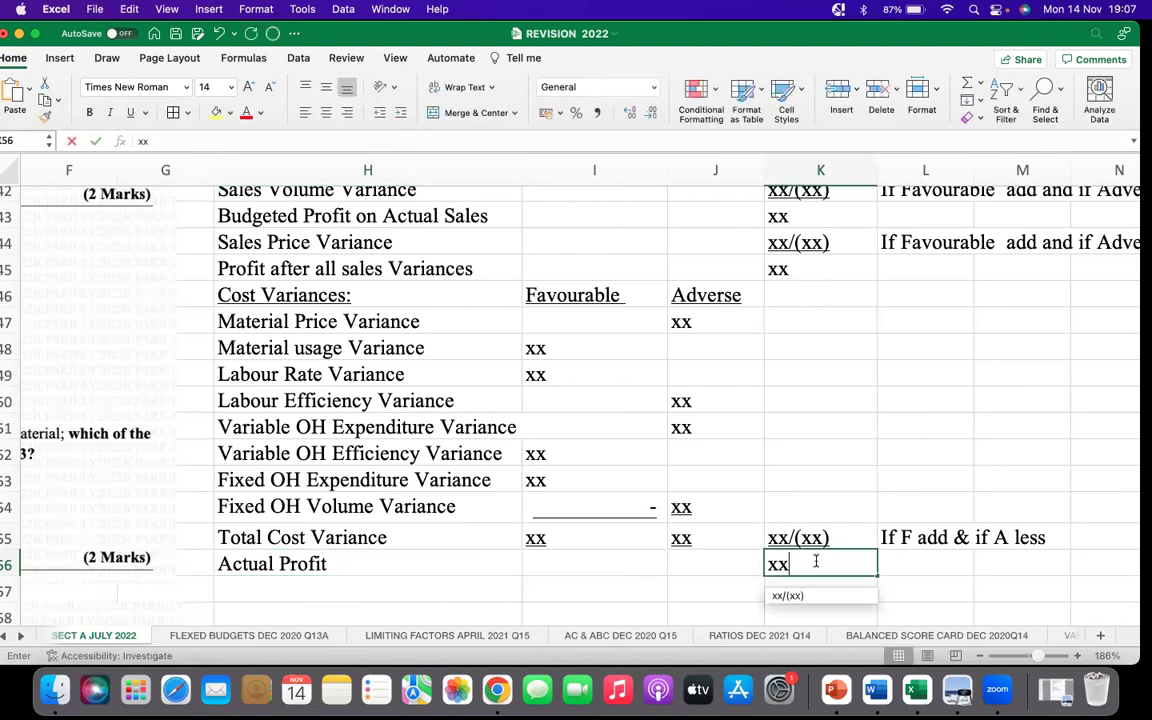
left_click(903, 591)
left_click(836, 560)
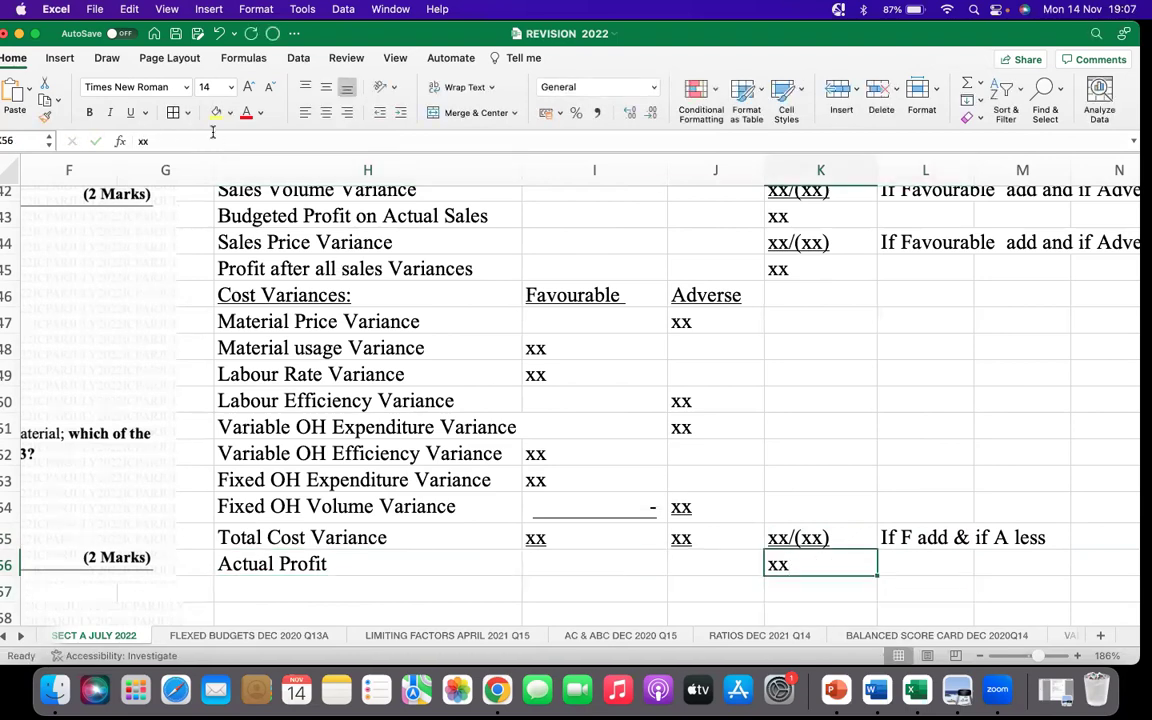
left_click(132, 112)
left_click(945, 584)
Apply all borders to the operating statement from H40 to K56
scroll(833, 506, "up", 5)
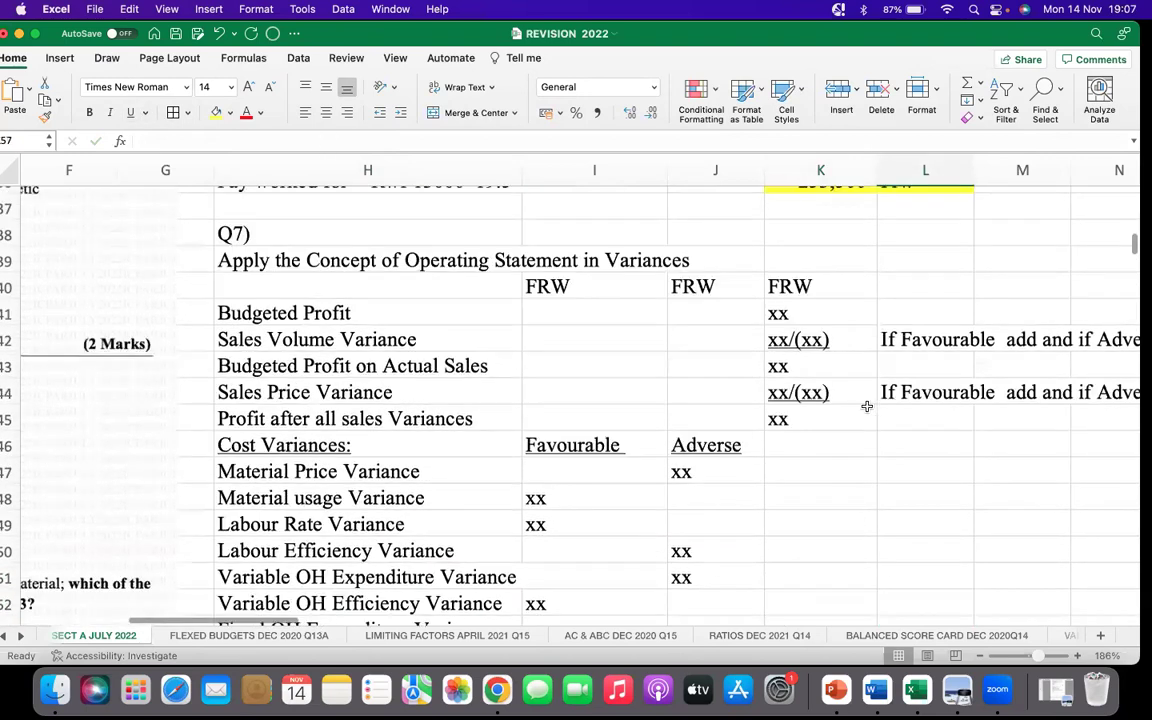
left_click_drag(245, 312, 841, 545)
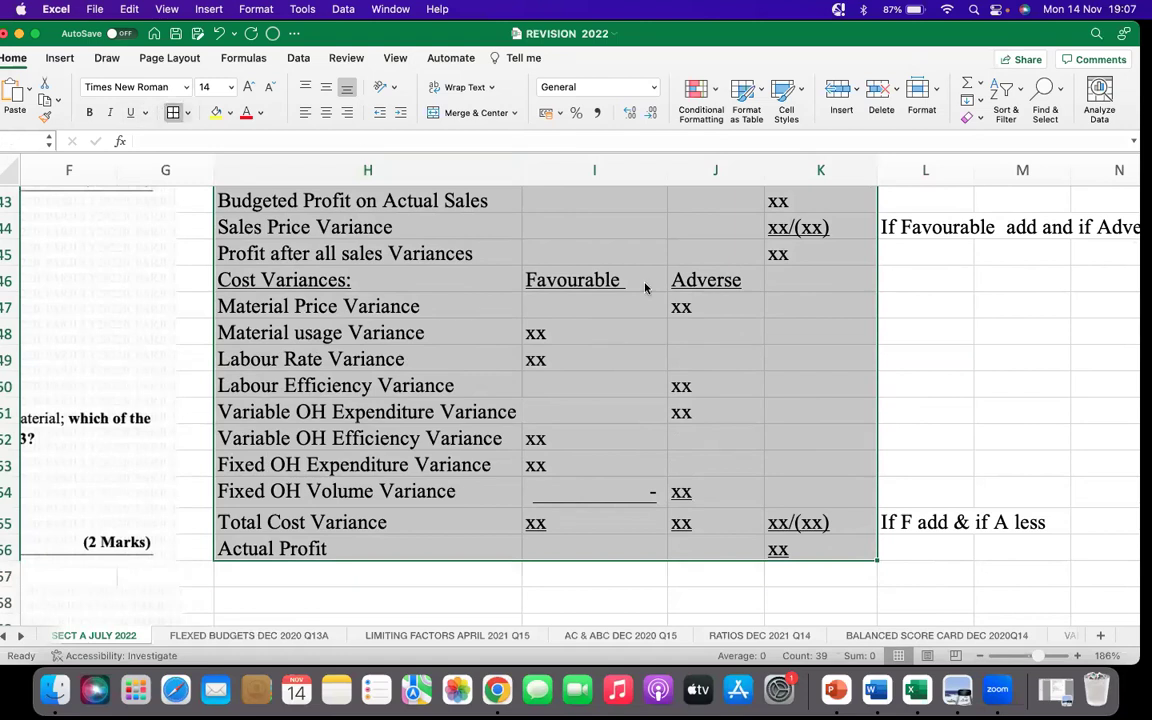
left_click(836, 382)
Colour the Sales Volume Variance and Sales Price Variance labels in H42 and H44 red
scroll(921, 420, "up", 11)
scroll(921, 381, "down", 3)
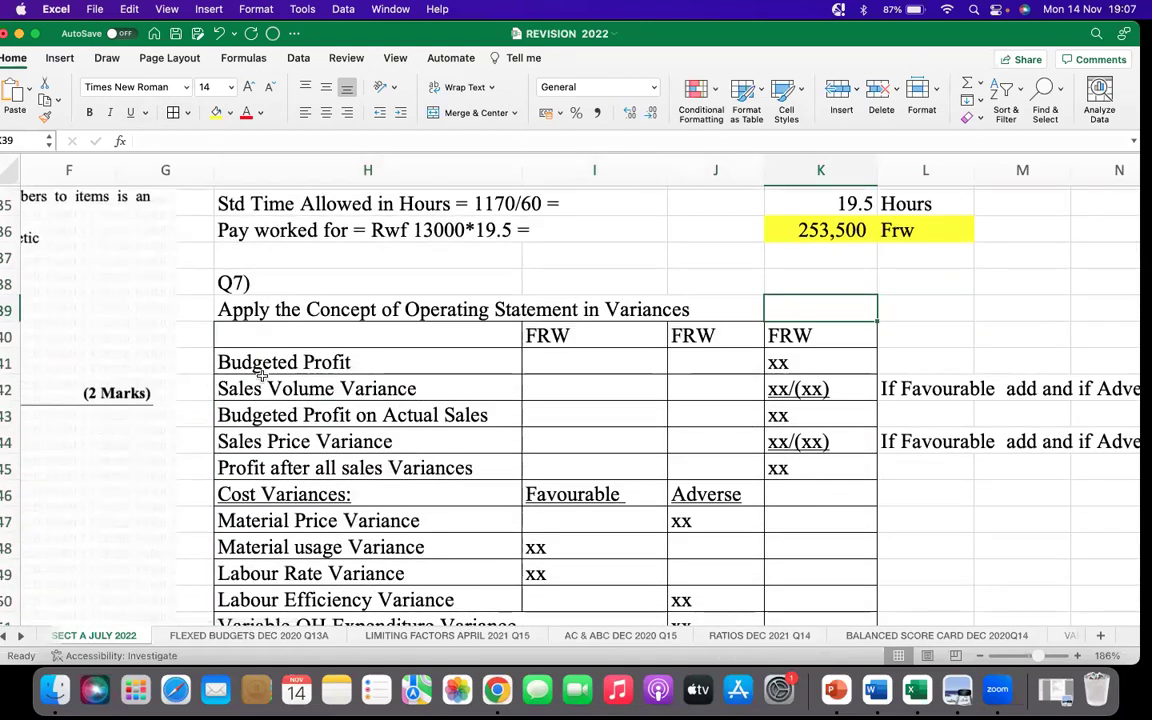
left_click(364, 394)
left_click_drag(379, 398, 380, 392)
left_click(247, 115)
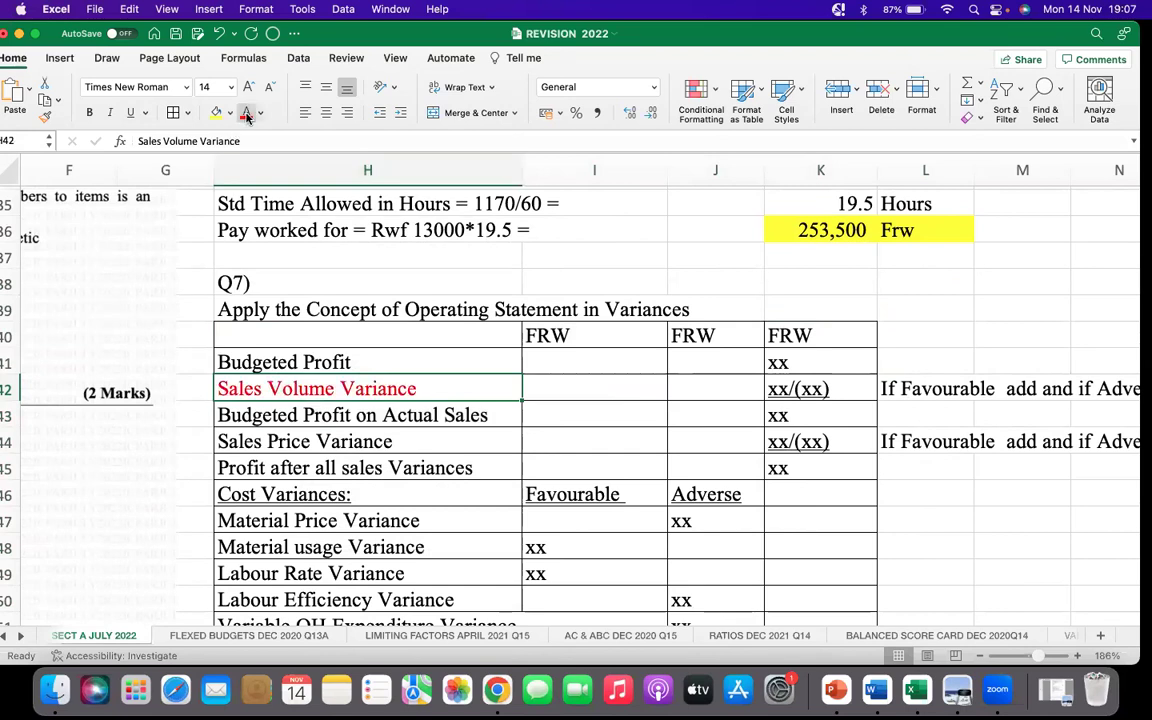
left_click(297, 446)
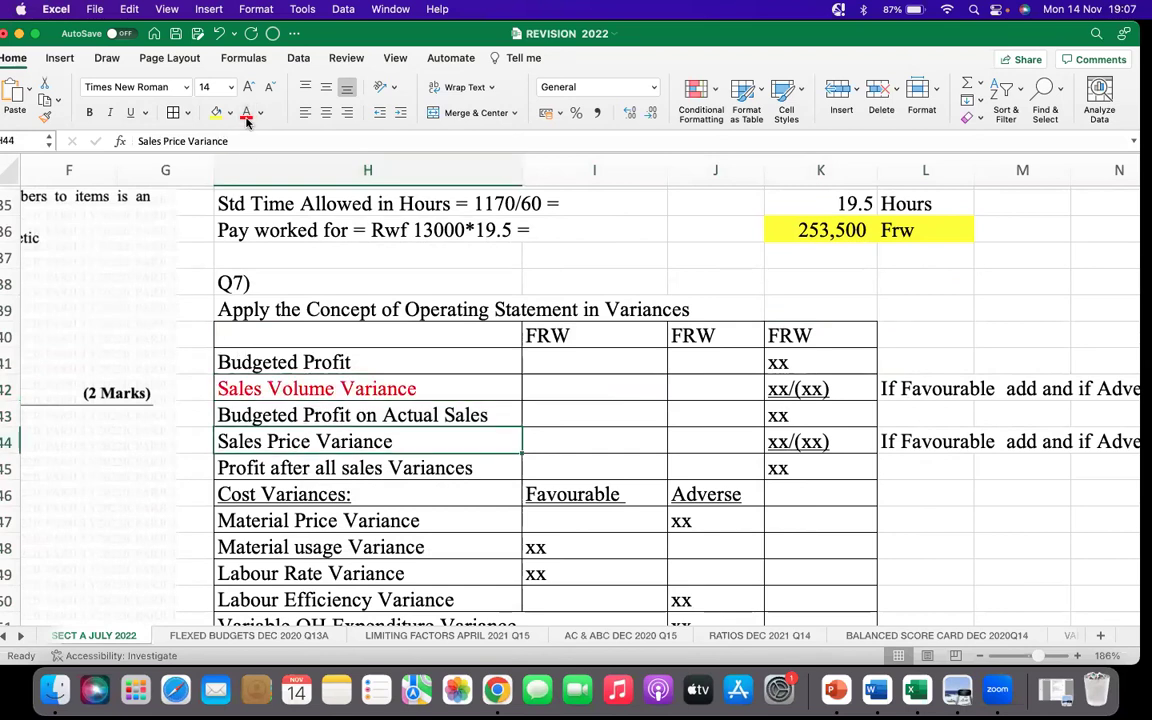
left_click(247, 114)
Colour the cost variance labels in H47:H54 red and widen column H slightly so the longest label fits
scroll(443, 549, "down", 6)
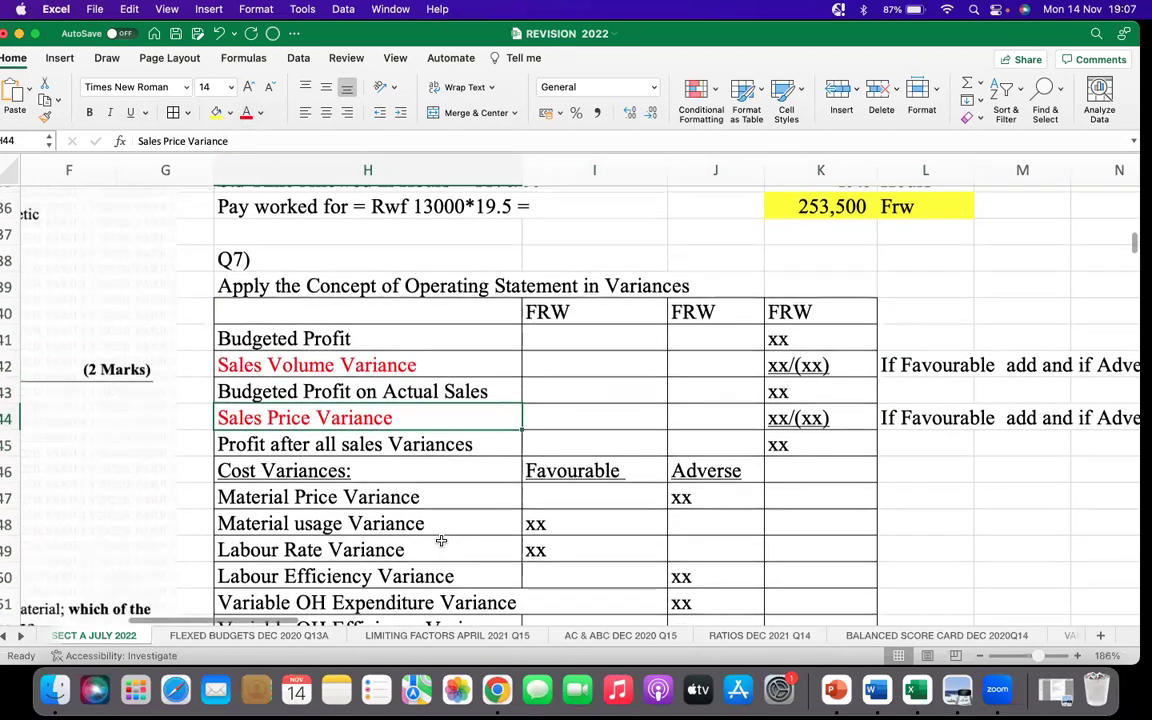
scroll(374, 494, "down", 1)
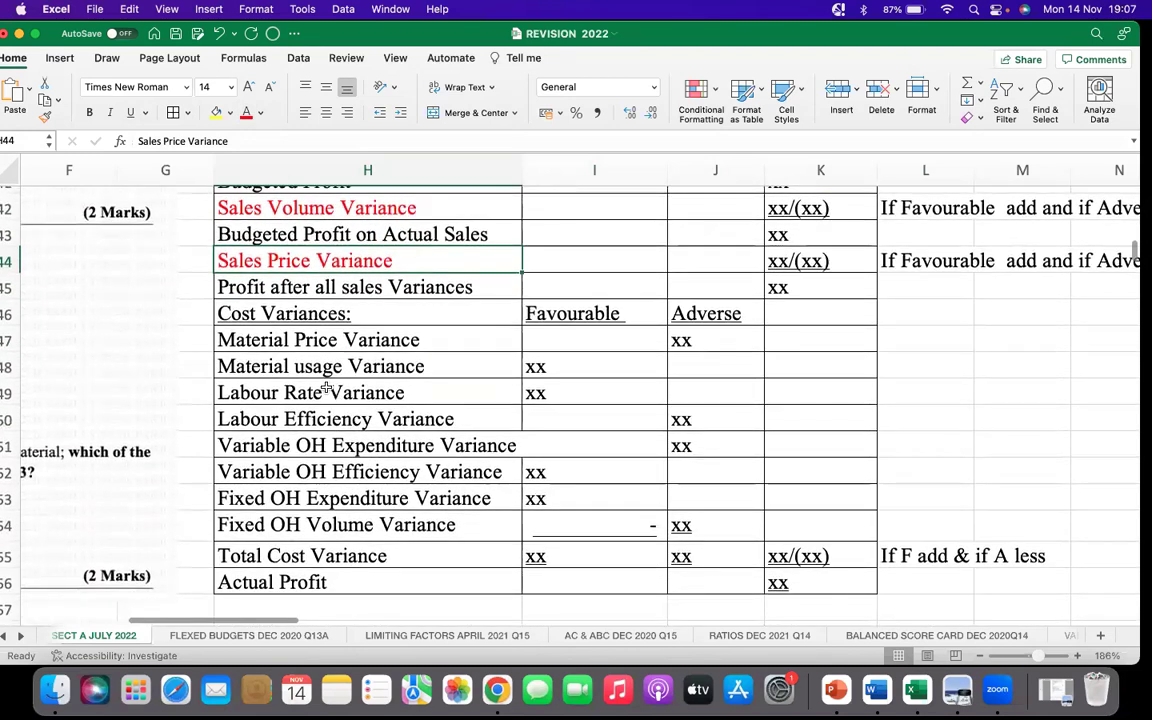
left_click_drag(297, 346, 437, 526)
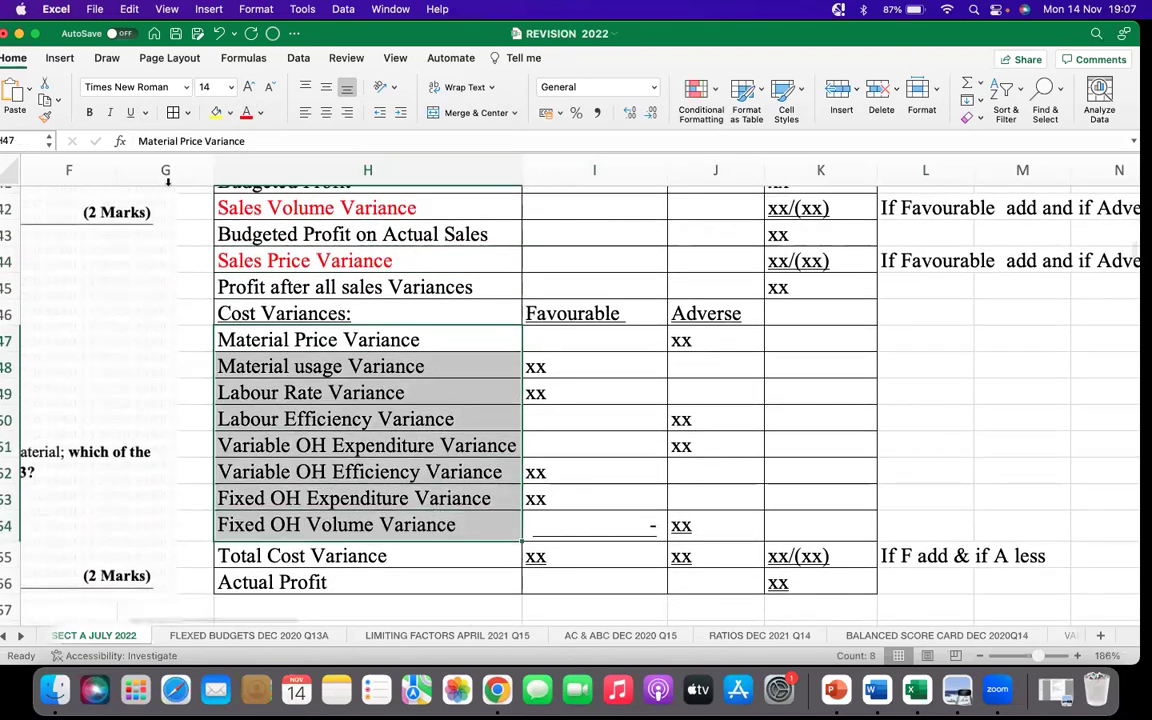
left_click(245, 114)
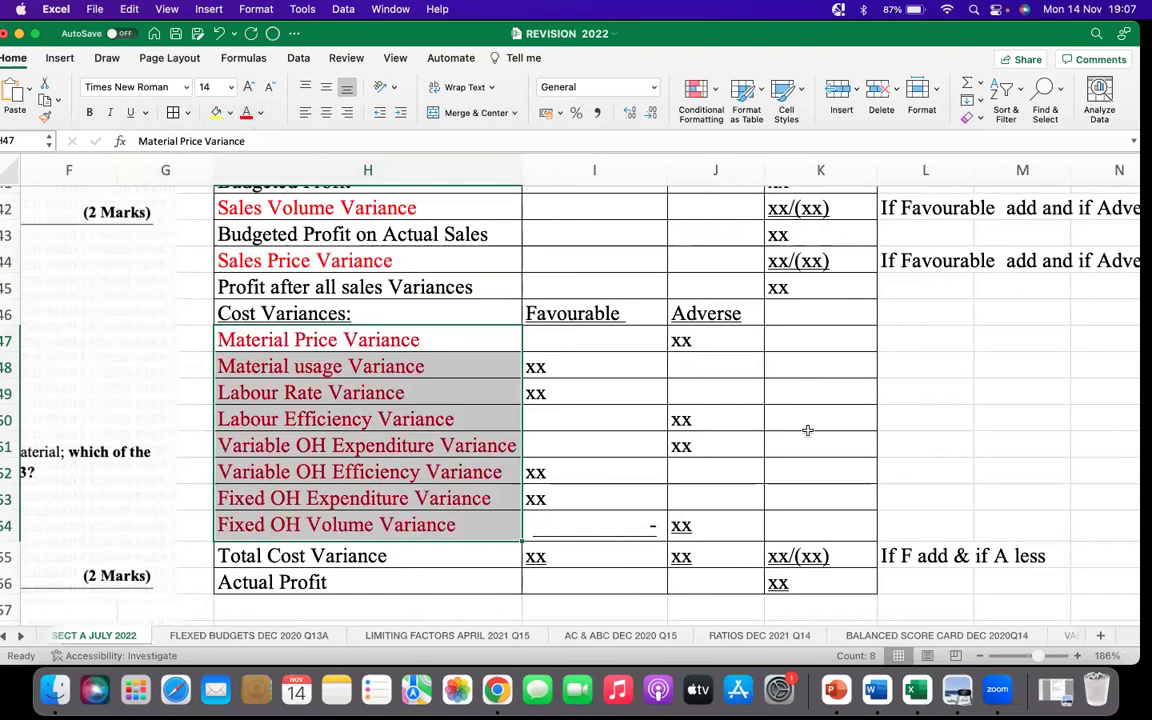
left_click(925, 441)
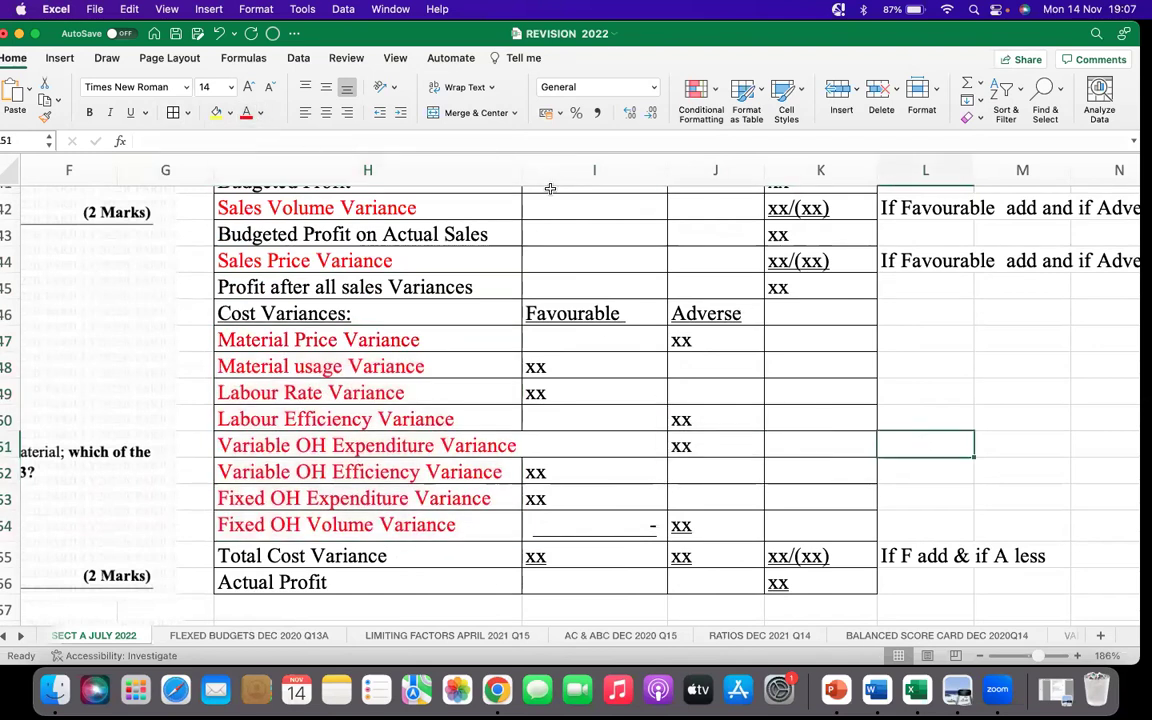
left_click_drag(521, 176, 534, 177)
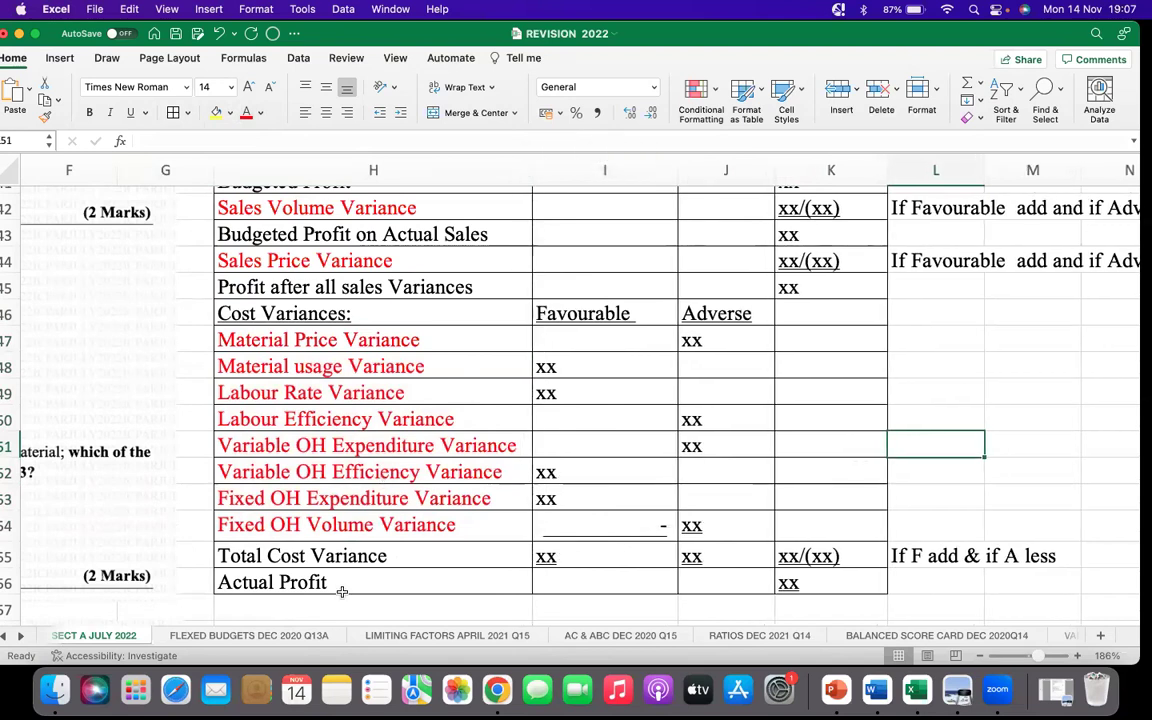
Return to the exam paper and read Question Seven on Komeza Ltd's standard profit, variances and fixed budget profit
scroll(168, 611, "left", 5)
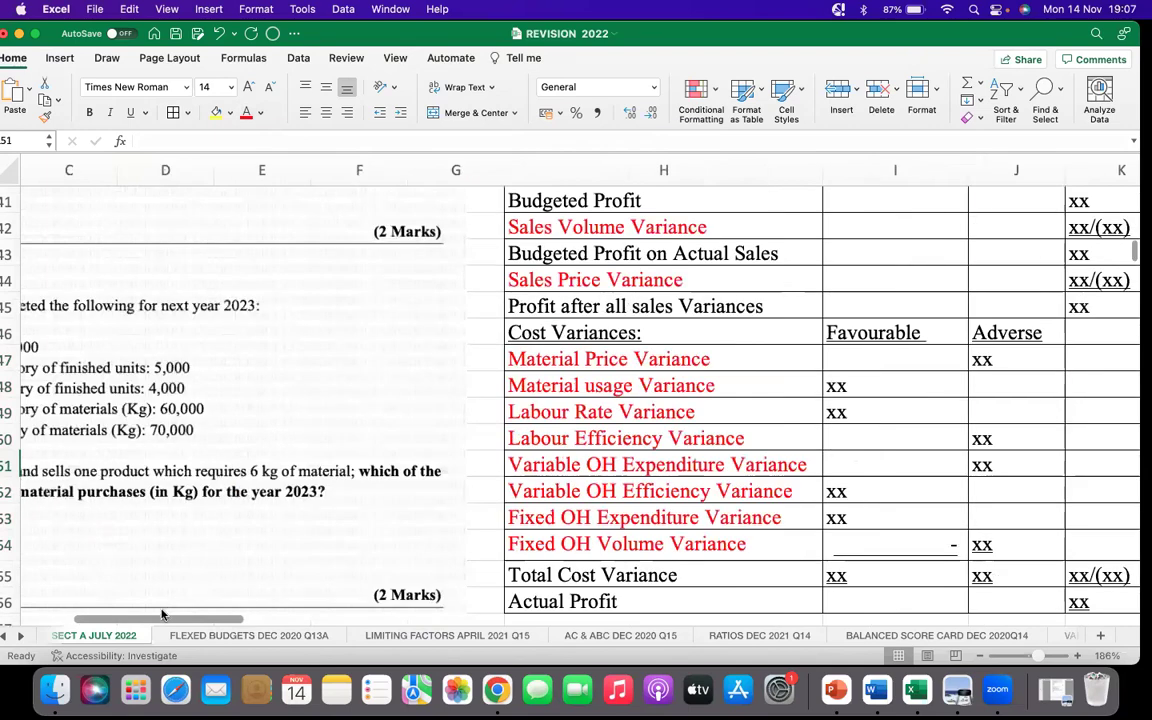
scroll(158, 617, "left", 4)
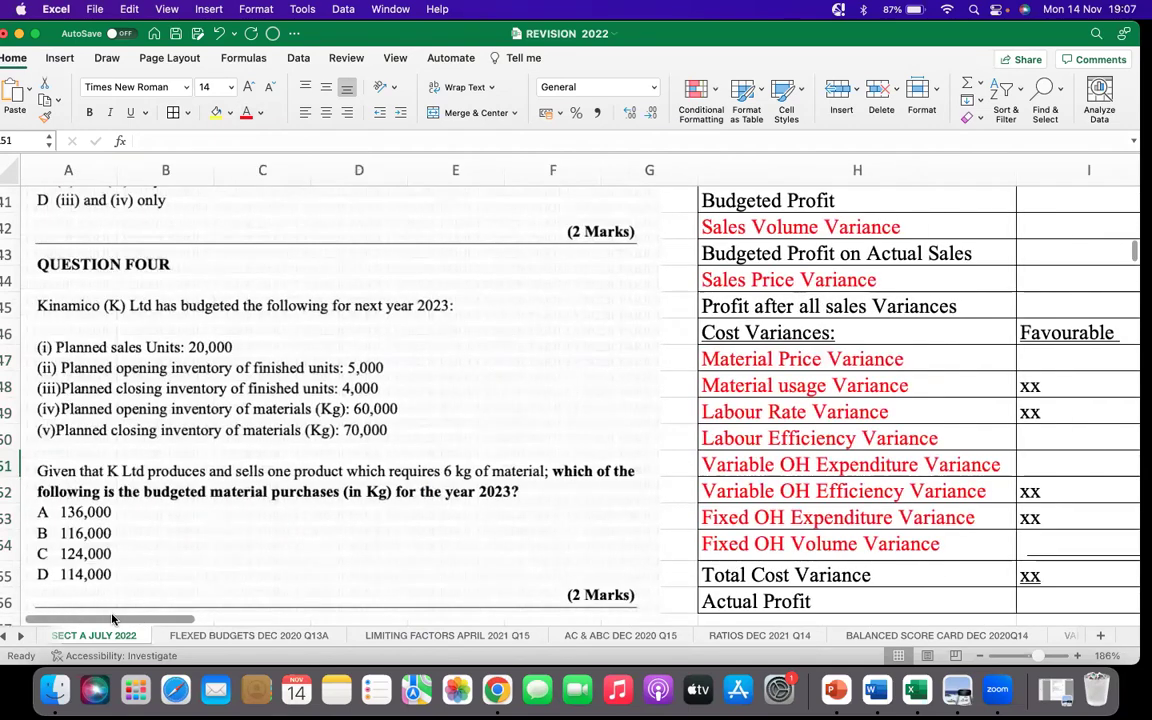
scroll(393, 411, "down", 5)
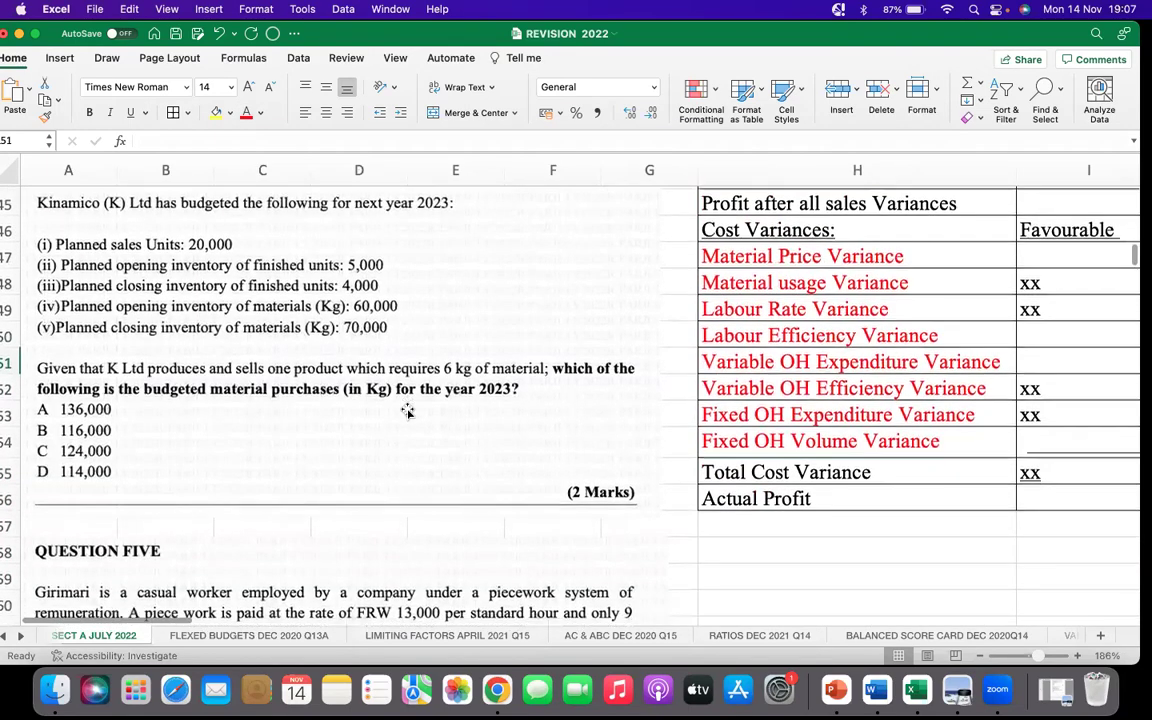
scroll(449, 462, "down", 5)
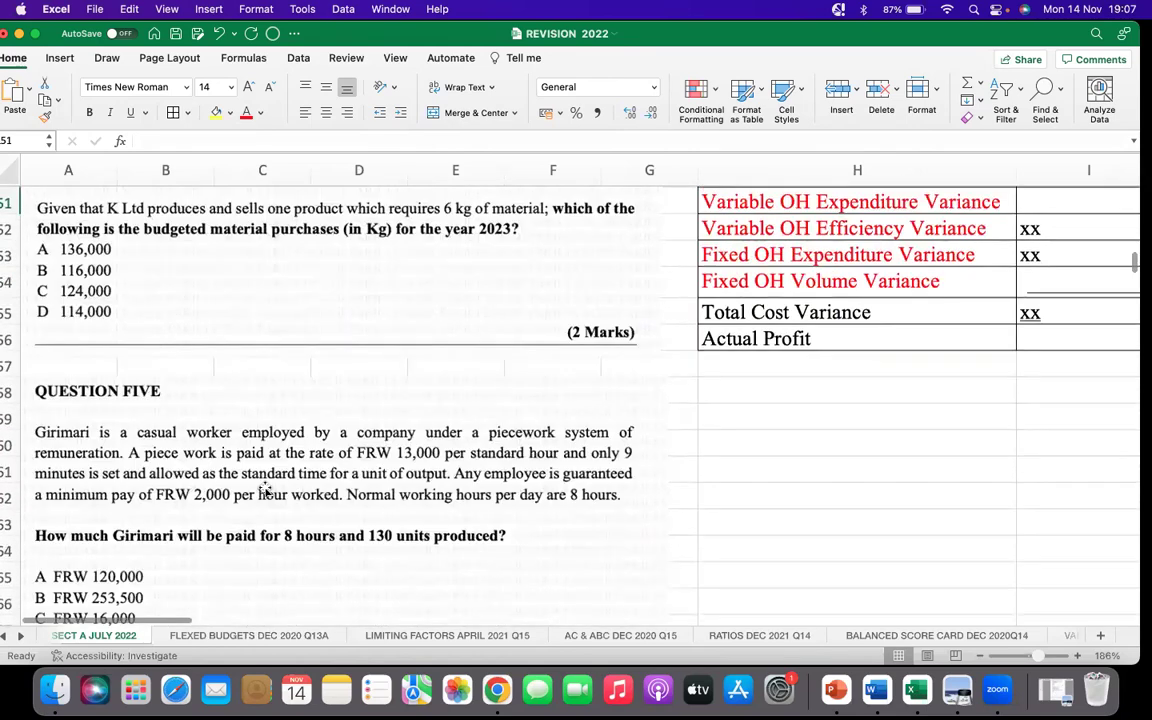
scroll(600, 410, "up", 5)
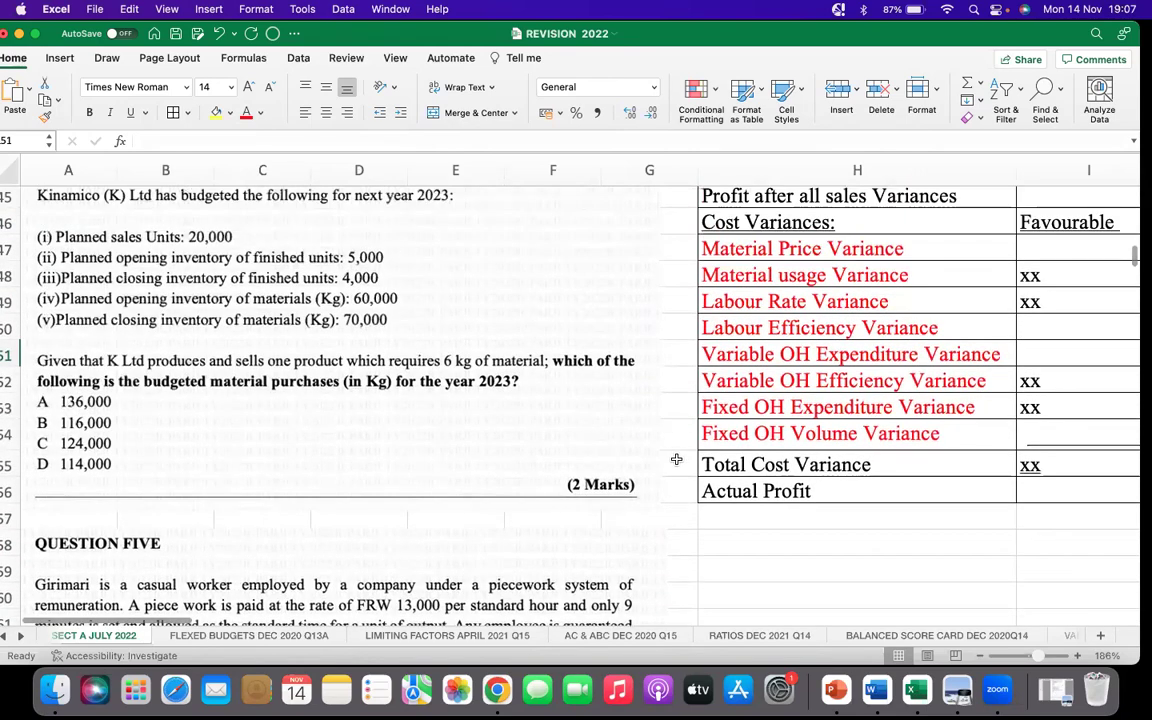
scroll(293, 525, "down", 5)
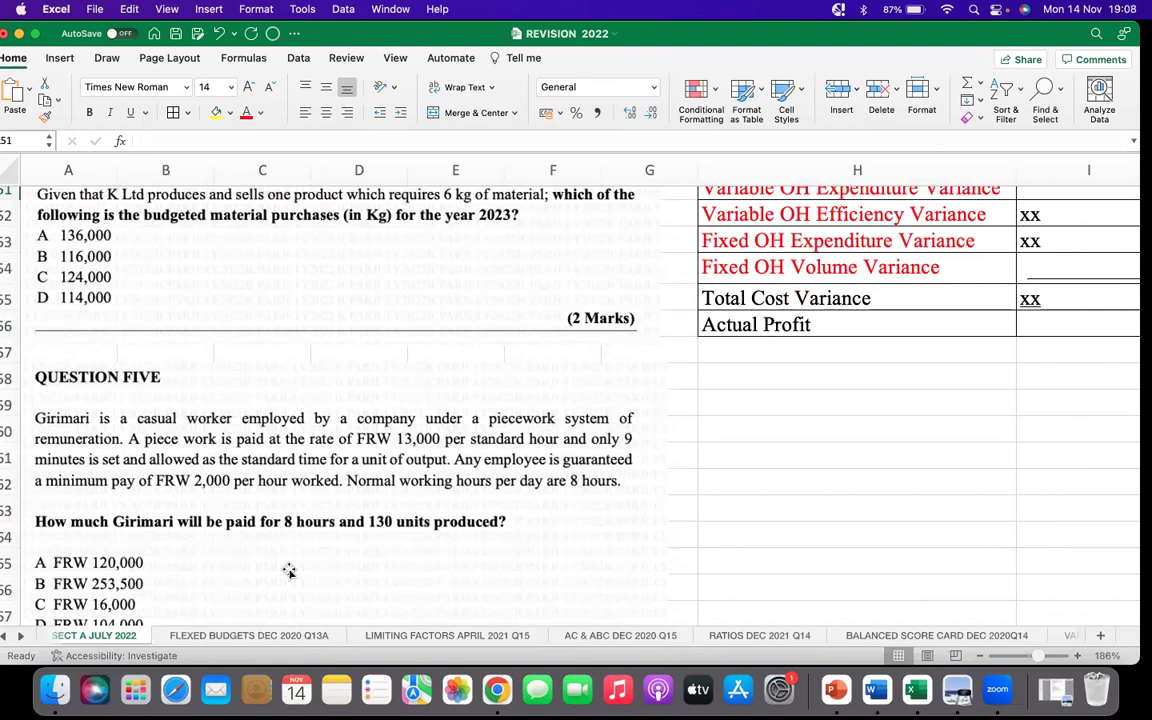
scroll(424, 429, "down", 5)
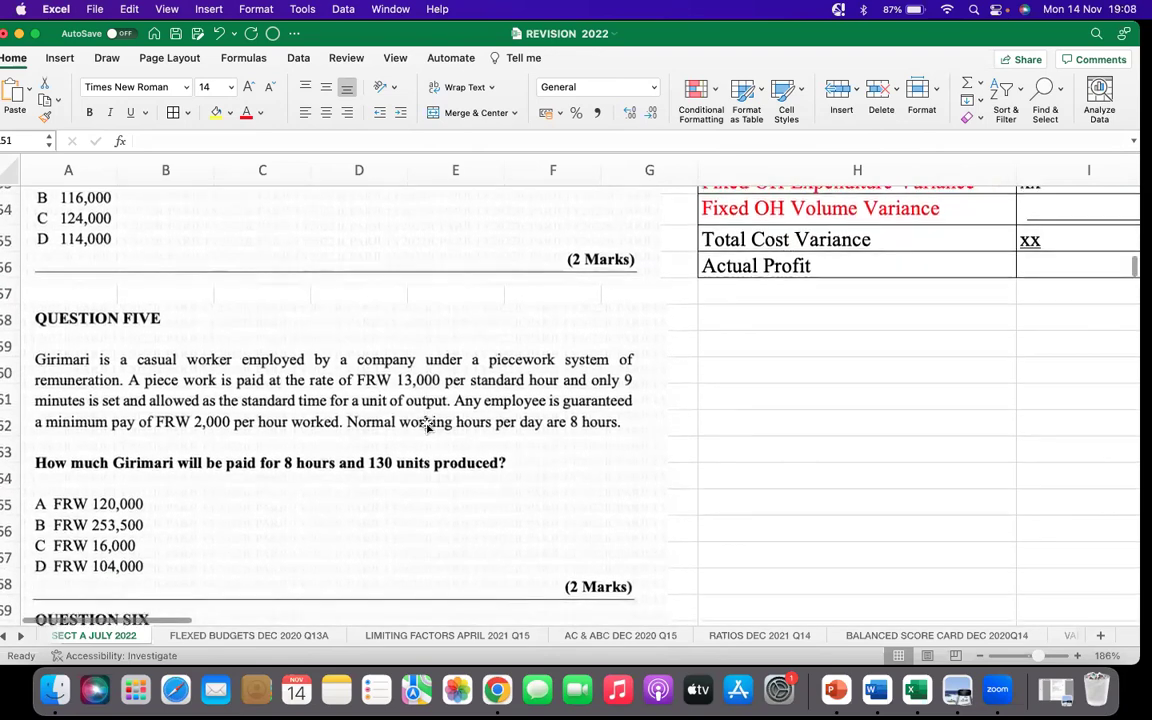
scroll(426, 426, "down", 5)
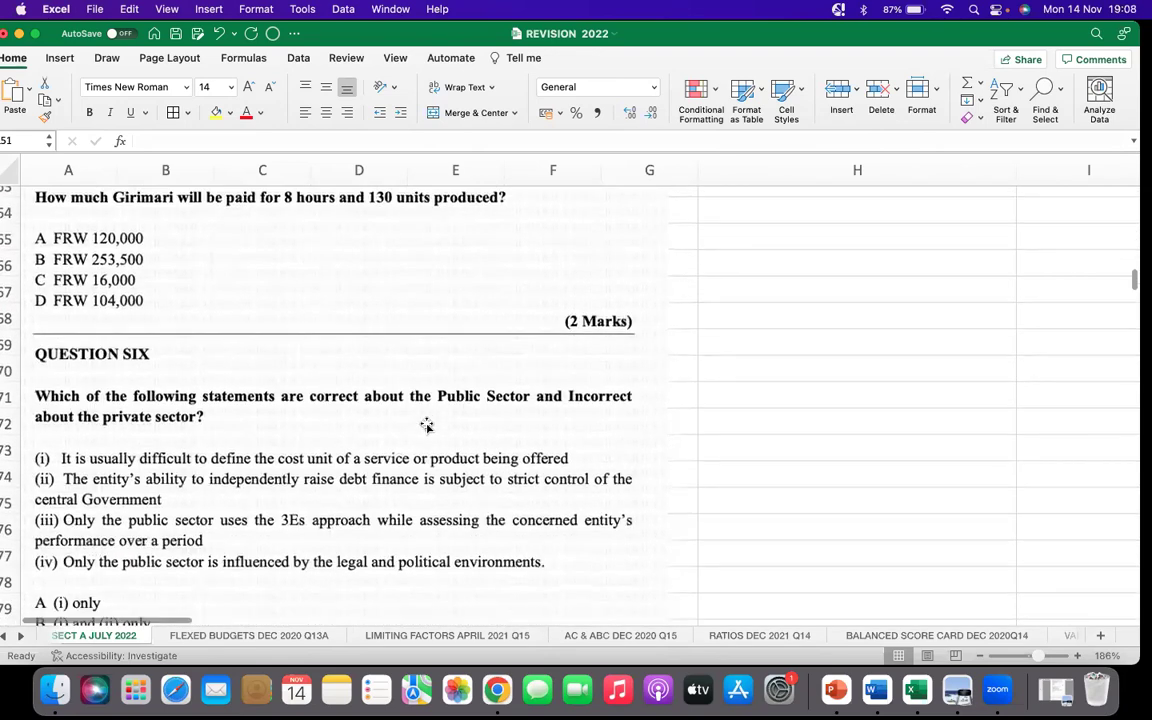
scroll(426, 426, "down", 5)
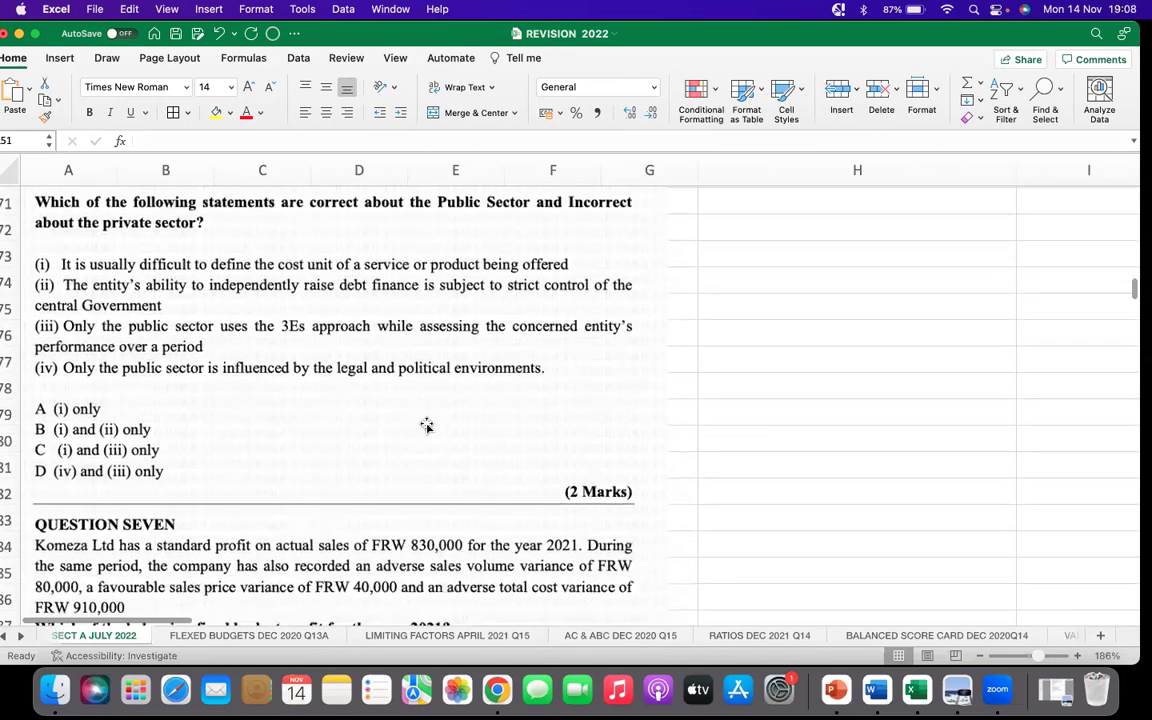
scroll(426, 426, "down", 5)
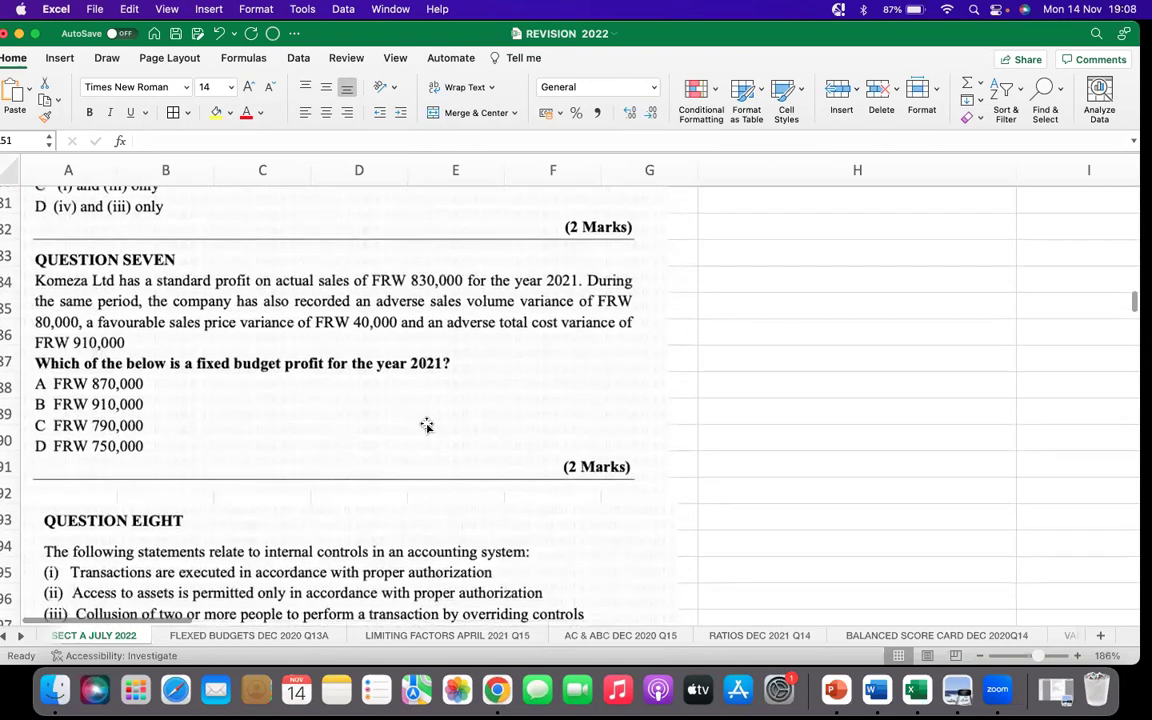
scroll(426, 424, "down", 2)
scroll(426, 424, "up", 1)
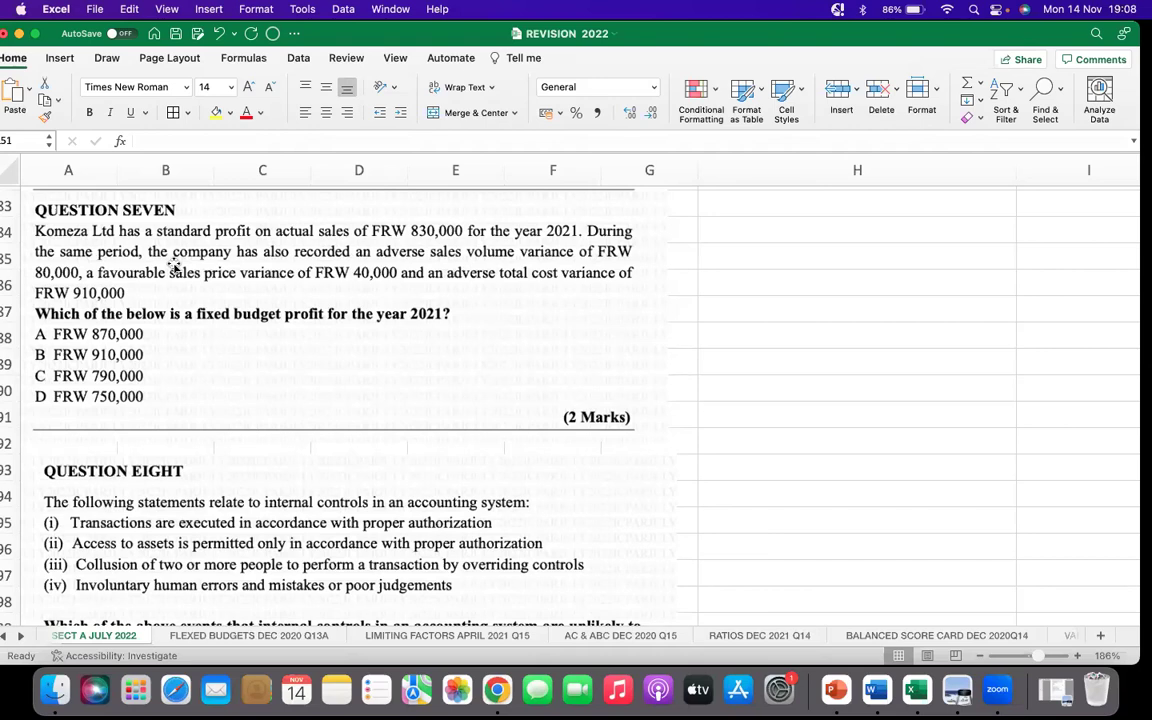
Highlight the Budgeted Profit on Actual Sales row of the Q7 operating statement, H43 to K43, in yellow
scroll(940, 303, "up", 5)
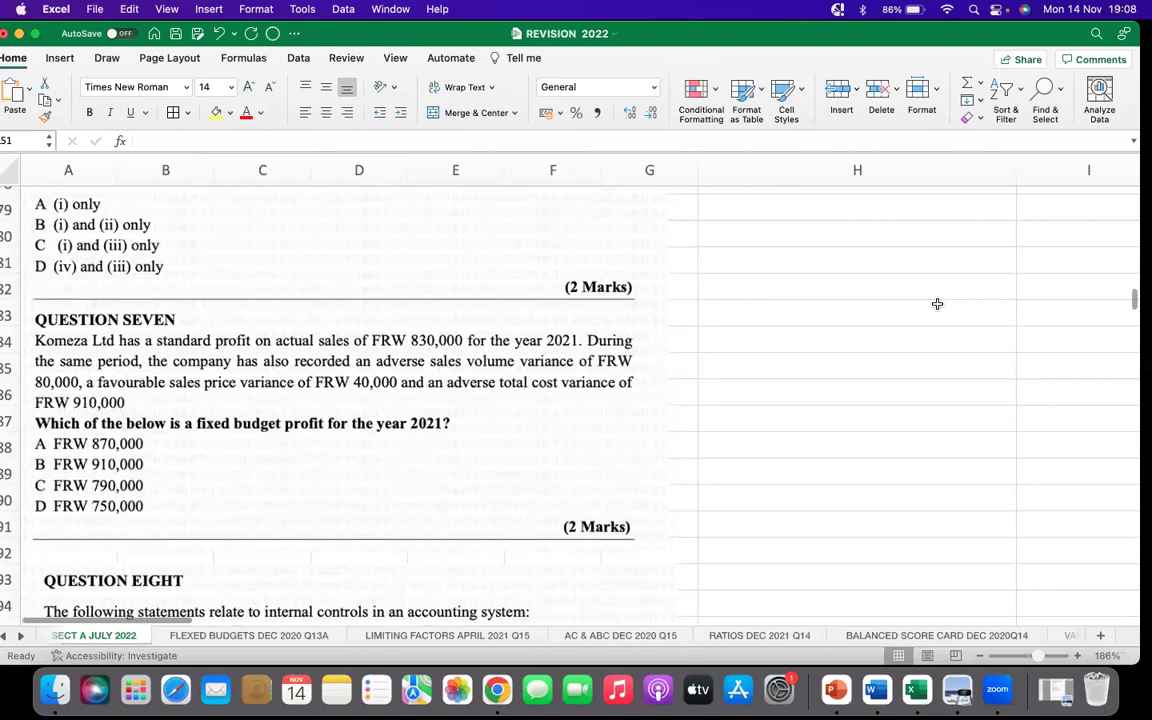
scroll(945, 303, "up", 12)
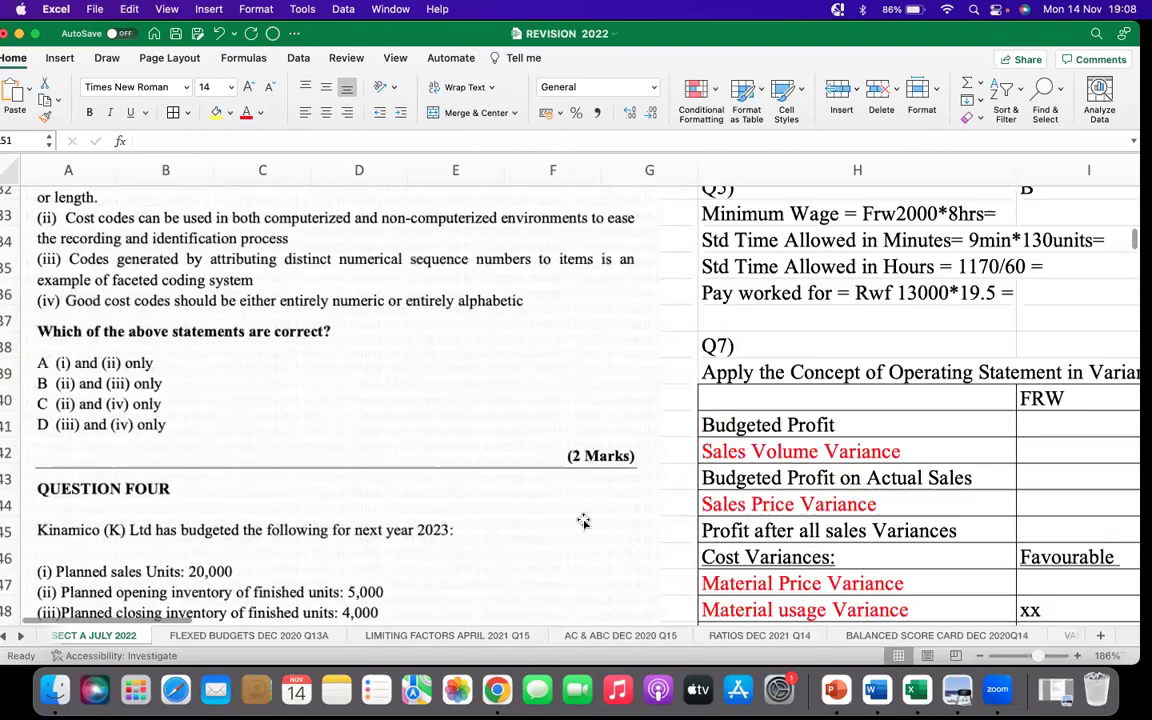
scroll(252, 617, "right", 5)
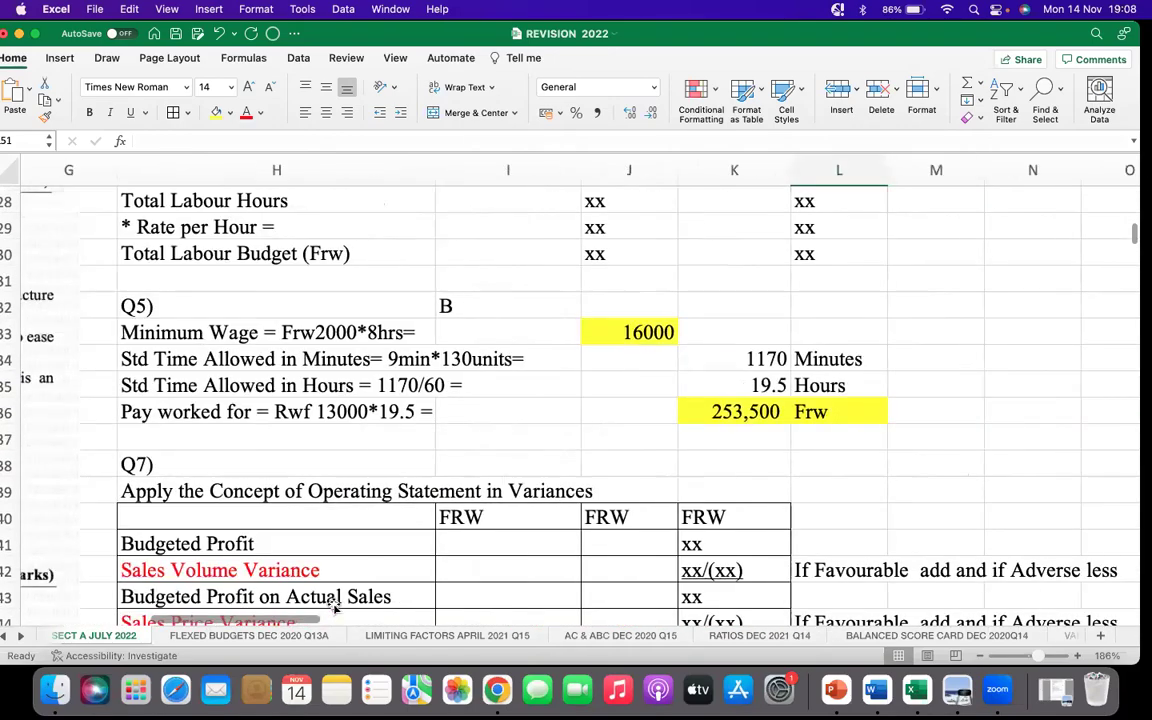
scroll(383, 419, "down", 2)
scroll(403, 410, "down", 2)
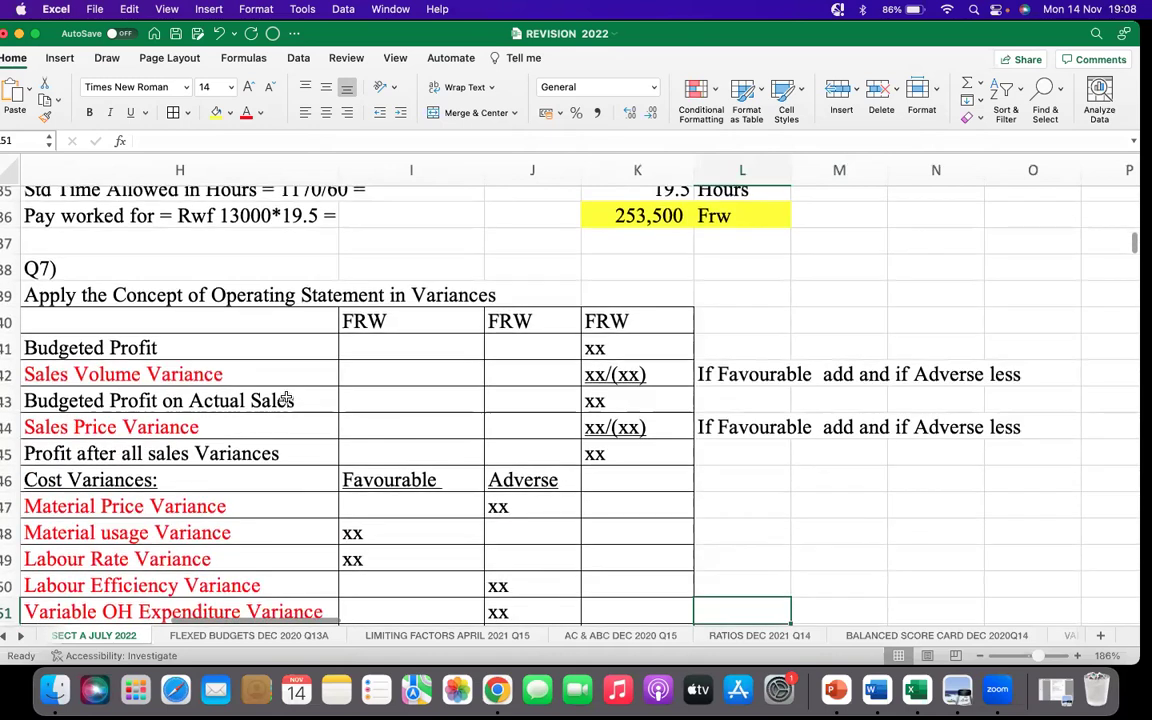
left_click_drag(165, 400, 580, 393)
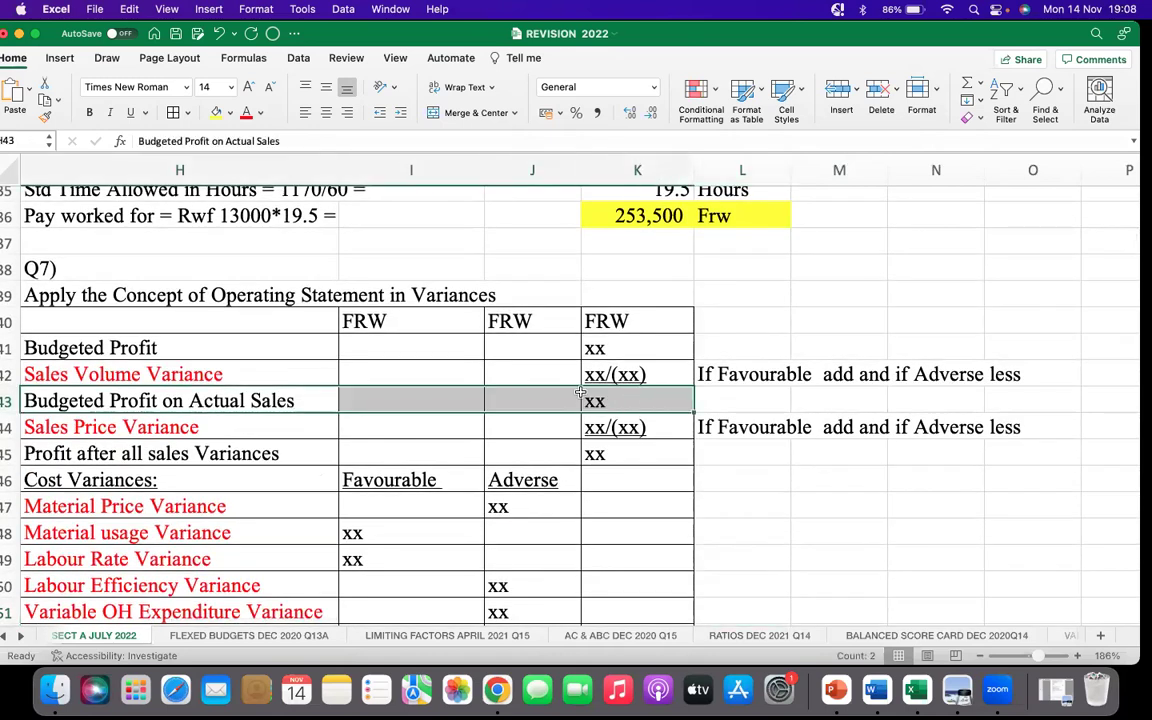
left_click(216, 112)
left_click(729, 399)
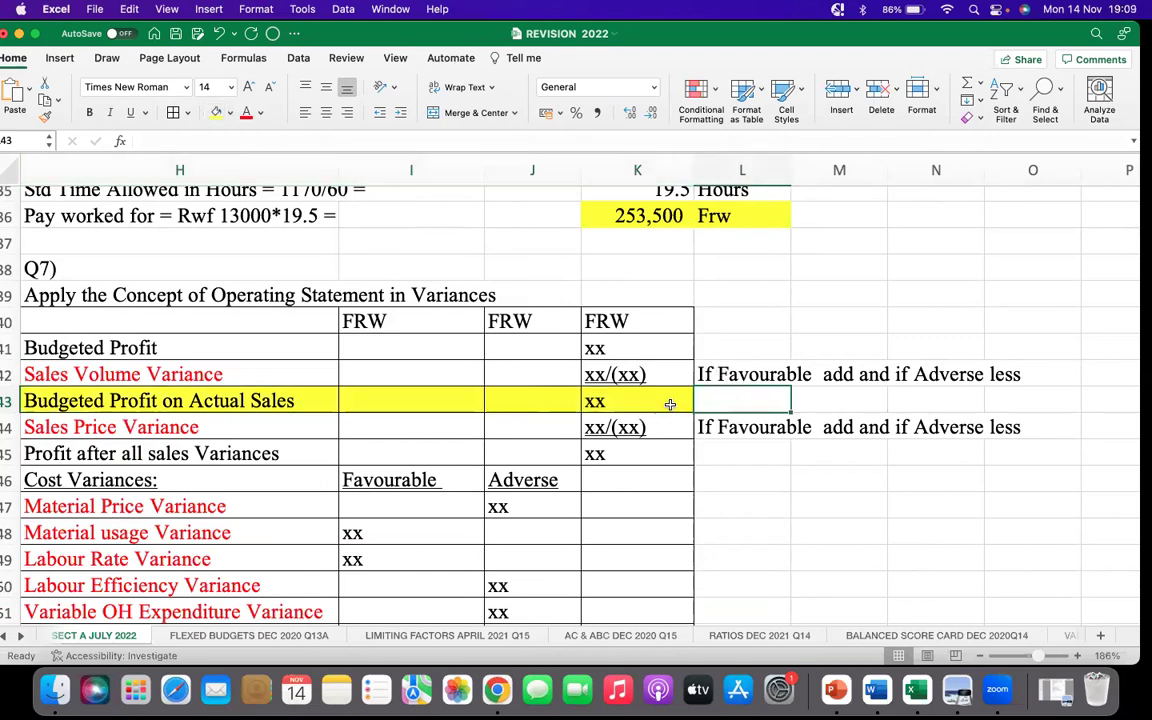
Enter 830,000 in L43 beside Budgeted Profit on Actual Sales
double_click(708, 400)
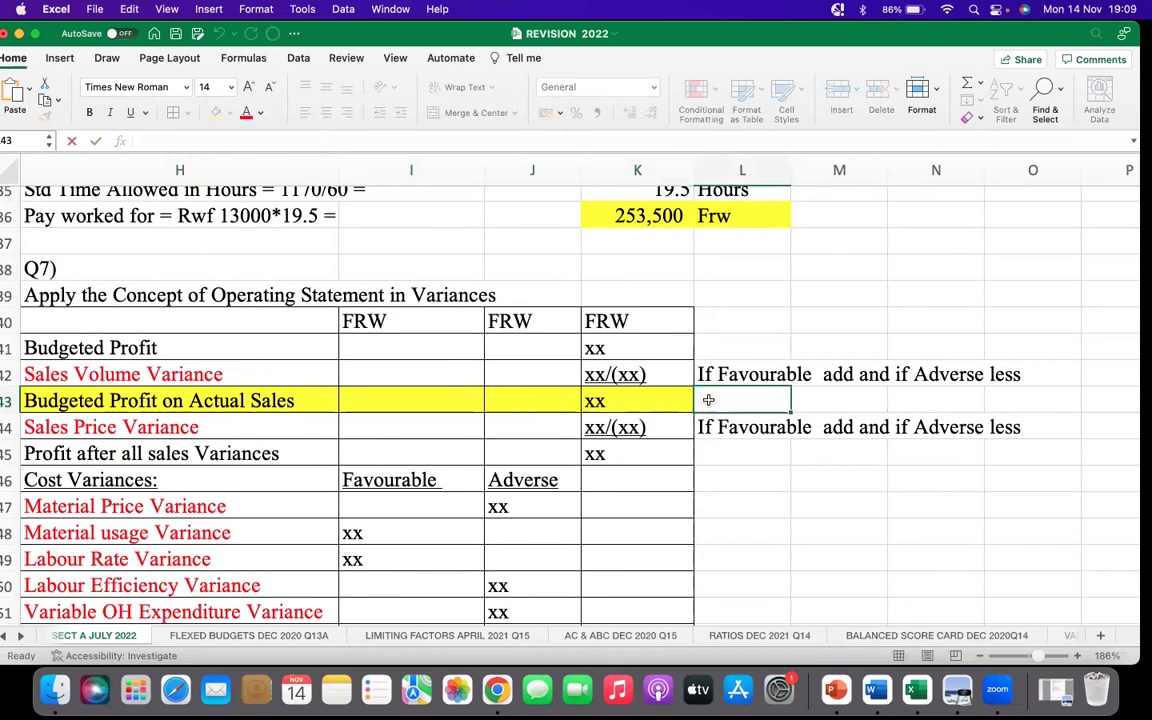
type("8300")
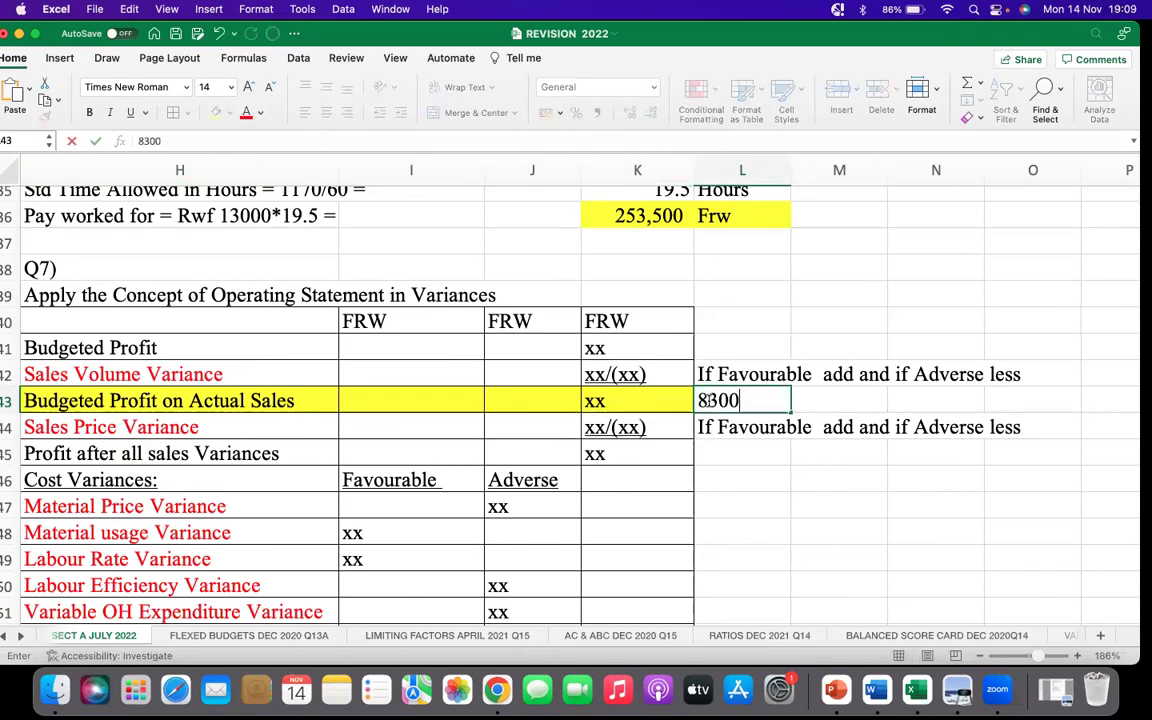
key("BackSpace")
key("BackSpace")
type("0,000")
left_click(742, 506)
left_click(742, 400)
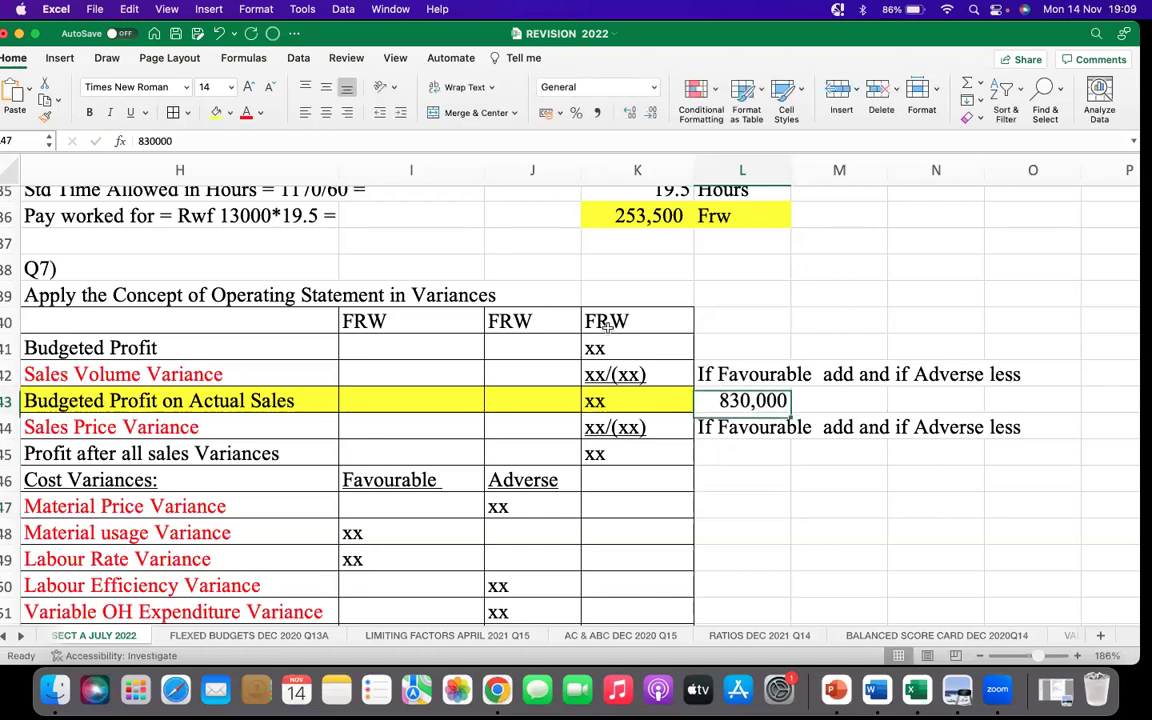
left_click(742, 559)
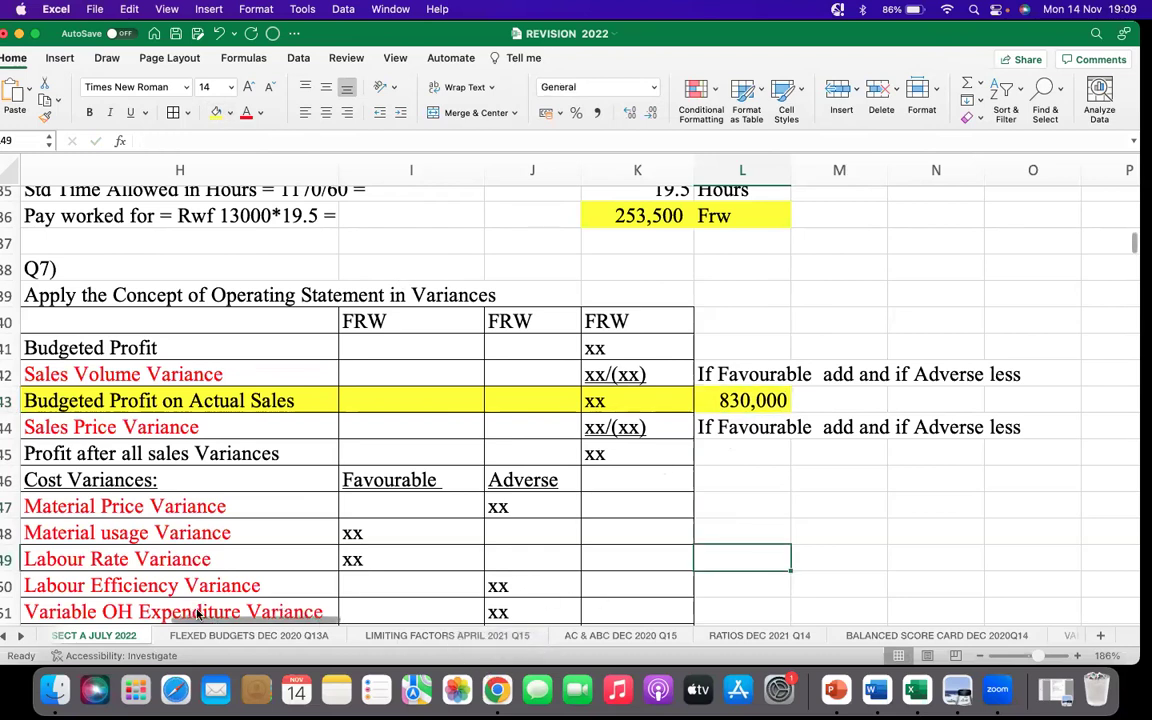
Check Question Seven in the exam paper for the sales volume variance and whether it is adverse or favourable
scroll(183, 620, "left", 2)
scroll(183, 625, "left", 10)
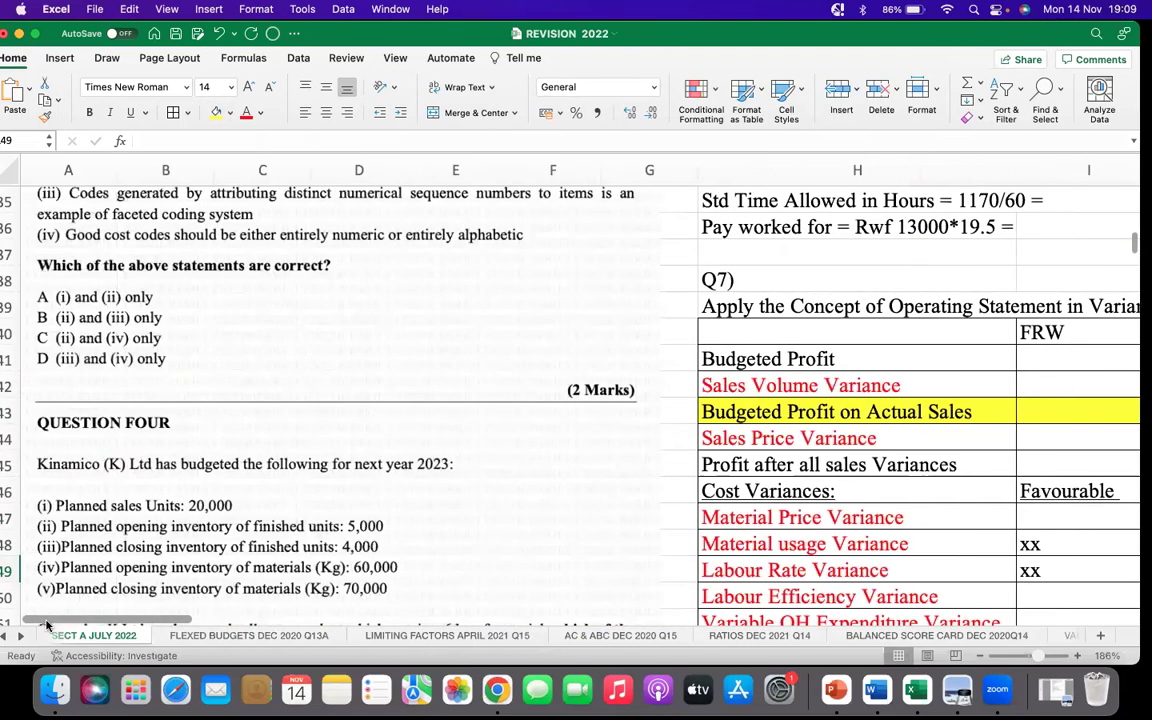
scroll(157, 410, "down", 3)
scroll(157, 410, "down", 10)
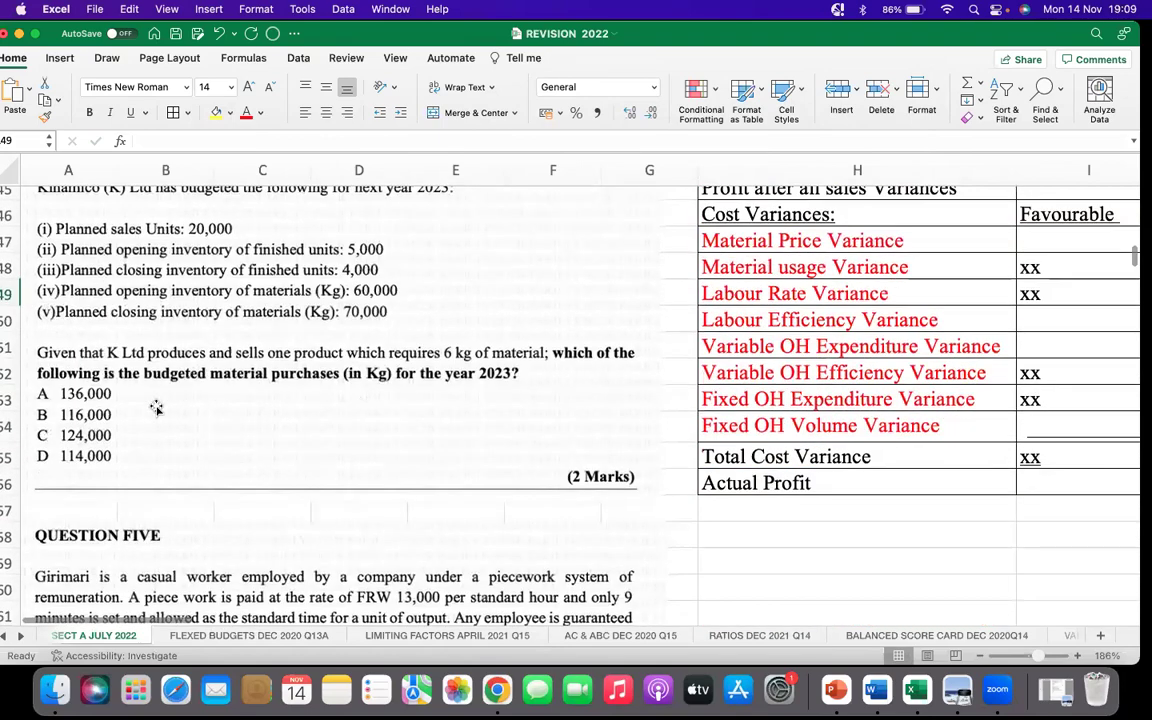
scroll(157, 410, "down", 10)
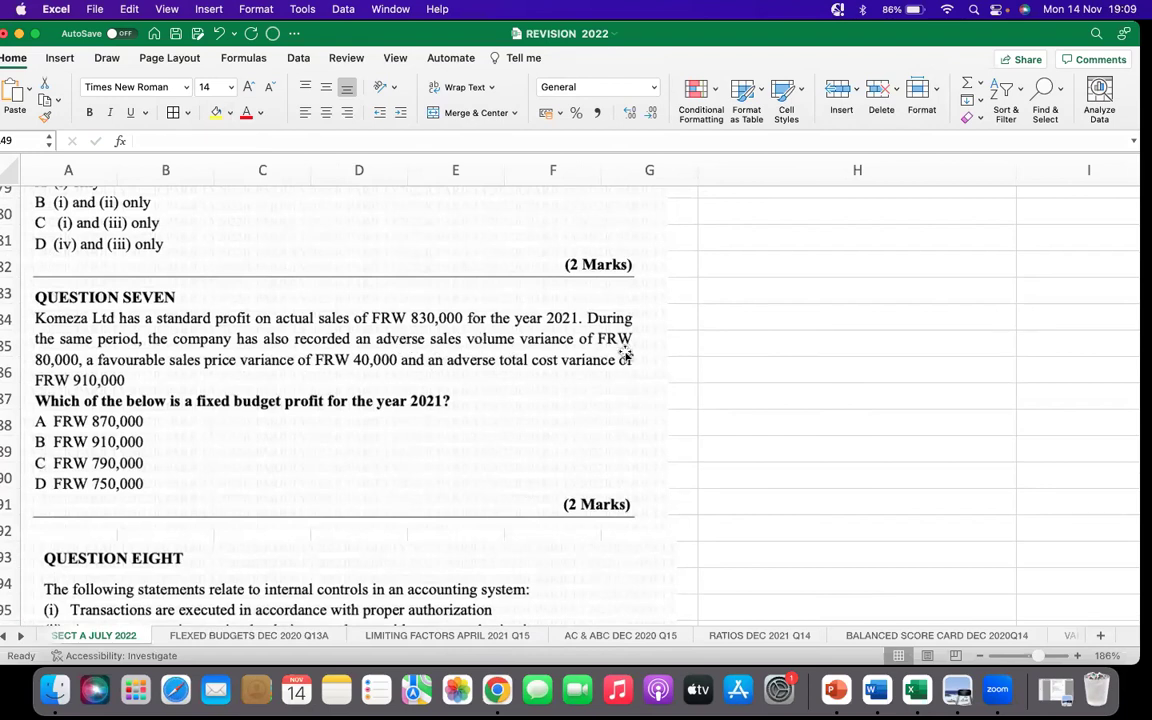
scroll(967, 316, "up", 5)
scroll(967, 312, "up", 15)
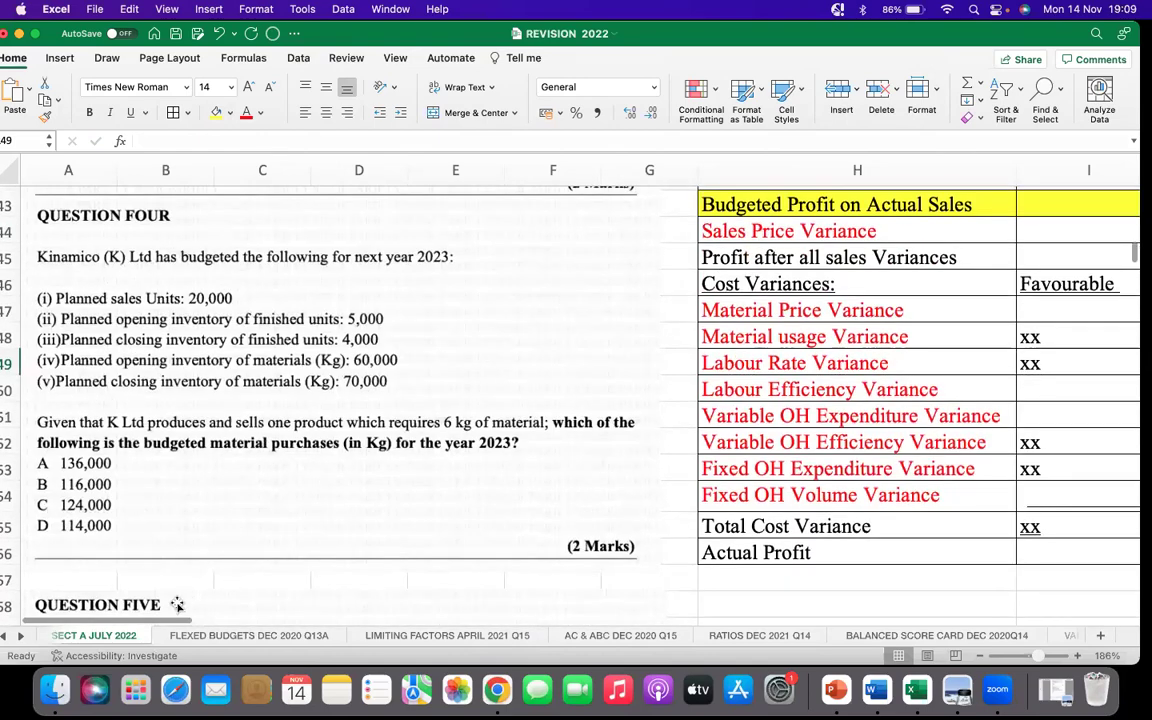
Replace the note in L42 beside Sales Volume Variance with 80000
scroll(210, 612, "right", 5)
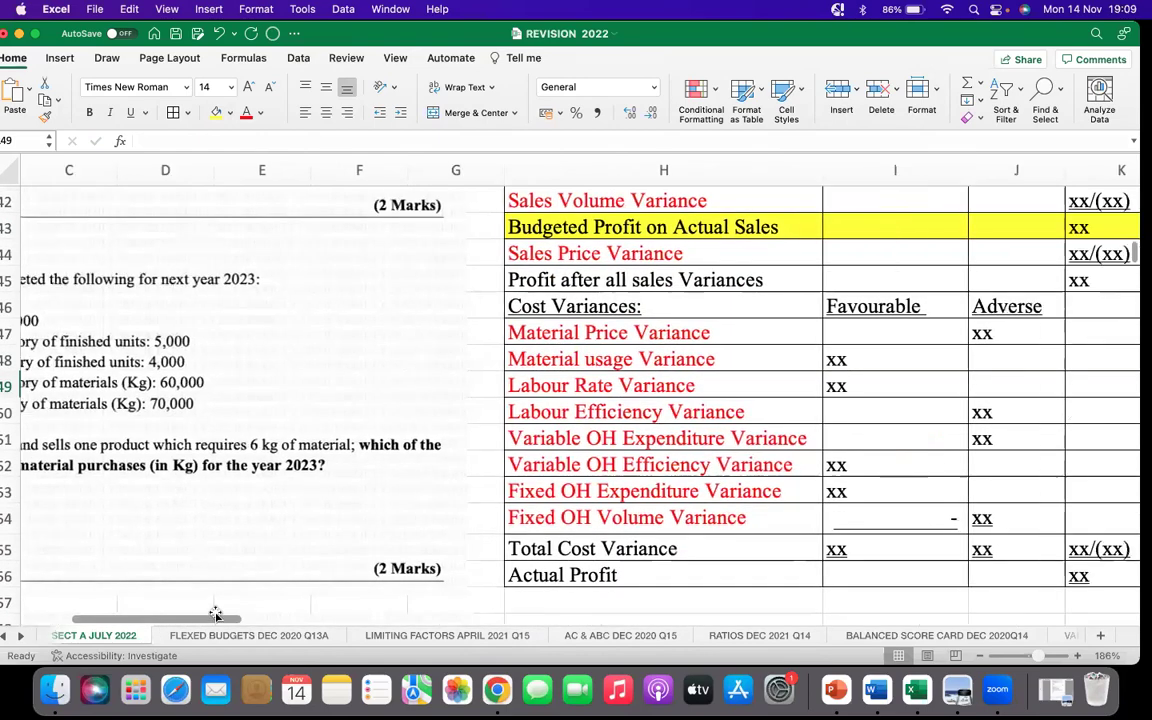
scroll(850, 440, "up", 4)
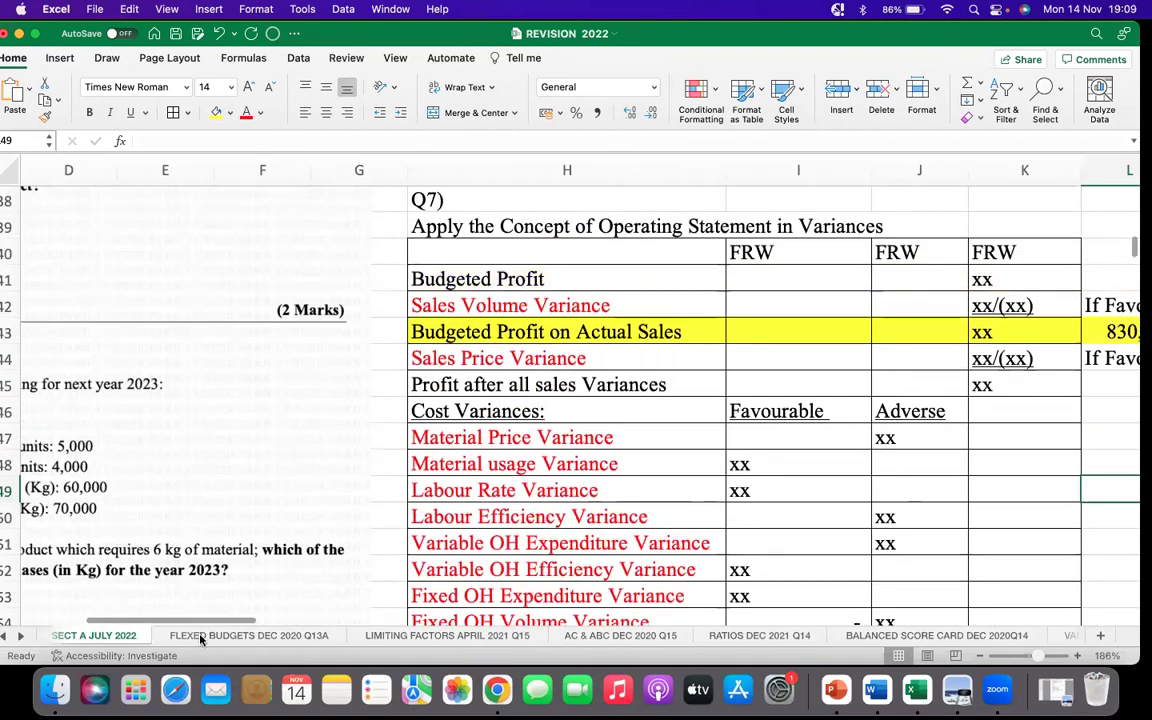
scroll(210, 617, "right", 4)
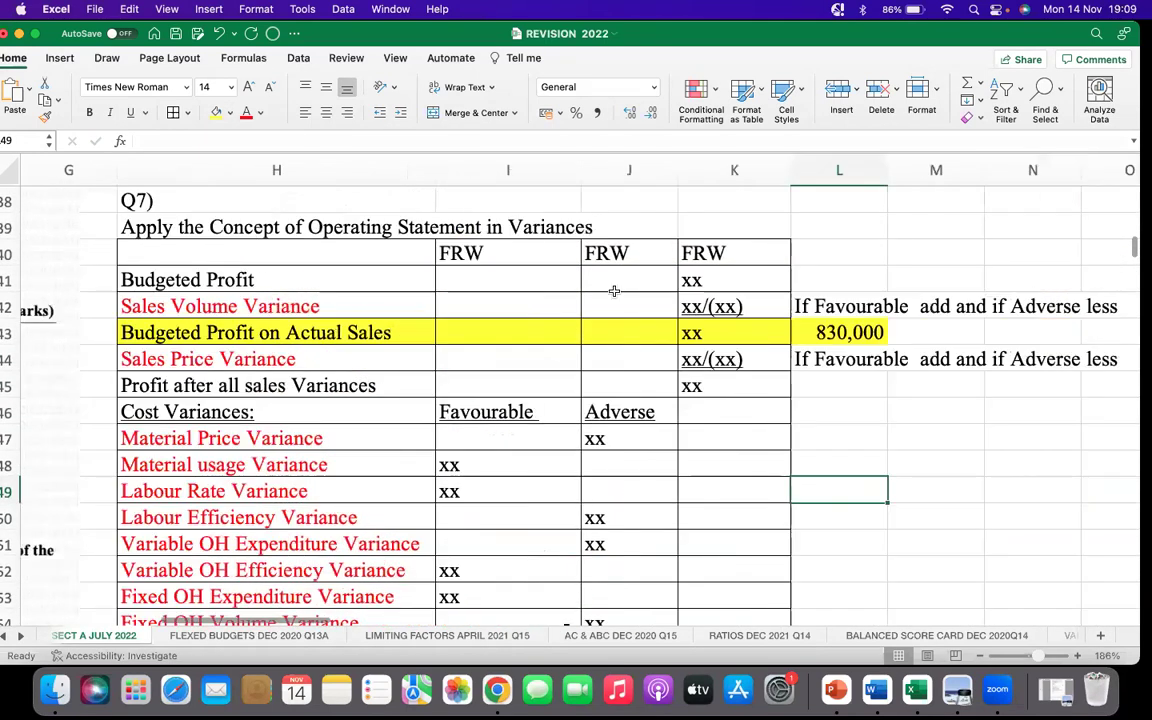
left_click(838, 308)
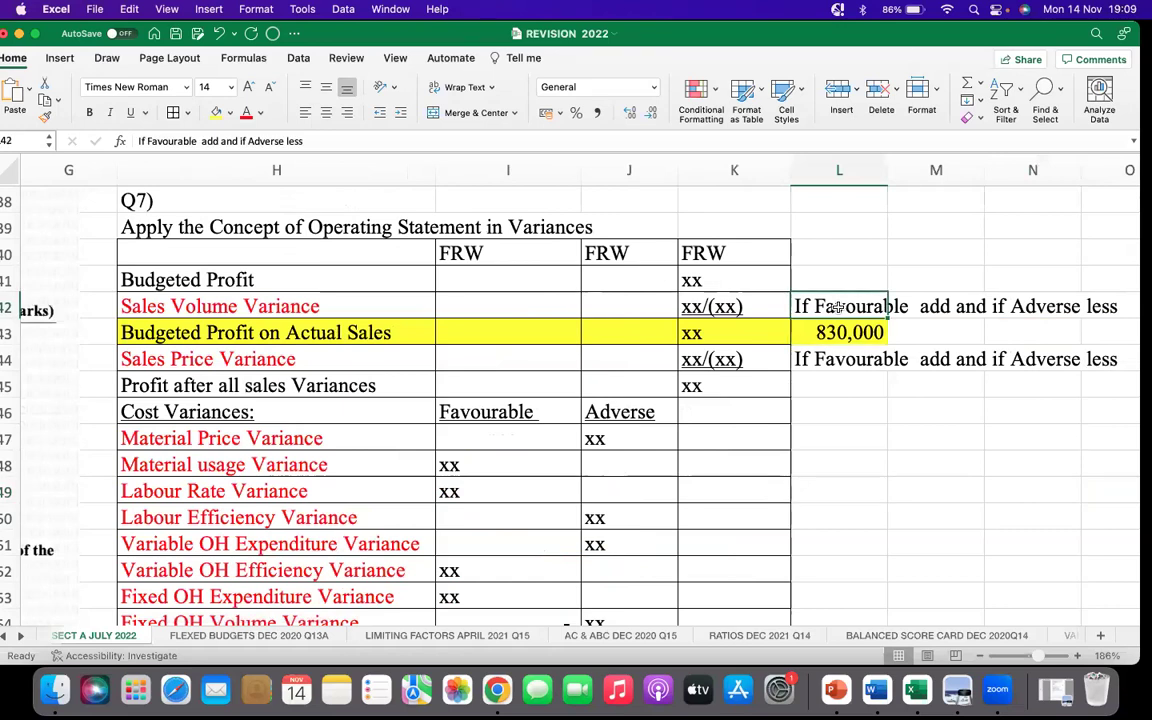
type("800000")
key("BackSpace")
left_click(848, 333)
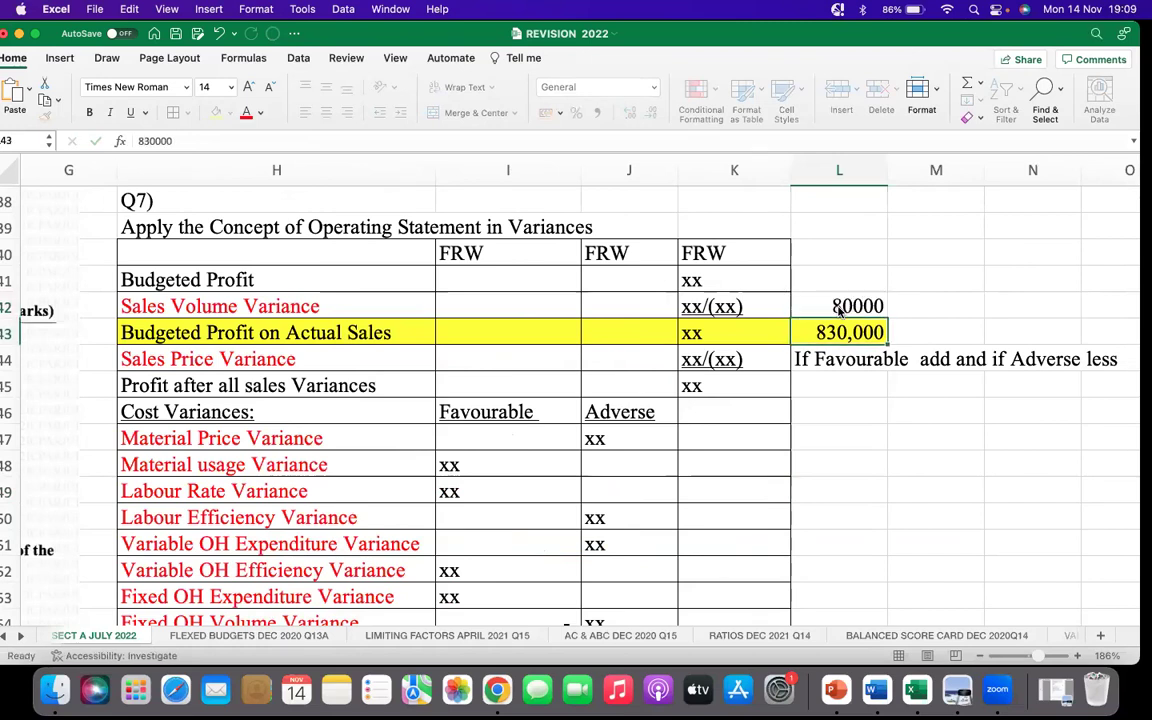
Copy the "If Favourable add and if Adverse less" note from L44 into M42 beside the sales volume variance amount
right_click(843, 361)
left_click(812, 266)
right_click(920, 280)
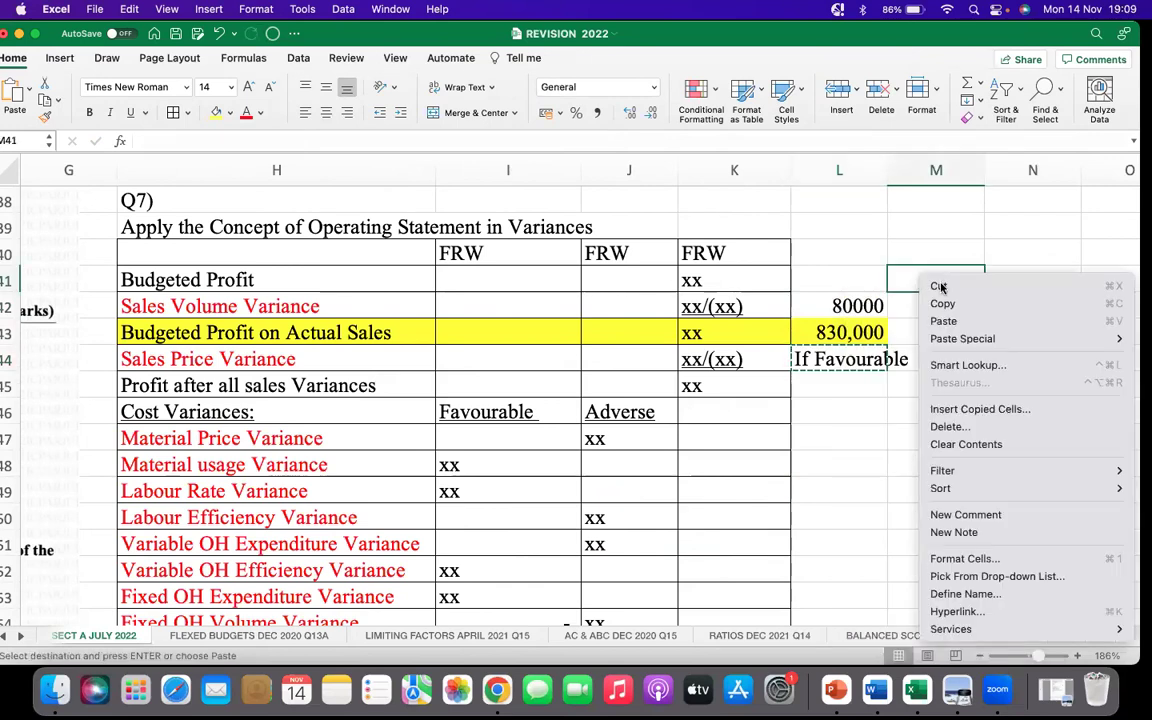
left_click(912, 305)
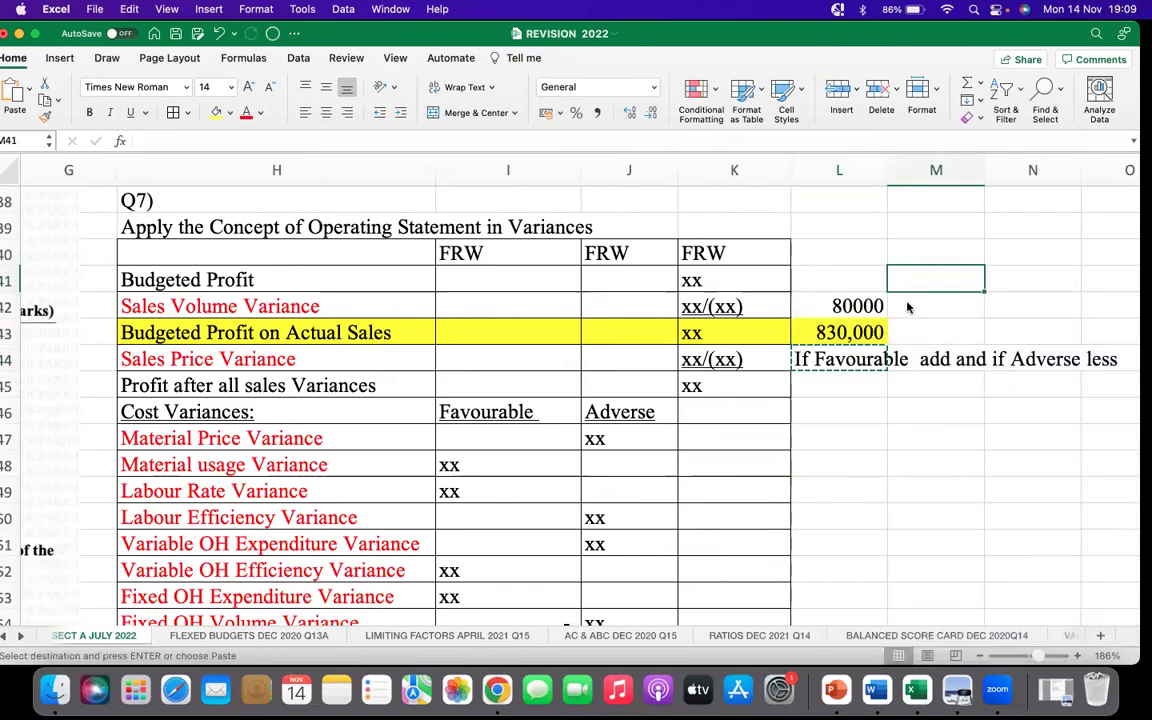
right_click(913, 298)
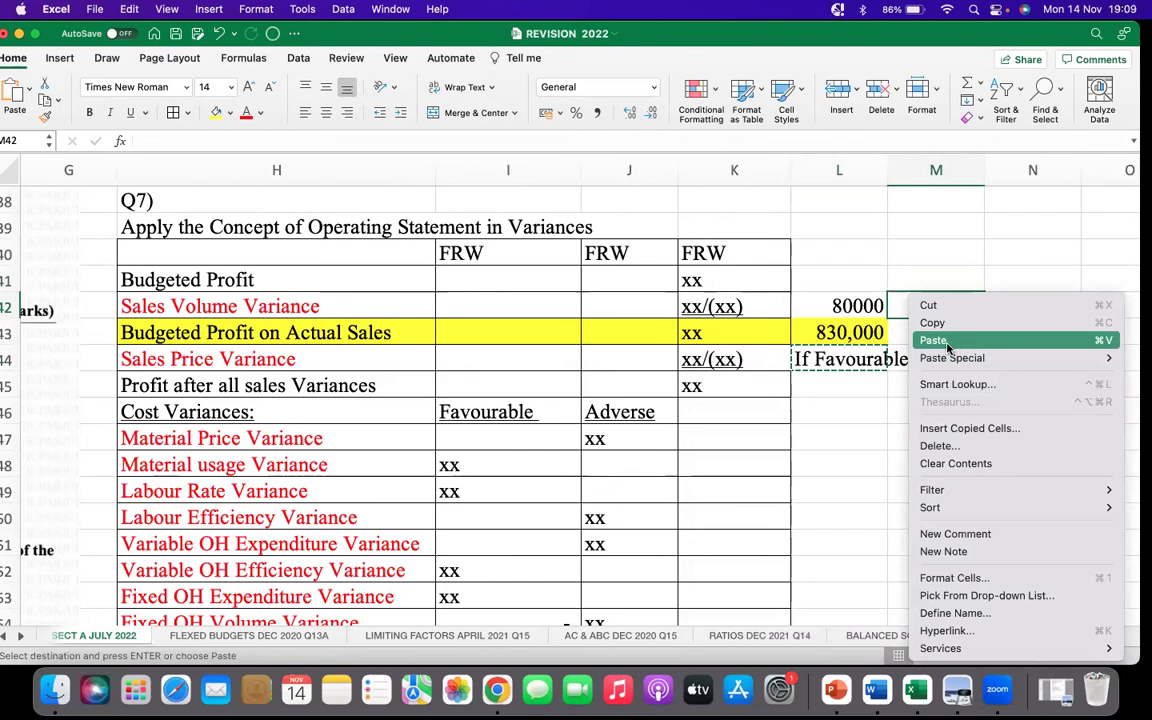
left_click(940, 340)
Move the "If Favourable add and if Adverse less" note from L44 to M44, leaving L44 empty
key("Down")
key("Down")
key("Down")
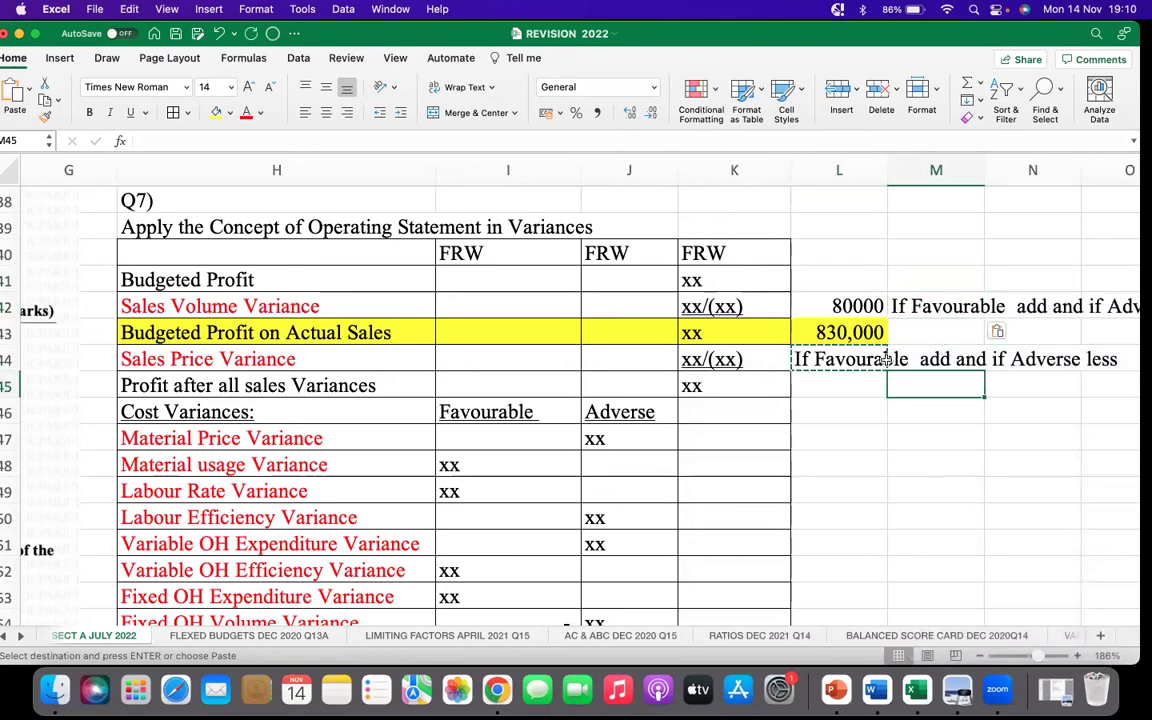
right_click(886, 360)
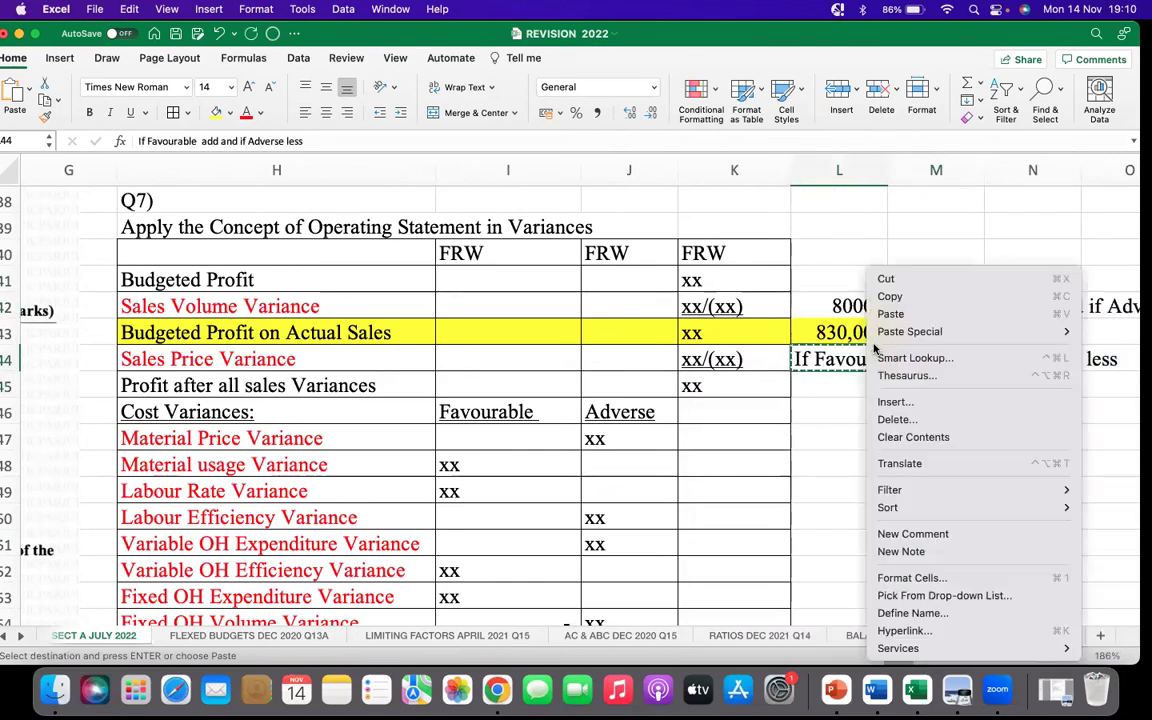
left_click(893, 297)
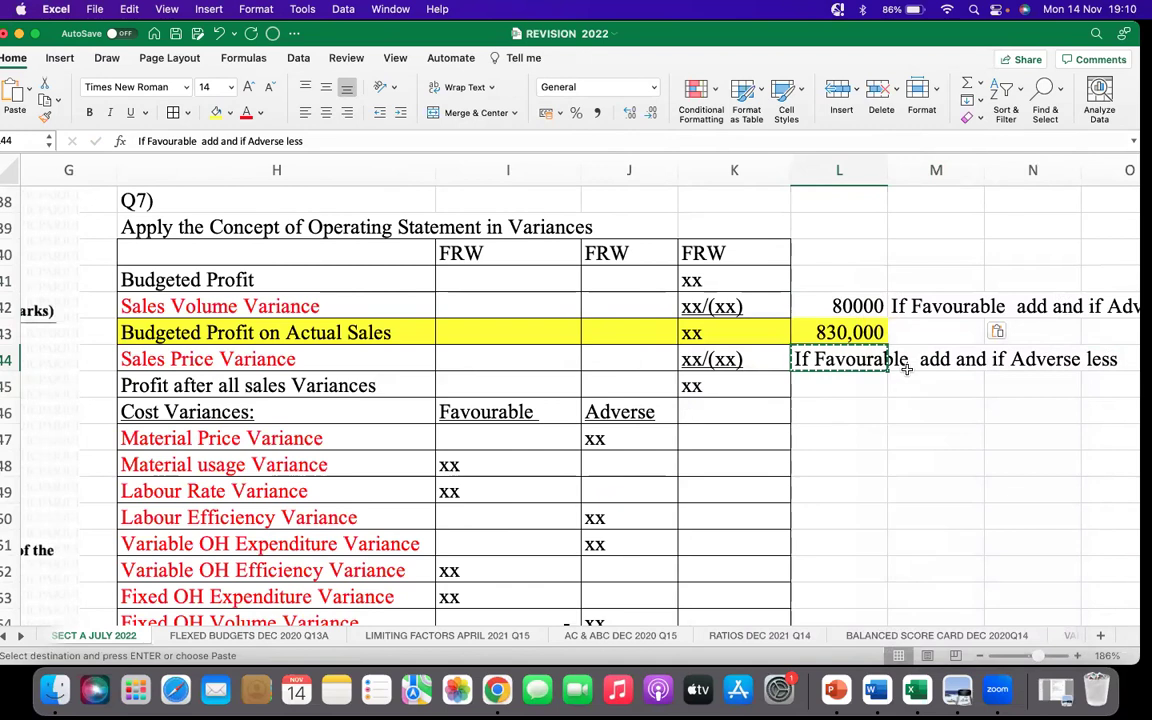
right_click(914, 370)
left_click(941, 342)
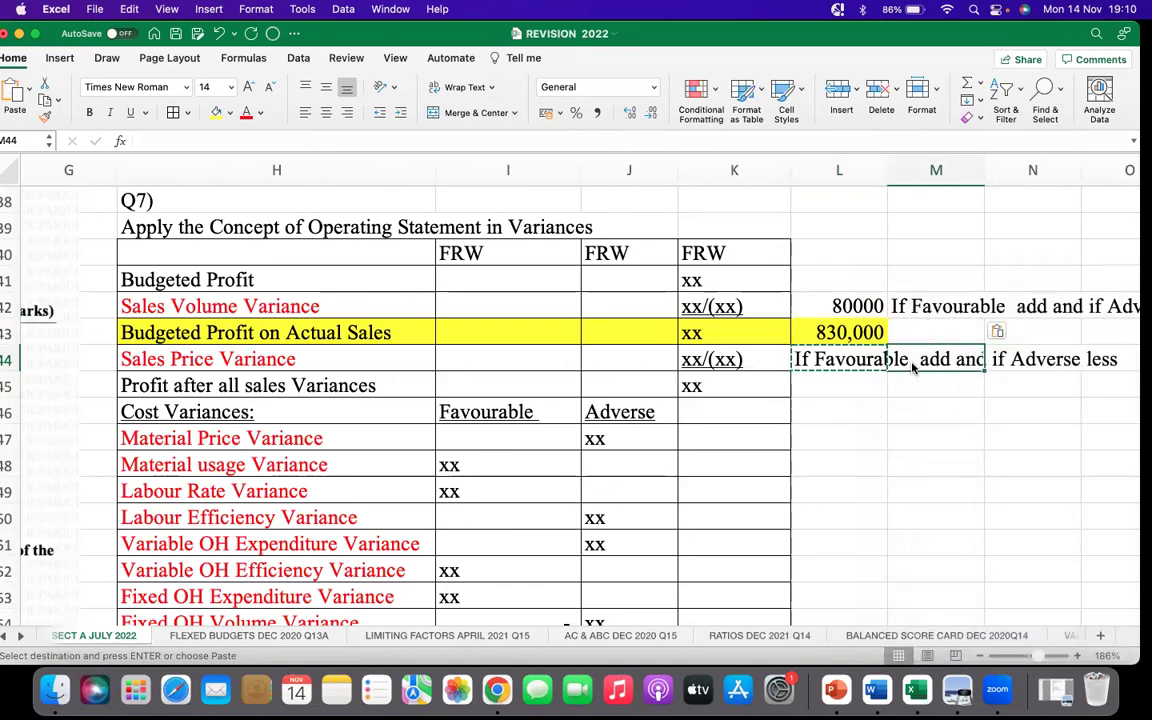
left_click(858, 360)
key("Delete")
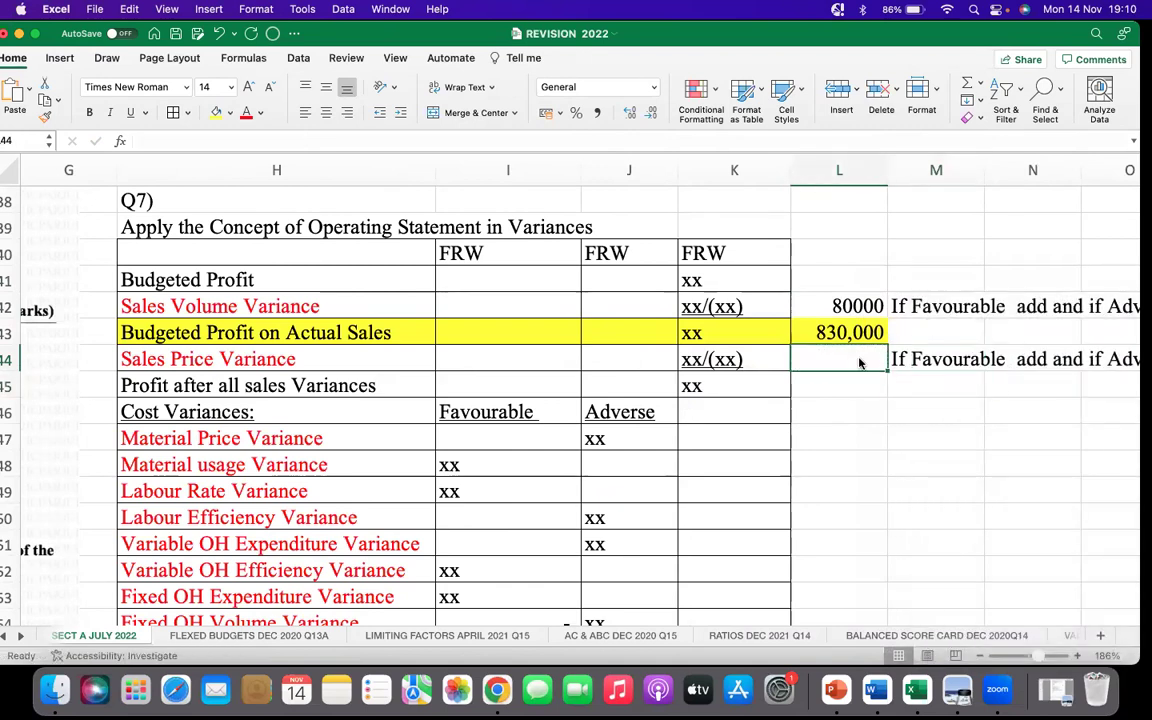
Look up the sales price variance in Question Seven and enter 40000 in L44 beside Sales Price Variance
left_click_drag(839, 440, 845, 462)
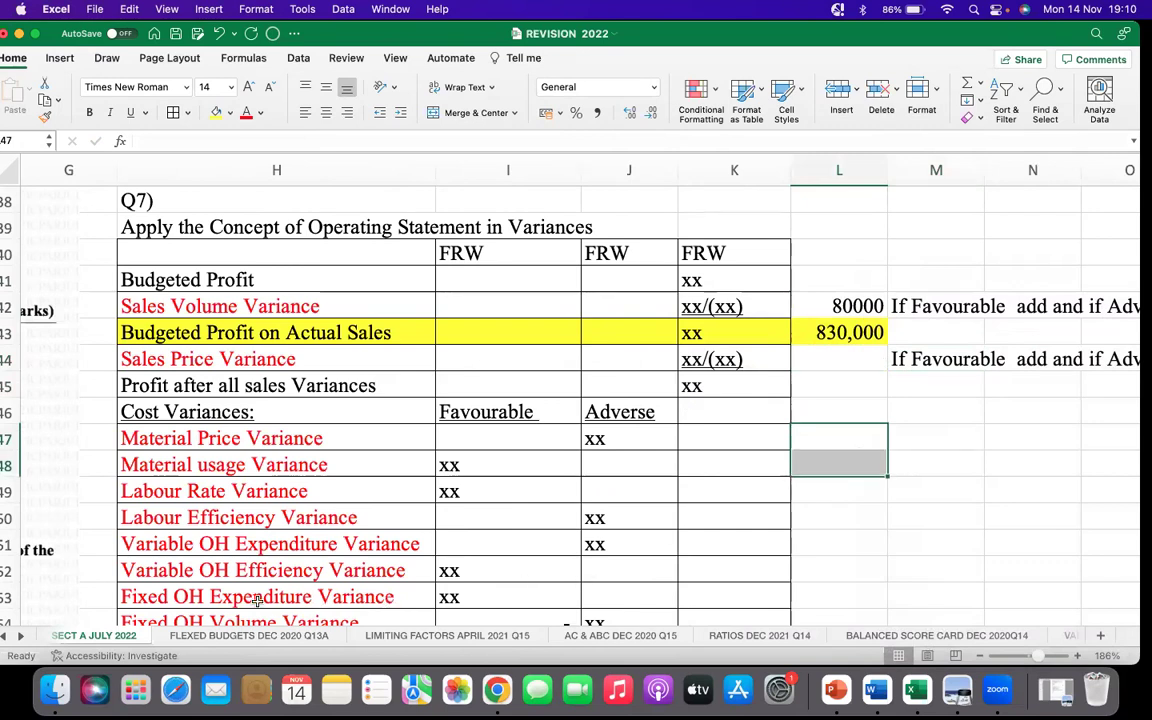
scroll(150, 590, "left", 5)
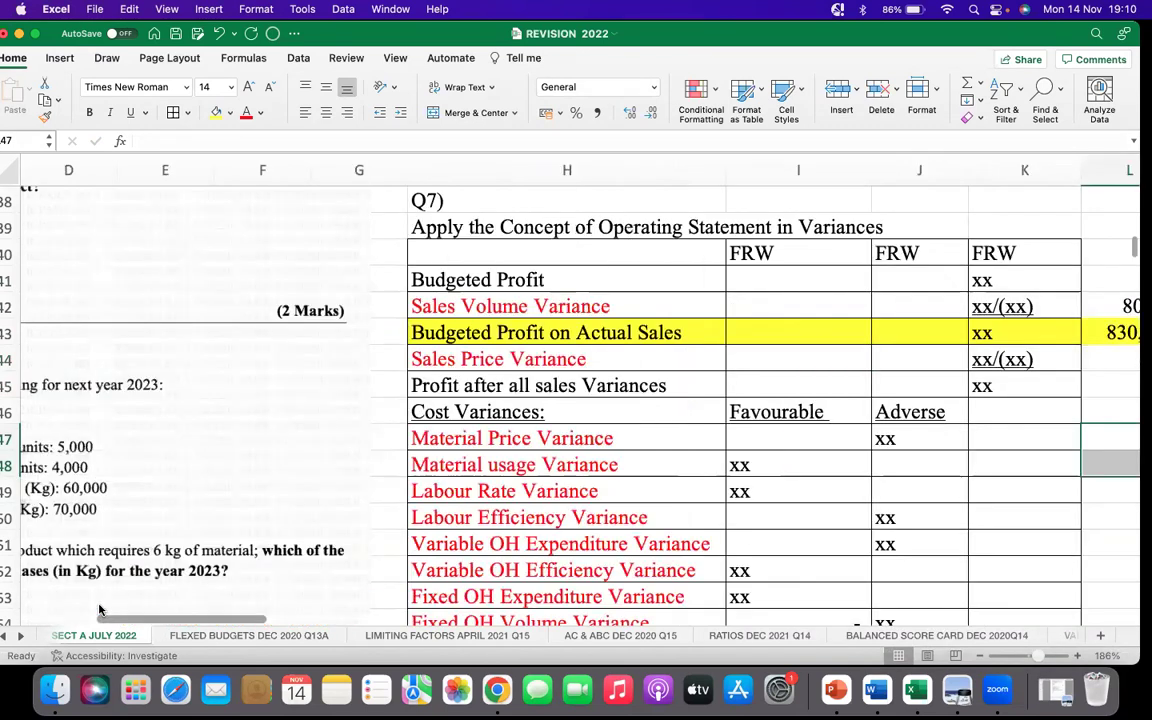
scroll(100, 555, "left", 5)
scroll(130, 527, "down", 15)
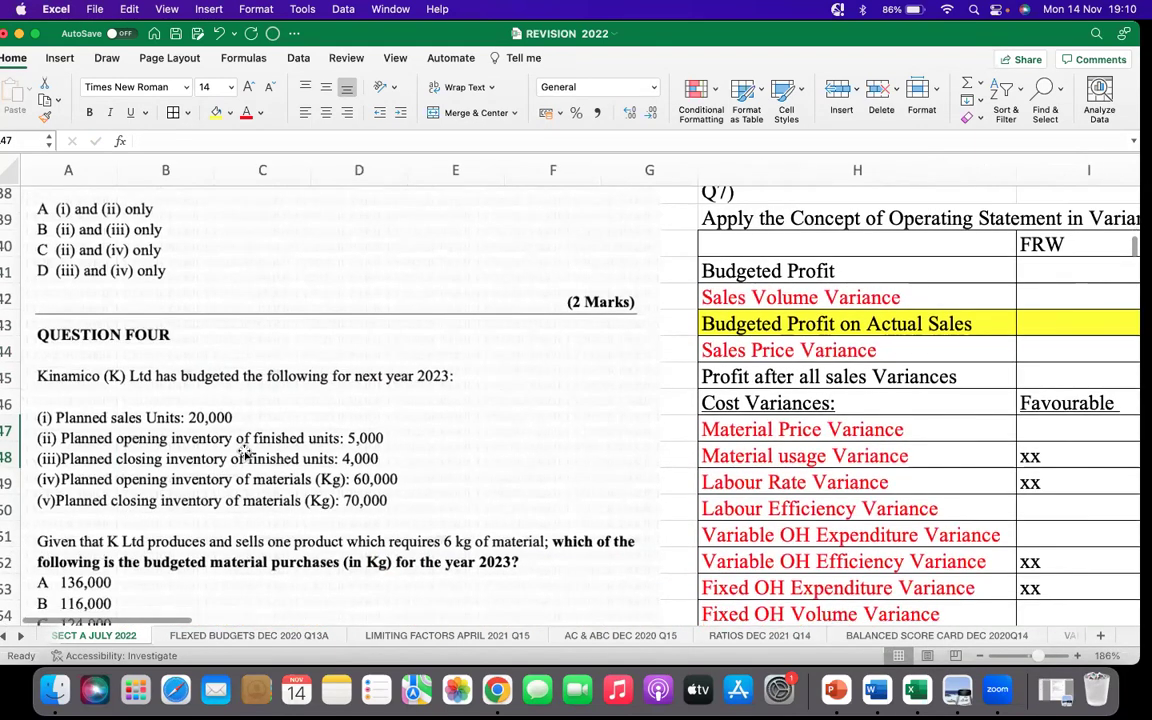
scroll(244, 453, "down", 3)
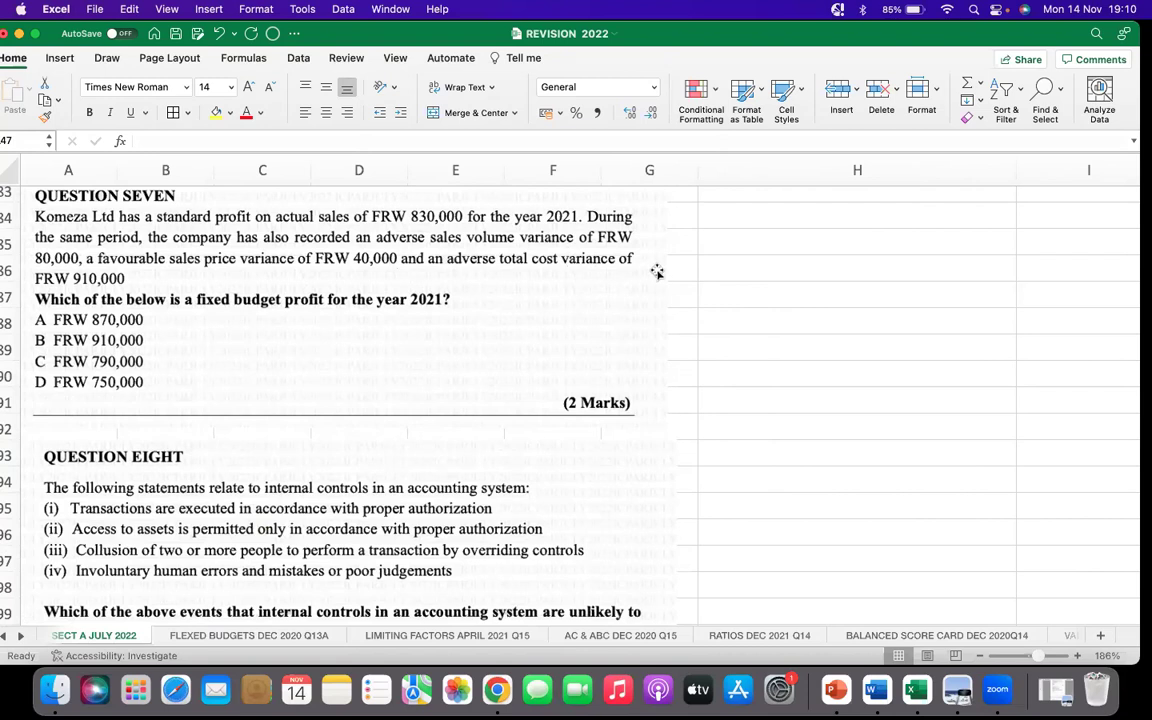
scroll(855, 350, "up", 6)
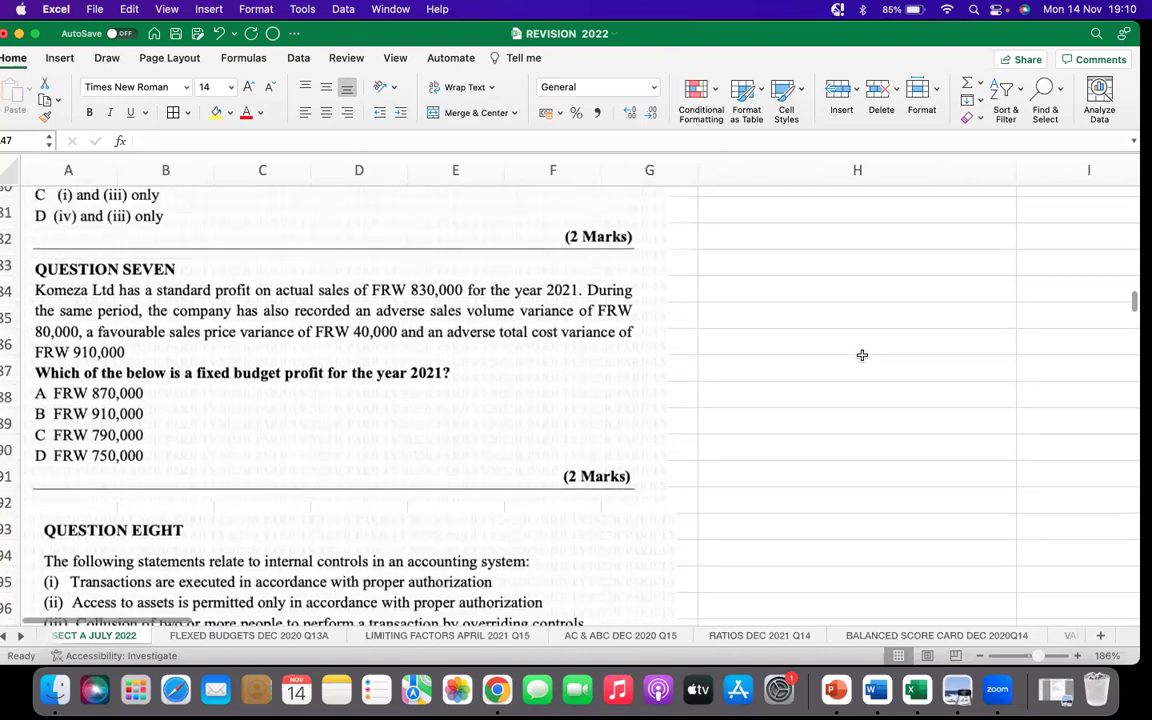
scroll(865, 355, "up", 15)
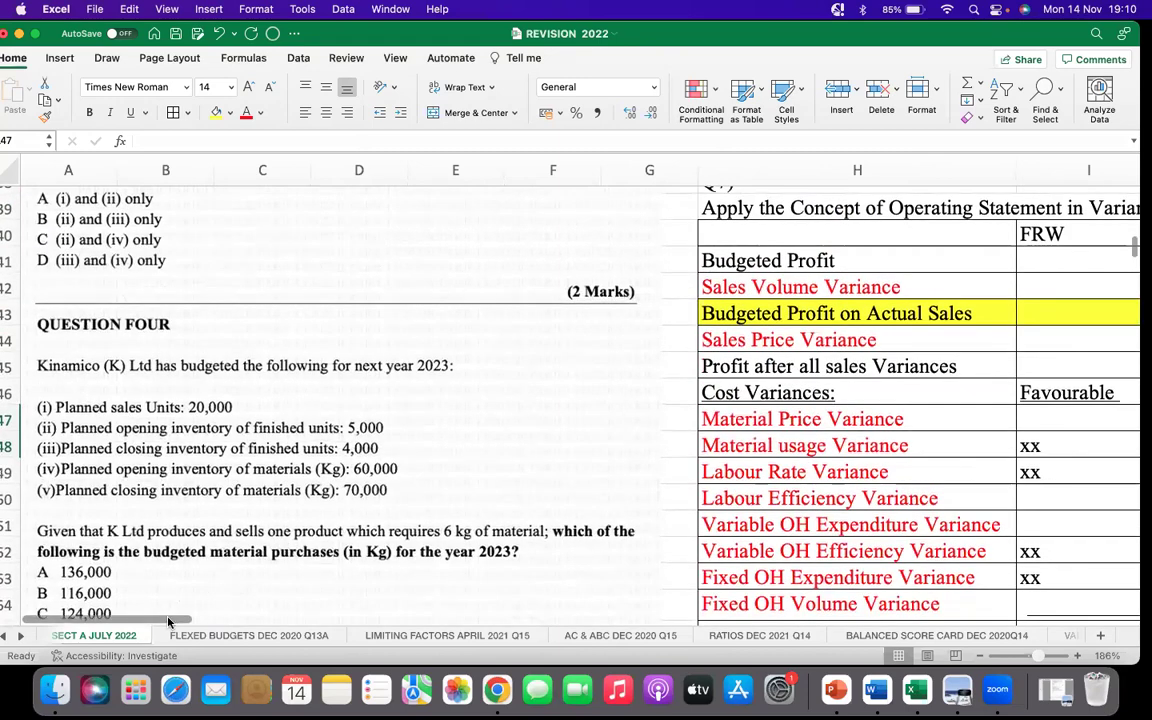
scroll(250, 612, "right", 4)
scroll(250, 612, "right", 4)
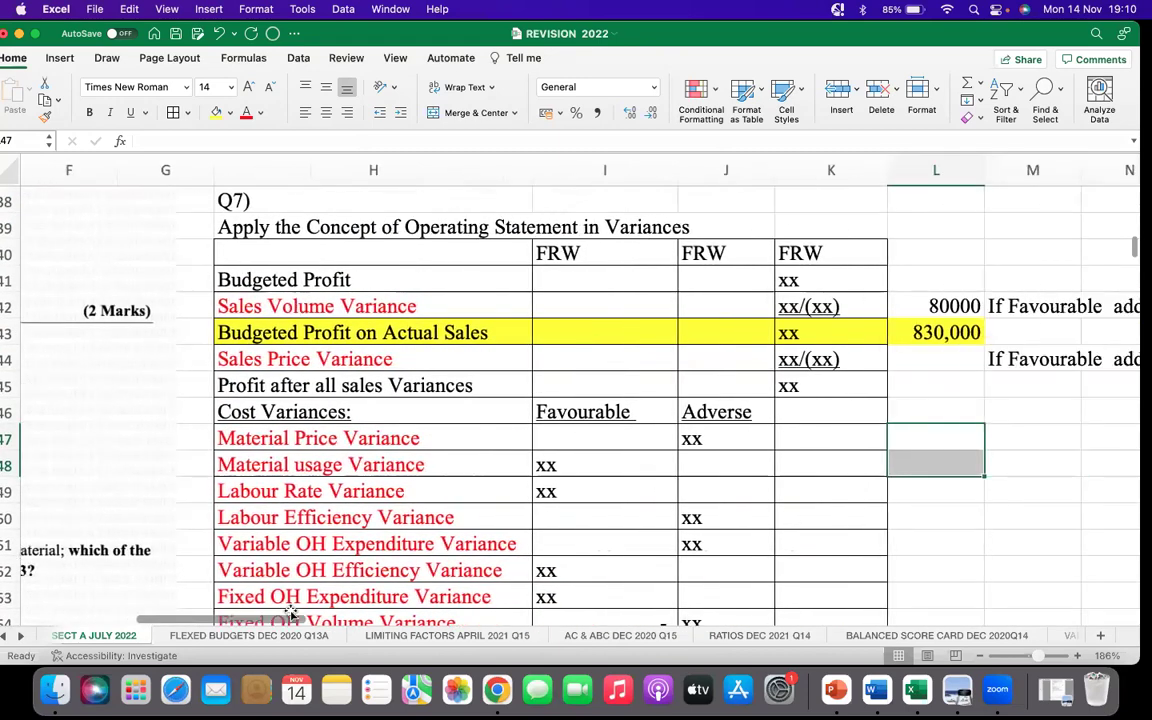
left_click(888, 358)
type("400")
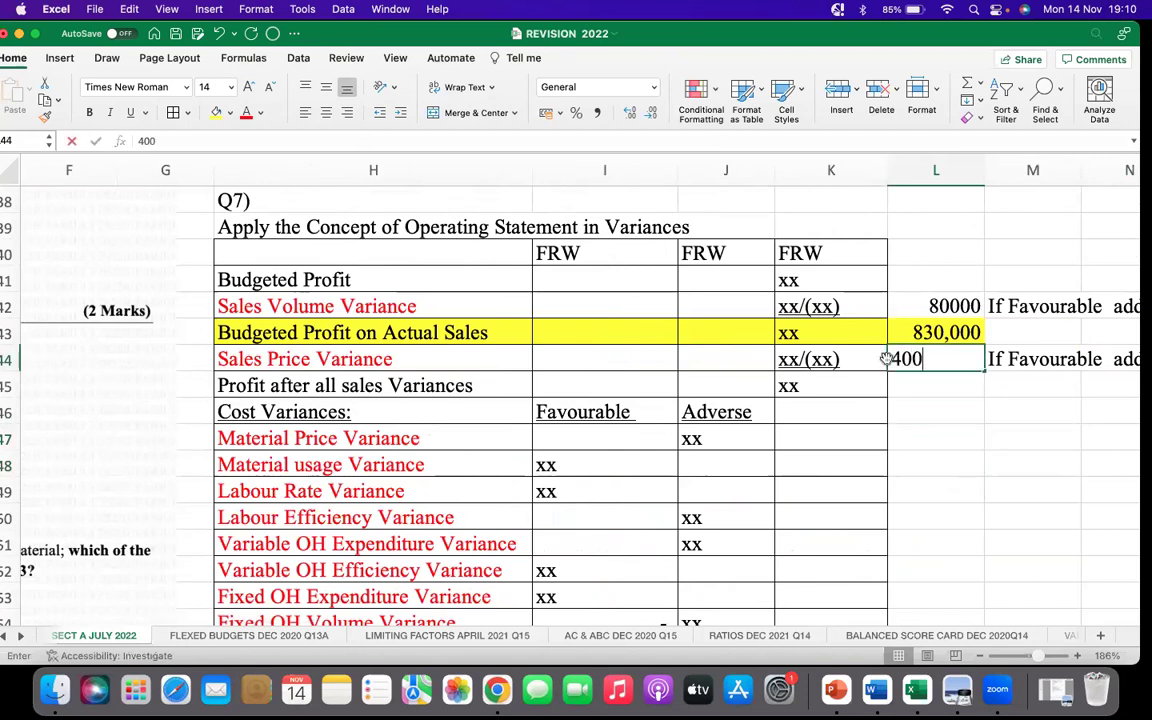
type("00")
Replace the notes beside the sales variance amounts with F in M44 and A in M42
left_click(995, 358)
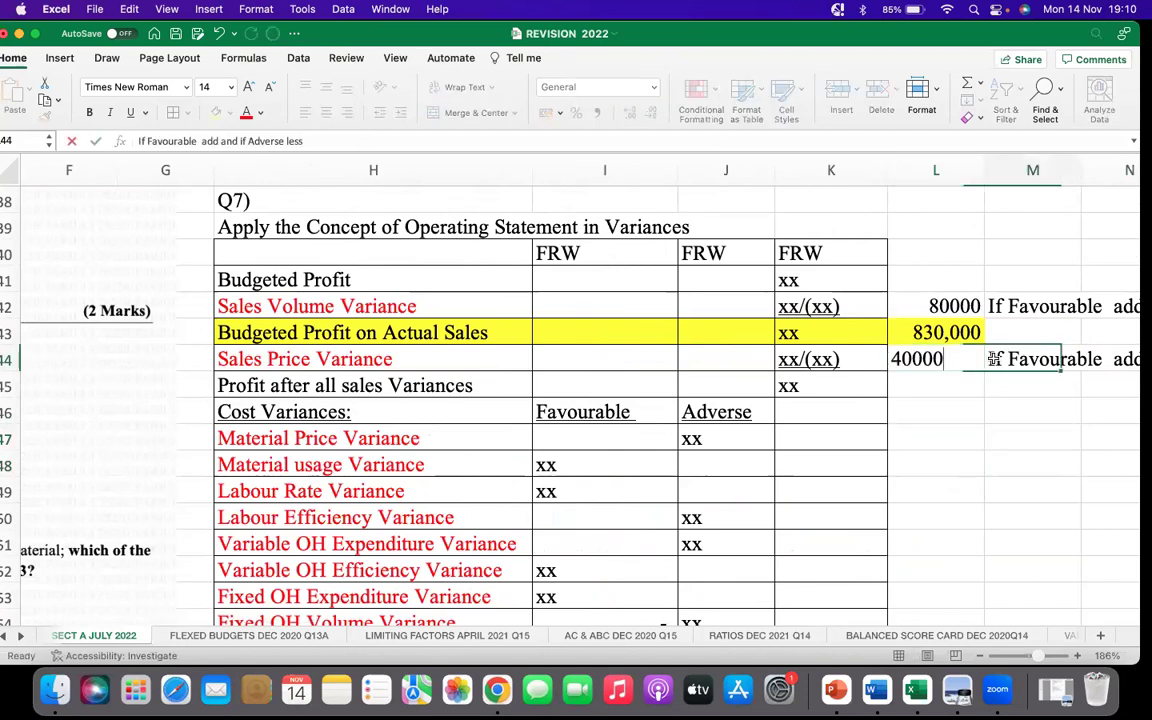
type("F")
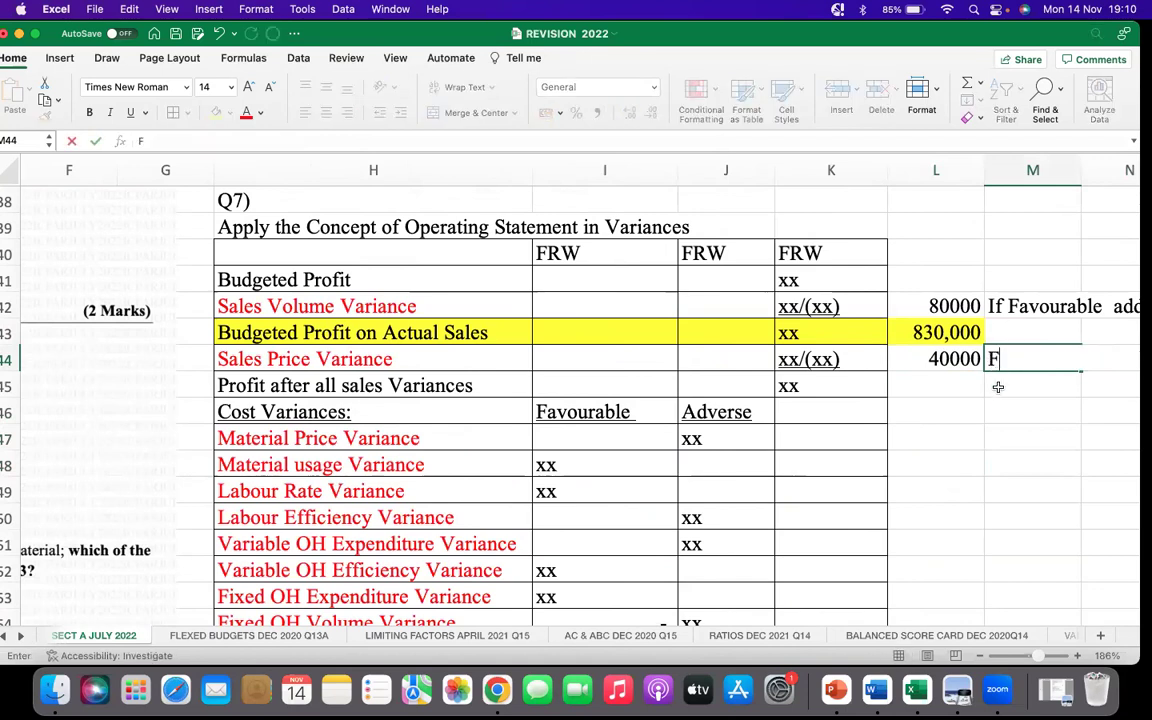
left_click(1022, 306)
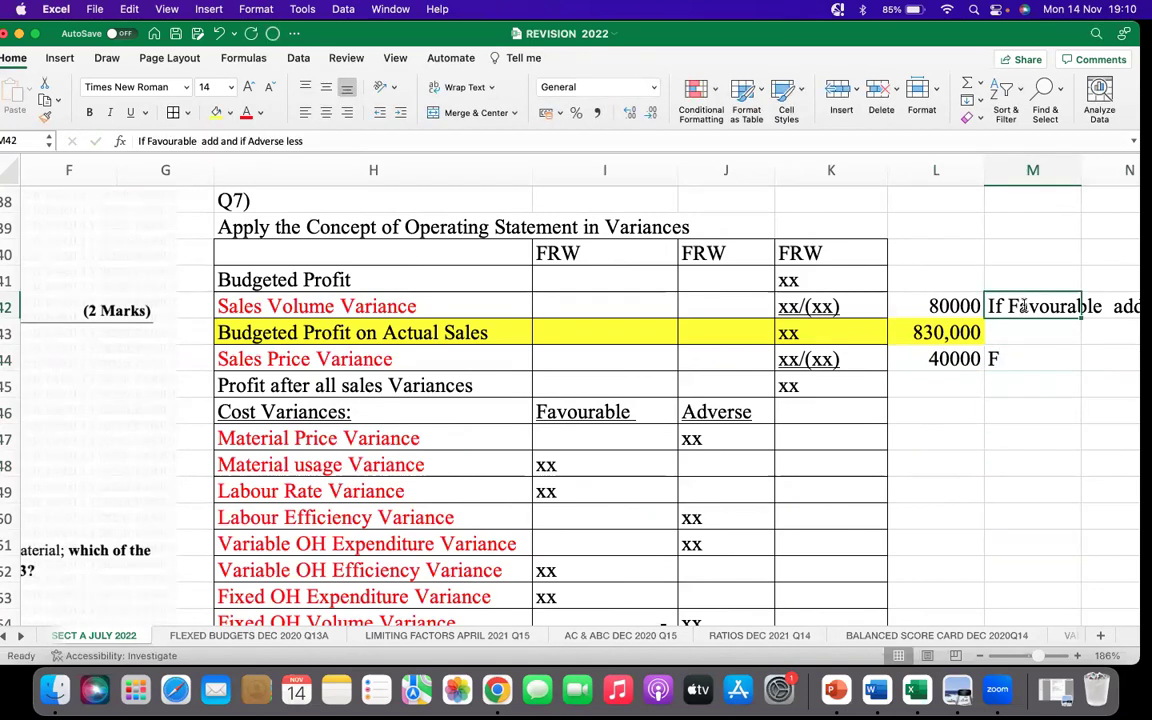
type("A")
left_click(1030, 395)
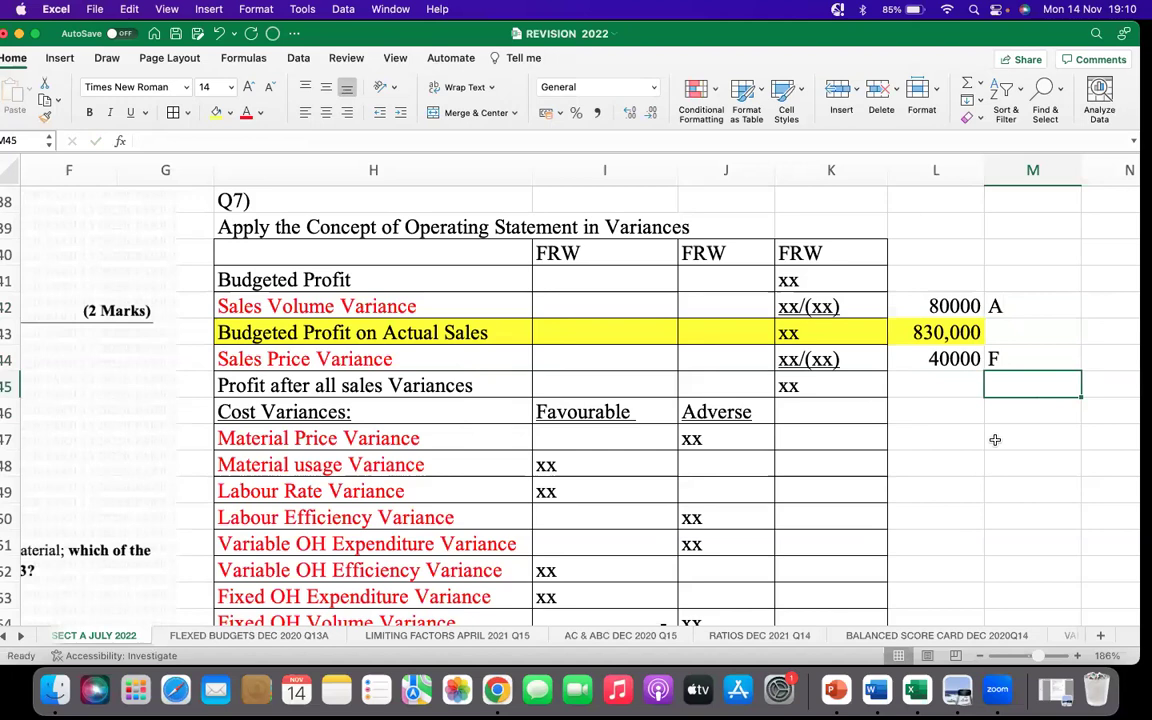
left_click(902, 499)
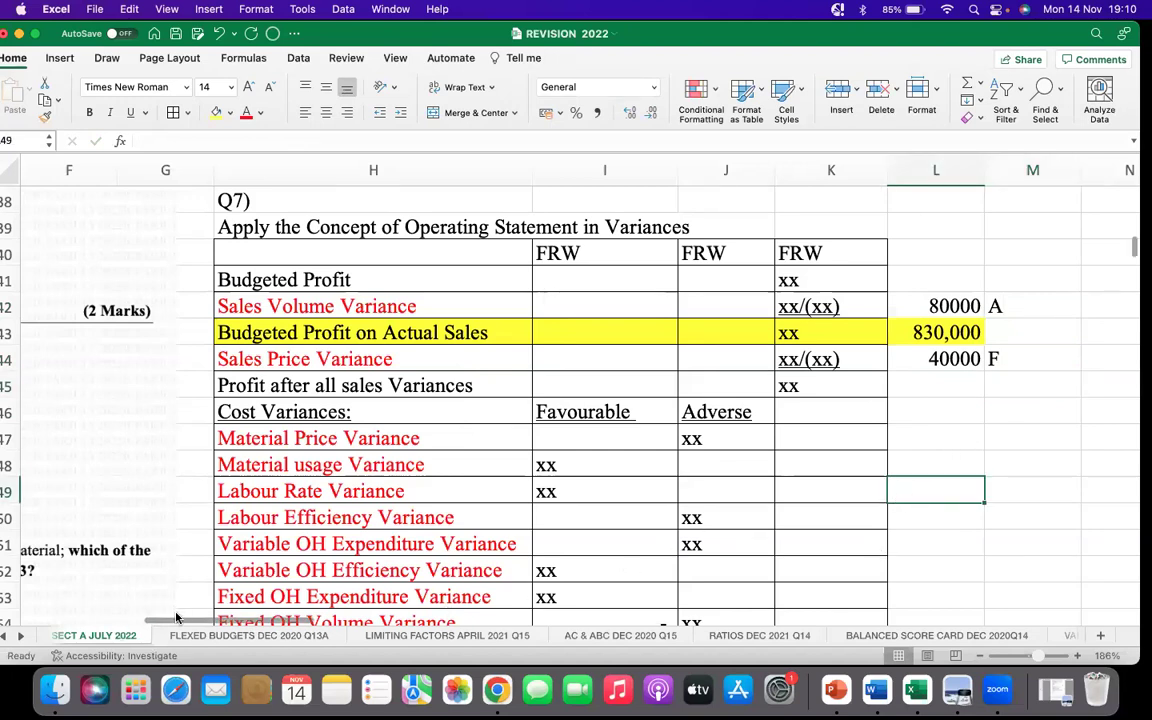
Look up the total cost variance in Question Seven and replace the note in L55 beside Total Cost Variance with 910000
scroll(158, 619, "left", 8)
scroll(165, 427, "down", 10)
scroll(185, 470, "down", 9)
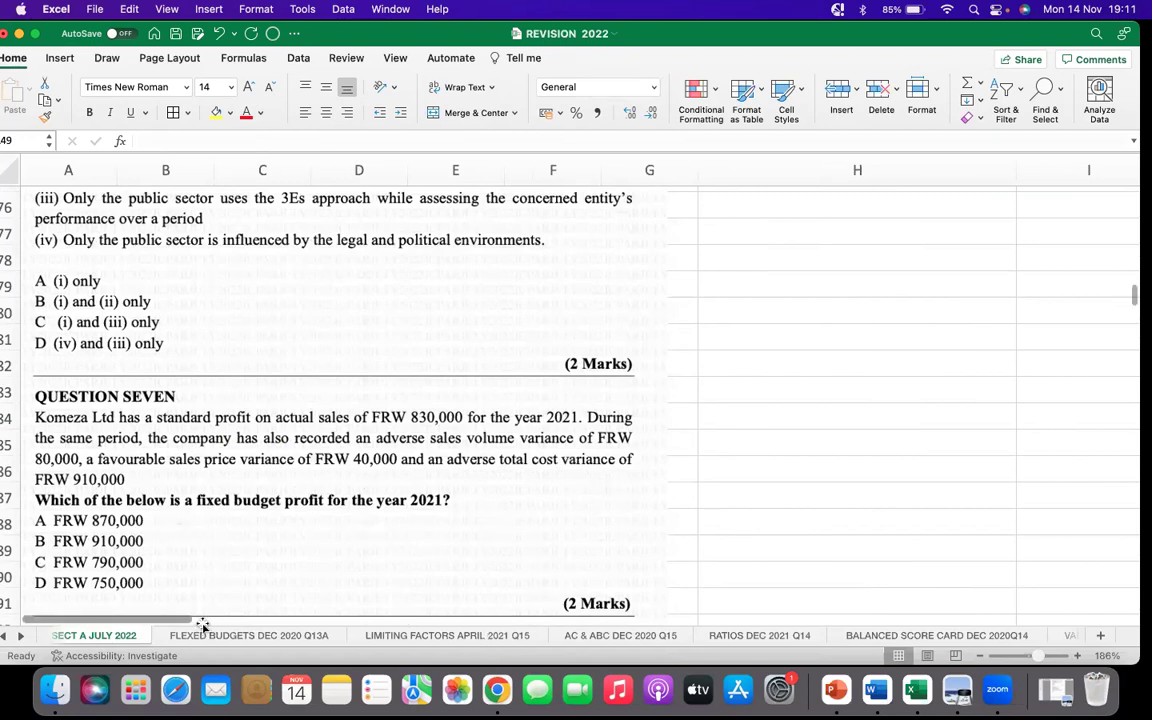
left_click_drag(163, 617, 404, 607)
scroll(530, 390, "up", 20)
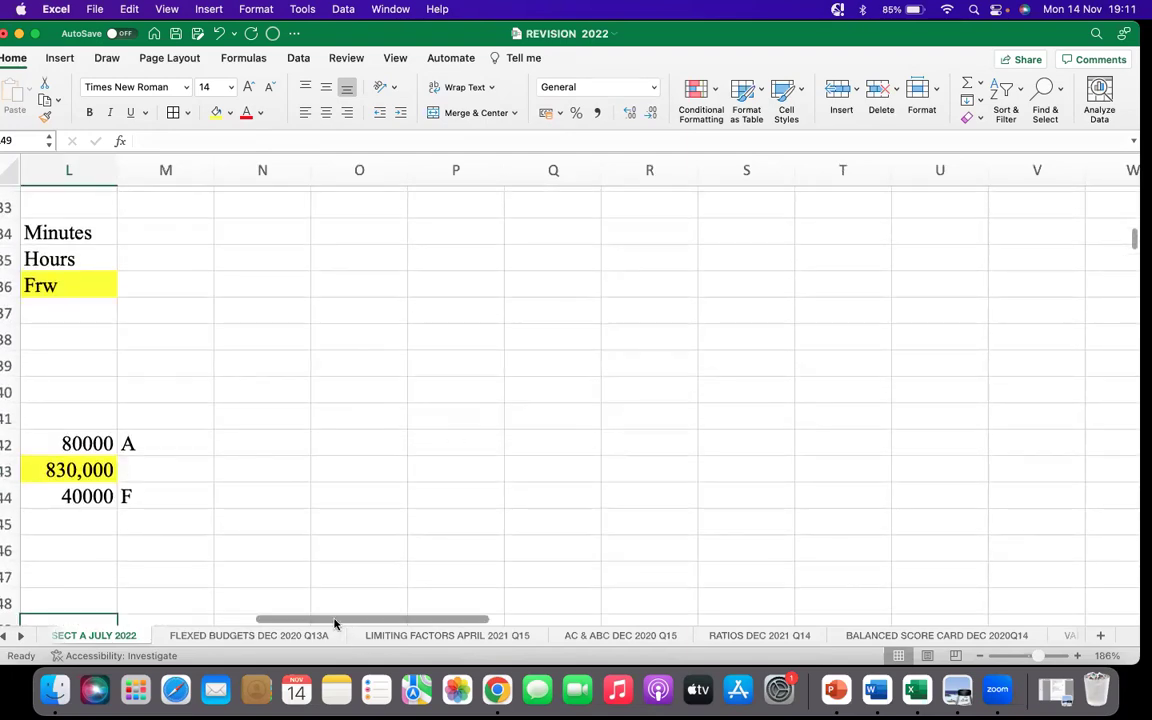
scroll(335, 622, "left", 7)
scroll(597, 404, "down", 8)
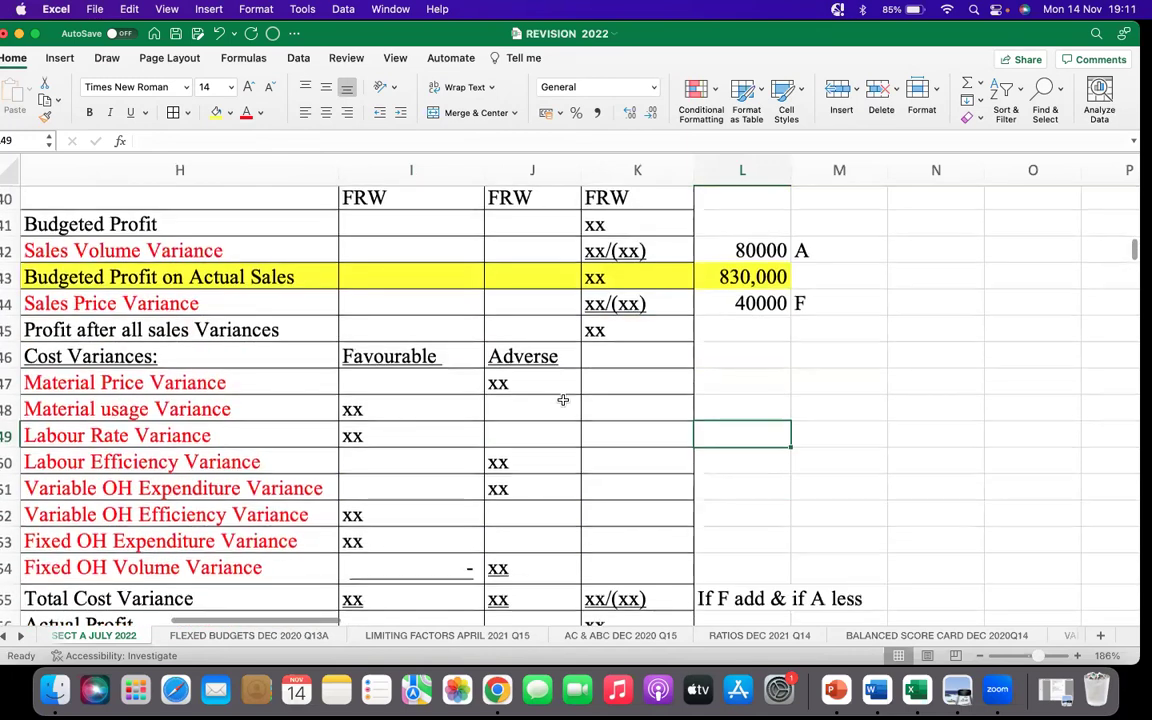
scroll(563, 400, "down", 4)
left_click(720, 490)
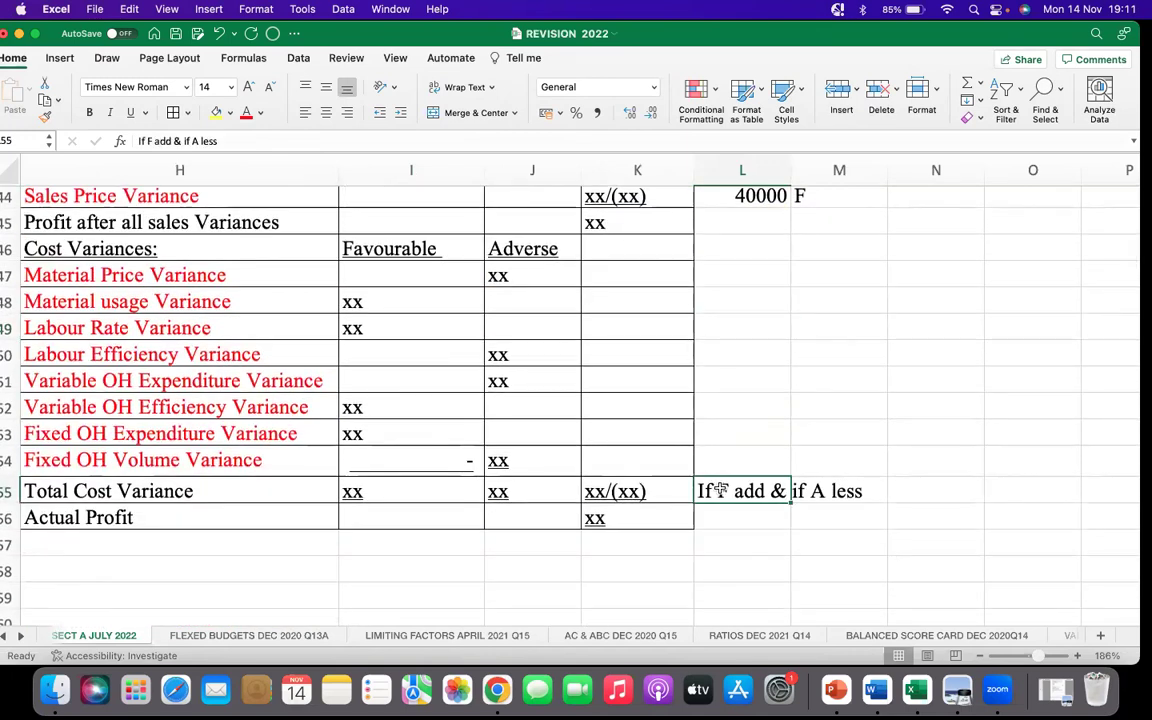
type("910000")
key("F2")
Label the total cost variance amount as Adverse in M55
left_click(819, 498)
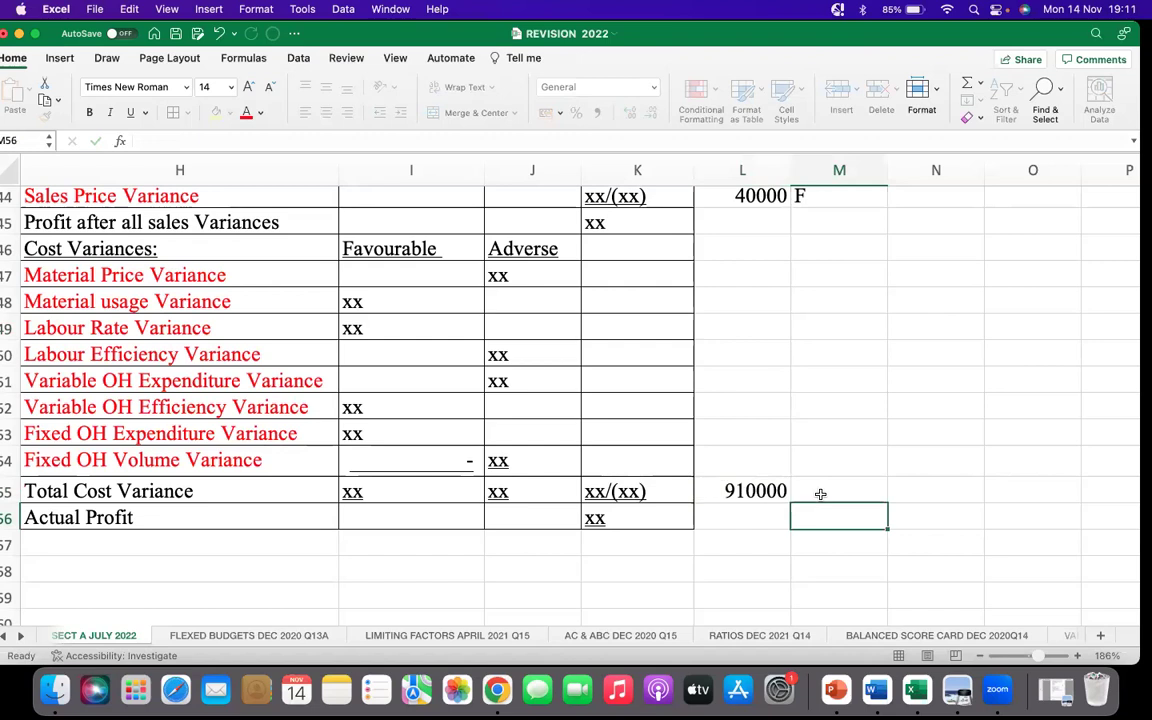
type("Adver")
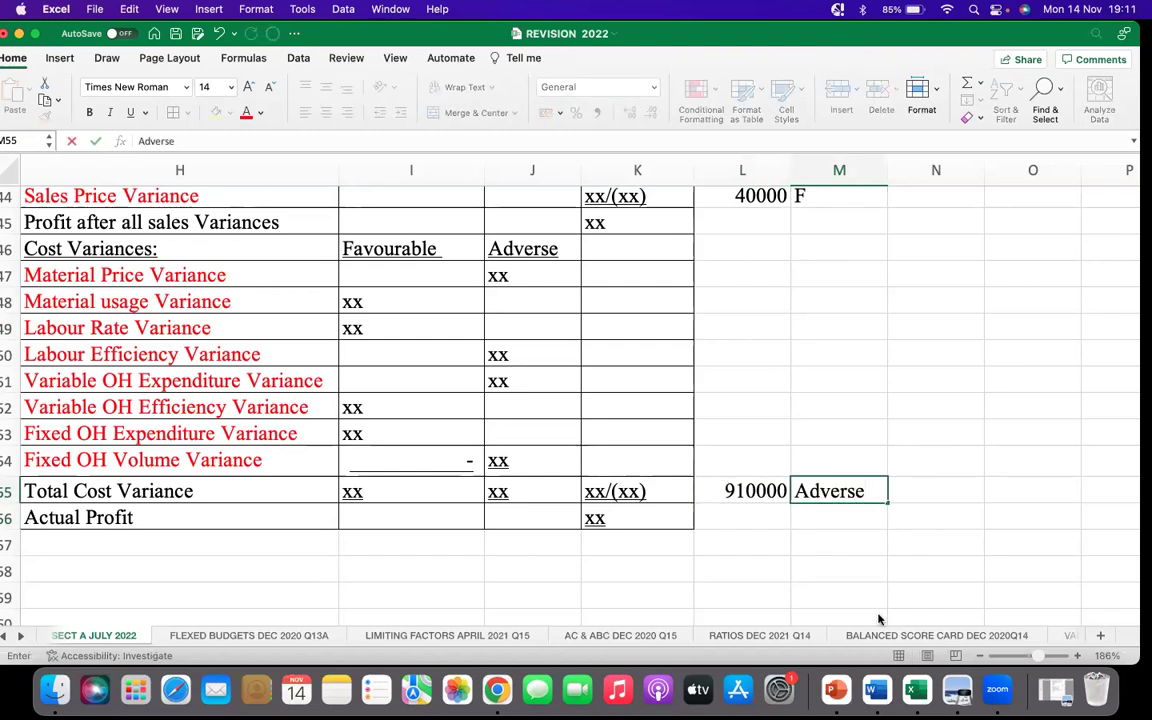
type("se")
scroll(867, 525, "right", 10)
scroll(750, 515, "down", 3)
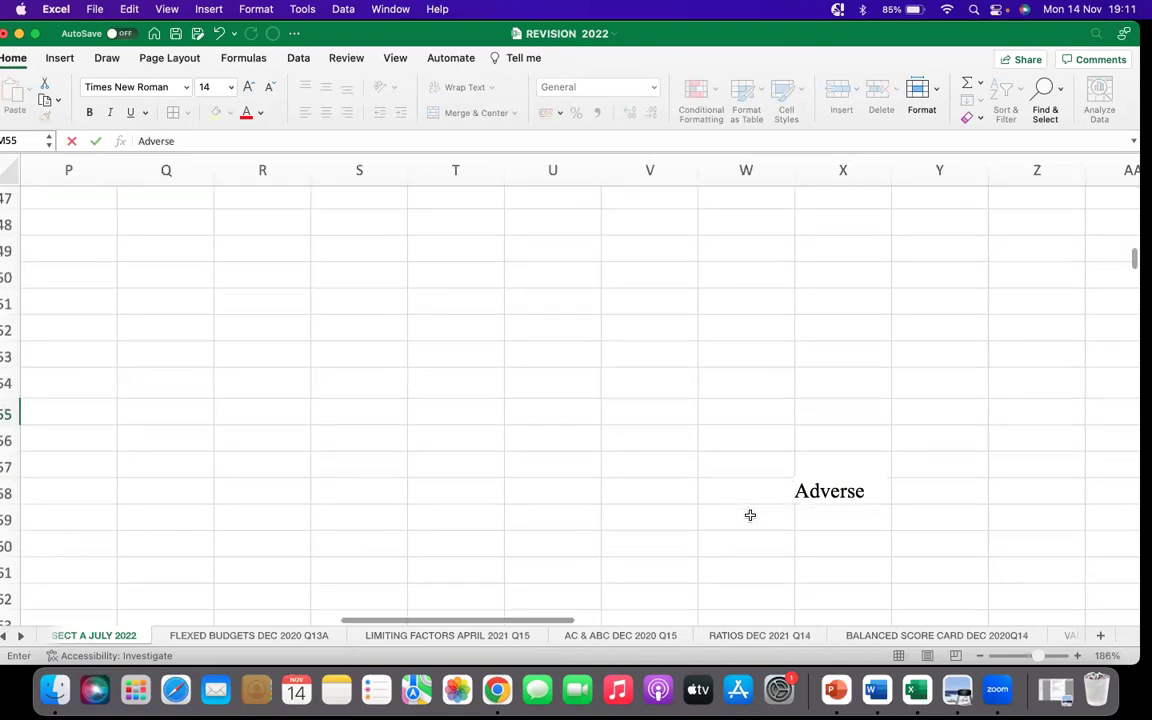
left_click_drag(537, 620, 133, 620)
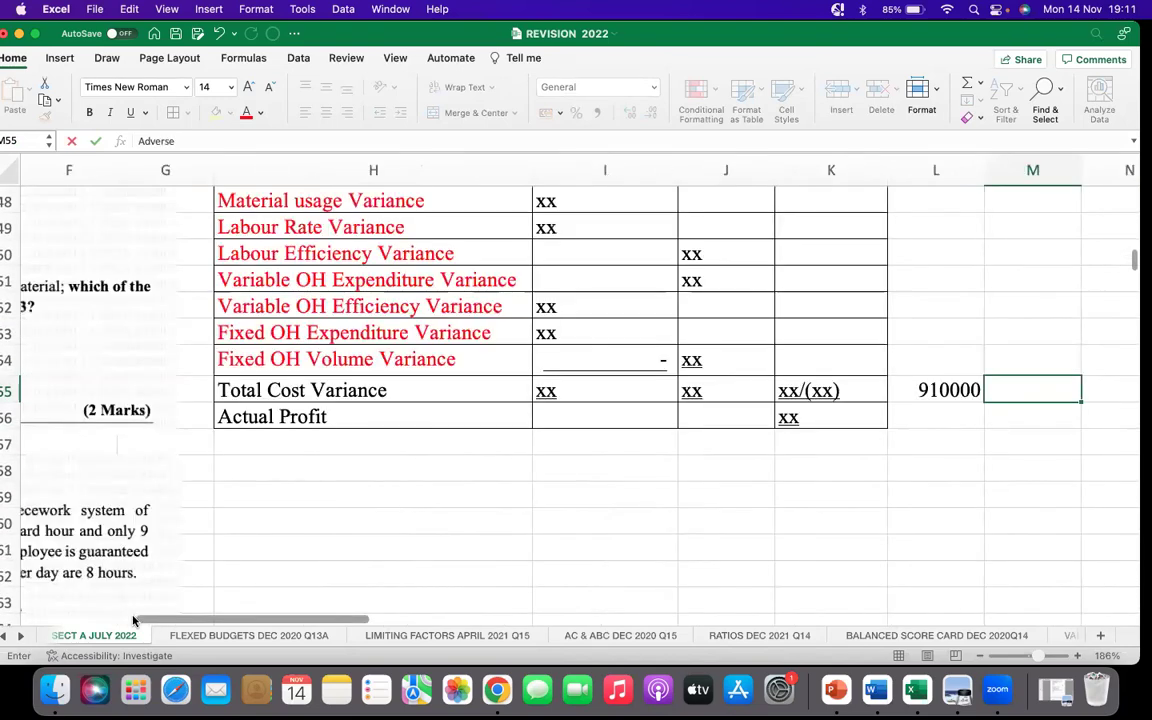
scroll(113, 558, "left", 5)
scroll(226, 550, "right", 4)
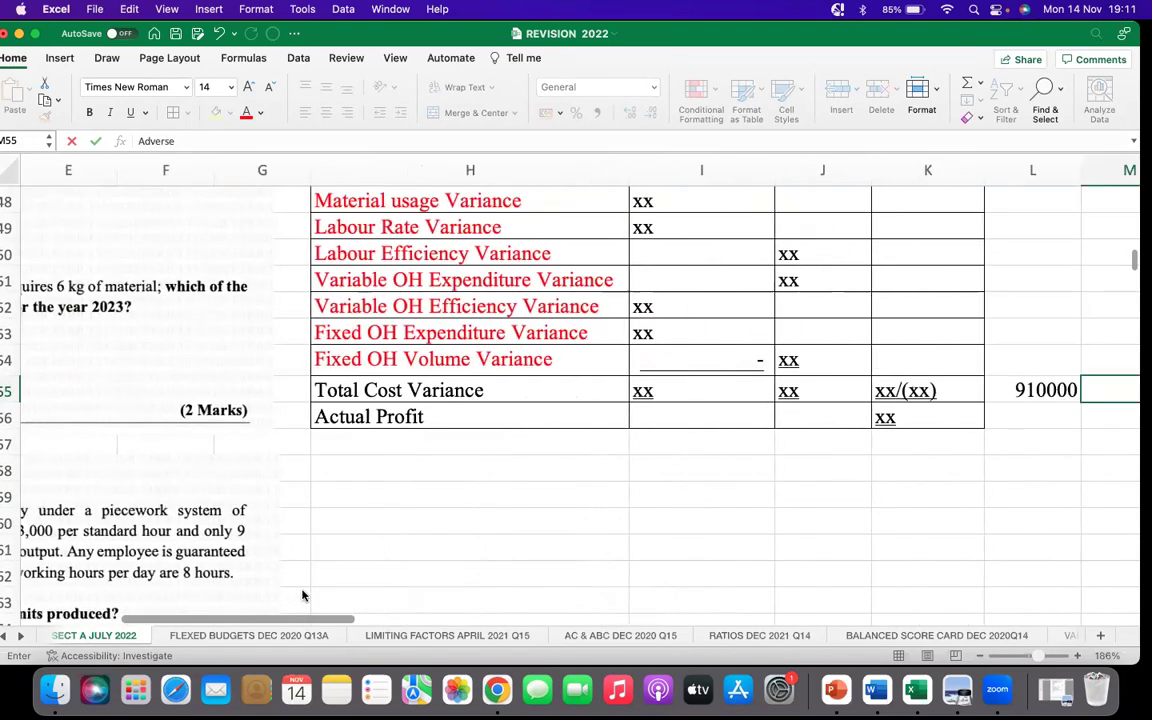
scroll(315, 594, "right", 2)
left_click(694, 512)
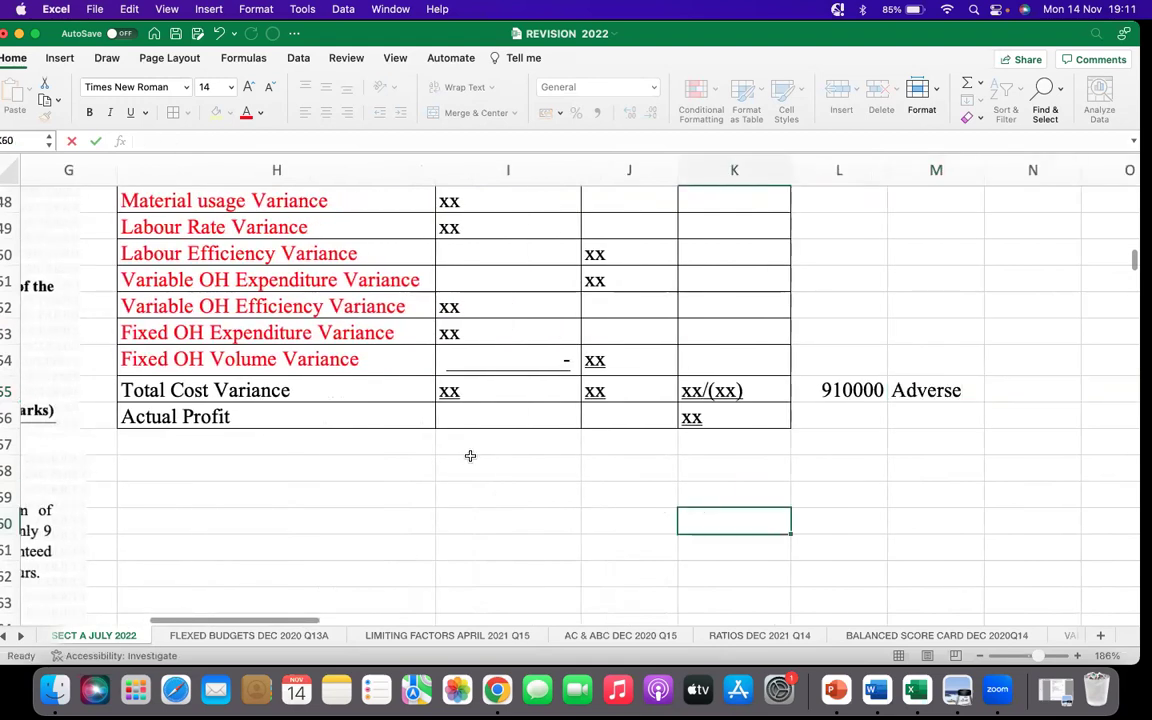
Highlight the Budgeted Profit row of the operating statement, H41 to K41, in yellow
scroll(470, 455, "up", 10)
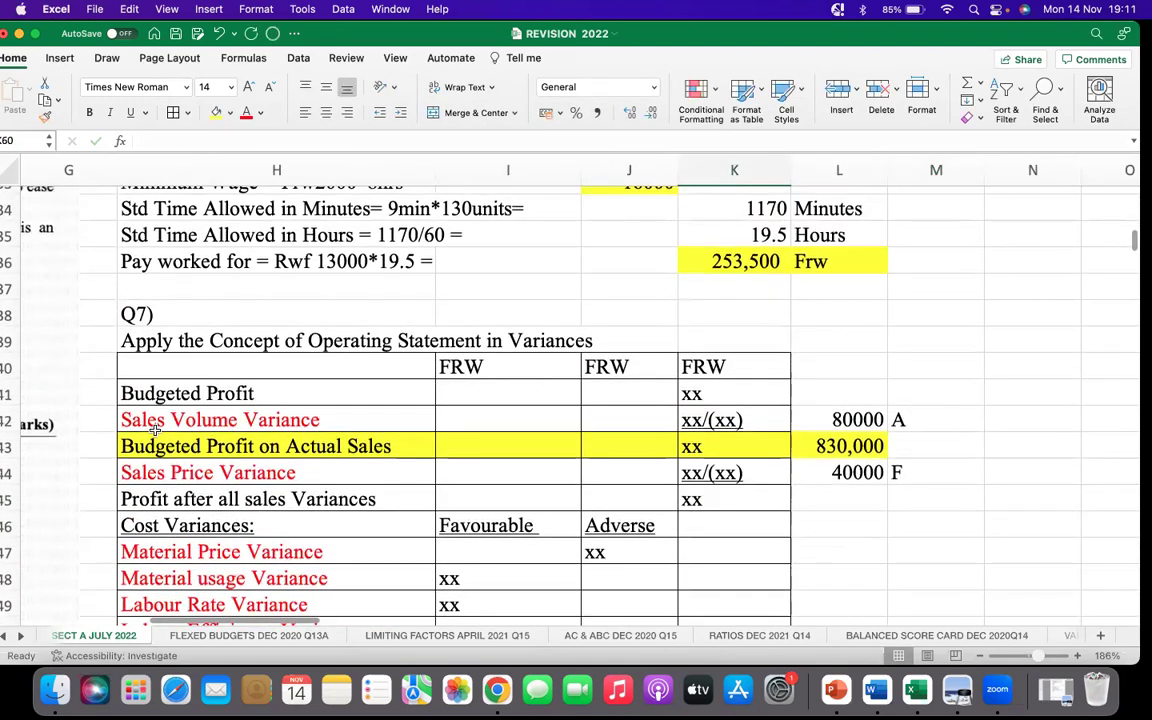
left_click(155, 396)
left_click_drag(516, 398, 720, 398)
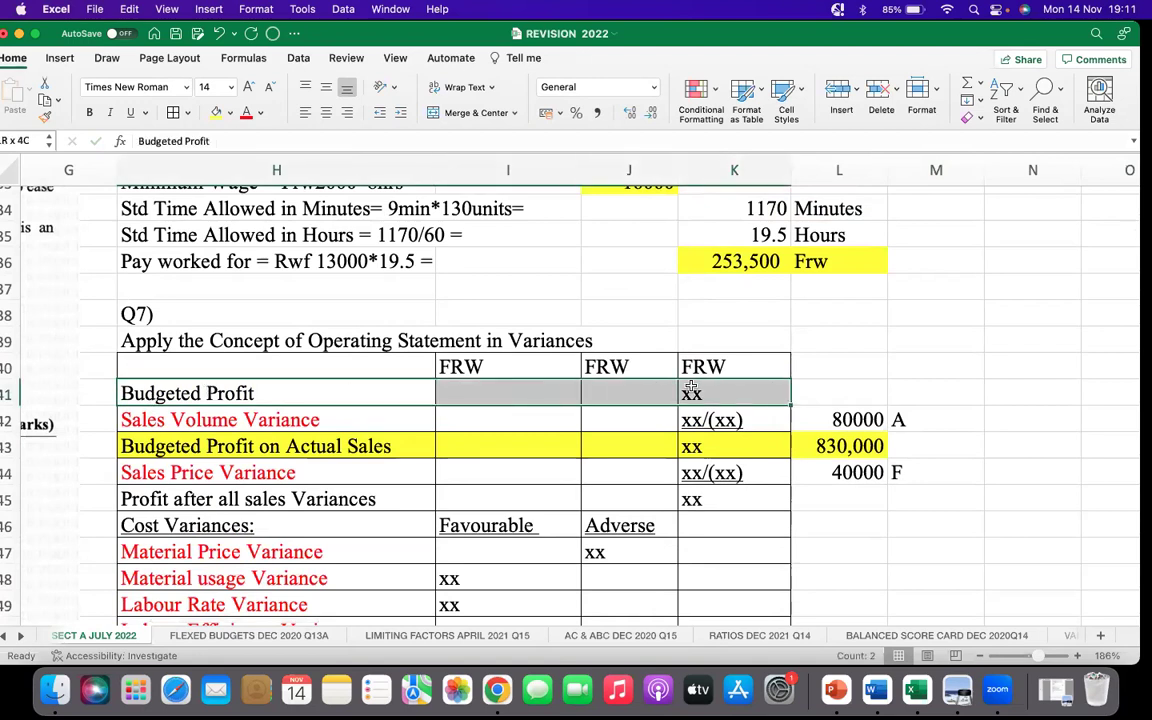
left_click(213, 112)
Highlight the Actual Profit row at the end of the operating statement, H56 to K56, in yellow
scroll(500, 410, "down", 8)
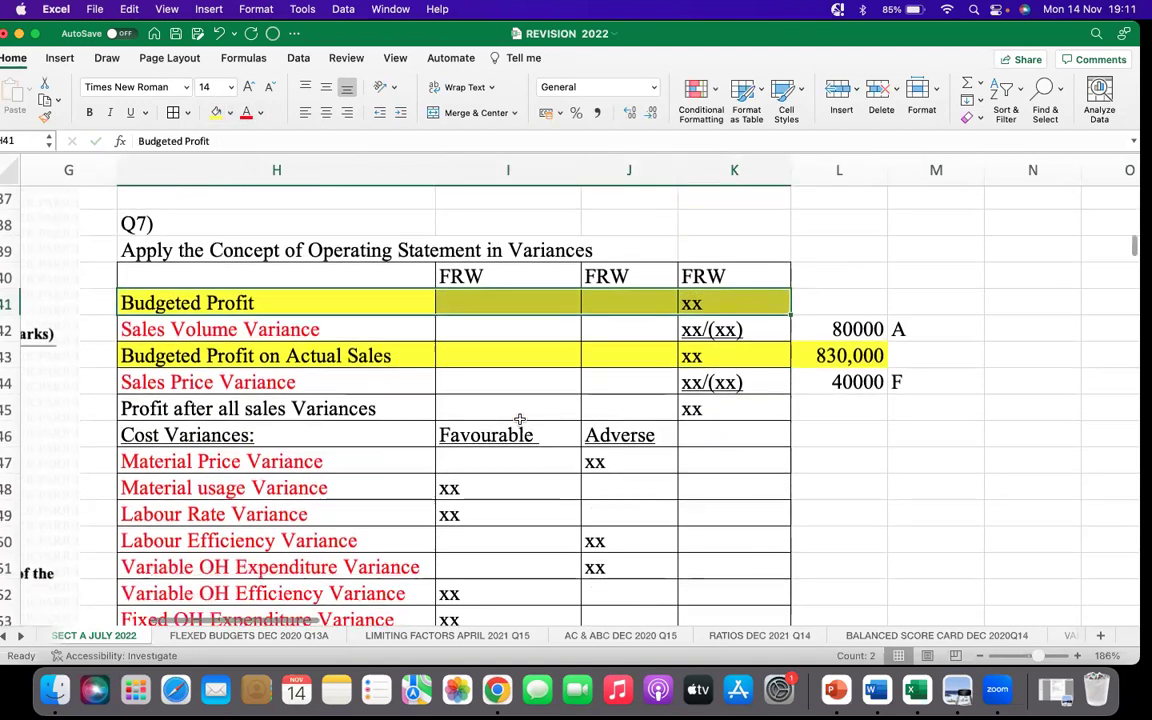
mouse_move(215, 450)
left_mouse_down()
mouse_move(818, 440)
mouse_move(779, 445)
left_mouse_up()
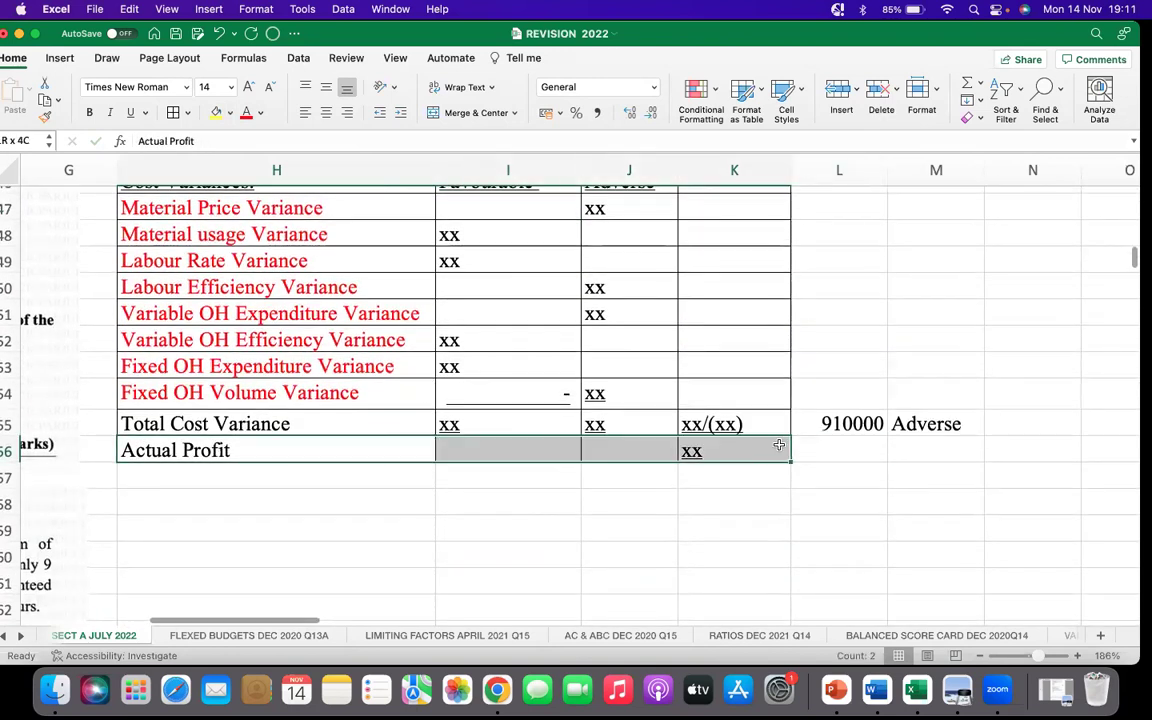
left_click(213, 112)
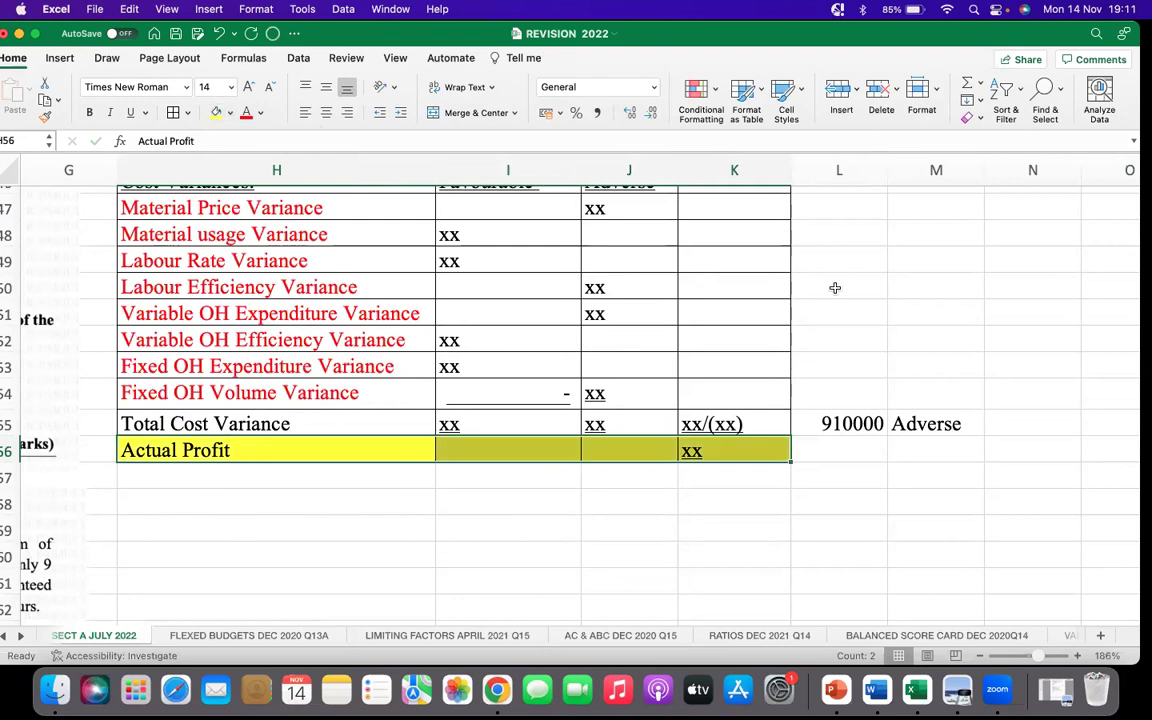
left_click(878, 288)
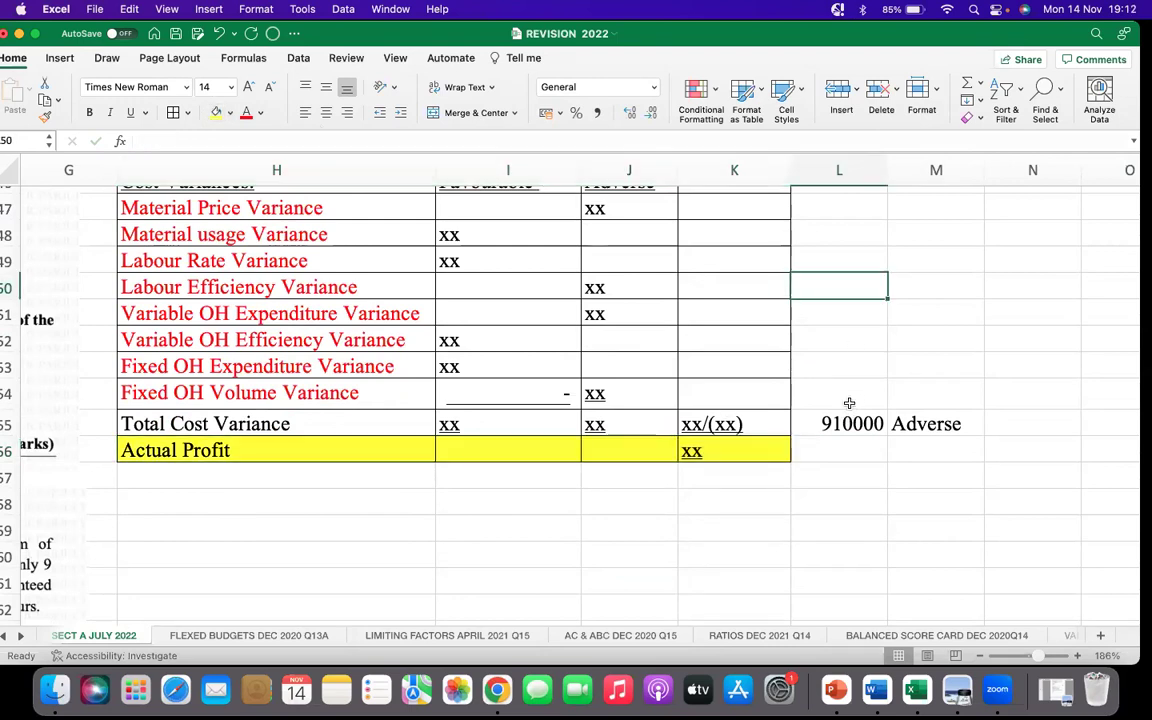
scroll(848, 404, "up", 6)
scroll(848, 405, "down", 5)
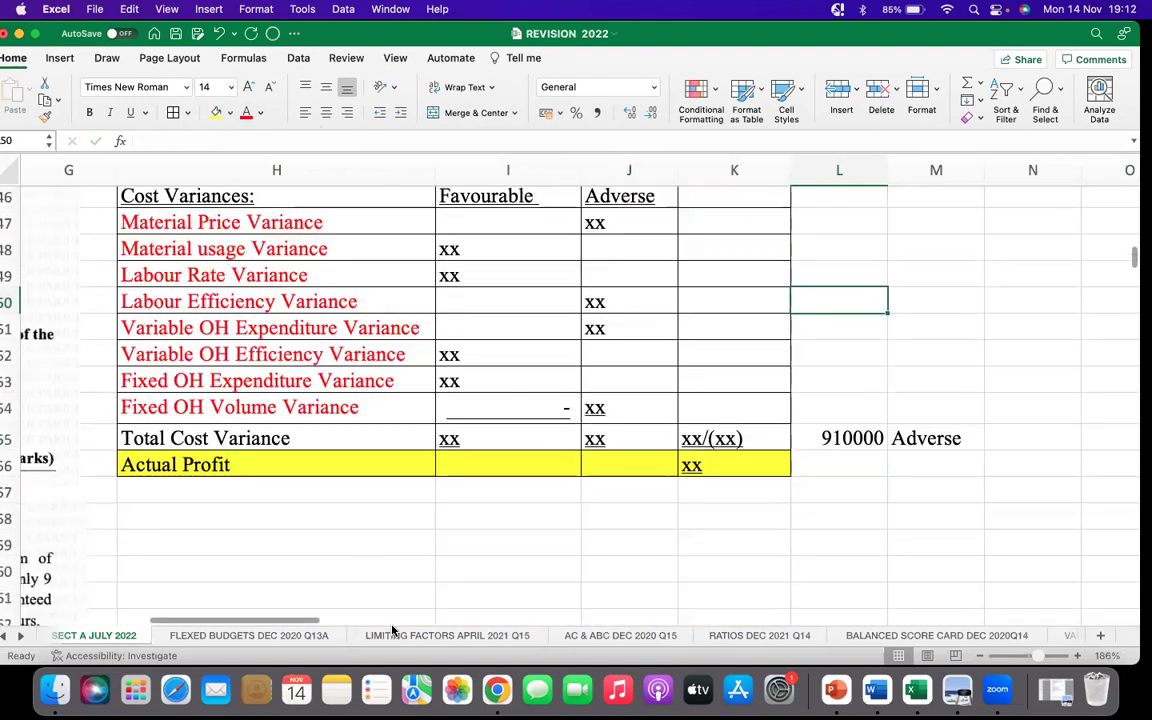
left_click_drag(298, 466, 750, 463)
scroll(829, 340, "up", 5)
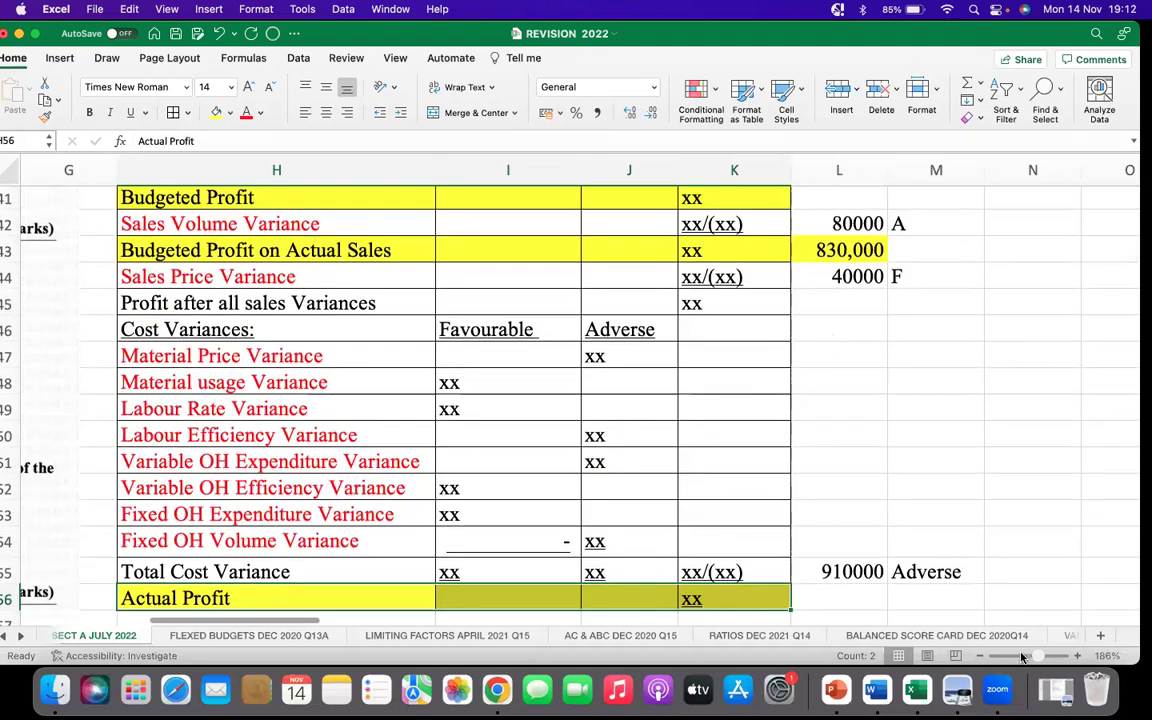
left_click_drag(1027, 660, 1031, 656)
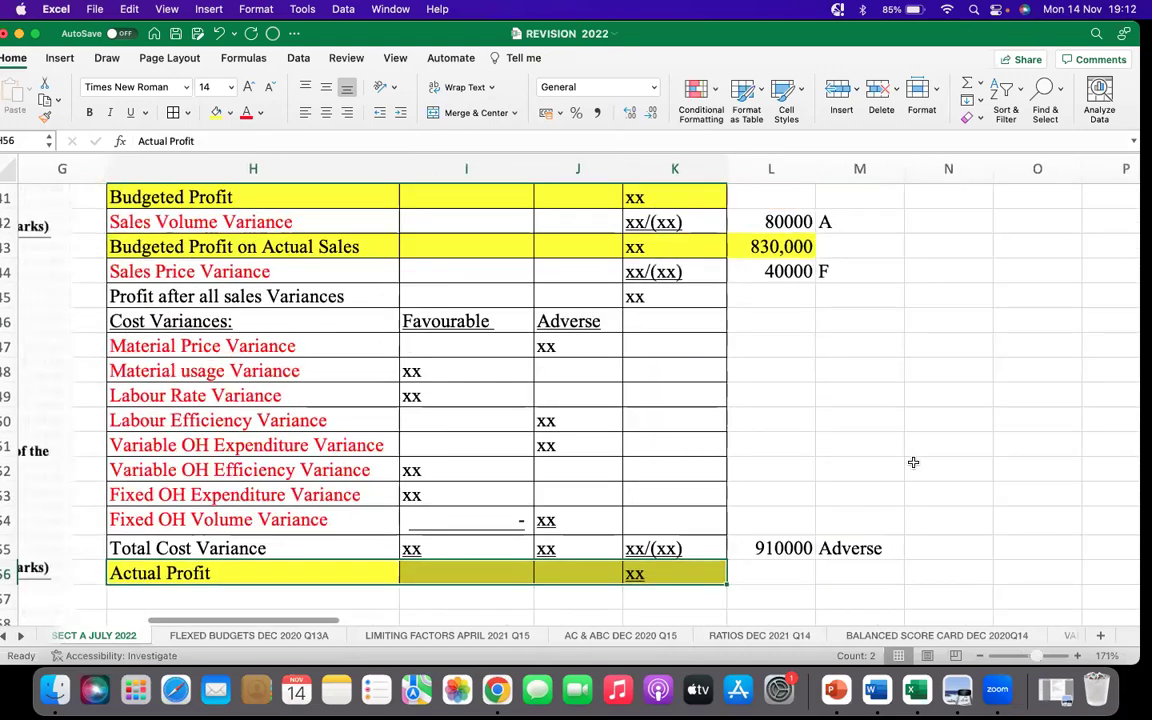
left_click(945, 411)
scroll(946, 409, "down", 2)
scroll(940, 427, "up", 4)
scroll(940, 427, "down", 1)
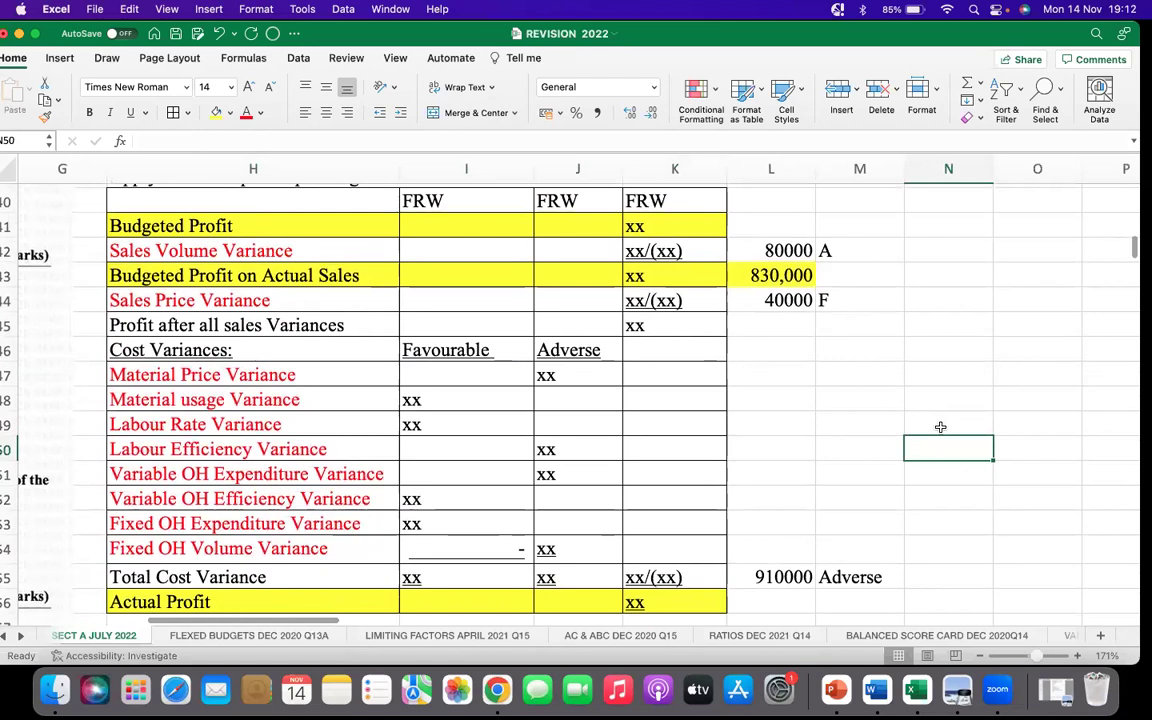
left_click(802, 600)
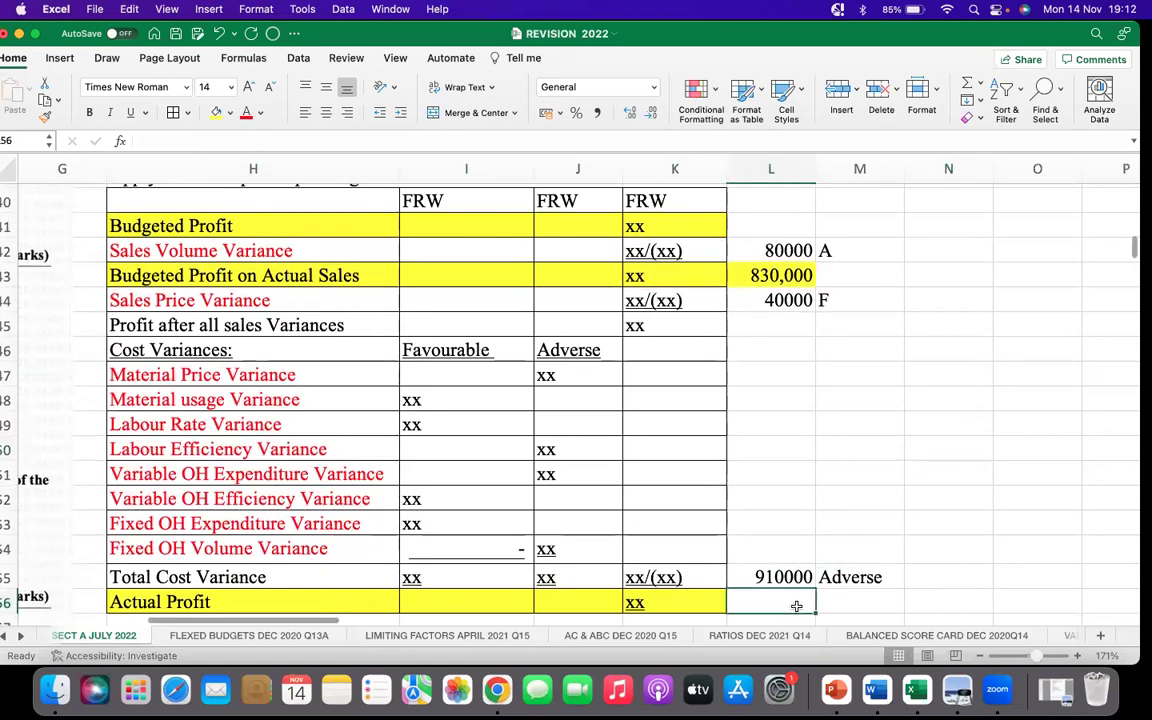
Calculate Profit after all sales Variances in L45 by adding the sales price variance to budgeted profit on actual sales, =L43+L44
left_click(774, 321)
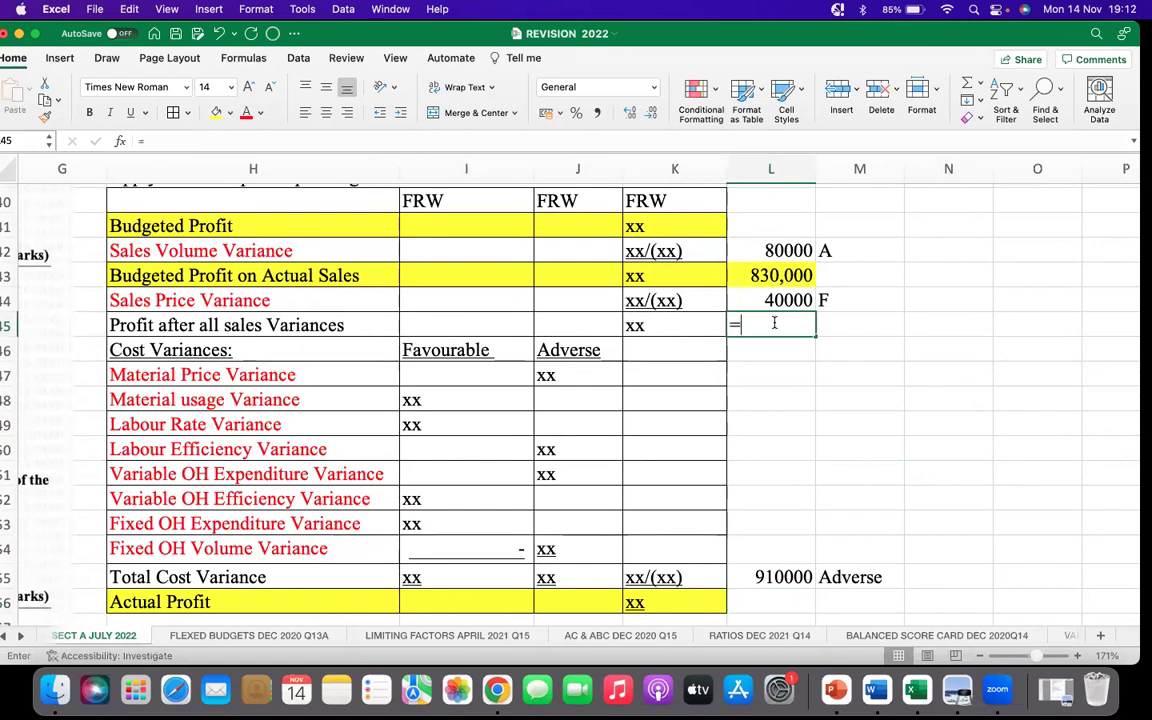
type("=")
left_click(767, 280)
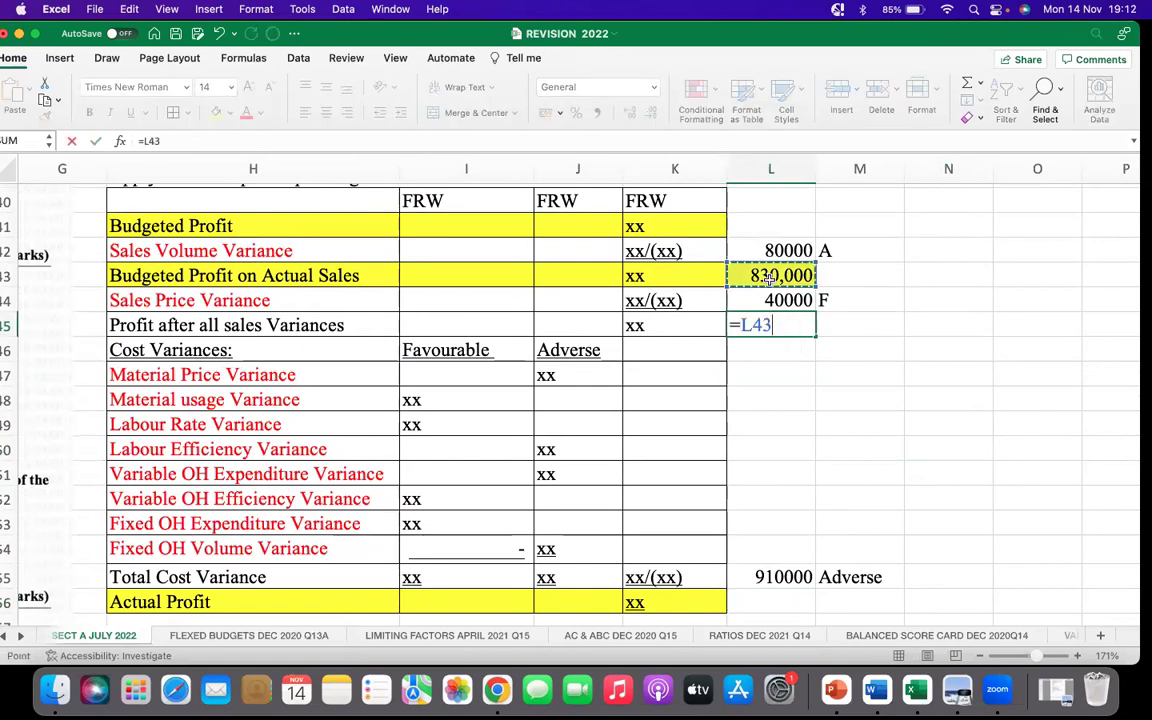
type("+")
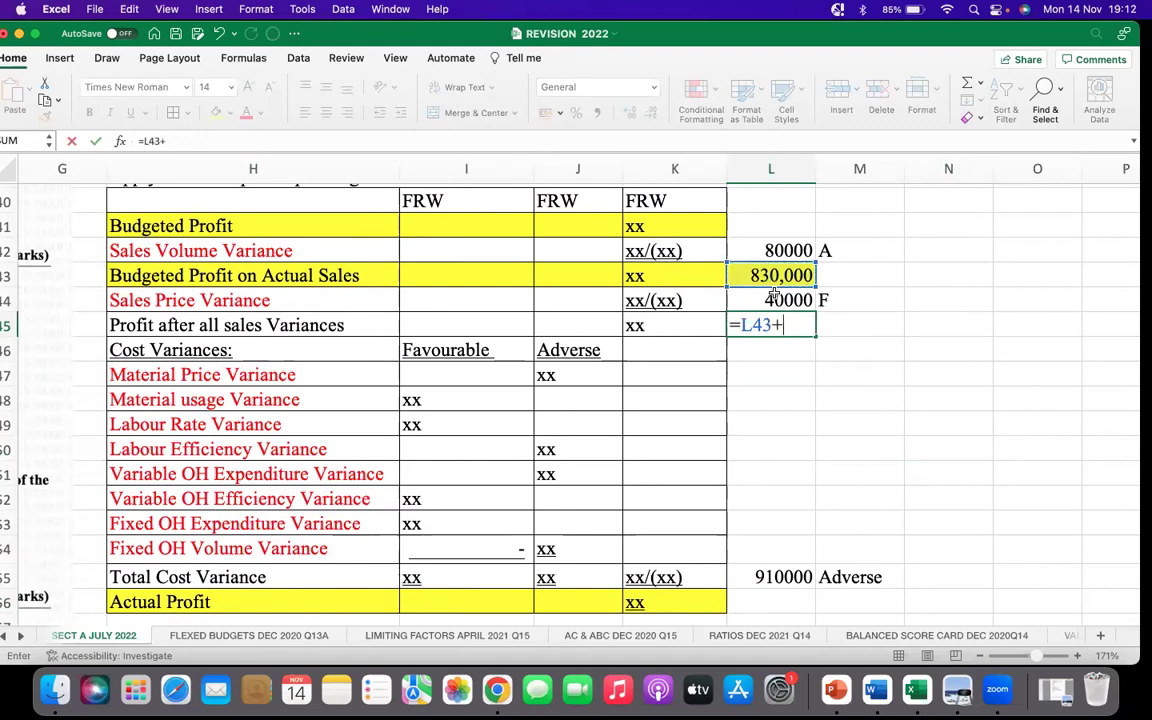
left_click(773, 293)
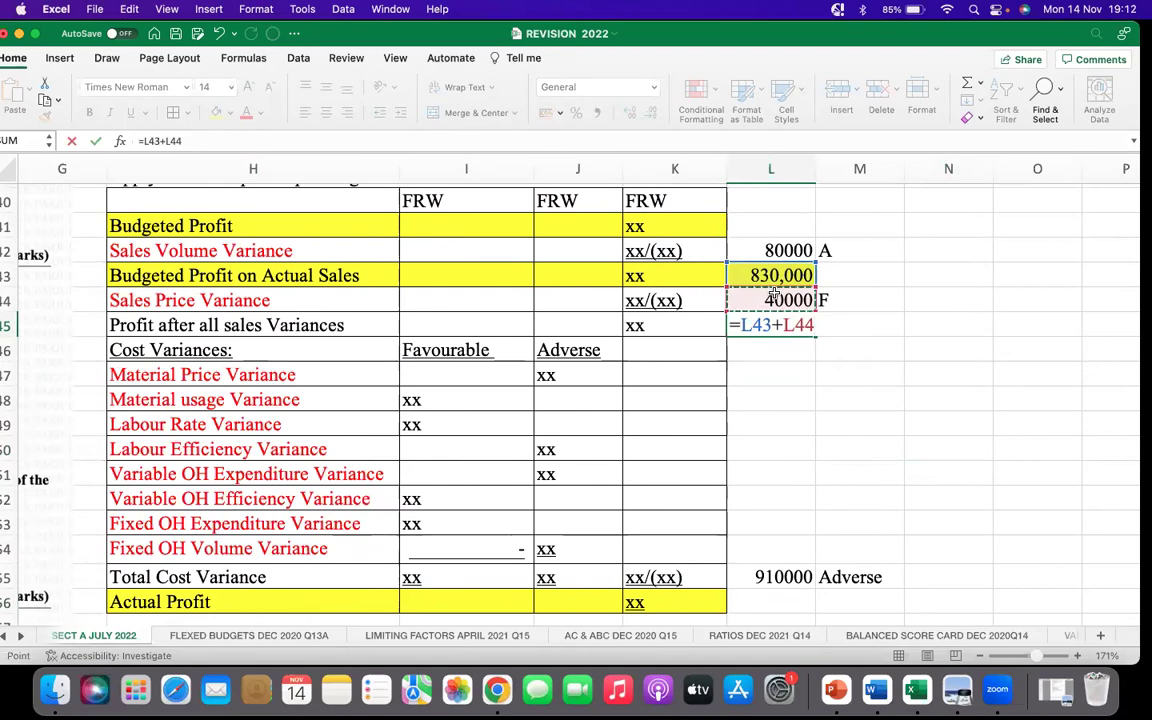
key("Return")
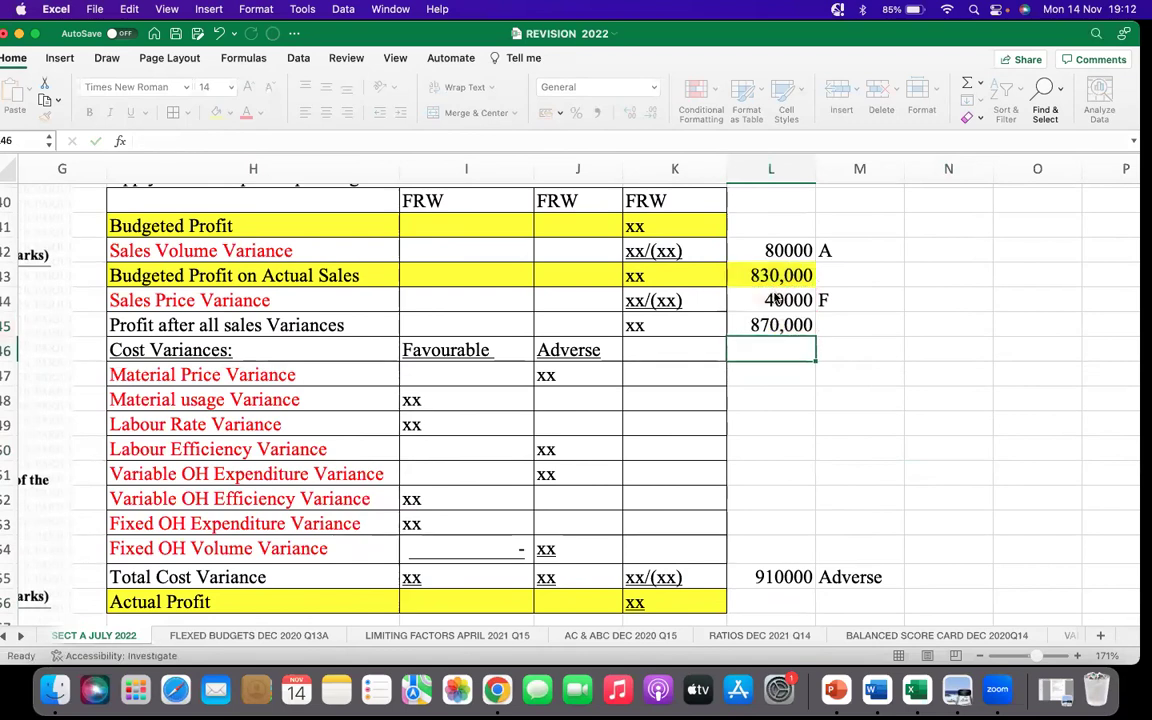
Calculate Actual Profit in L56 by subtracting the total cost variance from profit after all sales variances, =L45-L55
scroll(851, 327, "down", 1)
left_click(771, 568)
type("=")
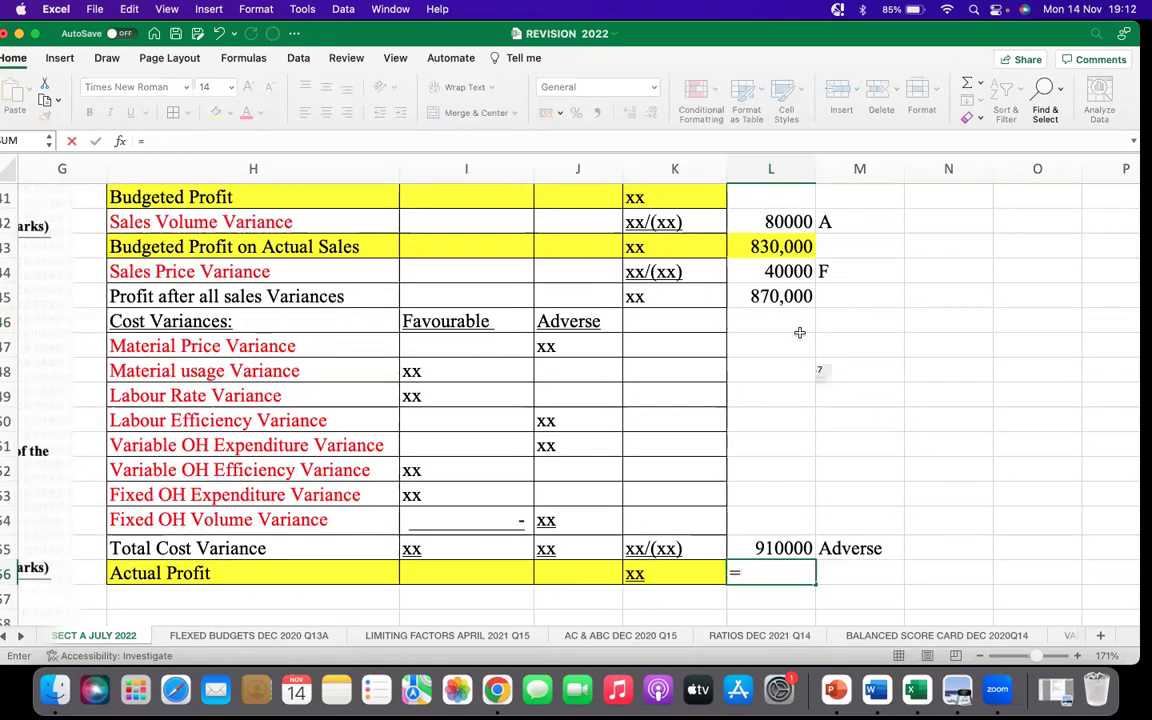
left_click(781, 298)
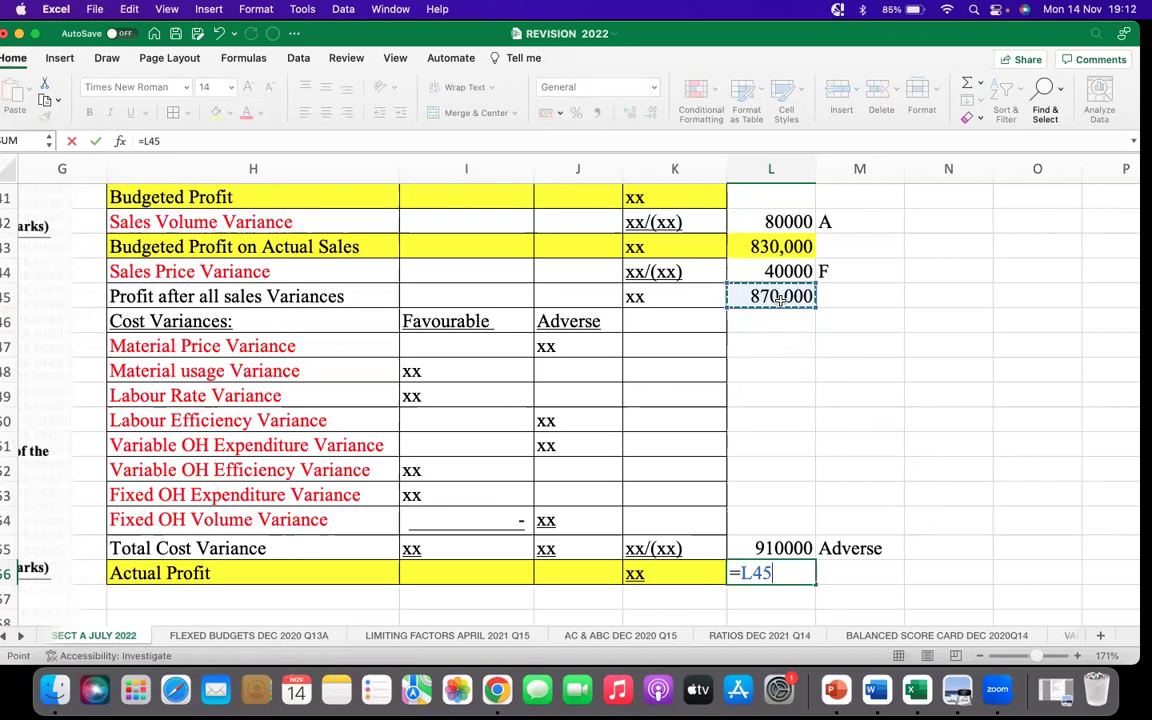
type("-")
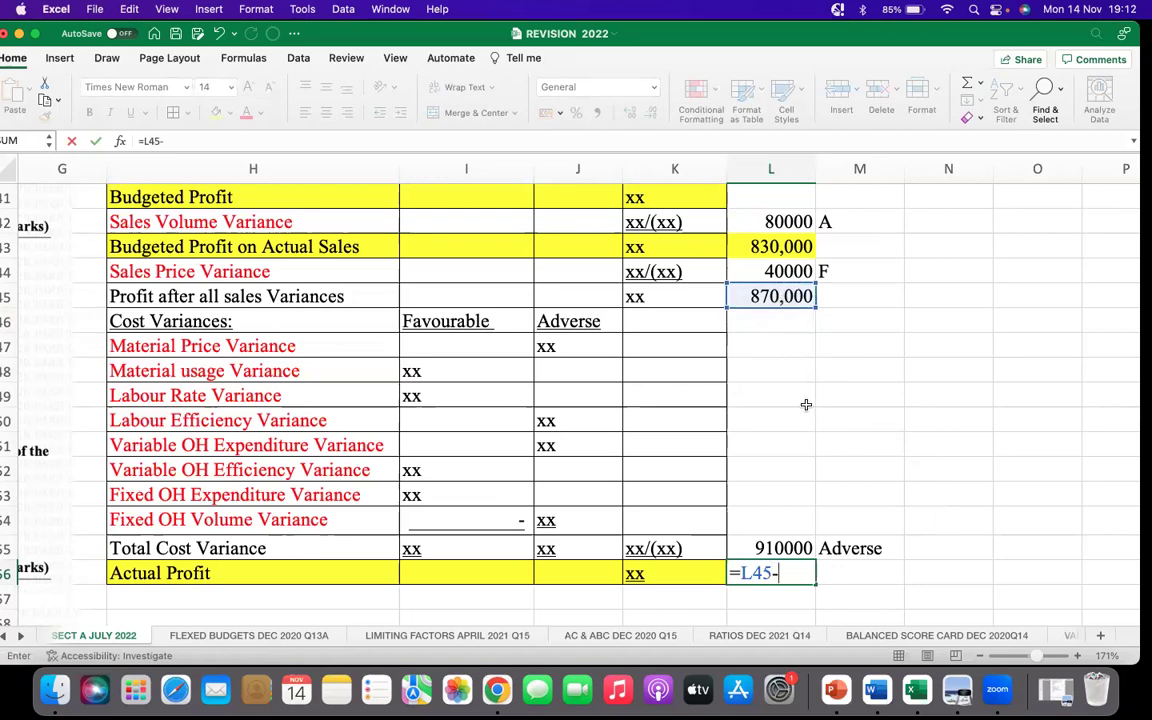
left_click(785, 545)
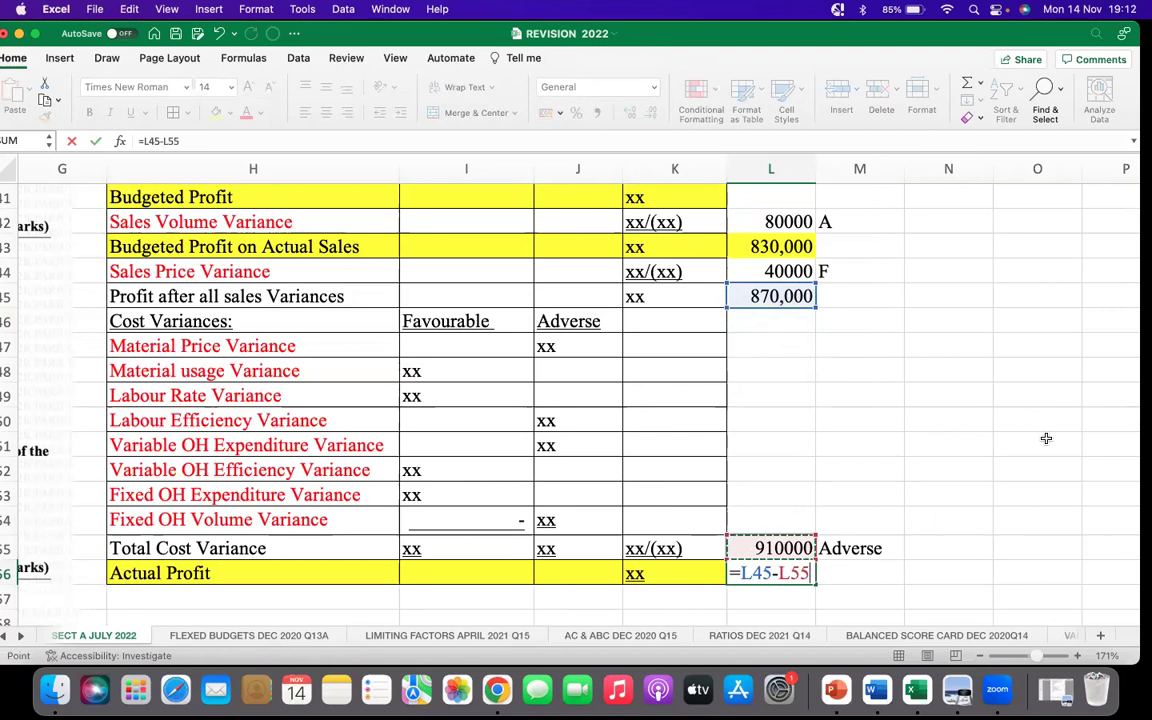
key("Return")
Label the Actual Profit amount as Loss in M56
left_click(886, 568)
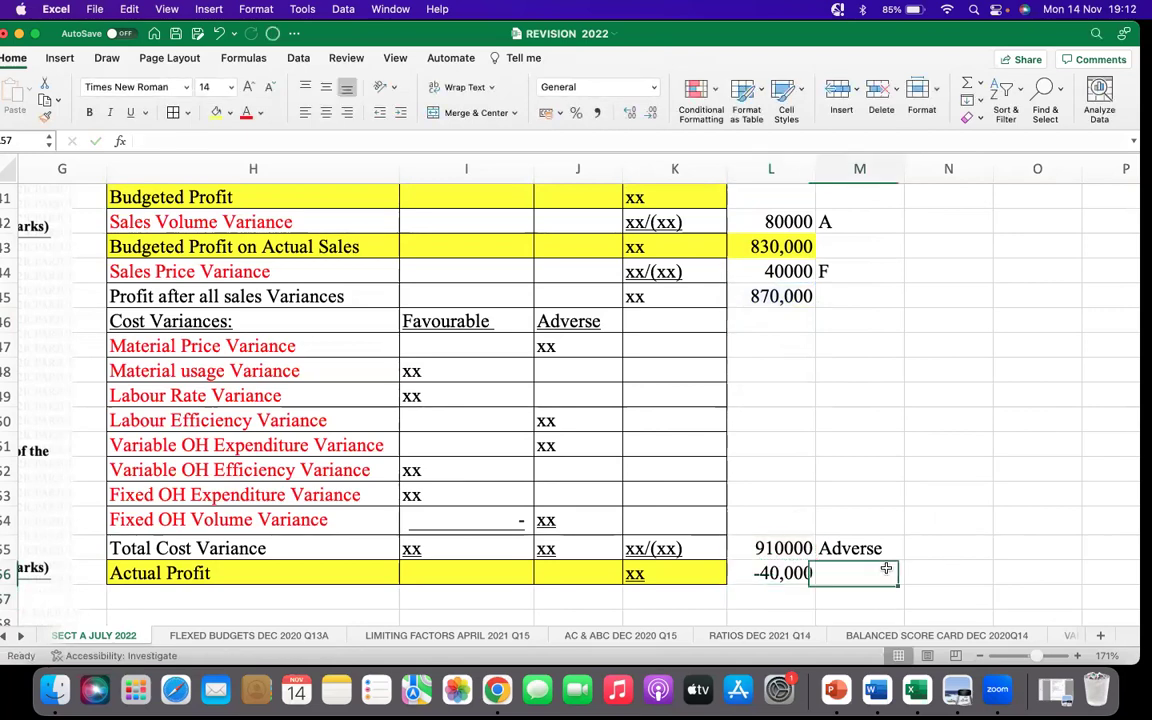
type("Loss")
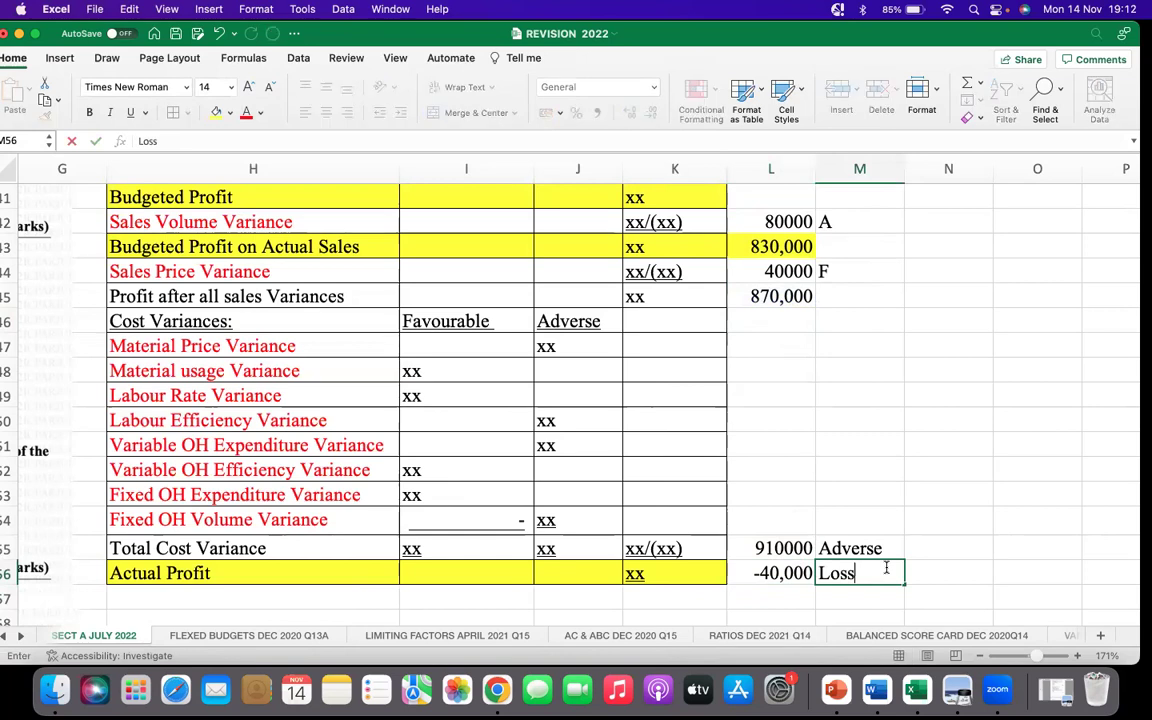
left_click(994, 302)
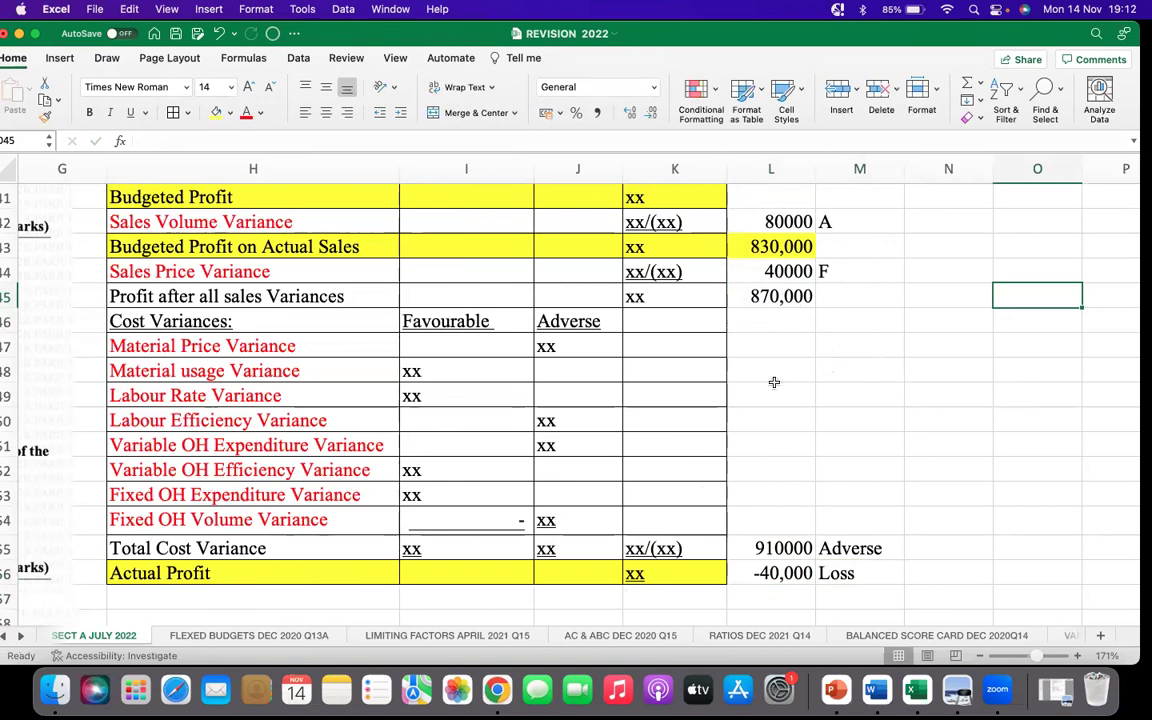
Calculate Budgeted Profit in L41 by adding the sales volume variance back to budgeted profit on actual sales, =L43+L42
left_click(771, 572)
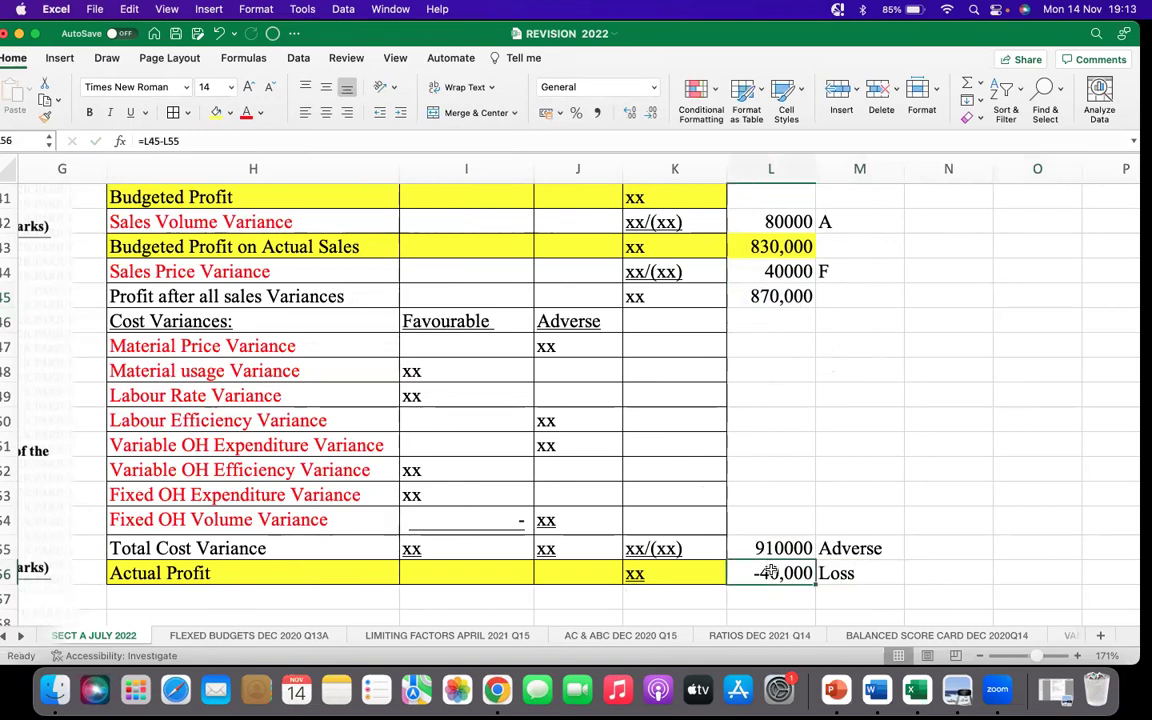
scroll(769, 337, "up", 2)
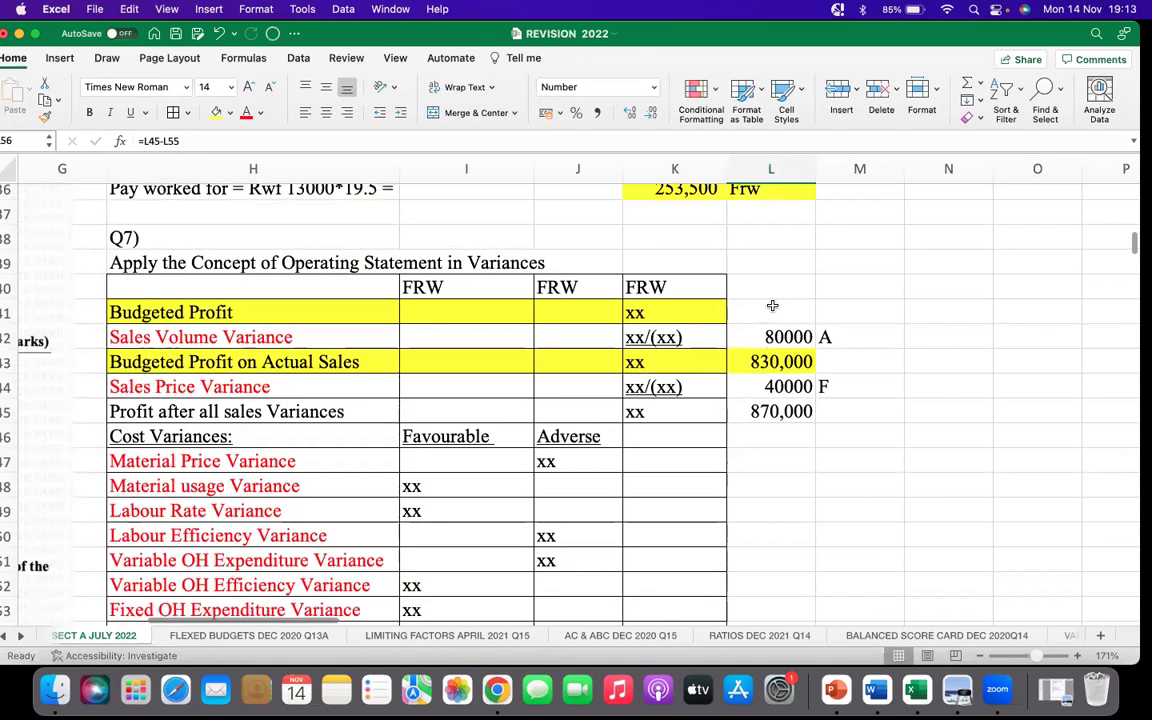
left_click(774, 307)
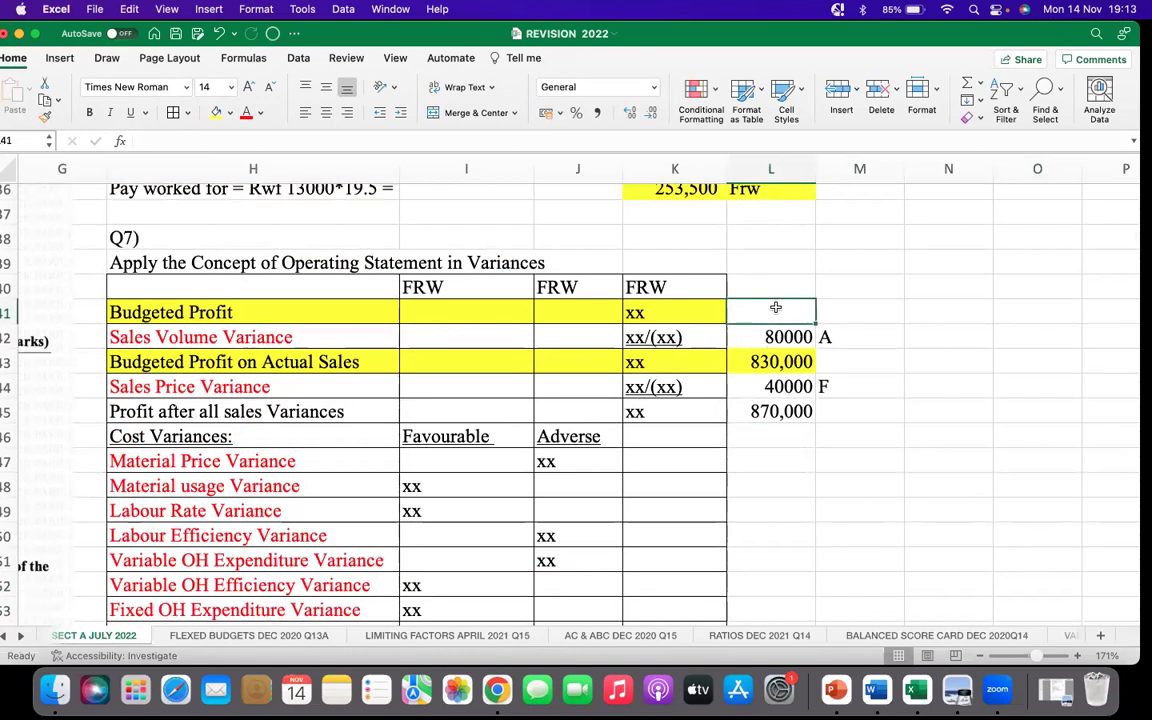
type("=")
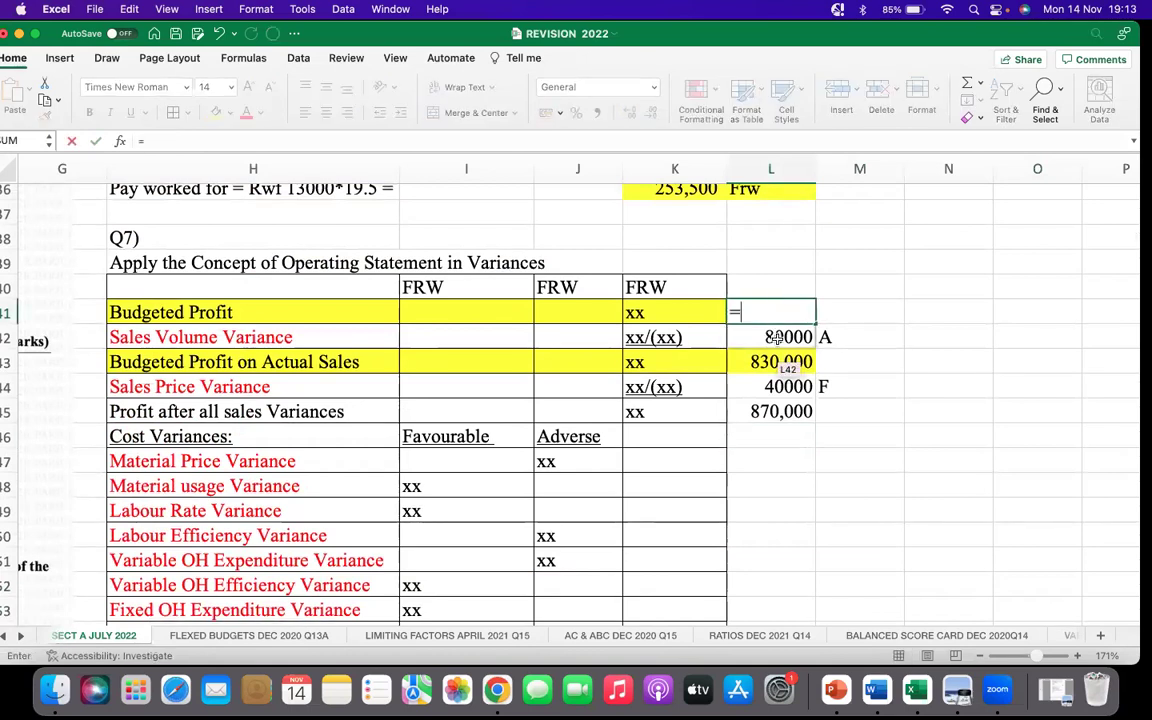
left_click(769, 358)
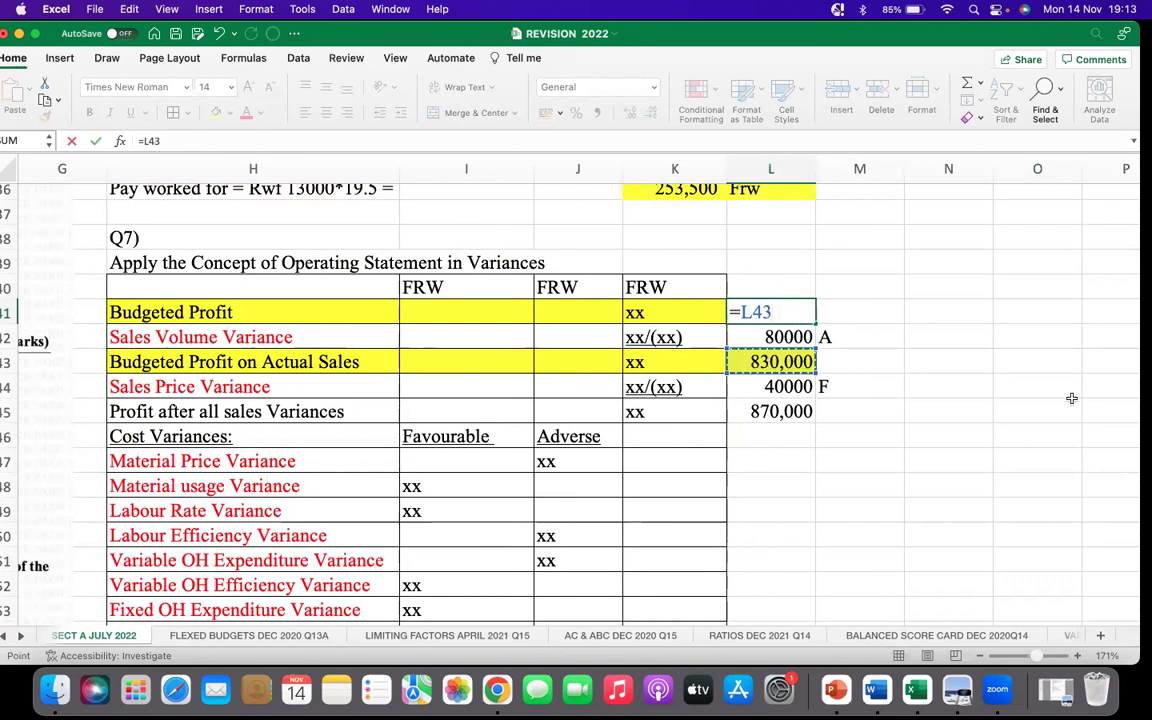
type("+")
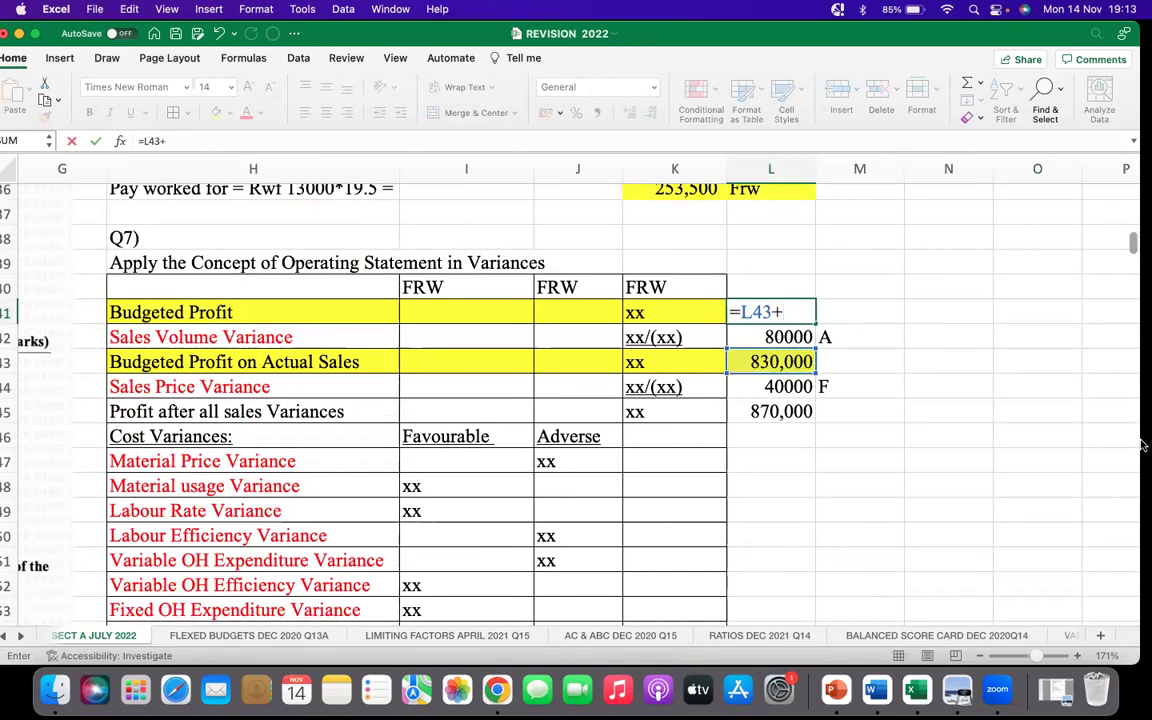
left_click(790, 337)
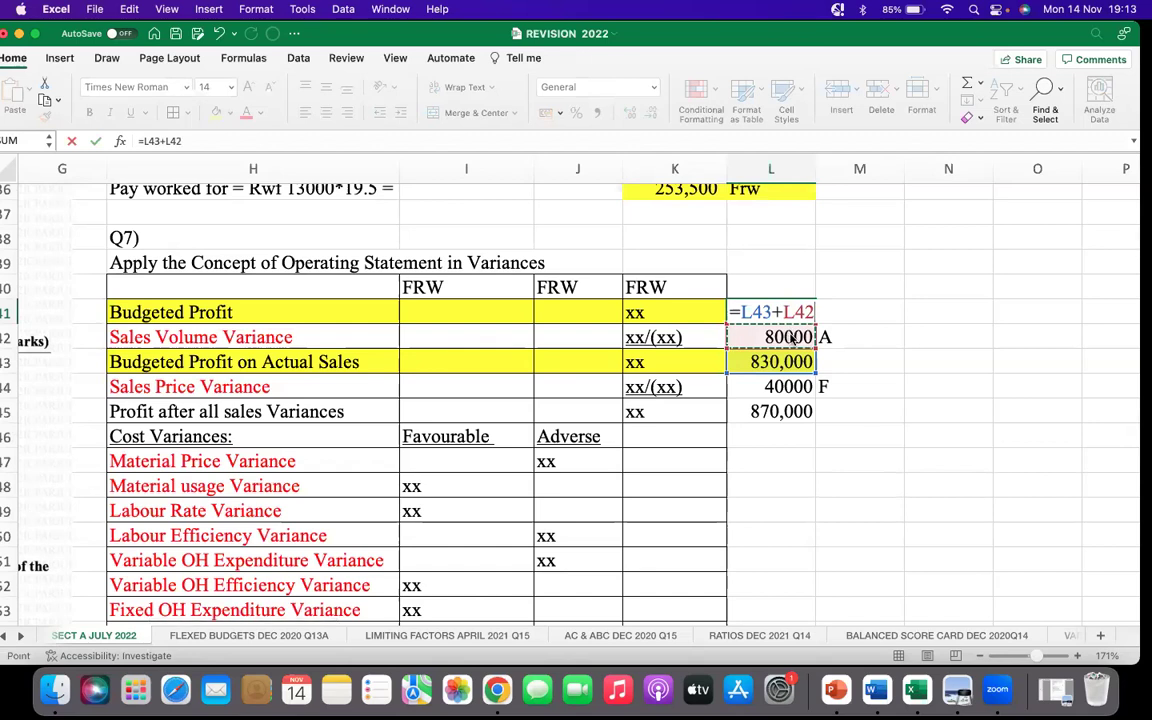
key("Return")
Review how Budgeted Profit in L41 relates to the sales volume variance and budgeted profit on actual sales in L42 and L43
left_click(890, 366)
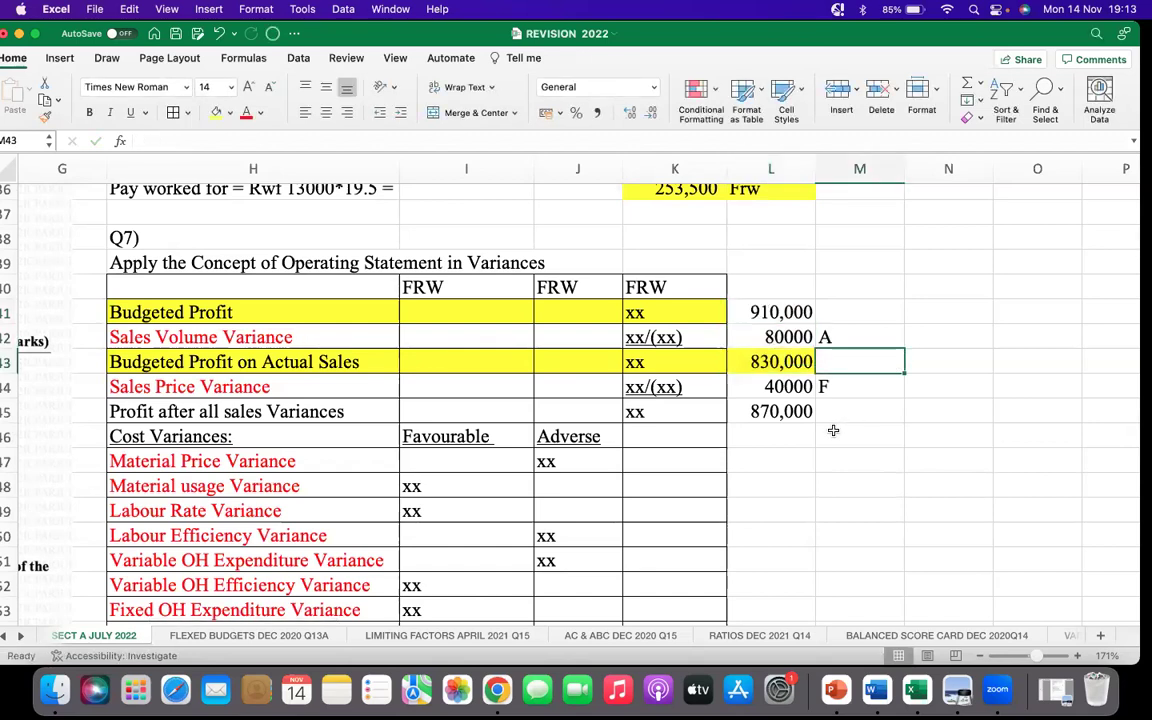
left_click(792, 360)
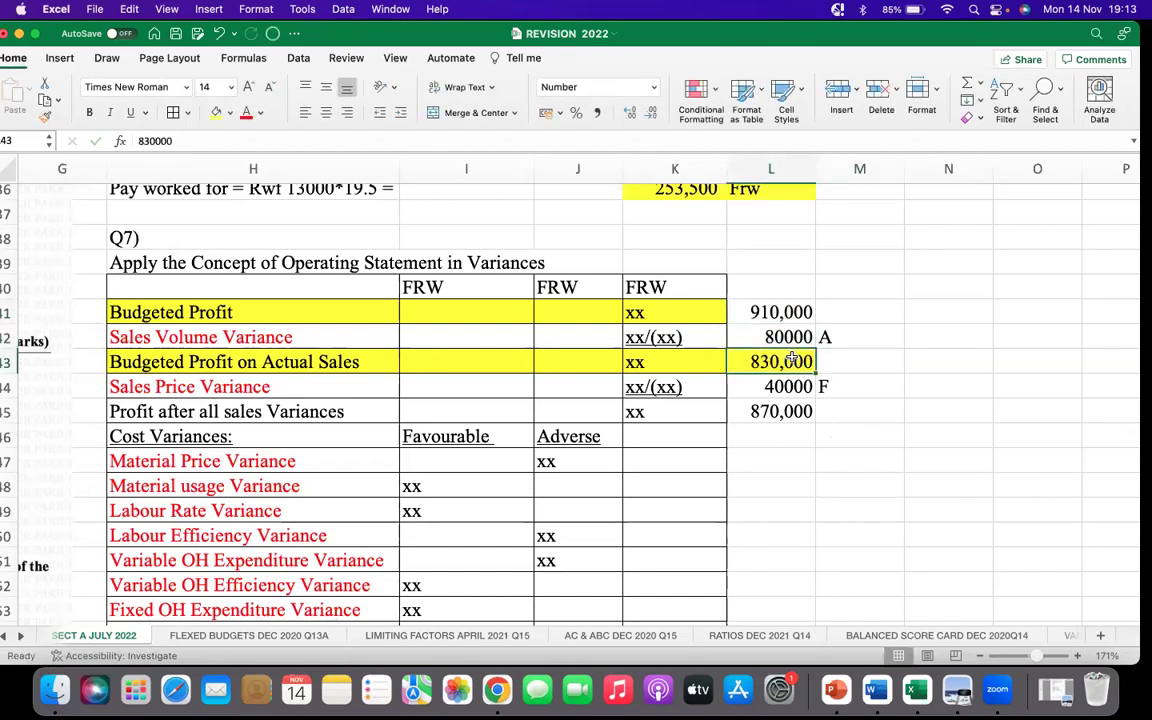
left_click(765, 313)
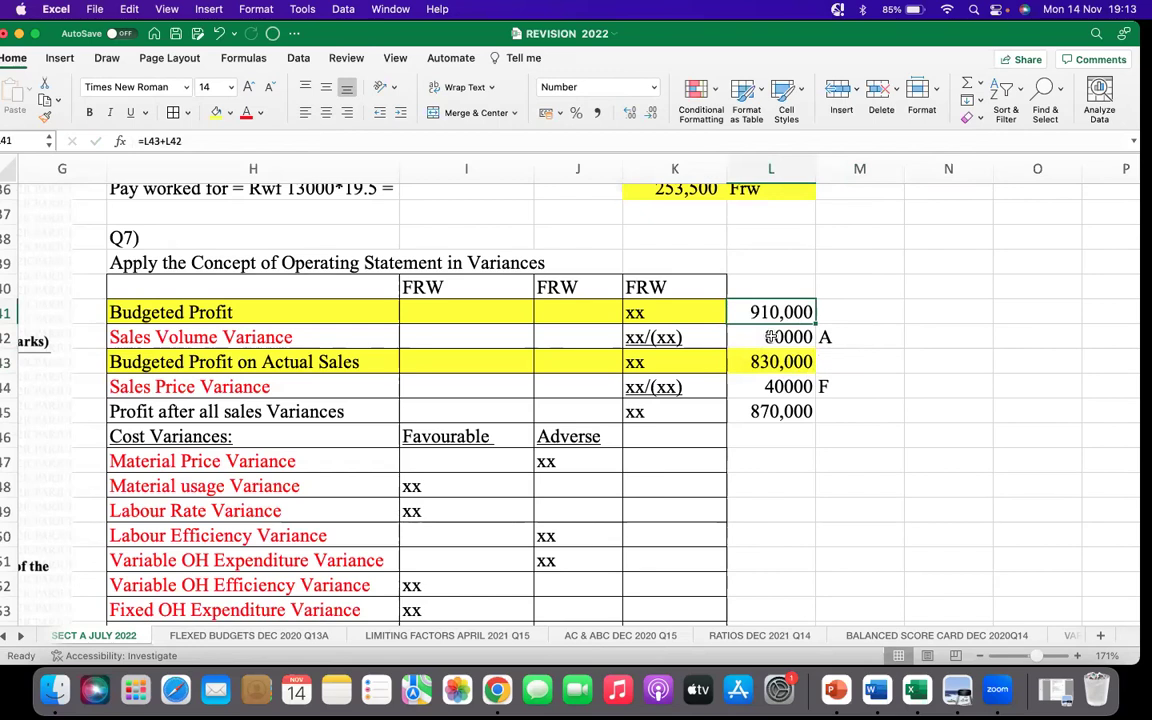
left_click(770, 337)
left_click(771, 364)
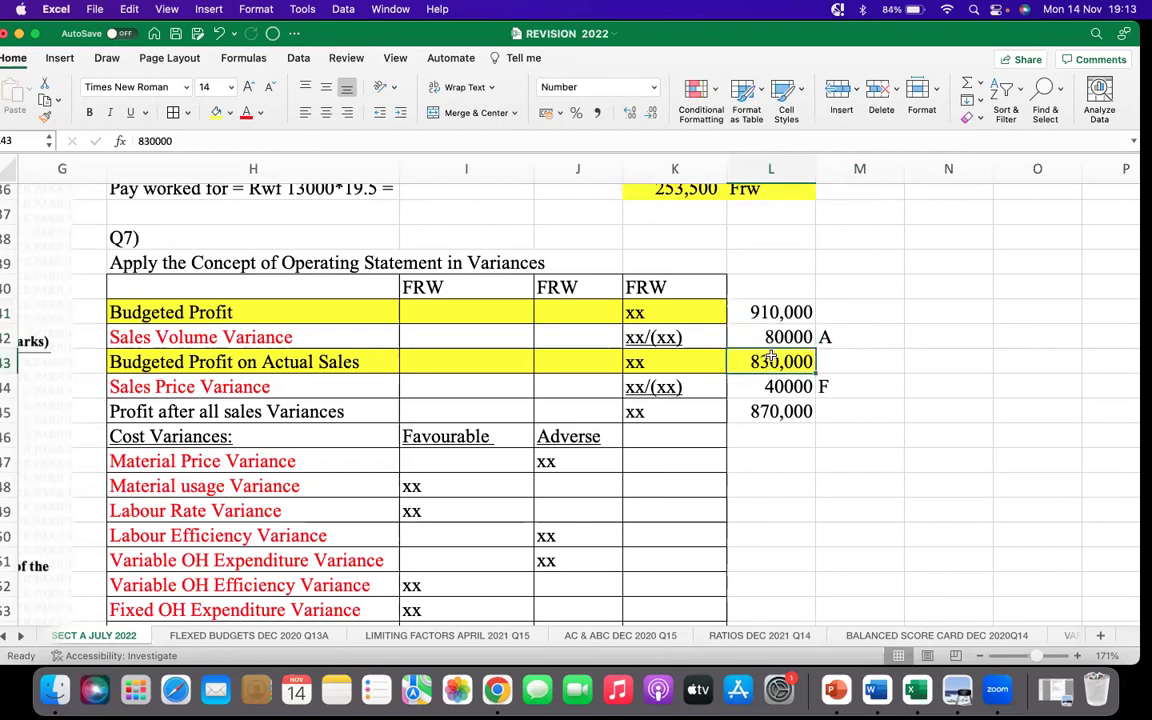
left_click_drag(772, 362, 779, 314)
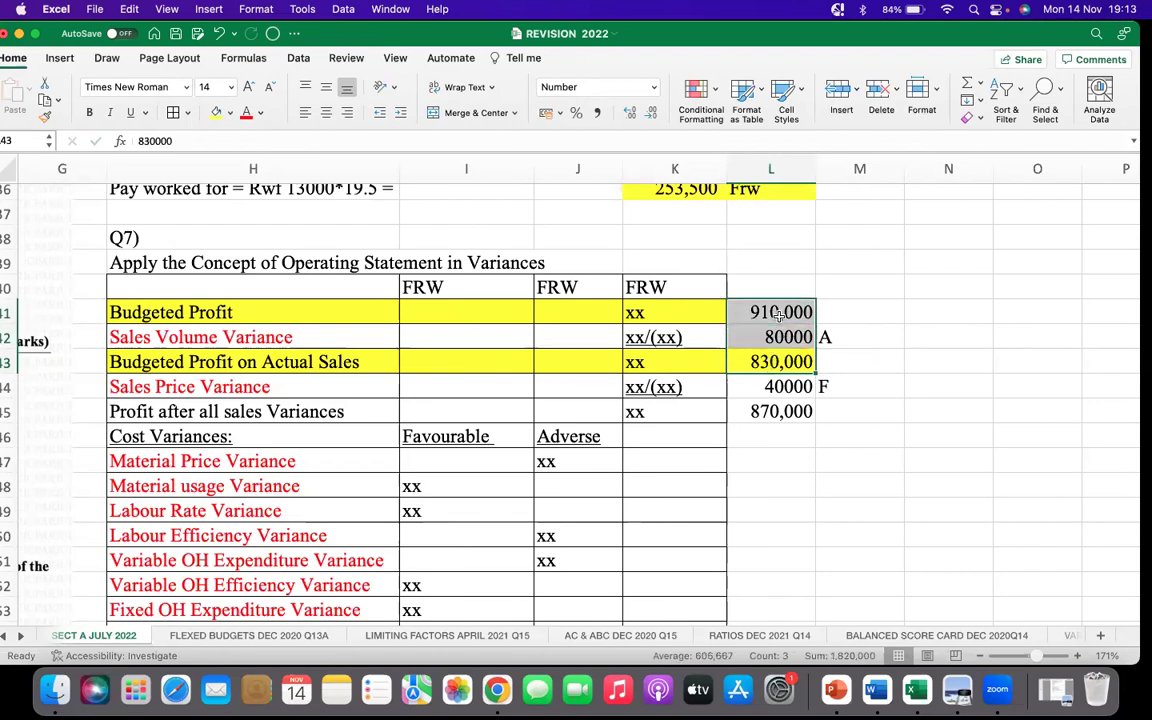
left_click(785, 339)
left_click(856, 339)
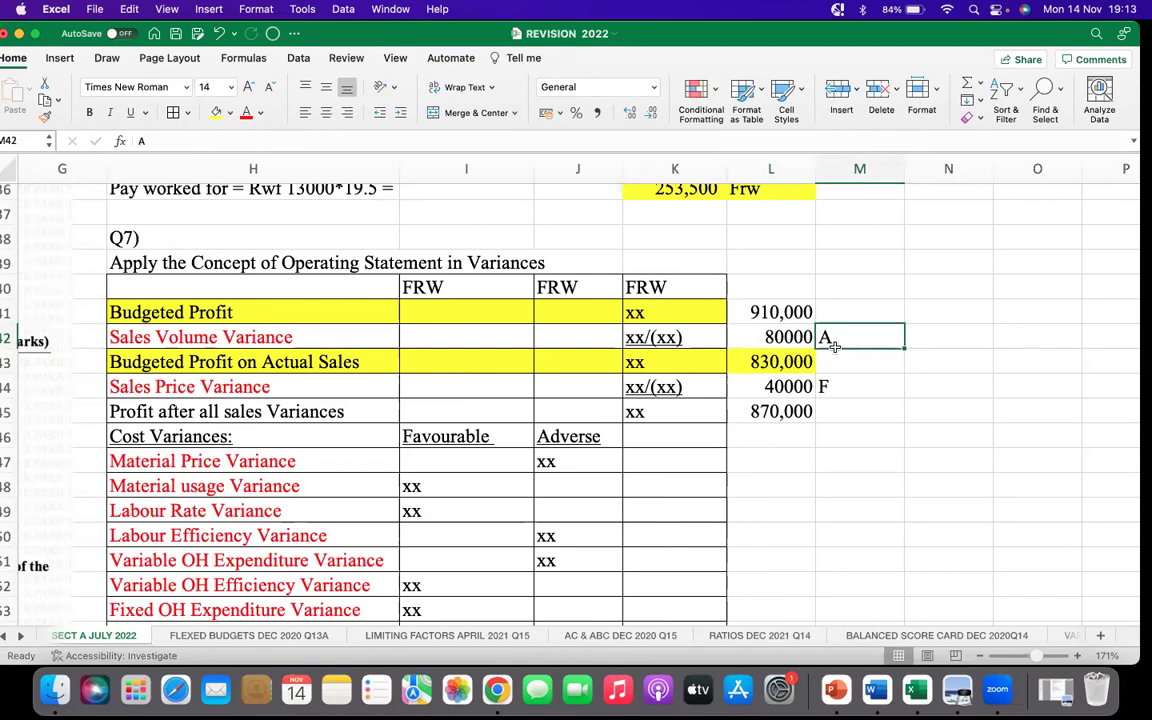
left_click(779, 310)
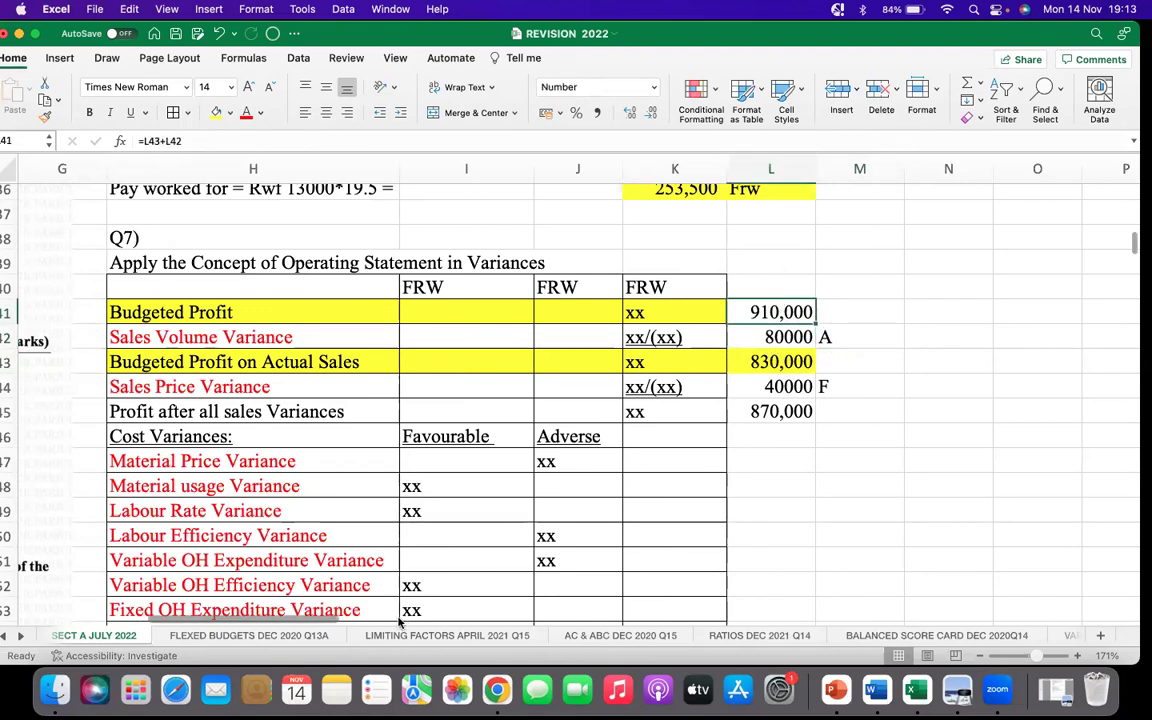
Compare the calculated Budgeted Profit with the answer options of Question Seven
scroll(314, 621, "left", 10)
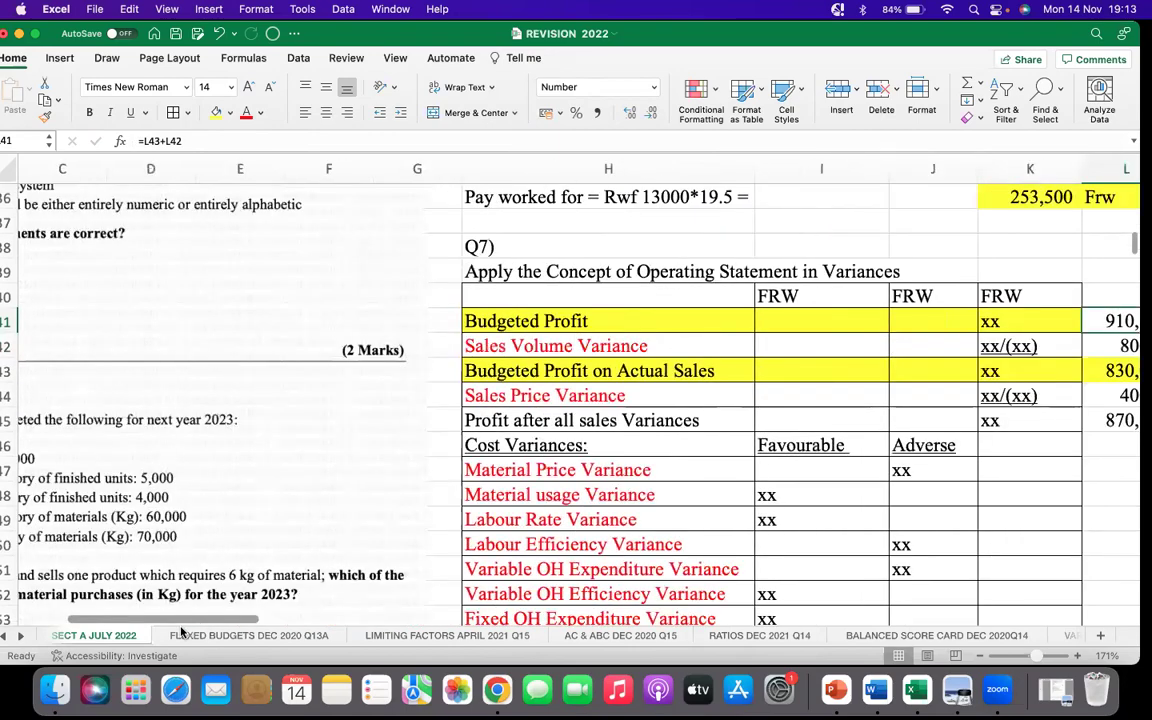
scroll(297, 445, "down", 15)
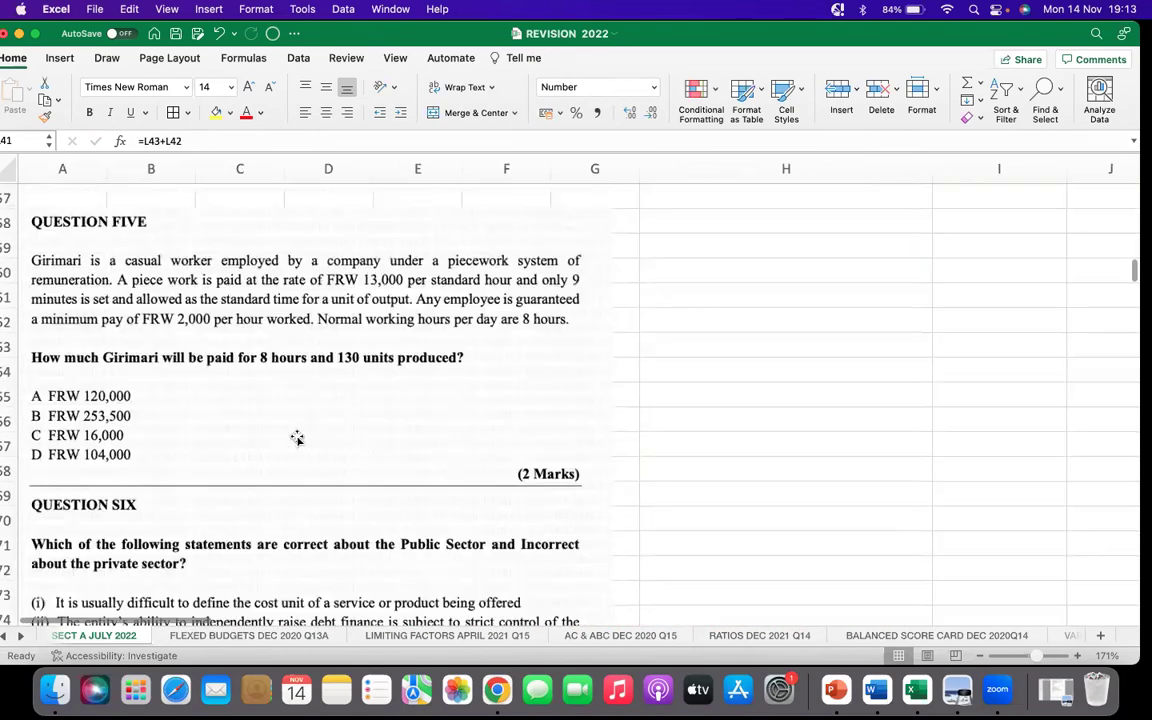
scroll(271, 437, "down", 5)
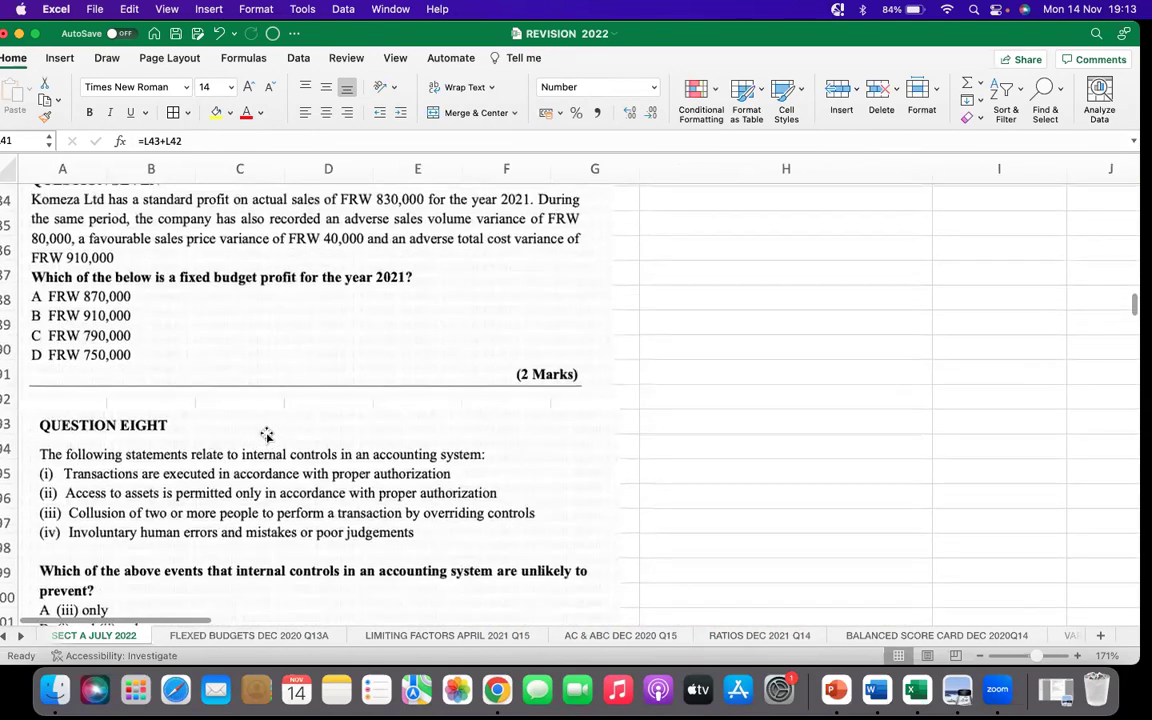
scroll(266, 435, "up", 3)
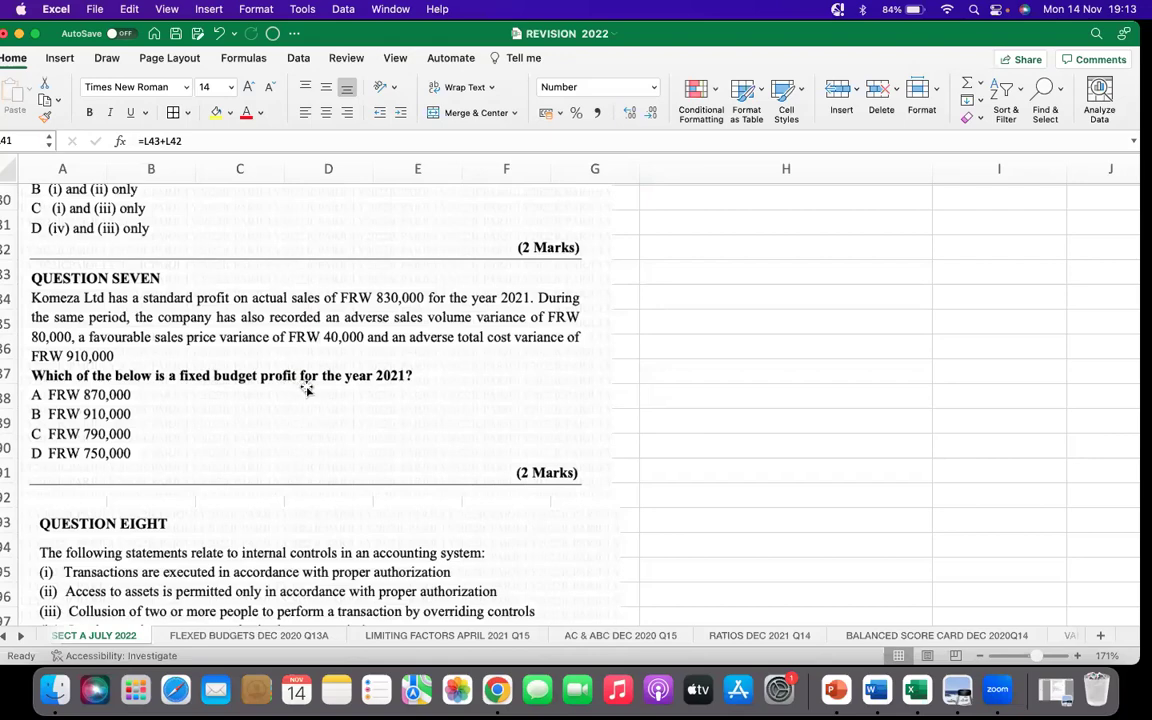
scroll(903, 422, "up", 10)
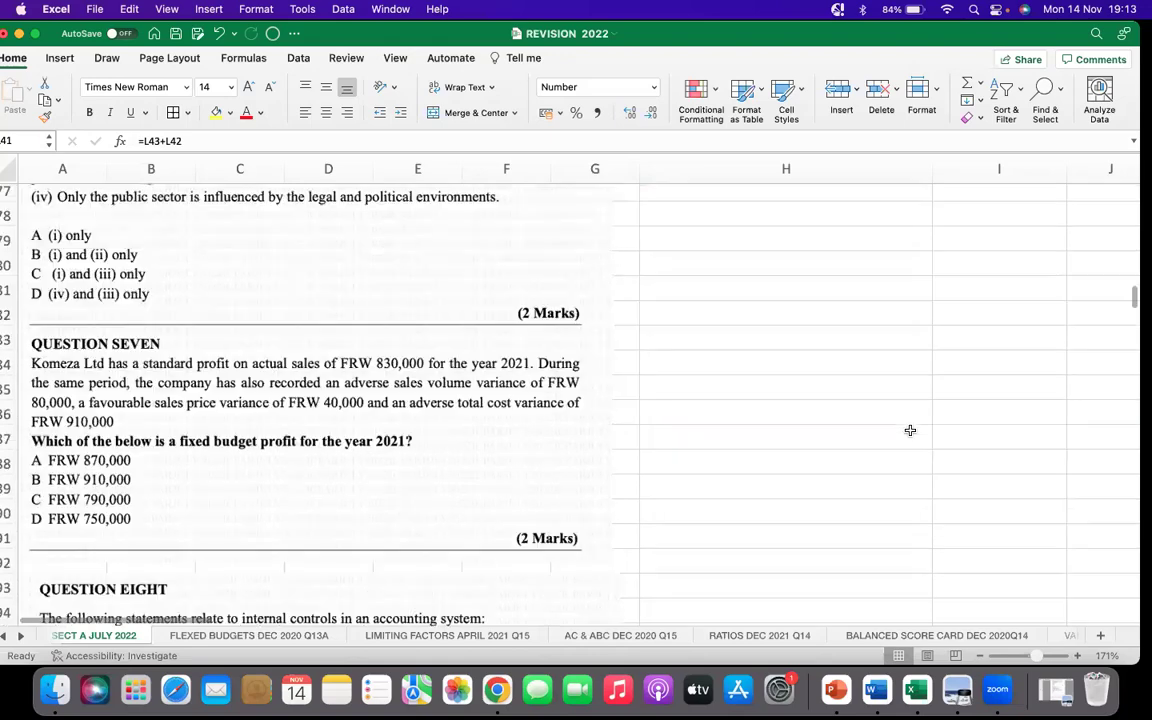
Examine how Budgeted Profit in row 41 and Actual Profit in row 56 relate in the Q7 operating statement
scroll(939, 410, "up", 5)
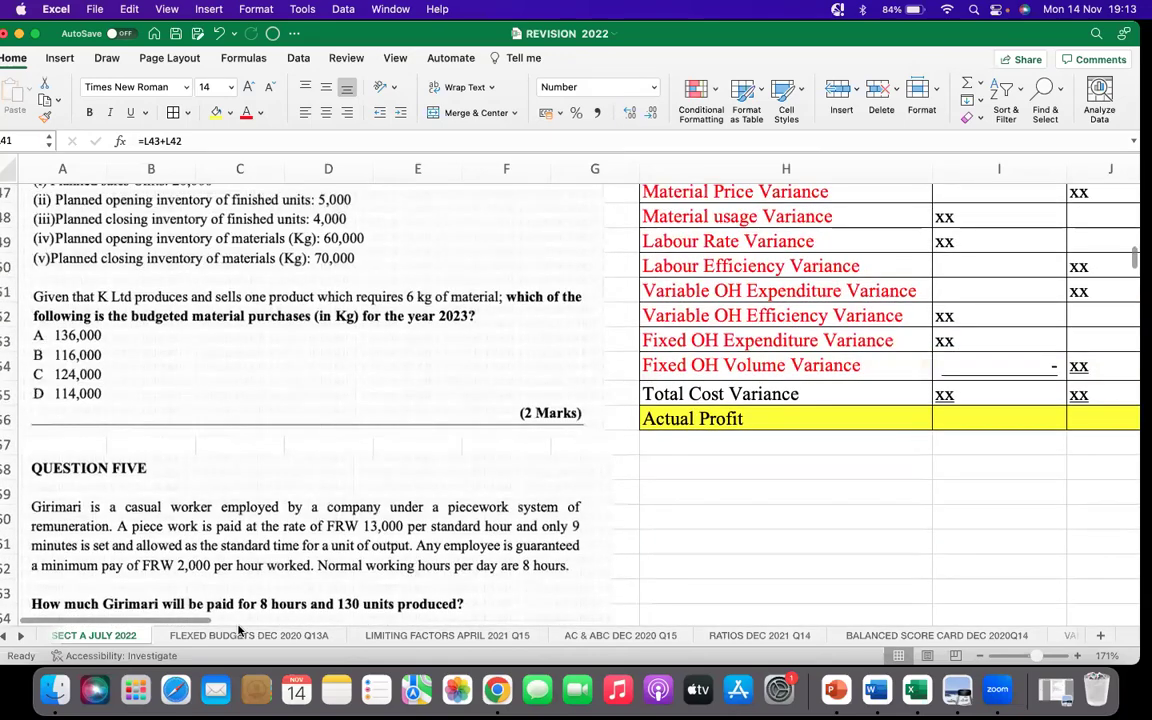
scroll(437, 416, "right", 10)
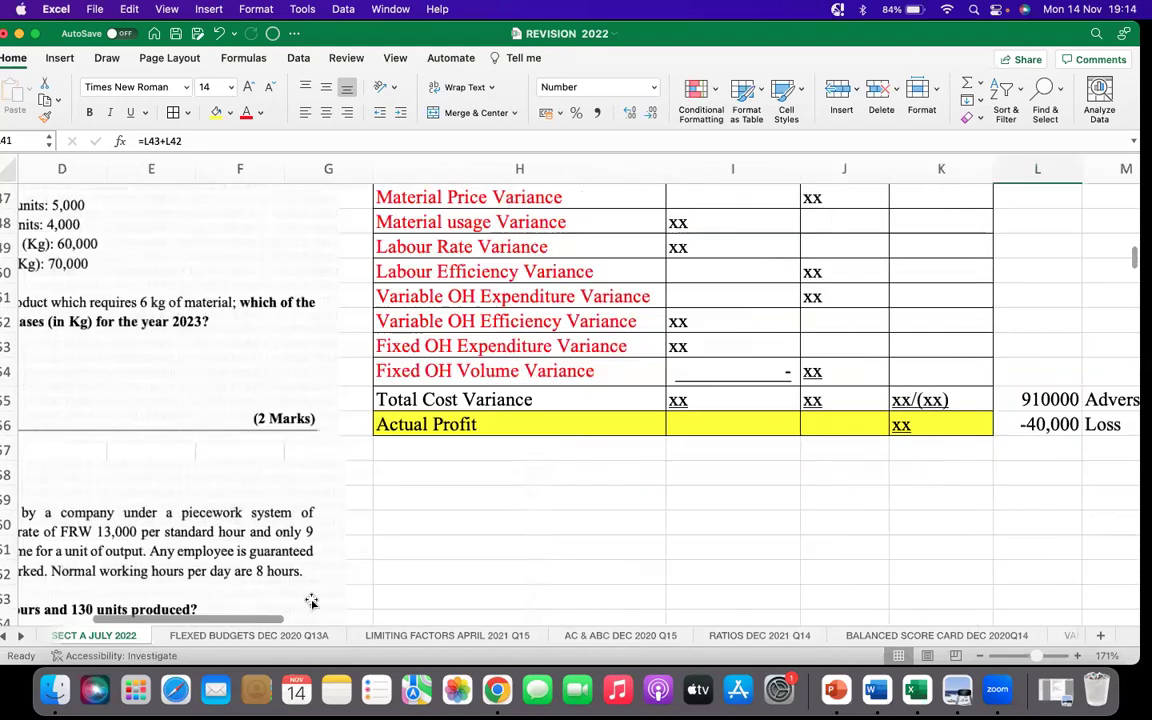
scroll(668, 290, "up", 5)
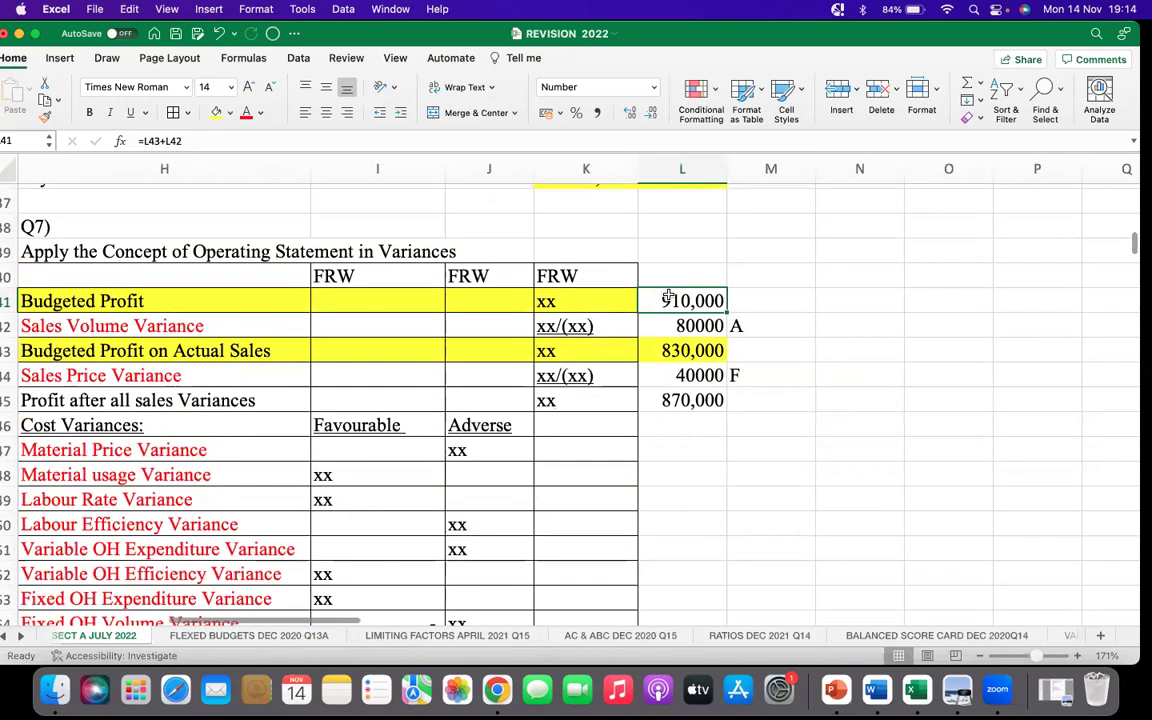
scroll(625, 548, "down", 3)
left_click(698, 552)
scroll(524, 432, "up", 1)
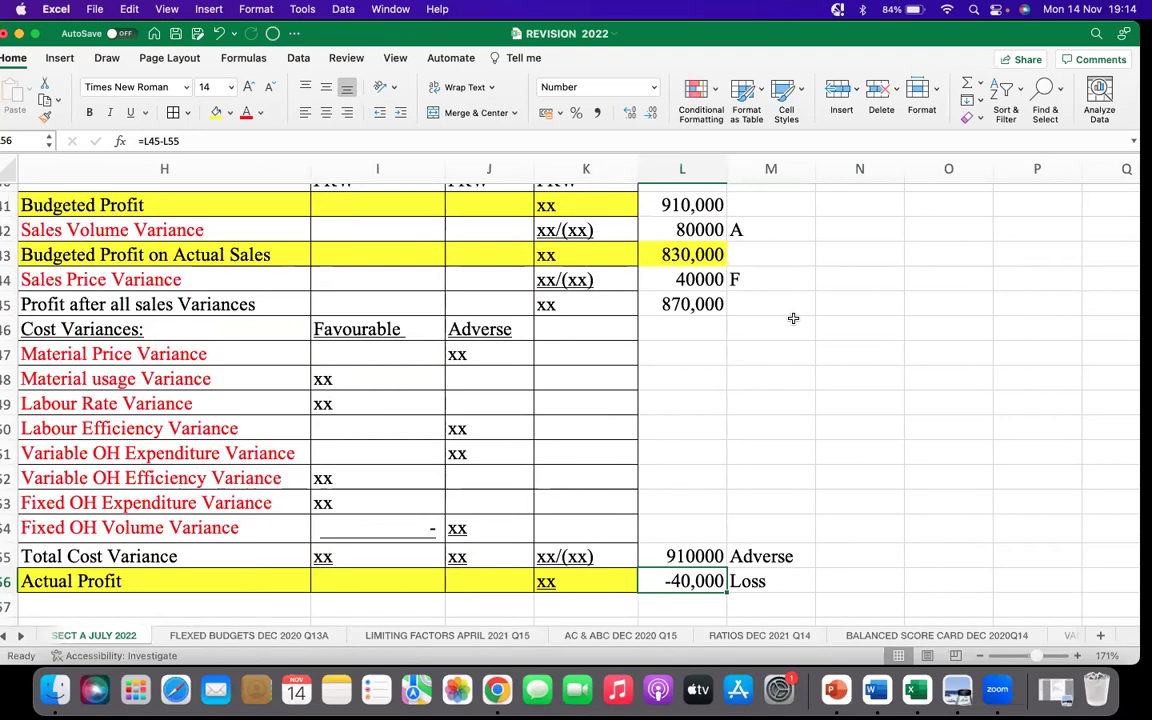
left_click(251, 573)
left_click_drag(251, 573, 577, 571)
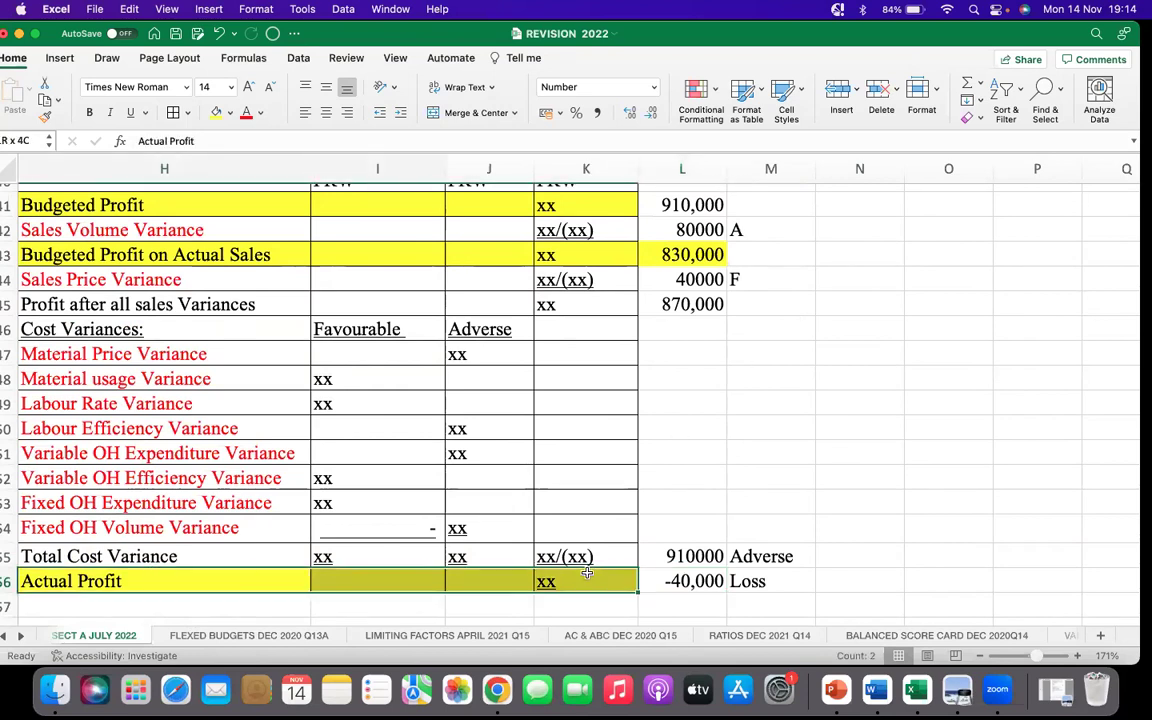
left_click(85, 575)
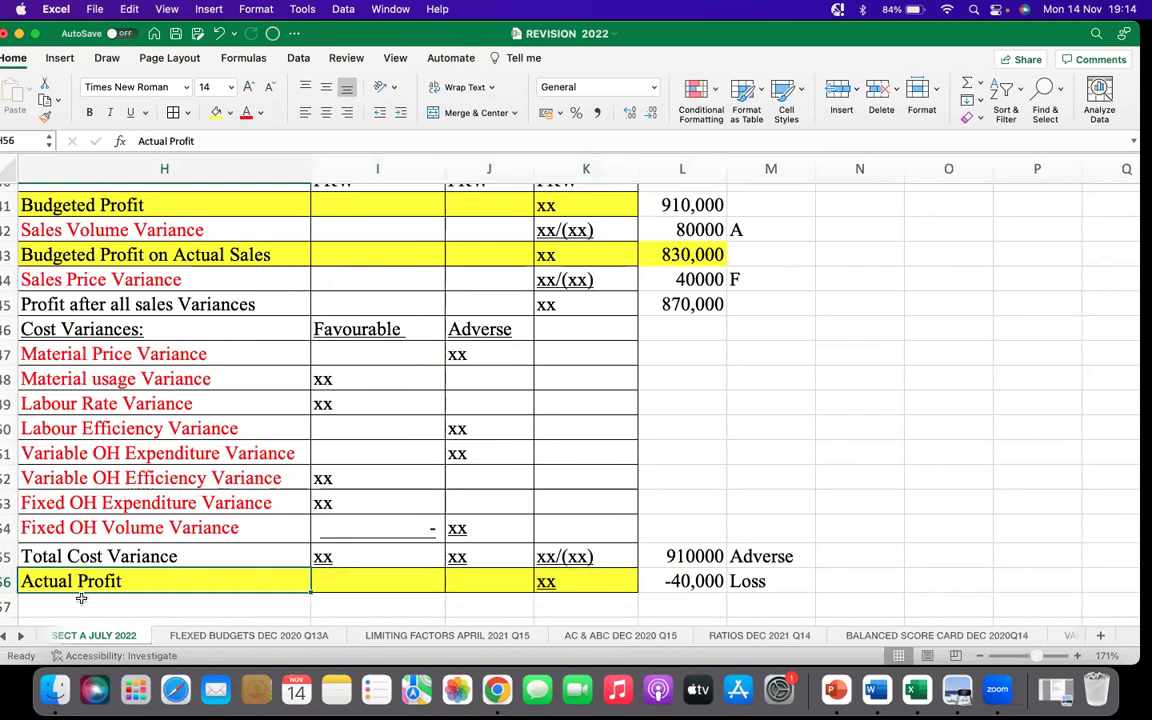
left_click(131, 204)
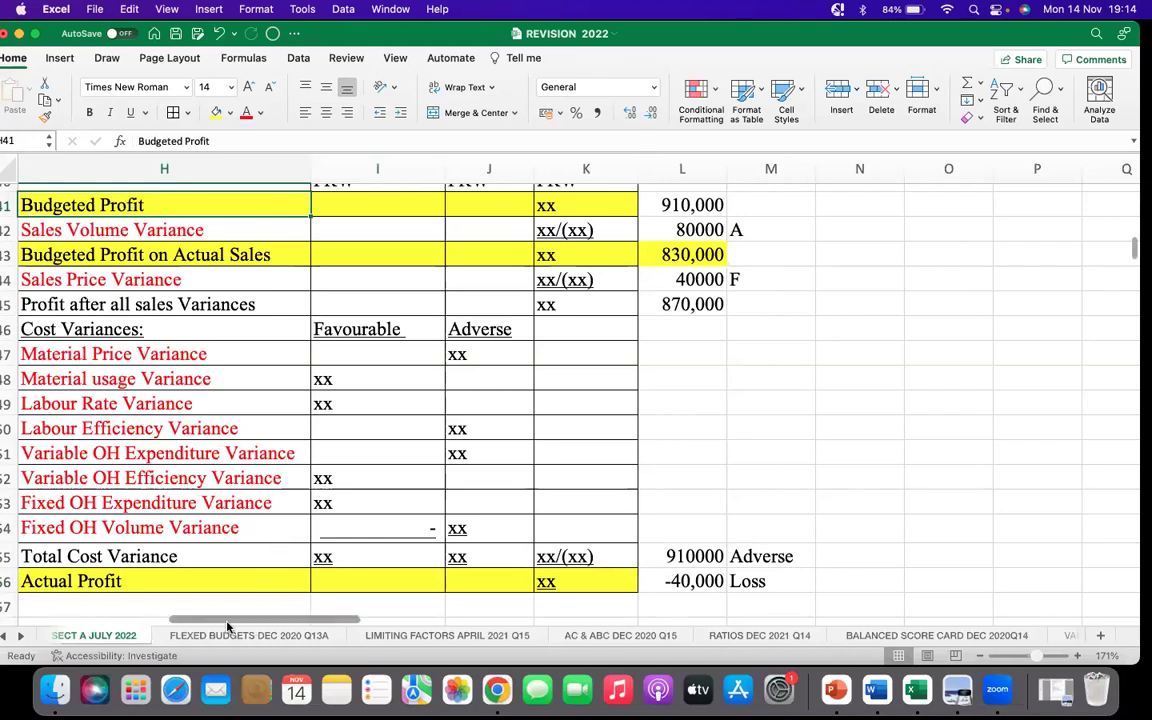
left_click(250, 585)
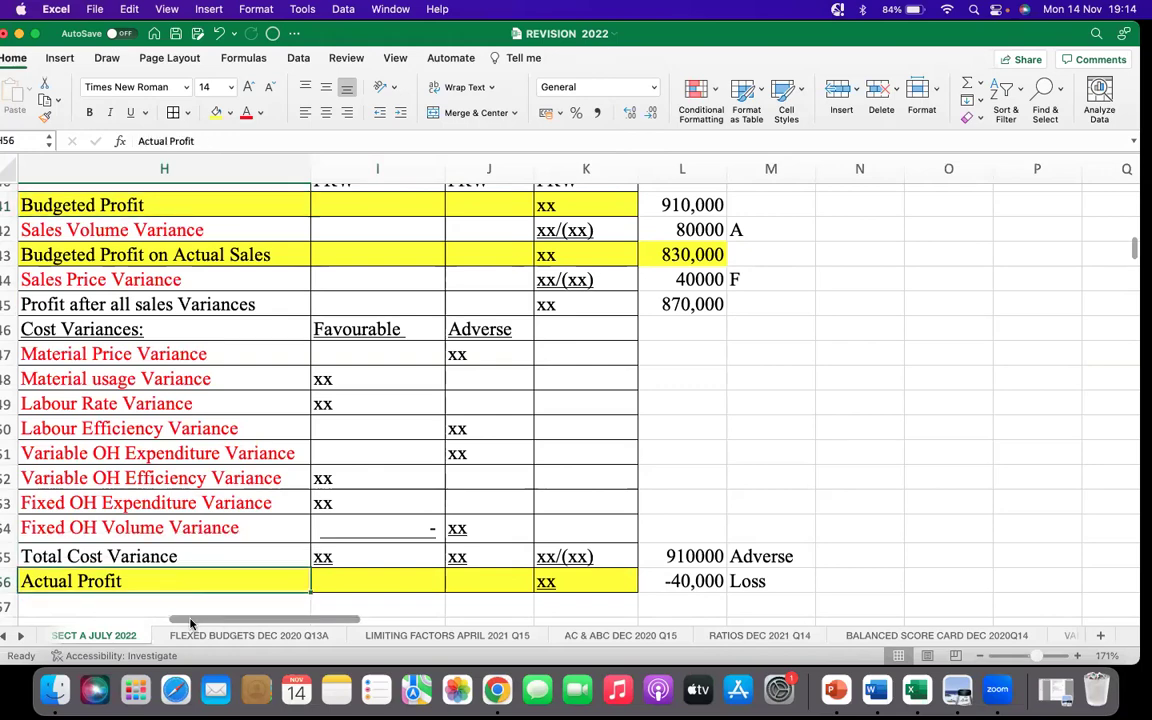
Reread Question Seven's fixed budget profit requirement and compare its answer options with Budgeted Profit in L41
scroll(85, 620, "left", 2)
scroll(100, 500, "left", 6)
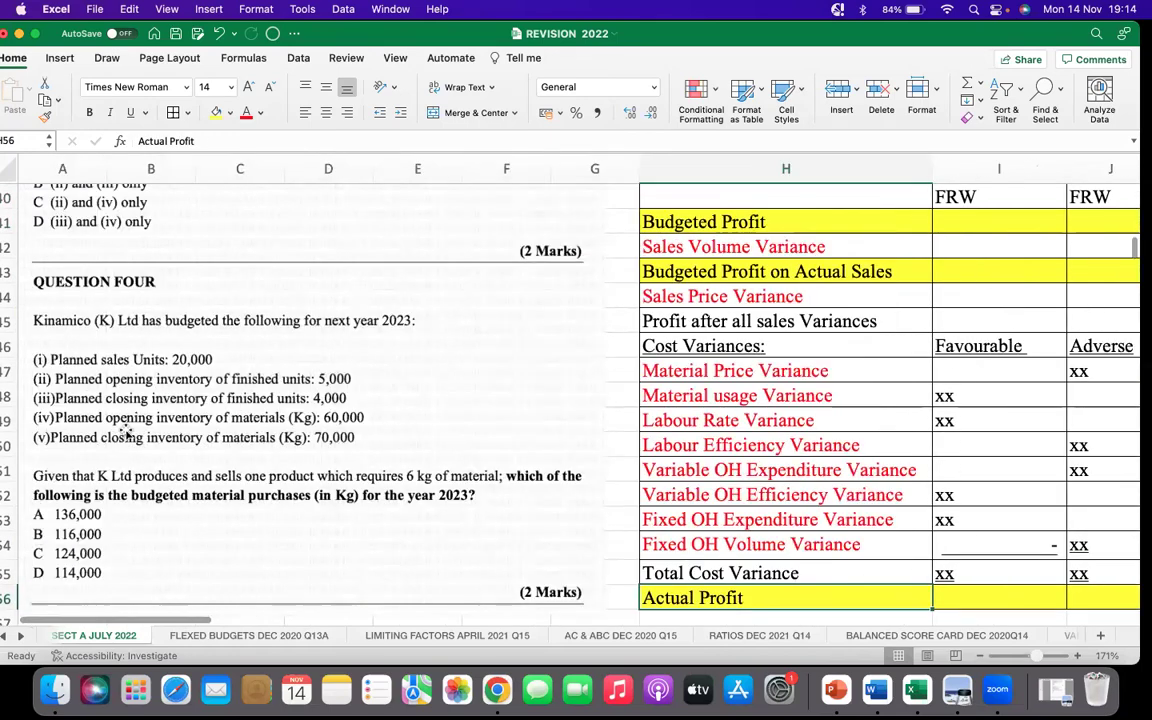
scroll(175, 465, "down", 5)
scroll(175, 465, "down", 10)
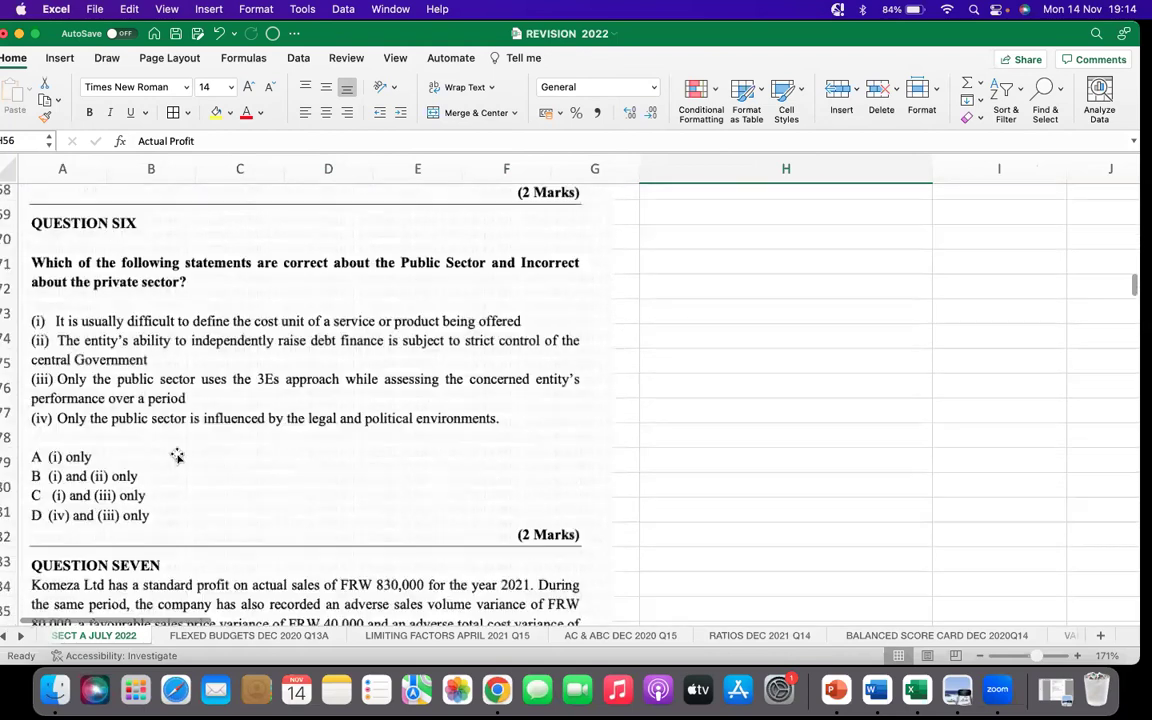
scroll(178, 456, "down", 2)
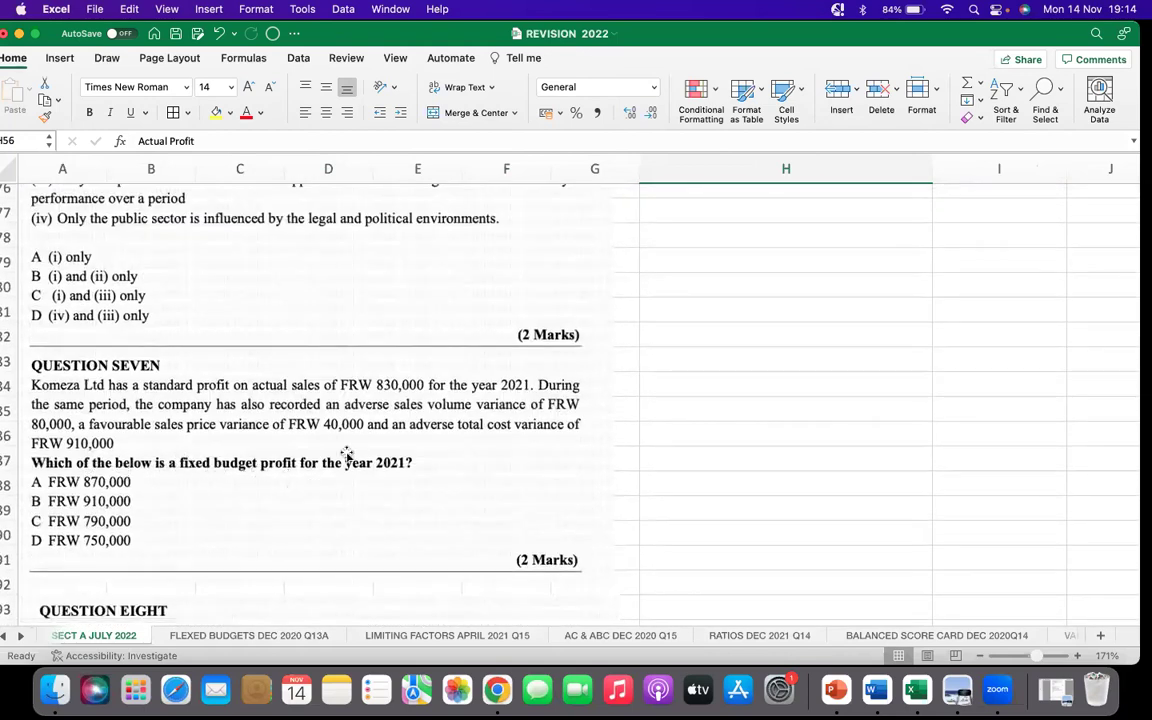
scroll(905, 458, "up", 8)
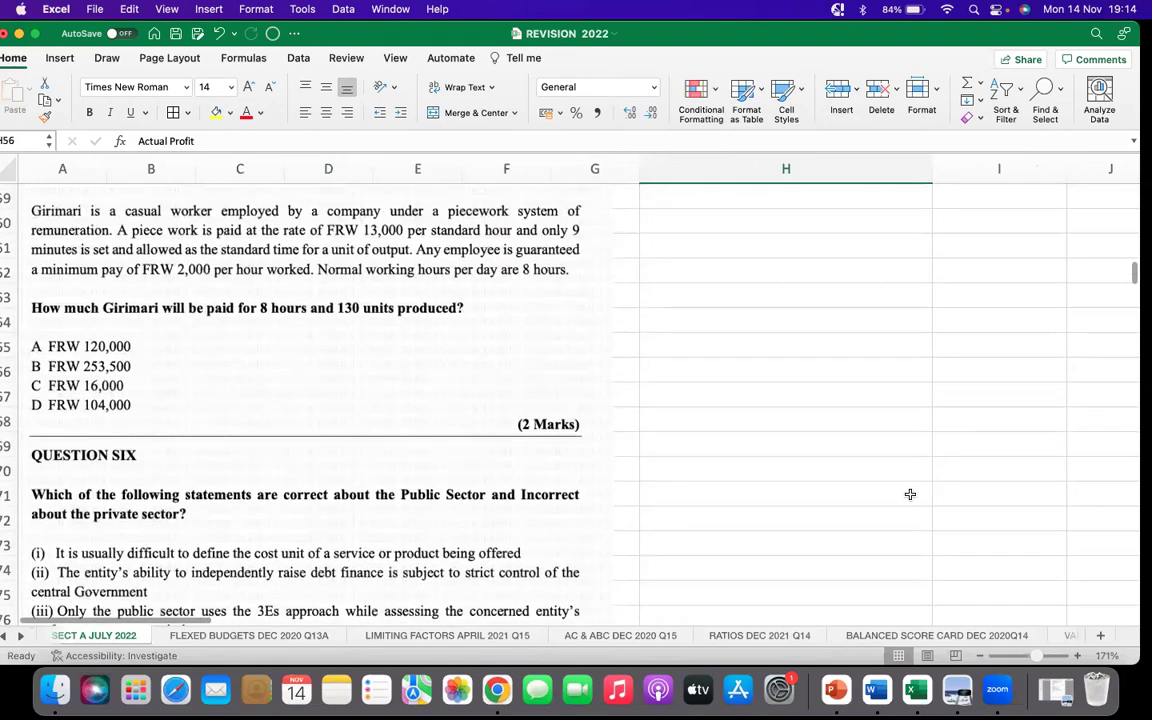
scroll(100, 590, "up", 4)
left_click_drag(150, 621, 238, 621)
scroll(488, 388, "down", 2)
scroll(488, 388, "up", 3)
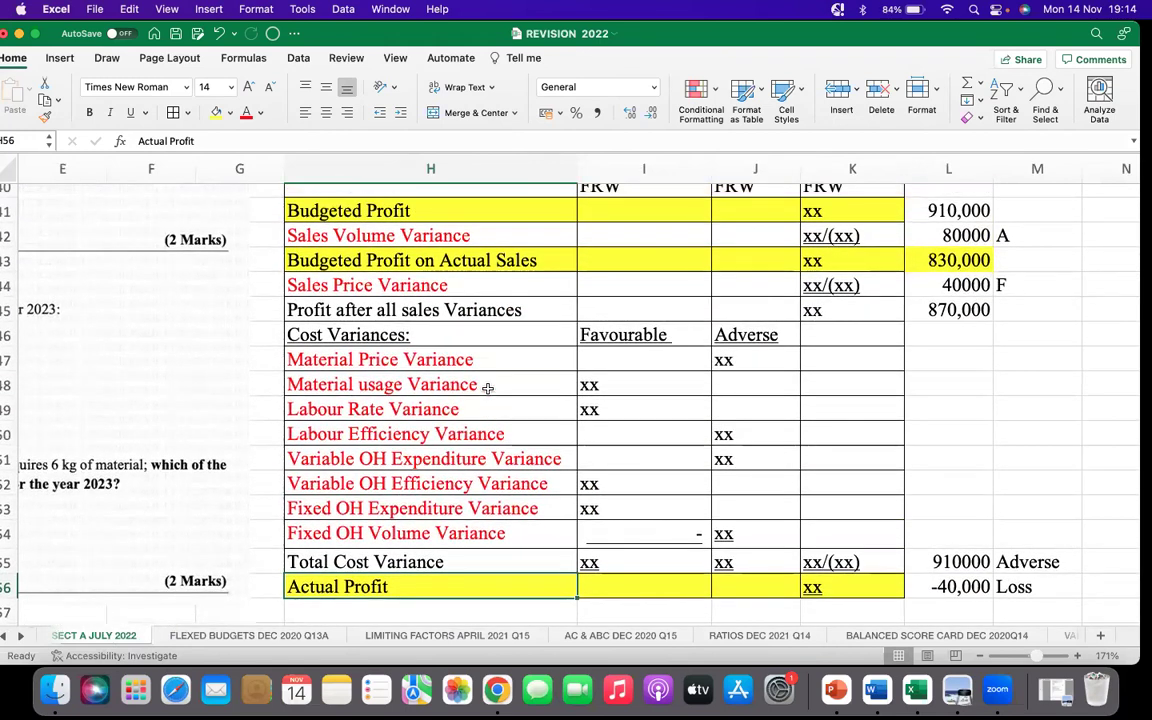
left_click(946, 210)
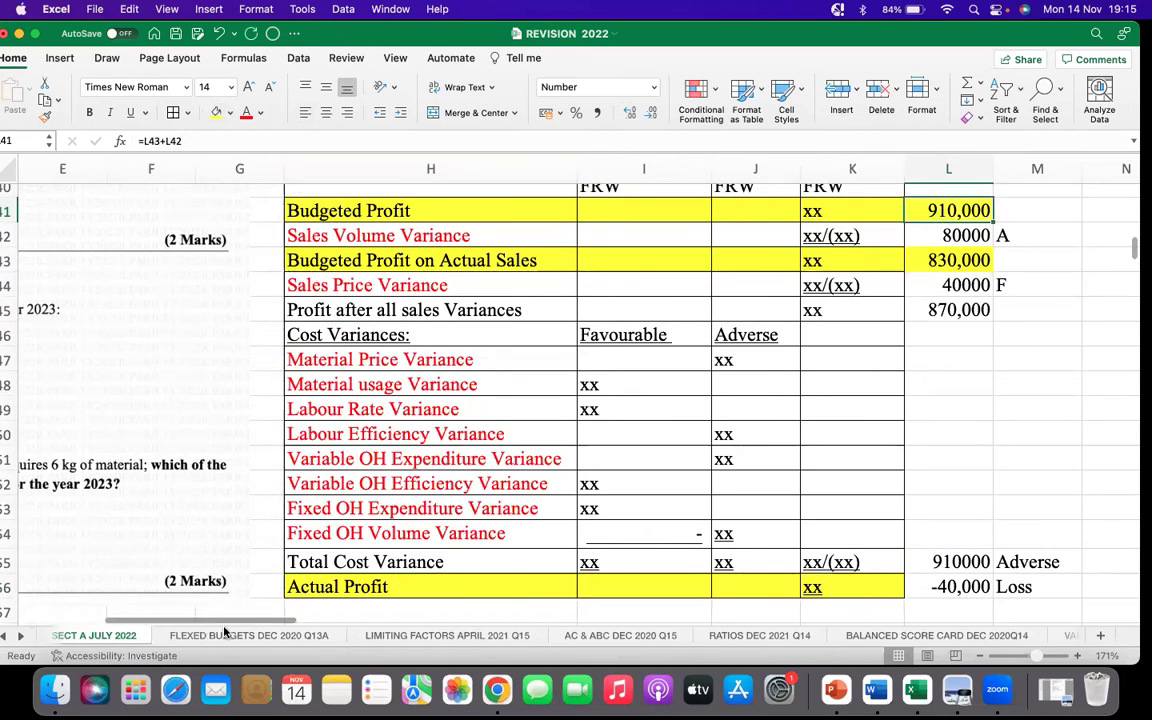
scroll(210, 625, "left", 5)
scroll(187, 460, "down", 10)
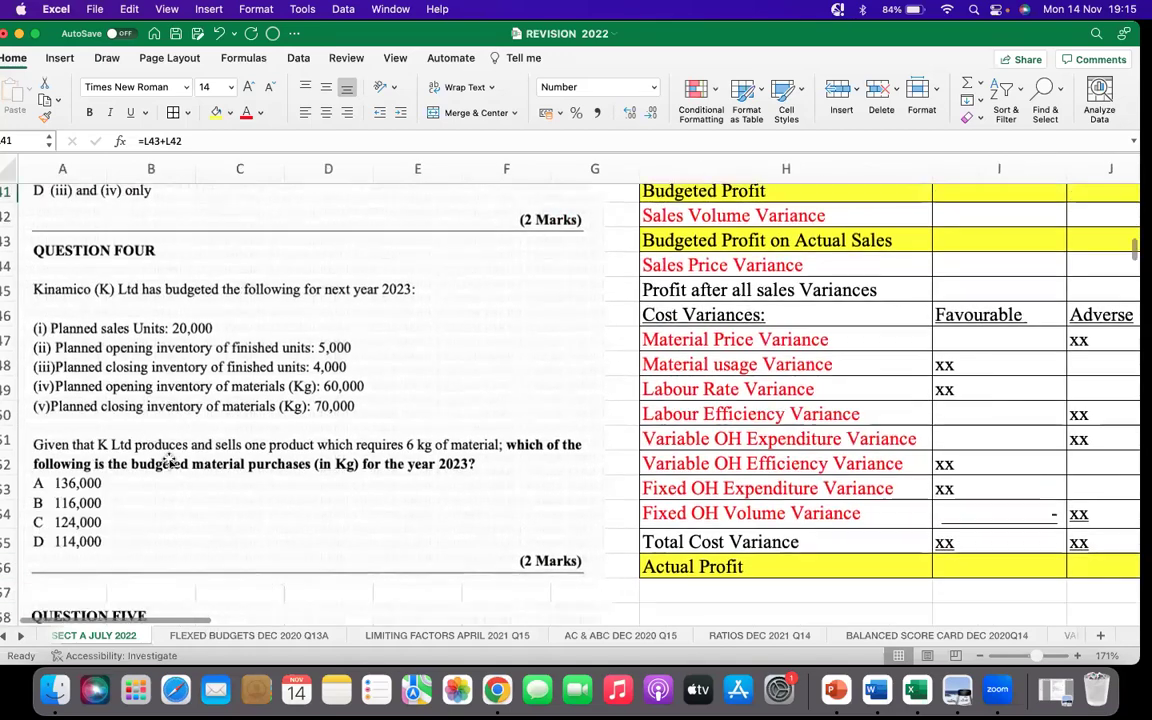
scroll(187, 460, "down", 13)
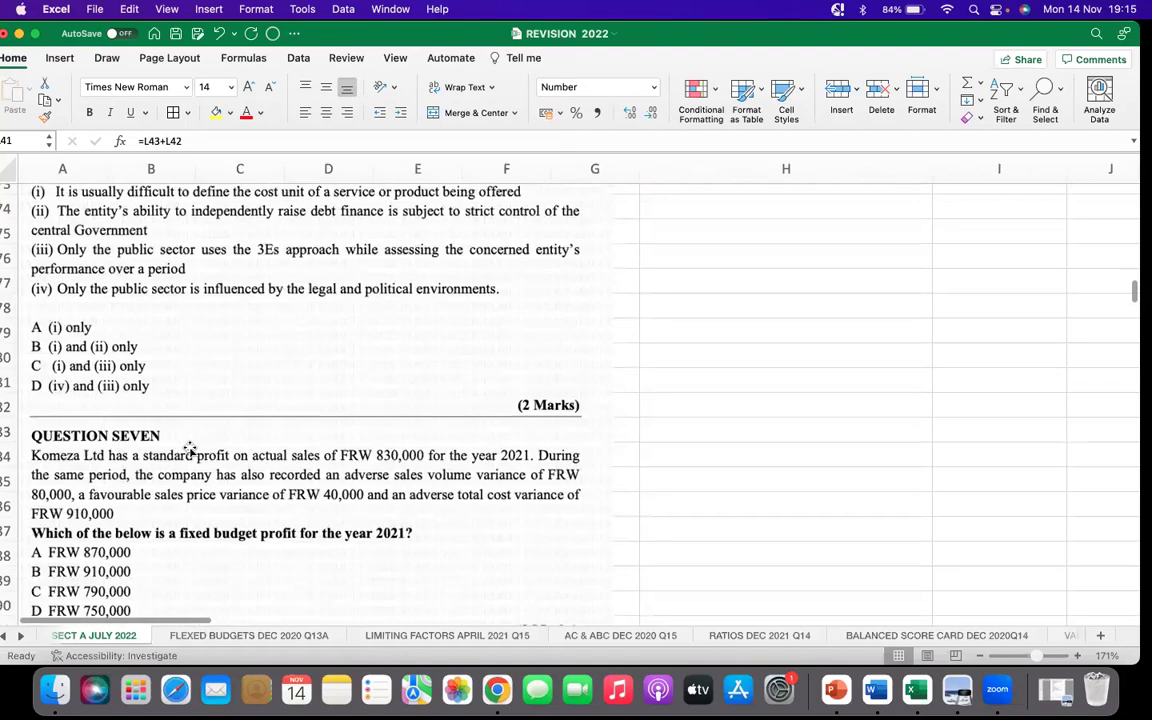
scroll(144, 540, "down", 1)
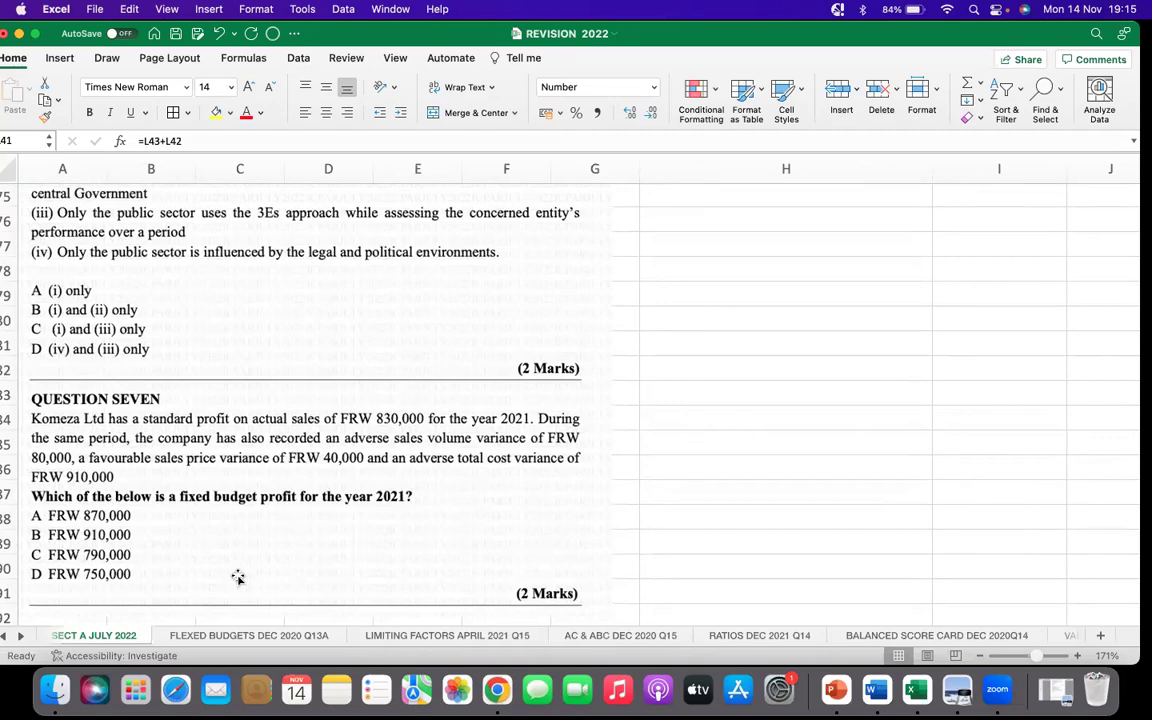
Record B as the answer to Question Seven in I38, beside the Q7) heading
scroll(787, 357, "up", 3)
scroll(787, 357, "up", 10)
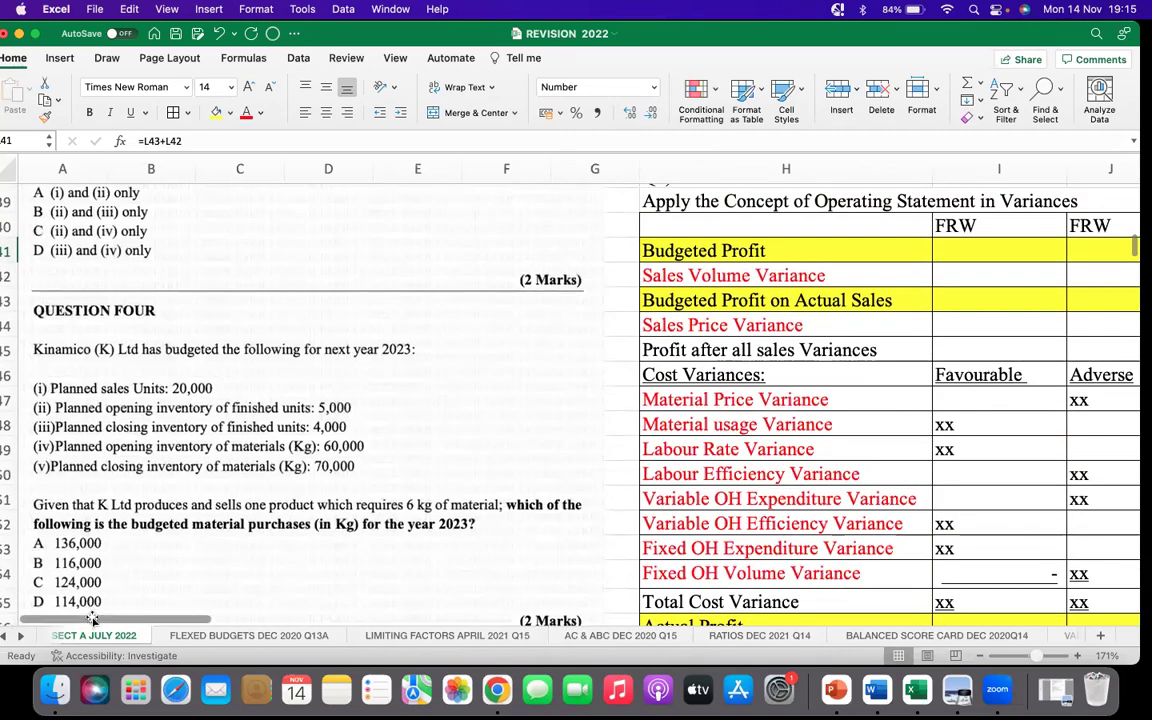
scroll(186, 608, "right", 3)
scroll(186, 608, "up", 1)
scroll(186, 608, "right", 3)
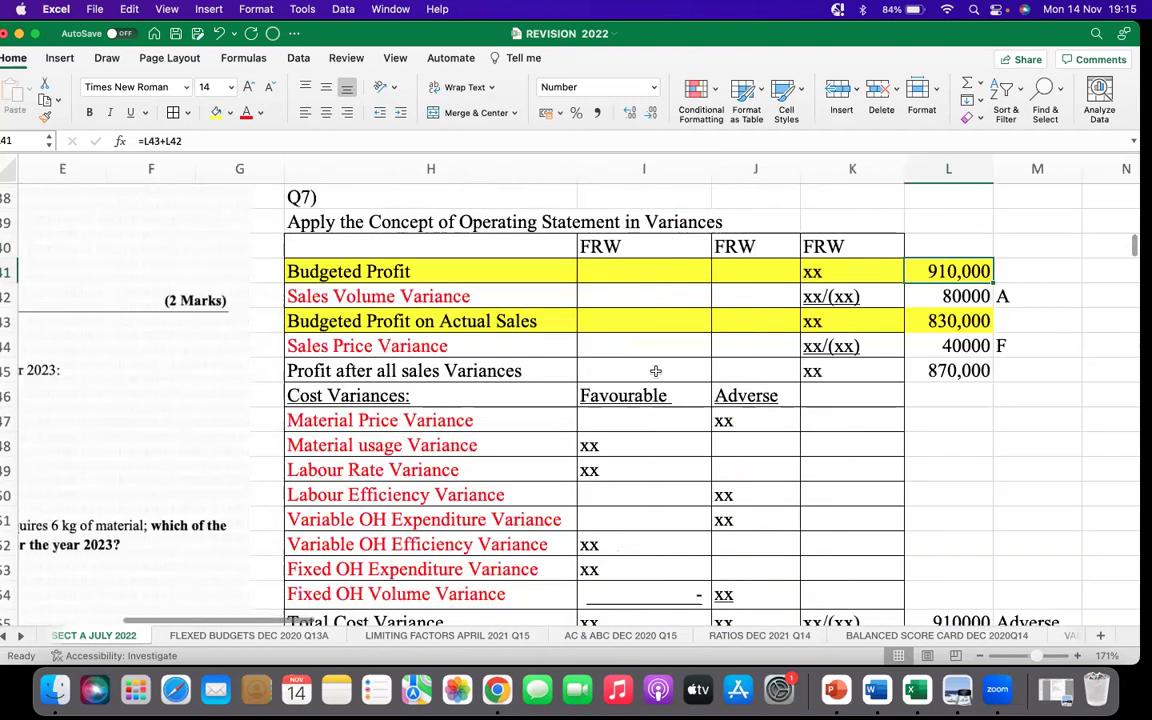
scroll(591, 365, "down", 1)
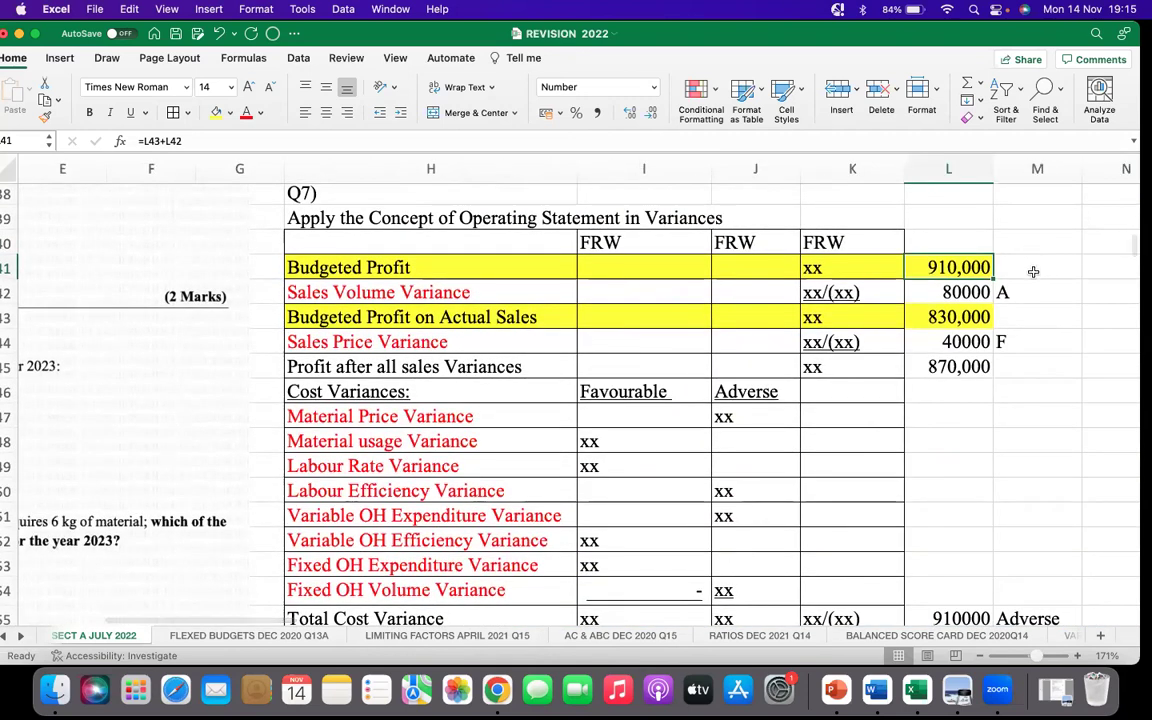
left_click(642, 197)
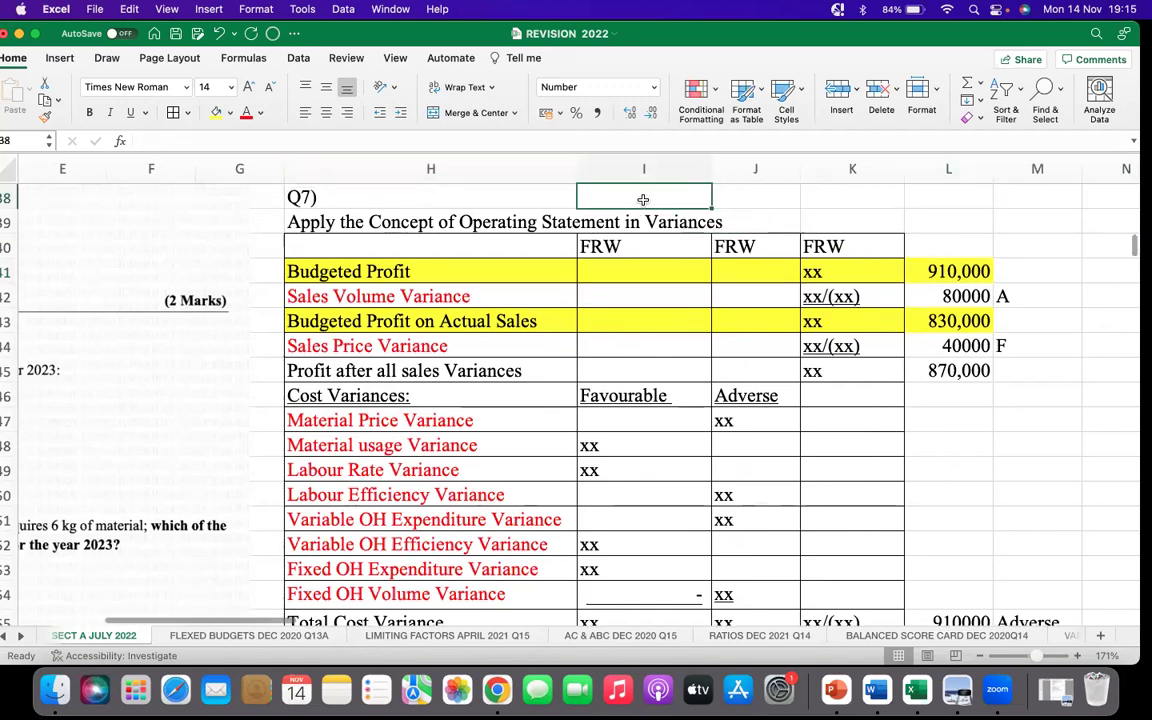
type("b")
key("BackSpace")
type("B")
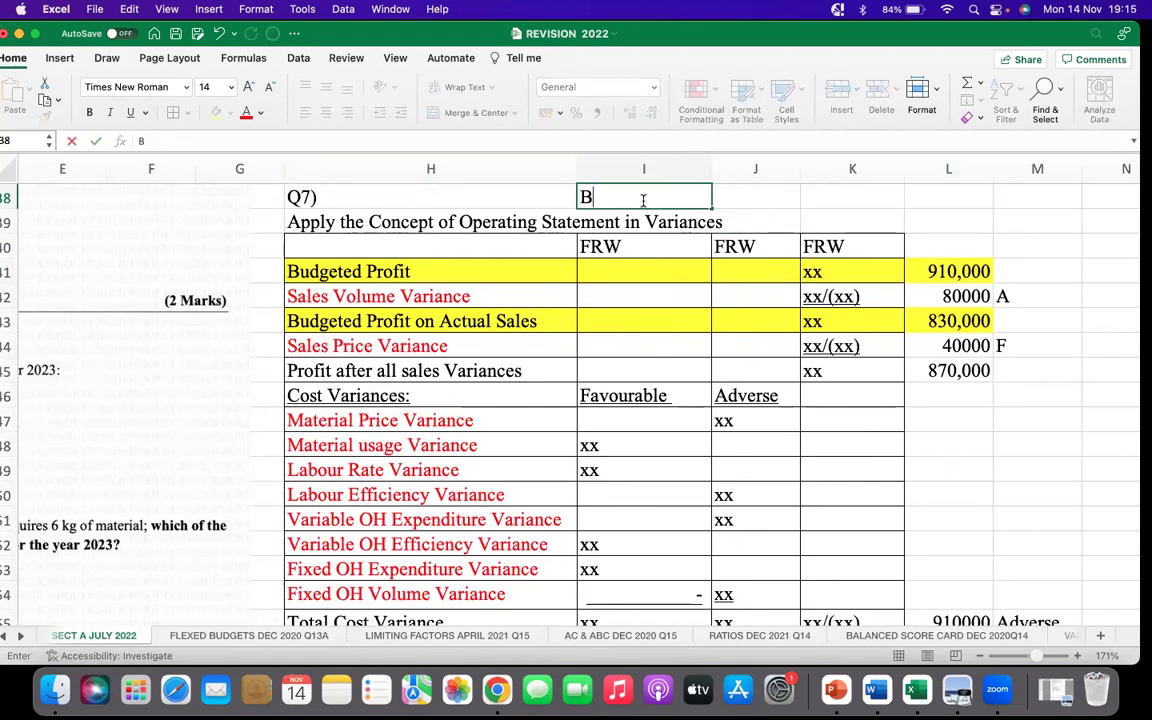
left_click(998, 521)
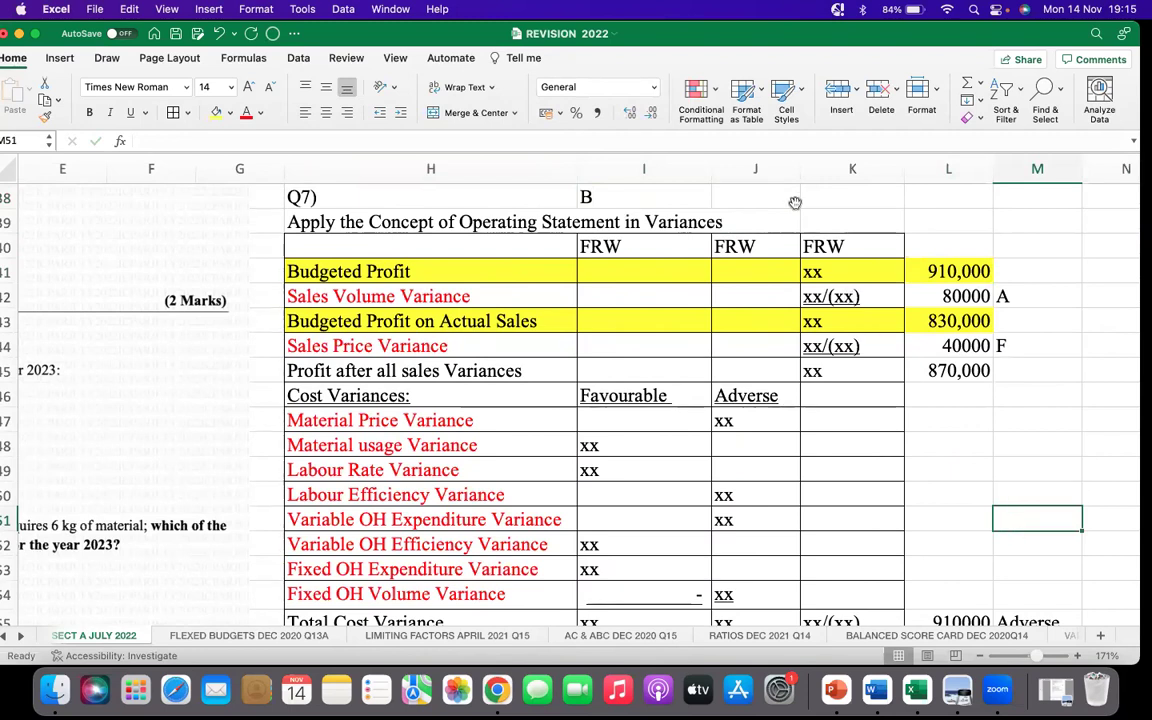
left_click(755, 190)
type("9")
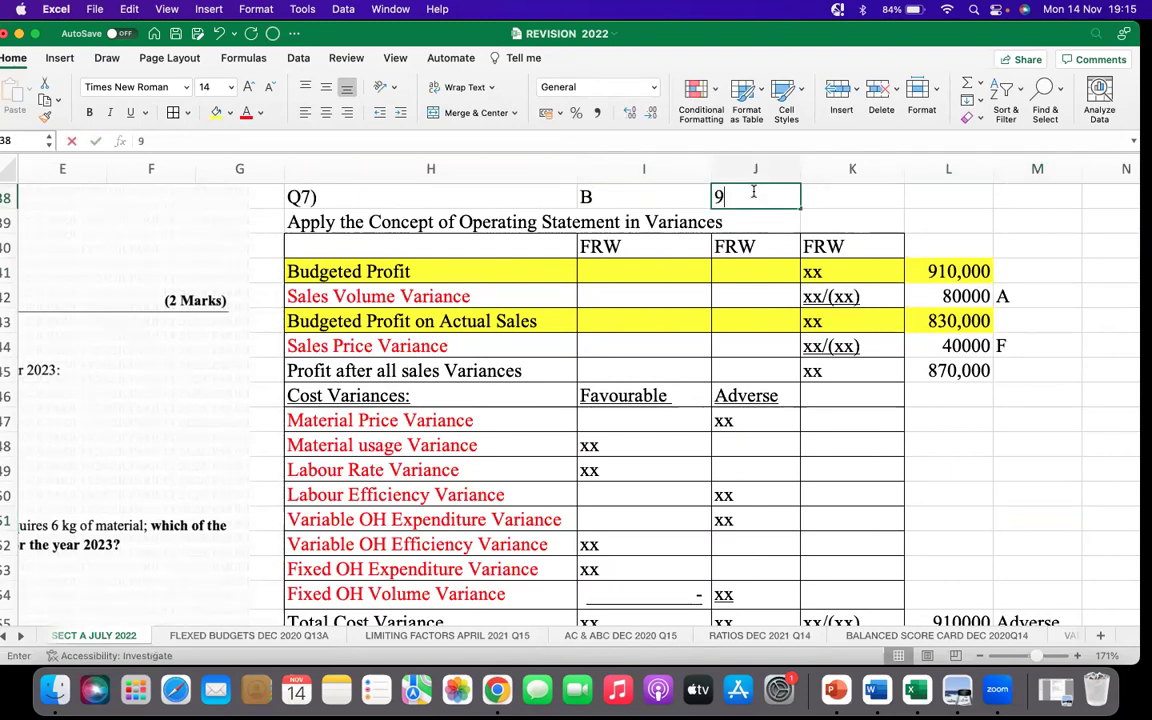
type("10000")
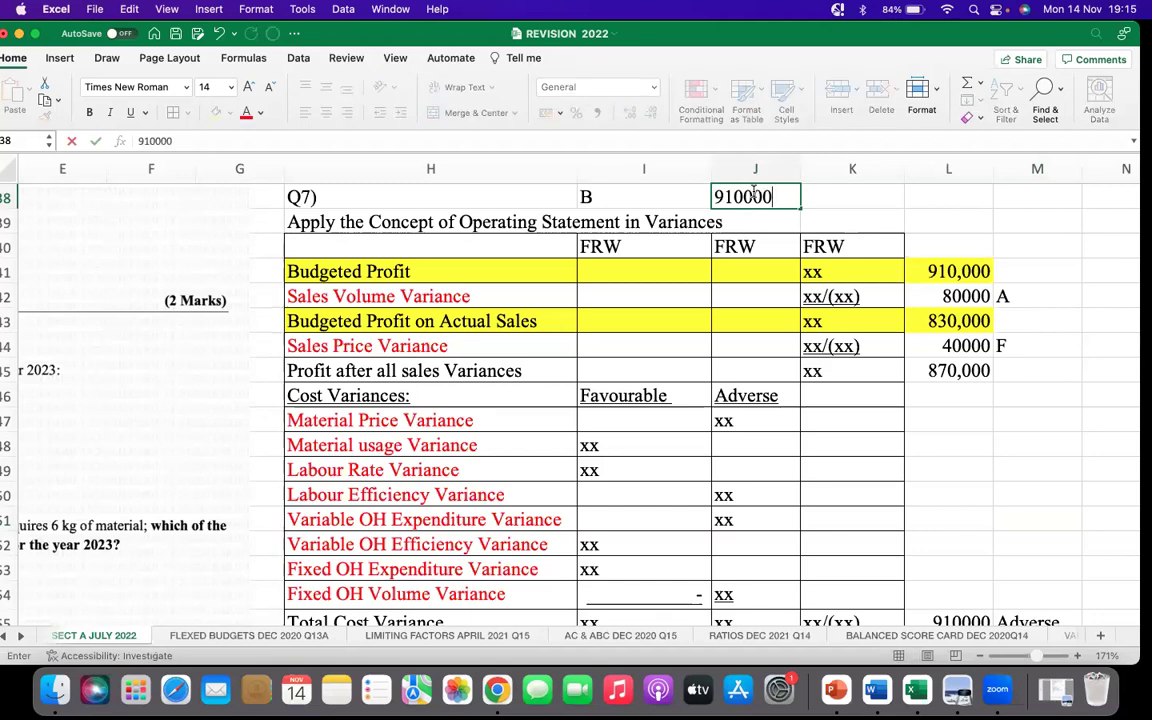
key("Return")
left_click(757, 199)
key("Delete")
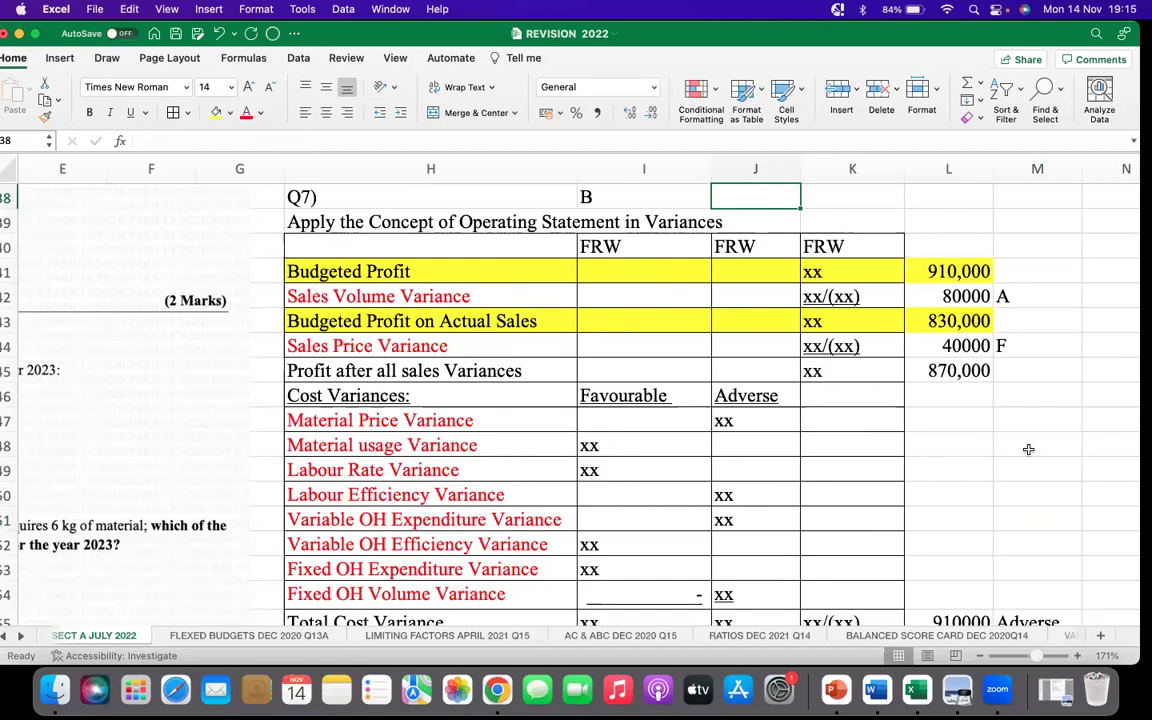
Colour the Budgeted Profit amount in L41 red
left_click(952, 271)
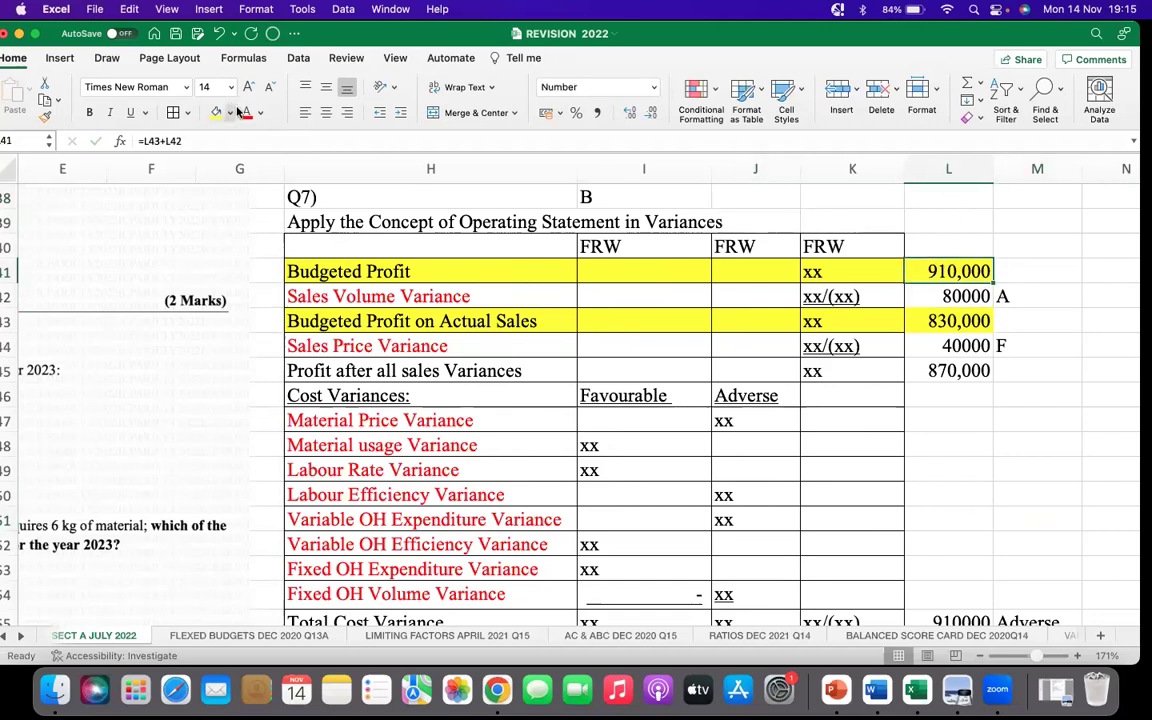
left_click(246, 111)
left_click(982, 511)
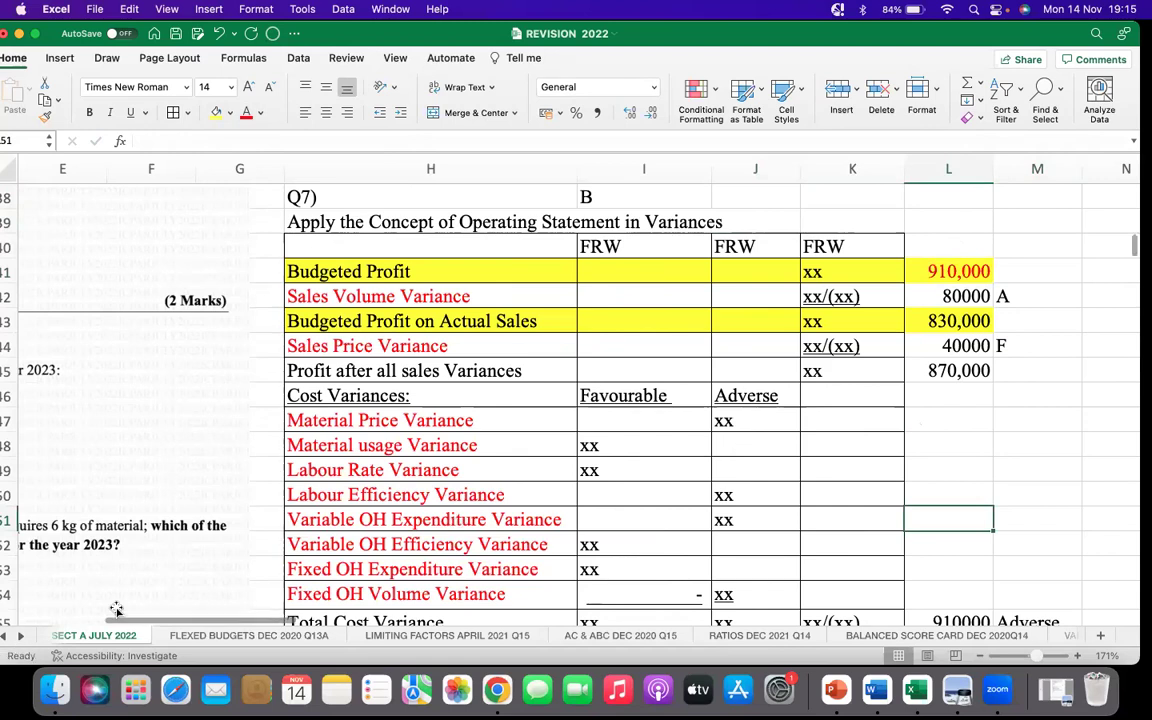
Look back over the worked solutions for the material purchase budget, the piecework pay and the operating statement
scroll(118, 612, "left", 5)
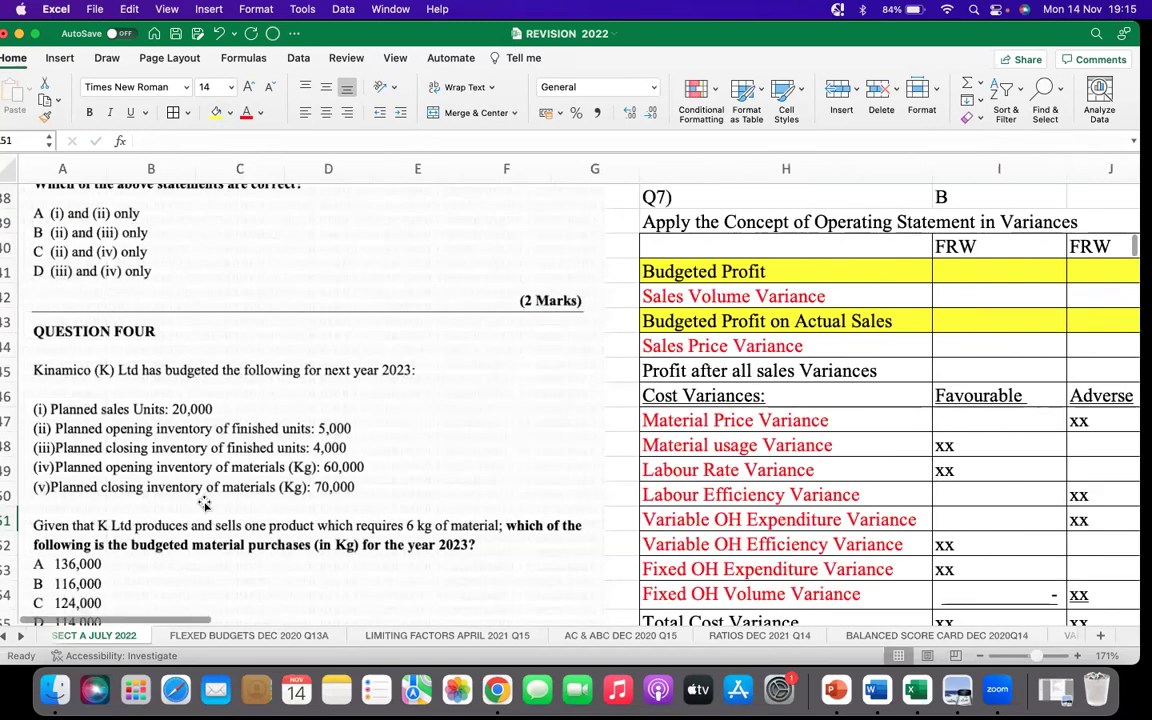
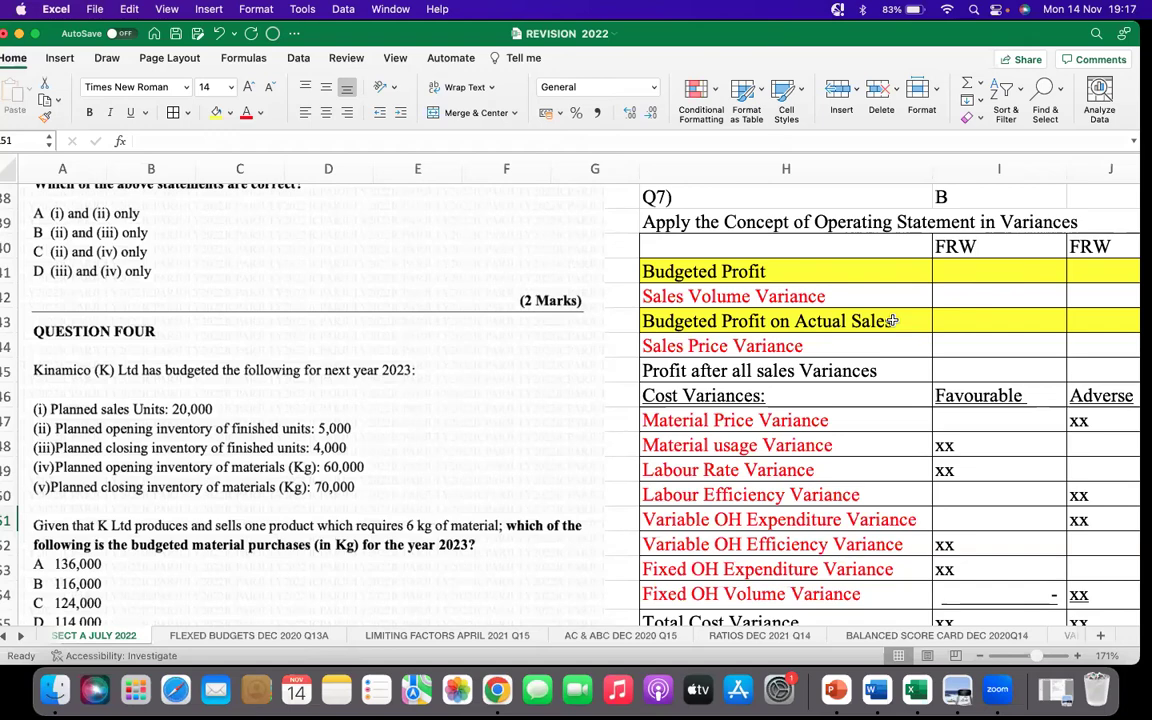
scroll(866, 376, "up", 8)
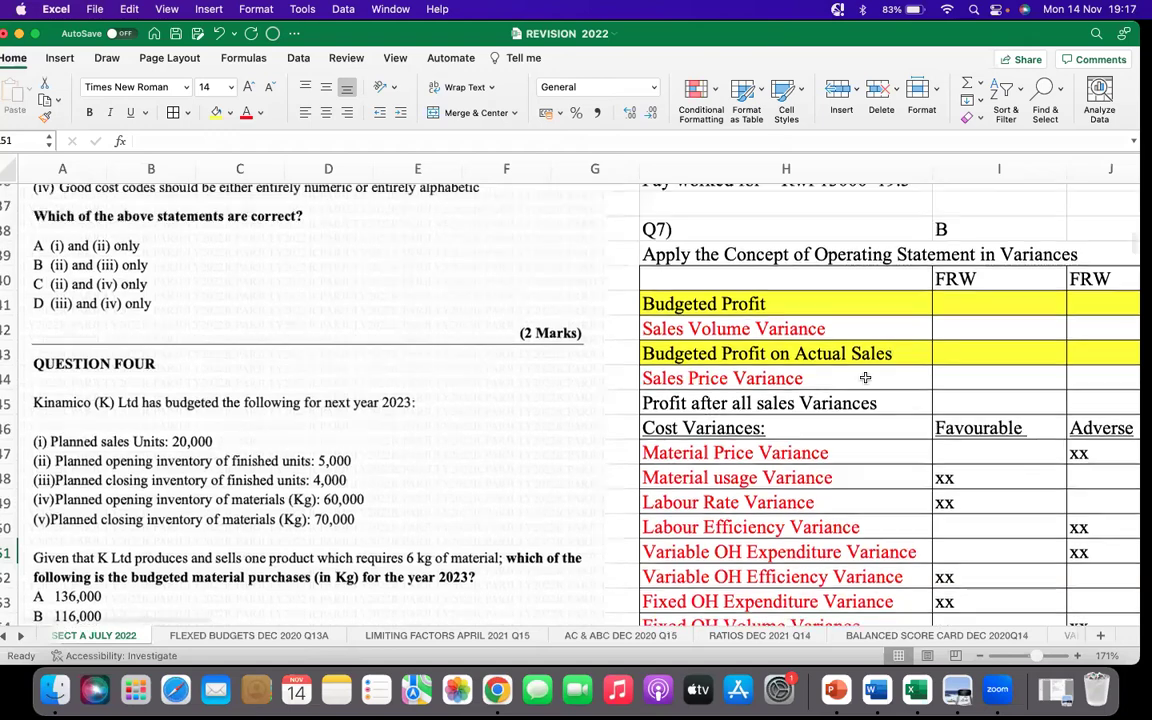
scroll(863, 379, "up", 6)
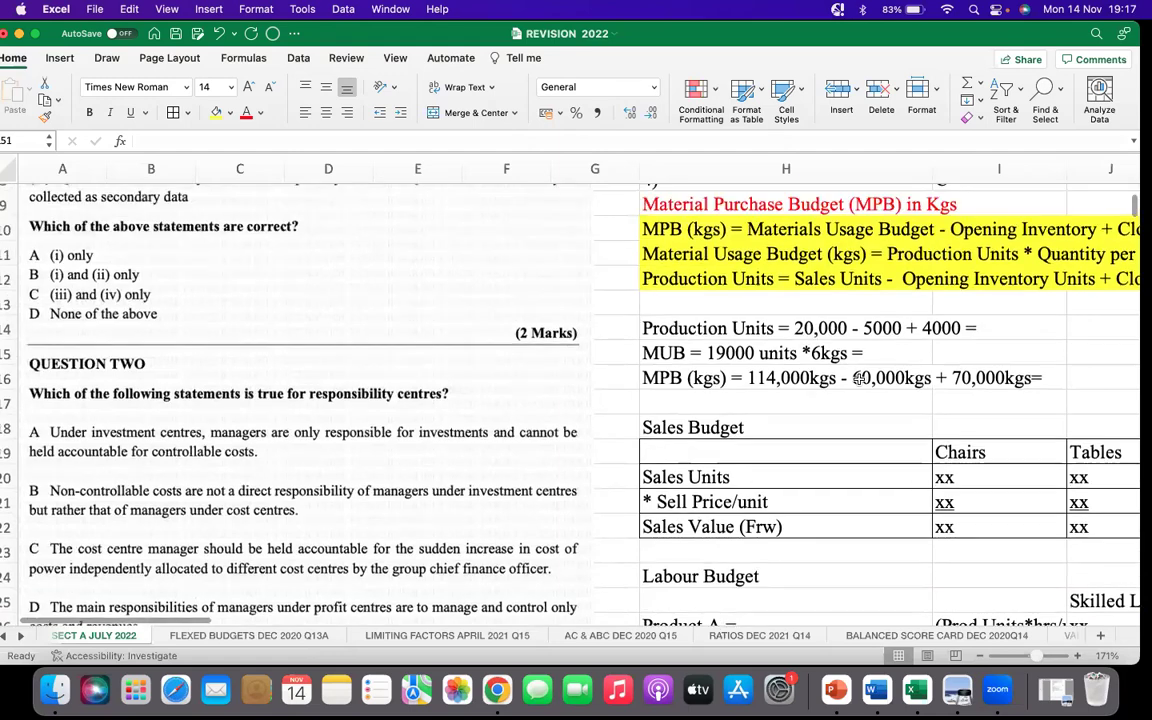
scroll(819, 318, "up", 1)
left_click_drag(700, 247, 935, 422)
scroll(257, 409, "down", 5)
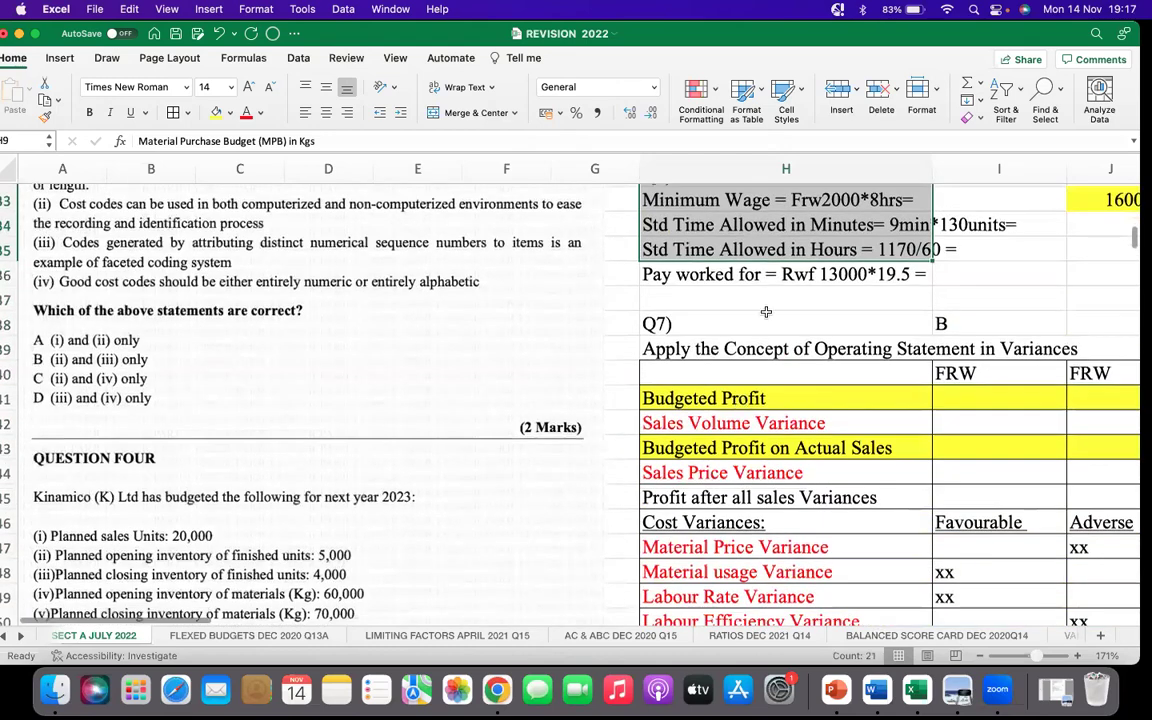
left_click(738, 272)
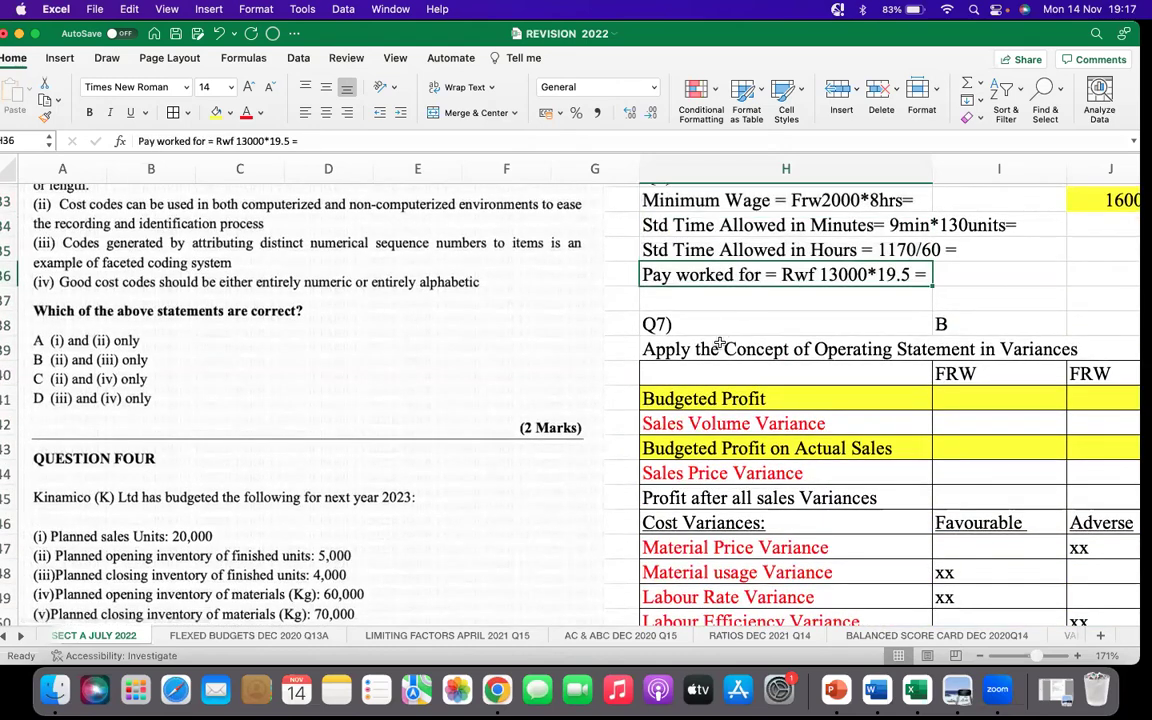
scroll(750, 315, "down", 10)
scroll(757, 322, "up", 20)
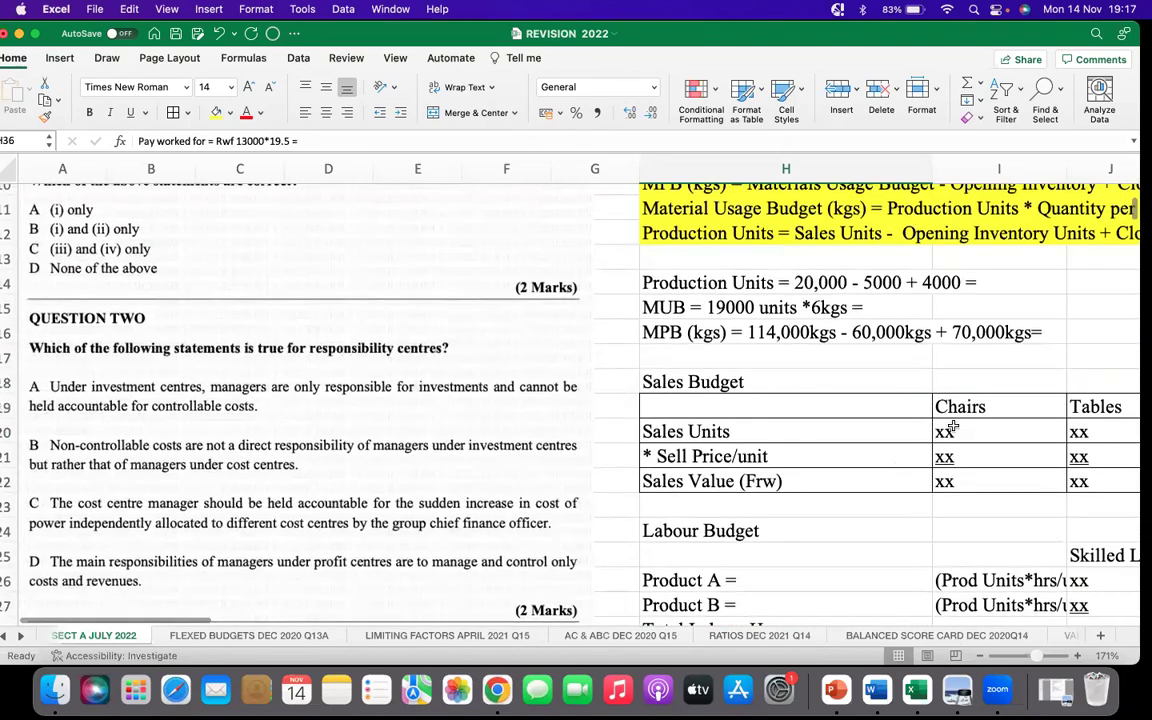
Look over the sales budget layout and go through the sales and cost variance lines of the operating statement
left_click(947, 432)
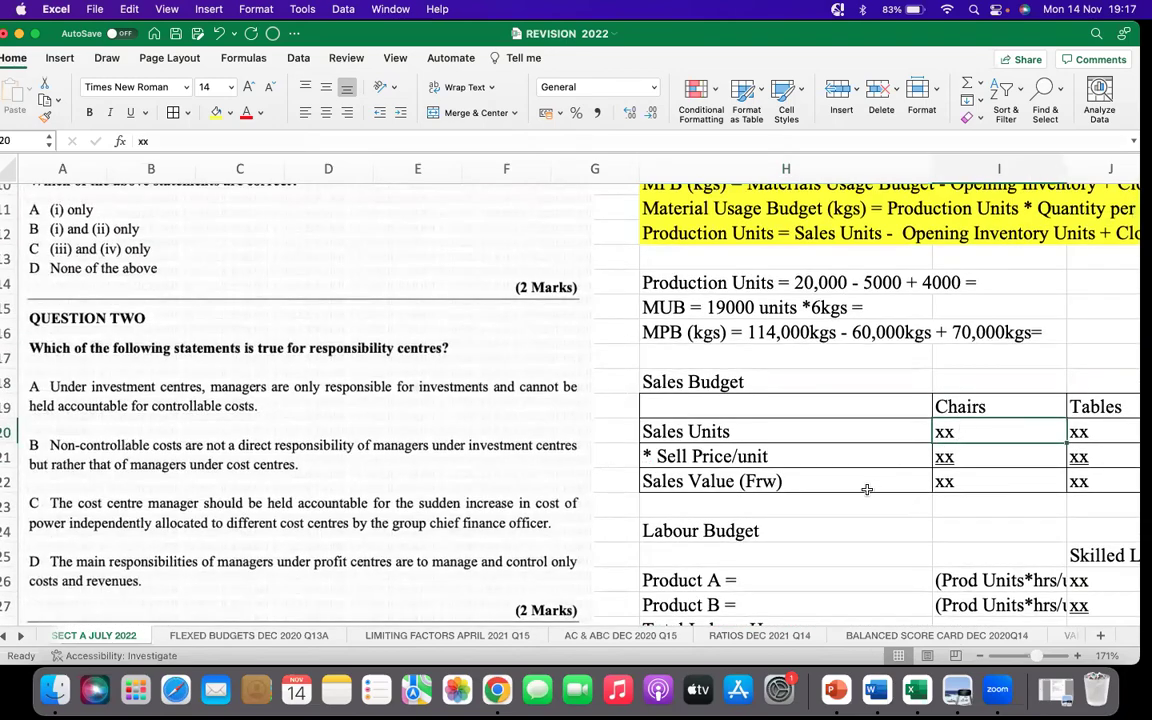
scroll(875, 482, "down", 14)
scroll(871, 478, "down", 20)
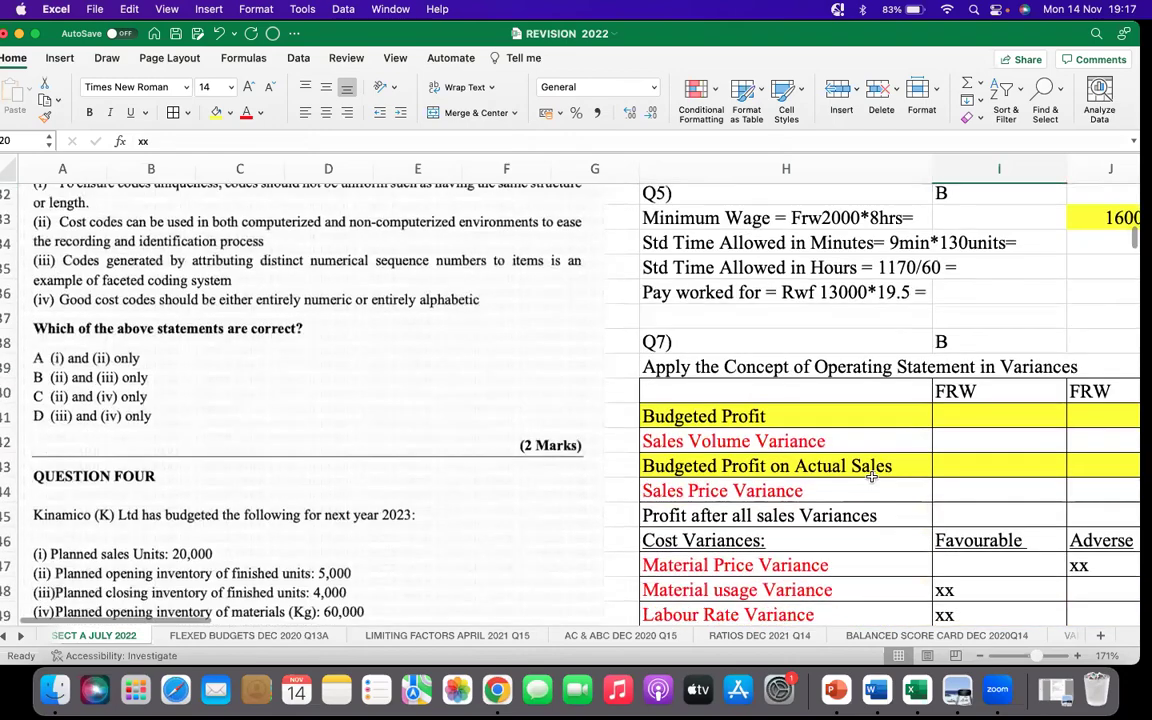
scroll(813, 482, "down", 3)
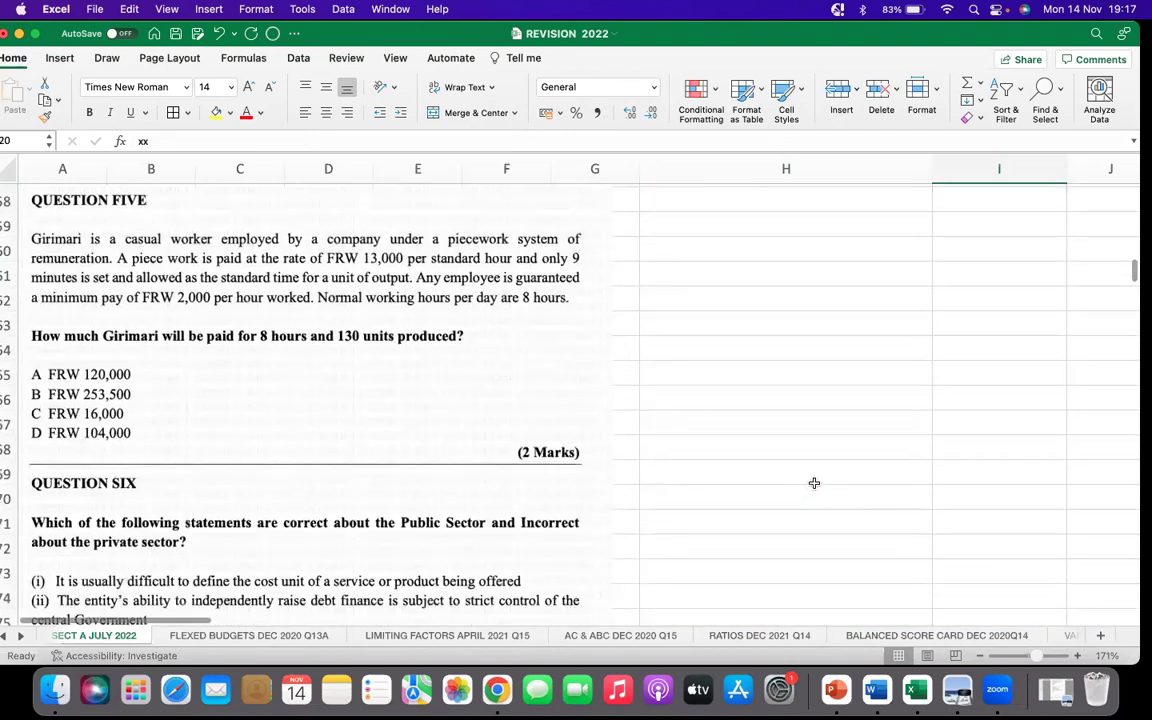
scroll(838, 482, "up", 12)
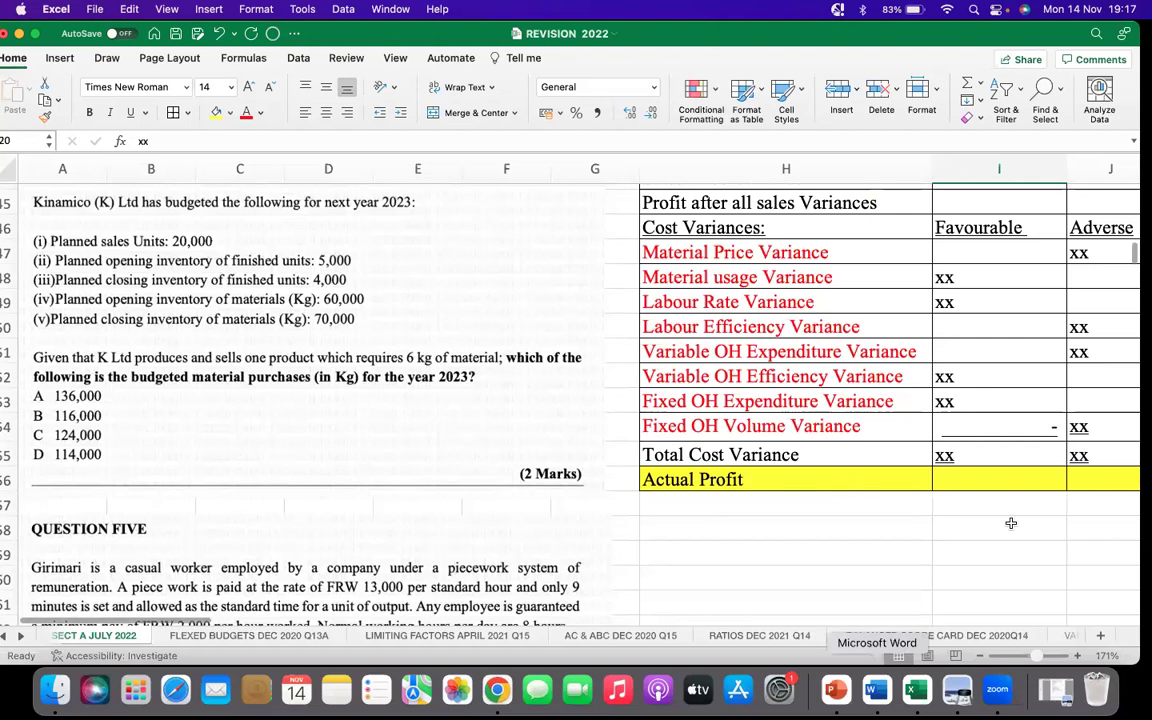
left_click(958, 552)
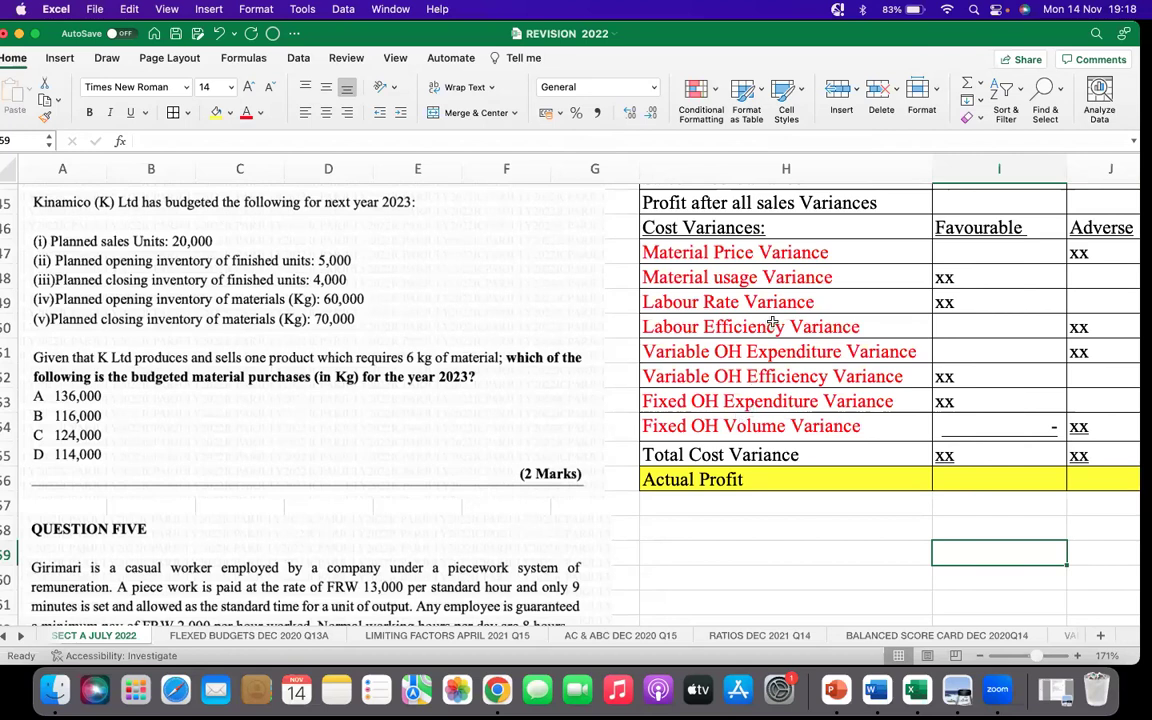
scroll(697, 292, "up", 5)
left_click(745, 254)
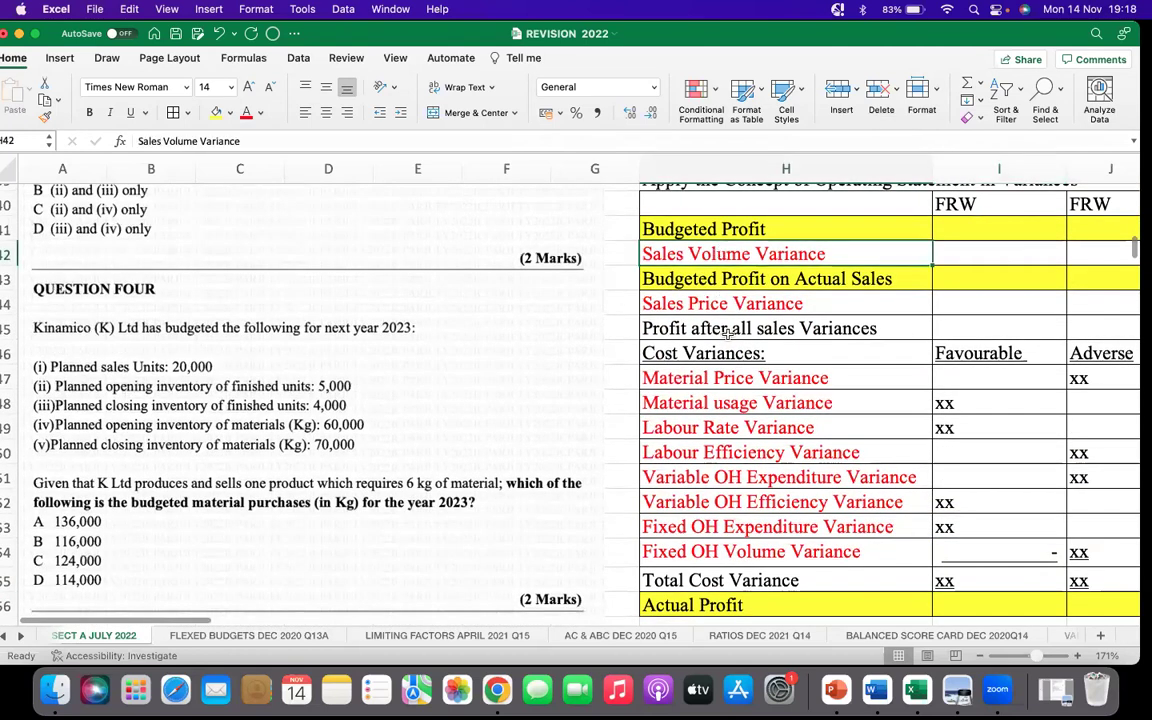
left_click(738, 304)
left_click_drag(779, 377, 722, 551)
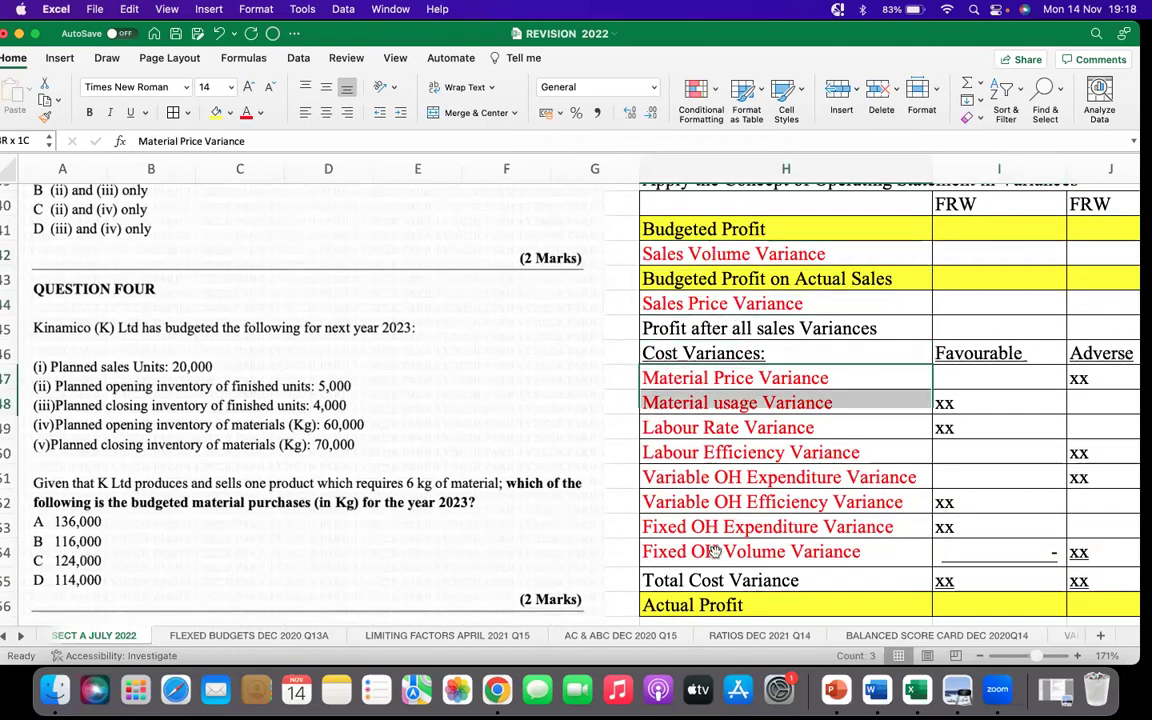
left_click(781, 420)
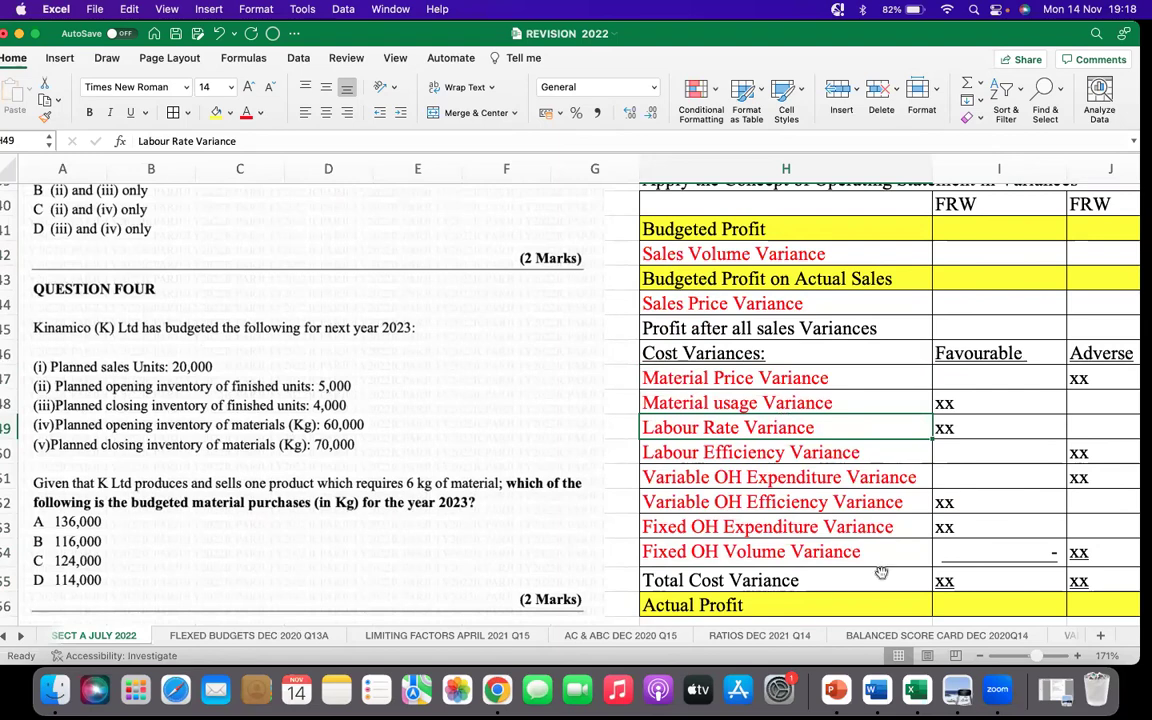
Enter the note "To be covered" in H58, below the operating statement's Actual Profit row
scroll(877, 555, "down", 6)
left_click(737, 331)
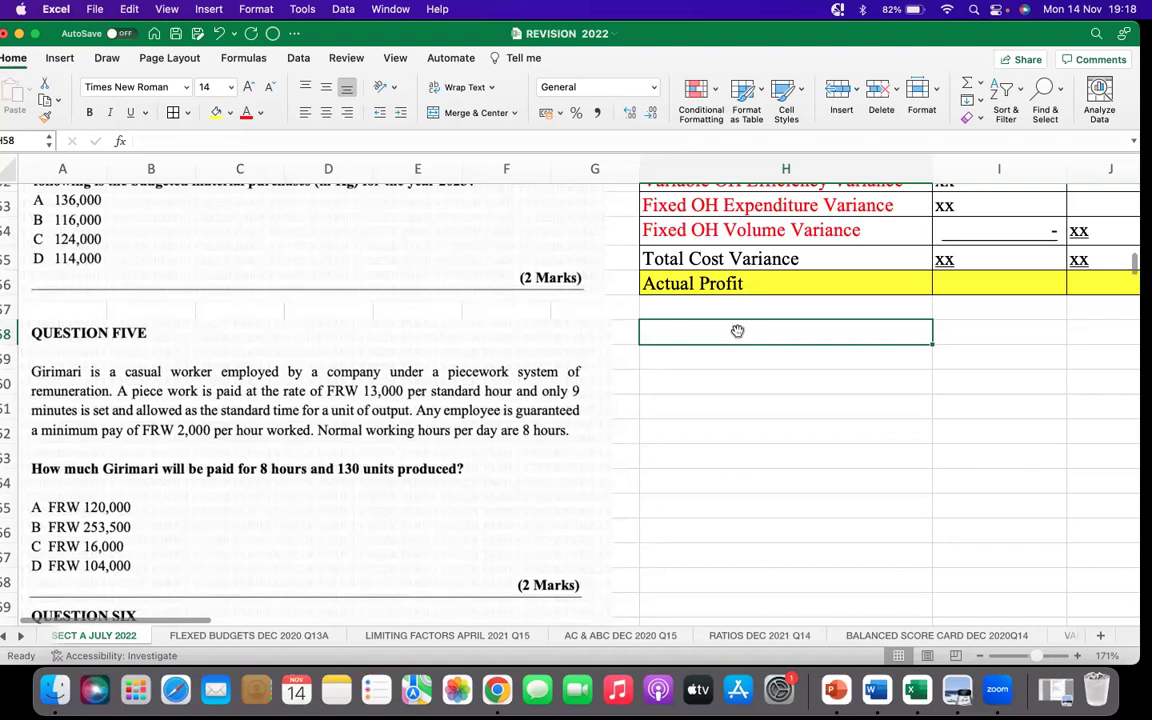
type("T")
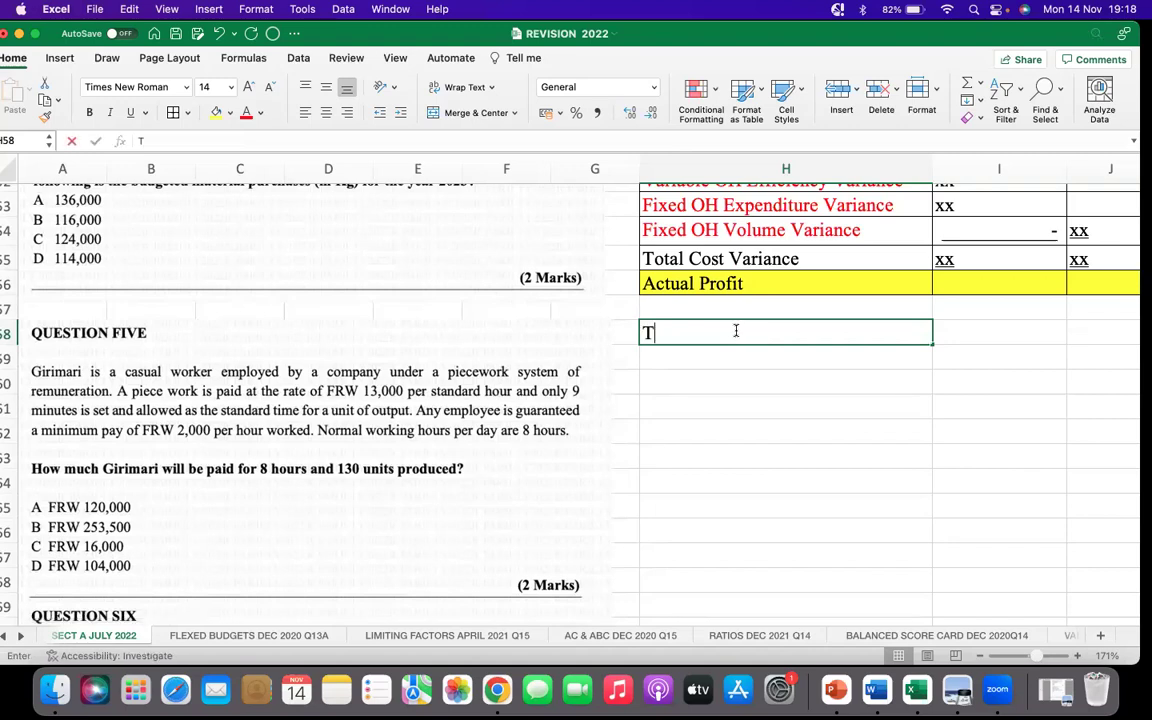
type("o be")
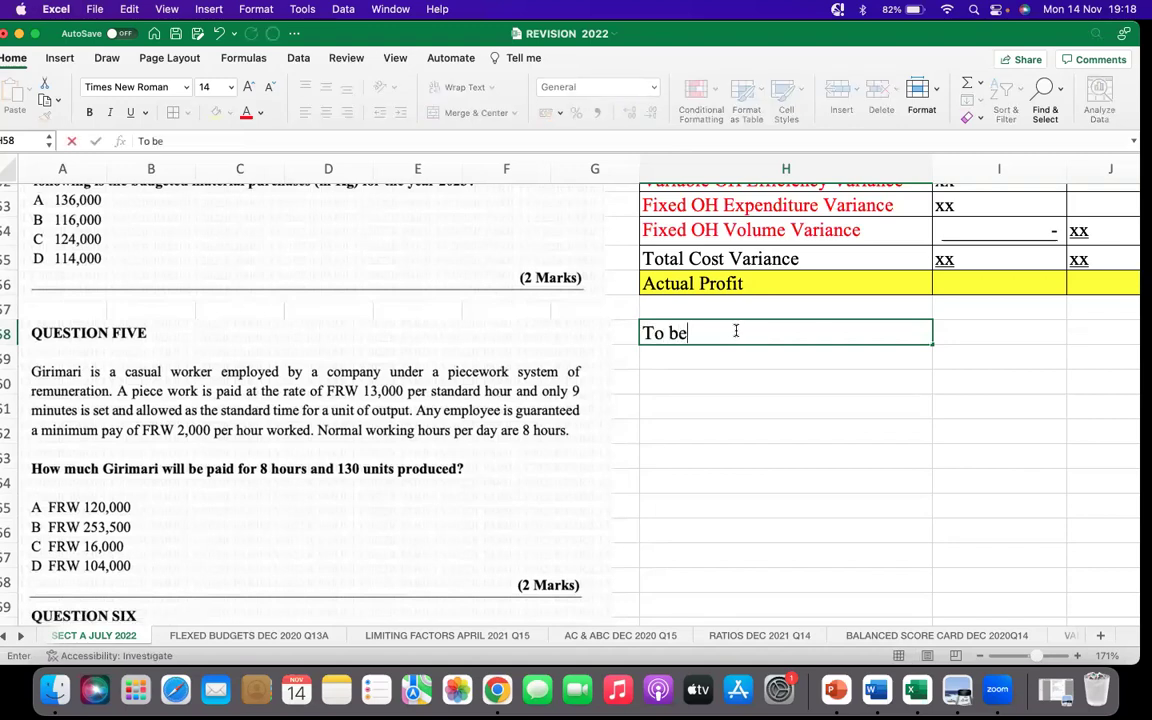
type(" covered")
key("BackSpace")
type("d")
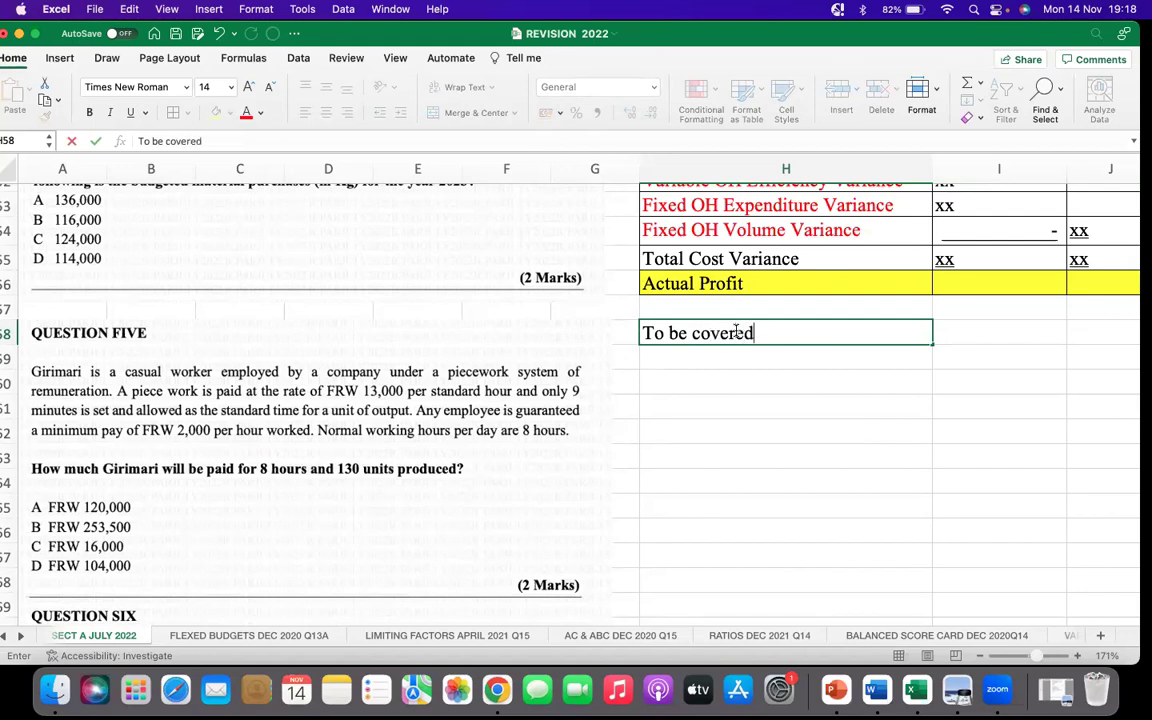
key("Return")
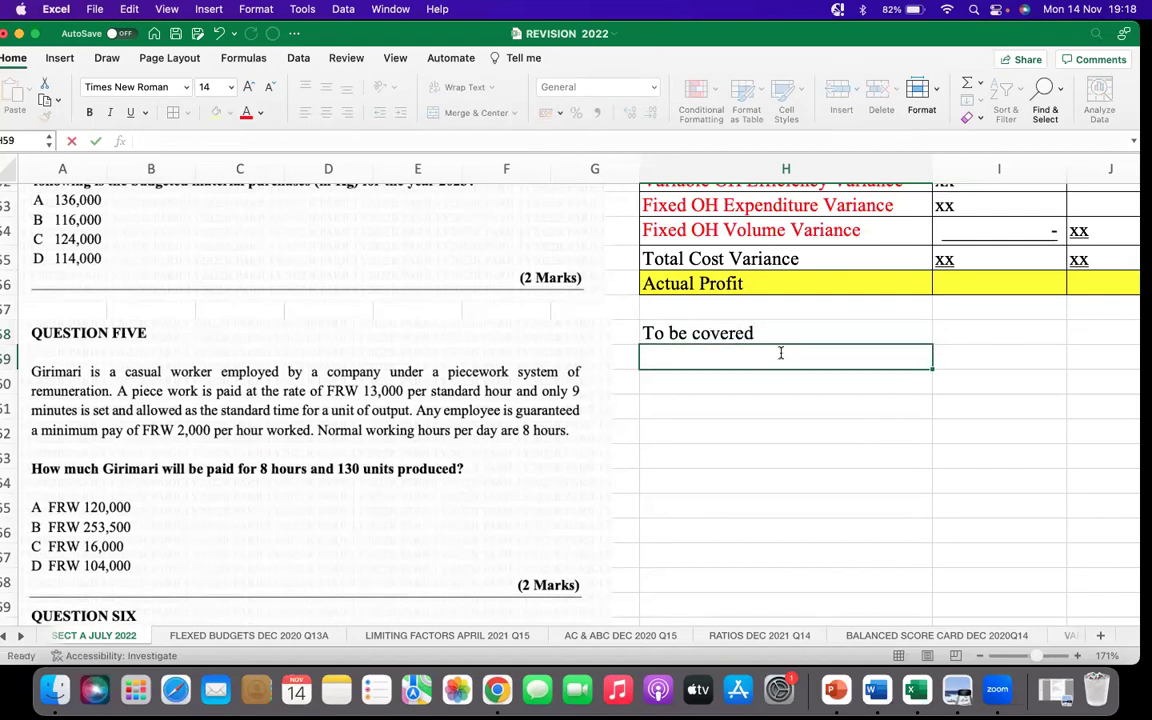
Complete the heading in H58 so it reads "To be covered in section B & C"
left_click(283, 150)
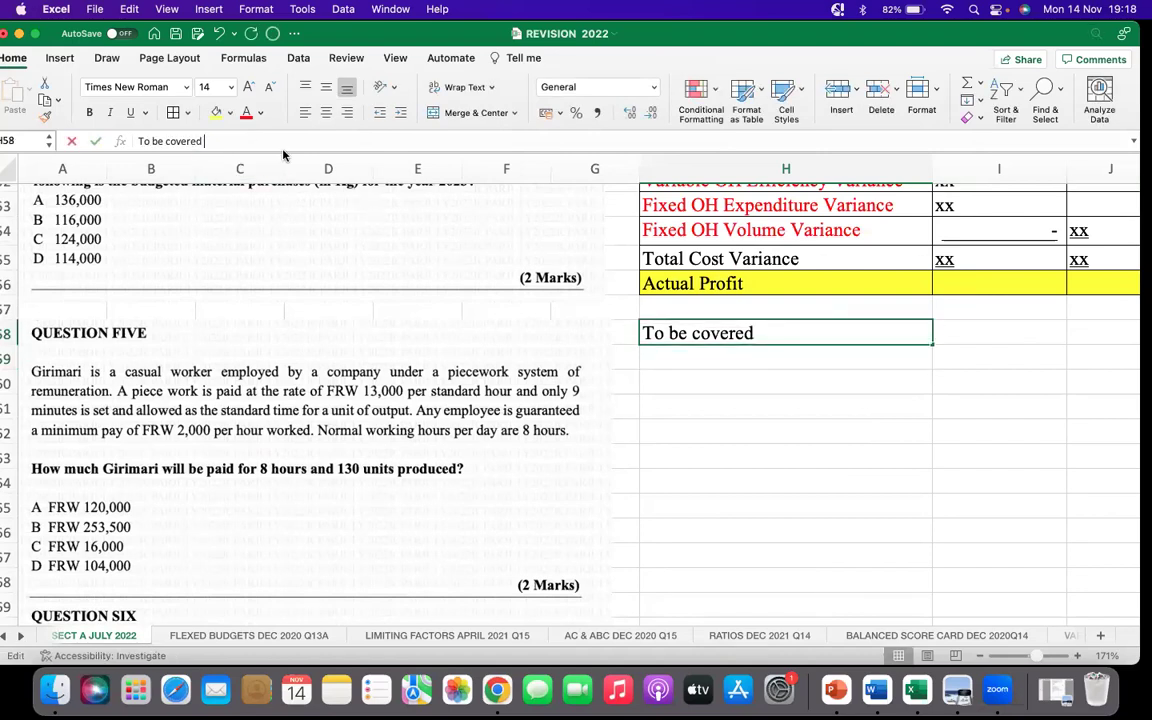
type("in sec")
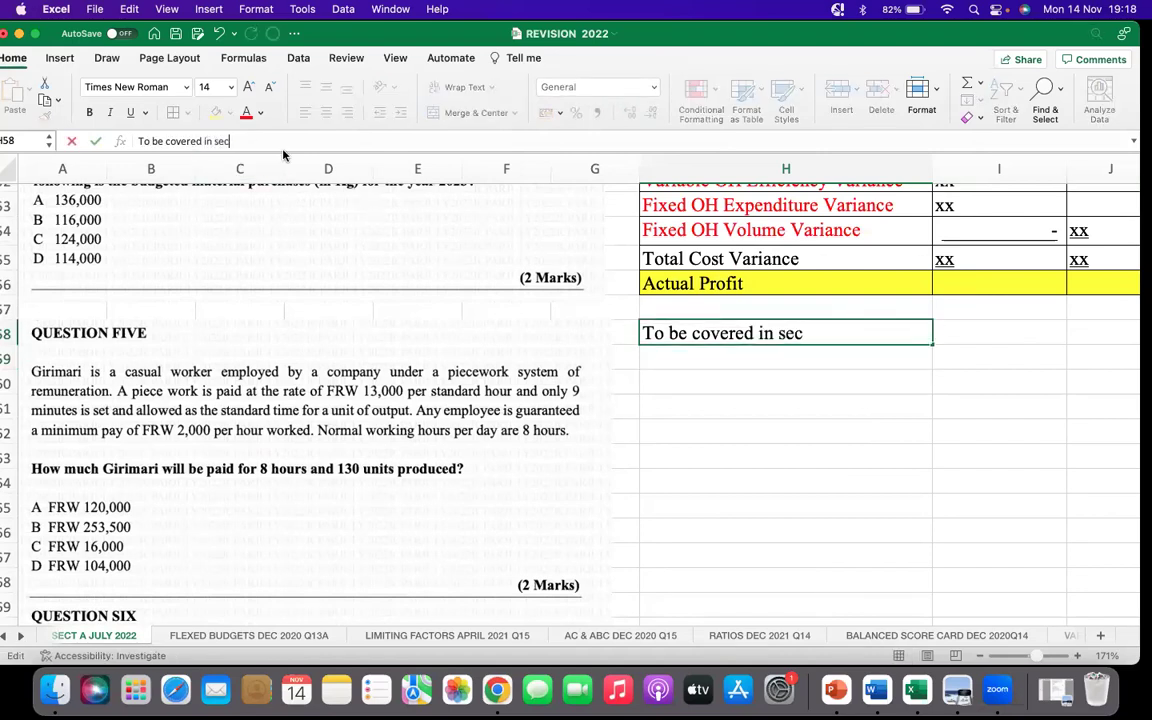
type("tion b")
key("BackSpace")
type("B &")
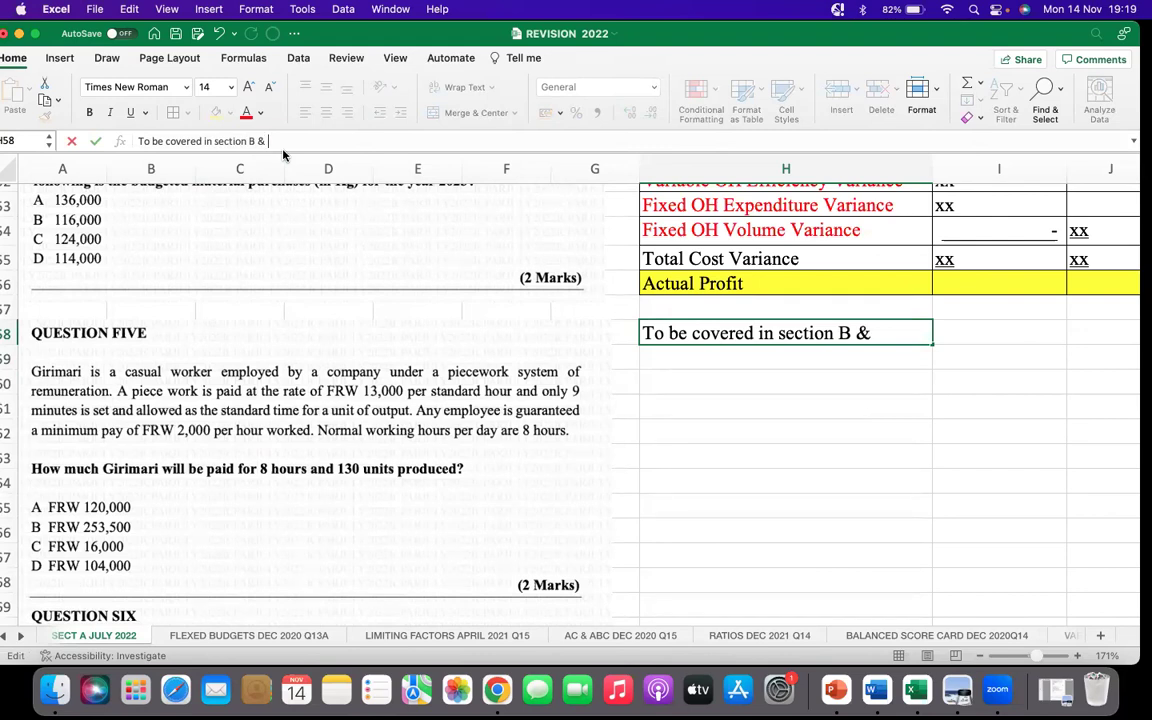
type(" C")
key("Return")
Enter "1) Budgeting" as the first topic in H59, directly below the heading
type("1")
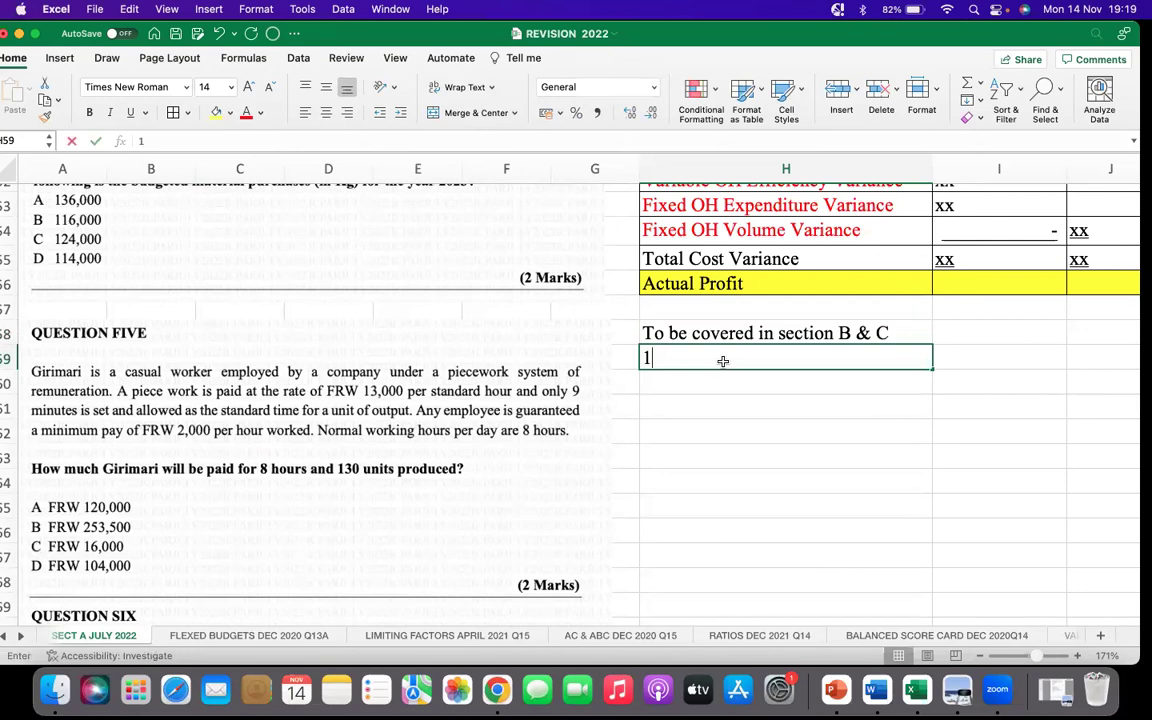
type(") Budge")
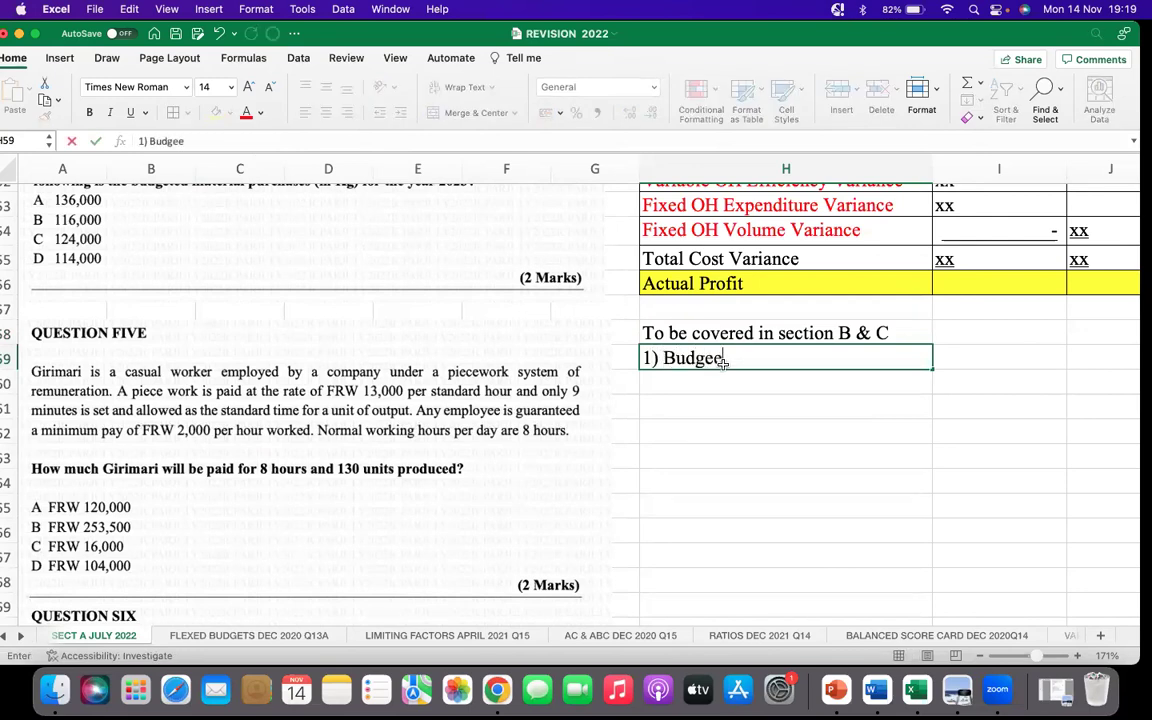
key("BackSpace")
type("ting")
left_click(736, 390)
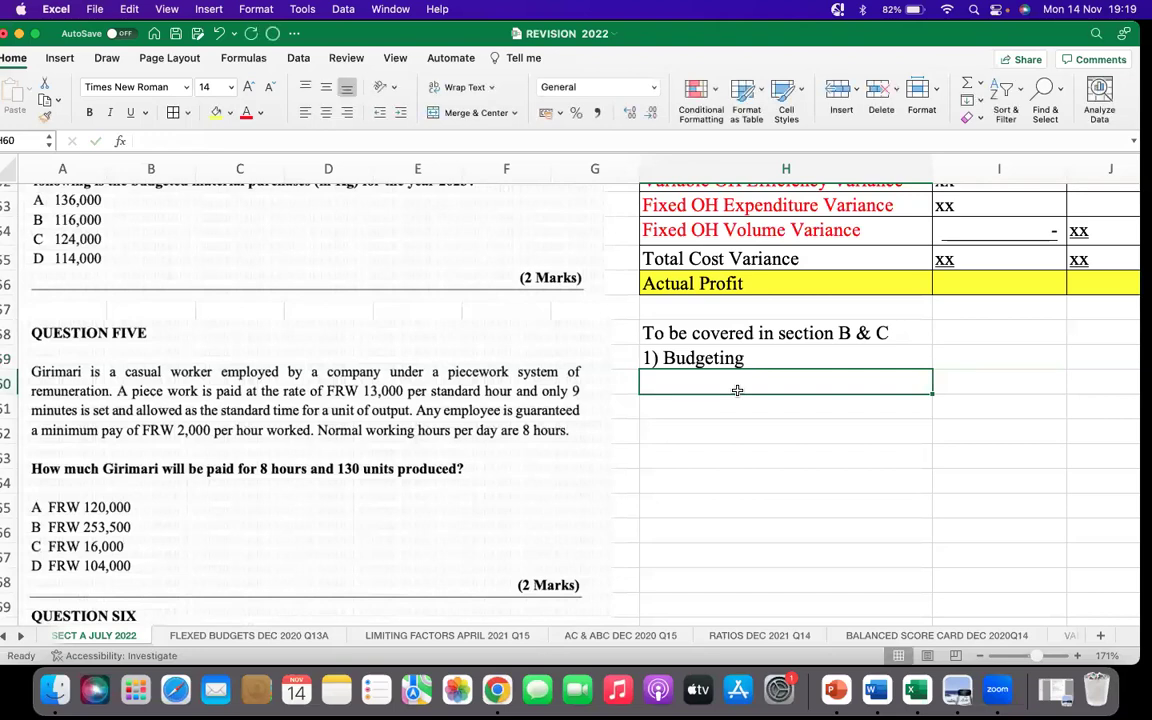
List "Cash Budget" in H60 and "Flexible/Flexed Budget" in H61 beneath the Budgeting topic
type("Cash Bu")
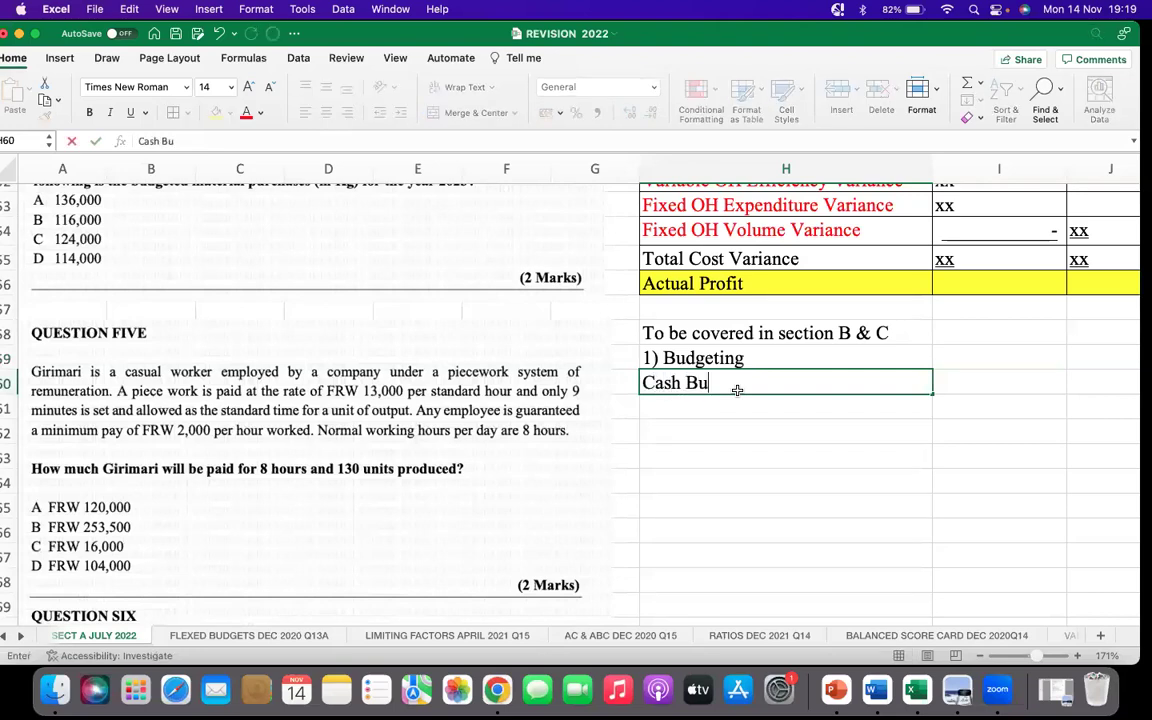
type("dget")
key("Return")
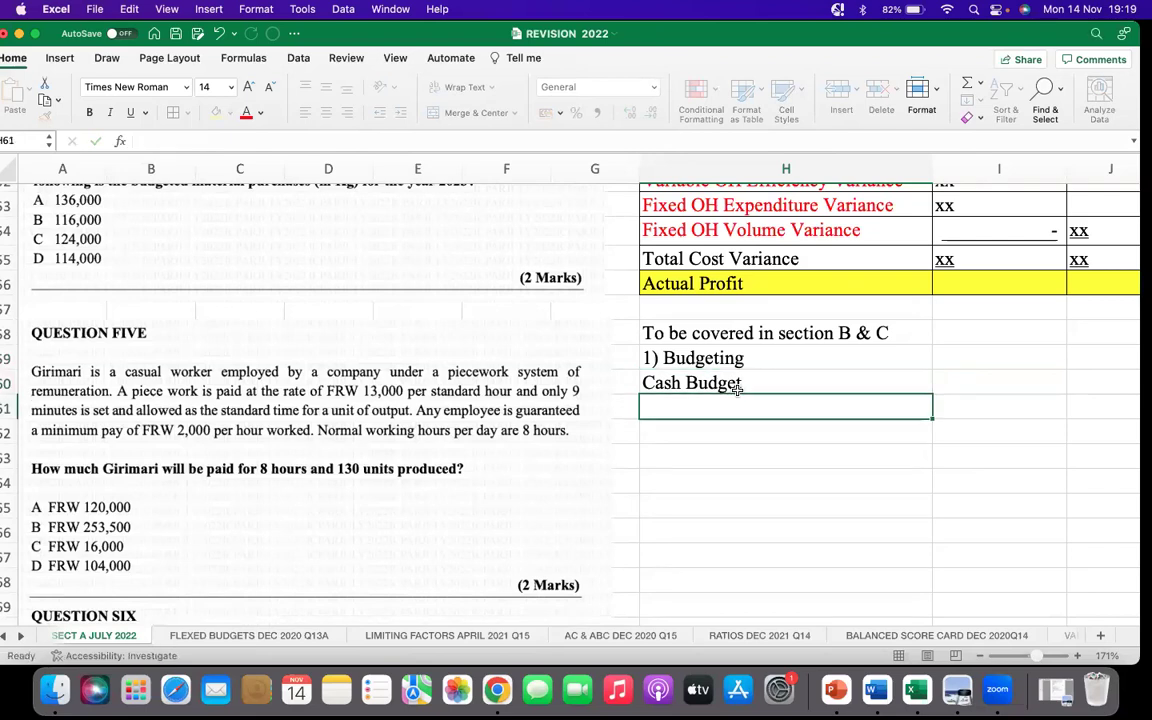
type("F")
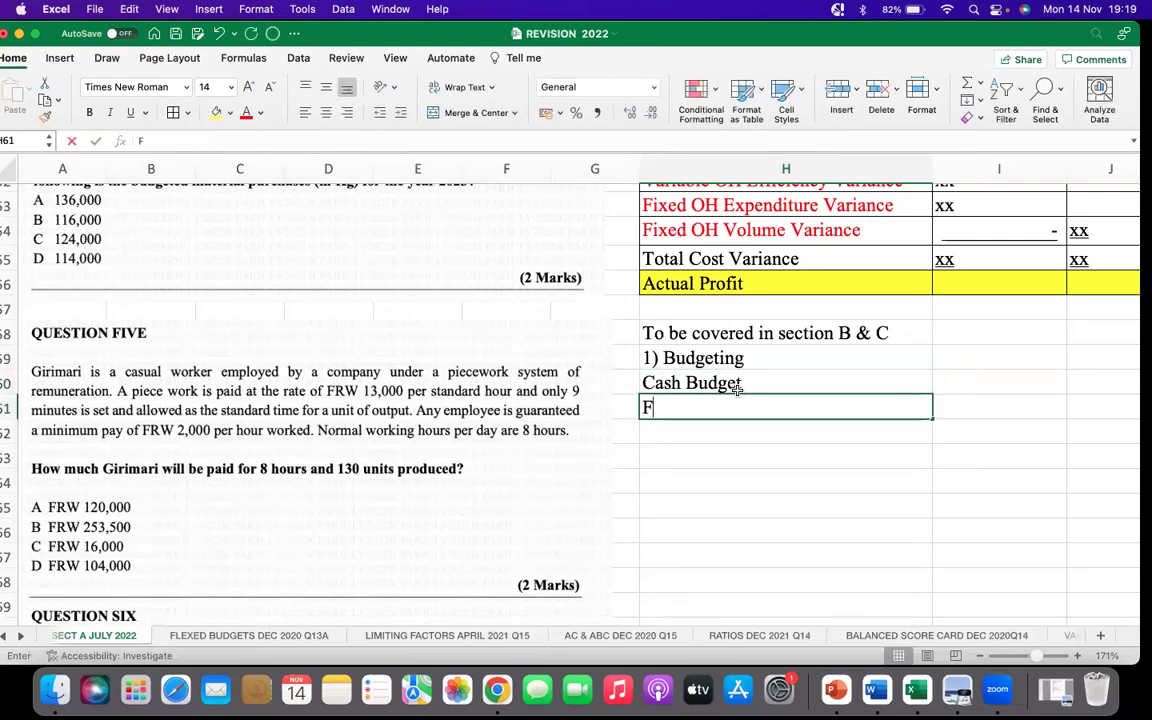
type("lex")
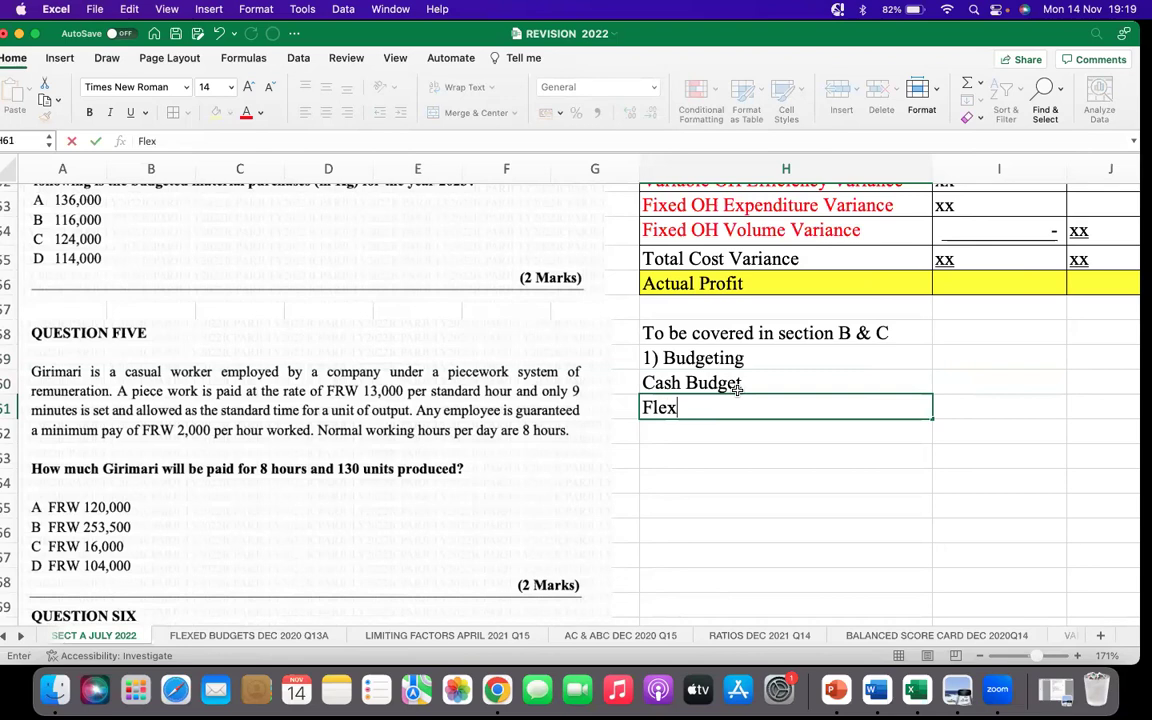
type("ible")
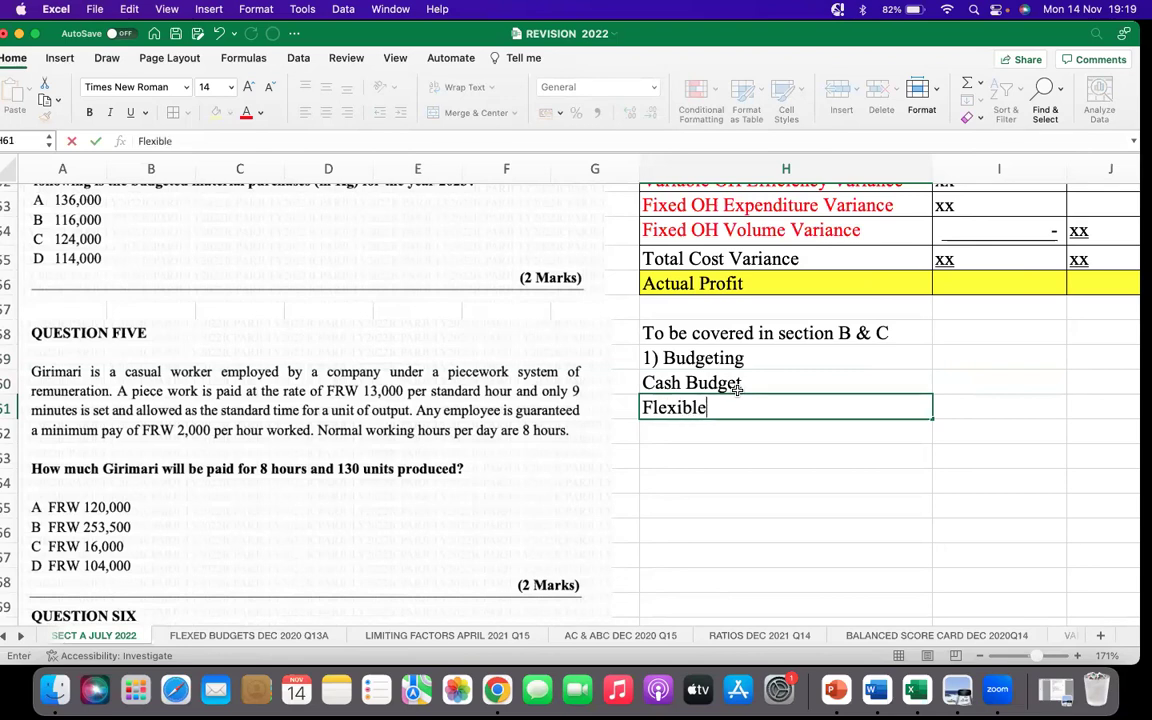
type("/Flexed Budgeet")
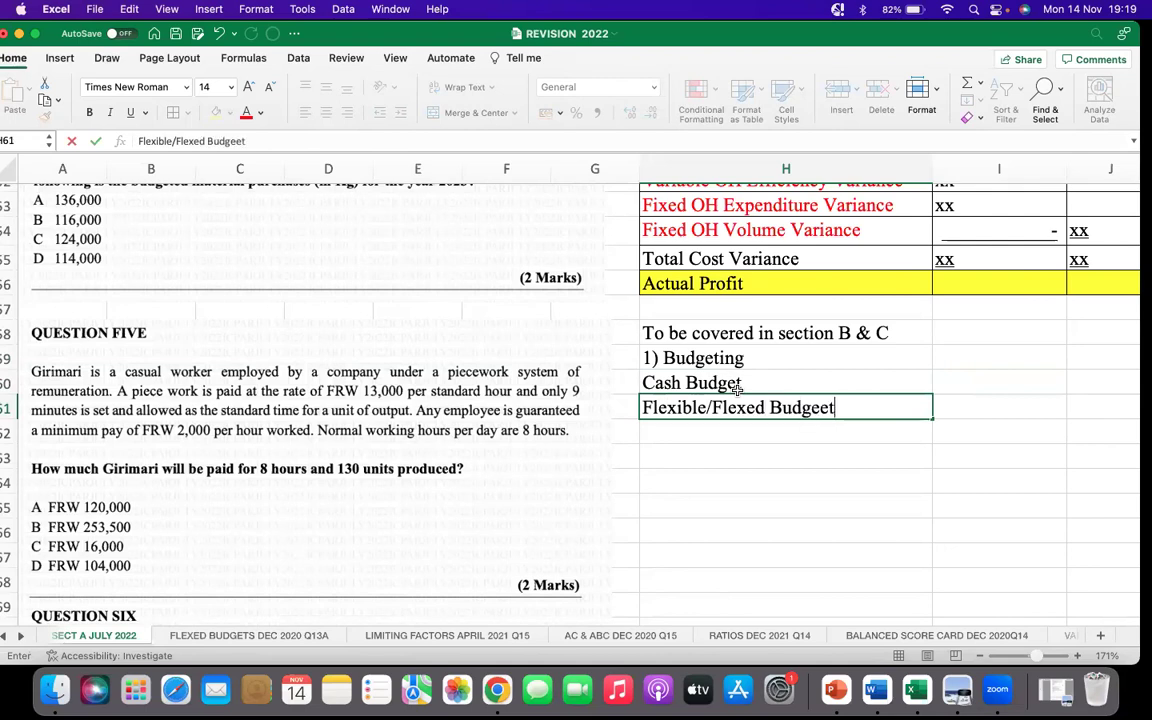
key("BackSpace")
type("t")
left_click(836, 429)
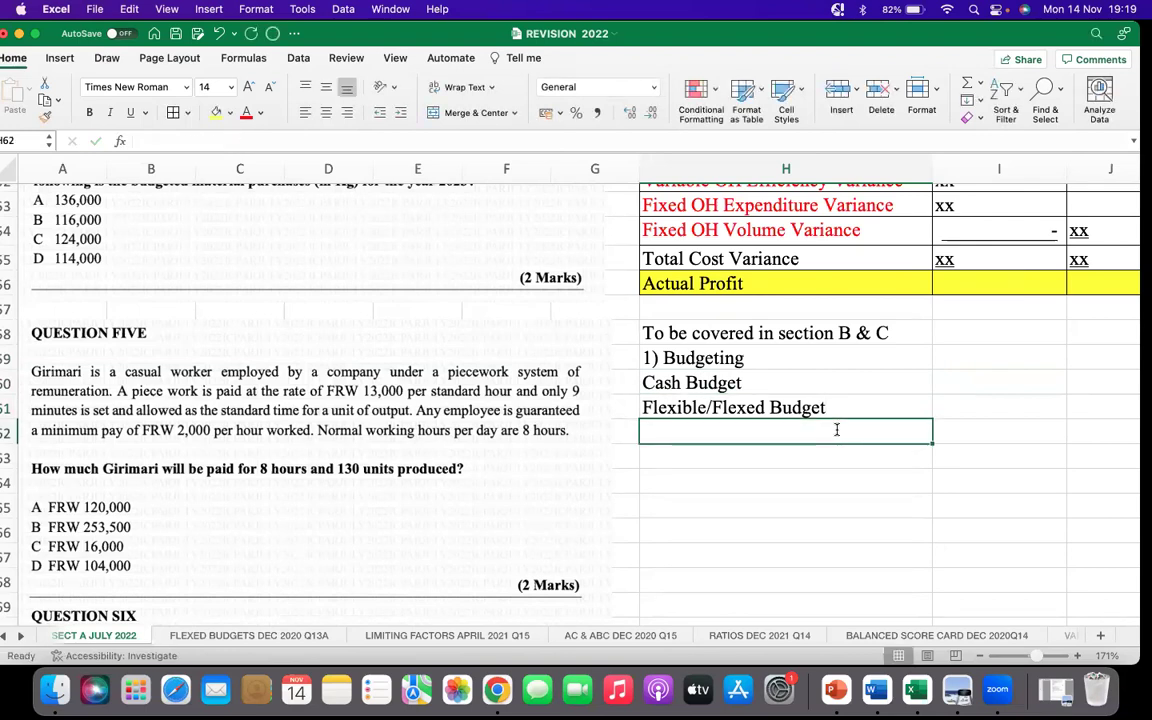
type("C")
key("BackSpace")
key("BackSpace")
left_click(812, 481)
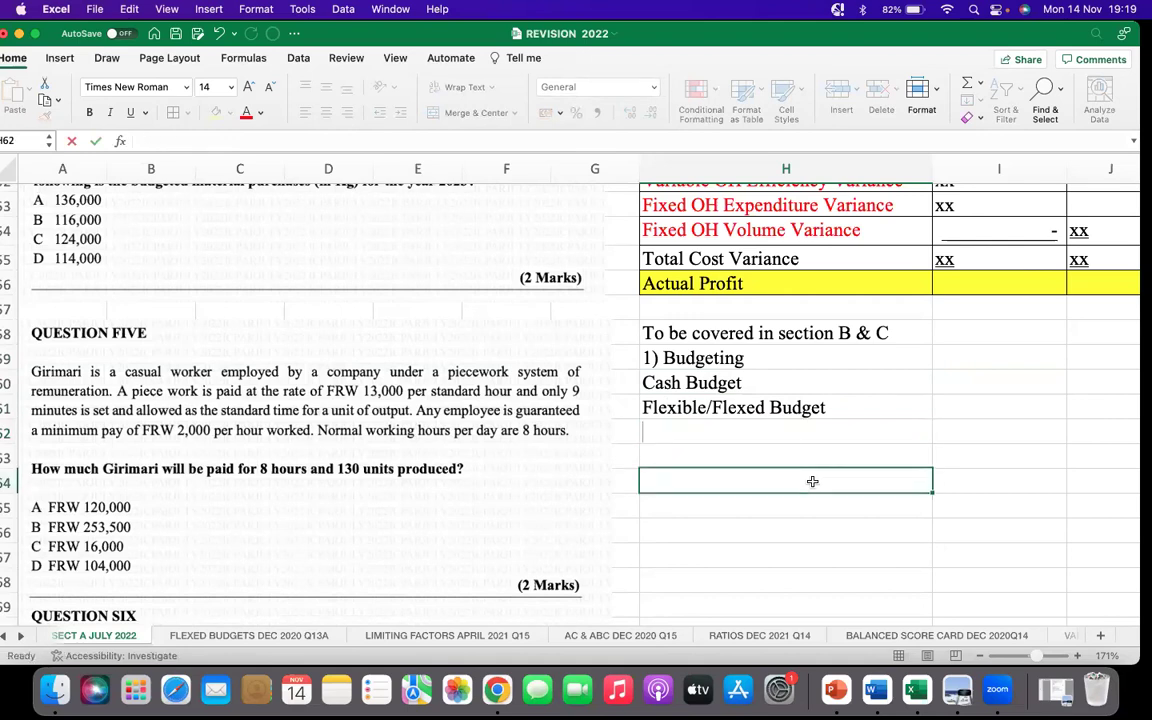
left_click(750, 437)
left_click(747, 383)
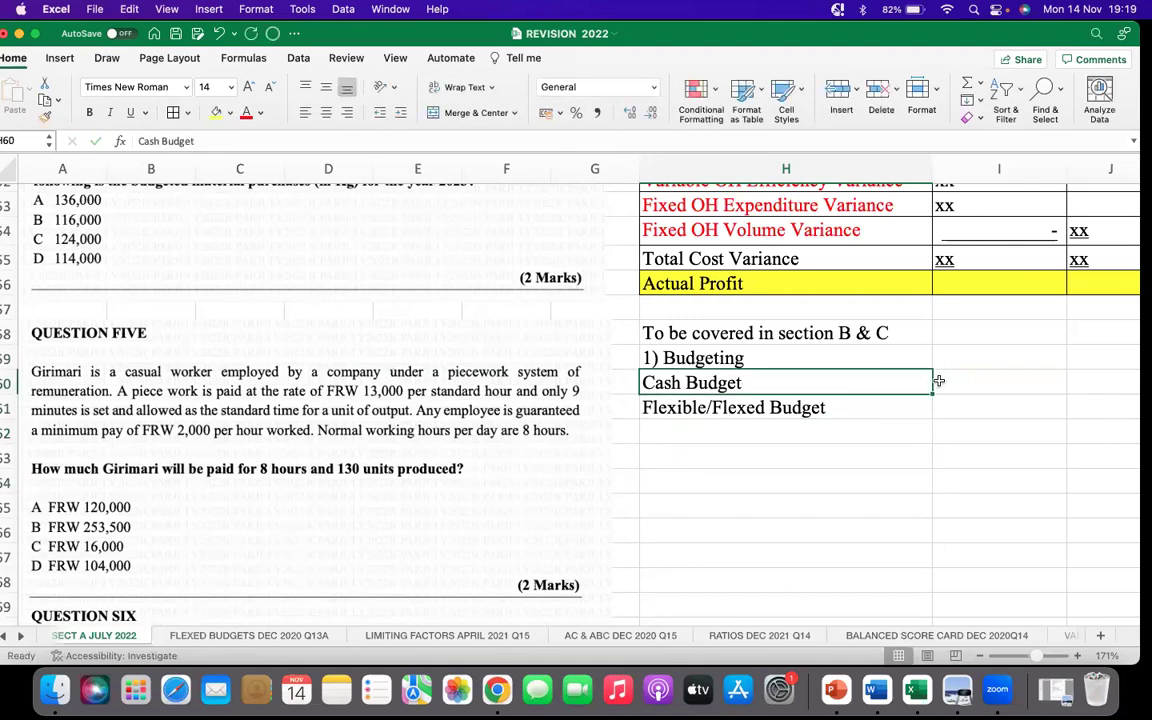
Select cell I60 beside Cash Budget, and move the SECT A JULY 2022 sheet before the CASH BUDGET DEC 2020 Q12 sheet
left_click(942, 381)
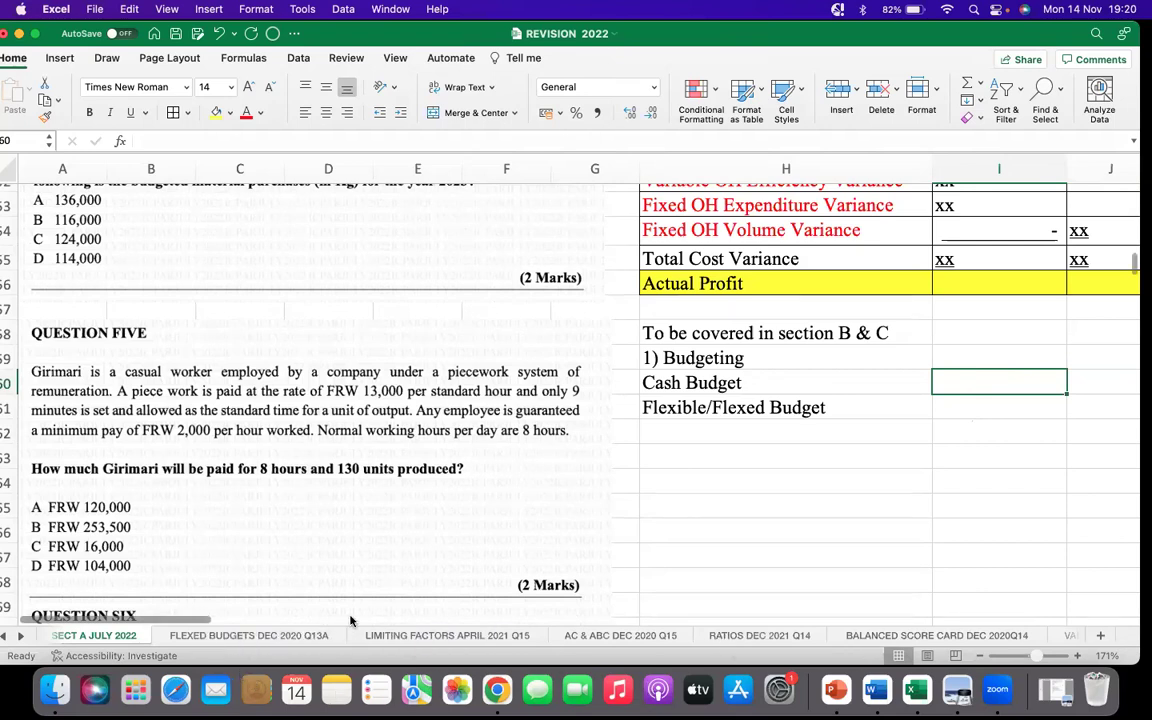
left_click(8, 636)
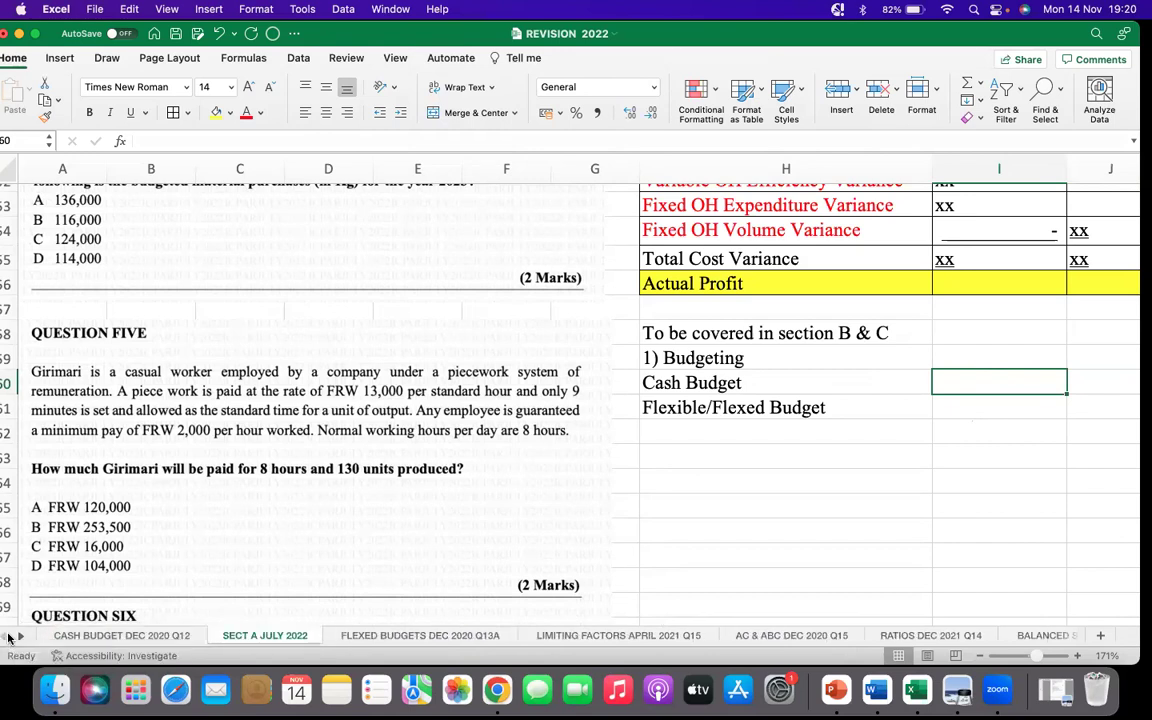
right_click(252, 640)
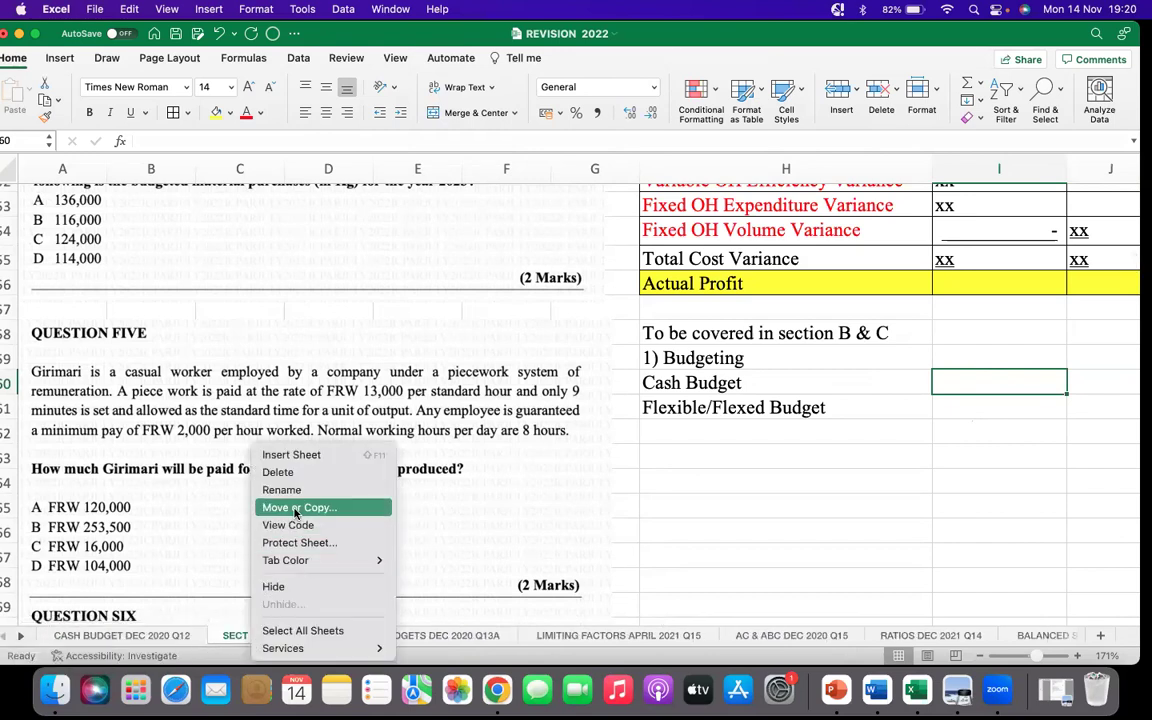
left_click(296, 508)
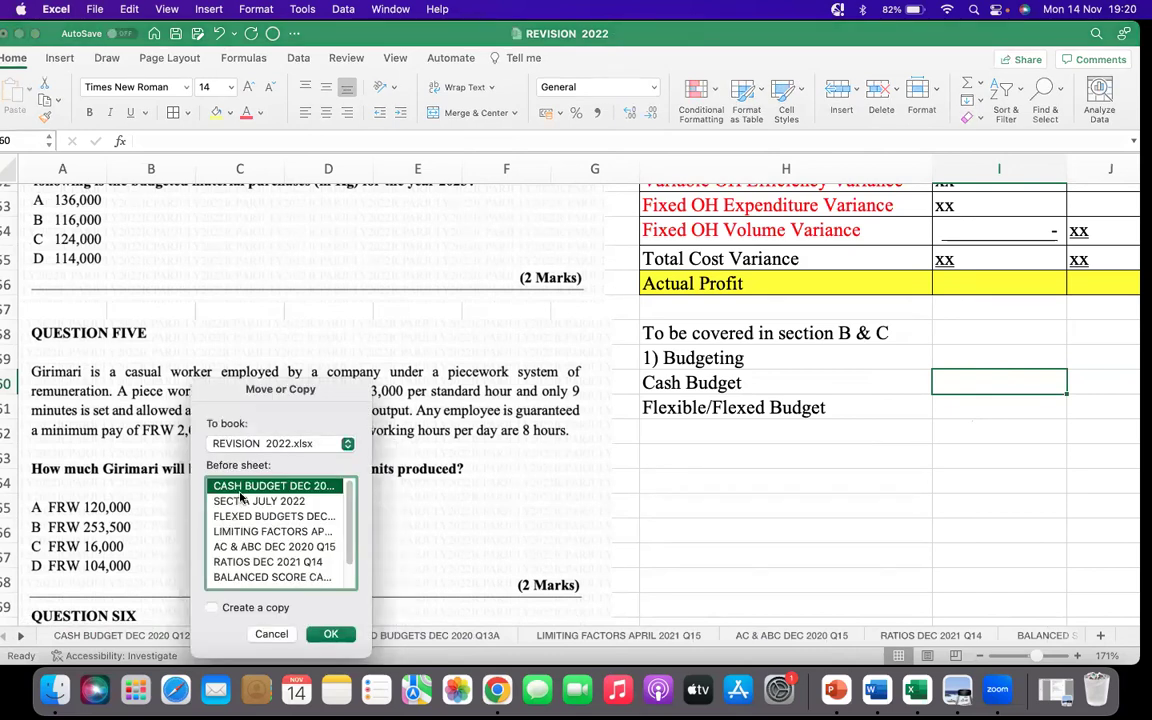
left_click(328, 636)
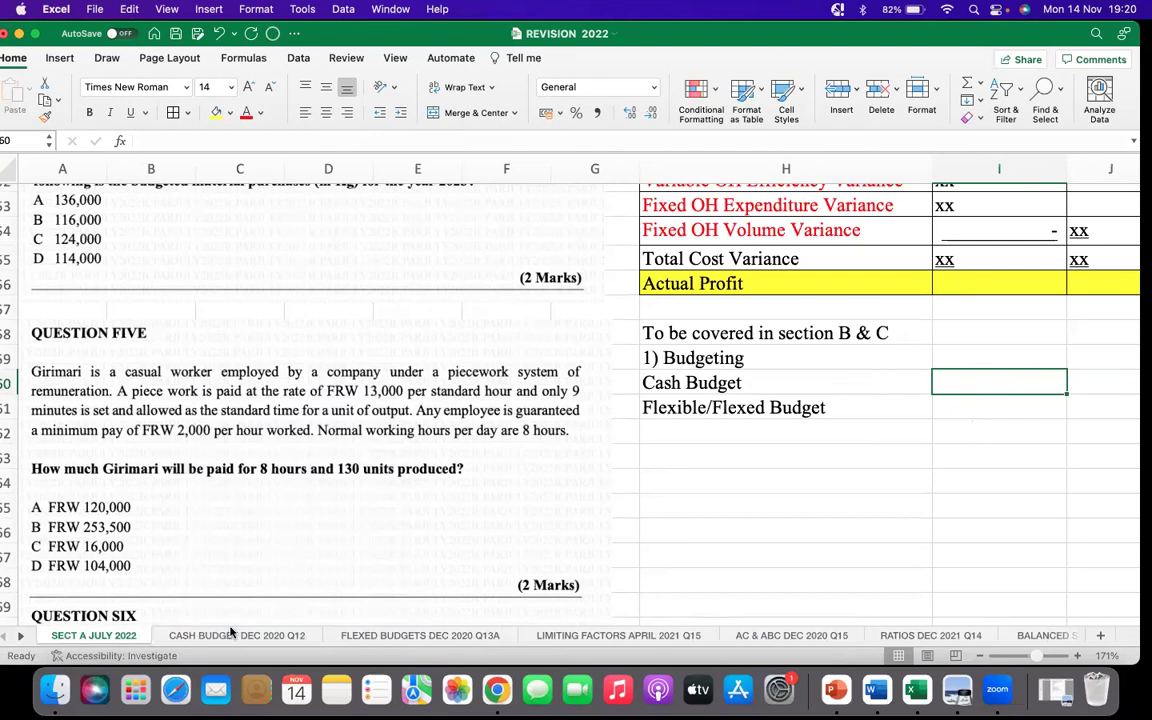
Check the cash budget question sheet and enter "Dec 2020 Q2" in I60 beside Cash Budget on the SECT A JULY 2022 sheet
left_click(202, 637)
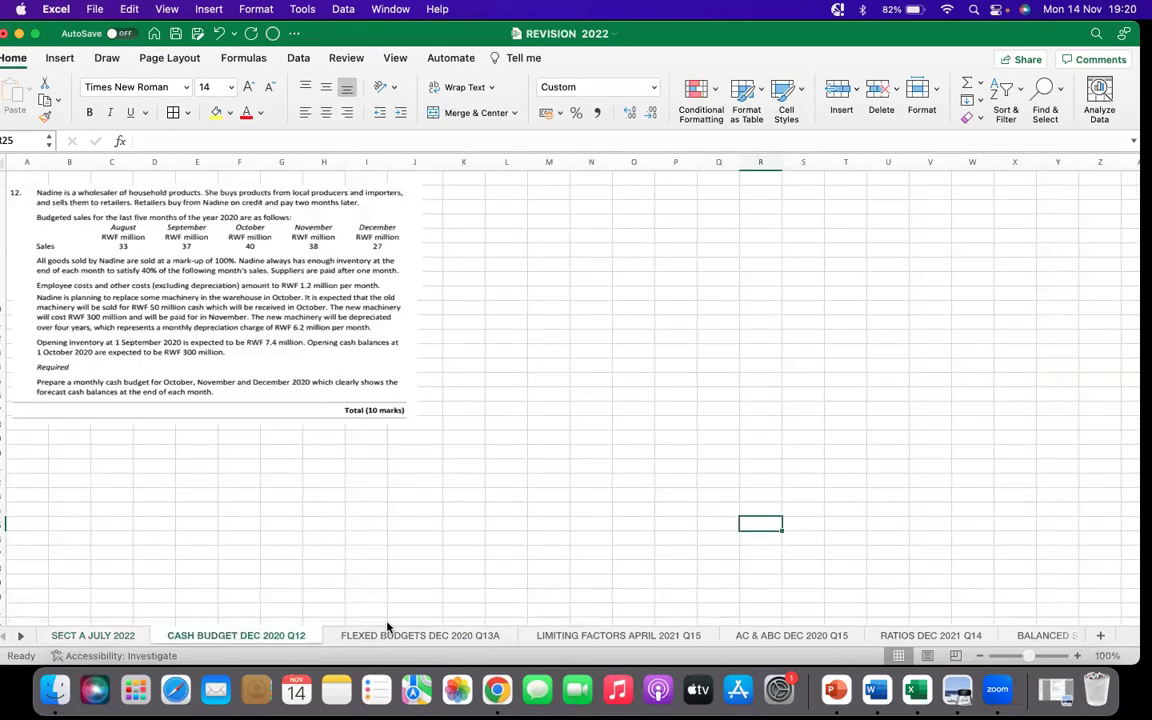
left_click(93, 636)
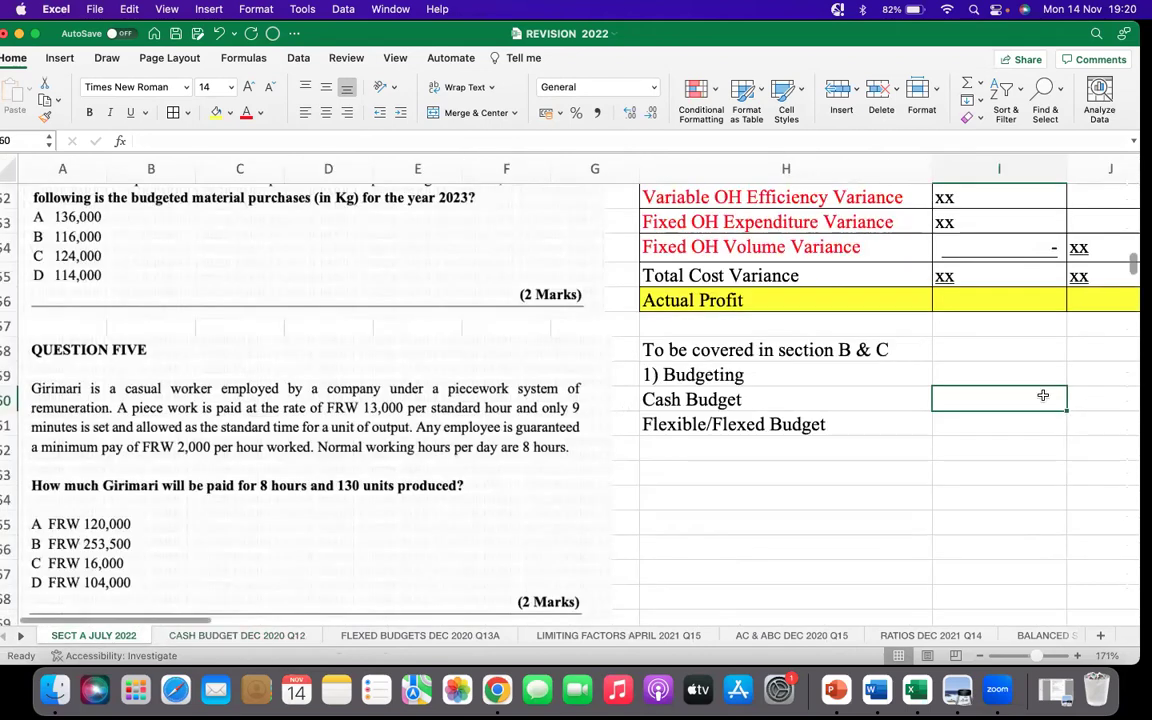
type("De")
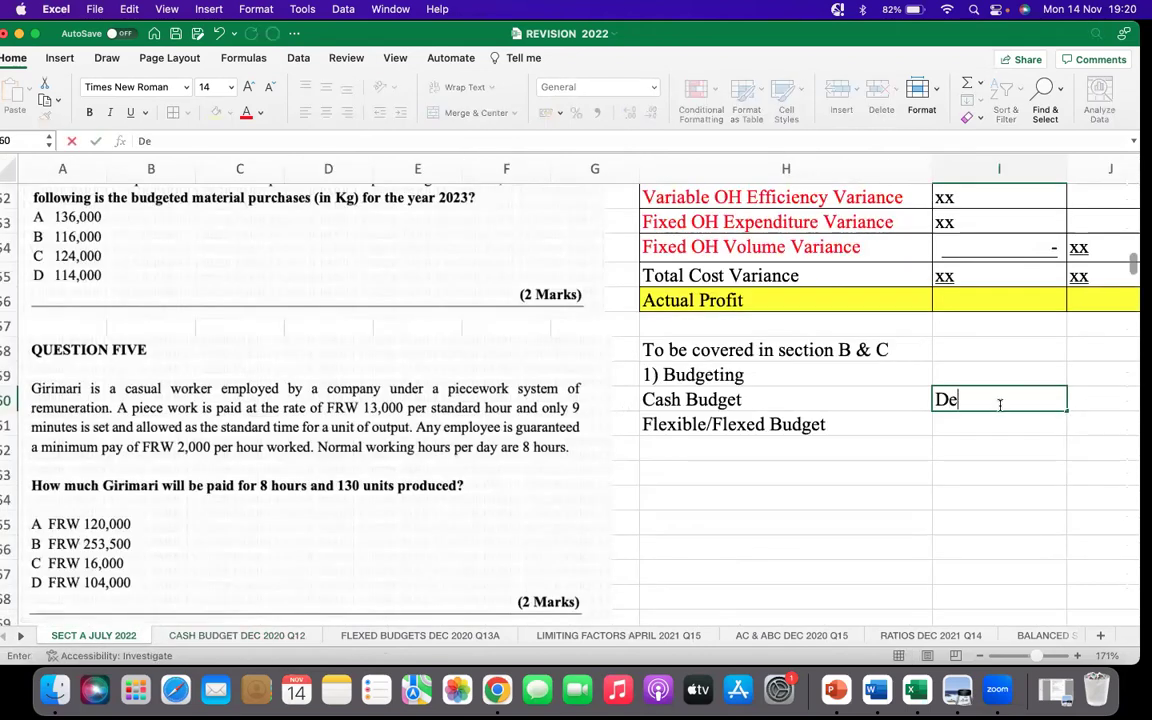
type("cember")
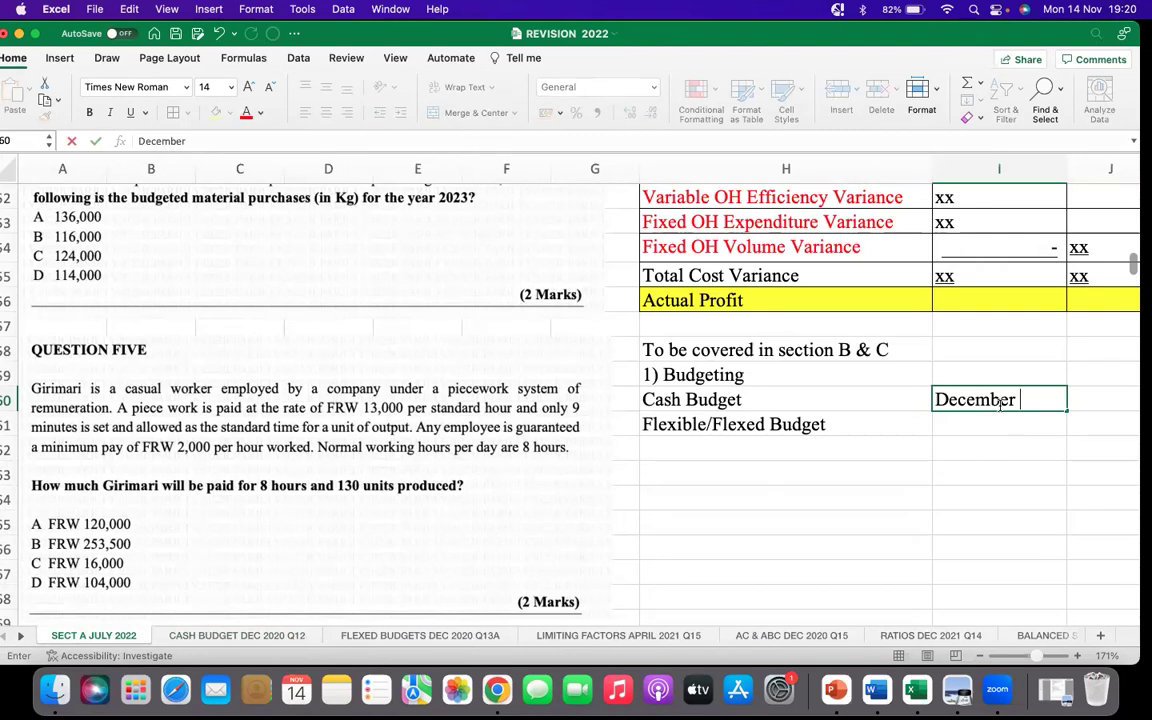
key("BackSpace")
key("BackSpace")
key("BackSpace")
key("BackSpace")
key("BackSpace")
type("2020 Q2")
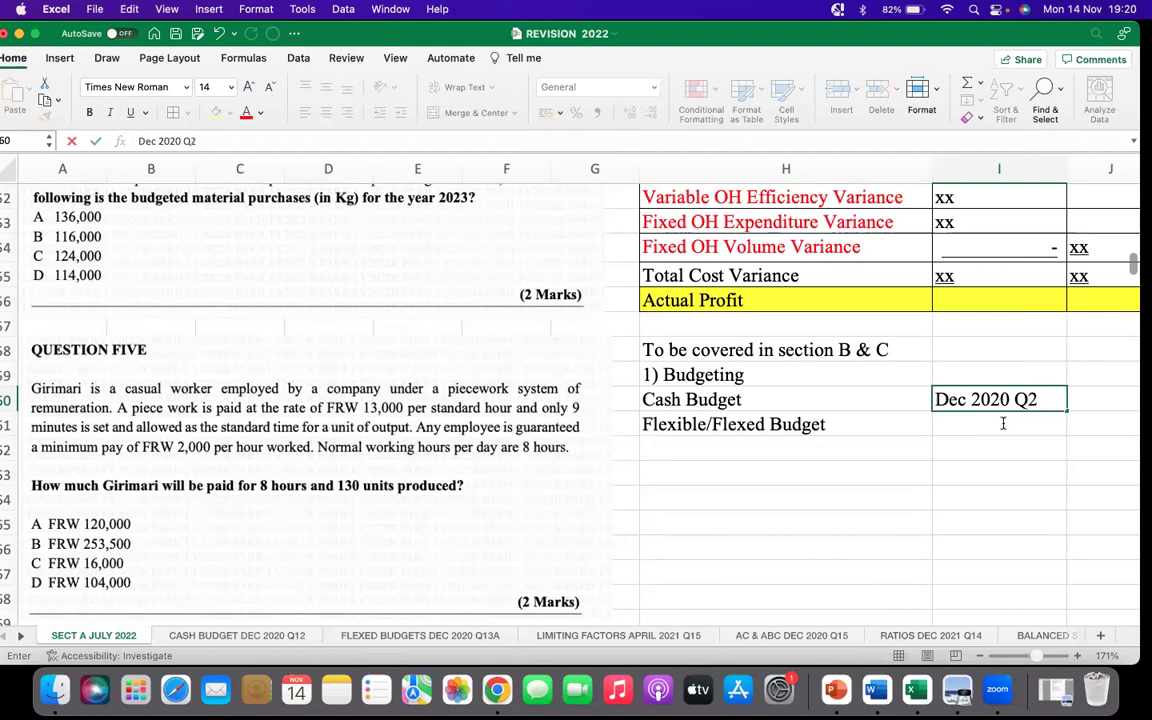
key("Return")
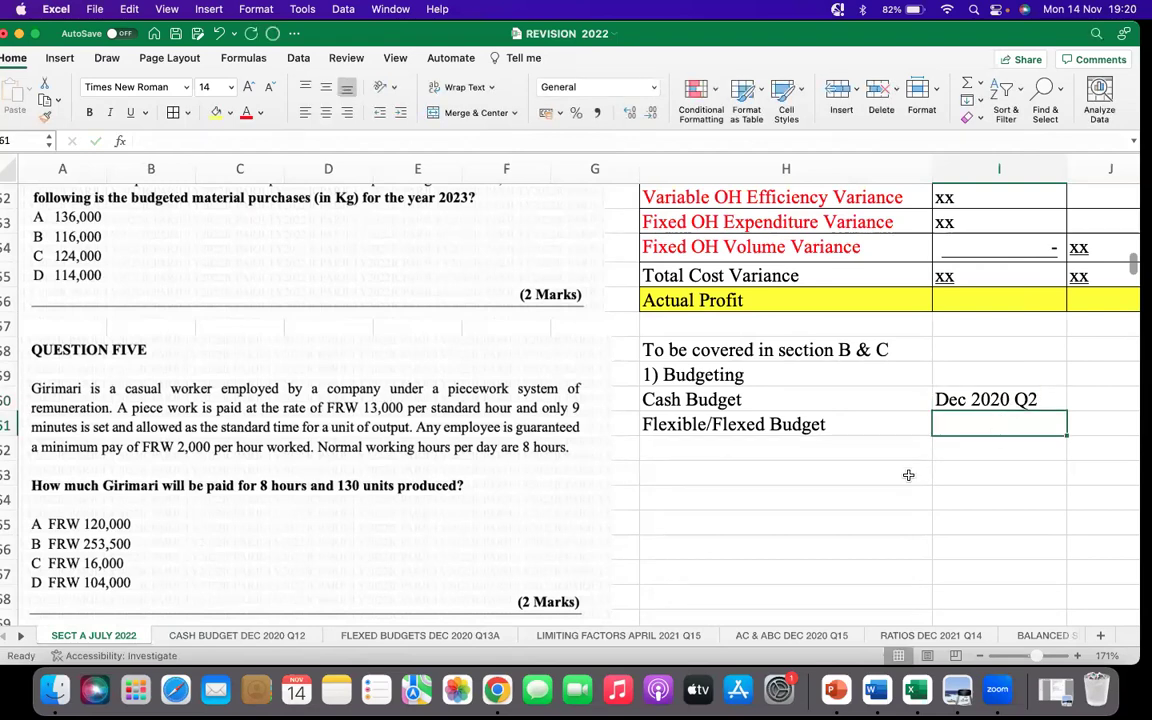
Enter the question reference "Dec 2020 Q13a" in I61 beside Flexible/Flexed Budget
type("Dec ")
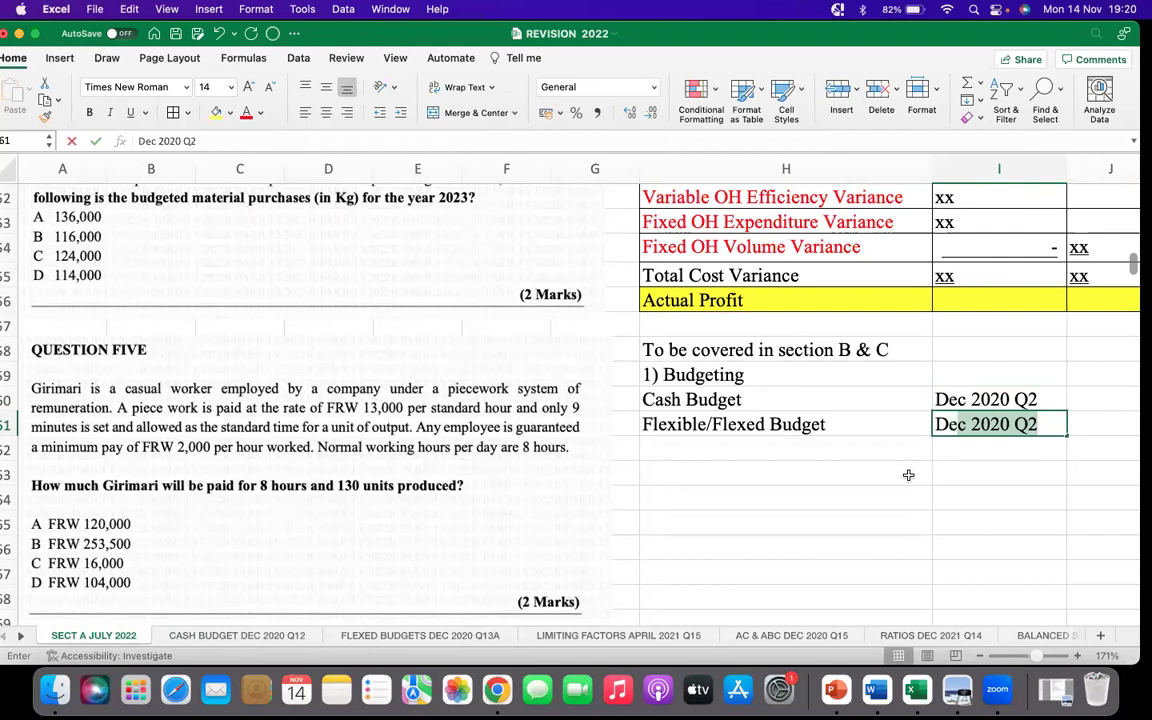
type("2020 ")
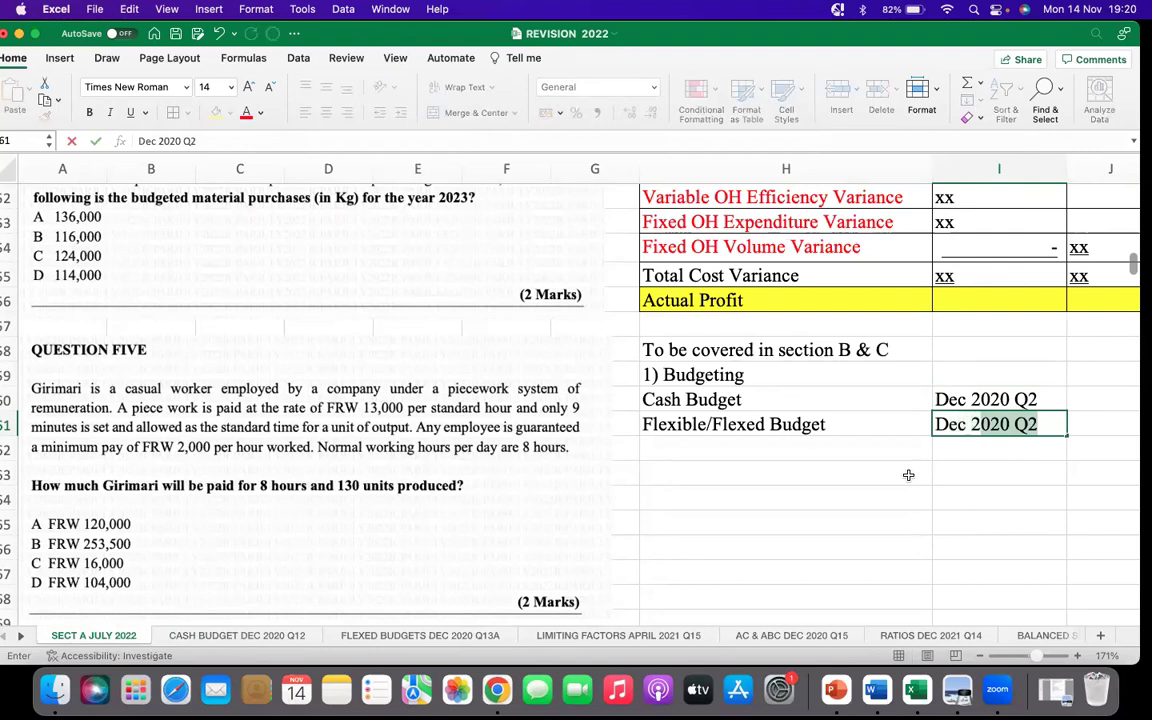
type("Q")
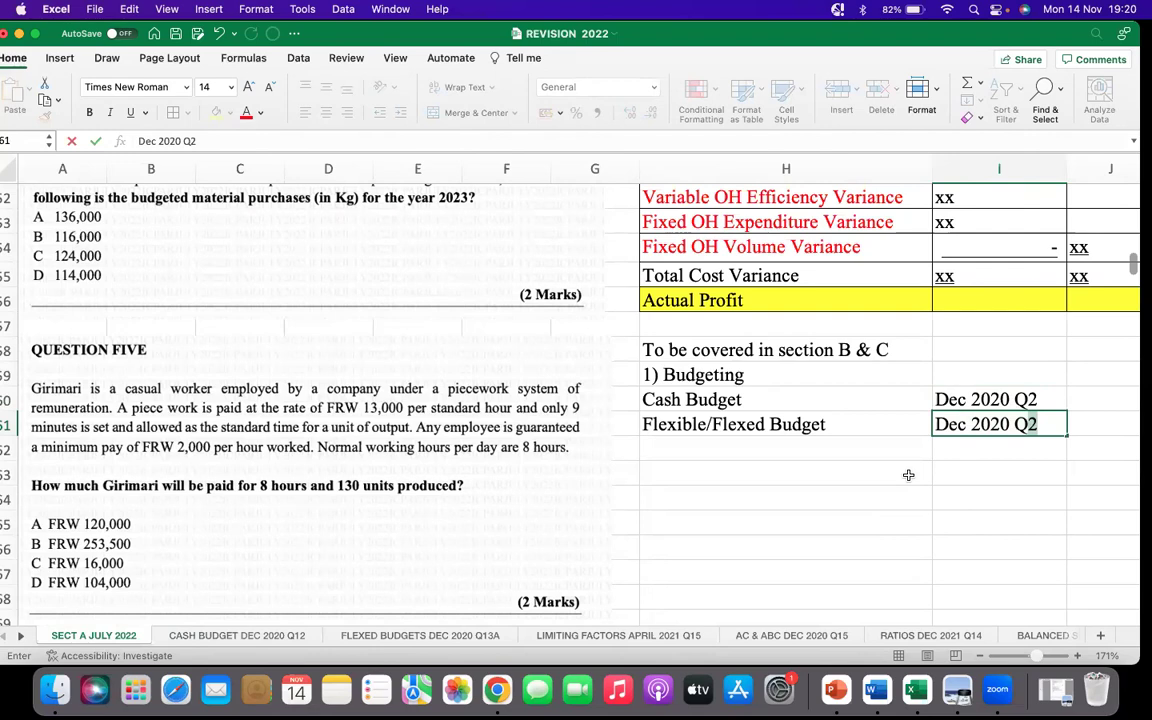
type("13A")
key("BackSpace")
type("a")
Correct the question reference beside Cash Budget in I60 to "Dec 2020 Q12"
left_click(962, 399)
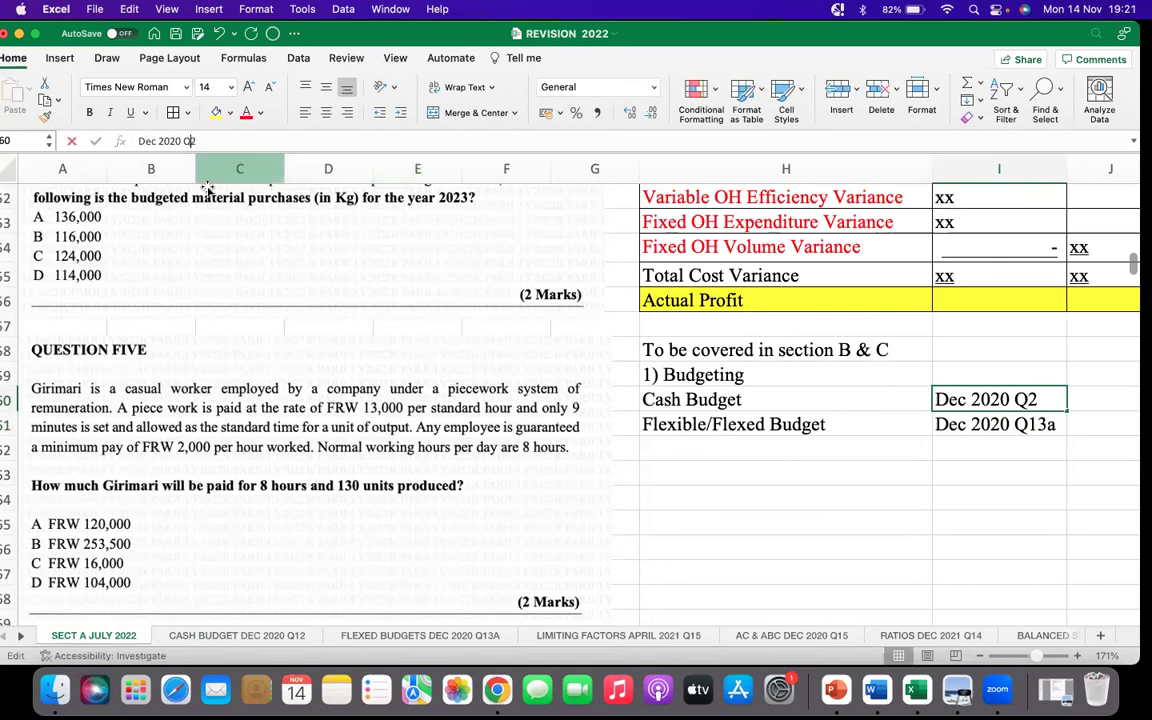
left_click(194, 141)
type("1")
left_click(775, 503)
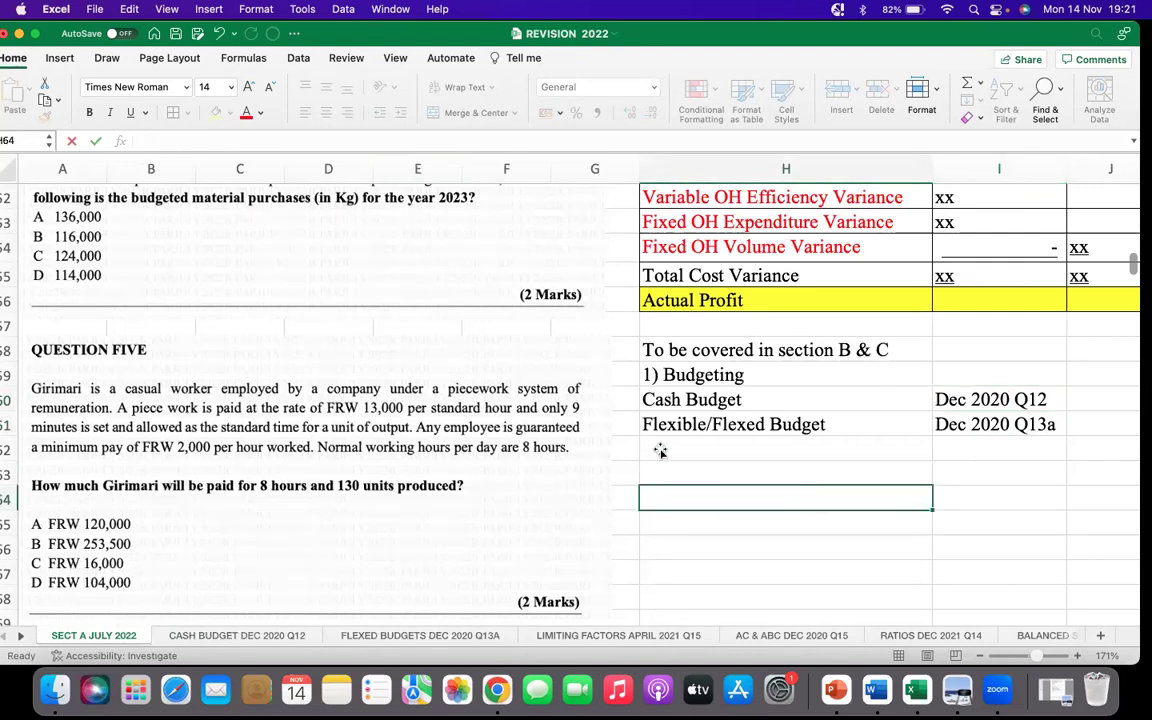
Enter the topic heading "2) Variances" in H63, leaving a blank row below Flexible/Flexed Budget
left_click(668, 447)
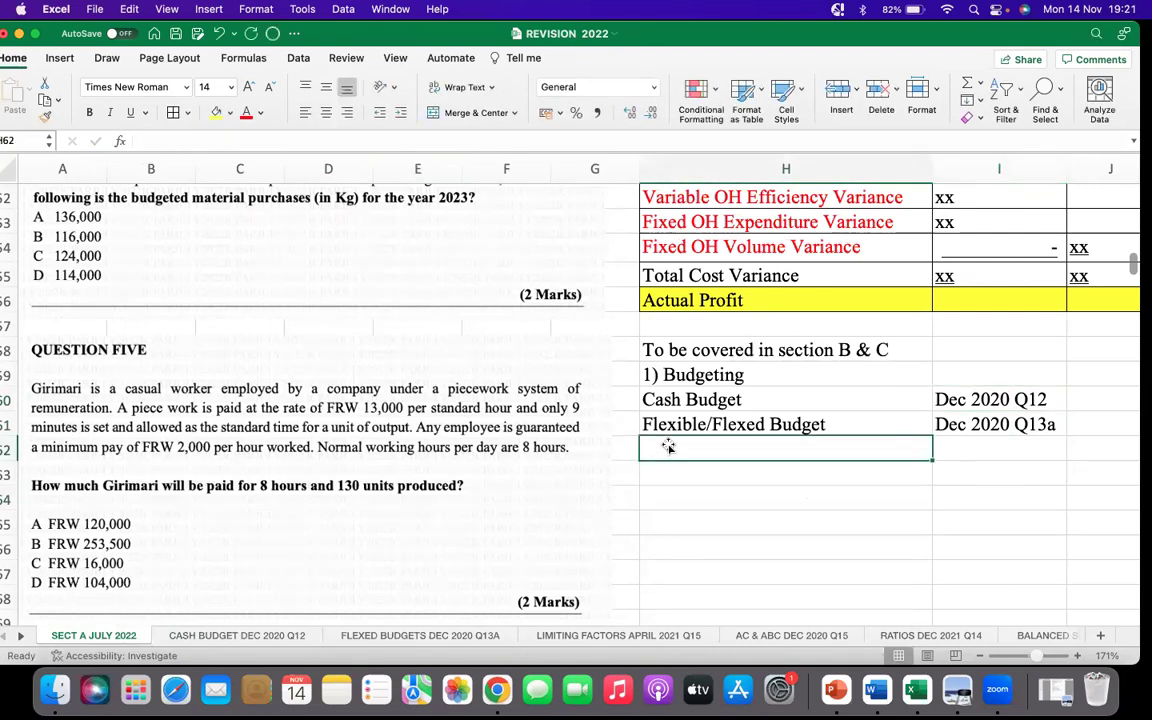
left_click(718, 469)
type("2) Variances")
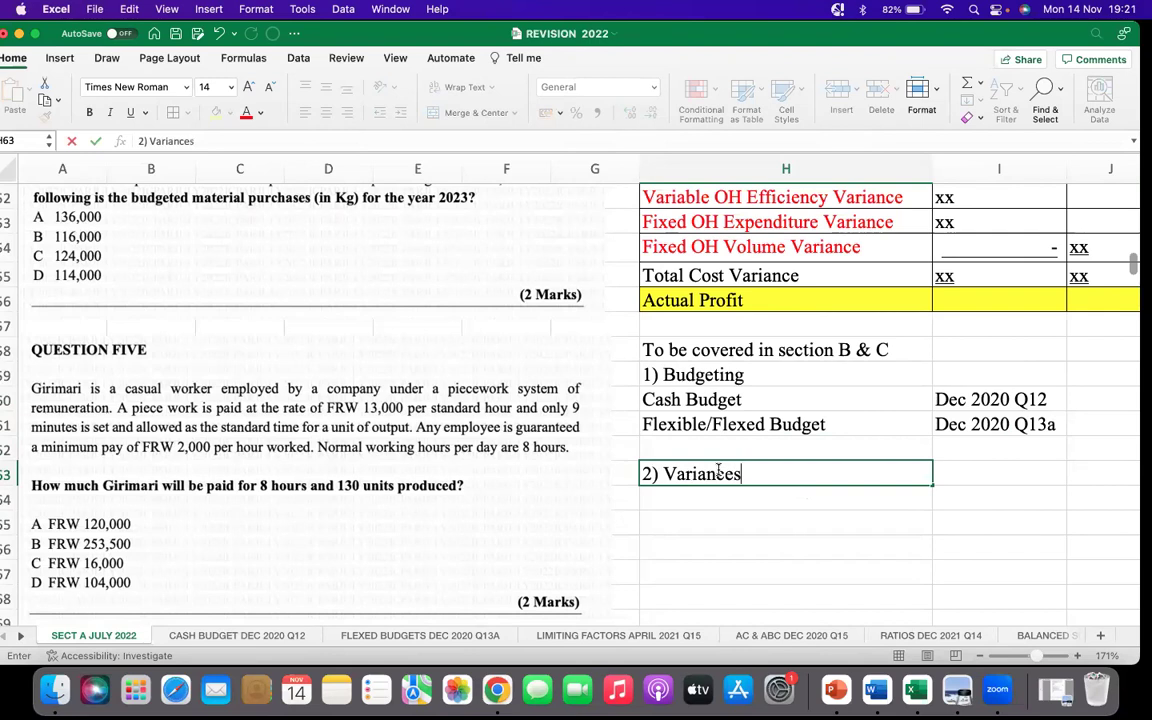
Change the second topic heading in H63 to "2) Decision Making"
key("BackSpace")
key("BackSpace")
key("BackSpace")
key("BackSpace")
key("BackSpace")
key("BackSpace")
key("BackSpace")
key("BackSpace")
key("BackSpace")
key("BackSpace")
key("BackSpace")
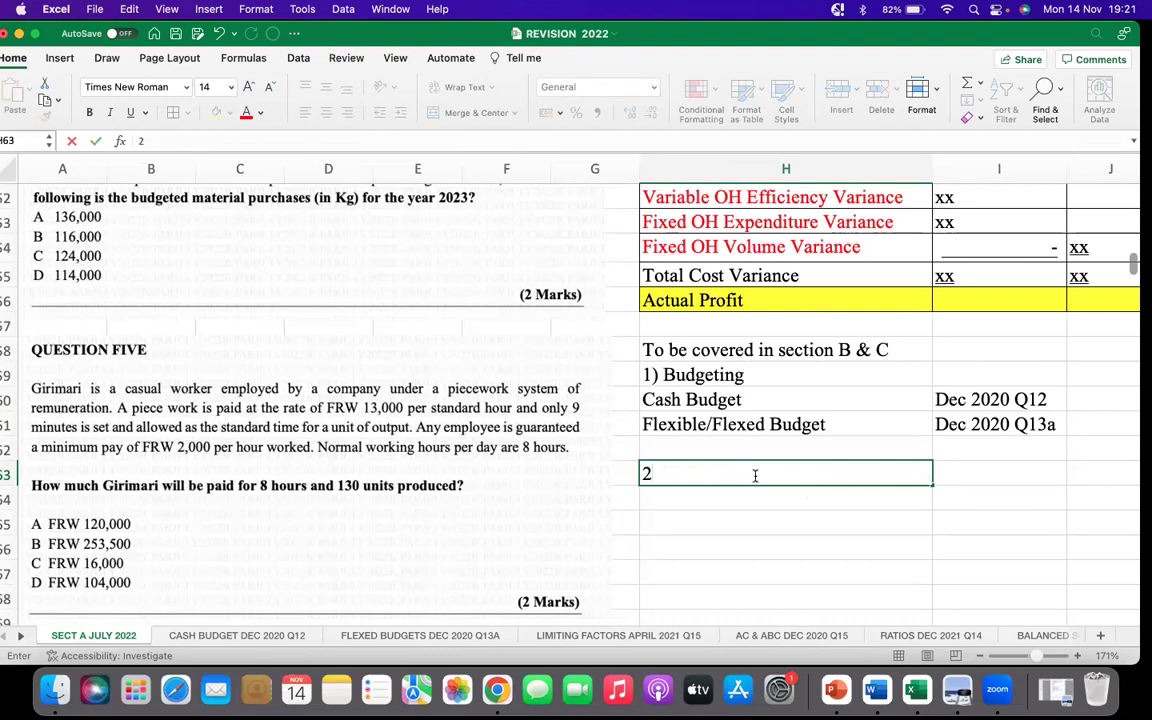
type(") Decis")
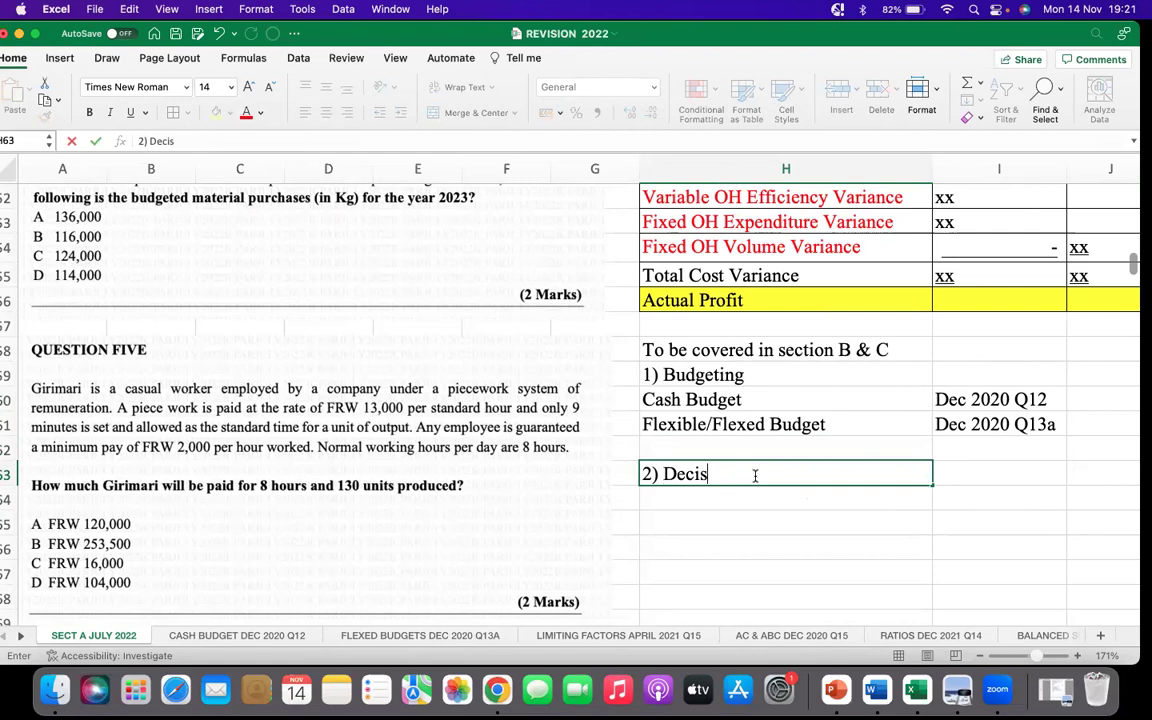
type("ion M")
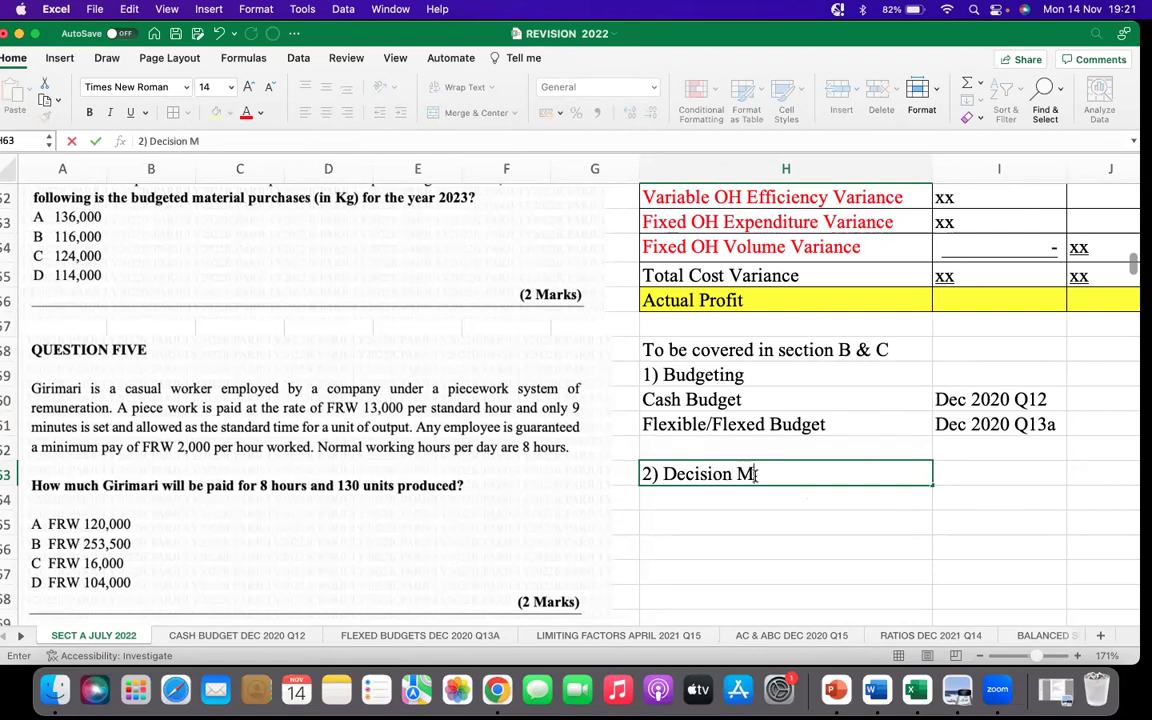
type("aking")
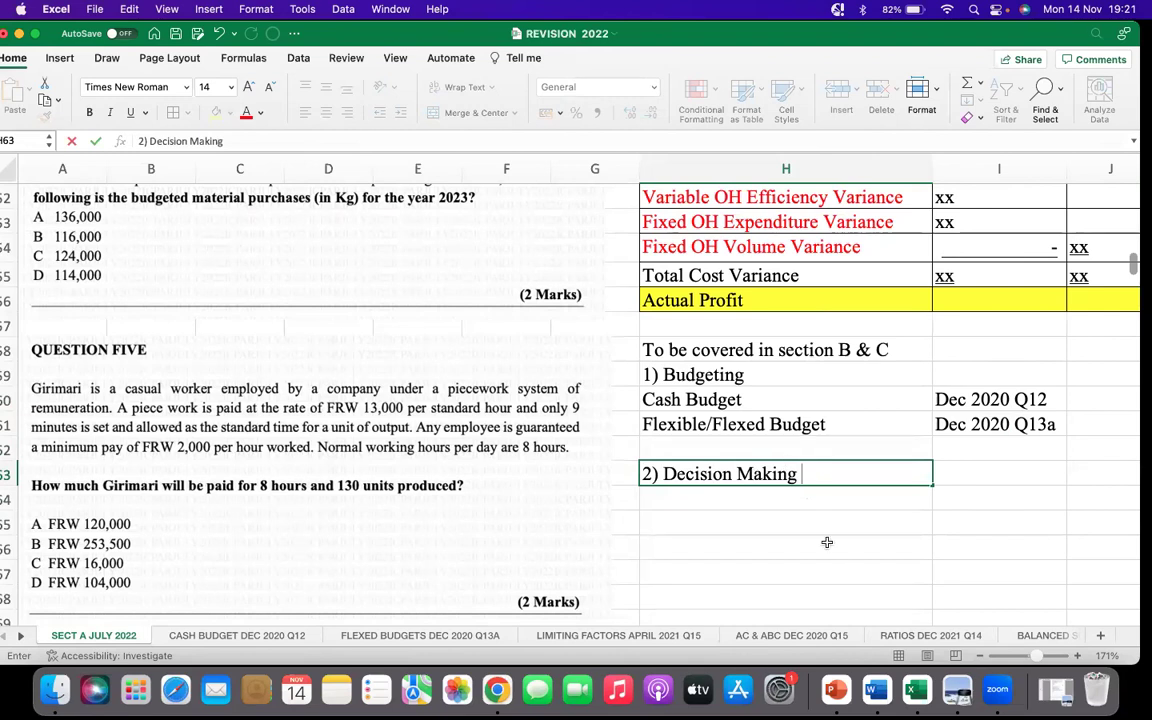
Enter "Limiting Factors" in H64 under Decision Making, with the question reference "April 2021 Q15" in I64
left_click(810, 504)
type("L")
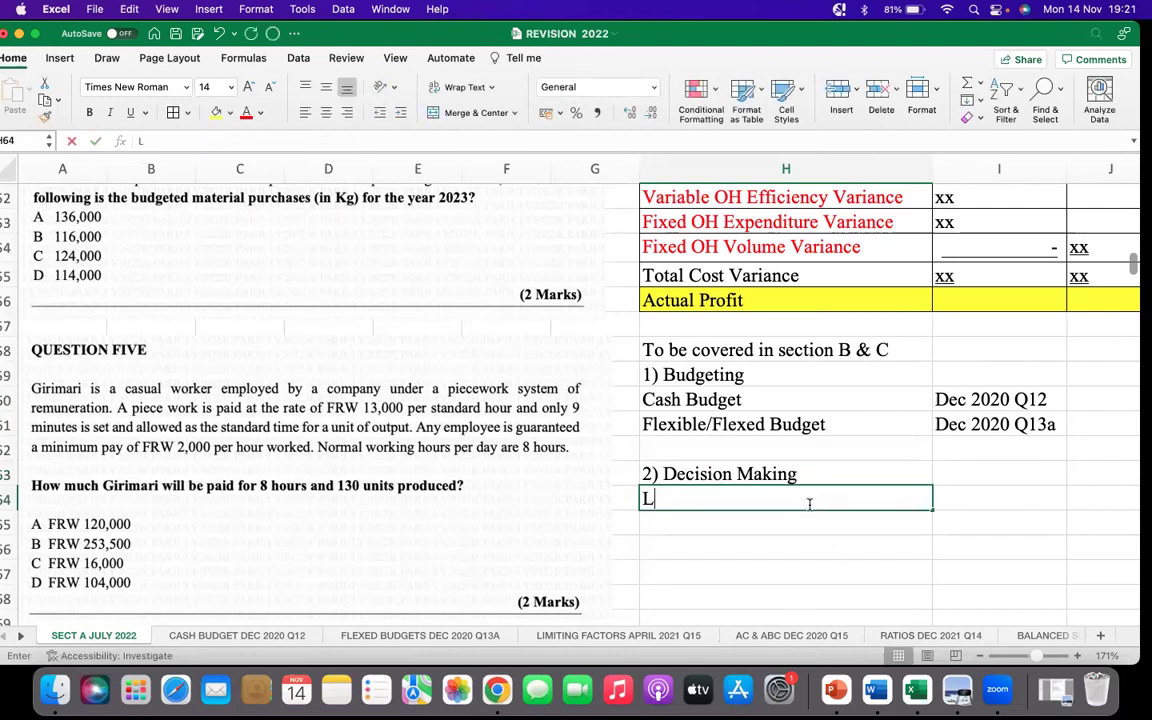
type("imiting ")
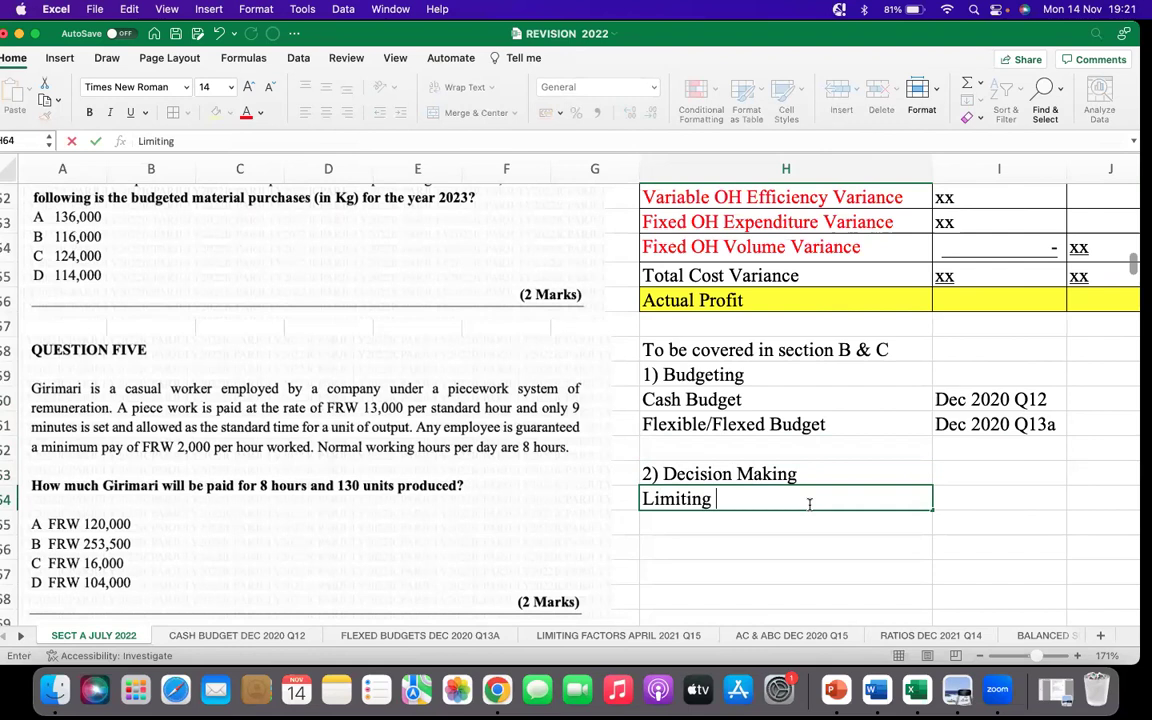
type("Factors")
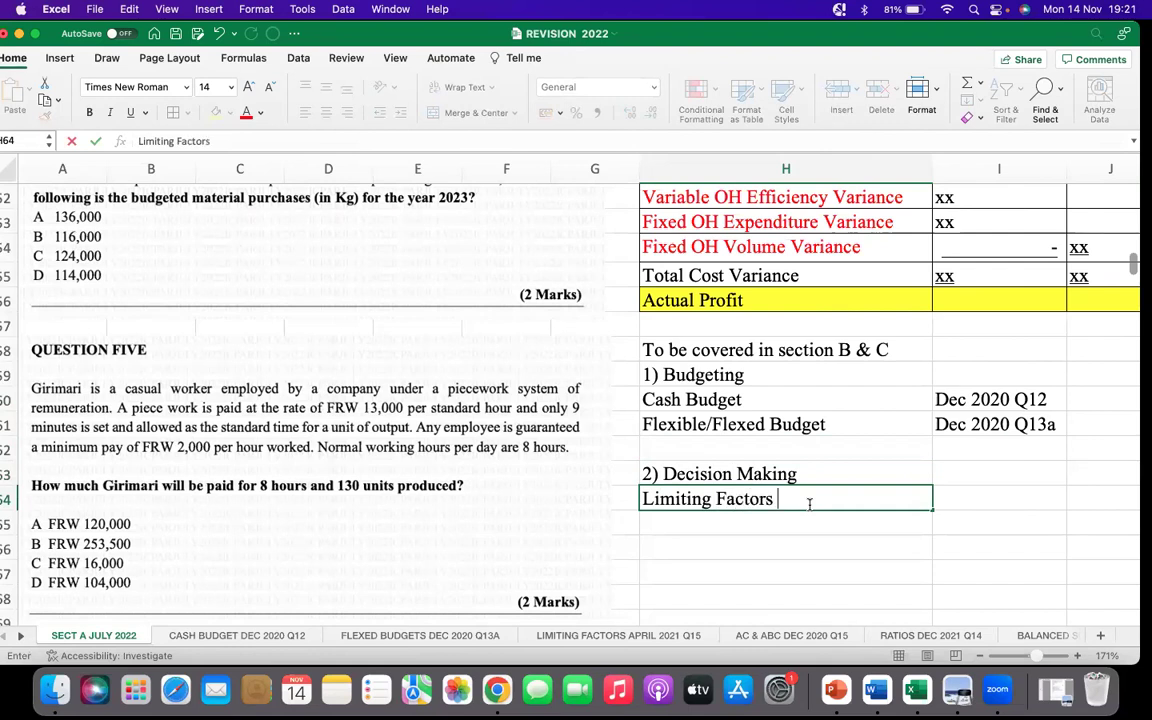
left_click(976, 492)
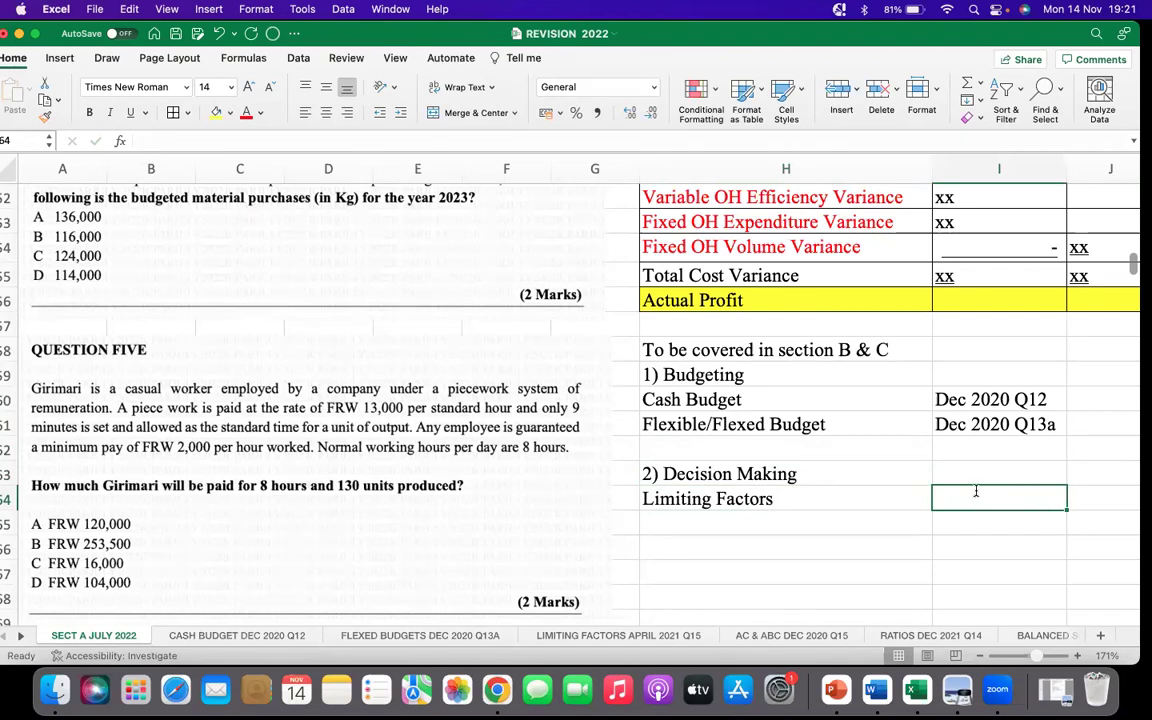
type("Apri")
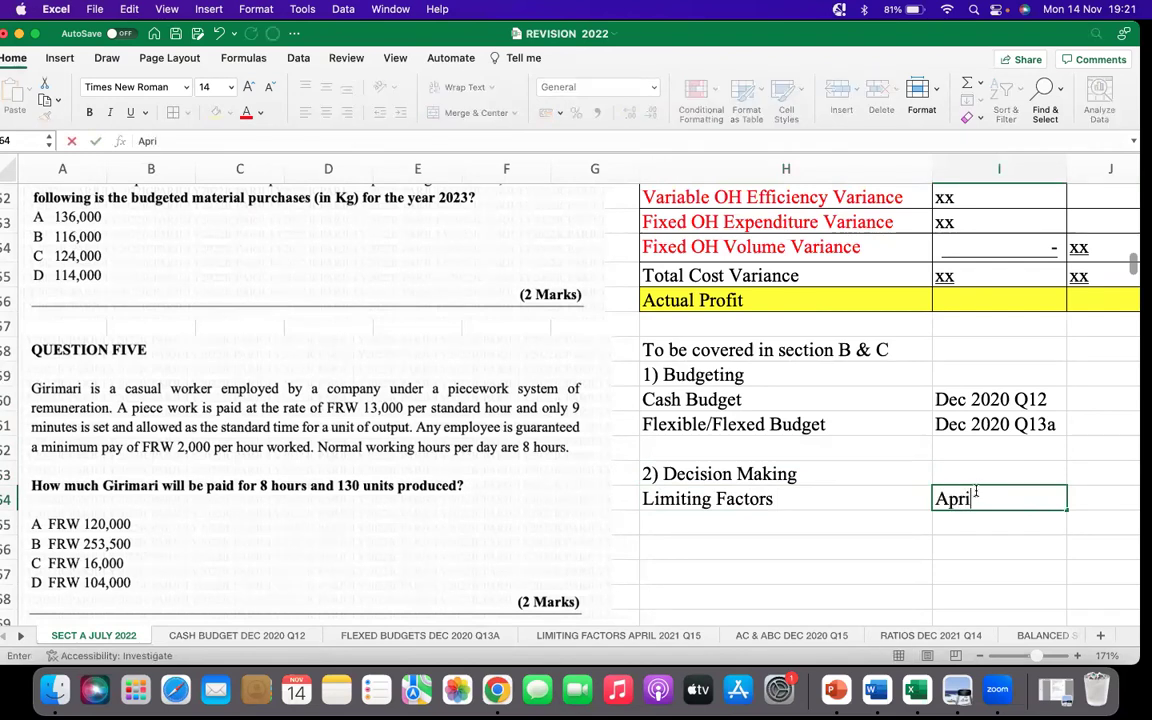
type("l 2021 Q")
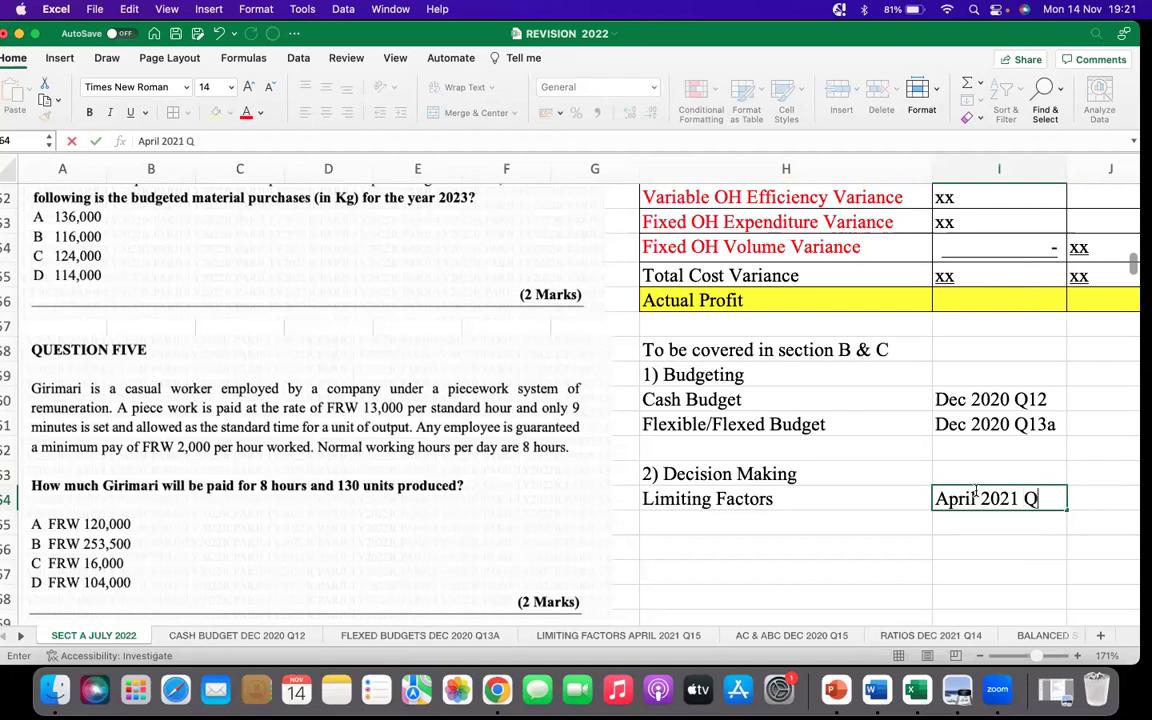
type("15")
left_click(795, 526)
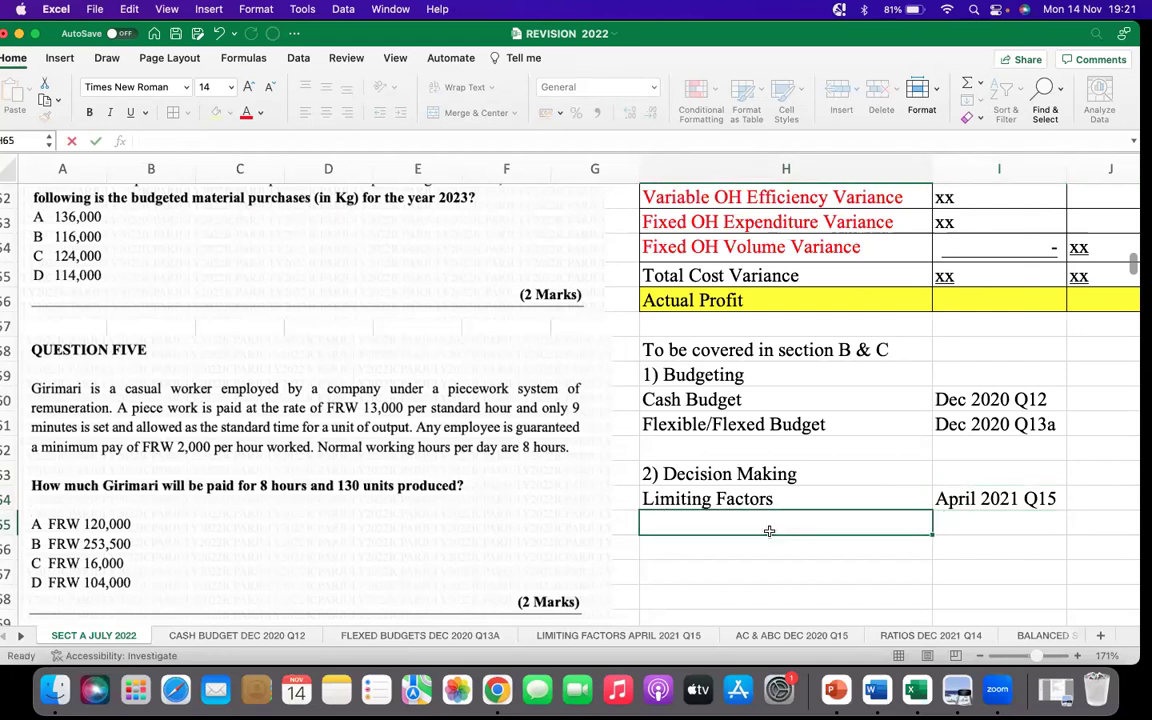
Enter the heading "3) Activity Based Costing" in H66, with the question reference "Dec 2020 Q15" in I66
left_click(776, 551)
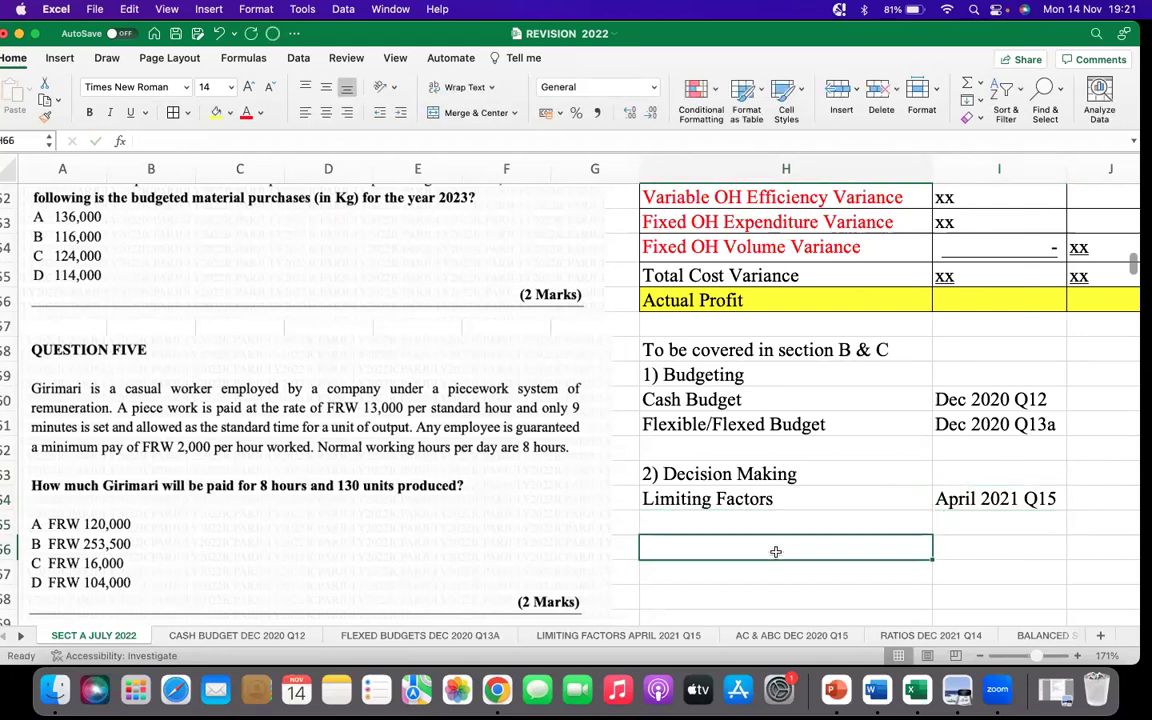
type("3)")
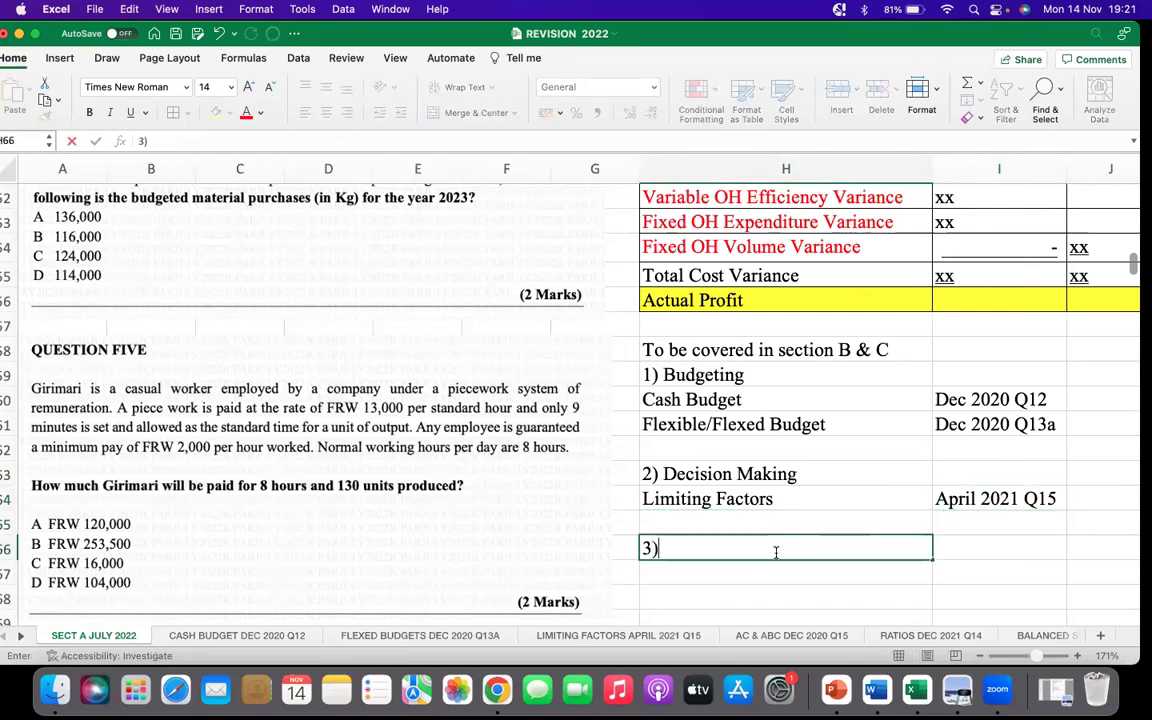
type(" Acti")
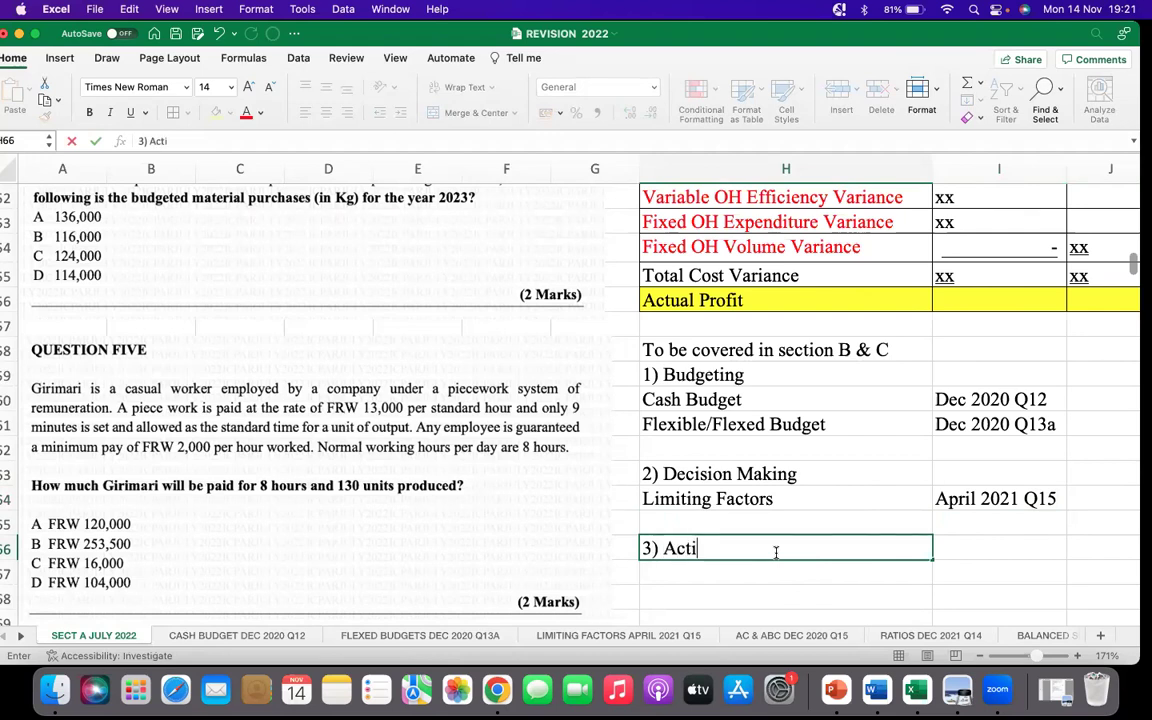
type("vity Based ")
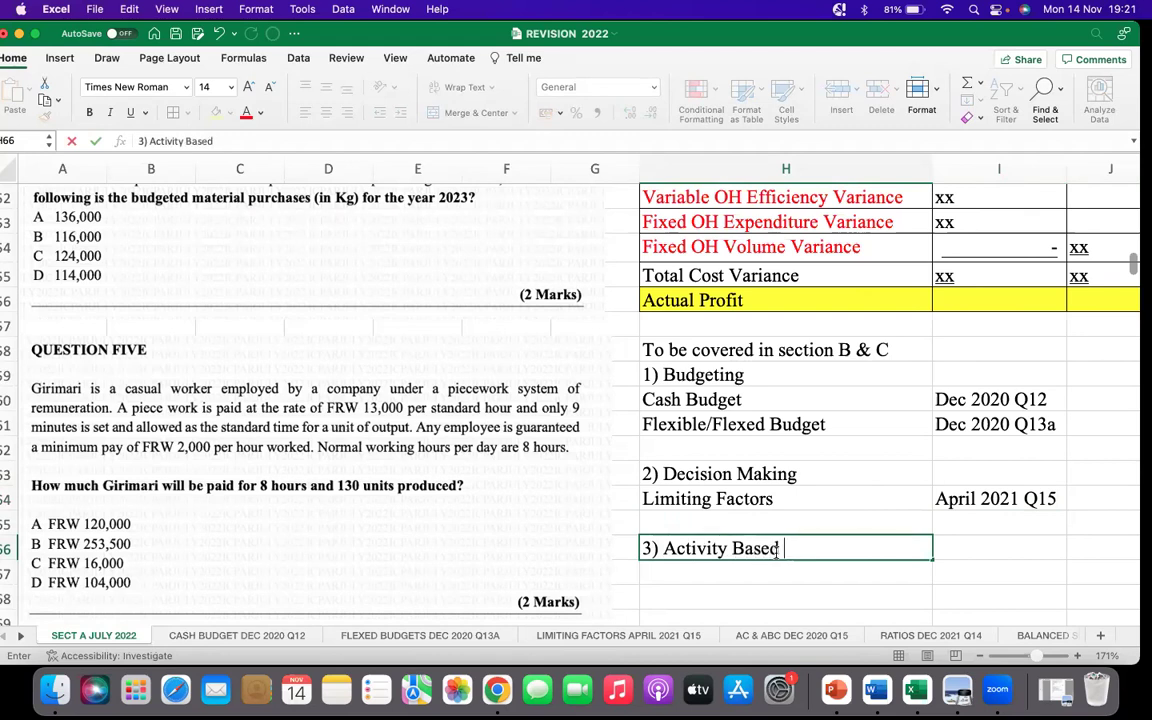
type("Costing")
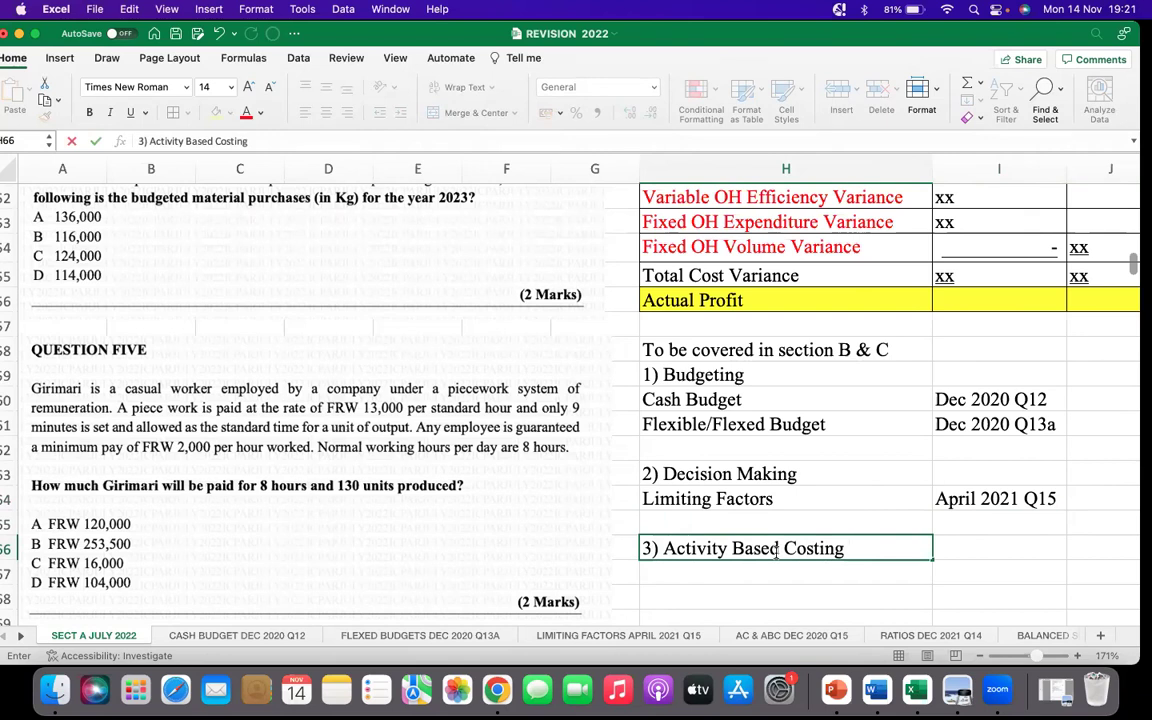
left_click(959, 542)
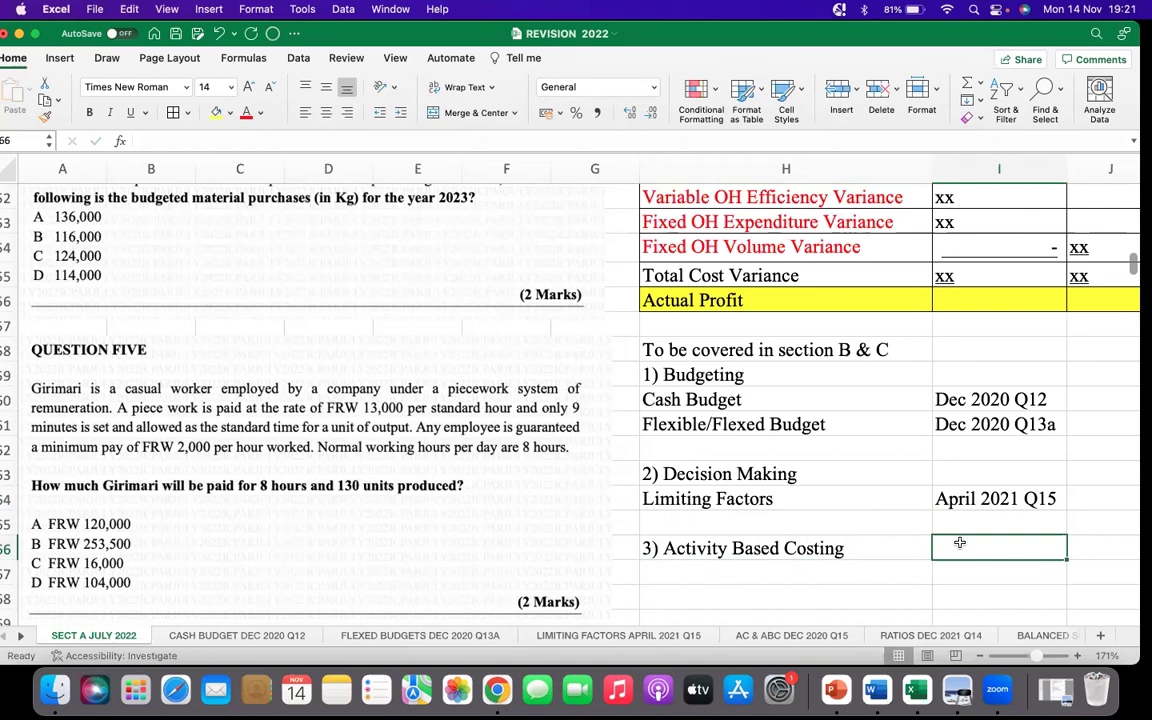
type("Dec ")
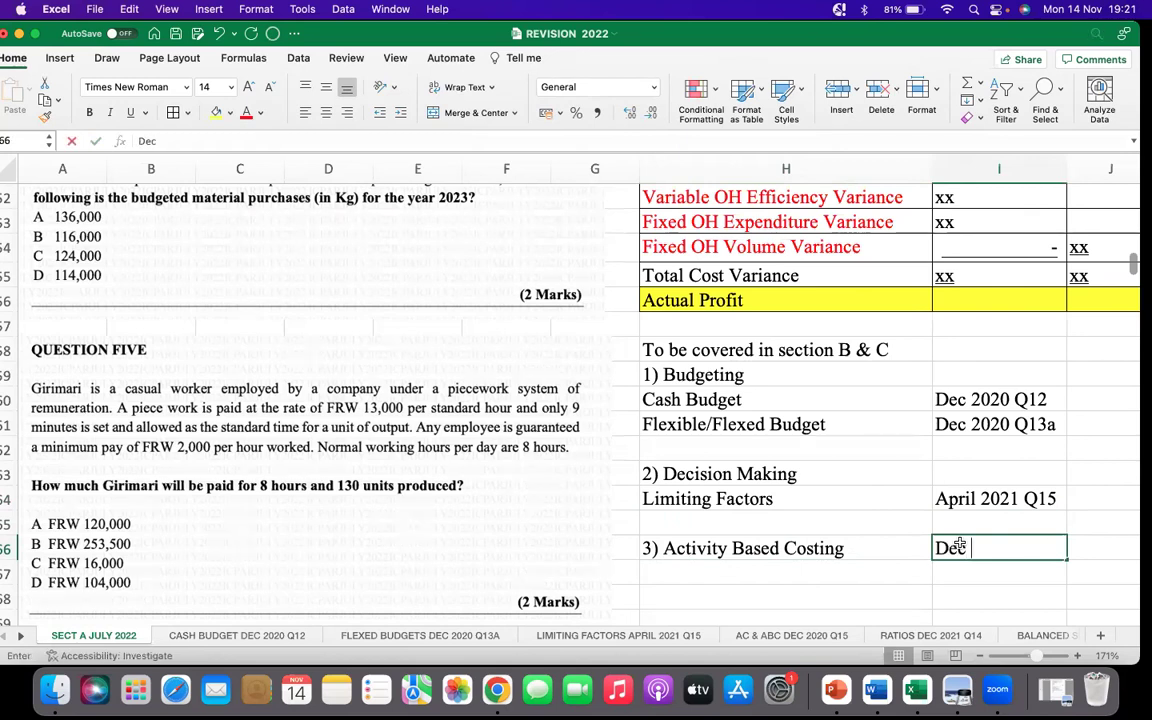
type("2020 ")
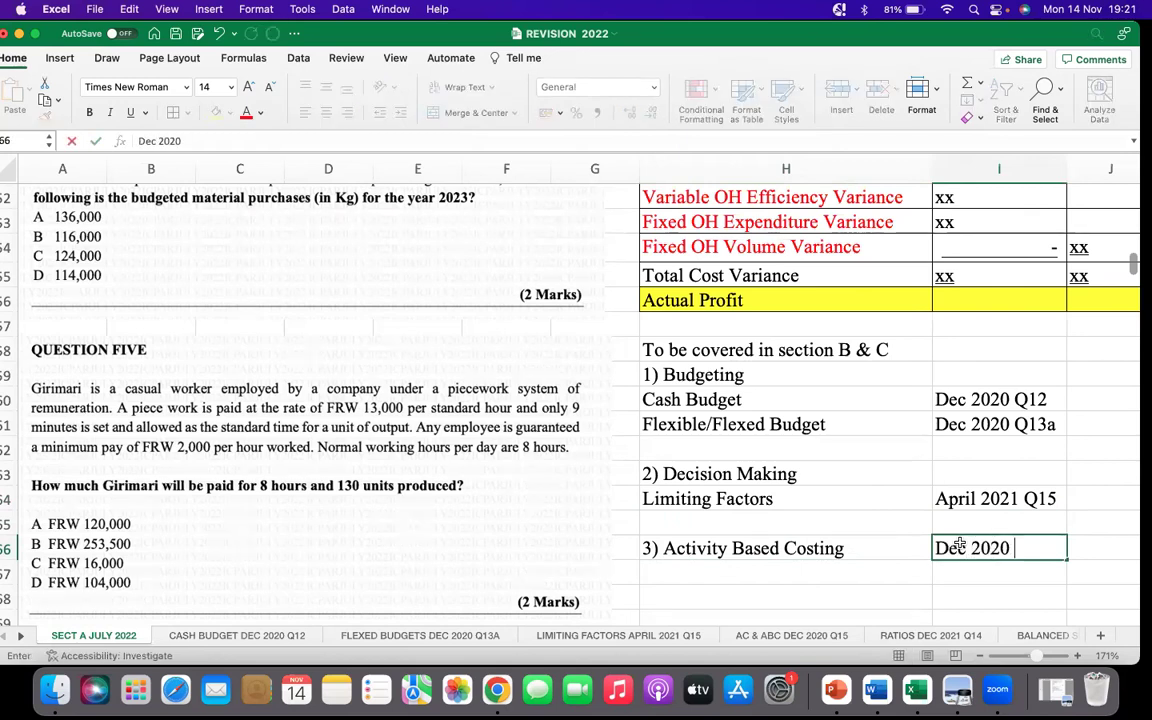
type("Q15")
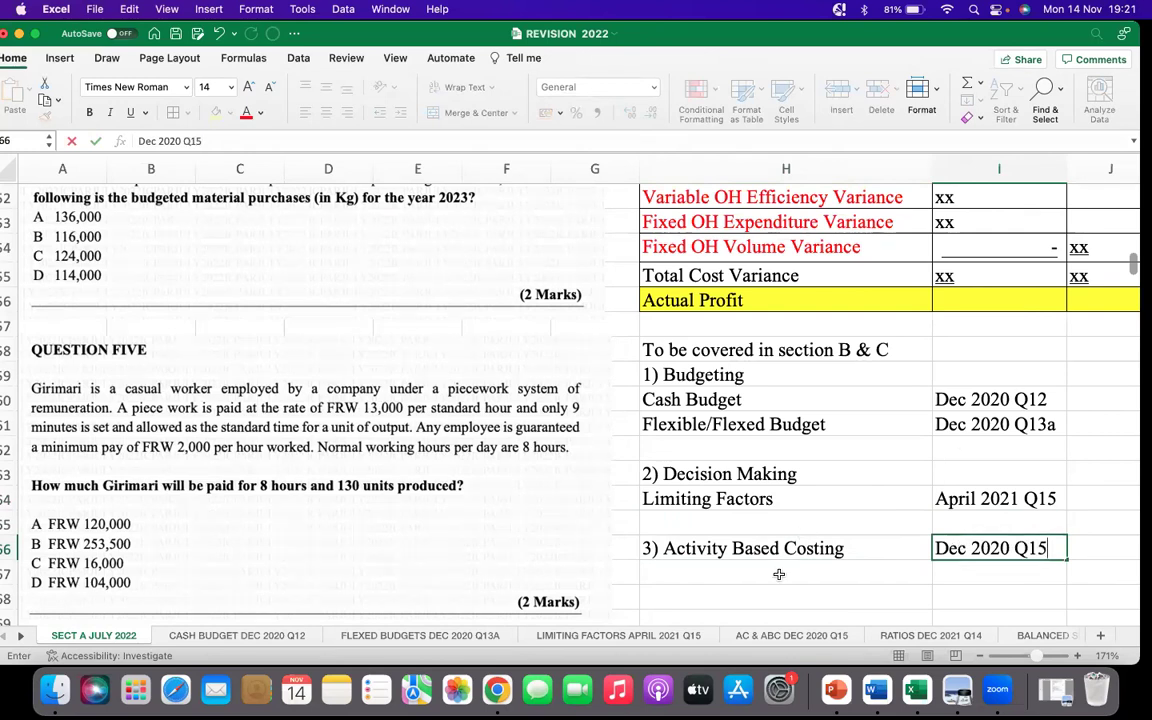
Enter the topic heading "4) Variances" in H68, leaving a blank row below Activity Based Costing
scroll(776, 565, "down", 5)
left_click(694, 472)
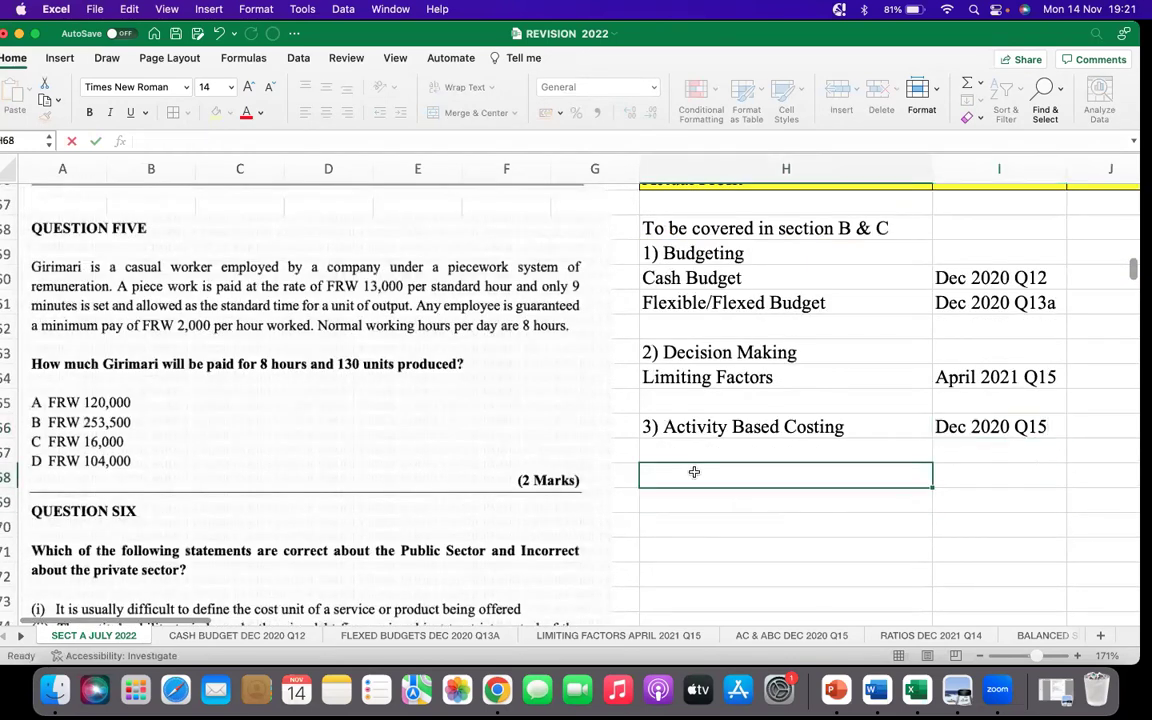
type("4)")
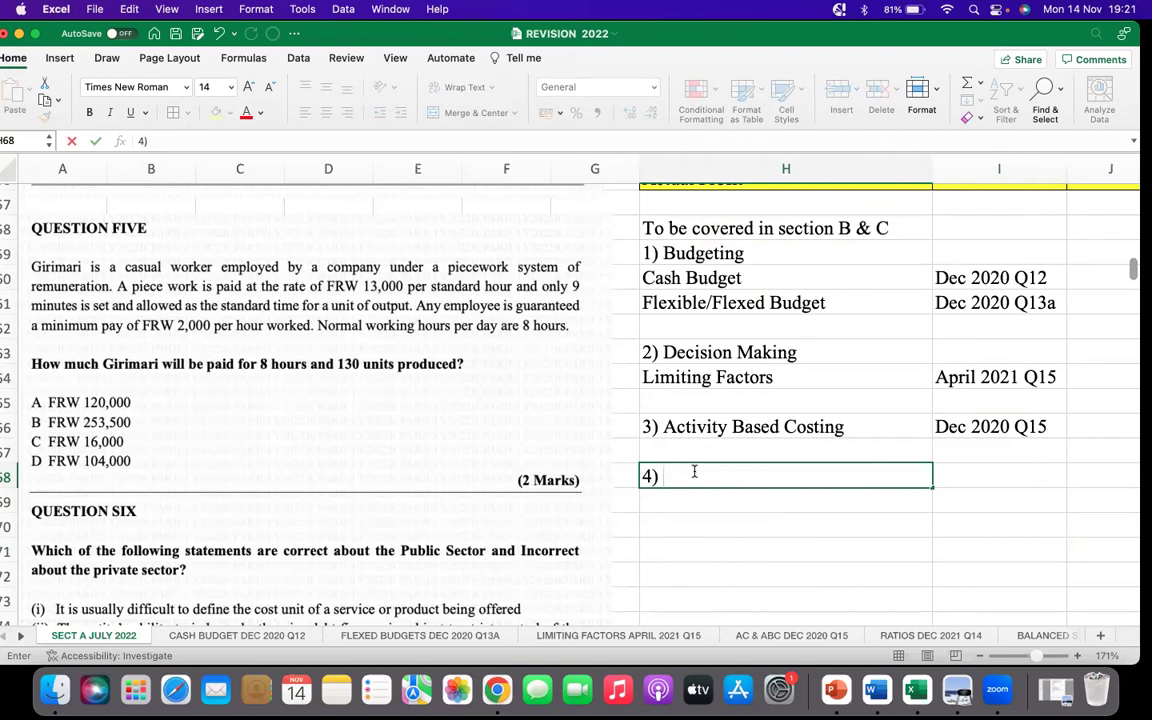
type("Variances")
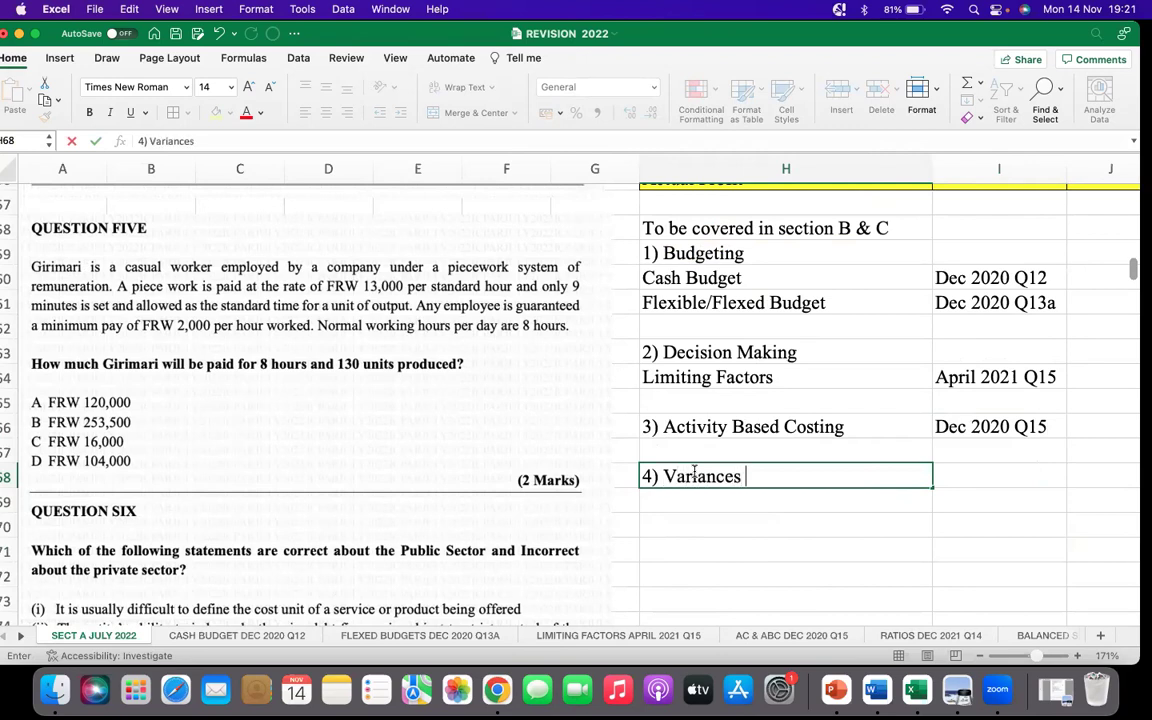
List the sales, material and labour variances under the Variances heading in H69 as "SPV,SVV,MPV,MUV,LRV,LEV,"
left_click(715, 497)
type("A")
key("BackSpace")
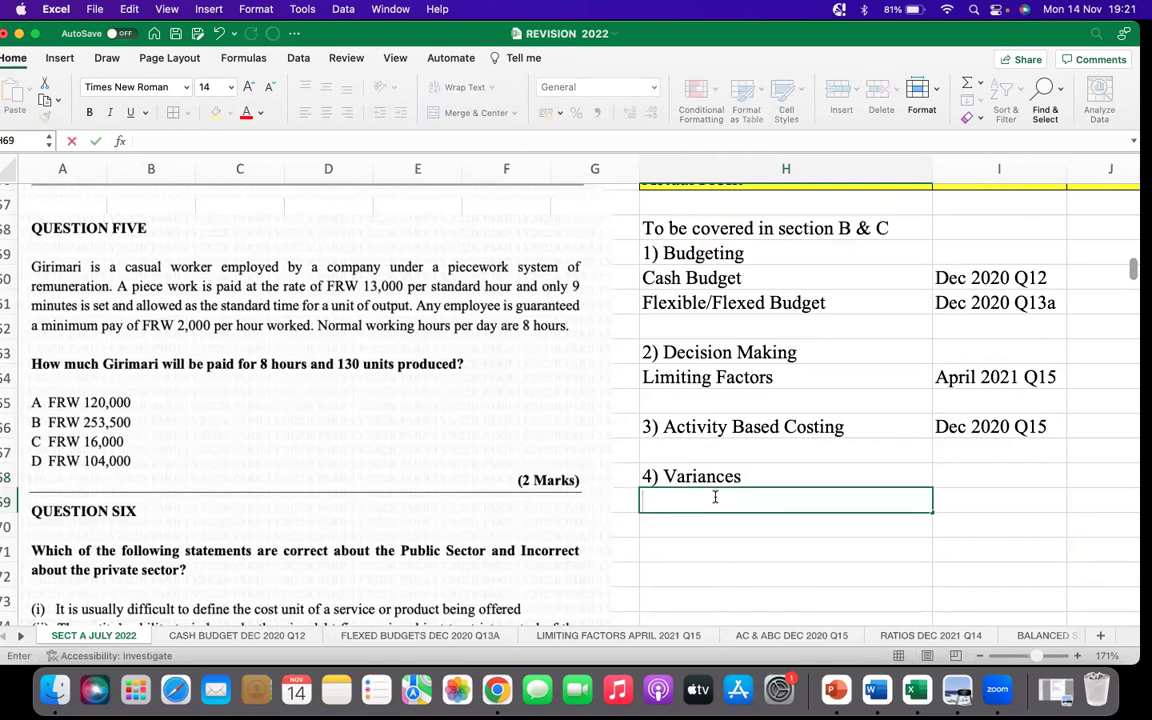
type("SPV,SVV.")
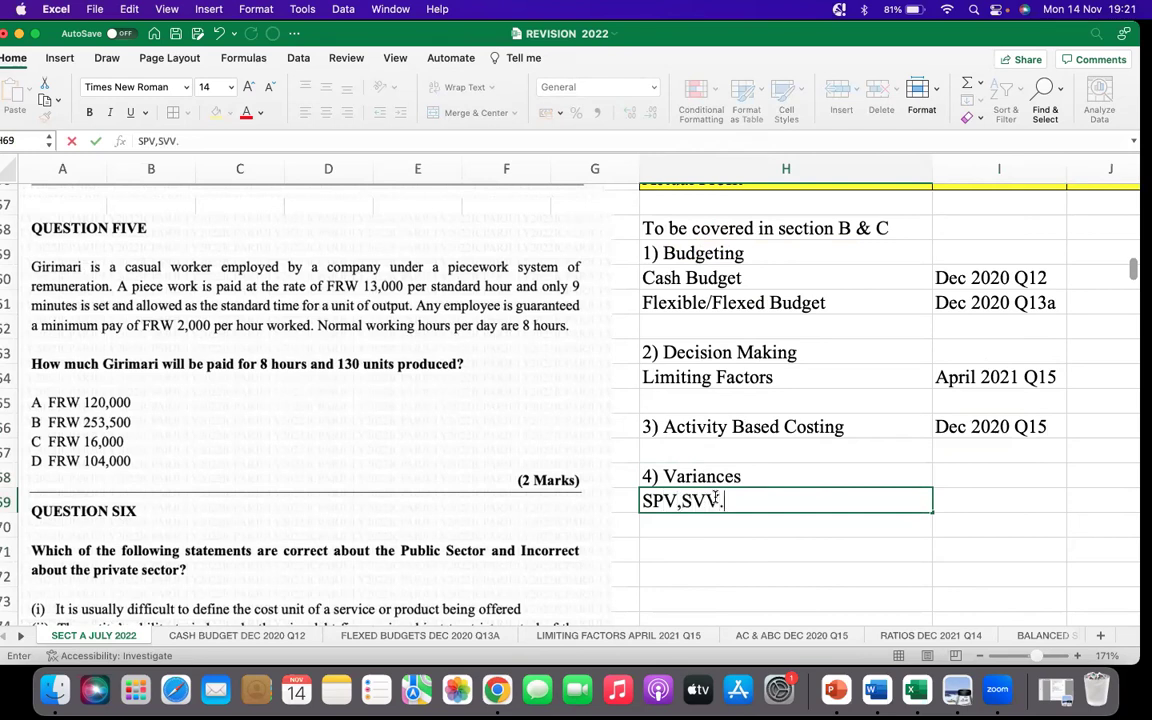
key("BackSpace")
type(",MPV,MUV,LRV,")
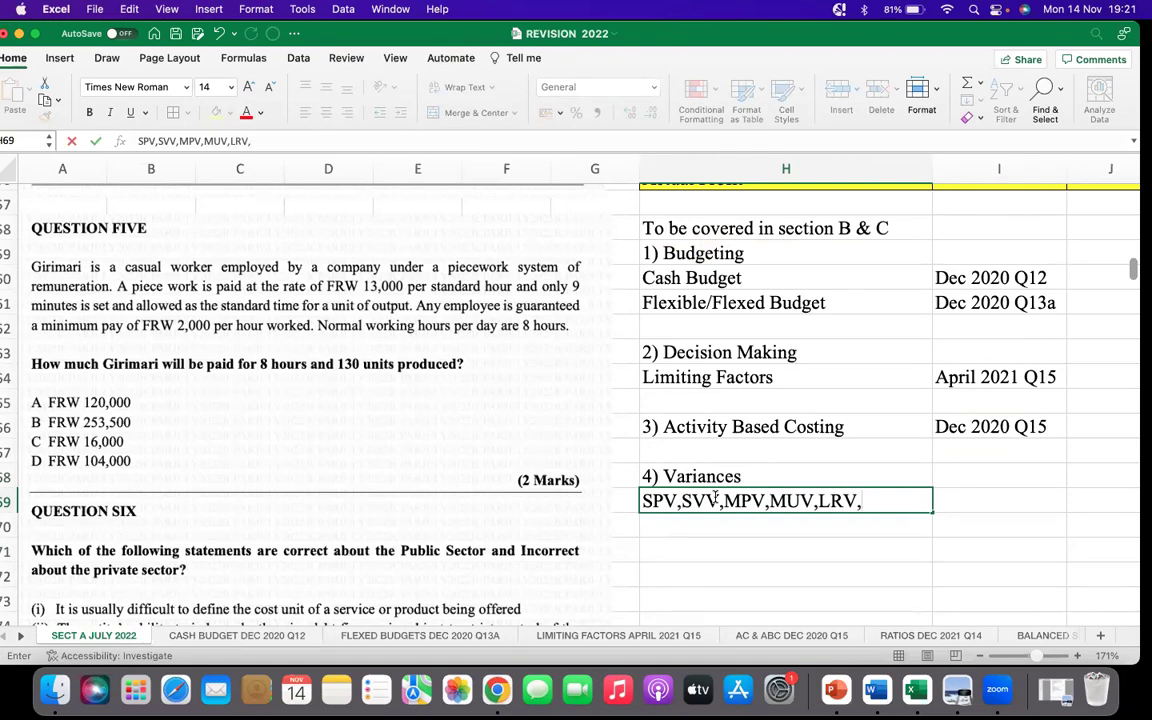
type("LEE")
key("BackSpace")
type("V,")
Append the variable and fixed overhead variances "Vexp V, Veff V, F Exp V& Fvol V" to the list in H69
type("VO")
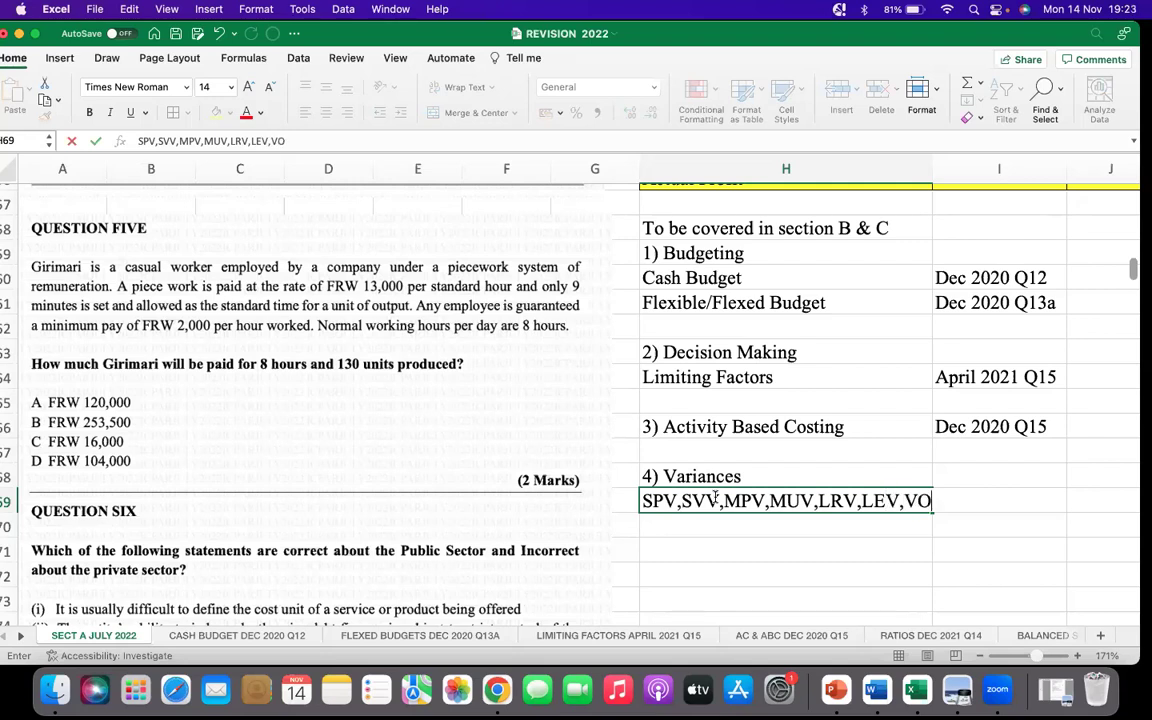
key("BackSpace")
type("Exp V, V")
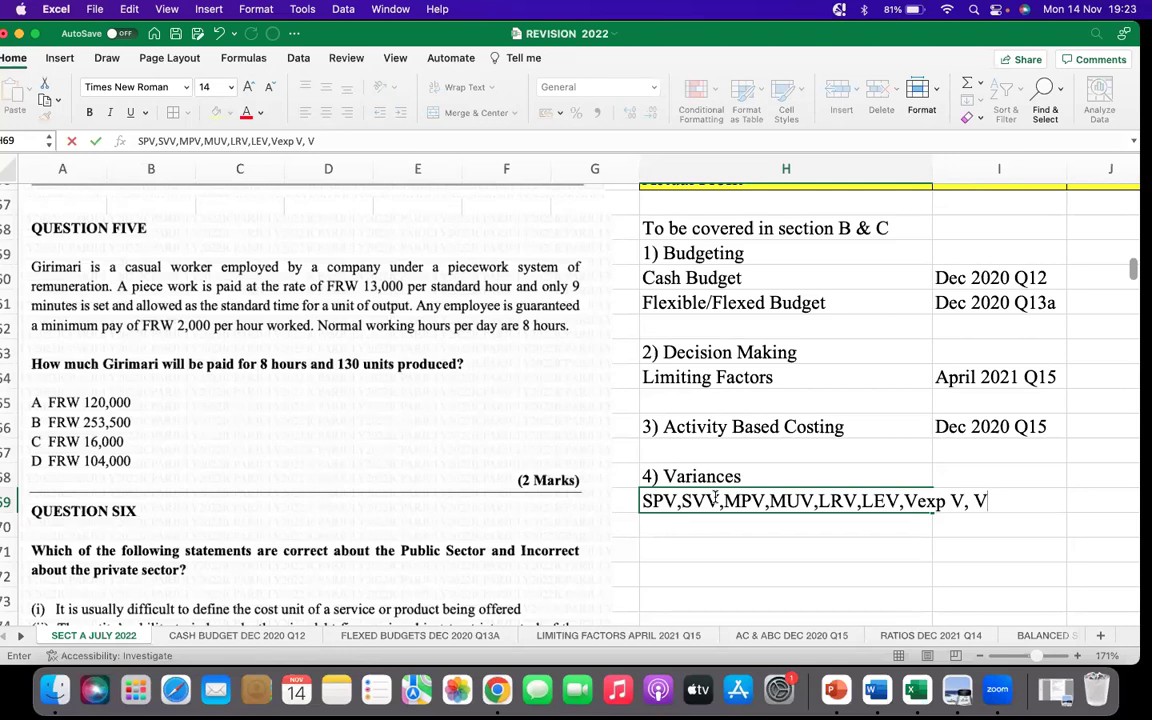
type("Eff C")
key("BackSpace")
type("V")
key("BackSpace")
type(", F Exp V")
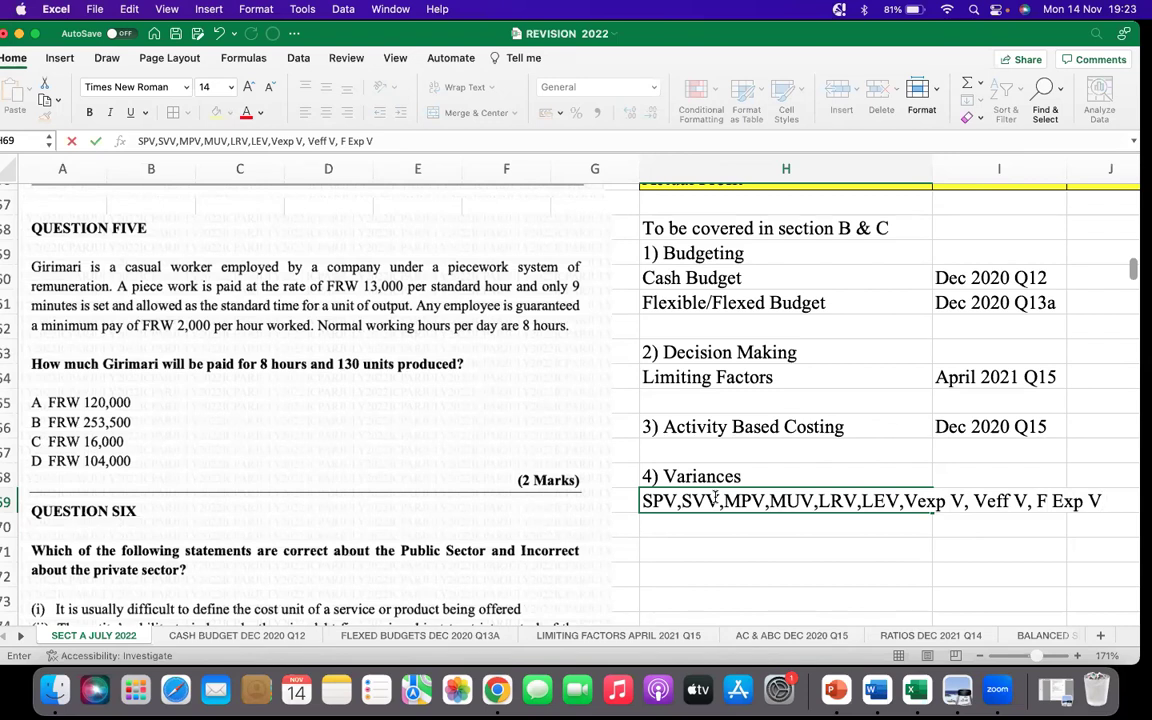
type("& FV")
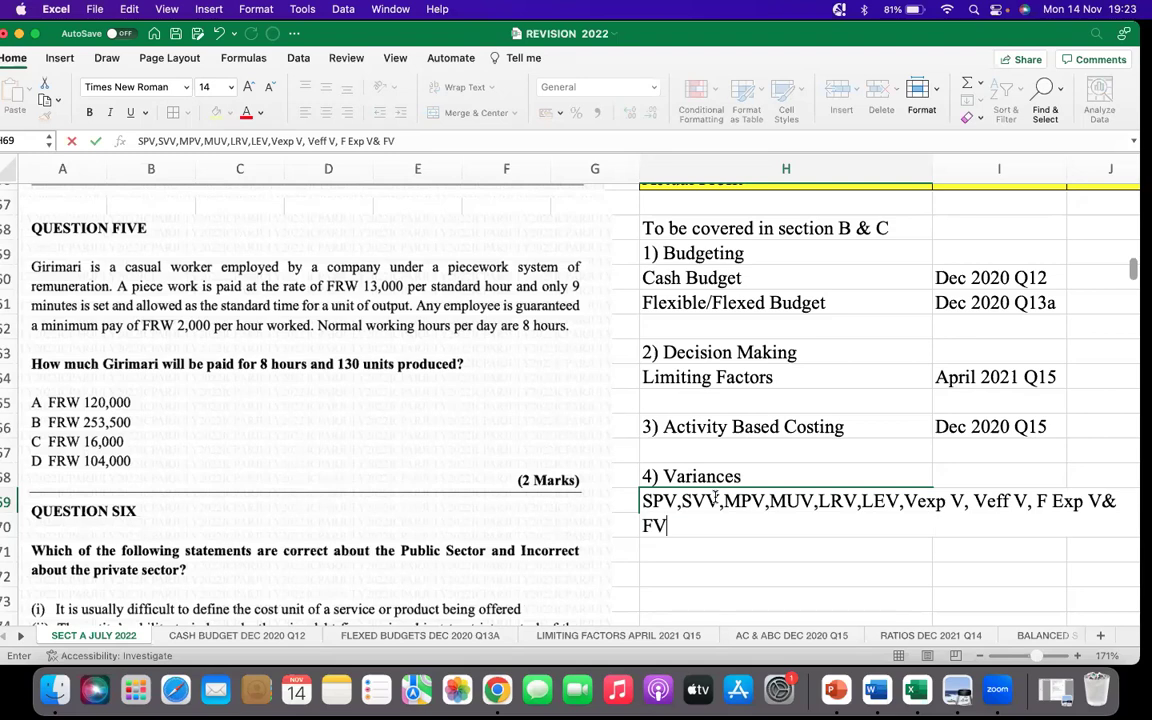
key("BackSpace")
type("vol V")
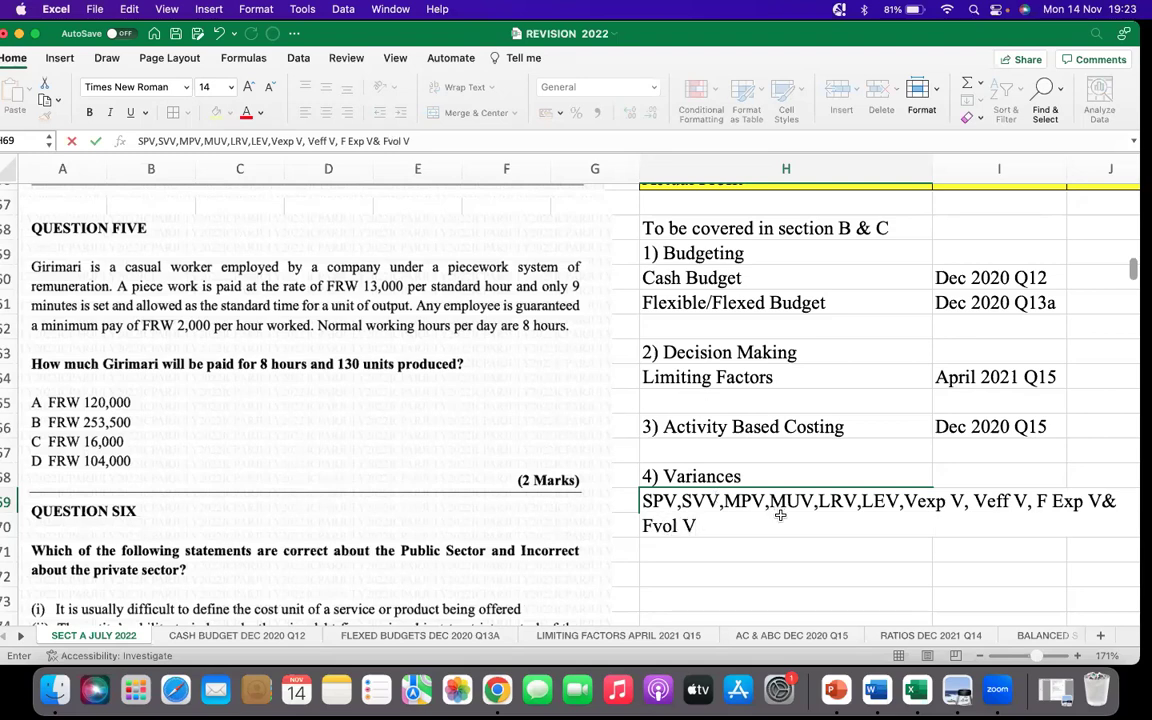
left_click(739, 566)
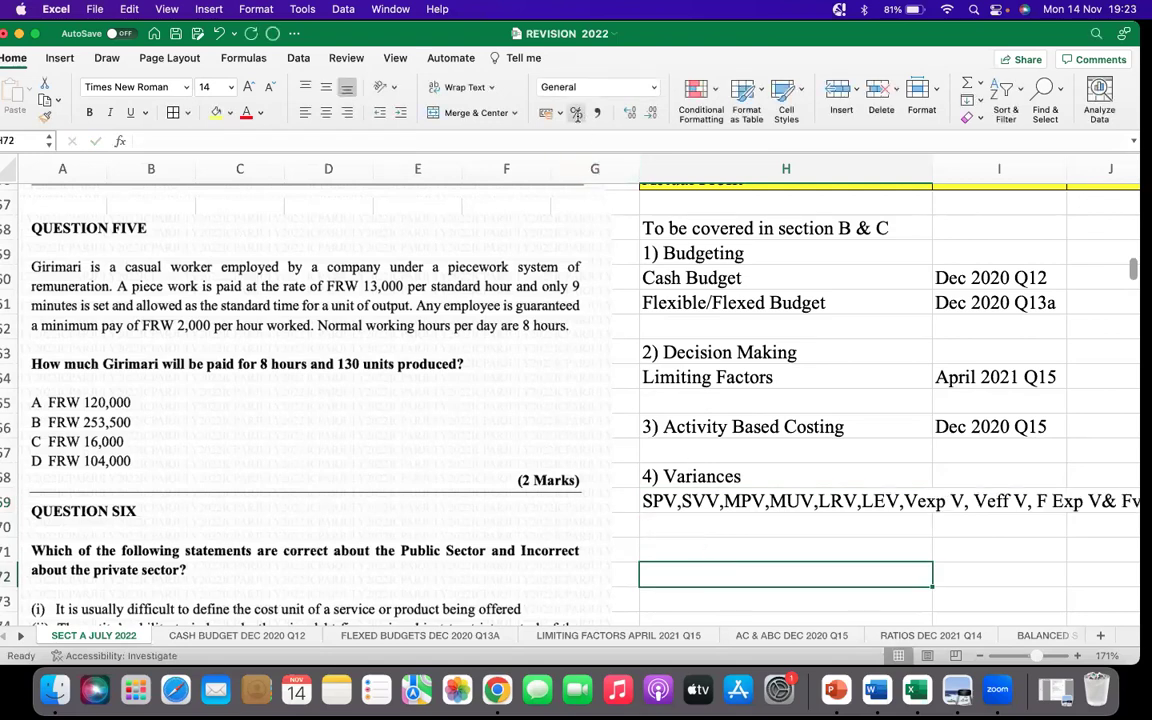
Enter the topic heading "5) Performance Measurement" in H71, leaving a blank row below the variances list
left_click(686, 549)
type("5)")
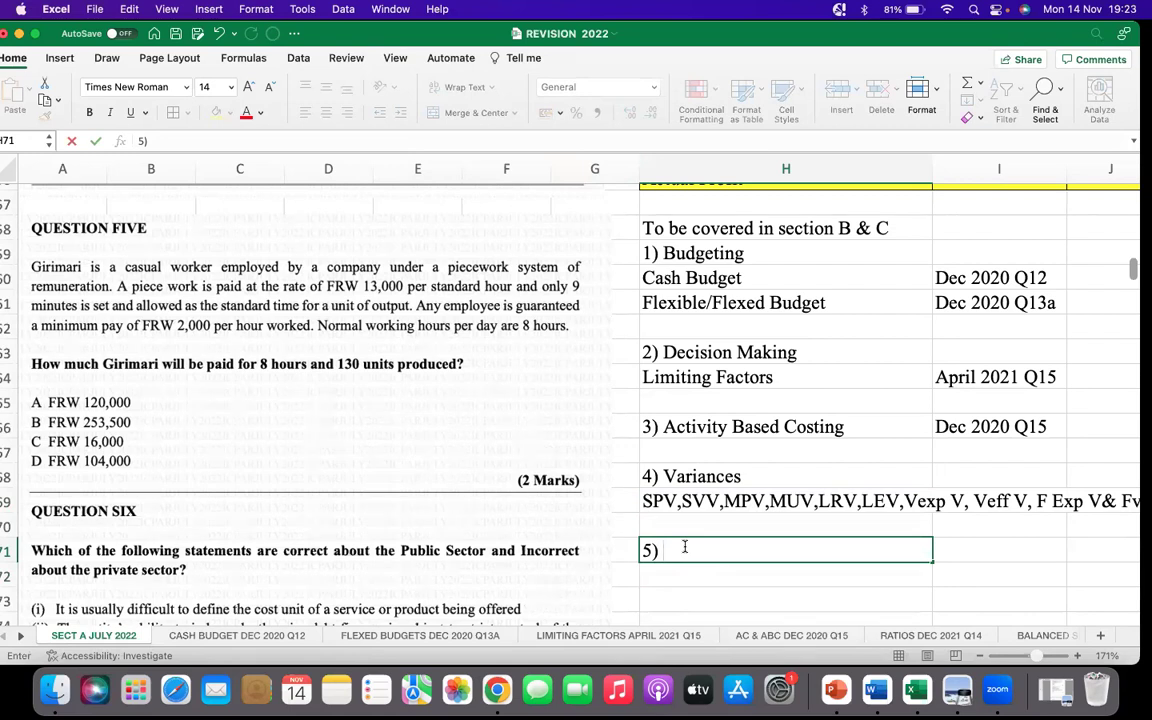
type("Performance")
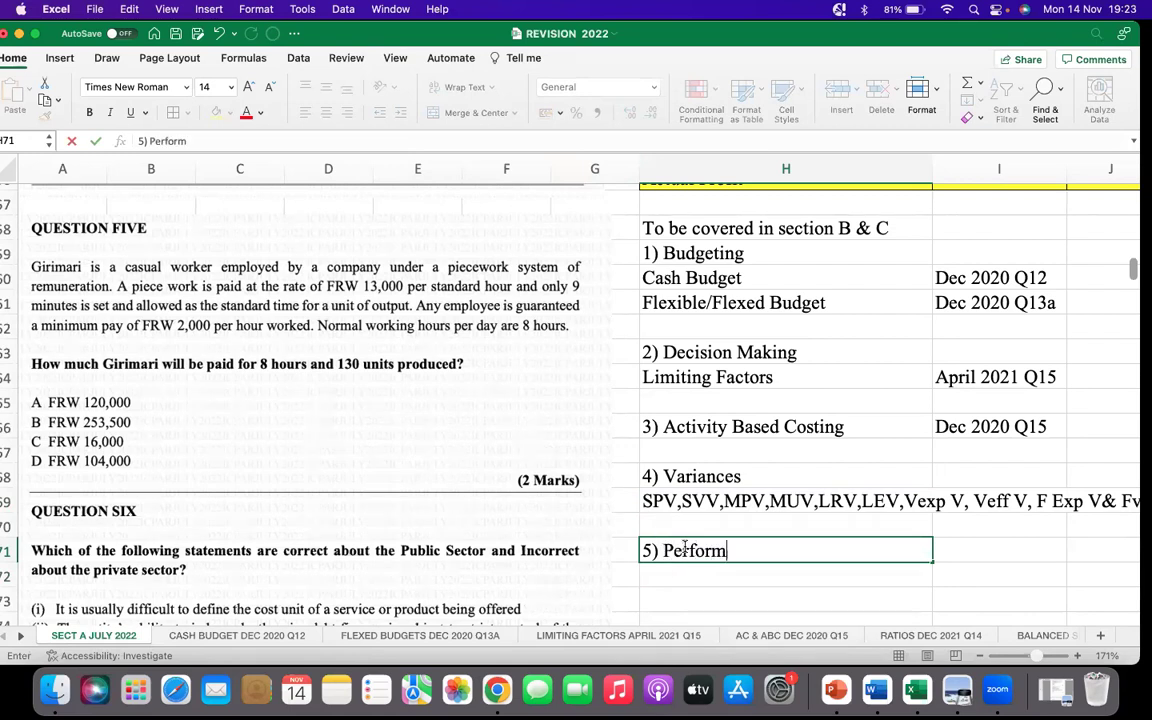
type("Me")
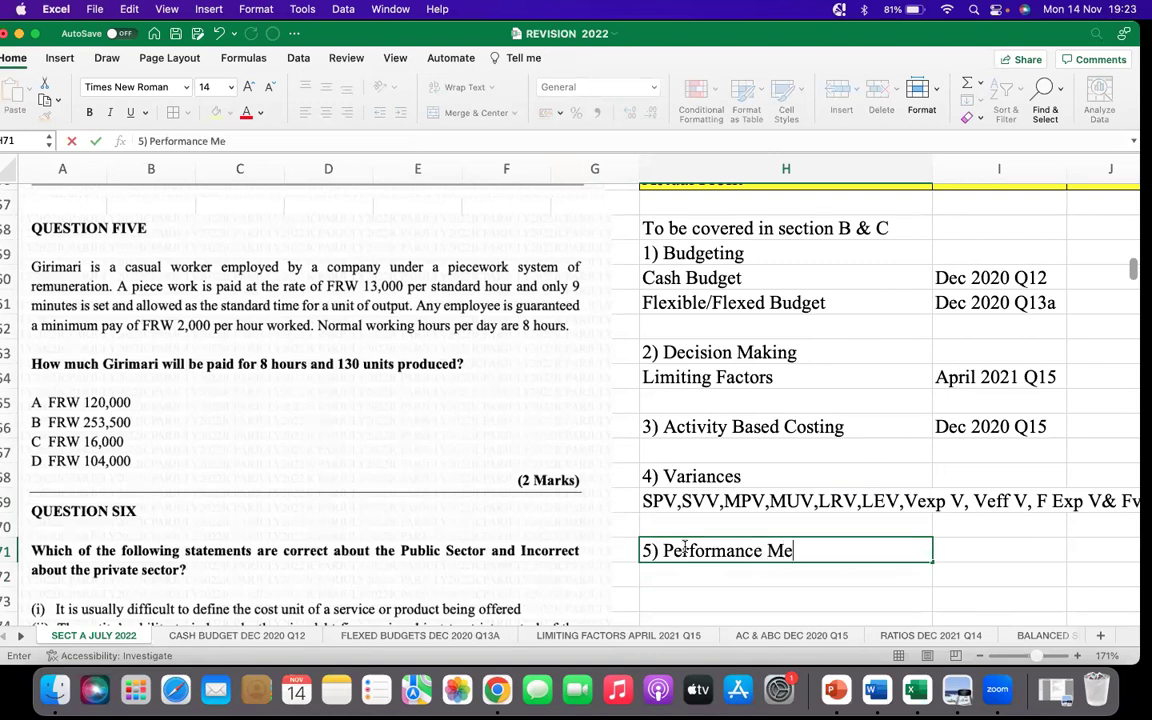
type("asurements")
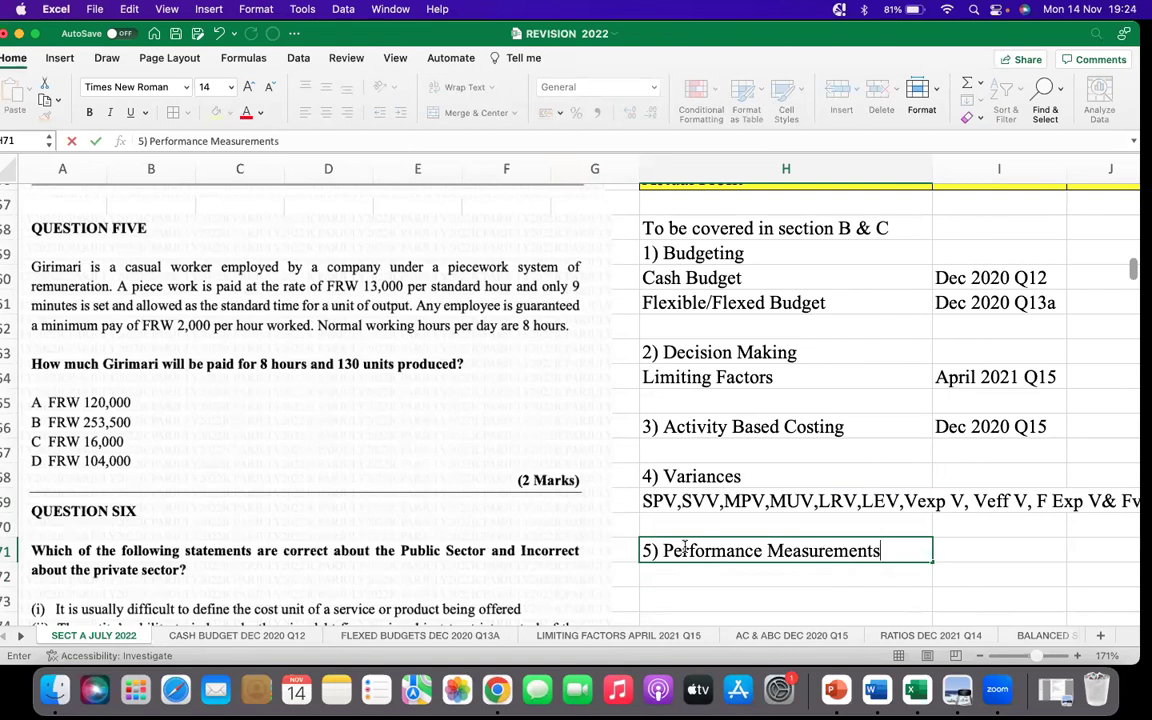
key("Return")
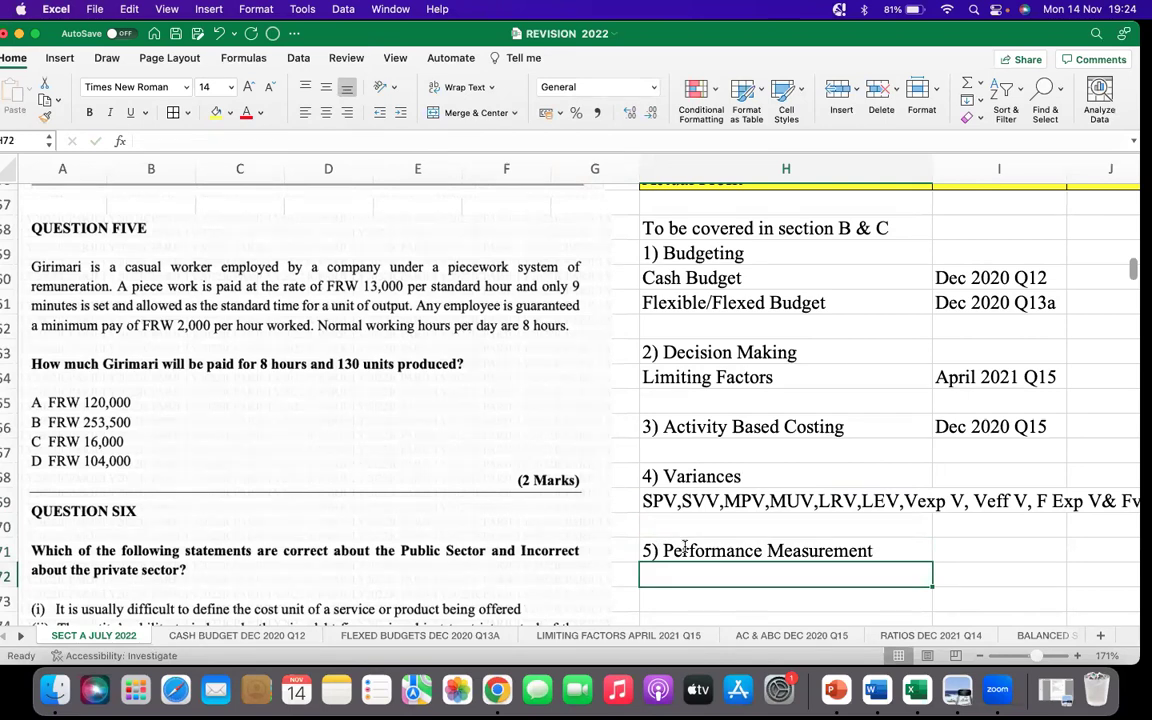
Add the subtopic "Financial Perfomance Measures (Ratios)" in H72 under the Performance Measurement heading
type("Financ")
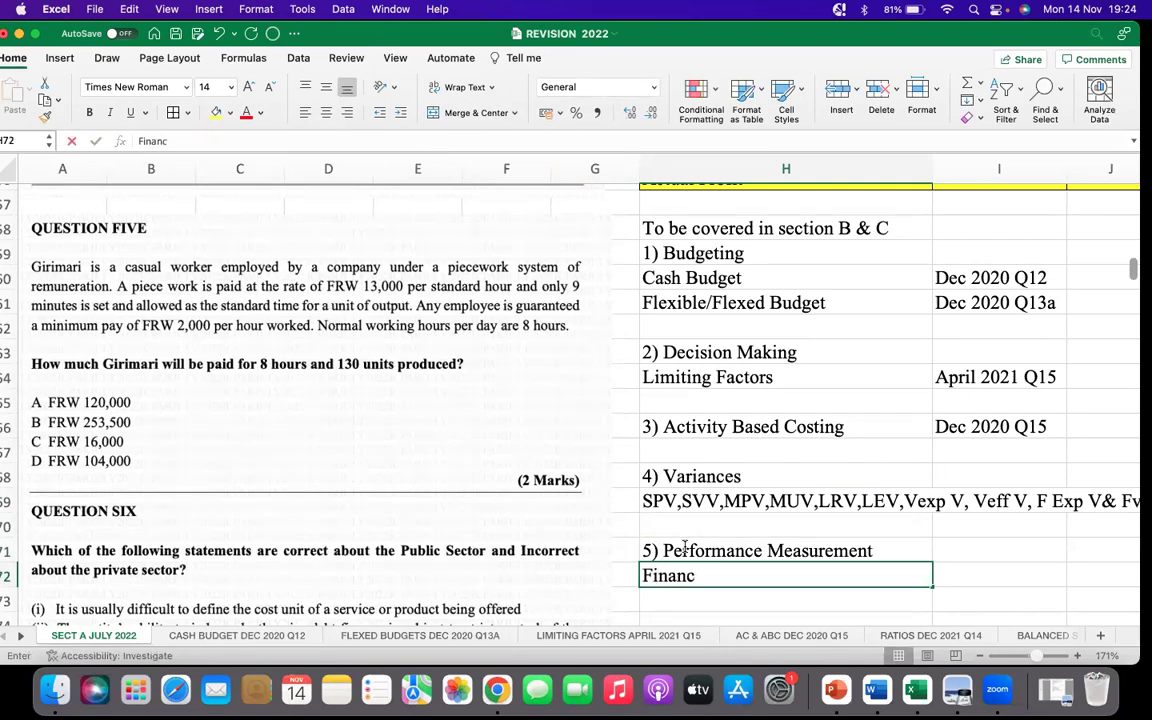
type("ial Perfoman")
key("BackSpace")
type("nce Measures")
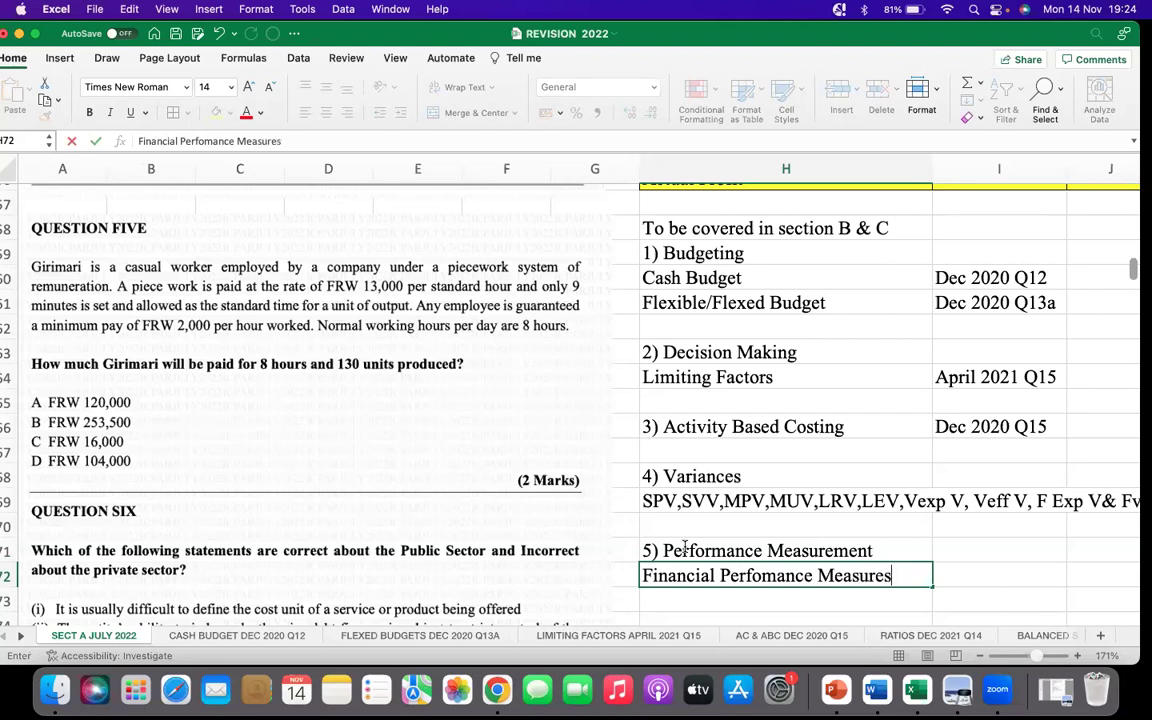
type(" (Ratios")
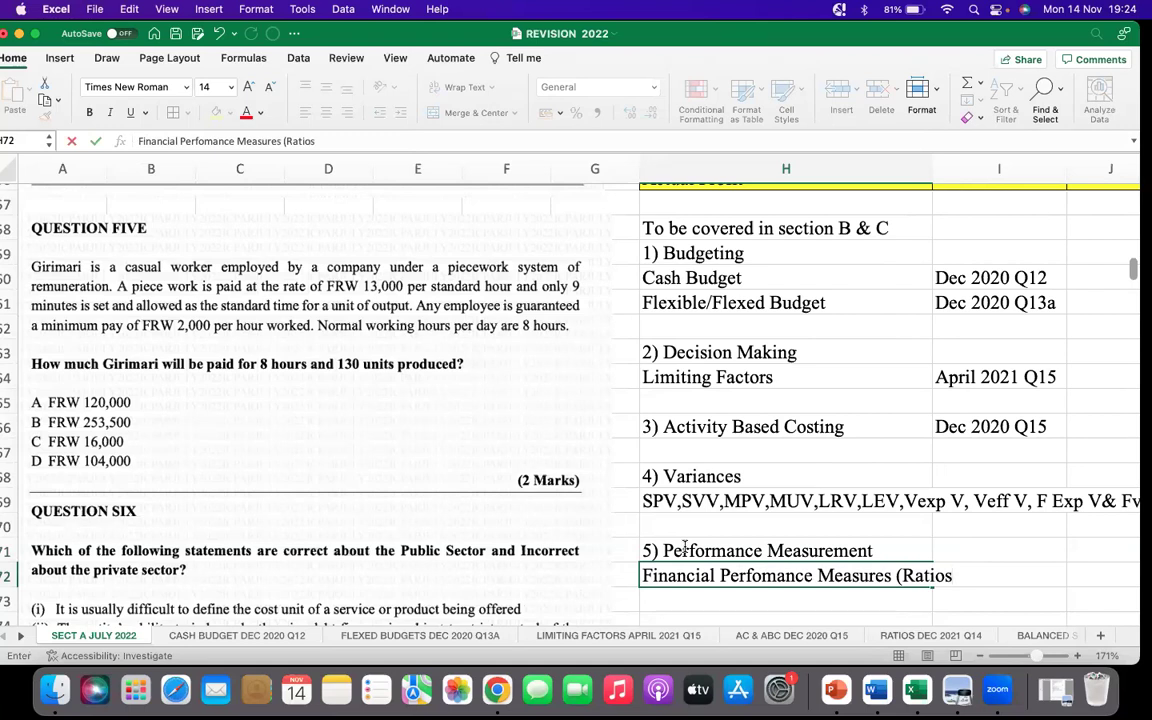
type(")")
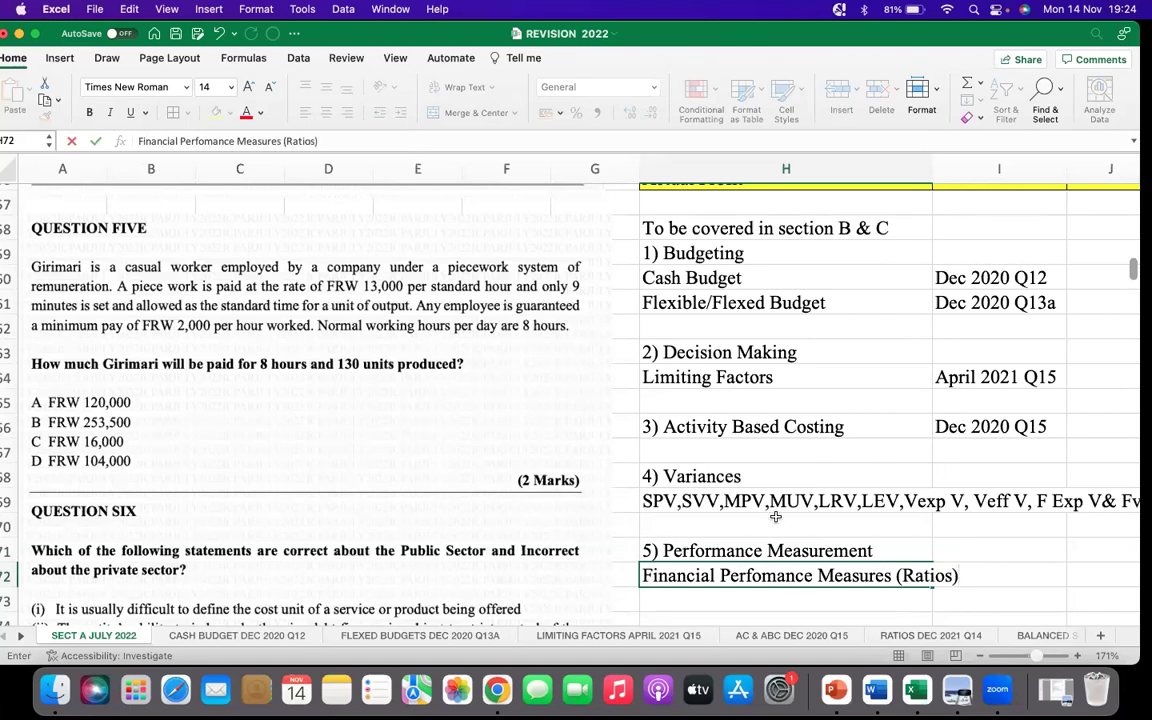
Enter the question reference "Dec 2021Q14" in I72 beside the financial performance measures
left_click(975, 598)
left_click(991, 579)
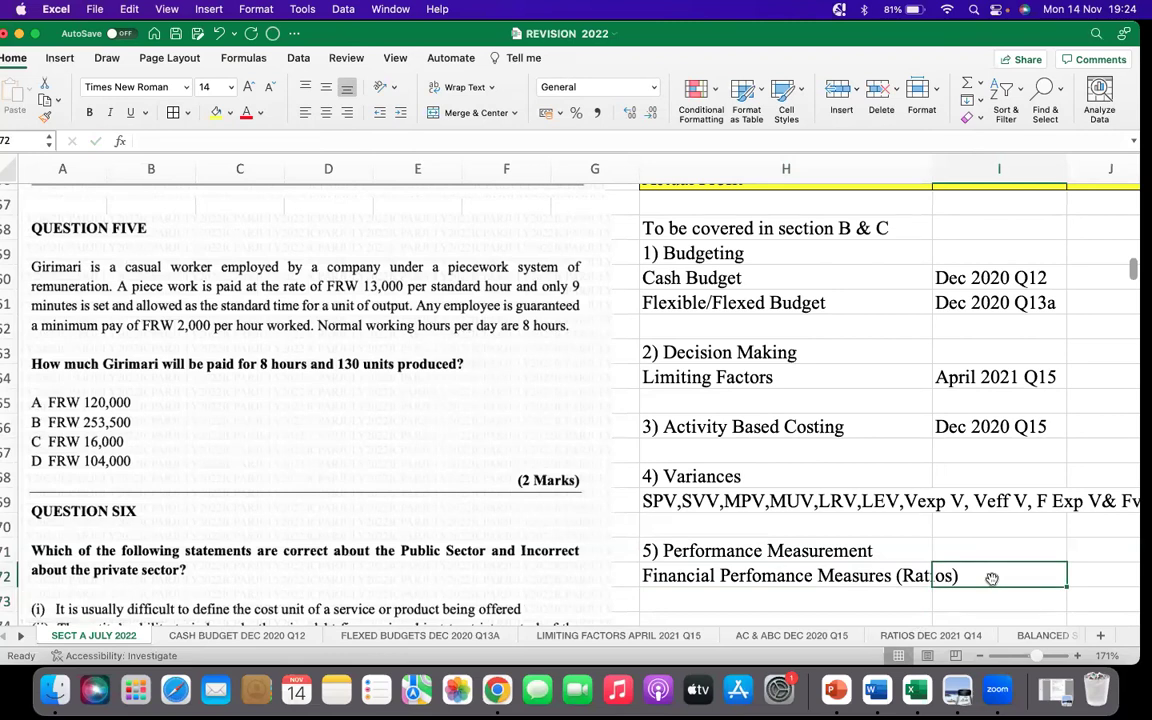
type("De")
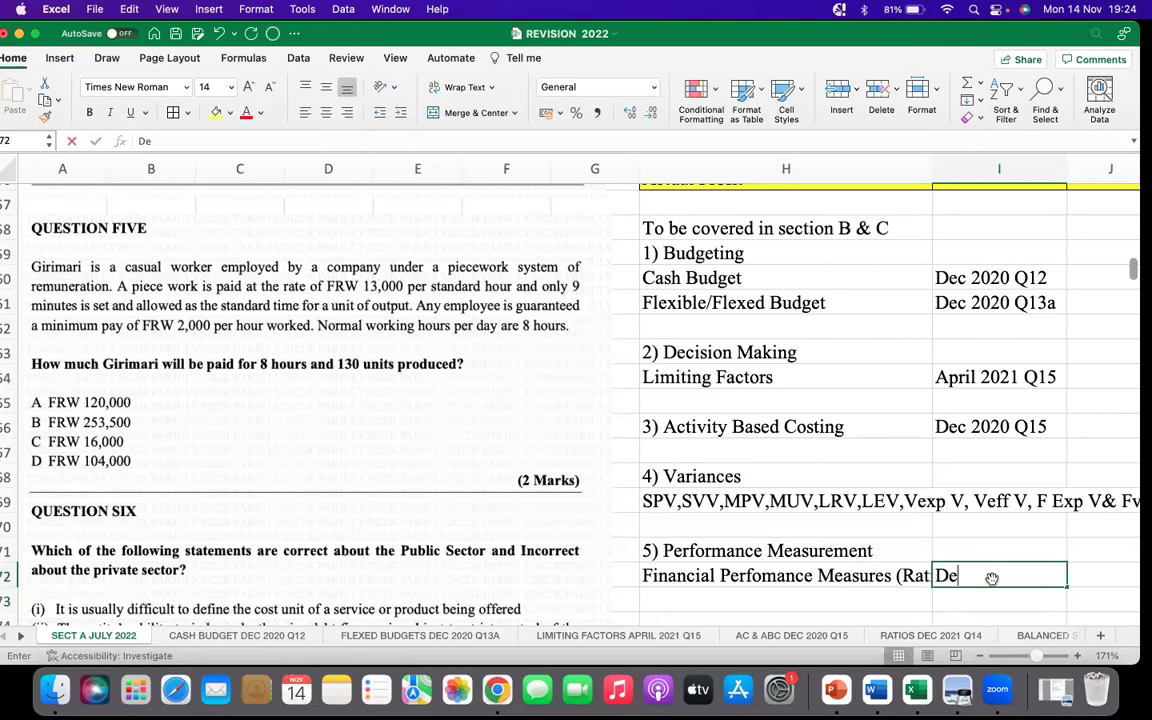
type("c 2021")
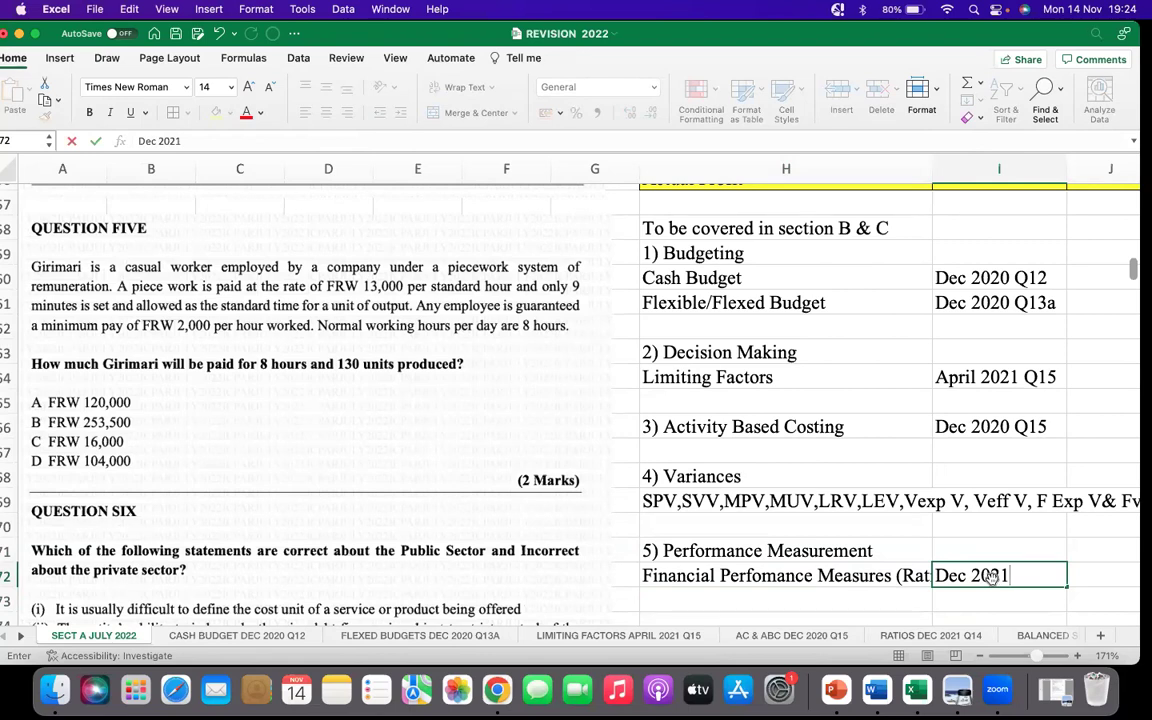
type("Q14")
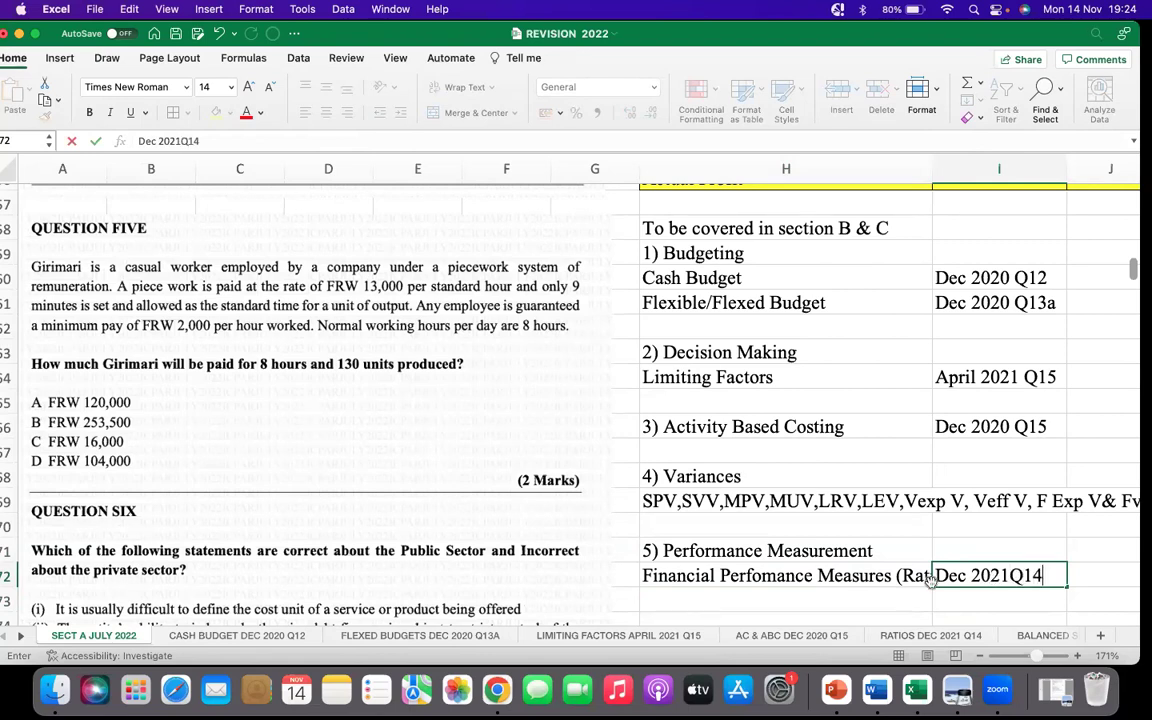
key("Return")
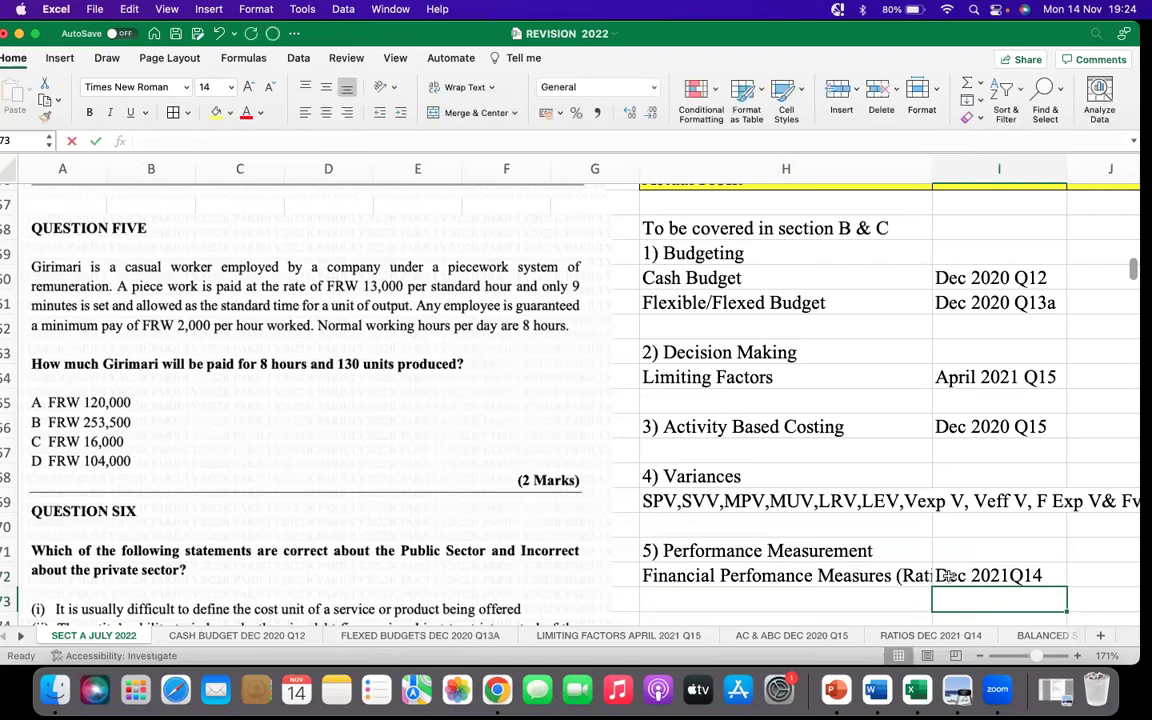
Widen column H slightly so the financial performance measures entry fits beside its question reference
scroll(722, 557, "down", 1)
left_click(715, 548)
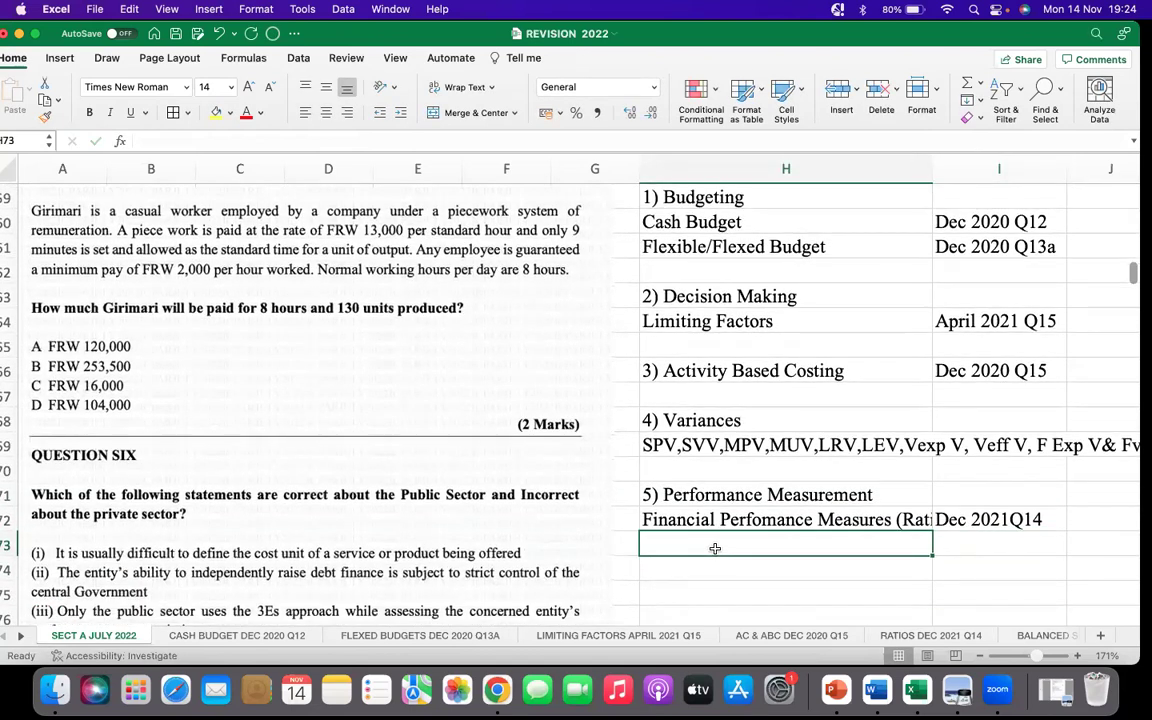
left_click_drag(930, 169, 955, 166)
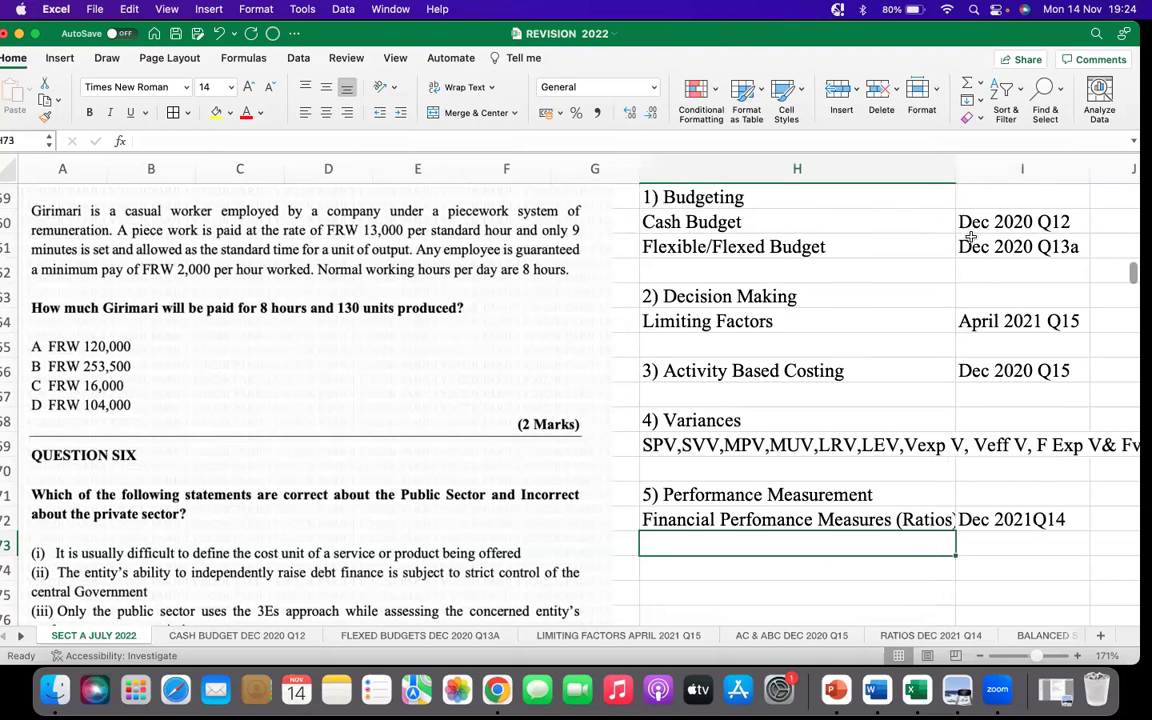
Add the subtopic "Non Fin Perform Measures (Balanced Score Card)" in H73, checking the sheet names for the matching exam question
left_click(750, 569)
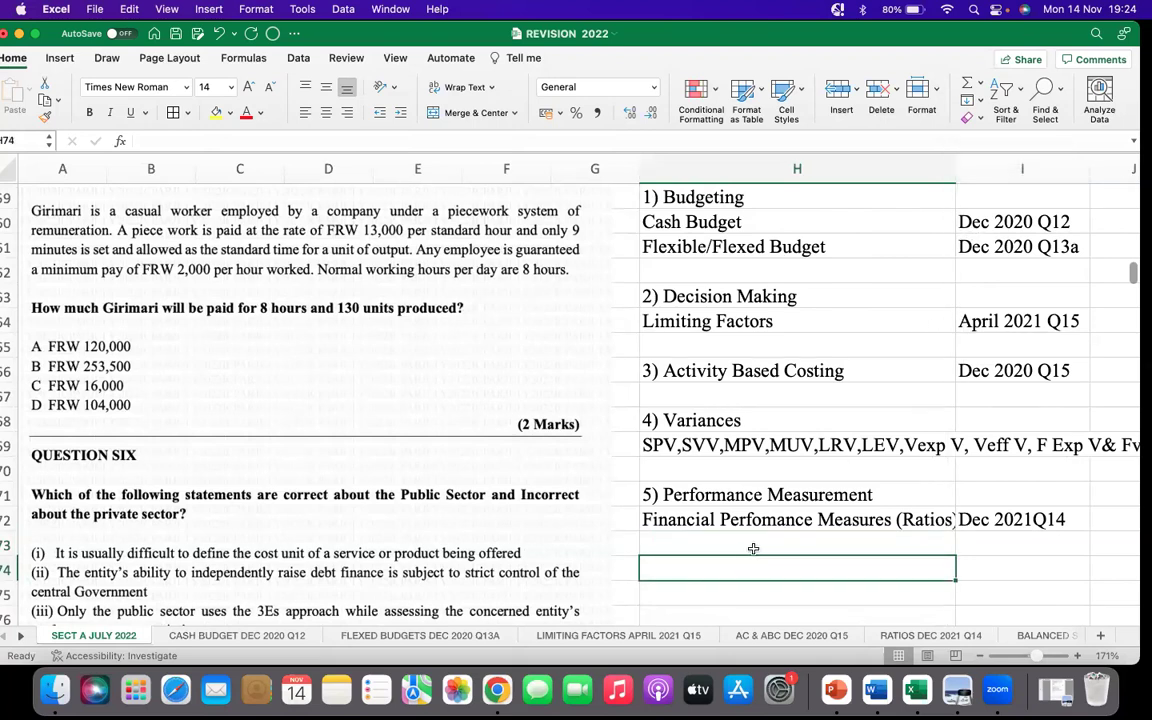
left_click(753, 548)
type("N")
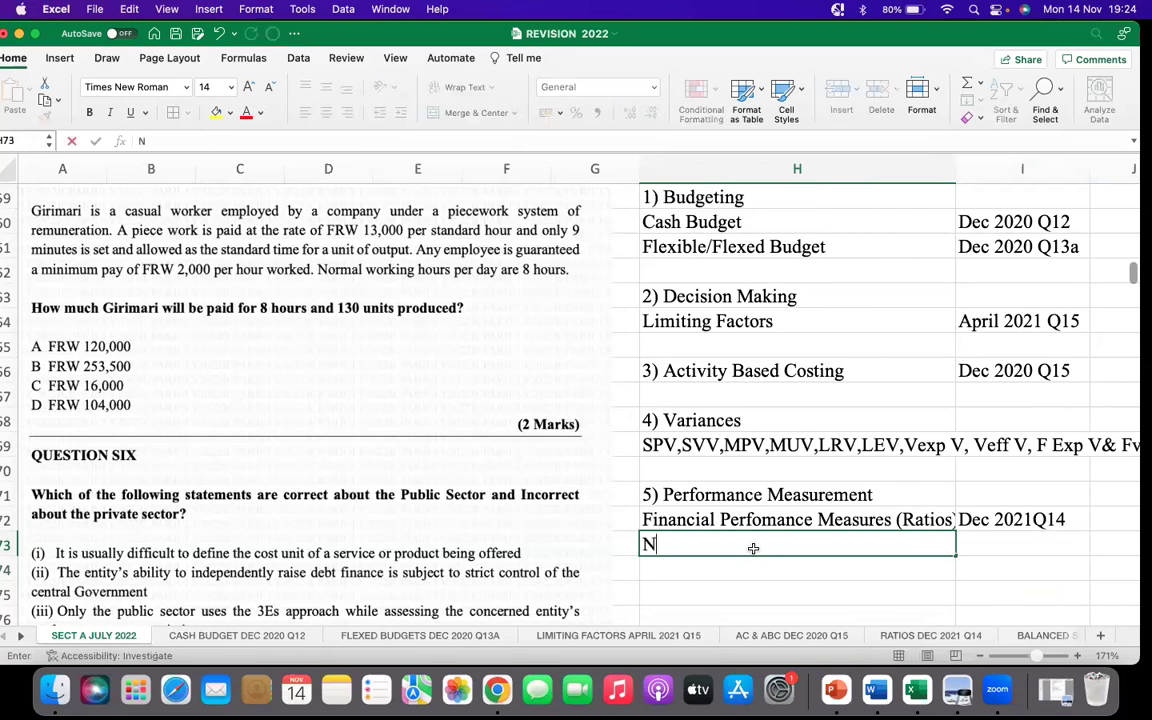
type("on Fin Perform Measures")
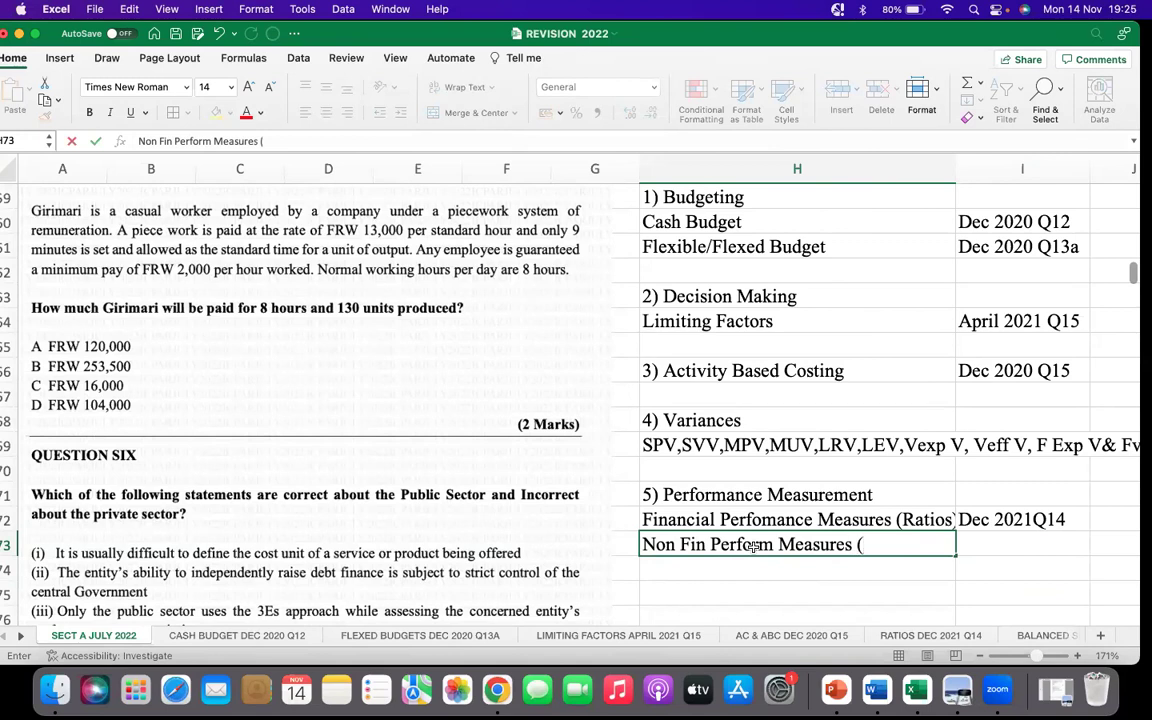
type(" (Balanced Score Cars")
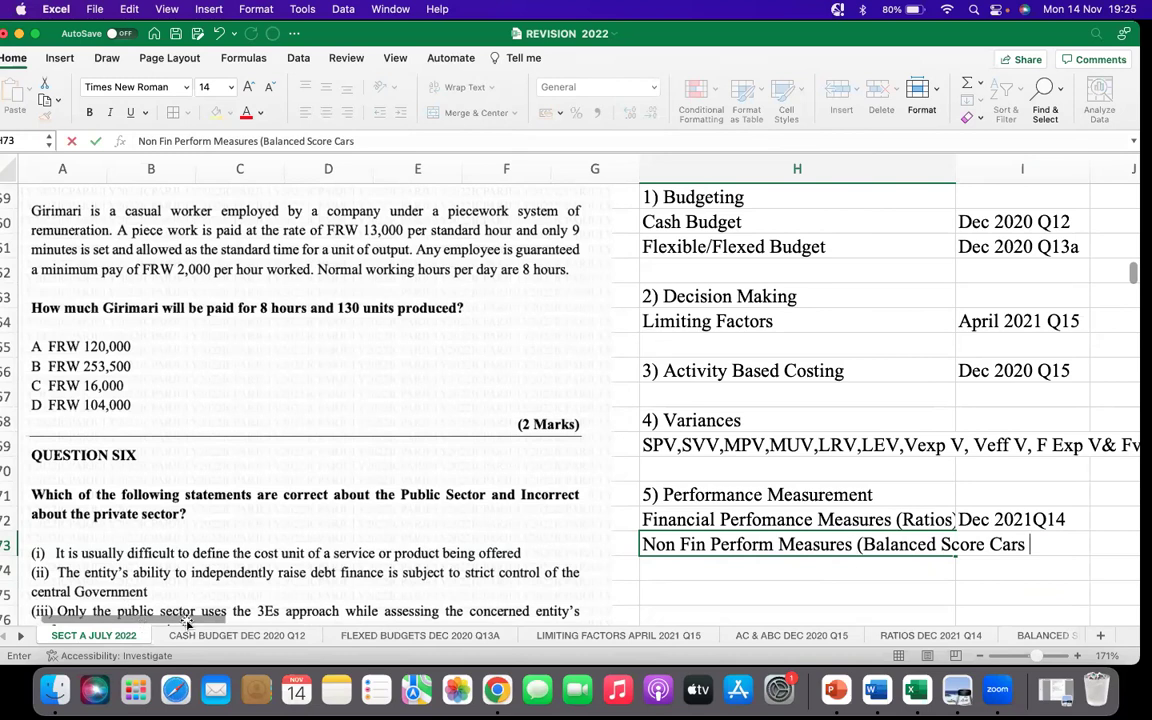
scroll(20, 624, "right", 3)
left_click(18, 638)
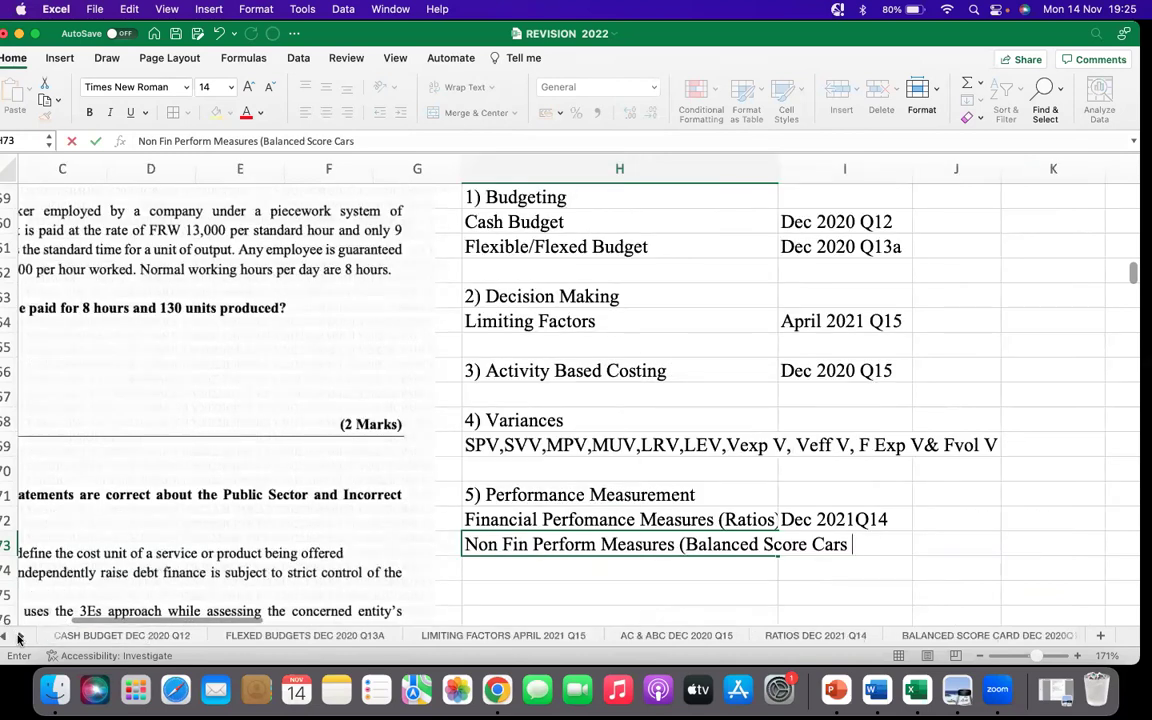
left_click(18, 638)
left_click(18, 638)
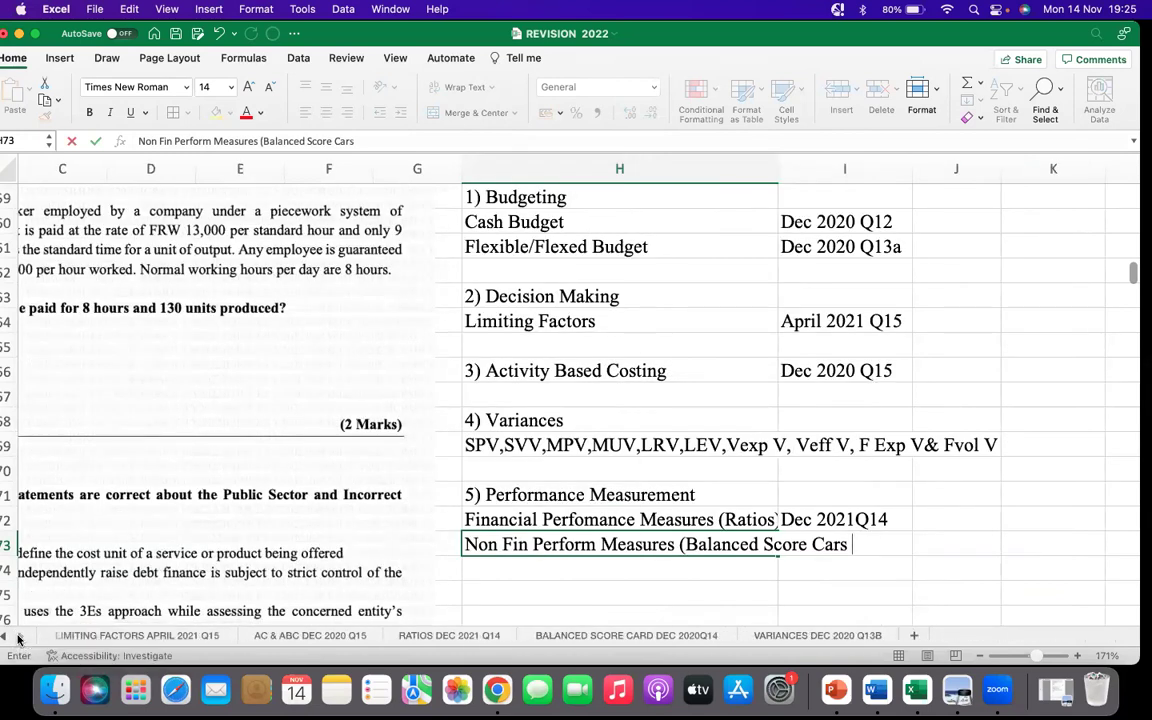
key("BackSpace")
type("d)")
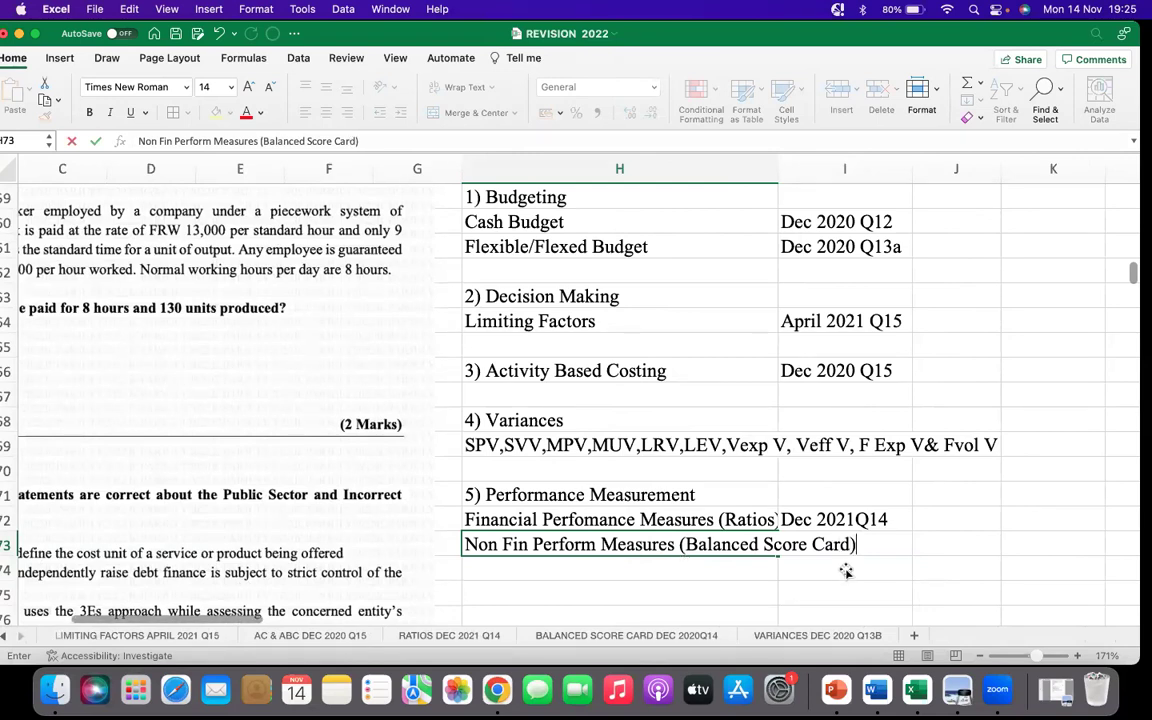
Enter the question reference "Dec 2020 Q14" in I73 beside the balanced score card subtopic
left_click(847, 545)
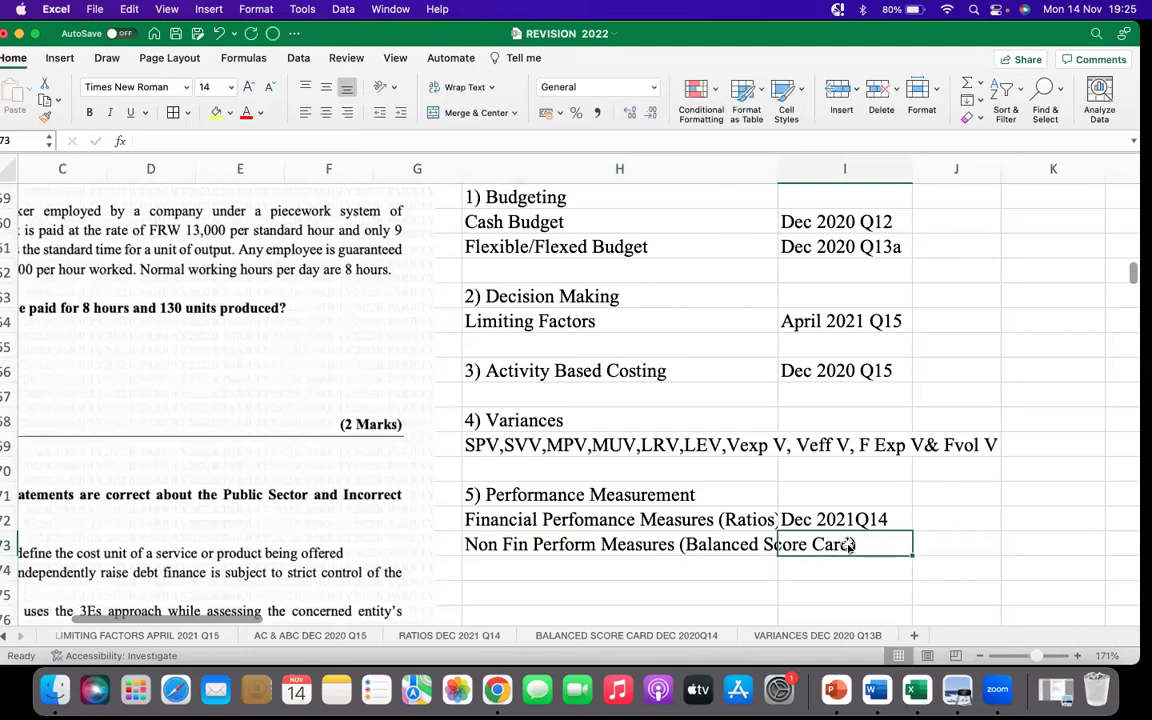
type("Dec 2020 Q14")
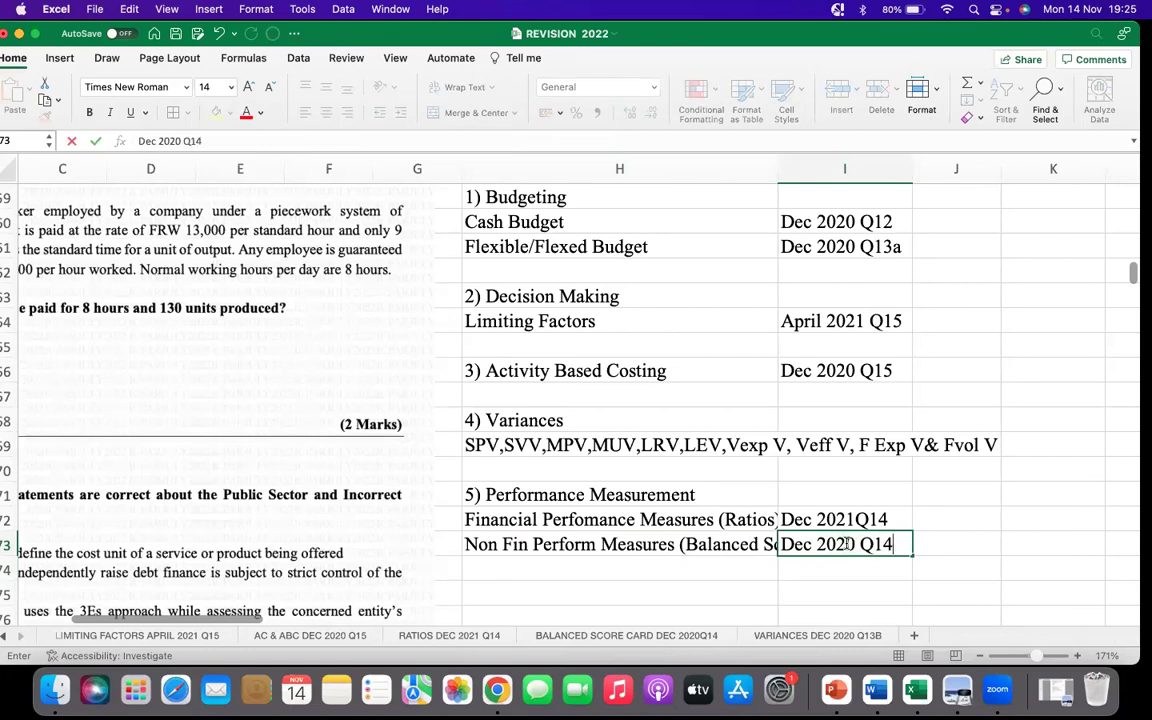
key("Return")
key("Return")
left_click(578, 569)
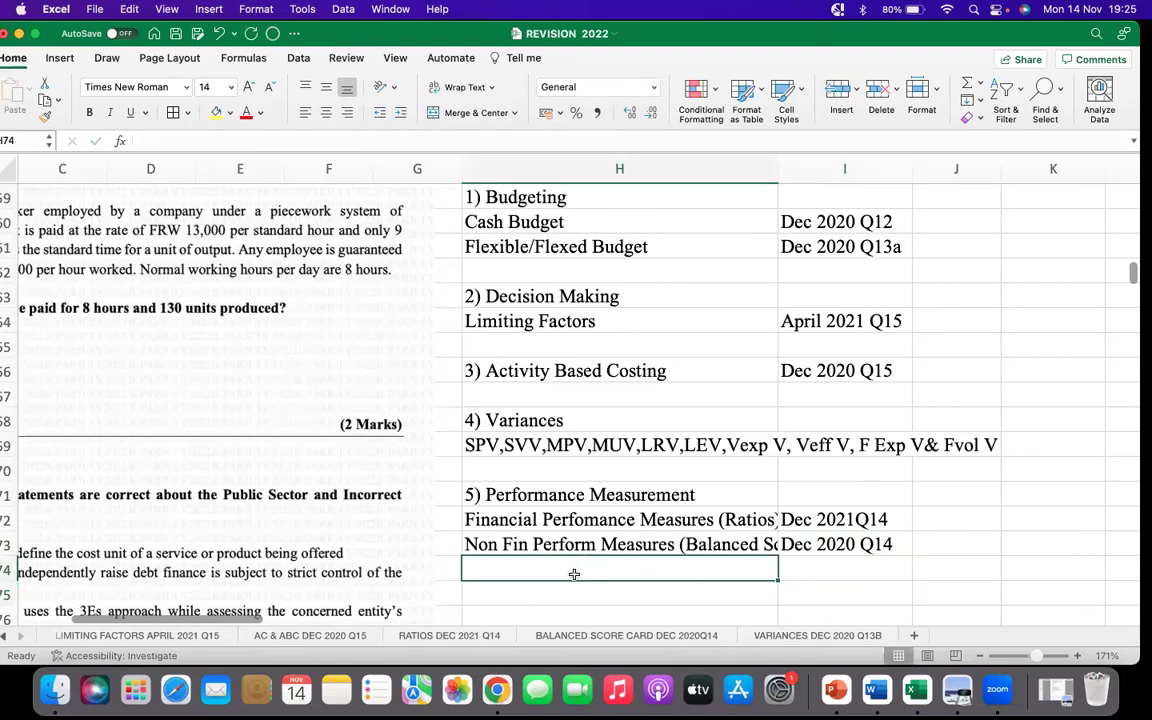
type("Cost Estimation")
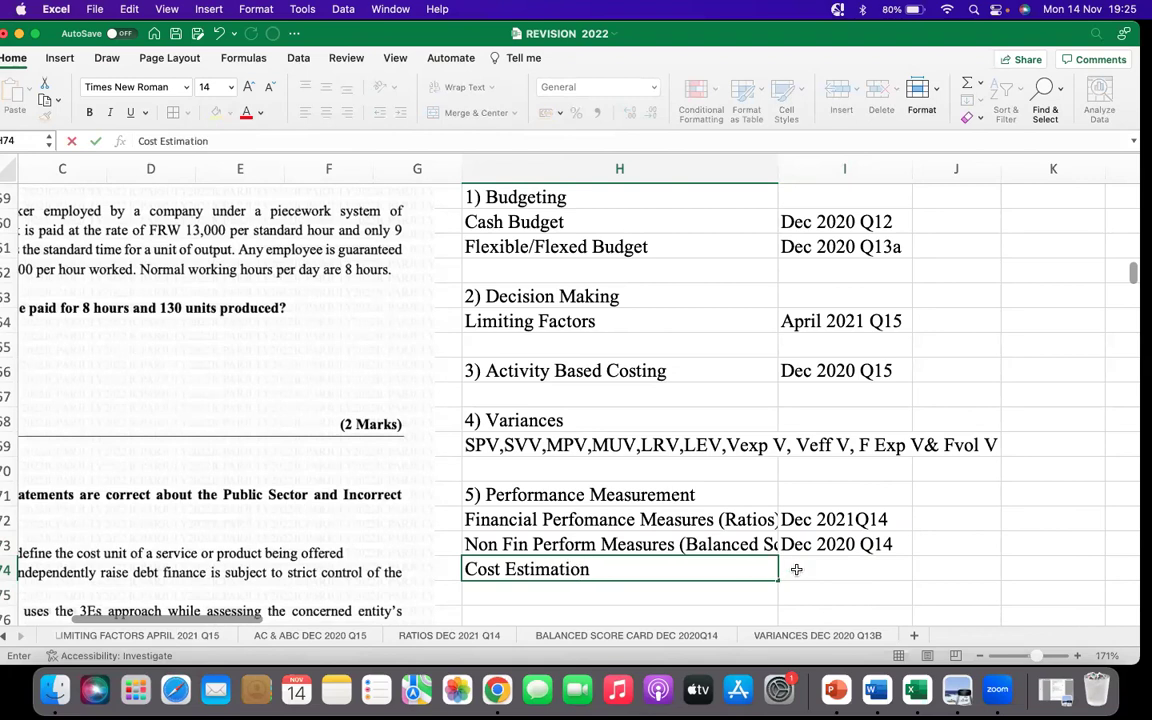
key("XF86AudioRaiseVolume")
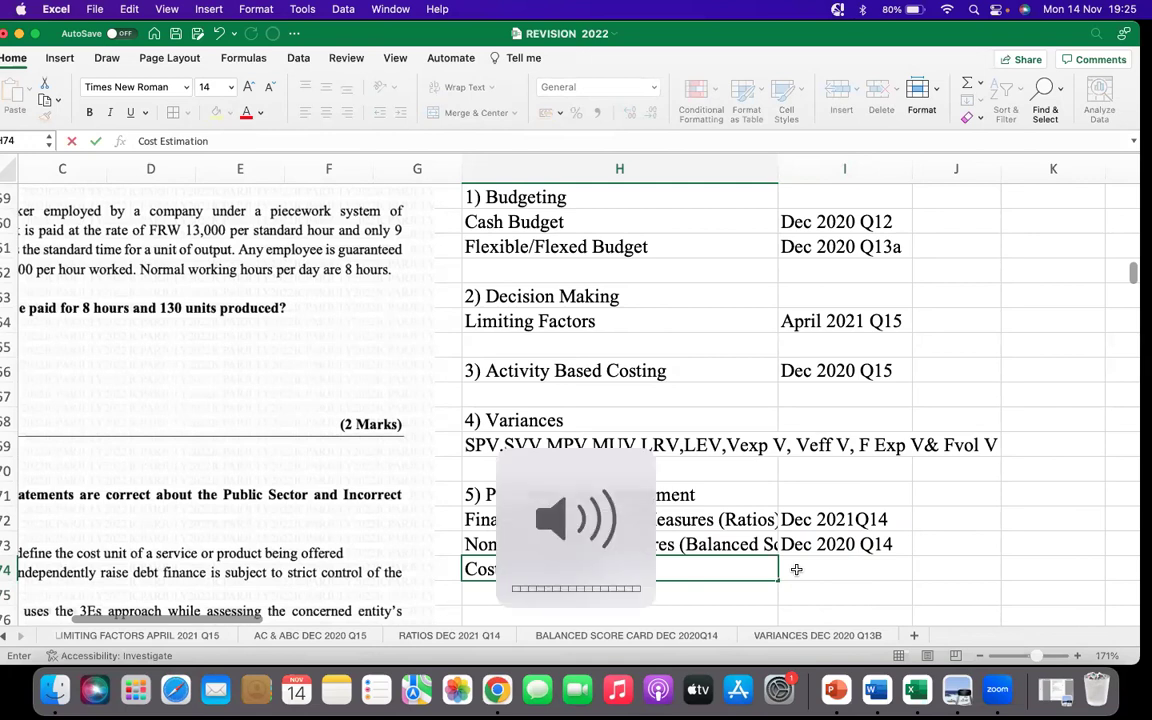
key("BackSpace")
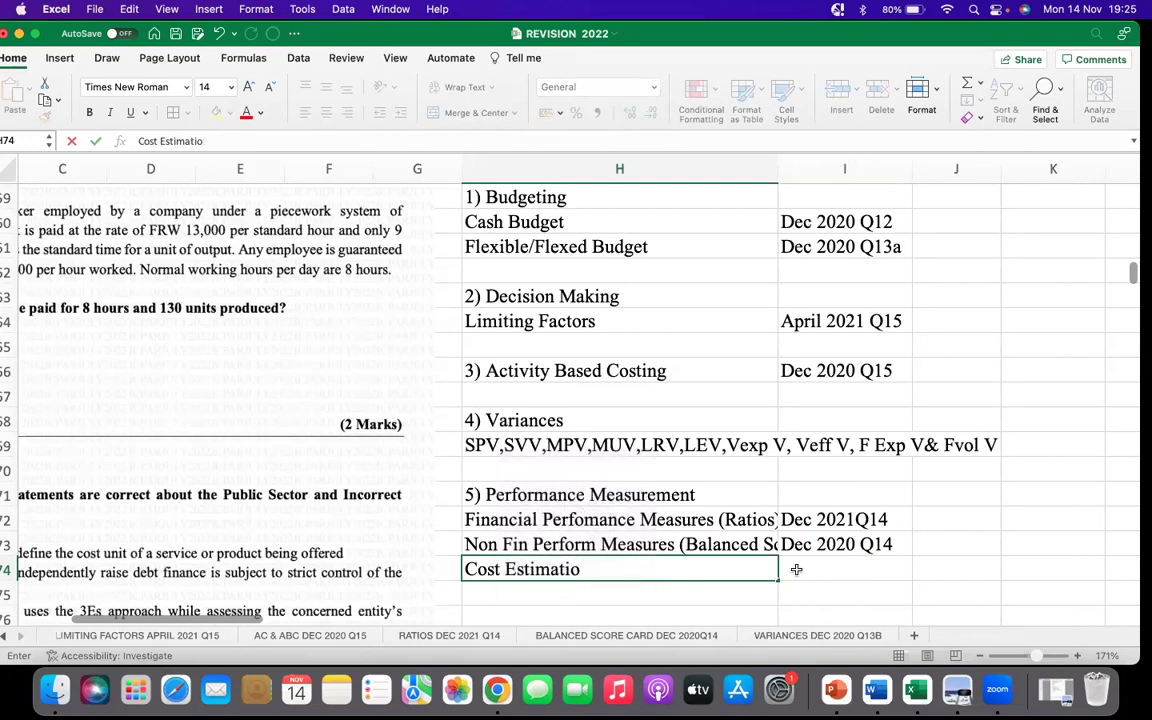
key("BackSpace")
key("BackSpace")
key("BackSpace")
key("BackSpace")
key("BackSpace")
key("BackSpace")
key("BackSpace")
key("BackSpace")
key("BackSpace")
key("BackSpace")
key("BackSpace")
key("BackSpace")
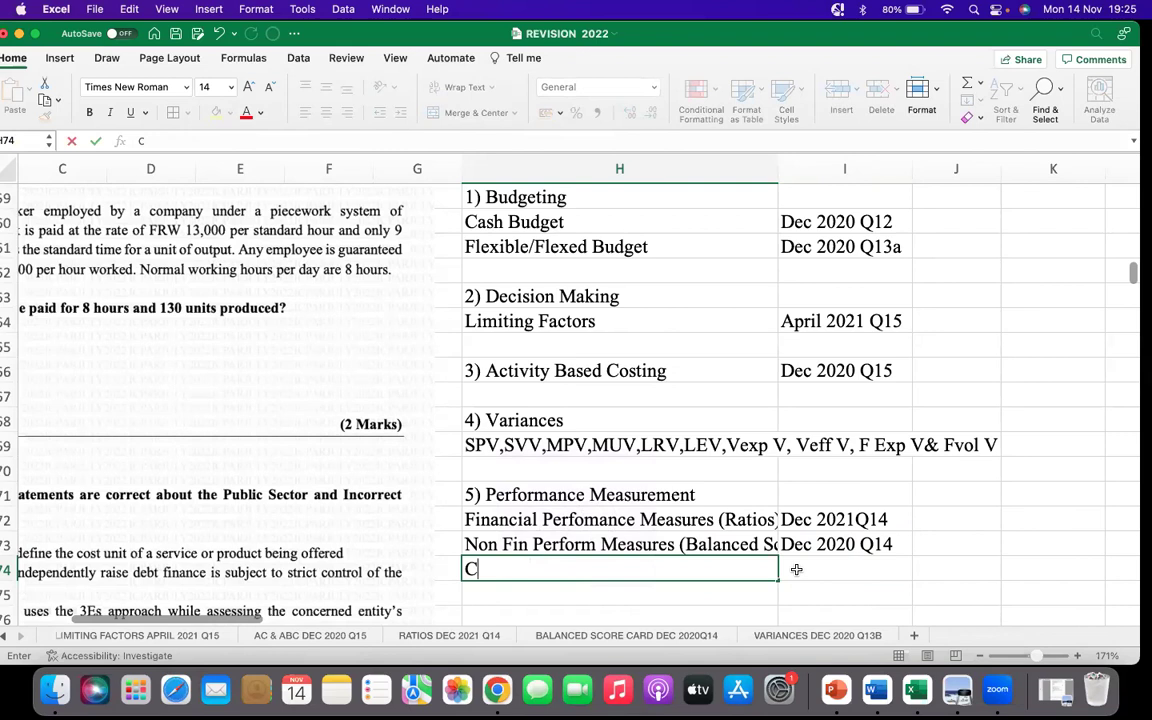
Enter the topic heading "6) Cost Estimation" in H75 below the performance measurement topics
left_click(640, 590)
type("6) Regre")
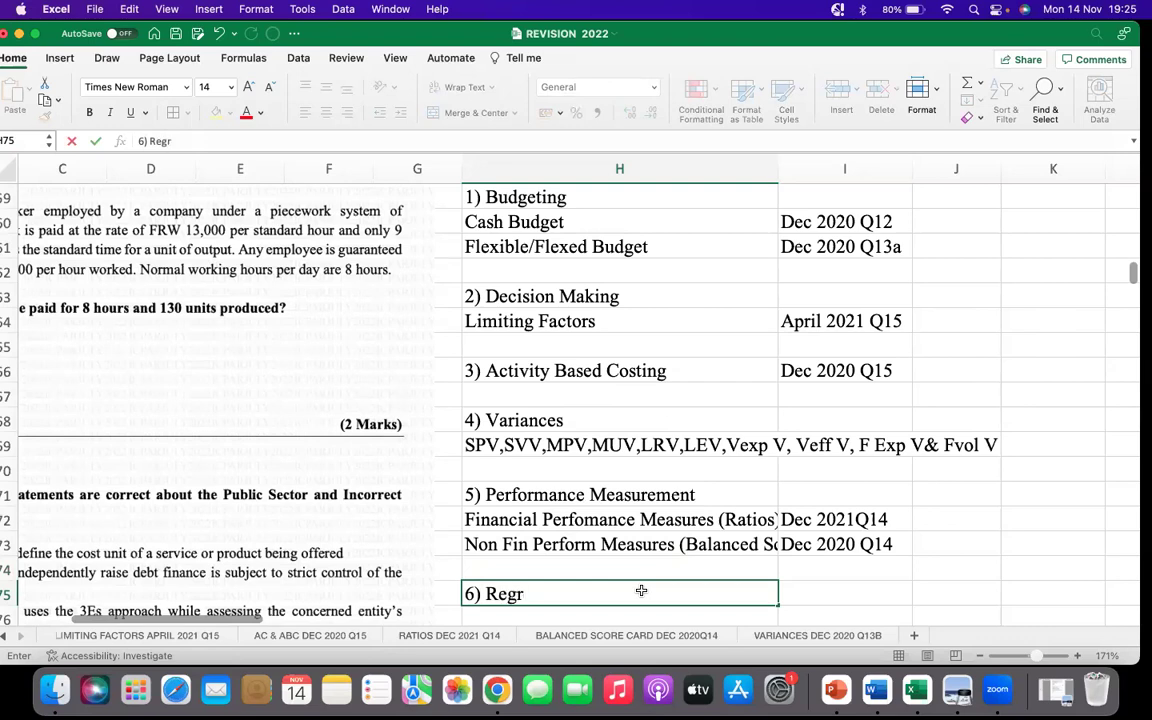
key("BackSpace")
key("BackSpace")
key("BackSpace")
key("BackSpace")
key("BackSpace")
type("Cost Est")
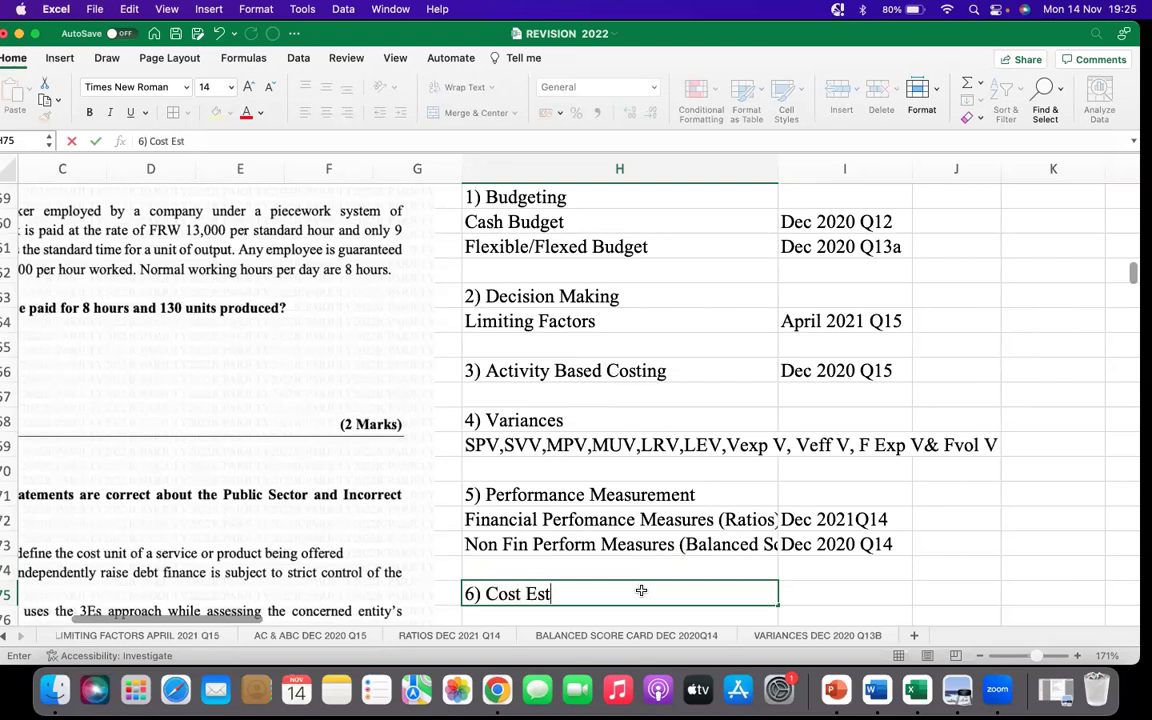
type("imation")
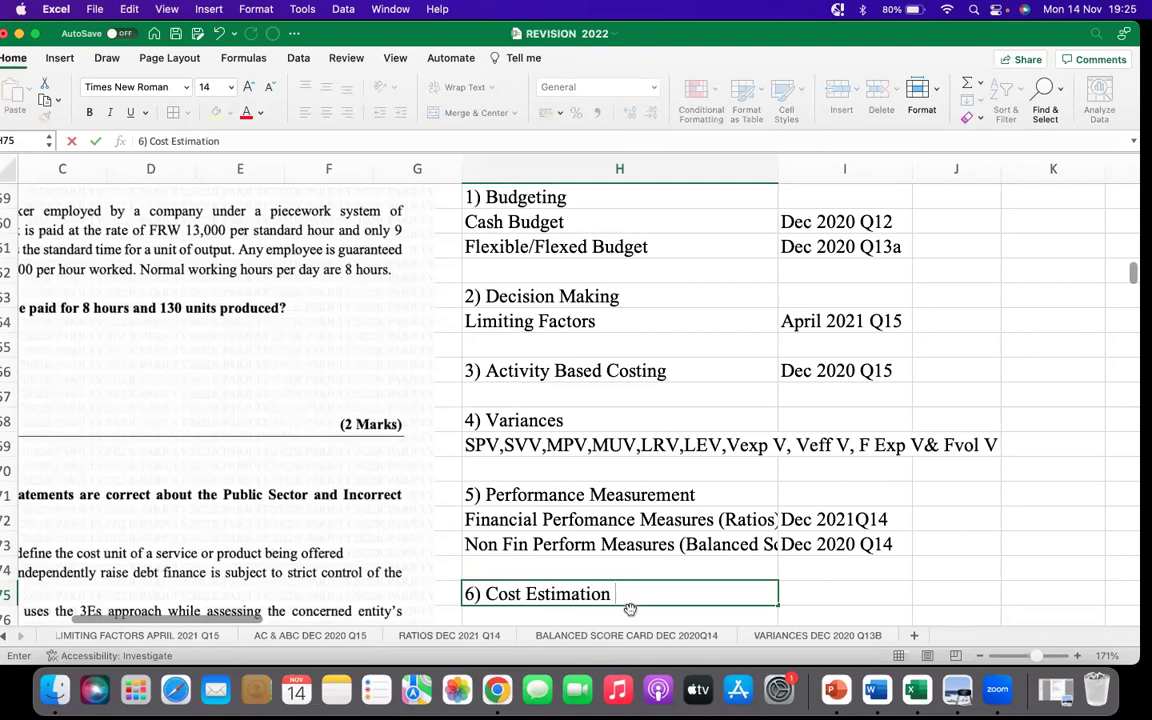
Add the subtopic "Regression Analysis" in H76 under the cost estimation heading
scroll(641, 594, "right", 5)
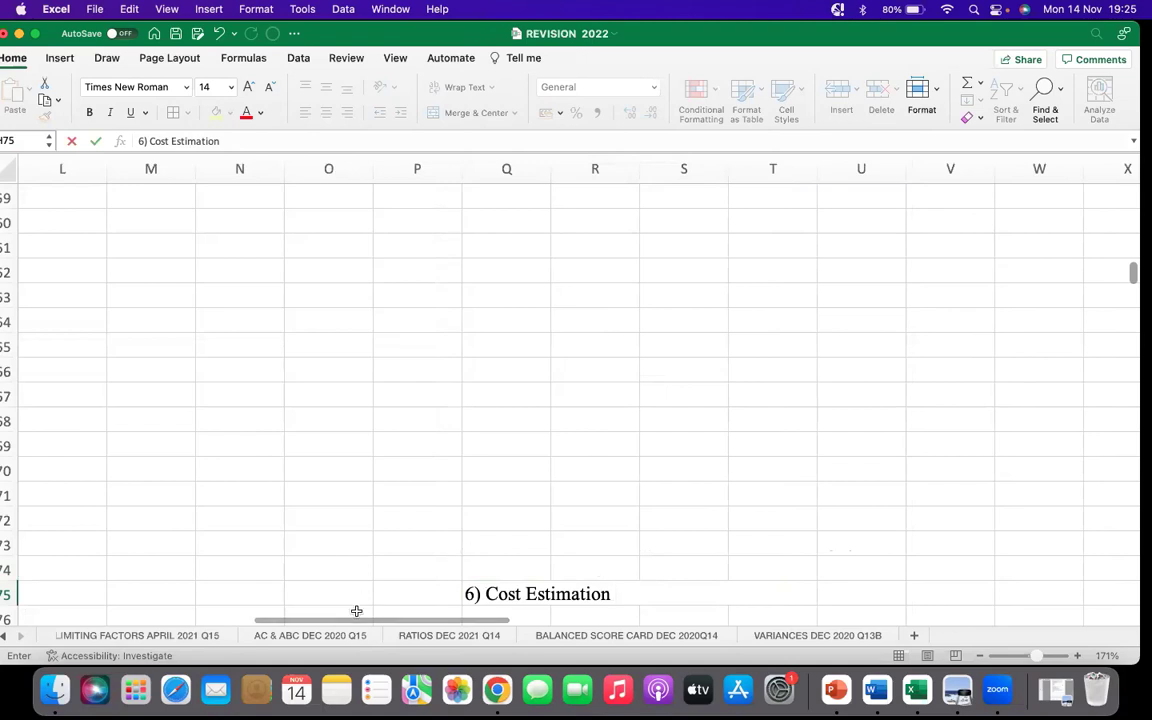
scroll(278, 619, "left", 2)
scroll(278, 619, "left", 3)
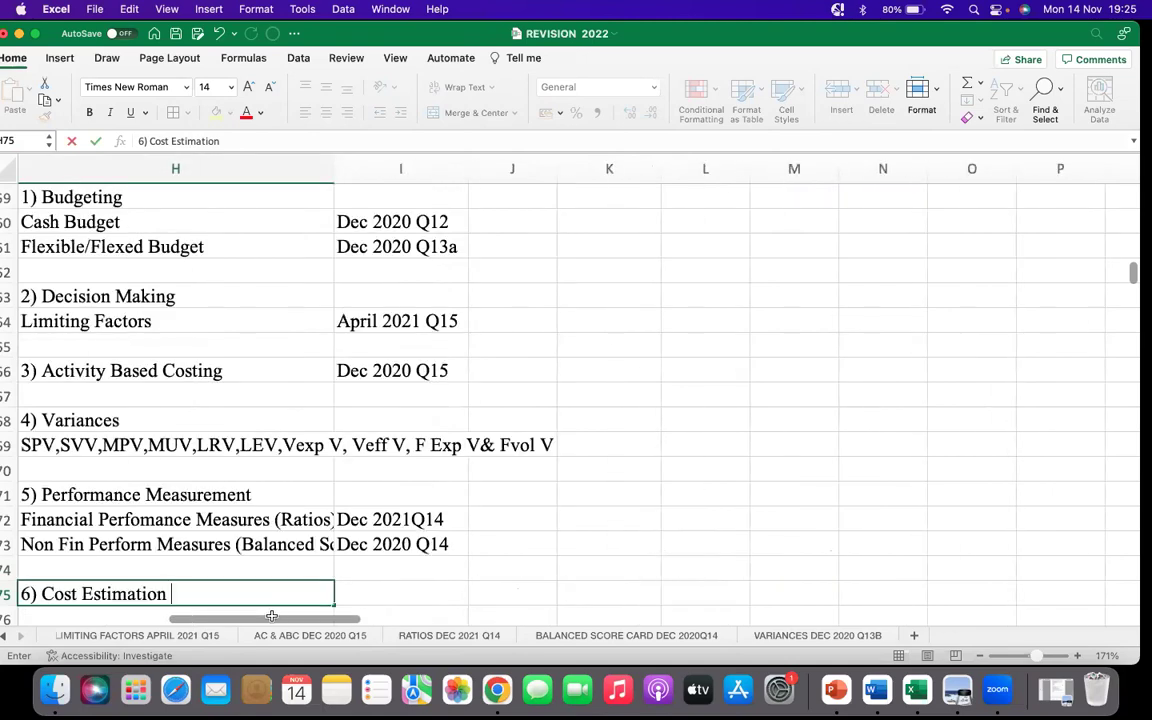
scroll(271, 616, "left", 2)
scroll(359, 481, "down", 3)
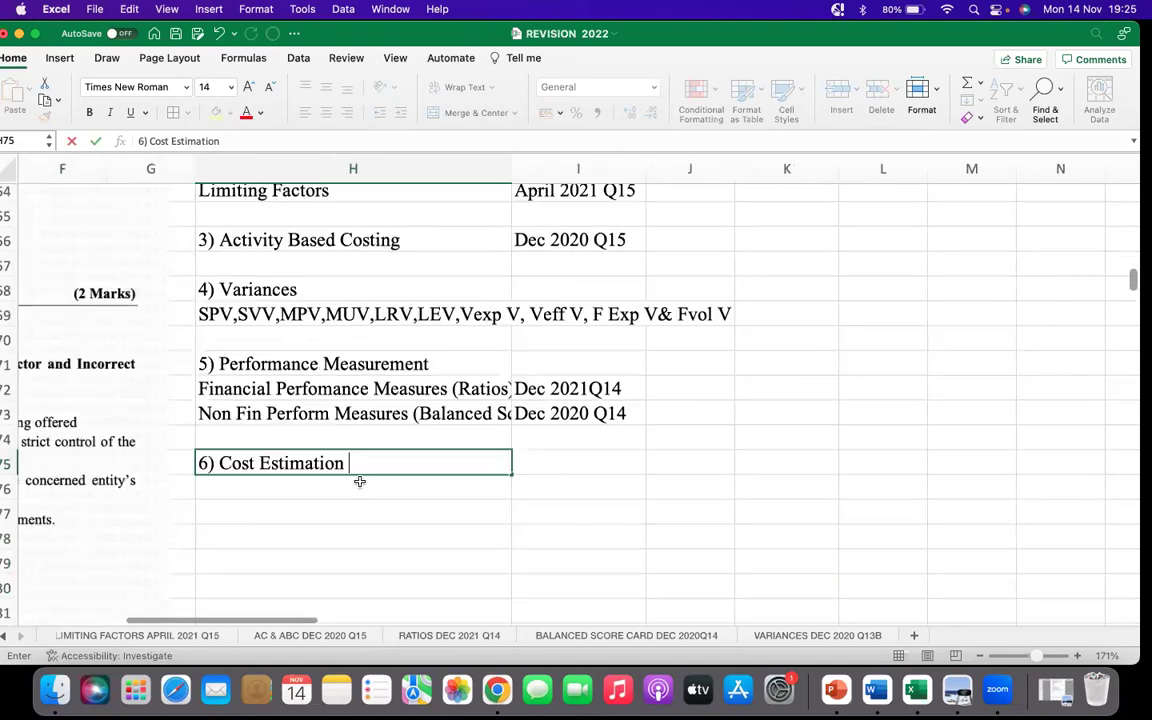
scroll(359, 481, "down", 3)
left_click(399, 359)
type("Regression Anal")
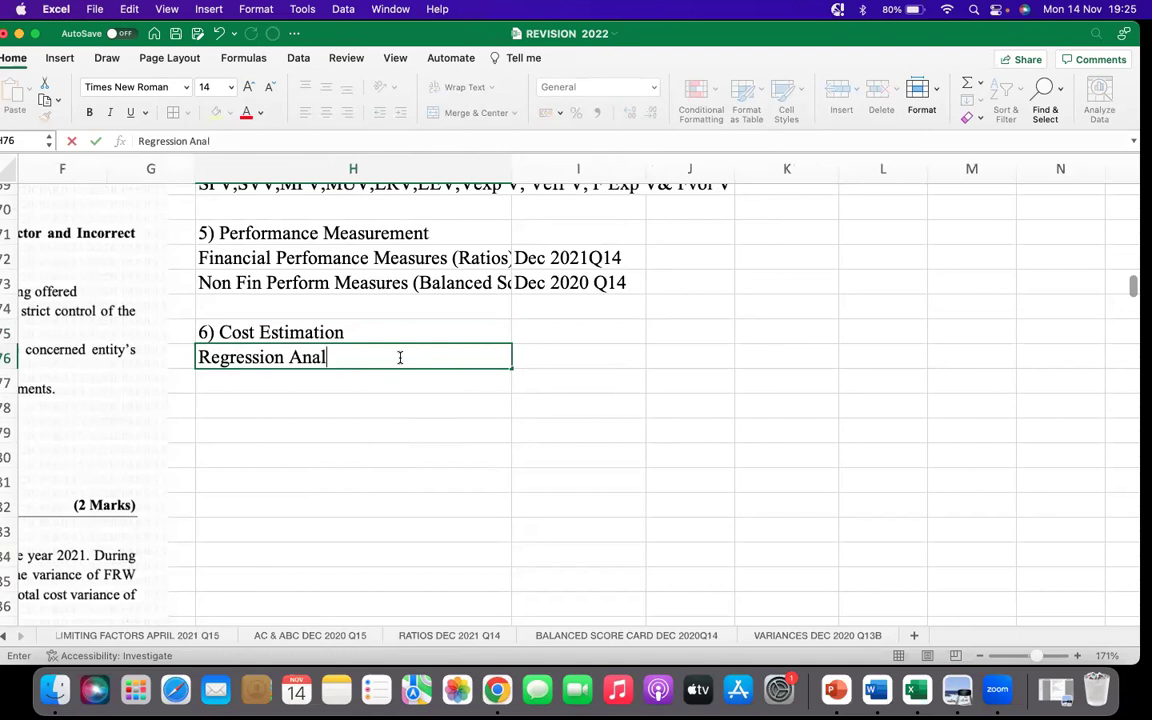
type("ysis")
left_click(571, 357)
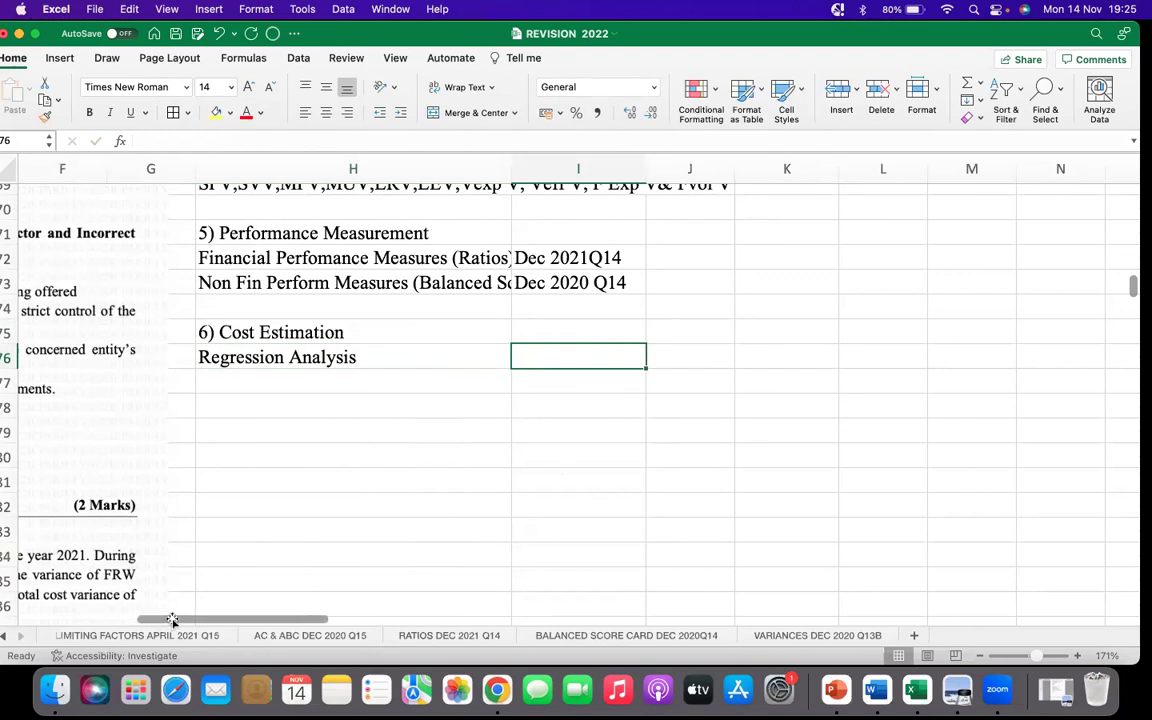
Highlight the headings "1) Budgeting" and "2) Decision Making" with yellow fill
left_click(5, 637)
left_click(5, 637)
left_click(5, 637)
scroll(370, 466, "up", 5)
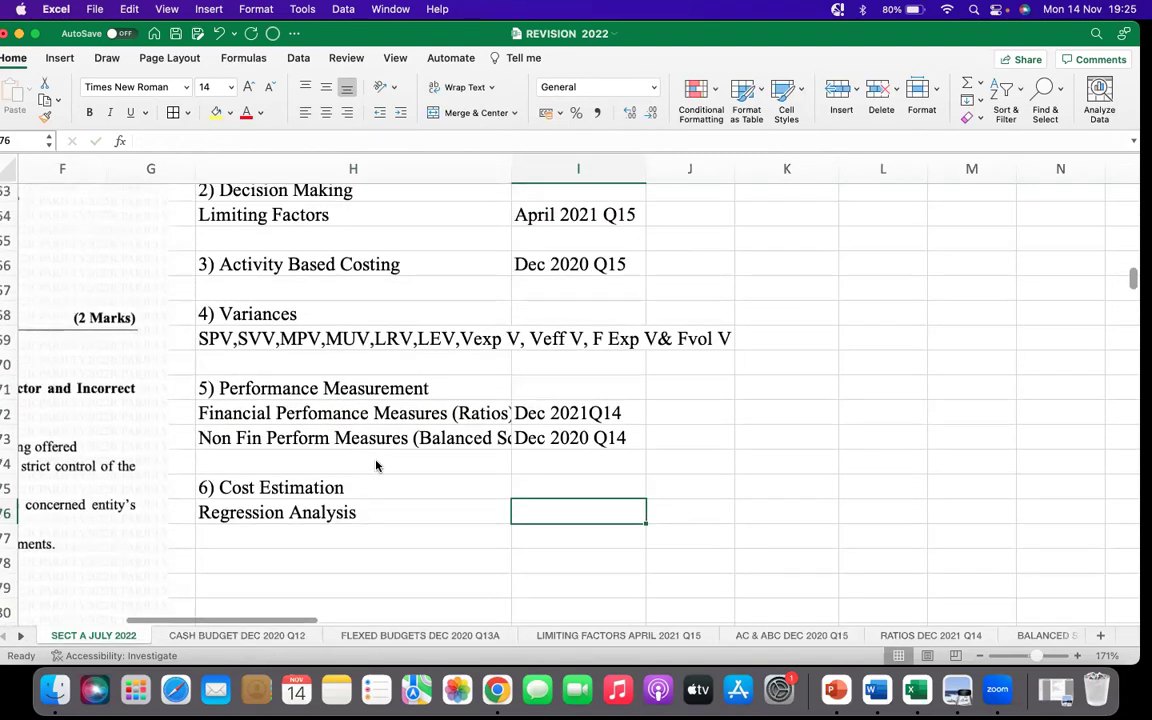
scroll(376, 466, "up", 3)
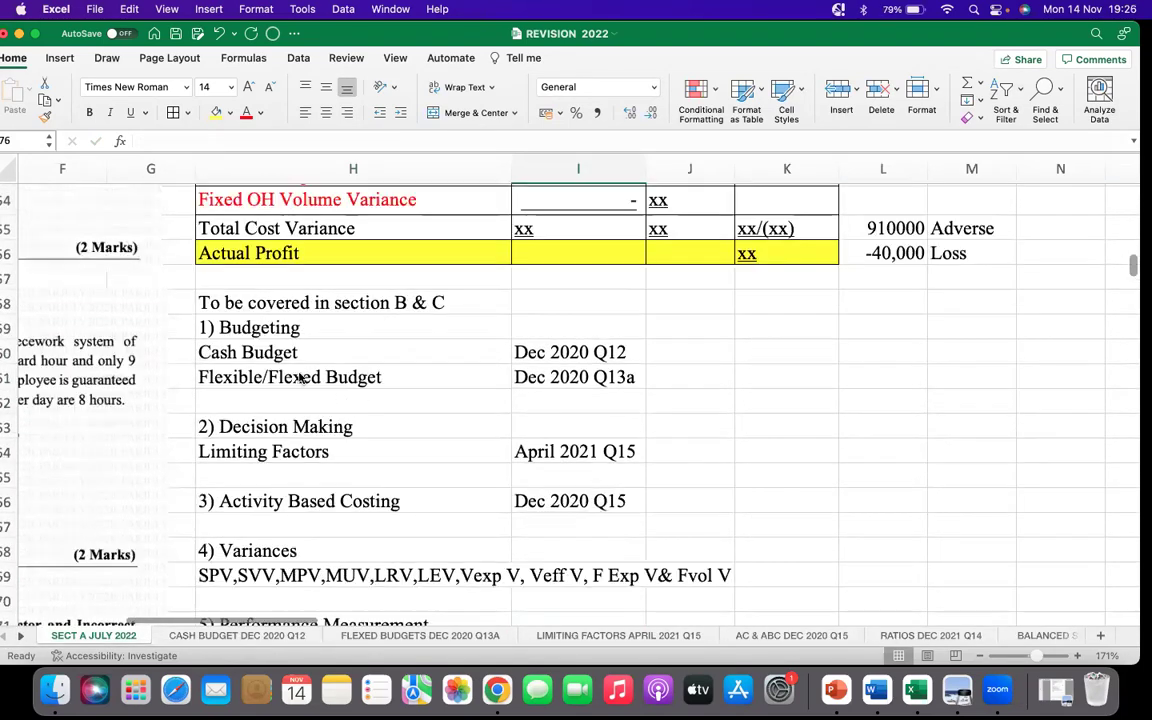
left_click(267, 330)
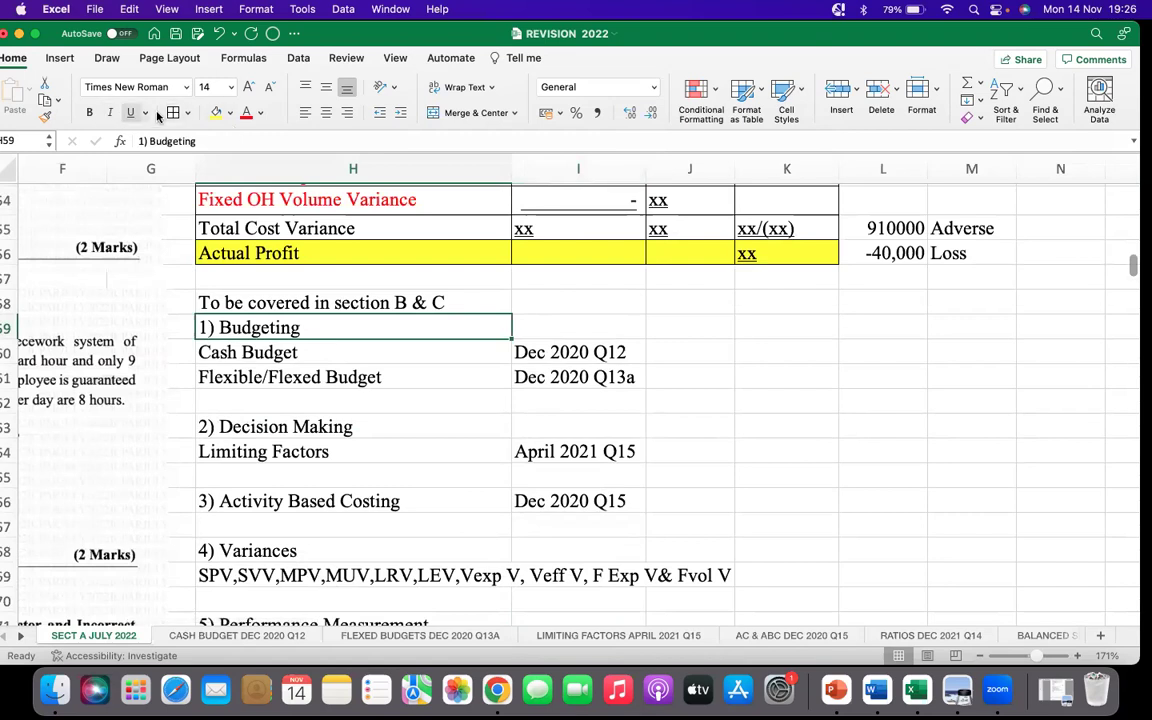
left_click(215, 112)
left_click(313, 428)
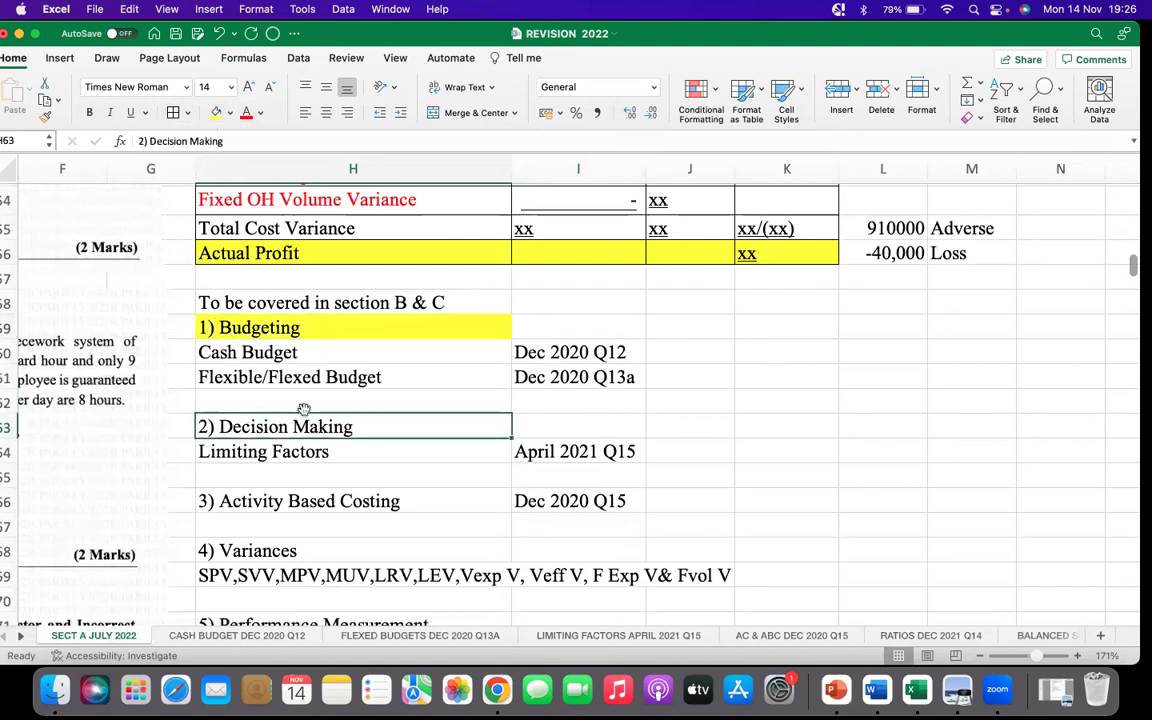
left_click(215, 112)
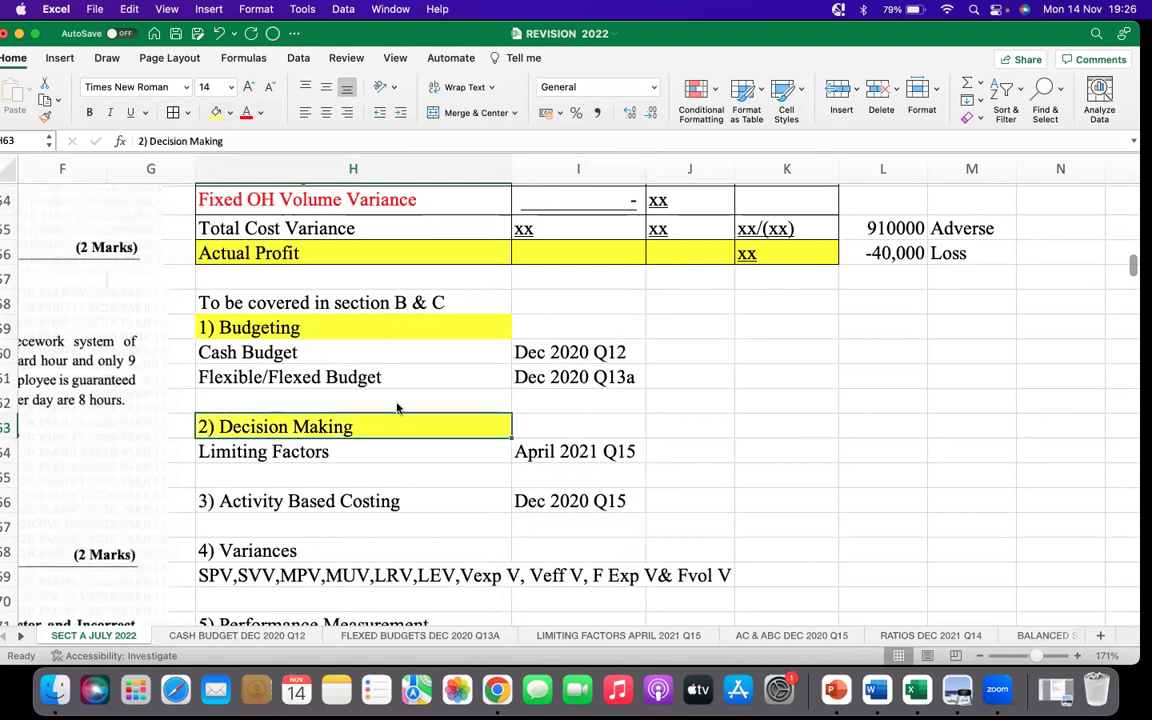
Apply yellow fill to the headings "3) Activity Based Costing" and "4) Variances"
scroll(398, 404, "down", 2)
left_click(305, 443)
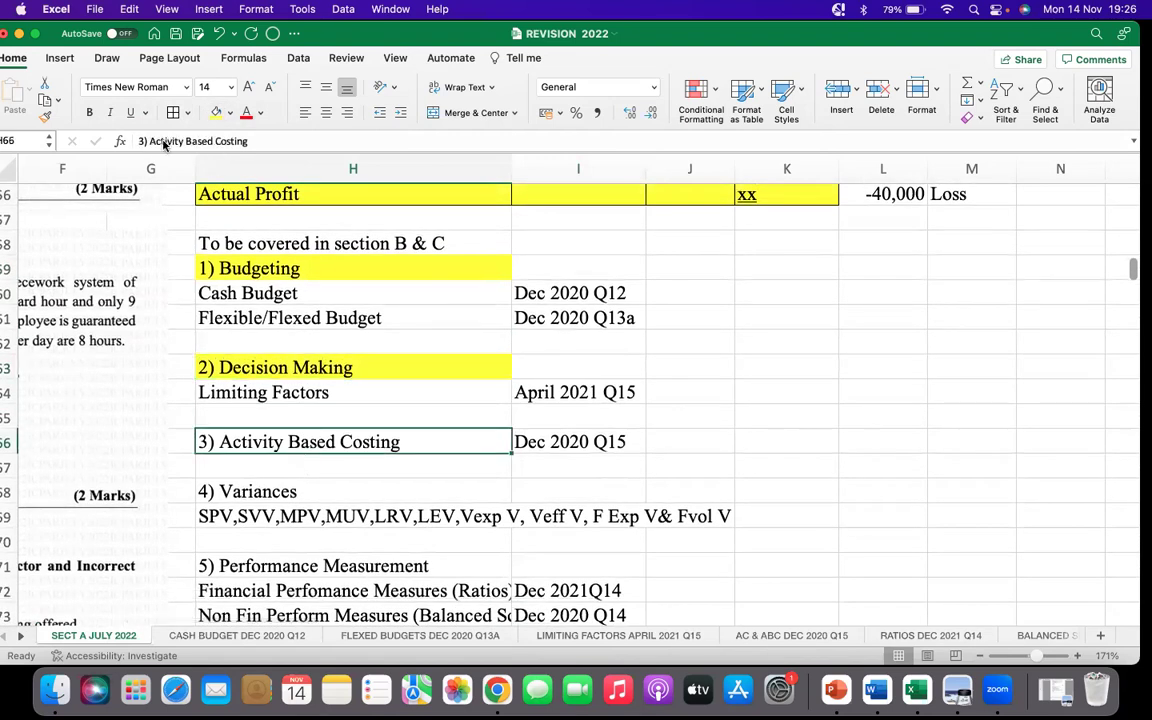
left_click(215, 112)
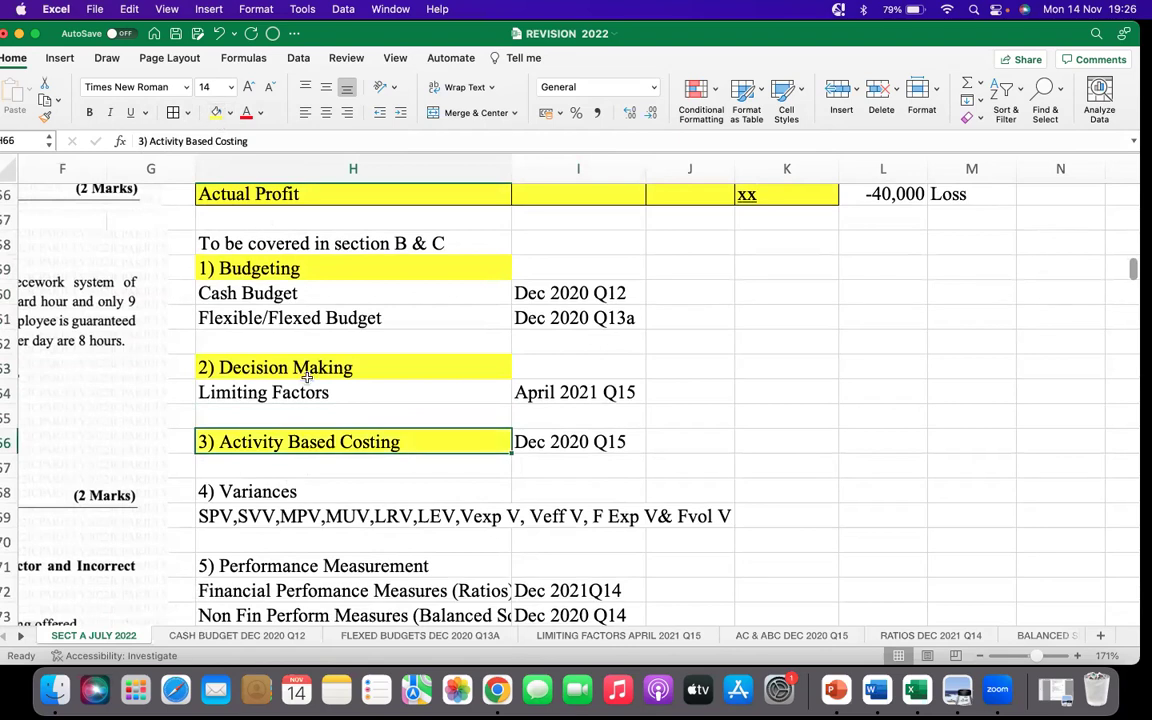
left_click(300, 491)
left_click(215, 112)
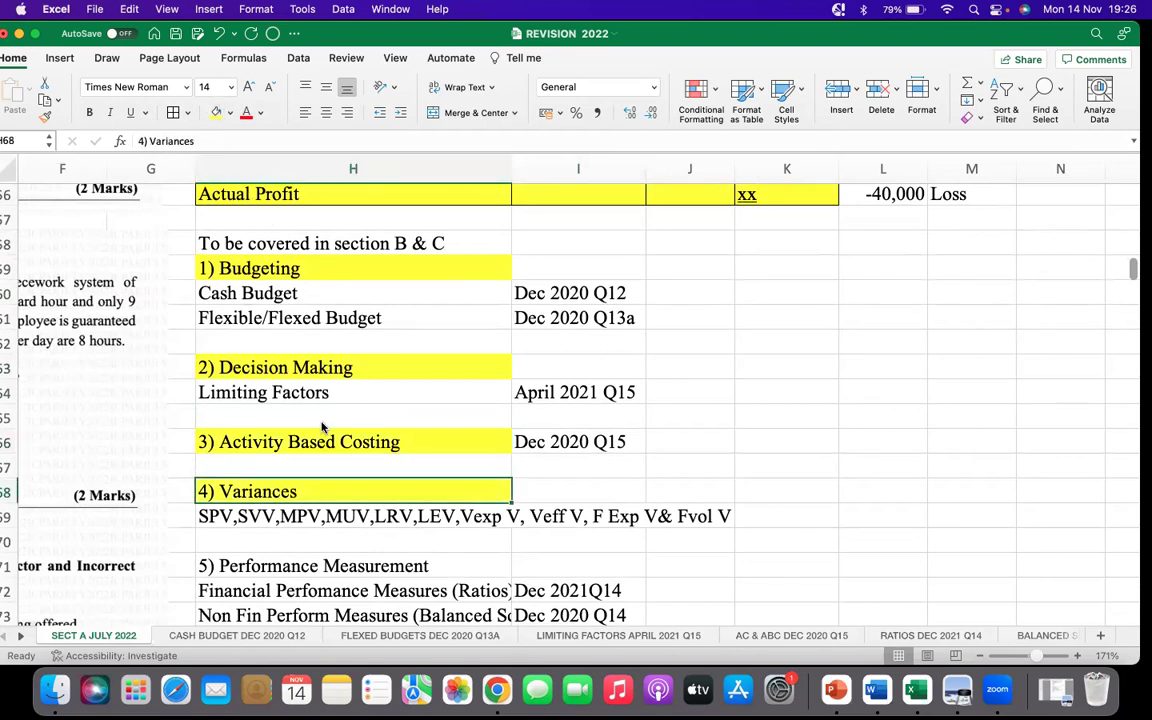
Fill the headings "5) Performance Measurement" and "6) Cost Estimation" with yellow
scroll(288, 540, "down", 1)
left_click(284, 540)
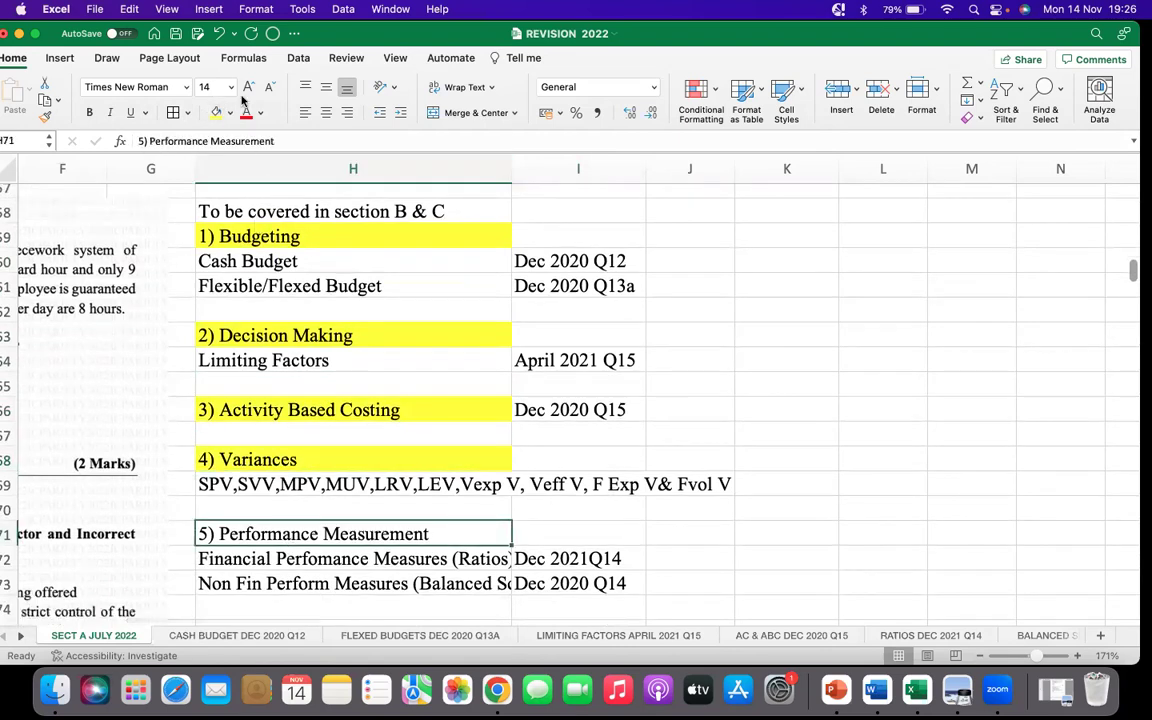
left_click(214, 112)
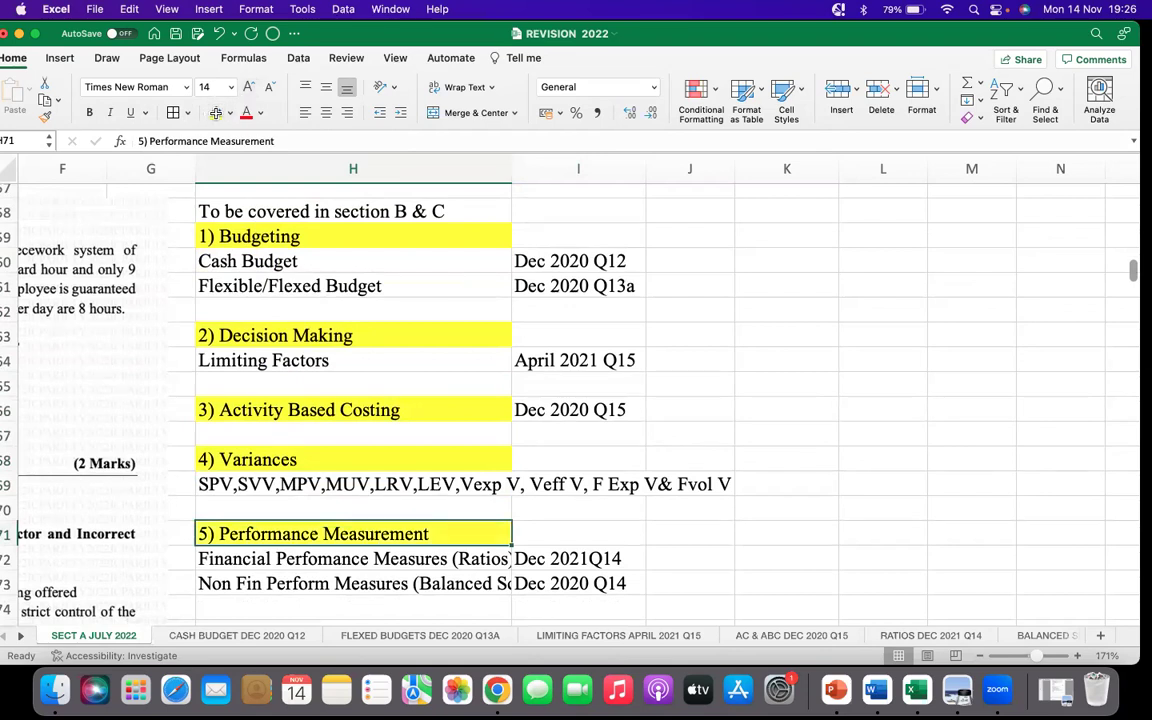
scroll(380, 595, "down", 3)
scroll(380, 595, "down", 1)
left_click(272, 527)
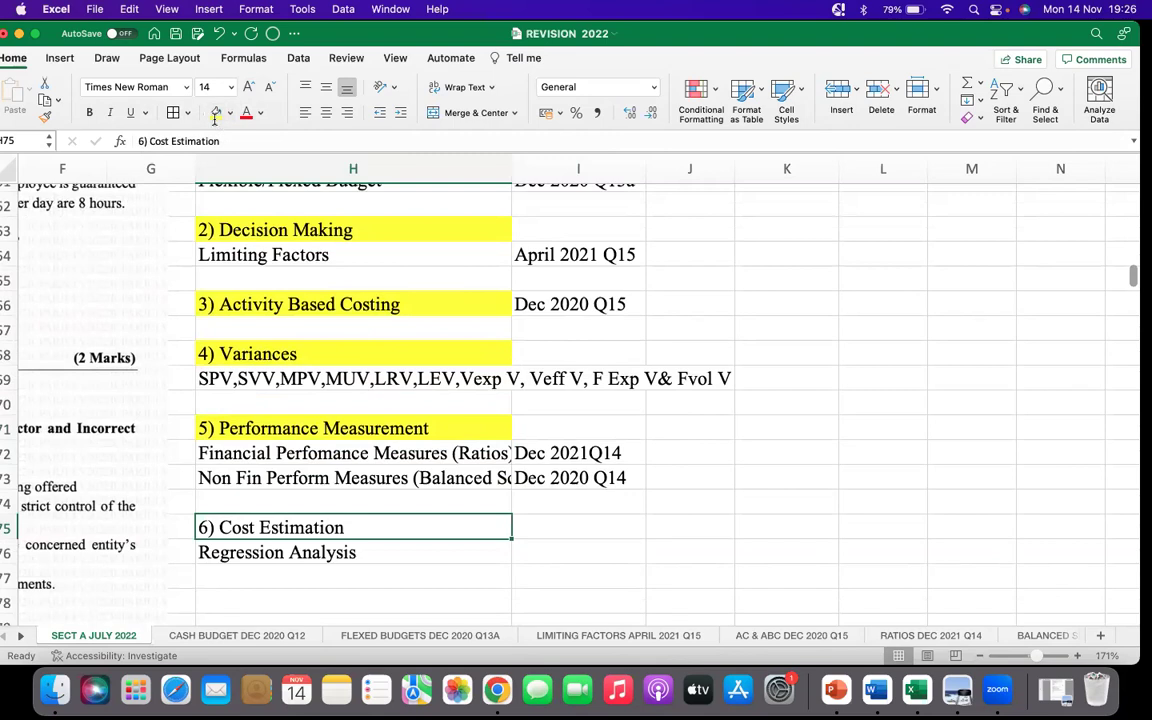
left_click(215, 112)
left_click(657, 480)
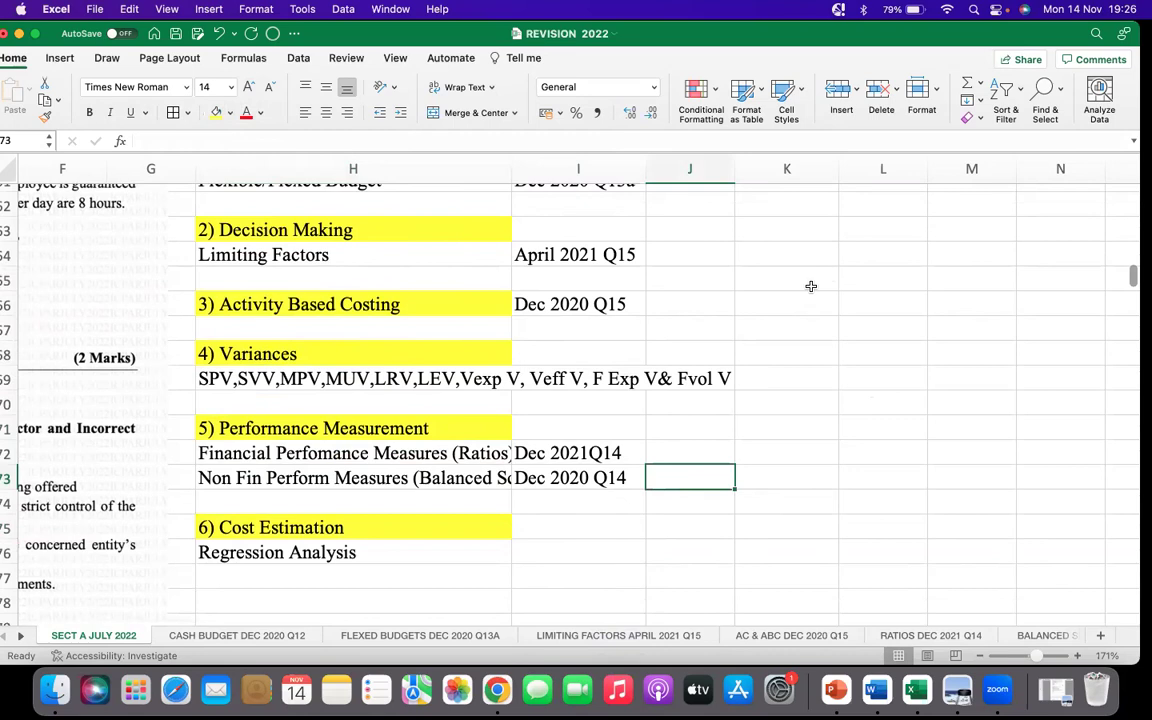
Review the section B & C topic list from Budgeting to Cost Estimation, including the subtopics and their question references
scroll(795, 320, "up", 6)
scroll(764, 339, "up", 1)
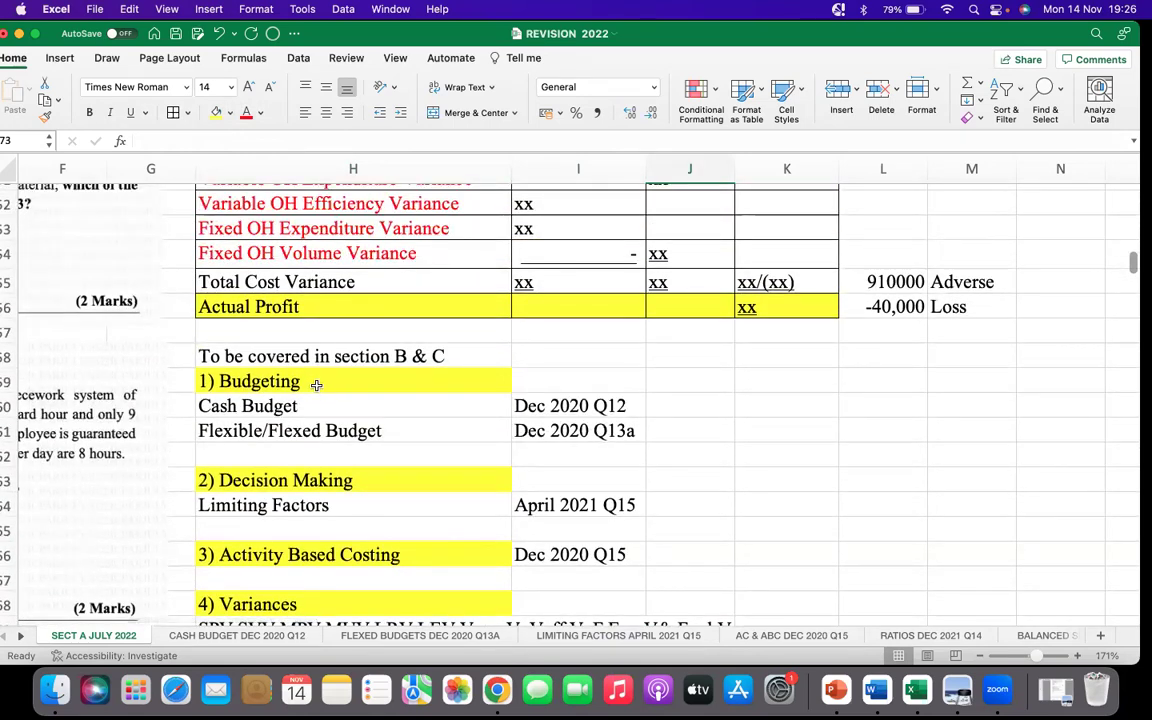
left_click(316, 384)
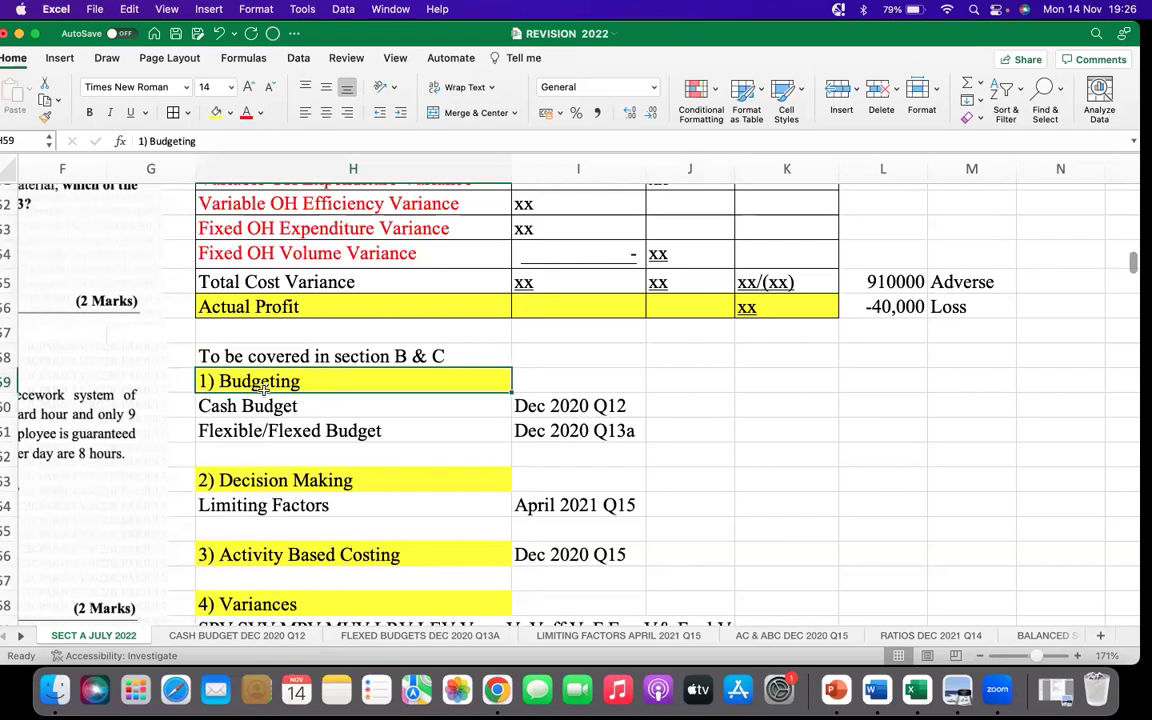
left_click_drag(219, 381, 660, 432)
left_click(292, 430)
type("Flexible/Flexed Budget")
left_click_drag(281, 480, 300, 505)
scroll(767, 494, "down", 1)
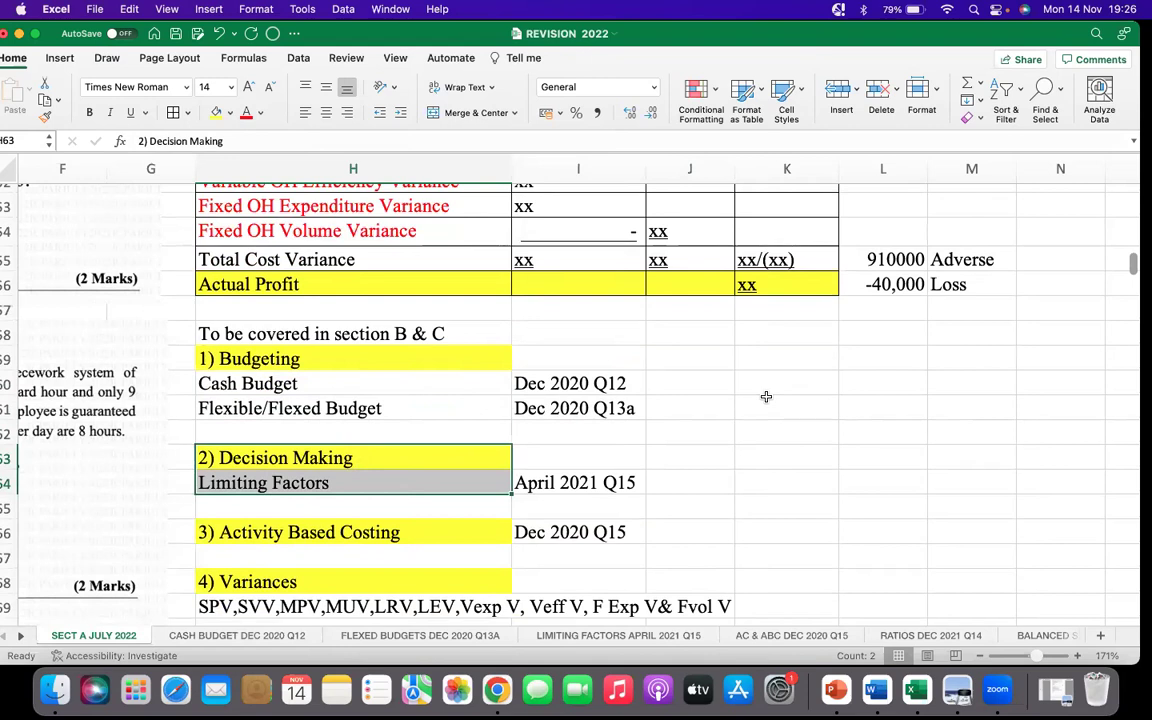
key("Up")
key("Right")
key("Right")
key("Right")
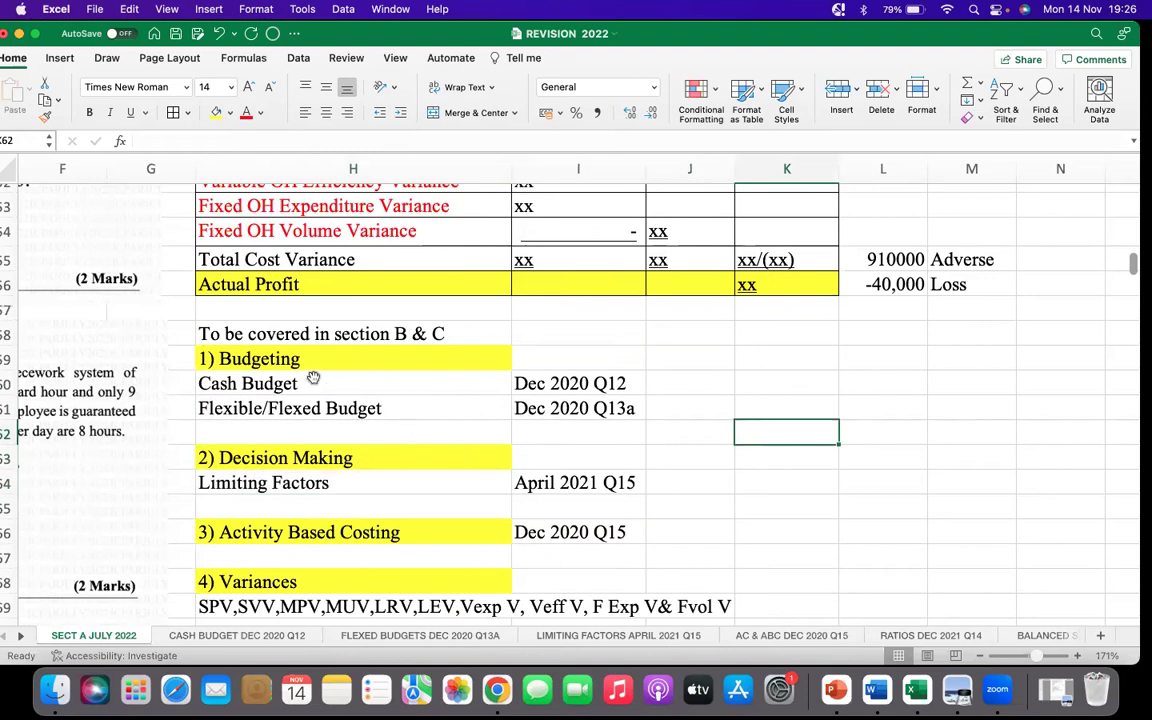
left_click_drag(297, 361, 341, 492)
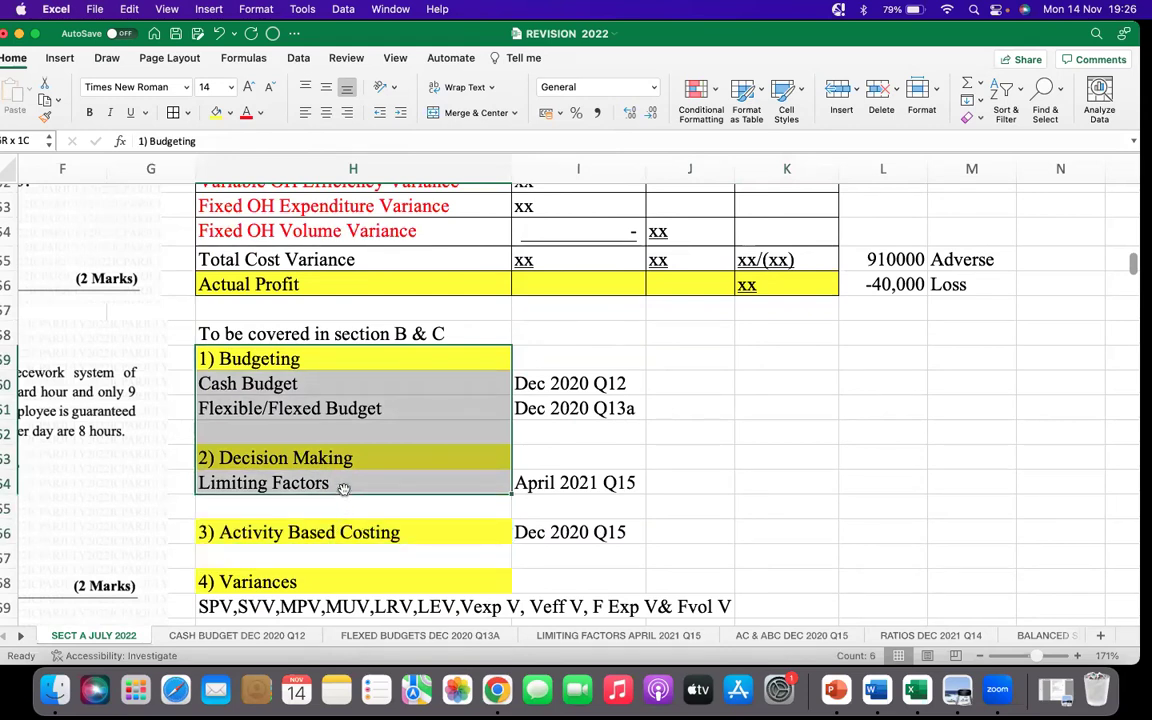
left_click(347, 458)
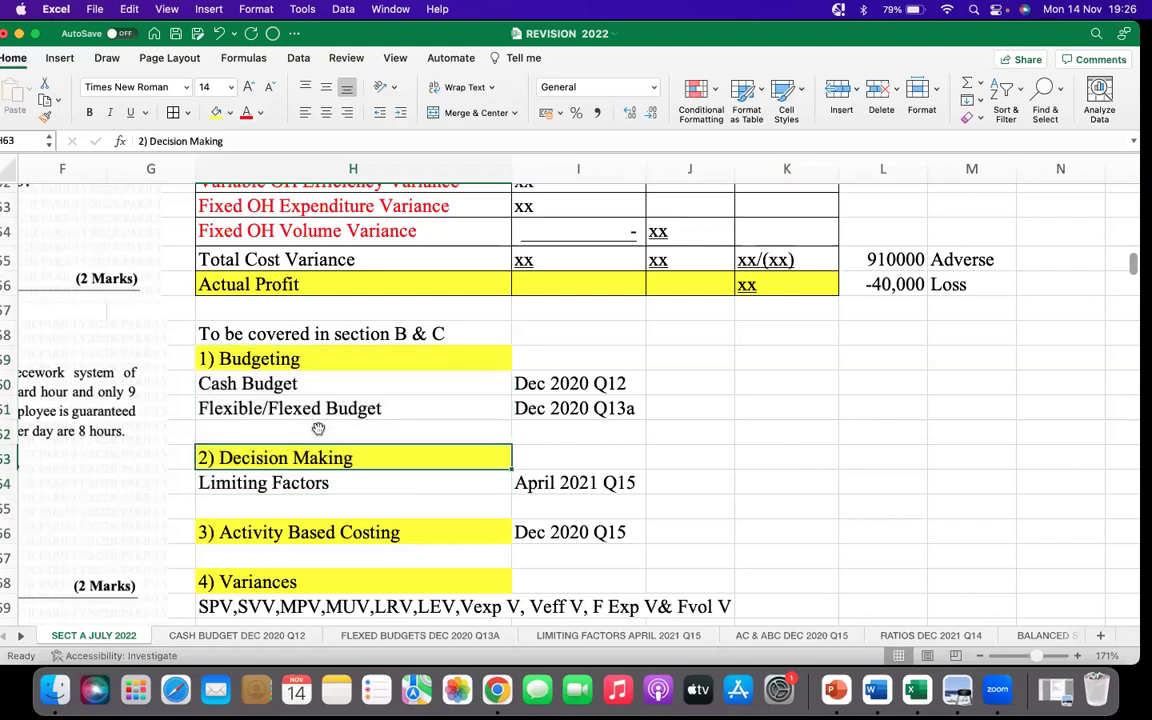
left_click(307, 362)
left_click_drag(307, 362, 316, 419)
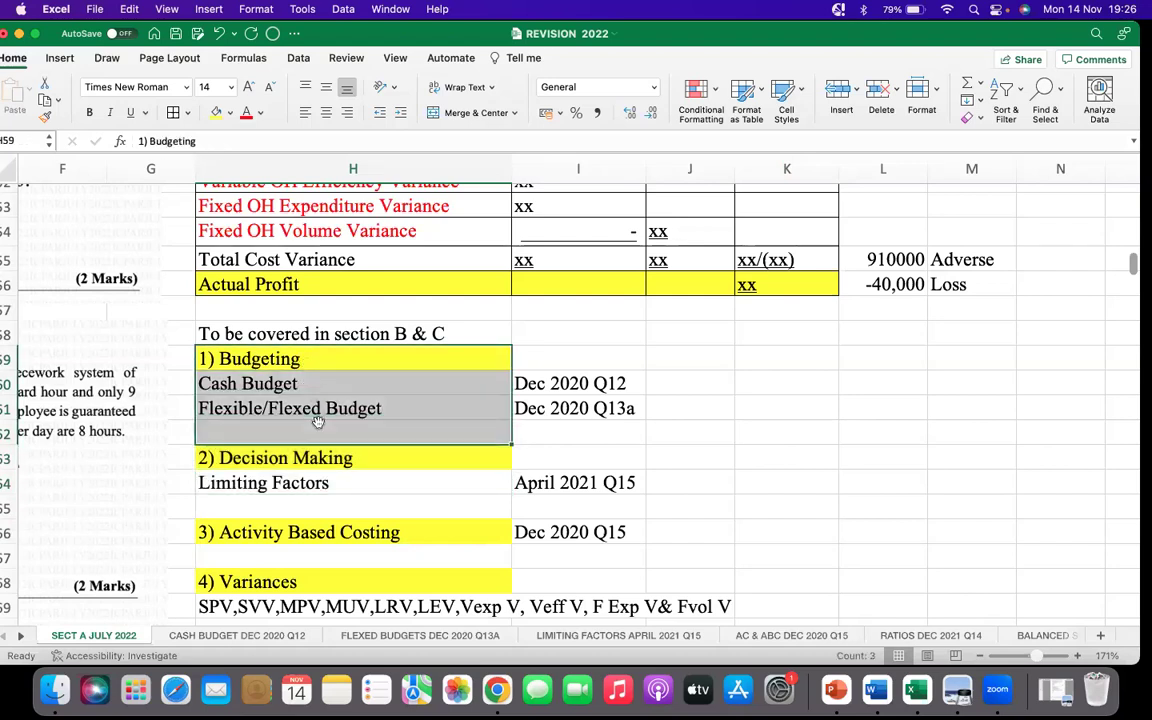
left_click_drag(327, 458, 329, 458)
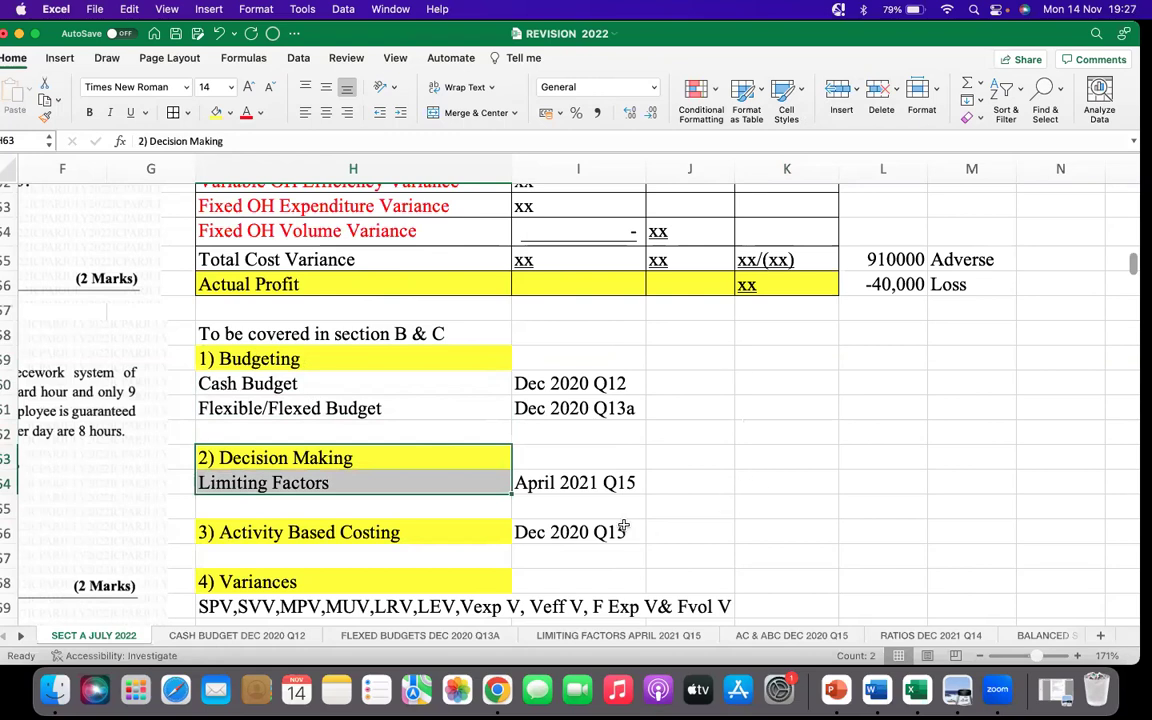
scroll(615, 527, "down", 4)
scroll(623, 524, "down", 7)
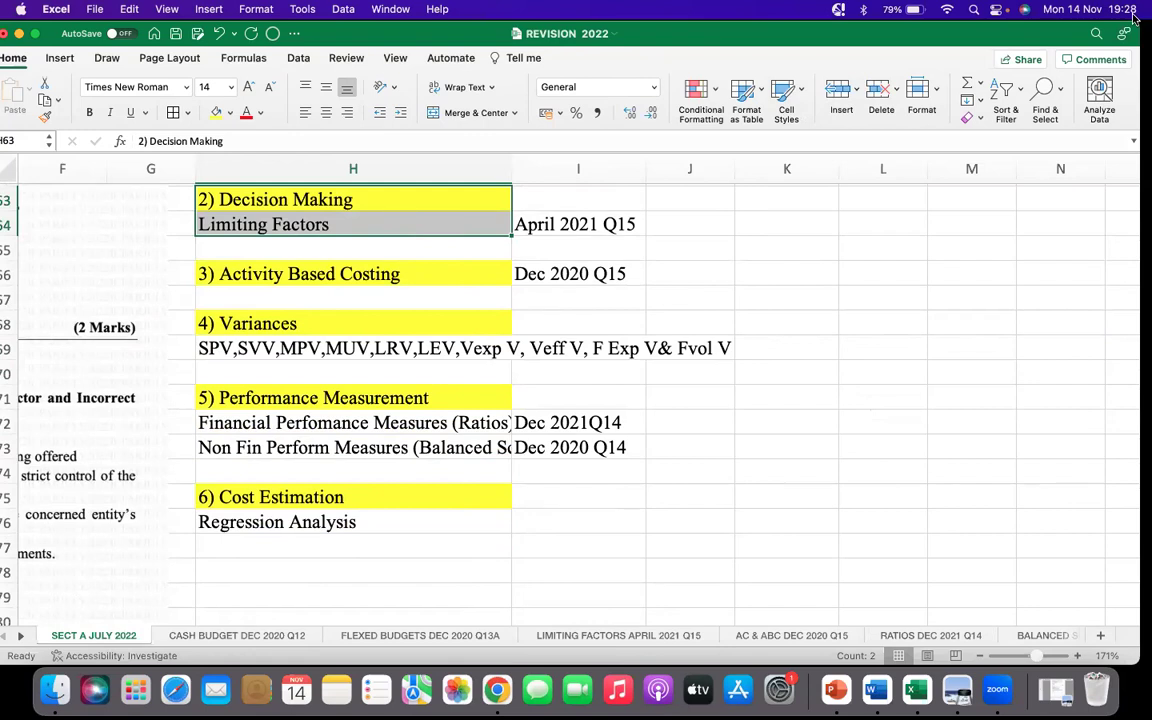
Enter the notice "10 MINUTES BREAK (RESUME AT 7:40PM)" in cell H80, below the Cost Estimation topic
scroll(614, 481, "down", 5)
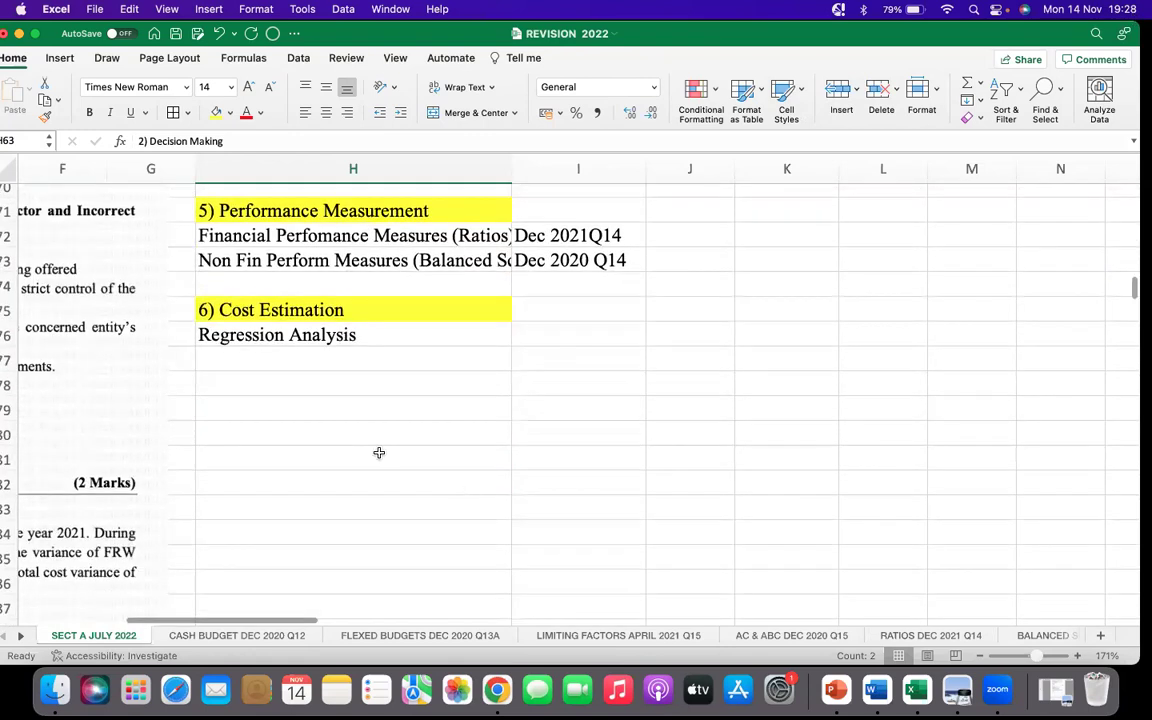
left_click(372, 433)
type("10 MIN")
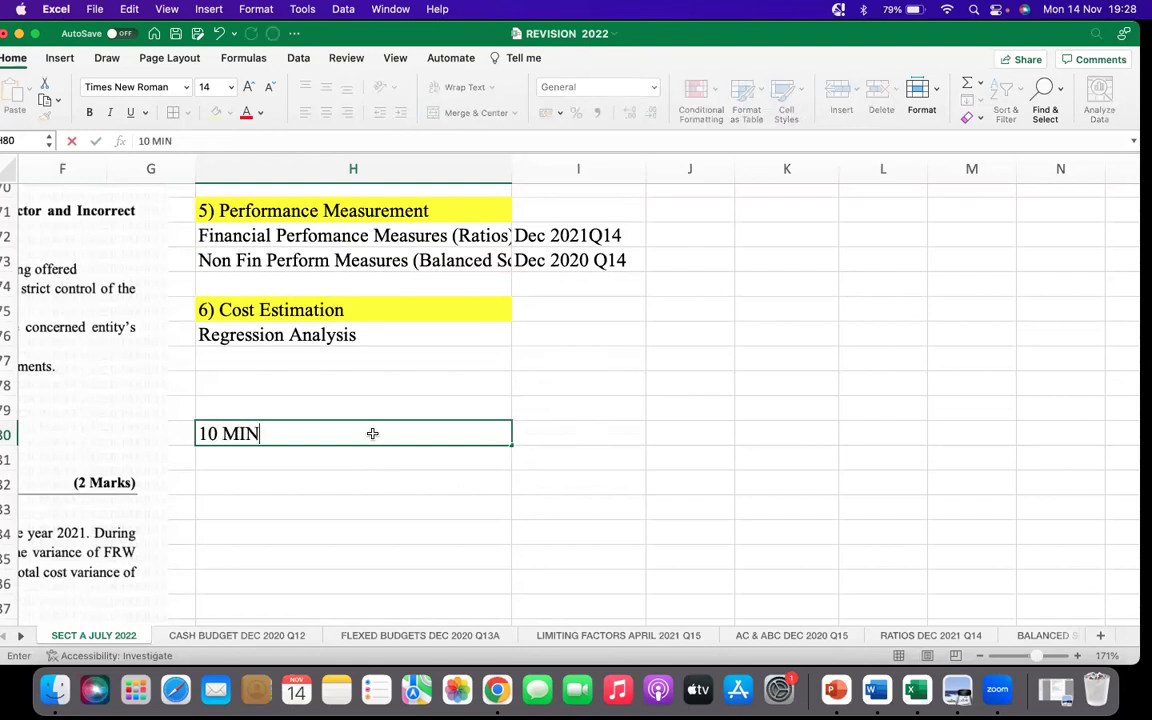
type("UTES BR")
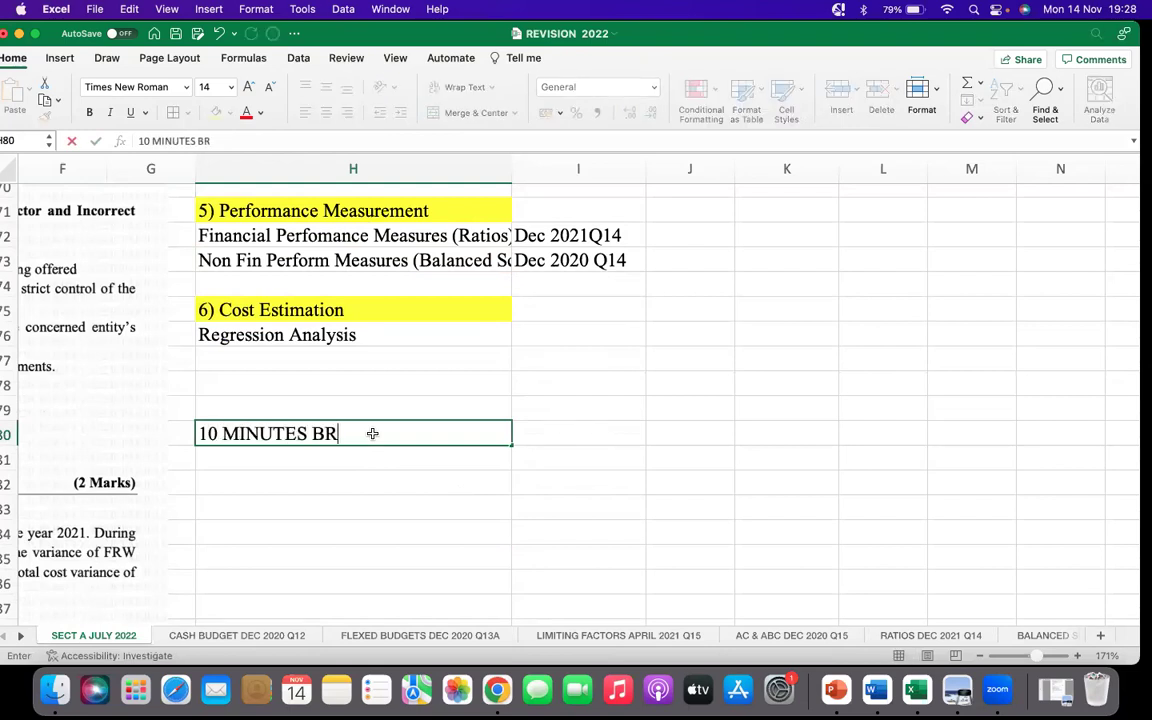
type("EAK (RESU")
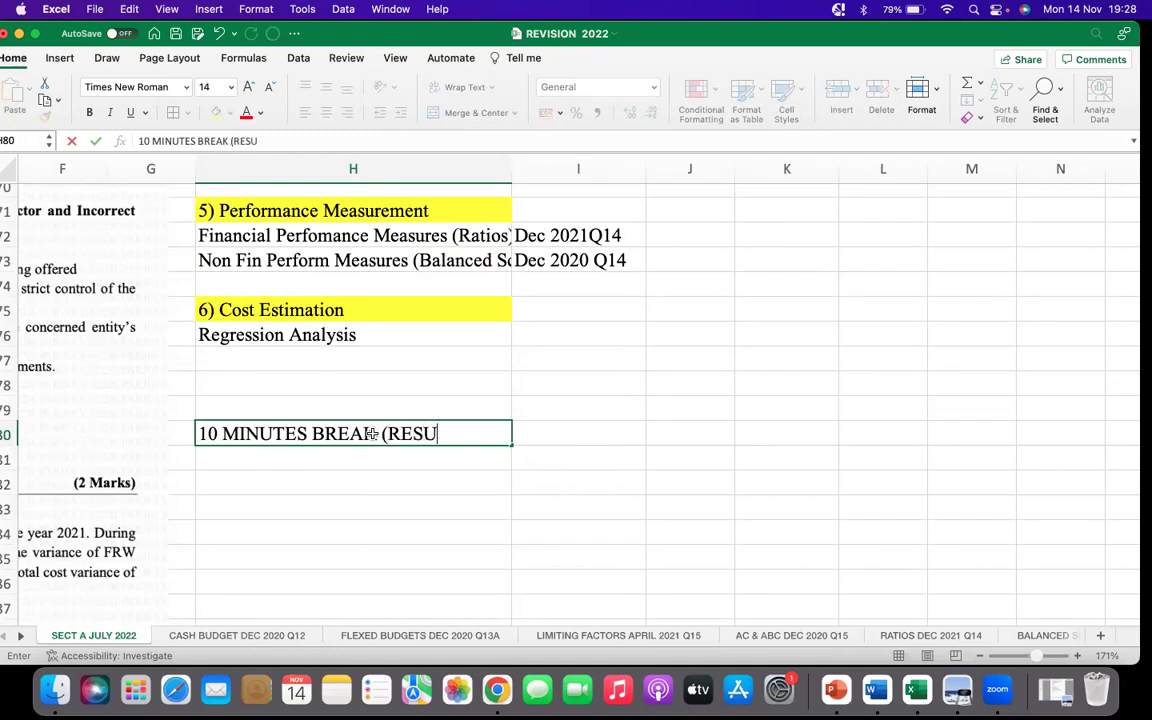
type("ME AT 7")
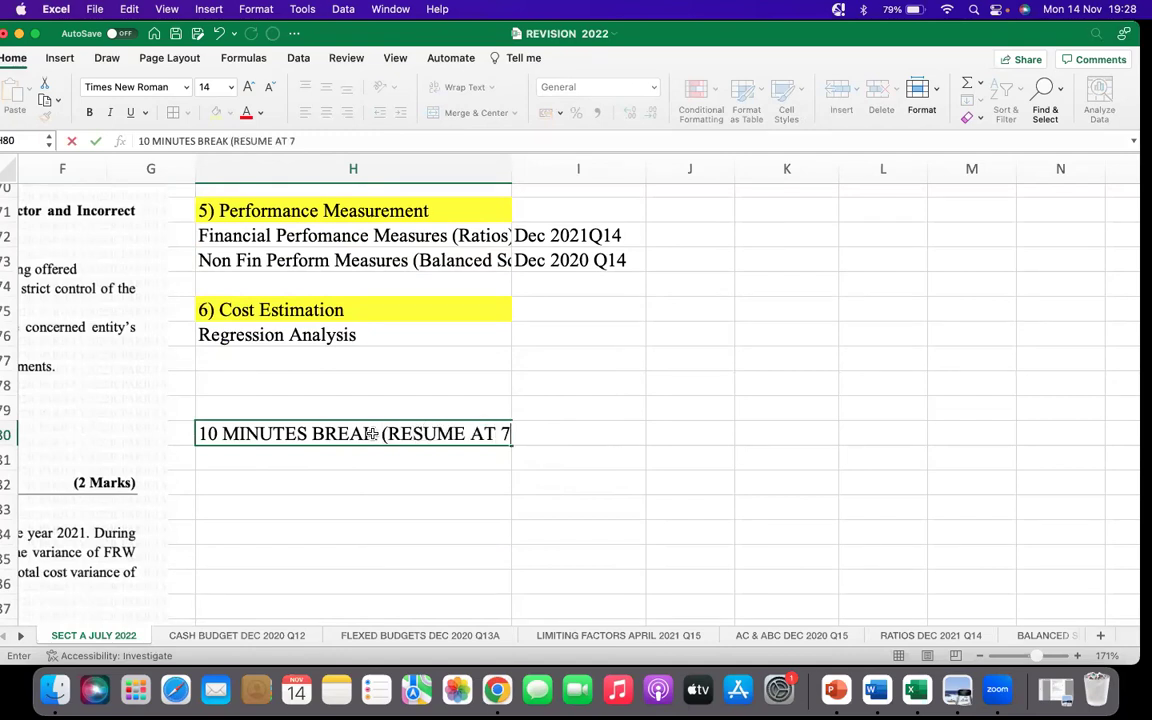
type(":40PM")
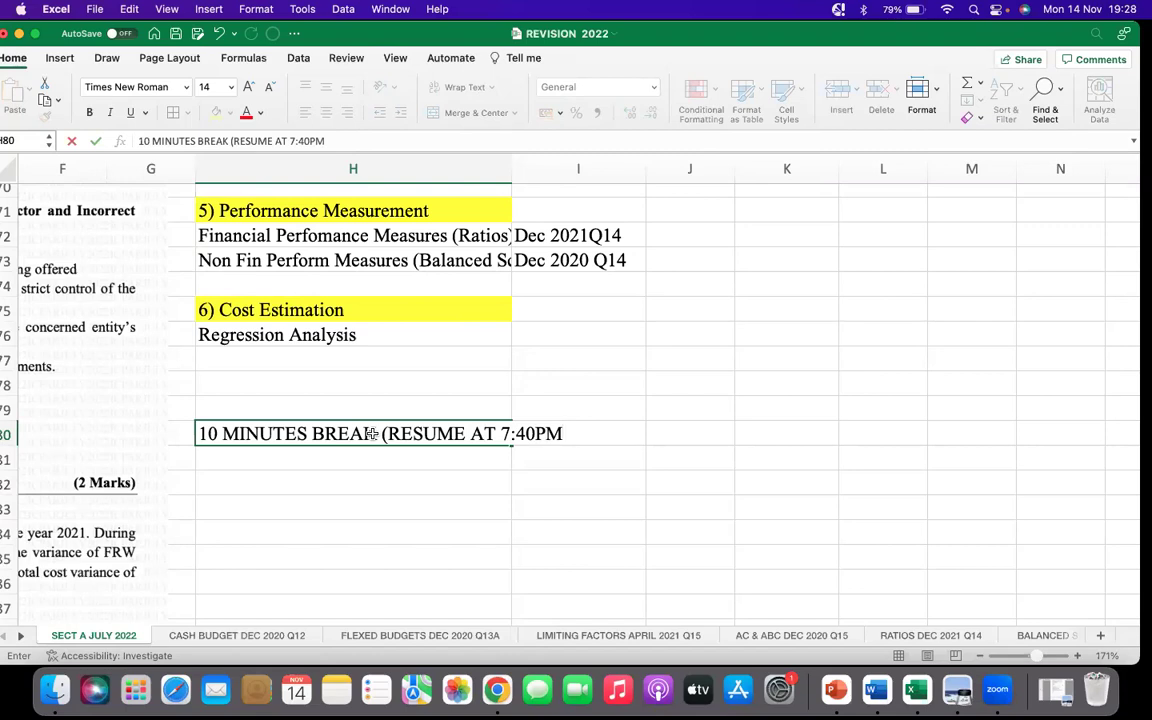
type(")")
left_click(368, 510)
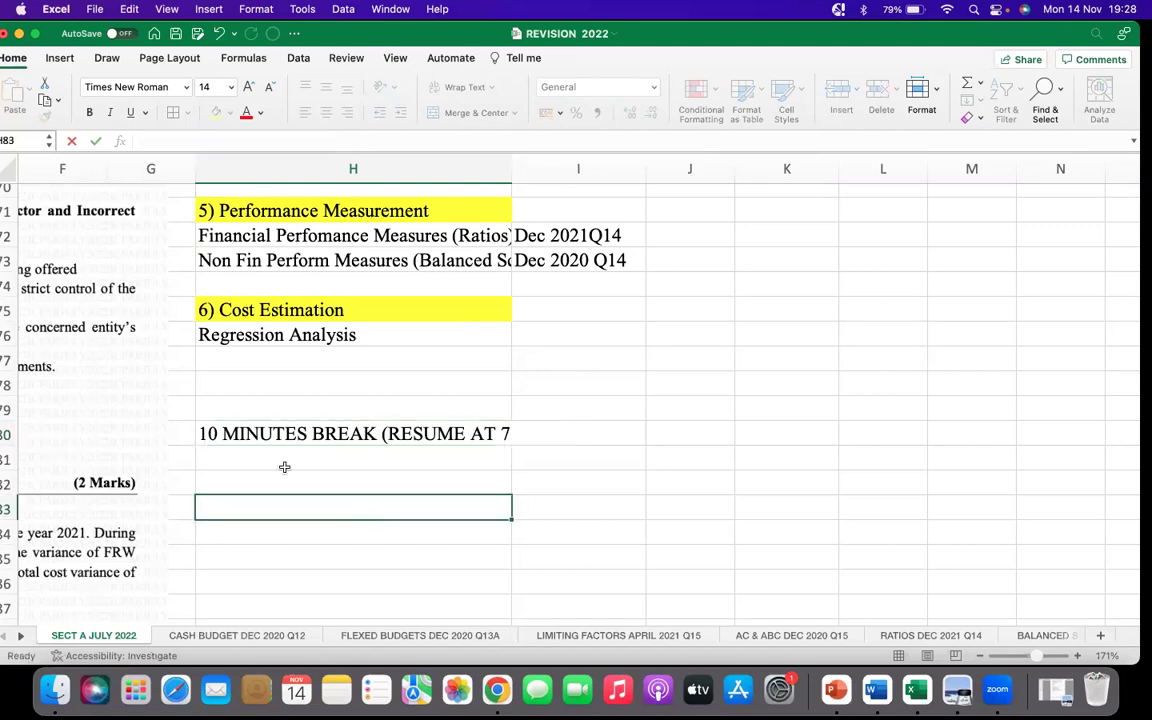
Highlight the break notice in cell H80 with yellow fill
left_click(283, 437)
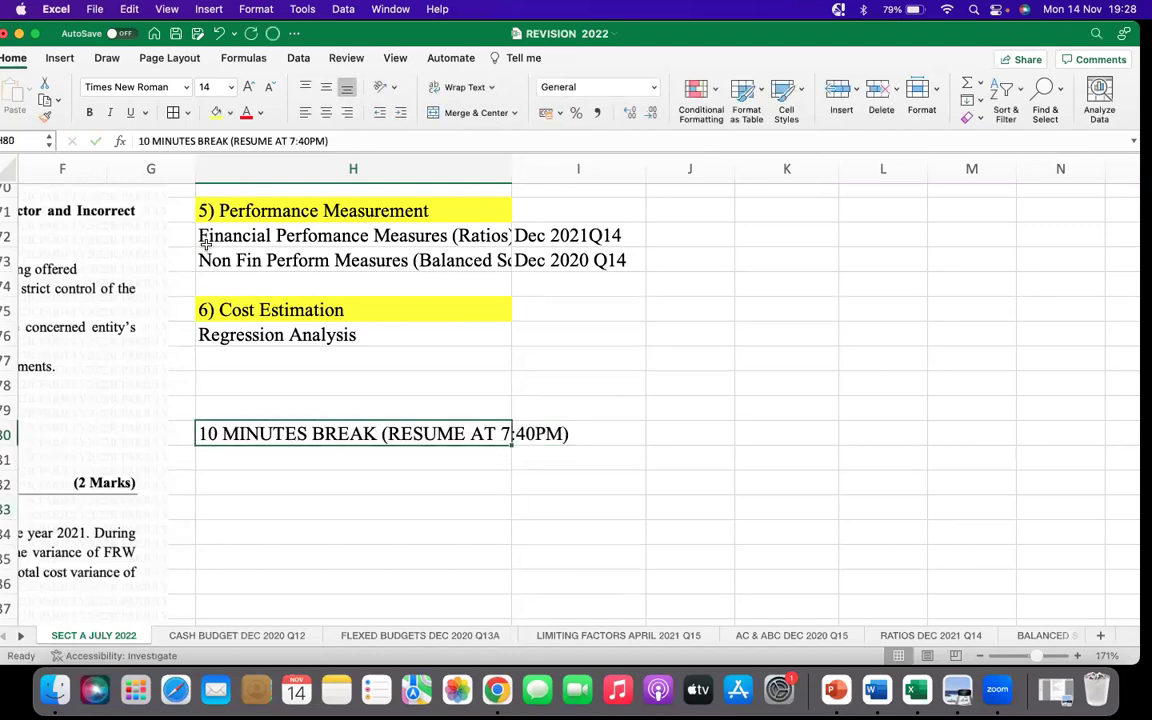
left_click(215, 113)
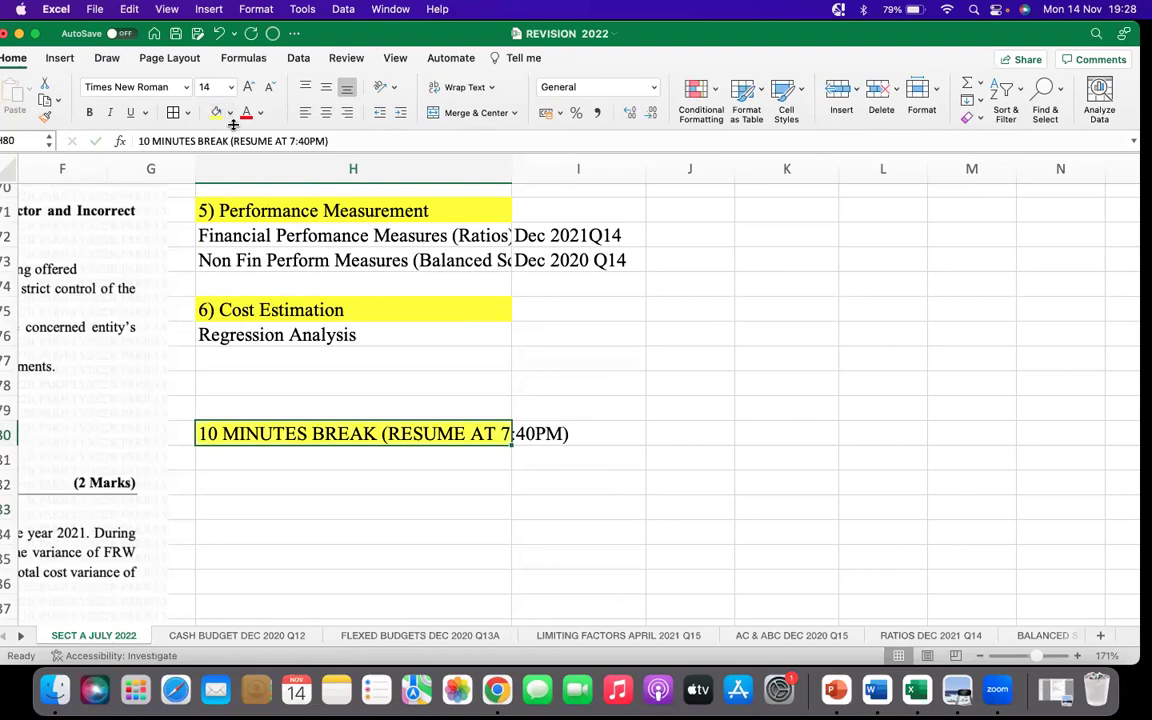
left_click(396, 503)
left_click(231, 428)
left_click_drag(231, 428, 575, 433)
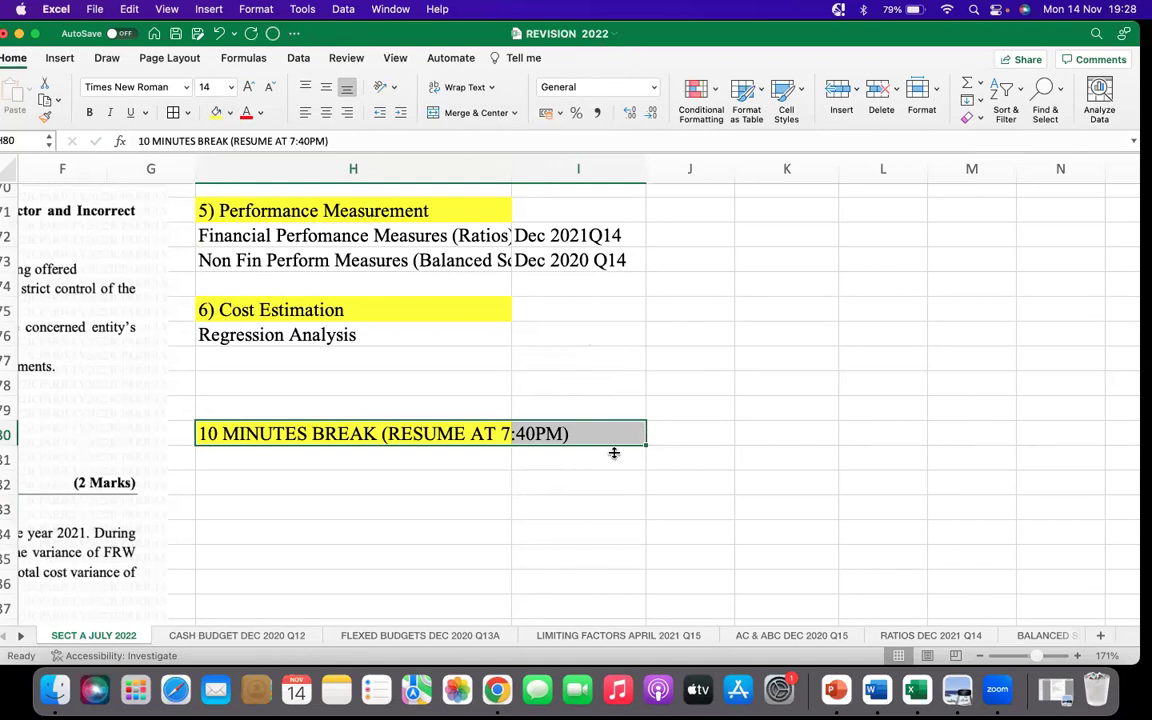
left_click(570, 483)
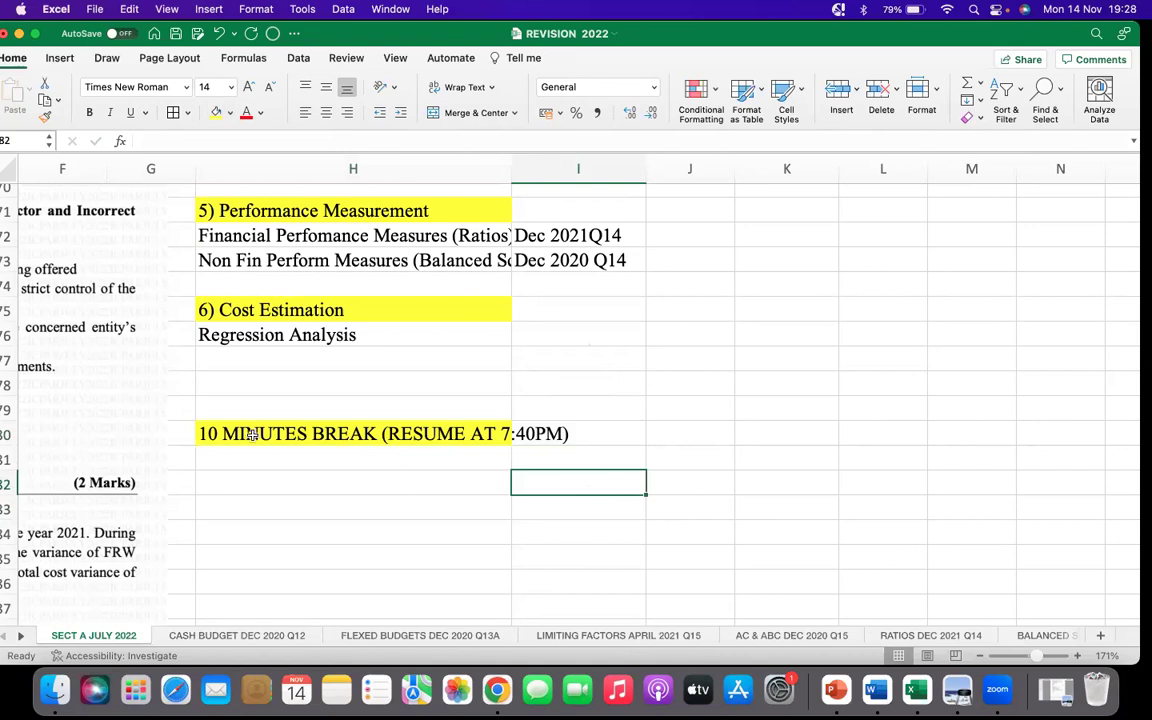
left_click_drag(342, 440, 604, 433)
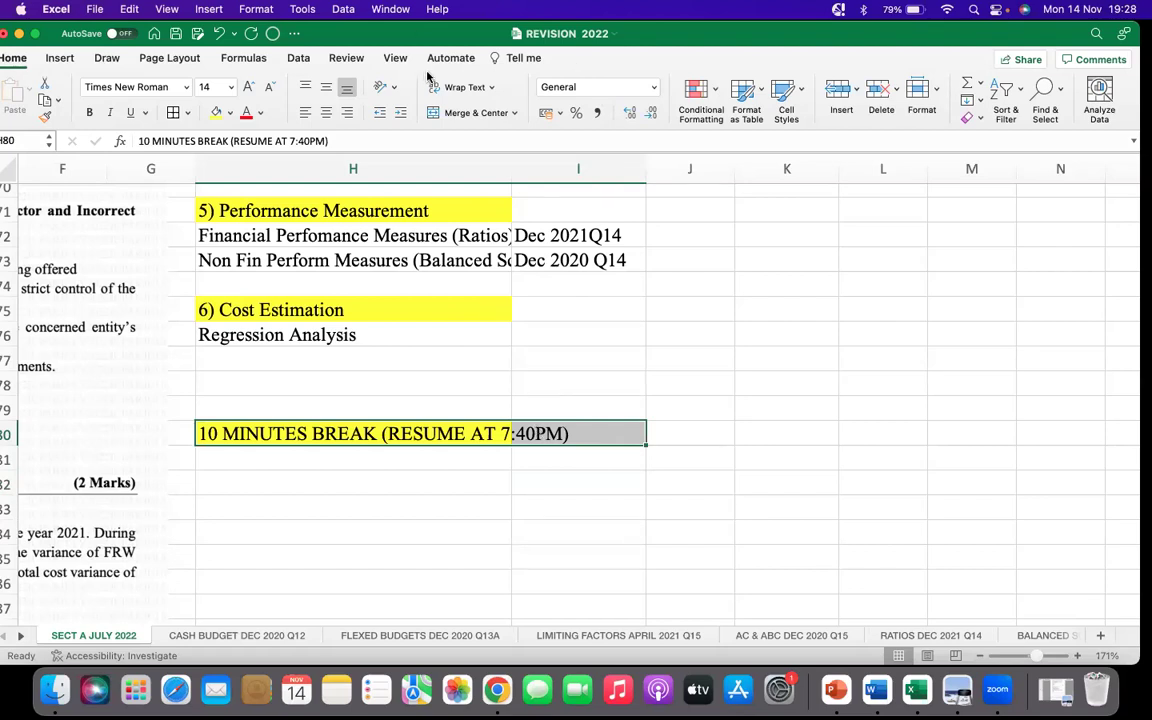
left_click(432, 483)
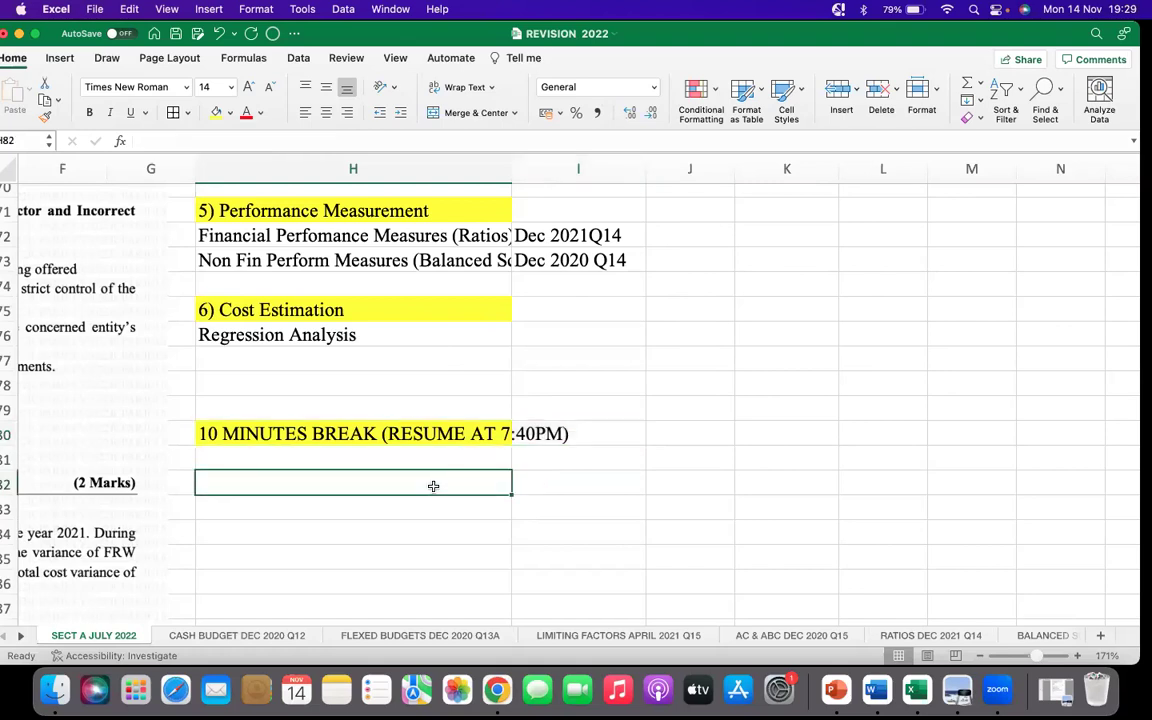
scroll(415, 422, "down", 2)
scroll(415, 422, "down", 3)
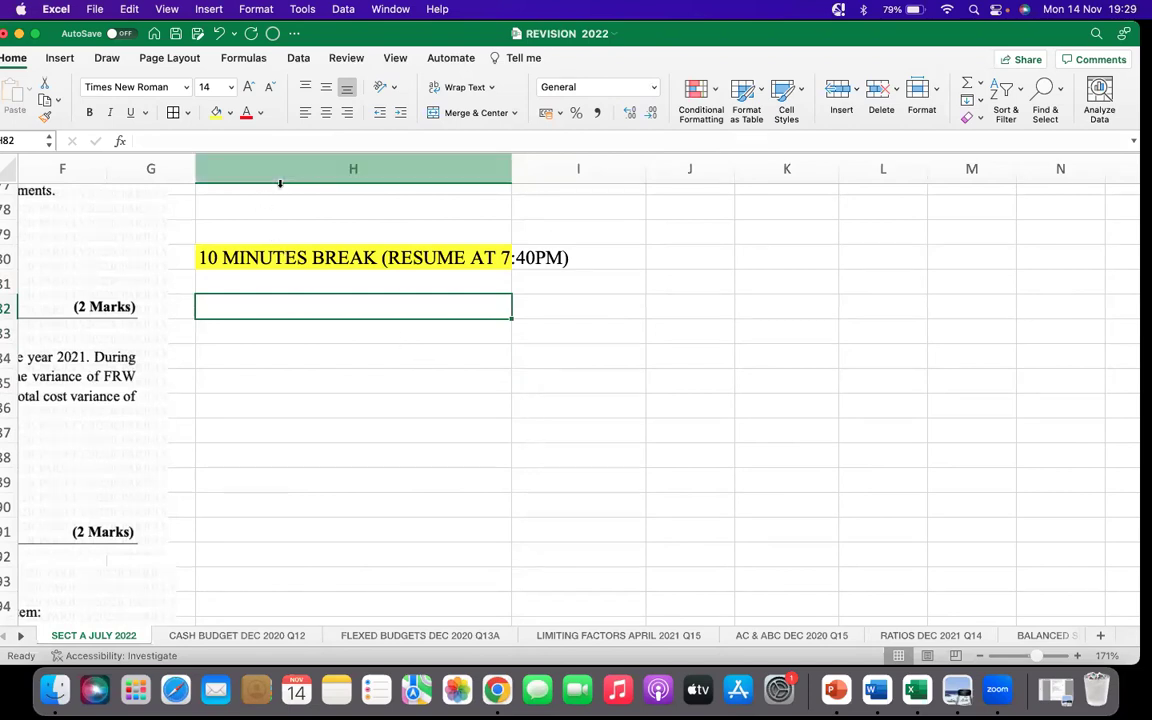
left_click(786, 206)
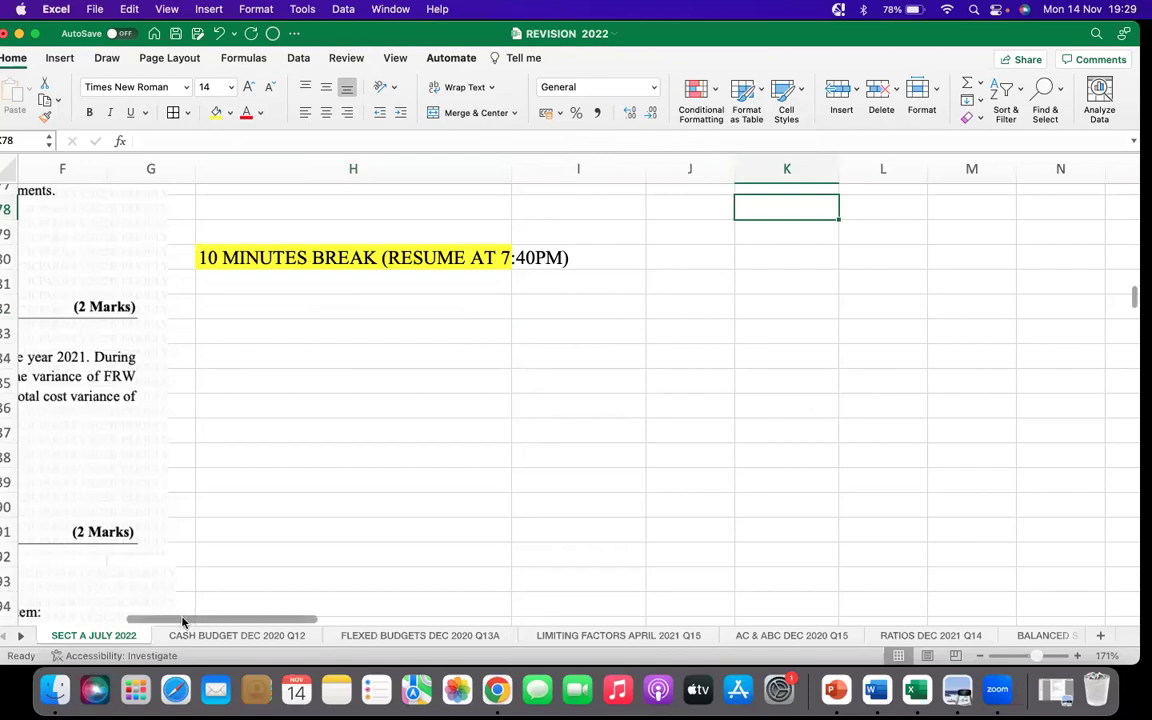
scroll(185, 620, "right", 5)
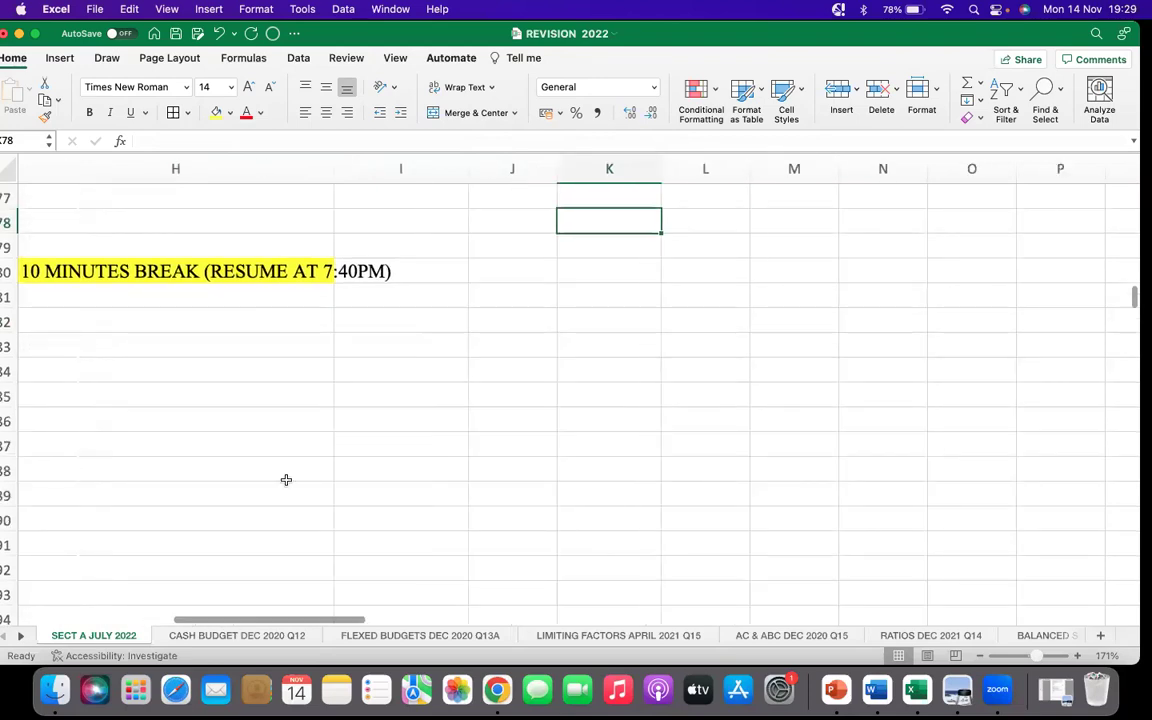
left_click(300, 425)
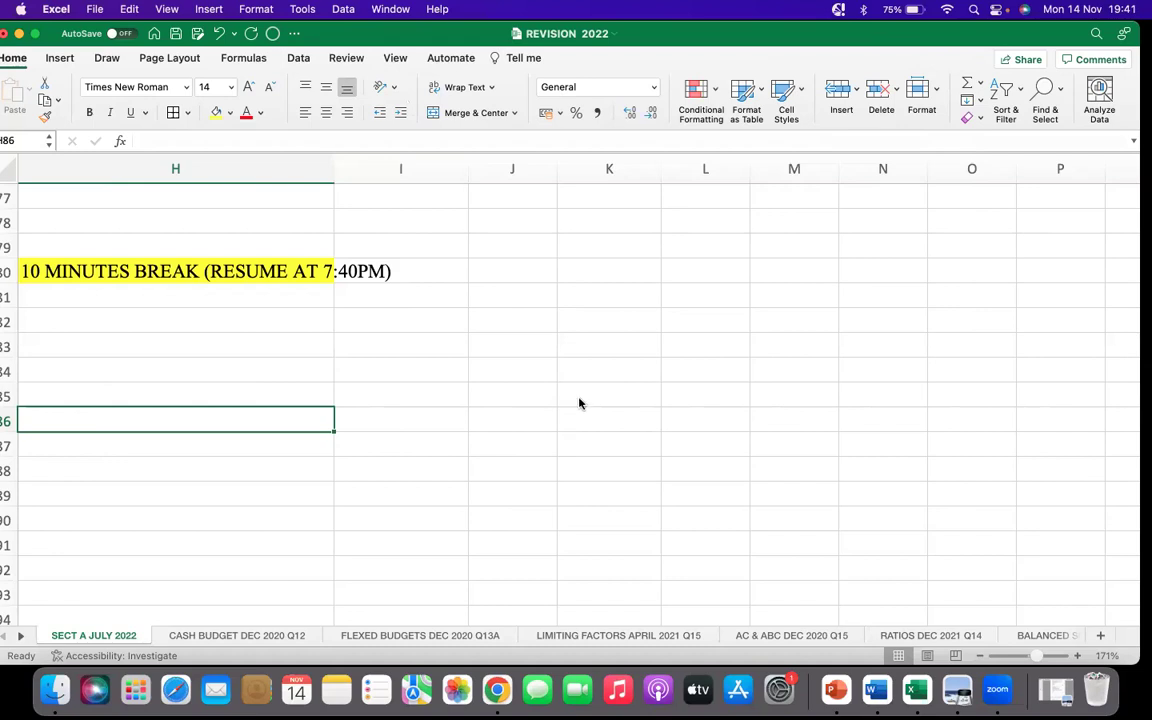
Review the Budgeting entries in the section B & C topic list, covering Cash Budget, Flexible/Flexed Budget and its question reference
left_click_drag(220, 625, 97, 587)
left_click(335, 611)
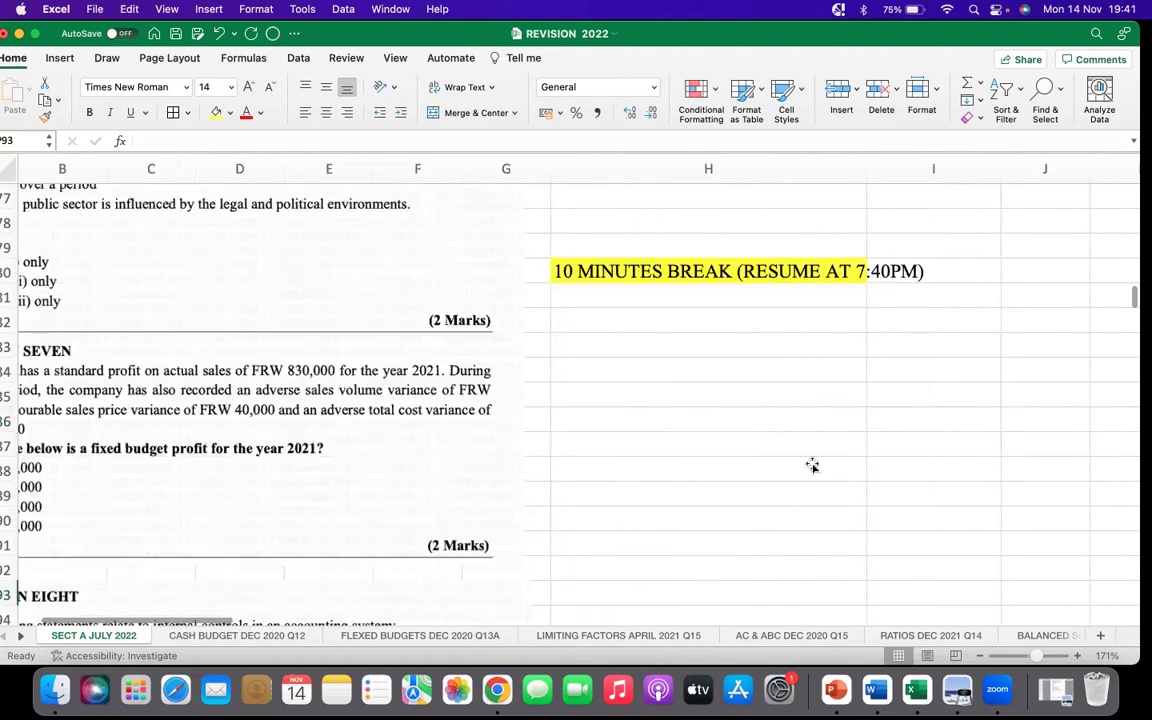
scroll(808, 452, "up", 8)
scroll(805, 440, "up", 6)
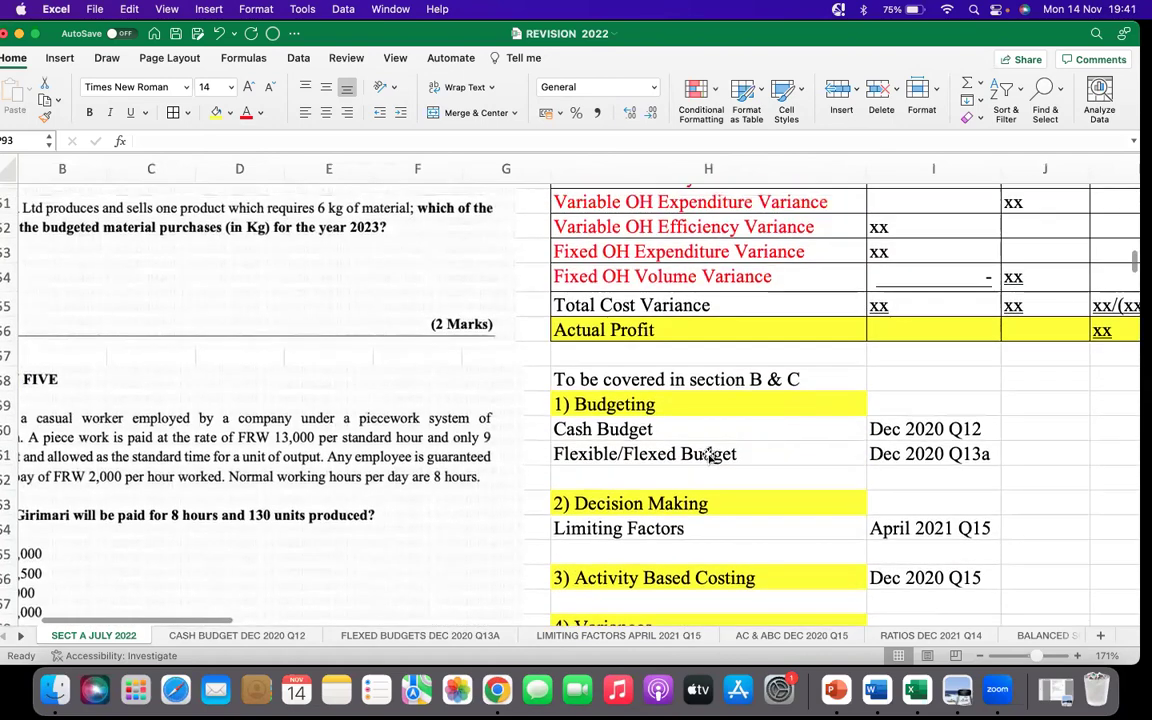
left_click(689, 406)
left_click(684, 437)
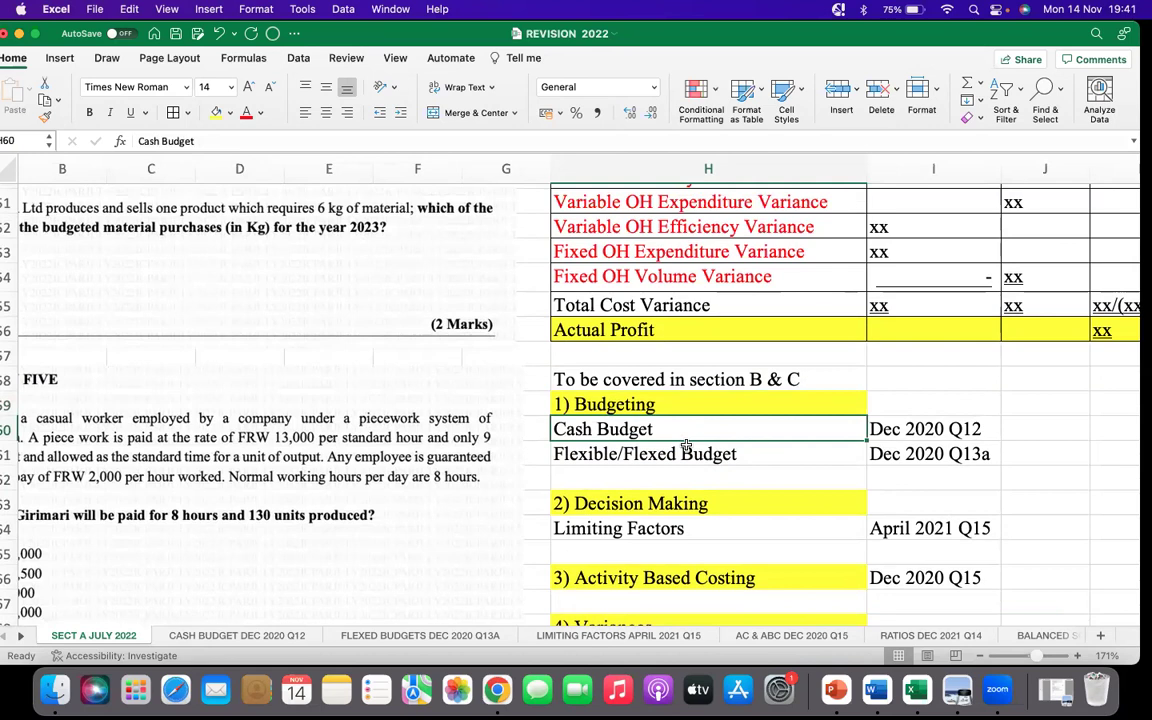
left_click(650, 456)
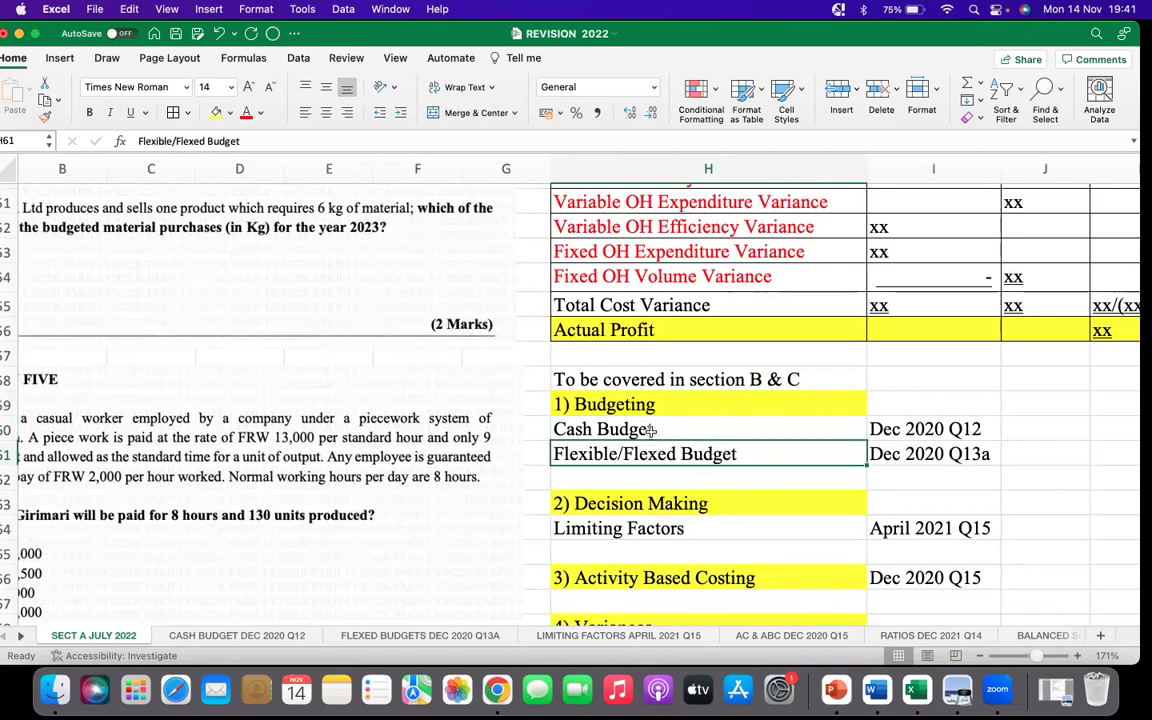
left_click(648, 426)
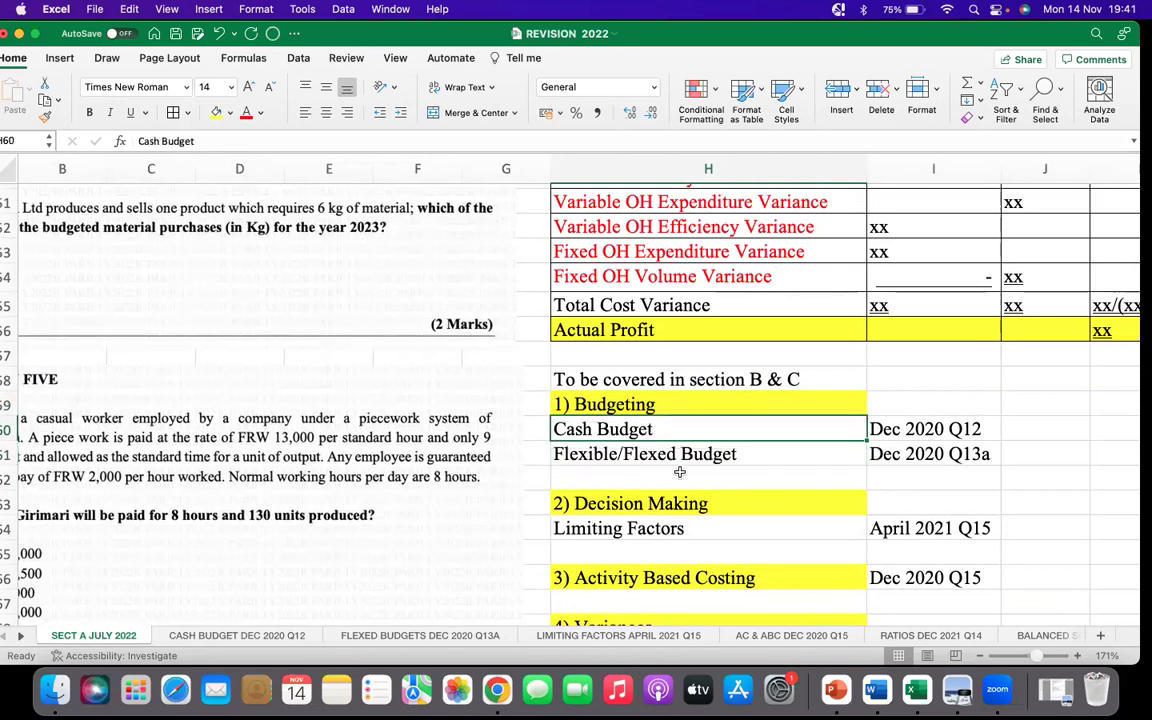
left_click_drag(650, 456, 988, 456)
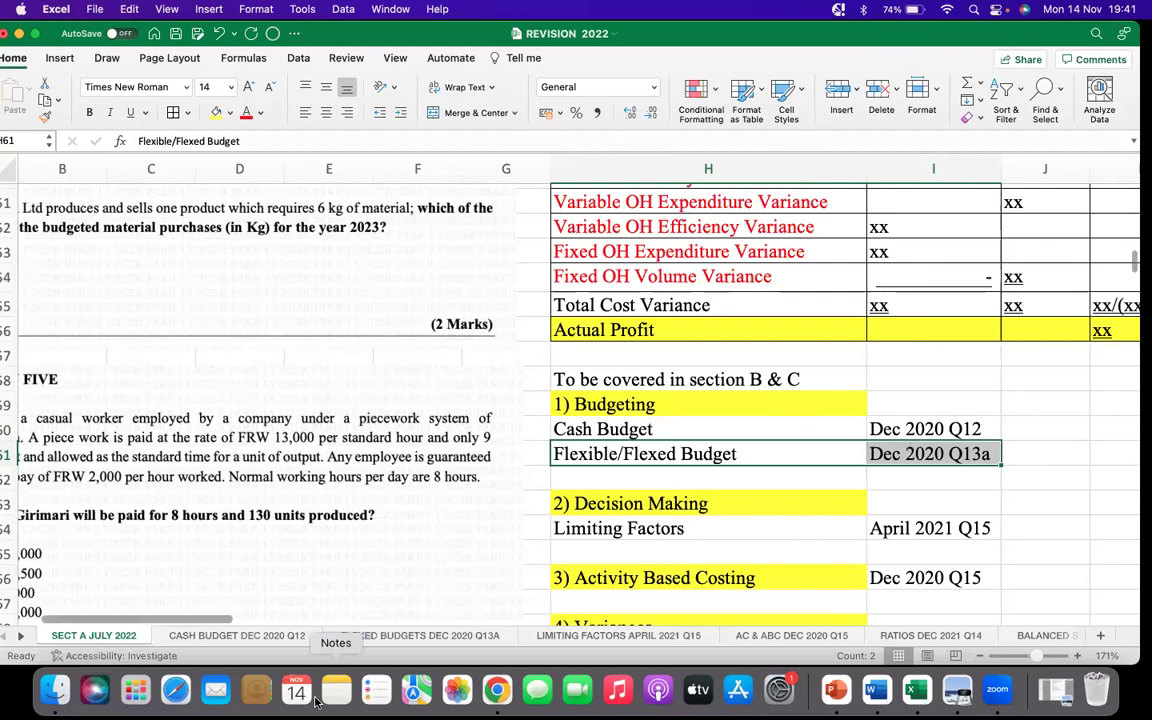
On the FLEXED BUDGETS DEC 2020 Q13A sheet, enlarge the question 13 picture to about 9.71" wide and 6" high
left_click(361, 636)
left_click(203, 278)
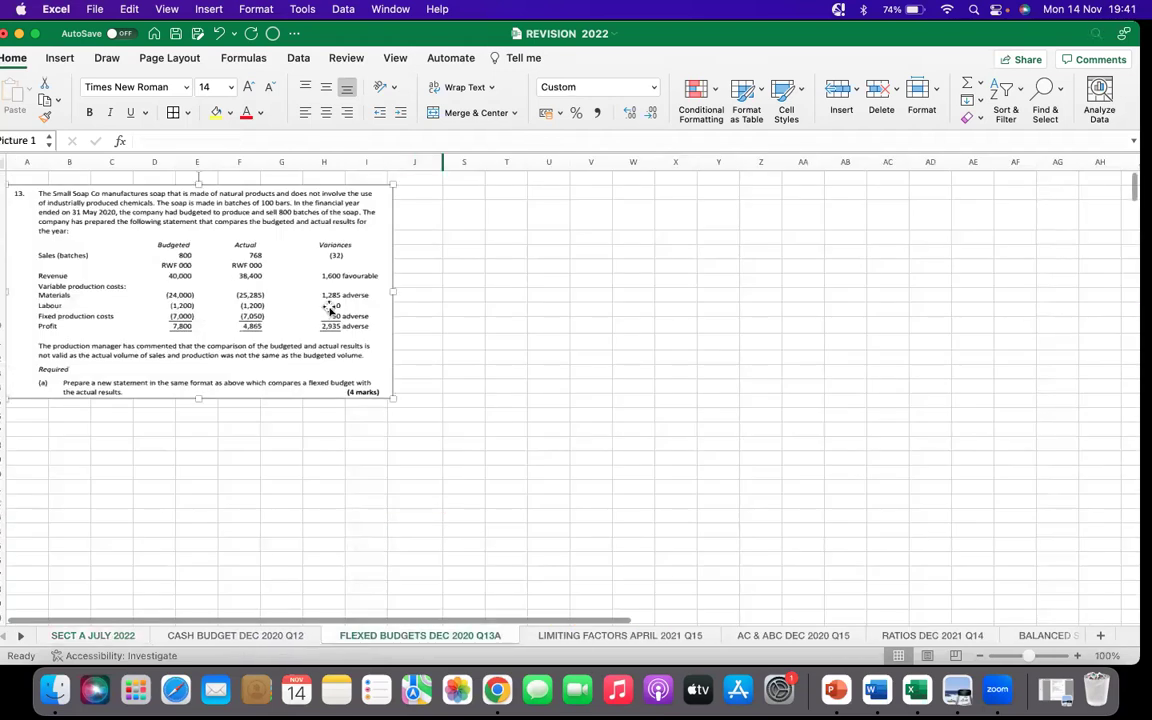
left_click_drag(393, 292, 565, 292)
left_click_drag(287, 398, 298, 528)
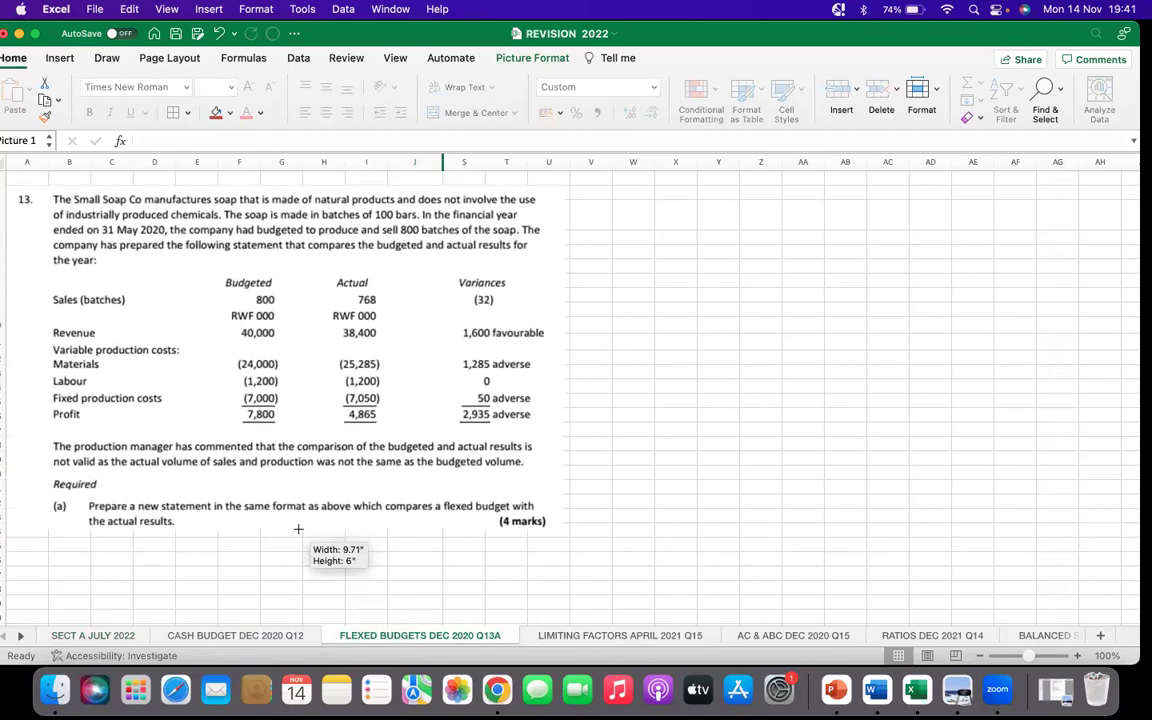
left_click_drag(298, 528, 298, 530)
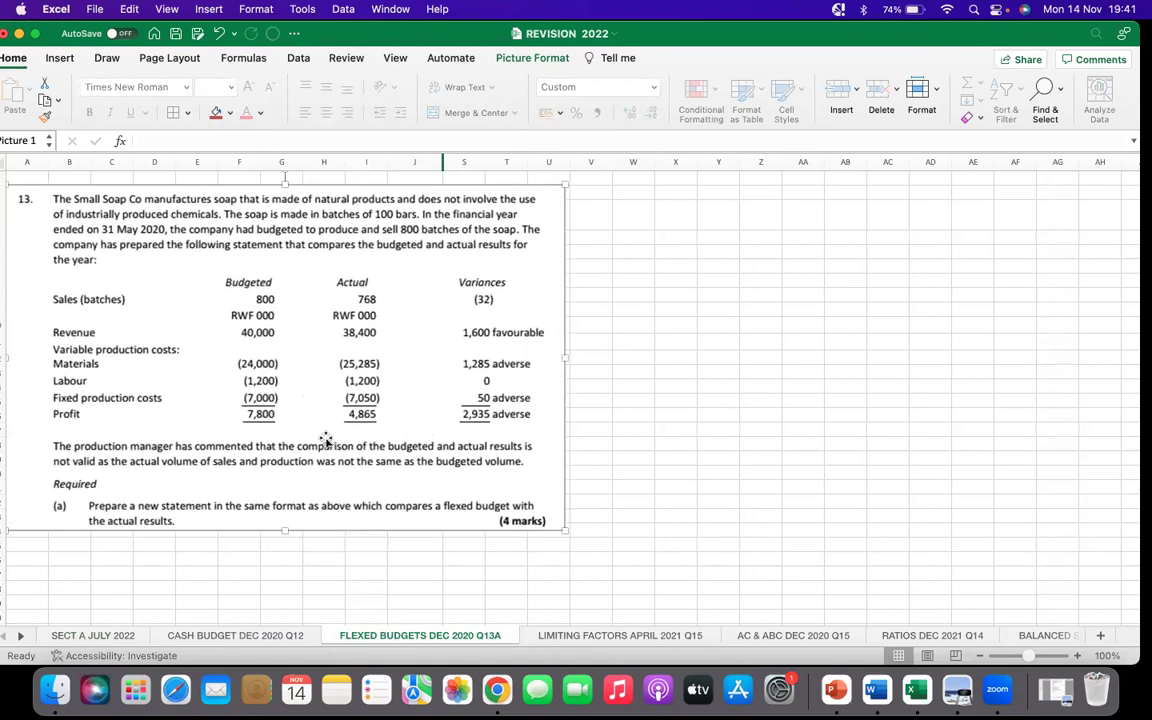
left_click(340, 547)
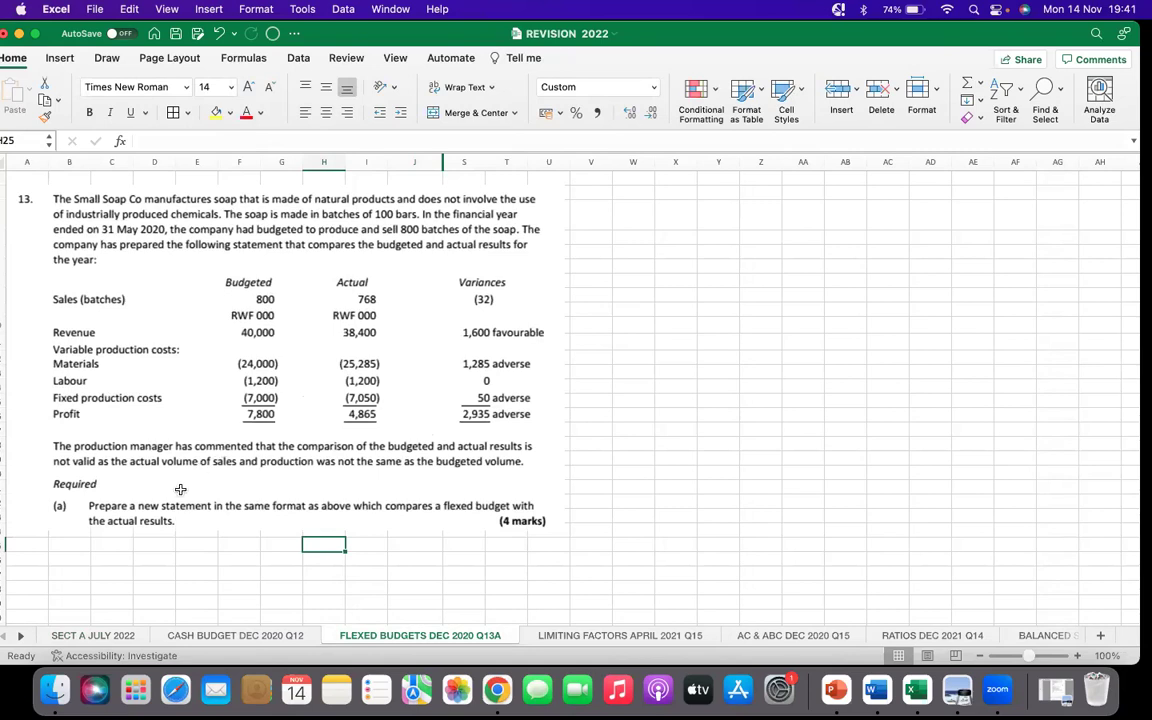
Reposition the question 13 picture so that row 2 is left free above it for a heading
left_click_drag(322, 290, 322, 278)
left_click(700, 520)
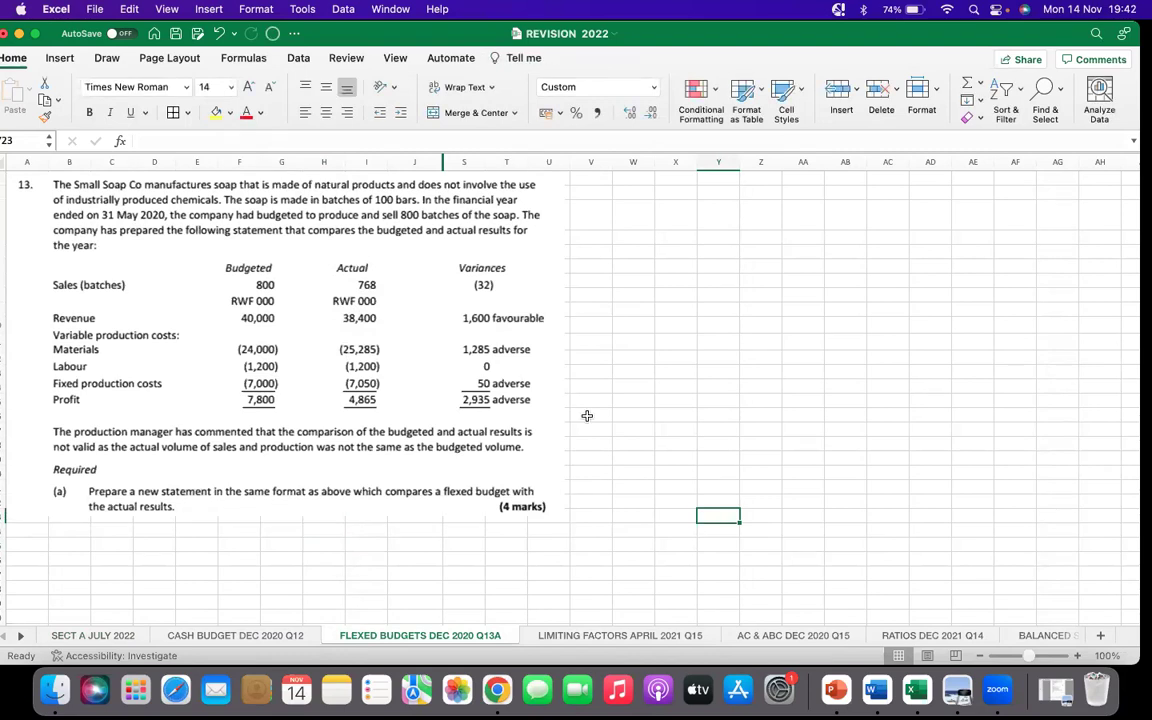
left_click_drag(214, 226, 220, 277)
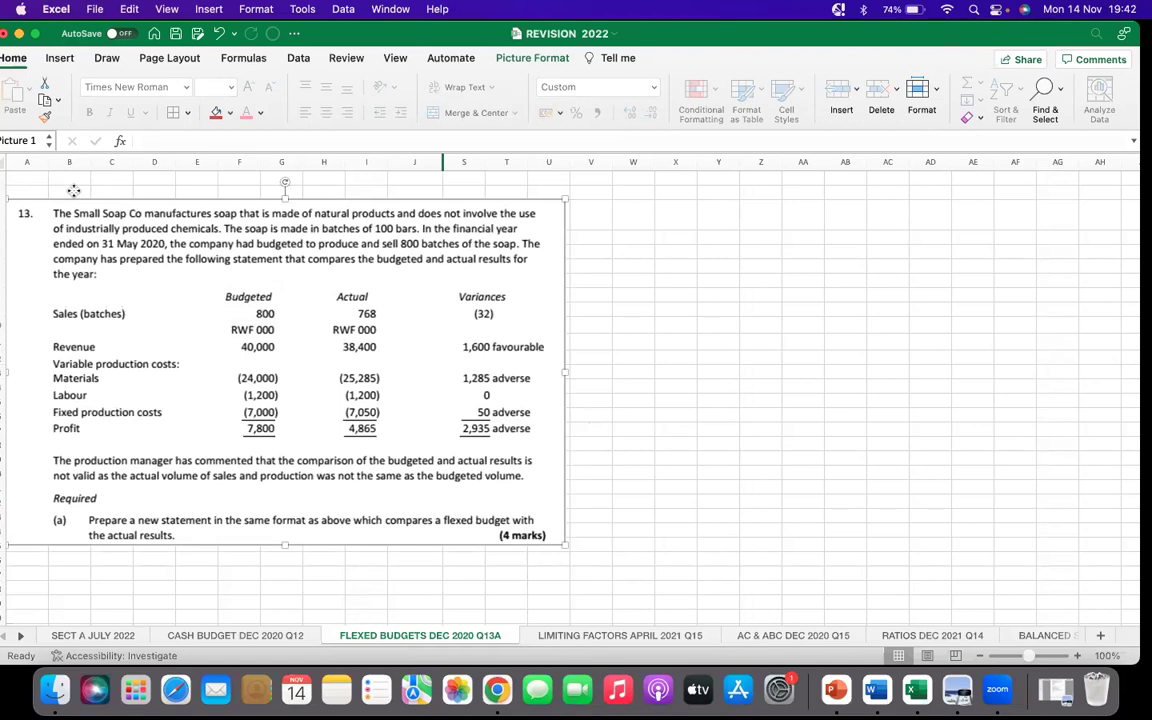
Enter the heading "DEC 2020 Q13 a (Flexed Budgets)" in cell B2 above the question picture
left_click(73, 190)
type("DEC 2020 Q")
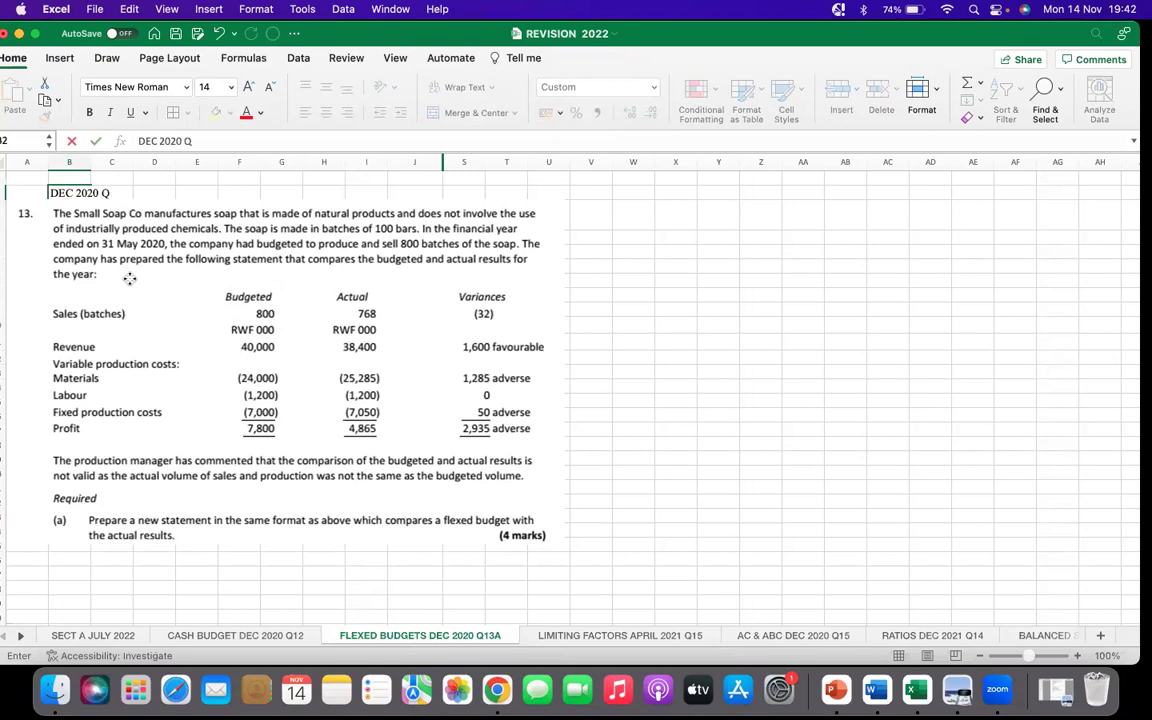
type("13 A")
key("BackSpace")
key("BackSpace")
type("a 9fl")
type("exed")
key("BackSpace")
key("BackSpace")
key("BackSpace")
key("BackSpace")
key("BackSpace")
key("BackSpace")
key("BackSpace")
key("BackSpace")
type("(Flexed Budgets")
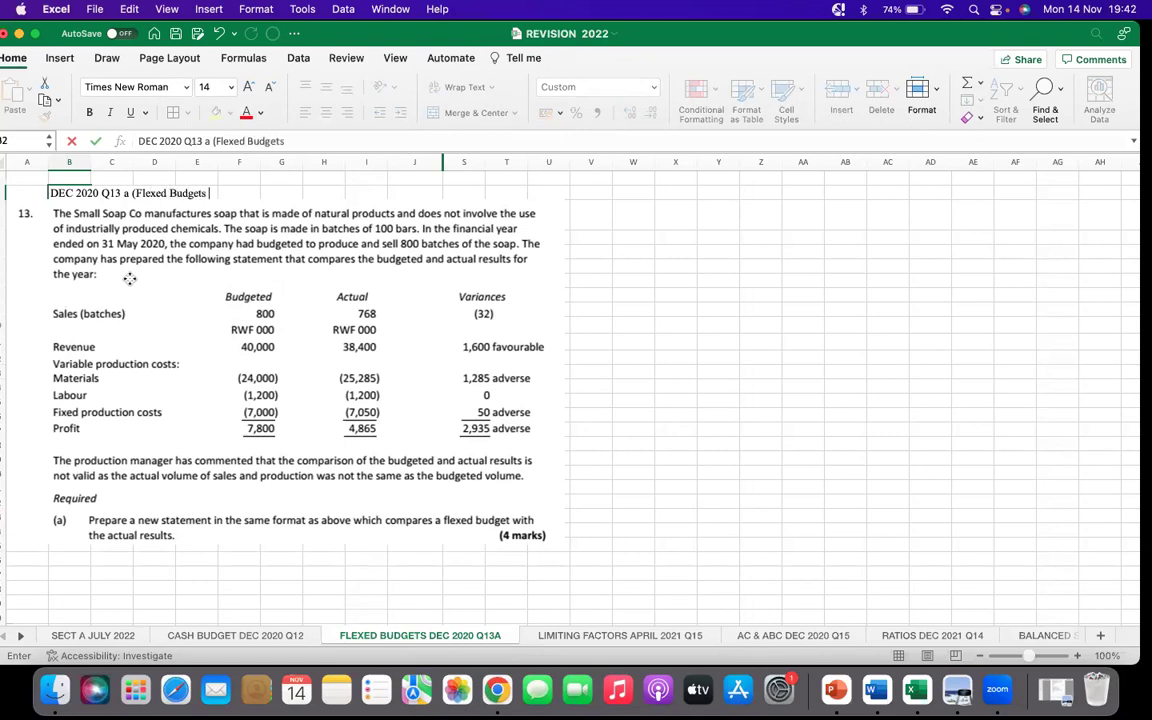
key("BackSpace")
type(")")
left_click(758, 426)
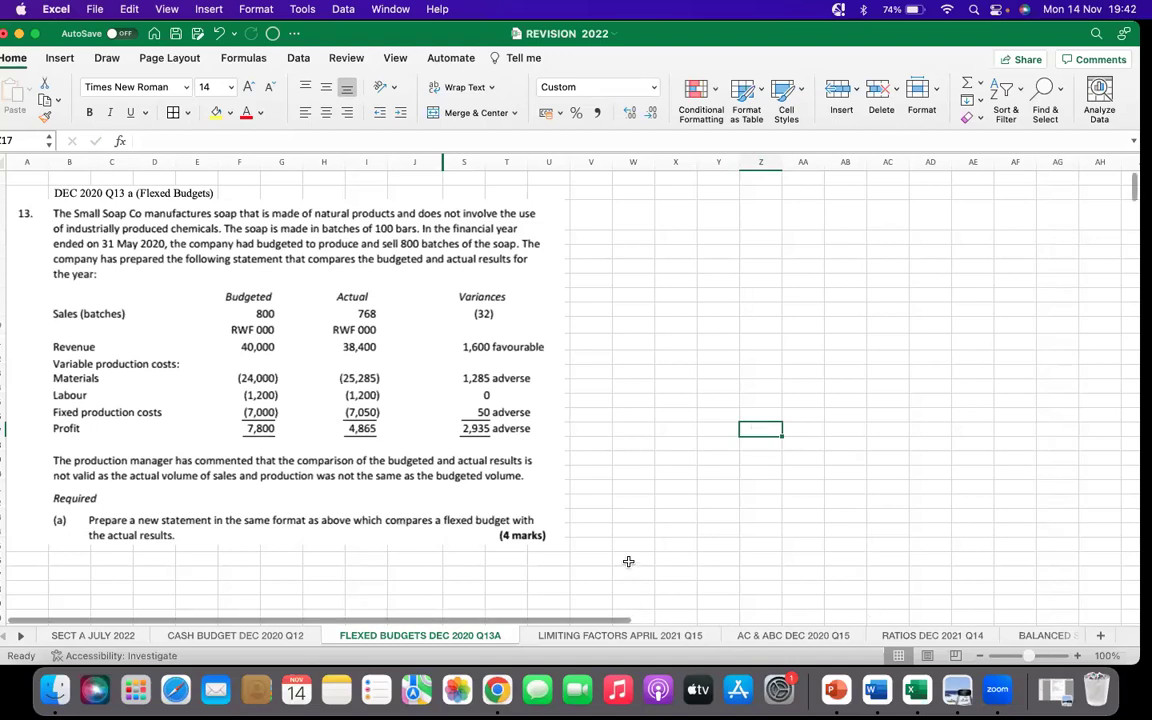
Enter the heading "a) FLEXED/FLEXIBLE BUDGET" in cell V2 beside the question picture
left_click(676, 444)
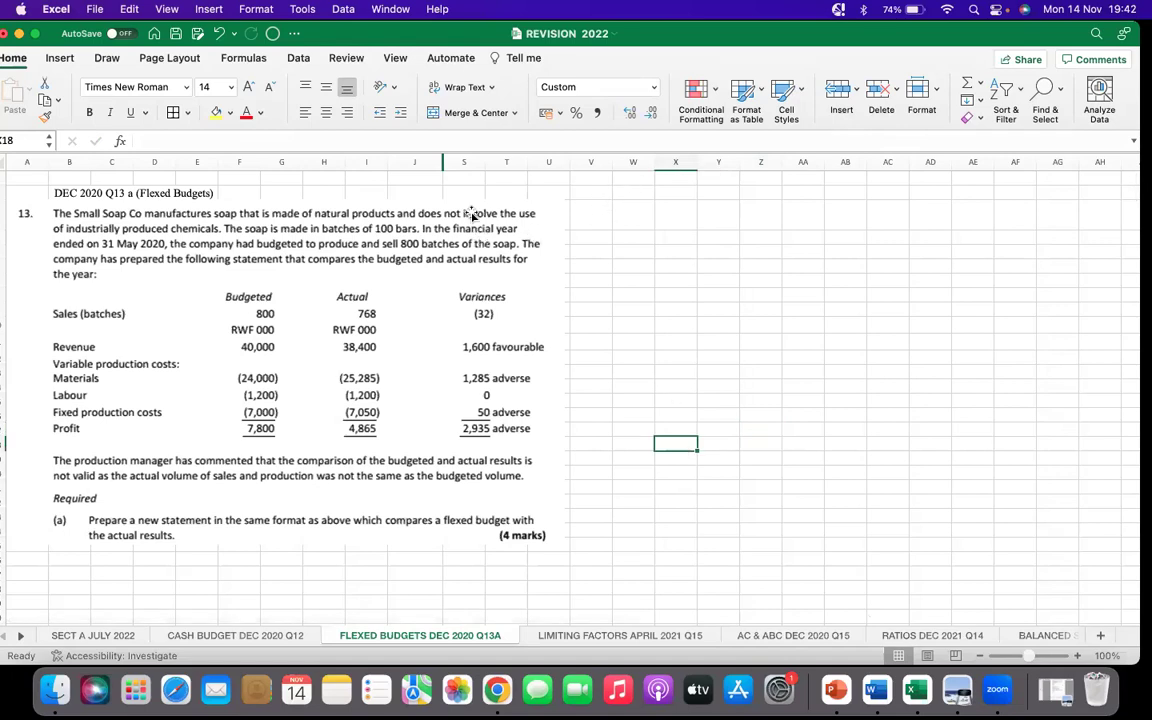
left_click(620, 215)
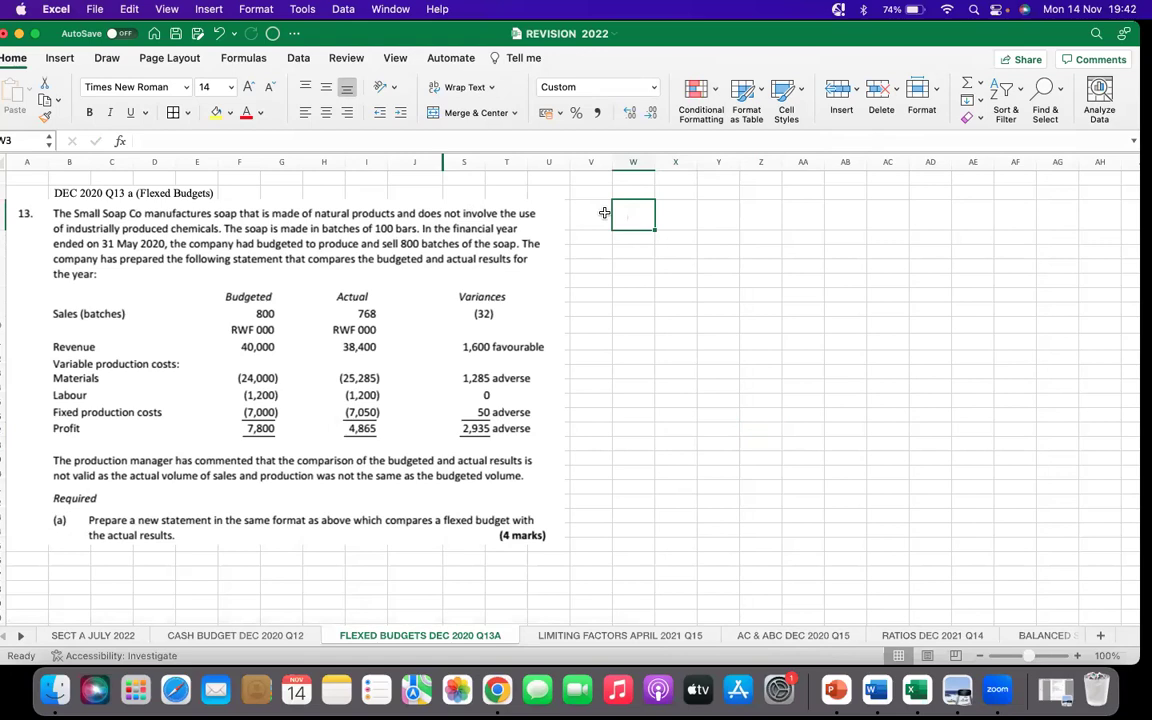
left_click(633, 193)
left_click(580, 190)
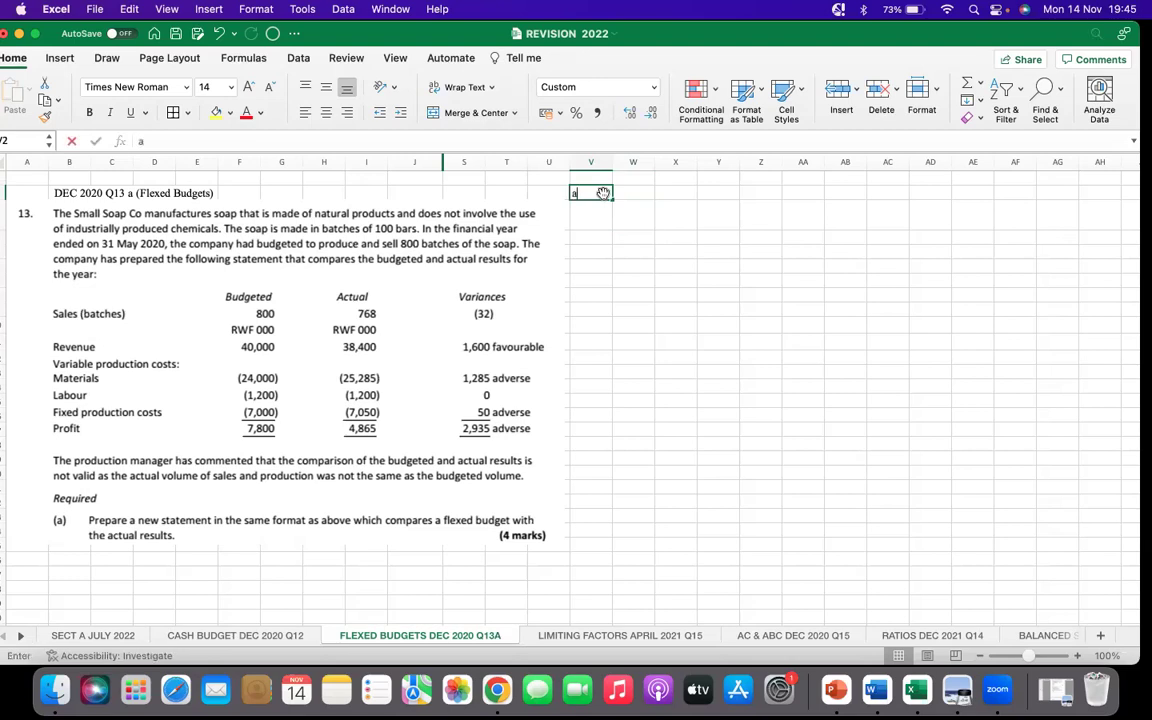
type("a)")
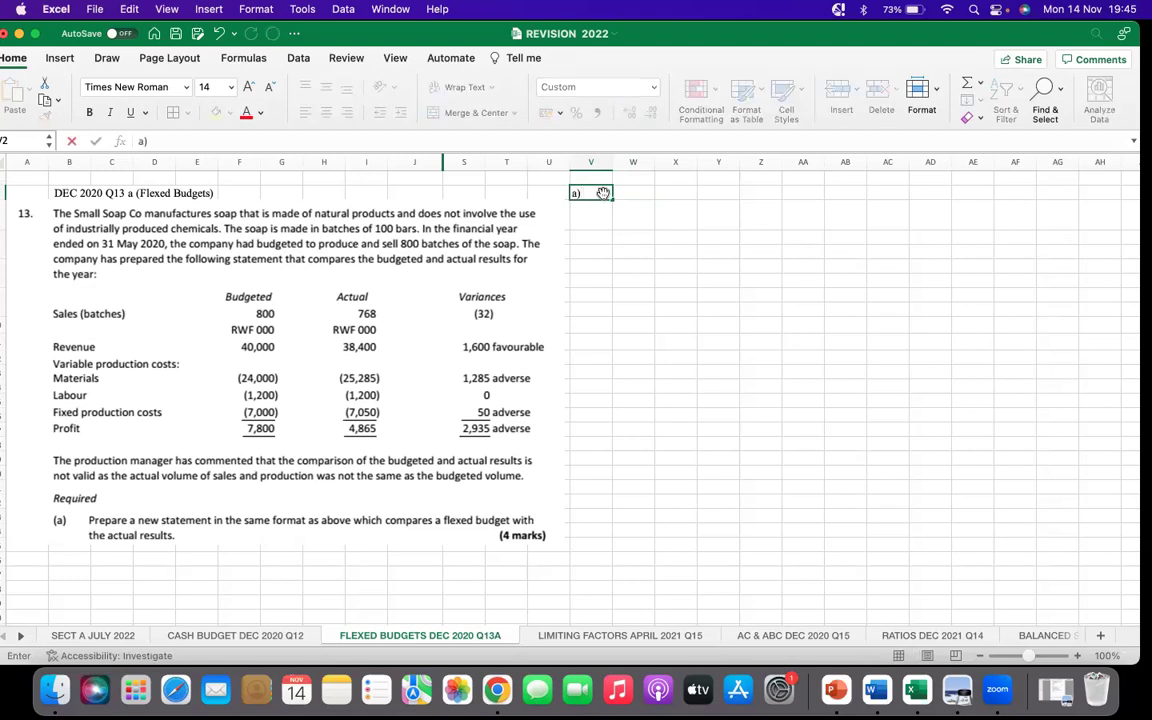
type(" FLEXED/FLEXIBLE ")
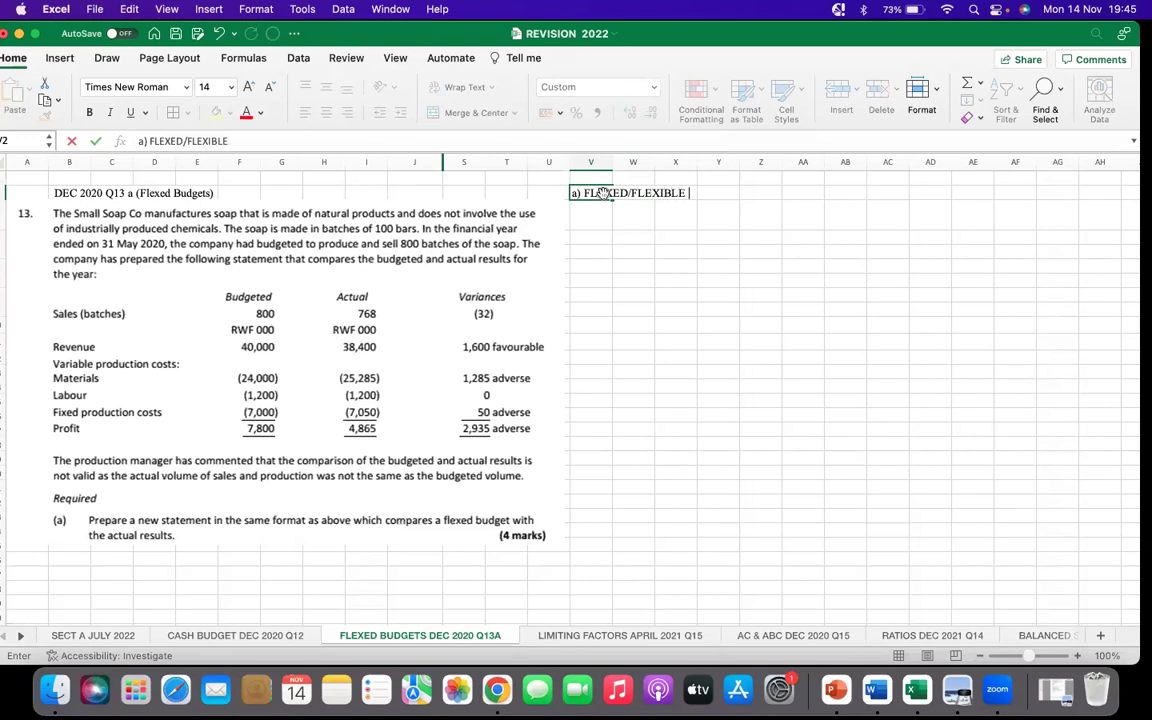
type("BUDGET")
Start a note in cell V3 under the heading with the words "A Fixed Budget", capitalising "Fixed"
left_click(595, 222)
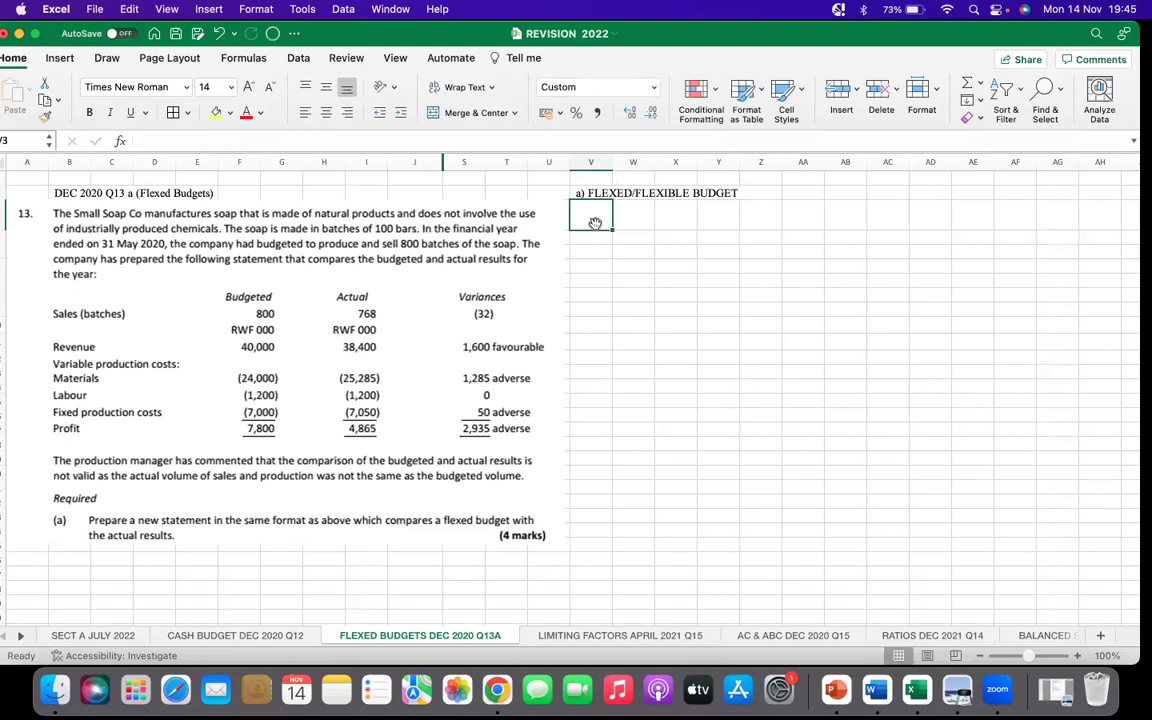
type("A fixed Budget")
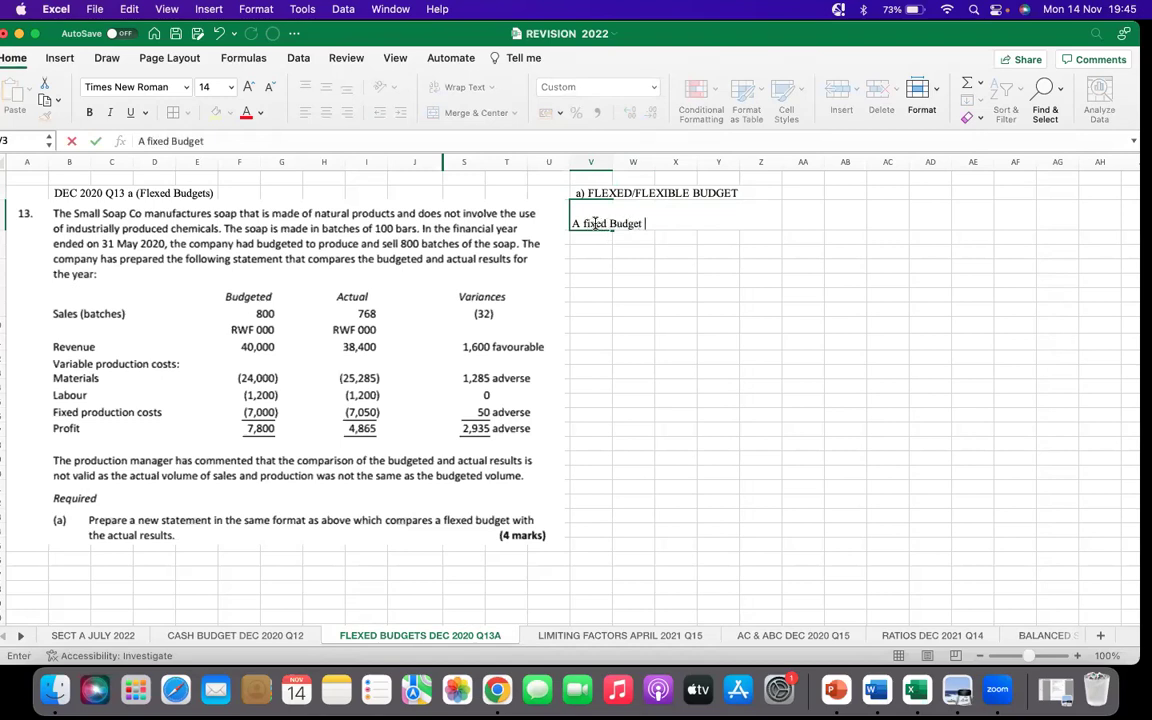
left_click(590, 224)
key("BackSpace")
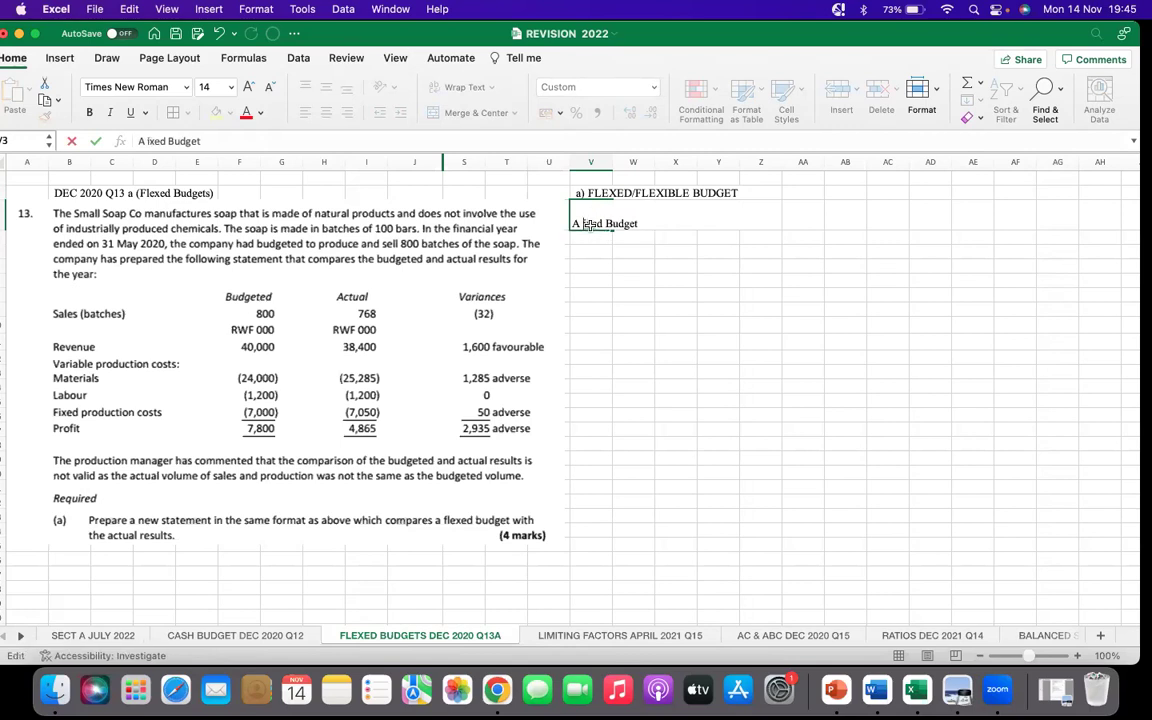
type("f")
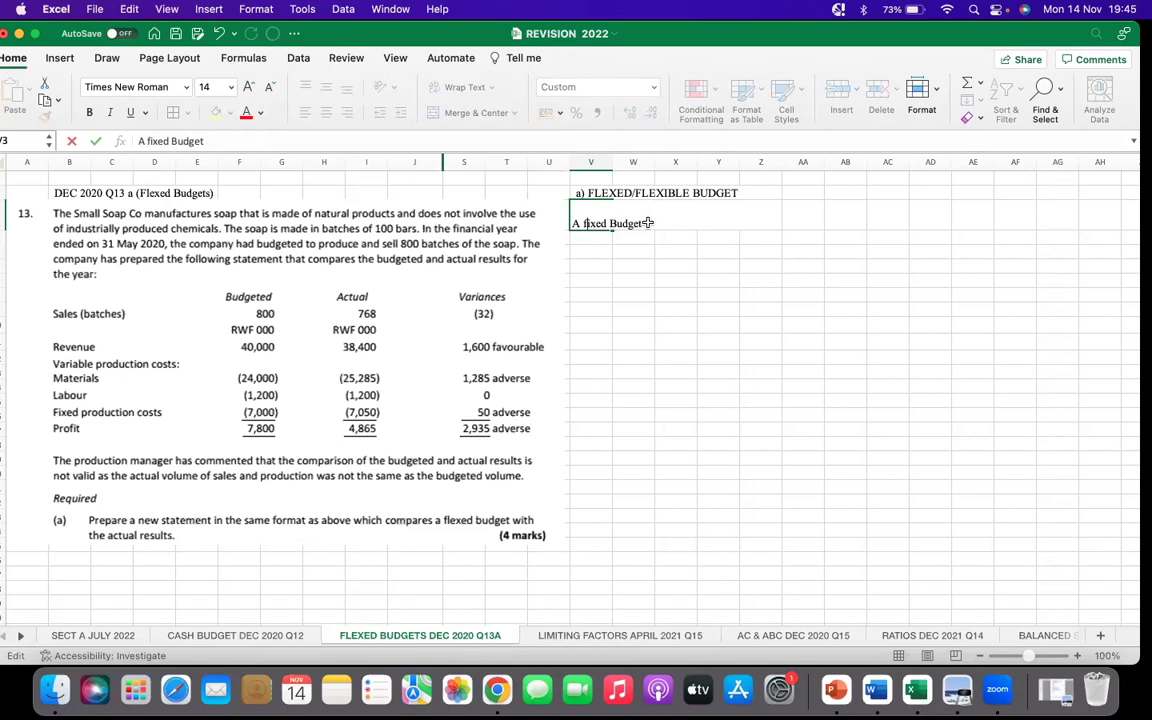
key("BackSpace")
type("F")
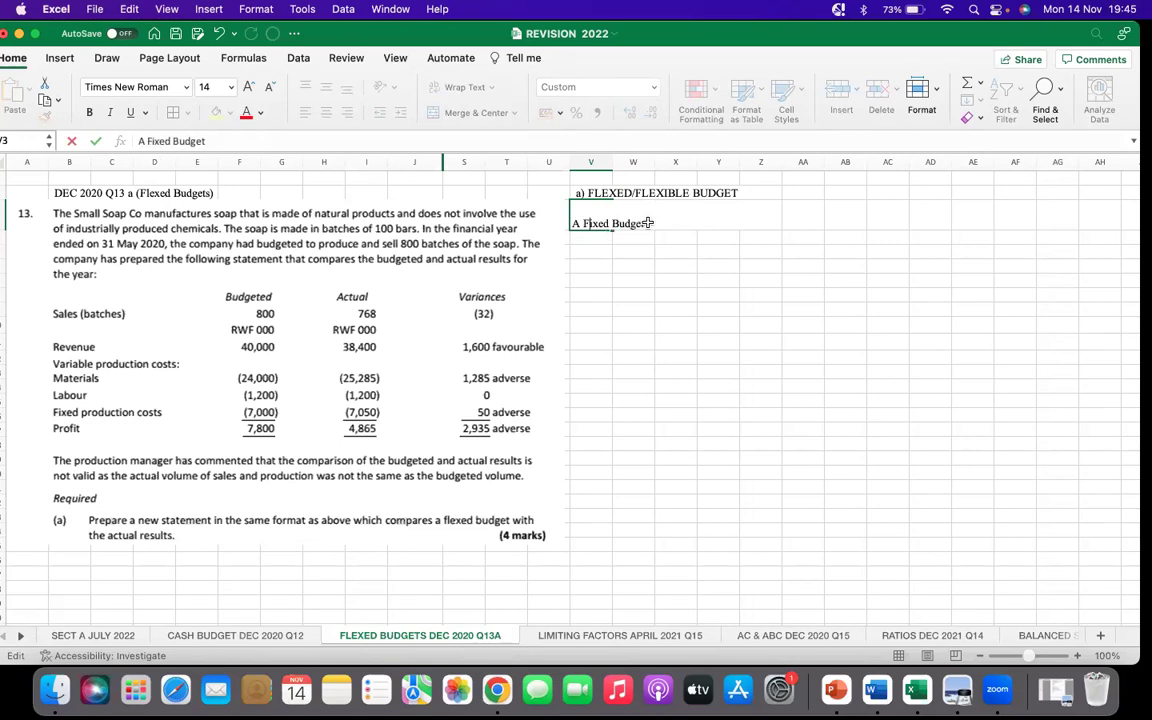
Complete the fixed budget note in V3 with "(Given in the Question), is a budget based on one activity level"
left_click(648, 223)
type("(Given in")
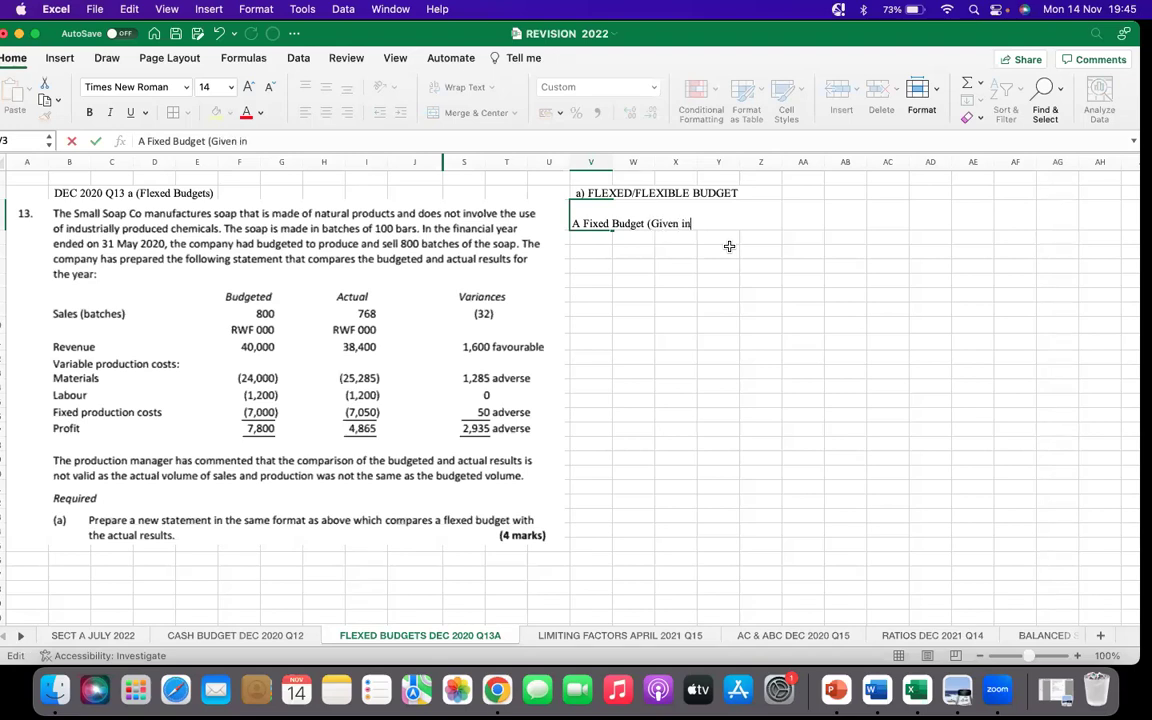
type(" the Question)")
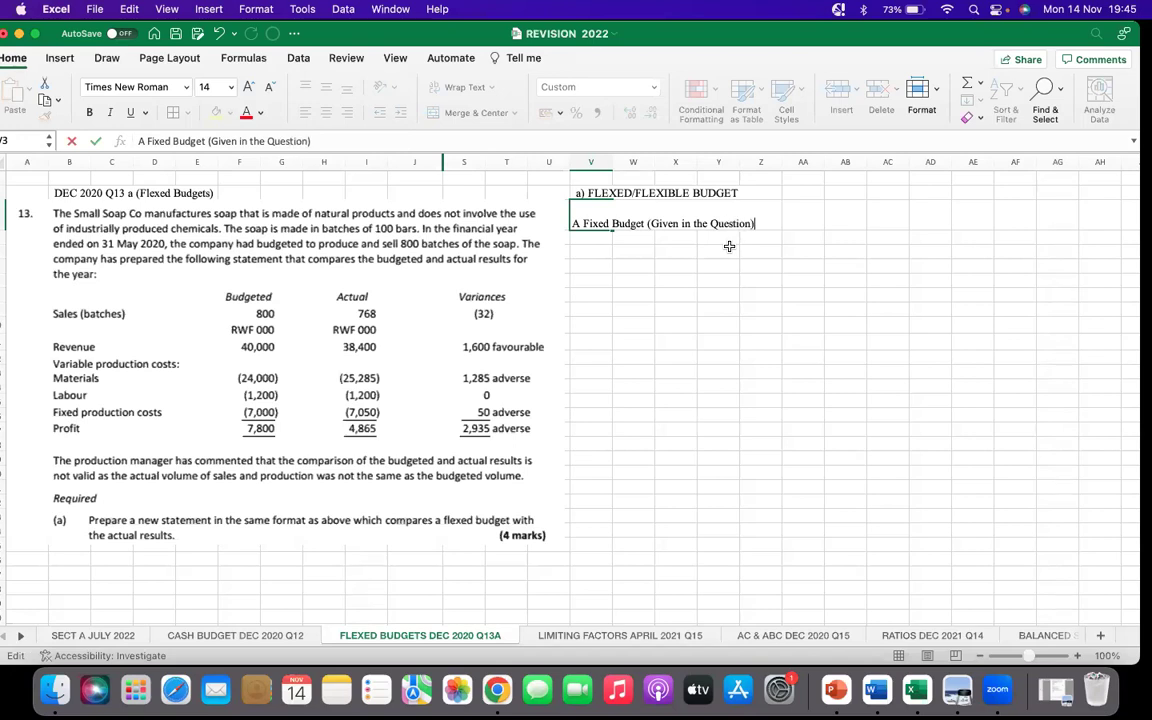
type(", is a budget ")
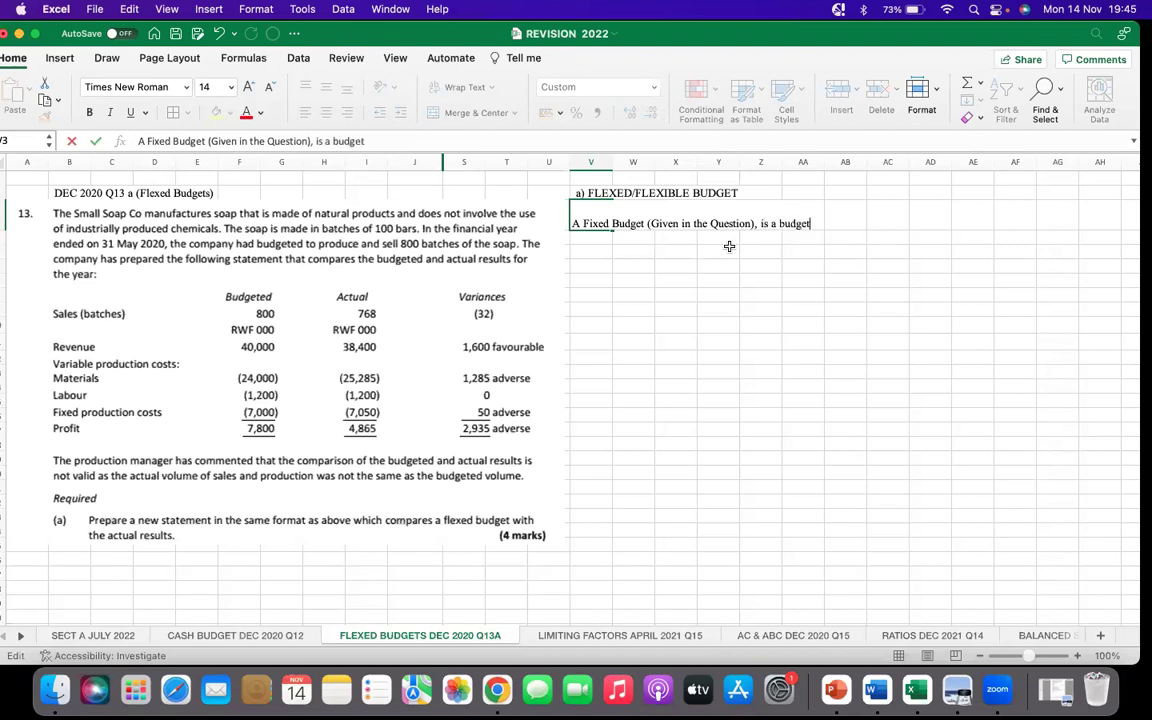
type("based on one ")
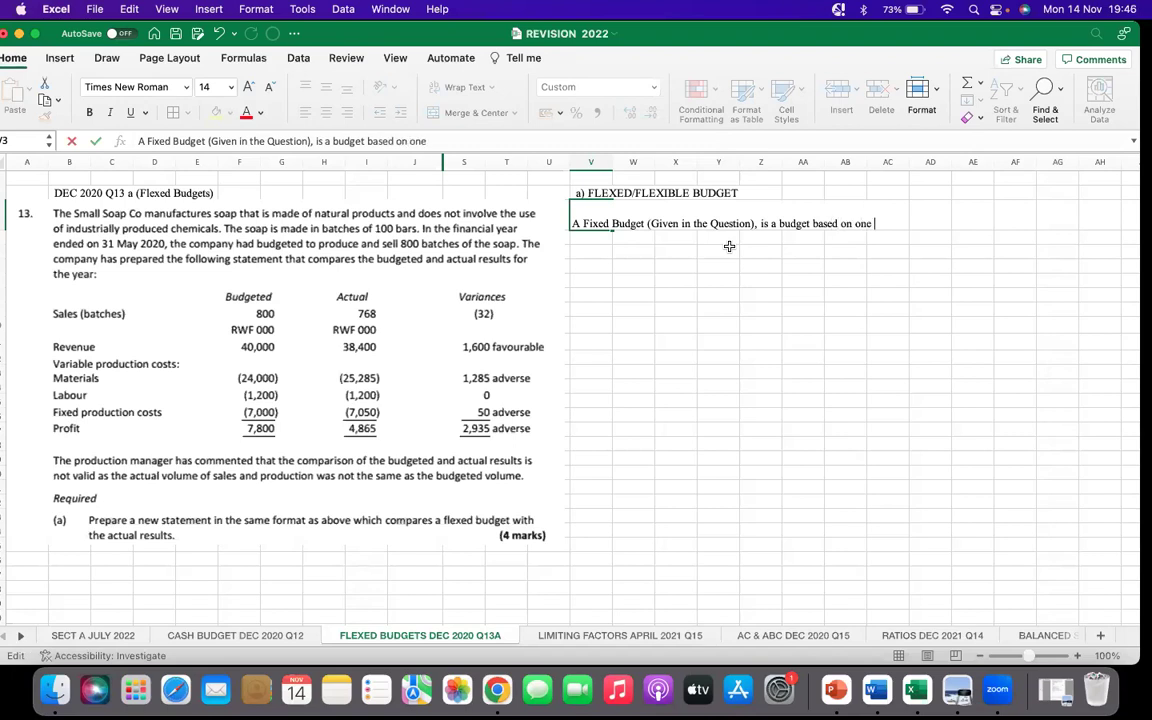
type("activity level")
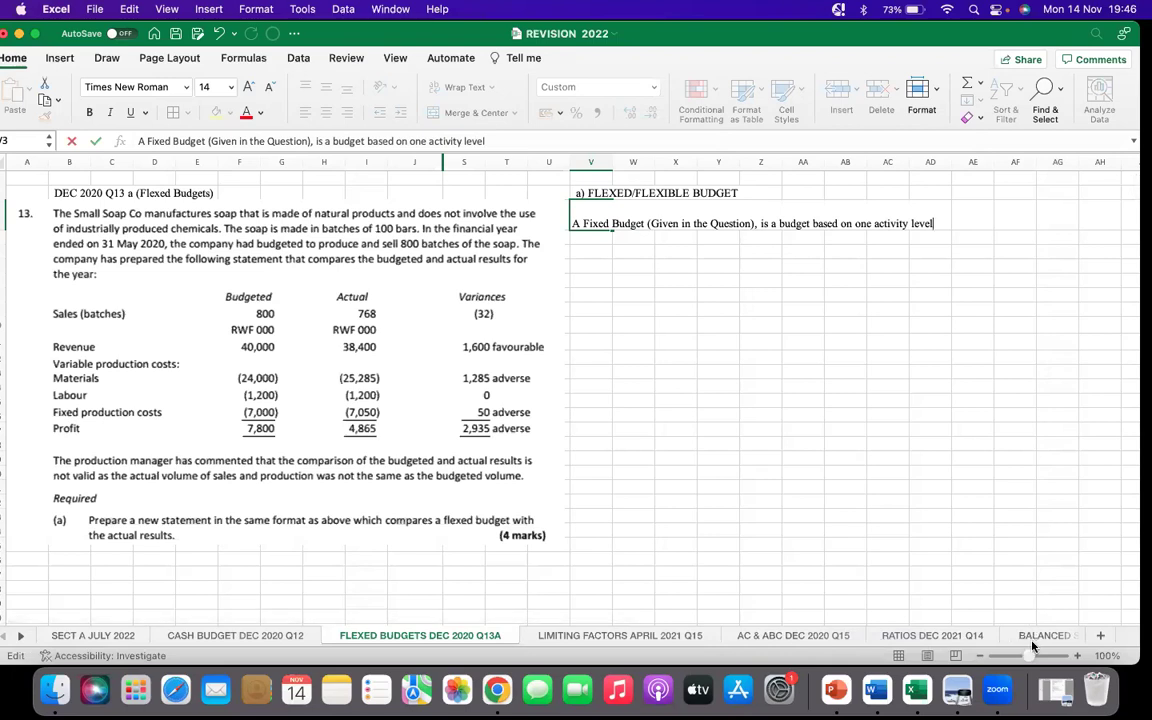
left_click_drag(1030, 657, 1031, 657)
left_click(965, 544)
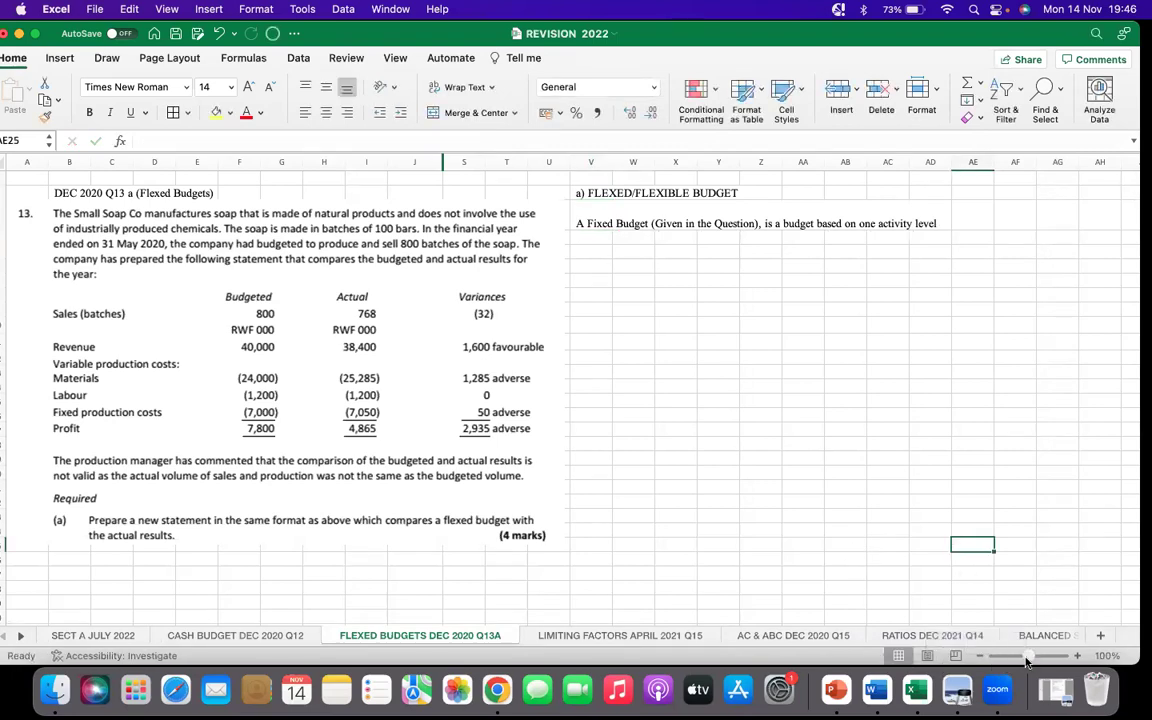
Set the sheet zoom to 135% and slightly narrow the question 13 picture from its right edge
left_click_drag(1028, 657, 1033, 657)
scroll(760, 520, "down", 2)
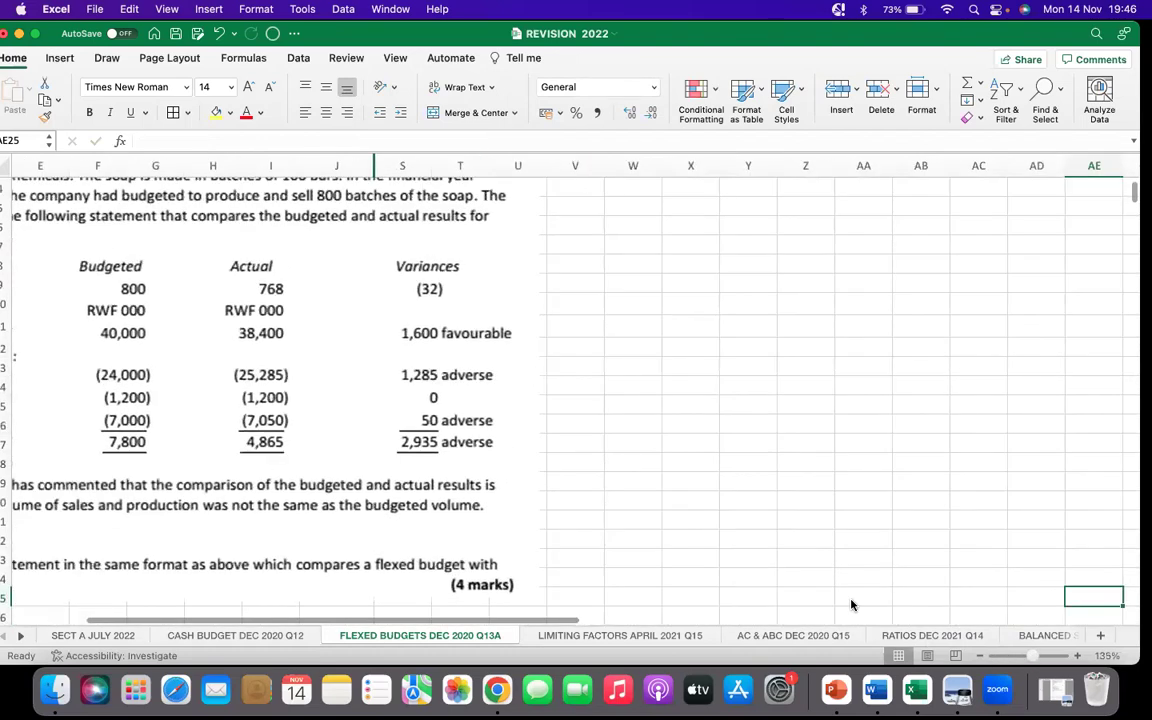
scroll(813, 537, "up", 2)
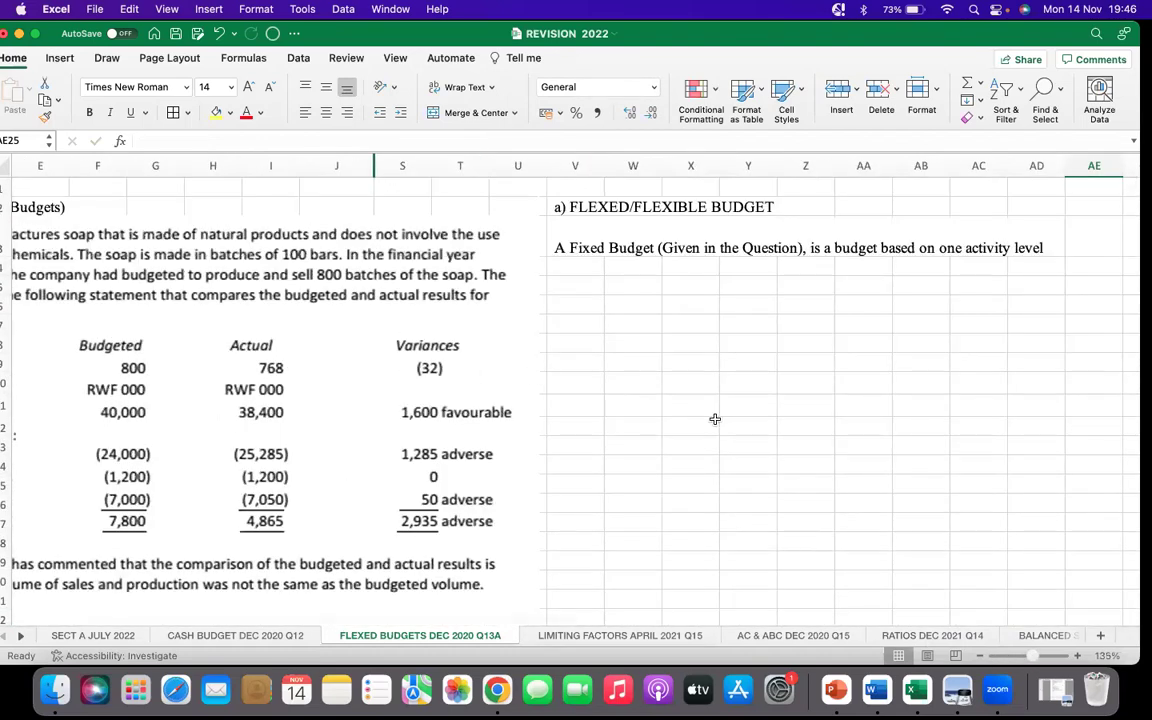
left_click(378, 366)
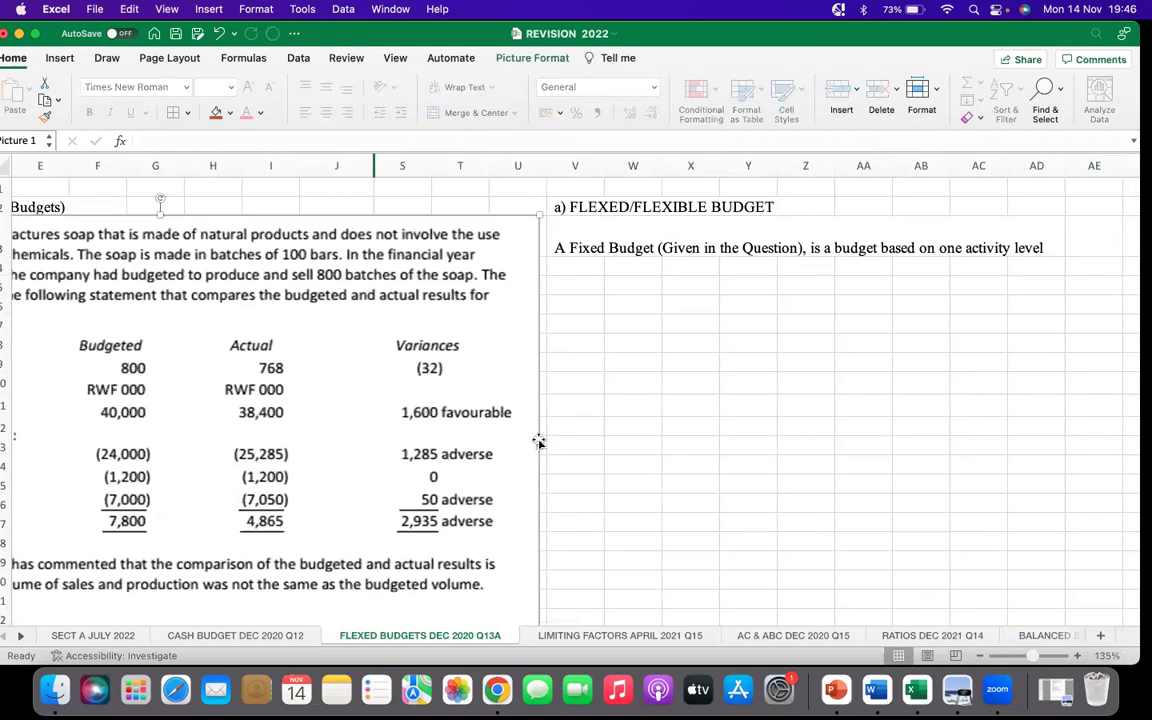
left_click_drag(514, 448, 500, 450)
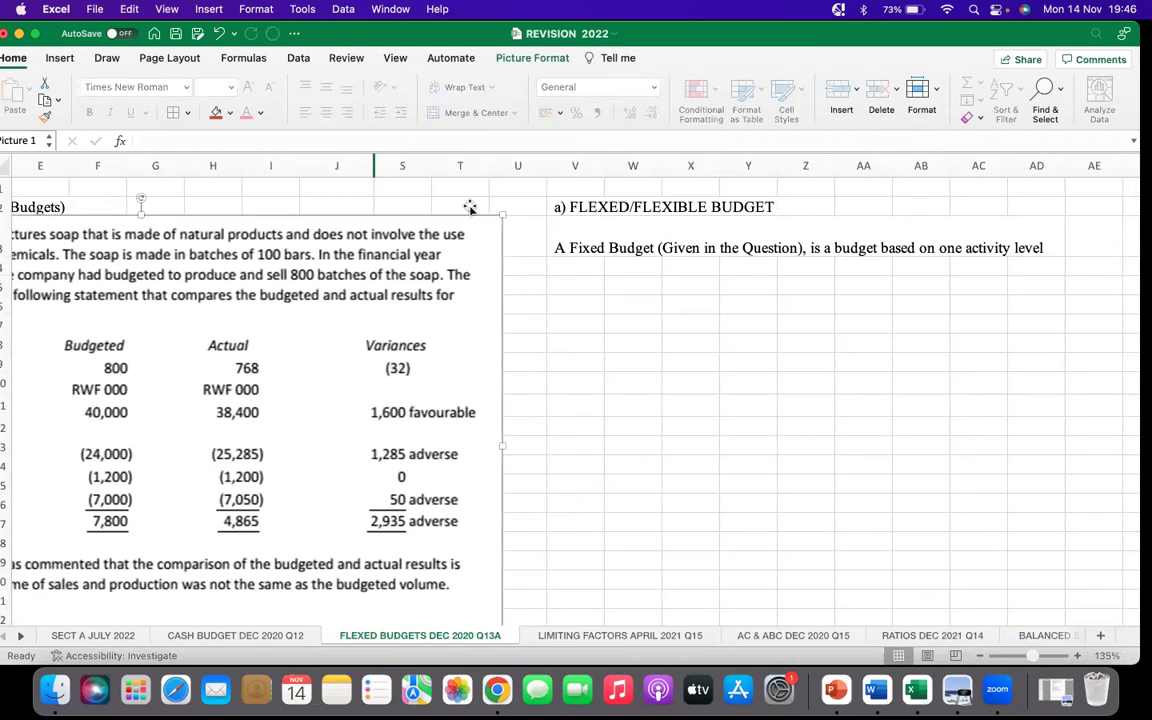
Delete columns U and T to bring the flexed budget notes closer to the question picture
right_click(500, 172)
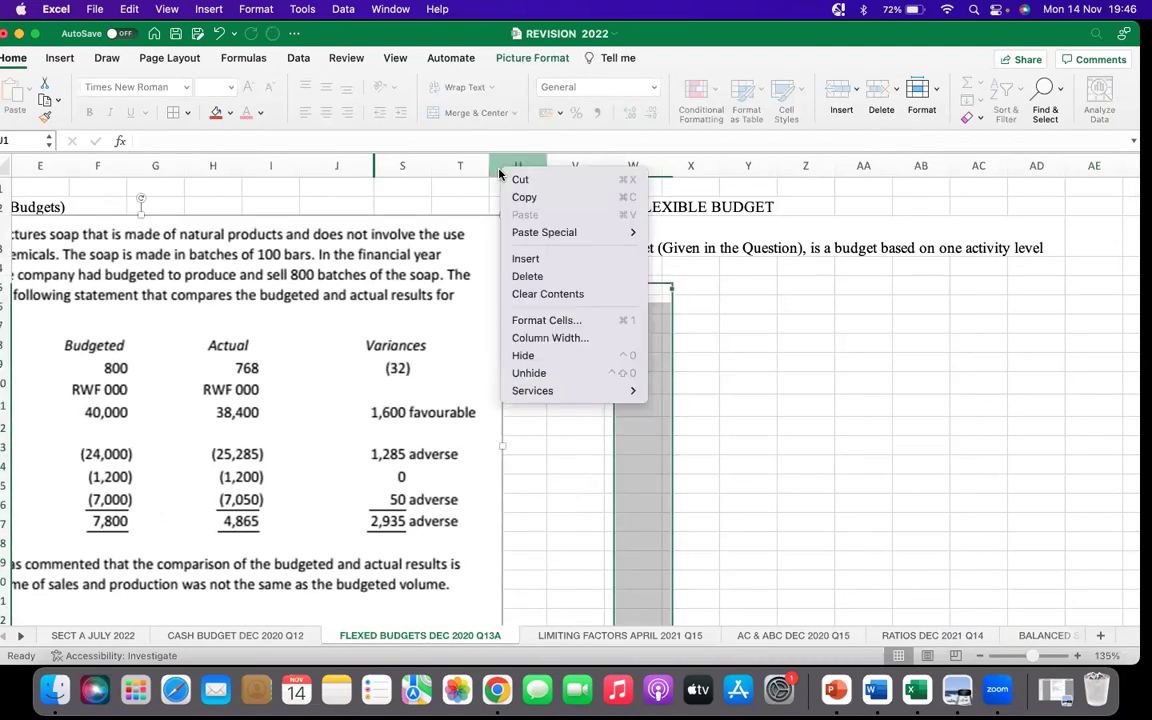
left_click(527, 277)
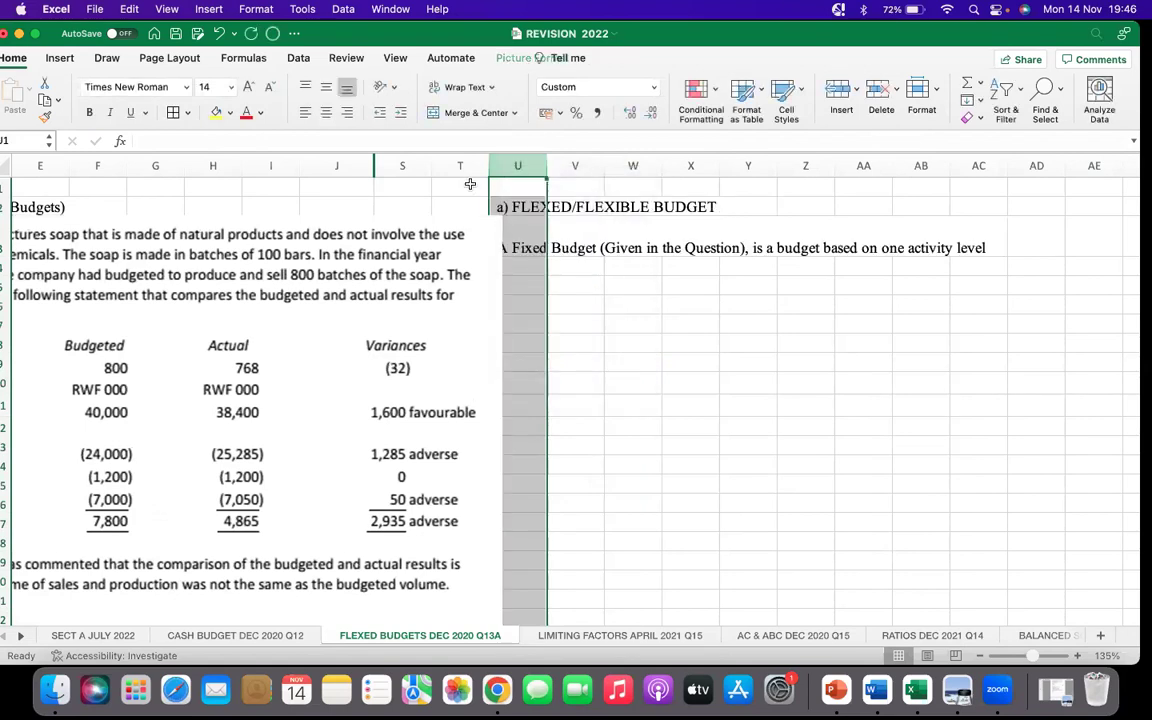
right_click(463, 168)
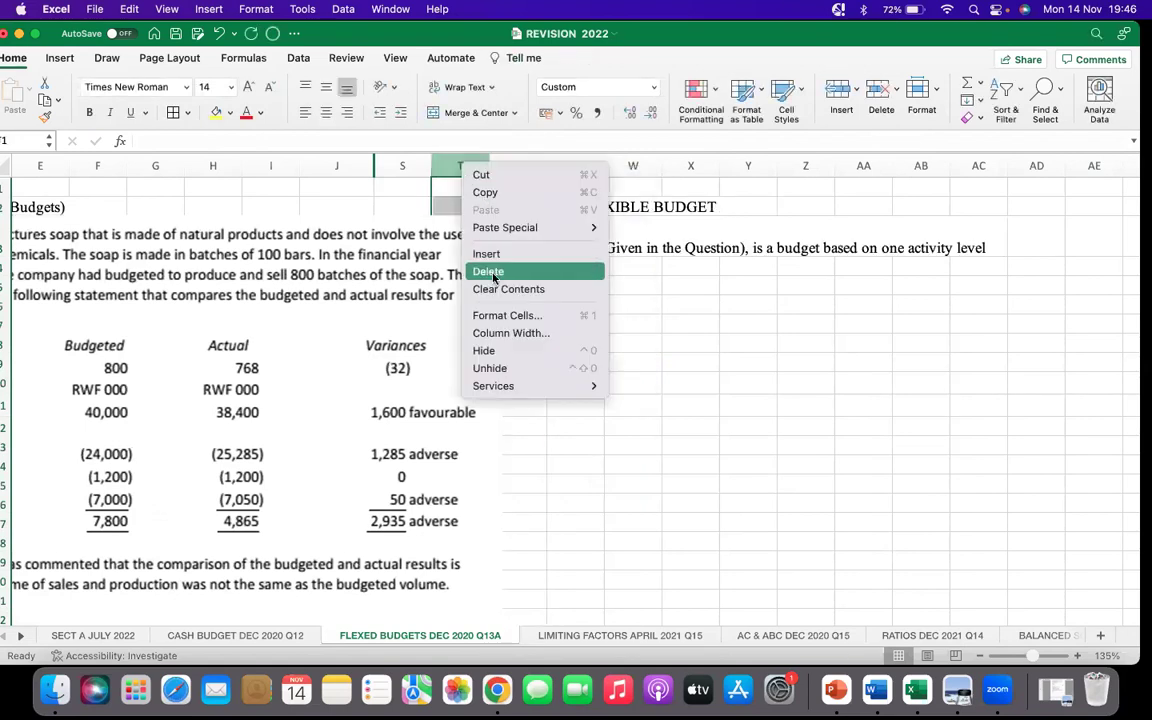
left_click(493, 273)
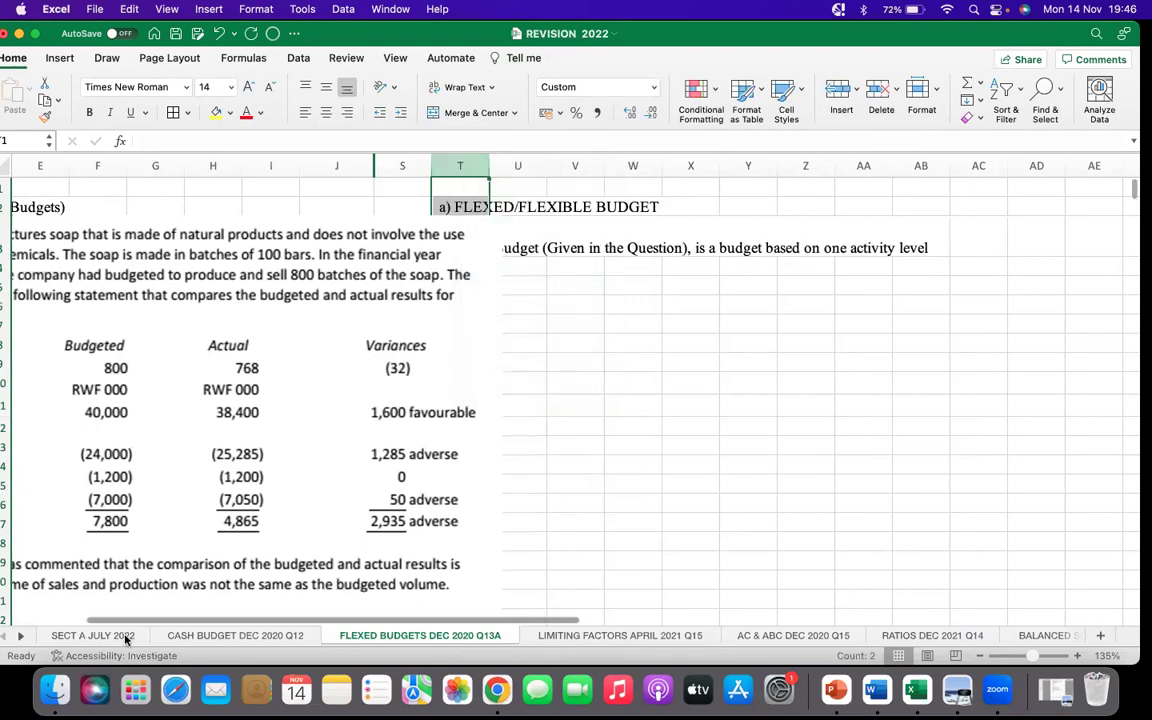
Narrow the question 13 picture further so that it ends within column S, clear of the notes in column T
scroll(118, 615, "left", 2)
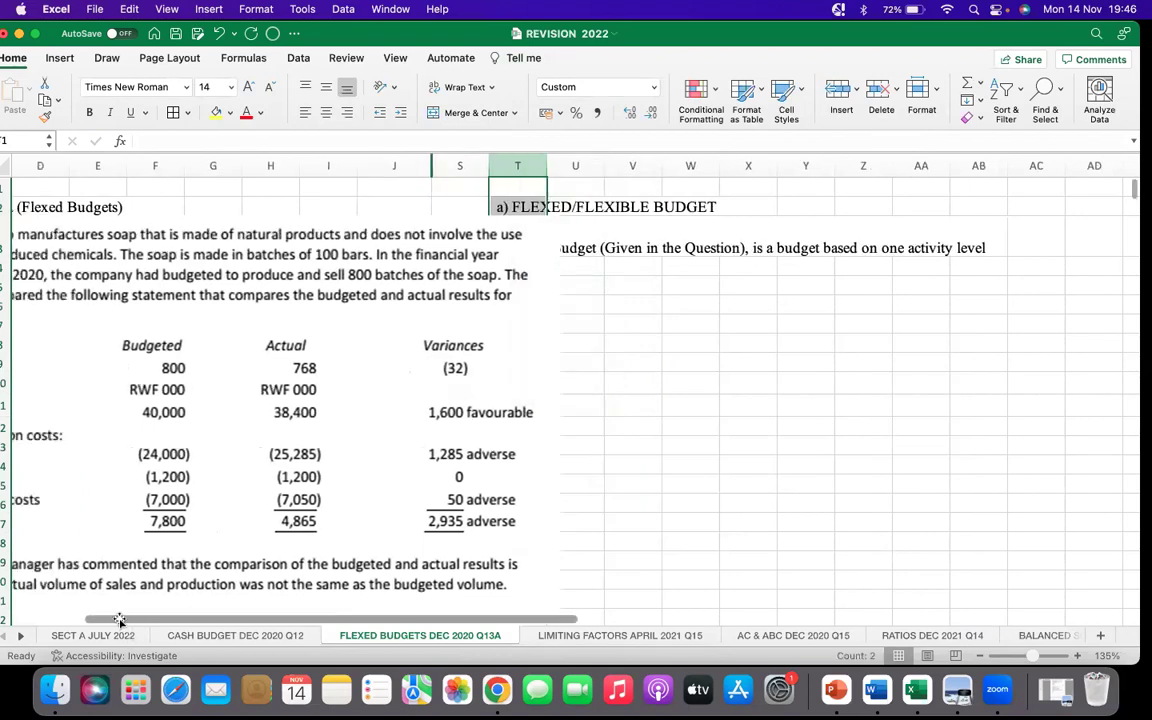
left_click(254, 469)
left_click_drag(219, 622, 165, 622)
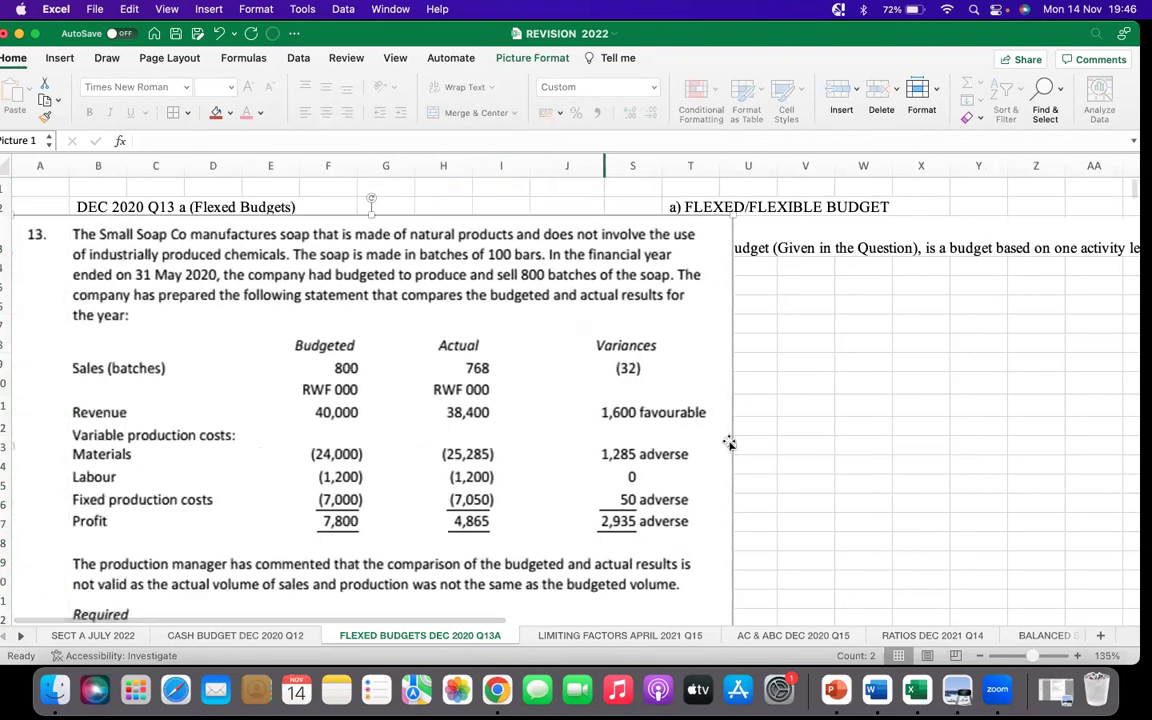
left_click_drag(729, 443, 660, 437)
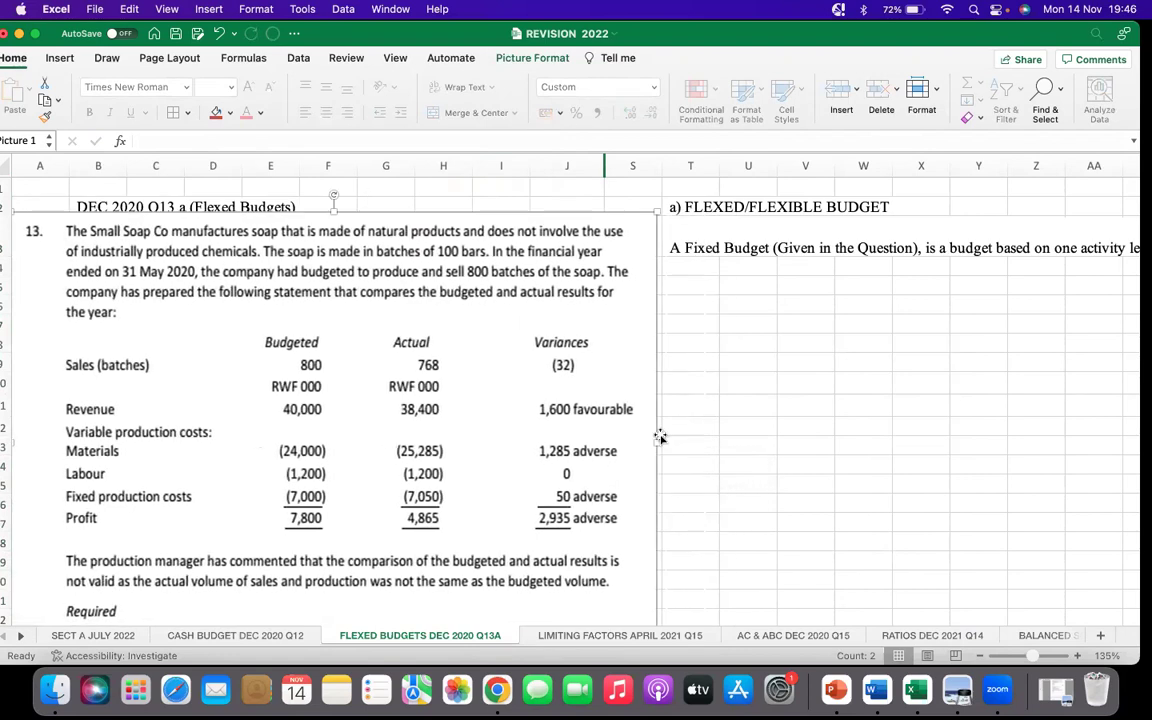
scroll(660, 437, "down", 2)
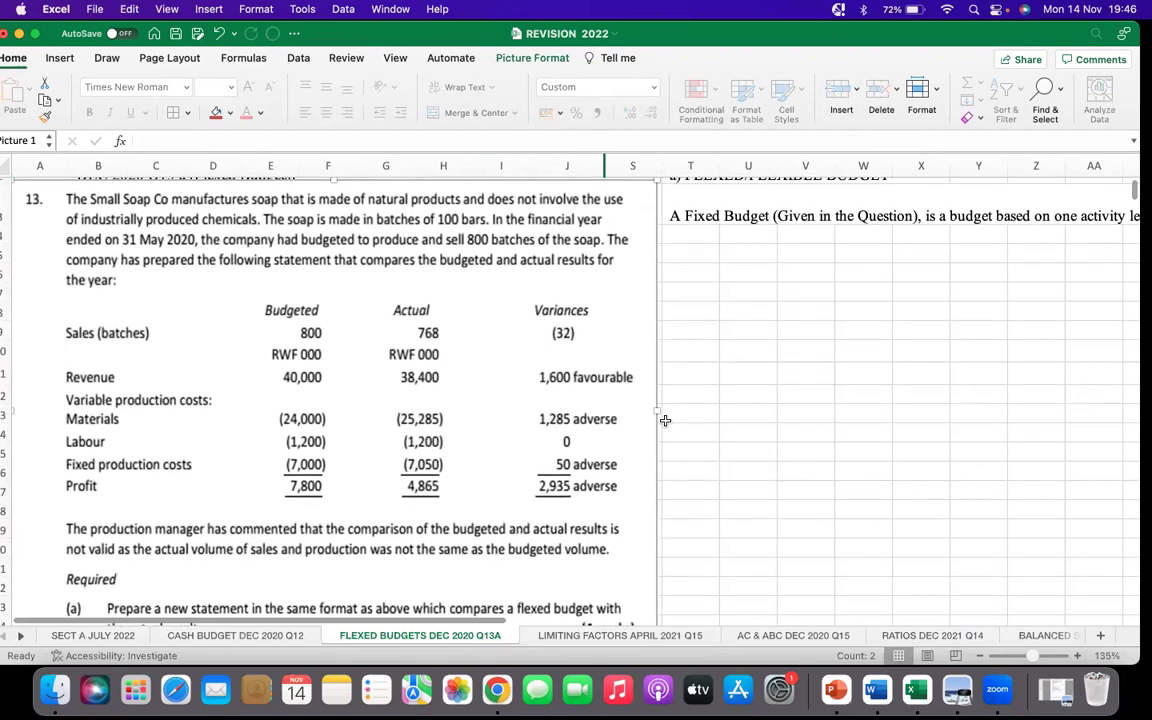
scroll(664, 418, "up", 1)
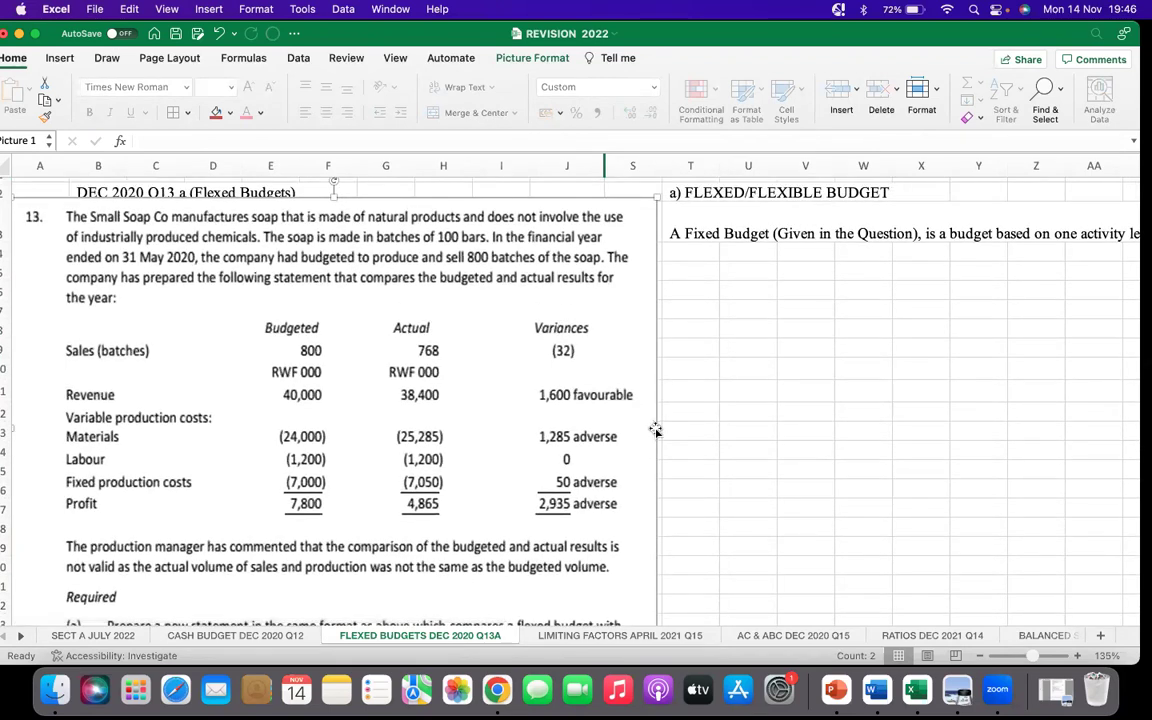
left_click_drag(655, 428, 636, 428)
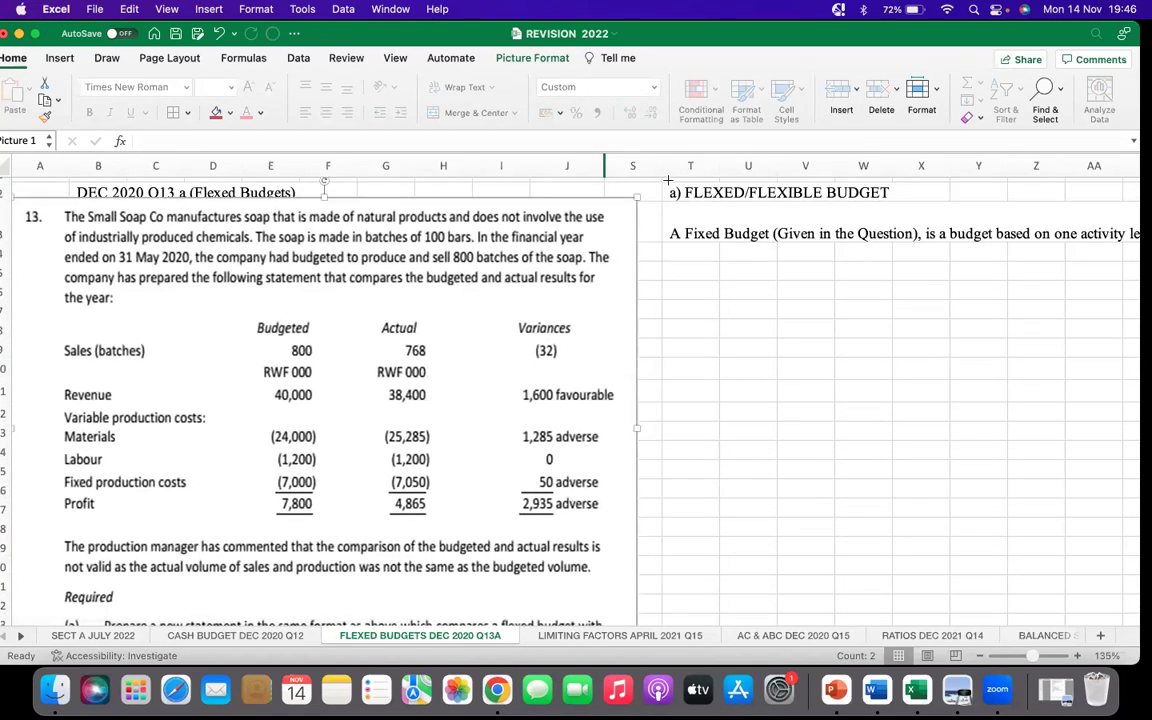
Narrow column S and trim the question picture's width to fit within it
left_click_drag(661, 166, 636, 168)
left_click(664, 252)
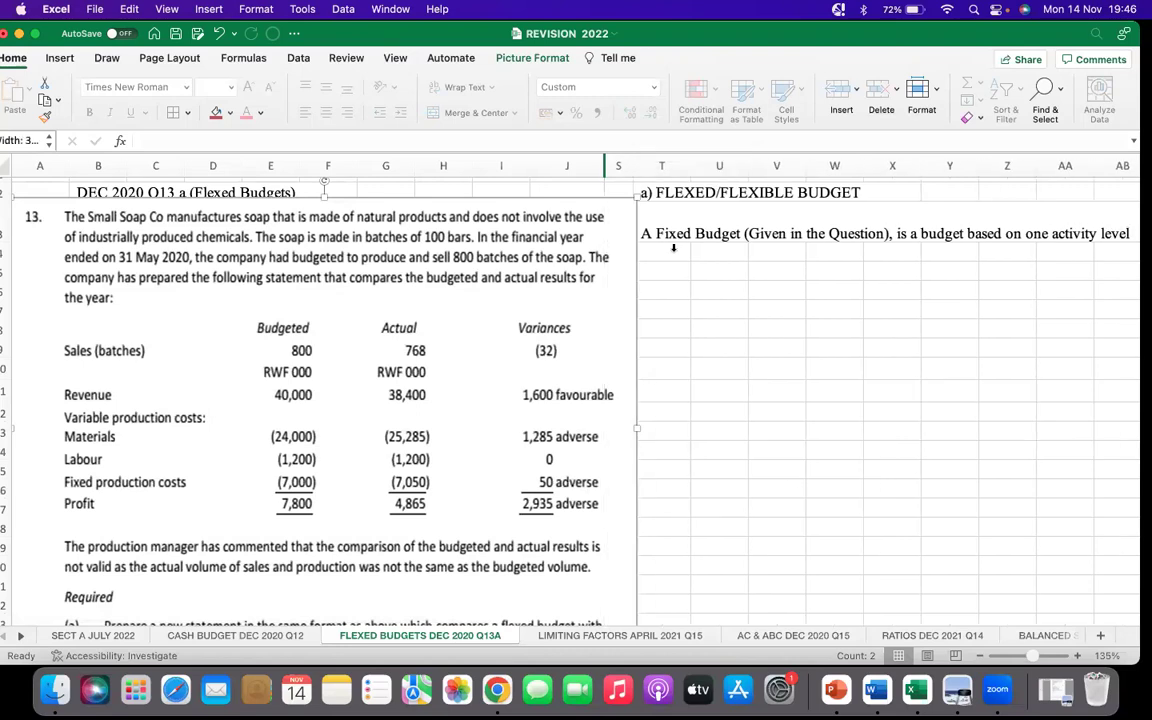
left_click(625, 427)
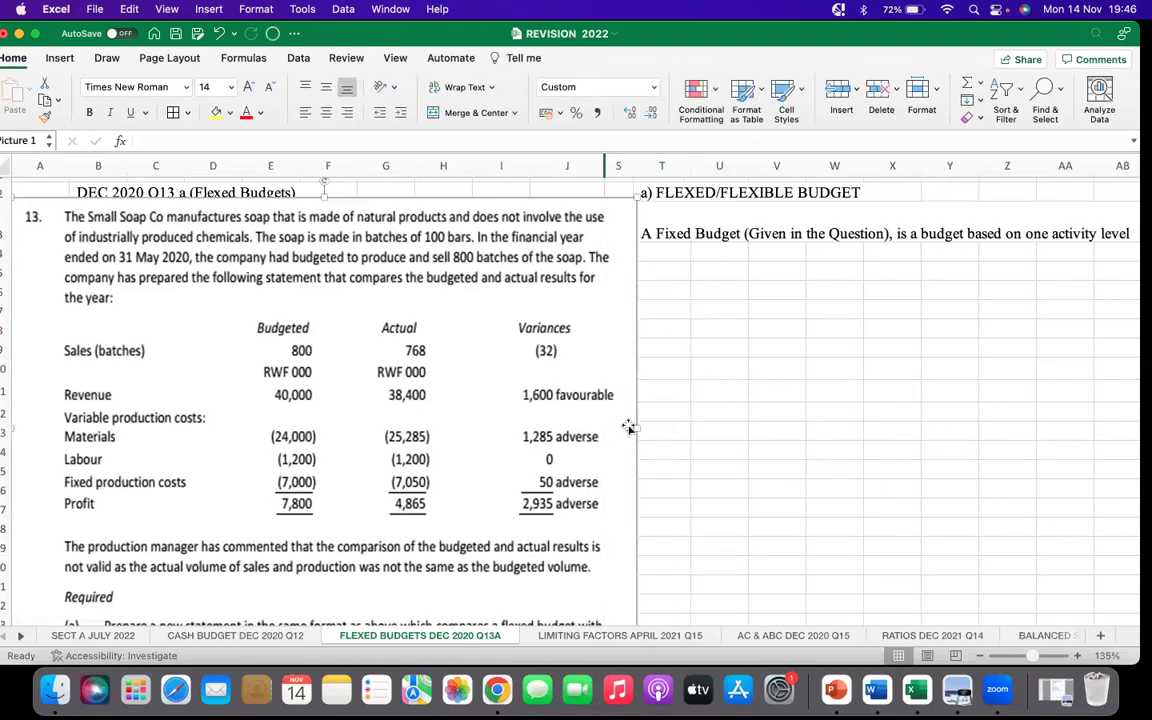
left_click_drag(634, 427, 623, 427)
Enter in T4 the note "A flexible/flexed budget (which is the requirement) is a budget that is adjusted to reflect actual activity."
left_click(664, 252)
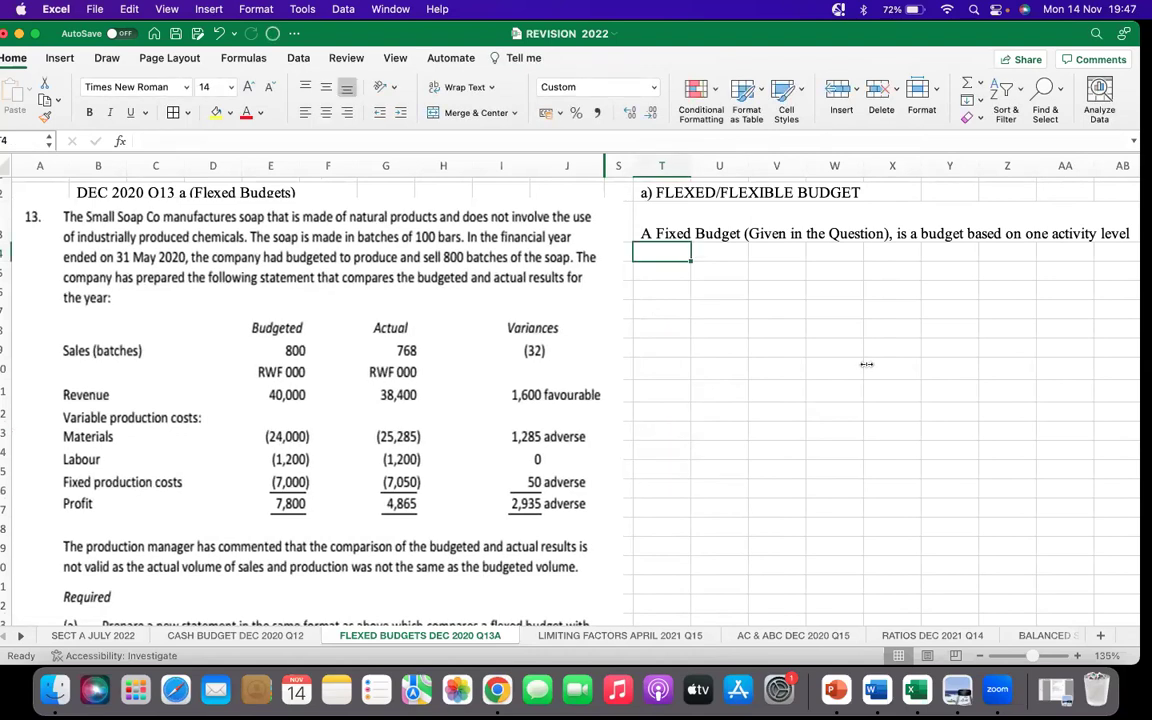
type("A fle")
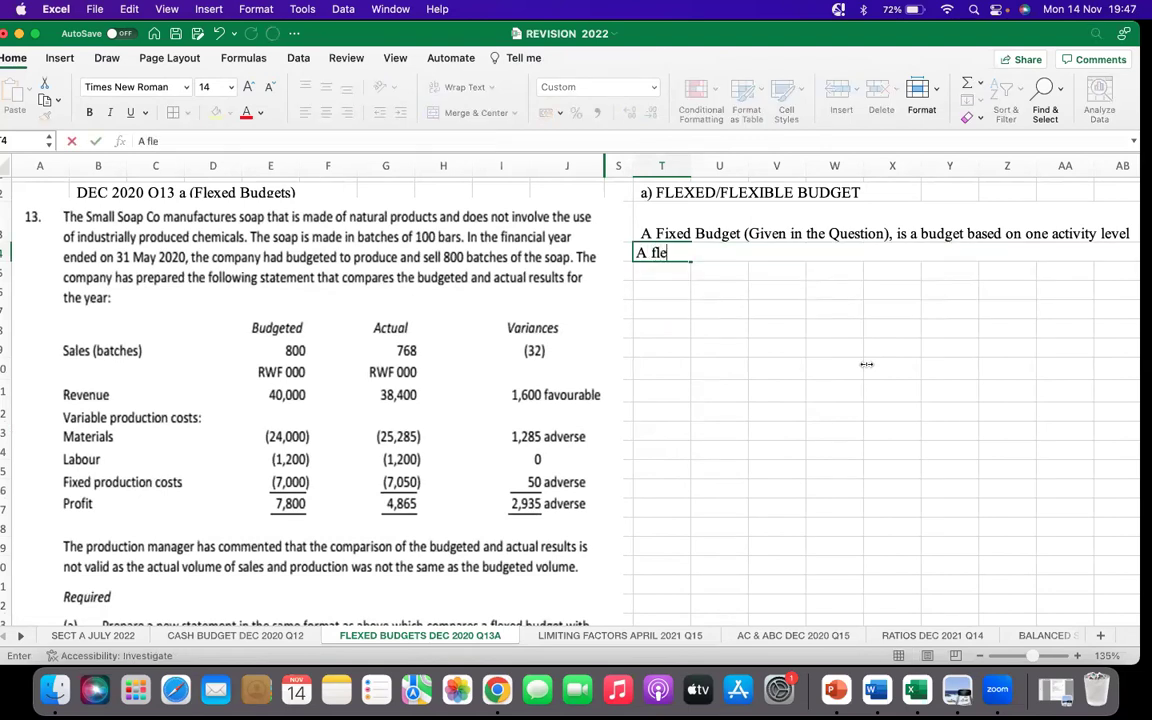
type("xible/f;e")
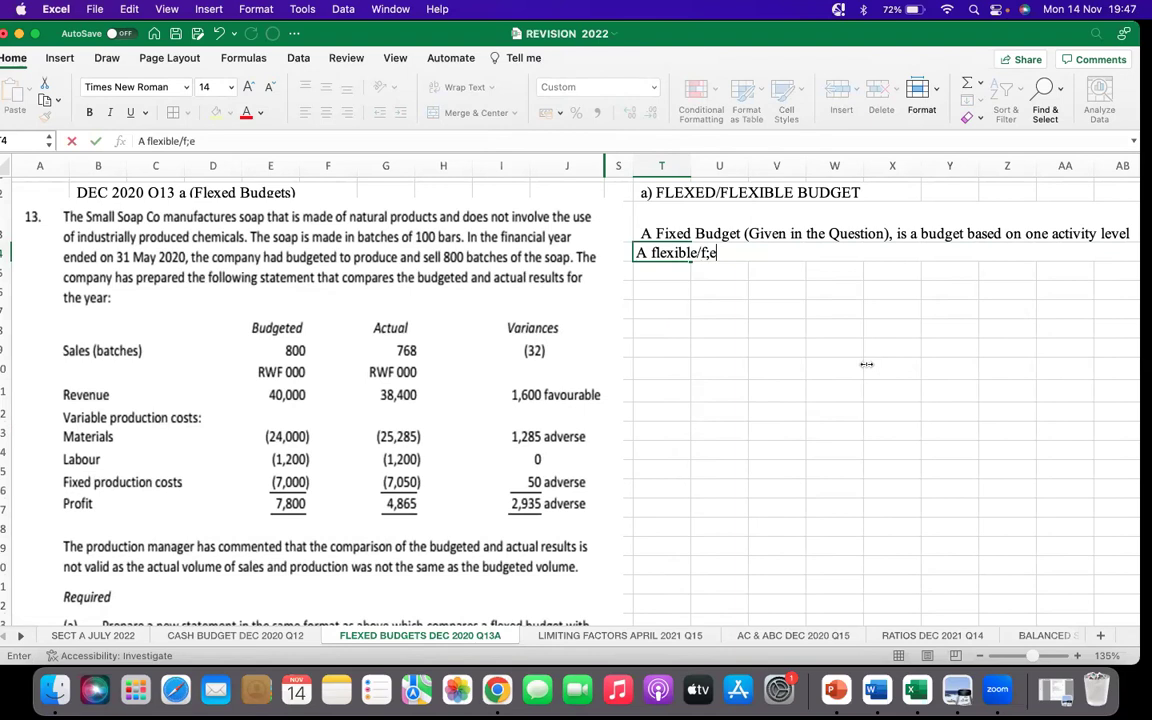
key("BackSpace")
key("BackSpace")
type("le")
type("s")
type("ed budget")
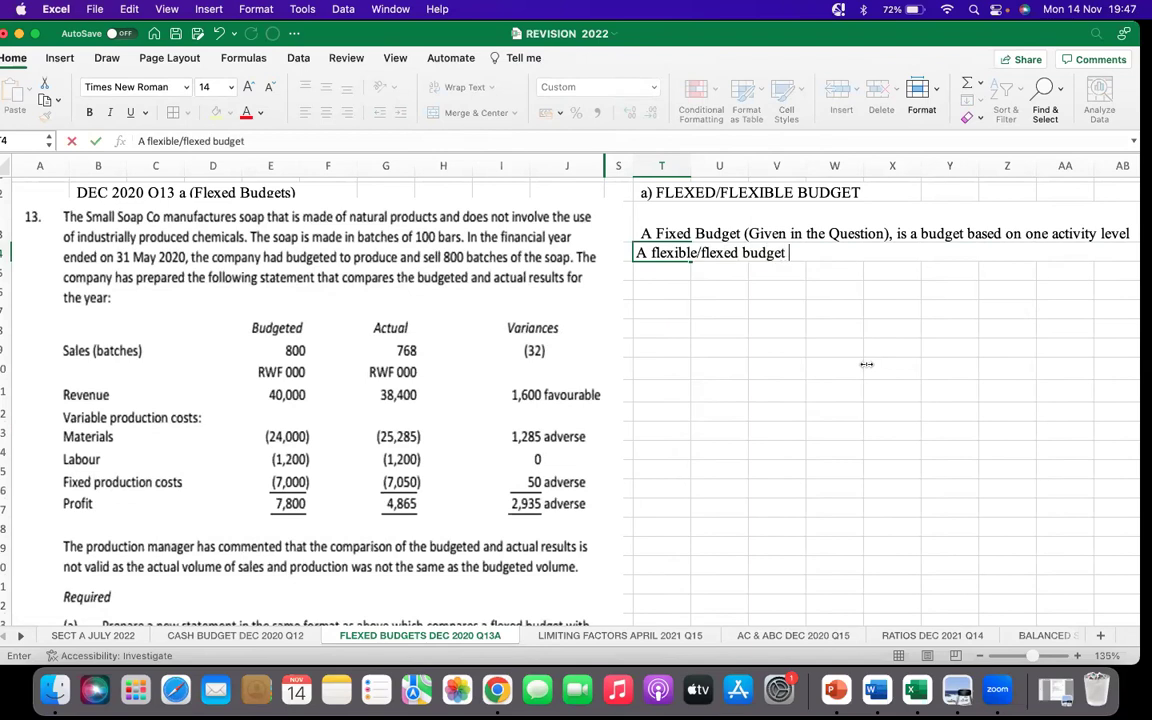
type(" (which is t")
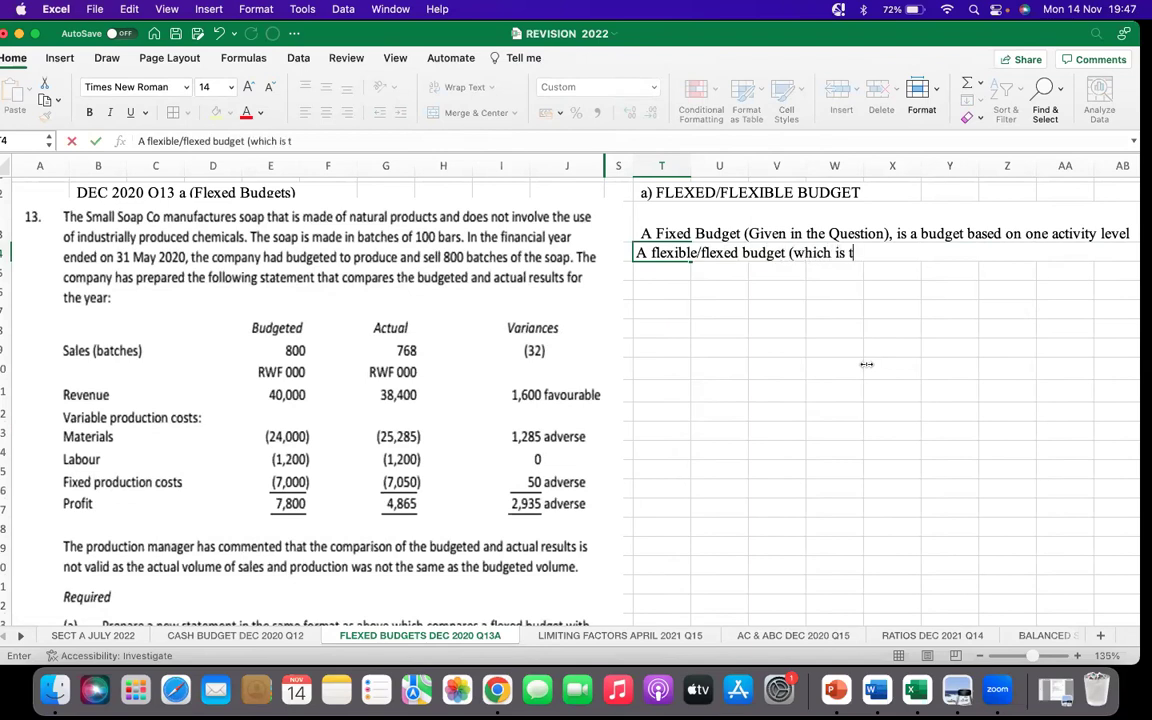
type("he requirement")
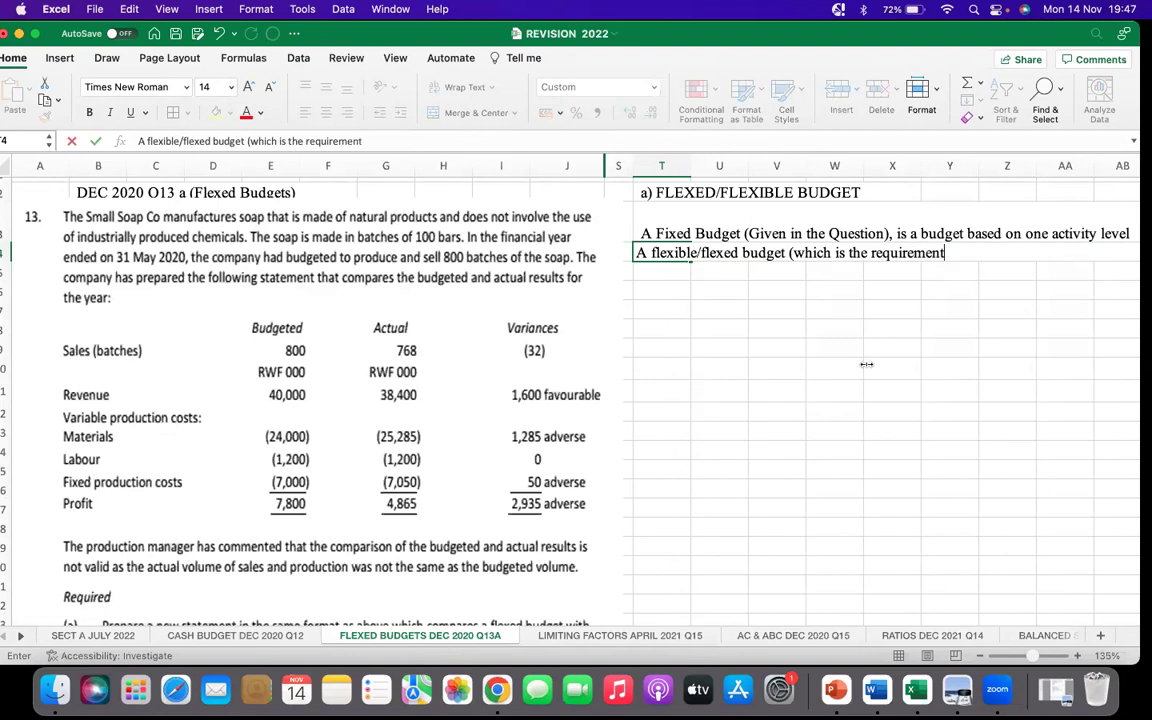
type(") is a budget that is a")
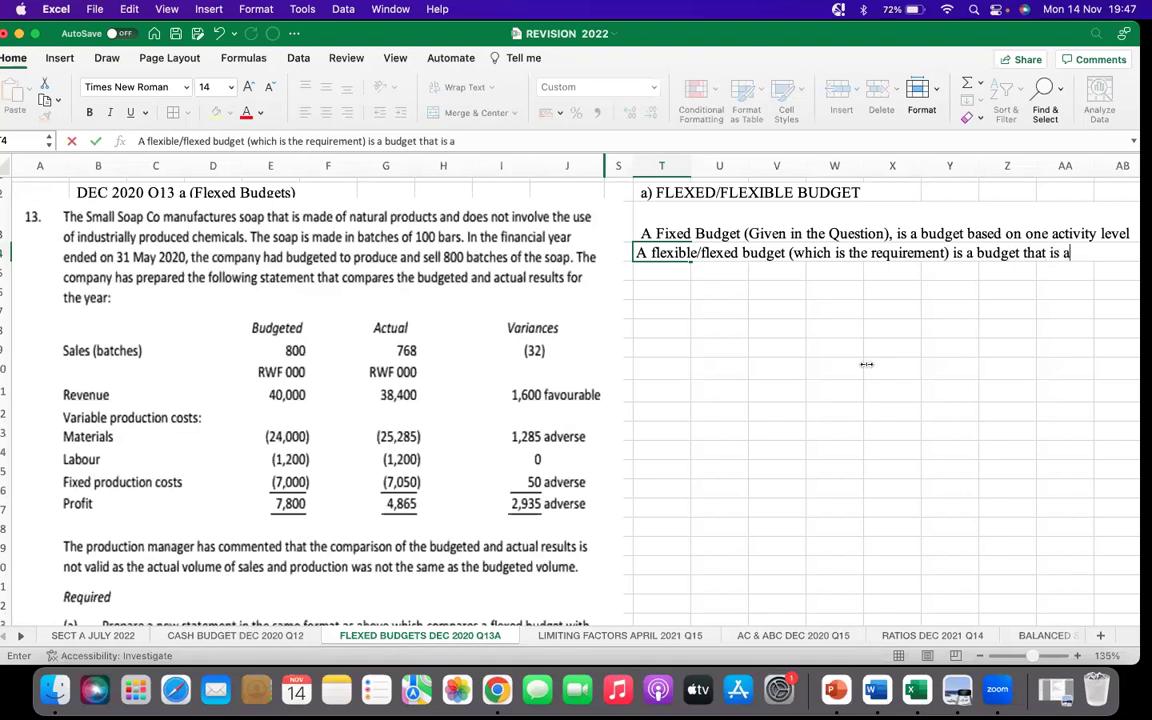
type("djusted to ref")
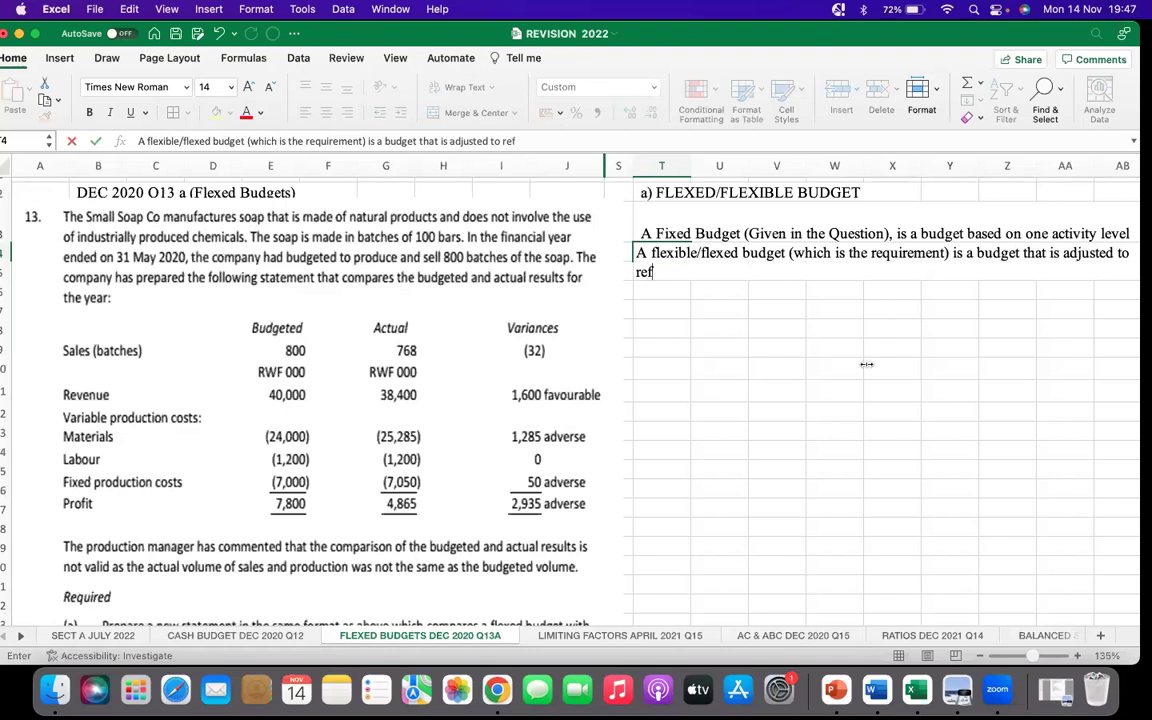
type("lect actual acti")
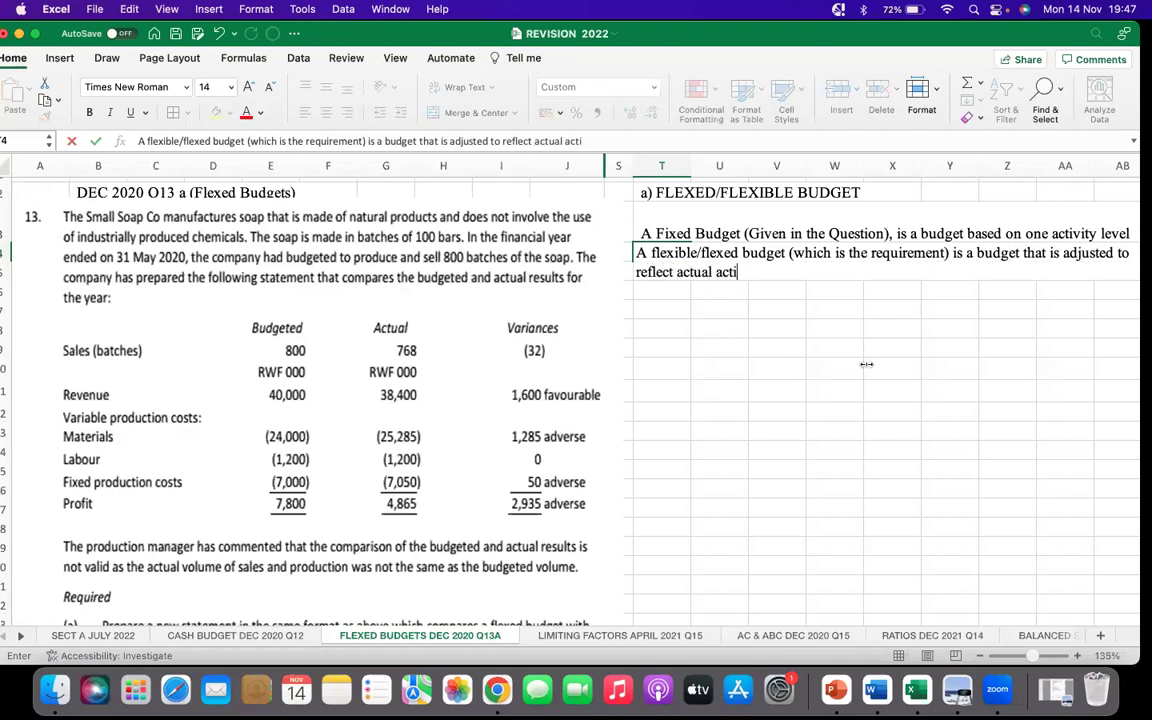
type("vity.")
key("Return")
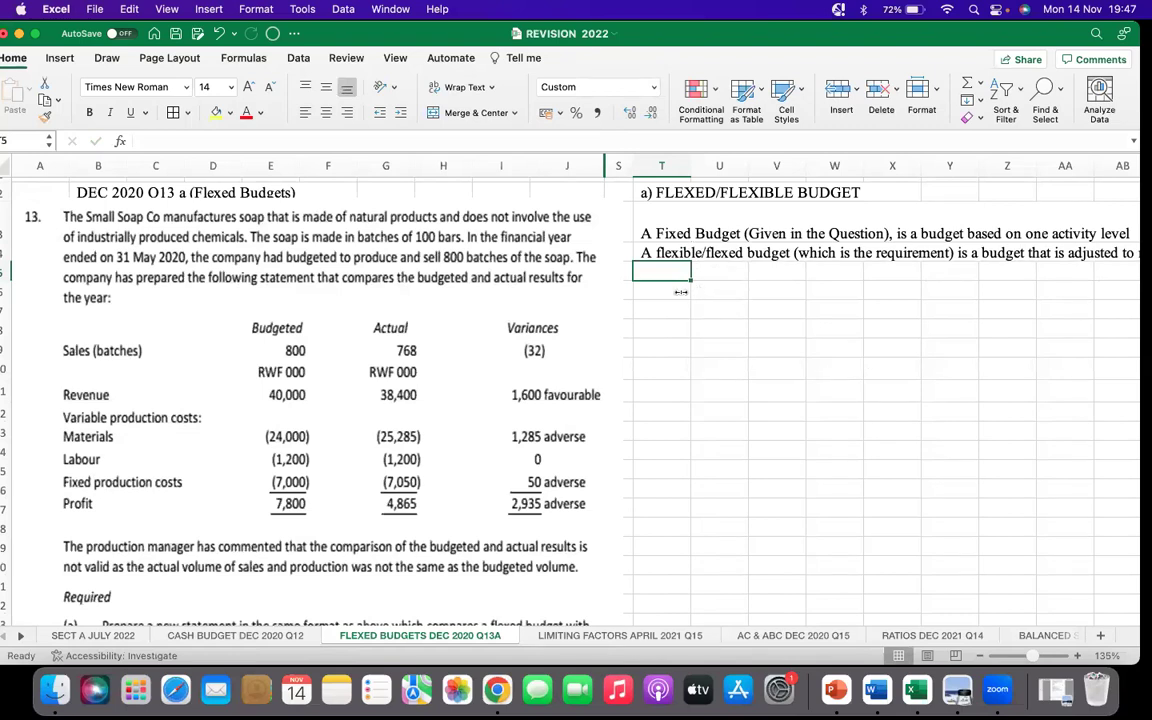
Enter the statement titles "SMALL SOAP COMPANY" in T6 and "FLEXED BUDGET CONTROL STATEMENT" in T7
scroll(430, 458, "down", 3)
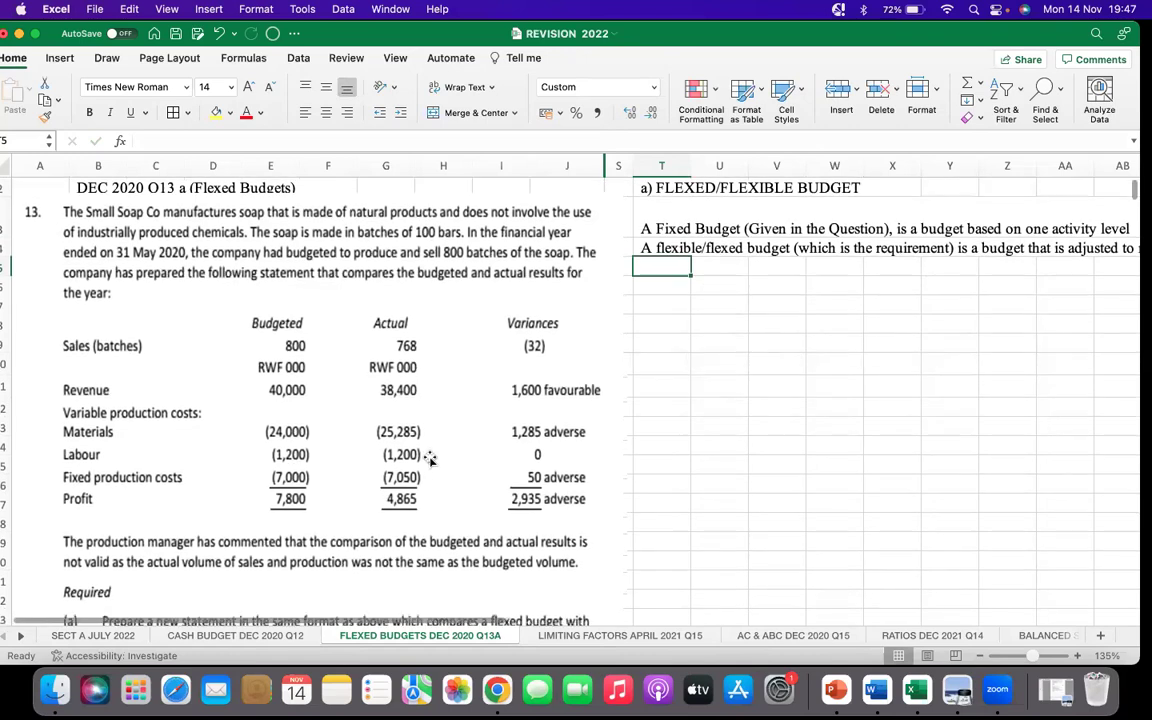
scroll(430, 458, "up", 3)
left_click(660, 307)
type("SMALL SOAP COMPANY")
key("Return")
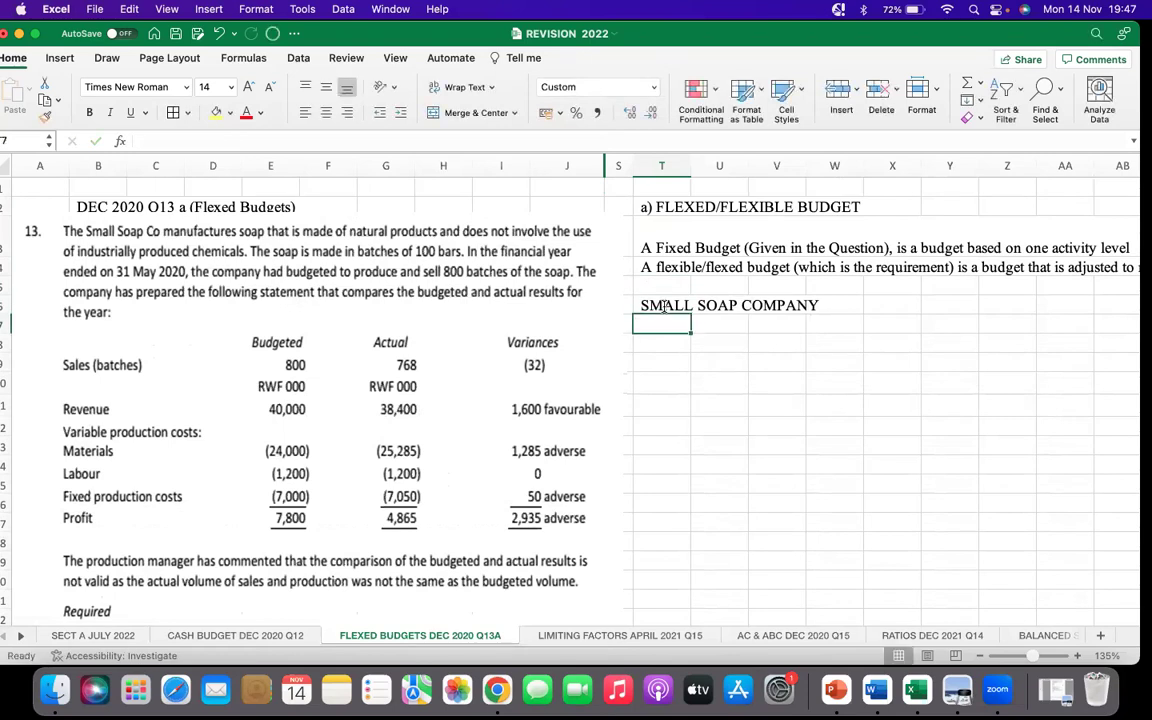
type("FLEXED ")
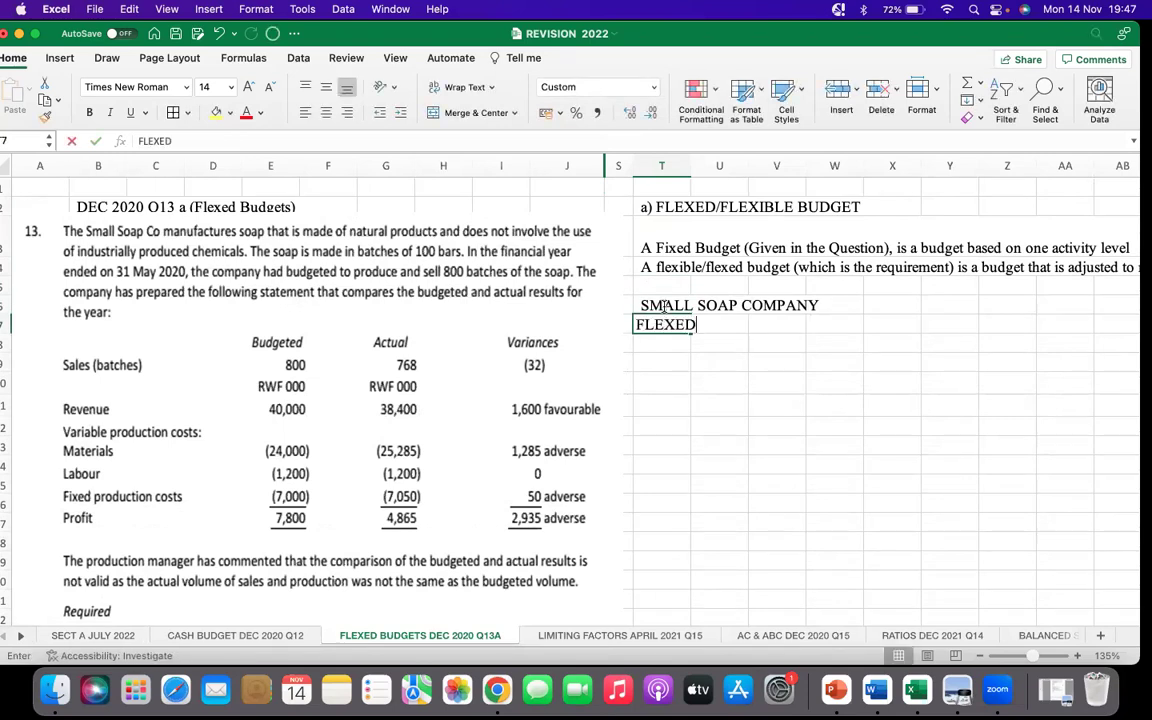
type("BUDG")
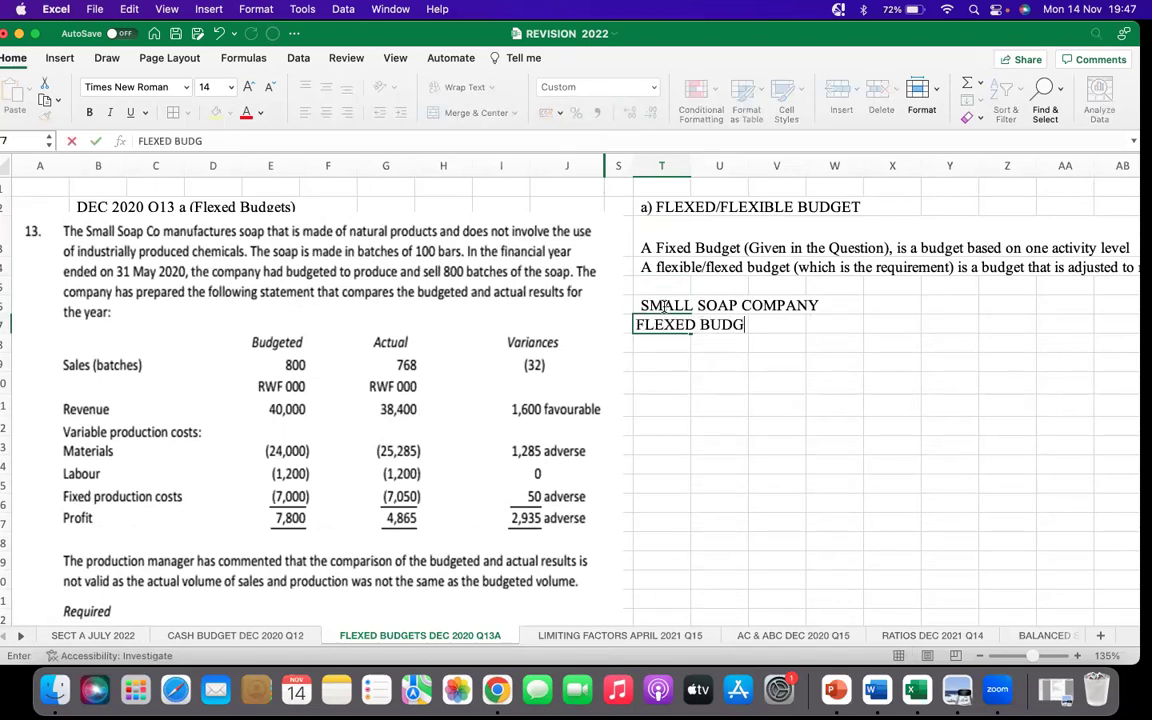
type("ET CONTRO")
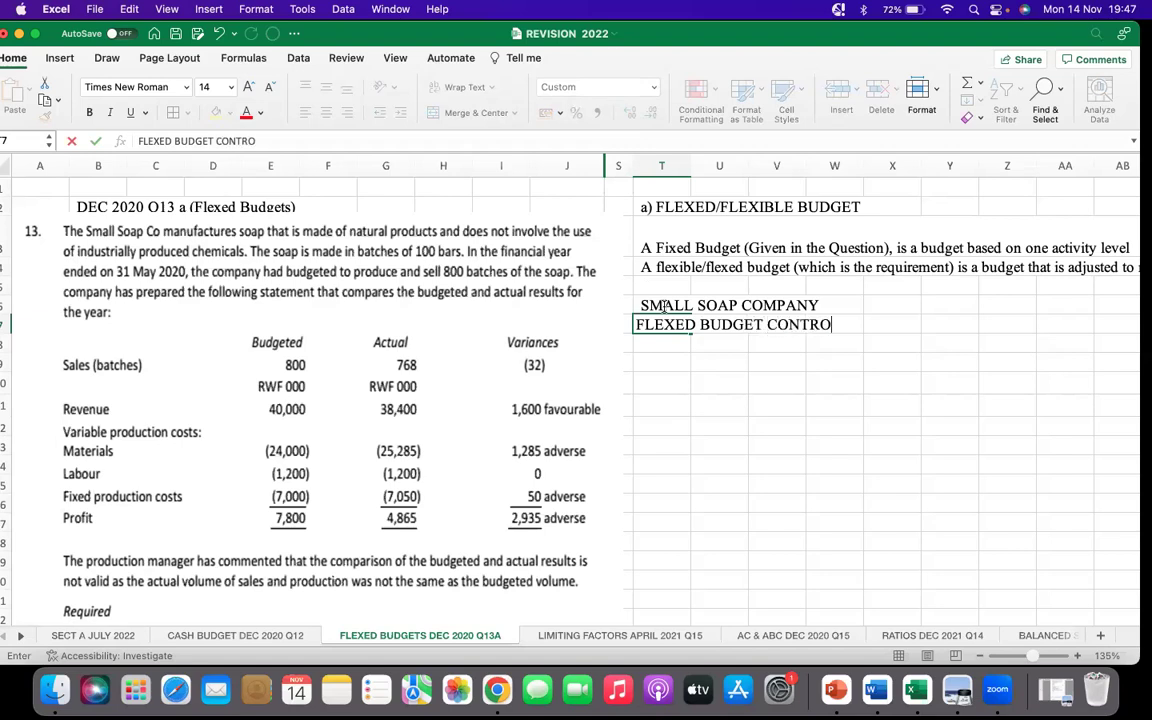
type("L STATEMENT")
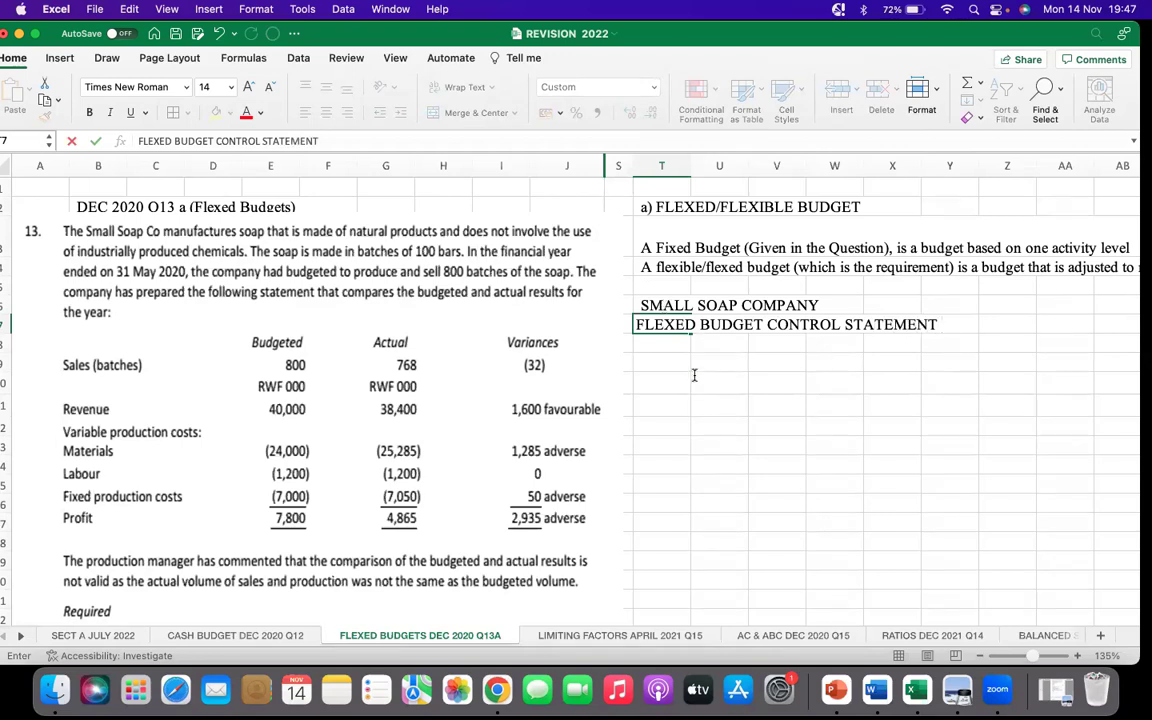
left_click(744, 360)
Add the column headings "FLEXED BUDGET", "ACTUAL" and "VARIANCE" in cells V8, W8 and X8
left_click(763, 347)
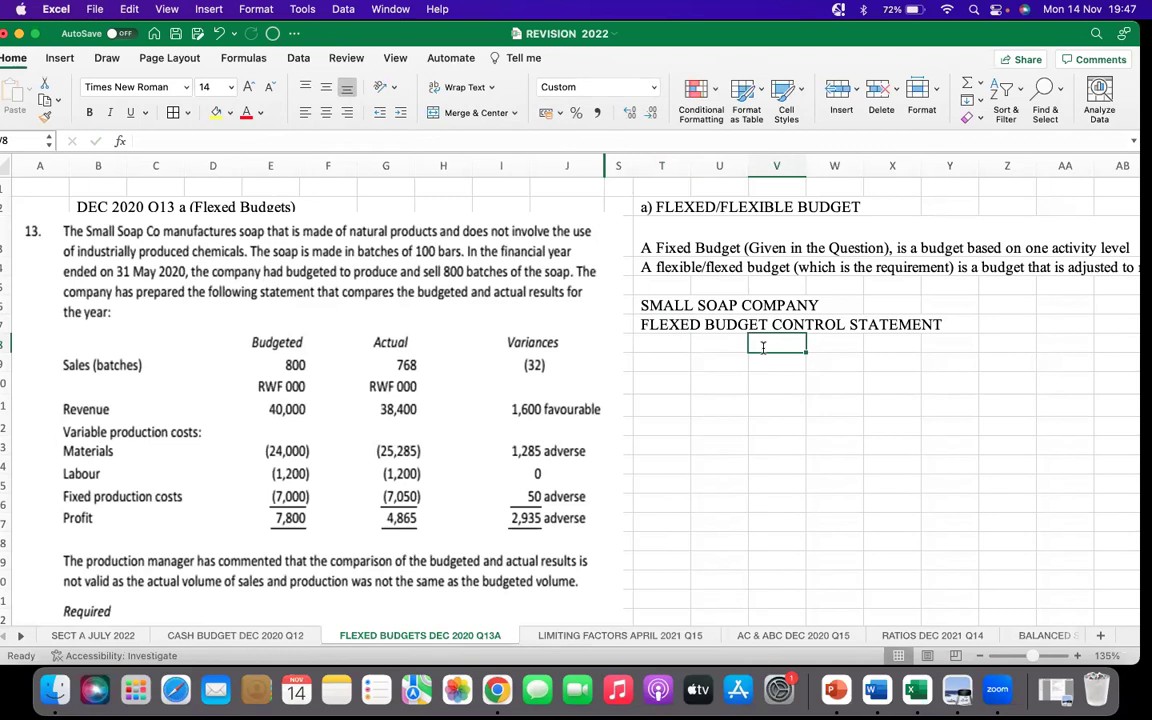
type("FLE")
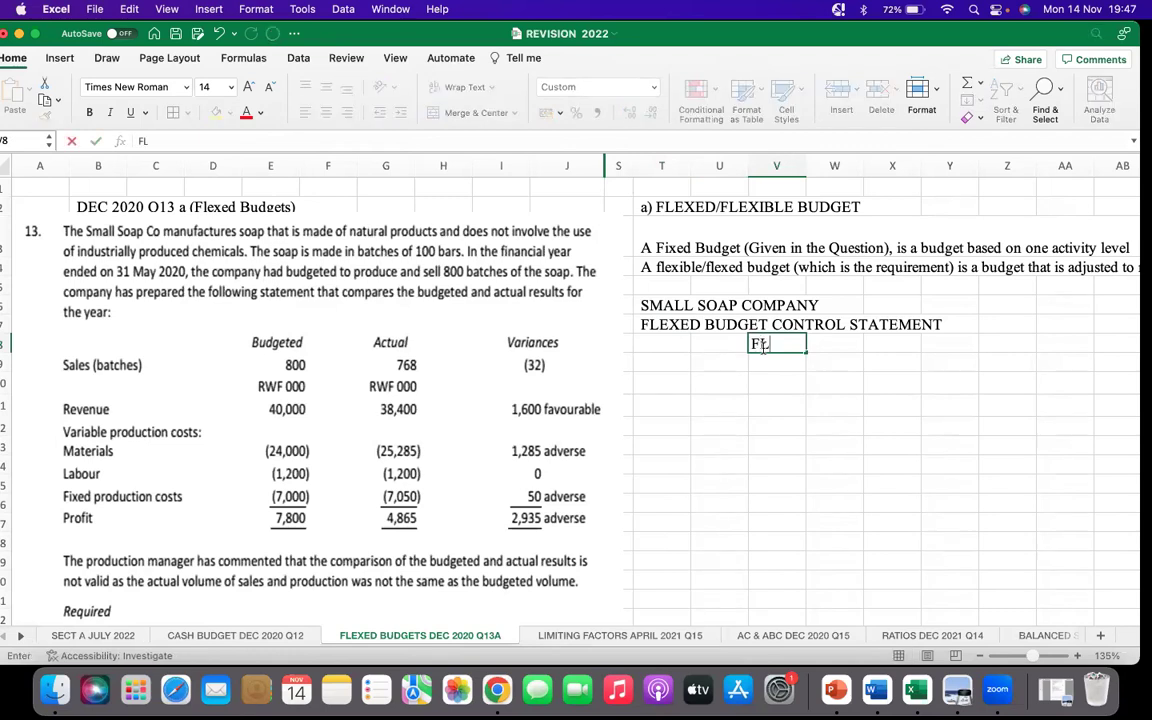
key("BackSpace")
key("BackSpace")
type("LEXED BUDGET")
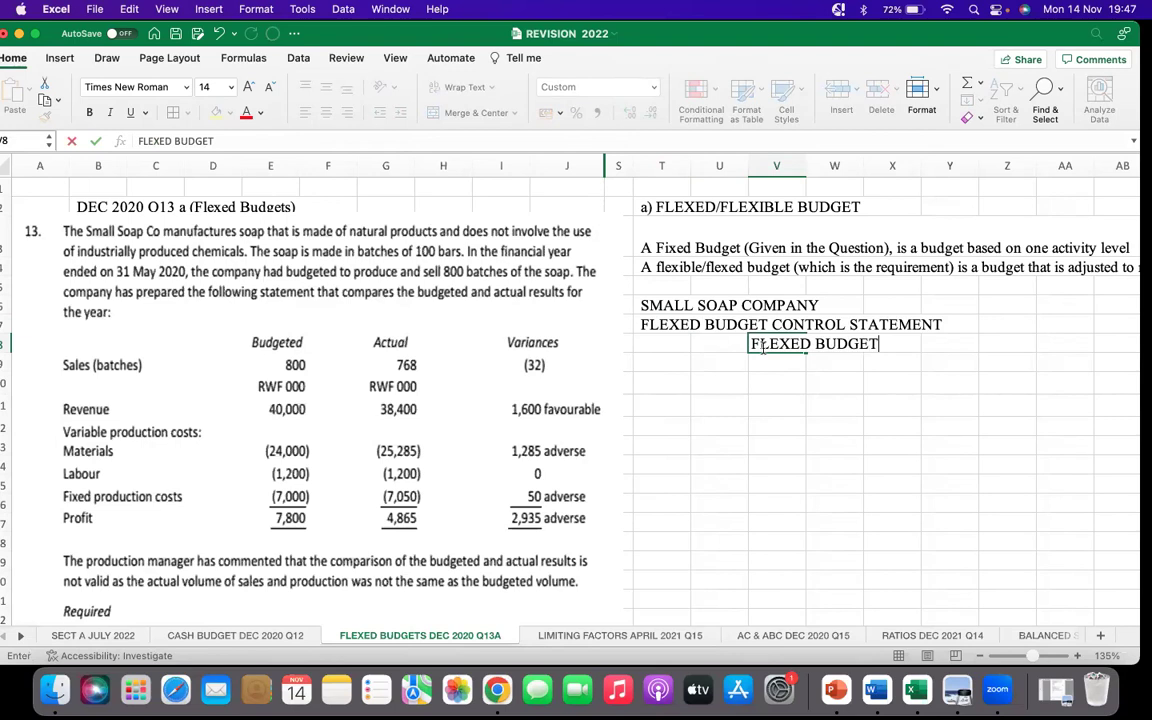
left_click(833, 364)
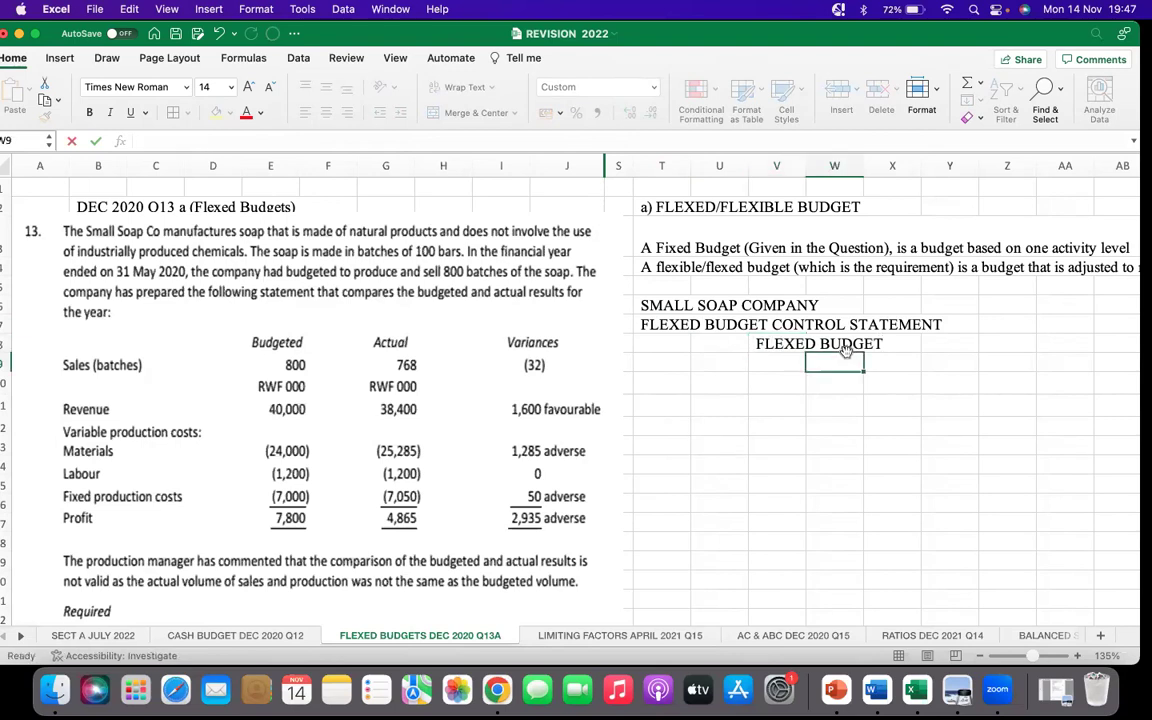
left_click(858, 345)
type("ACTUAL")
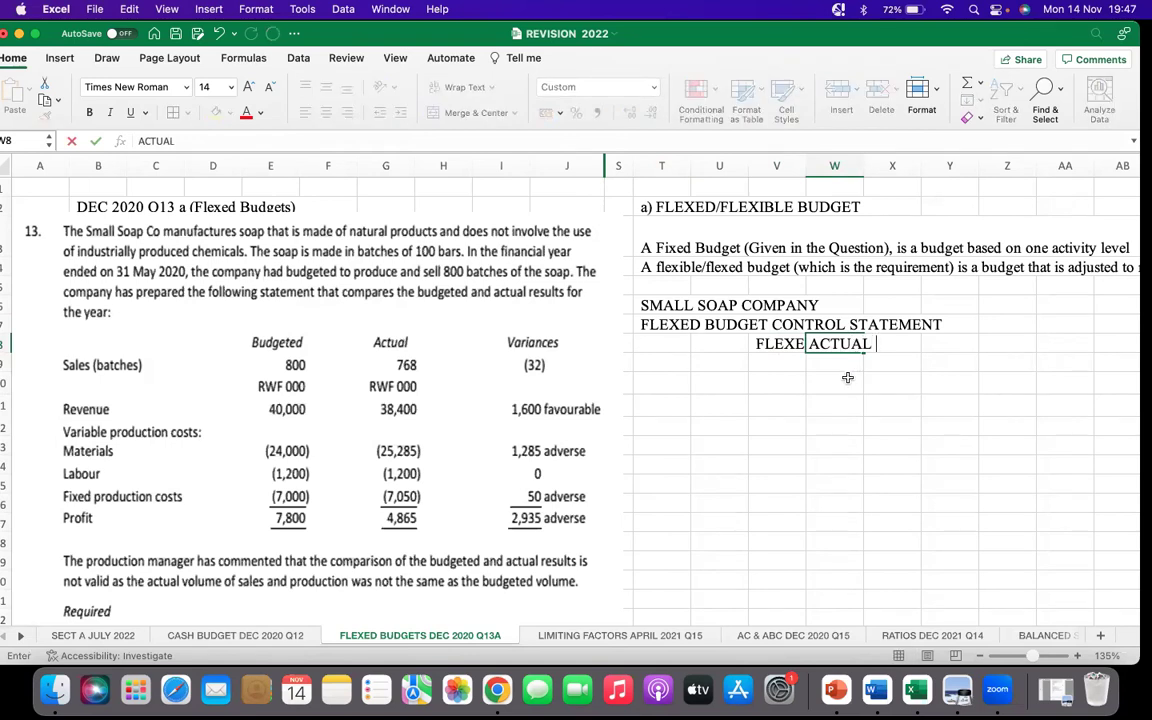
left_click(795, 342)
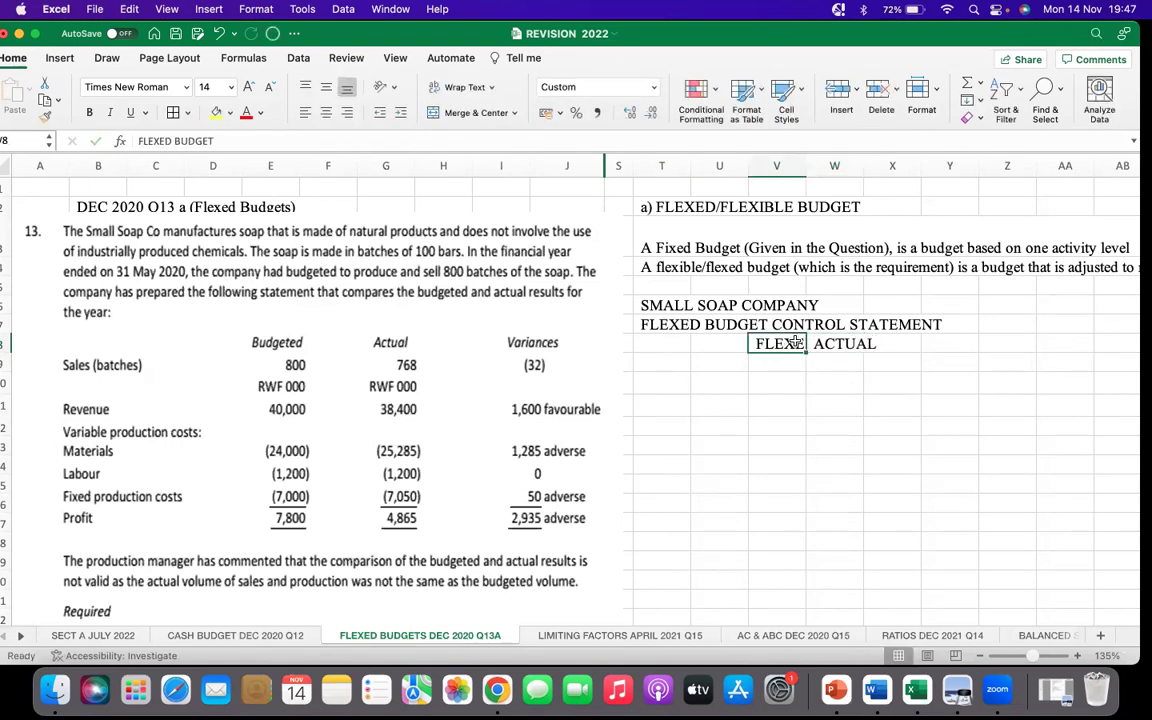
left_click(886, 343)
type("VARIANCE")
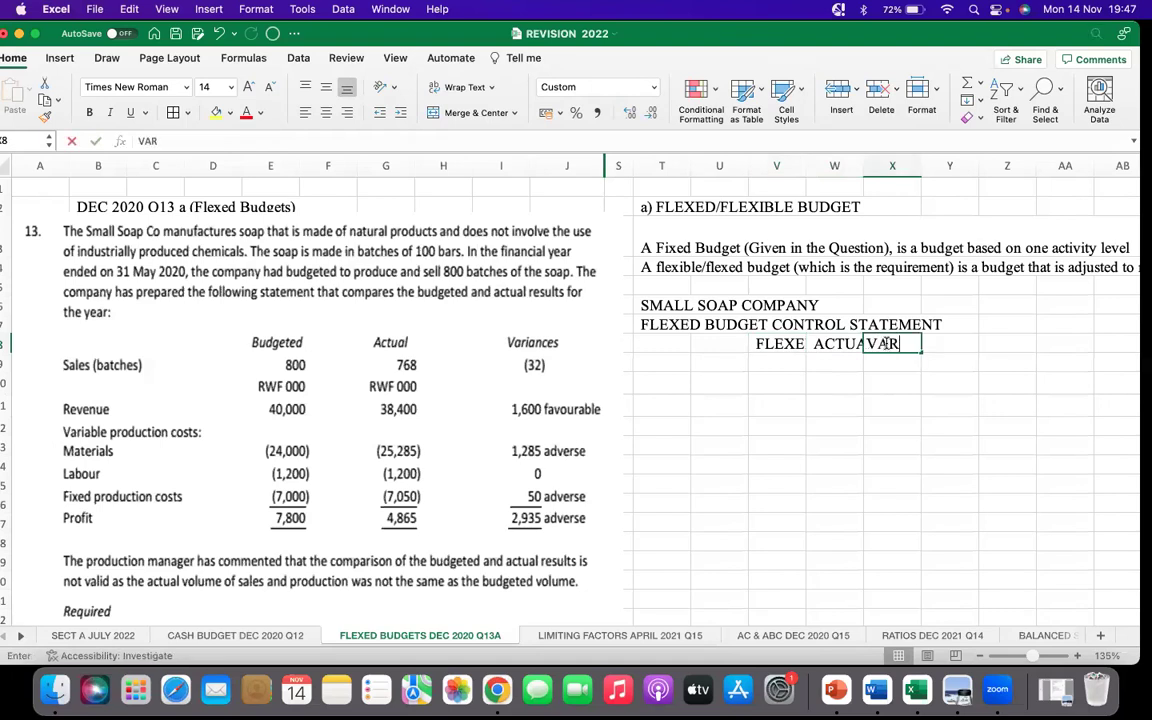
left_click(845, 404)
Widen columns T, U, V and W to make room for the row labels and the statement's column headings
left_click_drag(807, 165, 876, 162)
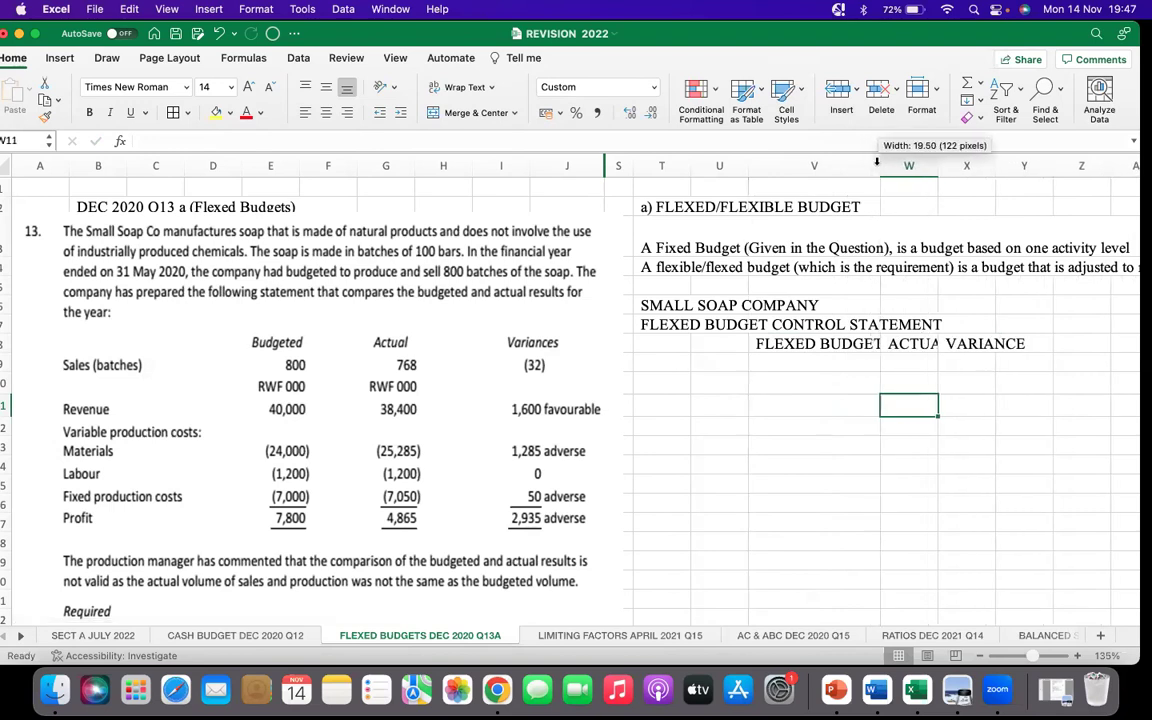
left_click_drag(749, 165, 782, 160)
left_click_drag(689, 165, 776, 249)
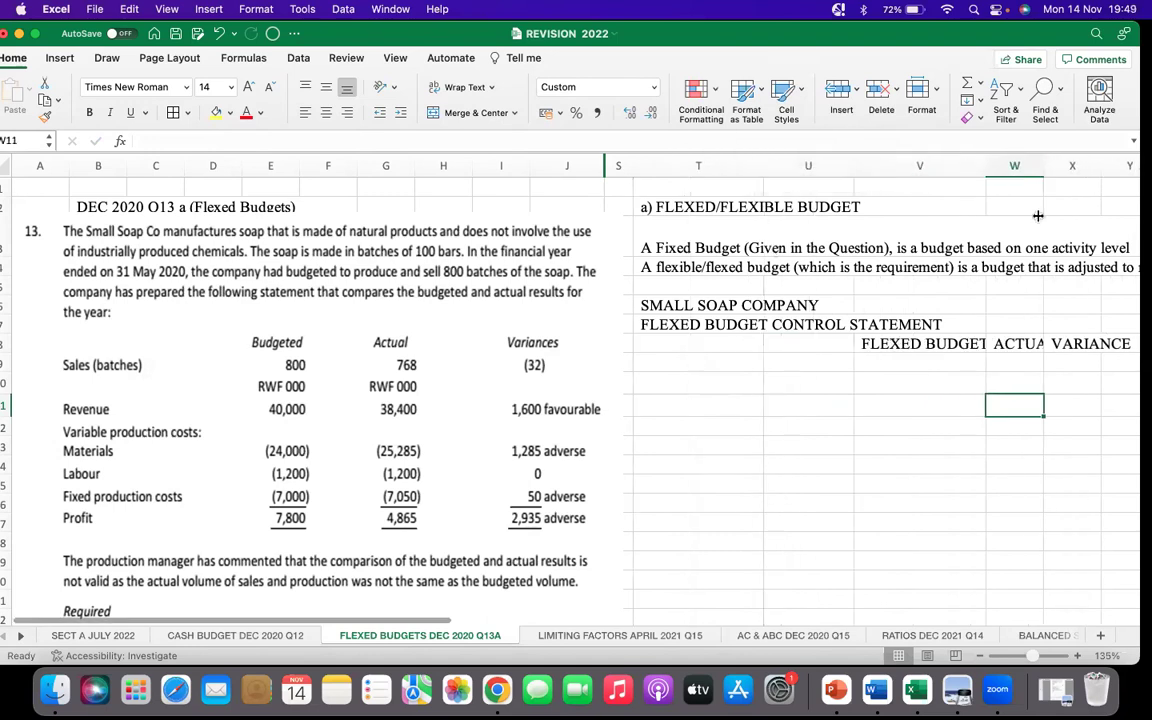
left_click_drag(1043, 165, 1139, 160)
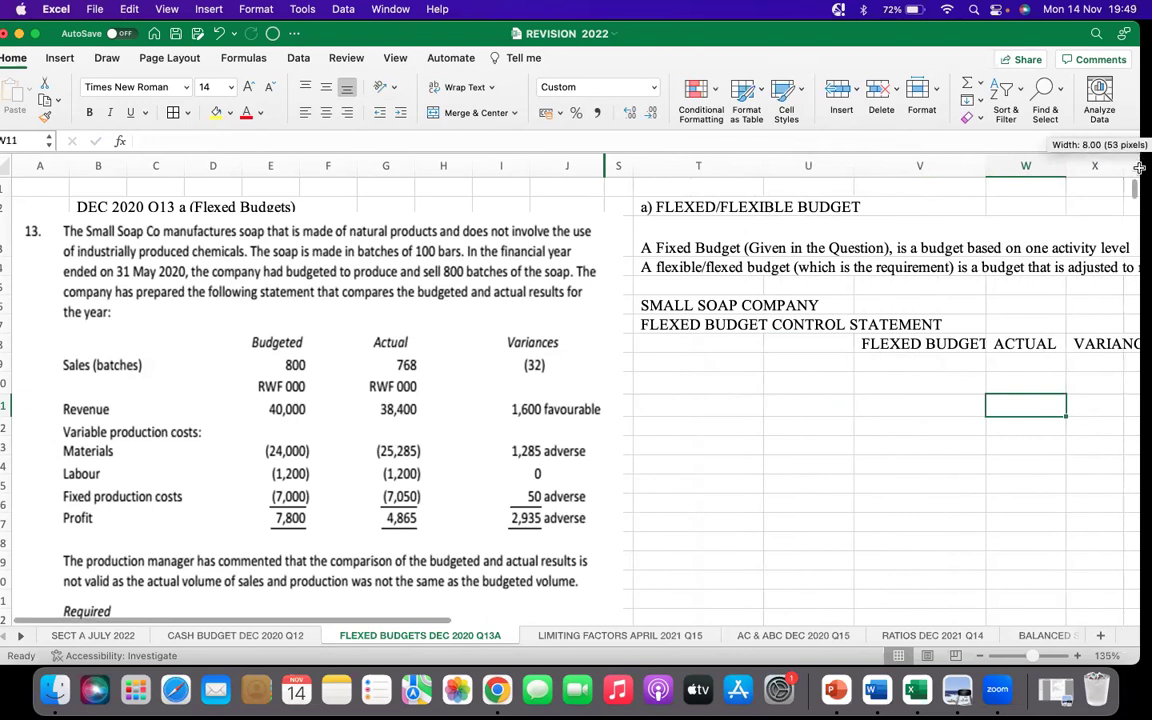
left_click(735, 380)
left_click(698, 364)
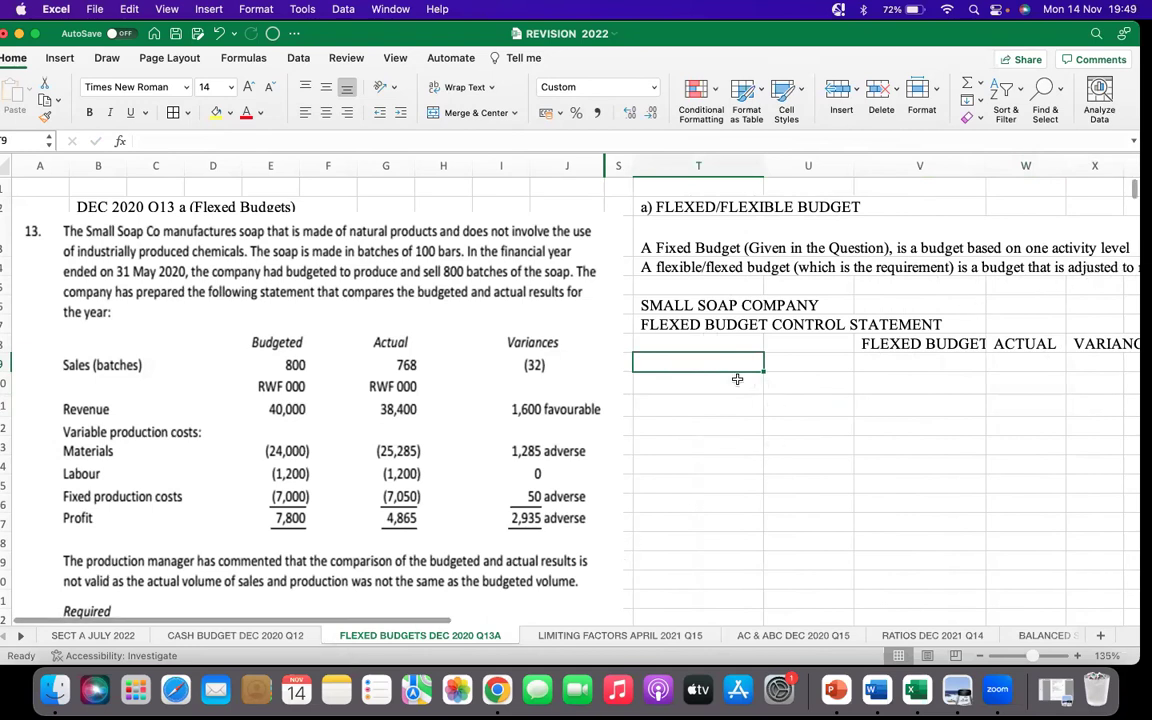
Enter the currency units under the three headings: "RWF 000" in V9 and "RWF000" in W9 and X9
left_click(919, 356)
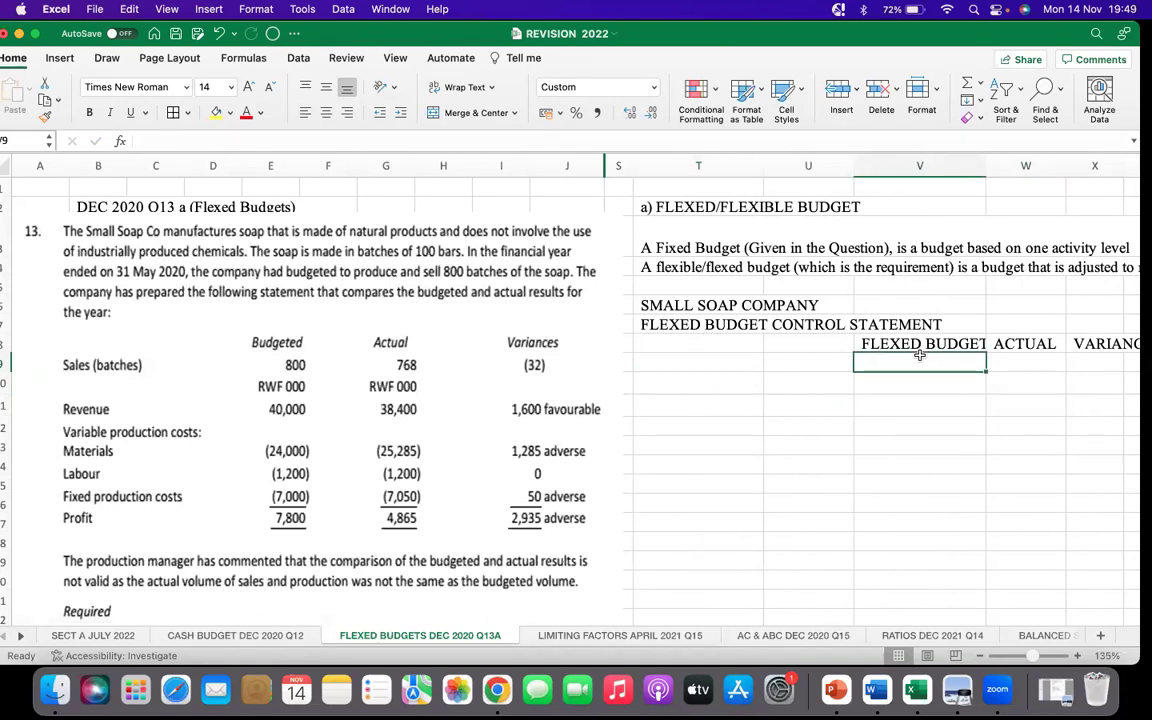
type("RWF ")
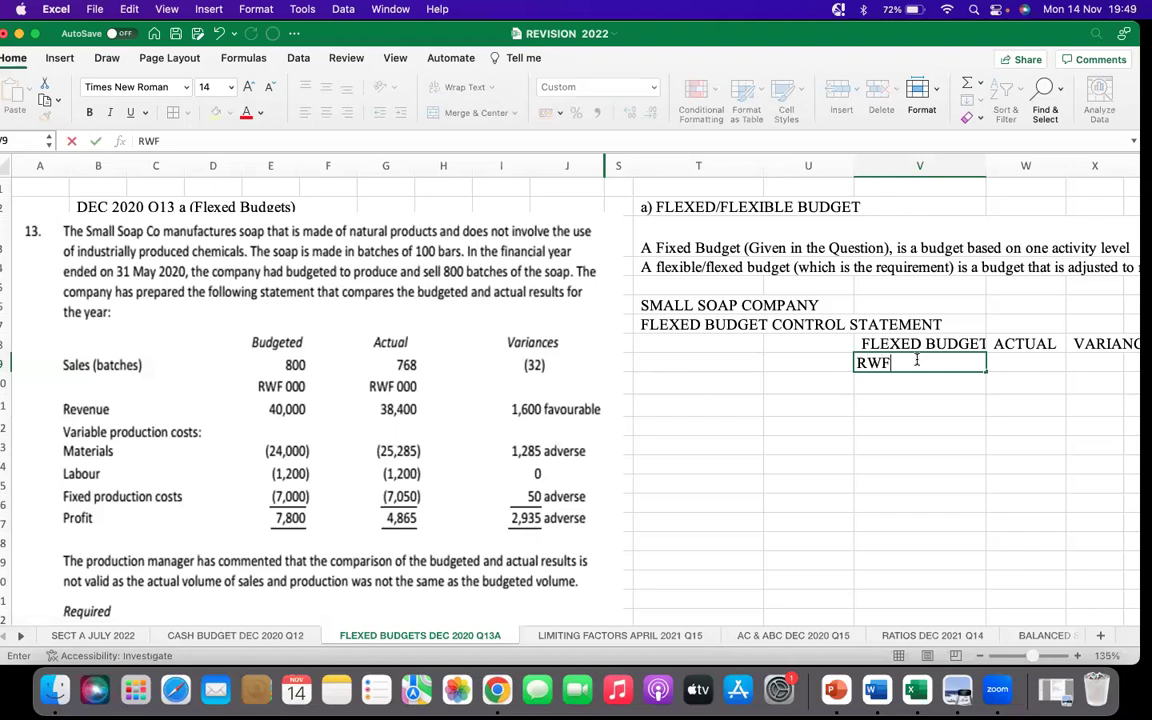
type("000")
key("Tab")
type("RWF000")
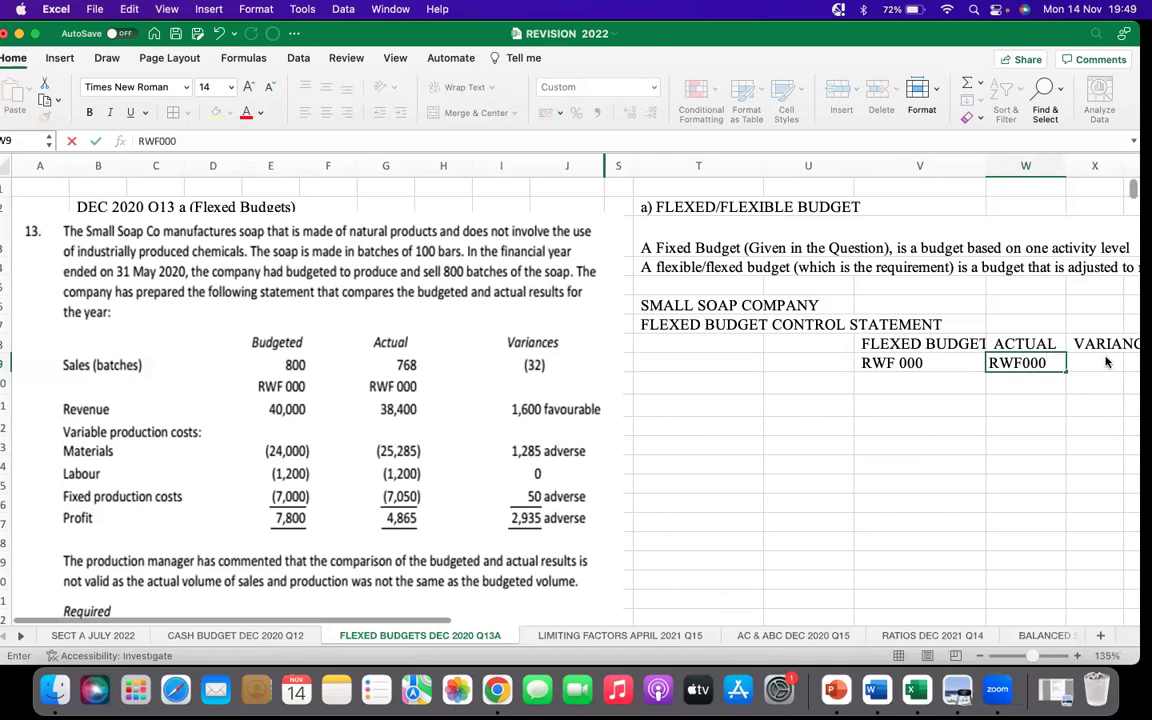
left_click(1105, 362)
type("RWF")
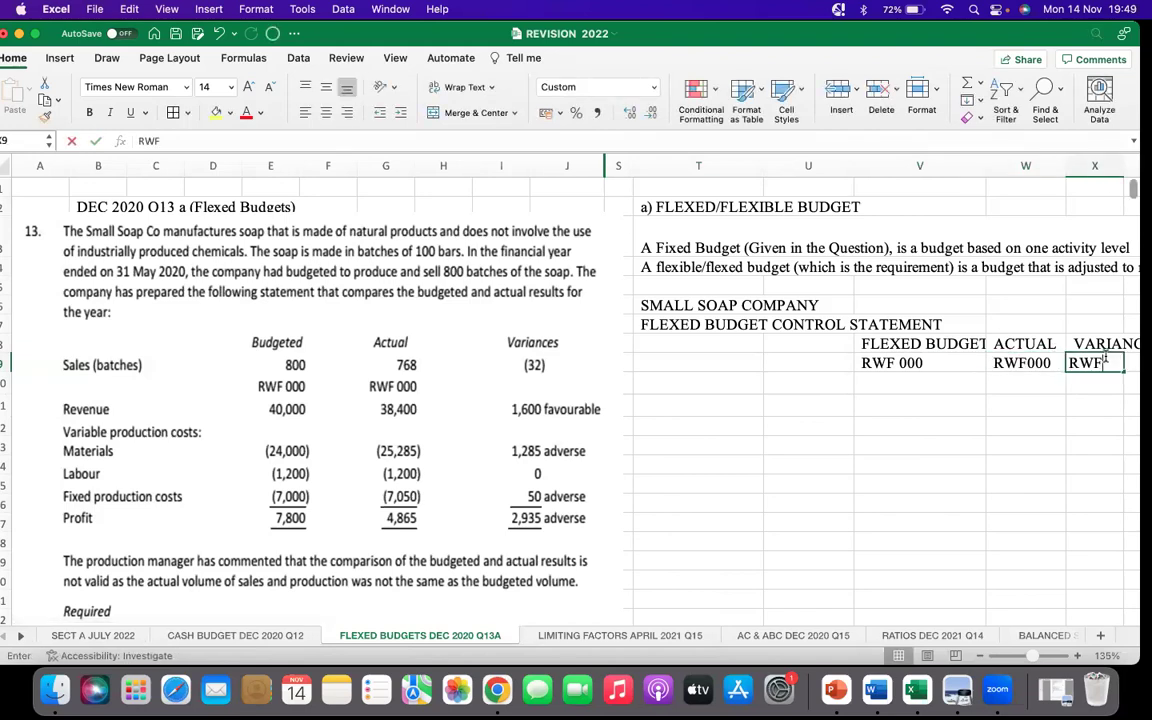
type("000")
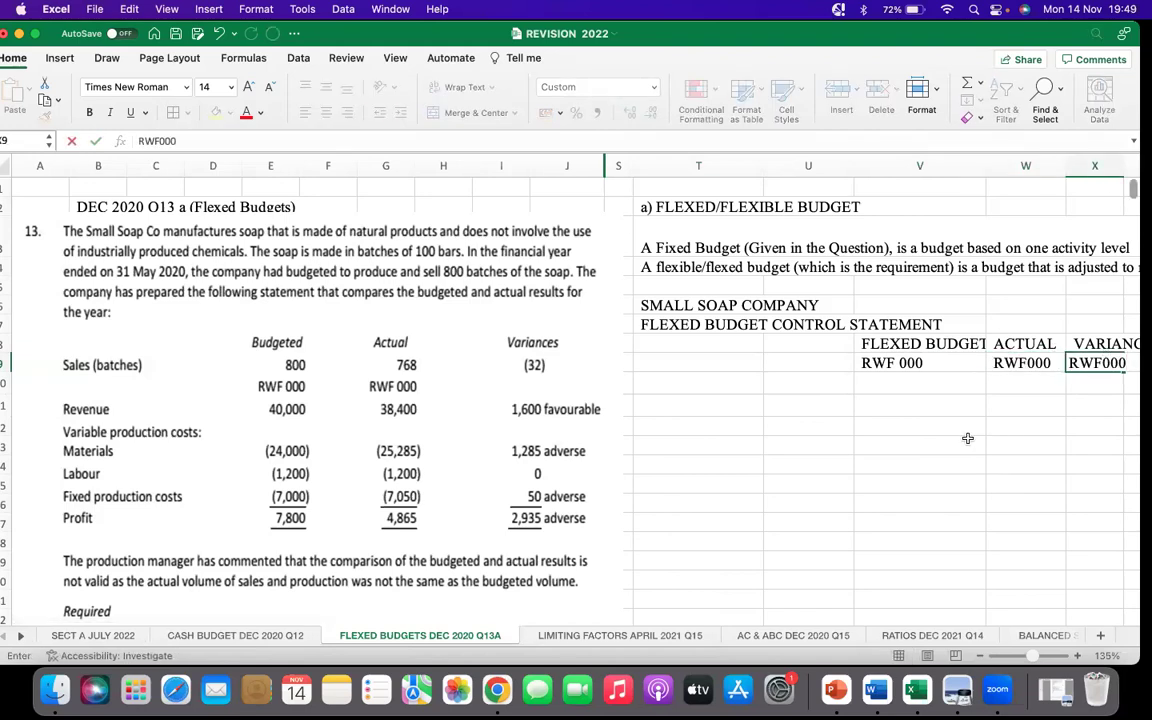
Enter the row label "Revenue" in T10 beneath the statement headings
left_click(704, 388)
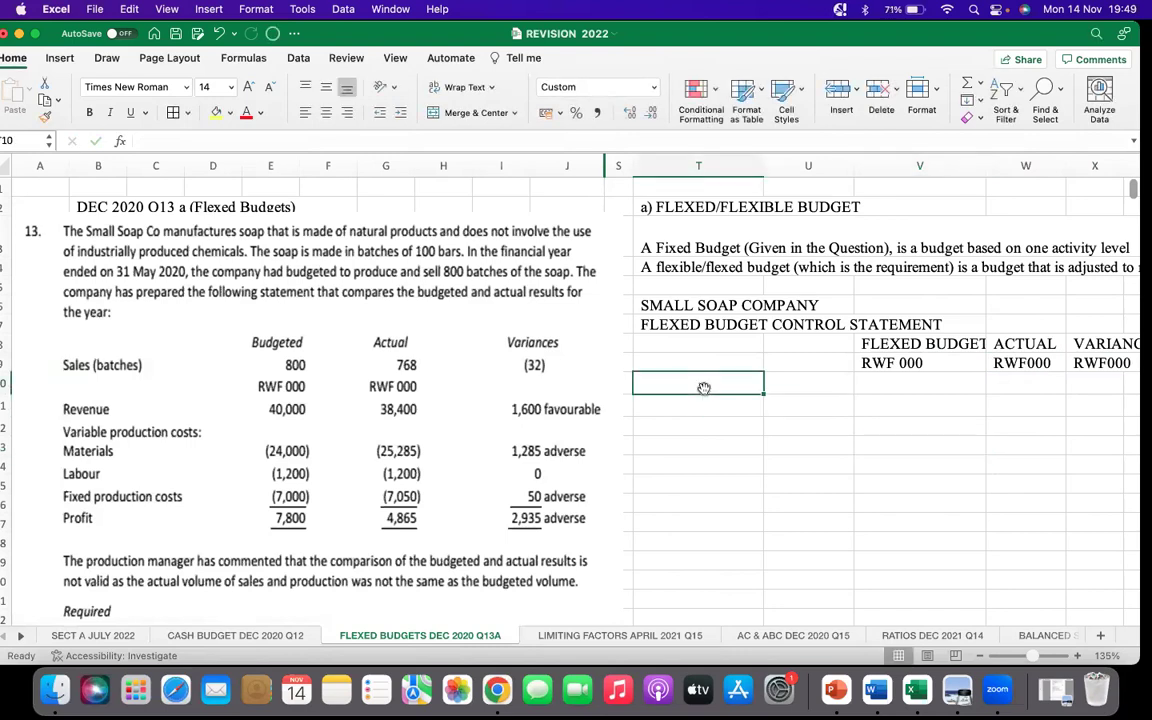
type("REVE")
key("BackSpace")
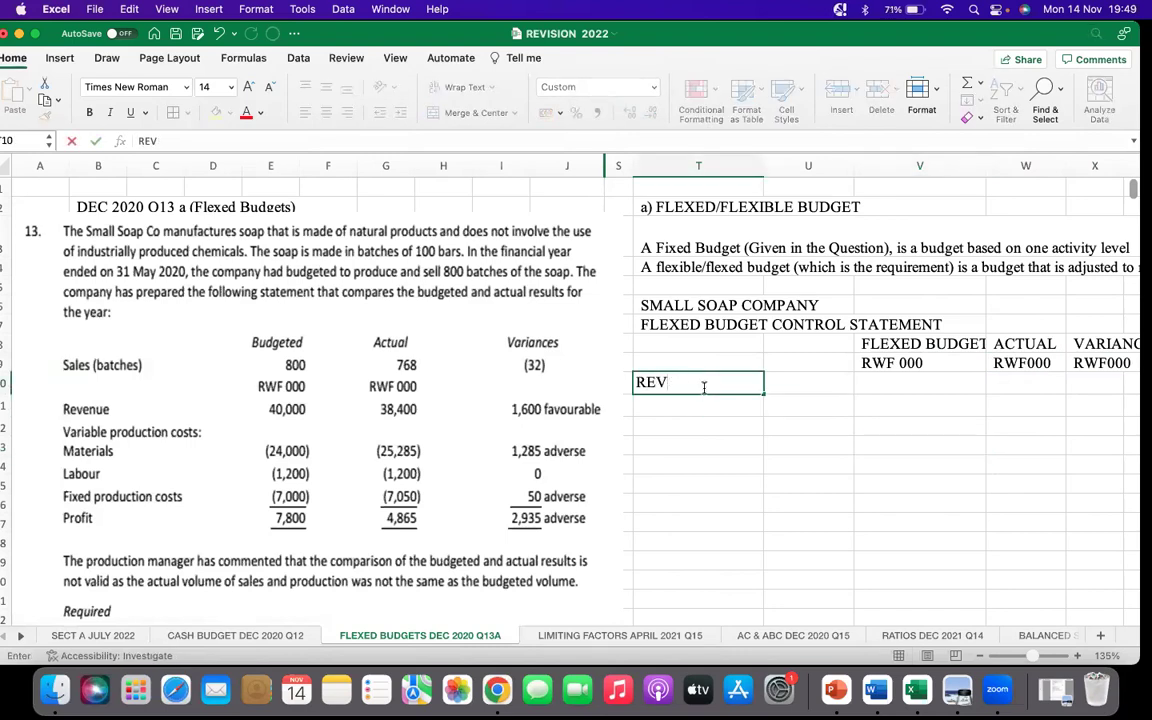
key("BackSpace")
key("BackSpace")
key("BackSpace")
type("Rve")
key("BackSpace")
key("BackSpace")
type("evenue")
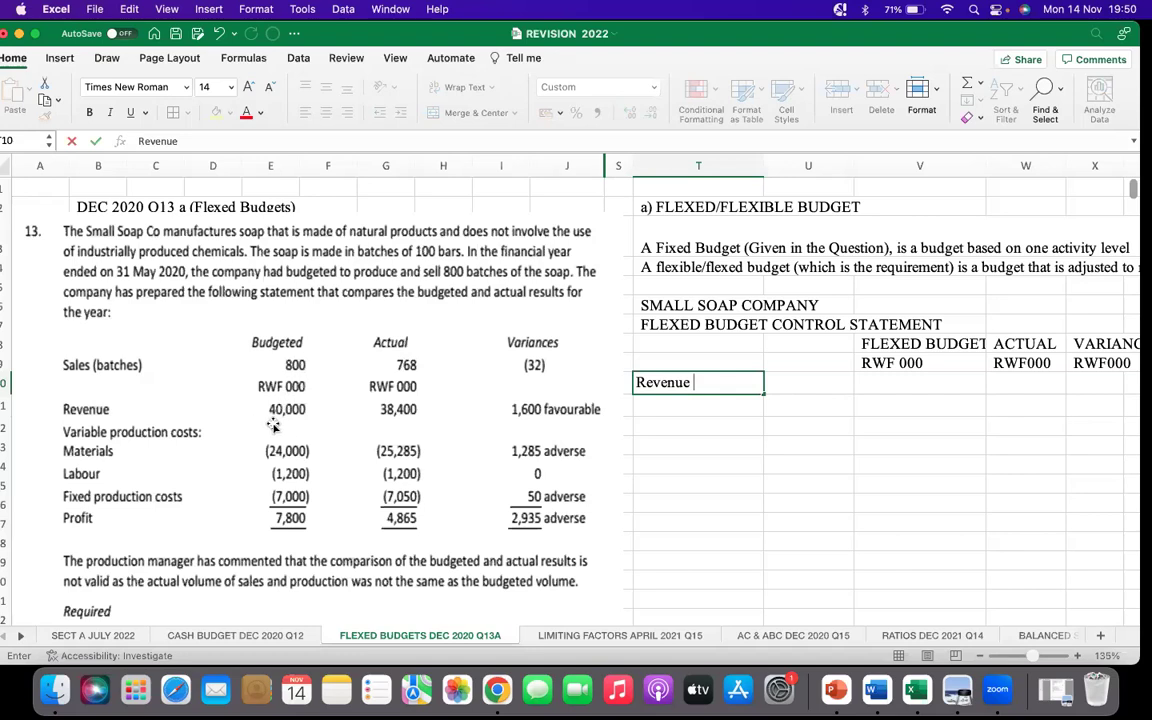
Enter the revenue flexing working "(40000*768)/800=" as text in U10
left_click(797, 389)
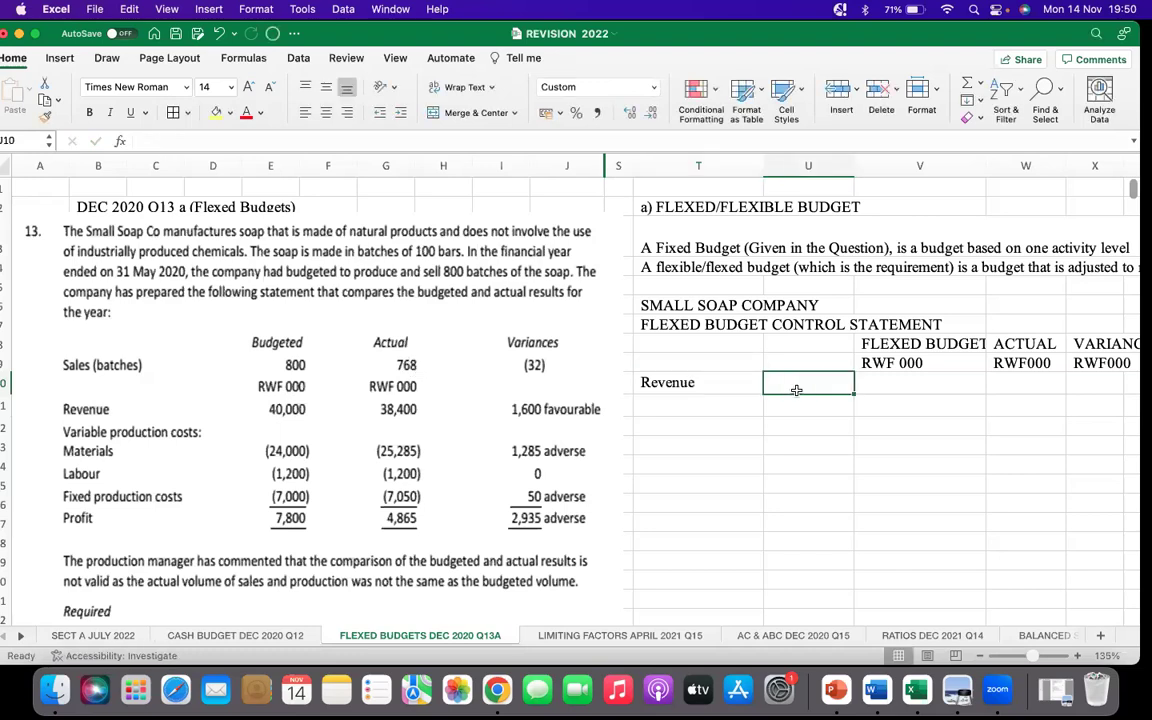
type("(")
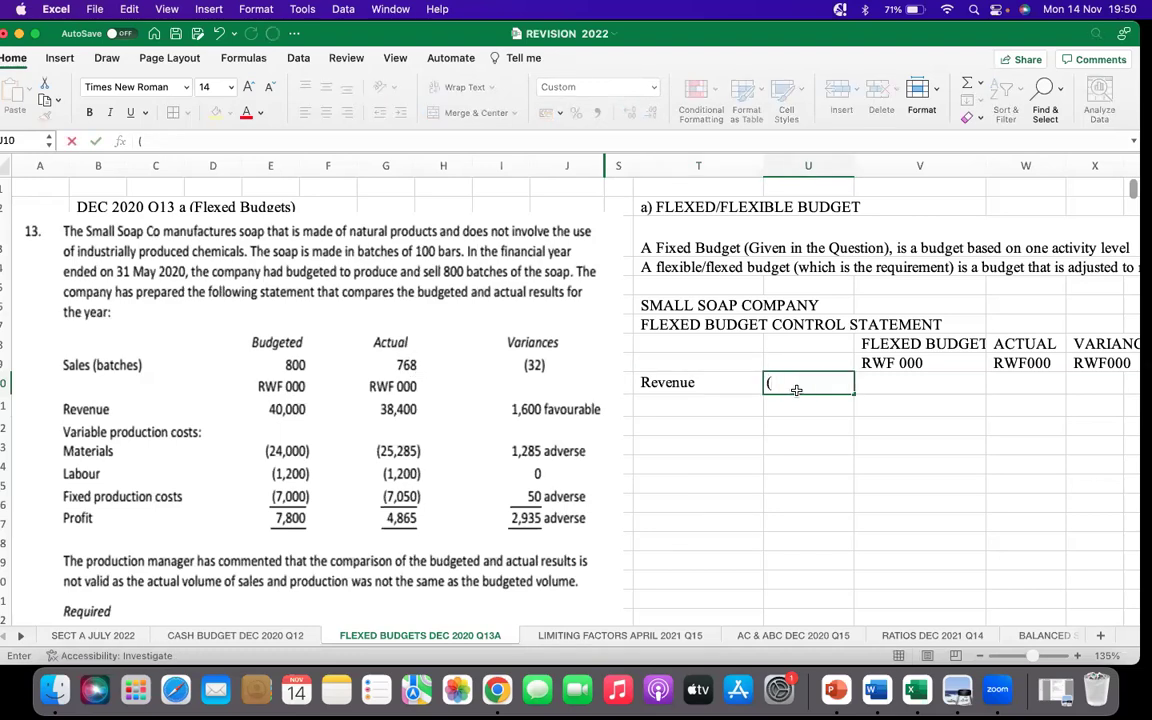
type("40000*76")
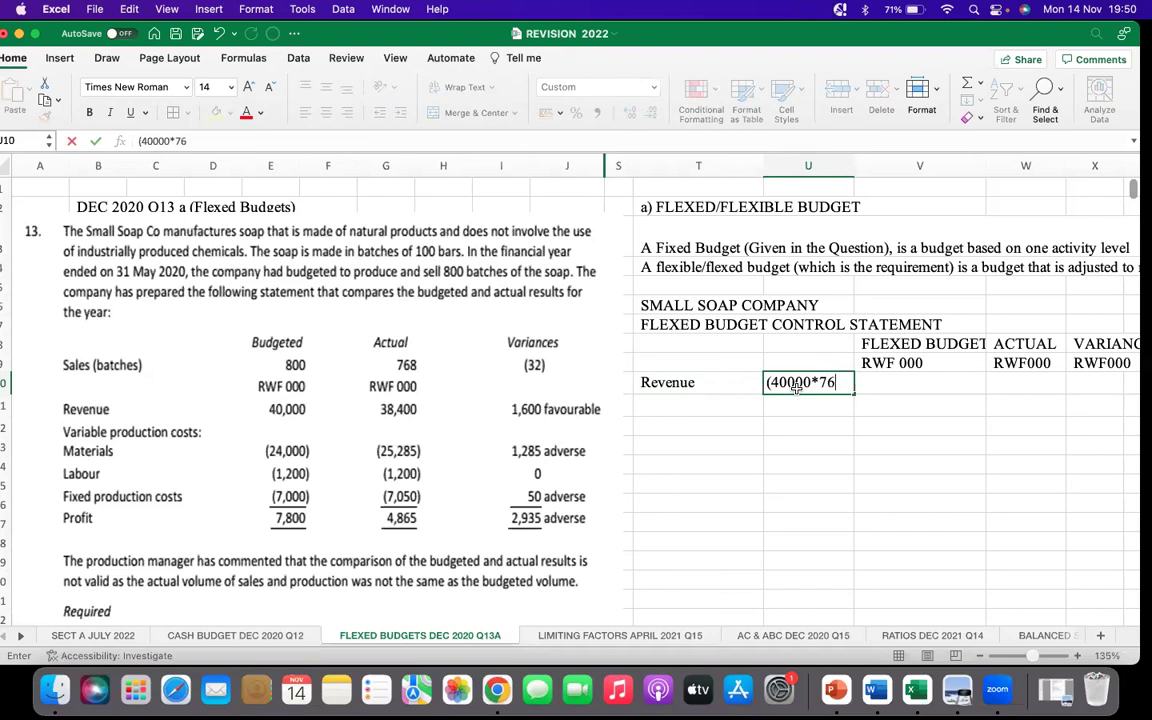
type("8)/800=")
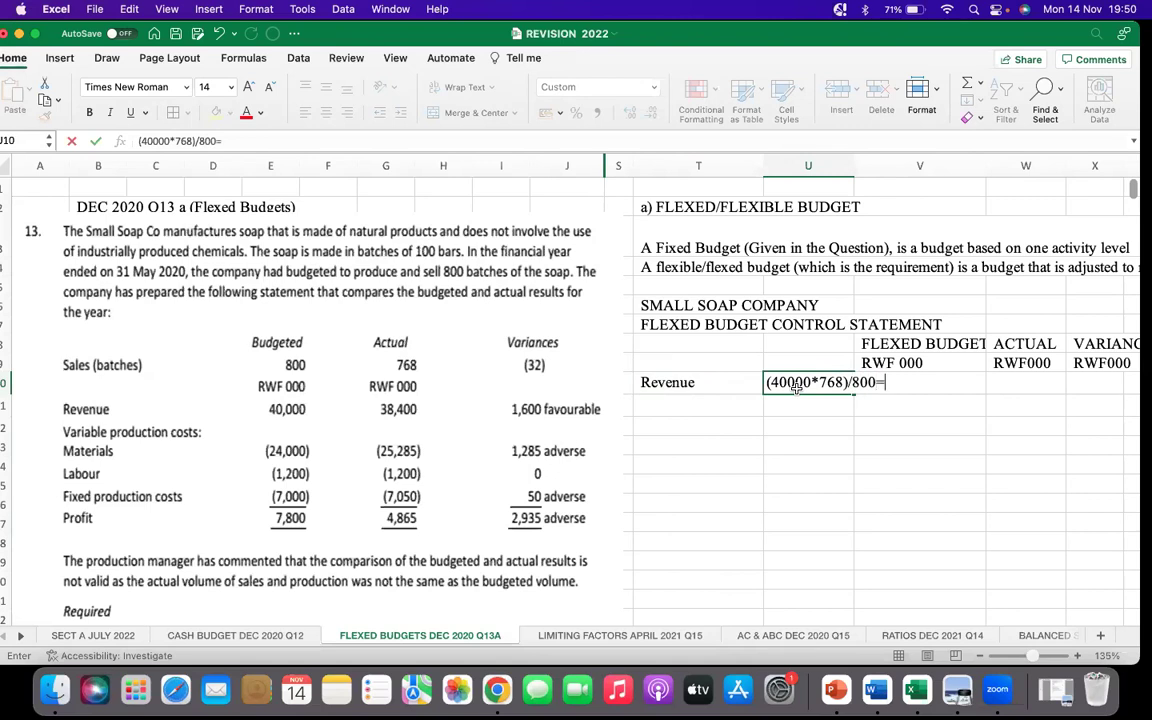
left_click(748, 499)
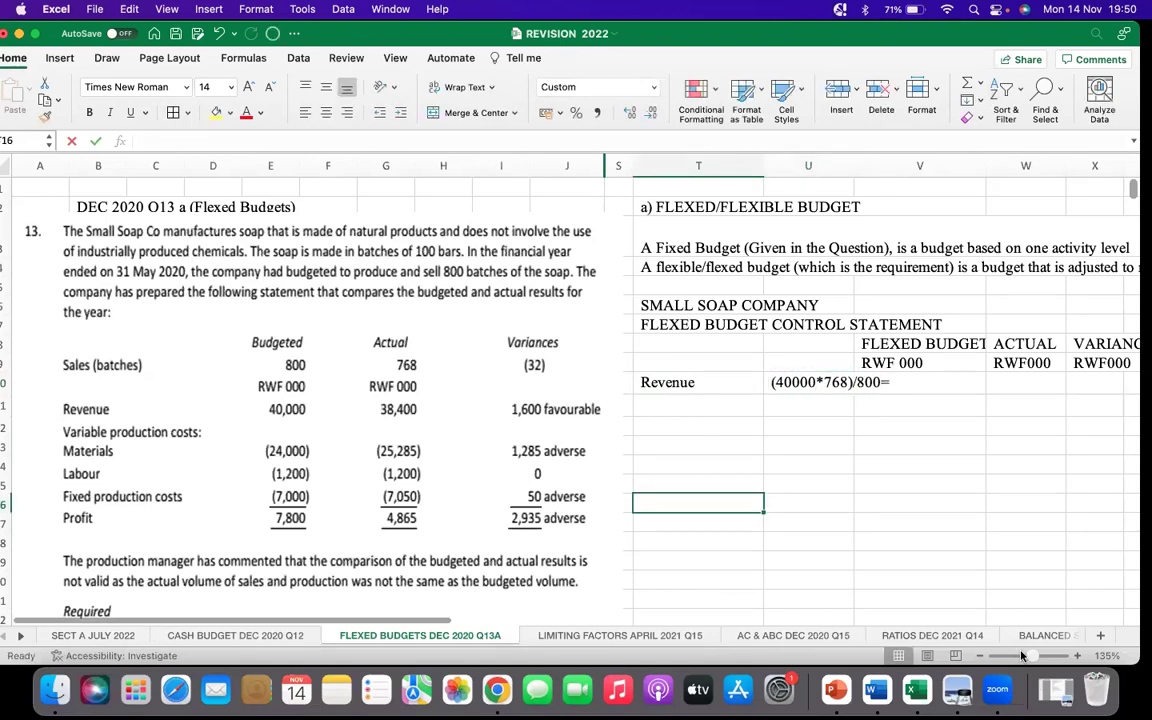
Widen column U so the revenue working fits within its cell
left_click_drag(1031, 657, 1028, 657)
left_click(798, 435)
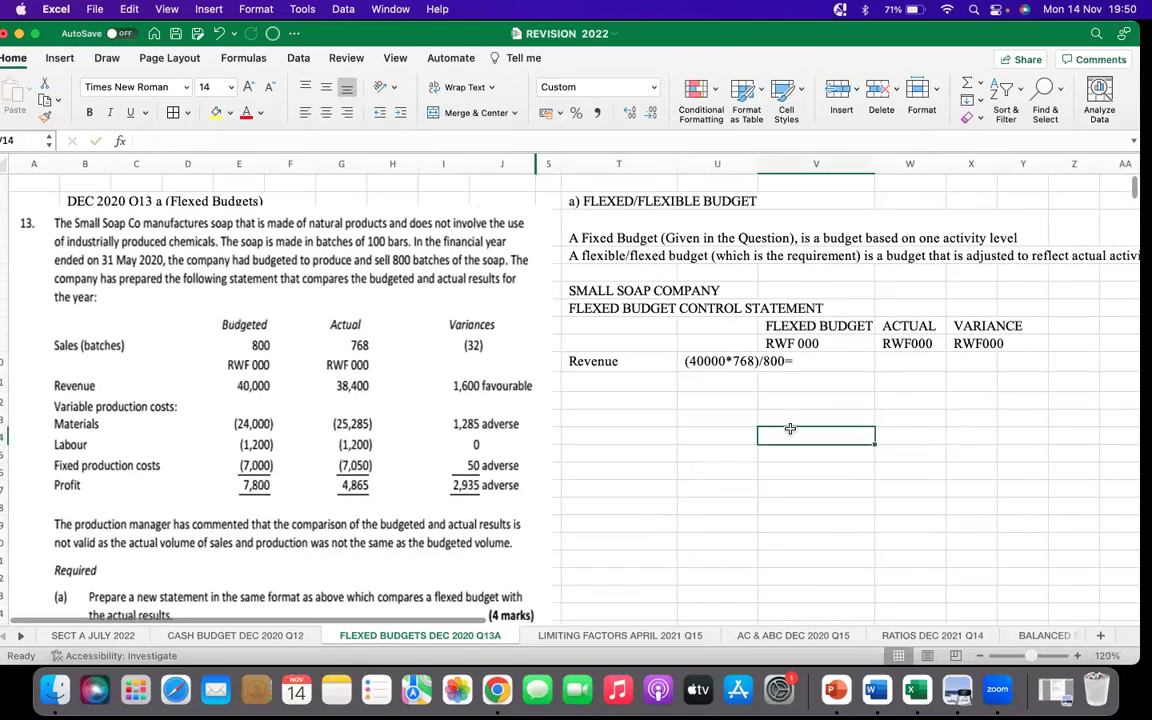
left_click_drag(757, 163, 809, 163)
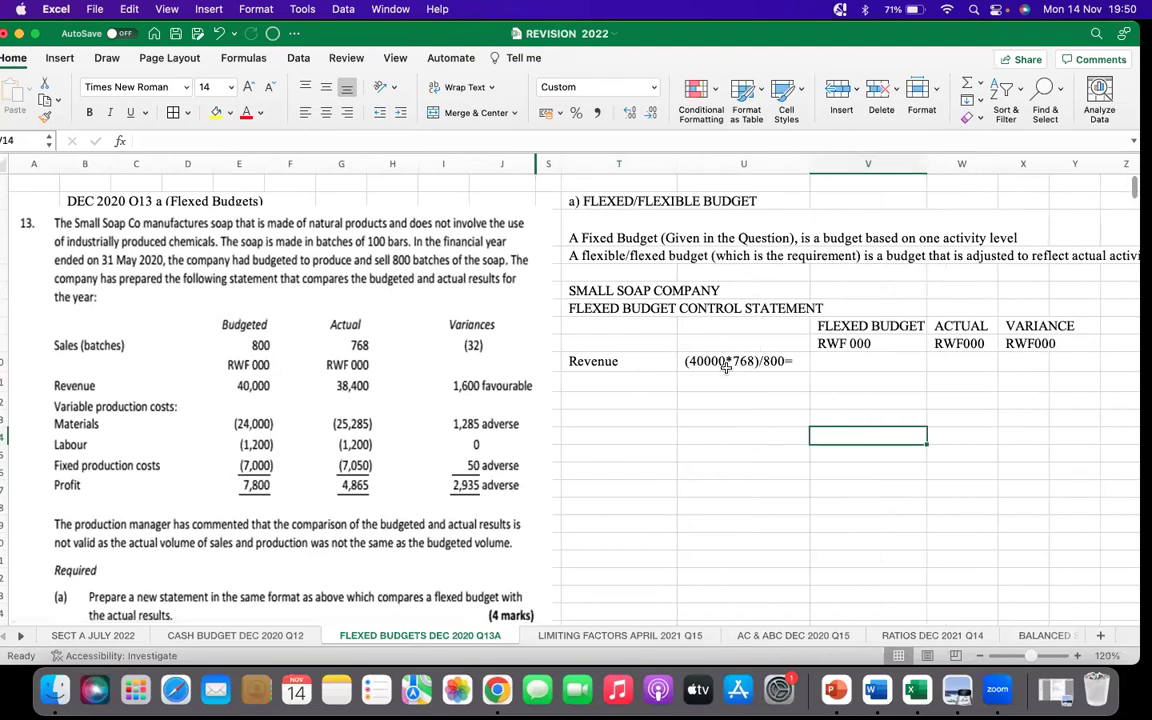
left_click(686, 362)
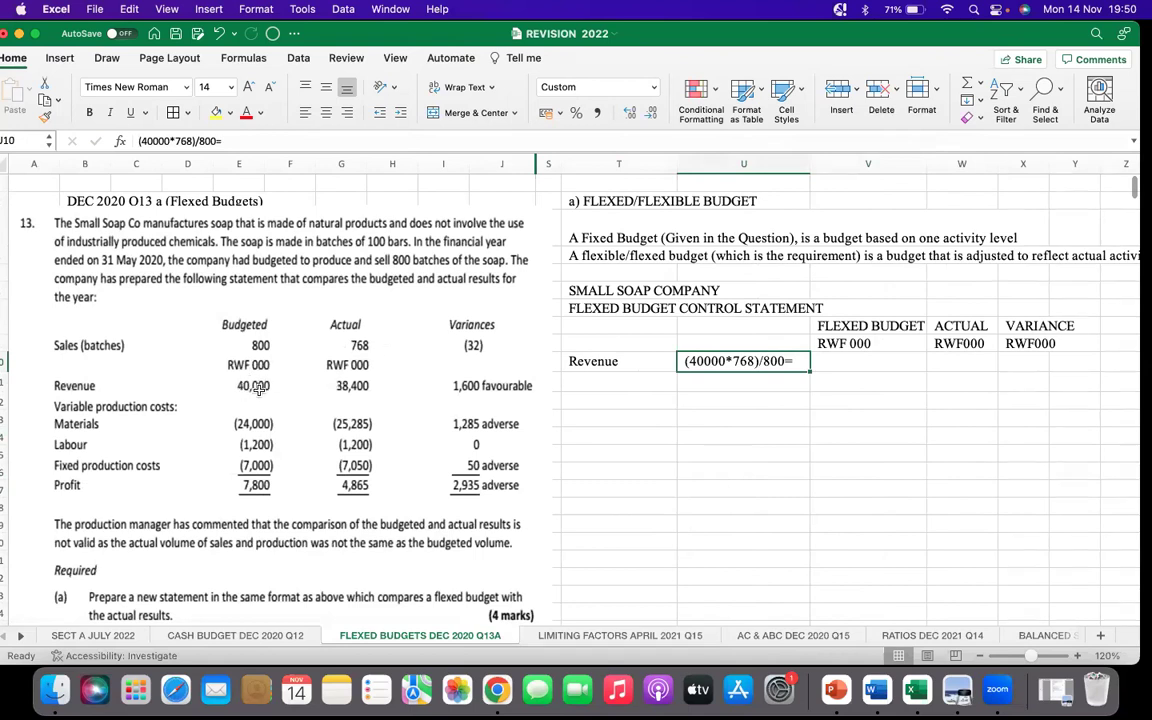
Write the proportion explanation below the statement: "If 800 units = 40,000" in T22 and "What about 768 =" in T23
scroll(676, 521, "down", 3)
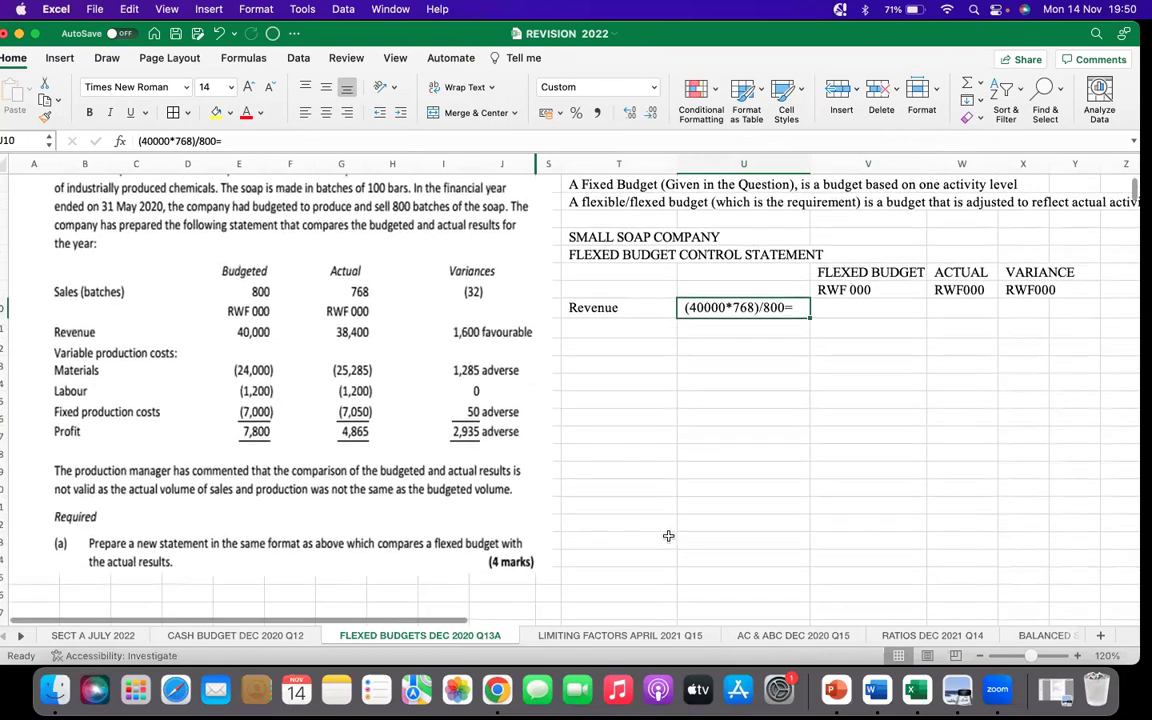
left_click(622, 527)
scroll(623, 527, "down", 2)
scroll(623, 527, "down", 1)
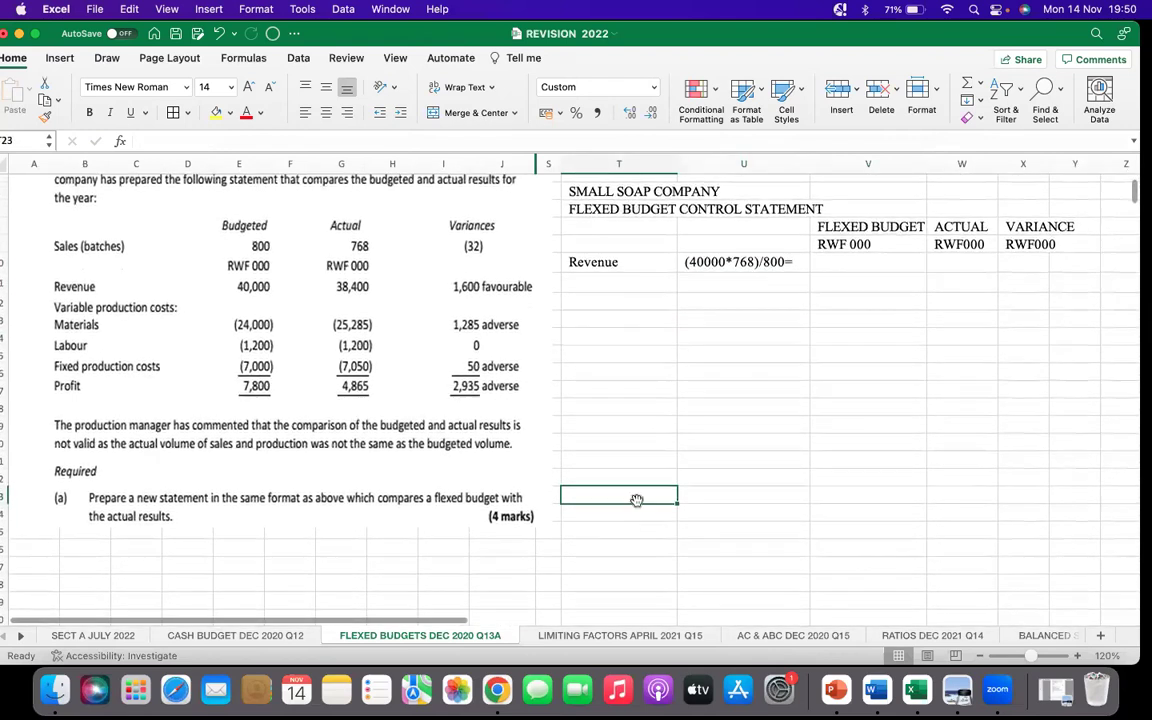
left_click(643, 475)
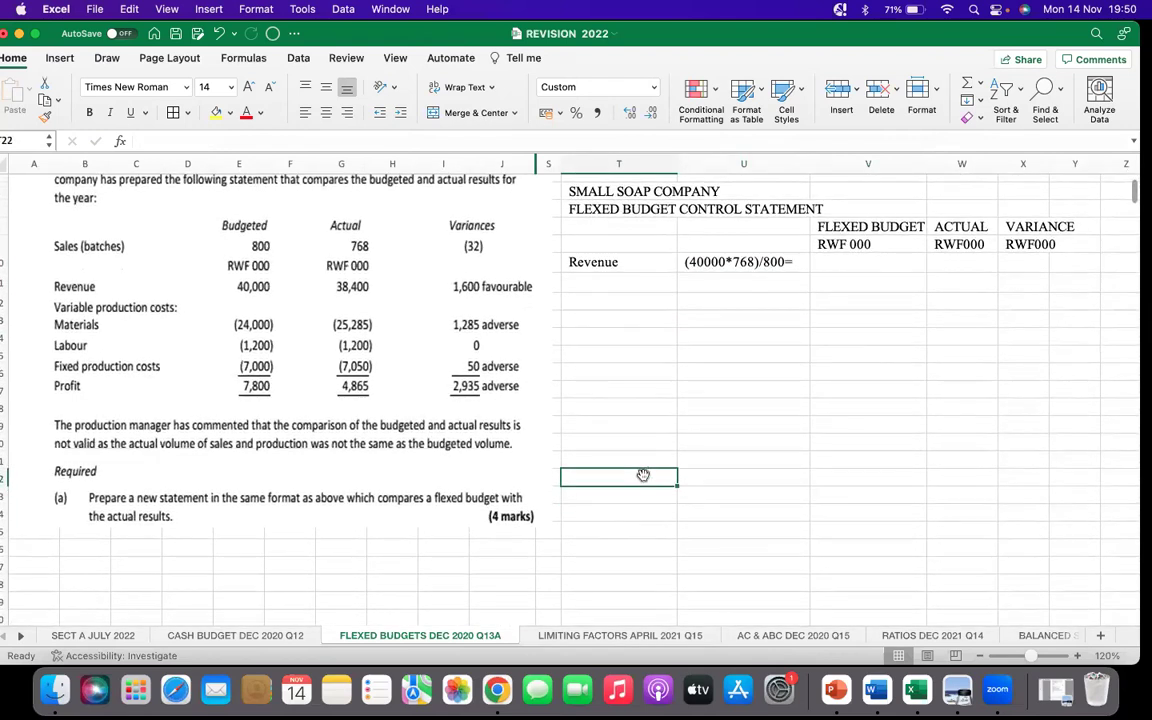
type("If")
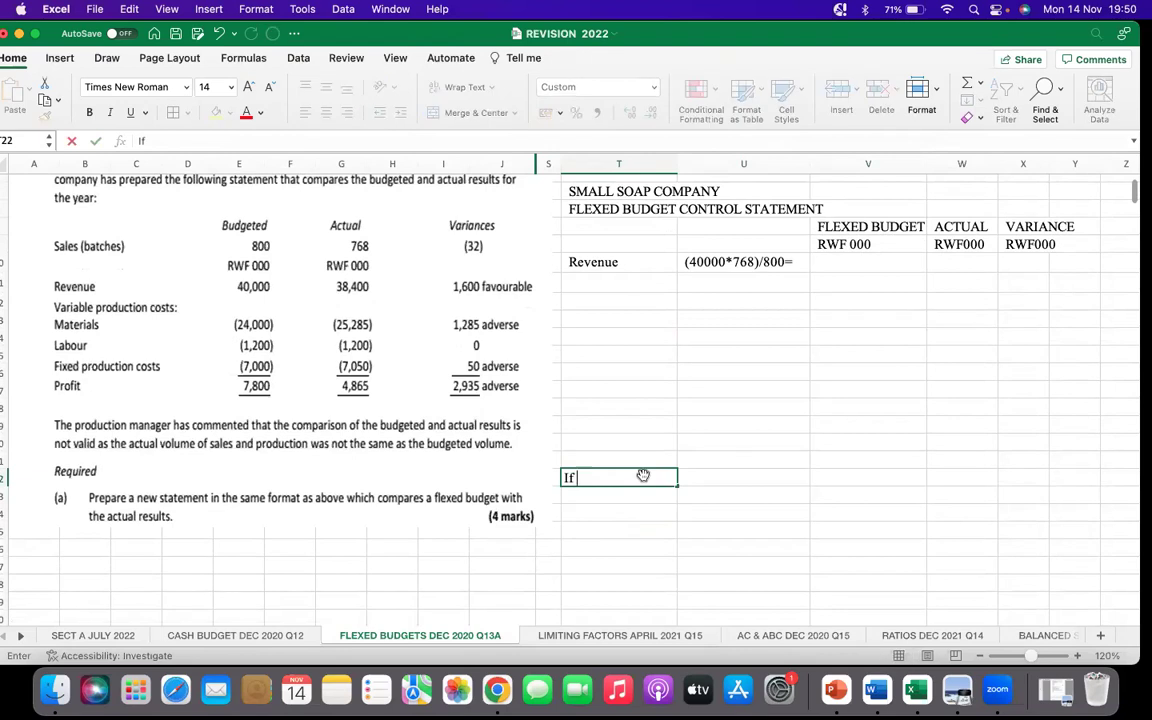
type(" 800 units = 40,000")
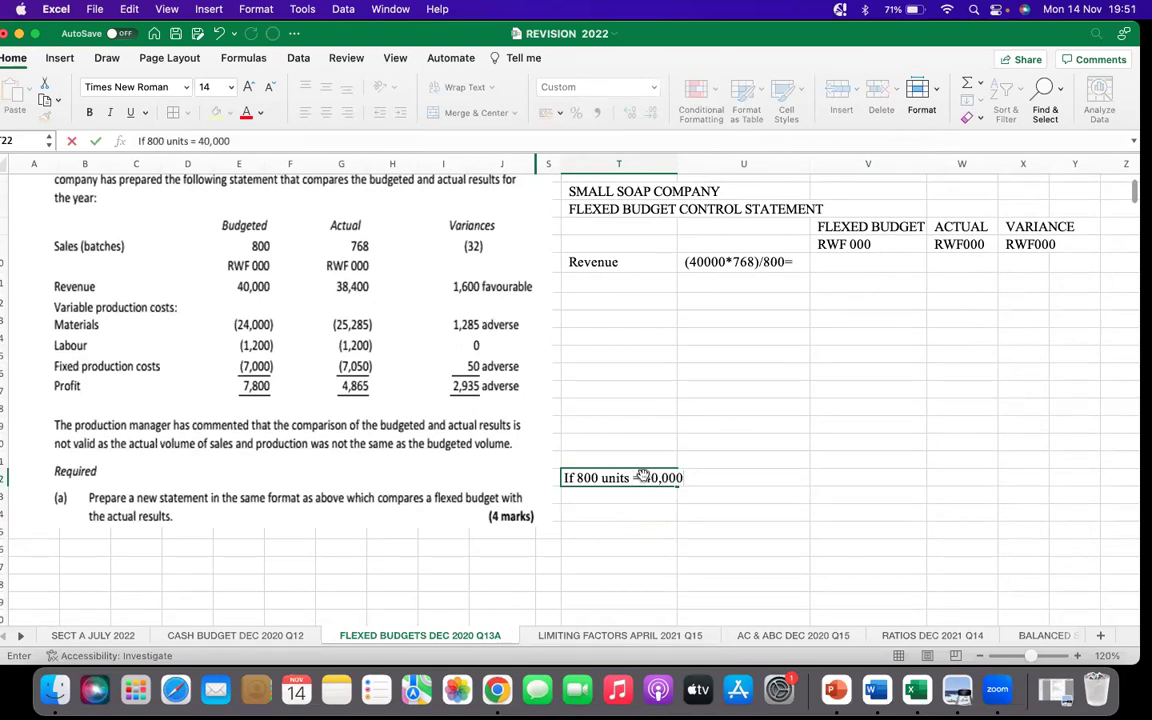
key("Return")
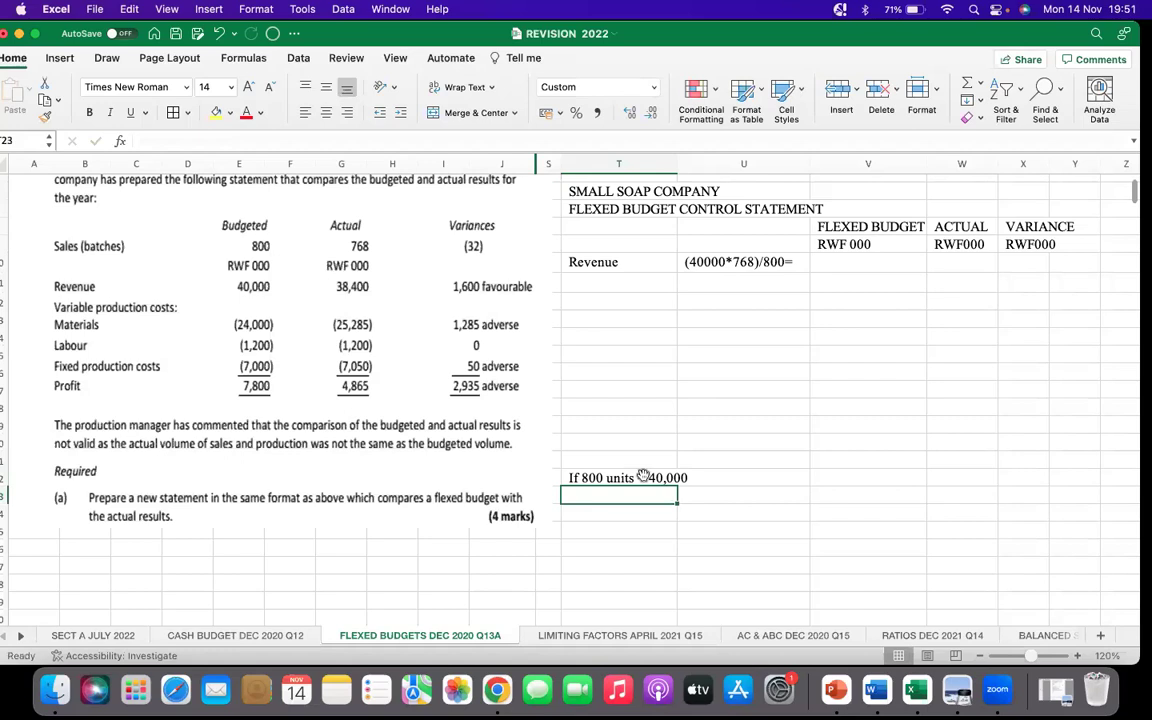
type("What ")
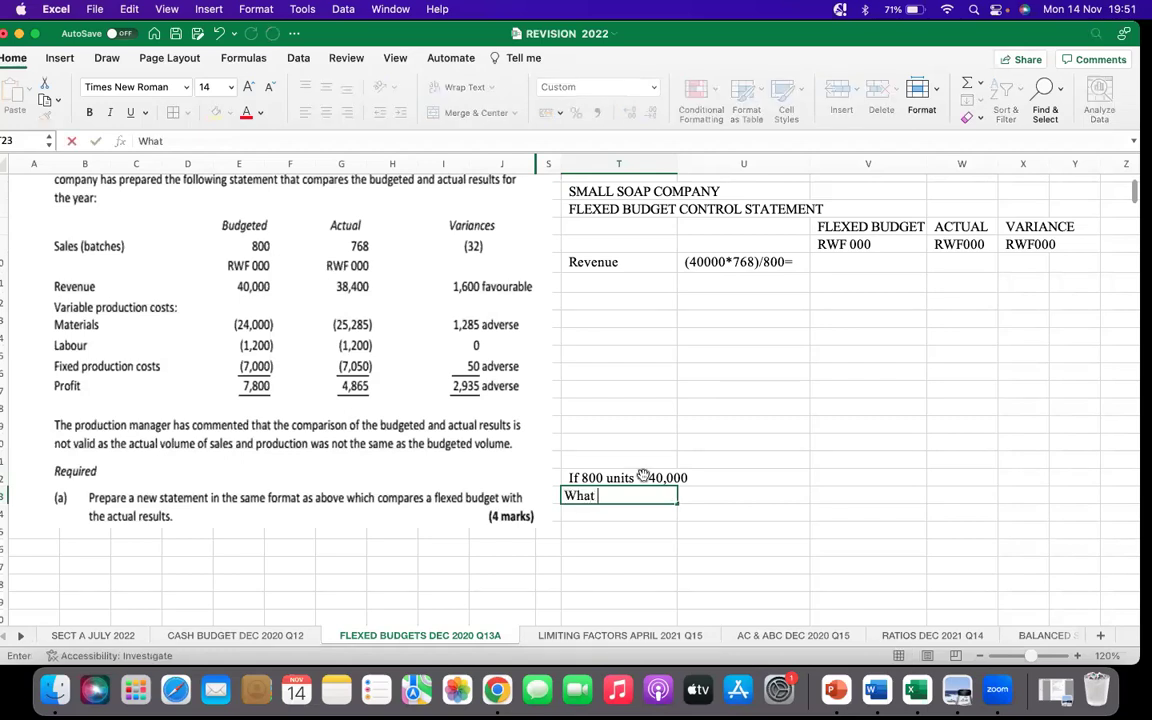
type("about 768 =")
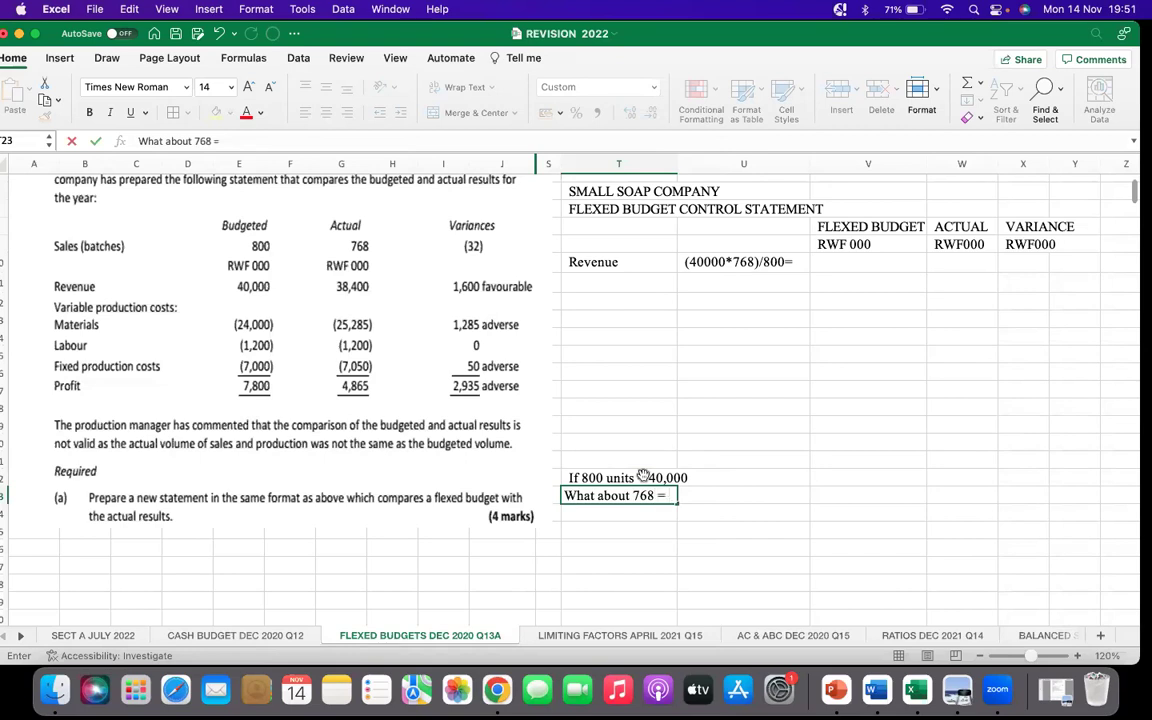
left_click(735, 547)
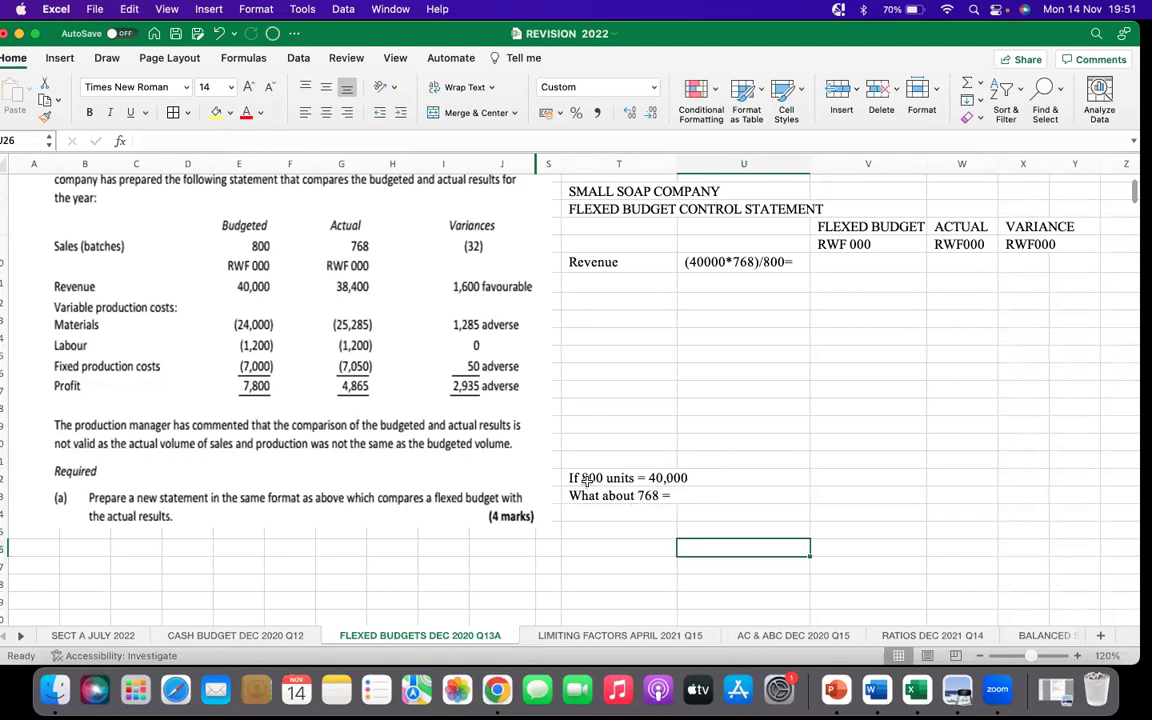
Clear the two proportion explanation lines from T22 and T23
left_click_drag(625, 260, 718, 263)
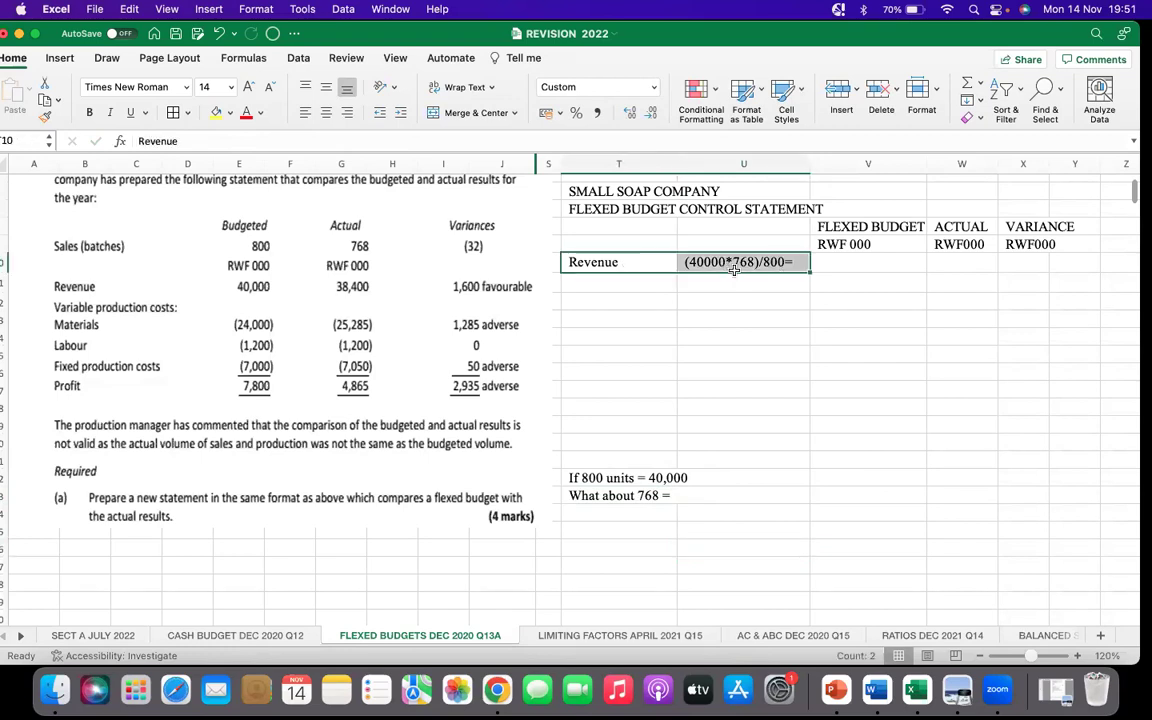
left_click(604, 482)
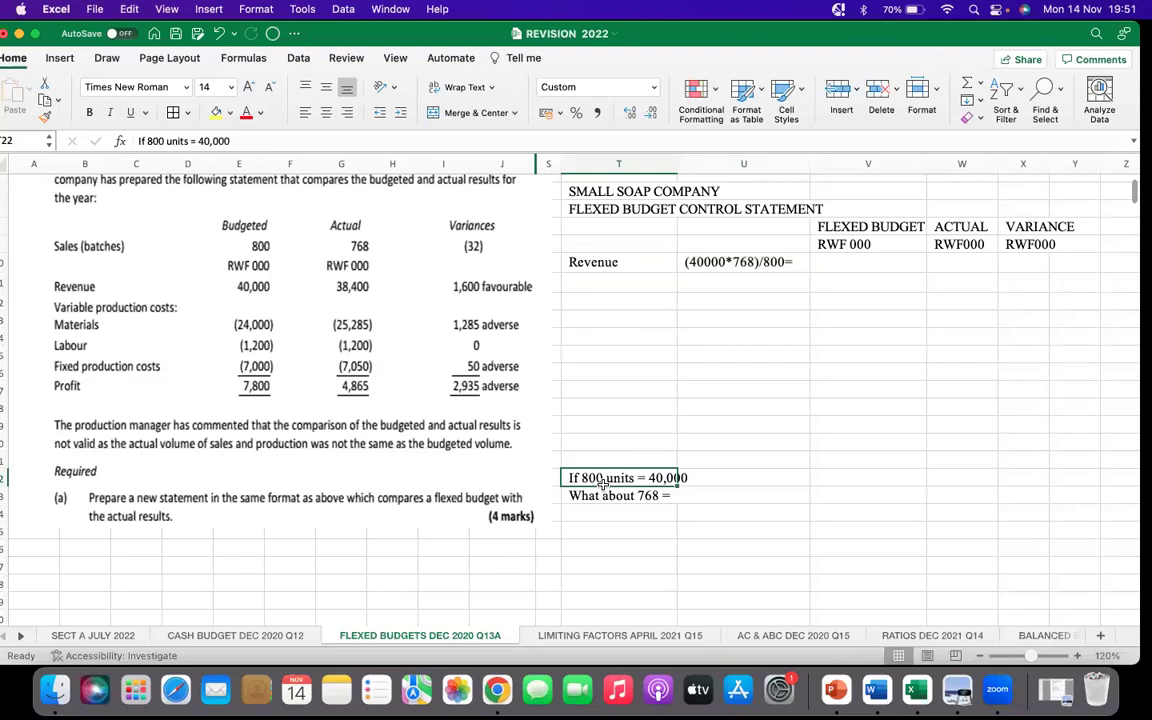
key("Delete")
left_click(594, 496)
key("Delete")
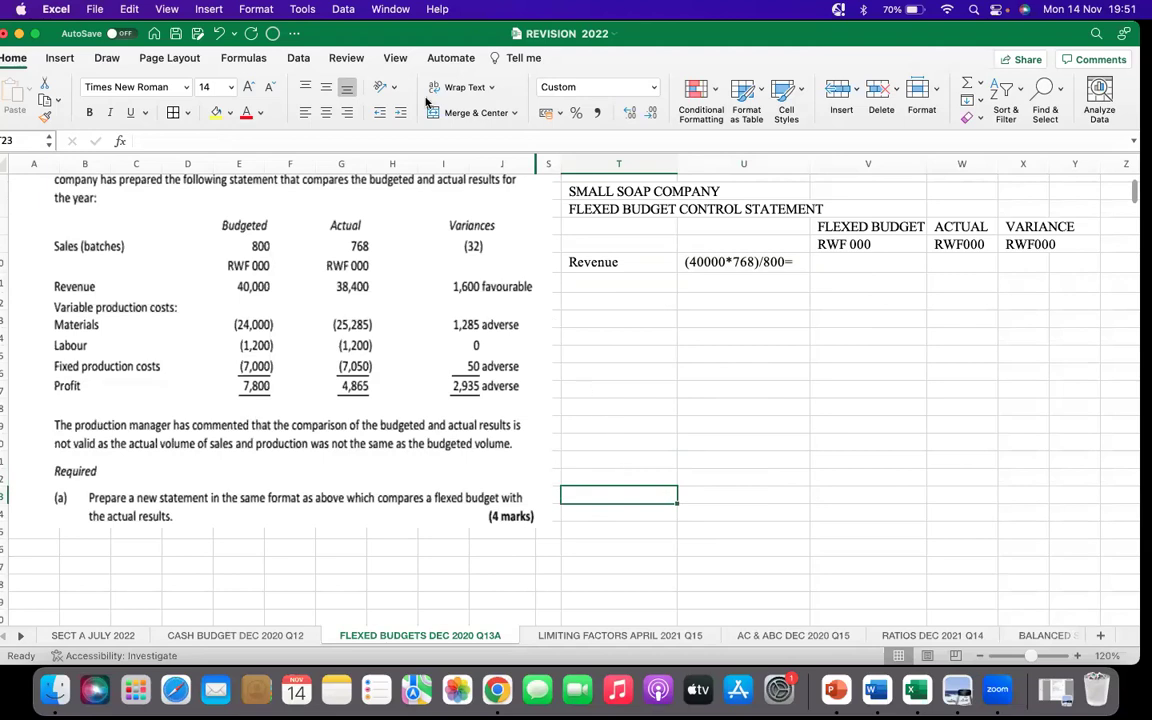
Calculate the flexed budget revenue in V10 with the formula =(40000*768)/800
left_click(712, 299)
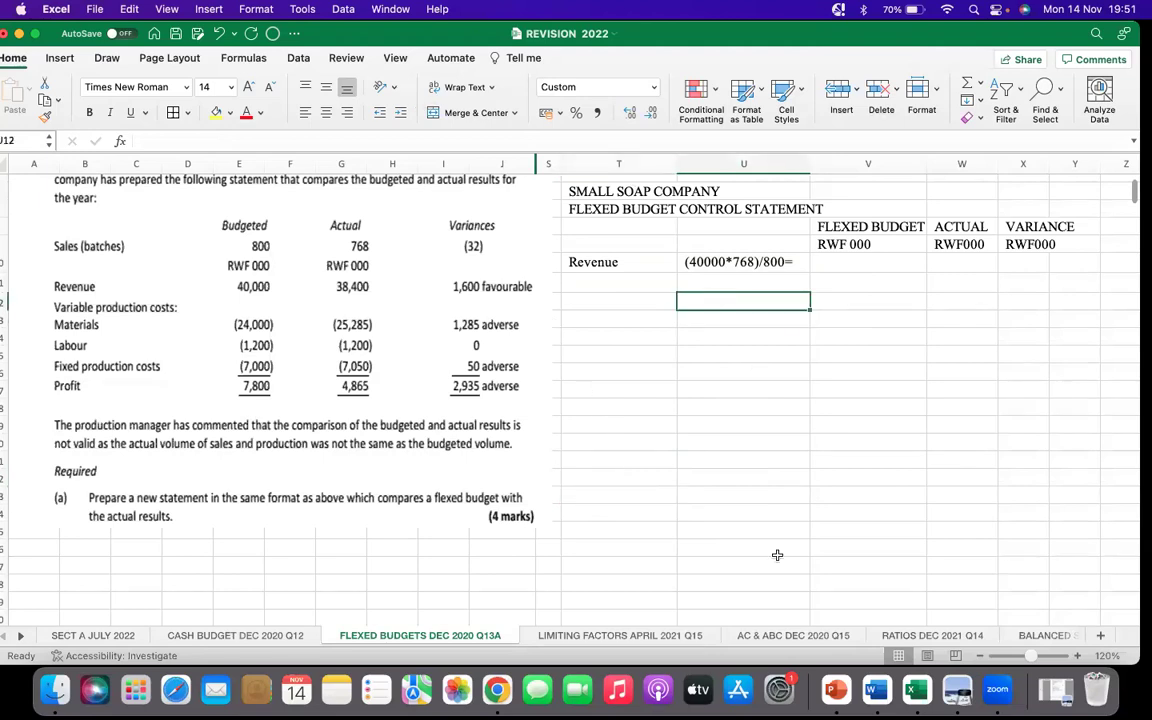
left_click_drag(1032, 657, 1037, 657)
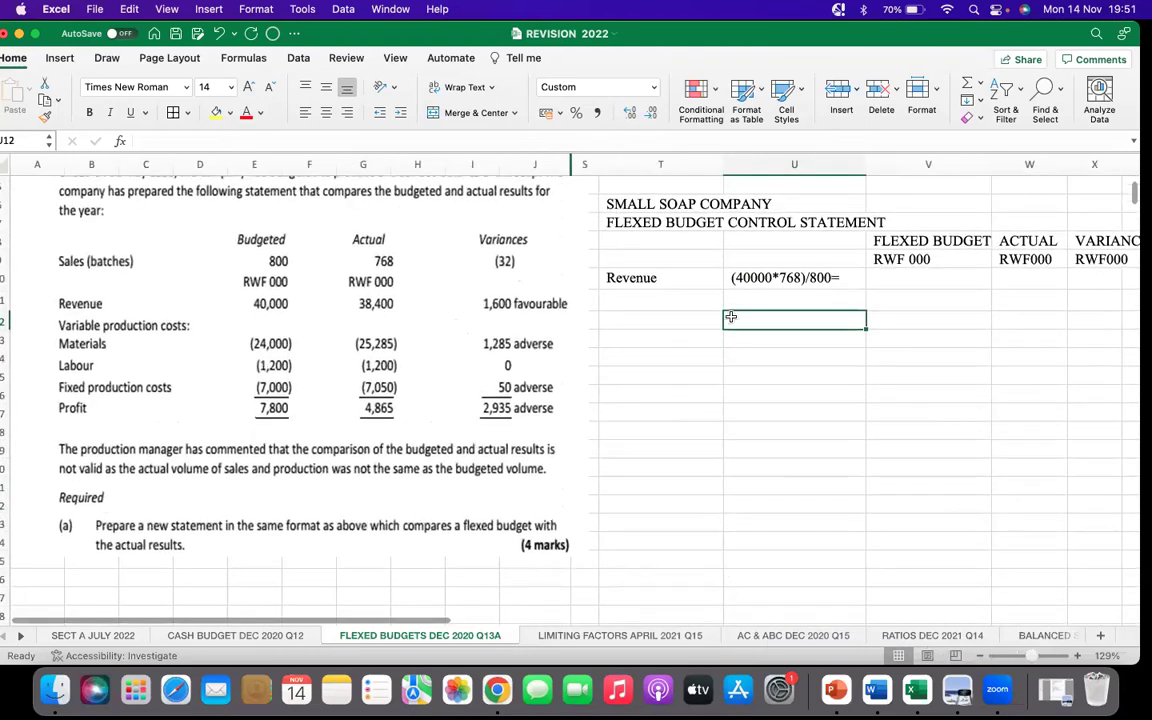
left_click_drag(905, 284, 903, 293)
left_click(907, 284)
type("=")
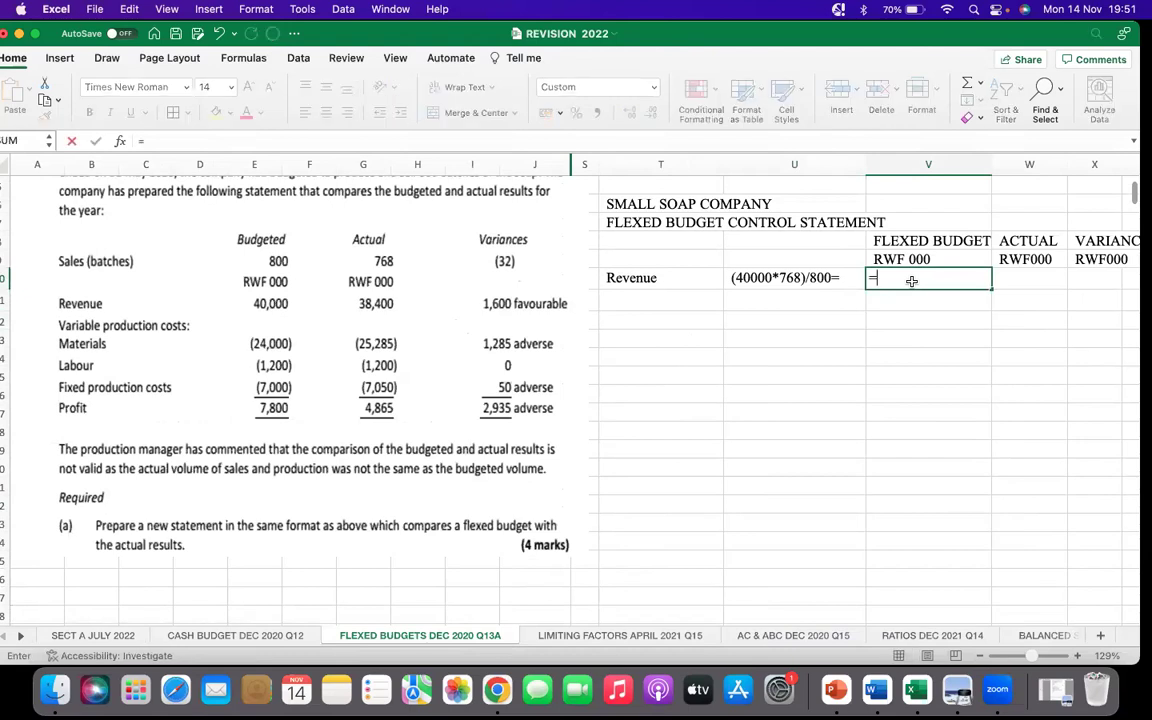
type("(40000")
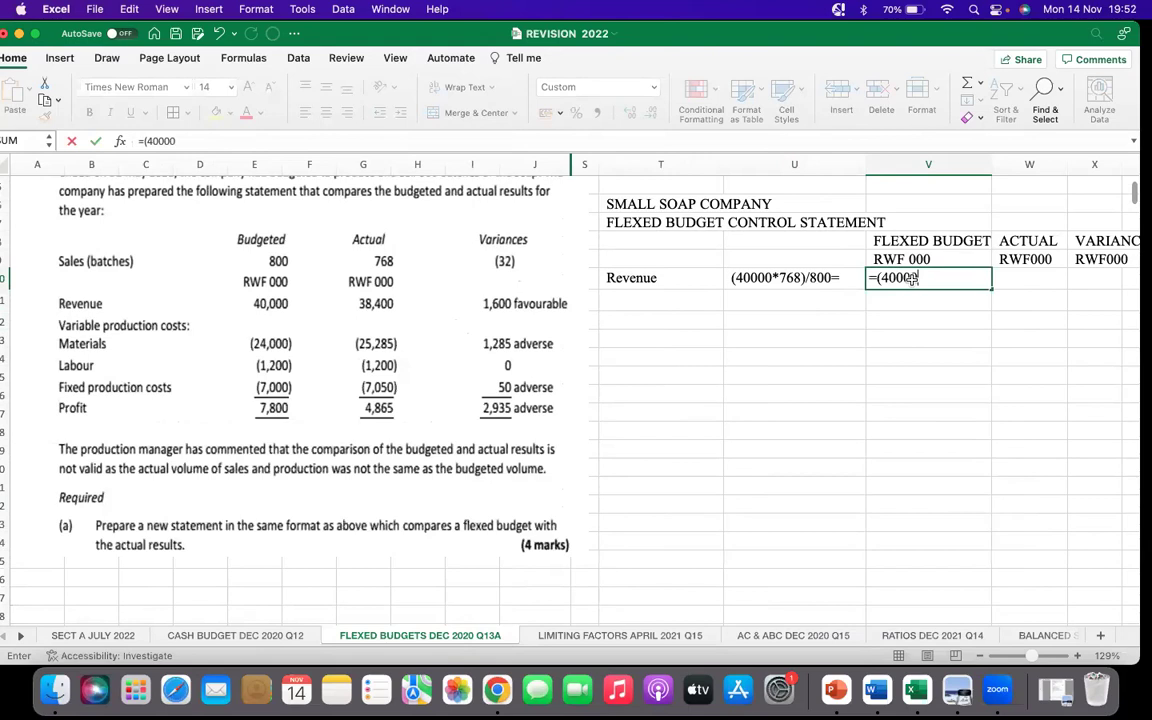
type("*768)/800")
key("Return")
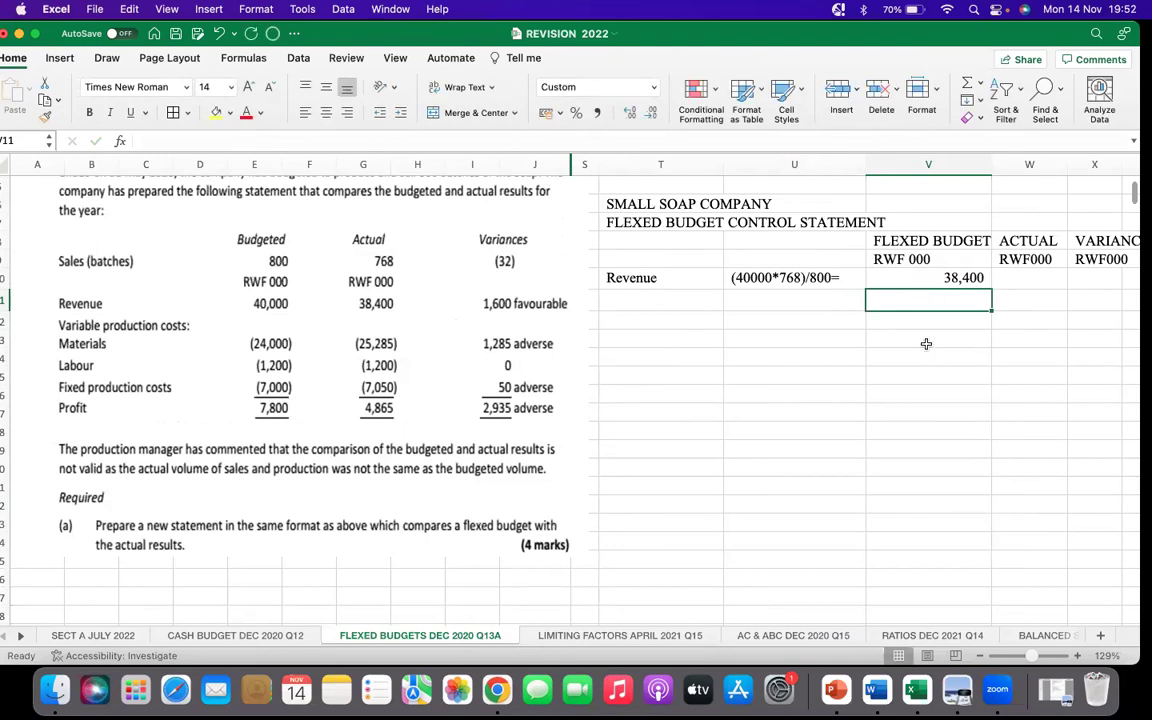
Enter the row labels "Variable Prod Costs:" in T11, "Materials" in T12 and "Labour" in T13
left_click(664, 297)
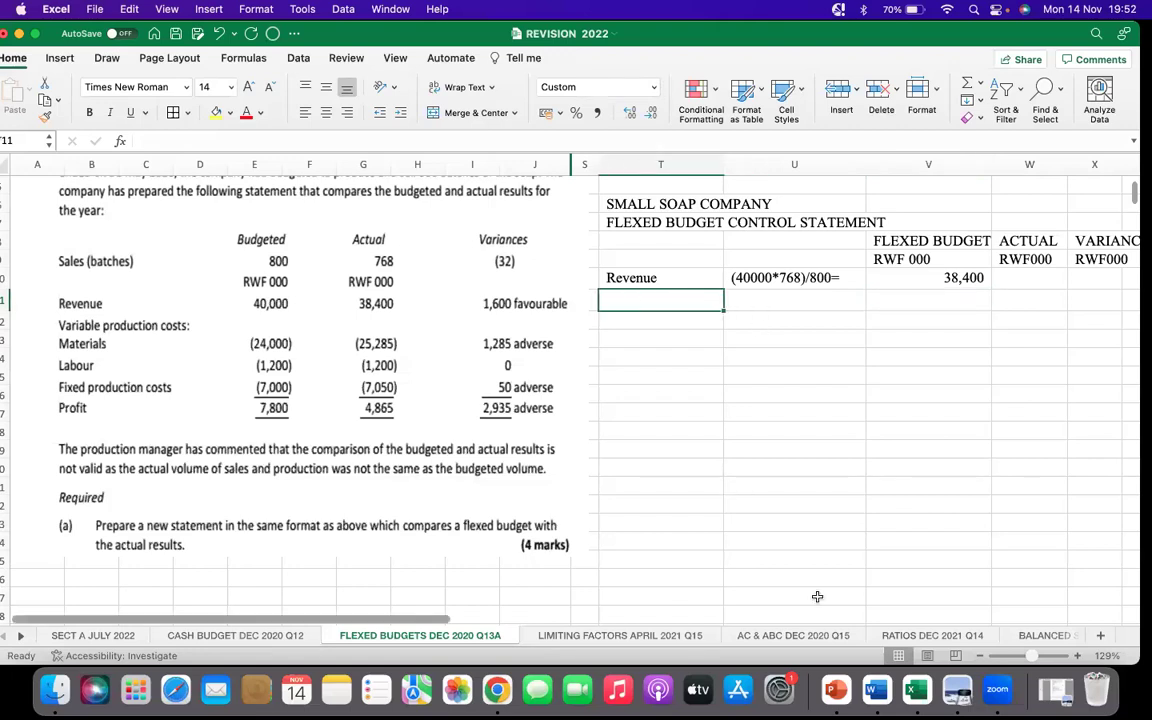
type("Varia")
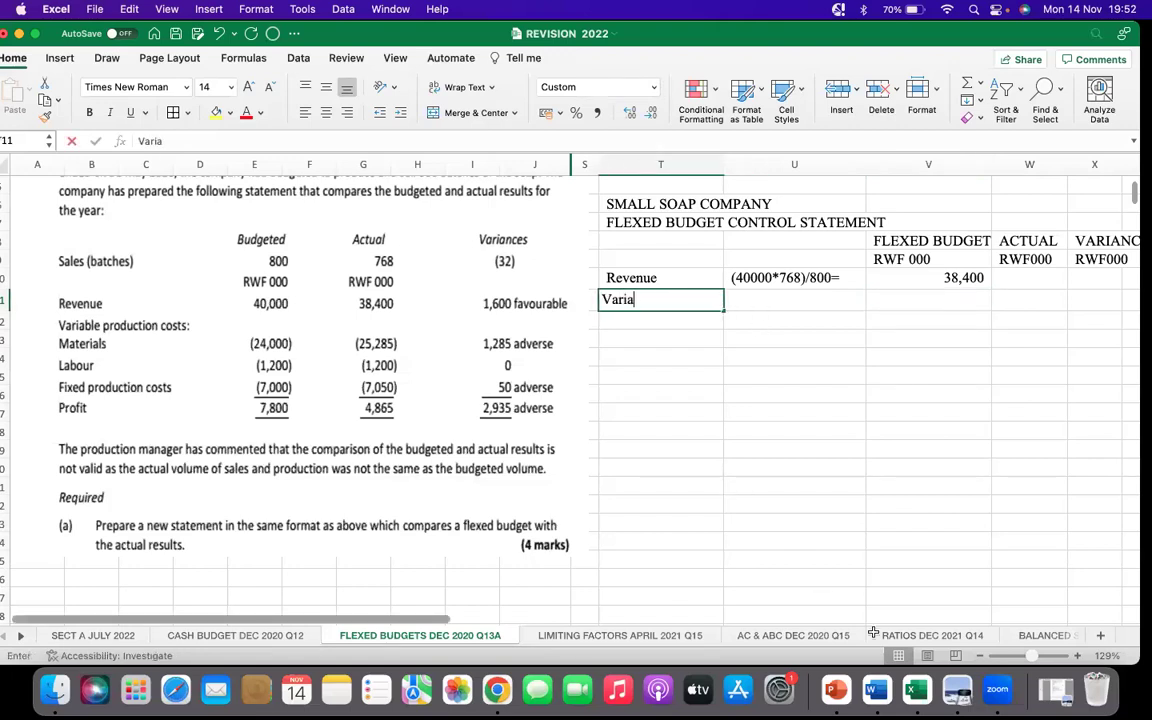
type("ble Prod Costs")
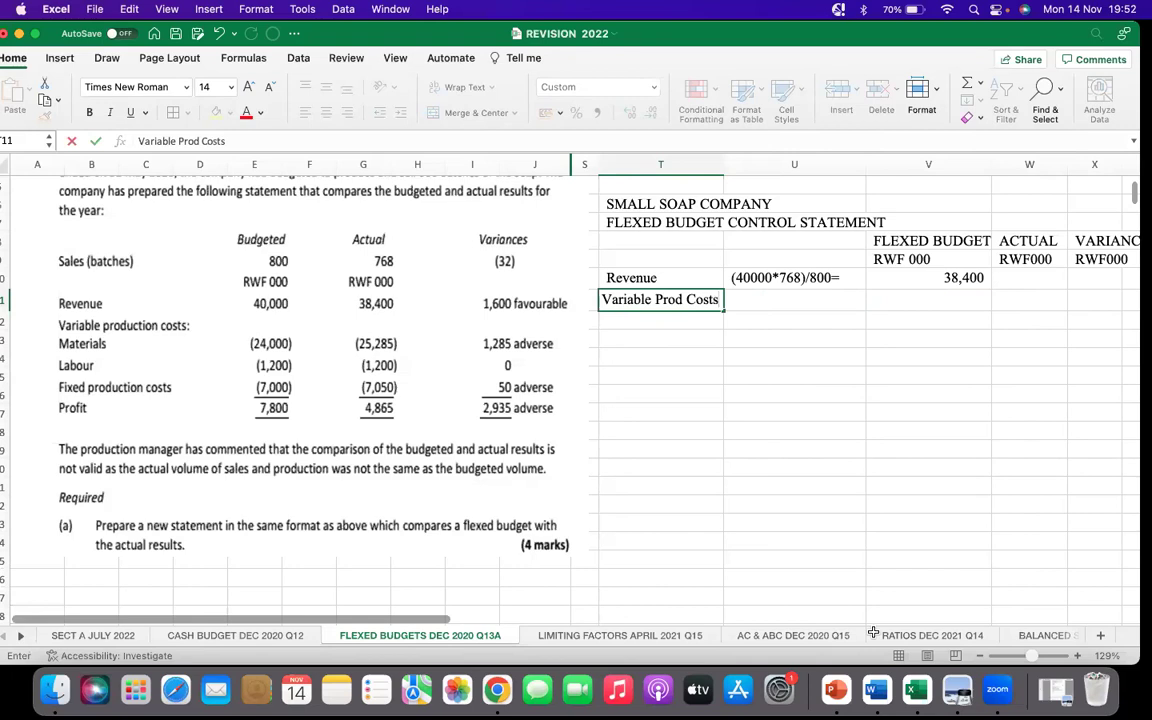
type(":")
key("Return")
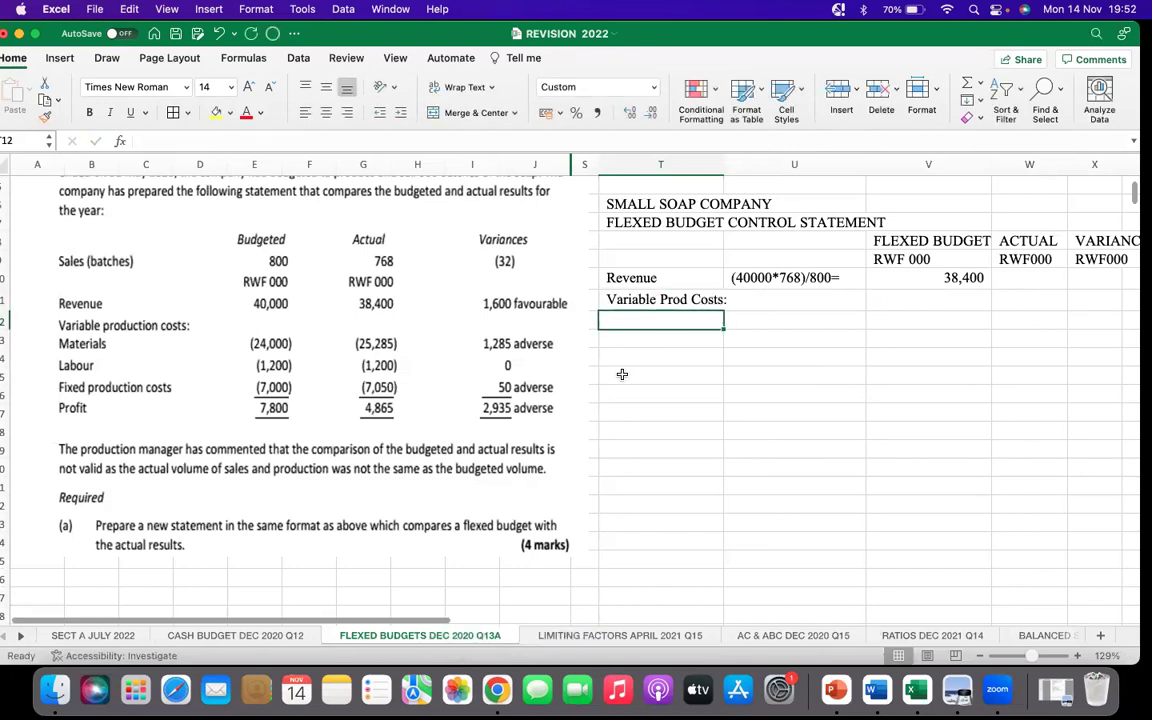
type("Materials")
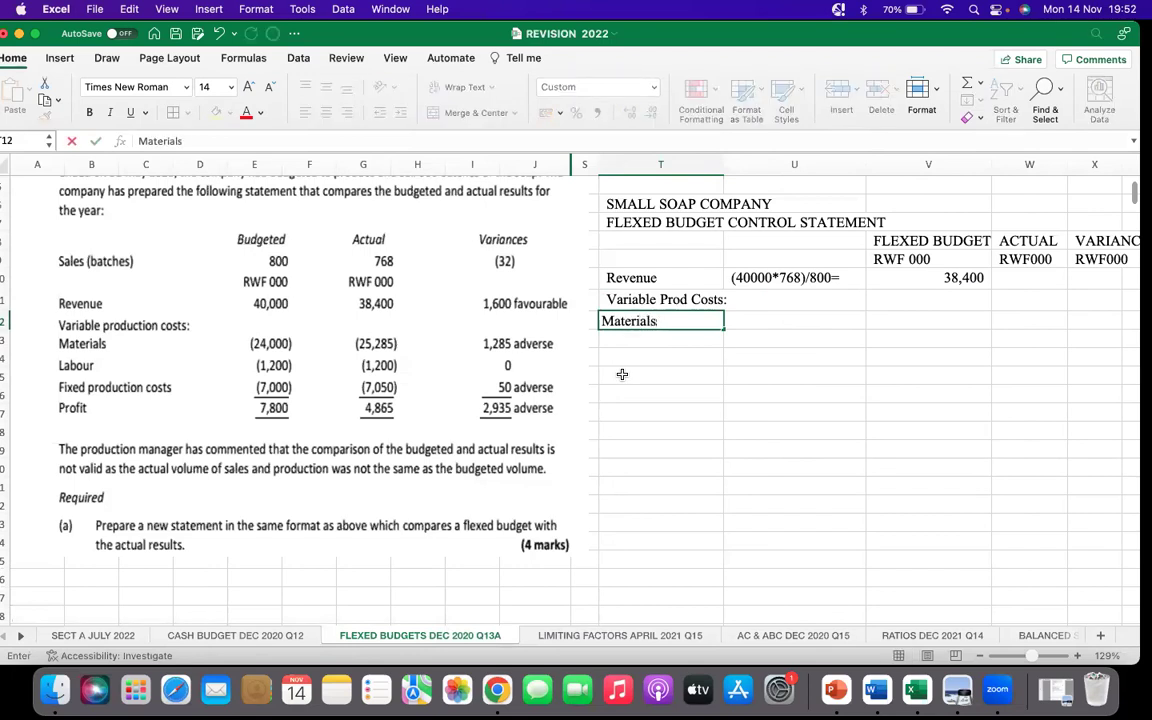
key("Return")
type("La")
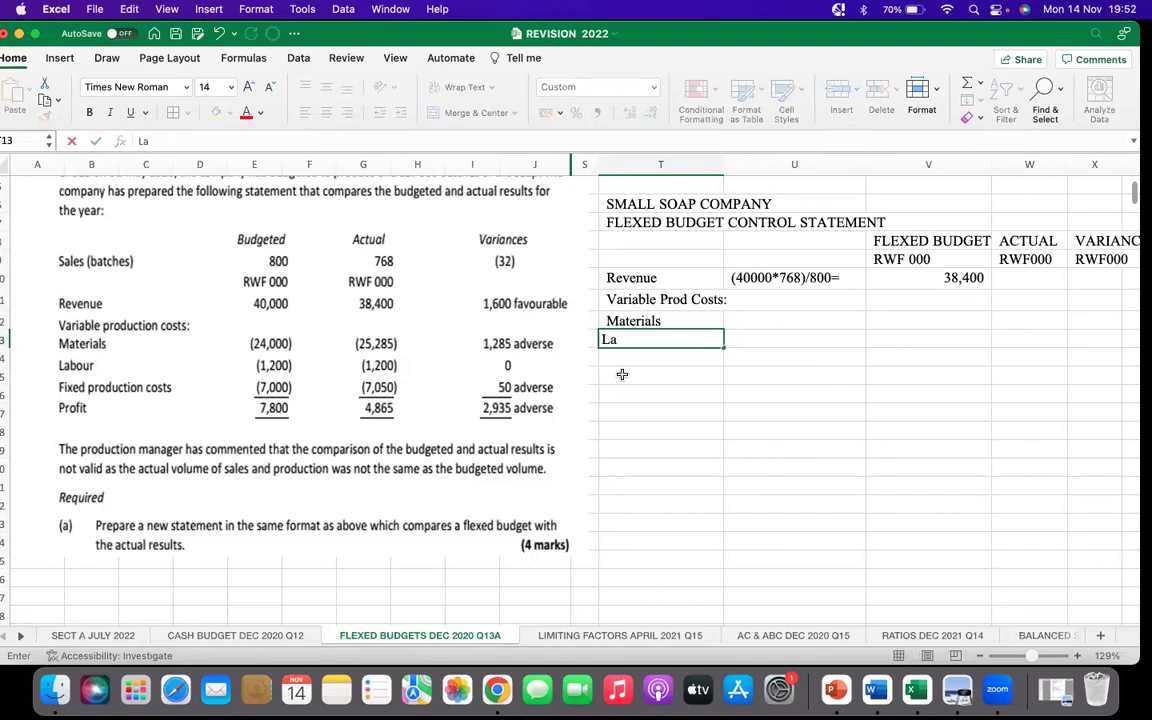
type("bour")
left_click(614, 380)
Indent the "Materials" and "Labour" labels in T12:T13 beneath the "Variable Prod Costs:" heading
left_click_drag(640, 321, 640, 340)
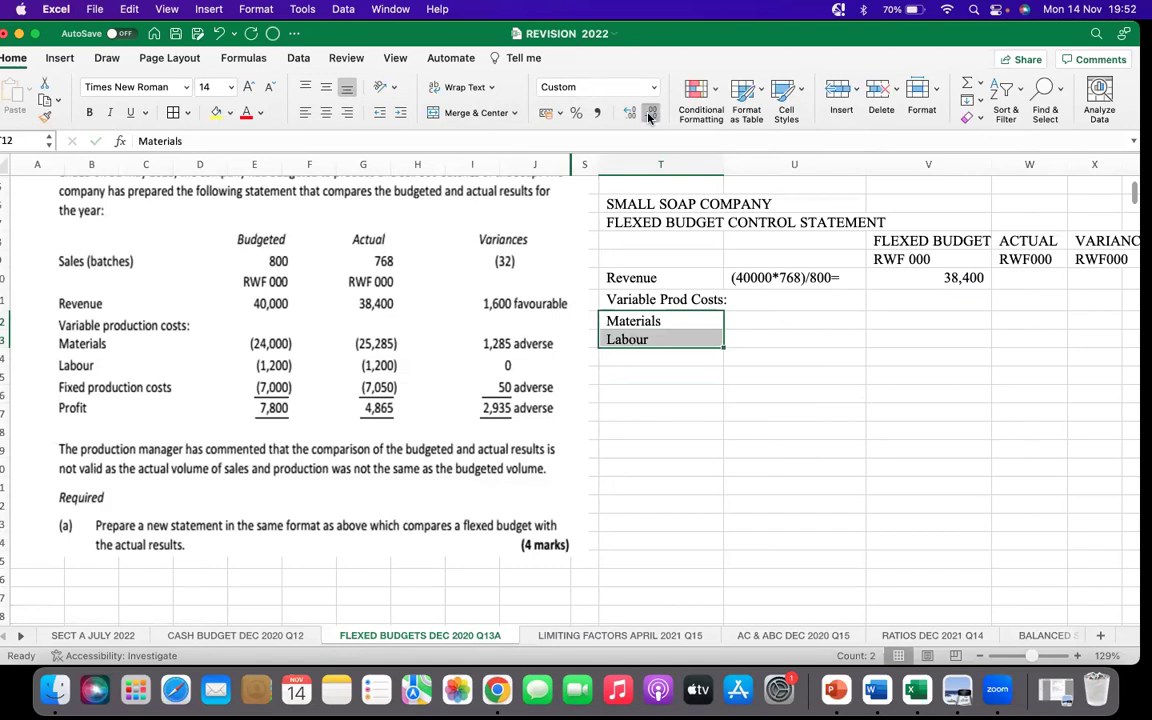
left_click(400, 114)
left_click(399, 114)
left_click(399, 114)
left_click(399, 114)
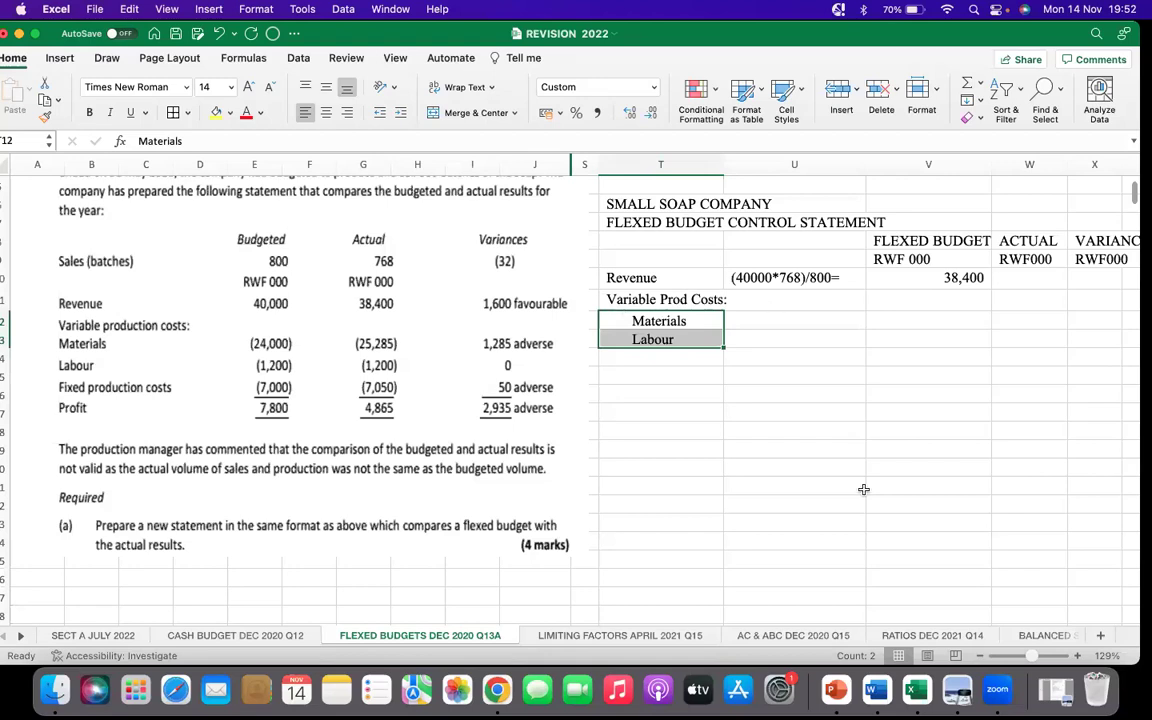
left_click(820, 487)
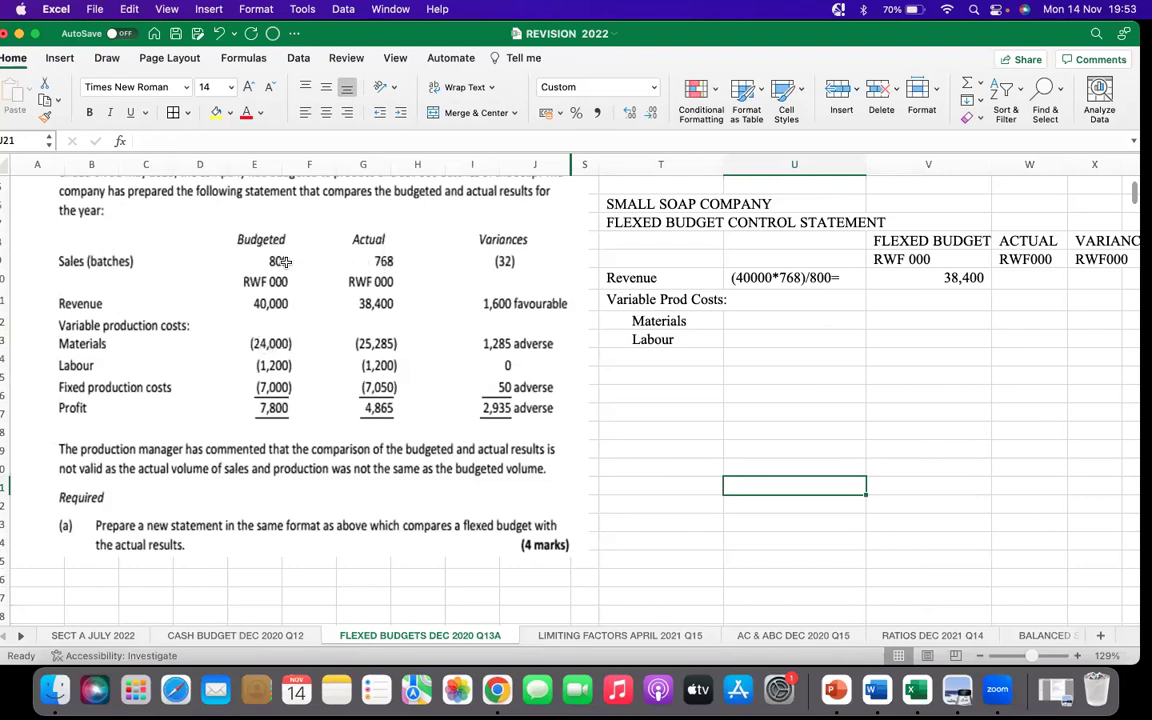
Write the materials working "(24000*768)/800=" in U12 and calculate the flexed materials cost in V12 with =(24000*768)/800
left_click(790, 326)
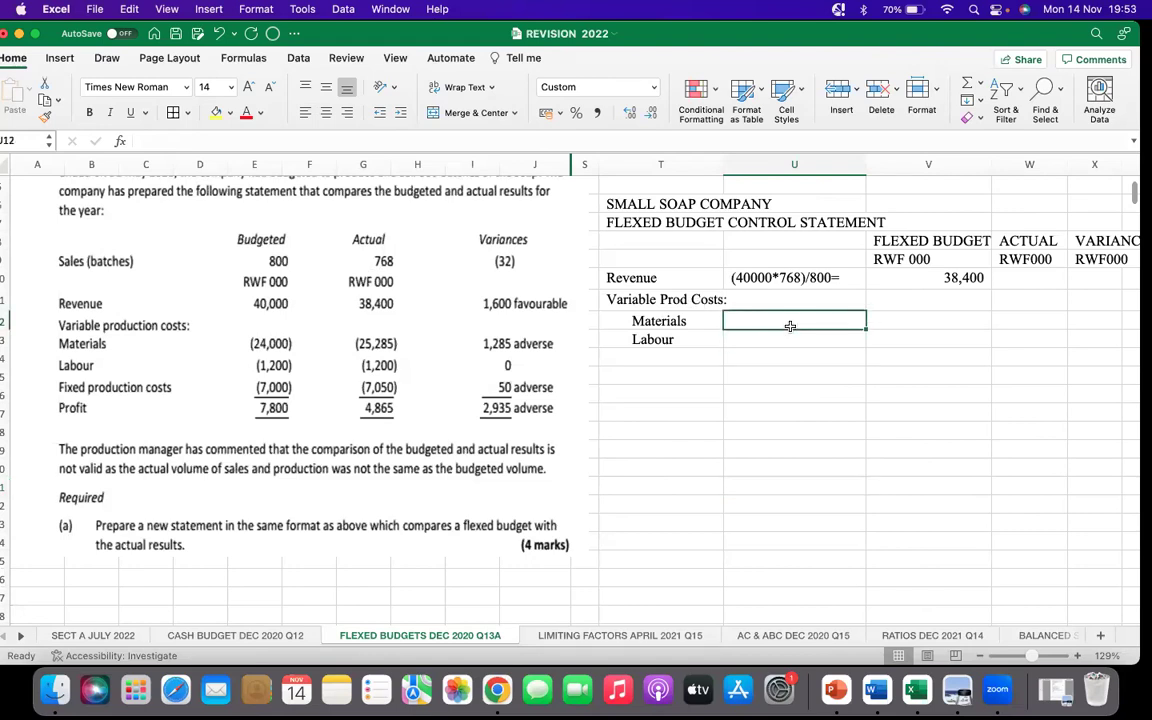
type("(")
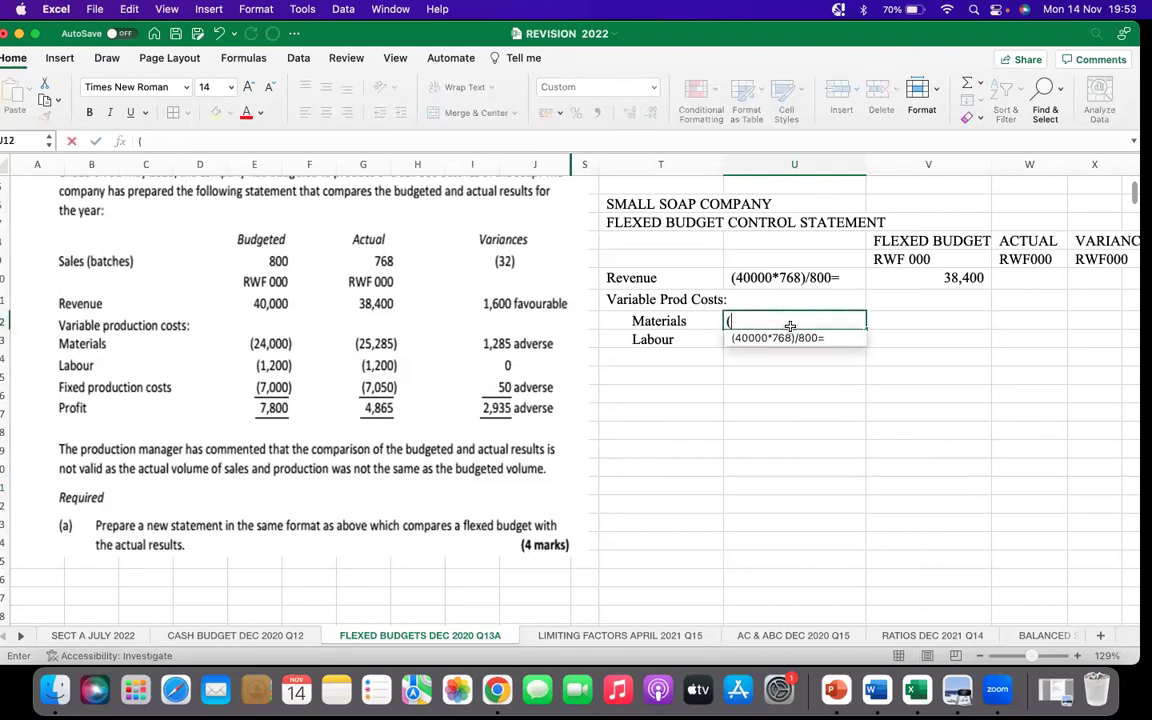
type("24000")
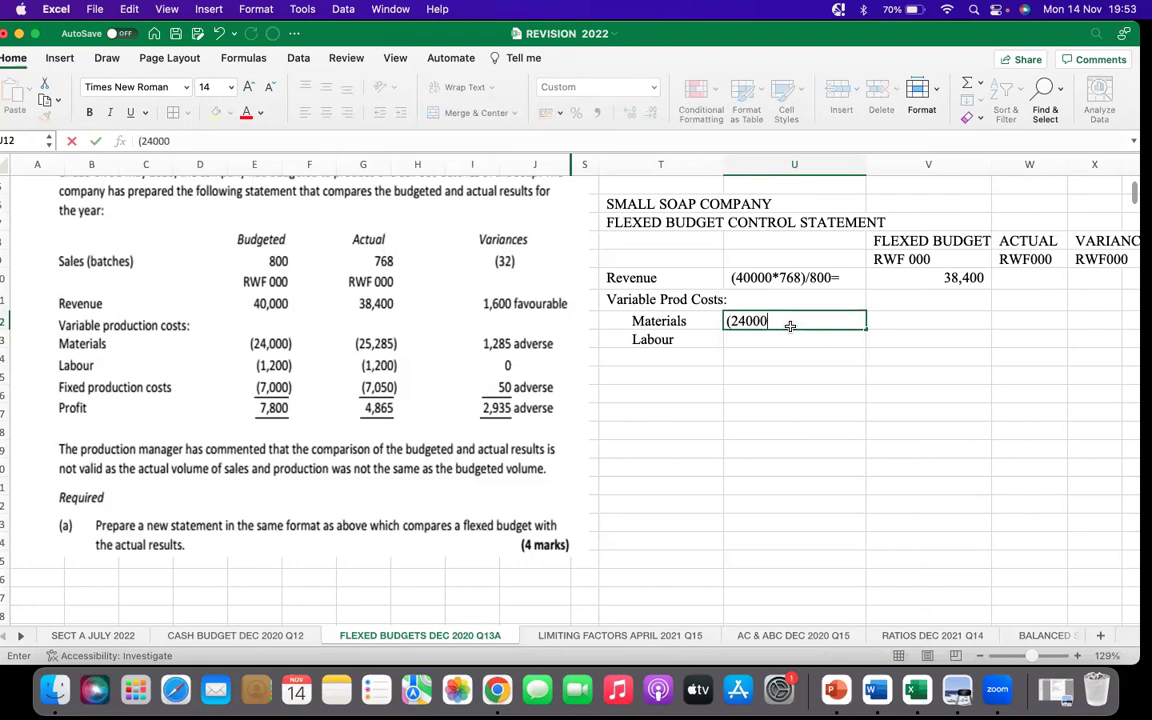
type("*768)/800=")
left_click(903, 320)
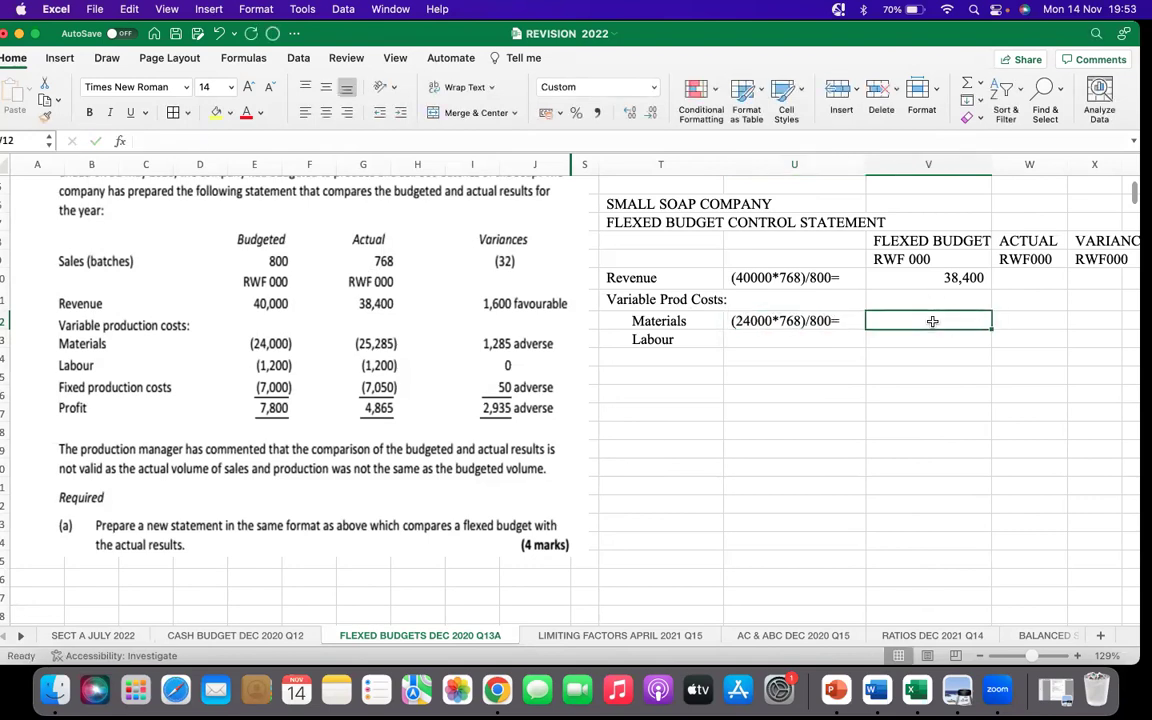
type("=(24000")
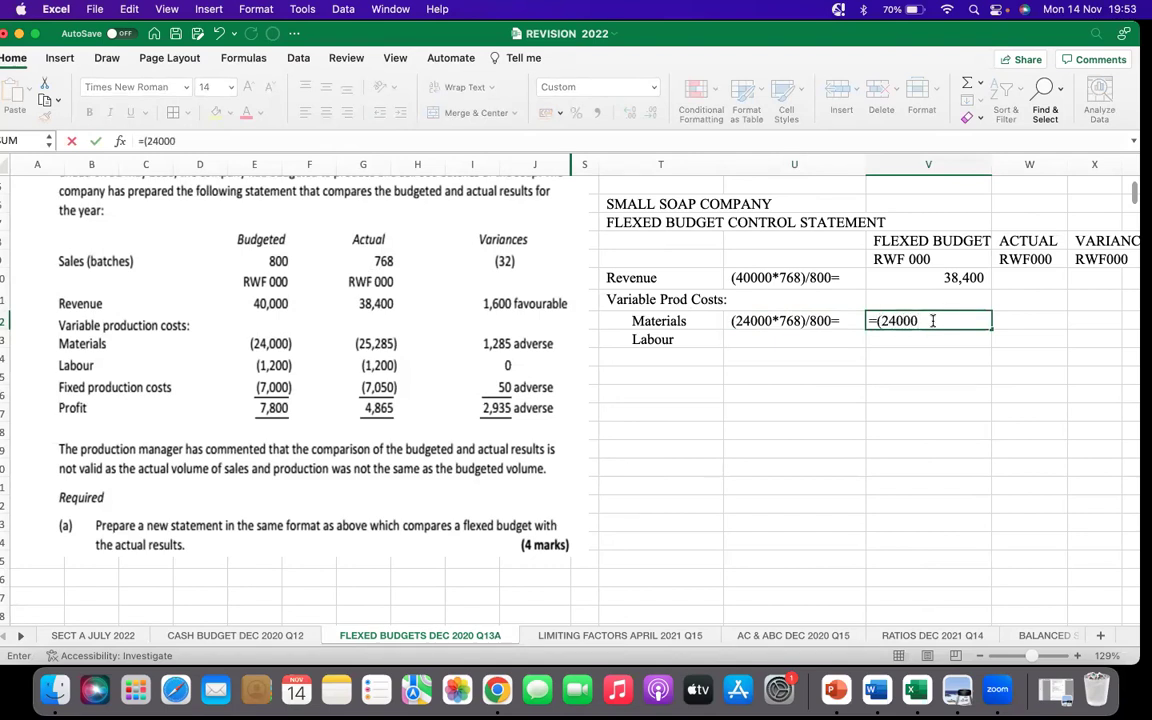
type("*768)/800")
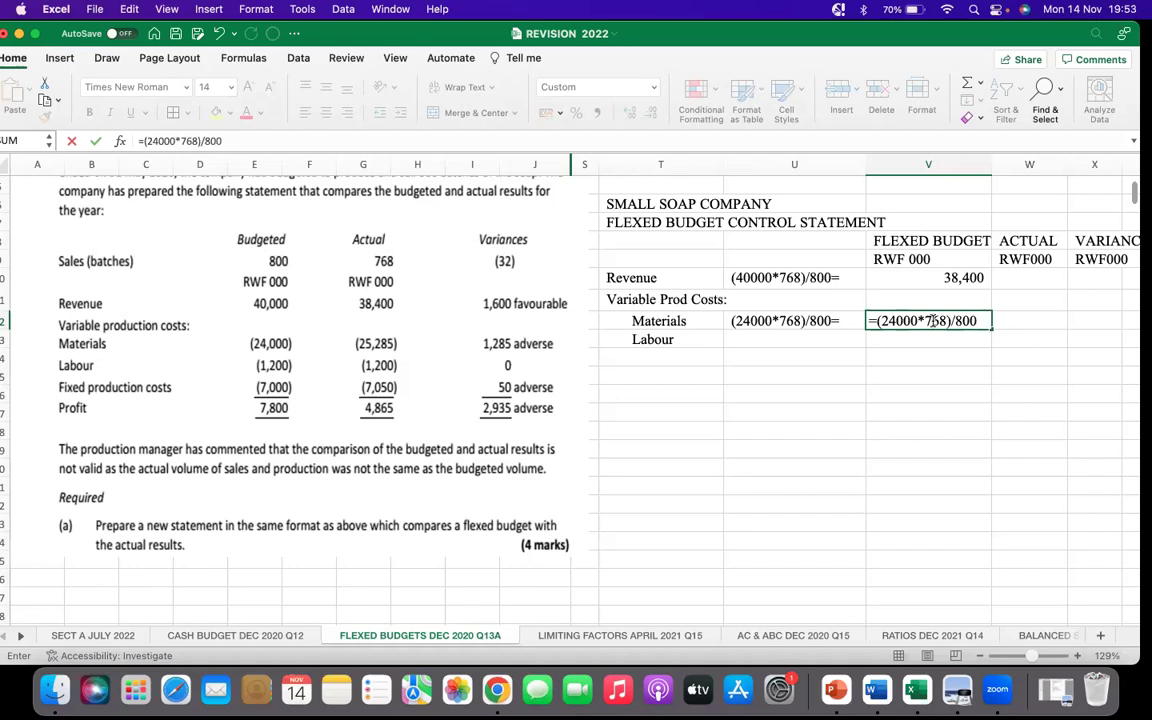
key("Return")
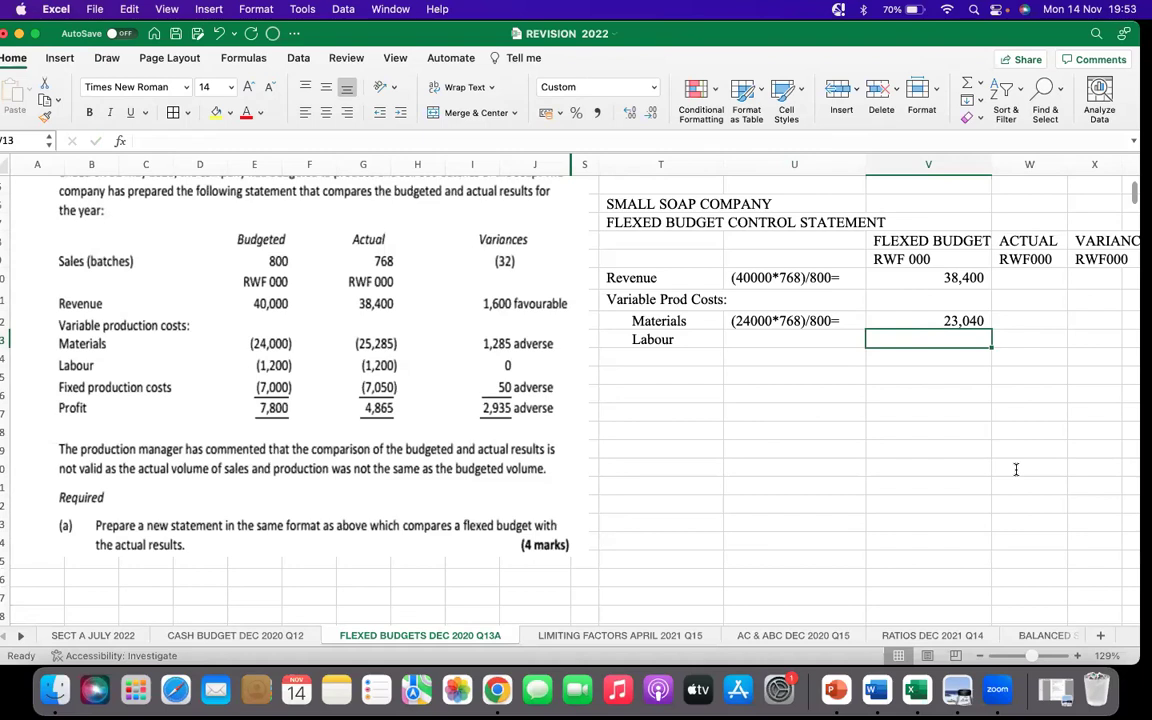
Write the labour working "(1200*768)/800=" in U13 and calculate the flexed labour cost in V13 with =(1200*768)/800
left_click(769, 338)
type("(")
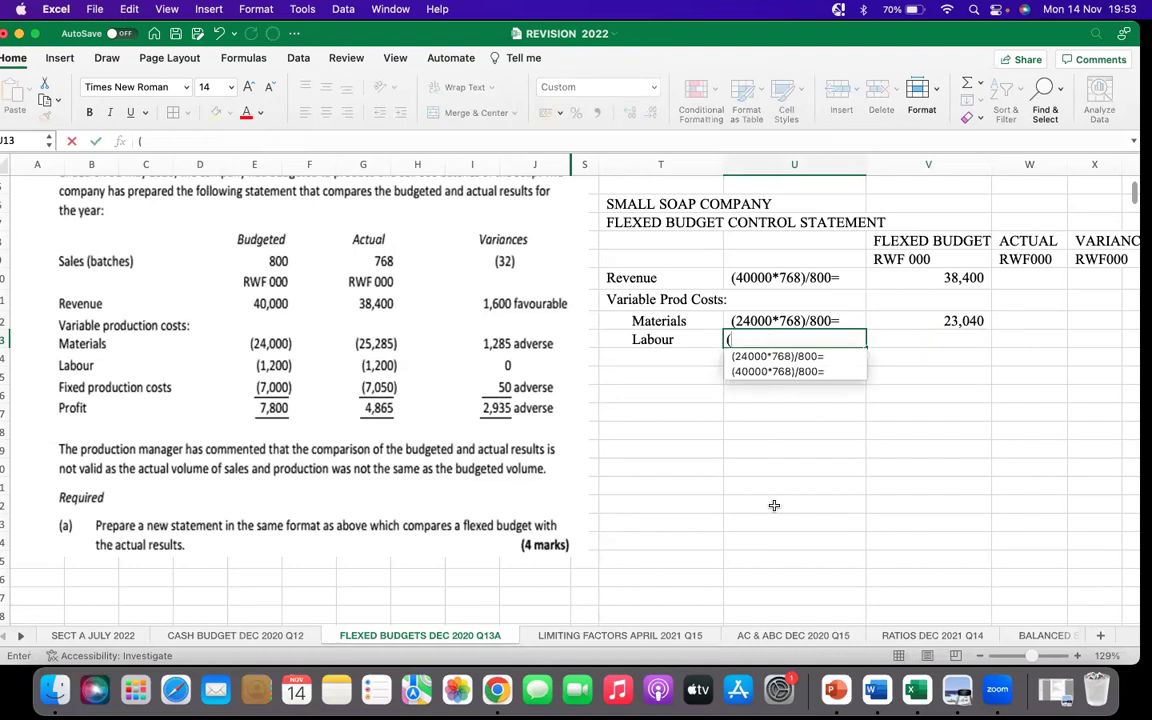
type("1200")
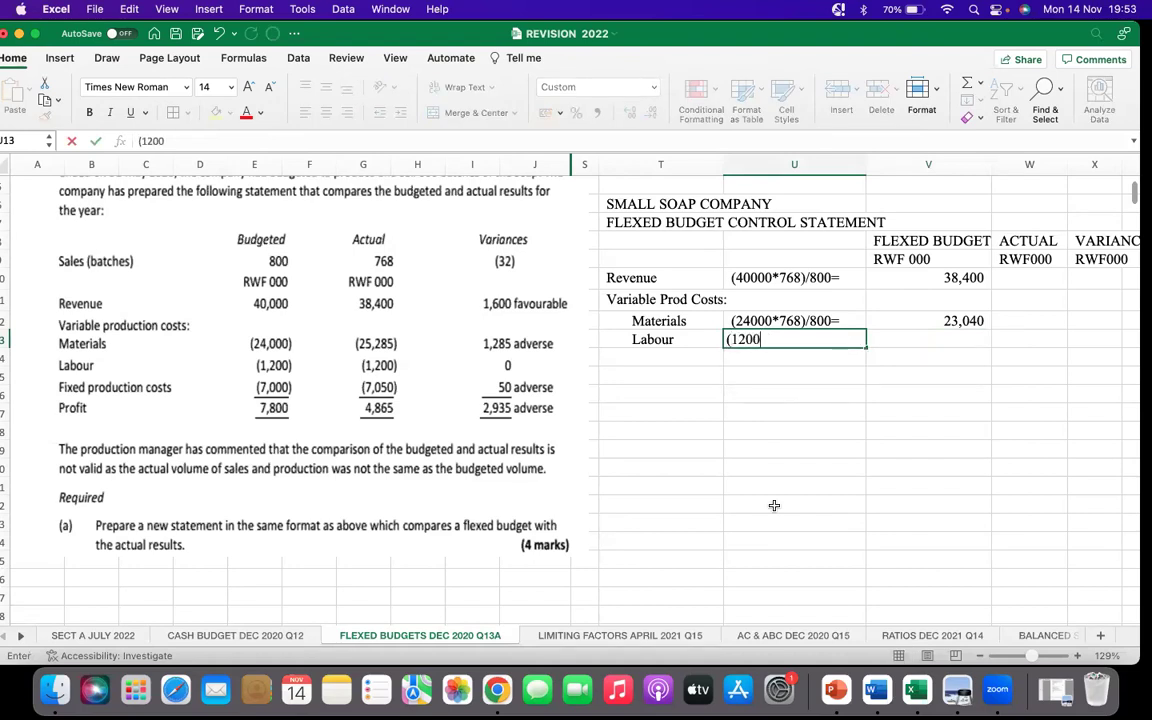
type("*768)")
type("800")
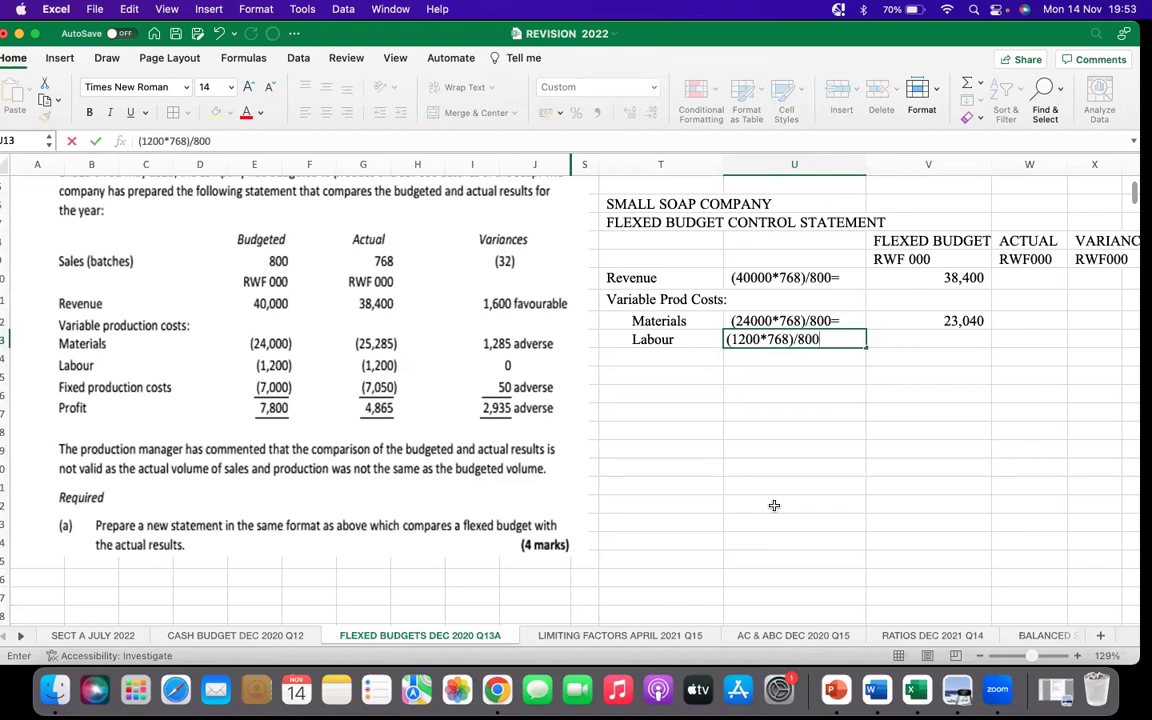
type("=")
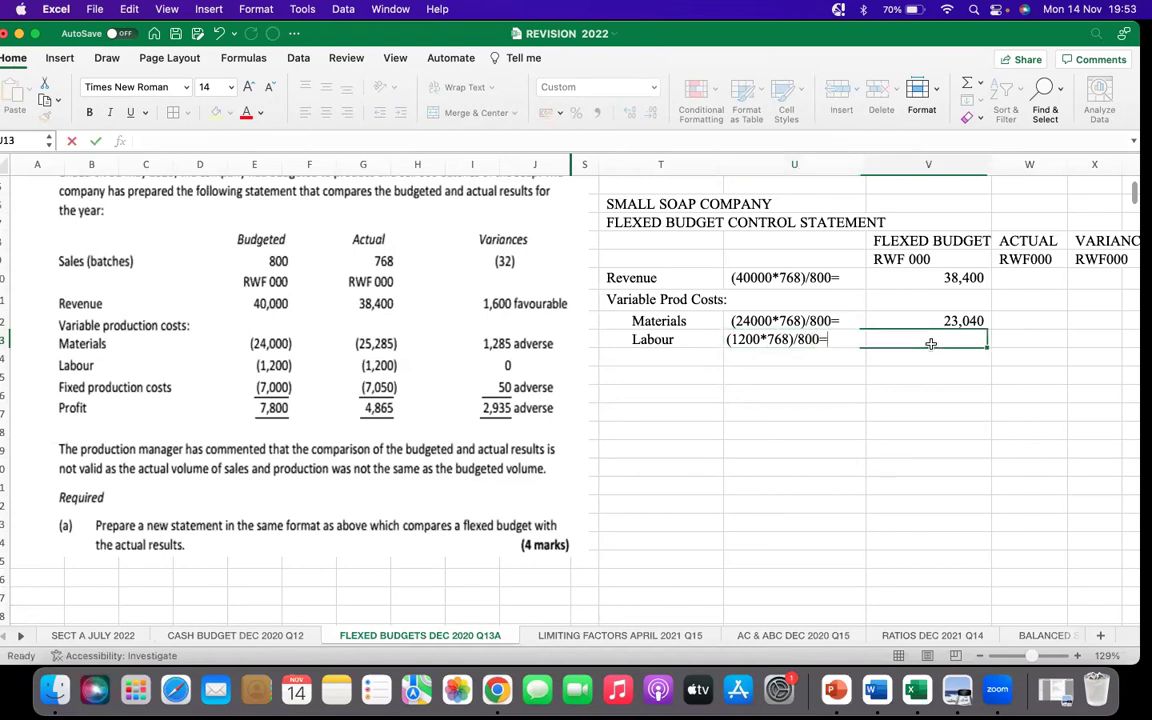
left_click(930, 343)
type("=")
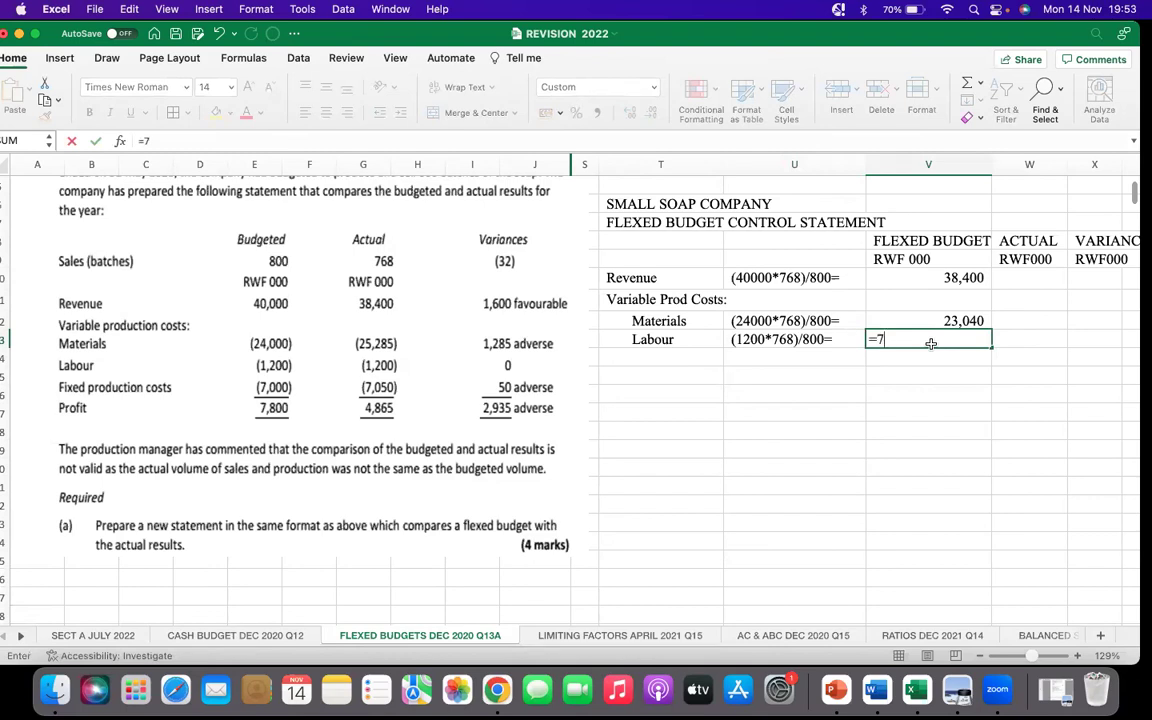
type("(1200*768")
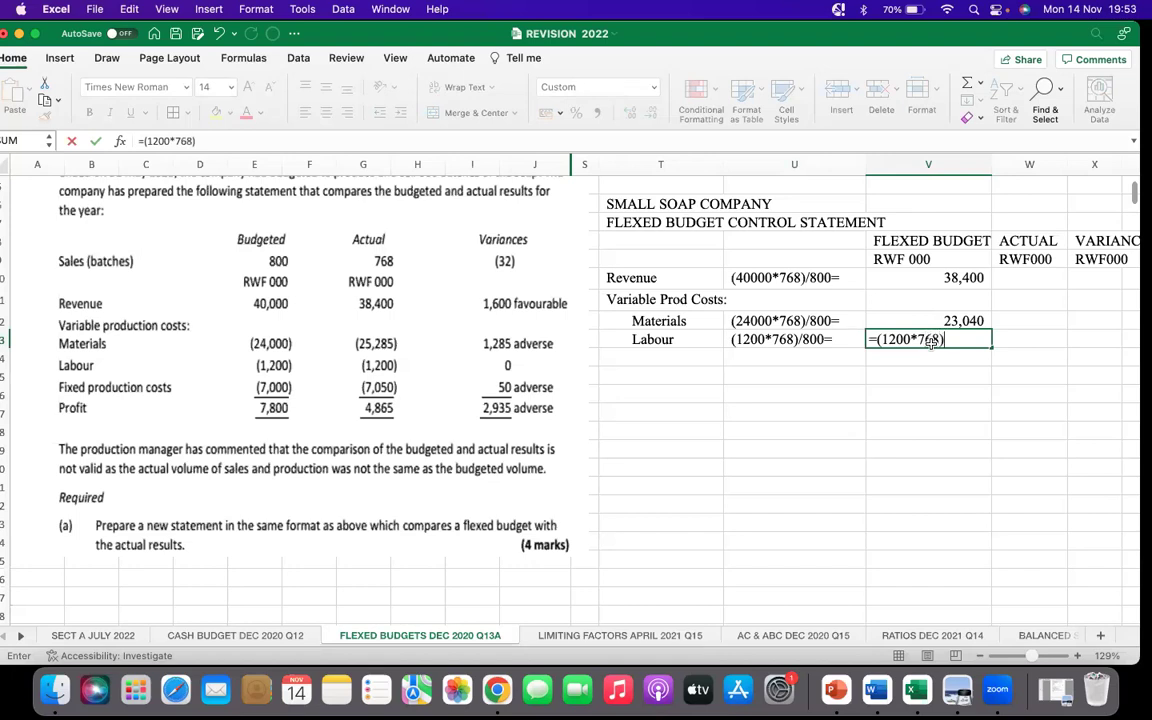
type(")/800")
key("Return")
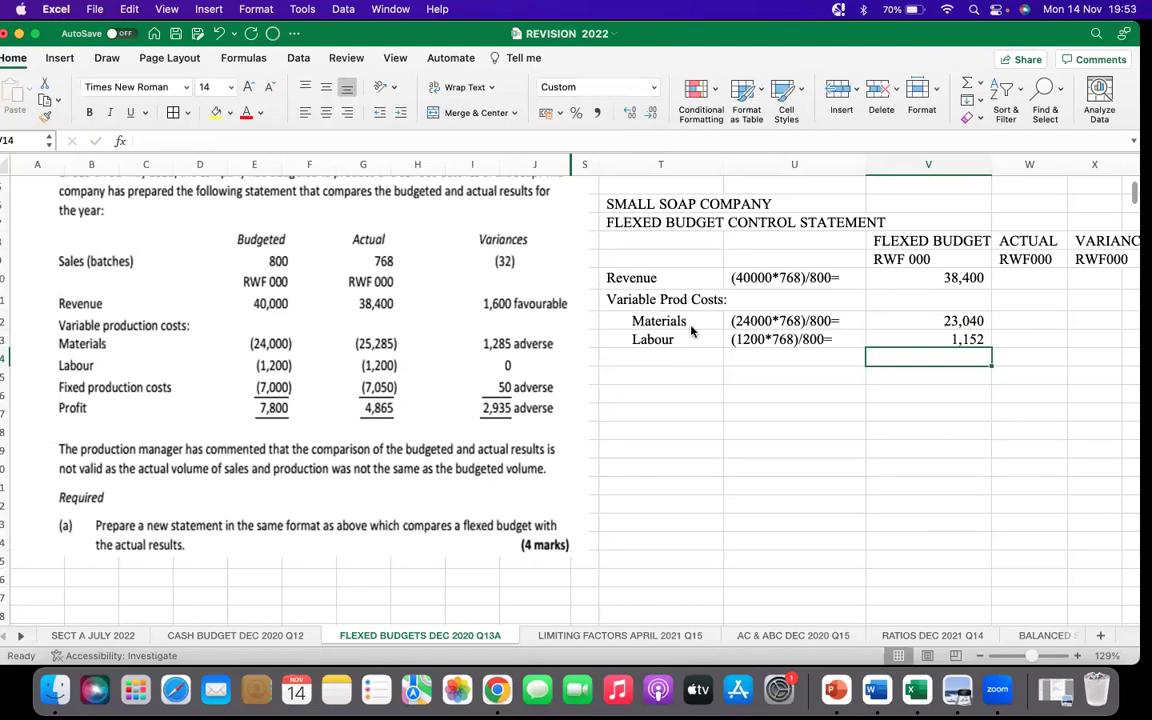
Add the row "Fixed Prod Cost" in T14 with the note "Does not change" in U14 and 7000 in V14
left_click(611, 354)
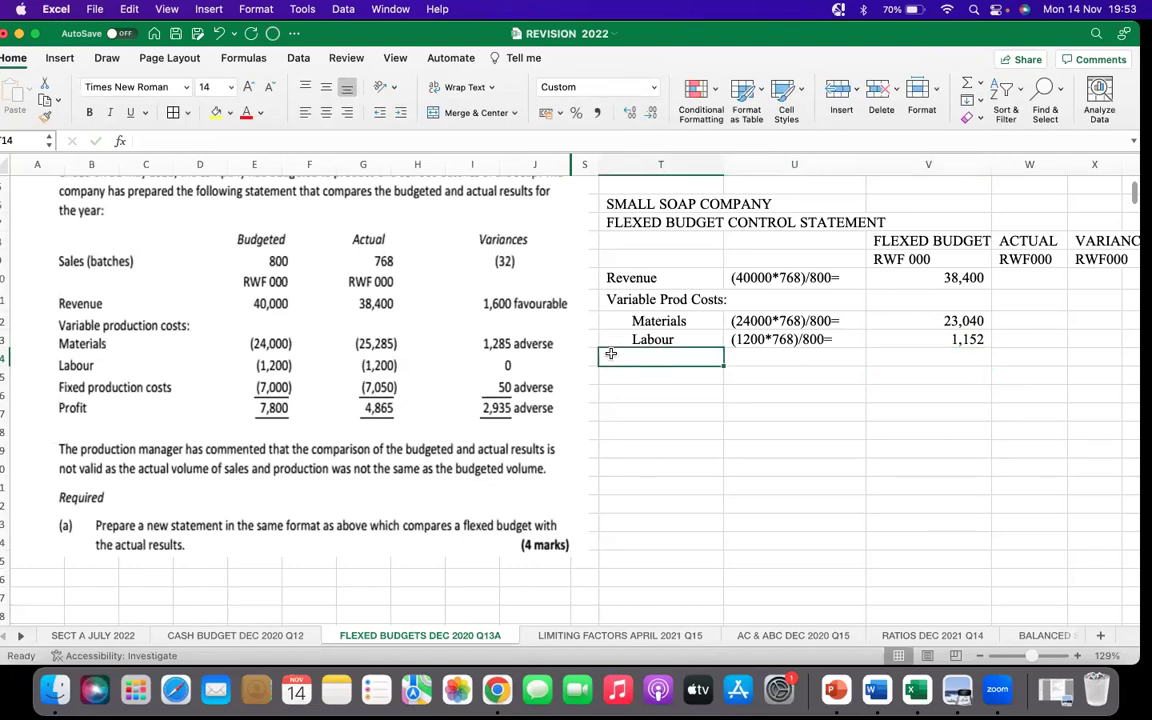
type("Fixed Prod Cost")
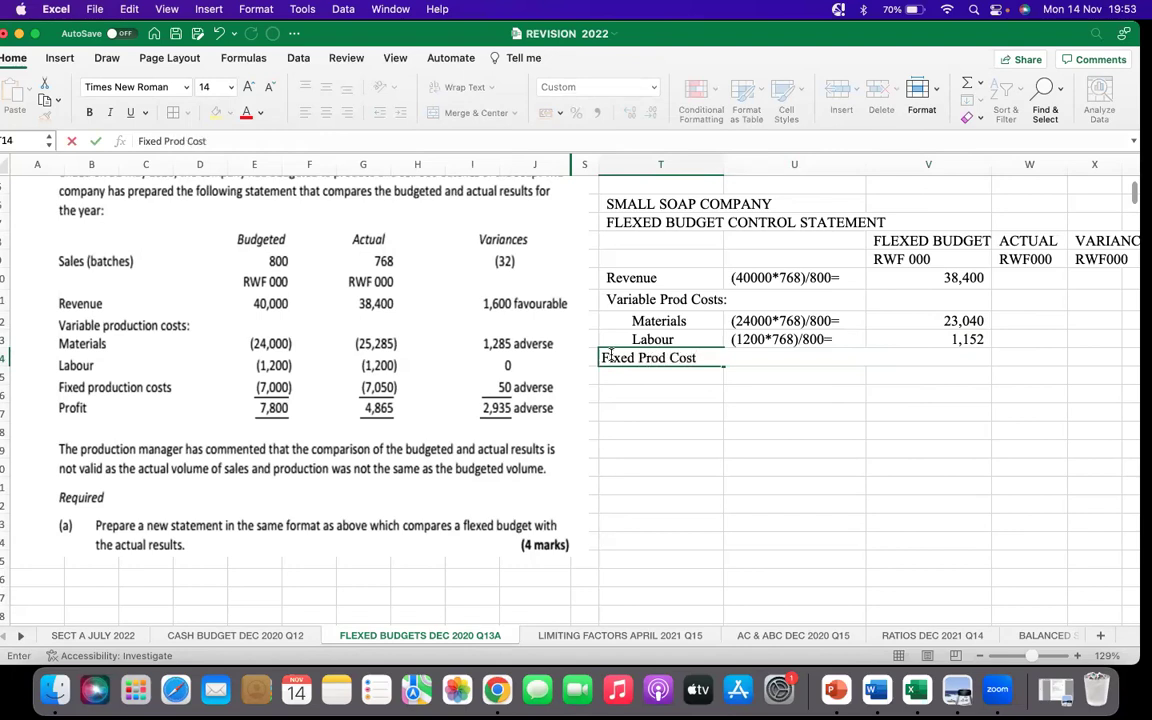
left_click(807, 362)
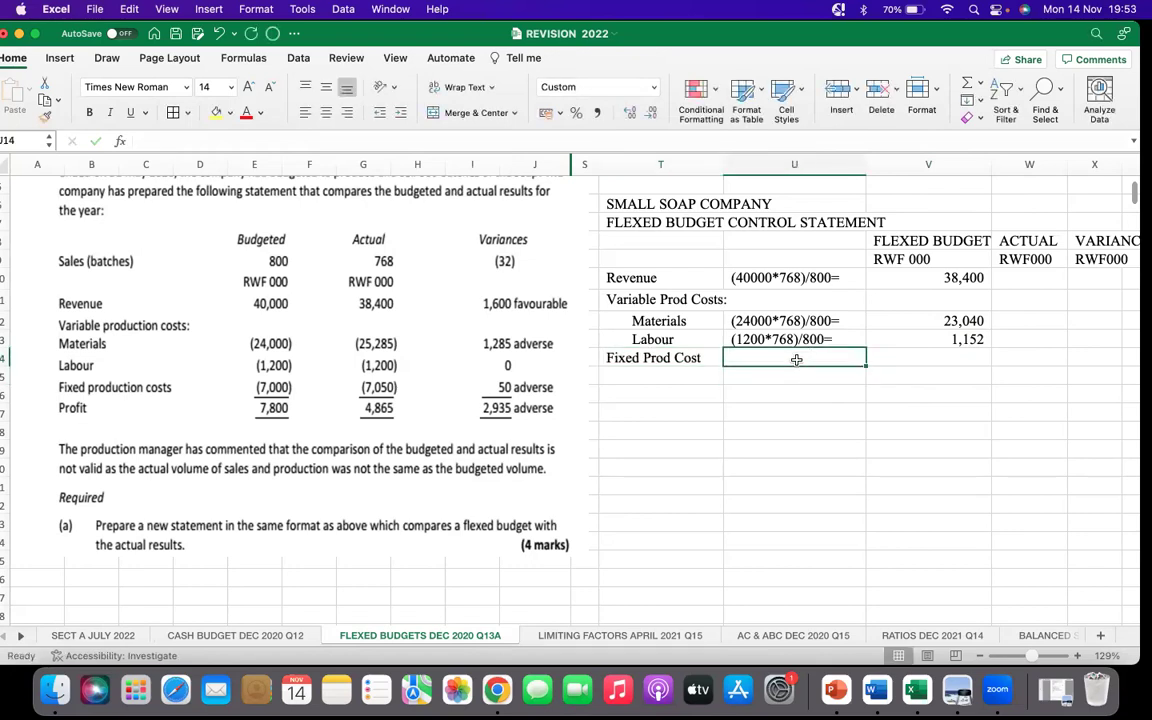
type("Does")
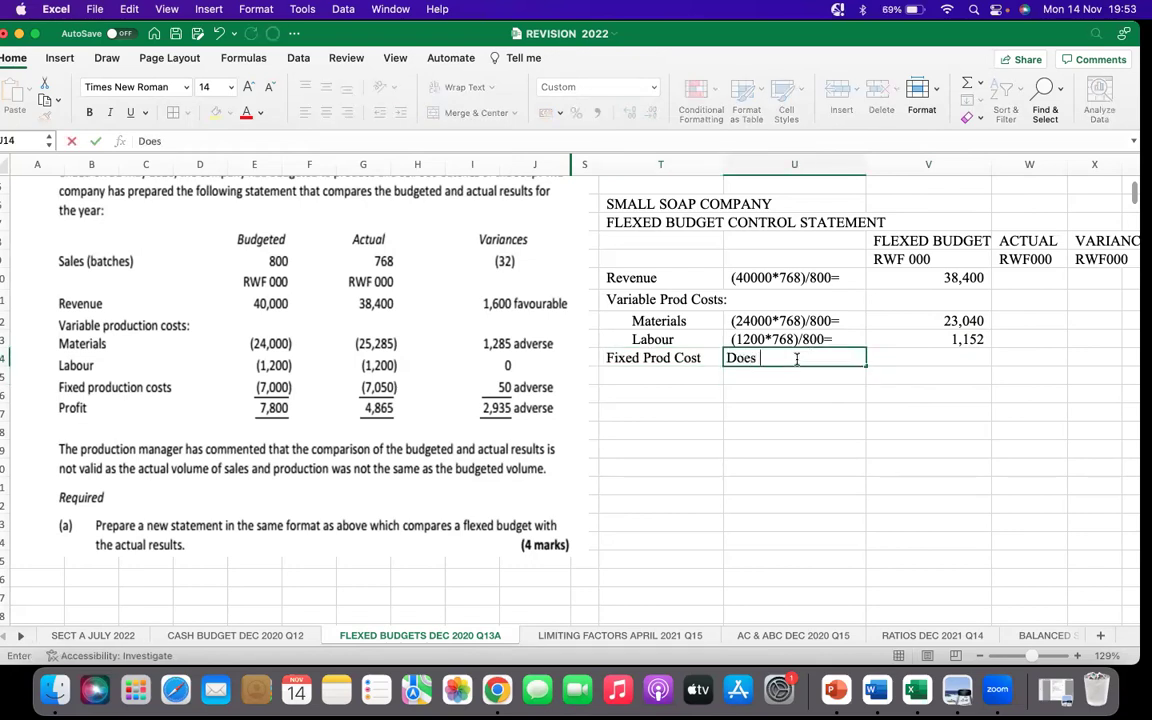
type(" not change")
left_click(905, 356)
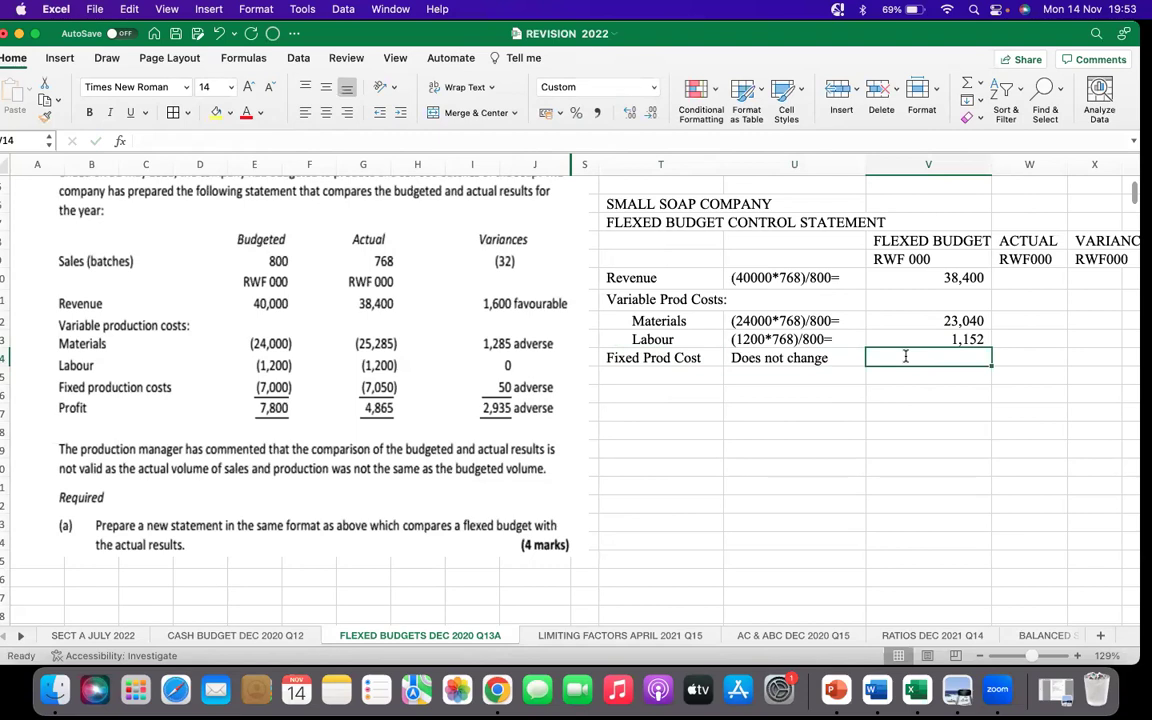
type("7000")
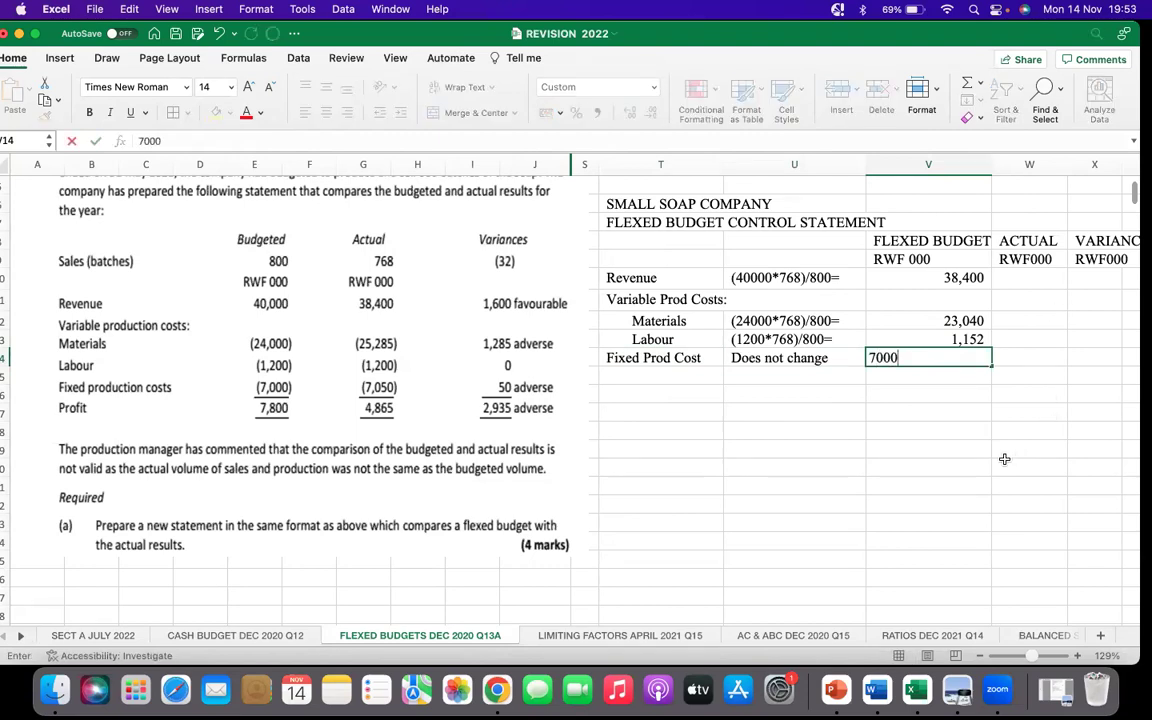
Add the "Profit" label in T15 and calculate the flexed profit in V15 with the formula =V10-V12-V13-V14
left_click(678, 372)
type("Profit")
left_click(923, 380)
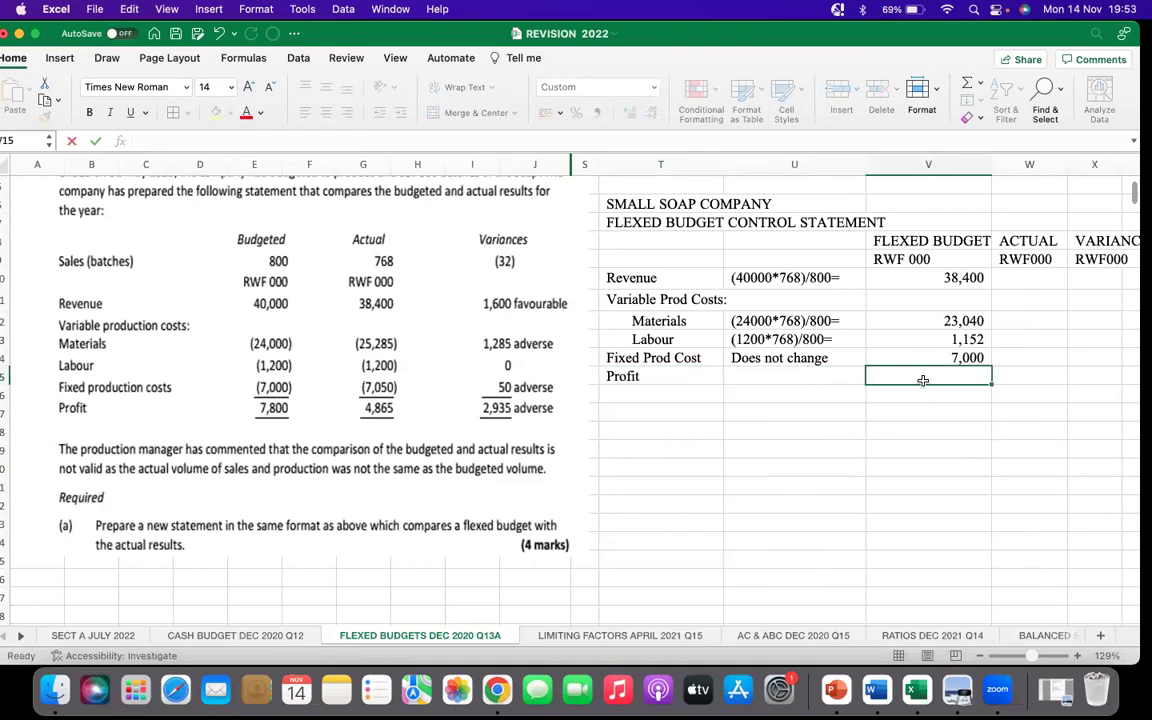
type("=")
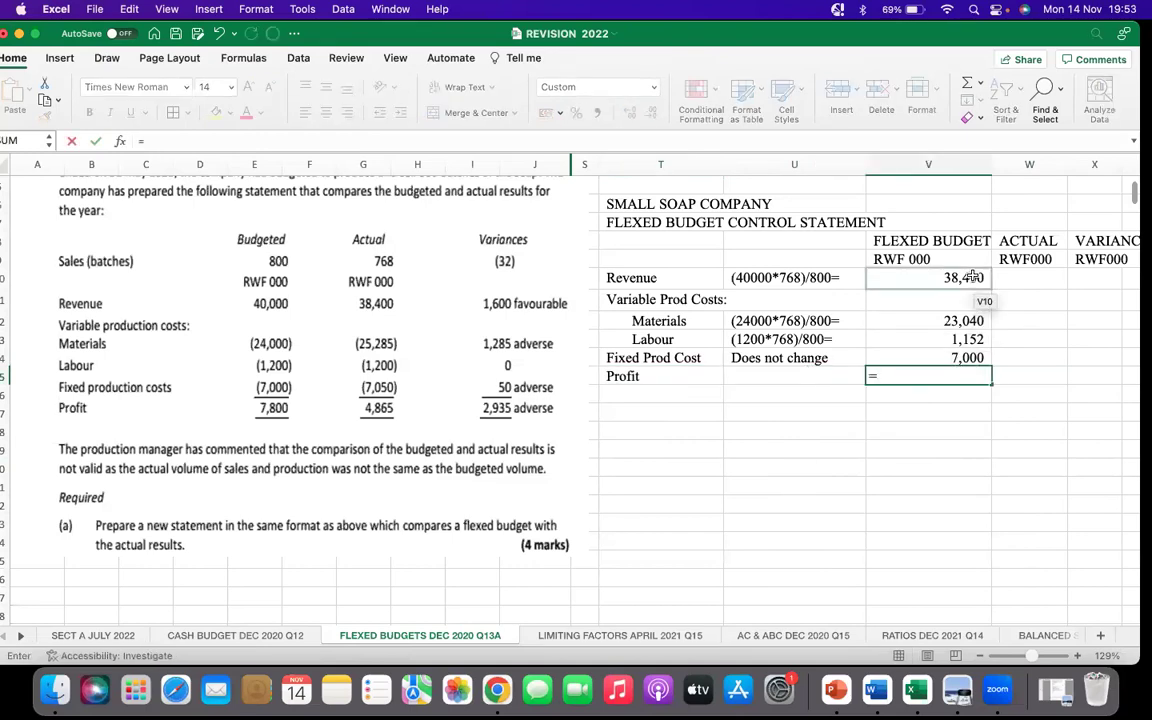
left_click(972, 278)
type("-")
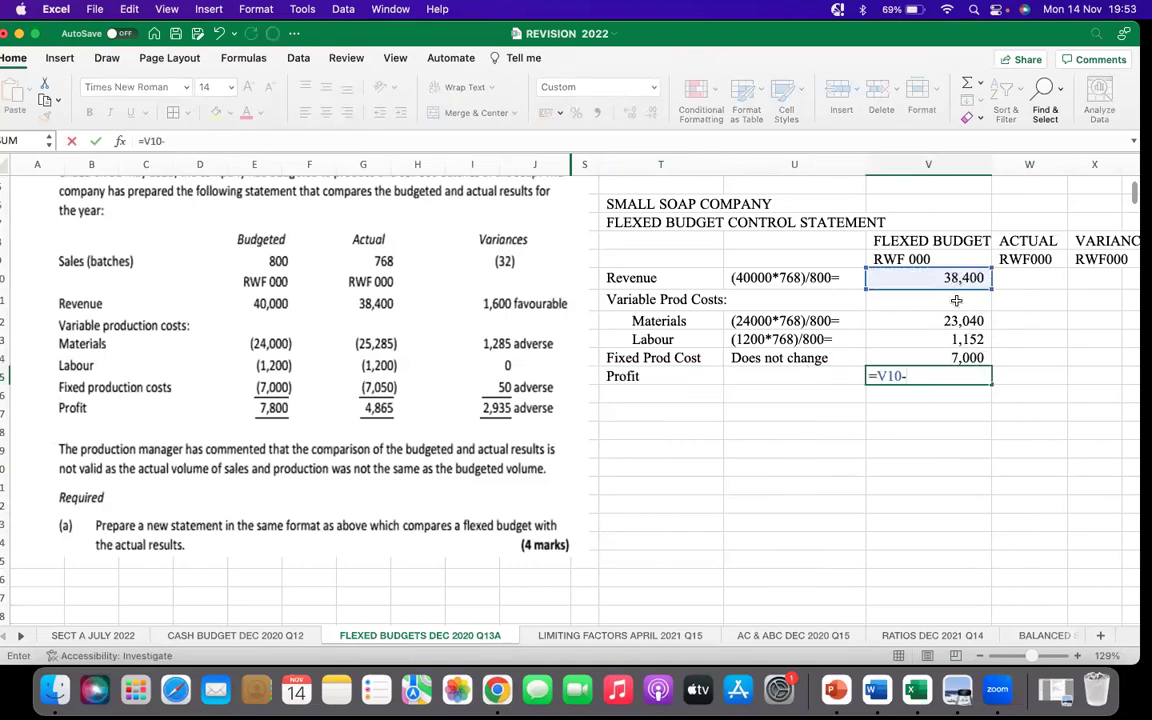
left_click(952, 320)
type("-")
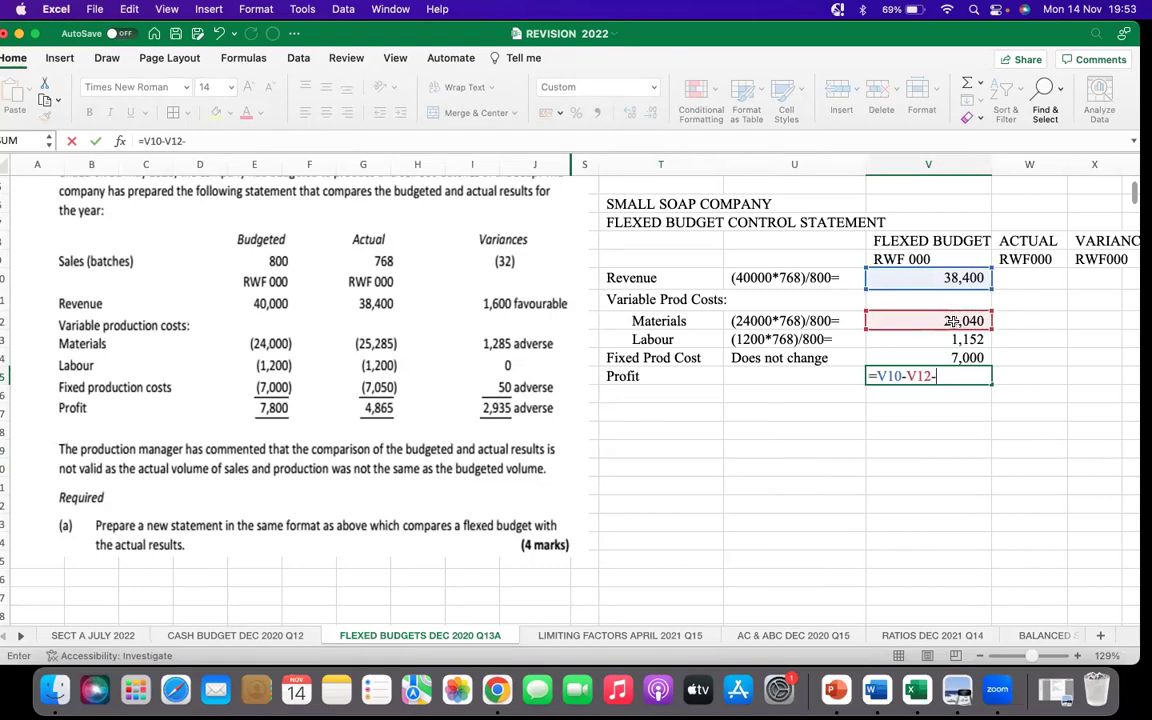
left_click(955, 339)
type("-")
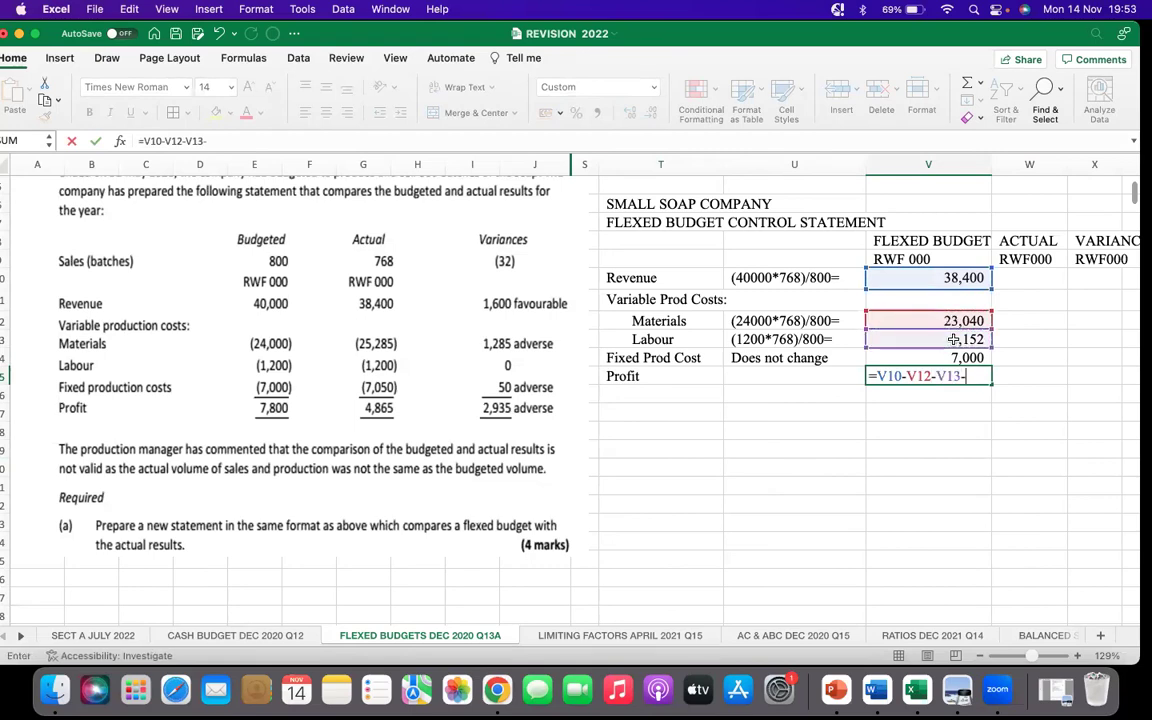
left_click(955, 357)
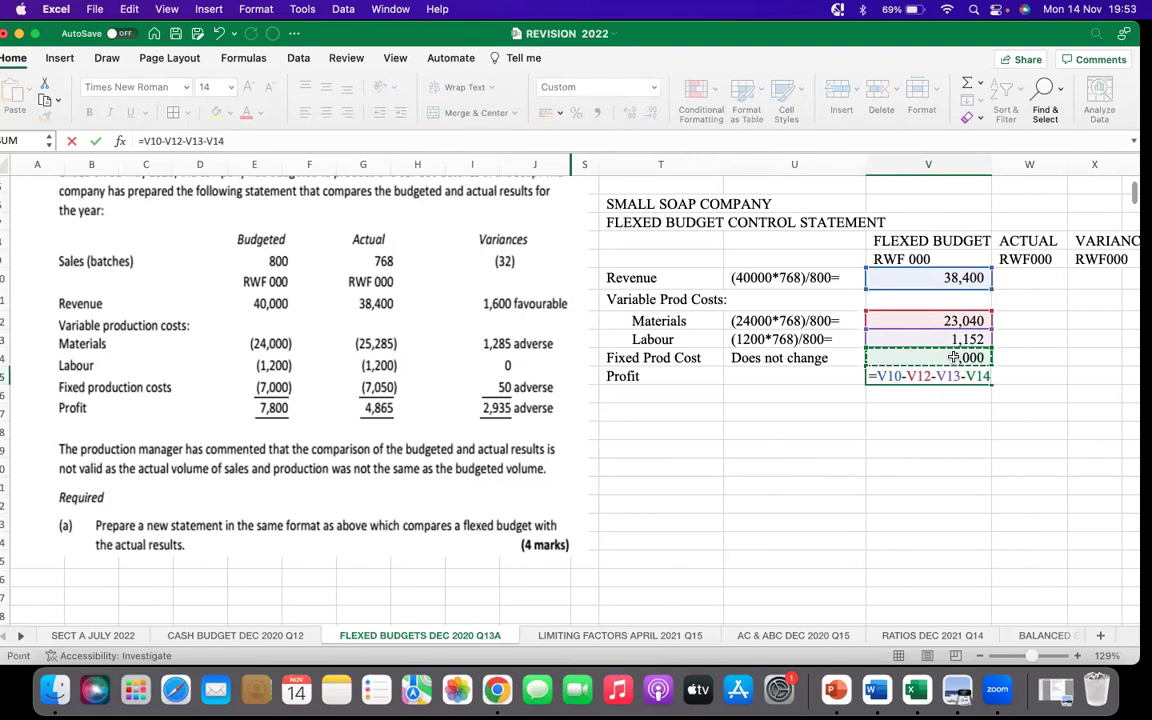
key("Return")
Underline the fixed production cost row across the flexed budget, actual and variance columns, V14:X14
key("Up")
key("Up")
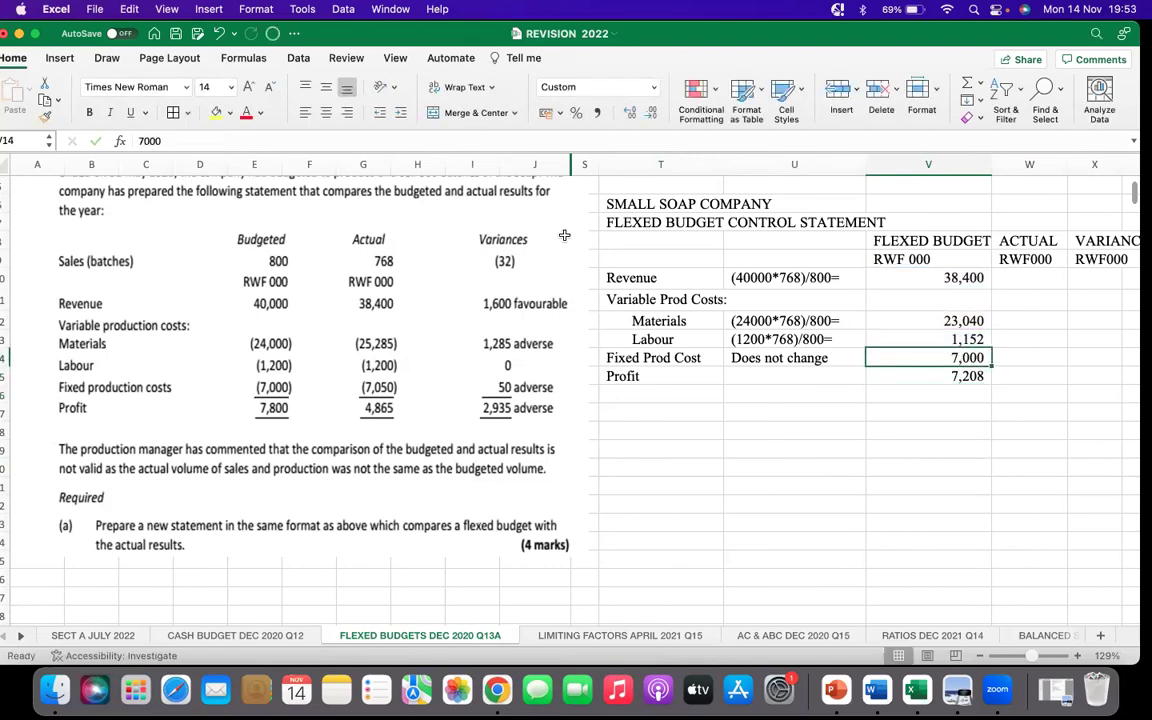
left_click(130, 112)
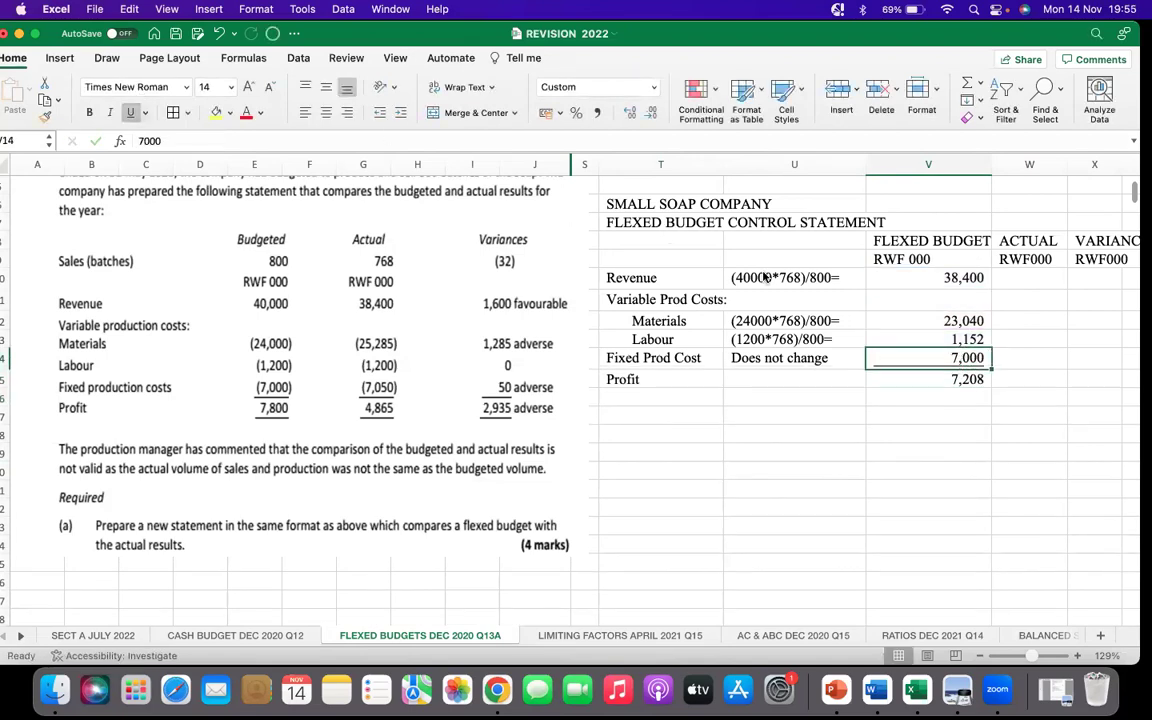
left_click_drag(957, 366, 1105, 360)
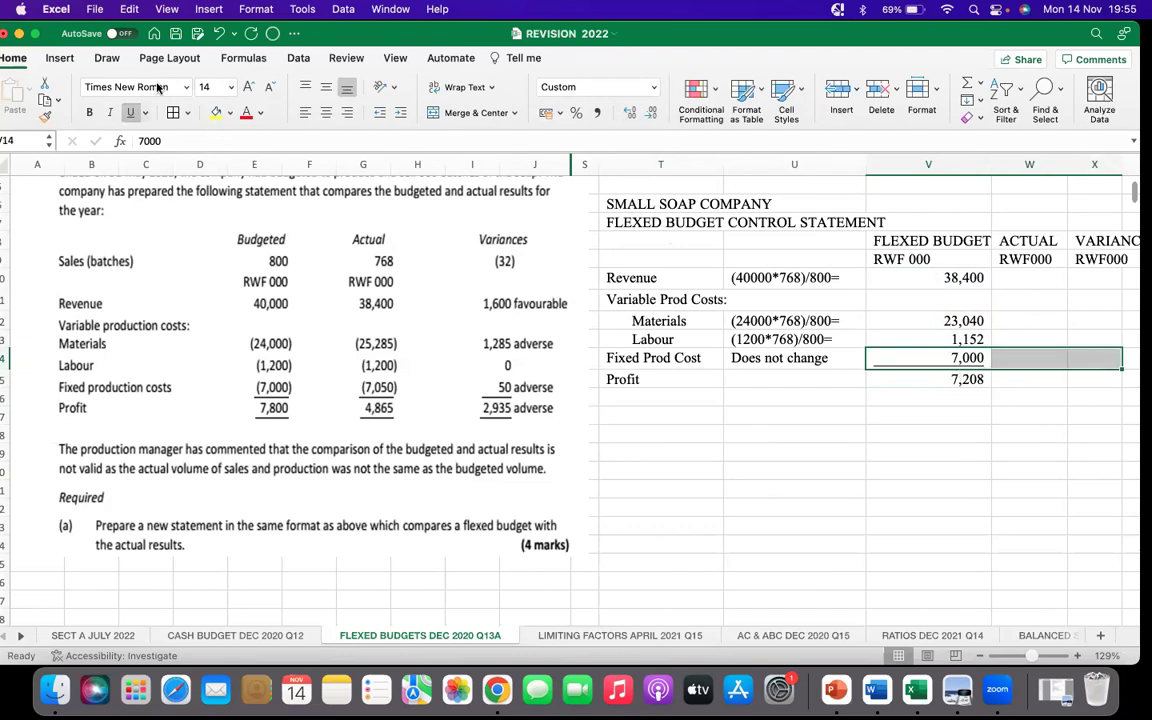
left_click(116, 113)
left_click(116, 113)
Underline the profit row across V15:X15, and select the actual revenue cell W10
left_click(900, 385)
left_click(1114, 382, "shift")
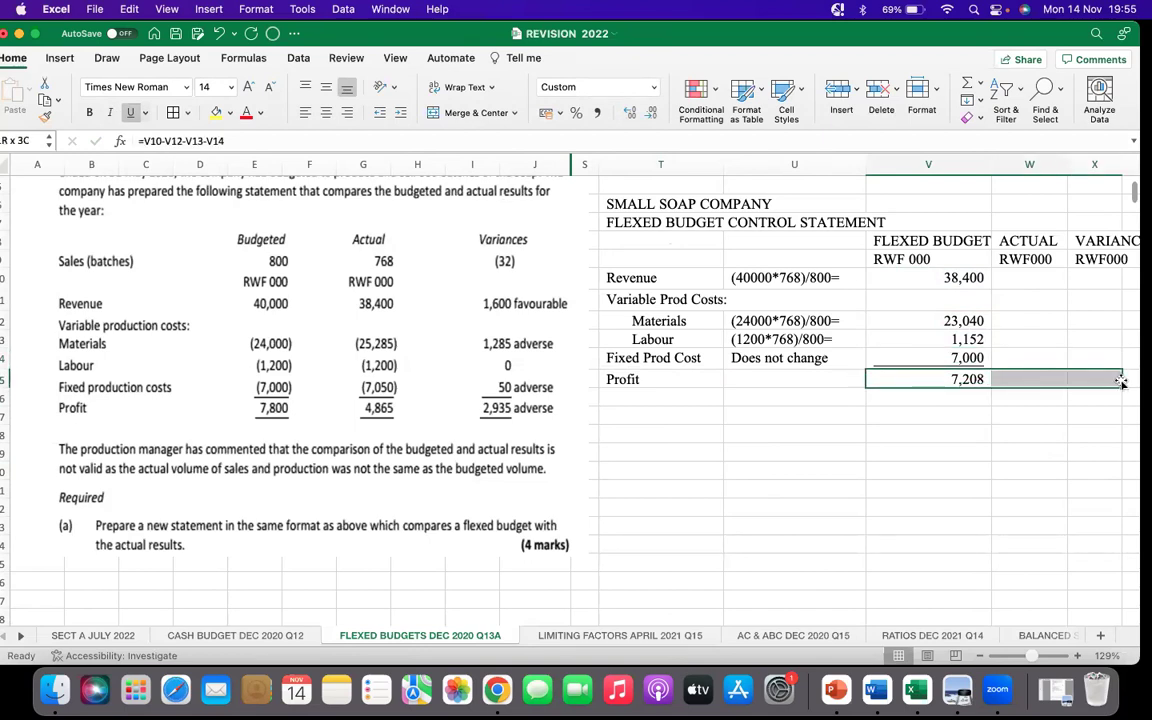
left_click(131, 115)
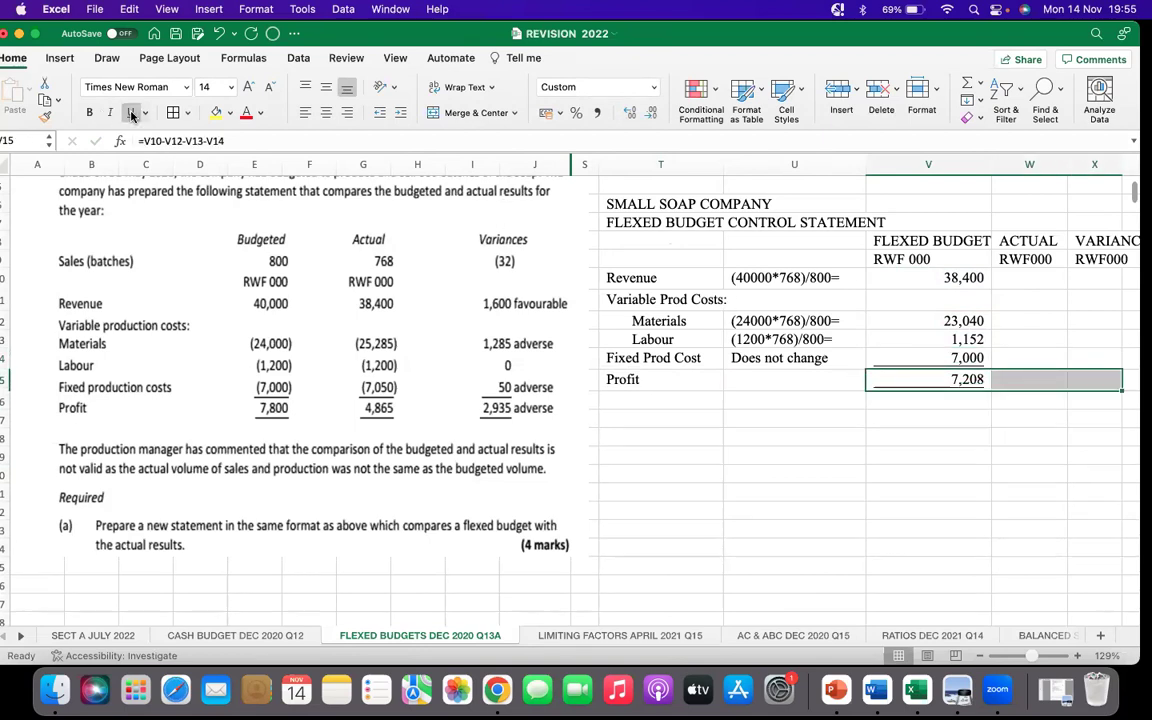
left_click(1019, 274)
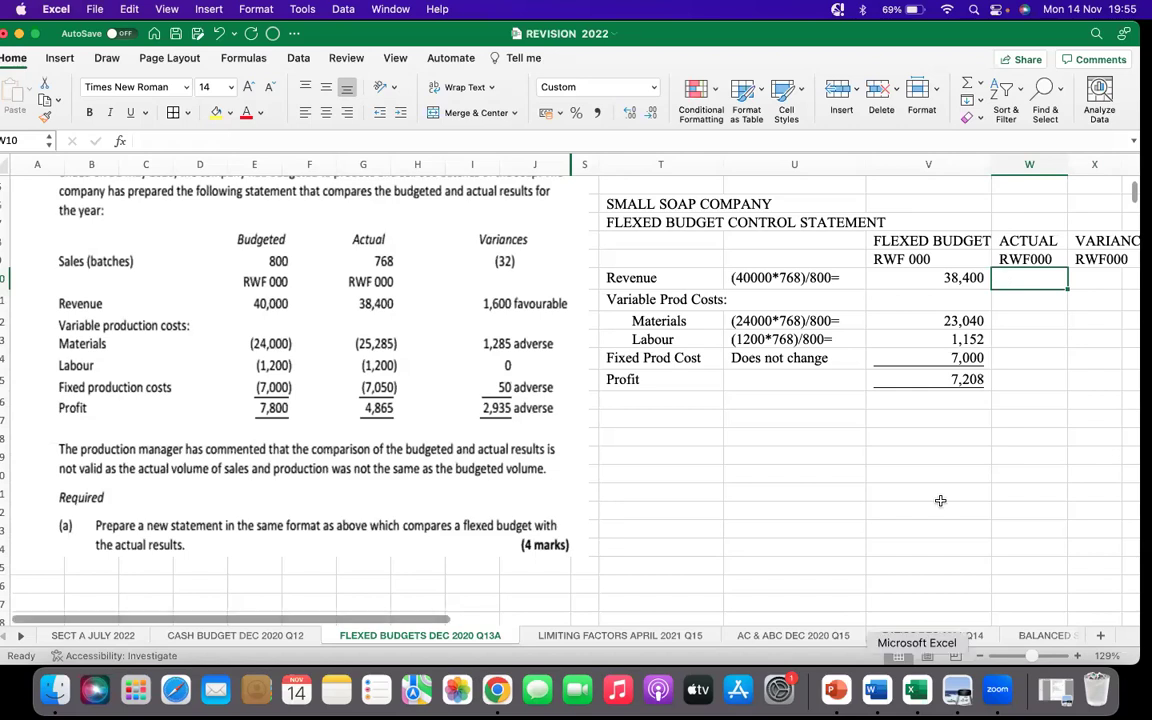
Enter the actual results: revenue 38400 in W10, materials 25,285 in W12, labour 1200 in W13 and fixed production cost 7050 in W14
type("38400")
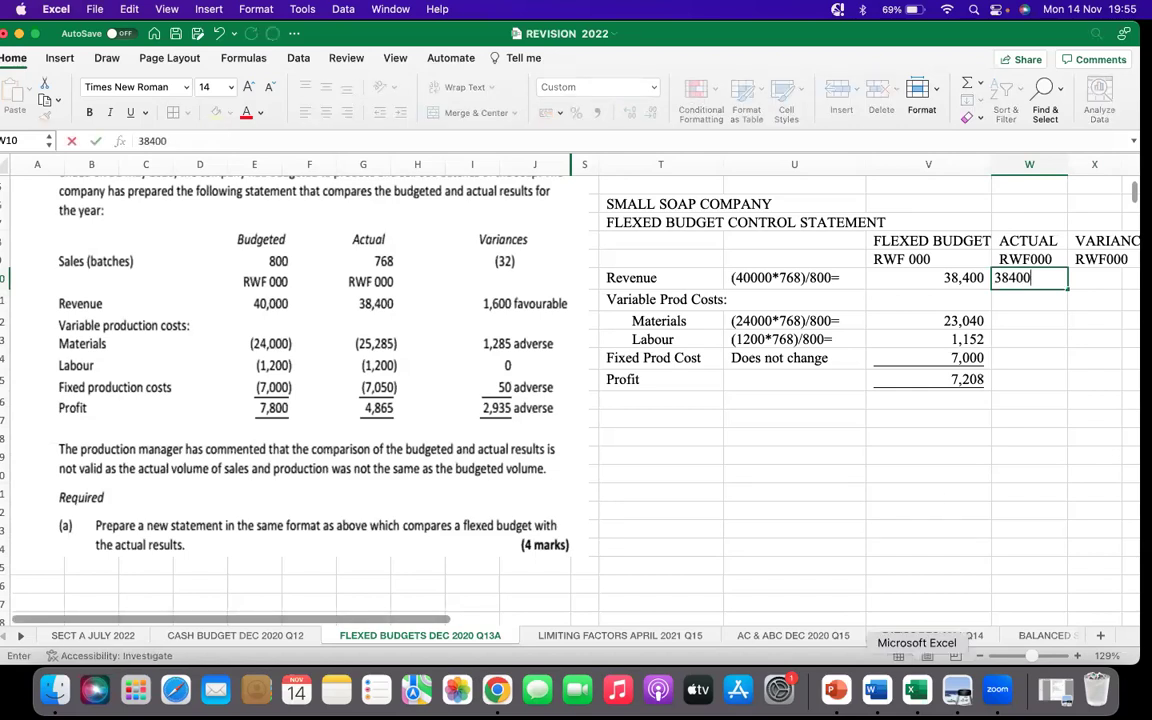
key("Return")
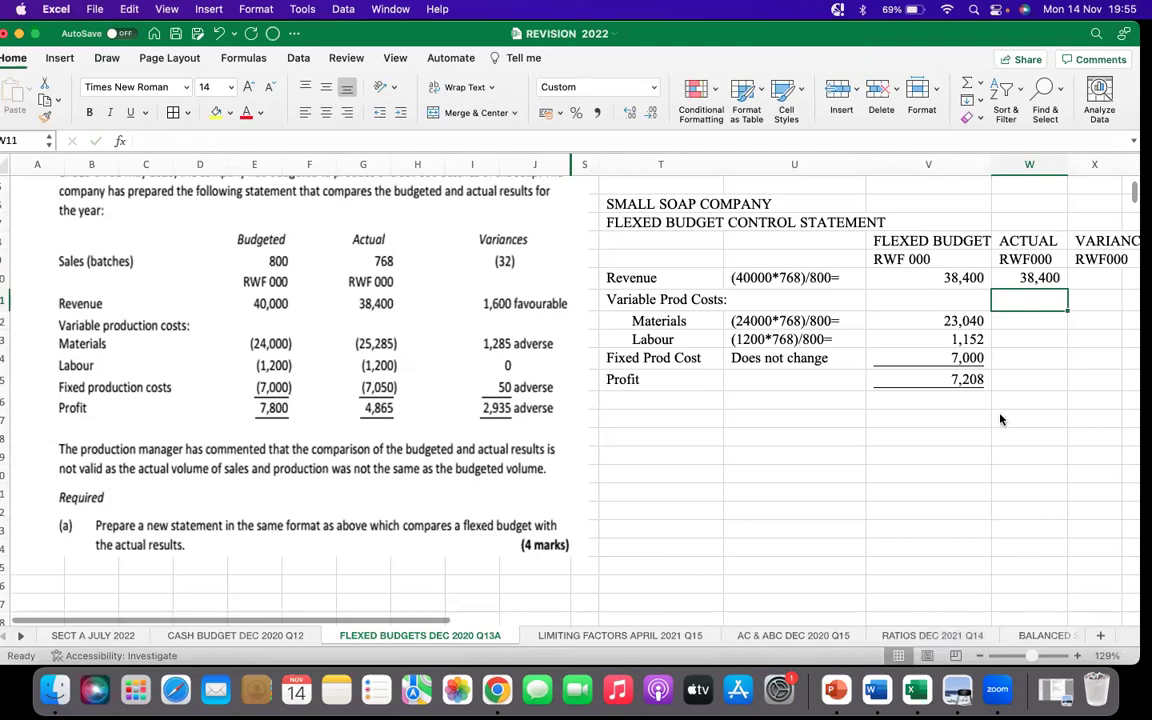
left_click(1030, 321)
type("25")
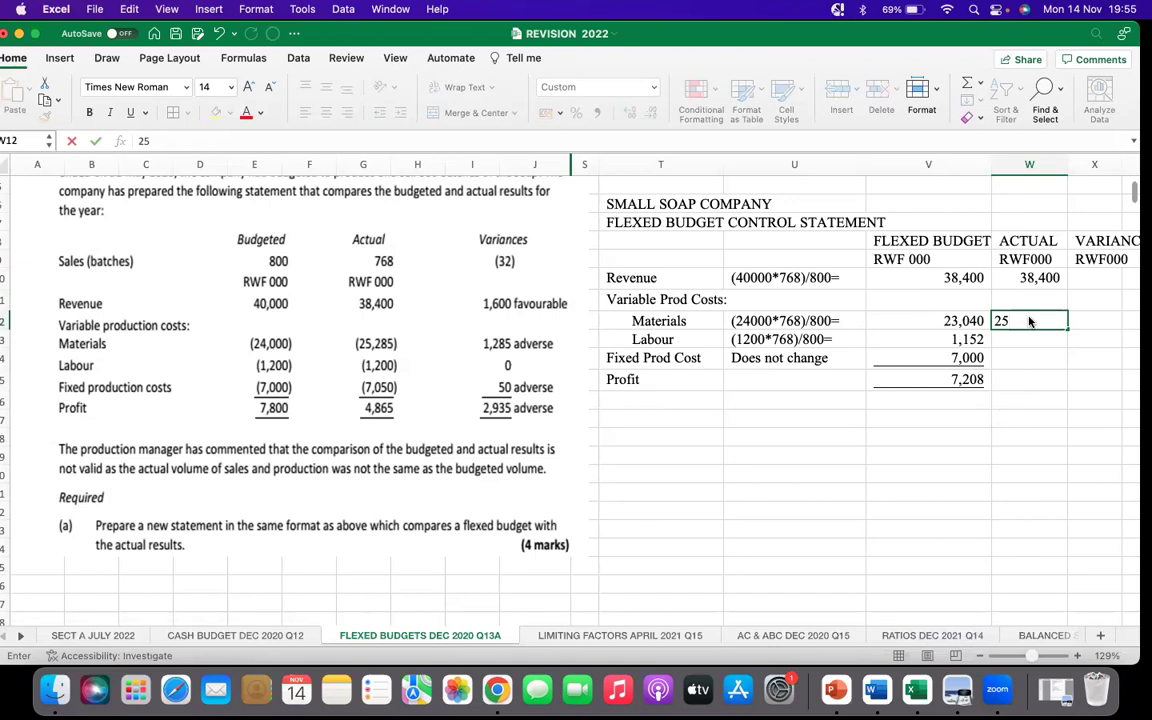
type(",285")
left_click(1030, 338)
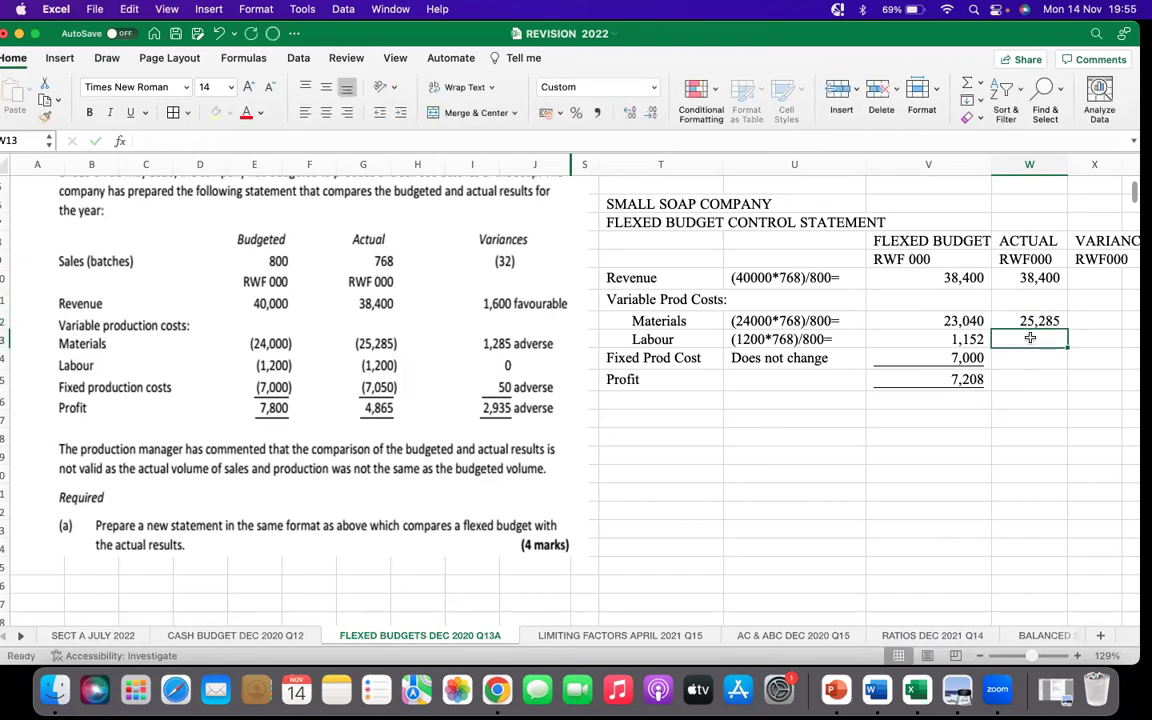
type("1200")
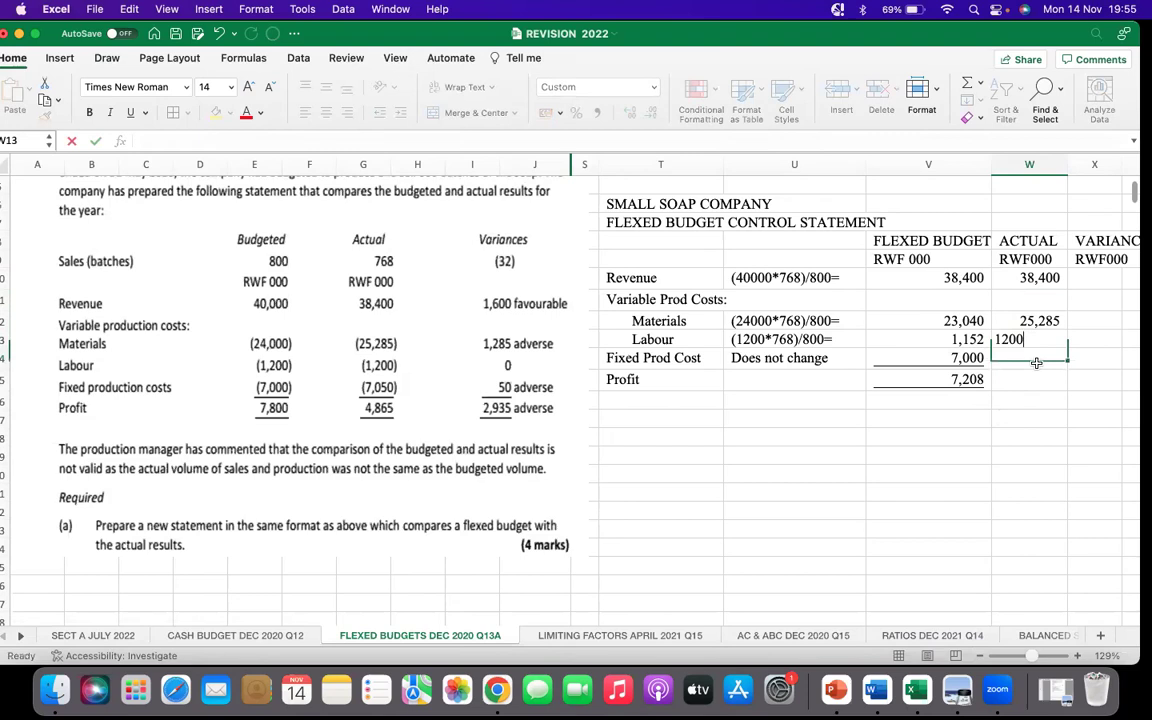
left_click(1036, 364)
type("7050")
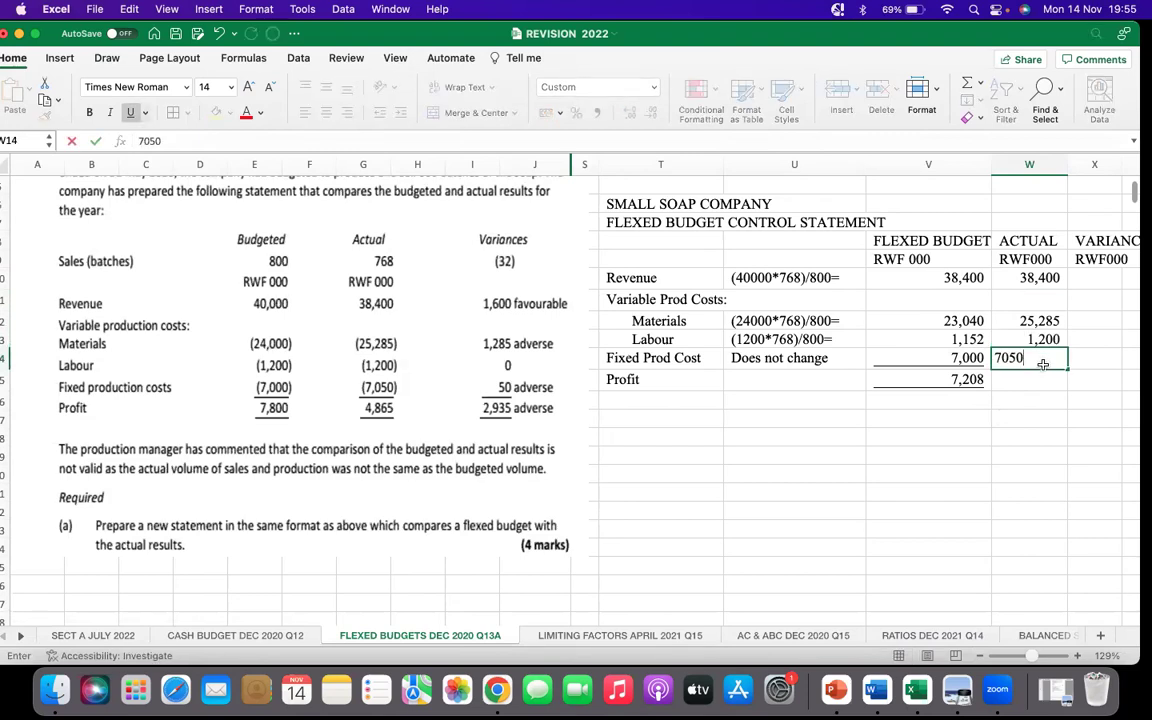
Calculate the actual profit in W15 with the formula =W10-W12-W13-W14
left_click(1035, 377)
type("=")
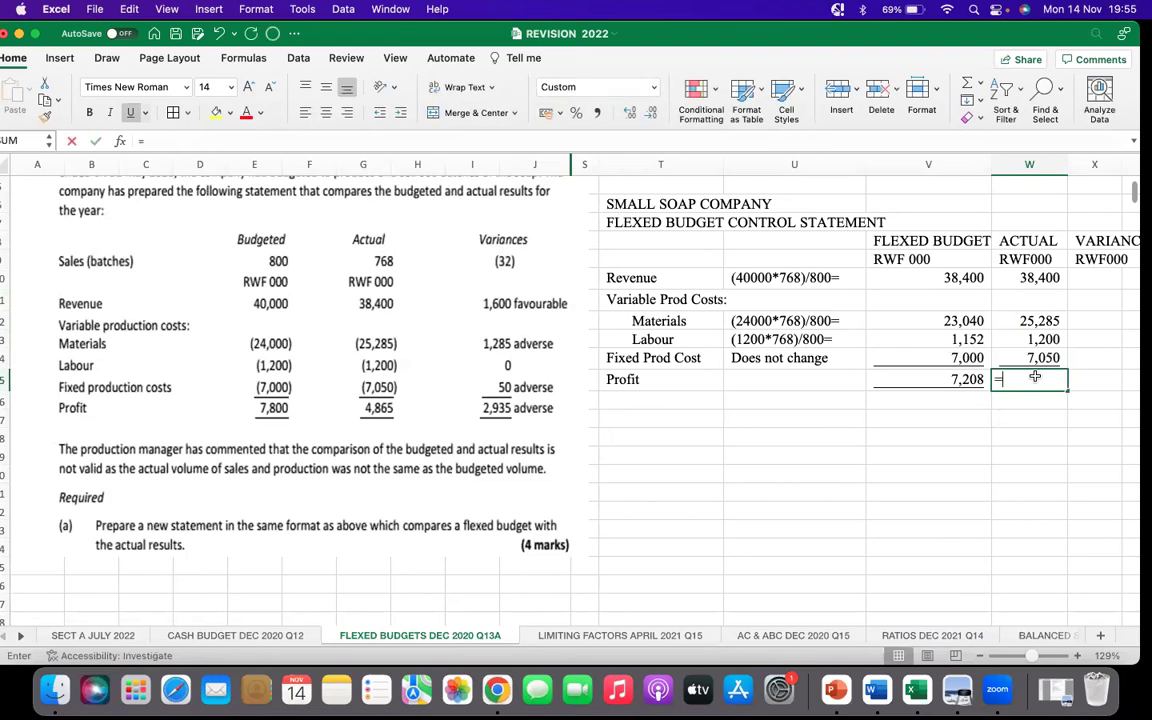
left_click(1053, 278)
type("-")
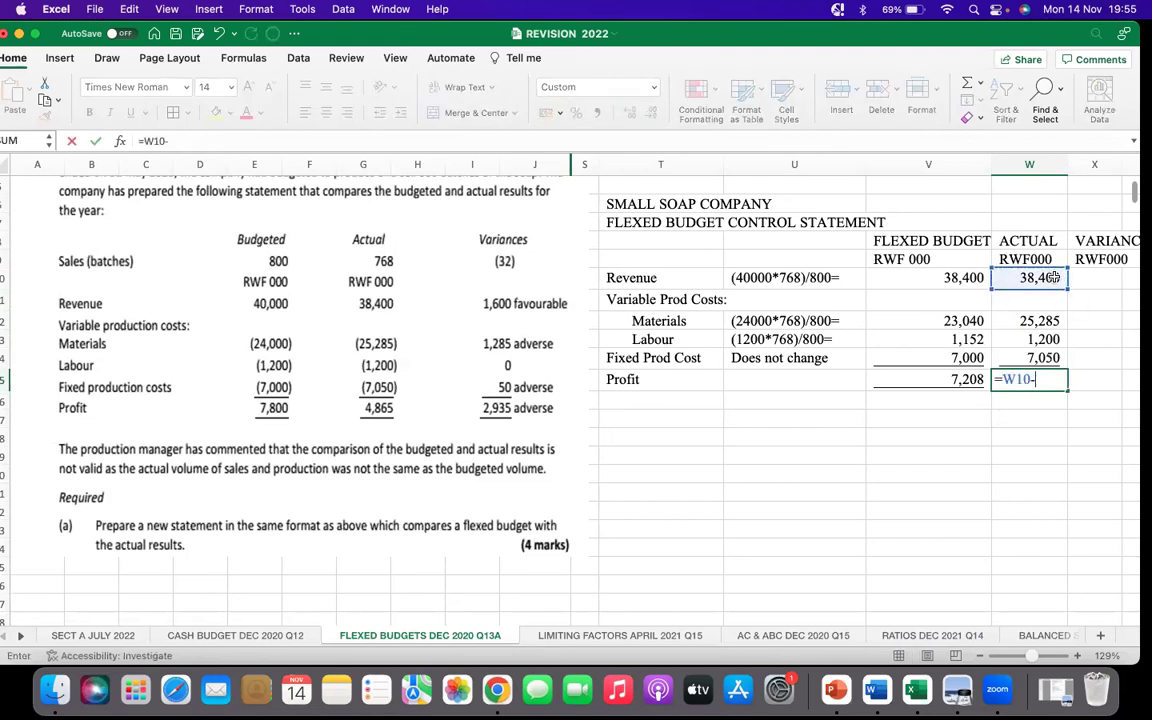
left_click(1043, 321)
type("-")
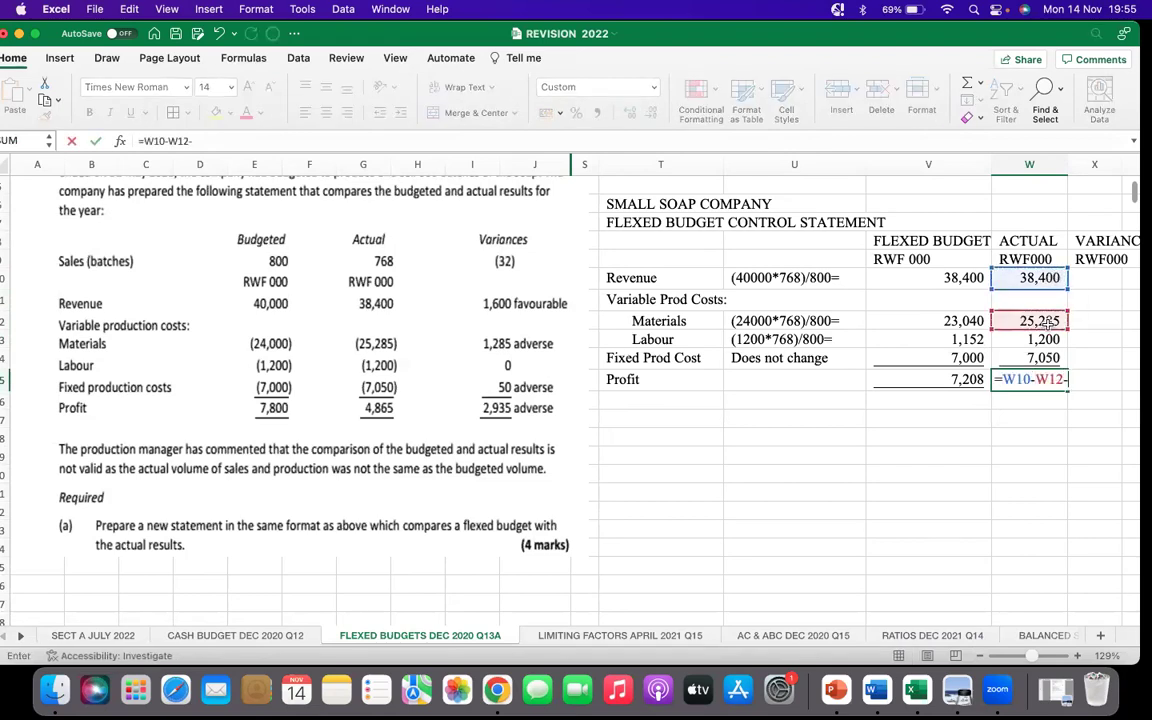
left_click(1041, 336)
type("-")
left_click(1043, 357)
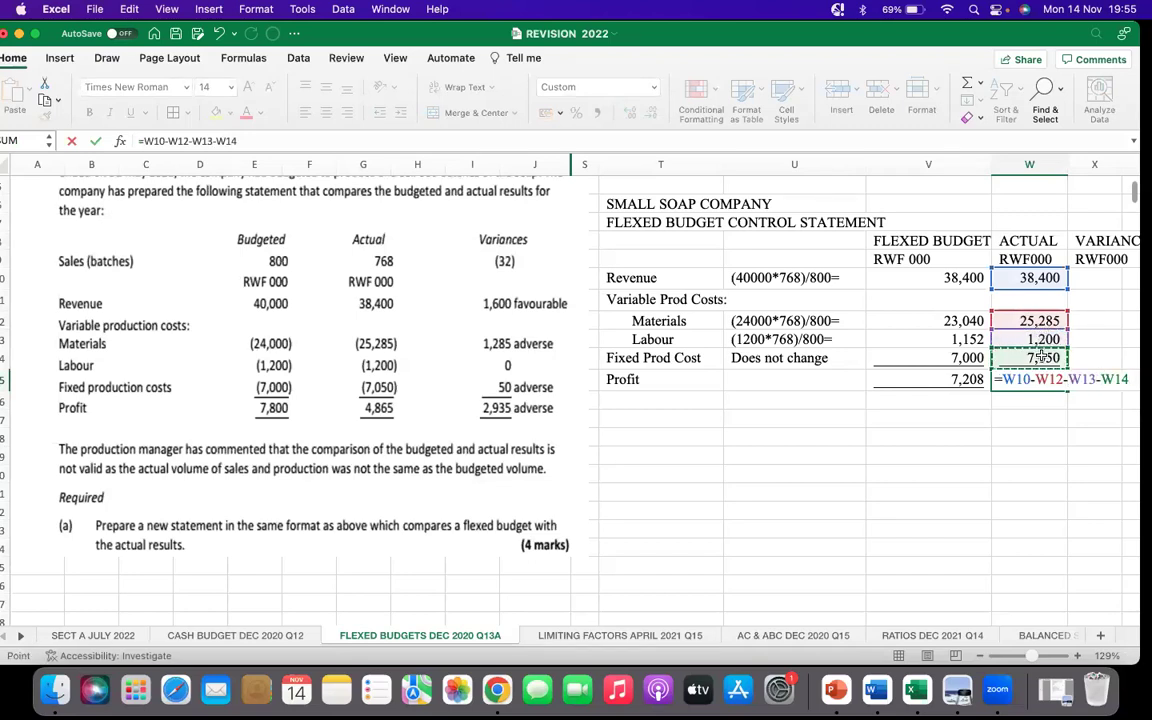
key("Return")
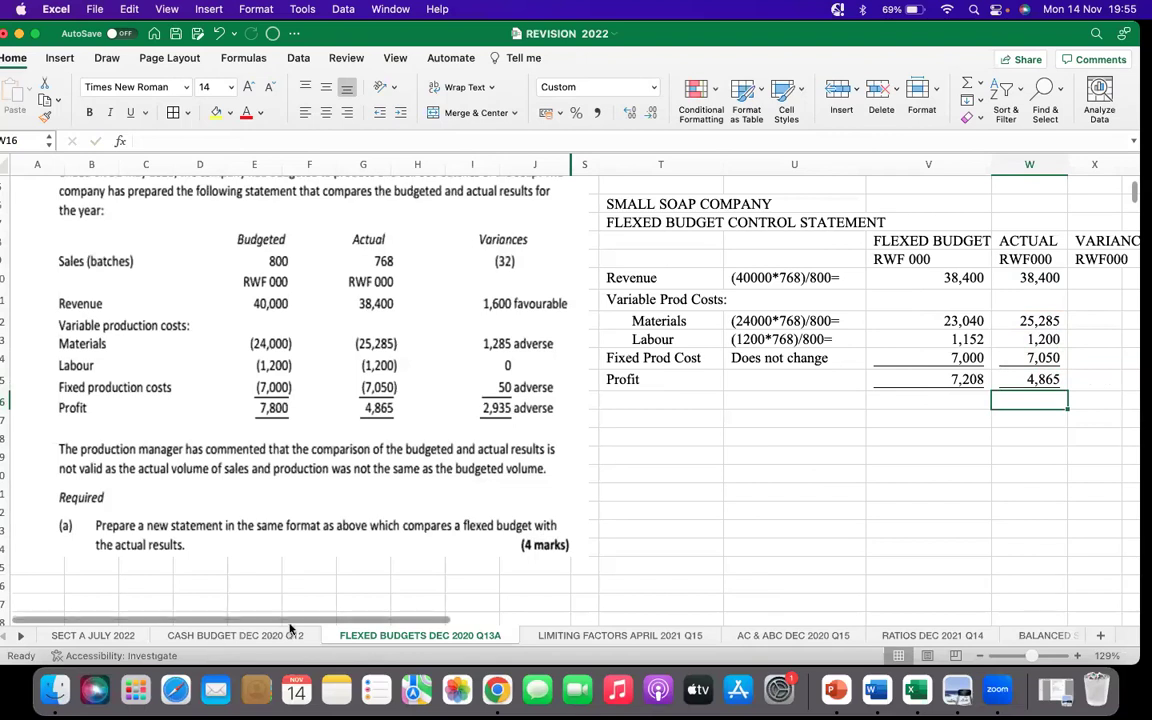
Widen the variance column X and calculate the revenue variance in X10 with the formula =V10-W10
left_click_drag(308, 621, 398, 614)
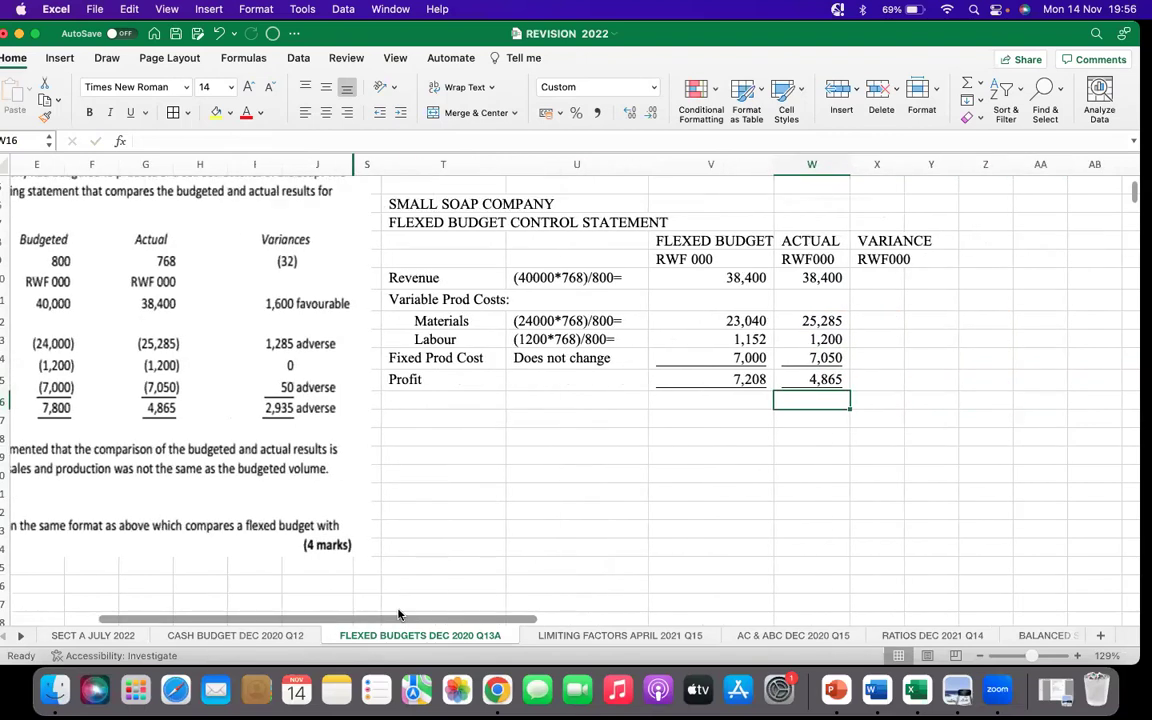
left_click(888, 280)
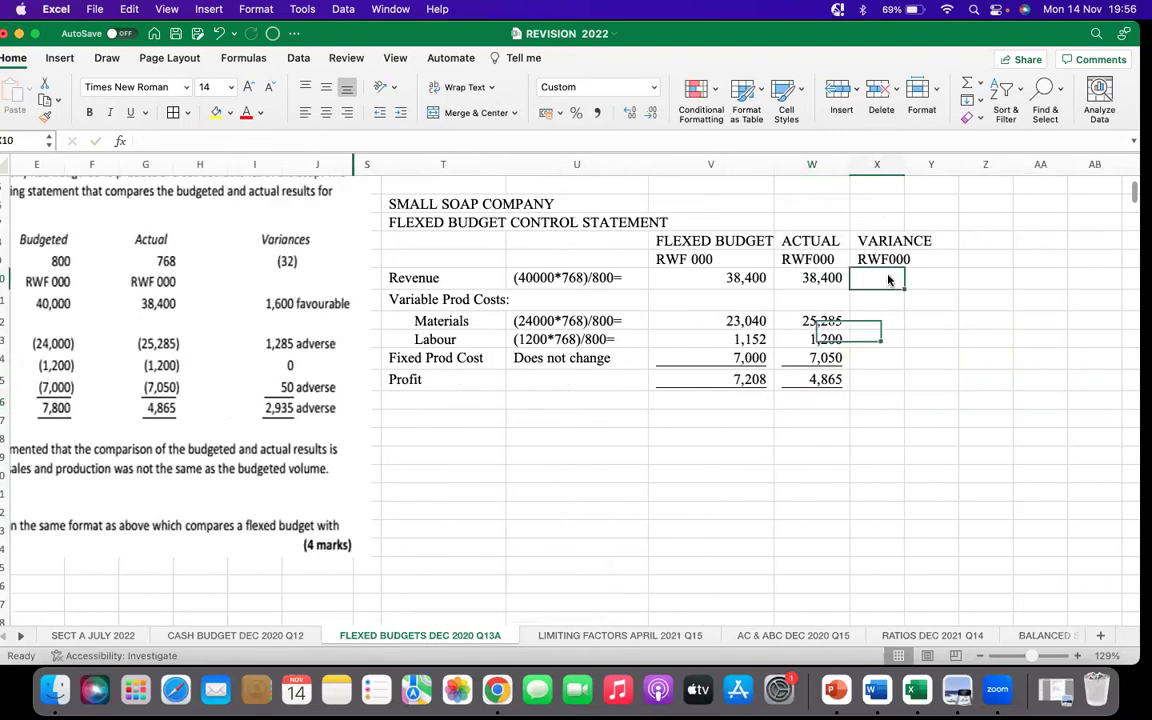
left_click_drag(904, 166, 955, 168)
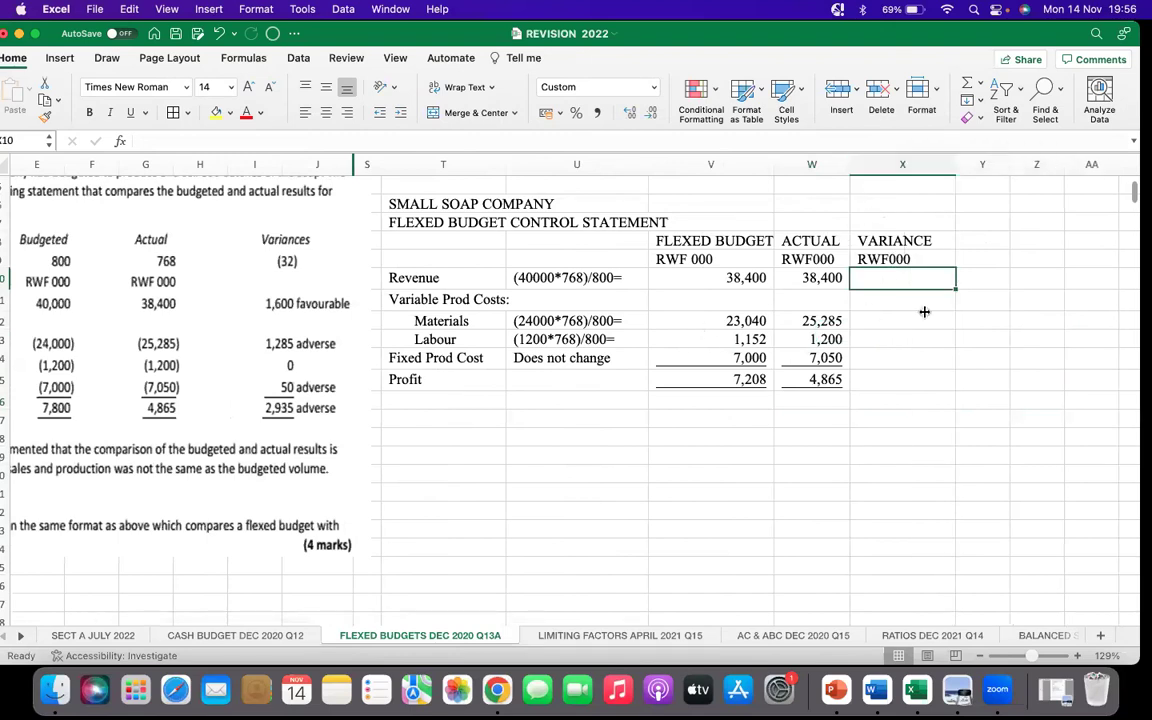
type("=")
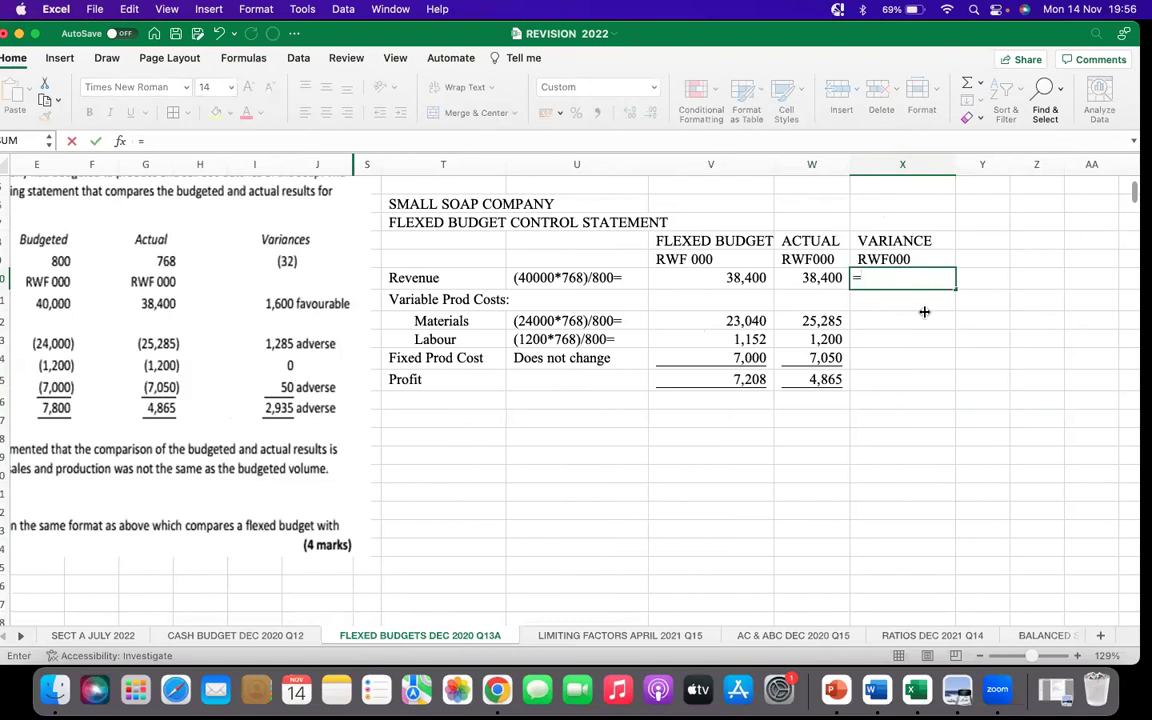
left_click(765, 286)
type("-")
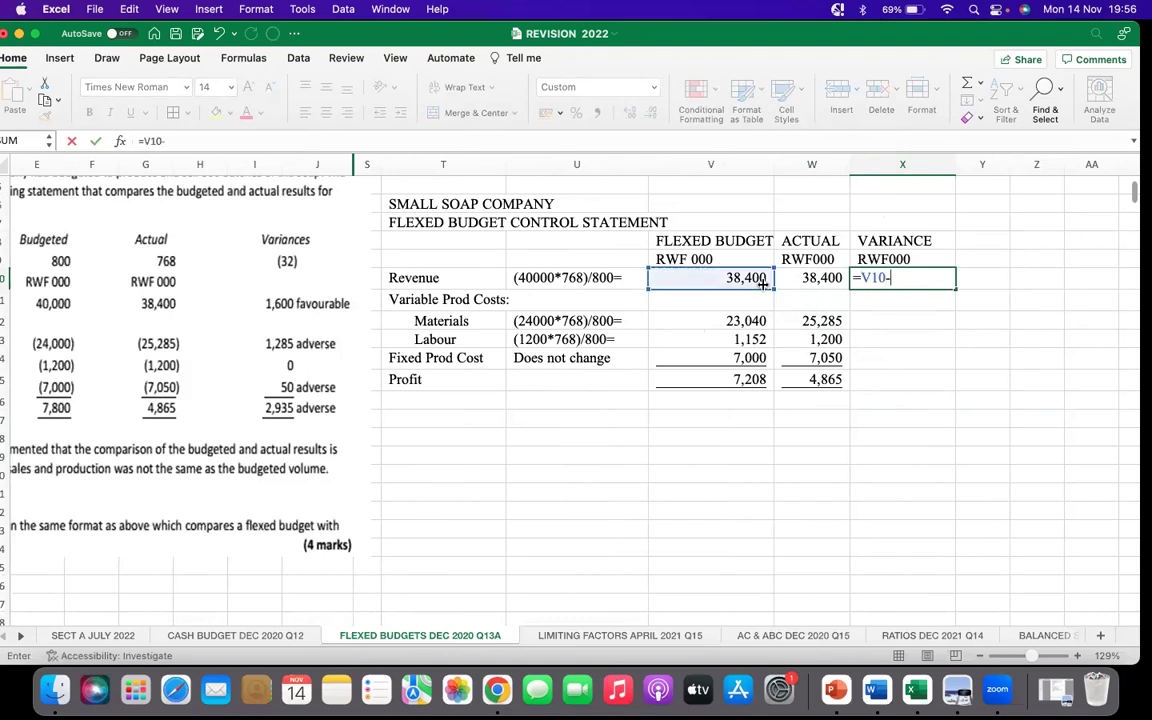
left_click(802, 278)
key("Return")
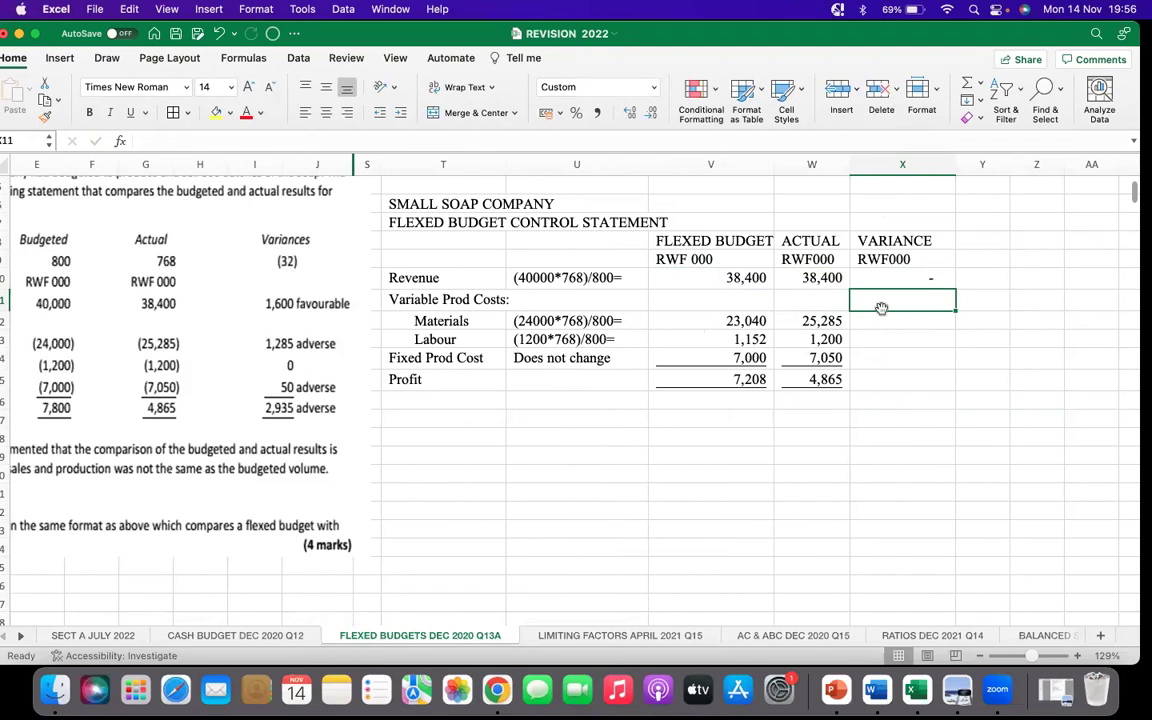
Label the revenue variance "No Variance" in Y10
key("Up")
key("Right")
type("N")
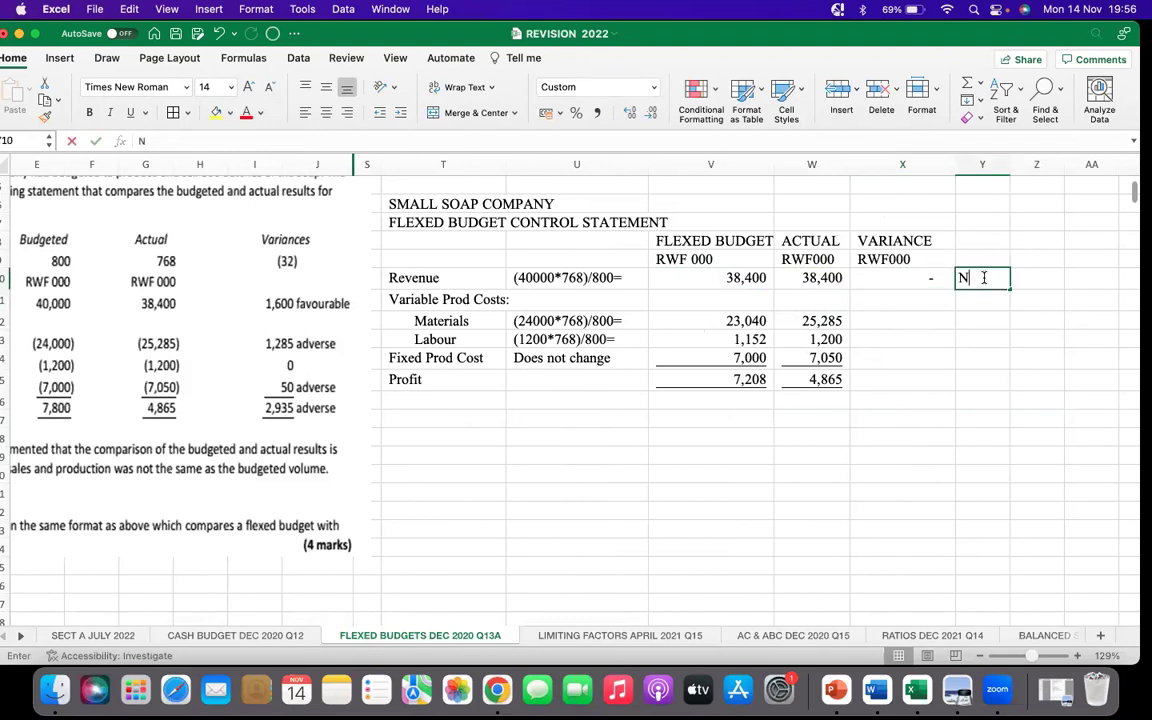
type("o Variance")
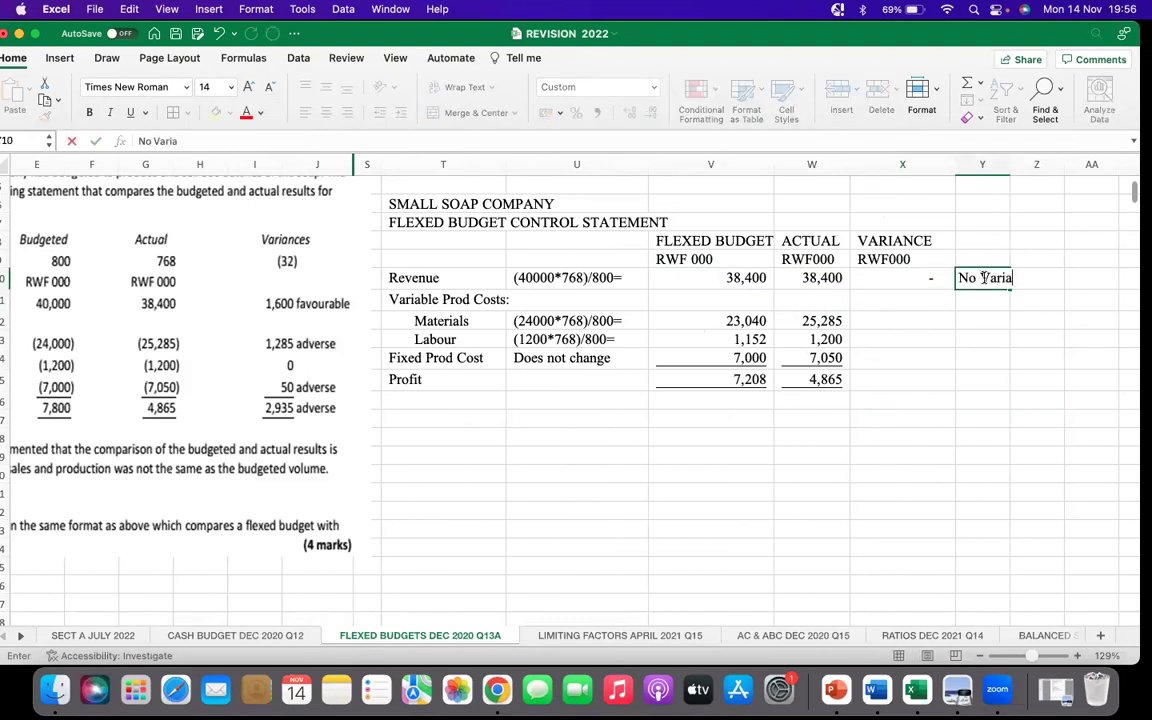
Calculate the materials variance in X12 as actual minus flexed budget with the formula =W12-V12
left_click(931, 321)
type("=")
left_click(797, 318)
type("-")
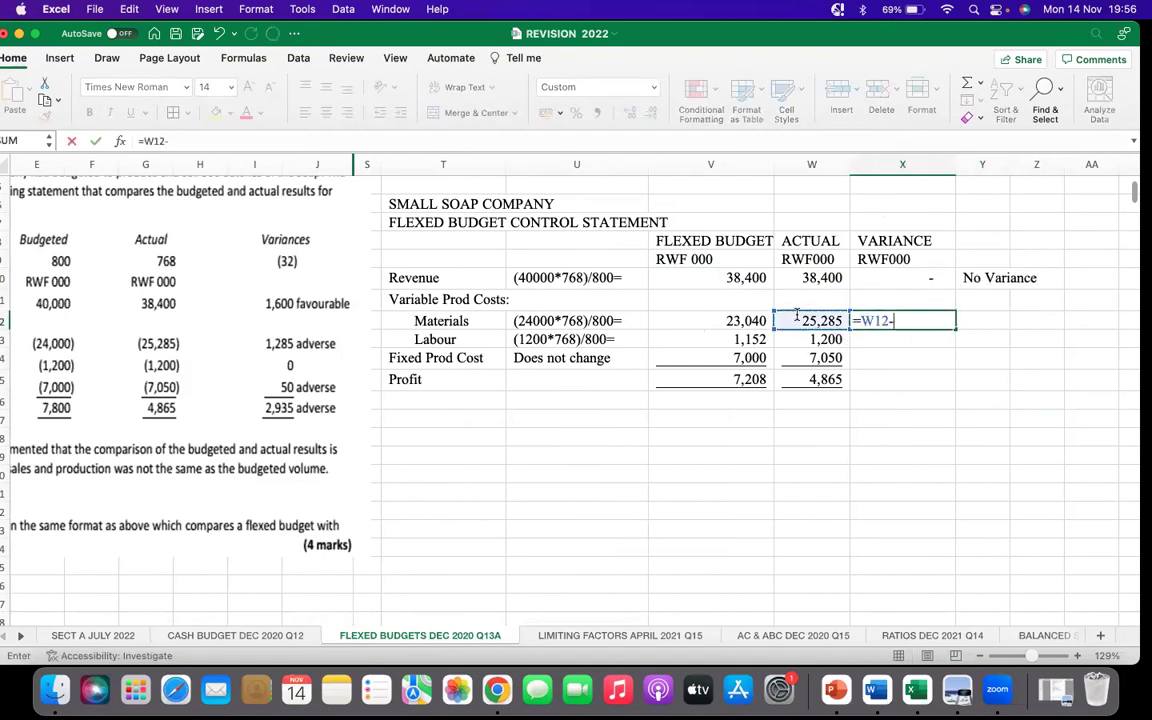
left_click(713, 320)
key("Return")
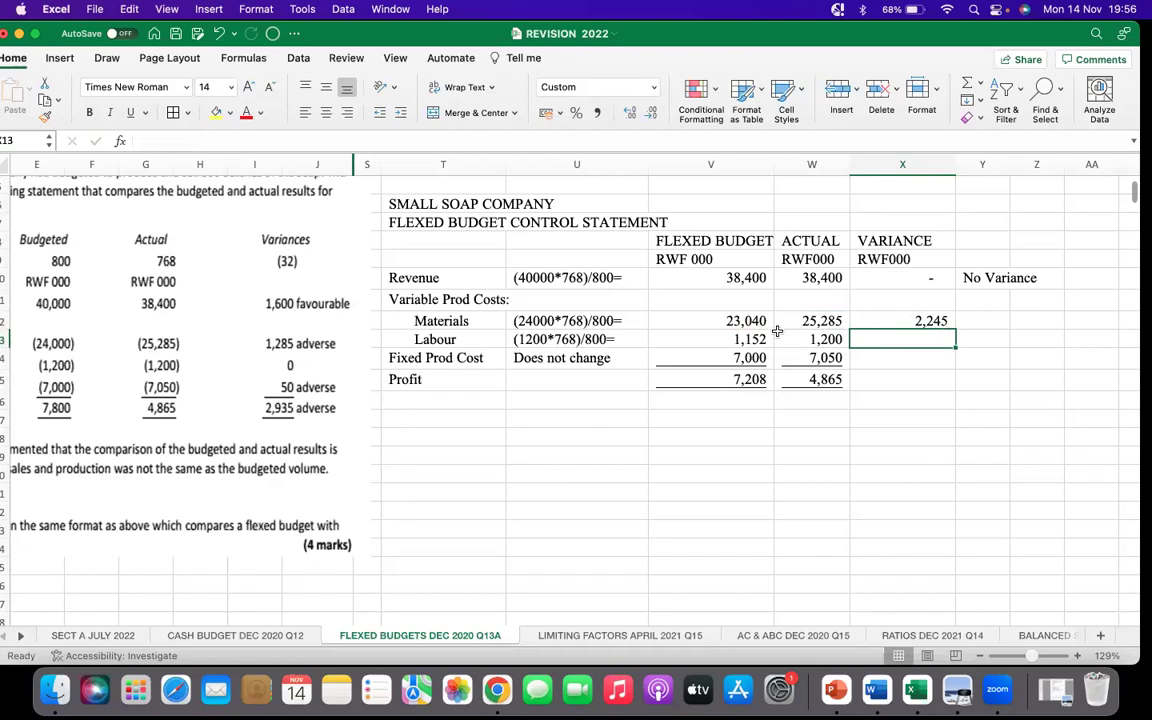
Compare the flexed and actual materials costs in V12 and W12, and label the materials variance "Adverse" in Y12
left_click(748, 321)
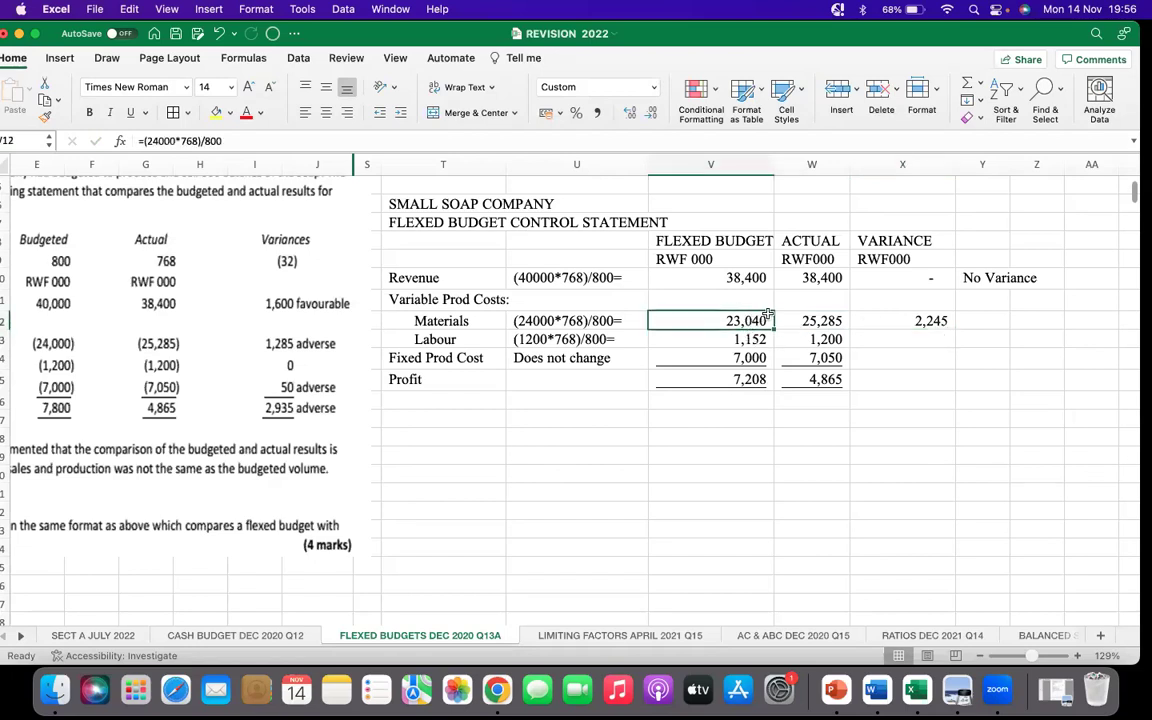
left_click(823, 320)
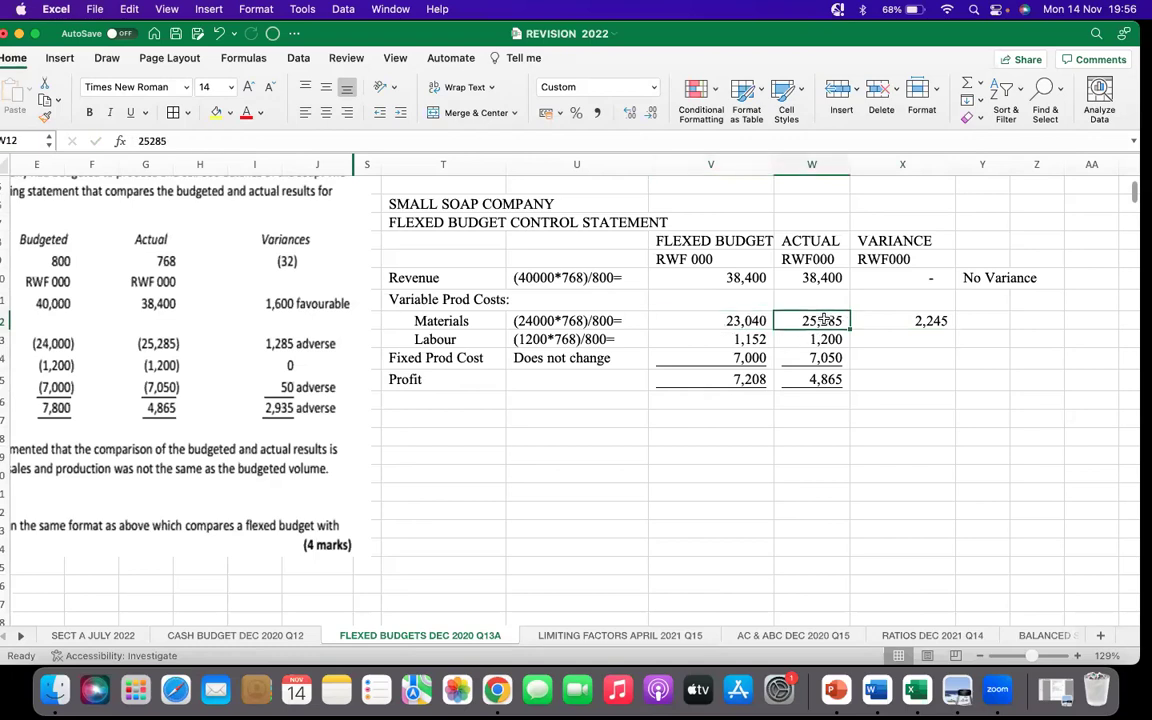
left_click(968, 319)
type("Adverse")
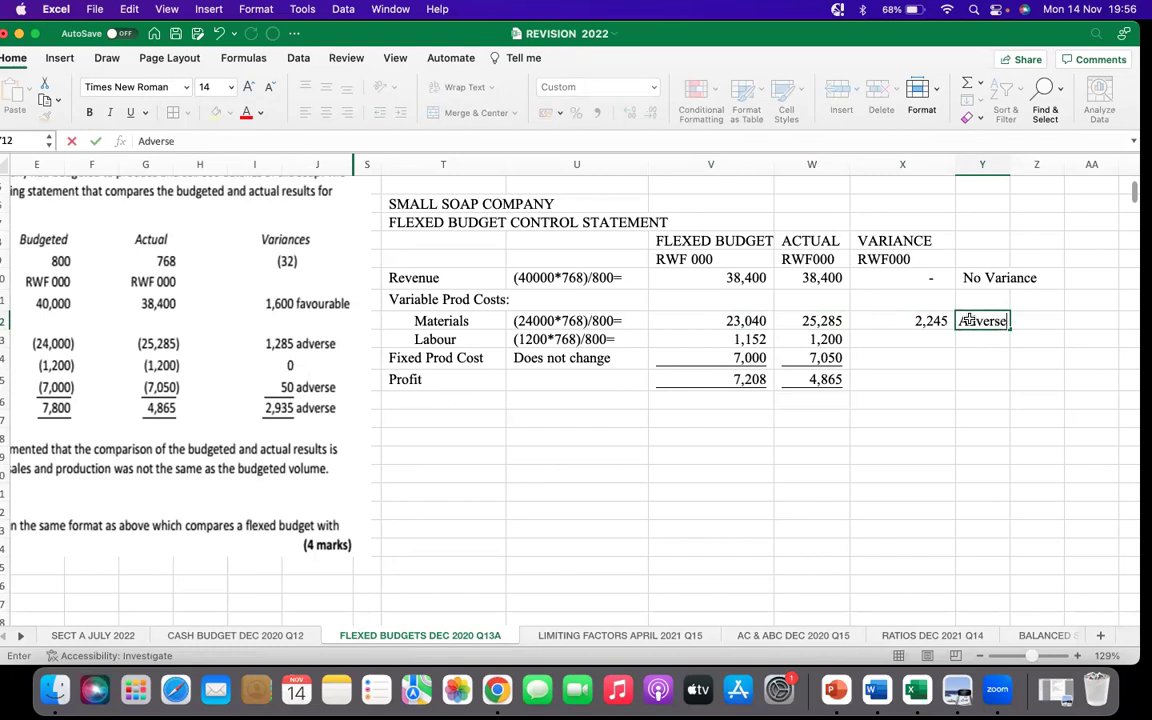
left_click(726, 320)
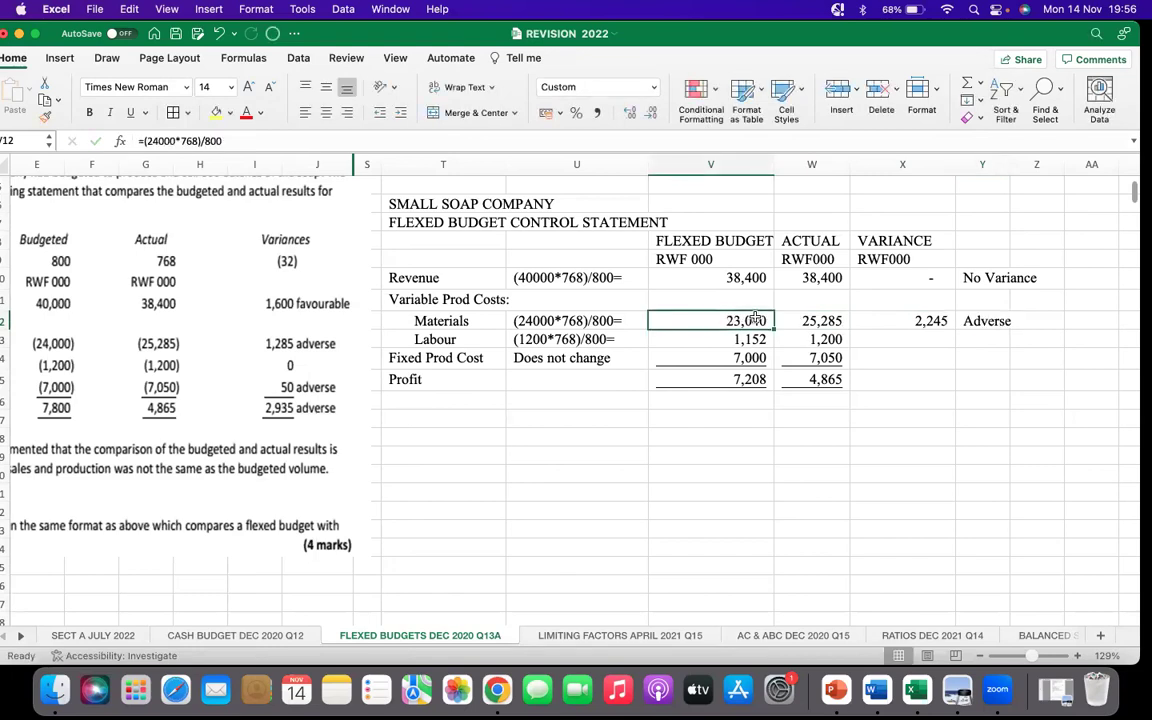
left_click(786, 320)
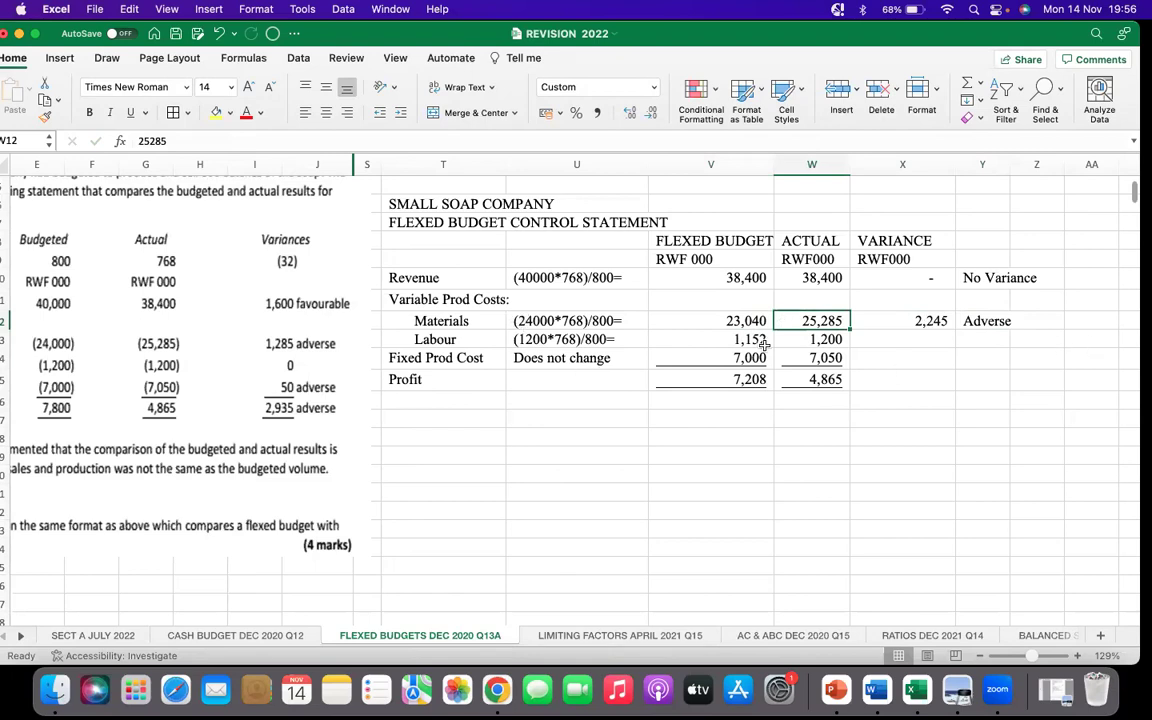
Calculate the labour variance in X13 as actual minus flexed budget with the formula =W13-V13
left_click(913, 338)
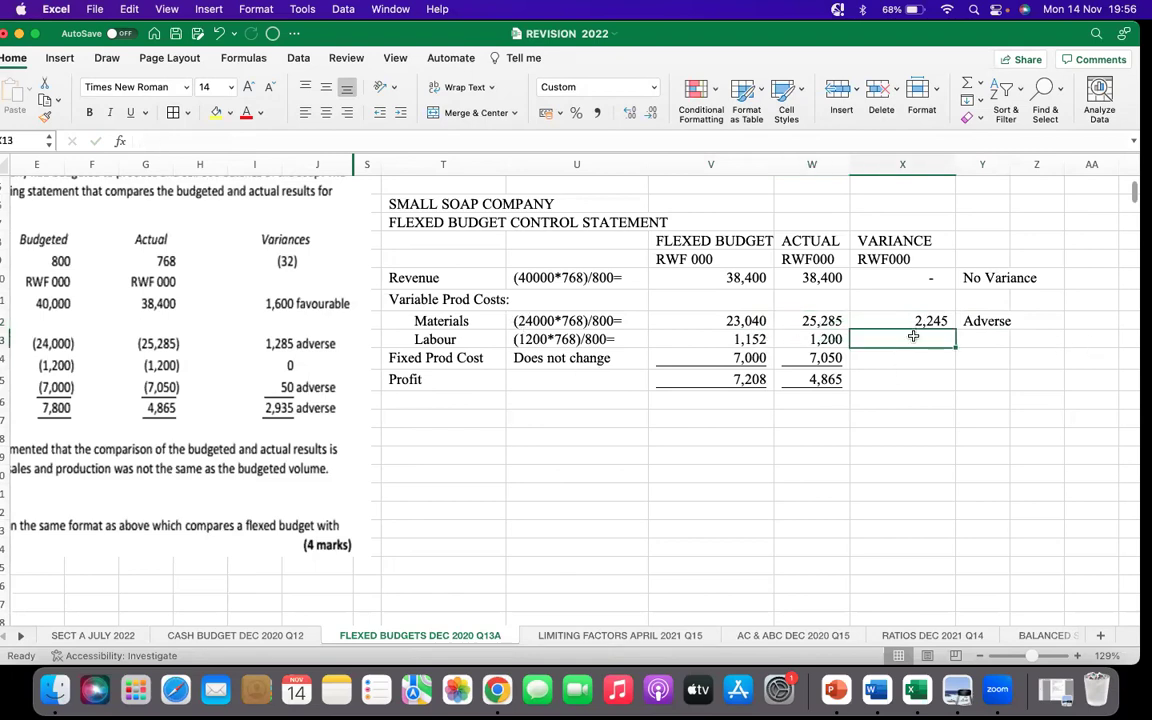
type("=")
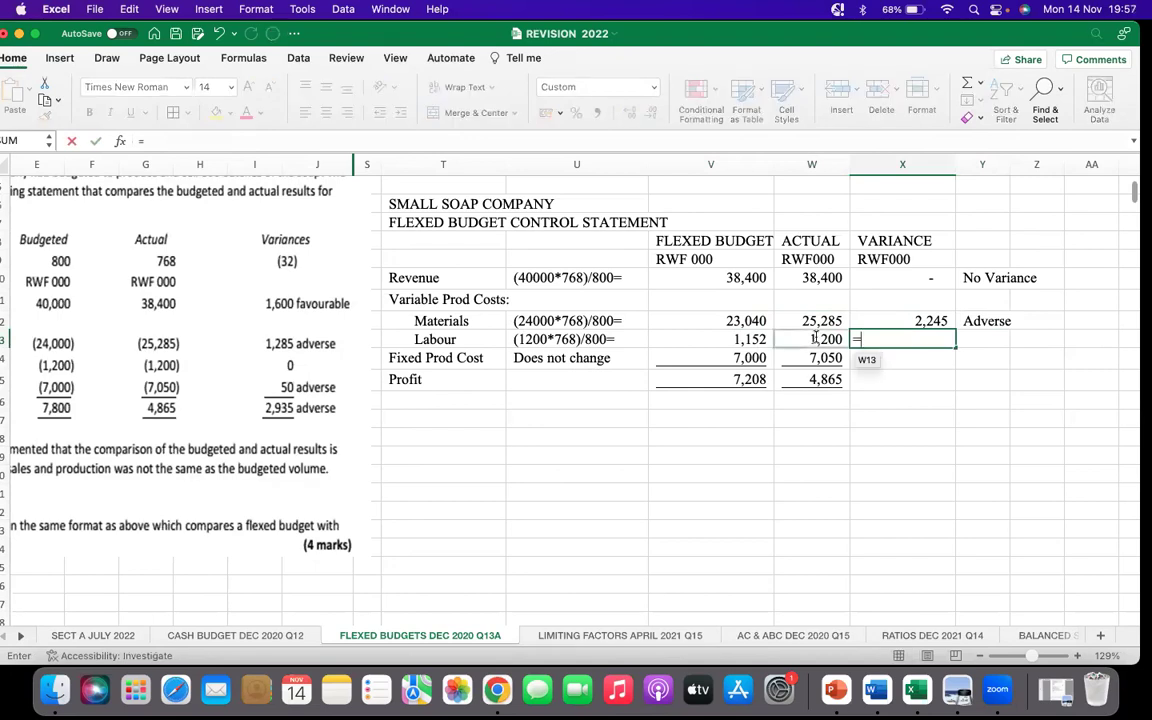
left_click(815, 339)
type("-")
left_click(752, 340)
key("Return")
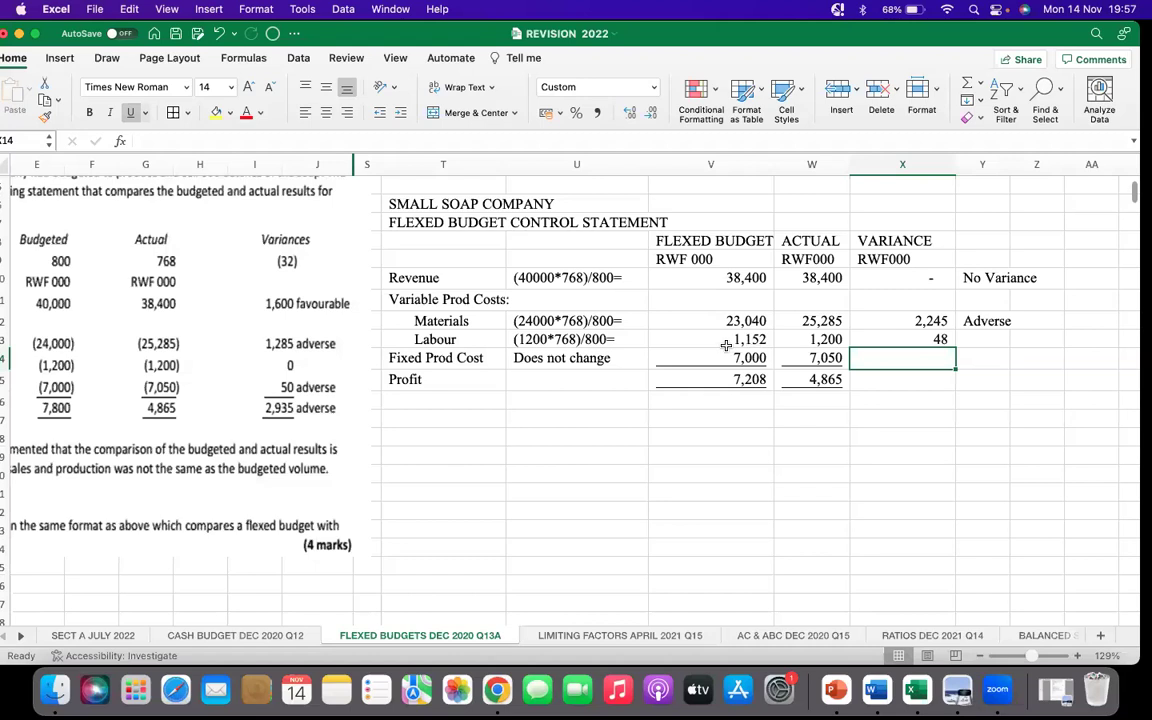
Compare the flexed and actual labour costs in V13 and W13, and label the labour variance "Adverse" in Y13
left_click(732, 342)
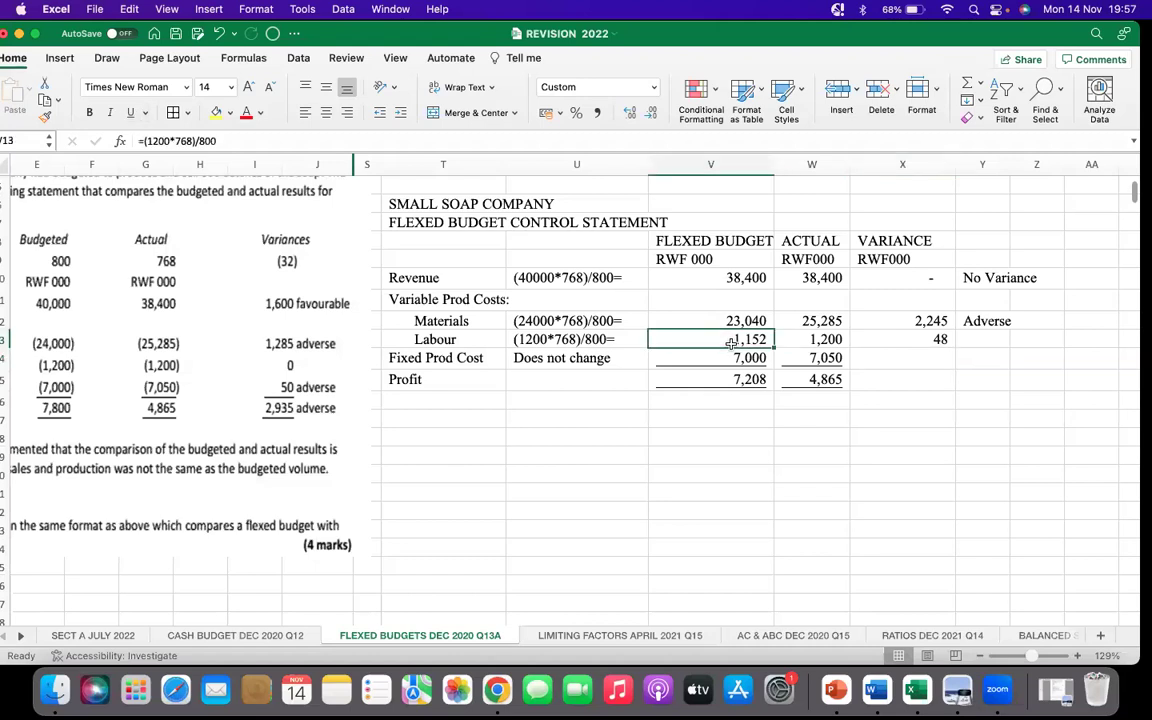
left_click(828, 339)
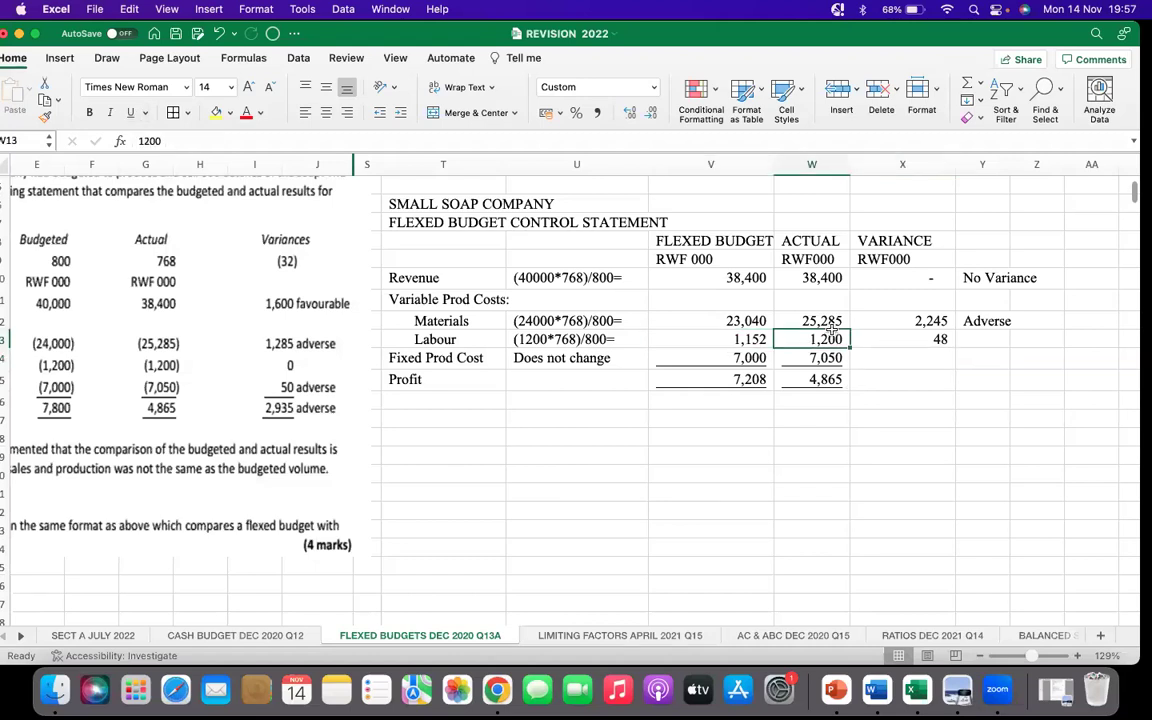
left_click(991, 337)
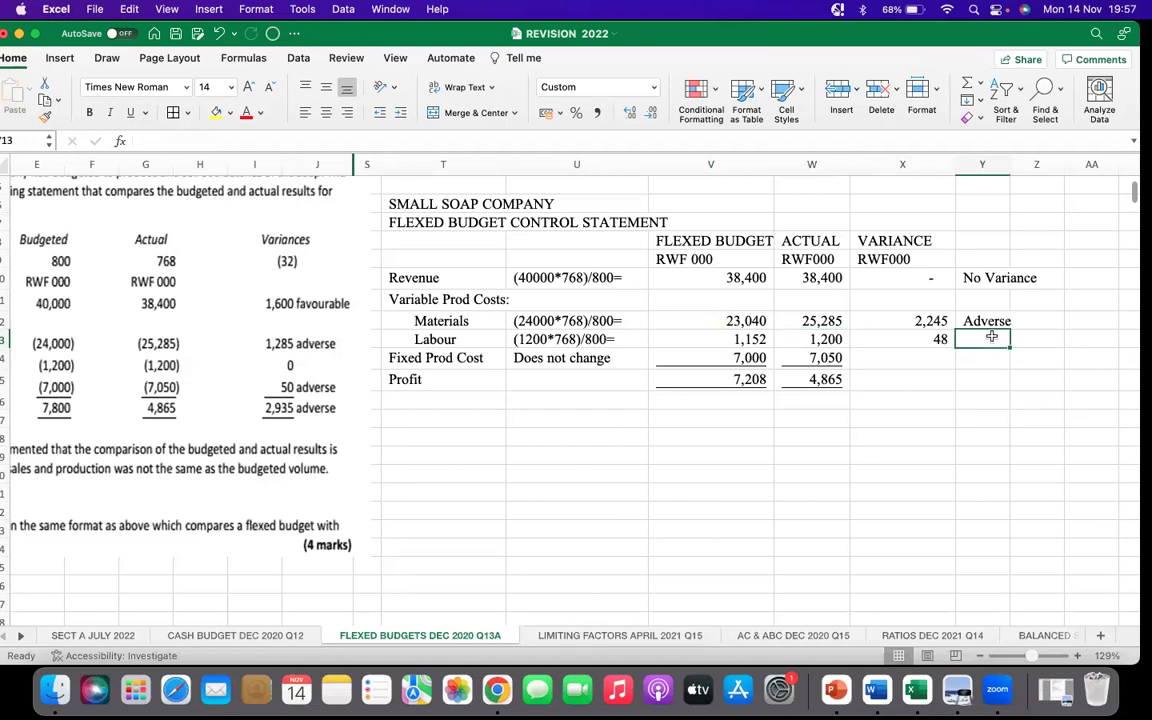
type("Adverse")
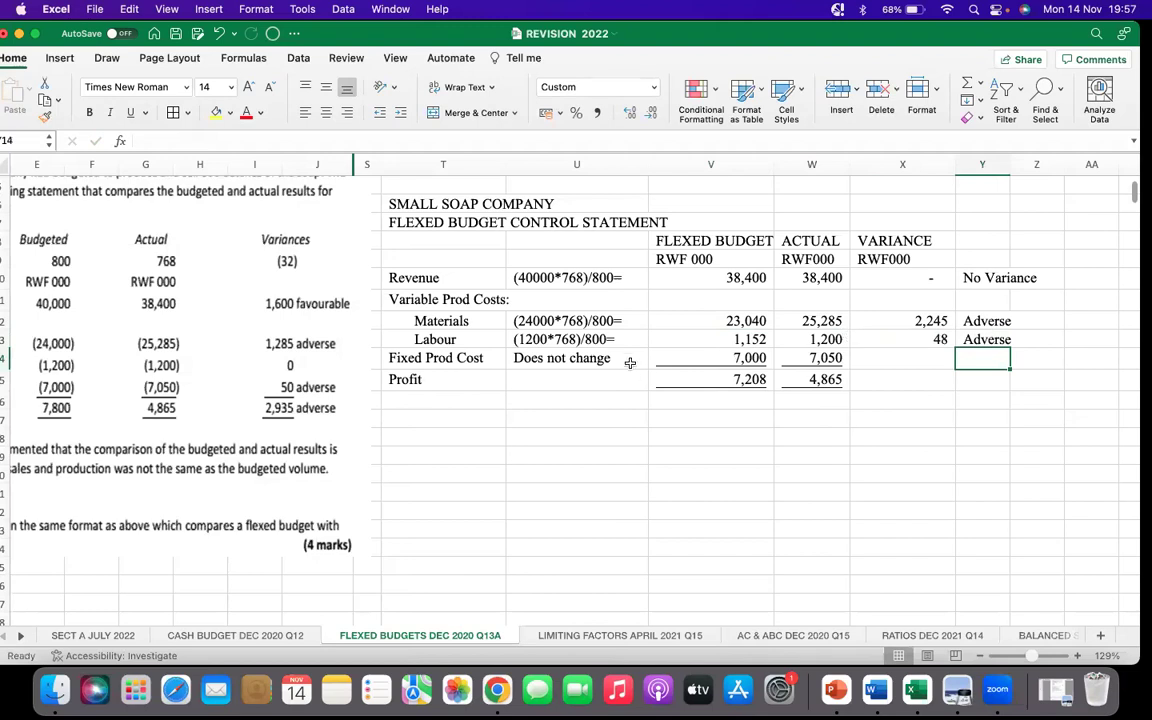
Calculate the fixed production cost variance in X14 with the formula =W14-V14, and label it "Adverse" in Y14
left_click(918, 358)
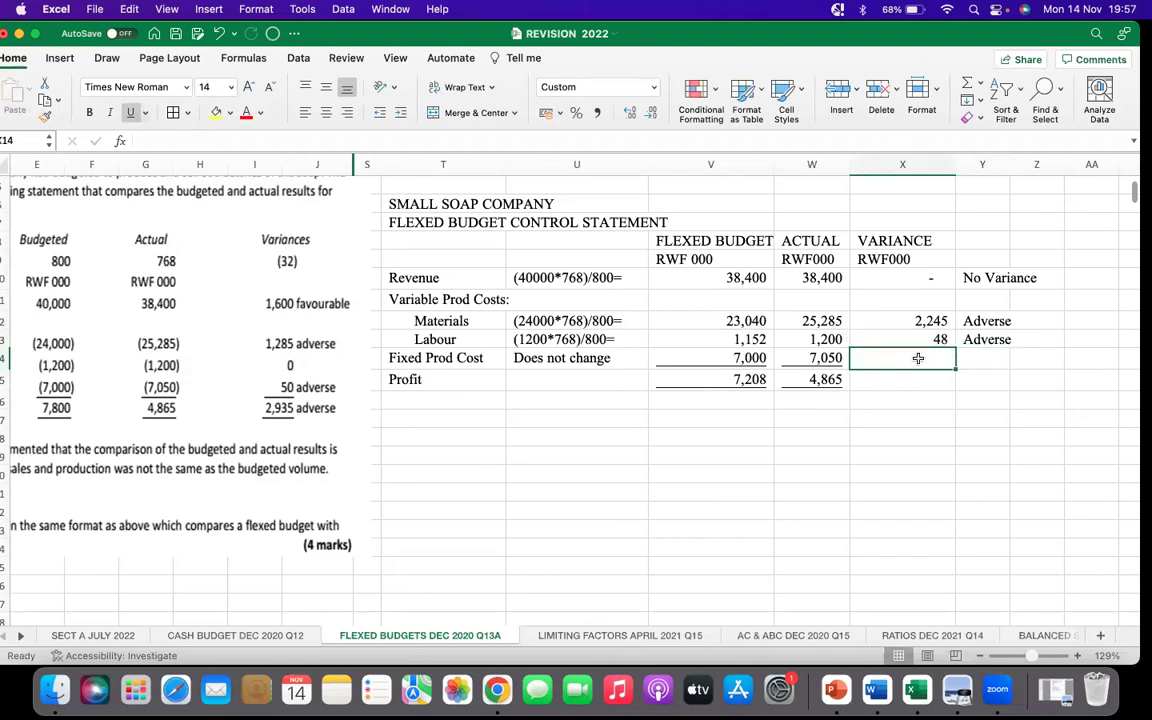
type("=")
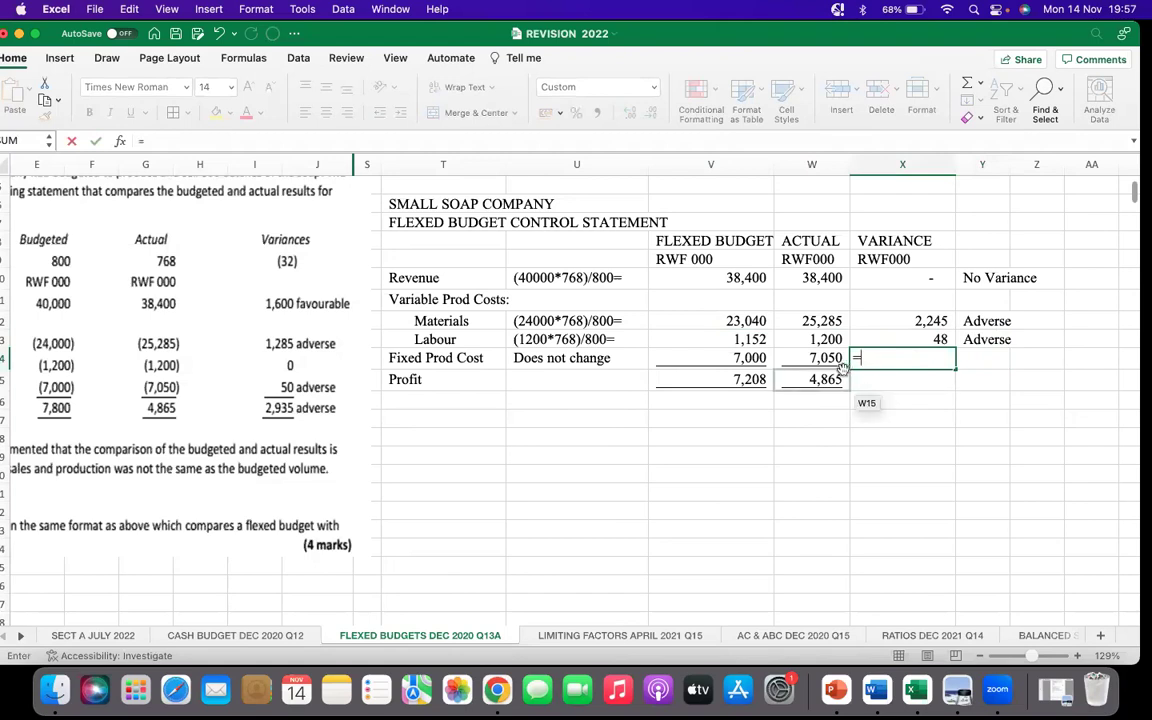
left_click(836, 358)
type("-")
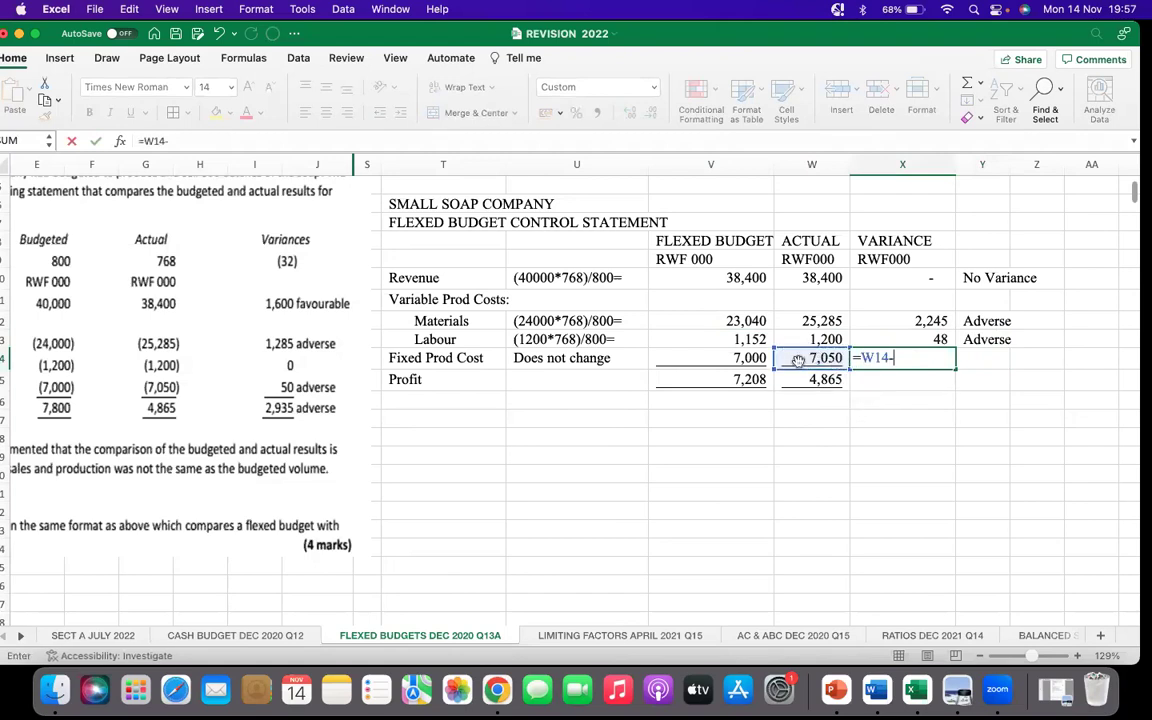
left_click(737, 358)
key("Return")
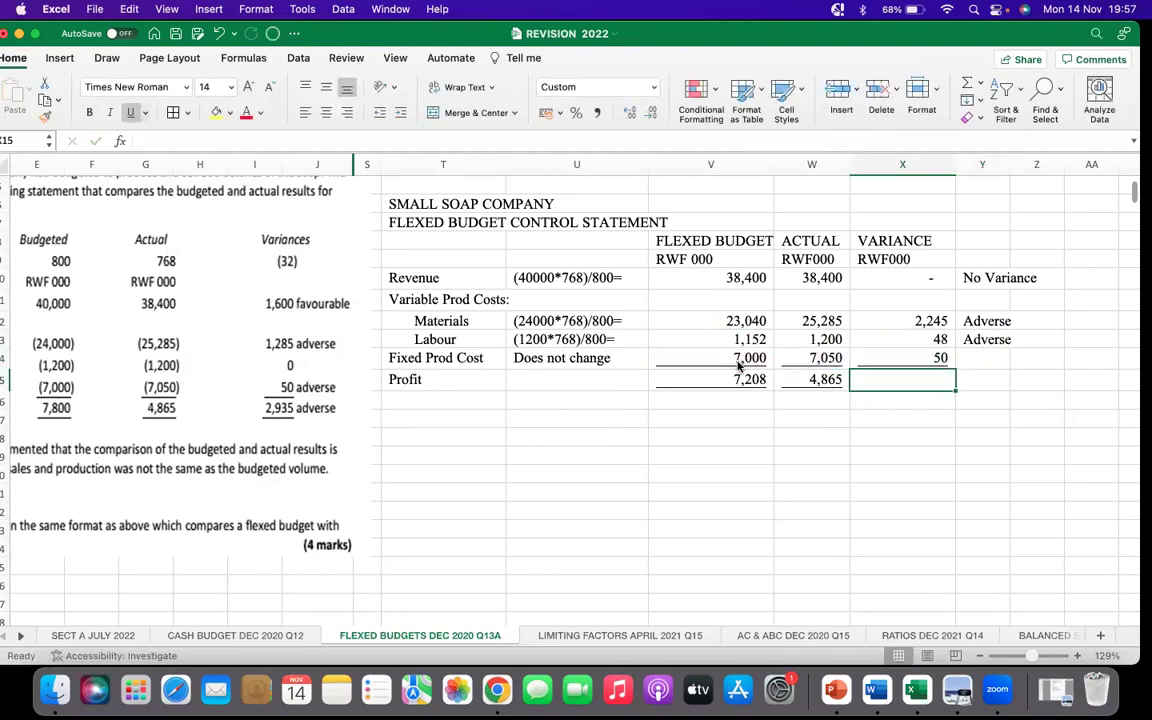
left_click(1000, 364)
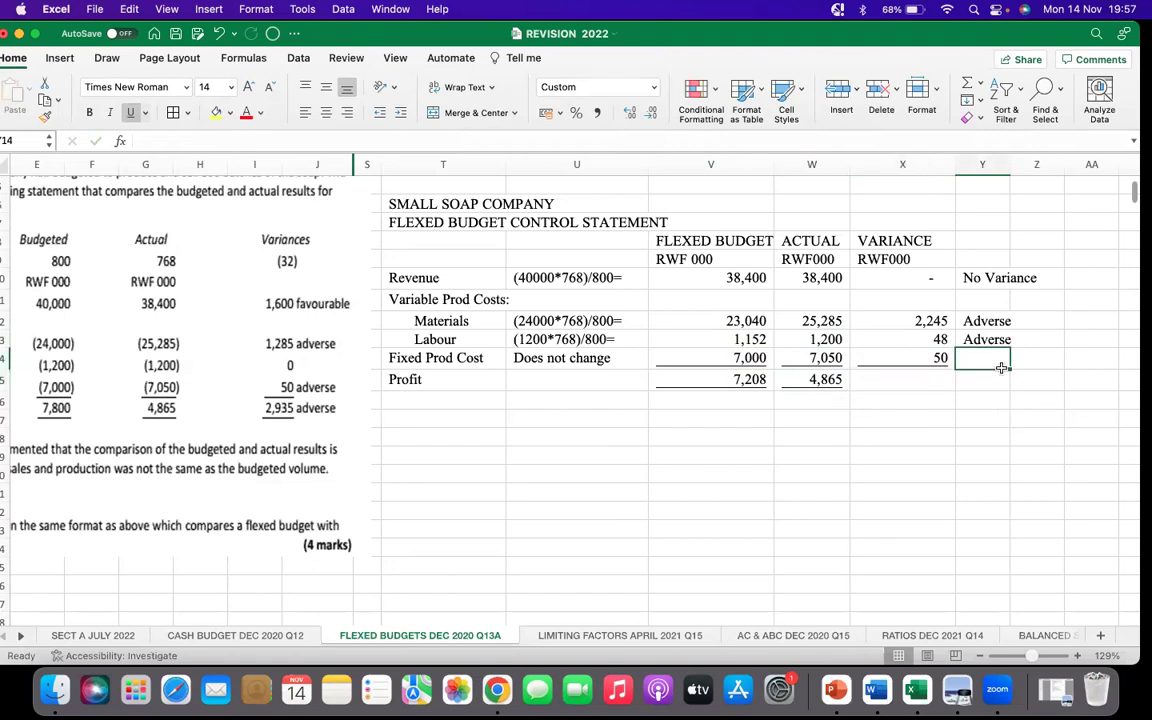
type("Adverse")
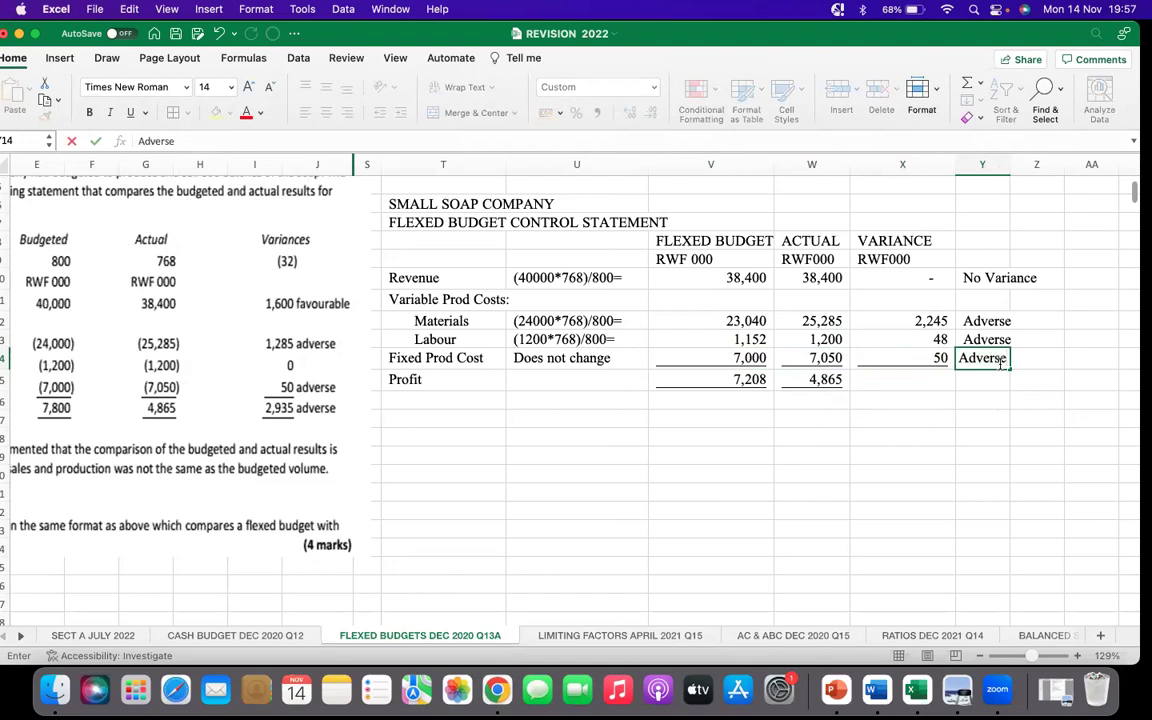
Try calculating the profit variance in Y15 with the formula =V15-W15
left_click(1001, 381)
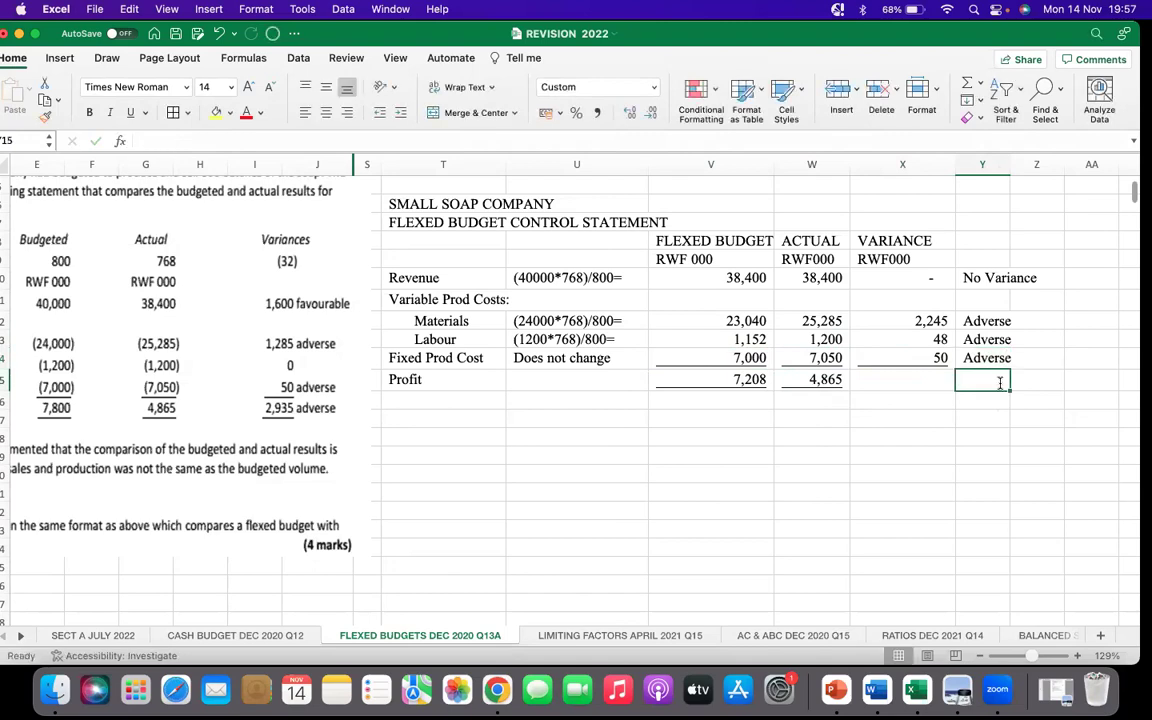
type("=")
left_click(750, 381)
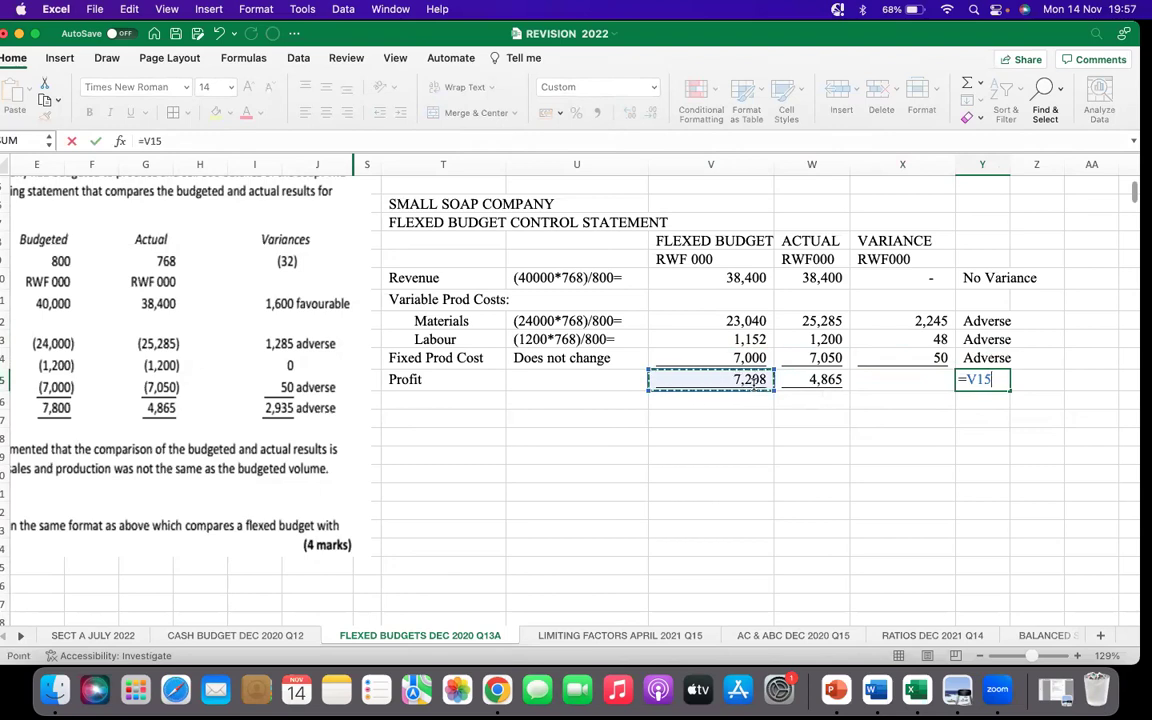
type("-")
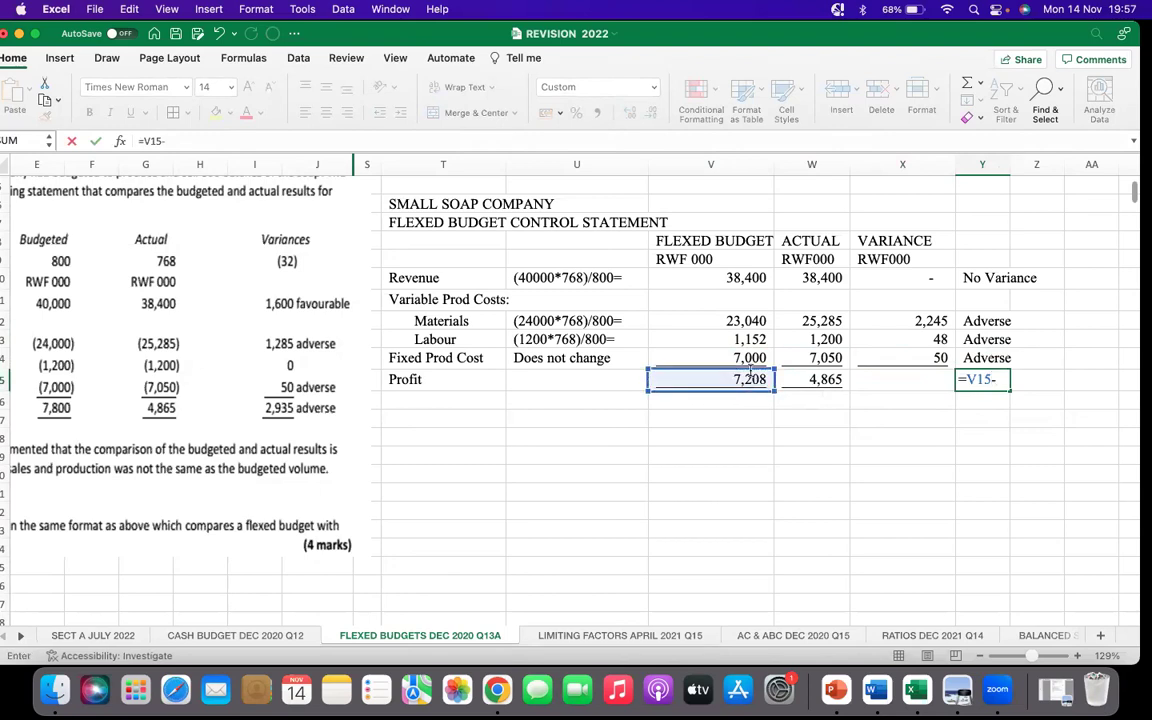
left_click(791, 371)
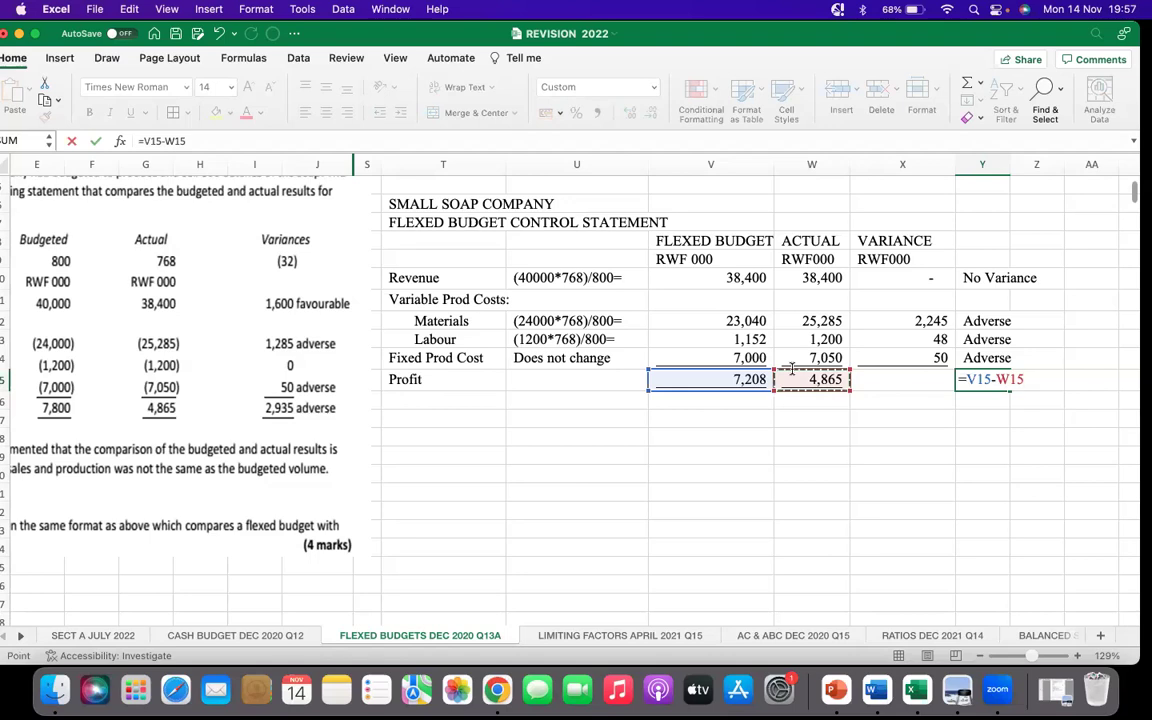
key("Return")
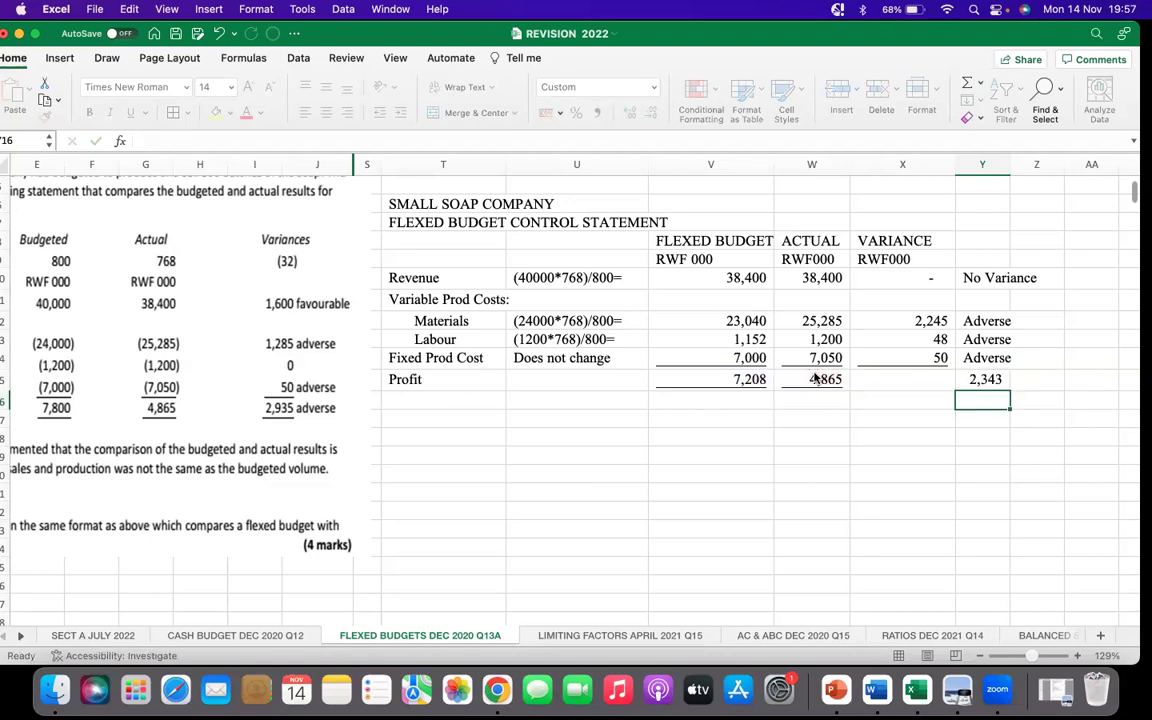
Calculate the profit variance in X15 as flexed budget minus actual with =V15-W15, and label it "Adverse" in Y15
left_click(916, 385)
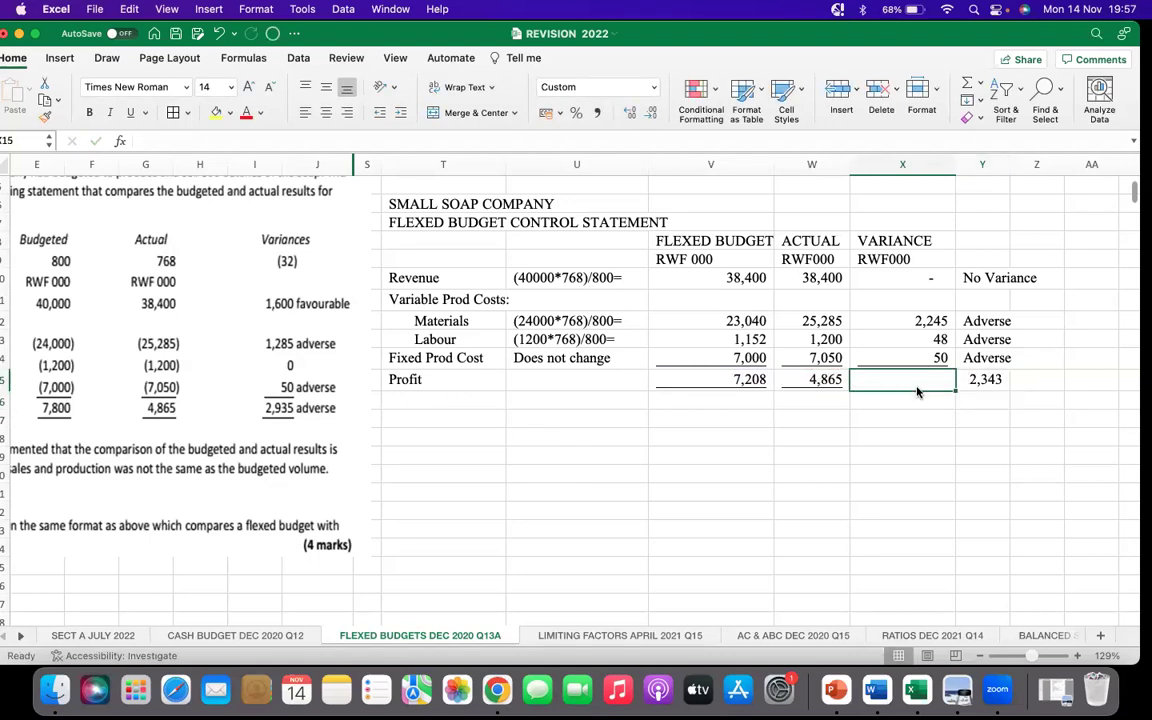
type("=")
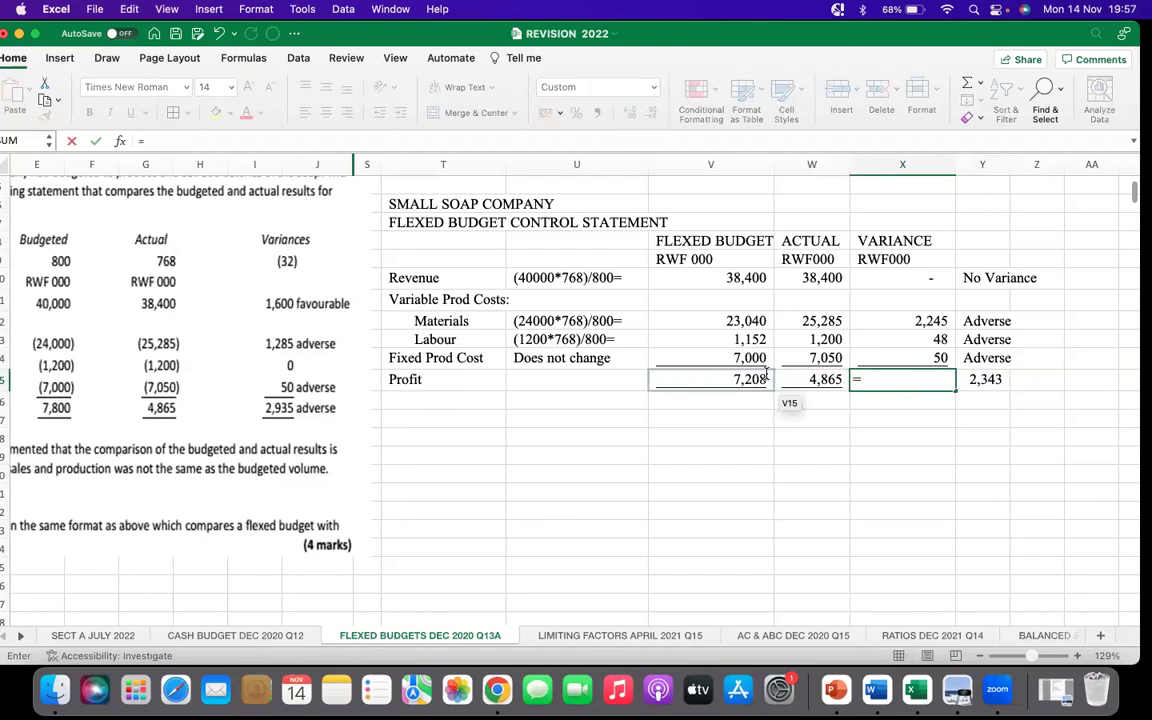
left_click(767, 376)
type("-")
left_click(793, 378)
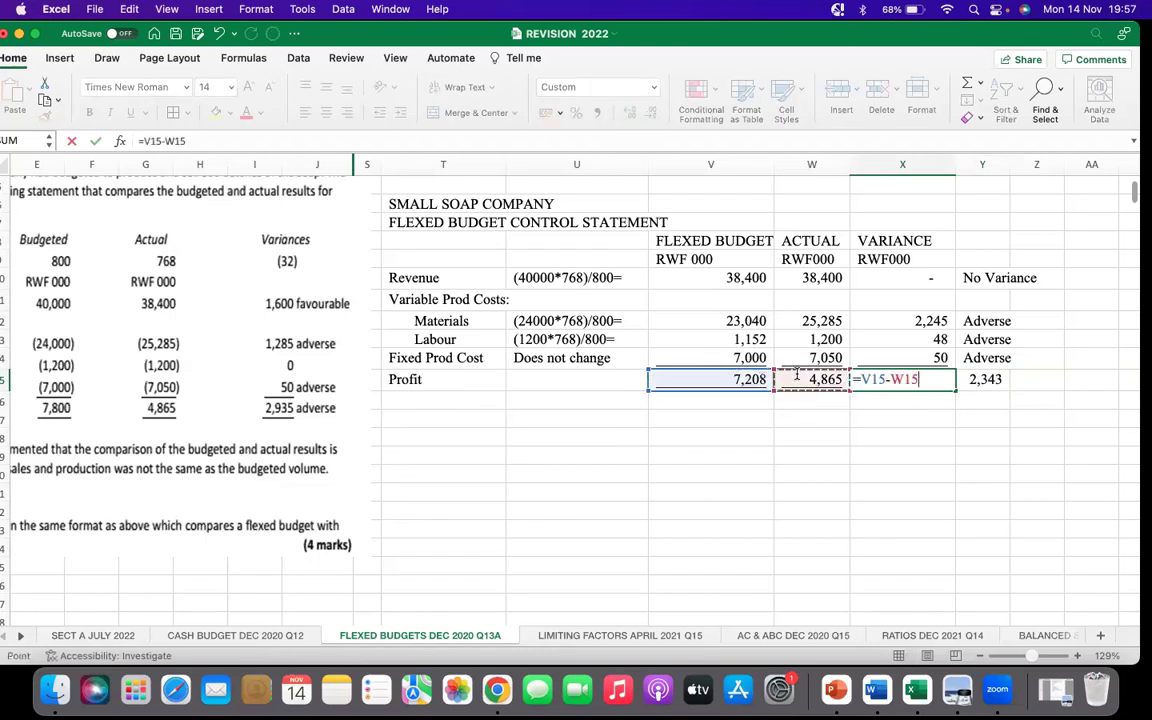
key("Return")
left_click(990, 378)
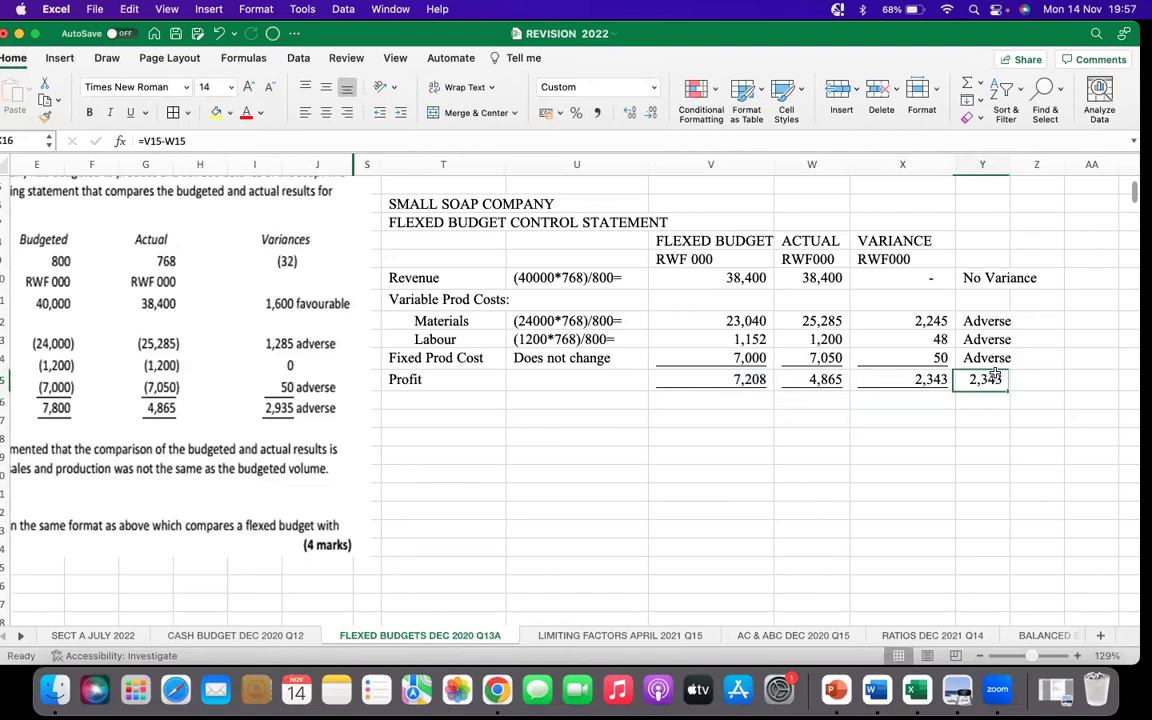
type("Adverse")
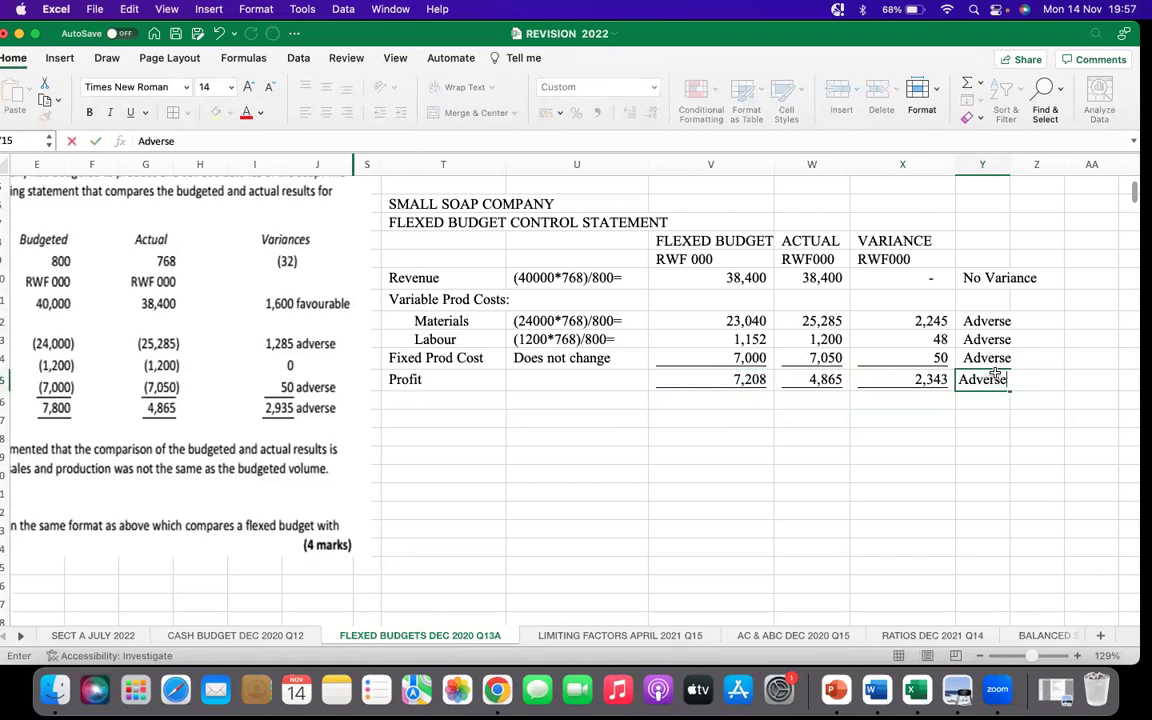
key("Return")
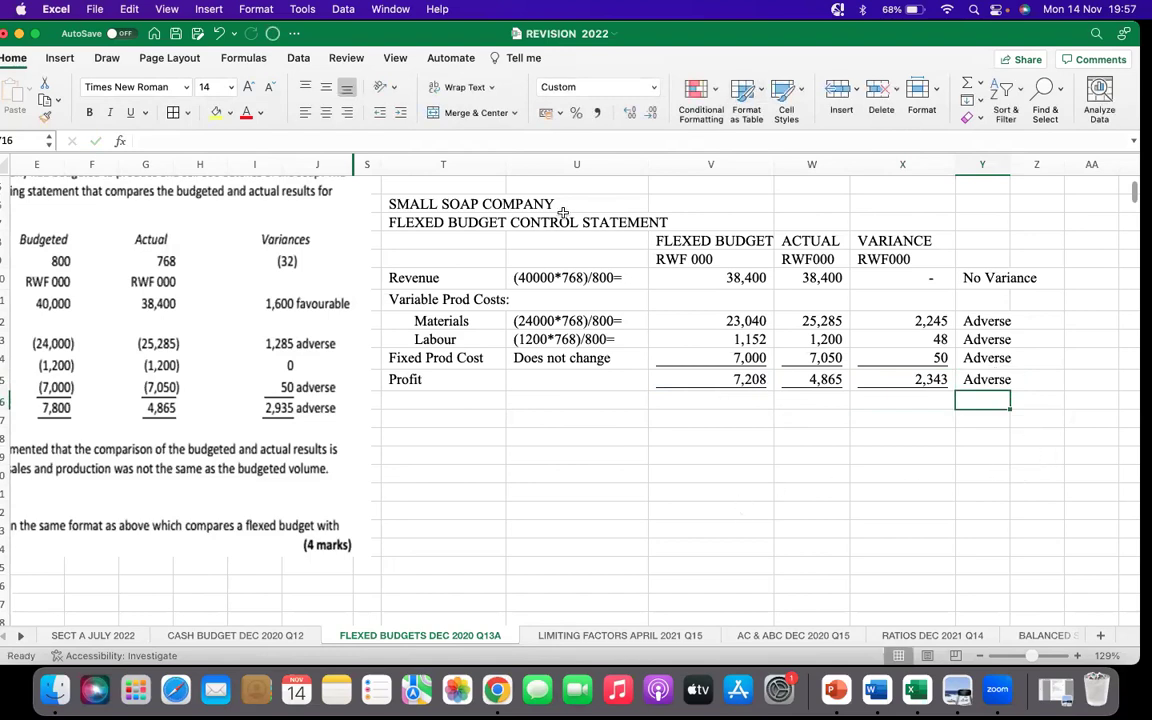
Widen columns V, T and Y slightly so the statement's headings and variance labels fit comfortably
left_click_drag(774, 165, 786, 166)
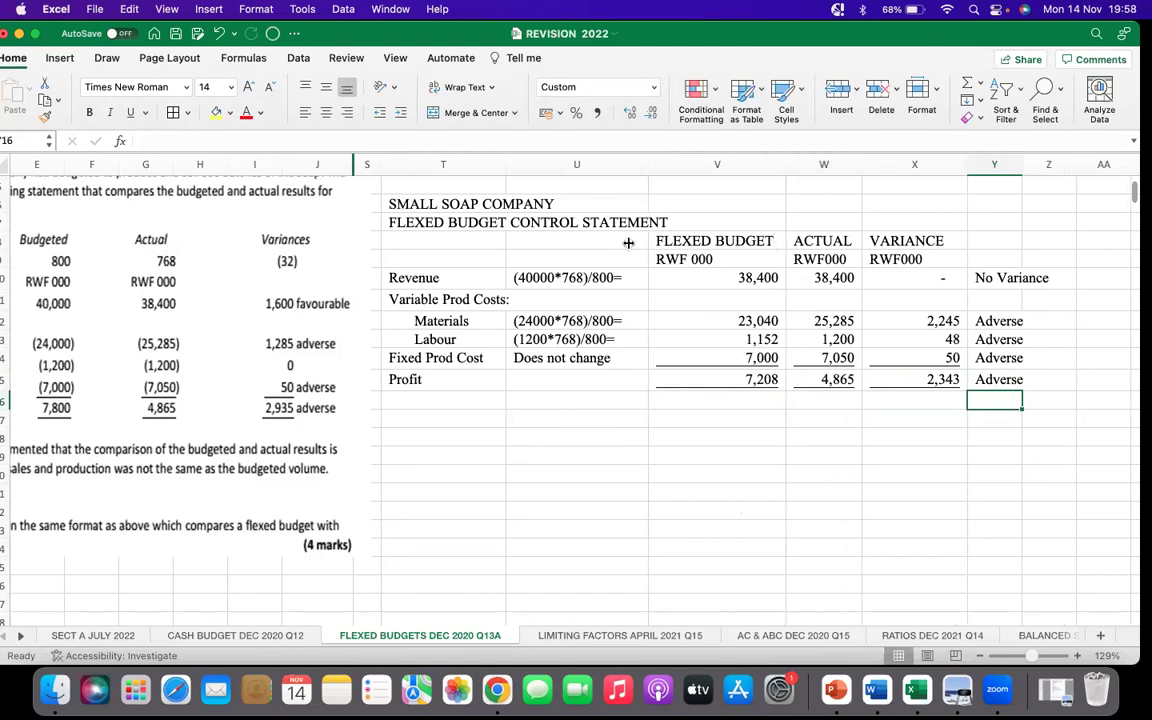
left_click(495, 237)
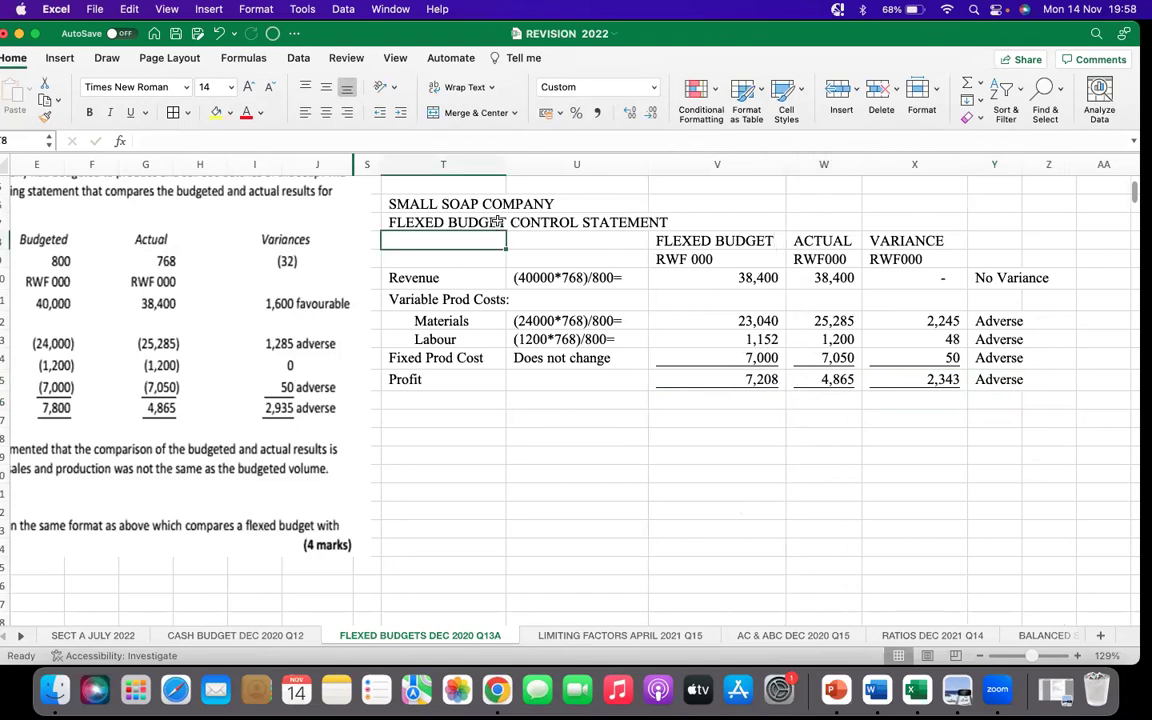
left_click_drag(504, 167, 513, 166)
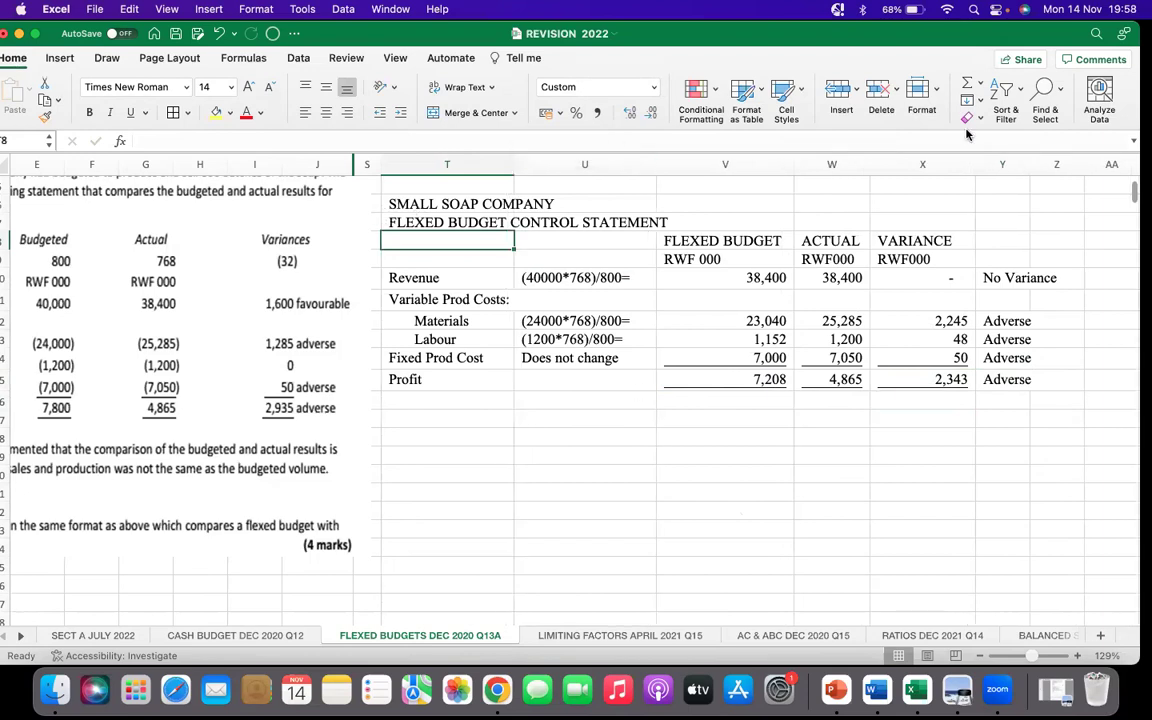
left_click_drag(1025, 157, 1075, 157)
Apply all borders to the flexed budget control statement table in T8:Y15
left_click_drag(440, 240, 1023, 390)
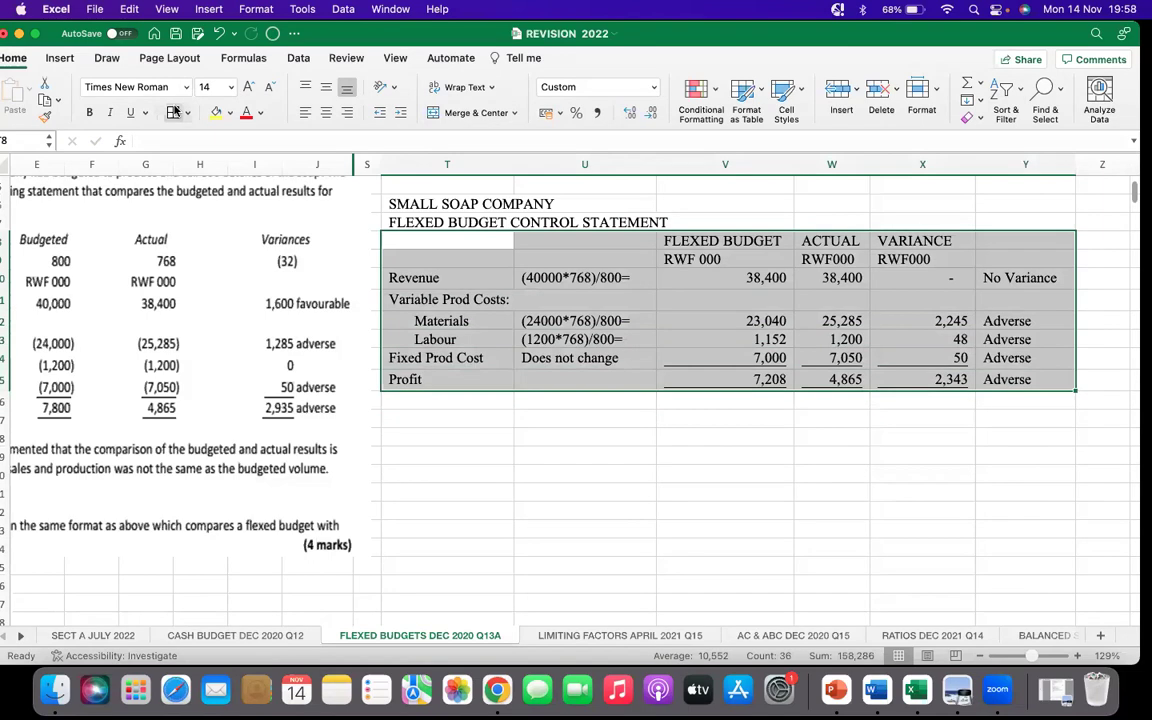
left_click(632, 443)
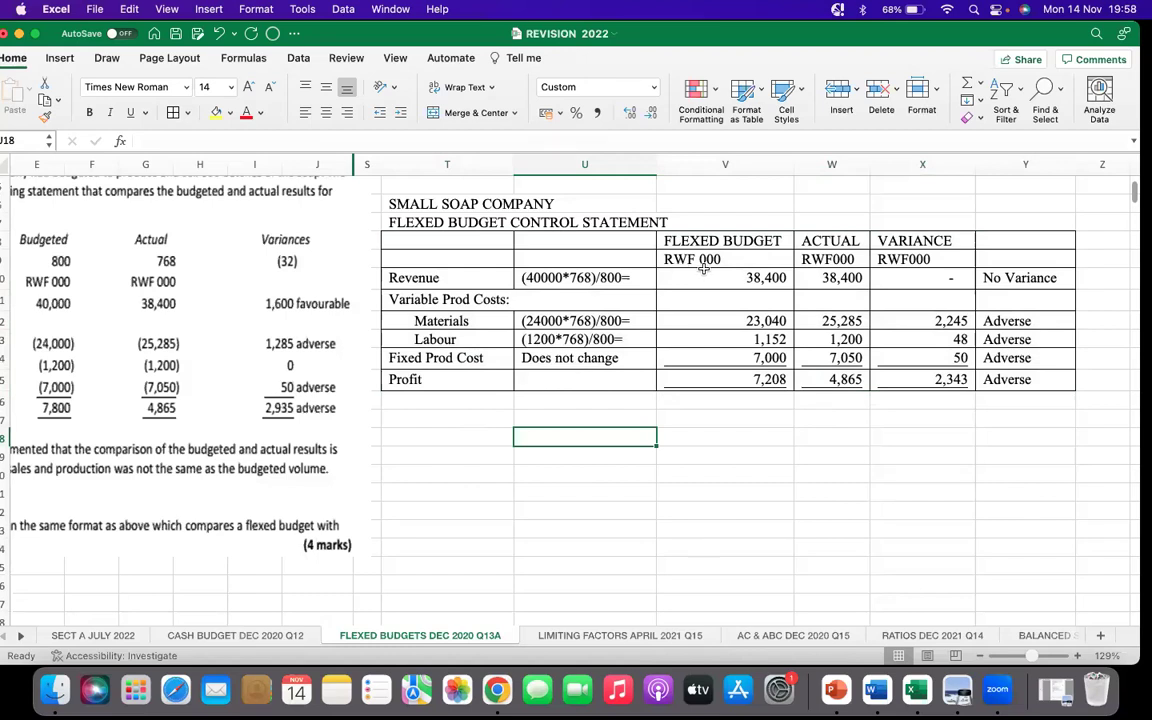
left_click(548, 355)
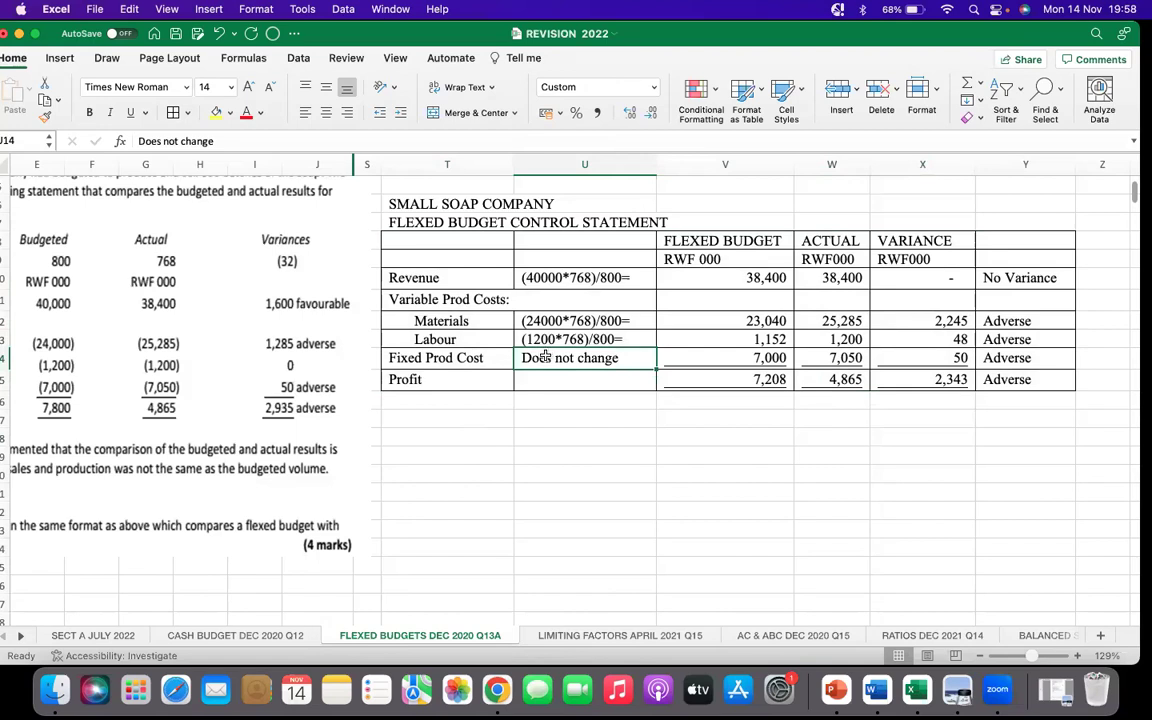
left_click(588, 495)
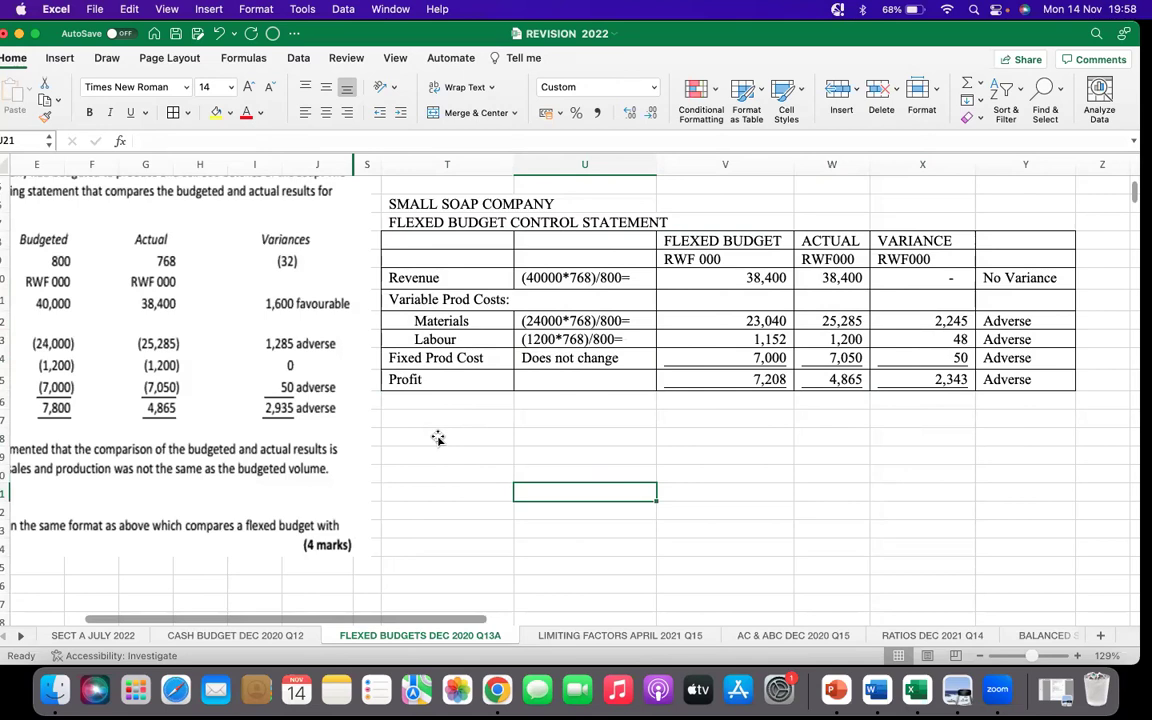
On the SECT A JULY 2022 sheet, colour the Flexible/Flexed Budget and Cash Budget topic rows red, including their question references
left_click(82, 636)
scroll(728, 470, "down", 1)
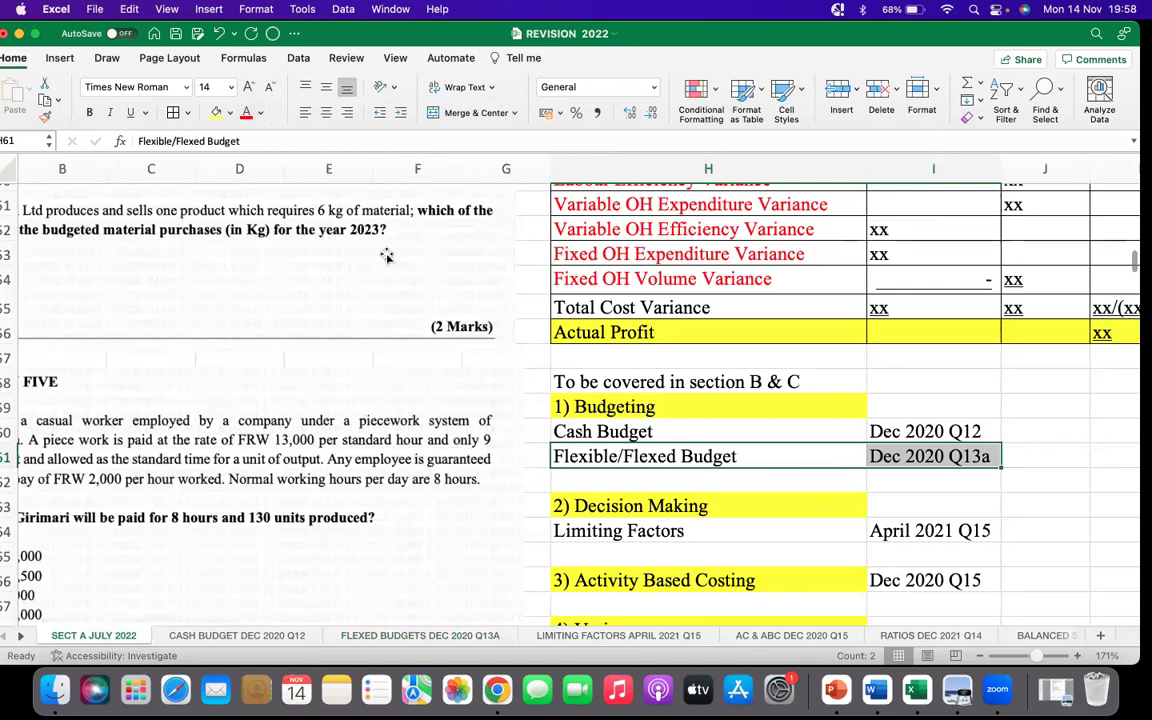
left_click(245, 114)
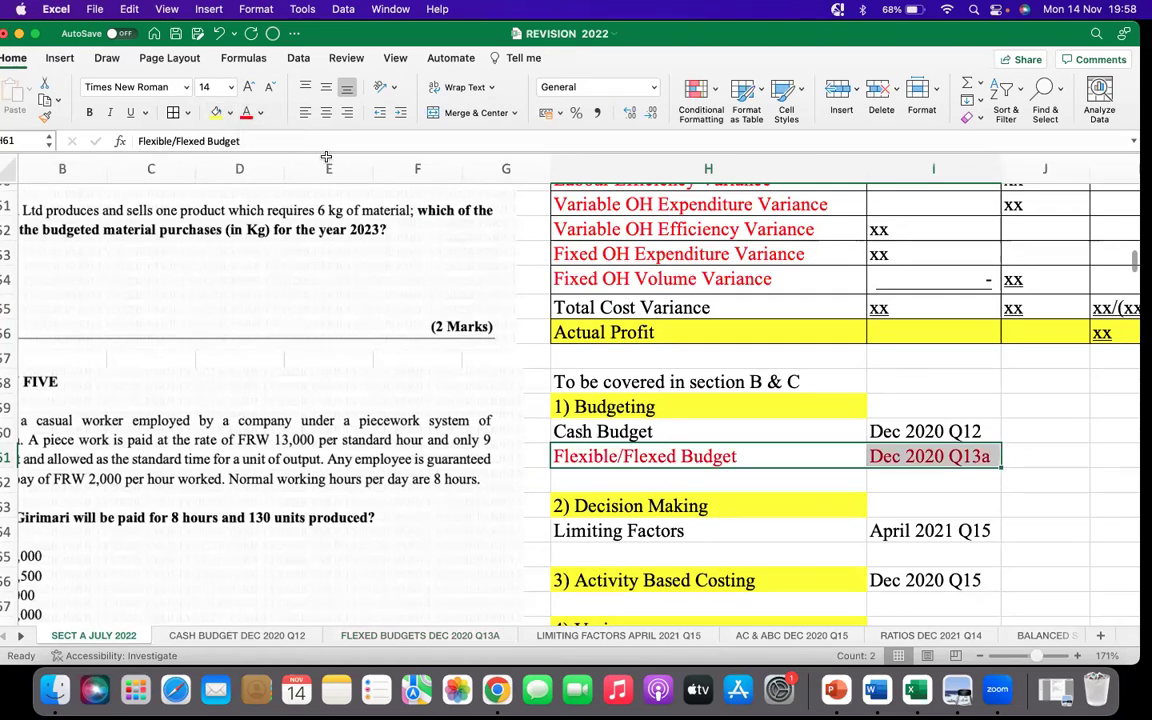
left_click(899, 486)
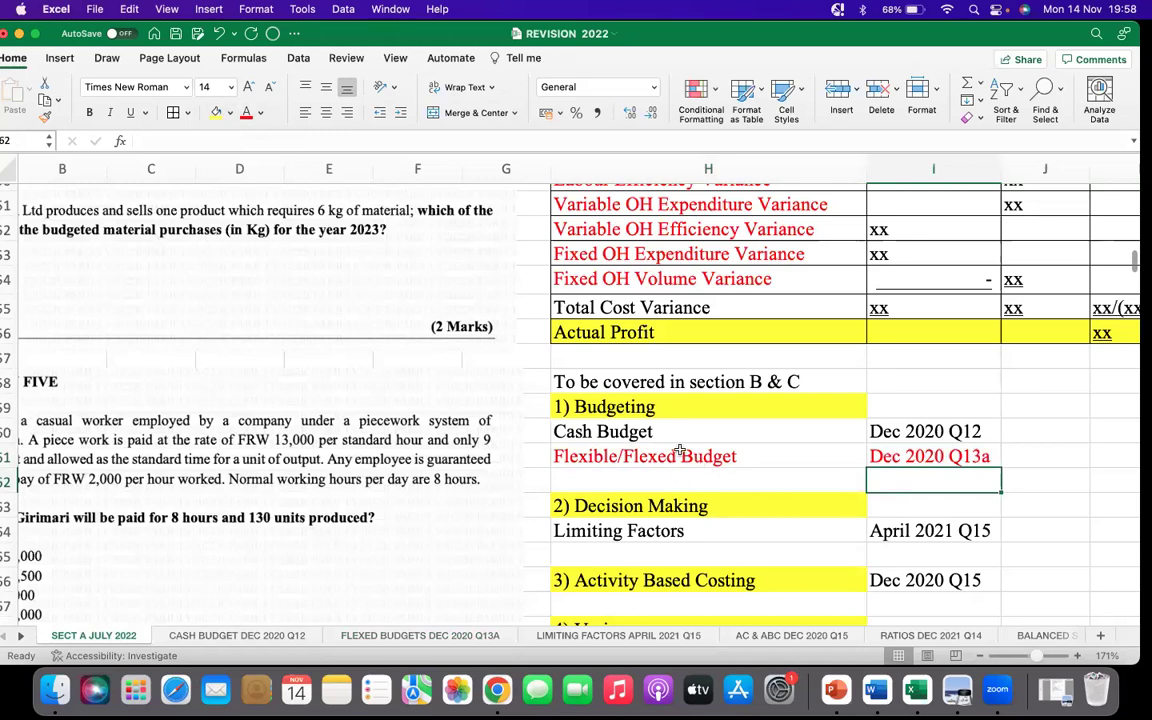
left_click_drag(598, 435, 900, 432)
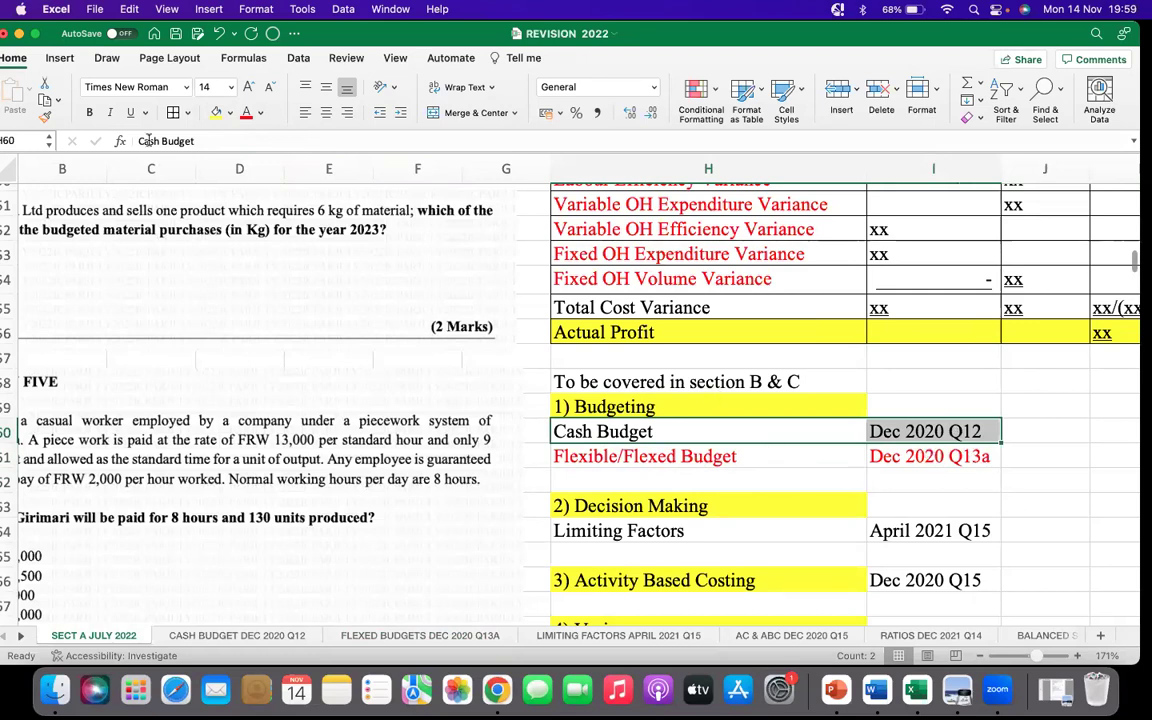
left_click(245, 113)
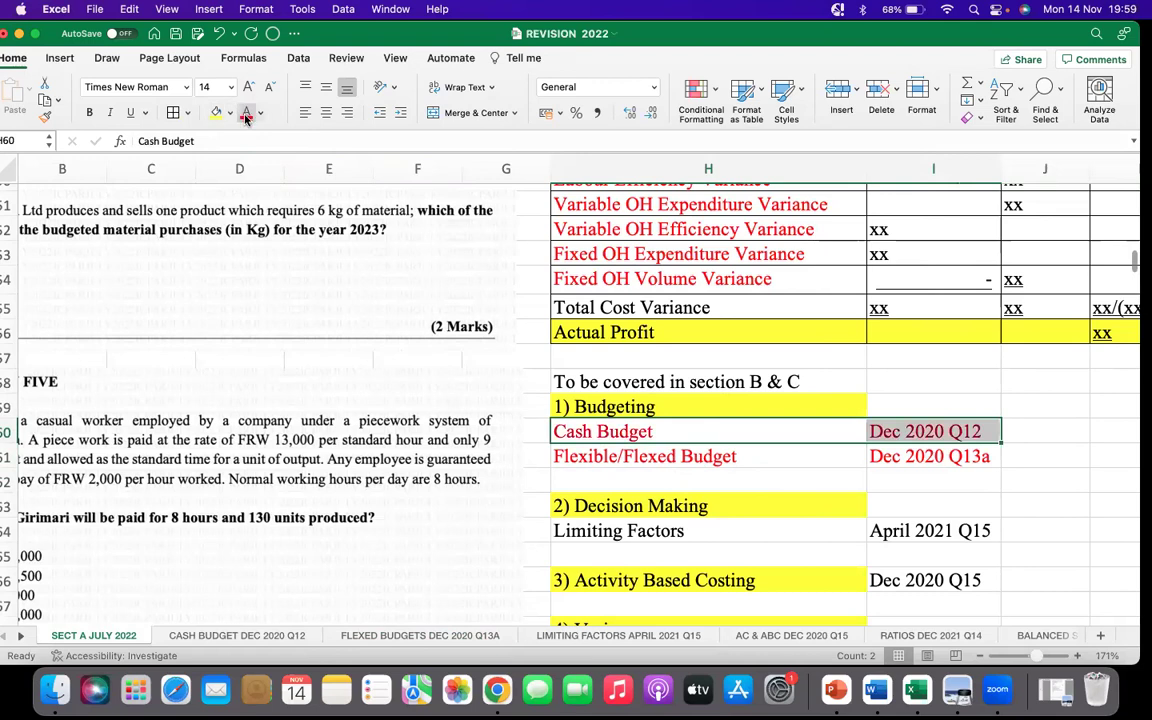
Read question 12 on the CASH BUDGET DEC 2020 Q12 sheet at a larger zoom, from the budgeted sales to the requirement
left_click(365, 635)
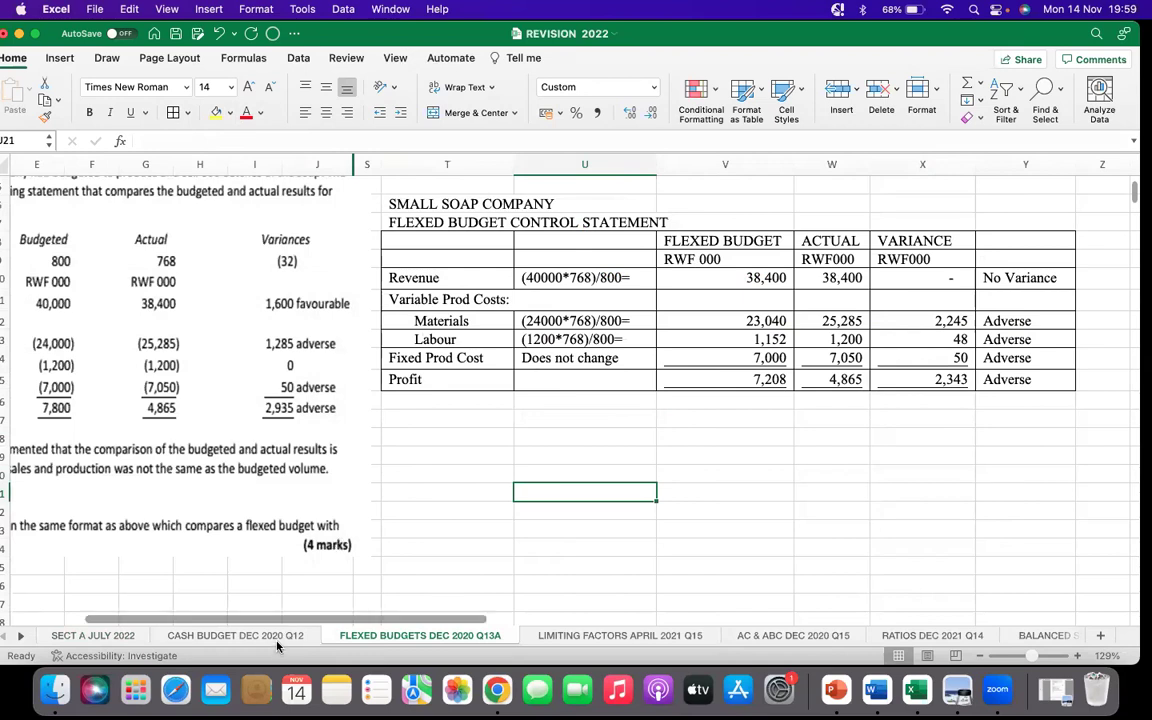
left_click(235, 635)
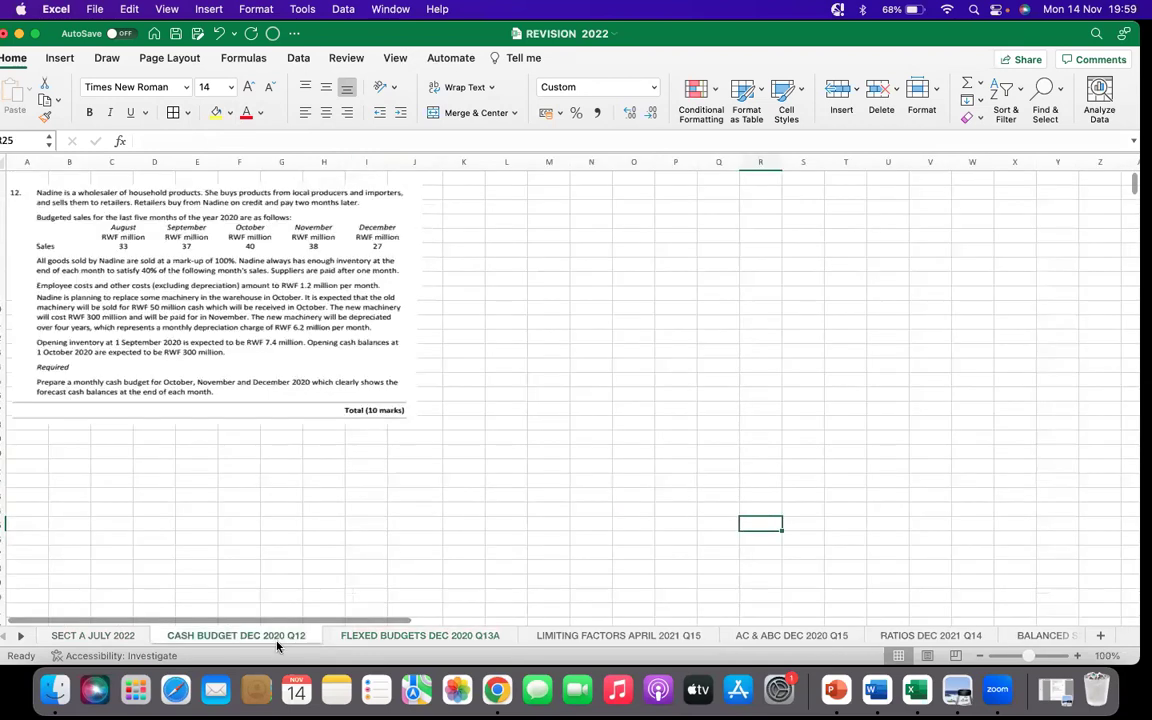
left_click(431, 361)
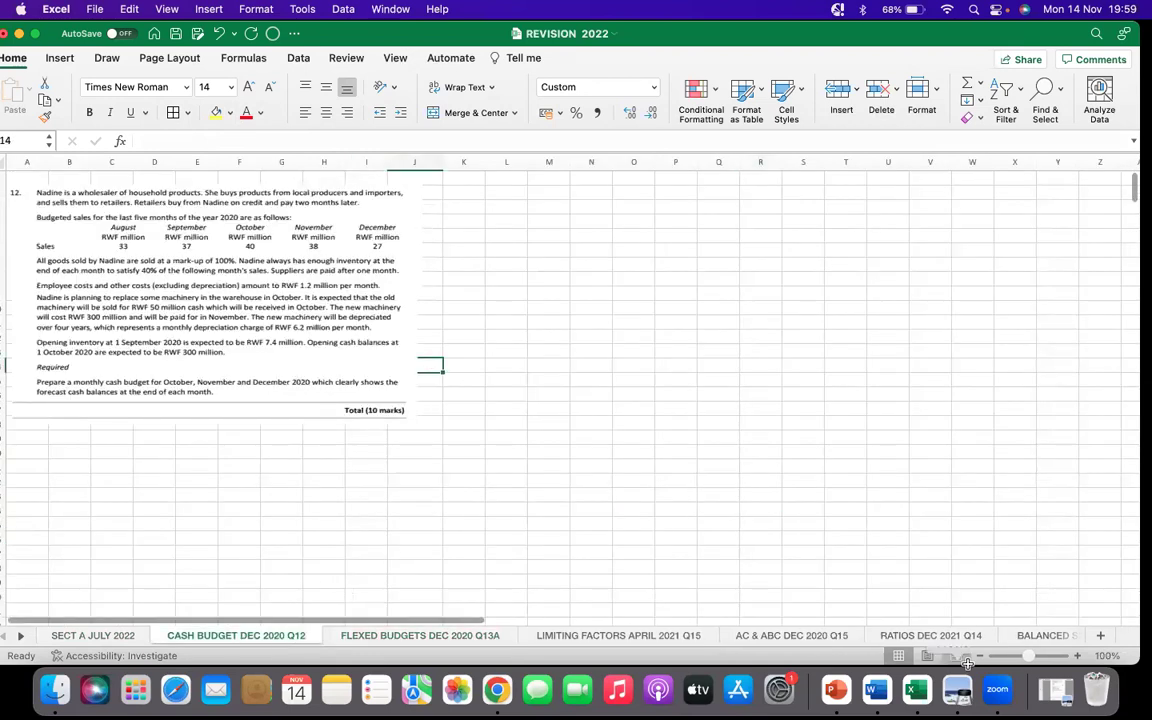
left_click_drag(1030, 655, 1043, 655)
scroll(921, 583, "up", 2)
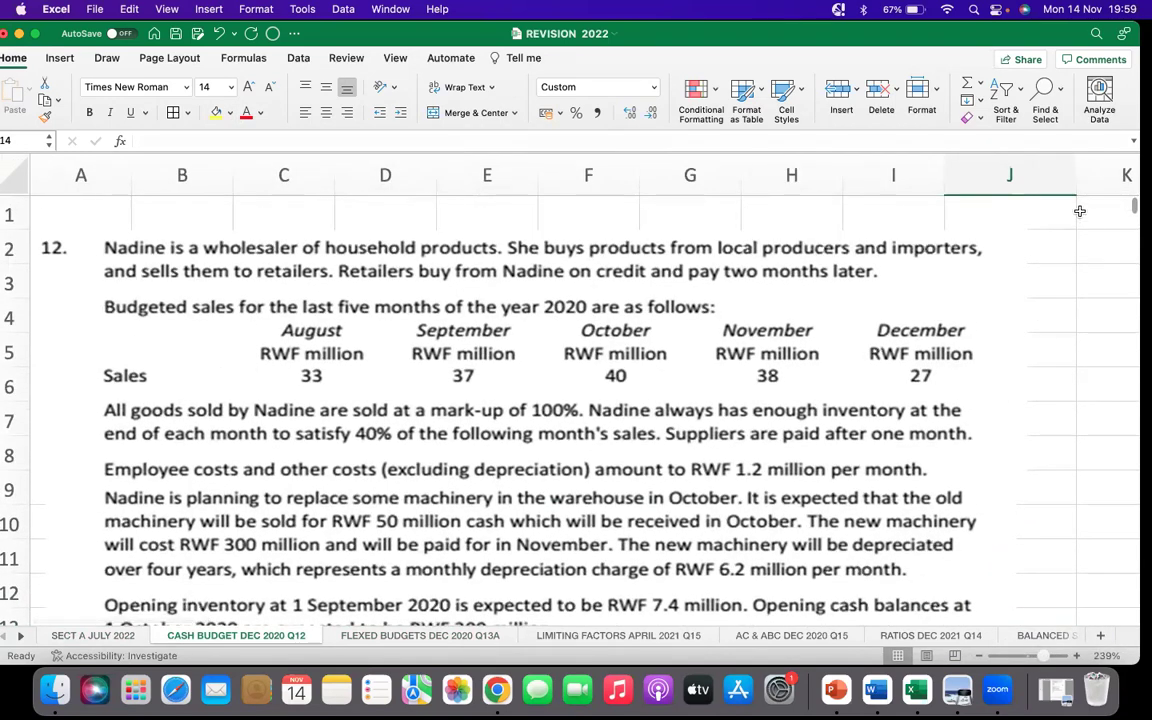
scroll(715, 408, "down", 1)
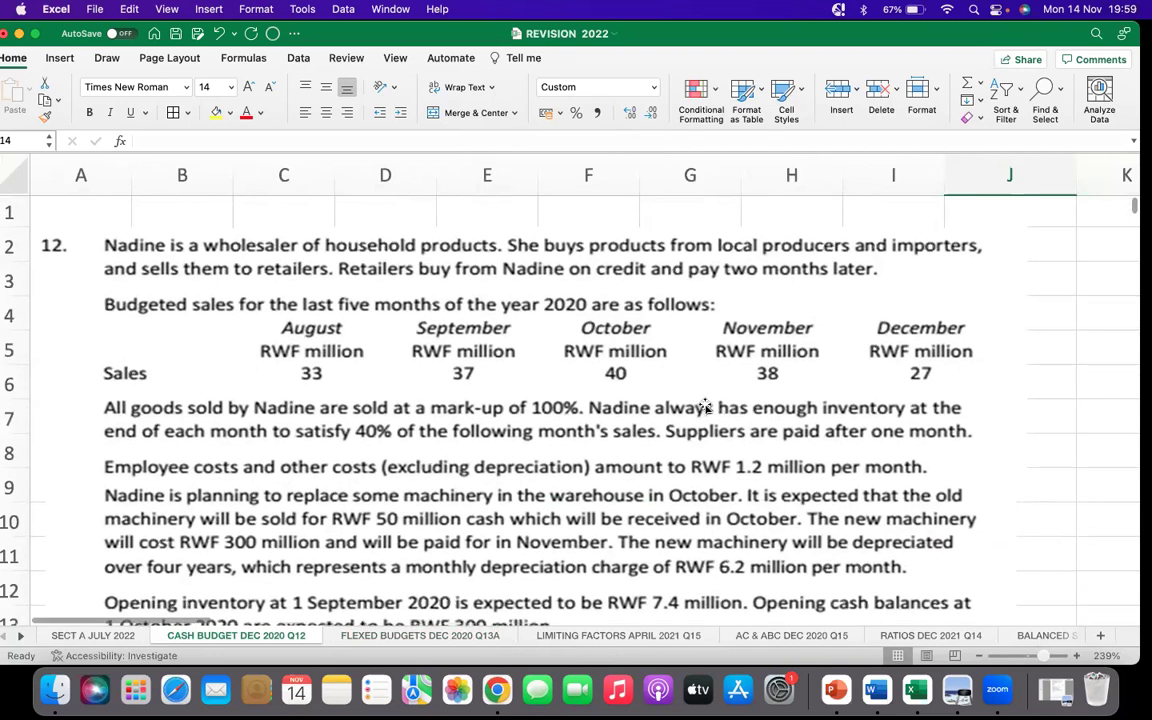
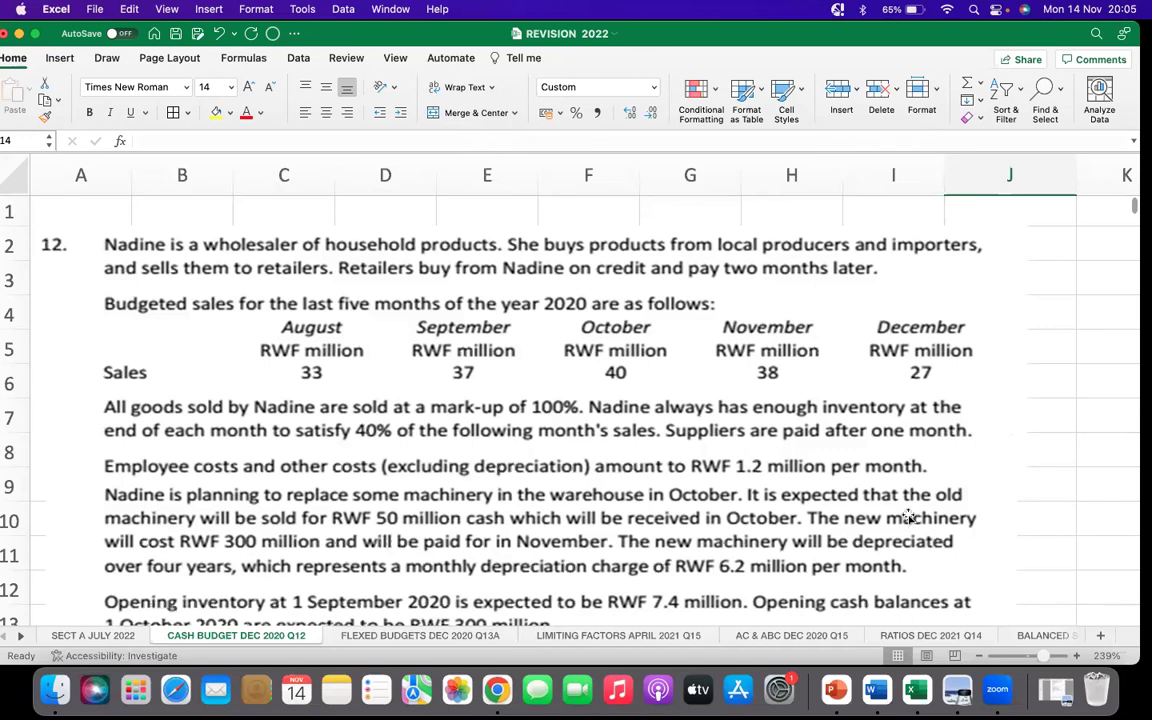
scroll(560, 505, "down", 2)
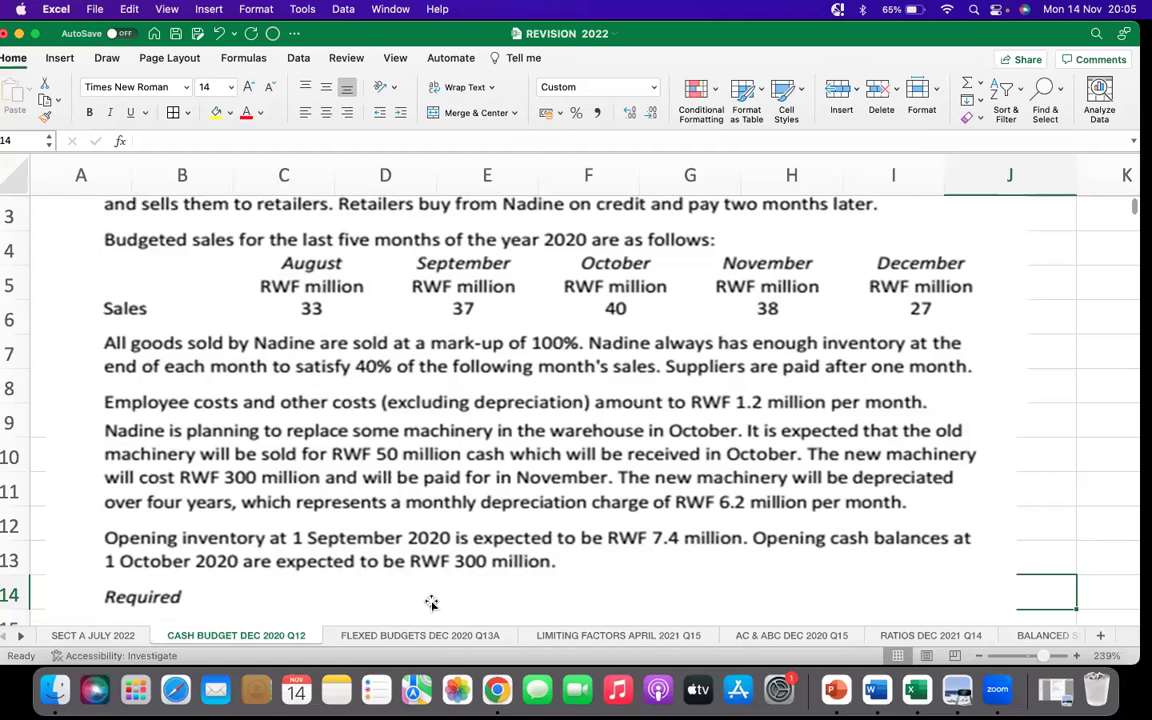
scroll(430, 572, "down", 1)
scroll(430, 572, "down", 3)
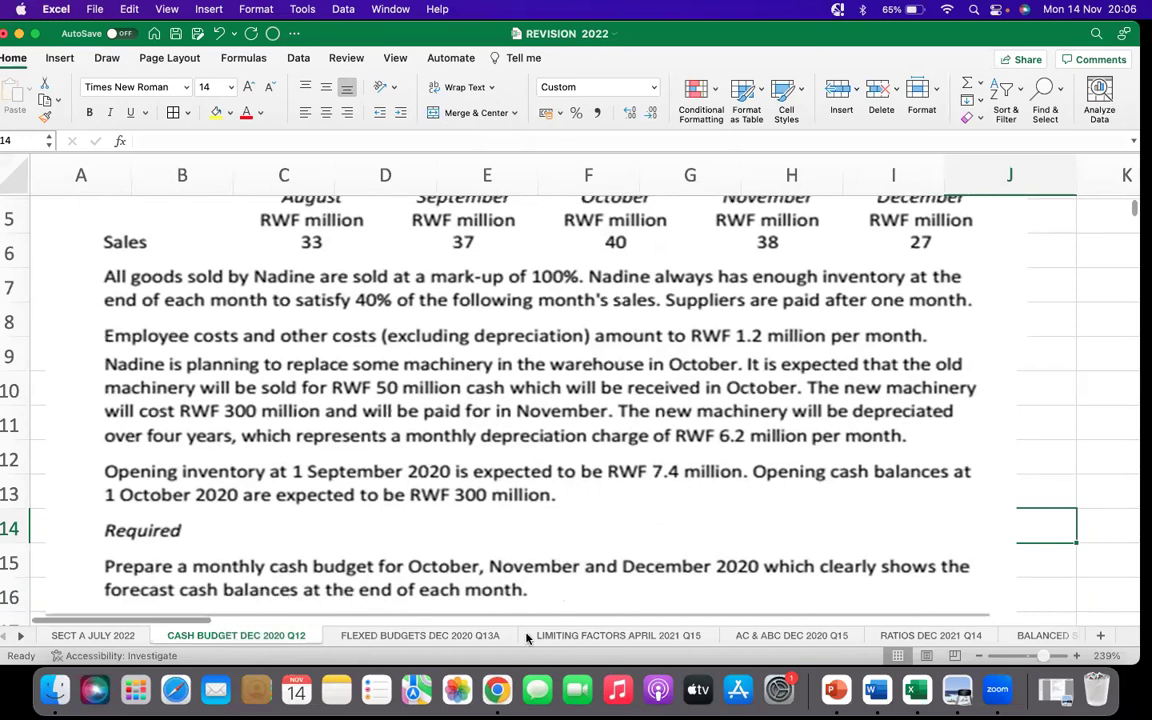
scroll(455, 583, "up", 4)
scroll(453, 580, "down", 5)
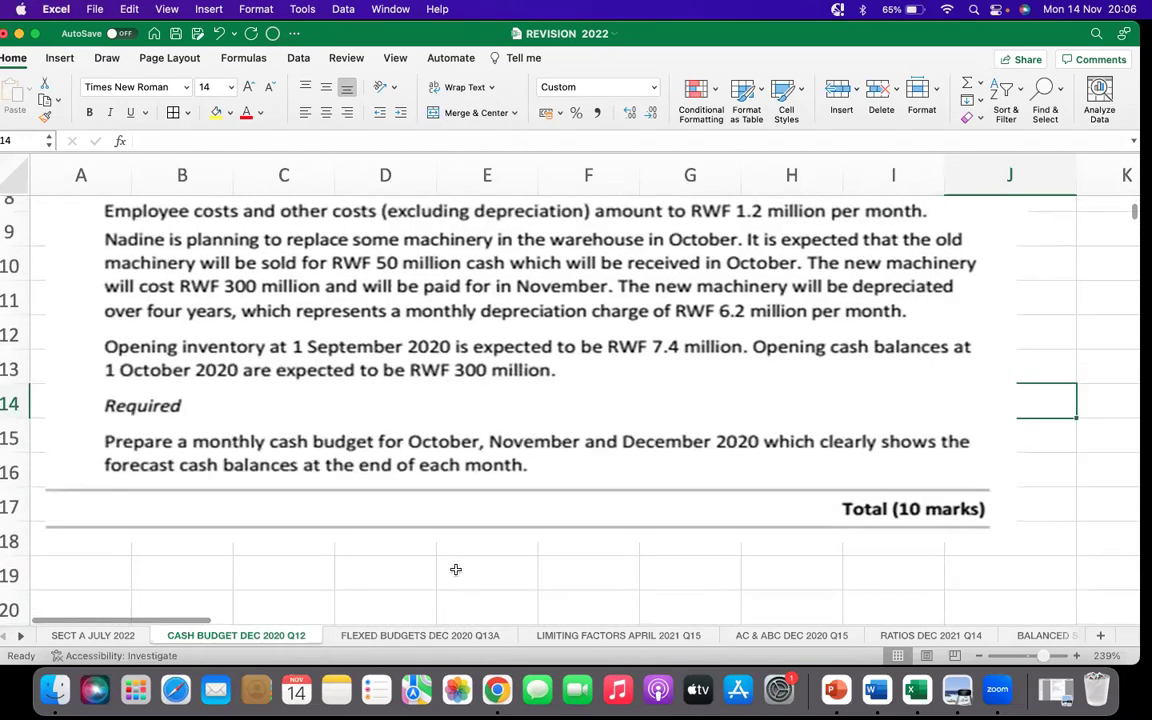
scroll(500, 605, "up", 2)
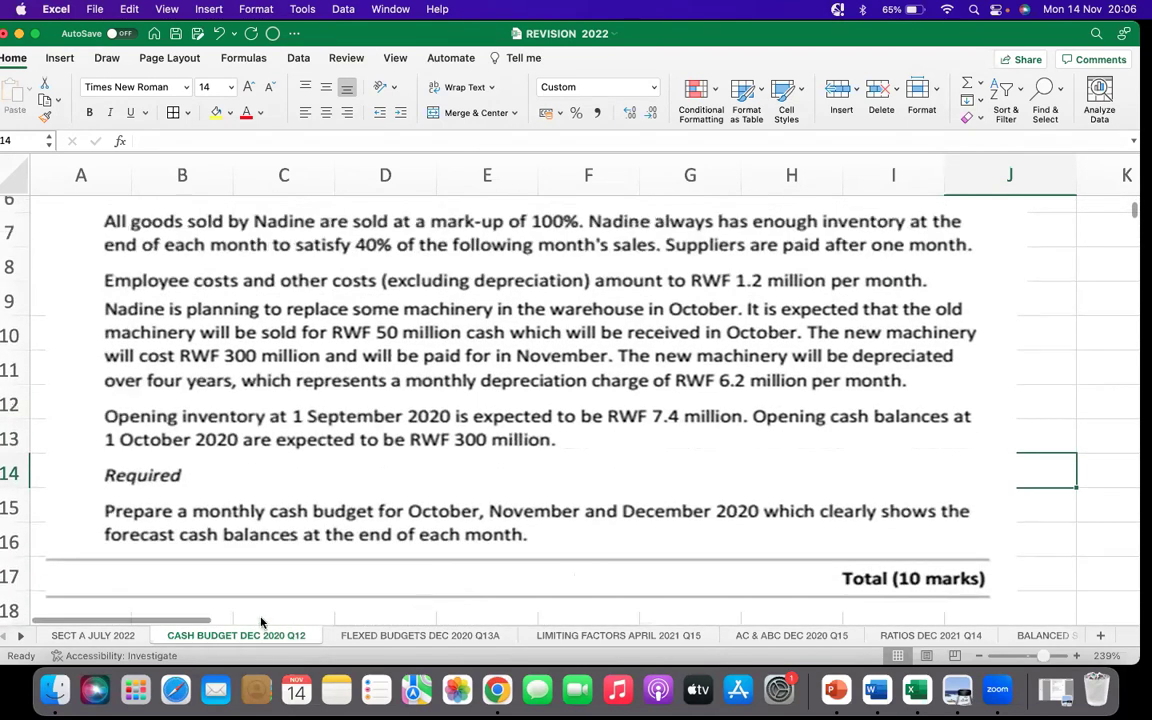
Beside the question, enter the heading SOLUTION in K1 and the trader's name followed by WHOLESALER in K2
scroll(209, 615, "right", 5)
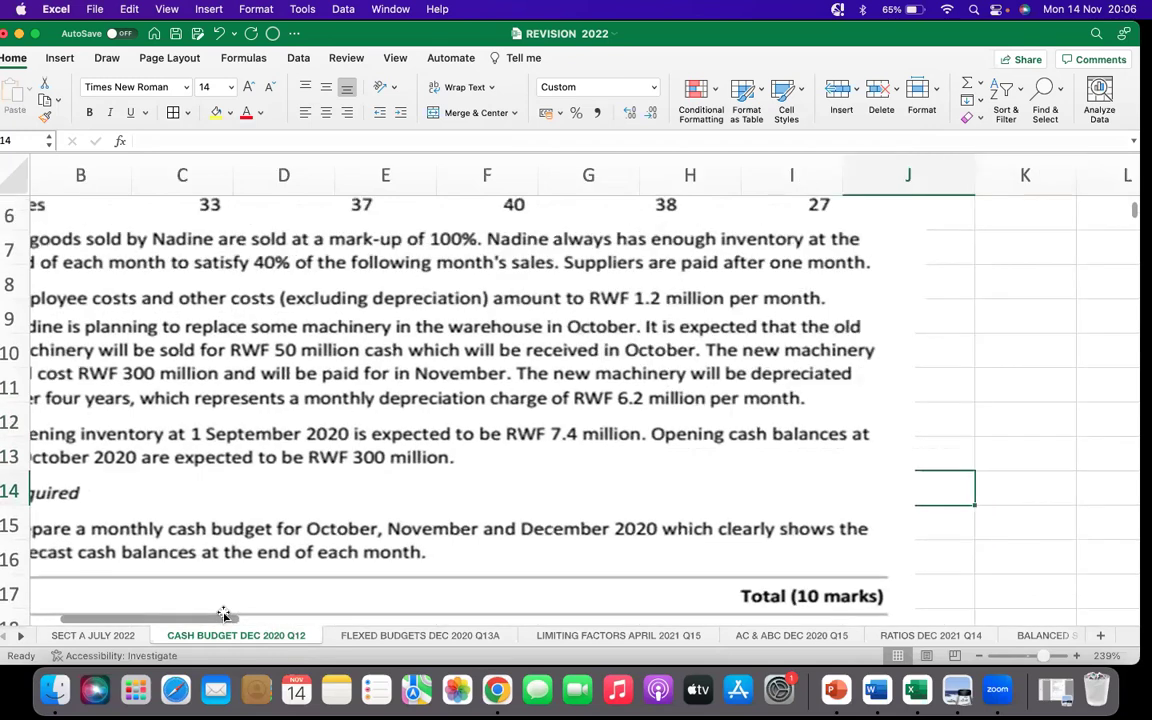
scroll(530, 355, "up", 5)
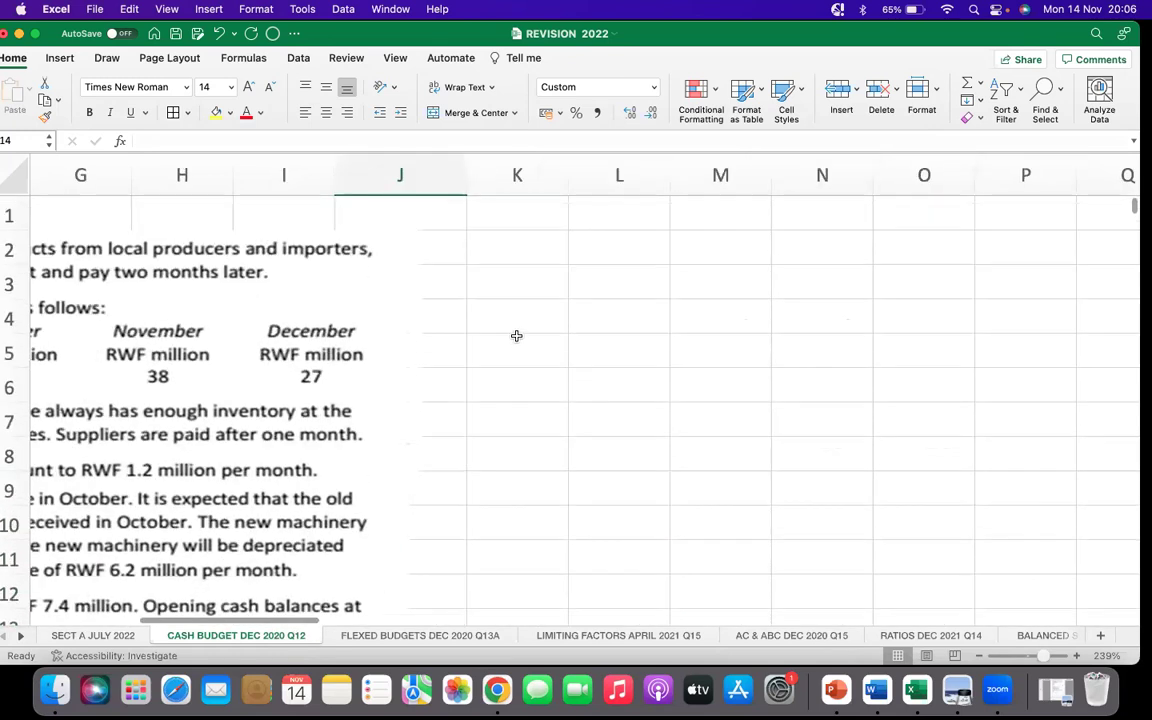
left_click(1040, 657)
left_click(1040, 657)
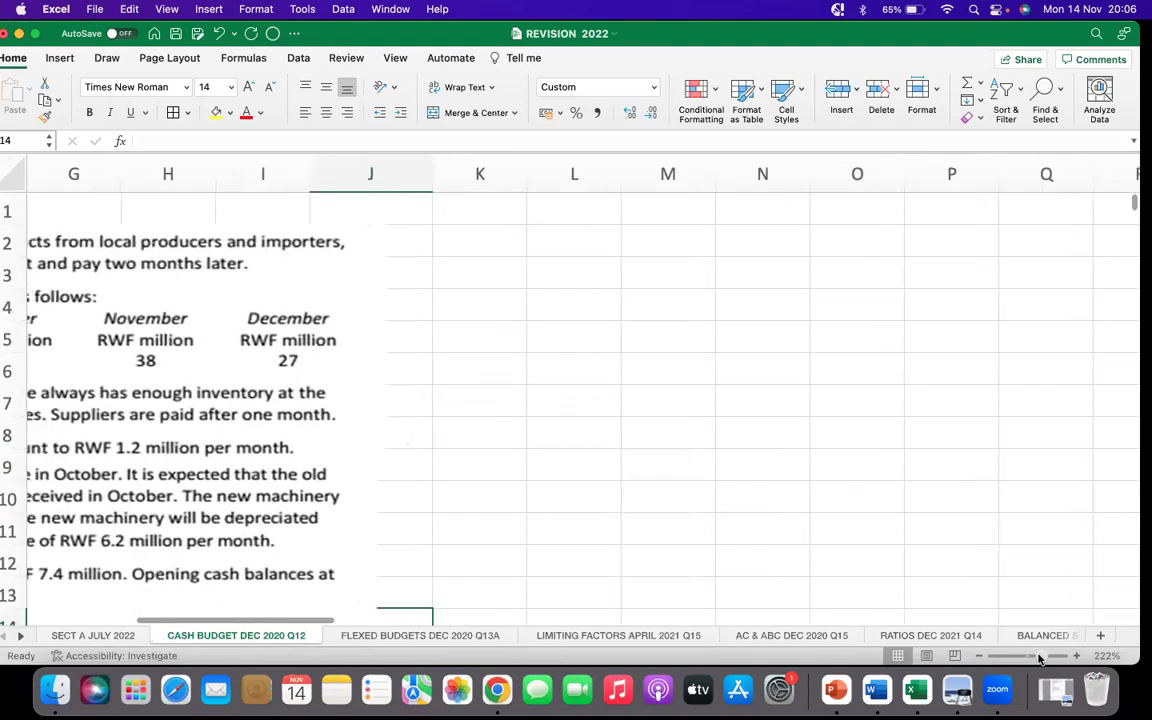
scroll(337, 600, "down", 1)
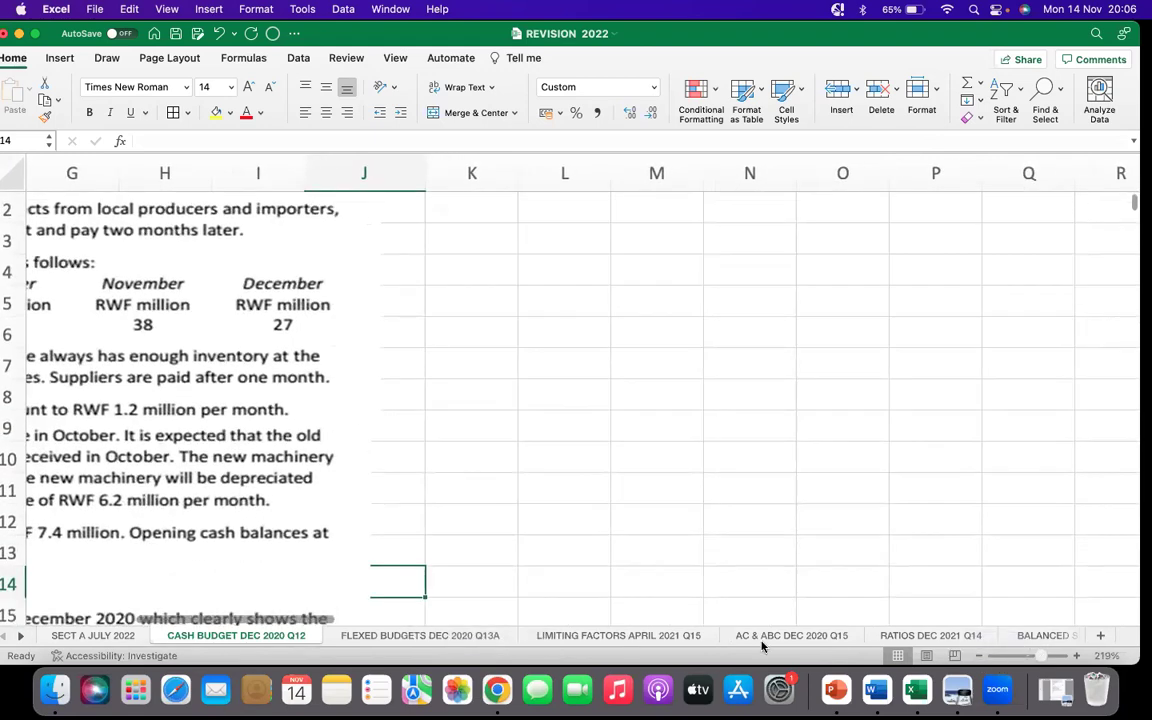
left_click_drag(255, 620, 141, 617)
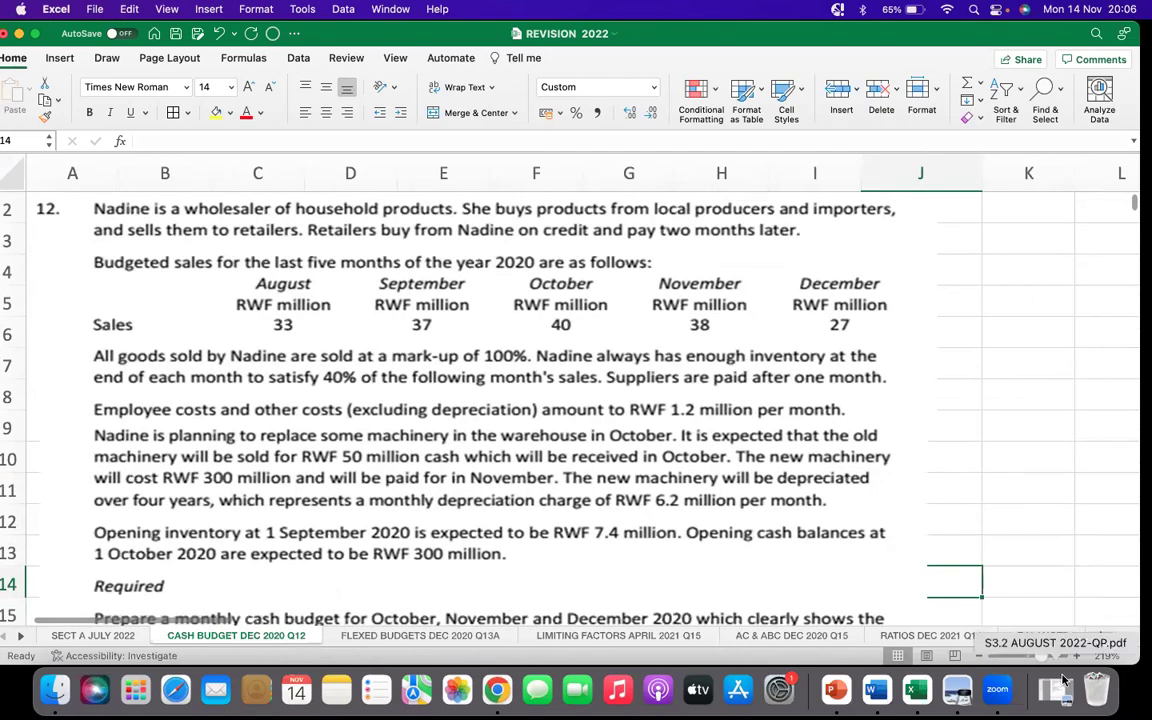
scroll(947, 466, "down", 5)
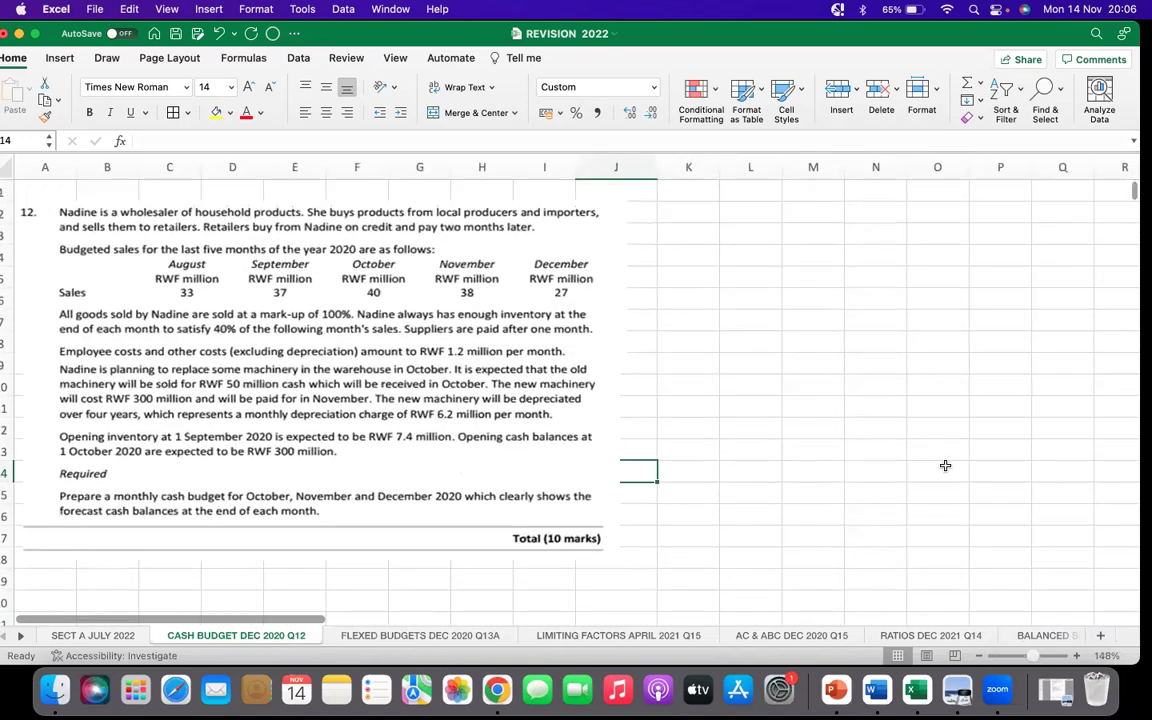
left_click(680, 197)
type("SOLUTION")
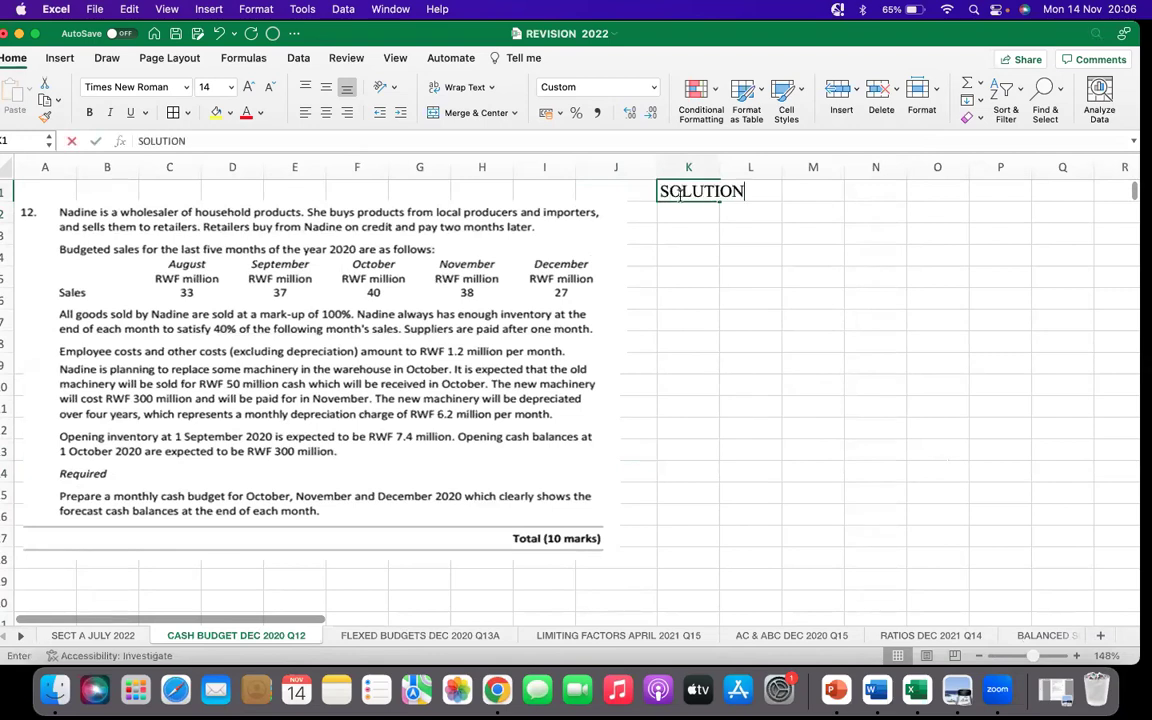
left_click(692, 216)
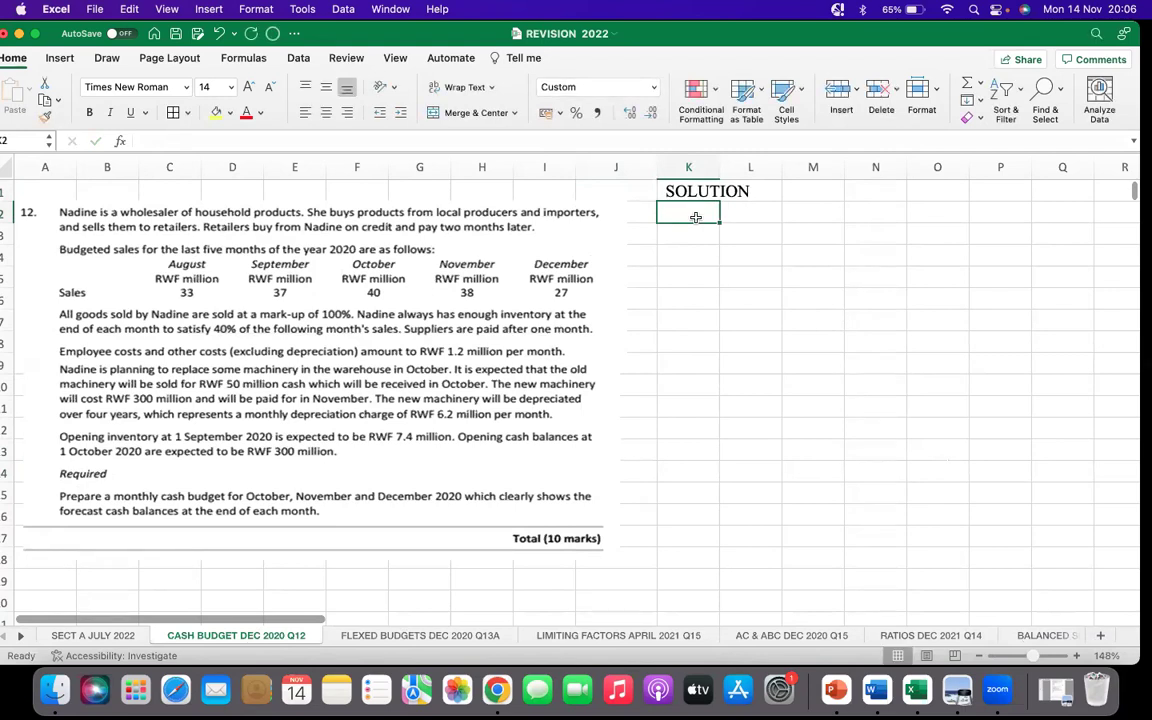
type("NADINE")
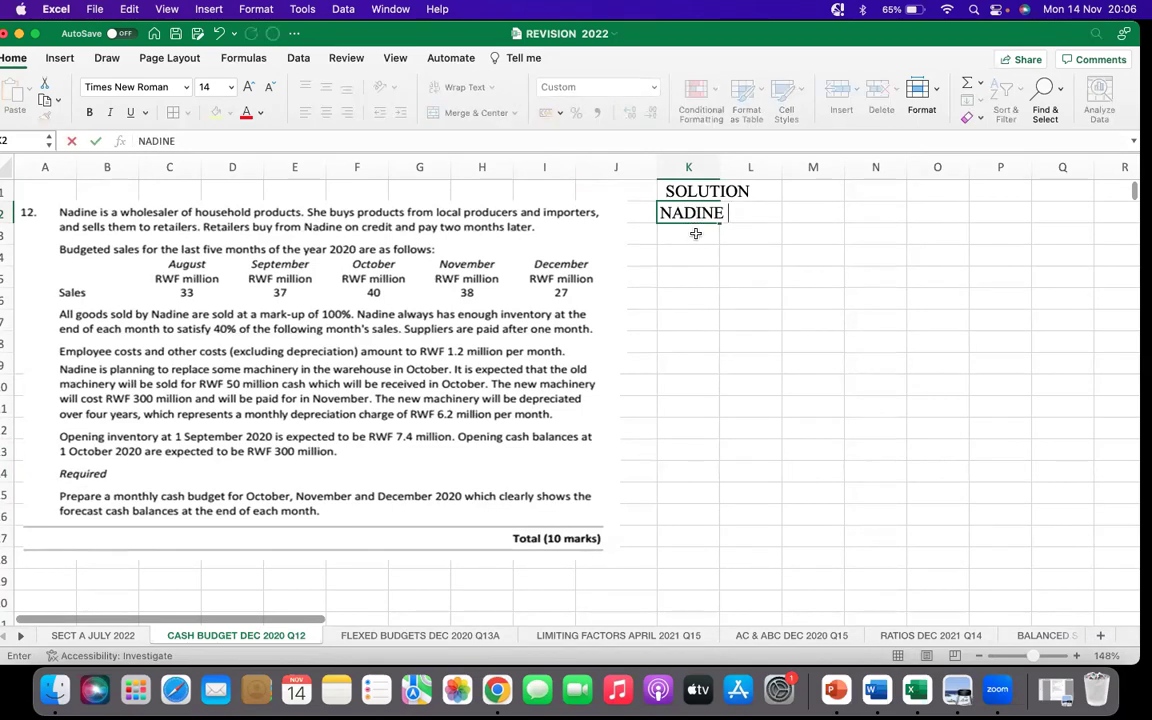
type(" WHO")
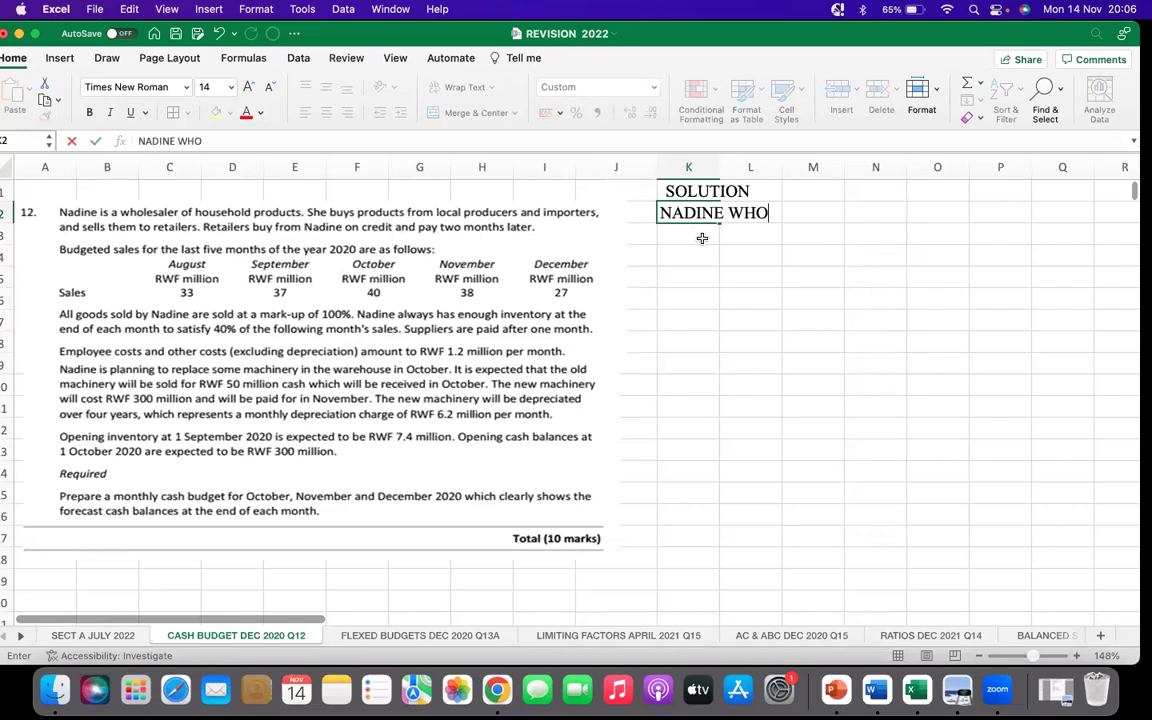
type("LESALER")
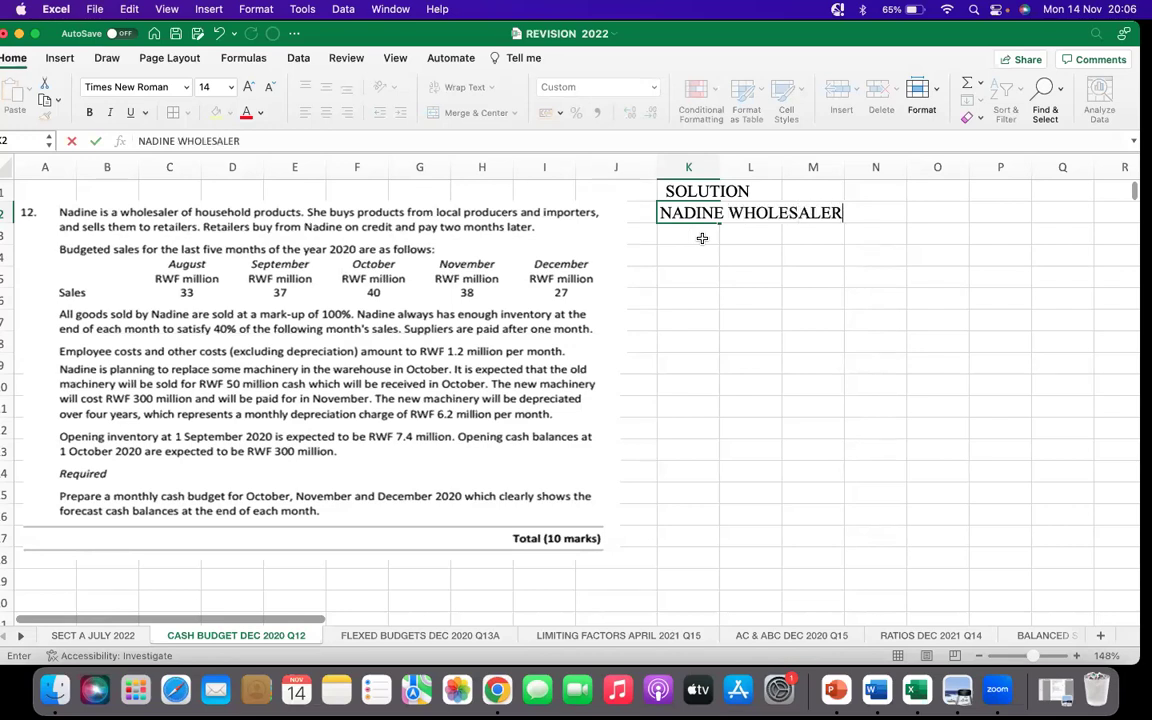
key("Return")
Enter the title CASH BUDGET FOR THREE MONTHS ENDED 31 DECEMBER 2020 in K3, beneath the wholesaler heading
type("CAS")
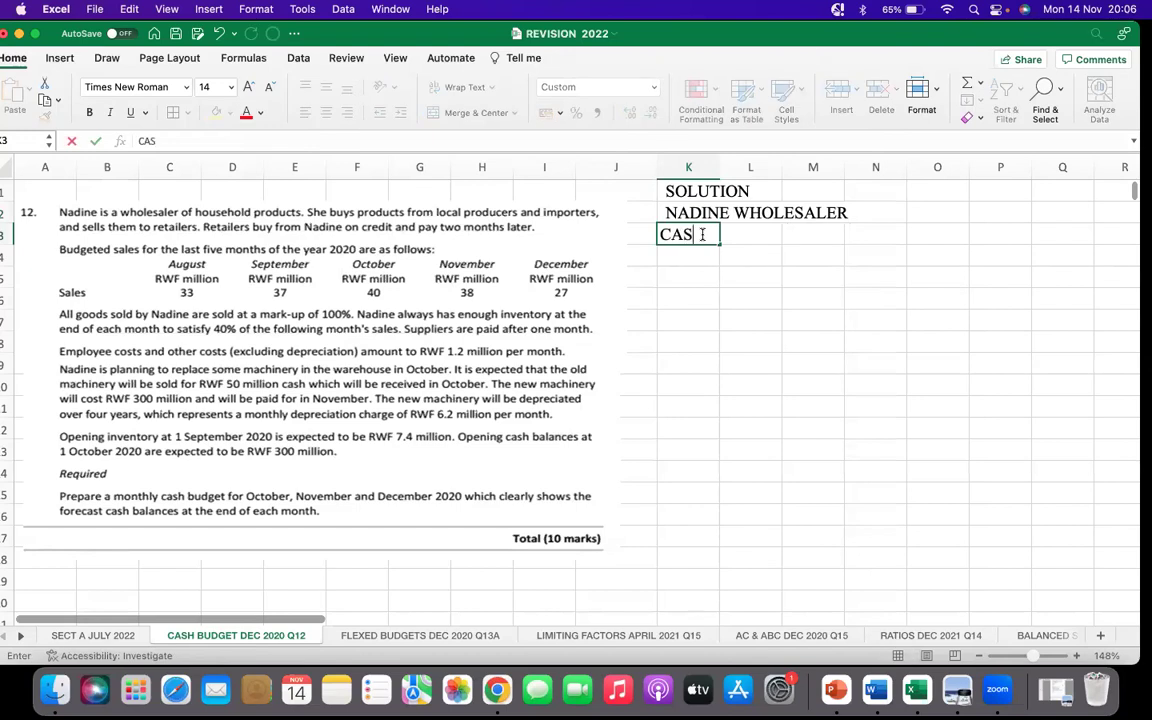
type("H BUD")
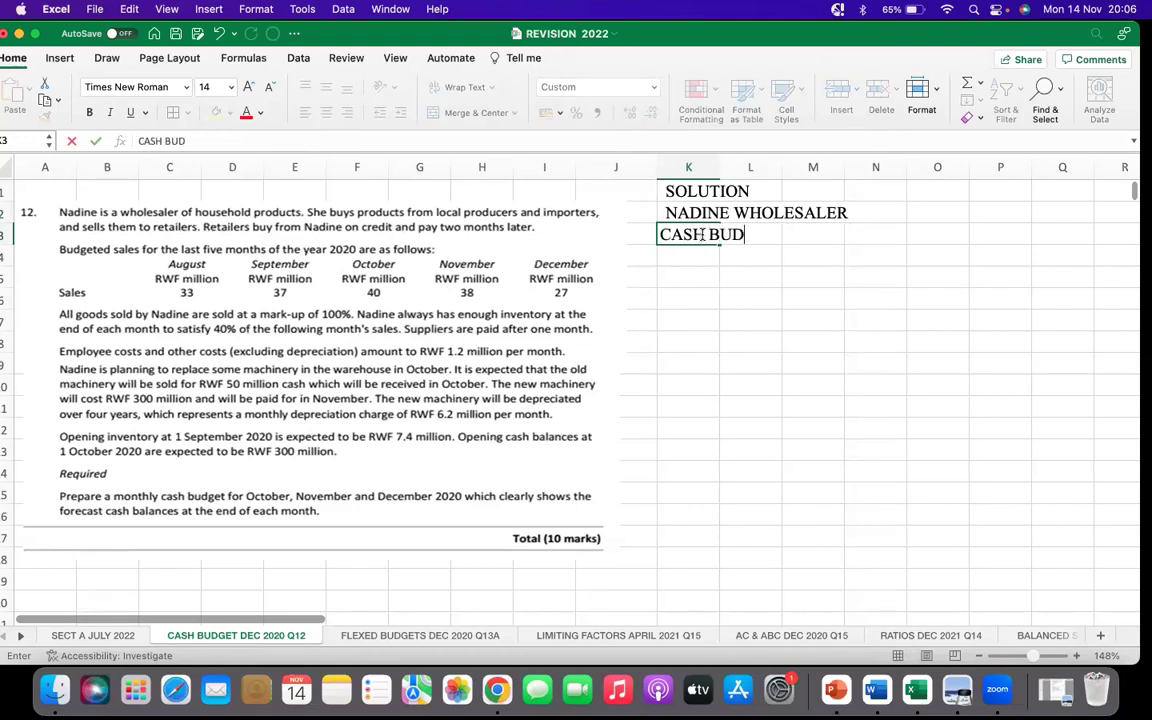
type("GET FO")
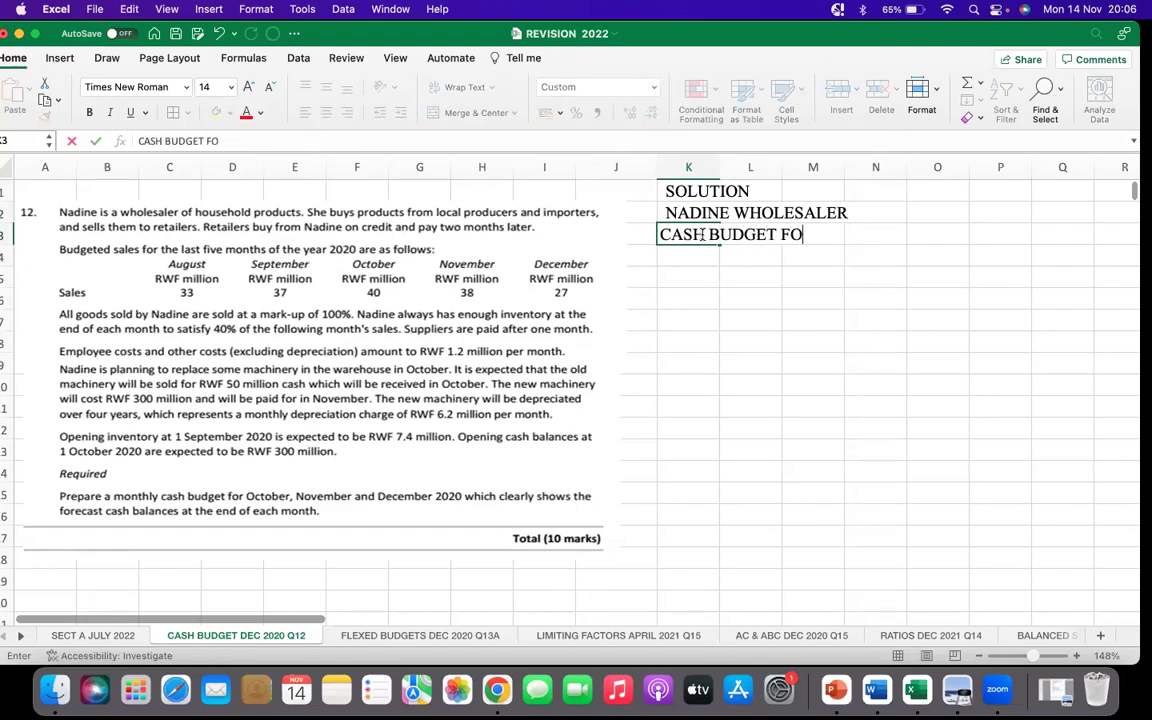
type("R THREE")
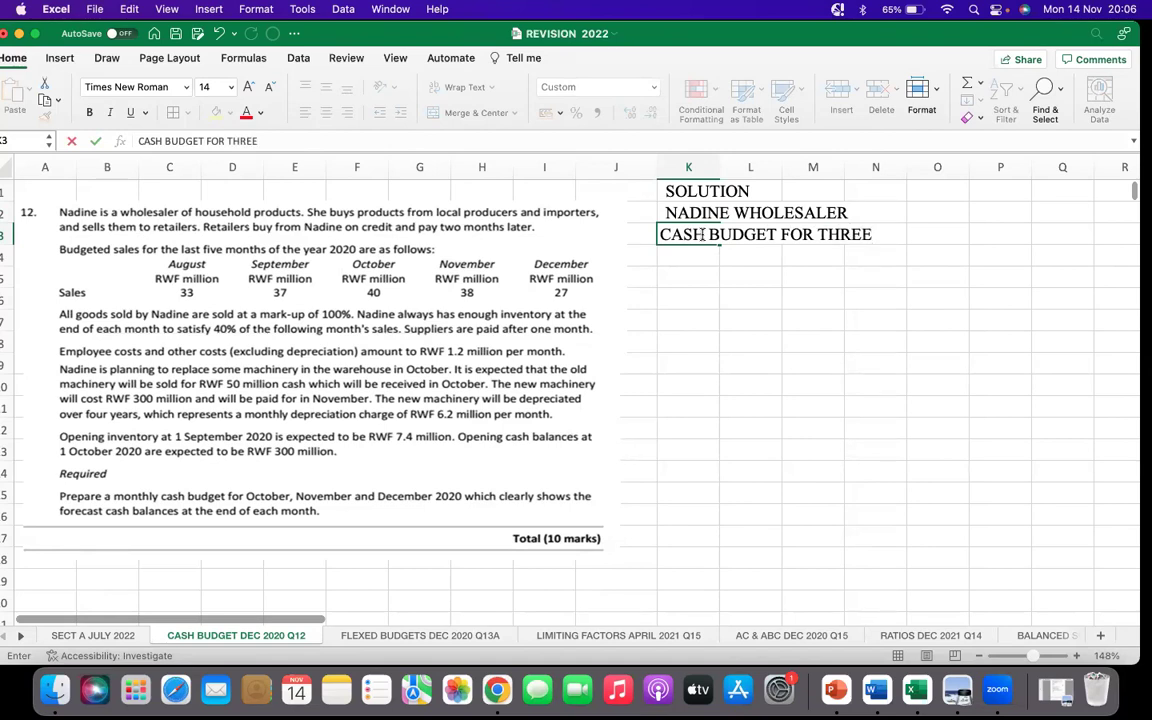
type(" MONTHS ENDE")
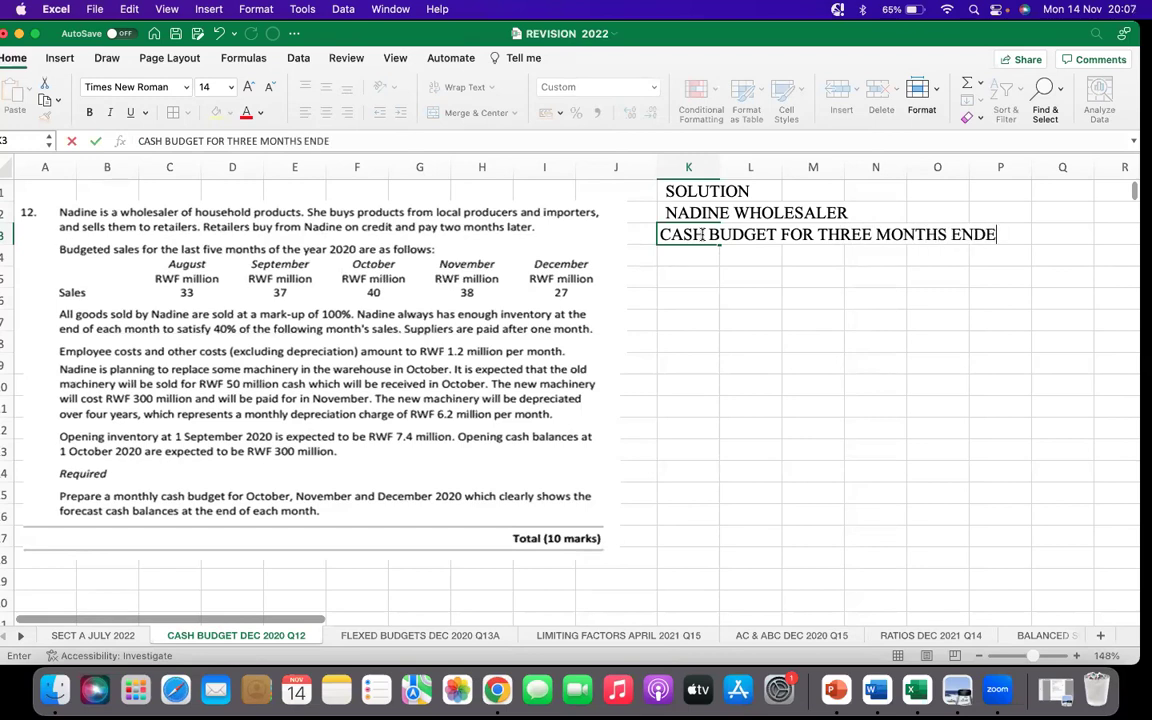
type("D 31 DEC")
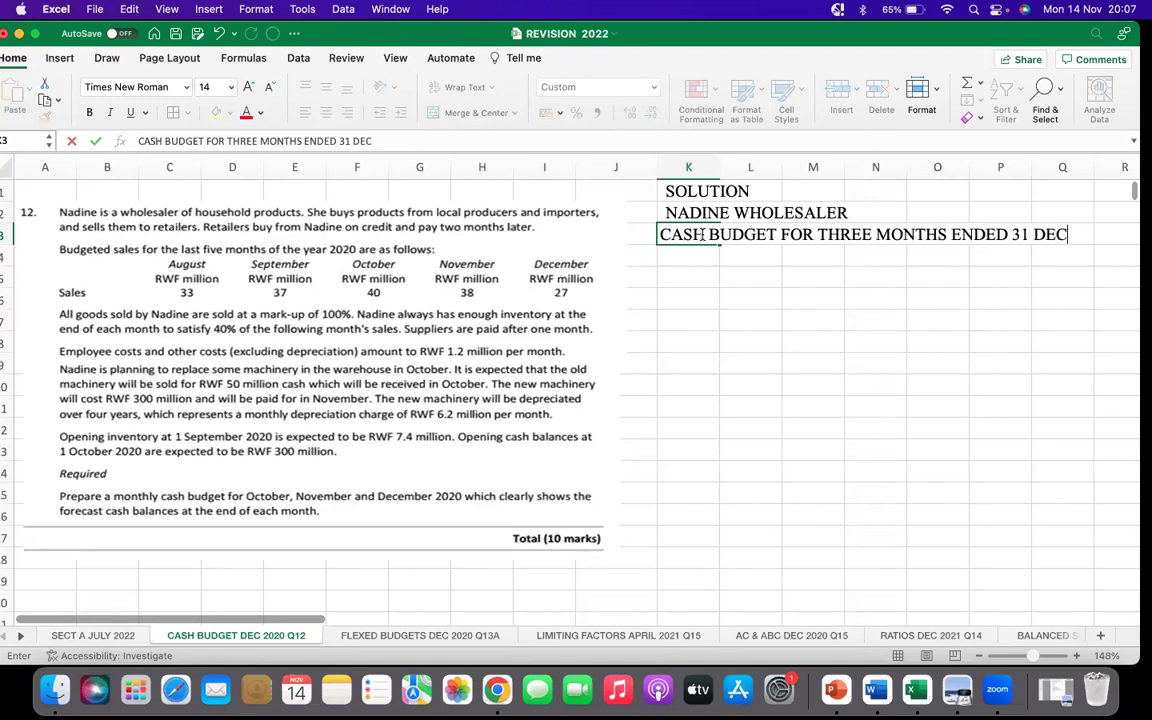
type("EMBE")
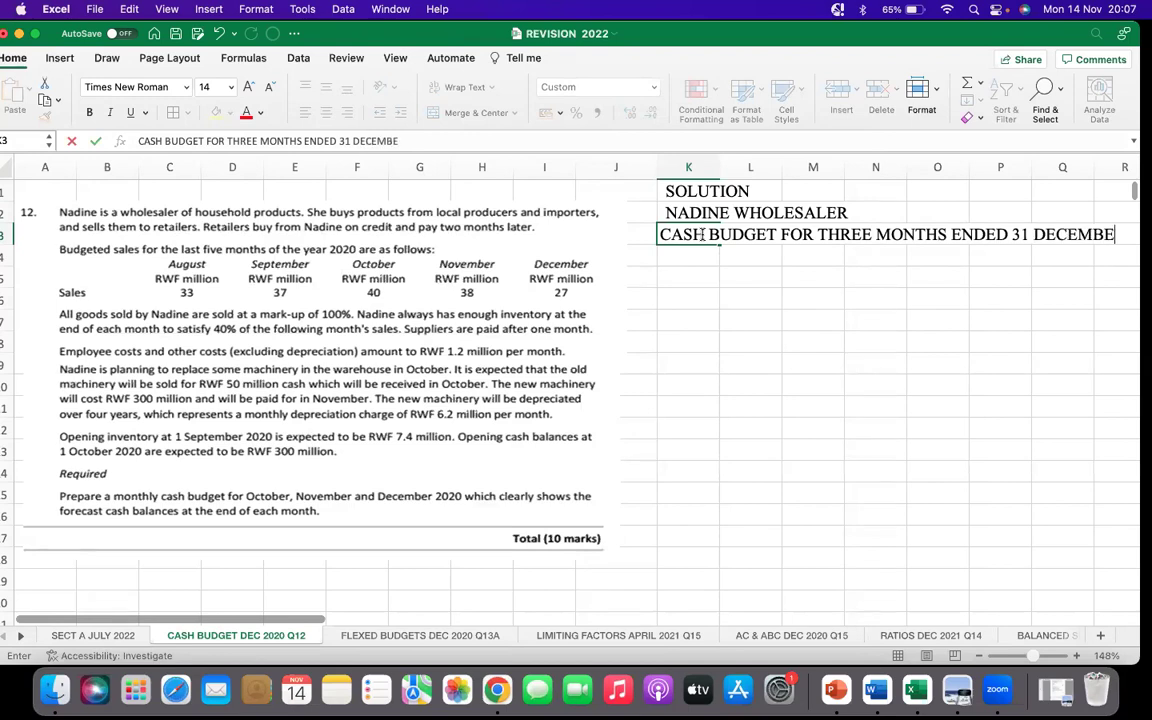
type("R 20220")
key("BackSpace")
key("BackSpace")
type("020")
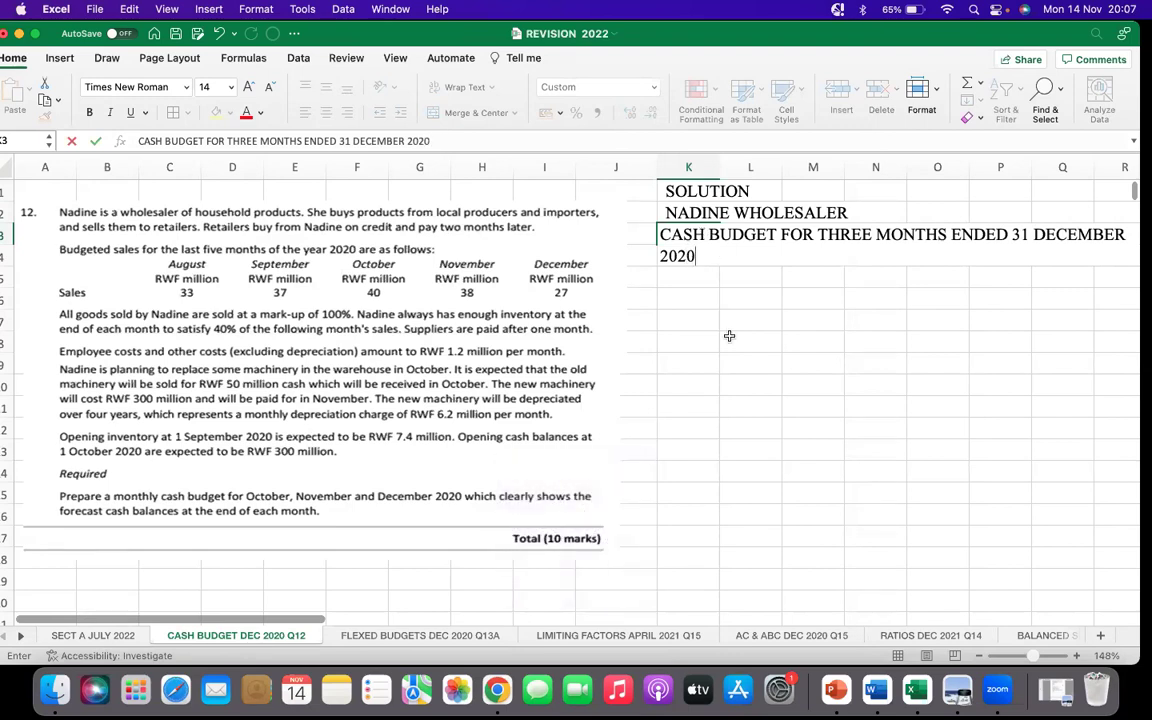
left_click(745, 340)
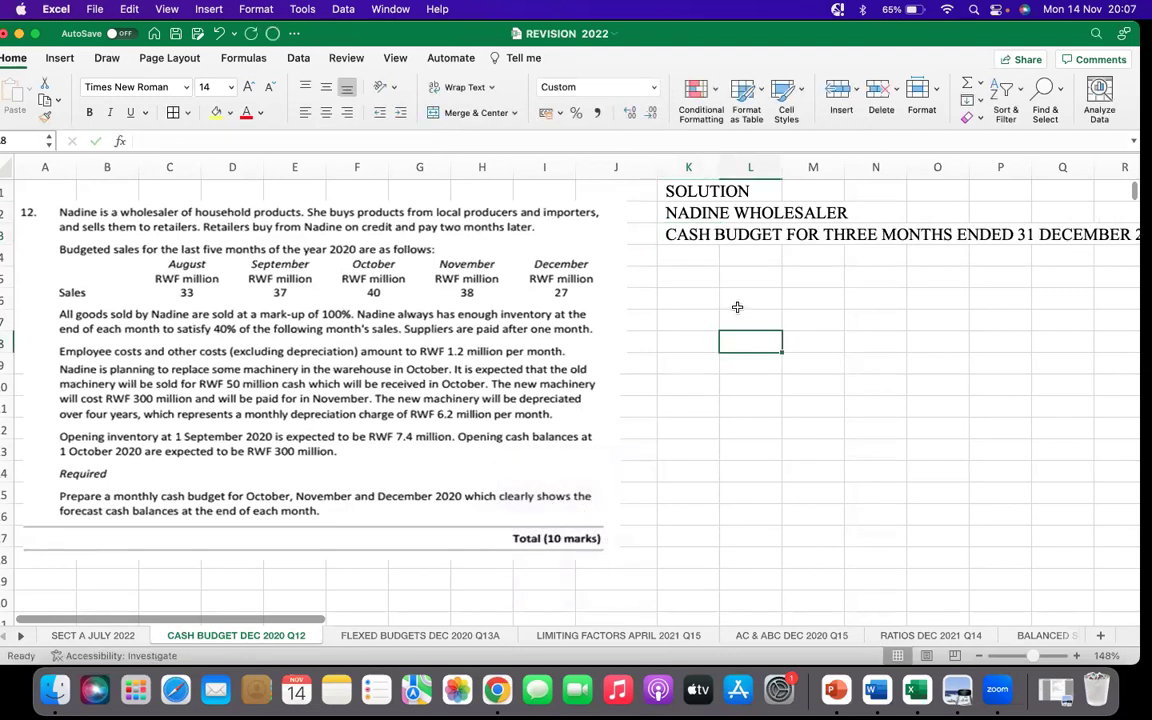
Enter the unit heading RWF MILL in M4, in the row below the cash budget title
left_click(818, 255)
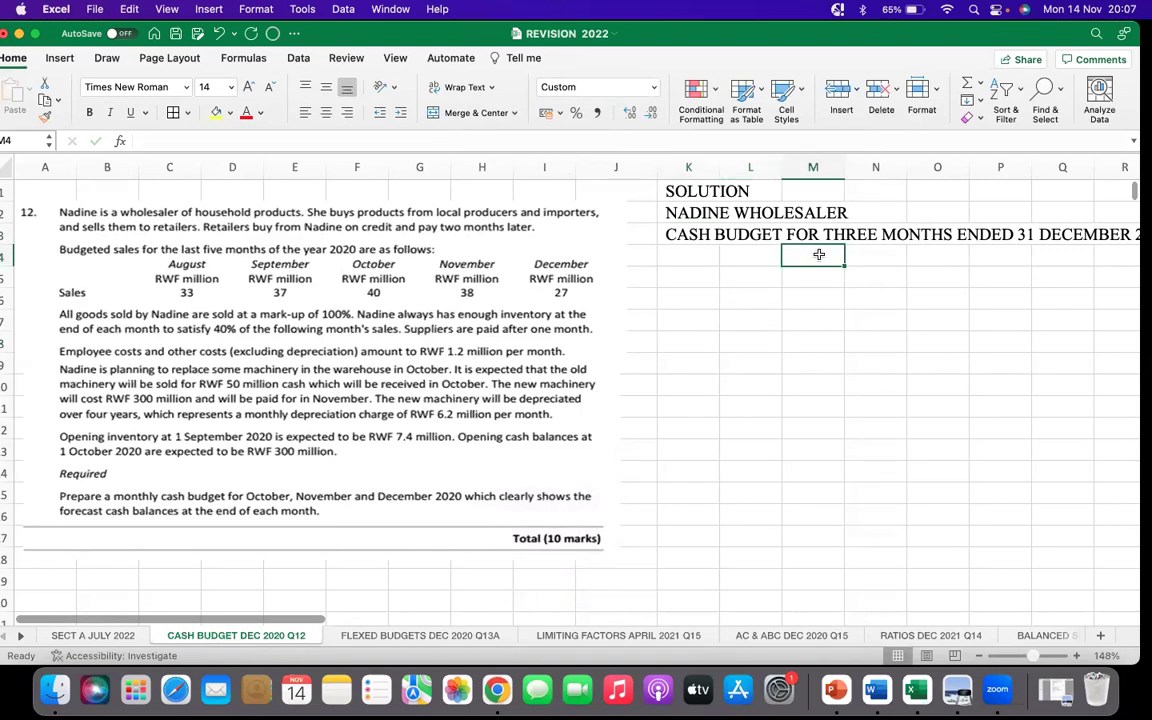
type("R")
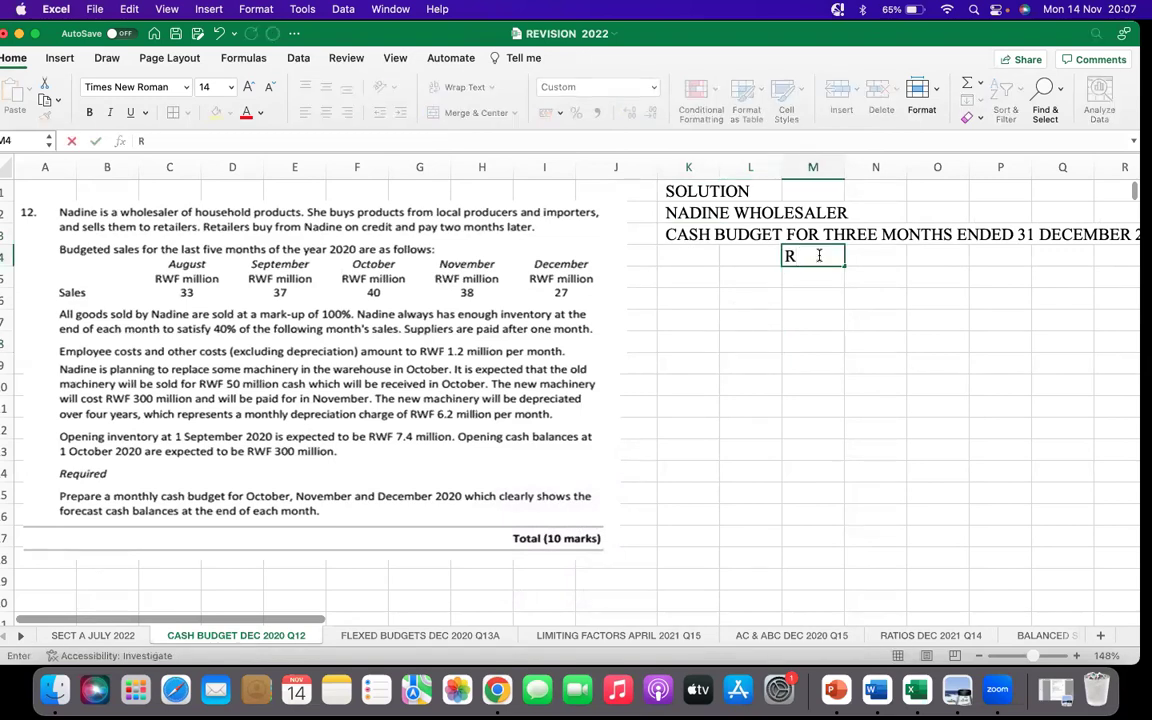
type("WF MILL")
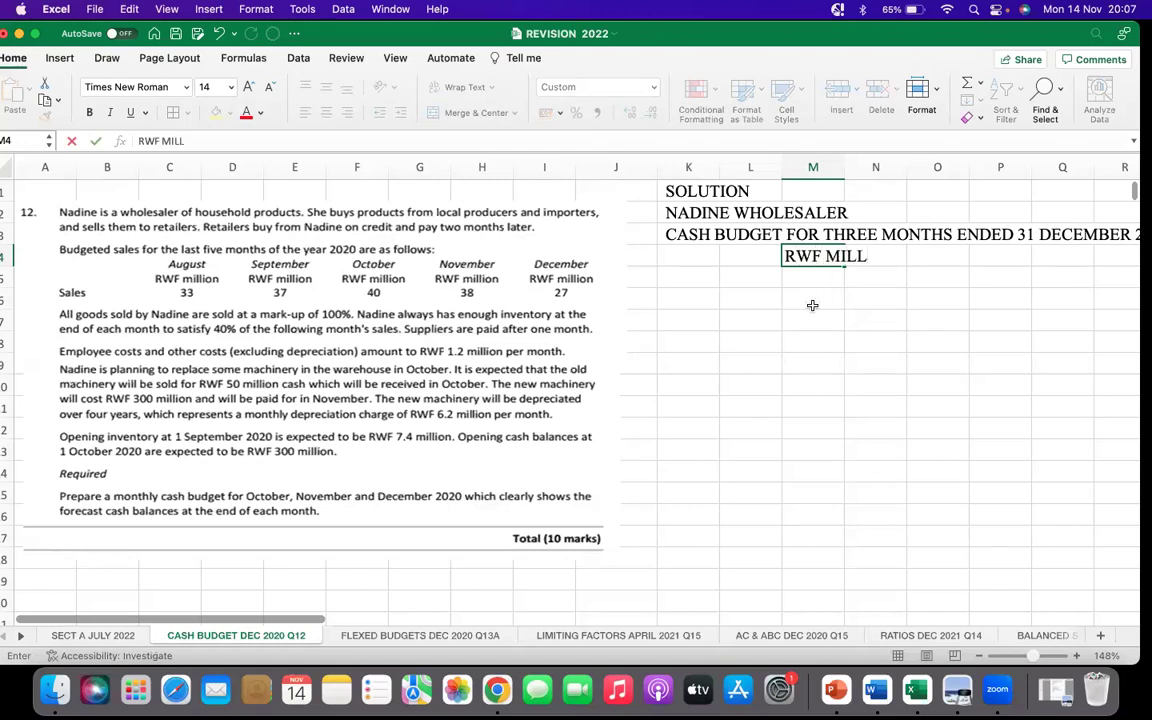
left_click(812, 300)
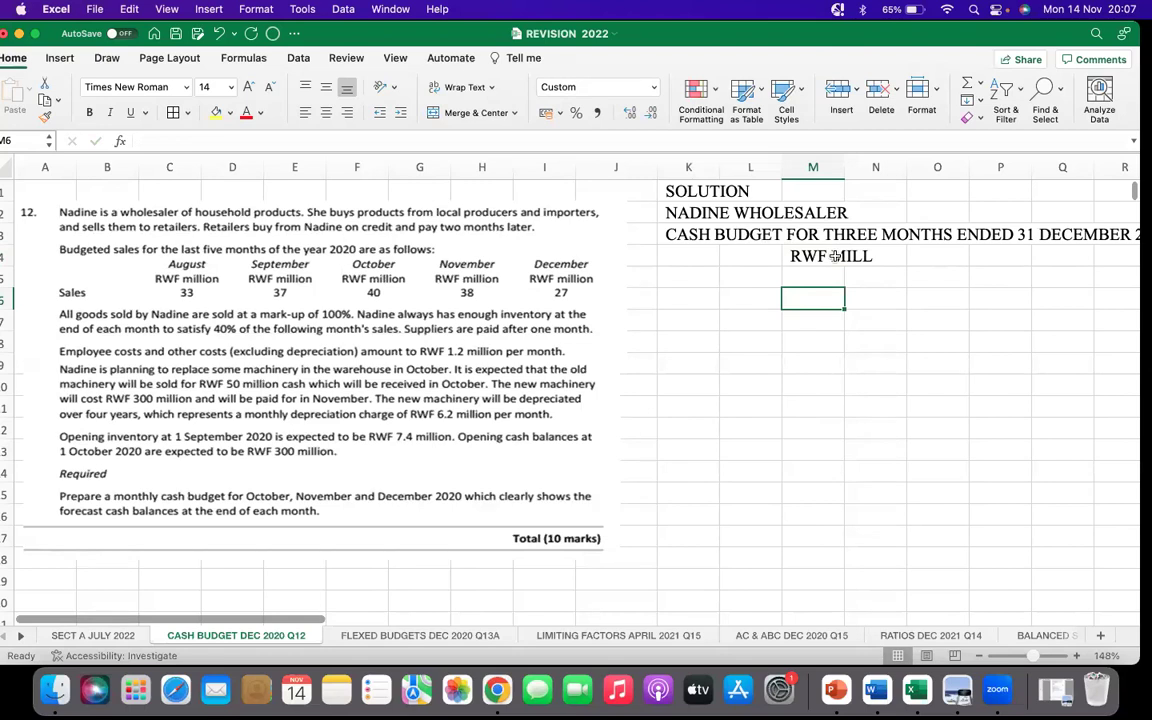
left_click(835, 257)
right_click(816, 257)
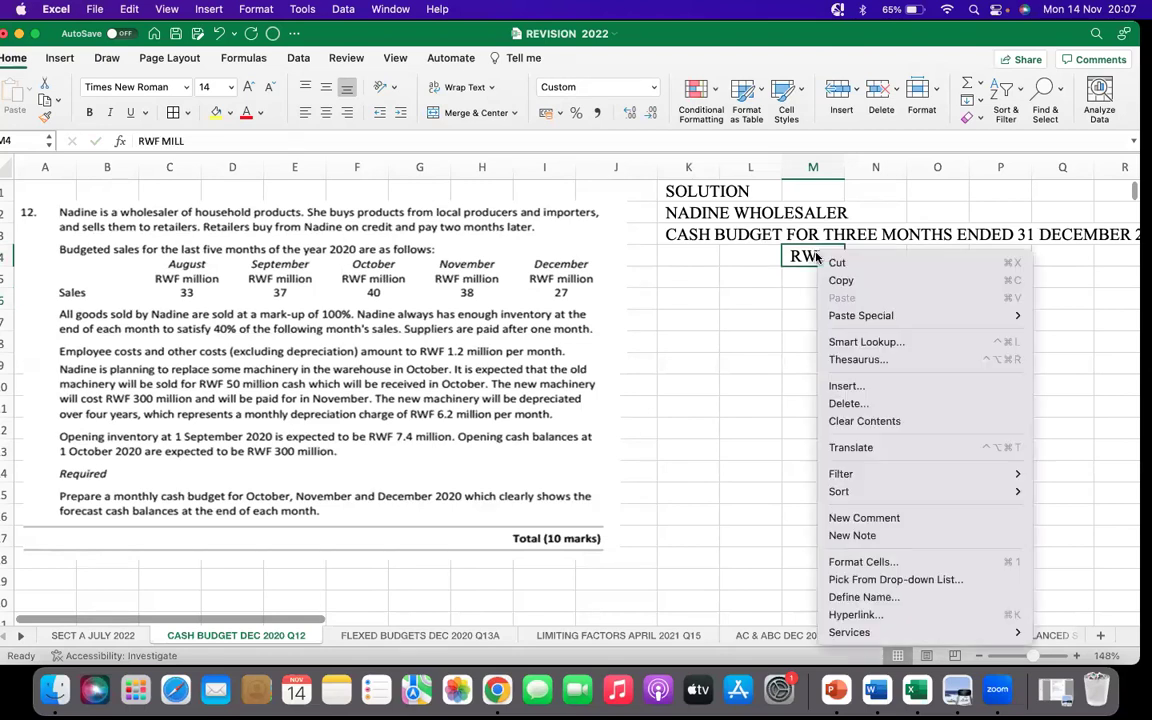
left_click(776, 285)
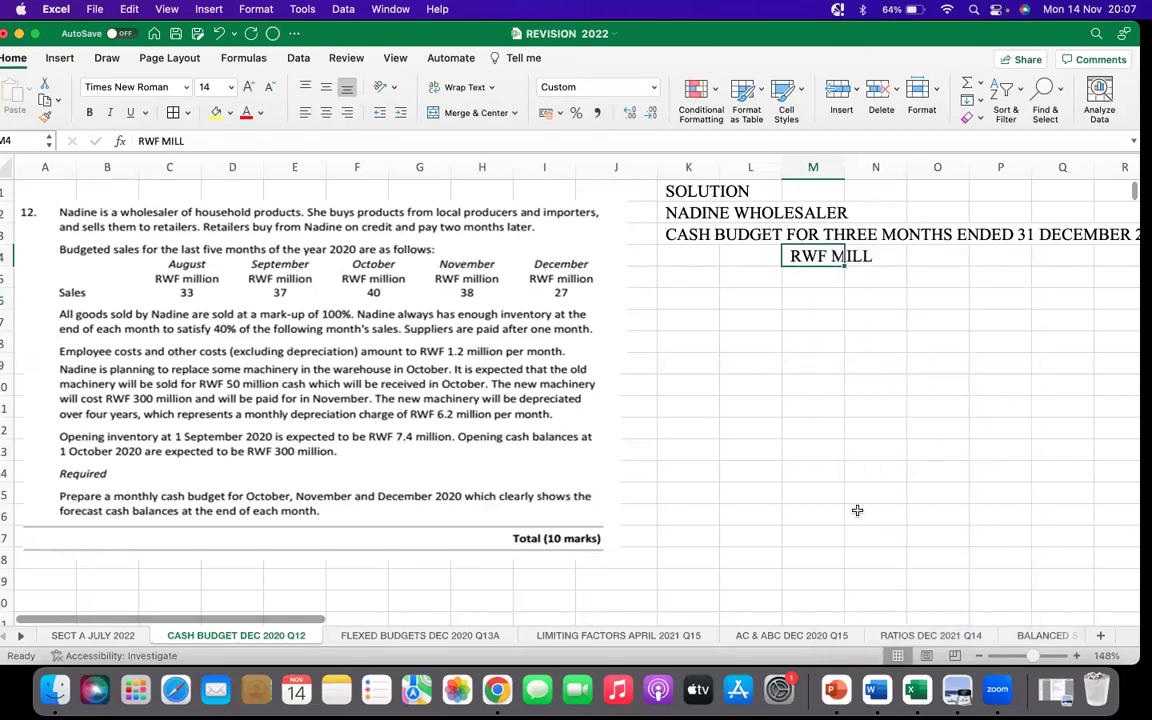
left_click(980, 558)
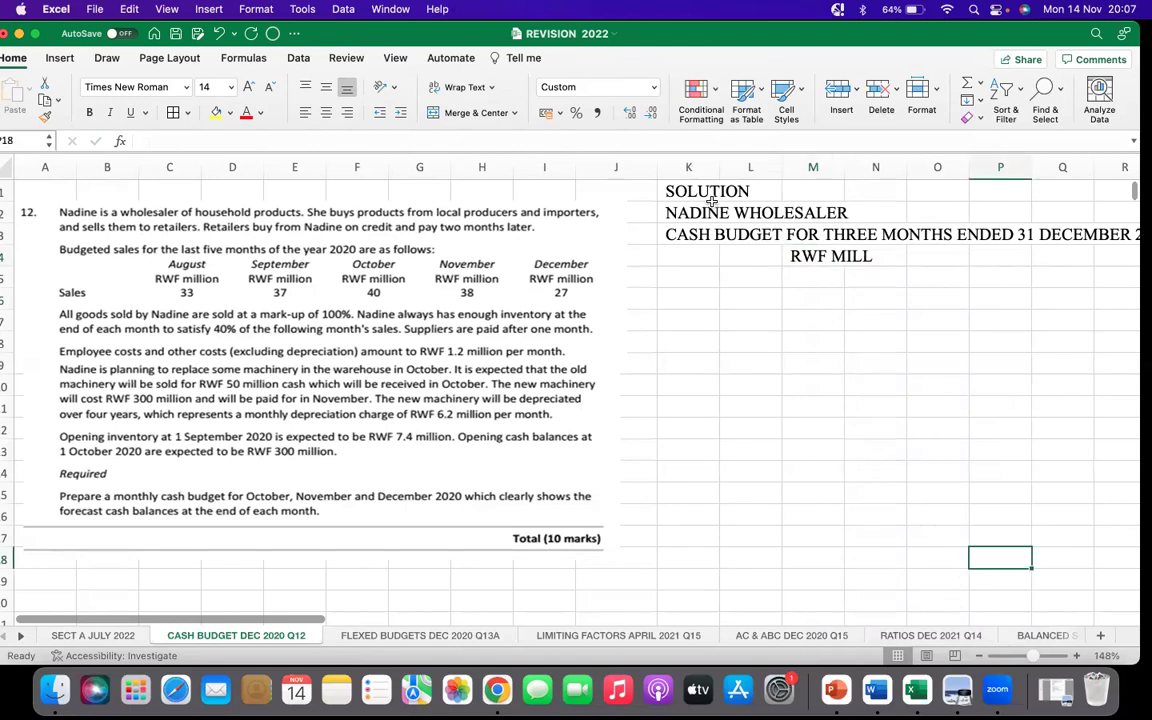
Reduce the font size of the whole solution area, starting at K1 and extending across the blank cells, to 12
left_click_drag(688, 191, 1120, 430)
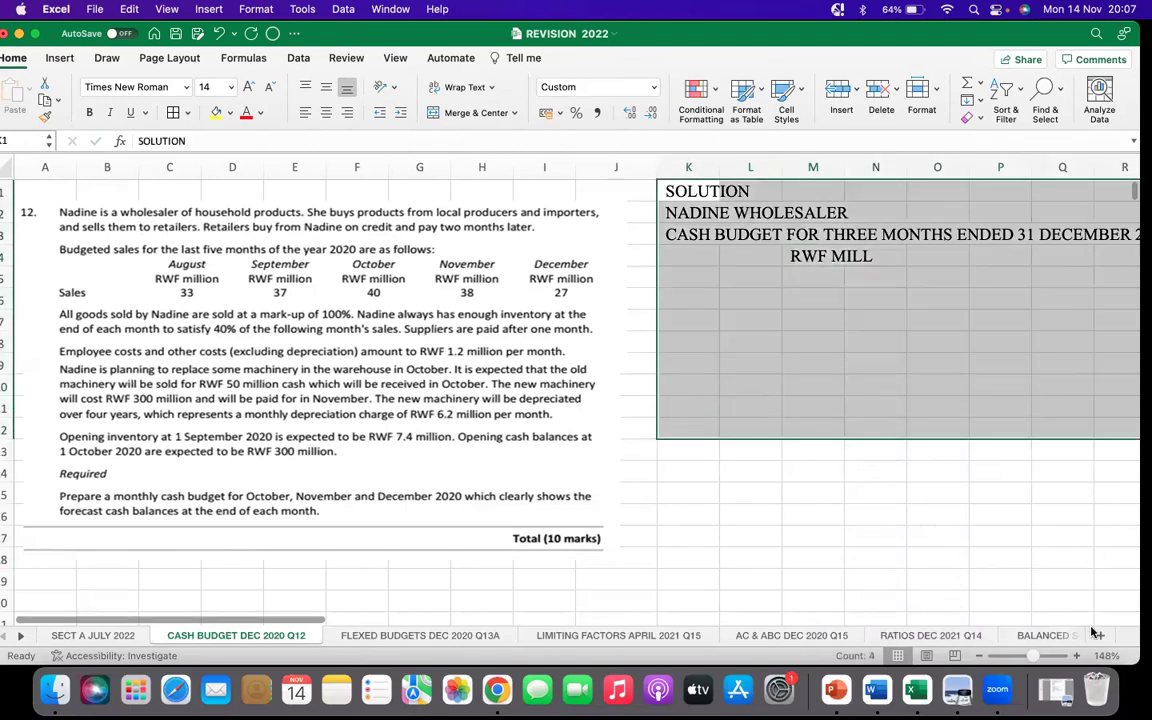
left_click(1062, 574)
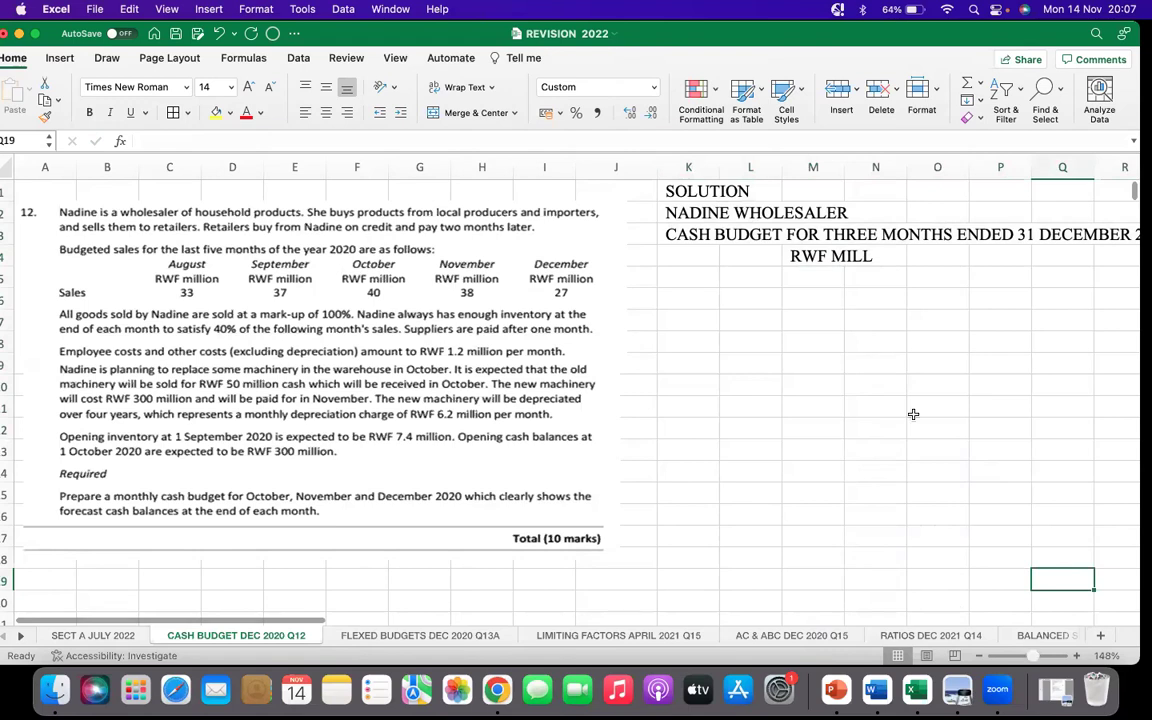
left_click(864, 256)
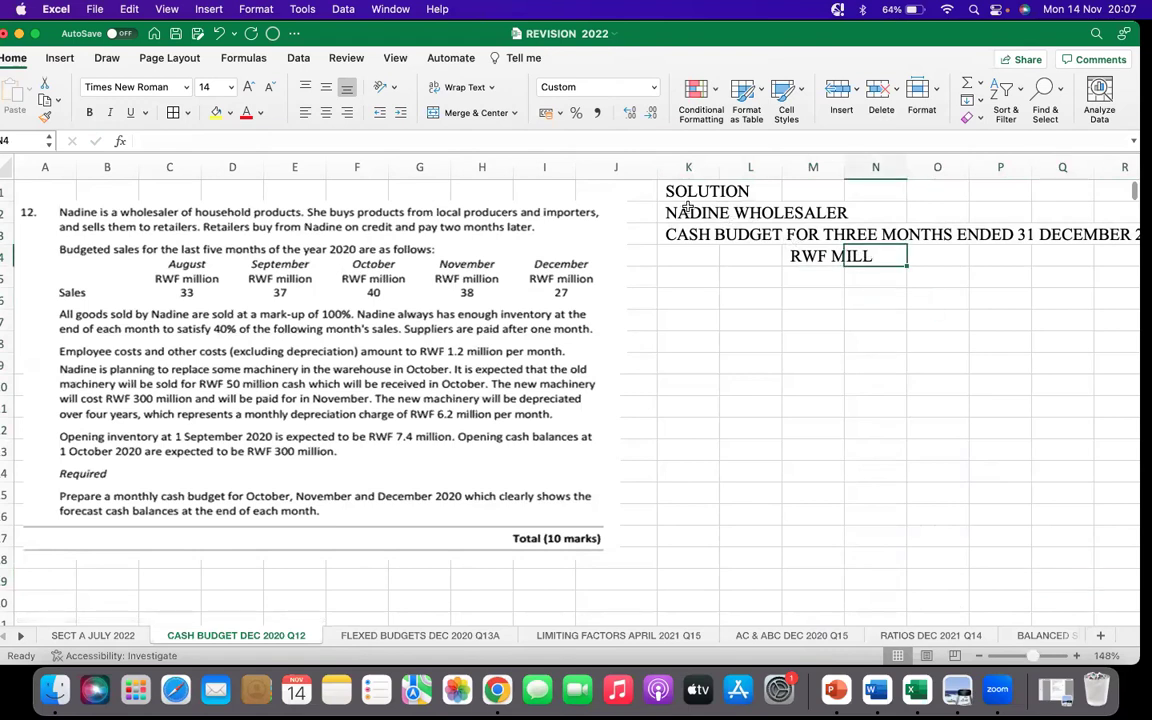
left_click_drag(688, 191, 1130, 630)
left_click(231, 87)
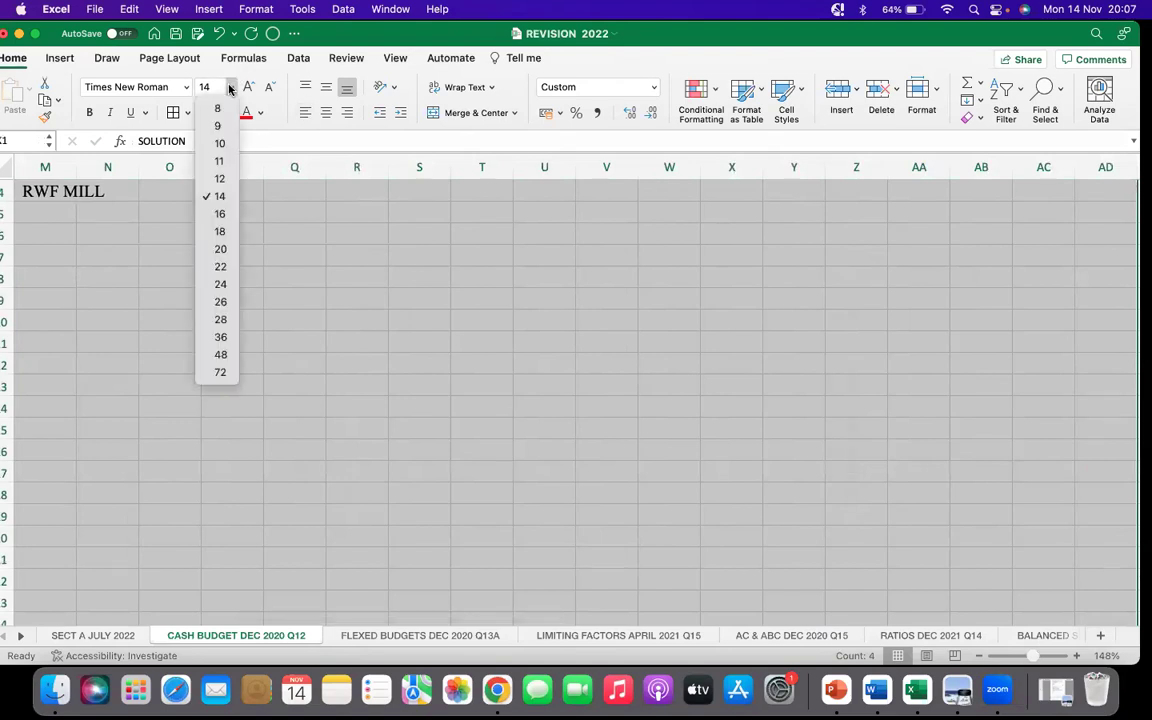
left_click(226, 184)
scroll(486, 600, "left", 10)
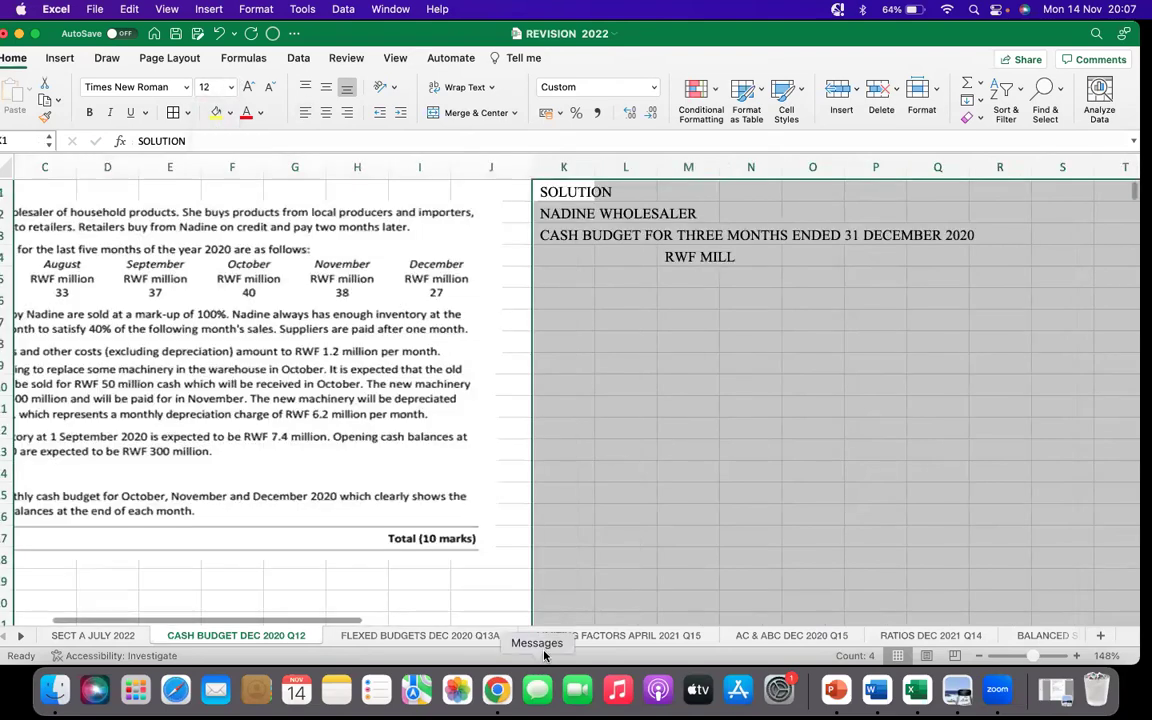
left_click(648, 342)
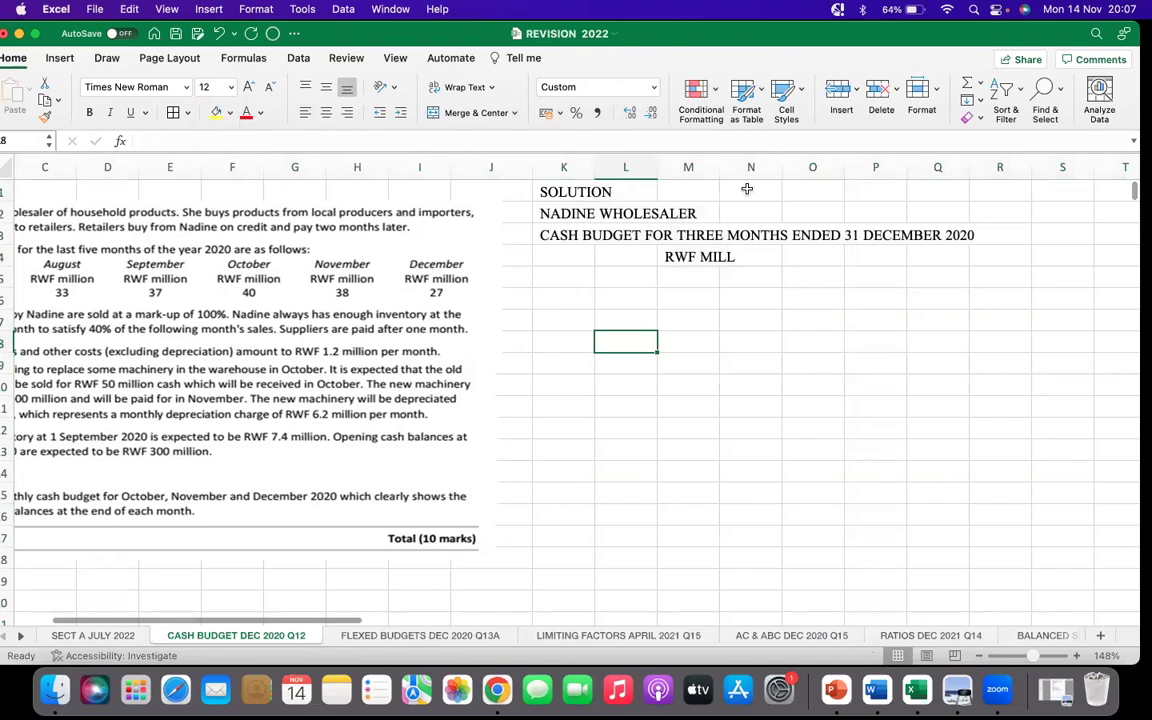
Widen column M slightly and enter the same RWF MILL unit heading in N4, O4 and P4
left_click_drag(722, 167, 737, 166)
left_click(760, 254)
type("RWF")
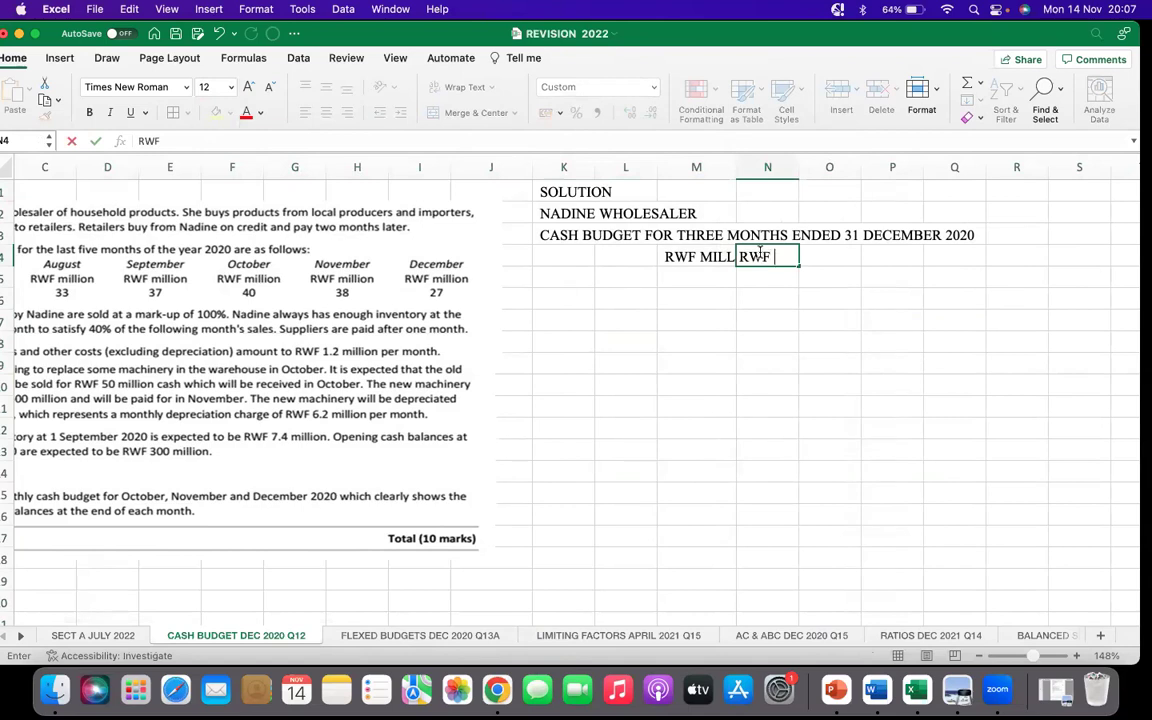
type(" MILL")
left_click(828, 268)
left_click(829, 259)
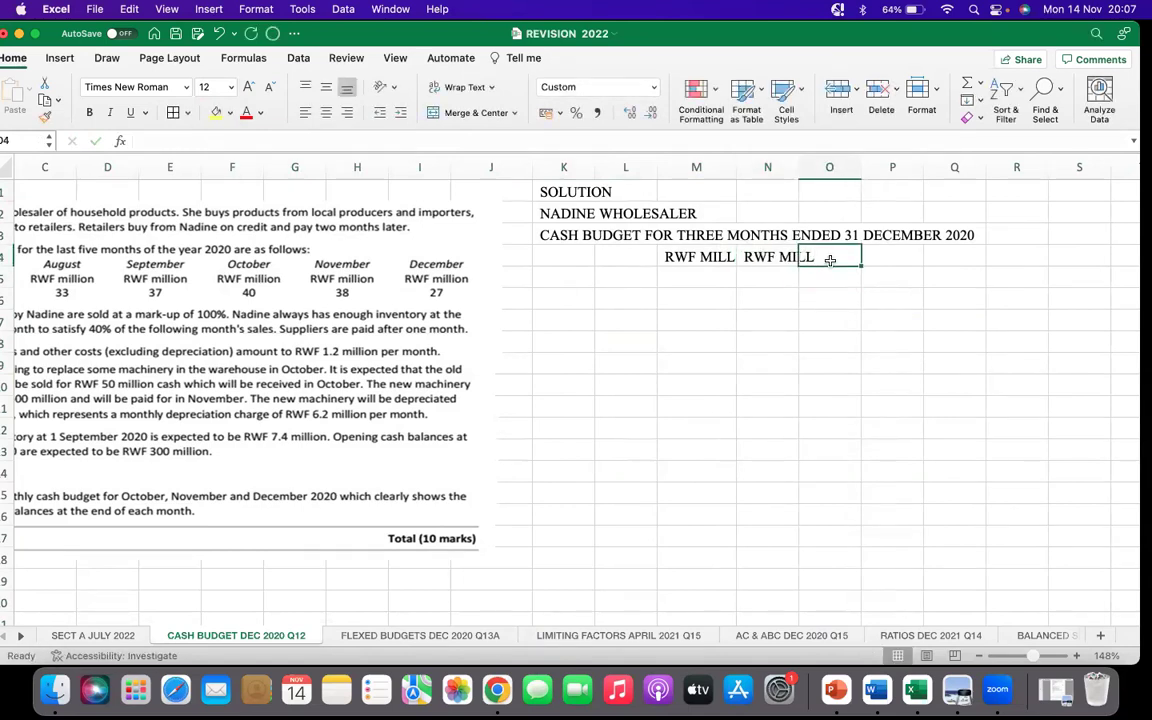
type("RWF")
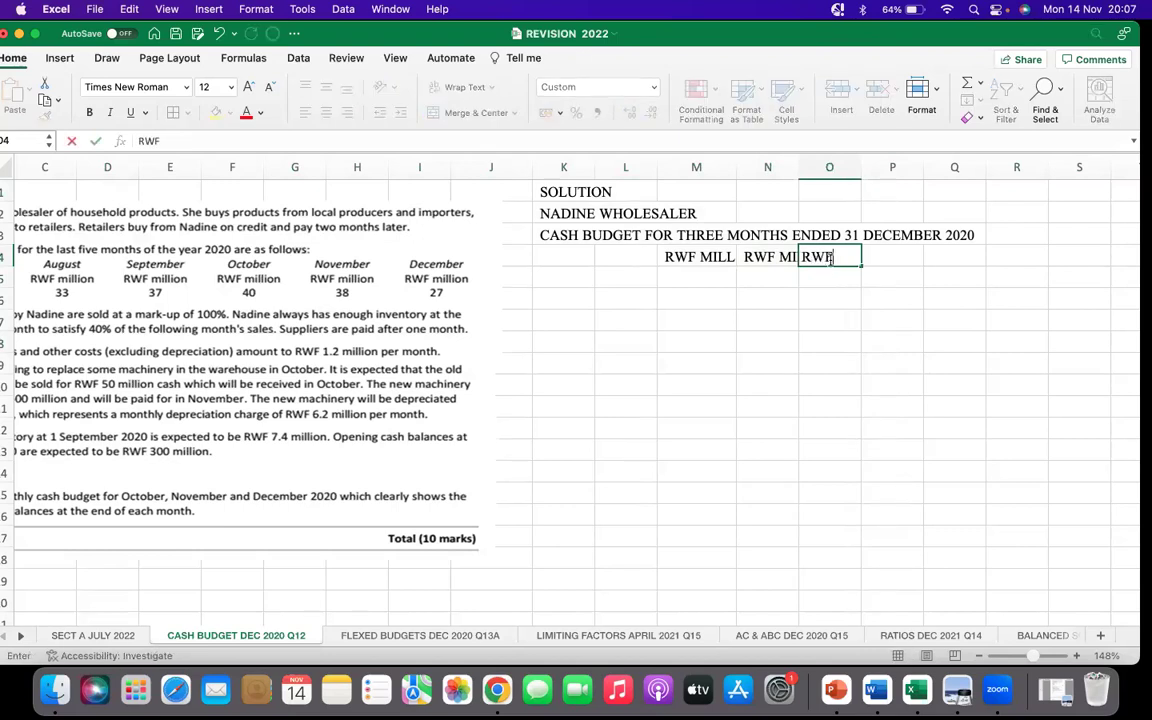
type(" MILL")
left_click(903, 257)
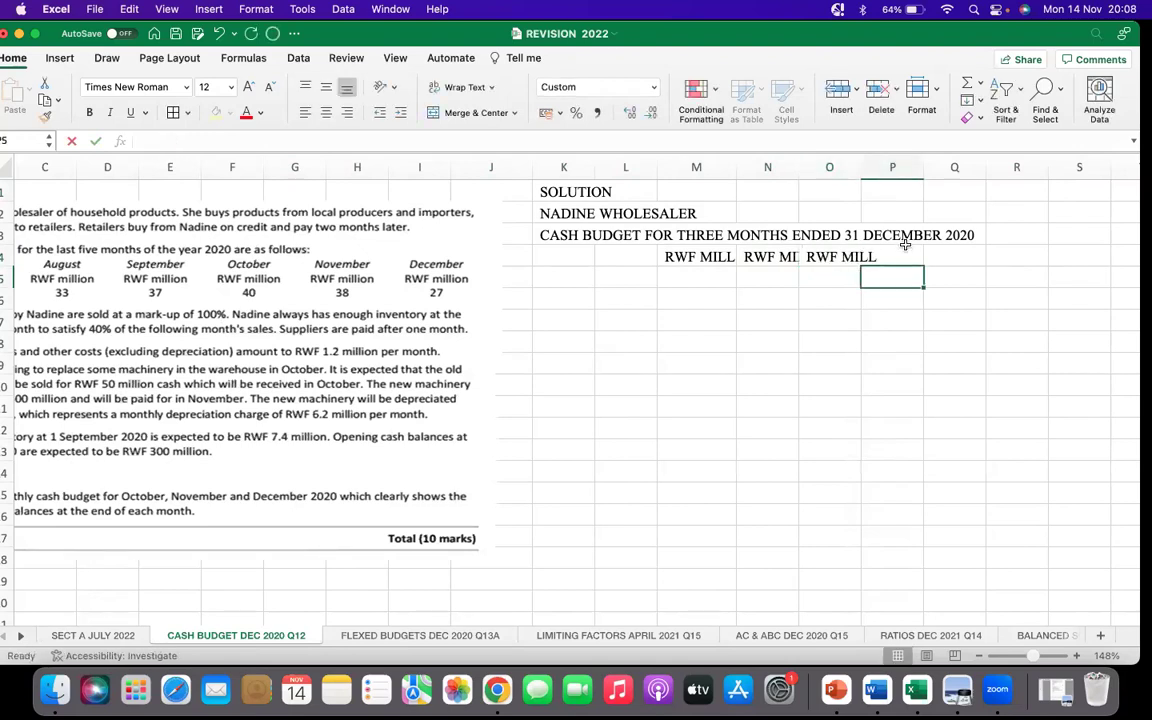
type("RWF")
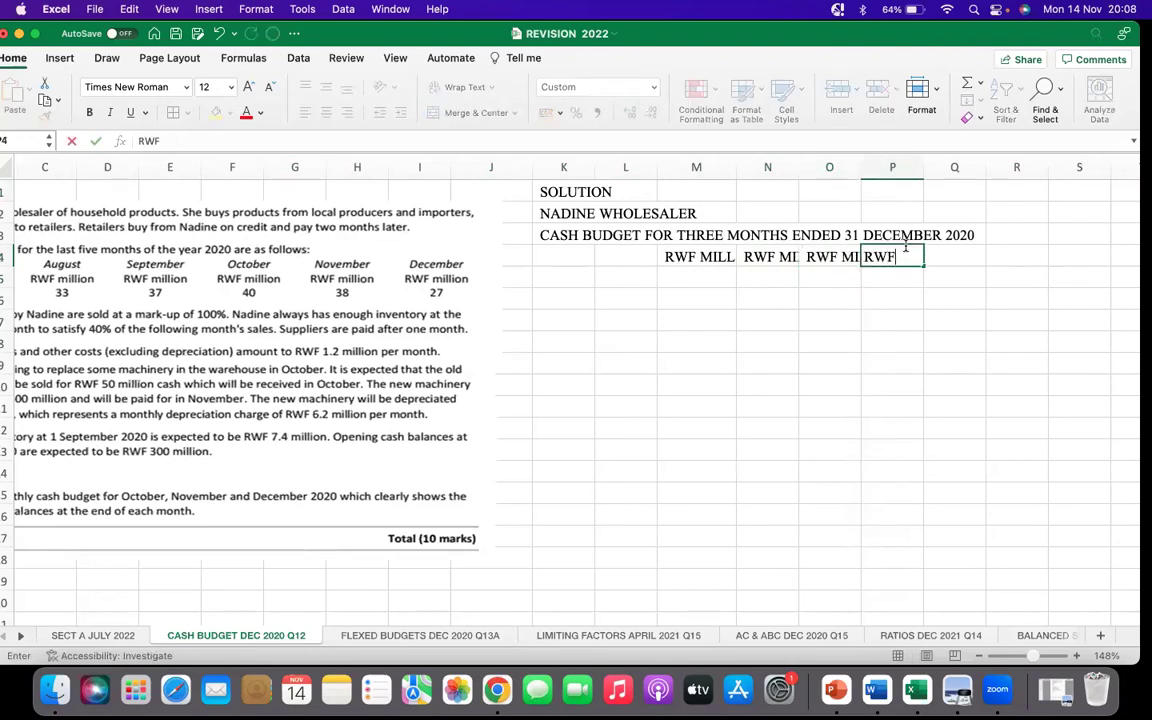
type(" MILL")
Widen column K for the row labels and columns N to P for the unit headings
left_click(767, 298)
left_click_drag(595, 167, 680, 167)
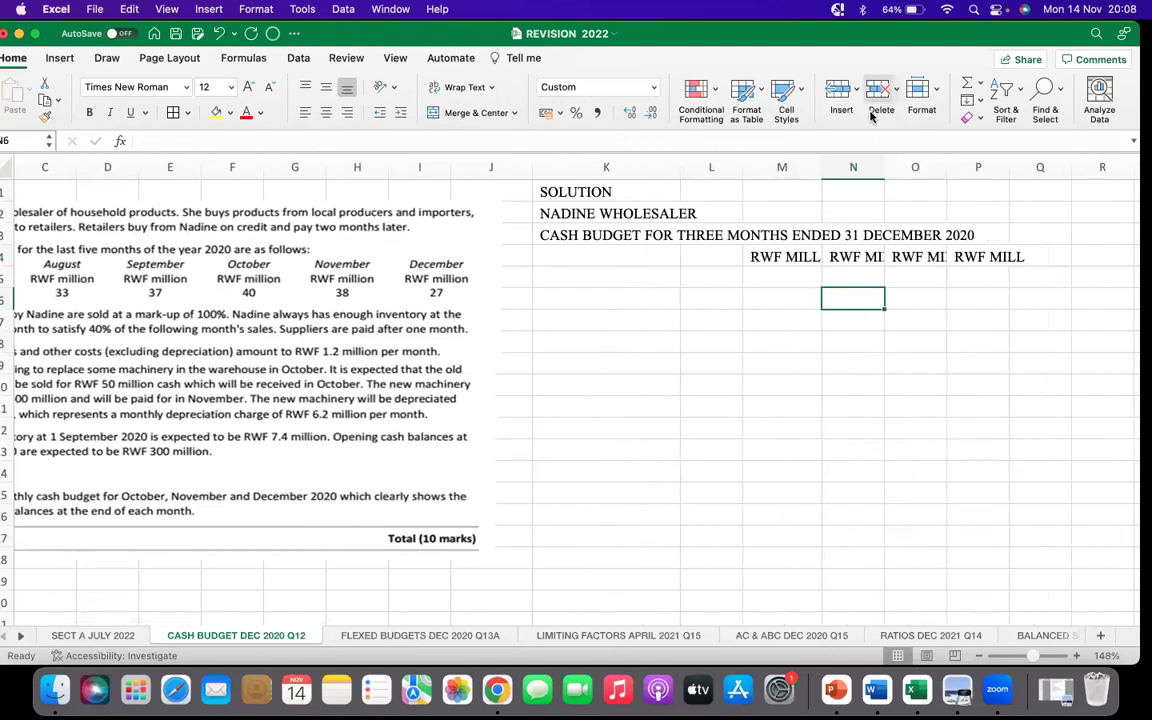
left_click_drag(884, 167, 1054, 163)
Copy the four RWF MILL headings in M4:P4 into the row below, M5:P5
left_click_drag(797, 255, 1015, 256)
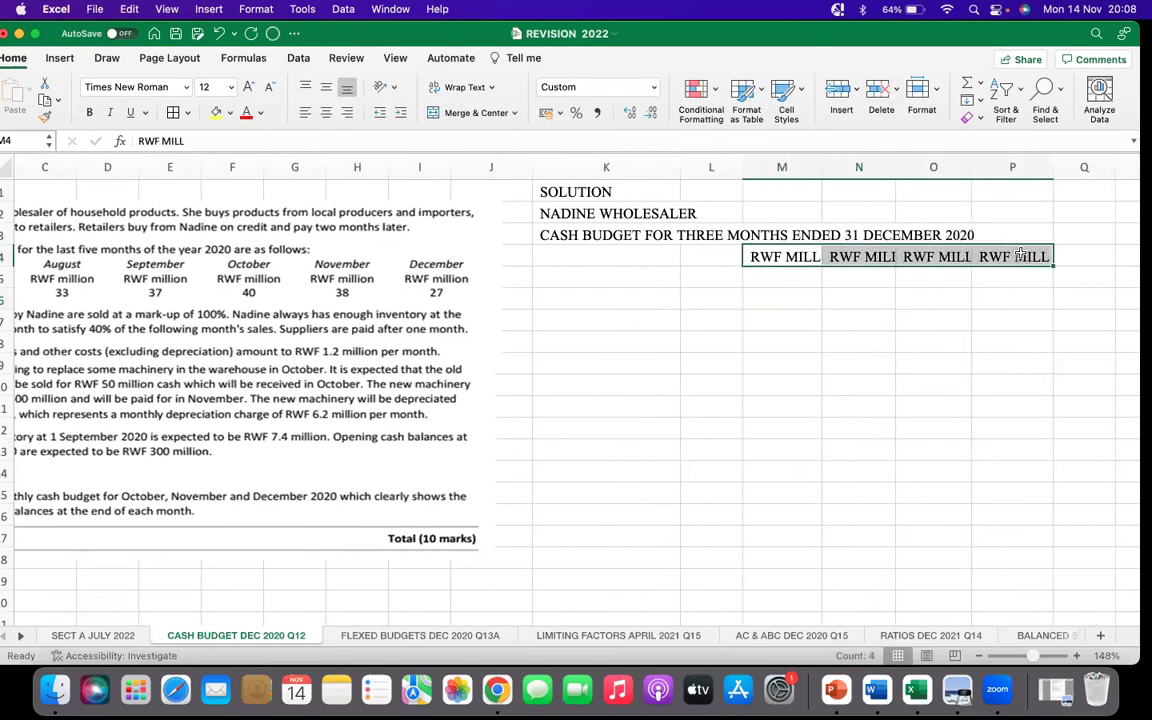
right_click(812, 256)
left_click(830, 280)
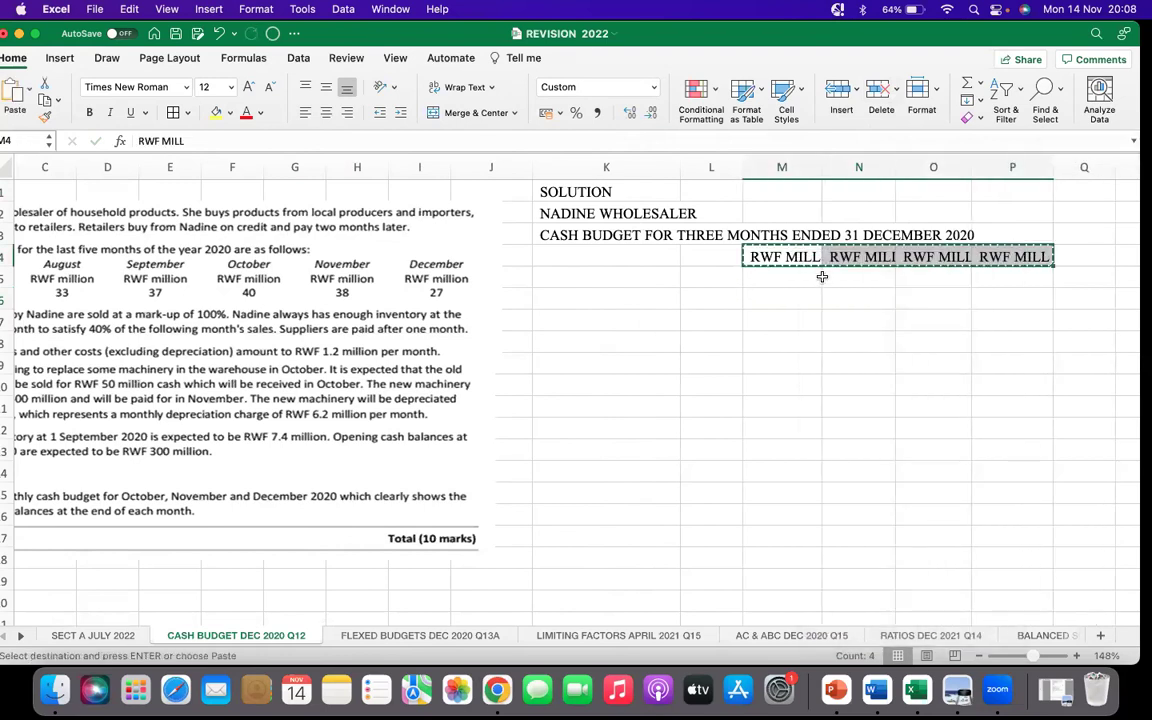
left_click_drag(785, 277, 995, 277)
right_click(785, 277)
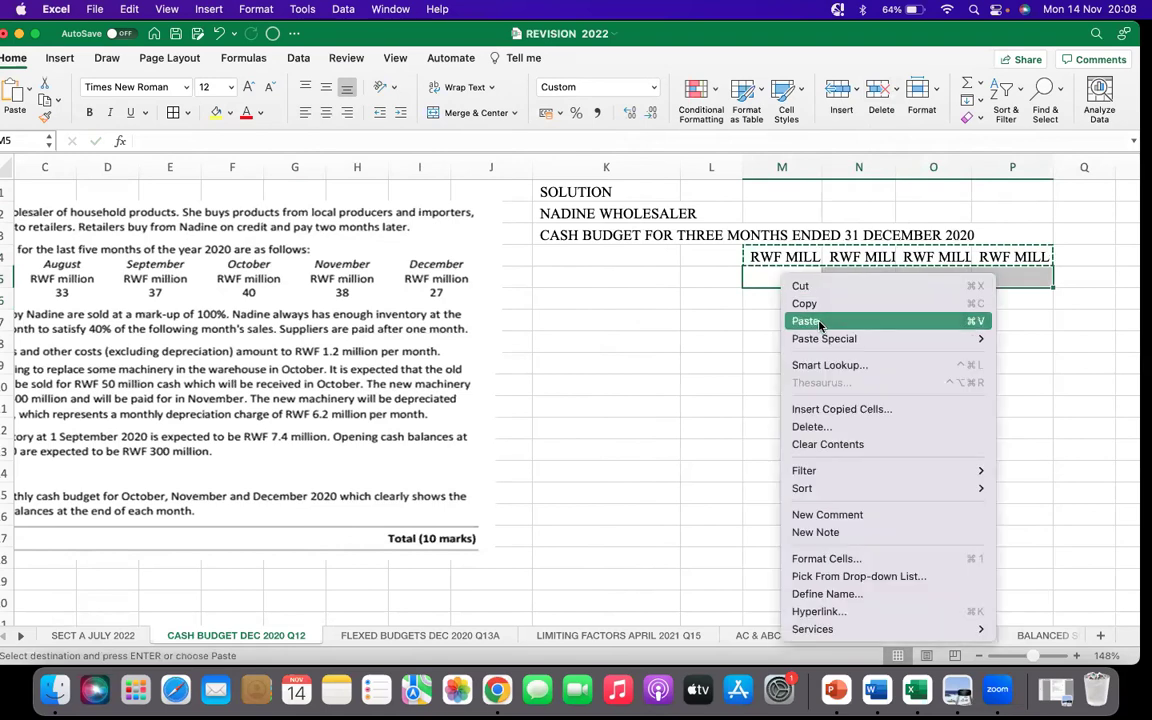
left_click(823, 250)
Replace the upper row of unit headings, M4:P4, with OCTOBER, NOVEMBER, DECEMBER and TOTAL
left_click(781, 256)
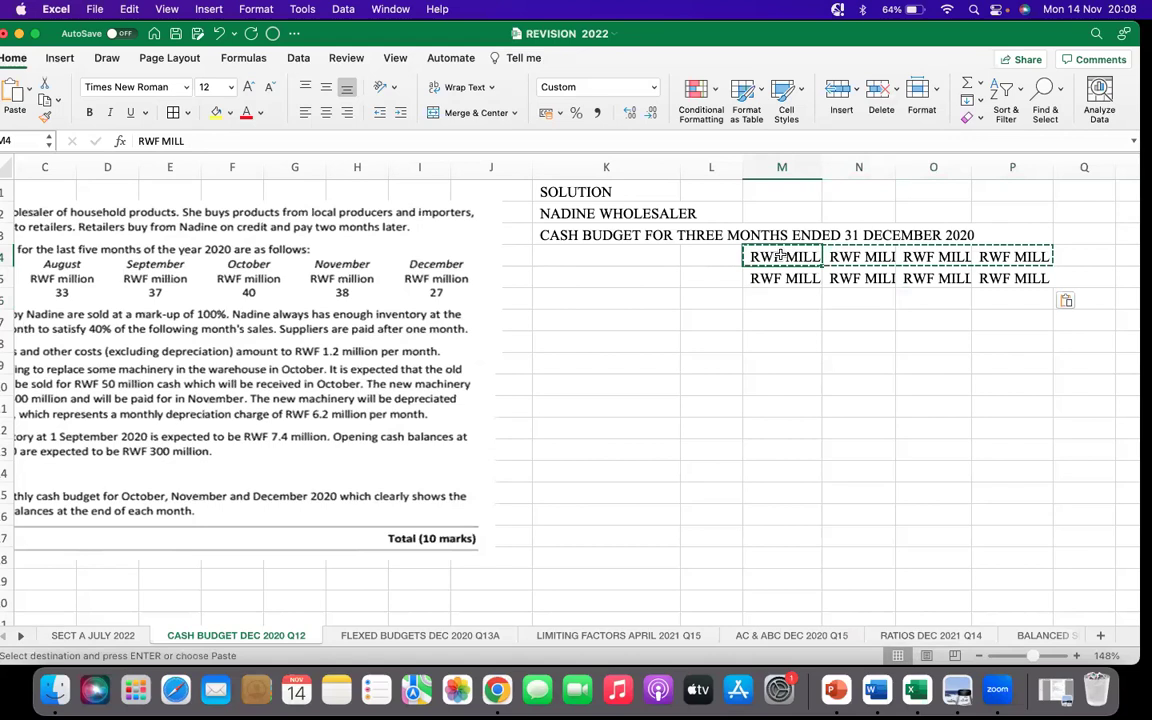
type("OCTOBER")
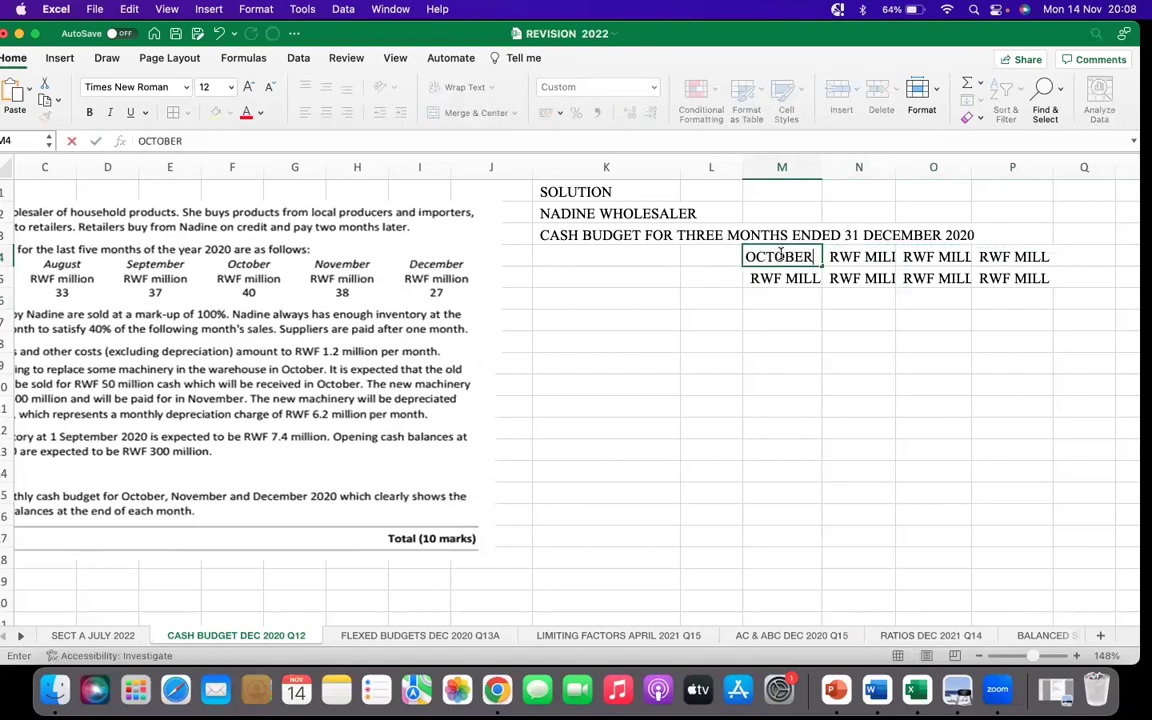
left_click(854, 258)
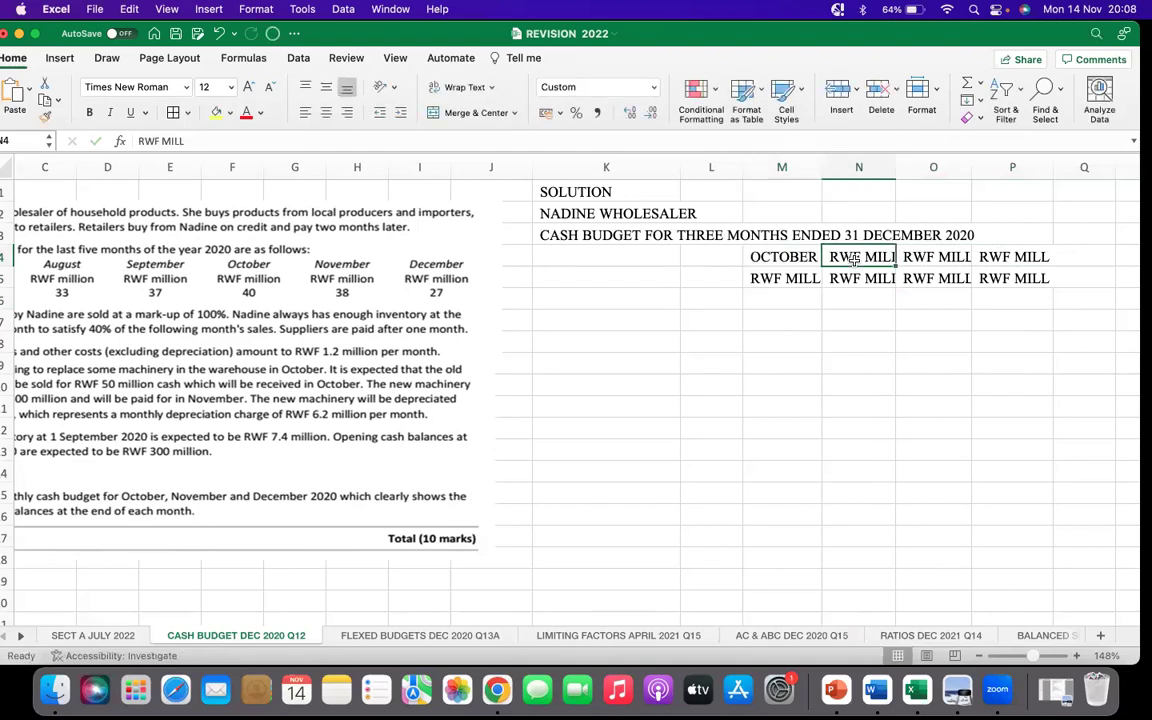
type("NOV")
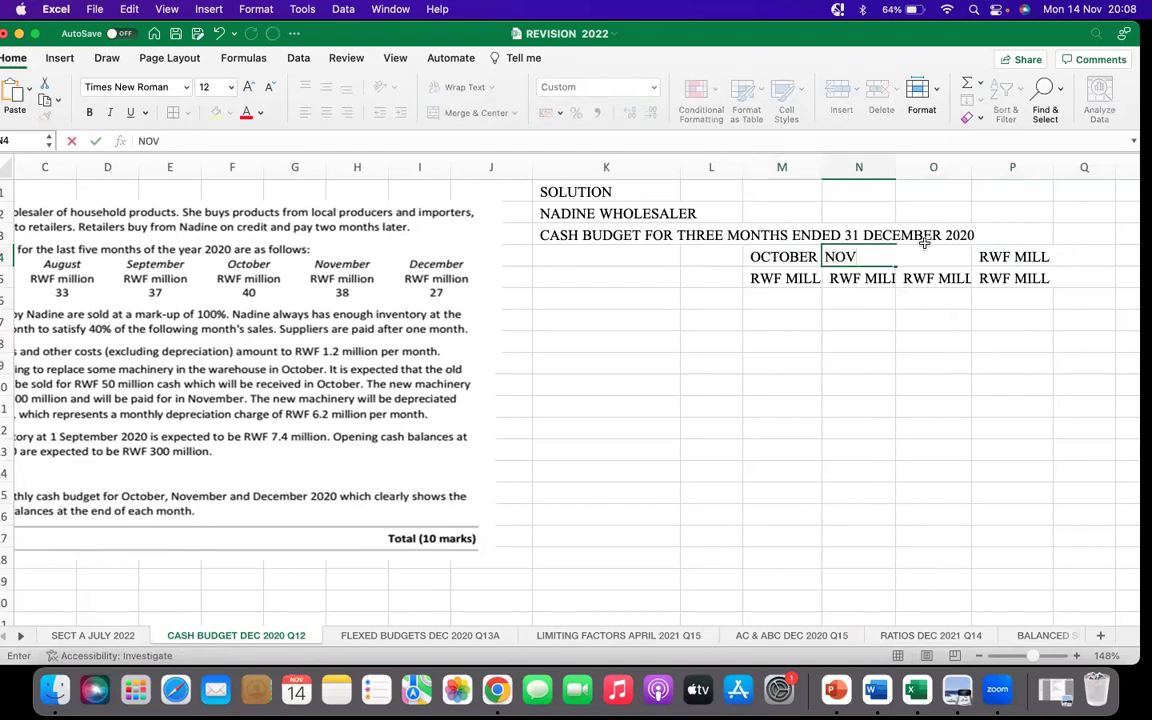
type("EMBE")
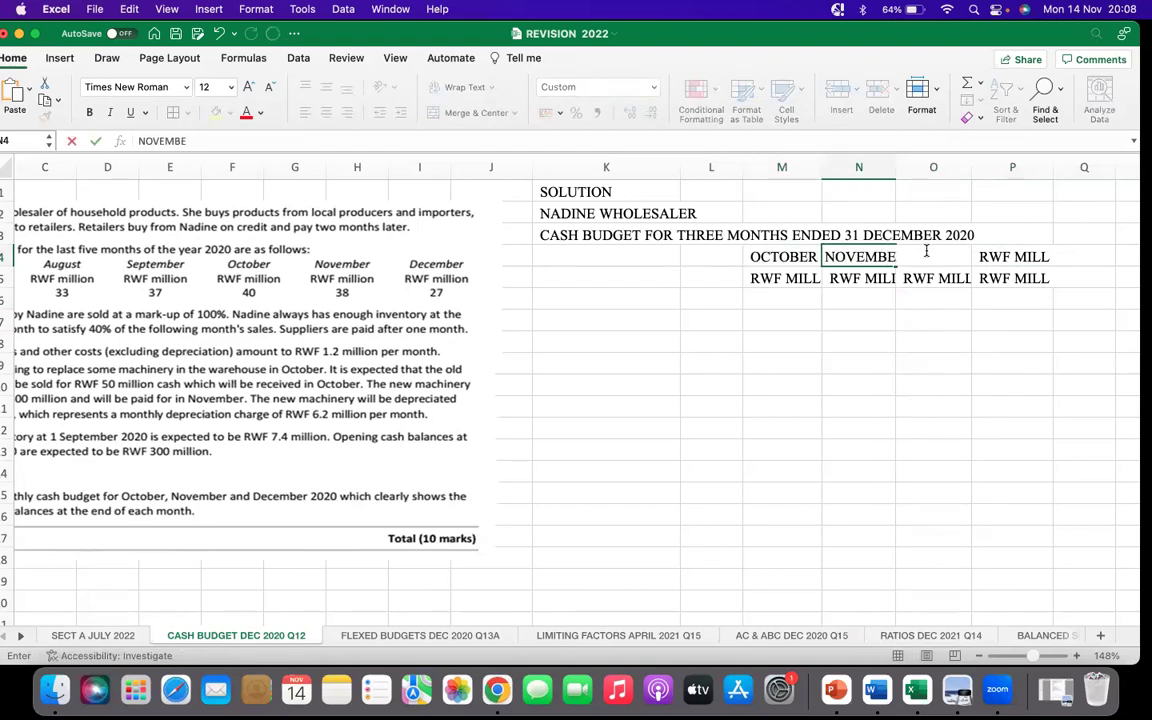
type("R")
left_click(933, 258)
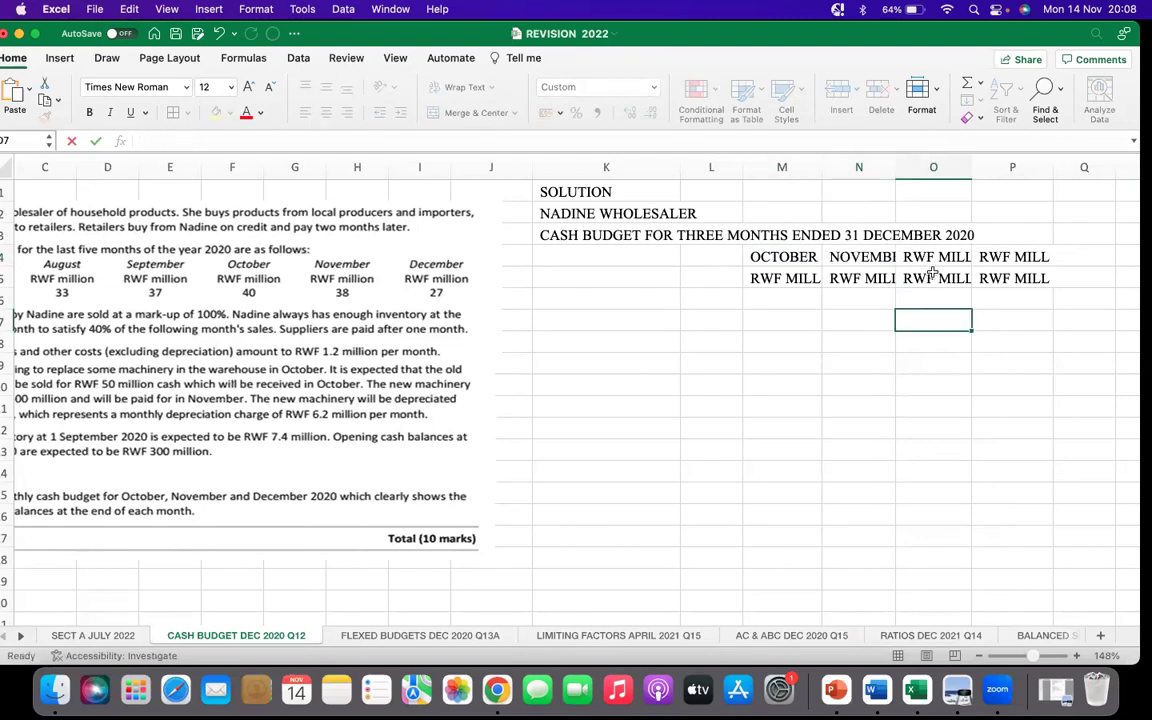
type("DECEMBER")
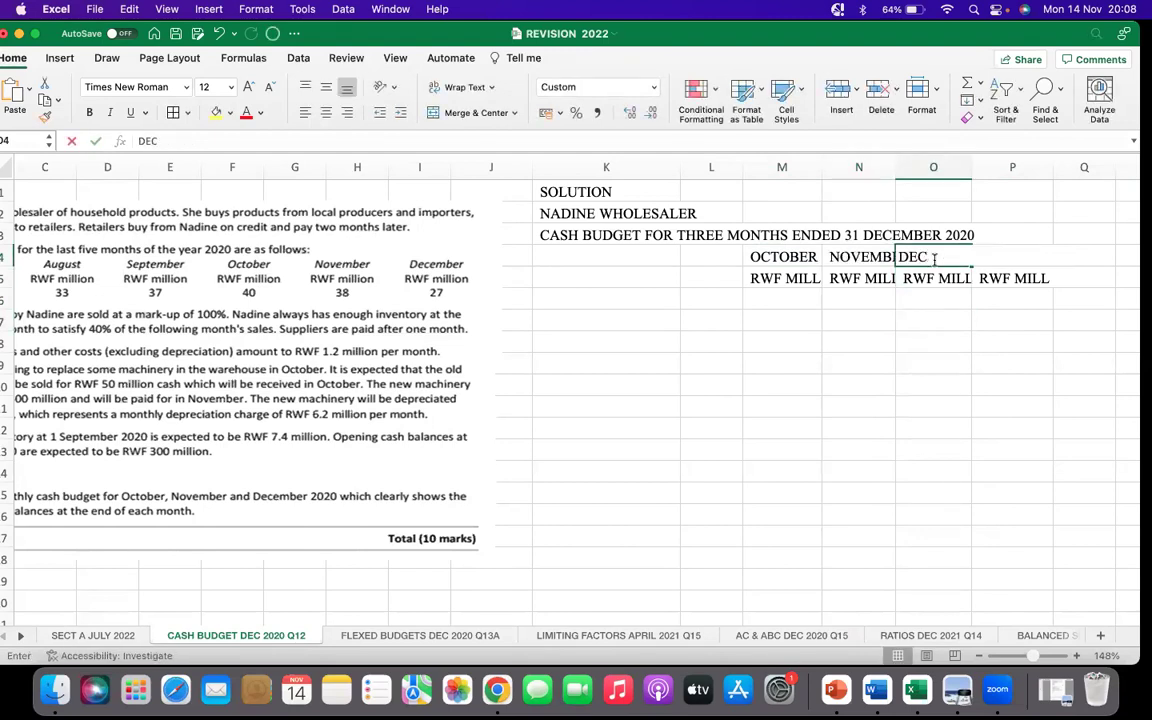
left_click(1023, 257)
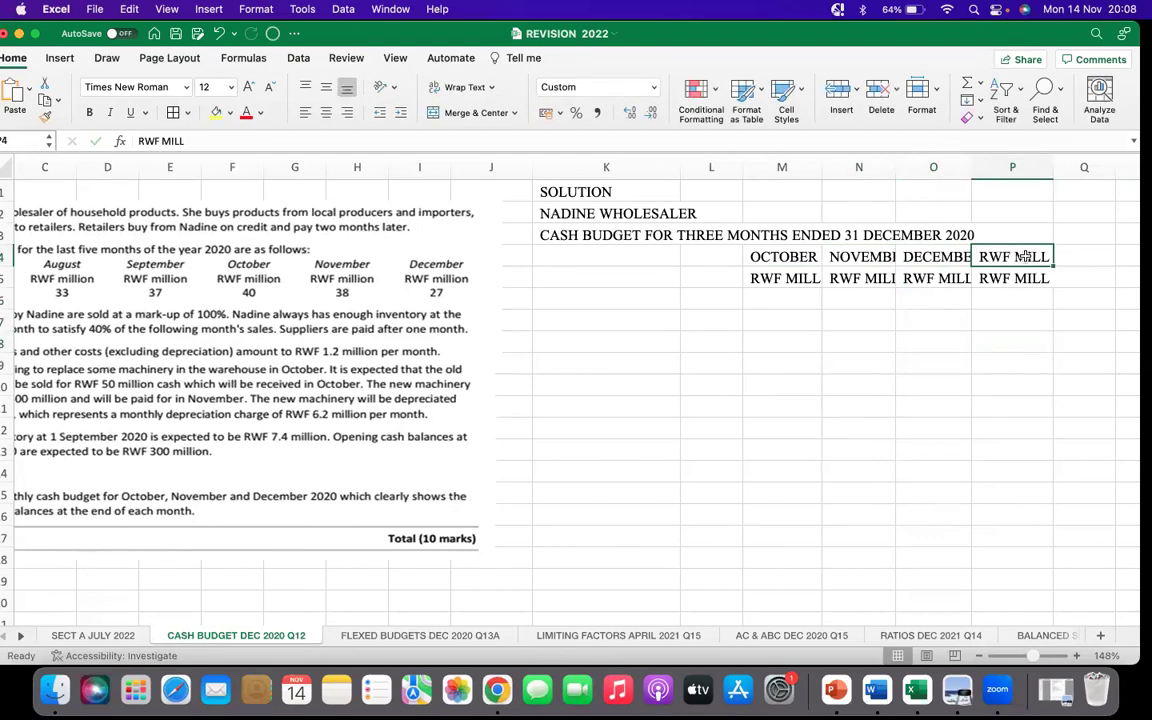
type("TOTA")
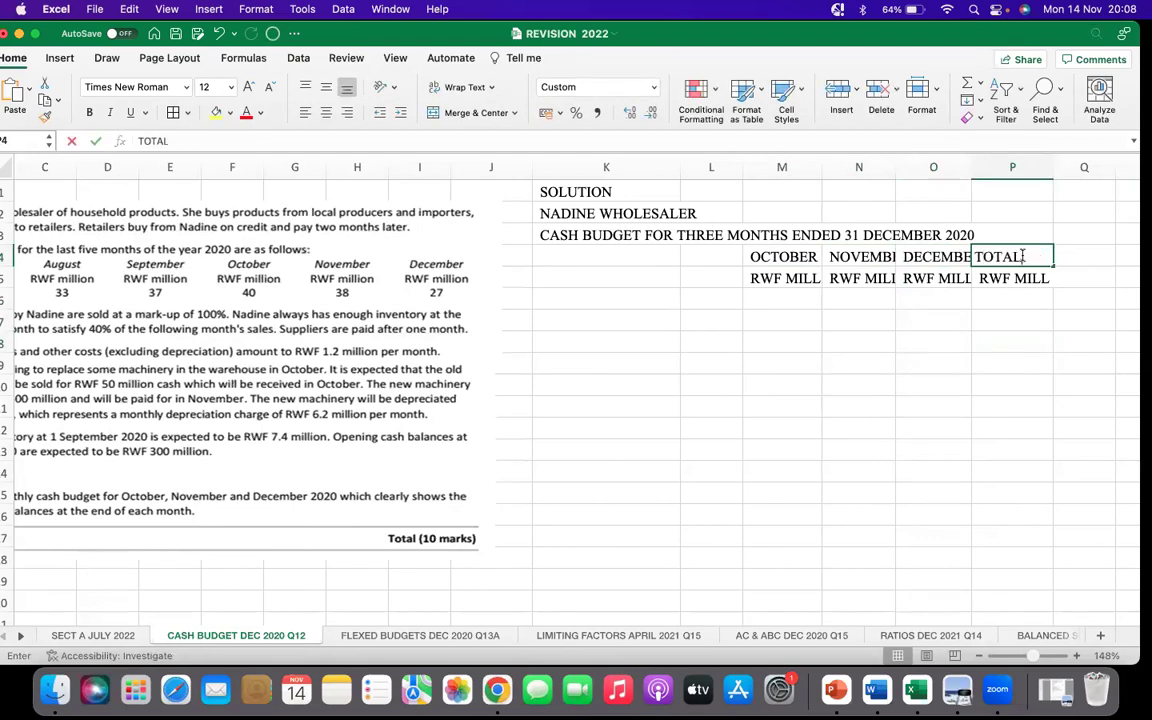
type("L")
left_click(1012, 385)
Widen columns O and N to fit the month headings, and widen column K slightly for the row labels
left_click_drag(967, 165, 983, 163)
left_click_drag(896, 160, 908, 160)
mouse_move(680, 162)
left_mouse_down()
mouse_move(607, 162)
mouse_move(691, 161)
left_mouse_up()
Enter the section heading CASH INFLOWS: in K5 and underline it
left_click(609, 296)
left_click(607, 280)
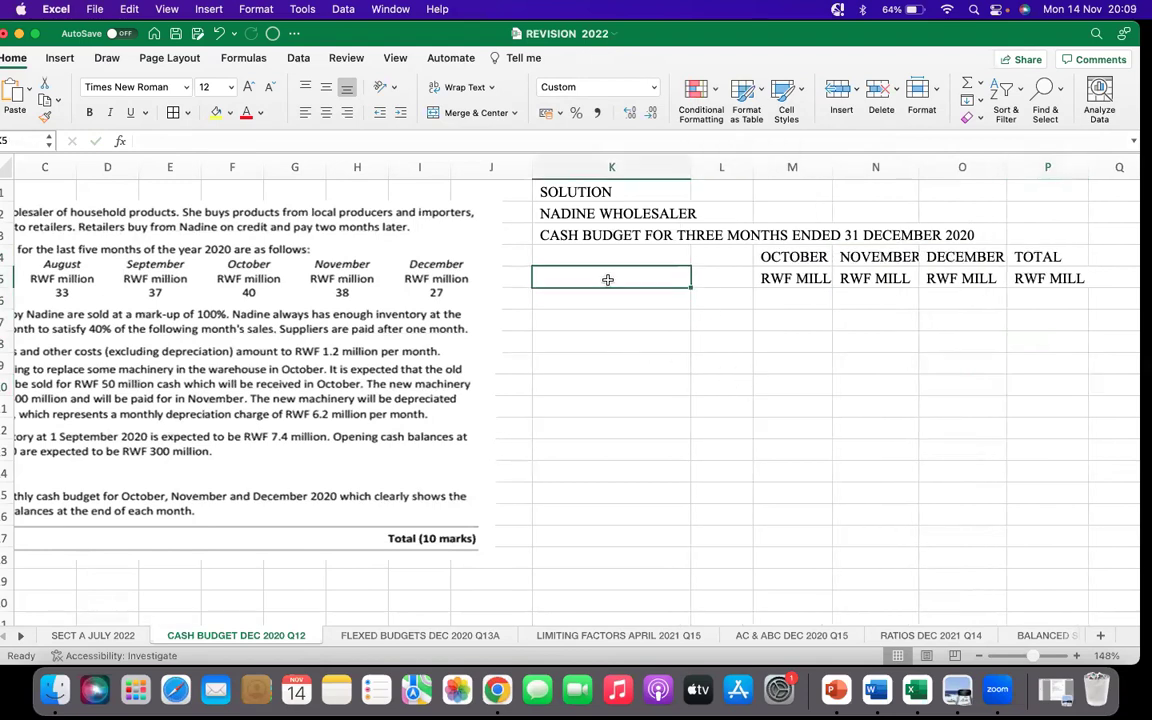
type("CAS")
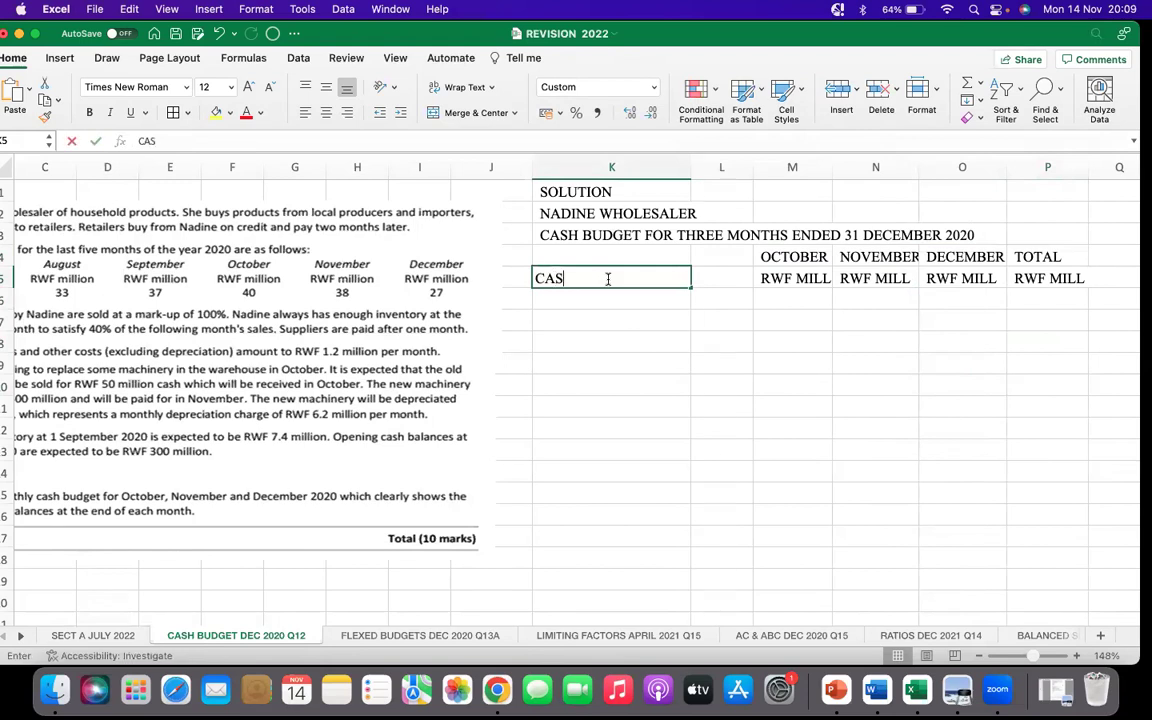
type("H INFLO")
key("BackSpace")
key("BackSpace")
type("FLOWS")
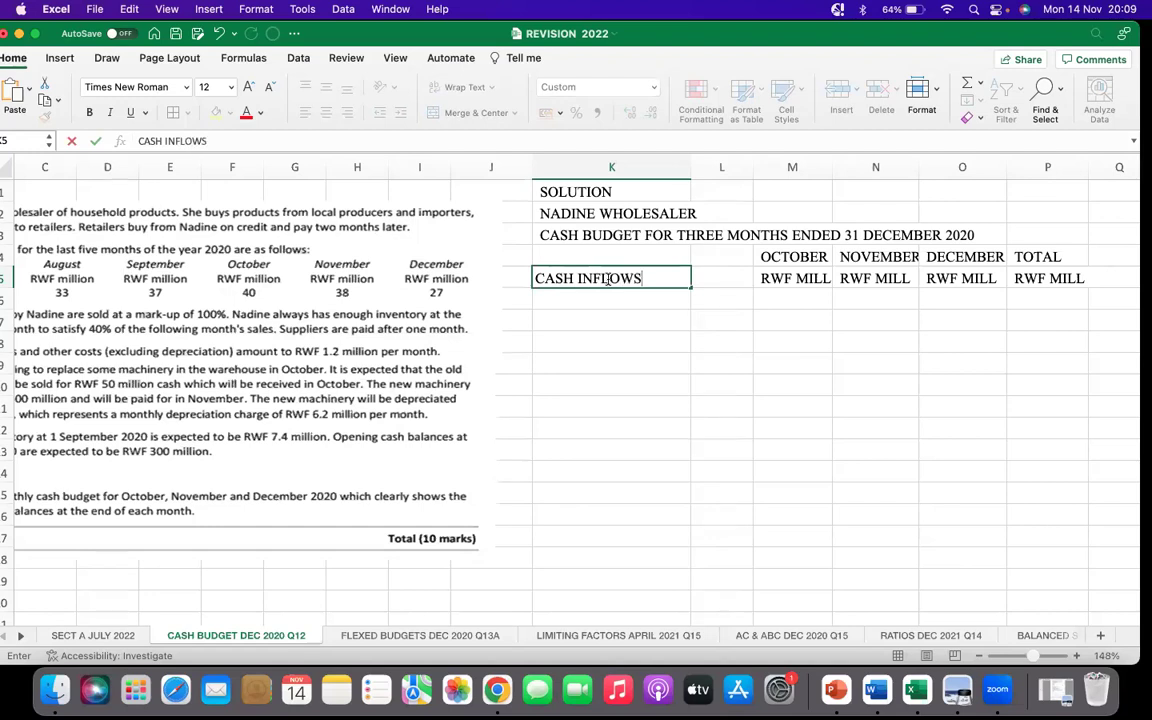
type(":")
key("Return")
left_click(606, 284)
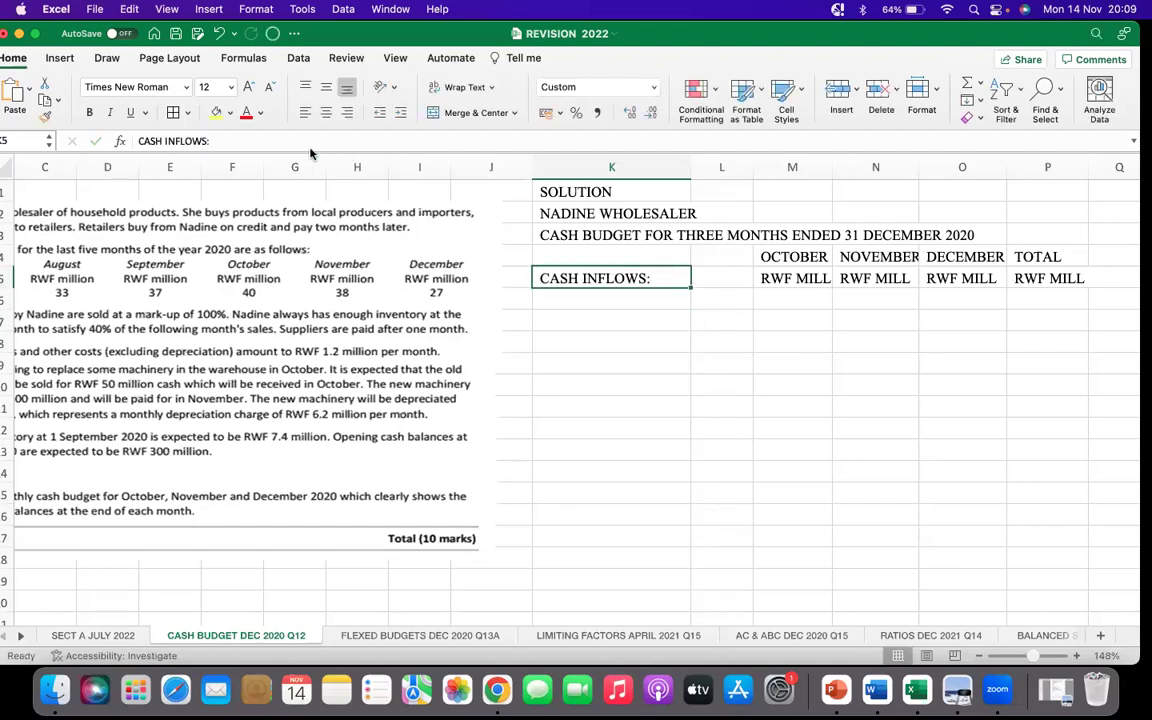
left_click(131, 113)
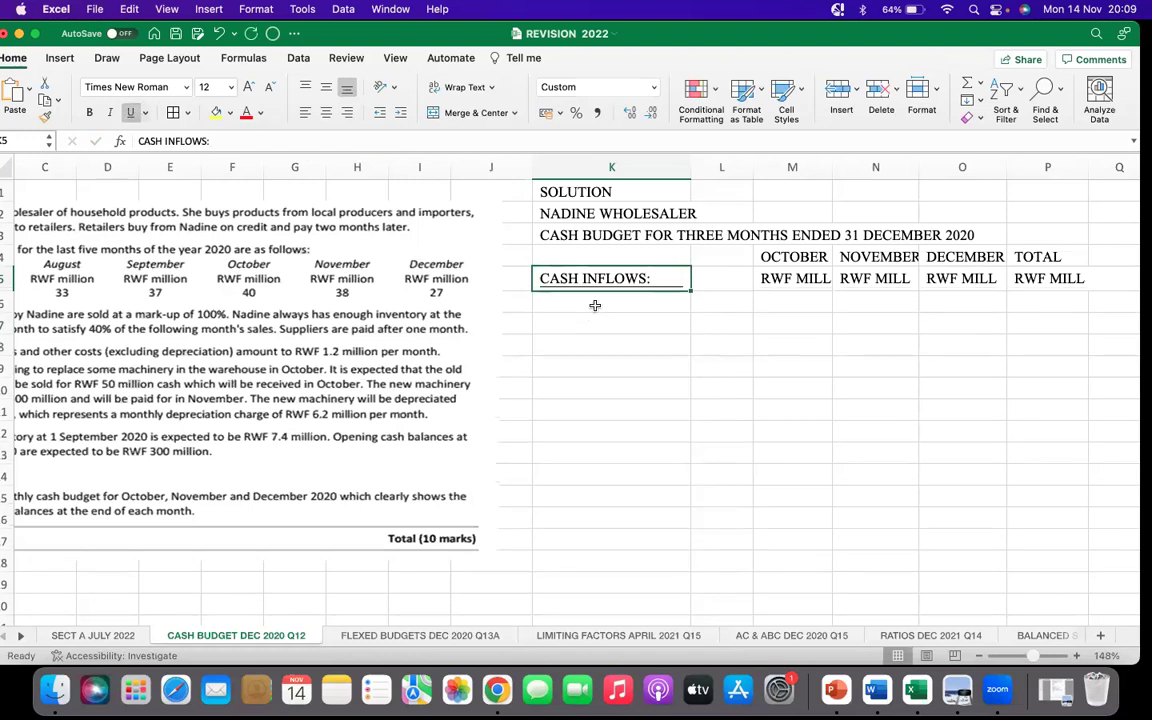
Add the row label Sales in K6, directly below the cash inflows heading
left_click(596, 305)
type("sales")
key("BackSpace")
key("BackSpace")
key("BackSpace")
key("BackSpace")
key("BackSpace")
key("BackSpace")
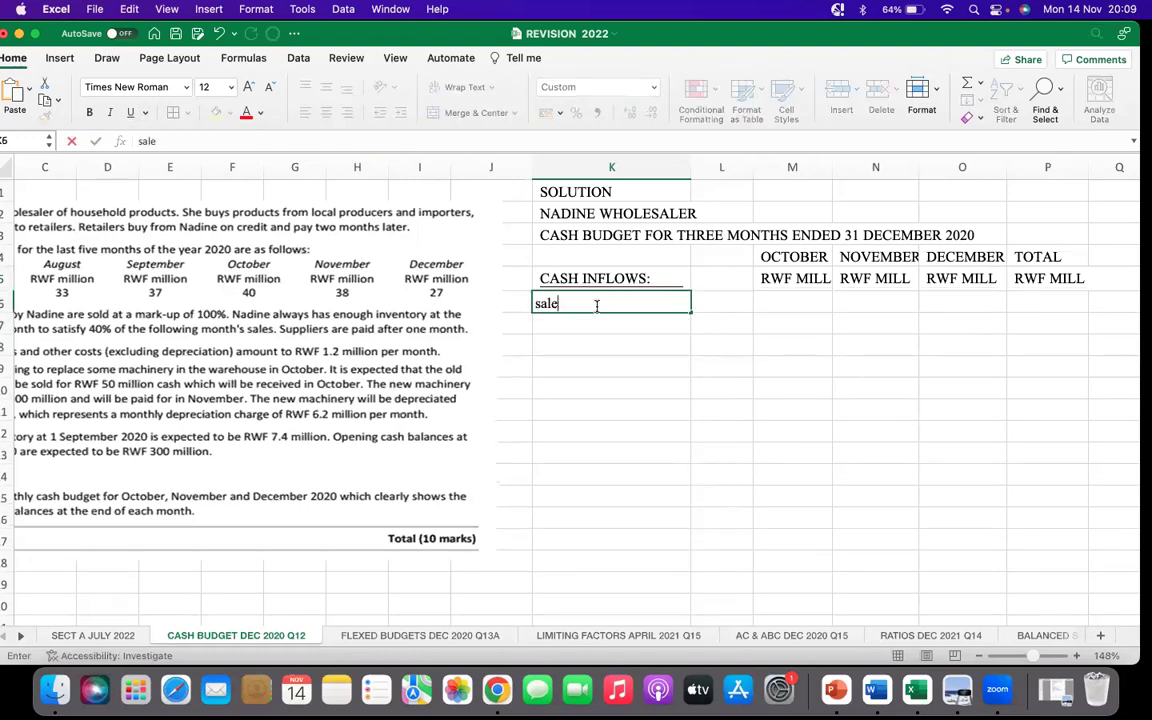
type("Sales")
left_click(707, 306)
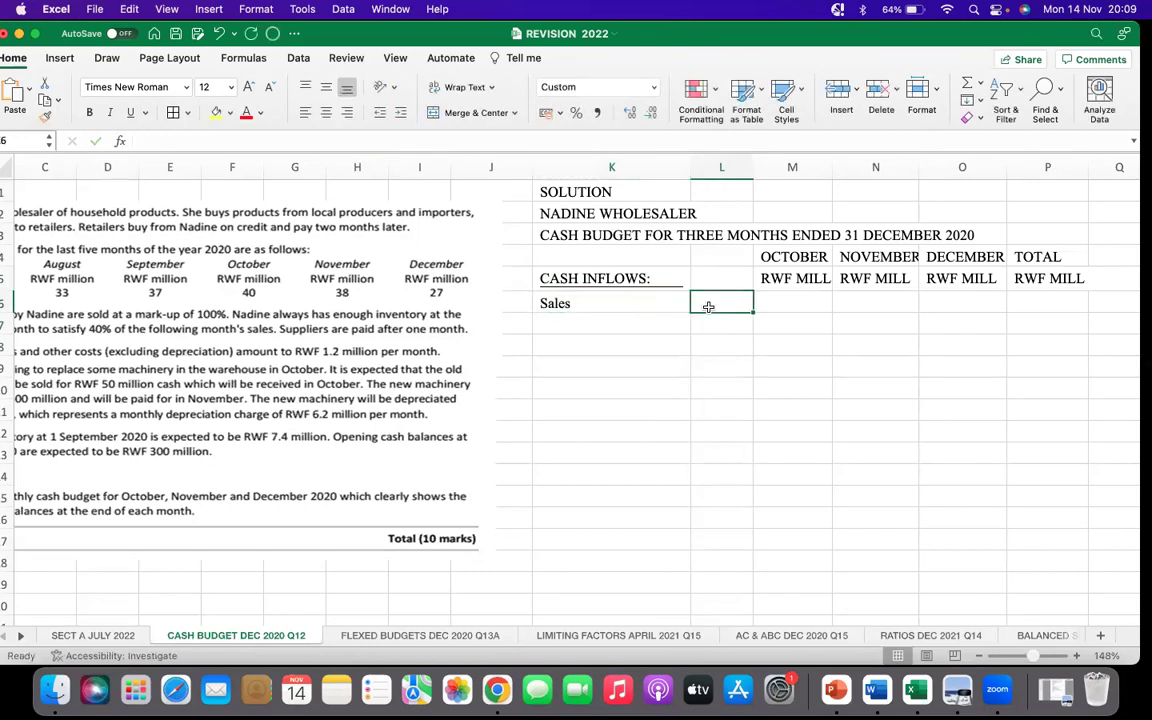
Enter 37 as the October sales figure in M6, and clear that figure again
left_click(614, 498)
scroll(245, 624, "left", 3)
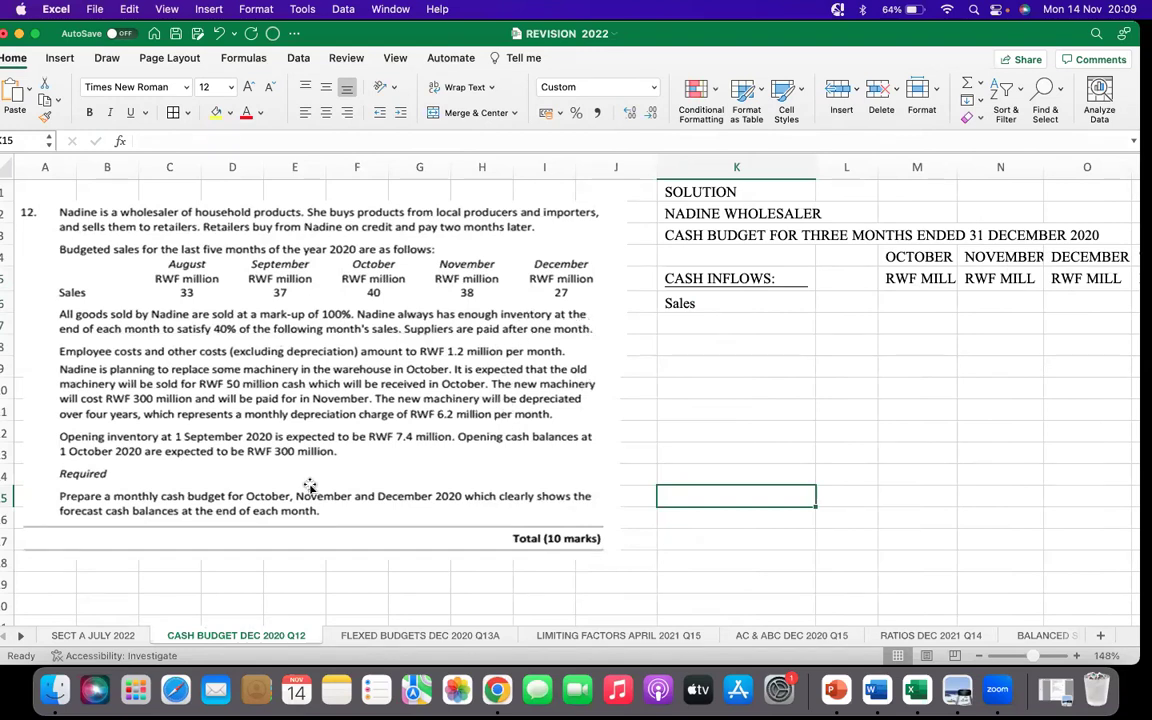
scroll(90, 382, "down", 1)
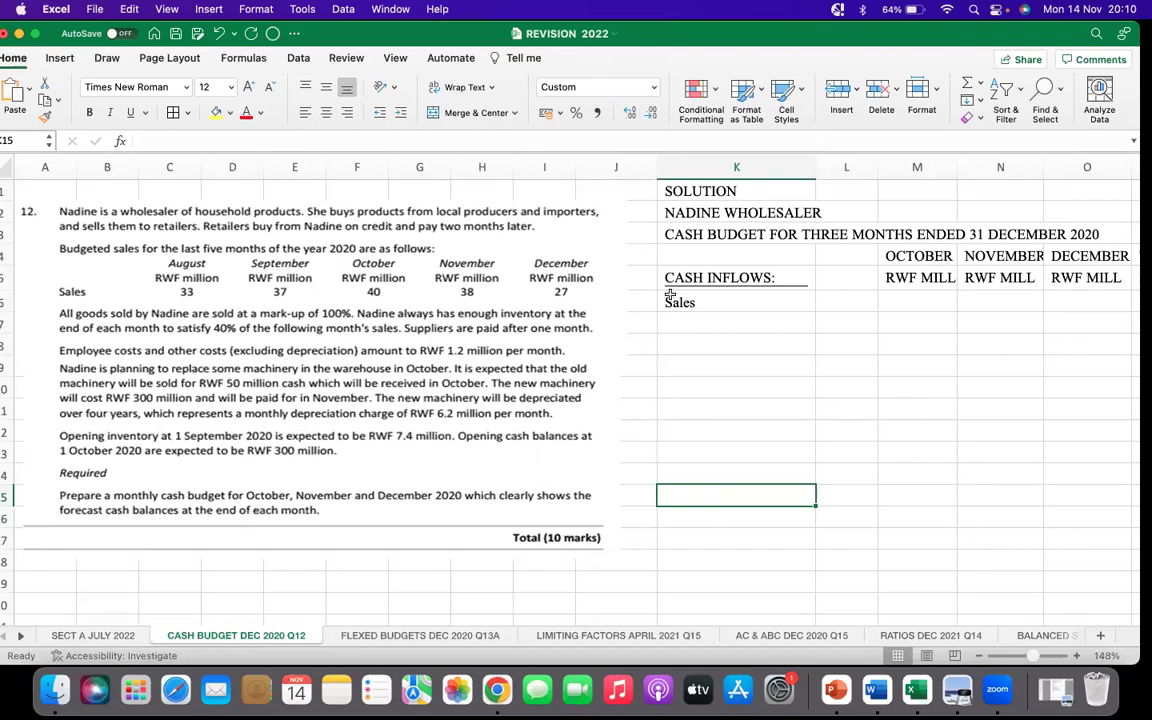
left_click(905, 302)
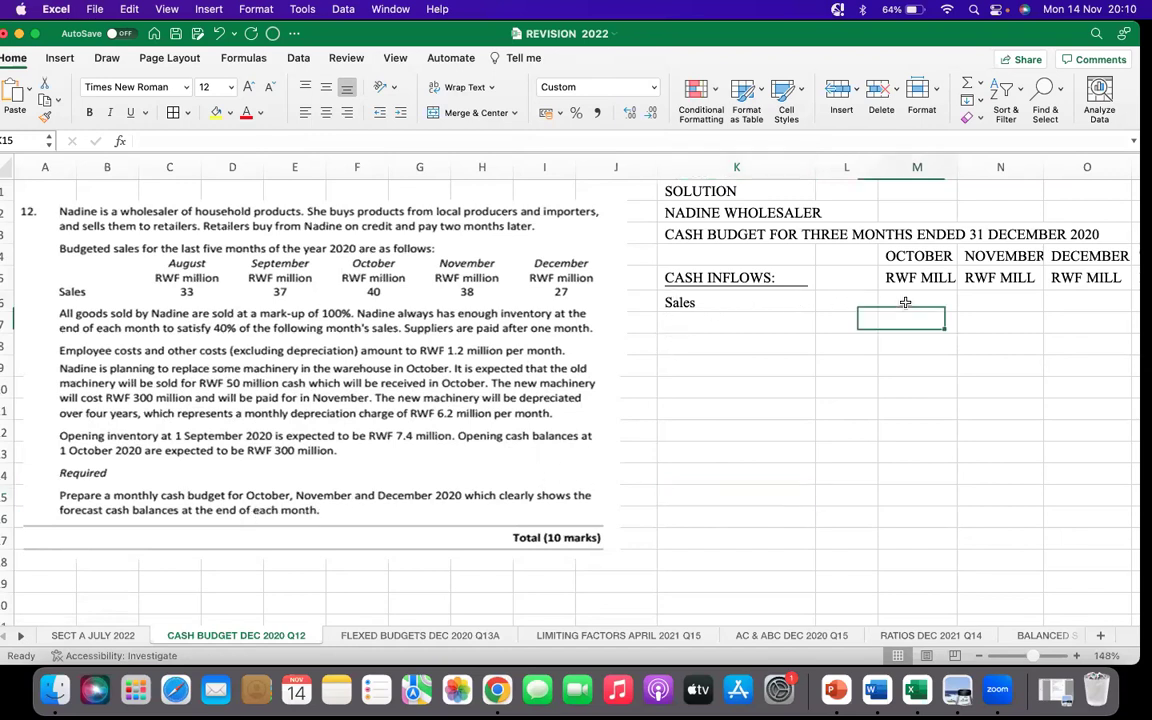
type("37")
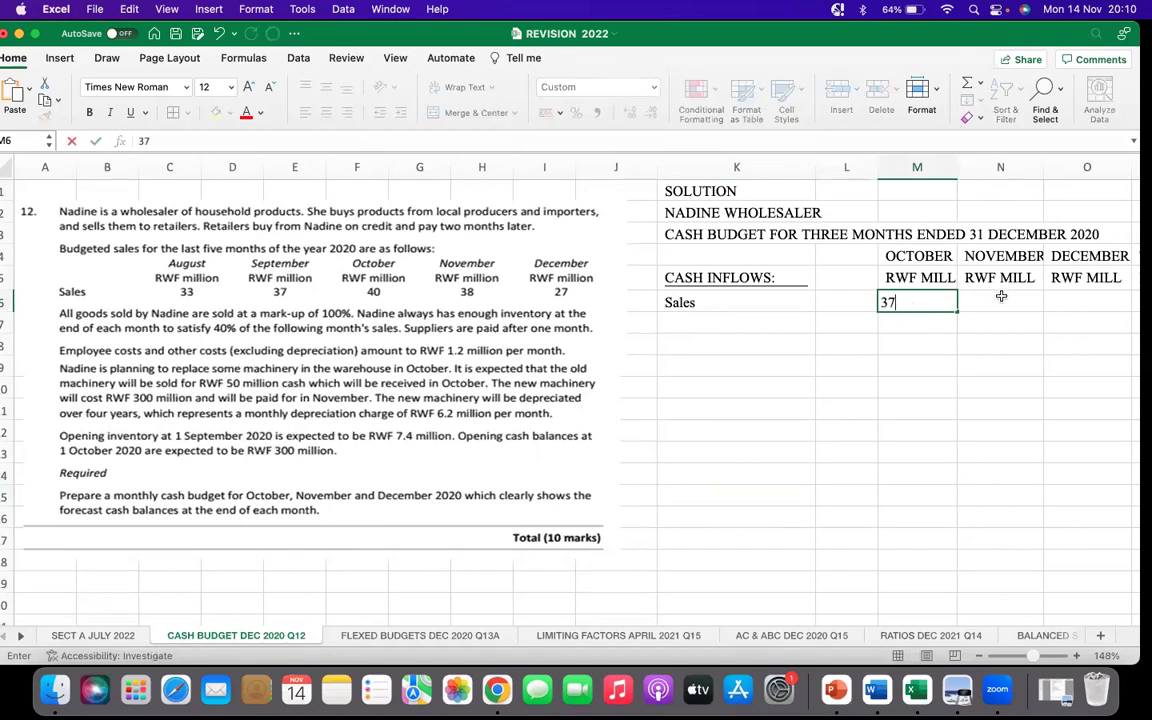
left_click(1001, 296)
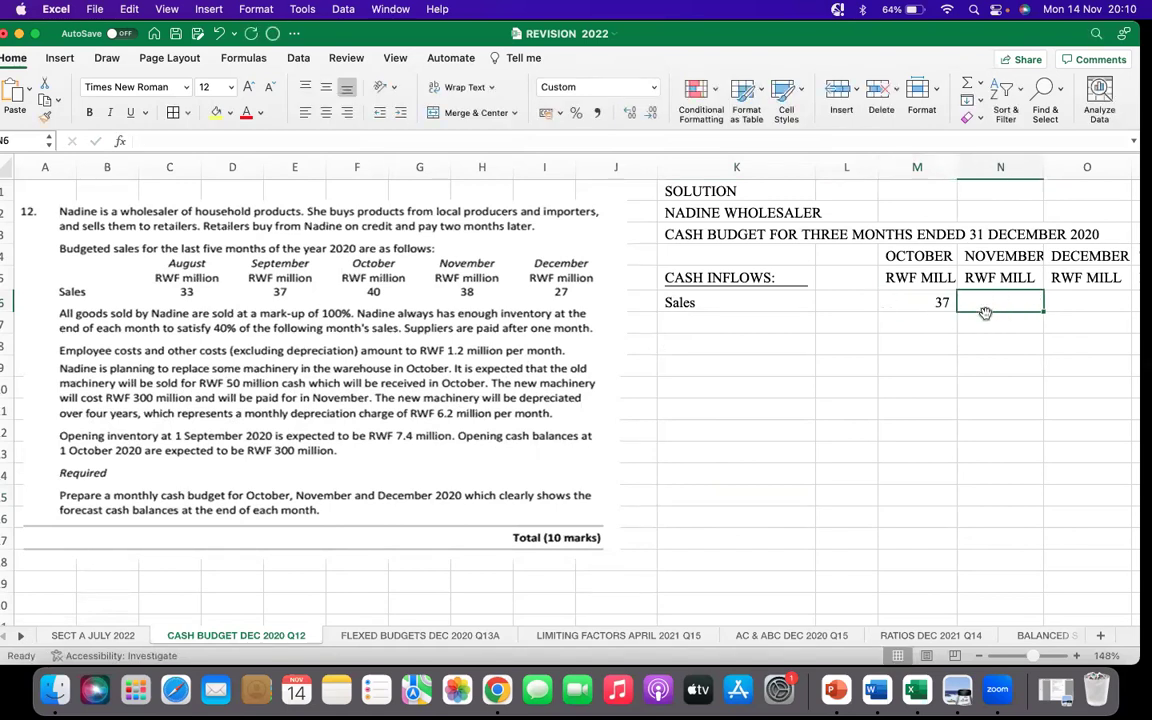
left_click(933, 301)
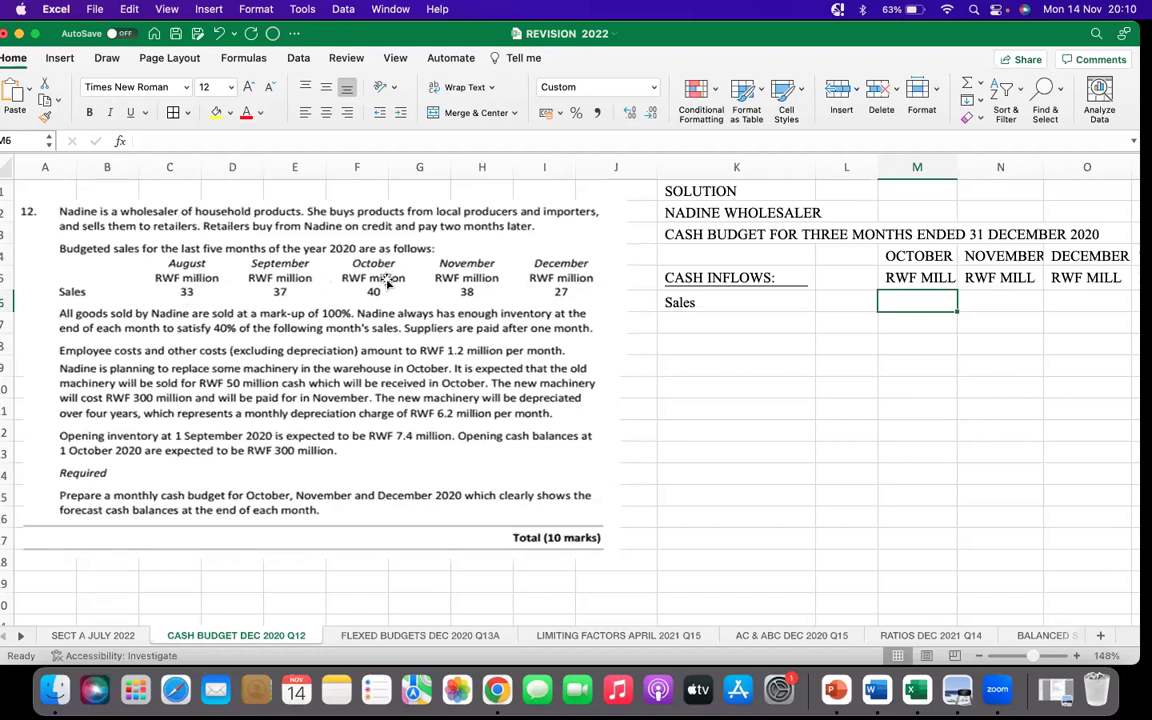
Extend the K6 label to Sales (Cash Received) and enter 33 as the October receipt in M6
left_click(724, 303)
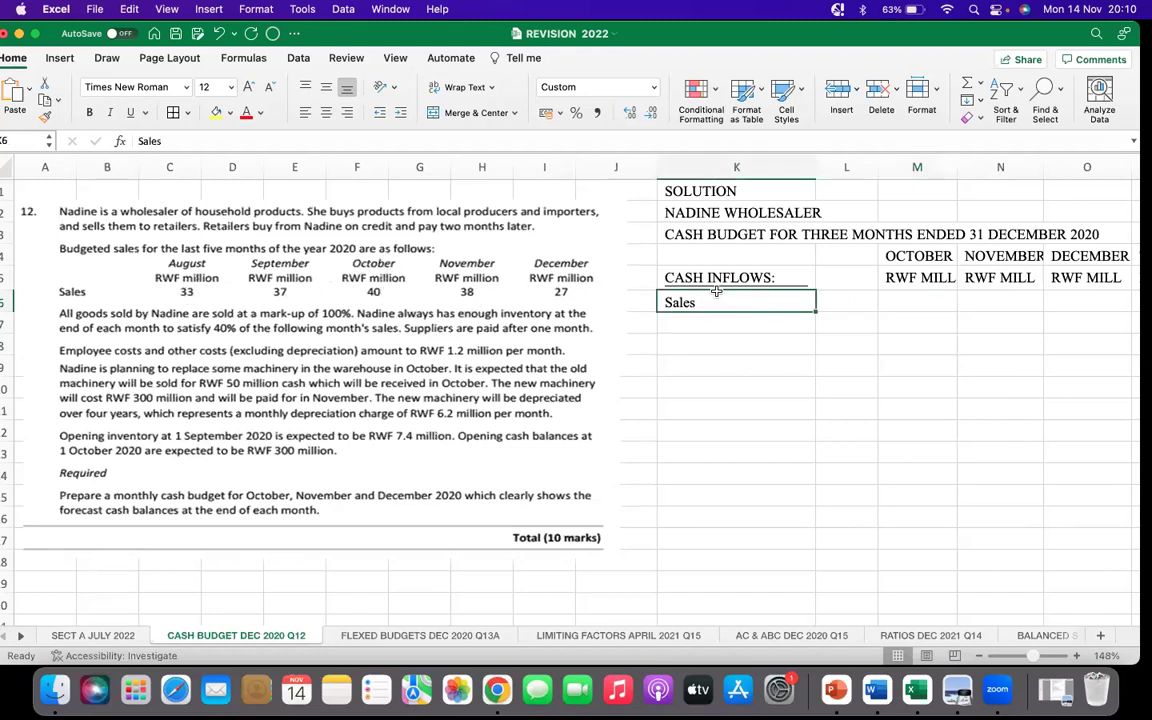
left_click(342, 140)
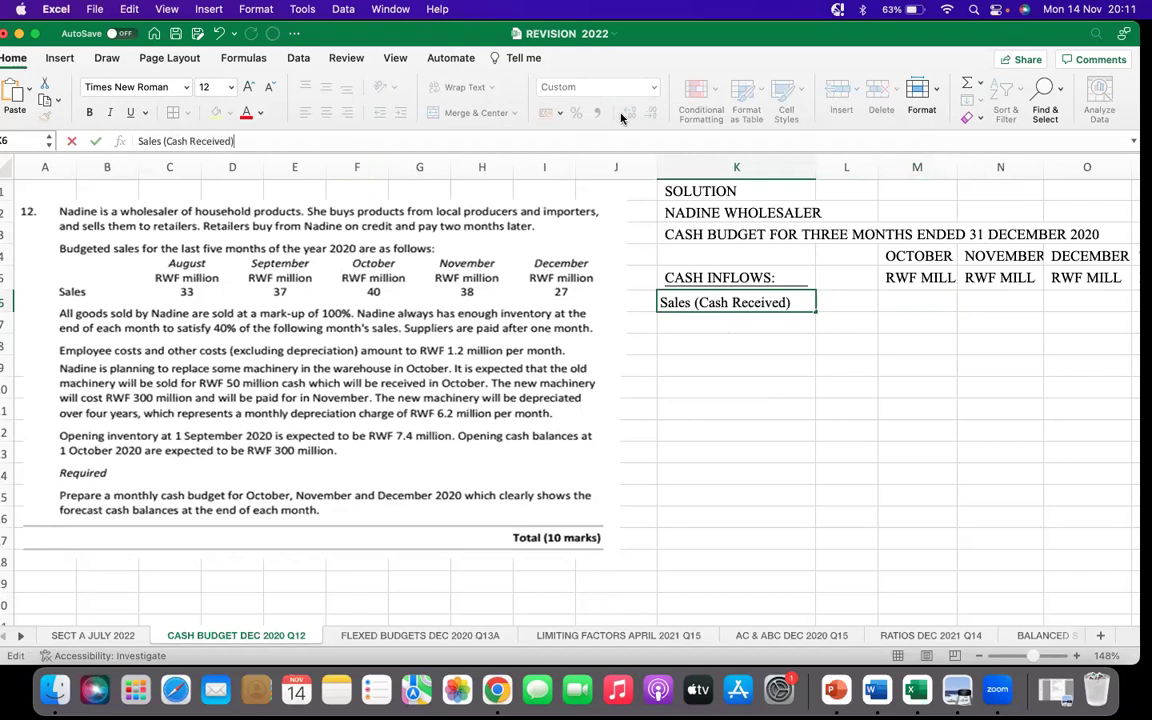
left_click(926, 304)
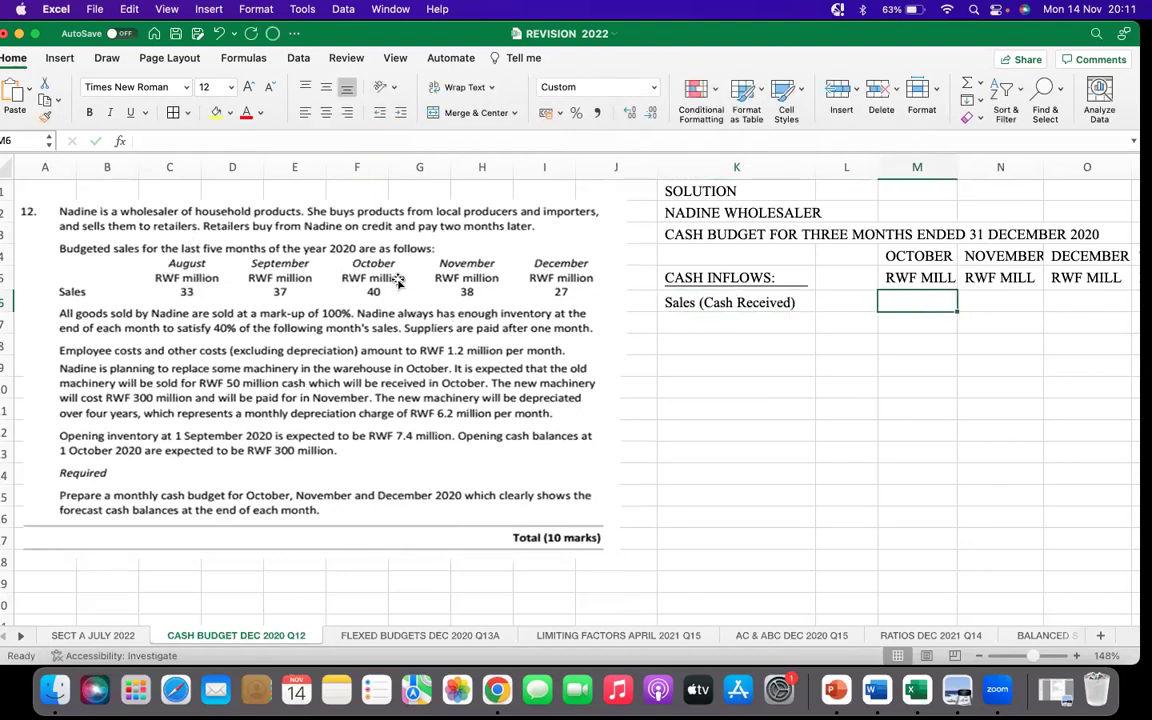
type("33")
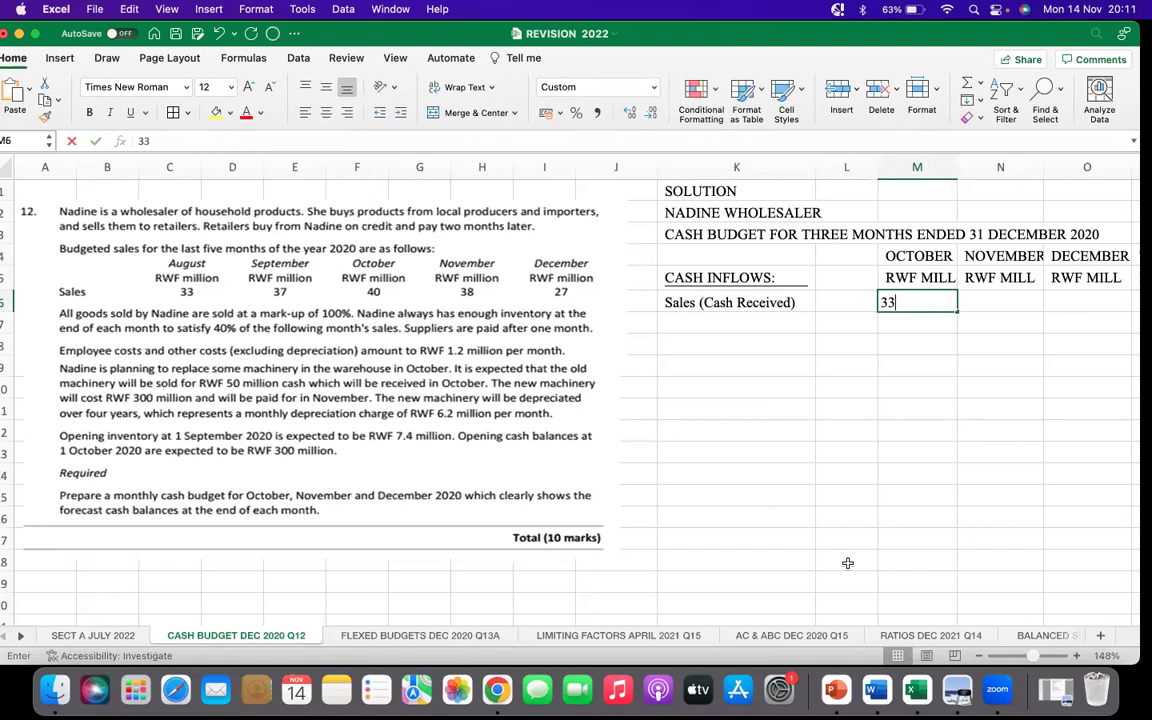
left_click(975, 387)
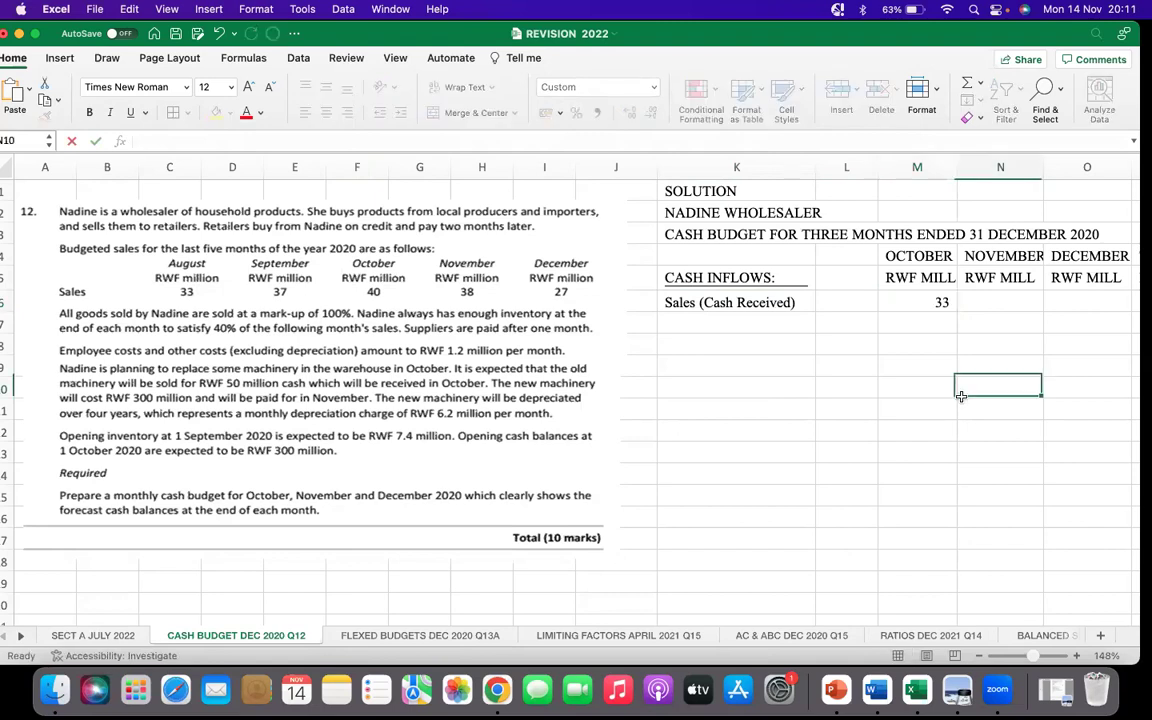
Note the retailers' credit period as 2 months in L6, beside the sales receipts label
left_click(846, 298)
type("2 months")
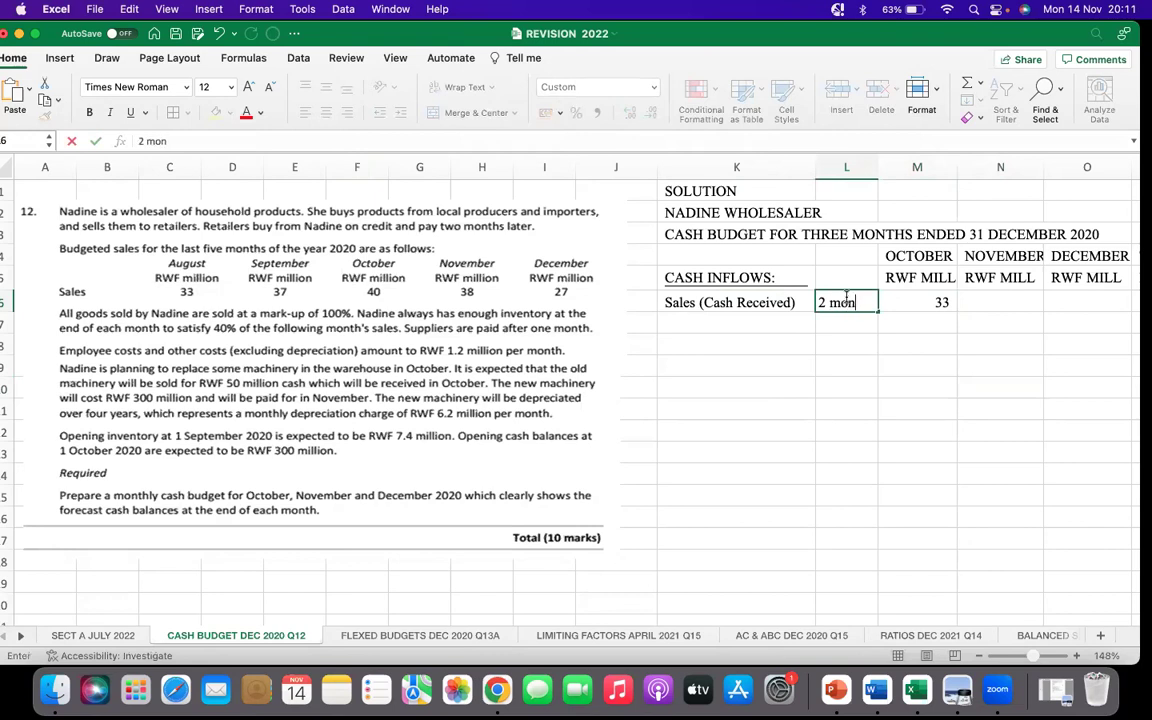
left_click(879, 376)
Enter the sales receipts of 37 for November in N6 and 40 for December in O6
left_click(977, 301)
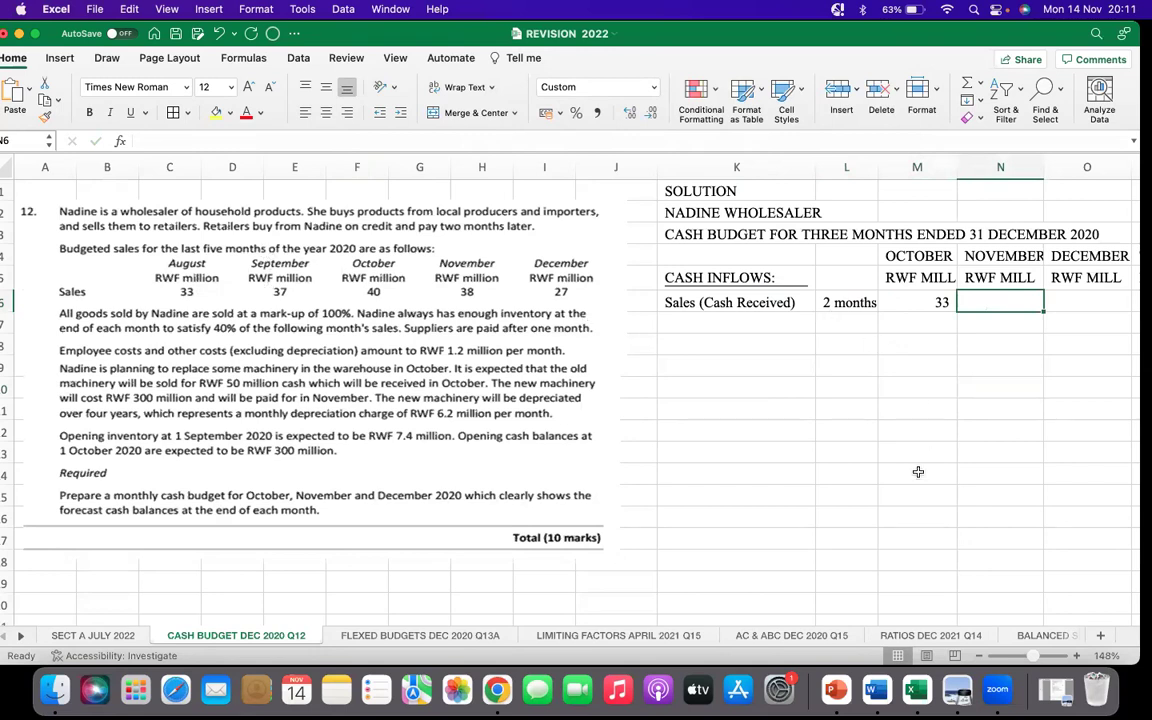
type("37")
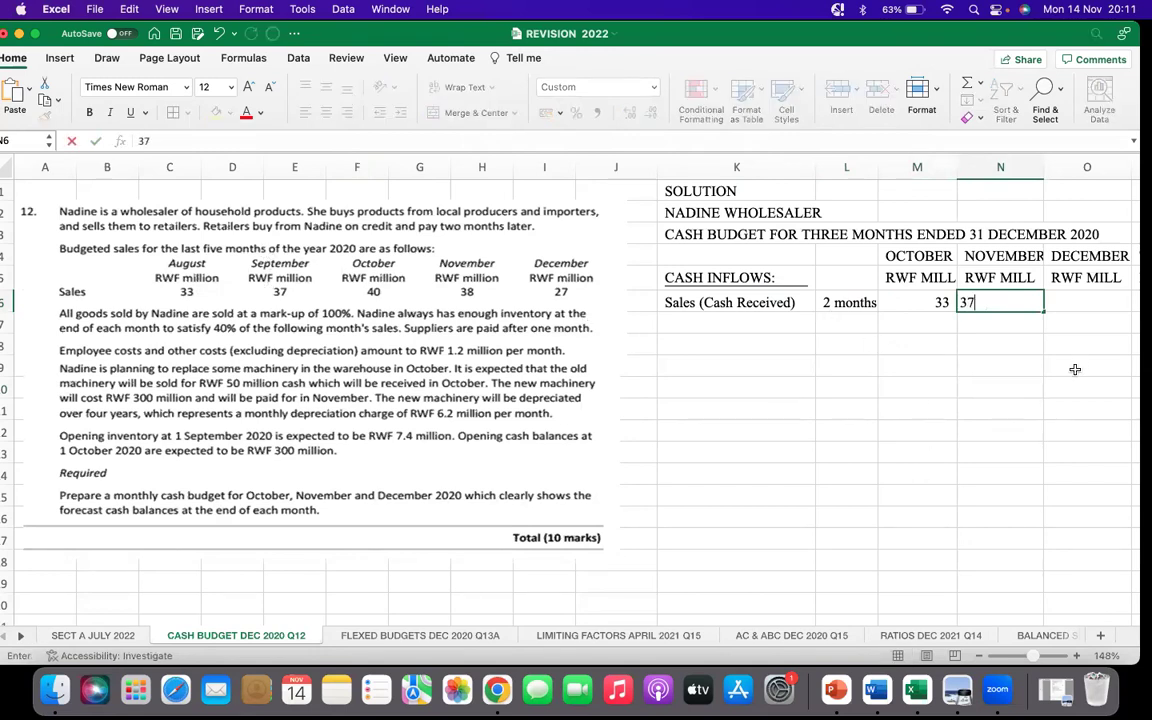
left_click(1080, 364)
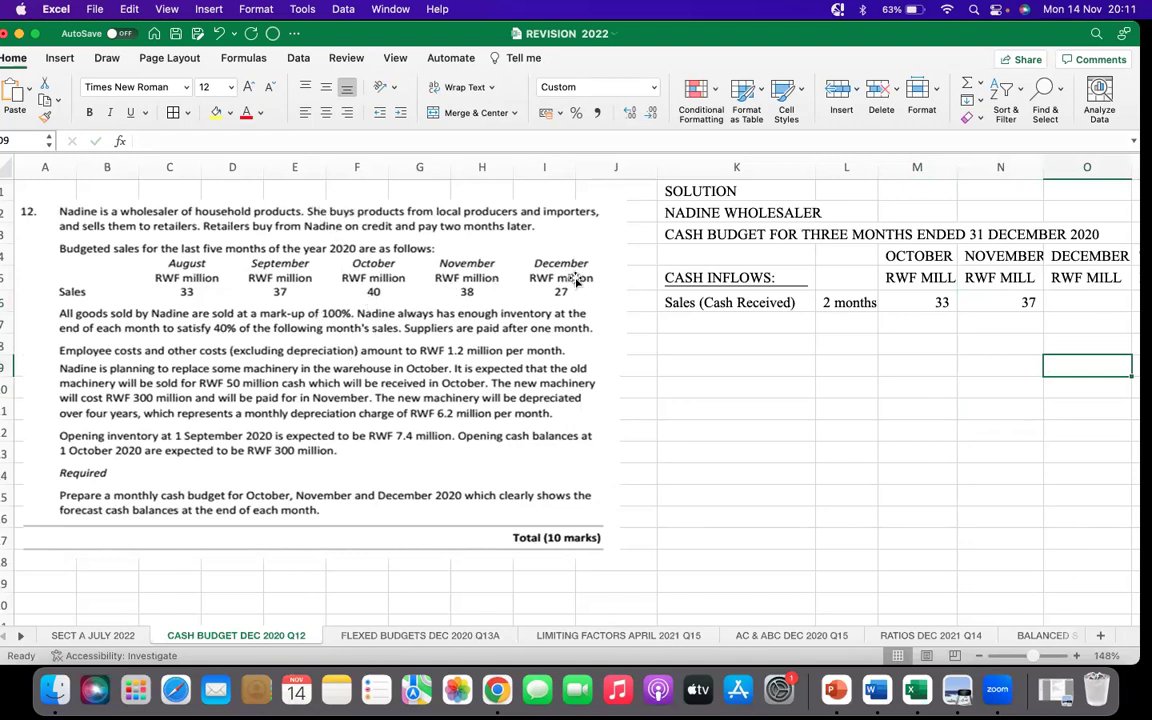
left_click(1057, 302)
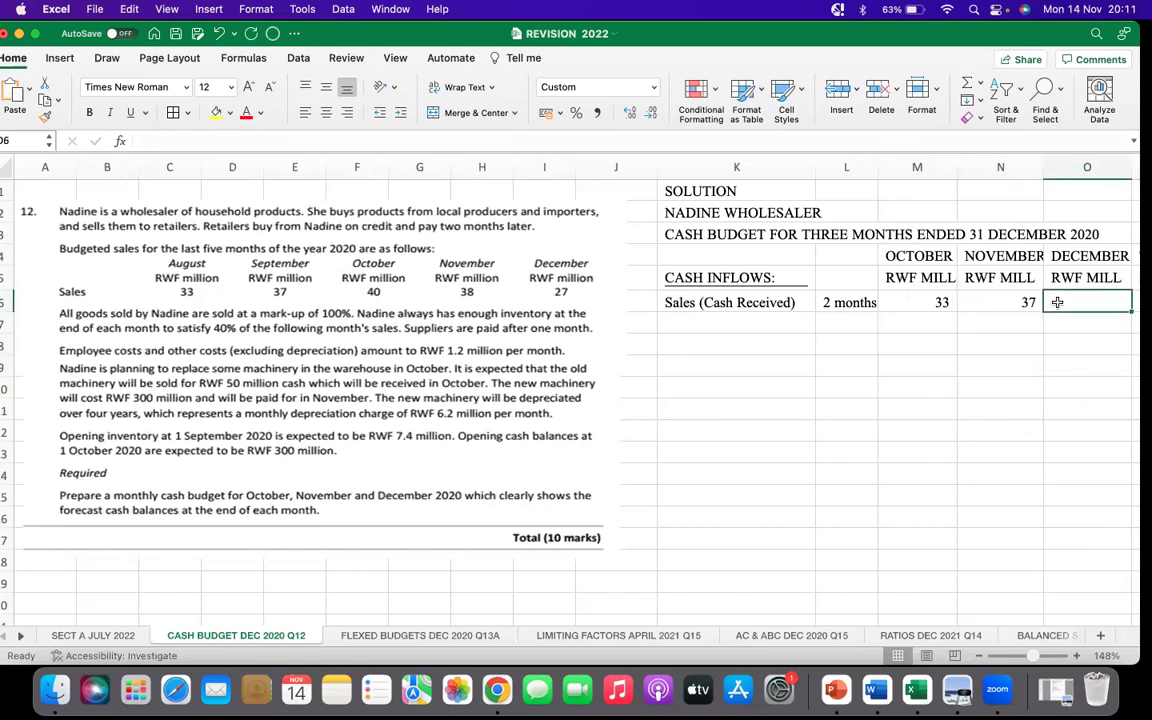
type("40")
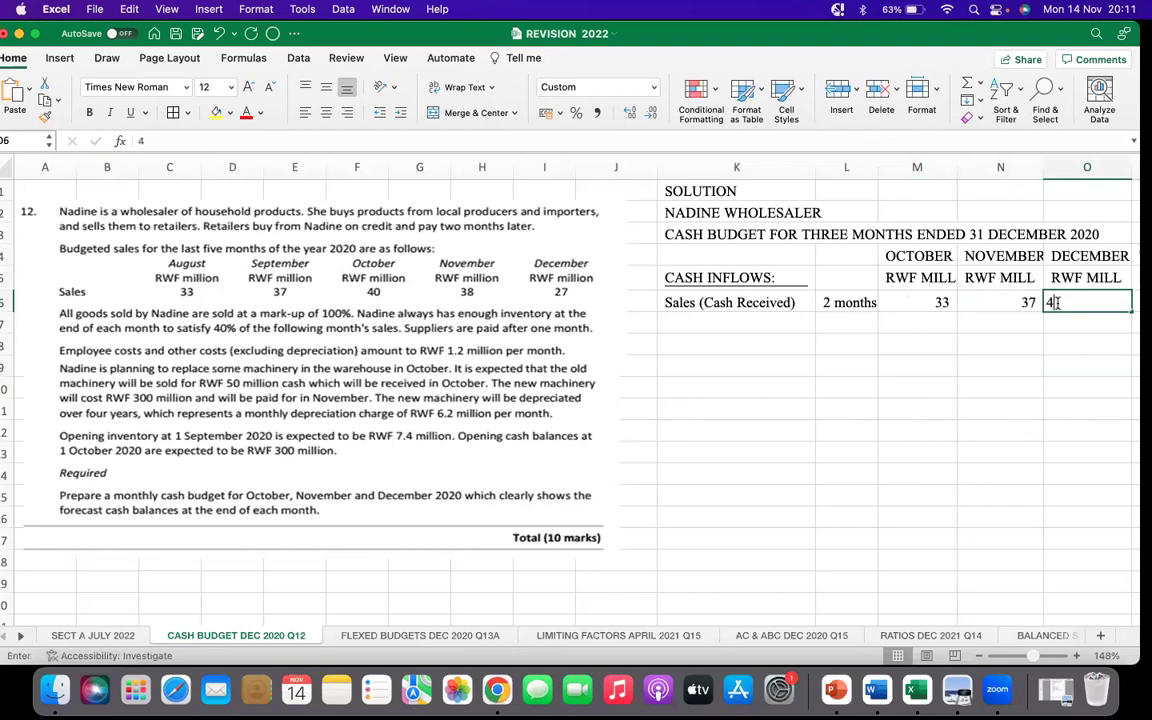
left_click(1054, 344)
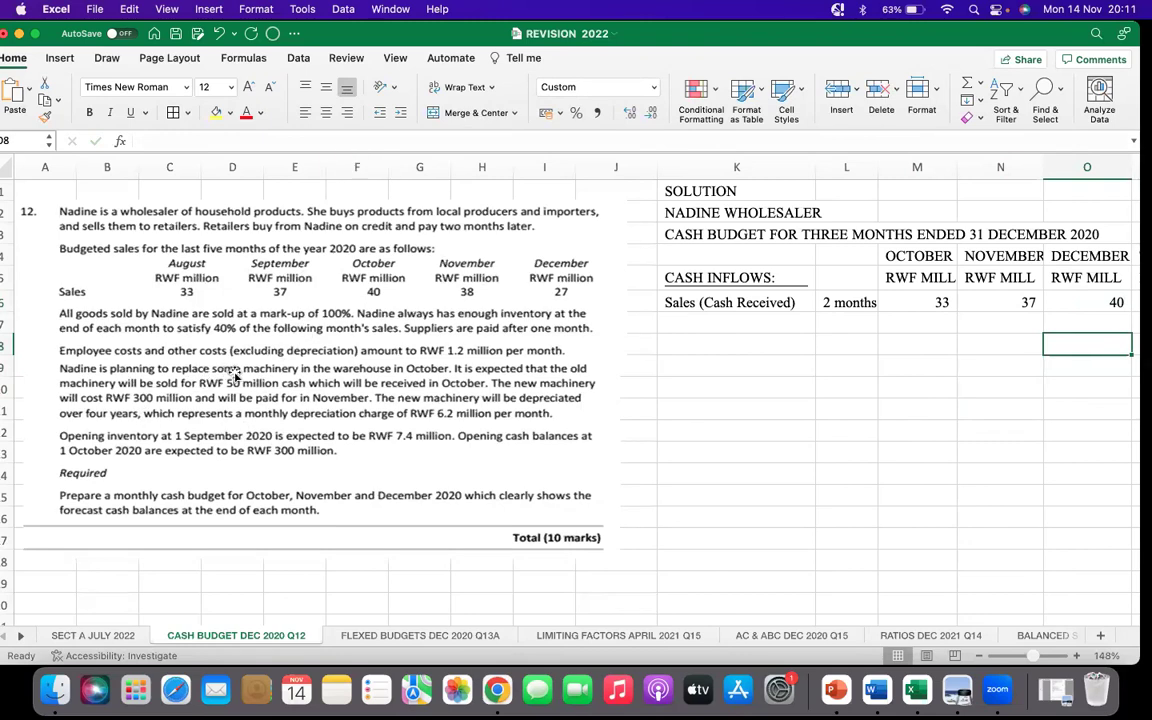
Label the second cash inflow row Disposal of Machine in K7
left_click(767, 327)
type("S")
key("BackSpace")
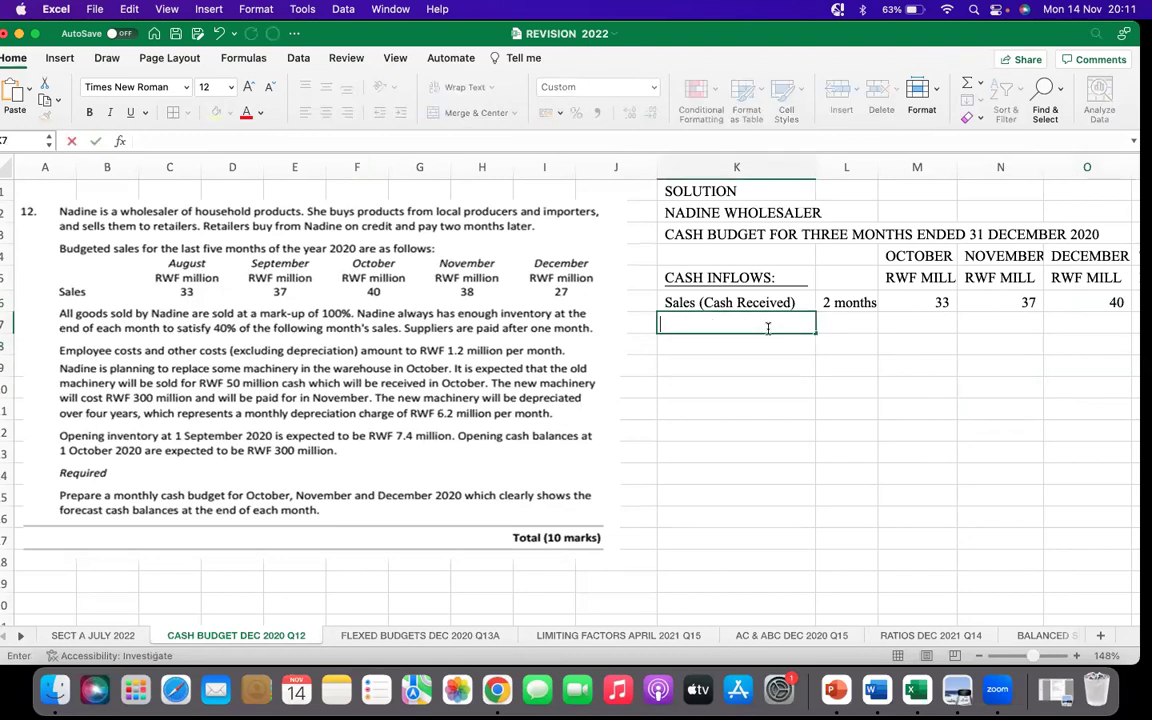
type("Disposa")
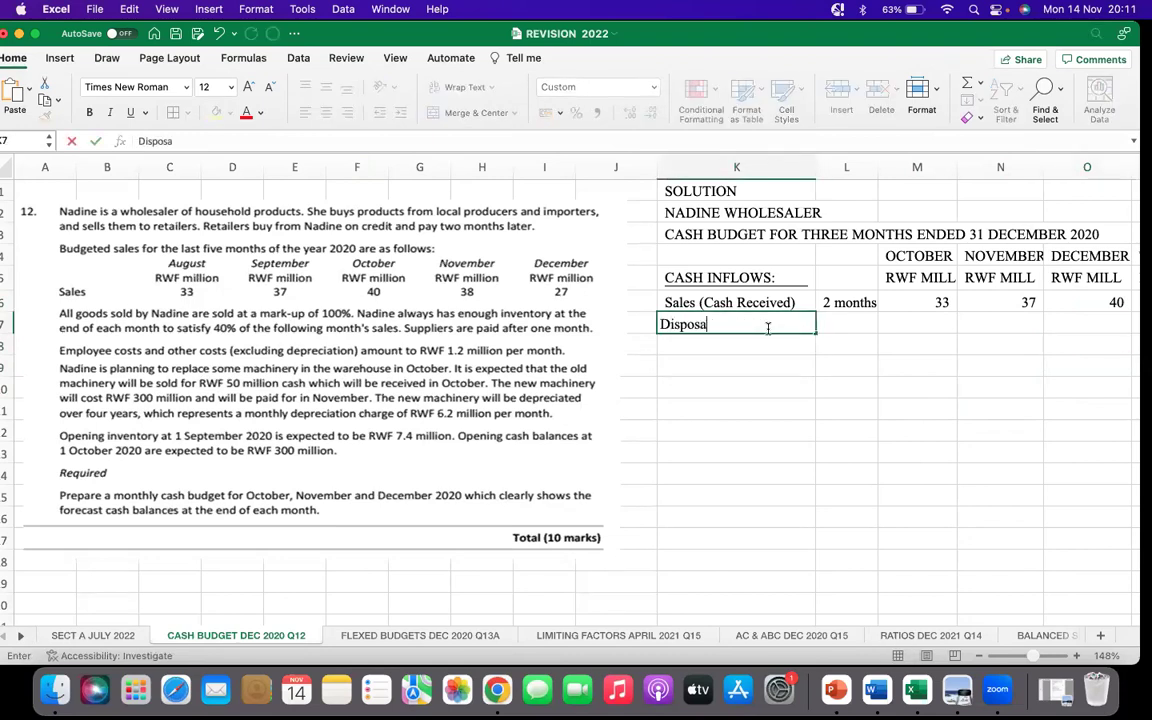
type("l of Machine")
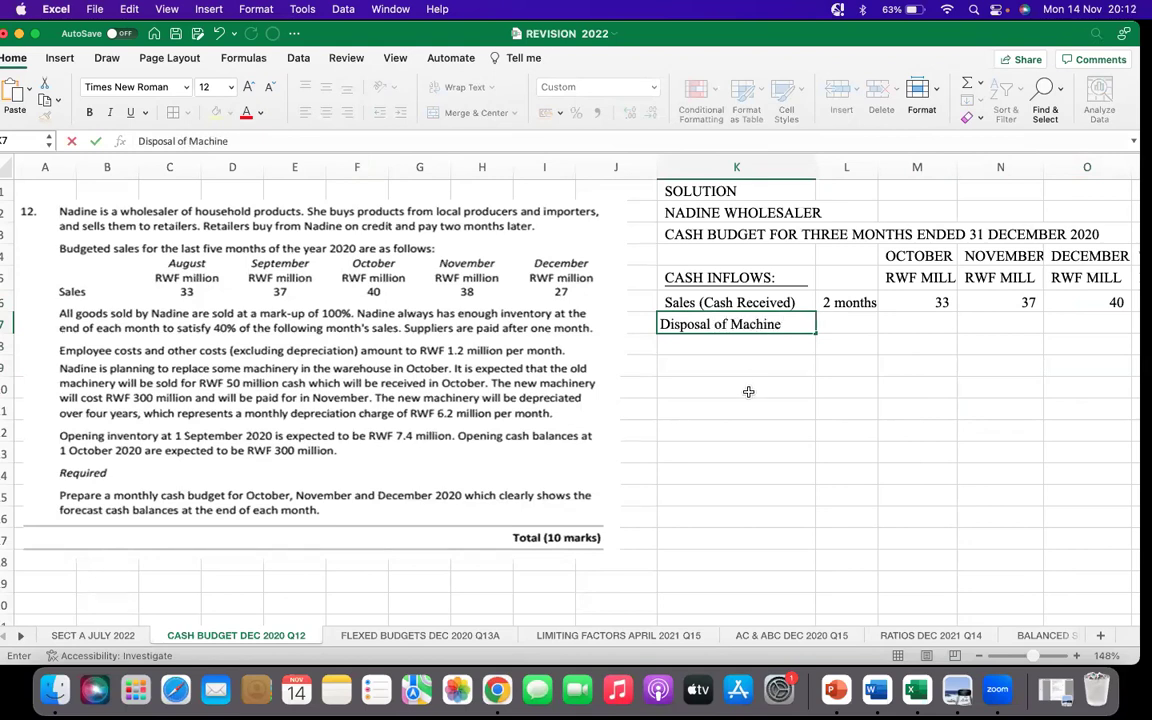
left_click(748, 391)
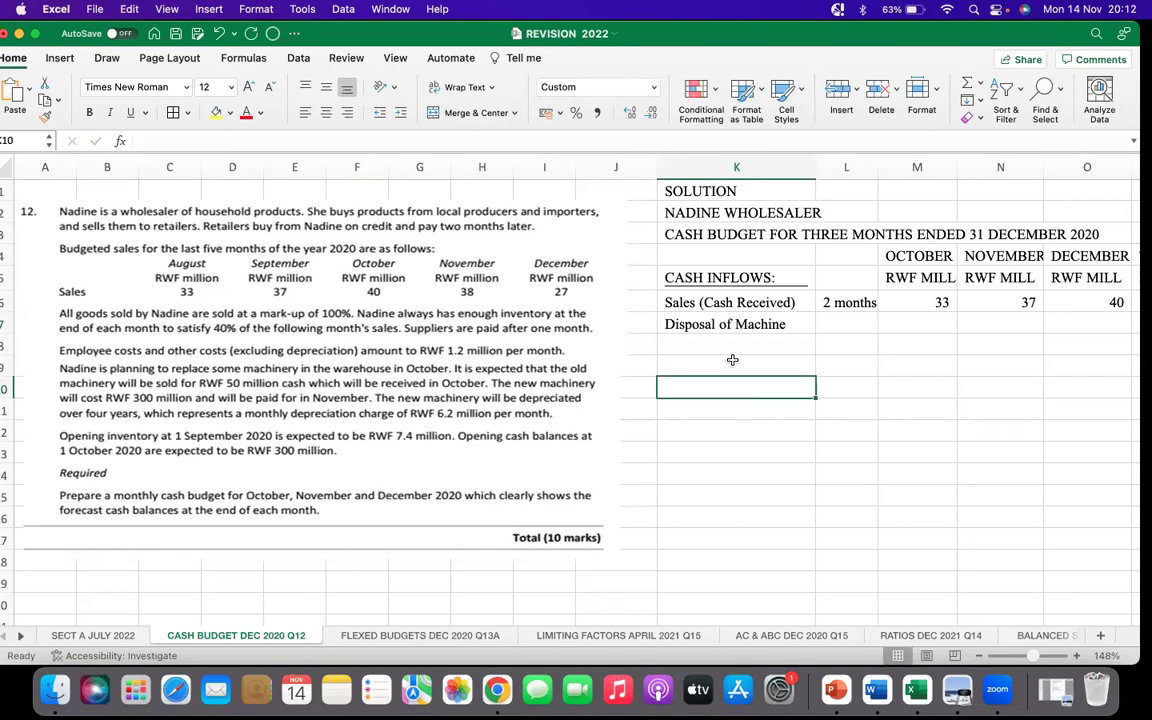
Enter 50 as the October receipt for the machine disposal in M7
left_click(752, 281)
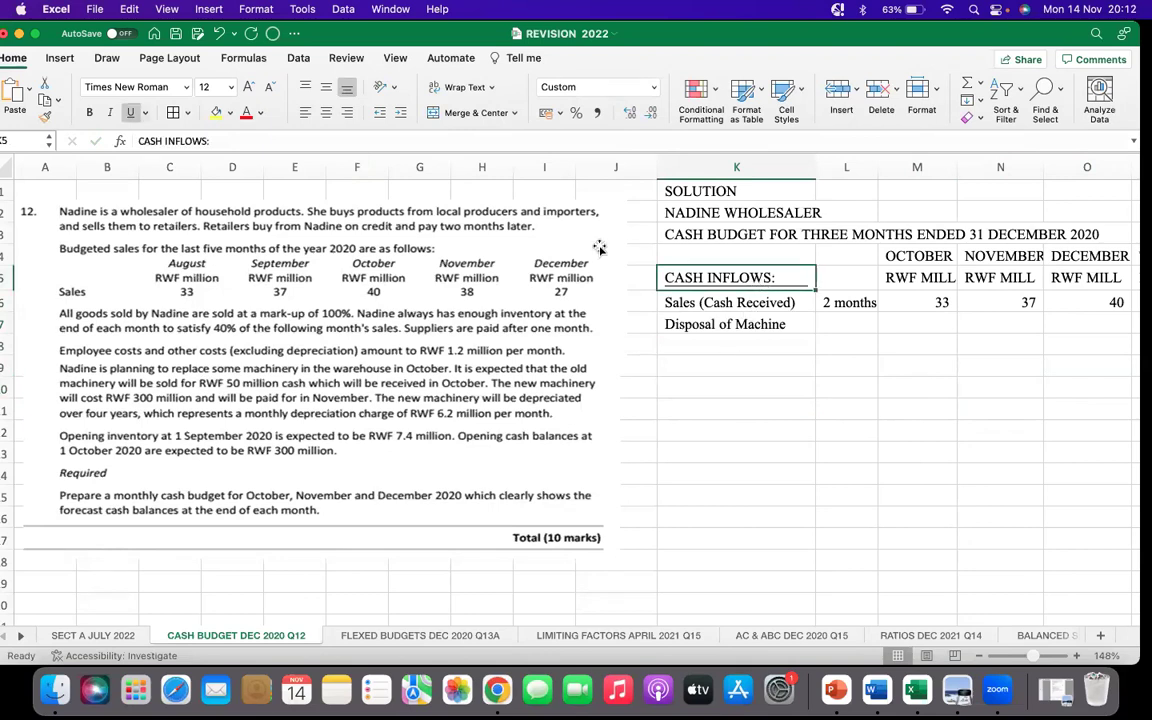
left_click(133, 112)
left_click(944, 325)
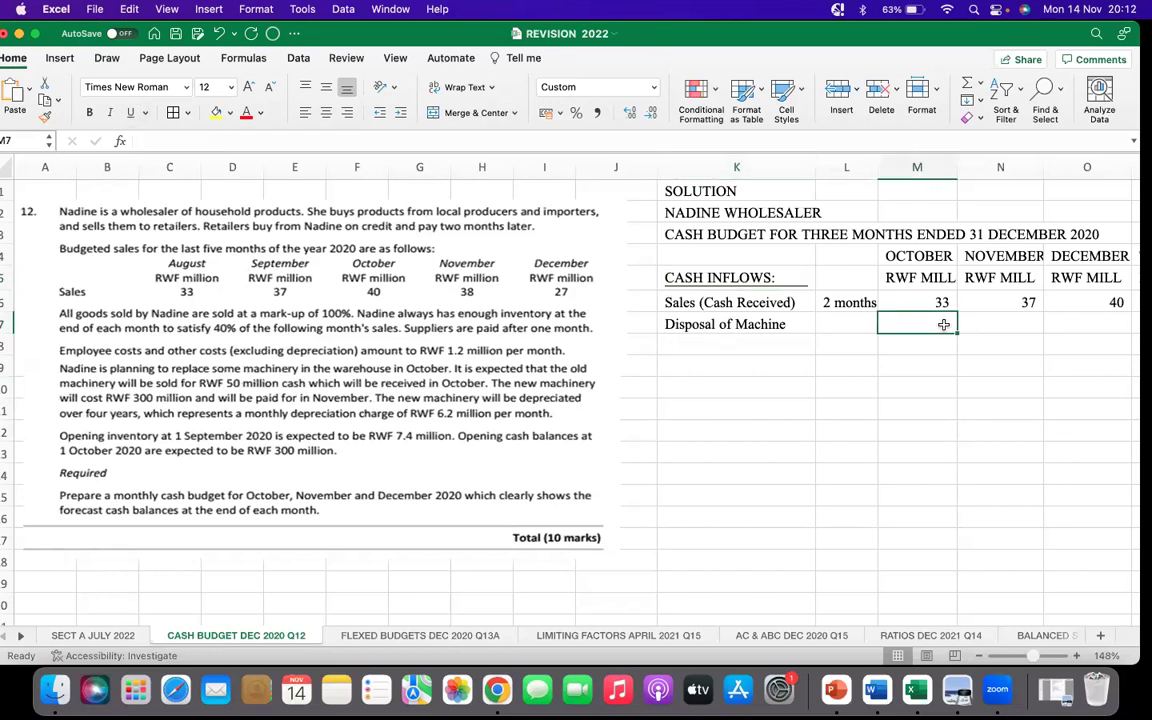
type("50")
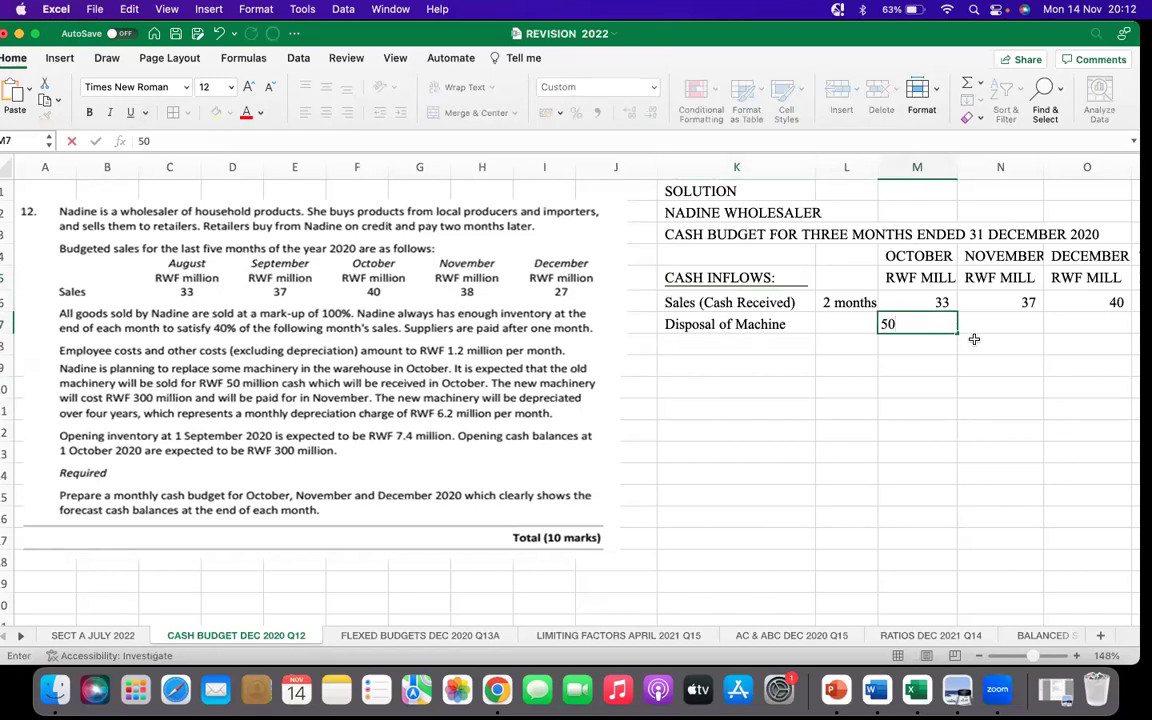
left_click(905, 388)
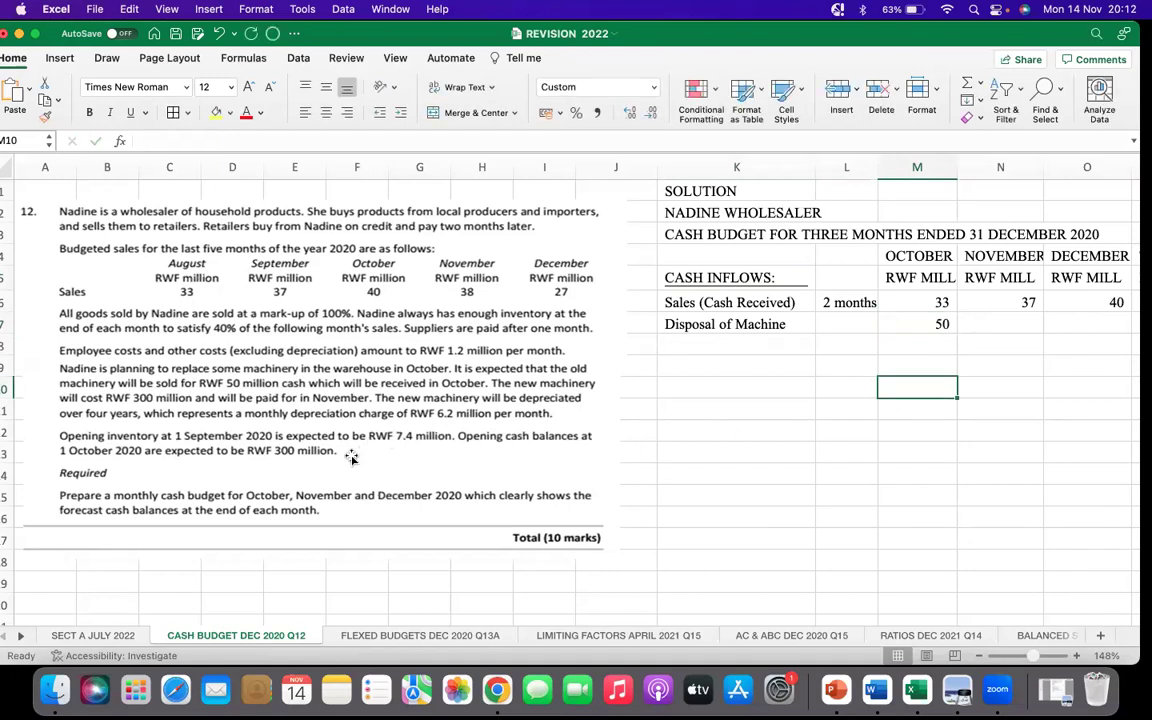
Label K8 as Total Cash Inflow below the machine disposal row
left_click(724, 343)
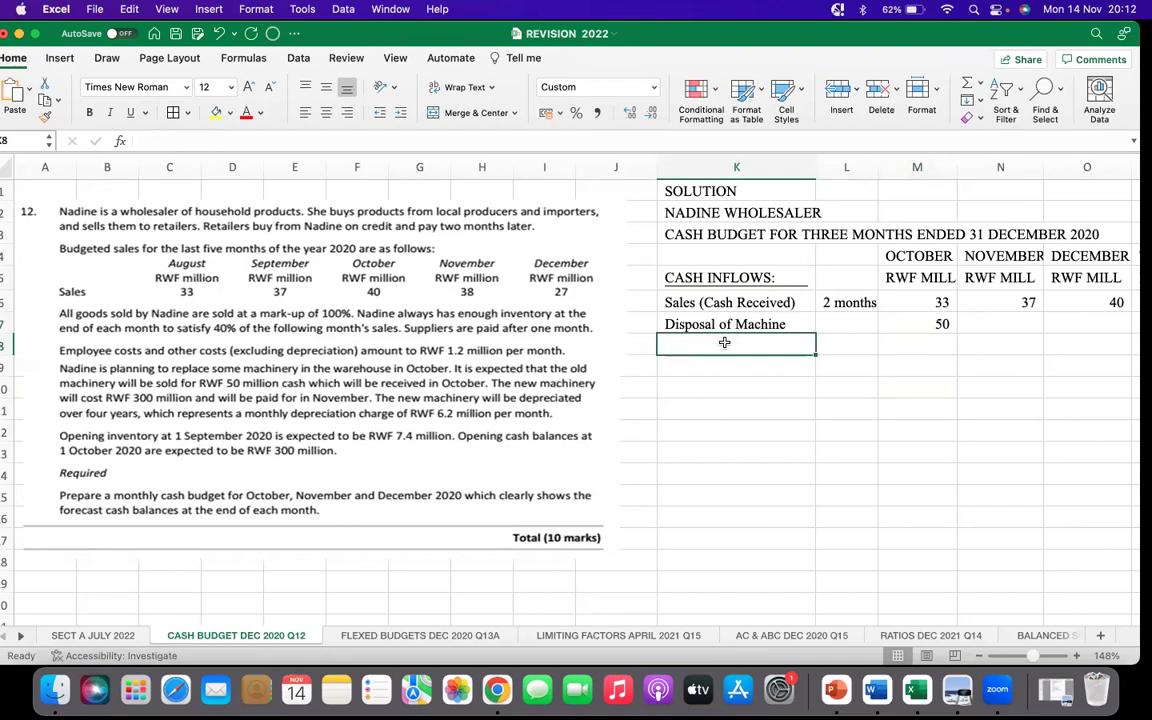
type("Total Cash Inflow")
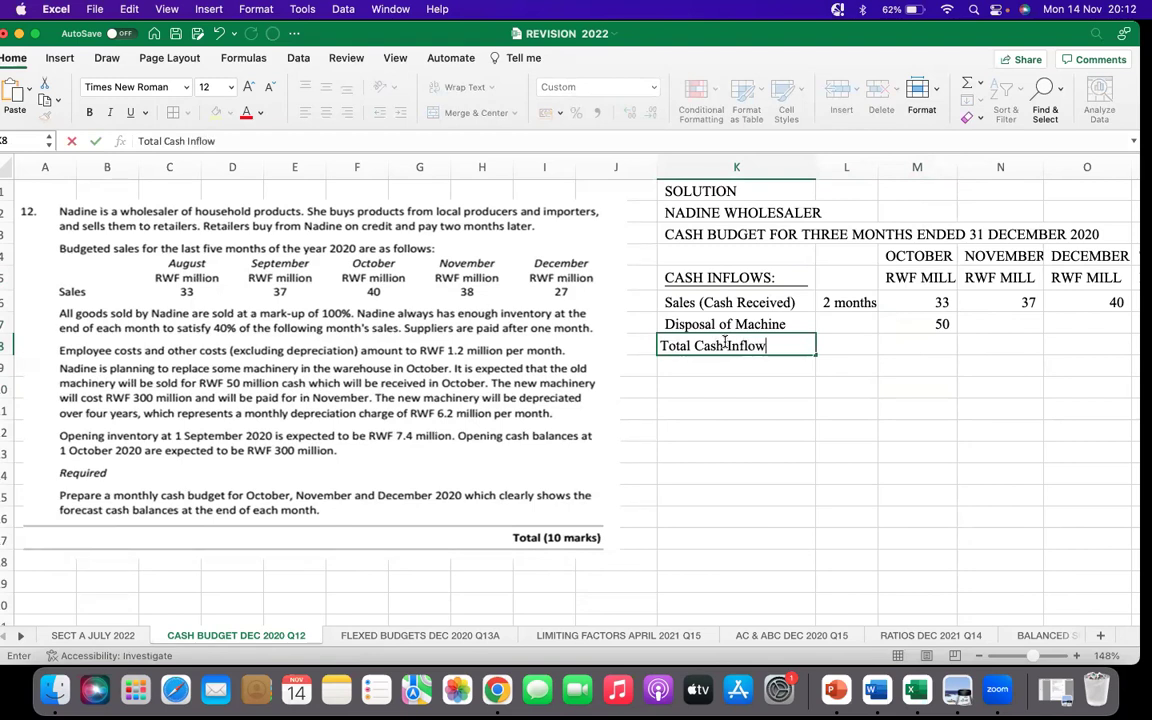
left_click(889, 403)
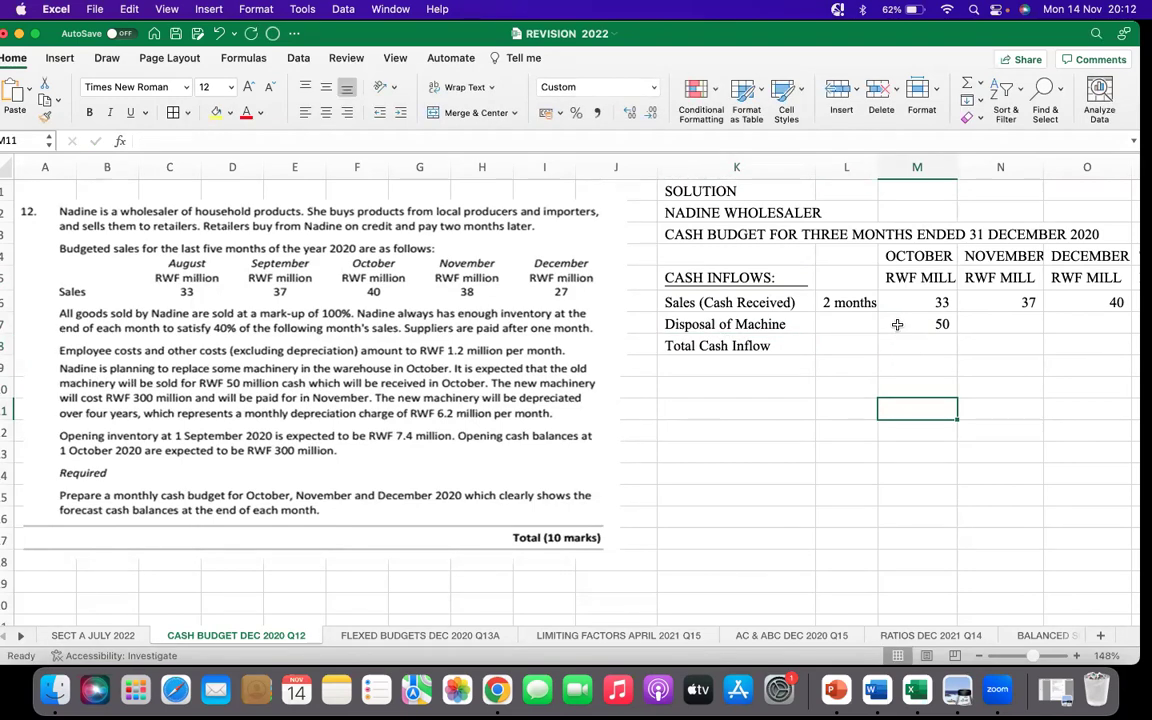
Enter 0 for the November and December machine disposal in N7 and O7, and underline the figures in M7:O7
left_click(1022, 320)
type("0")
key("Return")
left_click(1071, 328)
type("0")
key("Return")
left_click_drag(910, 318, 1138, 321)
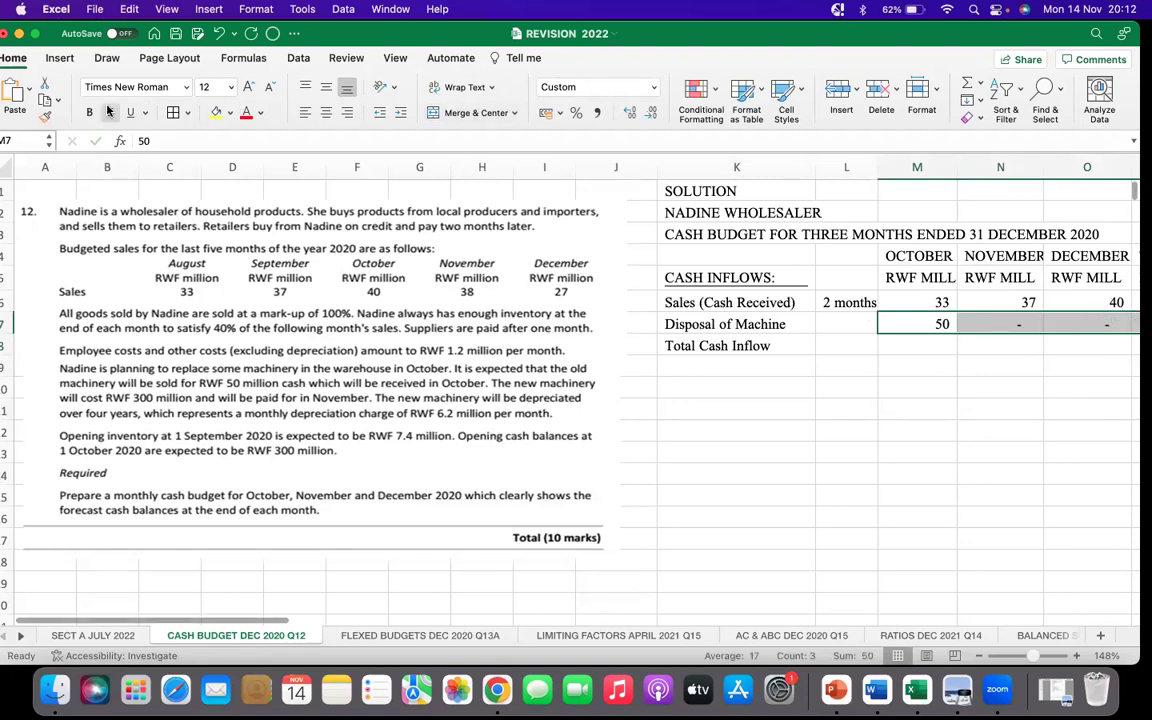
left_click(130, 112)
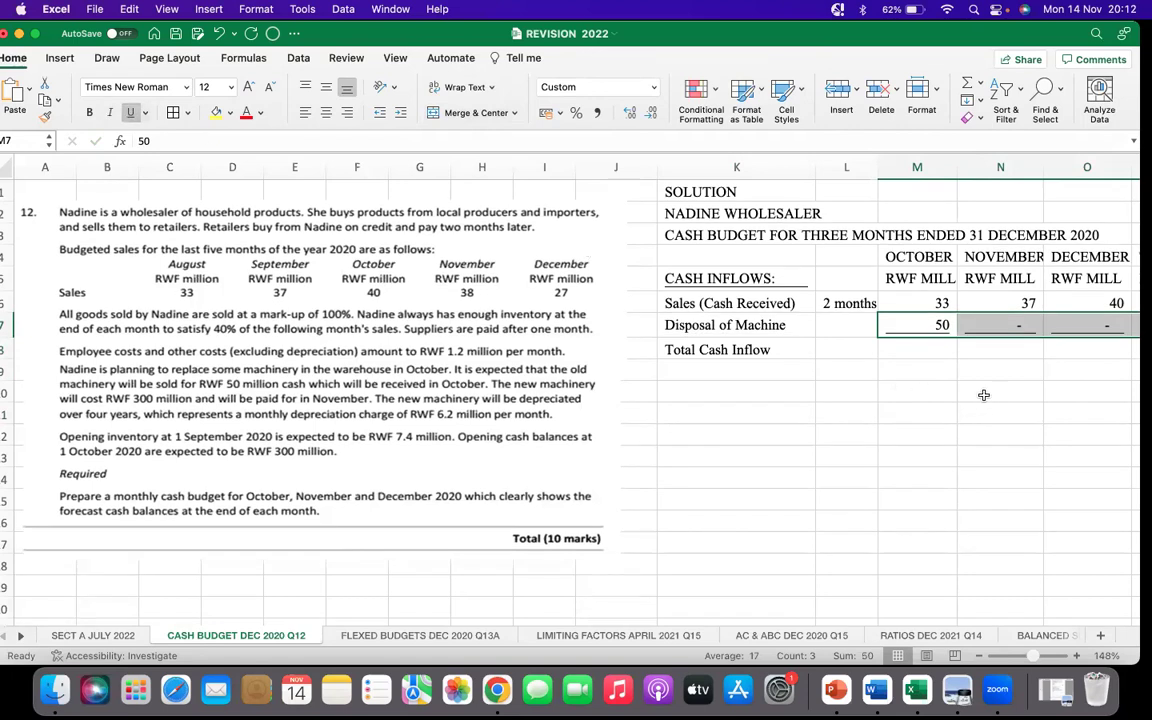
Total October's cash inflows in M8 with =M6+M7 and copy the formula across to November and December
left_click(909, 350)
type("=")
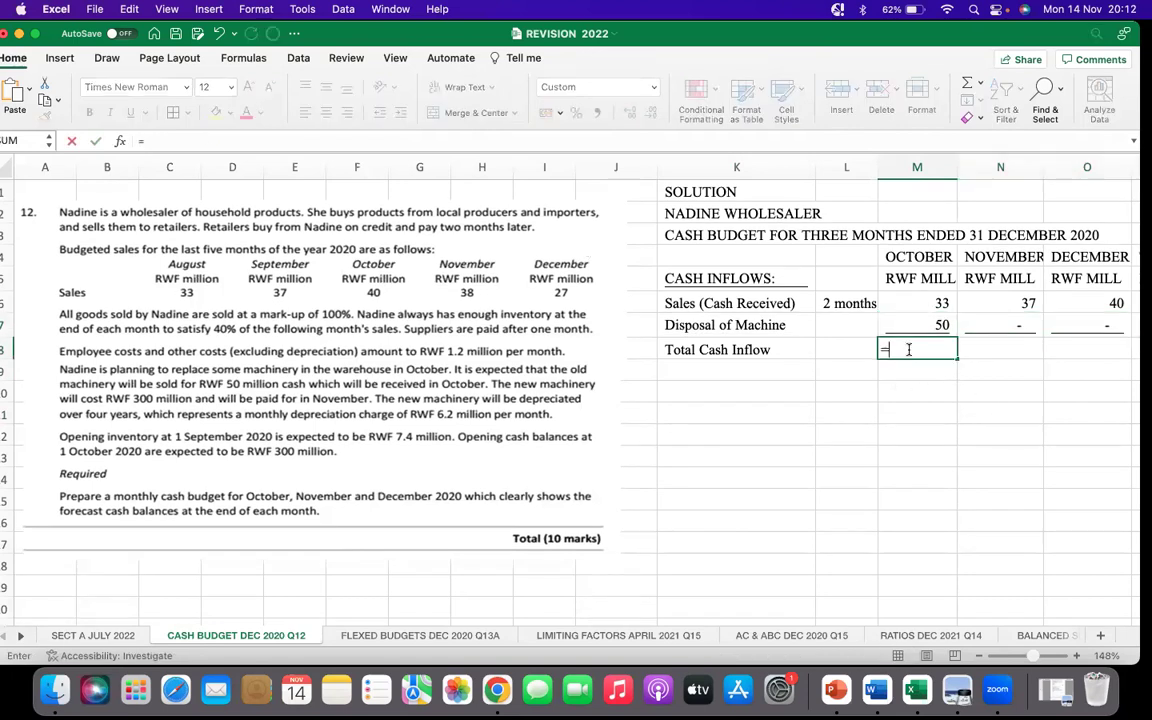
left_click(932, 304)
type("+")
left_click(926, 325)
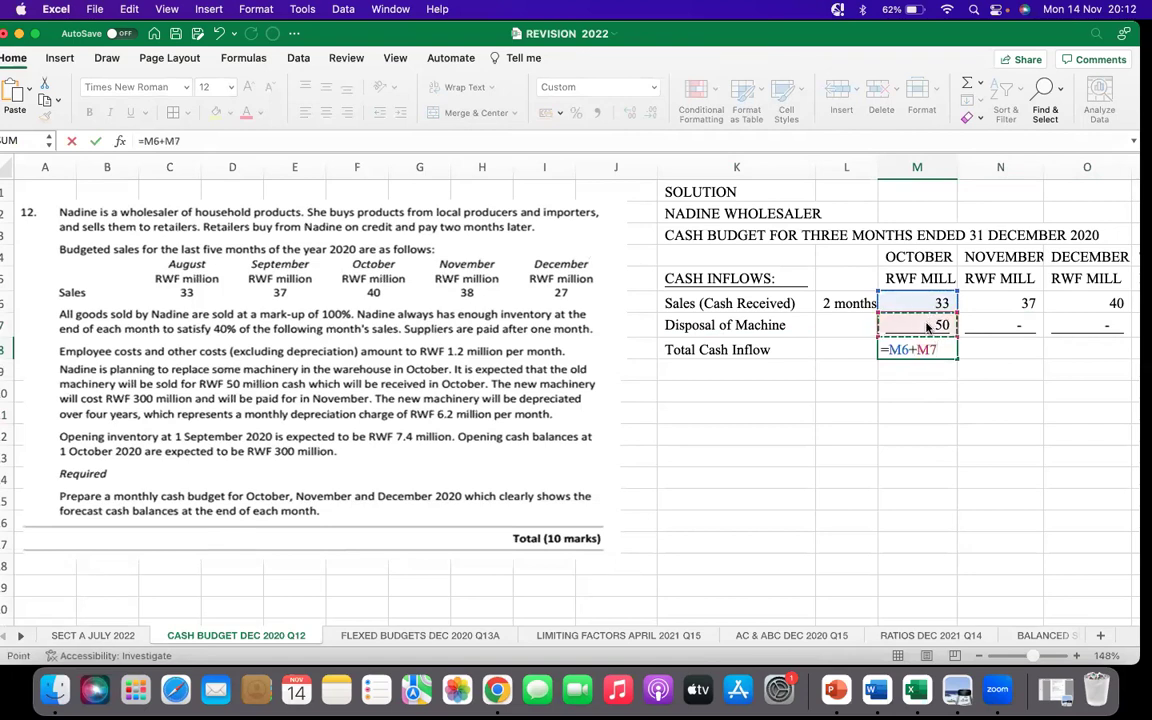
key("Return")
left_click(919, 344)
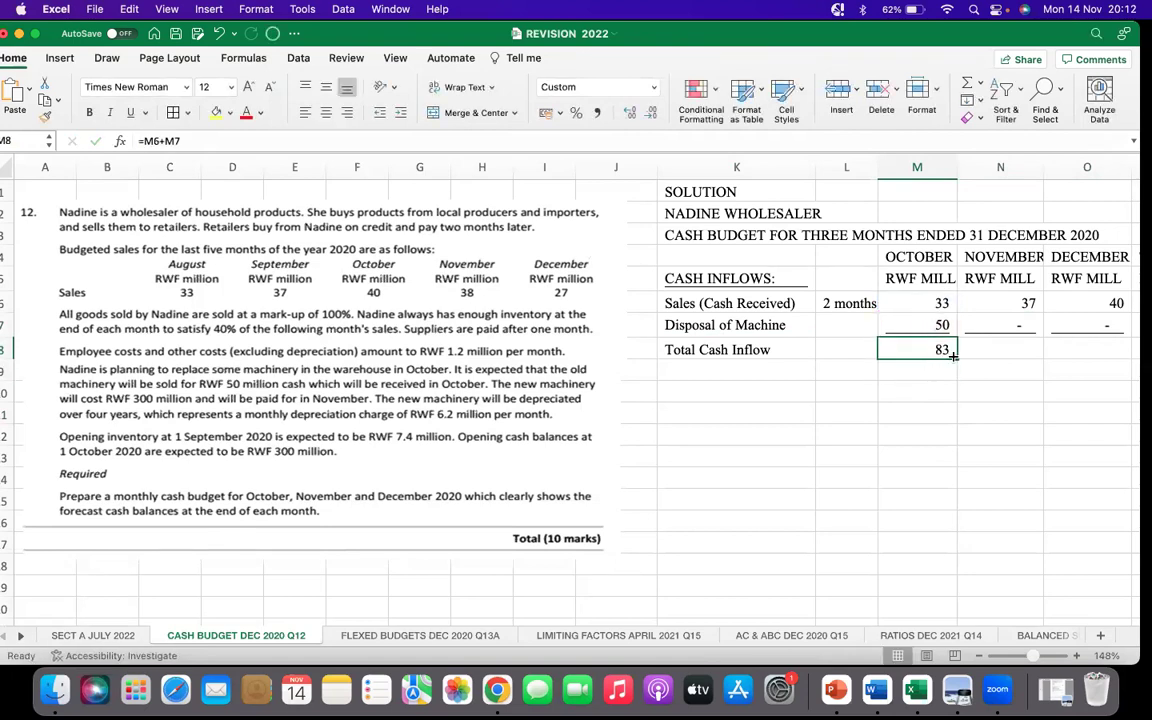
left_click_drag(956, 359, 1118, 370)
left_click(1085, 392)
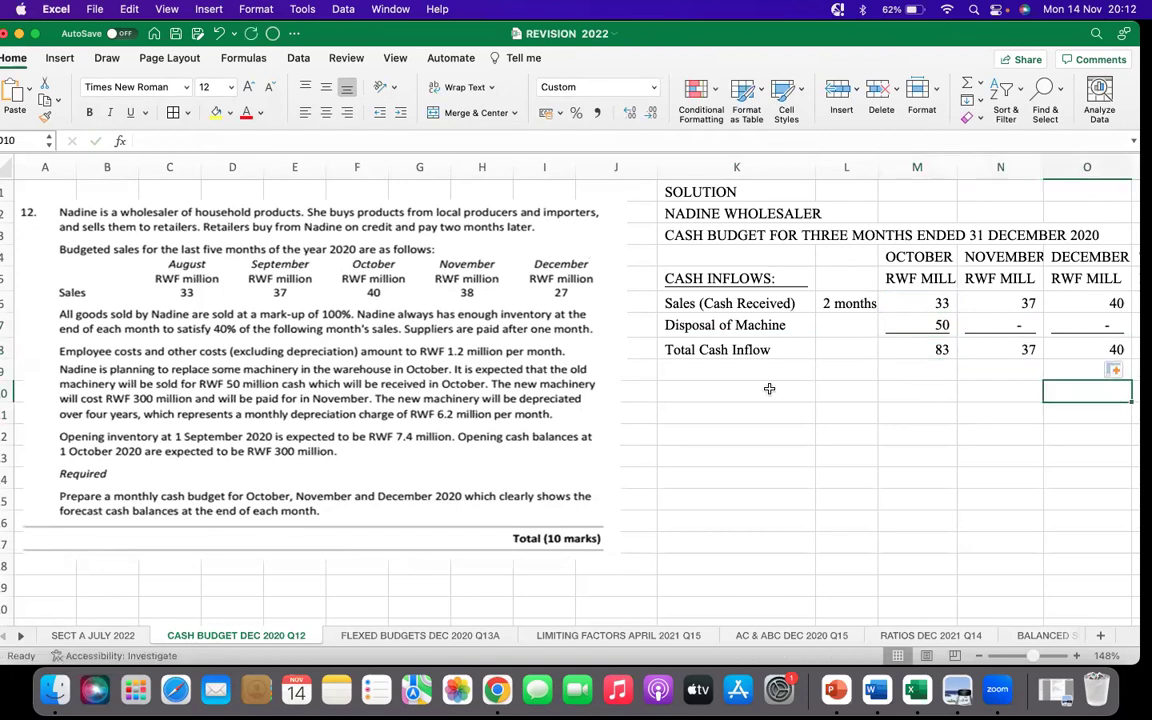
Underline the monthly totals in M8:O8 and make the whole Total Cash Inflow row K8:O8 bold
left_click_drag(735, 349, 1094, 348)
left_click_drag(917, 350, 1100, 350)
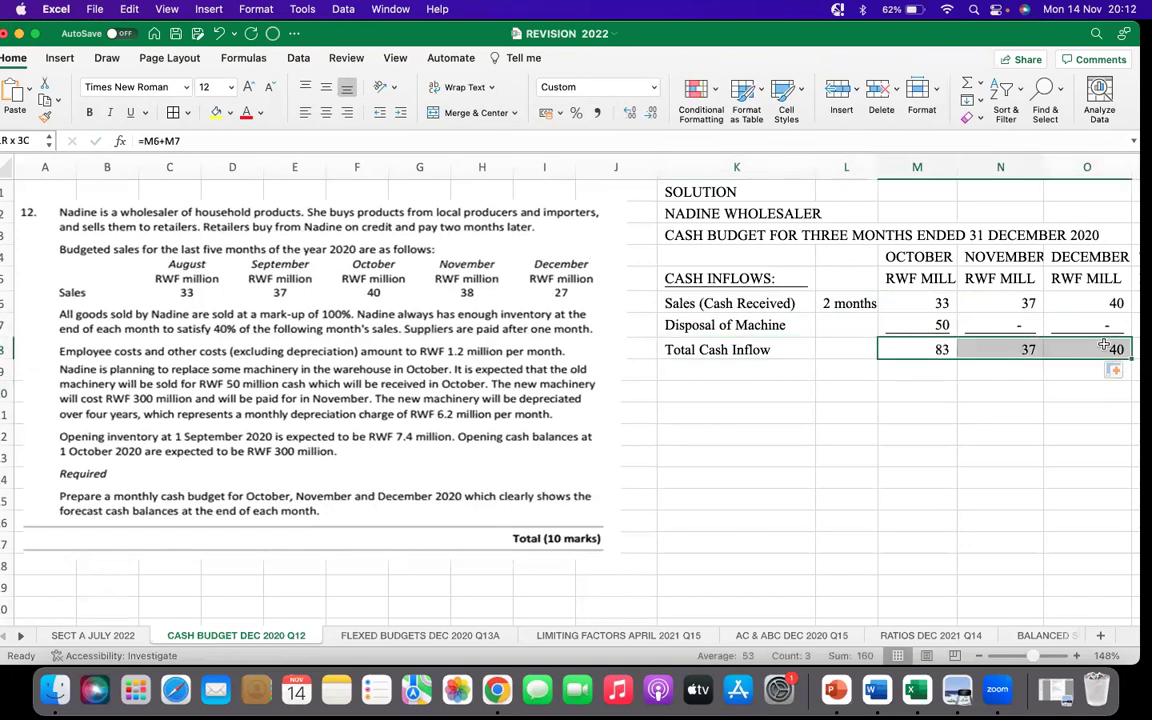
left_click(130, 112)
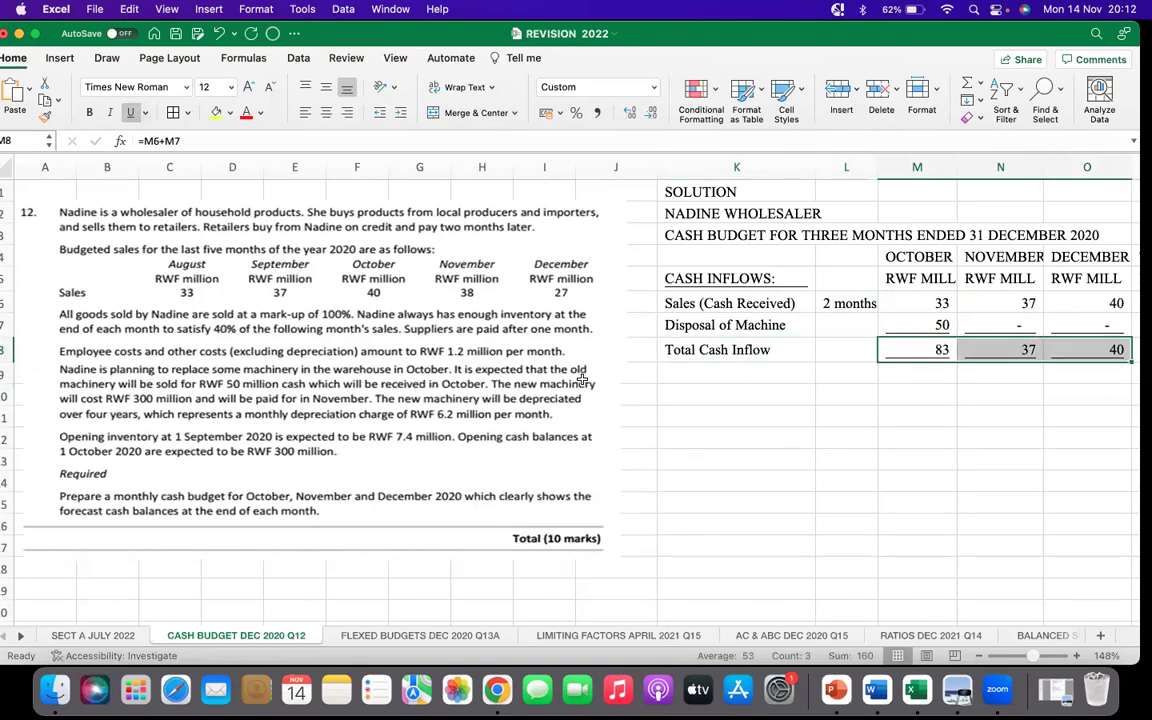
left_click(716, 437)
left_click_drag(716, 350, 1100, 350)
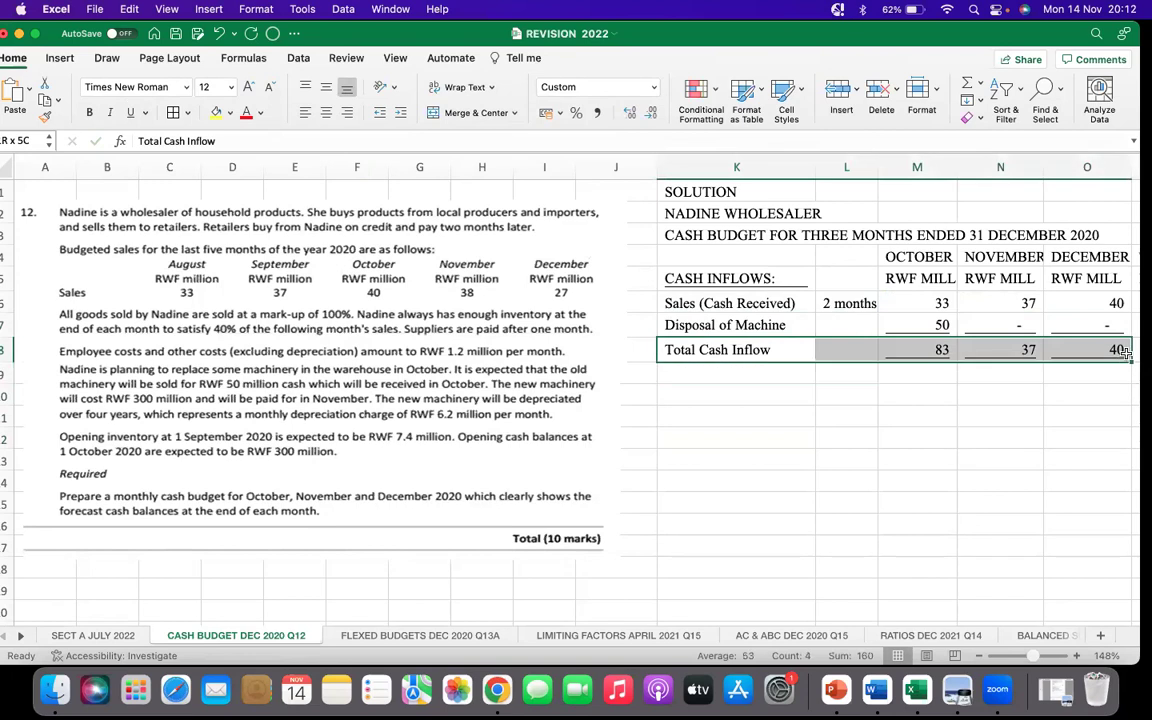
left_click(89, 112)
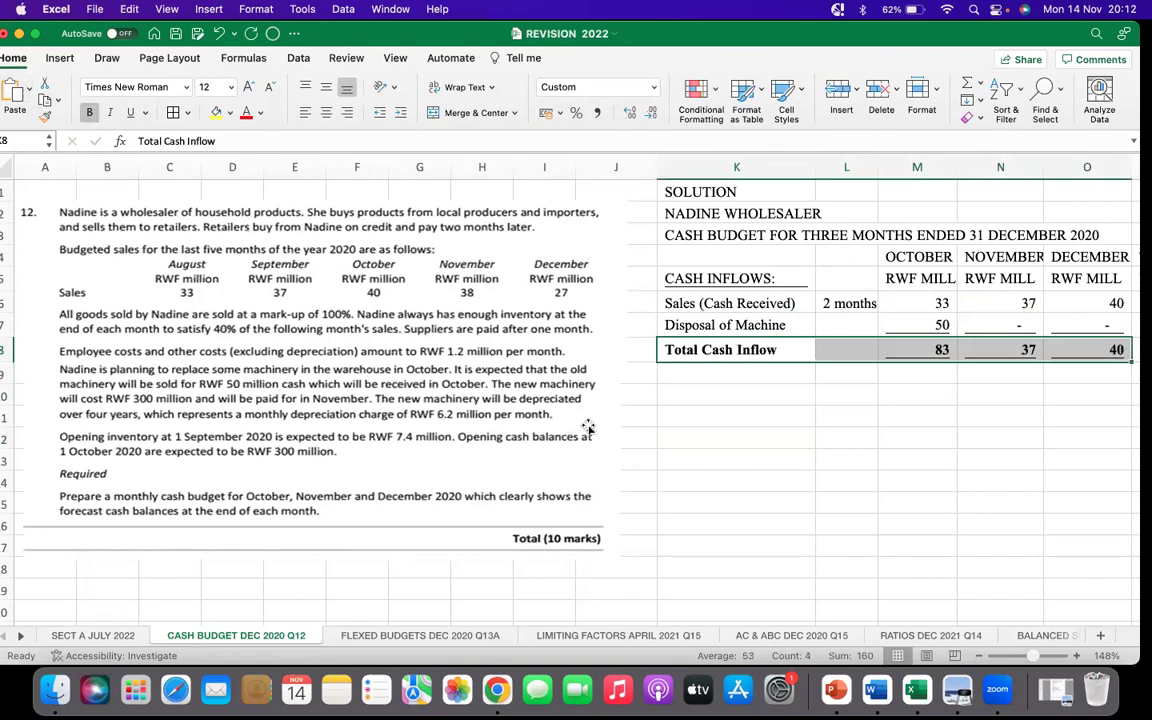
Enter the heading CASH OUTFLOW: in K10 and underline it
left_click(689, 396)
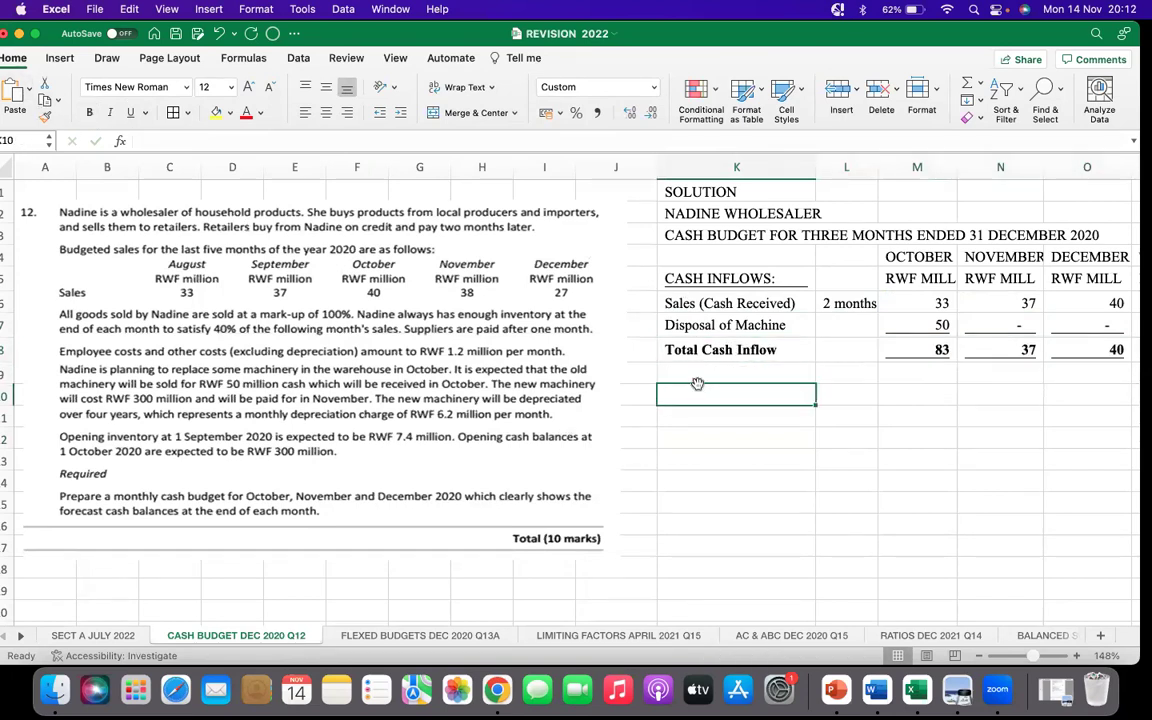
type("C")
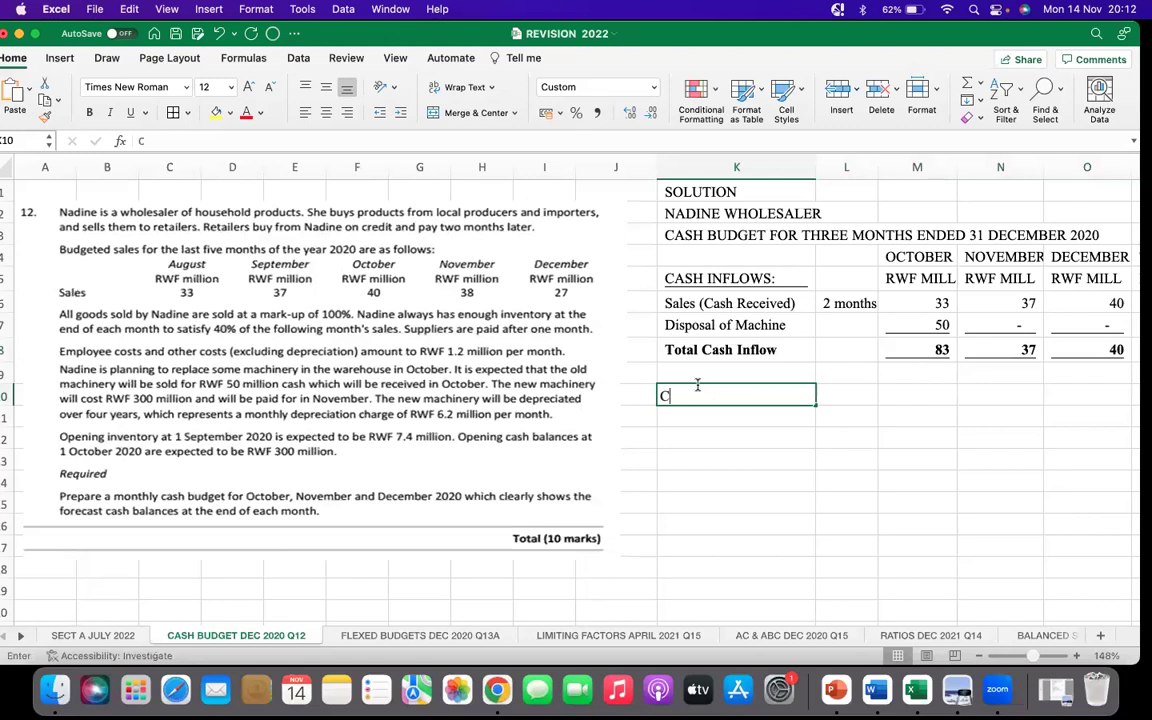
type("ASH OU")
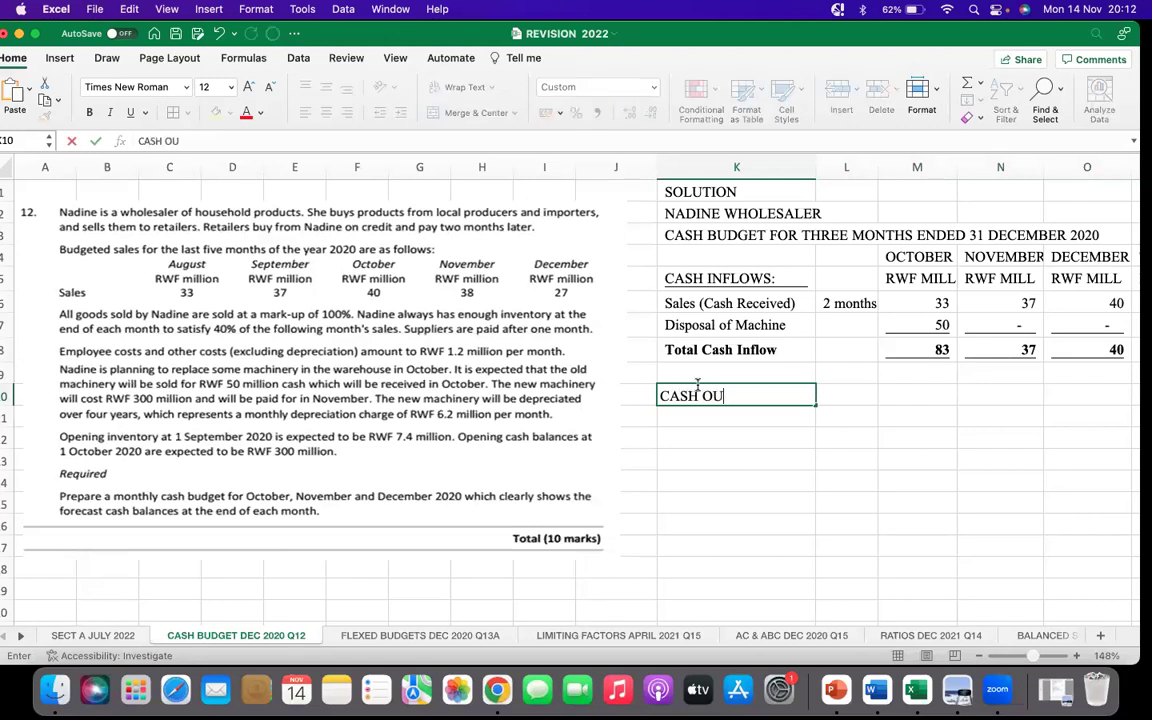
type("TFLOW:")
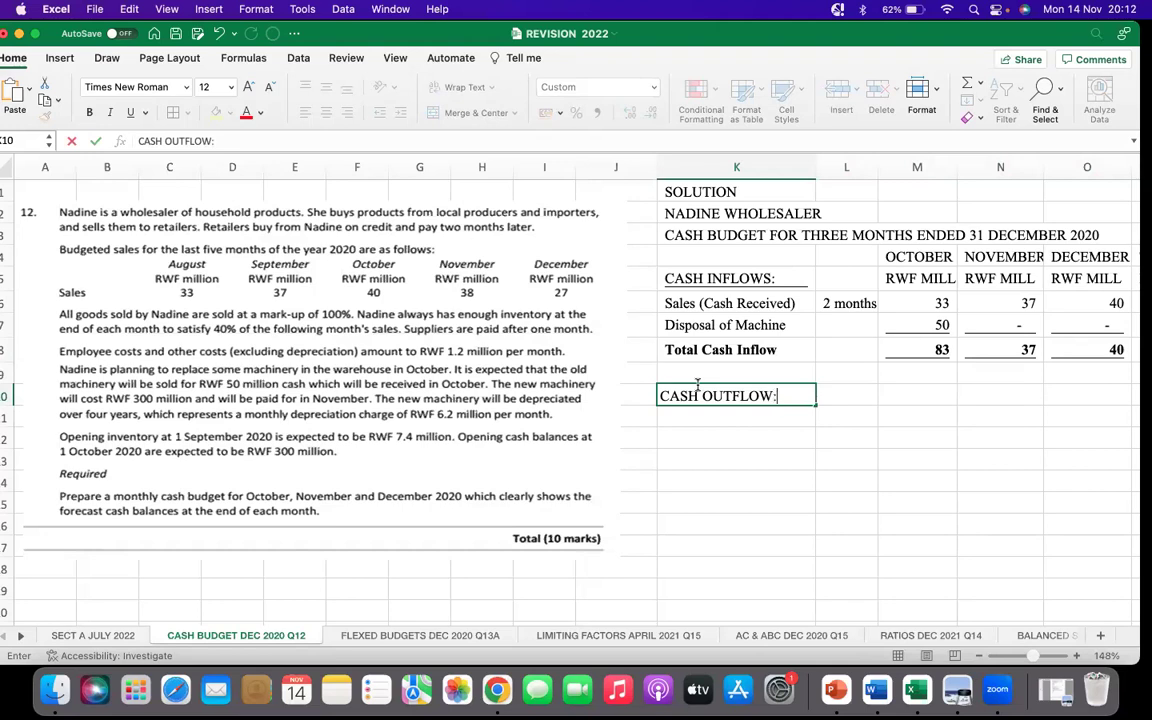
key("Return")
key("Up")
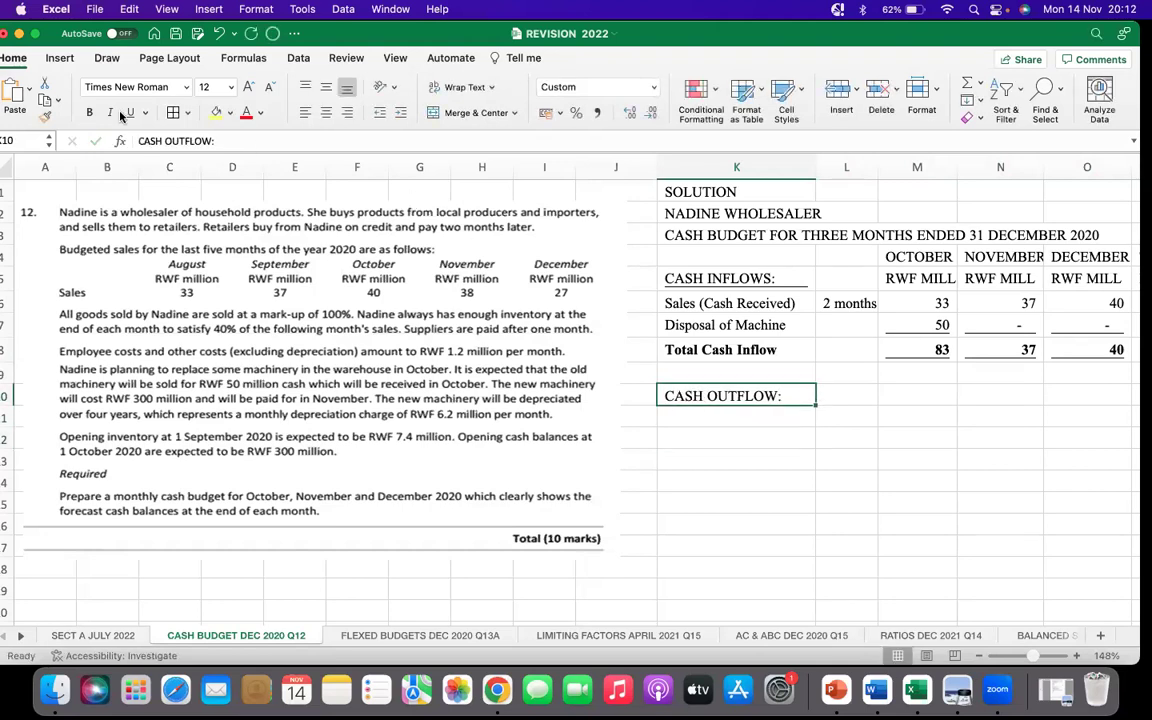
left_click(129, 113)
key("Down")
key("Down")
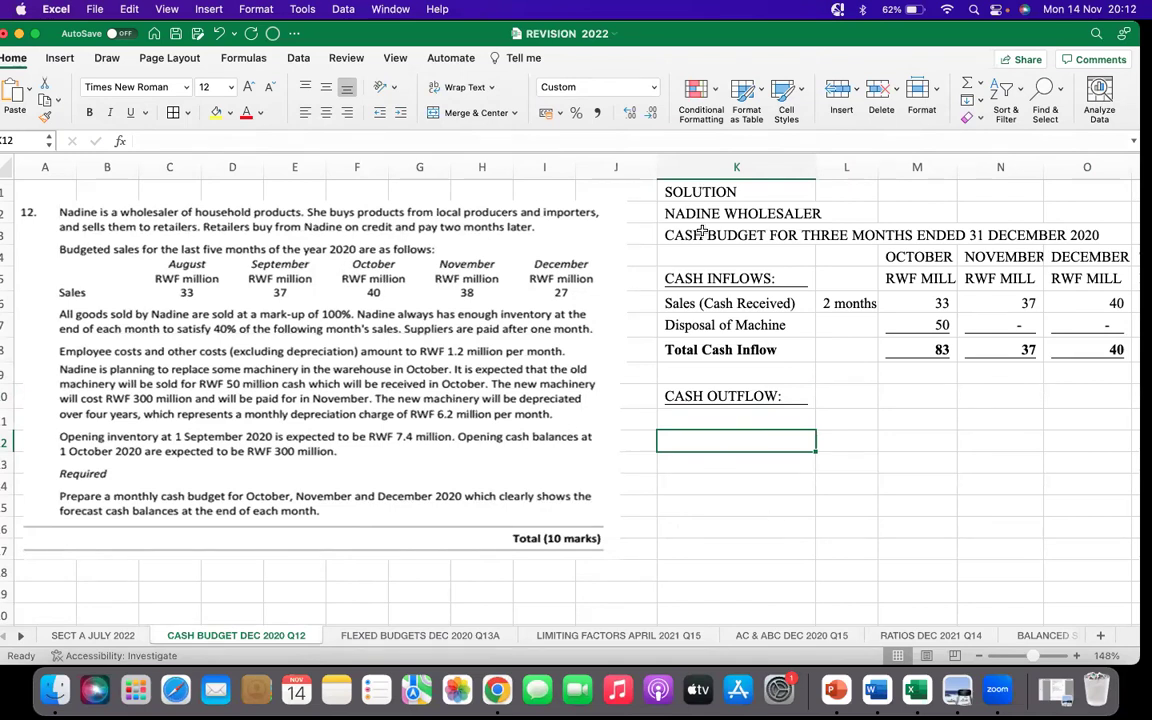
Colour the text of the Total Cash Inflow row K8:O8 red
left_click(688, 278)
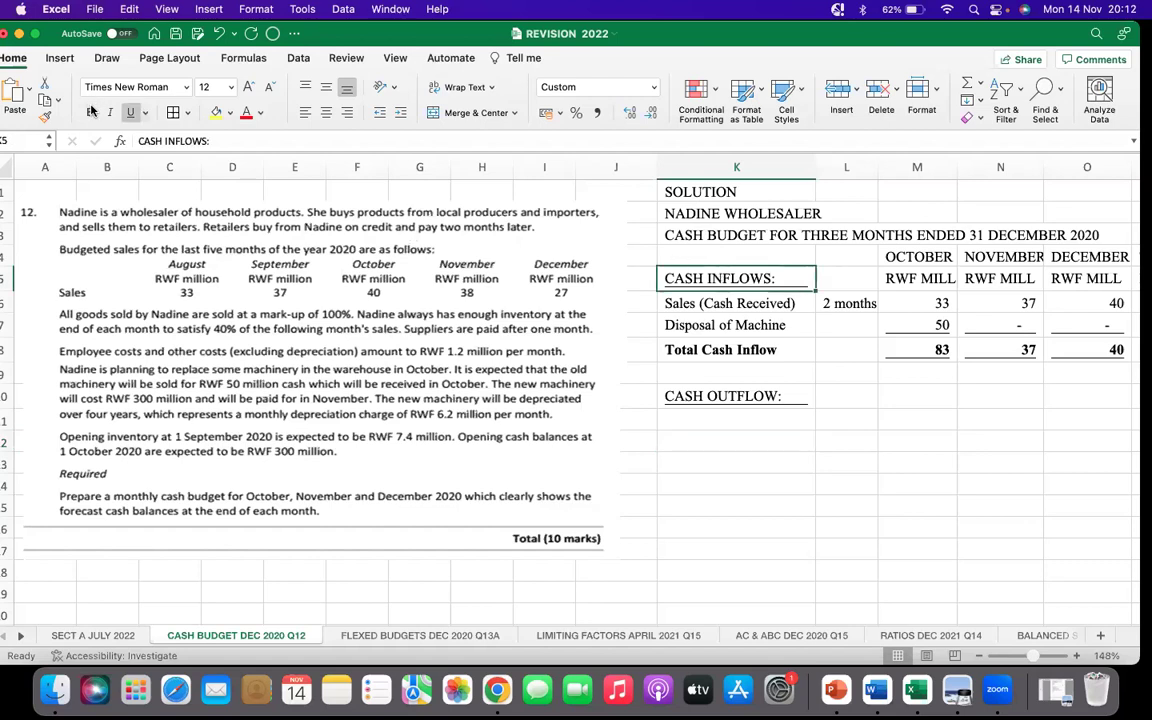
left_click_drag(765, 350, 1100, 350)
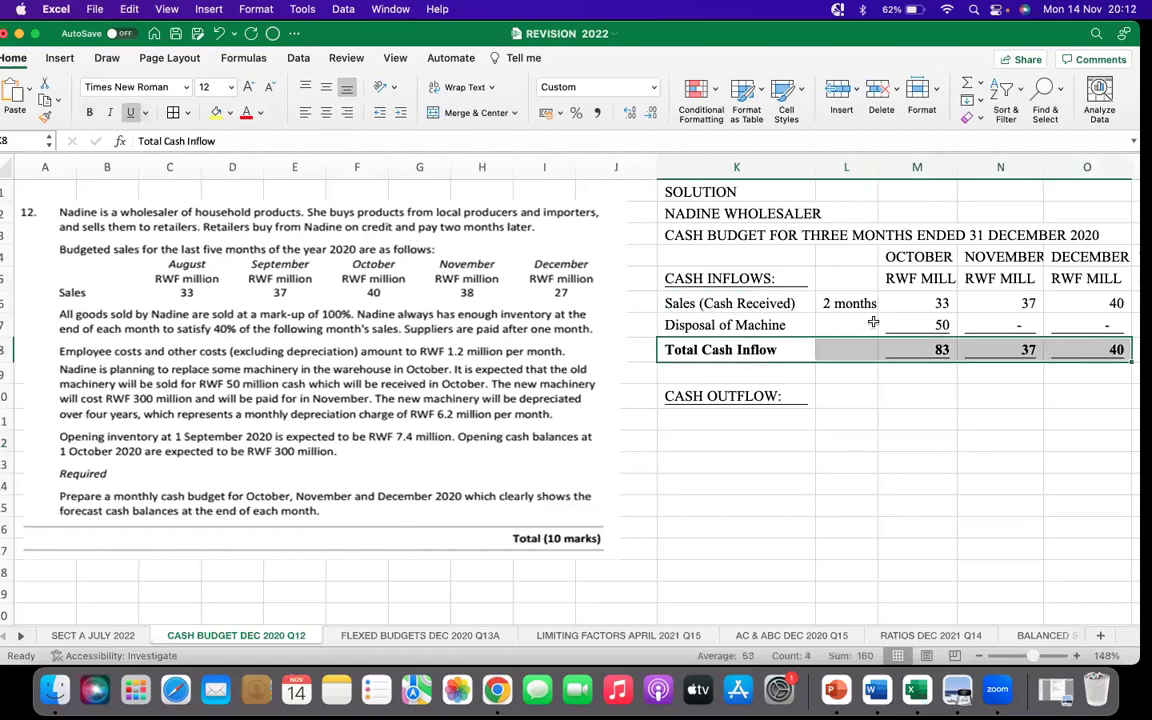
left_click(247, 113)
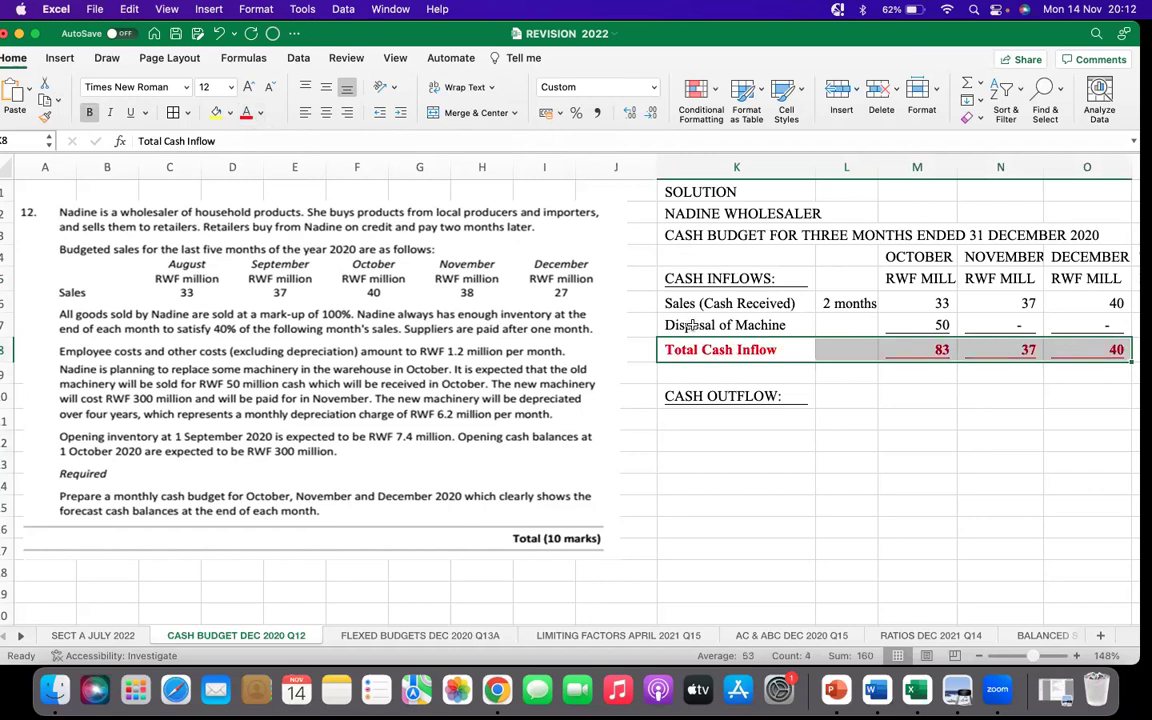
left_click(720, 420)
Enter the outflow label Purchase from Producers in K11 and its working reference W1 in L11
left_click(704, 390)
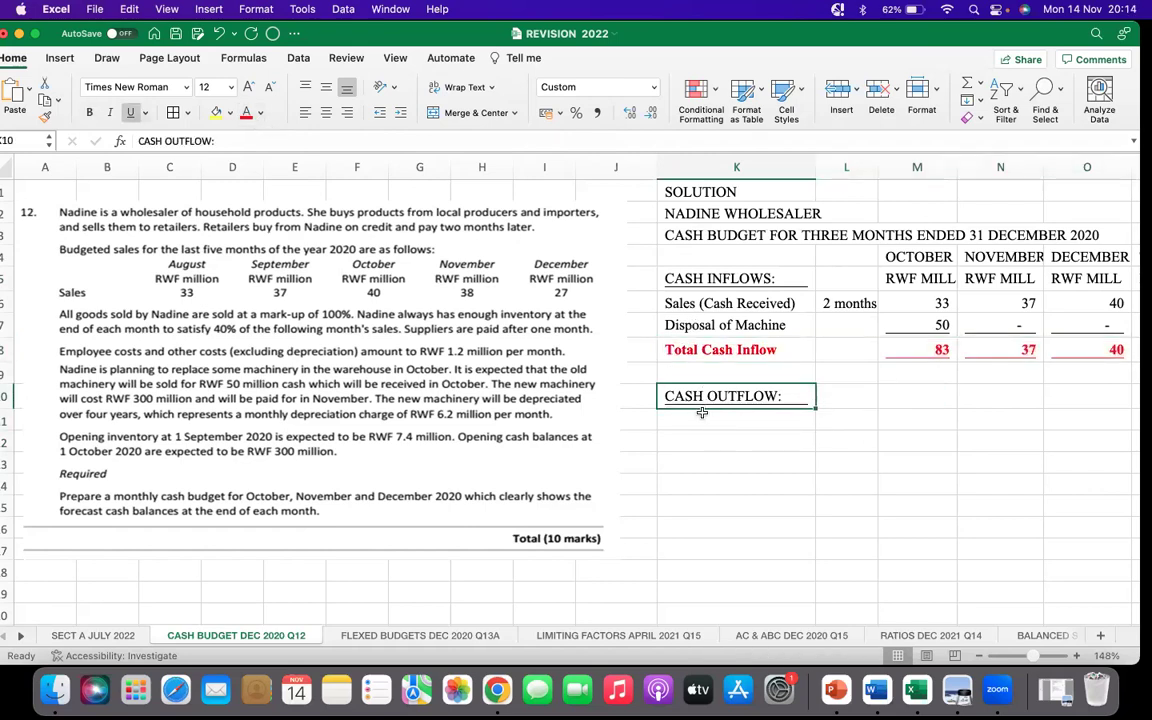
left_click(702, 412)
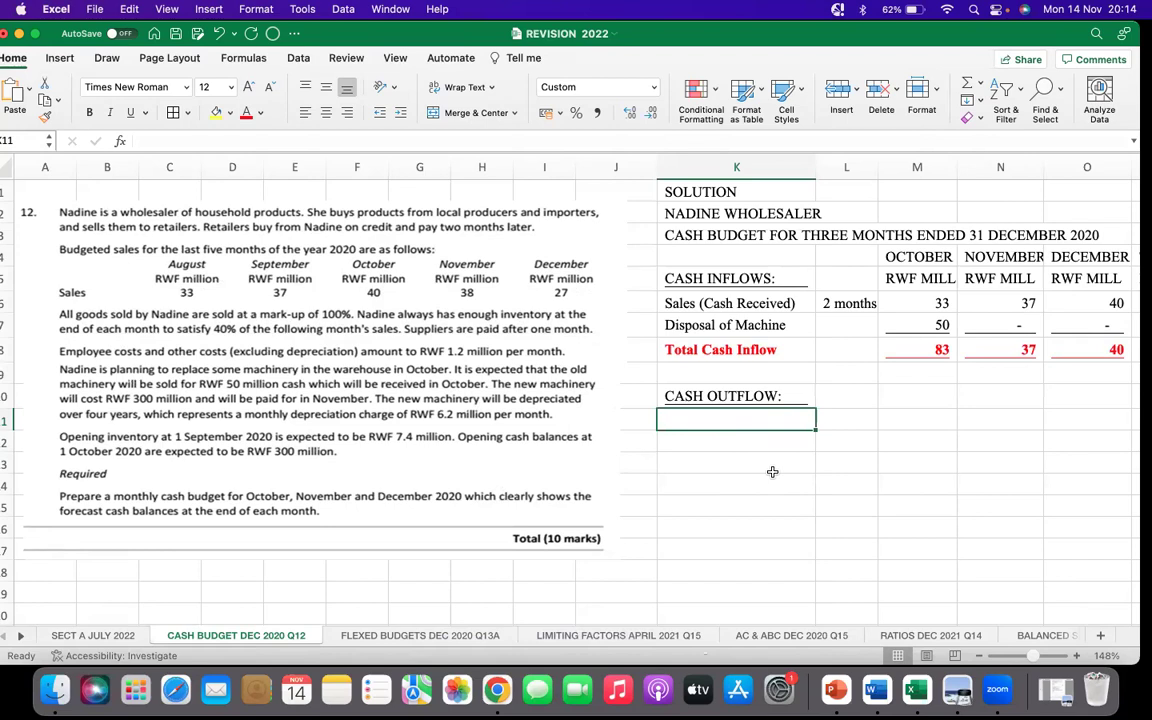
type("PURCHAS")
key("BackSpace")
key("BackSpace")
key("BackSpace")
key("BackSpace")
key("BackSpace")
key("BackSpace")
key("BackSpace")
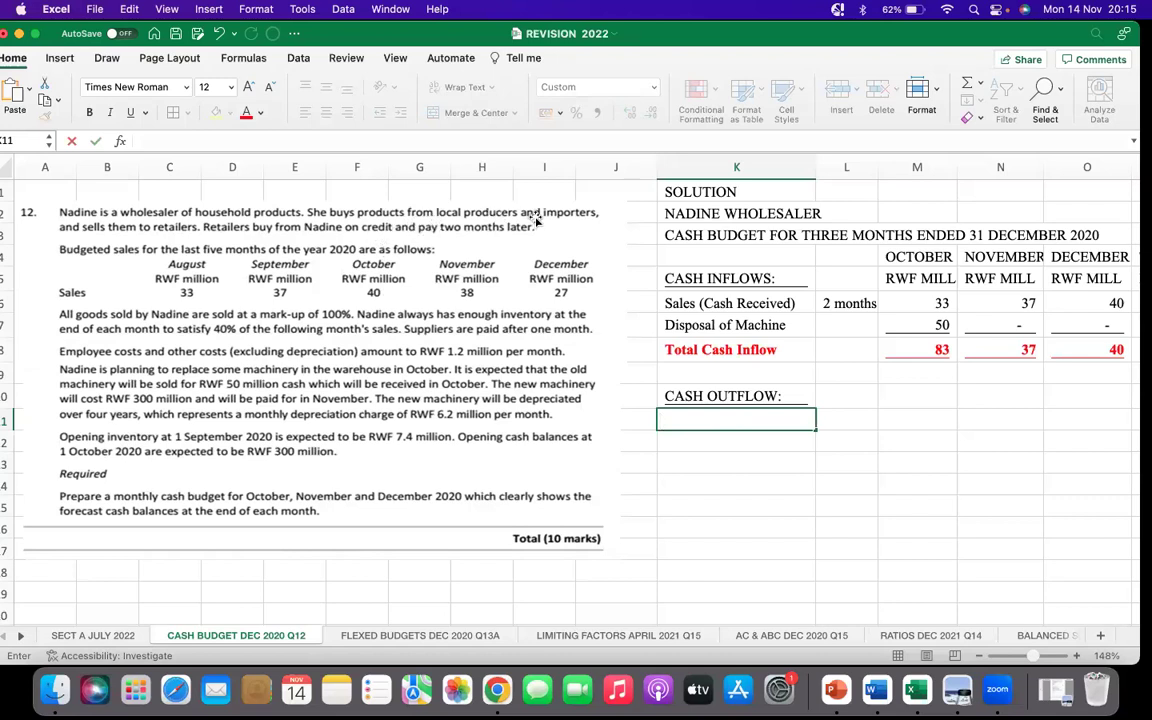
type("Purchase from ")
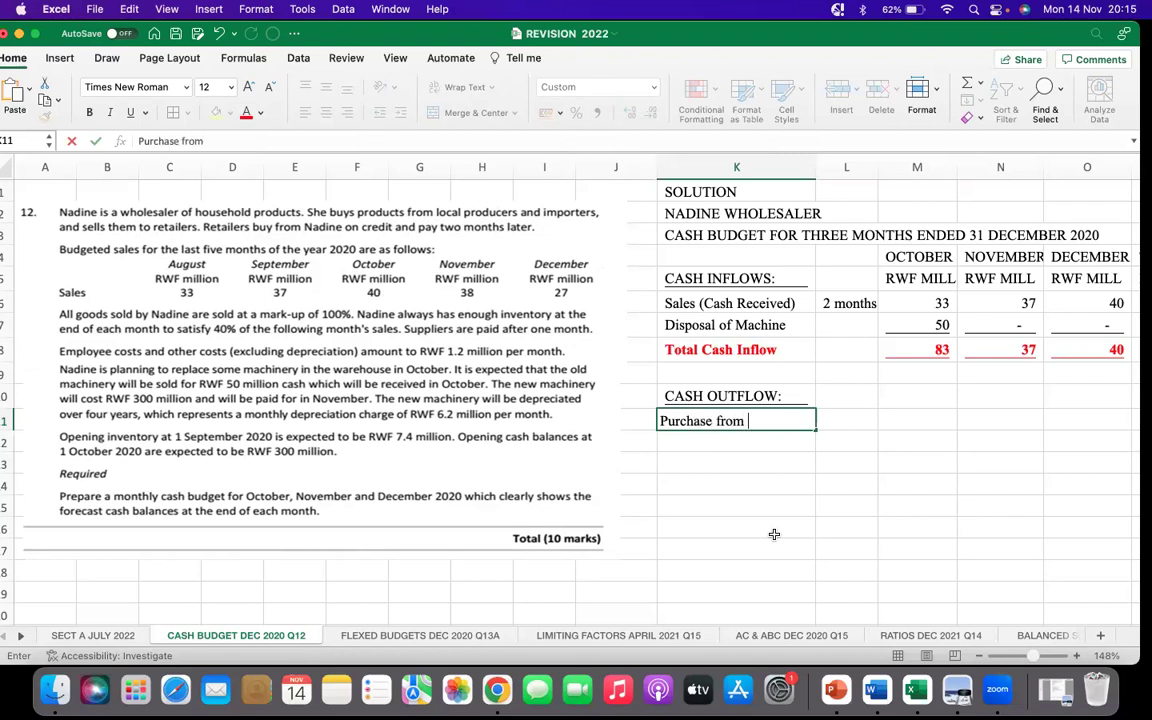
type("Producers")
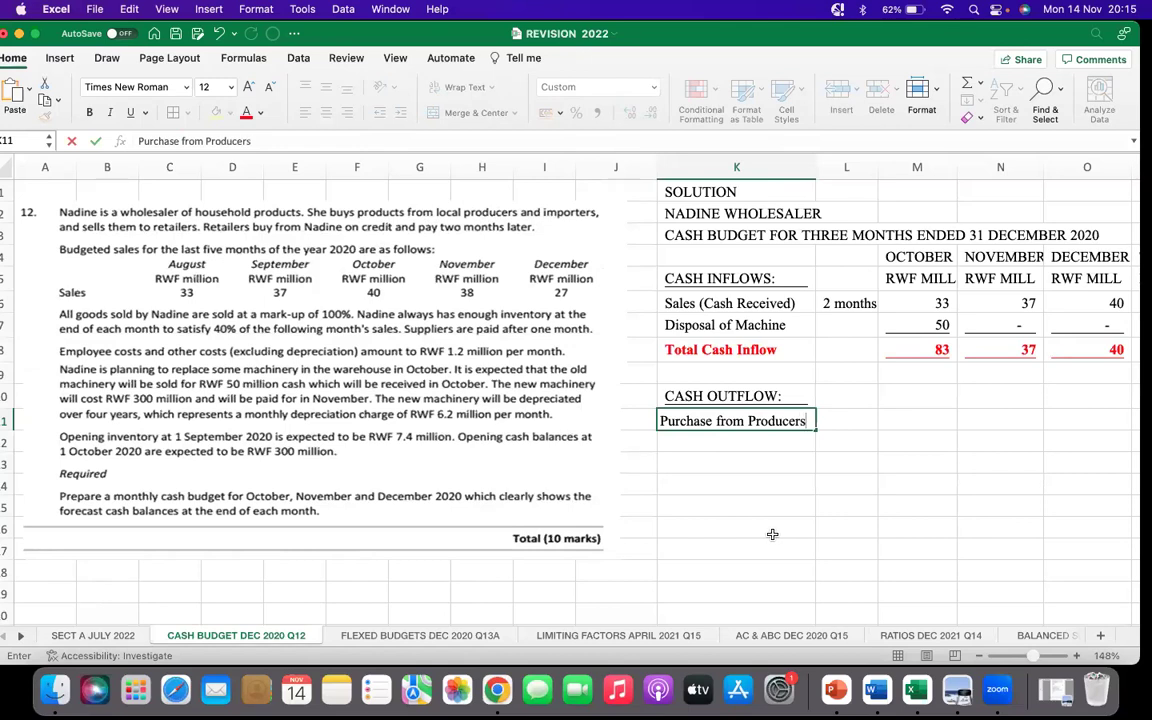
left_click(775, 485)
left_click(846, 421)
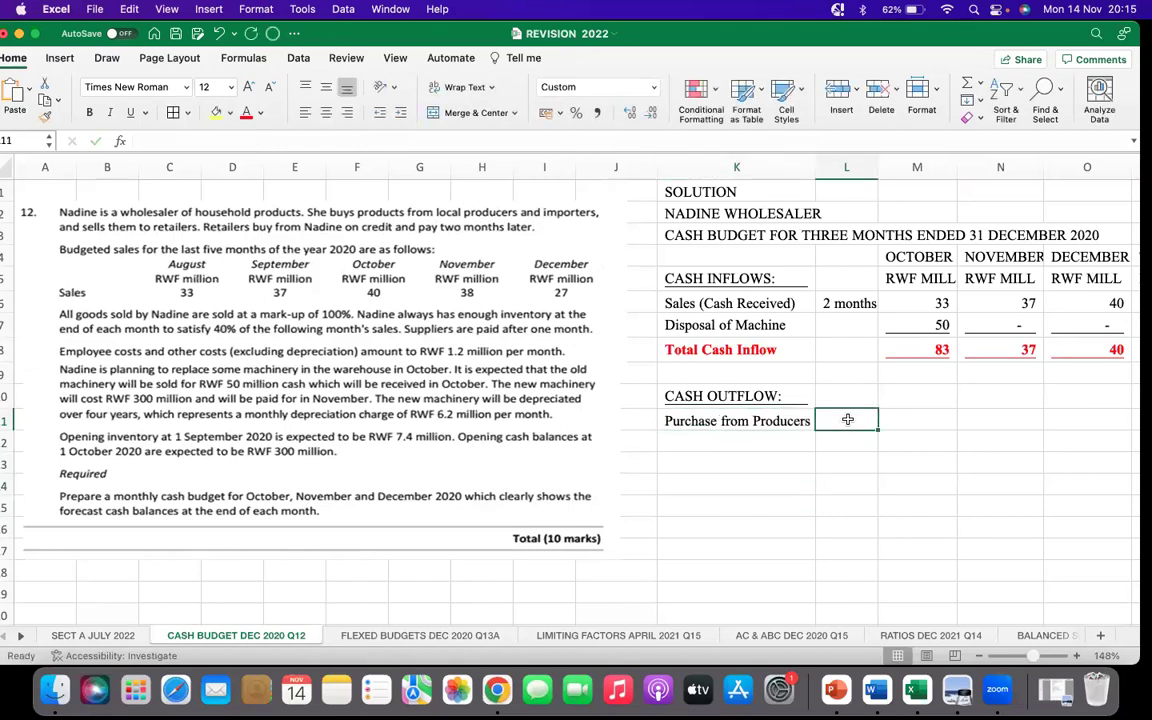
type("W1")
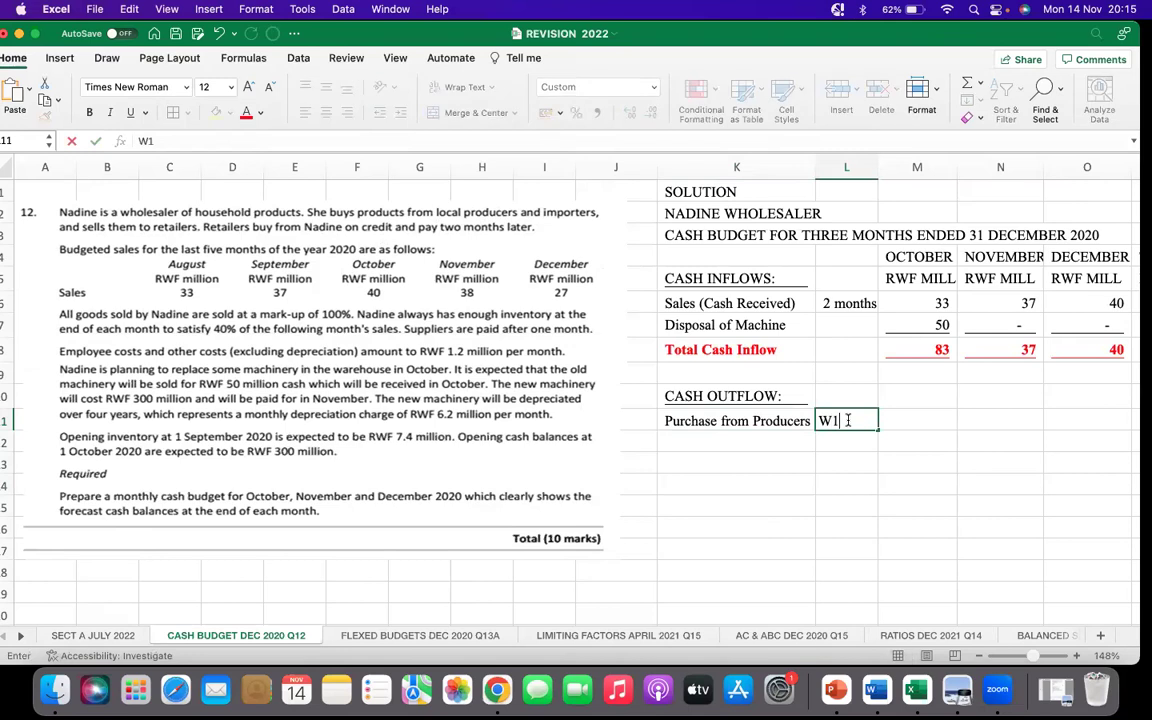
key("Return")
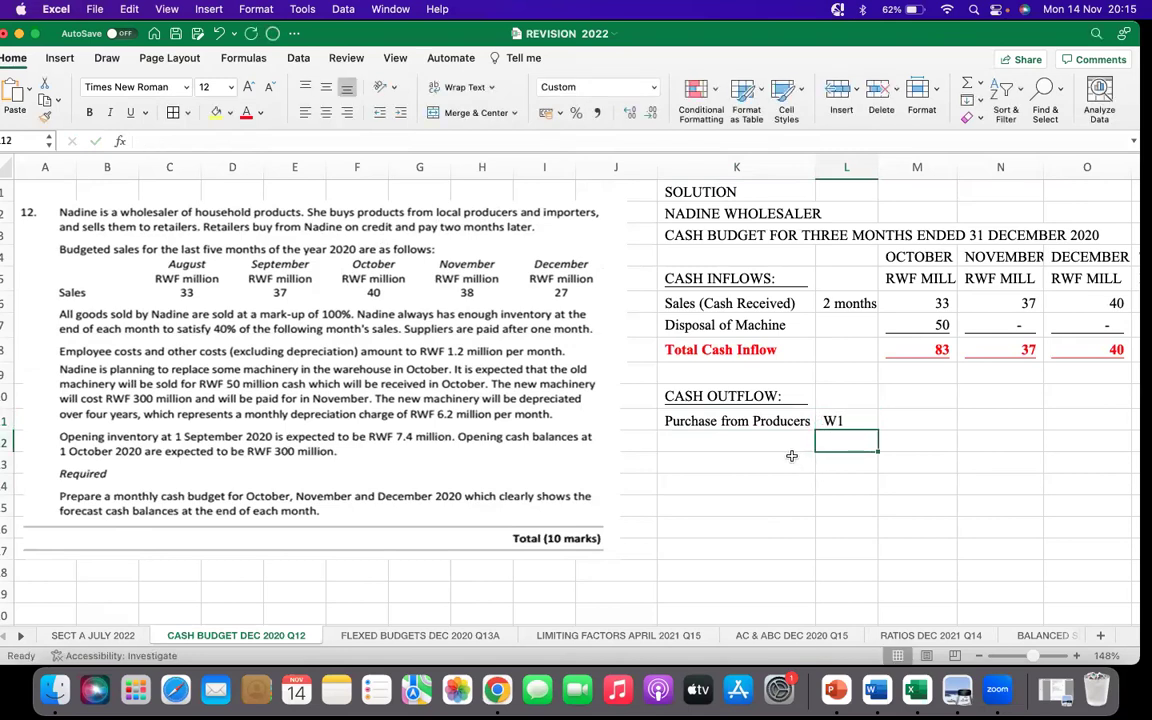
Add an Employee Costs row in K12 with 1.2 for October, November and December in M12:O12
left_click(722, 438)
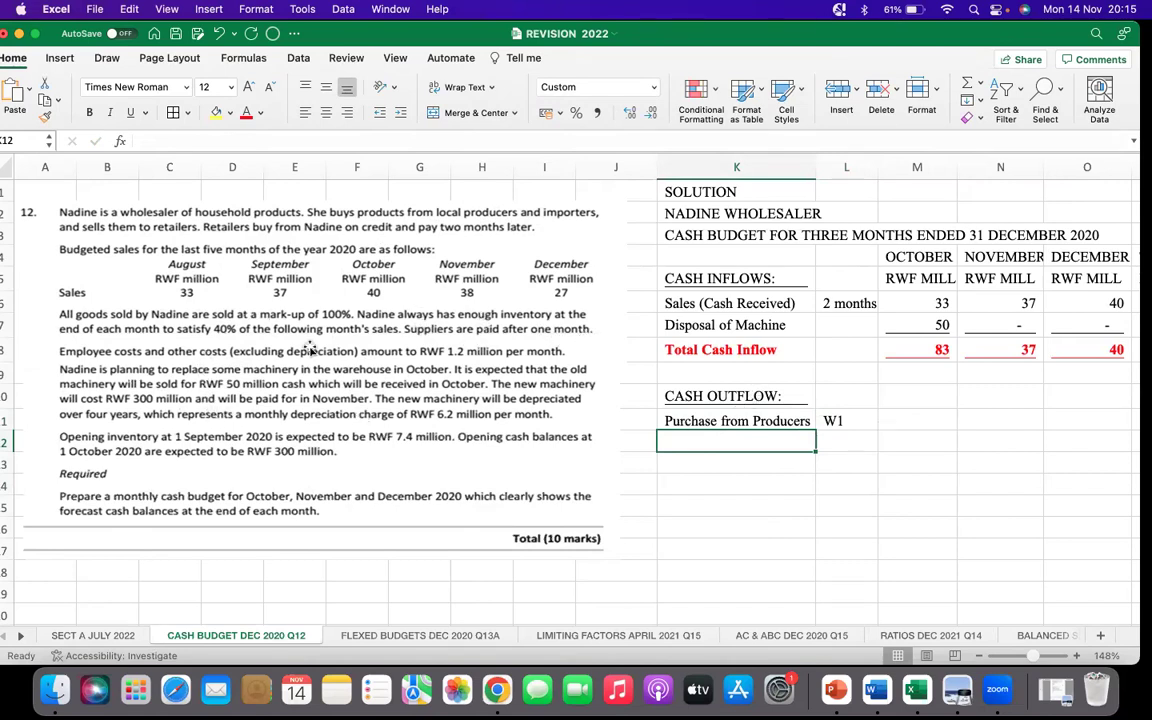
type("Employee Costs")
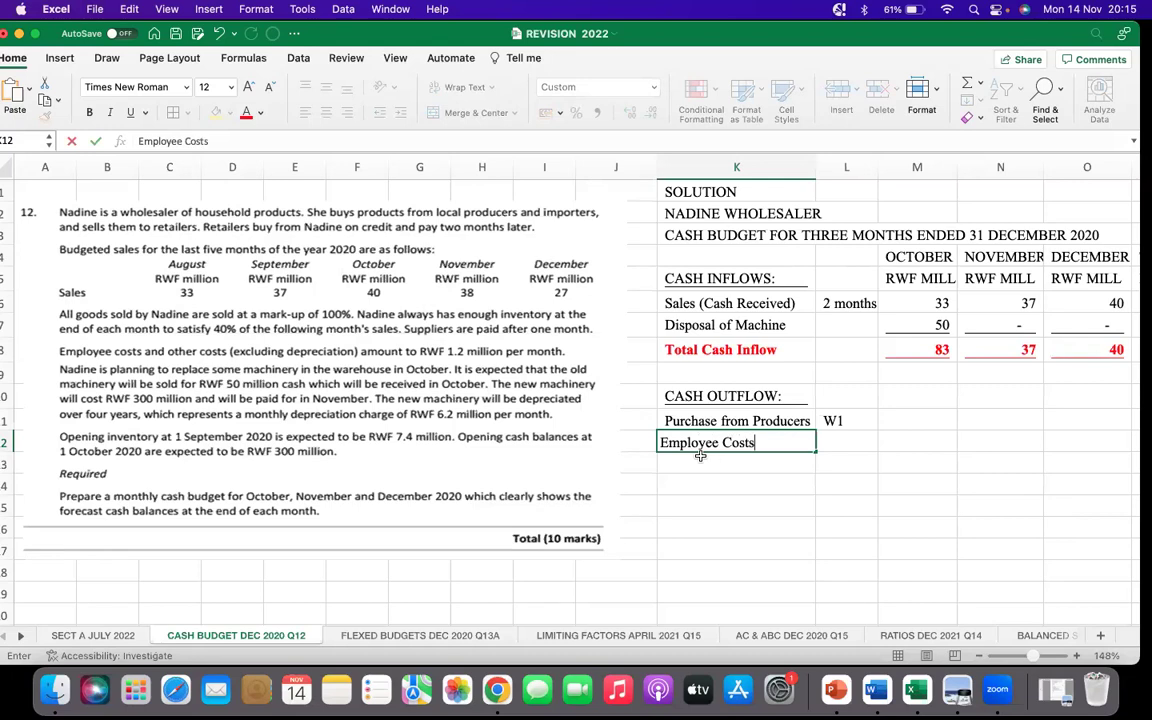
left_click(782, 480)
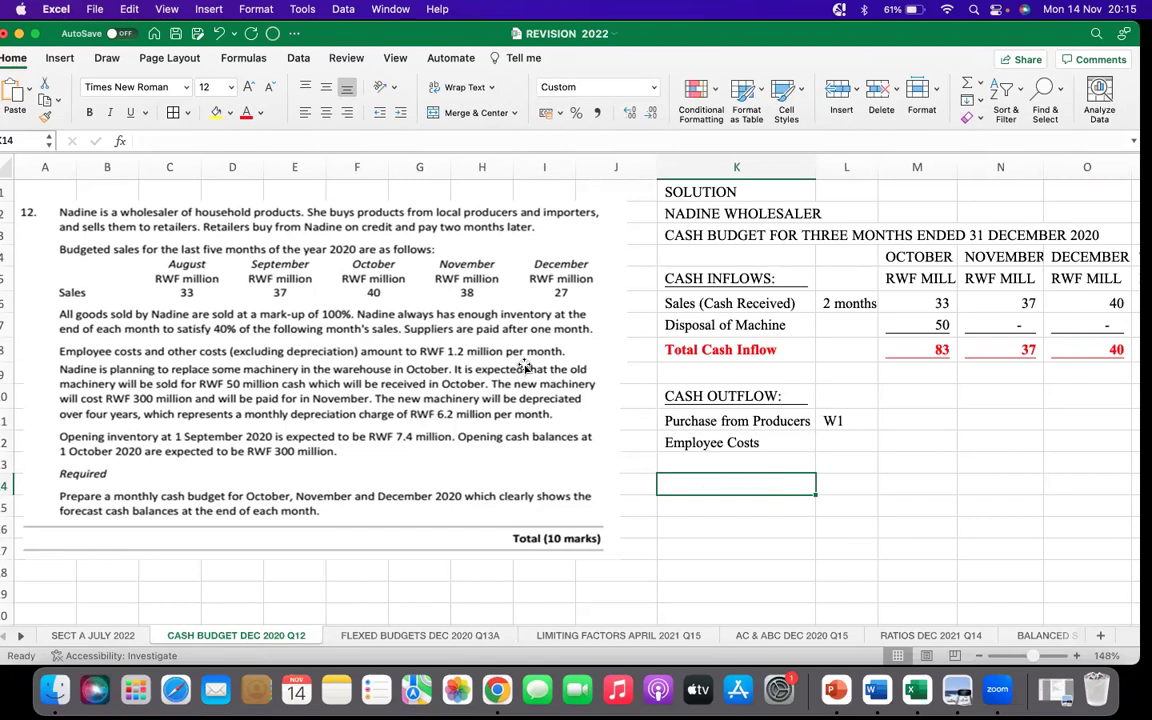
left_click(884, 438)
type("1.2")
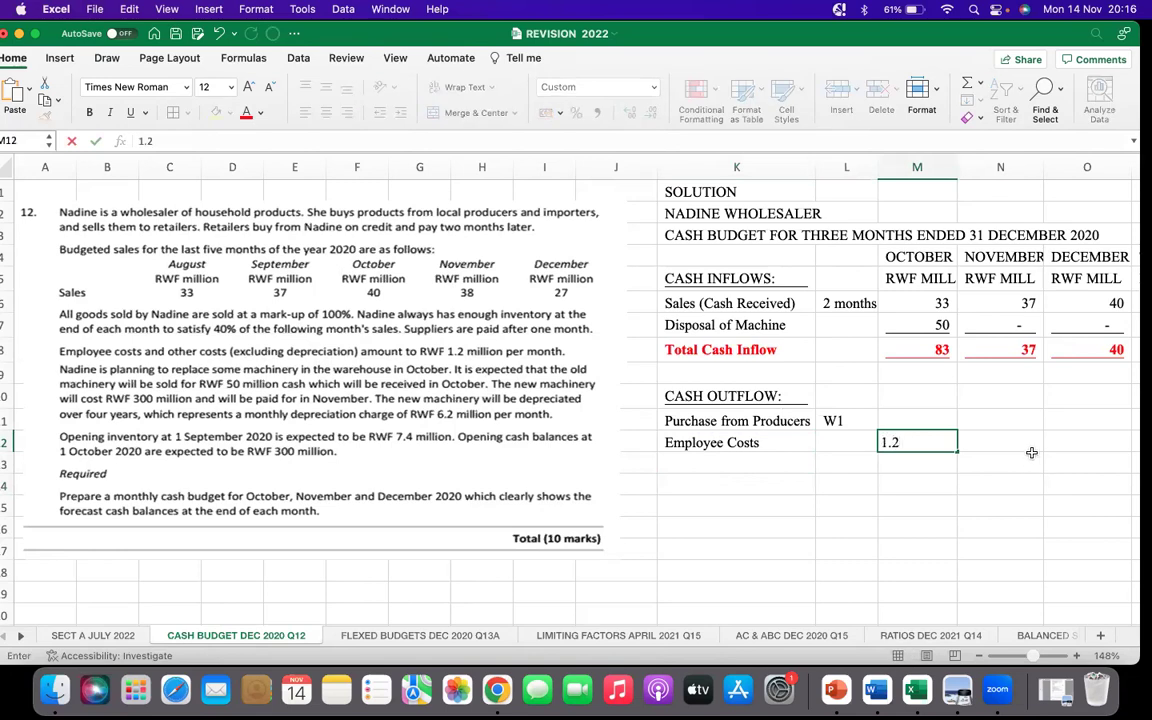
left_click(1027, 444)
type("1.2")
key("Return")
left_click(1076, 440)
type("1.2")
key("Return")
Format the Employee Costs amounts in M12:O12 to show one decimal place
left_click_drag(897, 441, 1087, 437)
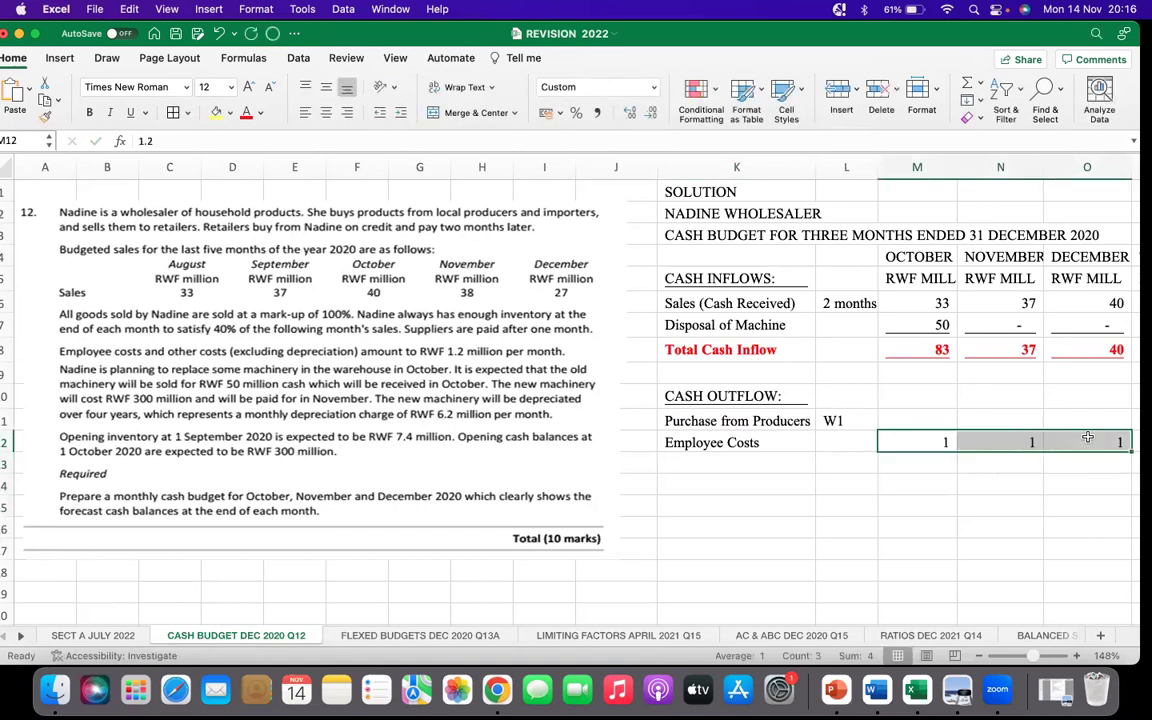
left_click(636, 113)
left_click(636, 113)
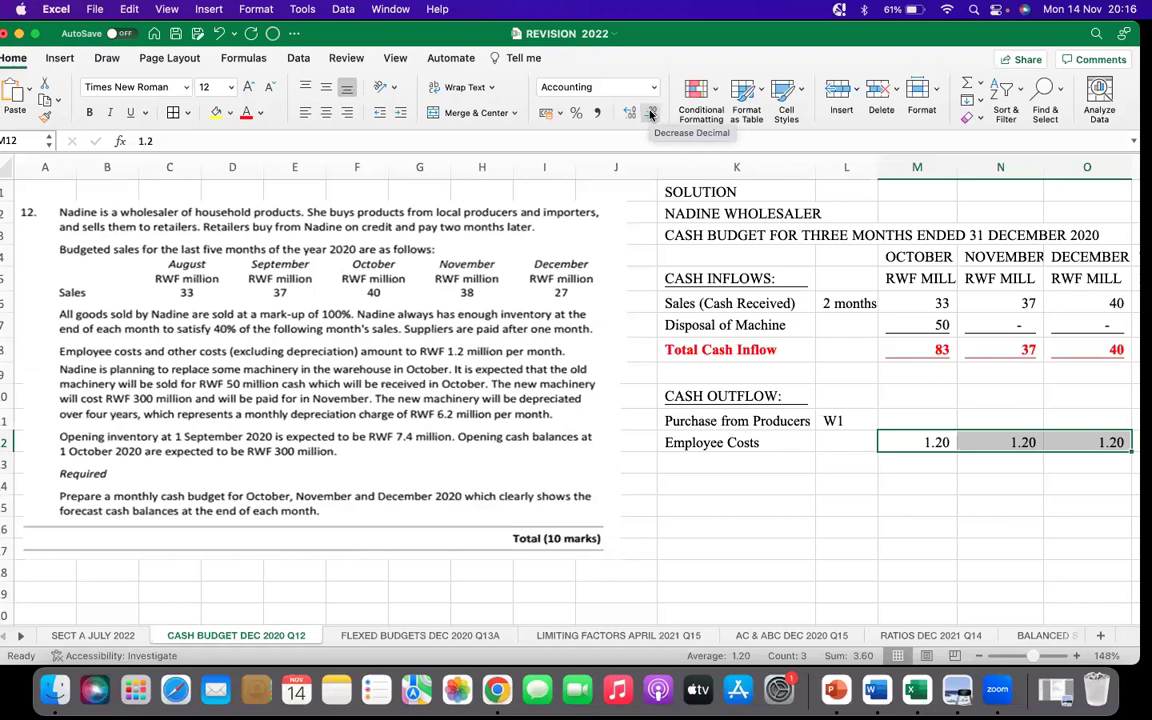
left_click(650, 114)
left_click(682, 494)
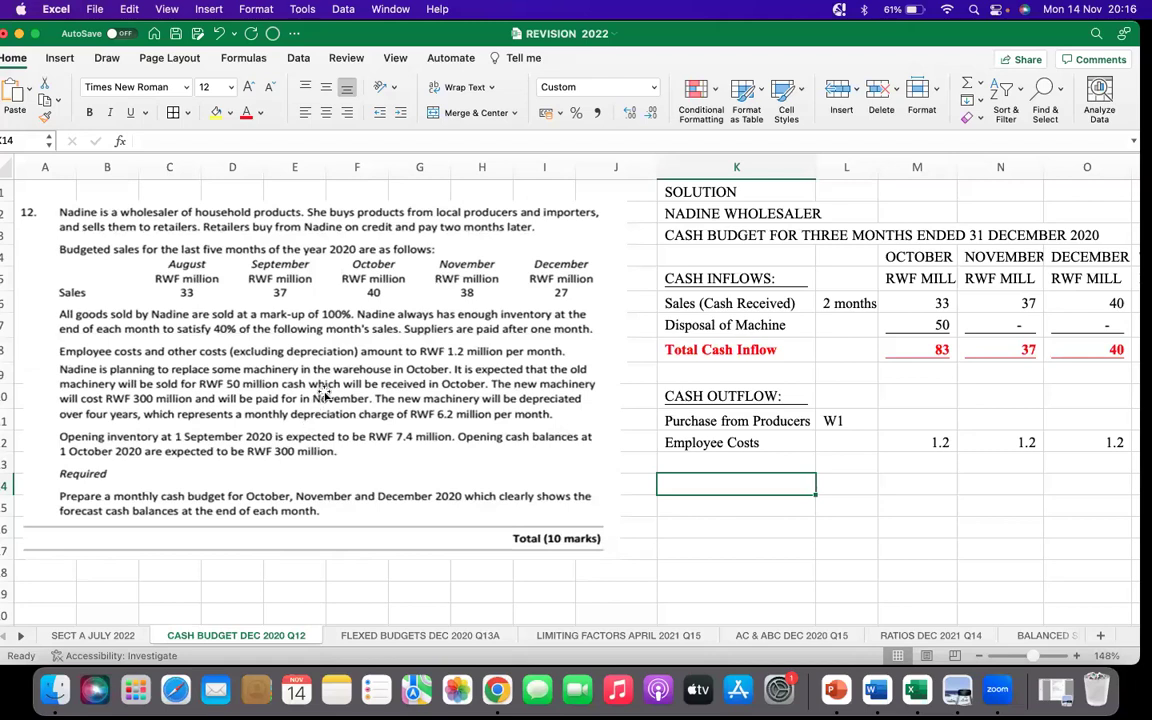
Add a Purchase of Machine row in K13 with 300 for November in N13
left_click(679, 463)
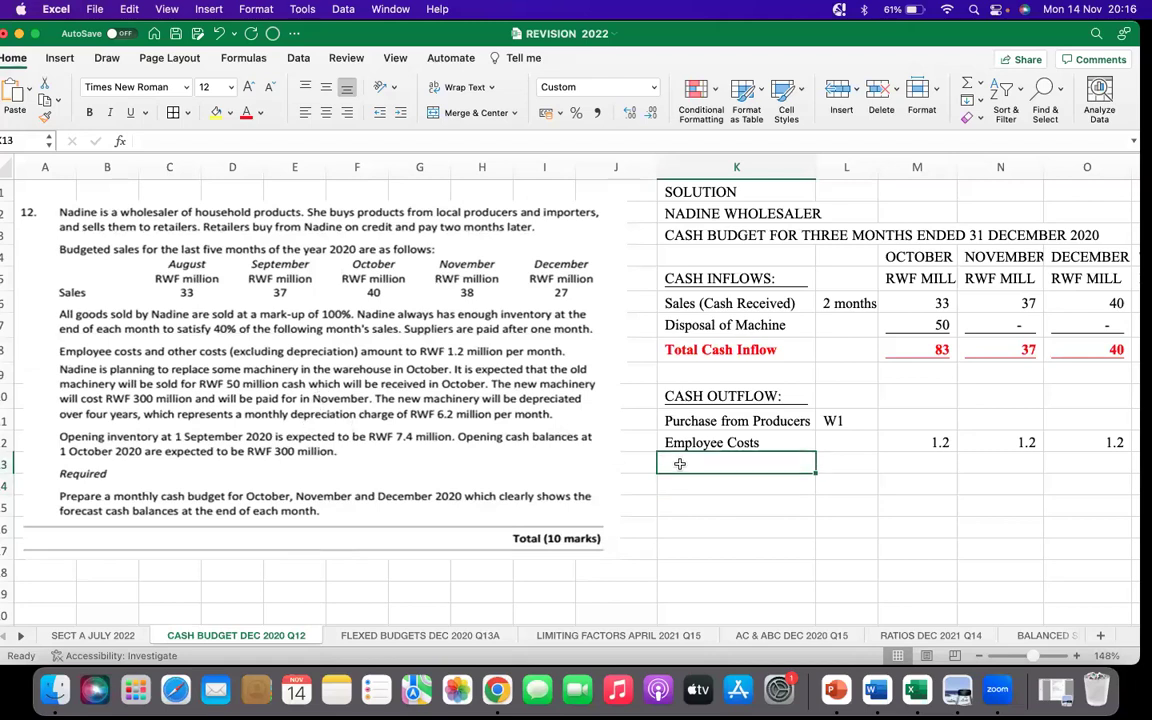
type("Purchase of Machine")
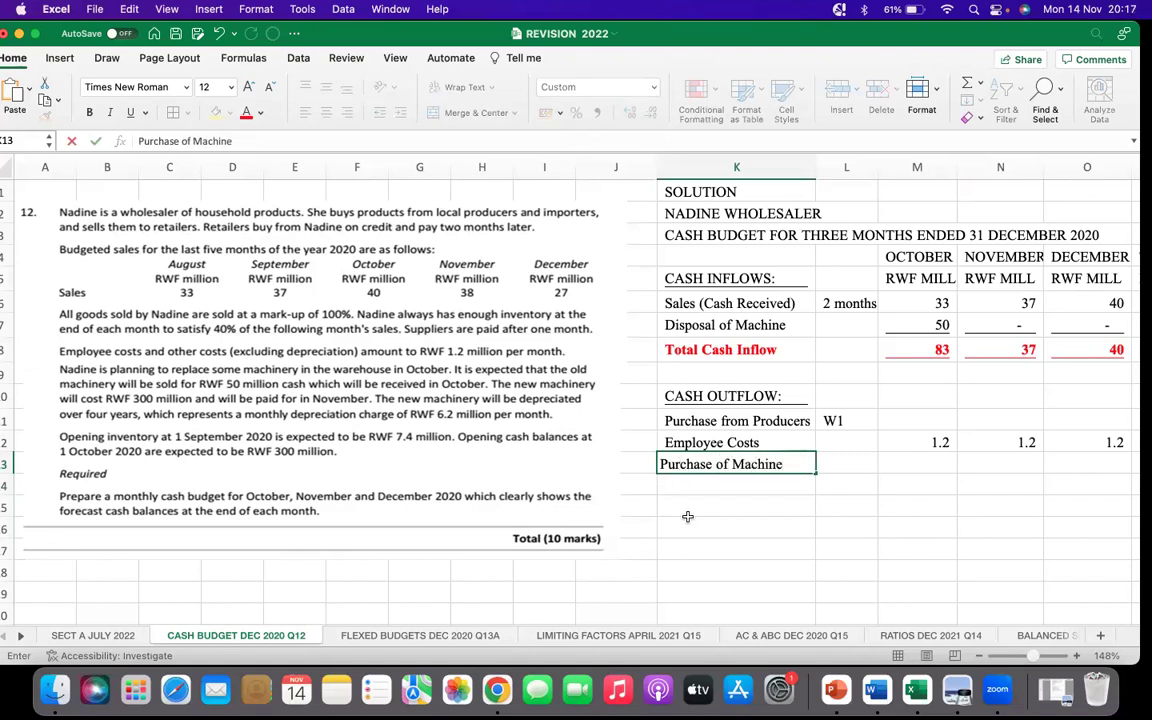
key("Return")
left_click(1008, 461)
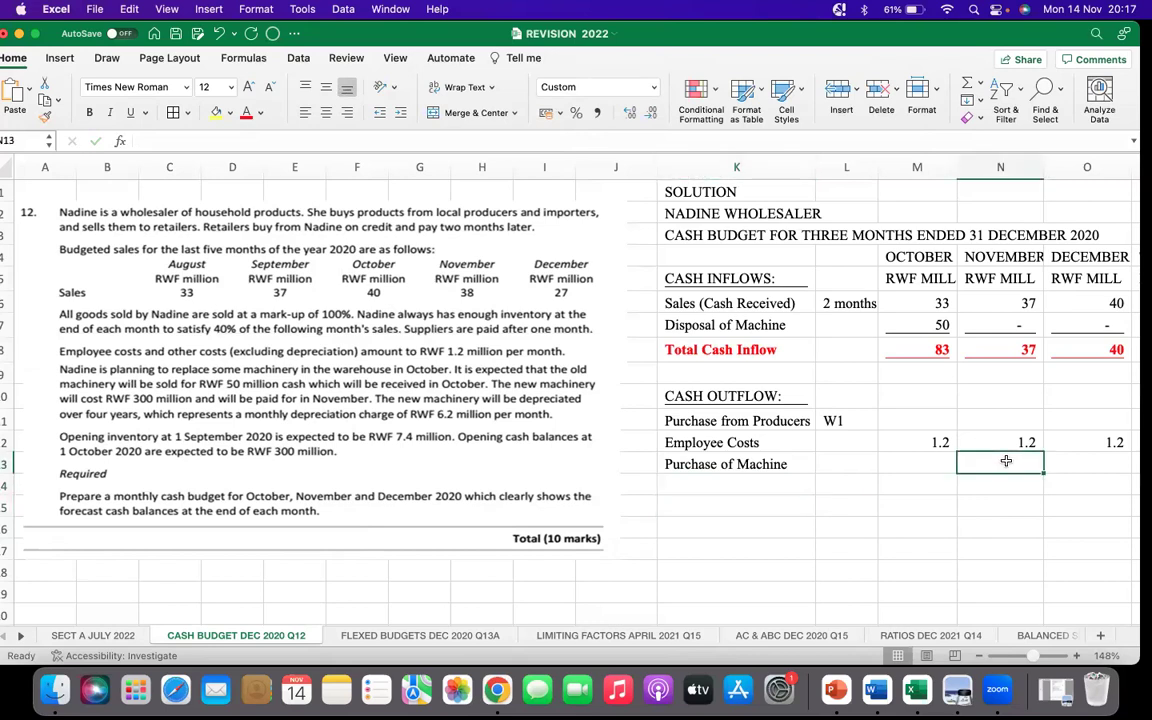
type("300")
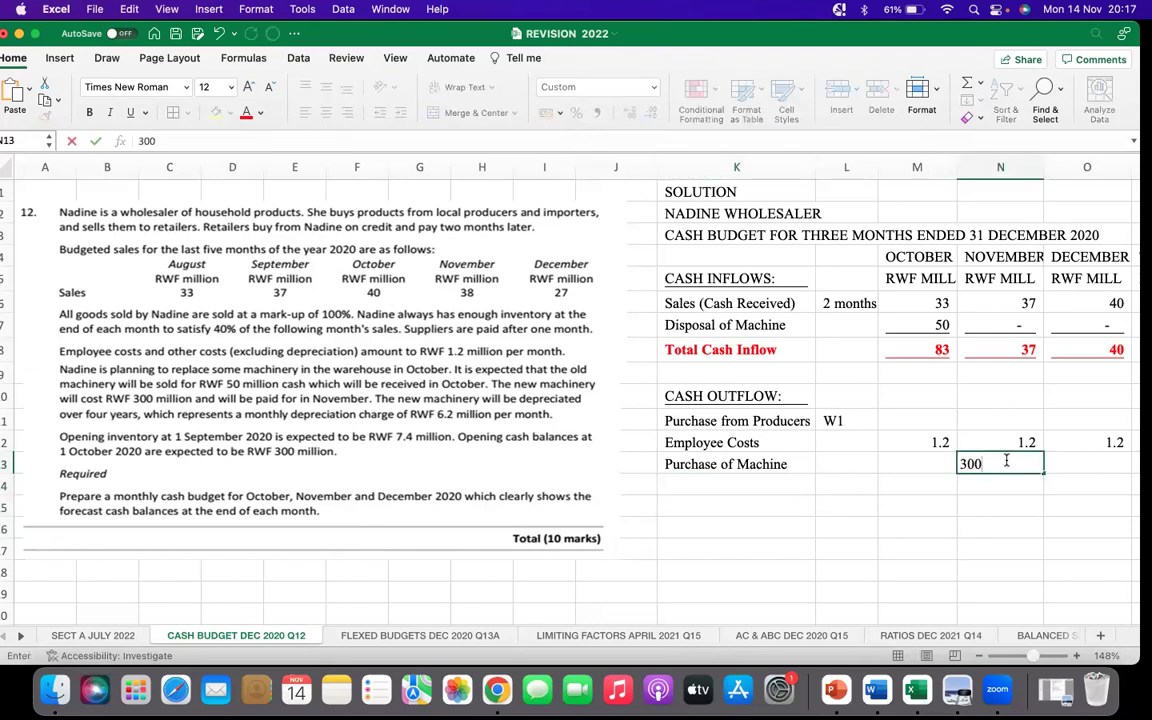
left_click(1050, 527)
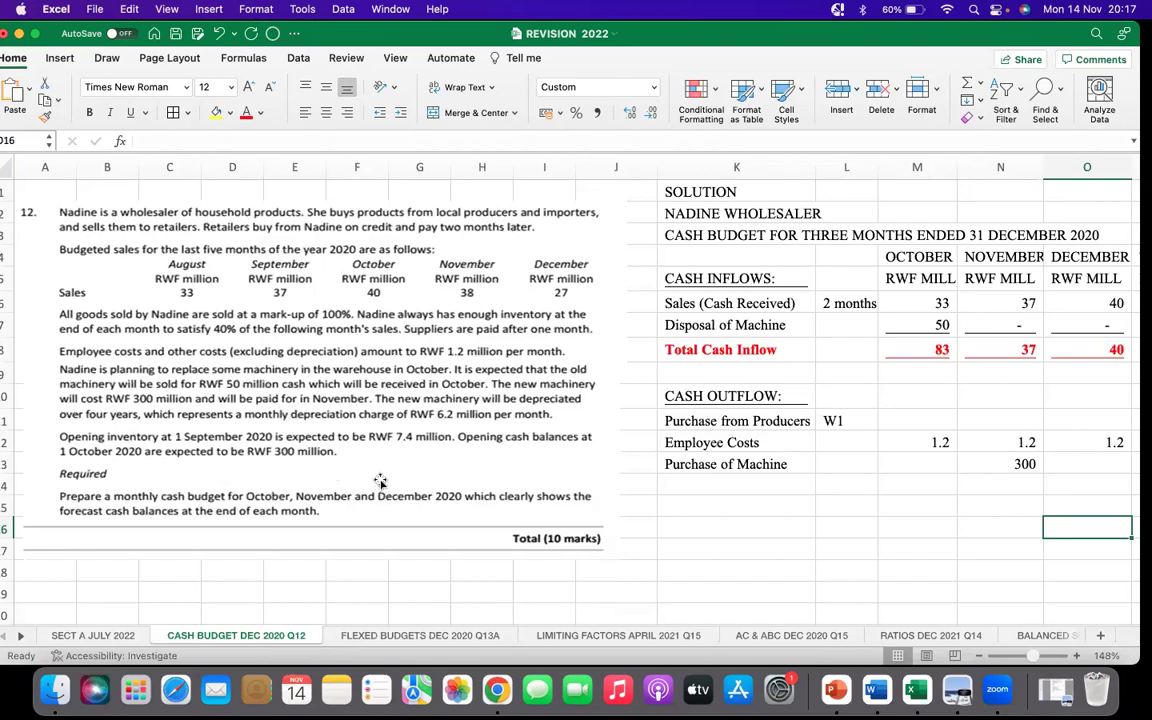
Enter the label Total Cash Outflows in K14, below Purchase of Machine
left_click(811, 458)
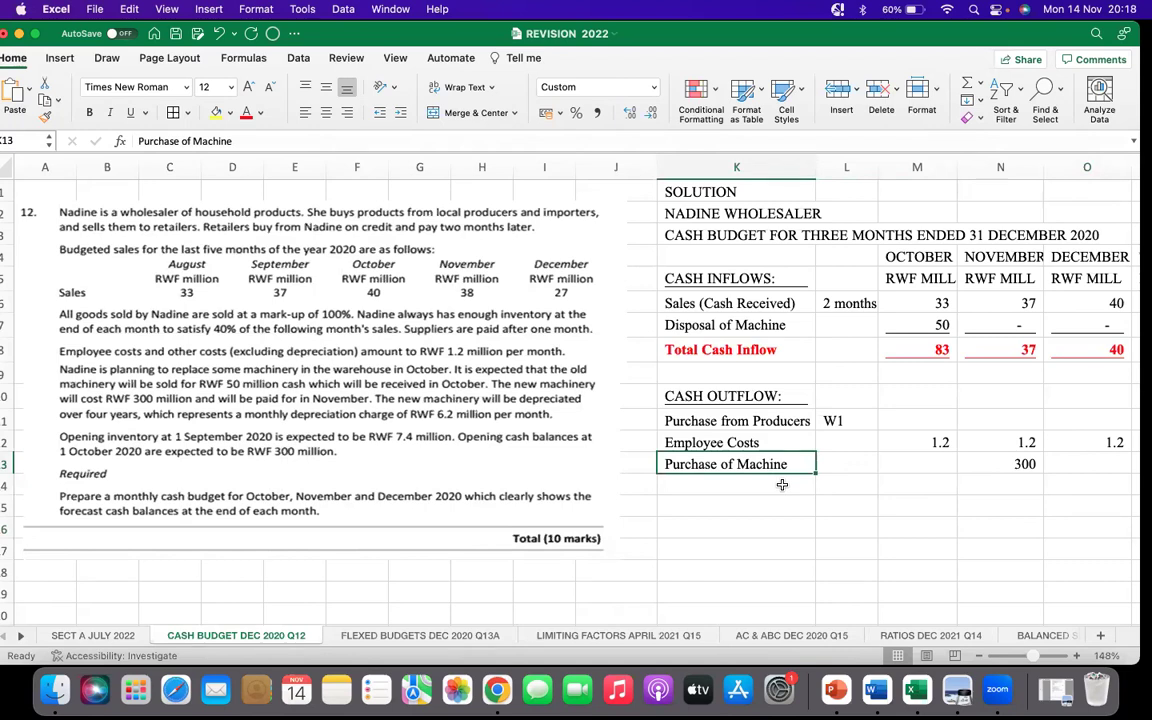
left_click(782, 485)
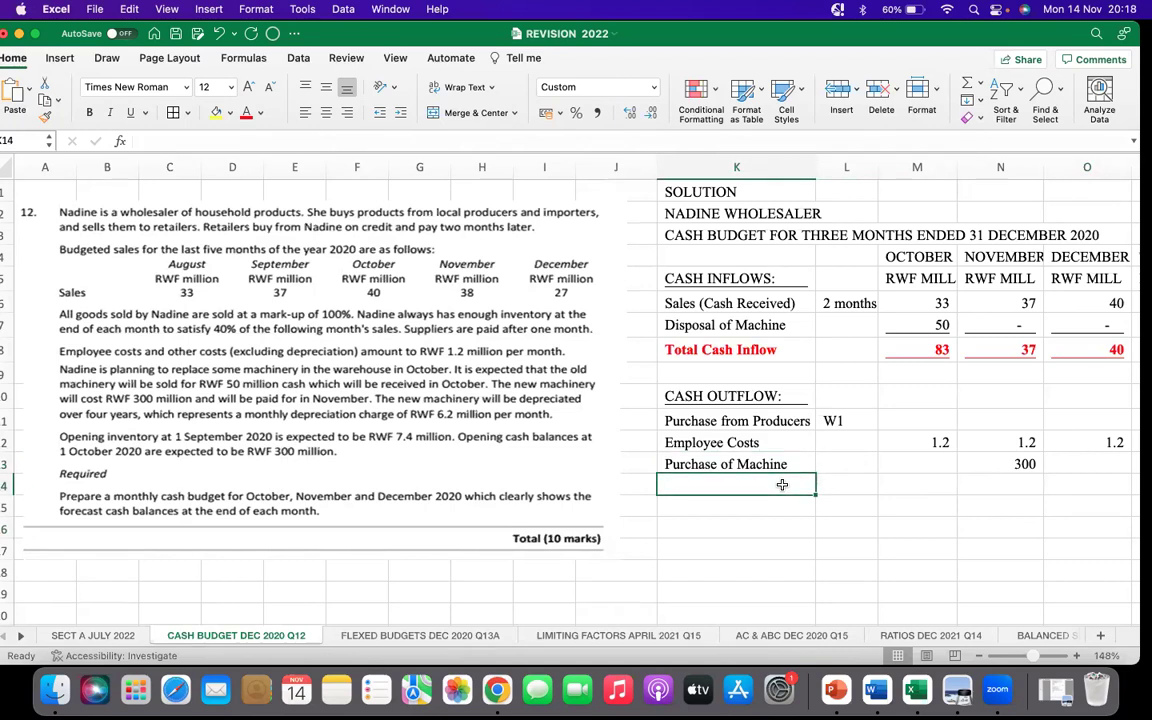
type("T")
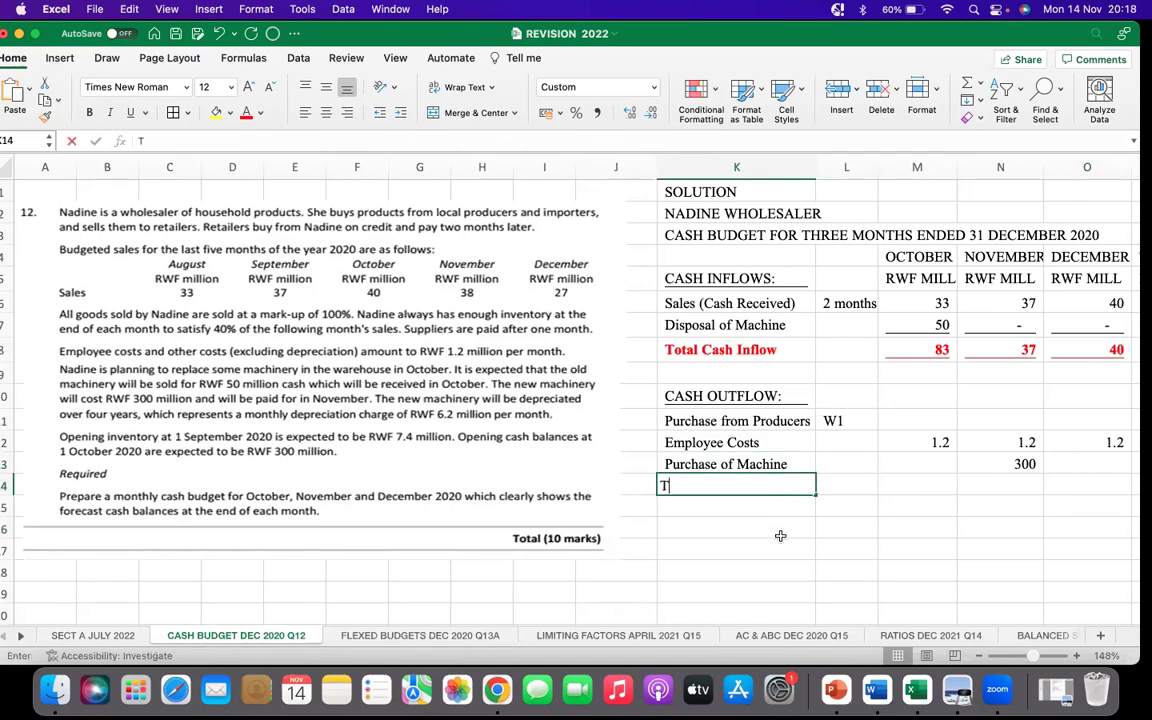
type("otal C")
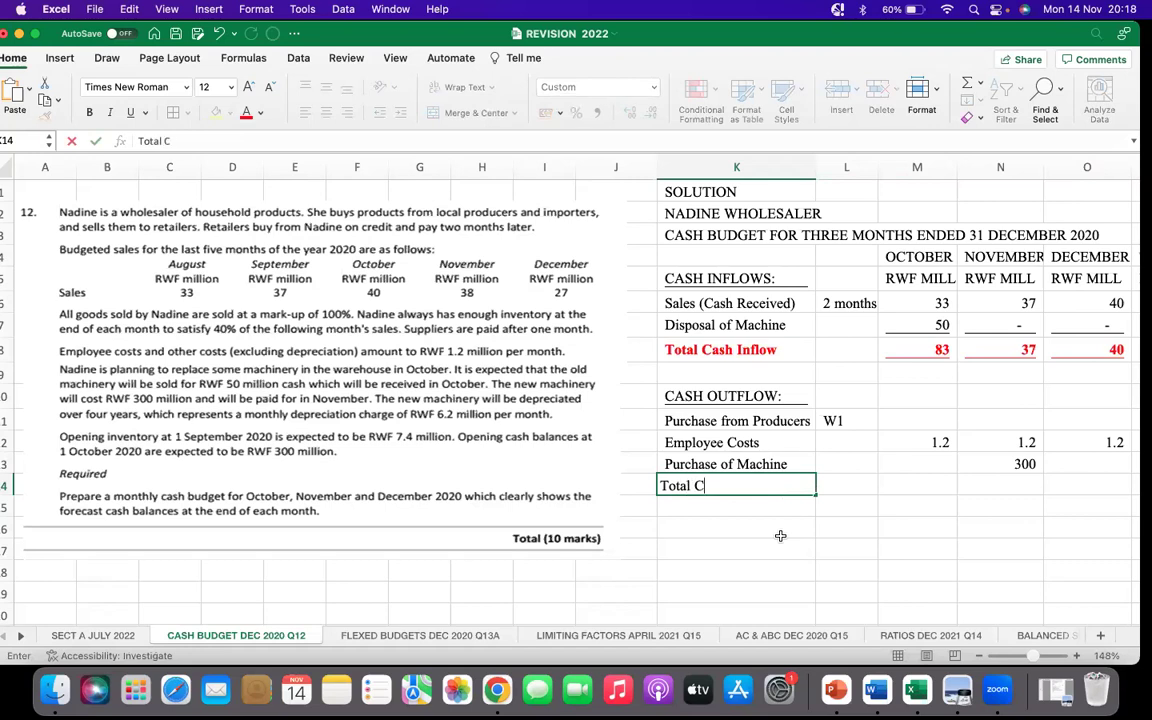
type("ash Outflows")
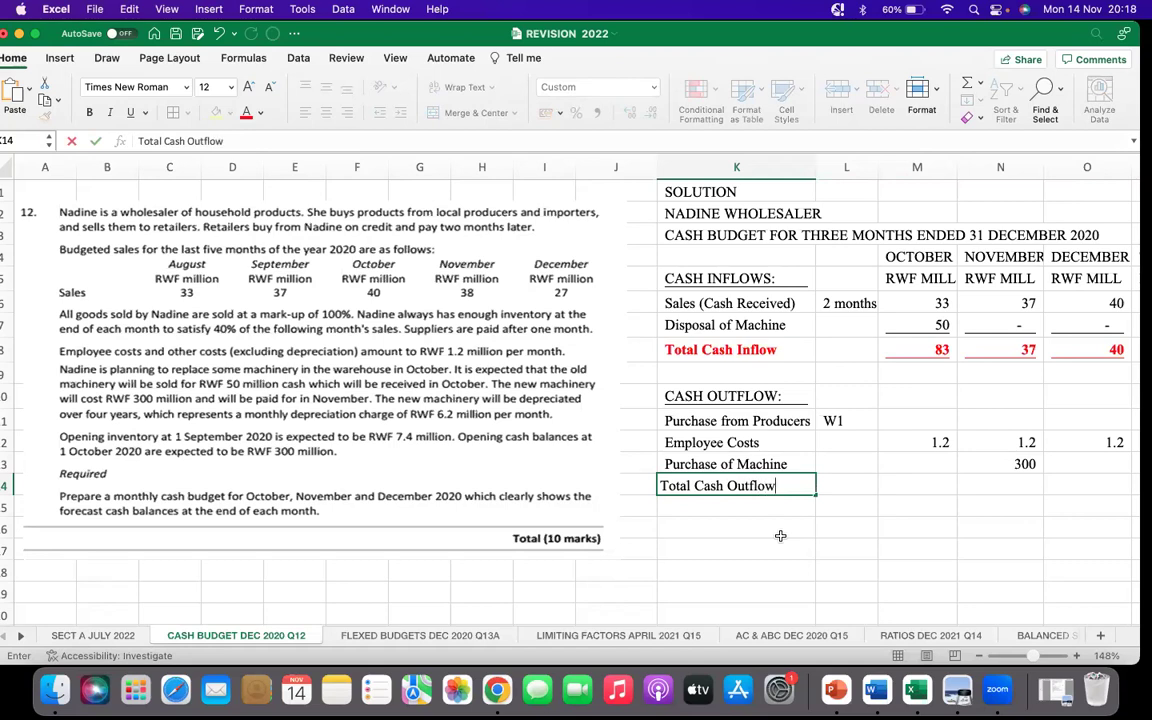
Enter 0 for Purchase of Machine in October (M13) and December (O13), keeping L13 empty
left_click(820, 459)
type("0")
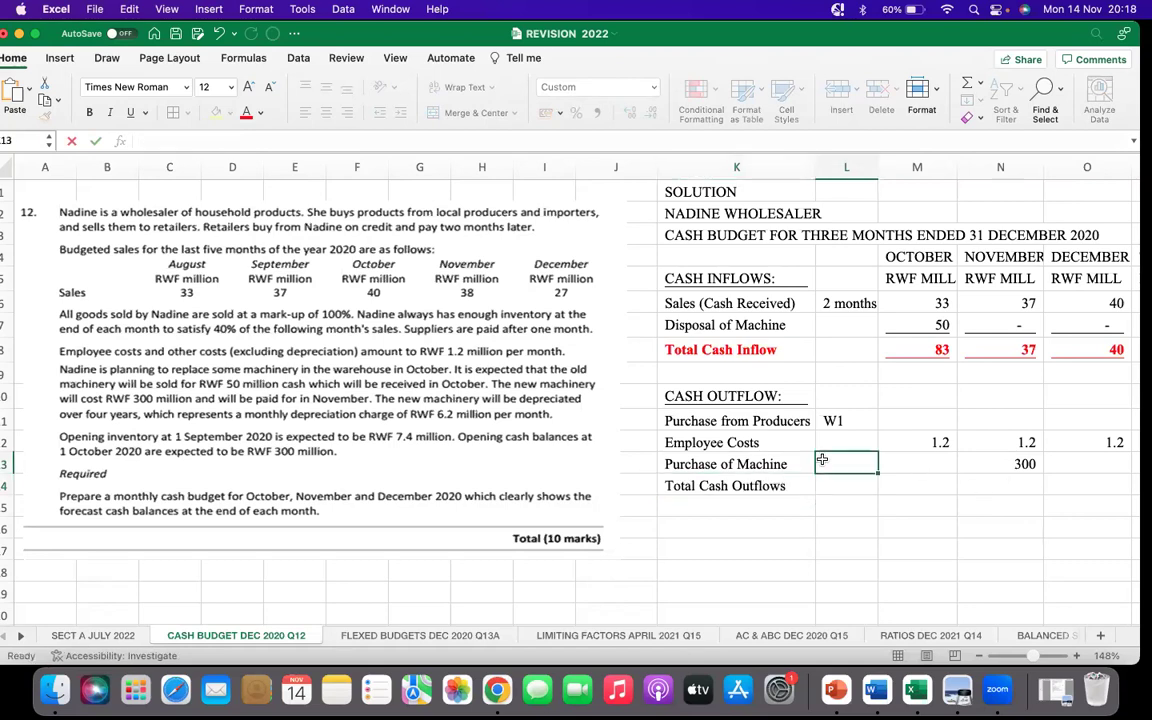
left_click(910, 455)
type("0")
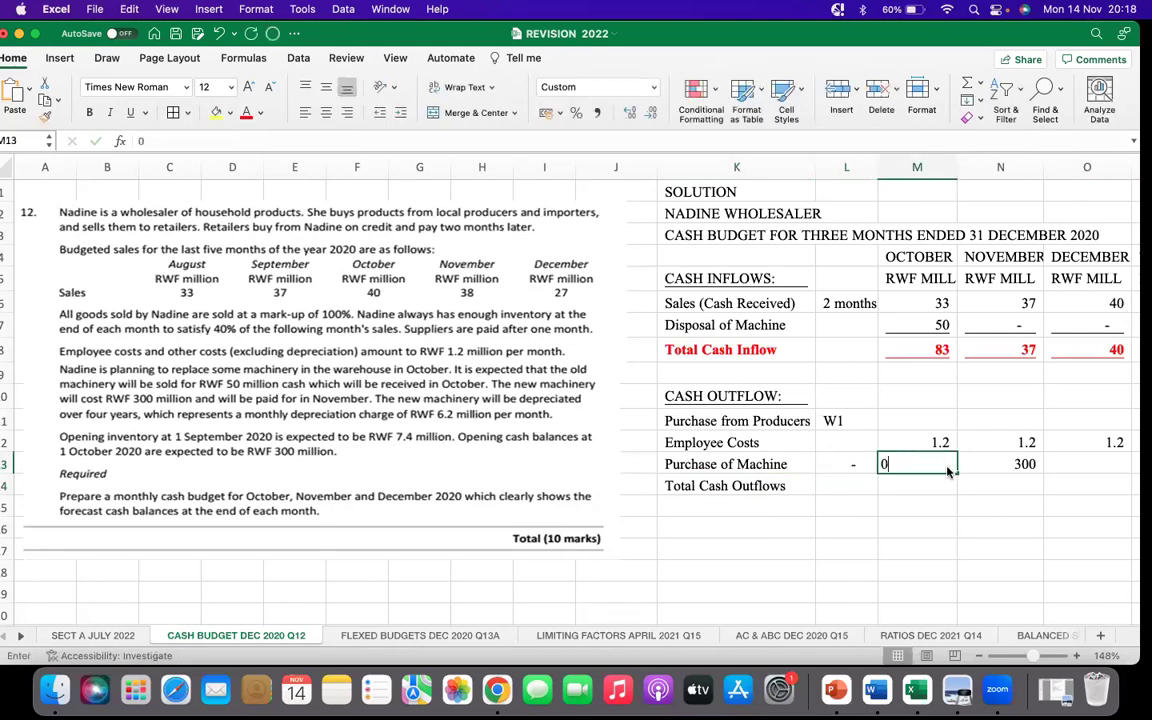
left_click(1105, 466)
type("0")
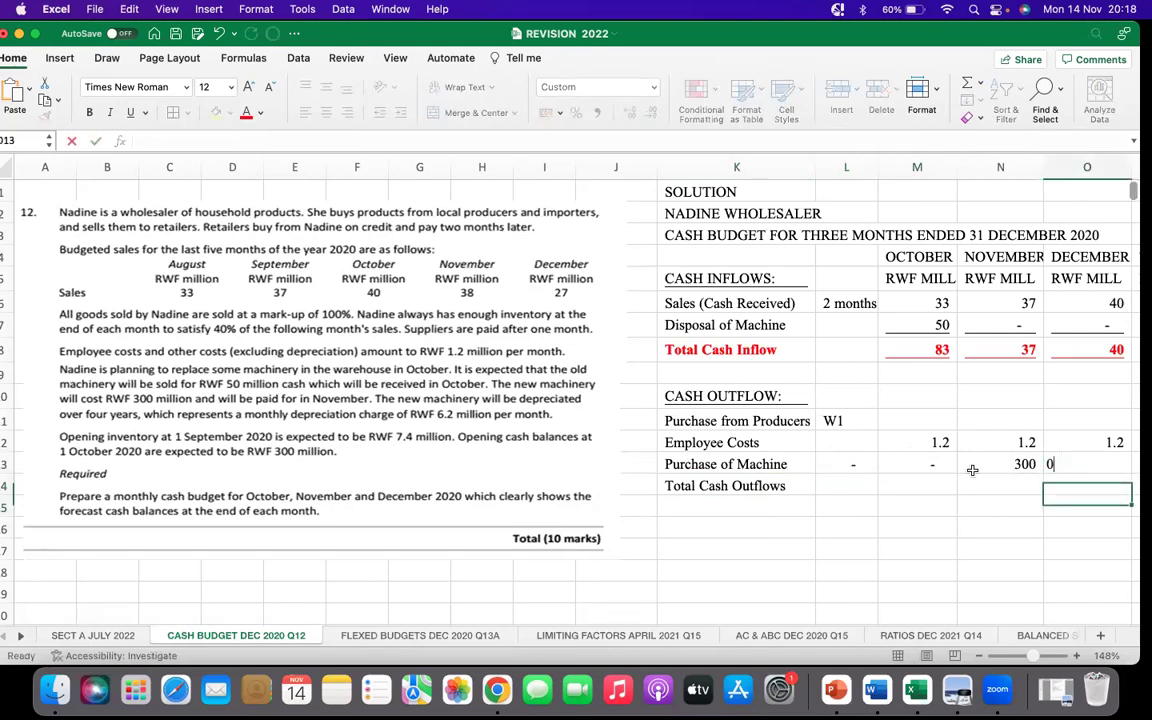
left_click_drag(838, 460, 1010, 466)
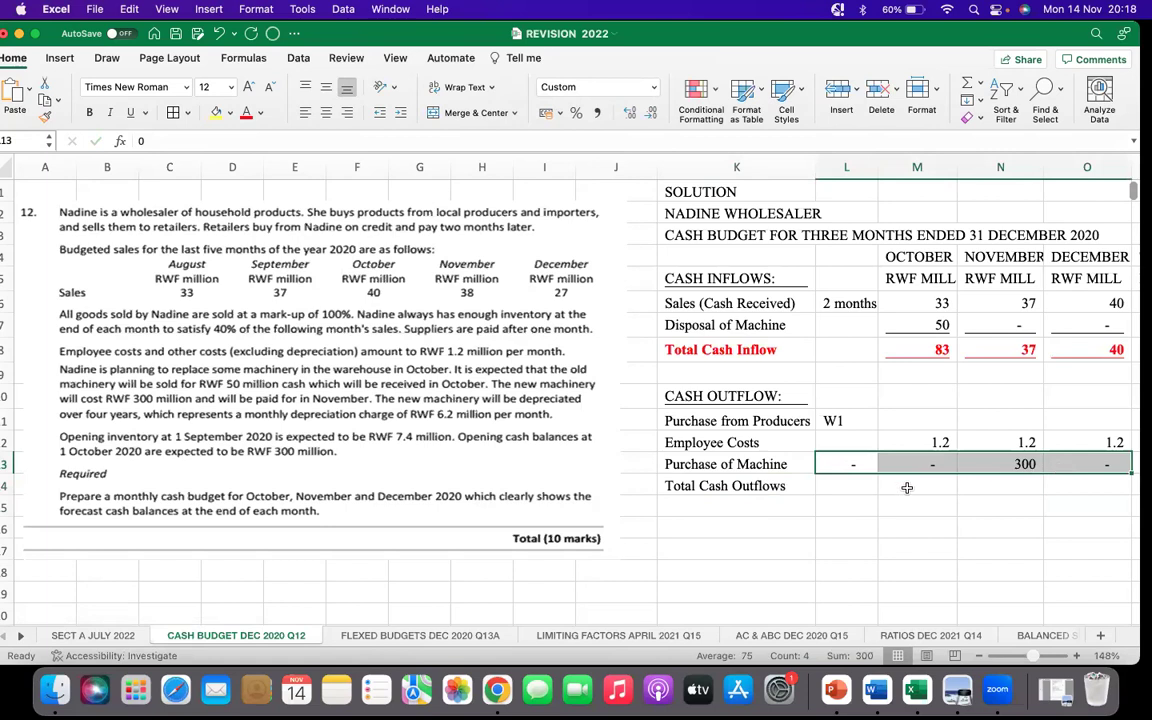
left_click(838, 468)
key("Delete")
left_click(885, 505)
Underline the Purchase of Machine amounts in M13:O13
left_click_drag(920, 464, 1100, 464)
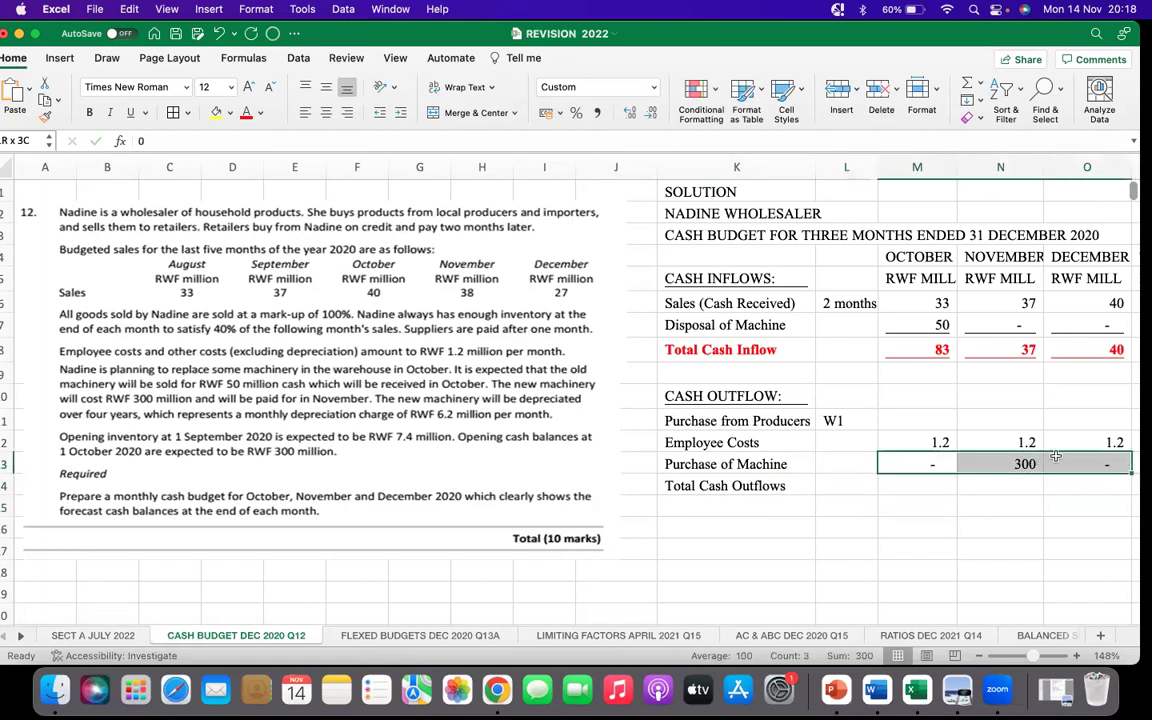
left_click(130, 113)
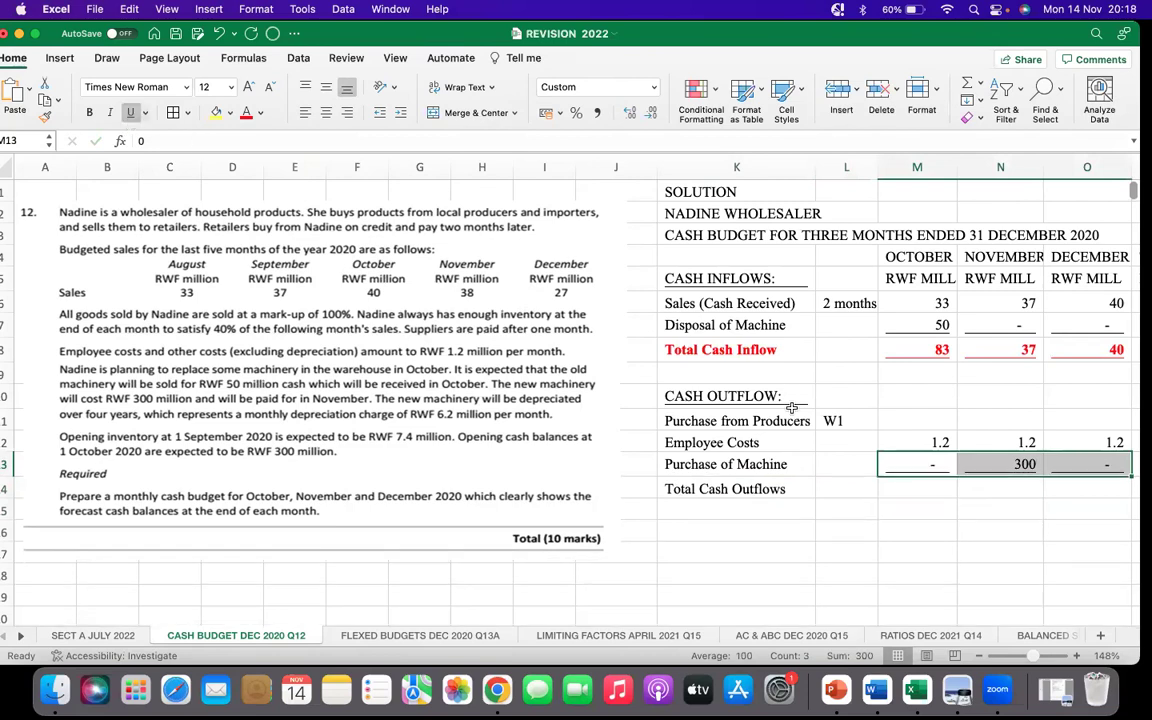
left_click(887, 489)
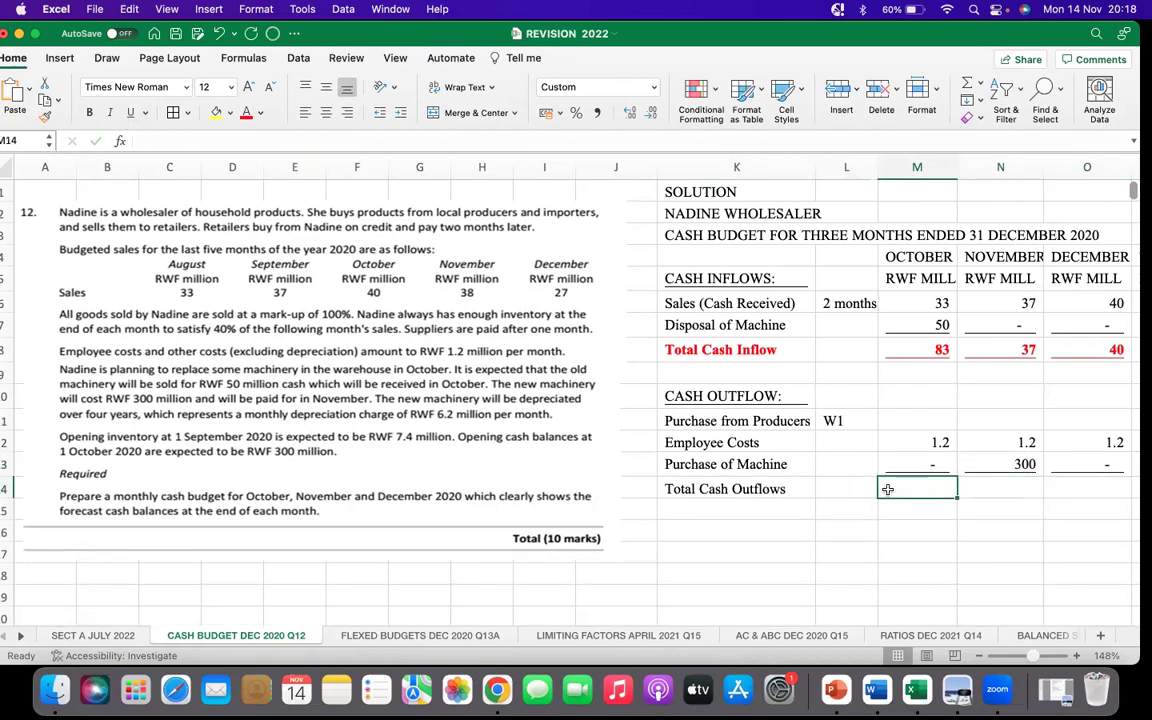
left_click(910, 420)
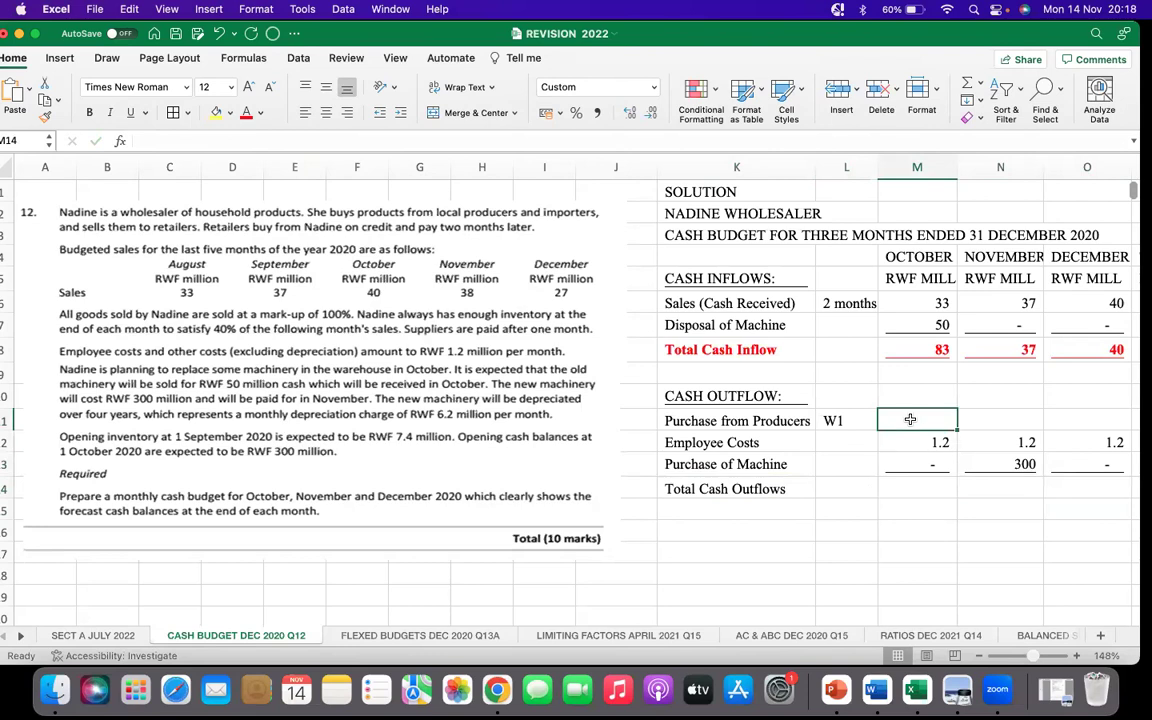
Enter the label Surplus/(Deficit) in K15, below Total Cash Outflows
left_click(728, 510)
type("Surplus")
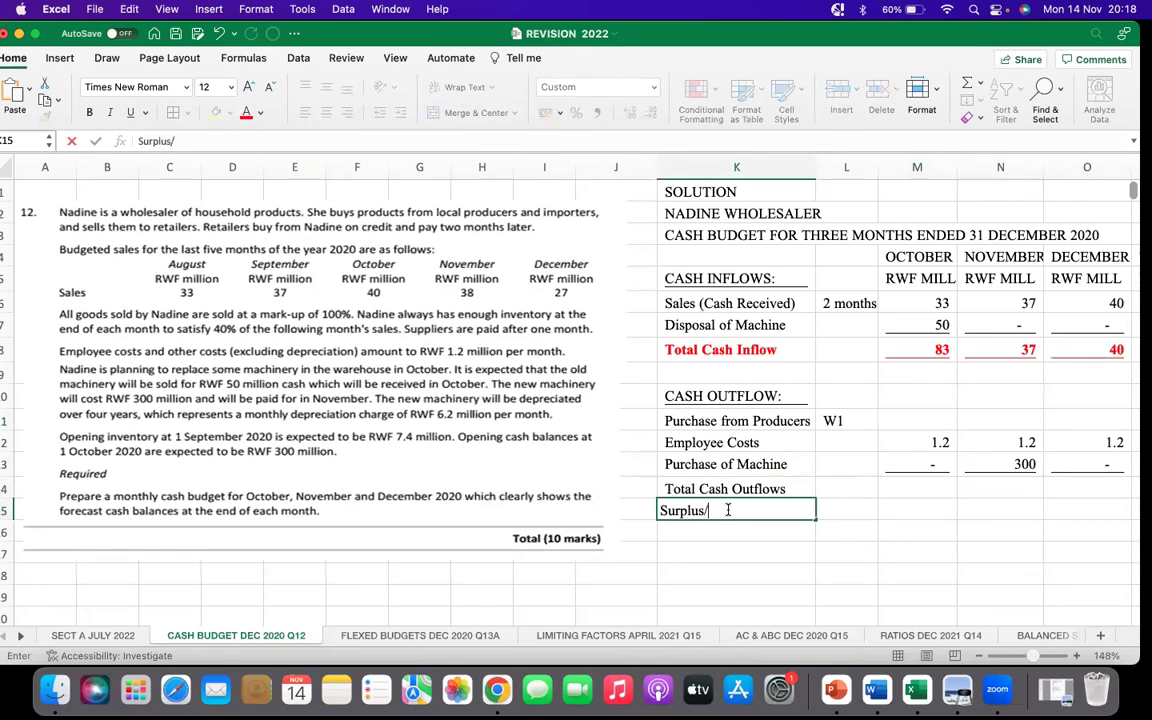
type("/(Deficit)")
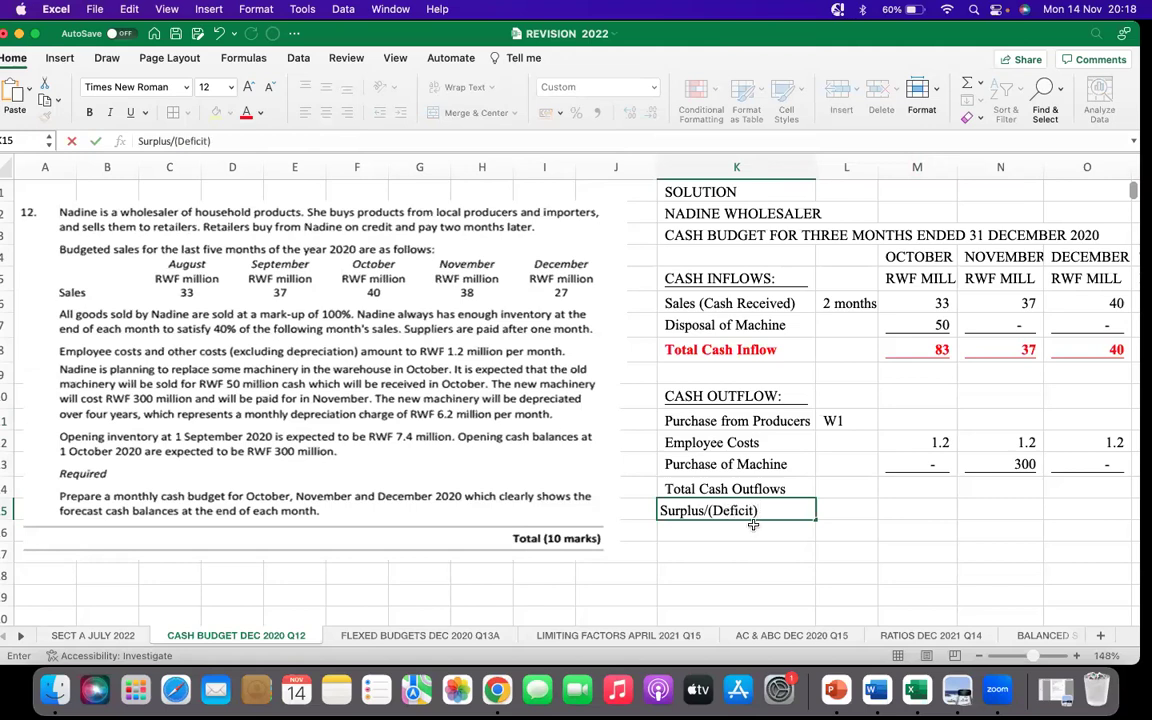
Format the Total Cash Outflows row, K14:O14, in bold red like the Total Cash Inflow row
left_click(752, 489)
left_click_drag(752, 489, 1076, 486)
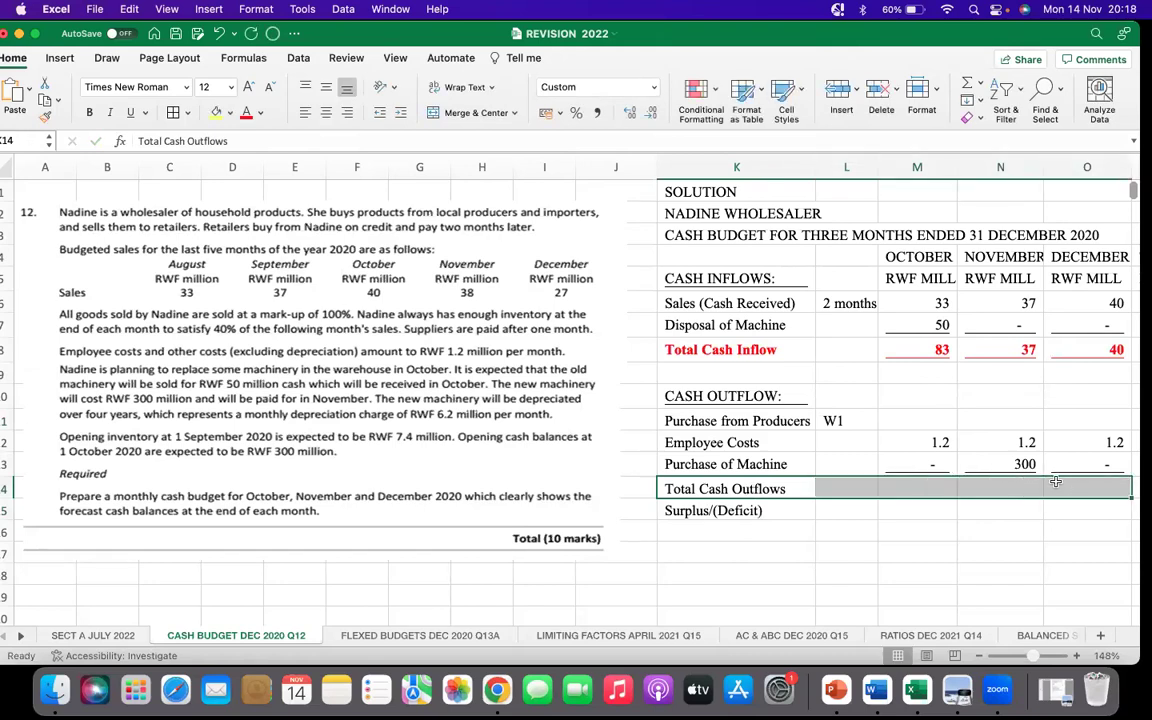
left_click(88, 111)
Enter the label Add: Opening Cash Balance in K16, below Surplus/(Deficit)
left_click(719, 535)
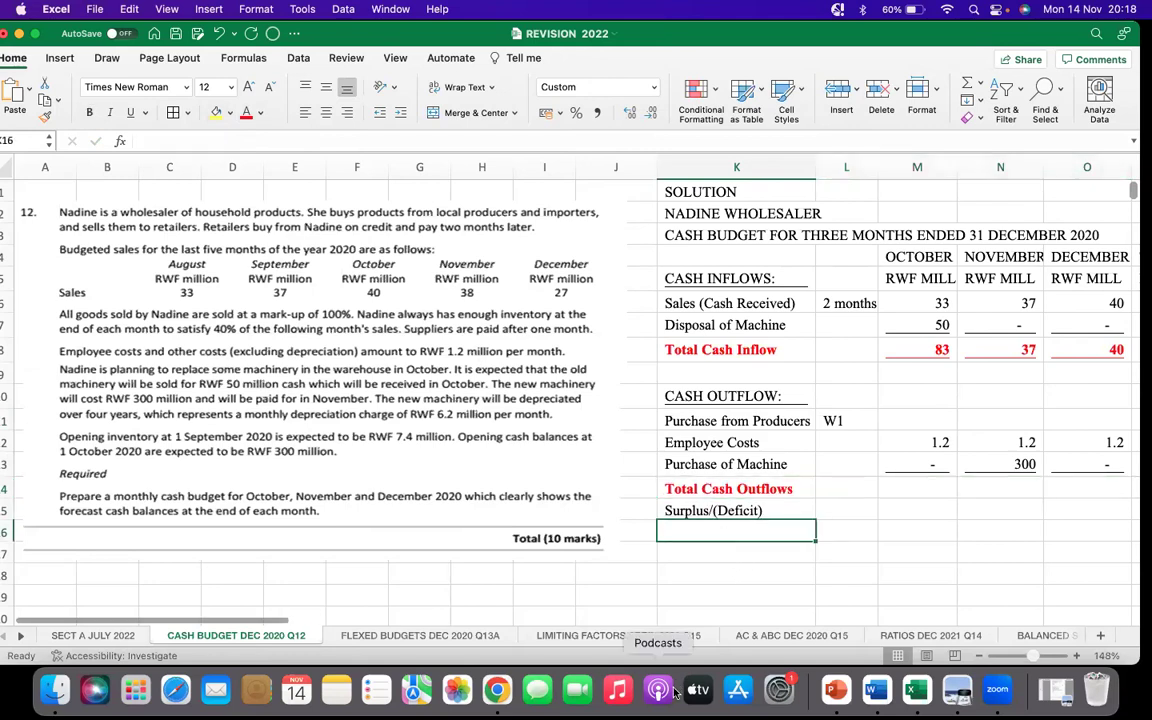
type("Add")
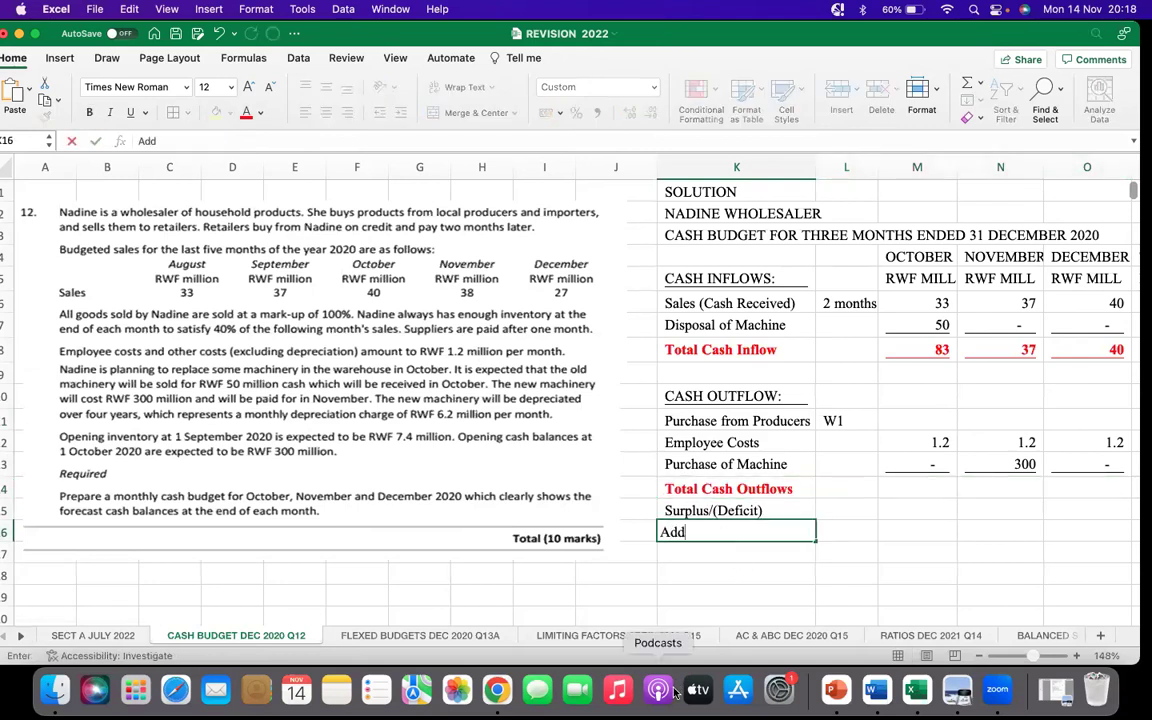
type(": Opening Cash")
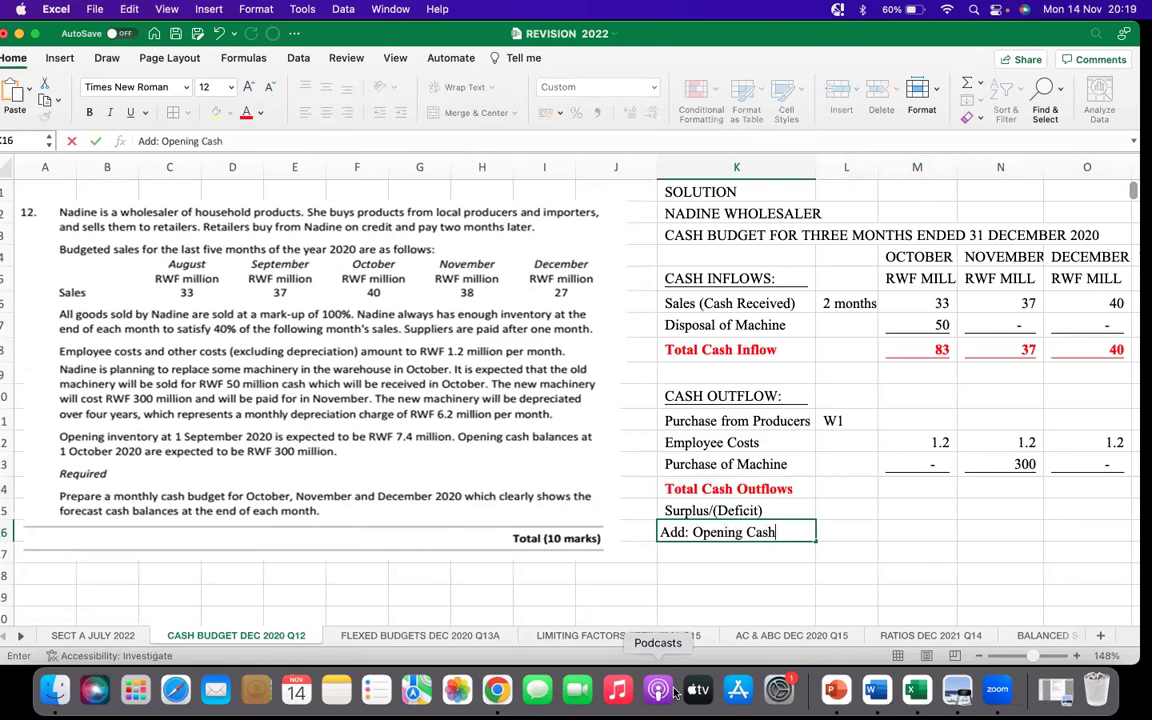
type(" Balance")
Enter the label Closing Cash Balance in K17, below the opening cash balance row
left_click(733, 550)
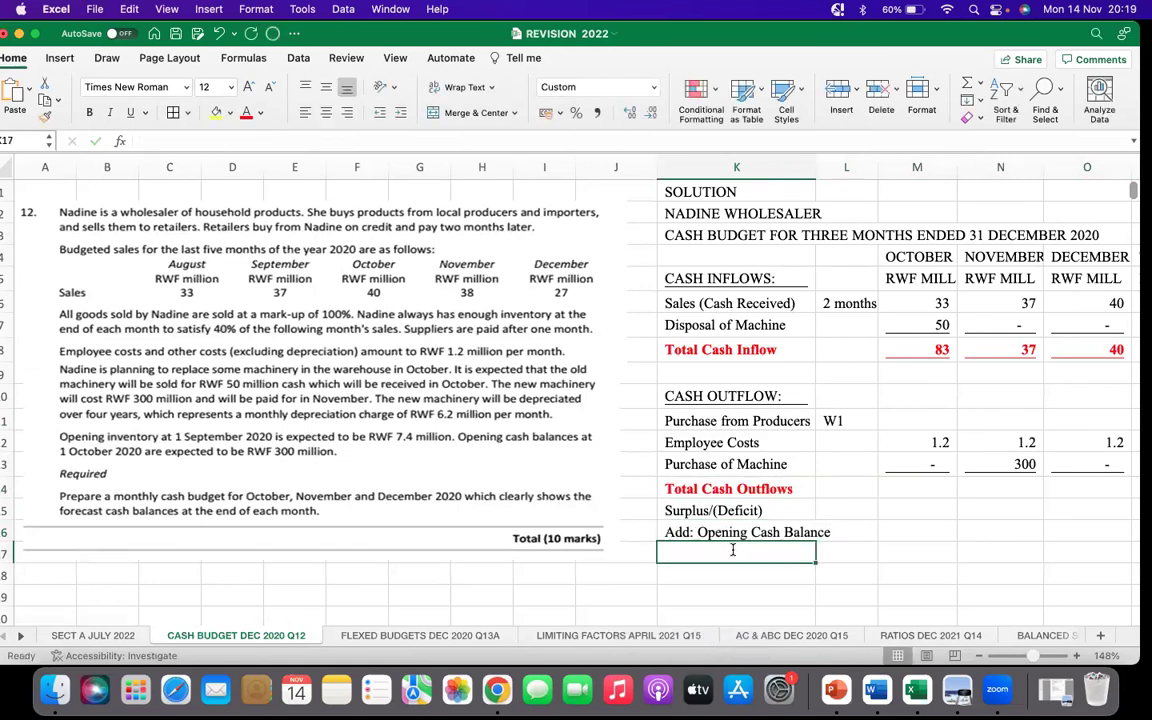
type("Clso")
key("BackSpace")
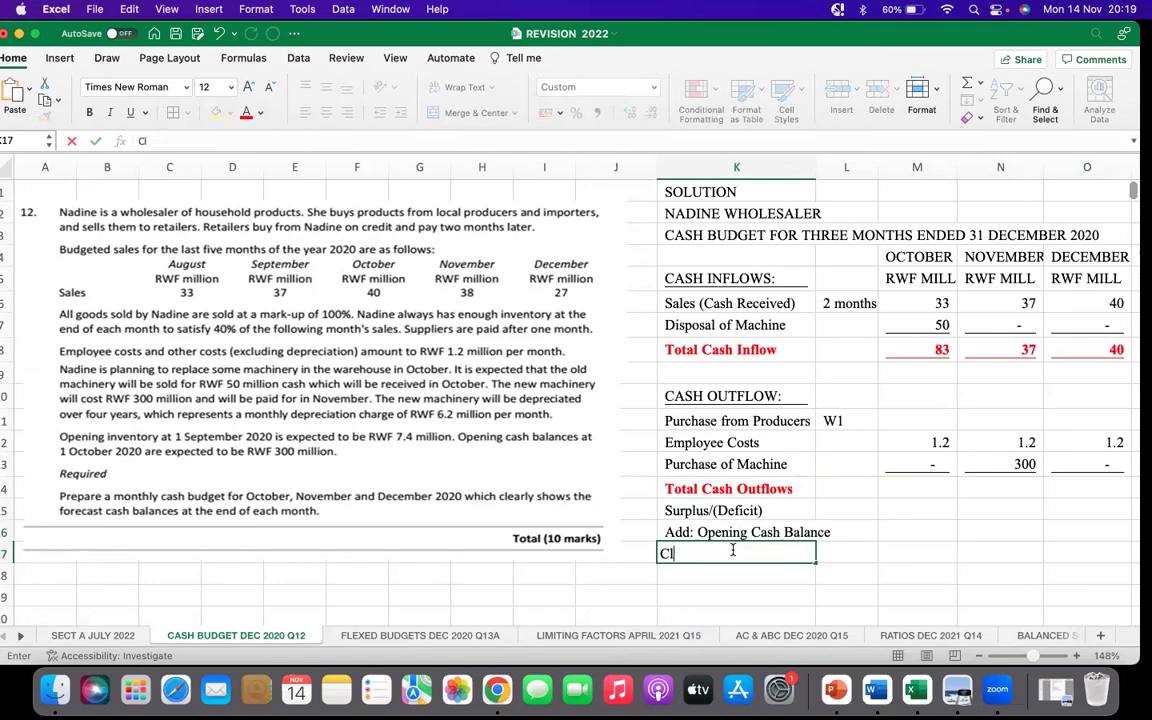
type("osing Cash Balance")
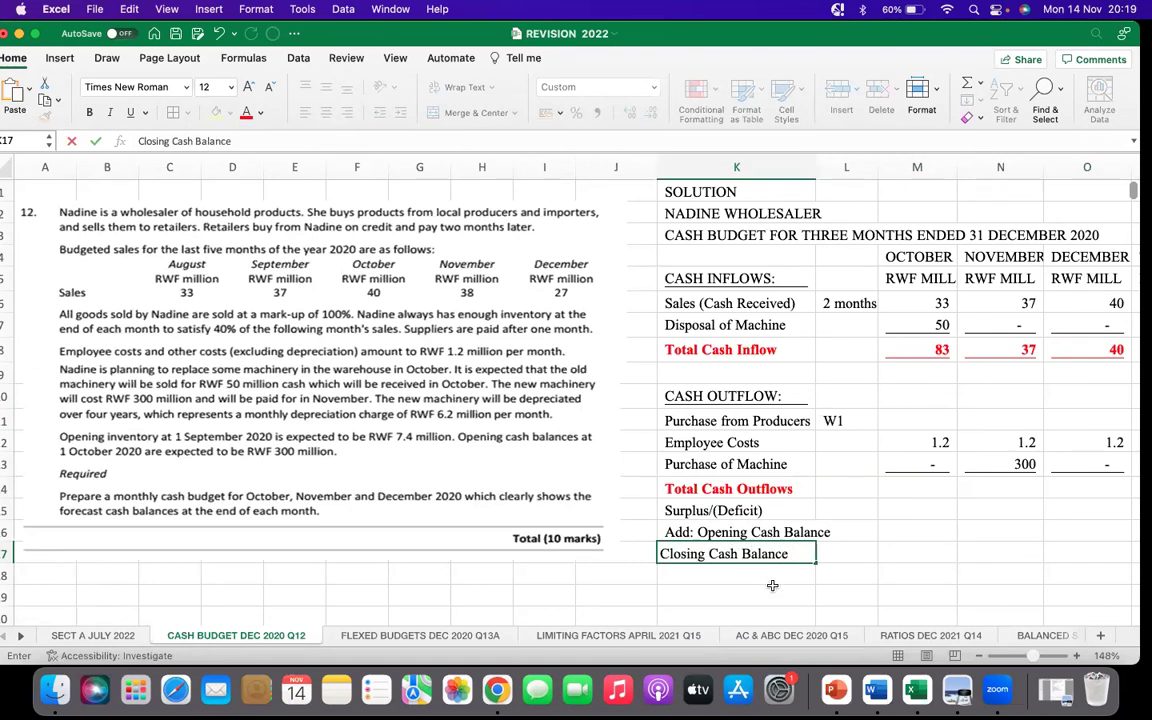
left_click(768, 575)
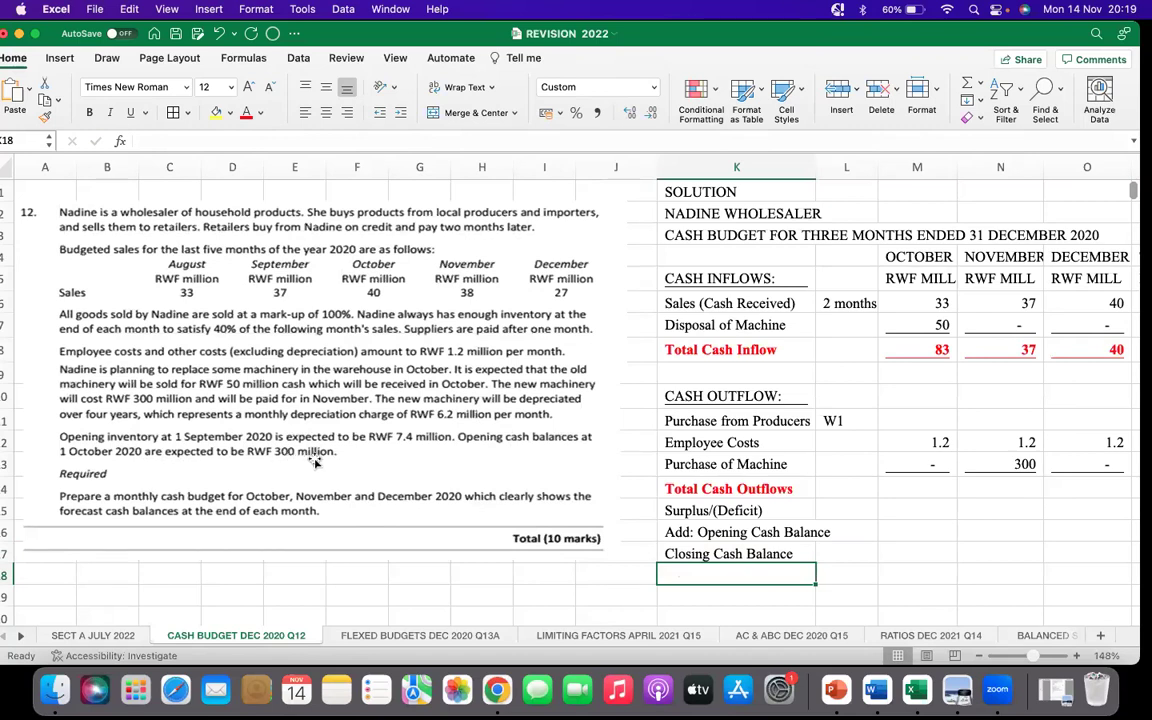
Enter 300 as October's opening cash balance in M16
left_click(893, 526)
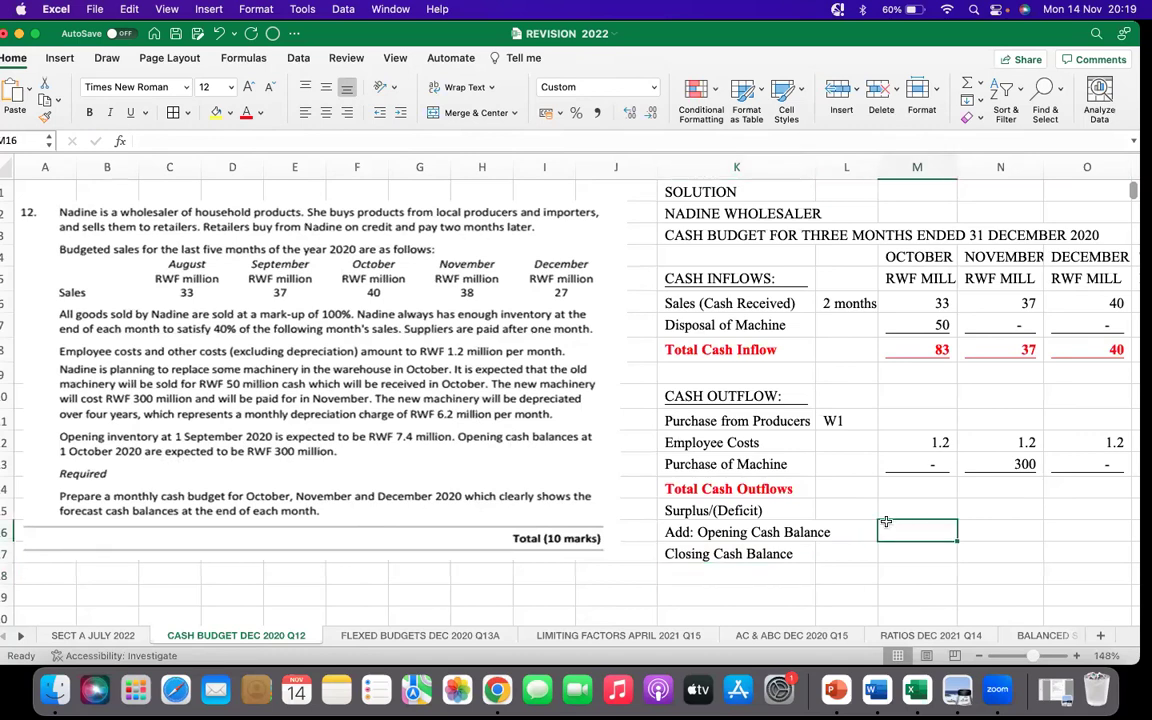
type("300")
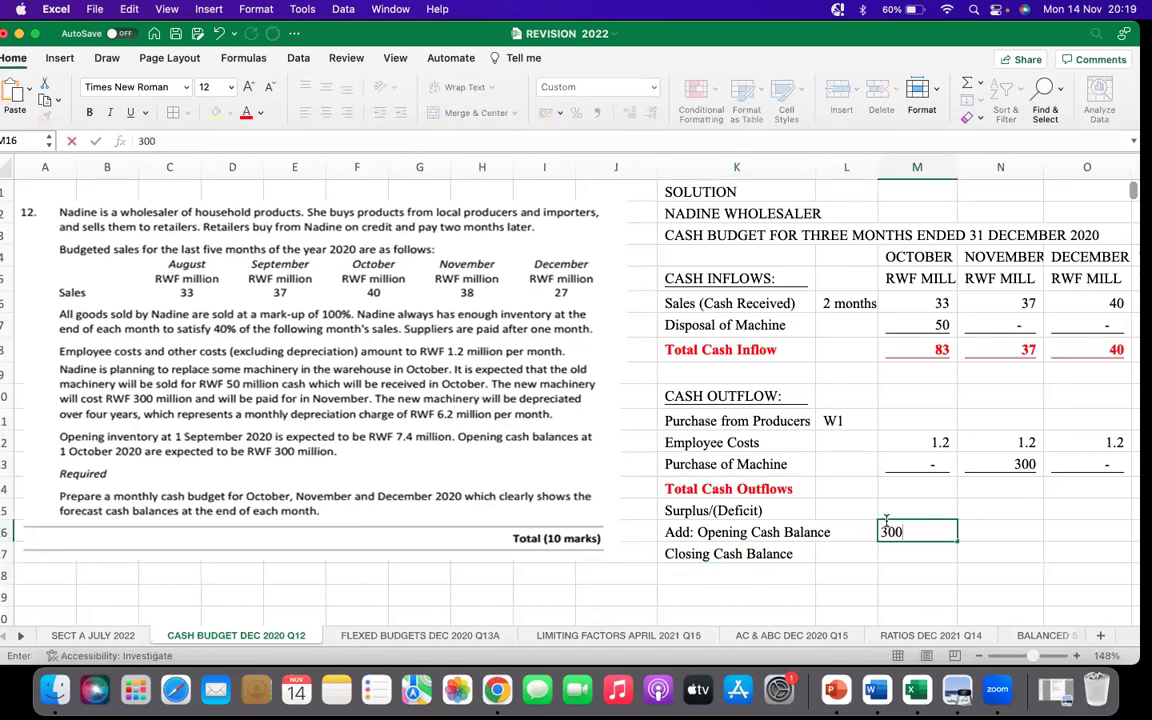
left_click(918, 575)
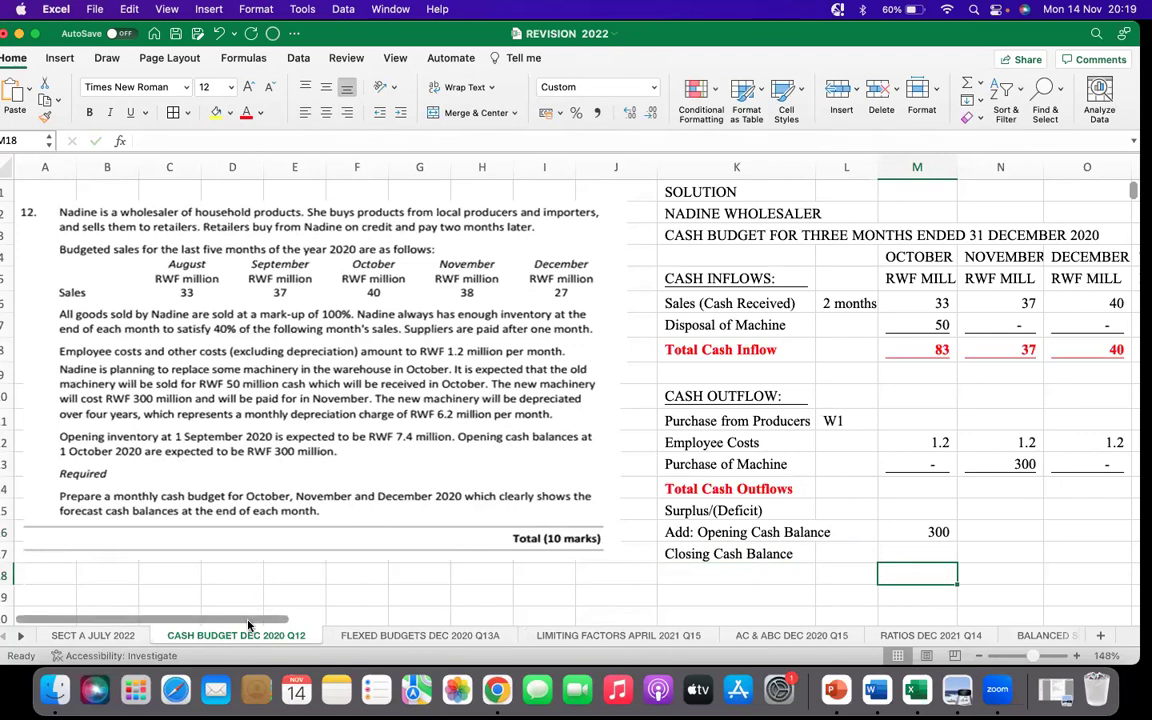
Widen column K to 24.67 and apply all borders to the cash budget table in K4:P17
left_click_drag(248, 621, 330, 618)
left_click_drag(628, 161, 653, 161)
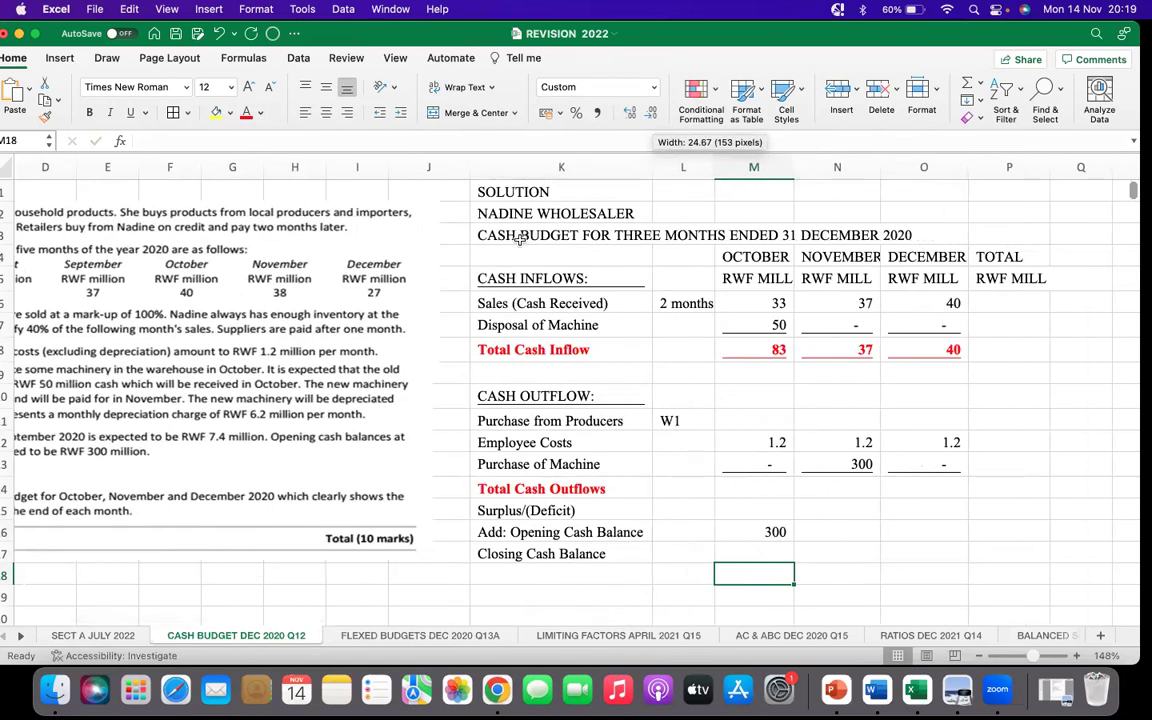
left_click_drag(481, 252, 1001, 562)
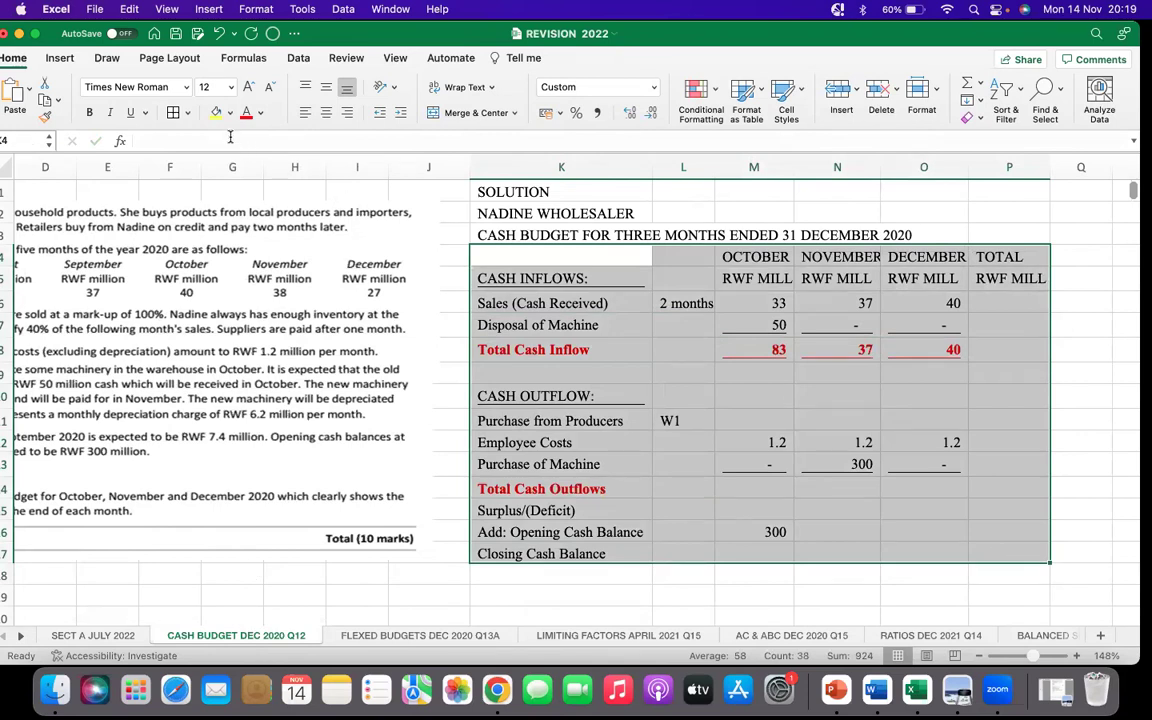
left_click(173, 112)
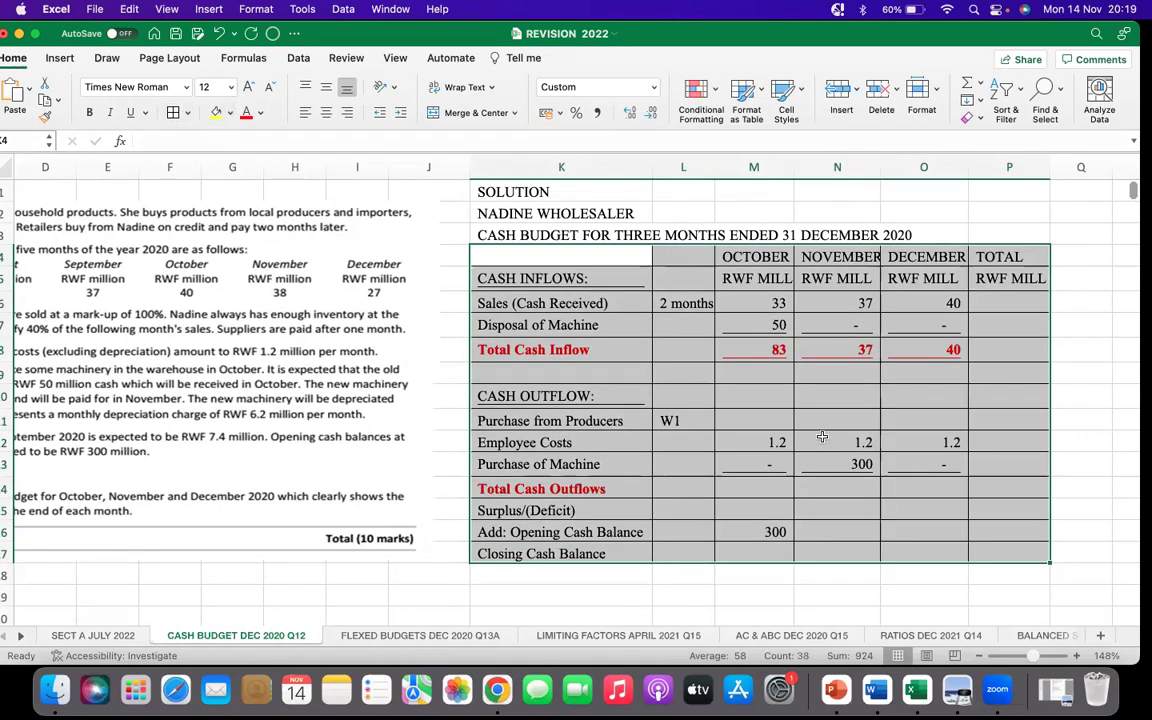
left_click(923, 396)
Enter the heading WORKINGS in K19, below the cash budget table
scroll(600, 450, "down", 1)
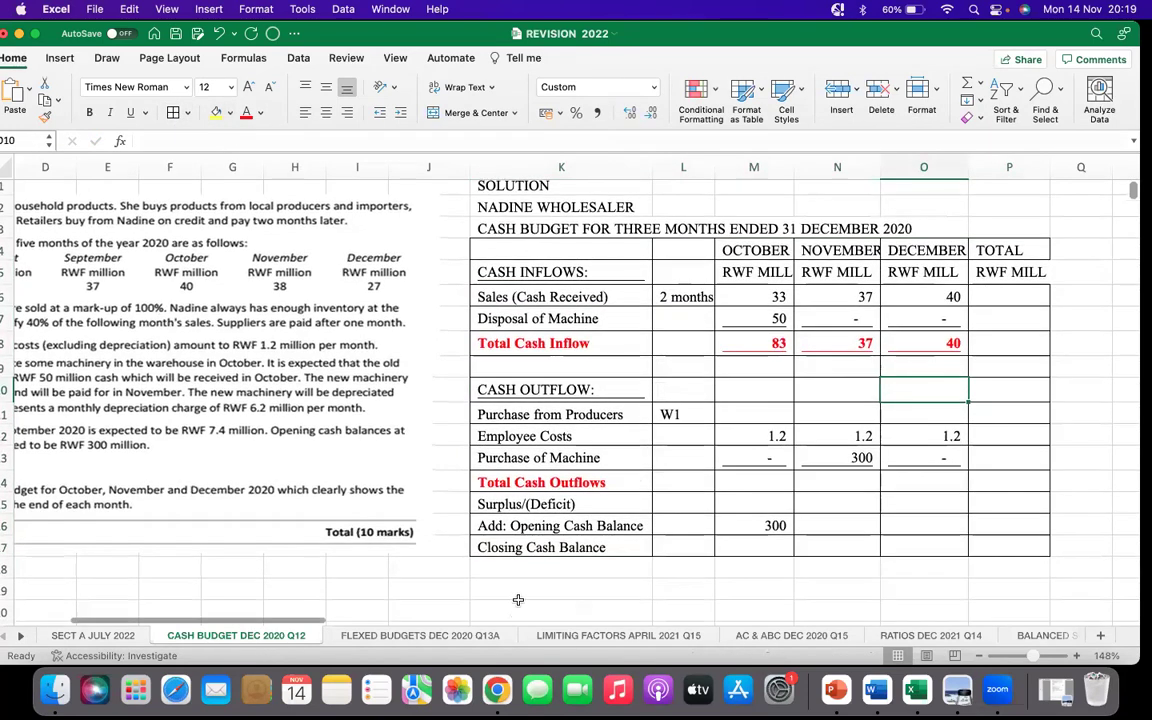
left_click(522, 592)
type("WORKINGS")
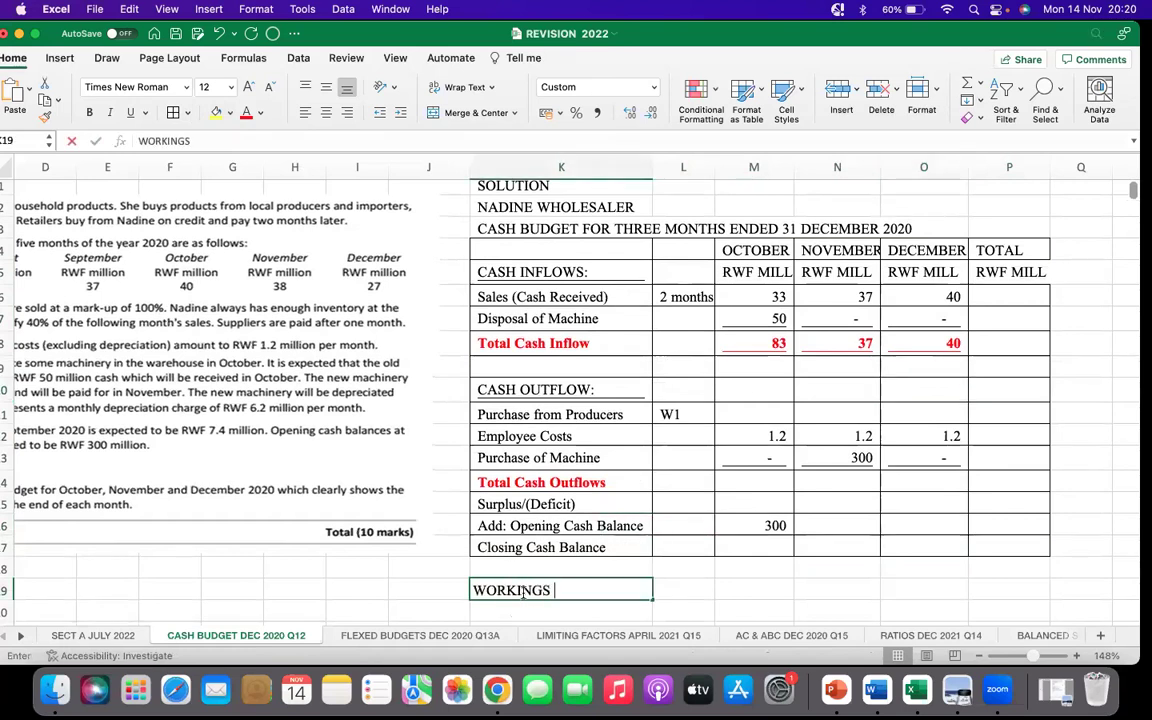
Enter the working title W1) Purchase from producers & Importers in K20, below WORKINGS
left_click(561, 608)
type("W1) ")
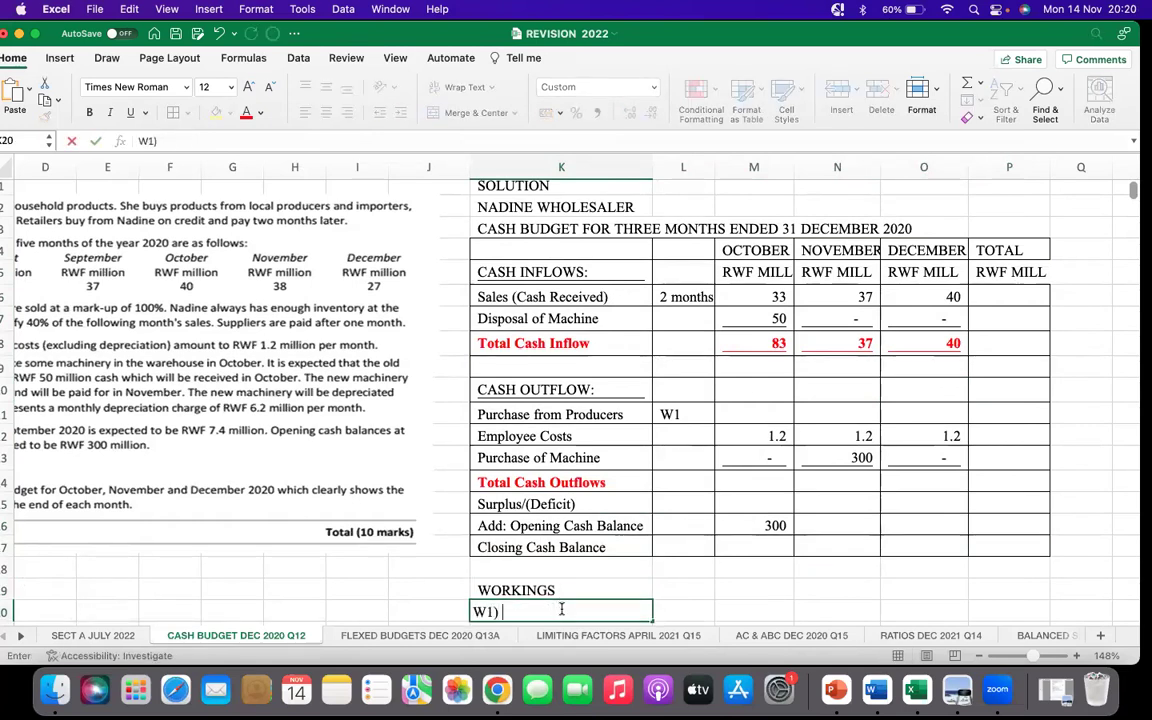
type("Pur")
key("BackSpace")
type("ur")
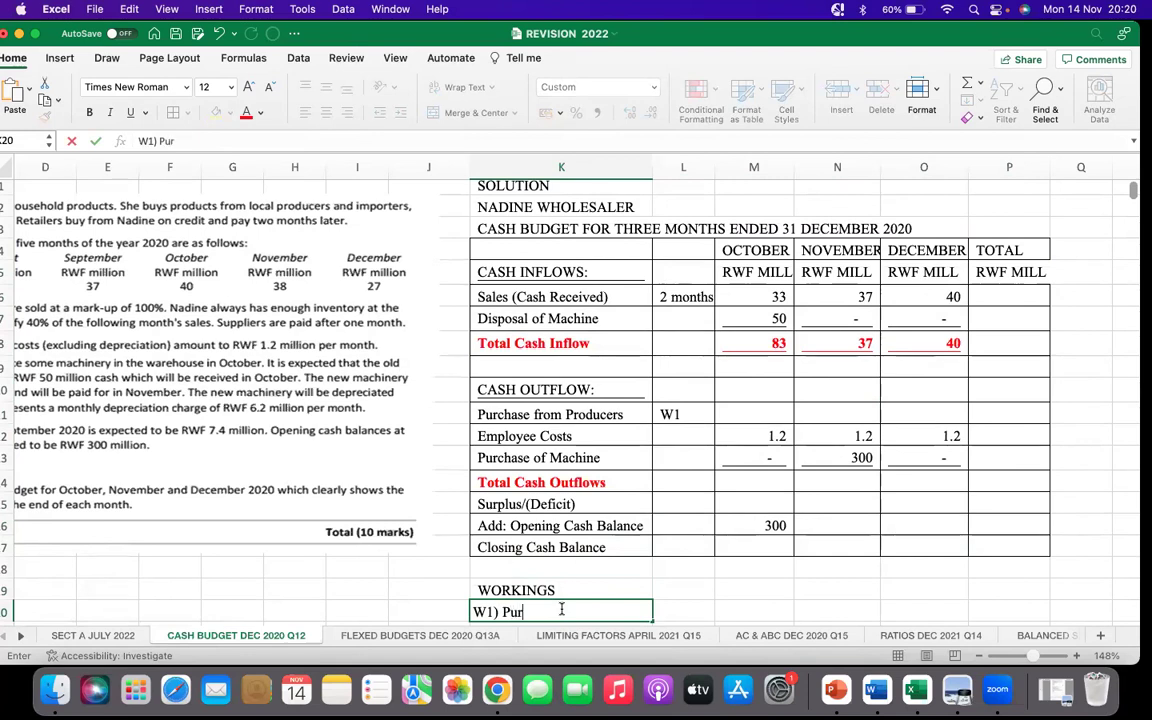
type("chase from p")
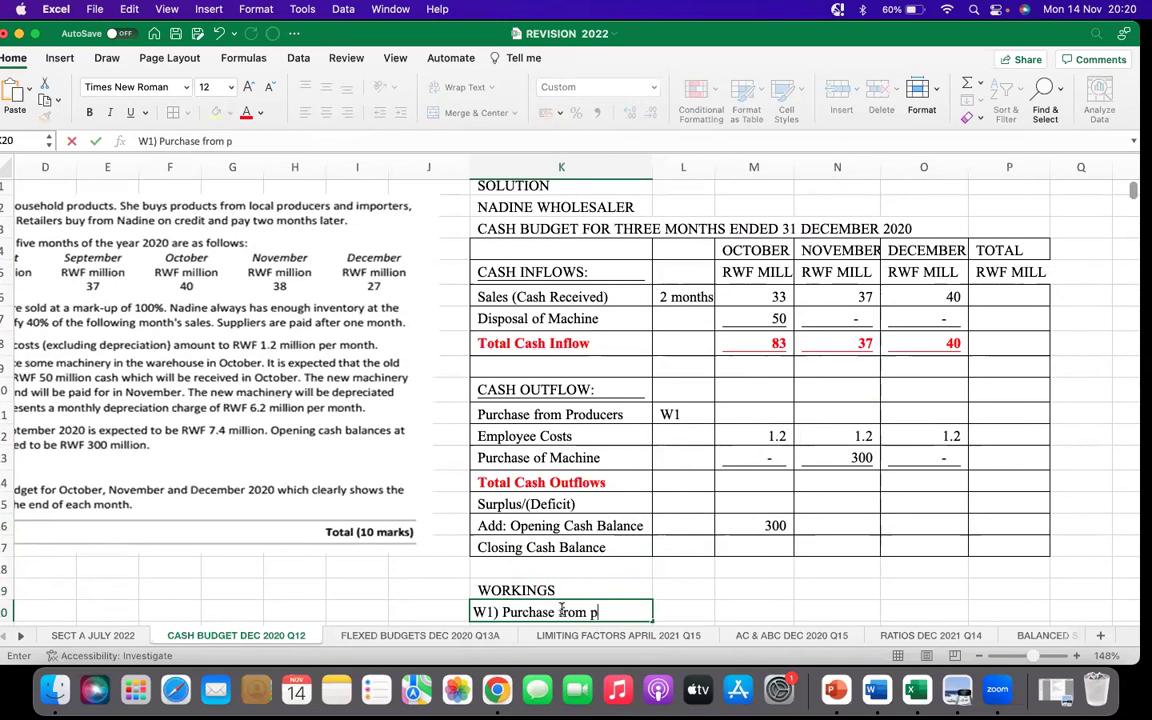
type("roducers & ")
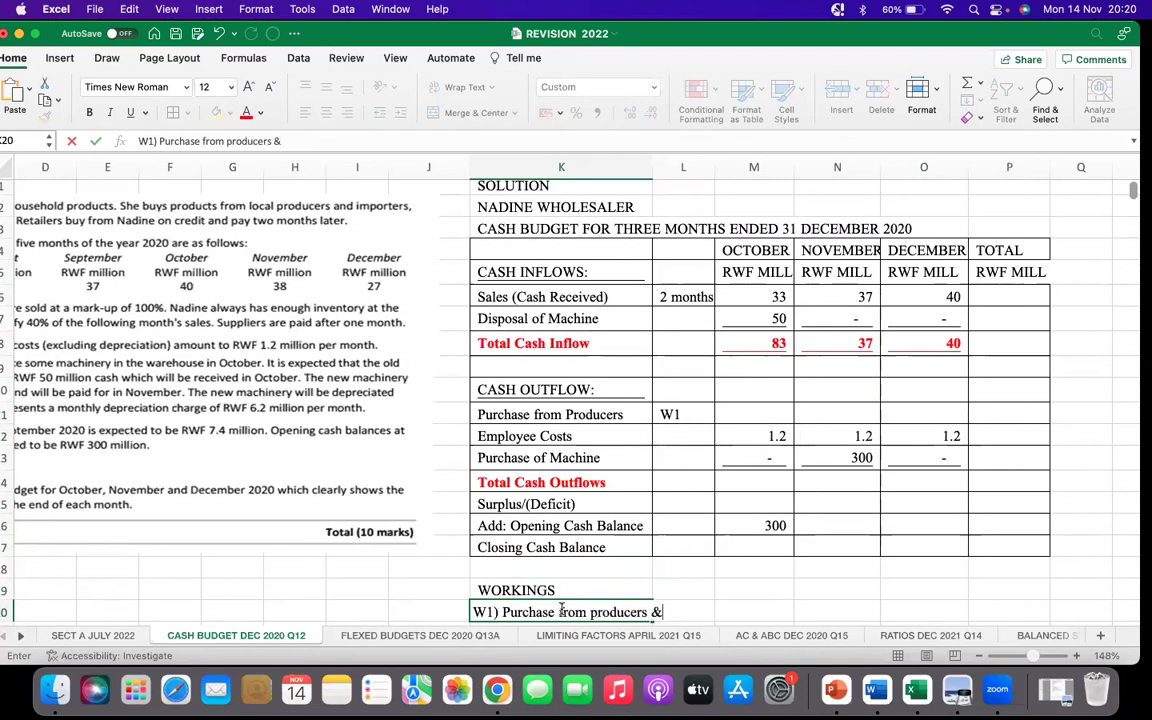
type("Improt")
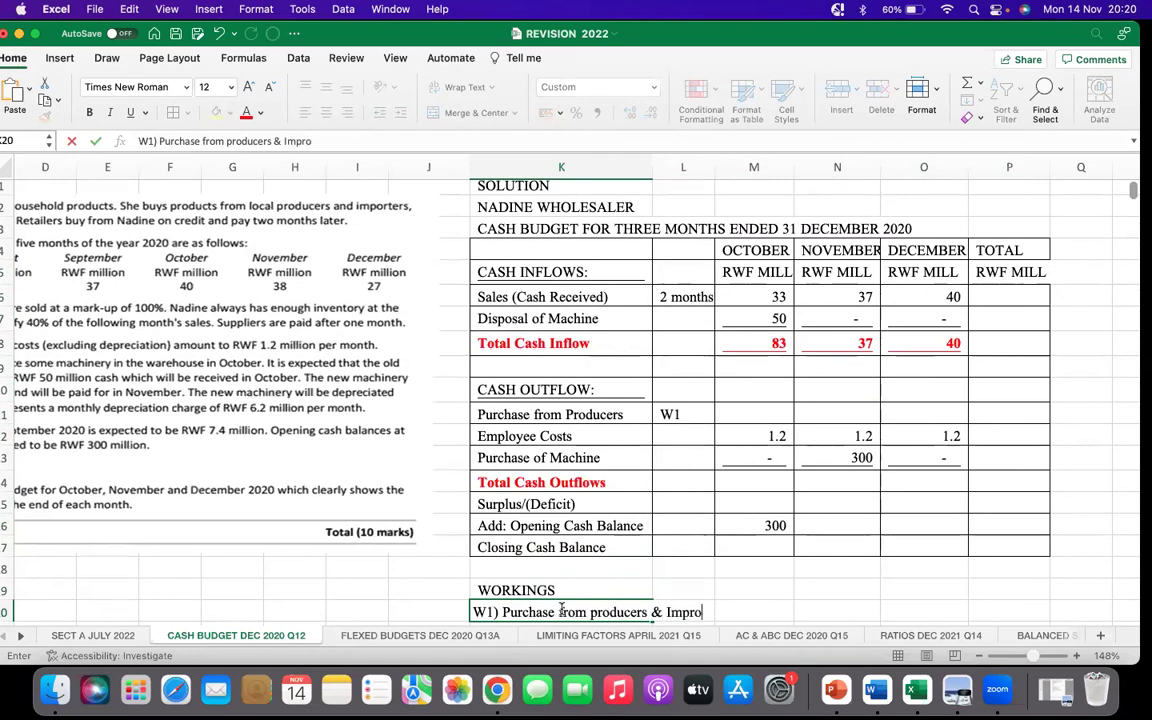
key("BackSpace")
key("BackSpace")
type("orters")
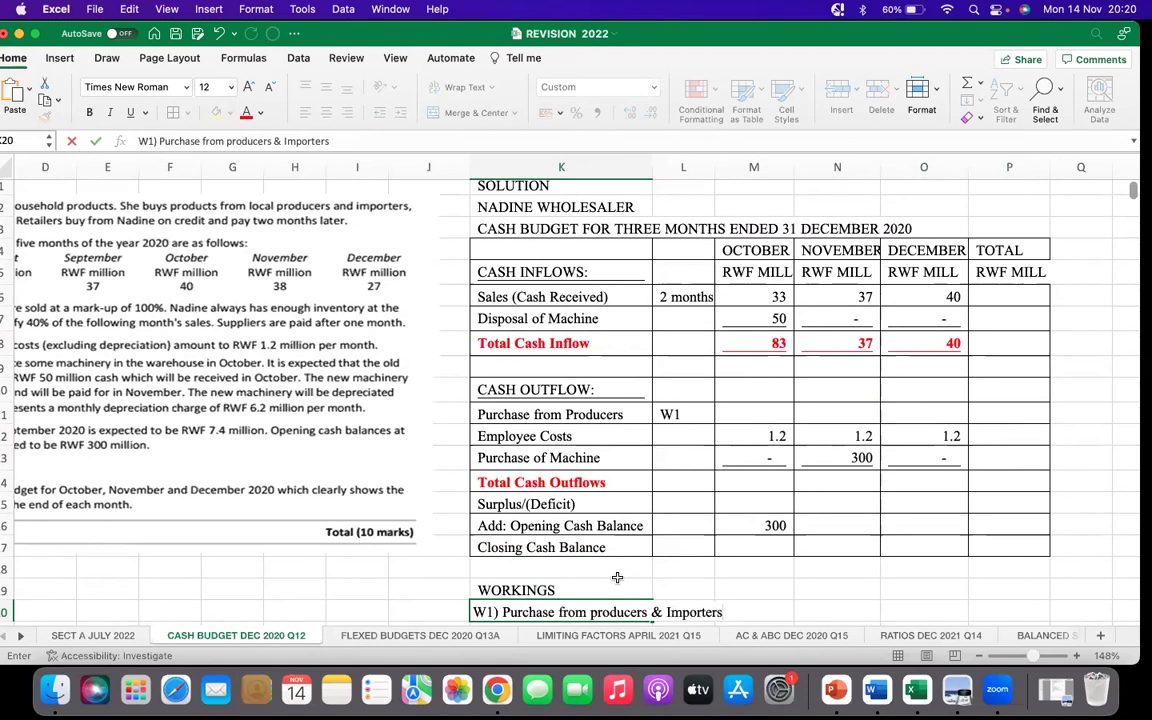
scroll(755, 585, "down", 3)
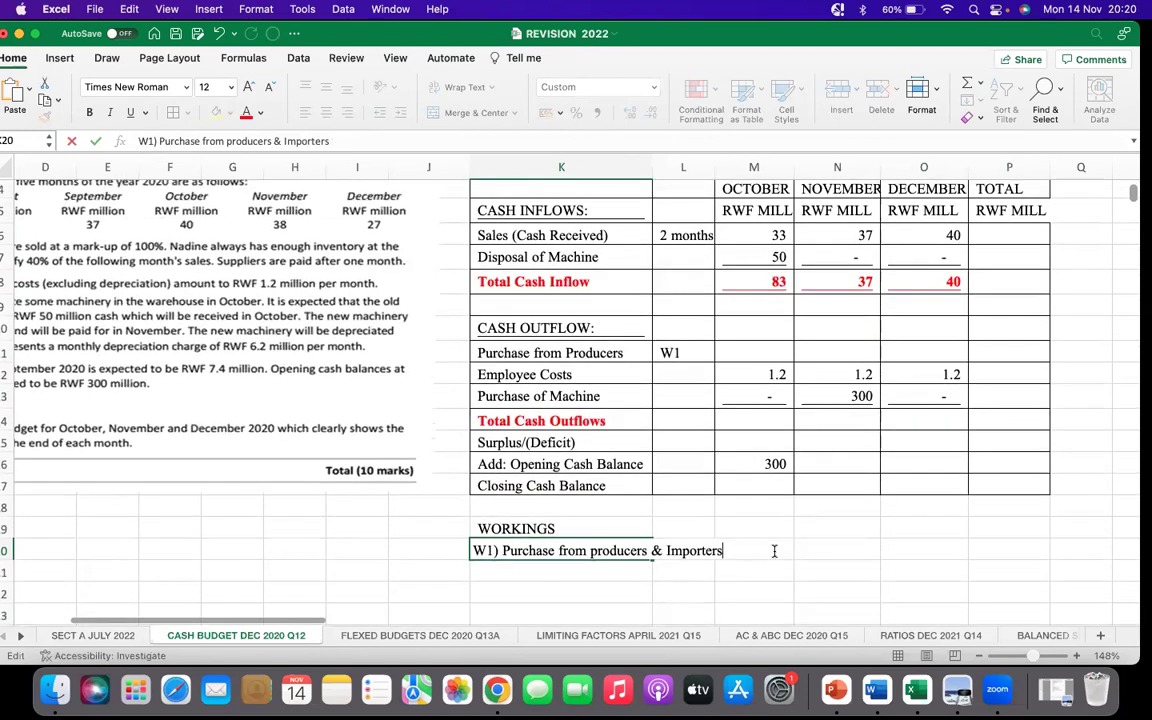
left_click(767, 578)
Enter the month headings Aug, Sept, Oct, Nov and Dec across L21:P21 for the W1 working
left_click(689, 568)
scroll(737, 512, "up", 1)
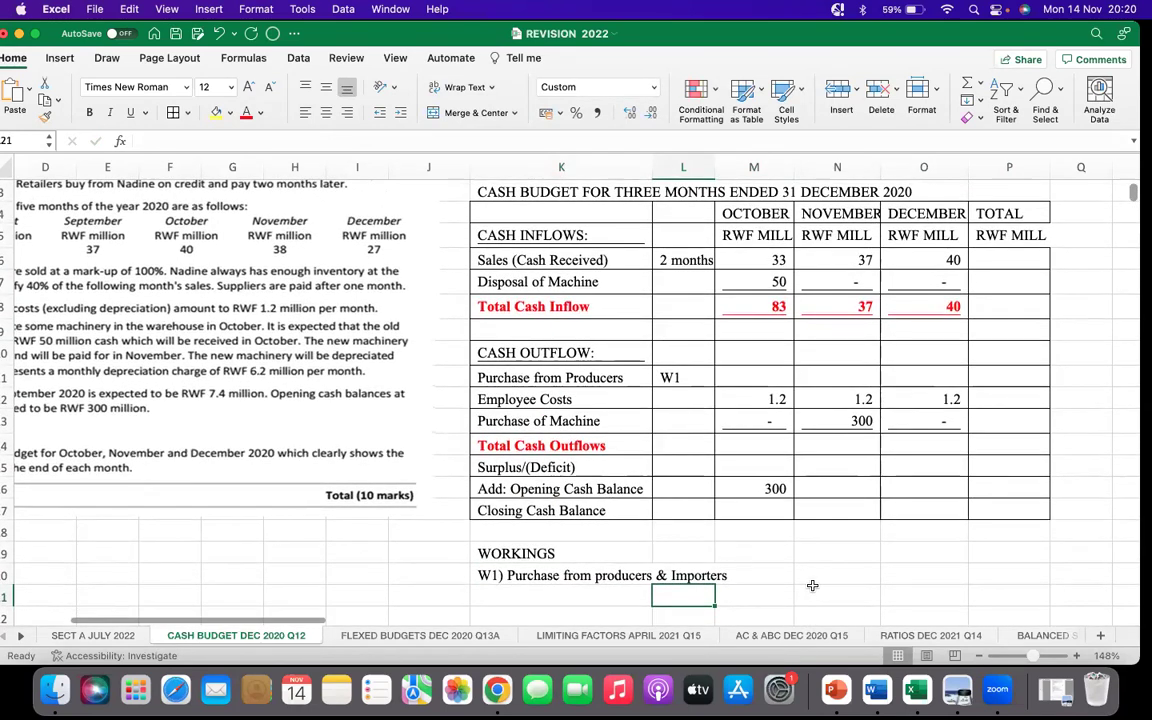
type("Aug")
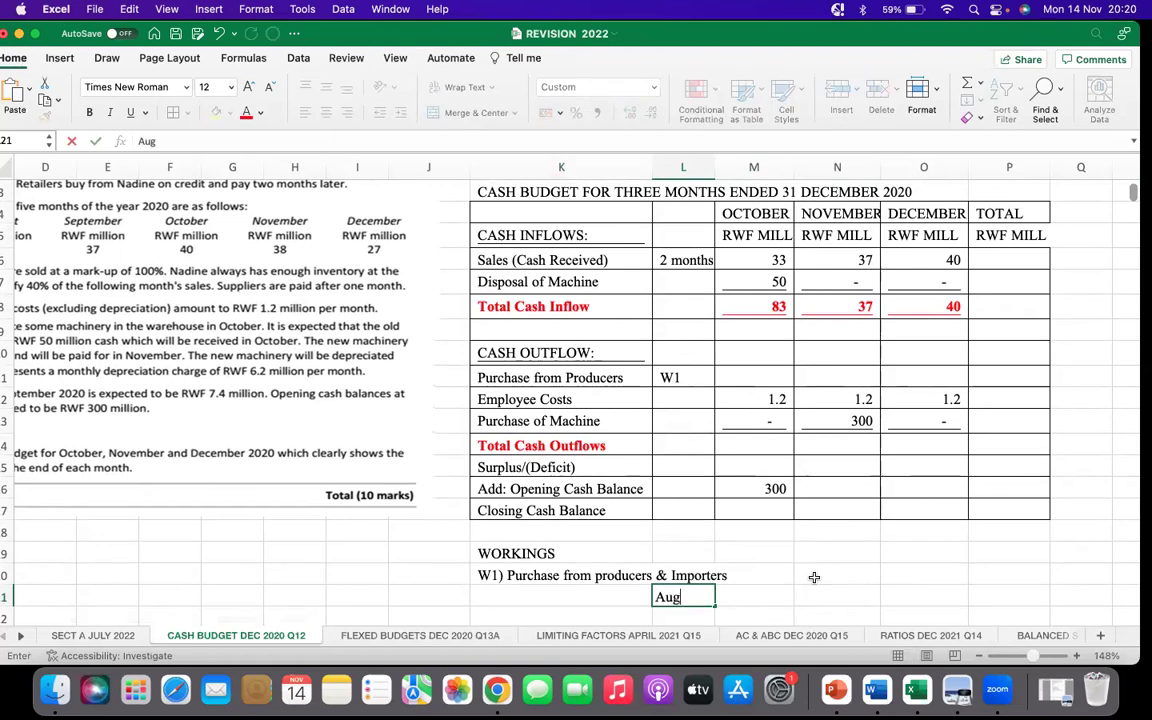
left_click(764, 597)
type("Sept")
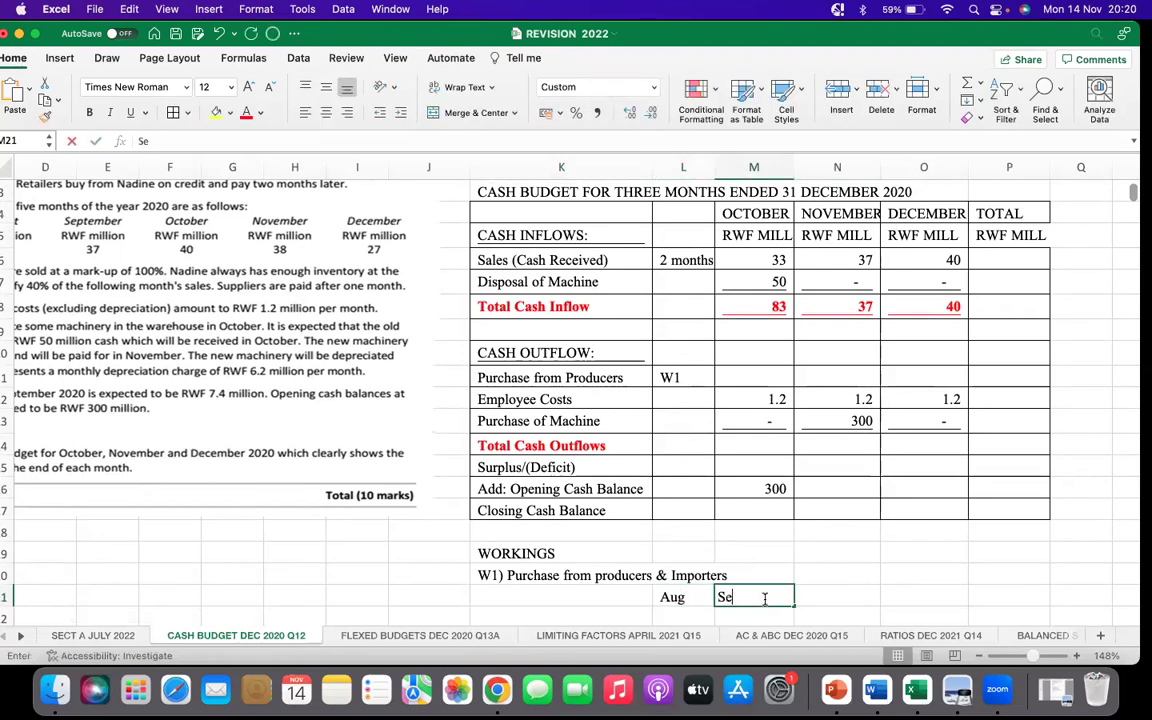
left_click(830, 593)
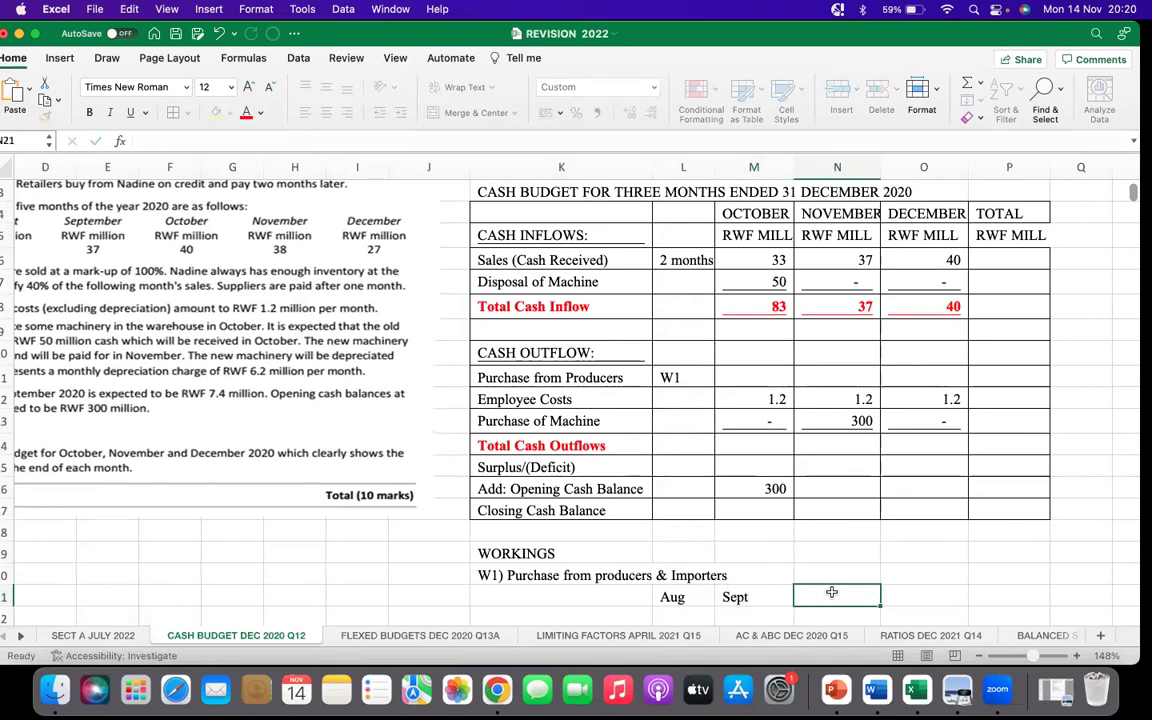
type("Oct")
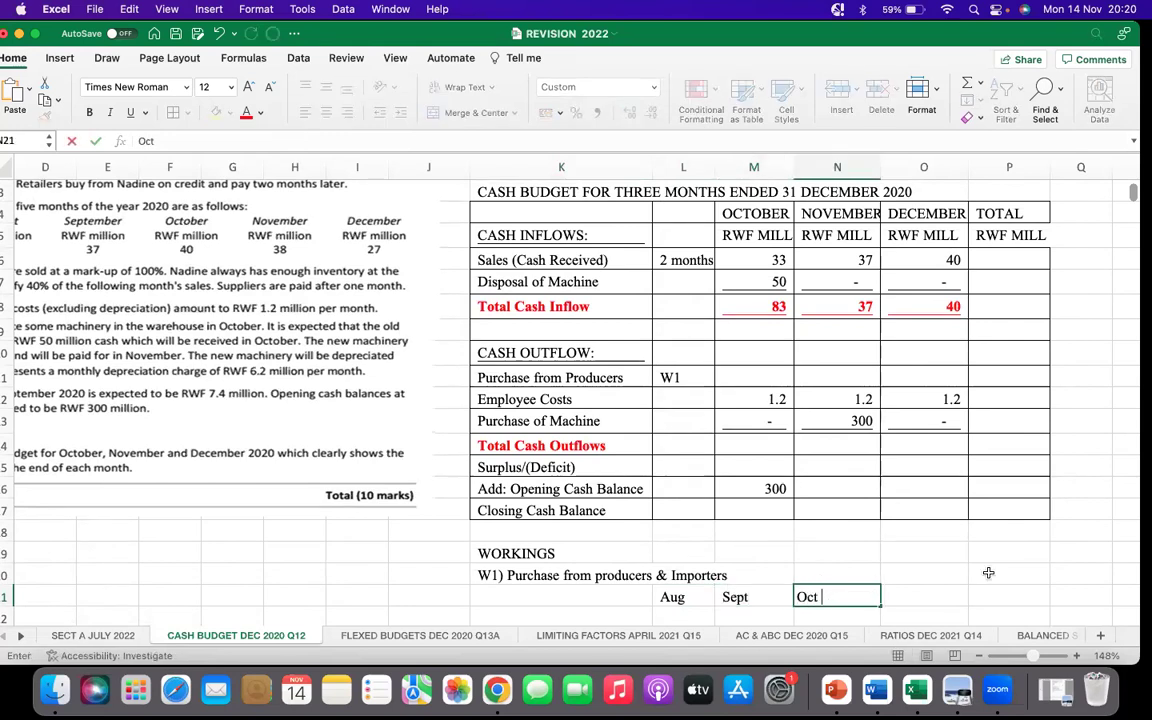
left_click(933, 596)
type("No")
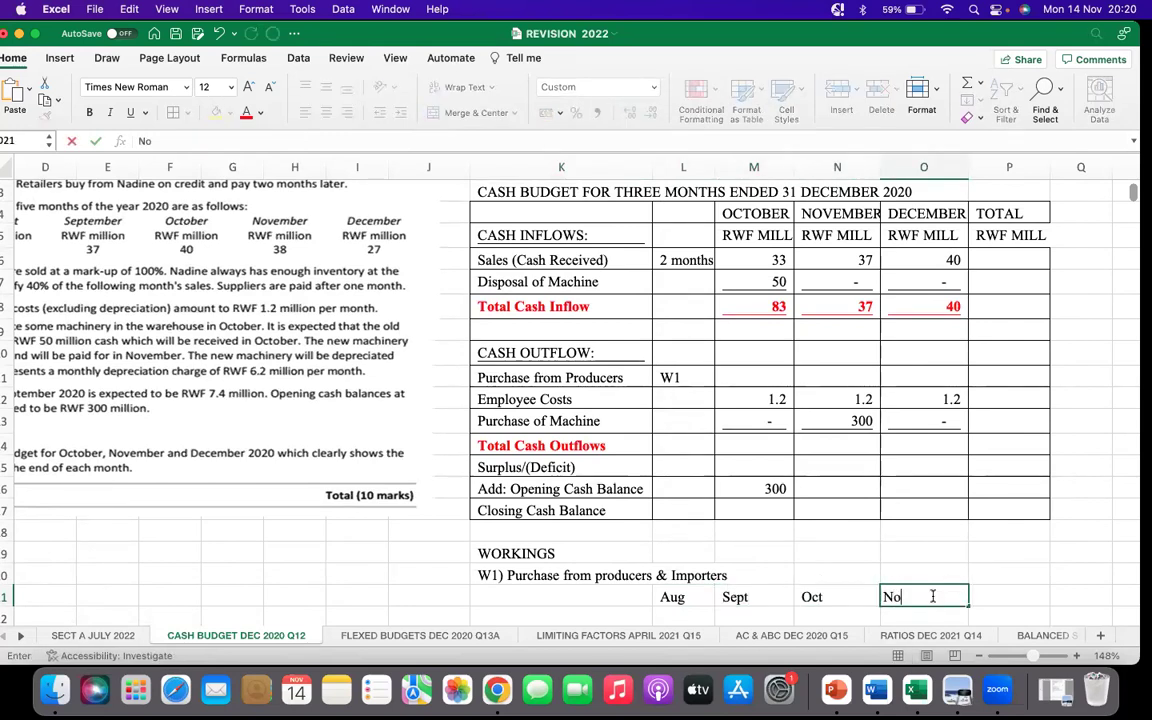
type("v")
left_click(1022, 595)
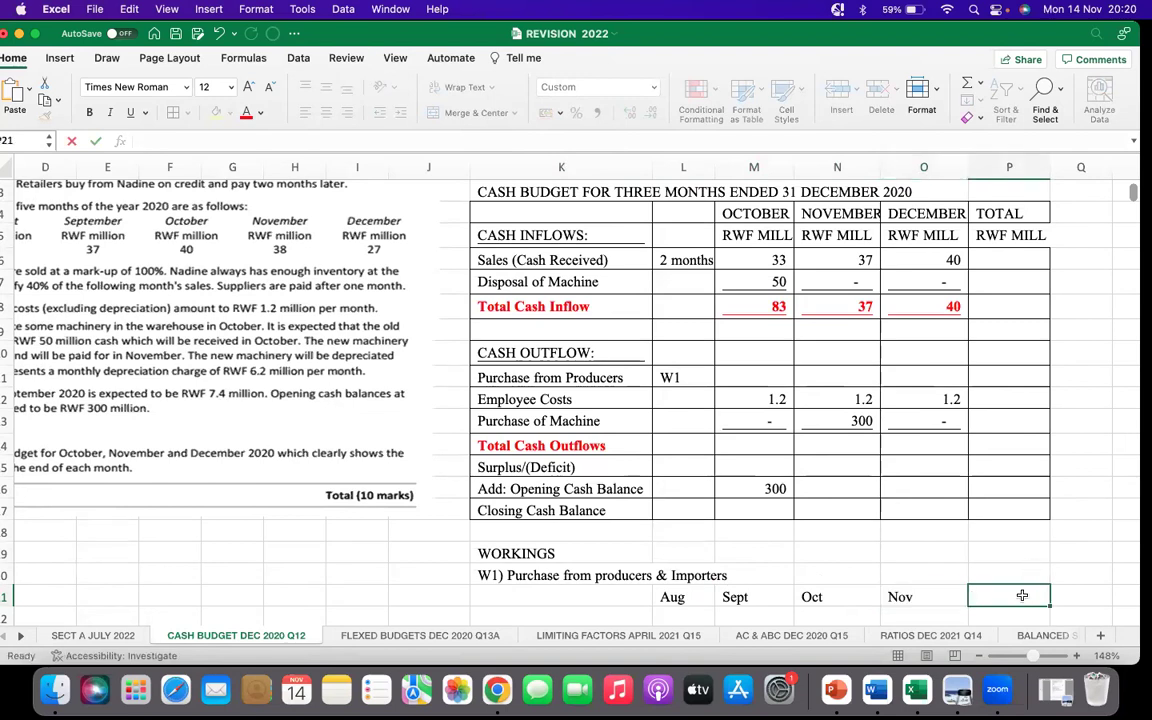
type("Dec")
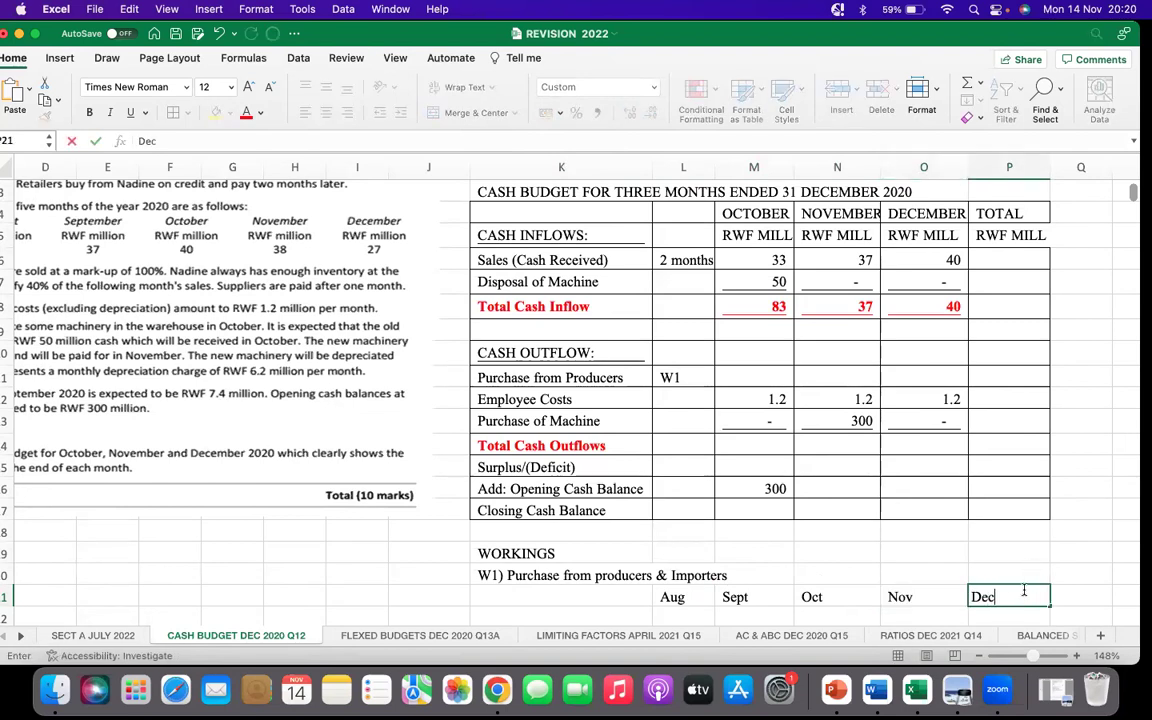
left_click(1005, 566)
Enter the row label Sales in K22, beneath the month headings of the W1 working
scroll(1005, 560, "down", 3)
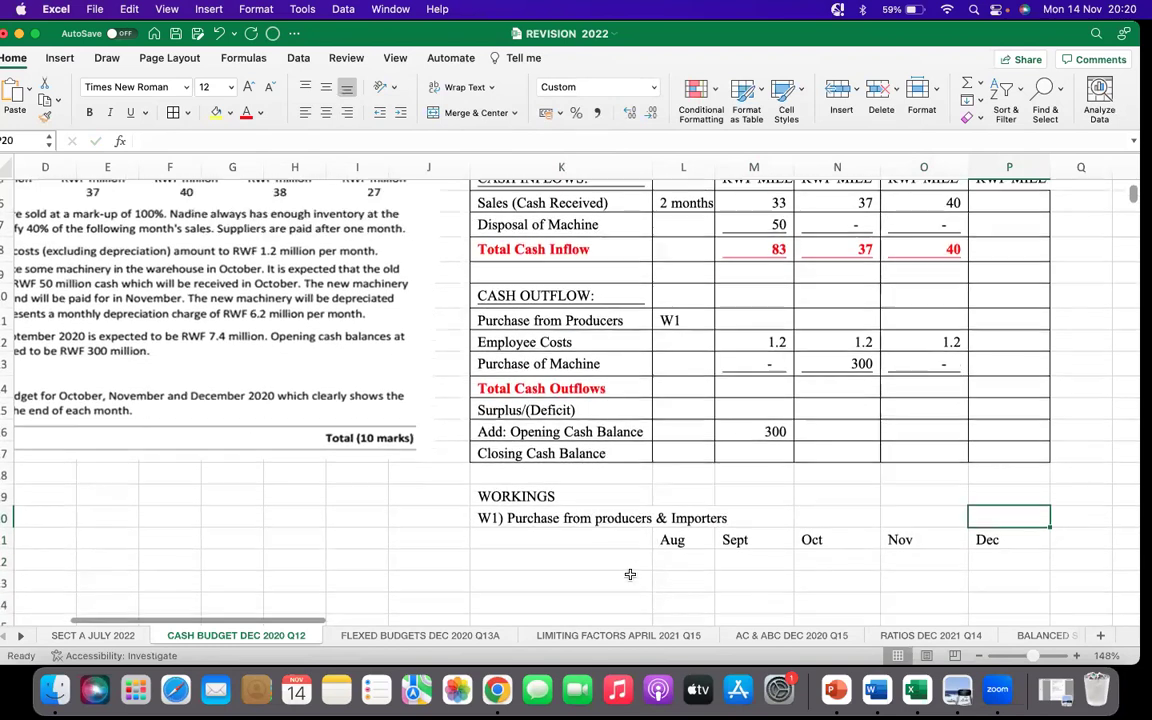
left_click(537, 556)
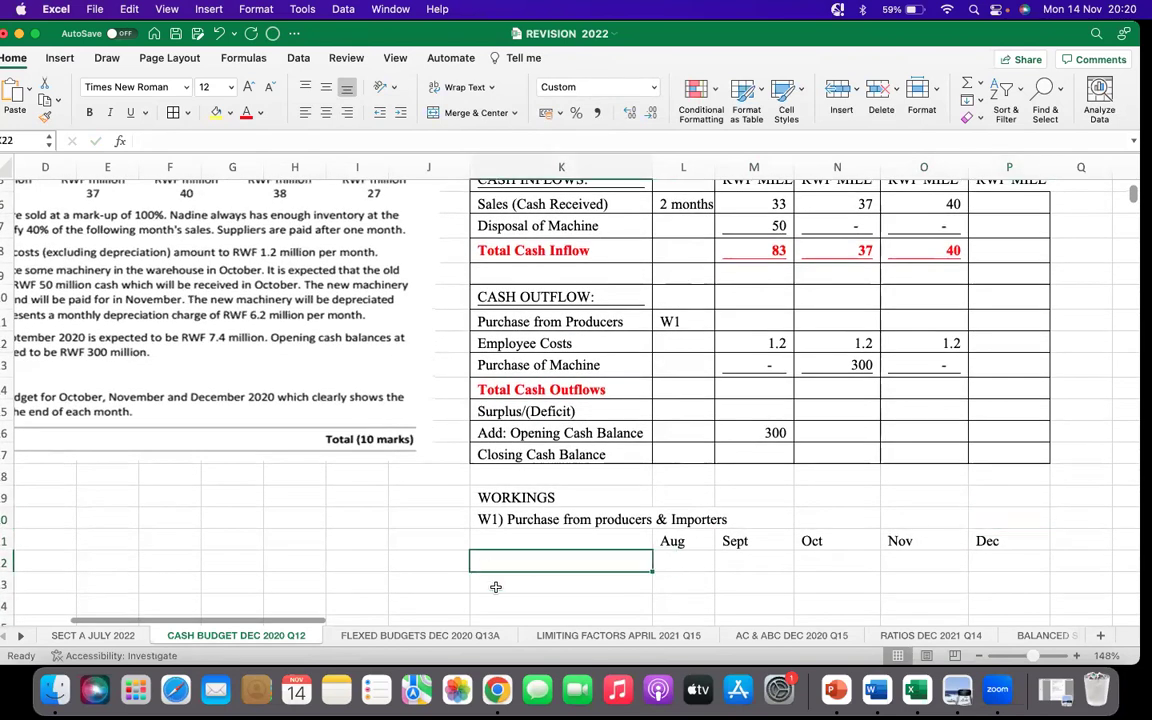
scroll(272, 622, "left", 3)
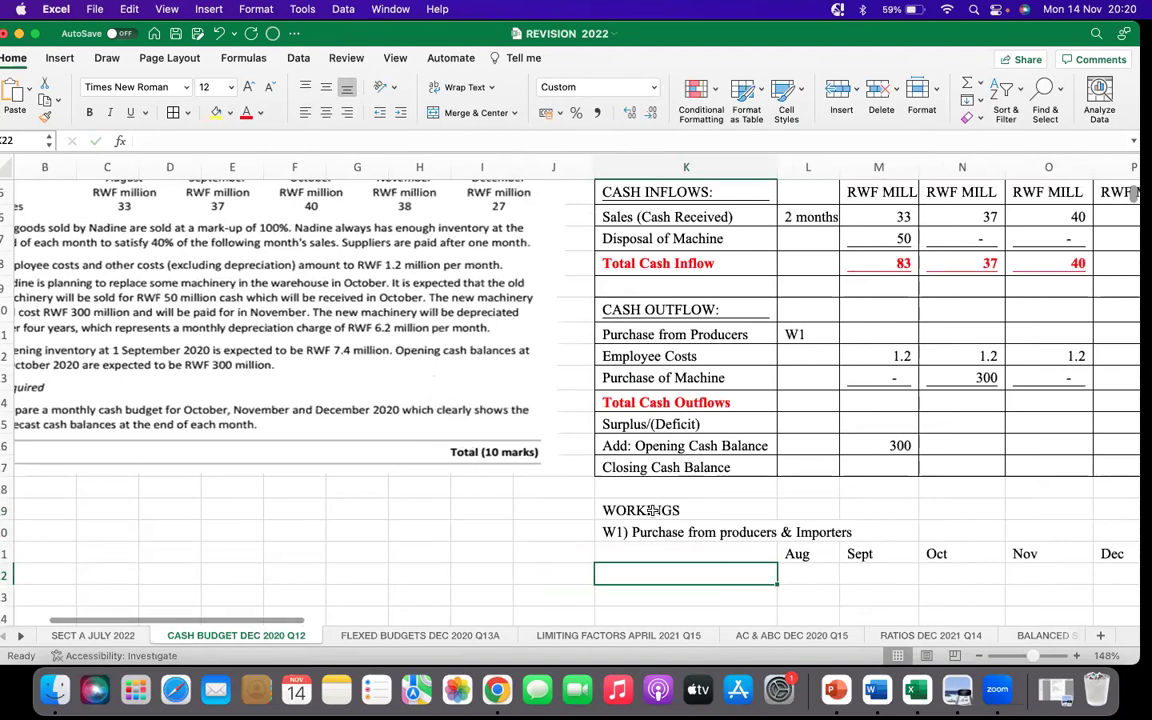
scroll(537, 581, "up", 2)
scroll(690, 585, "down", 3)
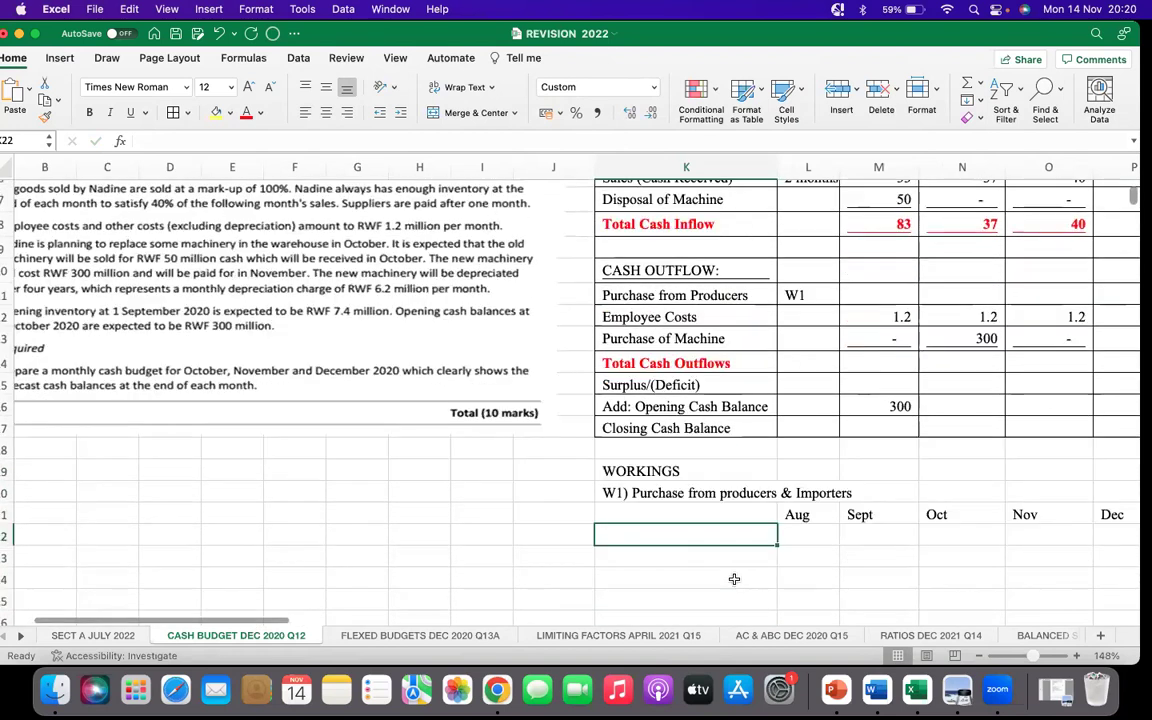
scroll(262, 626, "up", 1)
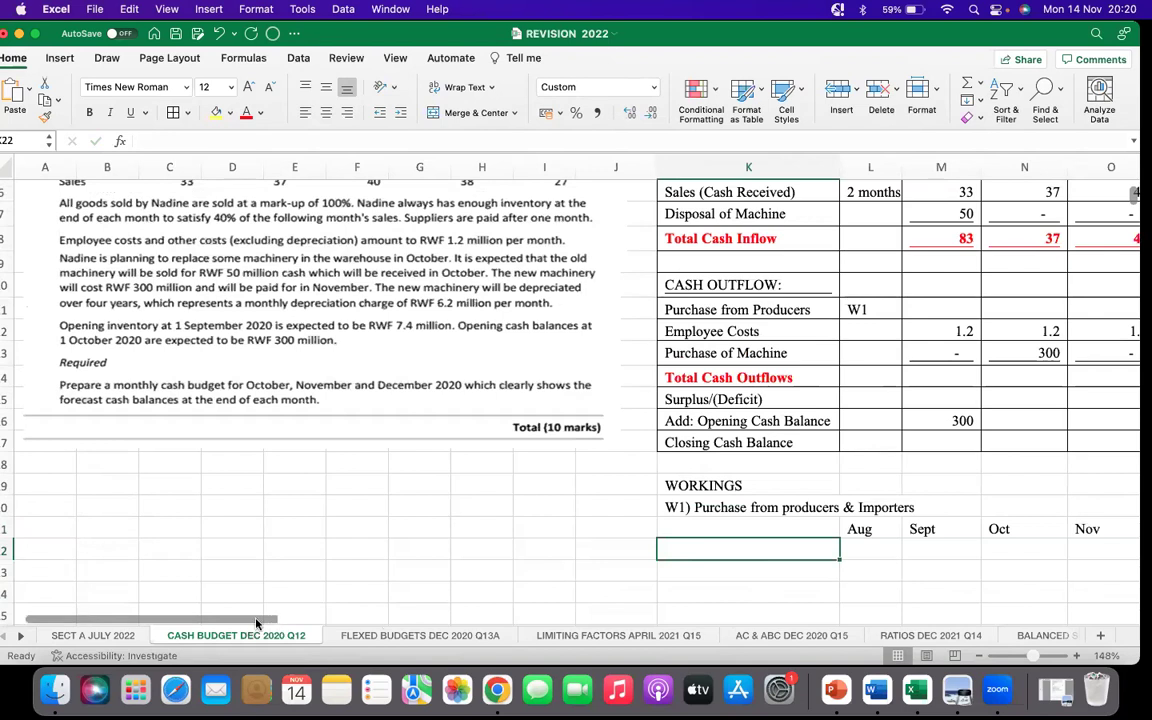
scroll(280, 620, "right", 3)
scroll(296, 614, "left", 2)
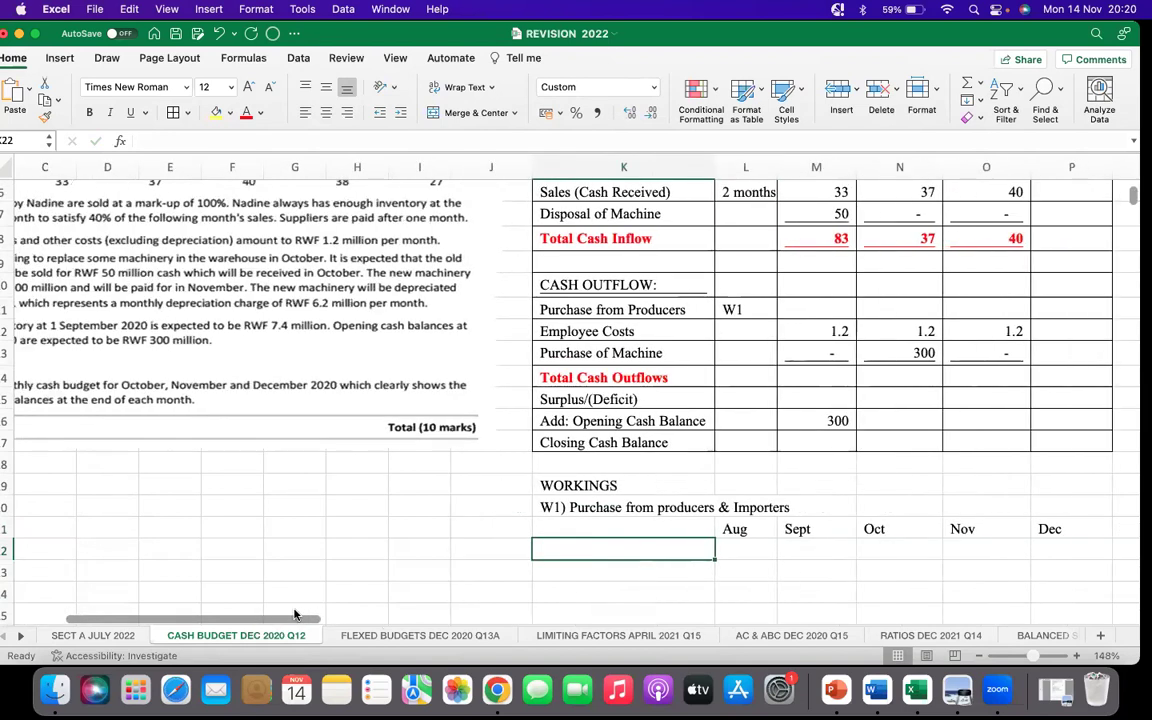
left_click(656, 566)
left_click(644, 555)
type("Sales")
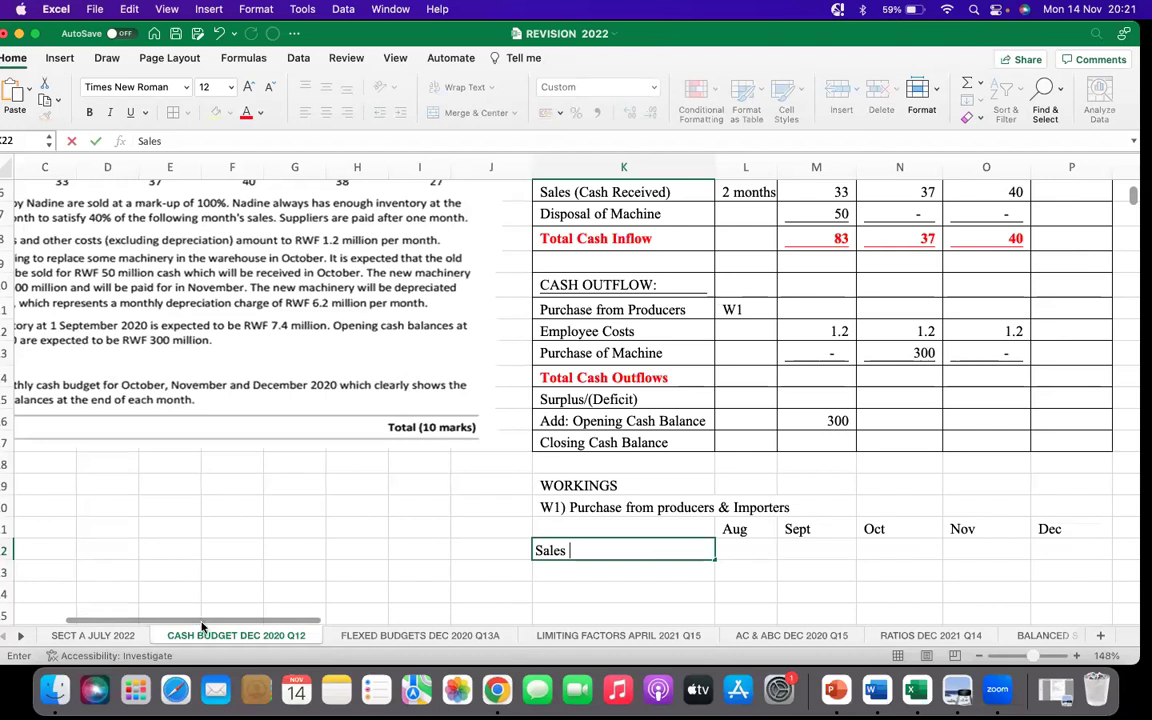
Enter the budgeted sales for Aug, Sept and Oct in L22:N22 as 33, 37 and 40
scroll(114, 614, "left", 2)
scroll(200, 380, "left", 2)
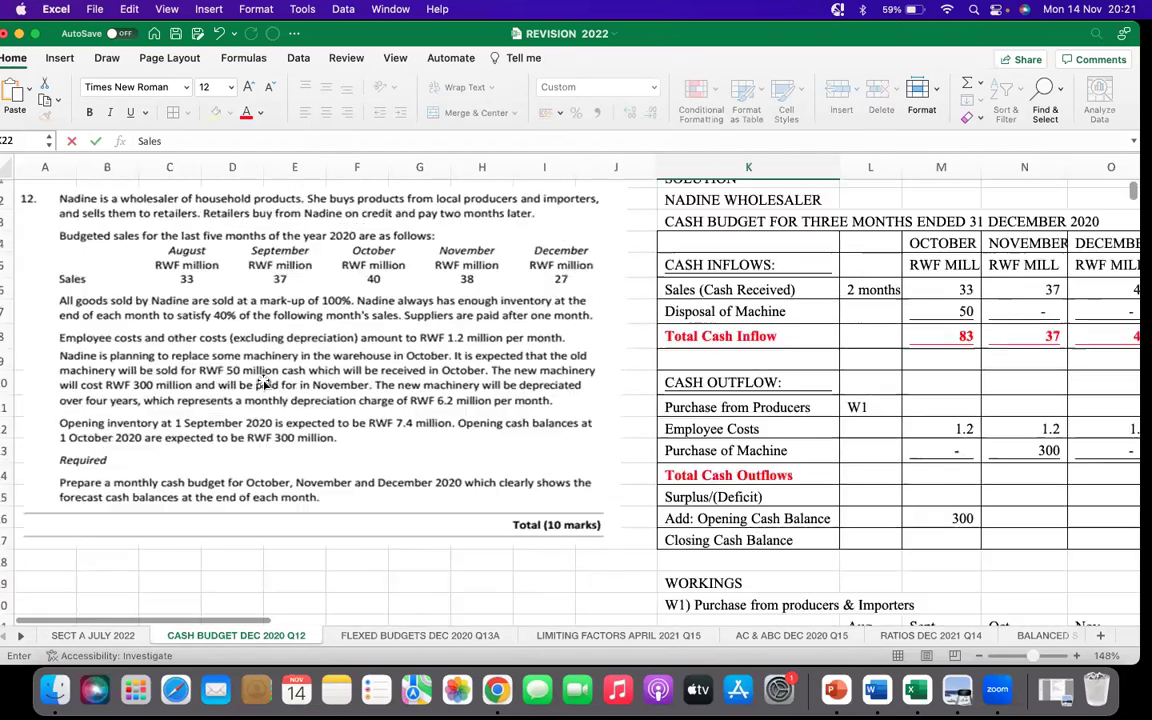
scroll(225, 345, "up", 3)
scroll(465, 300, "down", 5)
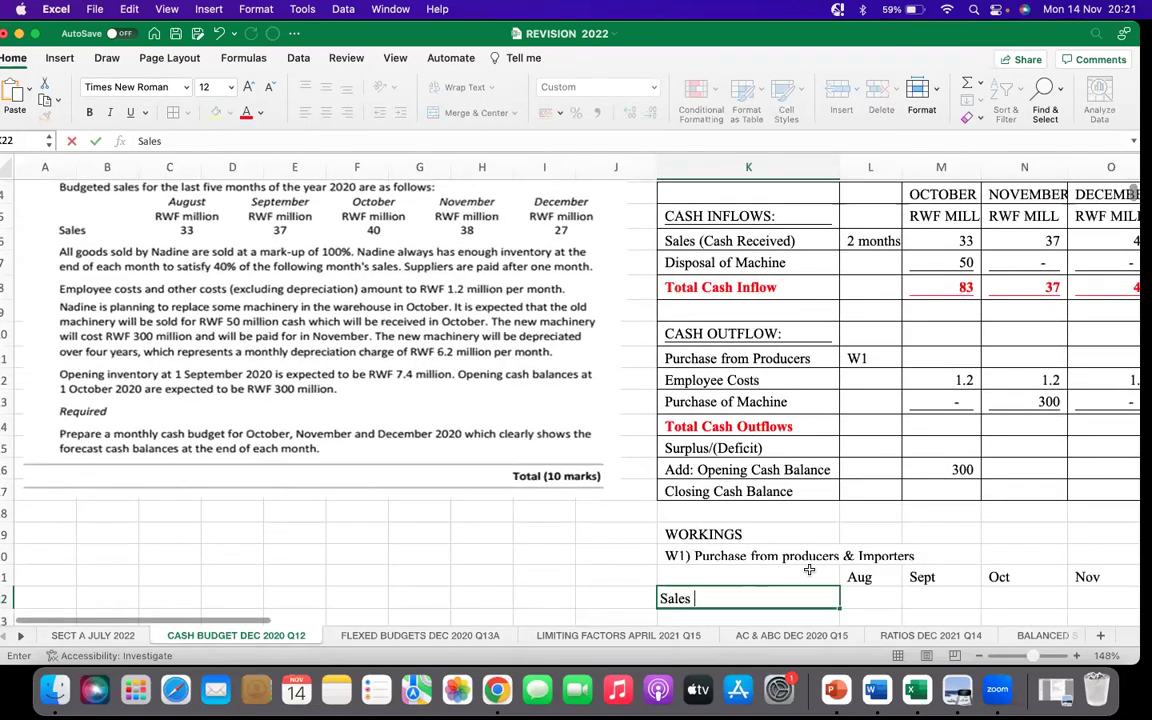
left_click(887, 475)
type("33")
left_click(961, 470)
type("37")
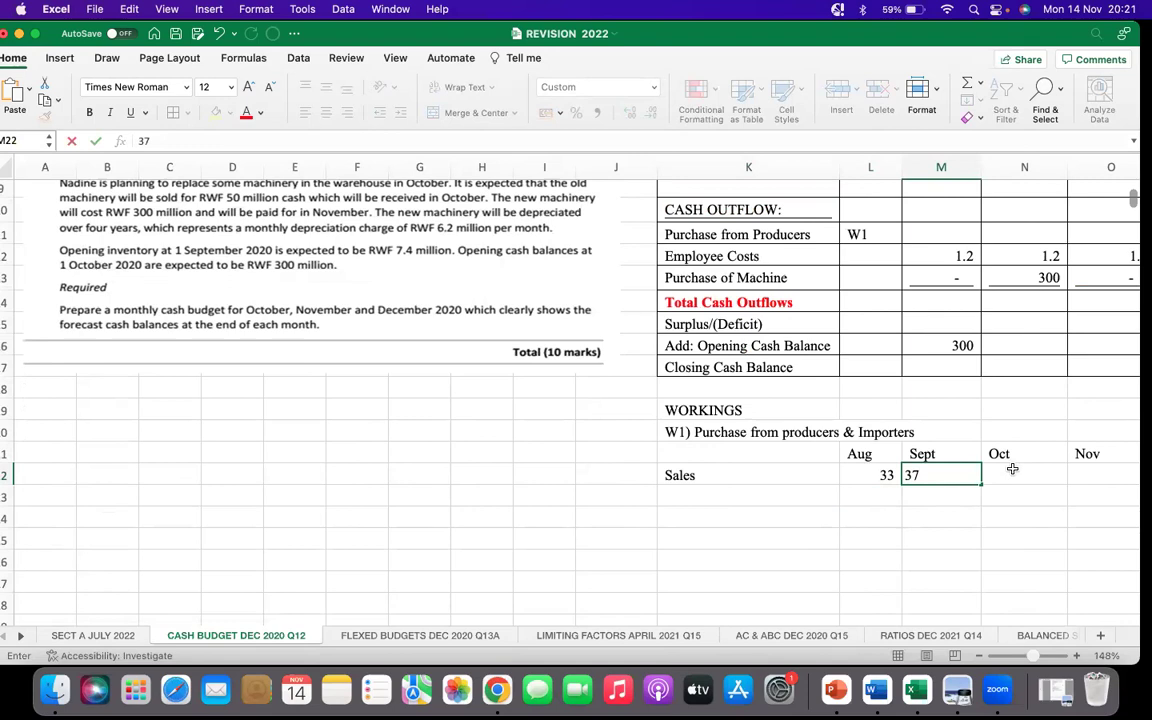
left_click(1013, 470)
type("40")
key("Return")
Complete the Sales row with 38 for Nov in O22 and 27 for Dec in P22
scroll(228, 298, "up", 1)
scroll(228, 298, "up", 5)
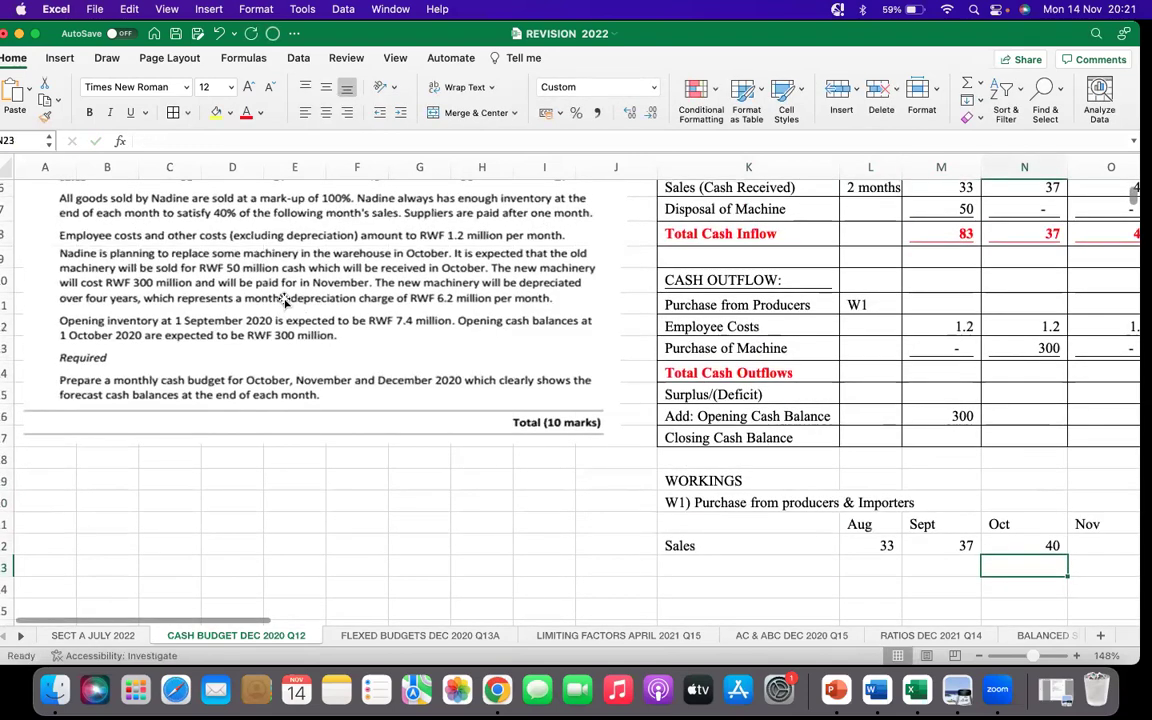
scroll(575, 313, "down", 1)
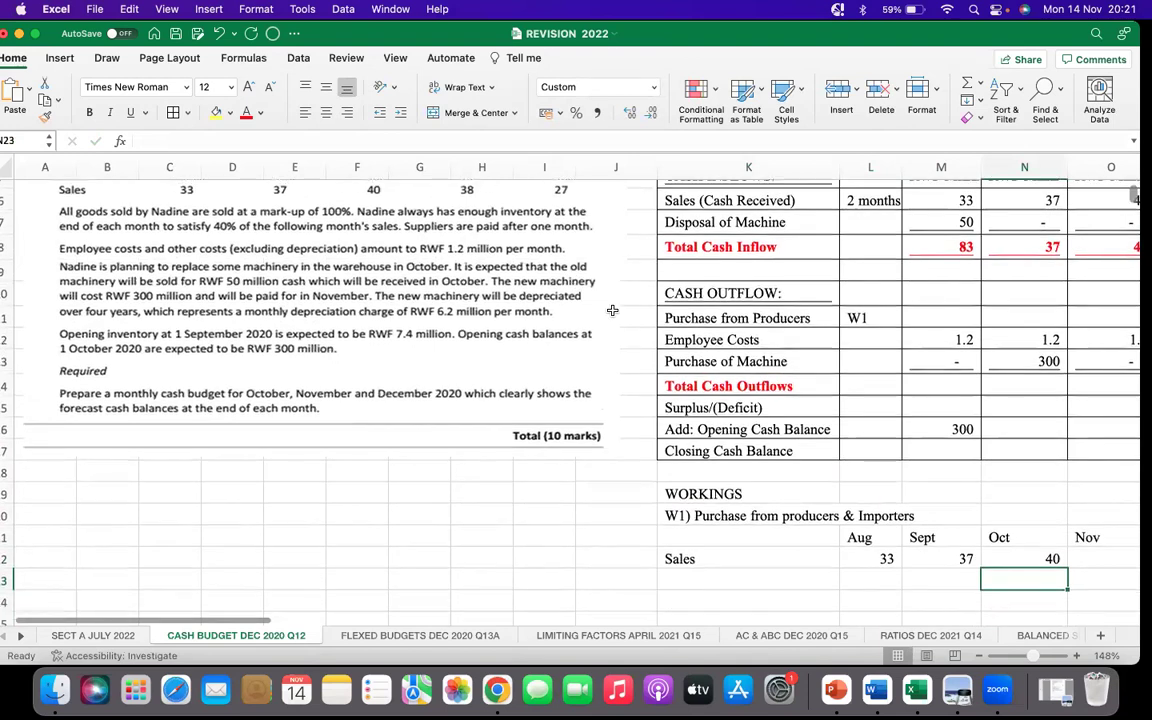
left_click(1099, 560)
type("38")
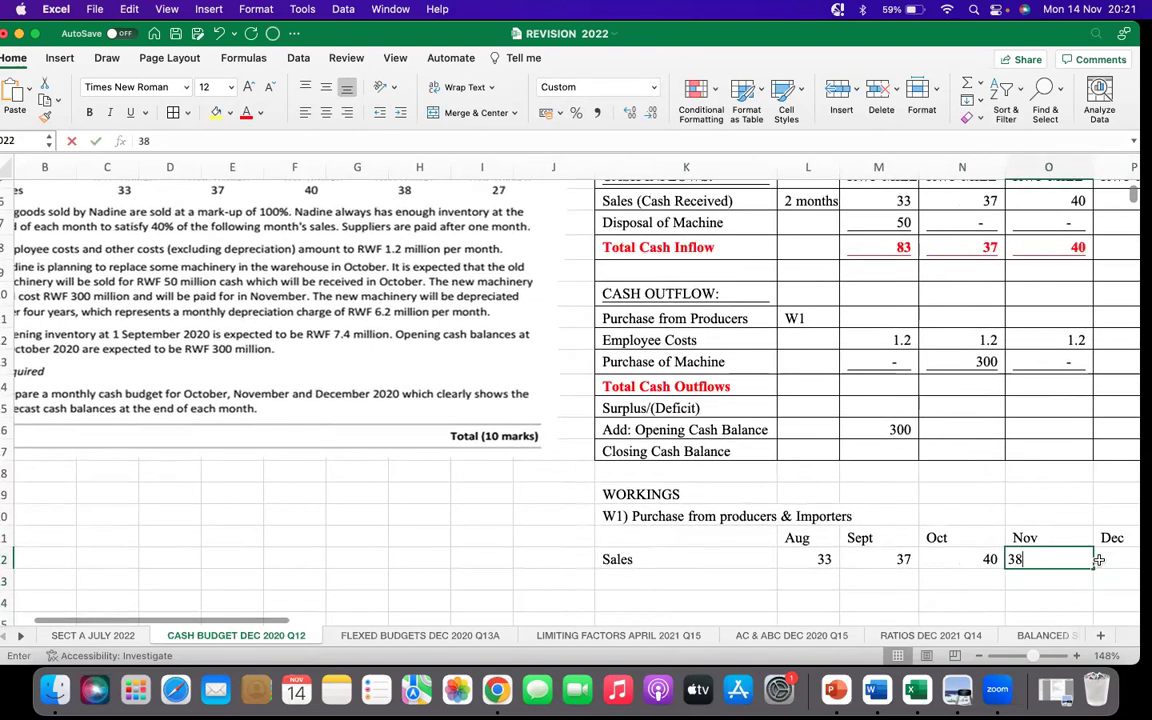
key("Tab")
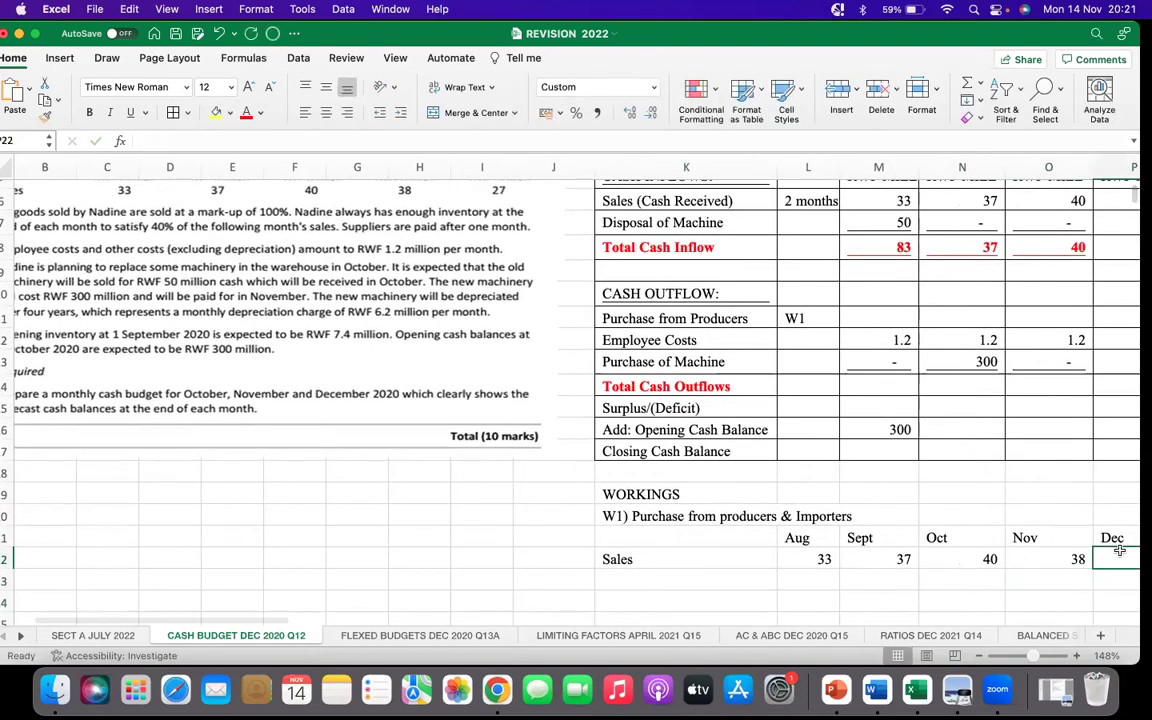
type("27")
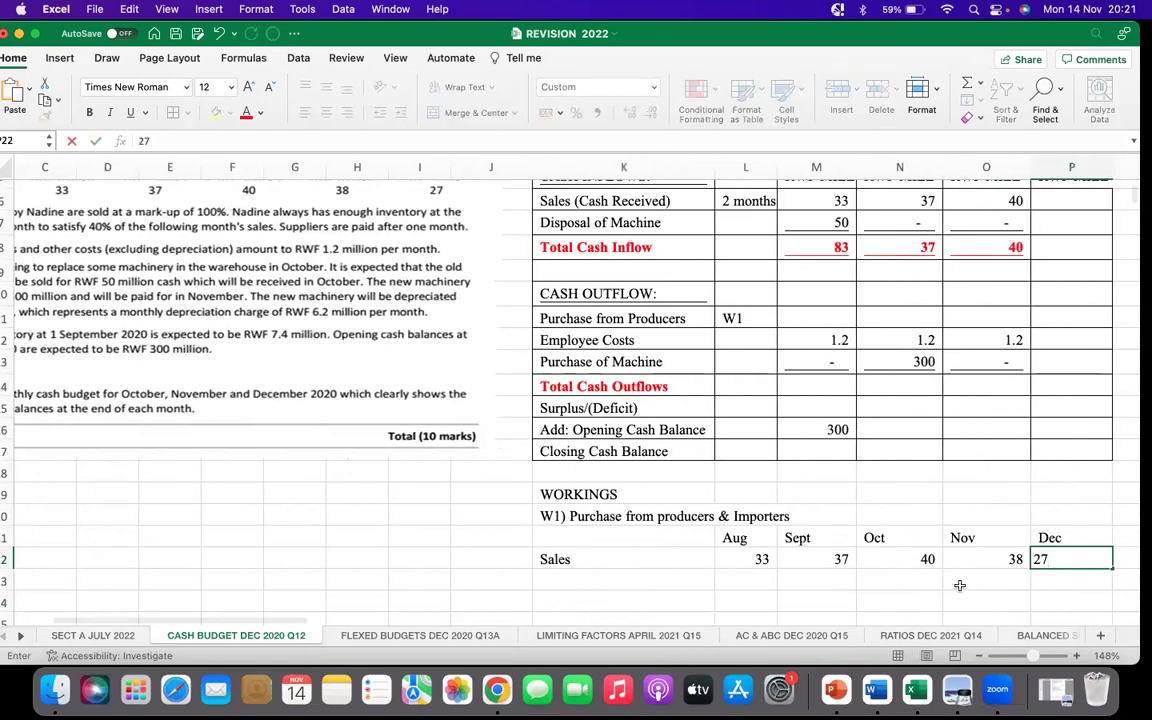
left_click(960, 581)
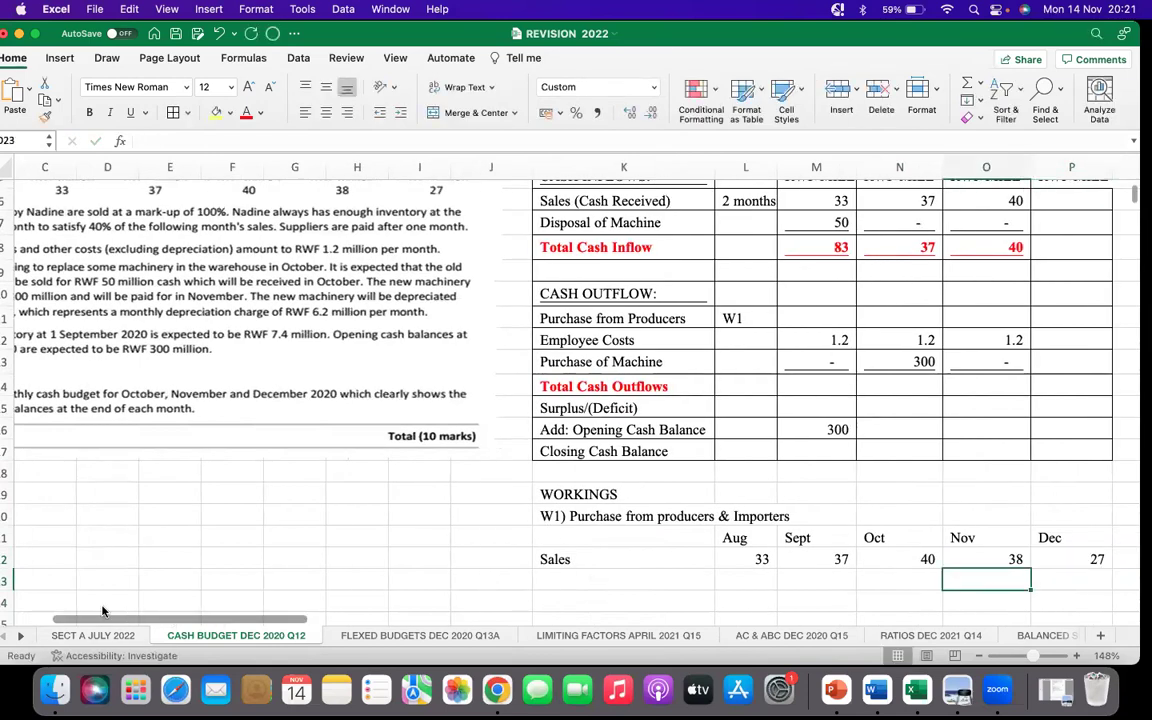
Consult the question's mark-up information and enter the note Mark up is Profit on Cost = 100% in K23
scroll(206, 406, "up", 5)
scroll(206, 406, "left", 3)
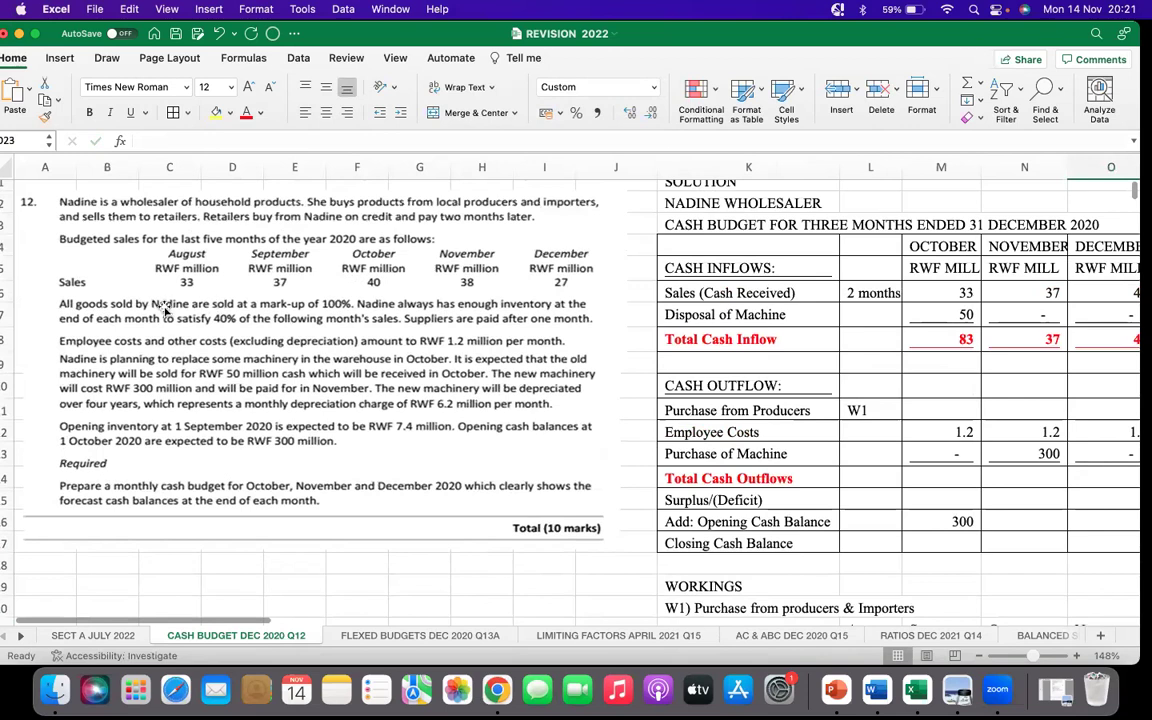
scroll(200, 312, "up", 1)
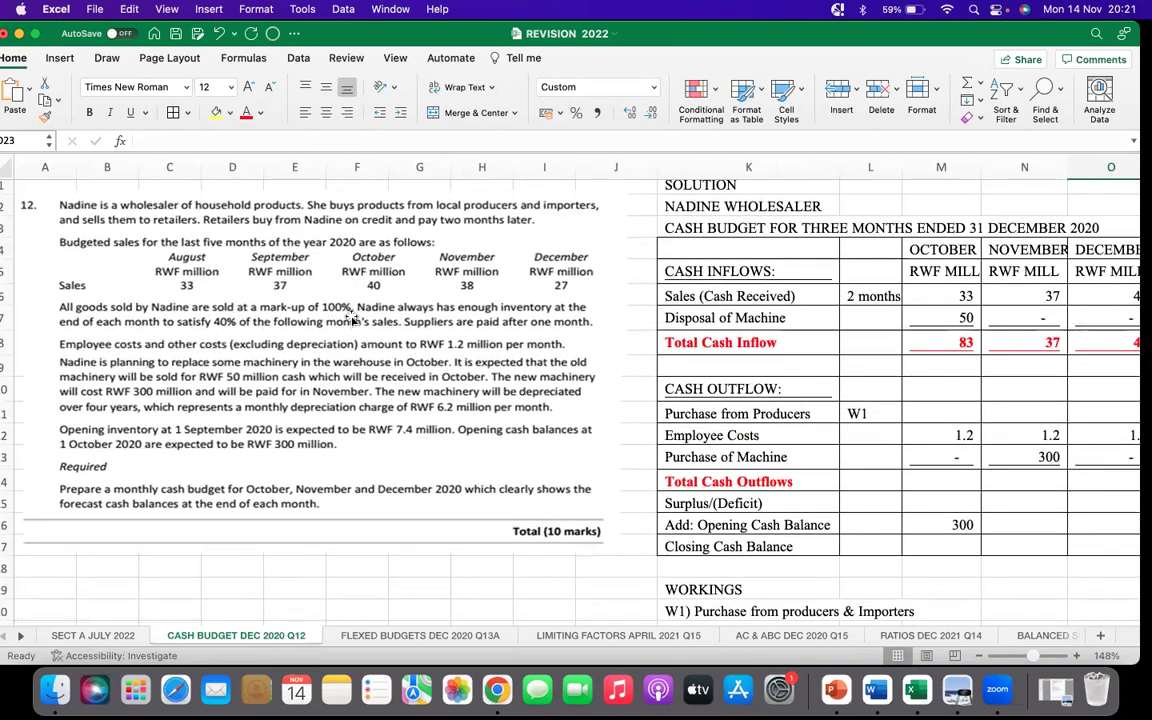
scroll(617, 373, "down", 5)
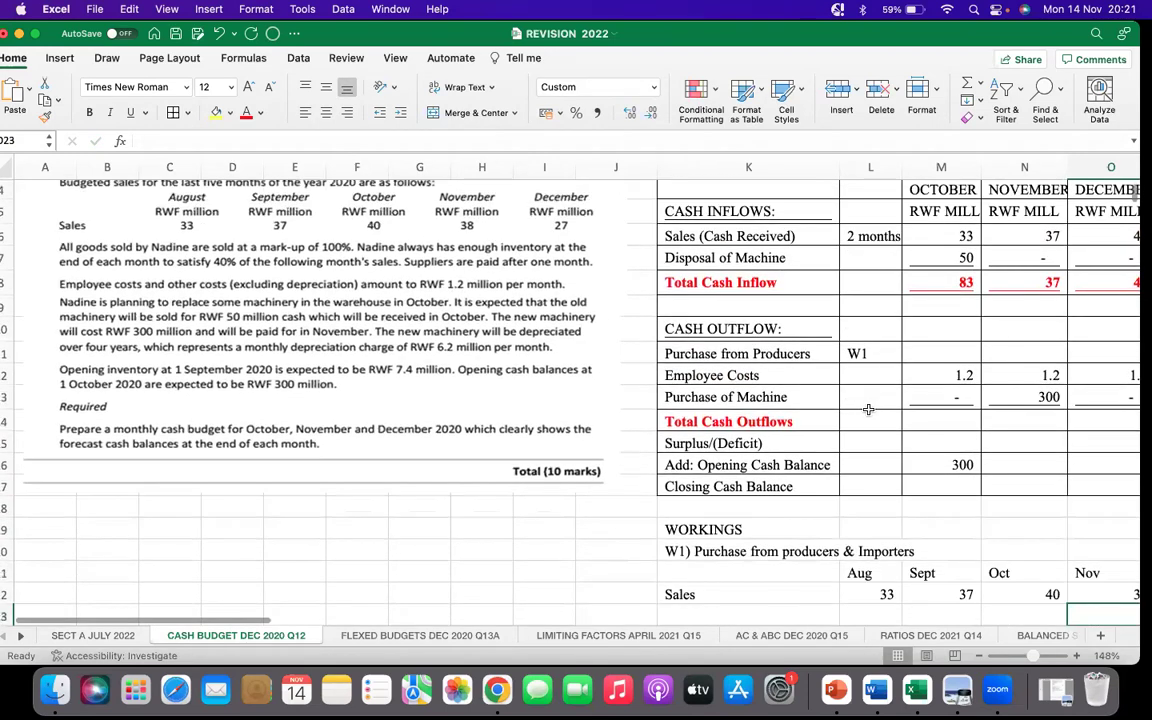
scroll(790, 468, "down", 1)
left_click(751, 467)
type("Mark")
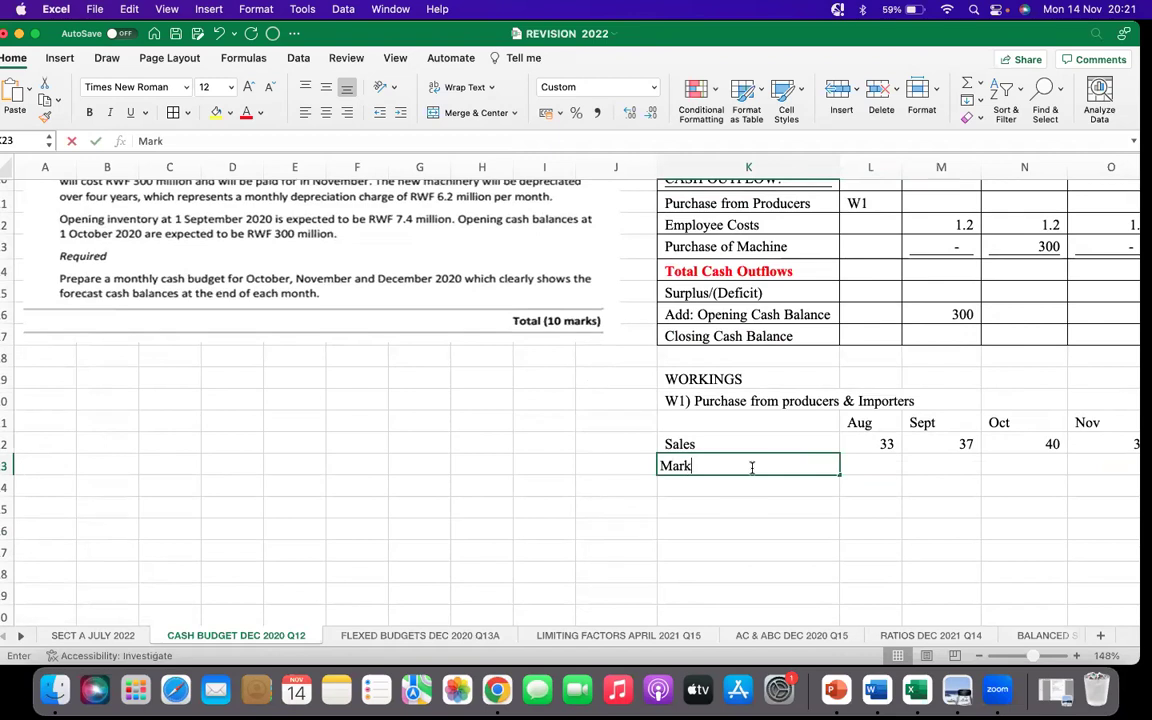
type(" up is Prof")
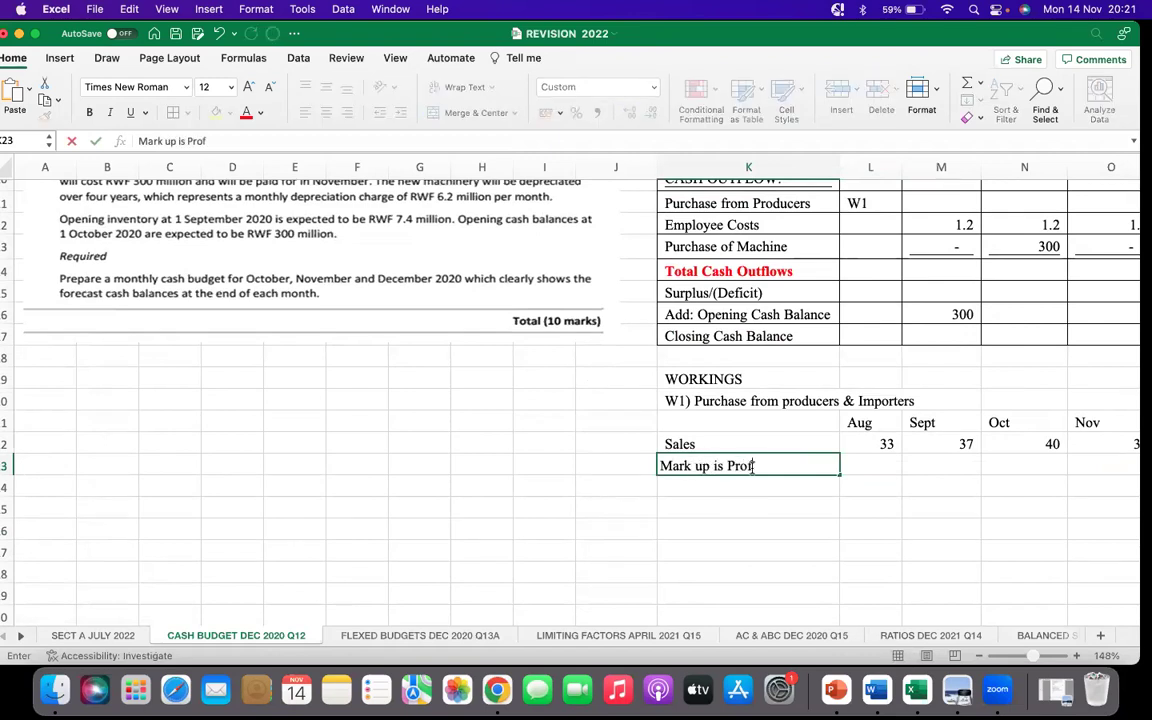
type("it on Cost")
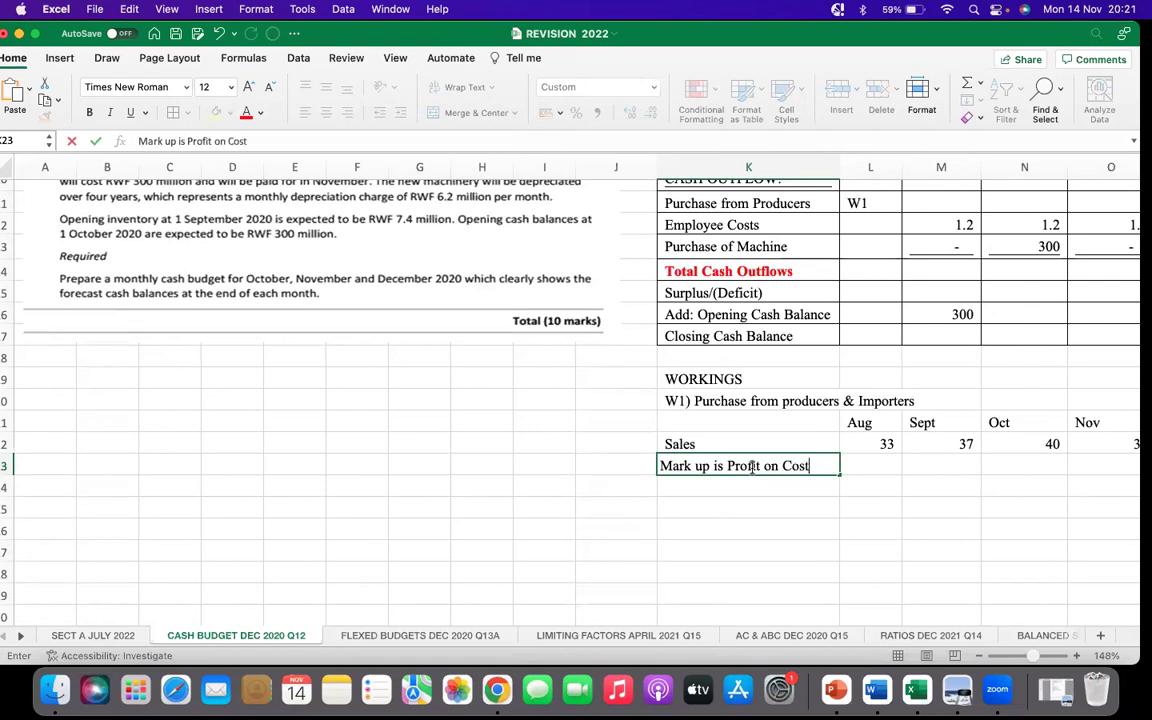
type(" = 100%")
key("Return")
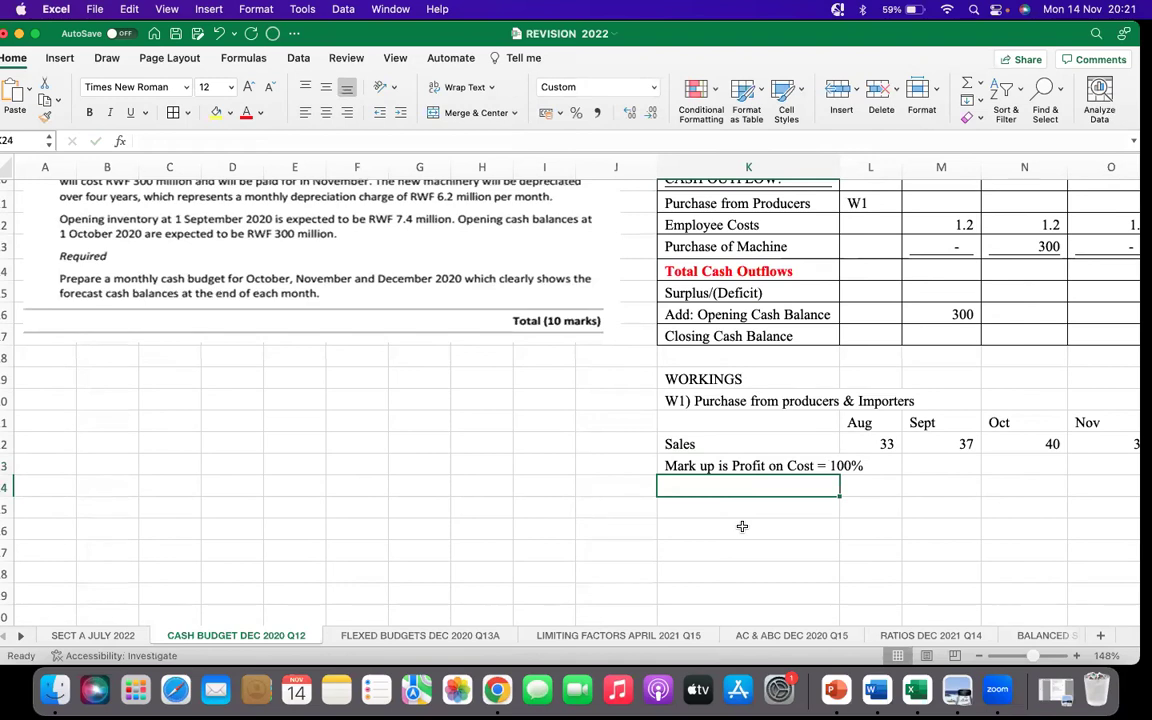
Enter the note We not have cost and therefore we need to convert mark up to margin in K24
type("Ma")
key("BackSpace")
key("BackSpace")
type("We ")
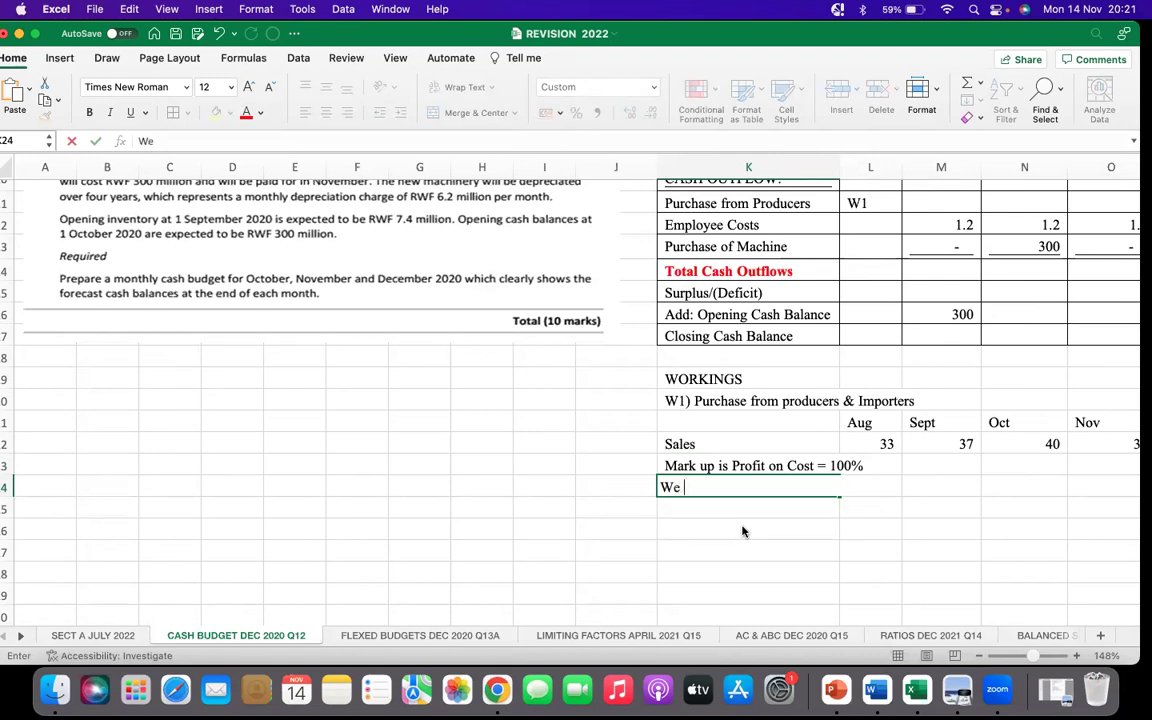
type("do")
key("BackSpace")
key("BackSpace")
key("BackSpace")
key("BackSpace")
key("BackSpace")
type("e not have cosy")
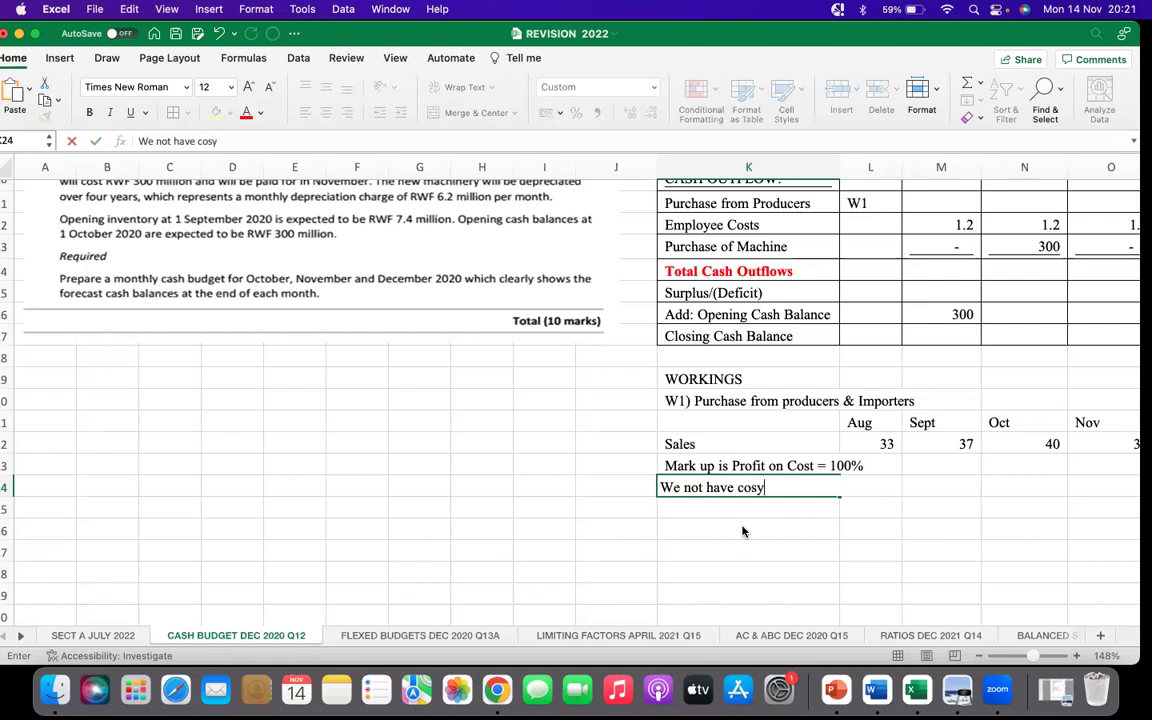
key("BackSpace")
key("BackSpace")
type("t and the")
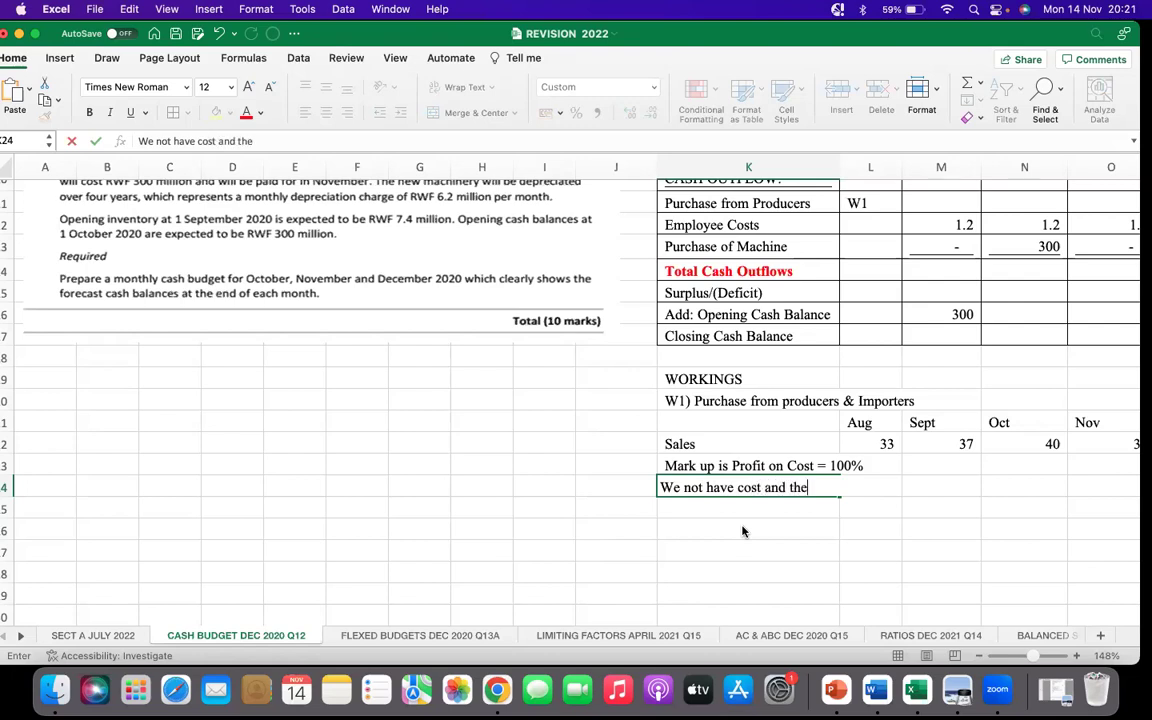
type("refore we need to convert ,a")
key("BackSpace")
key("BackSpace")
type("mark")
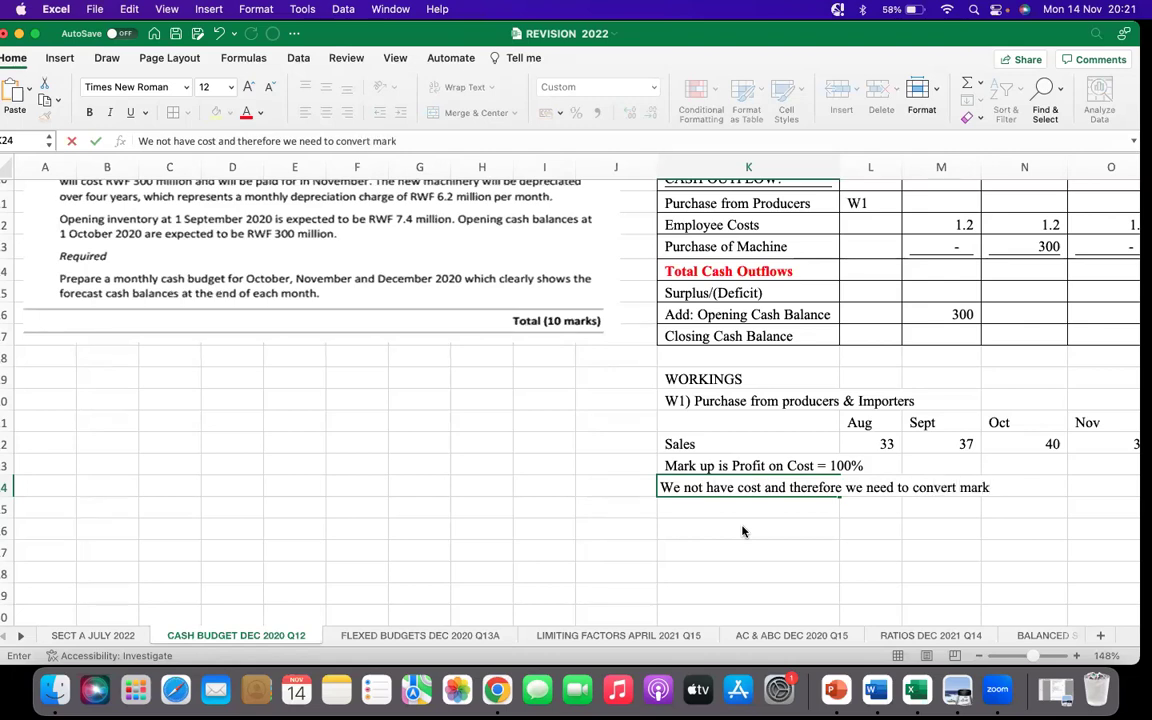
type(" up to margin")
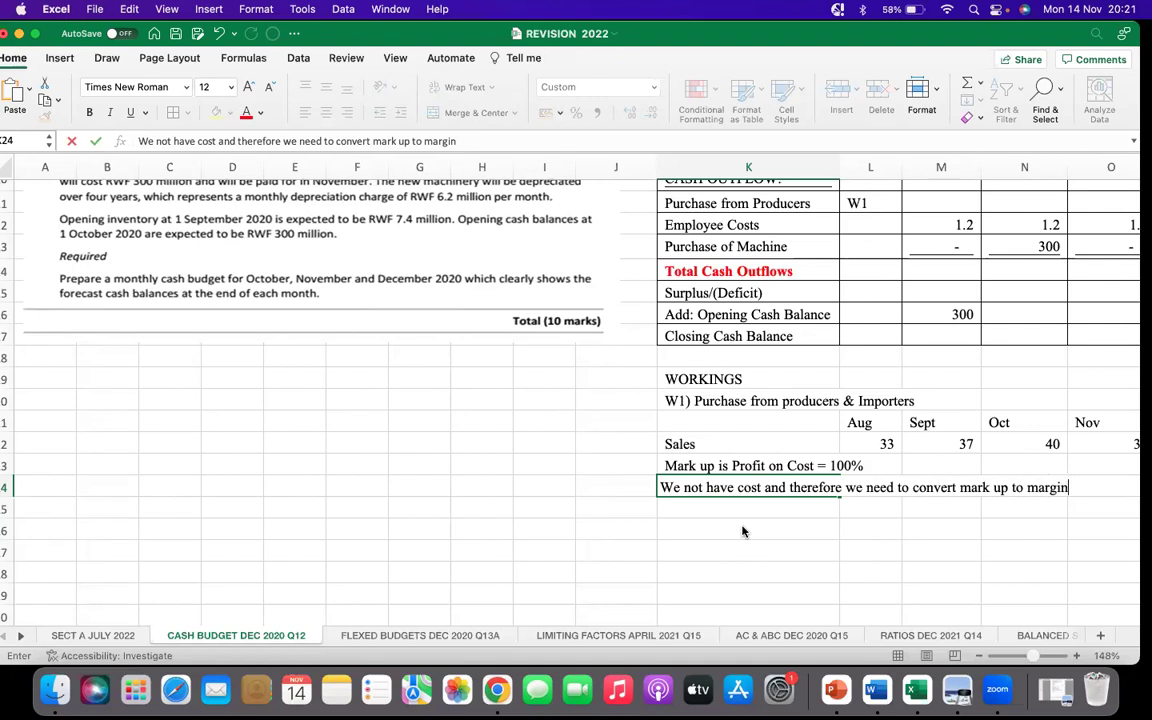
key("Return")
Enter the note Margin is Profit on Sales in K25, below the conversion note
type("M")
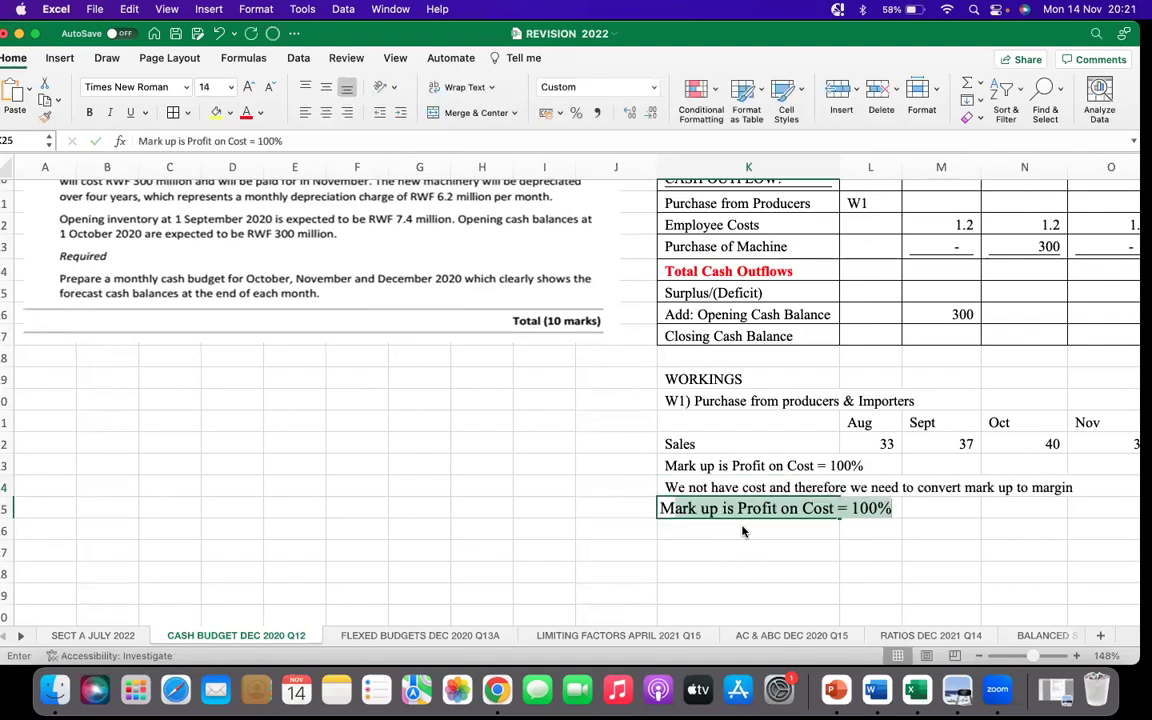
type("argin is ")
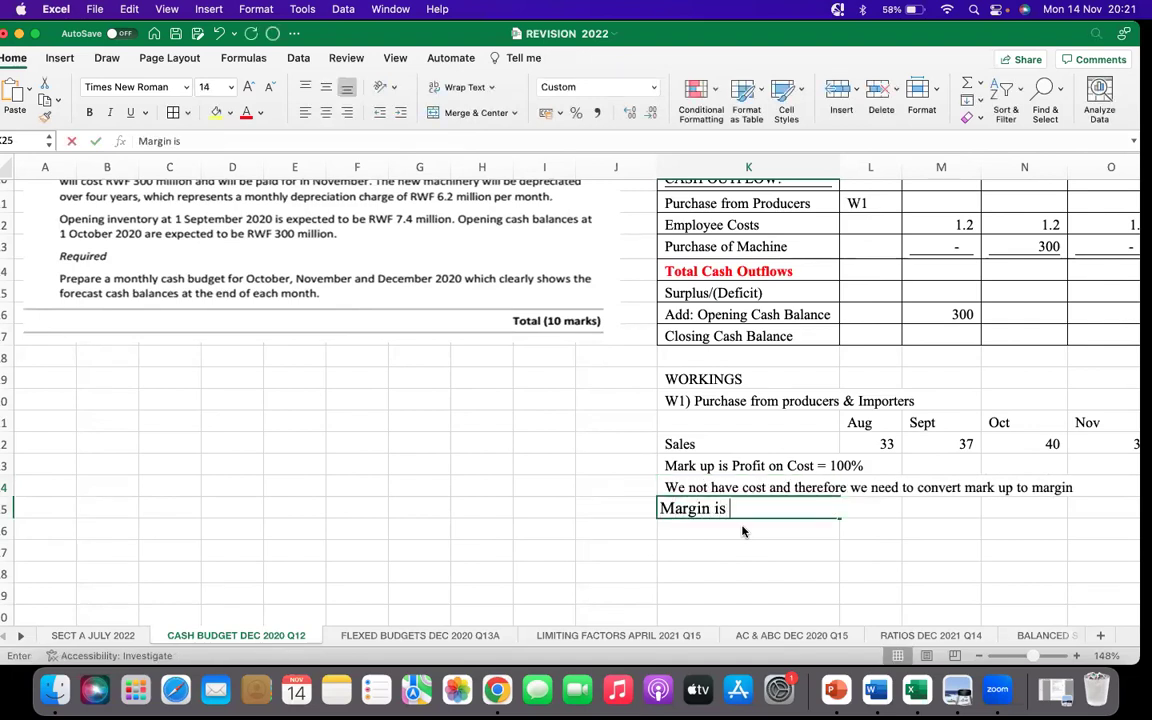
type("Profit on ")
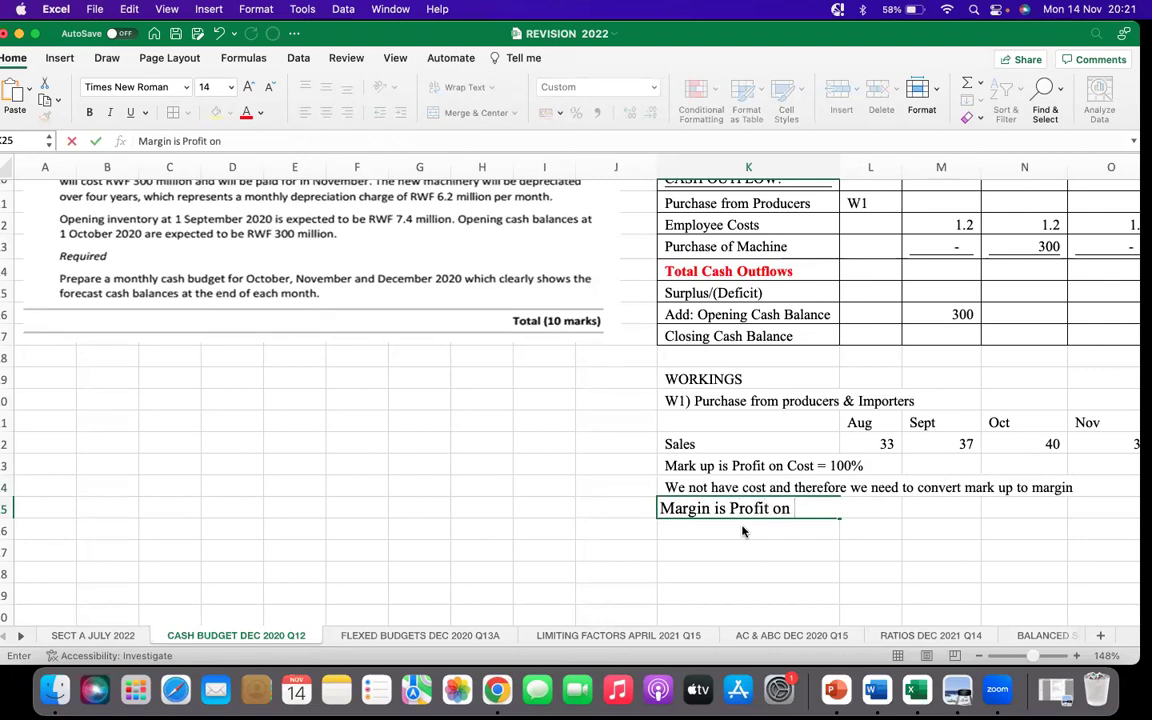
type("C")
key("BackSpace")
type("Sales")
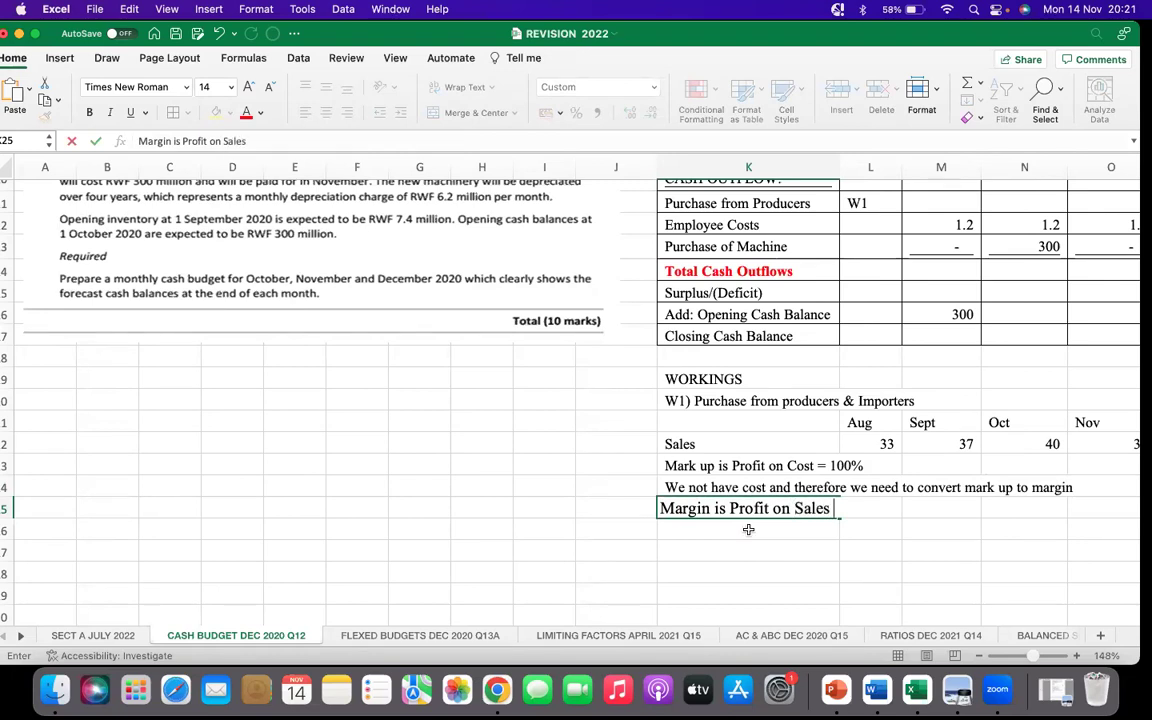
key("Return")
Copy the cell formatting of K20:M24 onto the margin note in K25 and the empty cells around and below it
left_click(719, 404)
left_click_drag(719, 404, 960, 487)
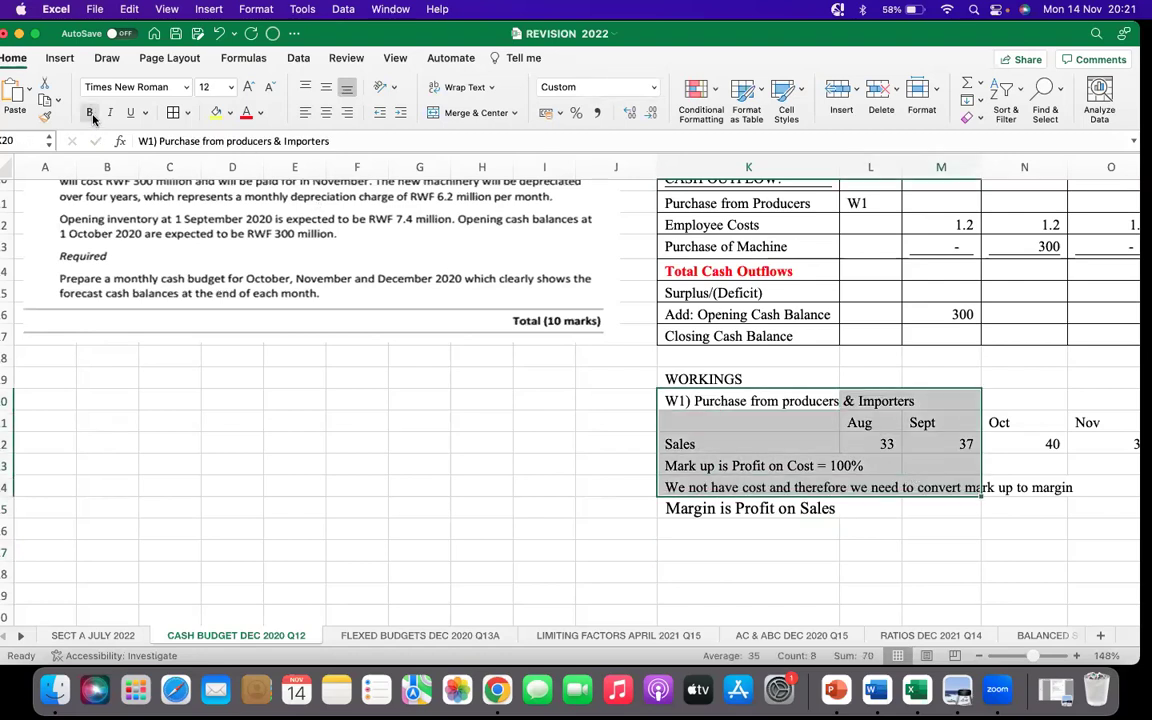
left_click(44, 116)
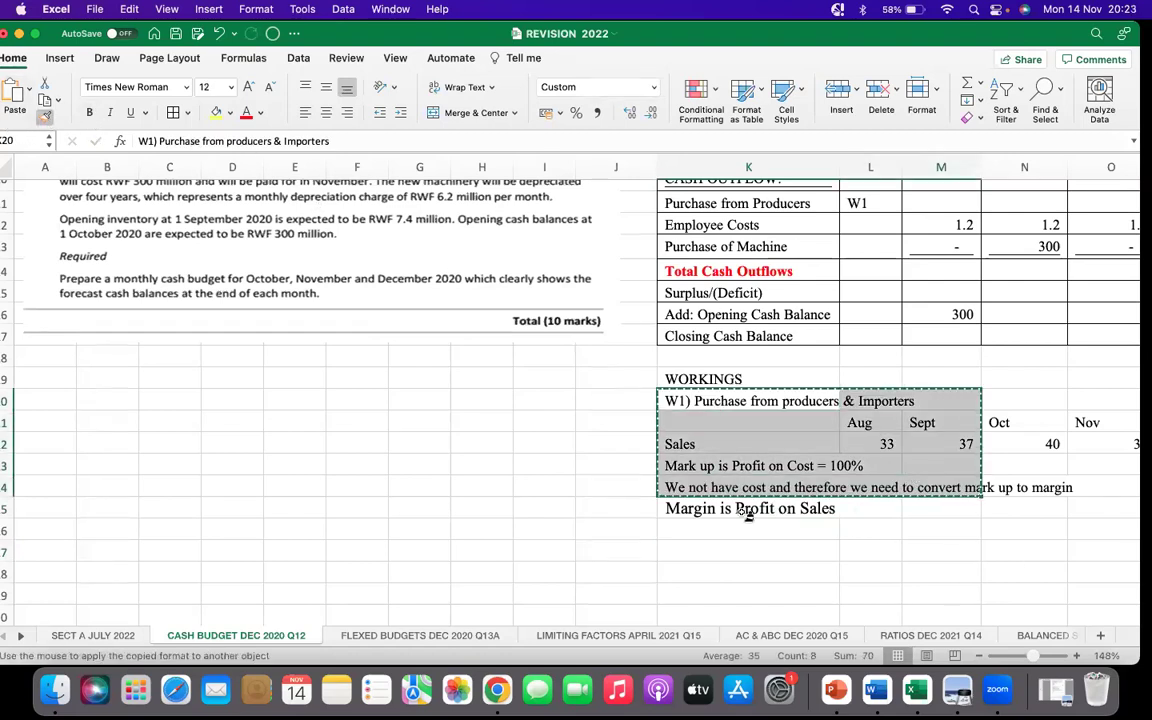
mouse_move(745, 512)
left_mouse_down()
mouse_move(1000, 530)
mouse_move(1140, 615)
mouse_move(235, 143)
left_mouse_up()
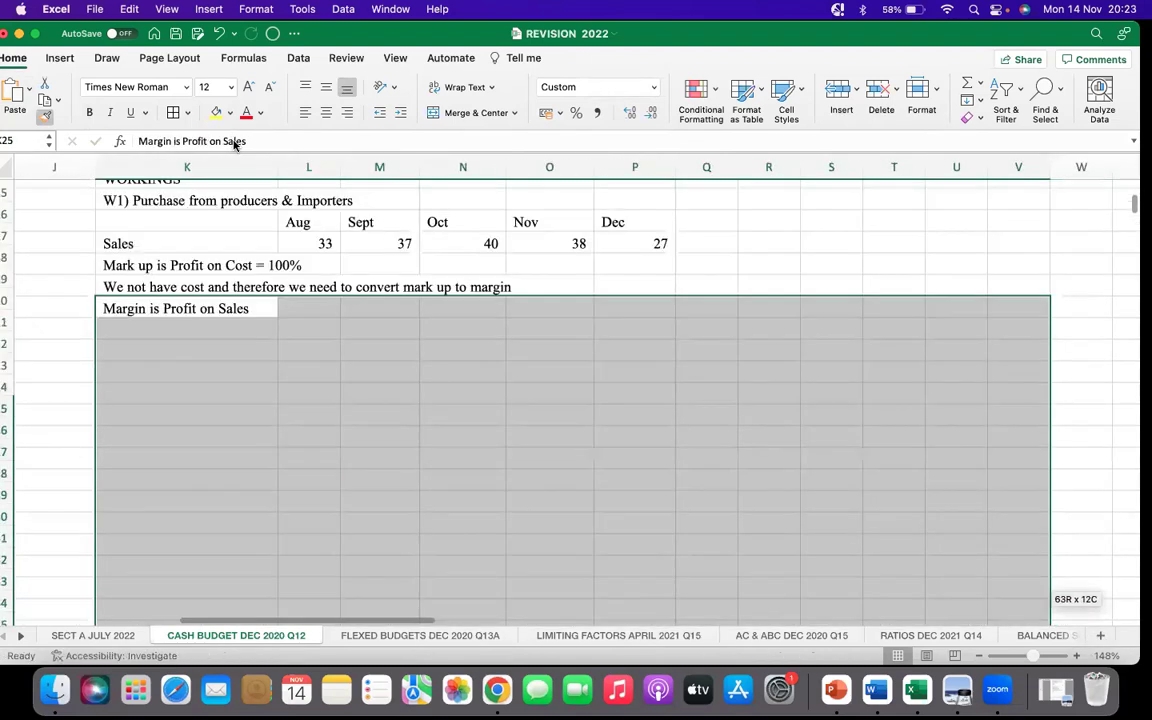
Enter the note If Mark up is 100%, margin will be: in K26, below the margin definition
scroll(319, 442, "up", 3)
left_click(315, 448)
left_click_drag(346, 619, 159, 610)
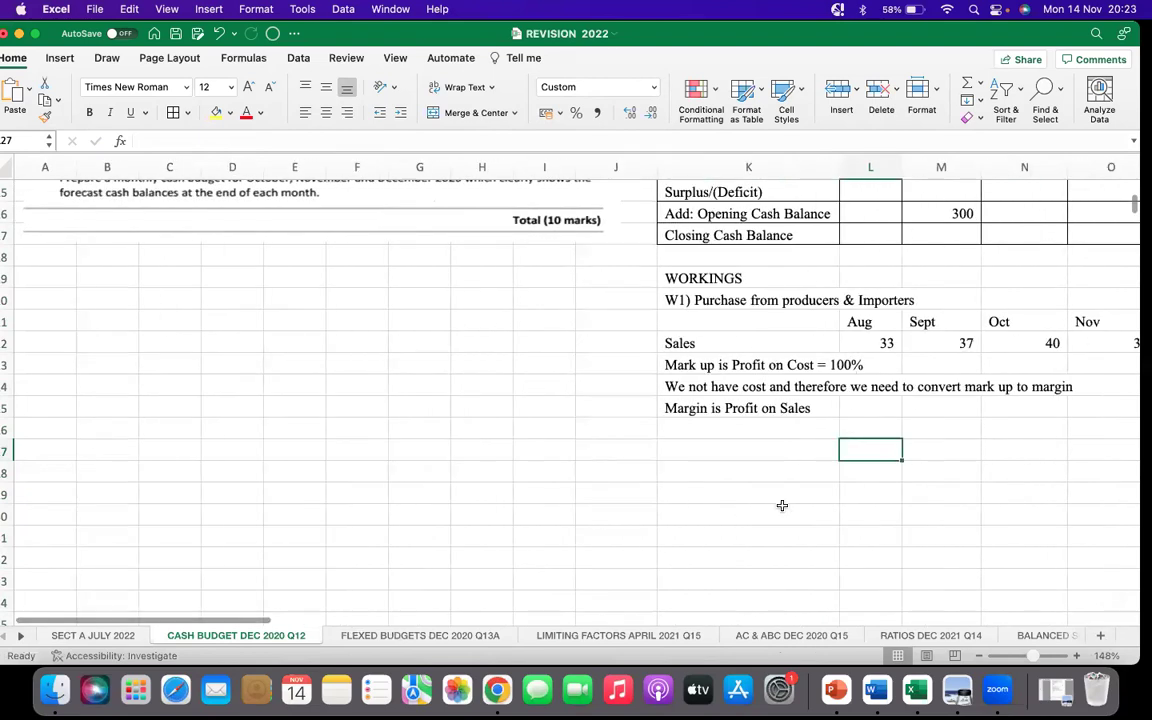
left_click(732, 435)
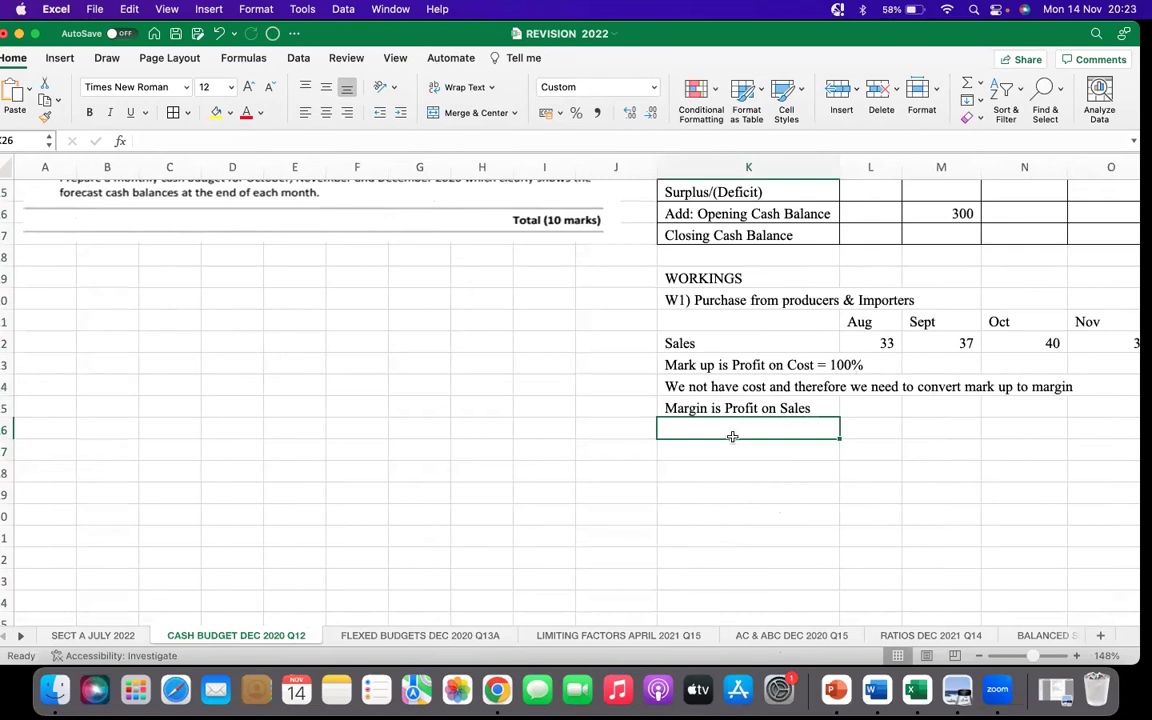
type("I")
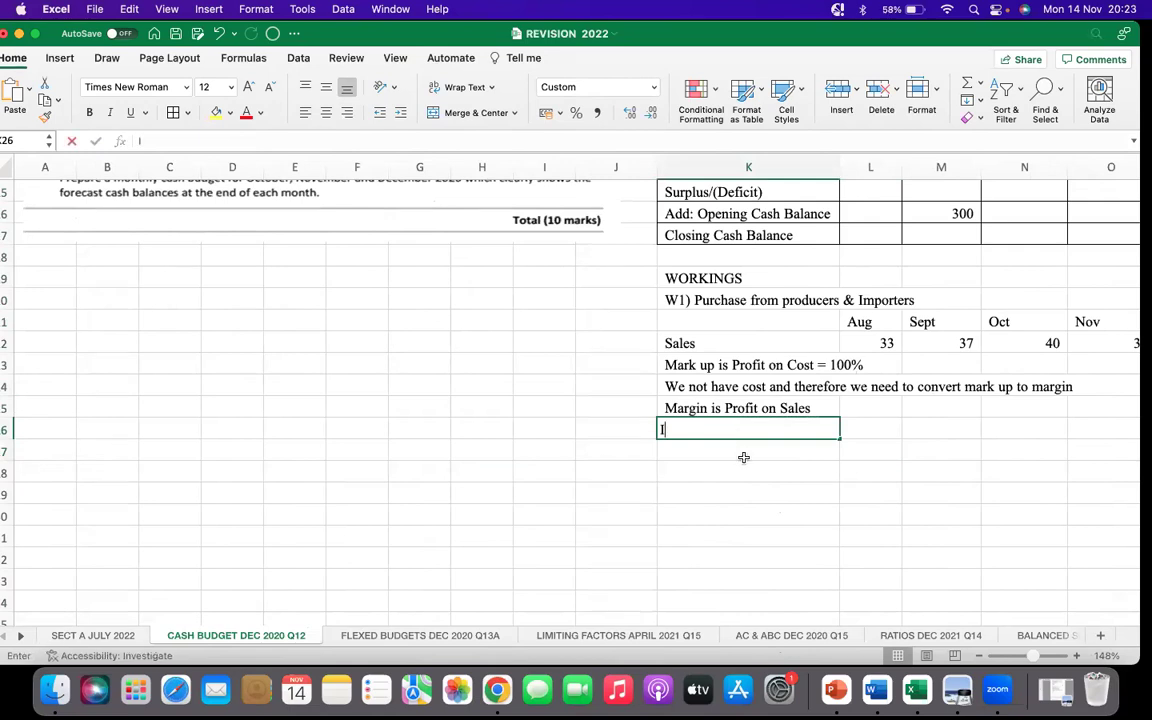
type("f Mark ")
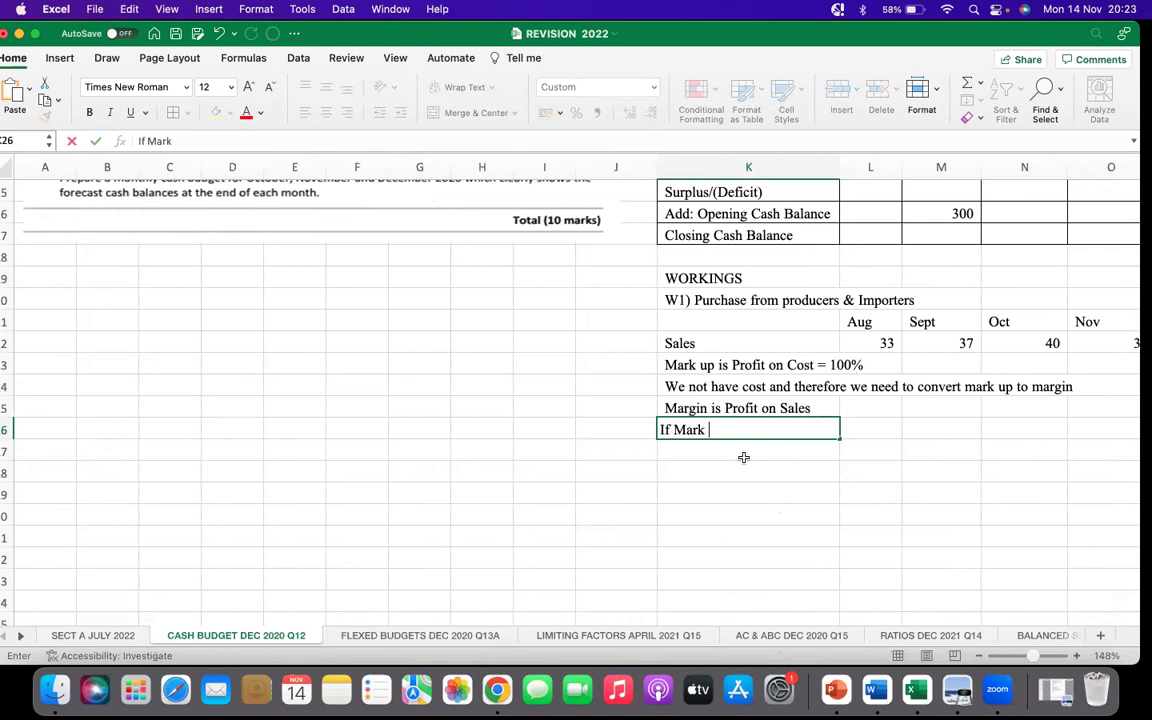
type("up is 100%, marg")
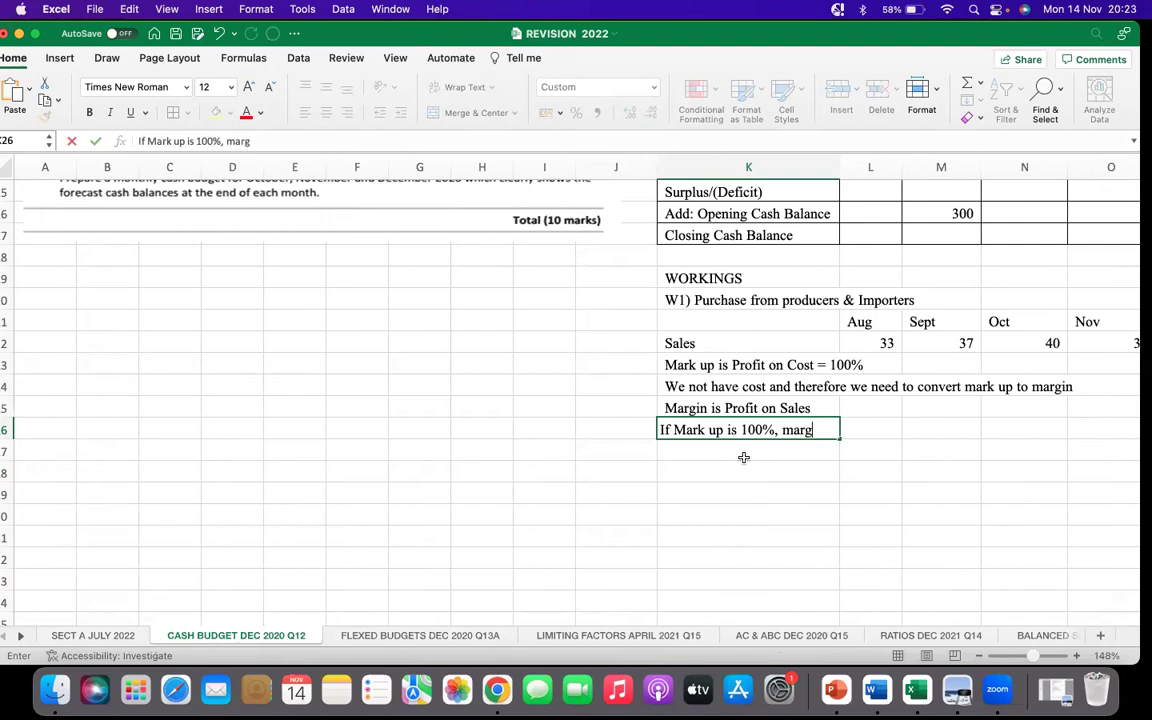
type("in will be:")
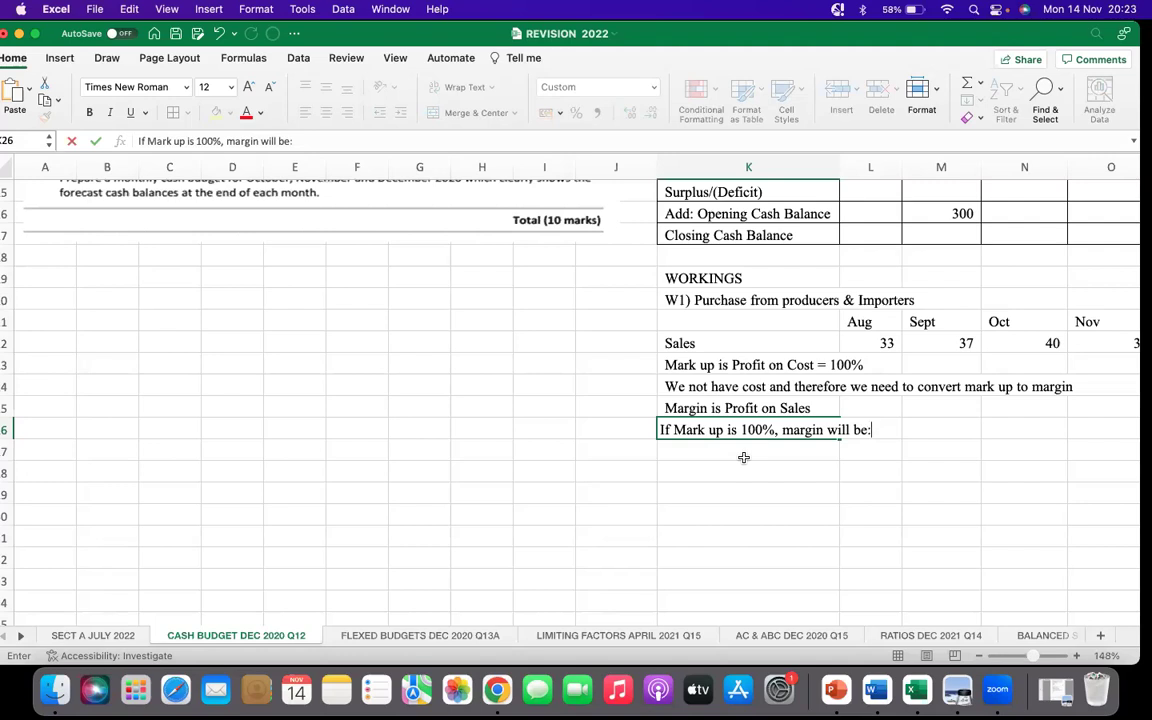
left_click(784, 470)
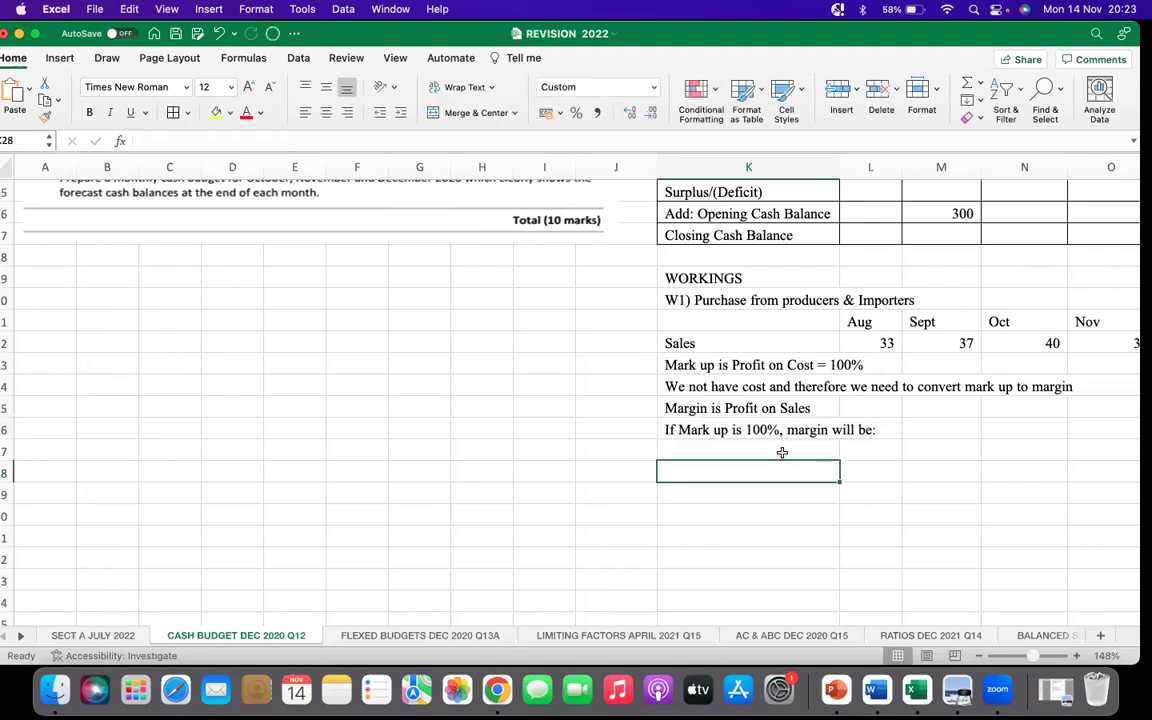
left_click(787, 451)
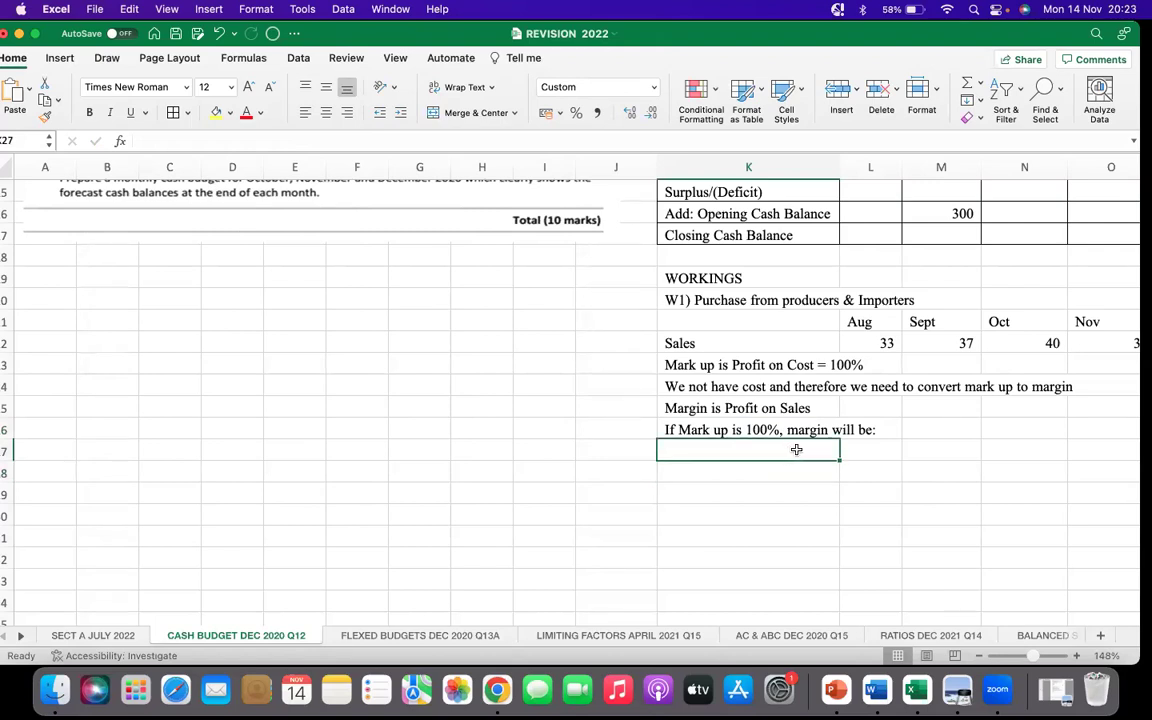
type("Mar")
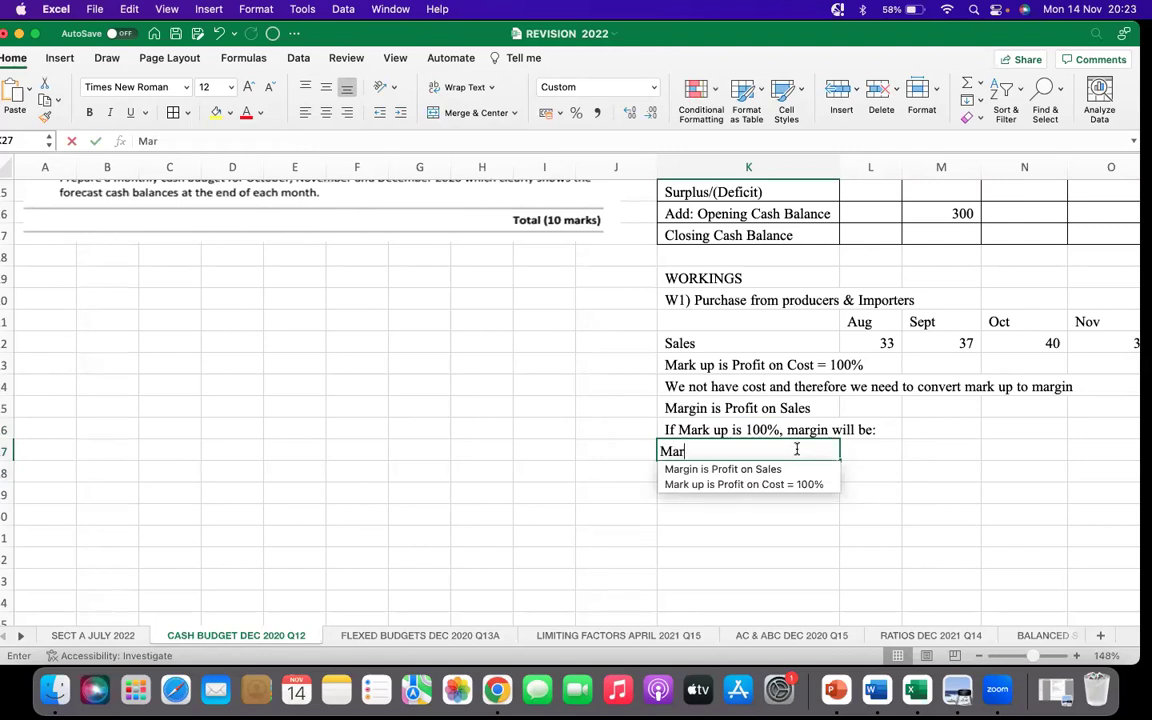
type("gin is")
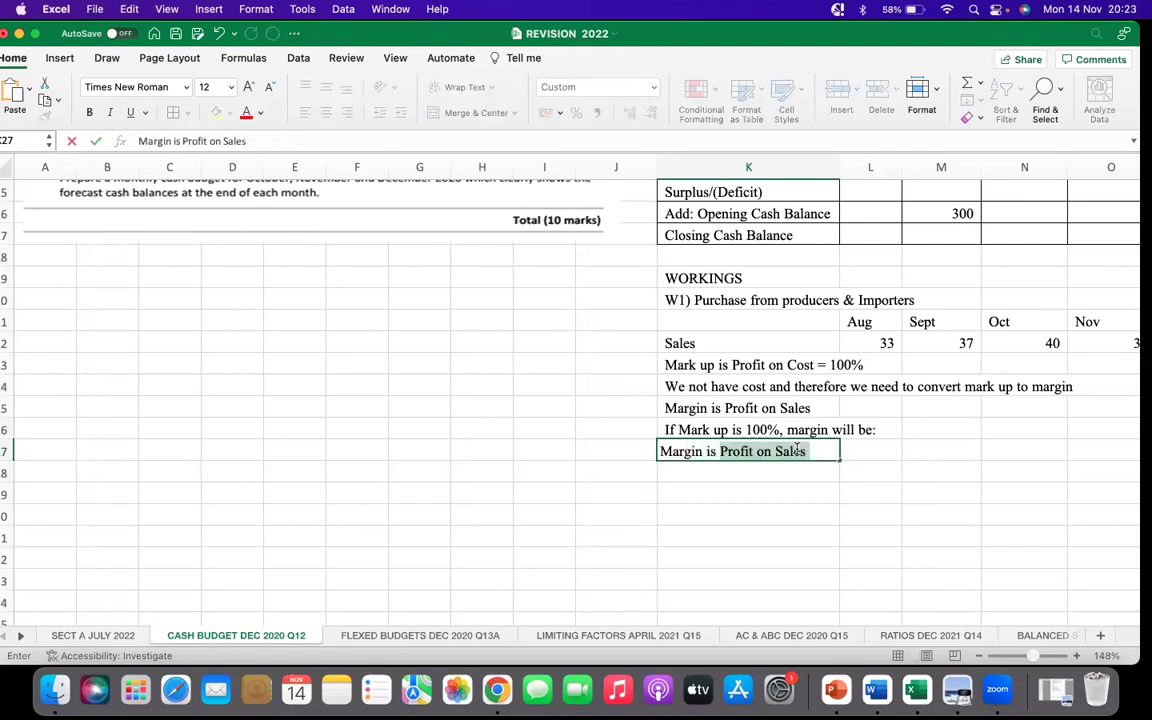
type(" 10")
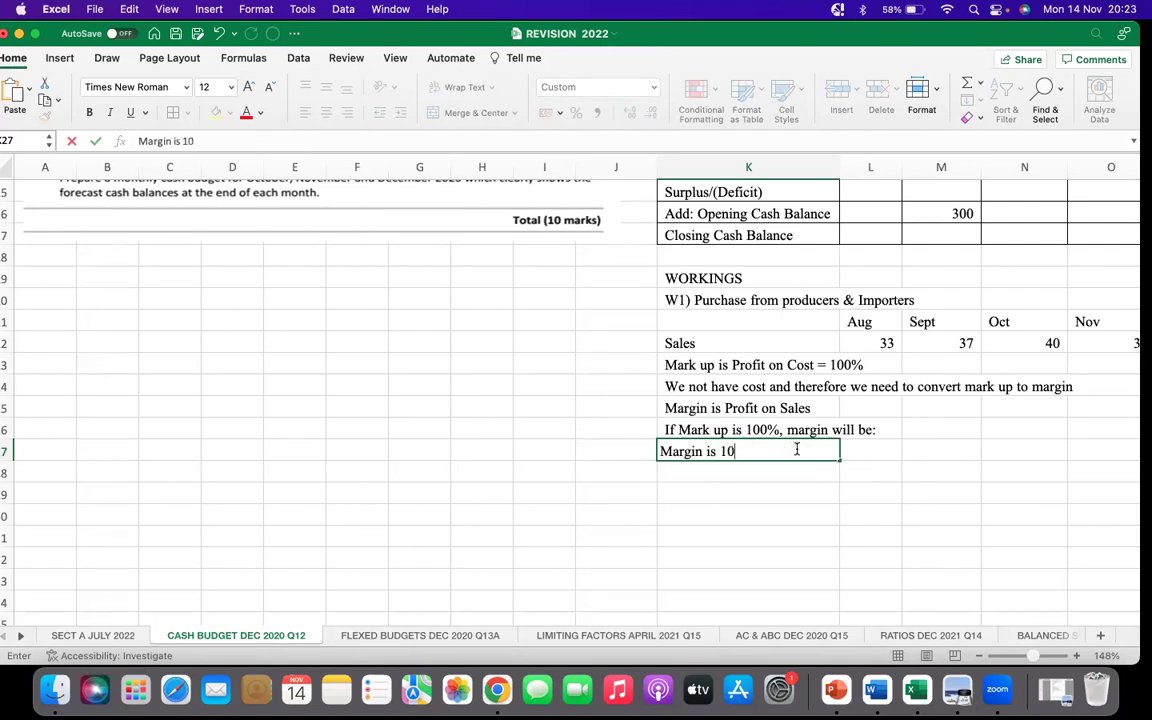
key("BackSpace")
type("00")
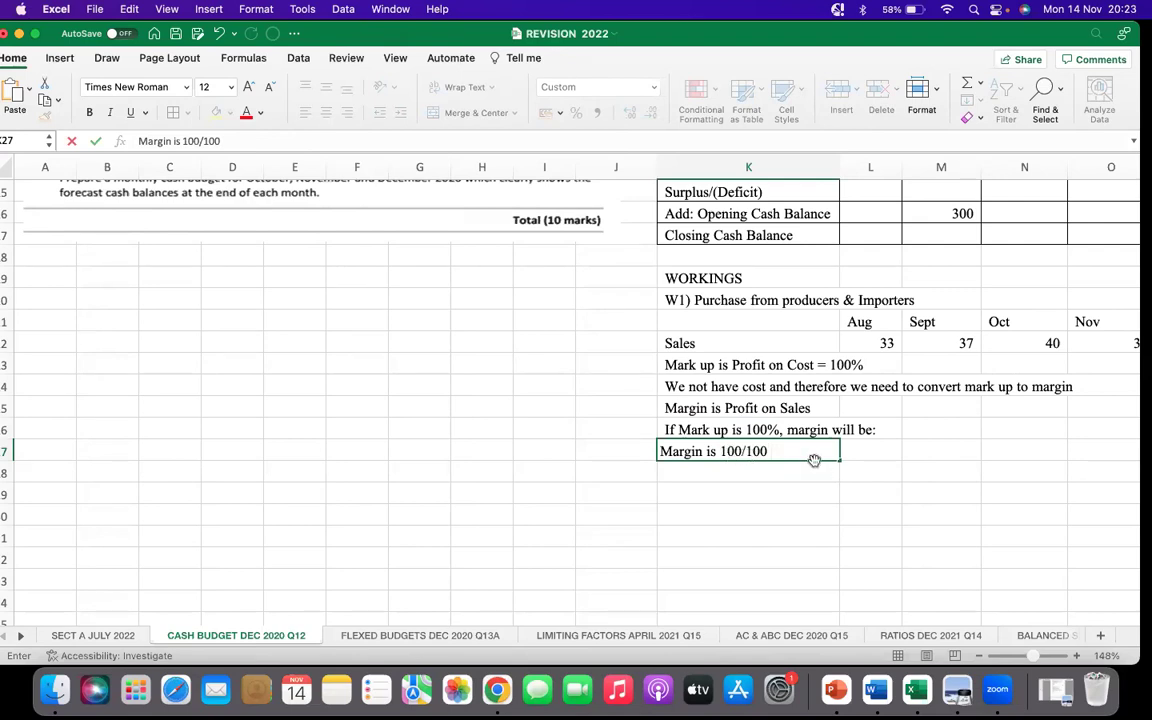
left_click_drag(777, 454, 662, 456)
key("BackSpace")
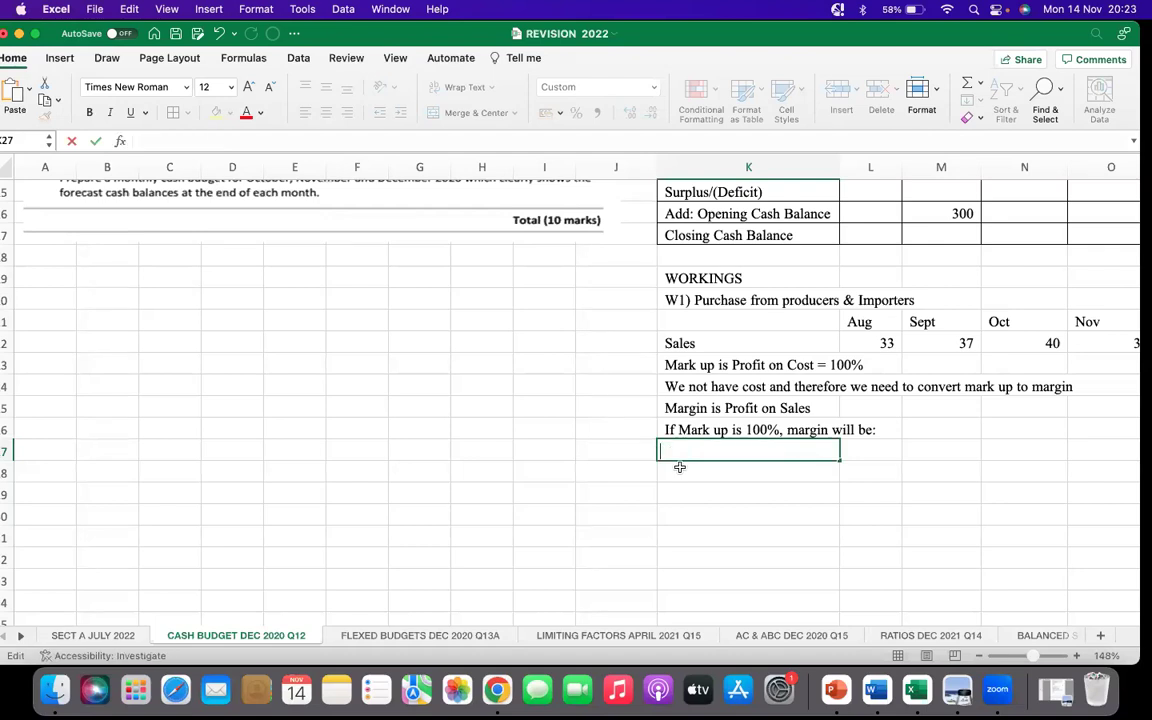
key("Escape")
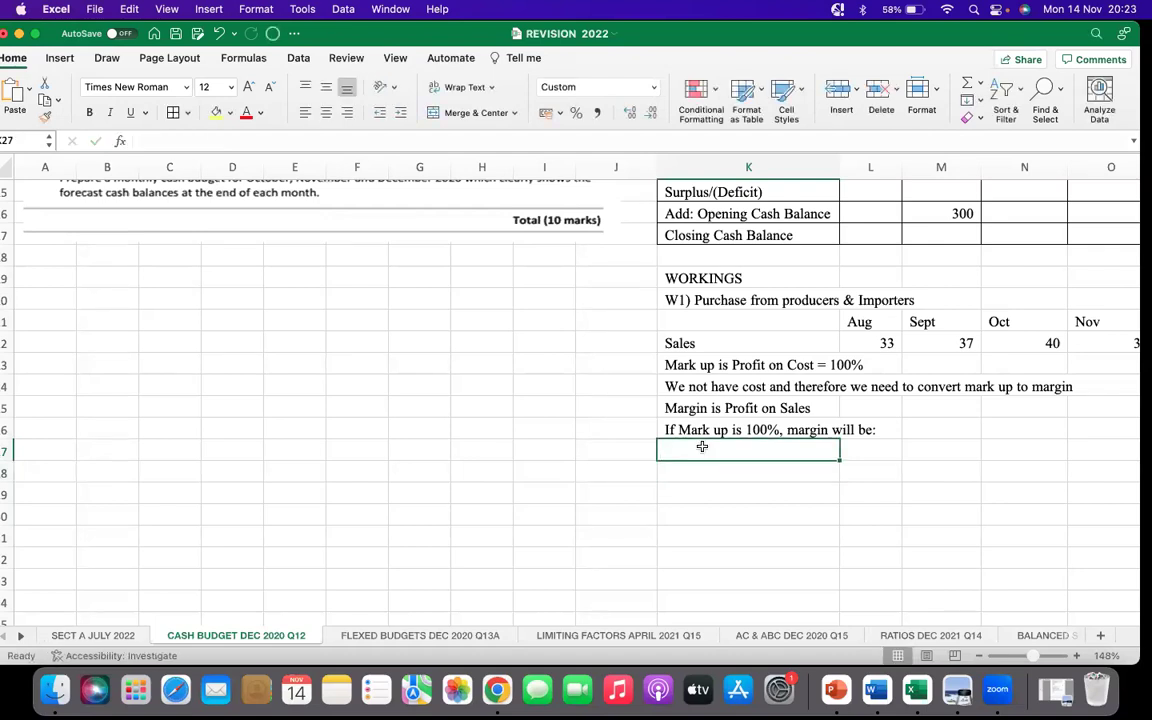
Enter the label Mark up in K27, replacing the suggested completion with just those words
type("Mark")
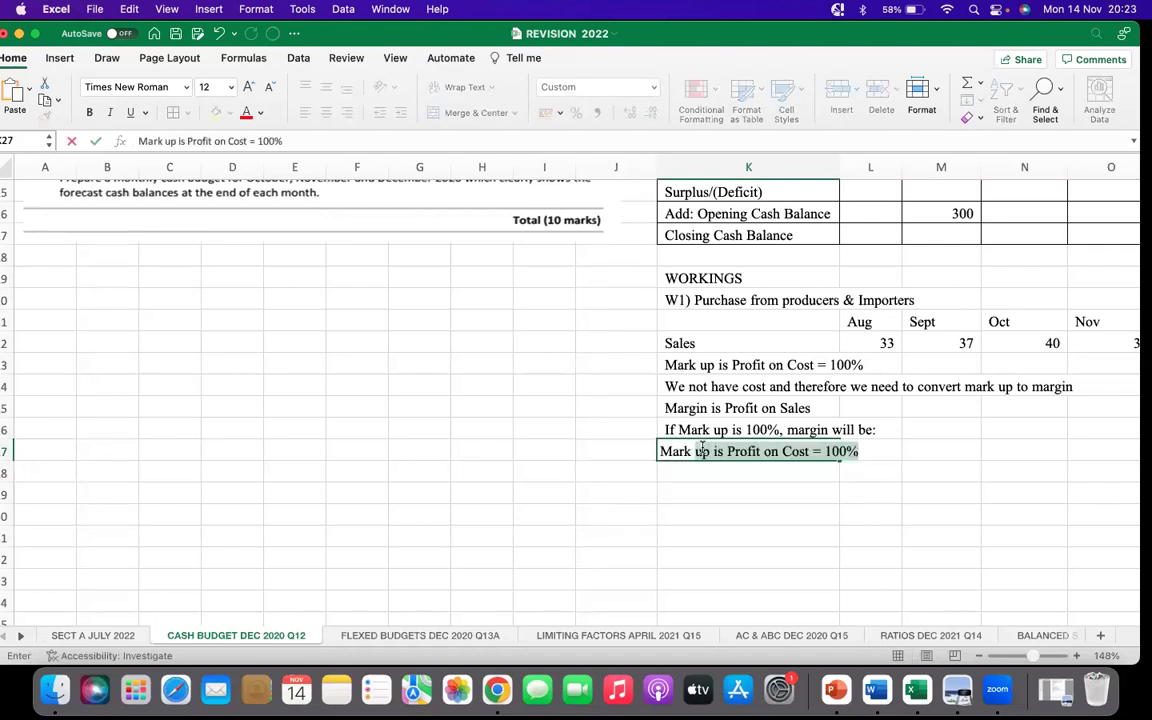
type(" up")
key("BackSpace")
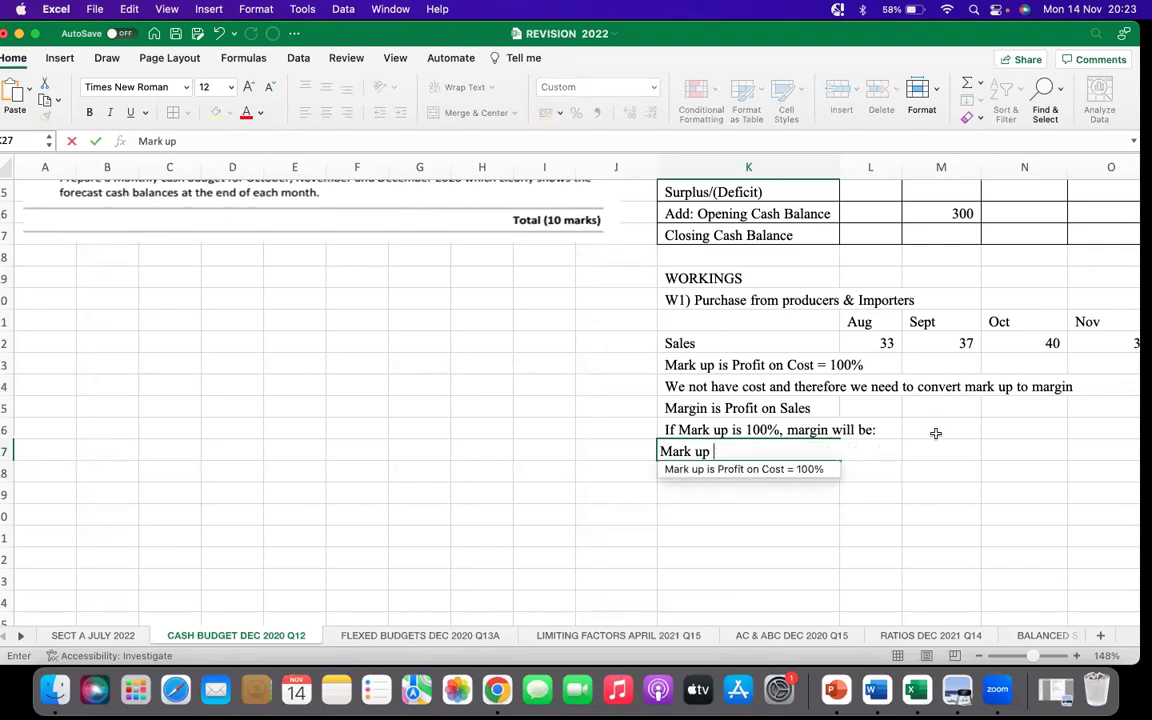
left_click(878, 485)
left_click(872, 452)
type("10")
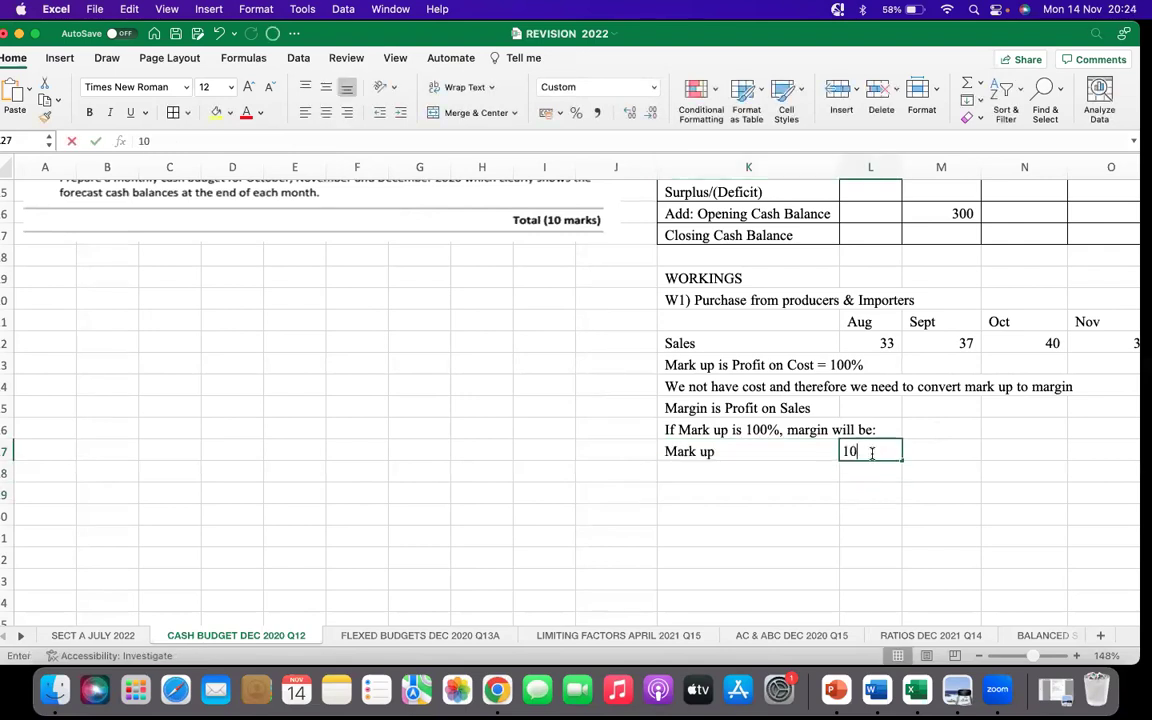
type("0/100")
key("Return")
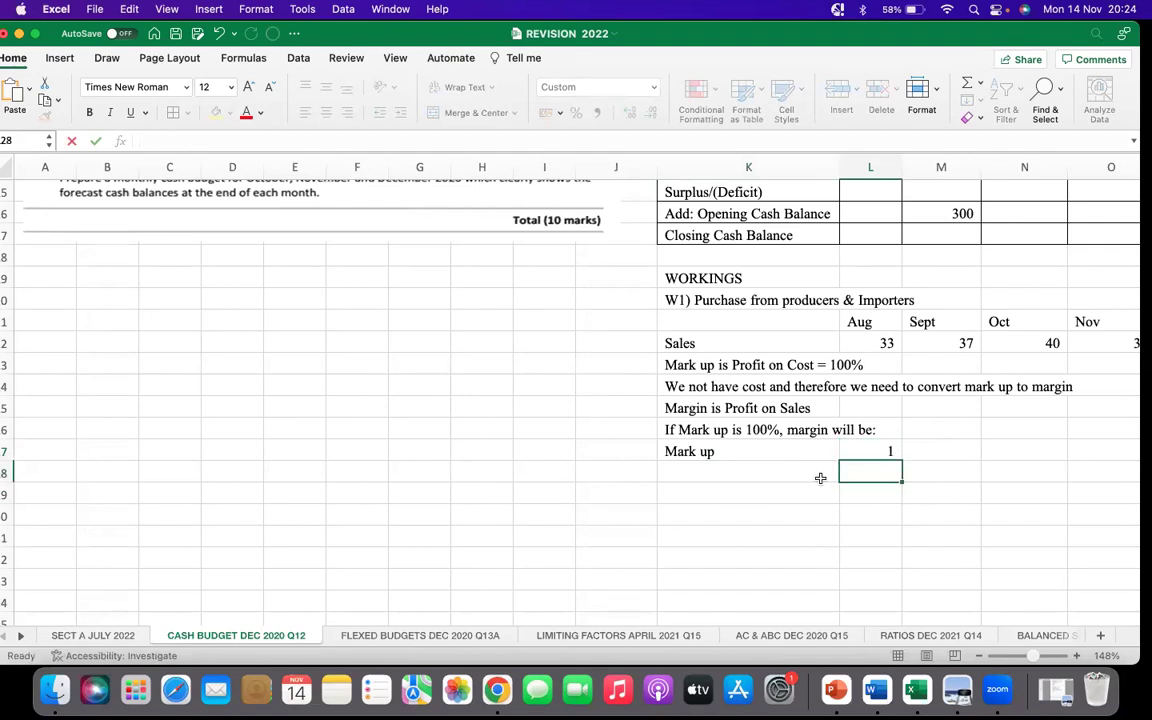
Write the mark-up as a two-cell fraction, with 100 in L27 and 100 in L28
left_click(856, 451)
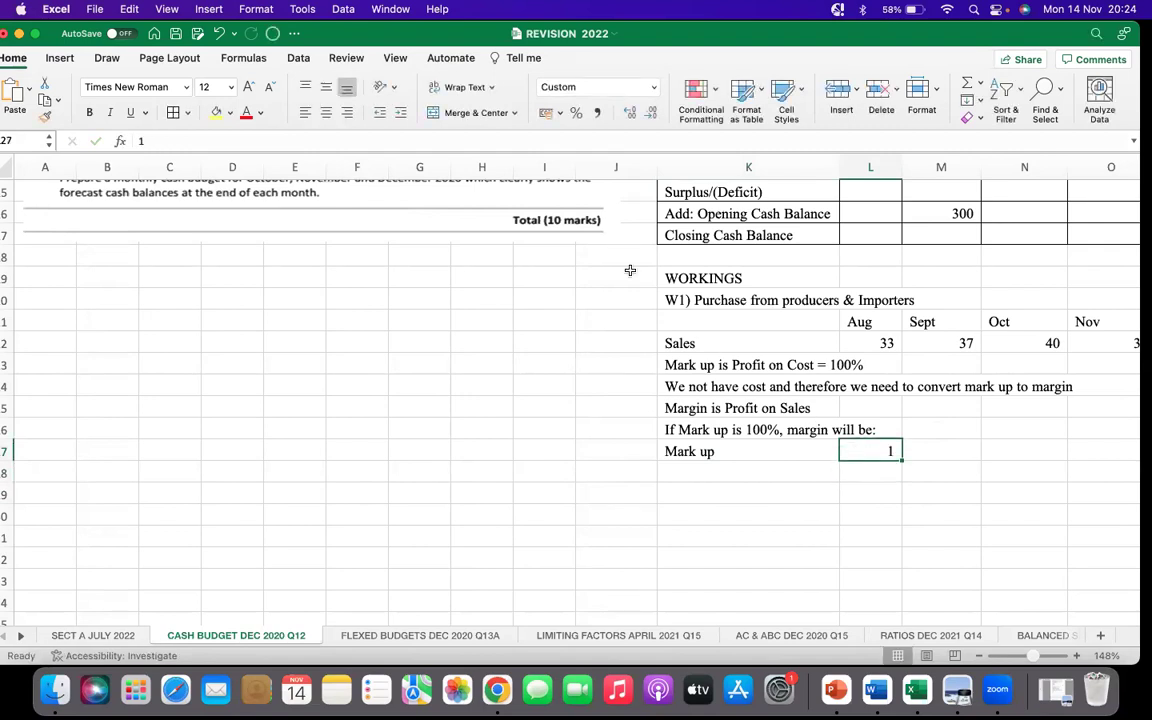
left_click(633, 114)
key("Delete")
type("100")
key("Return")
type("100")
key("Return")
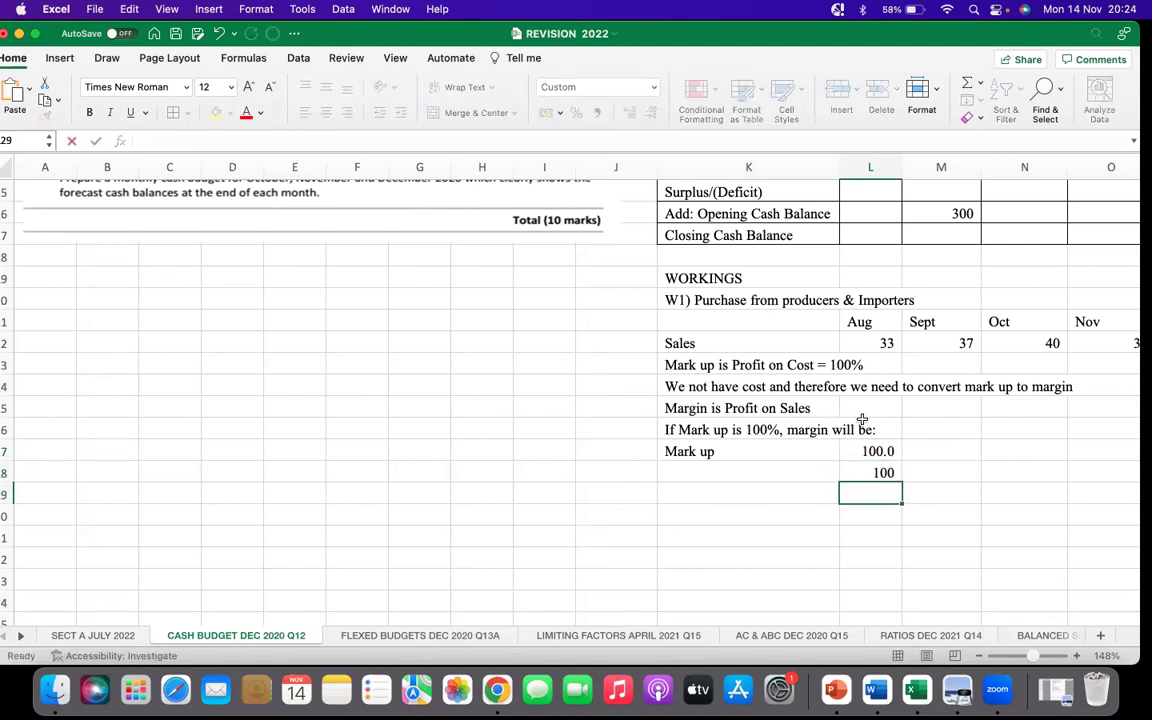
Underline the mark-up numerator in L27 and show it without decimals
left_click(864, 450)
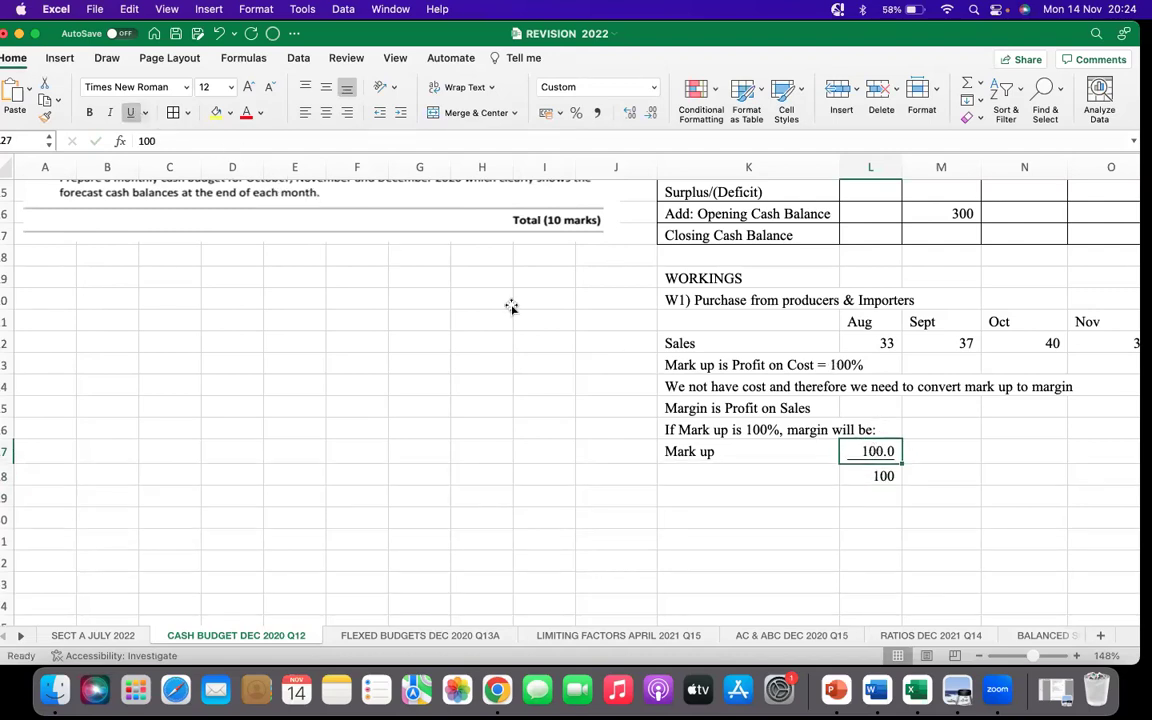
left_click(650, 112)
left_click(684, 494)
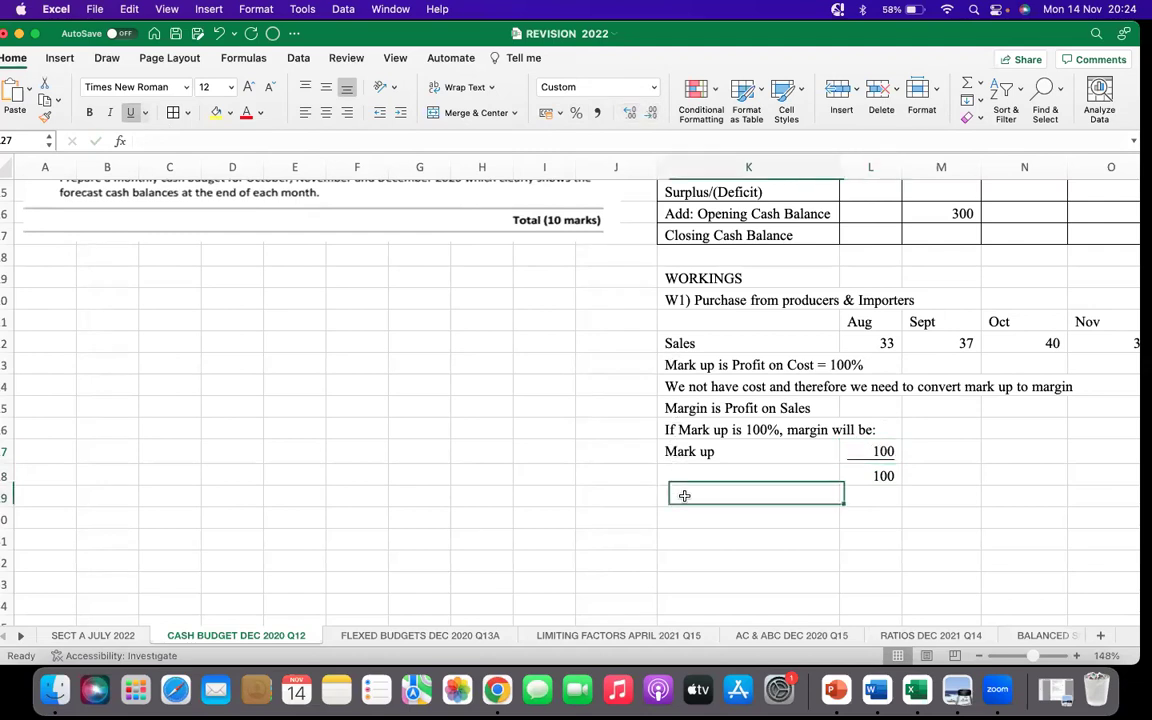
Enter the label Margin will be in K30, below the mark-up fraction
left_click(681, 513)
type("Margin")
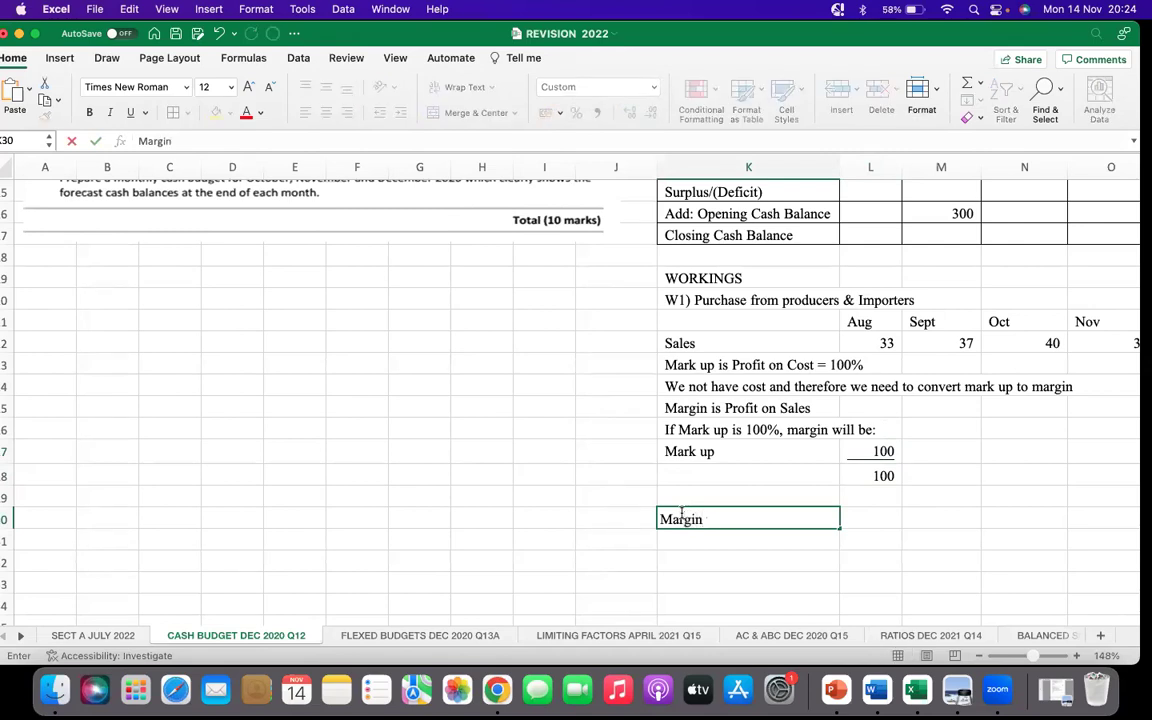
type(" will be")
Write the margin fraction beside its label, with 100 in L30 and the text 100+100 in L31
left_click(869, 513)
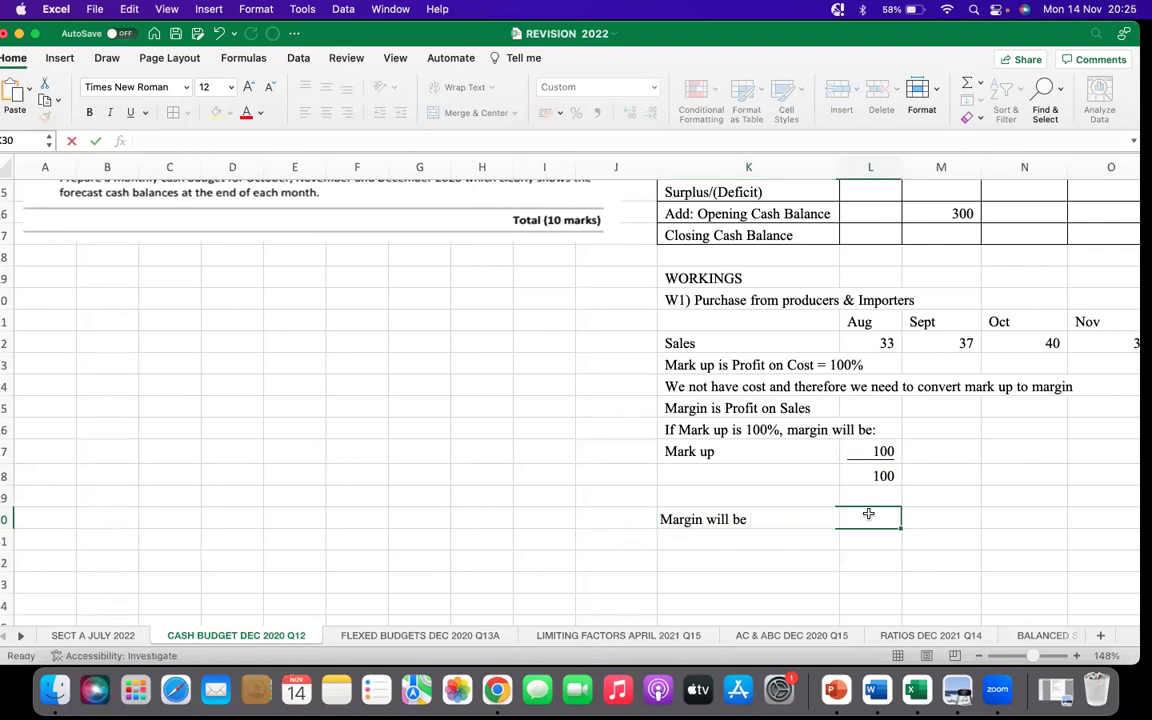
type("100")
key("BackSpace")
type("0")
key("Return")
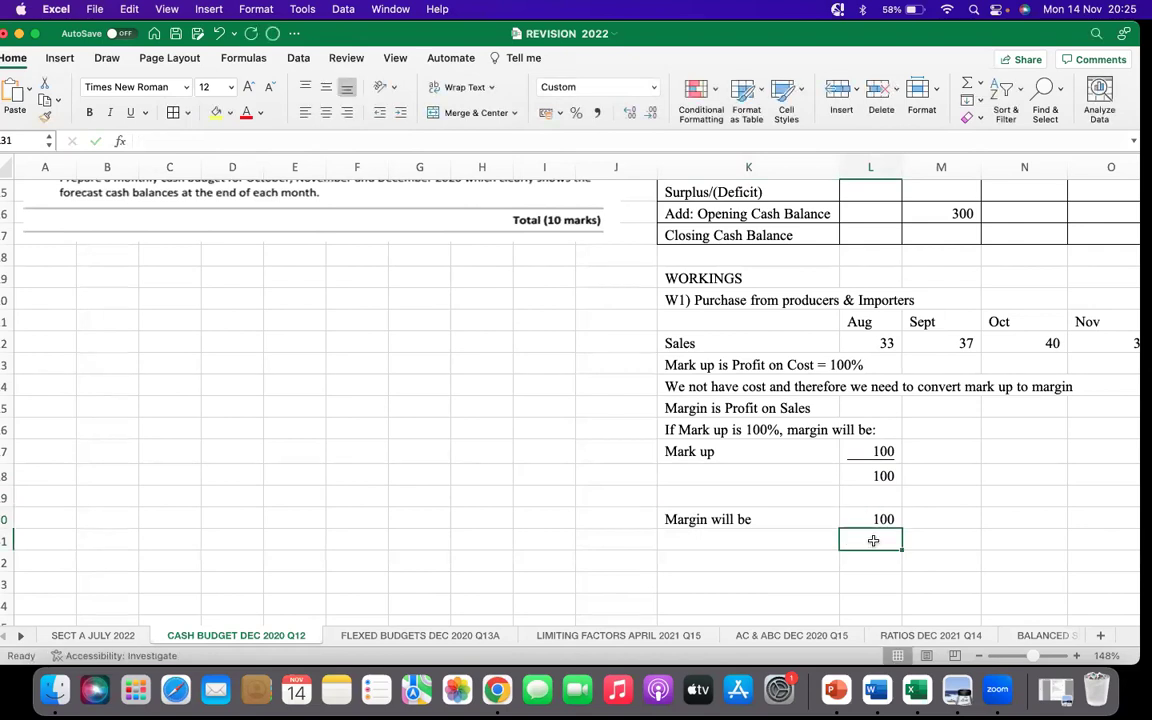
type("100")
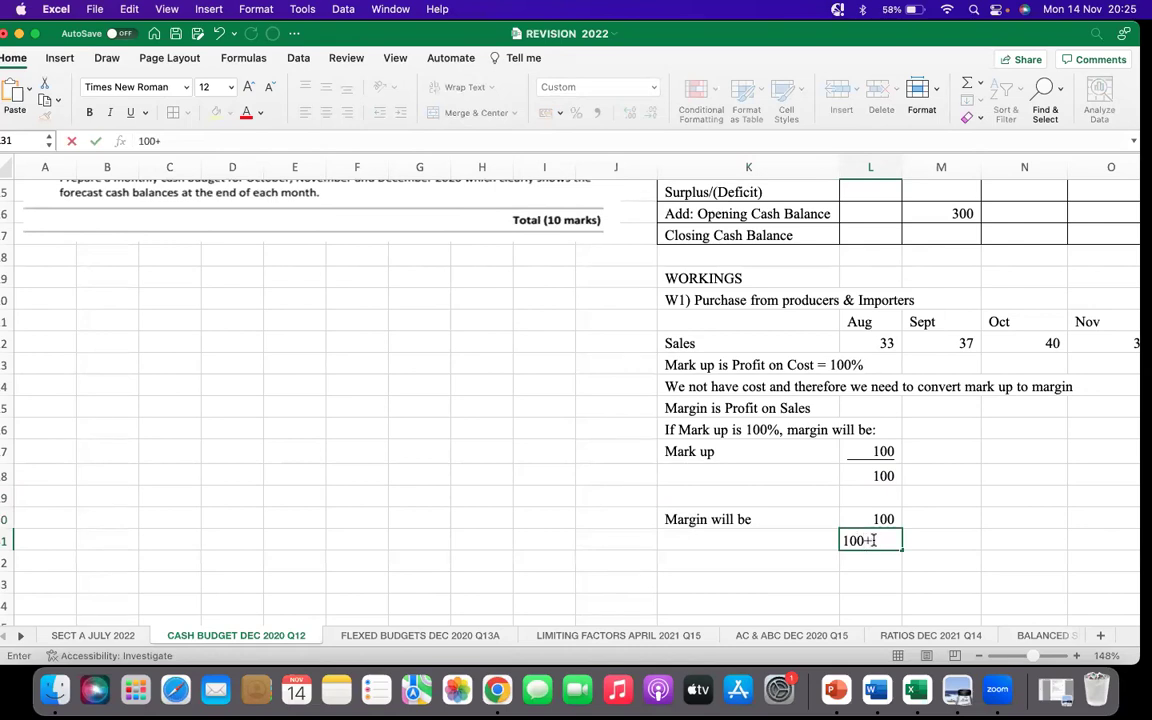
type("+100")
left_click(938, 557)
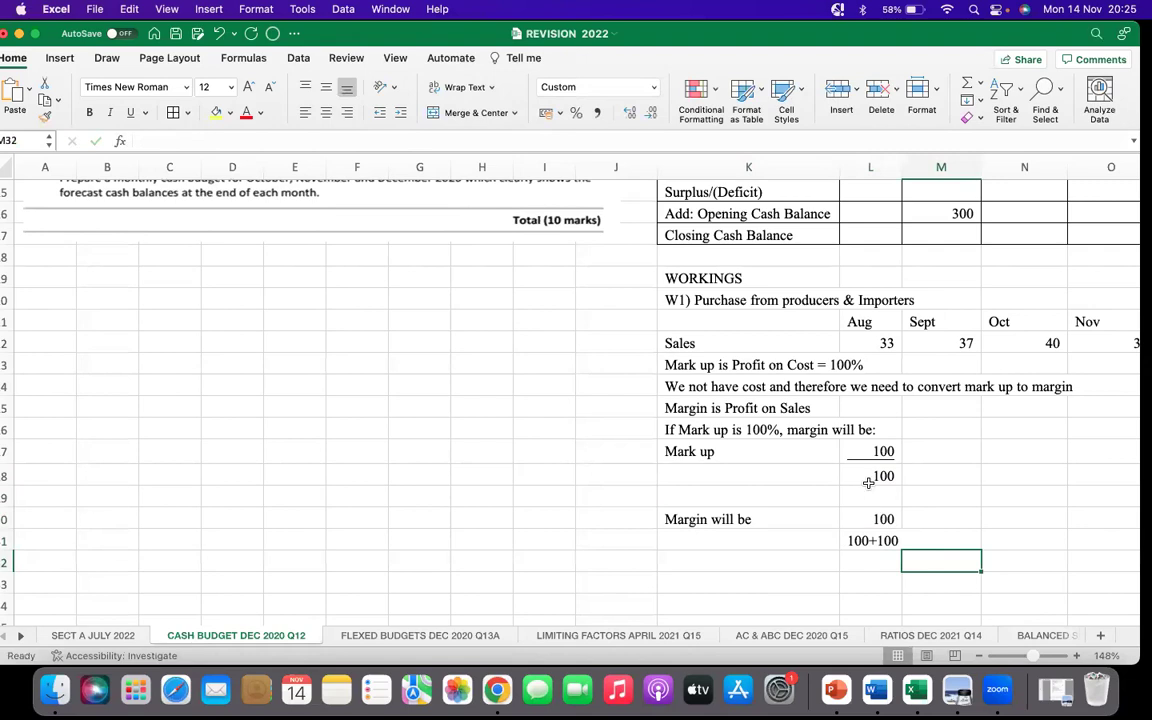
Review the mark-up fraction in L27:L28 and underline the margin numerator in L30
left_click(860, 452)
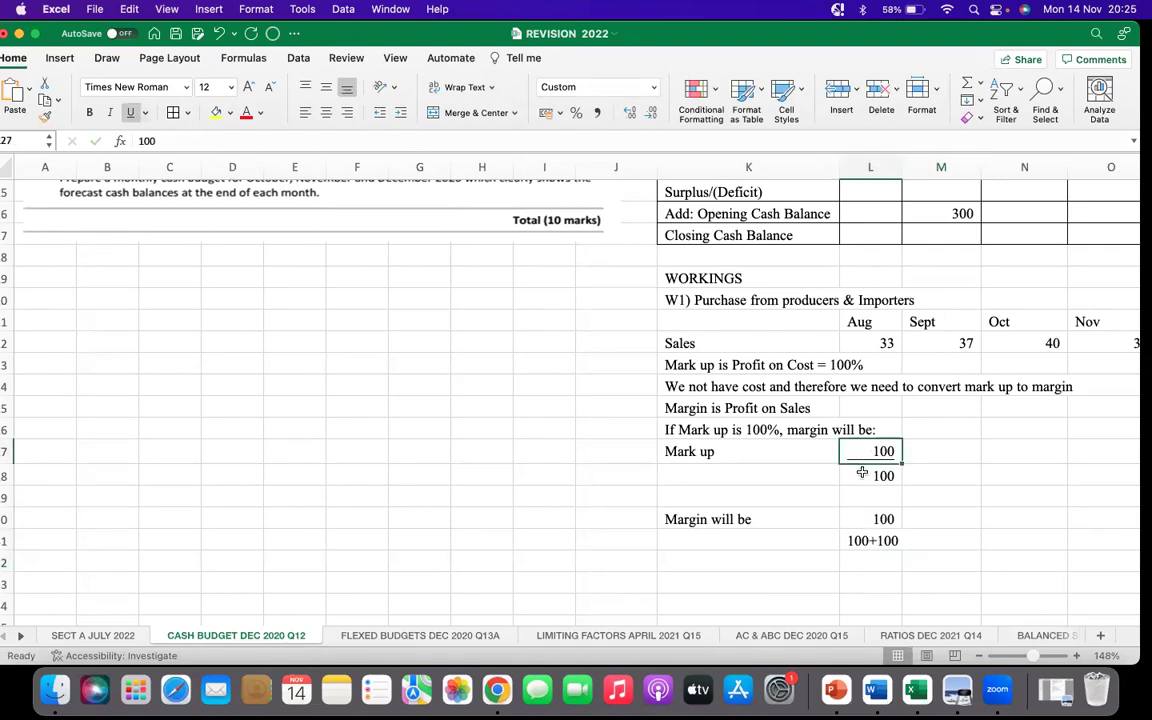
left_click(862, 474)
left_click(860, 452)
left_click(862, 477)
left_click(861, 519)
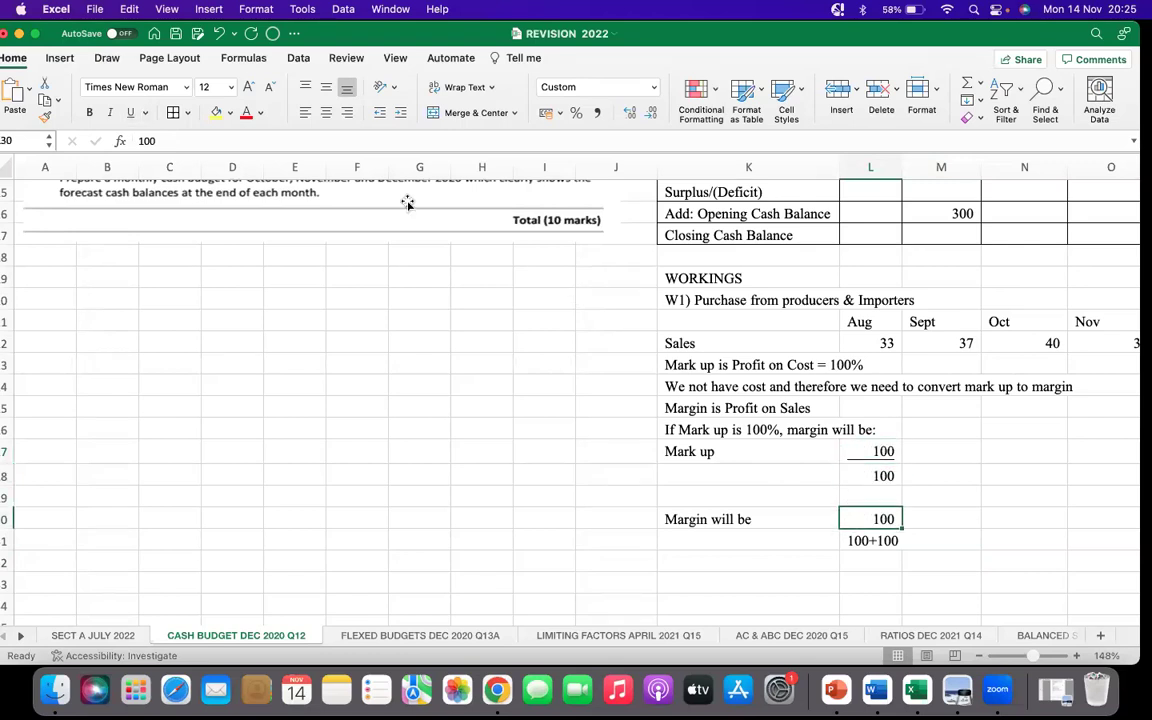
left_click(133, 113)
left_click(1033, 498)
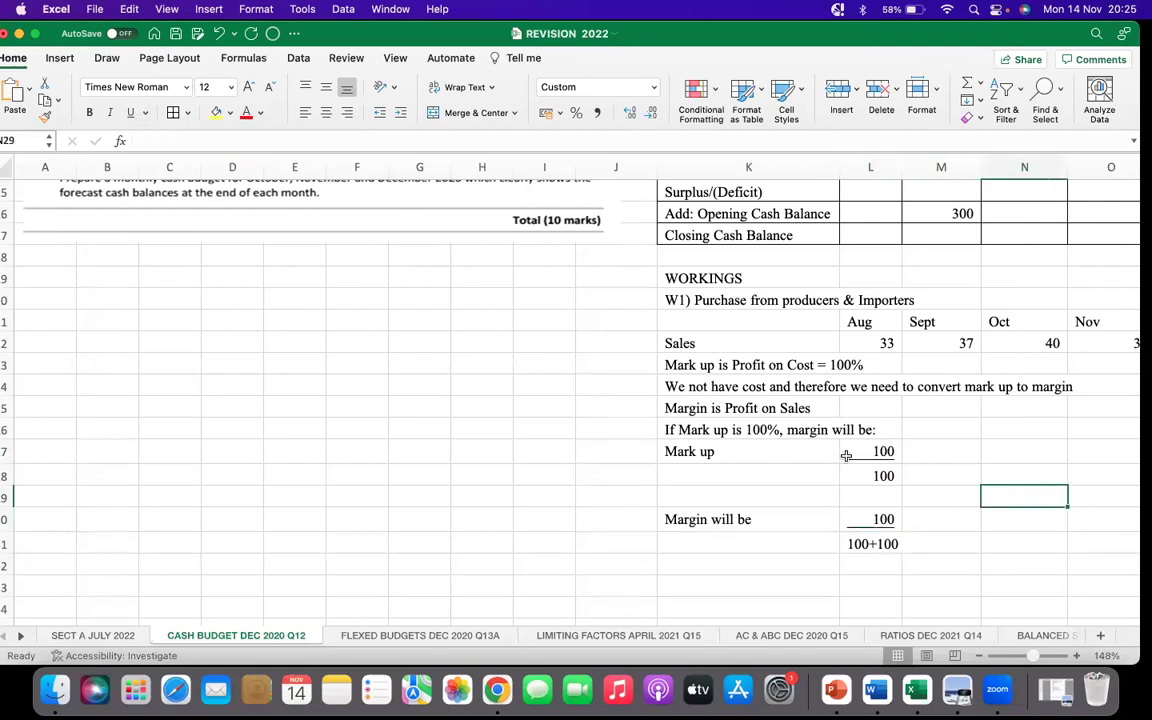
Carry the margin numerator into M30 with the formula =L30
left_click(859, 519)
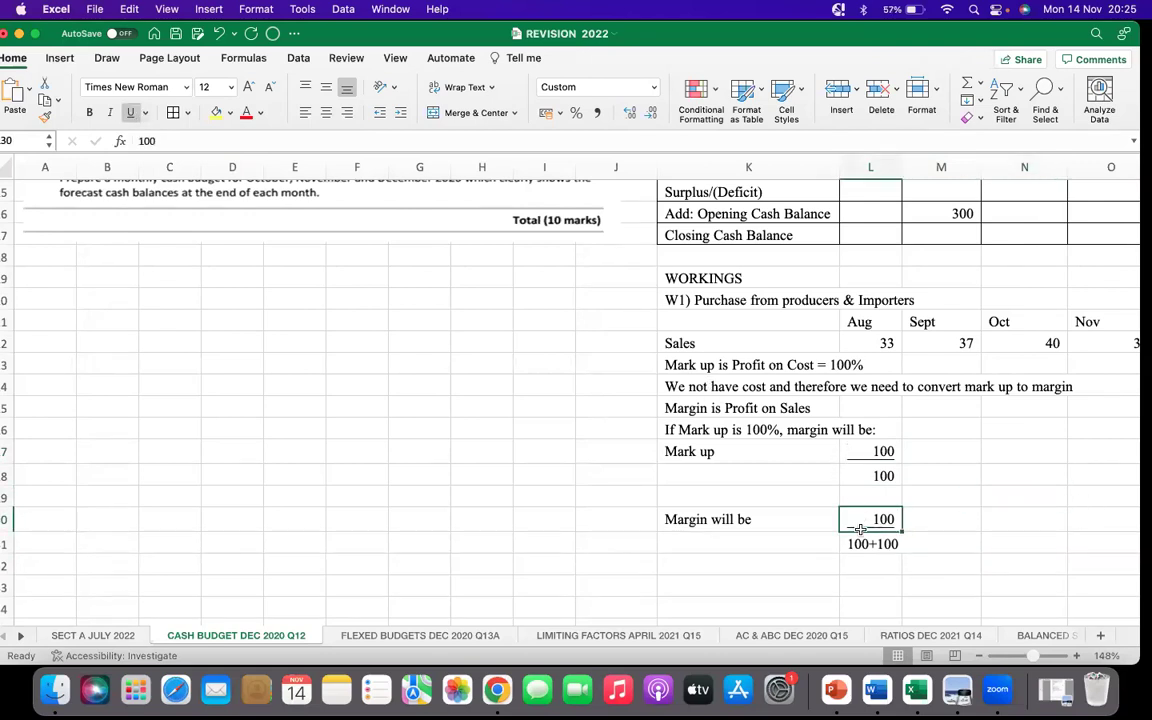
left_click(856, 544)
left_click(926, 519)
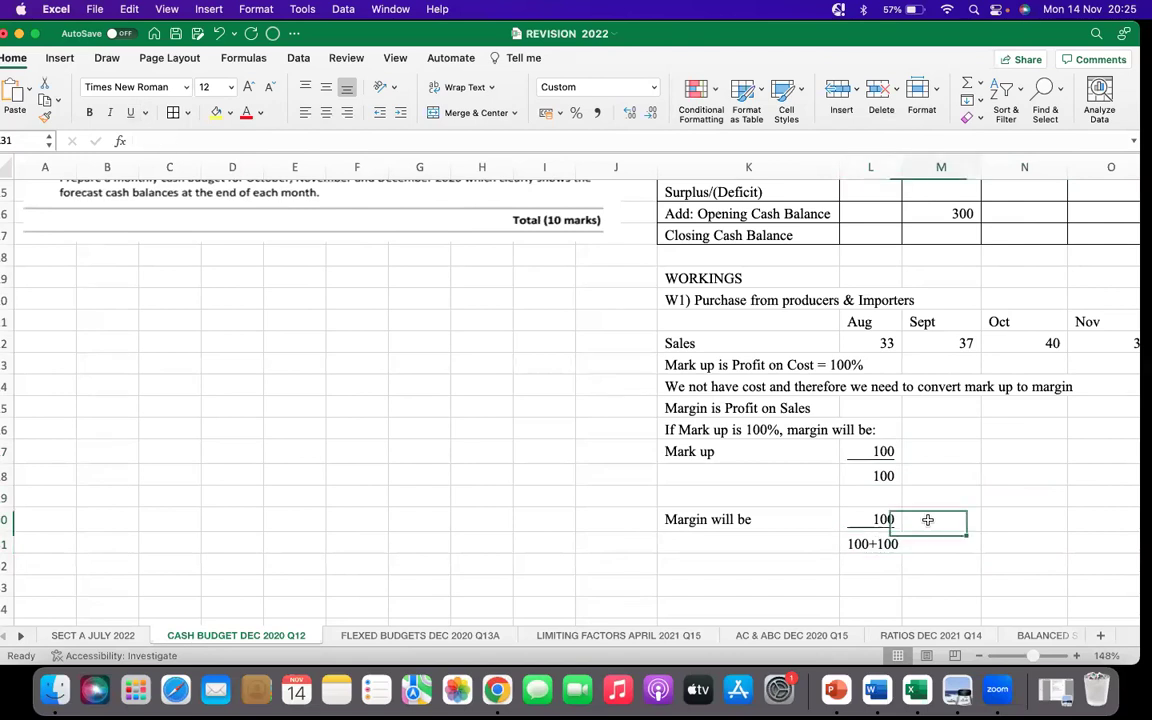
type("=")
left_click(848, 522)
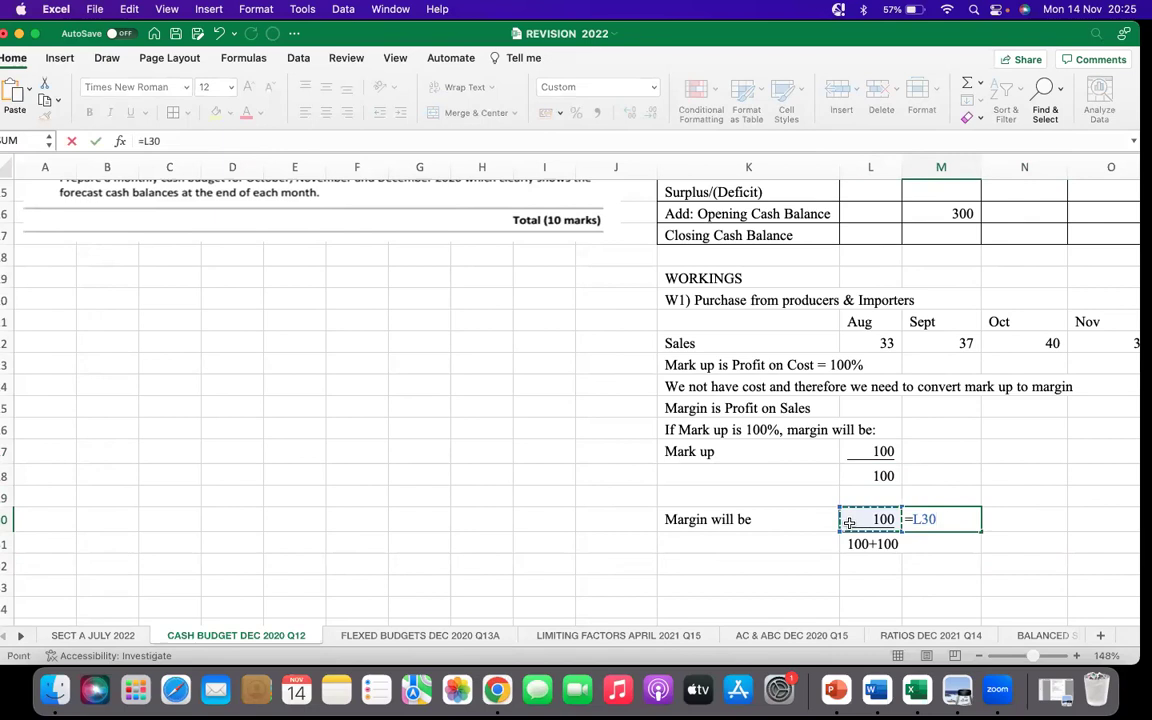
key("Return")
Calculate the margin denominator in M31 with the formula =L27+L28 and underline the numerator in M30
type("=")
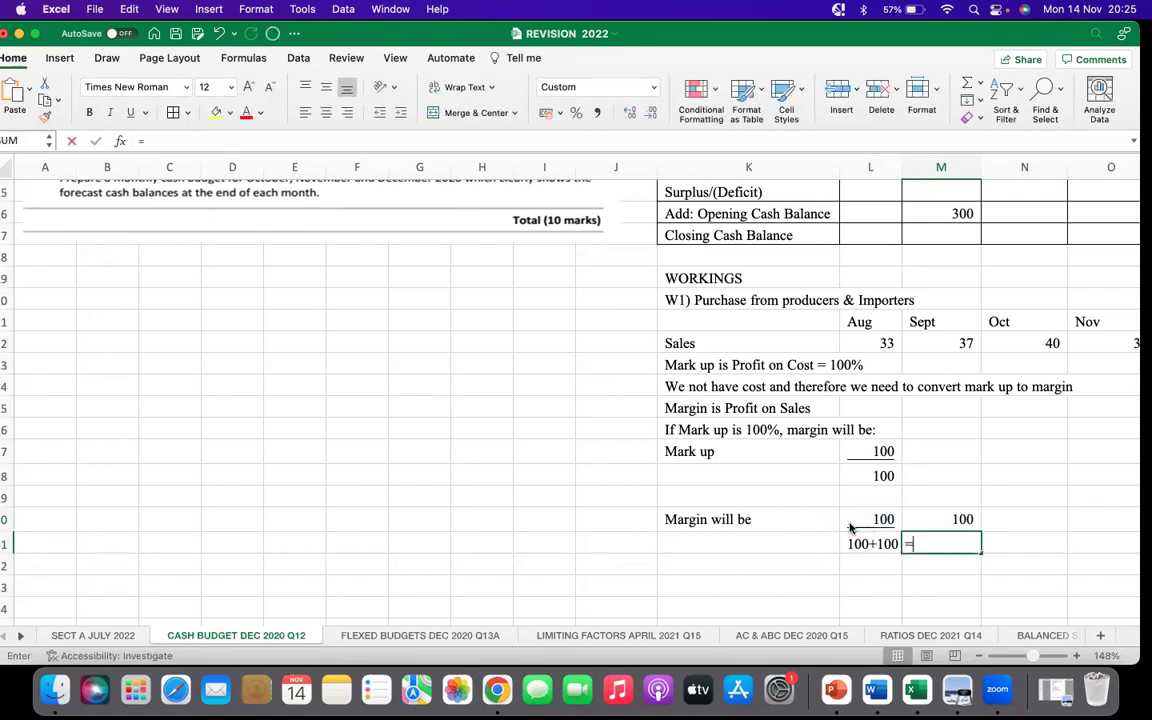
left_click(862, 454)
type("+")
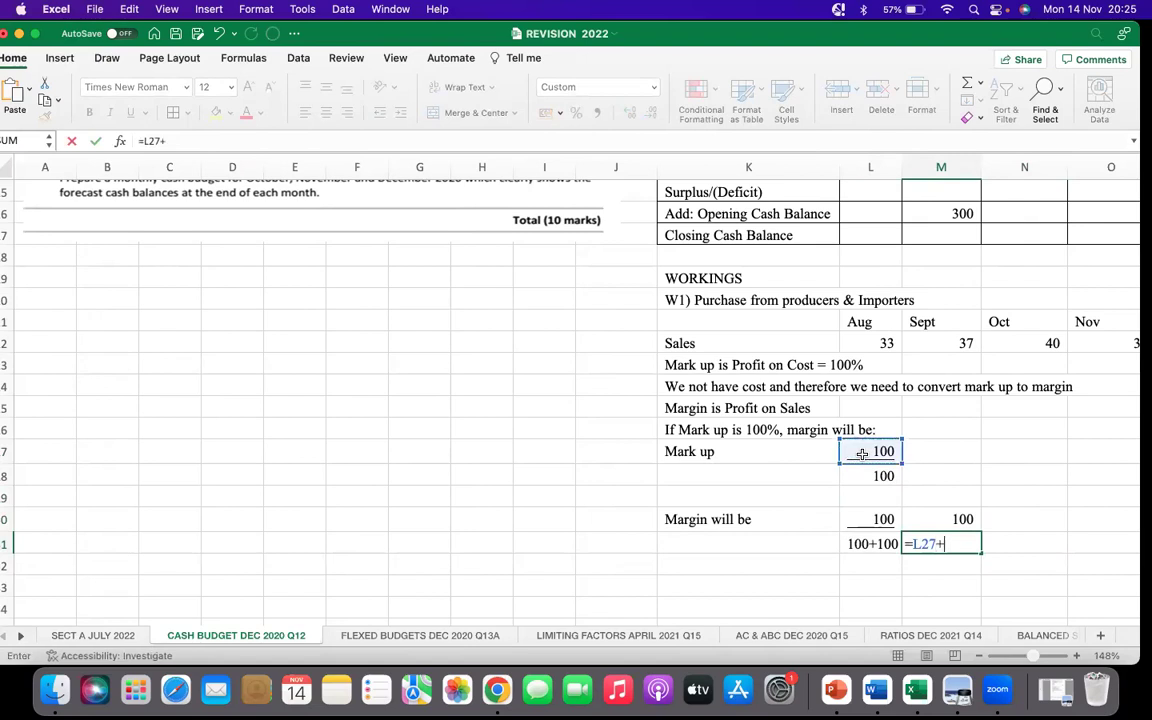
left_click(870, 476)
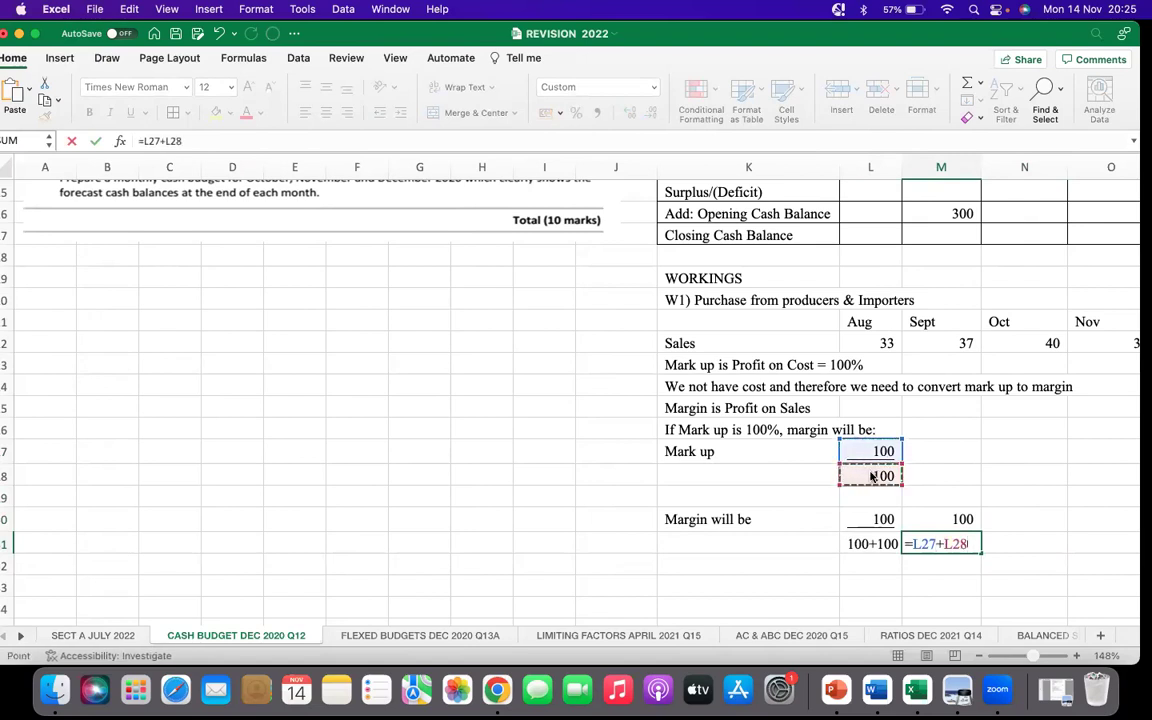
key("Return")
left_click(962, 519)
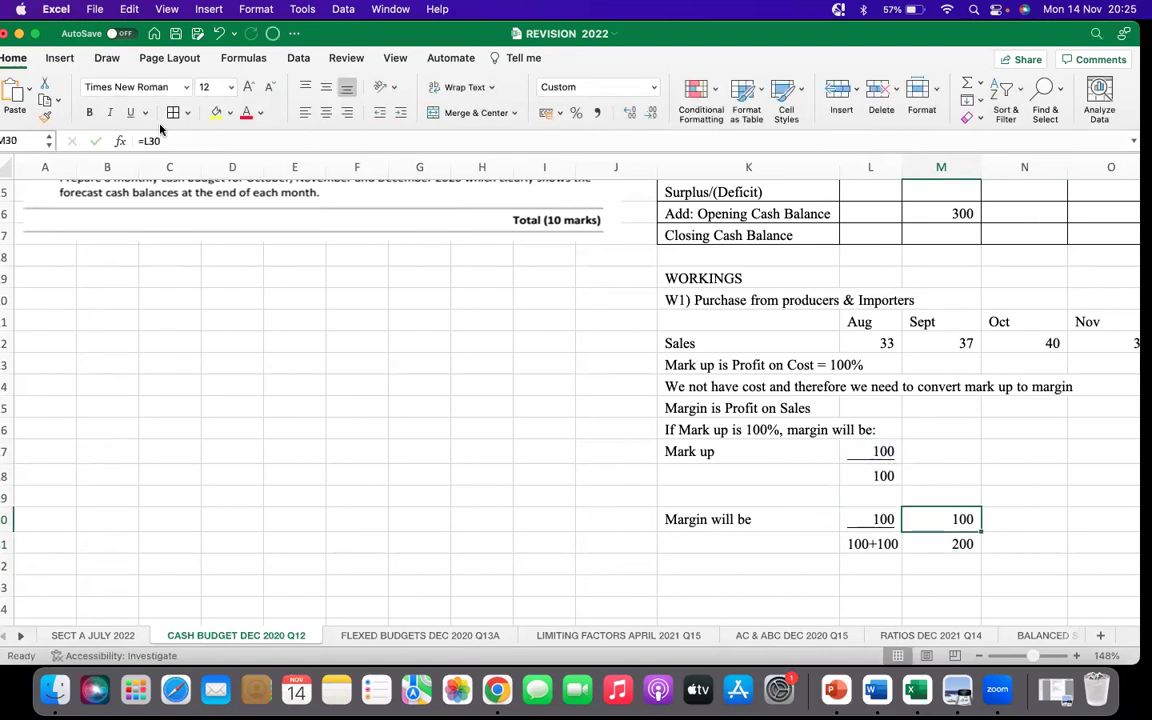
left_click(130, 112)
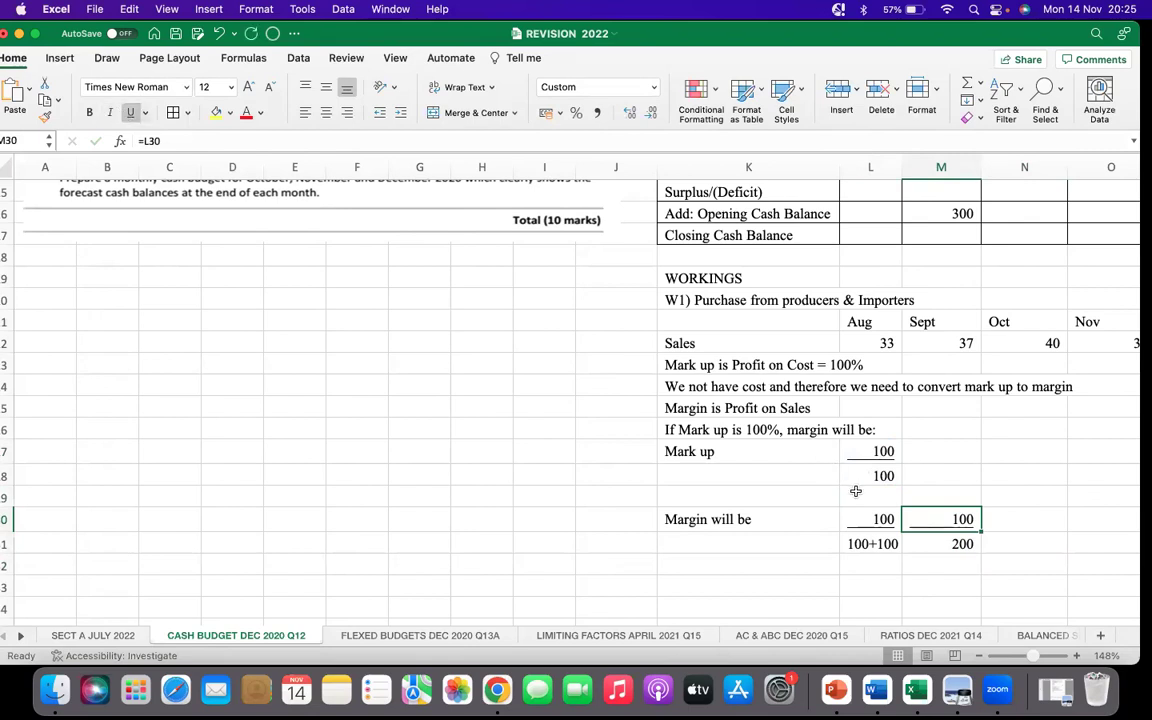
Compute the margin in N31 with the formula =M30/M31 and format it as a percentage
left_click(1017, 545)
type("=")
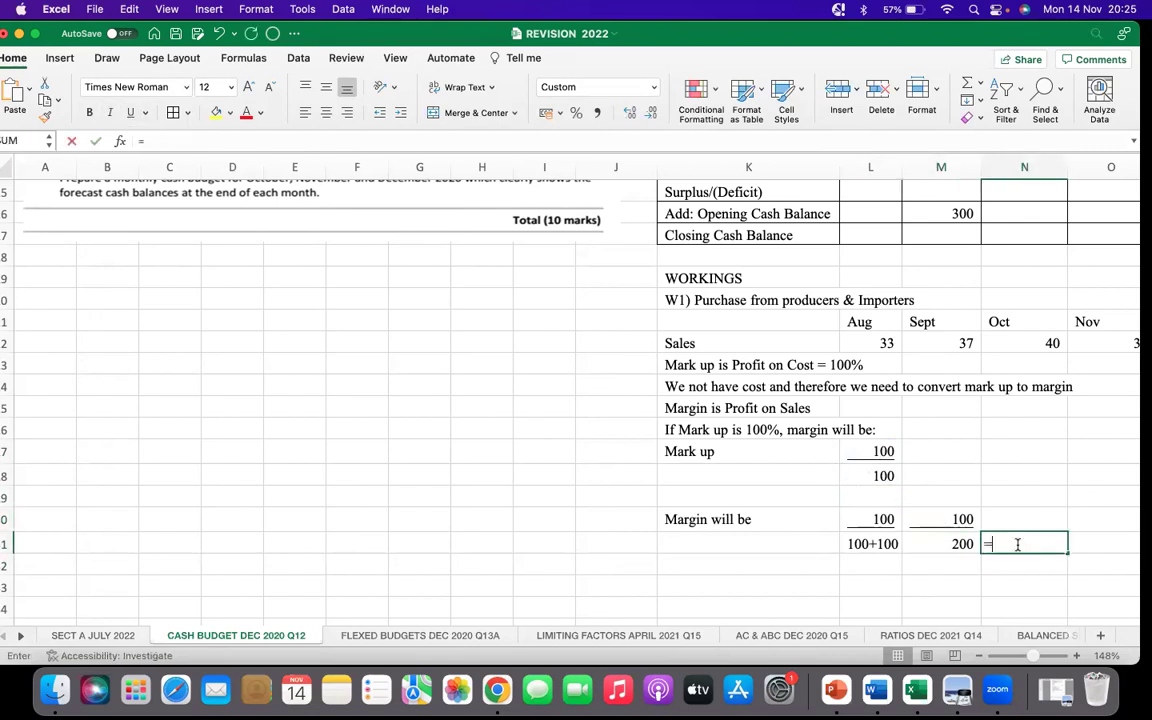
left_click(962, 519)
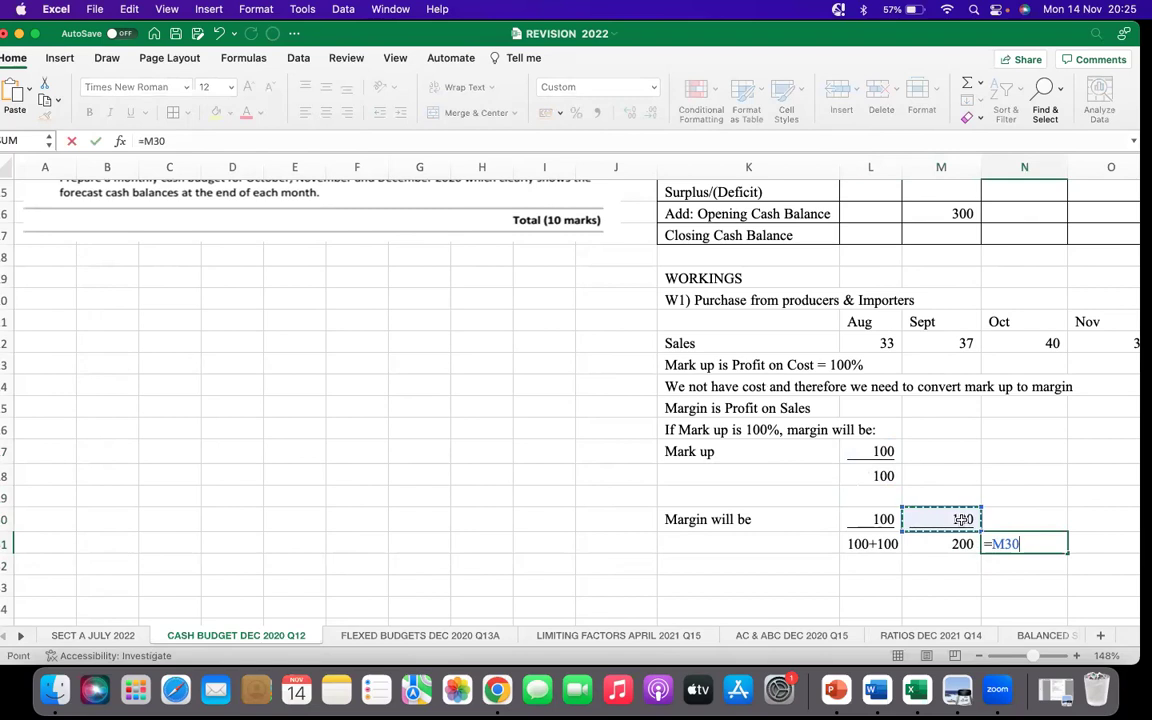
type("/")
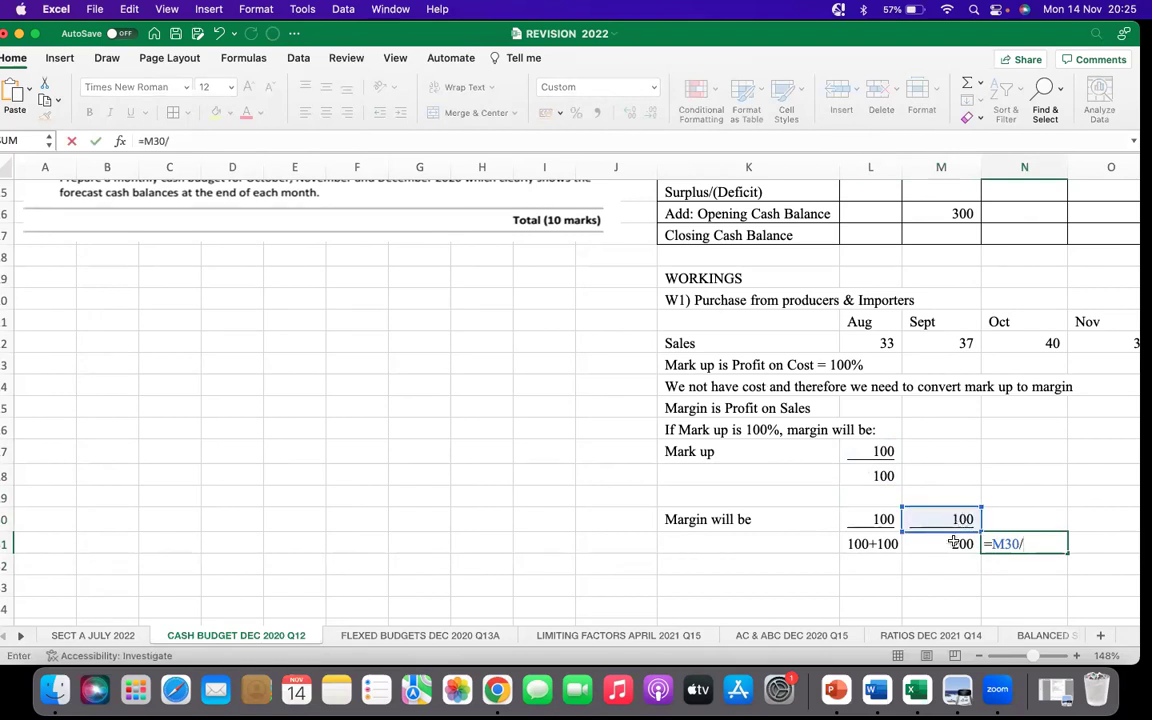
left_click(954, 543)
key("Return")
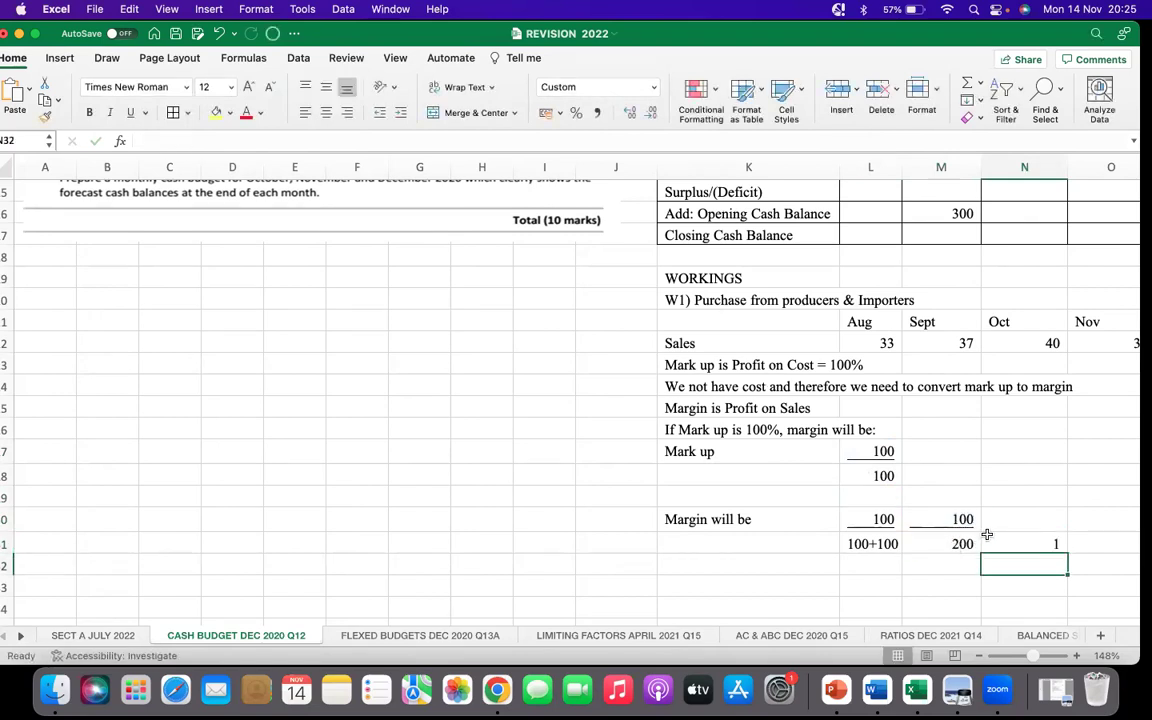
left_click(988, 540)
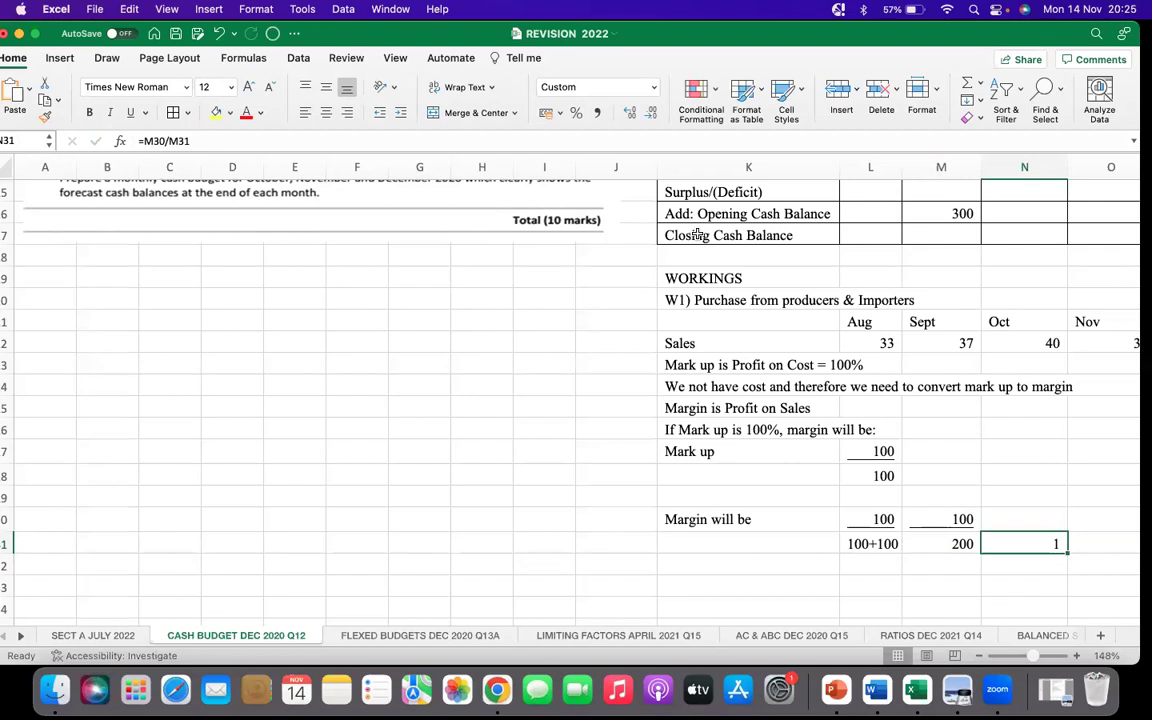
left_click(576, 113)
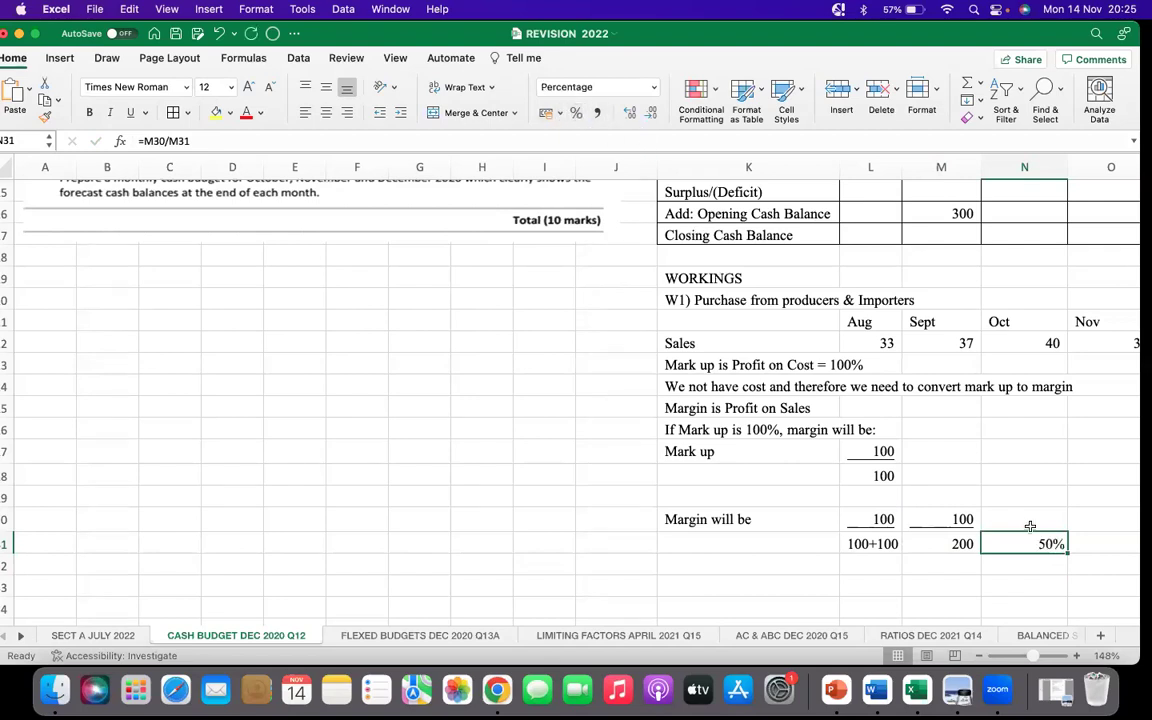
Enter the conclusion Margin is therefore 50% in K32, below the margin fraction
left_click(998, 586)
left_click(760, 568)
type("Margin i")
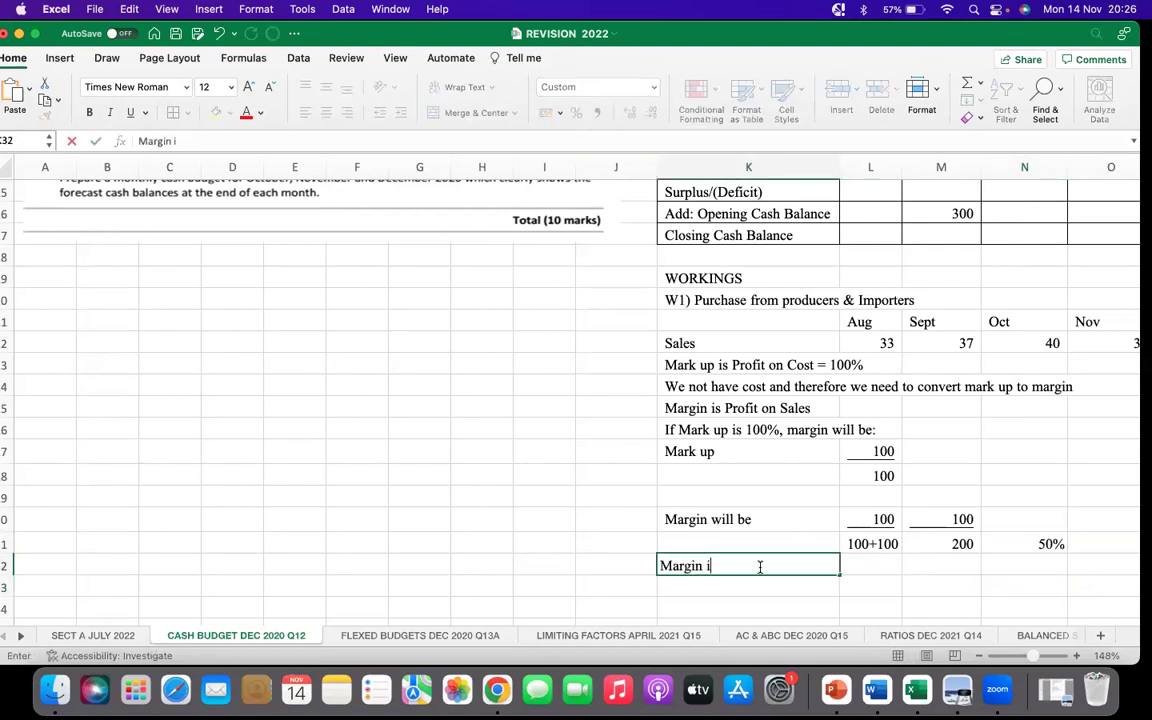
type("s therefore 50%")
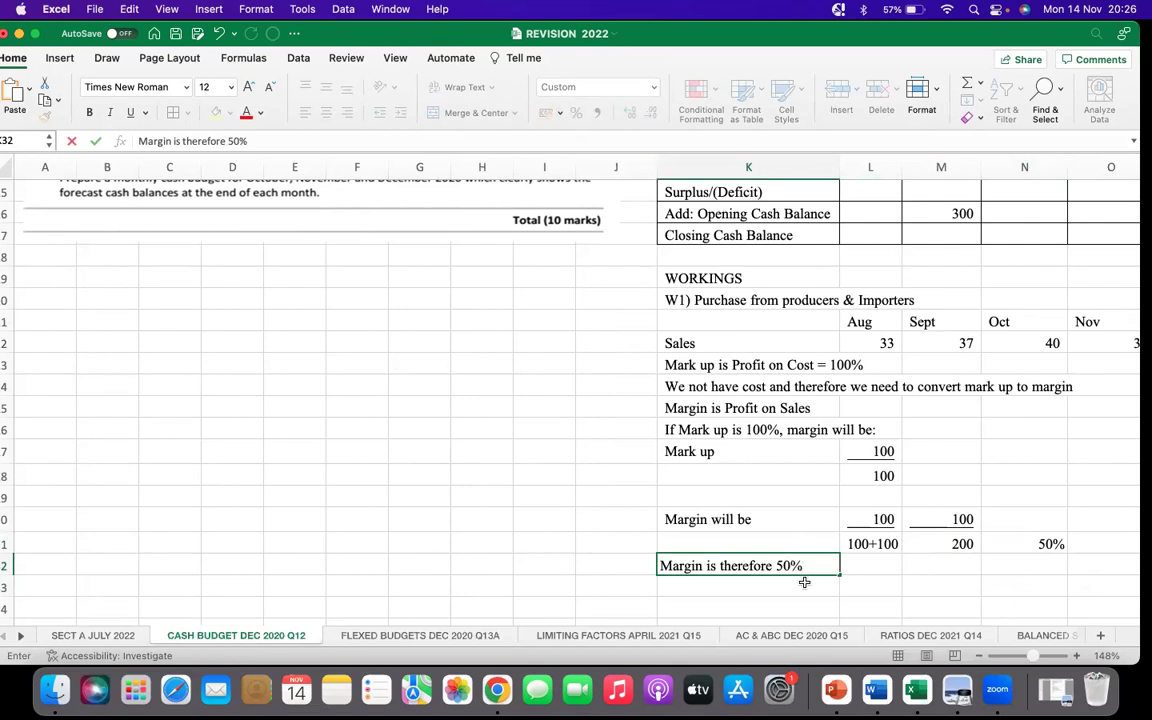
left_click(805, 581)
Review the question and cash budget, and enter the relationship Sales = Cost + Profit in K33
scroll(321, 432, "up", 10)
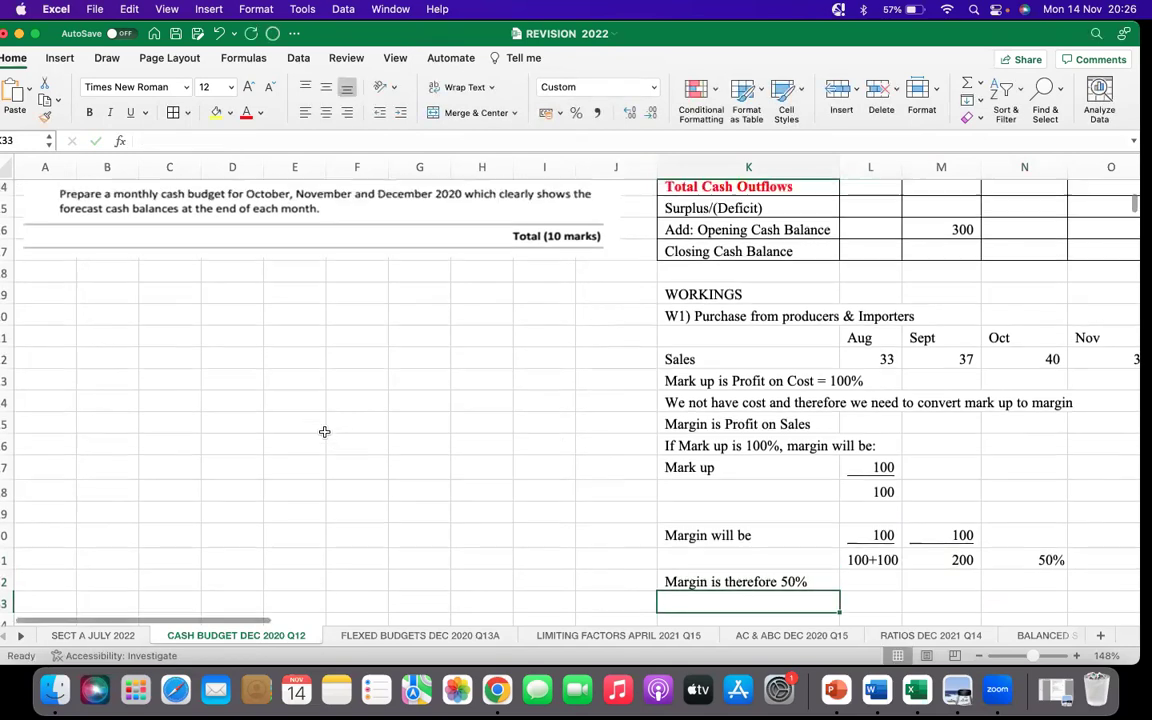
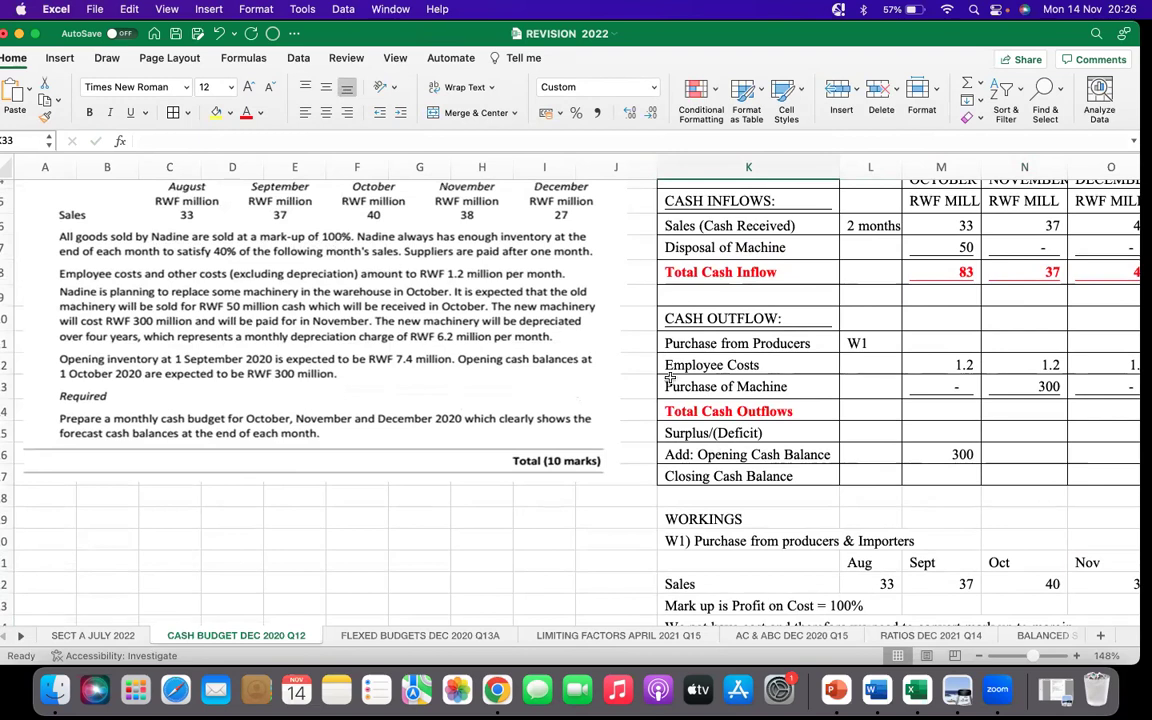
scroll(677, 372, "down", 8)
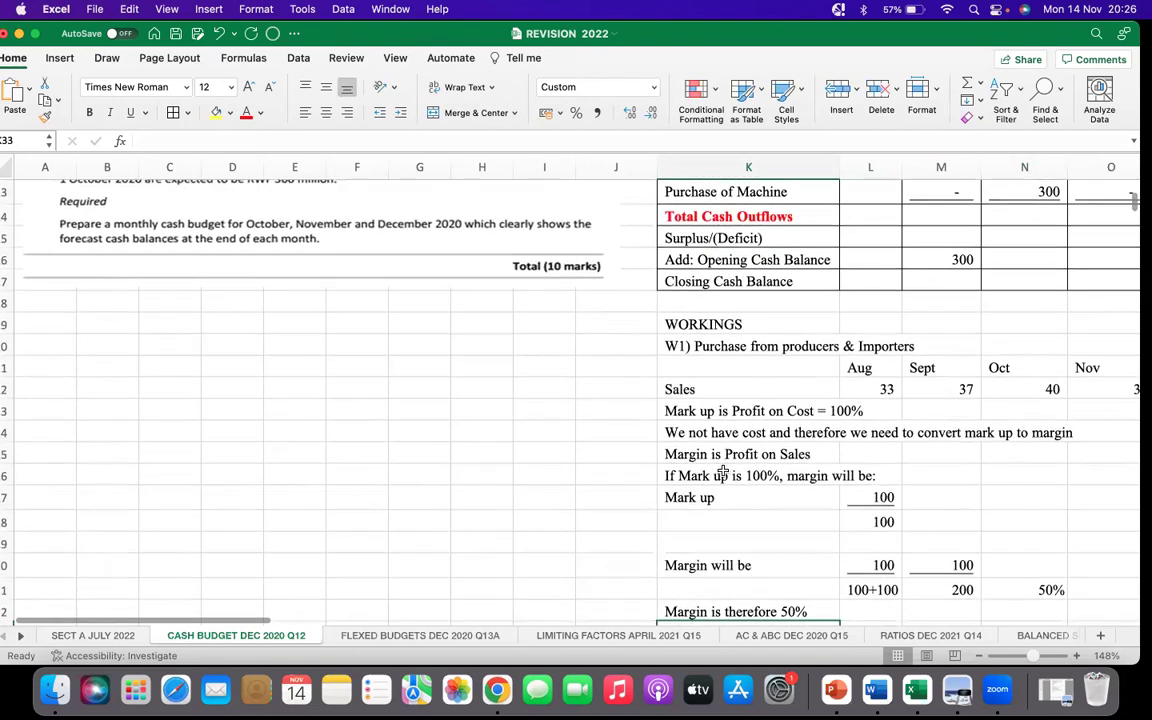
scroll(724, 460, "down", 3)
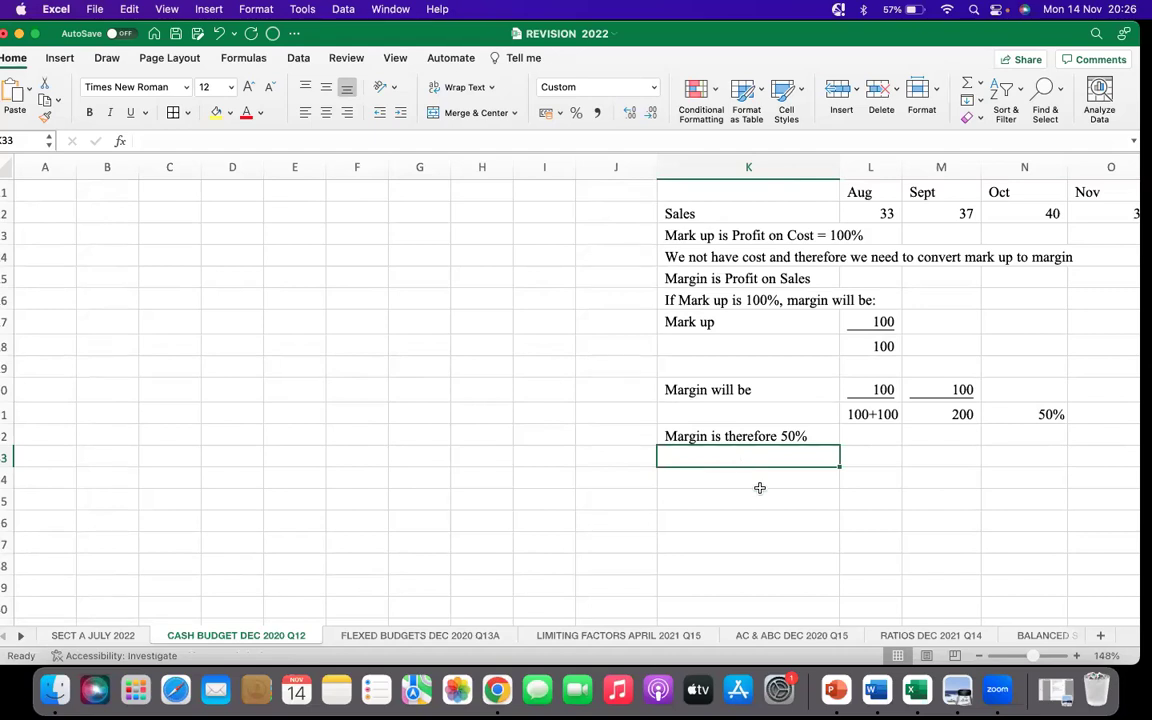
type("Sales")
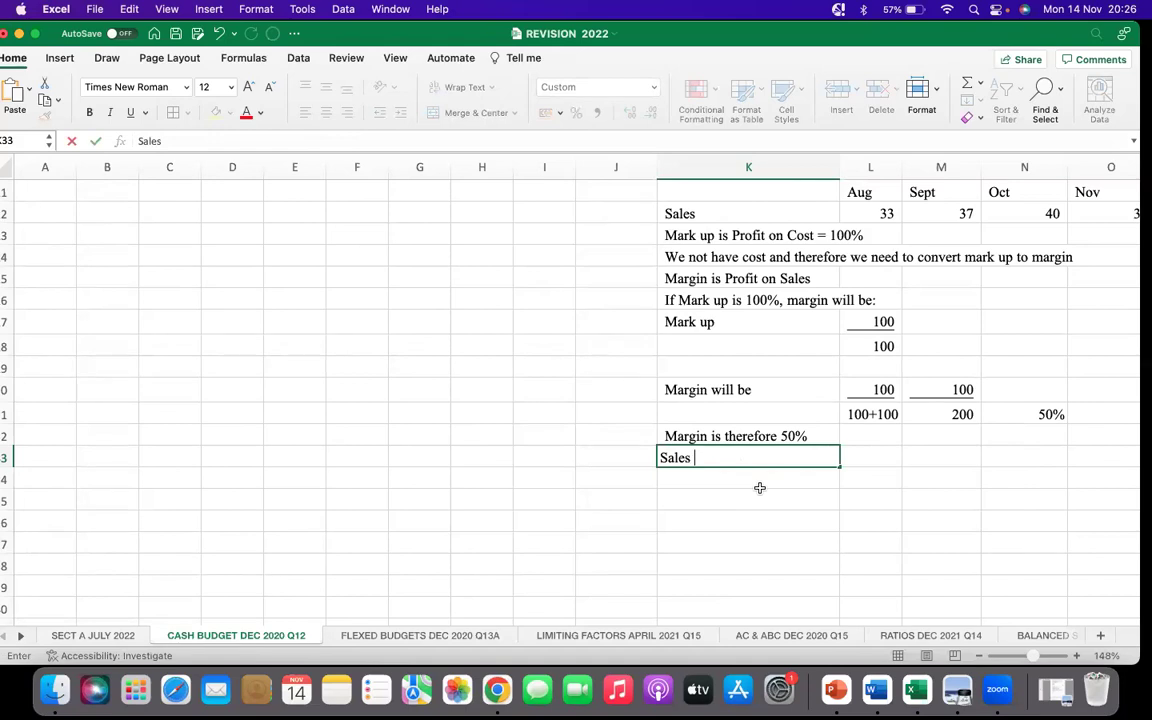
type(" = Cost + Prof")
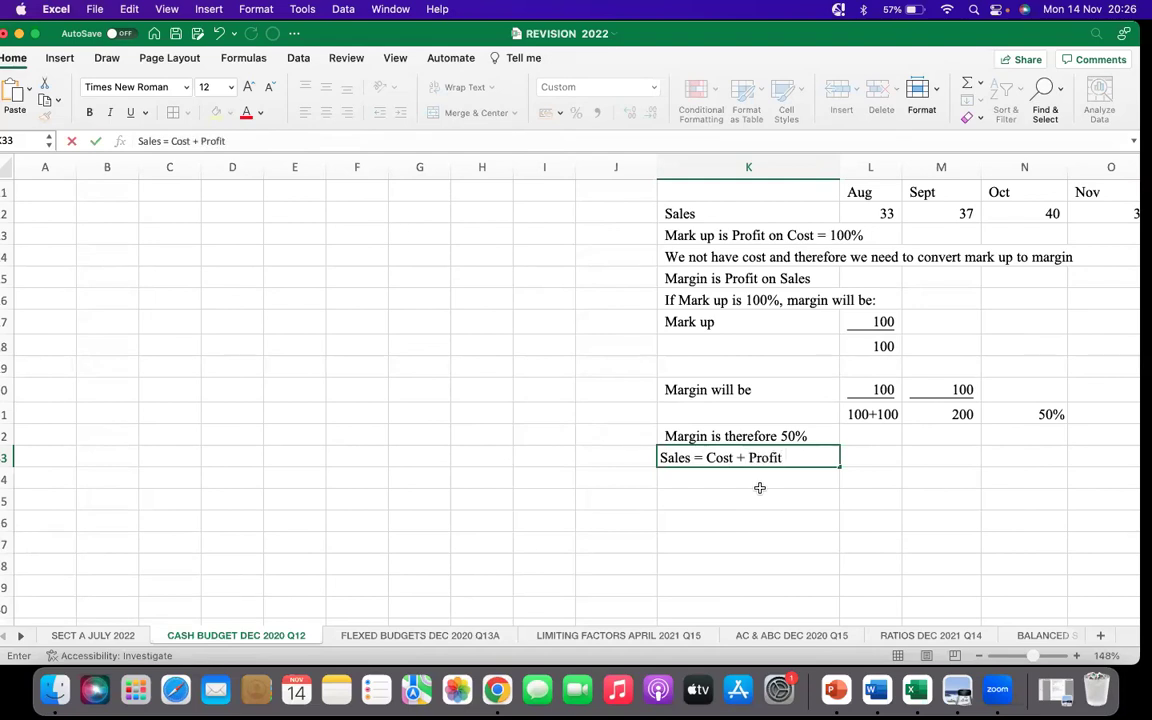
type("it")
key("Return")
Enter the label Profit = 50% of Sales = in K34
type("Profit =")
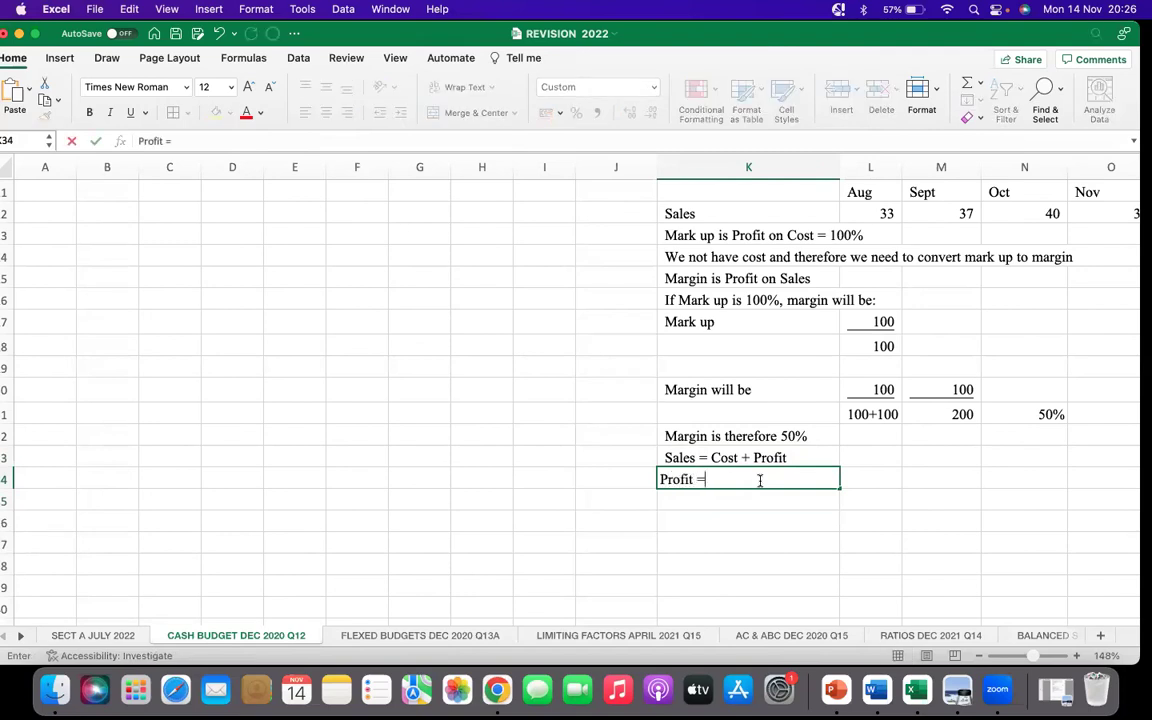
type(" 50% of Sales =")
key("Return")
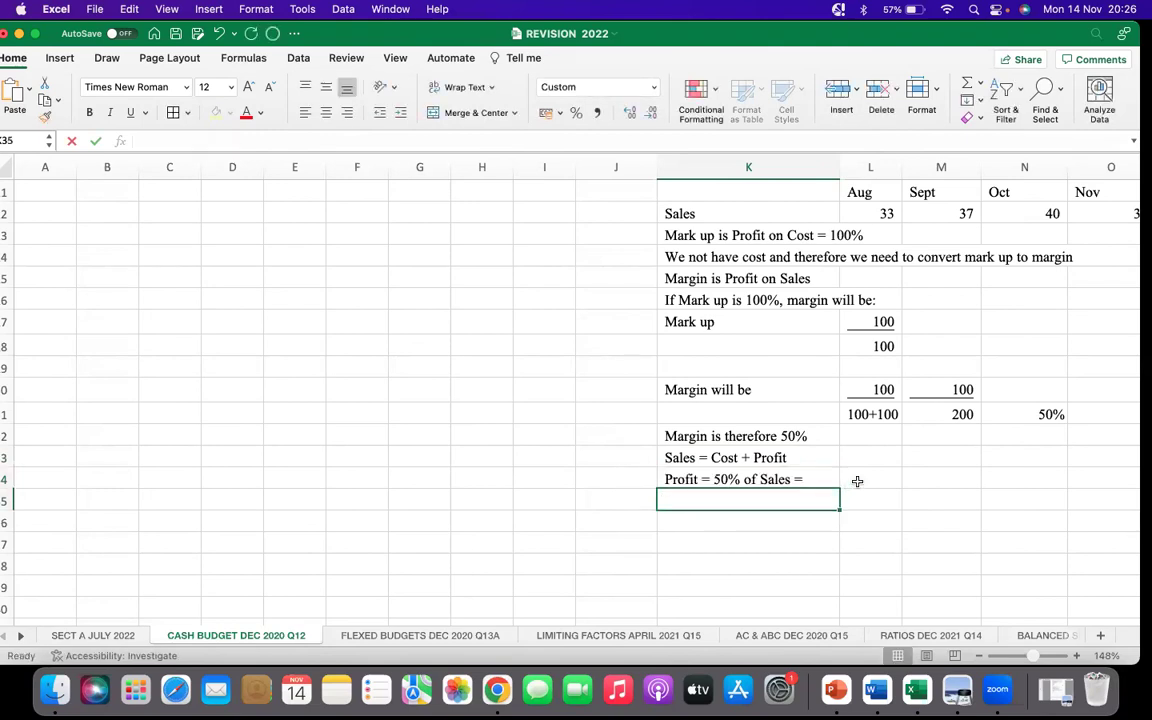
Calculate August's profit in L34 with the formula =50%*L22
left_click(859, 479)
scroll(870, 470, "up", 3)
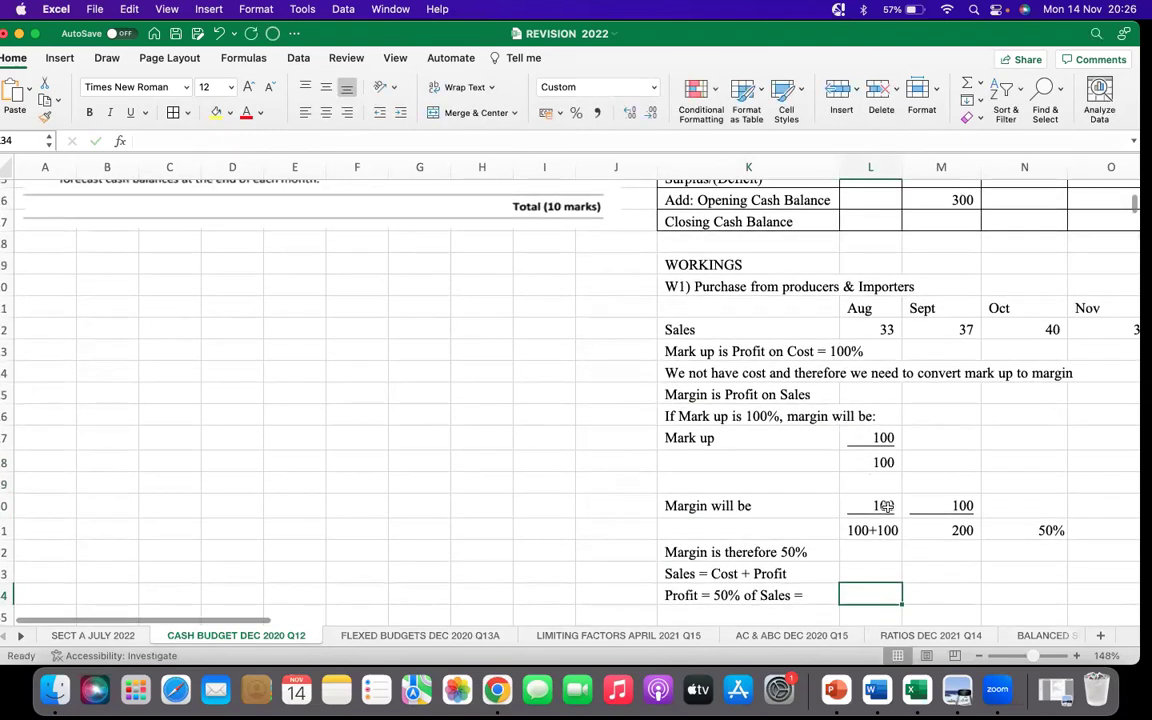
type("=")
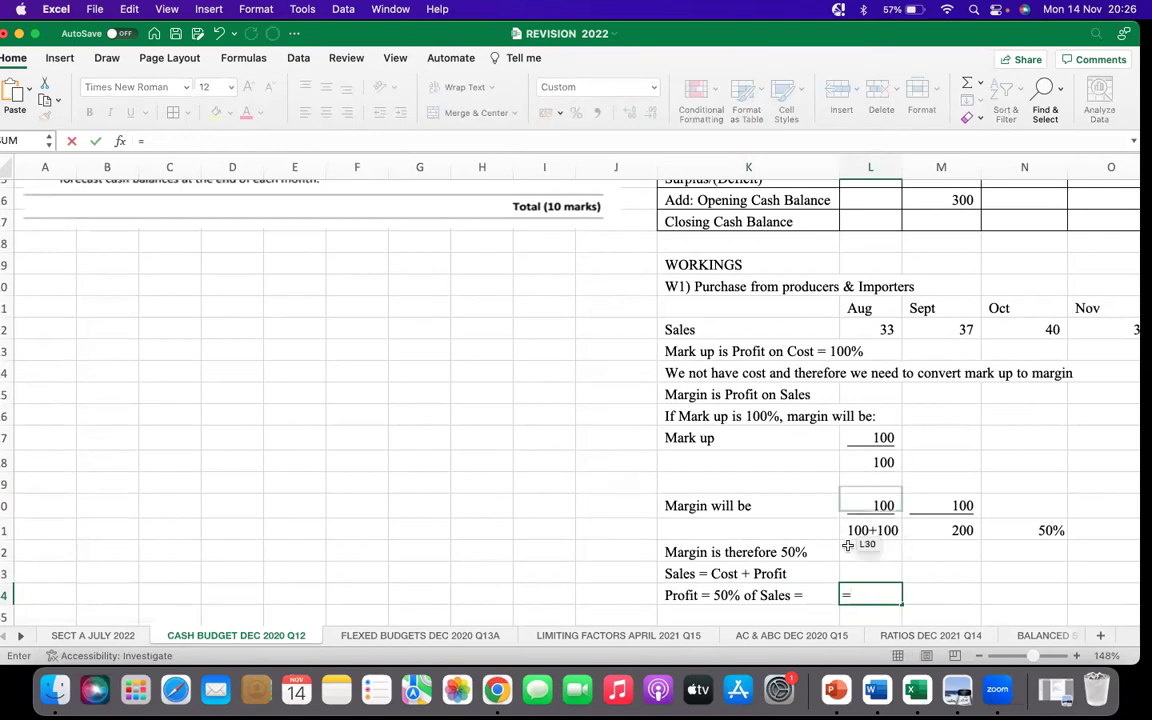
left_click(759, 553)
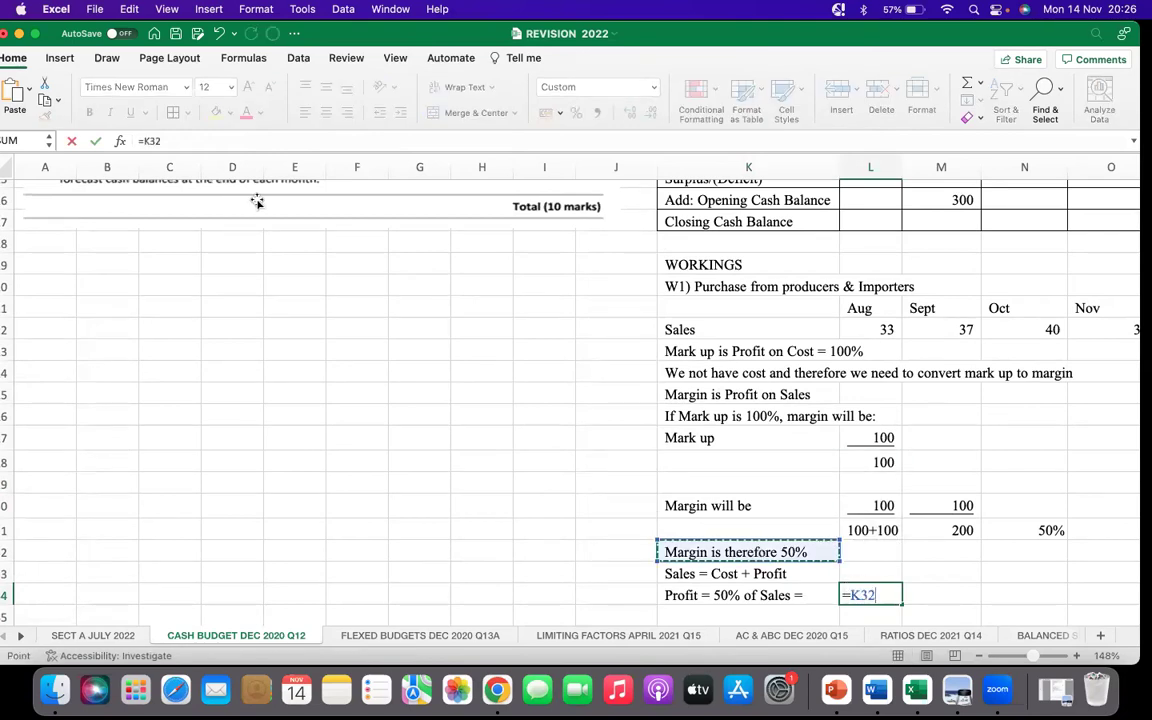
key("BackSpace")
key("BackSpace")
key("BackSpace")
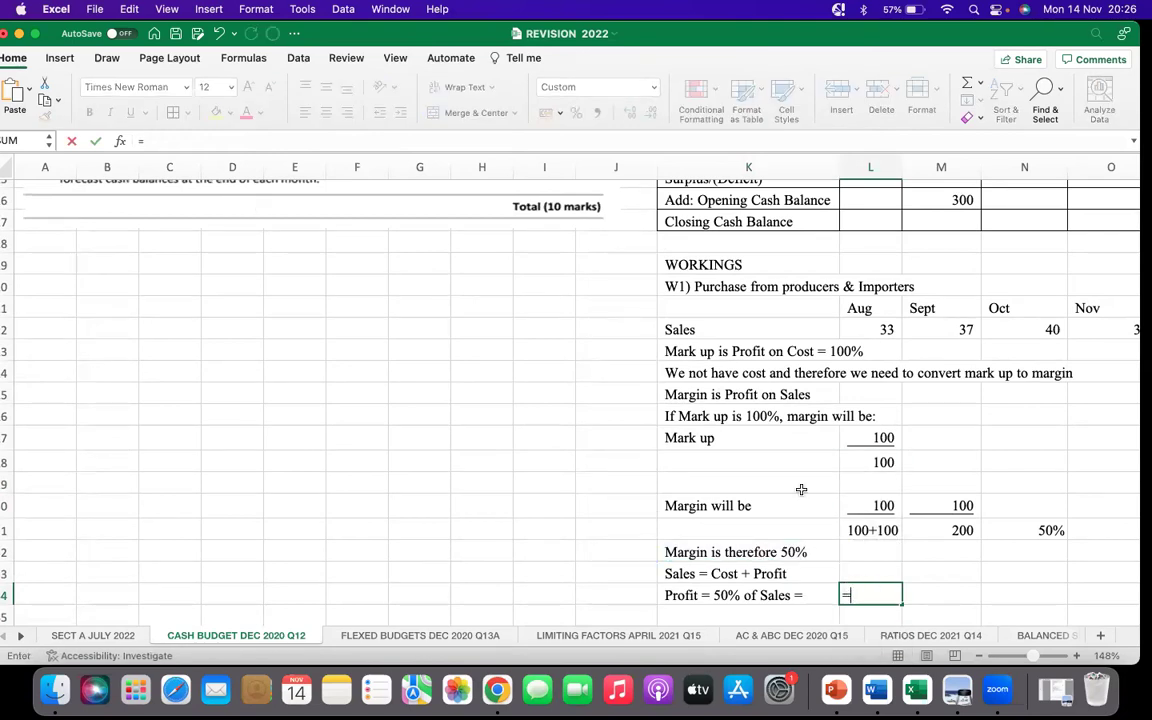
type("50%*")
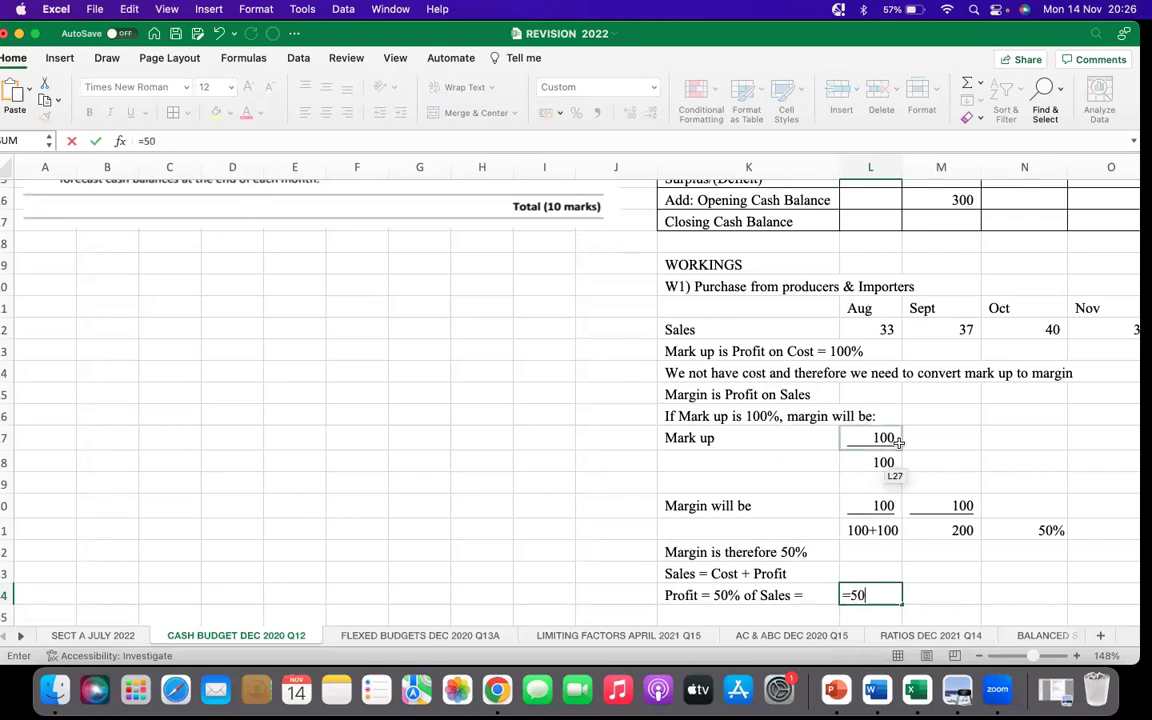
left_click(878, 329)
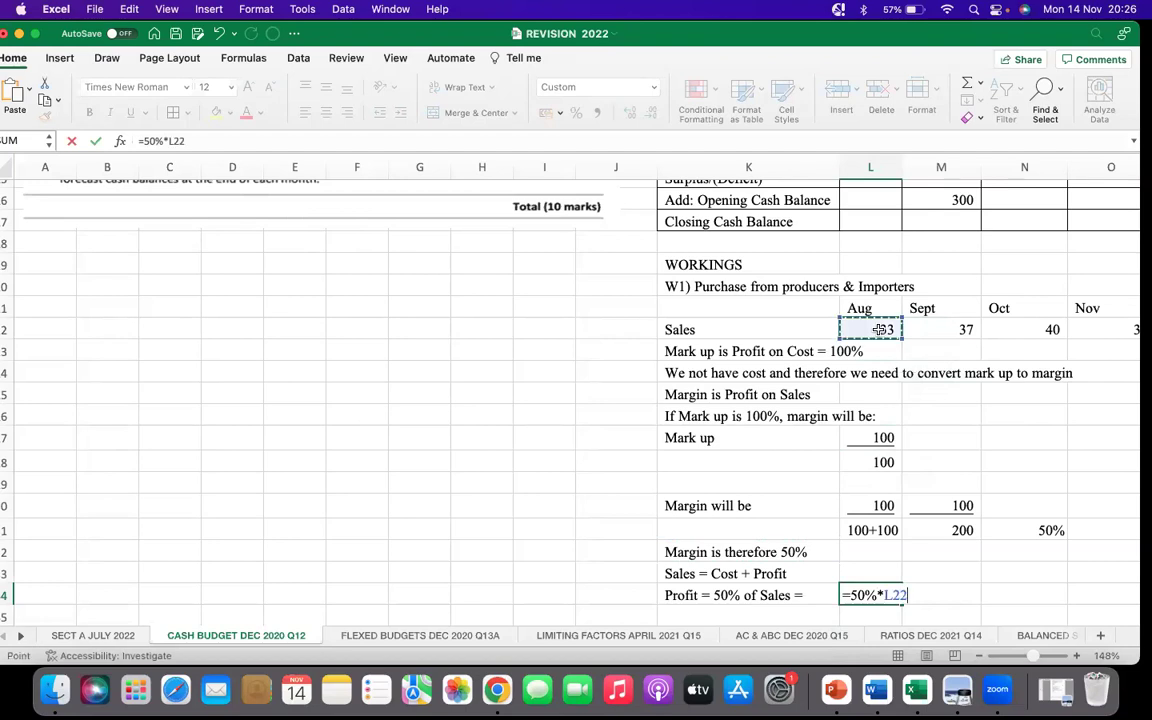
key("Return")
Fill August's profit formula from L34 across to December in P34
left_click(871, 591)
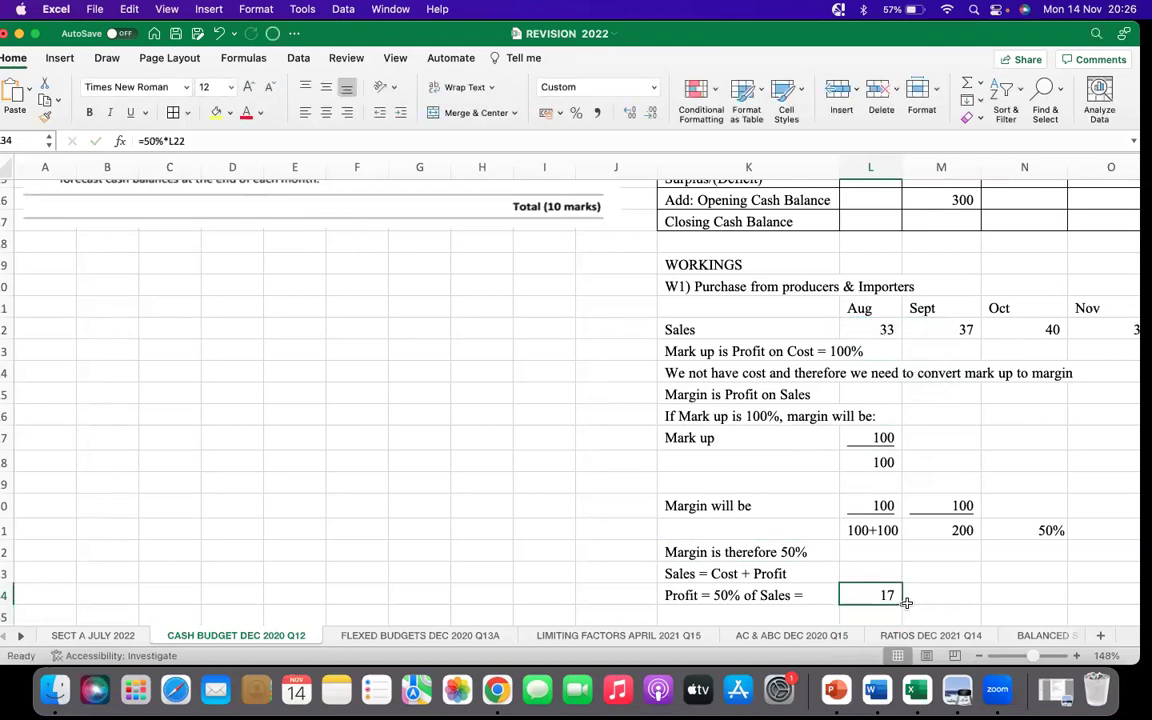
left_click_drag(901, 605, 1027, 602)
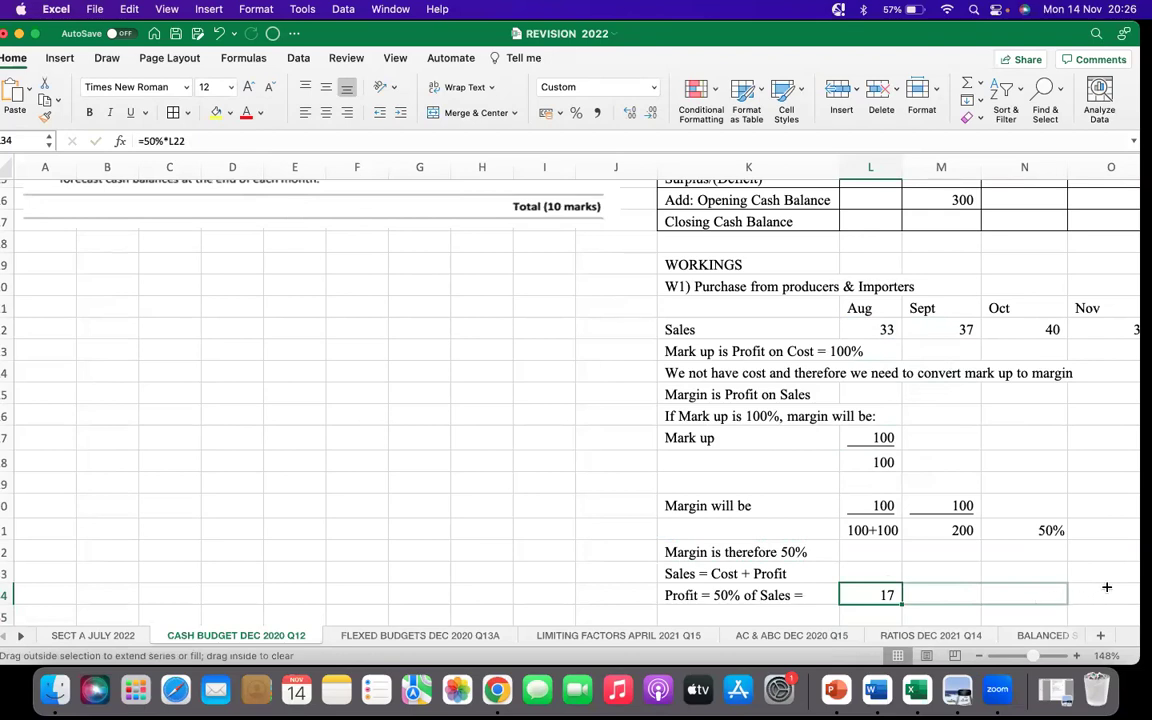
left_click_drag(1105, 580, 650, 554)
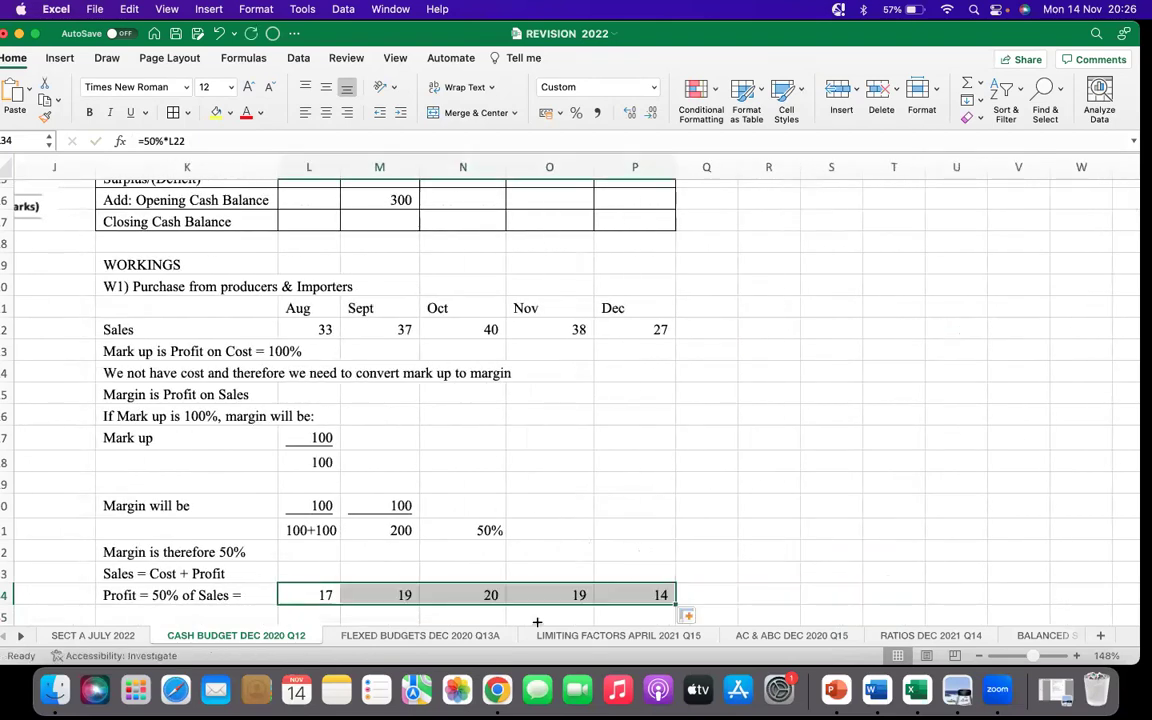
Enter the label Cost = Sales - Profit in K35, below the profit row
scroll(234, 622, "left", 2)
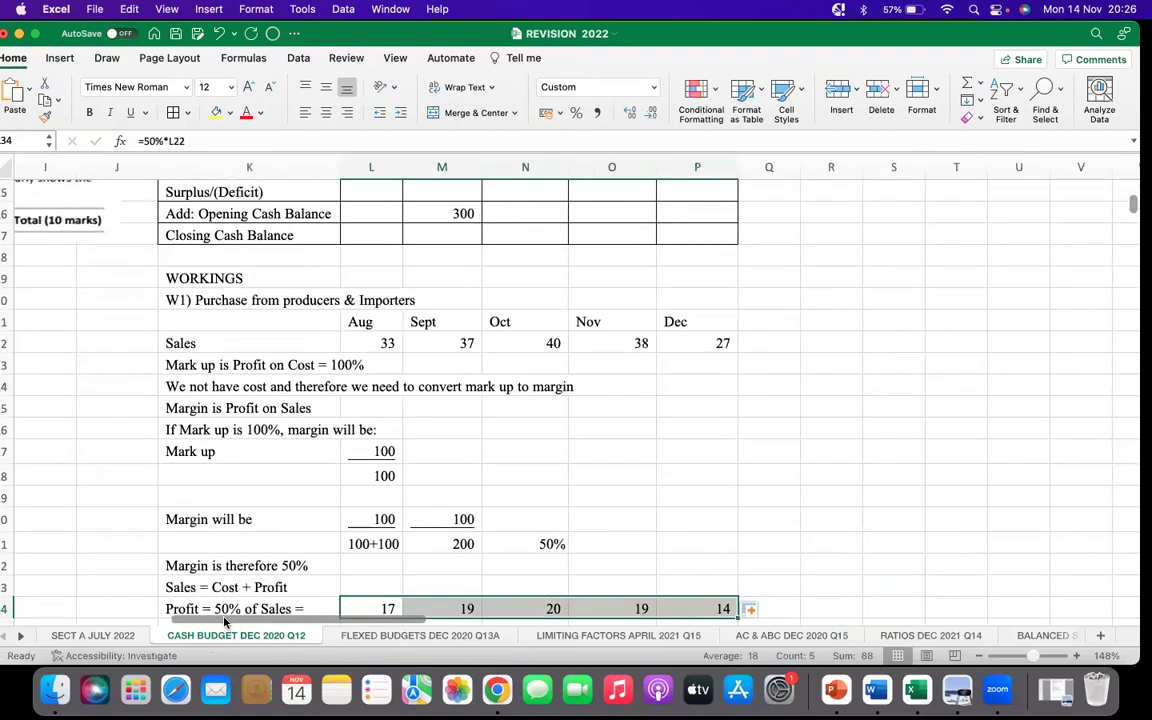
scroll(300, 512, "down", 5)
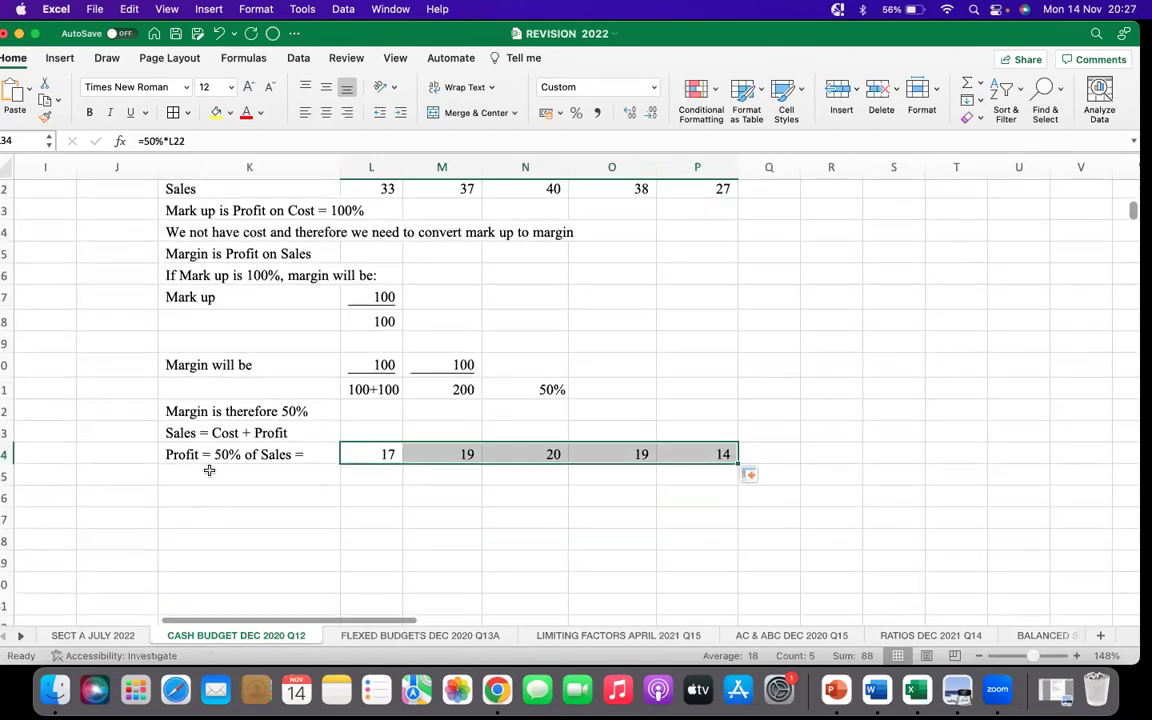
left_click(209, 472)
type("Cost = Sales")
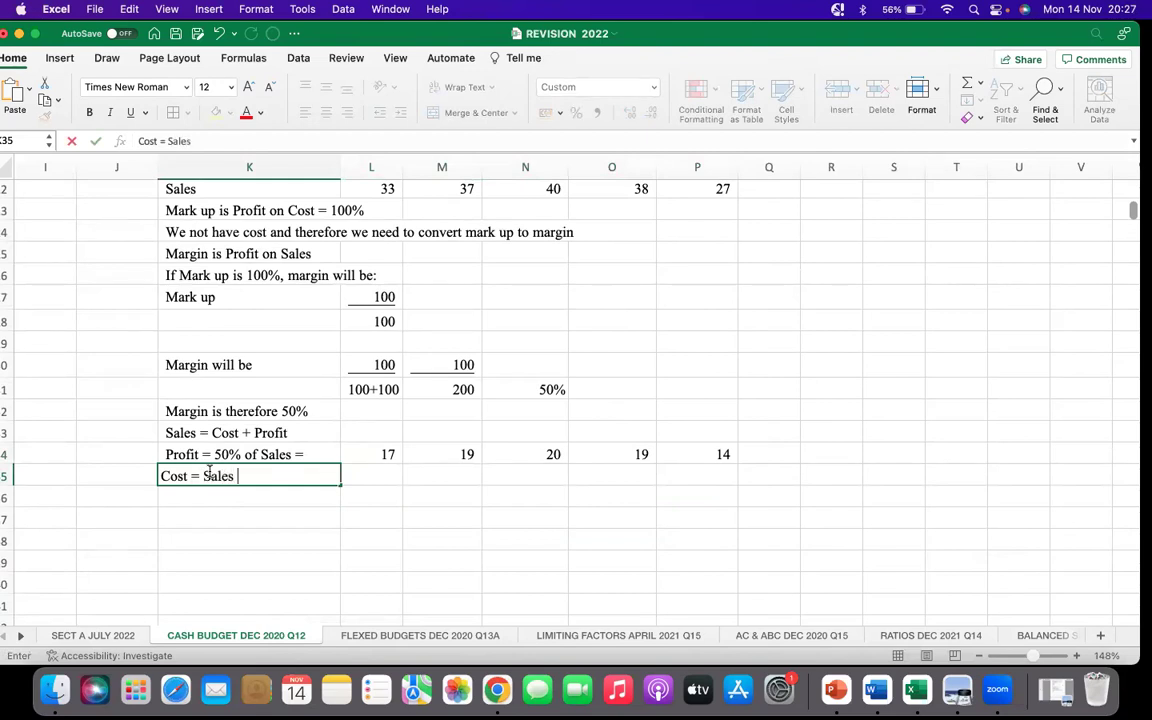
type(" - Profit")
Calculate August's cost in L35 with the formula =L22-L34 and fill it across to December in P35
left_click(376, 470)
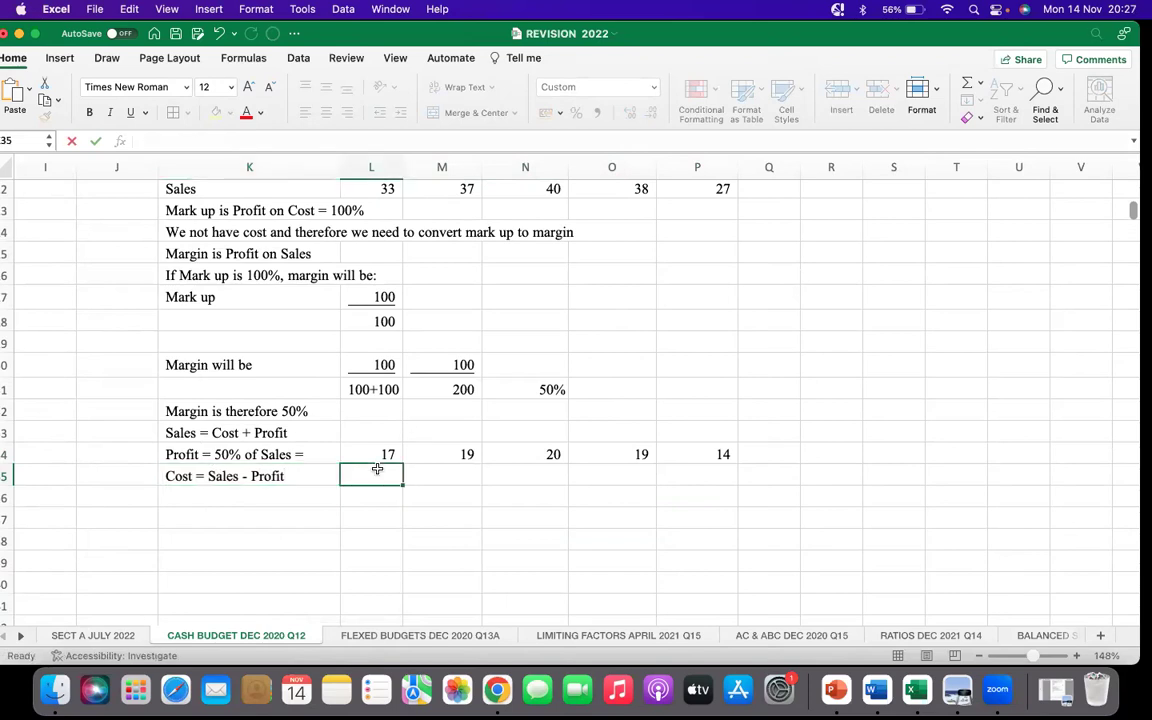
type("=")
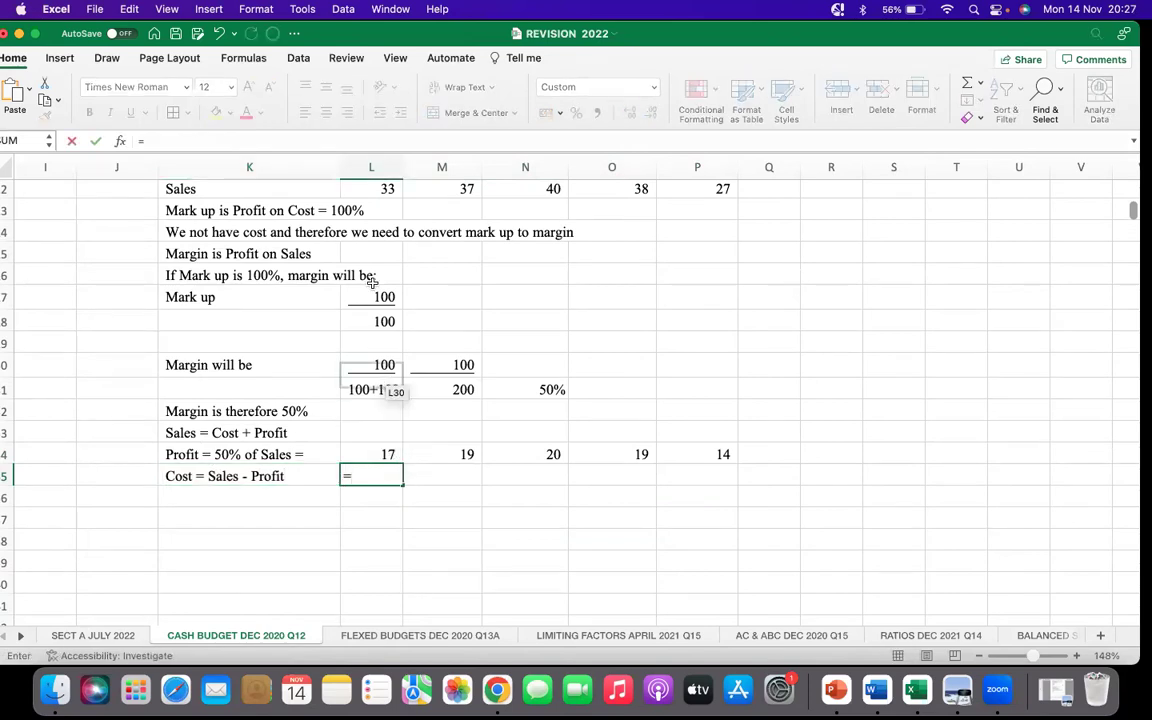
left_click(365, 189)
type("-")
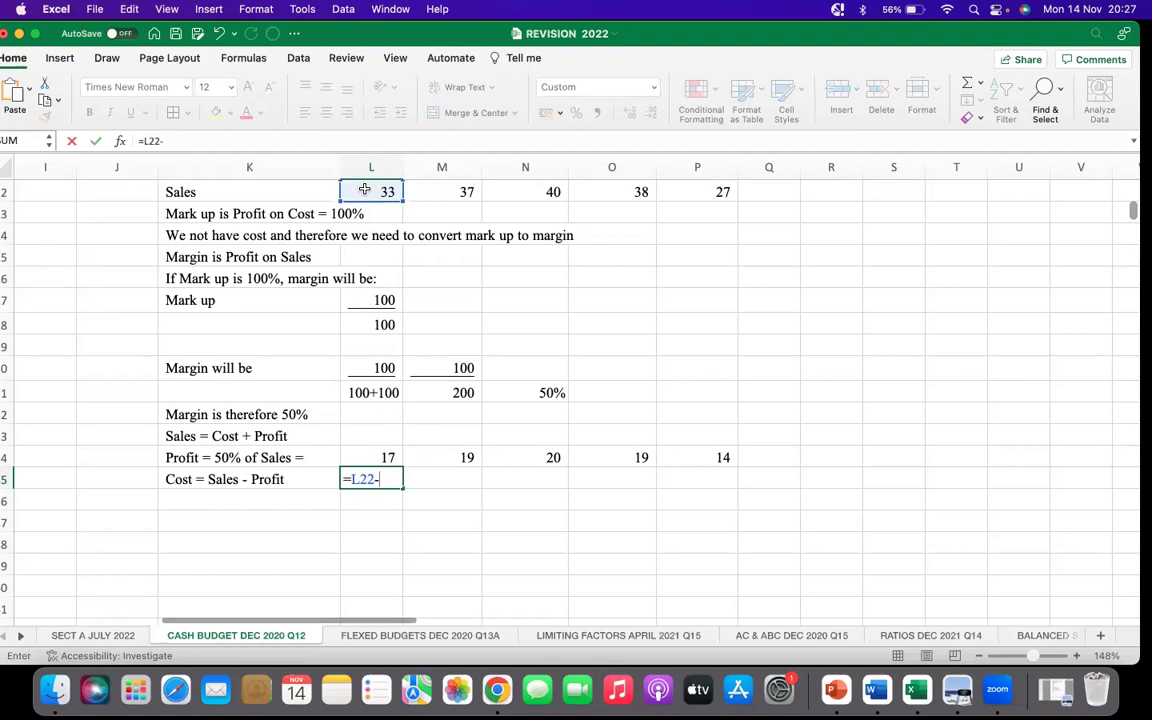
left_click(386, 459)
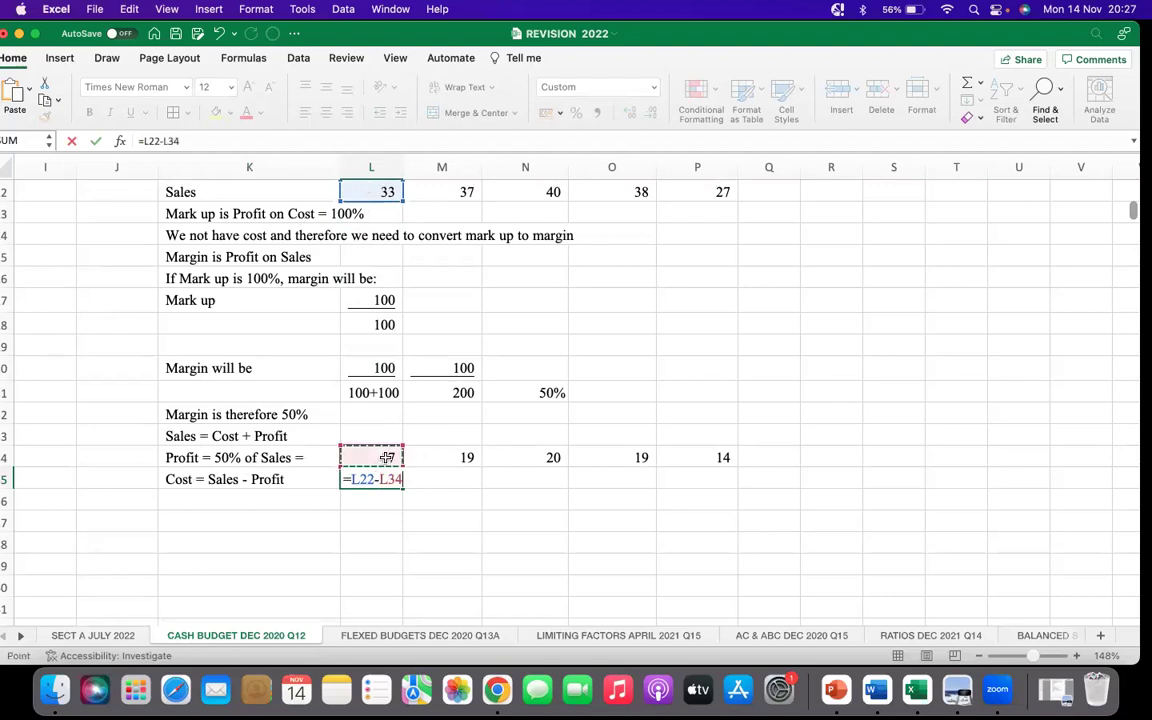
key("Return")
left_click(385, 479)
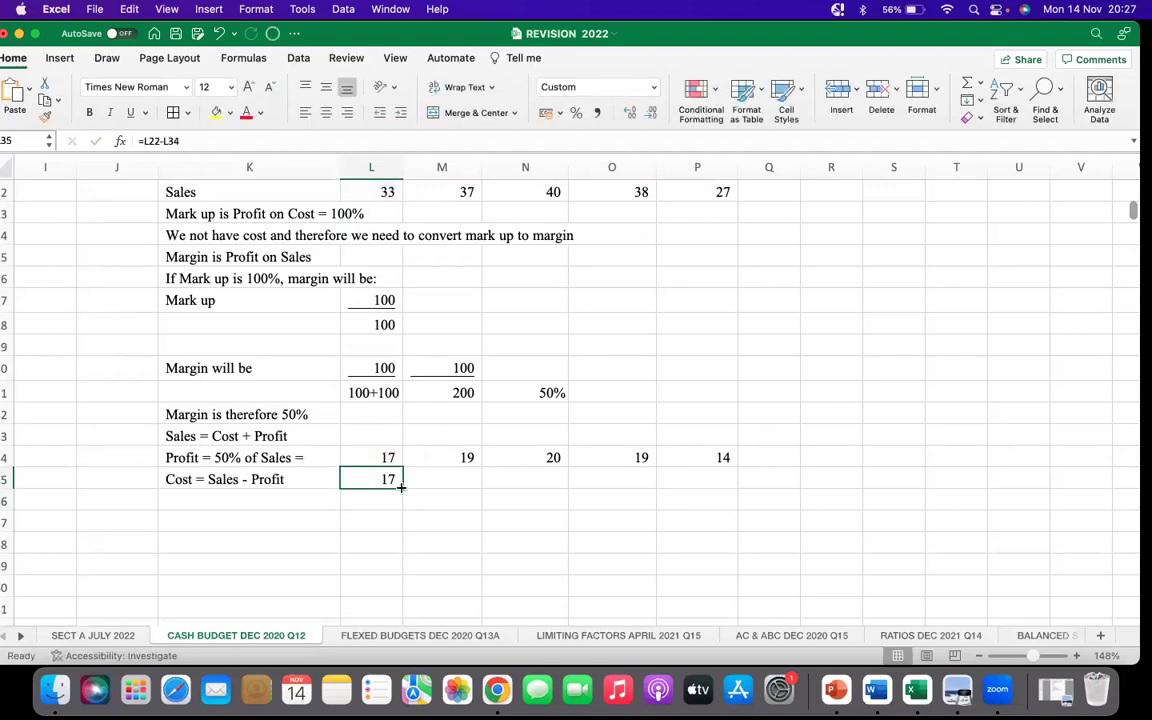
left_click_drag(402, 488, 741, 496)
Copy the Aug to Dec month headings from L21:P21 into L33:P33 above the profit row
scroll(450, 301, "up", 1)
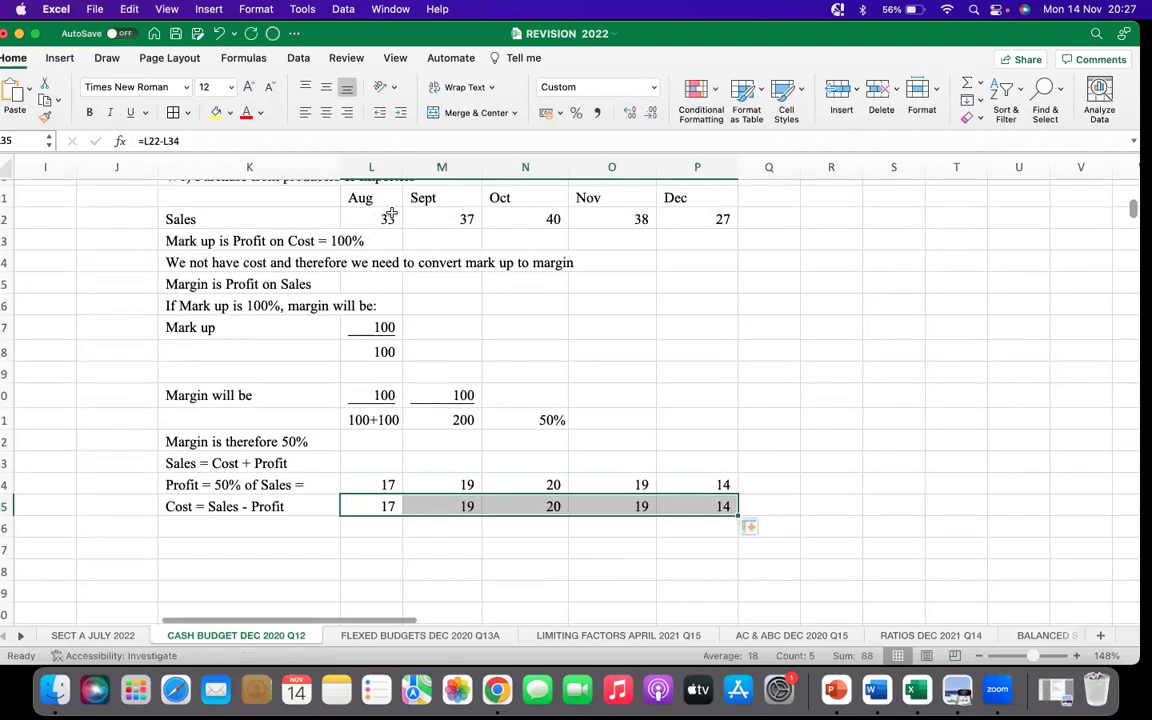
left_click_drag(361, 199, 684, 198)
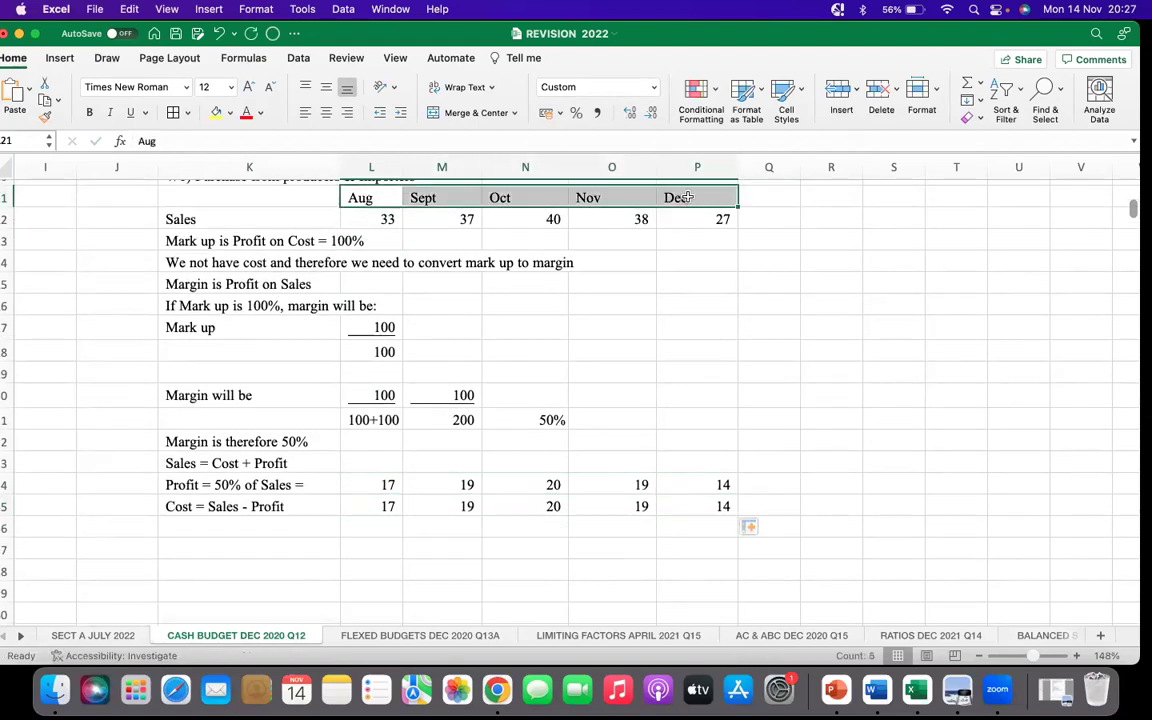
right_click(688, 199)
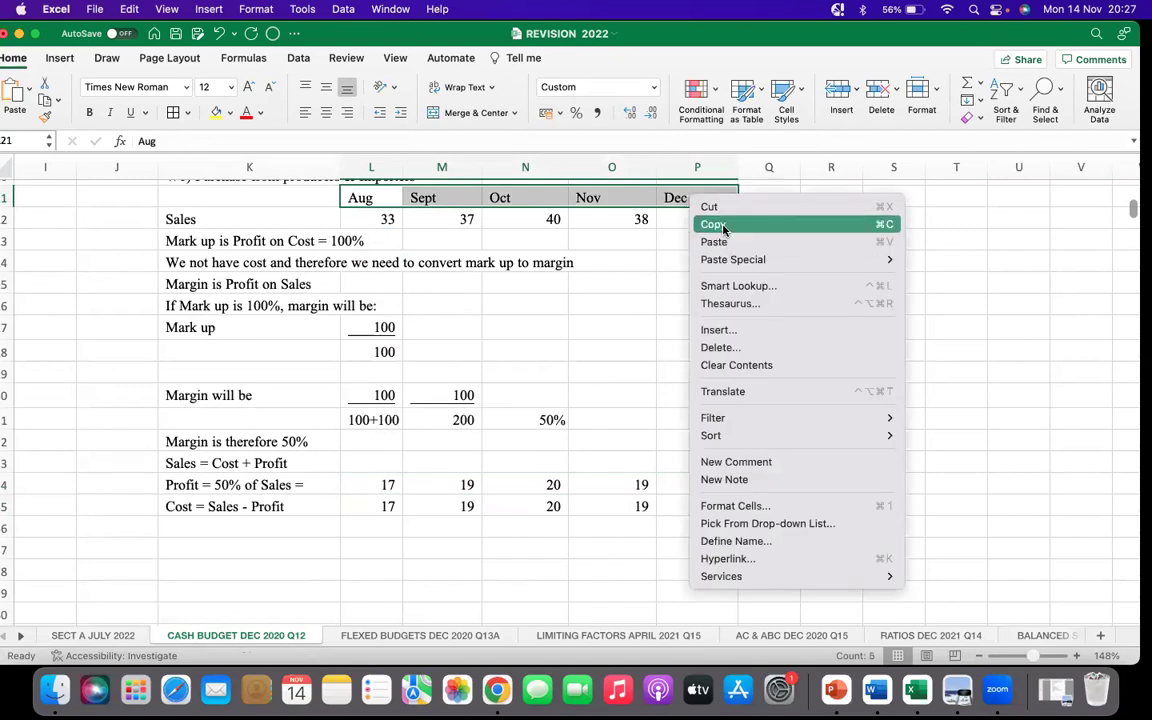
left_click(728, 224)
left_click_drag(379, 456, 670, 462)
right_click(670, 462)
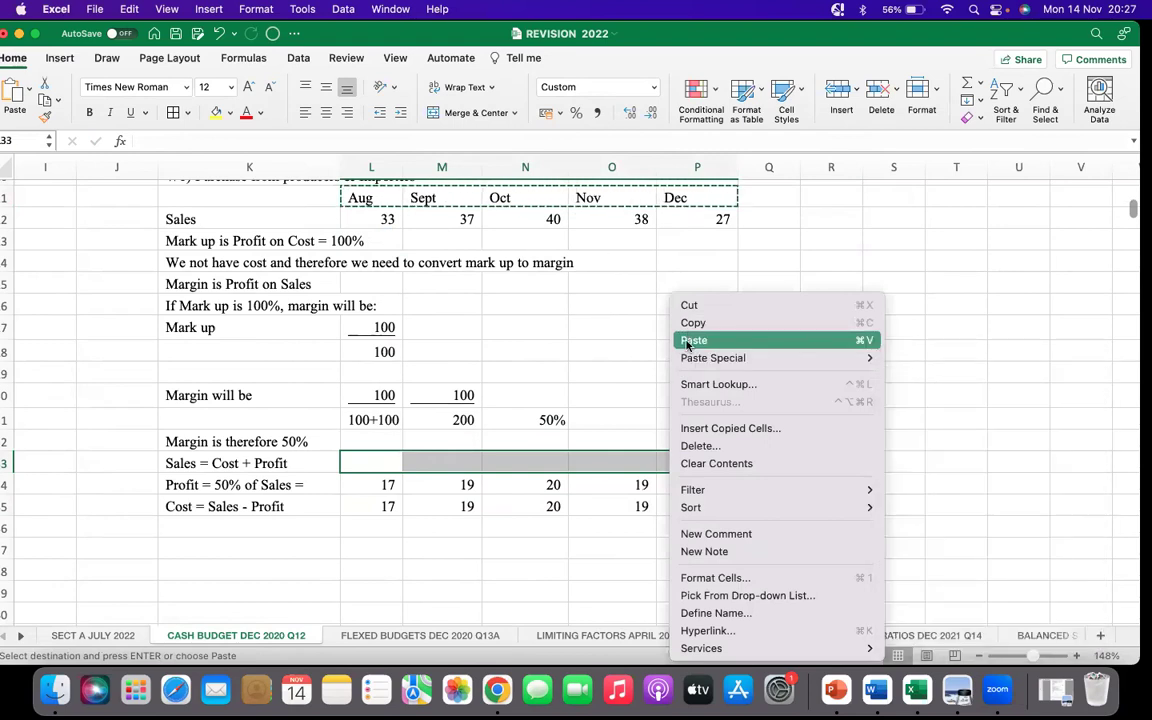
left_click(700, 337)
left_click(440, 570)
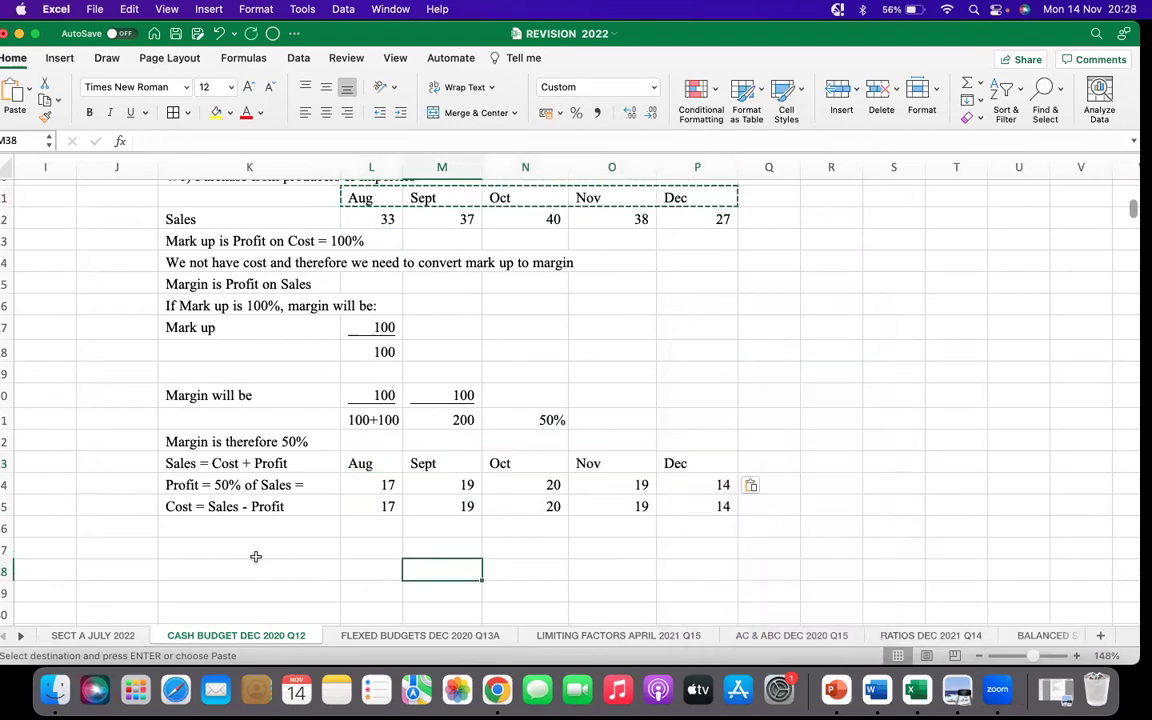
Check the inventory details in question 12 and enter the label Opening Inventory in K36, below the cost row
left_click_drag(390, 623, 250, 615)
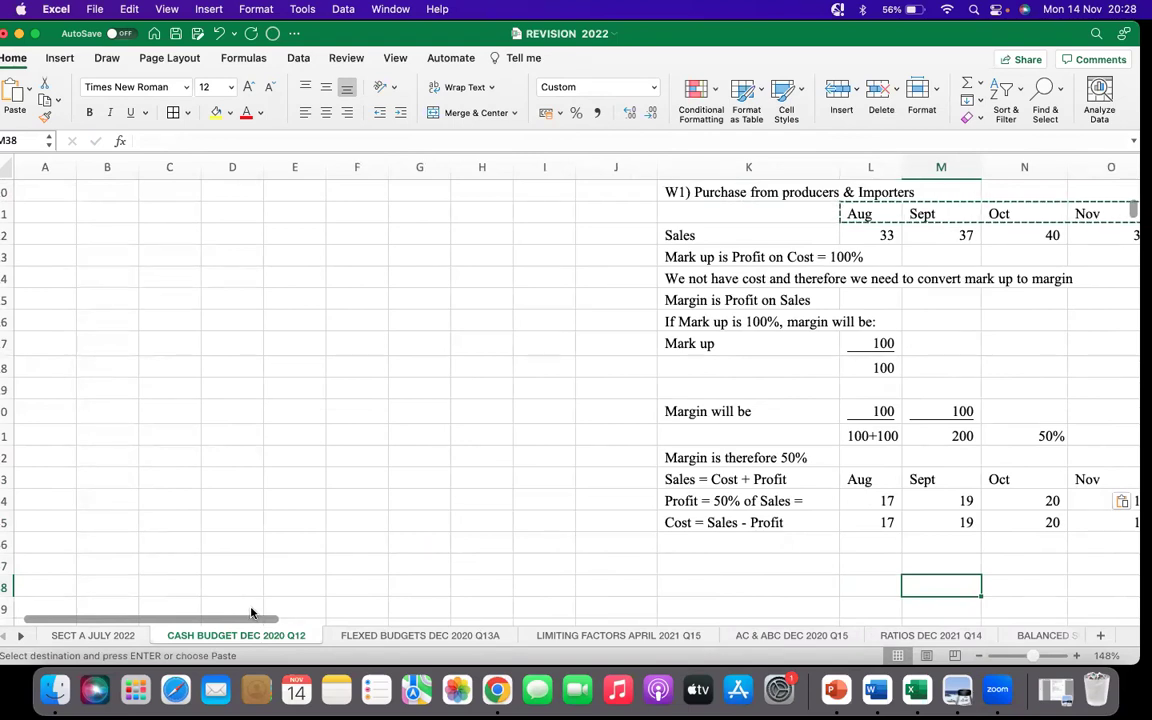
scroll(358, 414, "up", 3)
scroll(358, 414, "up", 10)
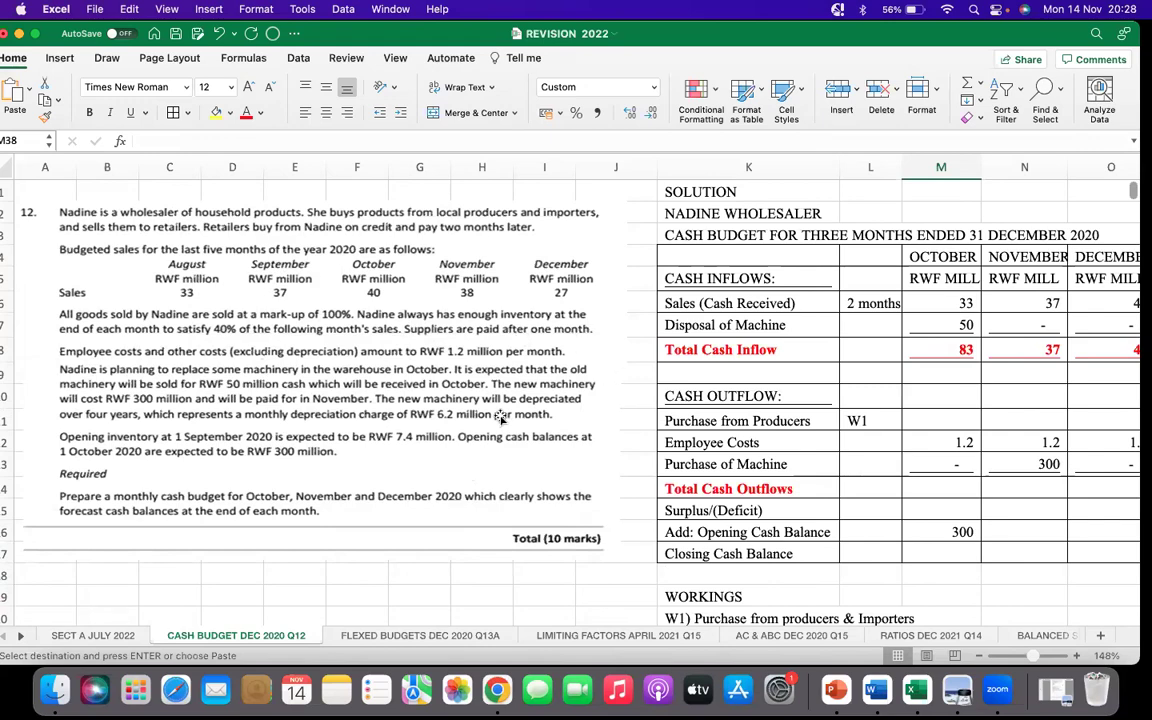
scroll(500, 418, "down", 10)
scroll(551, 473, "down", 5)
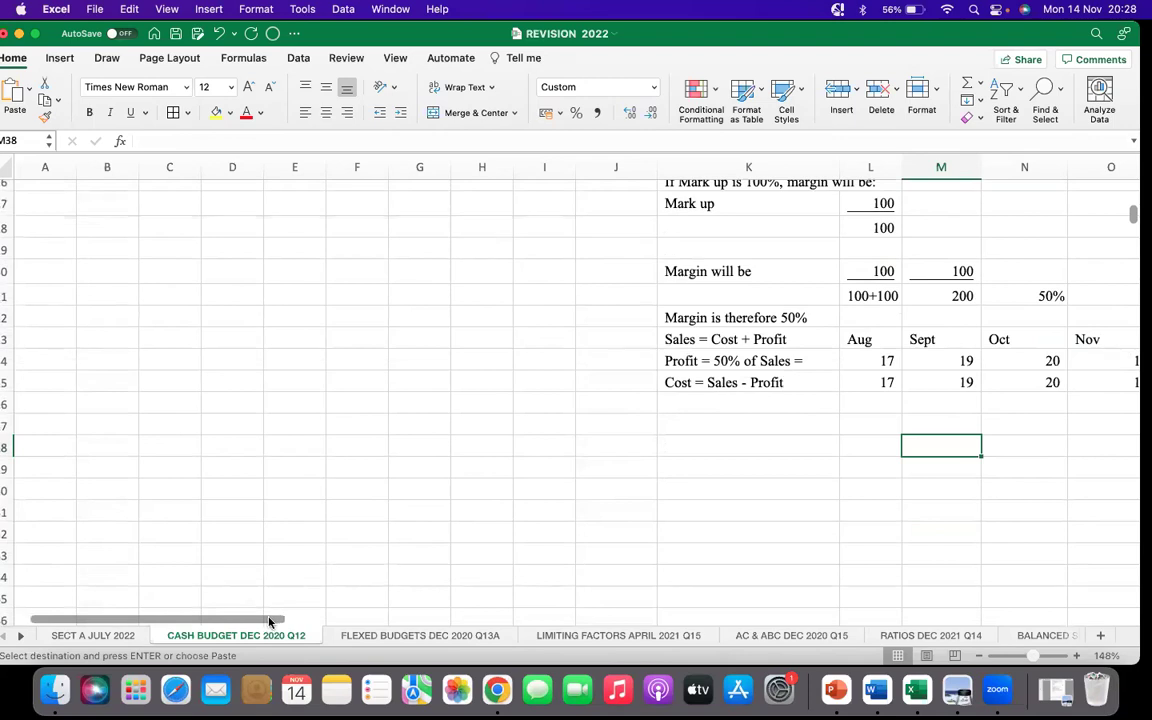
scroll(268, 622, "right", 5)
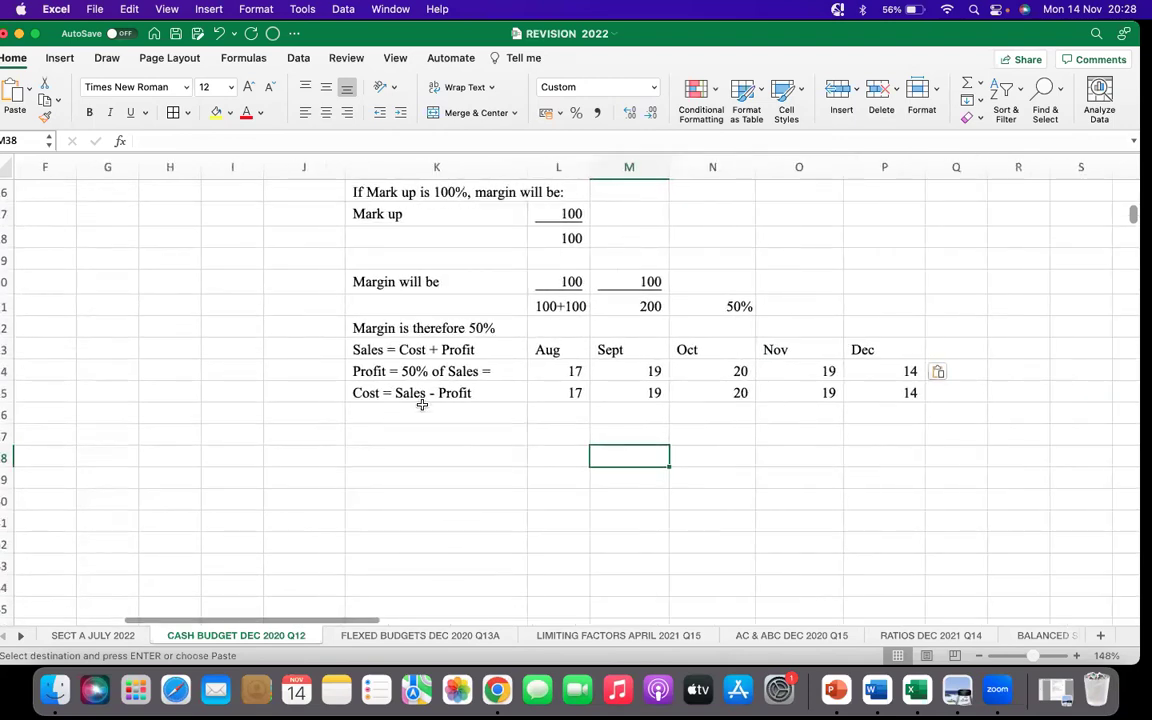
left_click(427, 414)
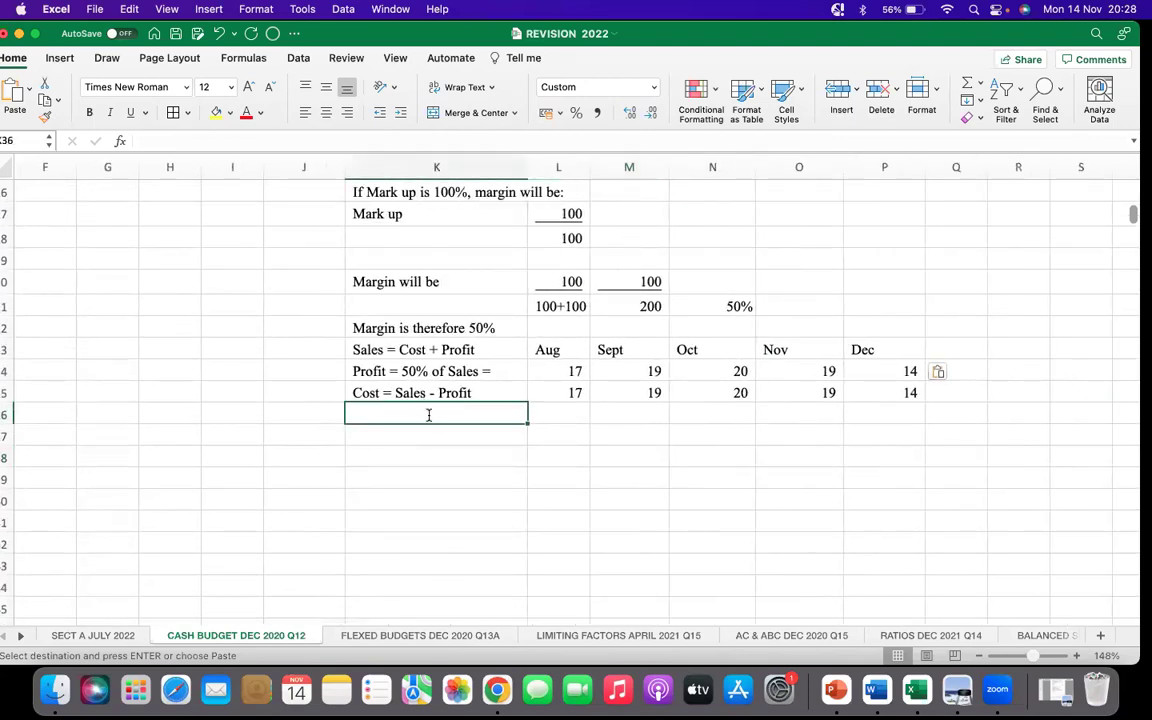
type("Opening")
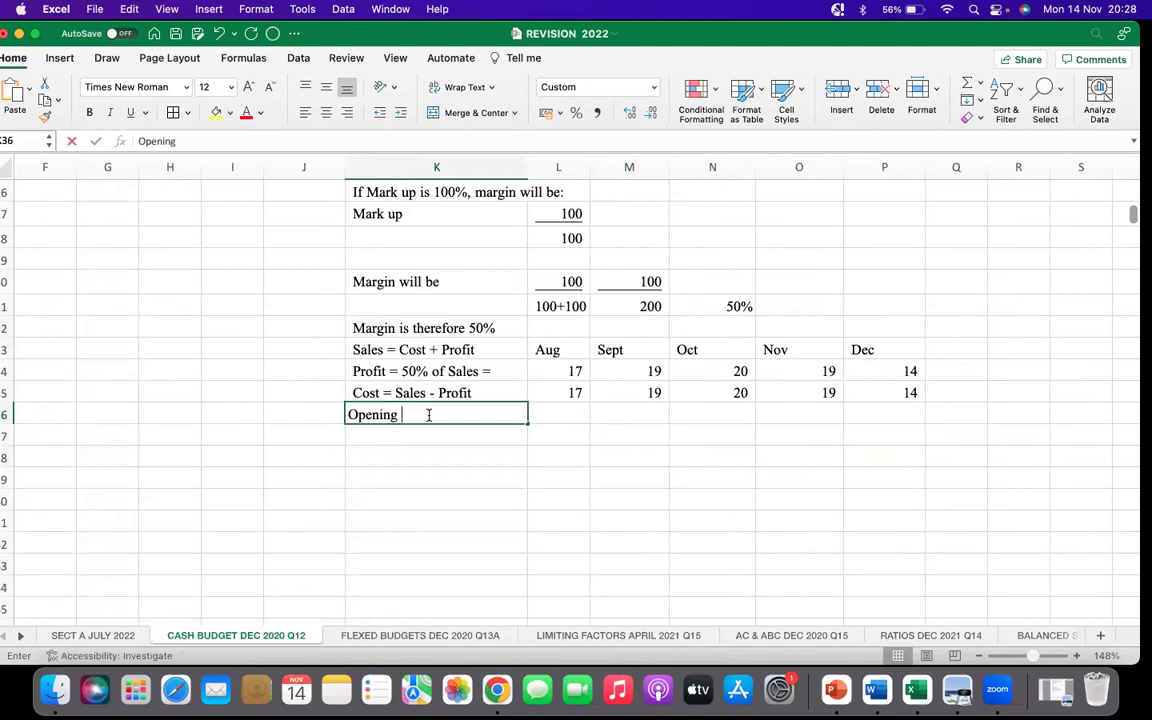
type(" Sock")
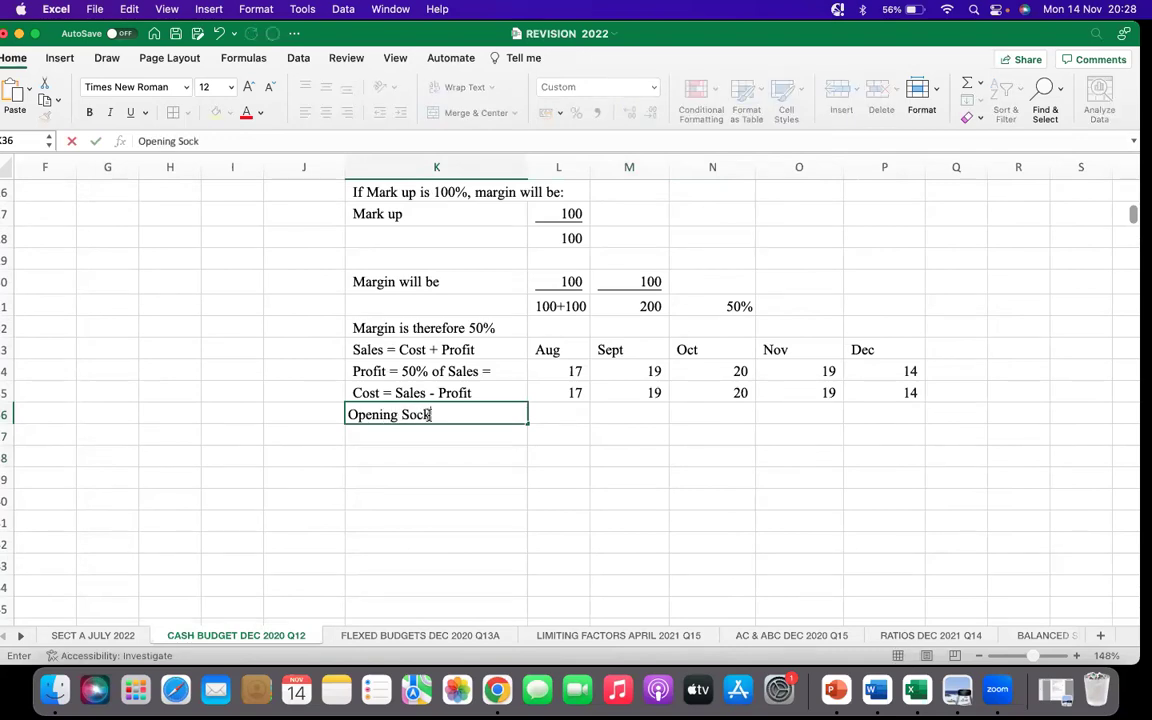
key("Return")
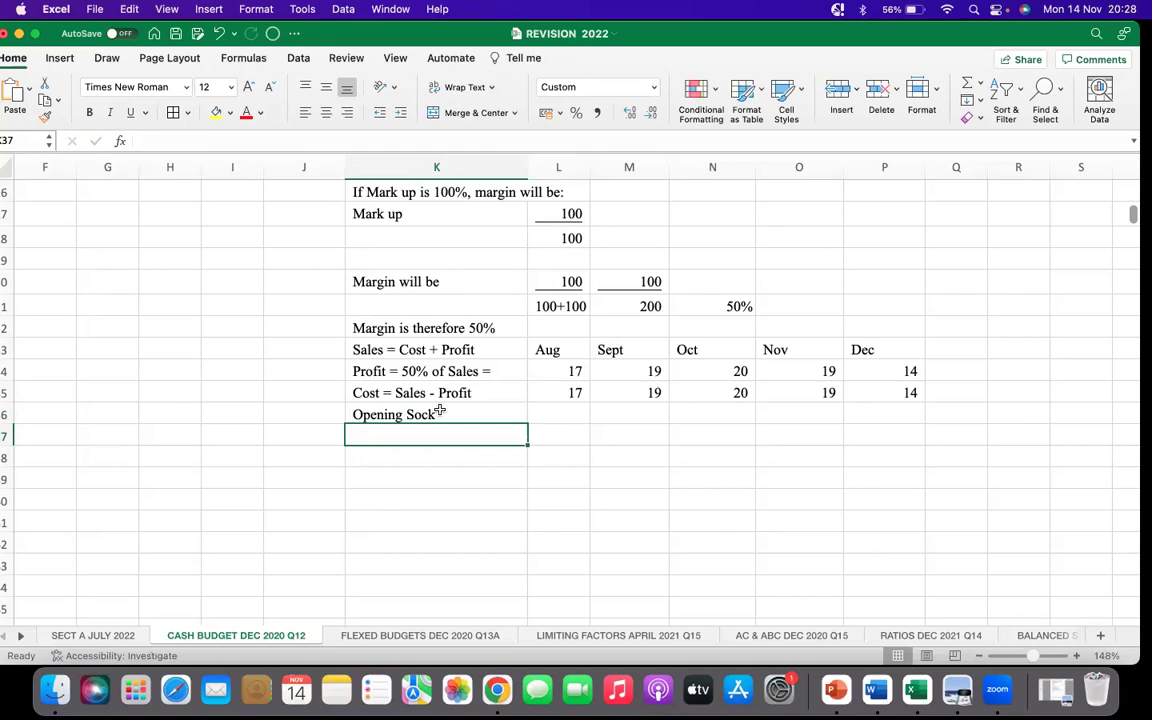
left_click(439, 410)
left_click(237, 141)
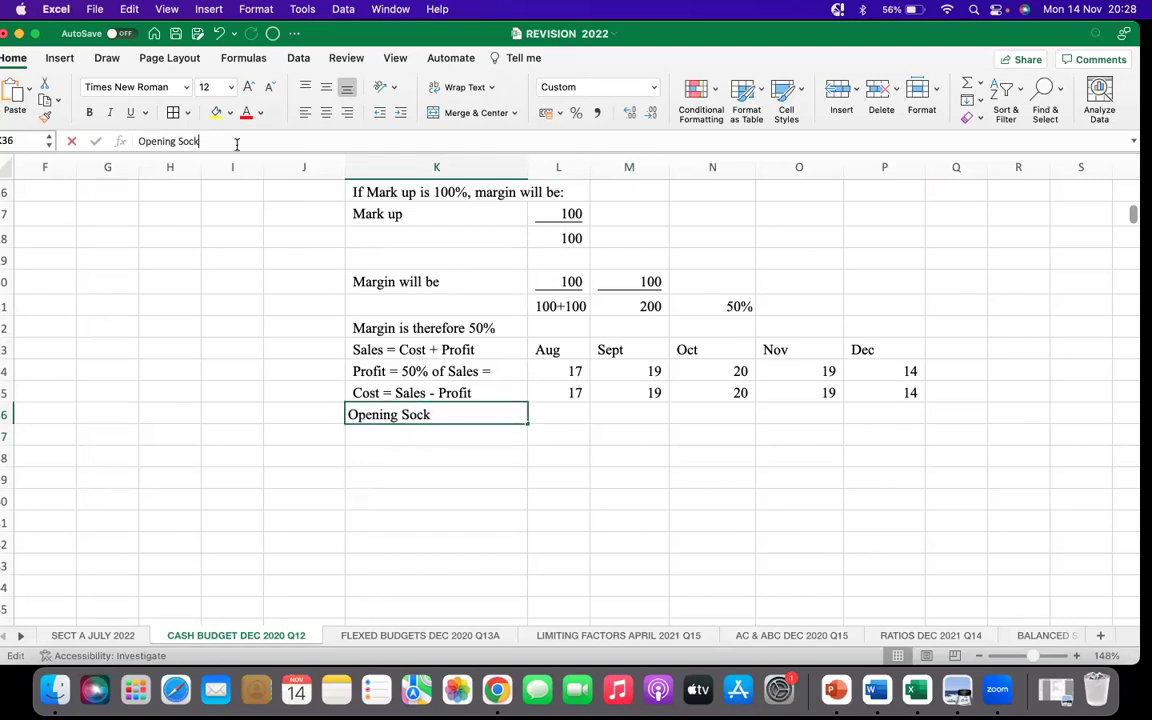
key("BackSpace")
key("BackSpace")
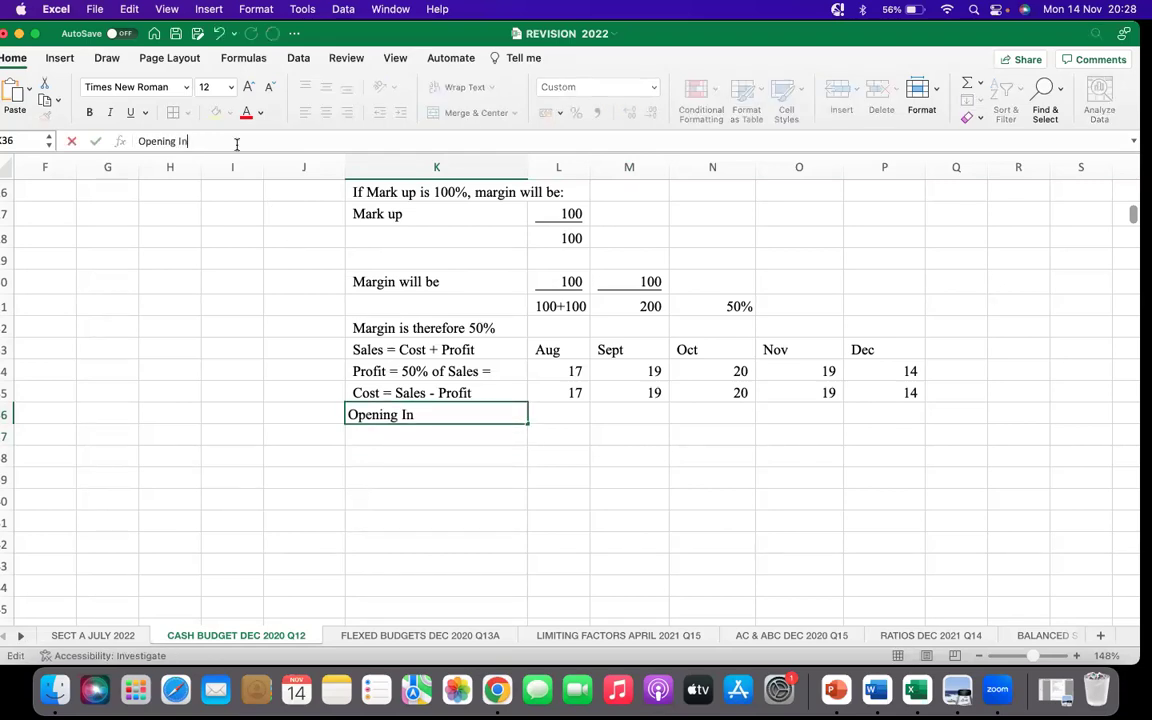
type("Inventory")
key("Return")
Enter the label Closing Inventory in K37, below Opening Inventory
type("Clso")
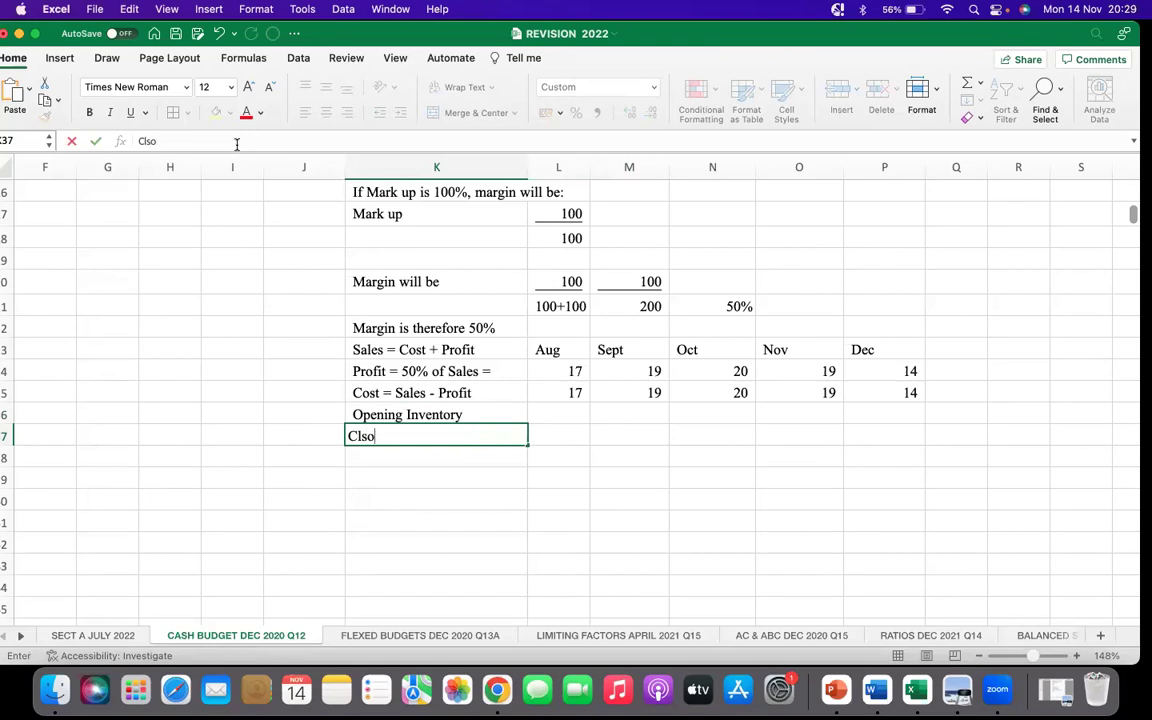
type("ing Inventory")
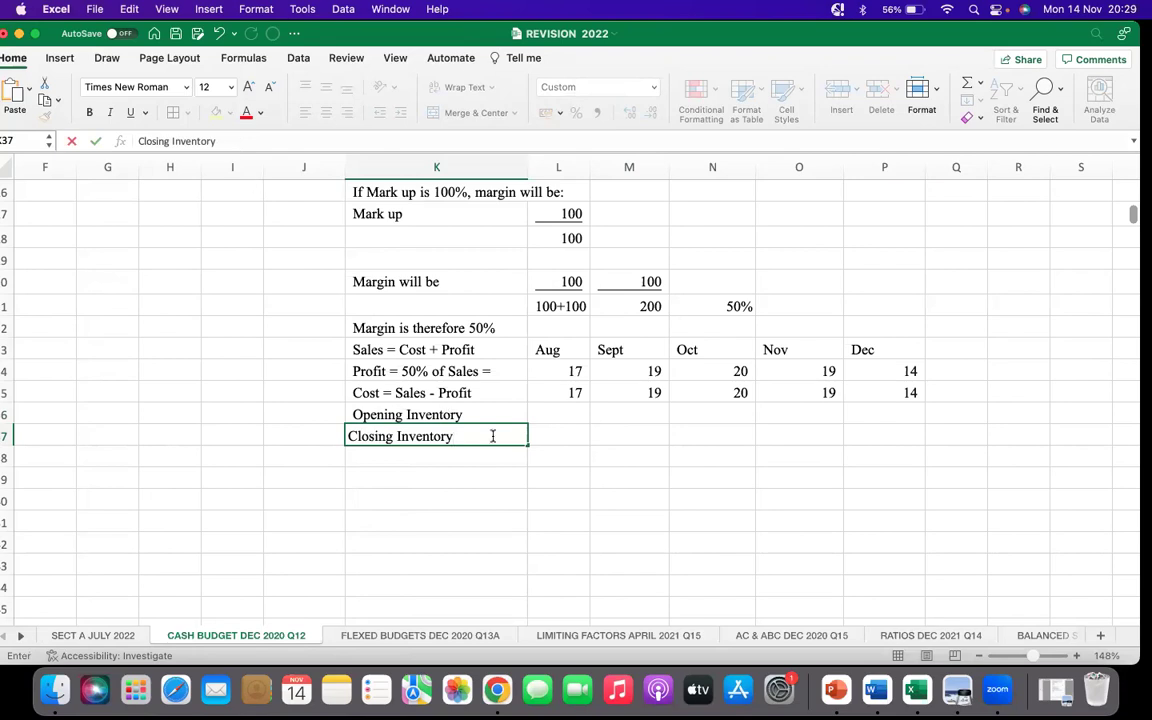
left_click(515, 542)
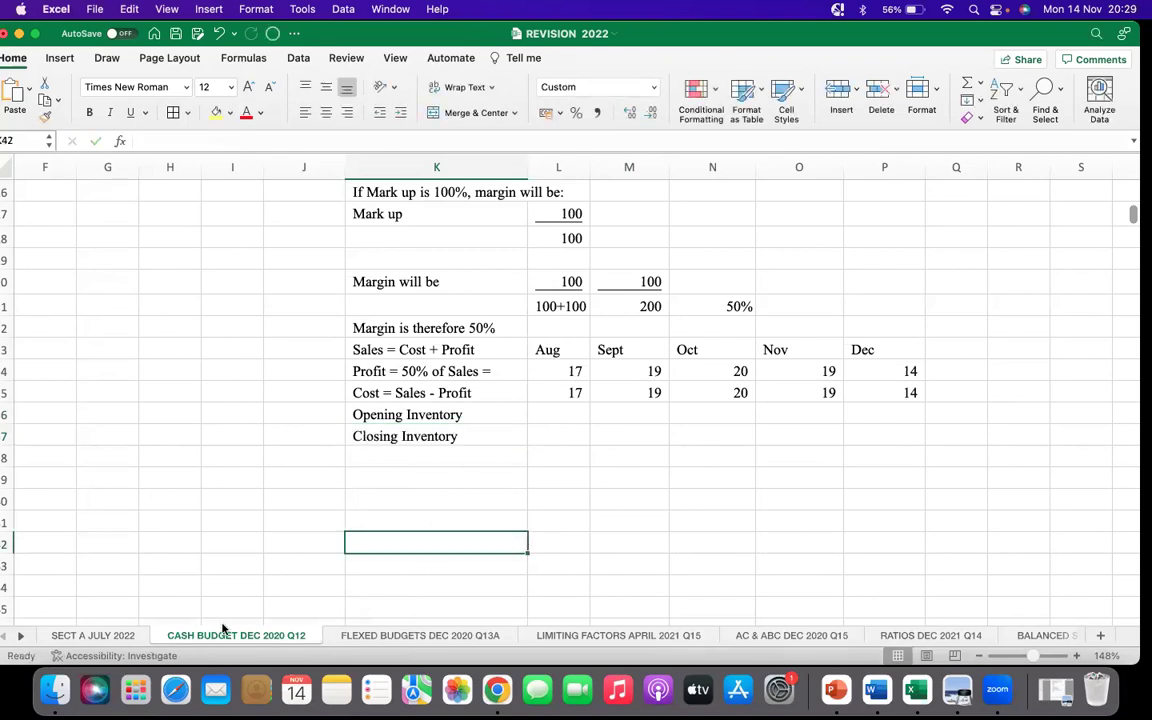
Calculate August's closing inventory in L37 as 40% of September's sales with the formula =40%*M22
scroll(167, 555, "left", 5)
scroll(254, 318, "up", 10)
scroll(257, 328, "up", 7)
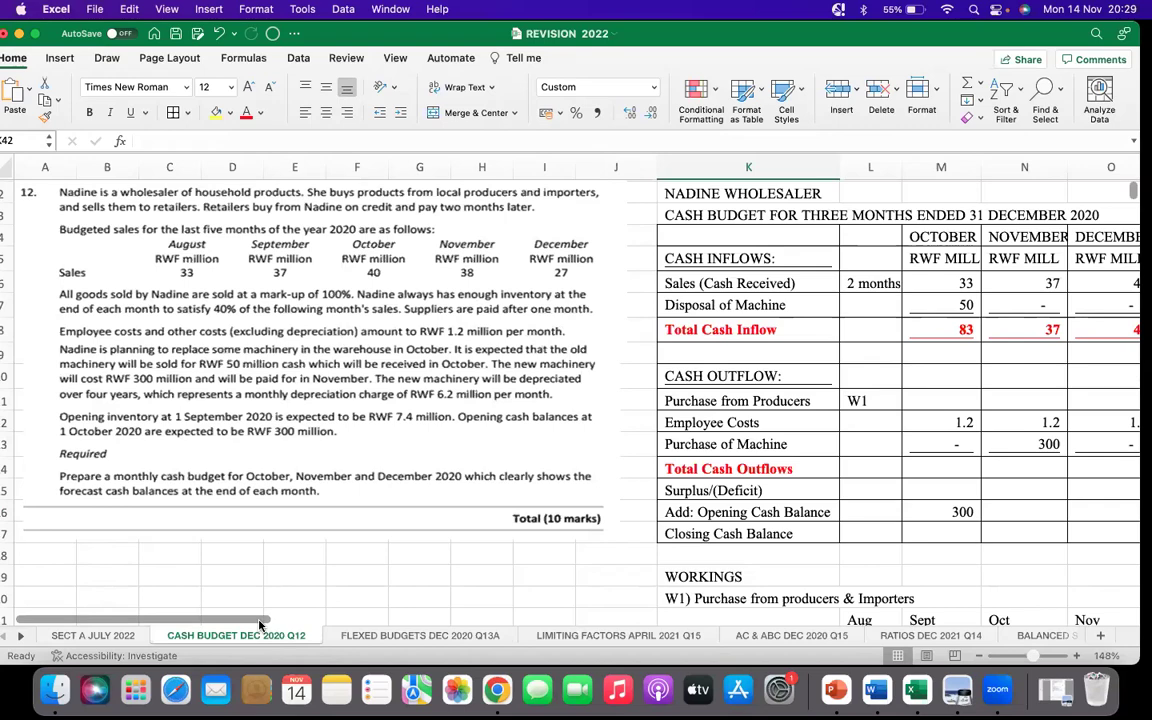
scroll(548, 470, "down", 5)
scroll(548, 470, "right", 5)
scroll(548, 475, "down", 5)
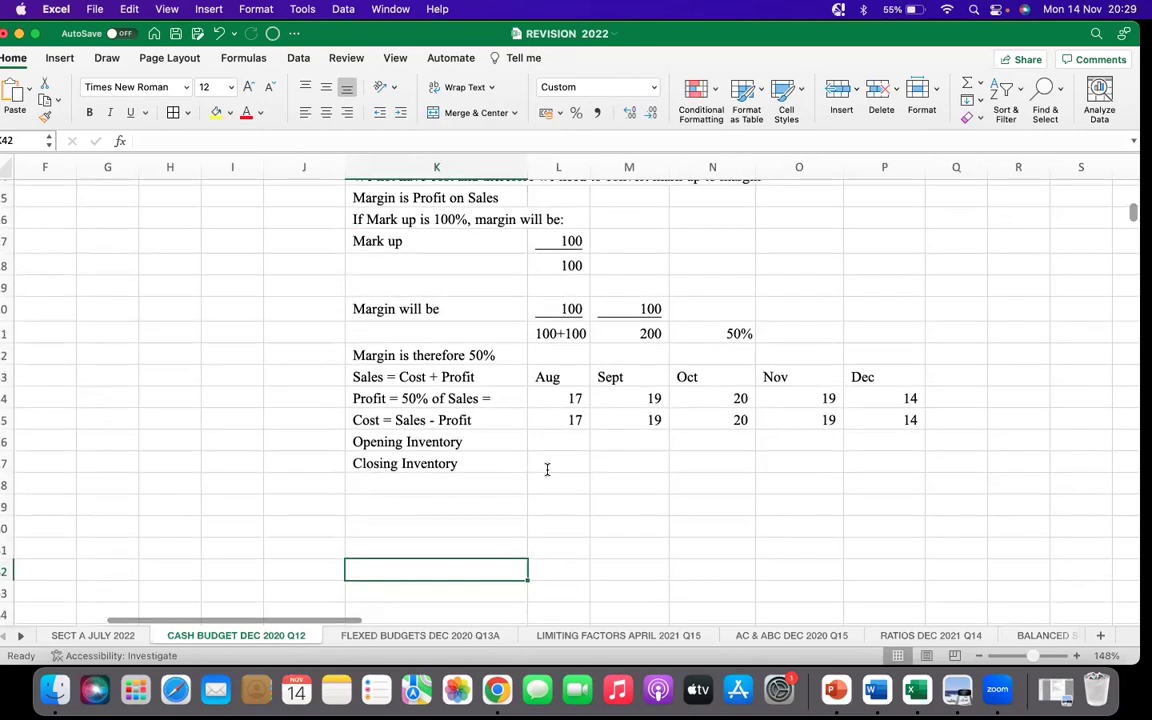
left_click(547, 470)
type("=")
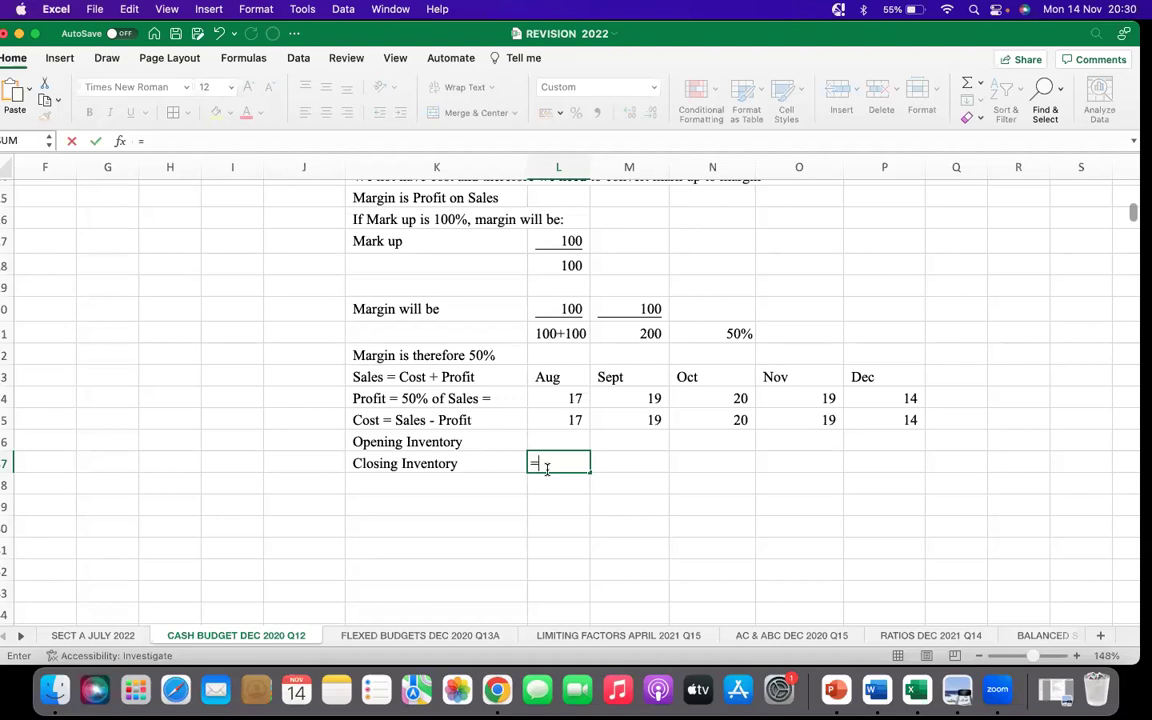
type("40%*")
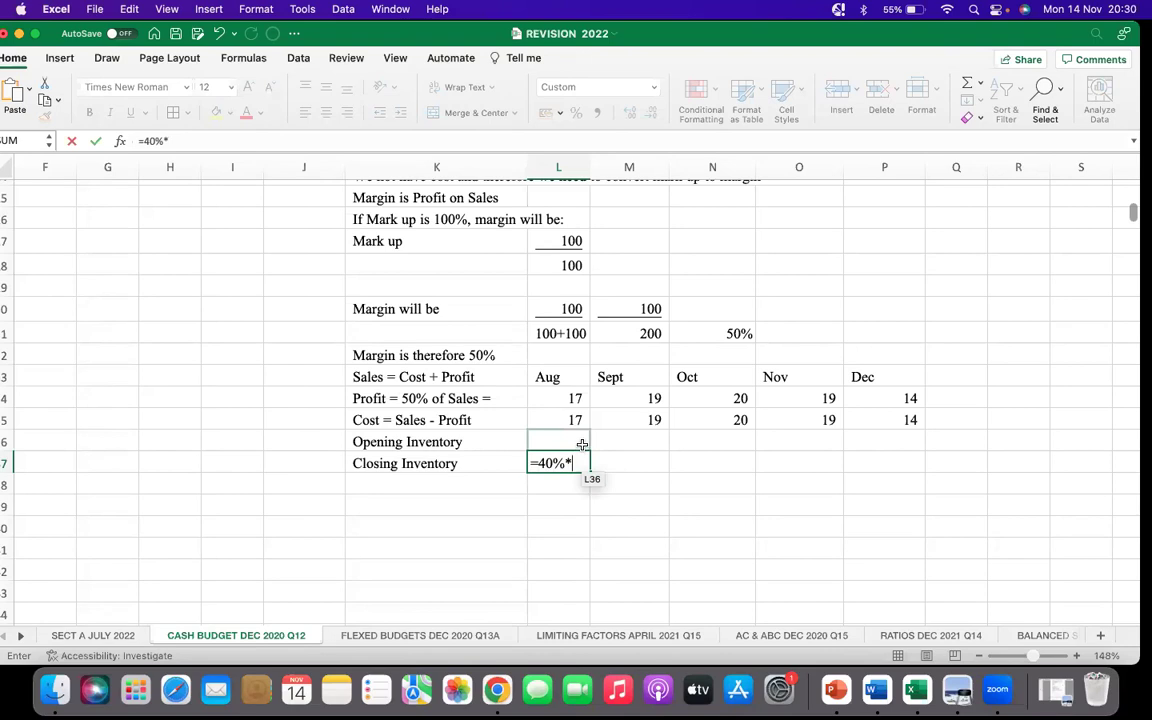
scroll(622, 281, "up", 4)
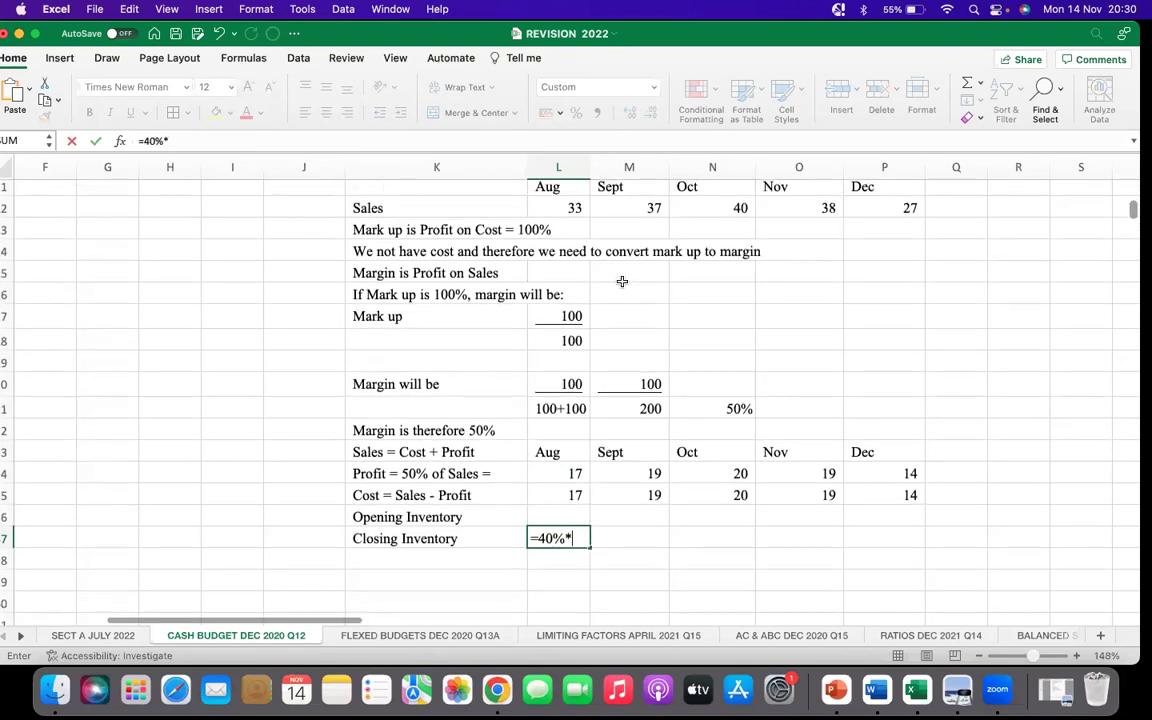
scroll(622, 281, "up", 3)
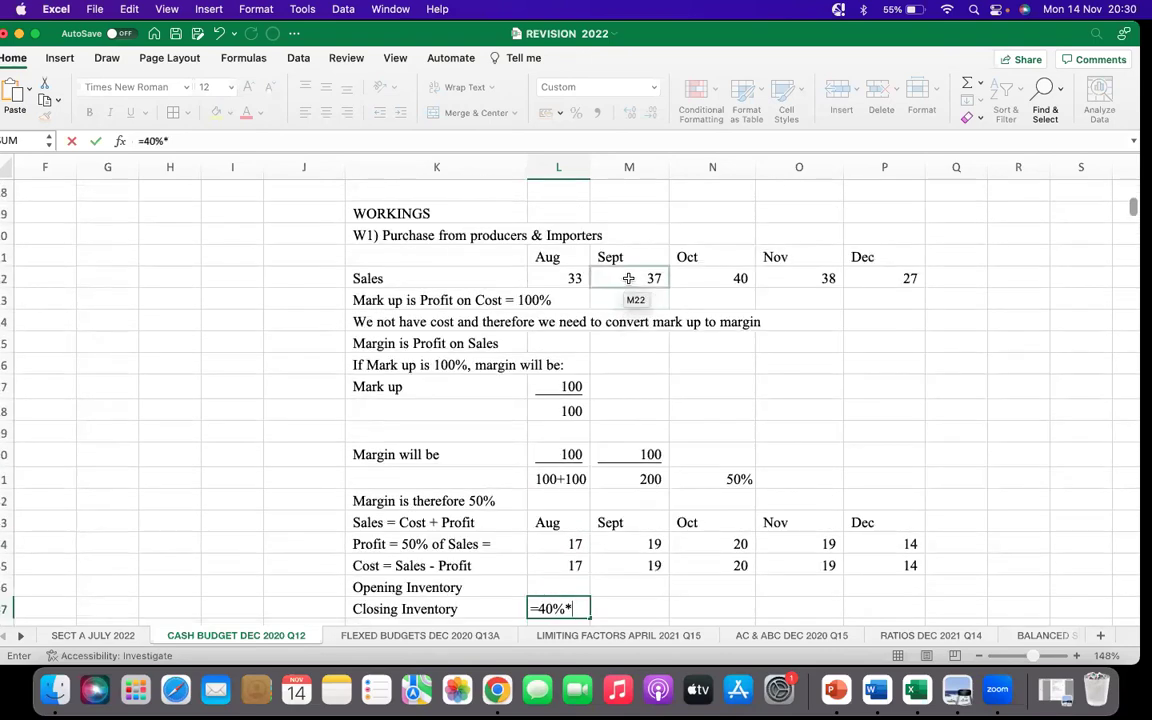
left_click(628, 279)
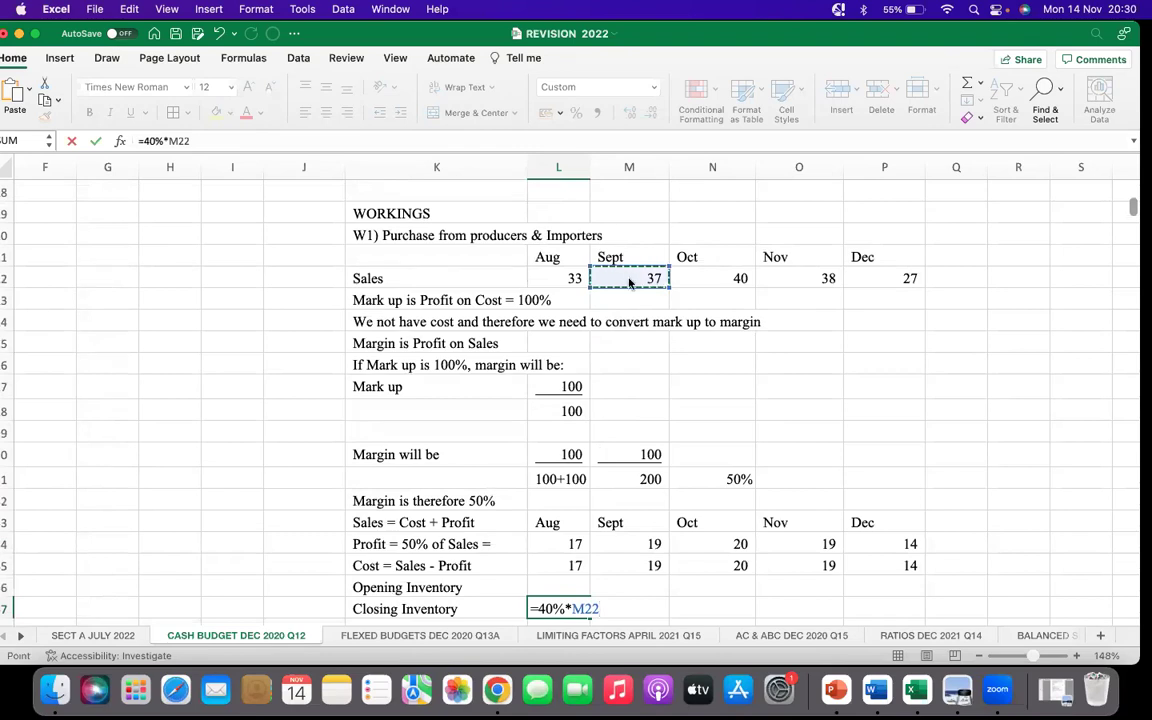
key("Return")
left_click(576, 590)
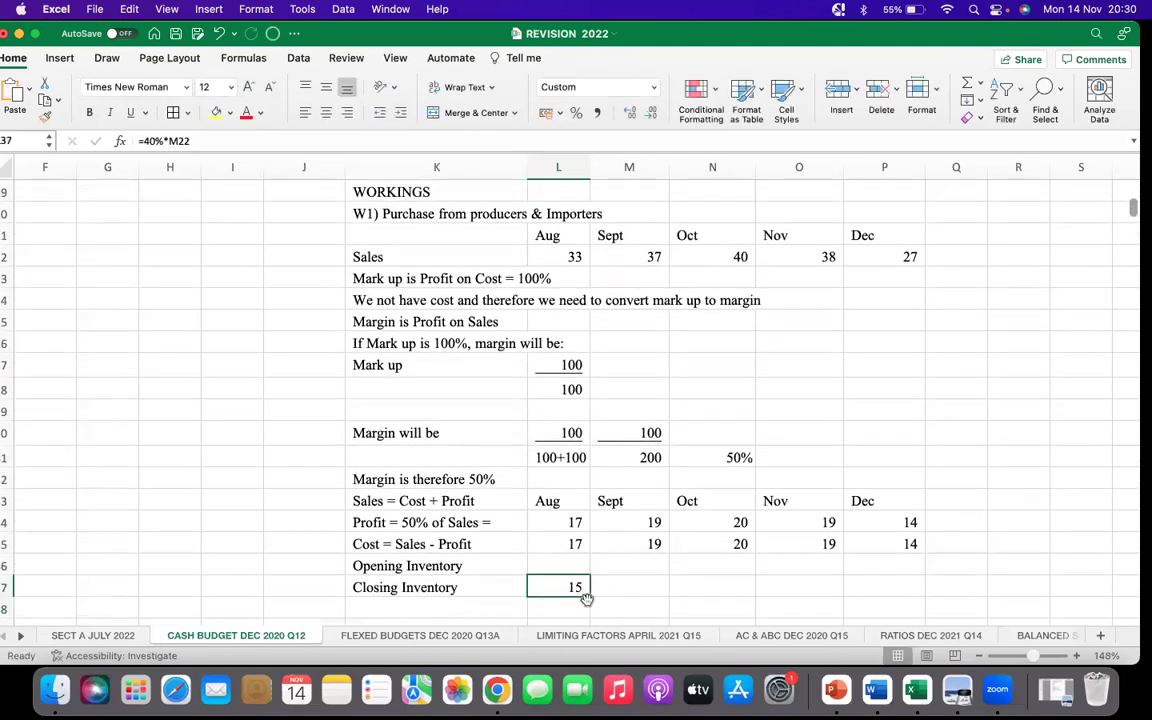
left_click(627, 585)
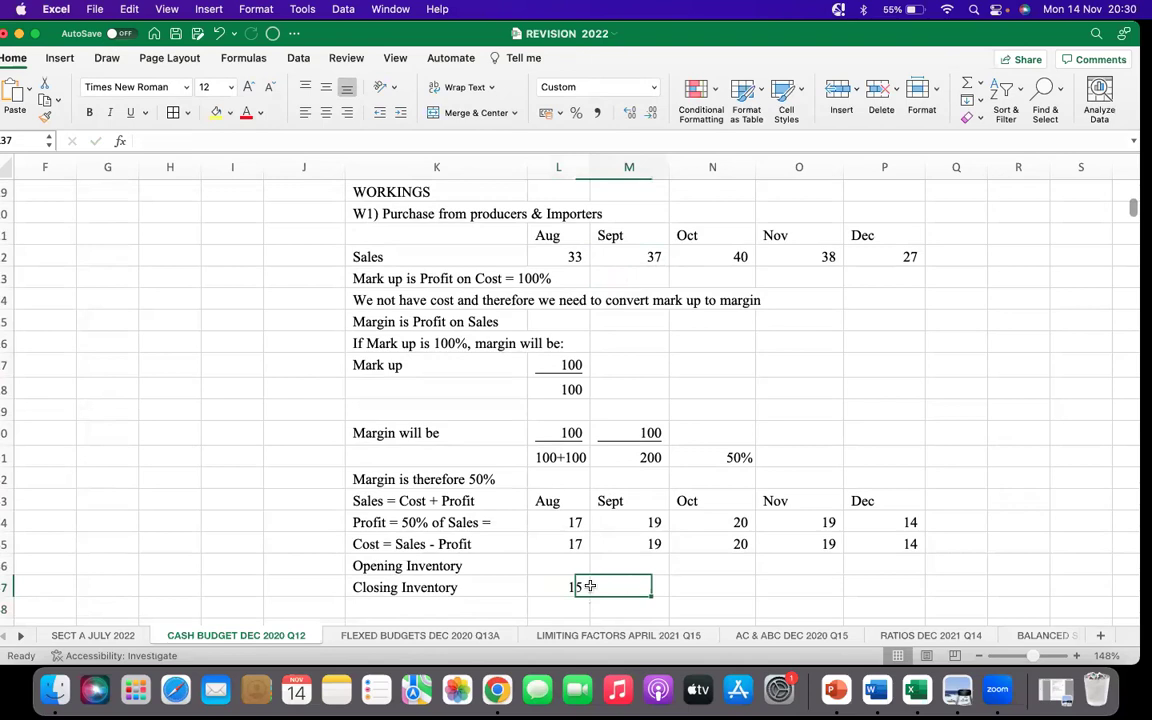
left_click(567, 587)
left_click_drag(588, 596, 561, 586)
left_click(614, 585)
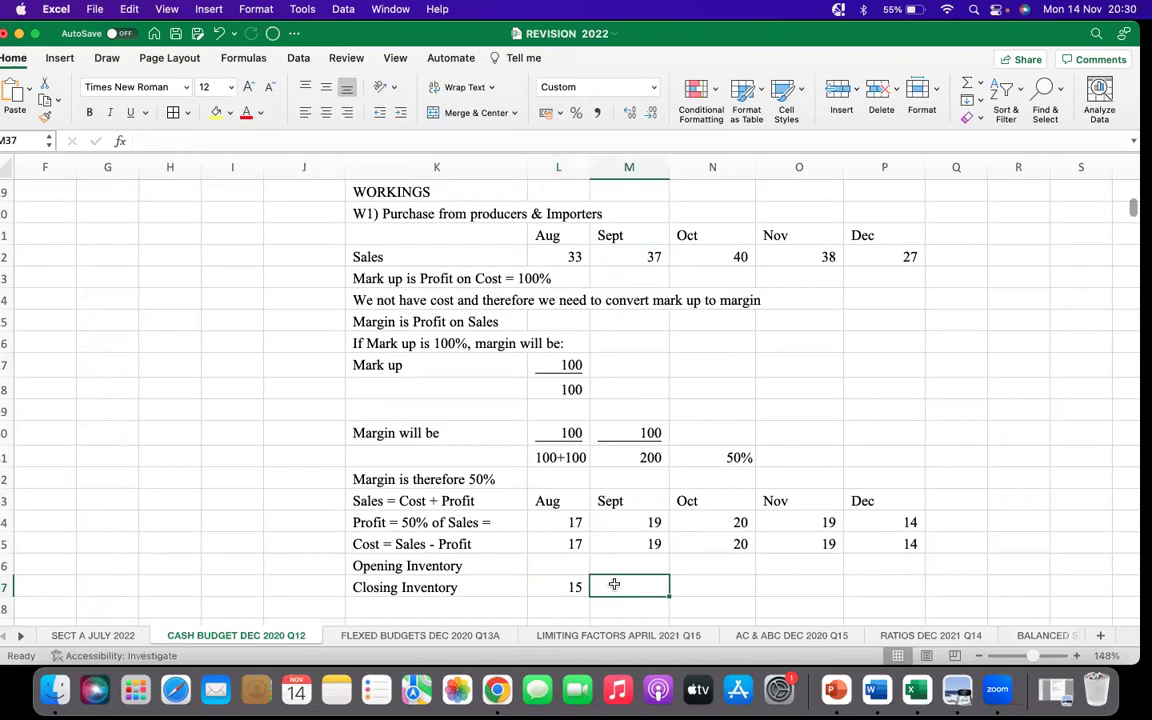
Re-enter August's closing inventory in L37 as 40% of September's sales with the formula =40%*M22
left_click(556, 586)
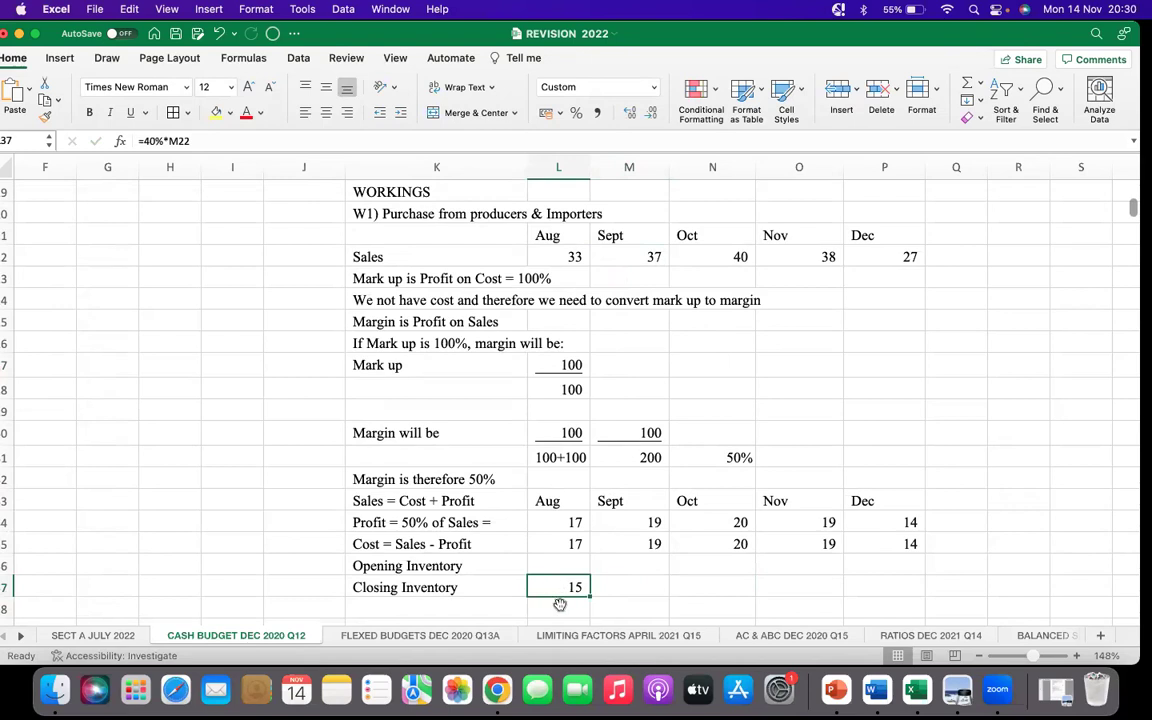
type("=")
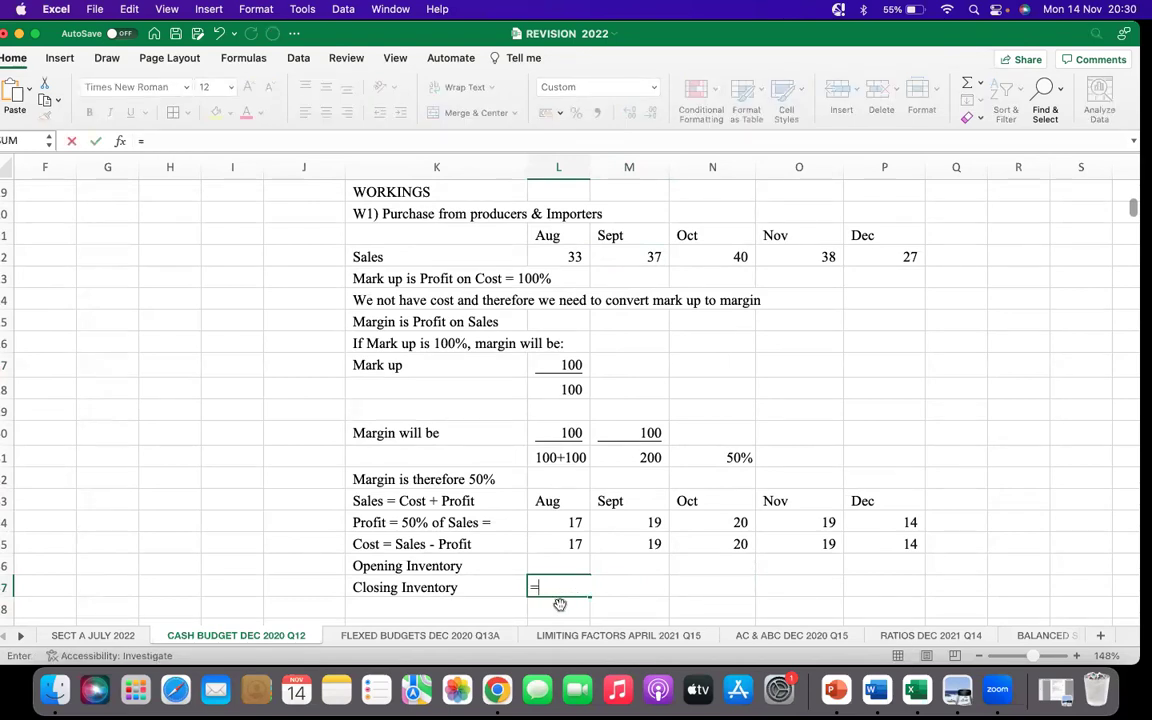
type("40%*")
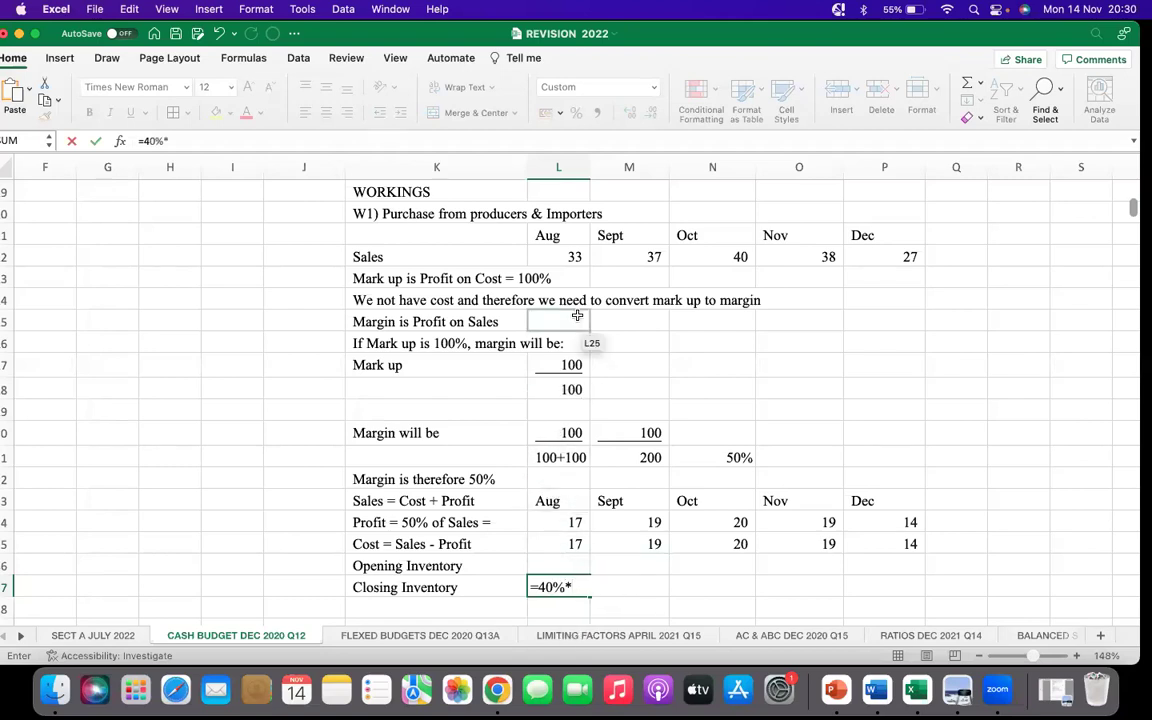
left_click(621, 257)
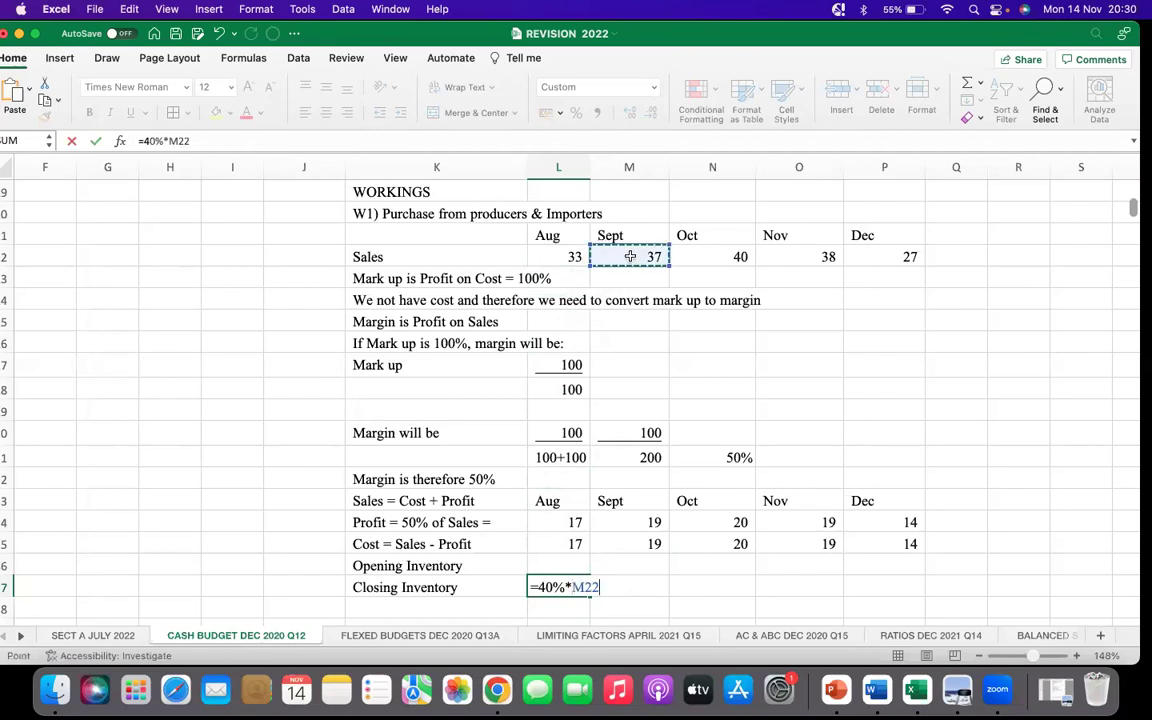
key("Return")
Fill August's closing inventory formula across to December in P37 and check the copied September to November cells
left_click(589, 595)
left_click_drag(591, 595, 895, 578)
left_click(947, 566)
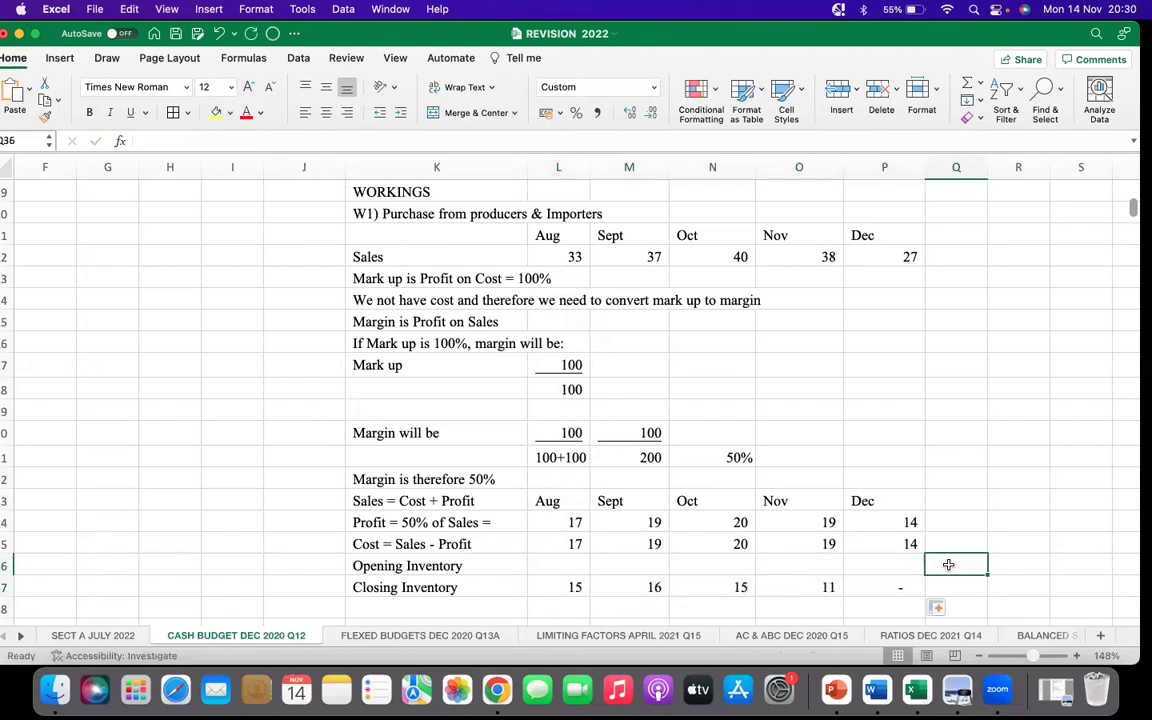
left_click(649, 587)
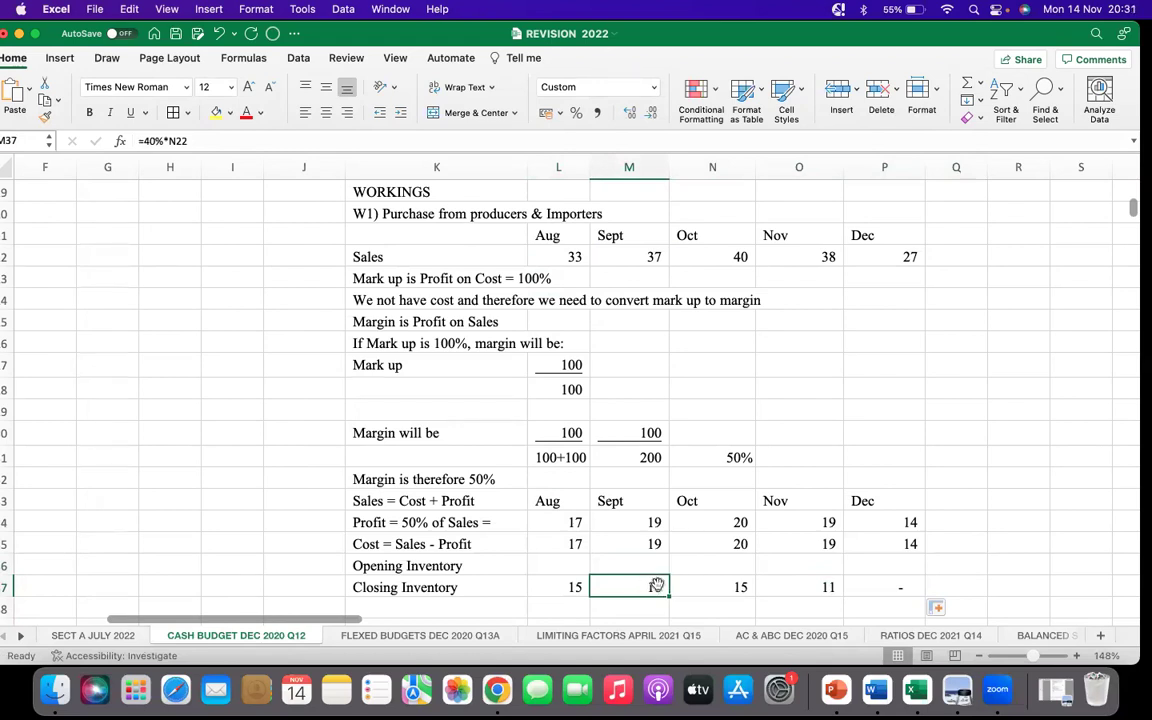
left_click(710, 522)
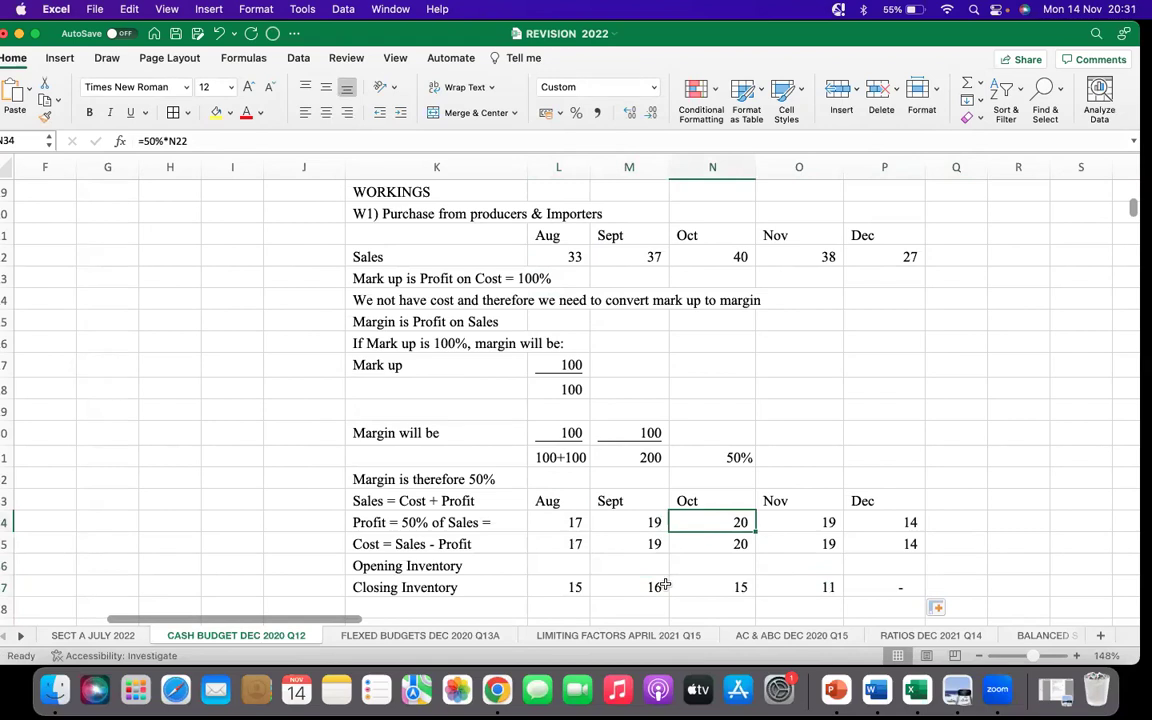
left_click(704, 586)
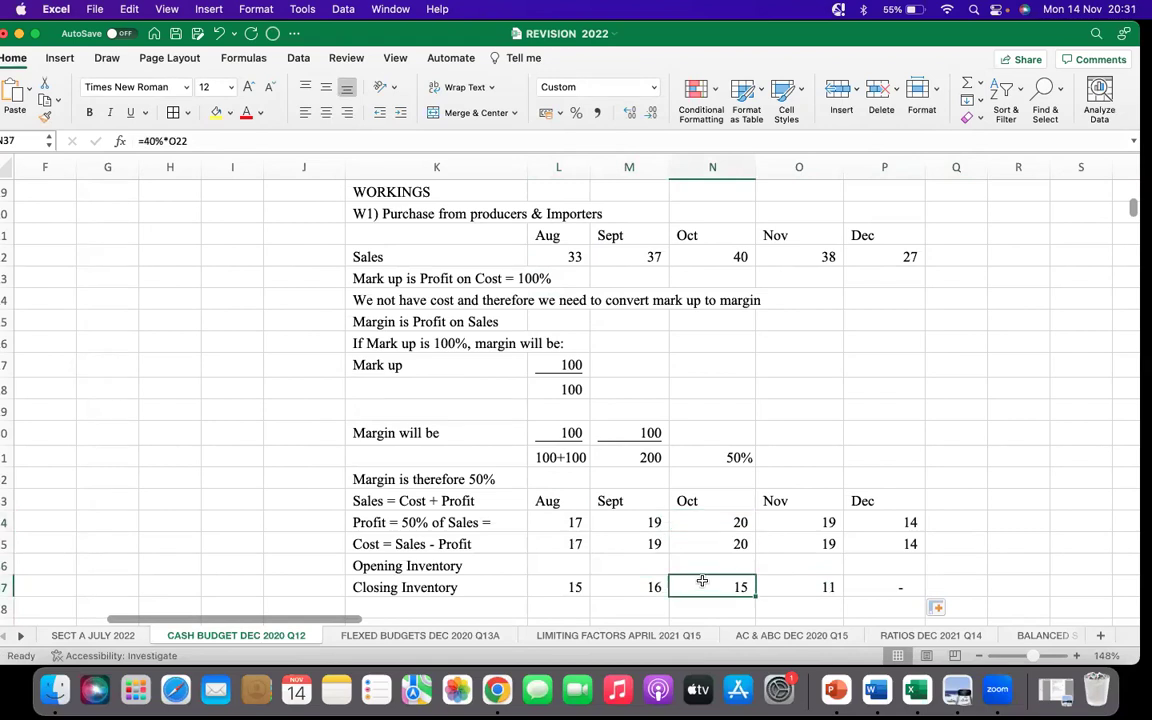
left_click(775, 502)
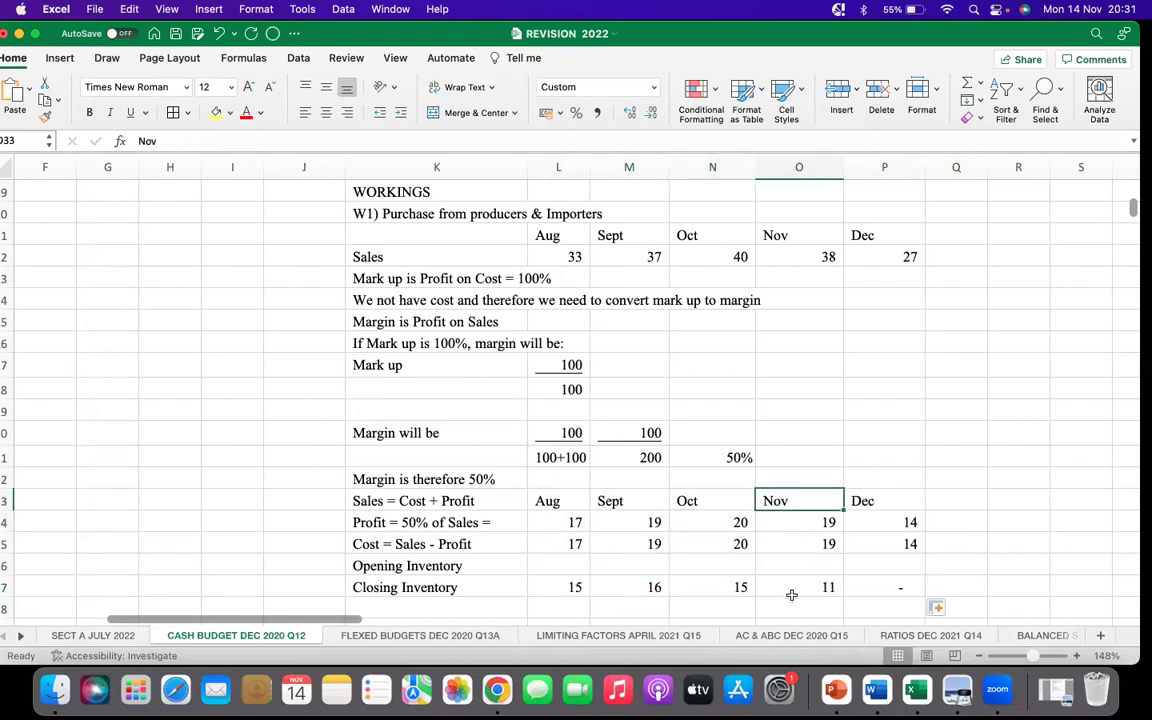
left_click(800, 588)
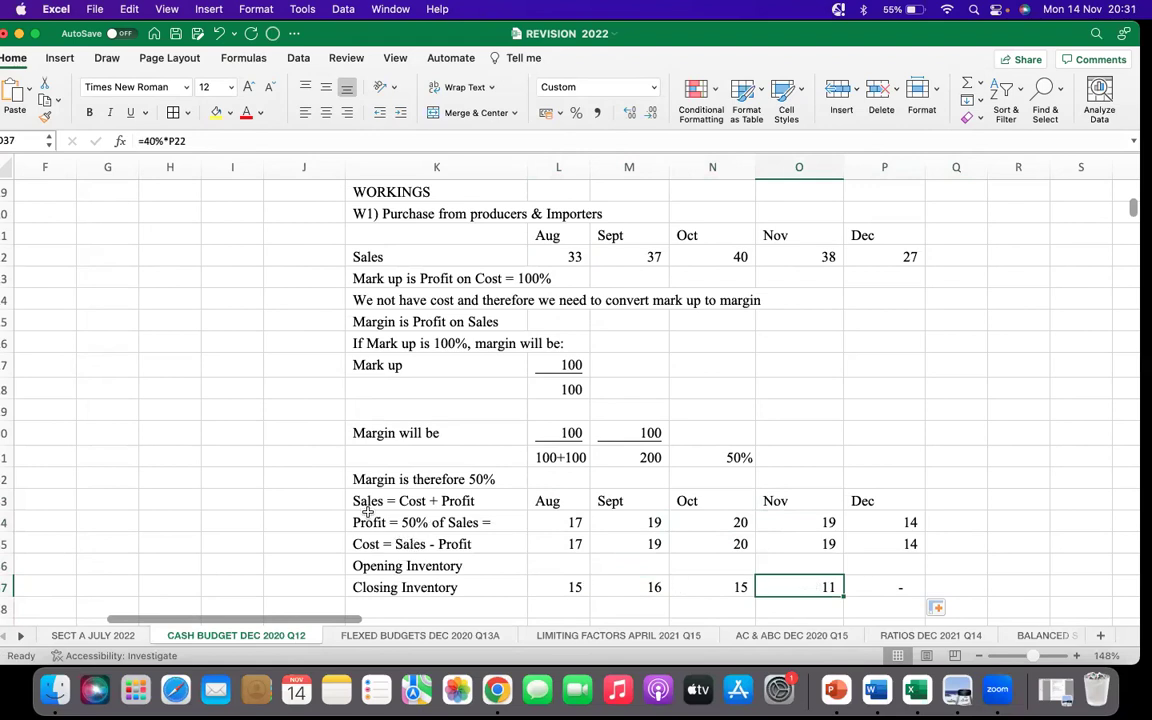
Look up the 1 September opening inventory in question 12 and enter 7.4 as September's opening inventory in M36
scroll(190, 382, "up", 5)
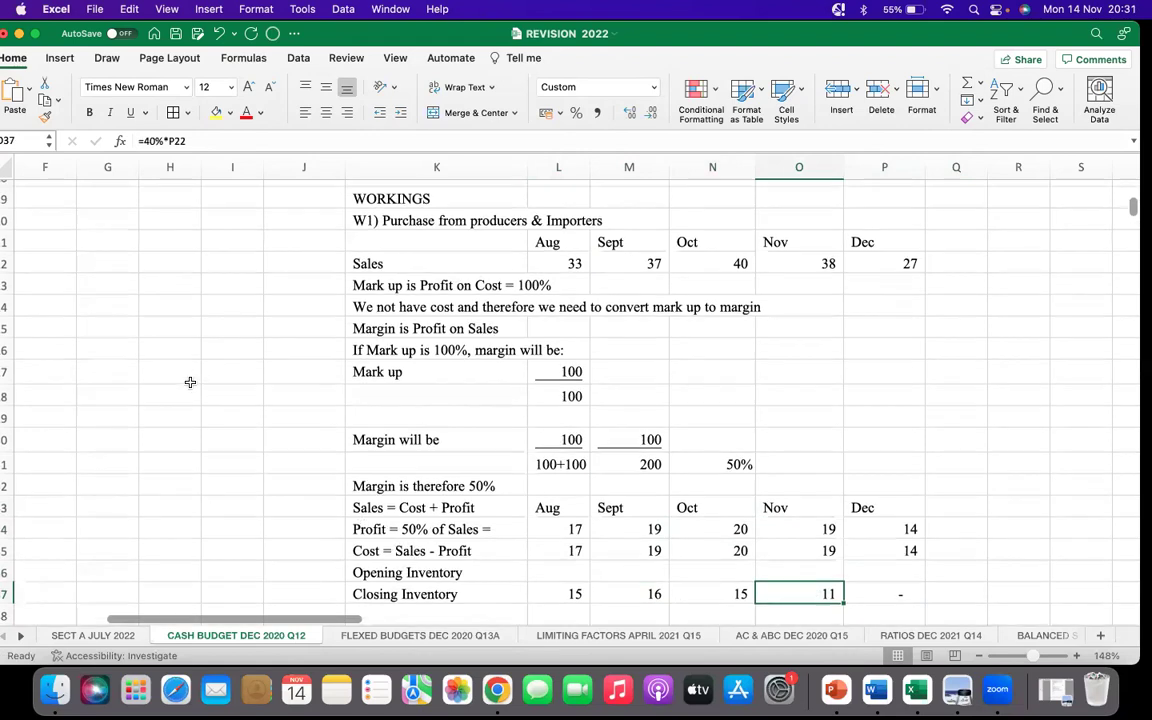
left_click_drag(320, 620, 228, 620)
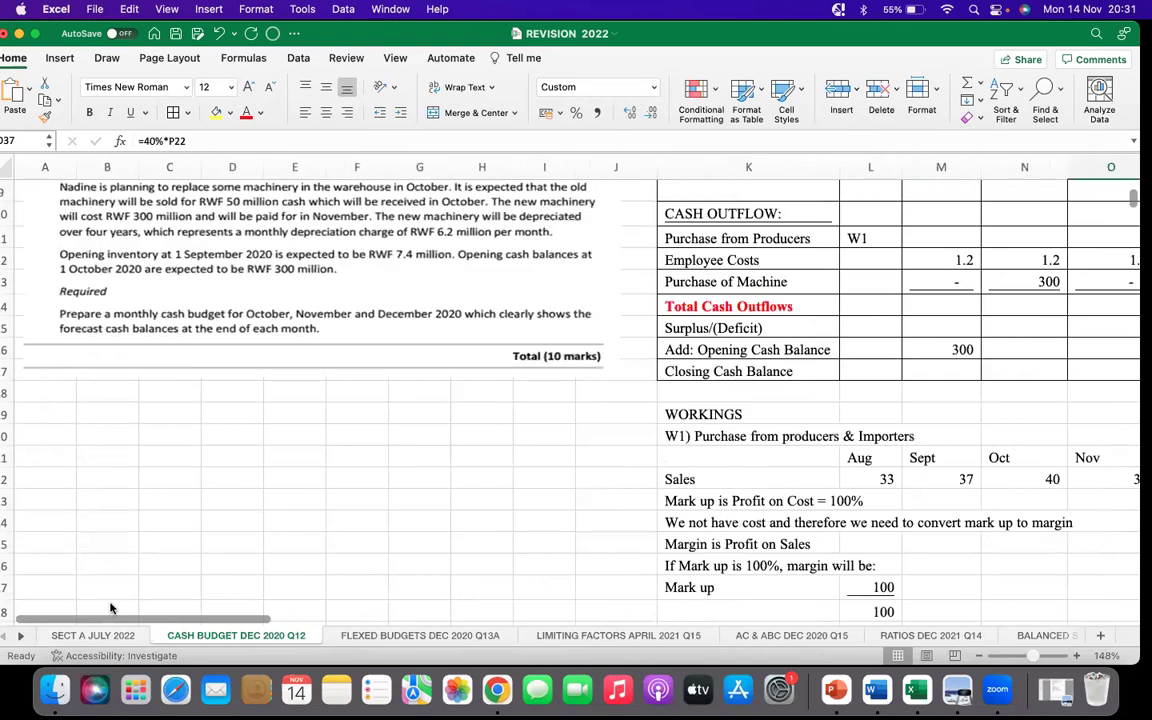
scroll(190, 480, "up", 4)
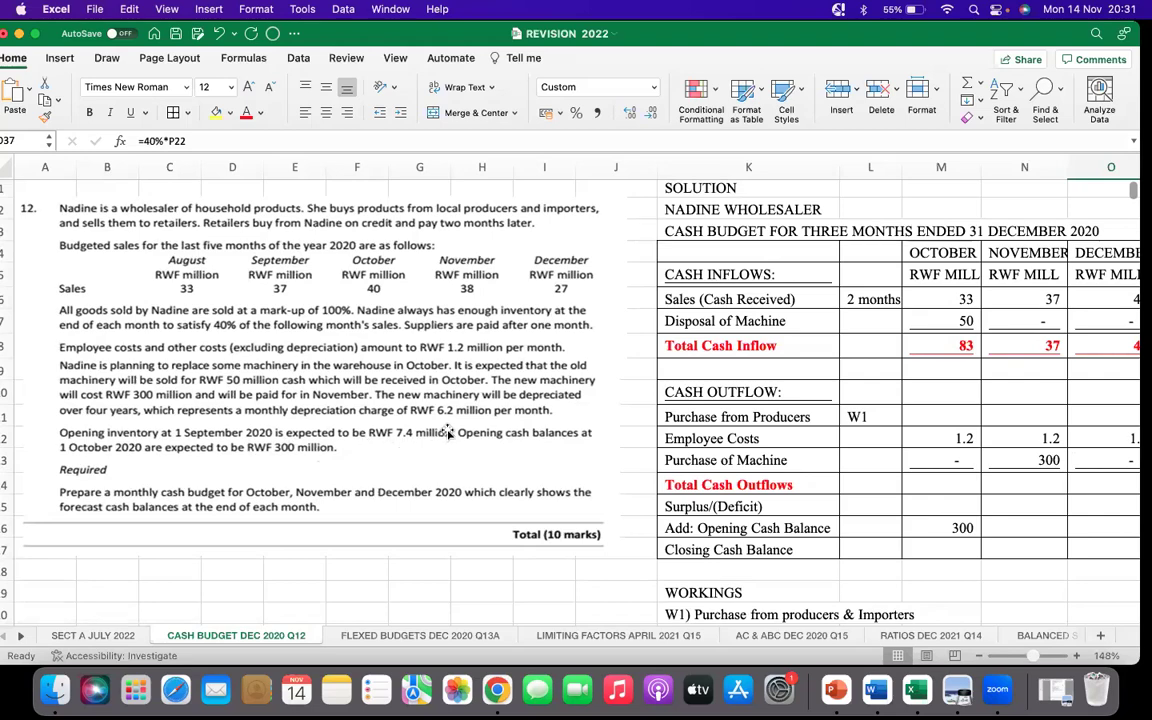
scroll(450, 455, "down", 5)
scroll(478, 435, "down", 8)
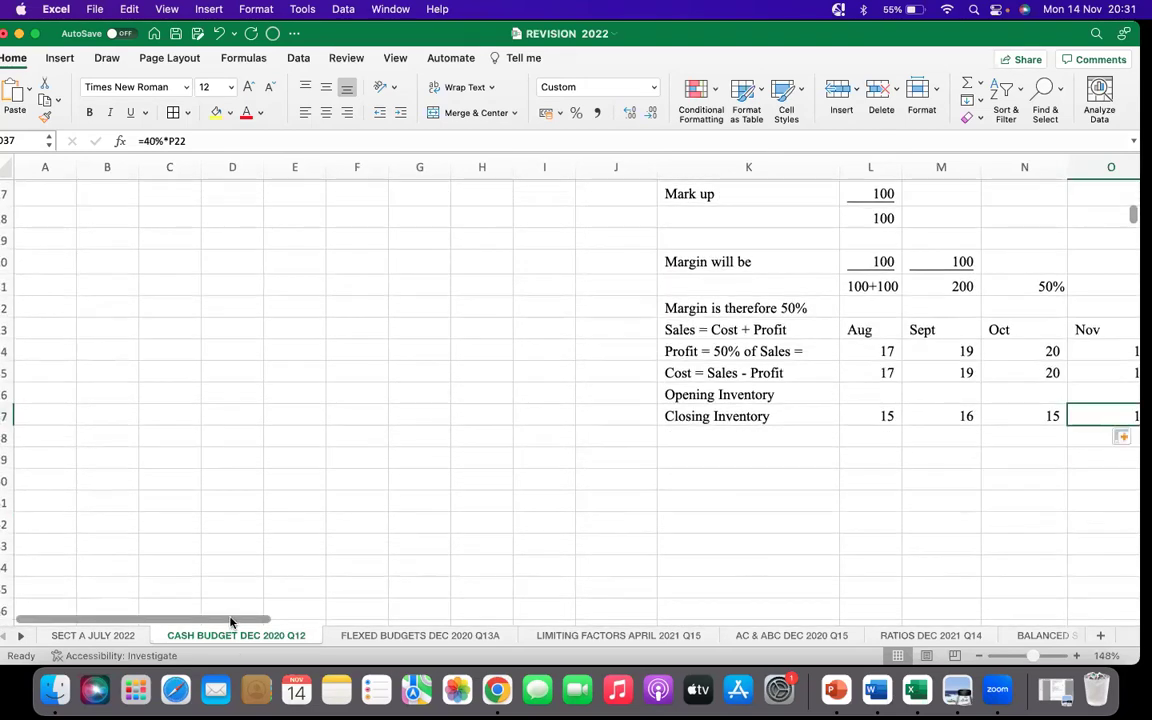
scroll(467, 429, "right", 6)
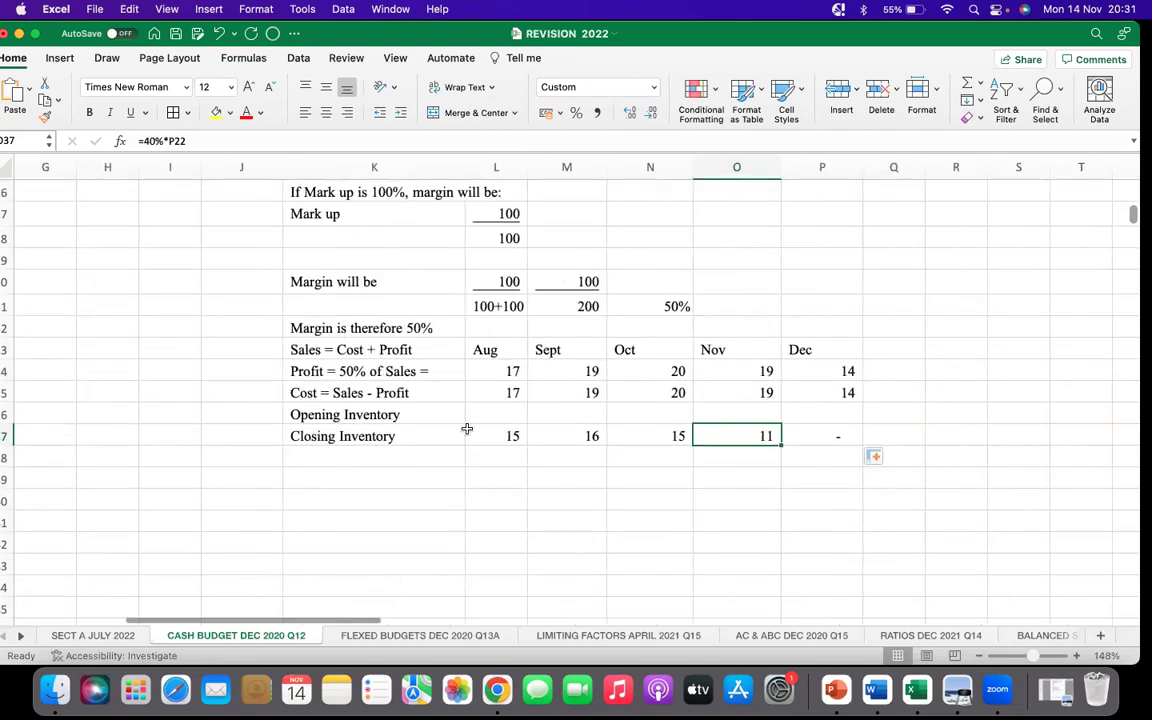
left_click(549, 412)
type("7")
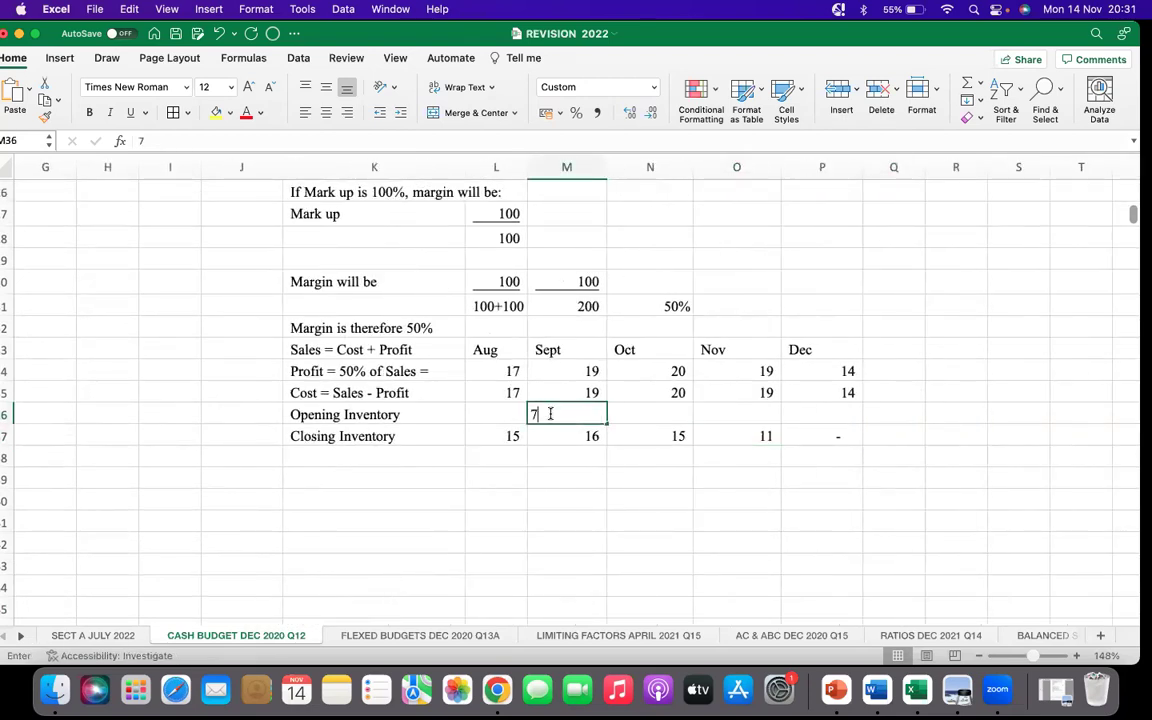
type(".4")
left_click(545, 483)
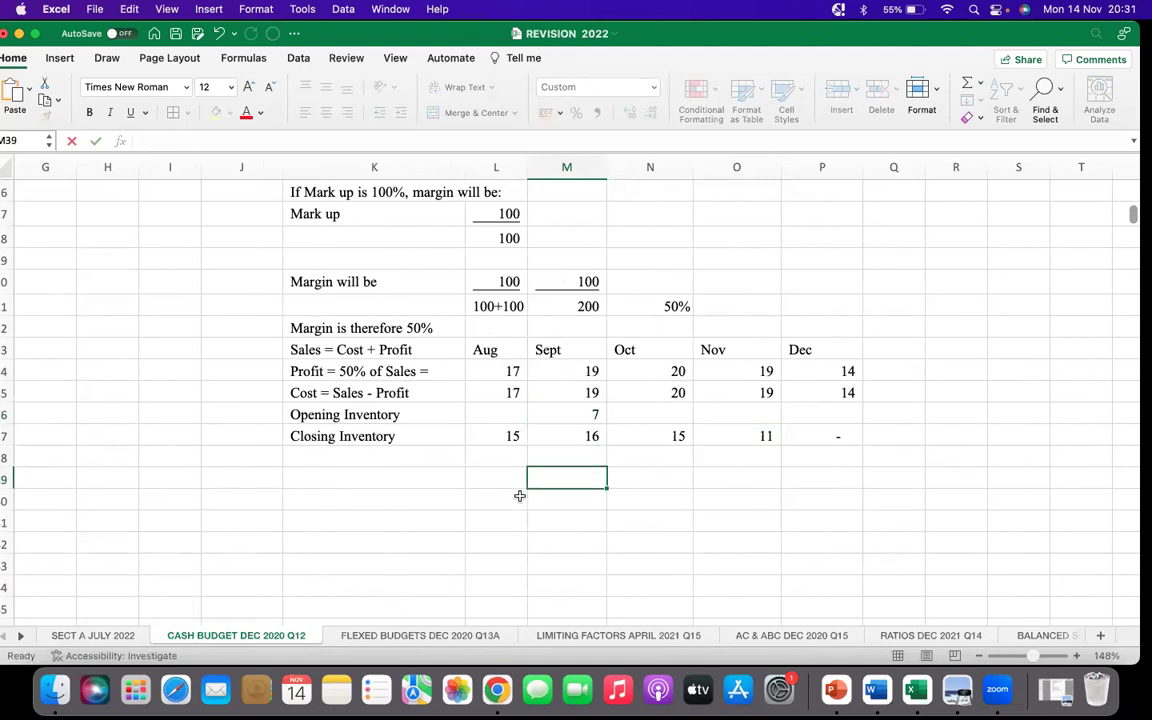
Recheck the opening inventory statement in question 12 against the inventory rows in the W1 workings
scroll(226, 622, "left", 4)
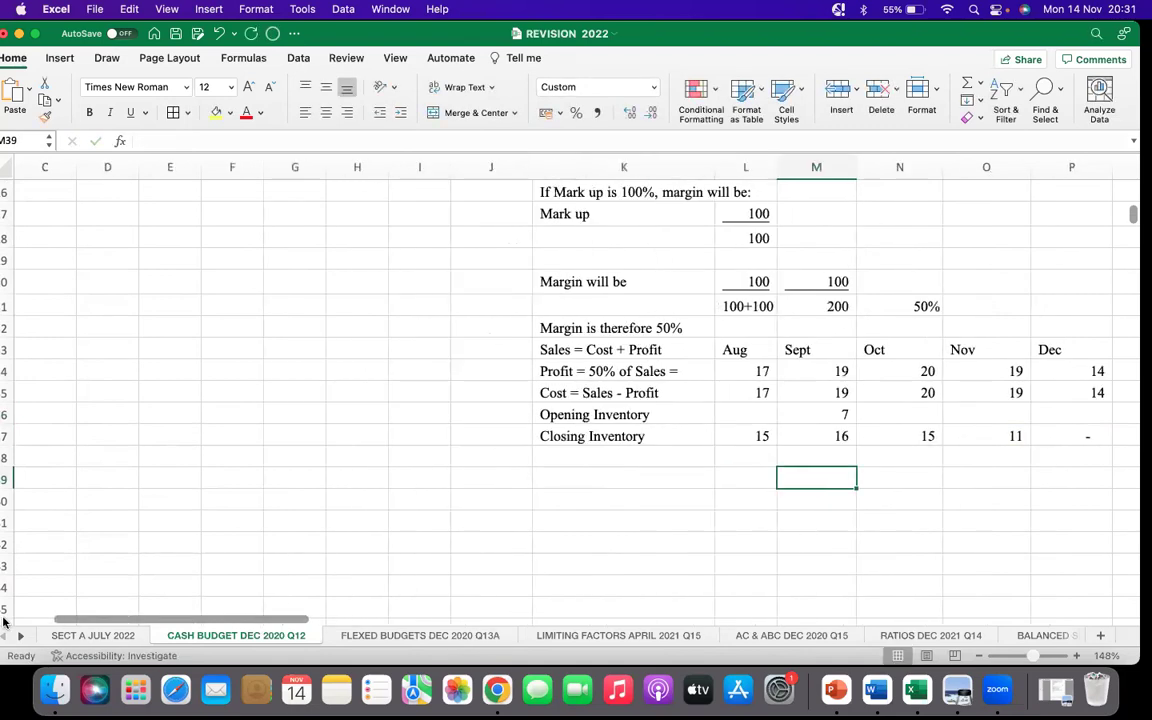
scroll(216, 226, "left", 2)
scroll(373, 301, "up", 10)
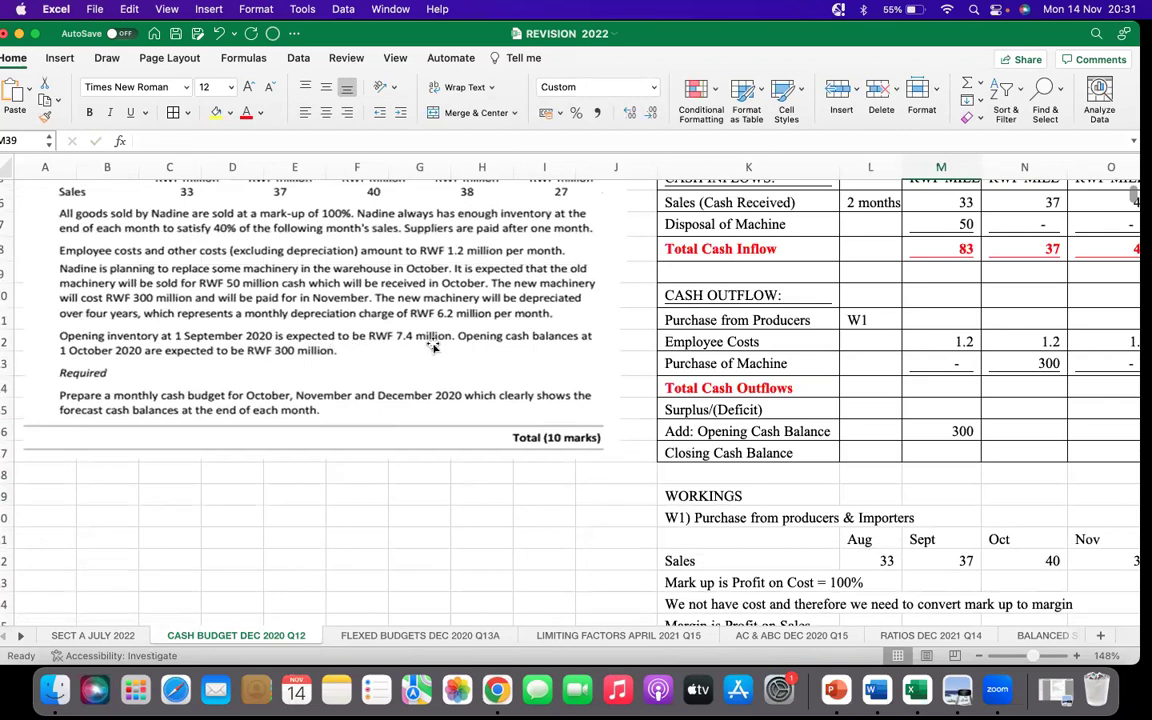
scroll(433, 346, "down", 10)
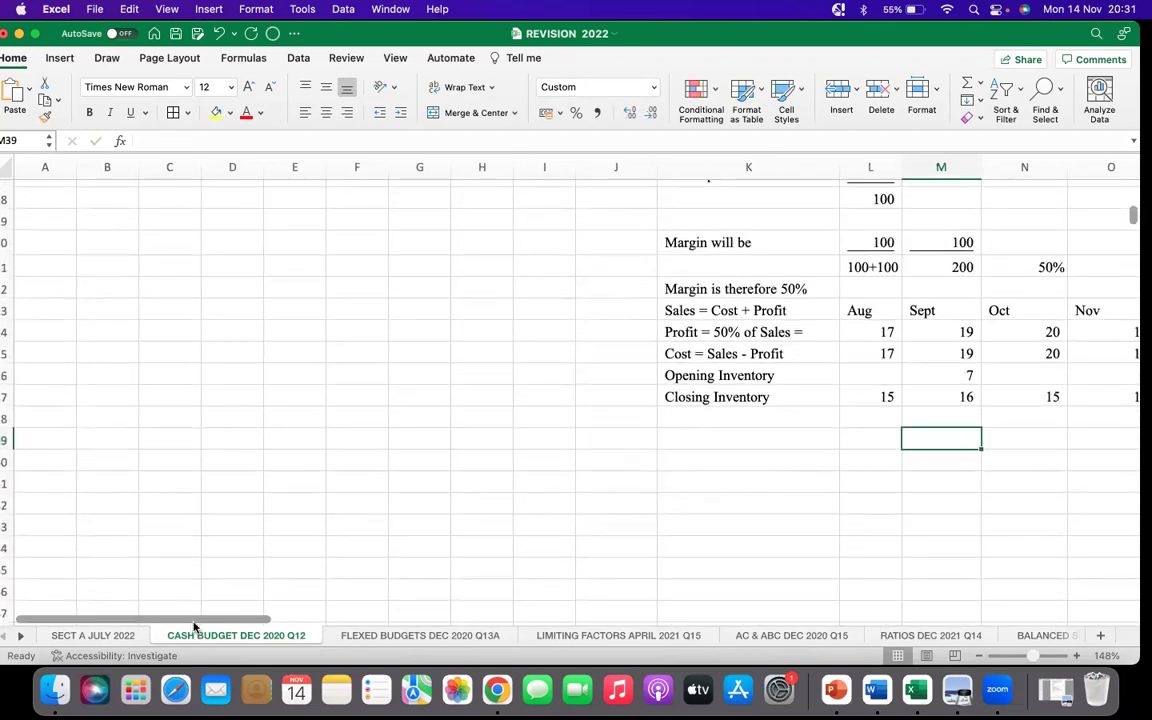
Display the September Opening Inventory figure with one decimal place
scroll(290, 610, "right", 6)
left_click(551, 393)
left_click(629, 112)
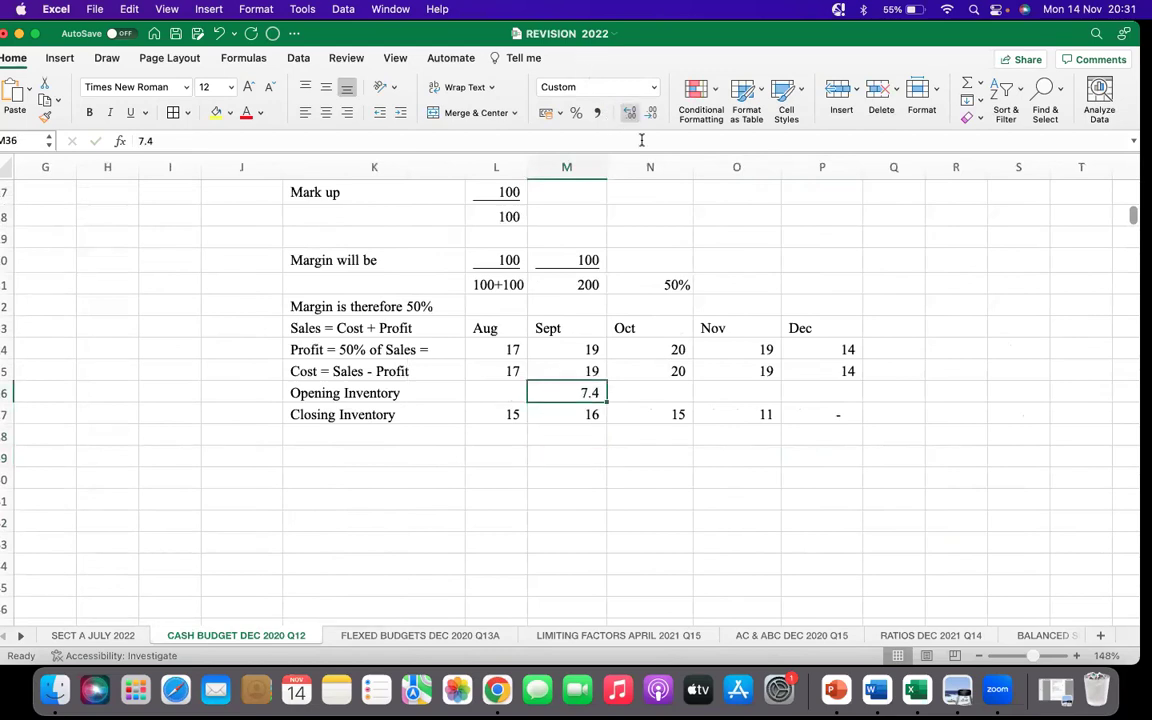
left_click(576, 540)
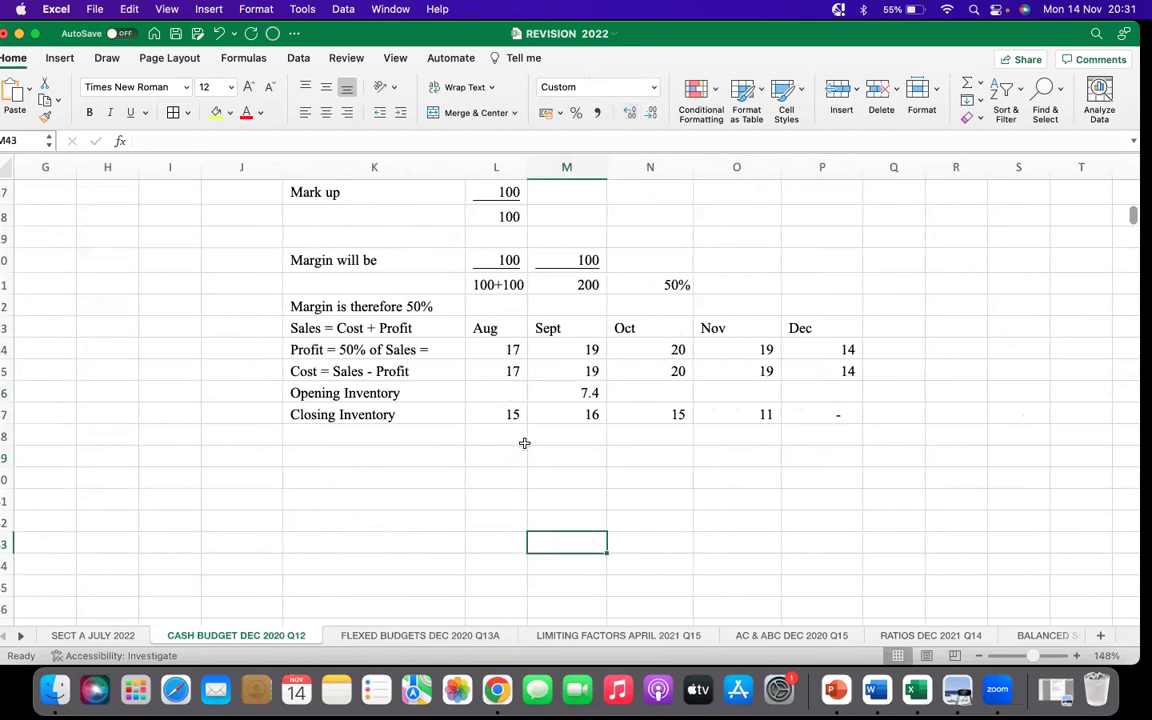
Set the October Opening Inventory equal to September's Closing Inventory with =M37
left_click(574, 415)
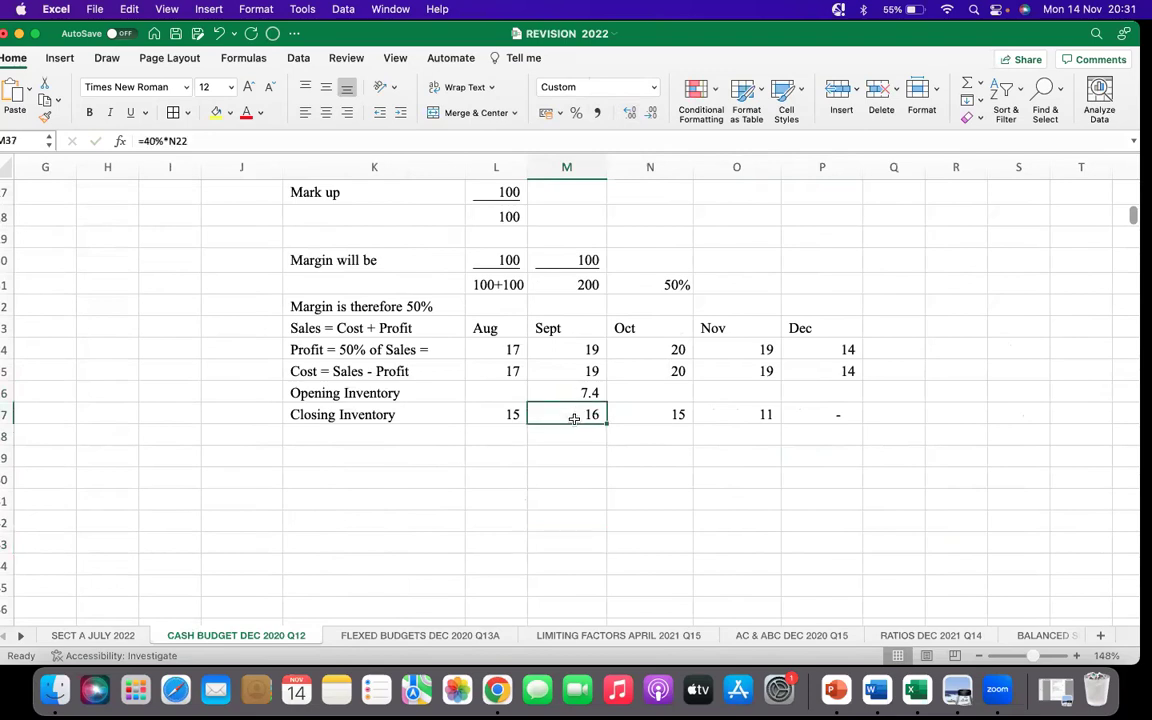
left_click(634, 398)
type("=")
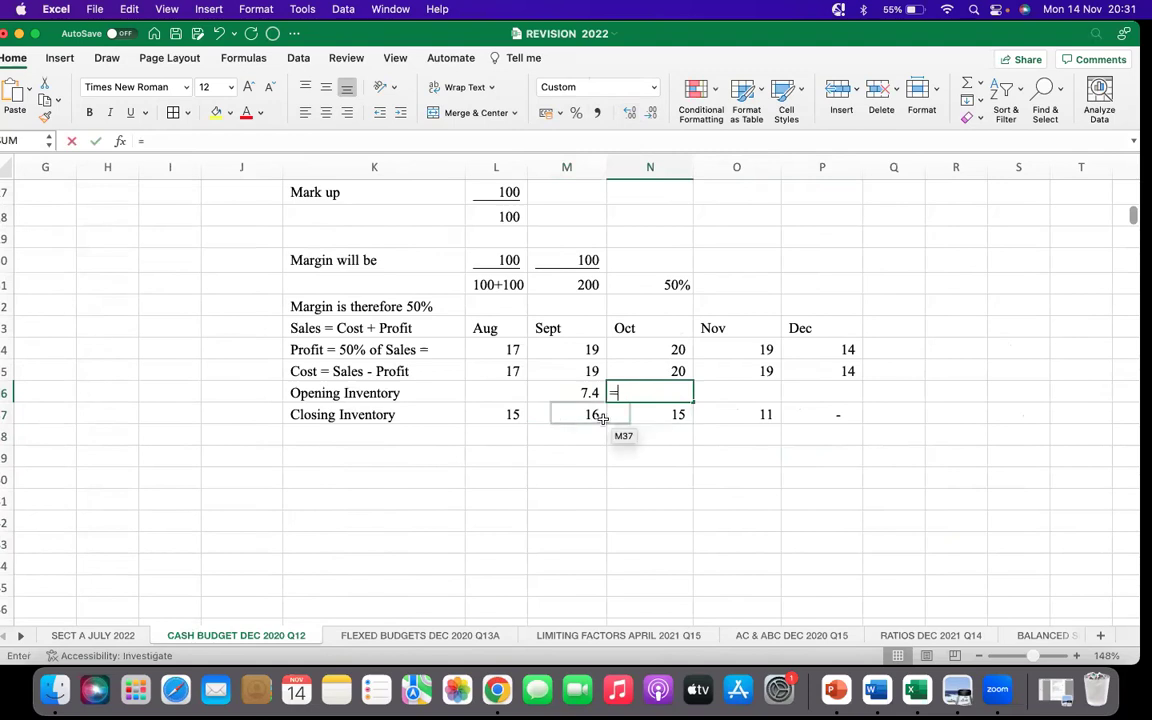
left_click(594, 414)
key("Return")
Link the November and December Opening Inventory to the preceding month's Closing Inventory, using =N37 and =O37
left_click(714, 392)
type("=")
left_click(678, 414)
key("Return")
left_click(793, 390)
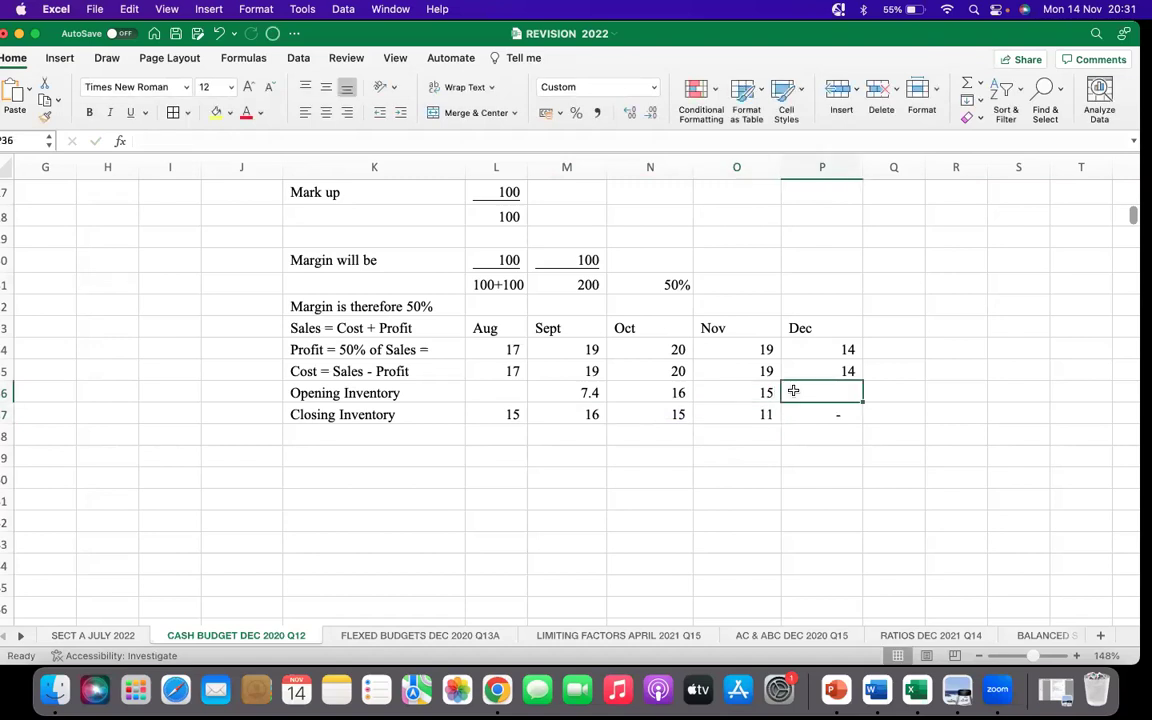
type("=")
left_click(765, 414)
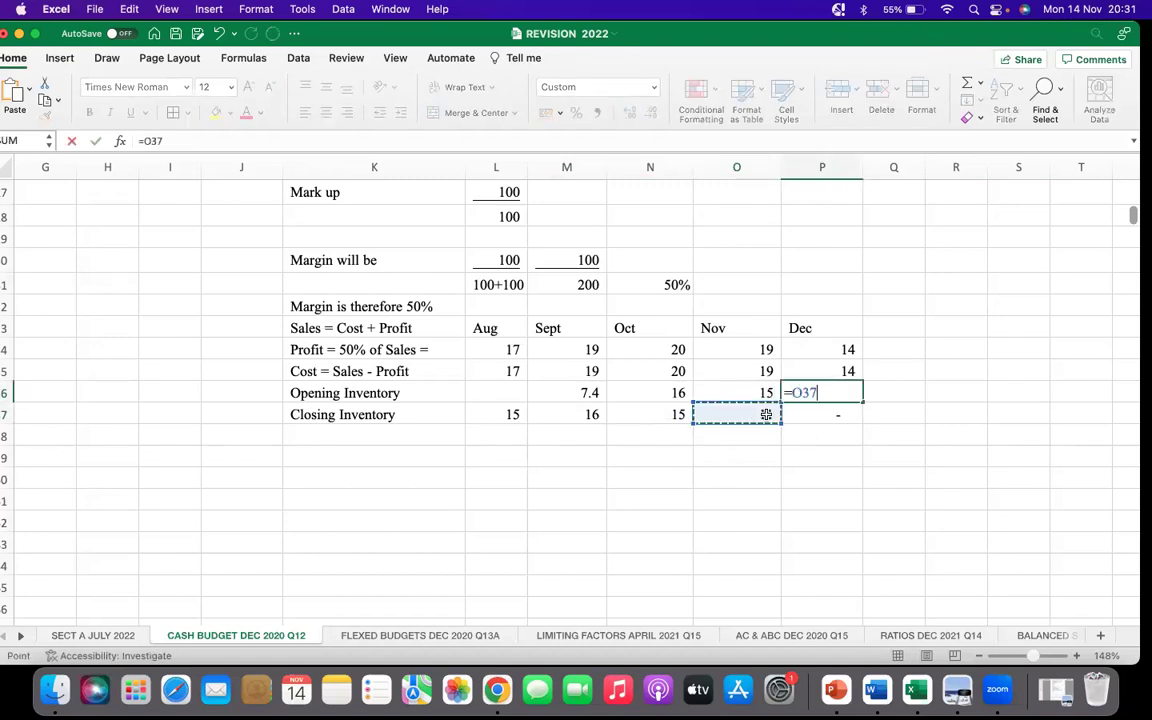
key("Return")
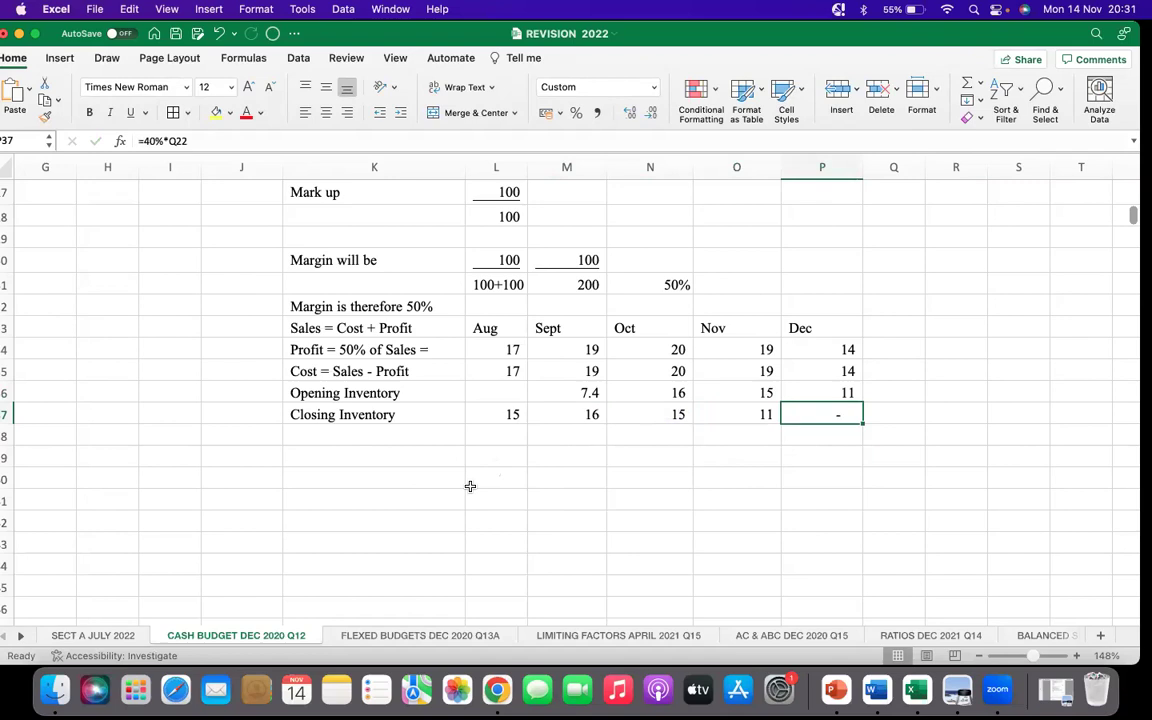
Enter the text "Purchases = Sales - Op Inventory + Closing Inventory" in K39, below the inventory rows
left_click(377, 461)
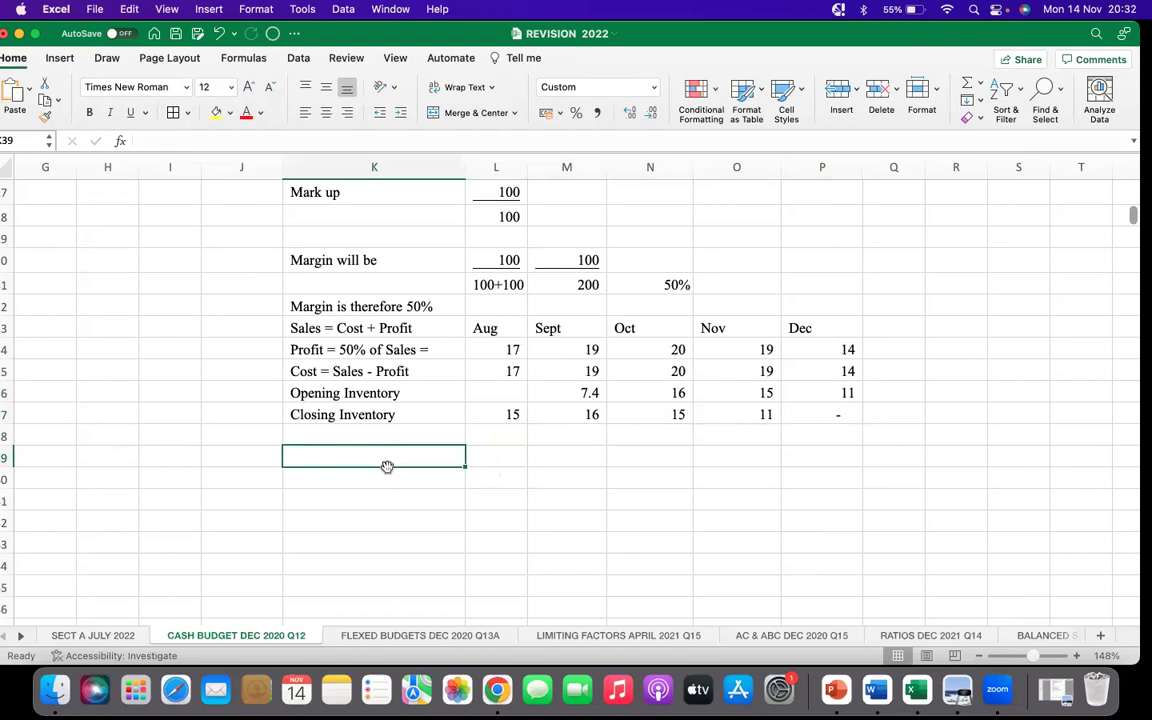
type("Pur")
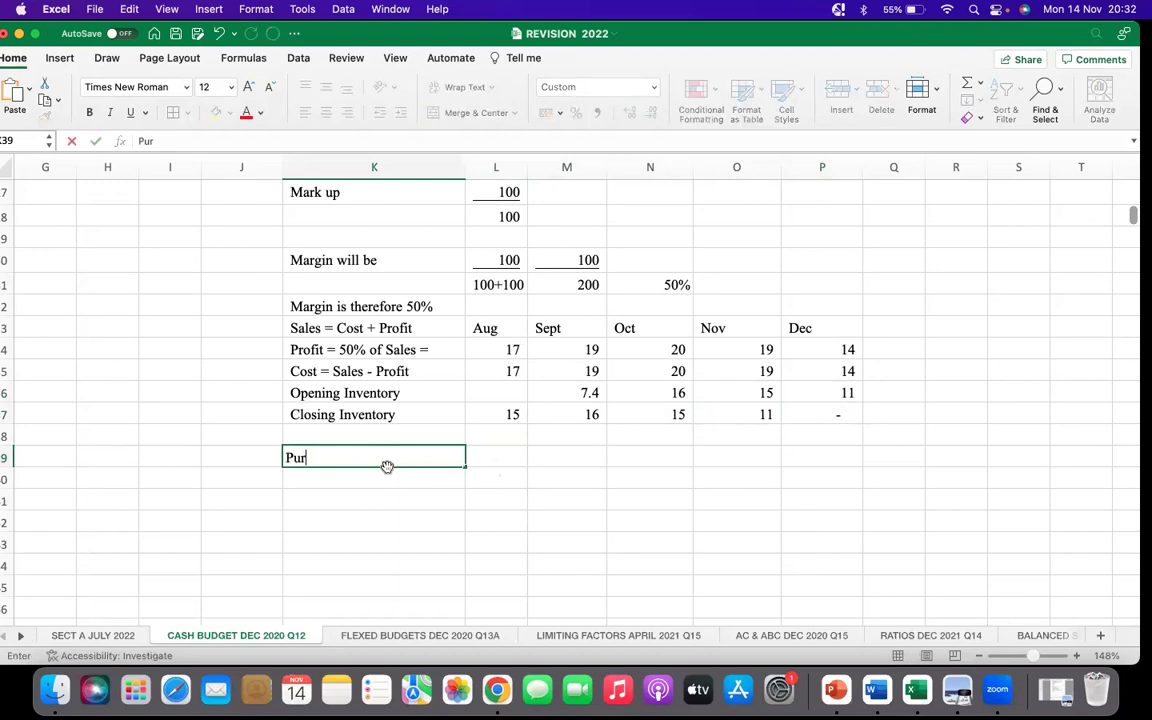
type("chases = Sales")
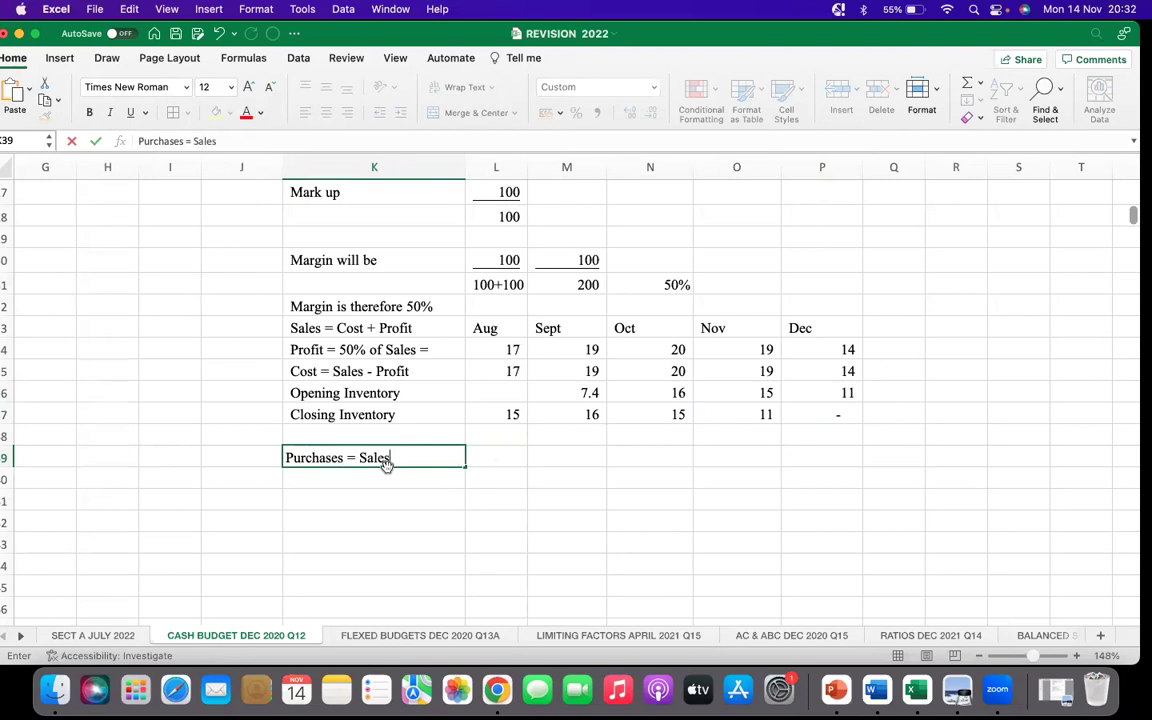
type("- Op Invento")
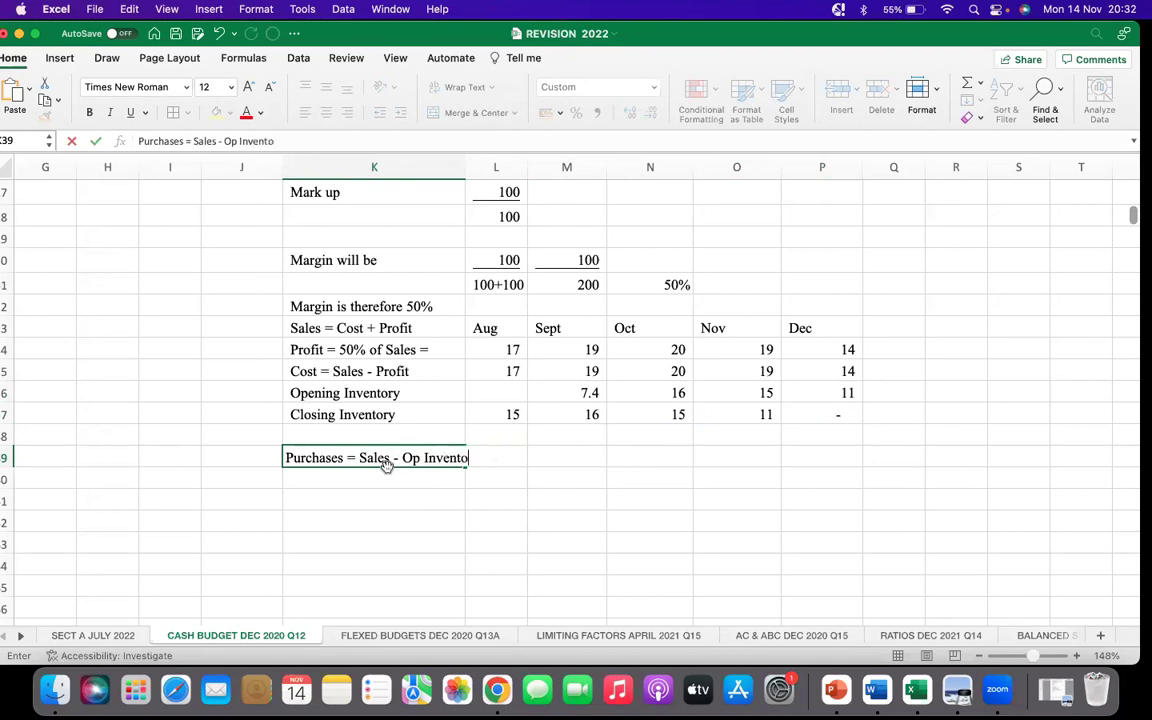
type("ry + Clsoing")
key("BackSpace")
key("BackSpace")
key("BackSpace")
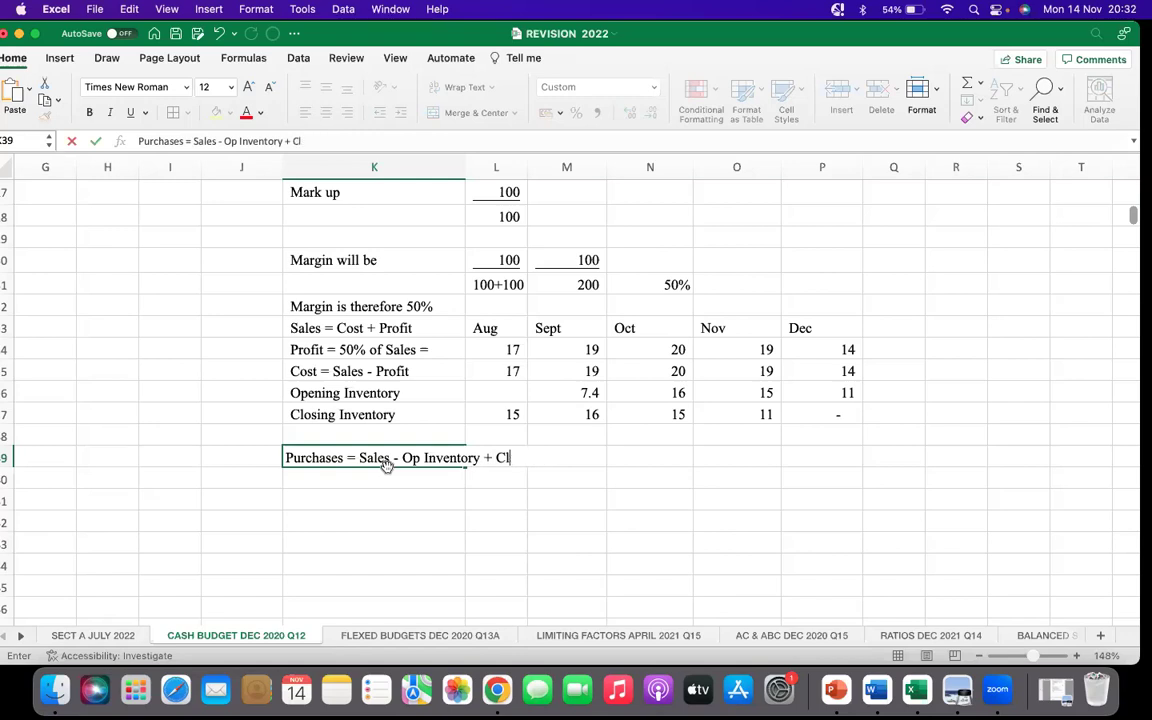
type("osing")
type("Inventory")
key("Return")
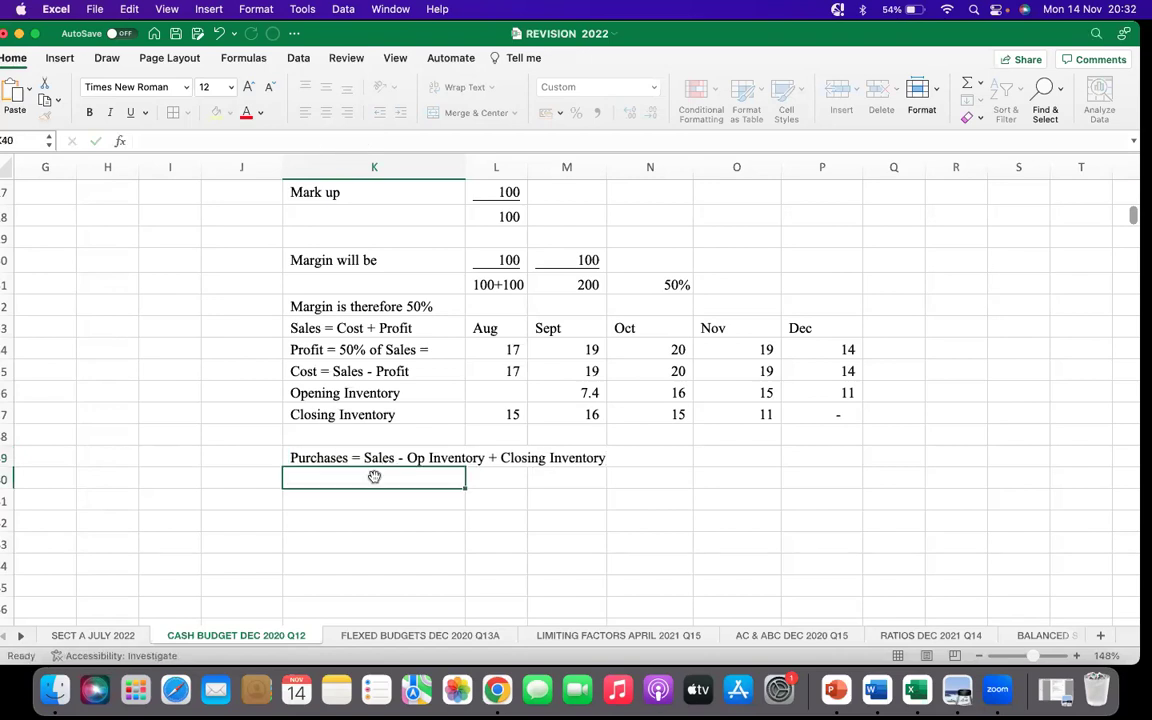
Label the row below the purchases equation "Purchases" in K40
type("Purchase")
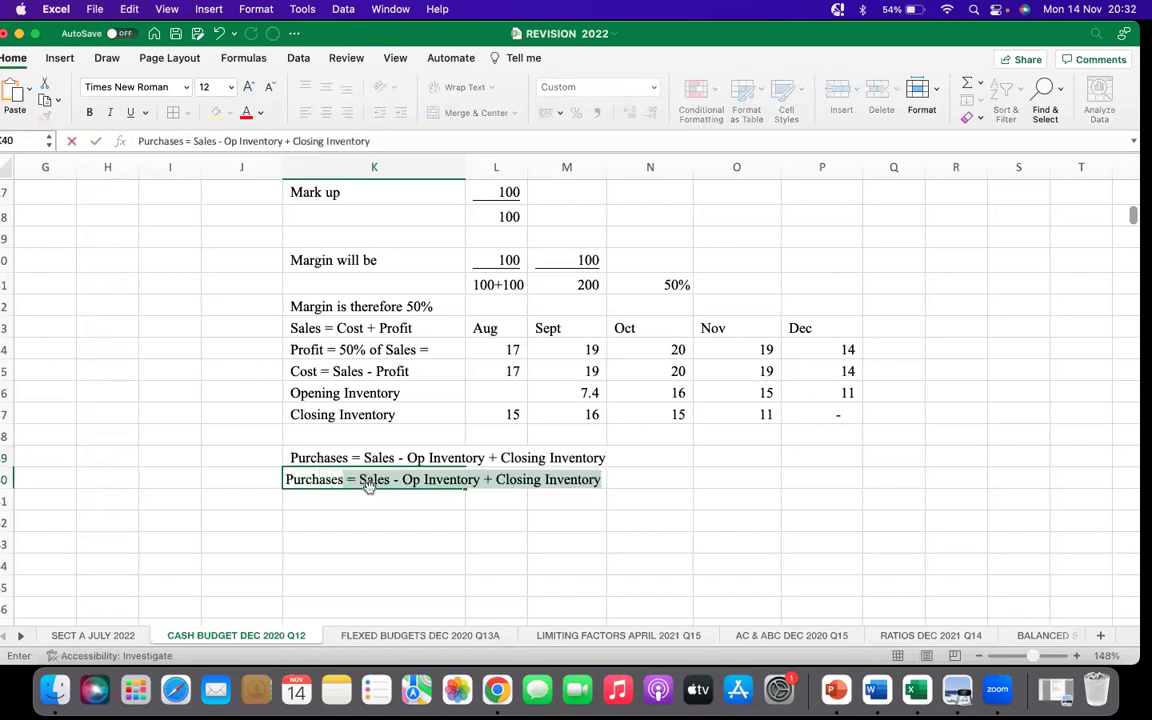
type("s")
key("BackSpace")
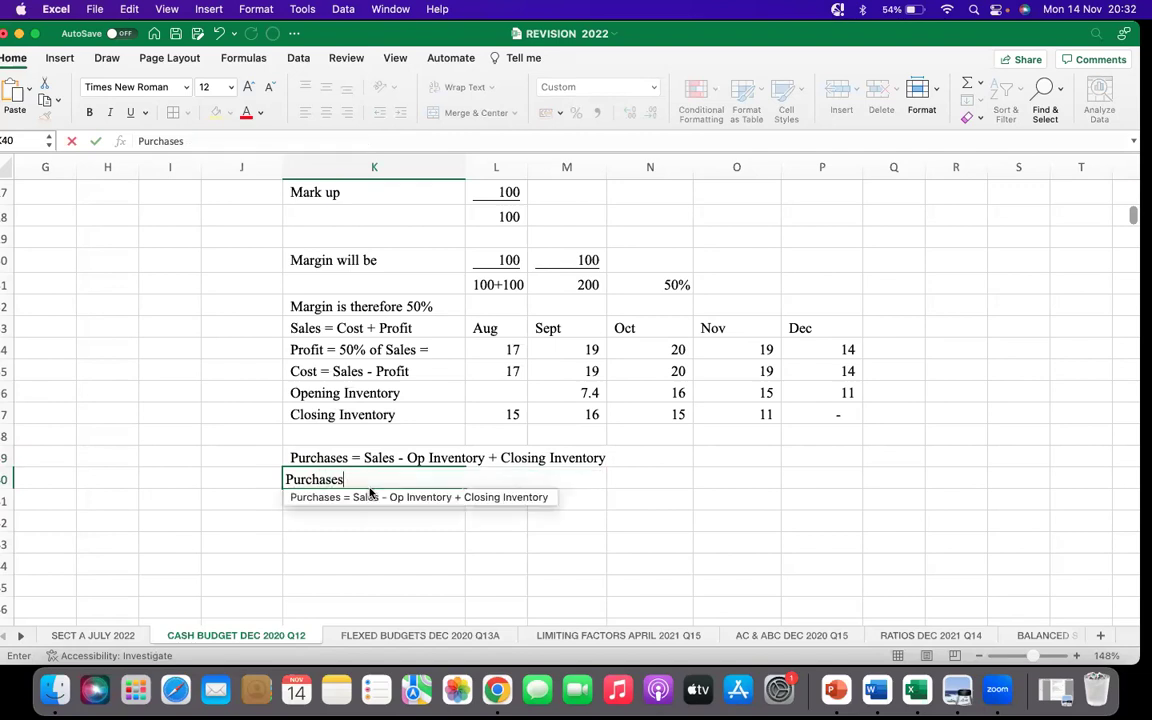
left_click(577, 539)
left_click(497, 481)
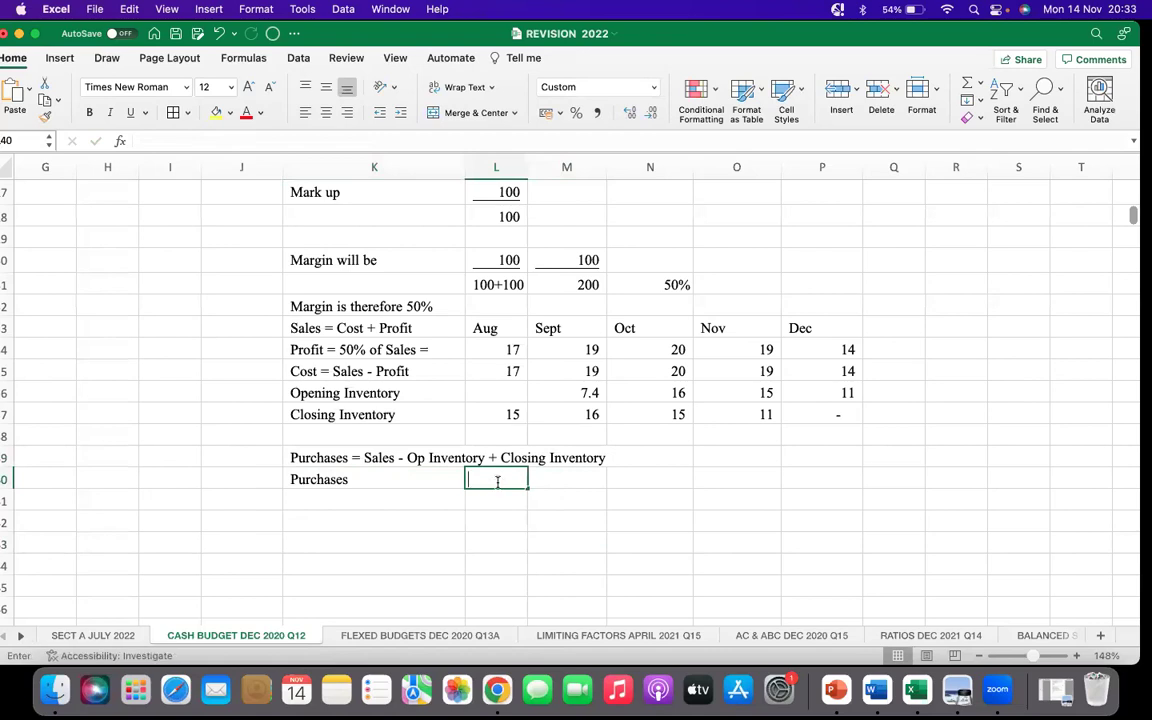
type("=")
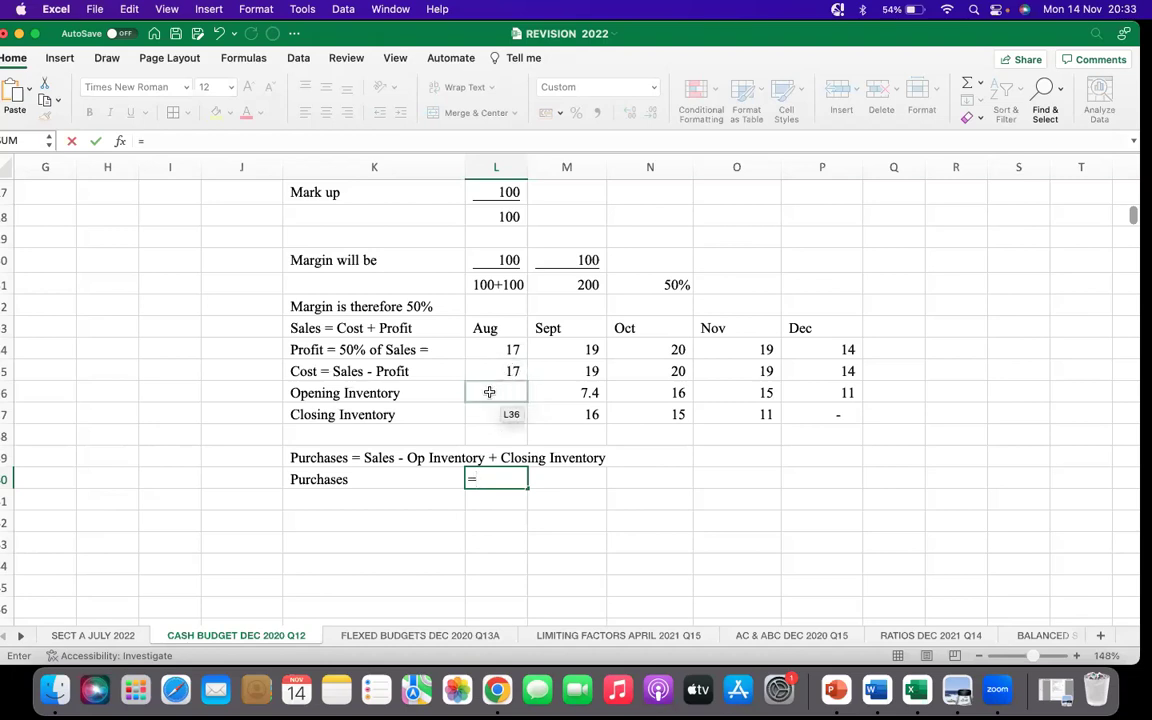
left_click(310, 368)
left_click_drag(310, 368, 575, 372)
key("BackSpace")
key("BackSpace")
key("BackSpace")
key("BackSpace")
key("BackSpace")
key("BackSpace")
key("BackSpace")
key("BackSpace")
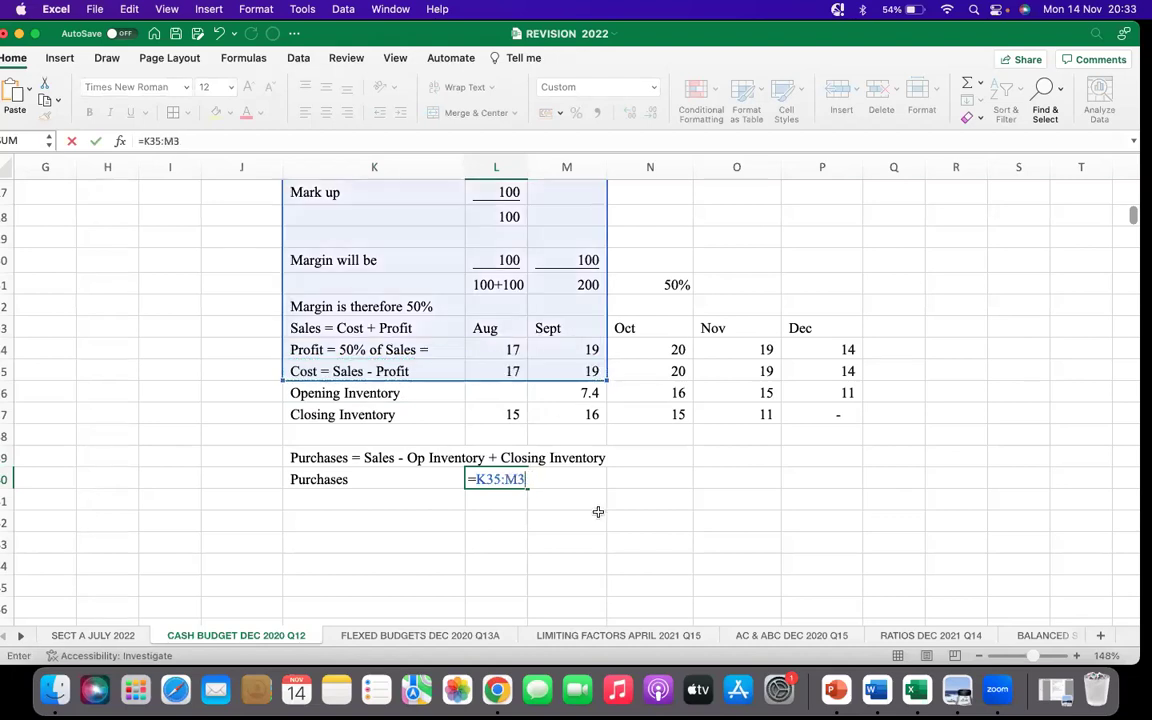
left_click(478, 507)
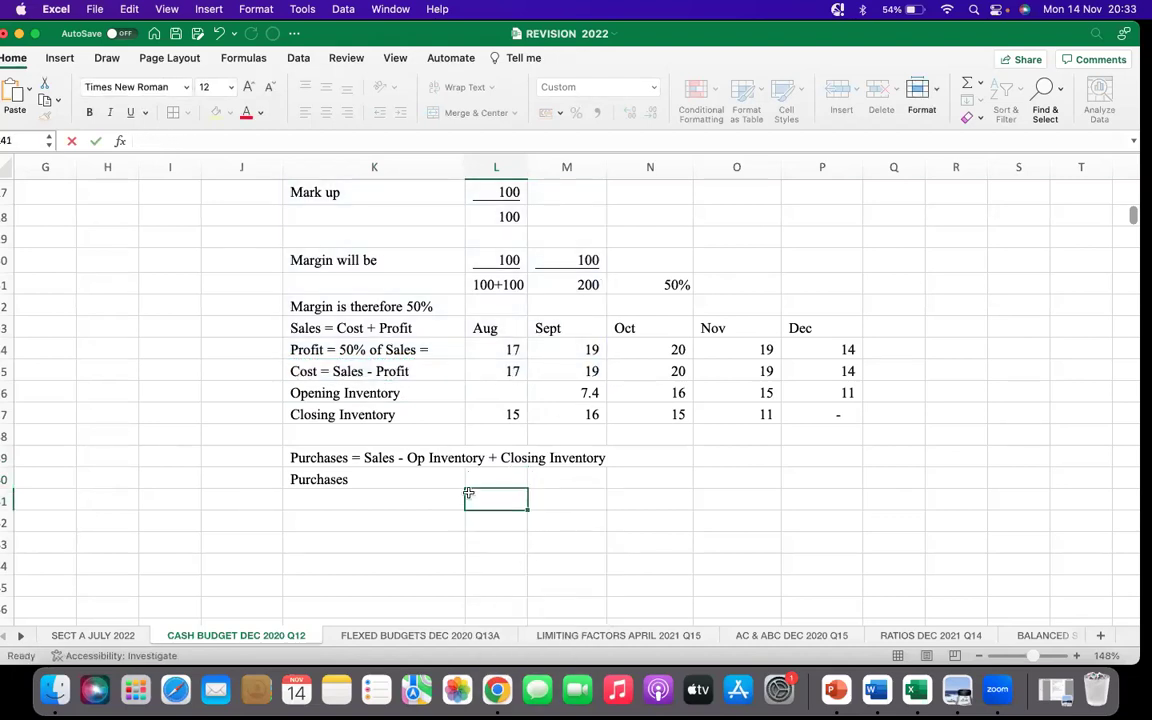
Make the "Cost = Sales - Profit" row bold from its label through the December figure
left_click(390, 371)
left_click_drag(614, 374, 830, 371)
left_click(92, 113)
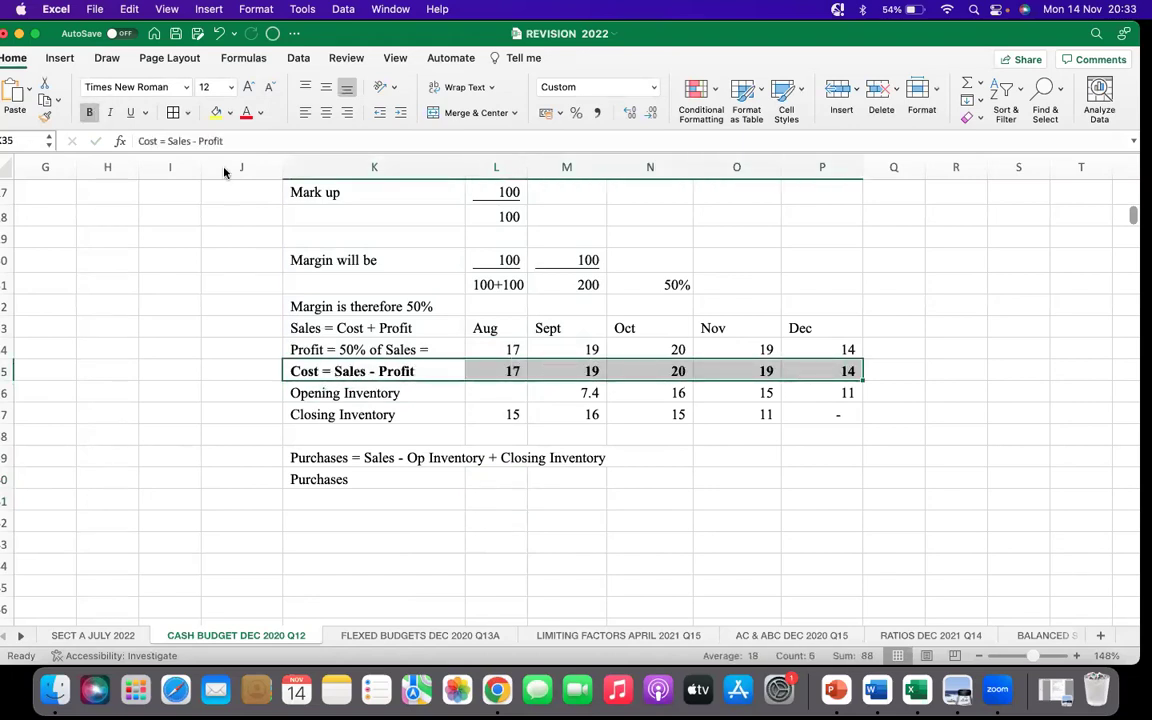
Calculate August Purchases in L40 as cost minus opening inventory plus closing inventory, using =L35-L36+L37
left_click(486, 480)
type("=")
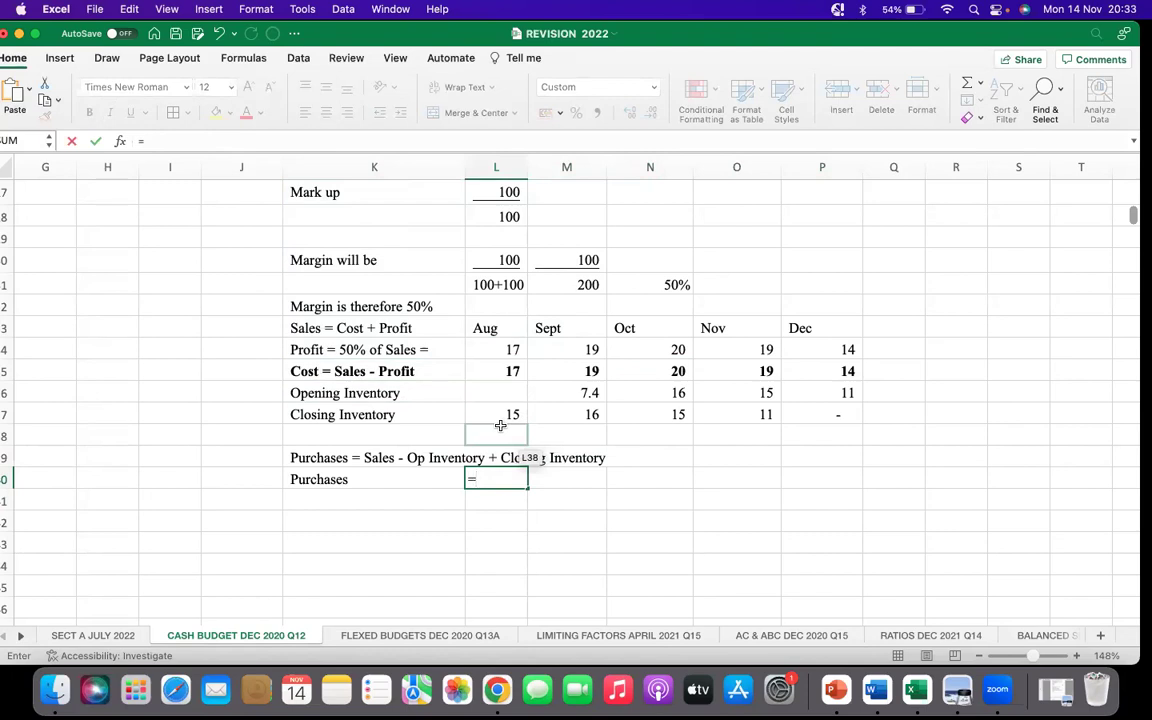
left_click(497, 371)
type("-")
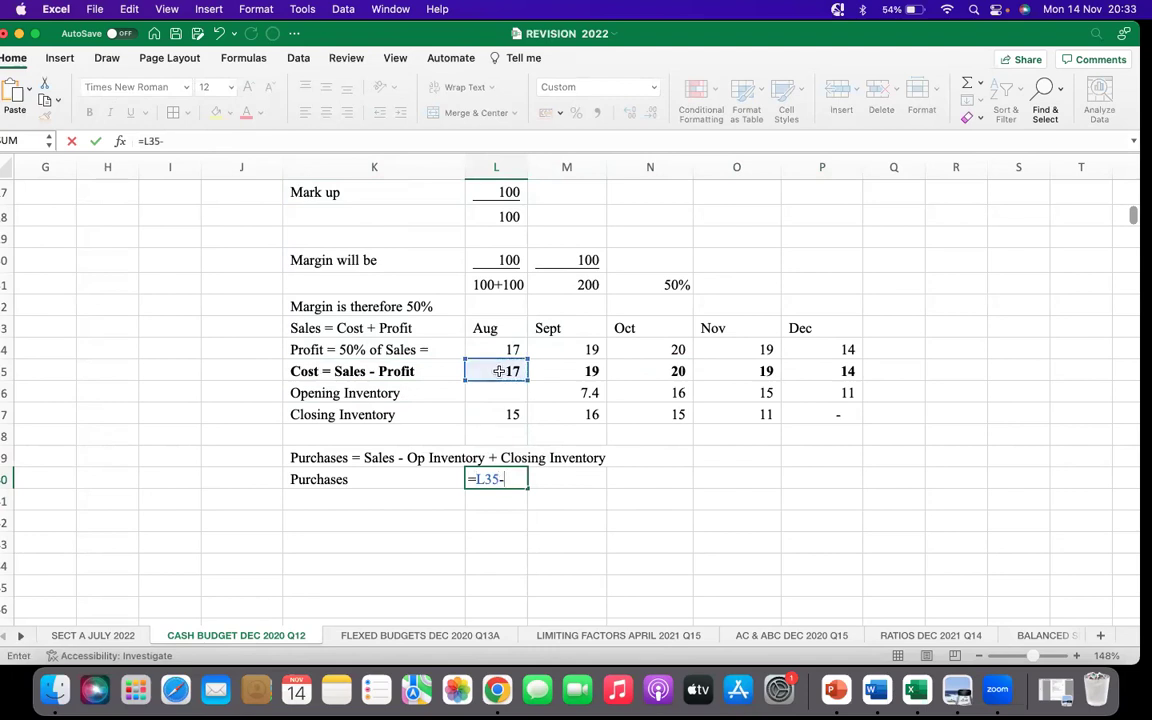
left_click(507, 389)
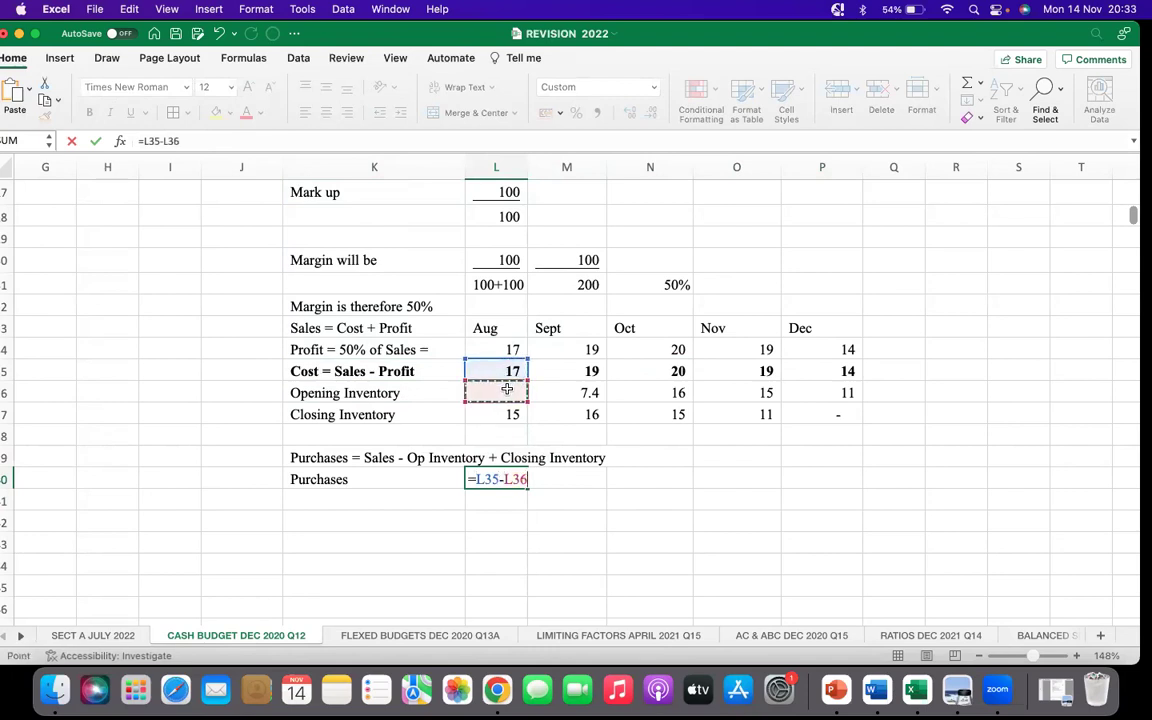
type("+")
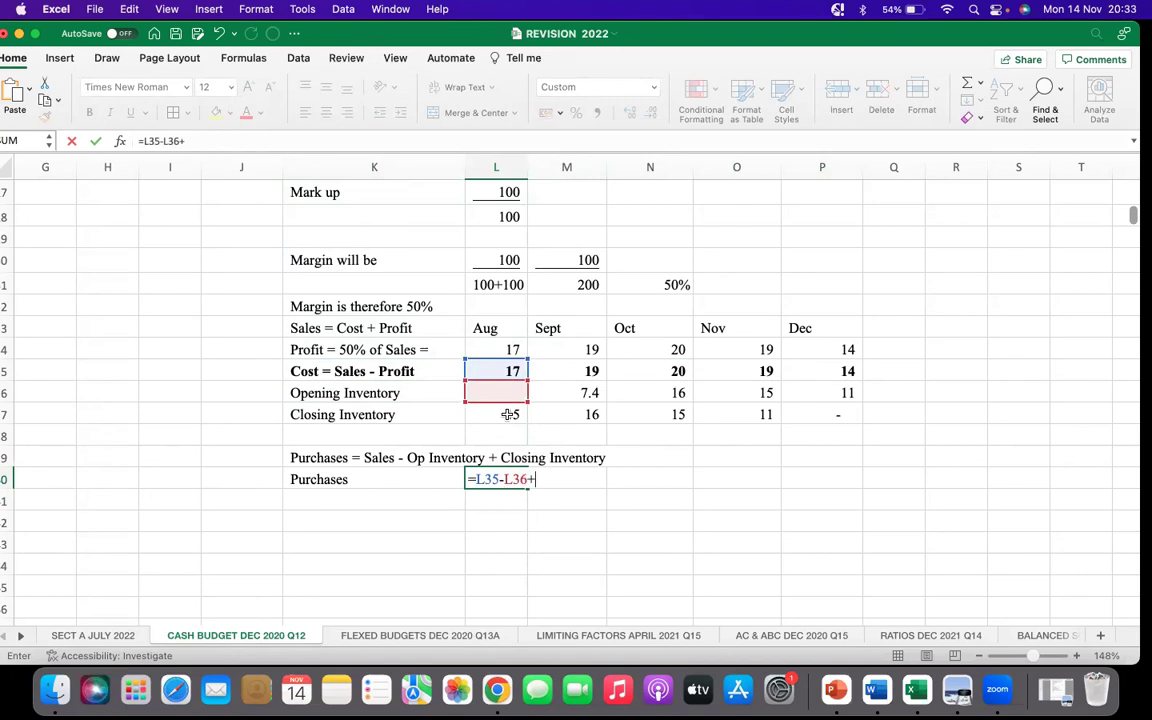
left_click(508, 414)
key("Return")
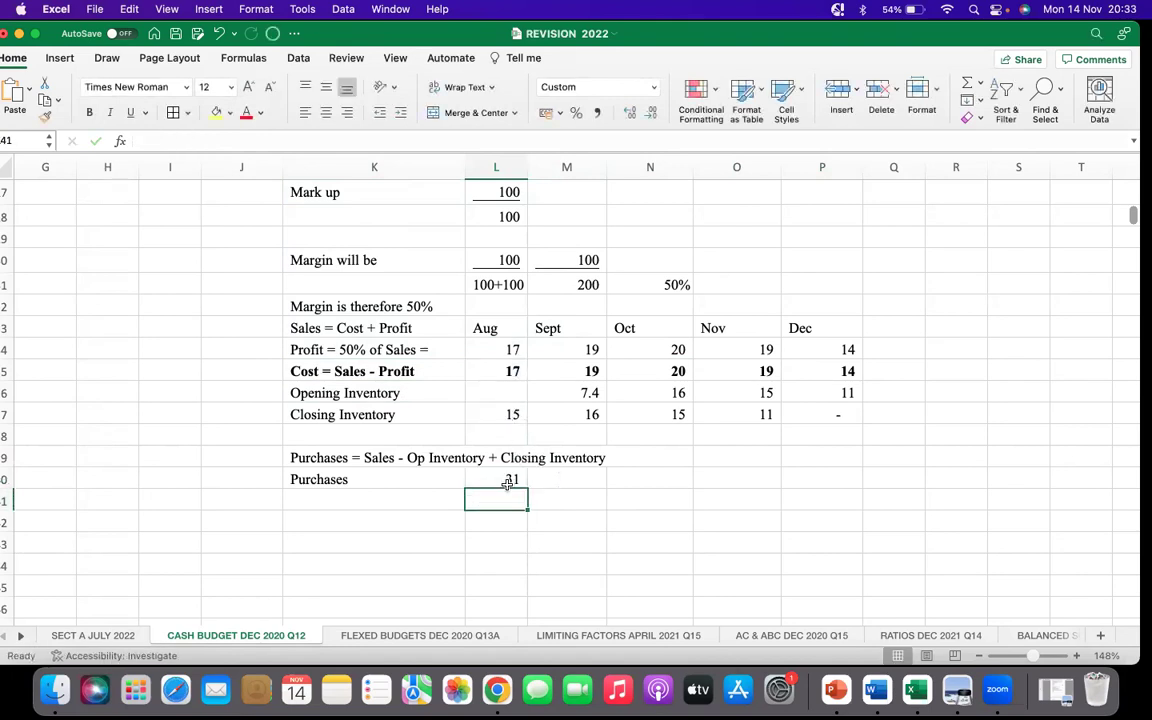
Copy the August Purchases formula across the row through December
left_click(508, 481)
left_click_drag(527, 489, 838, 514)
left_click(816, 519)
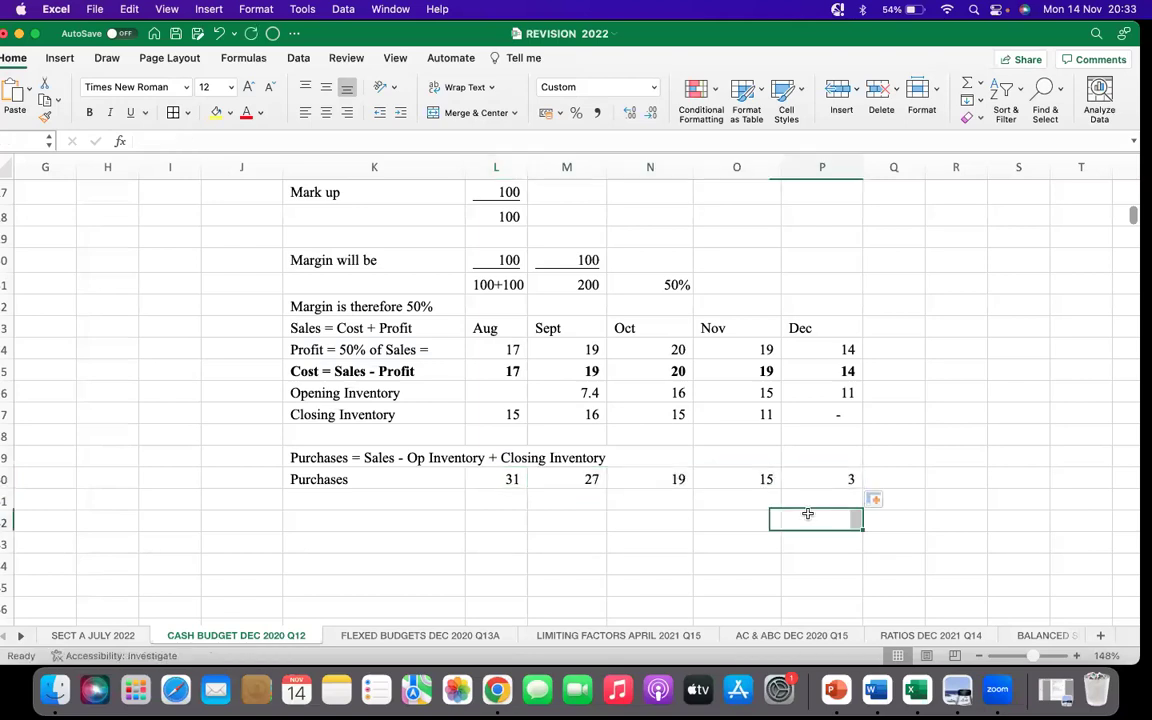
Check the August cost and inventory cells behind the Purchases formula and re-enter it in L40 as =L35-L36+L37
left_click(506, 479)
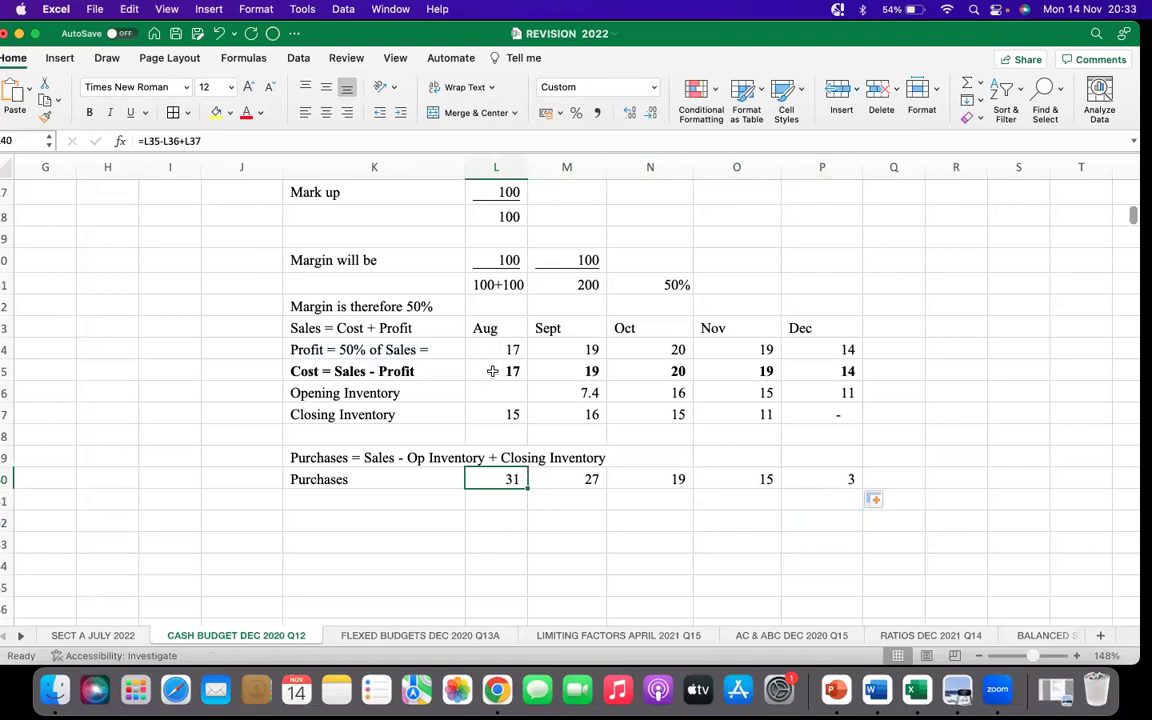
left_click(500, 373)
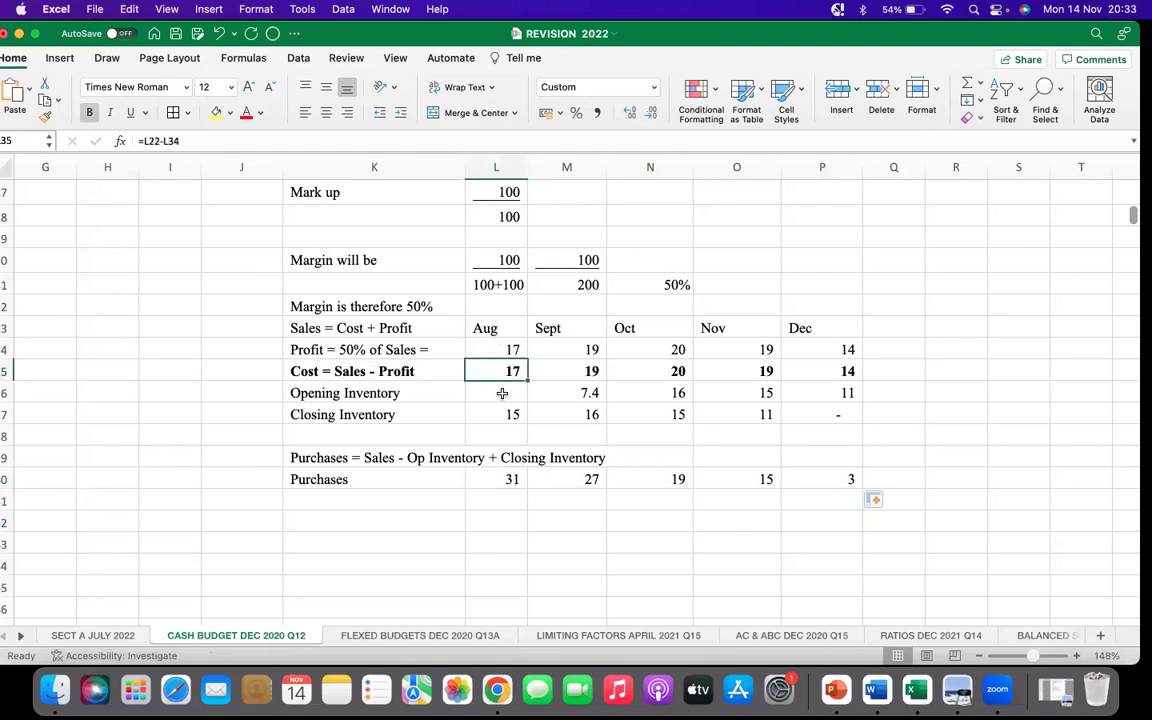
left_click(498, 394)
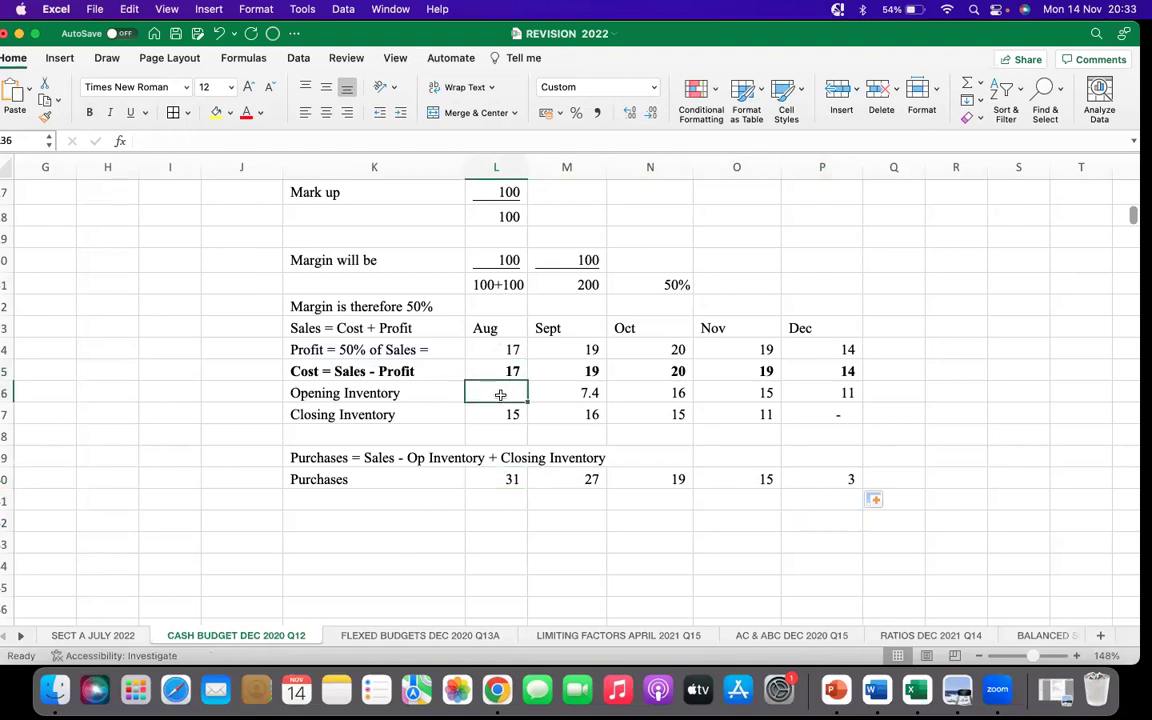
left_click(499, 413)
left_click(492, 479)
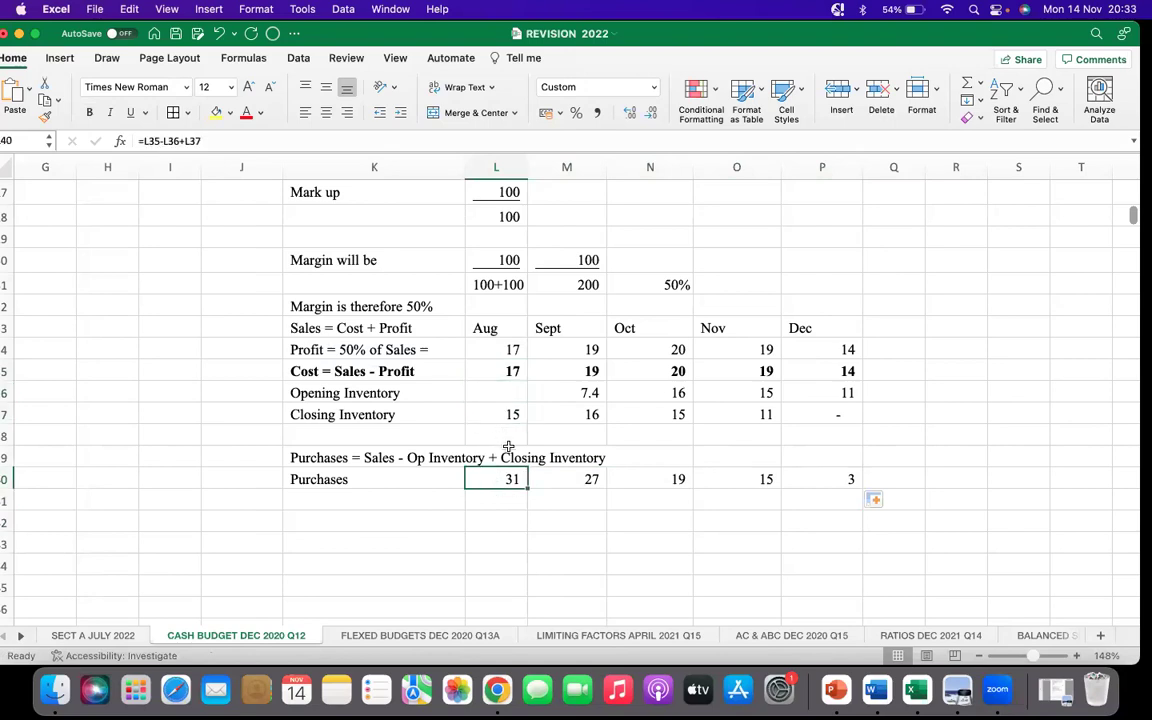
type("=")
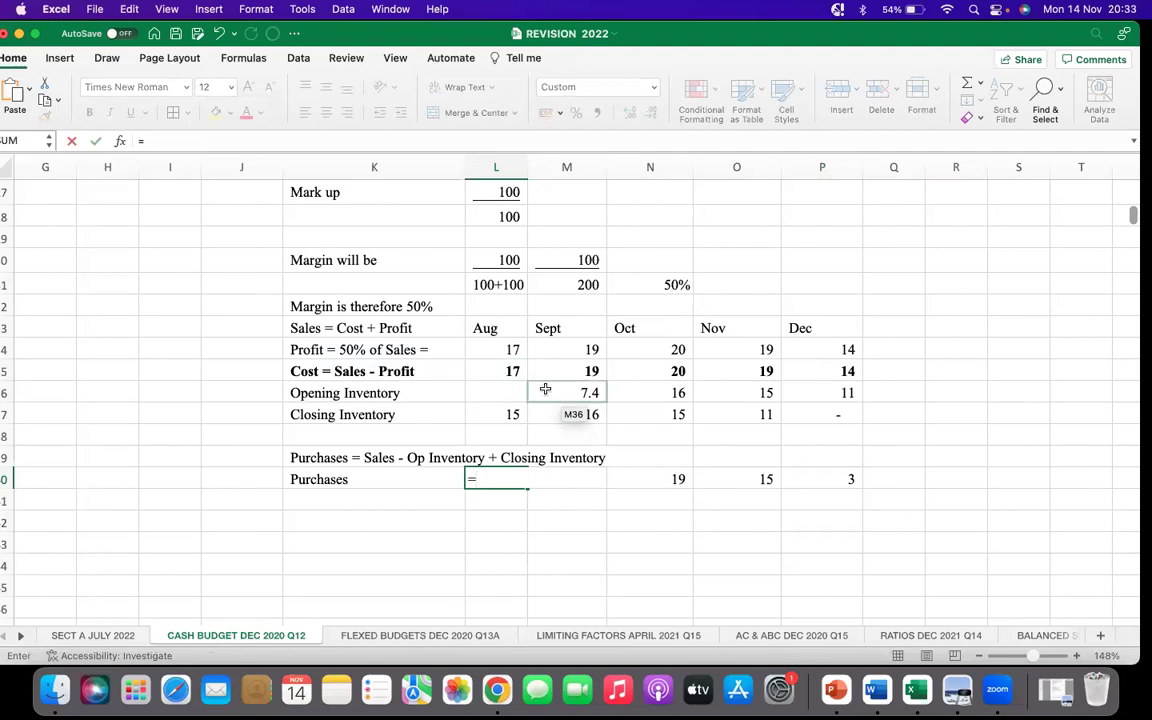
left_click(511, 371)
type("-")
left_click(511, 390)
type("+")
left_click(492, 417)
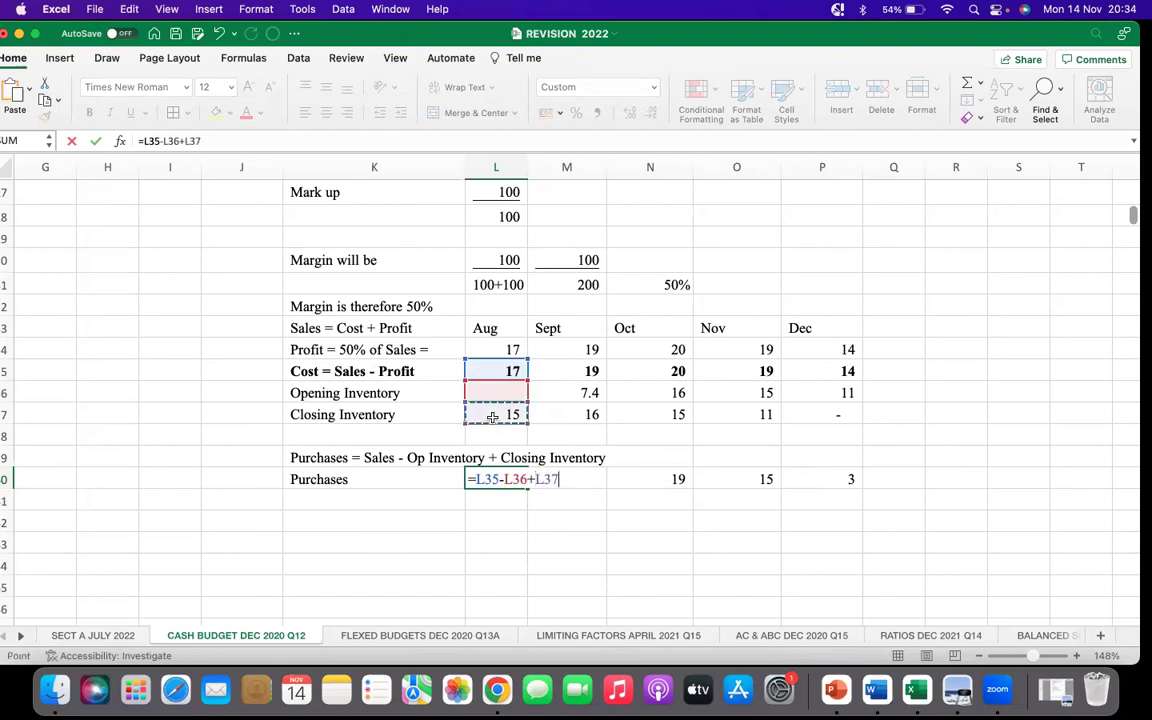
key("Return")
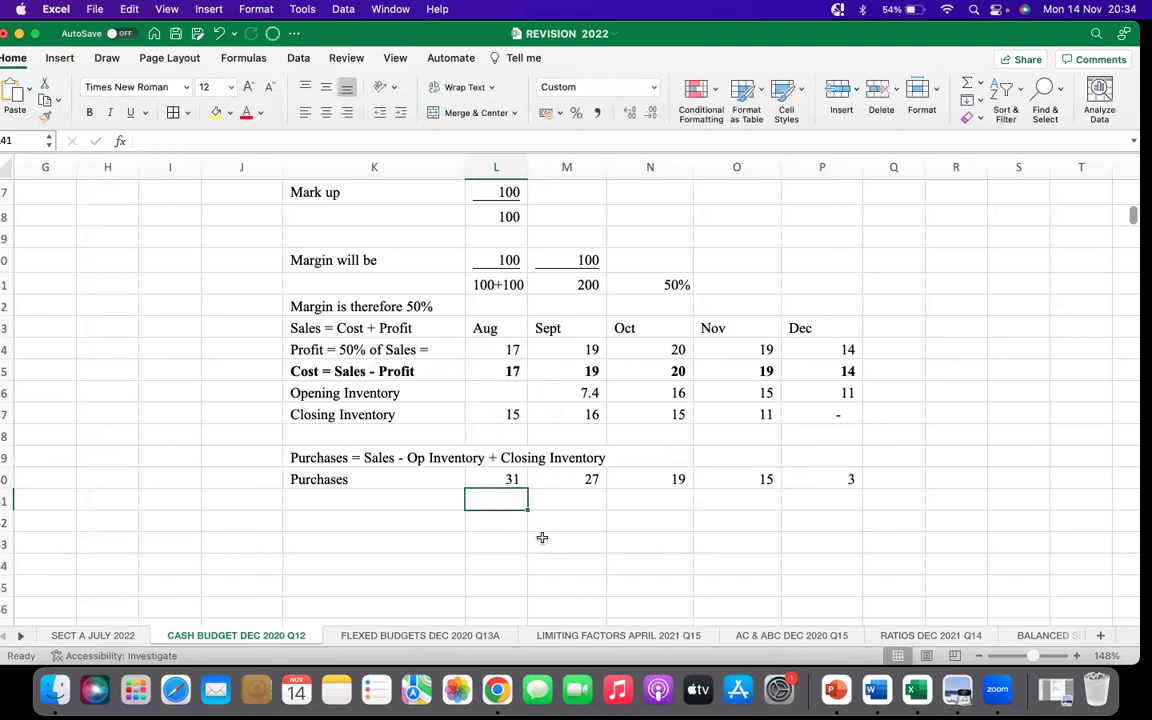
Review the August to December Purchases figures and return to the question and cash budget at the sheet's beginning
left_click_drag(508, 476, 815, 482)
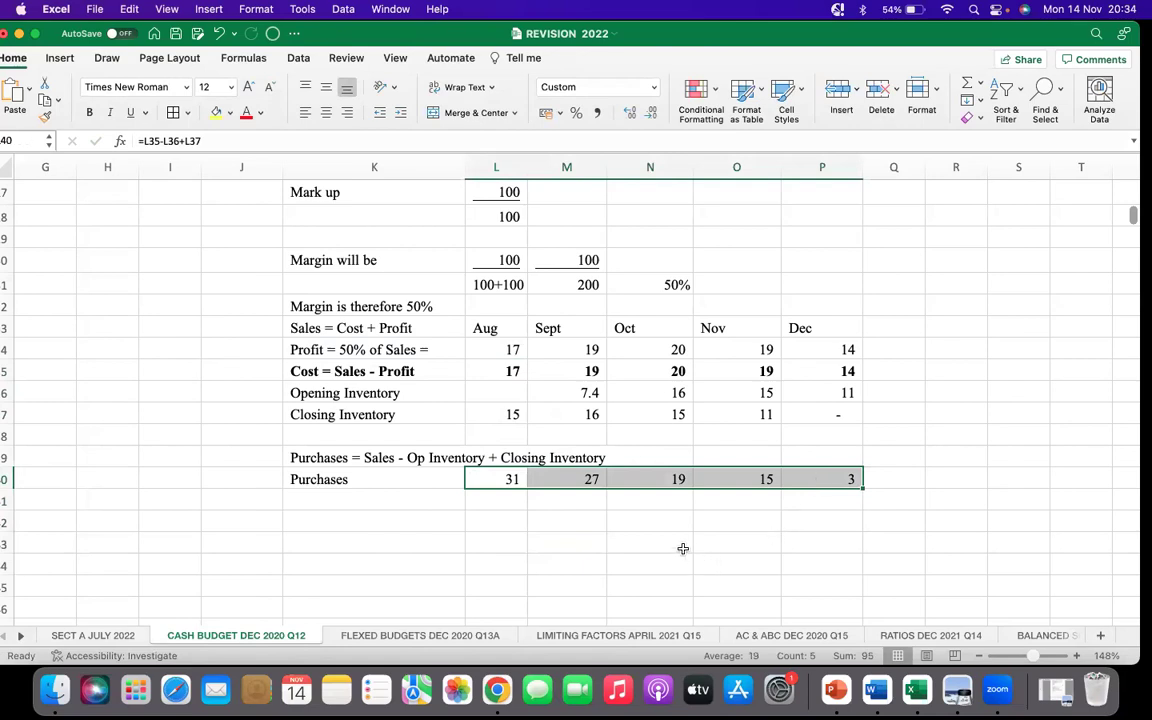
left_click_drag(295, 619, 60, 619)
scroll(130, 276, "up", 10)
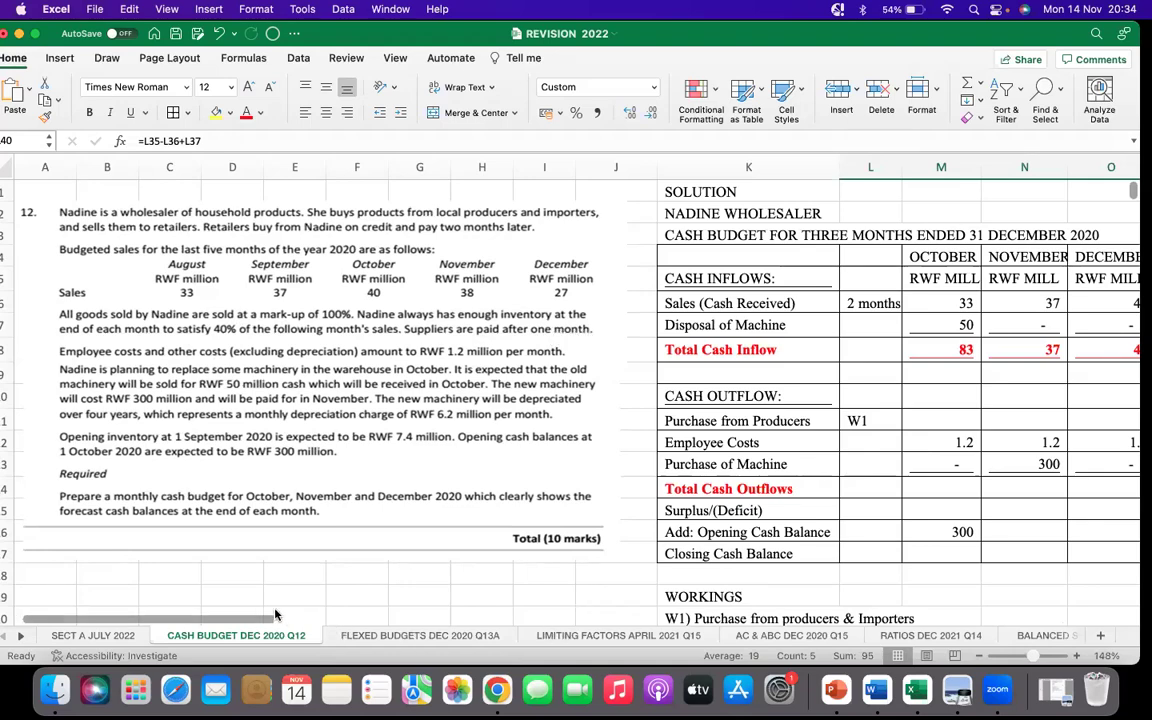
Add the row label "Cash Paid after 1 month" in K41, directly under Purchases
scroll(300, 610, "right", 6)
scroll(468, 387, "down", 15)
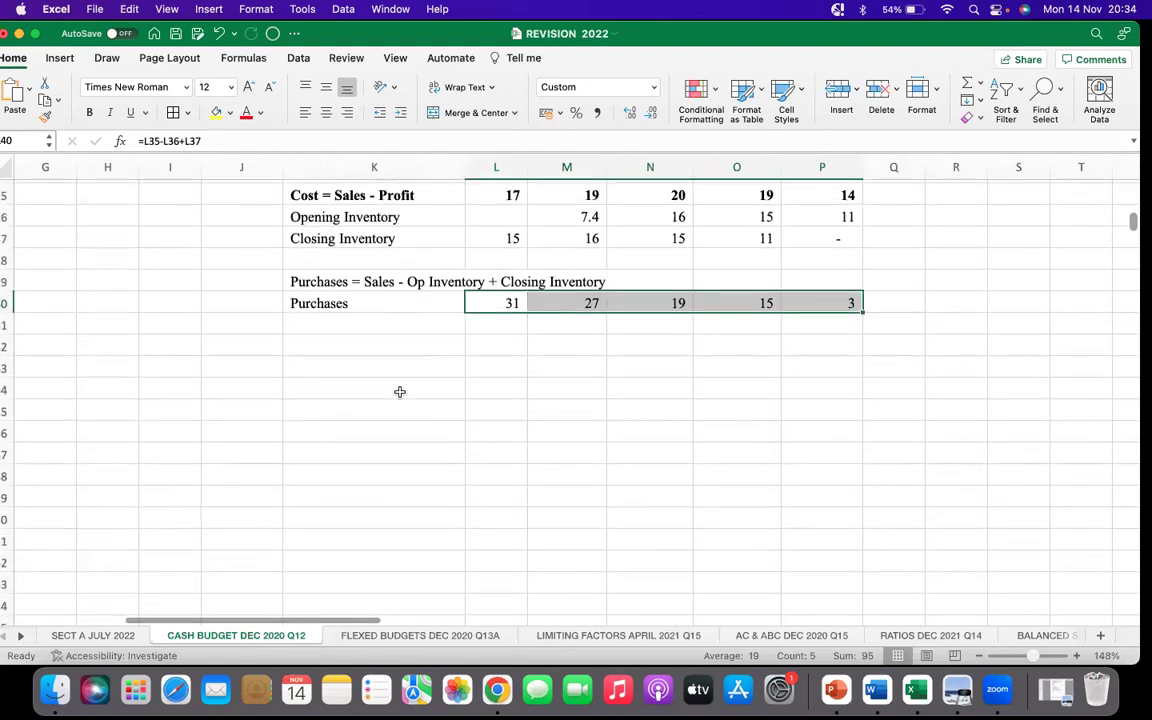
left_click(378, 321)
type("Cash Paid after 1 month")
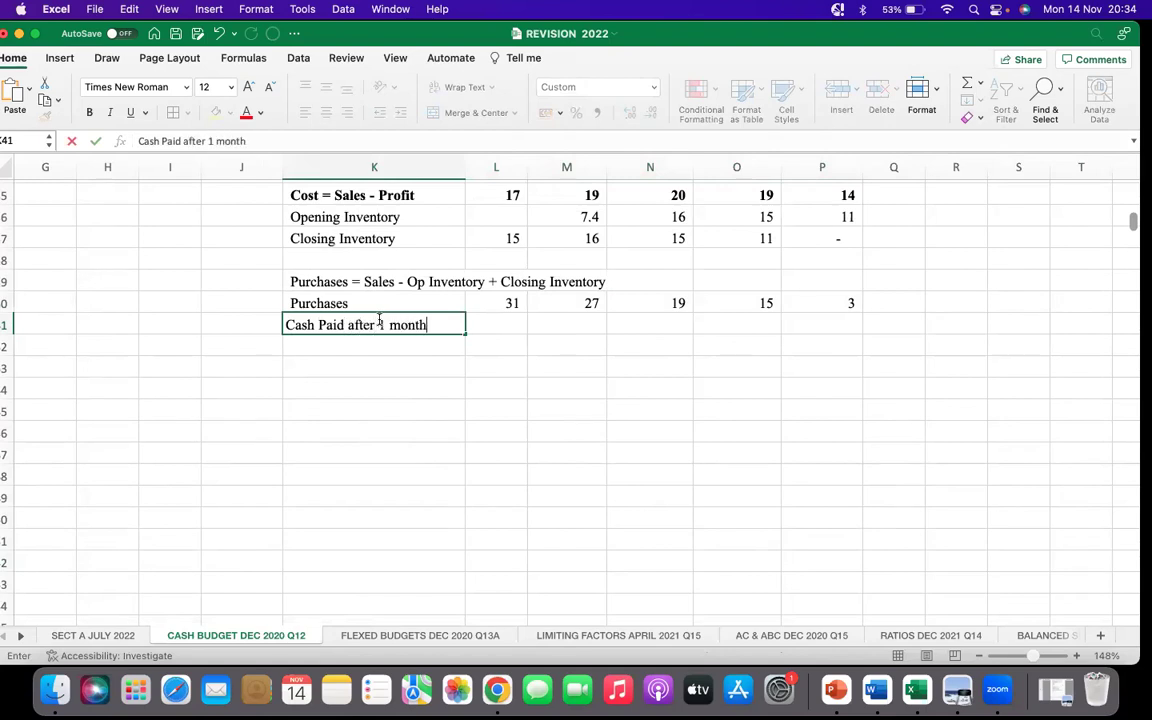
left_click(472, 371)
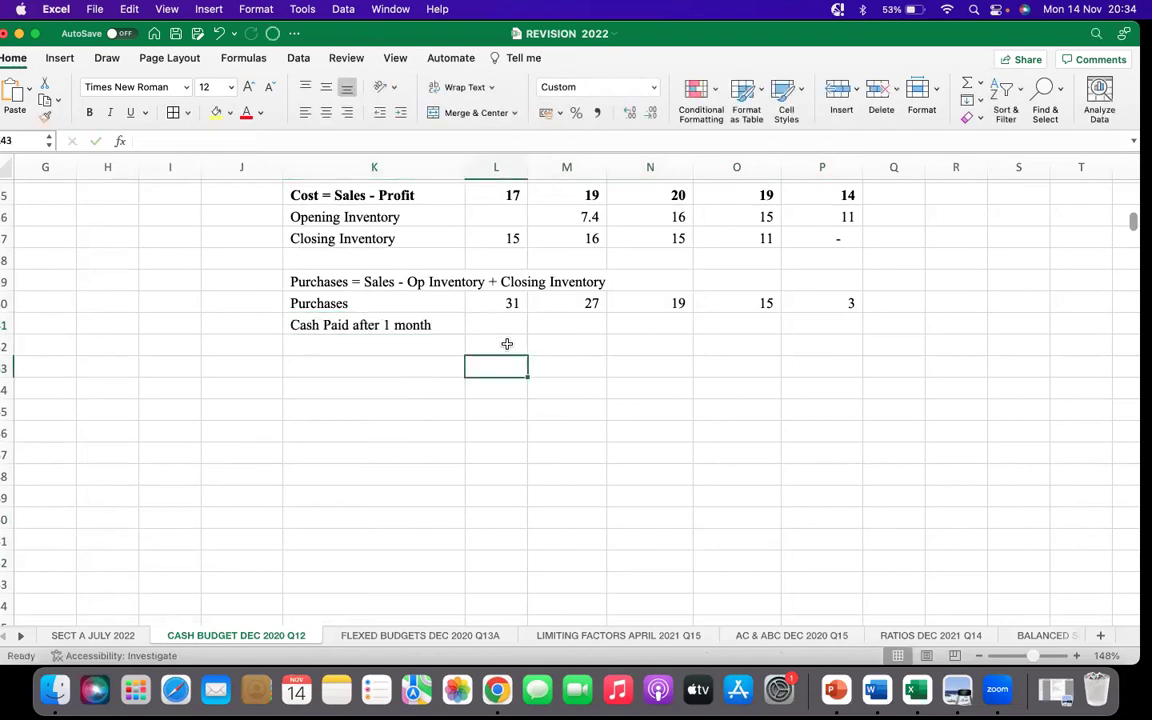
Link the September and October cash paid cells to the previous month's purchases, with =L40 in M41 and =M40 in N41
scroll(540, 344, "up", 1)
left_click(572, 346)
type("=")
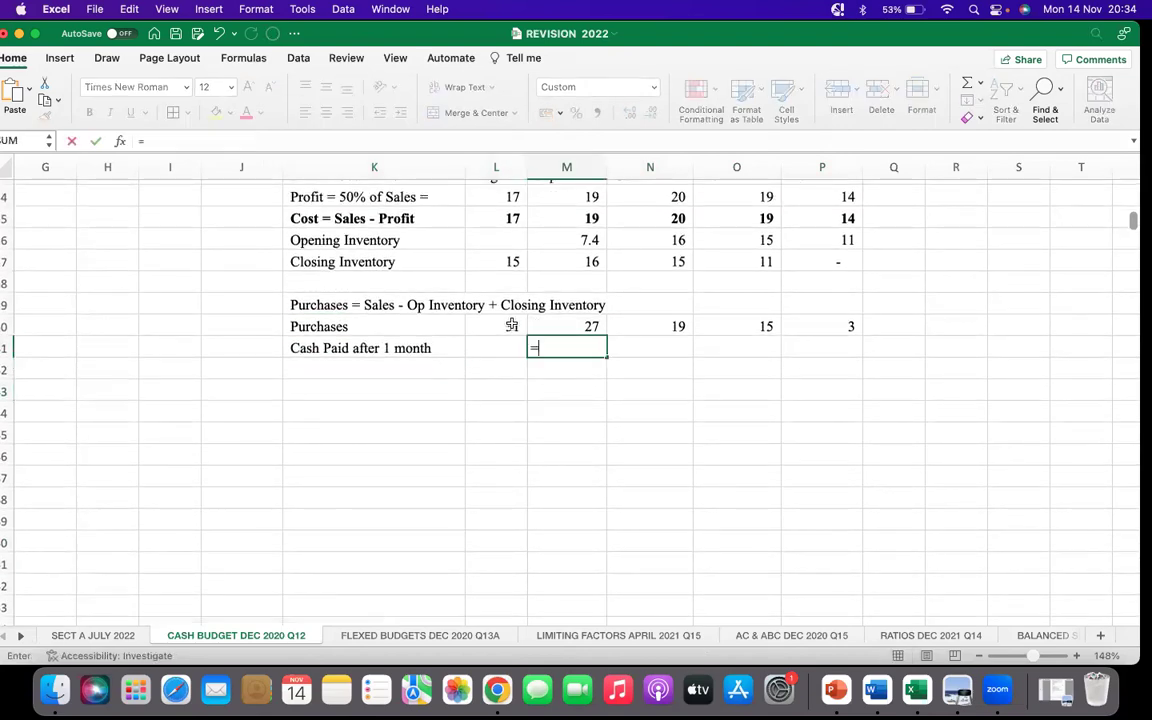
left_click(511, 327)
key("Return")
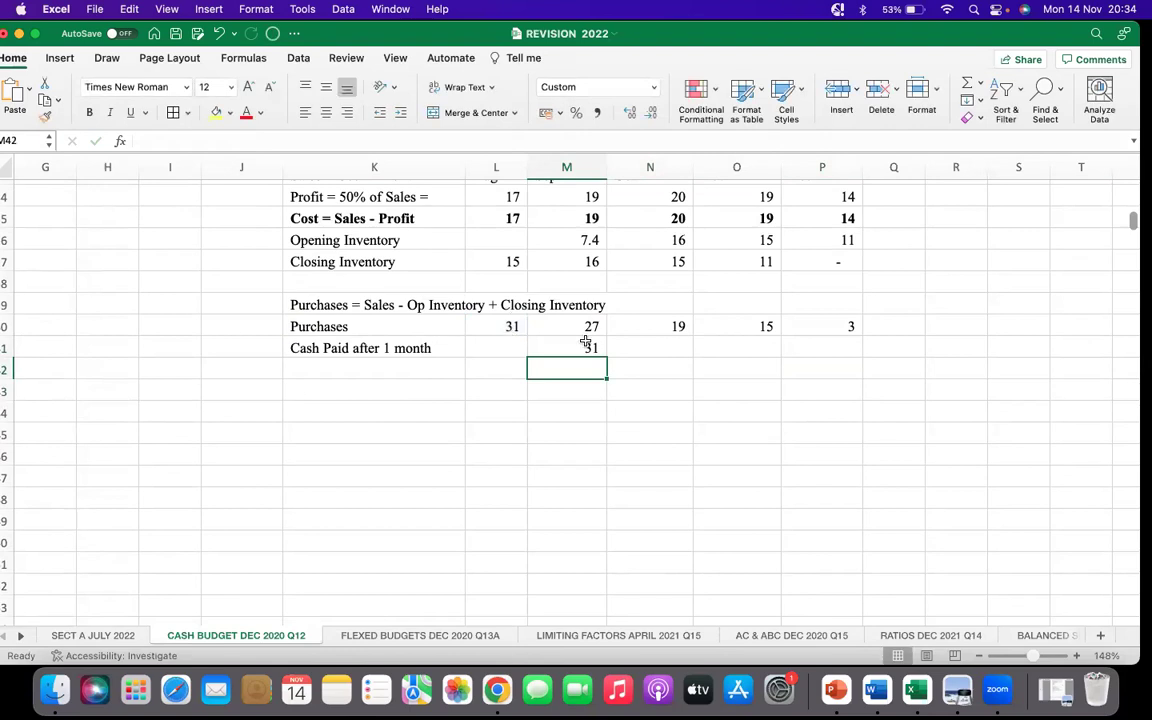
left_click(627, 344)
type("=")
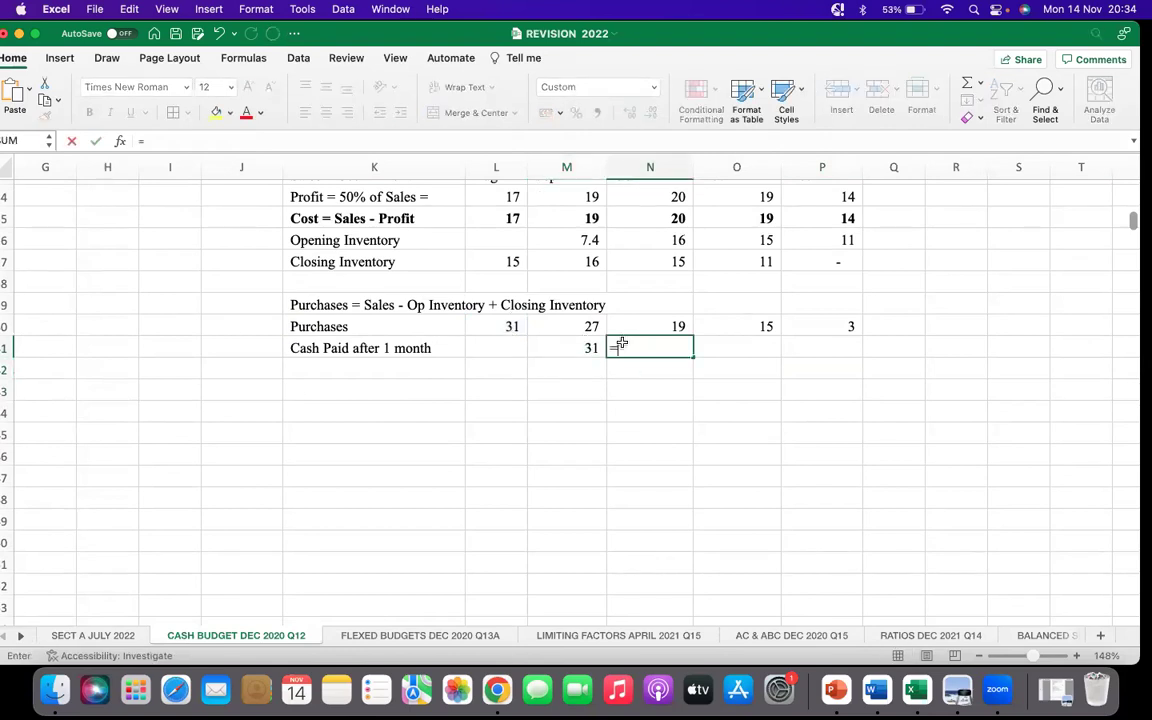
left_click(570, 330)
key("Return")
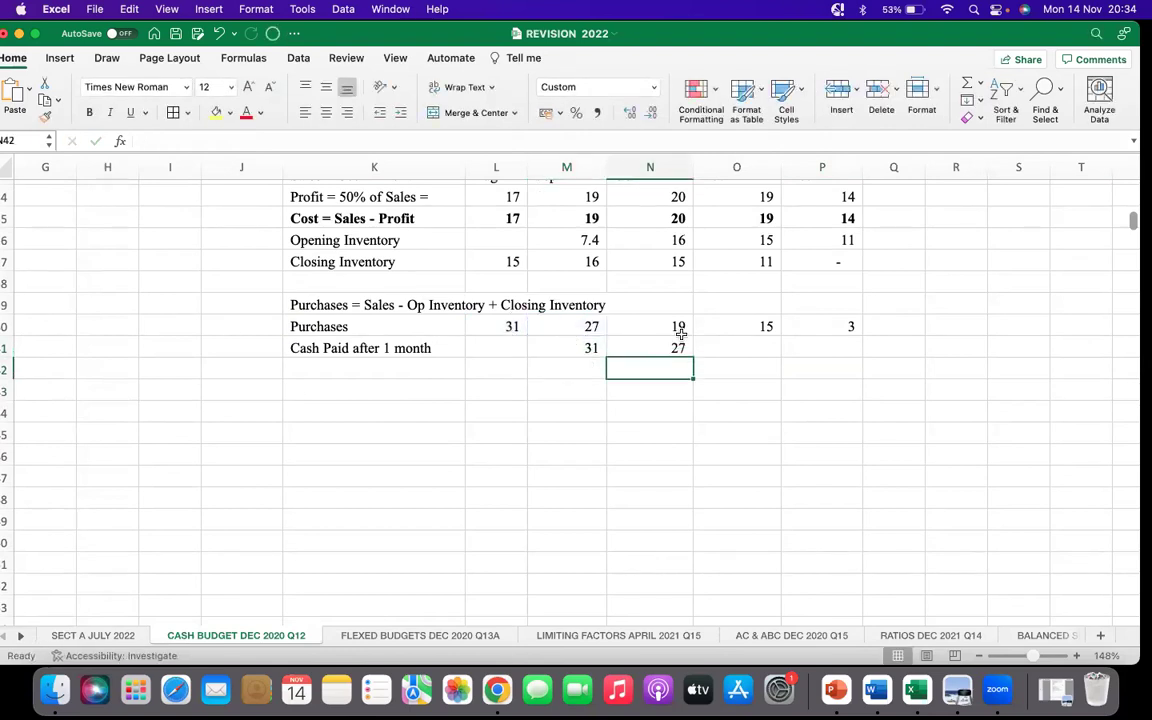
Link the November and December cash paid cells to the previous month's purchases, with =N40 in O41 and =O40 in P41
left_click(769, 343)
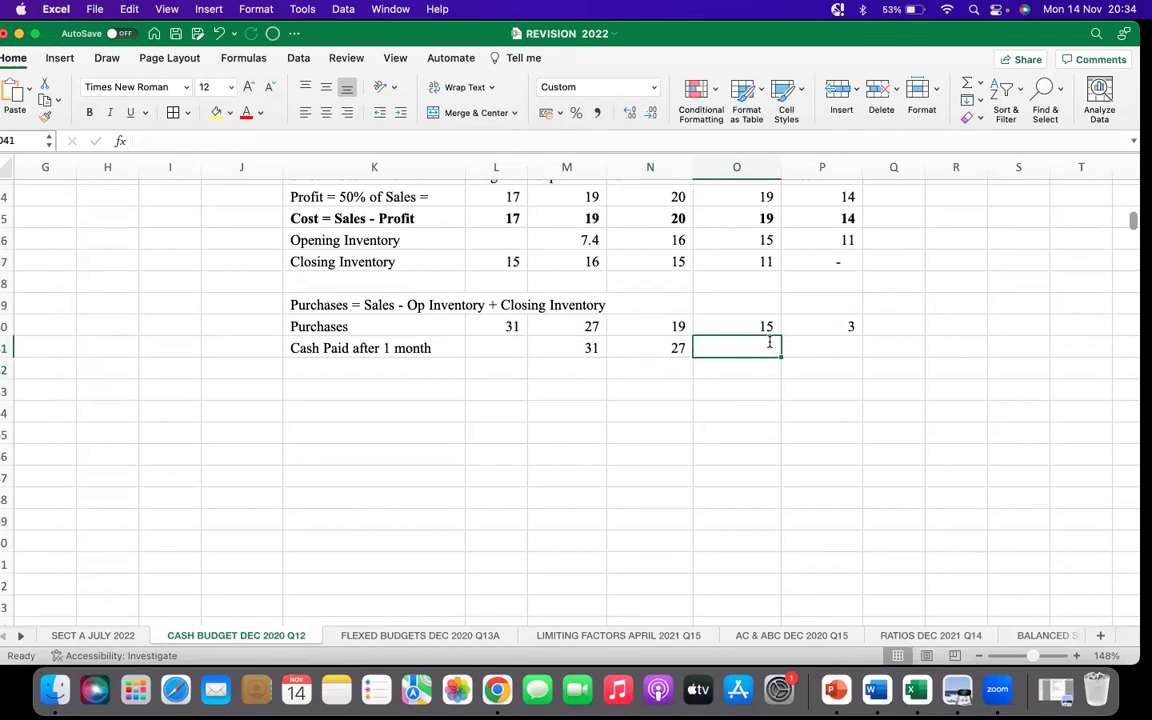
type("=")
left_click(660, 328)
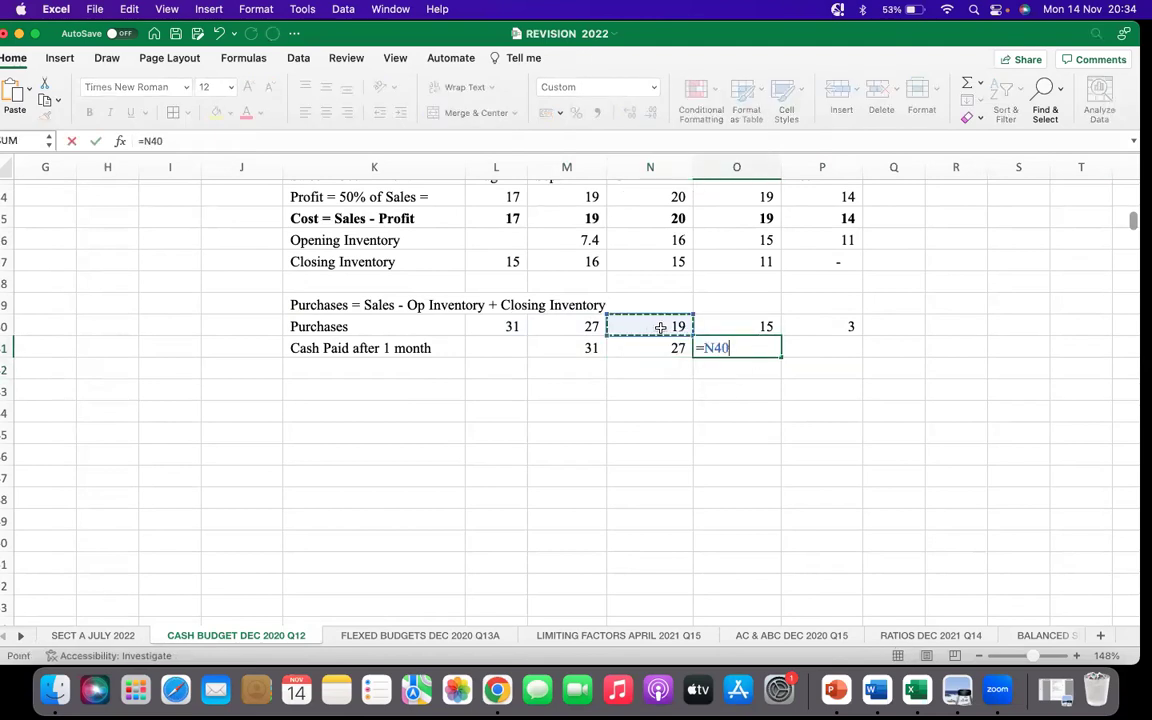
key("Return")
left_click(818, 346)
type("=")
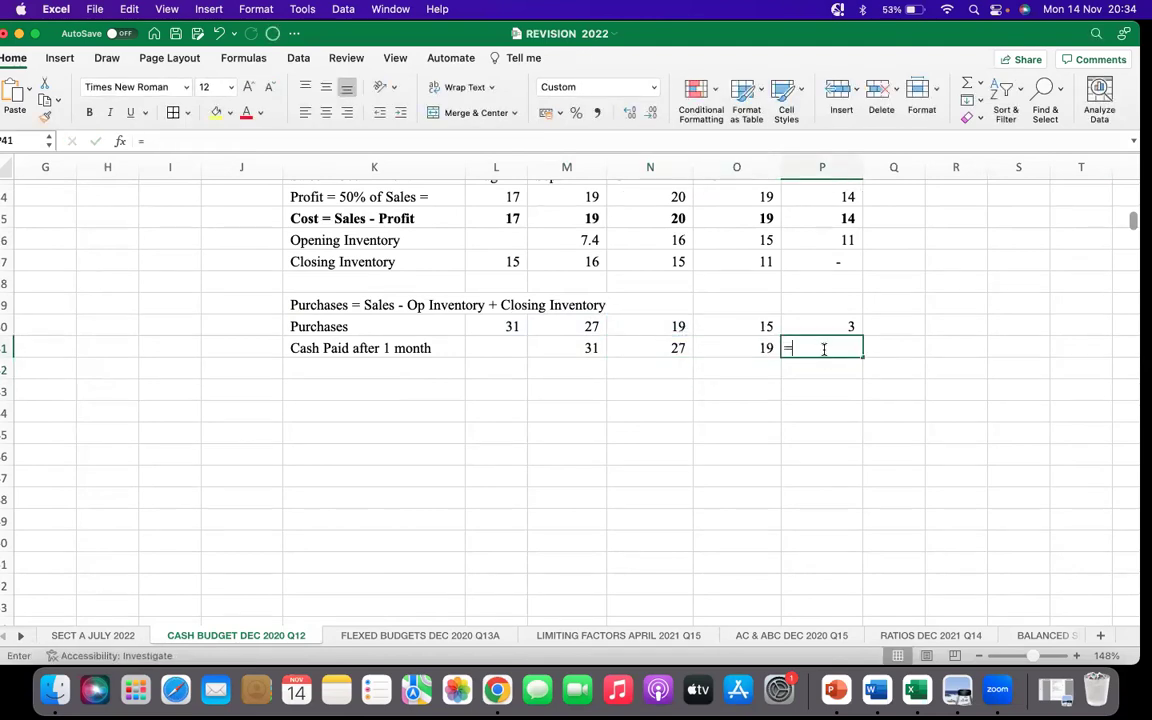
left_click(762, 328)
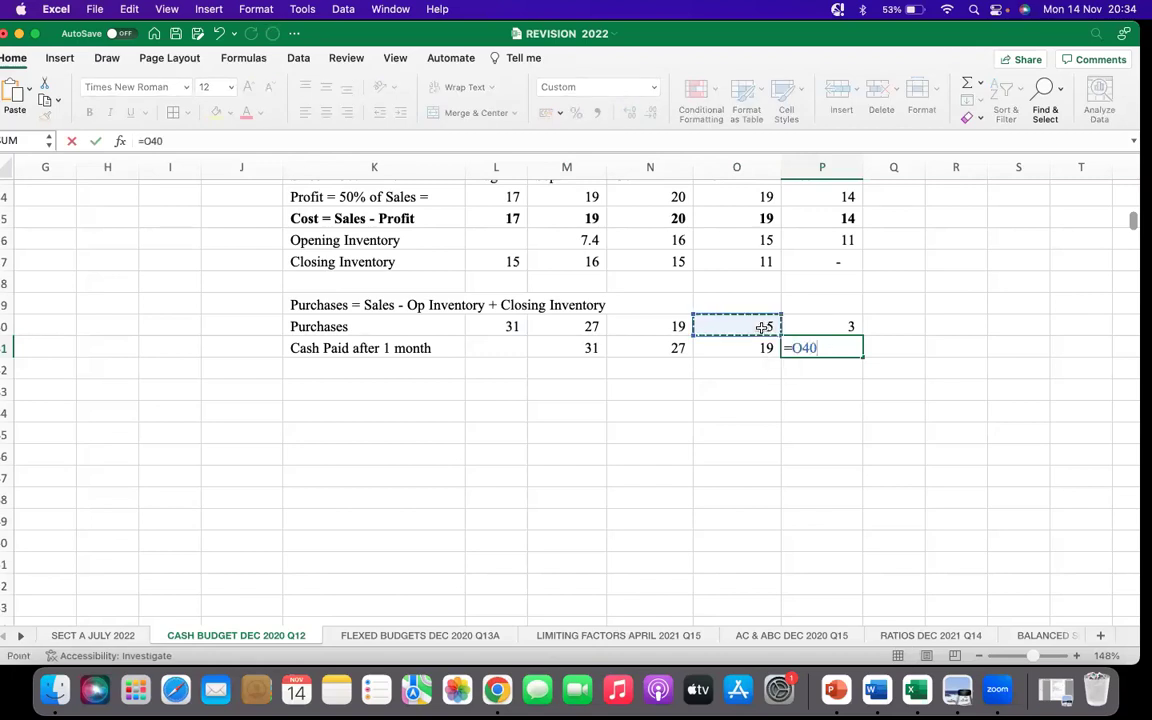
key("Return")
Carry the December purchases into the month after December by entering =P40 in Q41
left_click(884, 348)
type("=")
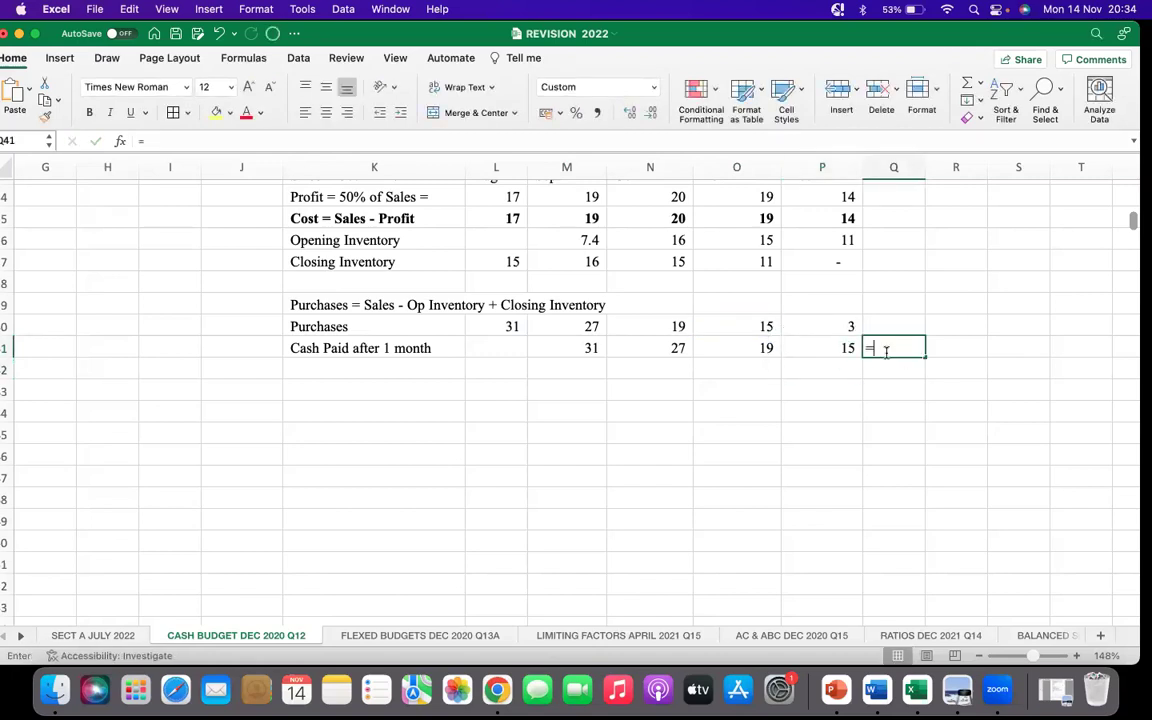
left_click(795, 326)
key("Return")
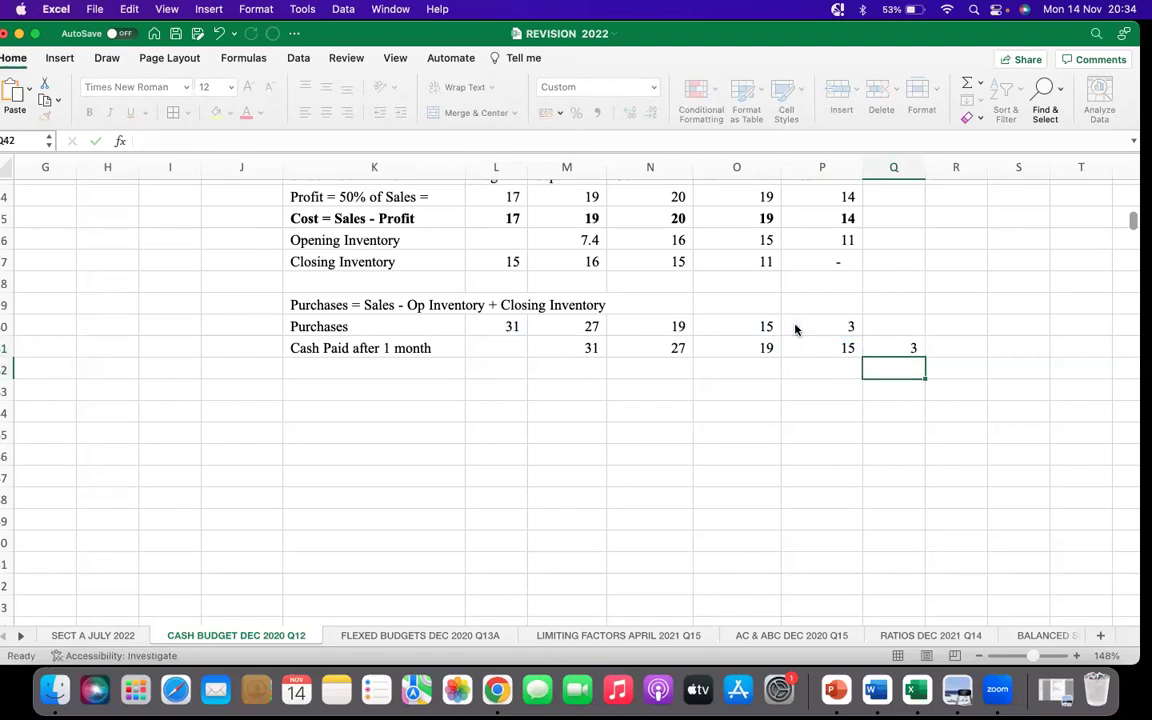
Link October's Purchase from Producers in M11 of the cash budget to the October cash paid working, using =N41
scroll(665, 385, "up", 1)
scroll(665, 385, "up", 10)
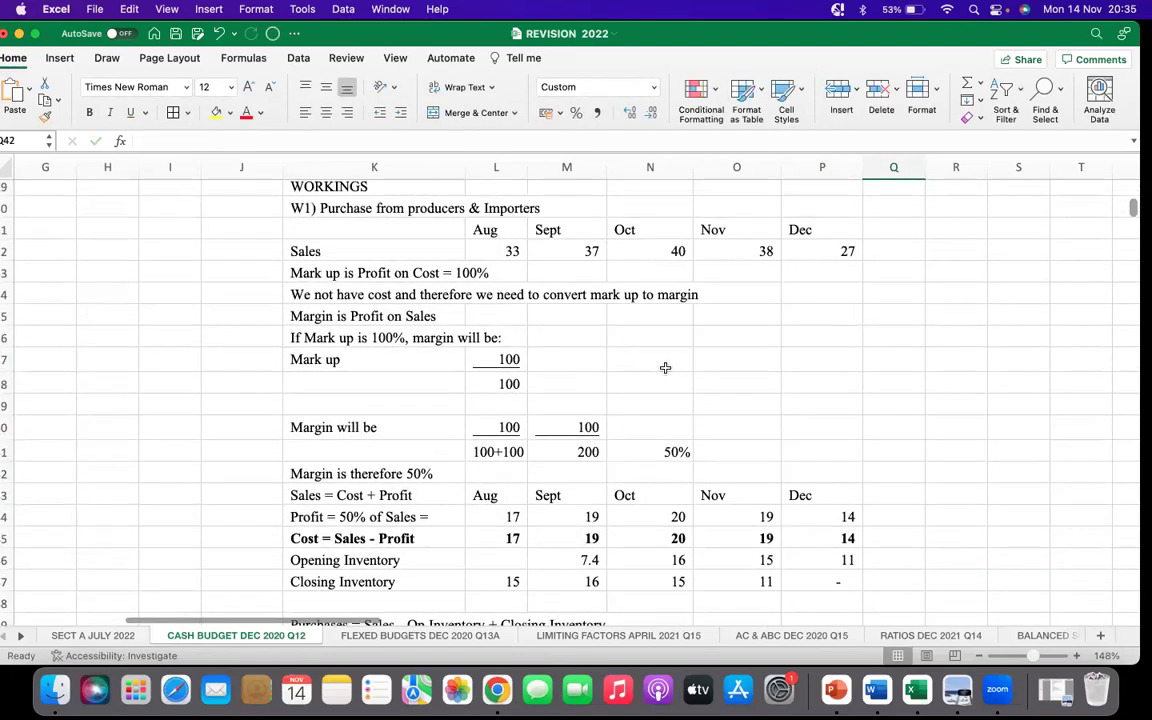
scroll(533, 302, "up", 1)
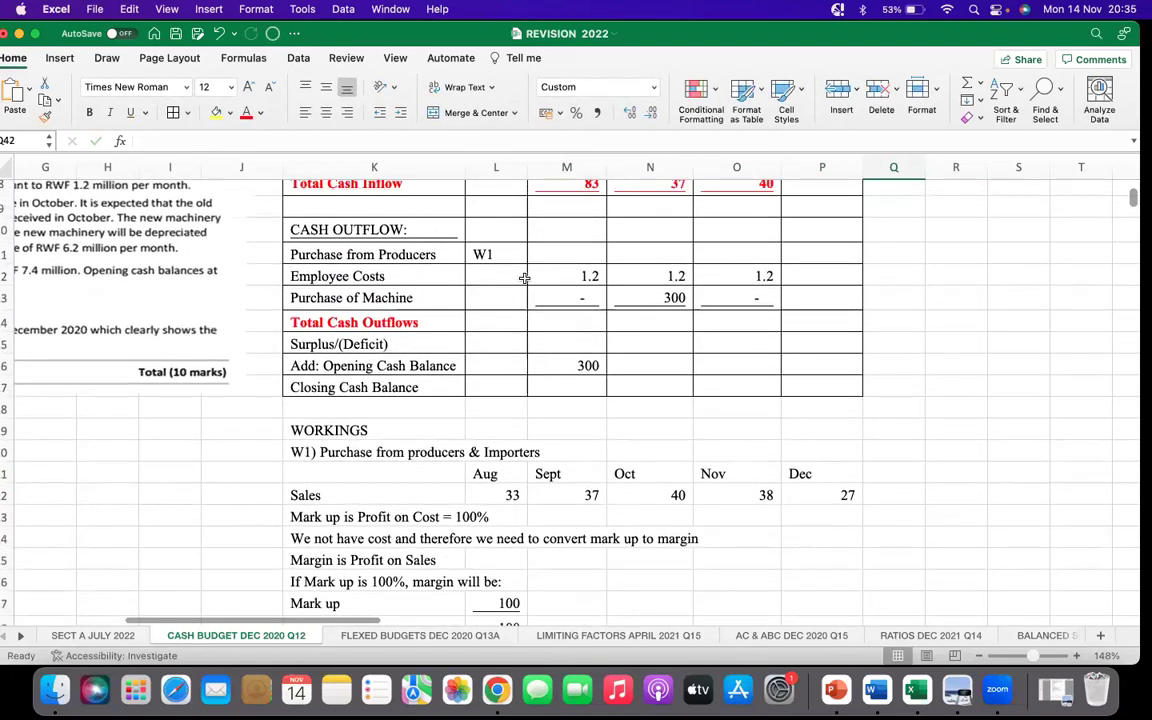
scroll(530, 285, "up", 3)
left_click(553, 320)
type("=")
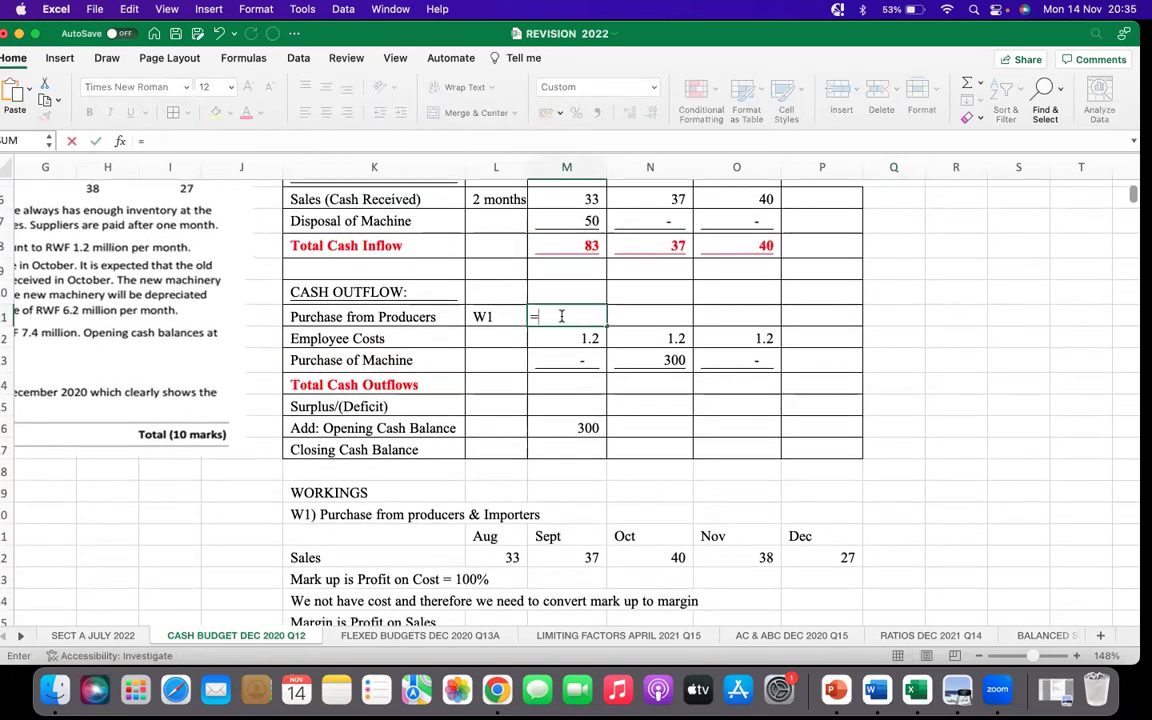
scroll(566, 355, "down", 6)
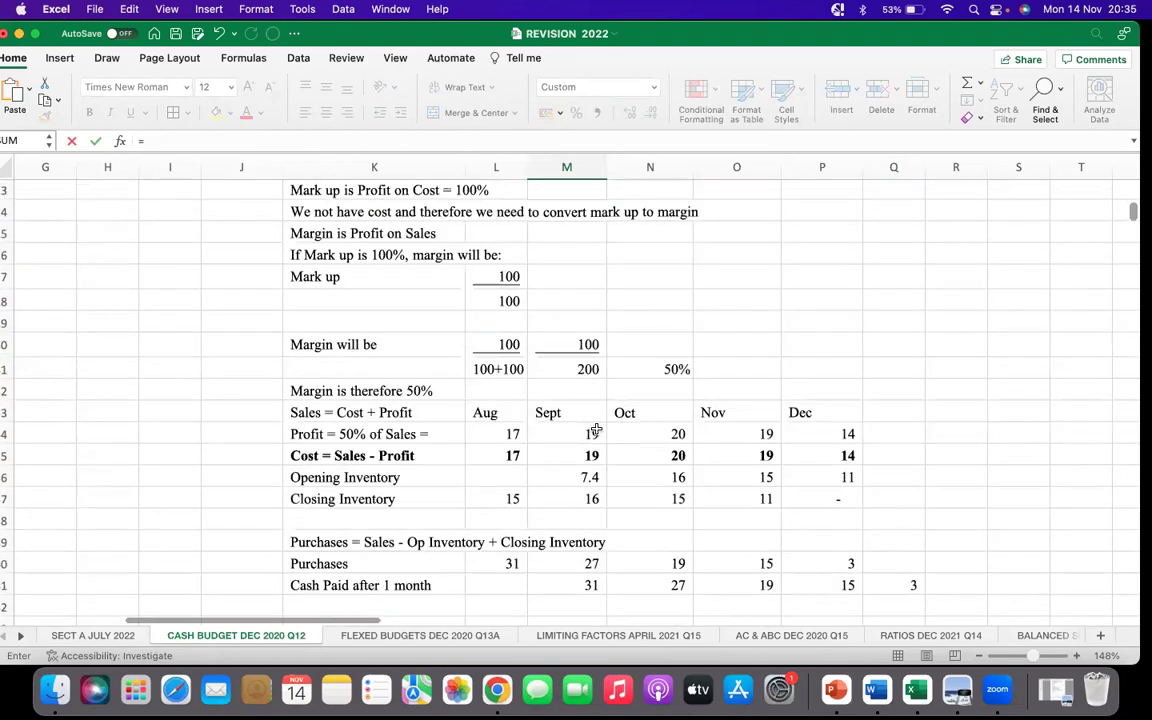
scroll(620, 458, "down", 1)
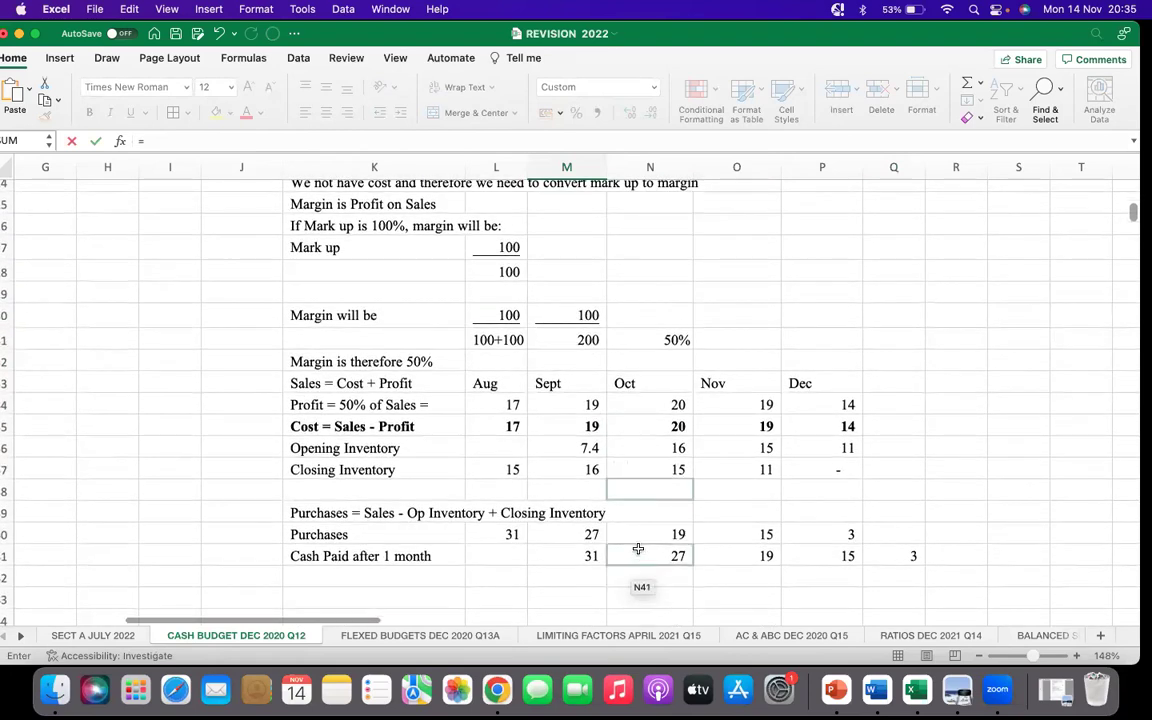
left_click(641, 553)
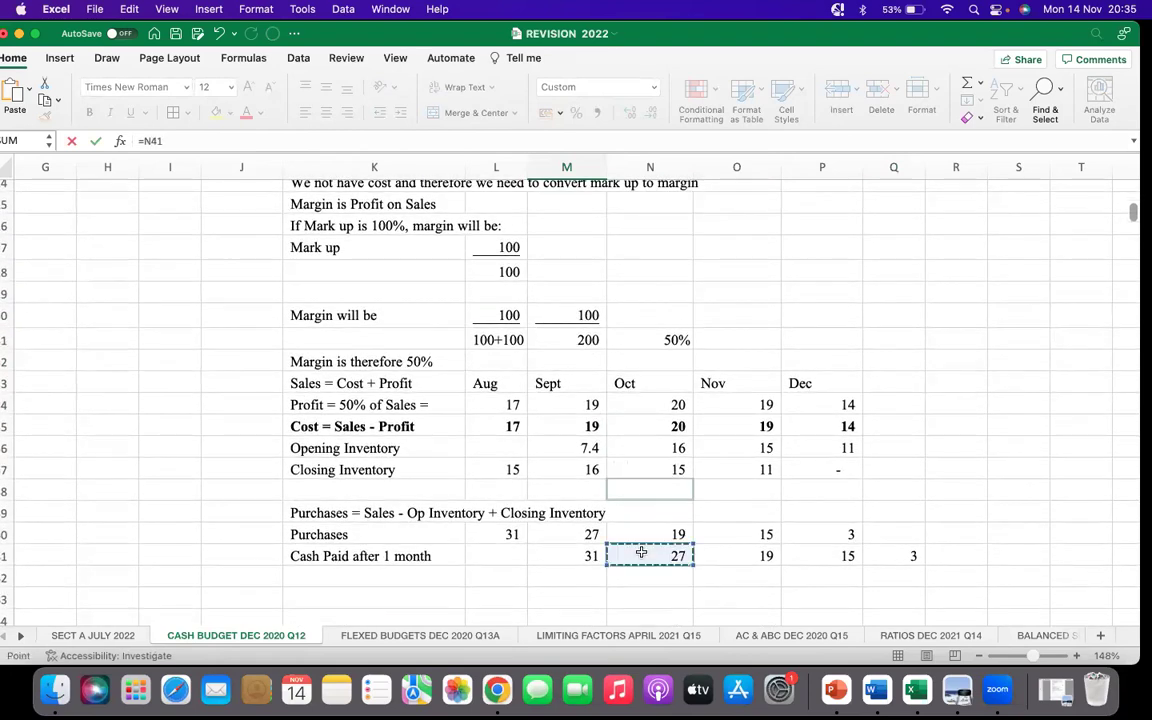
key("Return")
Copy October's Purchase from Producers formula across to November and December
scroll(641, 553, "up", 10)
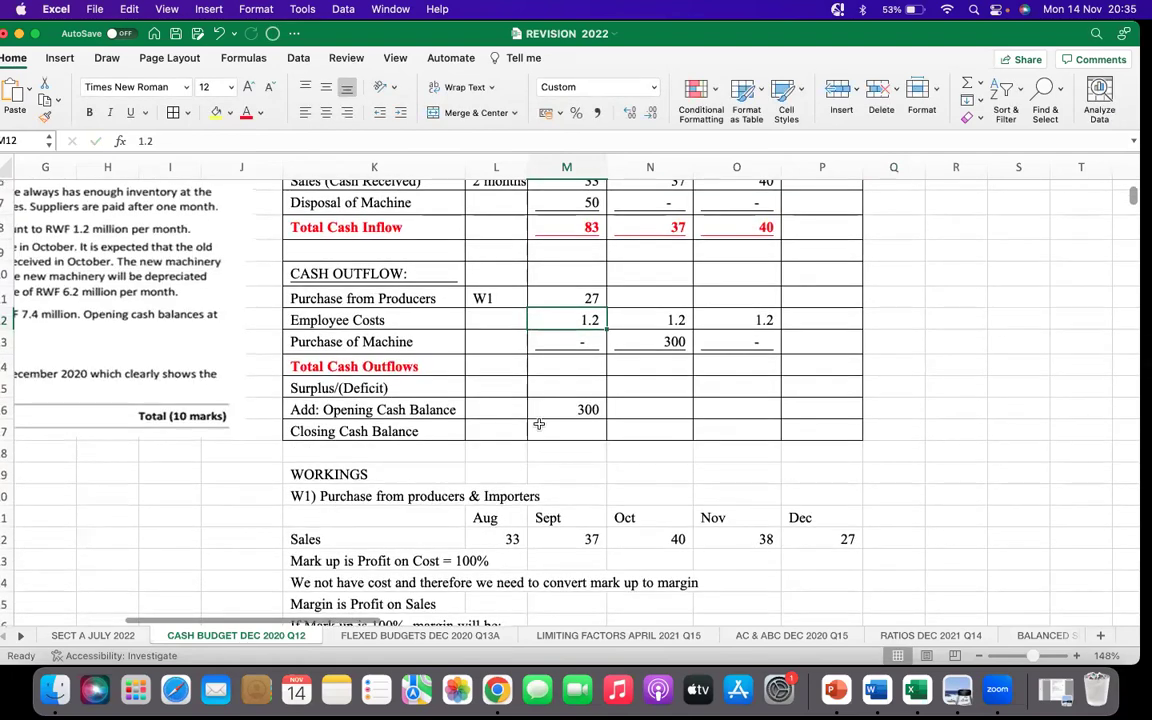
left_click(547, 367)
left_click_drag(605, 384, 770, 381)
left_click(955, 394)
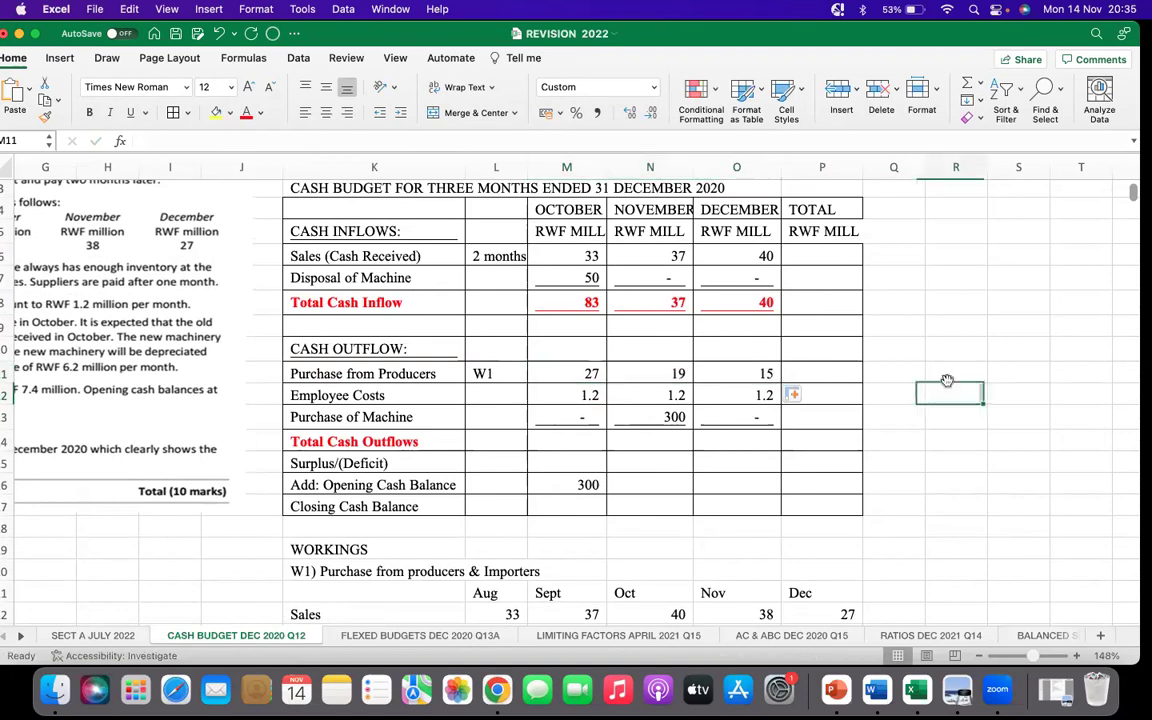
Calculate October's Total Cash Outflows in M14 with =M11+M12+M13 and copy the formula across to December
left_click(551, 441)
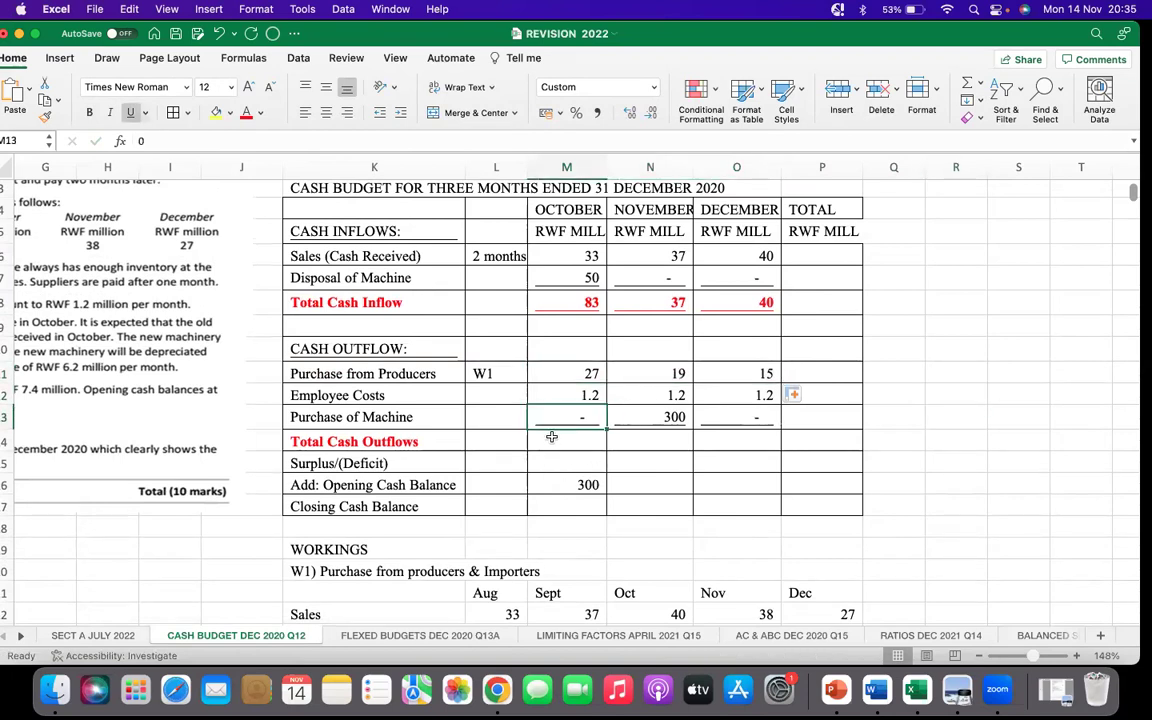
type("=")
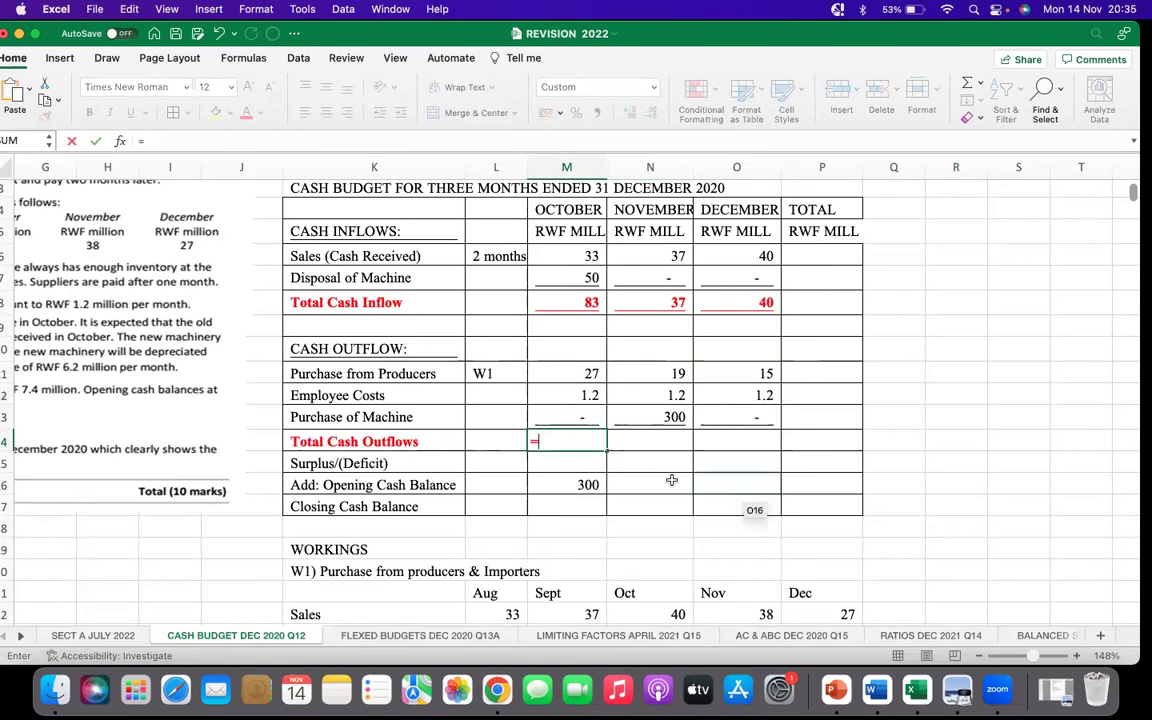
left_click(566, 376)
type("+")
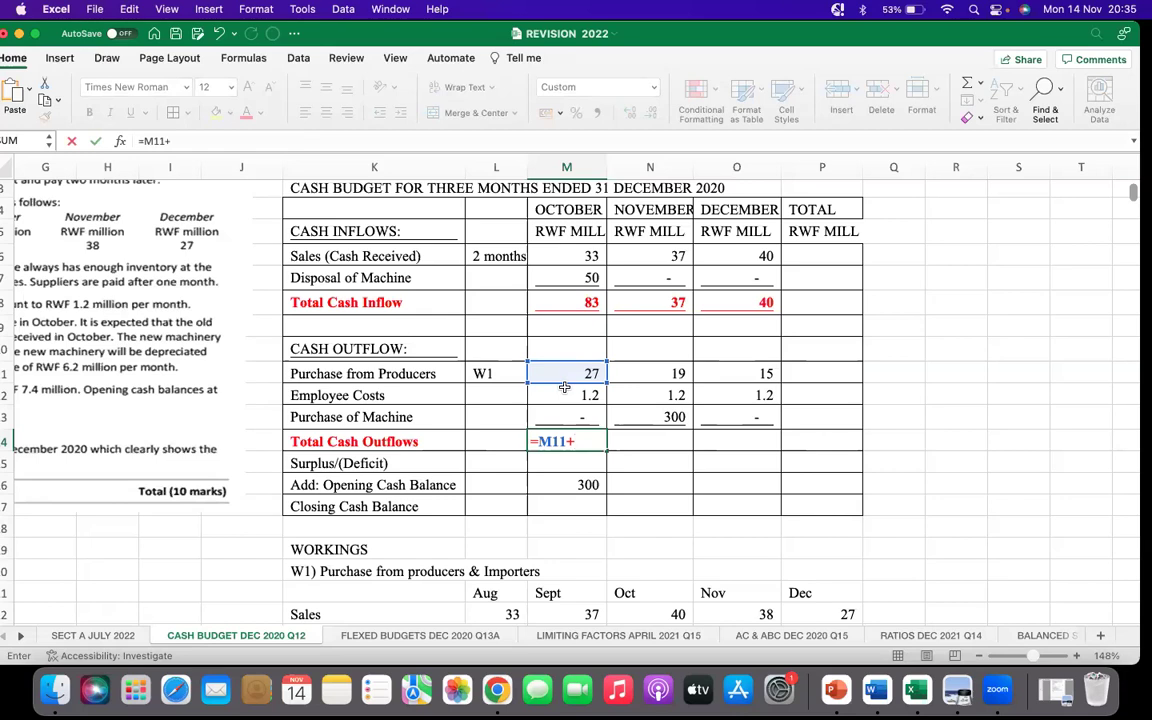
left_click(564, 390)
type("+")
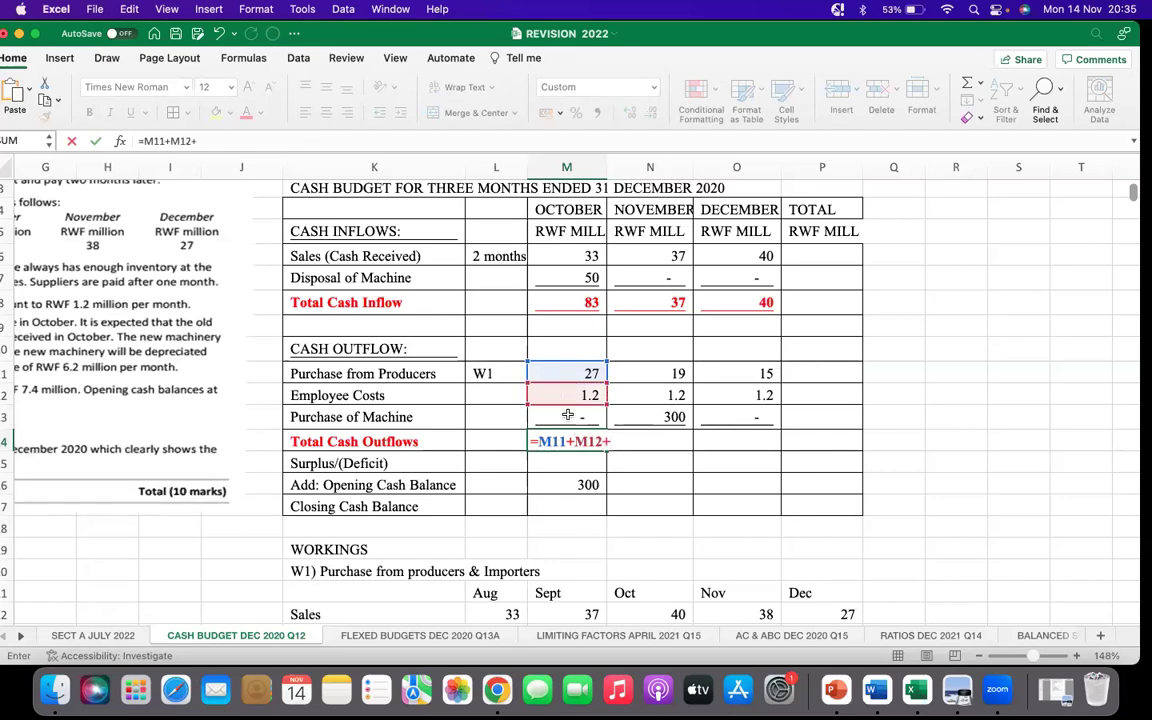
left_click(567, 415)
key("Return")
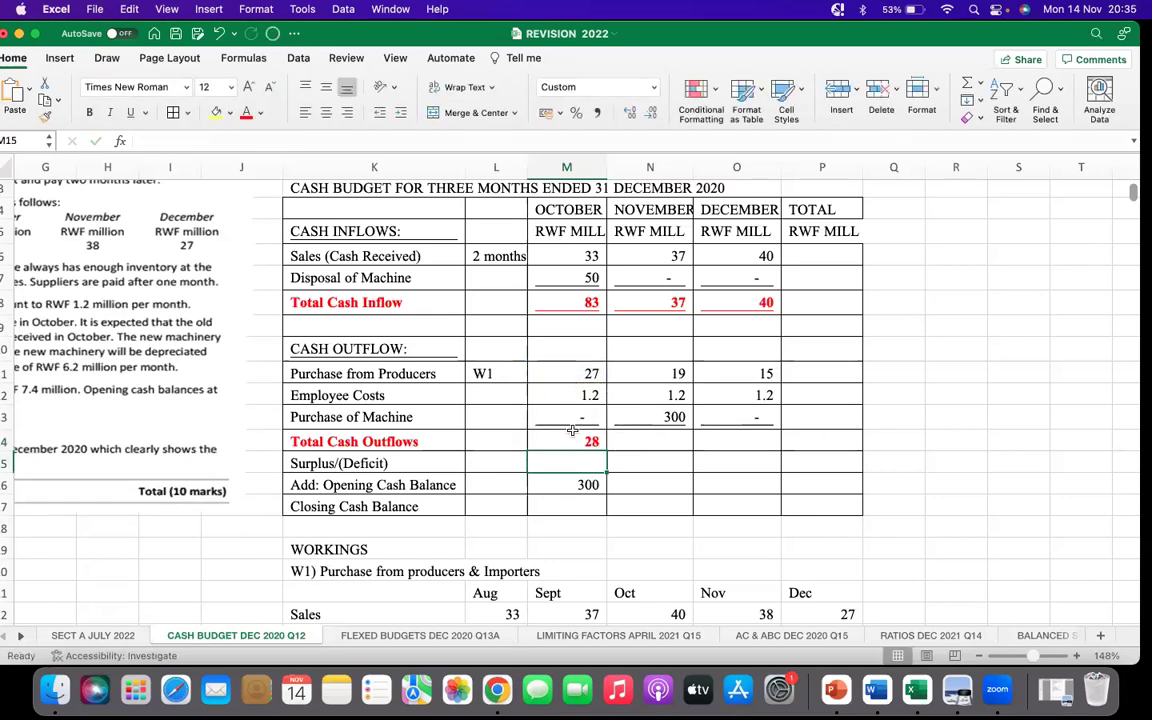
left_click(569, 446)
left_click_drag(606, 452, 738, 441)
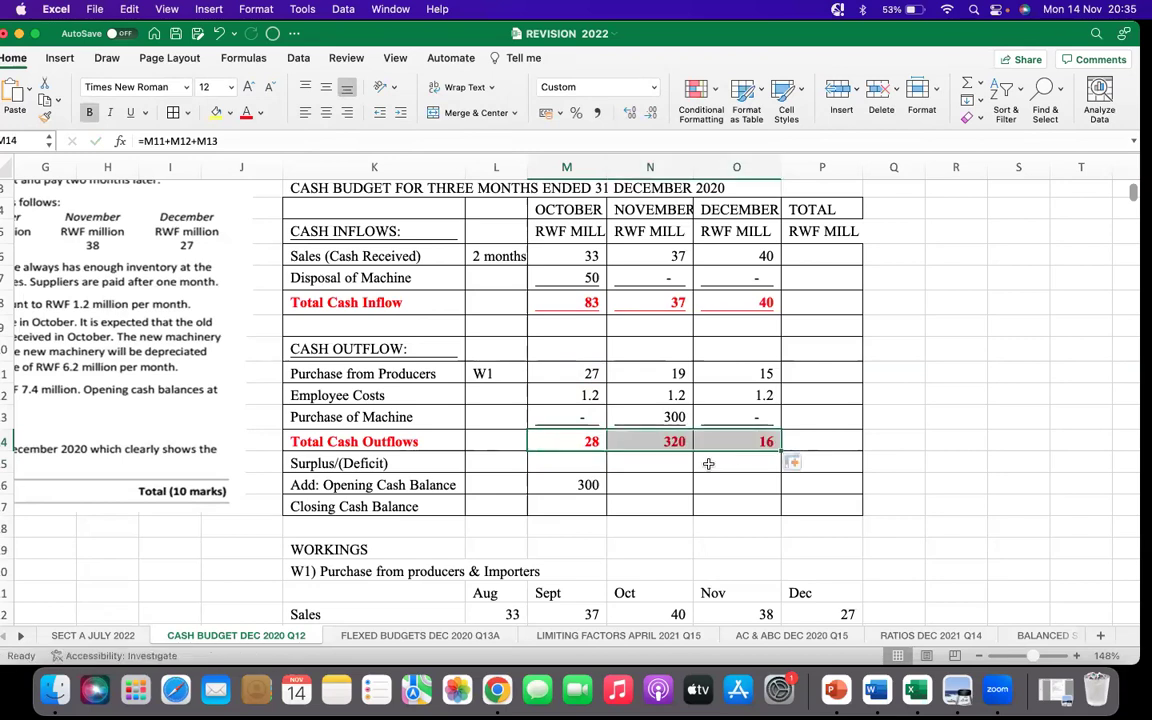
Calculate October's Surplus/(Deficit) in M15 as inflow minus outflow, =M8-M14, and copy it across to December
left_click(561, 456)
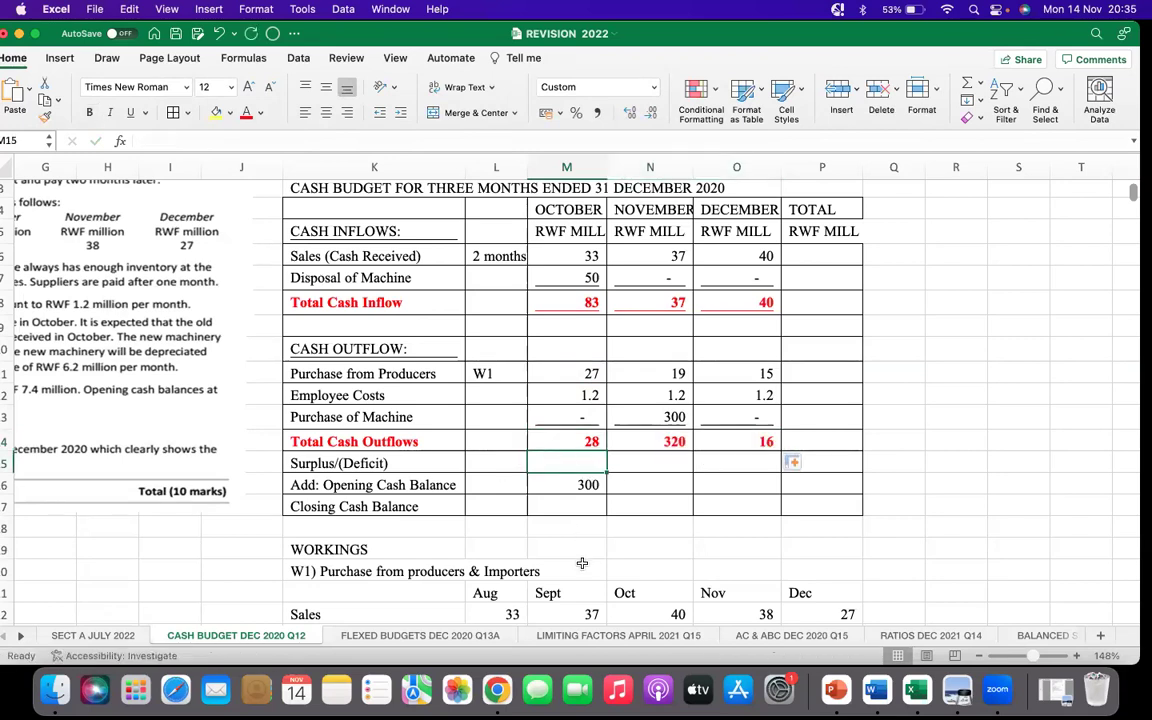
type("=")
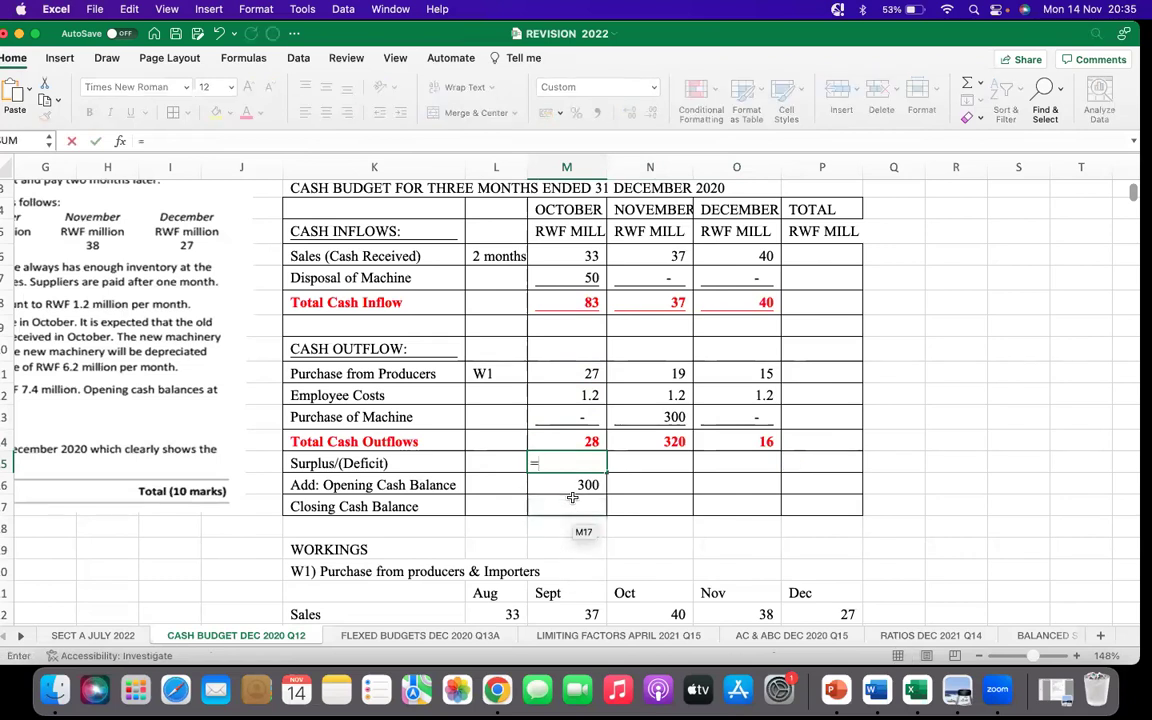
left_click(581, 304)
type("-")
left_click(574, 441)
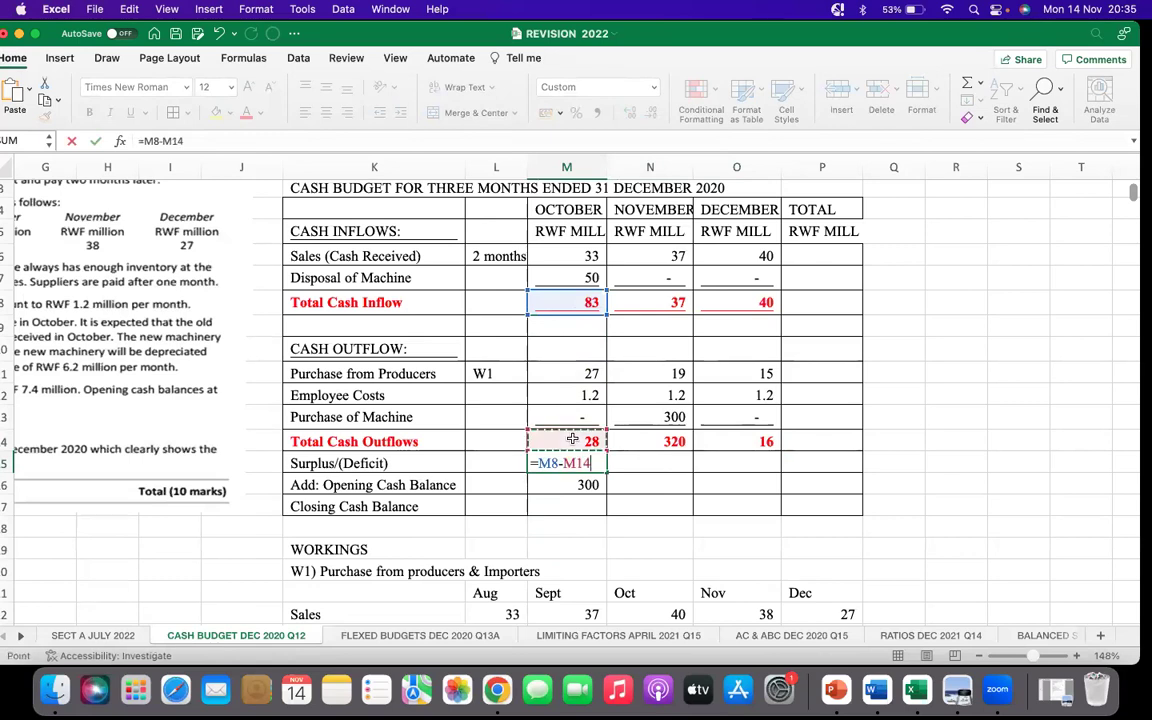
key("Return")
left_click(578, 459)
left_click_drag(606, 476, 758, 470)
Widen the November column slightly so its heading and figures fit
left_click(667, 476)
left_click(660, 466)
left_click_drag(693, 166, 717, 165)
Calculate October's Closing Cash Balance in M17 as surplus plus opening balance, using =M15+M16
left_click(585, 505)
type("=")
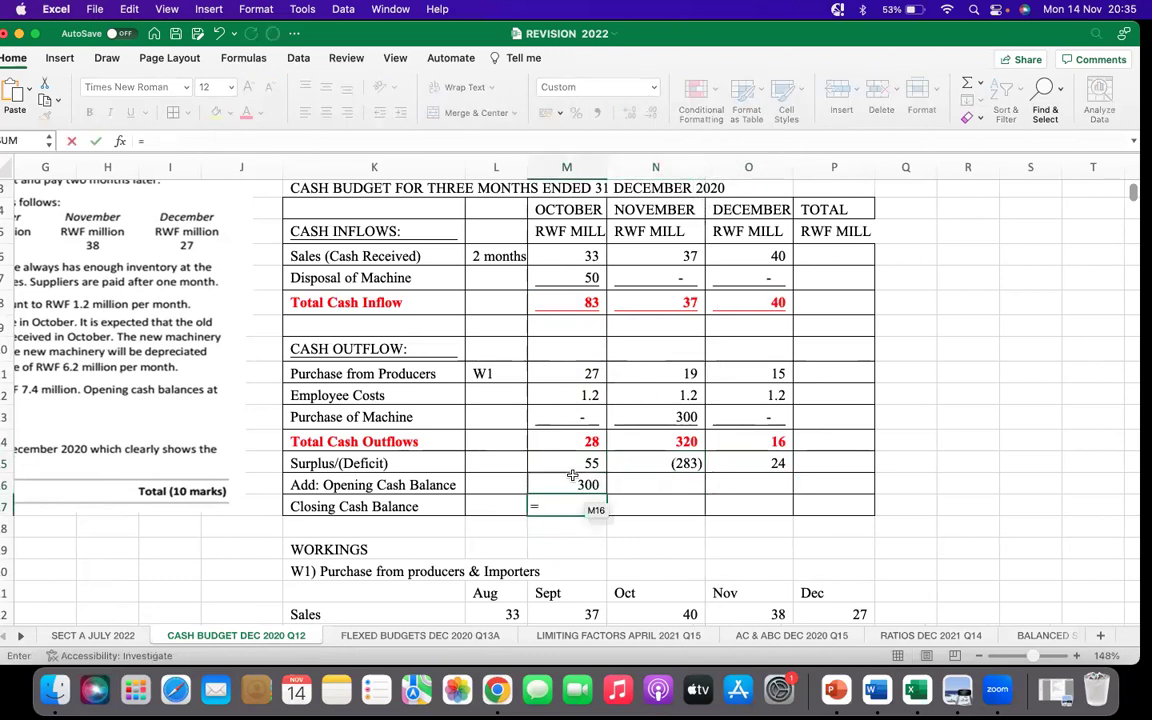
left_click(574, 466)
type("+")
left_click(579, 484)
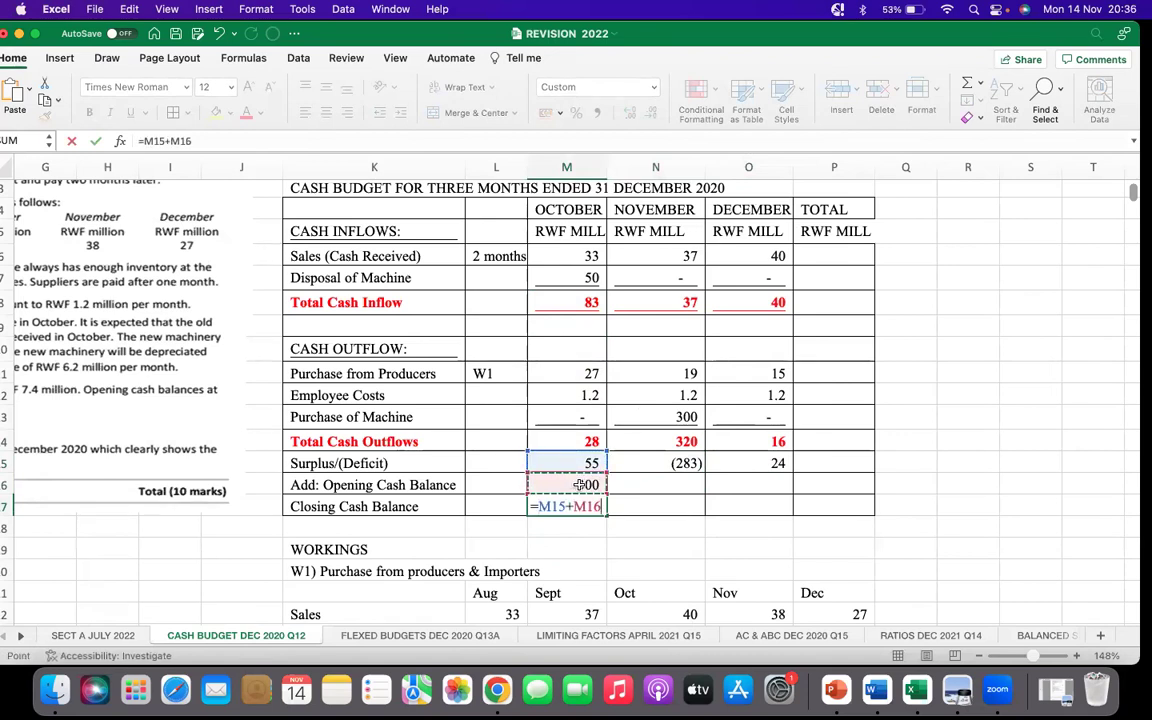
key("Return")
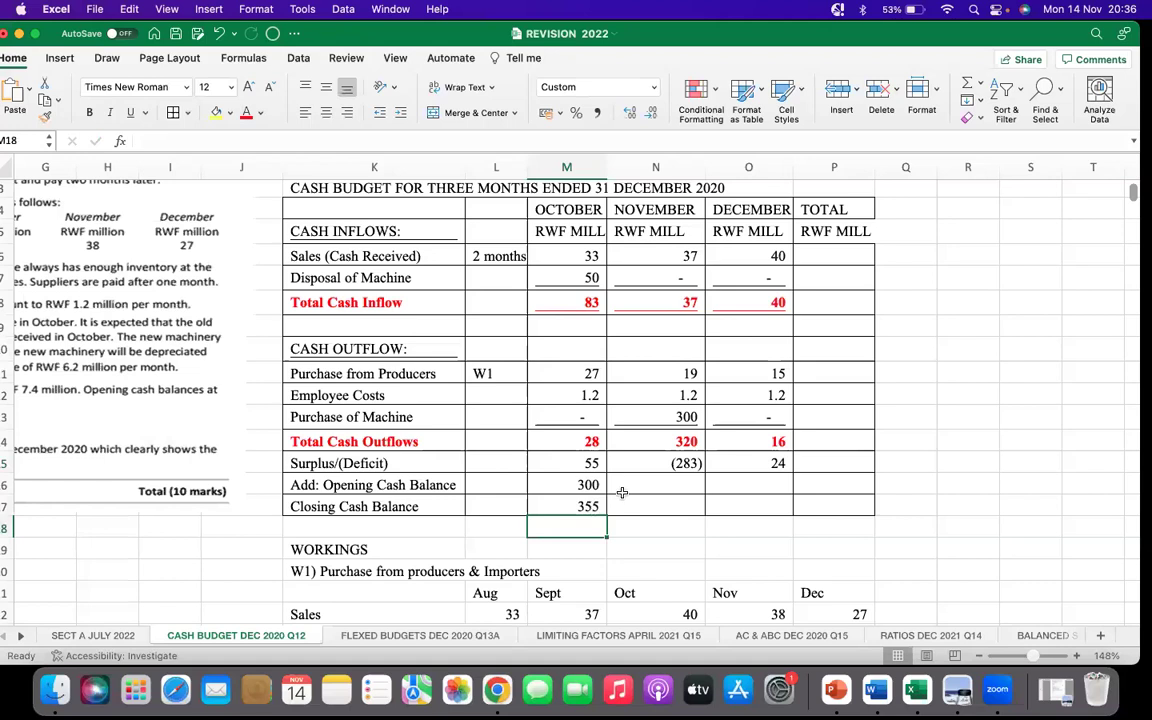
Set November's Opening Cash Balance in N16 to October's closing balance with =M17
left_click(632, 487)
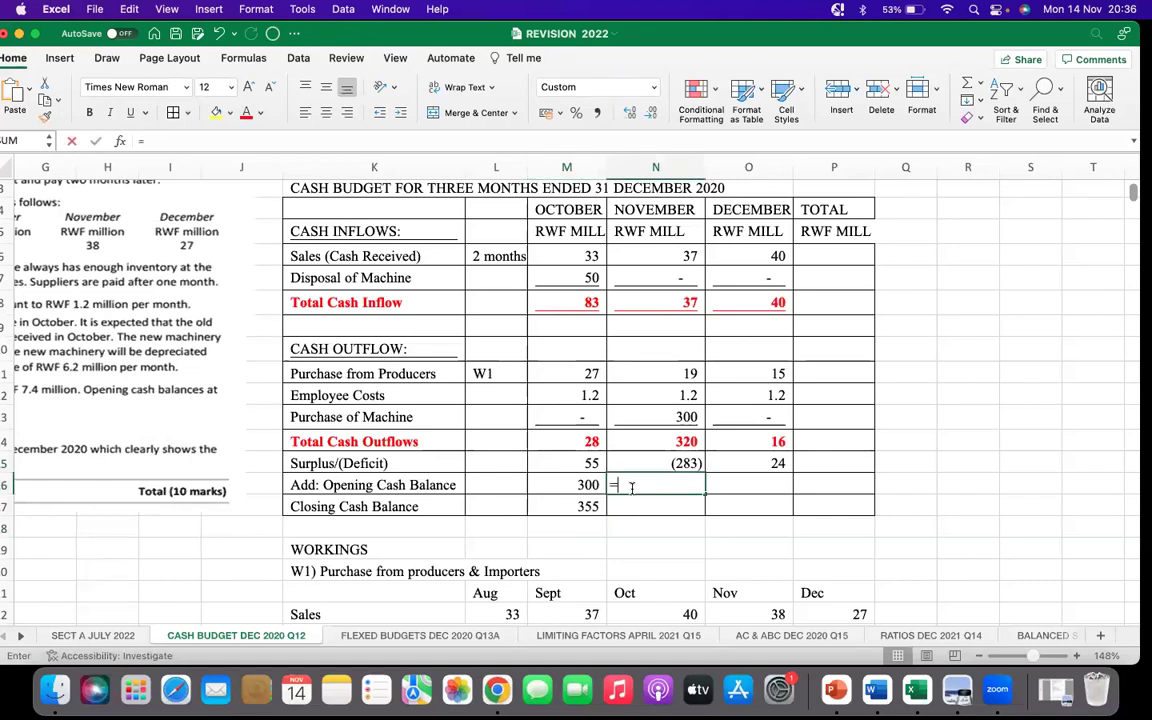
type("=")
left_click(580, 507)
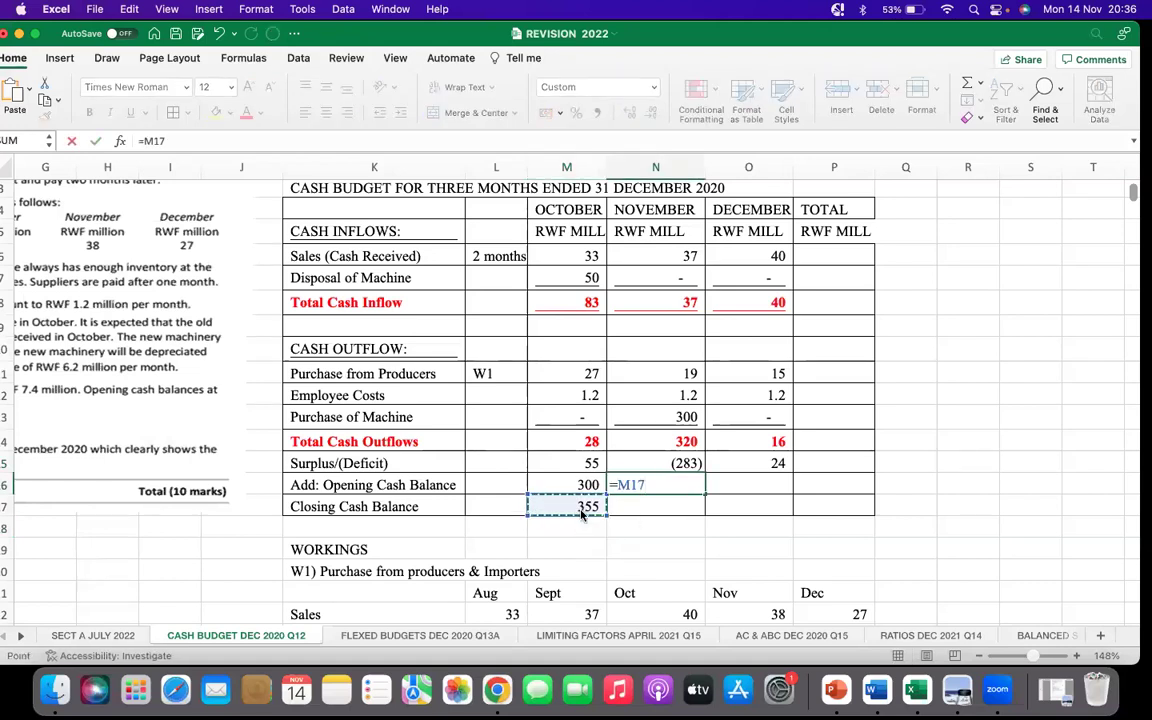
key("Return")
left_click(662, 483)
left_click(662, 503)
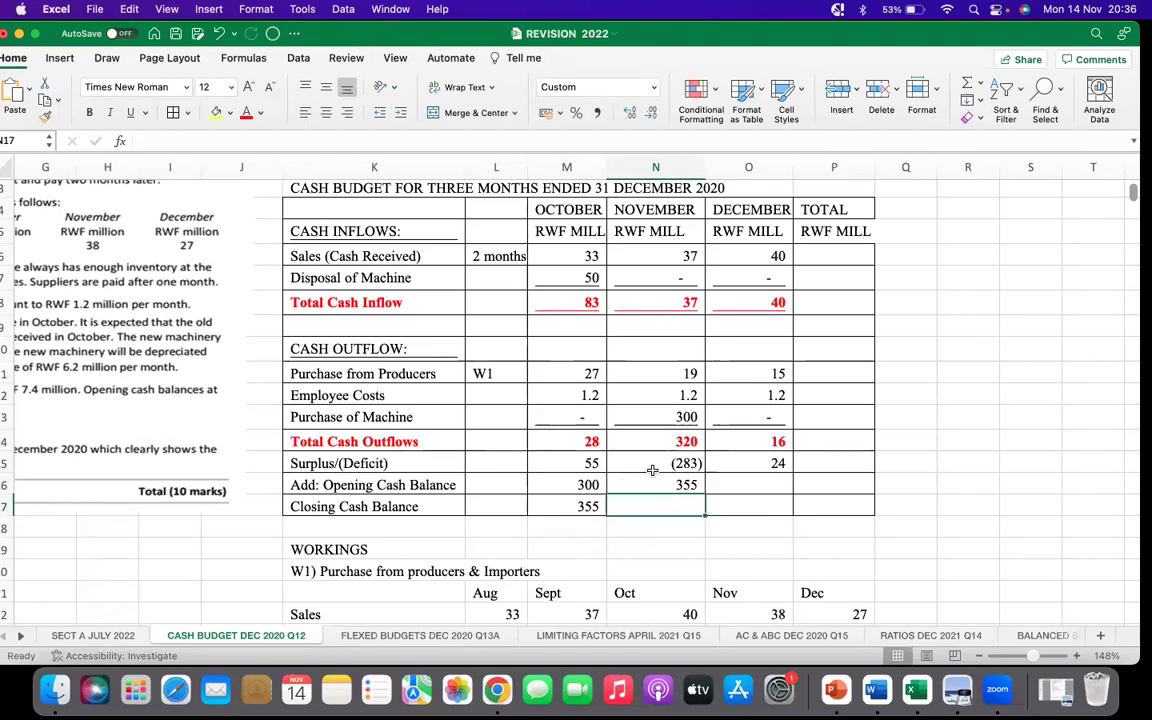
Calculate November's Closing Cash Balance in N17 as surplus/(deficit) plus opening balance, using =N15+N16
left_click(585, 506)
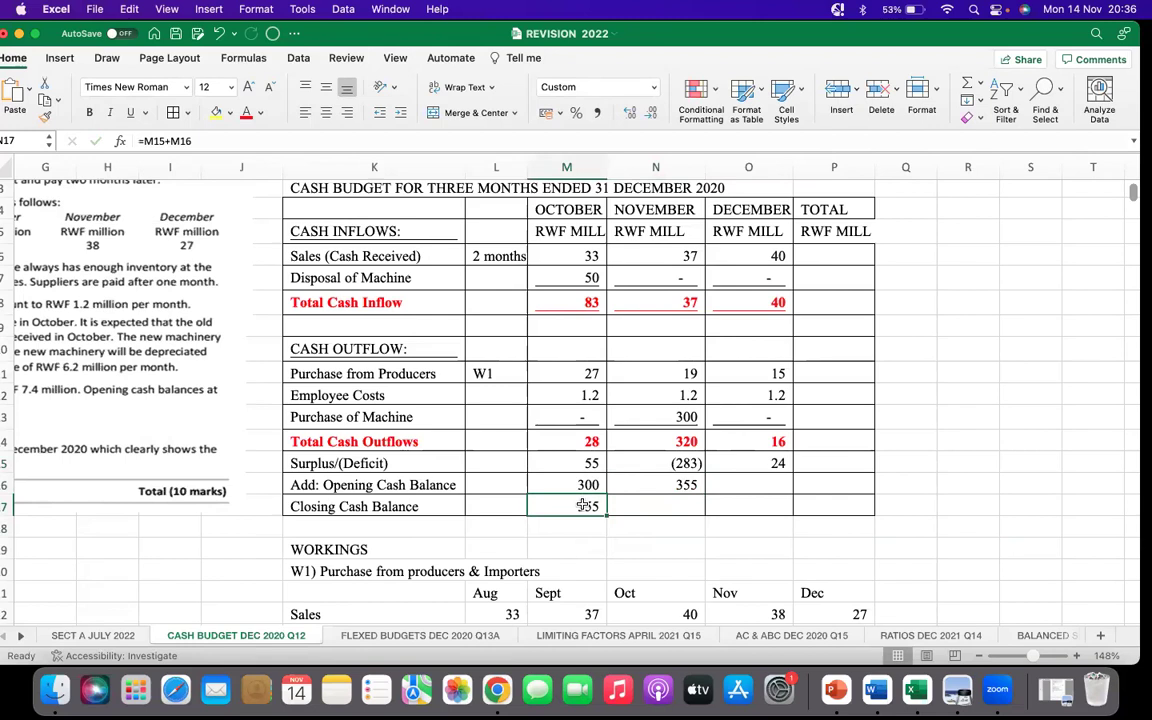
left_click(684, 508)
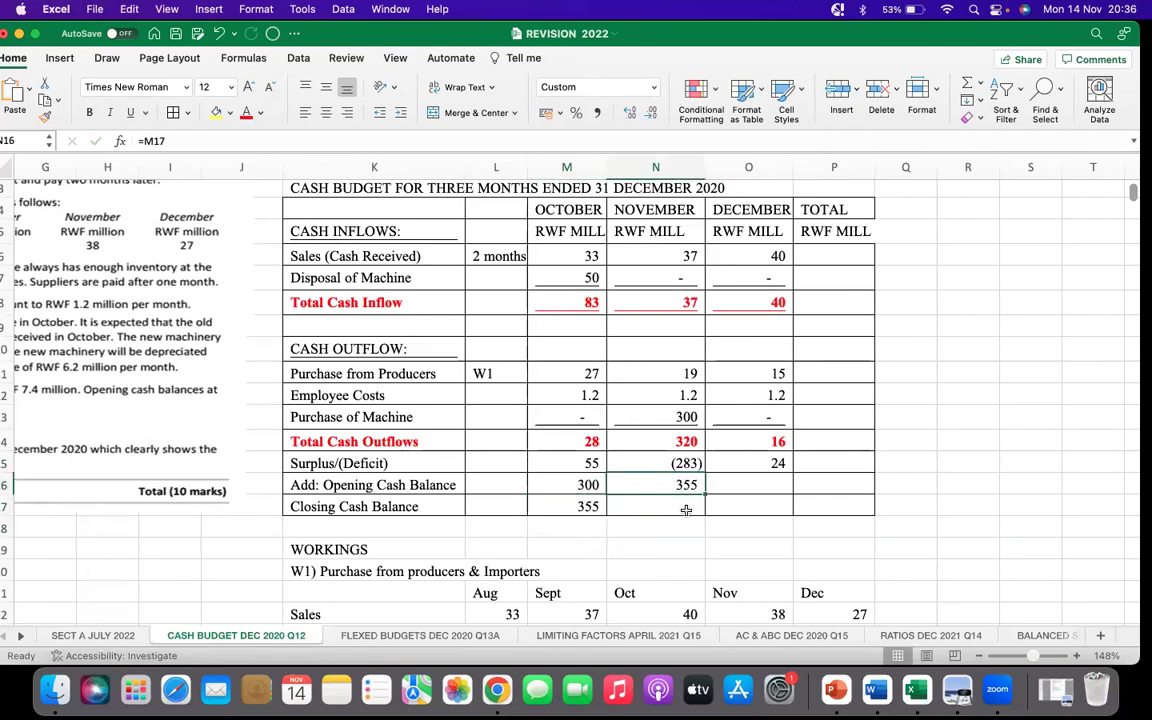
type("=")
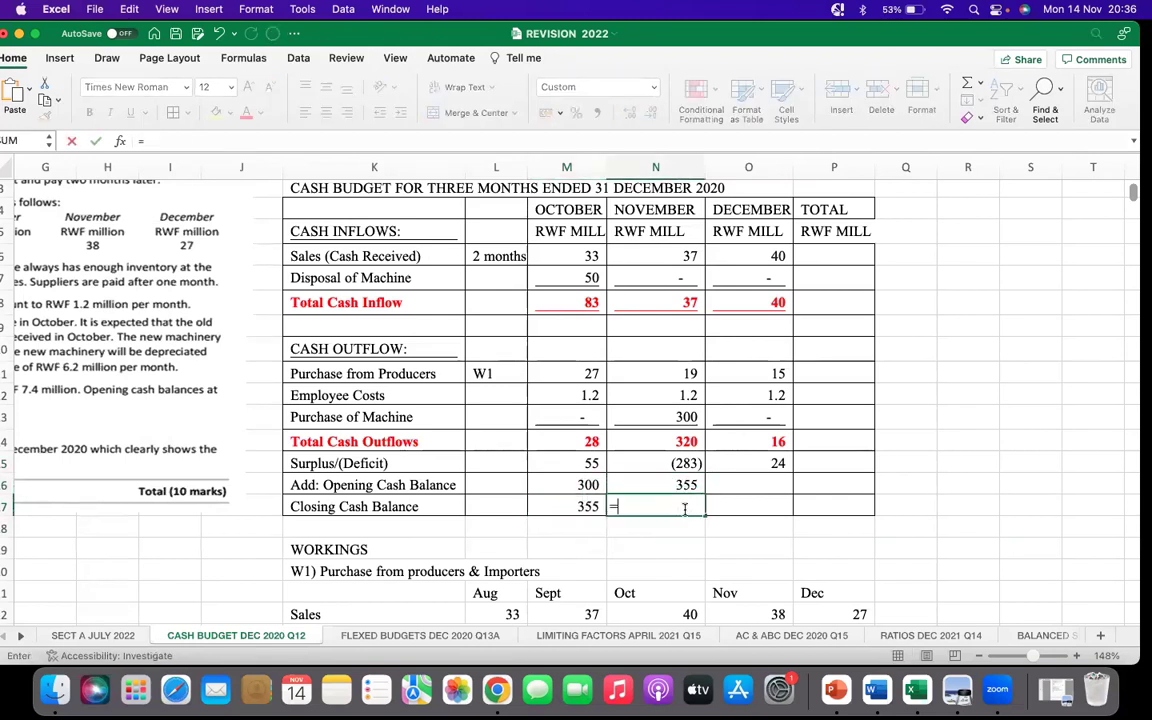
left_click(681, 464)
type("+")
left_click(673, 486)
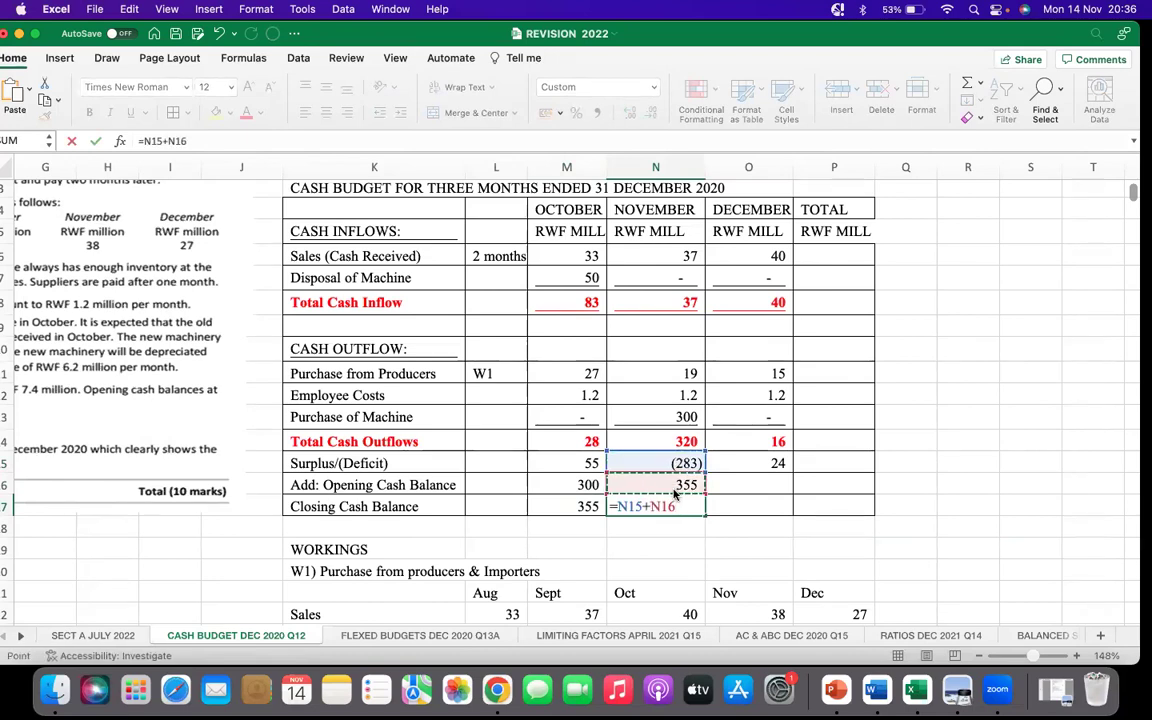
key("Return")
Carry November's closing balance into December's Opening Cash Balance in O16 with =N17
left_click(747, 485)
type("=")
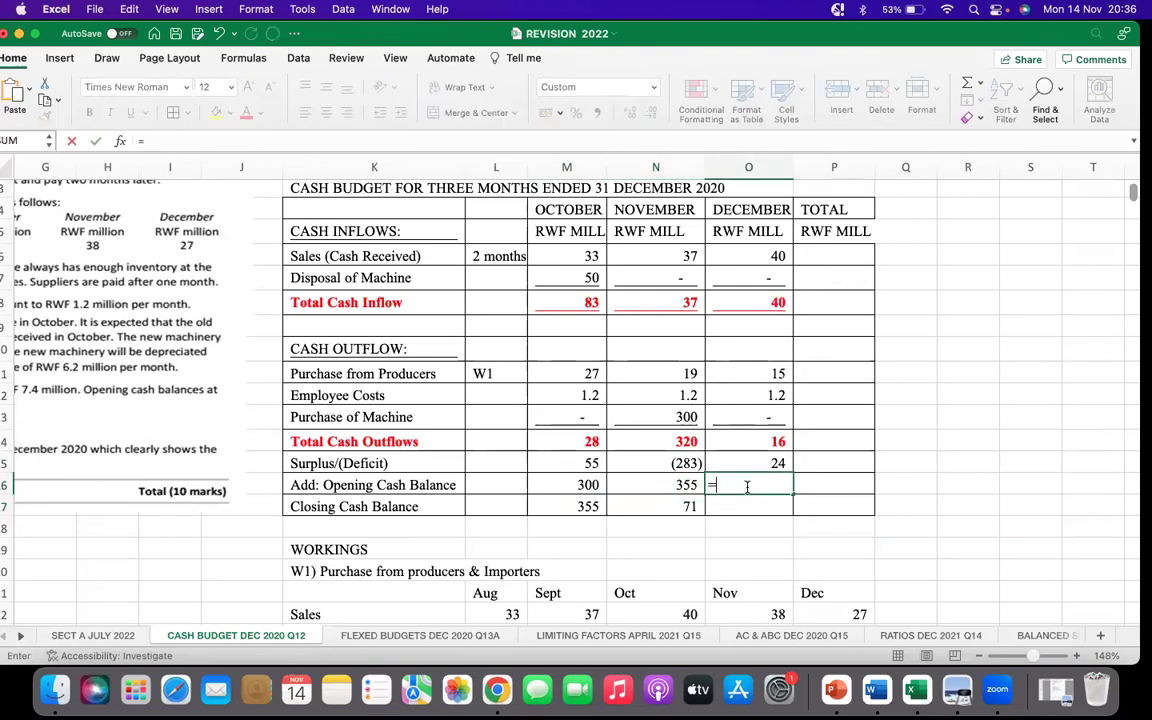
left_click(675, 508)
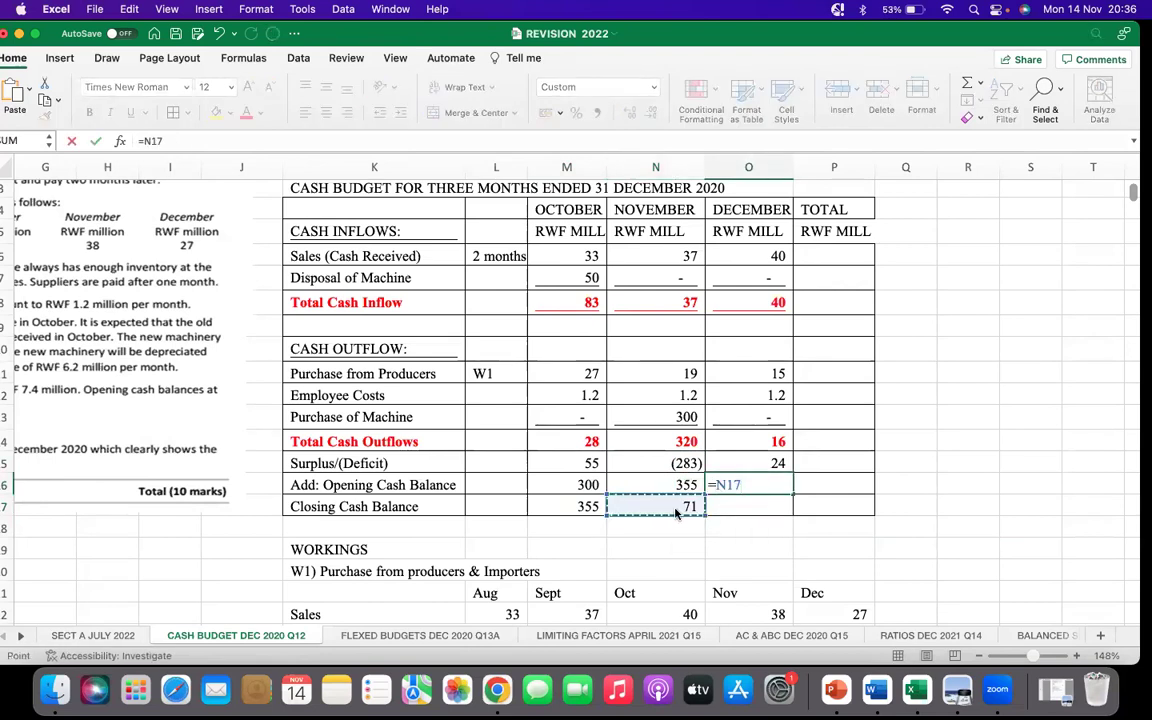
key("Return")
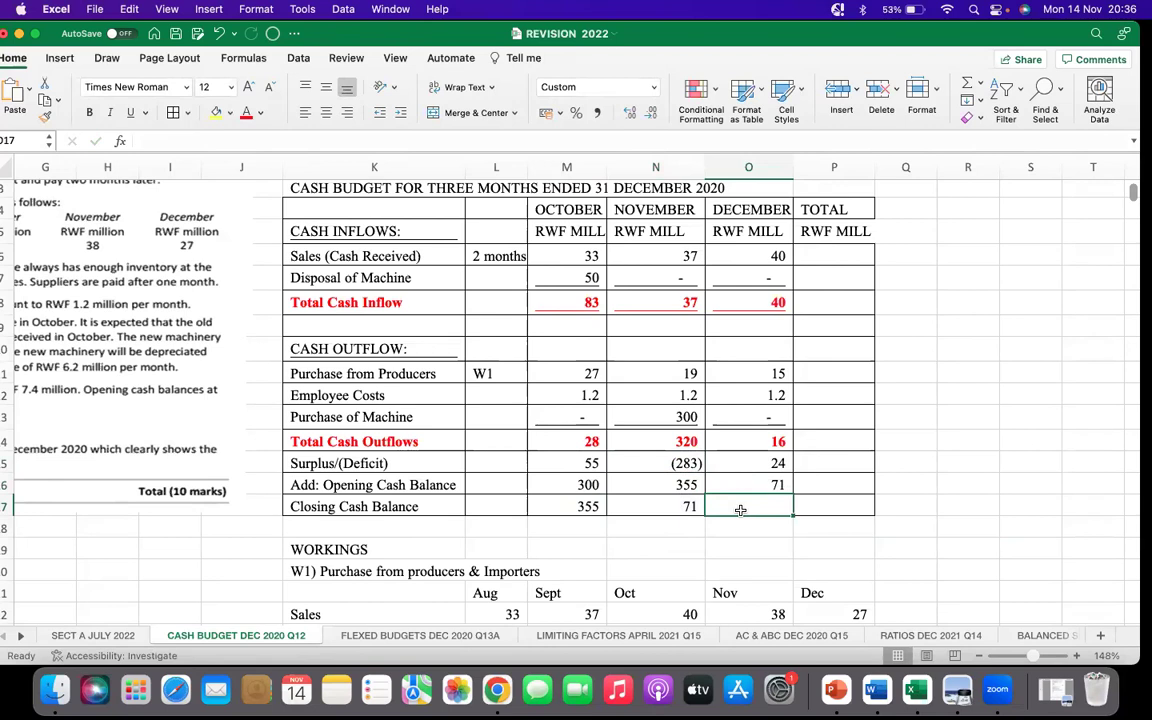
Calculate December's Closing Cash Balance in O17 with =O15+O16
type("=")
left_click(768, 465)
type("+")
left_click(768, 485)
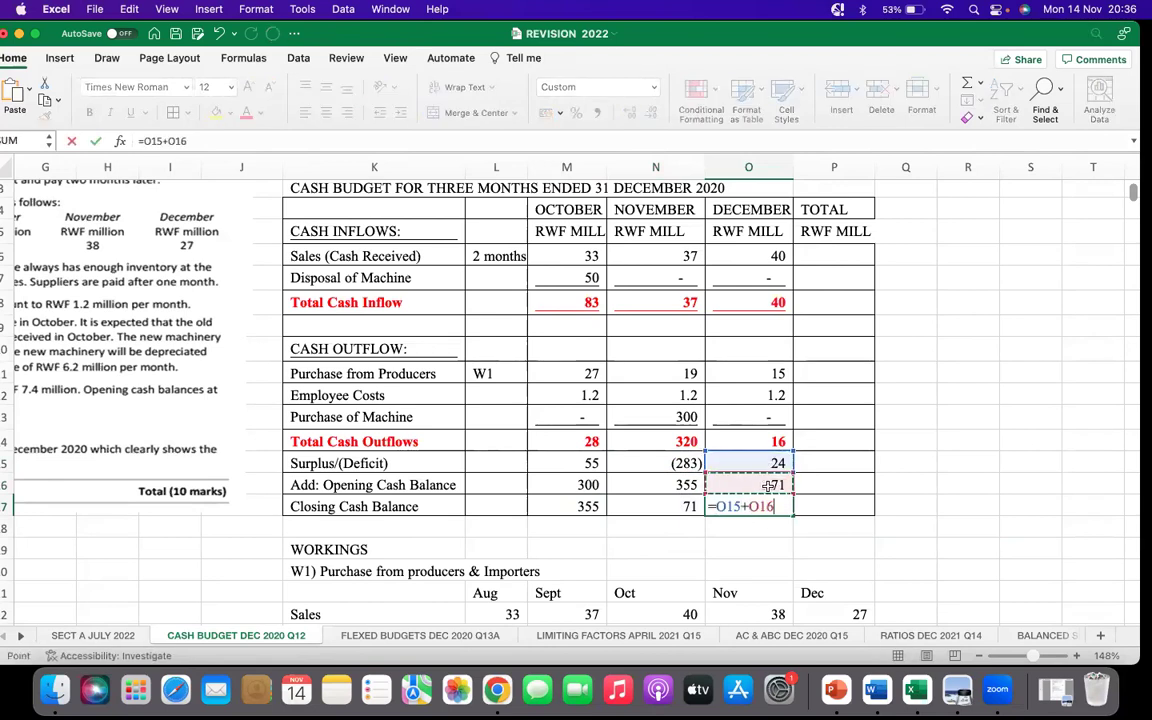
key("Return")
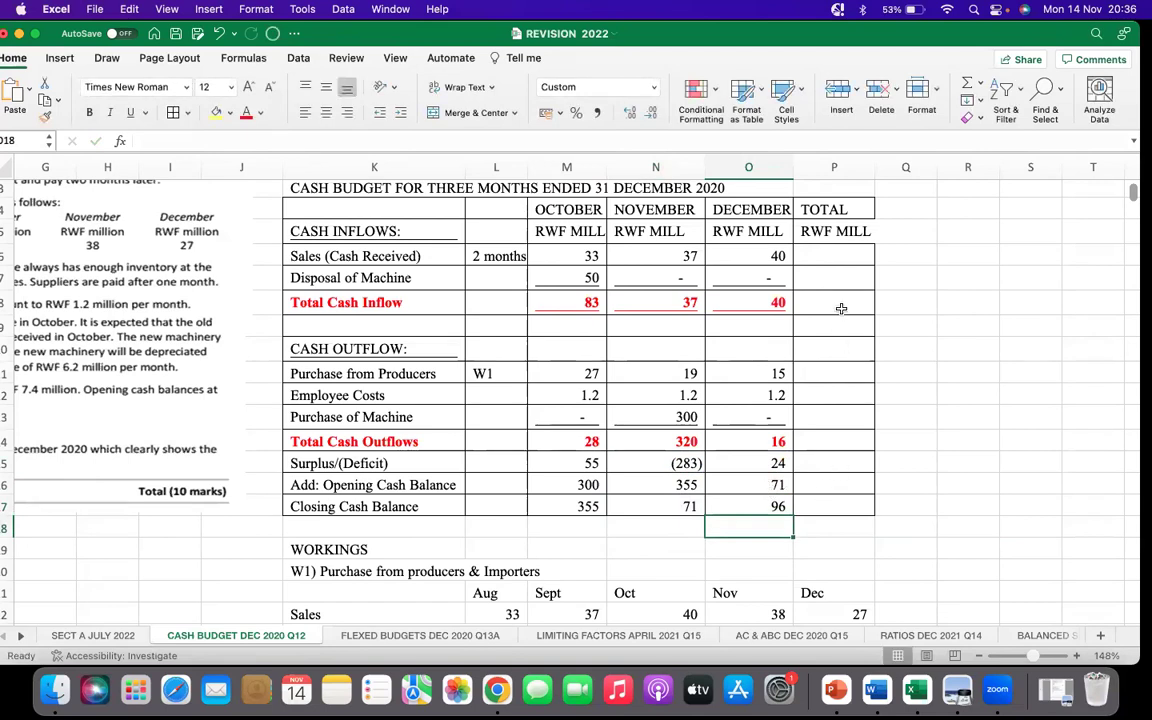
Total the three months of sales receipts in P6 with =SUM(M6:O6) and copy the formula down to the Surplus/(Deficit) row
left_click(836, 256)
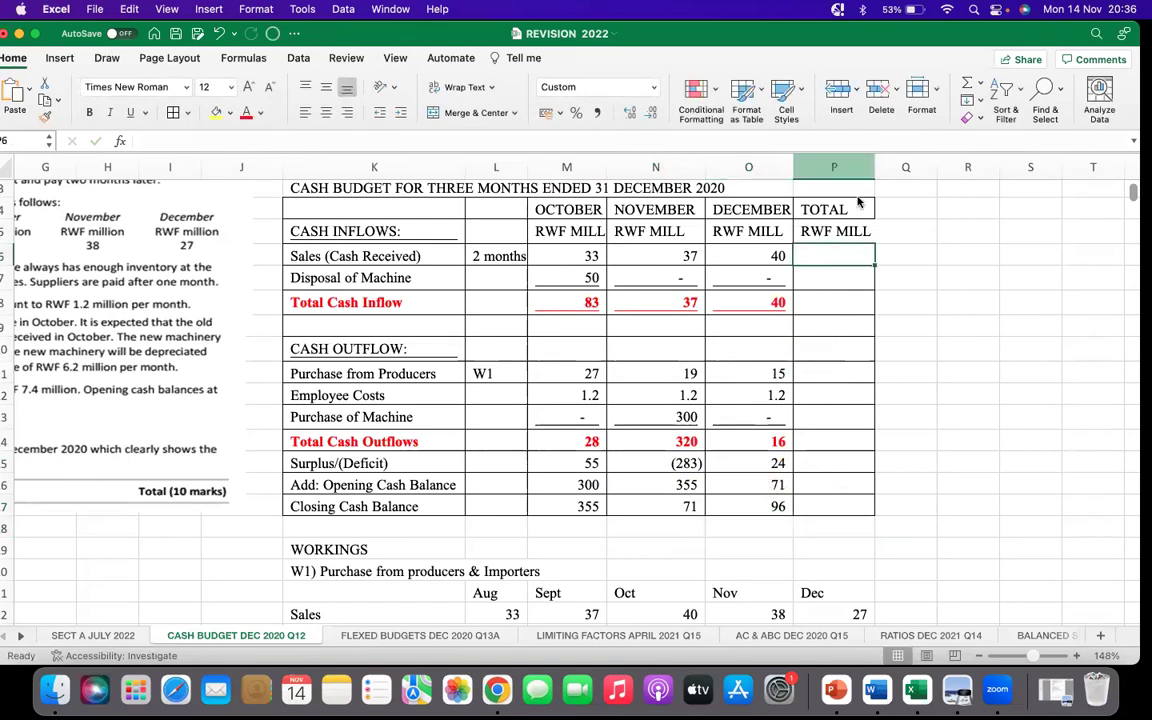
left_click(977, 85)
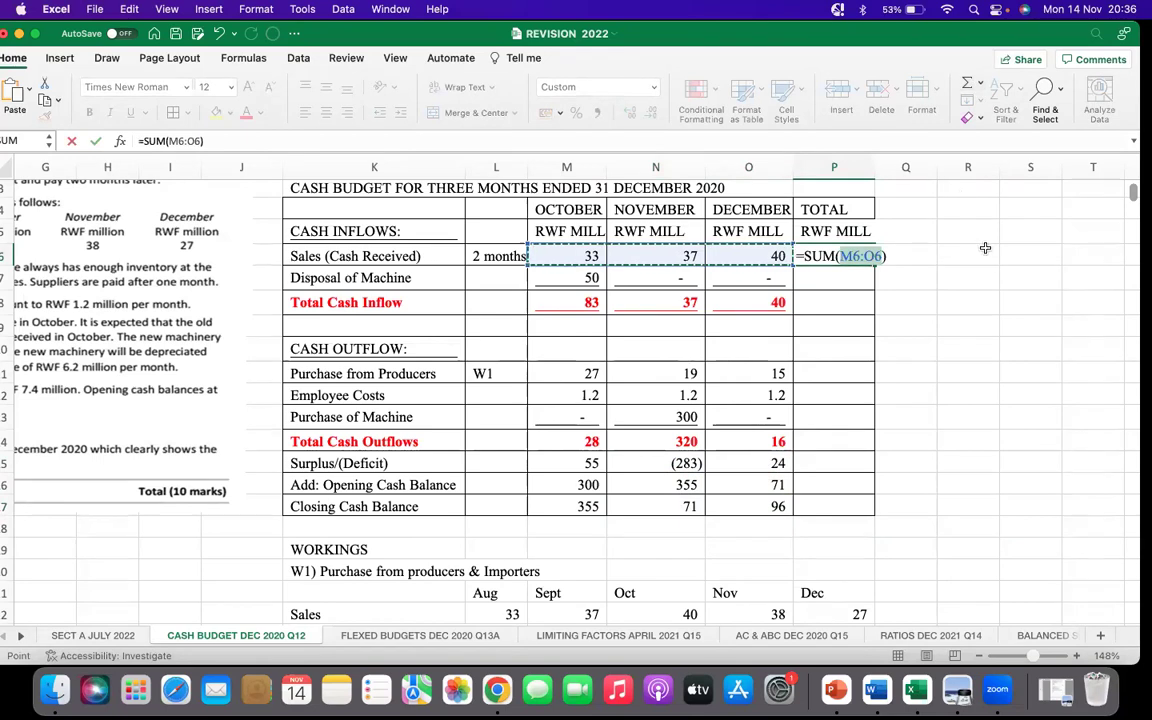
key("Return")
left_click(847, 258)
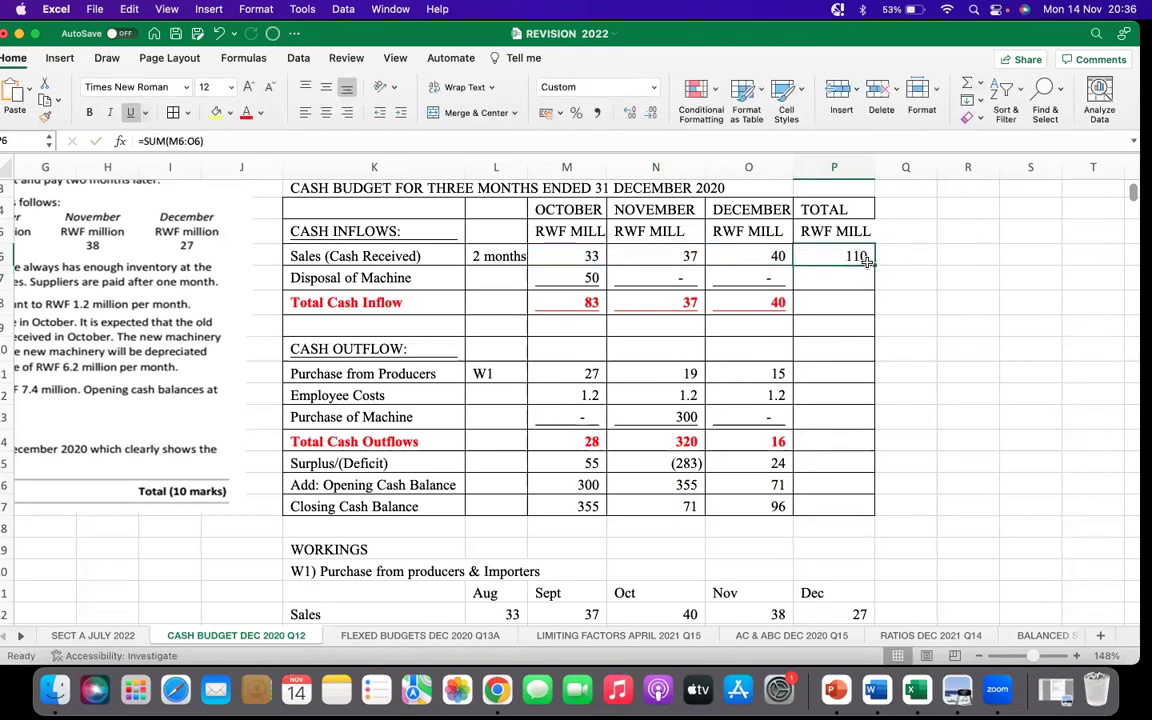
left_click_drag(883, 354, 894, 465)
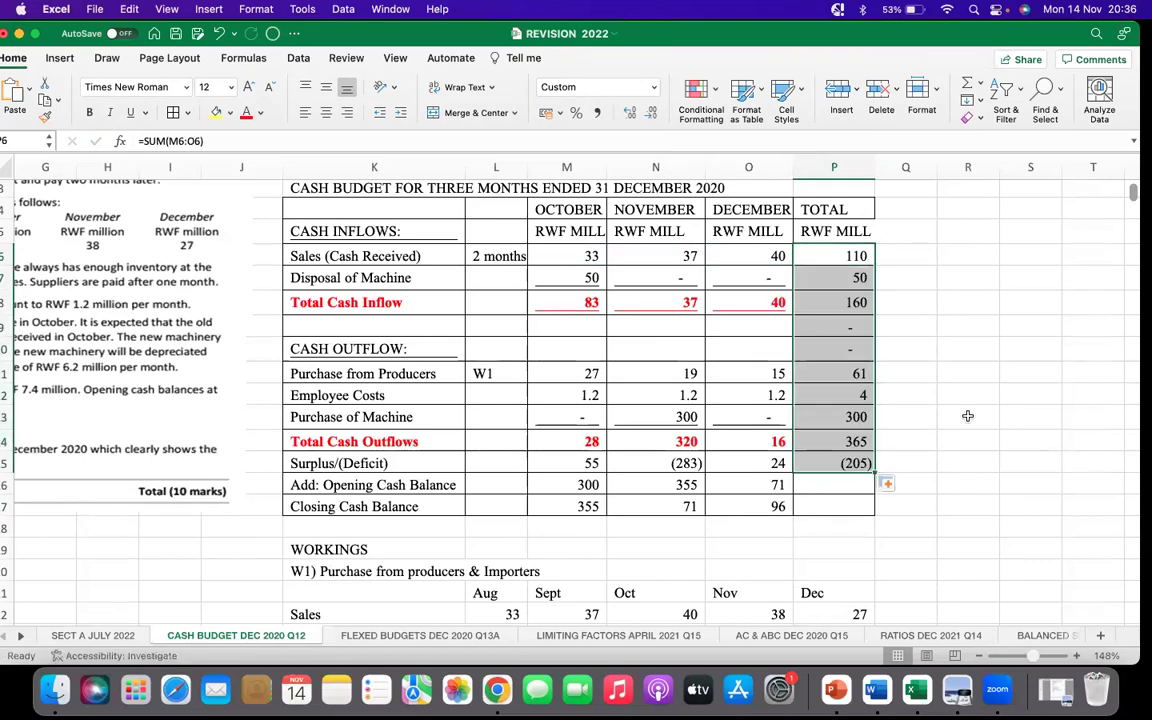
left_click(968, 416)
left_click(922, 296)
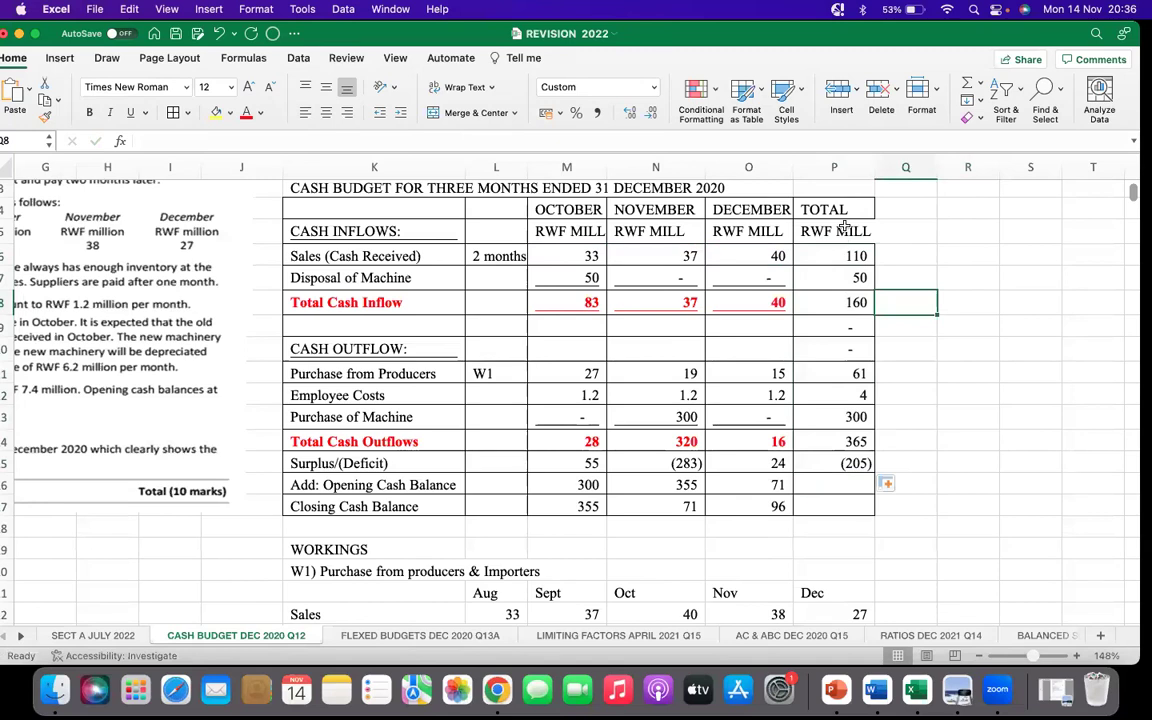
Make the TOTAL column bold from its heading down to the Closing Cash Balance row and widen it slightly to fit its heading
left_click_drag(835, 210, 859, 500)
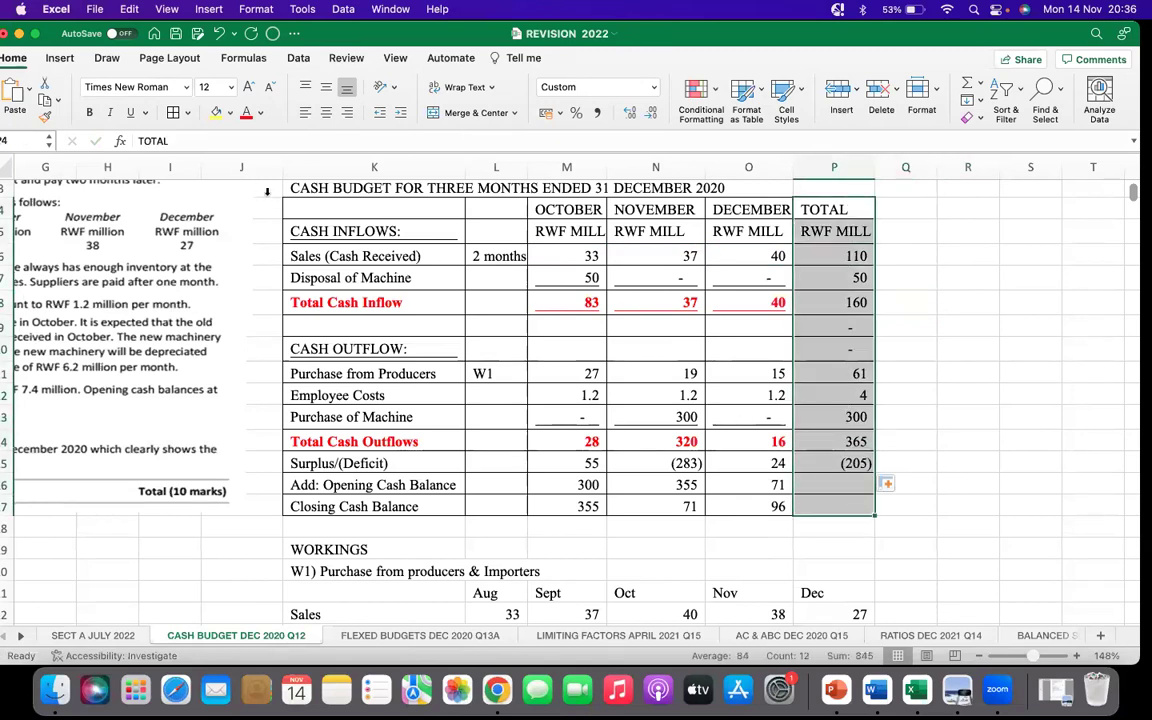
left_click(89, 112)
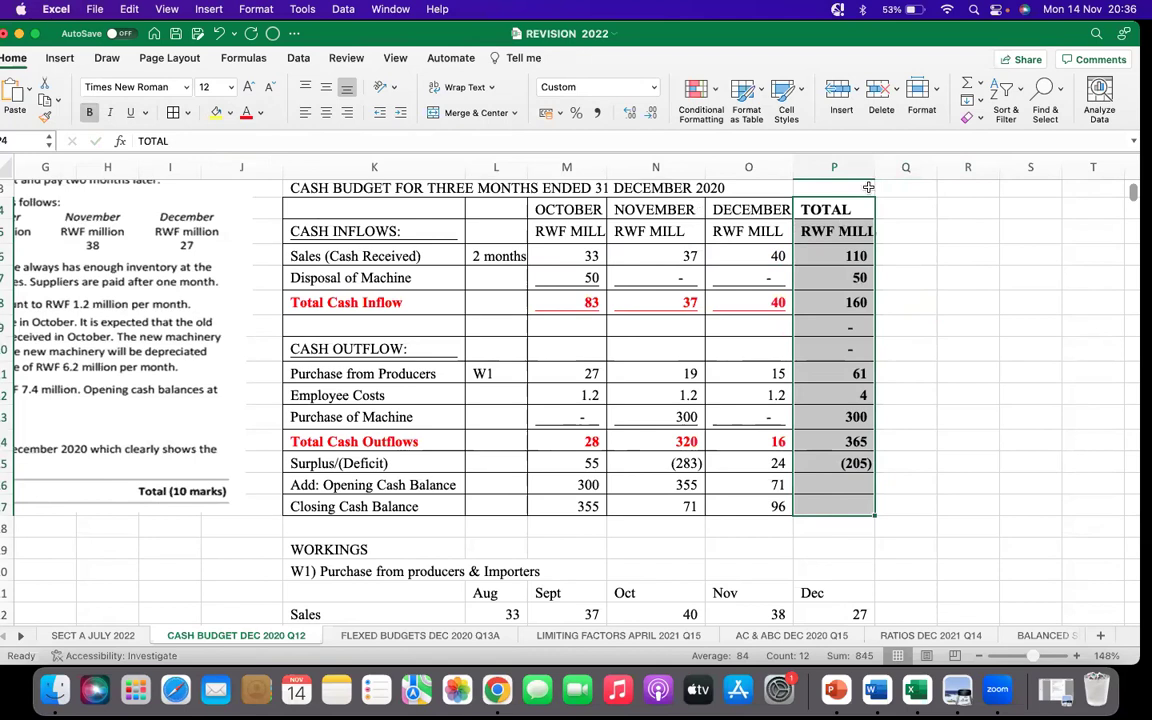
left_click(843, 231)
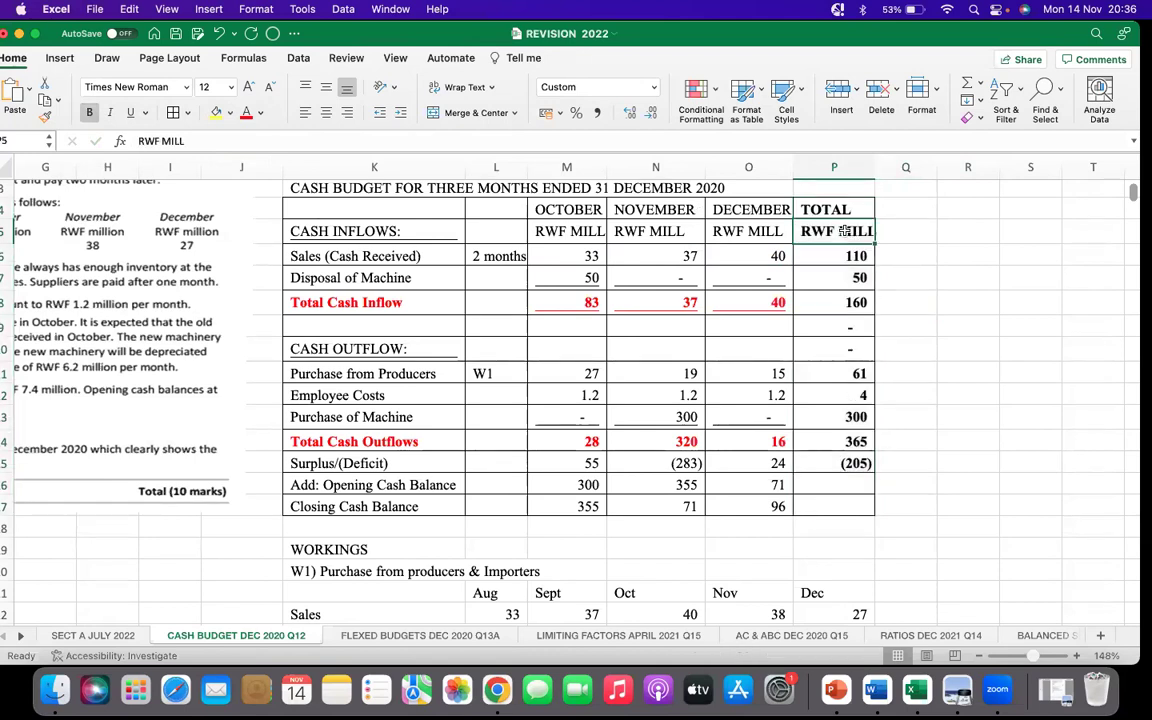
left_click_drag(875, 168, 875, 258)
left_click(905, 325)
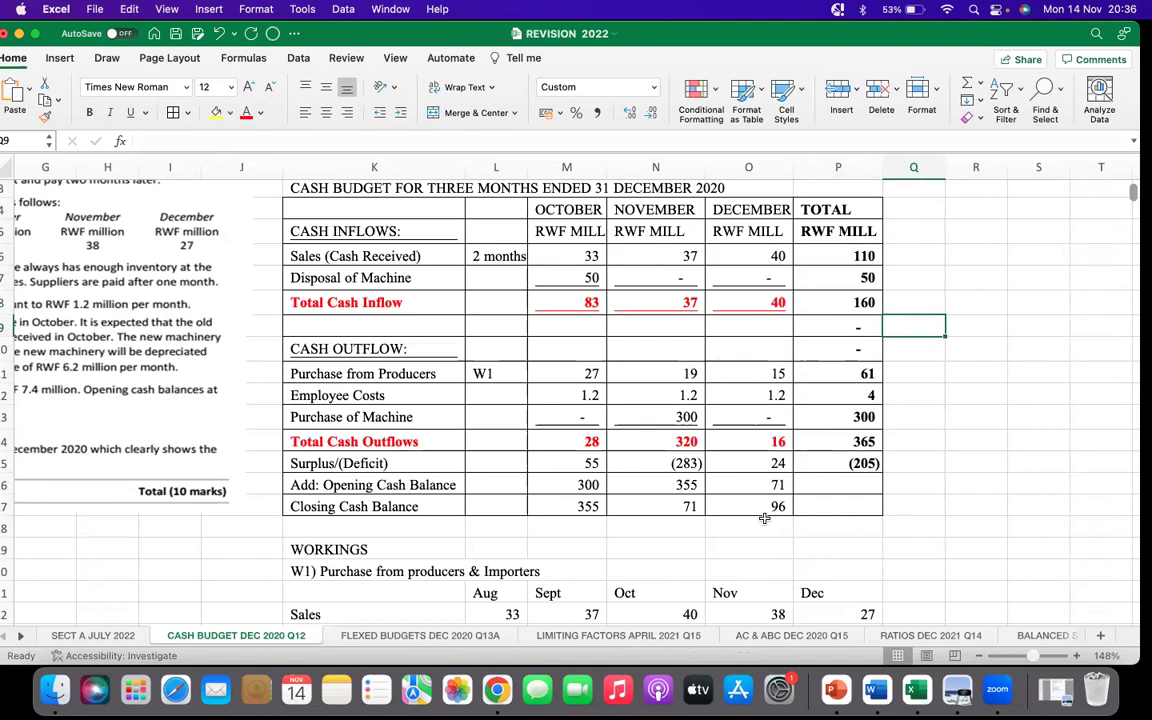
Clear the unneeded total formulas in P9 and P10, beside the blank row and the CASH OUTFLOW heading
left_click(846, 328)
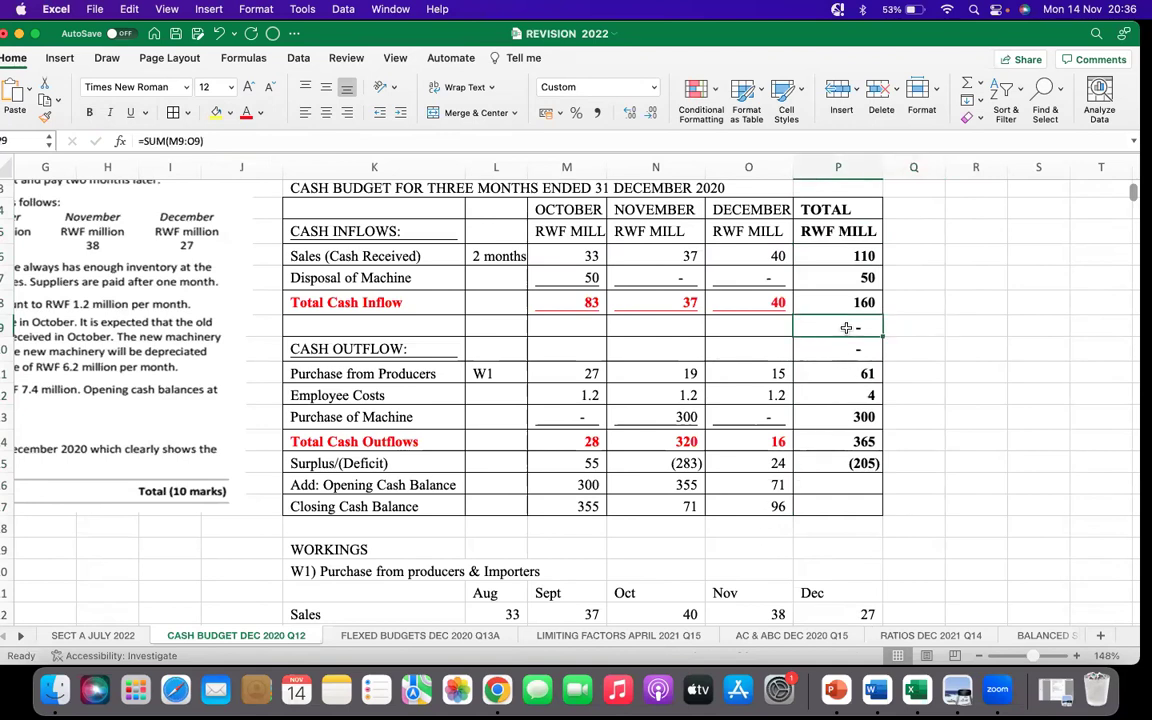
key("Delete")
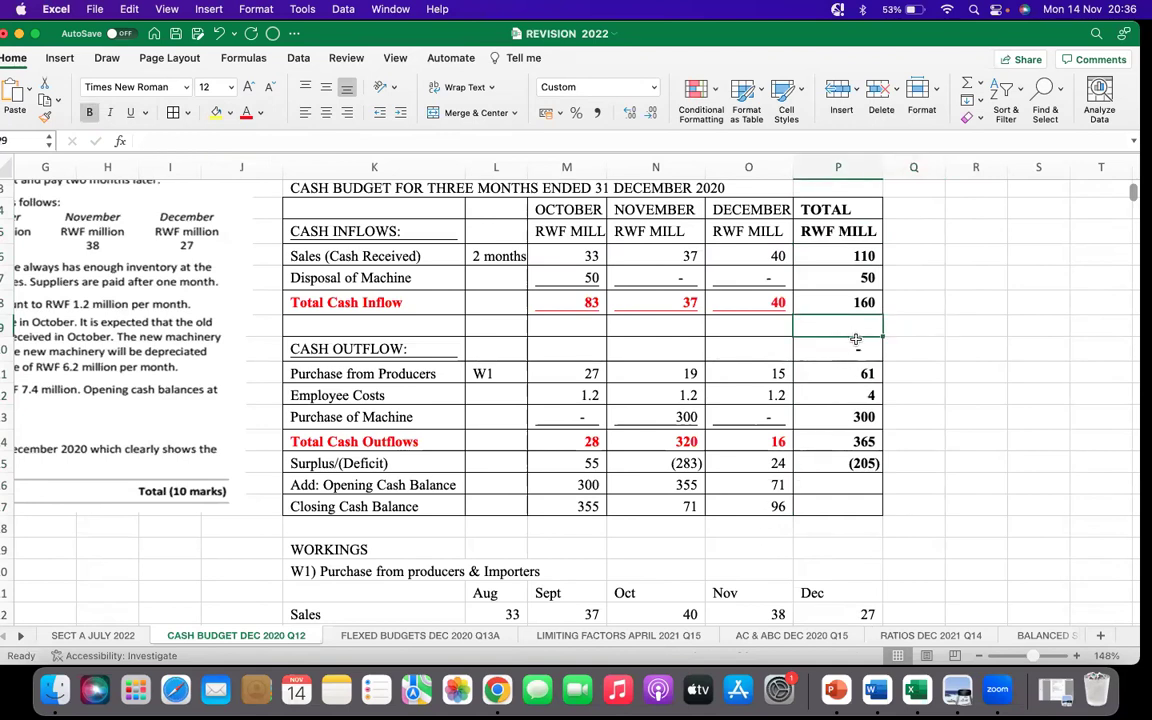
left_click(865, 348)
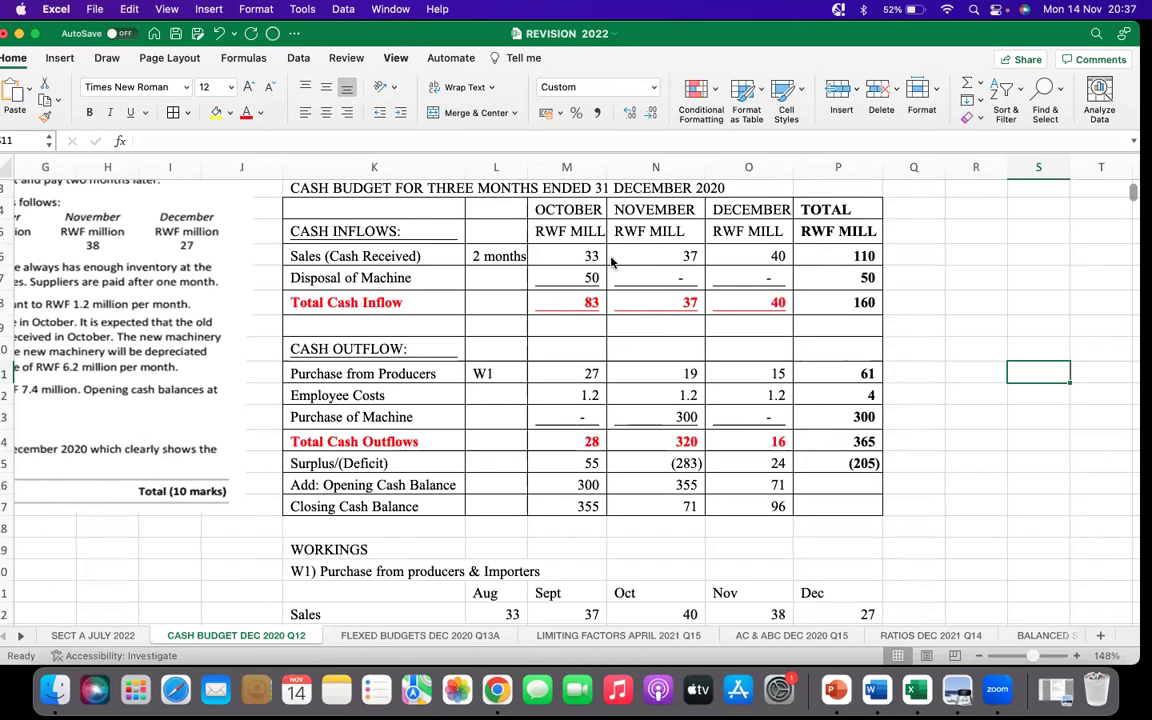
left_click(916, 334)
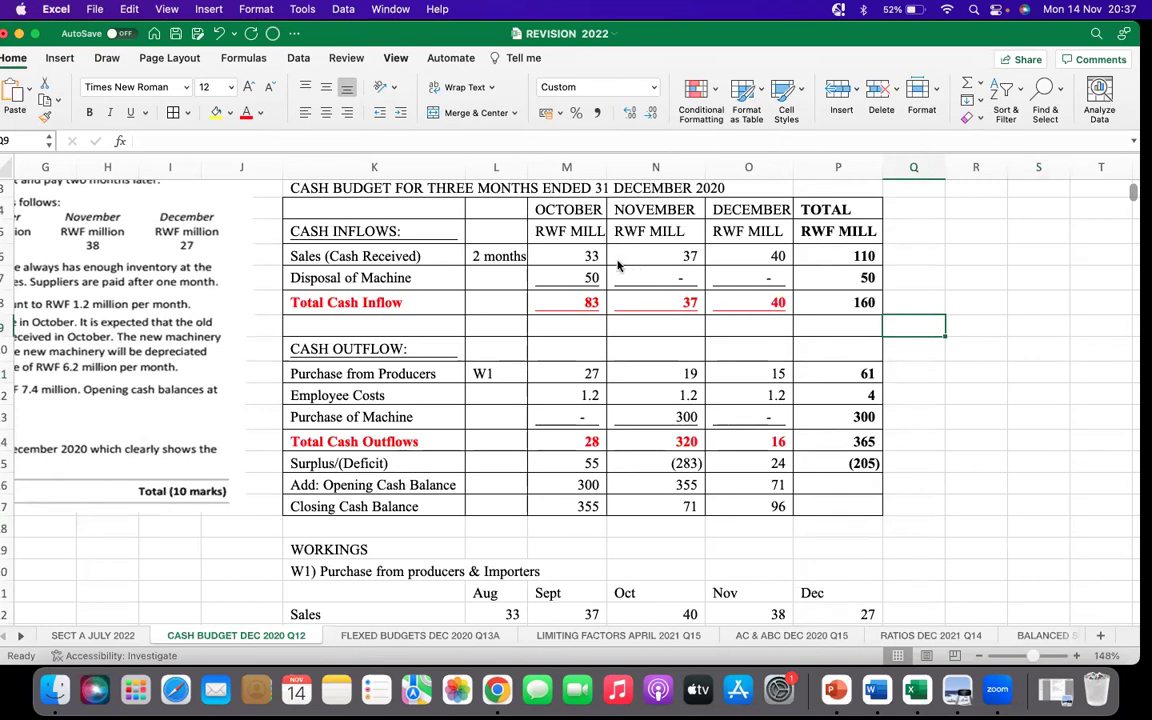
left_click(967, 412)
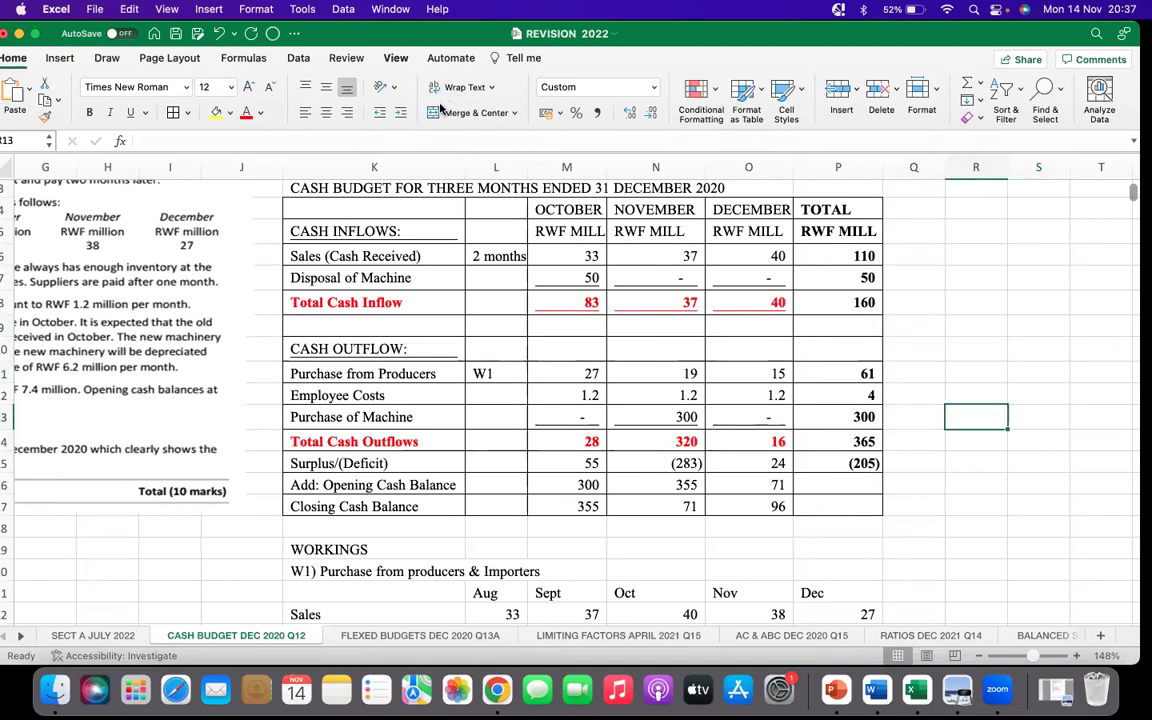
left_click(1030, 300)
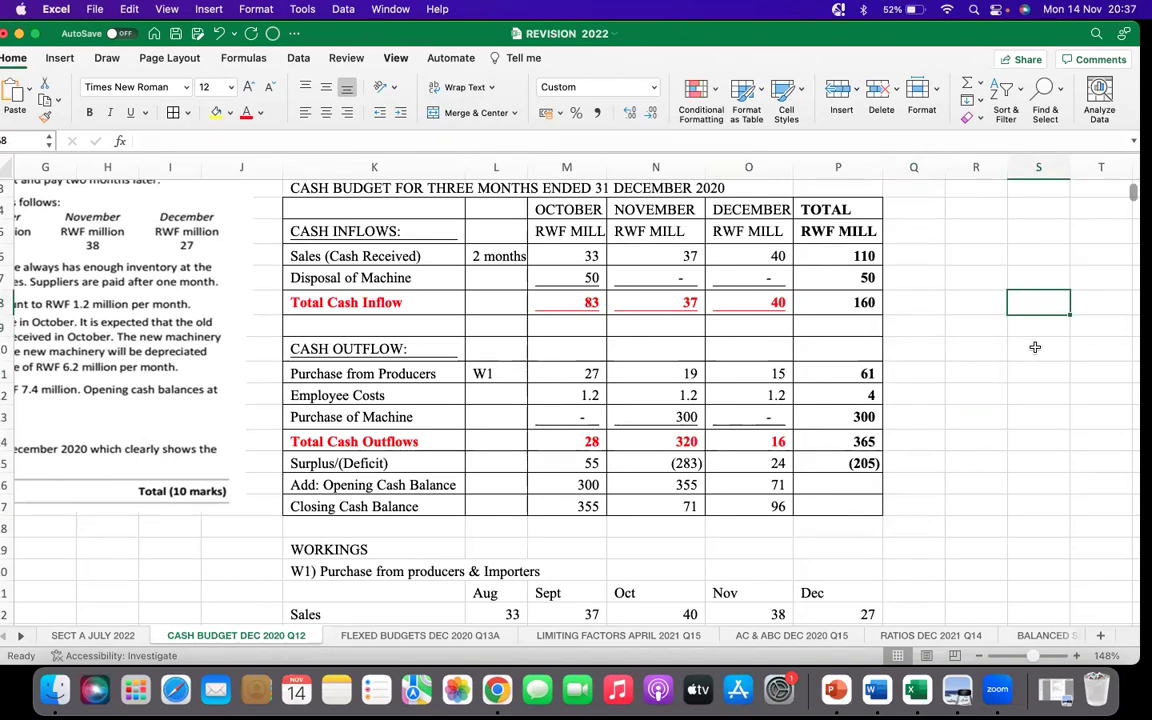
left_click(969, 477)
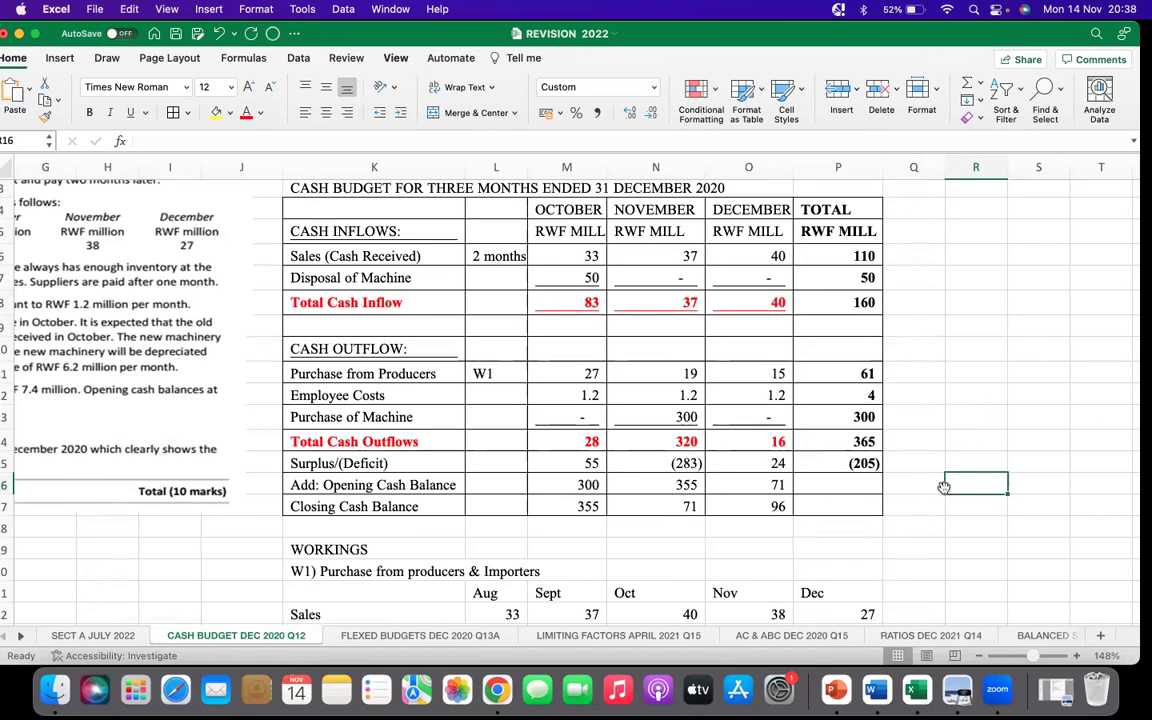
left_click(888, 482)
Highlight the Cost = Sales - Profit row in the W1 purchases workings, from its label through December, with yellow fill
scroll(905, 487, "down", 3)
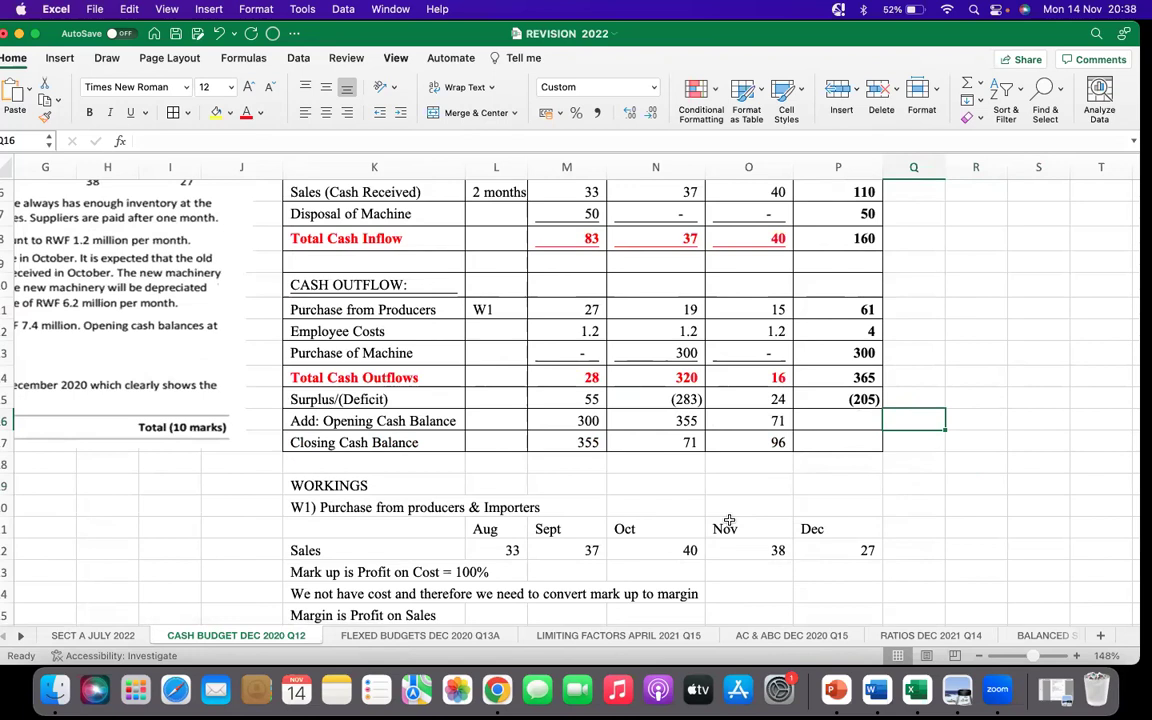
scroll(690, 521, "down", 2)
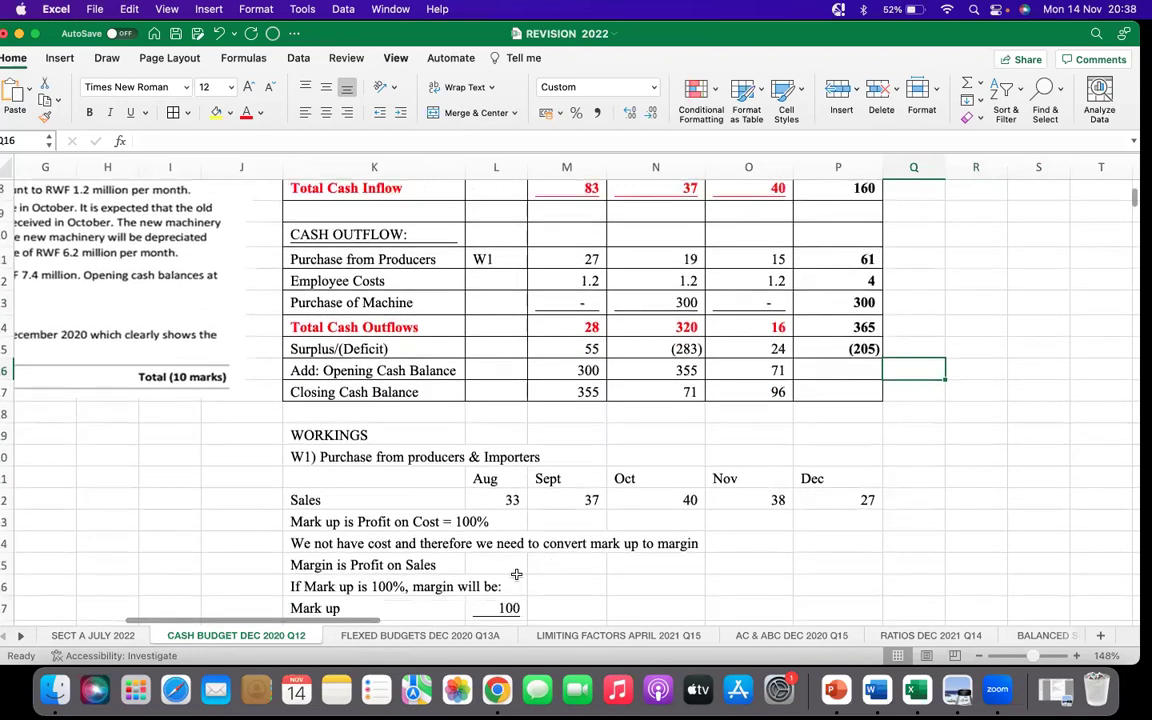
scroll(500, 516, "down", 7)
scroll(525, 453, "down", 9)
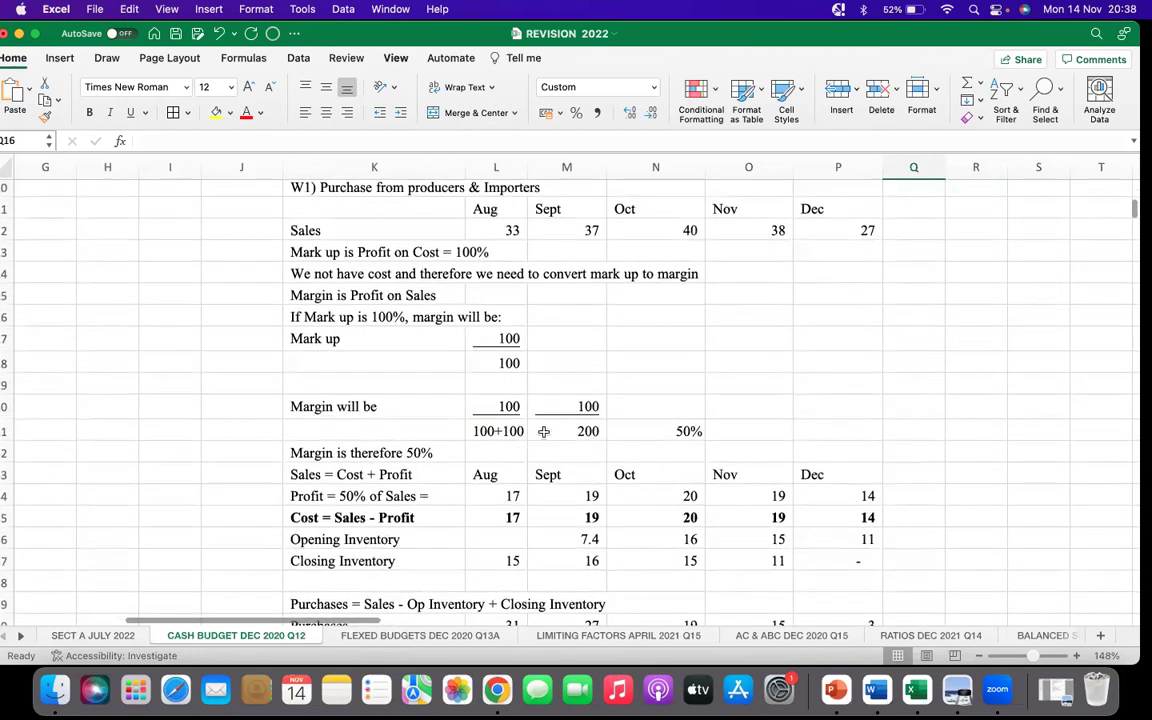
left_click(311, 527)
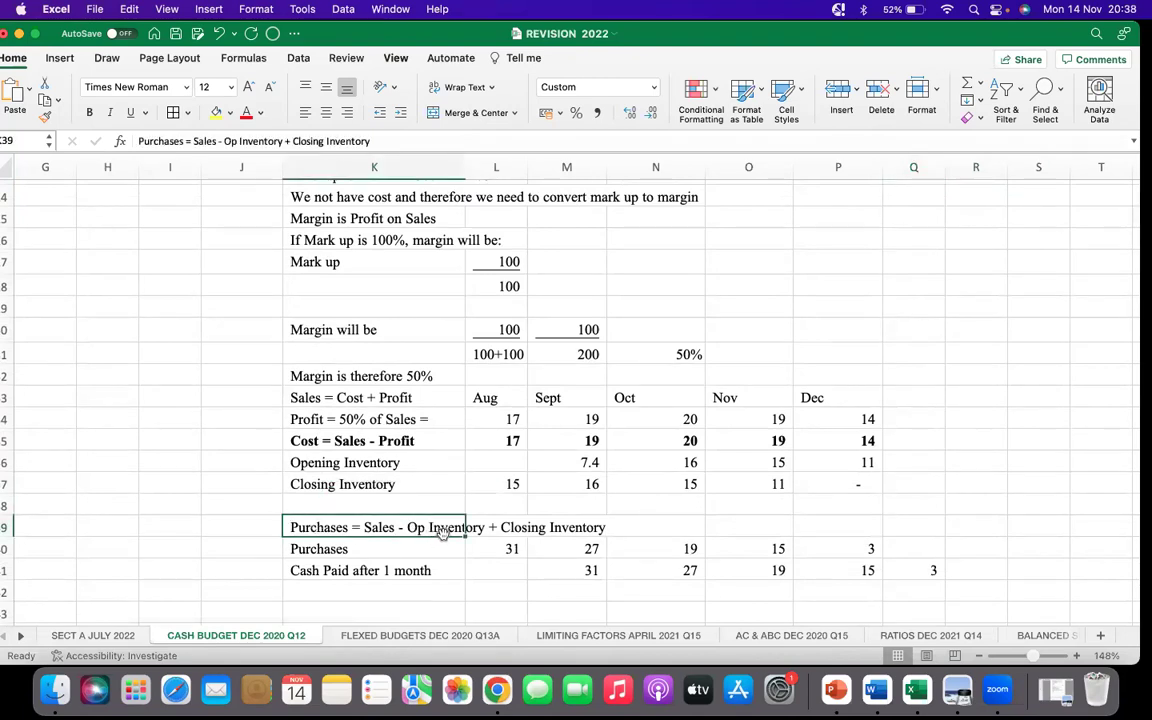
left_click(596, 530)
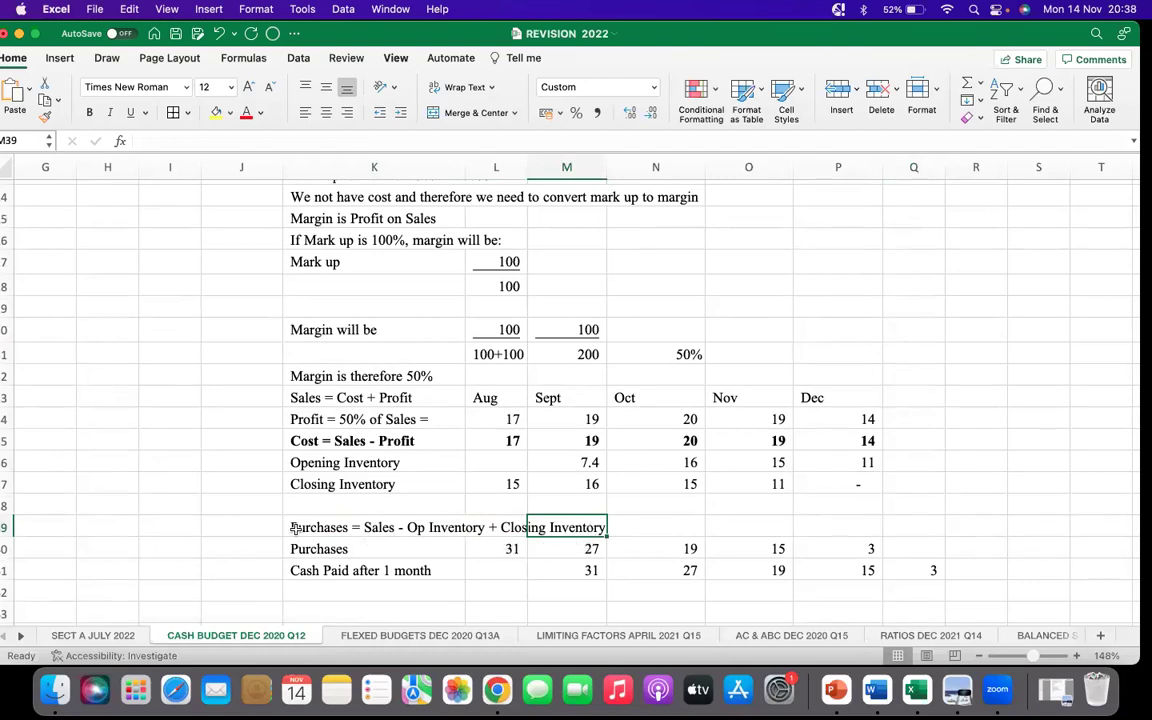
left_click(455, 441)
left_click_drag(470, 441, 833, 445)
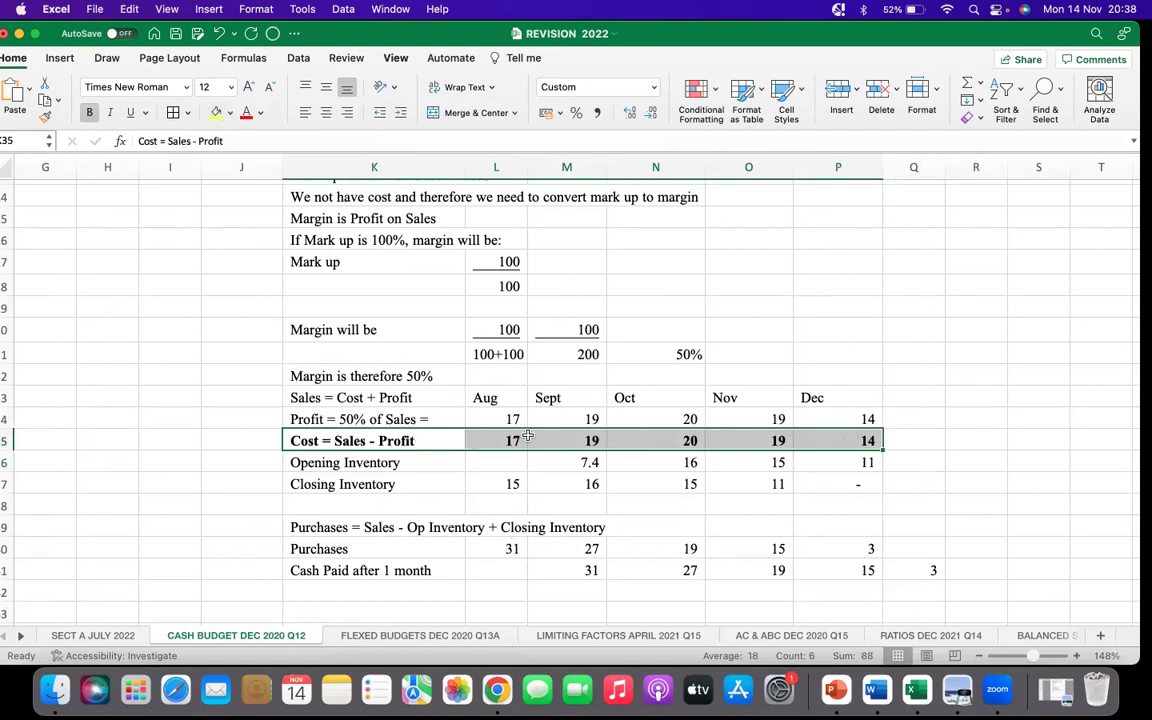
left_click(214, 110)
left_click(1046, 418)
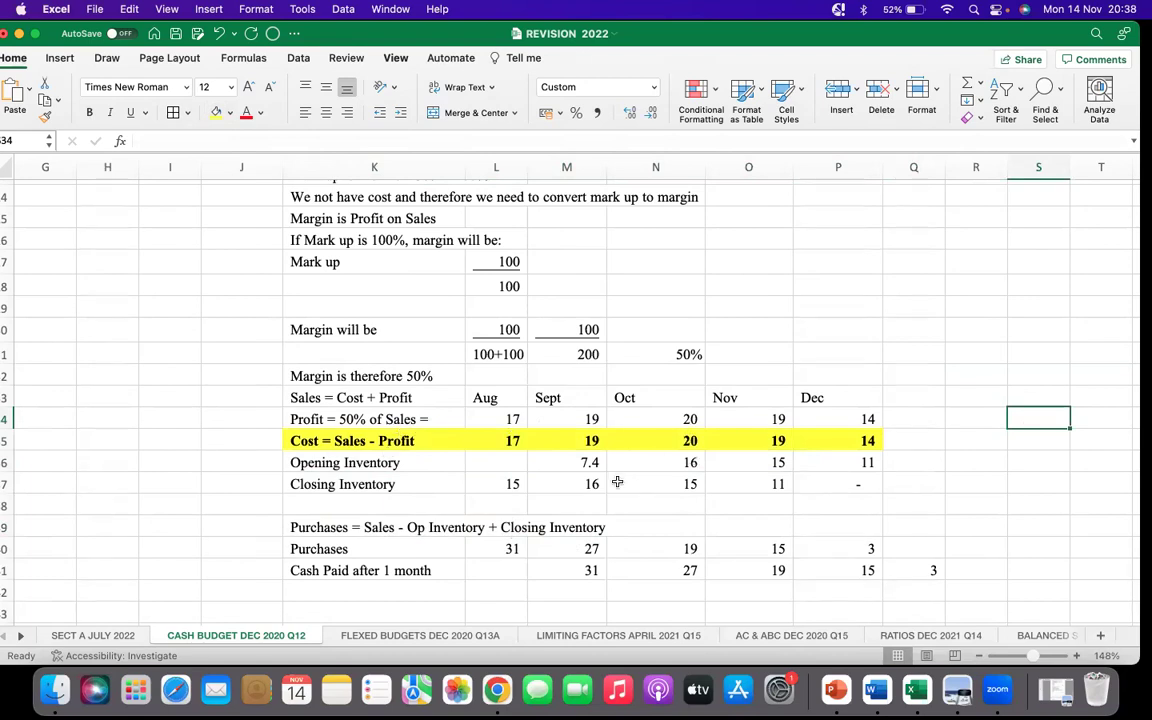
Examine the cost, opening inventory and closing inventory rows of the W1 purchases workings from August through December
left_click_drag(389, 468, 805, 463)
left_click_drag(387, 440, 835, 437)
left_click_drag(376, 458, 825, 453)
left_click_drag(363, 486, 846, 486)
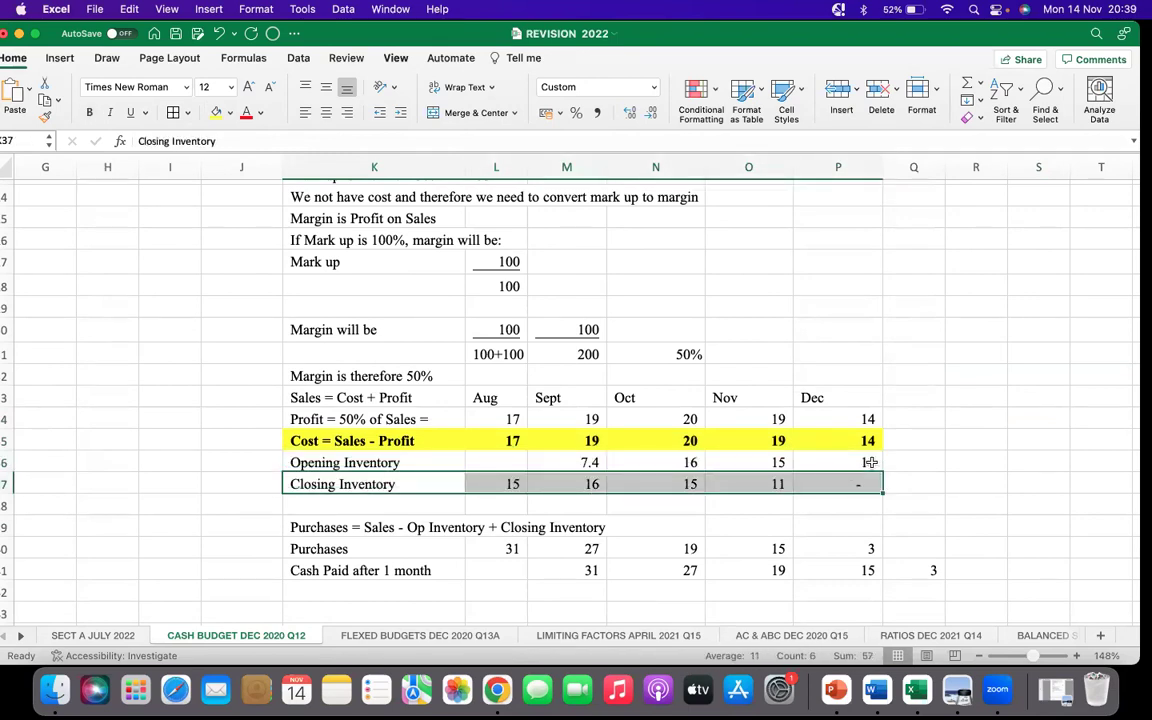
left_click(943, 440)
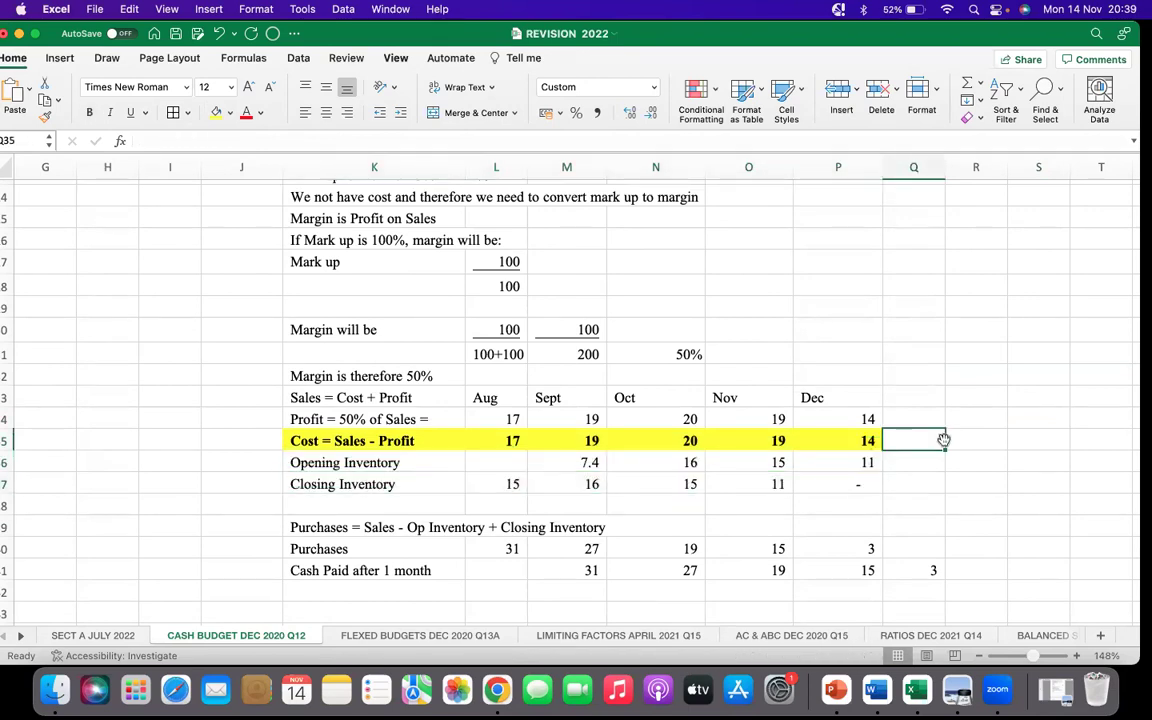
left_click(963, 386)
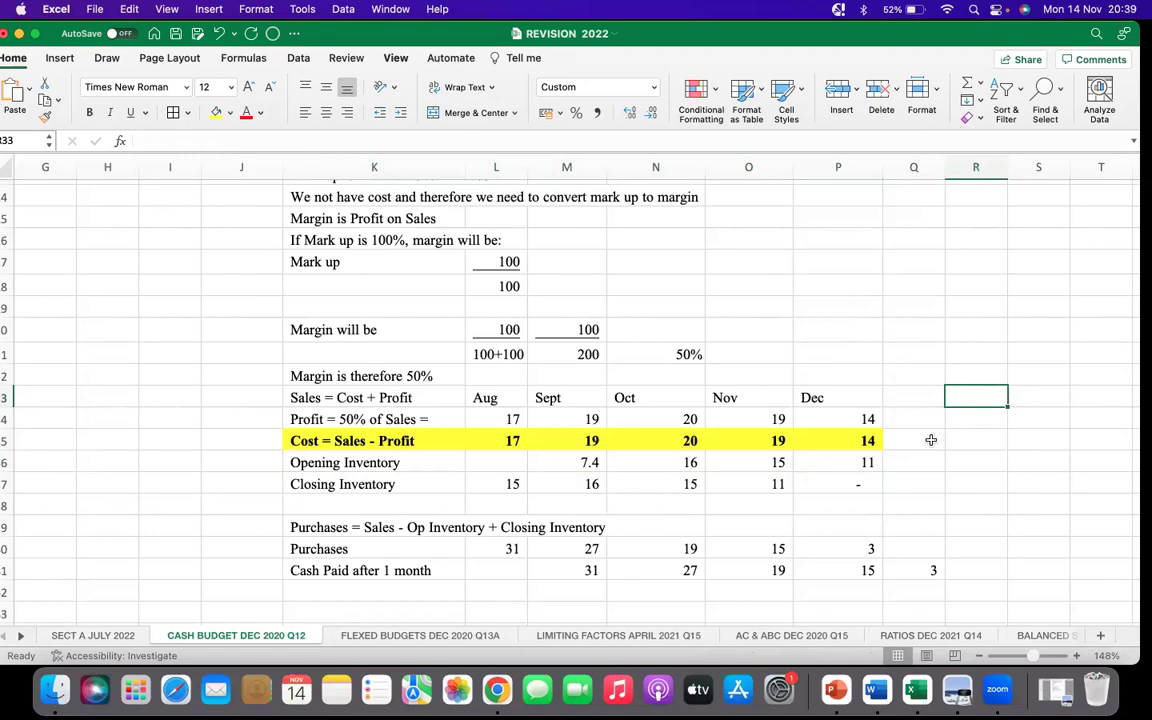
scroll(524, 563, "down", 1)
scroll(524, 563, "down", 4)
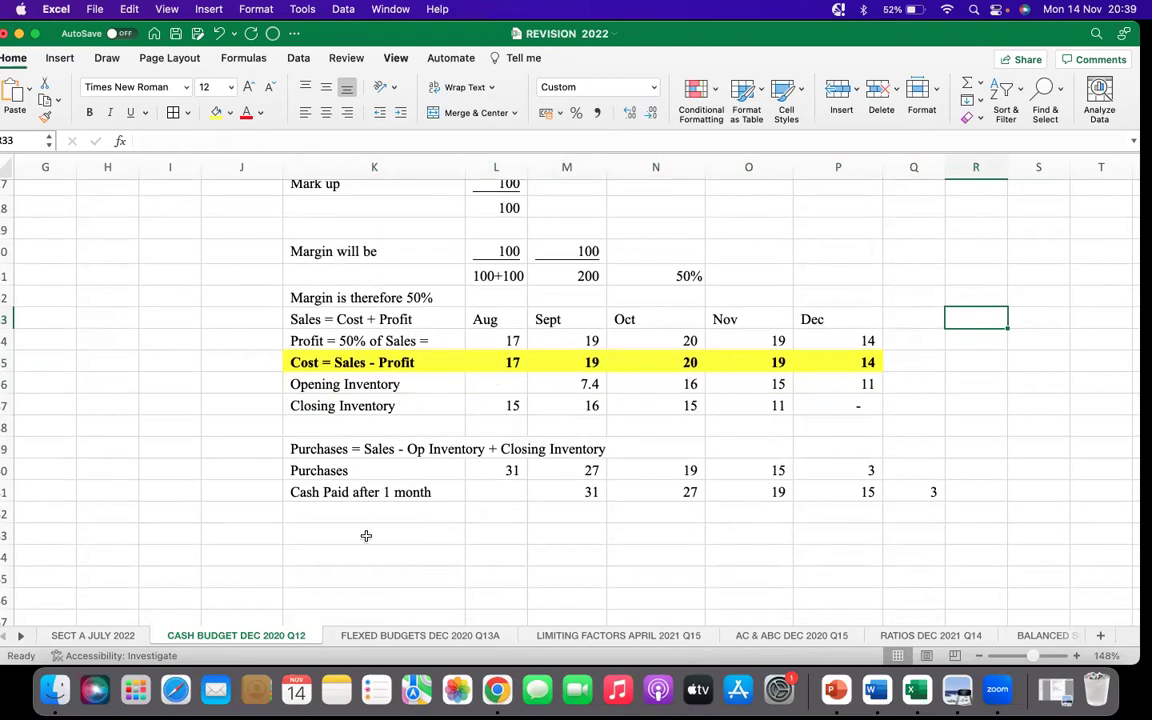
Compare question 12's inventory and supplier payment terms with the W1 rows for purchases and cash paid after 1 month
scroll(303, 610, "left", 6)
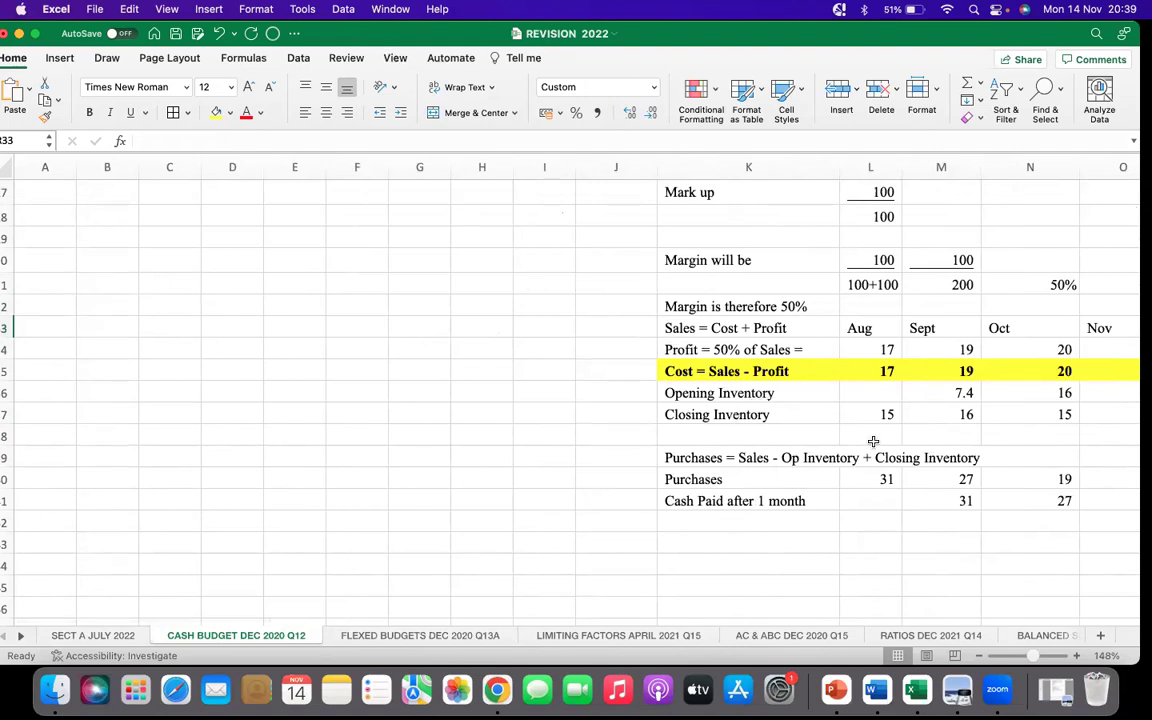
scroll(400, 358, "up", 5)
scroll(390, 340, "up", 8)
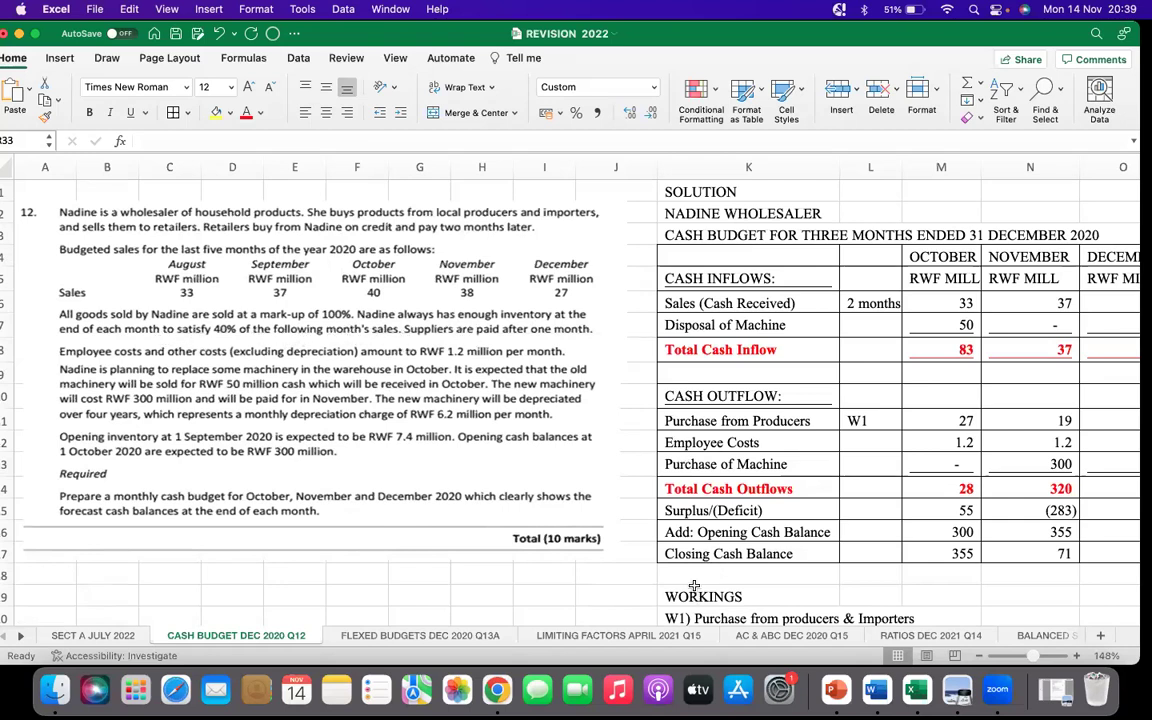
scroll(733, 515, "down", 10)
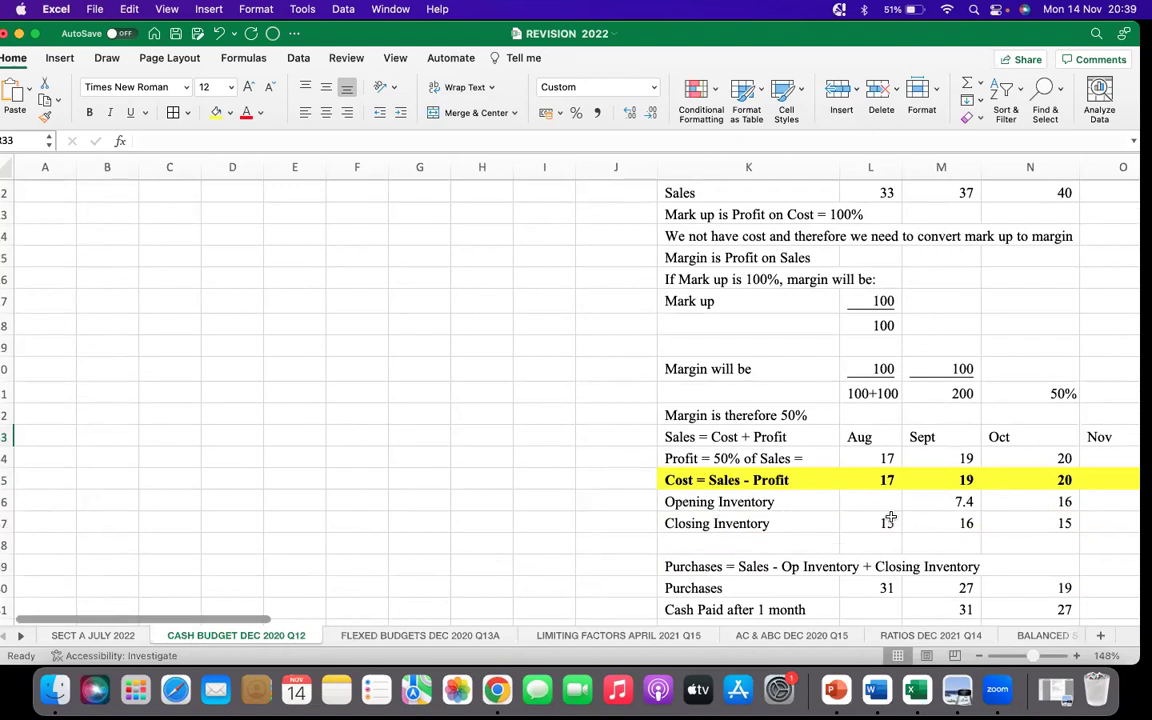
scroll(884, 481, "down", 1)
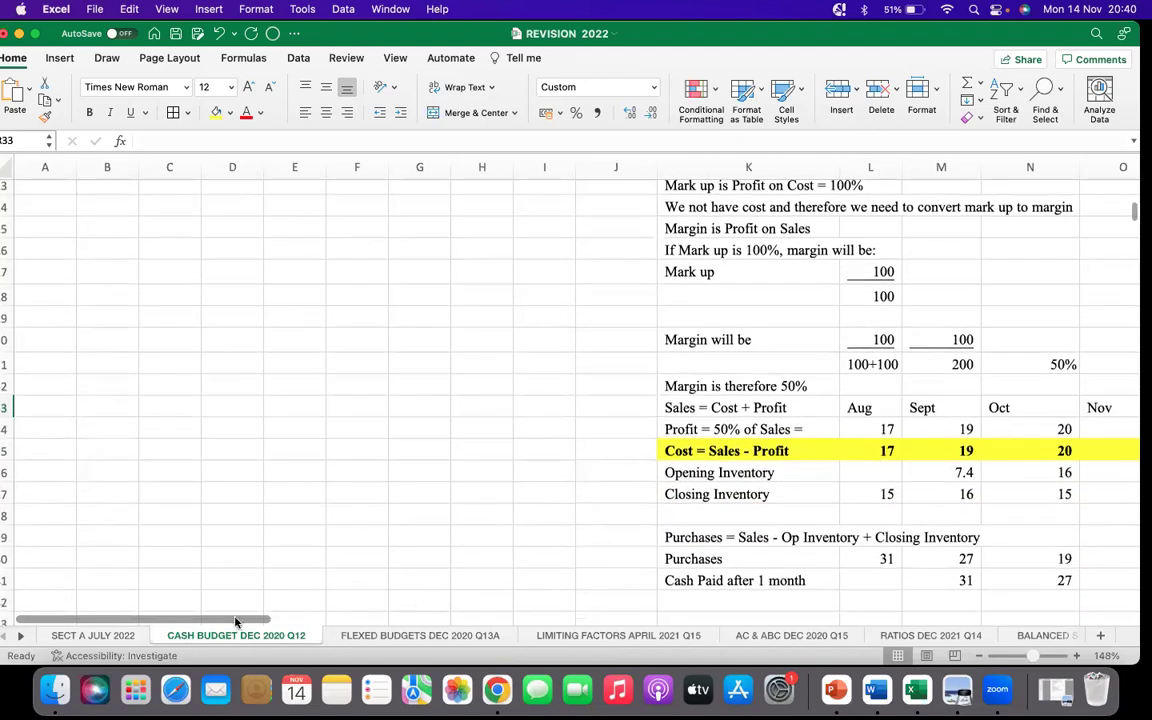
scroll(226, 620, "right", 6)
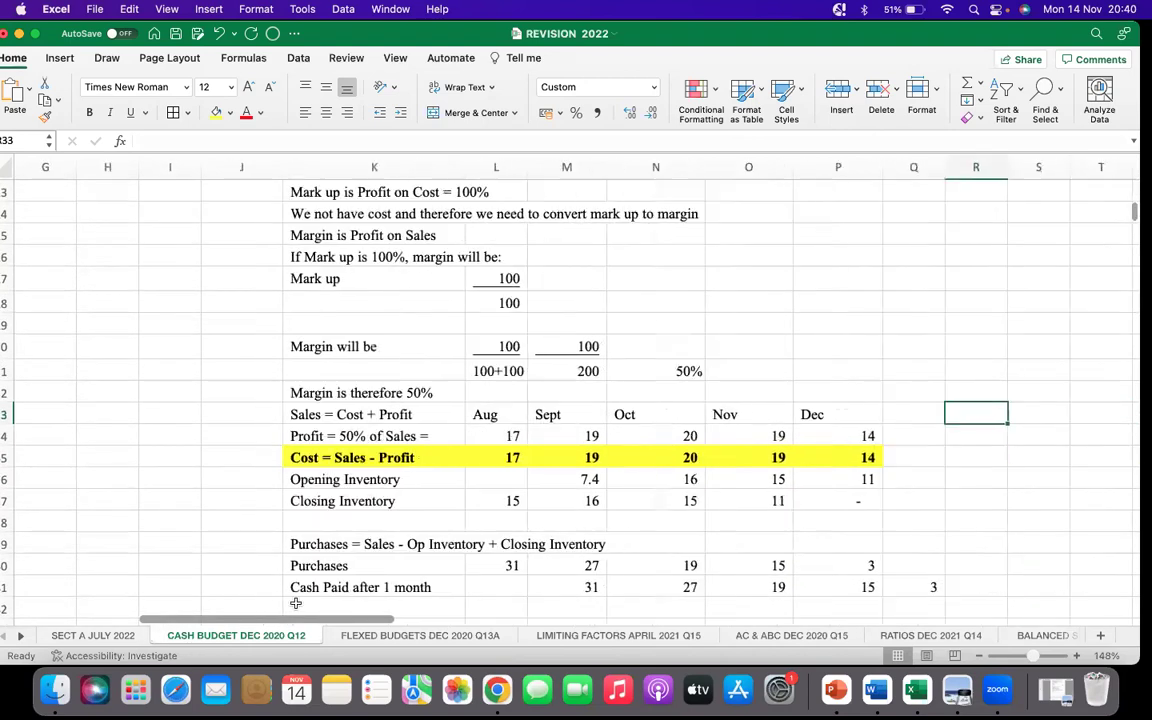
scroll(515, 356, "down", 3)
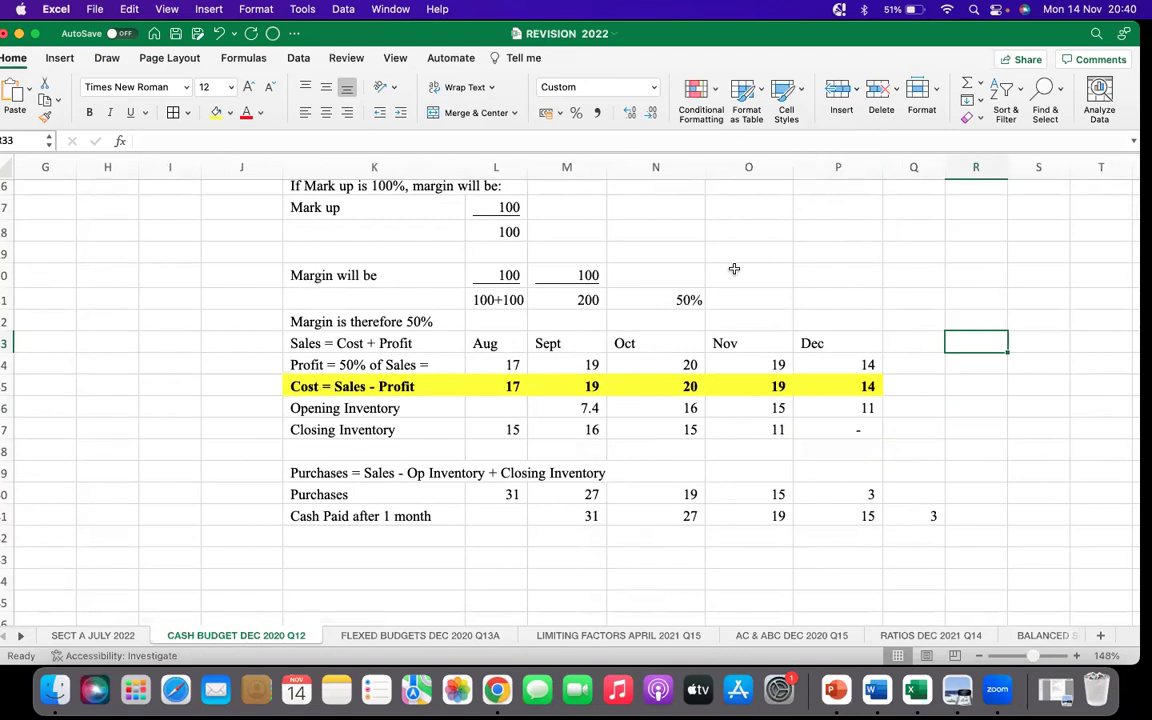
left_click(914, 231)
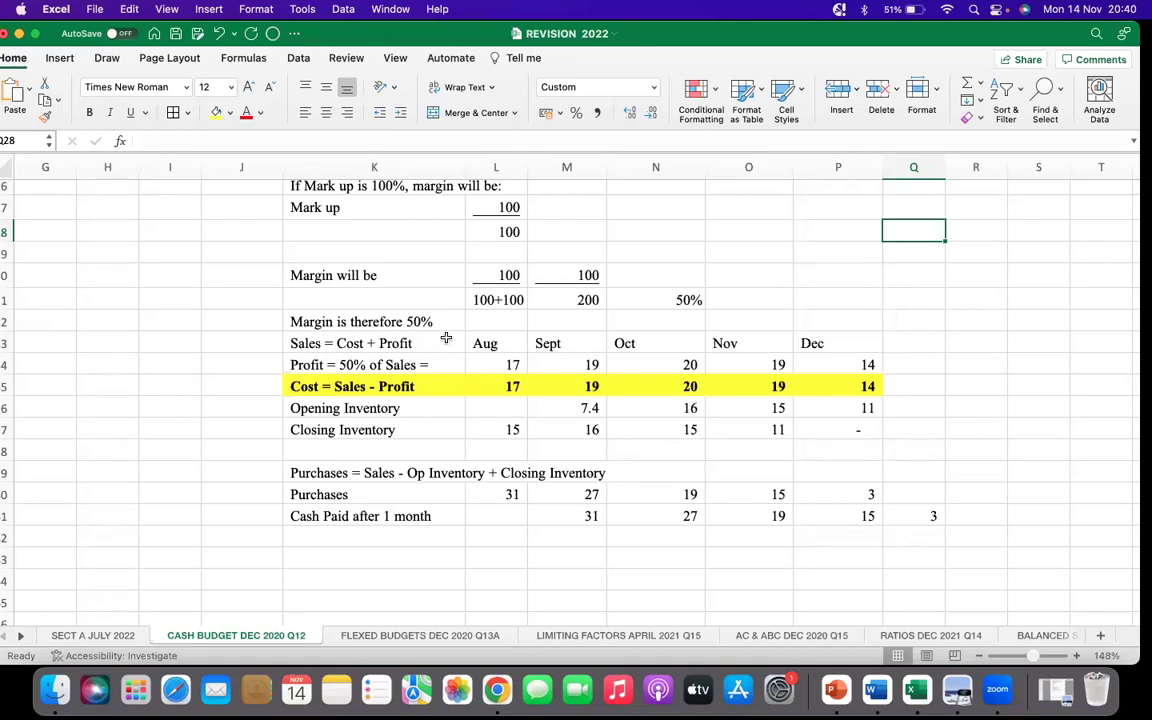
Review the completed three-month cash budget and its TOTAL column against the requirements of question 12
scroll(576, 298, "up", 10)
scroll(590, 326, "up", 8)
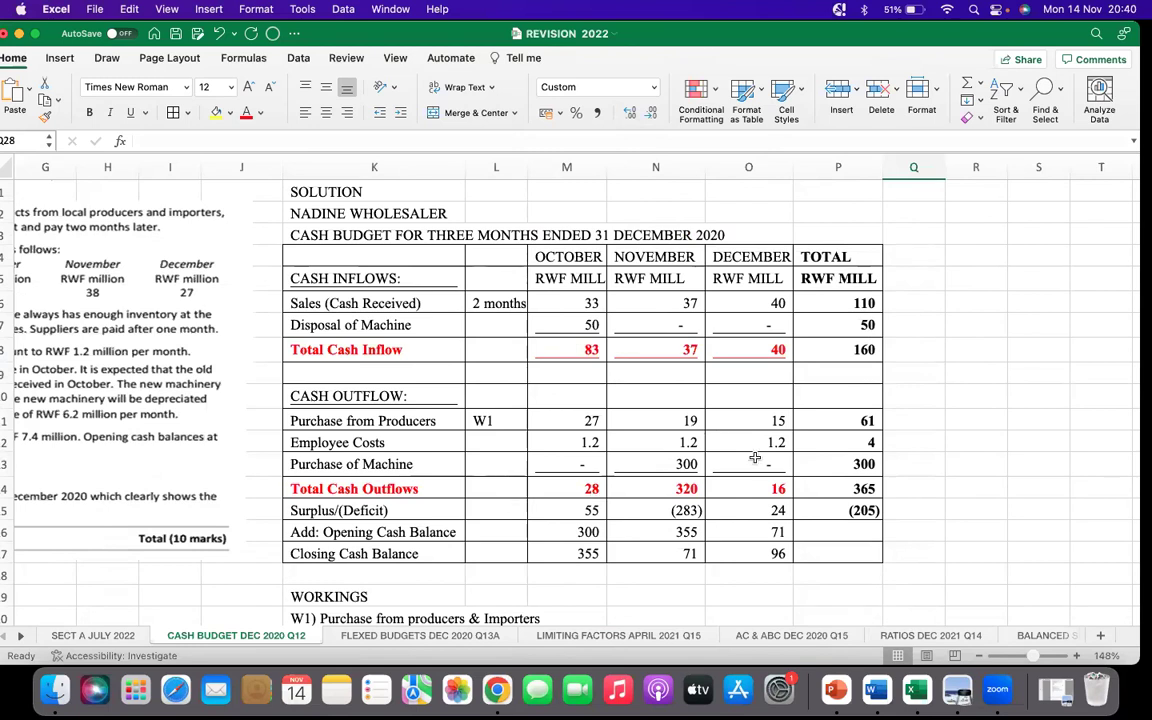
left_click(997, 416)
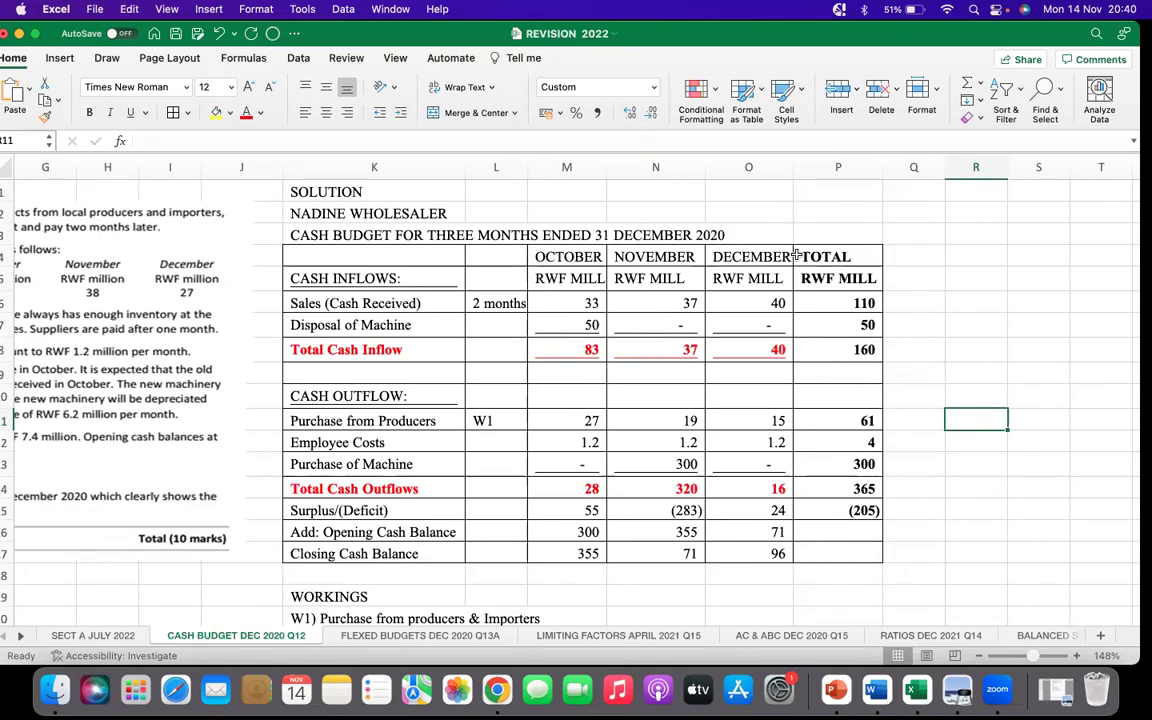
scroll(211, 622, "left", 2)
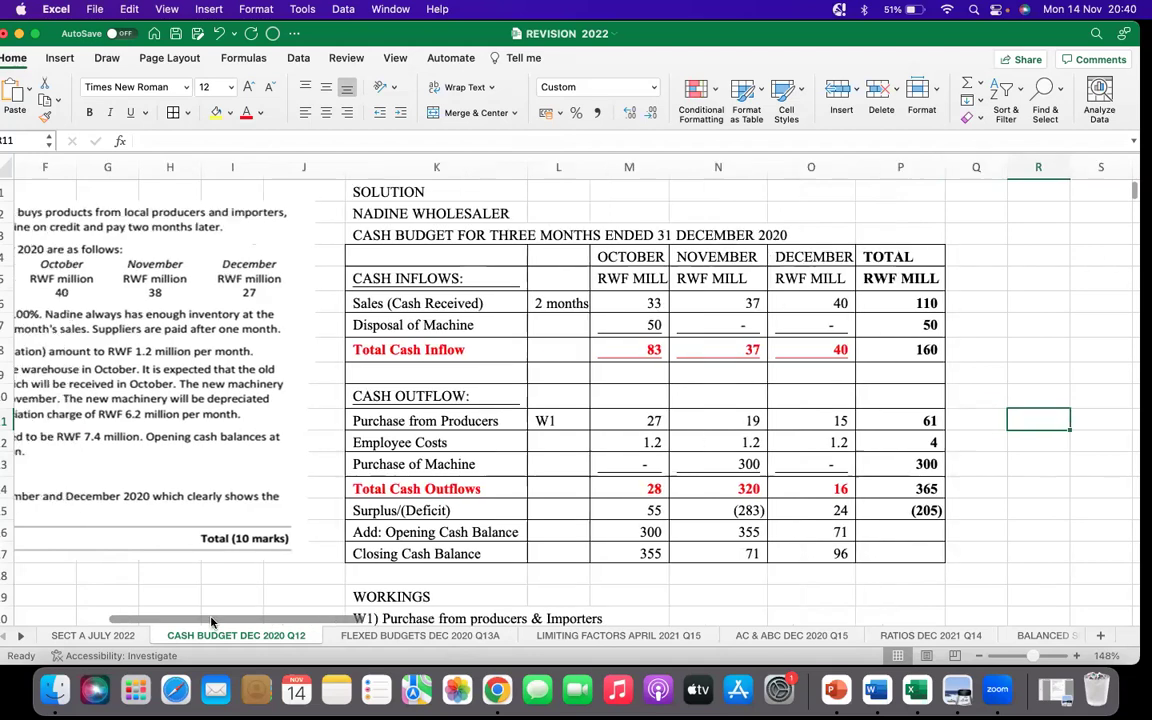
scroll(205, 615, "left", 5)
scroll(185, 606, "right", 1)
scroll(170, 548, "left", 1)
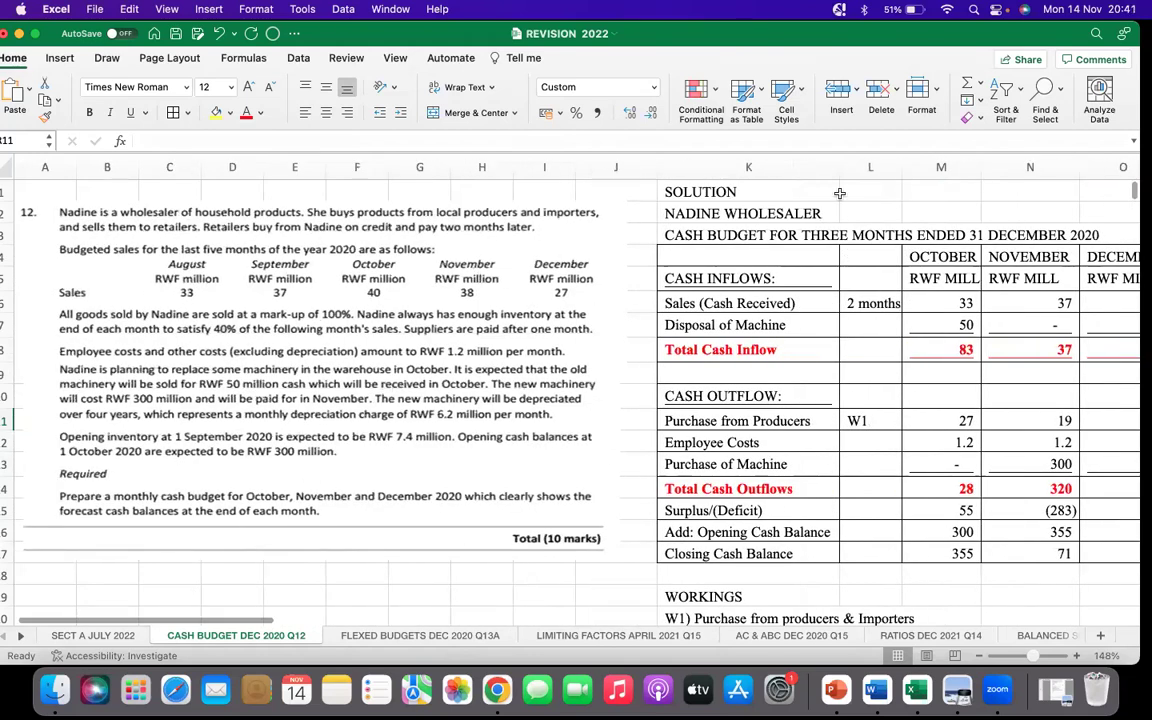
left_click(945, 207)
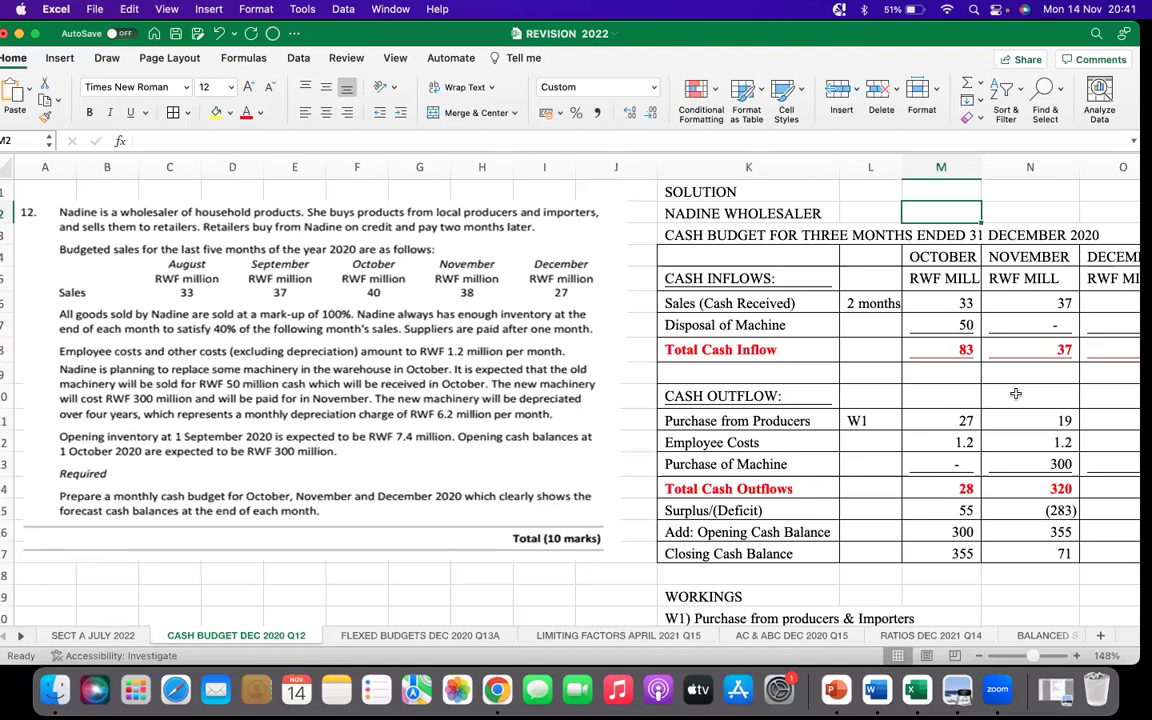
Open the LIMITING FACTORS APRIL 2021 Q15 sheet at the Big Drills Ltd question in its first columns
left_click(593, 638)
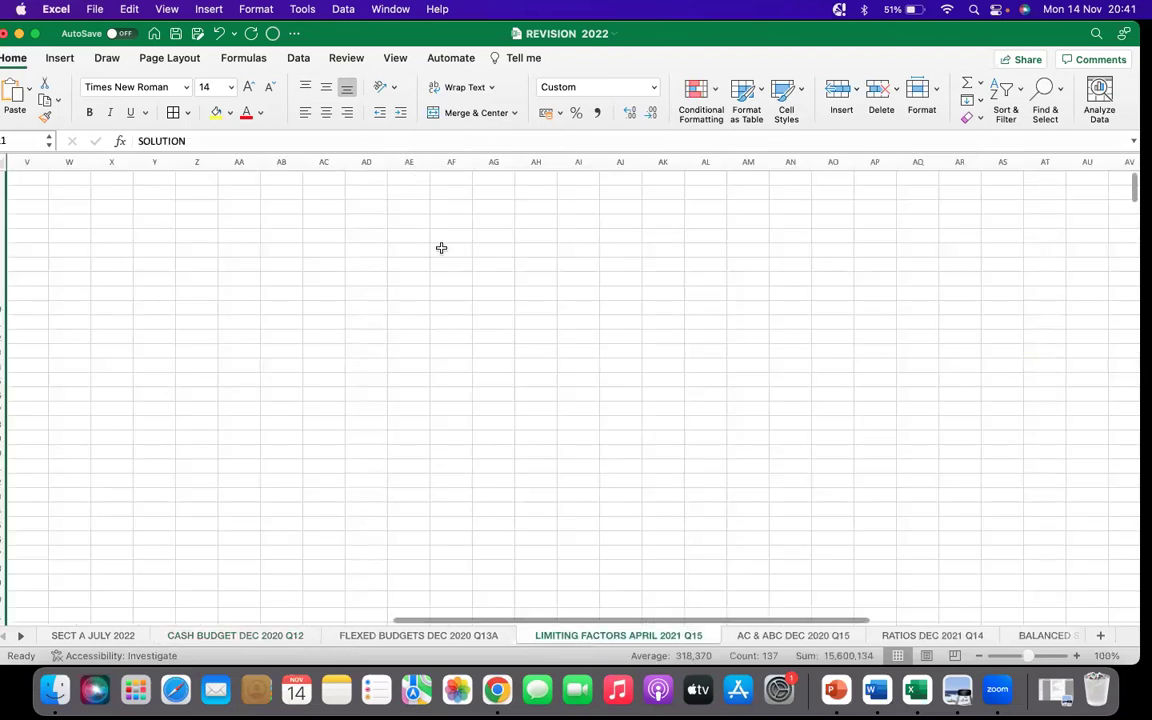
left_click(746, 437)
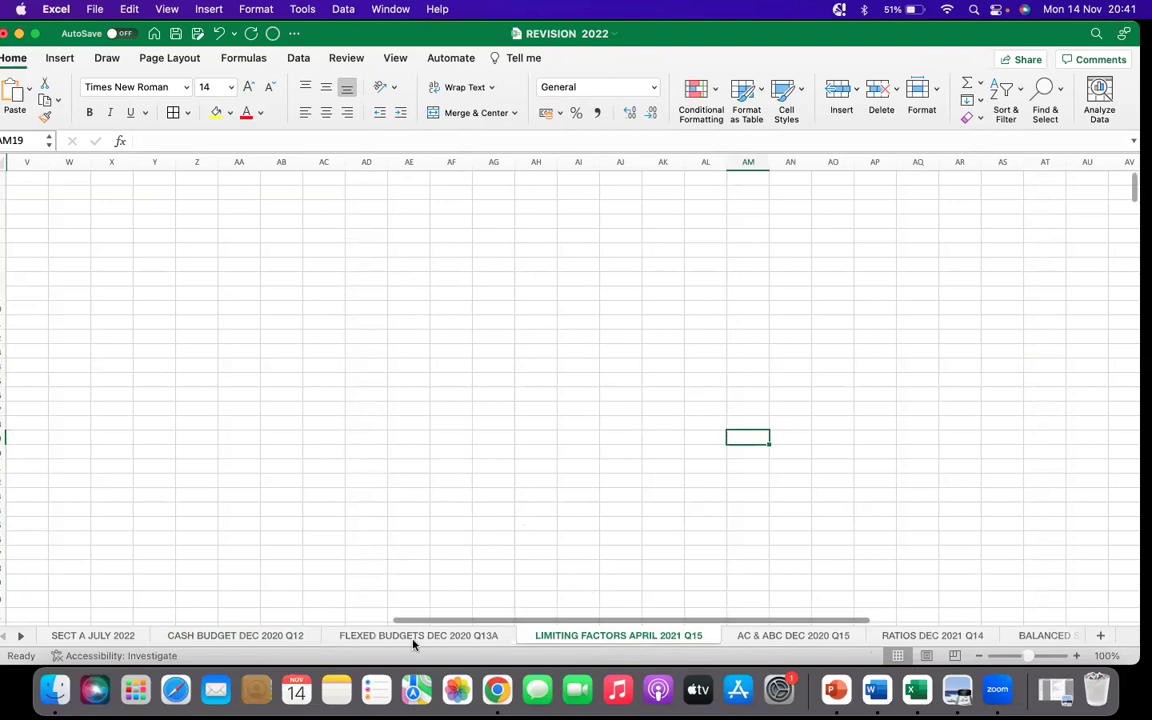
left_click_drag(417, 620, 149, 627)
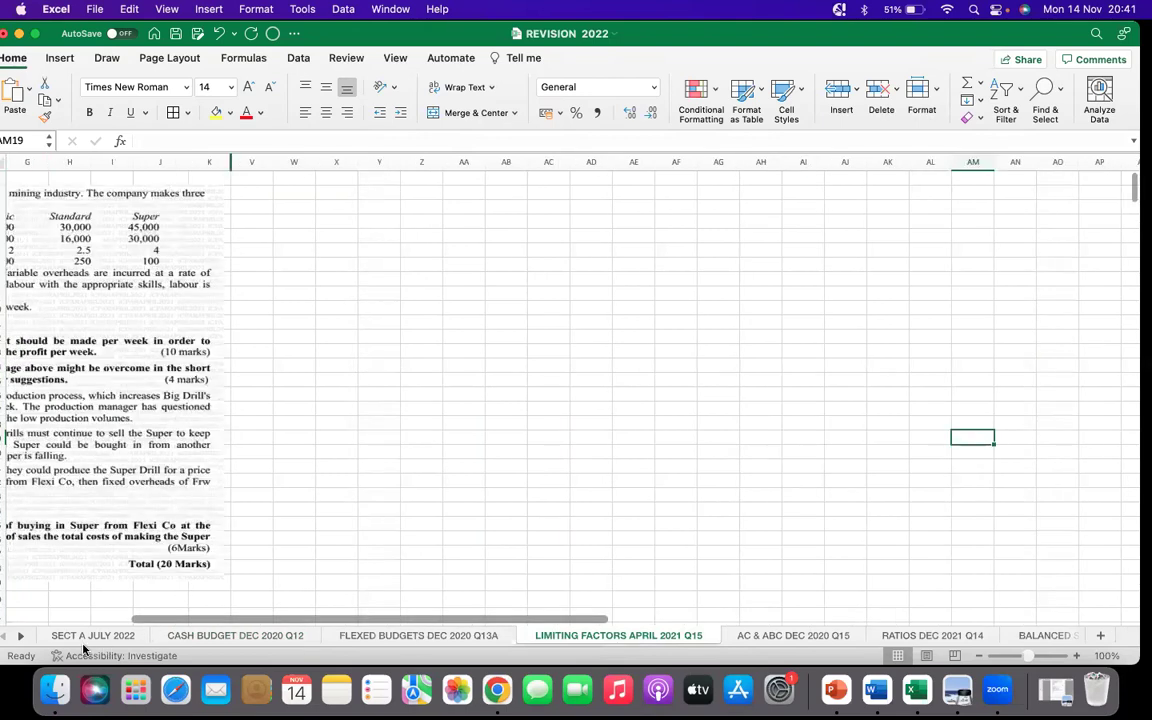
scroll(83, 648, "left", 4)
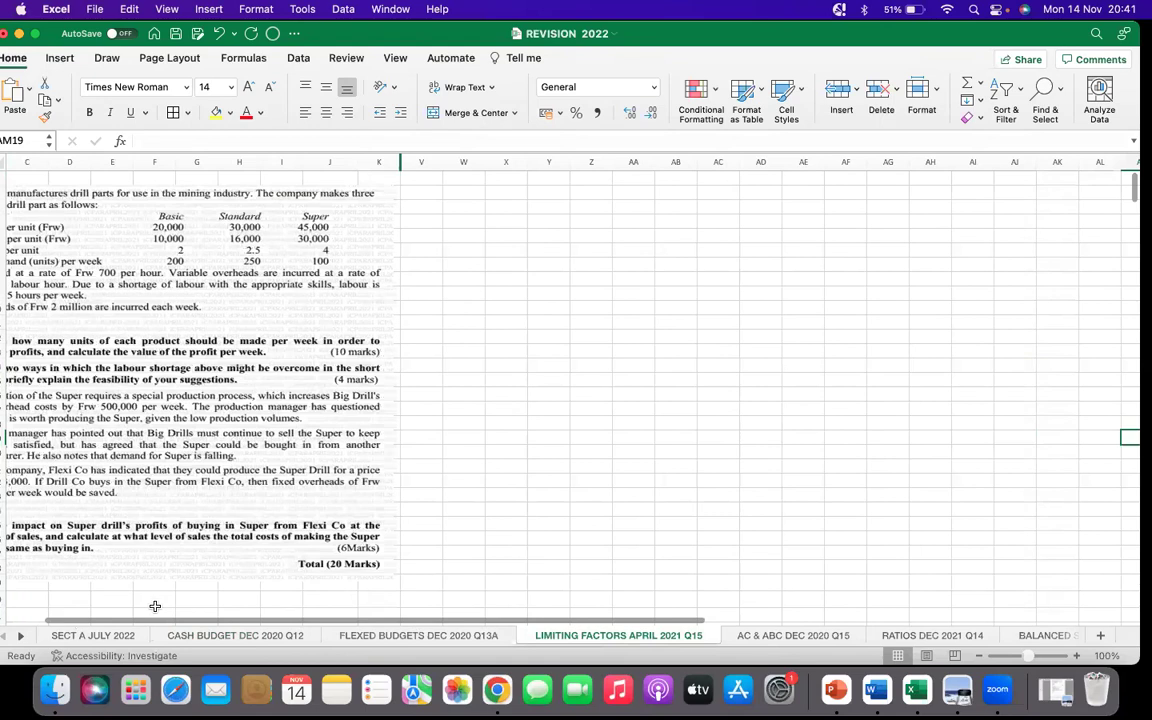
scroll(155, 606, "left", 3)
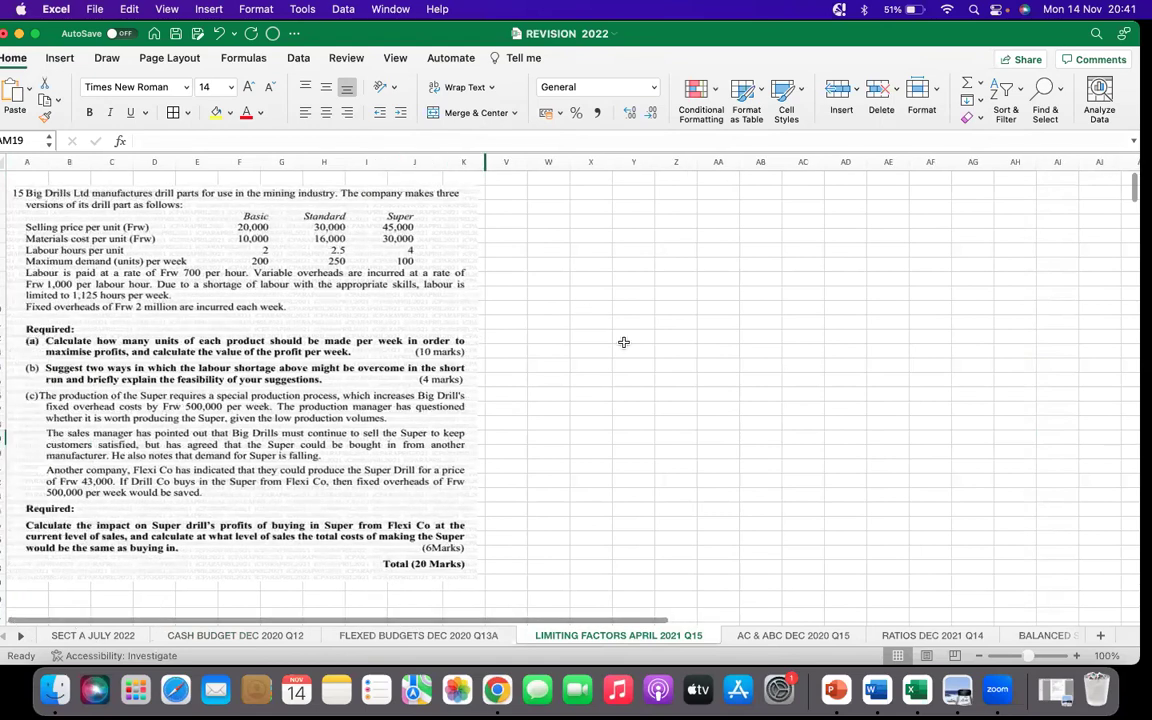
Enter the heading APRIL 2021 Q 15 in C1, above the Big Drills question
left_click(123, 177)
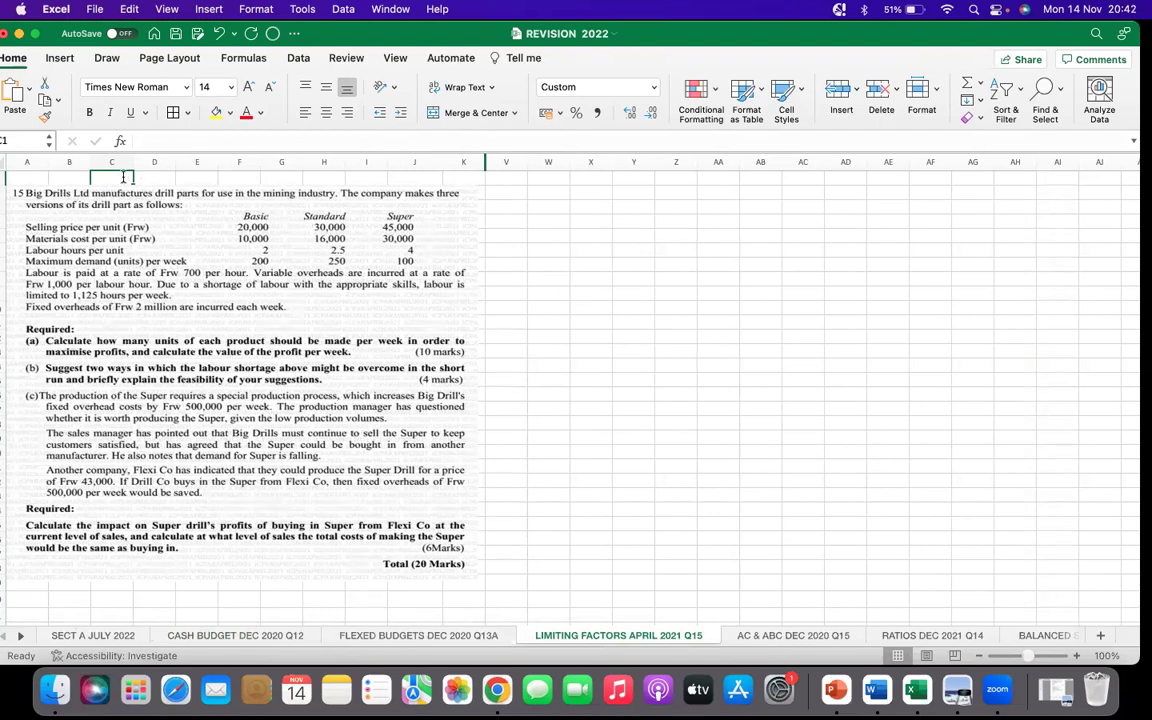
type("a")
key("BackSpace")
type("APRIL 2021 Q 15")
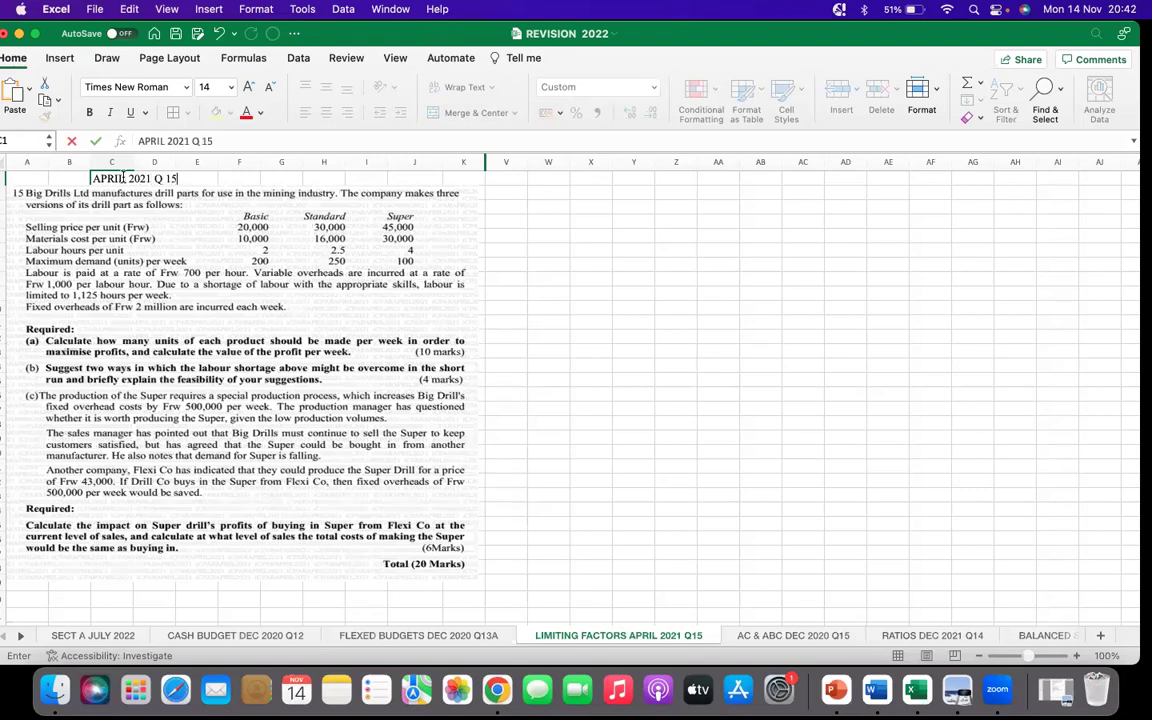
left_click(718, 408)
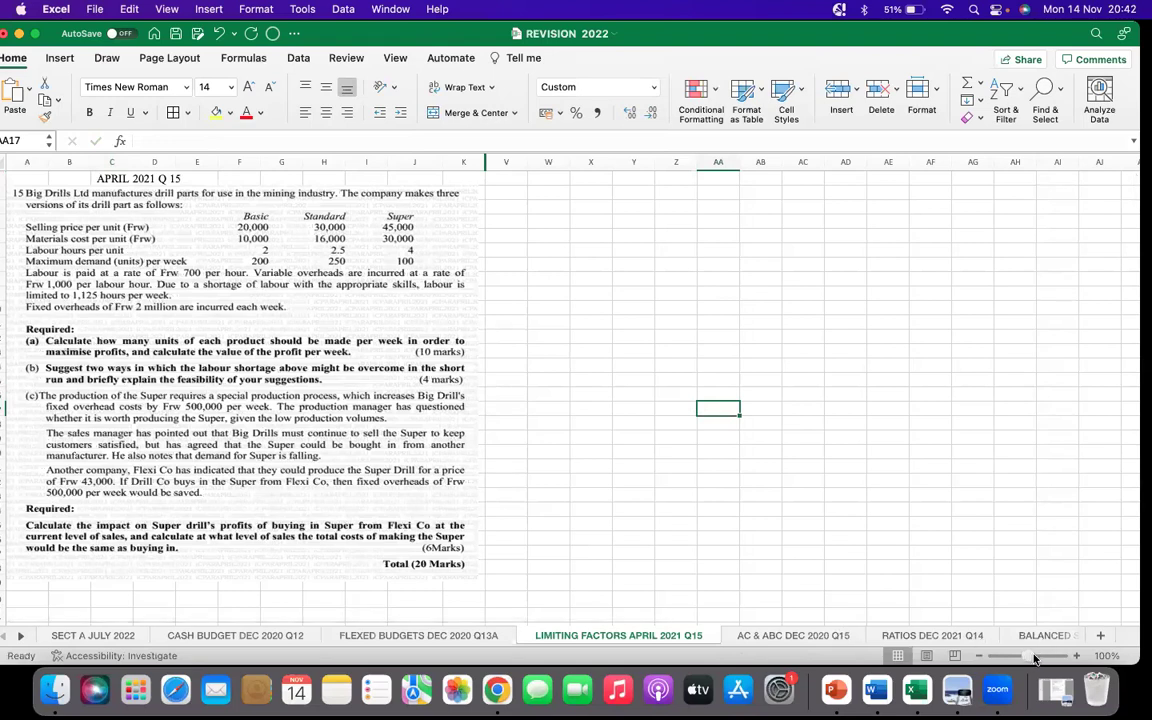
Enlarge the limiting factors sheet to 152% and narrow column I to a thin strip
scroll(935, 595, "up", 5, "ctrl")
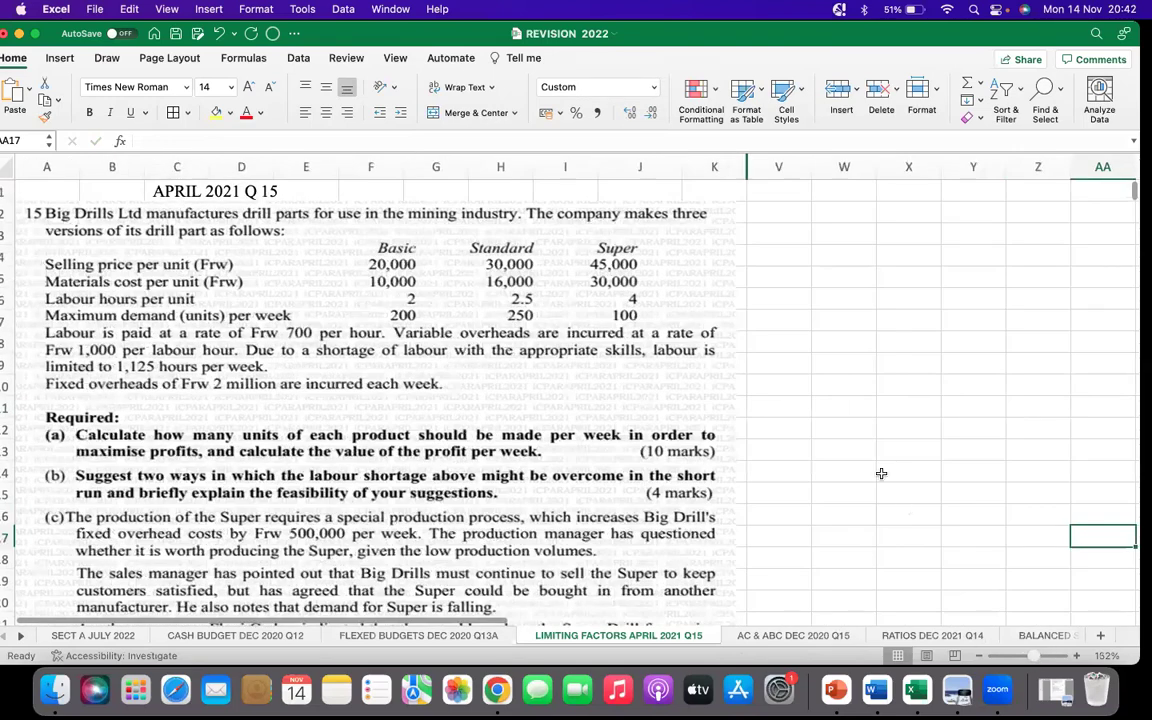
left_click(815, 280)
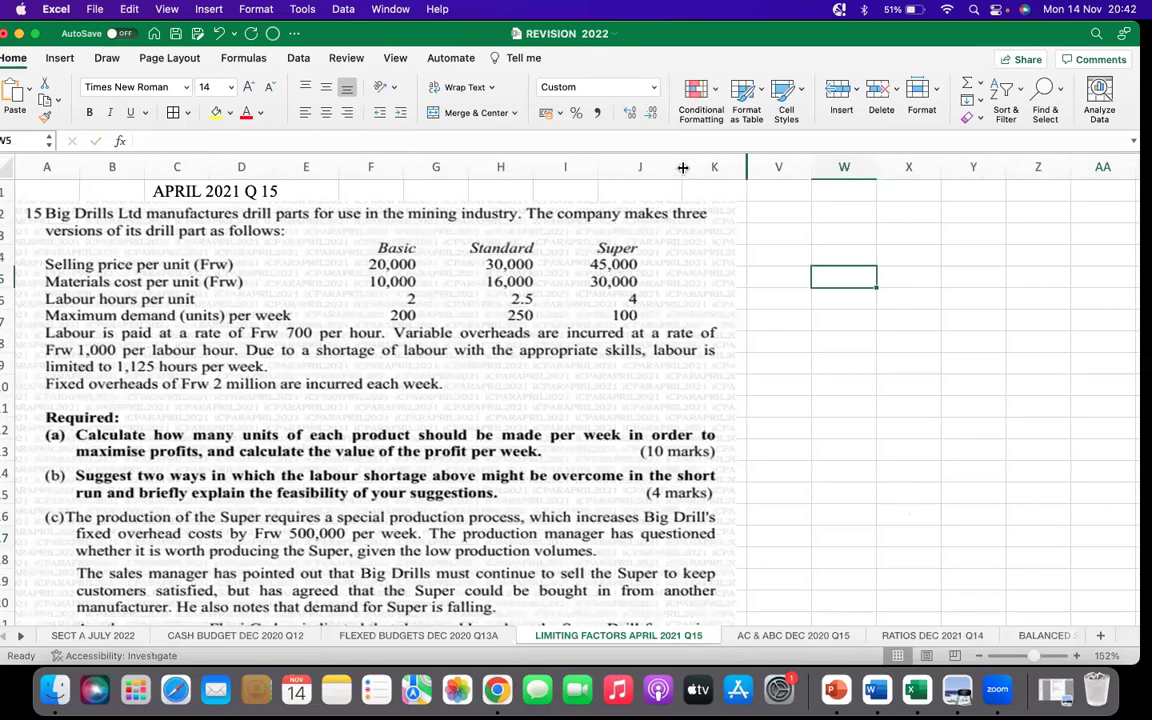
left_click_drag(597, 166, 545, 163)
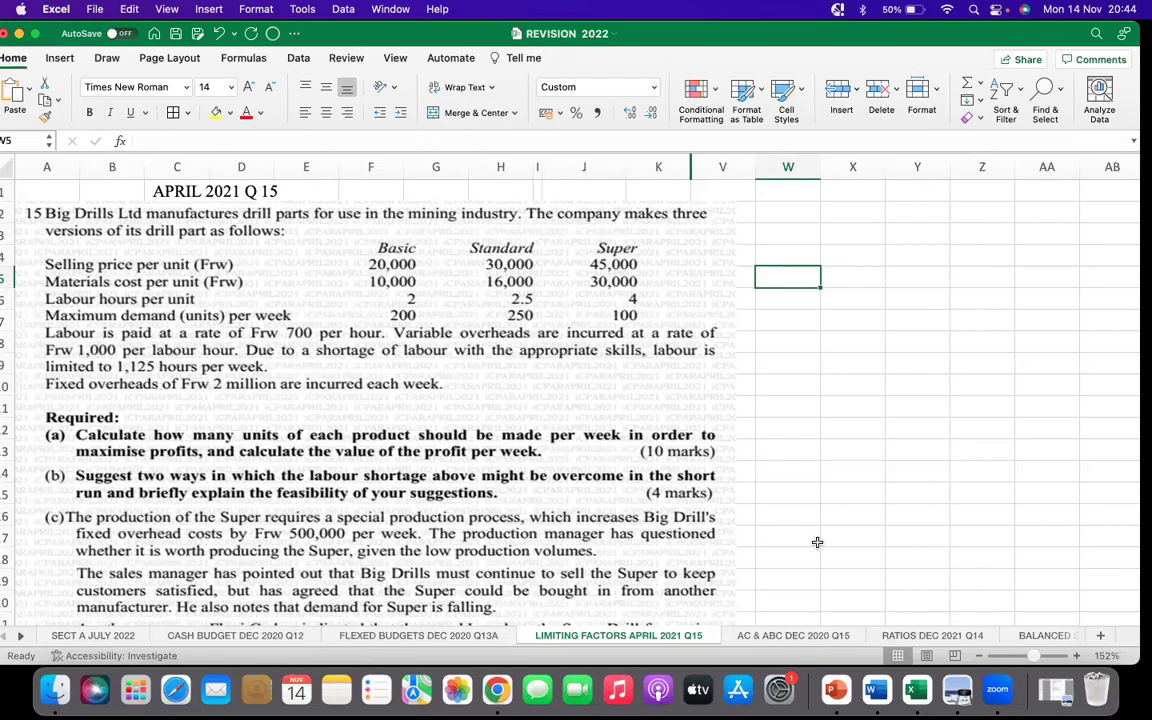
Read through the Big Drills requirements and label the start of the part (a) solution with a) in W1
scroll(432, 462, "down", 4)
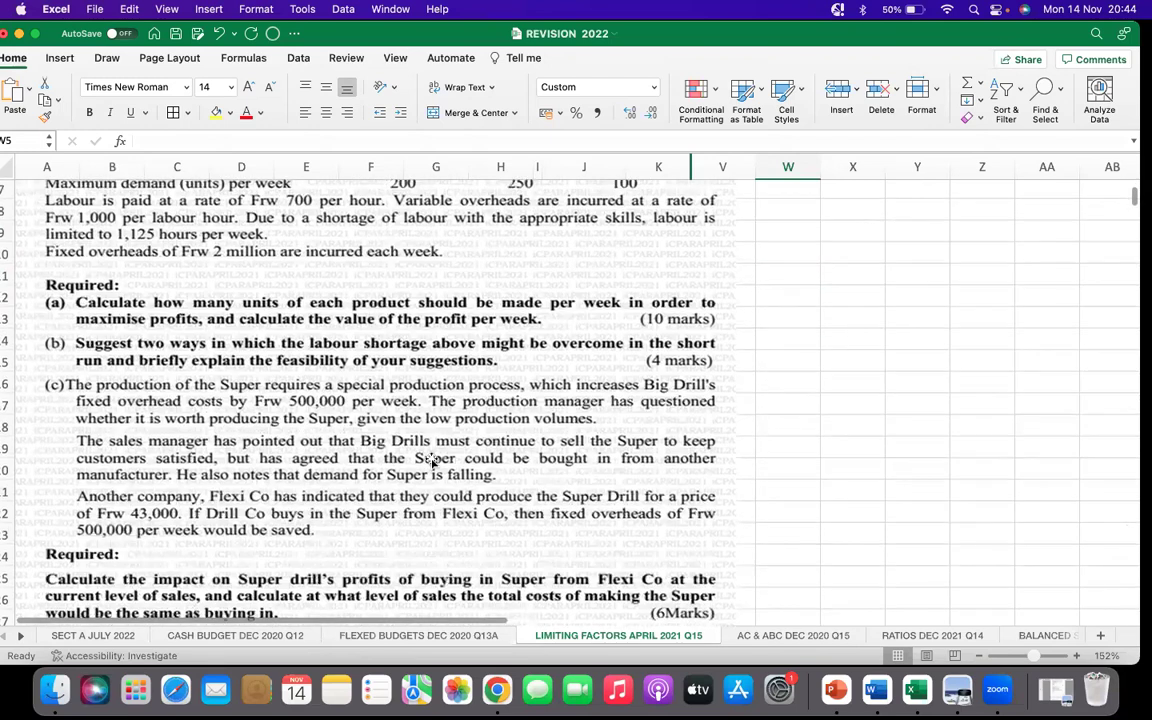
scroll(432, 460, "down", 2)
scroll(752, 465, "up", 5)
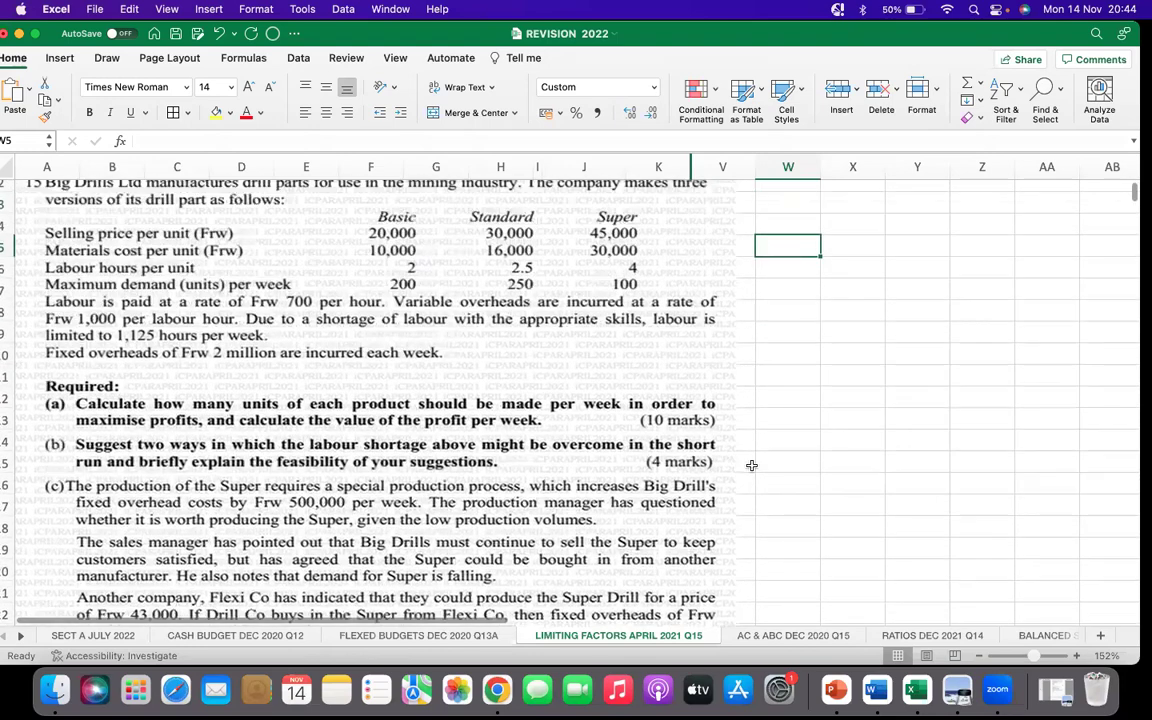
scroll(752, 465, "up", 2)
left_click(782, 197)
type("a)")
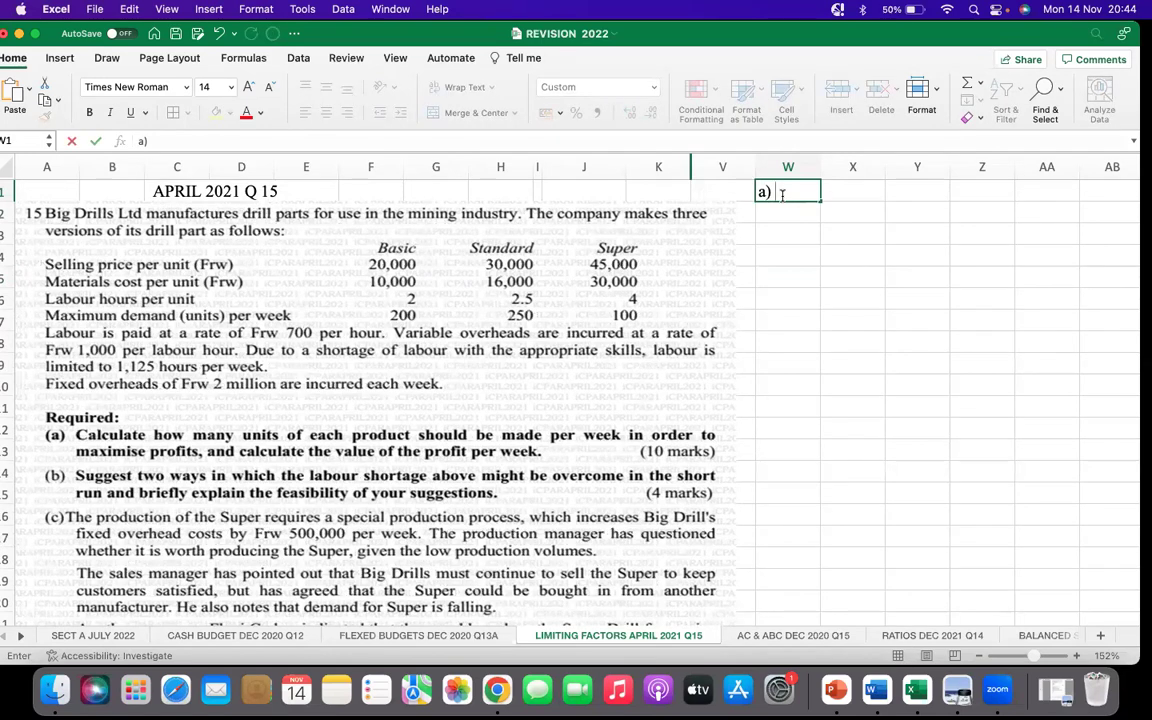
Enter the heading "Steps followed in finding the optimal production plan and total profit or contribution" in W2, below the a) label
left_click(804, 213)
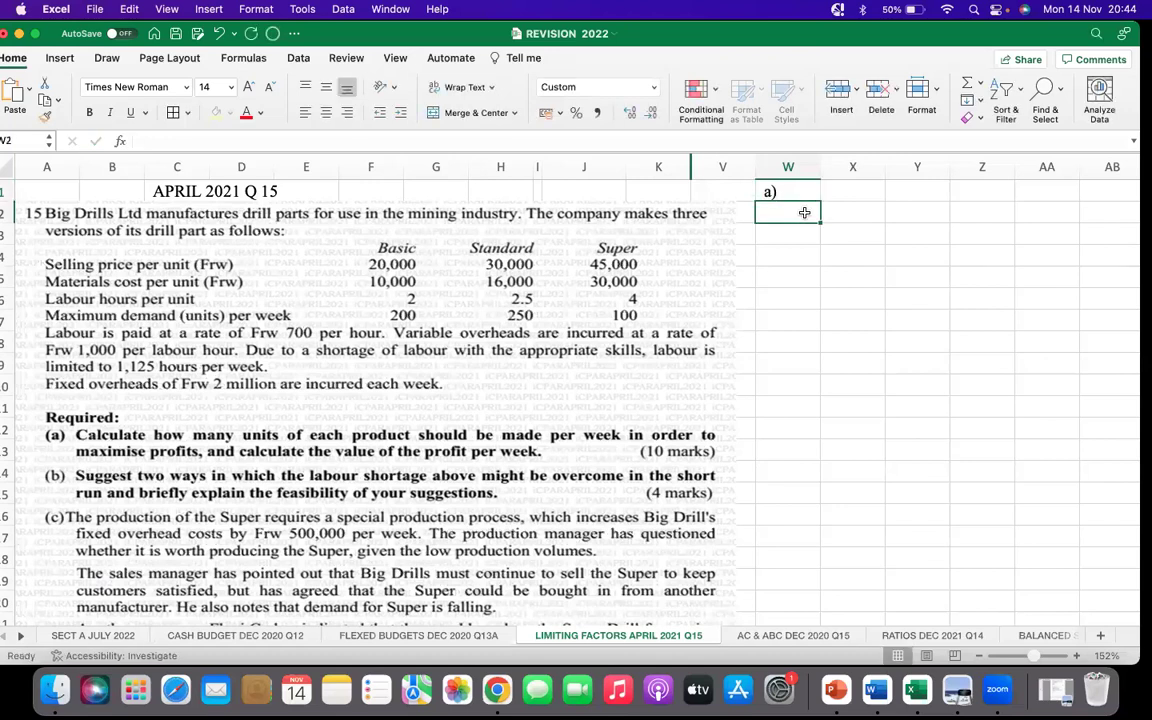
type("Ste")
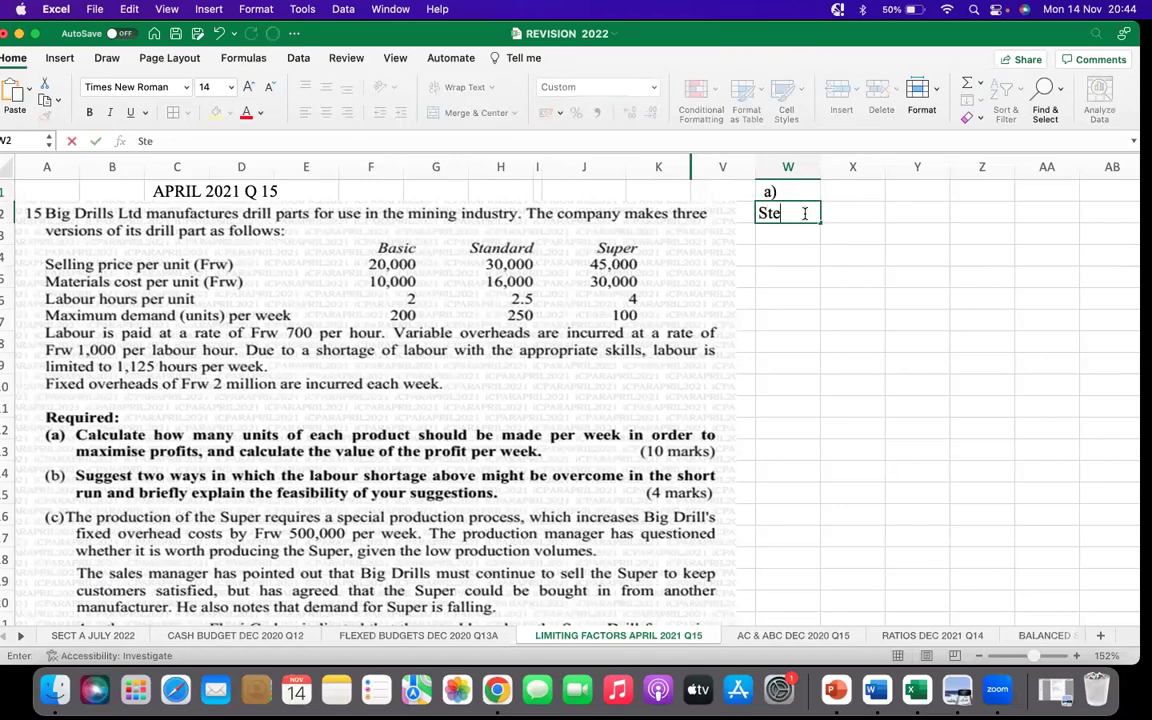
type("ps foll")
type("ow")
key("BackSpace")
key("BackSpace")
type("ed")
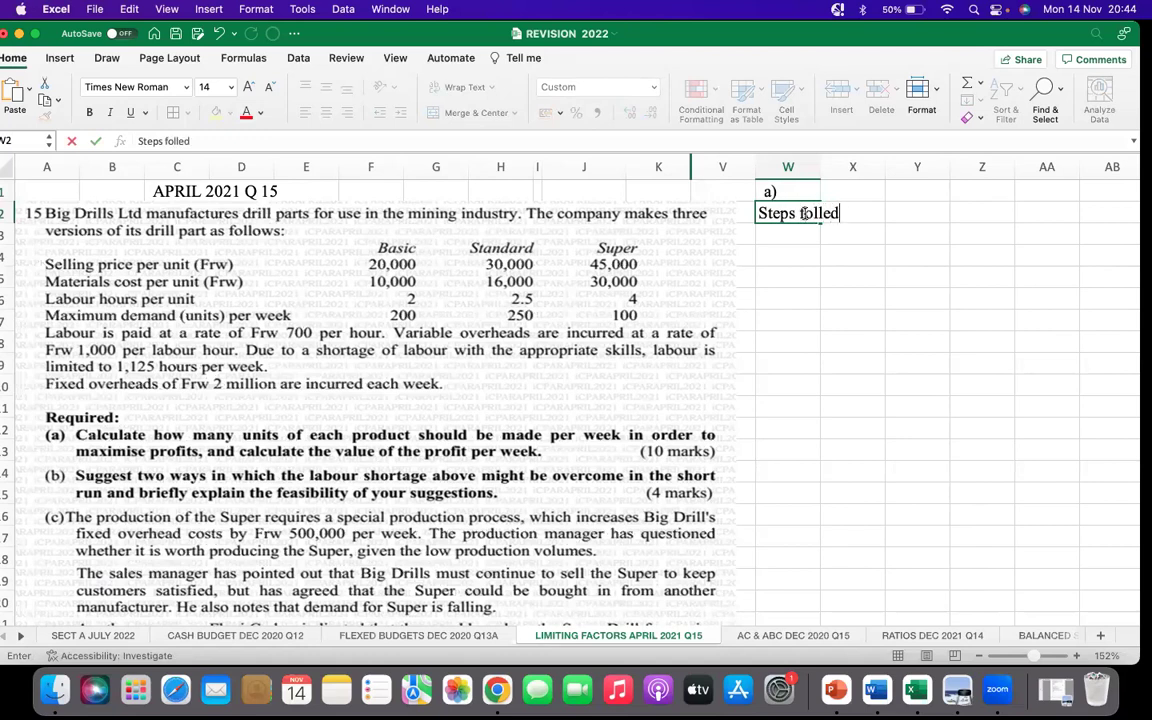
key("BackSpace")
key("BackSpace")
type("owed in f")
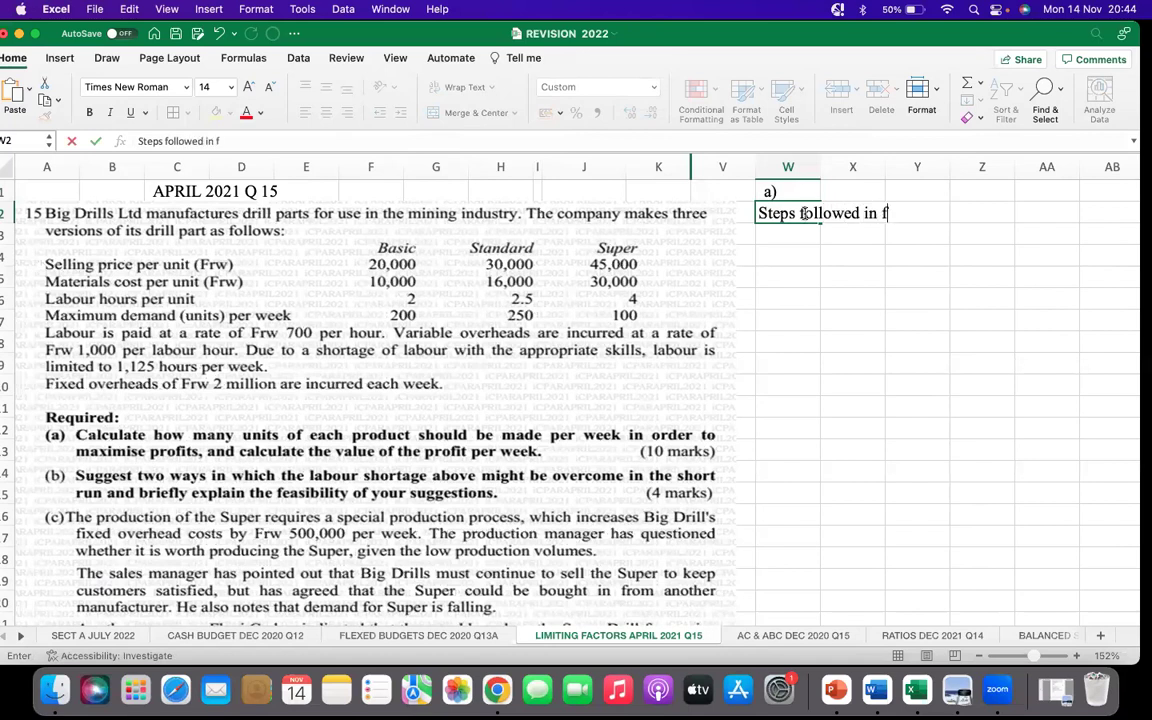
type("inding th")
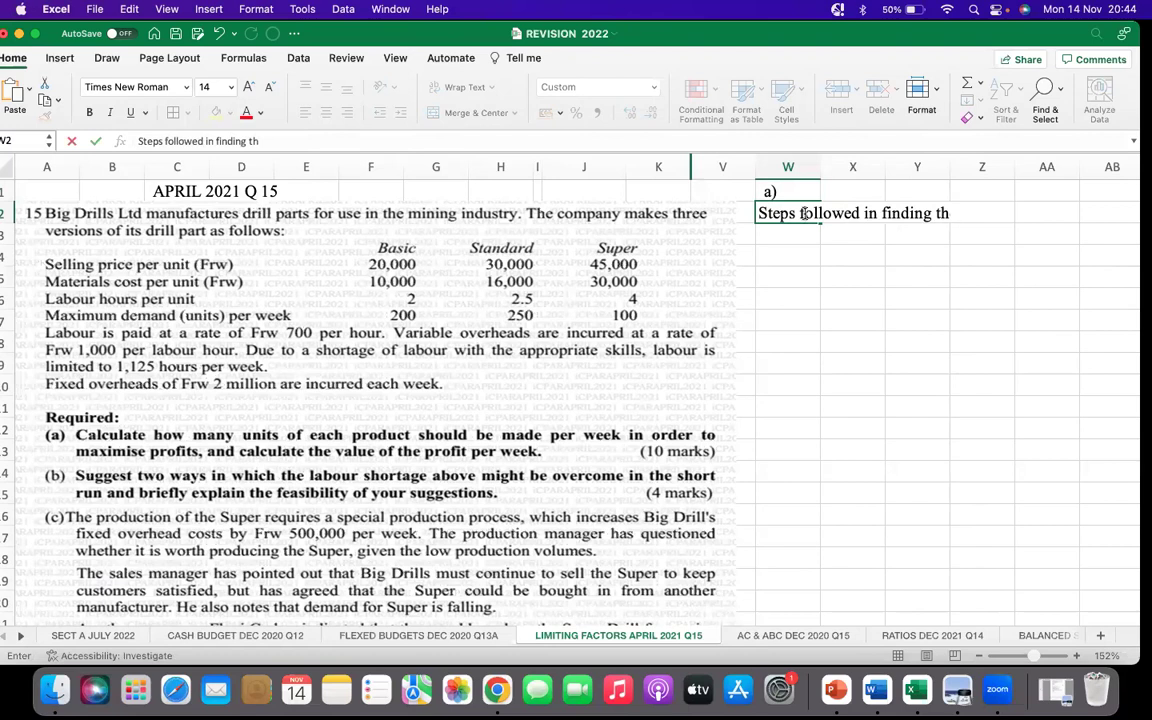
type("e optim")
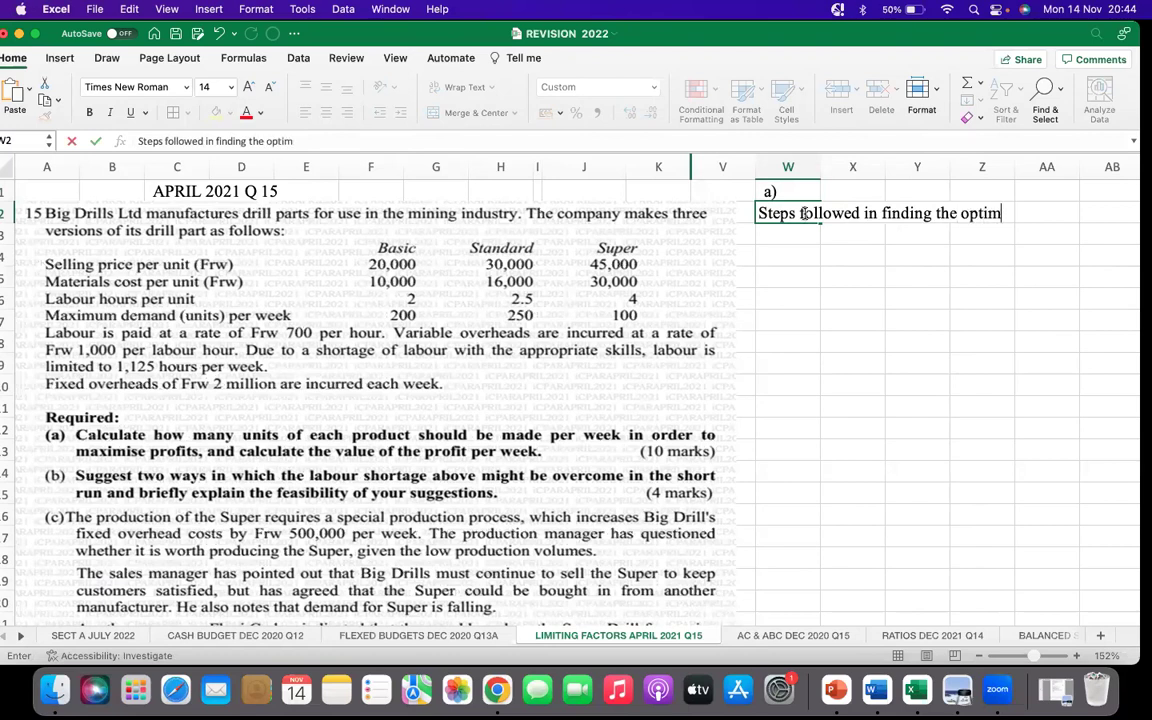
type("al produc")
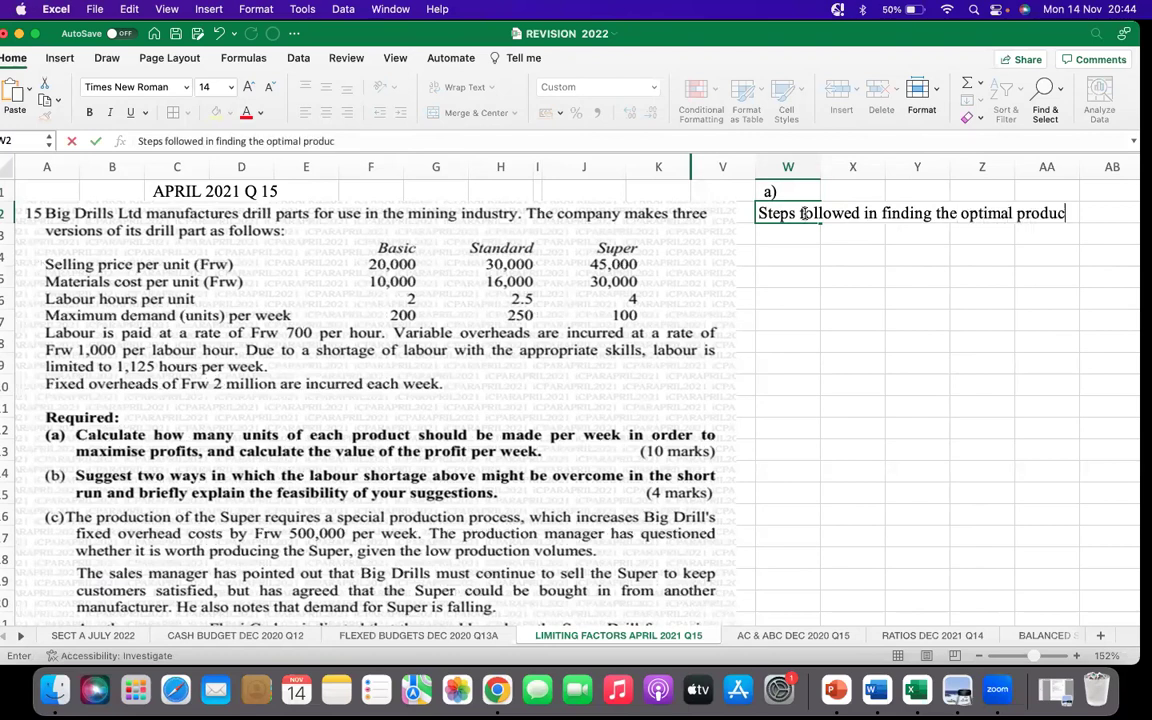
type("tion plan an")
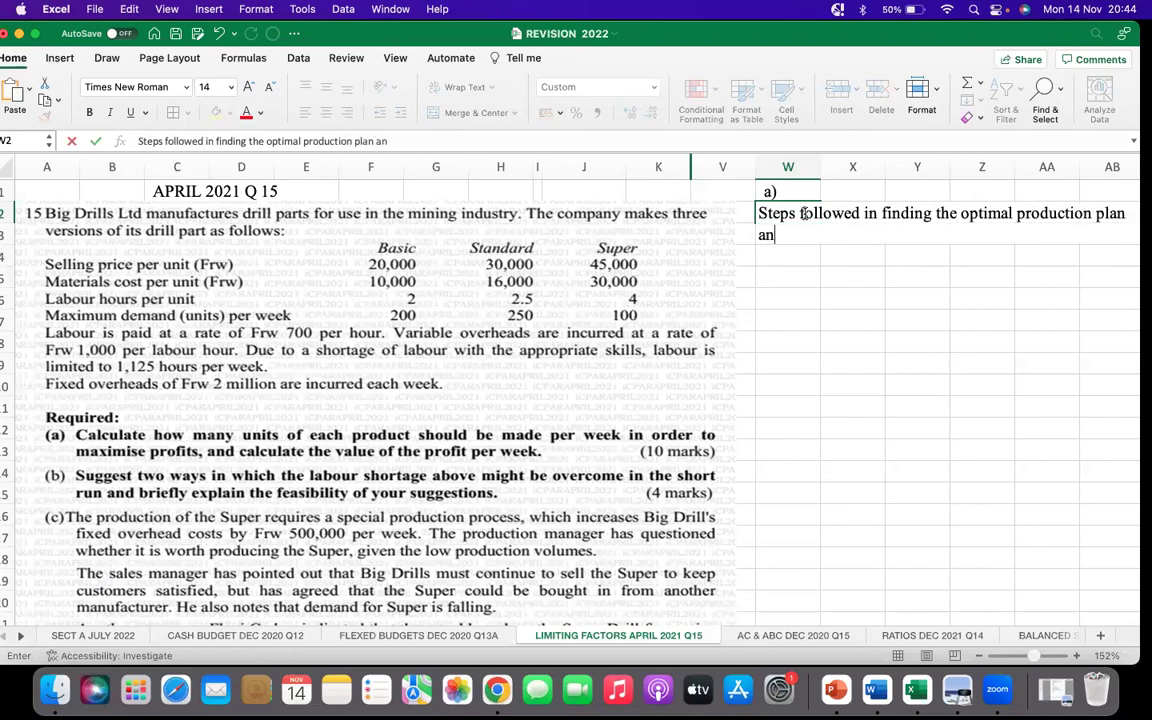
type("d total profit")
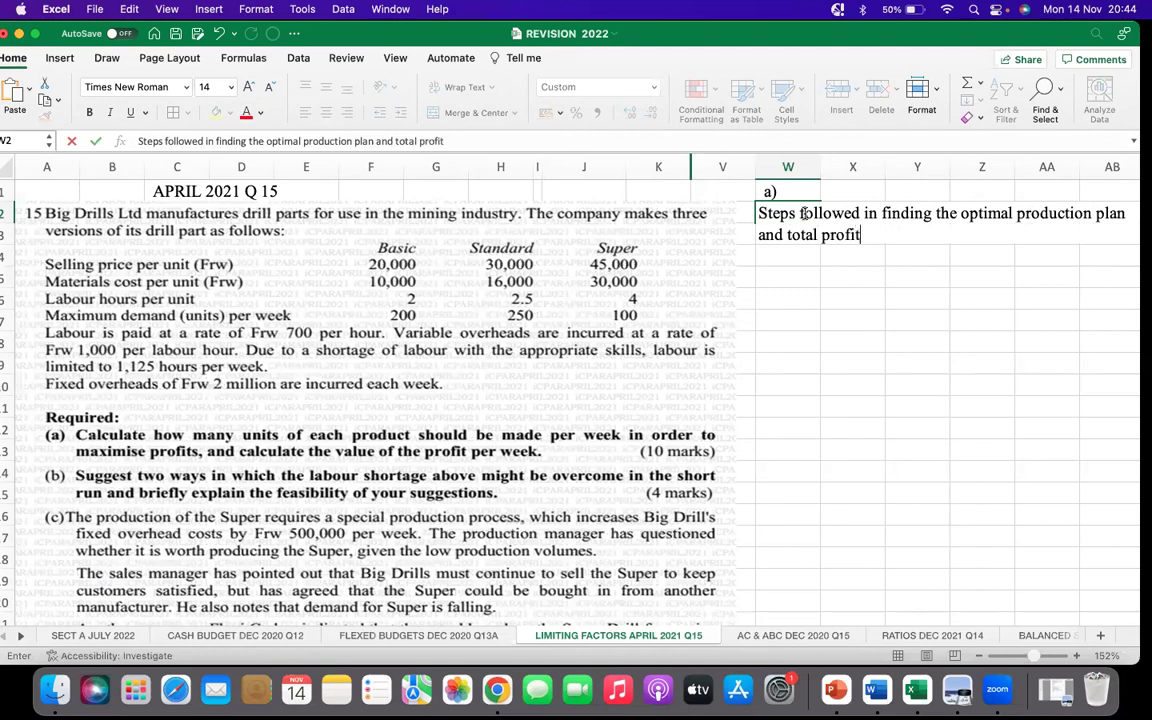
type(" or contribution")
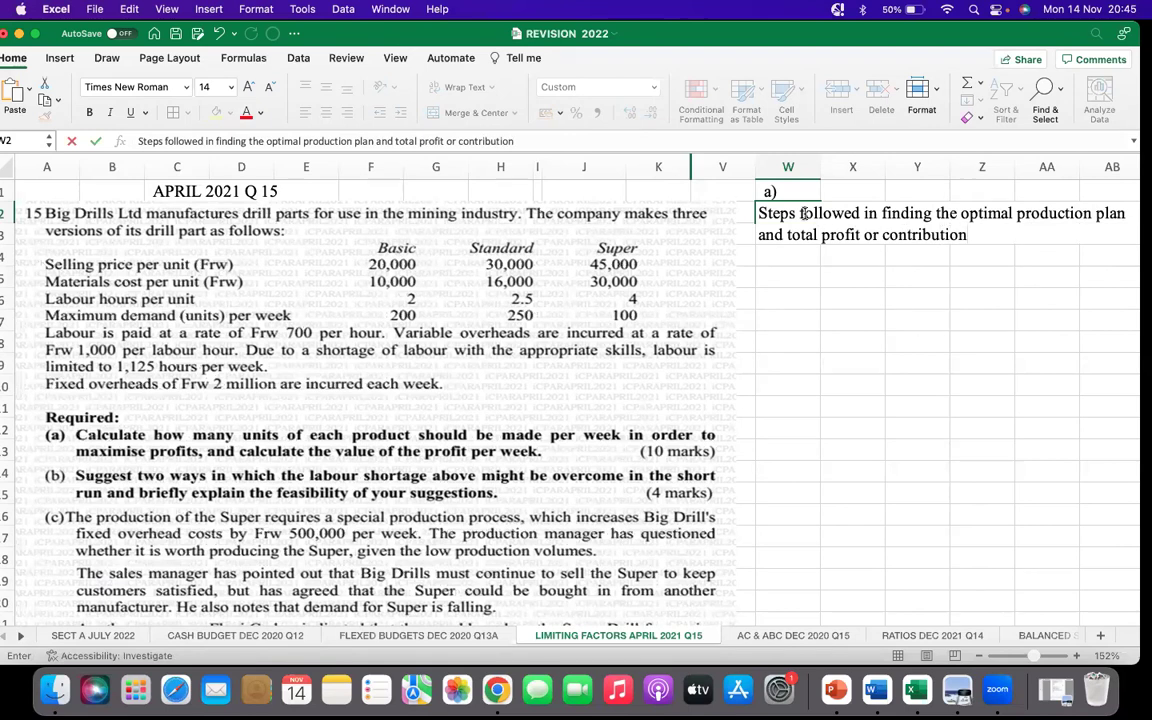
key("Return")
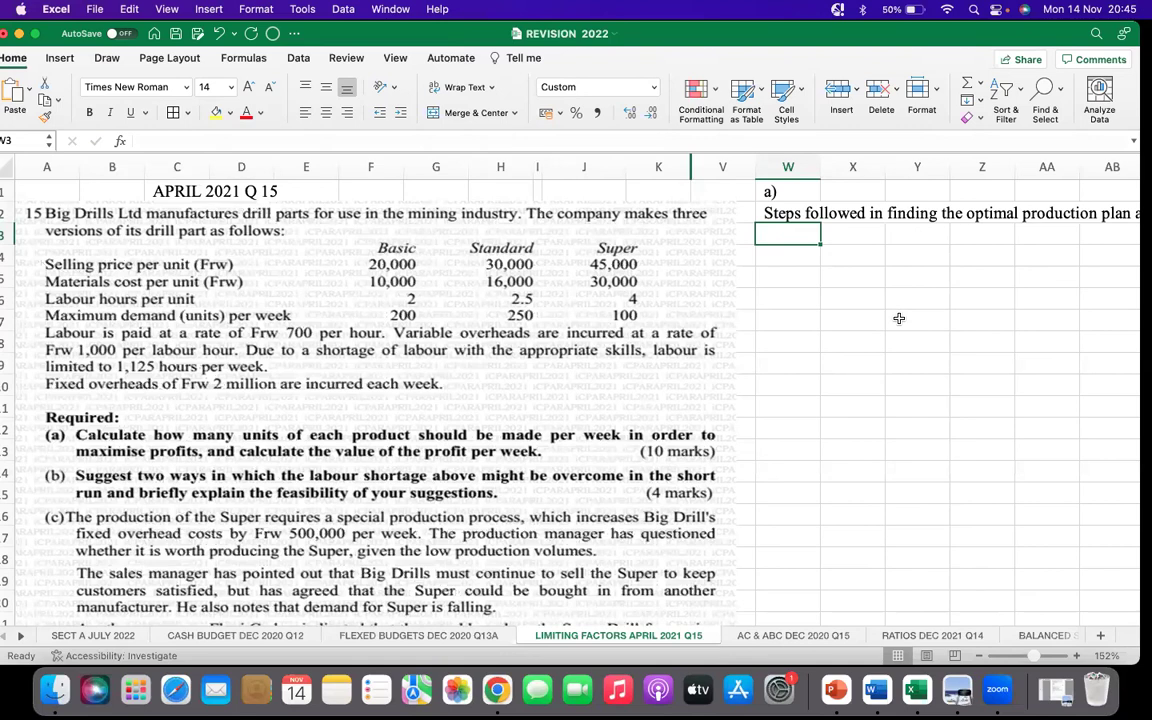
Enter the first step title "Step 1: Identify the Limiting Factor" in W3
type("S")
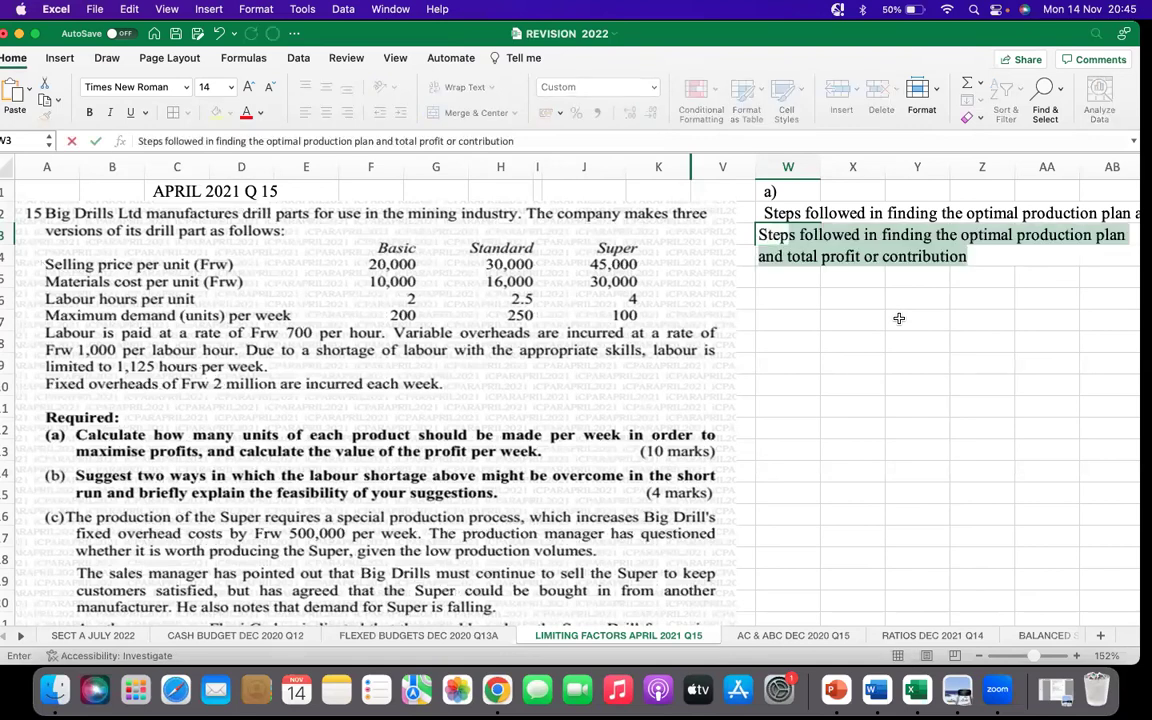
type("tep 1")
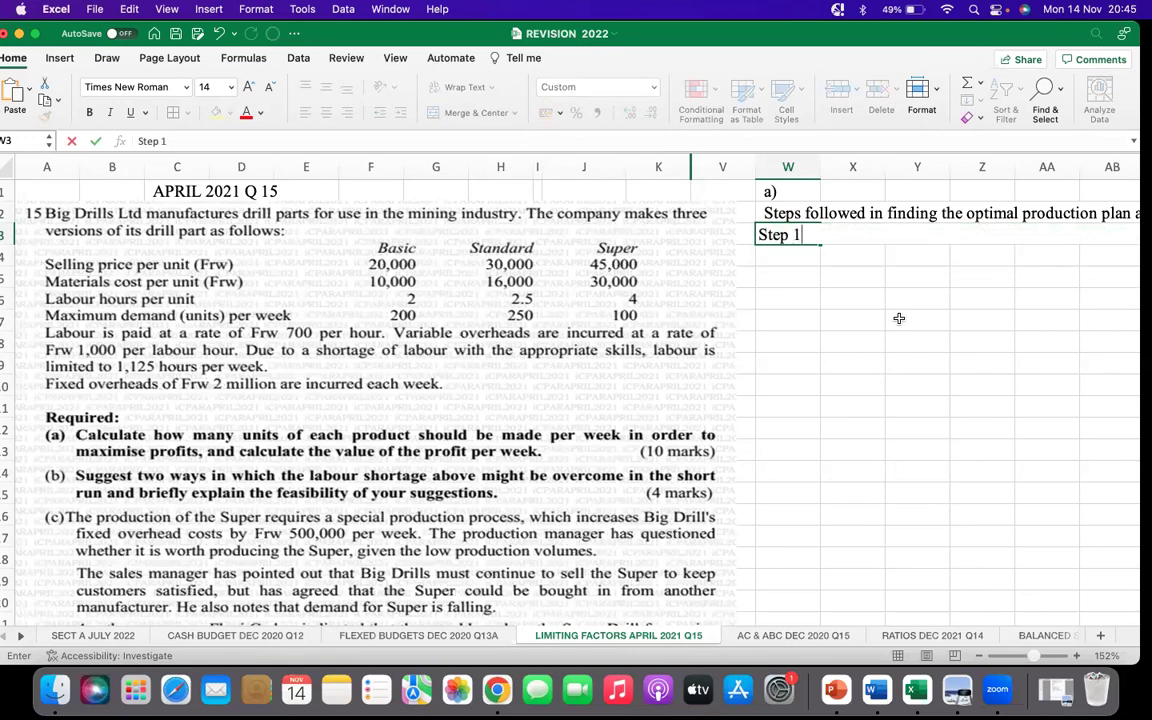
key("BackSpace")
type("1: Identify t")
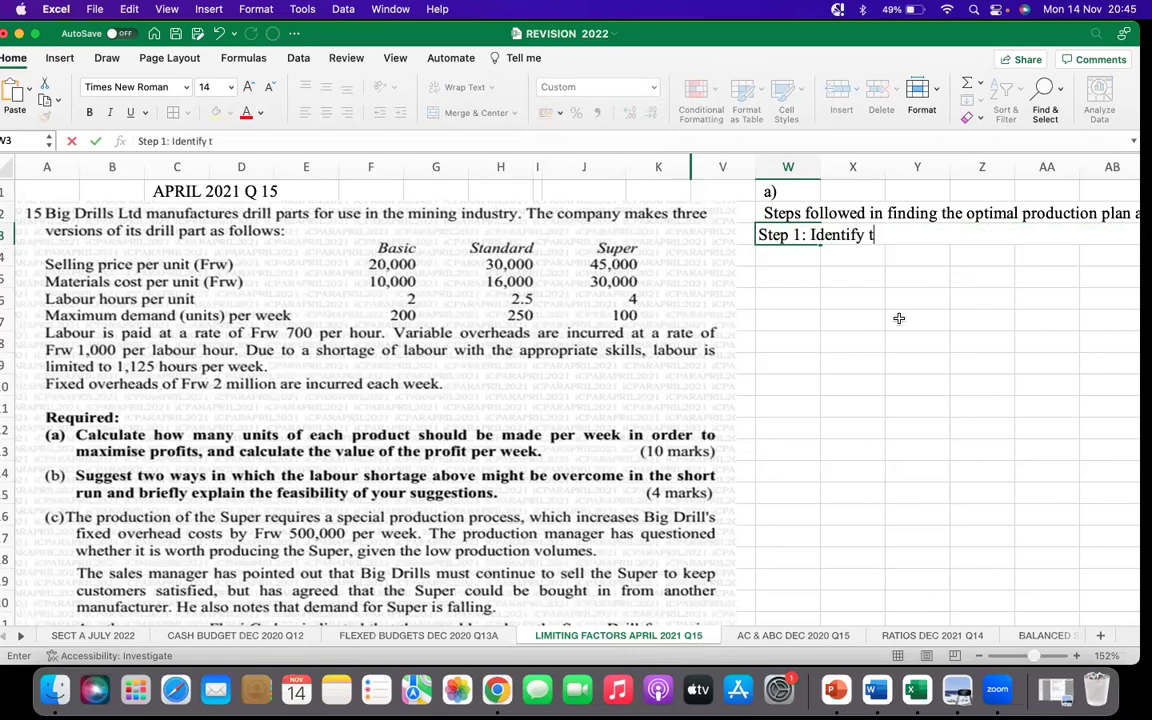
type("he Limitin")
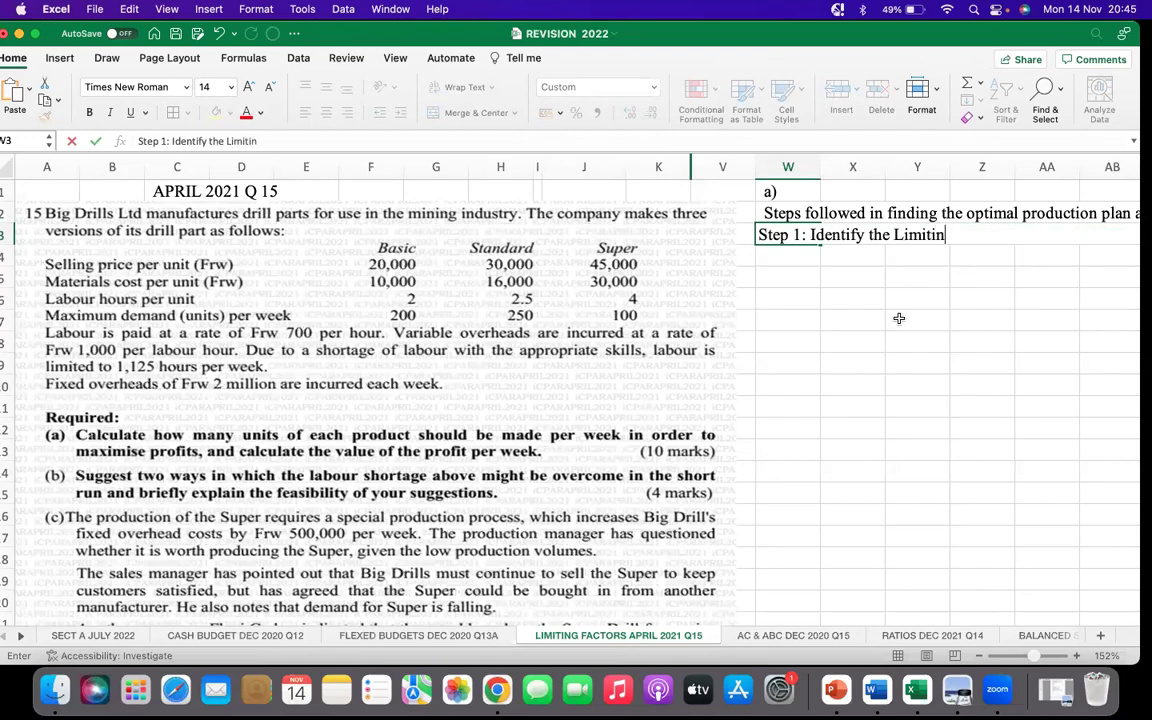
type("g Factor")
key("Return")
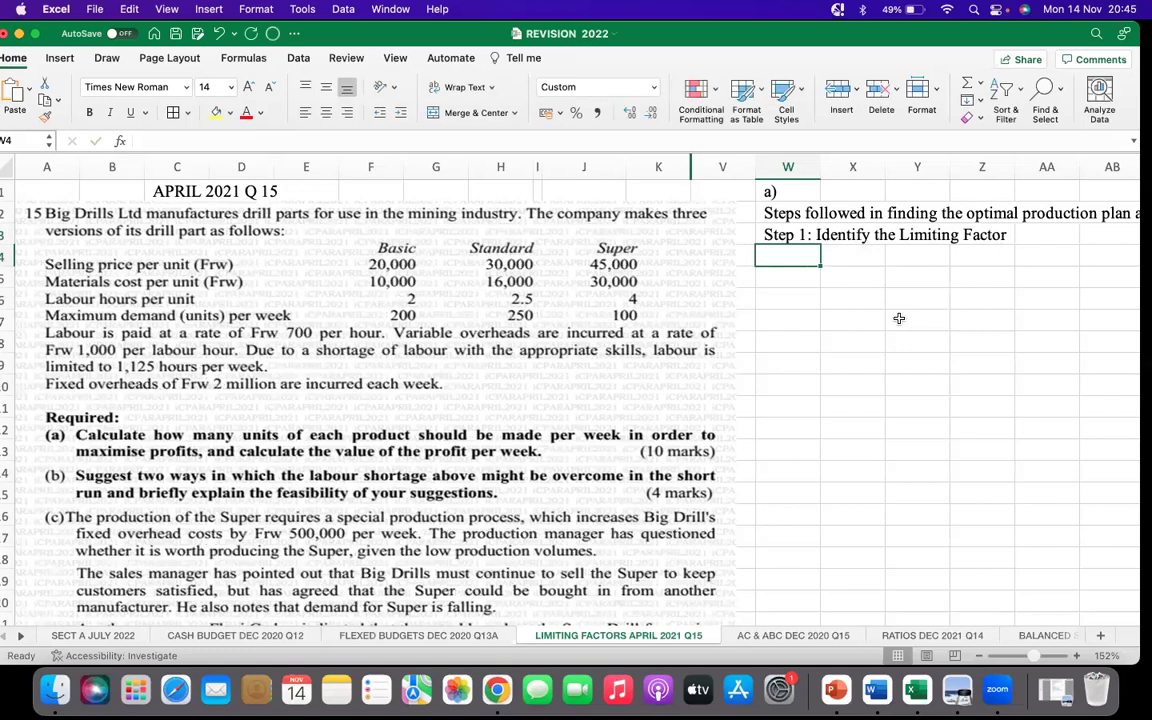
Enter the explanation "Limiting factor arises when the resources needed are more than the resources available" in W4
type("Li")
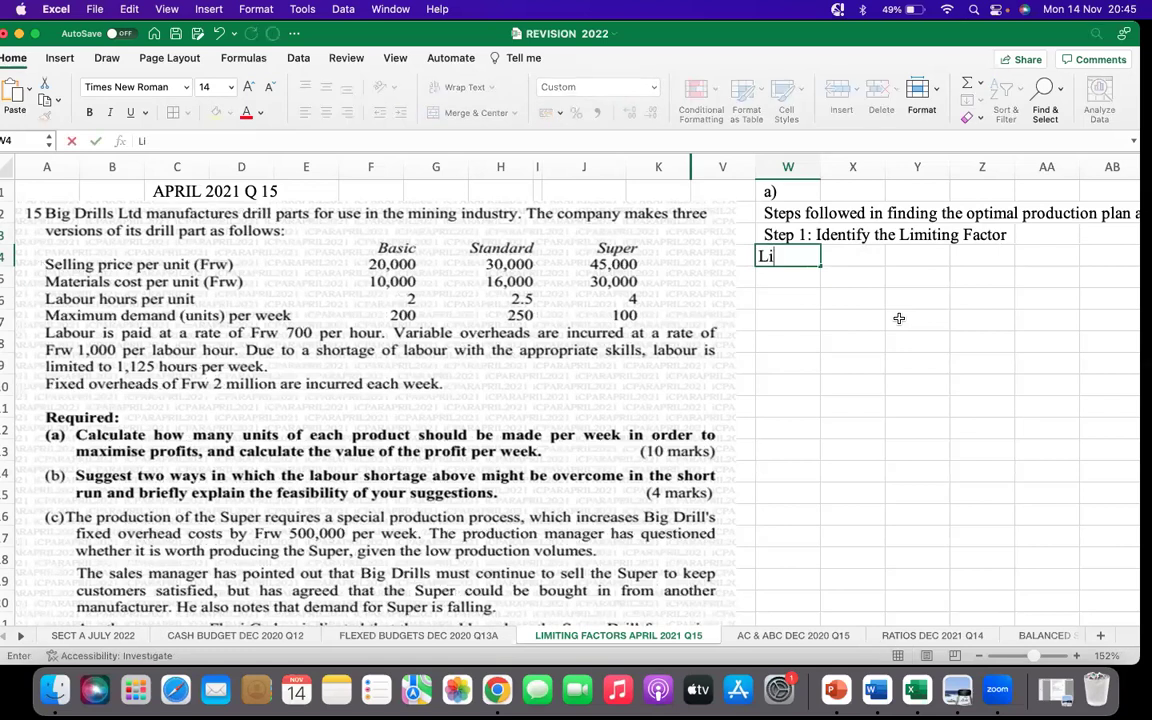
type("miting fa")
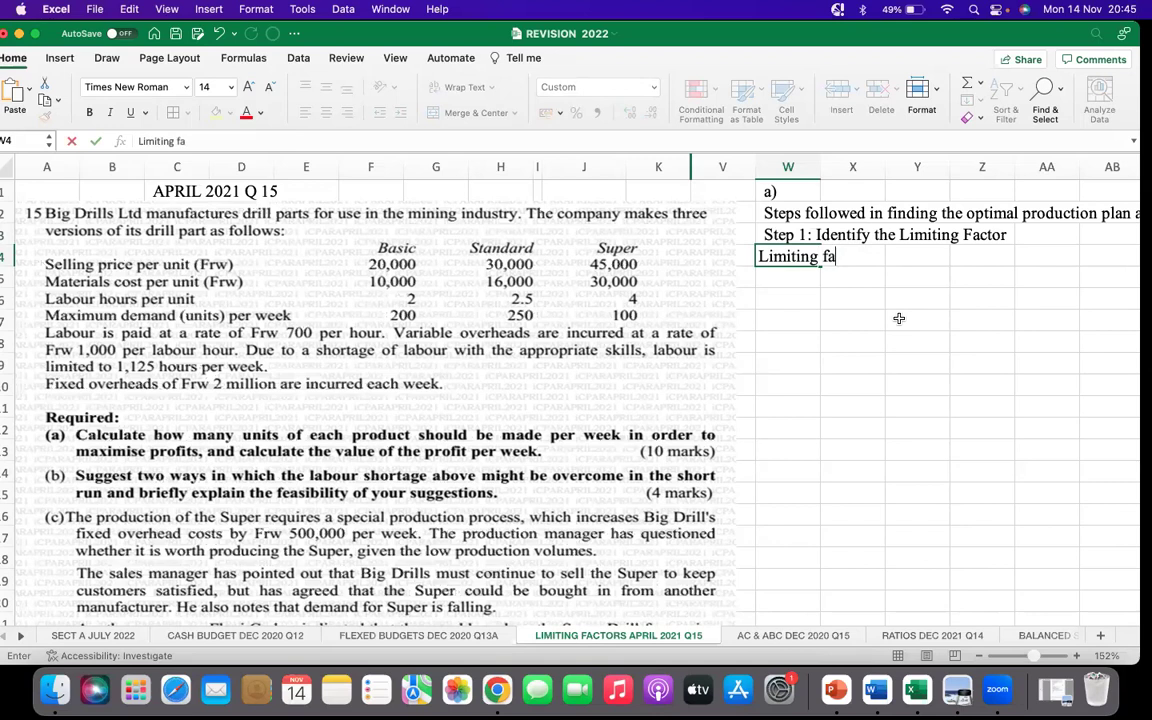
type("ctor arises w")
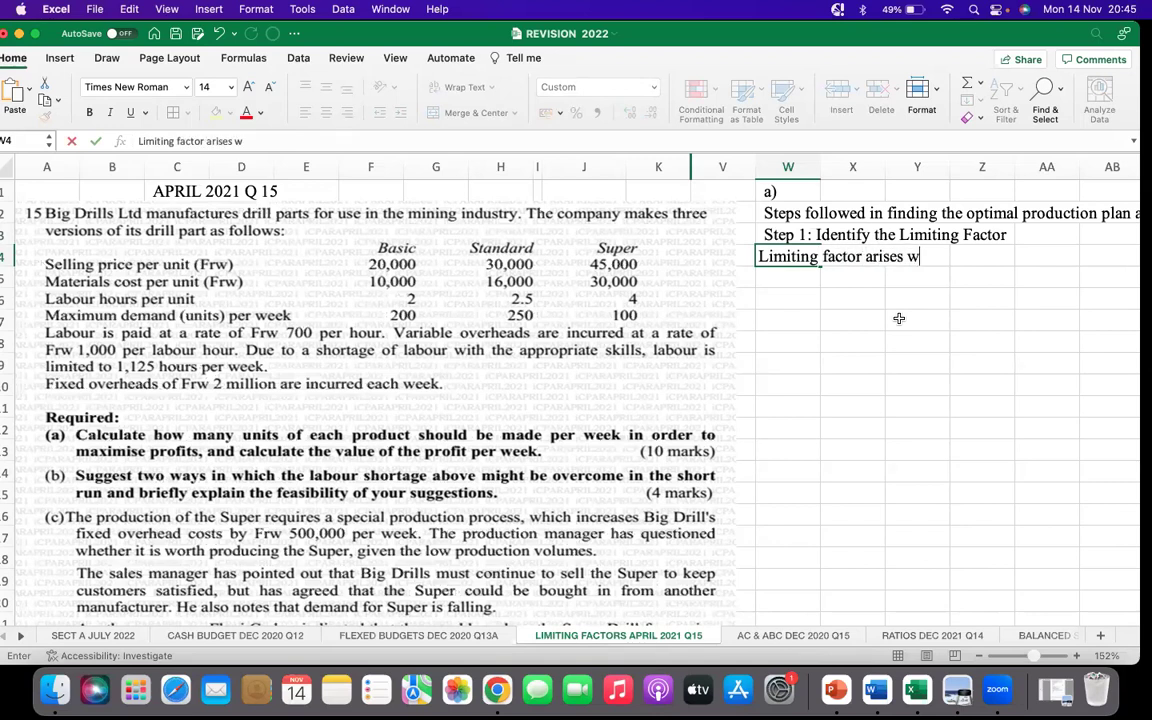
type("hen the ar")
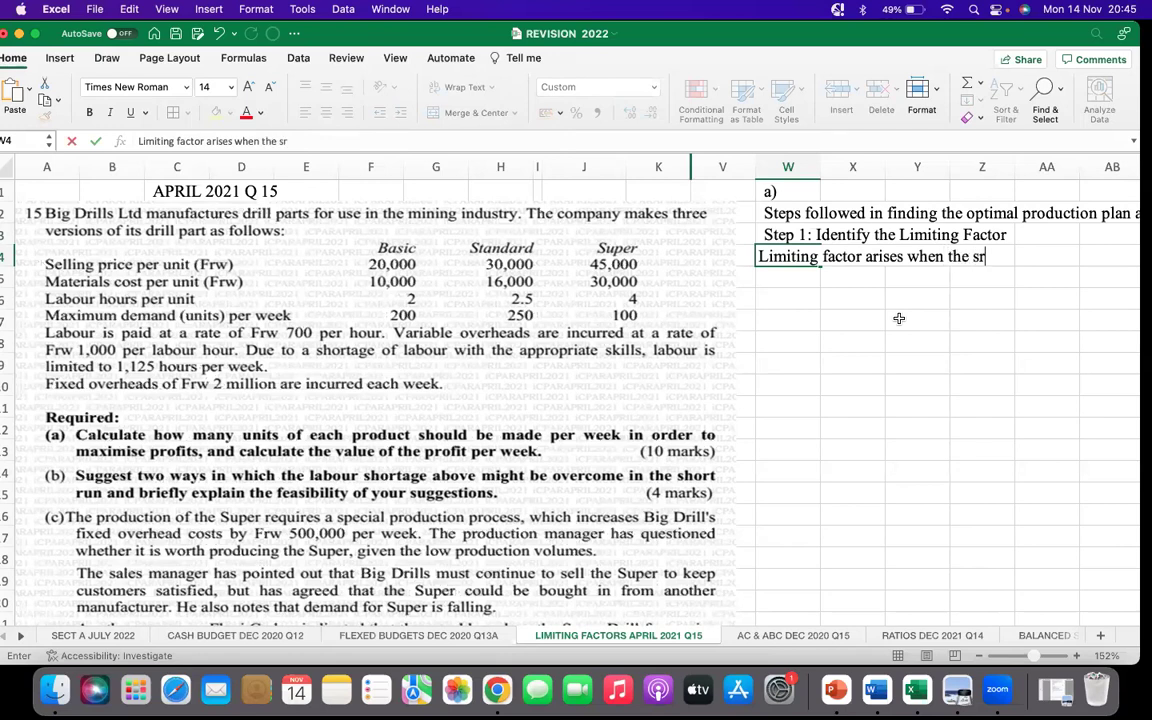
key("BackSpace")
key("BackSpace")
type("resources needed ")
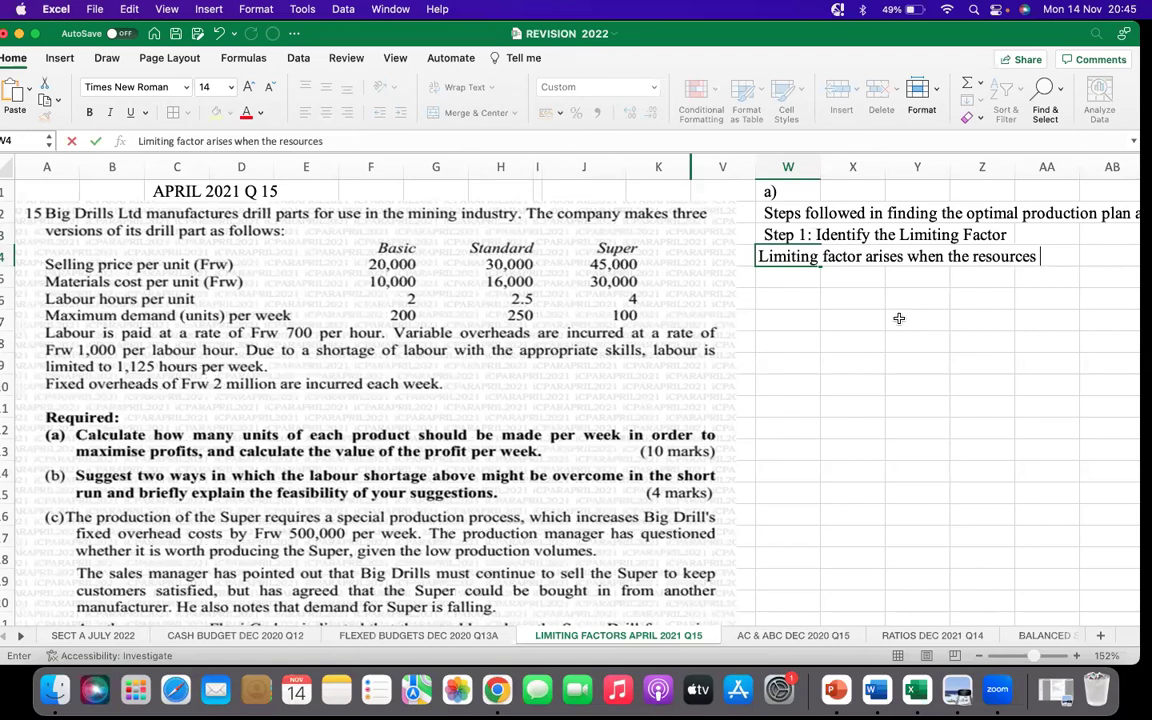
type("a")
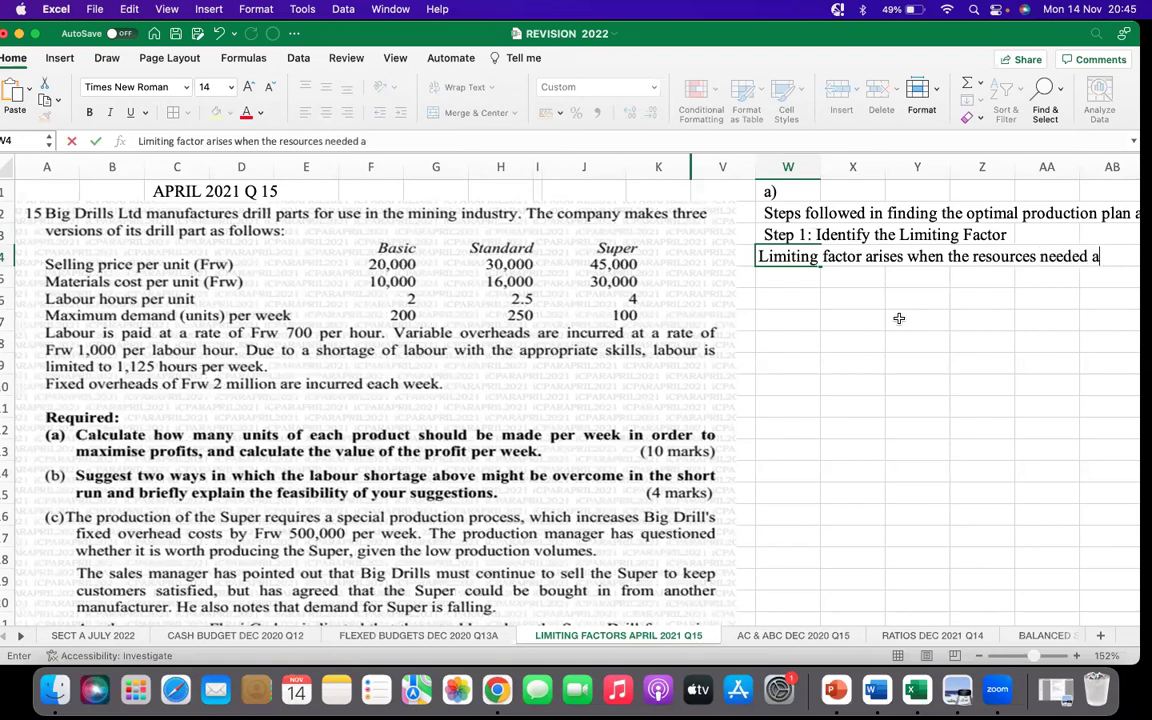
type("re more")
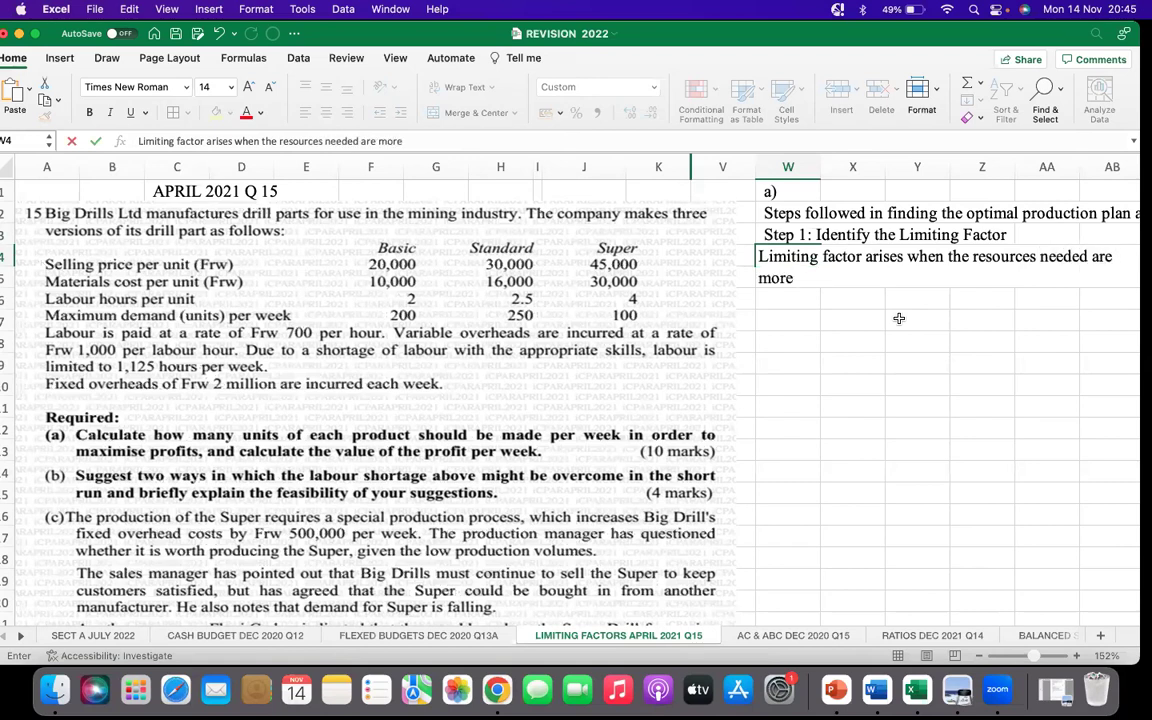
type(" than the resou")
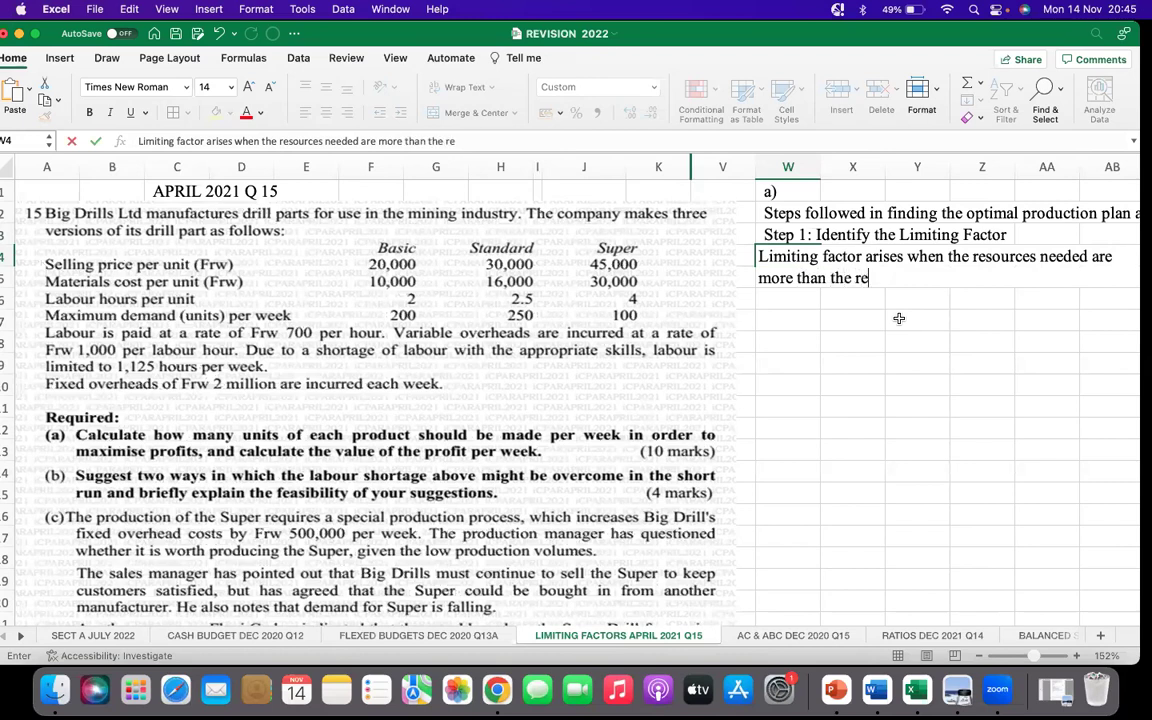
type("rces available")
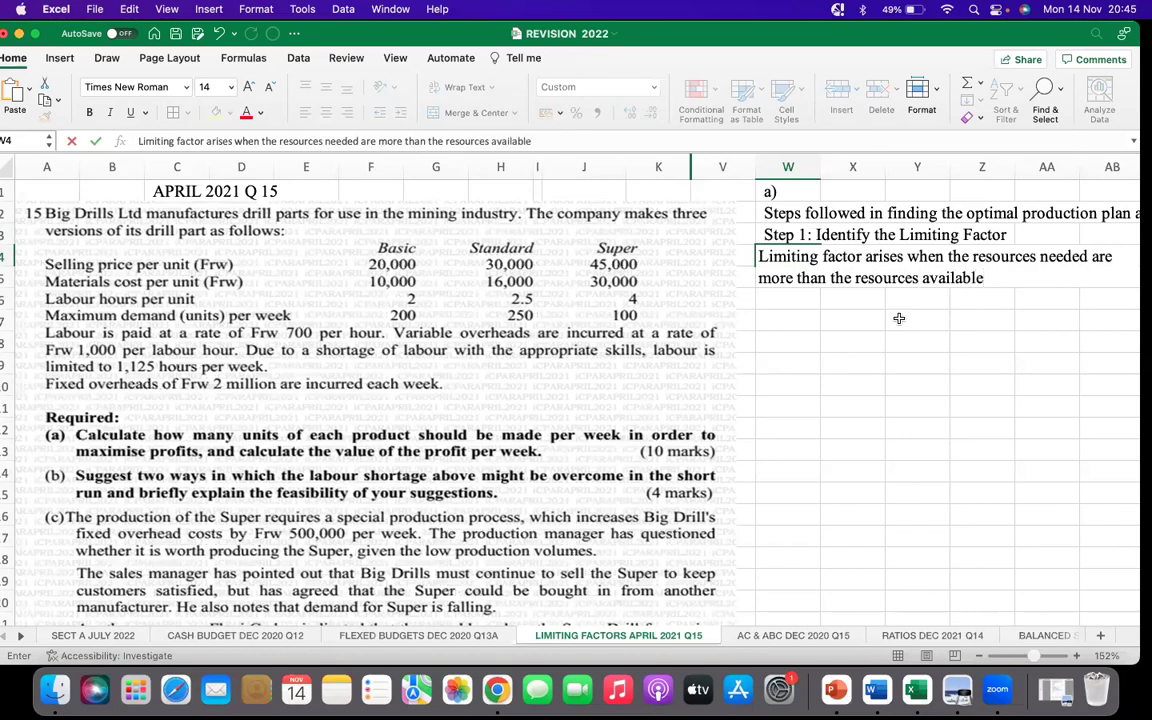
key("Return")
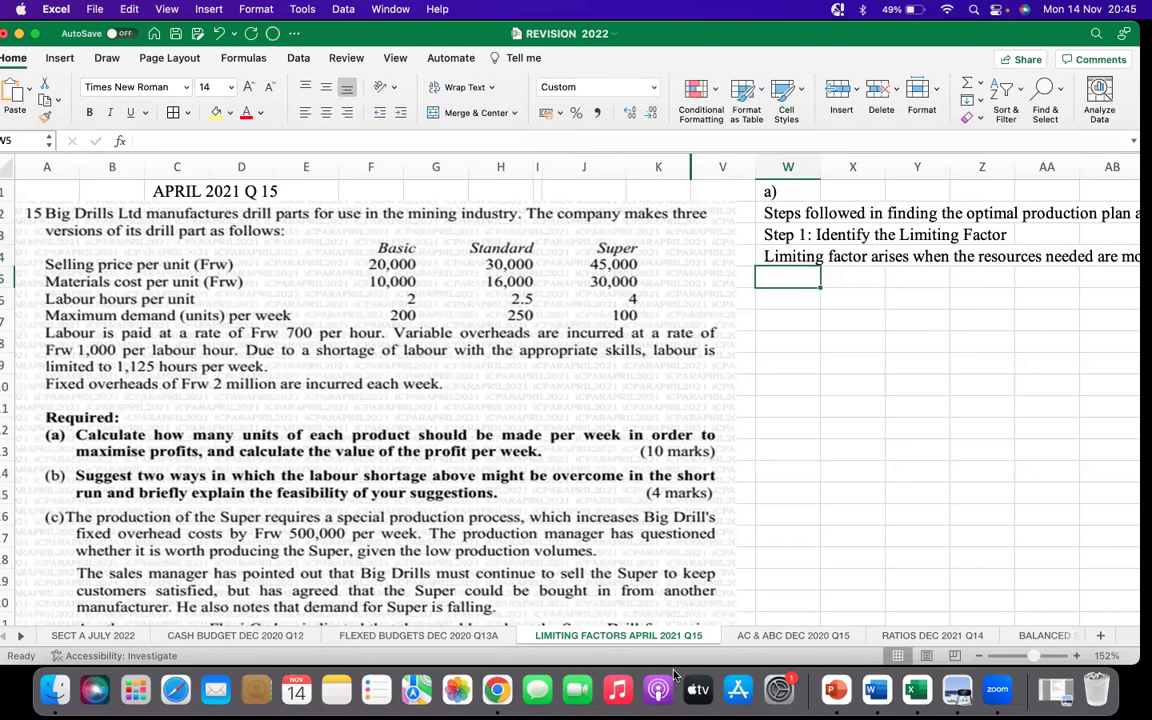
Format the Step 1 title in W3 as bold red text
left_click_drag(284, 625, 444, 638)
left_click(252, 319)
left_click(283, 250)
left_click(283, 238)
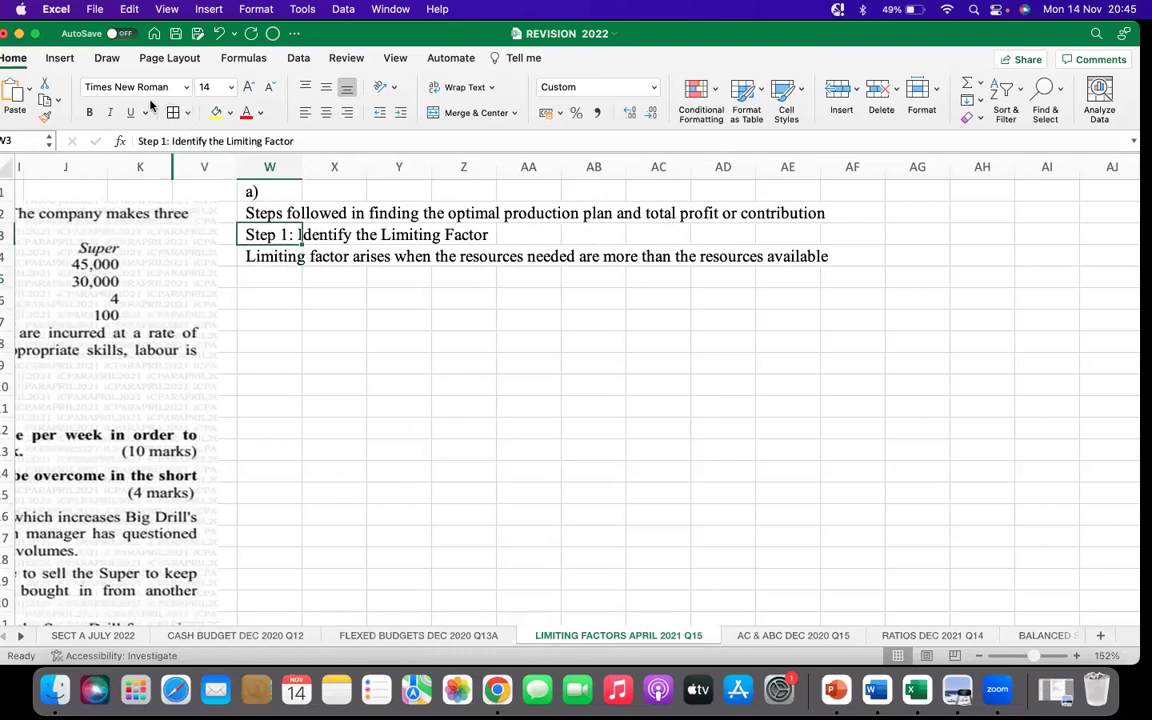
left_click(89, 112)
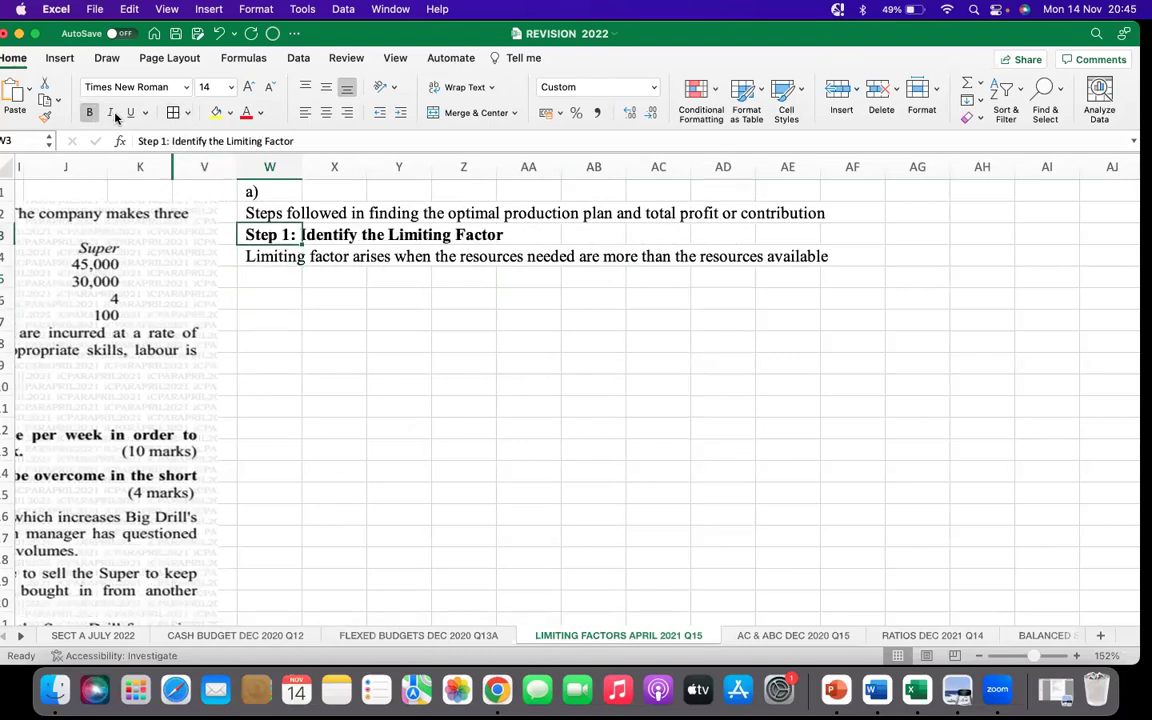
left_click(245, 113)
Enter the second step title "Step 2: Calculate Contribution per Unit" in W5
left_click(284, 276)
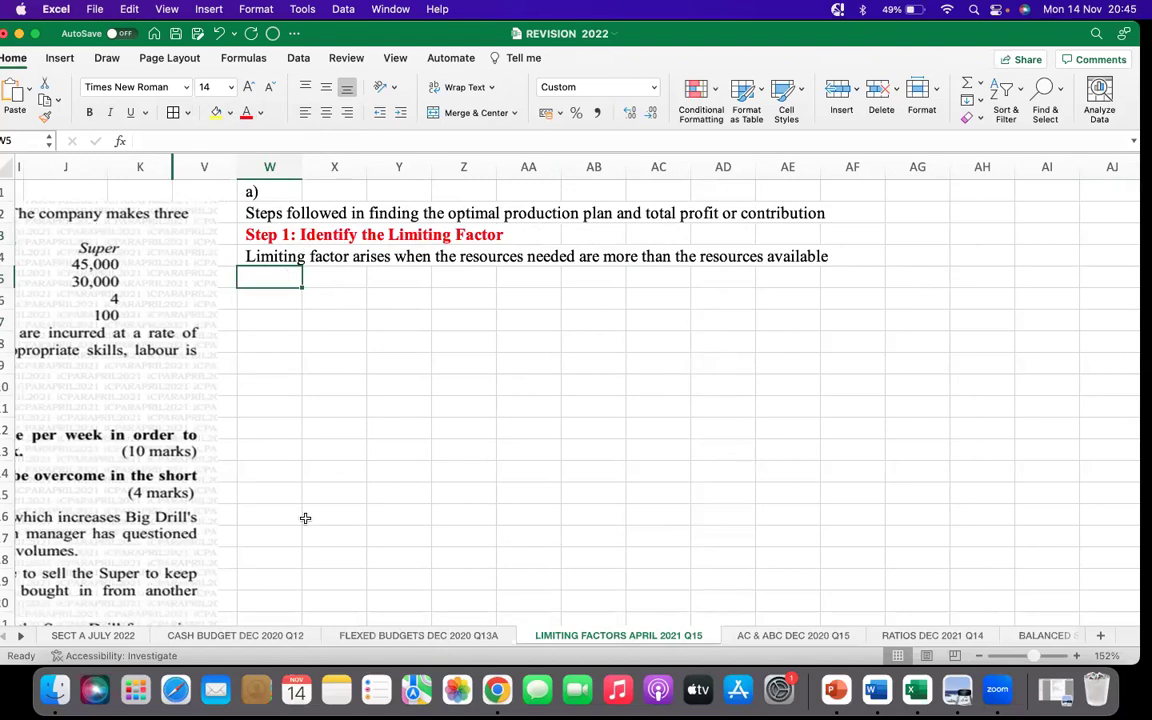
type("Step")
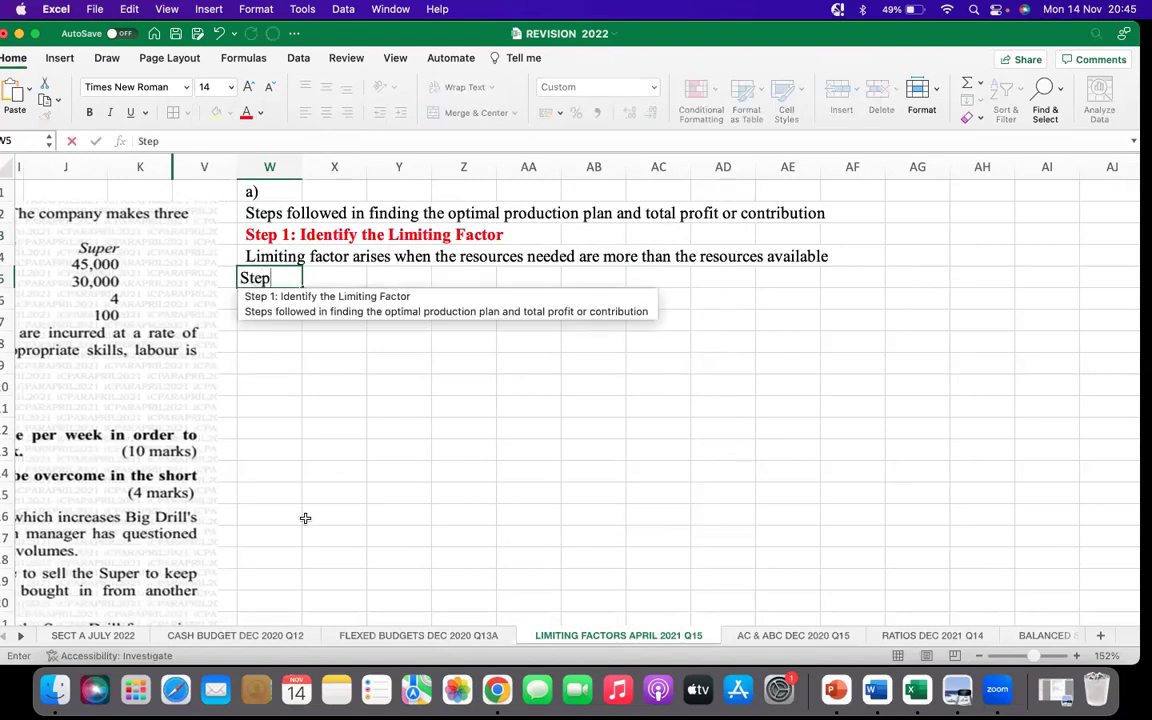
type(" 2: Calculate ")
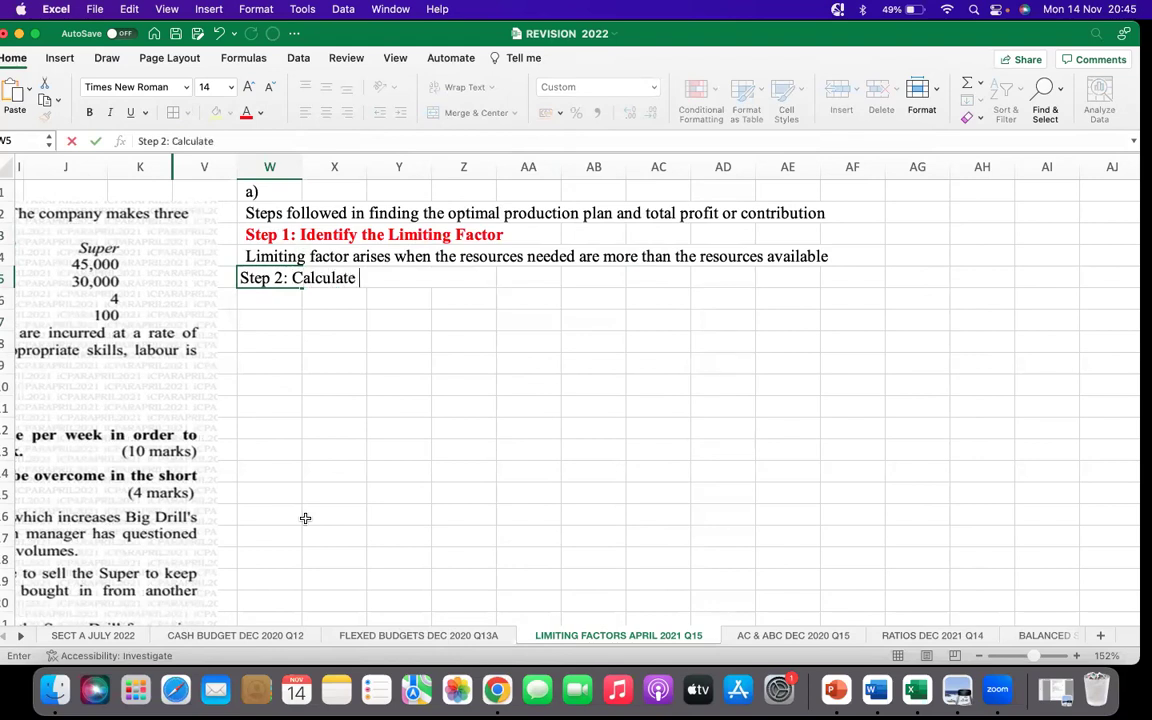
type("Contribution pe")
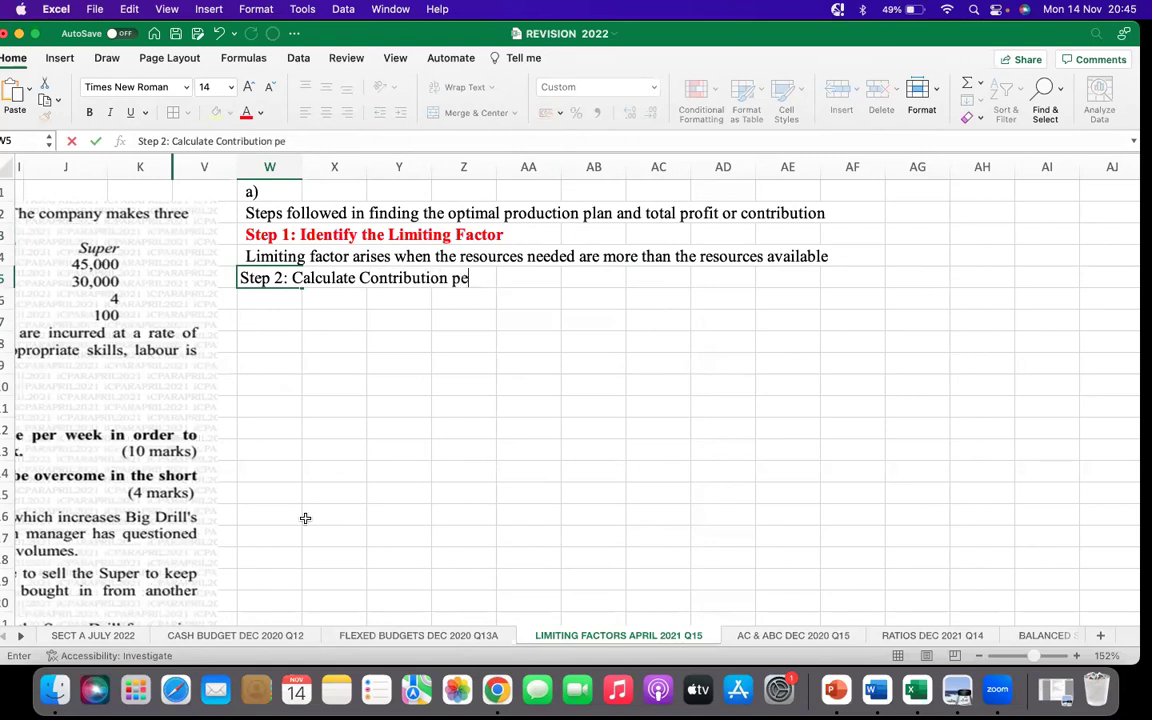
type("r Unit")
left_click(399, 405)
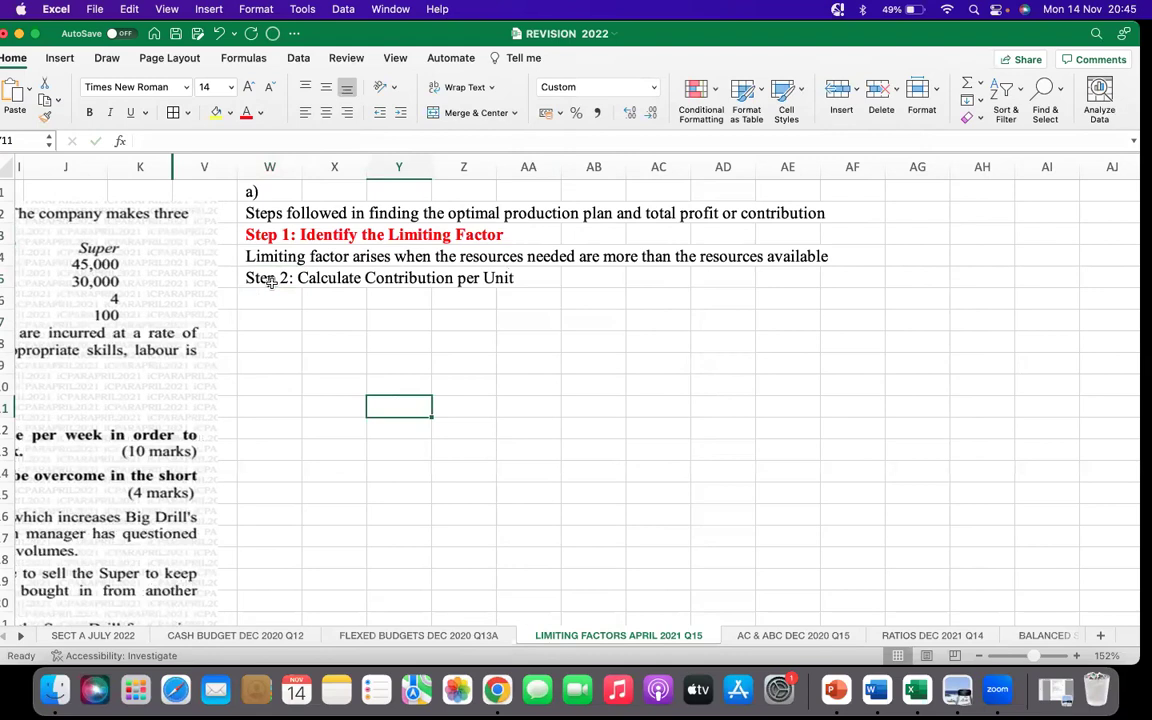
Format the Step 2 title in W5 as bold red text
left_click(270, 282)
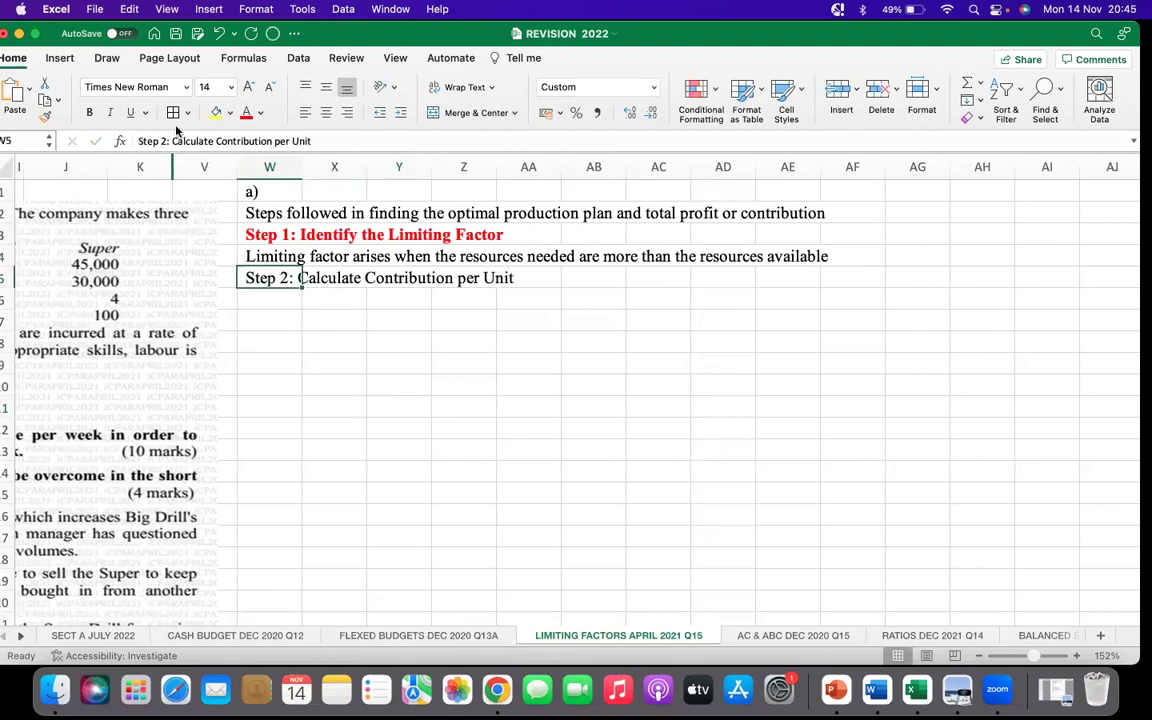
left_click(246, 112)
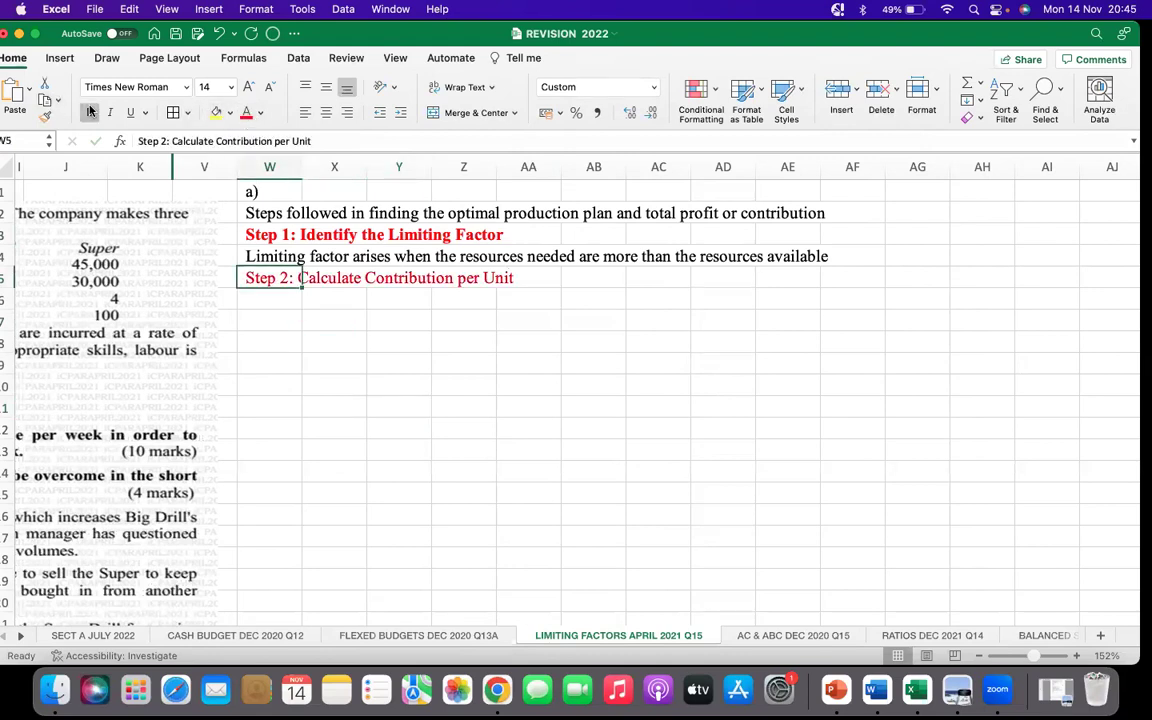
left_click(90, 112)
Enter the text "Cont per Unit = Selling Price per Unit - Variable Costs per unit" in W6, below the Step 2 title
left_click(274, 296)
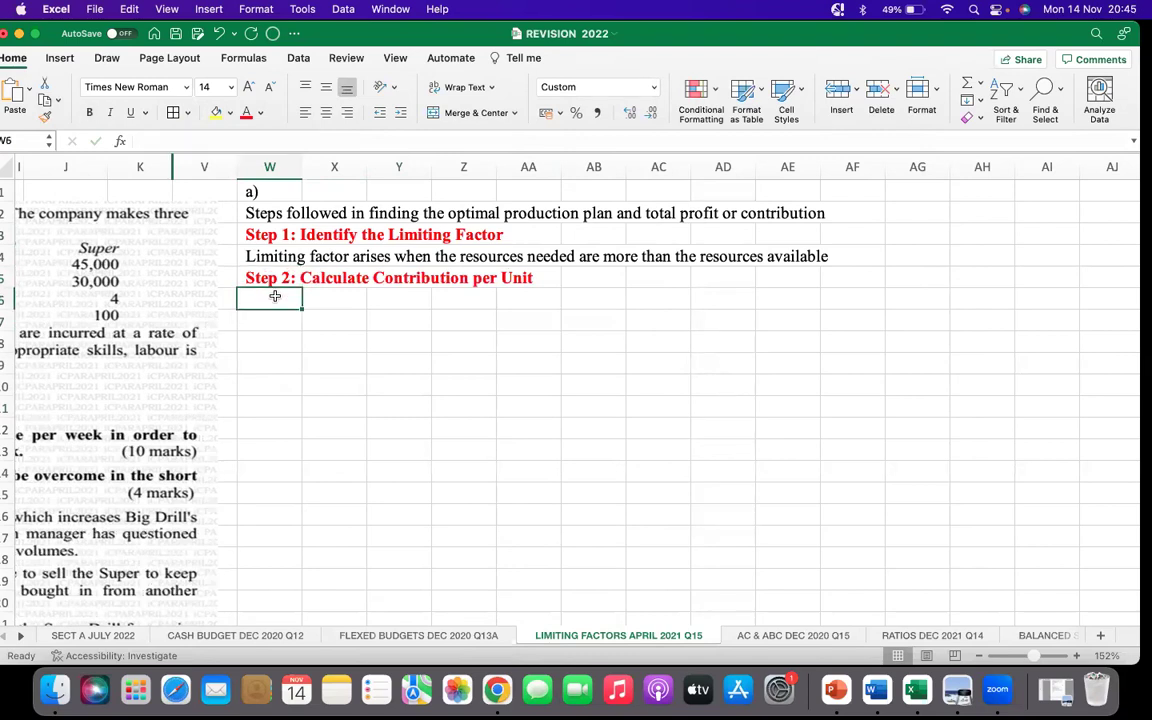
type("Cont")
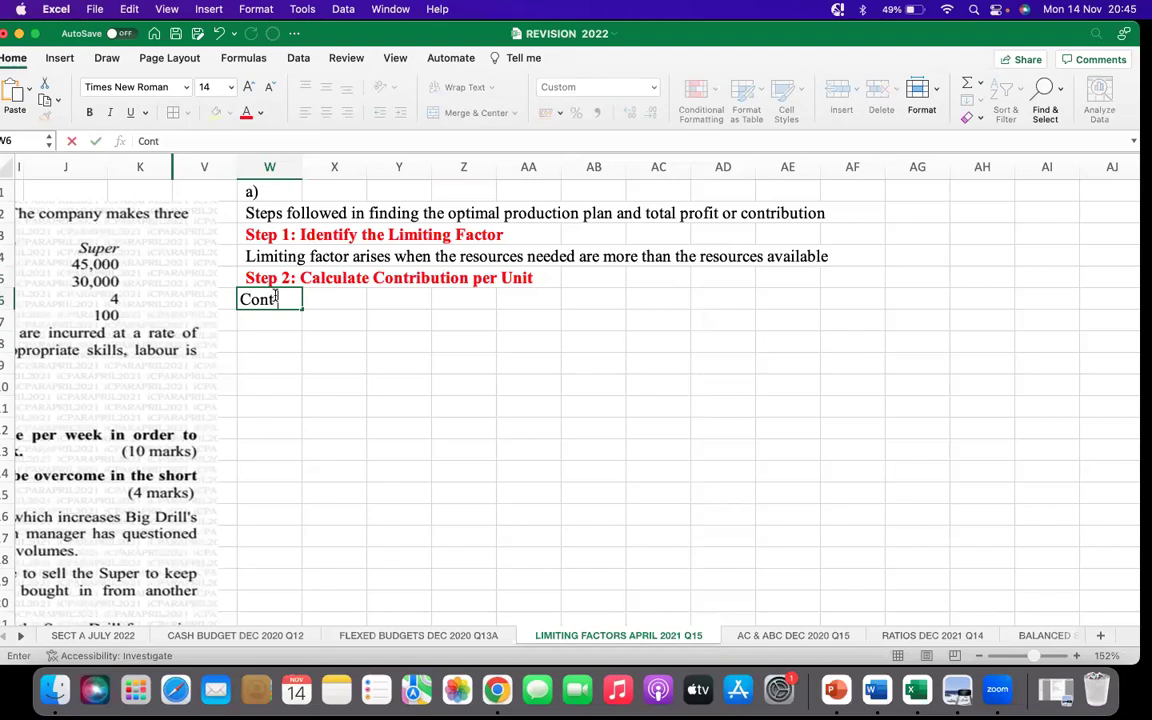
type(" per Unit ")
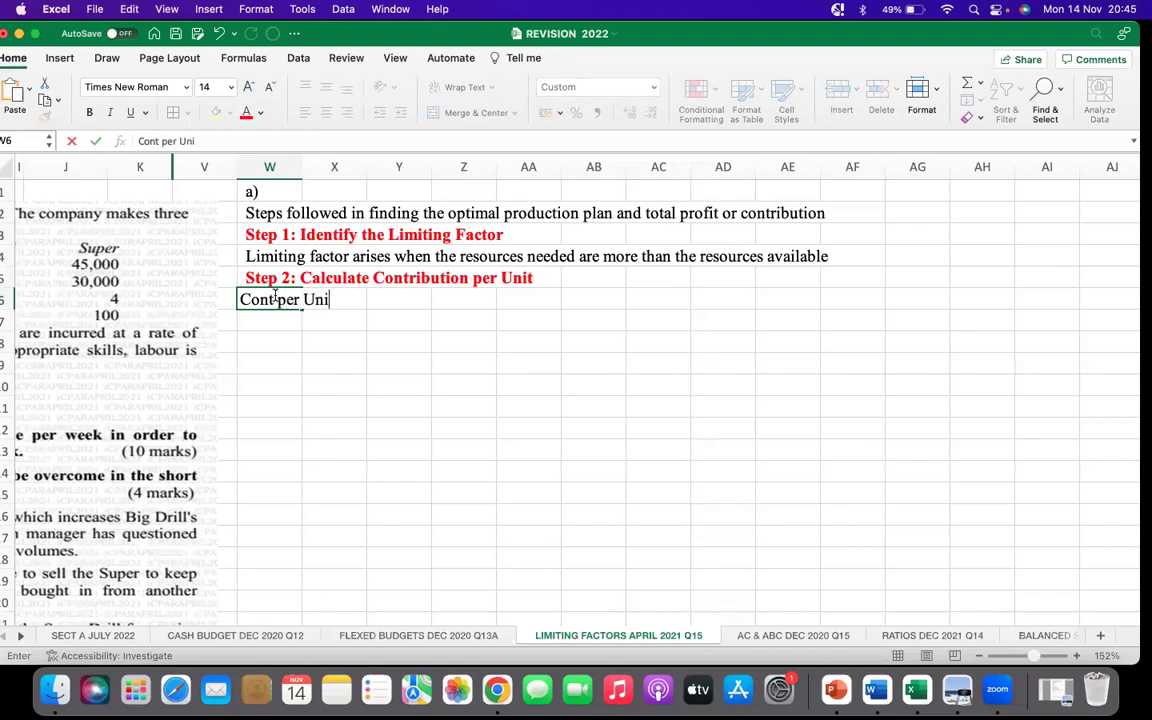
type("=")
type("Se")
type("lling Price per Unit - Variable Costs per unit")
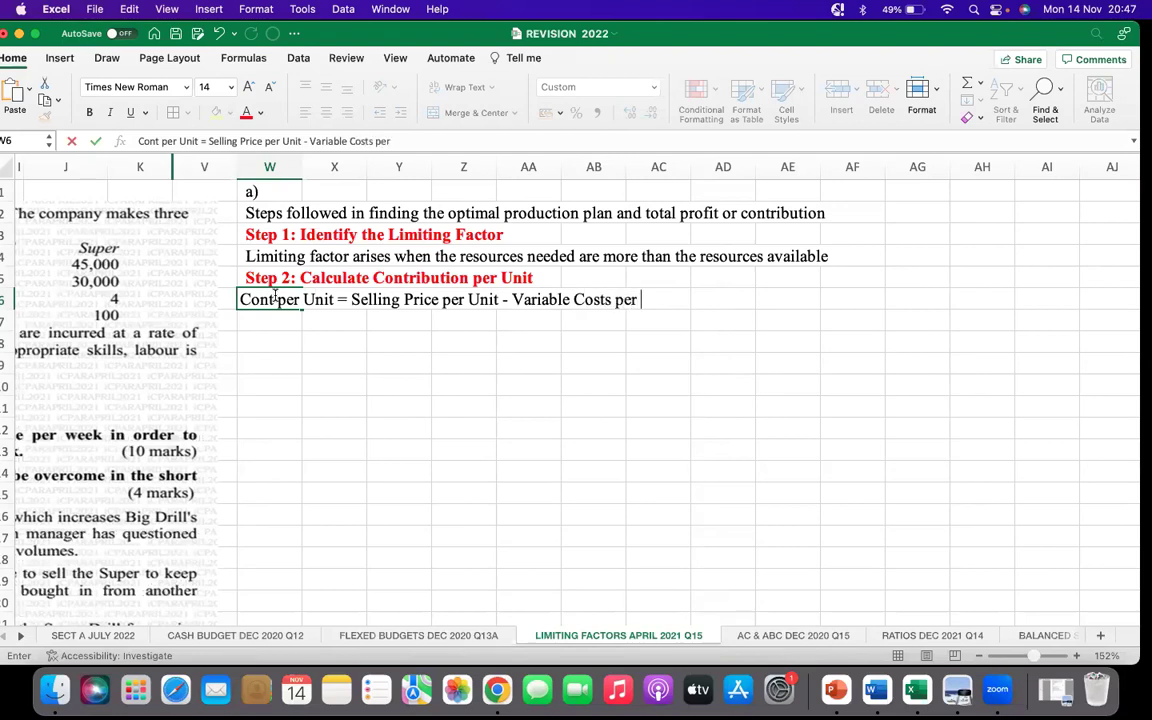
left_click(340, 360)
Expand the abbreviation "Cont" to "Contribution" at the start of the text in W6
left_click(268, 299)
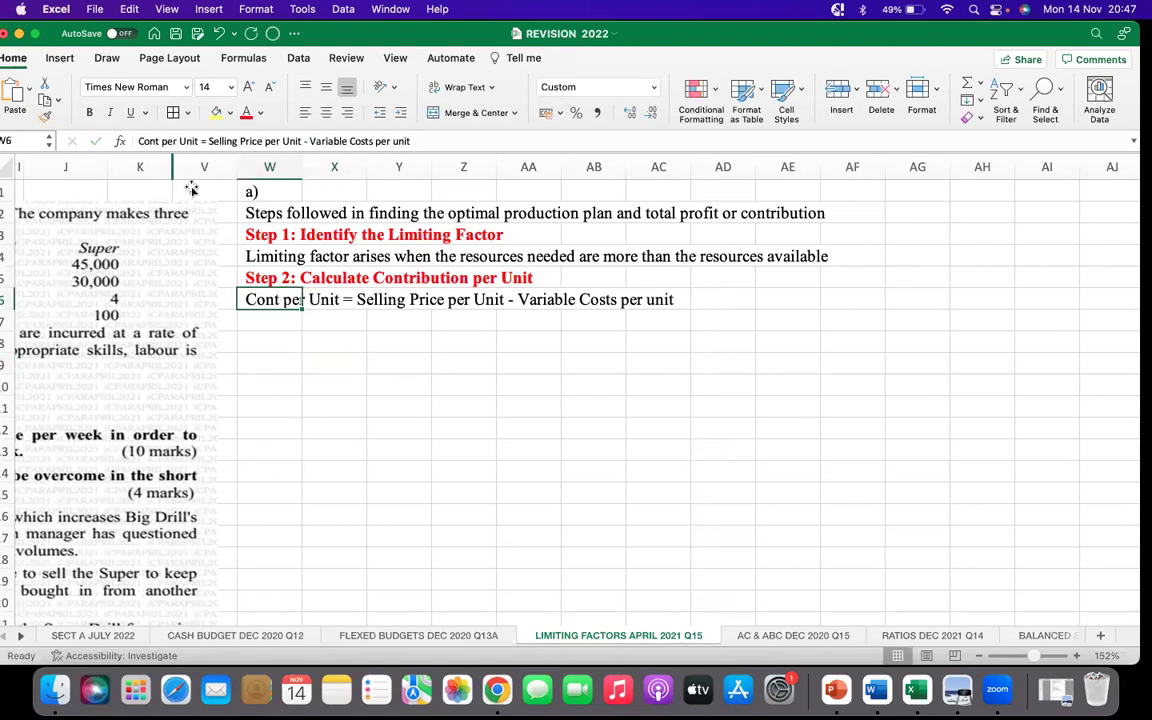
left_click(160, 141)
type("ributio")
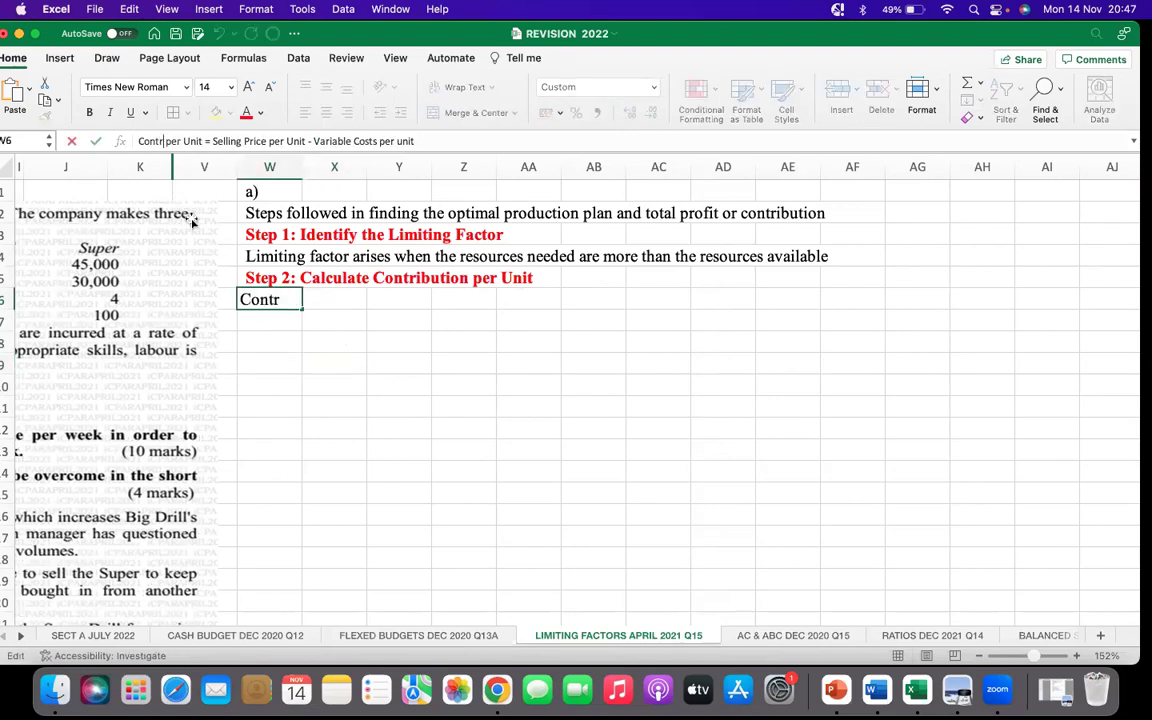
type("n")
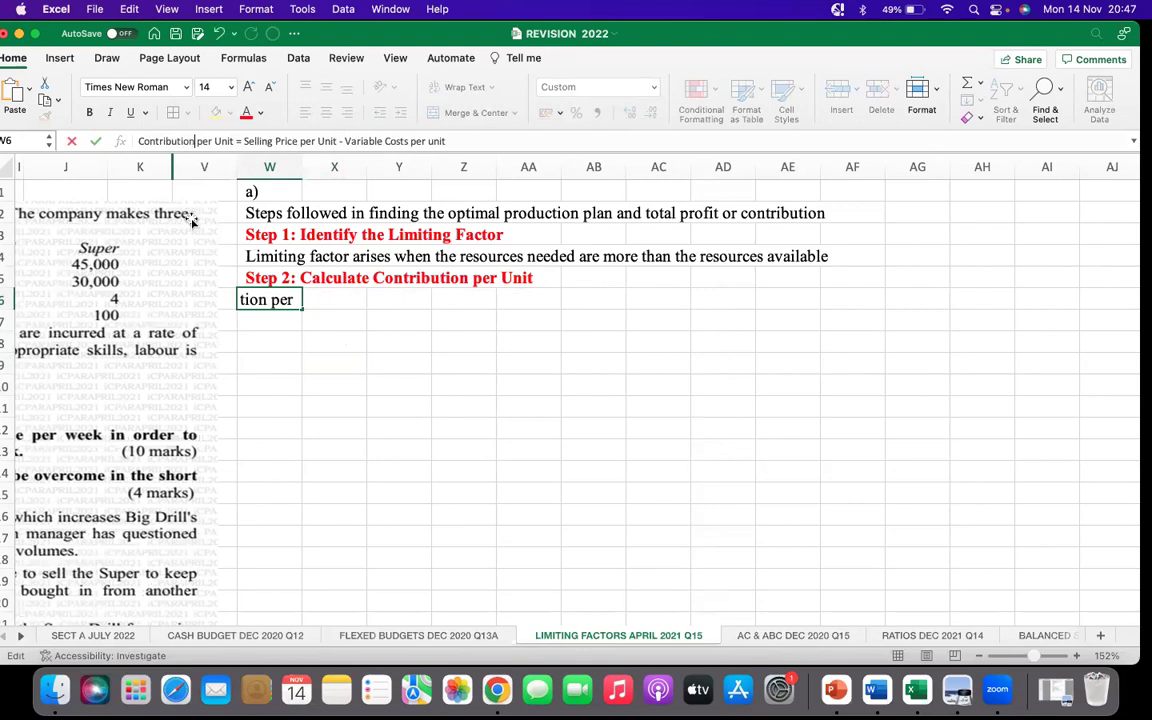
left_click(283, 380)
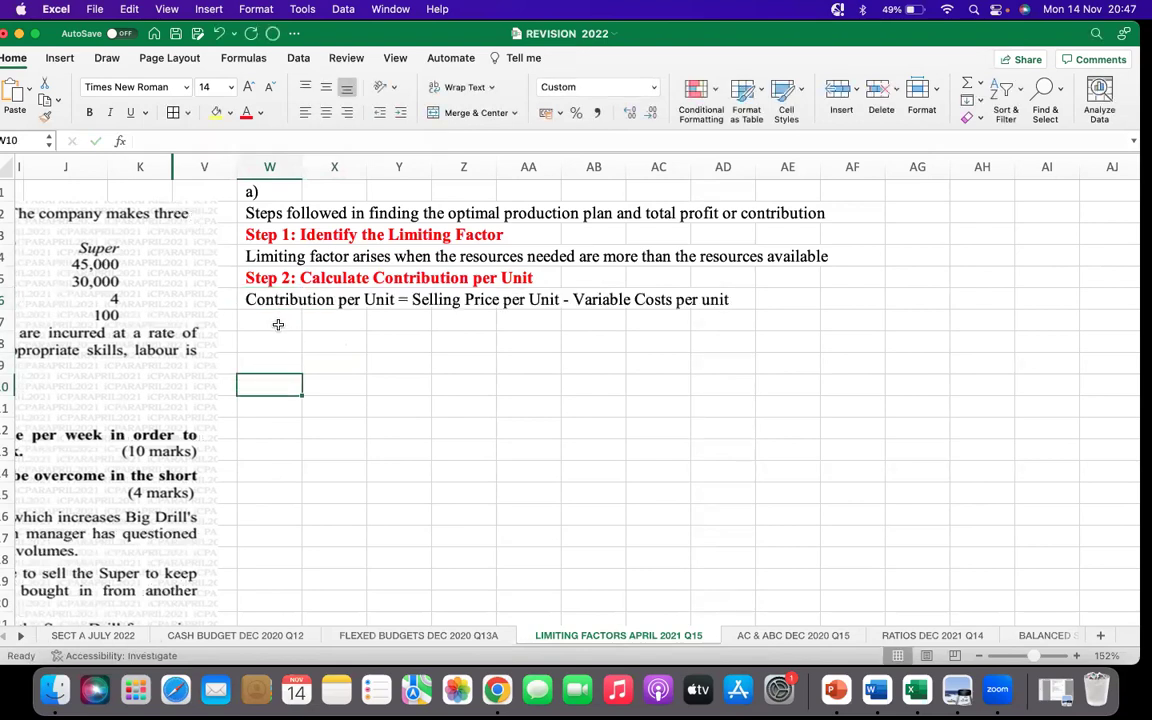
Enter the text "Variable Cost per Unit = Direct Material Cost + Direct Labour Cost + Variable Overheads" in W7
left_click(278, 324)
type("Variable Cost per Unit = ")
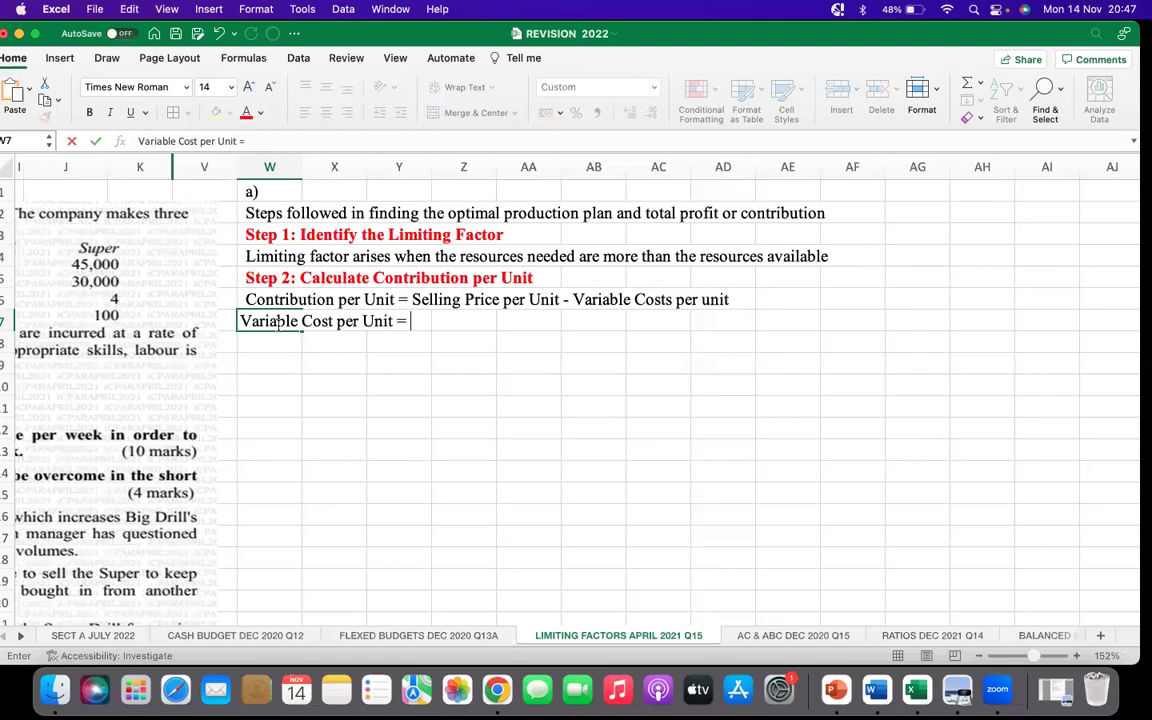
type("Direct Matri")
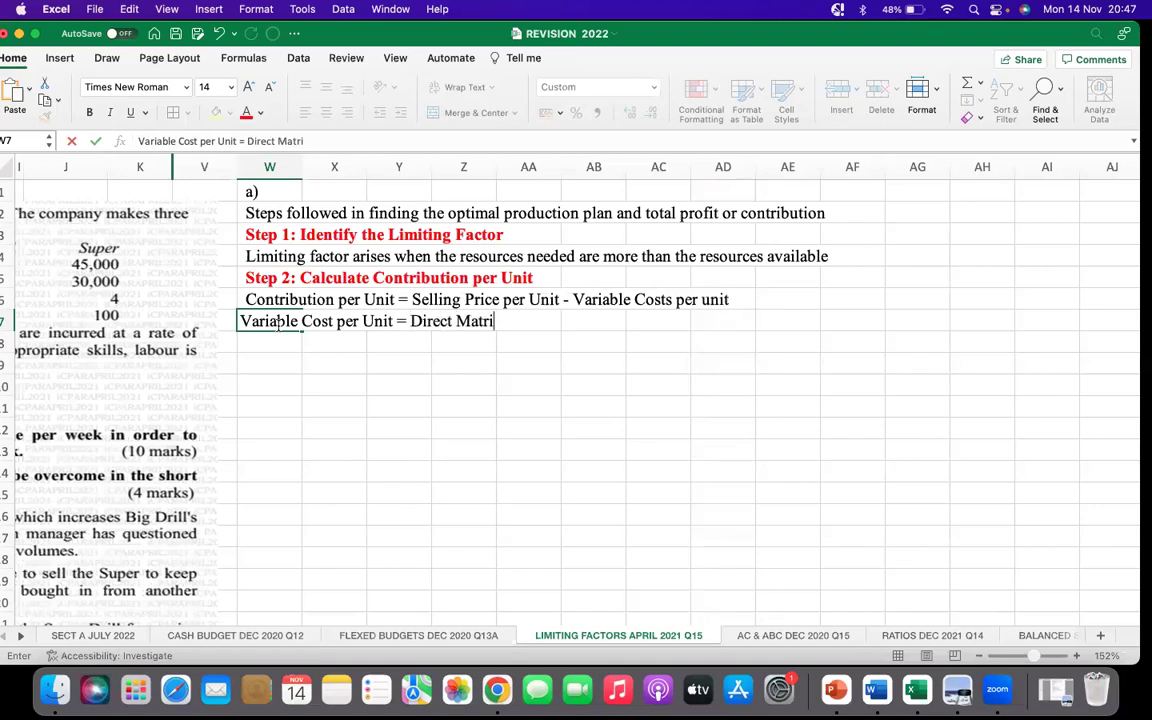
key("BackSpace")
type("er Uni")
key("BackSpace")
type("ial Cost + Direct Labour")
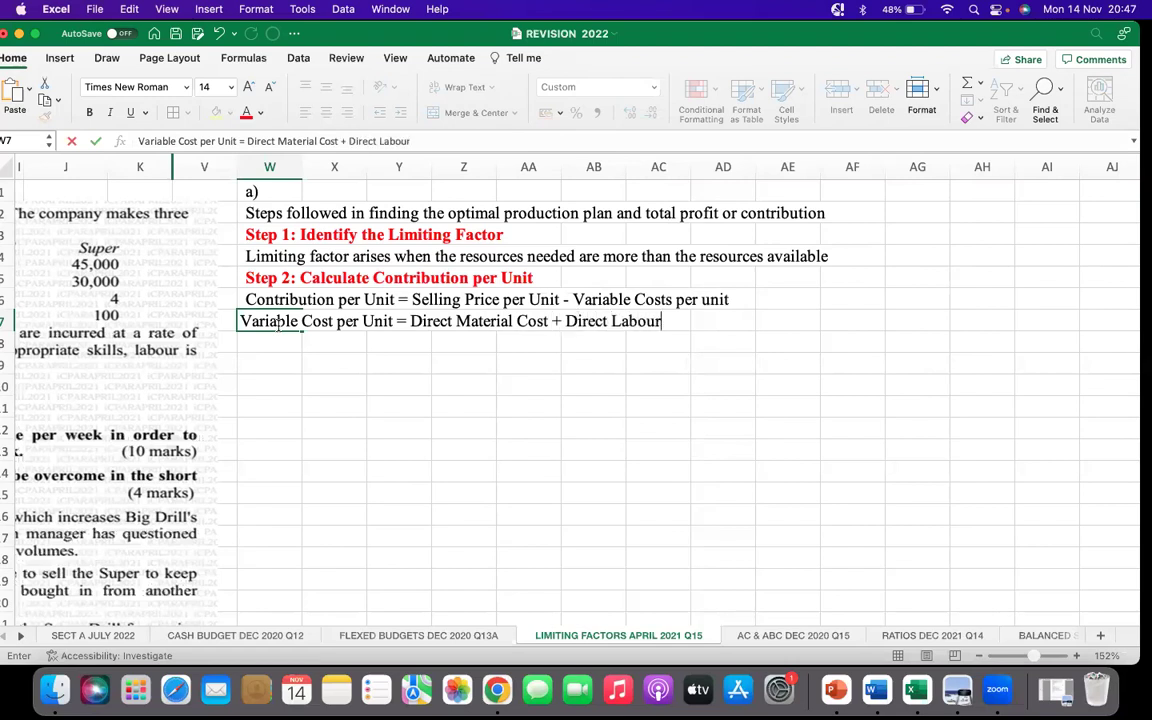
type(" Cost + Variable Overheads")
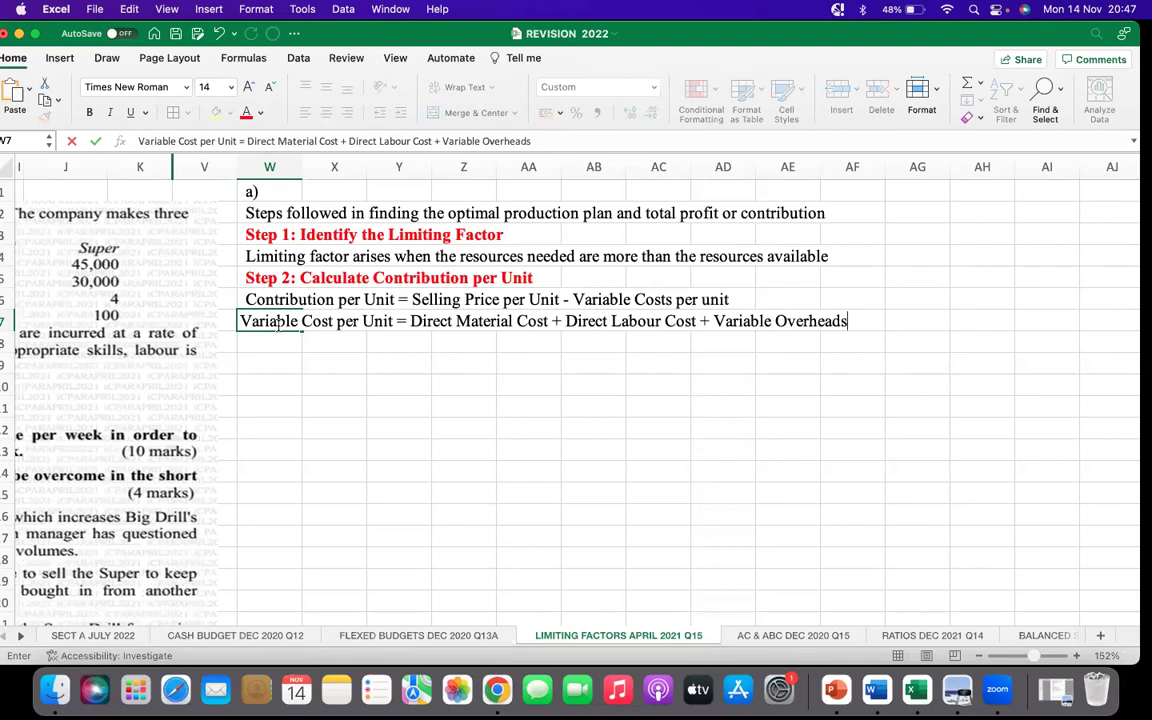
key("Return")
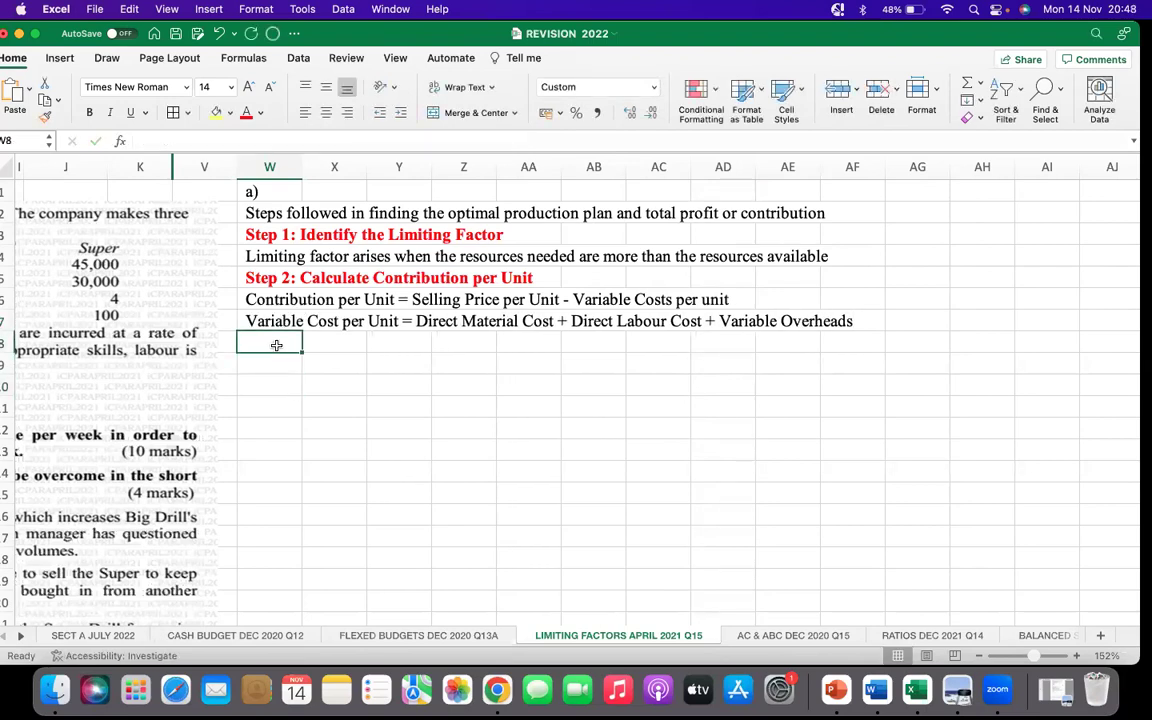
Enter the third step title "Step 3: Calculate Contribution per Unit of Limiting Factor" in W8
type("Ste")
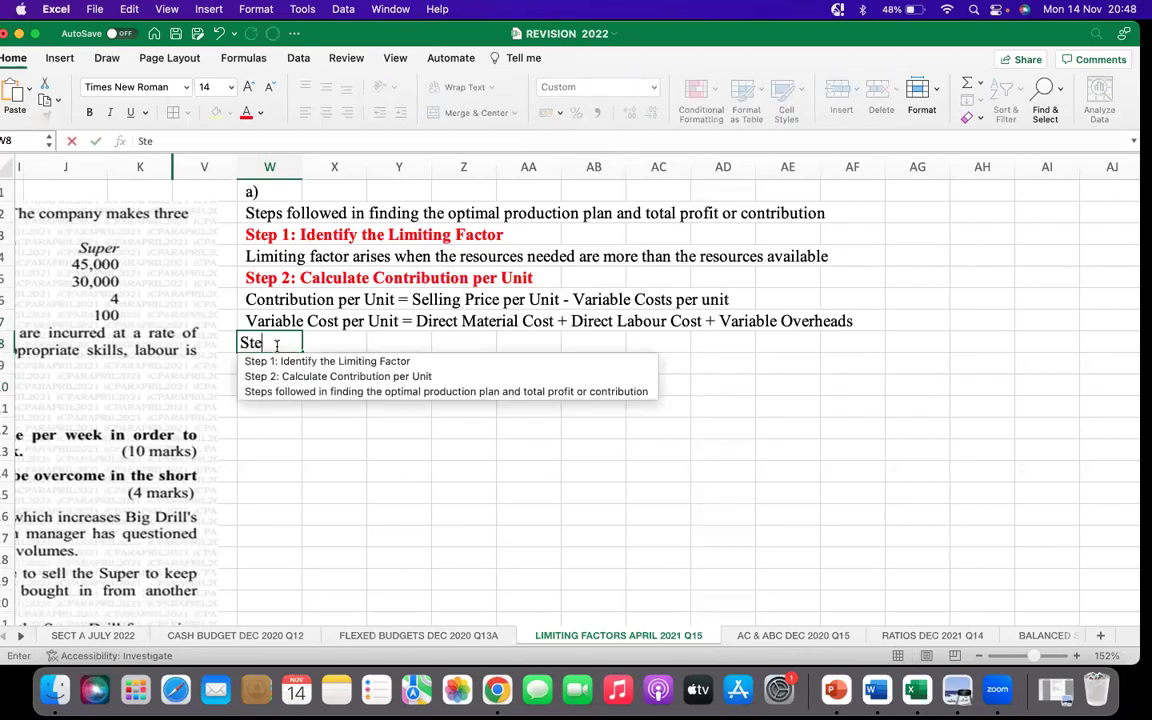
type("p 3")
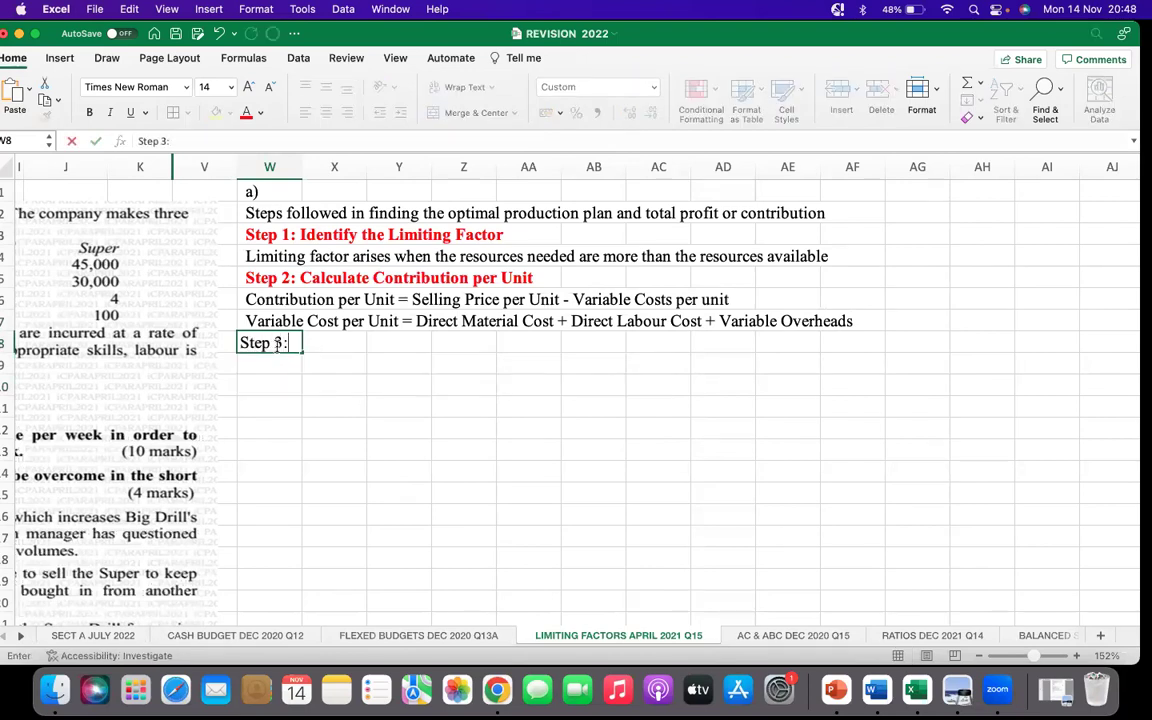
type(": Calculate Co")
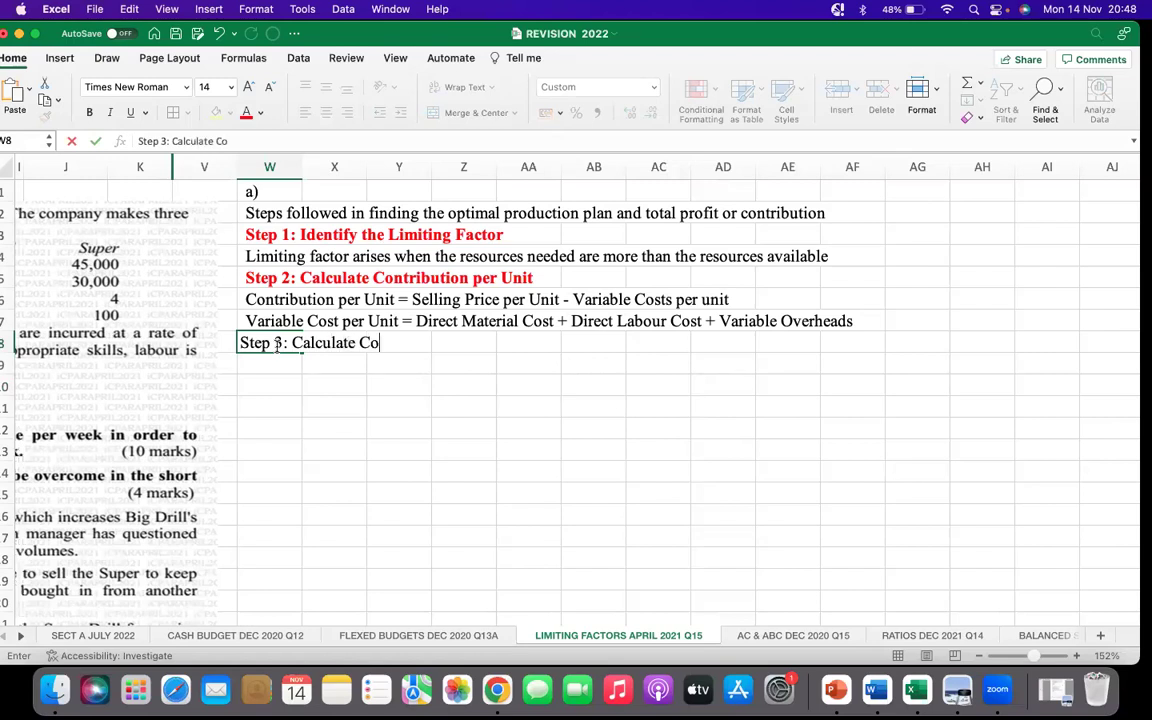
type("ntributio")
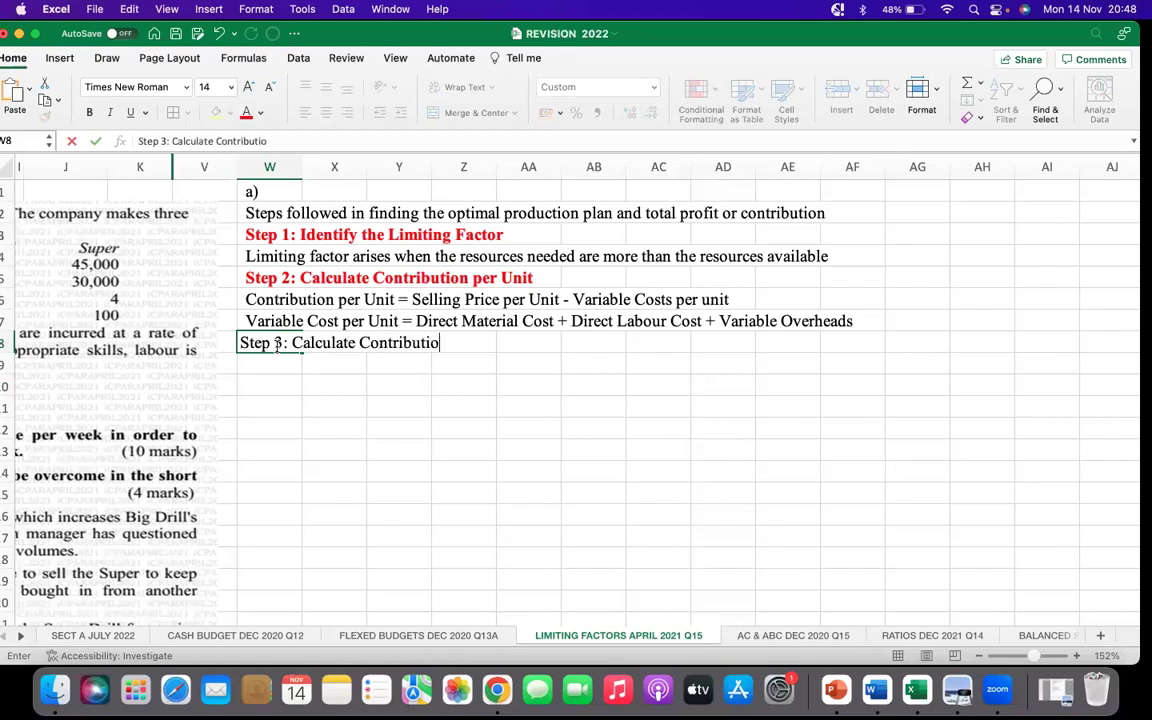
type("n per Un")
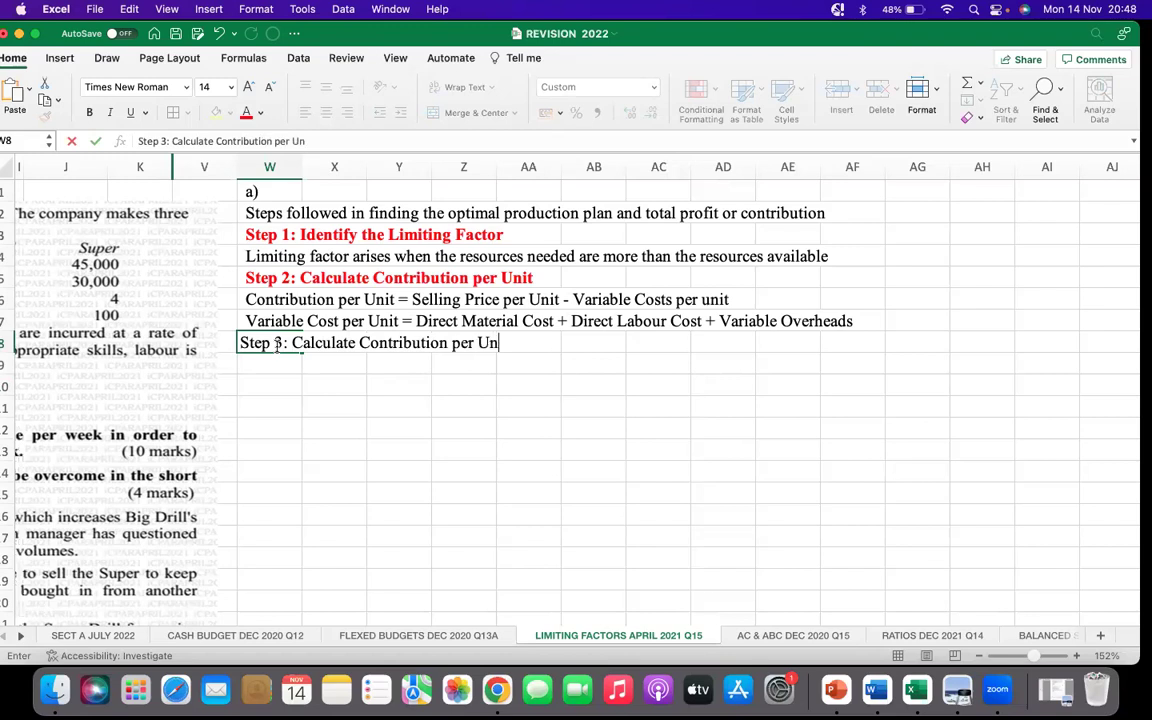
type("it of Limiting Fas")
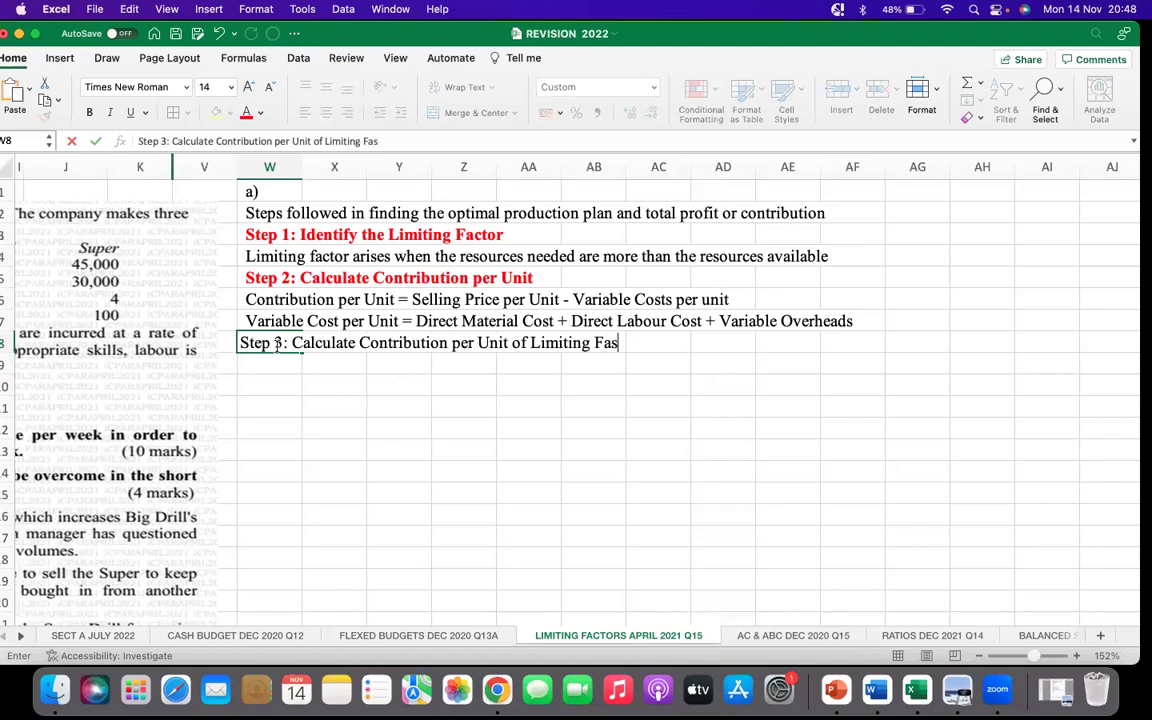
key("BackSpace")
type("ctor")
left_click(437, 450)
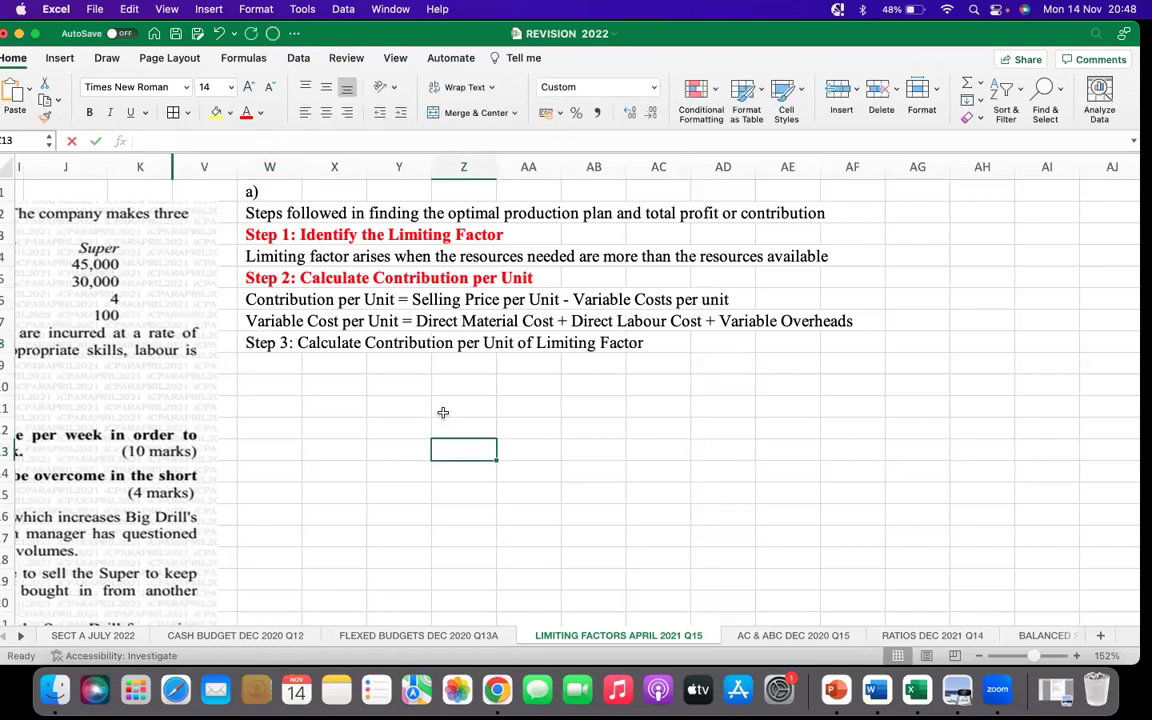
Enter the text "Contribution per unit of L Factor = Contribution per unit /Limiting factor per unit" in W9, below the Step 3 title
left_click(252, 362)
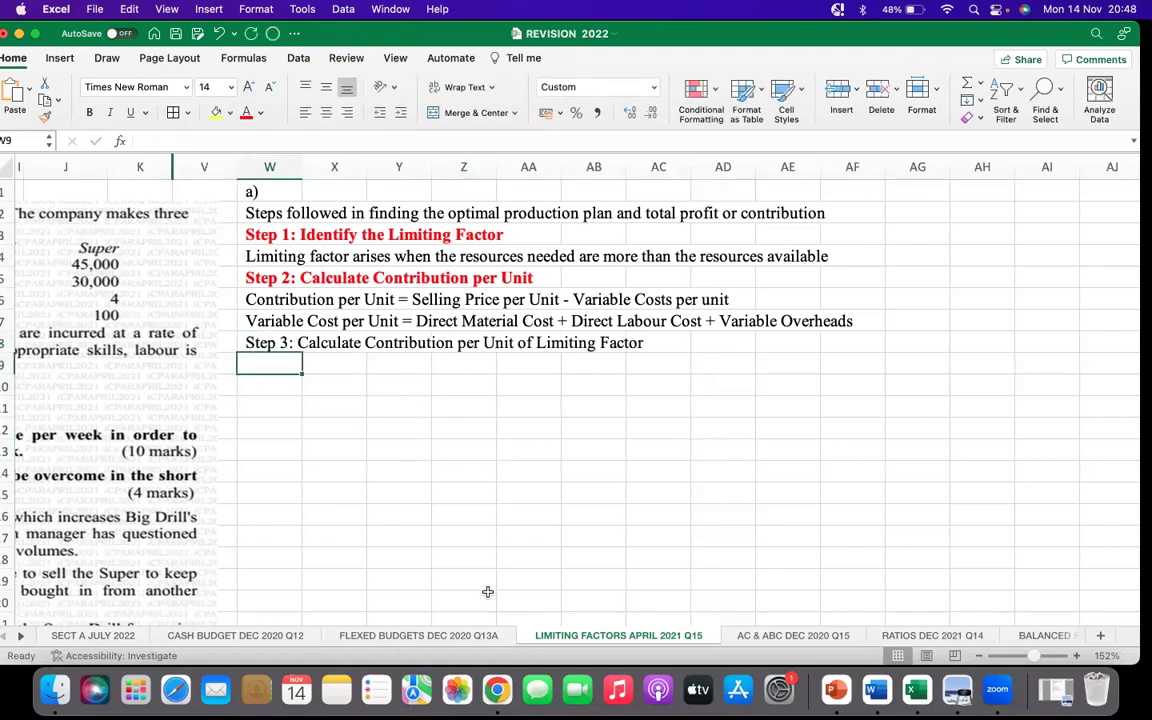
type("Contribution per Unit = Selling Price per Unit - Variable Costs per unit")
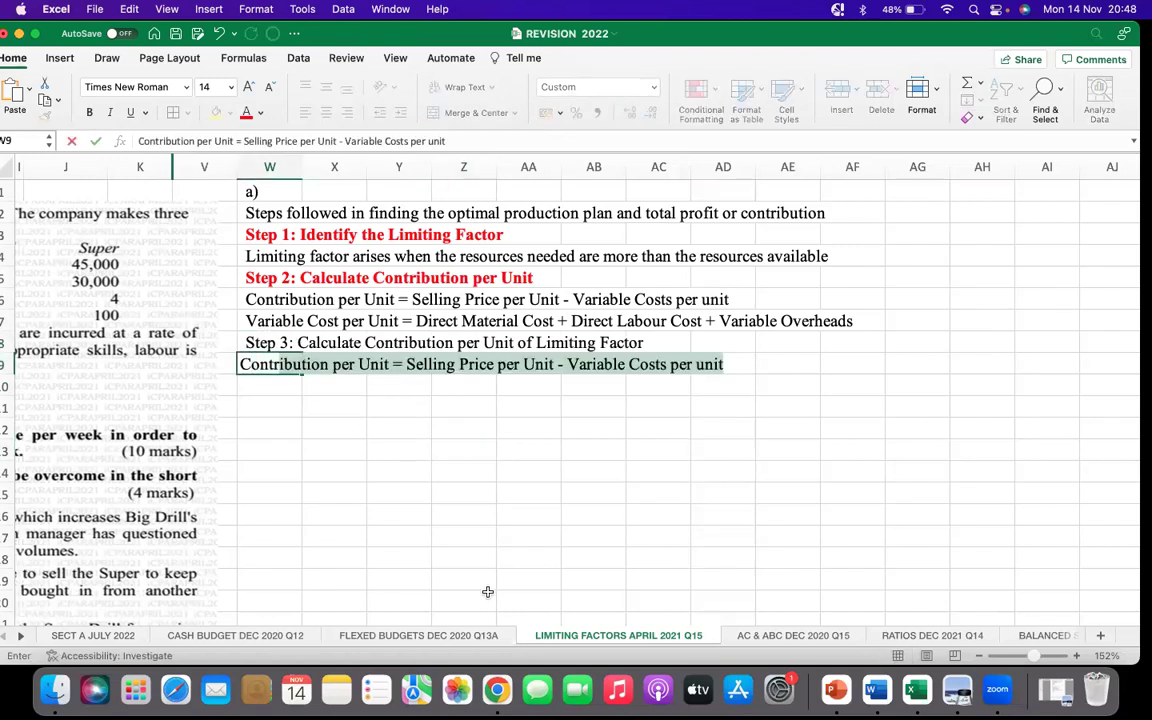
key("shift+Right")
key("shift+Right")
key("shift+Right")
key("shift+Right")
key("shift+Right")
key("shift+Right")
key("shift+Right")
key("shift+Right")
key("shift+Right")
key("shift+Right")
key("shift+Right")
key("shift+Right")
key("shift+Right")
key("shift+Right")
key("shift+Right")
key("shift+Right")
key("shift+Right")
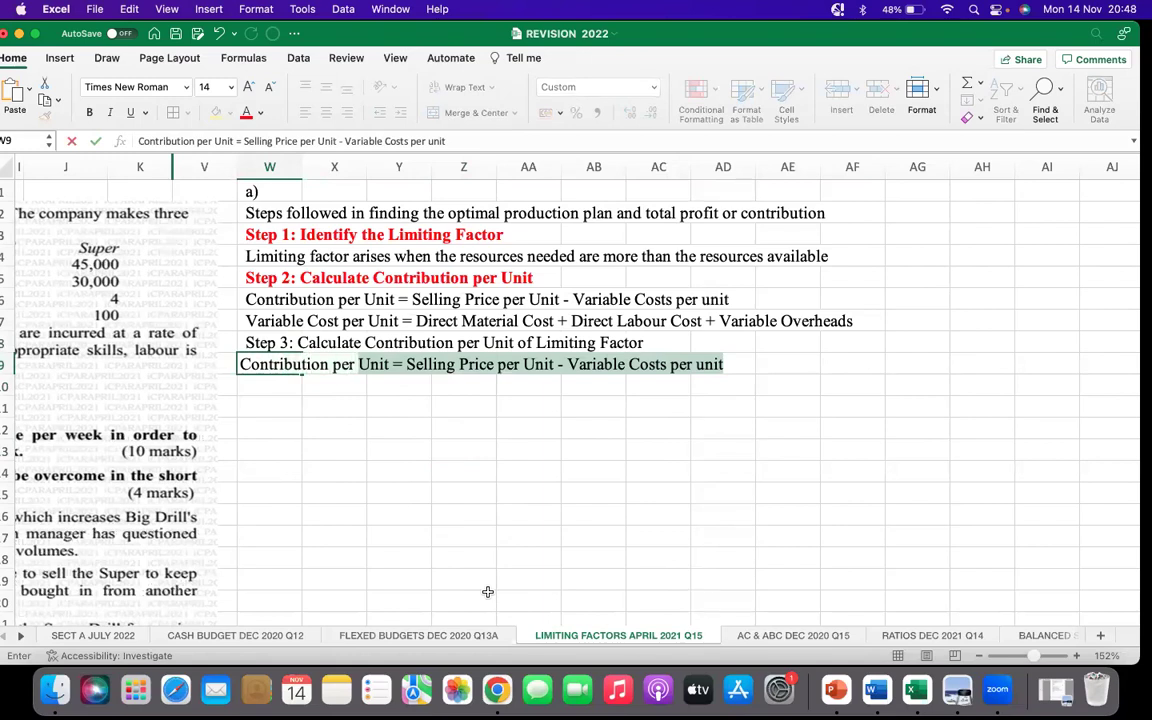
key("Left")
key("Delete")
type("u")
key("Right")
key("shift+End")
type("o")
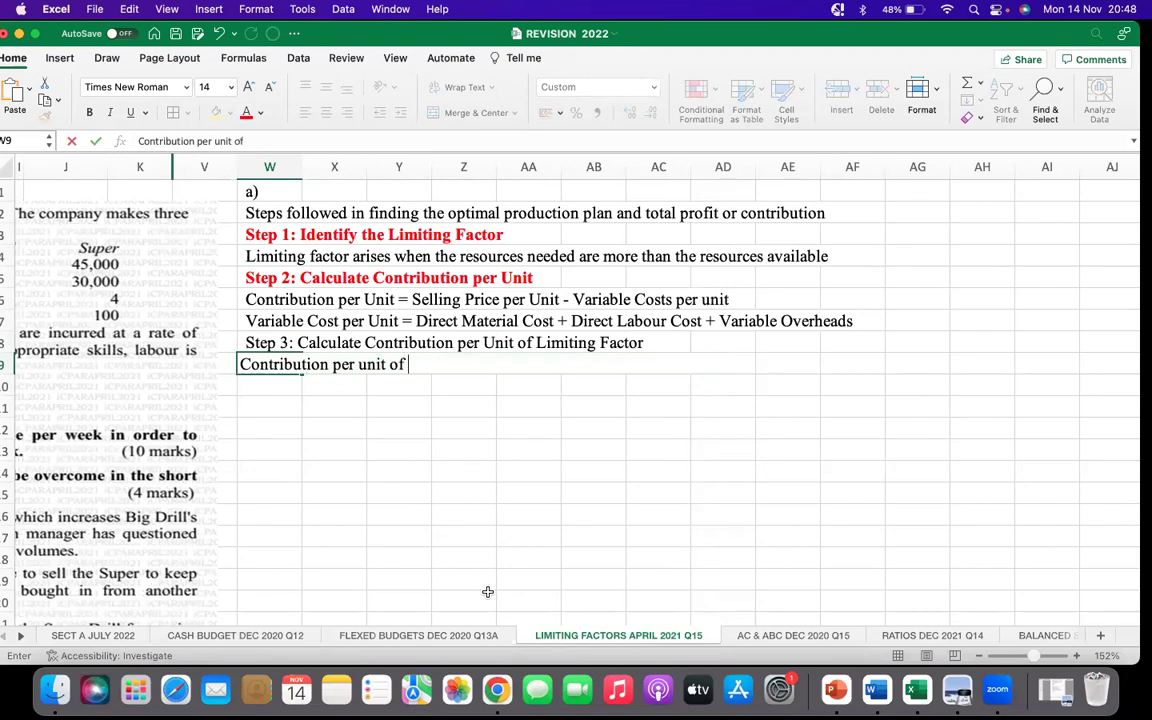
type("f L Factor")
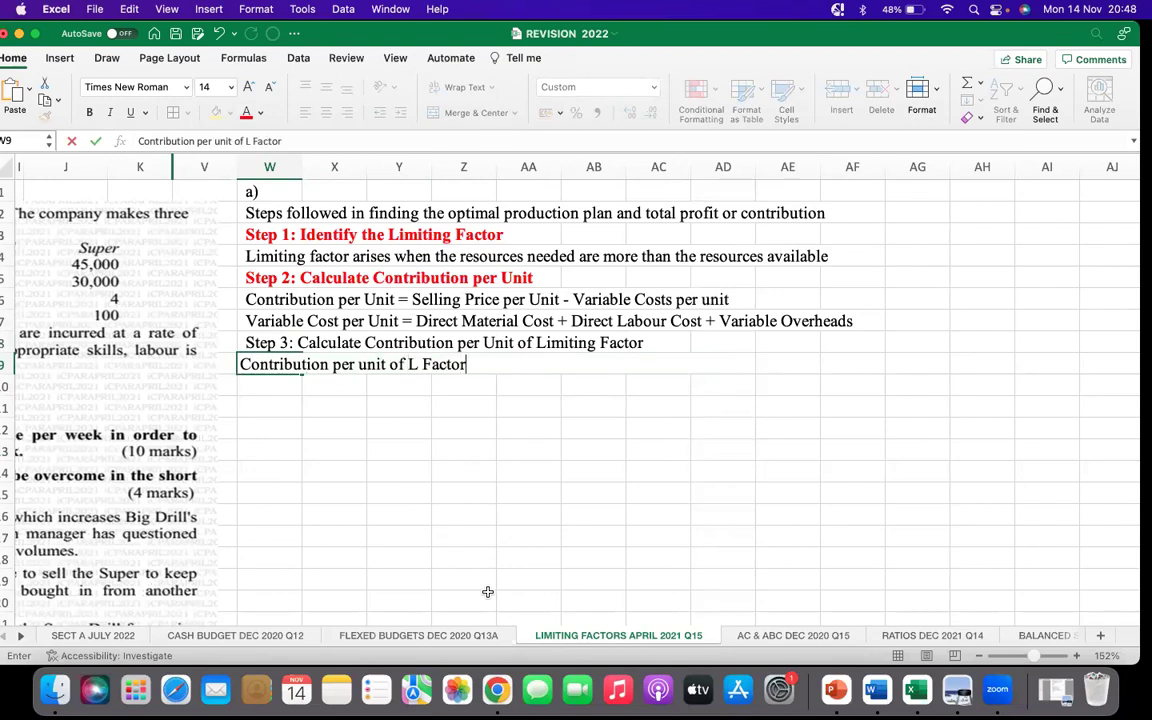
type(" = Contribution per unit /L")
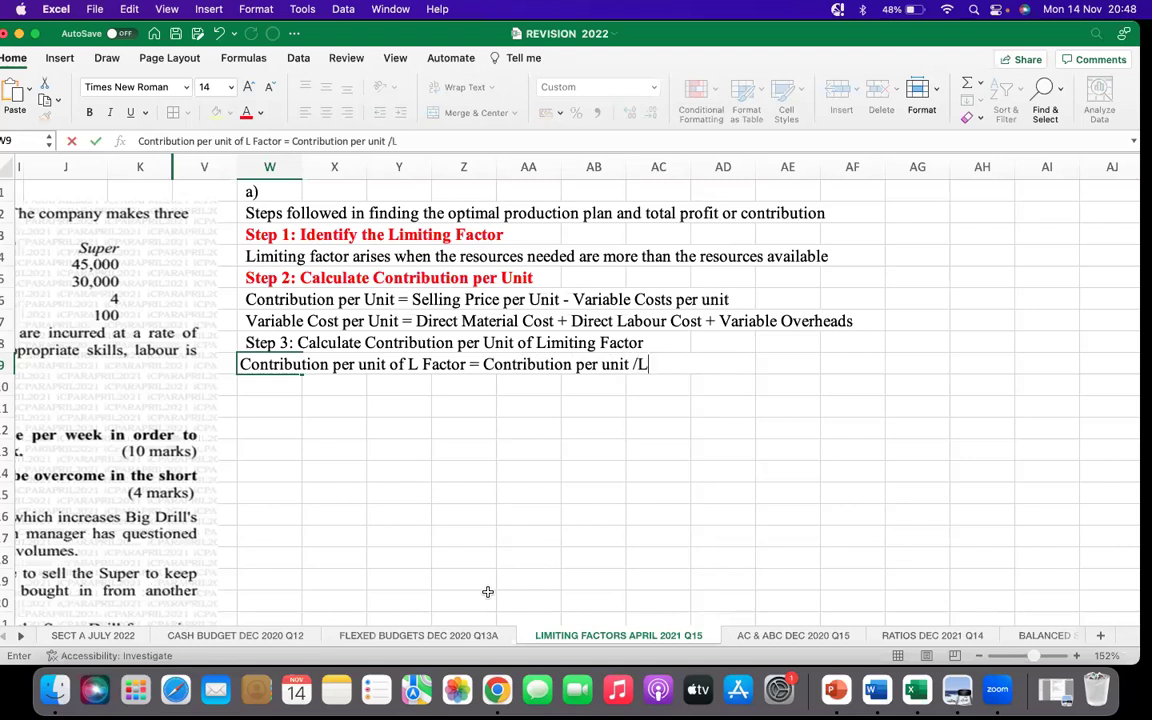
type("imiting ")
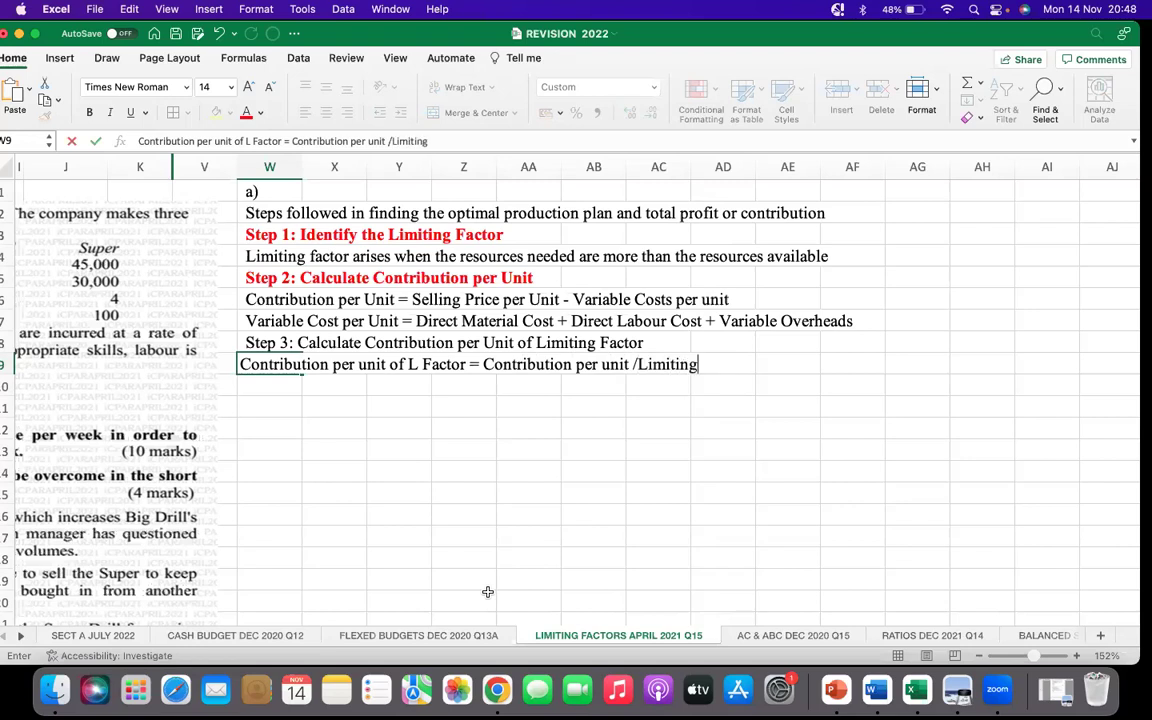
type("factor per uni")
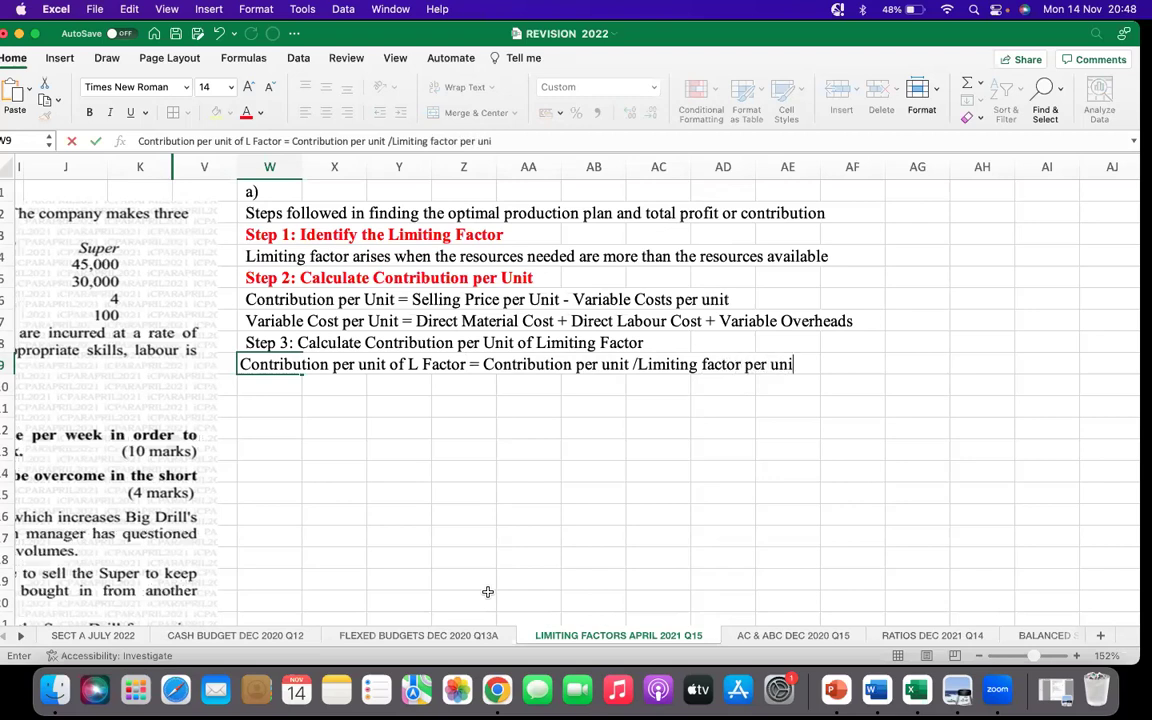
type("t")
key("Return")
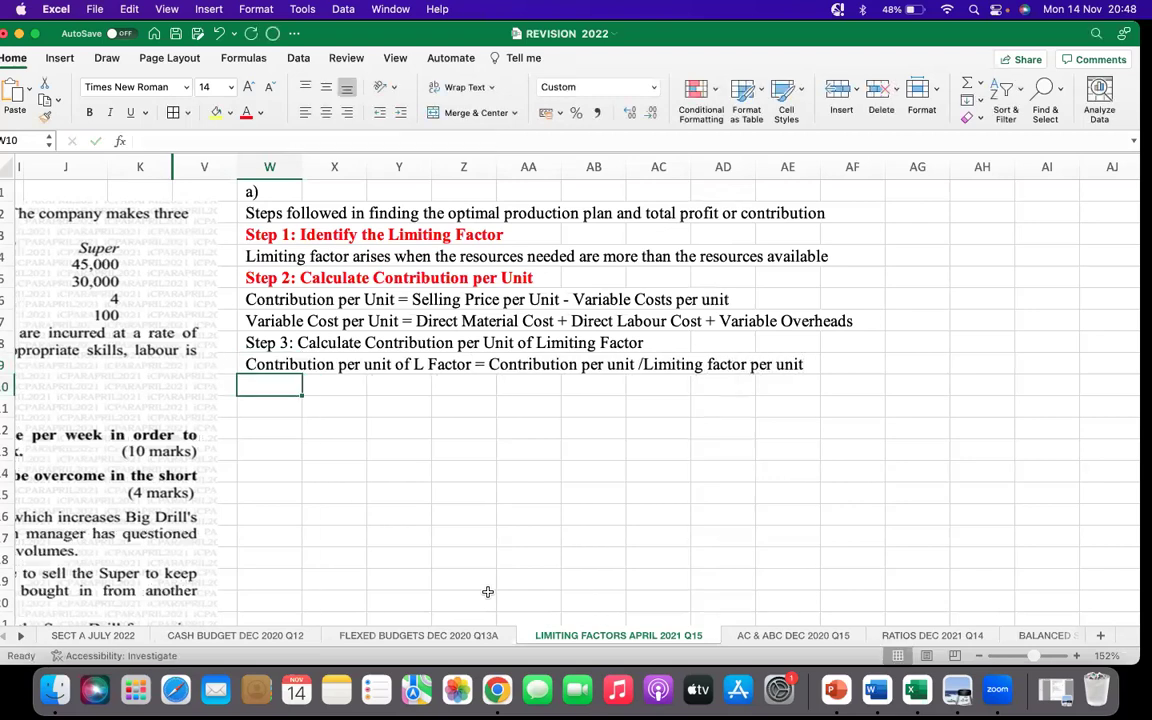
Format the Step 3 title in W8 as bold red text, like the other step titles
left_click(267, 340)
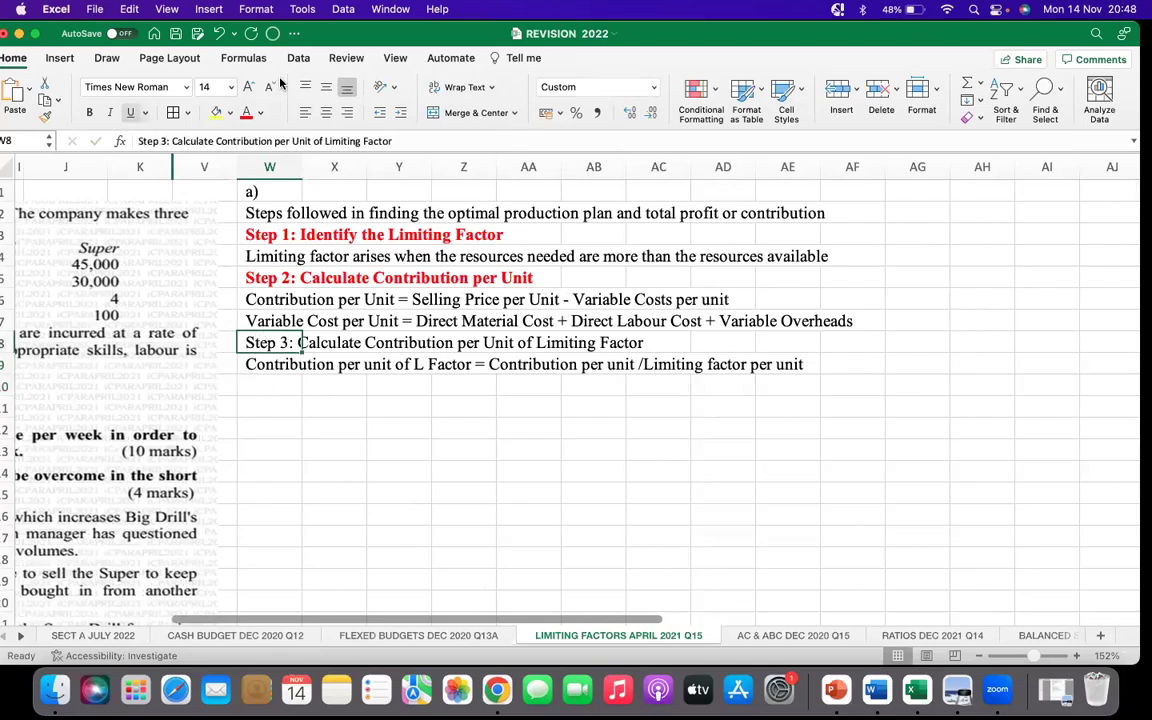
left_click(246, 112)
left_click(89, 112)
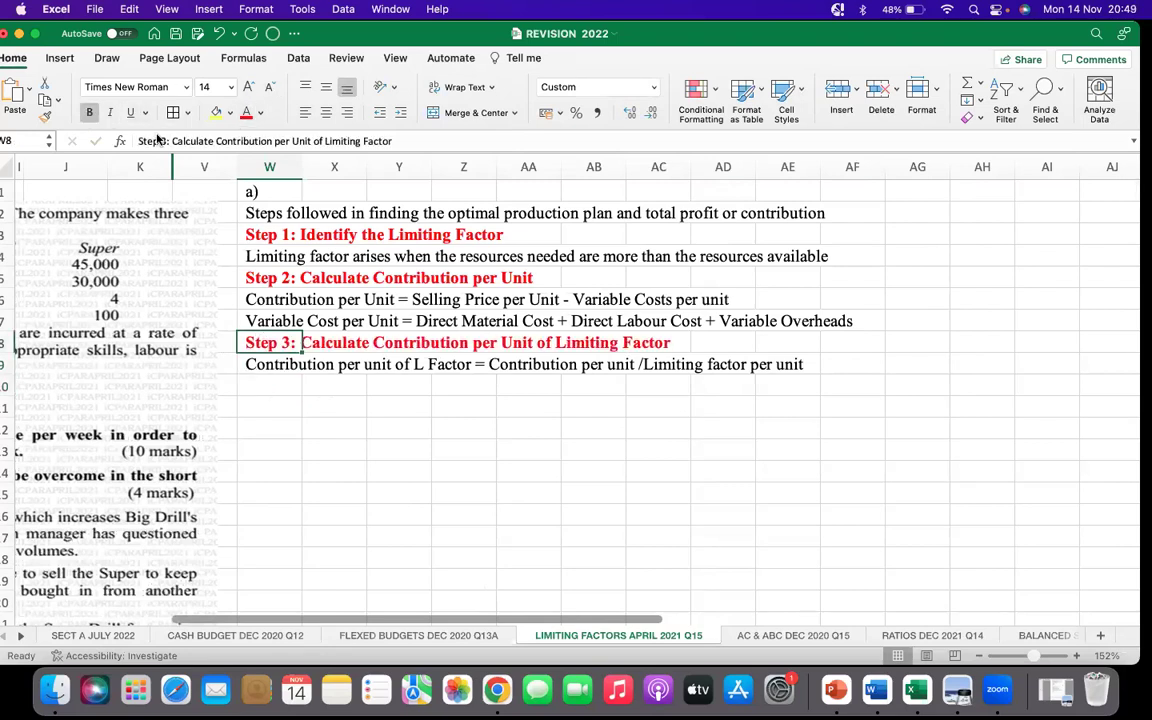
Enter the fourth step title "Step 4: Rank the Products using the Results from step 3" in W10
left_click(284, 390)
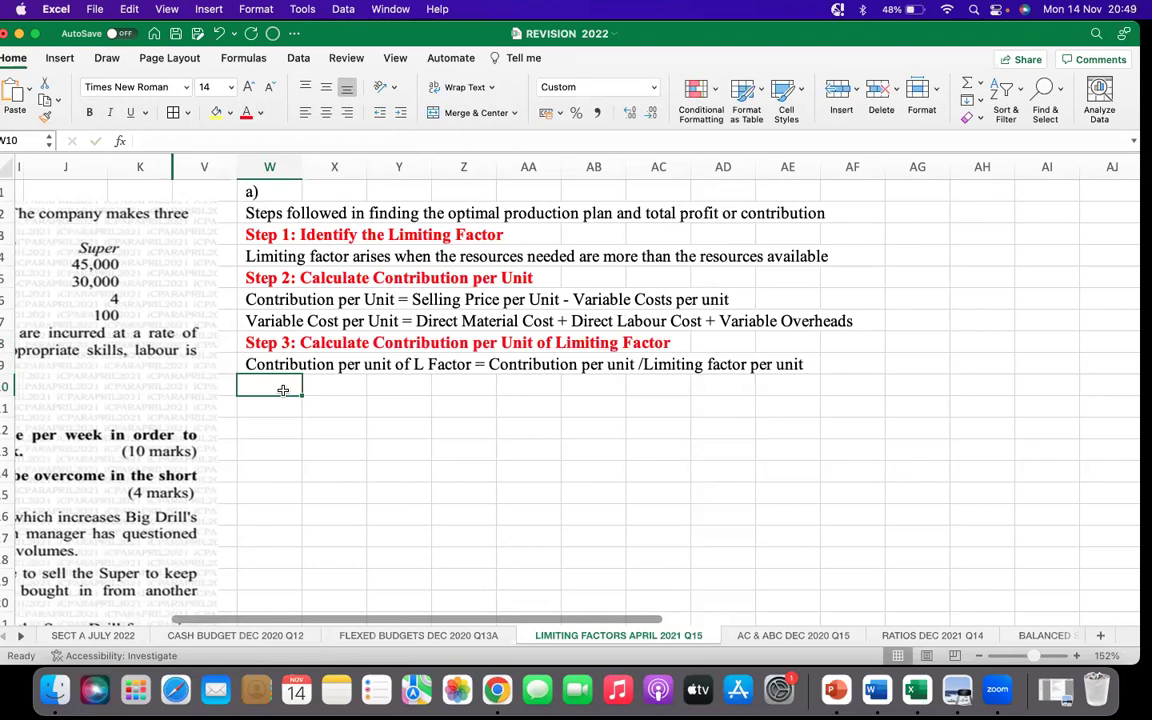
type("S")
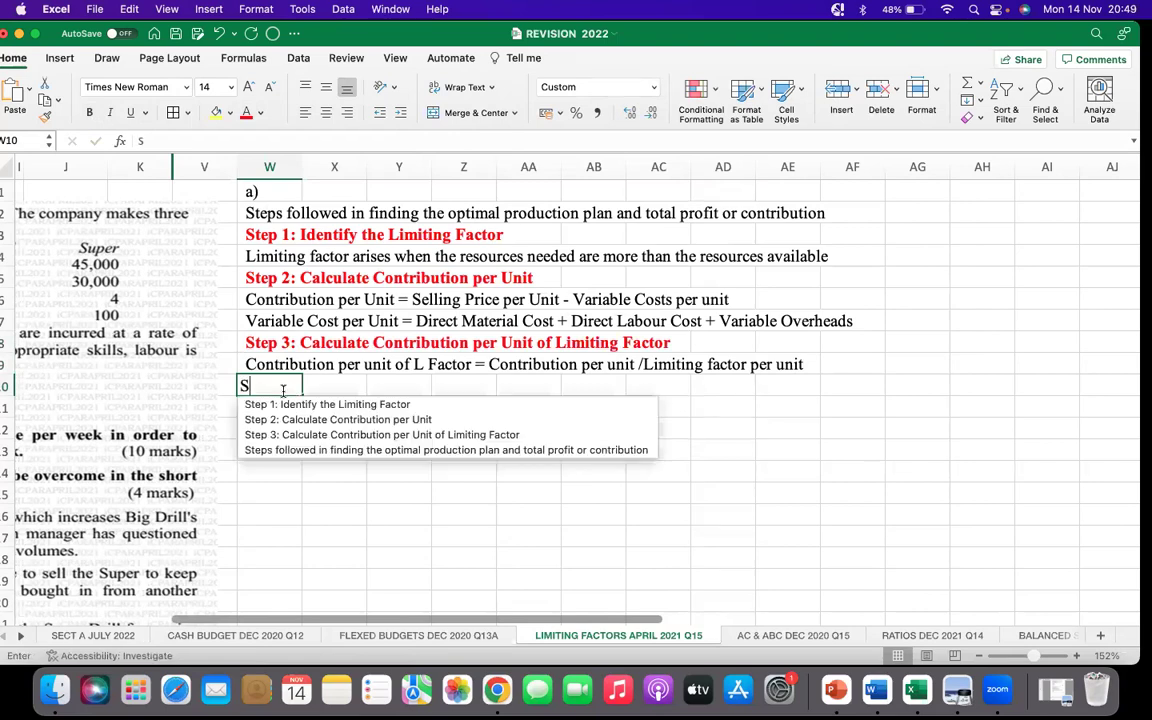
type("tep 4")
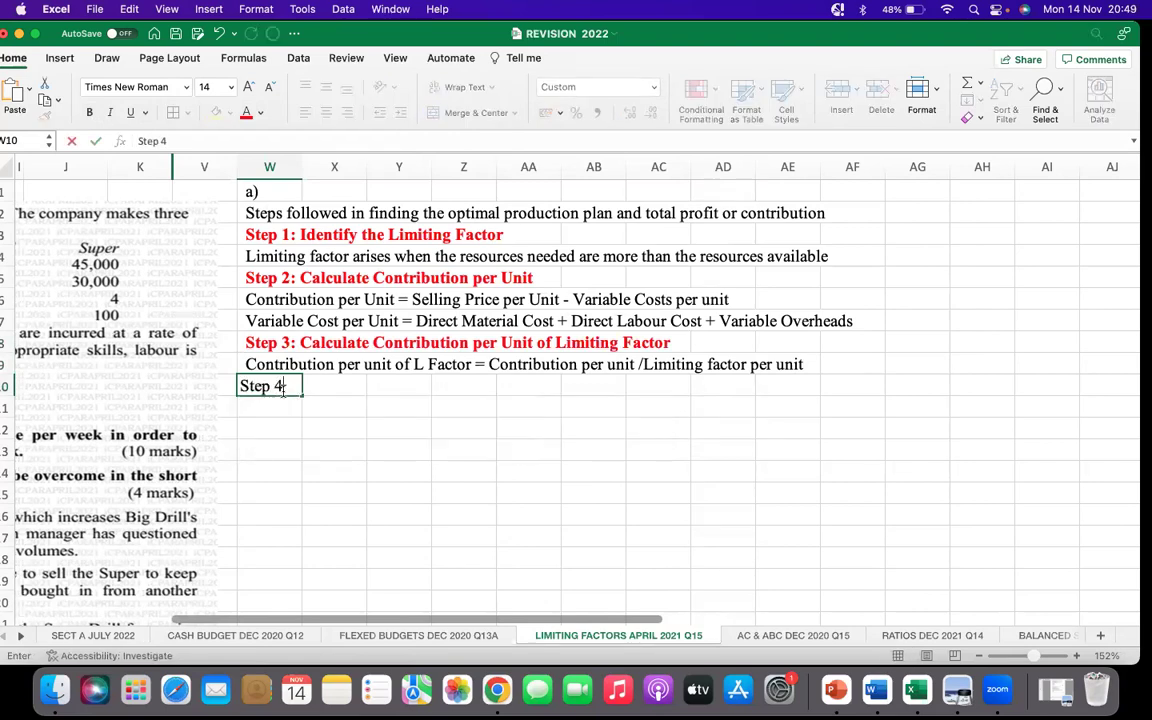
type("; Ra")
key("BackSpace")
key("BackSpace")
key("BackSpace")
key("BackSpace")
type(": Rab")
key("BackSpace")
type("nk the ")
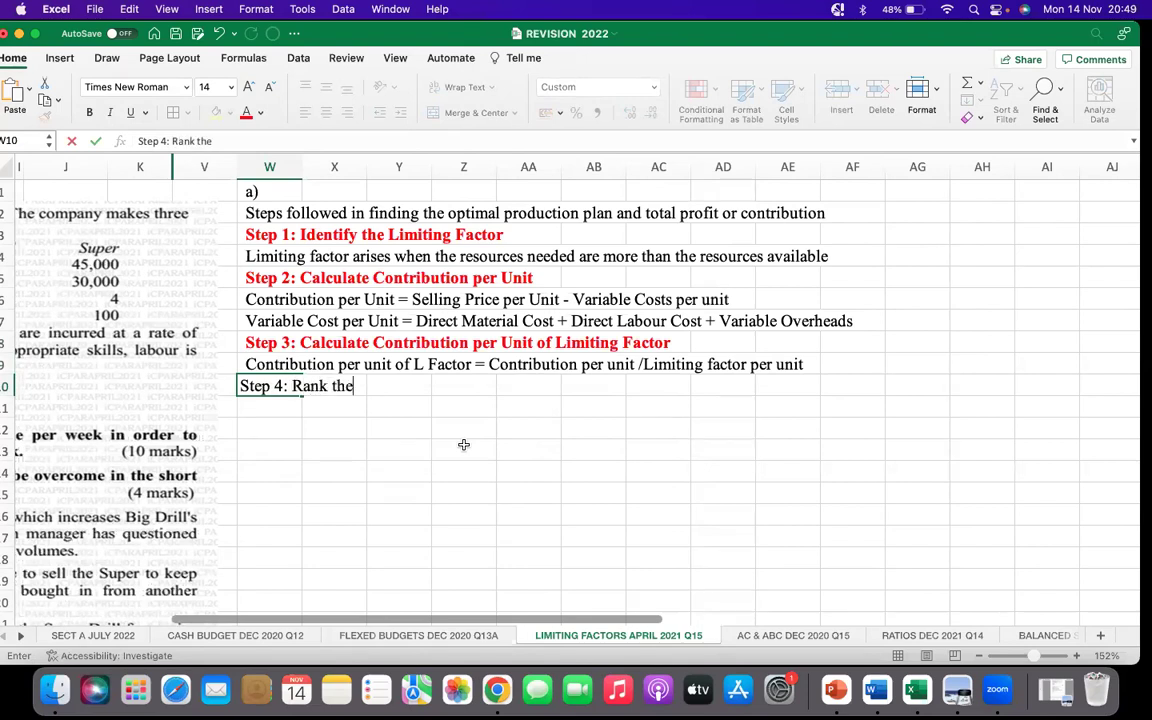
type("Products using the srees")
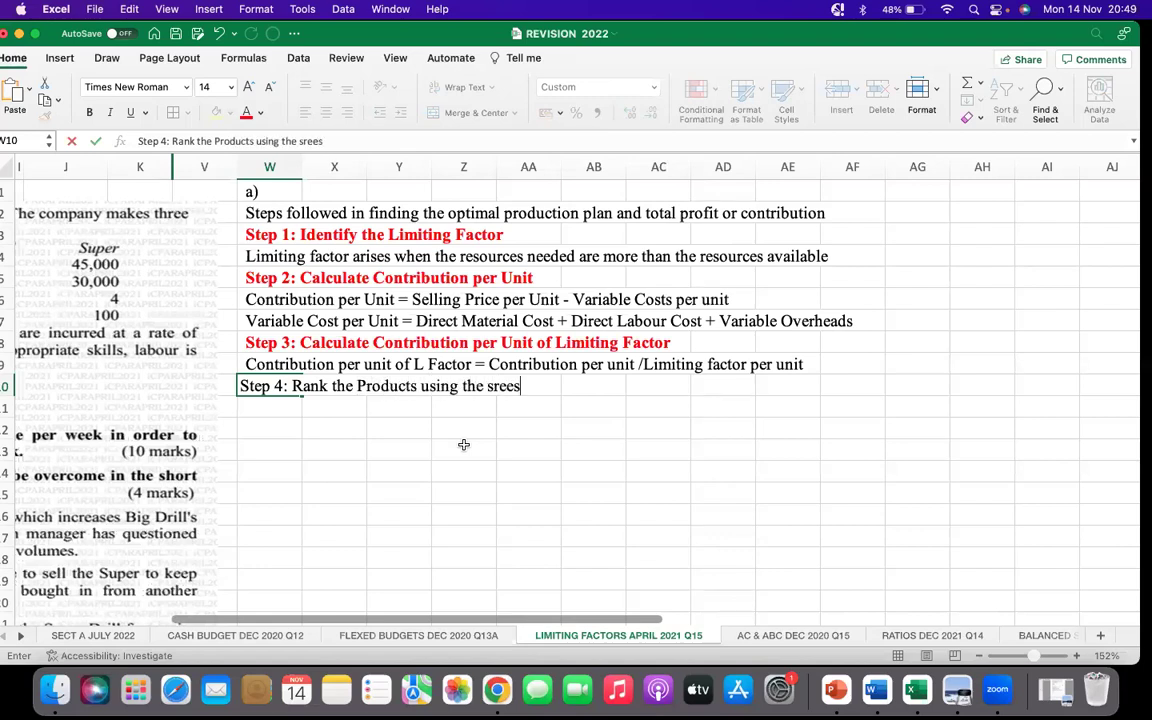
key("BackSpace")
key("BackSpace")
key("BackSpace")
key("BackSpace")
key("BackSpace")
type("Results from step 3")
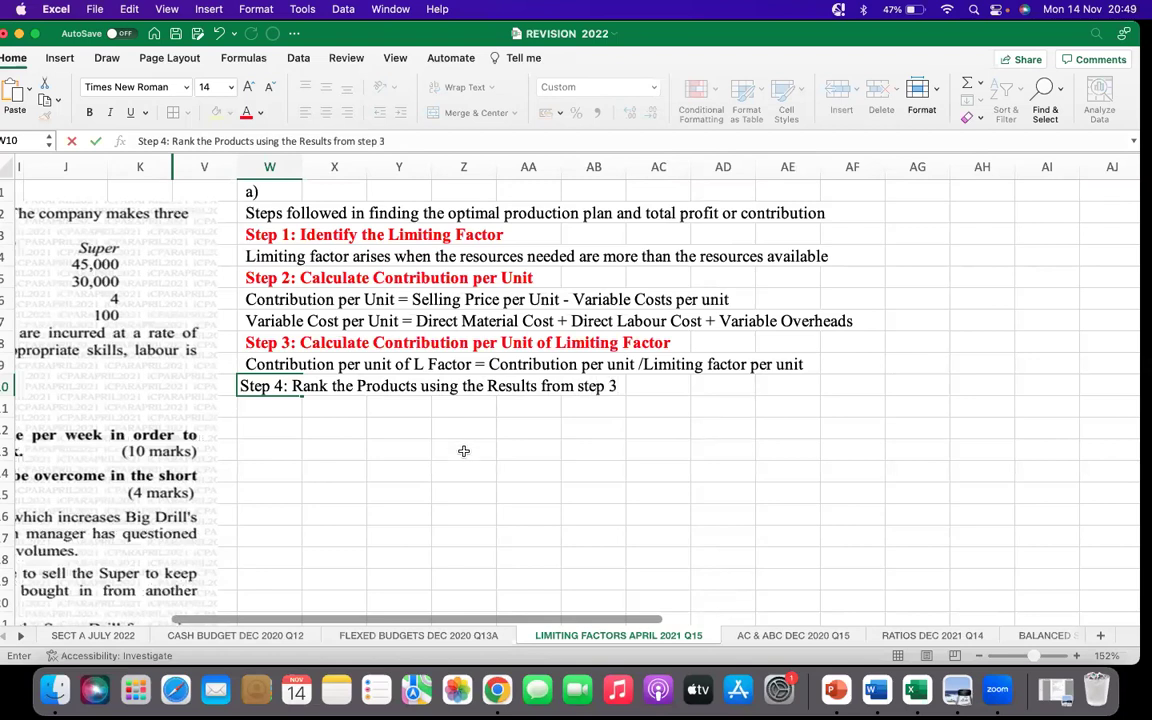
left_click(463, 445)
Format the Step 4 title in W10 as bold red text
left_click(242, 364)
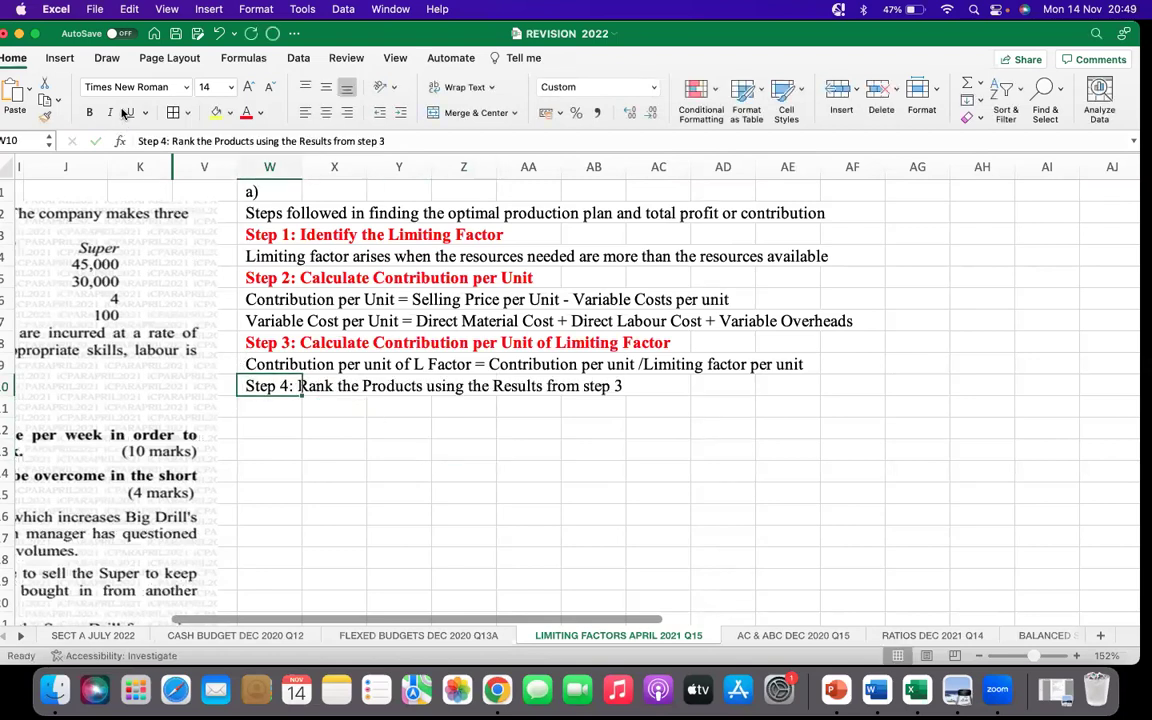
left_click(253, 117)
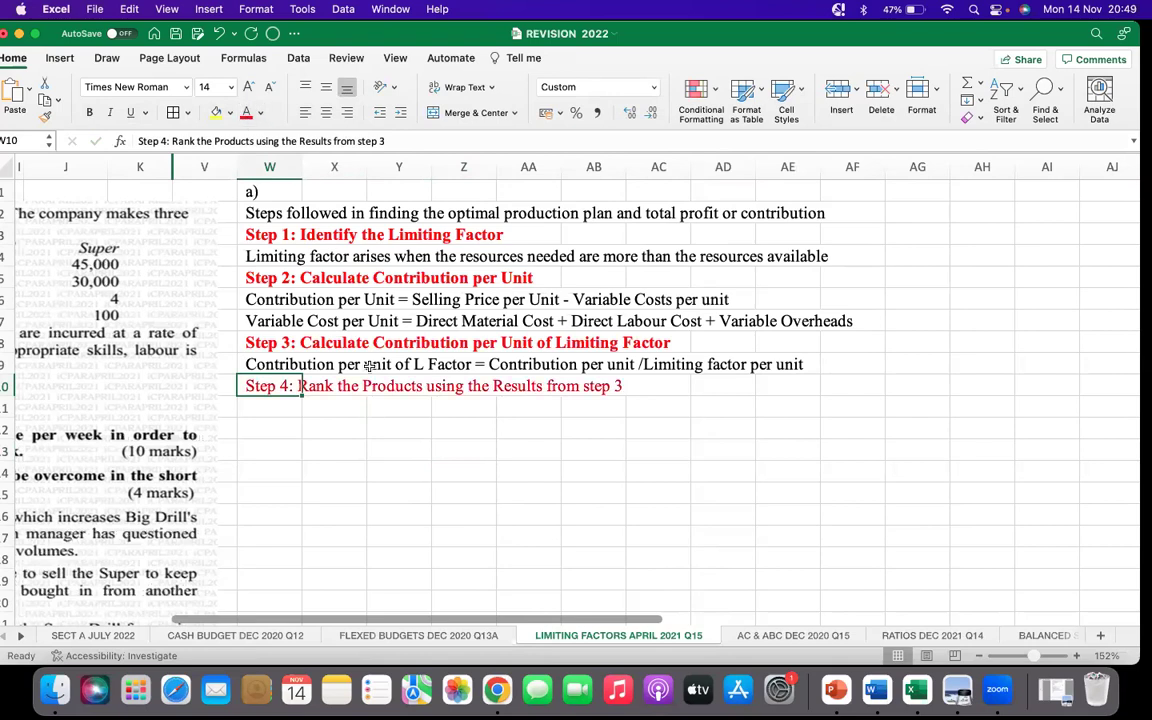
left_click(89, 112)
Enter the text "The product with highest Cont per unit of L factor is ranked first" in W11, below the Step 4 title
left_click(270, 406)
type("Th")
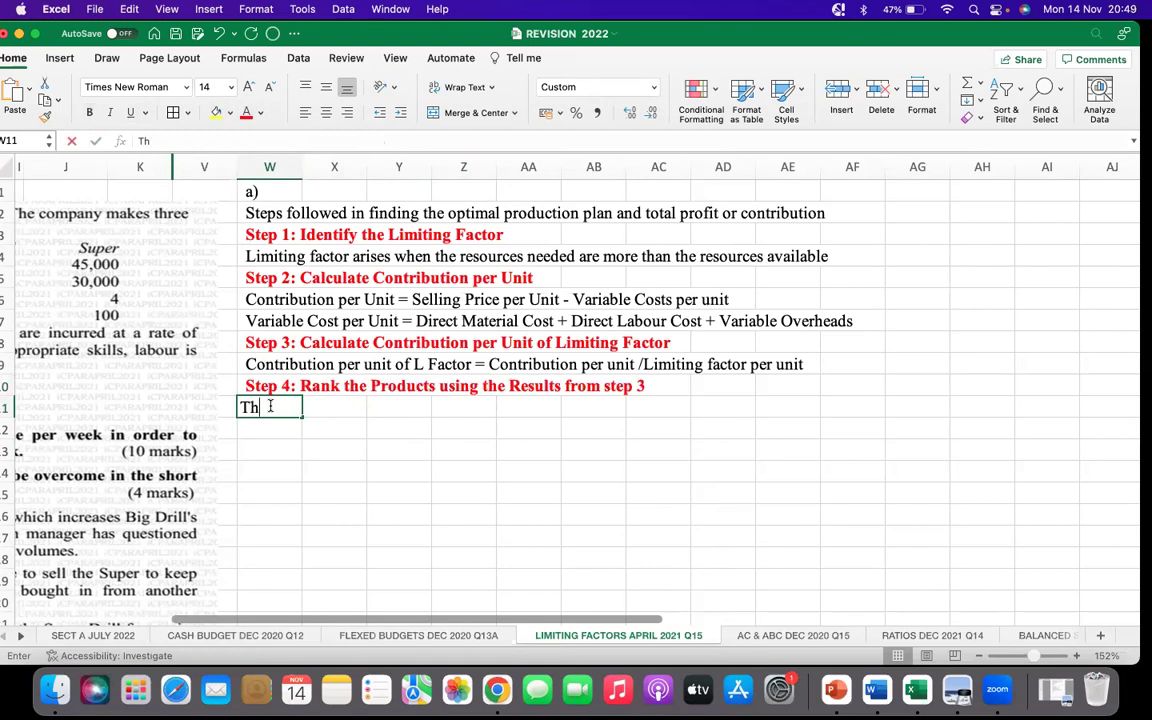
type("e product")
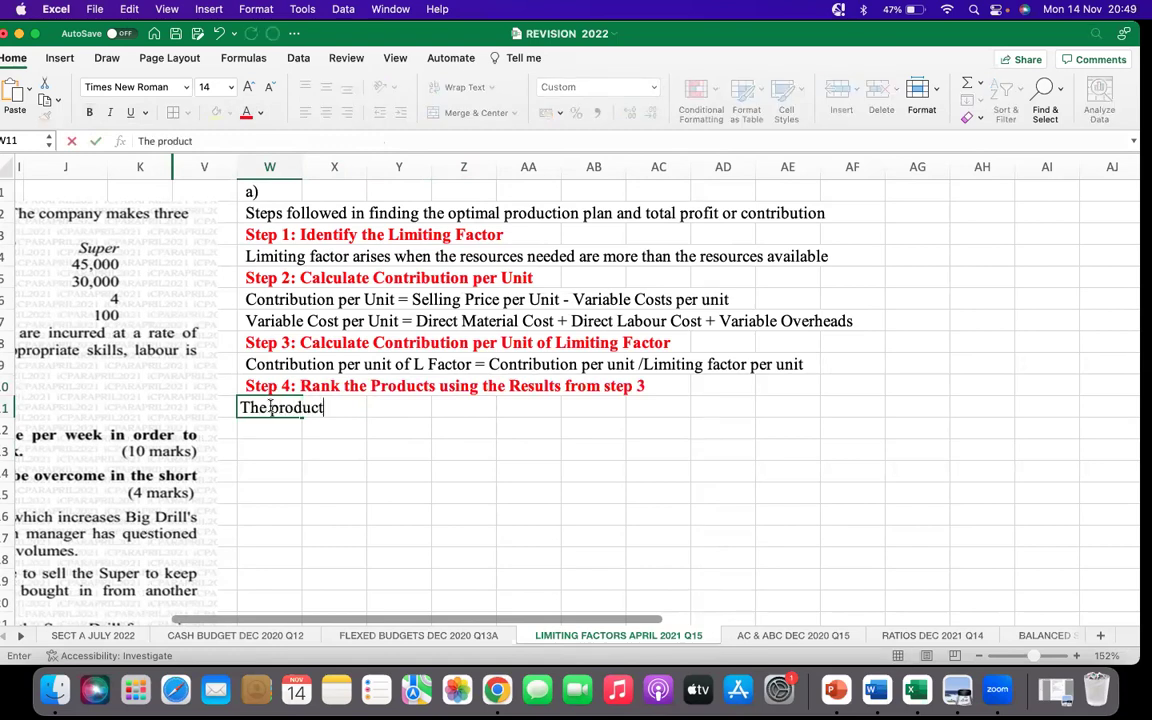
type(" with hige")
key("BackSpace")
key("BackSpace")
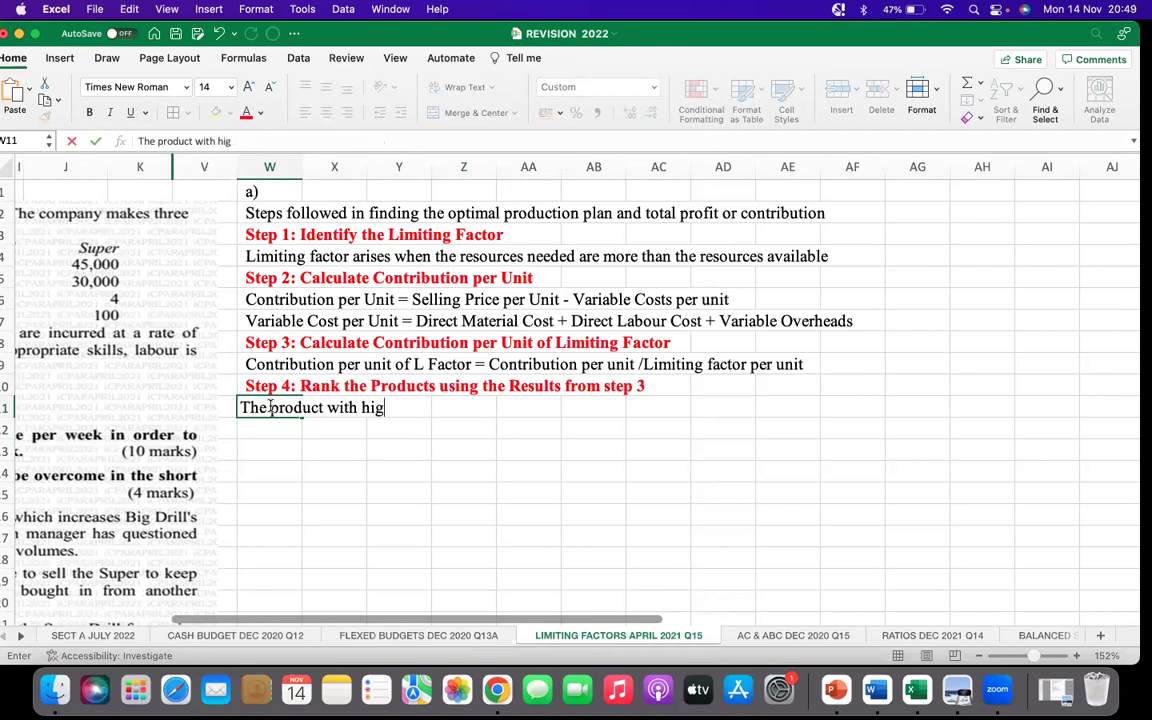
type("ghest Con")
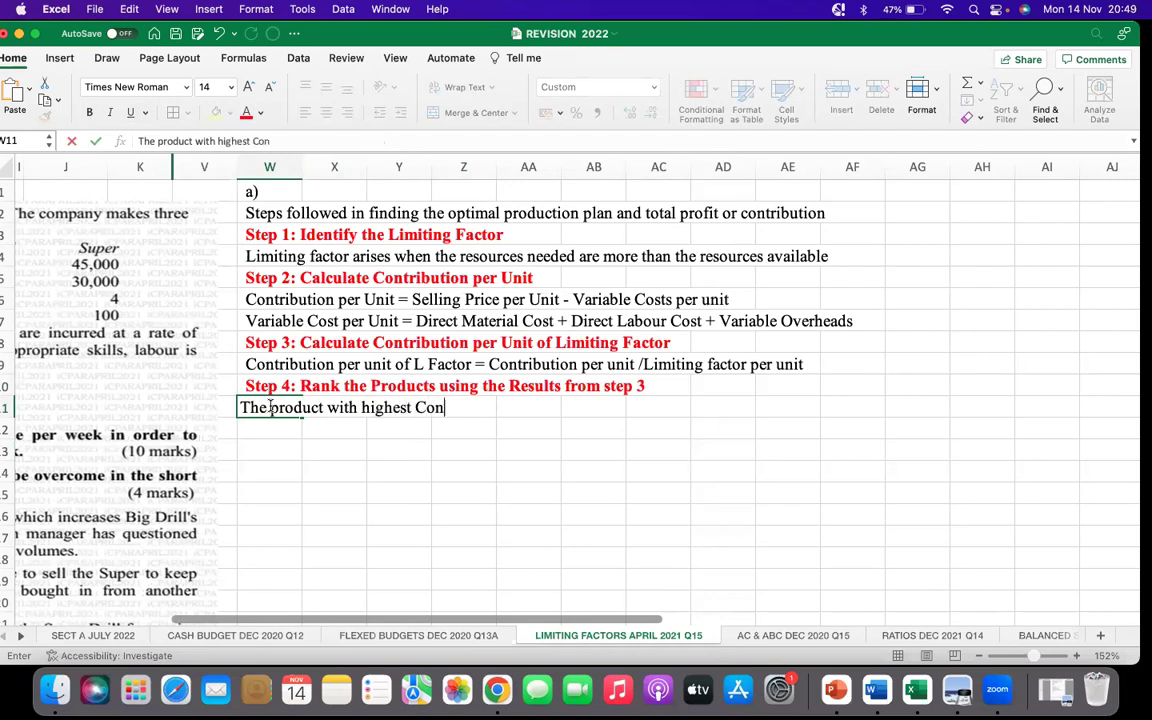
type("t per unit of L facto")
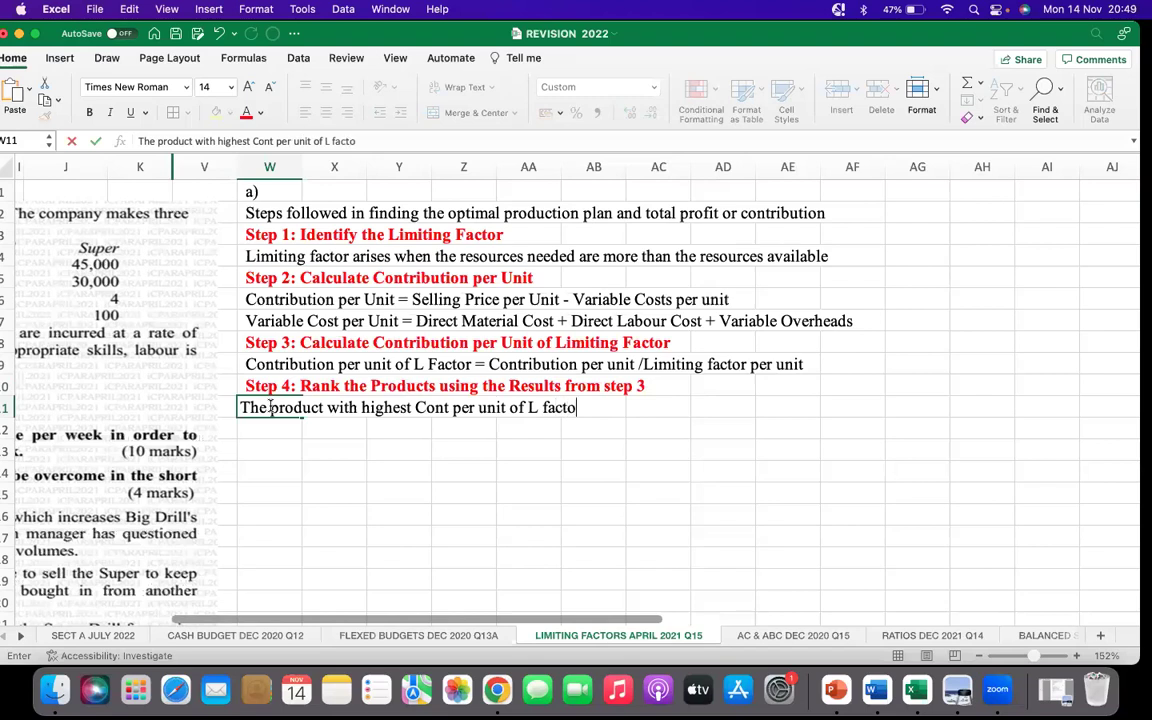
type("r is ranked first")
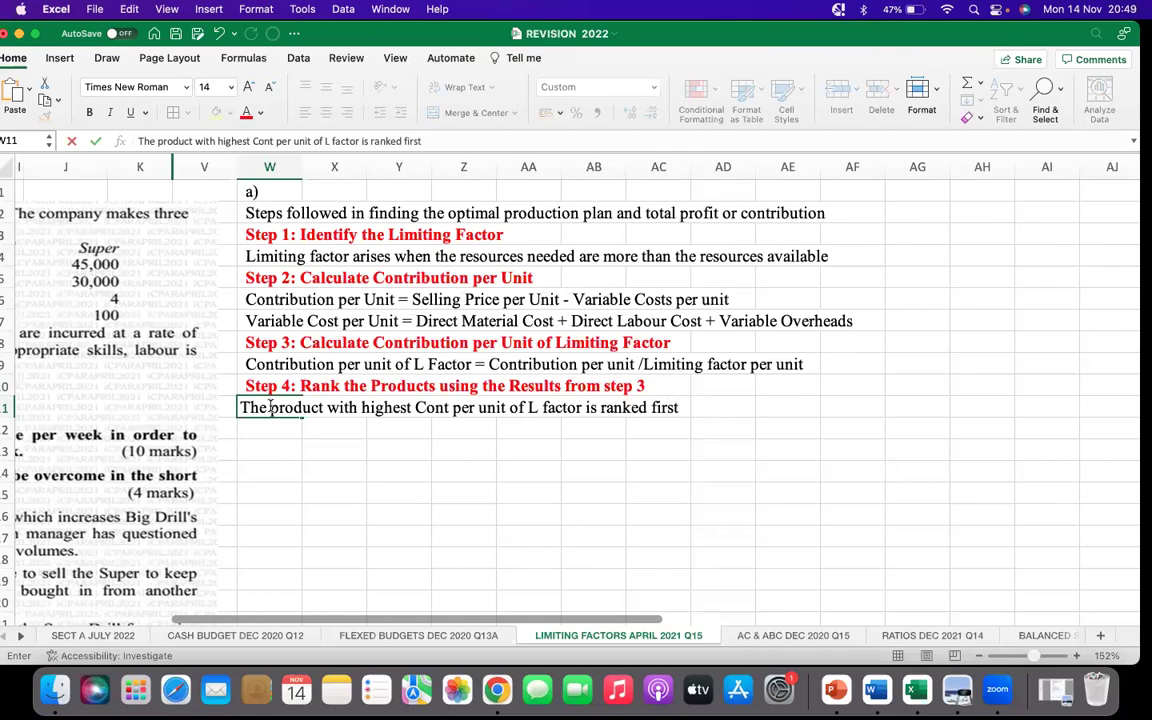
key("Return")
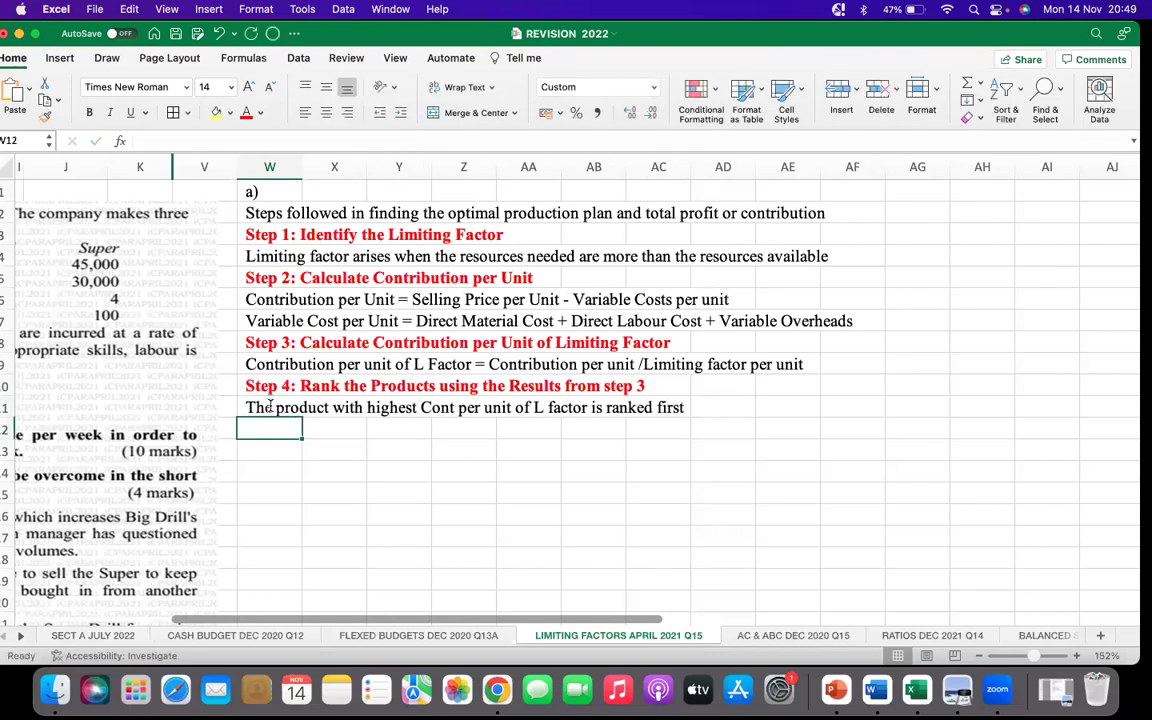
Enter the fifth step title "Step 5: Allocate the Scarce resources to each product" in W12
type("Step 5")
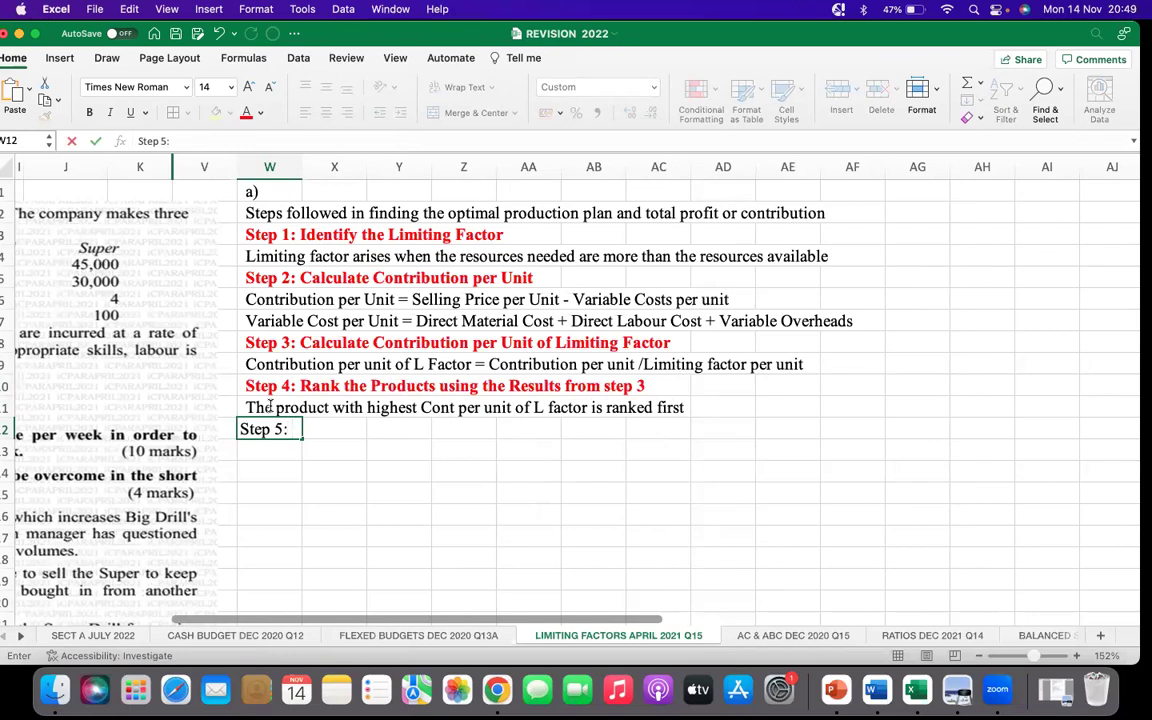
type(": Fin")
key("BackSpace")
key("BackSpace")
key("BackSpace")
type("Allocia")
key("BackSpace")
key("BackSpace")
type("oate")
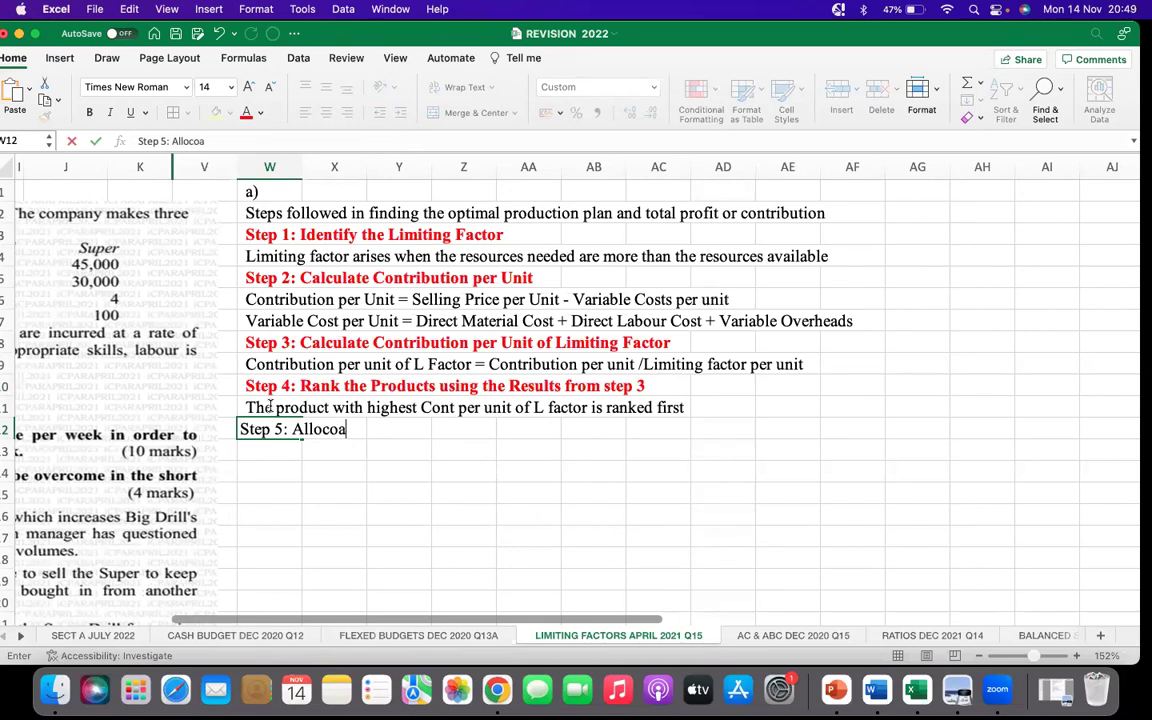
key("BackSpace")
key("BackSpace")
key("BackSpace")
key("BackSpace")
key("BackSpace")
type("ate the Scarce")
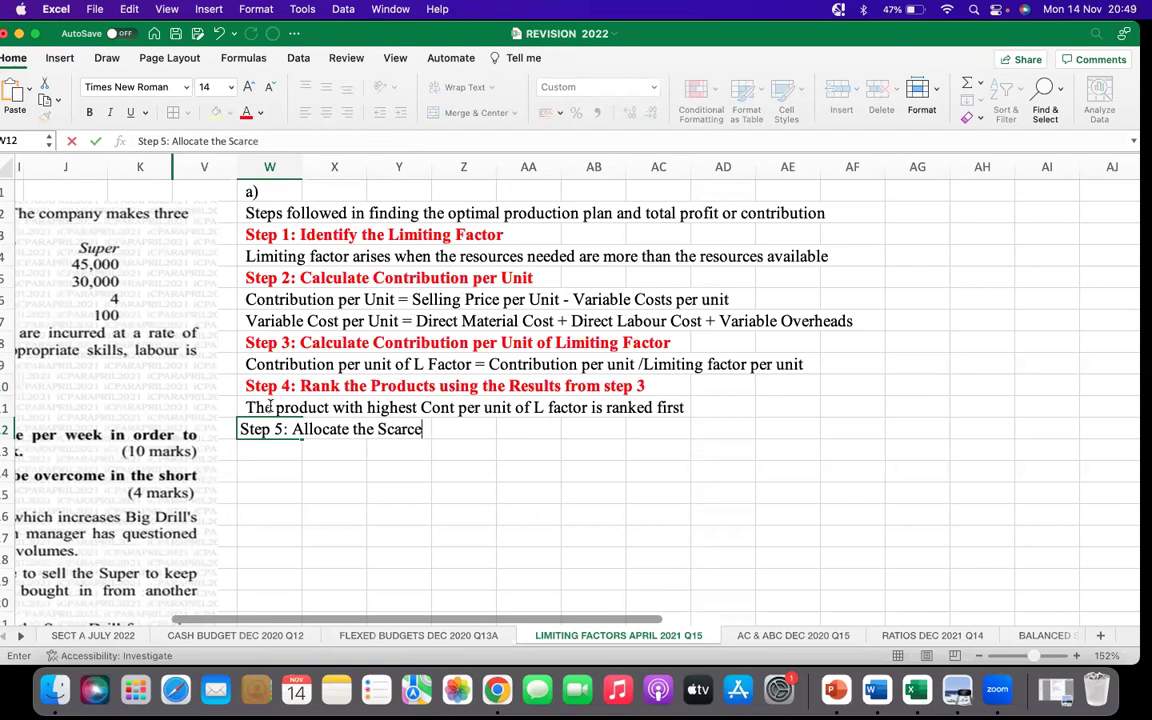
type(" resources to ")
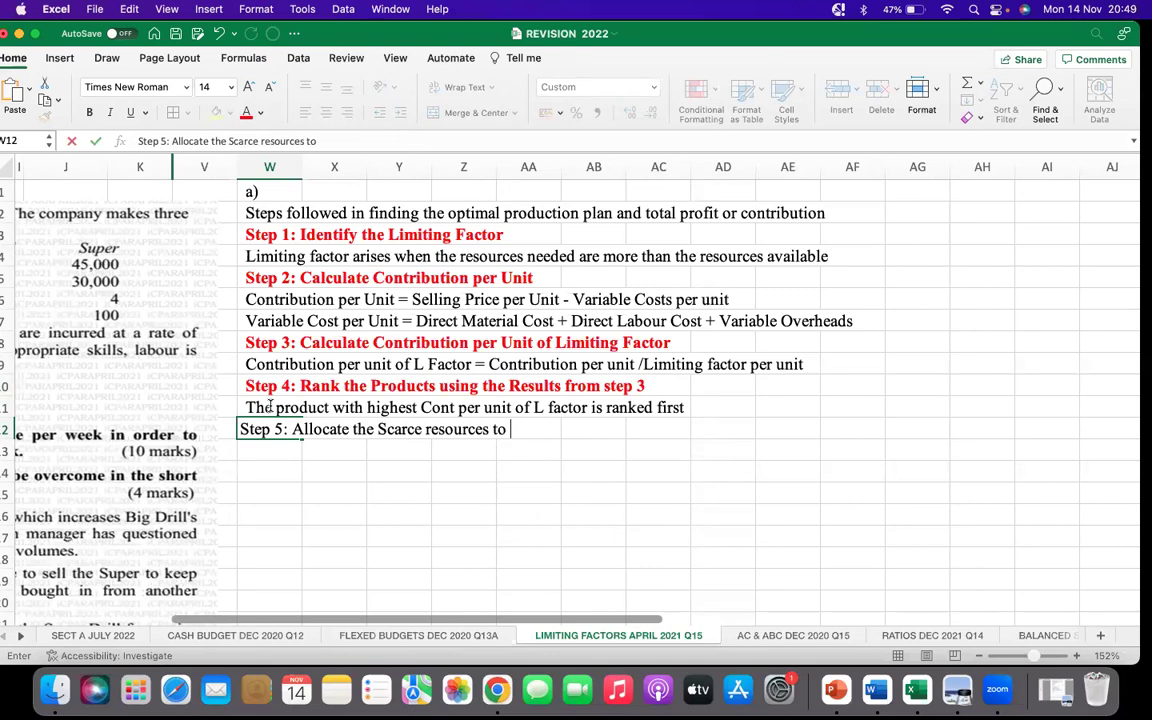
type("each product")
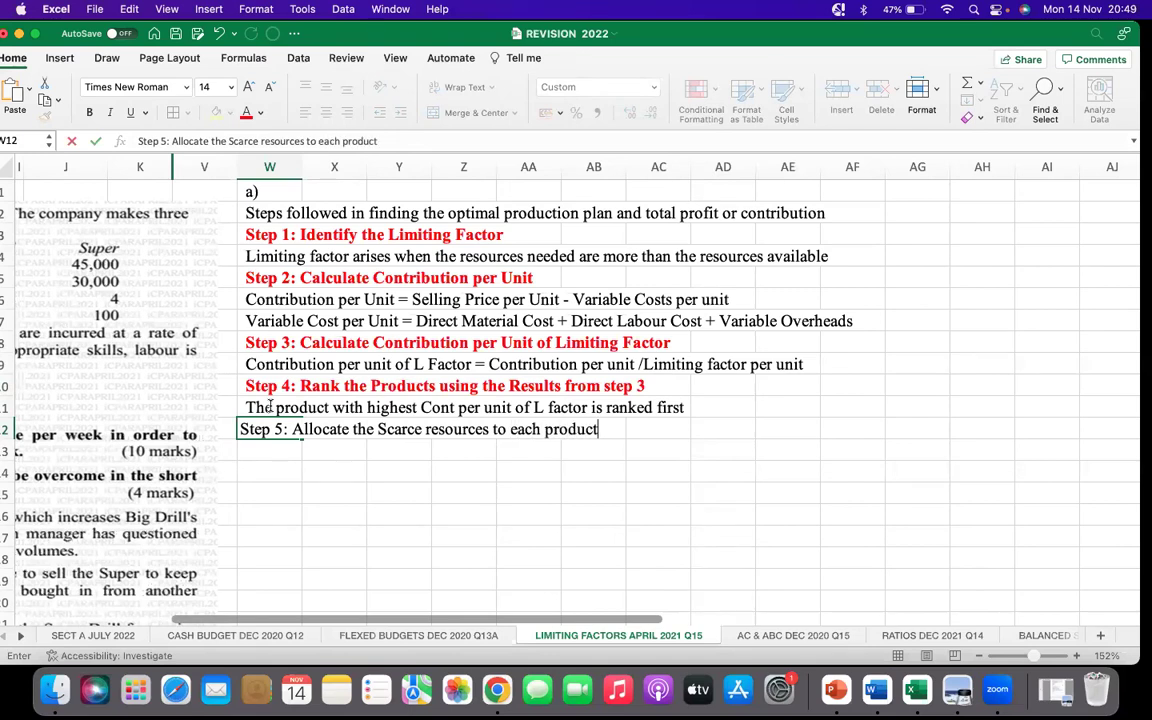
key("Return")
Enter the text "Start by allocating scarce resources to the product ranked first" in W13, below the Step 5 title
type("Start")
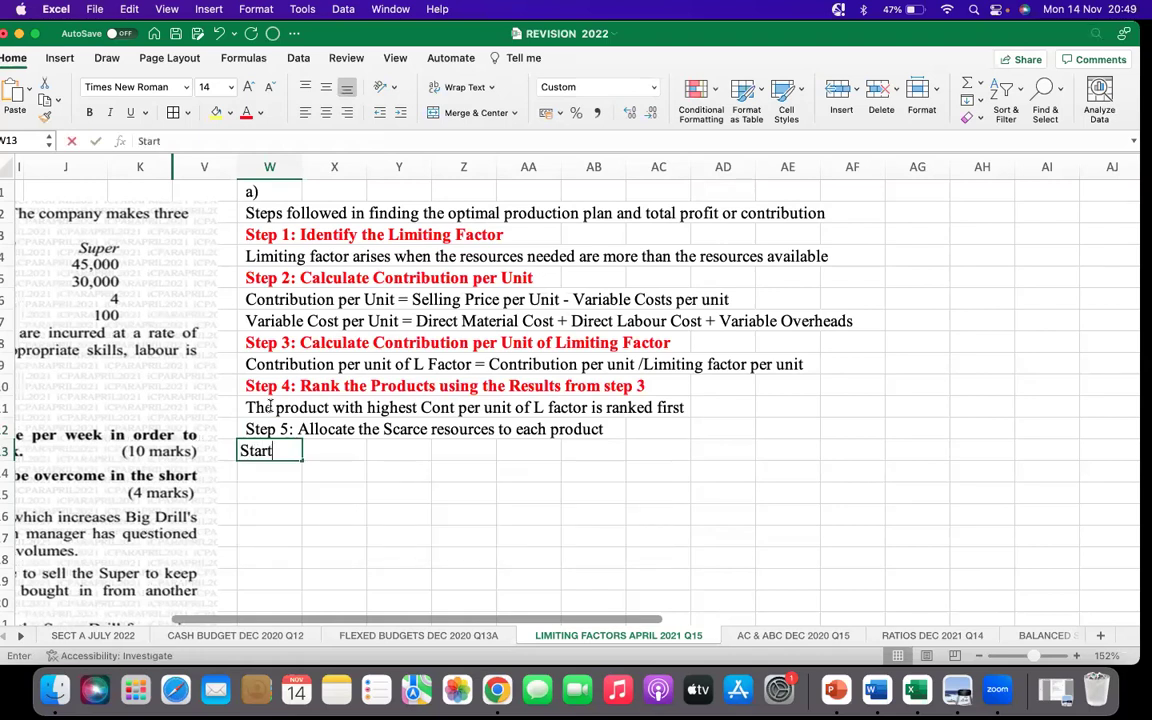
type(" by all")
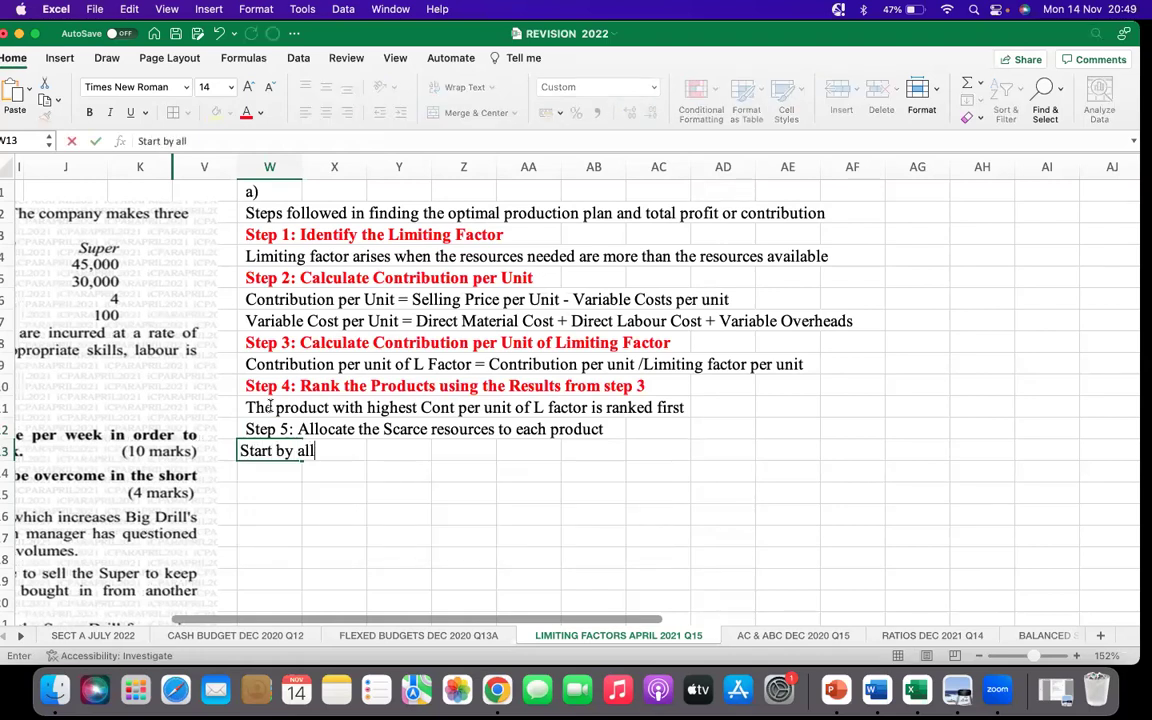
type("ocati")
type("ng ")
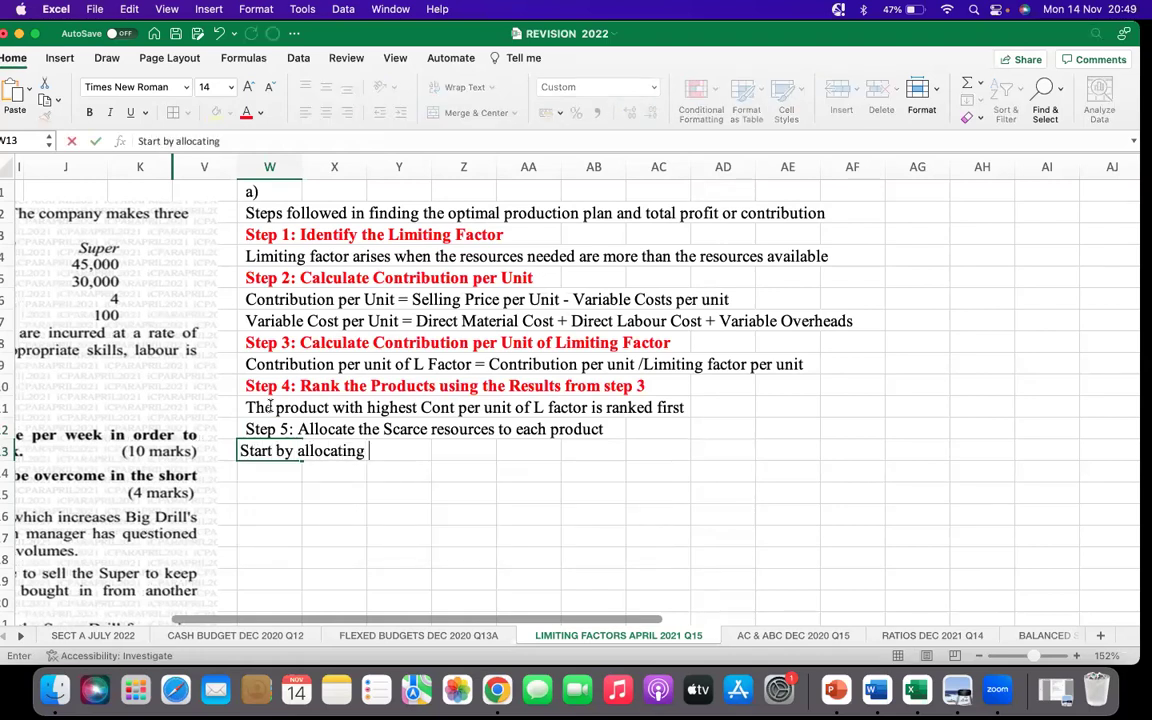
type("scarce resources to the prod")
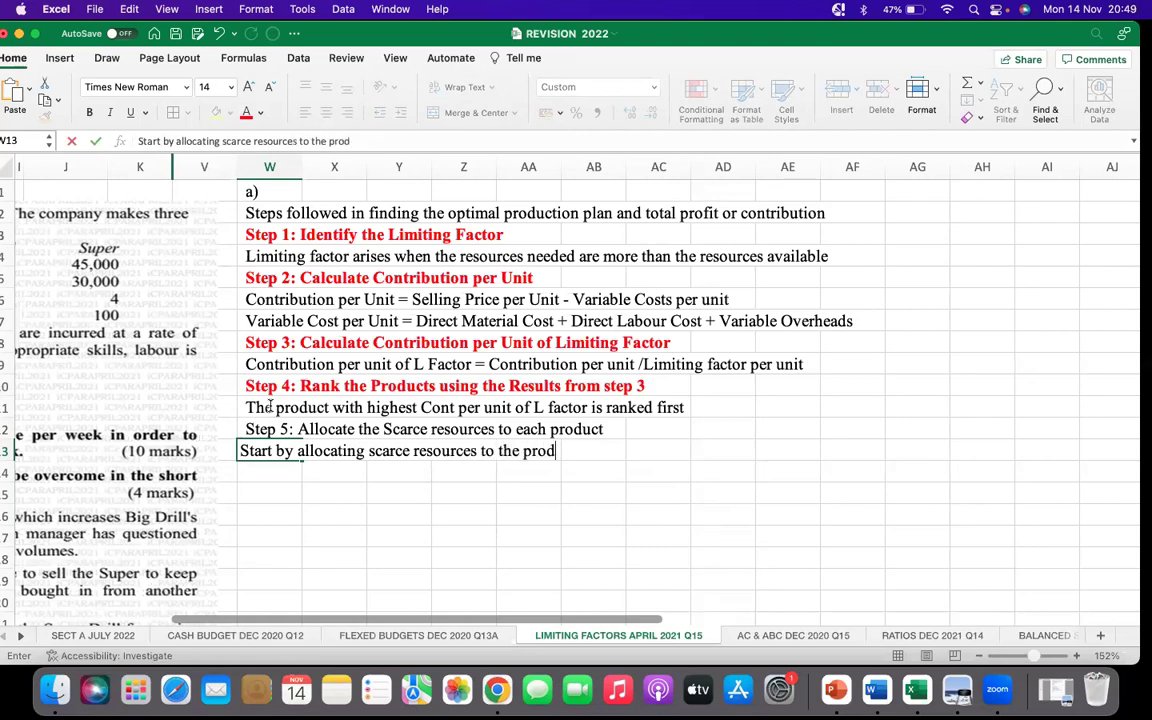
type("uct ranked first")
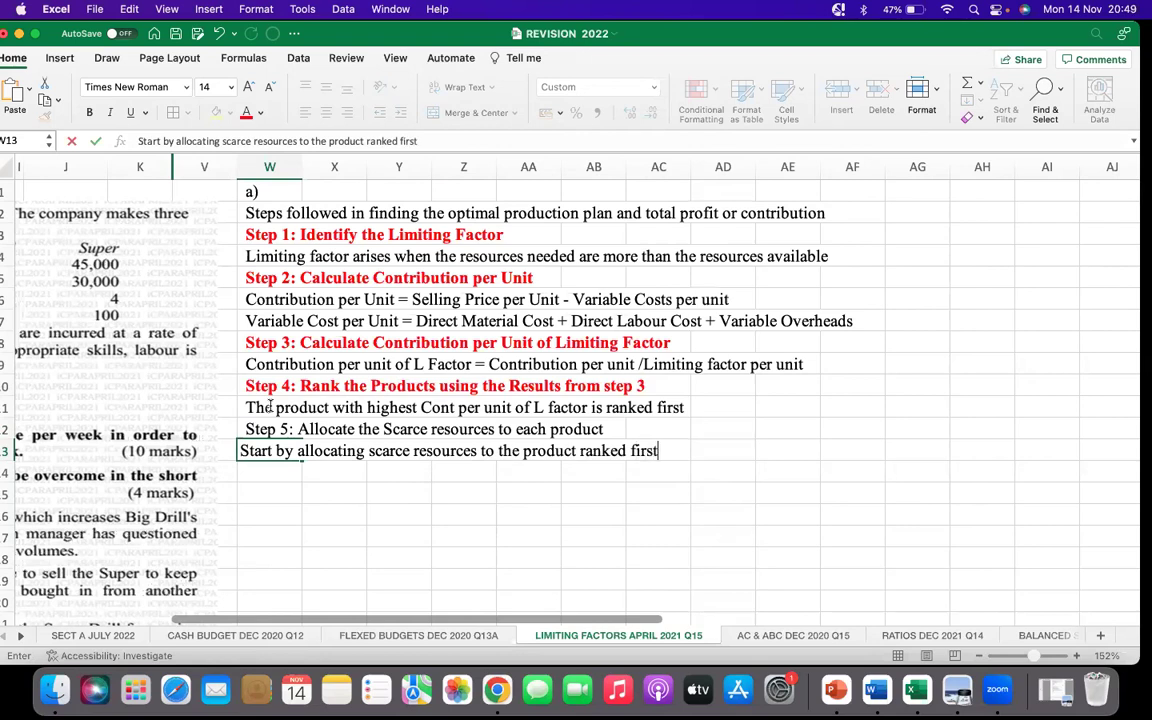
left_click(390, 470)
Format the Step 5 title in W12 as bold red text
left_click(270, 429)
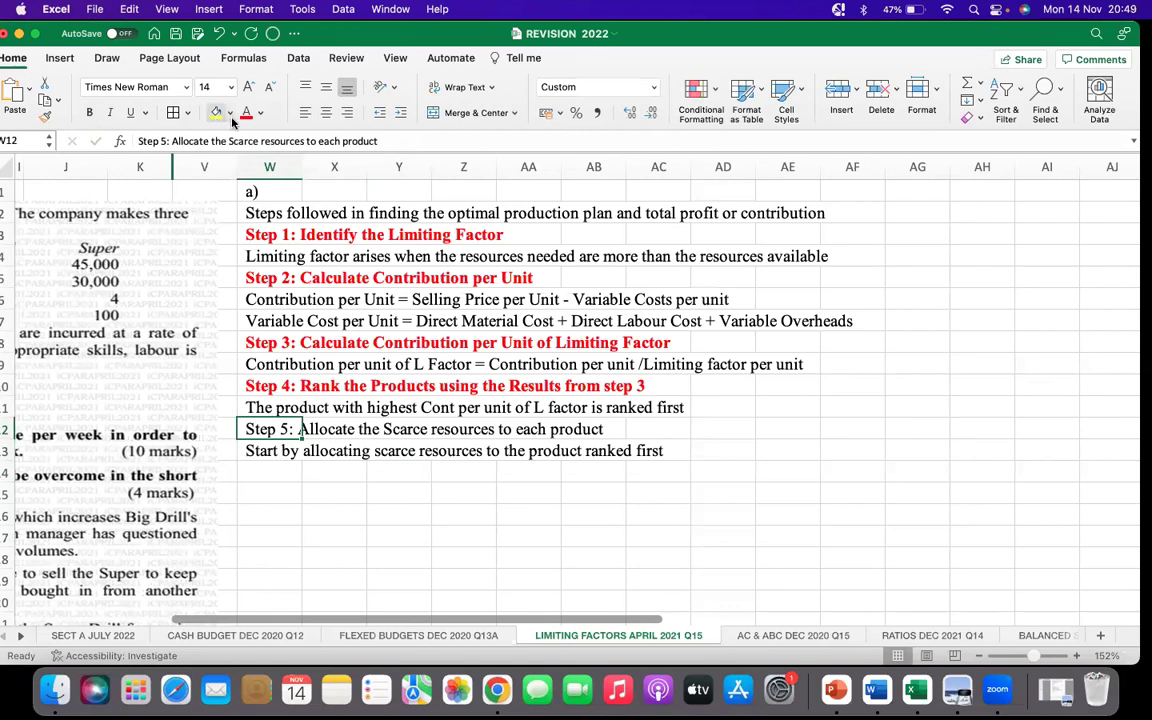
left_click(246, 112)
left_click(89, 112)
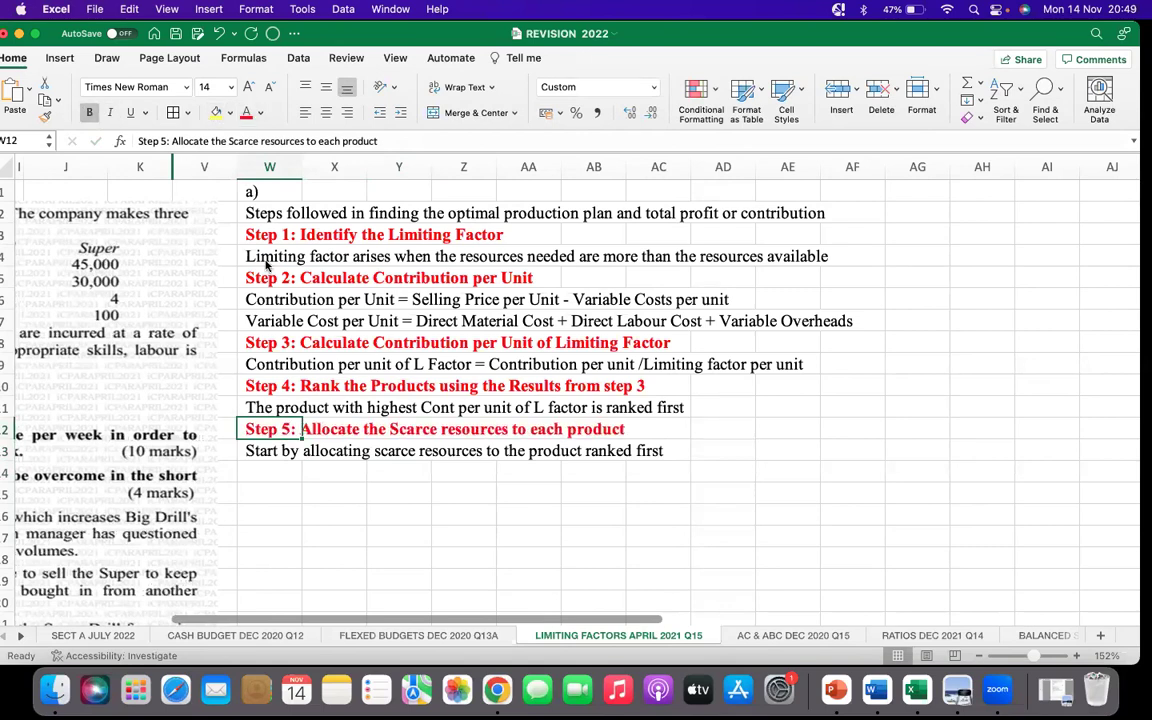
Enter the sixth step title "Step 6: Find the Optimal Production Plan and Total Contribution" in W14
left_click(267, 473)
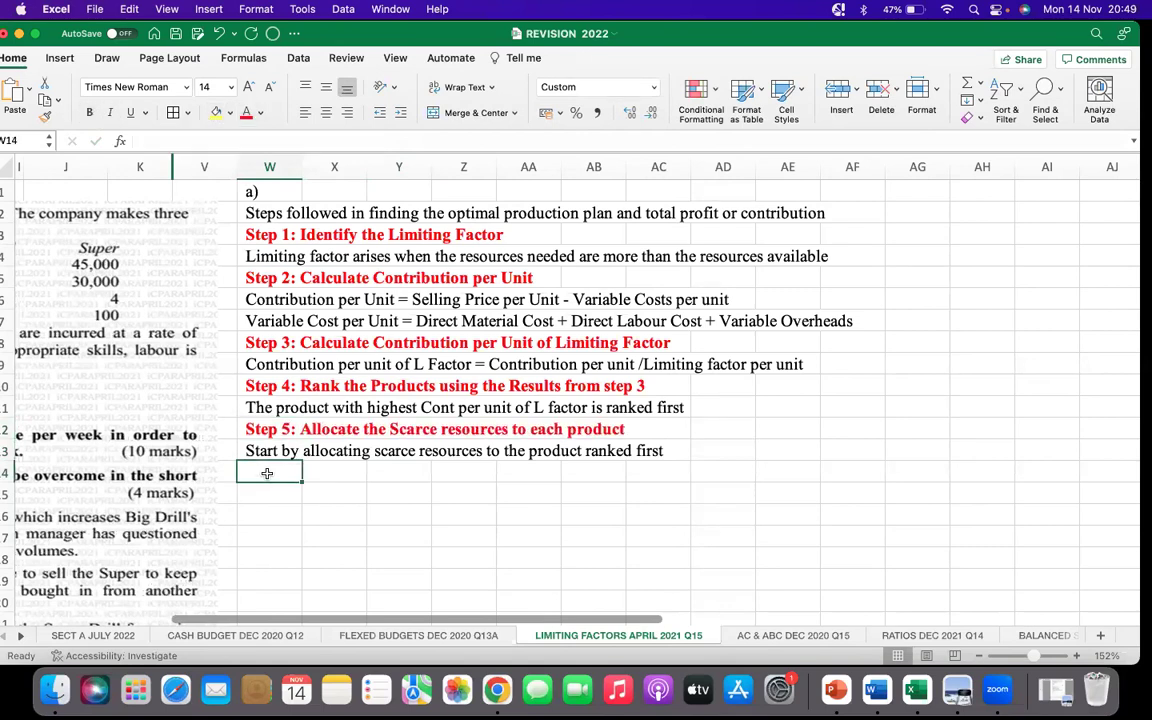
type("Step")
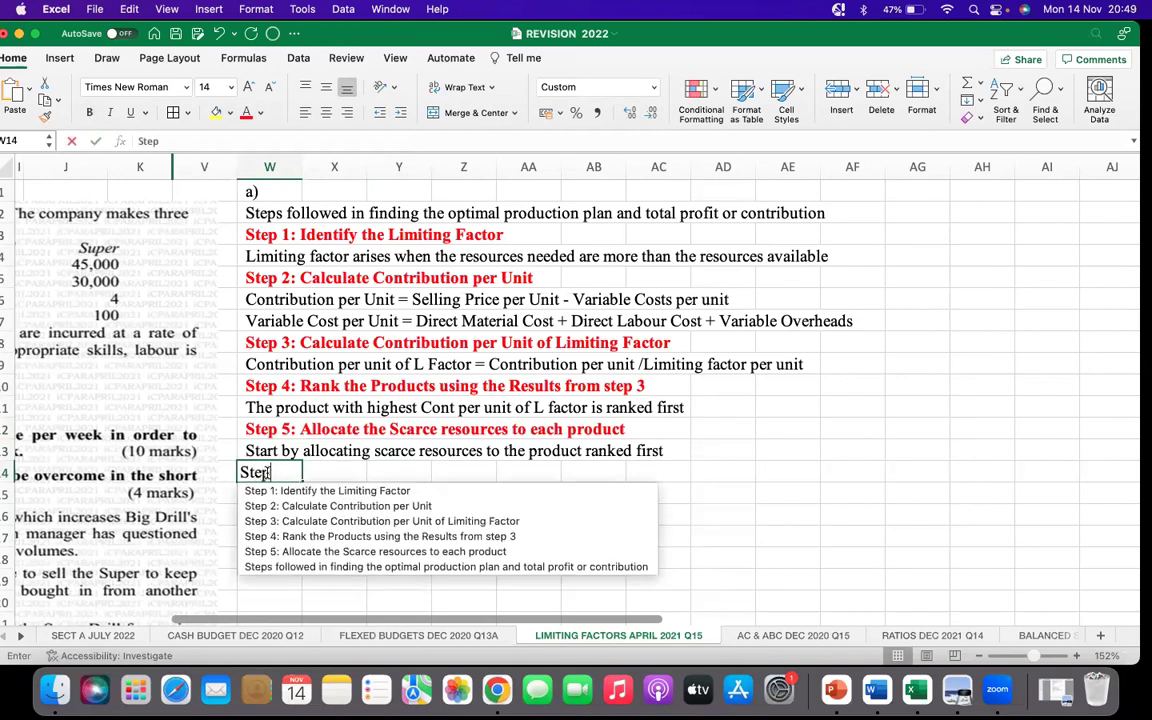
type(" 6")
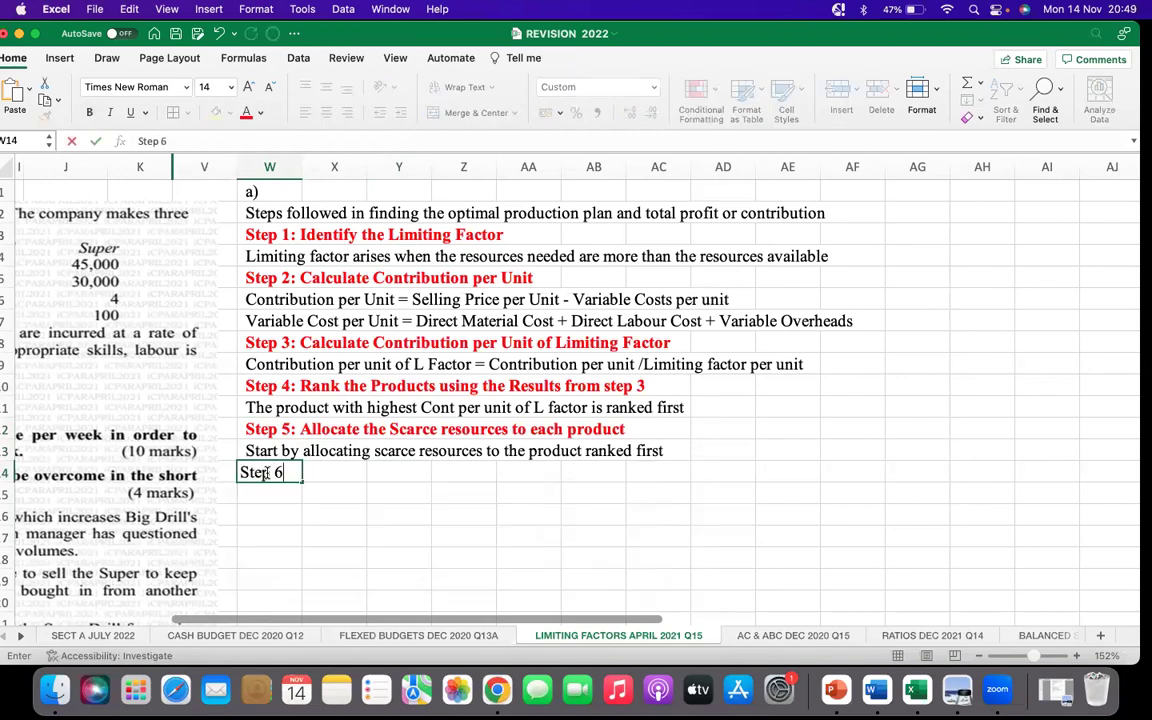
type(": Find the ")
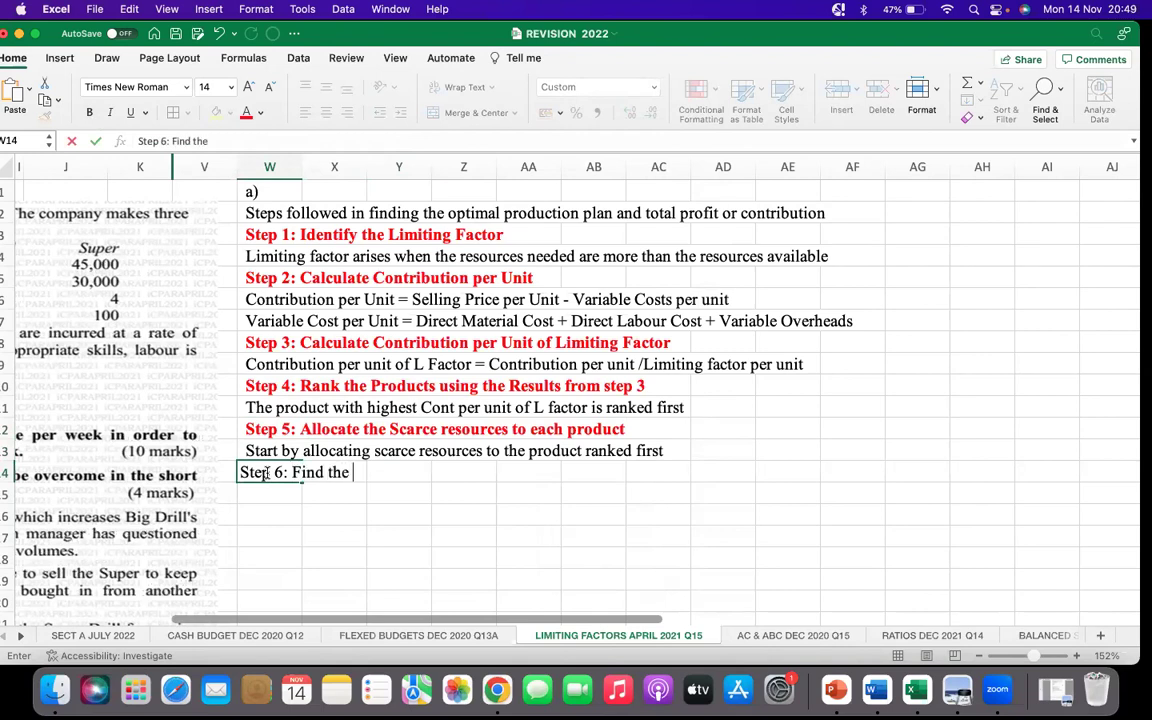
type("Optimal Production Plan")
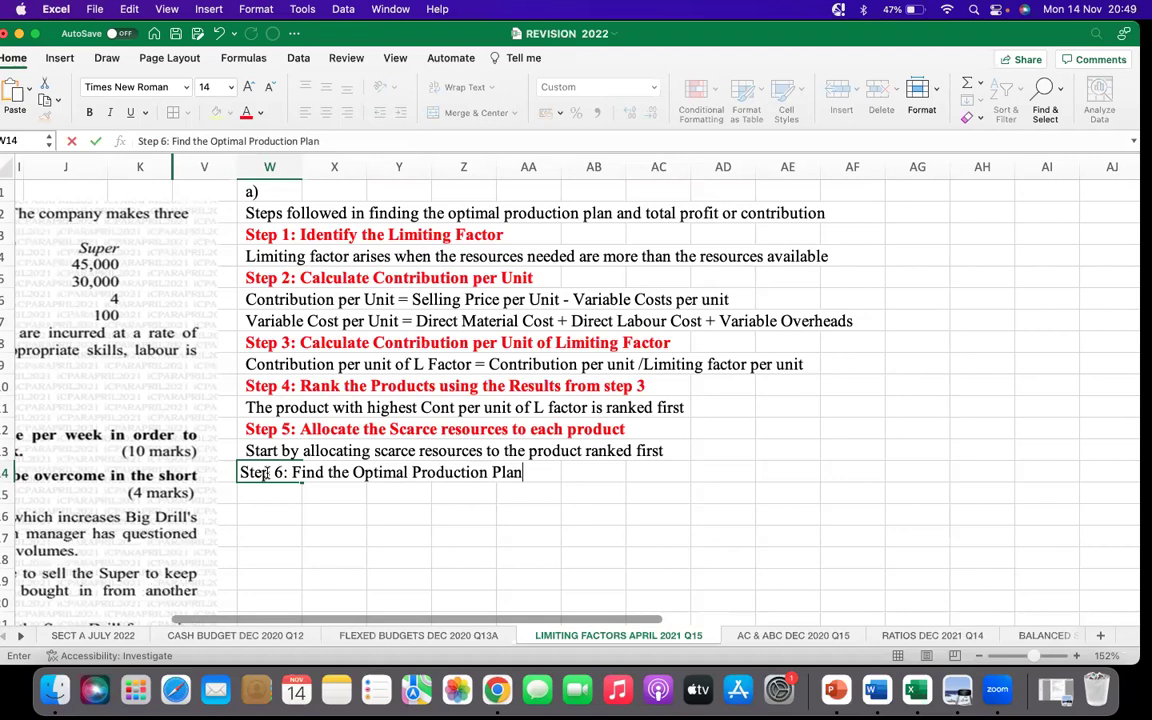
type(" and Total Co")
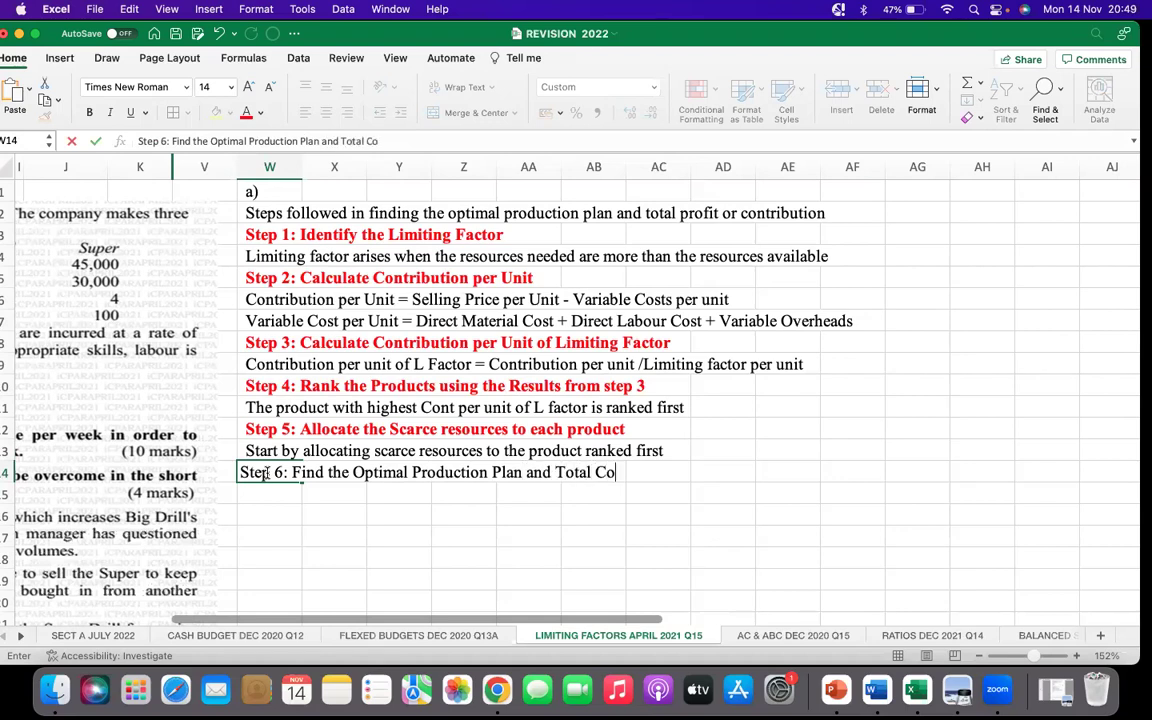
type("ntribution")
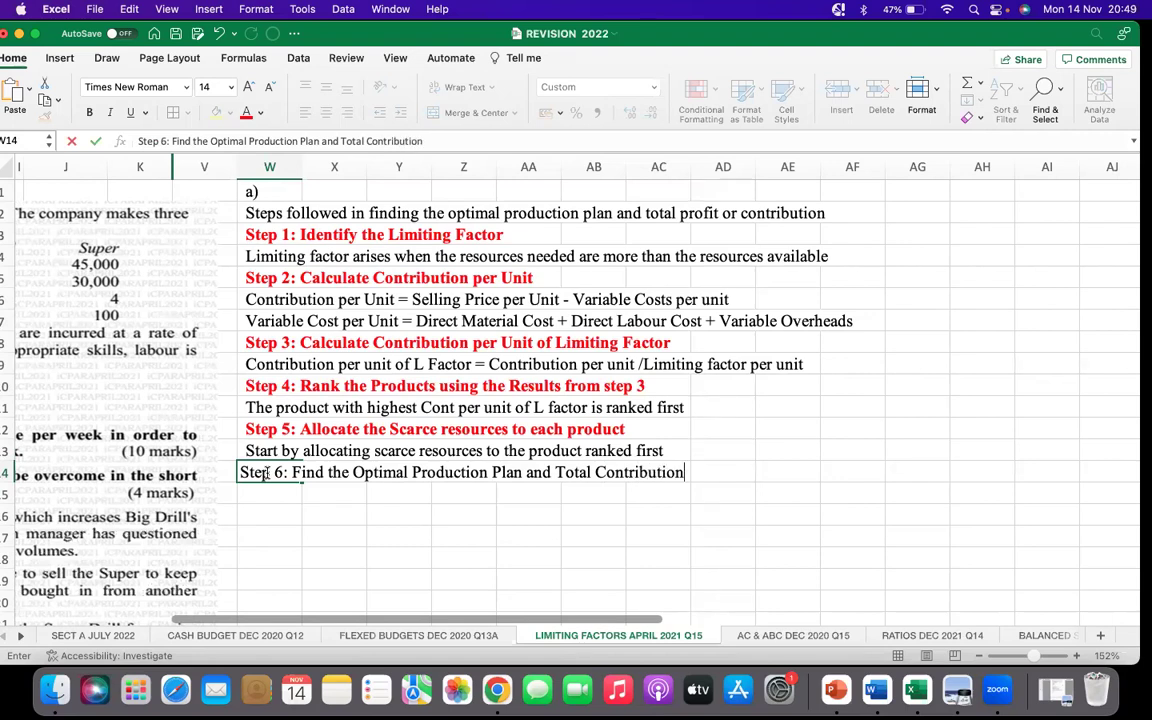
left_click(318, 512)
Change the ending of the Step 6 title in W14 to "Total profit" and format the title as bold red text
left_click(268, 472)
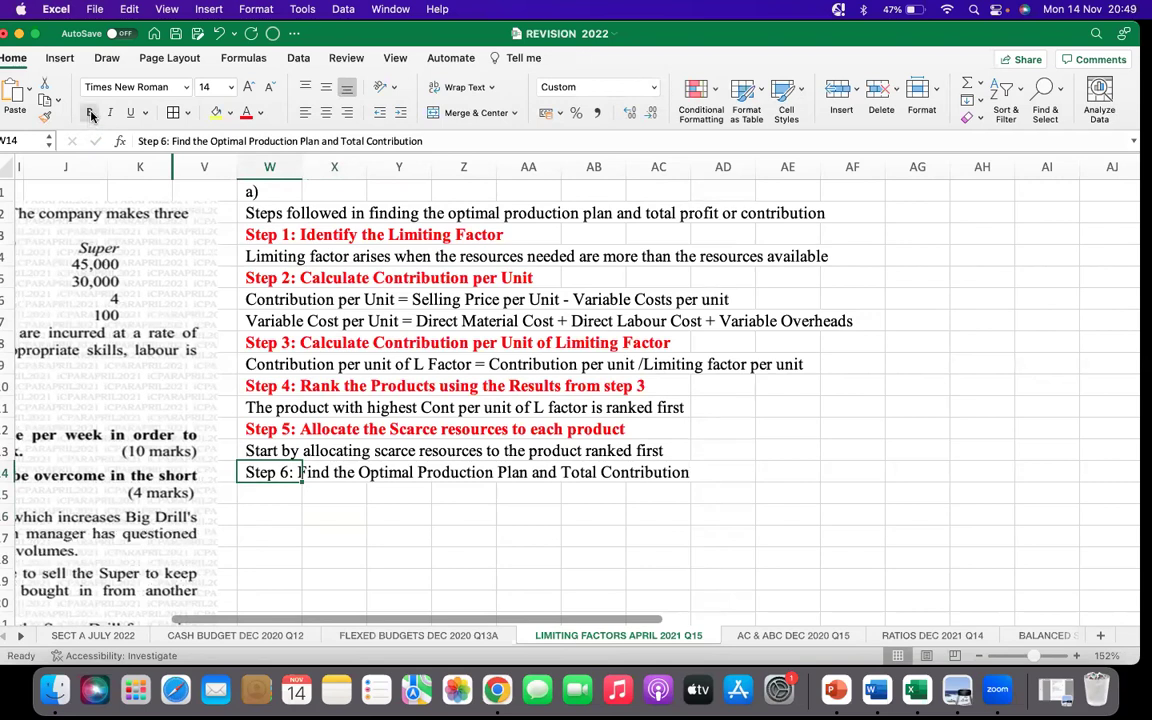
left_click(427, 141)
key("BackSpace")
key("BackSpace")
key("BackSpace")
key("BackSpace")
key("BackSpace")
key("BackSpace")
key("BackSpace")
key("BackSpace")
key("BackSpace")
key("BackSpace")
key("BackSpace")
key("BackSpace")
type("profit")
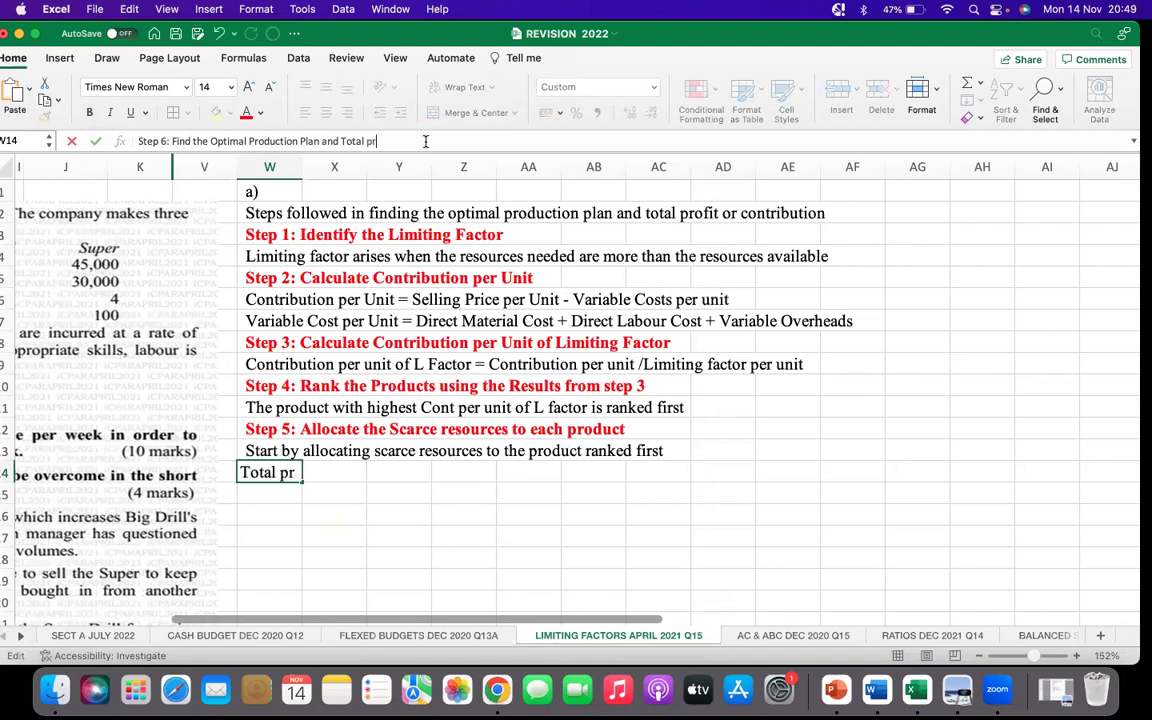
left_click(463, 537)
left_click(268, 472)
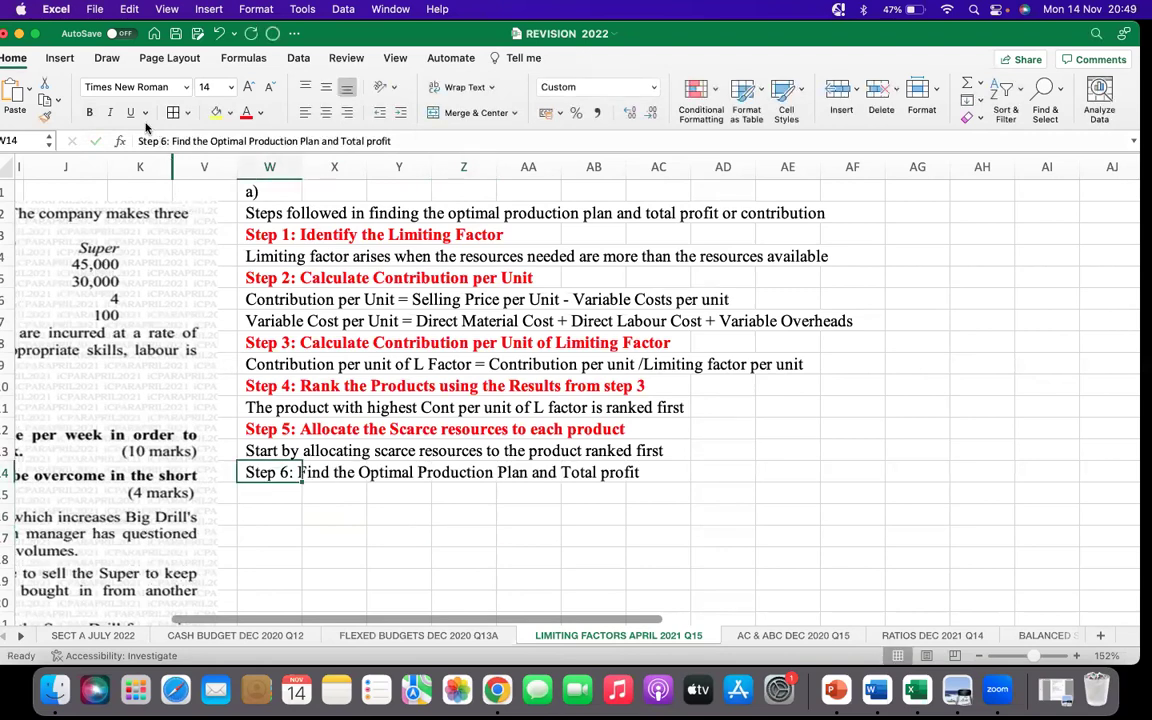
left_click(246, 112)
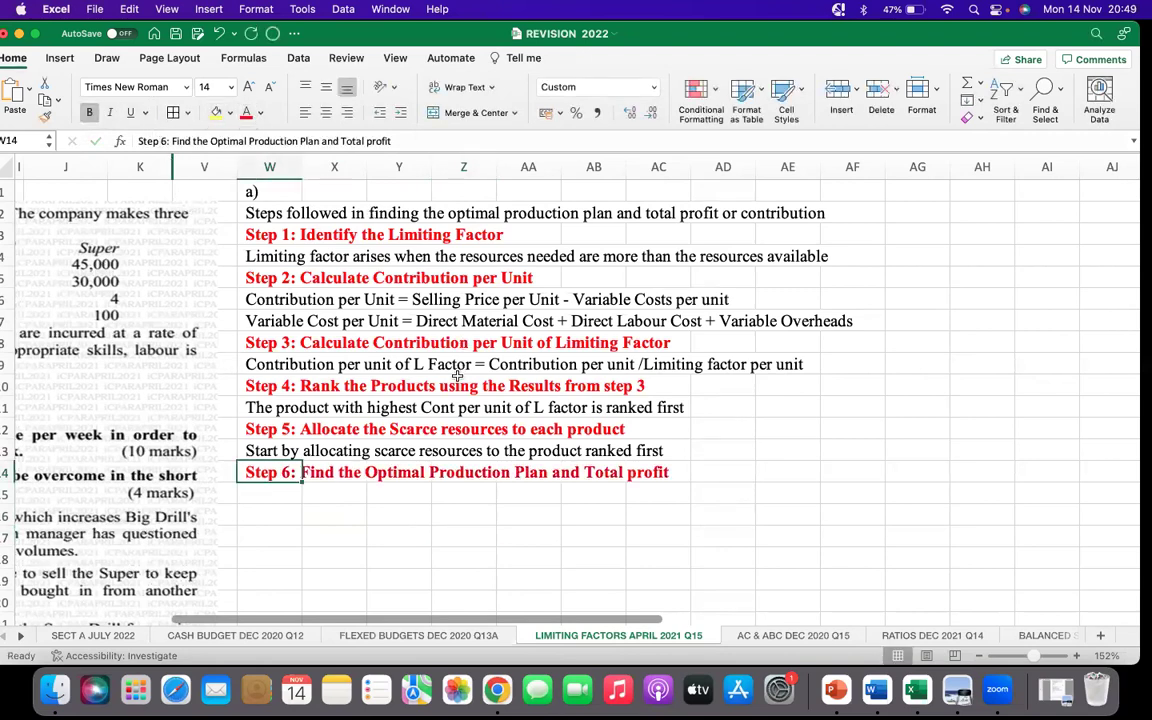
Enter the heading "Solution to the Question" in W16, leaving a blank row below the list of steps
left_click(289, 515)
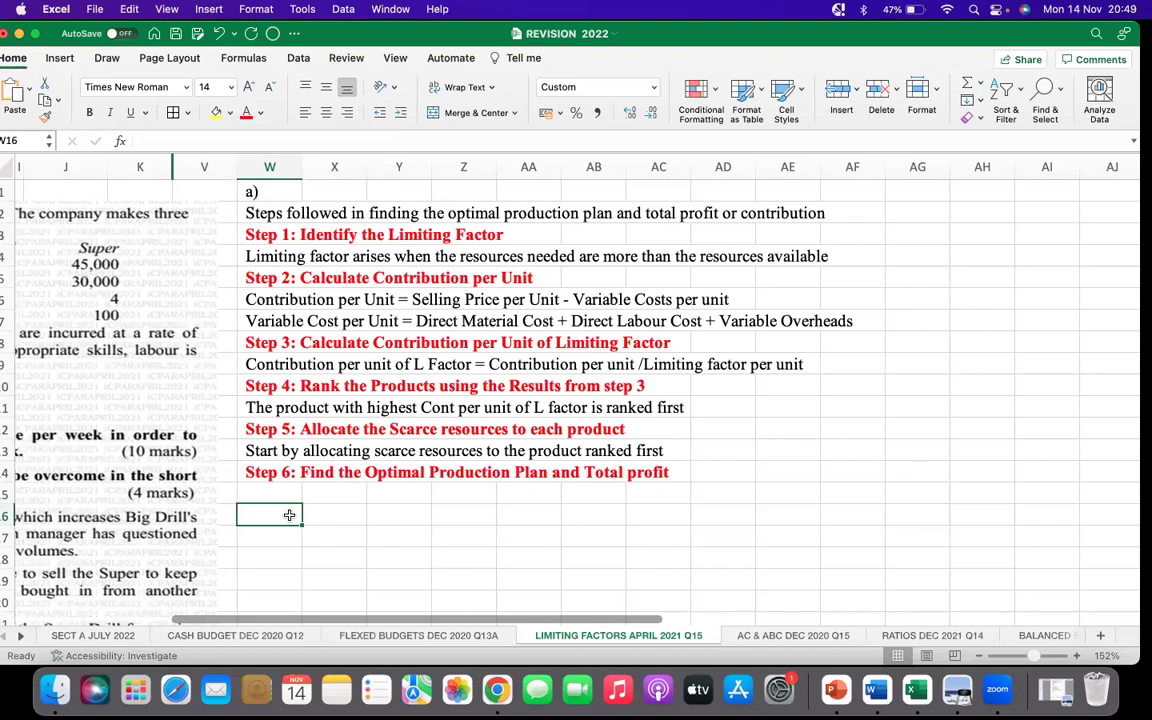
type("Su")
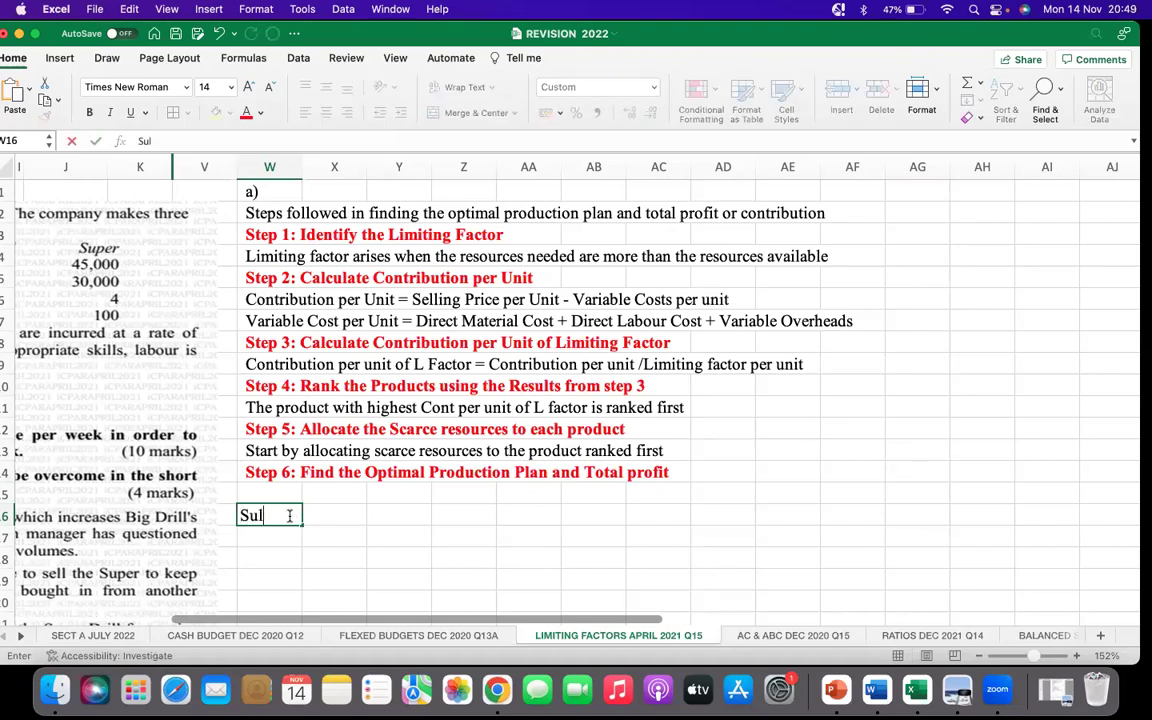
key("BackSpace")
type("olution to the Question")
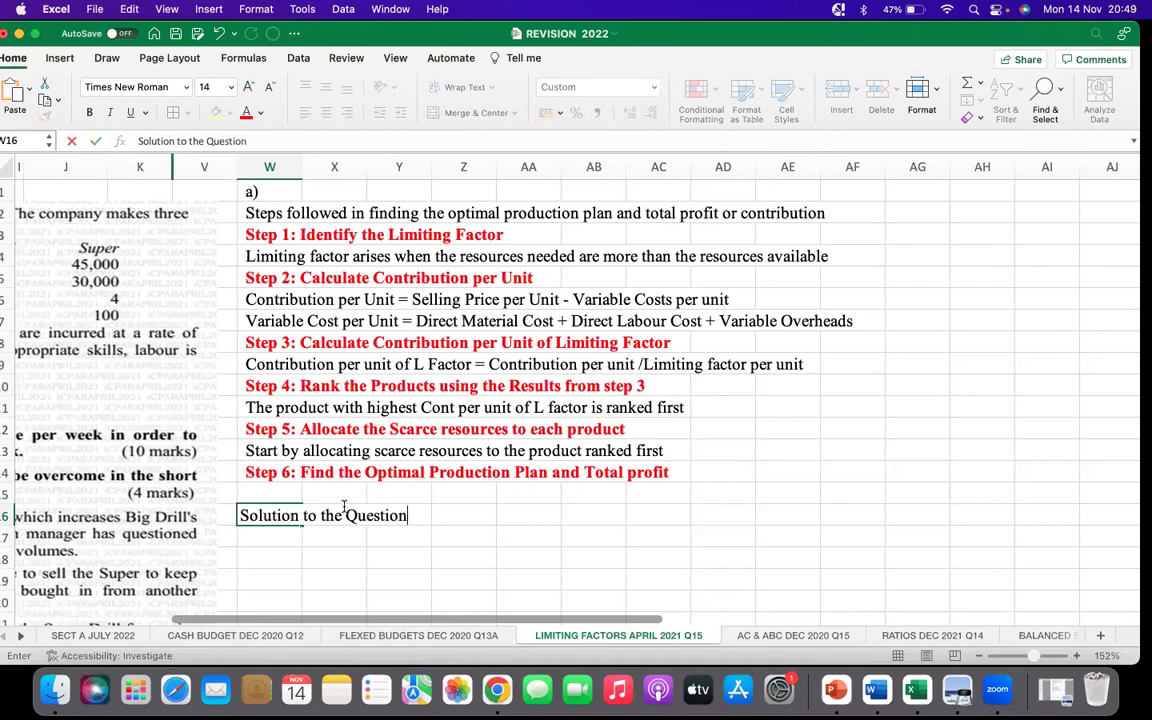
Enter the solution's first subheading "Step 1: Identify the Limiting Factor" in W17
left_click(280, 539)
type("Step 1")
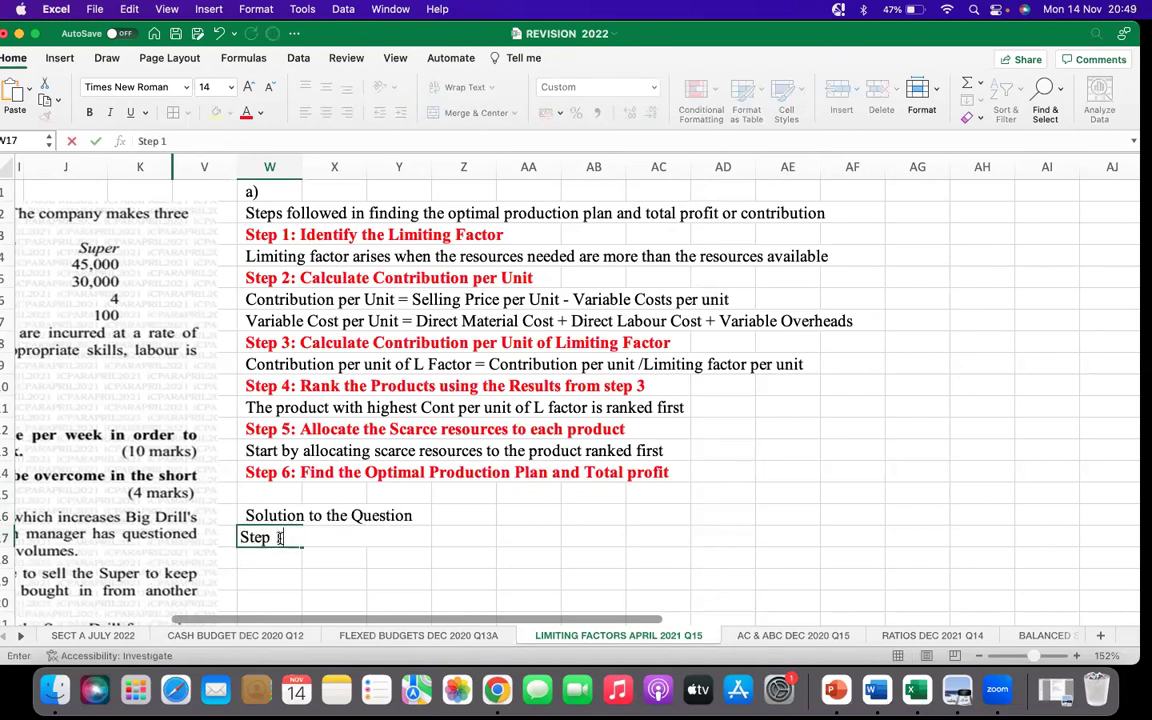
type(": Identif")
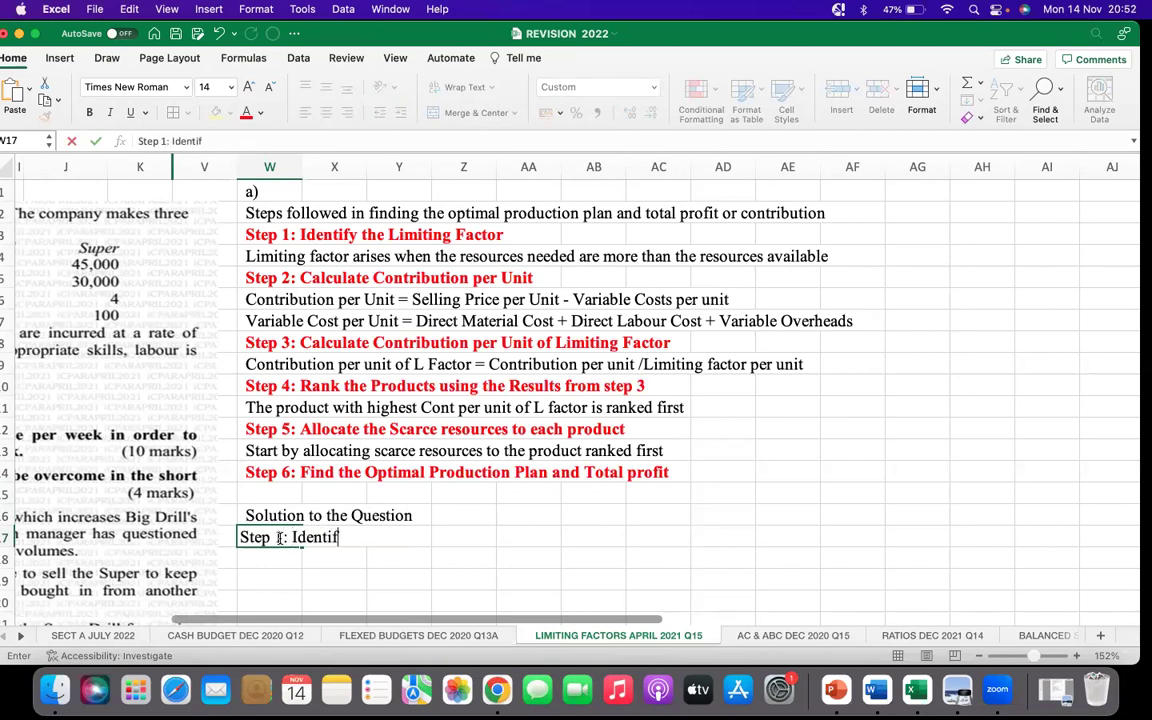
type("y the Limi")
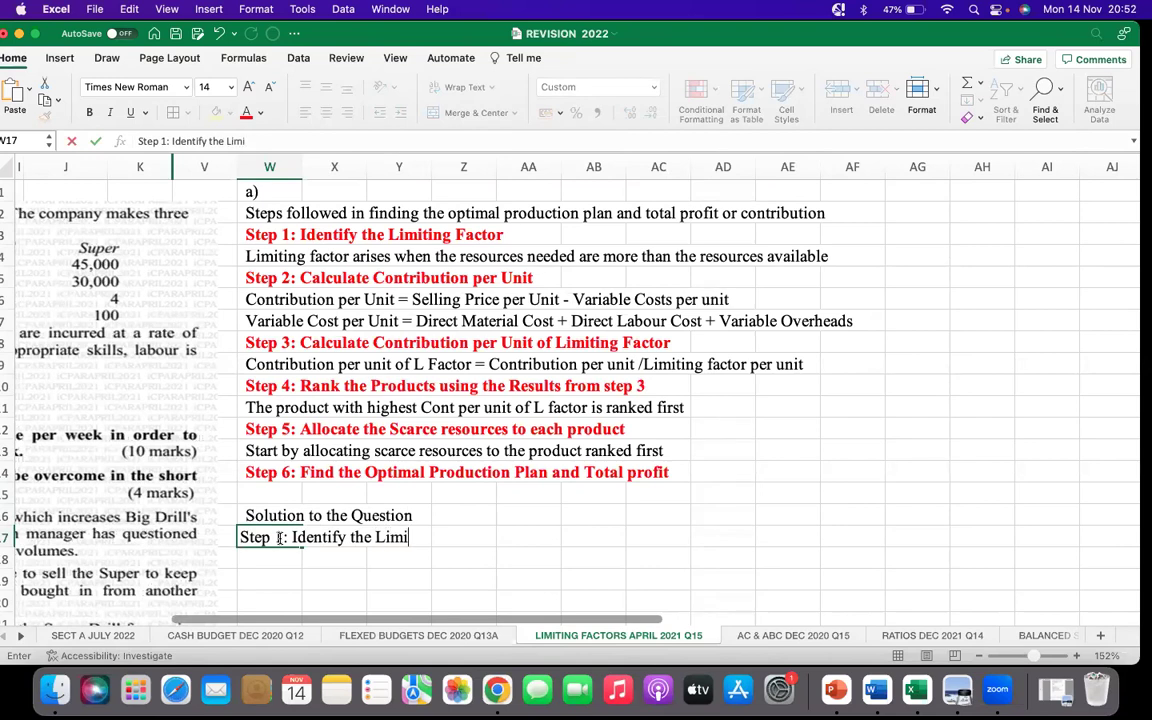
type("ting Factor")
left_click(705, 513)
left_click(465, 493)
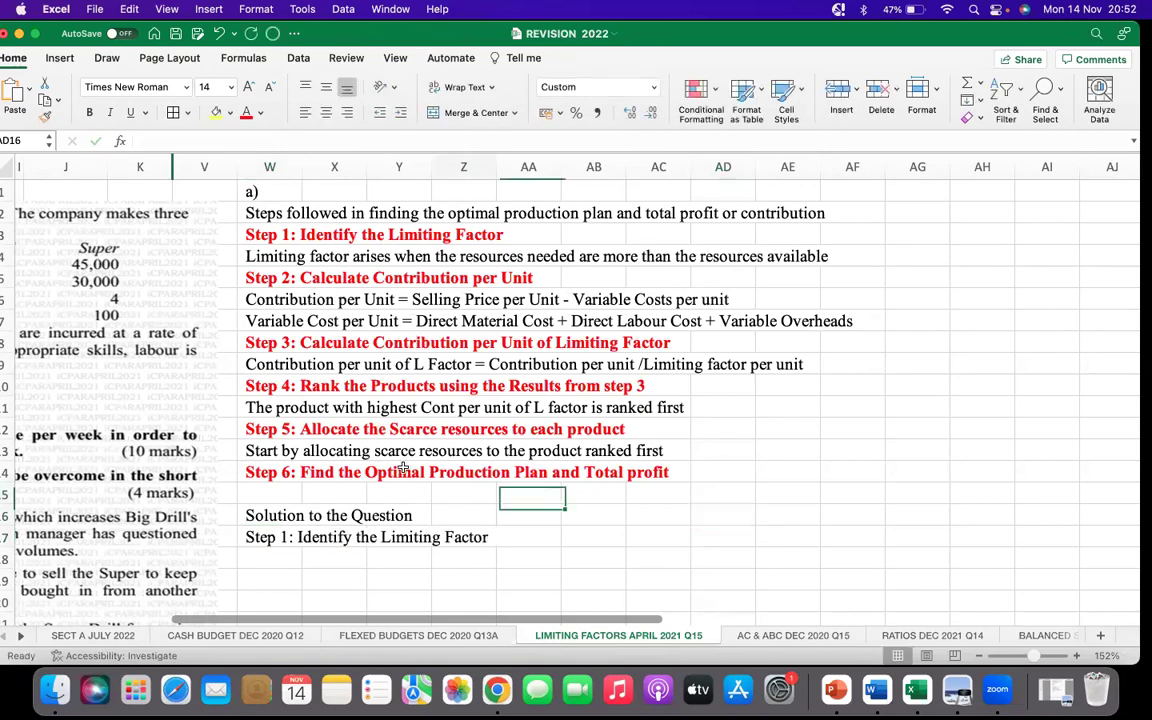
left_click_drag(256, 259, 889, 256)
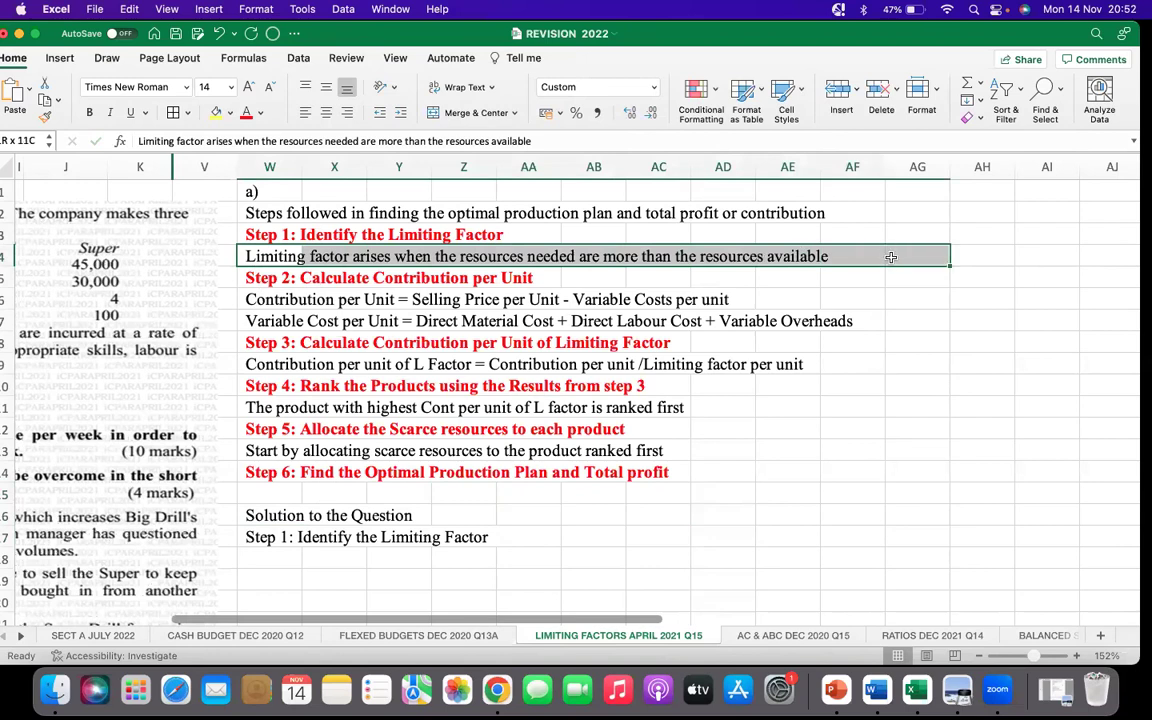
Enter the label "Labour Hours Available =" in W18, below the solution's Step 1 subheading
scroll(450, 625, "left", 7)
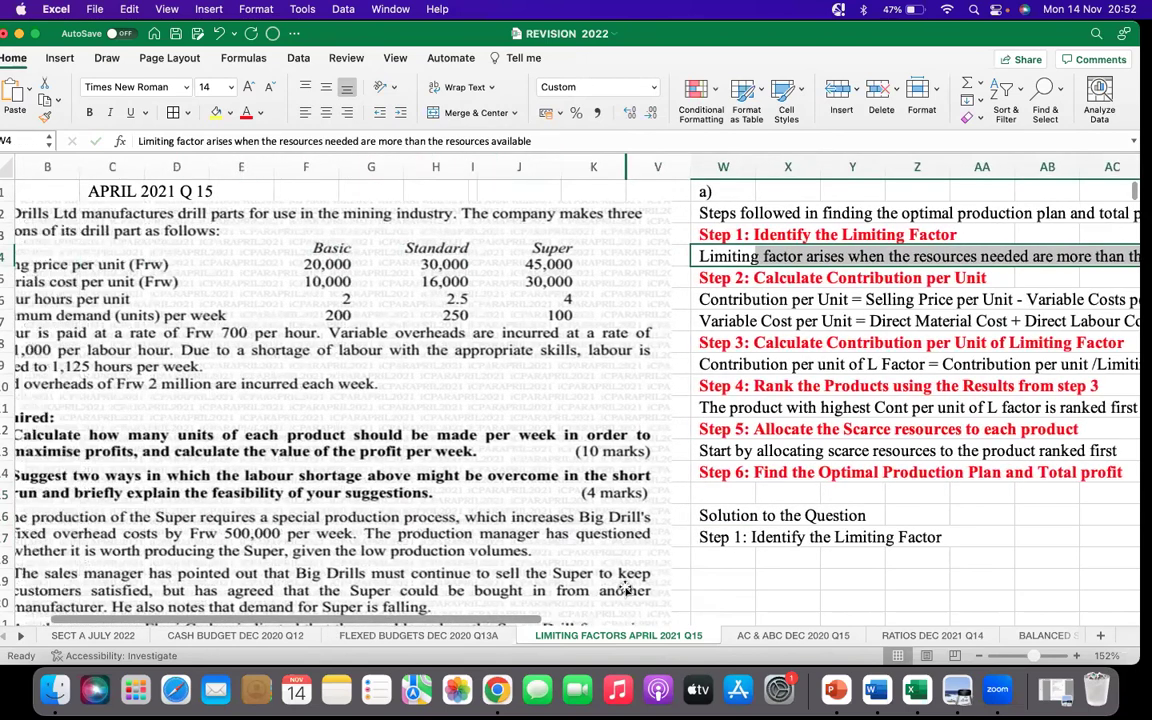
left_click(724, 557)
type("Lab")
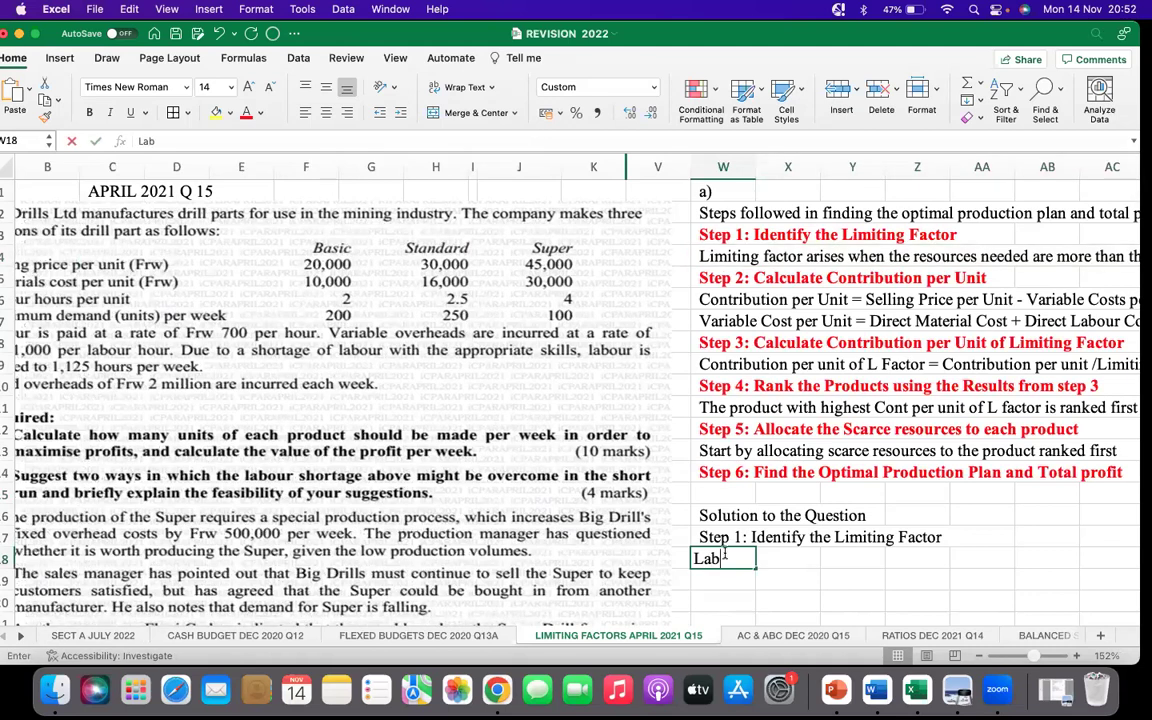
type("our Ho")
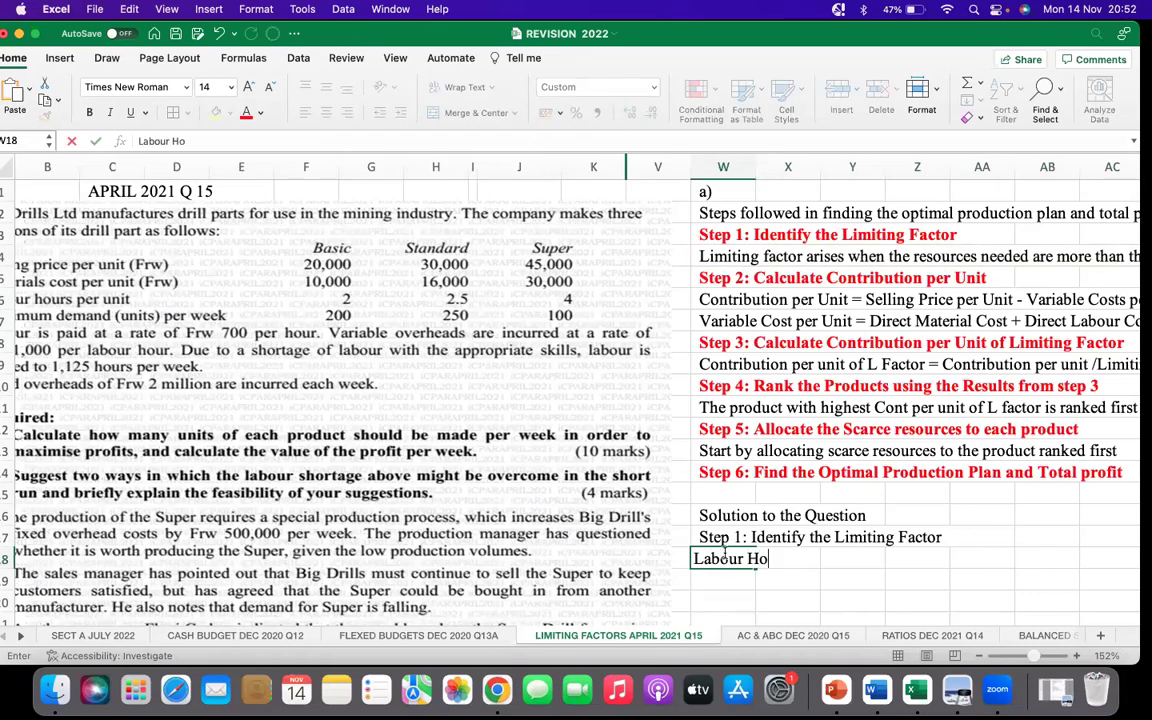
type("urs Available =")
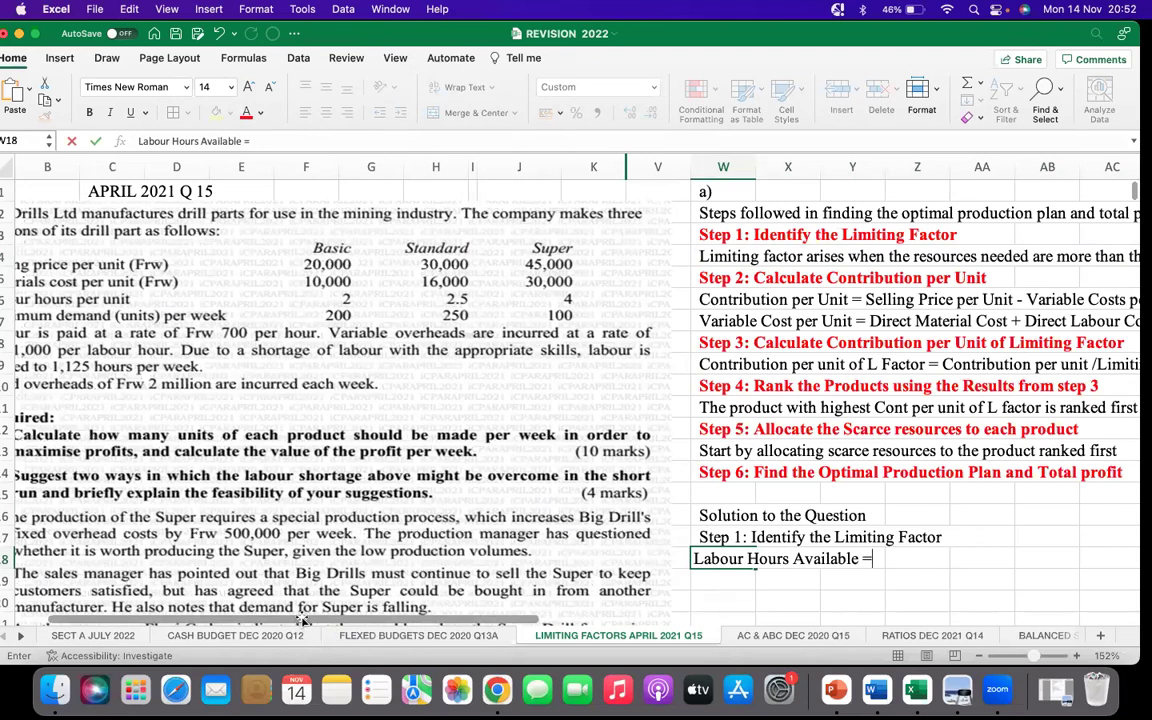
Enter the available labour hours from the question, 1125, in AA18 and the unit "Hours" in AB18
scroll(90, 464, "left", 3)
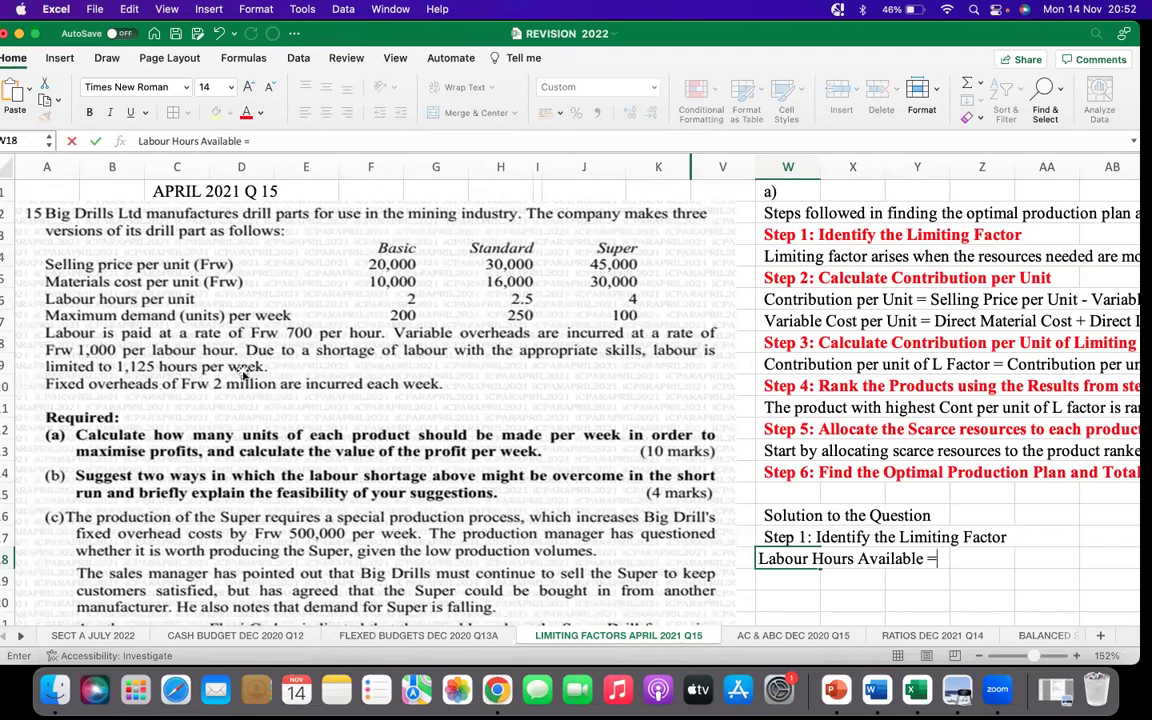
left_click(1105, 557)
left_click(1052, 555)
type("1125")
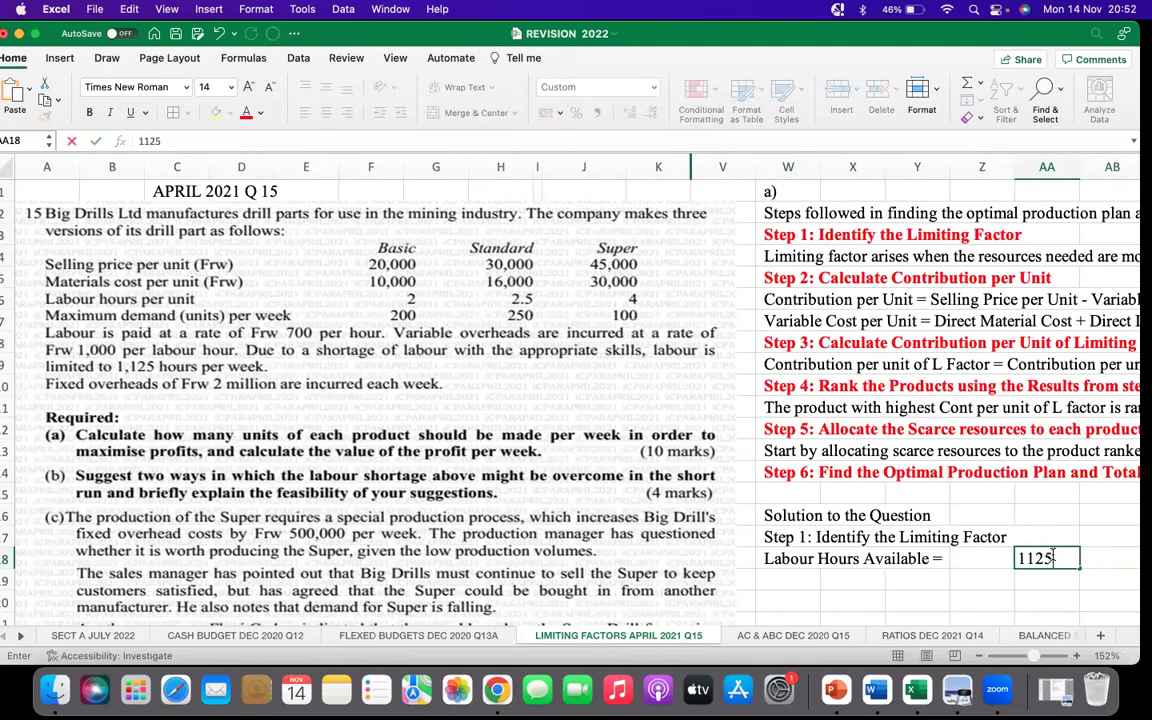
left_click(1086, 557)
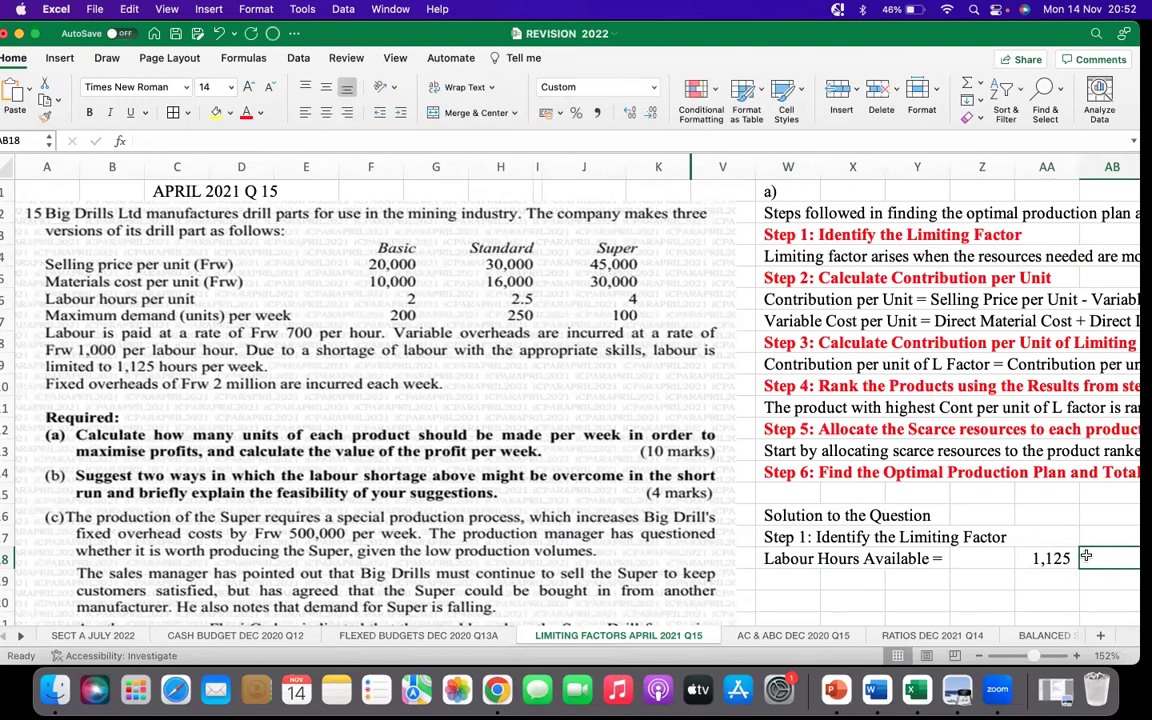
type("Hours")
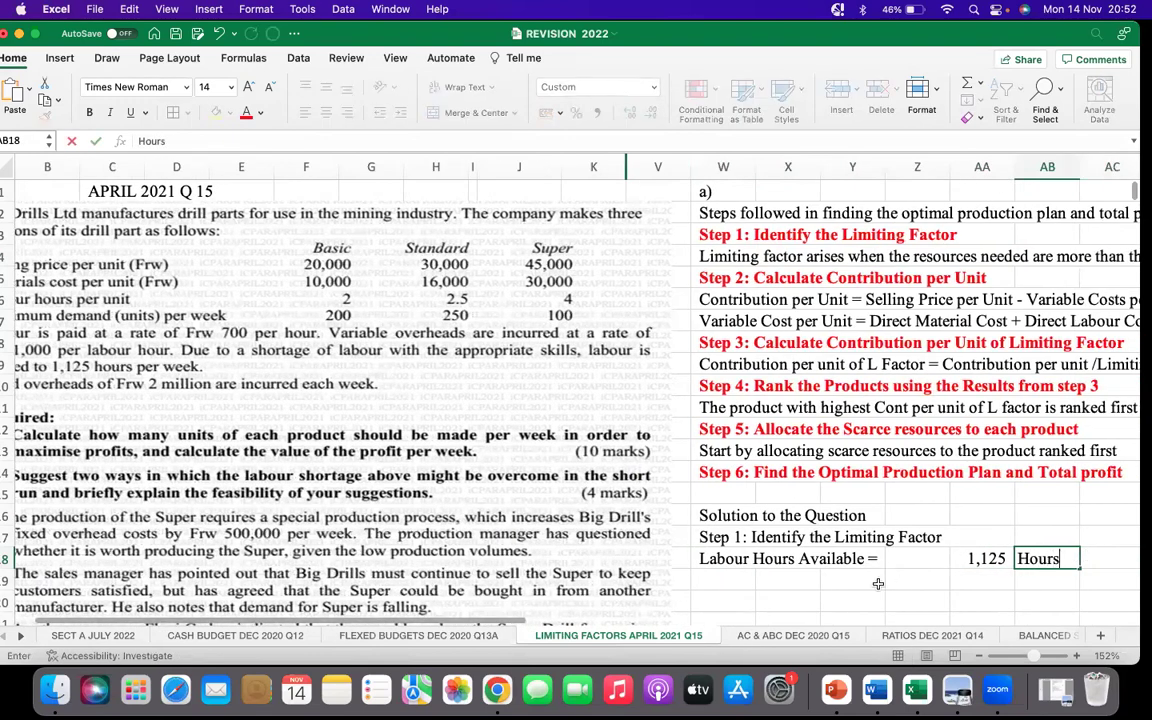
Enter the required-hours workings in W19: "Labour Hours Needed = (2hrs*200units)+(2.5hrs*250units)+(4hrs*100units) ="
left_click(722, 580)
type("Labour ")
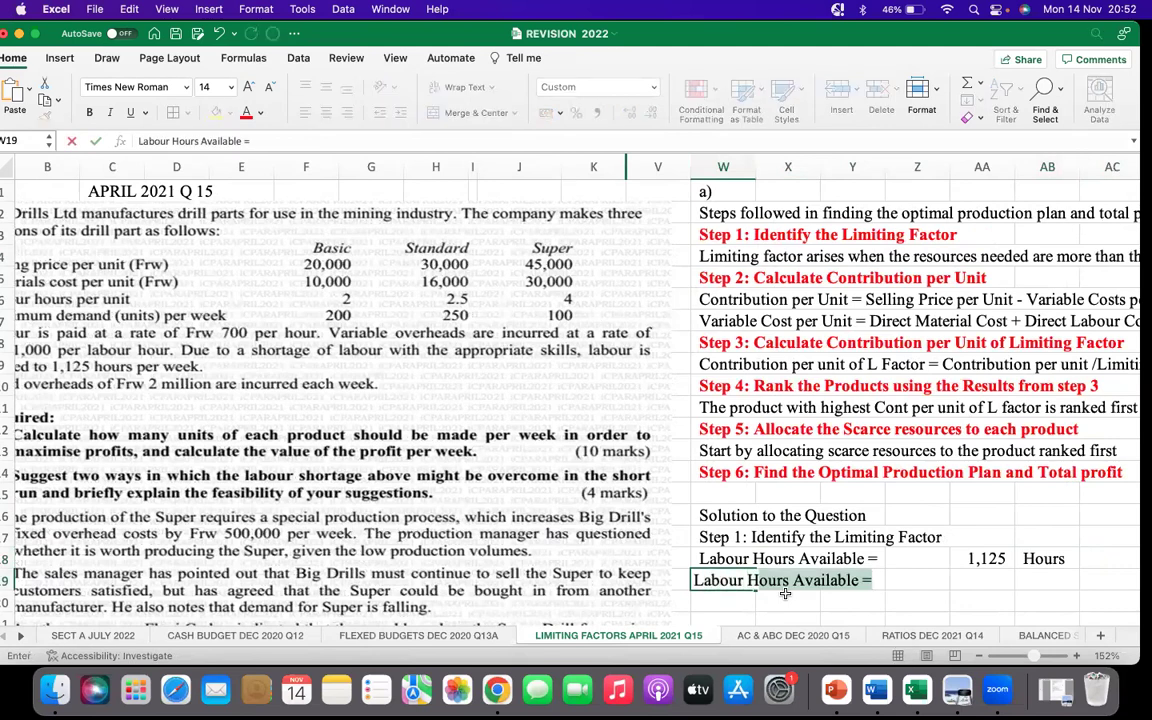
type("Hours Needed ")
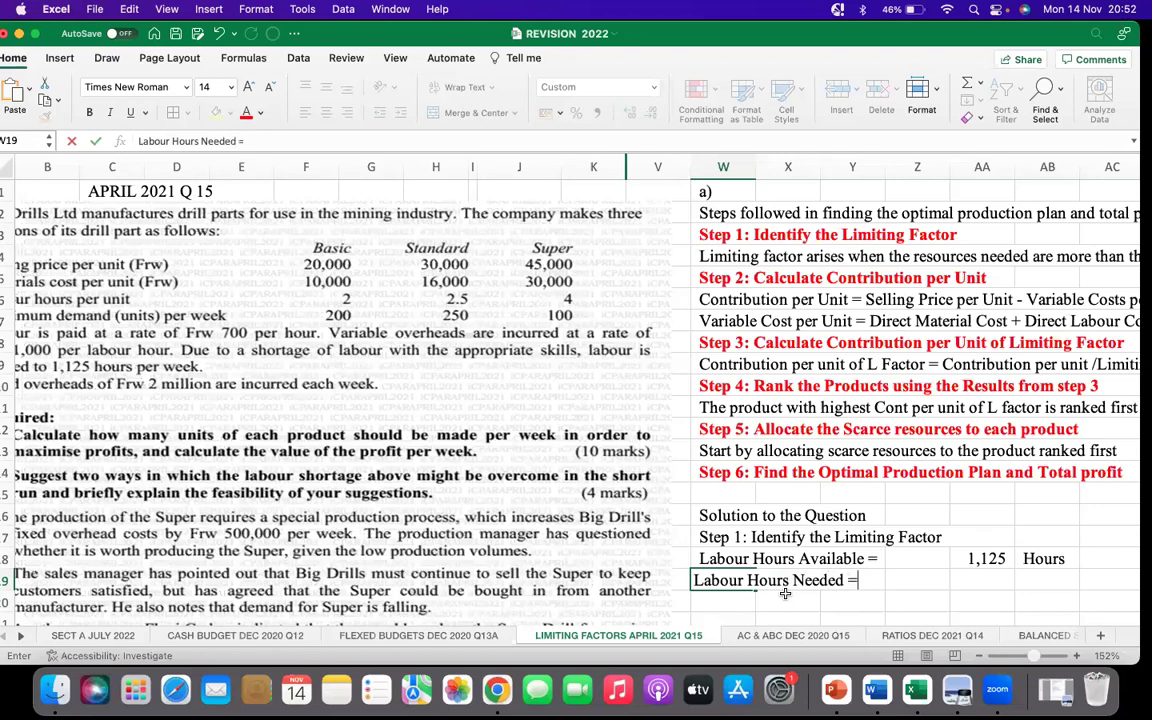
type("= (")
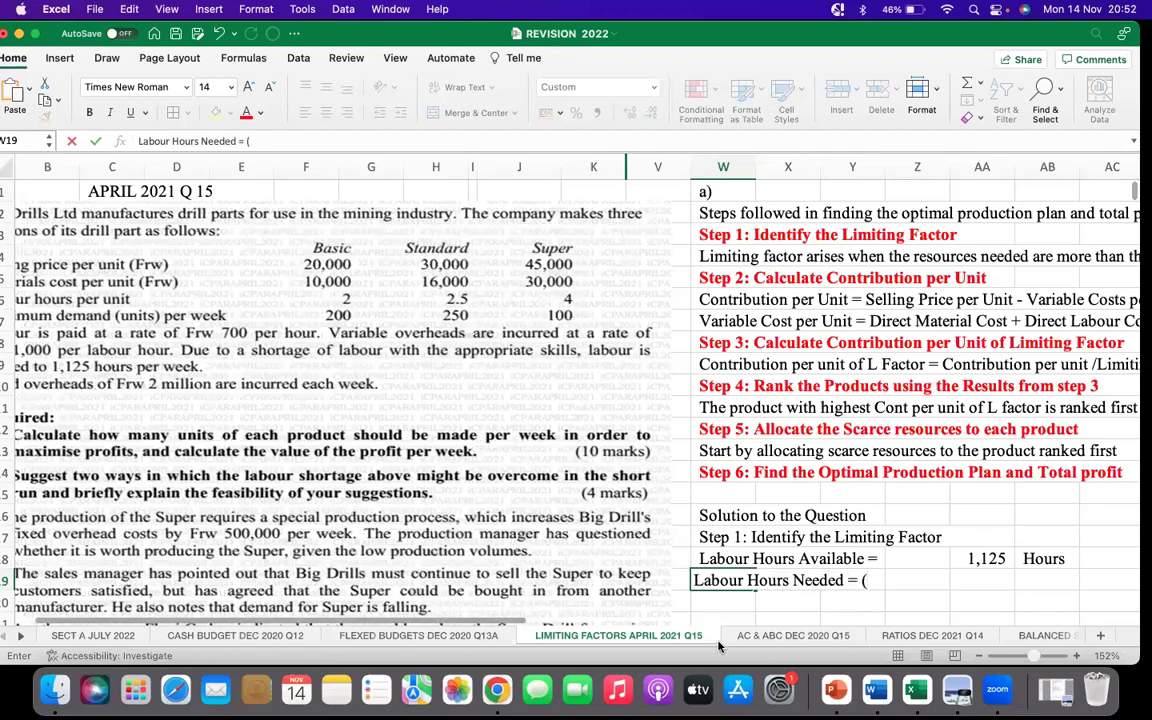
scroll(472, 622, "left", 2)
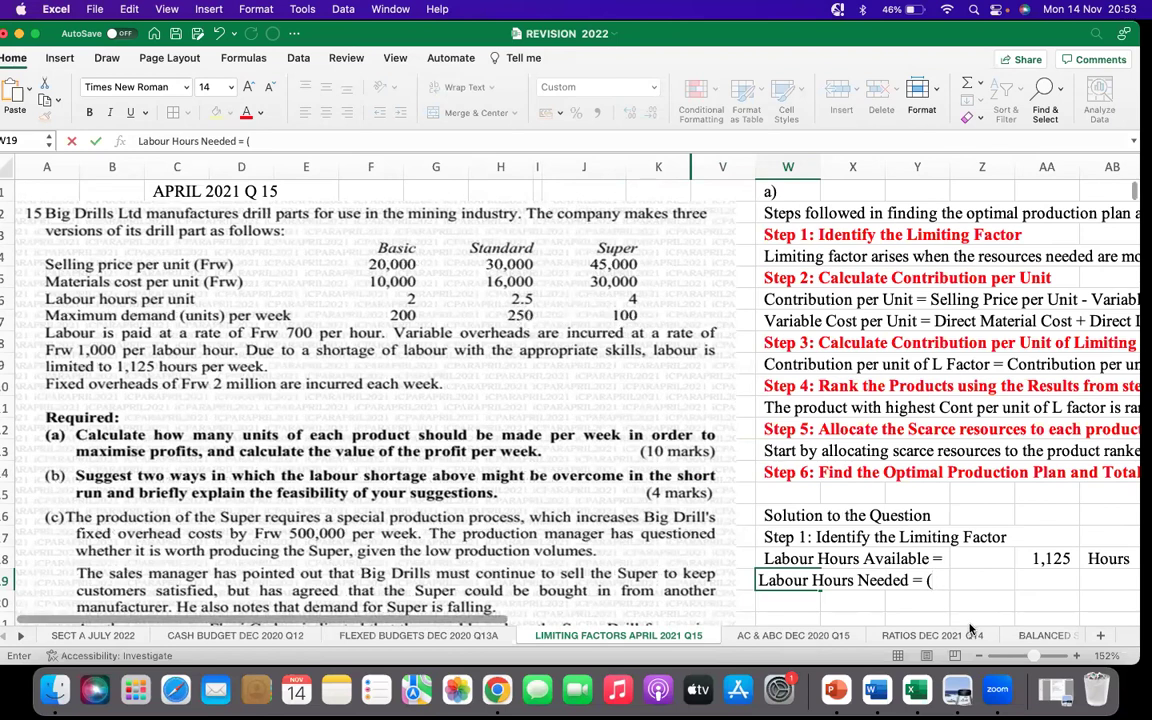
type("2hrs*200un")
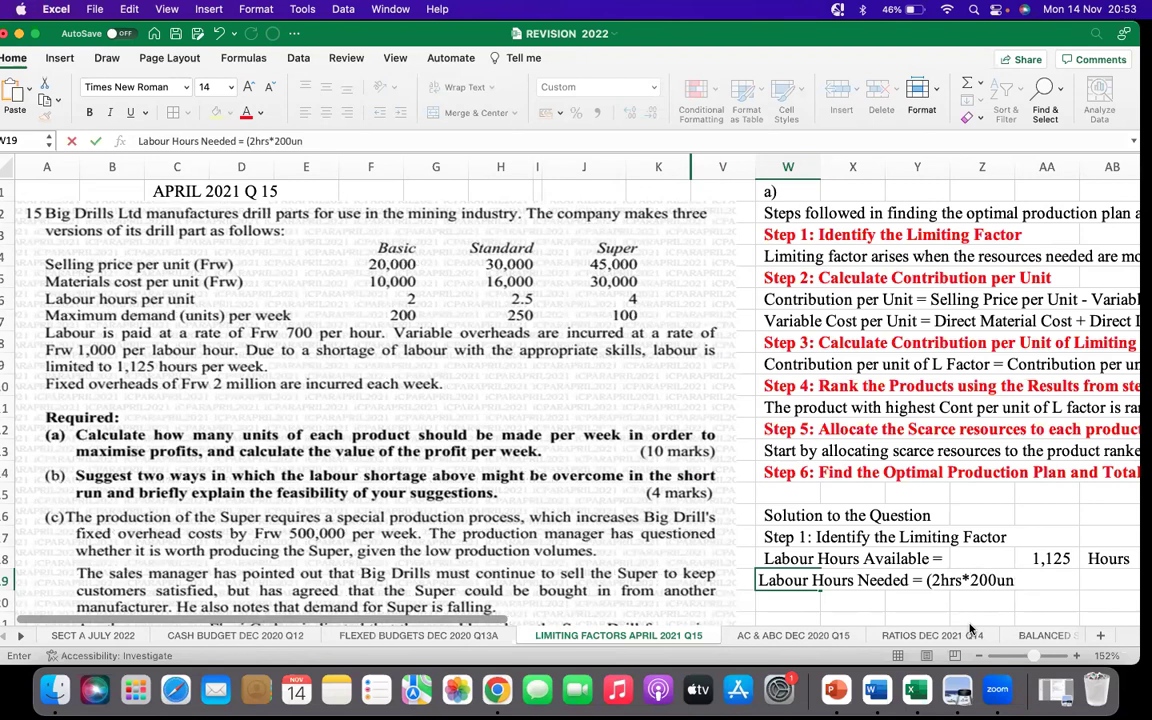
type("its)+(2.5")
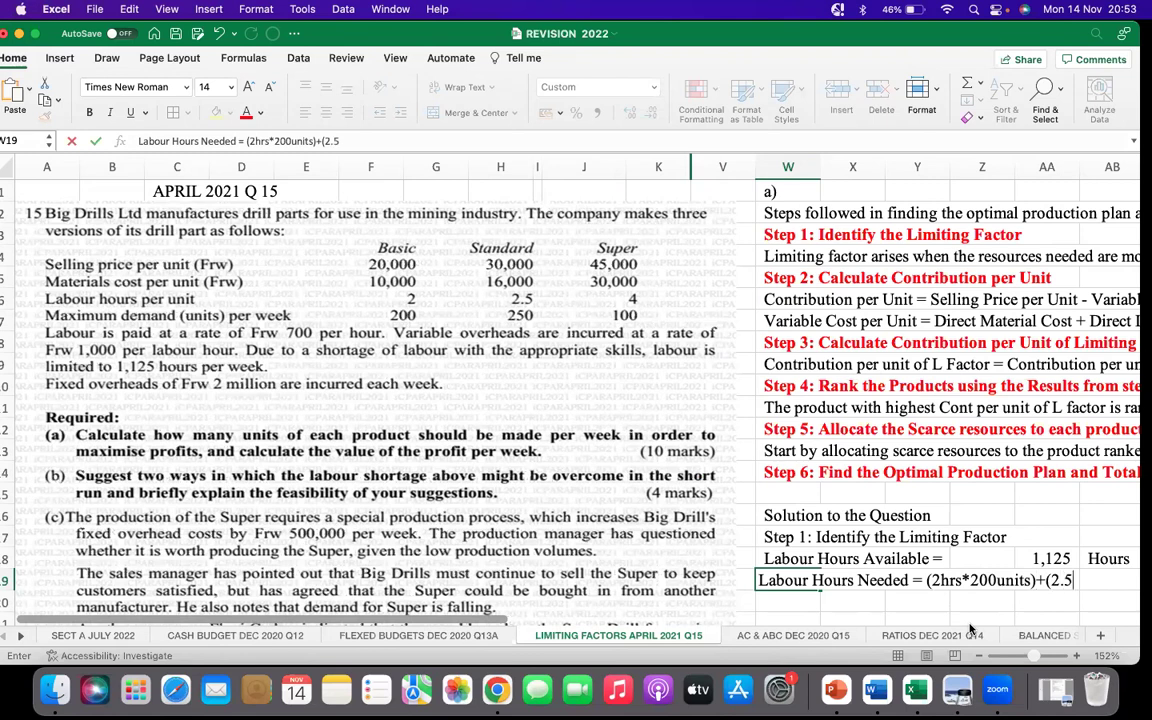
type("hrs*250units)")
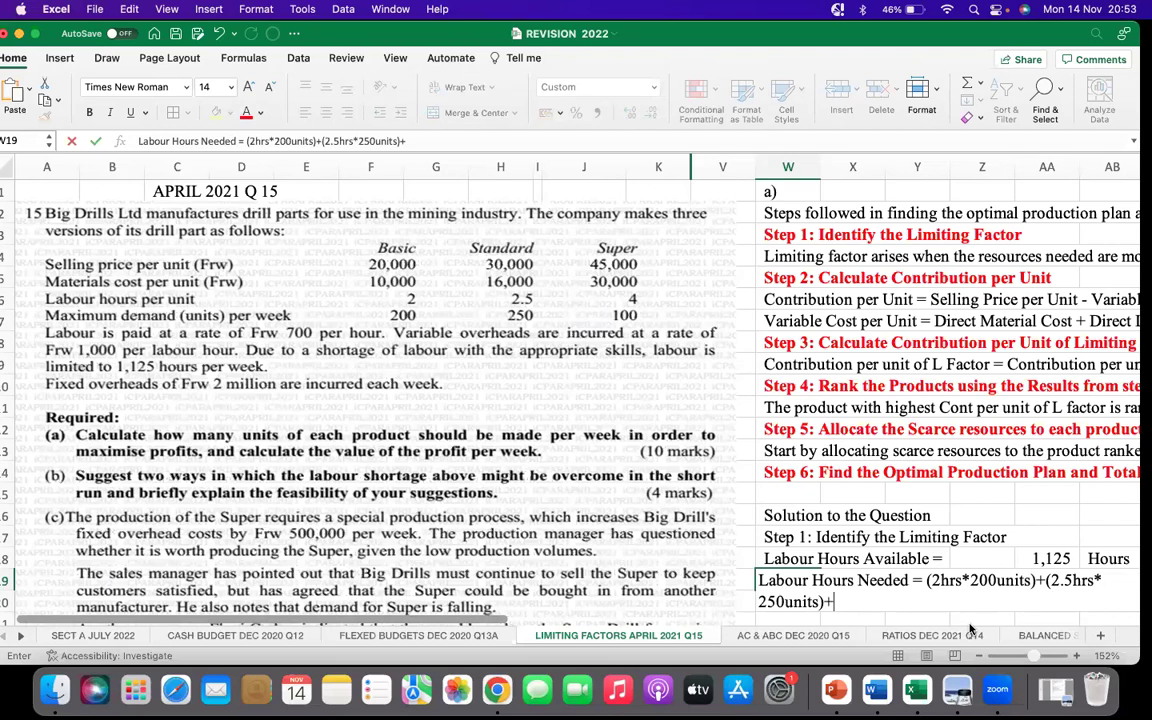
type("+(4hrs*10")
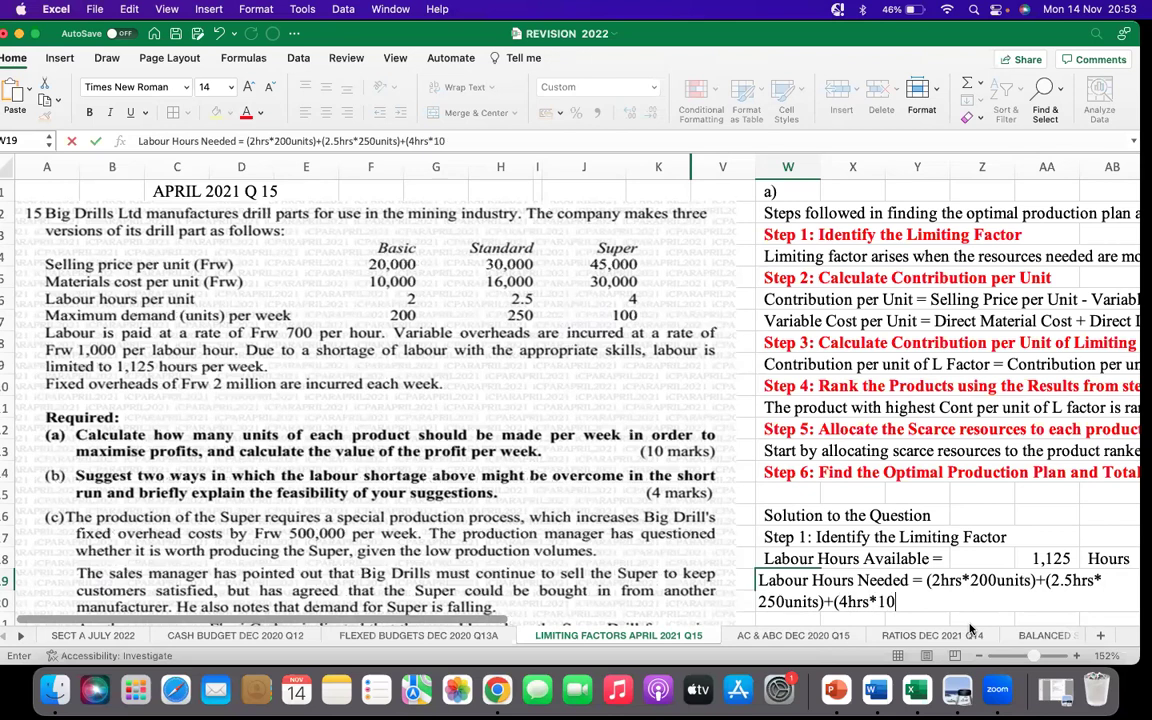
type("0units")
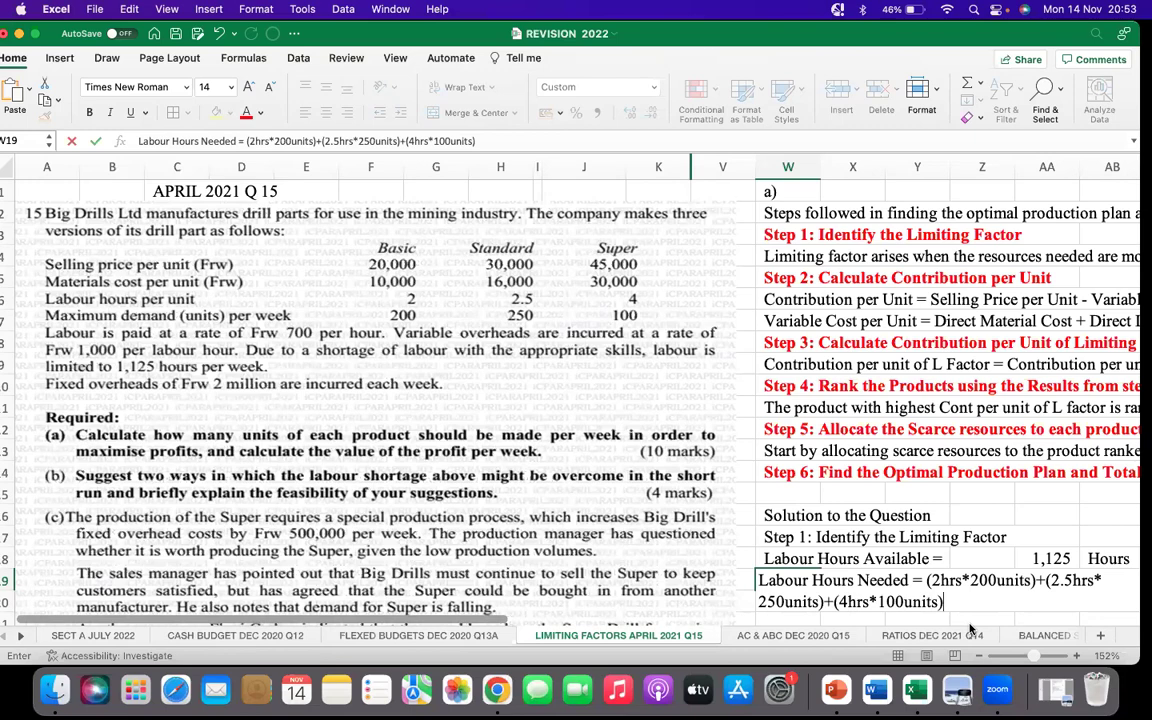
type(")")
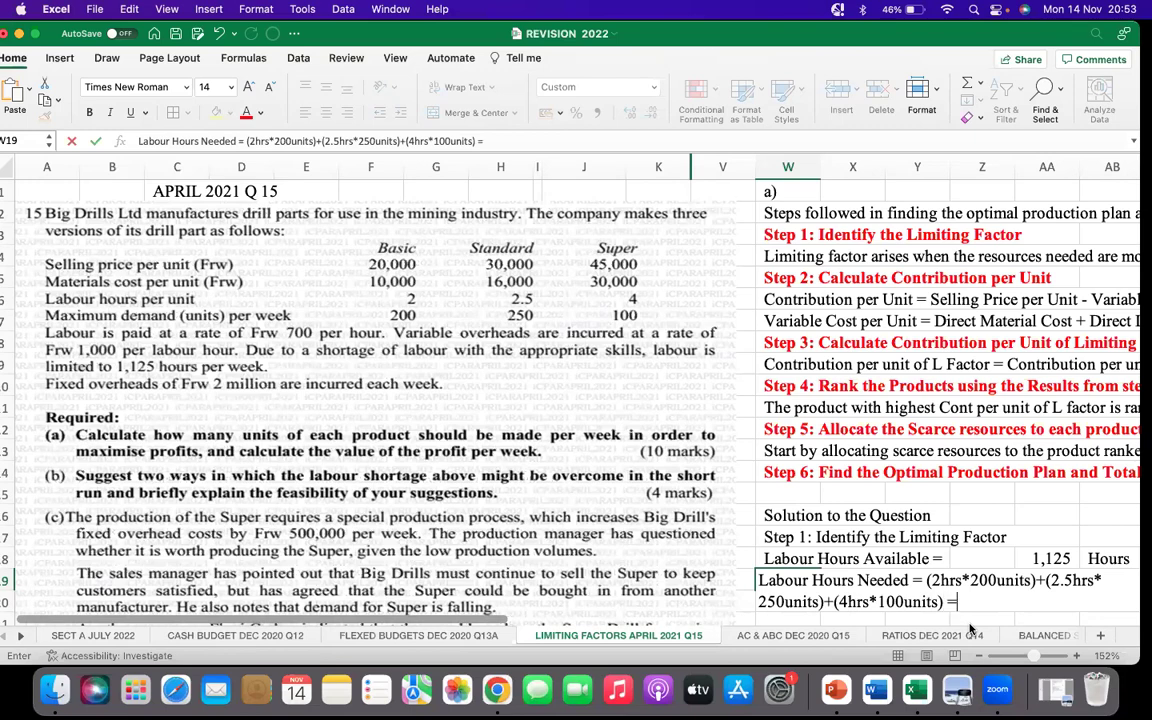
left_click(850, 537)
Calculate the total labour hours needed in AF19 with the formula =(2*200)+(2.5*250)+(4*100)
scroll(640, 600, "right", 10)
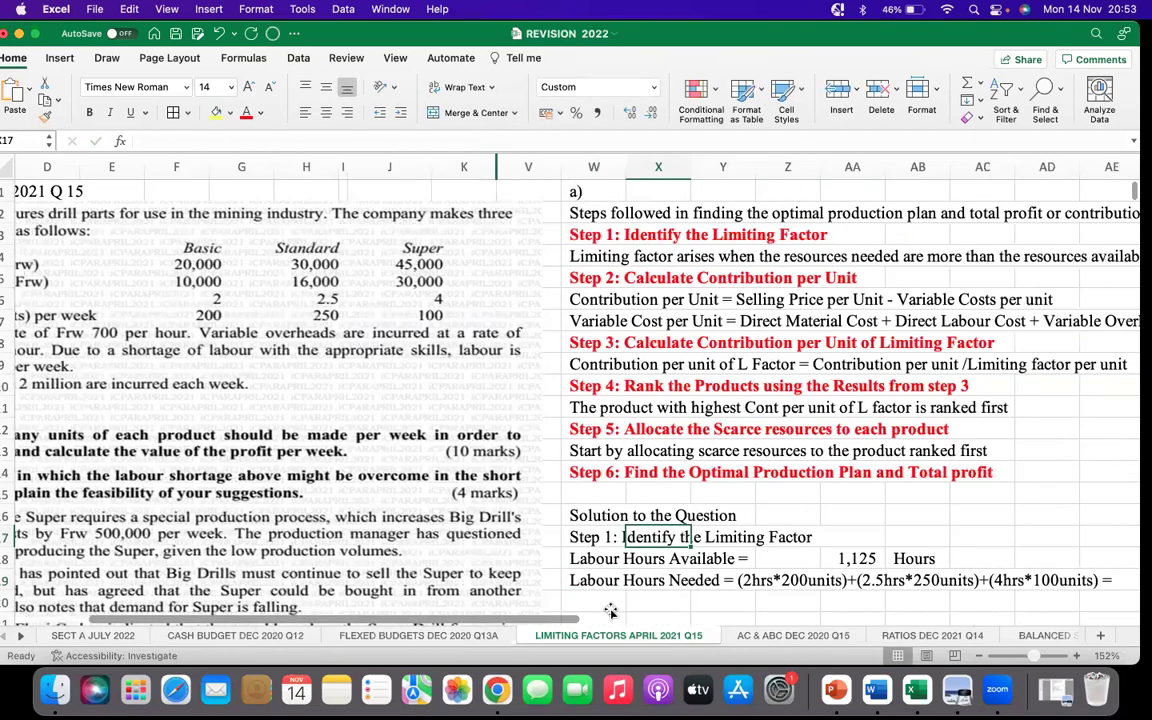
scroll(449, 542, "down", 3)
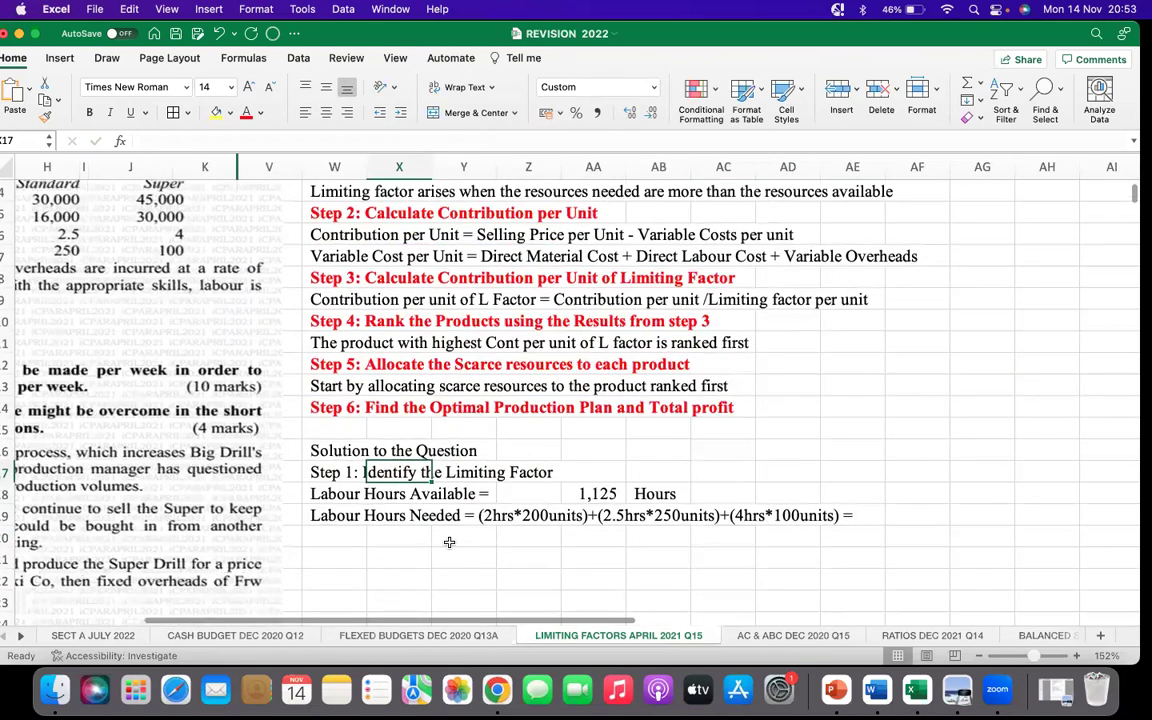
left_click(451, 539)
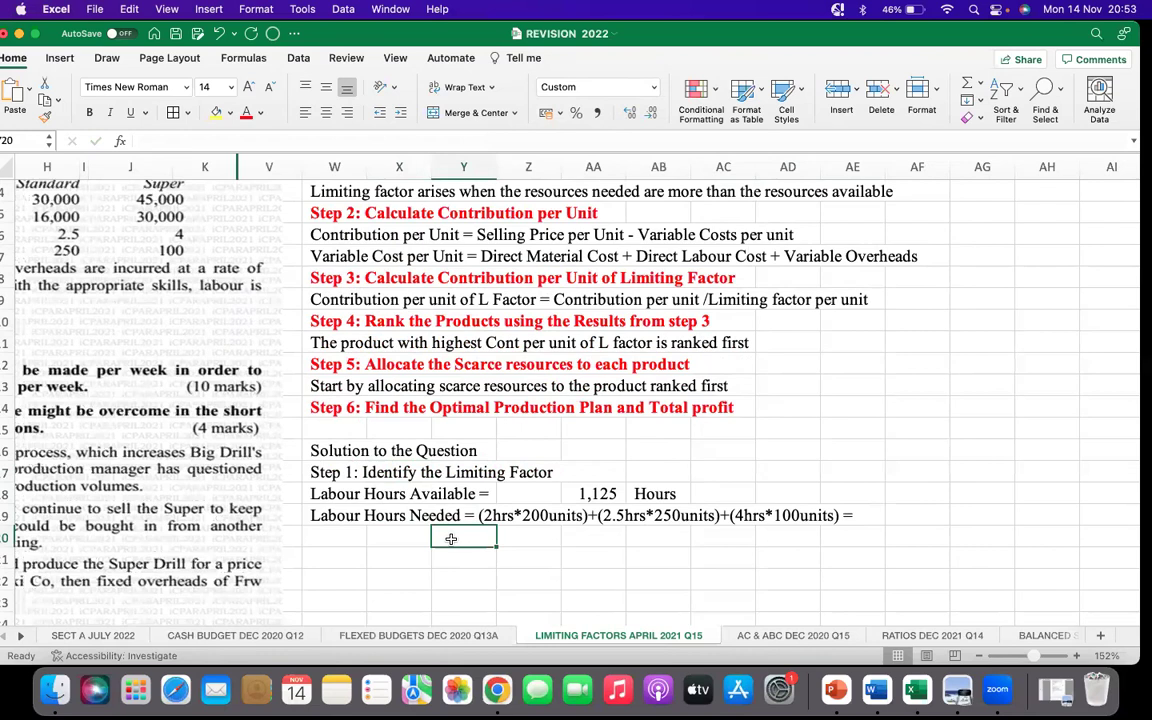
left_click(515, 540)
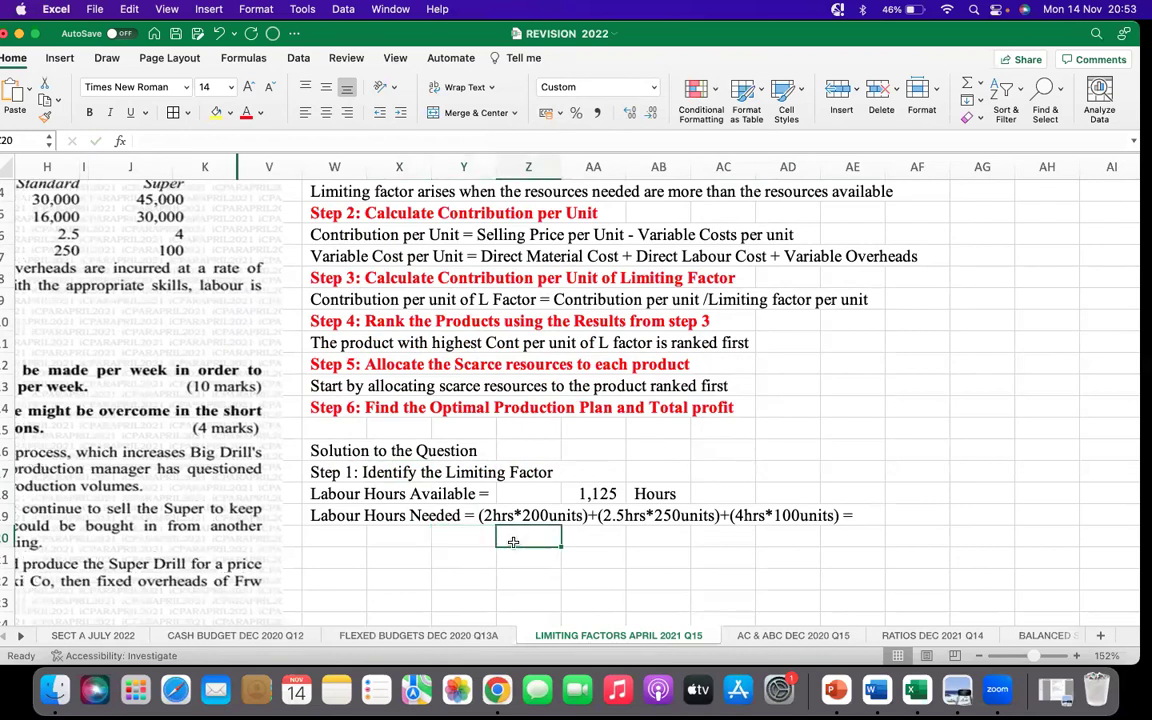
left_click(914, 519)
type("=(")
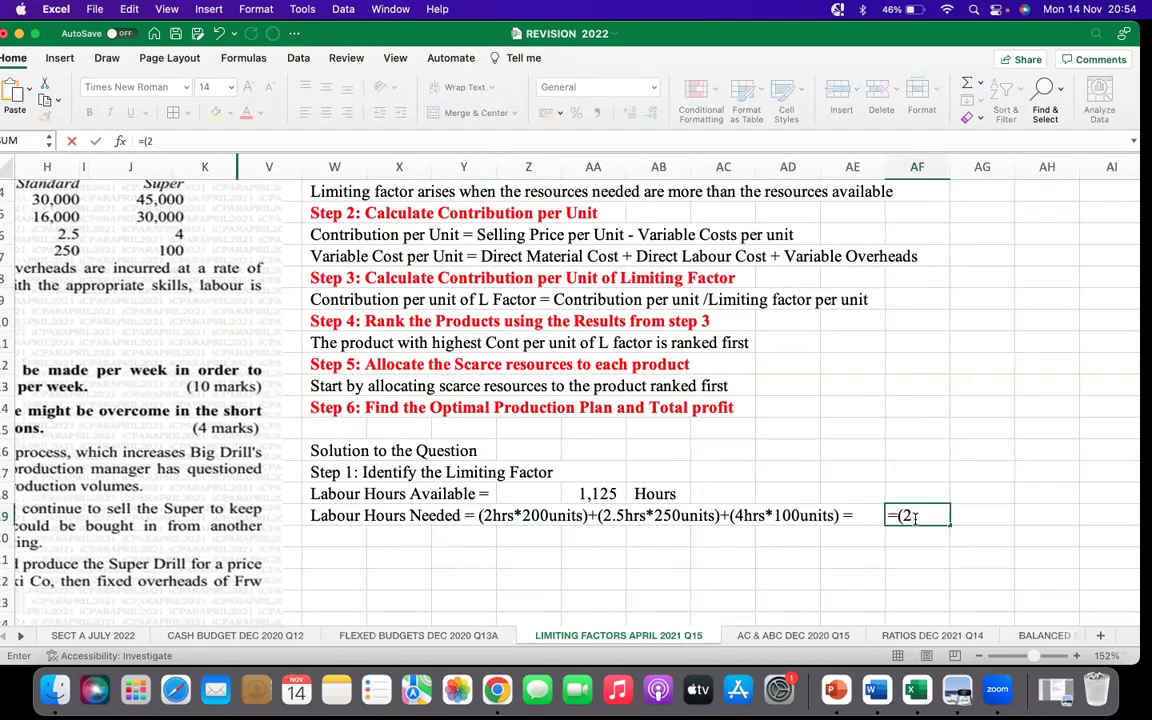
type("2*200)+(")
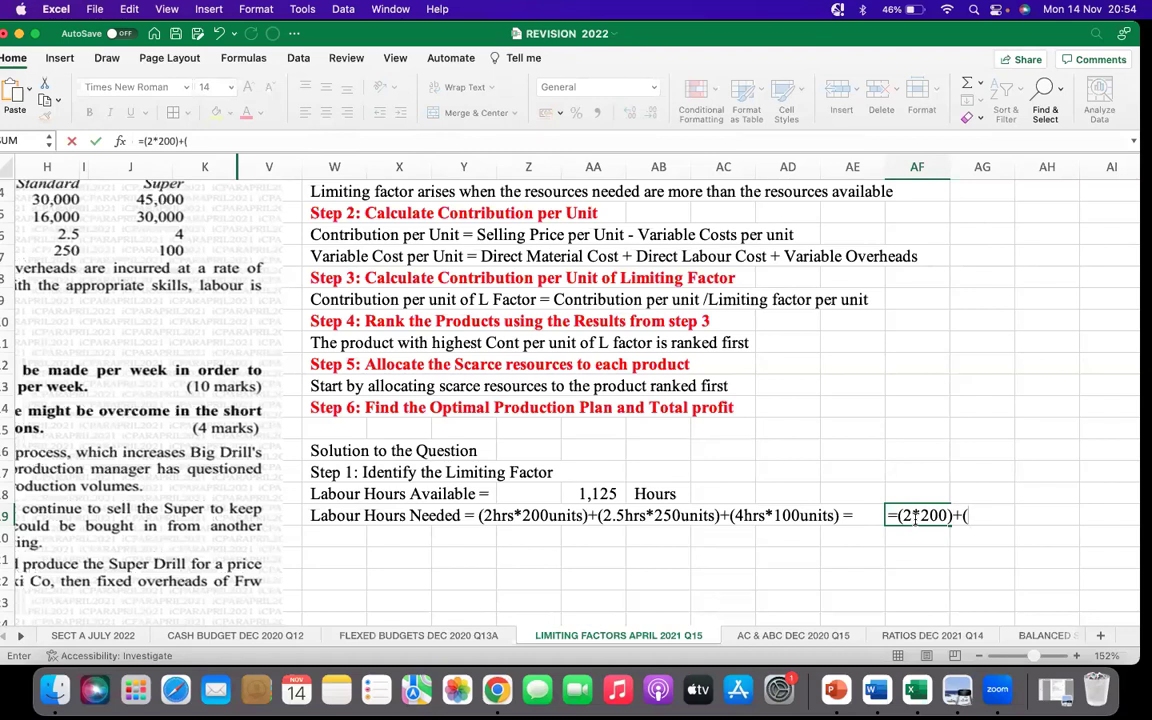
type("2.5*250")
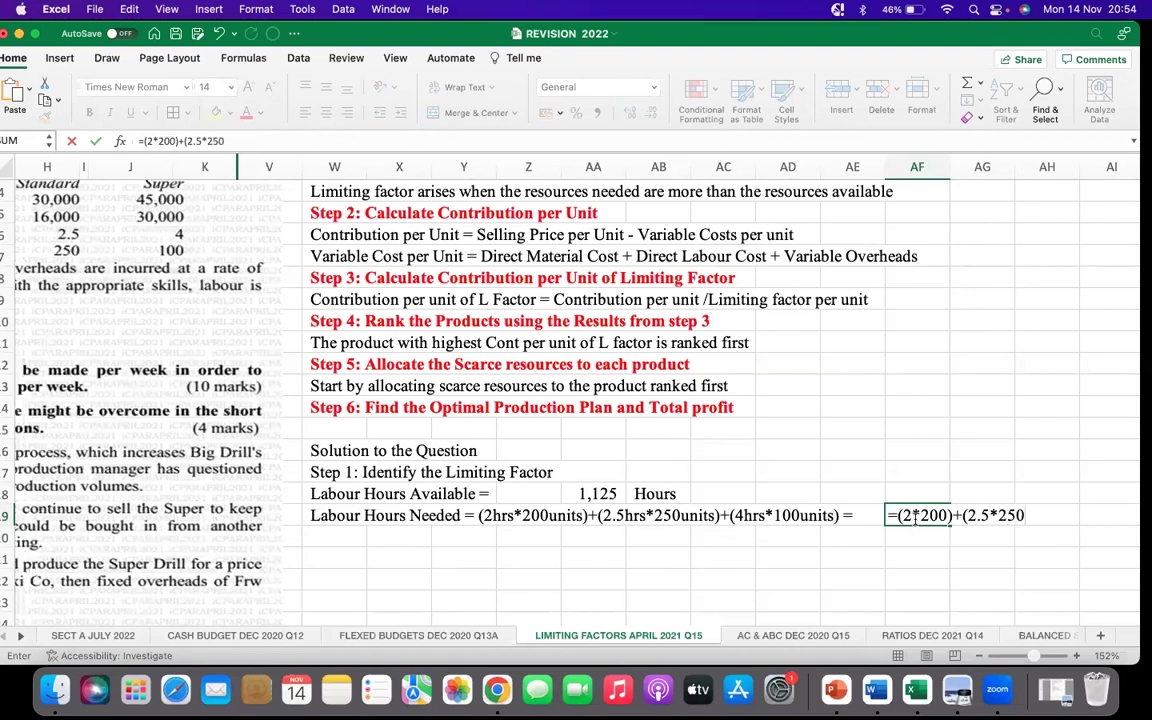
type(")+(4*100")
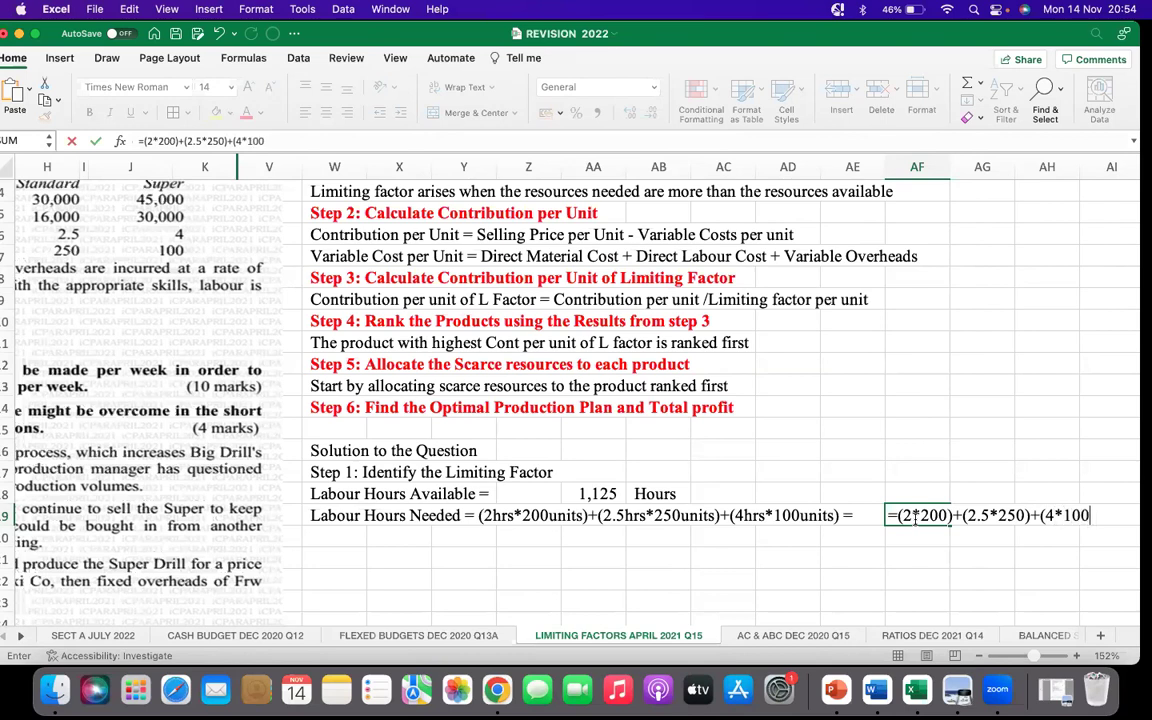
type(")")
key("Return")
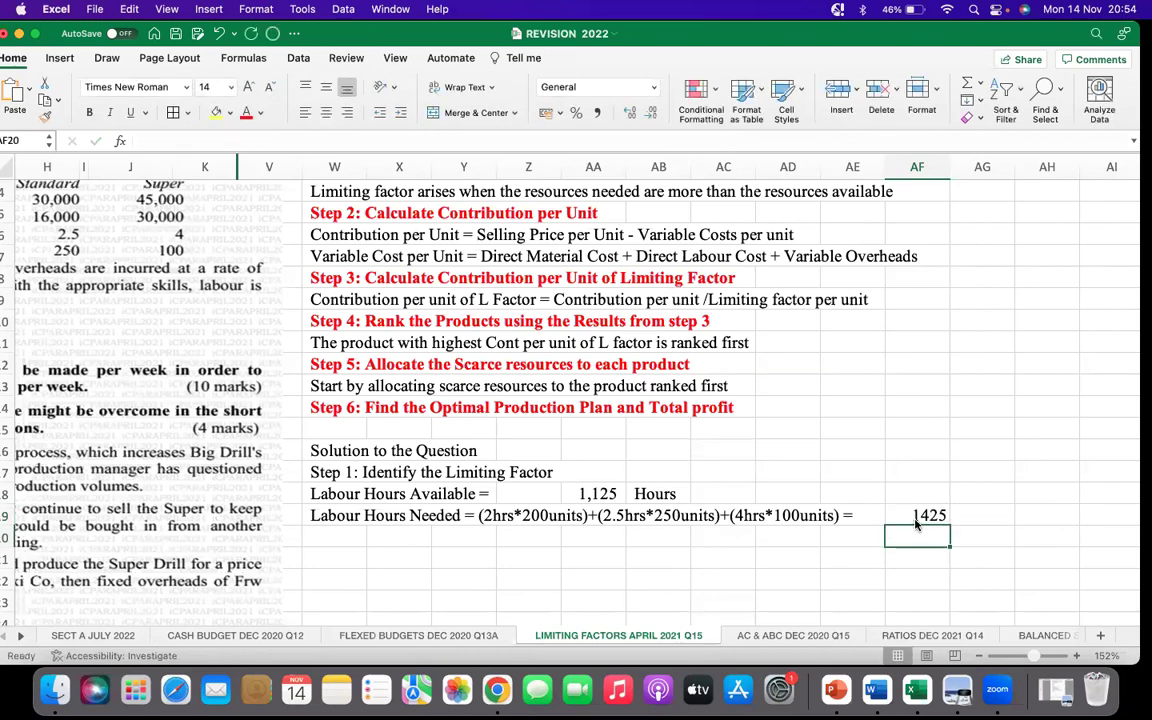
Enter the unit "Hours" in AG19, beside the calculated labour hours needed
left_click(969, 514)
type("Hours")
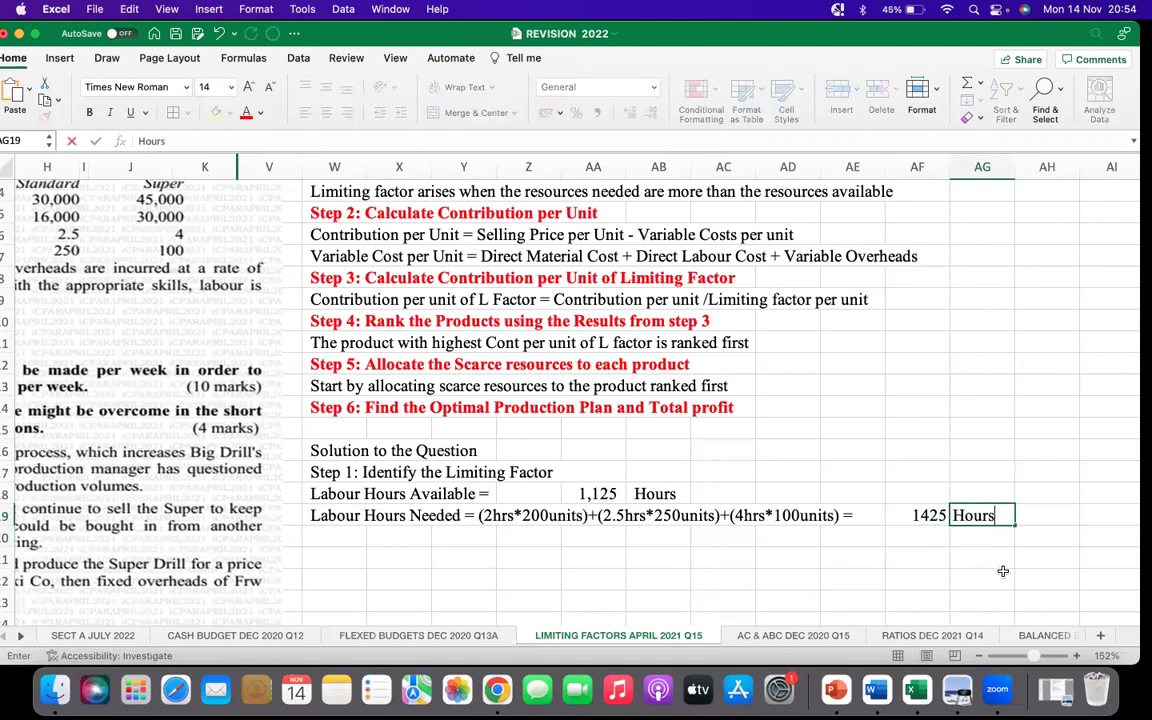
key("Return")
Enter the conclusion "Labour is a limiting factor because we need 1425 hours but we only have 1125 hours" in W20
left_click(337, 541)
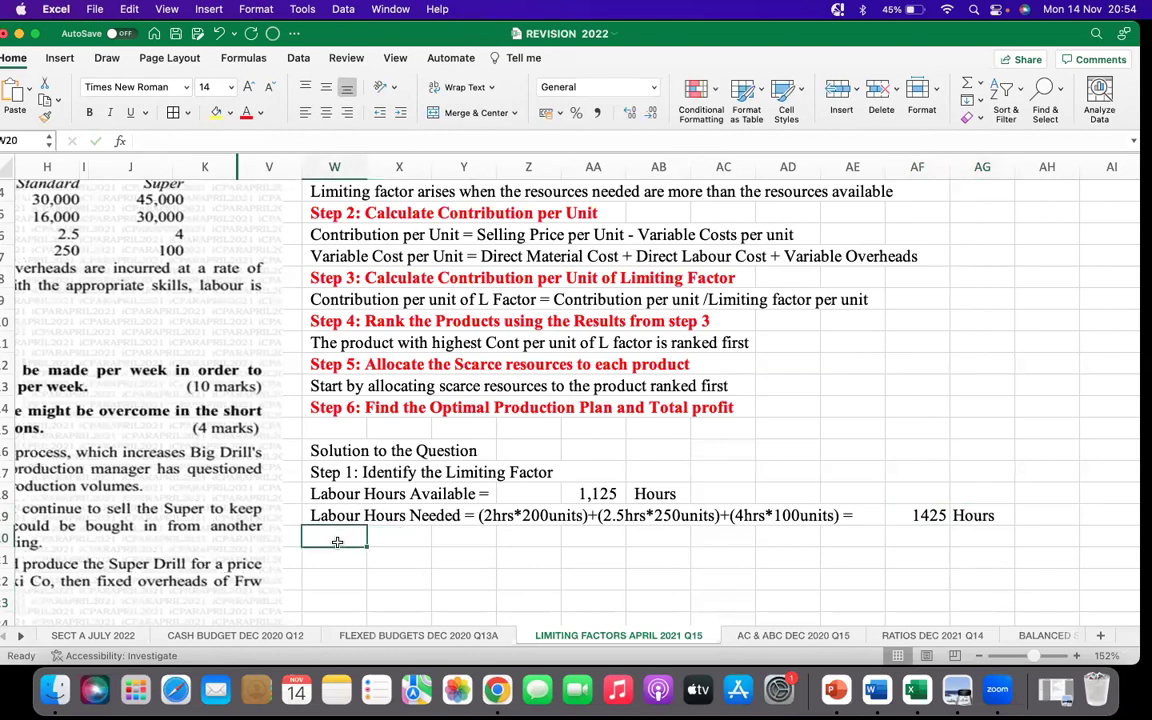
type("La")
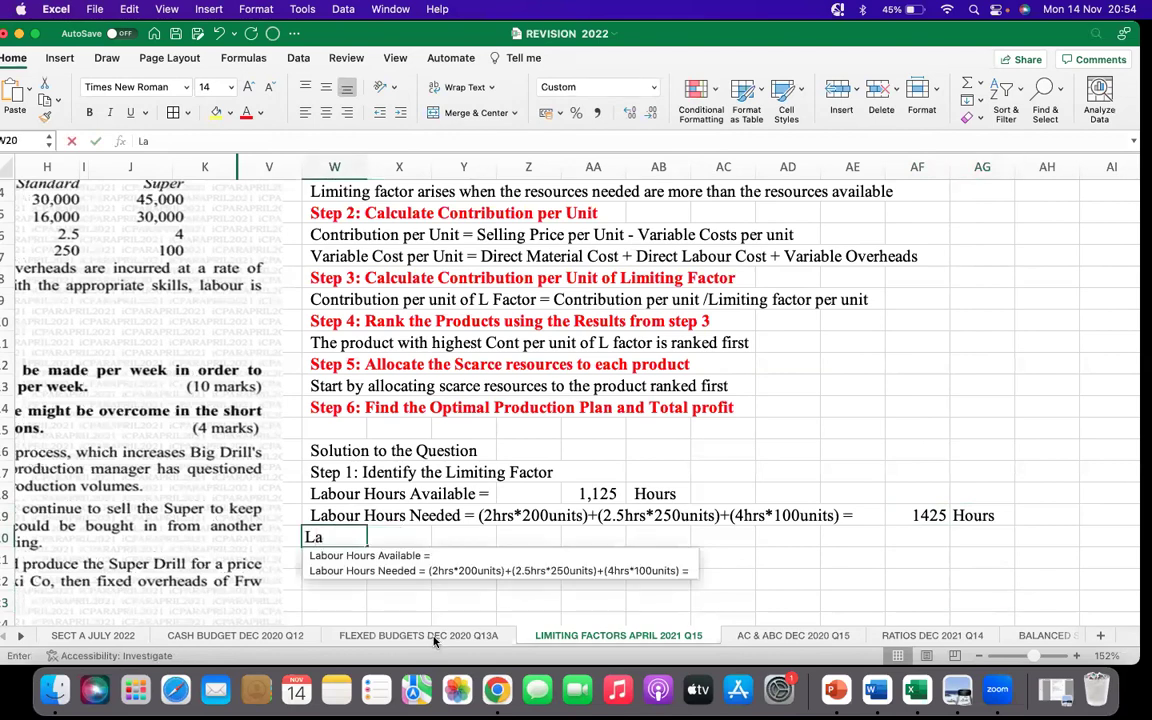
type("bour")
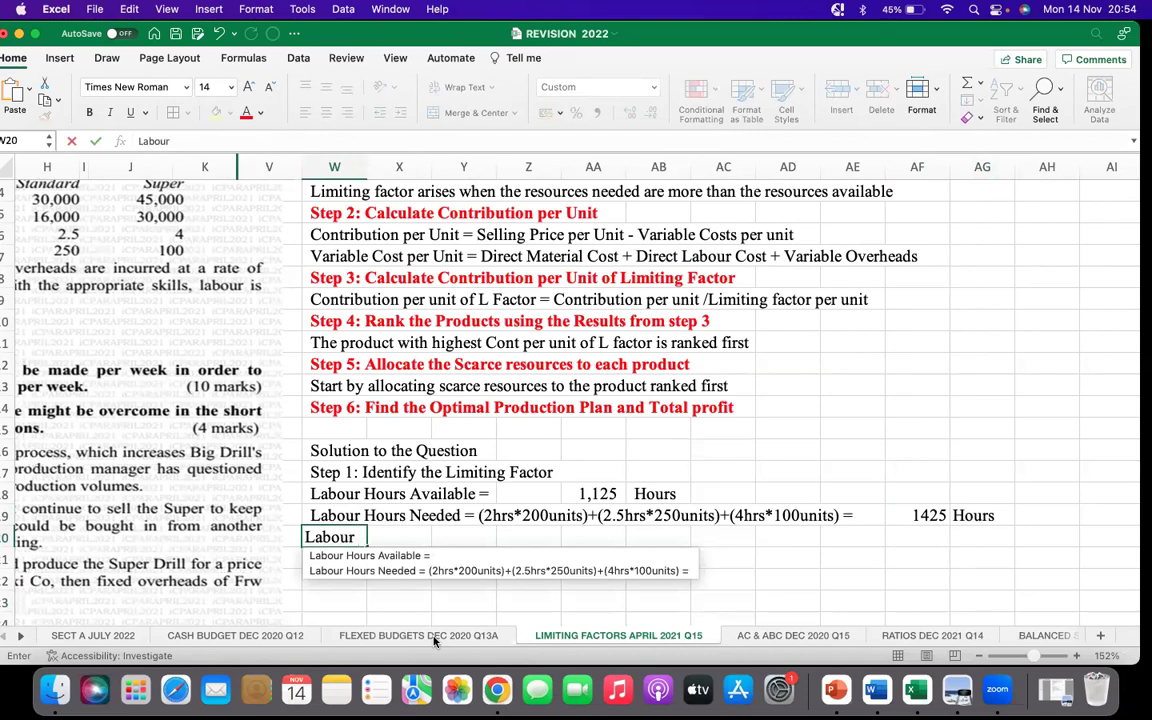
type(" is a lim")
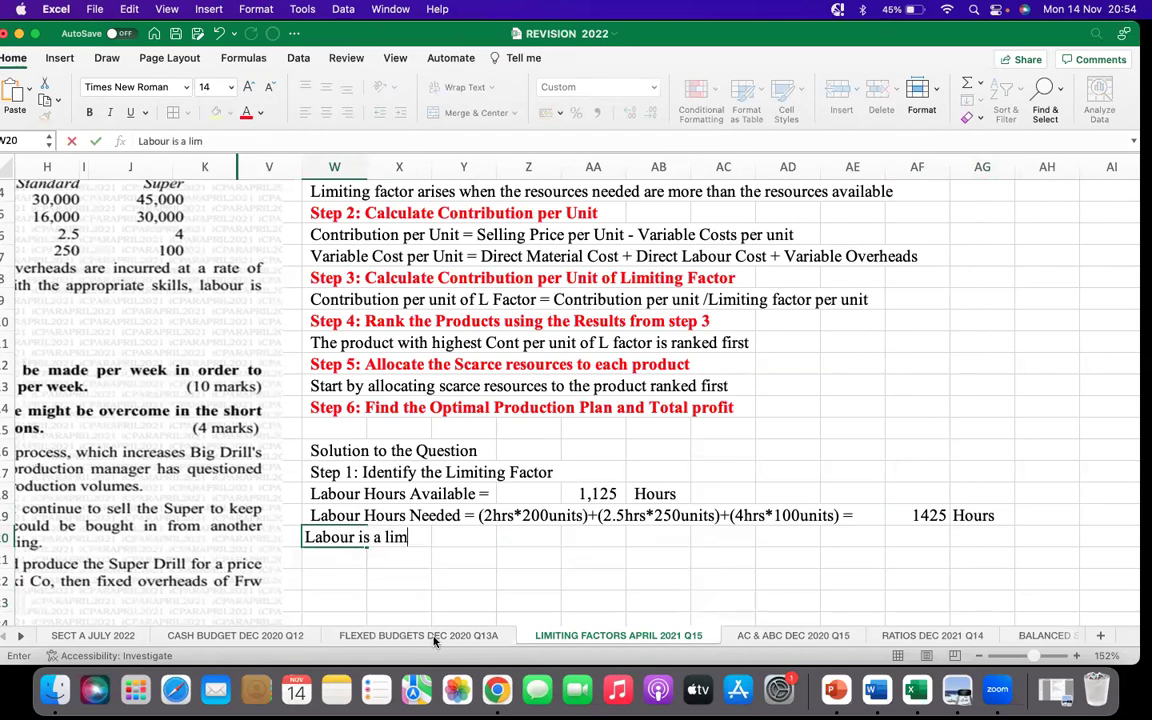
type("iting fa")
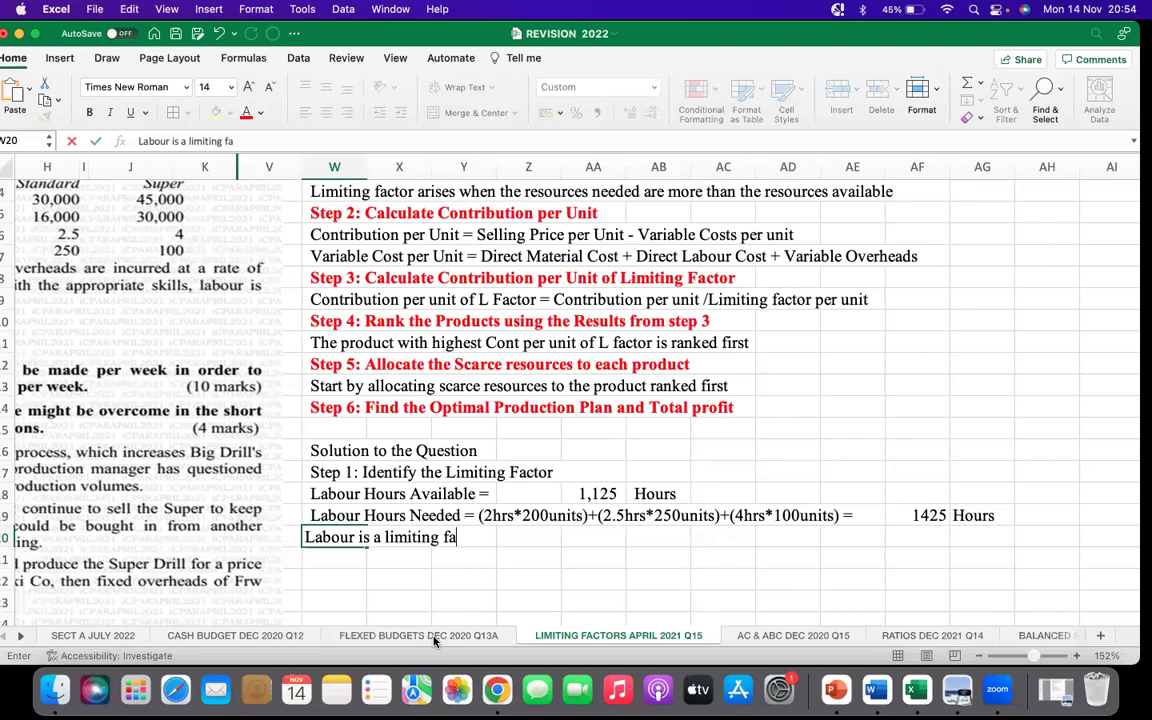
type("ctor bec")
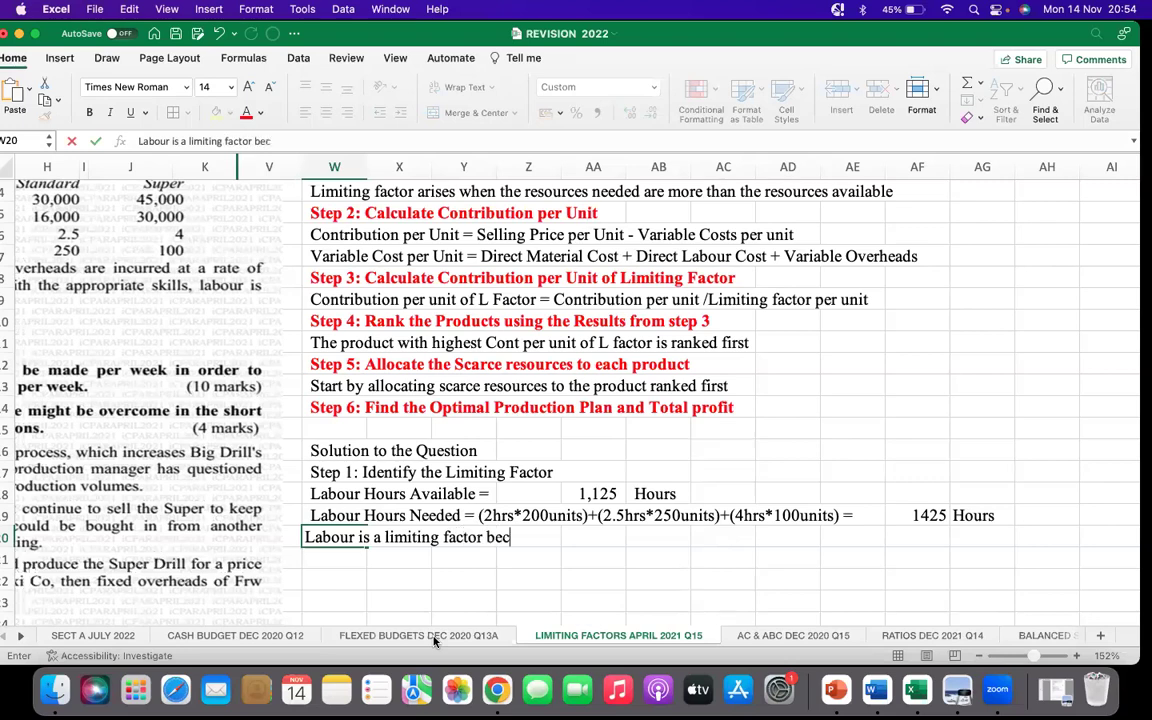
type("ause we ")
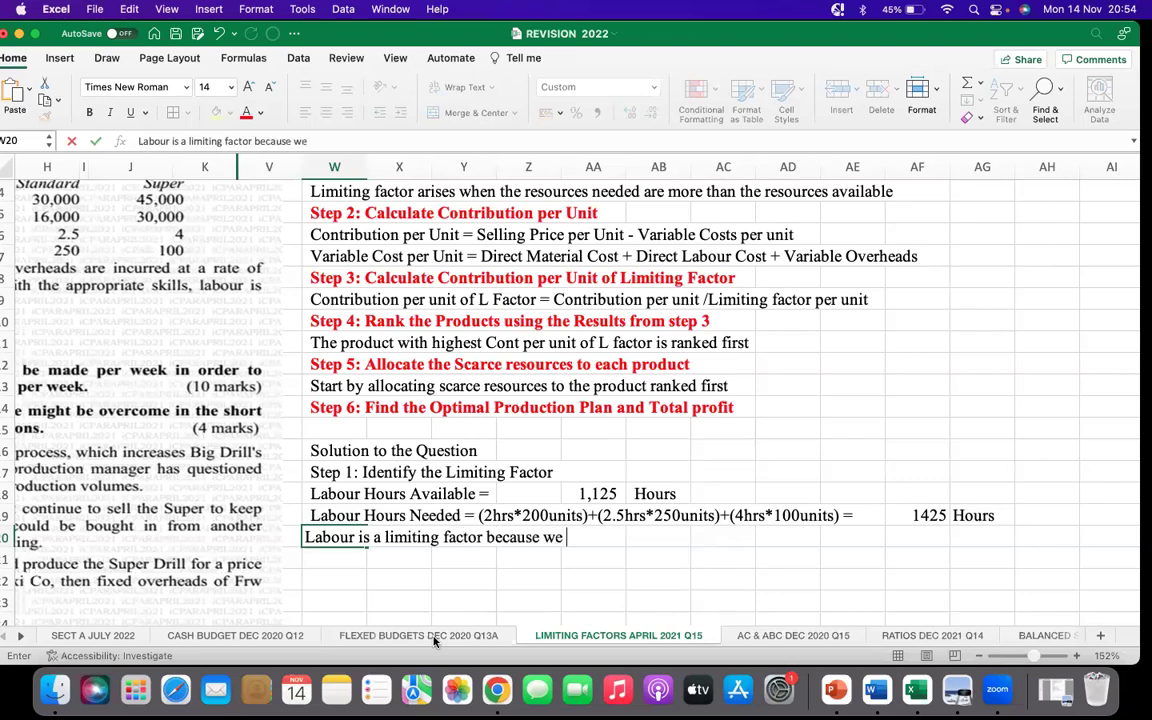
type("need 142")
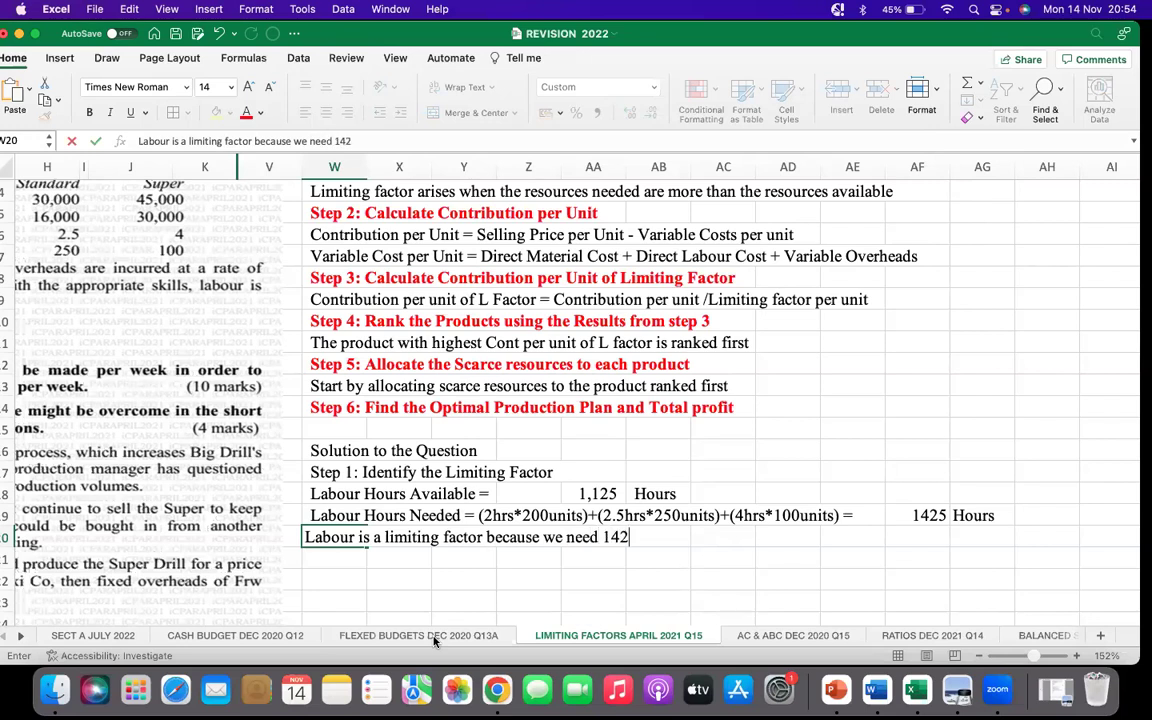
type("5 hours but w")
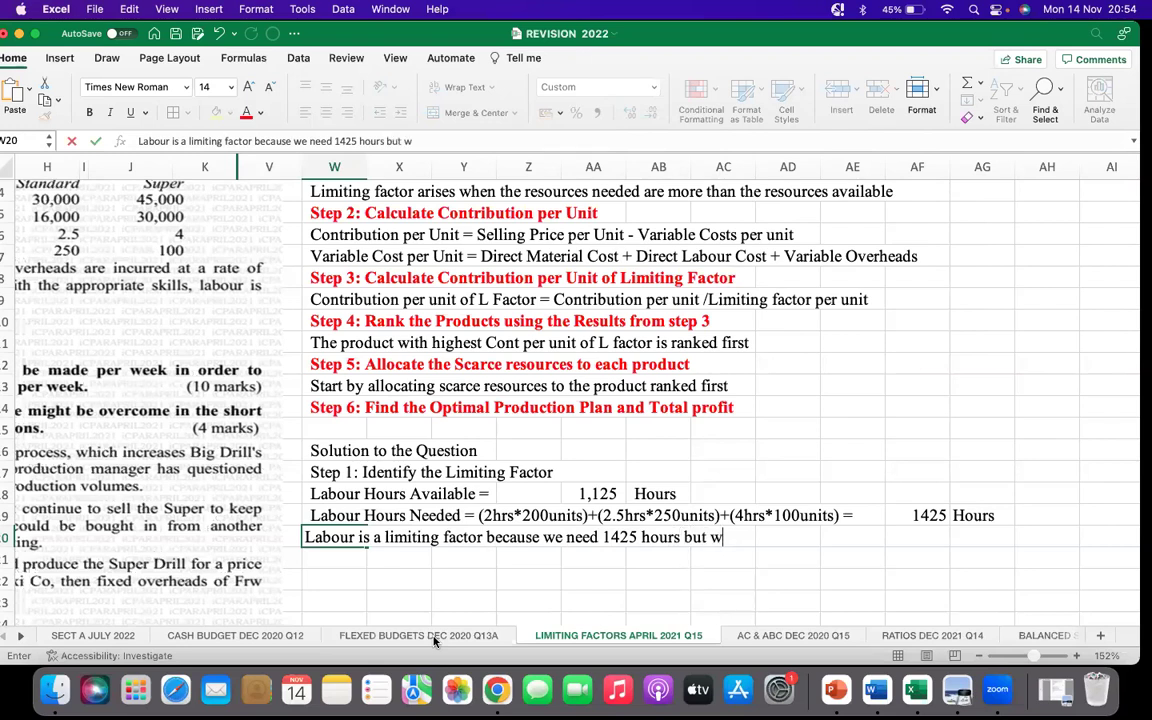
type("e only have 112")
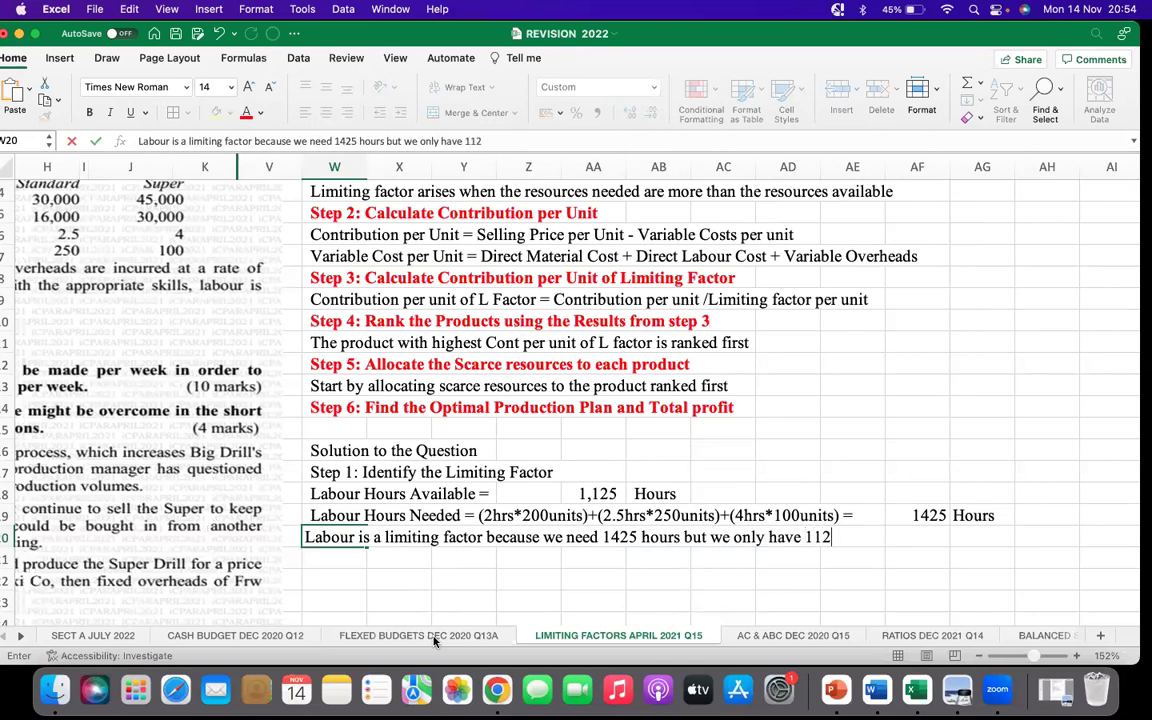
type("5 hours")
key("Return")
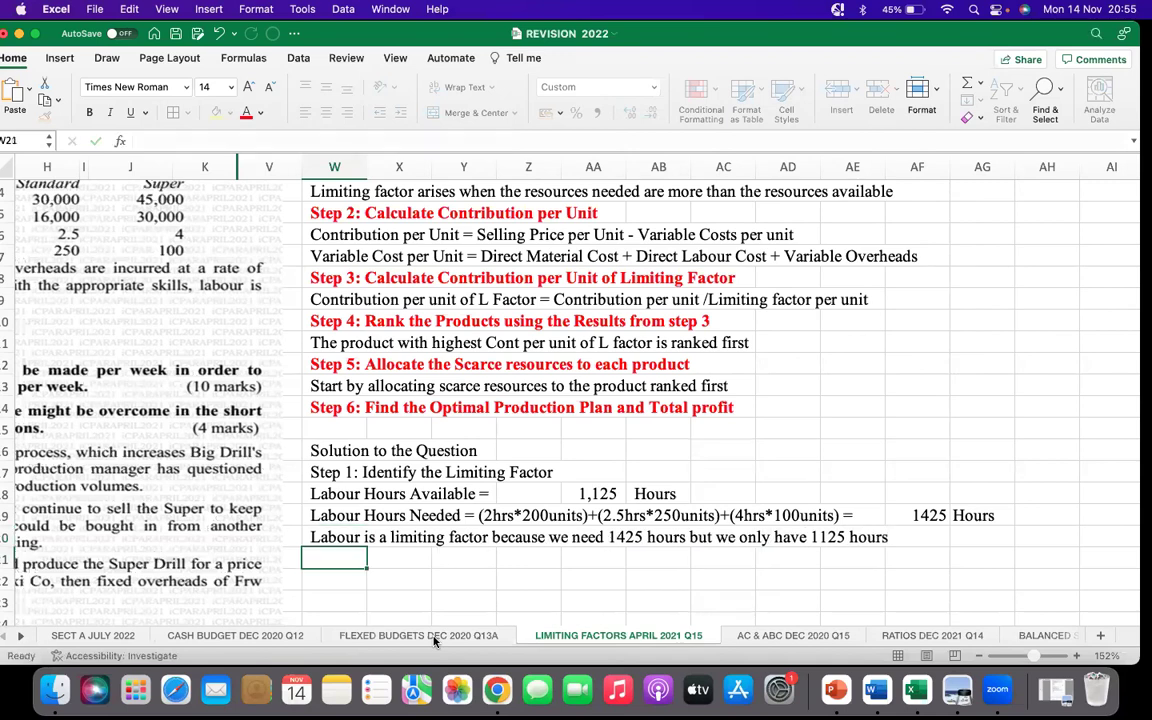
Enter "We will therefore not make all the units but choose the units to be made" in W21
type("We will")
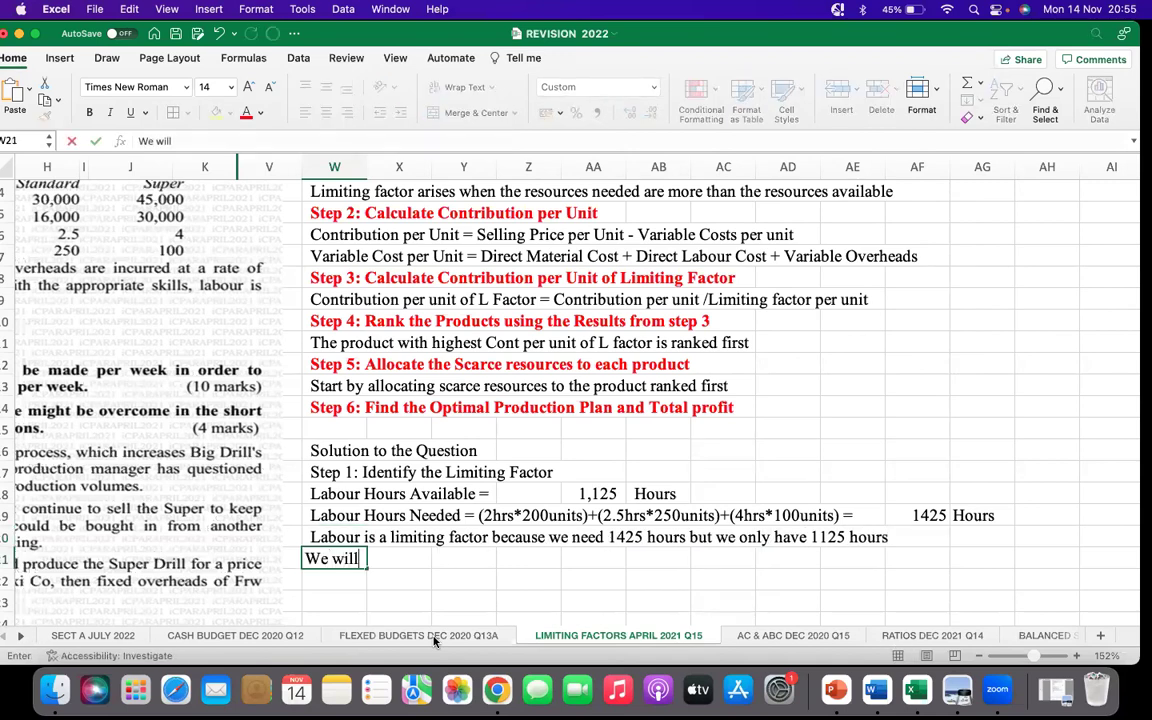
type(" therefor")
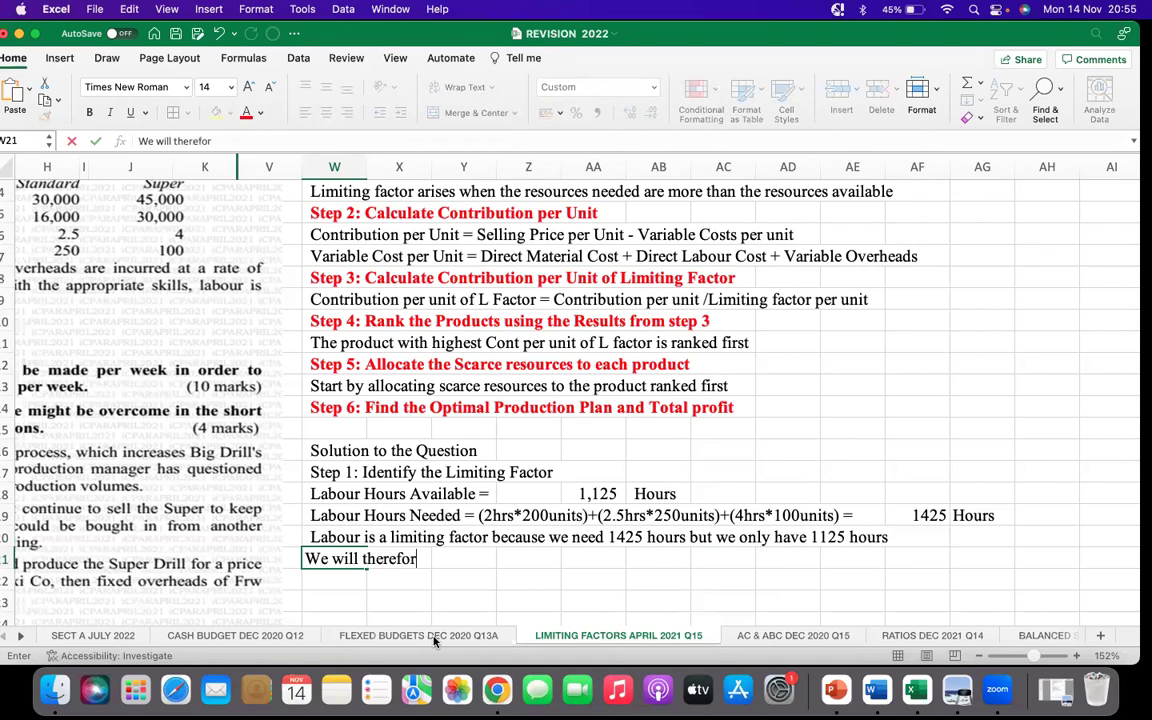
type("e not ma")
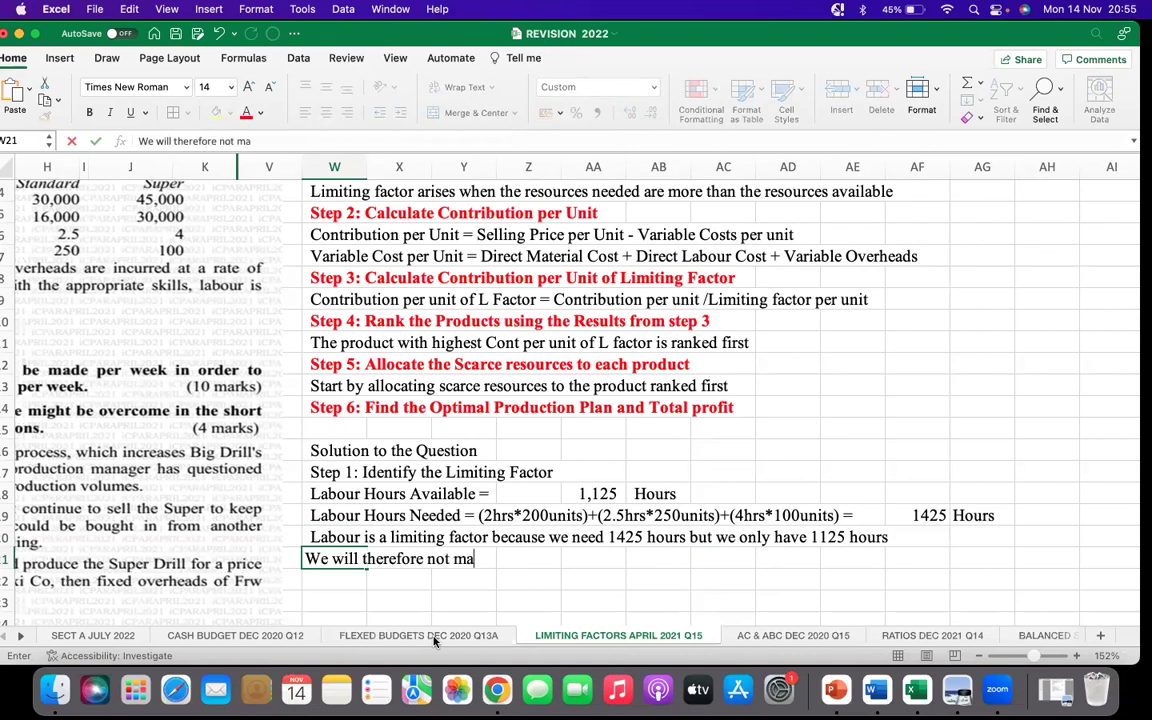
type("ke all the ")
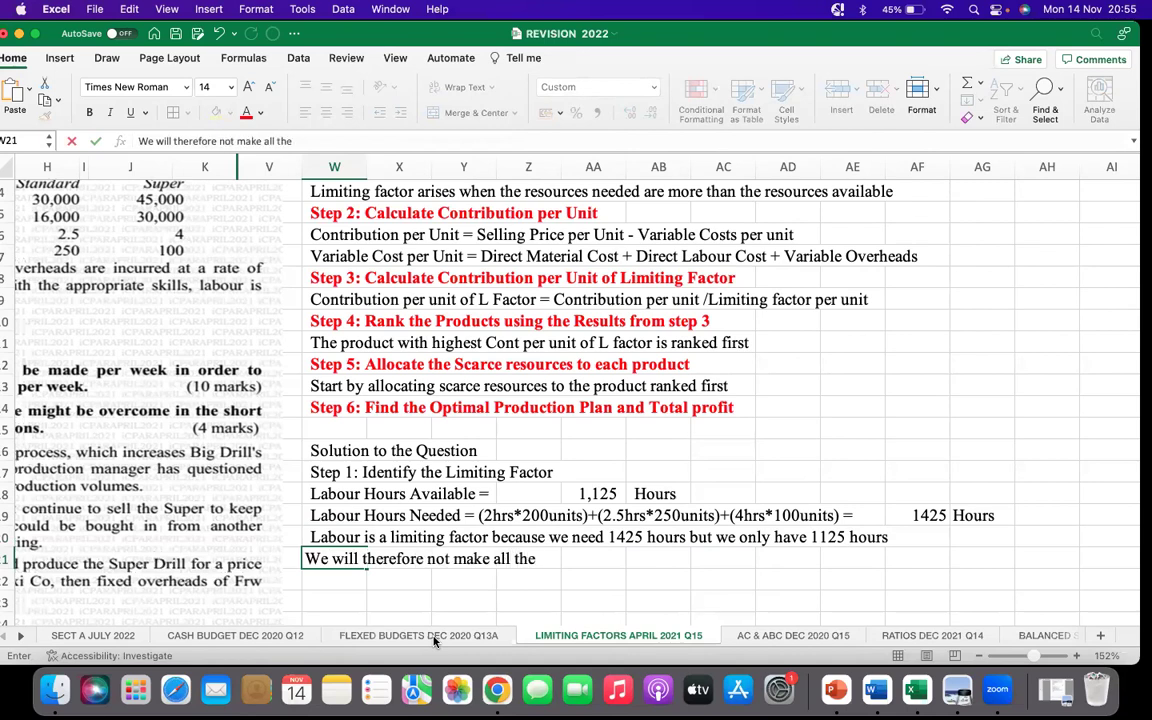
type("units but choos")
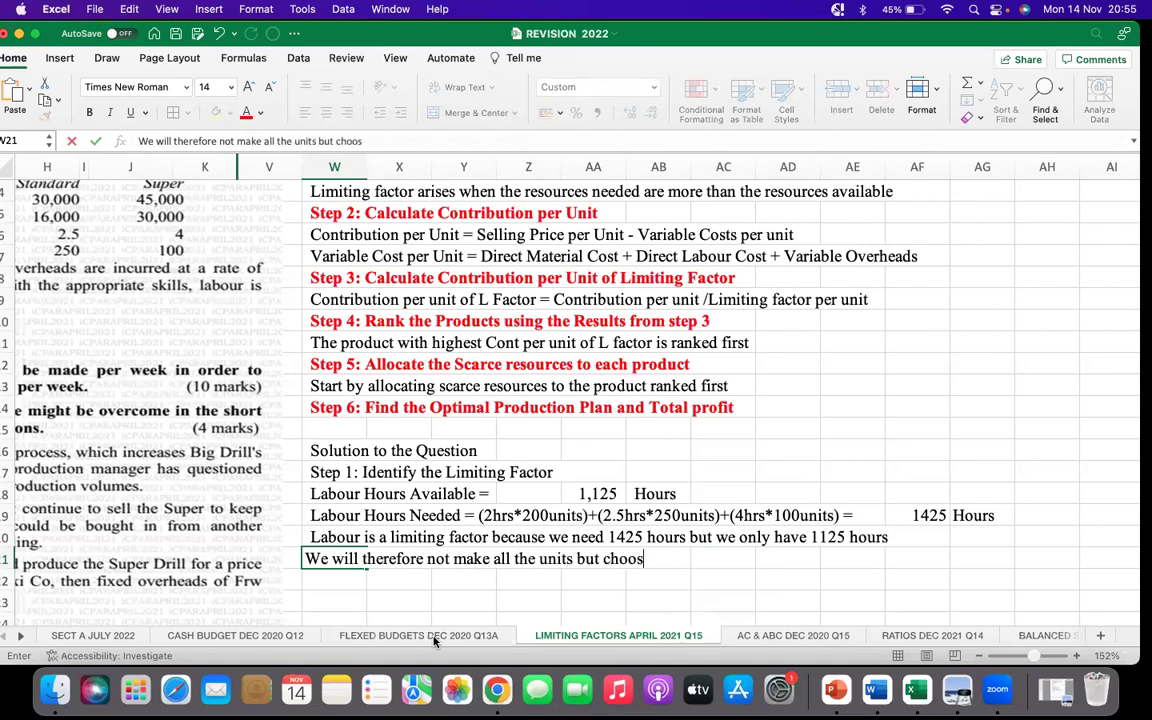
type("e the uni")
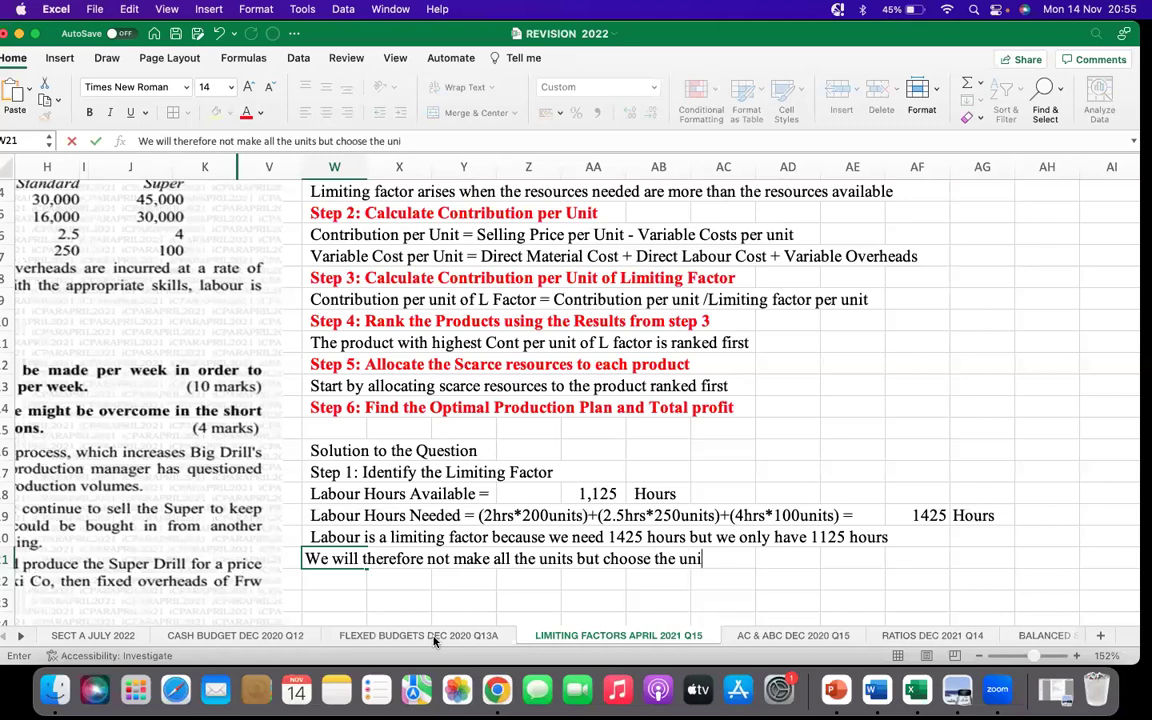
type("ts to be made")
key("Return")
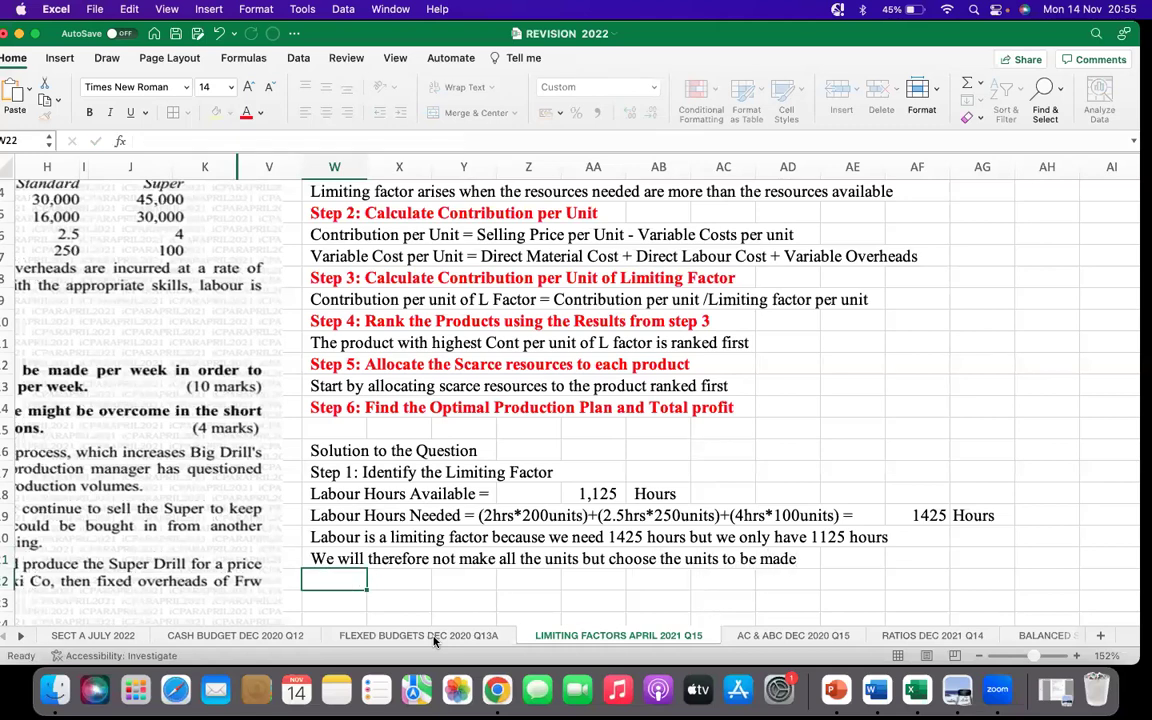
Colour the "Step 1: Identify the Limiting Factor" heading in W17 red
left_click(342, 597)
scroll(344, 540, "down", 2)
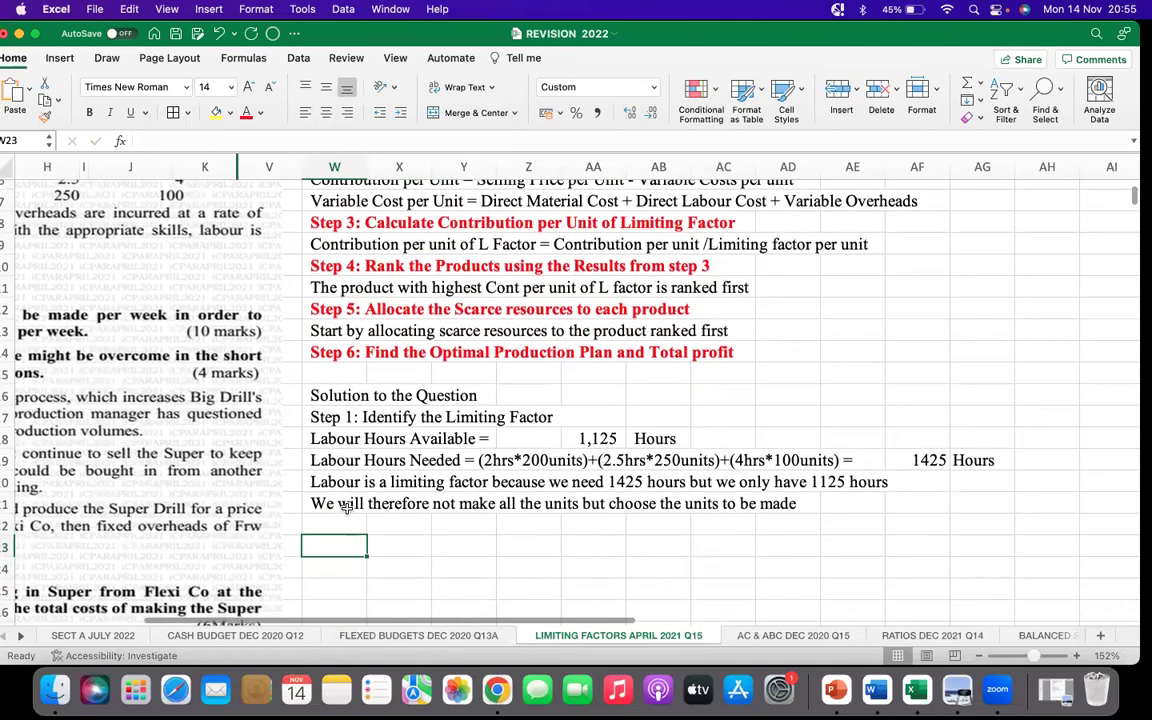
left_click(334, 417)
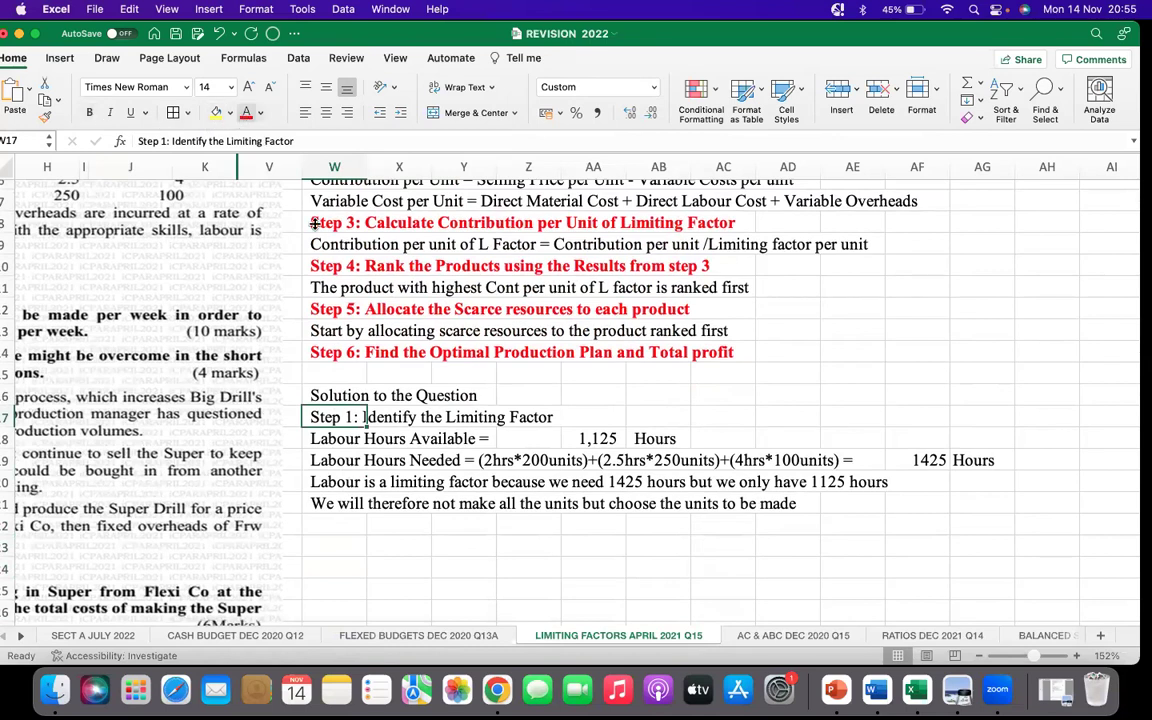
left_click(244, 113)
Enter the heading "Step 2: Calculate Contribution per Unit" in W23
left_click(342, 540)
type("Step 2: Calcu")
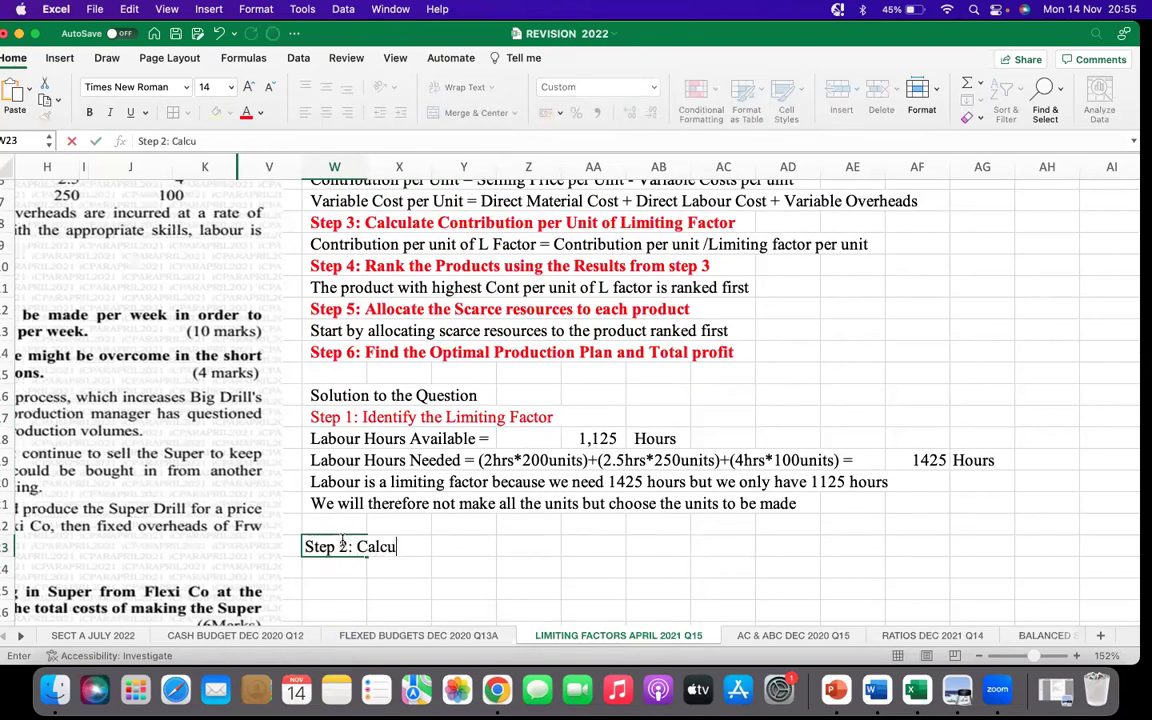
type("late Cont")
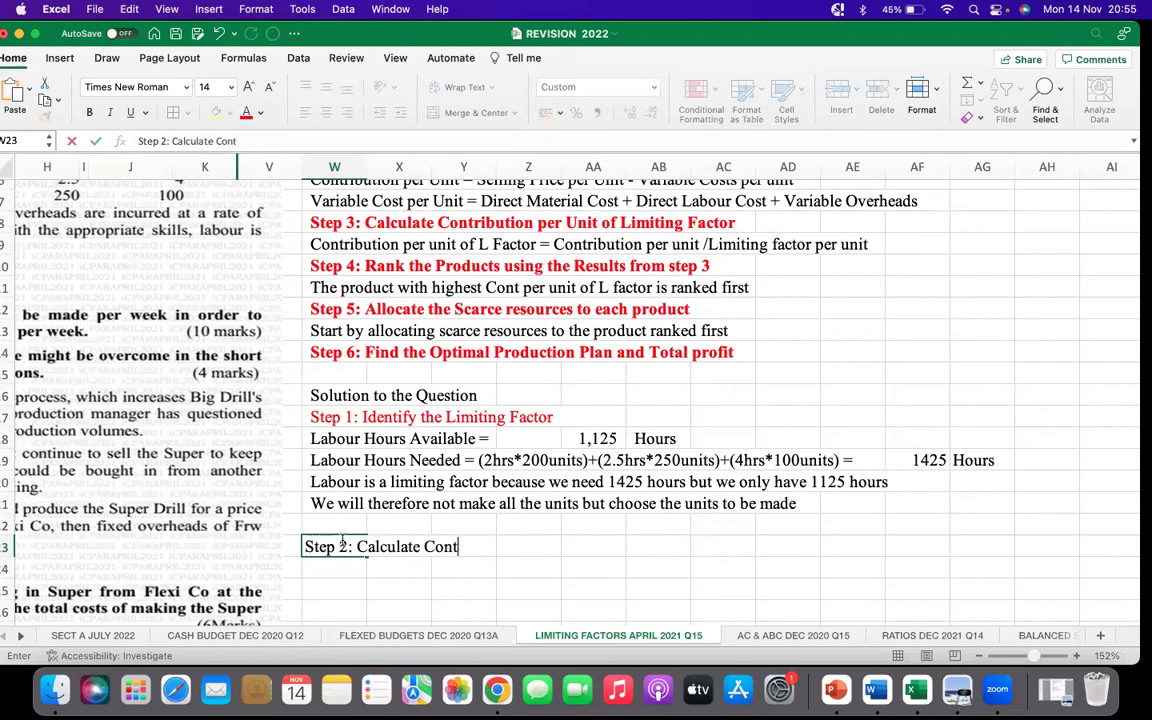
type("ribution per Unit")
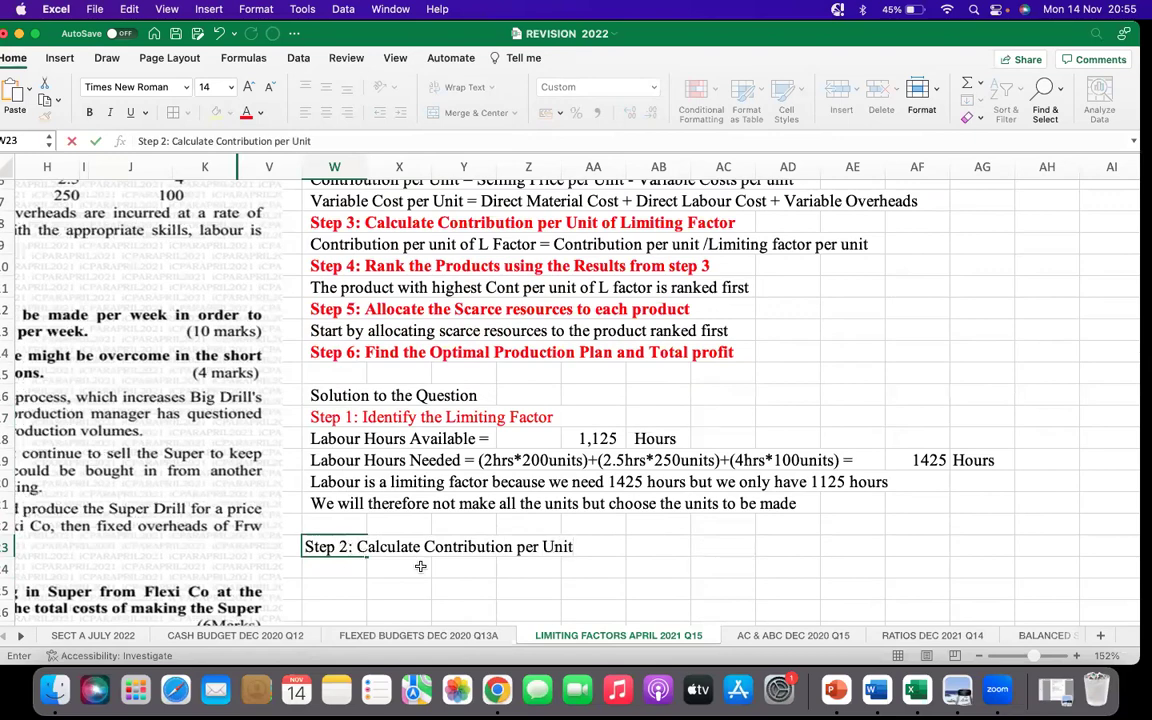
Enter the product column headings "Basic" in Y24, "Standard" in AA24 and "Super" in AC24
left_click(442, 567)
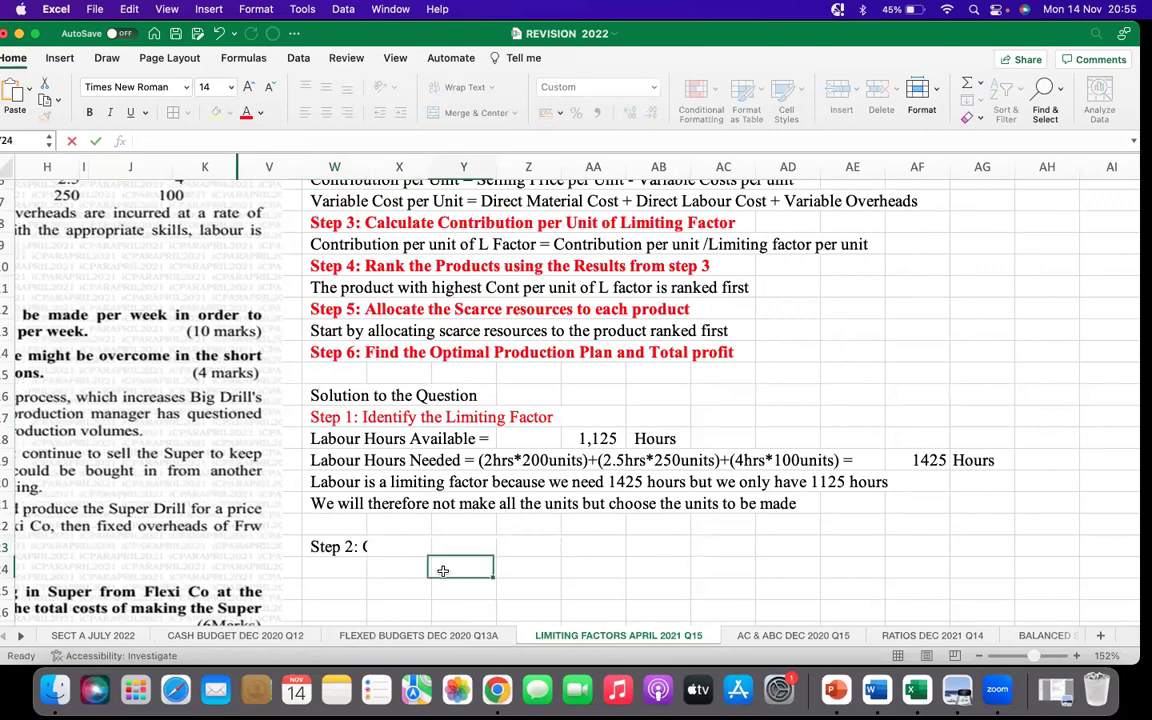
scroll(460, 380, "left", 10)
scroll(460, 380, "up", 2)
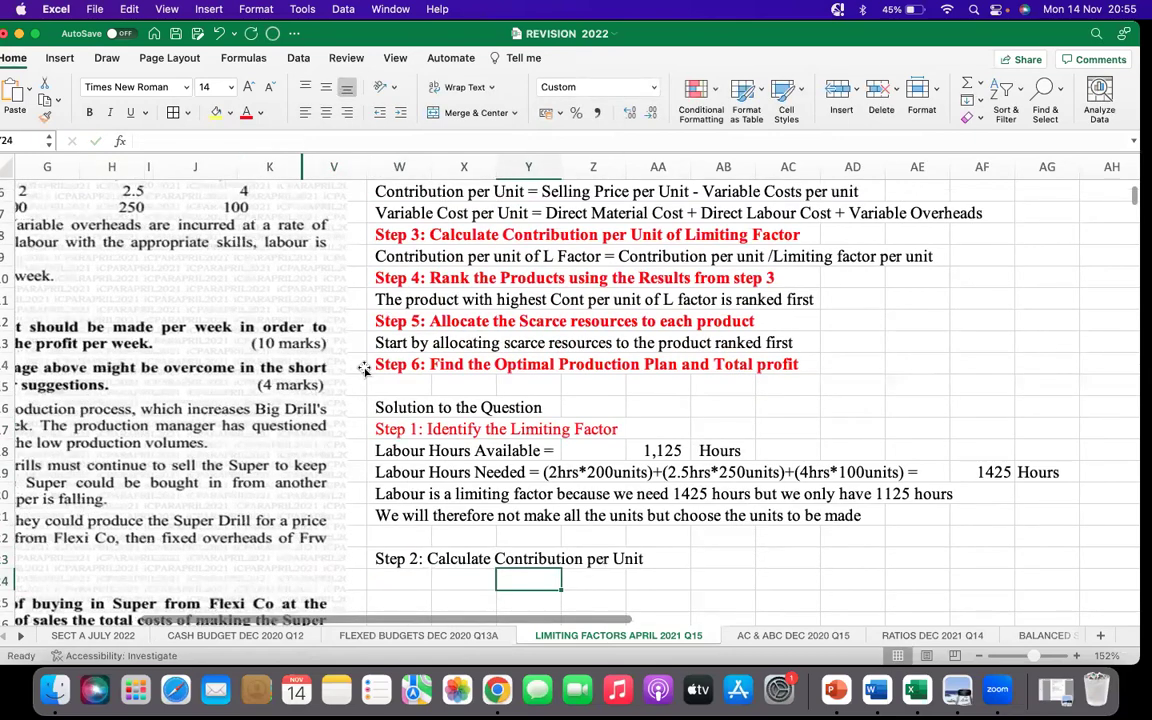
scroll(590, 400, "down", 6)
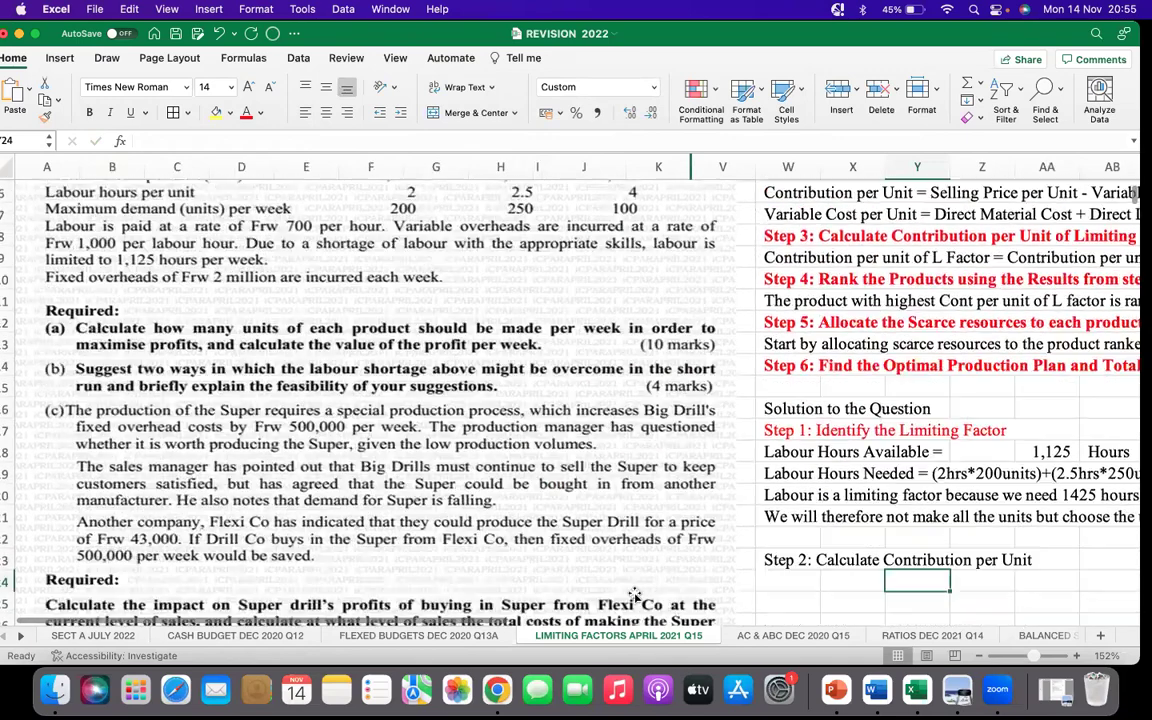
scroll(480, 553, "right", 10)
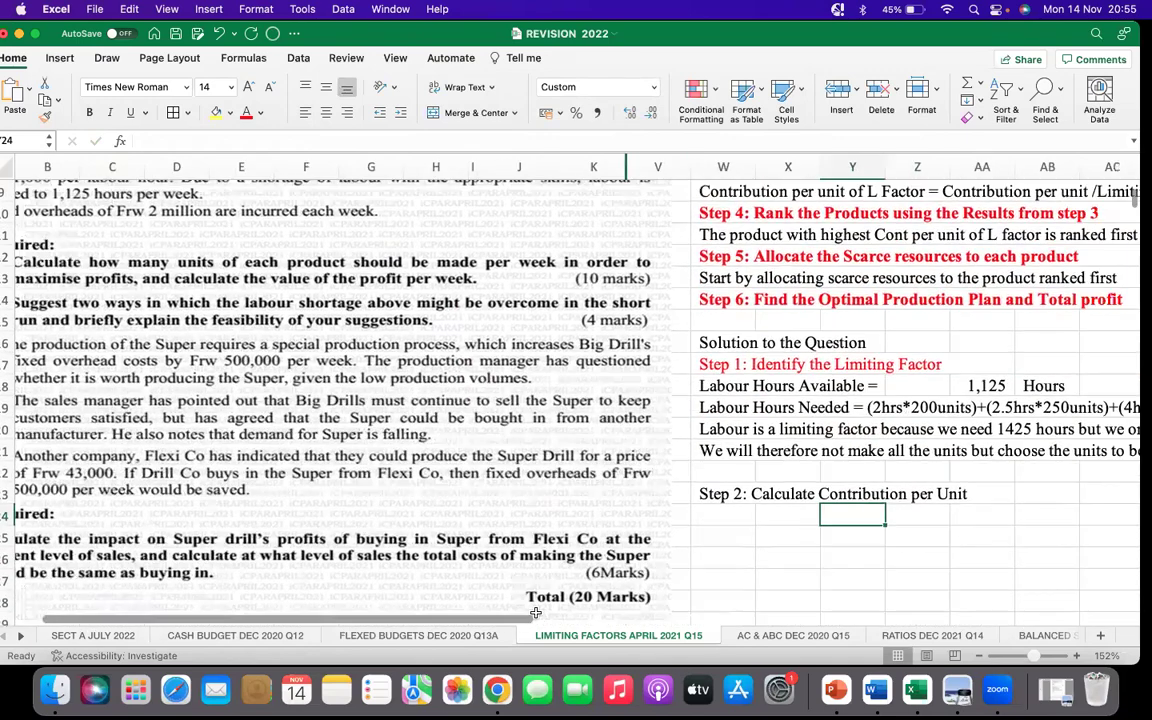
type("Basic")
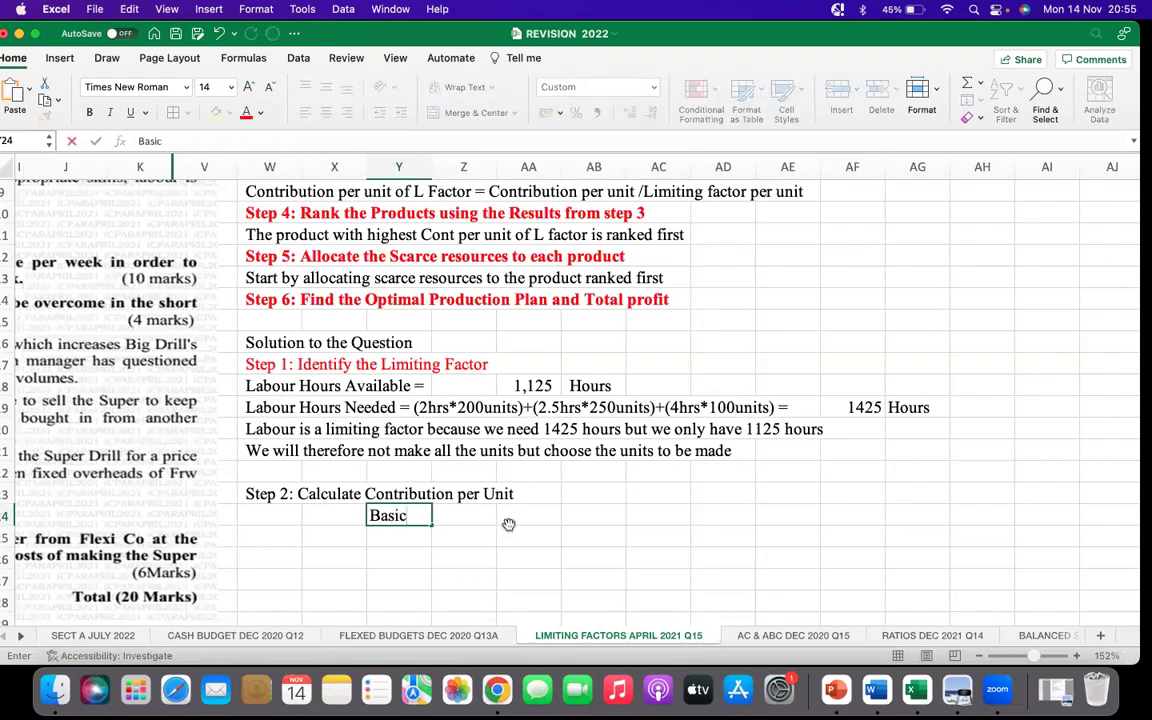
left_click(513, 518)
type("Sup")
key("BackSpace")
key("BackSpace")
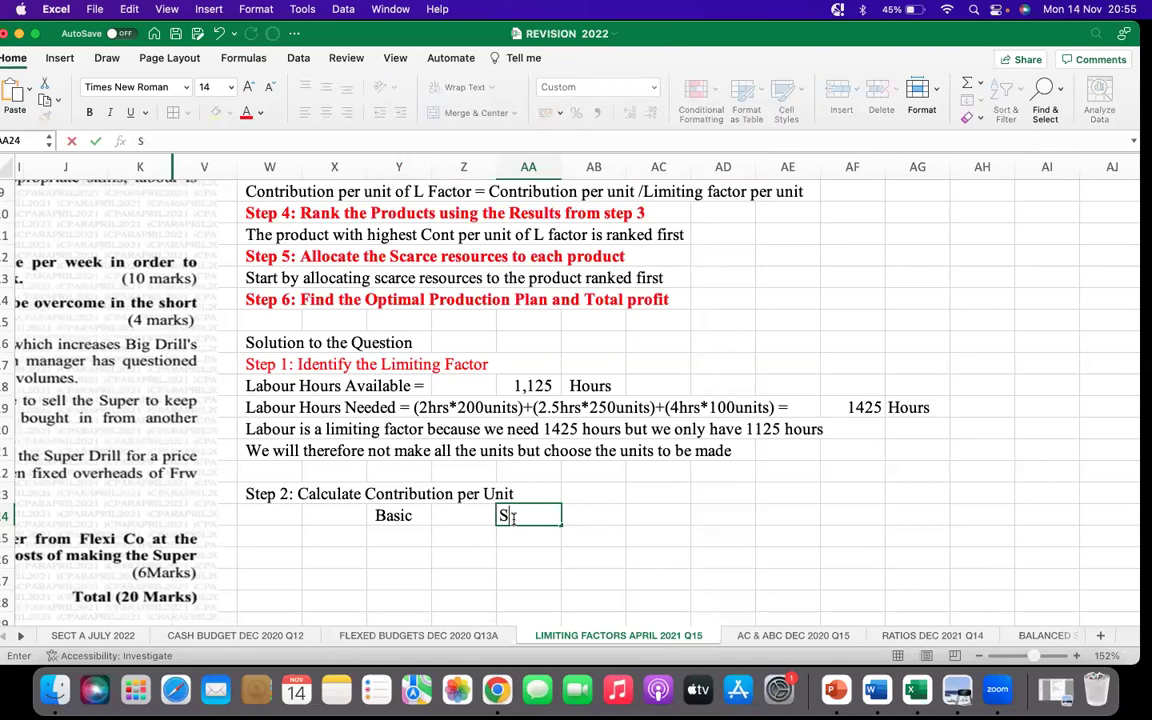
type("tandard")
left_click(650, 528)
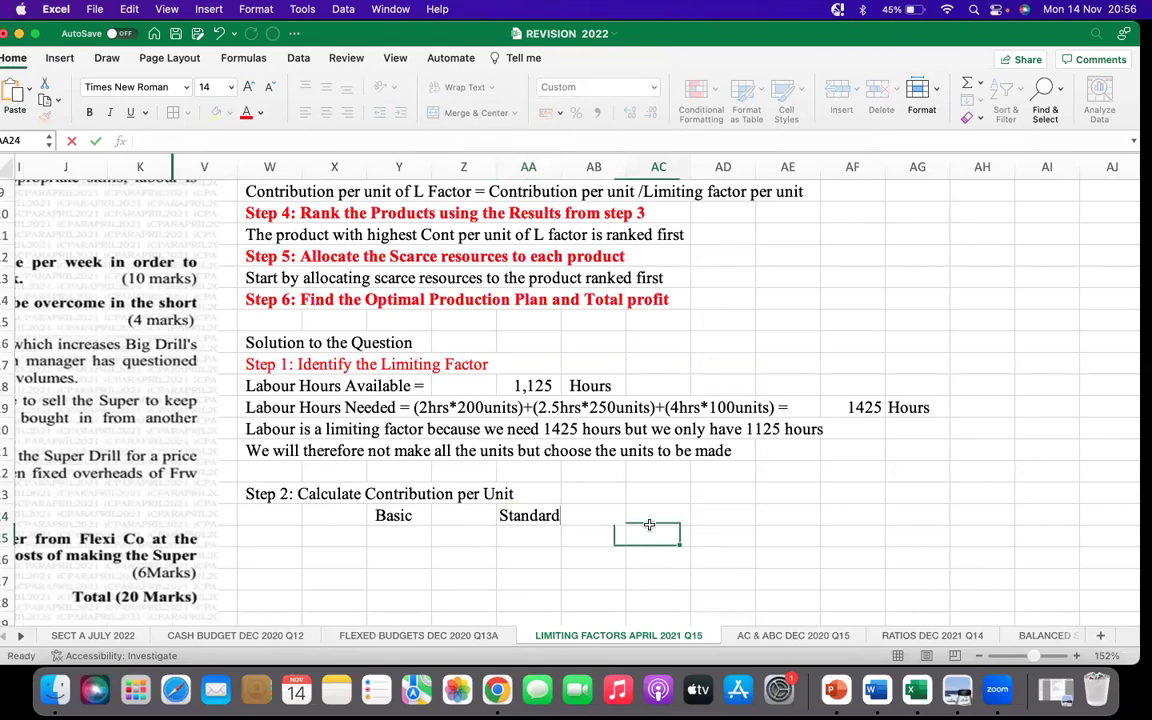
left_click(652, 518)
type("Super")
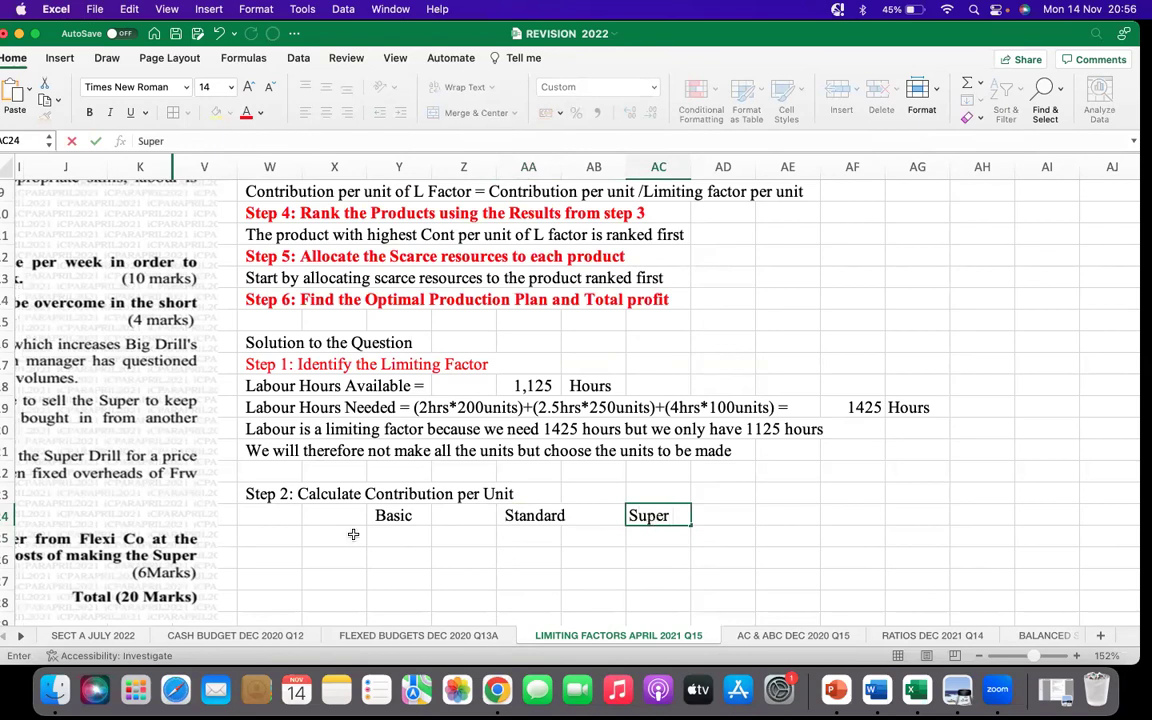
Enter the row label "Selling Price/Unit" in W25
left_click(276, 536)
type("S")
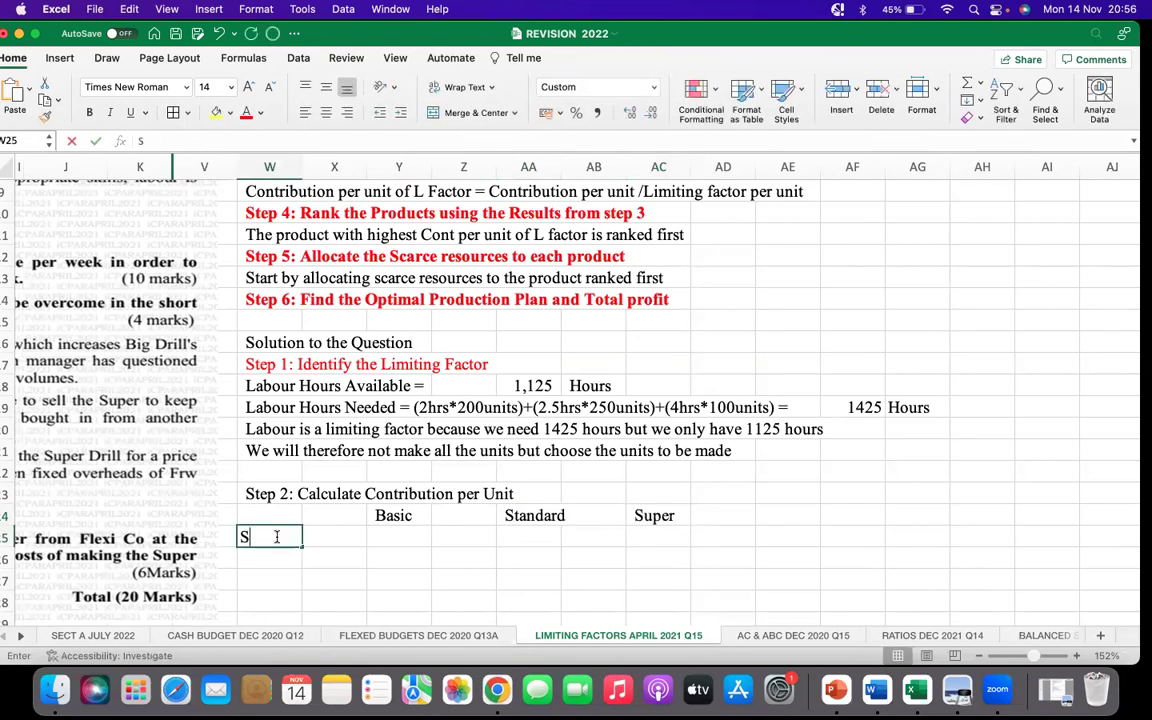
type("elling ")
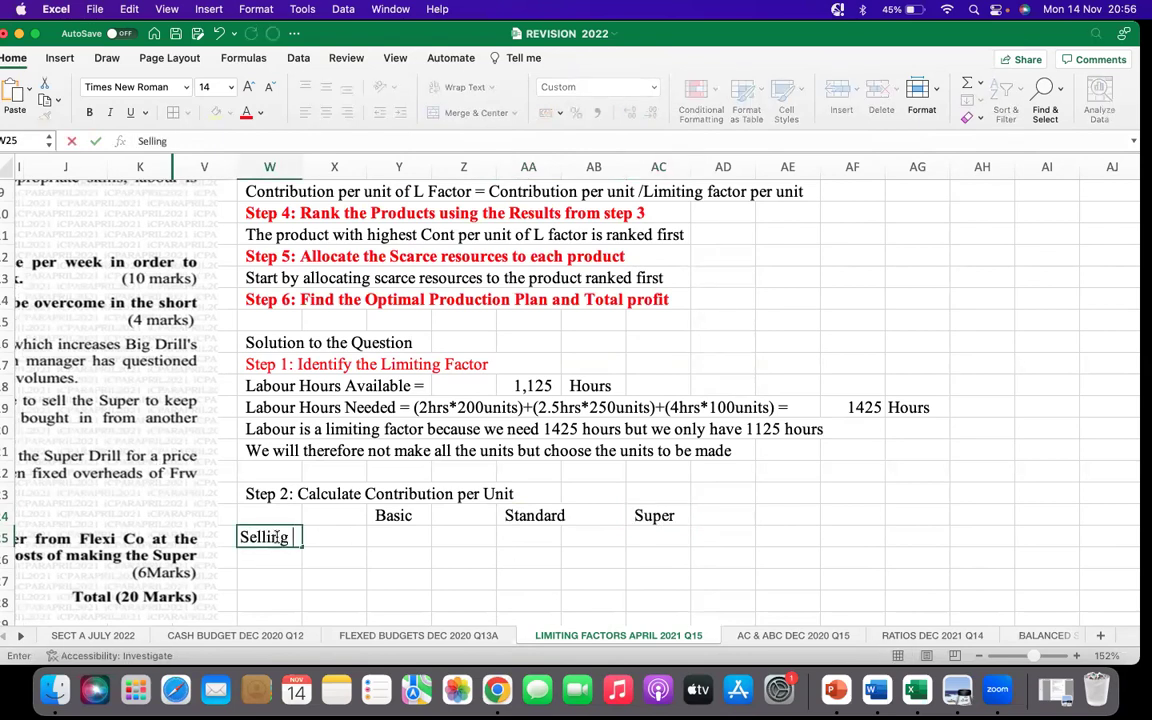
type("Price per Unit")
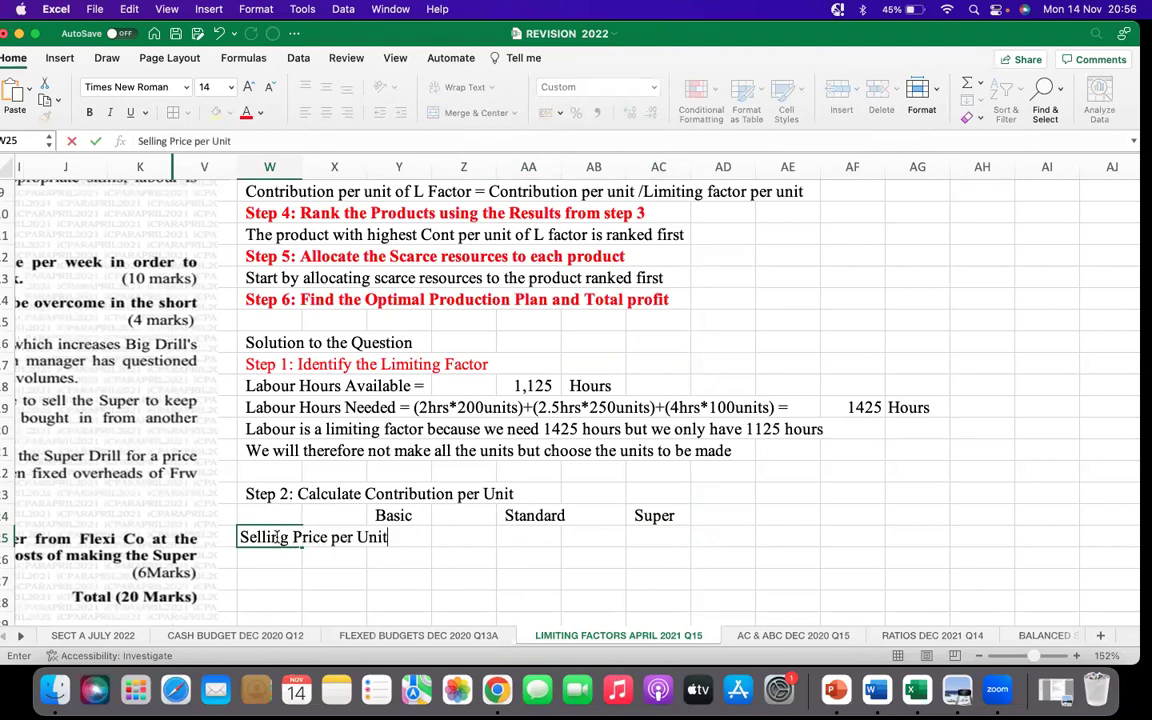
key("BackSpace")
key("BackSpace")
key("BackSpace")
key("BackSpace")
key("BackSpace")
key("BackSpace")
key("BackSpace")
key("BackSpace")
type("/U")
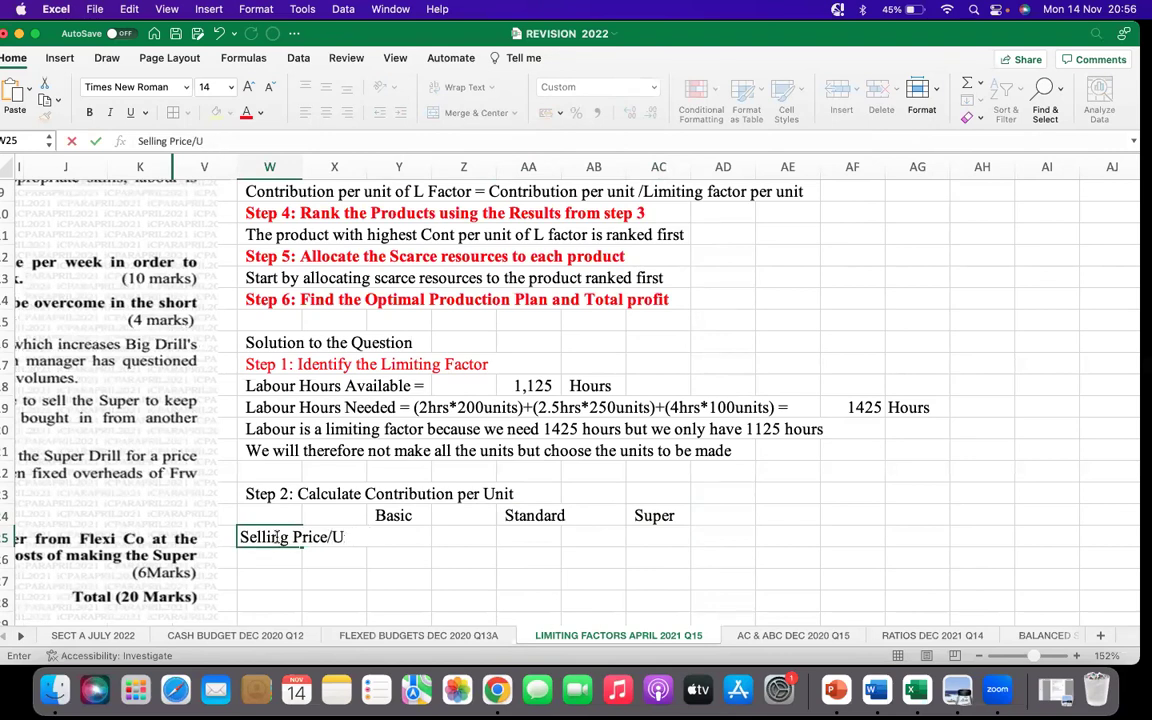
Enter the row label "Less: Variable Cost/Unit" in W26
left_click(270, 559)
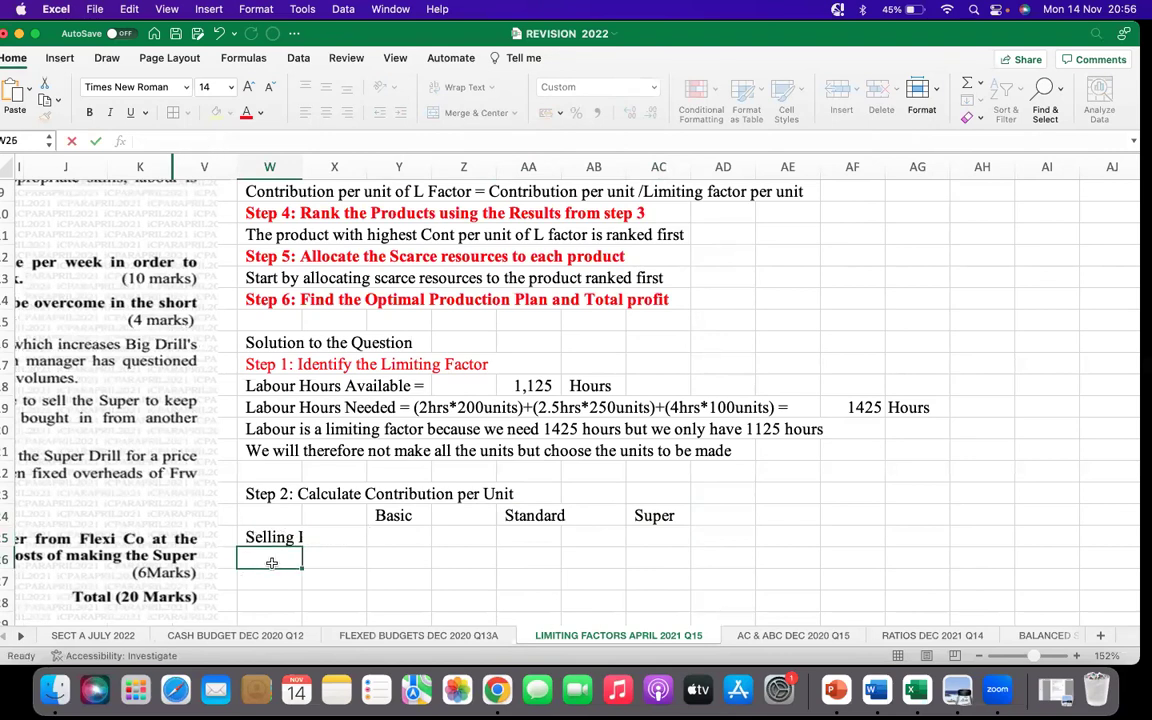
type("Less")
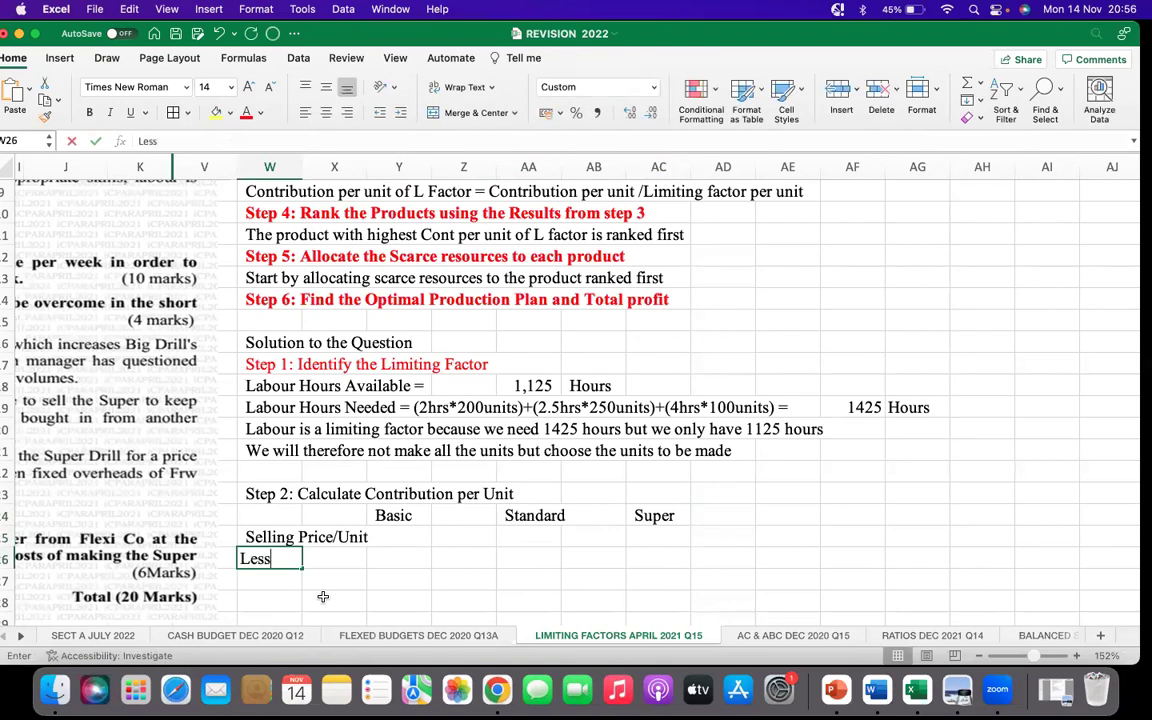
type(": V")
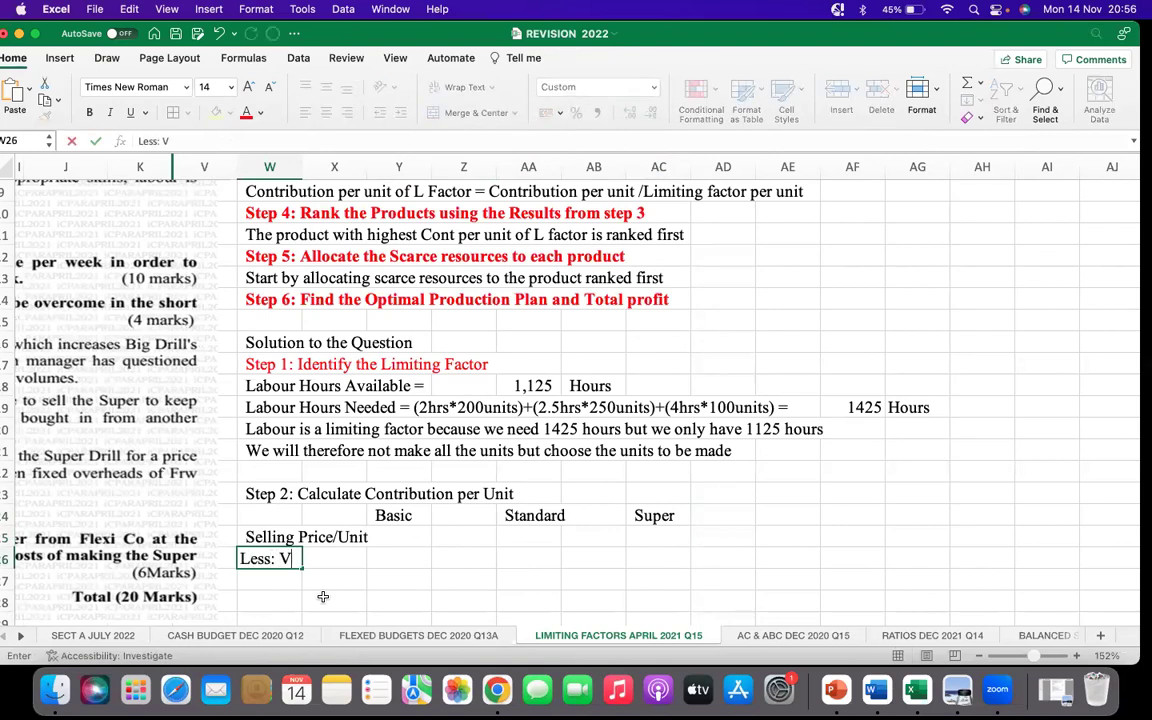
type("ariable Cost/Unity")
key("BackSpace")
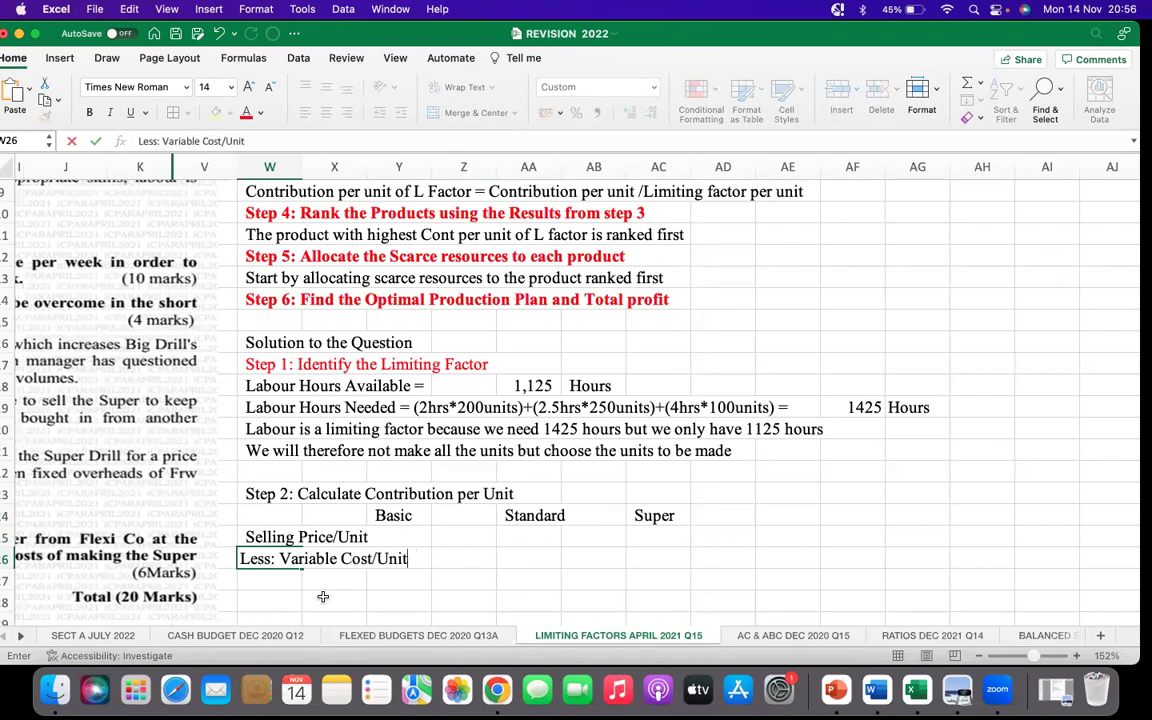
left_click(370, 572)
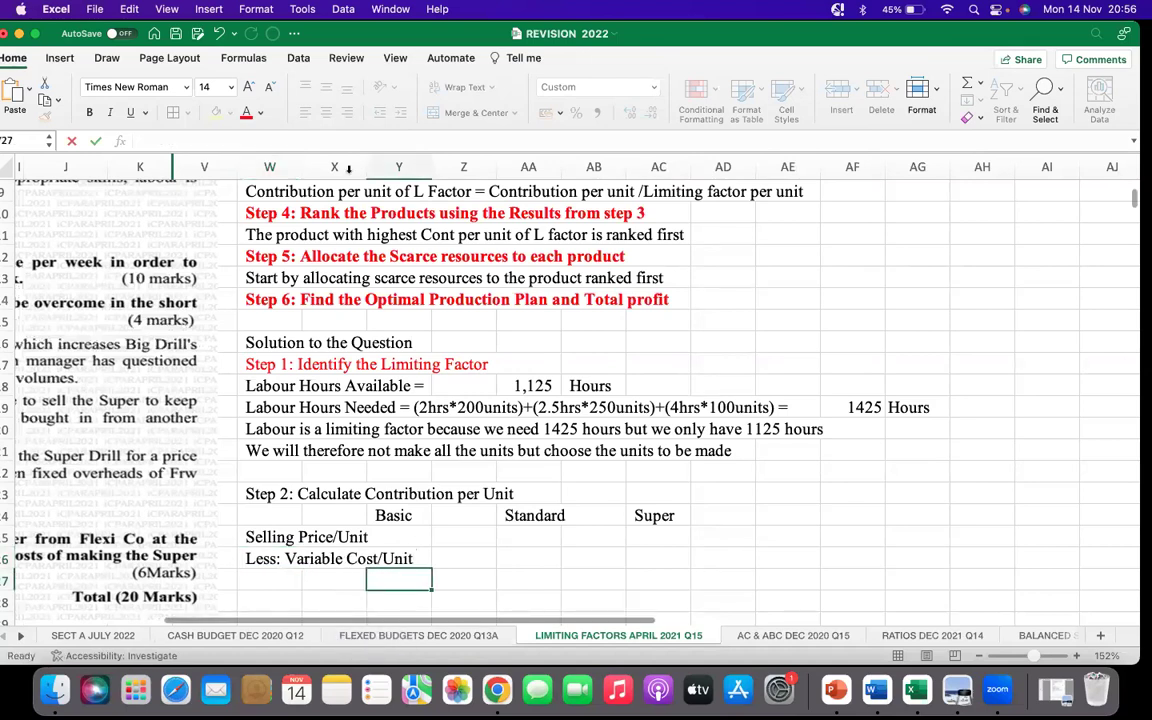
Widen column X to about 15.67 and column W enough to fit the Step 2 row labels
left_click_drag(366, 167, 418, 169)
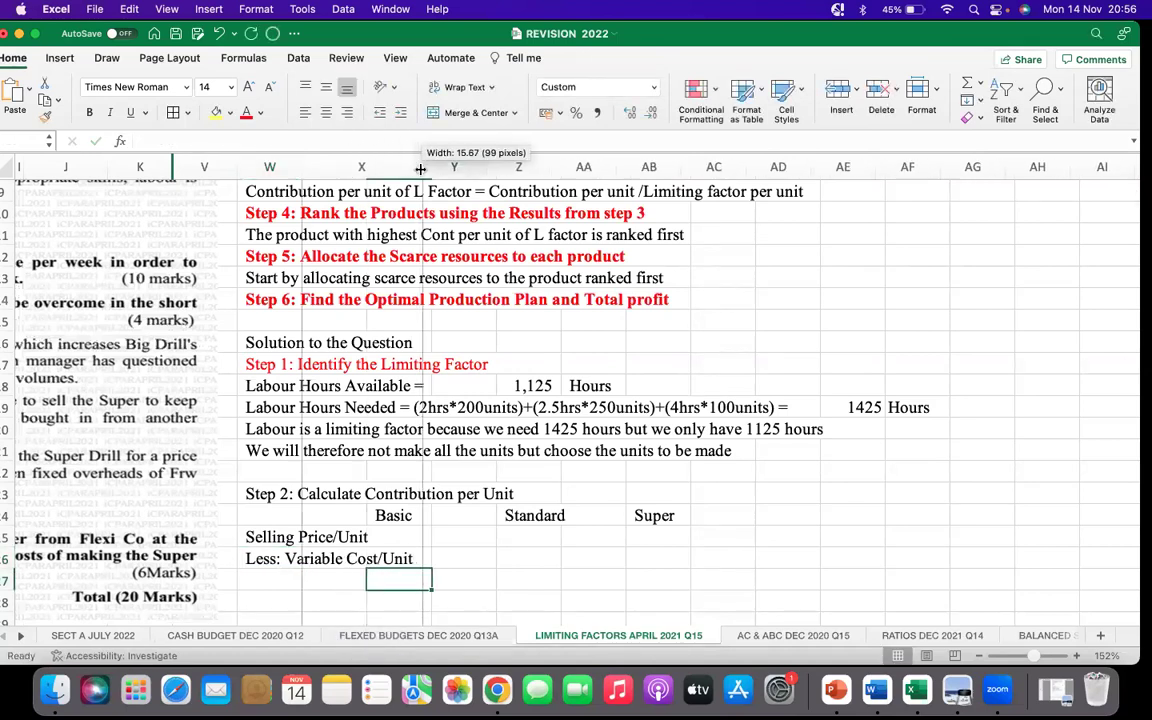
scroll(300, 400, "down", 1)
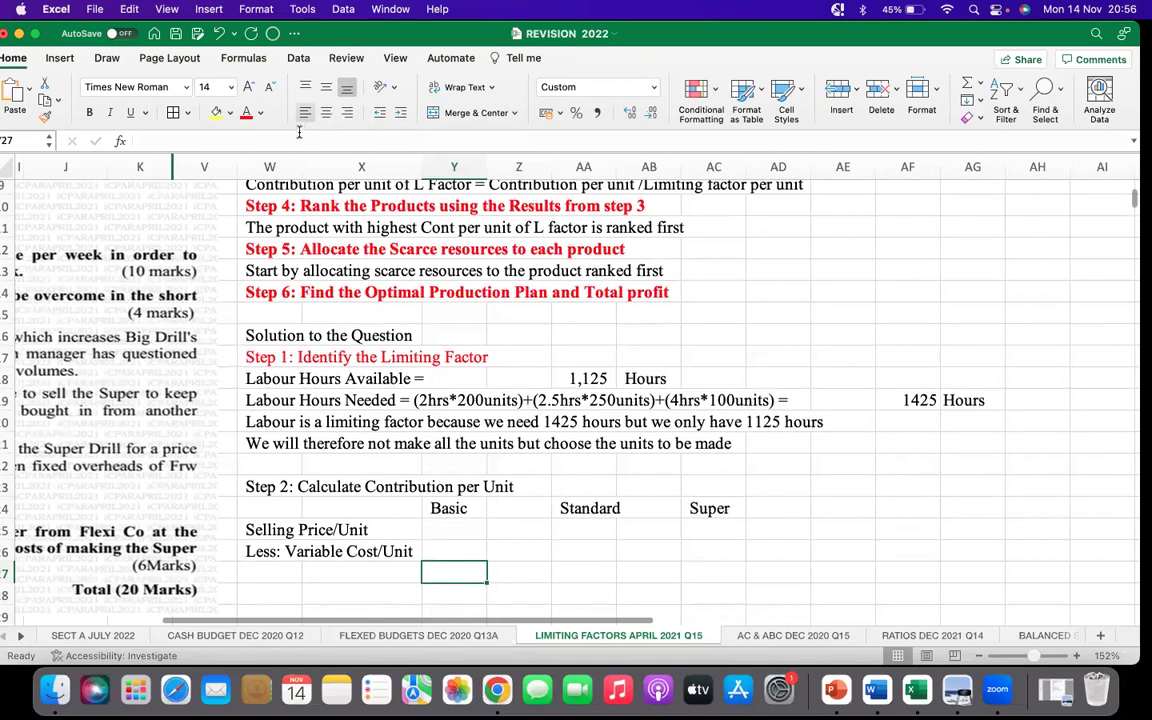
left_click_drag(302, 167, 377, 167)
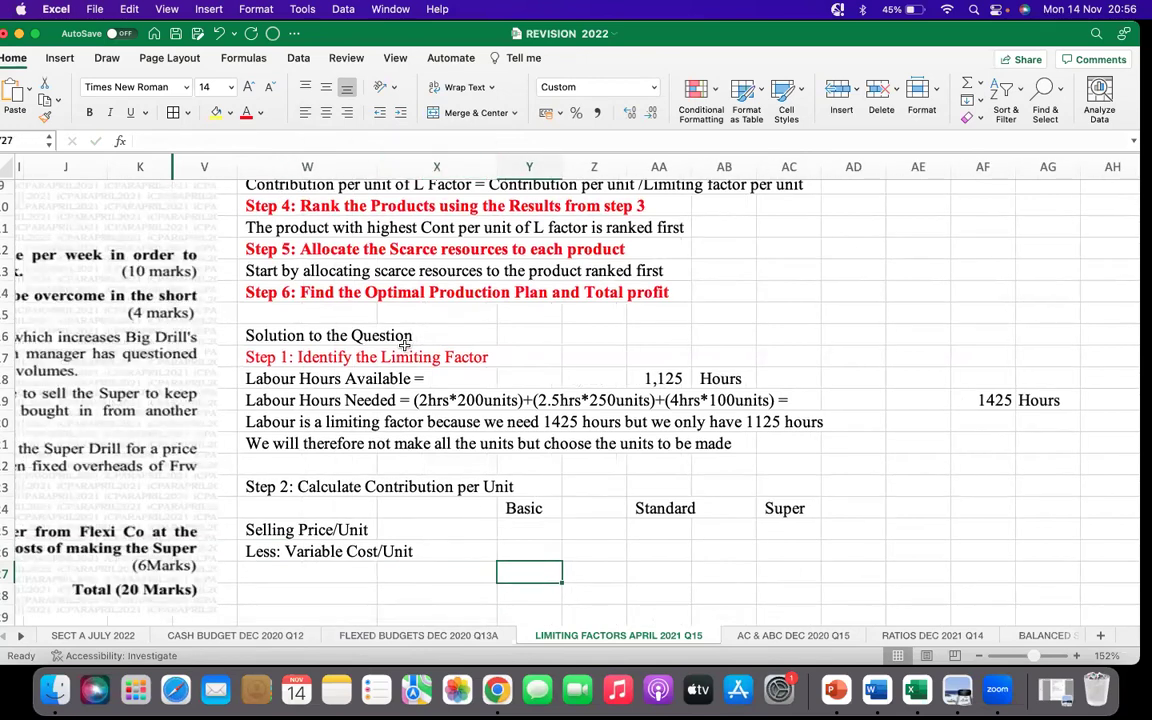
left_click_drag(377, 167, 420, 165)
scroll(415, 511, "down", 2)
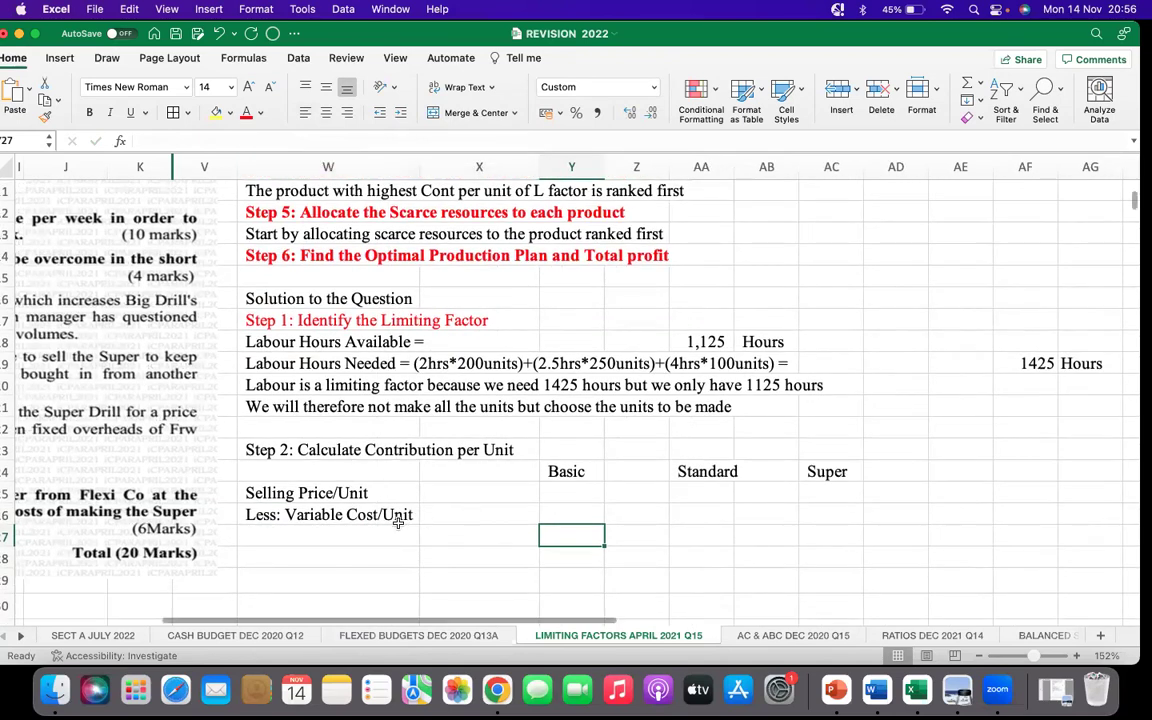
Enter the row label "D. Material Cost/Unit" in W27
left_click(358, 537)
type("D")
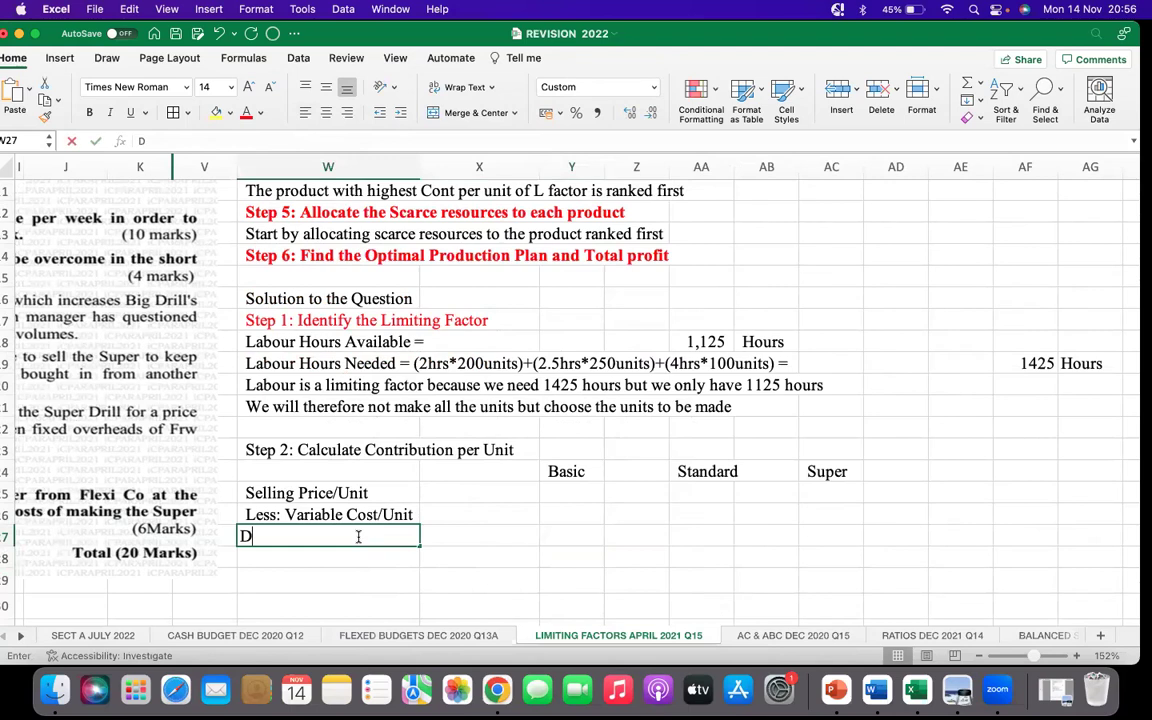
type("irect M")
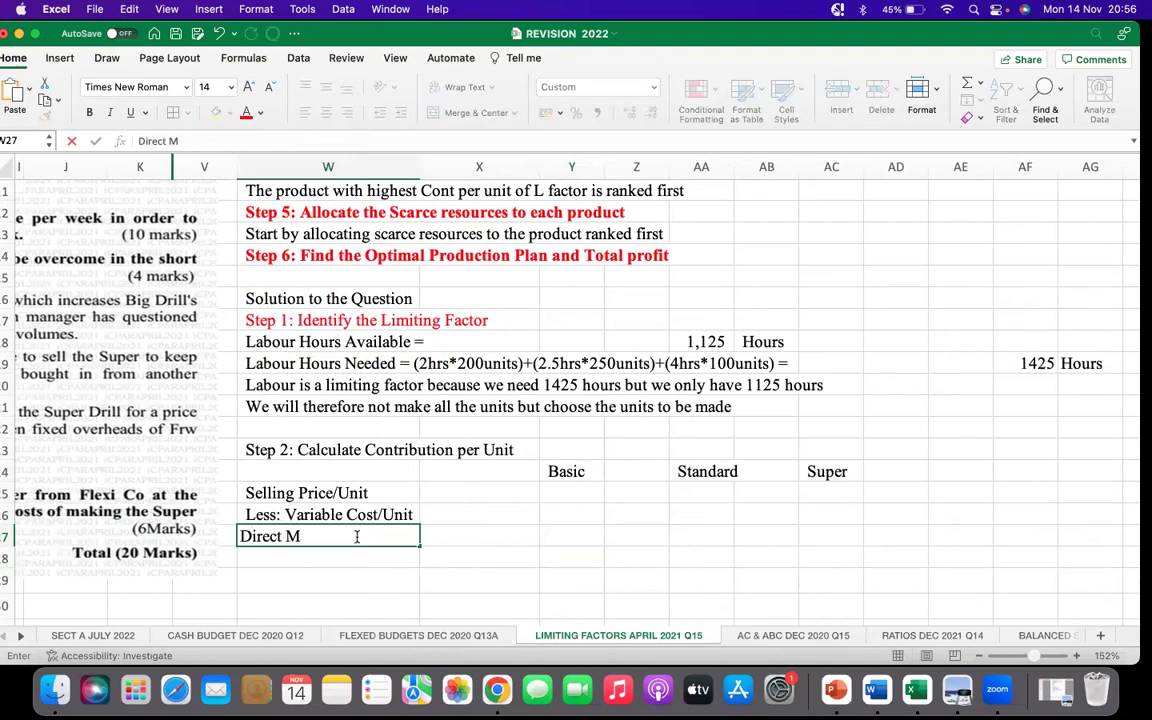
type("a")
key("BackSpace")
key("BackSpace")
key("BackSpace")
key("BackSpace")
key("BackSpace")
key("BackSpace")
key("BackSpace")
key("BackSpace")
type(". Mate")
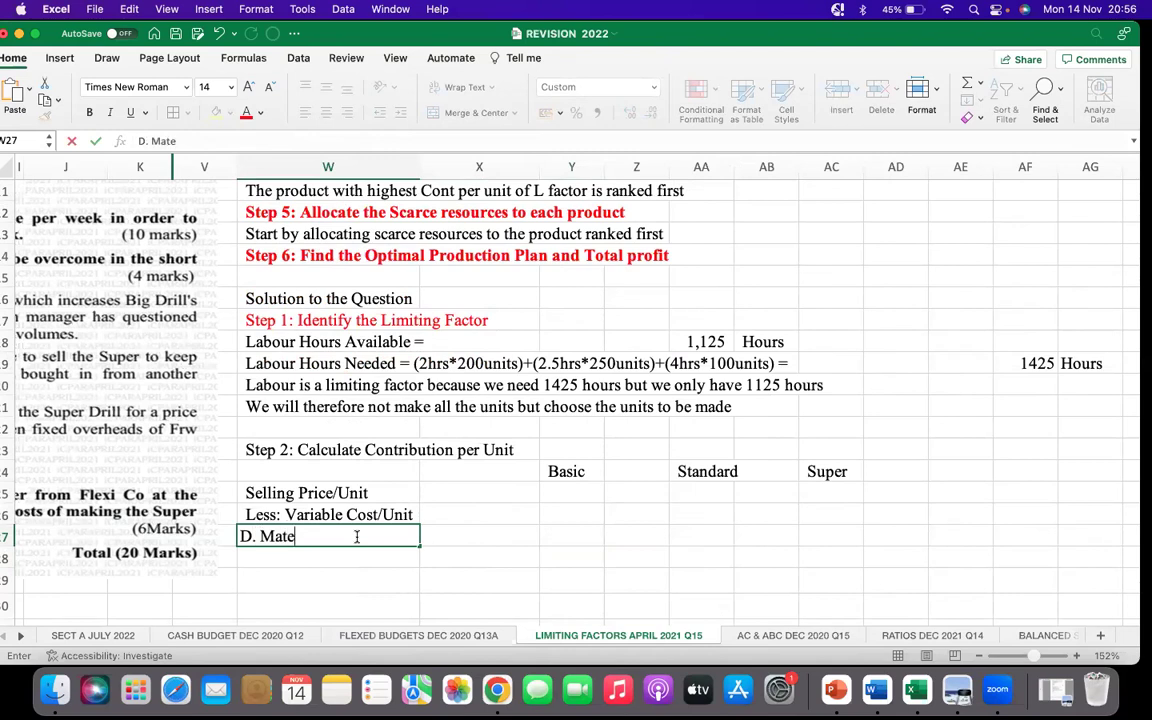
type("rial Cost/Unit")
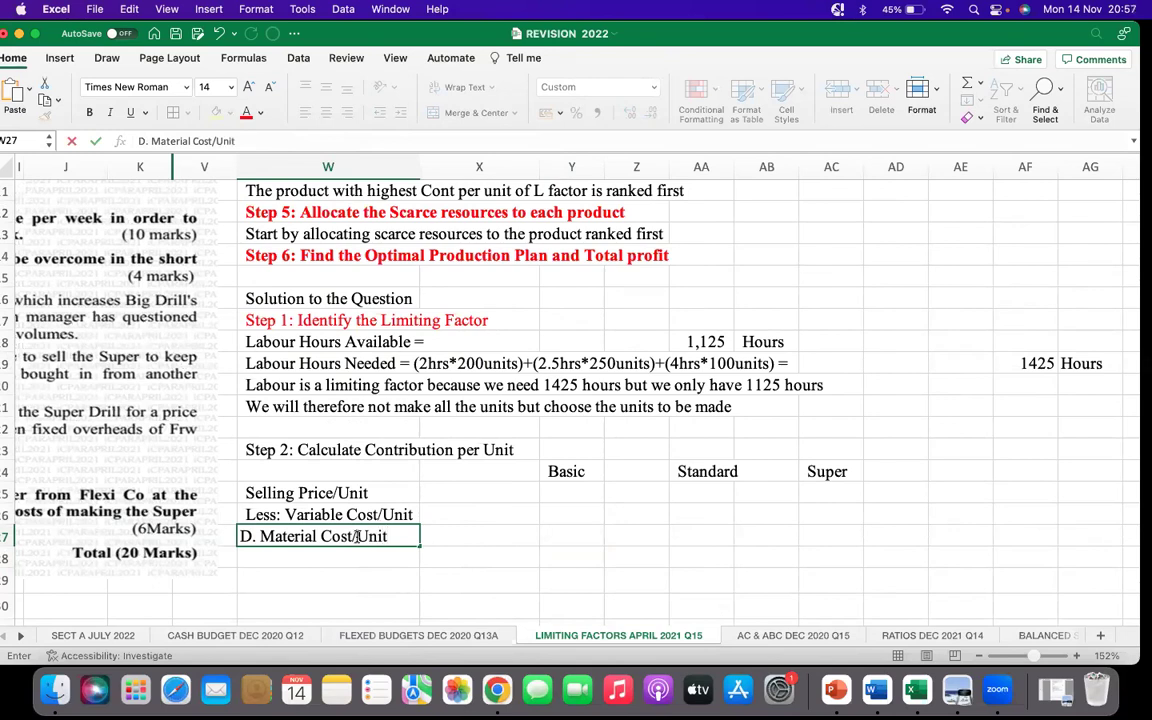
key("Return")
Enter the row labels "D. Labour Cost/Unit" in W28 and "Variable Overhead Cost/Unit" in W29
type("D. Labour")
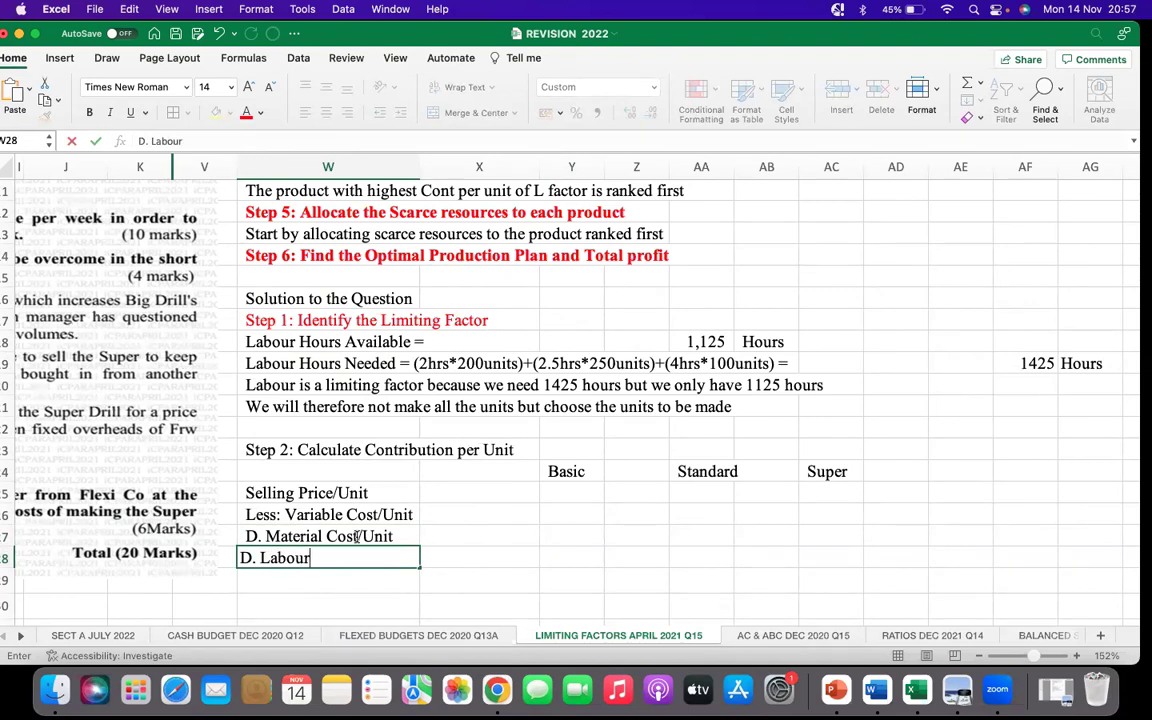
type(" Cost/Unit")
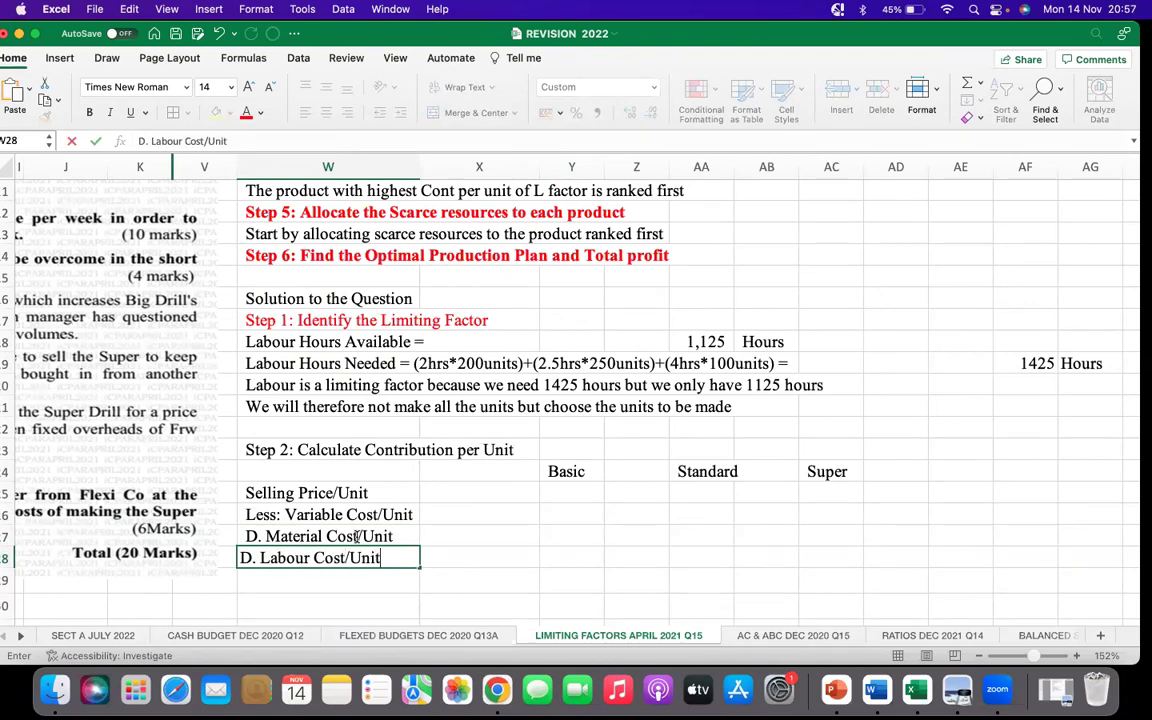
left_click(352, 579)
type("Variablke")
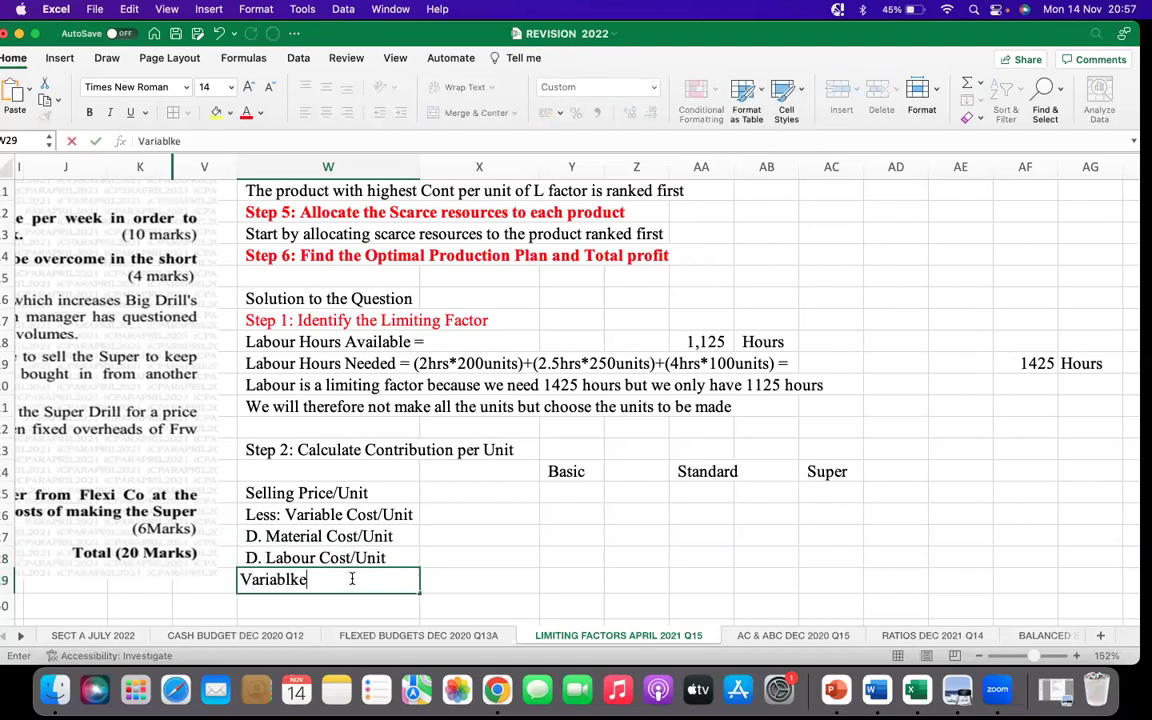
key("BackSpace")
key("BackSpace")
type("e O")
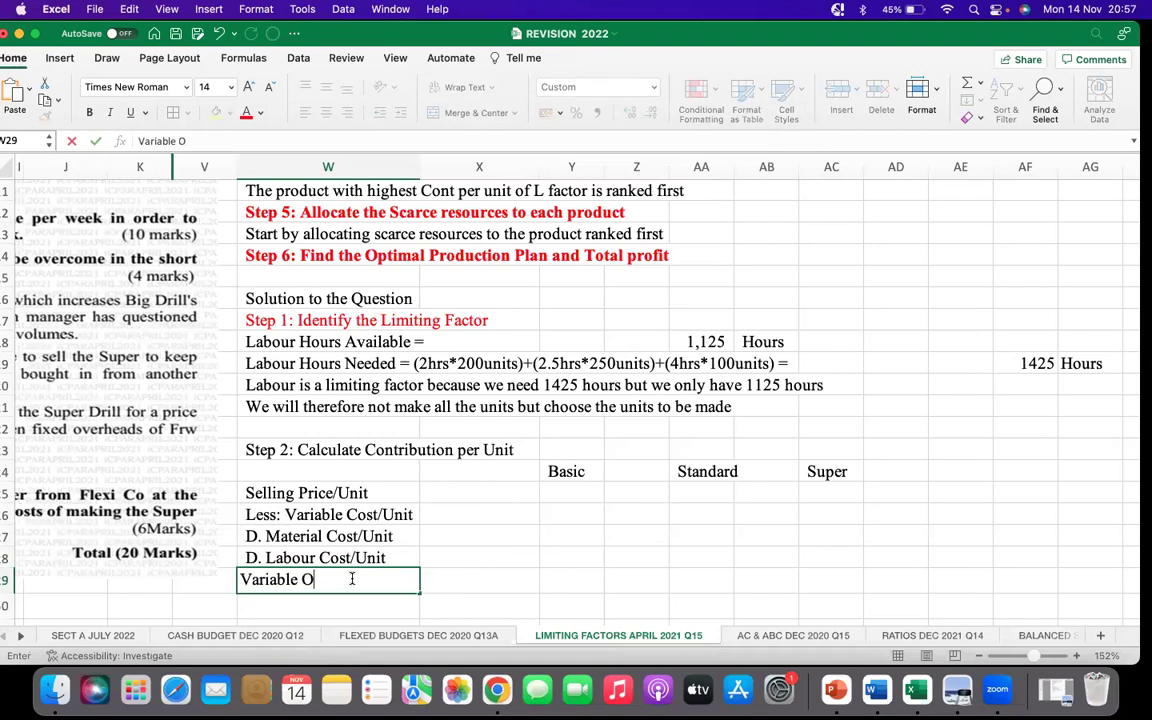
type("verheads")
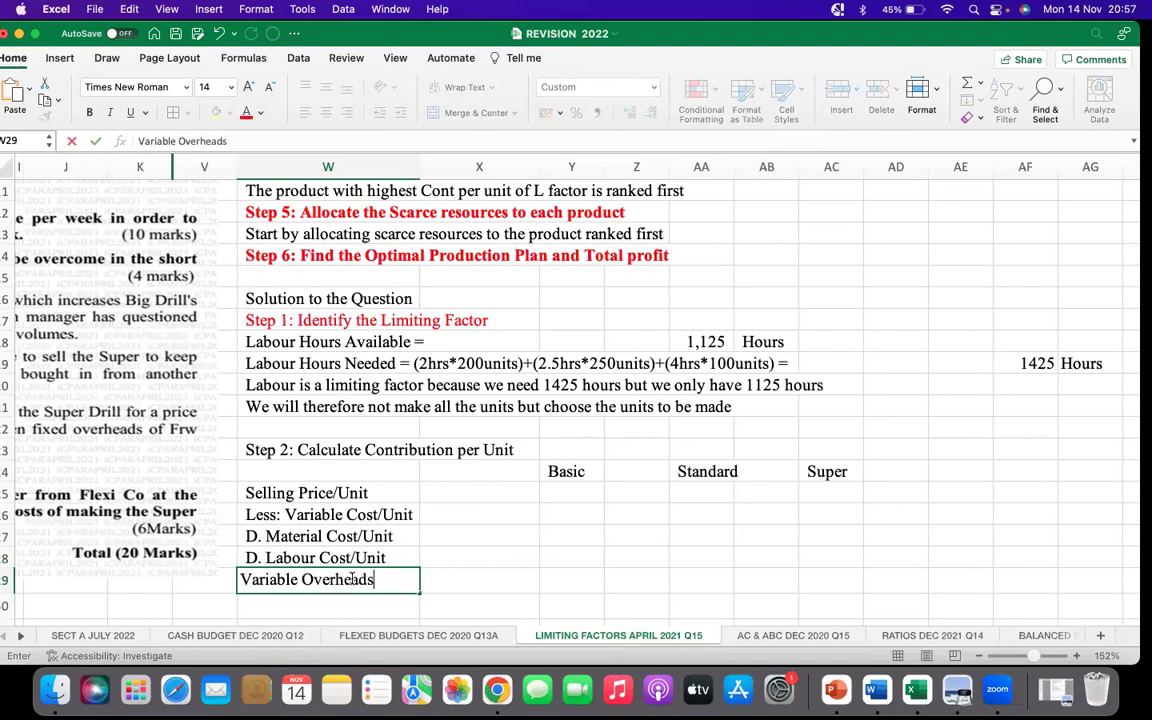
key("BackSpace")
type("Cost/Unit")
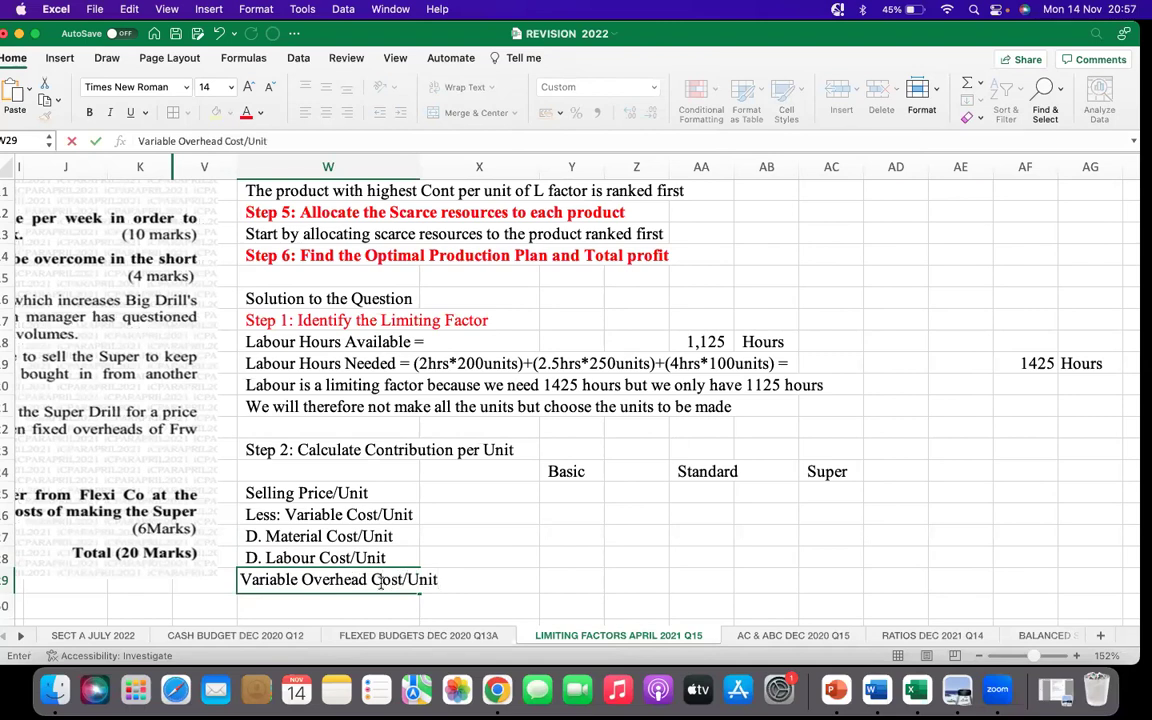
Widen column W to 29.00 so that the variable overhead row label fits
left_click(369, 582)
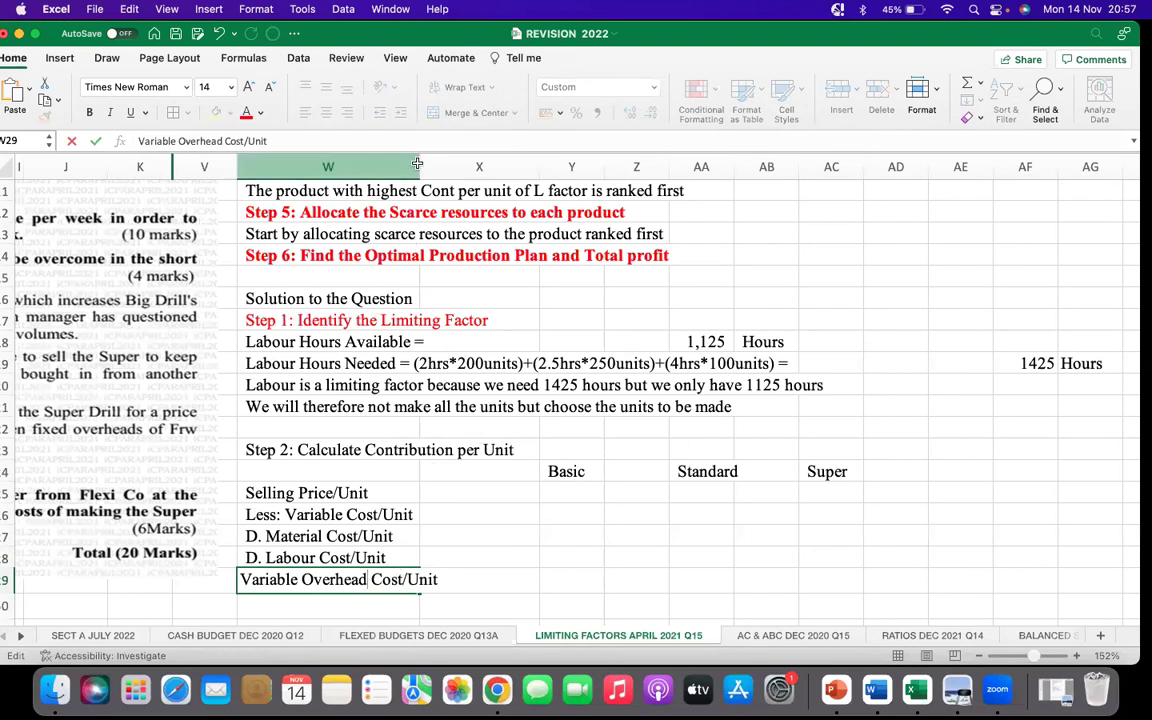
left_click(376, 166)
left_click(430, 472)
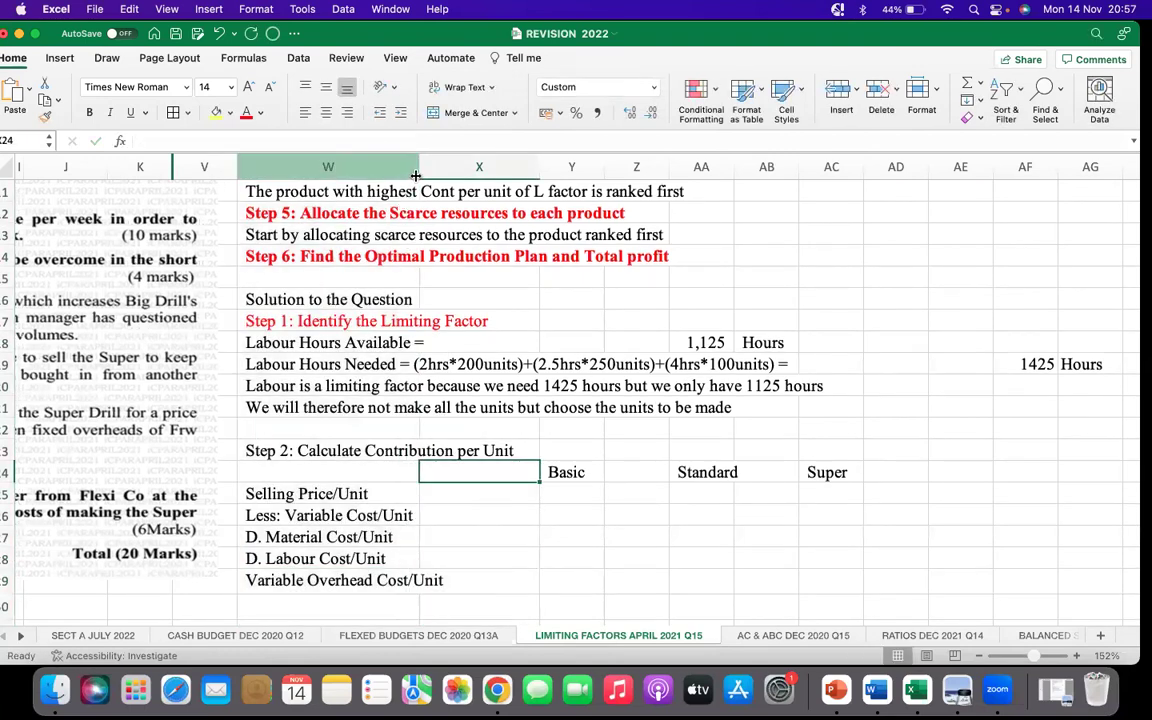
left_click_drag(416, 175, 455, 175)
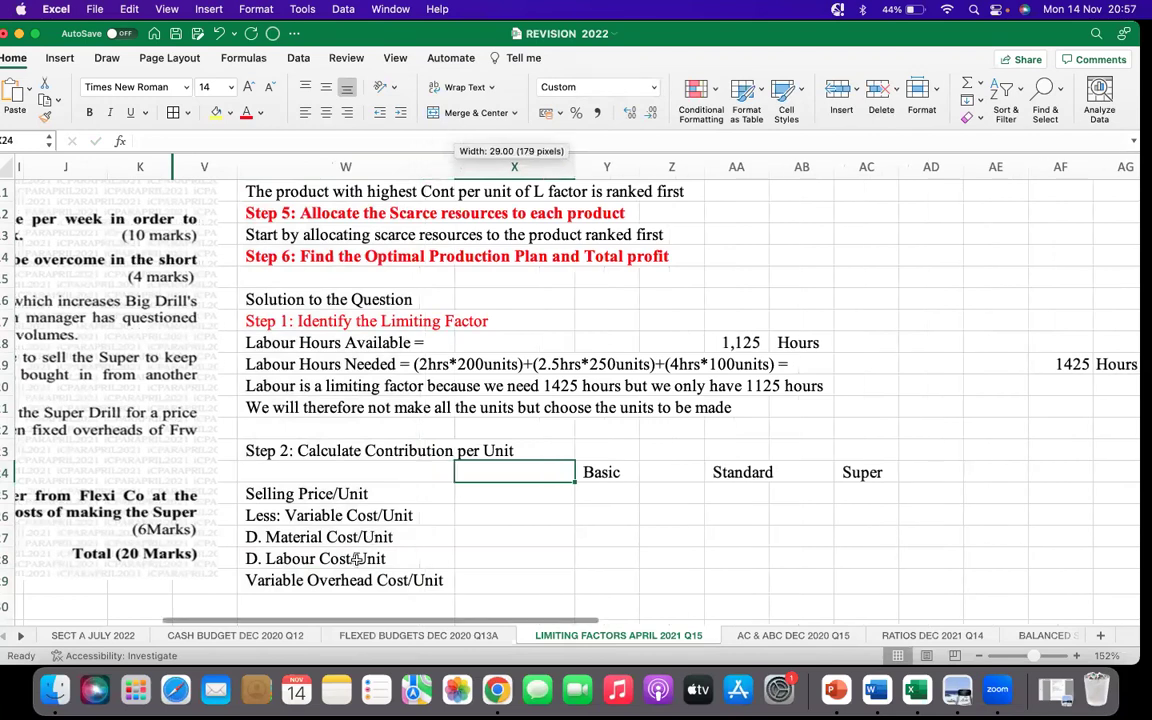
Enter the row label "Contribution per Unit" in W30
scroll(357, 560, "down", 1)
left_click(357, 560)
left_click(350, 568)
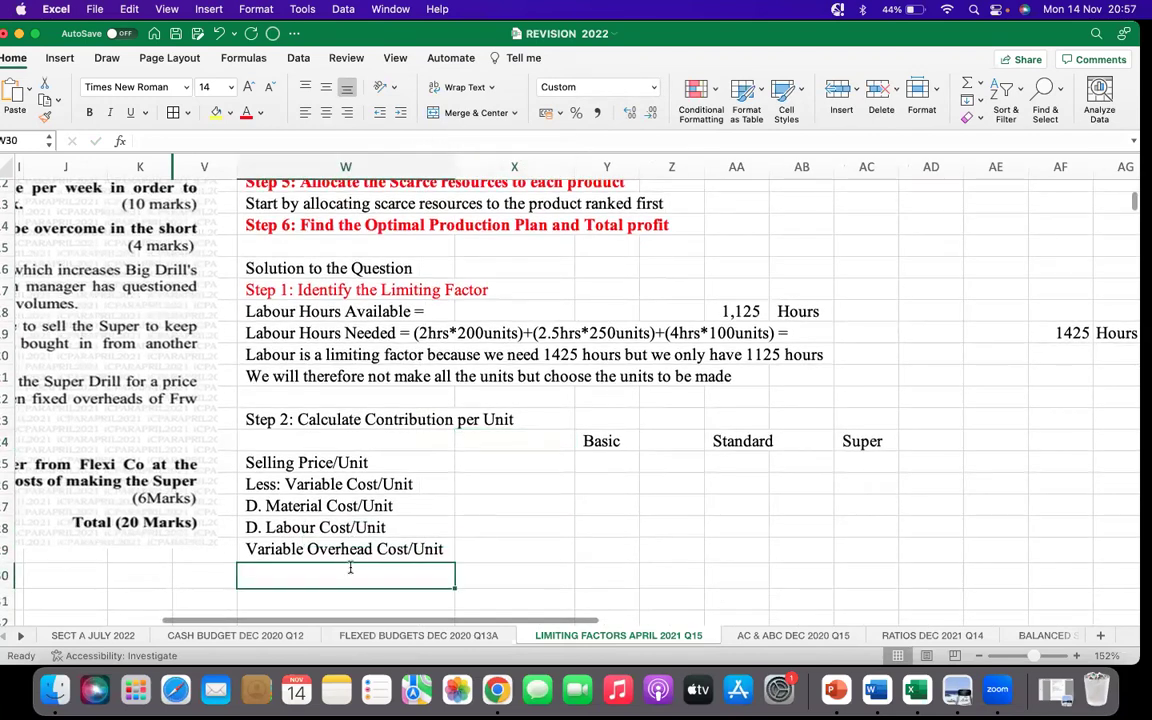
type("Contribution per Unit")
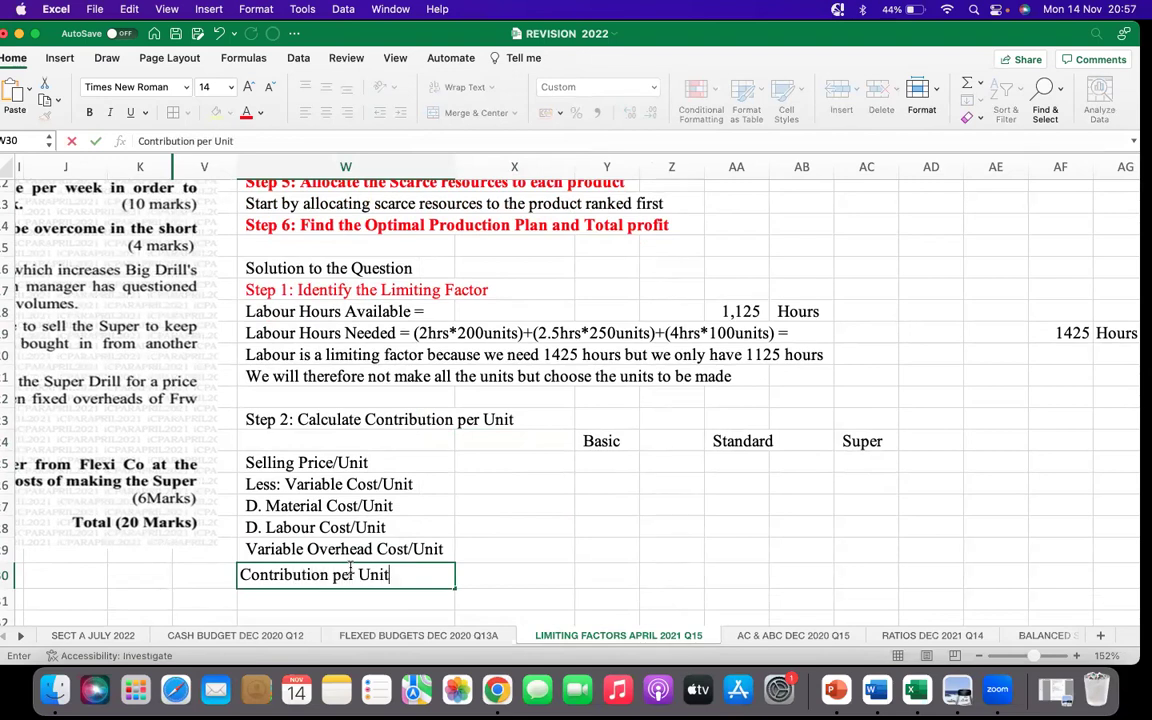
left_click(573, 568)
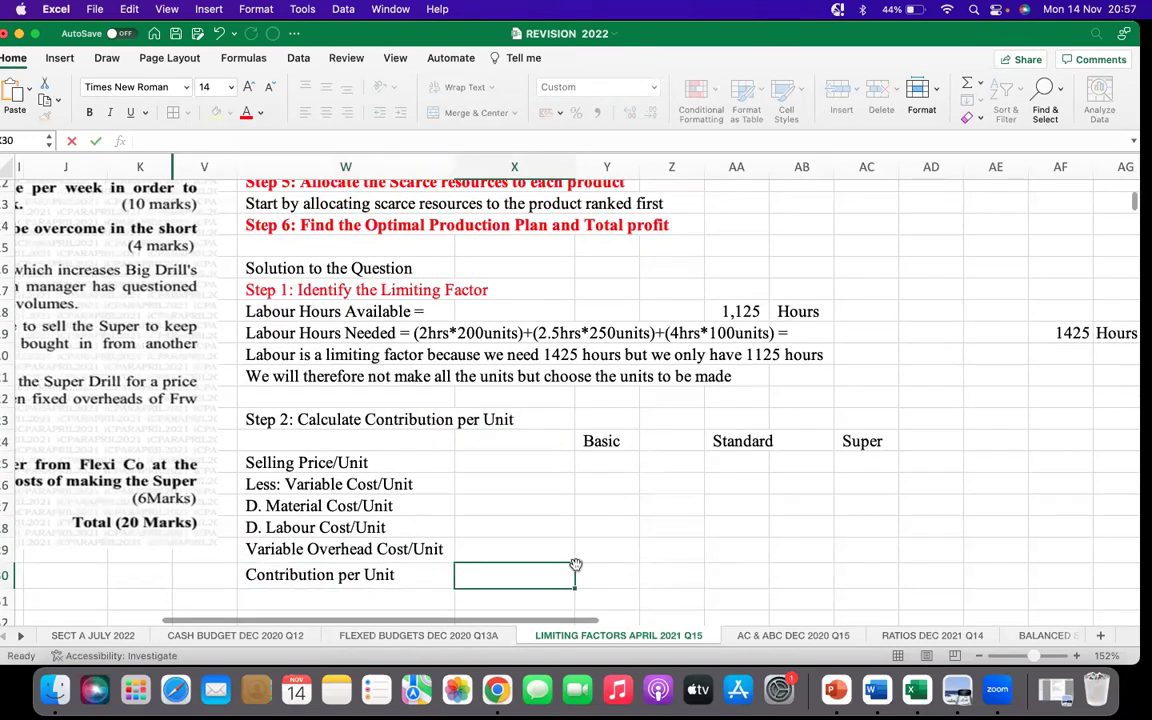
left_click_drag(575, 571, 574, 574)
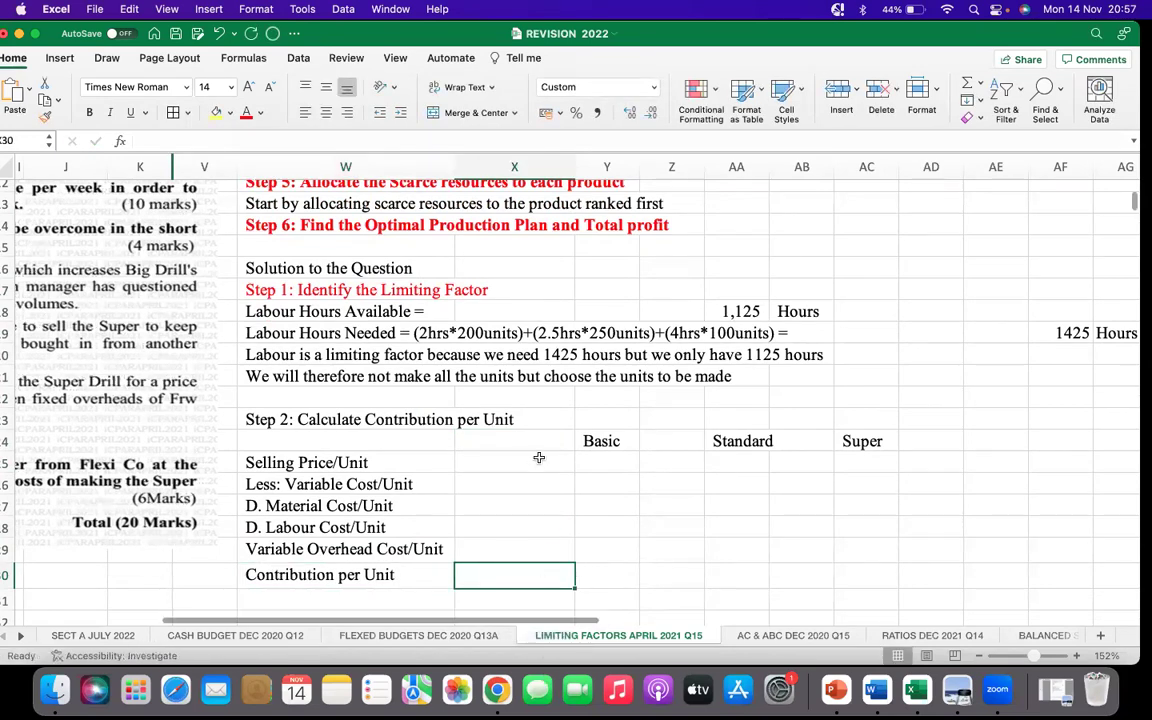
Format the "Step 2: Calculate Contribution per Unit" heading in W23 as bold with red font colour
left_click(277, 424)
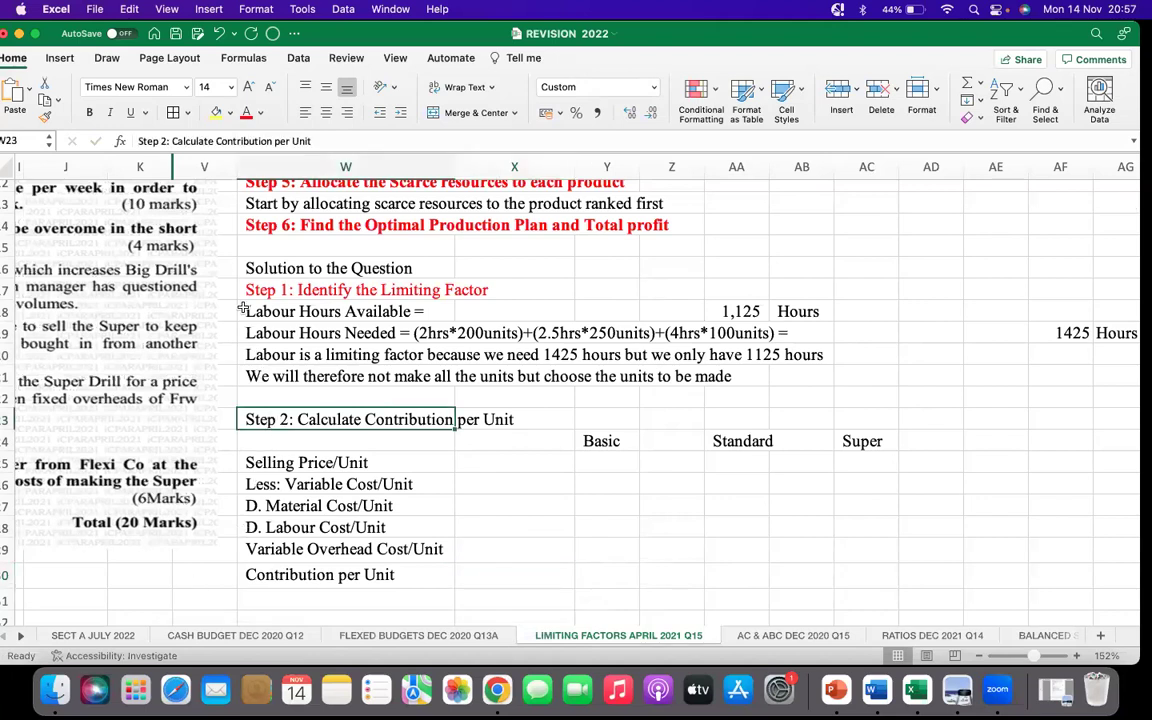
left_click(92, 113)
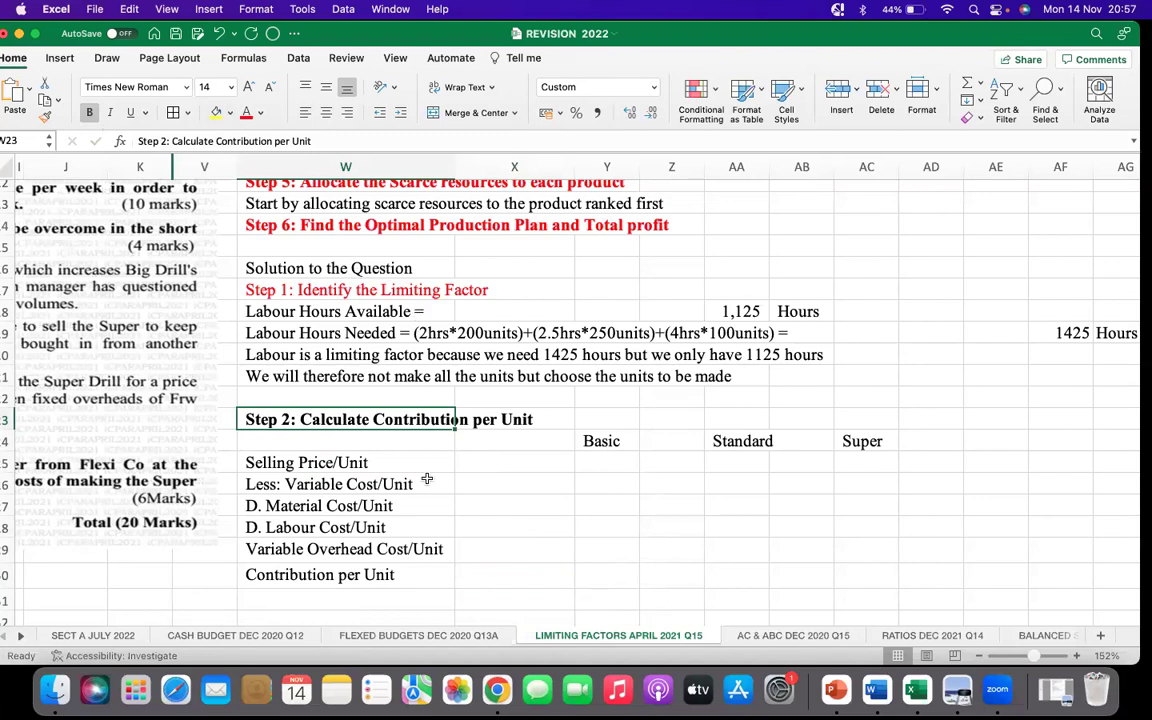
left_click(460, 548)
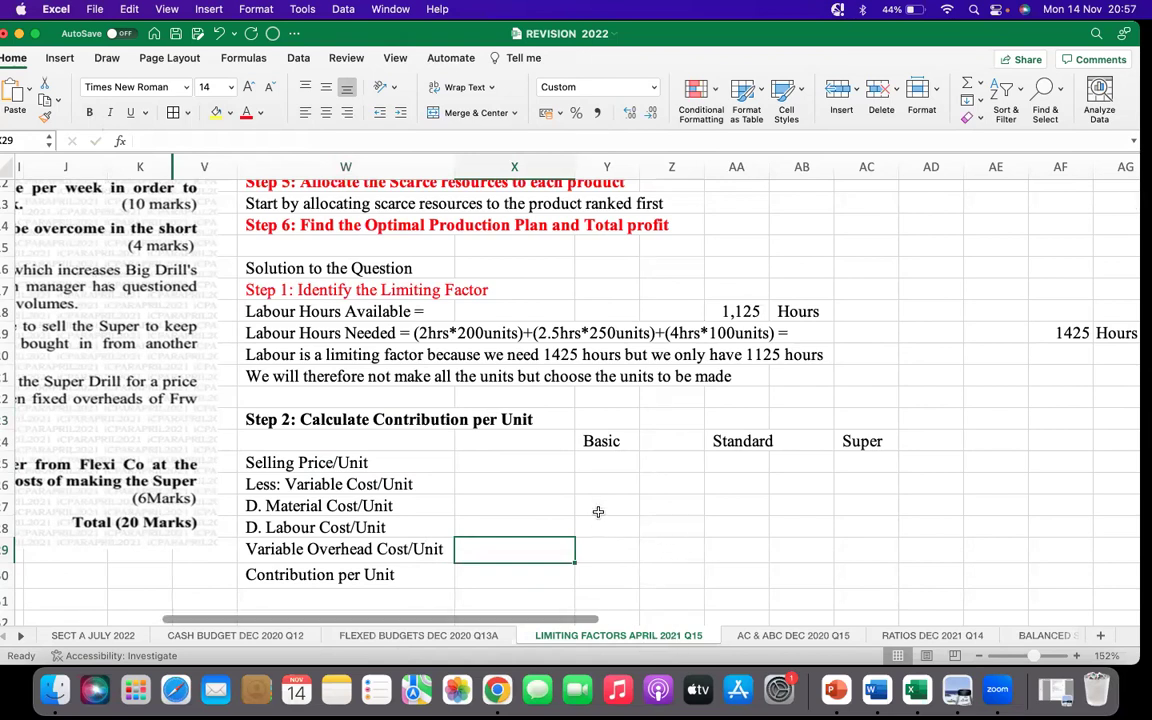
left_click(290, 419)
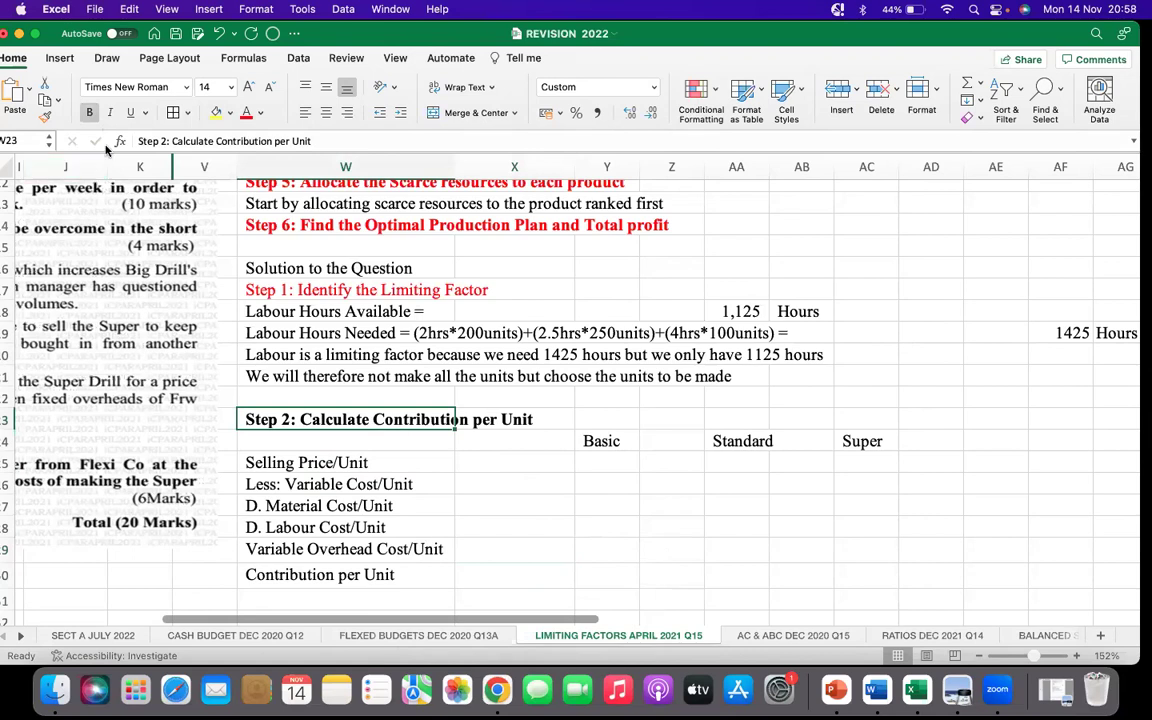
left_click(247, 112)
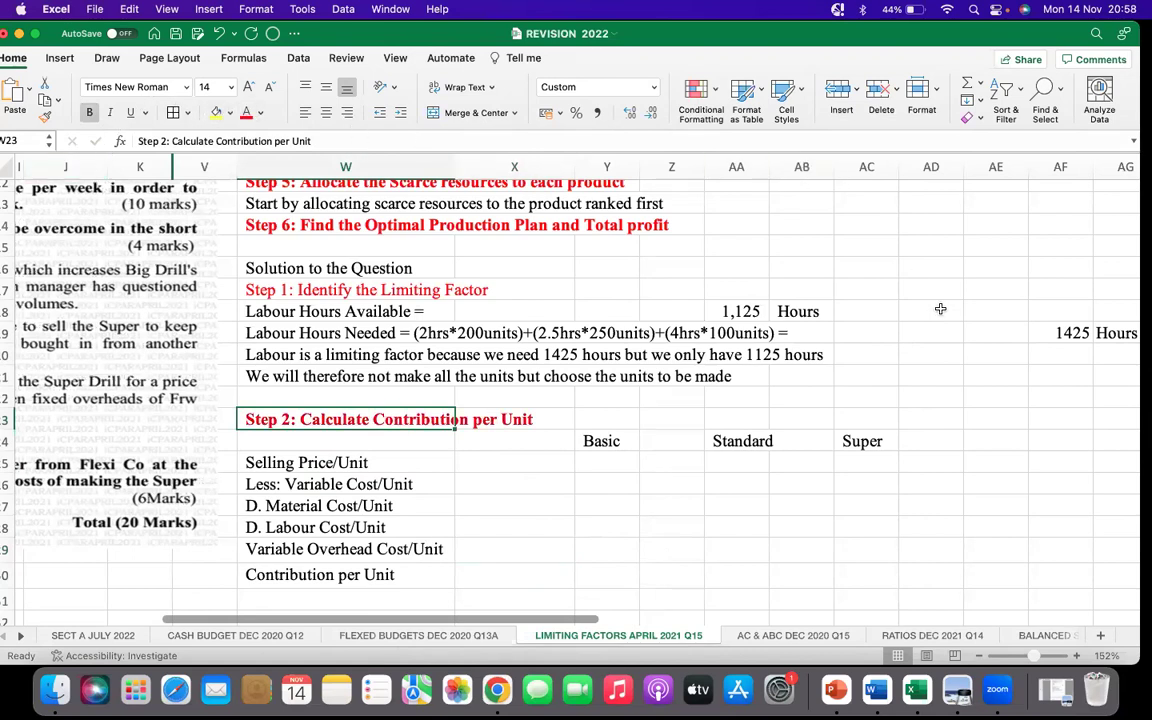
left_click(915, 413)
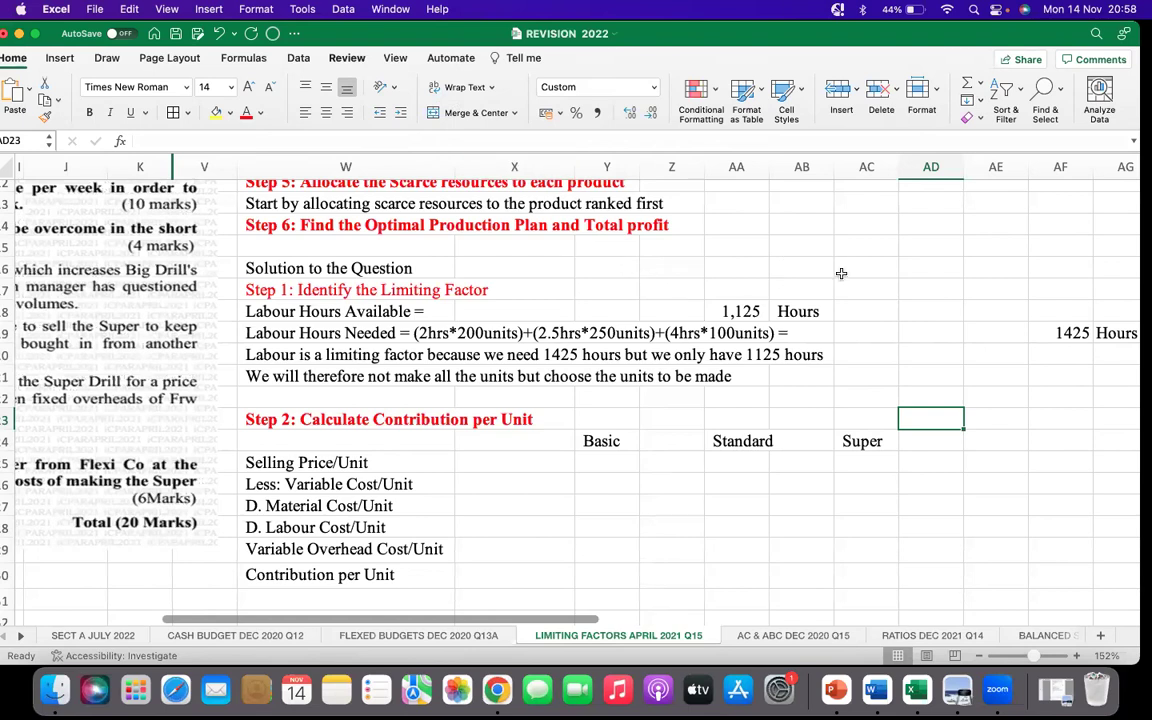
left_click(845, 267)
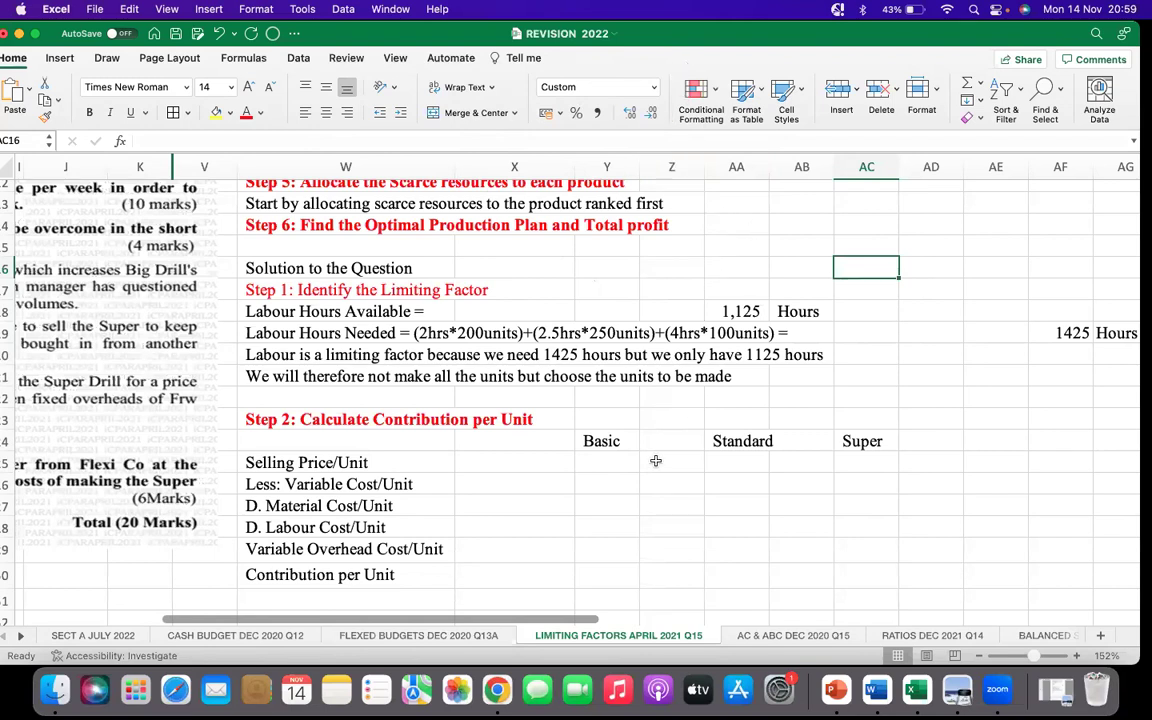
scroll(656, 463, "up", 2)
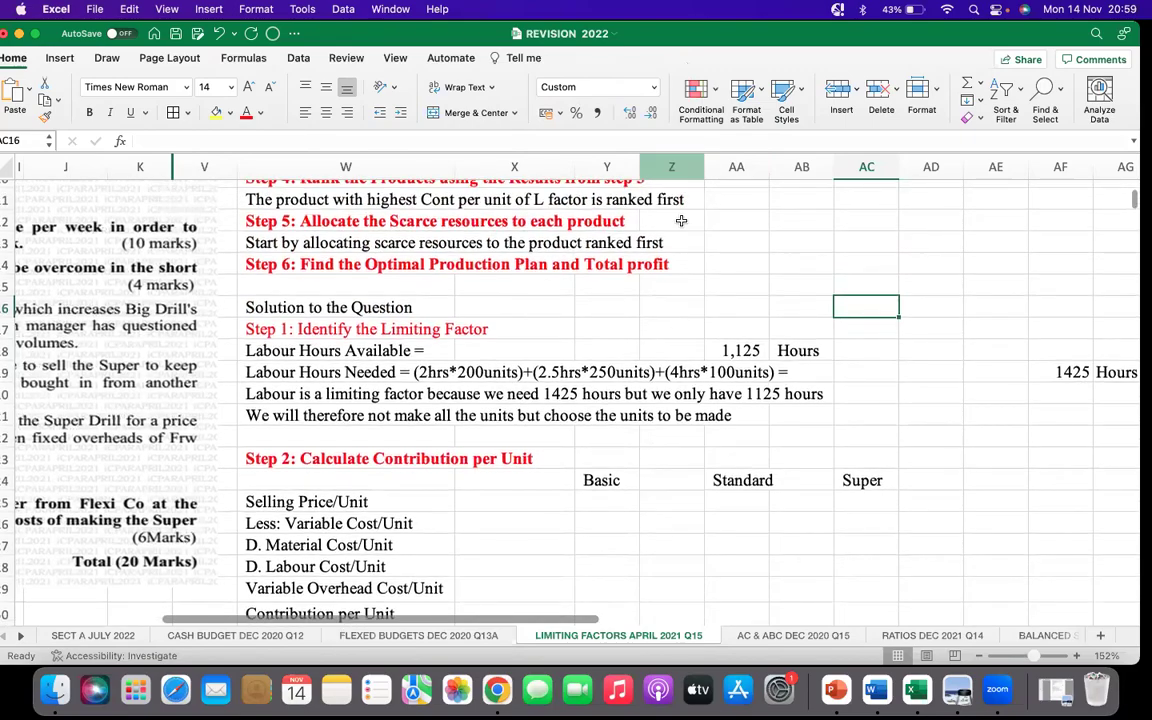
scroll(679, 224, "up", 7)
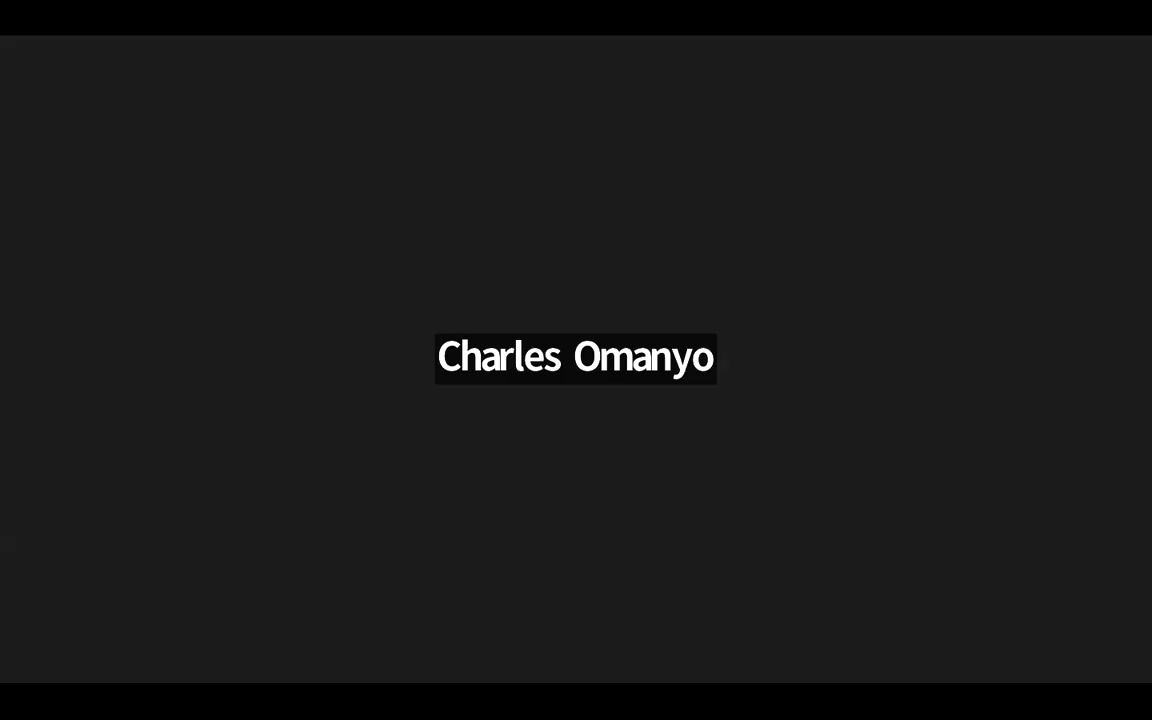